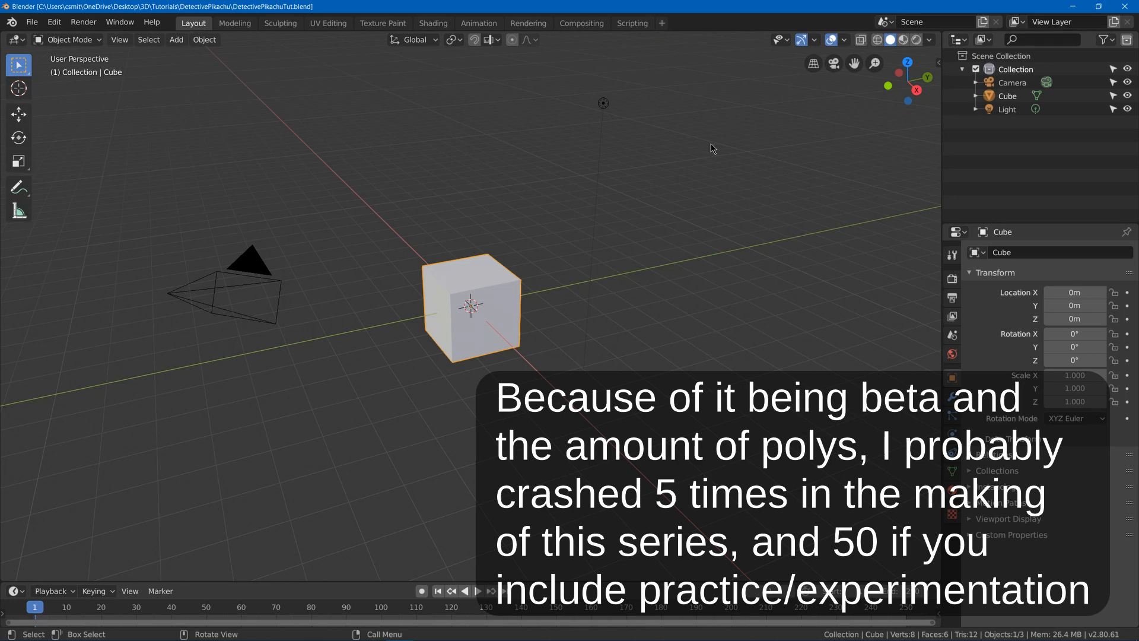
# In the front view, bring PikachuFront.png from the DetectivePikachu folder into the scene as a reference image
pyautogui.moveTo(712, 148); pyautogui.dragTo(557, 240, button='middle')
pyautogui.click(558, 241)
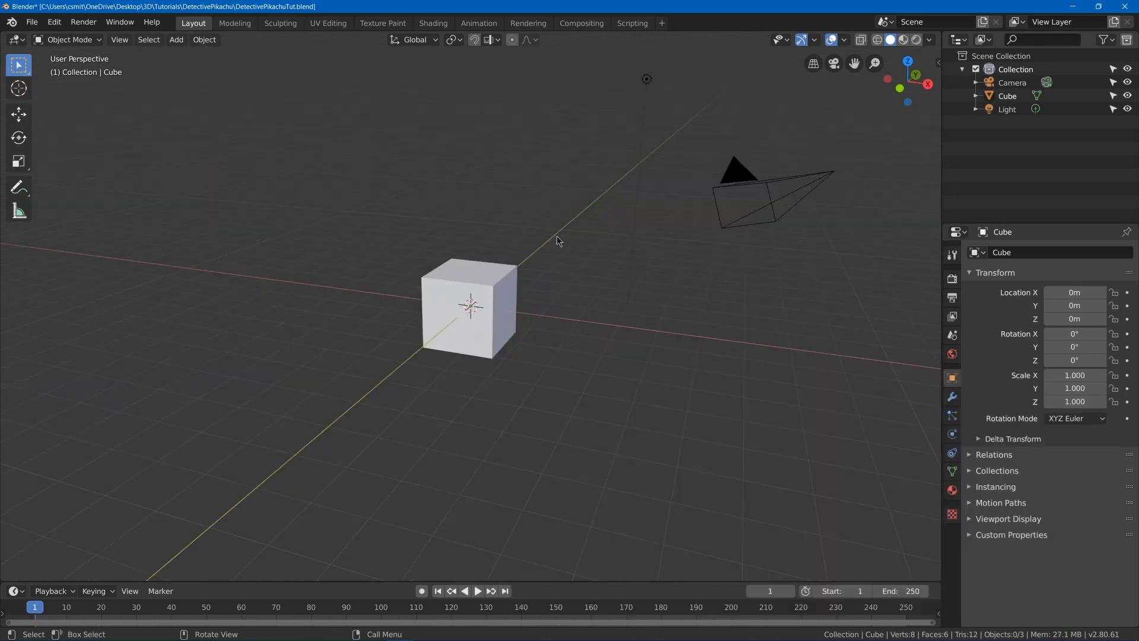
pyautogui.press('KP_1')
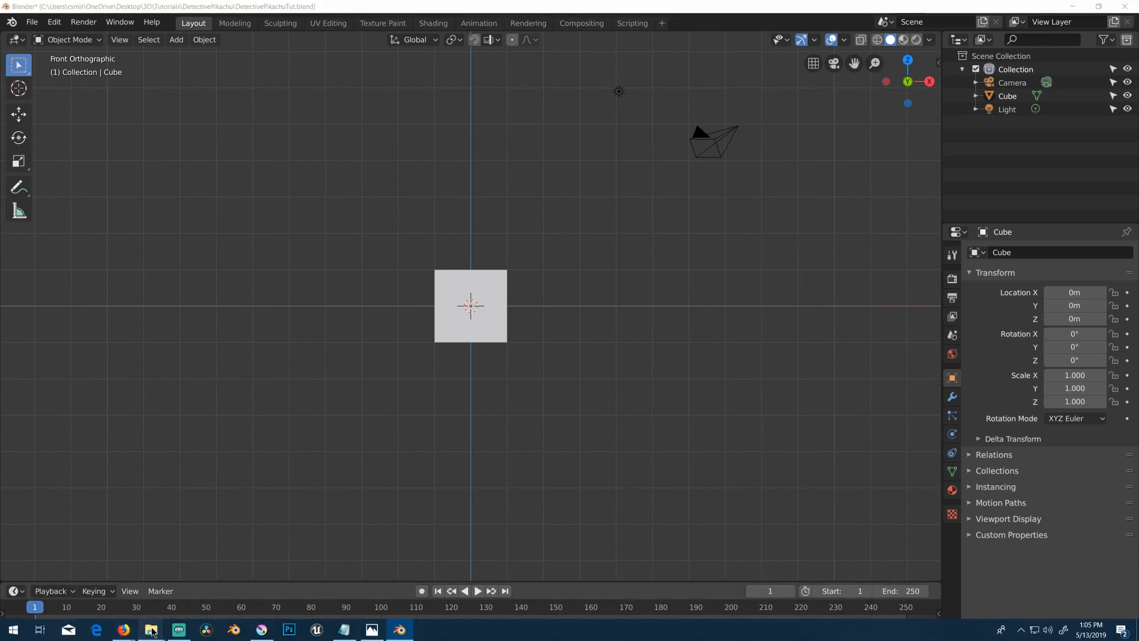
pyautogui.moveTo(151, 629)
pyautogui.click(175, 585)
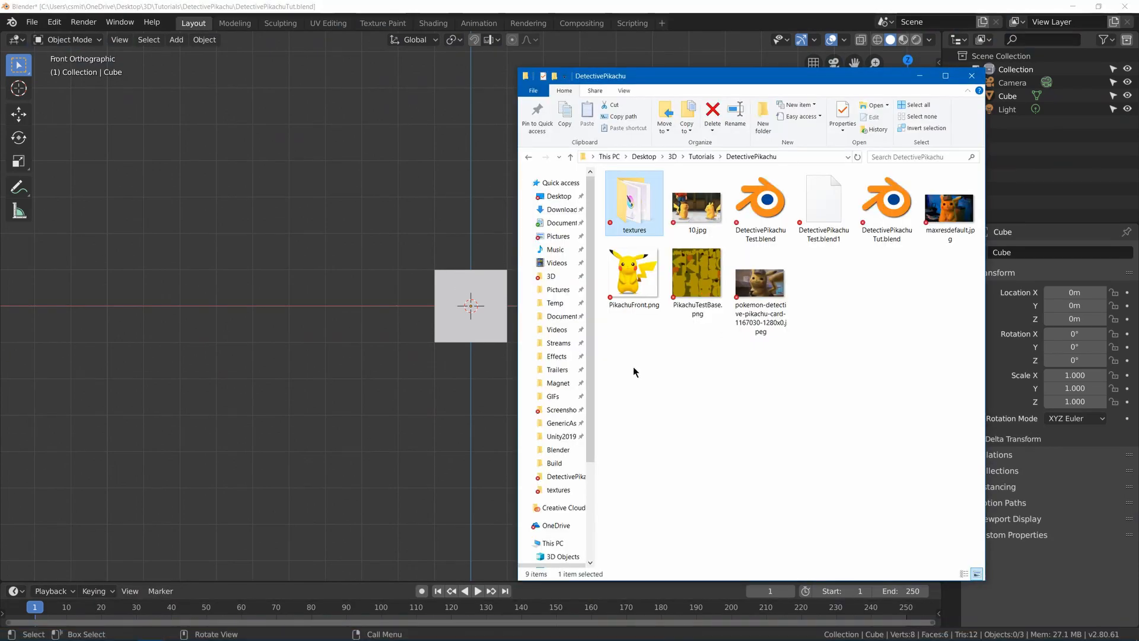
pyautogui.moveTo(630, 278); pyautogui.dragTo(289, 244)
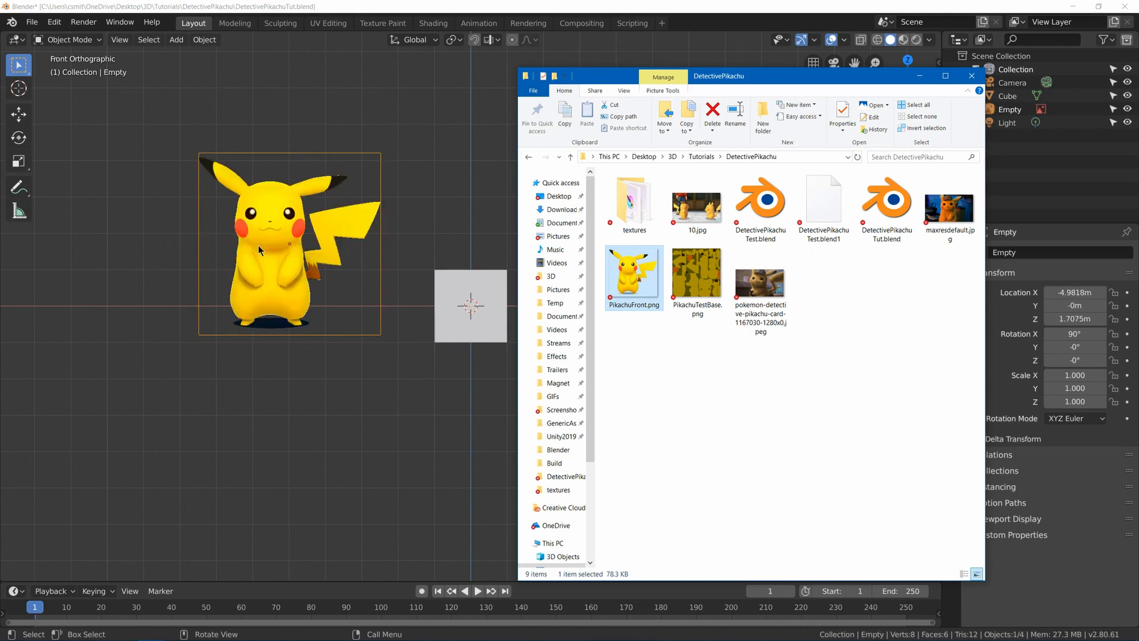
pyautogui.click(289, 244)
pyautogui.moveTo(260, 237); pyautogui.dragTo(309, 276)
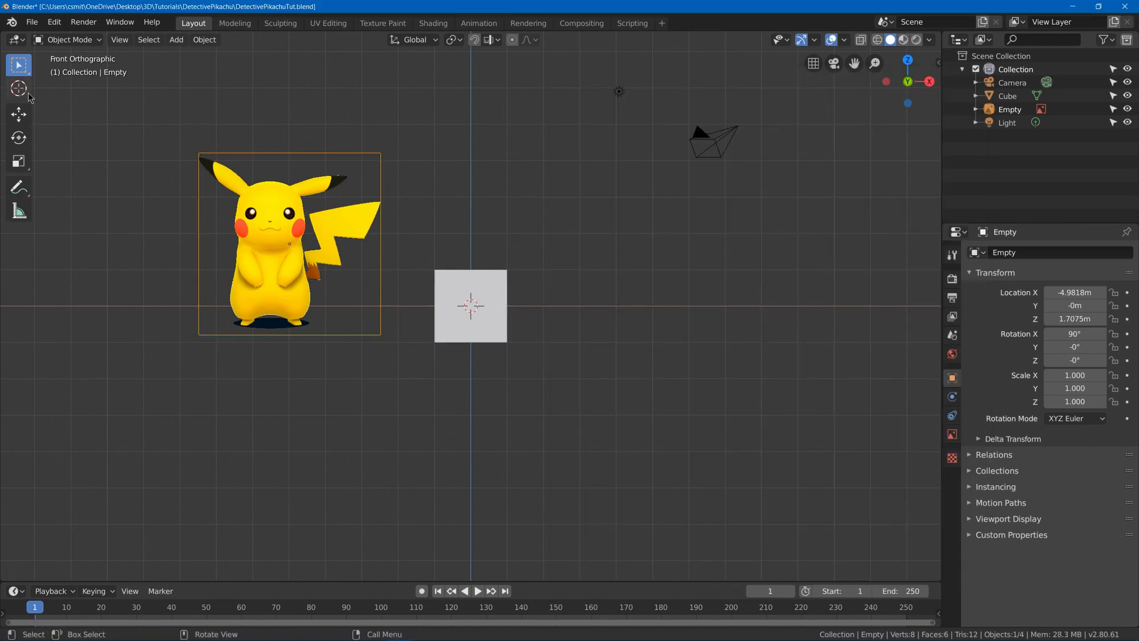
# Move the front reference image to about X 0.54 m, Z 0.92 m so Pikachu's head is centred on the vertical axis
pyautogui.click(18, 113)
pyautogui.press('g')
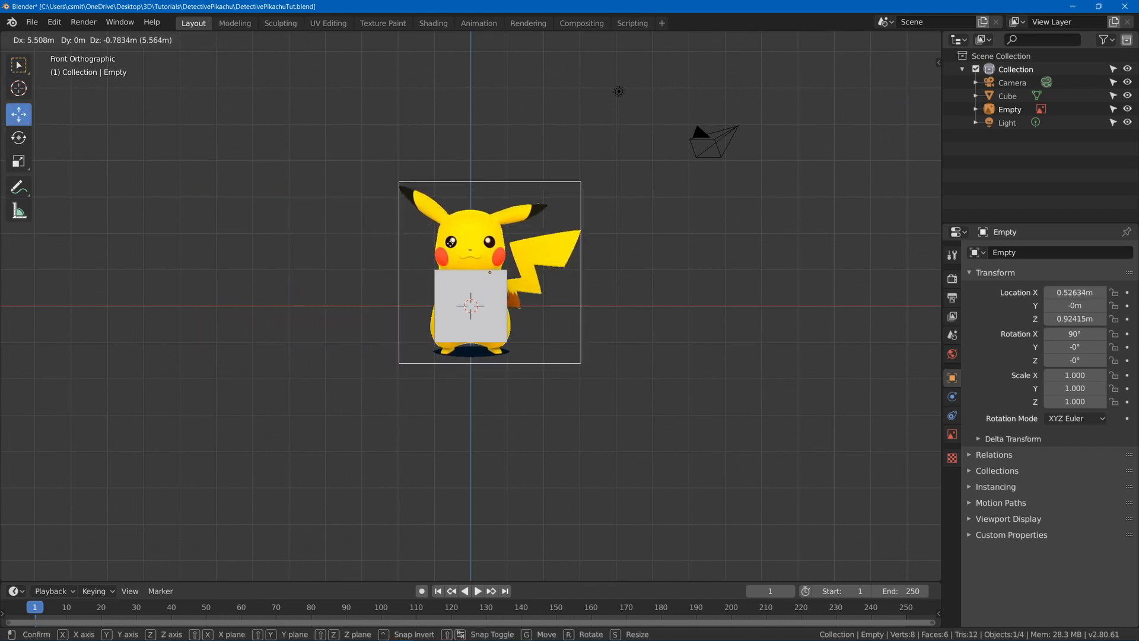
pyautogui.click(468, 118)
pyautogui.scroll(8, 467, 119)
pyautogui.keyDown('shift'); pyautogui.moveTo(465, 115); pyautogui.dragTo(443, 446, button='middle'); pyautogui.keyUp('shift')
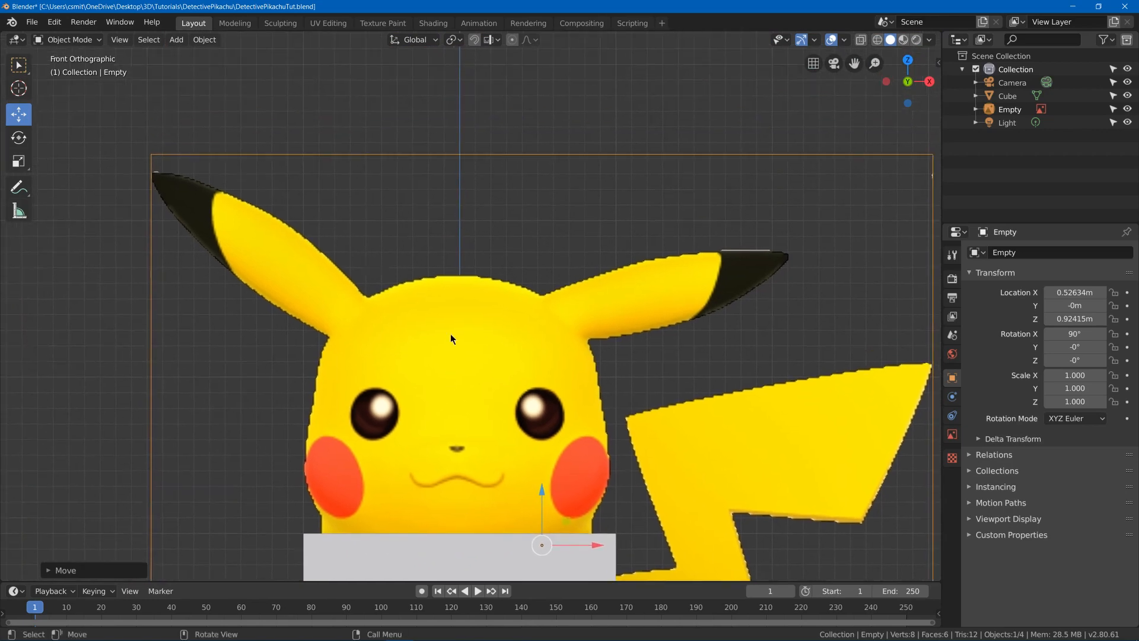
pyautogui.scroll(8, 450, 333)
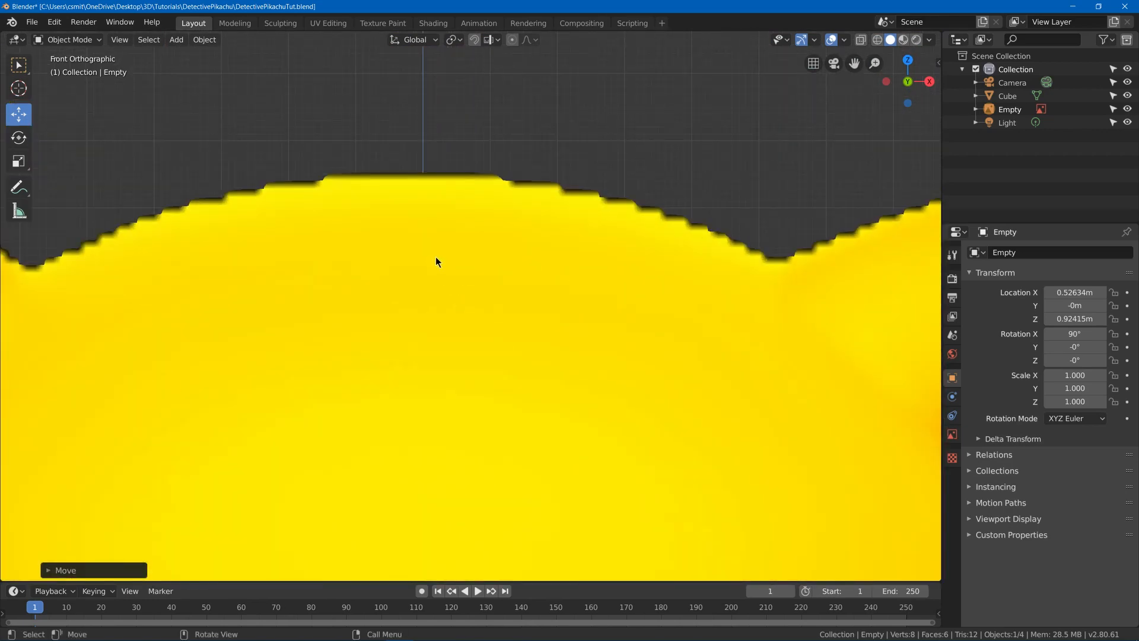
pyautogui.press('g')
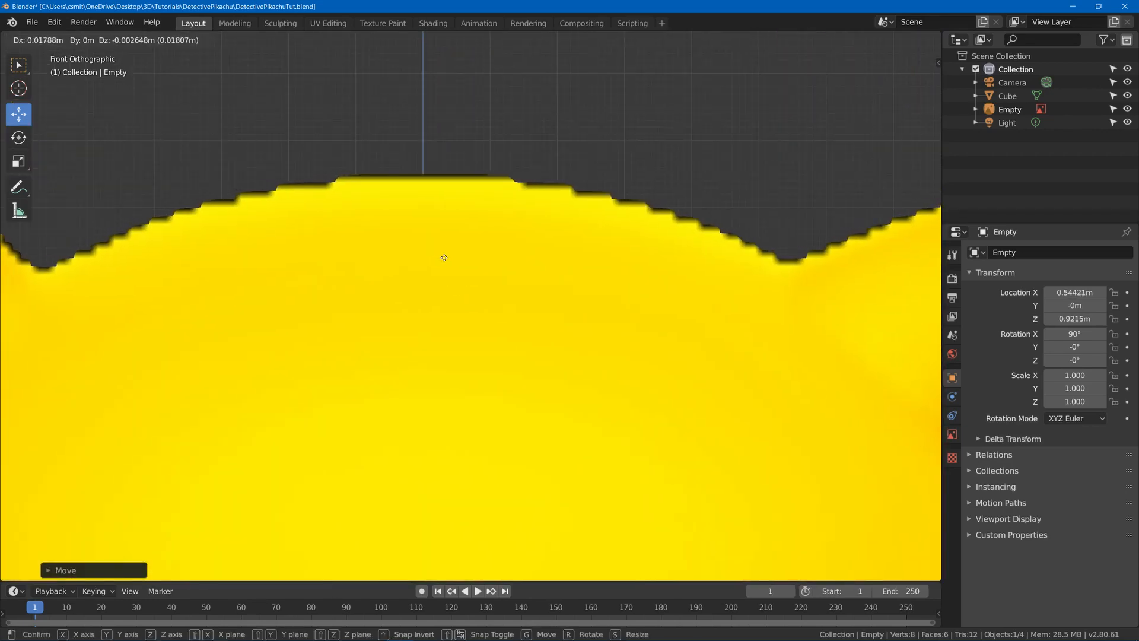
pyautogui.click(444, 257)
pyautogui.scroll(-8, 482, 233)
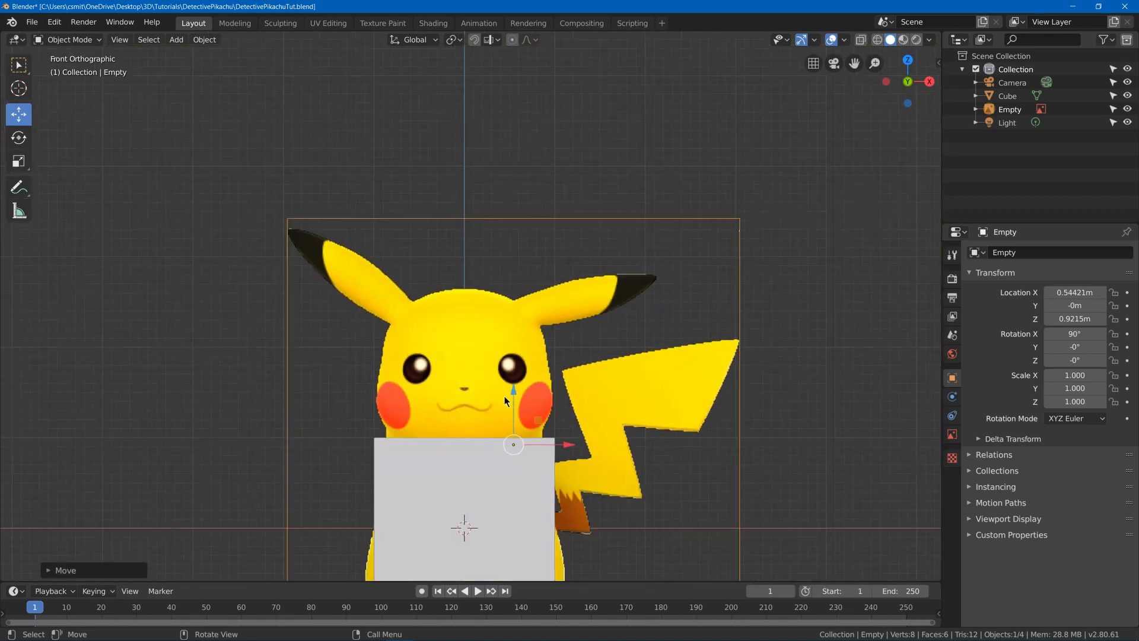
# Add maxresdefault.jpg as a front-view reference image and place it beside the Pikachu image at about X 6.78 m, Z 2.21 m
pyautogui.moveTo(504, 397); pyautogui.dragTo(524, 237, button='middle')
pyautogui.press('KP_7')
pyautogui.press('KP_1')
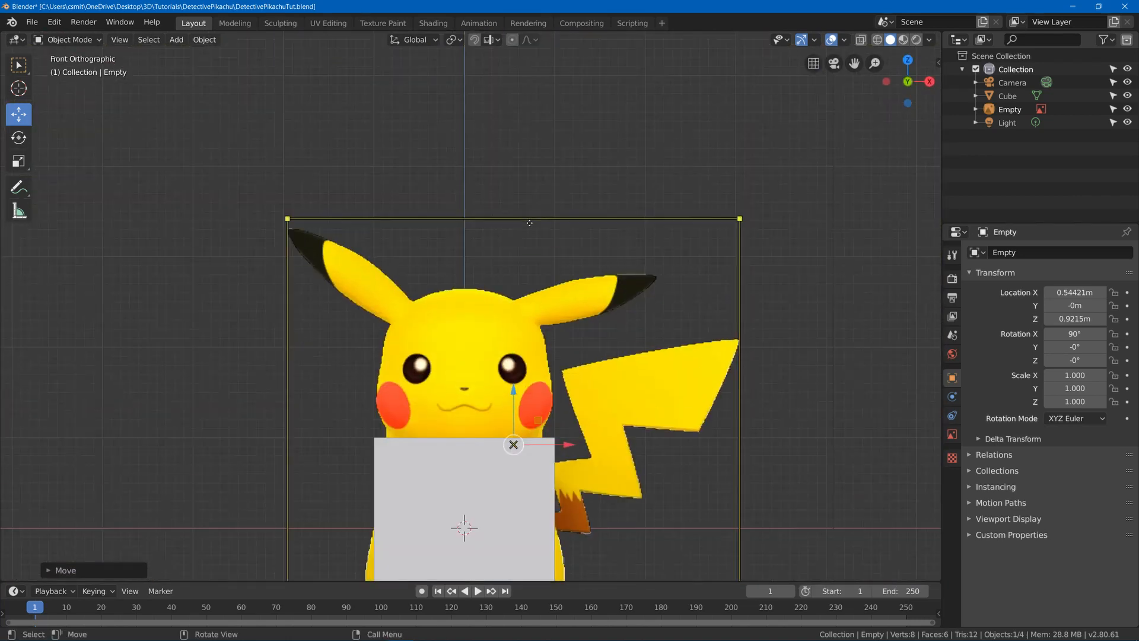
pyautogui.press('Home')
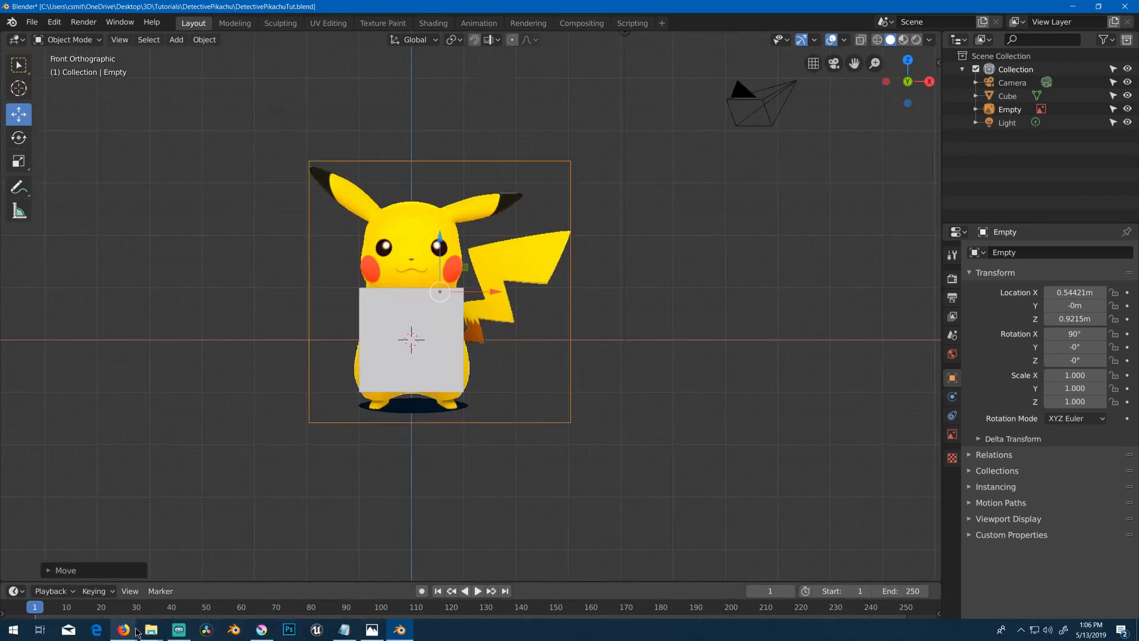
pyautogui.click(151, 629)
pyautogui.click(184, 584)
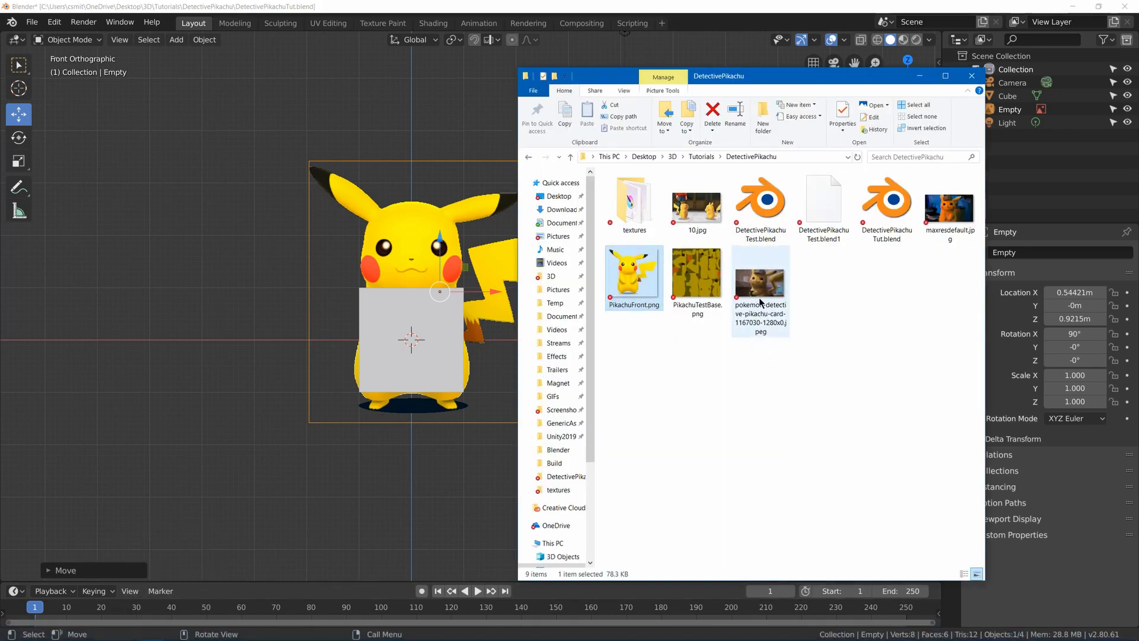
pyautogui.click(952, 216)
pyautogui.moveTo(957, 235); pyautogui.dragTo(121, 246)
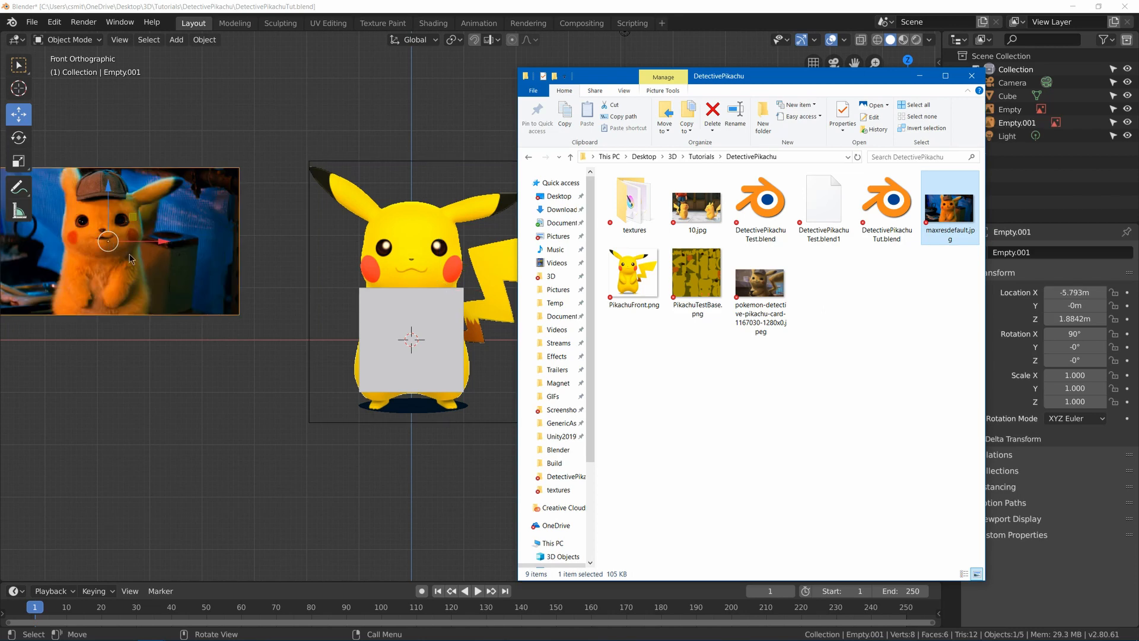
pyautogui.moveTo(154, 294); pyautogui.dragTo(681, 303)
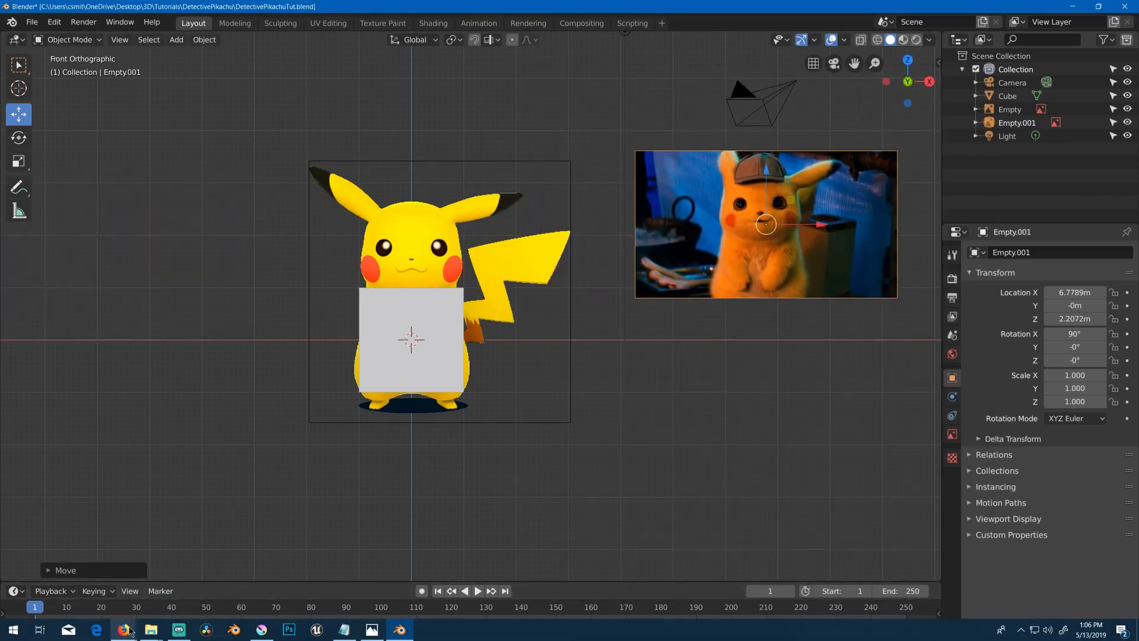
# Add the pokemon-detective-pikachu-card jpeg as a front-view reference image on the negative X side, at about X -5.33 m, Z 0.6 m
pyautogui.click(151, 630)
pyautogui.click(199, 578)
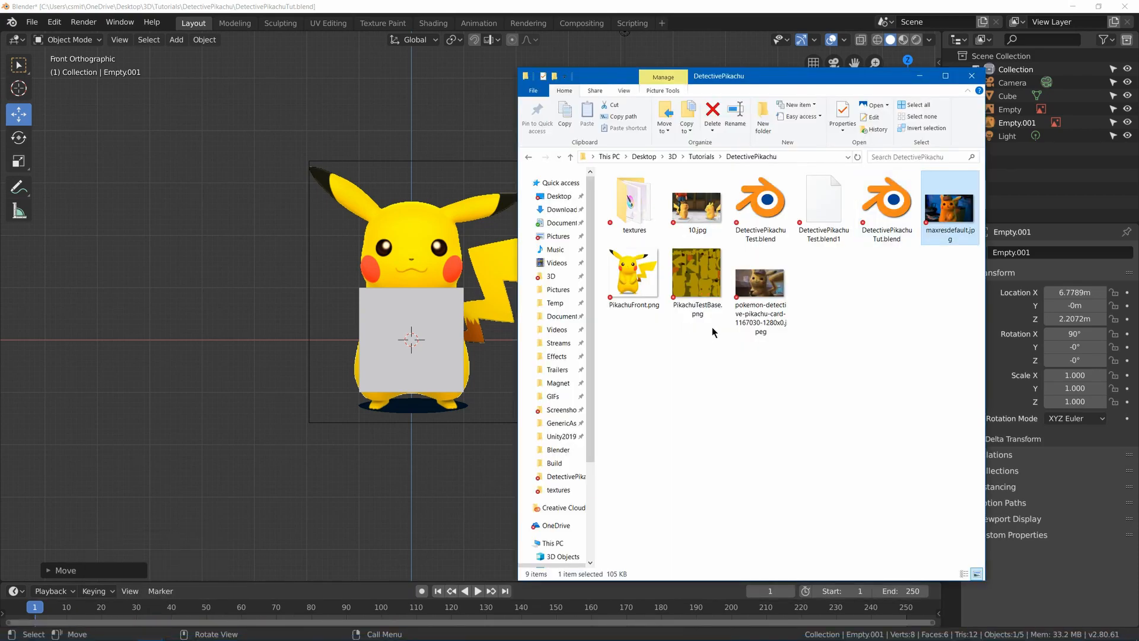
pyautogui.click(760, 315)
pyautogui.moveTo(760, 316); pyautogui.dragTo(132, 309)
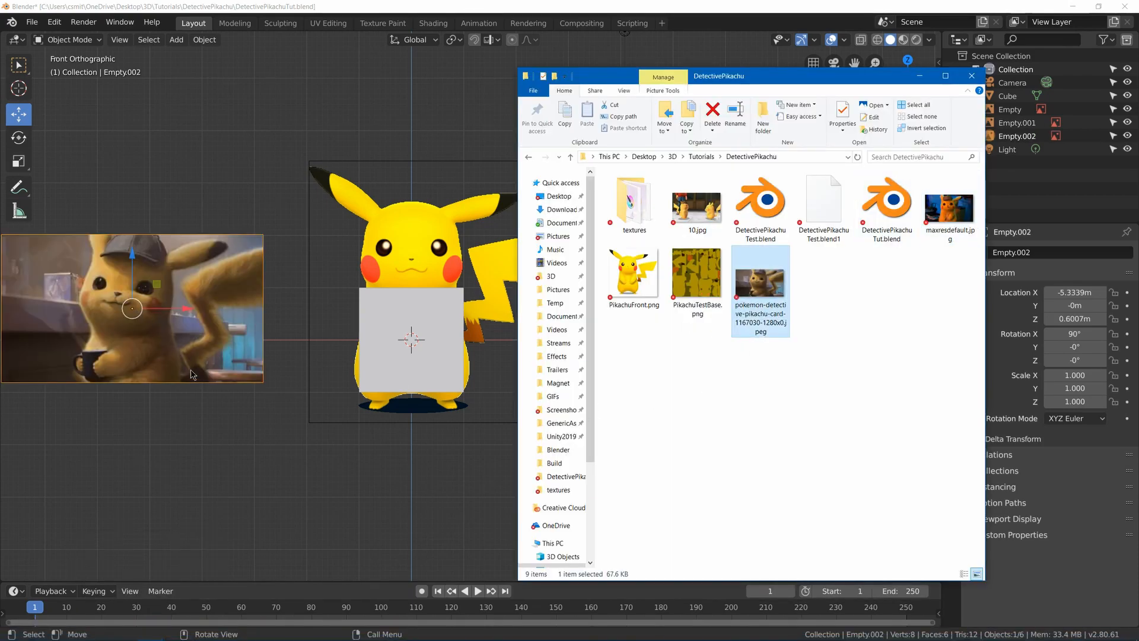
pyautogui.click(182, 411)
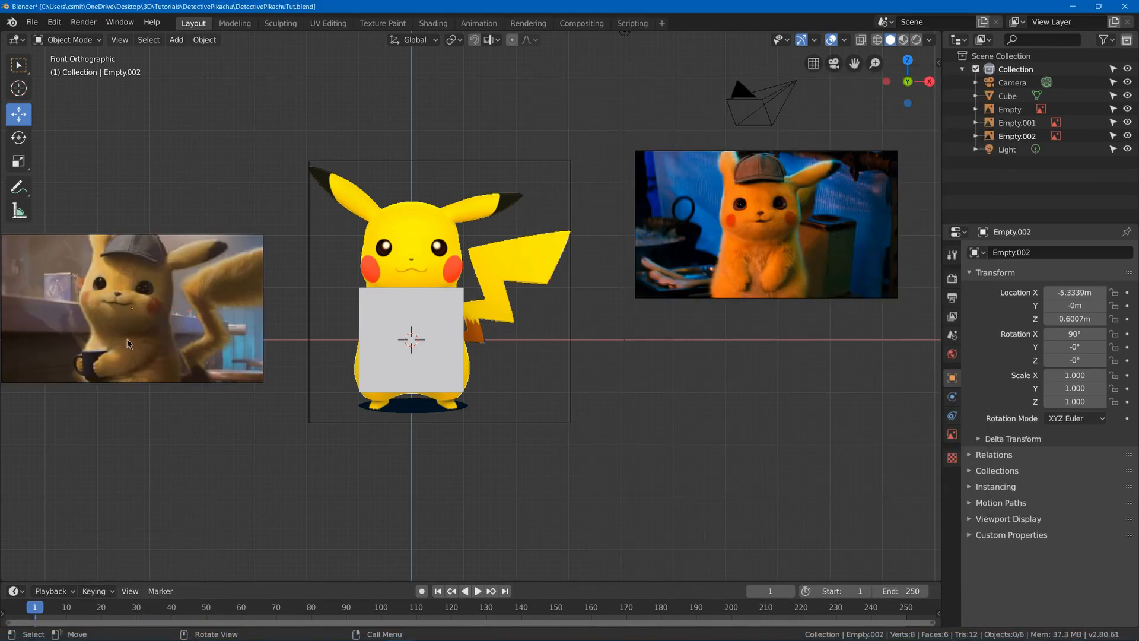
pyautogui.click(141, 387)
# In the right side view, add 10.jpg as a reference image at about Y -5.07 m, Z 1.19 m
pyautogui.press('KP_3')
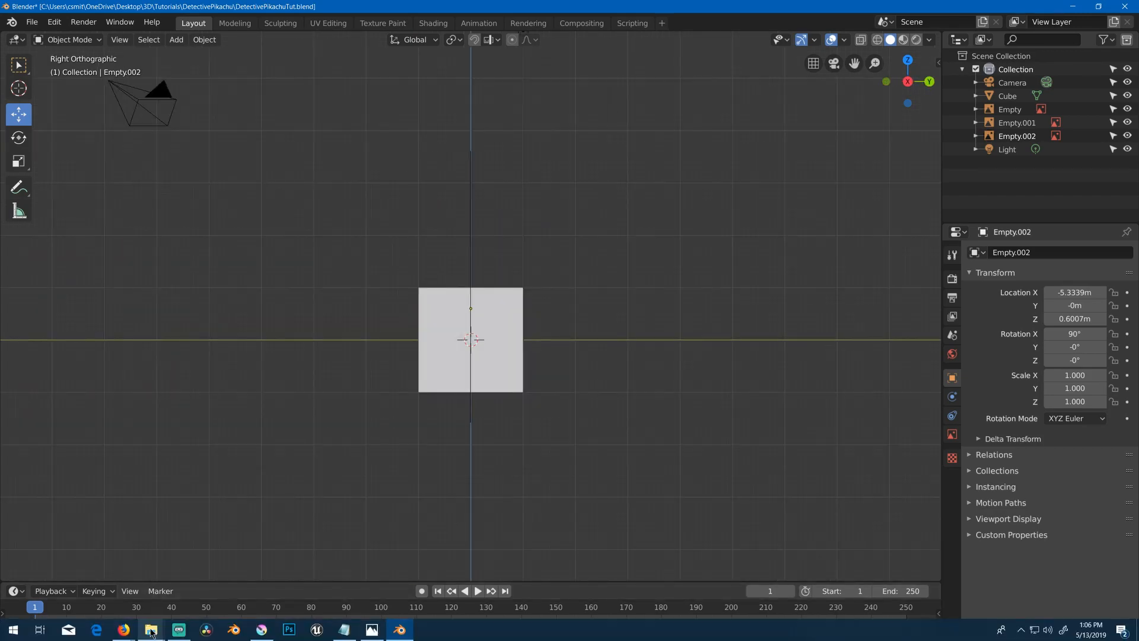
pyautogui.click(152, 628)
pyautogui.click(184, 581)
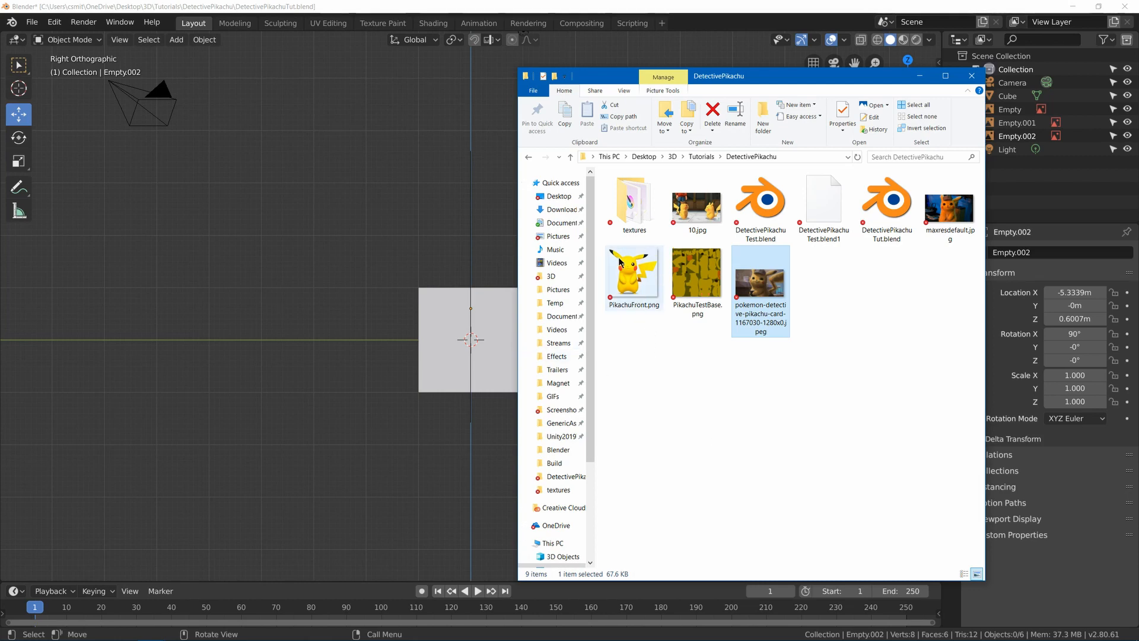
pyautogui.moveTo(697, 206); pyautogui.dragTo(193, 277)
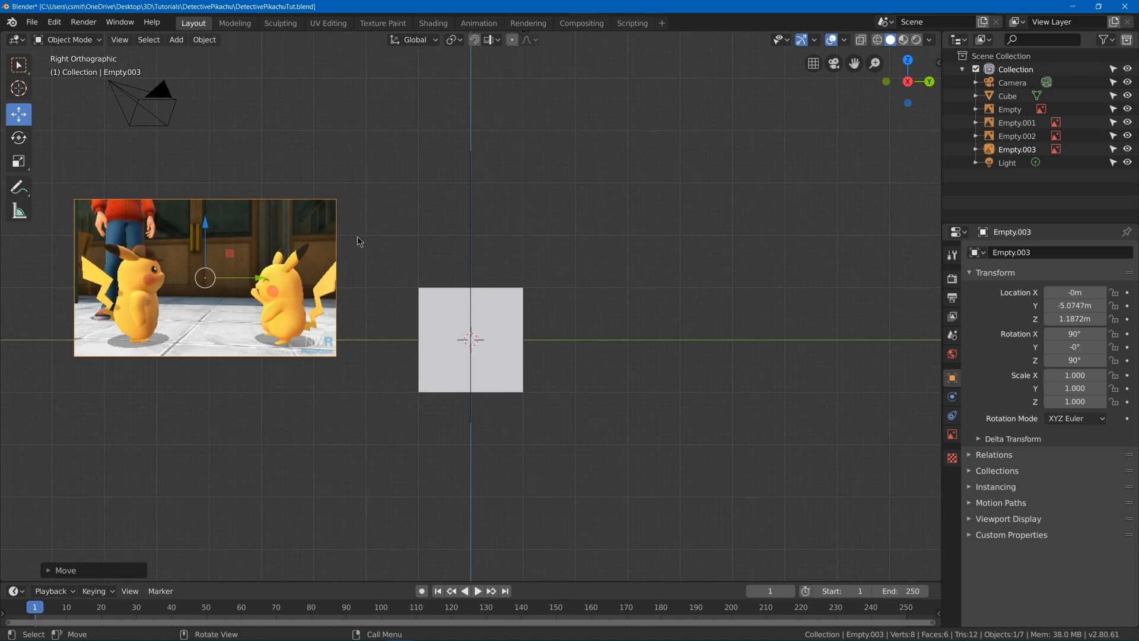
# Move the side-view reference image along Y to the far side of the cube, at about Y 9.7 m
pyautogui.moveTo(357, 237); pyautogui.dragTo(318, 327, button='middle')
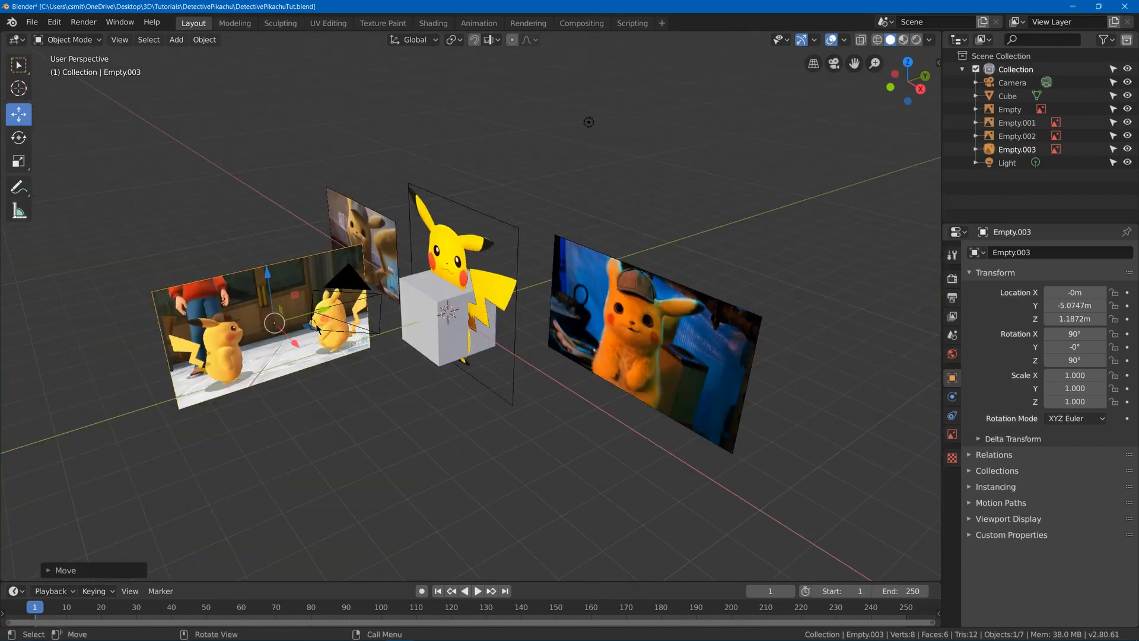
pyautogui.press('g')
pyautogui.click(709, 205)
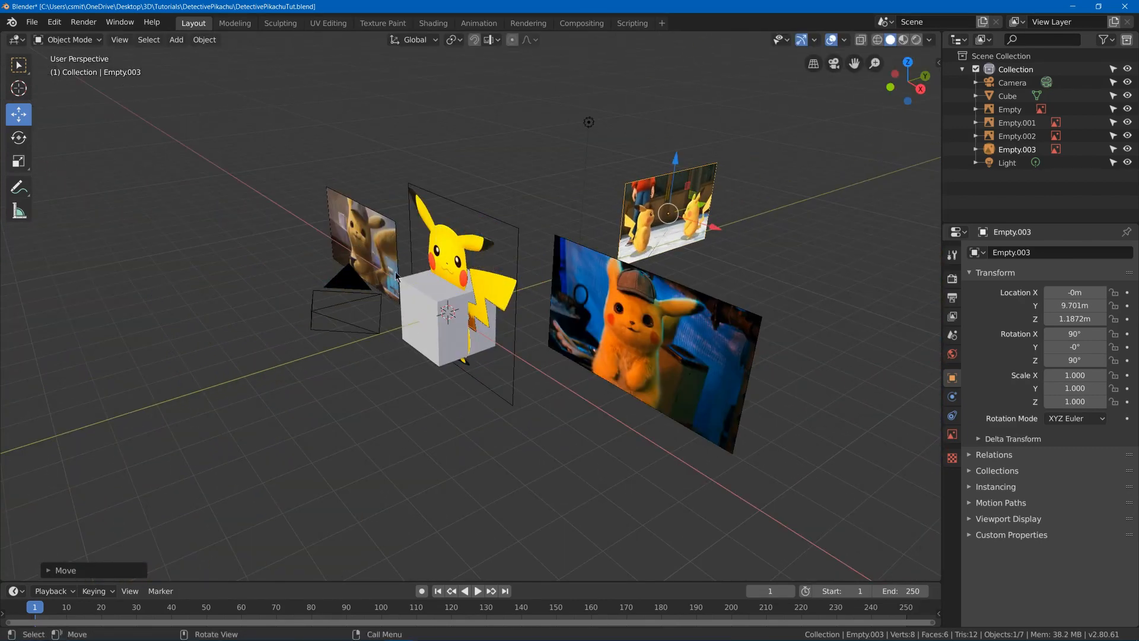
# Move the three front-facing reference images together along Y to about 4.13 m, so they stand behind the cube
pyautogui.click(456, 267)
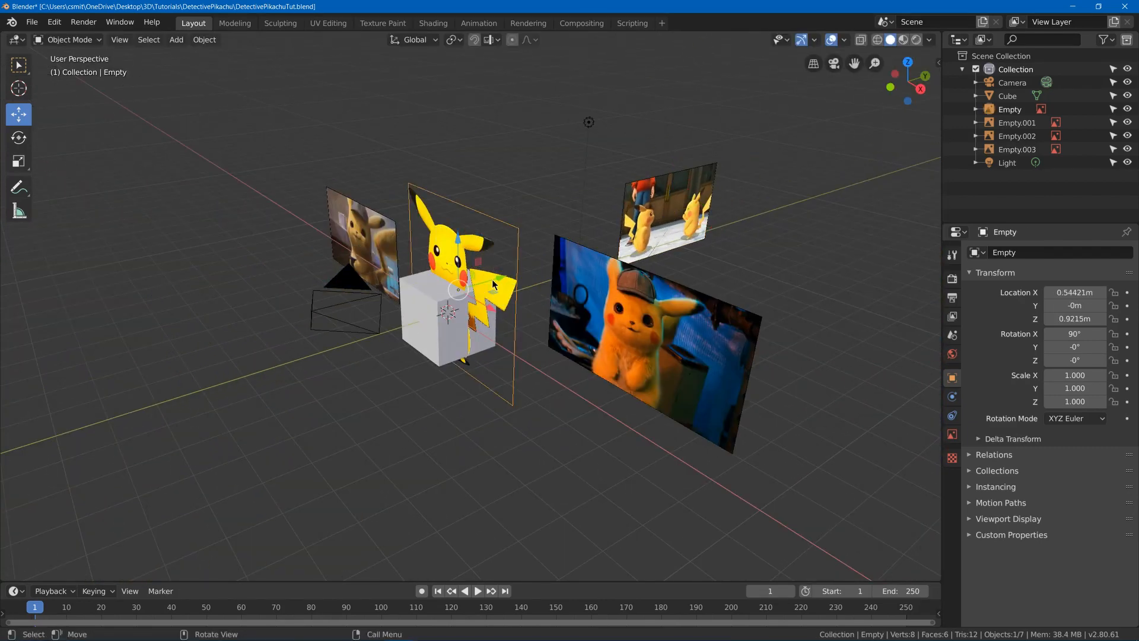
pyautogui.keyDown('shift'); pyautogui.click(389, 236); pyautogui.keyUp('shift')
pyautogui.keyDown('shift'); pyautogui.click(602, 332); pyautogui.keyUp('shift')
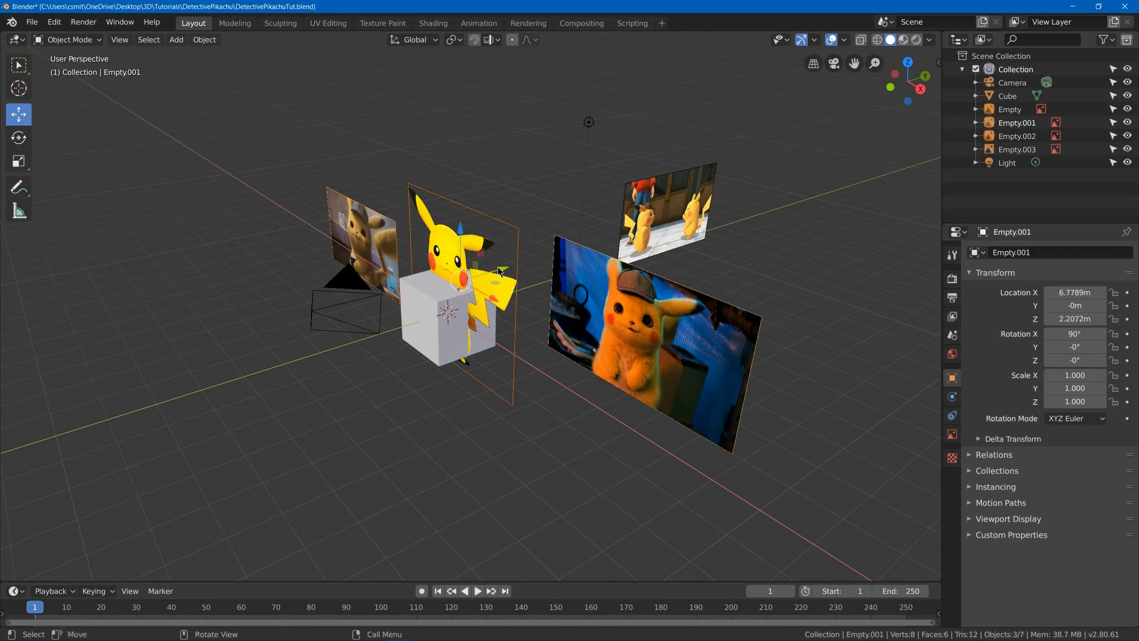
pyautogui.press('g')
pyautogui.click(610, 224)
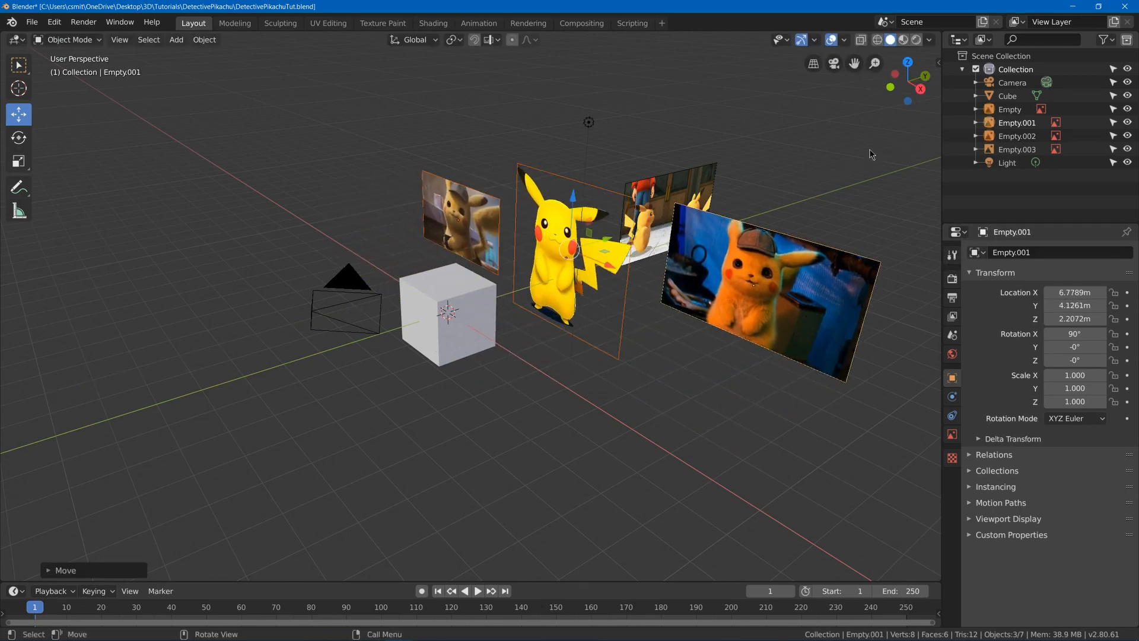
# Create a new collection and name it Reference
pyautogui.click(1127, 40)
pyautogui.click(1020, 181)
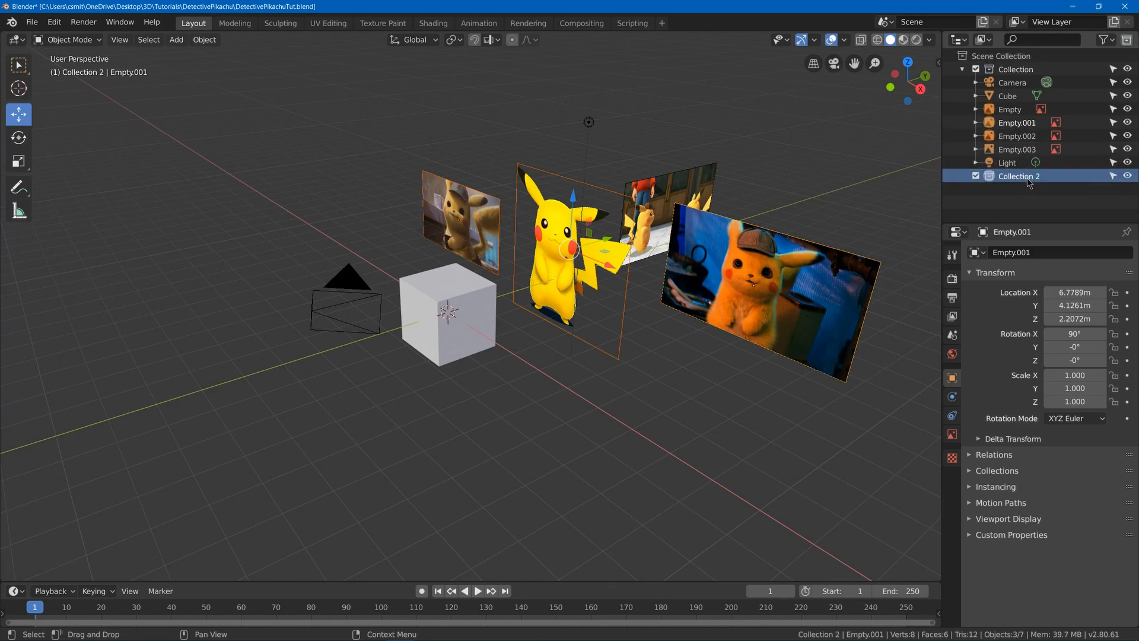
pyautogui.doubleClick(1025, 177)
pyautogui.write('Ref')
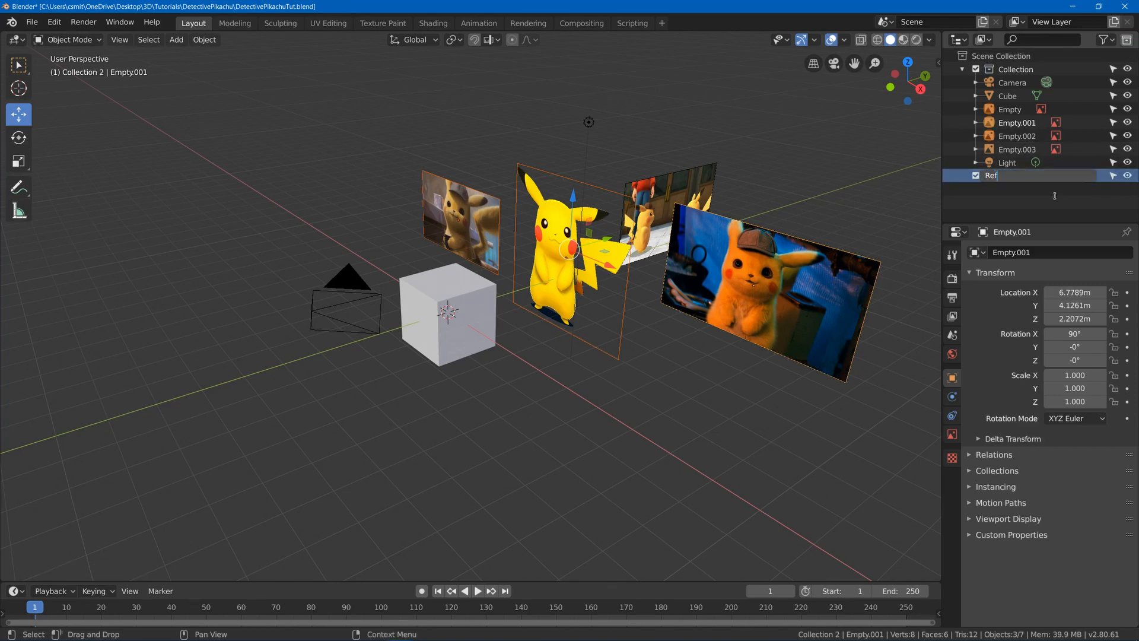
pyautogui.write('erence')
pyautogui.press('Return')
# Move all four reference images into the Reference collection, collapse it, and toggle its inclusion off and on again
pyautogui.click(1003, 110)
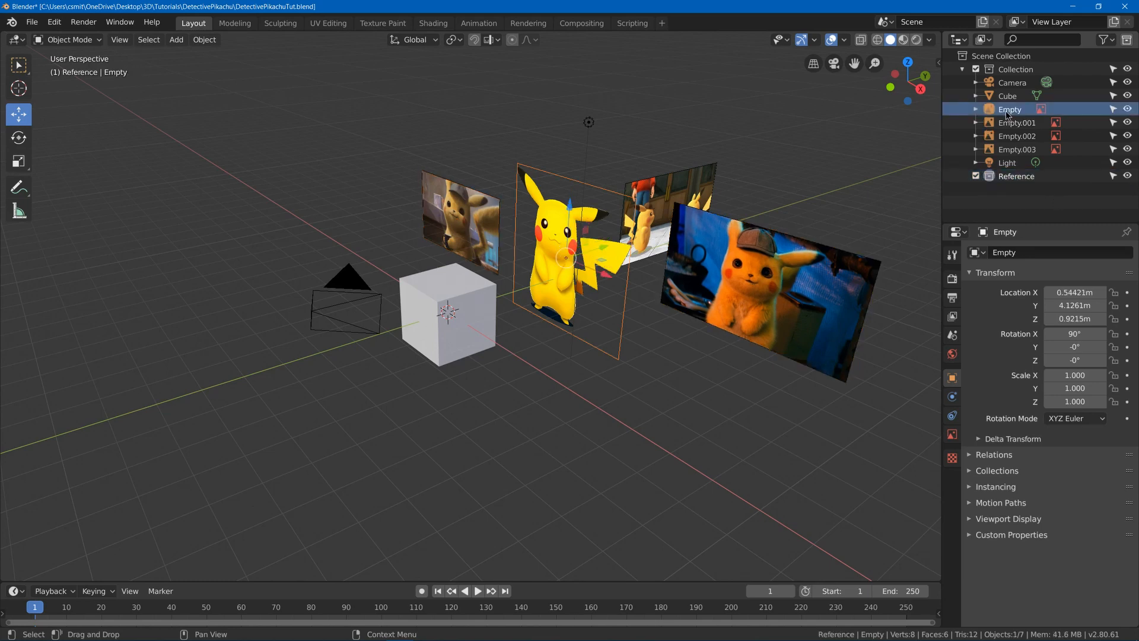
pyautogui.moveTo(1004, 110); pyautogui.dragTo(1020, 179)
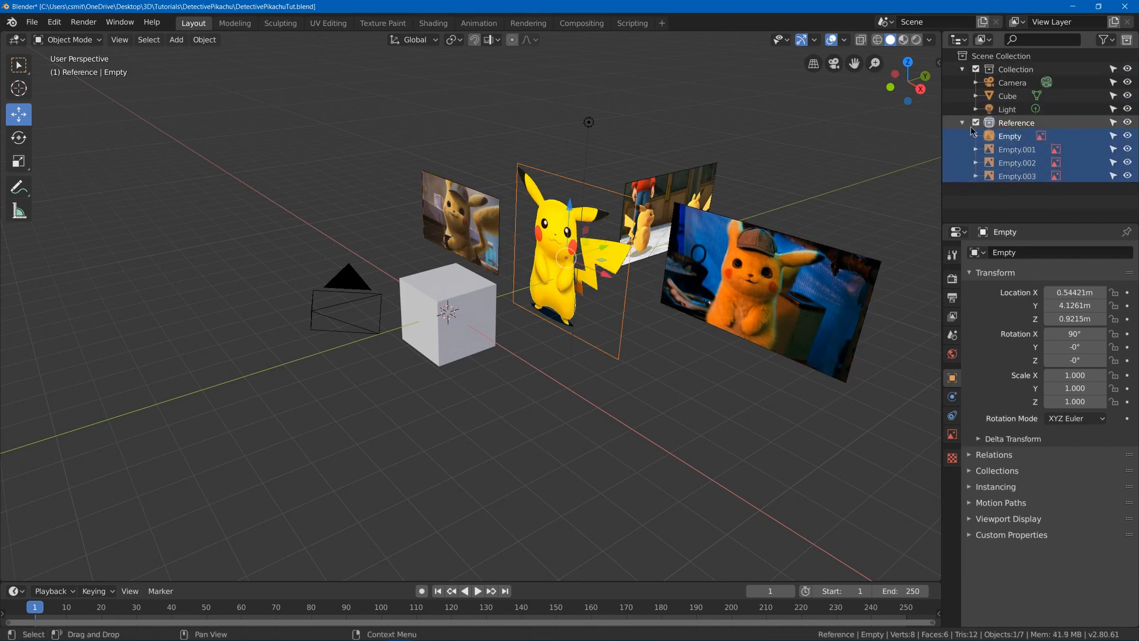
pyautogui.click(963, 122)
pyautogui.click(976, 123)
pyautogui.click(976, 123)
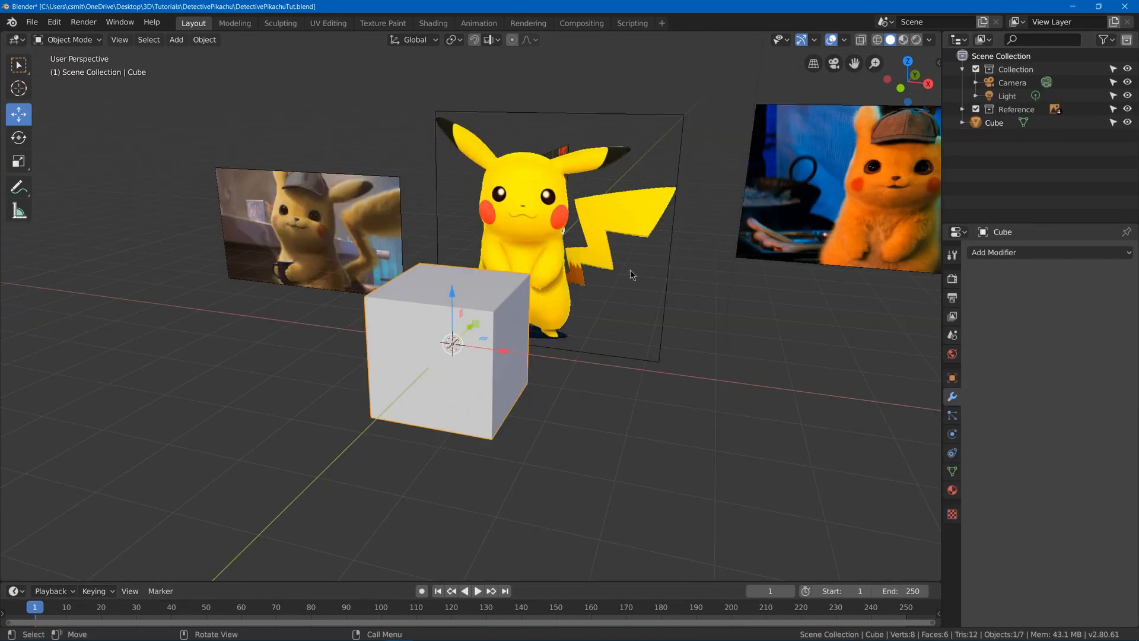
# Shade the cube smooth and give it a level 2 Subdivision Surface modifier
pyautogui.rightClick(519, 285)
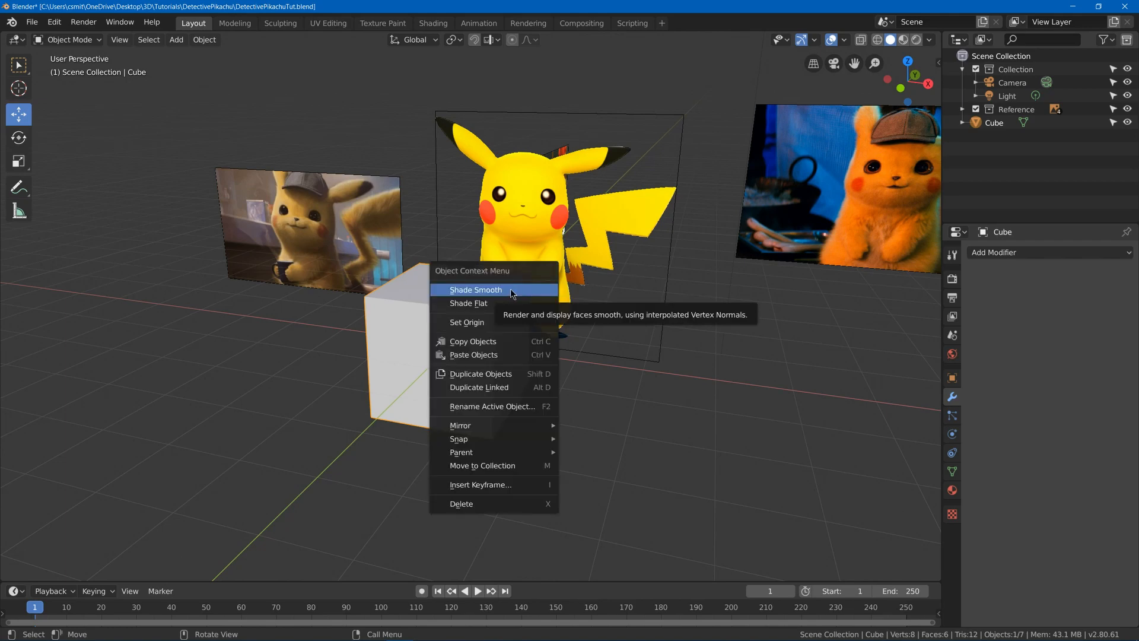
pyautogui.click(511, 292)
pyautogui.hotkey('ctrl', '2')
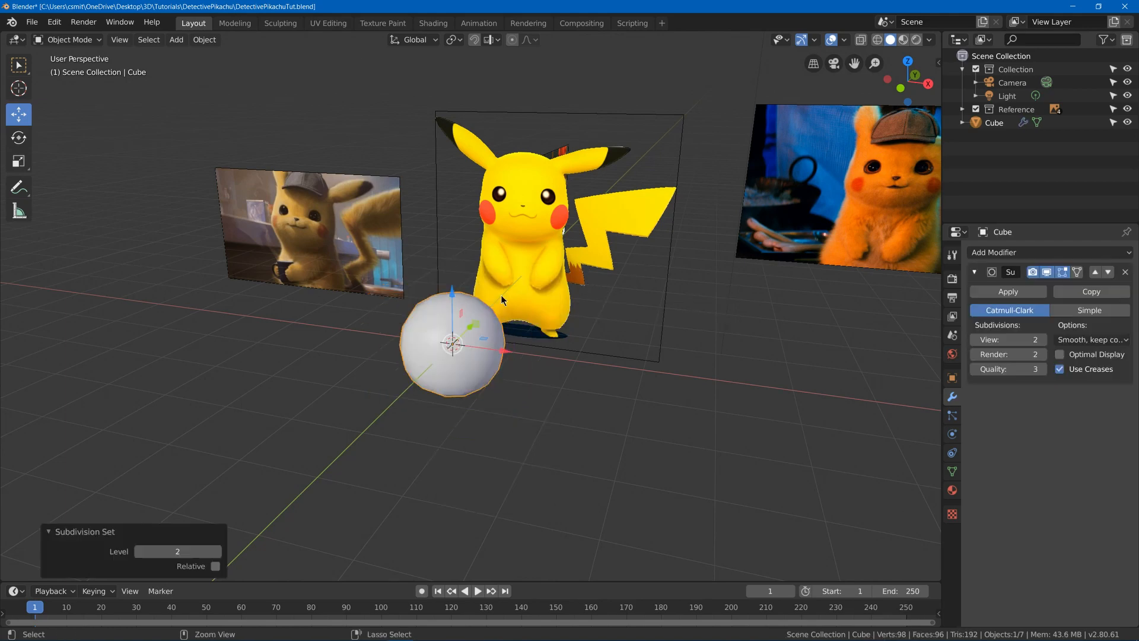
pyautogui.moveTo(502, 294); pyautogui.dragTo(415, 286, button='middle')
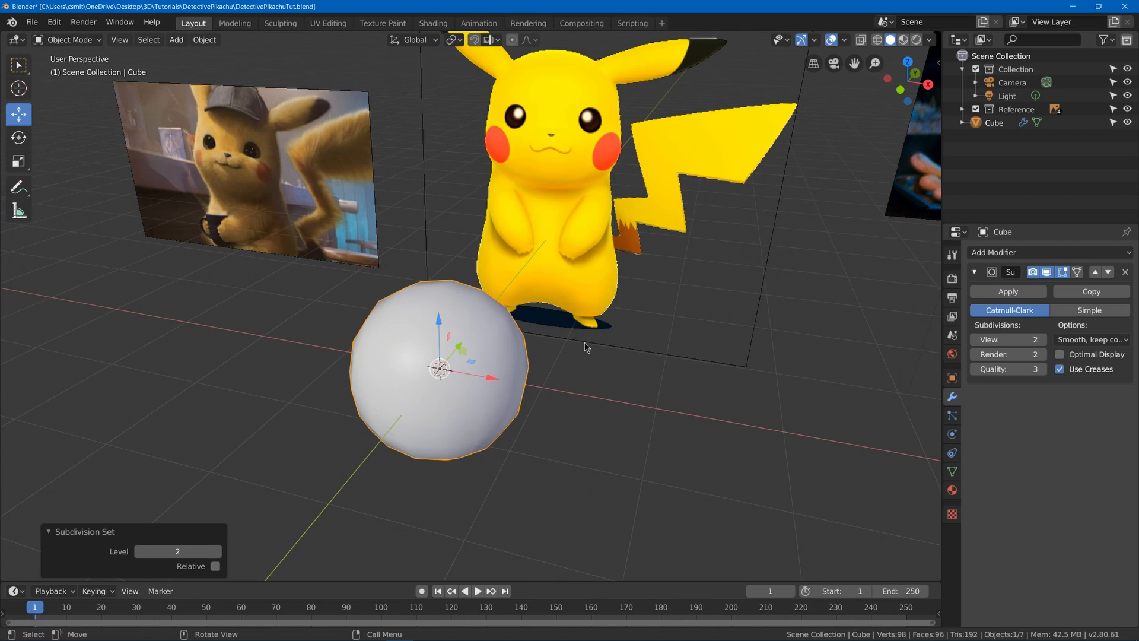
pyautogui.moveTo(585, 343); pyautogui.dragTo(559, 323, button='middle')
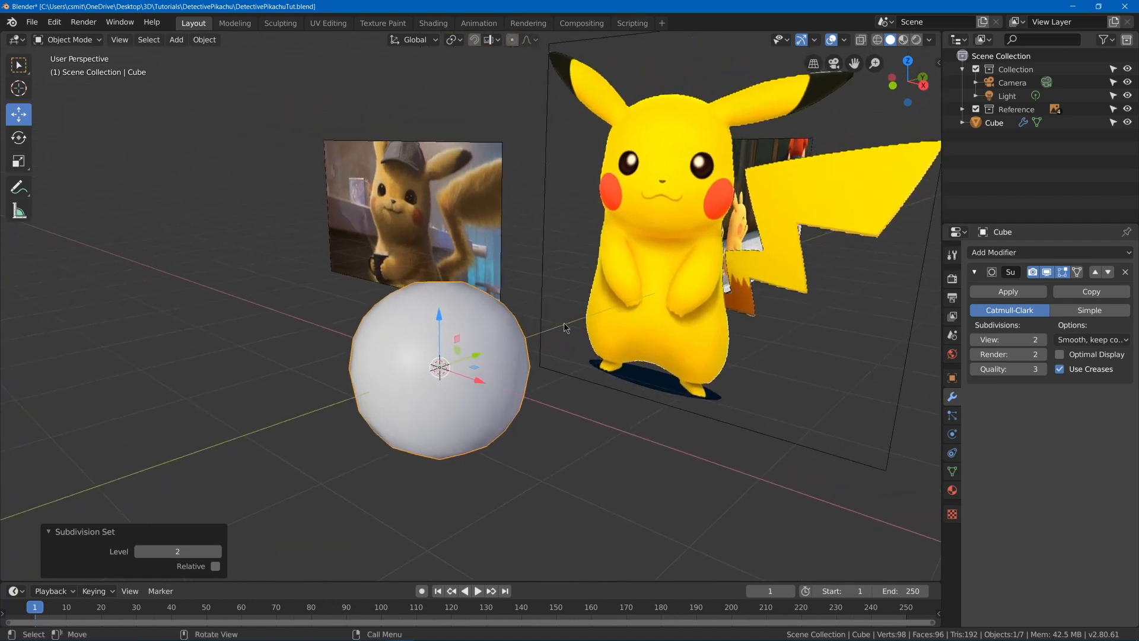
# Edit the cube's mesh with the edit cage shown on the subdivided surface, and select only one side face
pyautogui.press('Tab')
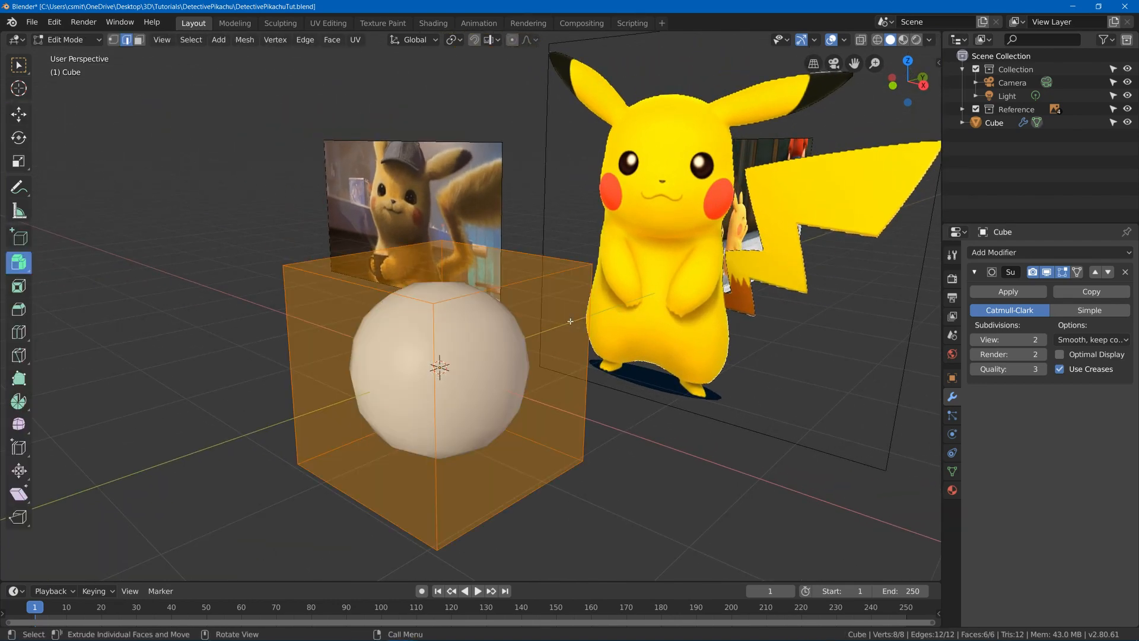
pyautogui.click(1076, 272)
pyautogui.hotkey('alt', 'a')
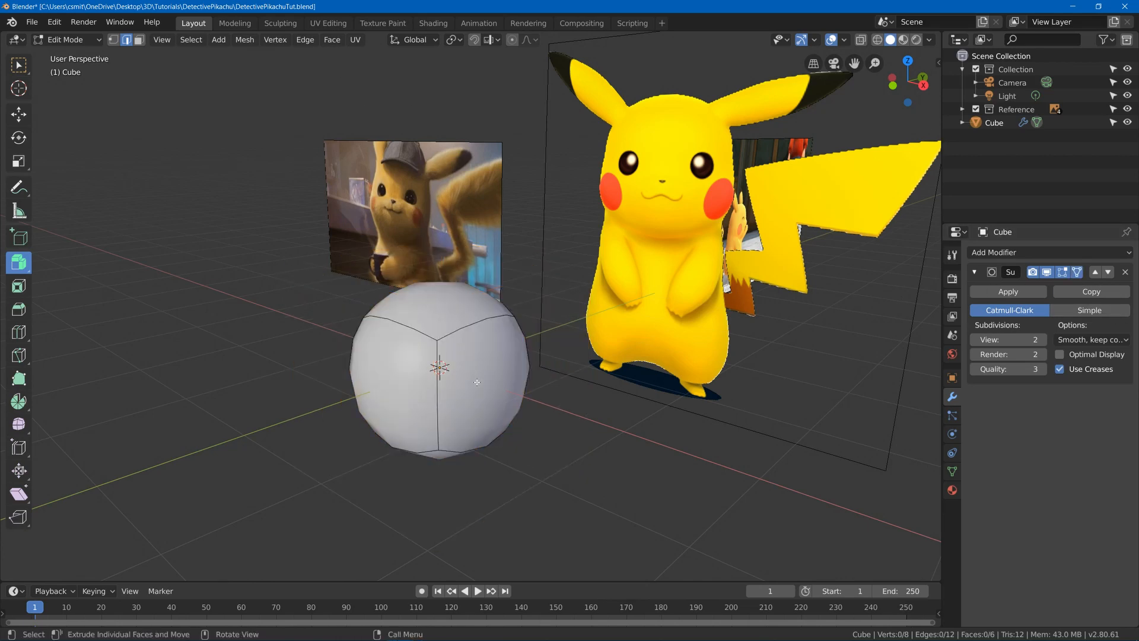
pyautogui.press('3')
pyautogui.click(477, 369)
# Move the whole mesh up about 1.64 m along Z, over the head of the front reference
pyautogui.press('KP_1')
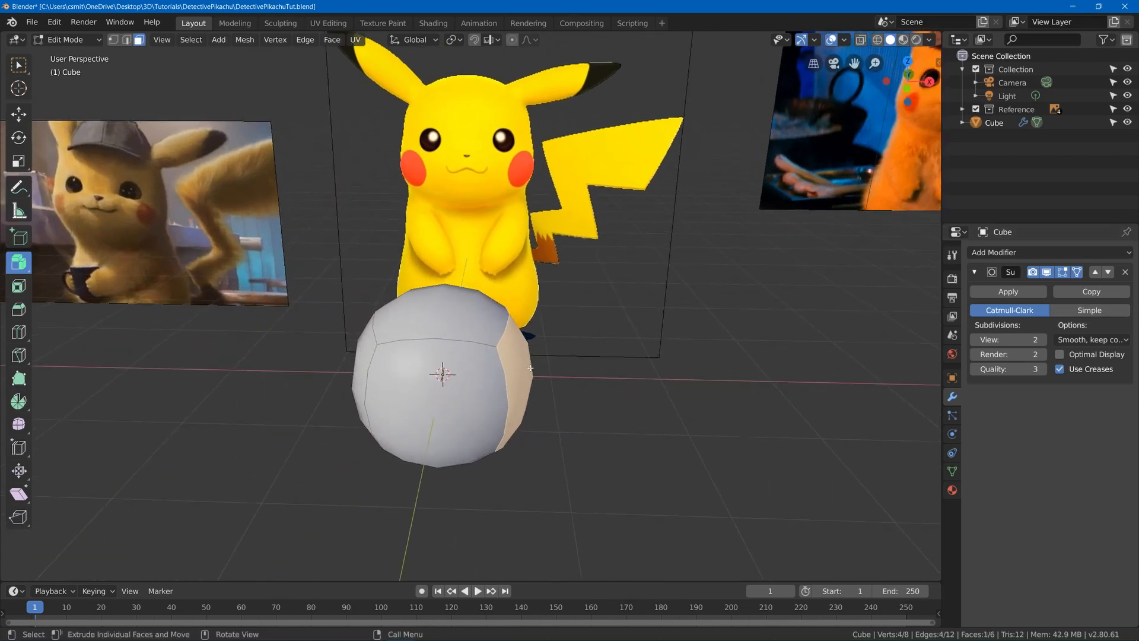
pyautogui.press('KP_5')
pyautogui.press('a')
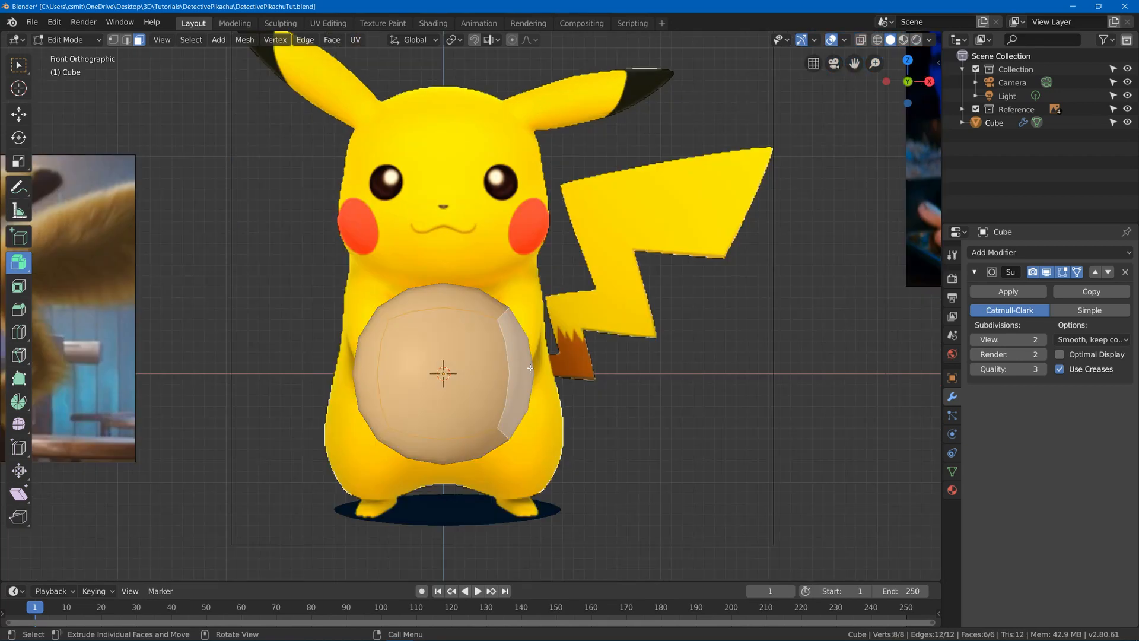
pyautogui.press('g')
pyautogui.press('z')
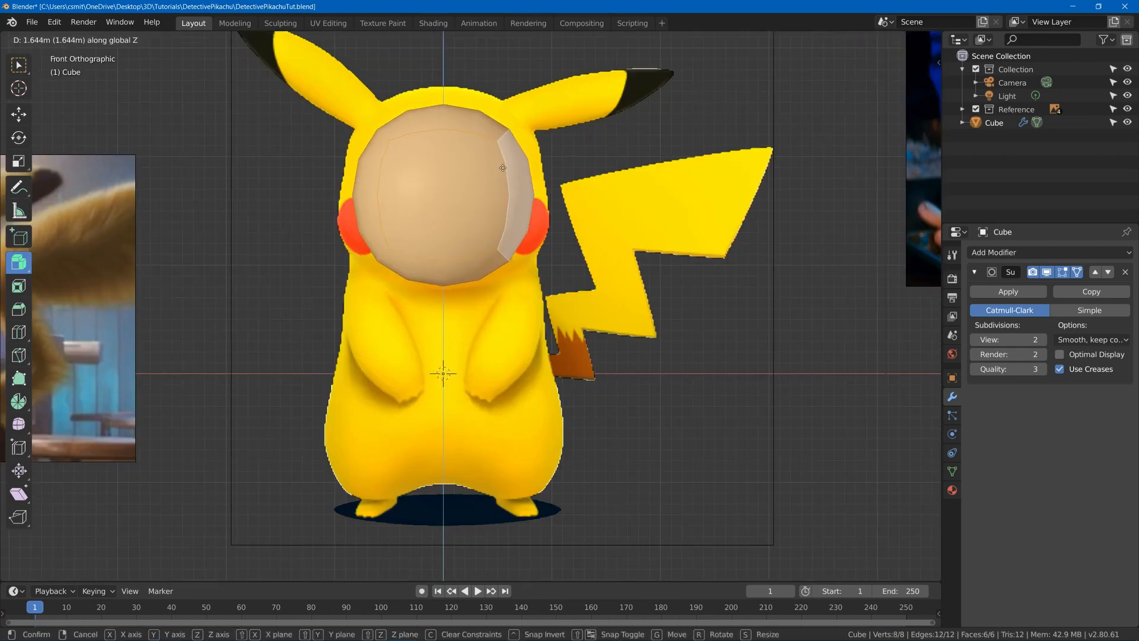
pyautogui.click(505, 162)
# Add two centred vertical loop cuts that cross each other on the mesh's top and bottom faces
pyautogui.moveTo(460, 126); pyautogui.dragTo(469, 224, button='middle')
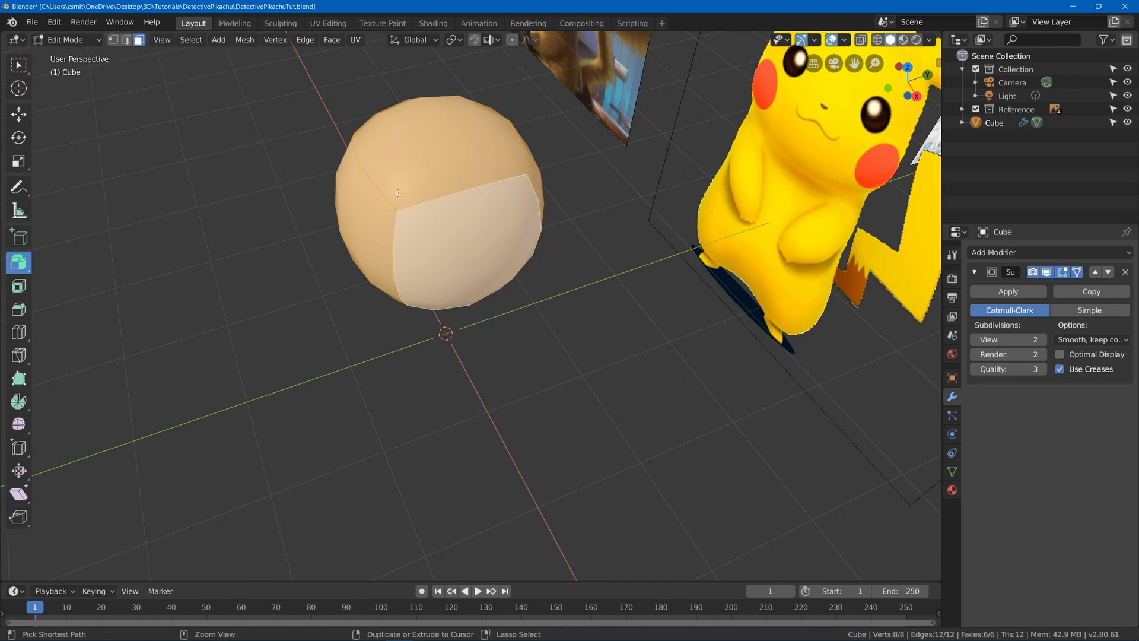
pyautogui.hotkey('ctrl', 'r')
pyautogui.click(369, 173)
pyautogui.rightClick(368, 172)
pyautogui.hotkey('ctrl', 'r')
pyautogui.click(457, 216)
pyautogui.rightClick(481, 235)
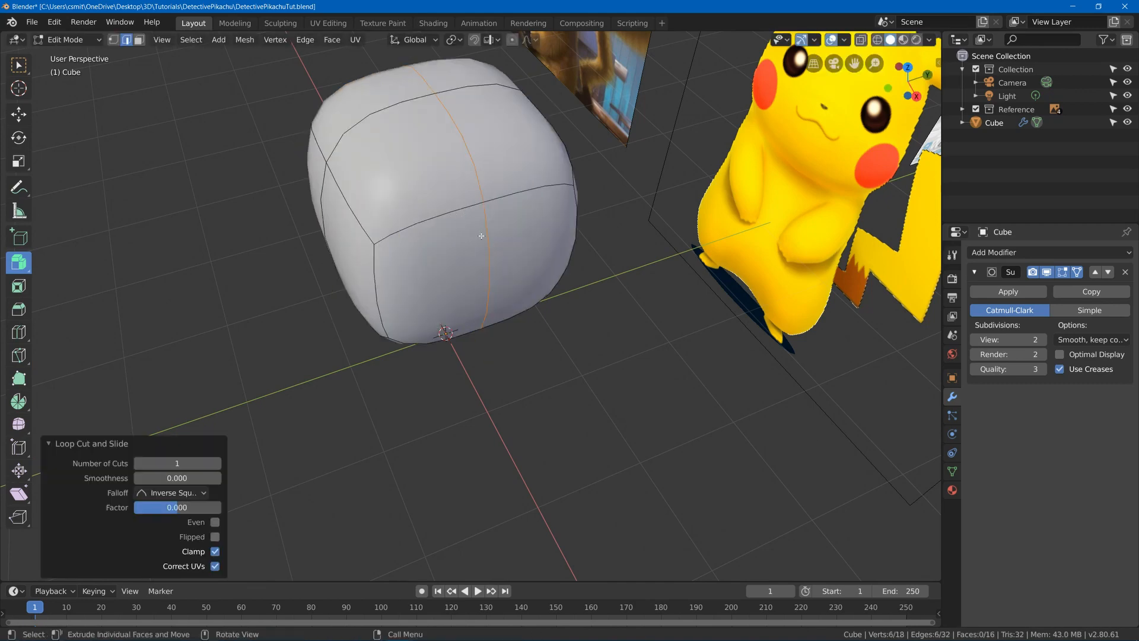
# Extrude the four bottom faces down 1.69 m to form the body over the front reference
pyautogui.moveTo(481, 236); pyautogui.dragTo(499, 142, button='middle')
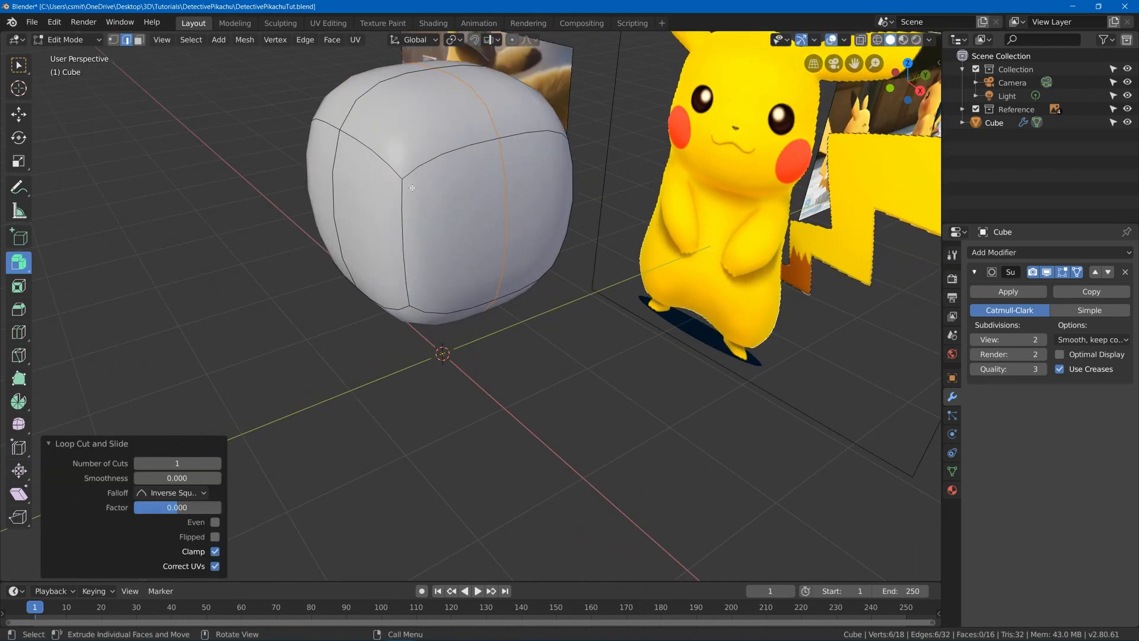
pyautogui.moveTo(412, 188); pyautogui.dragTo(450, 254, button='middle')
pyautogui.press('KP_1')
pyautogui.hotkey('alt', 'z')
pyautogui.hotkey('alt', 'z')
pyautogui.hotkey('alt', 'z')
pyautogui.press('3')
pyautogui.hotkey('alt', 'a')
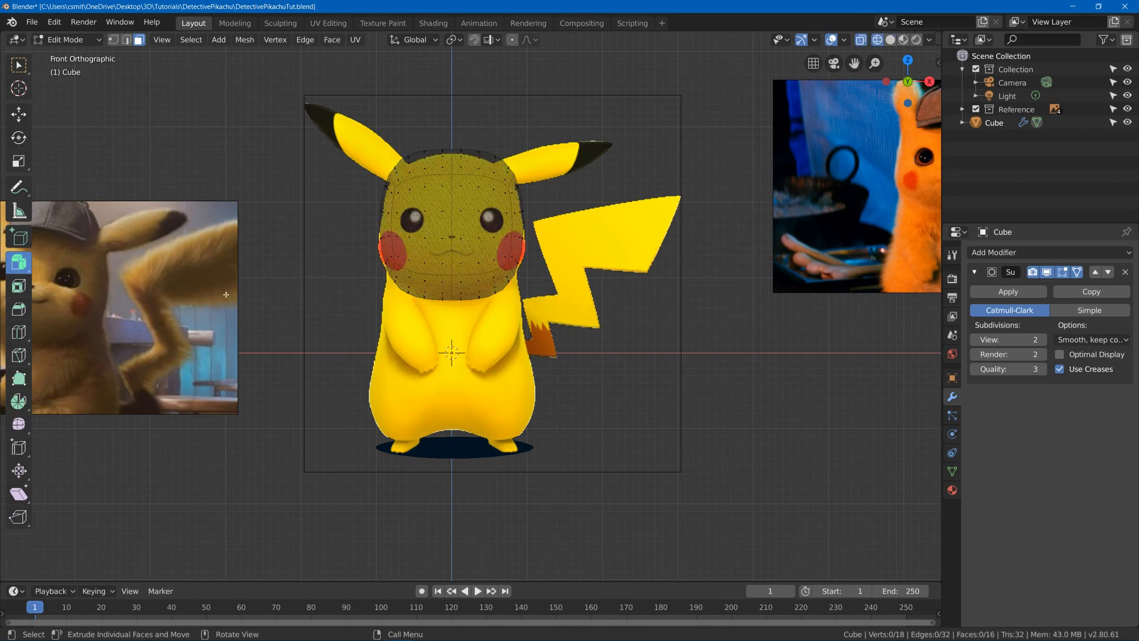
pyautogui.moveTo(380, 283); pyautogui.dragTo(493, 341)
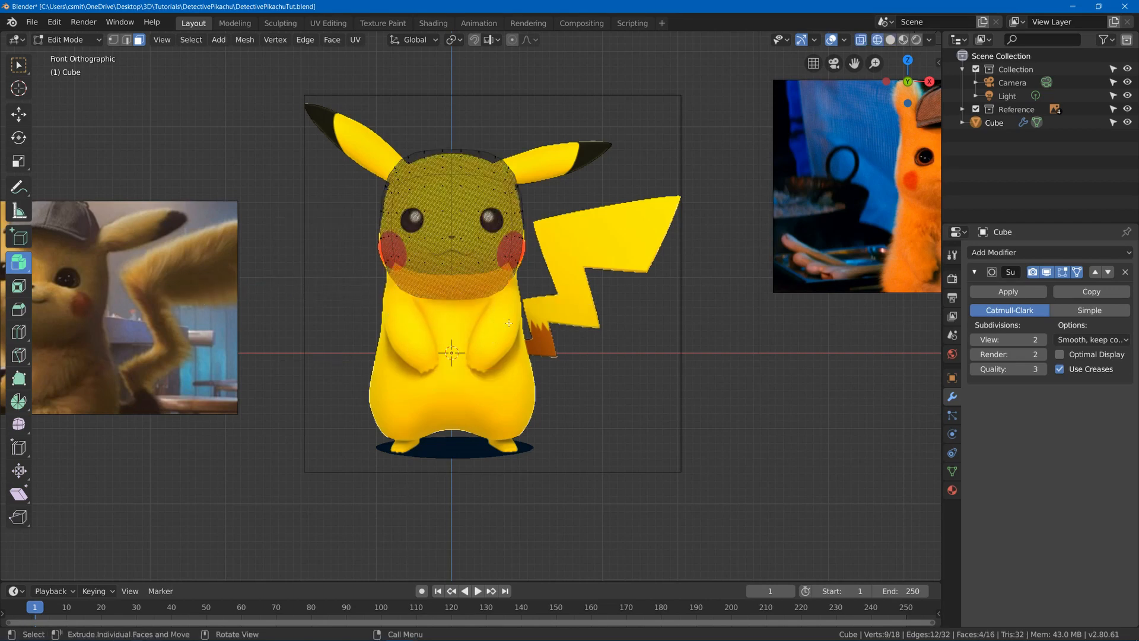
pyautogui.press('e')
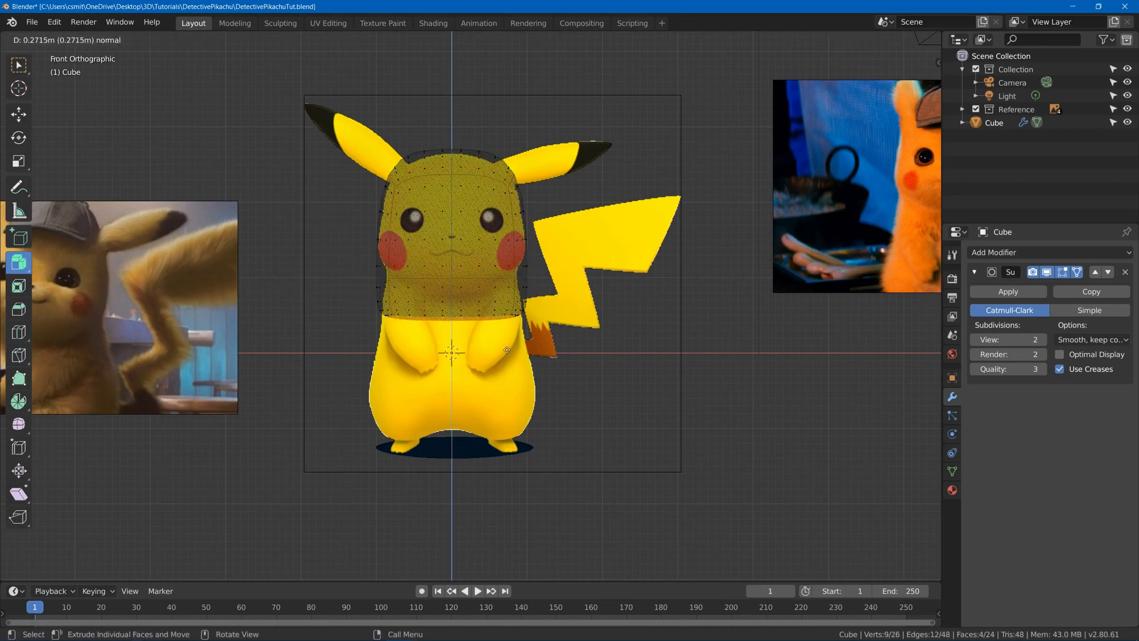
pyautogui.click(515, 450)
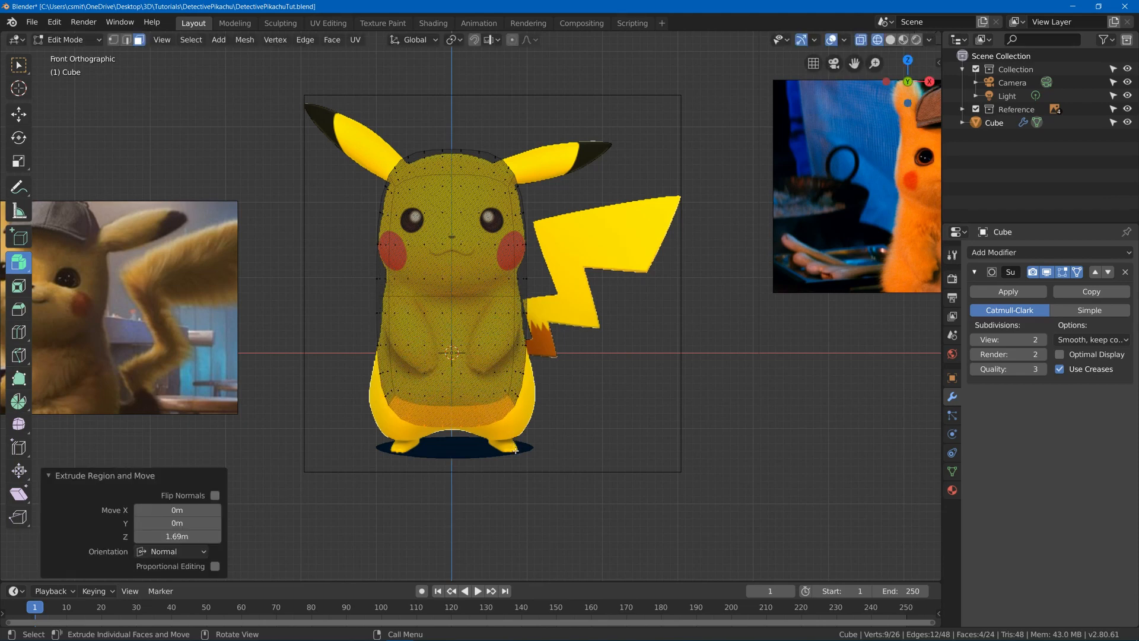
# Return to solid shading and divide the extruded lower body section with two evenly spaced horizontal loop cuts
pyautogui.press('z')
pyautogui.click(505, 297)
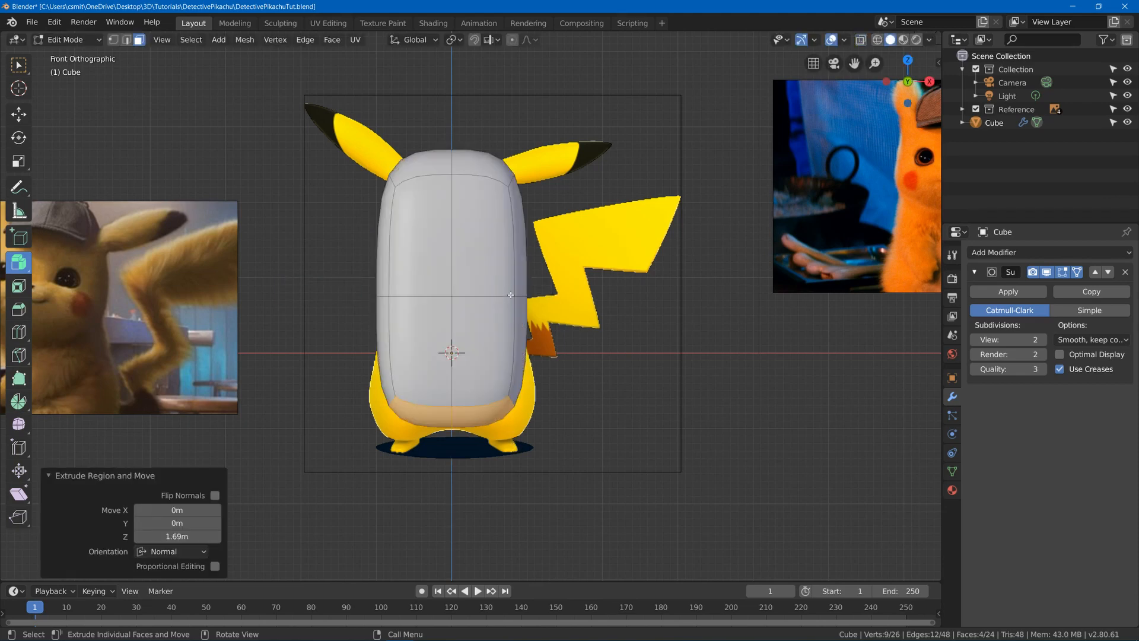
pyautogui.rightClick(477, 361)
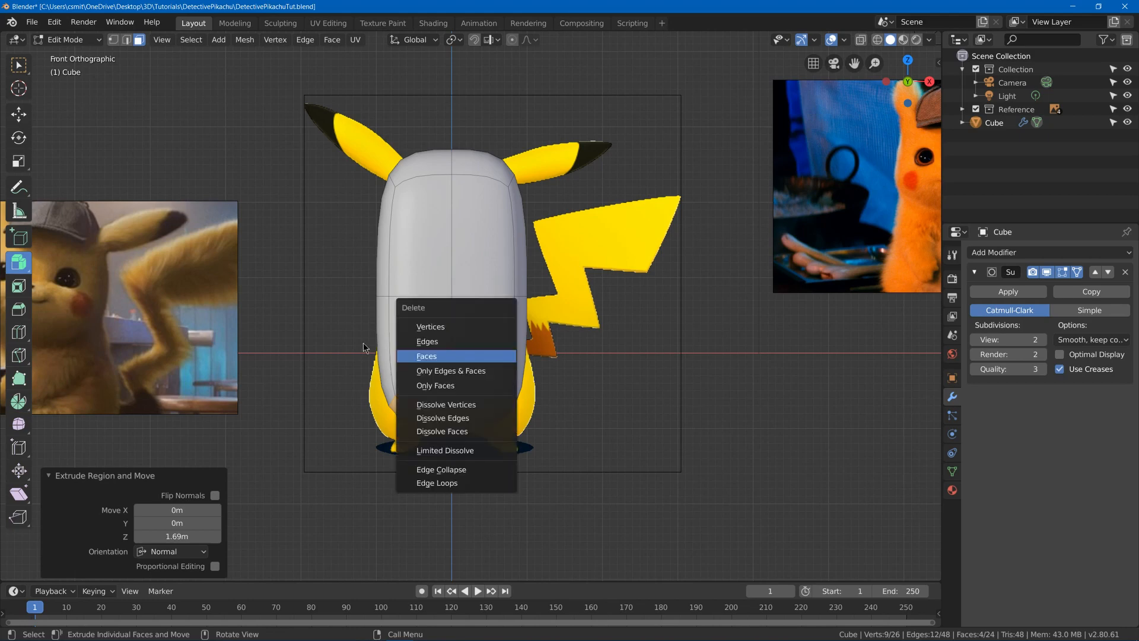
pyautogui.hotkey('ctrl', 'r')
pyautogui.scroll(1, 462, 339)
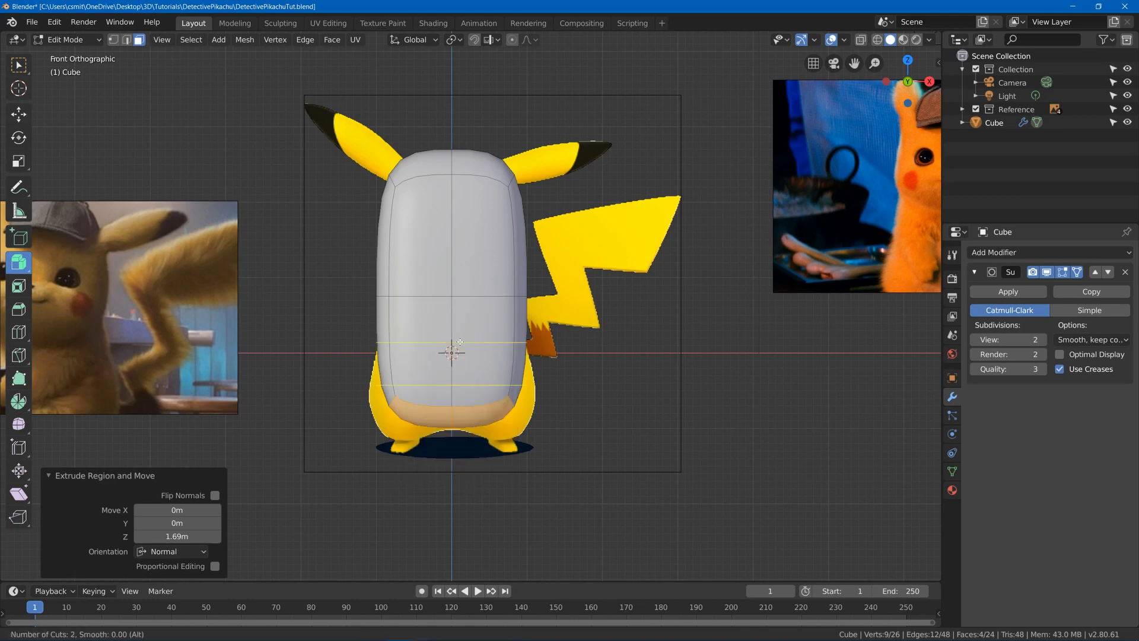
pyautogui.click(461, 340)
pyautogui.rightClick(460, 342)
# Divide the upper head section with two evenly spaced horizontal loop cuts
pyautogui.hotkey('ctrl', 'r')
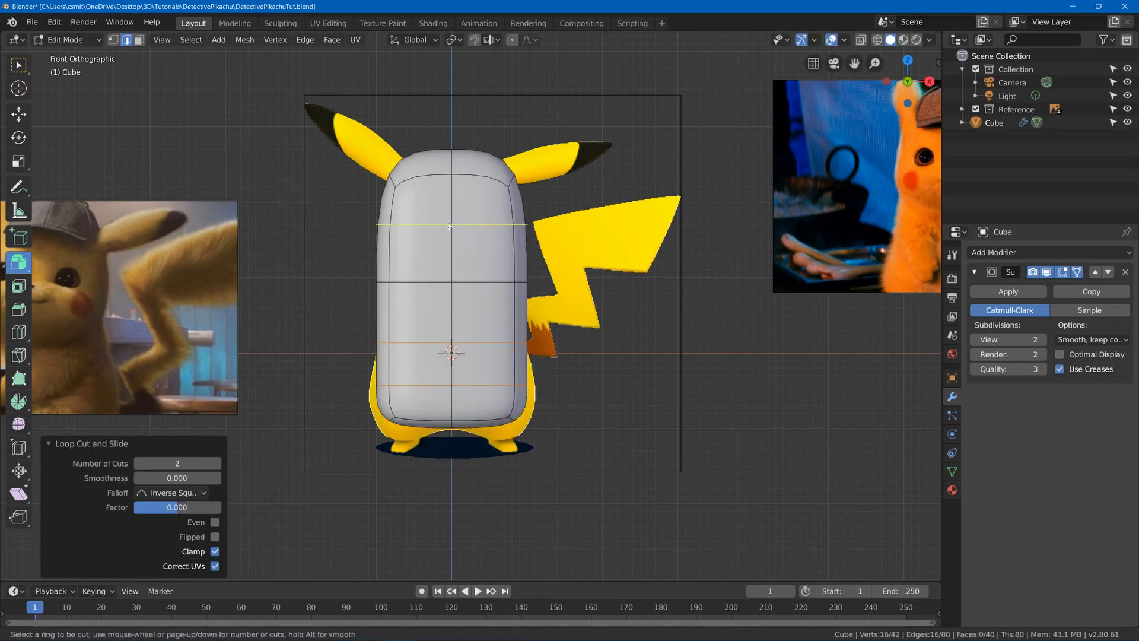
pyautogui.click(449, 226)
pyautogui.rightClick(504, 222)
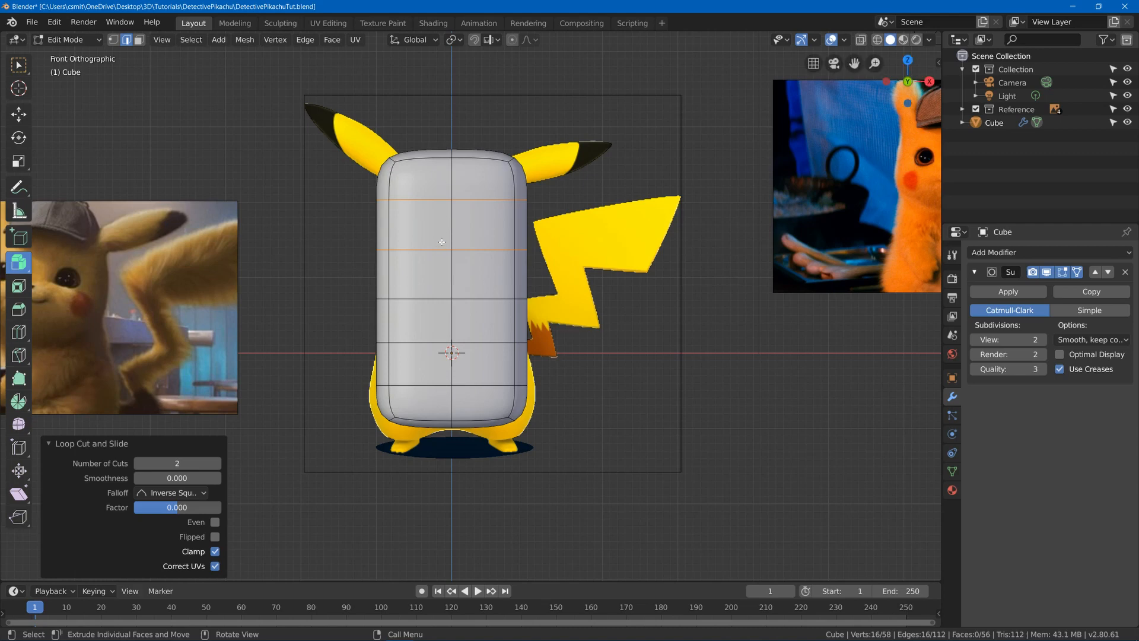
# Extrude the two bottom faces on the −X side into a leg, about 0.72 m down and 0.06 m outward
pyautogui.press('3')
pyautogui.moveTo(441, 242); pyautogui.dragTo(418, 480, button='middle')
pyautogui.click(393, 350)
pyautogui.keyDown('shift'); pyautogui.click(393, 391); pyautogui.keyUp('shift')
pyautogui.moveTo(554, 319); pyautogui.dragTo(557, 321, button='middle')
pyautogui.press('1')
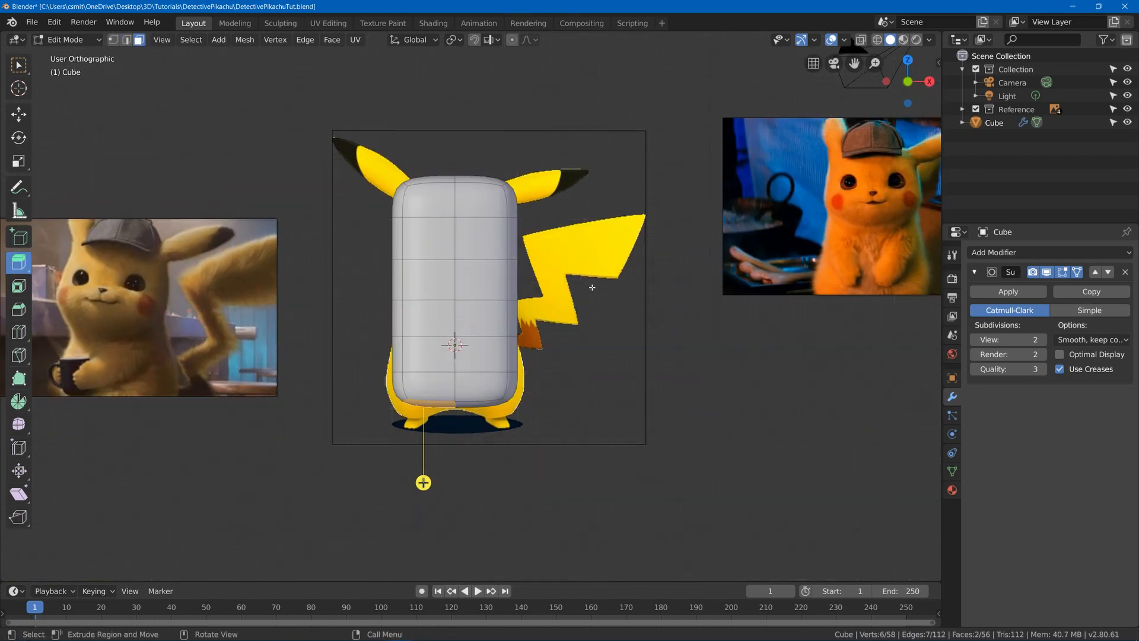
pyautogui.press('e')
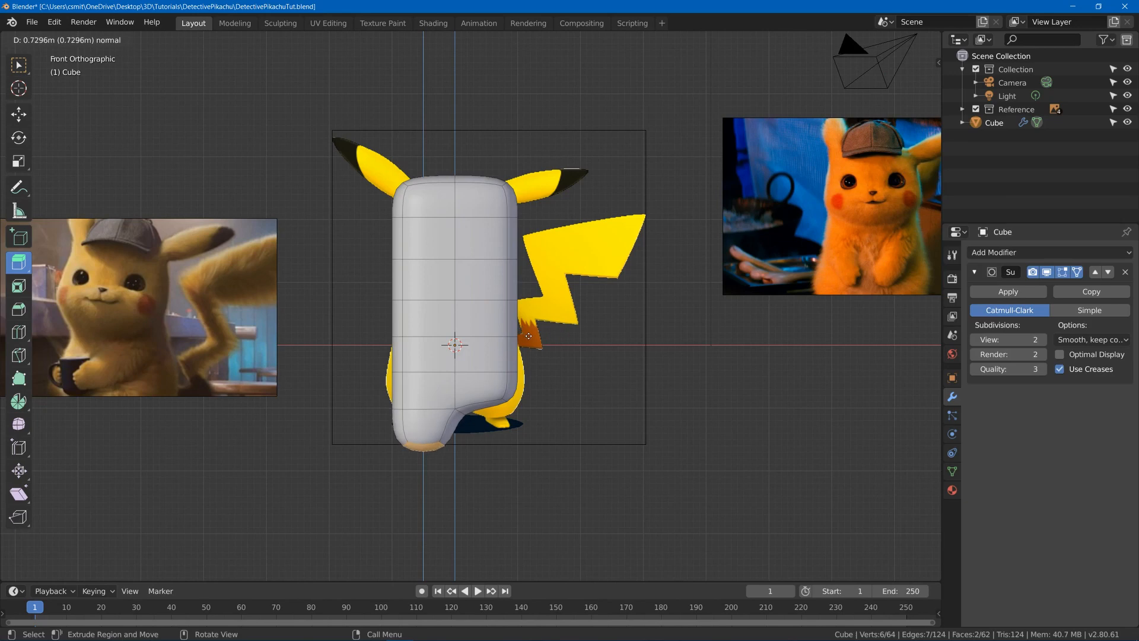
pyautogui.press('z')
pyautogui.press('z')
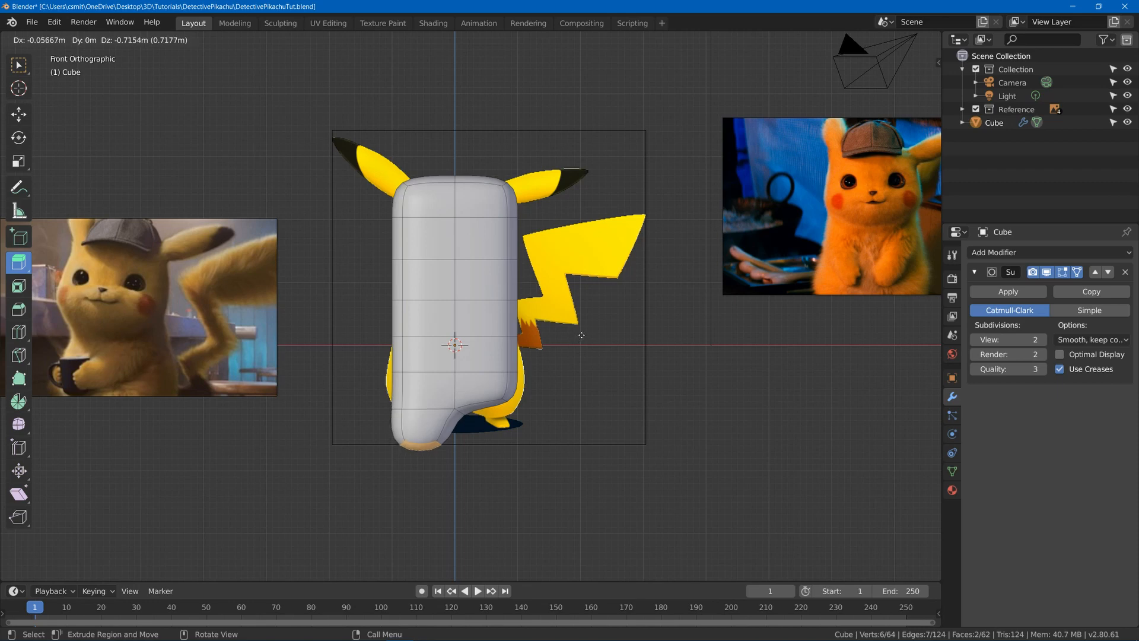
pyautogui.click(582, 335)
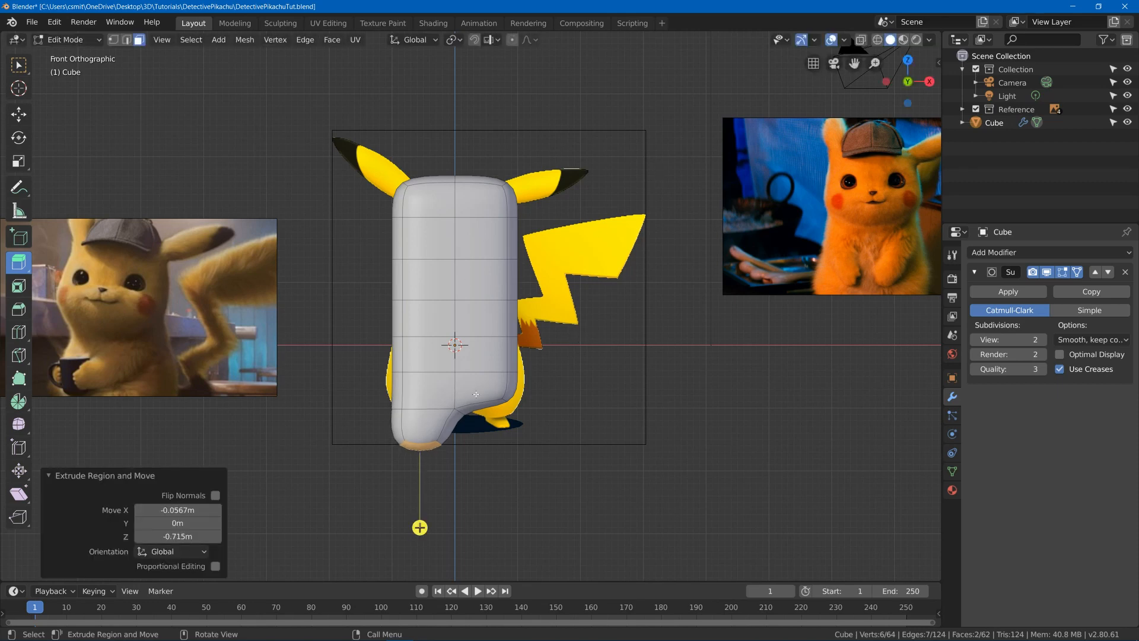
# Delete the mesh's +X half in wireframe and display the remaining half in LookDev shading
pyautogui.press('z')
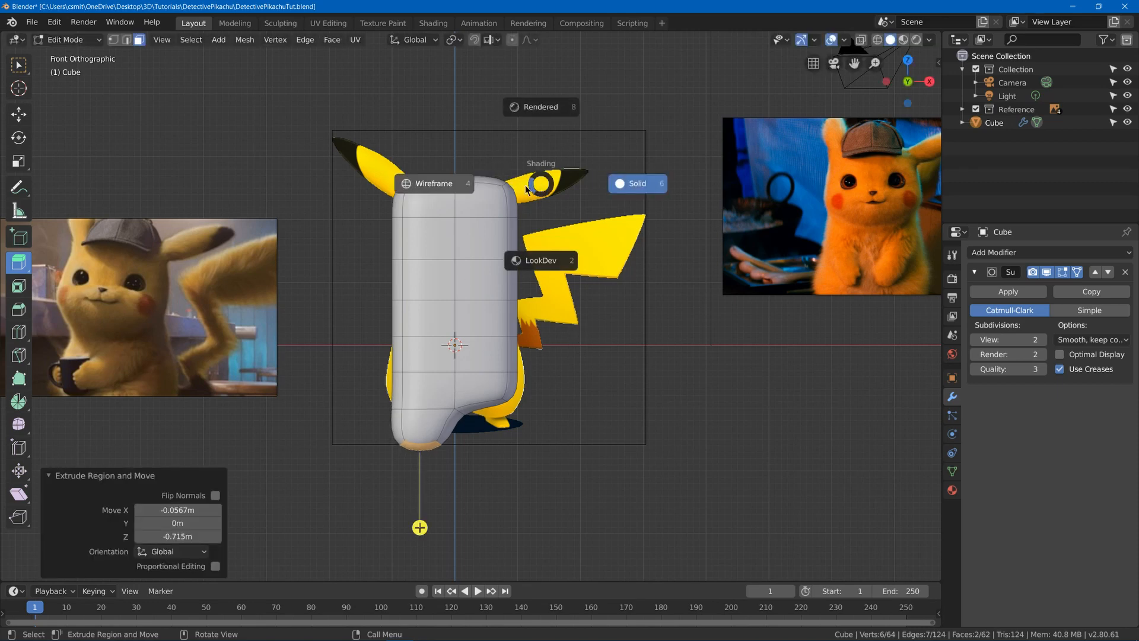
pyautogui.click(489, 179)
pyautogui.press('b')
pyautogui.moveTo(466, 108); pyautogui.dragTo(593, 479)
pyautogui.press('x')
pyautogui.click(530, 312)
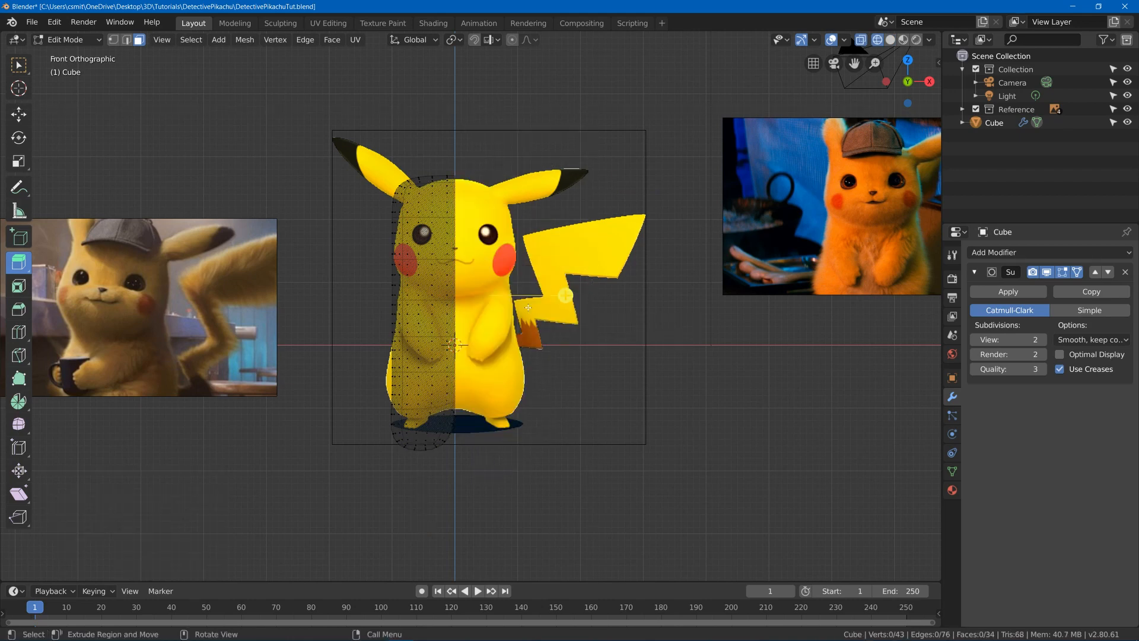
pyautogui.press('z')
pyautogui.click(522, 386)
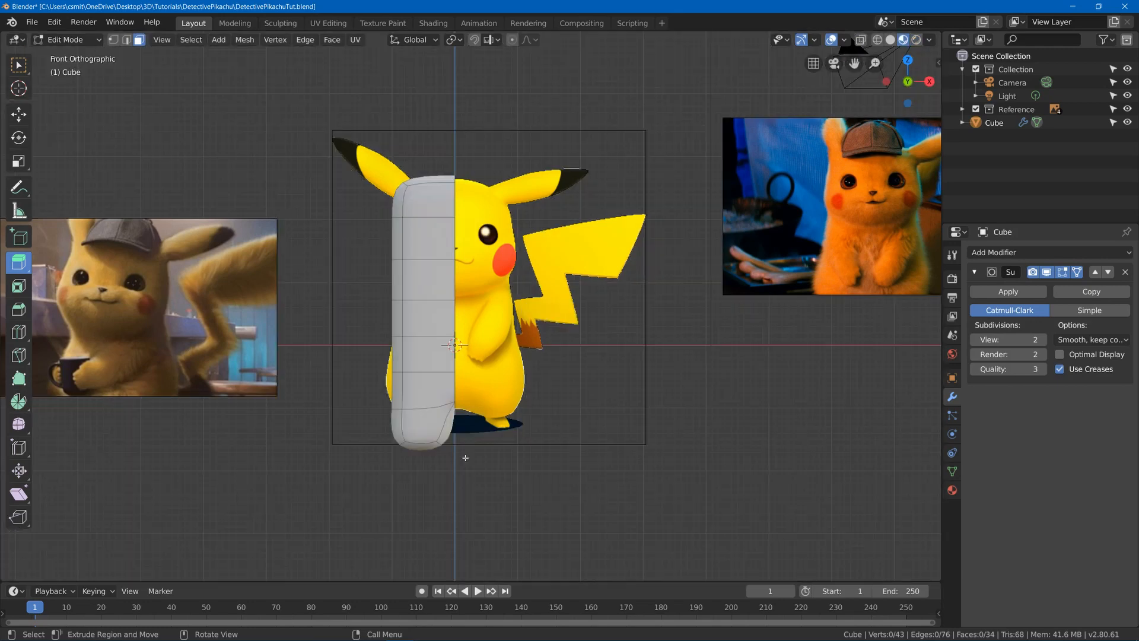
# Add an X-axis Mirror modifier with Clipping enabled and place it above the Subdivision Surface modifier
pyautogui.click(994, 252)
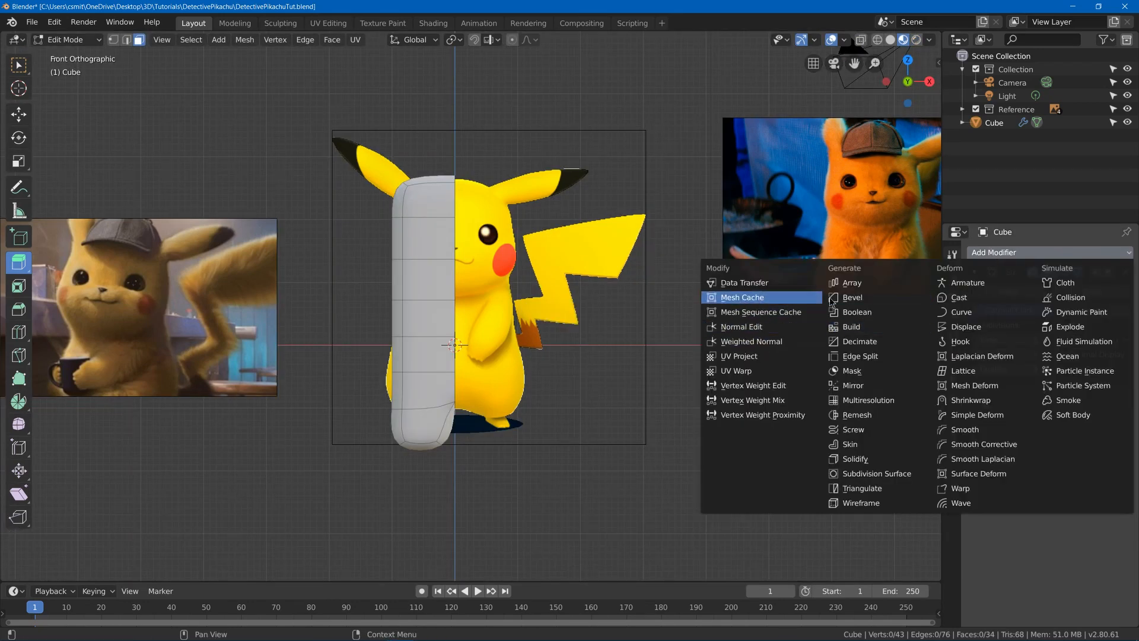
pyautogui.click(860, 385)
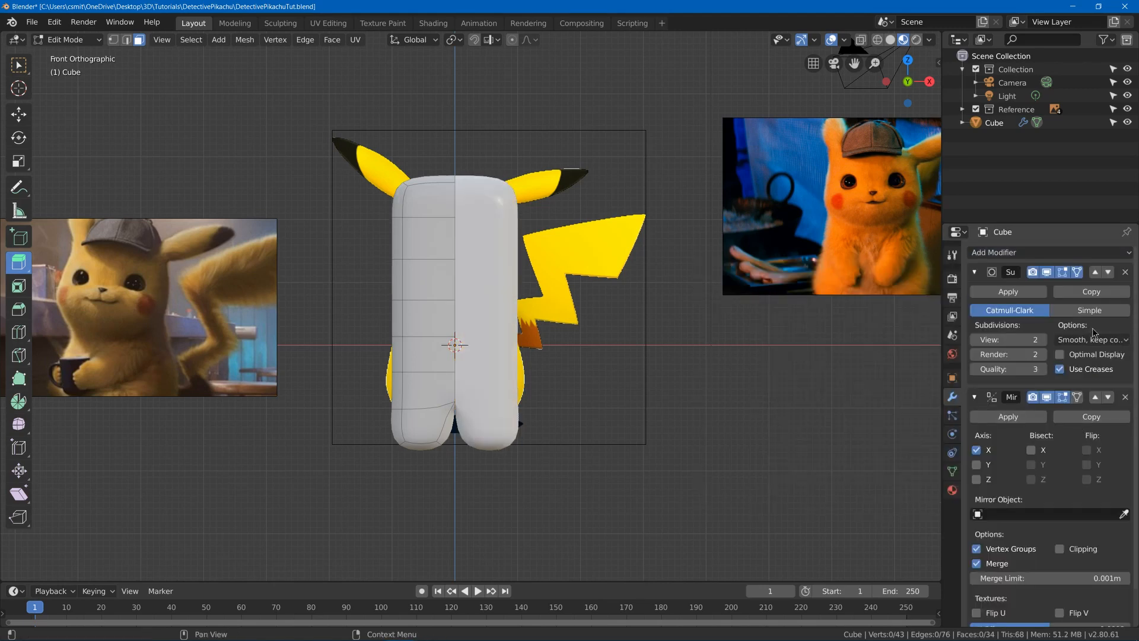
pyautogui.click(1095, 398)
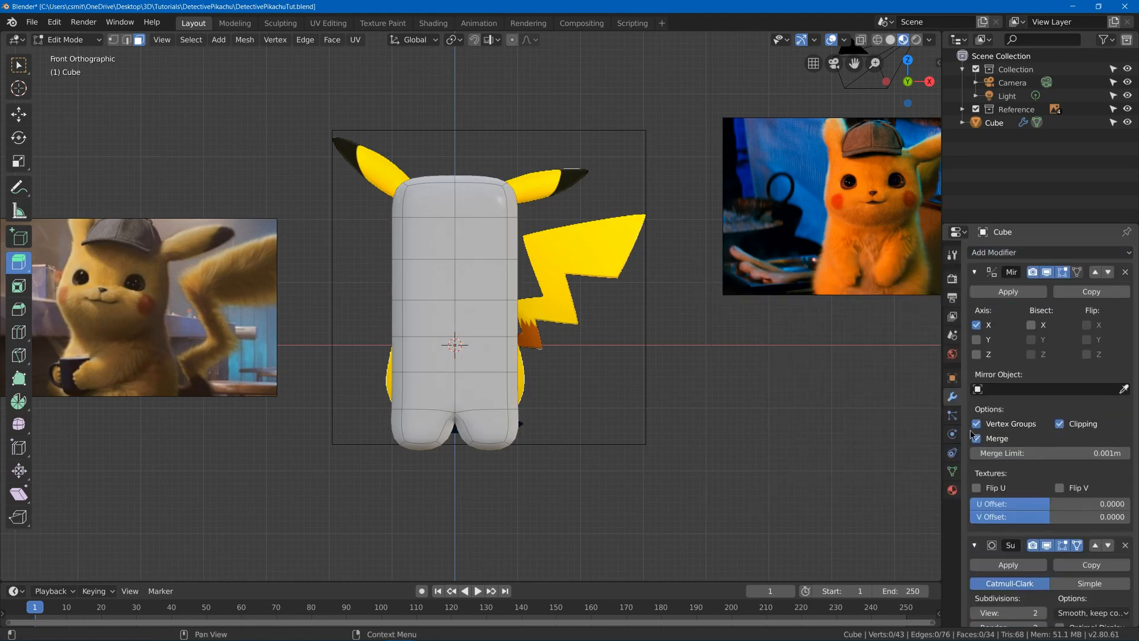
pyautogui.moveTo(925, 415); pyautogui.dragTo(616, 333, button='middle')
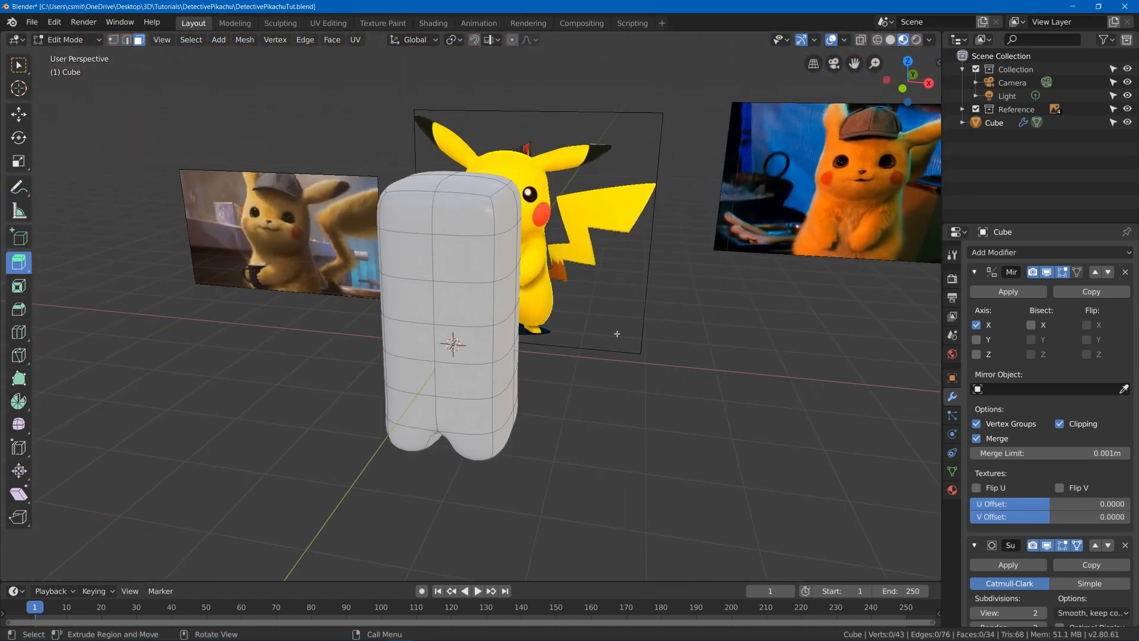
# Show the mirrored body in wireframe from the front so the reference is visible through it
pyautogui.click(483, 237)
pyautogui.moveTo(483, 236); pyautogui.dragTo(463, 430, button='middle')
pyautogui.press('KP_1')
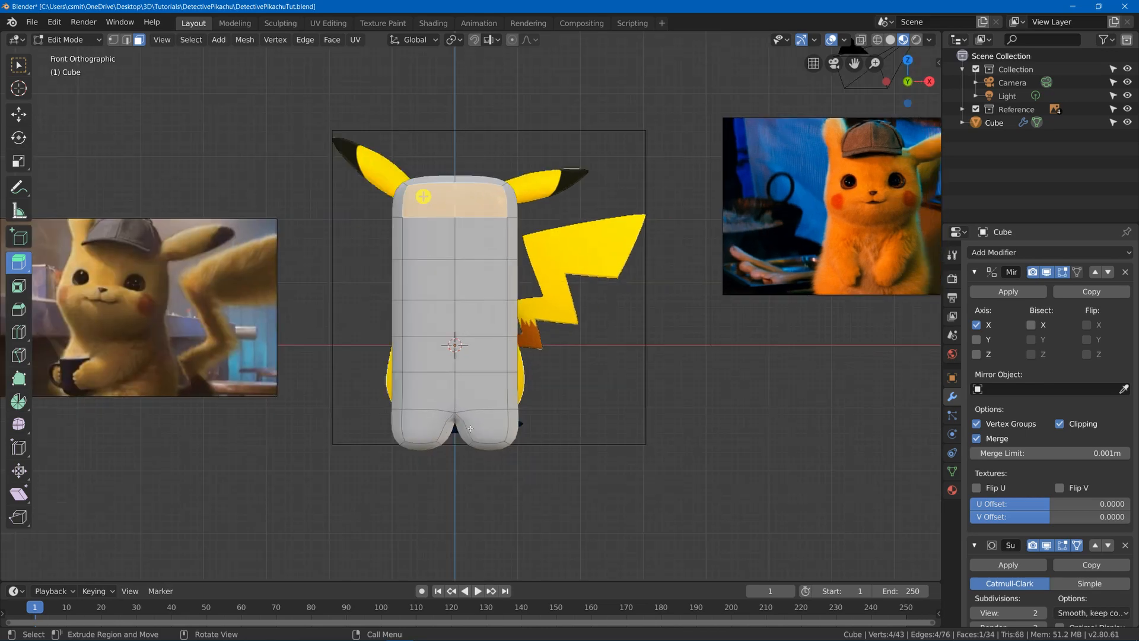
pyautogui.press('z')
pyautogui.click(386, 430)
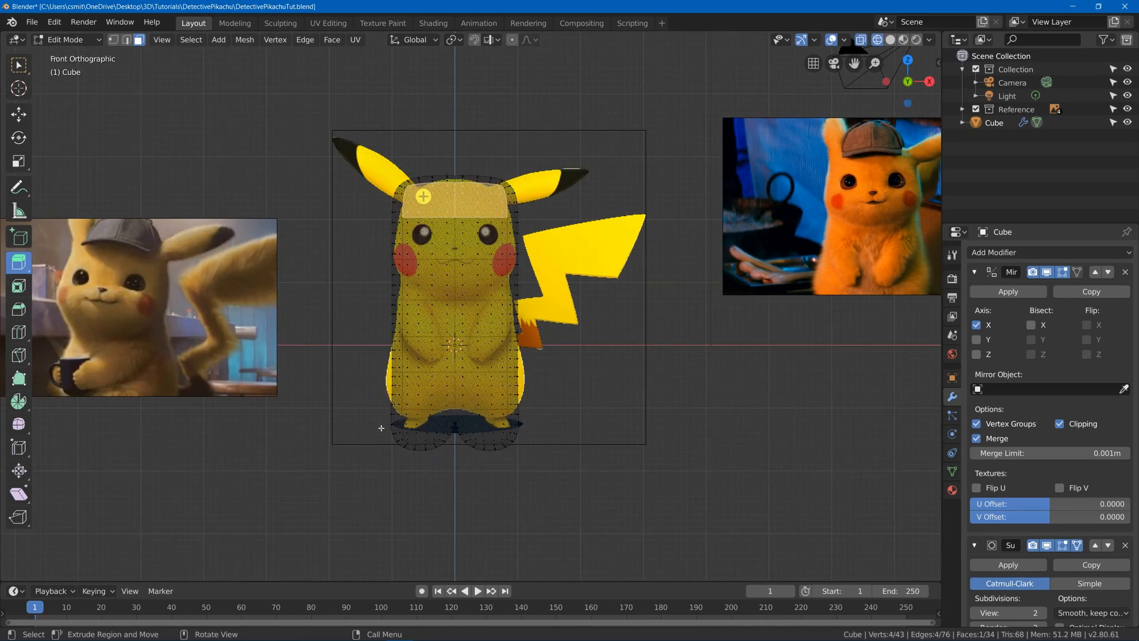
pyautogui.scroll(1, 486, 250)
pyautogui.scroll(1, 487, 251)
# Move the horizontal edge row at the belly about 0.12 m outward and 0.08 m down to follow the reference's hips
pyautogui.press('2')
pyautogui.keyDown('alt'); pyautogui.click(569, 393); pyautogui.keyUp('alt')
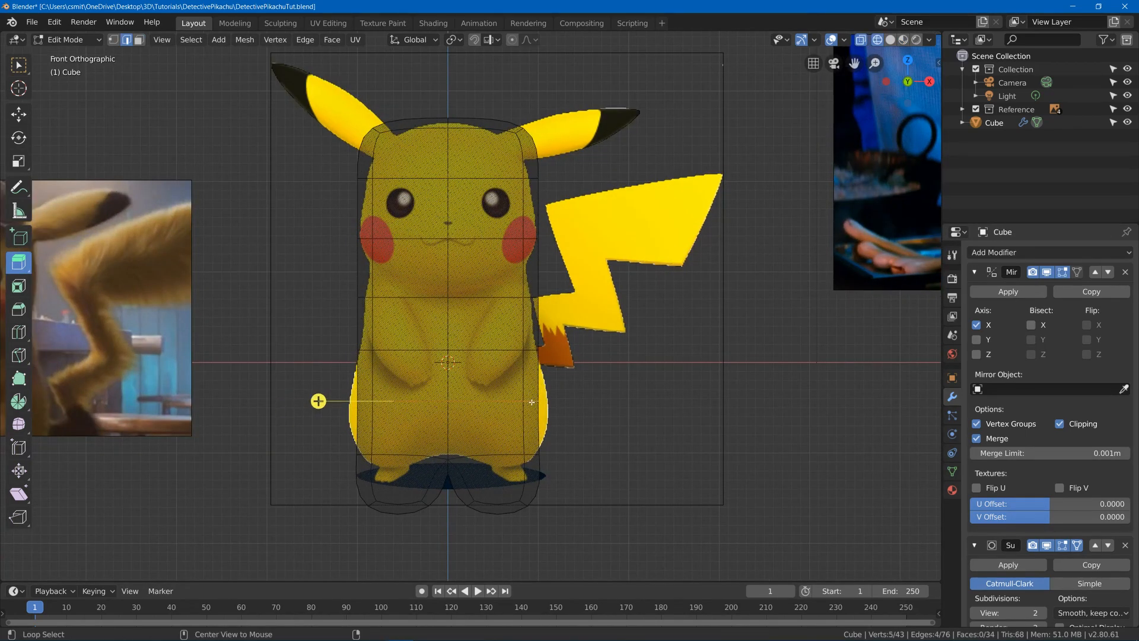
pyautogui.scroll(3, 579, 314)
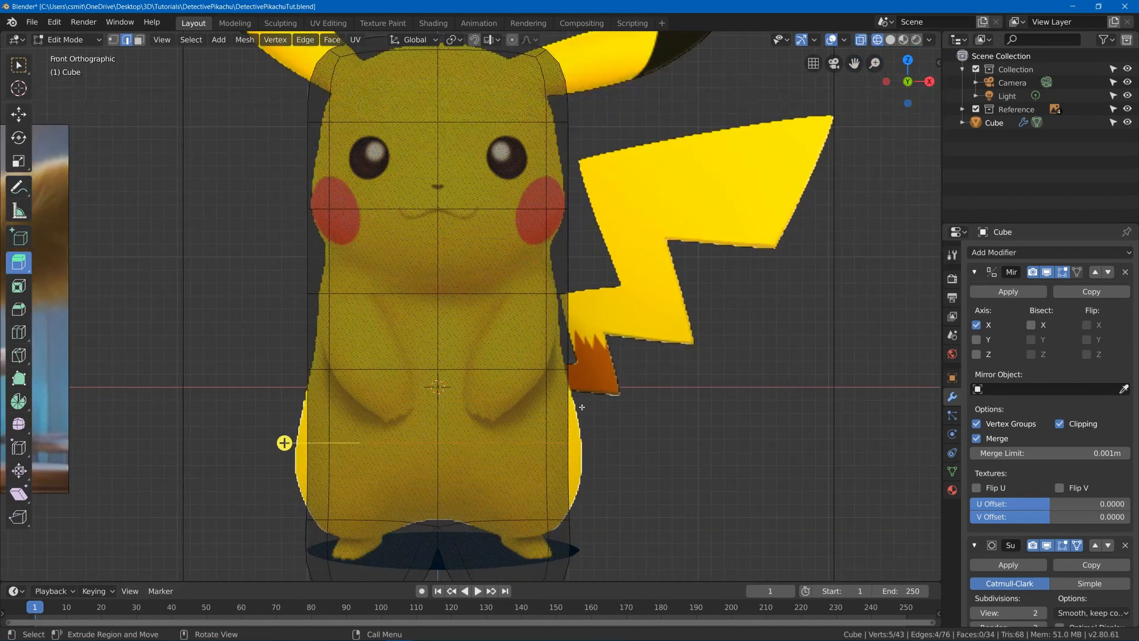
pyautogui.press('g')
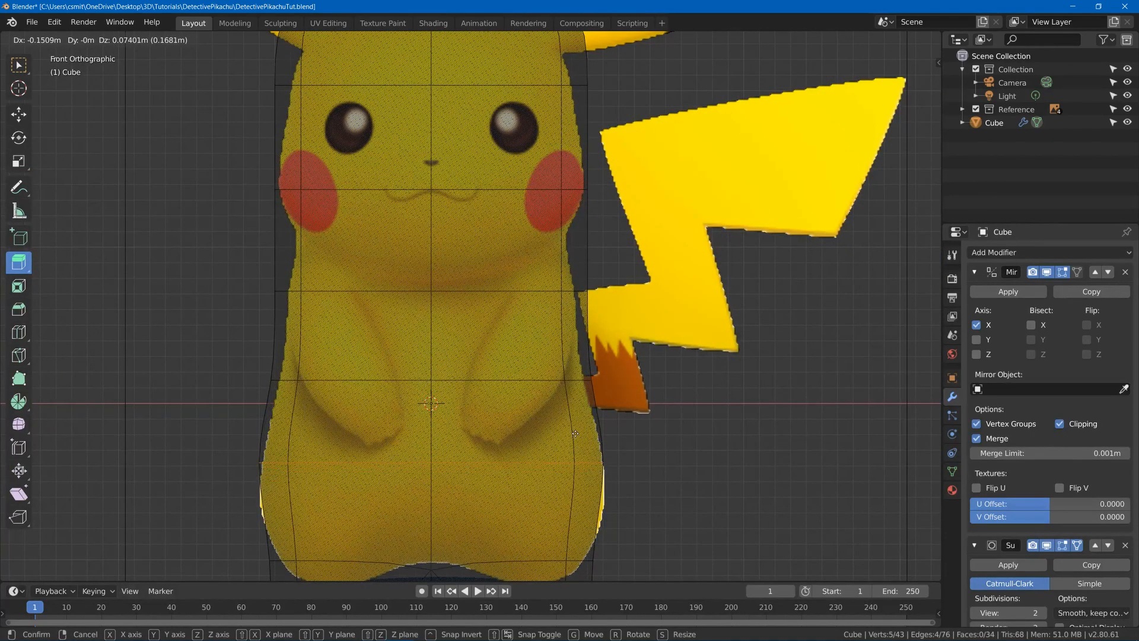
pyautogui.click(520, 443)
pyautogui.press('g')
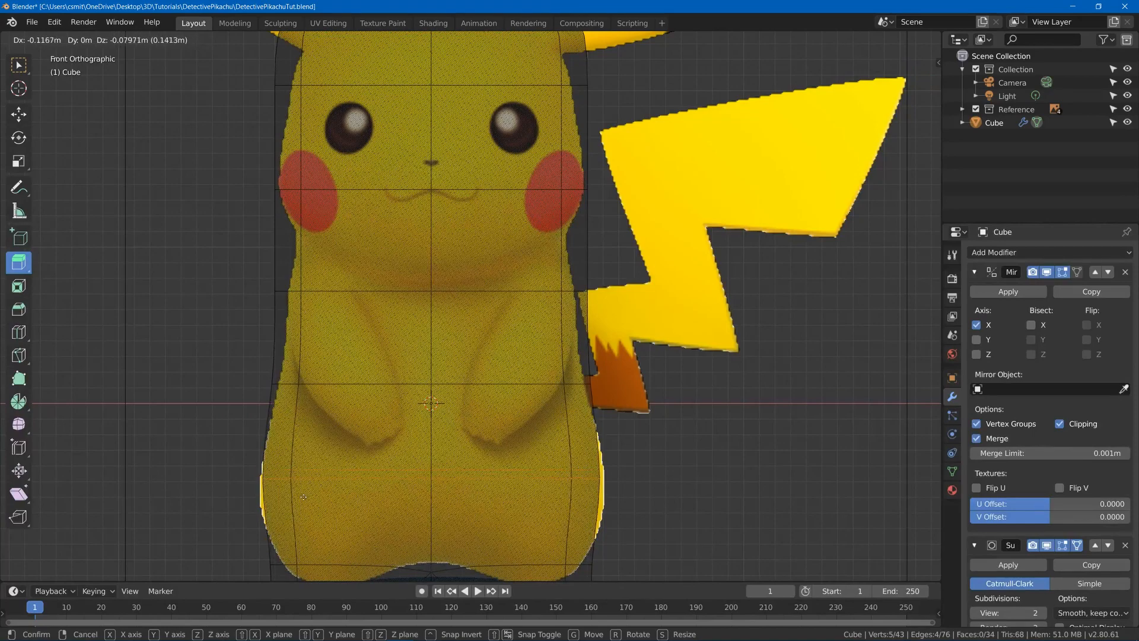
pyautogui.click(308, 501)
# Move the horizontal edge row at the upper chest about 0.13 m inward to follow the reference's outline
pyautogui.keyDown('shift'); pyautogui.moveTo(254, 486); pyautogui.dragTo(290, 516, button='middle'); pyautogui.keyUp('shift')
pyautogui.keyDown('alt'); pyautogui.click(367, 325); pyautogui.keyUp('alt')
pyautogui.press('g')
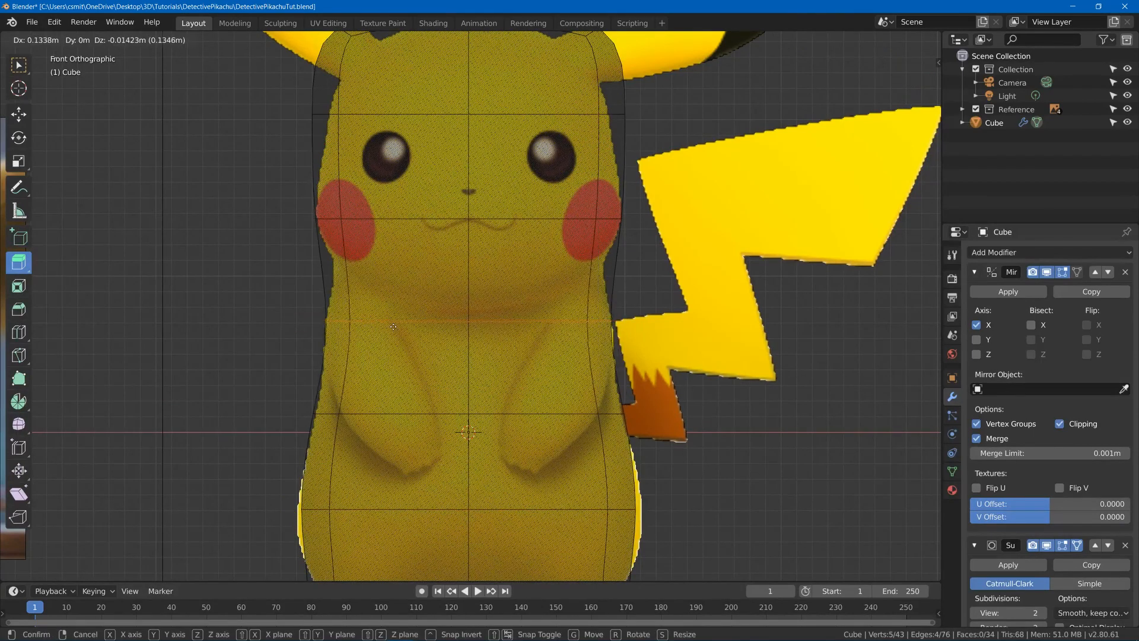
pyautogui.click(312, 323)
# Adjust the edge row across the forearms and fine-tune the chest row to match the reference's sides
pyautogui.keyDown('alt'); pyautogui.click(302, 406); pyautogui.keyUp('alt')
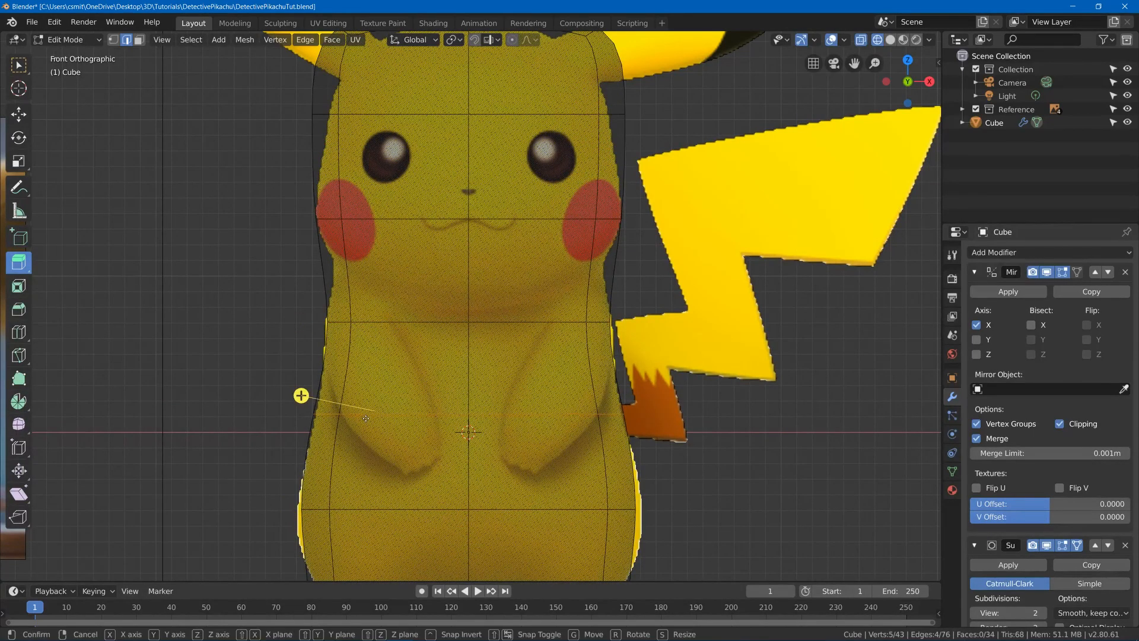
pyautogui.press('g')
pyautogui.click(375, 420)
pyautogui.keyDown('alt'); pyautogui.click(313, 326); pyautogui.keyUp('alt')
pyautogui.press('g')
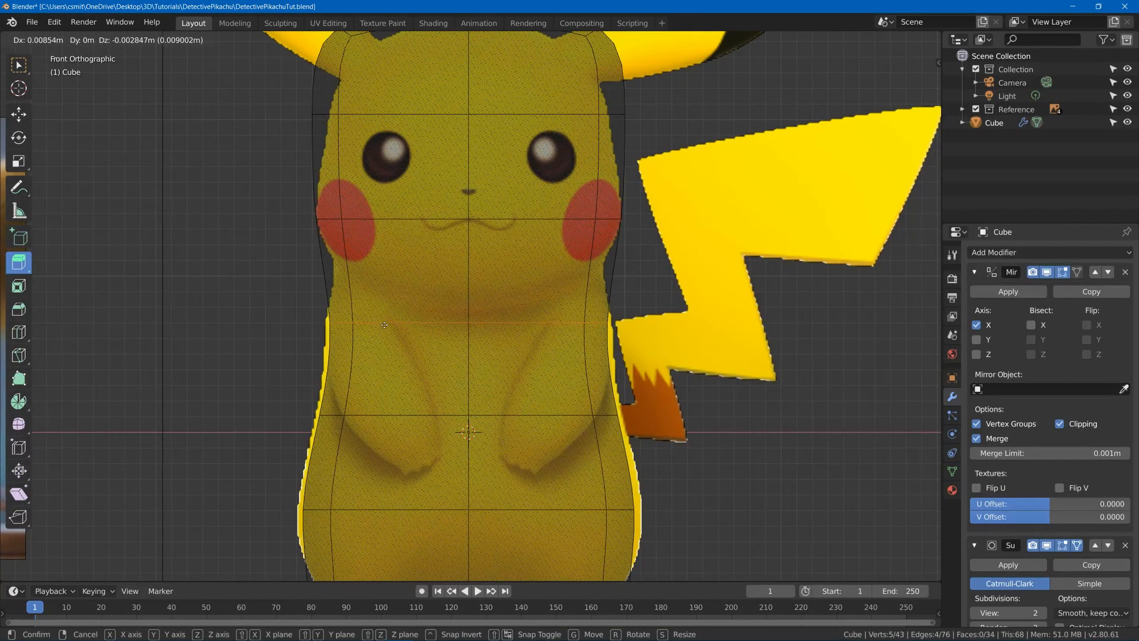
pyautogui.click(313, 327)
# Fit the cheek-level edge row to the reference and move the forehead row about 0.19 m inward and 0.06 m down
pyautogui.keyDown('shift'); pyautogui.moveTo(313, 328); pyautogui.dragTo(312, 386, button='middle'); pyautogui.keyUp('shift')
pyautogui.keyDown('alt'); pyautogui.click(297, 284); pyautogui.keyUp('alt')
pyautogui.press('g')
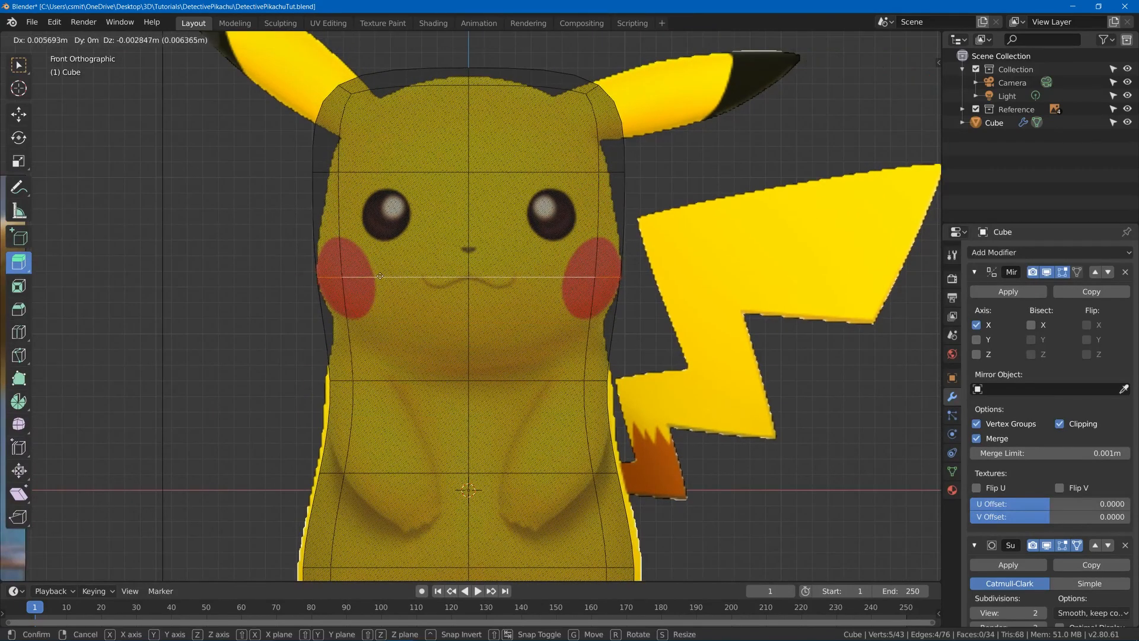
pyautogui.click(383, 277)
pyautogui.keyDown('alt'); pyautogui.click(300, 174); pyautogui.keyUp('alt')
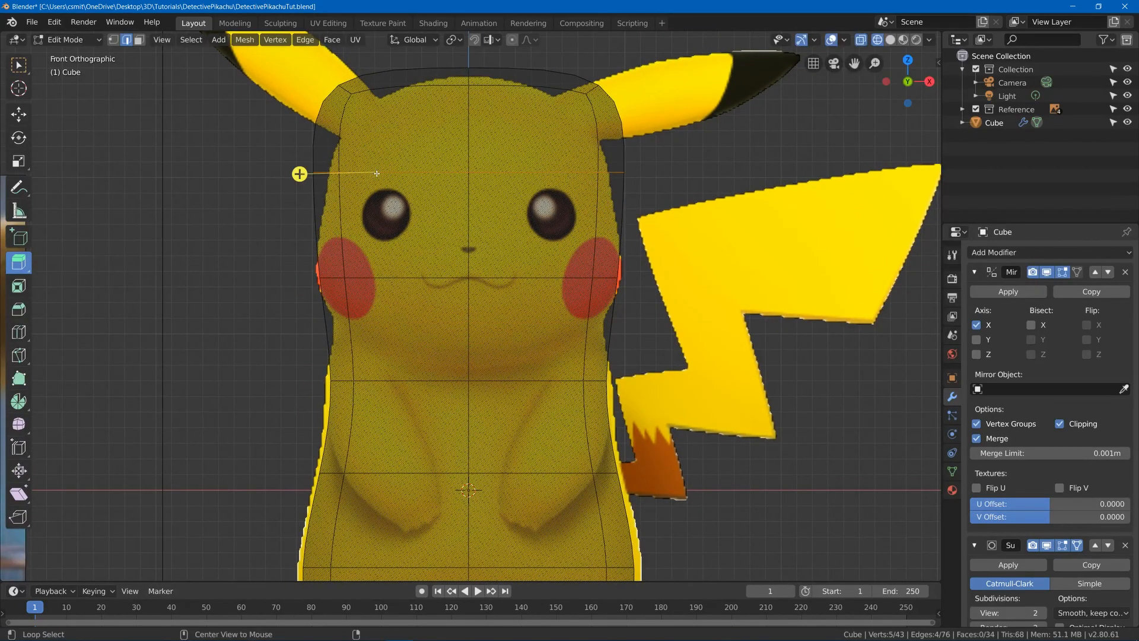
pyautogui.press('g')
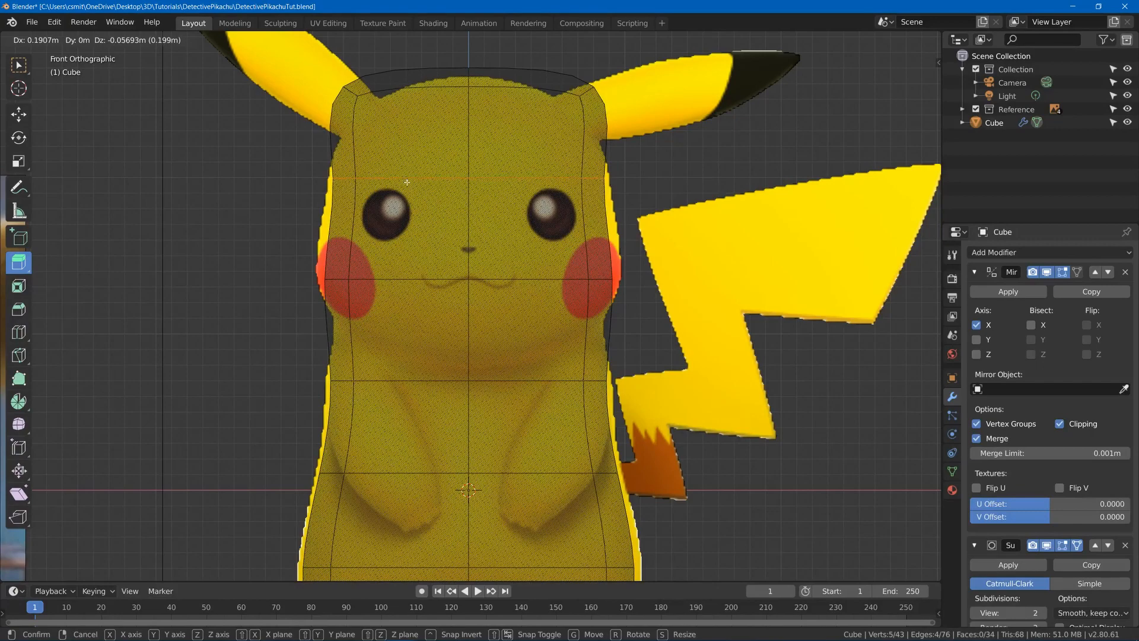
pyautogui.click(407, 183)
# Move the upper corner edges of the head about 0.28 m inward and 0.22 m down to follow the reference's rounded top
pyautogui.keyDown('shift'); pyautogui.moveTo(350, 89); pyautogui.dragTo(351, 187, button='middle'); pyautogui.keyUp('shift')
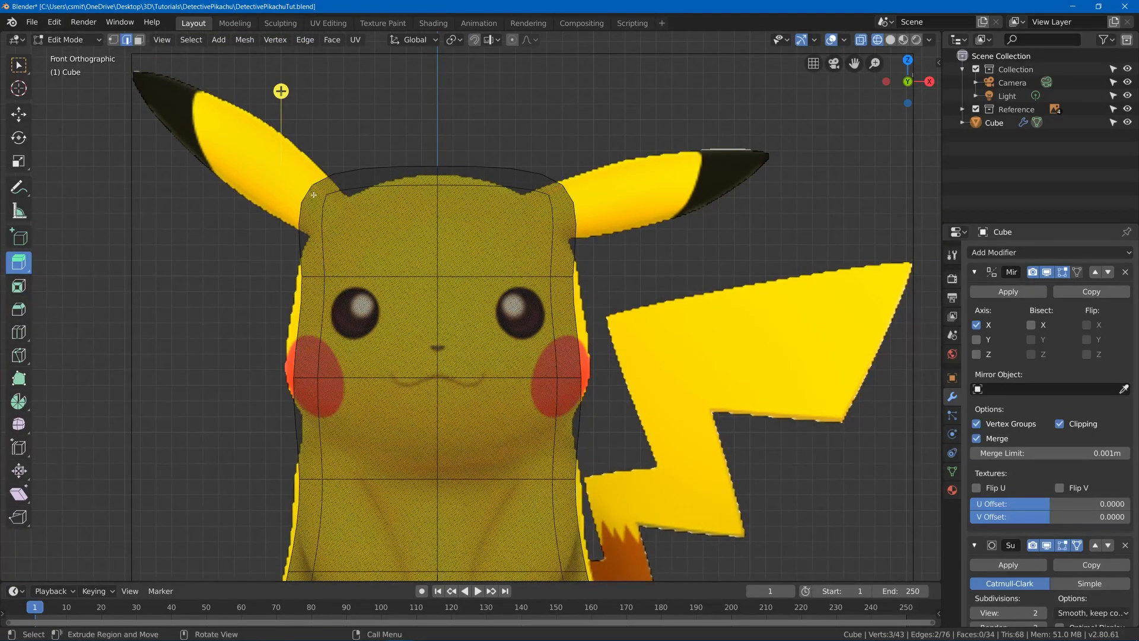
pyautogui.moveTo(314, 196); pyautogui.dragTo(358, 184, button='middle')
pyautogui.press('g')
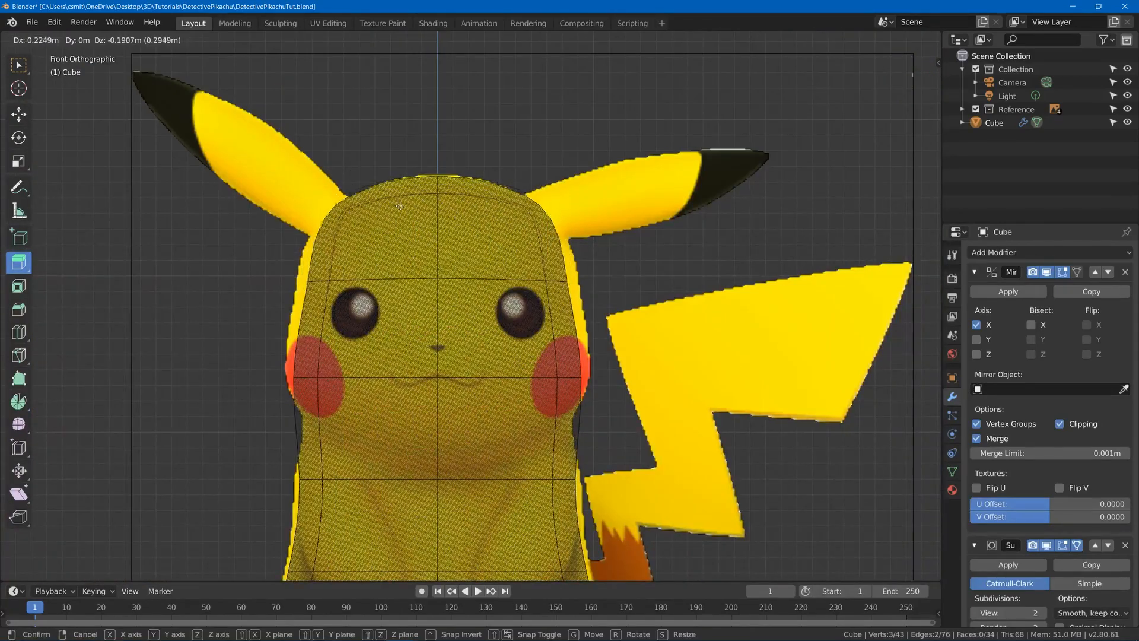
pyautogui.click(404, 208)
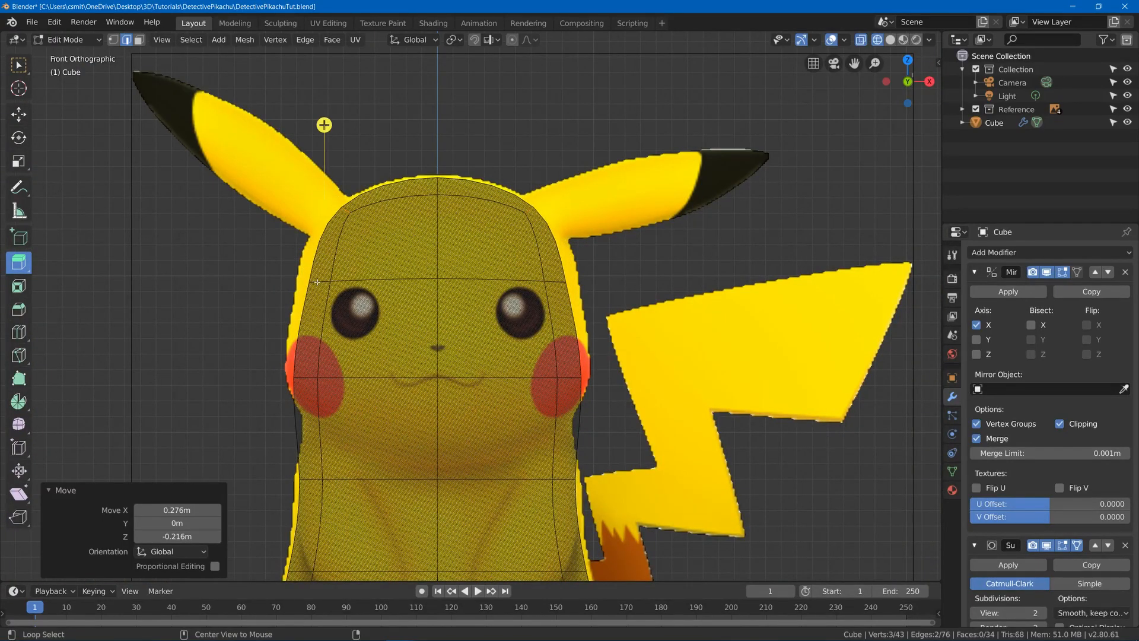
# Move the outer forehead-level edges about 0.09 m outward so the side of the head follows the reference
pyautogui.click(285, 269)
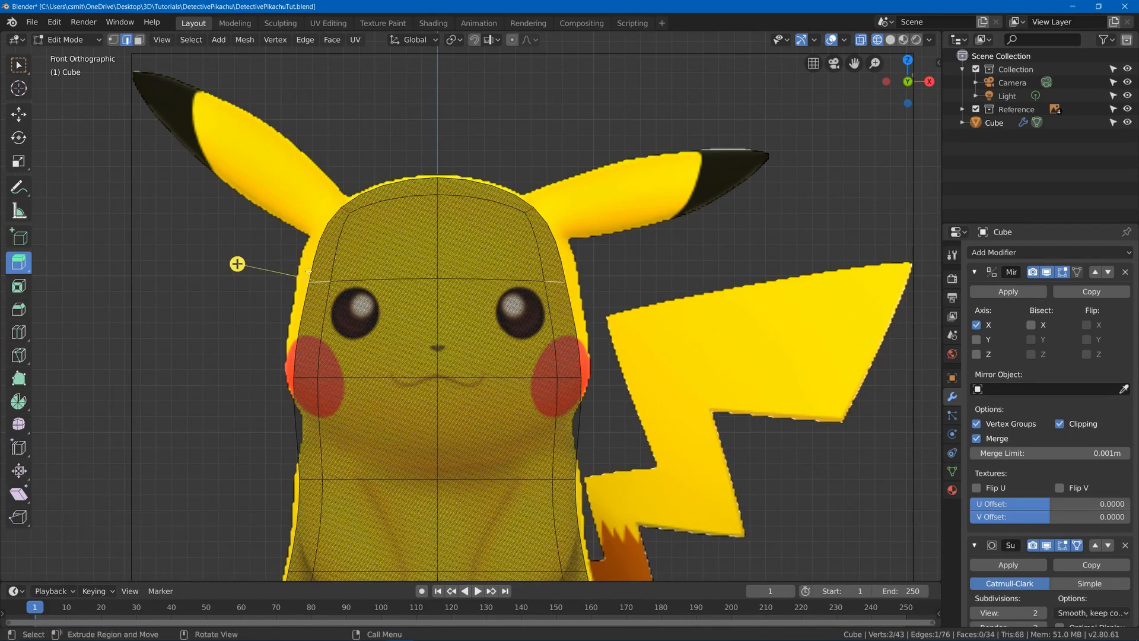
pyautogui.keyDown('shift'); pyautogui.click(325, 289); pyautogui.keyUp('shift')
pyautogui.press('g')
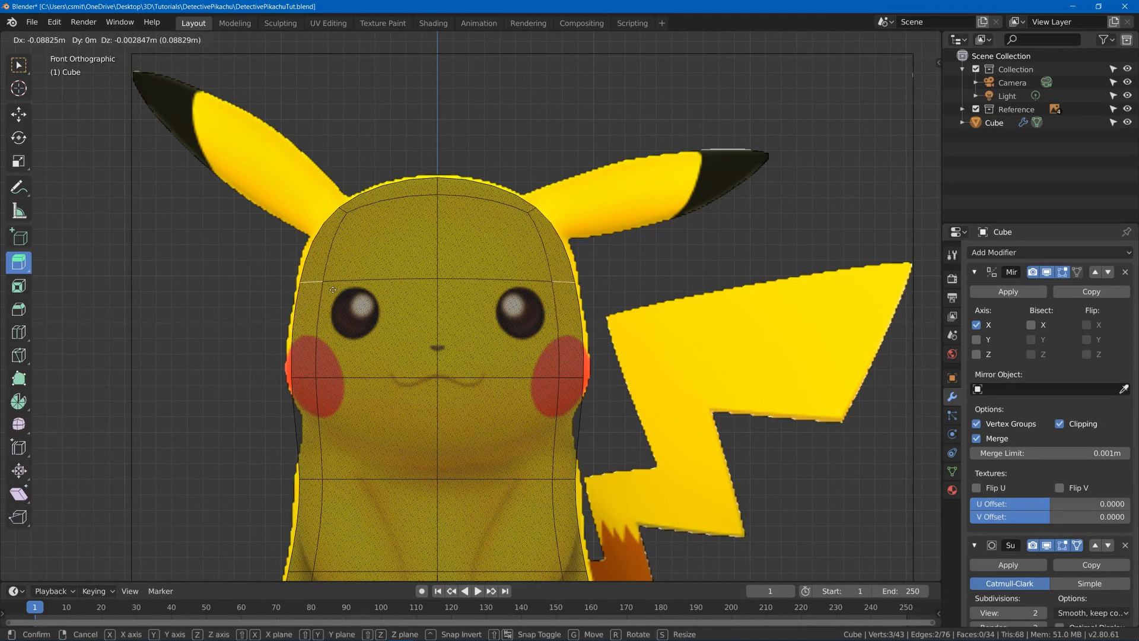
pyautogui.click(332, 290)
# Add a centred horizontal loop cut at the neck between the cheek and chest rows, and move its outer edges about 0.06 m inward
pyautogui.keyDown('shift'); pyautogui.moveTo(365, 419); pyautogui.dragTo(383, 253, button='middle'); pyautogui.keyUp('shift')
pyautogui.hotkey('ctrl', 'r')
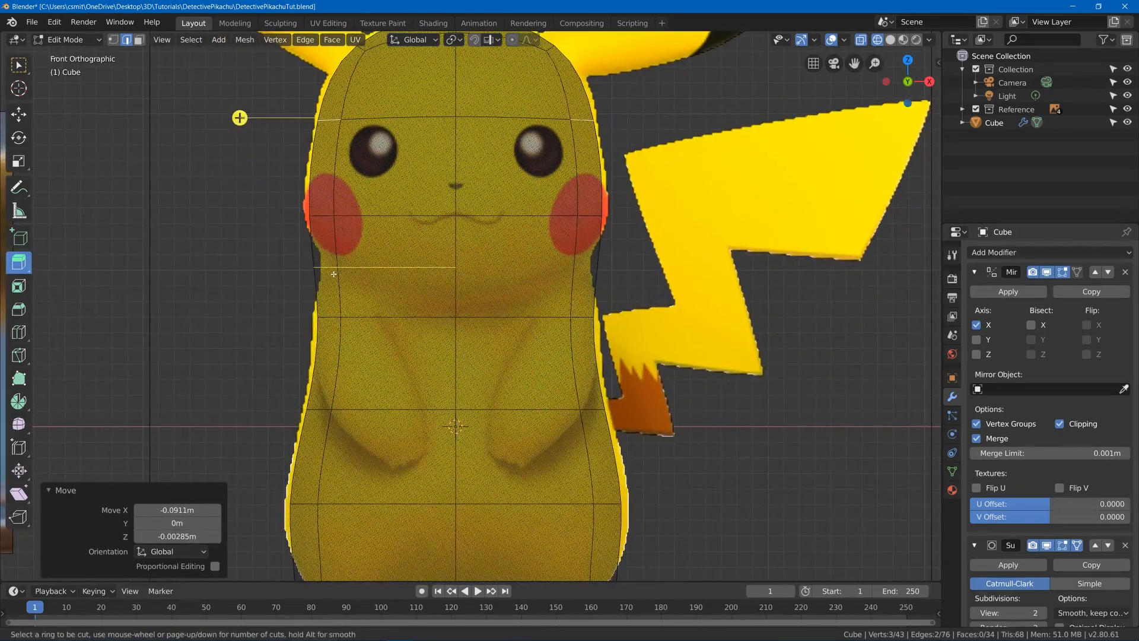
pyautogui.click(410, 272)
pyautogui.rightClick(410, 273)
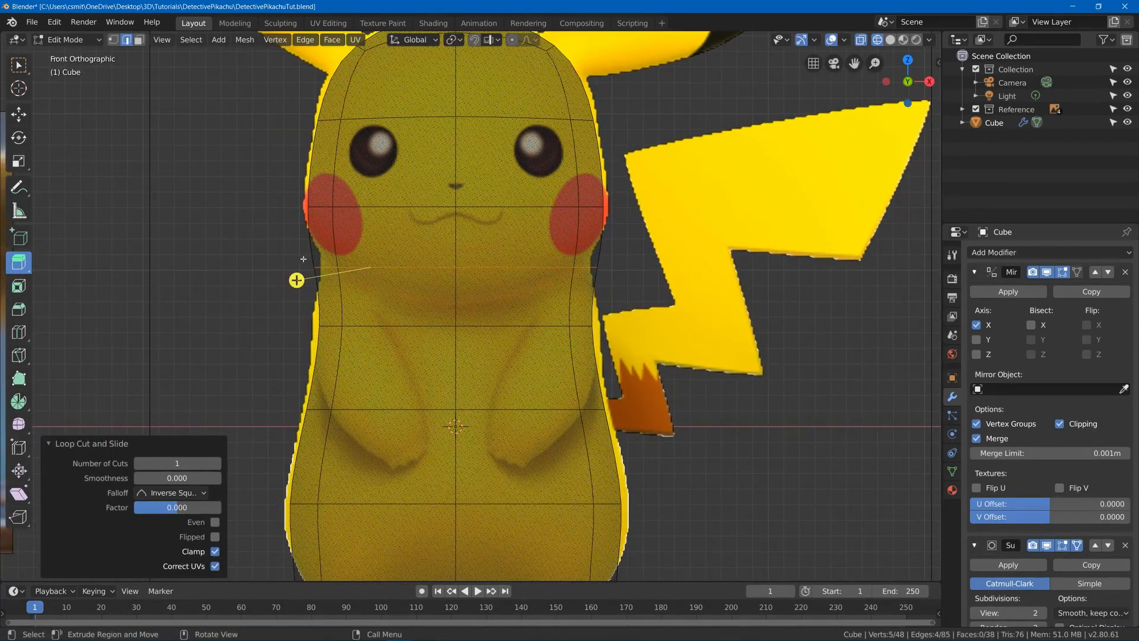
pyautogui.press('a')
pyautogui.hotkey('alt', 'a')
pyautogui.press('b')
pyautogui.moveTo(298, 260); pyautogui.dragTo(325, 288)
pyautogui.press('g')
pyautogui.click(334, 288)
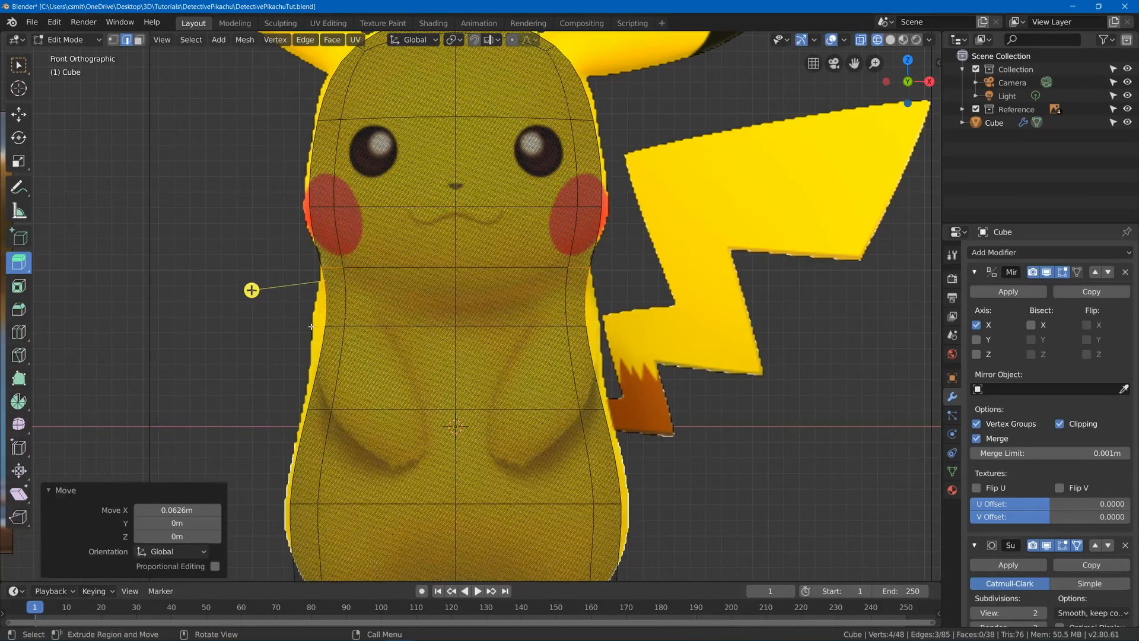
# Move the outer chest-level edges about 0.08 m outward and 0.02 m up to match the reference's shoulders
pyautogui.press('a')
pyautogui.hotkey('alt', 'a')
pyautogui.press('b')
pyautogui.moveTo(327, 245); pyautogui.dragTo(340, 337)
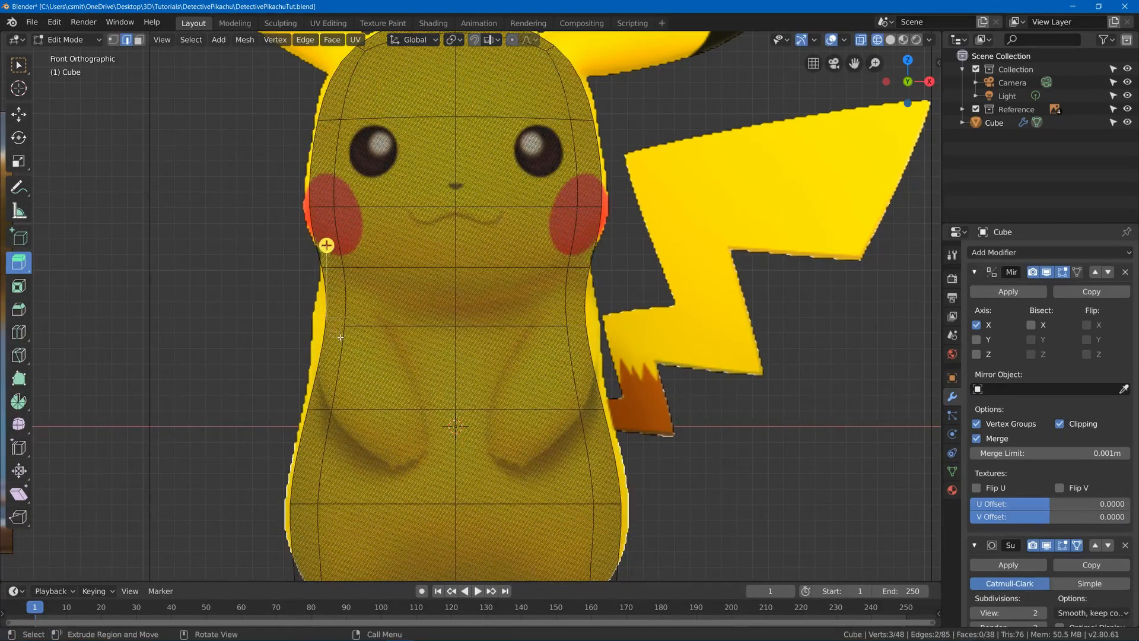
pyautogui.press('g')
pyautogui.click(328, 334)
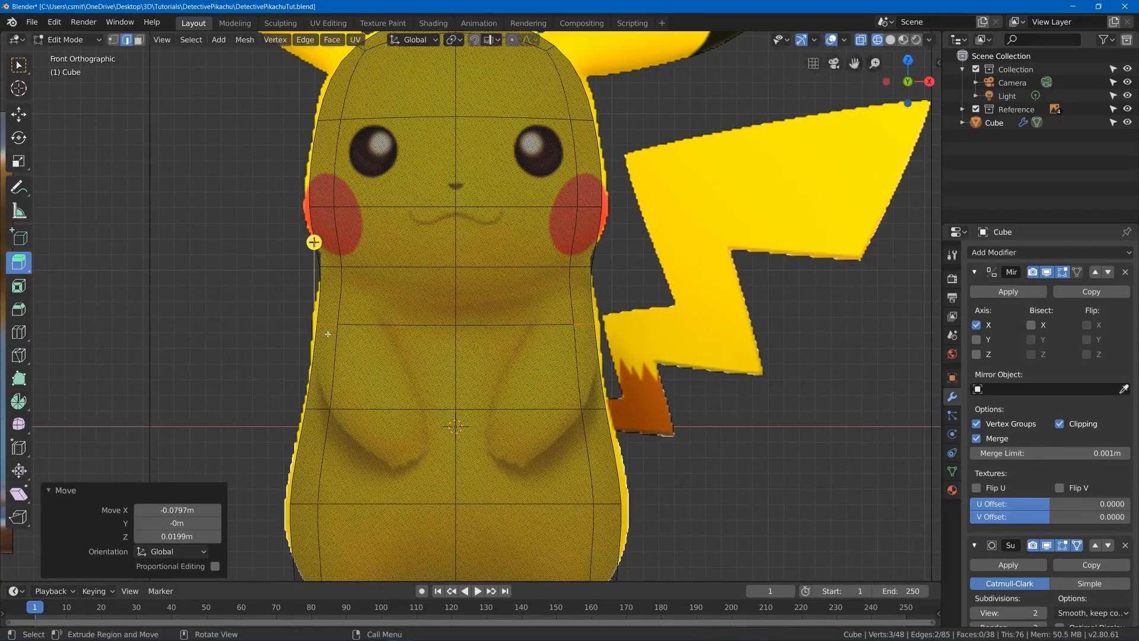
# Raise the vertex row at the base of the belly, above the legs, by about 0.45 m
pyautogui.scroll(-2, 328, 333)
pyautogui.keyDown('shift'); pyautogui.moveTo(346, 305); pyautogui.dragTo(364, 174, button='middle'); pyautogui.keyUp('shift')
pyautogui.scroll(2, 313, 362)
pyautogui.hotkey('alt', 'a')
pyautogui.press('1')
pyautogui.moveTo(257, 357); pyautogui.dragTo(712, 428)
pyautogui.press('g')
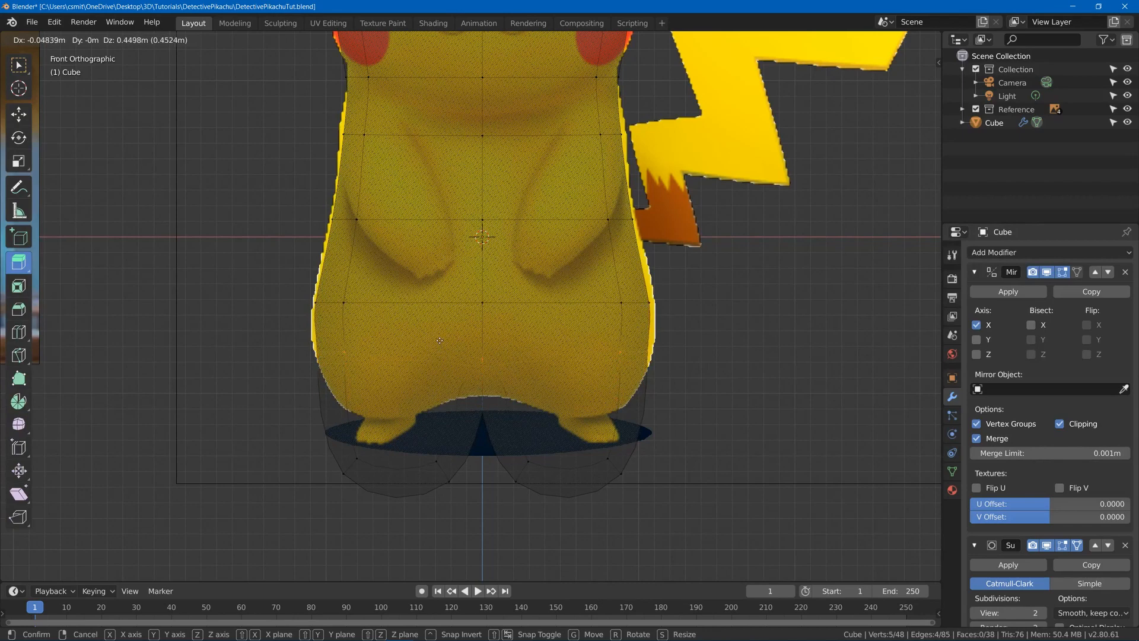
pyautogui.click(437, 335)
# Raise the bottom leg vertices about 0.56 m to meet the underside of the reference body
pyautogui.hotkey('alt', 'a')
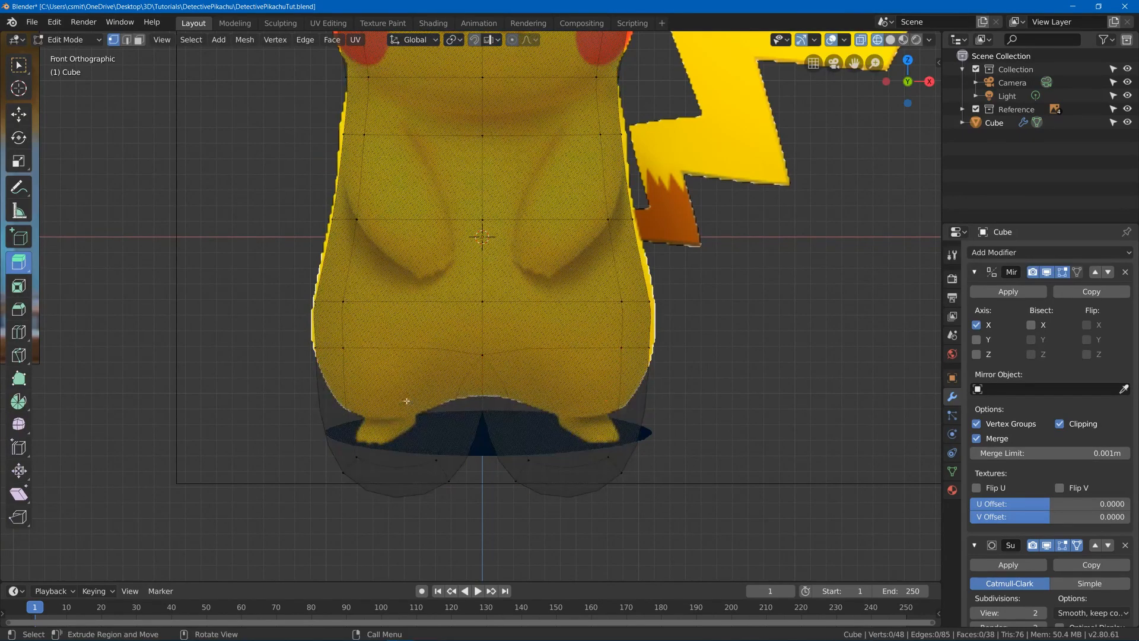
pyautogui.press('b')
pyautogui.moveTo(256, 408); pyautogui.dragTo(632, 540)
pyautogui.press('g')
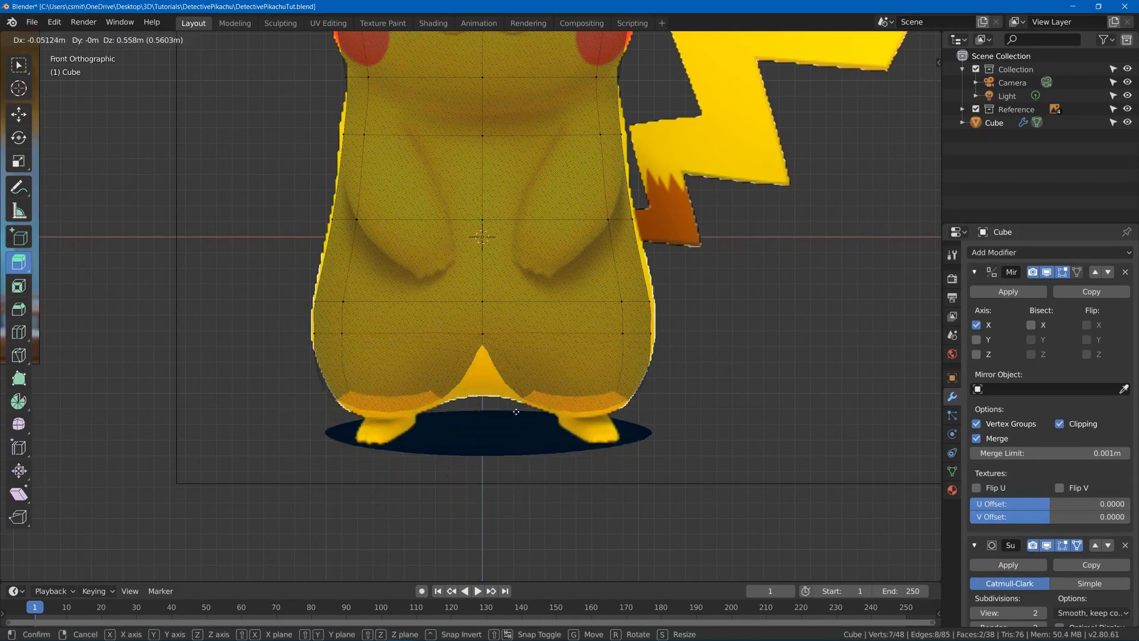
pyautogui.click(524, 418)
# Lower the centre crotch vertices towards the reference's underside, closing the gap between the legs
pyautogui.press('a')
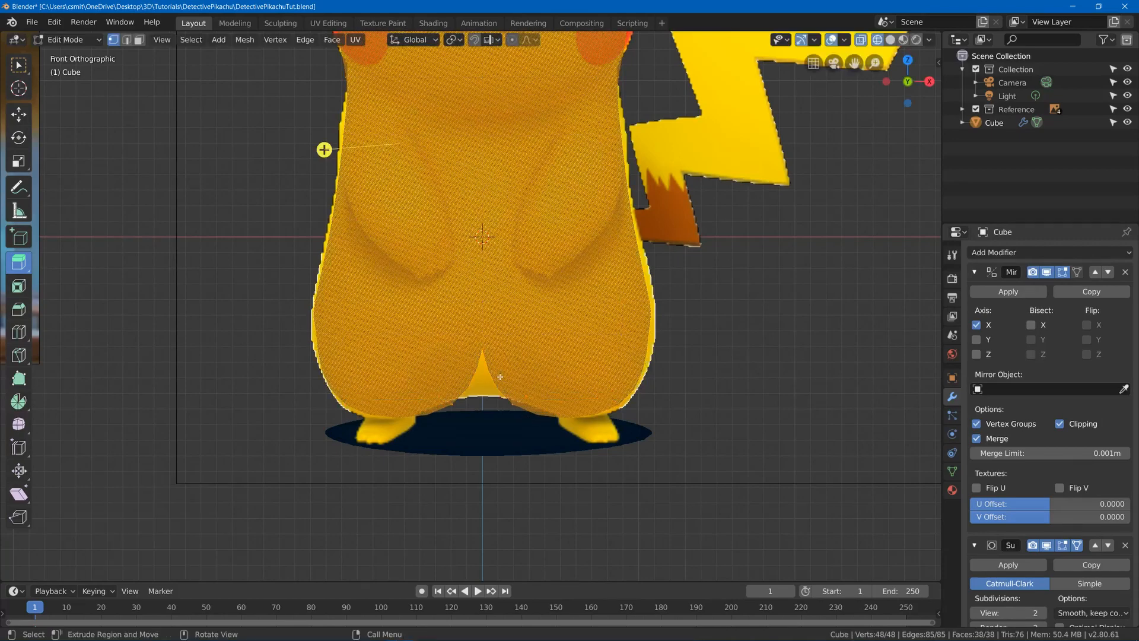
pyautogui.hotkey('alt', 'a')
pyautogui.press('b')
pyautogui.moveTo(458, 325); pyautogui.dragTo(497, 363)
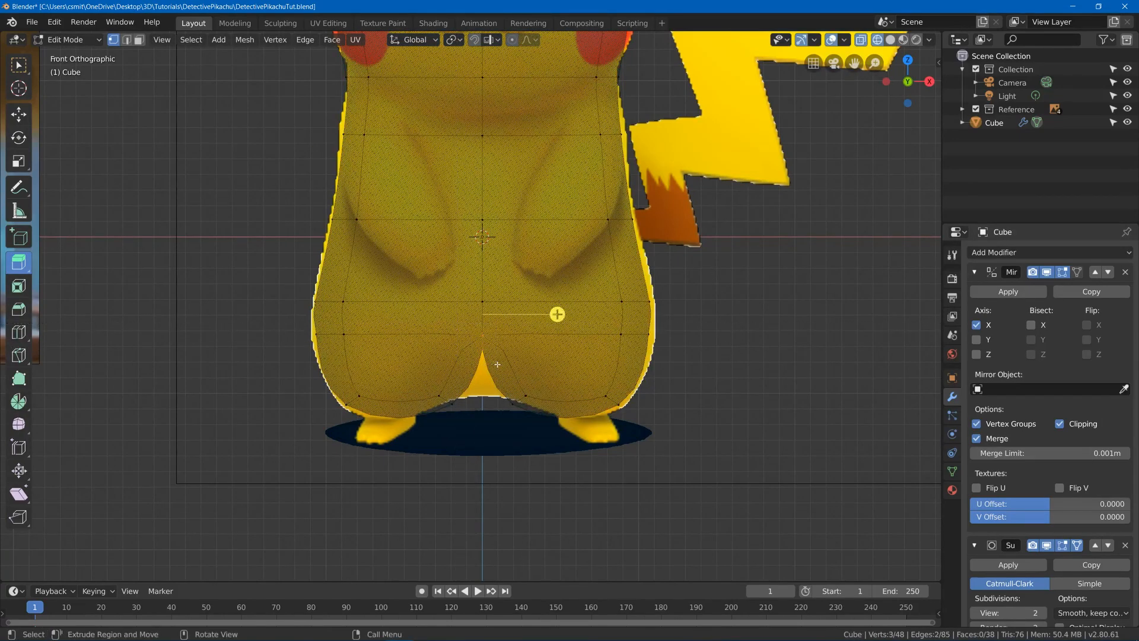
pyautogui.press('g')
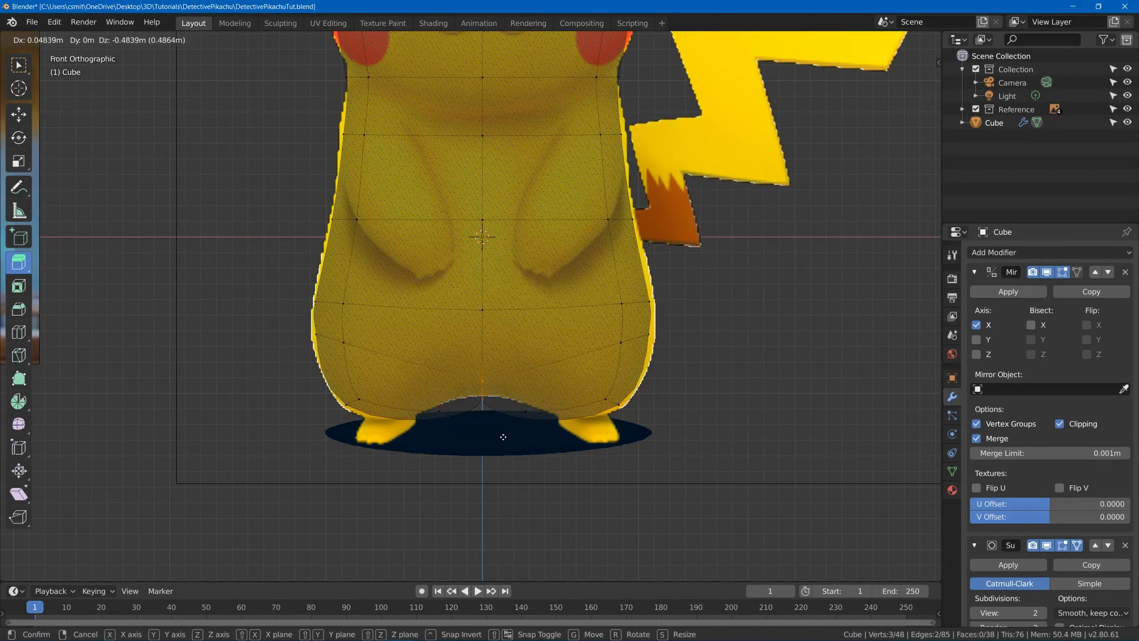
pyautogui.click(502, 425)
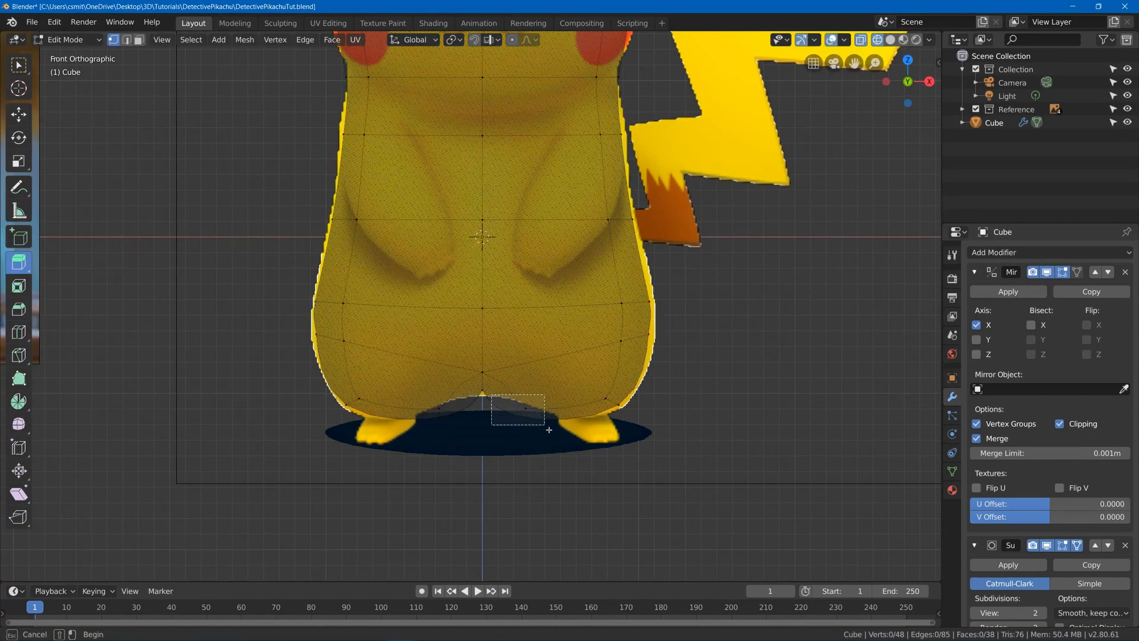
# Move the inner bottom leg vertices to fit the reference and lower the centre crotch vertices about 0.06 m
pyautogui.press('g')
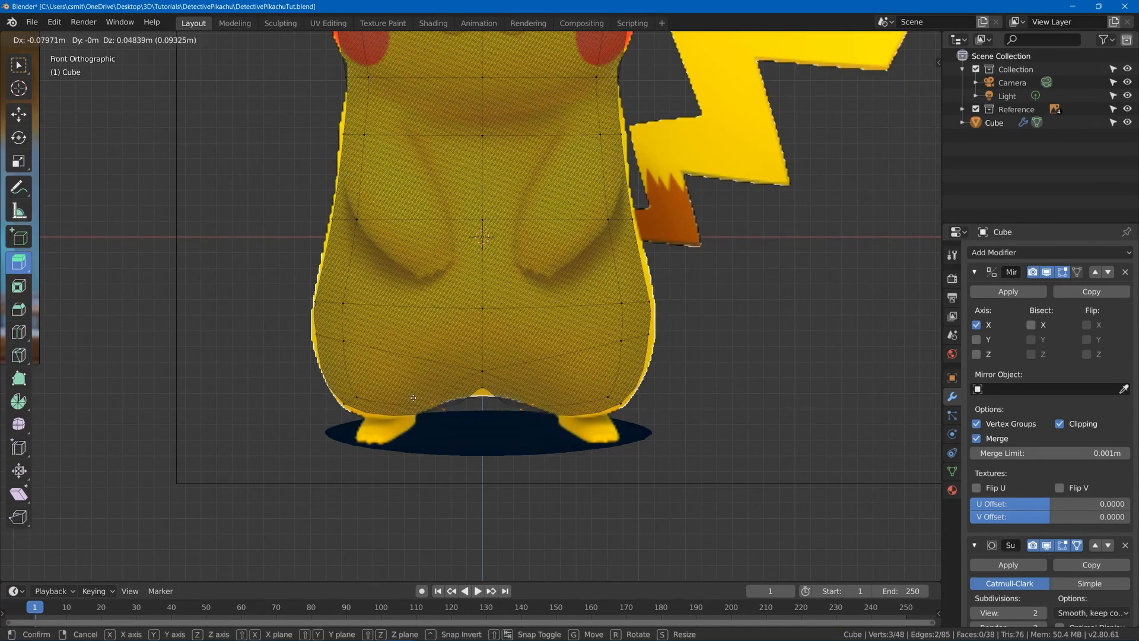
pyautogui.click(386, 400)
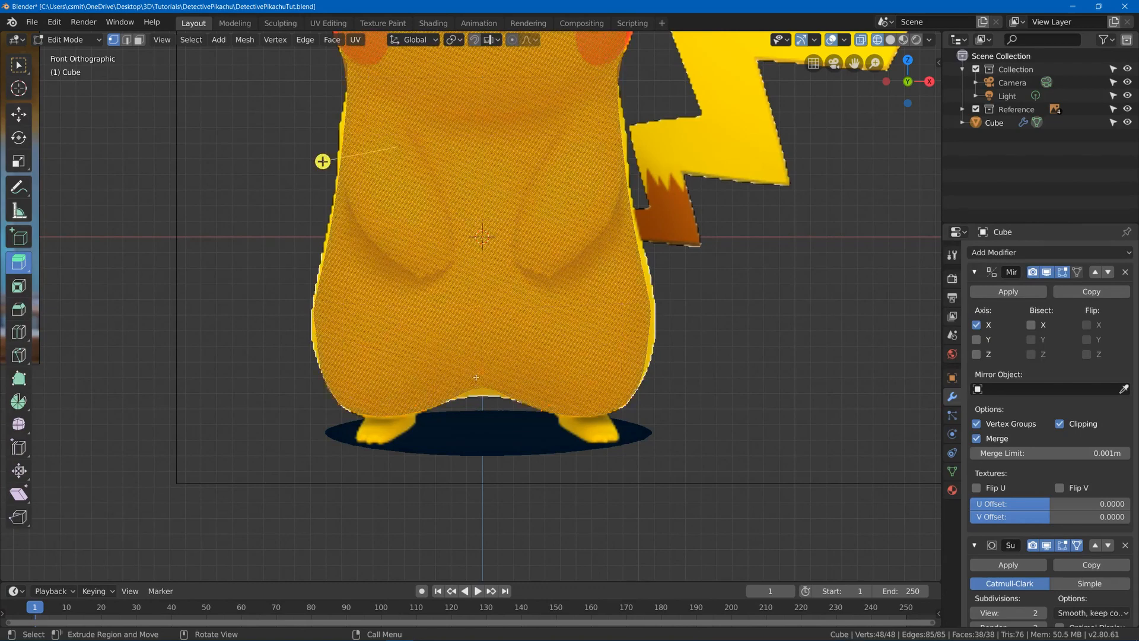
pyautogui.press('g')
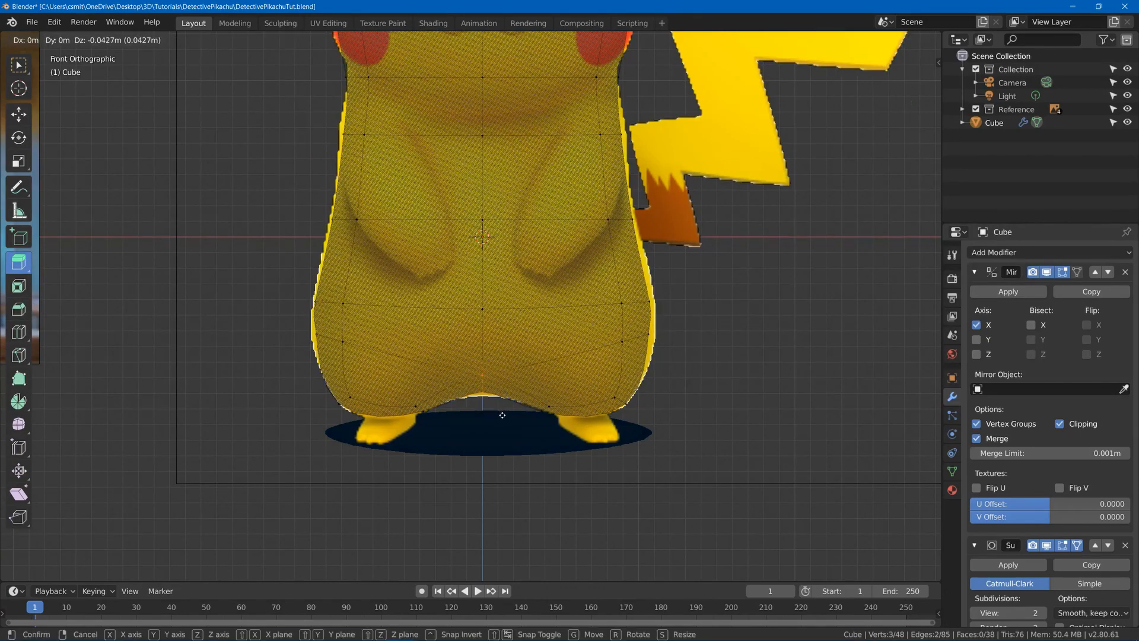
pyautogui.click(456, 395)
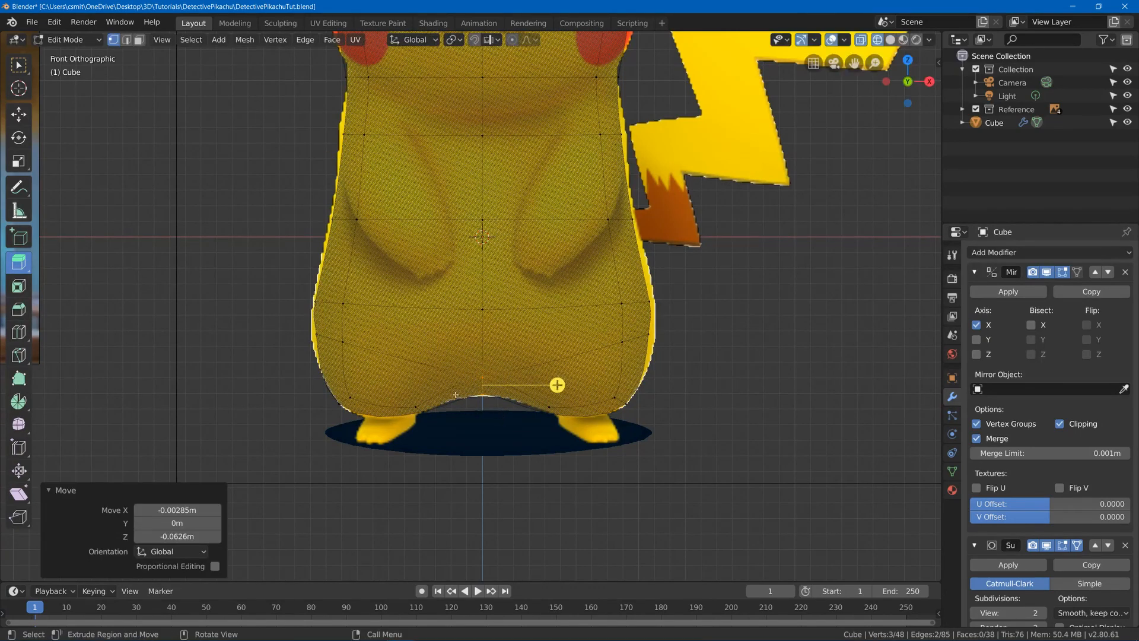
# Nudge the outer hip vertices by about 0.03 m to refine the lower body's side contour against the reference
pyautogui.click(318, 335)
pyautogui.press('g')
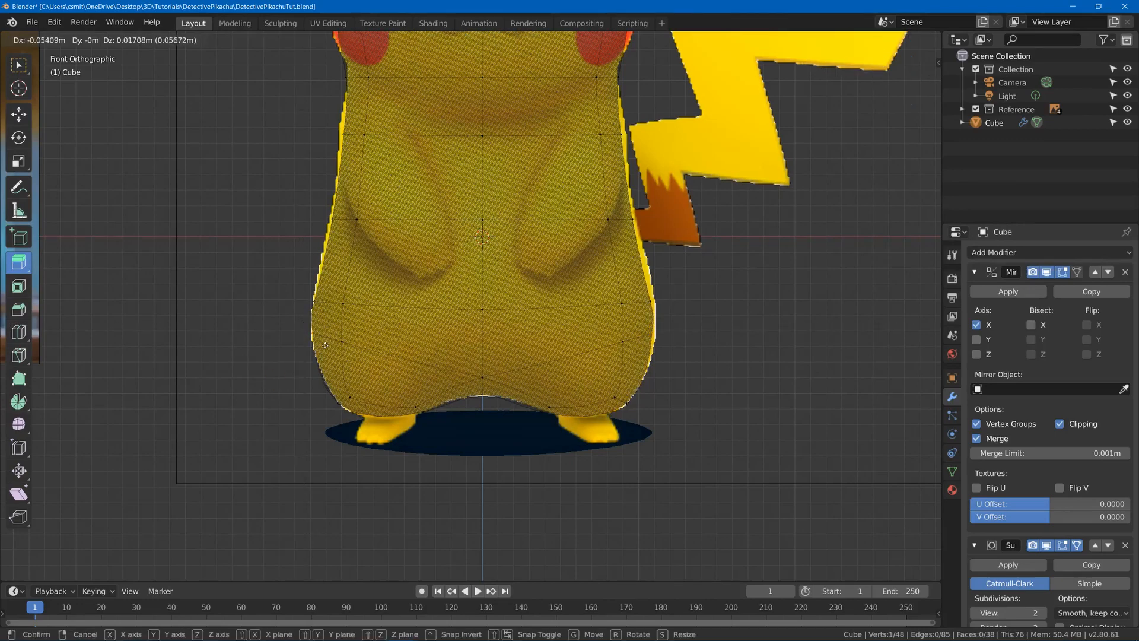
pyautogui.click(329, 349)
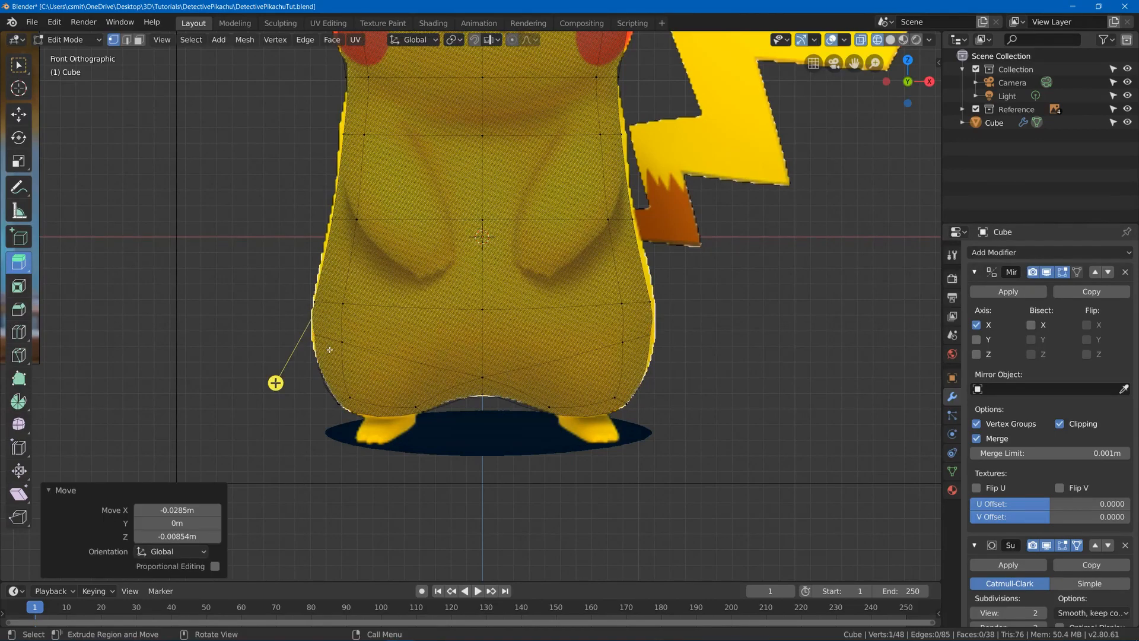
pyautogui.click(309, 300)
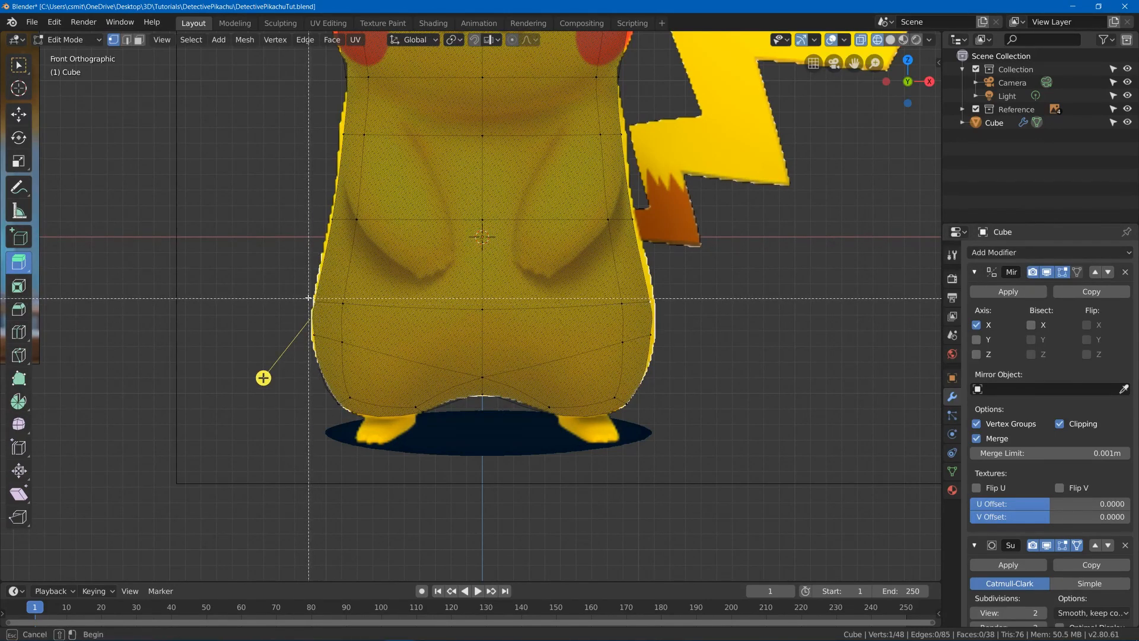
pyautogui.press('g')
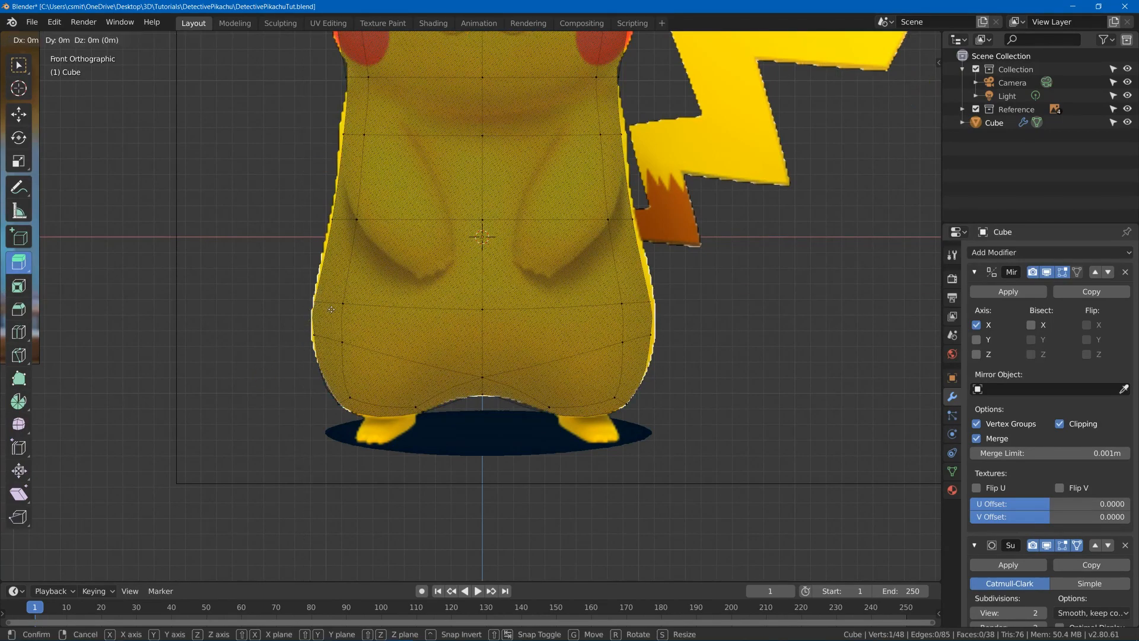
pyautogui.click(336, 310)
# Display the body in Solid shading and examine its overall shape and depth from the front and side
pyautogui.keyDown('shift'); pyautogui.moveTo(371, 254); pyautogui.dragTo(344, 413, button='middle'); pyautogui.keyUp('shift')
pyautogui.scroll(-1, 385, 377)
pyautogui.scroll(-2, 393, 373)
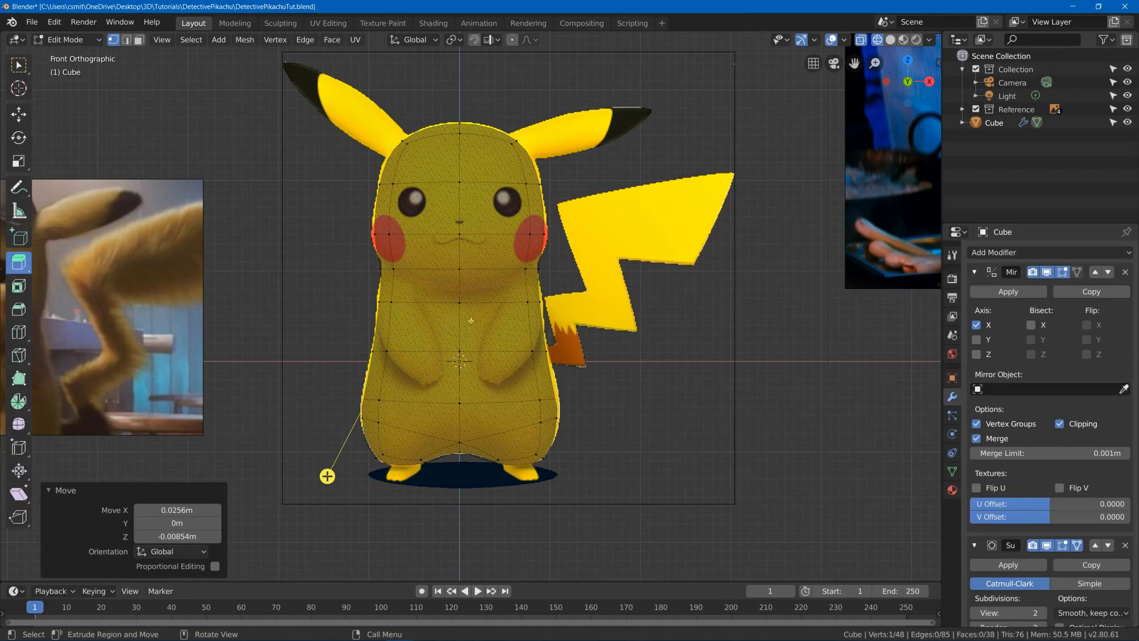
pyautogui.scroll(2, 405, 413)
pyautogui.moveTo(406, 412); pyautogui.dragTo(363, 395, button='middle')
pyautogui.press('z')
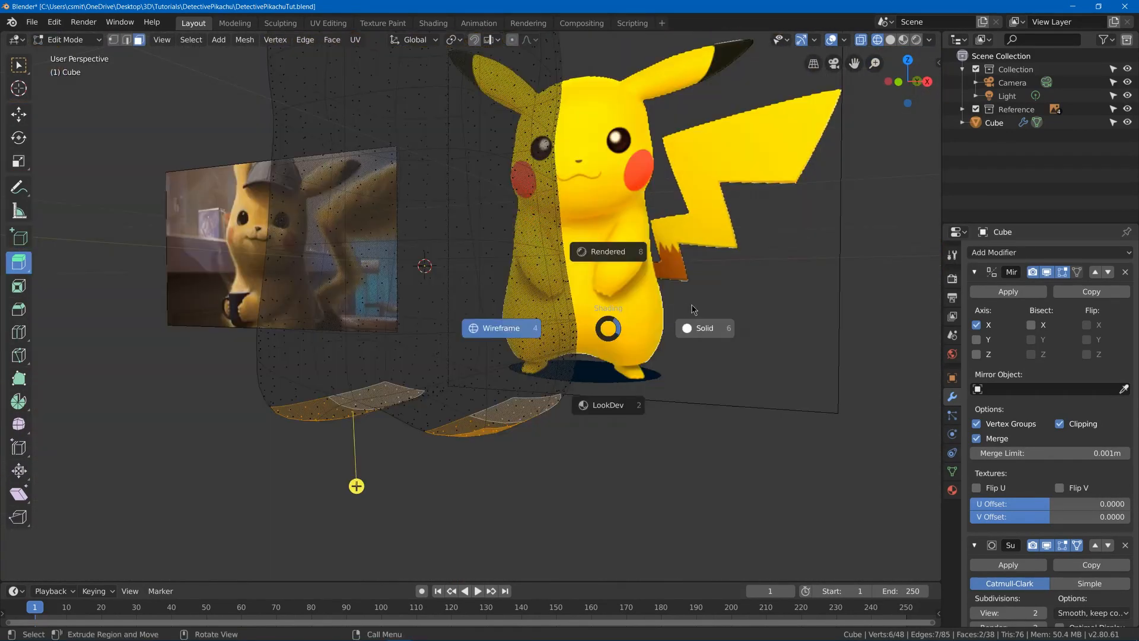
pyautogui.click(695, 321)
pyautogui.scroll(-2, 653, 324)
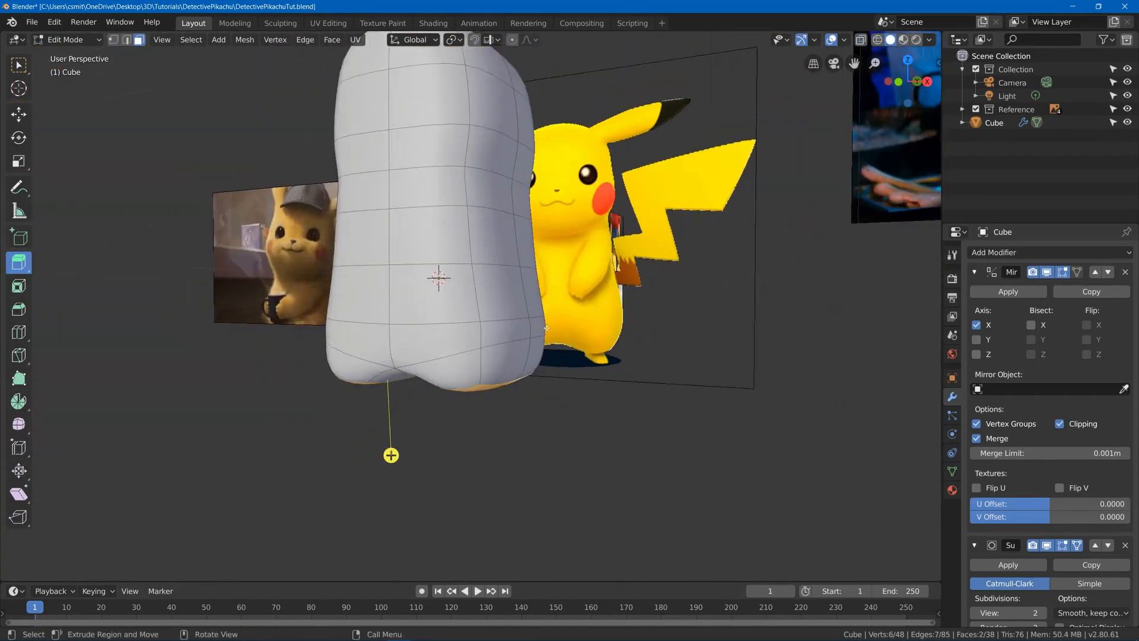
pyautogui.moveTo(510, 320)
pyautogui.mouseDown(button='middle')
pyautogui.moveTo(666, 338)
pyautogui.moveTo(363, 286)
pyautogui.moveTo(428, 151)
pyautogui.mouseUp(button='middle')
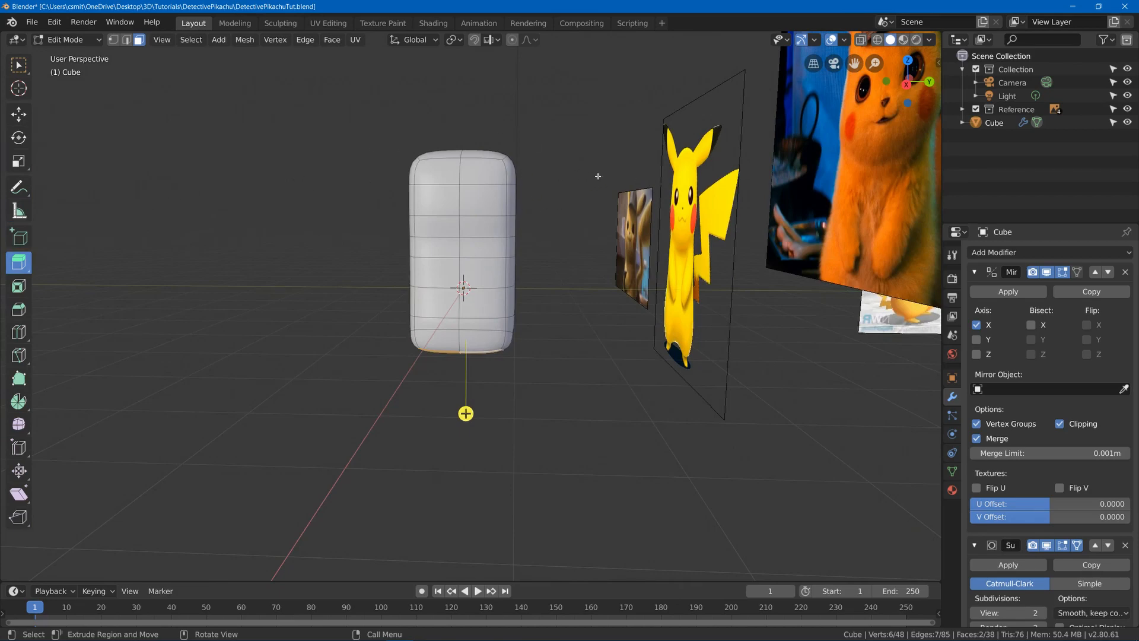
# In the side view, move the side reference image about -15.3 m along Y and 0.257 m along Z, placing it before the body's front
pyautogui.moveTo(598, 176)
pyautogui.mouseDown(button='middle')
pyautogui.moveTo(635, 257)
pyautogui.moveTo(599, 241)
pyautogui.moveTo(618, 184)
pyautogui.mouseUp(button='middle')
pyautogui.press('KP_3')
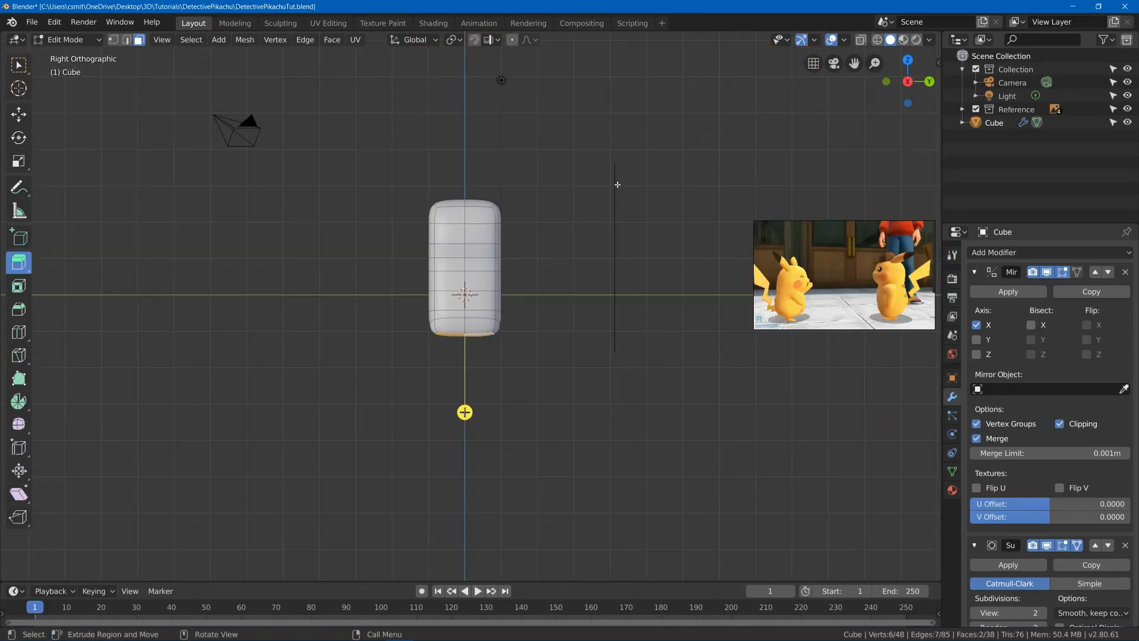
pyautogui.keyDown('shift'); pyautogui.moveTo(890, 305); pyautogui.dragTo(846, 304, button='middle'); pyautogui.keyUp('shift')
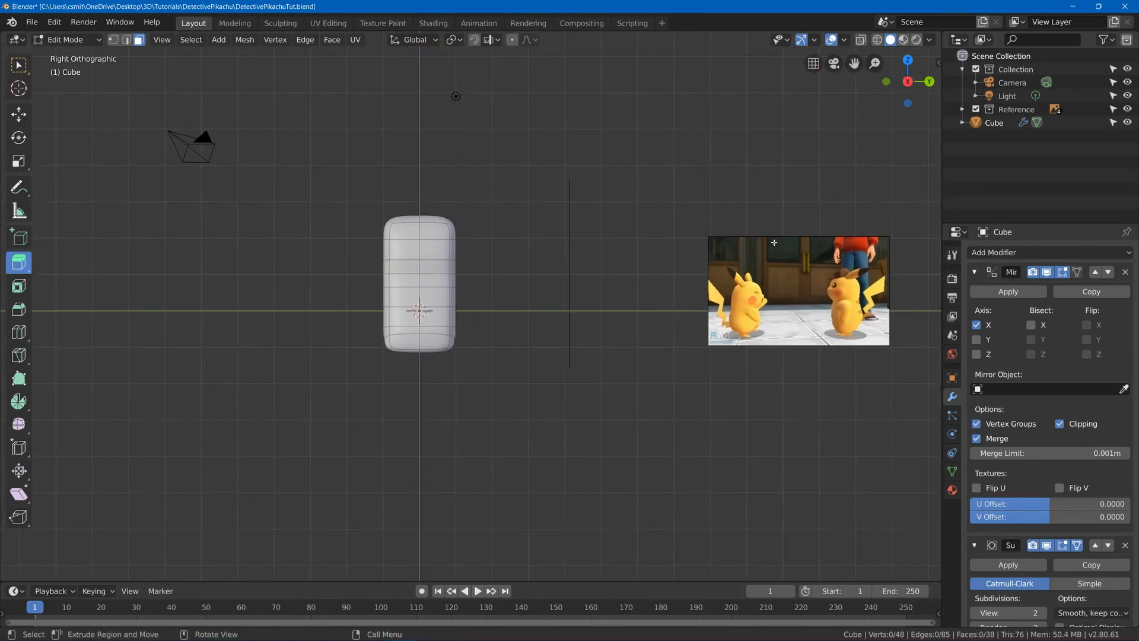
pyautogui.press('Tab')
pyautogui.click(791, 271)
pyautogui.press('g')
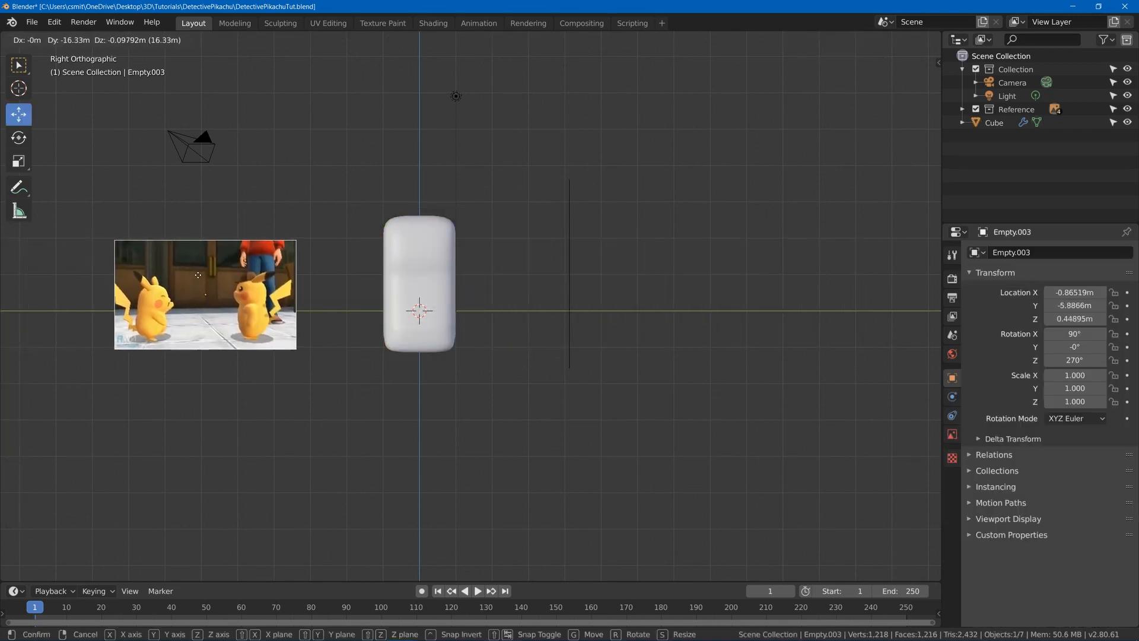
pyautogui.click(231, 267)
pyautogui.scroll(4, 246, 280)
pyautogui.keyDown('shift'); pyautogui.moveTo(77, 304); pyautogui.dragTo(338, 398, button='middle'); pyautogui.keyUp('shift')
pyautogui.scroll(2, 468, 315)
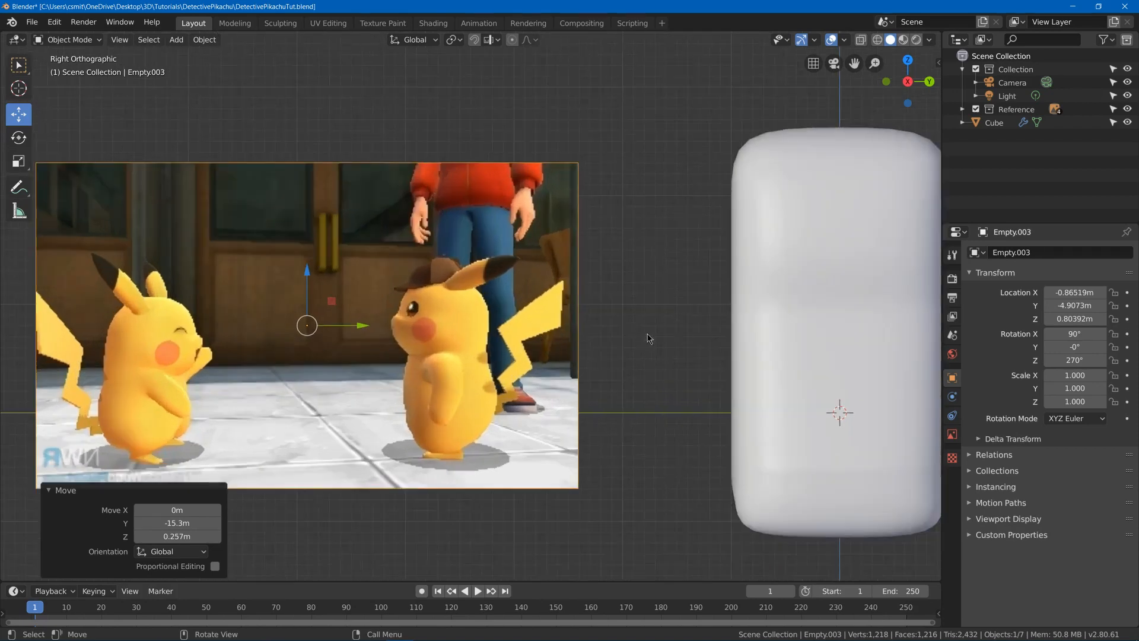
pyautogui.keyDown('ctrl'); pyautogui.scroll(-4, 498, 354); pyautogui.keyUp('ctrl')
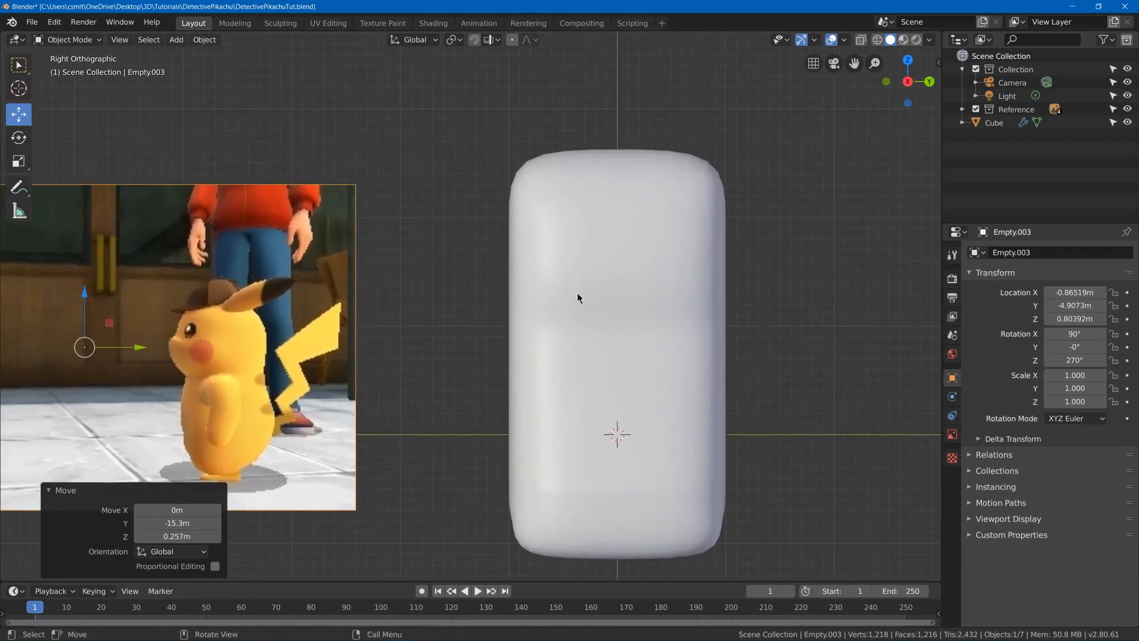
# Scale the body's neck vertex ring to about 0.706 to pinch in the neck
pyautogui.click(579, 244)
pyautogui.press('Tab')
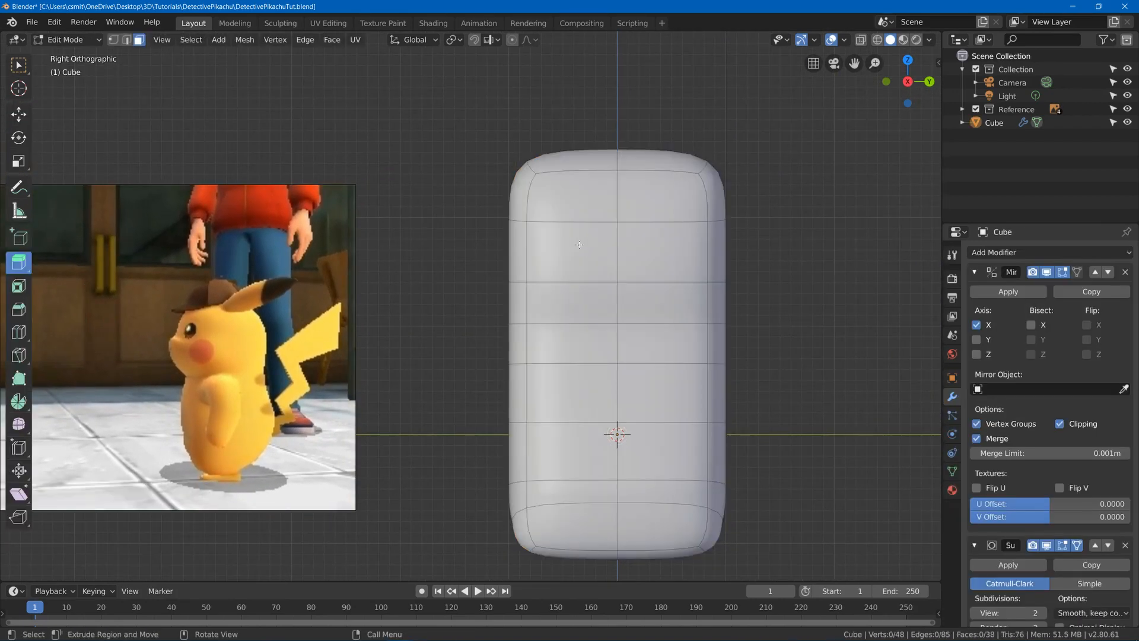
pyautogui.press('1')
pyautogui.moveTo(570, 227); pyautogui.dragTo(457, 309, button='middle')
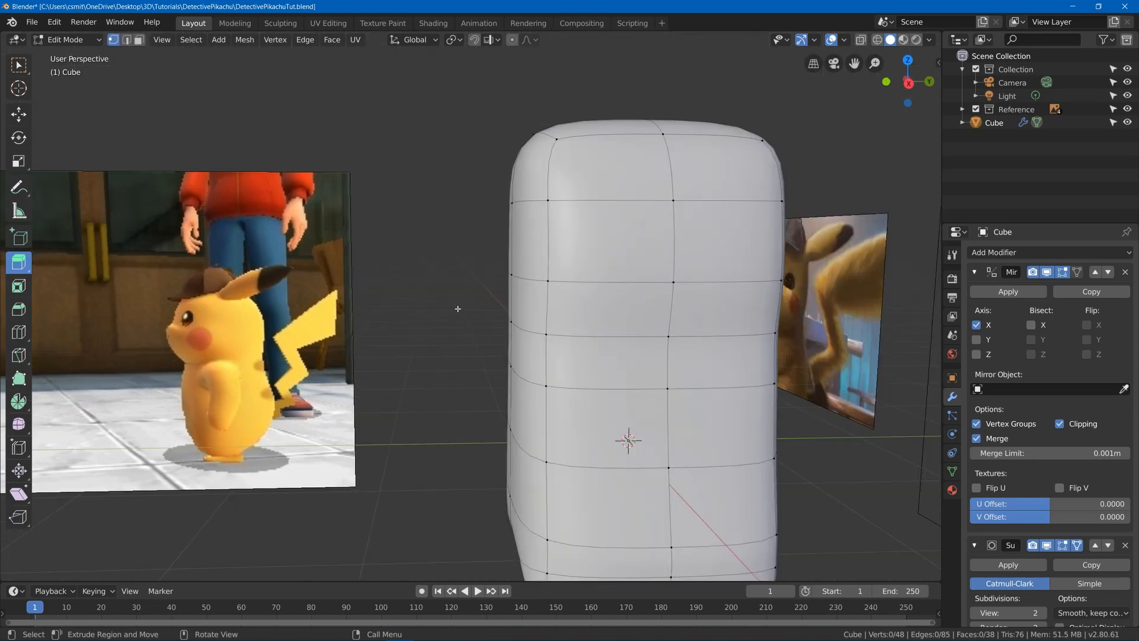
pyautogui.press('KP_3')
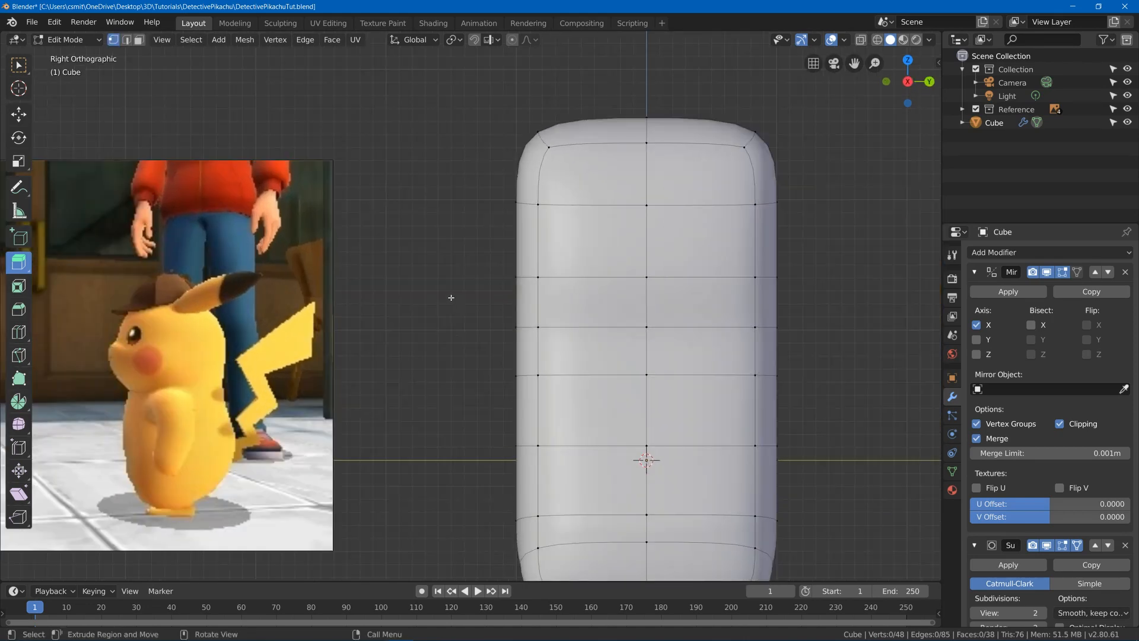
pyautogui.moveTo(330, 358); pyautogui.dragTo(918, 307)
pyautogui.moveTo(918, 307); pyautogui.dragTo(851, 311, button='middle')
pyautogui.press('KP_1')
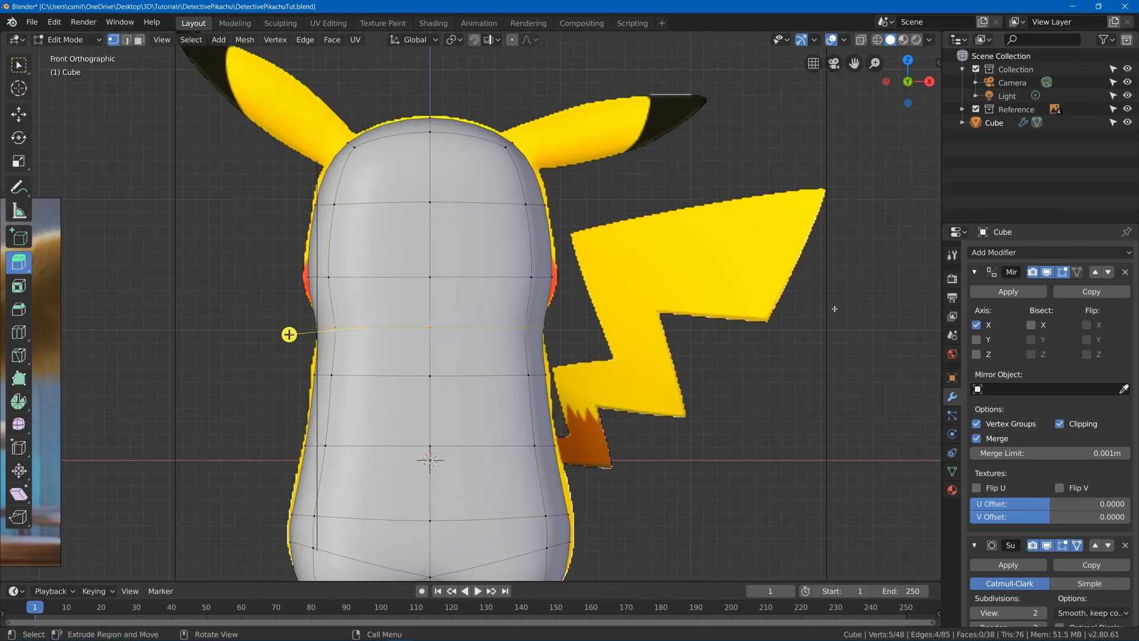
pyautogui.press('KP_3')
pyautogui.press('s')
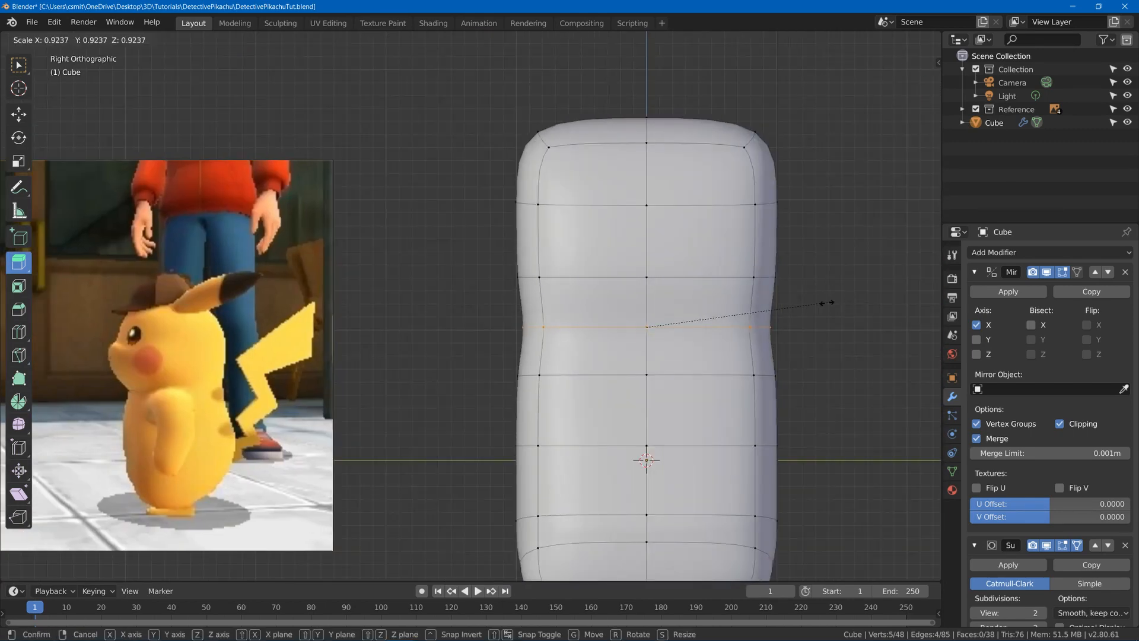
pyautogui.click(788, 305)
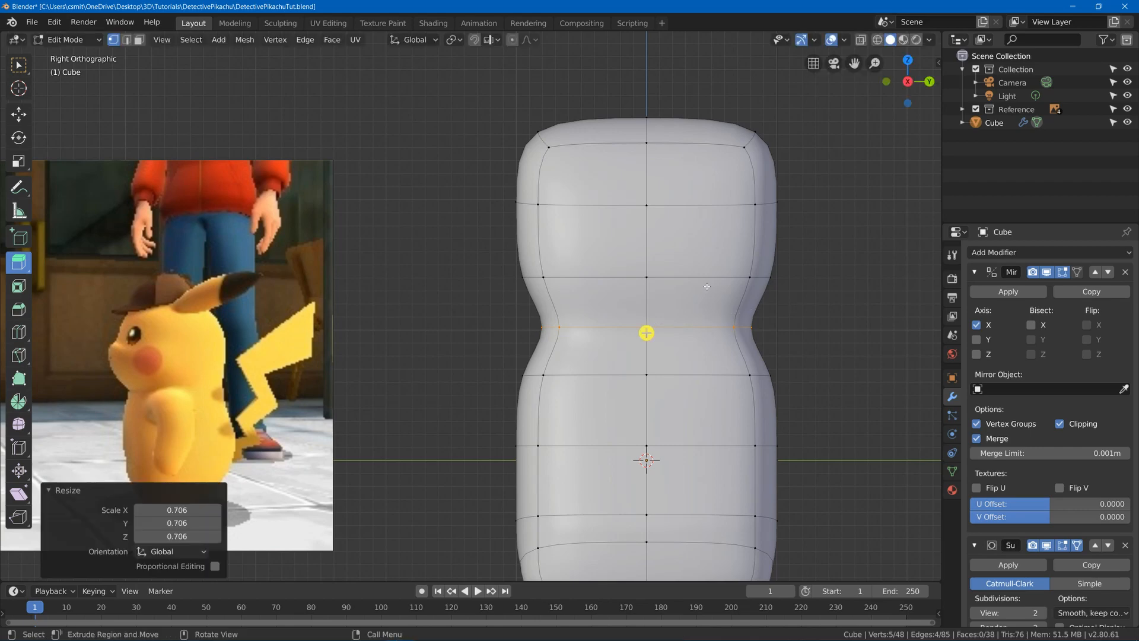
# Scale the vertices at the top of the head to about 0.63 to round the crown
pyautogui.press('a')
pyautogui.hotkey('alt', 'a')
pyautogui.press('b')
pyautogui.moveTo(487, 97); pyautogui.dragTo(822, 188)
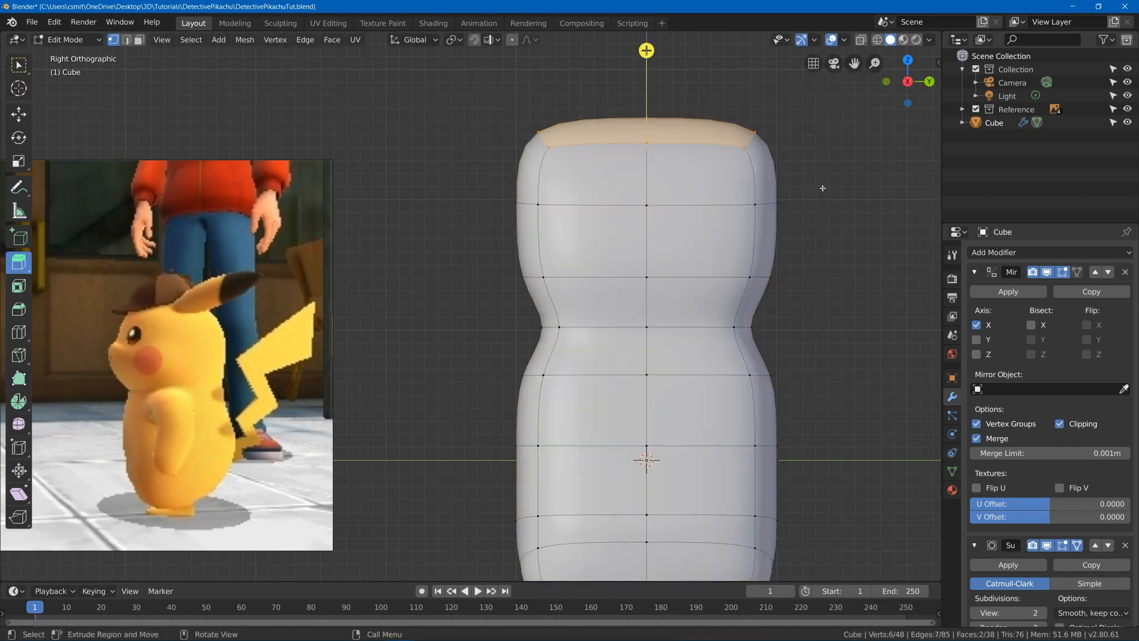
pyautogui.press('s')
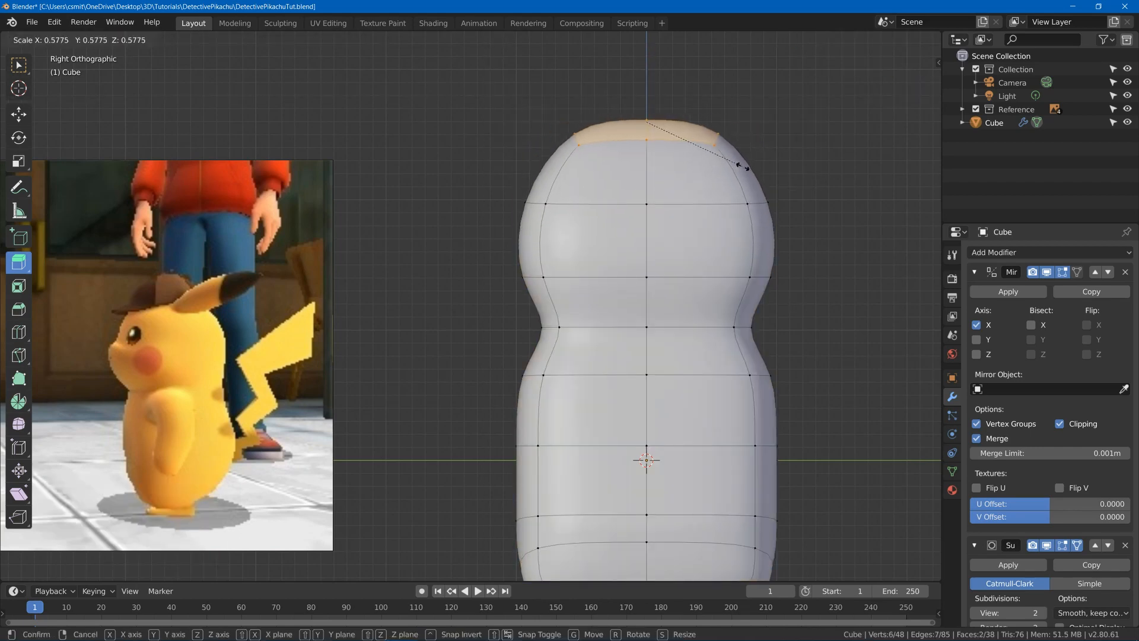
pyautogui.click(753, 168)
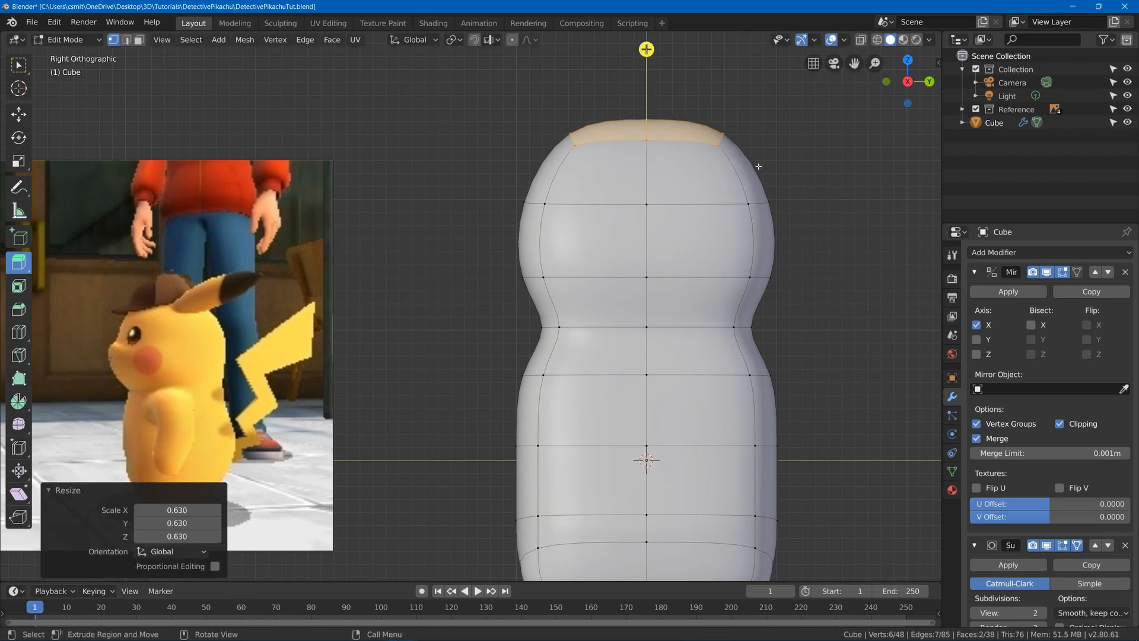
# Move the vertices at the back of the neck outward about 0.167 m along Y
pyautogui.press('a')
pyautogui.hotkey('alt', 'a')
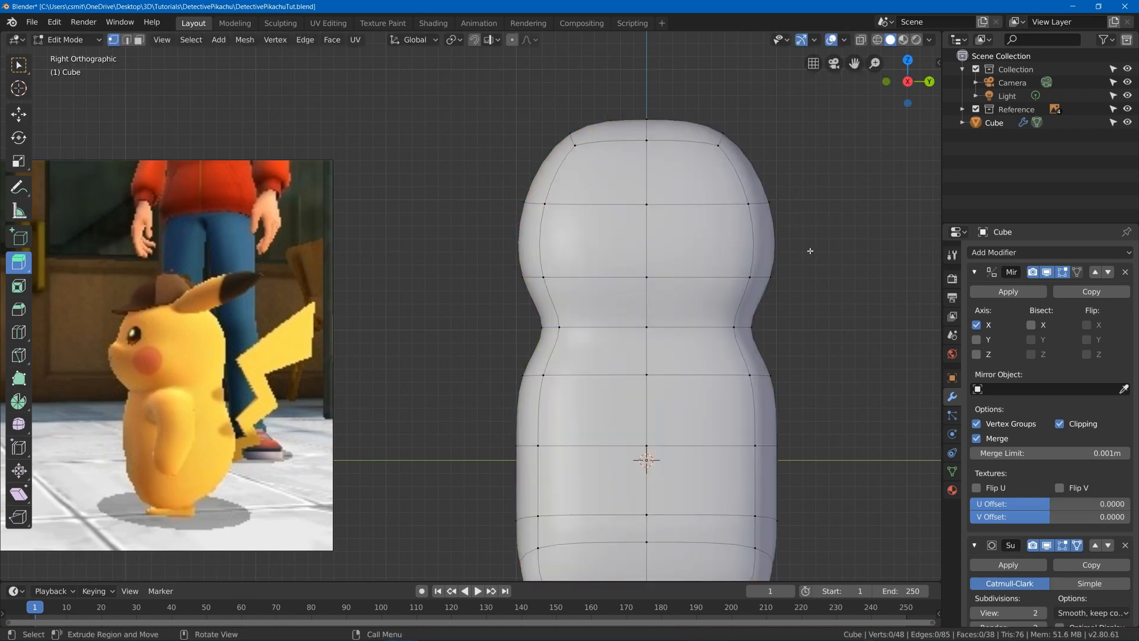
pyautogui.keyDown('shift'); pyautogui.moveTo(810, 251); pyautogui.dragTo(789, 208, button='middle'); pyautogui.keyUp('shift')
pyautogui.click(791, 288)
pyautogui.press('g')
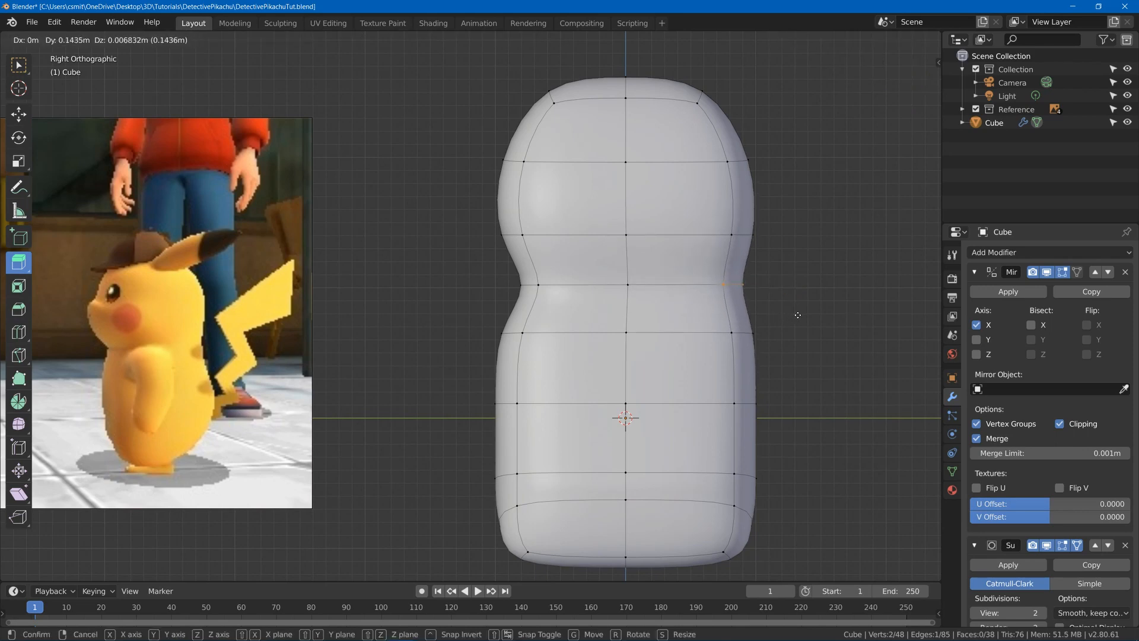
pyautogui.click(813, 287)
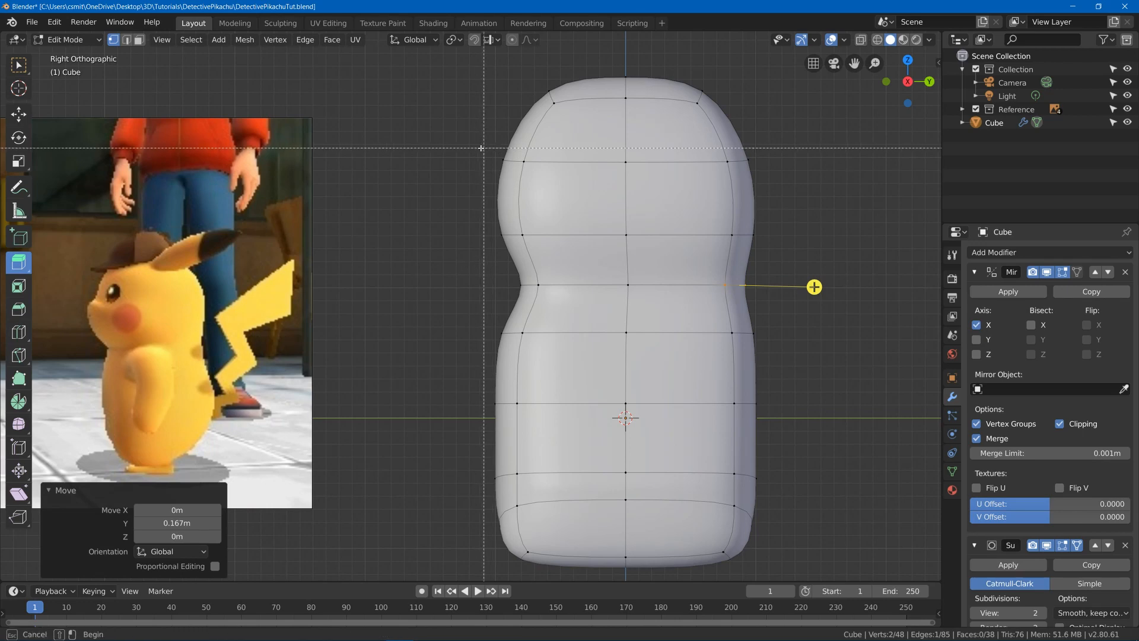
# Move the front forehead vertices inward about 0.246 m along Y and down about 0.055 m
pyautogui.click(622, 193)
pyautogui.moveTo(469, 149); pyautogui.dragTo(528, 180)
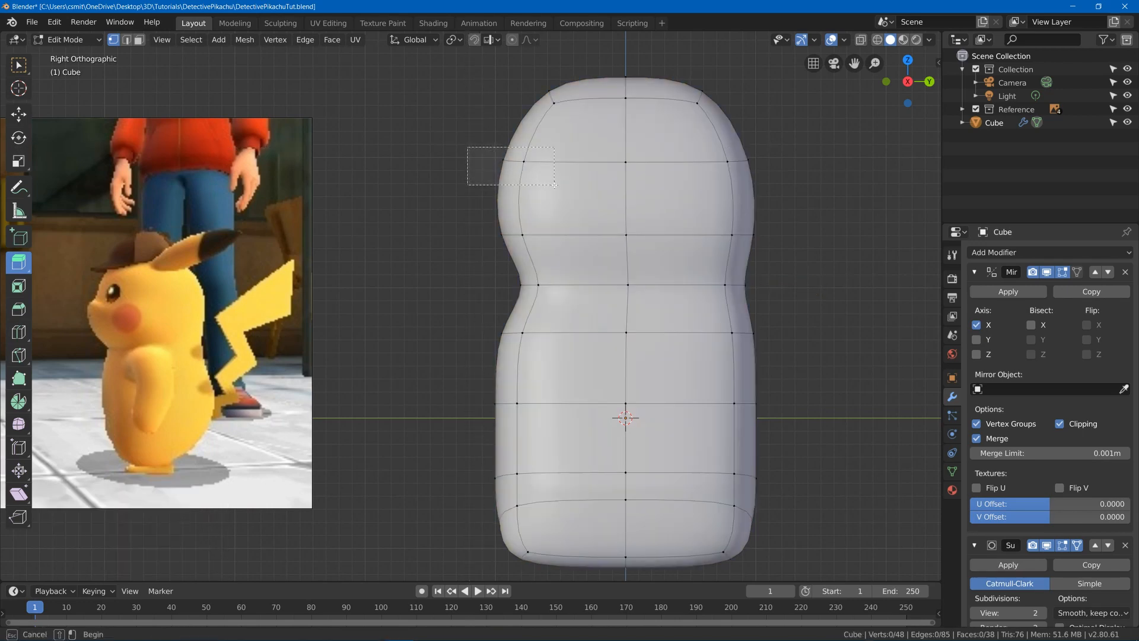
pyautogui.press('g')
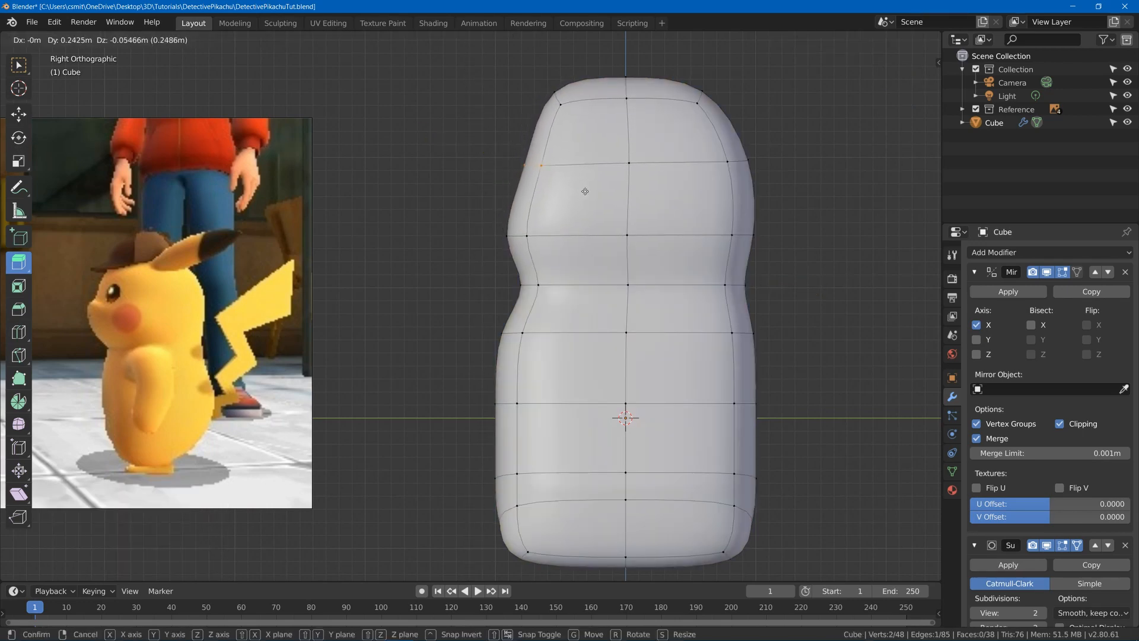
pyautogui.click(586, 191)
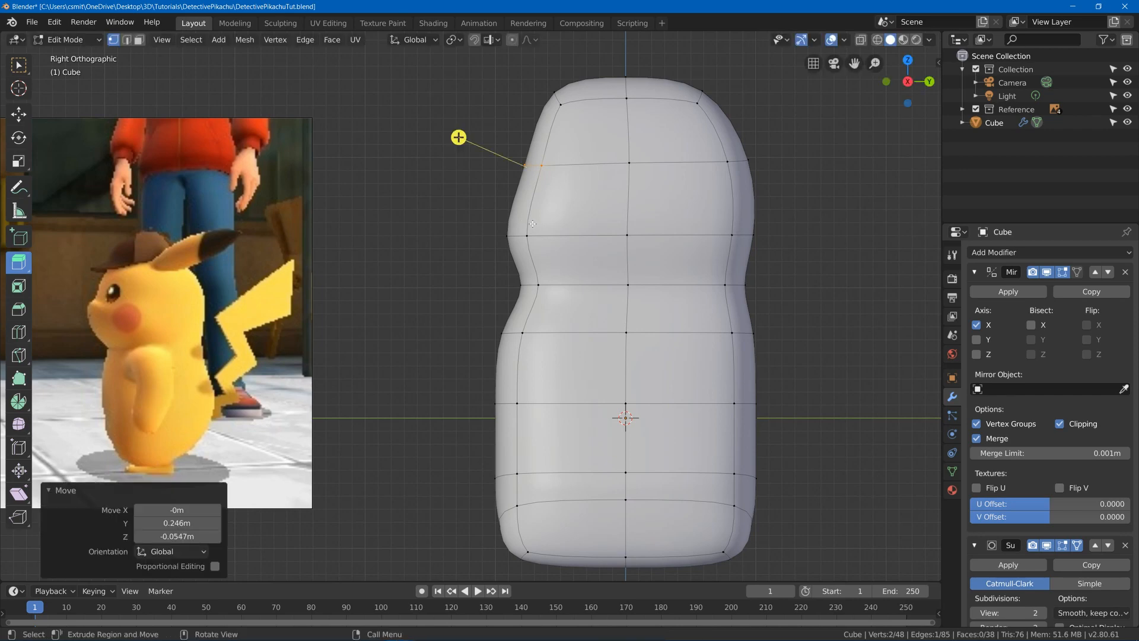
# Add an edge loop around the head below the forehead and pull its front vertices forward and up to form the snout
pyautogui.hotkey('ctrl', 'r')
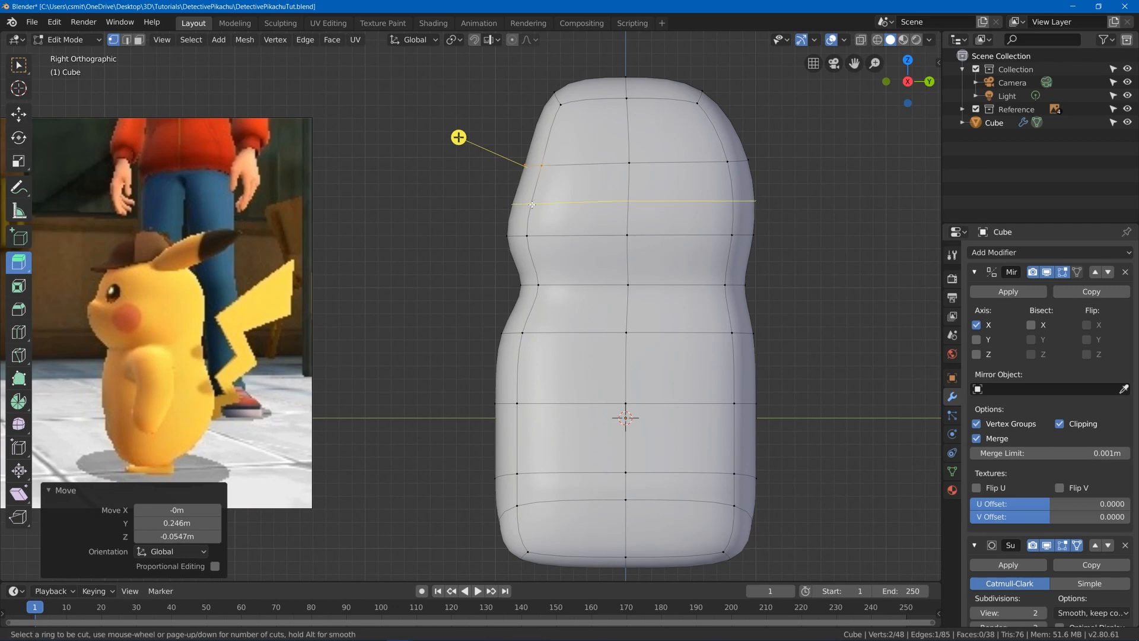
pyautogui.click(534, 202)
pyautogui.rightClick(533, 201)
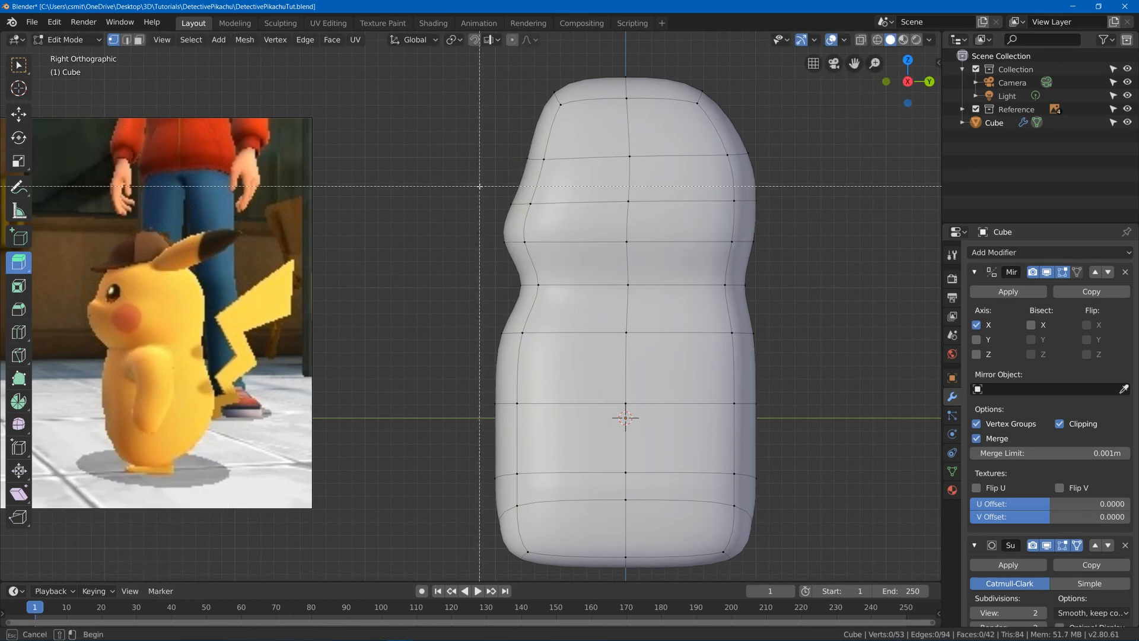
pyautogui.moveTo(481, 184); pyautogui.dragTo(509, 212)
pyautogui.press('g')
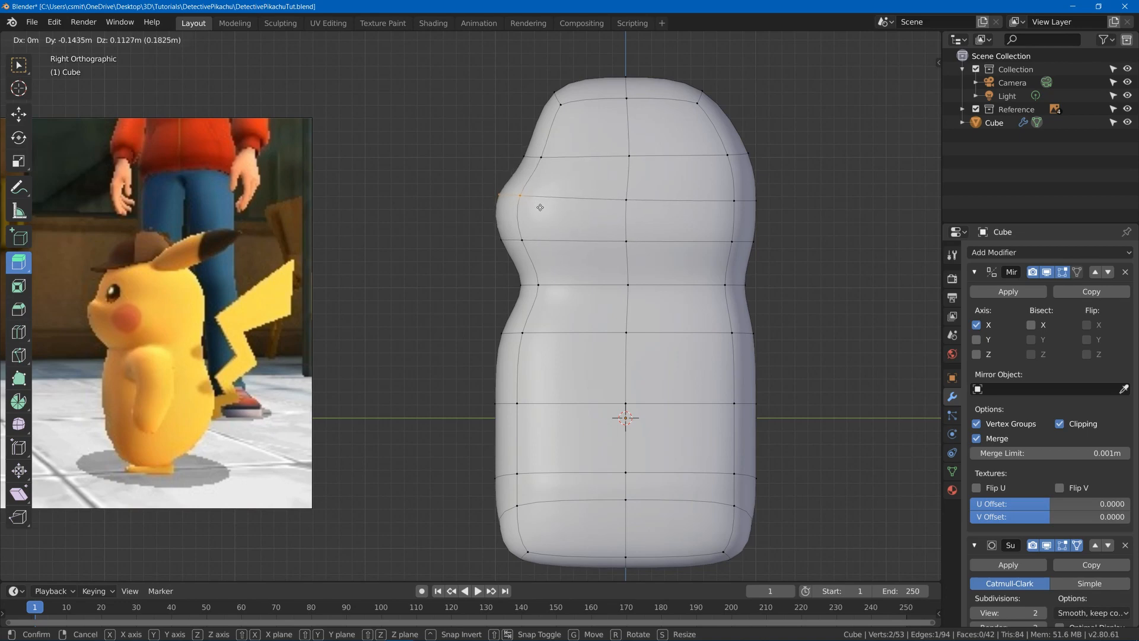
pyautogui.click(539, 209)
# Nudge the front vertices just above the snout forward and down by about 0.05 m
pyautogui.press('a')
pyautogui.hotkey('alt', 'a')
pyautogui.press('b')
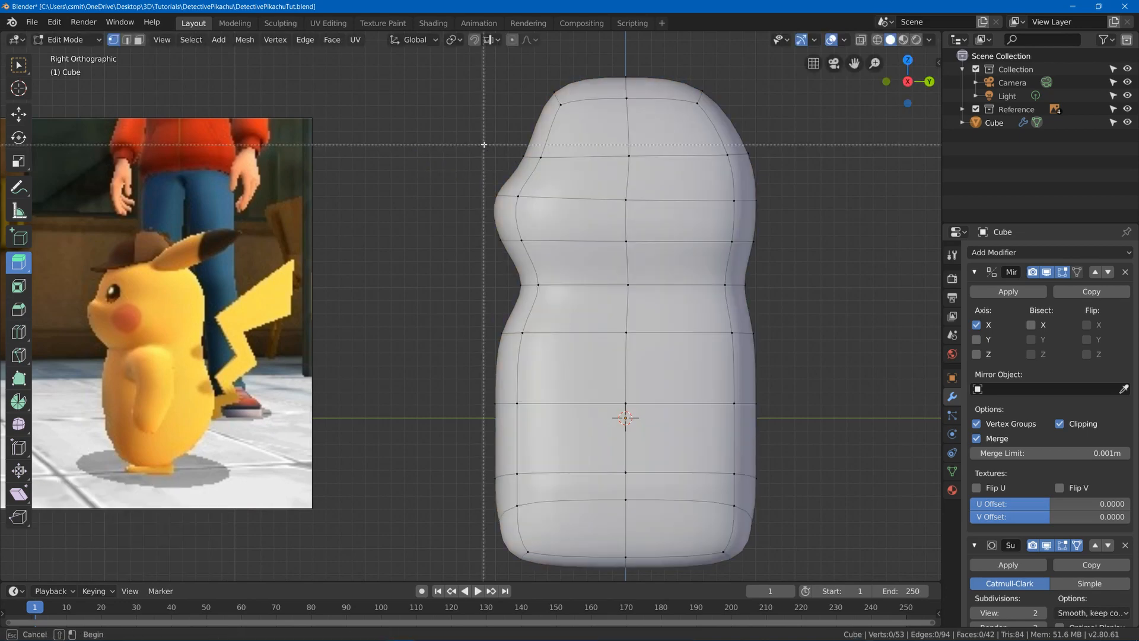
pyautogui.moveTo(484, 144); pyautogui.dragTo(640, 182)
pyautogui.press('g')
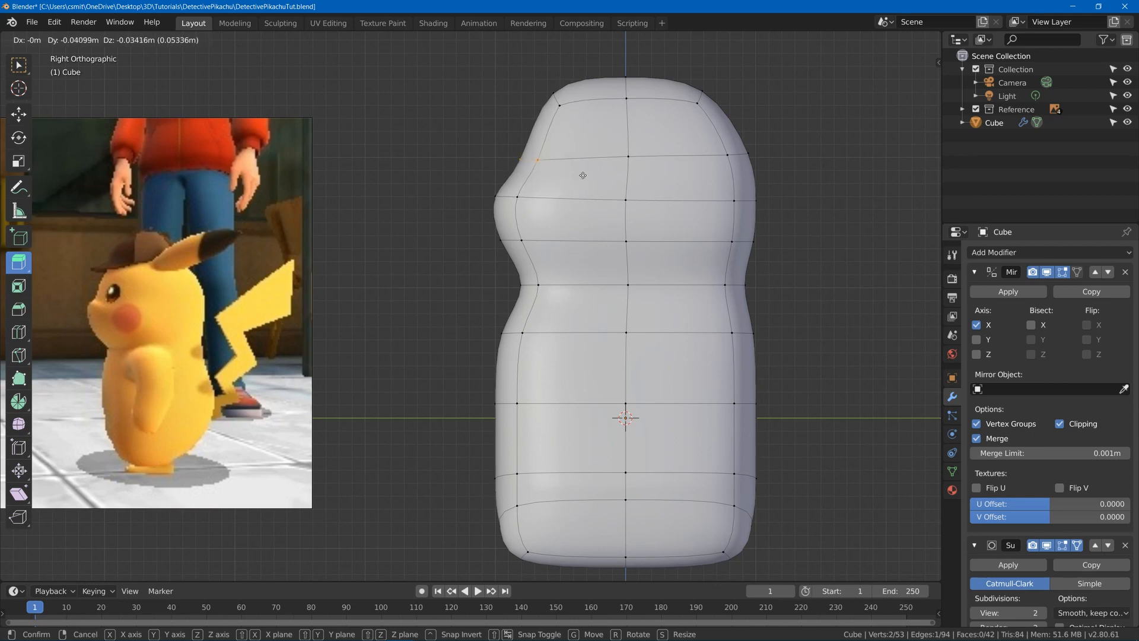
pyautogui.click(467, 119)
# Raise the snout vertices about 0.068 m along Z and nudge the upper front head vertices slightly
pyautogui.press('a')
pyautogui.hotkey('alt', 'a')
pyautogui.press('b')
pyautogui.moveTo(422, 156); pyautogui.dragTo(522, 206)
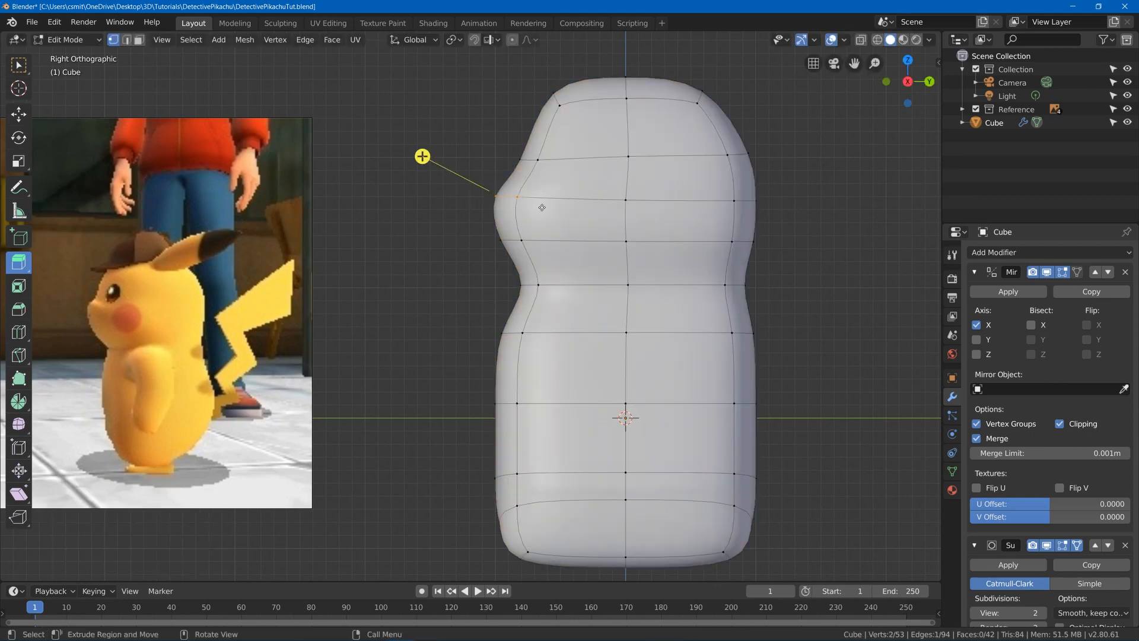
pyautogui.press('g')
pyautogui.press('z')
pyautogui.click(543, 201)
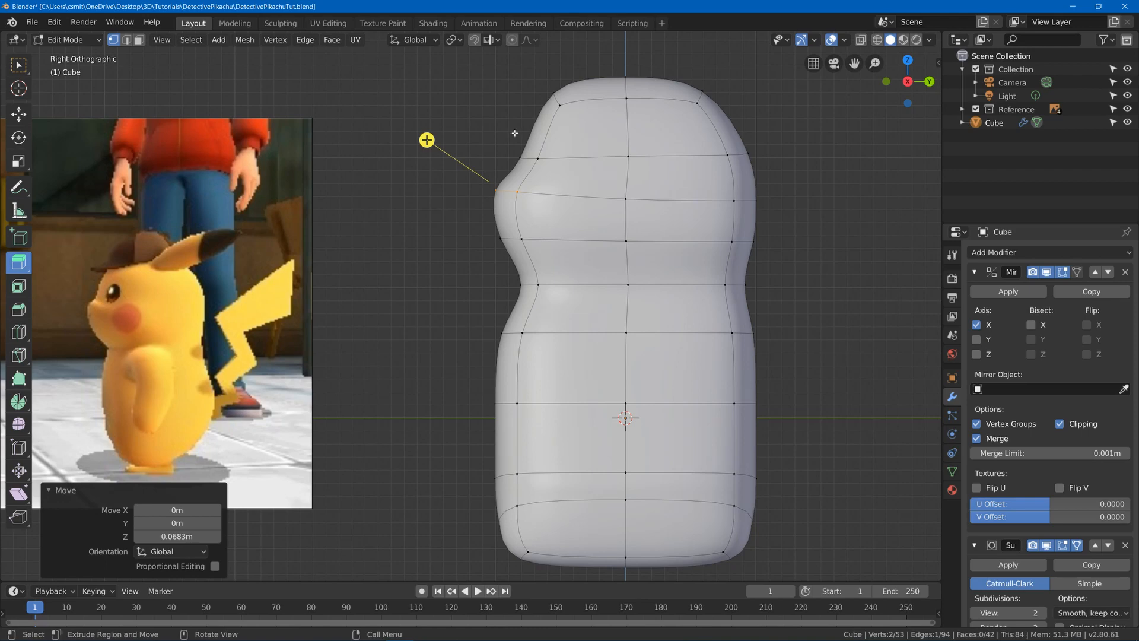
pyautogui.click(558, 105)
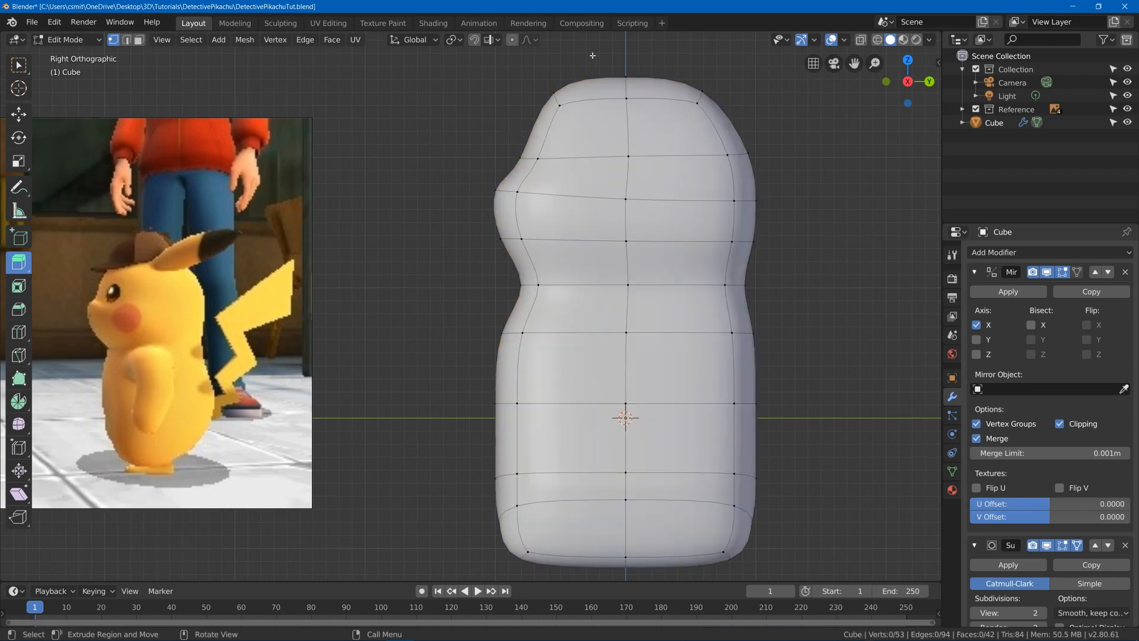
pyautogui.press('g')
pyautogui.click(564, 118)
pyautogui.press('a')
pyautogui.press('a')
pyautogui.press('b')
pyautogui.moveTo(456, 466); pyautogui.dragTo(548, 569)
pyautogui.press('g')
pyautogui.rightClick(564, 567)
# With X-ray enabled, move all the lower front body vertices inward to taper the belly towards the feet
pyautogui.press('a')
pyautogui.press('a')
pyautogui.hotkey('alt', 'z')
pyautogui.press('b')
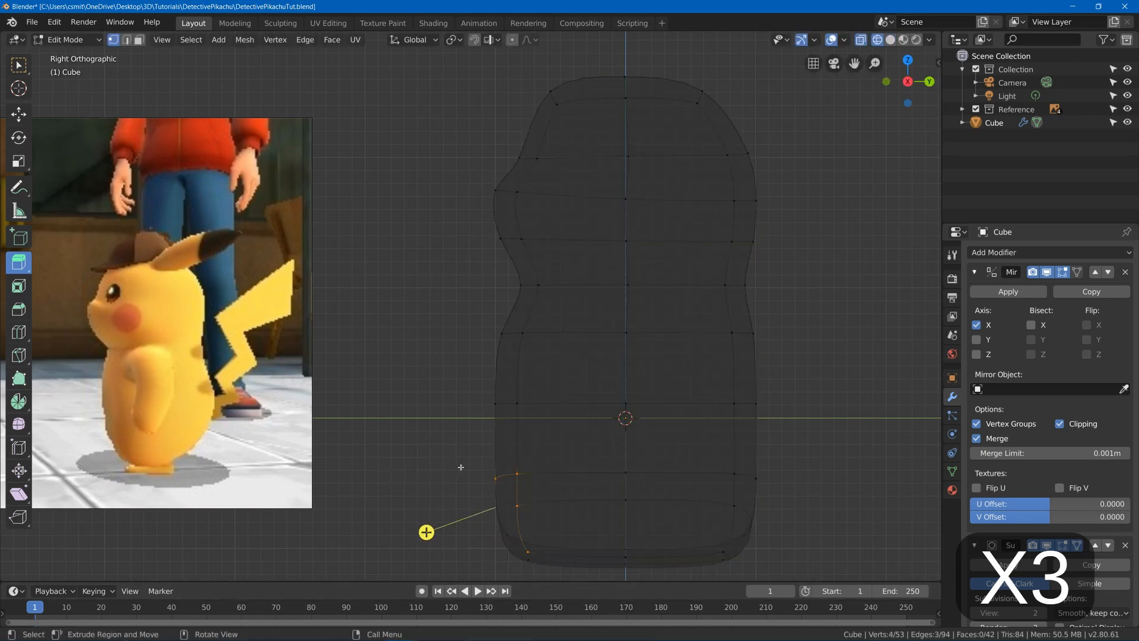
pyautogui.moveTo(443, 448); pyautogui.dragTo(553, 565)
pyautogui.press('g')
pyautogui.click(565, 567)
# Move the bottommost front vertices further inward and return the viewport to Solid shading without X-ray
pyautogui.press('a')
pyautogui.press('a')
pyautogui.press('b')
pyautogui.moveTo(468, 508); pyautogui.dragTo(556, 568)
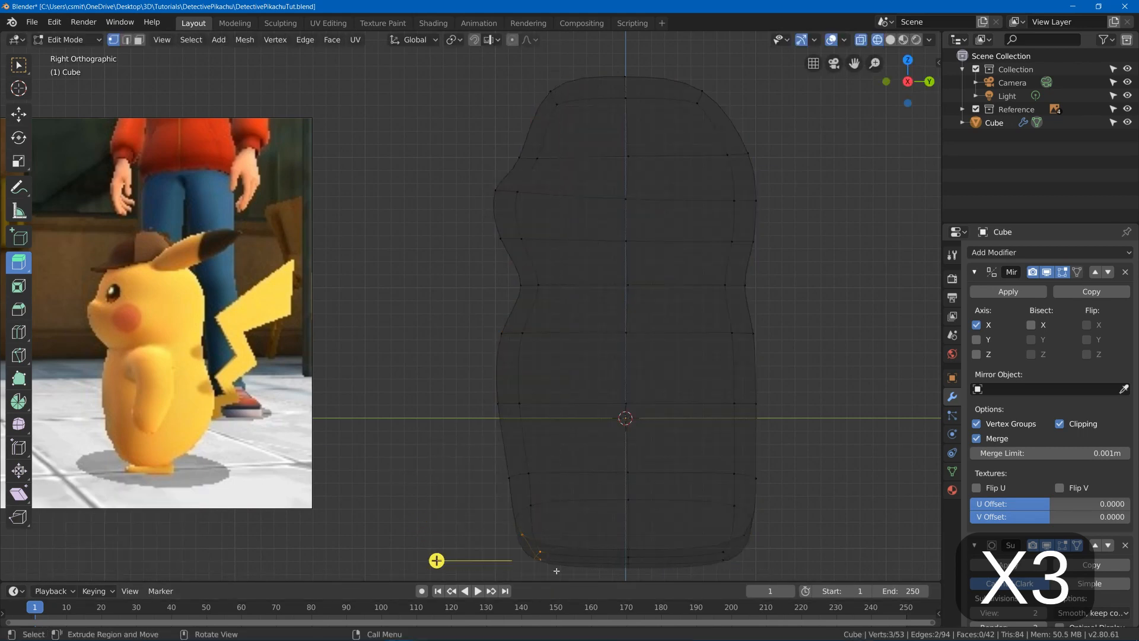
pyautogui.press('g')
pyautogui.click(575, 560)
pyautogui.press('z')
pyautogui.click(724, 426)
pyautogui.press('a')
pyautogui.press('a')
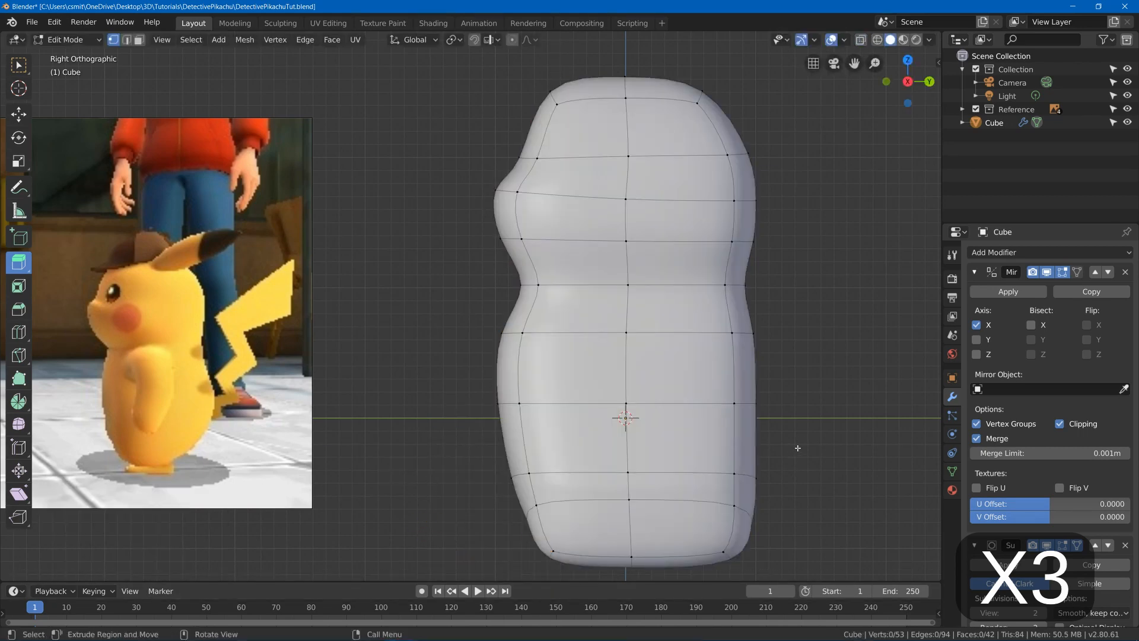
# Push the lower belly's front vertices slightly forward to smooth the side profile
pyautogui.press('b')
pyautogui.moveTo(467, 457); pyautogui.dragTo(555, 497)
pyautogui.press('g')
pyautogui.click(578, 493)
# In edge mode, move the front edge just above the body's bottom forward and down to round the lower belly
pyautogui.press('a')
pyautogui.press('a')
pyautogui.press('2')
pyautogui.click(532, 512)
pyautogui.press('g')
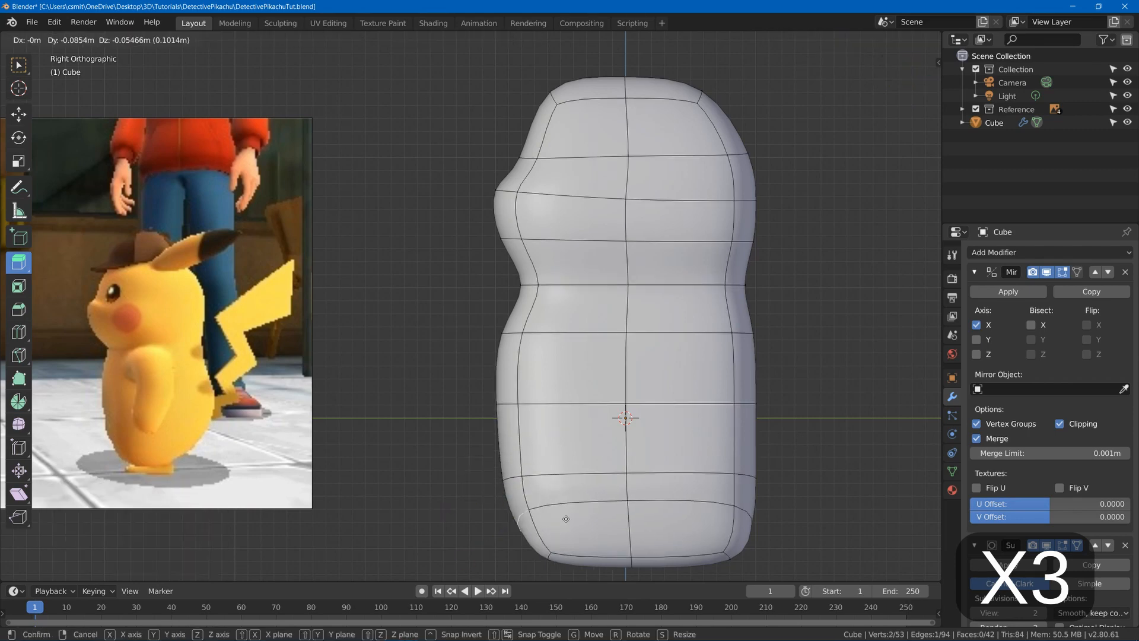
pyautogui.click(554, 525)
# Move the lower back edge and the bottom back edge inward to round off the rear underside
pyautogui.click(746, 516)
pyautogui.press('g')
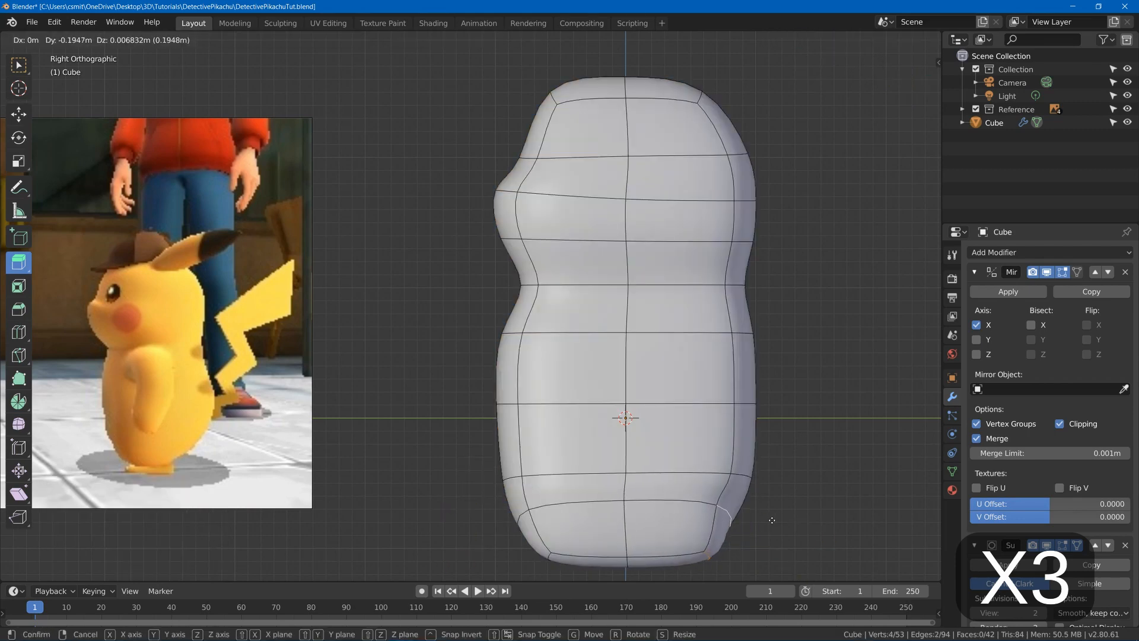
pyautogui.click(705, 559)
pyautogui.click(705, 560)
pyautogui.press('g')
pyautogui.click(675, 553)
# Move the bottom front edge inward about 0.256 m along Y and up about 0.048 m
pyautogui.click(548, 558)
pyautogui.press('g')
pyautogui.click(568, 553)
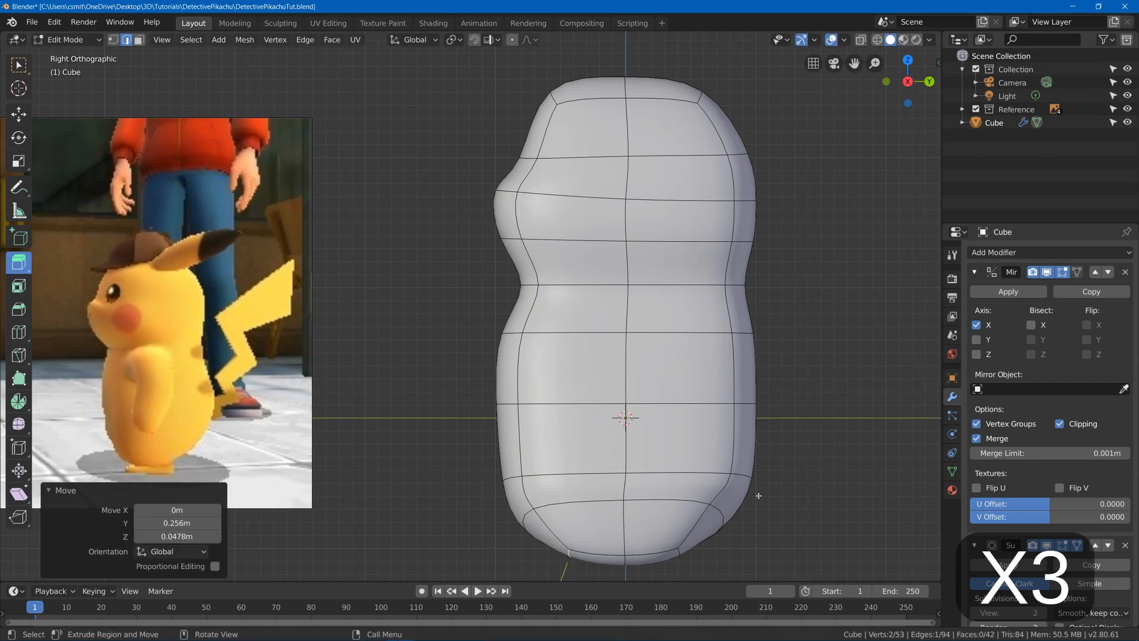
# Move the lower back edge at hip height slightly outward to fill out the rear
pyautogui.click(782, 479)
pyautogui.press('g')
pyautogui.click(831, 500)
# Move the back edge at the waist inward and slightly down, and the back edge at hip height slightly outward
pyautogui.click(735, 339)
pyautogui.press('g')
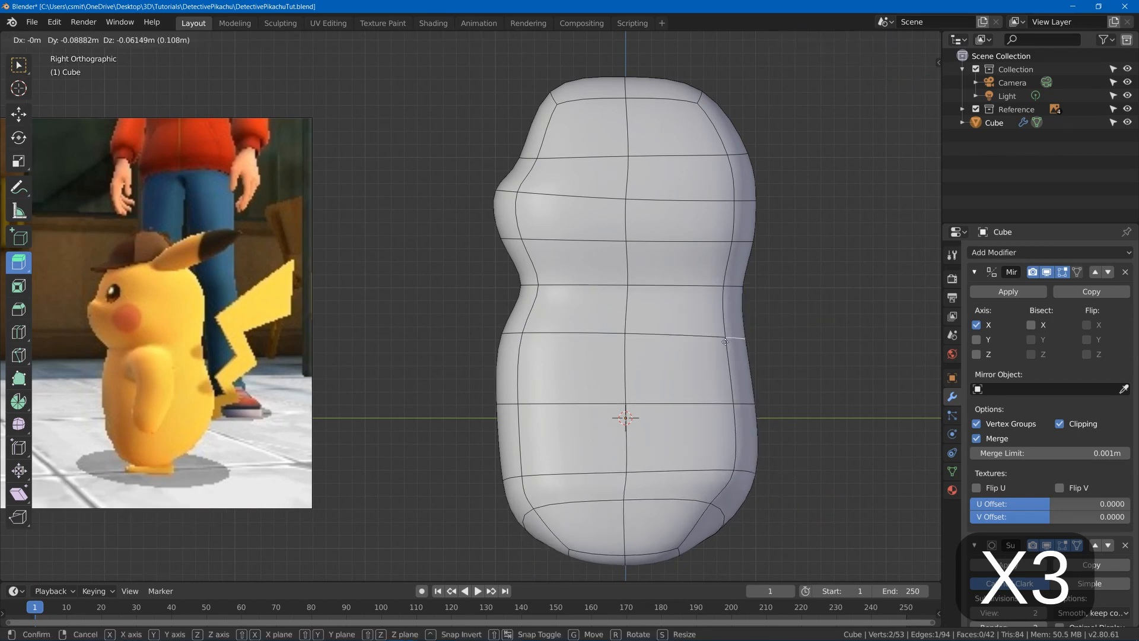
pyautogui.click(740, 405)
pyautogui.click(742, 405)
pyautogui.press('g')
pyautogui.click(750, 405)
# Move the front chest edge and the front belly edge slightly inward along Y by about 0.06 m
pyautogui.click(521, 334)
pyautogui.press('g')
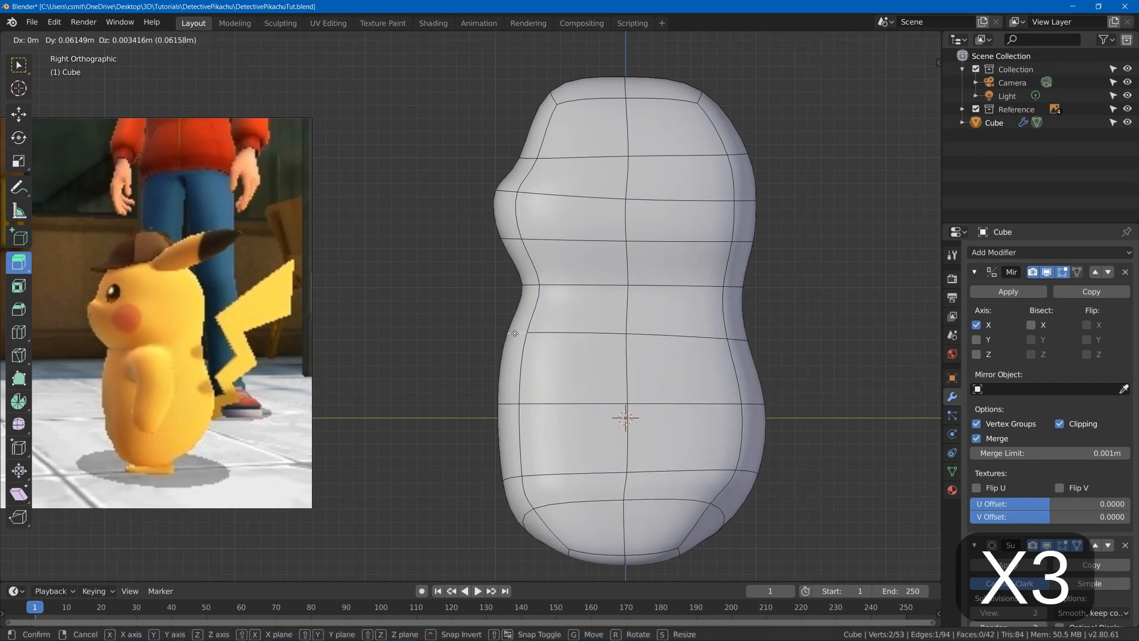
pyautogui.click(519, 333)
pyautogui.click(508, 404)
pyautogui.press('g')
pyautogui.click(516, 405)
# Move the lower belly edge and the bottom front edge slightly inward to slim the front underside
pyautogui.click(513, 478)
pyautogui.press('g')
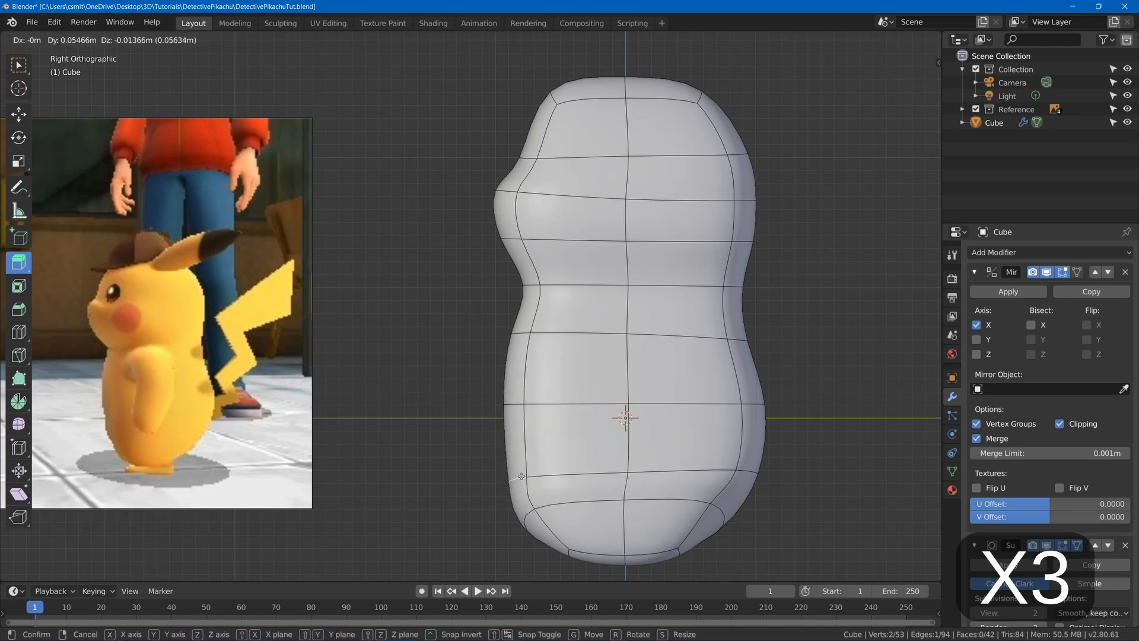
pyautogui.click(520, 479)
pyautogui.click(527, 515)
pyautogui.click(528, 516)
pyautogui.click(509, 459)
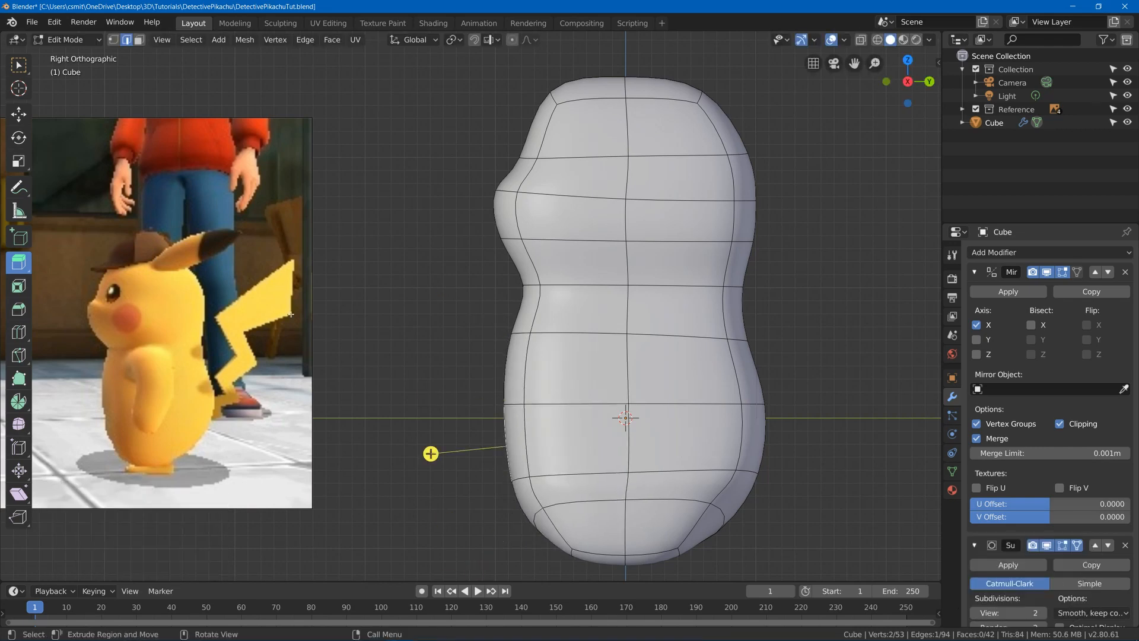
# In Object Mode, move the side reference image behind the body and scale it up by about 1.915
pyautogui.press('Tab')
pyautogui.click(247, 237)
pyautogui.press('g')
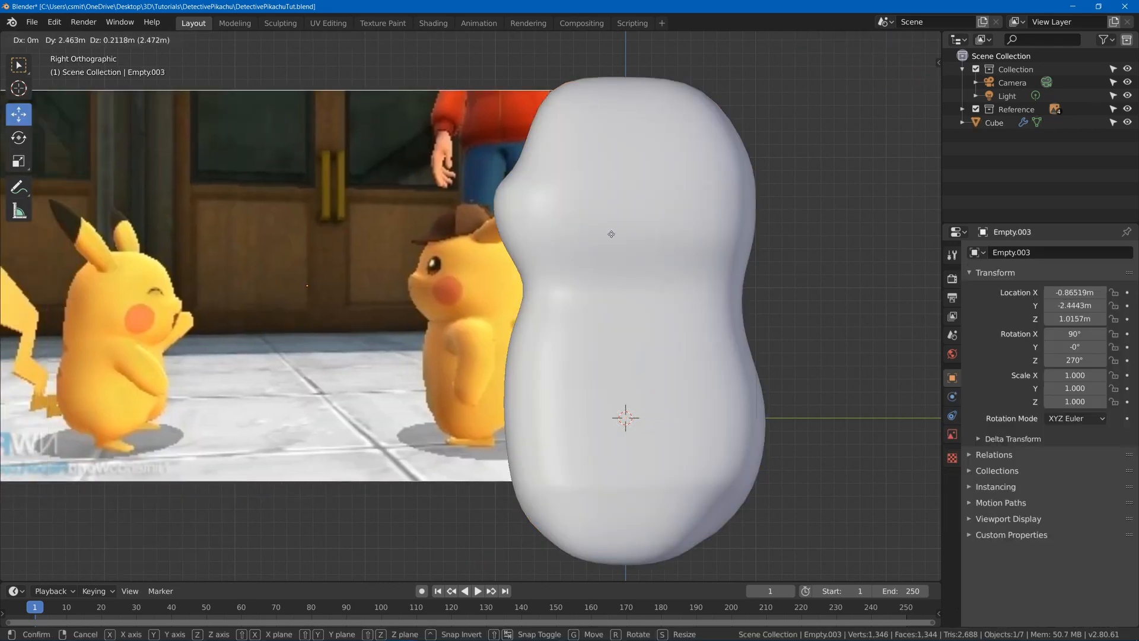
pyautogui.click(712, 234)
pyautogui.press('s')
pyautogui.click(136, 70)
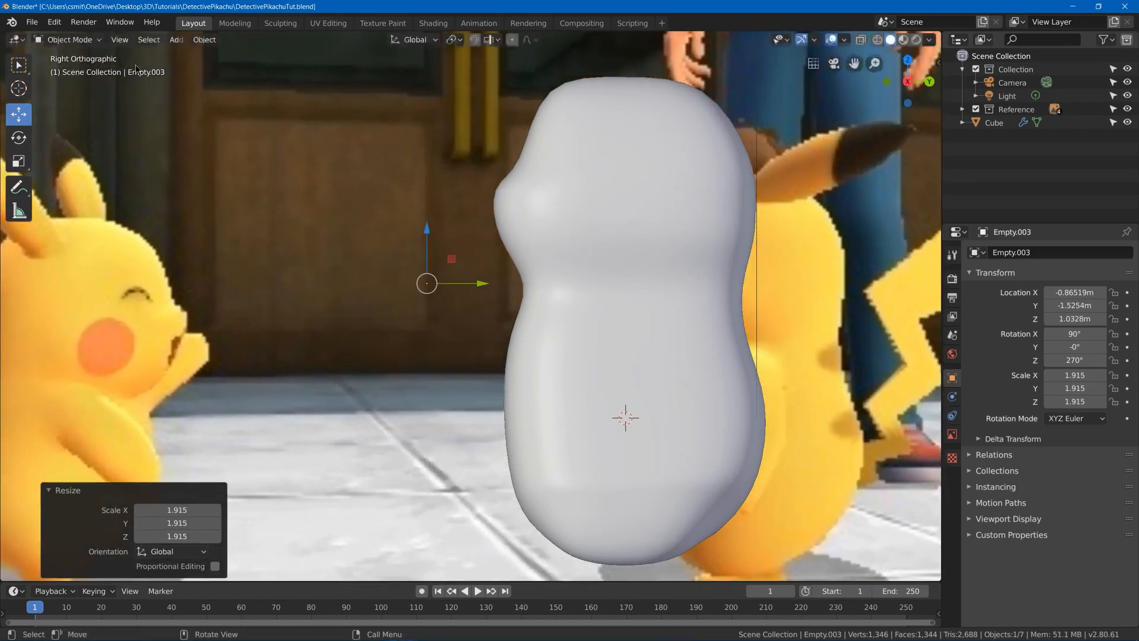
# Align the reference Pikachu behind the body, scale the image by about 0.978, and switch to wireframe shading
pyautogui.press('g')
pyautogui.click(194, 91)
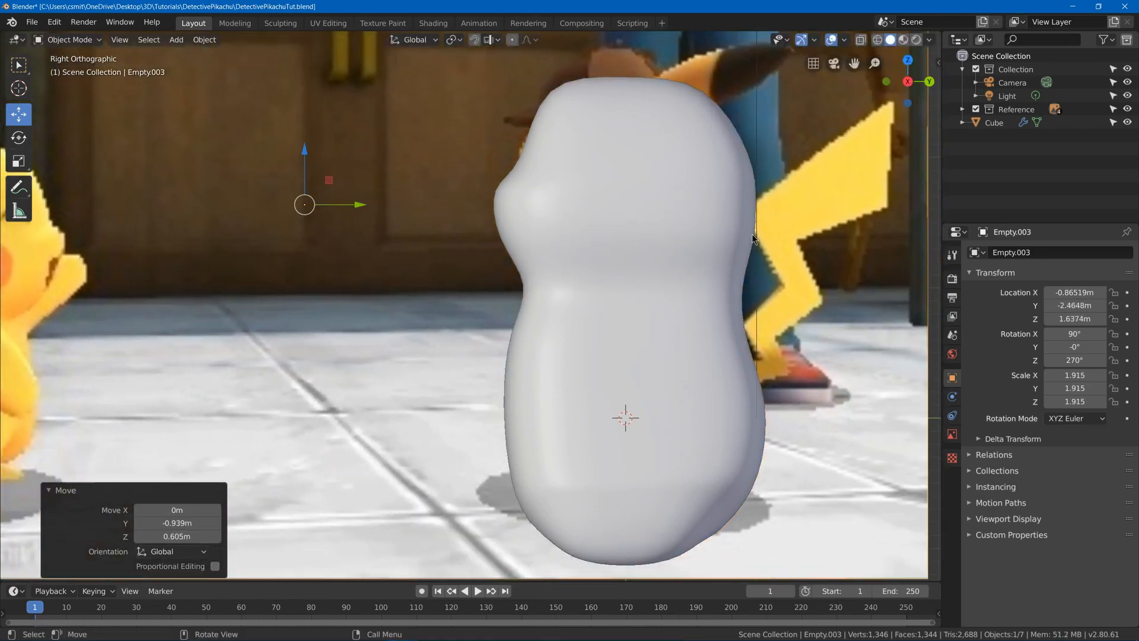
pyautogui.press('s')
pyautogui.click(780, 226)
pyautogui.press('z')
pyautogui.click(658, 224)
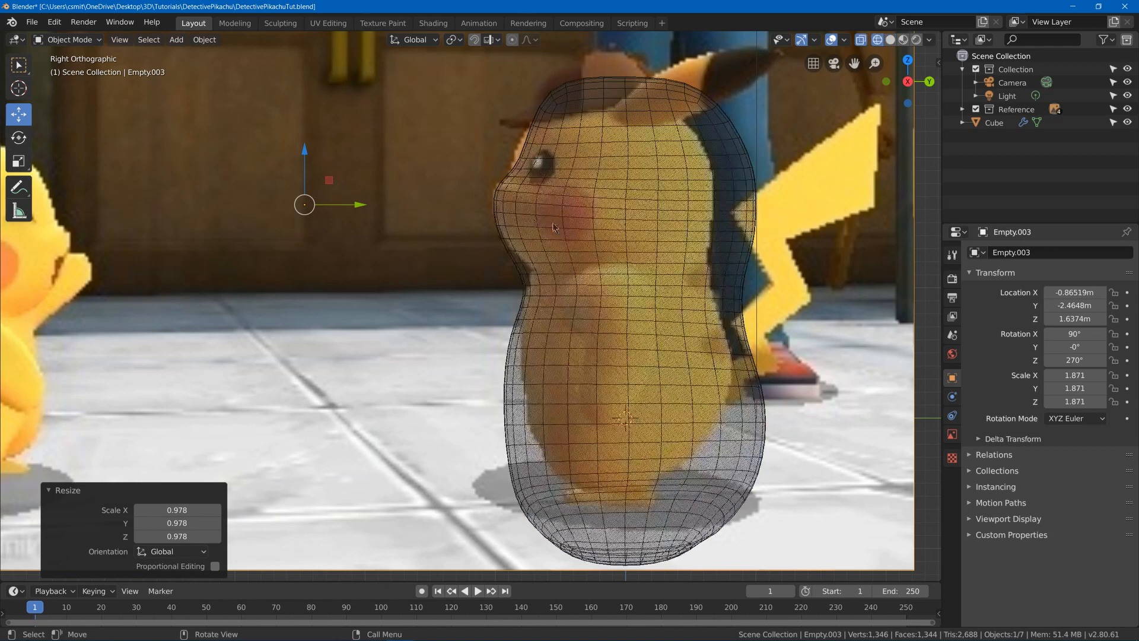
# Fine-tune the reference image to scale 2.221 and location Y -2.762 m, Z 1.5828 m, matching the body outline
pyautogui.press('g')
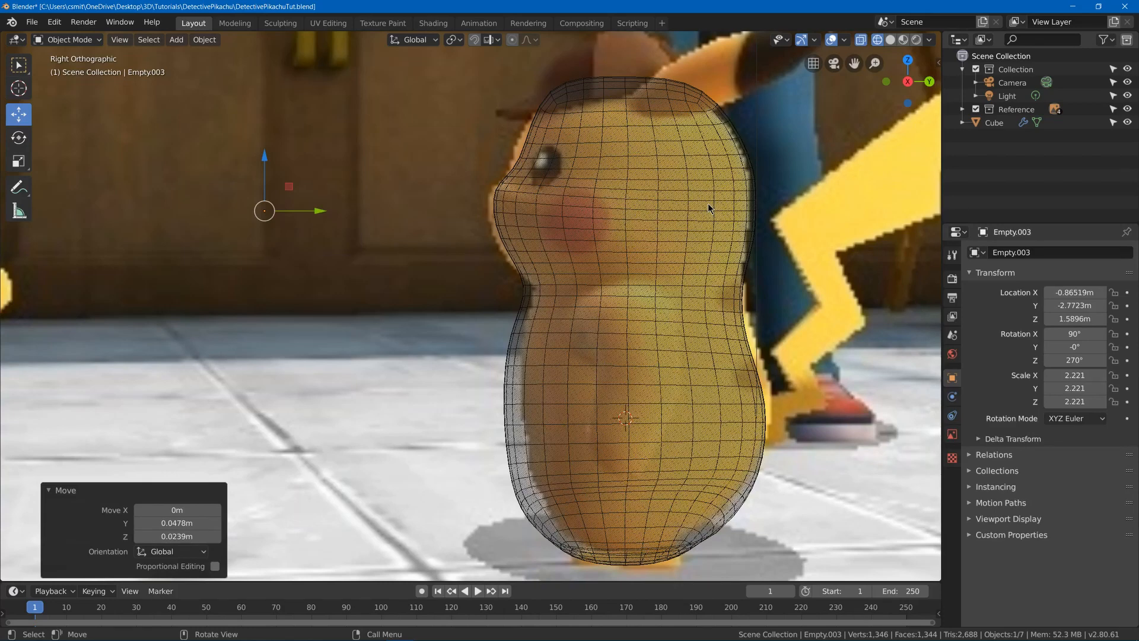
pyautogui.press('g')
pyautogui.click(781, 298)
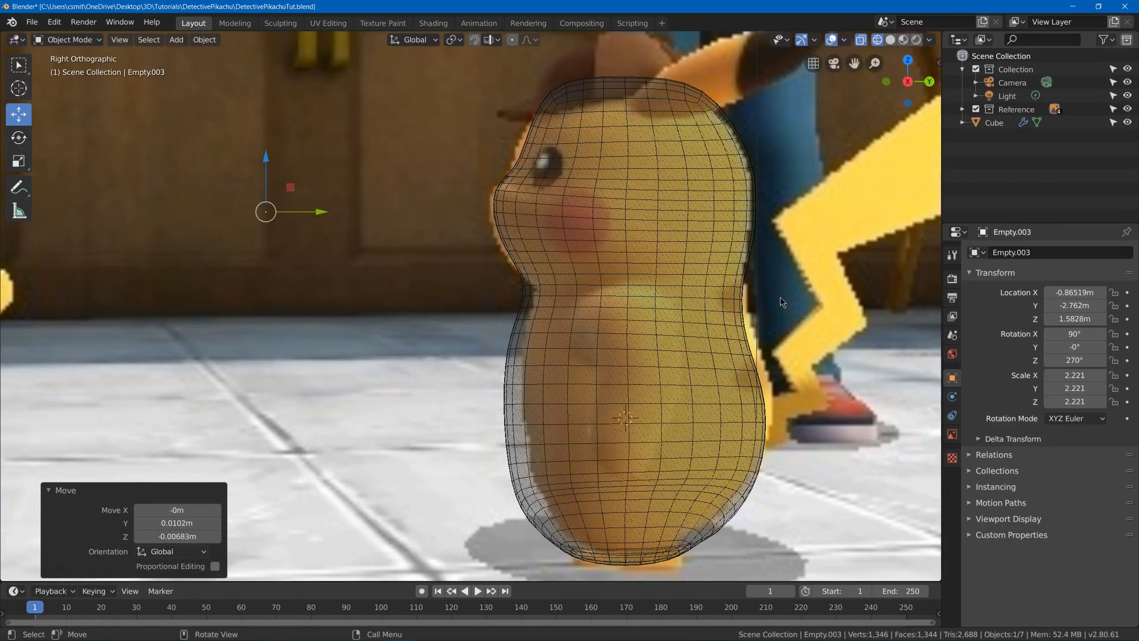
# In Edit Mode on the body, move the front chest edge and the front belly edge inward about 0.18 m along Y
pyautogui.click(684, 342)
pyautogui.press('Tab')
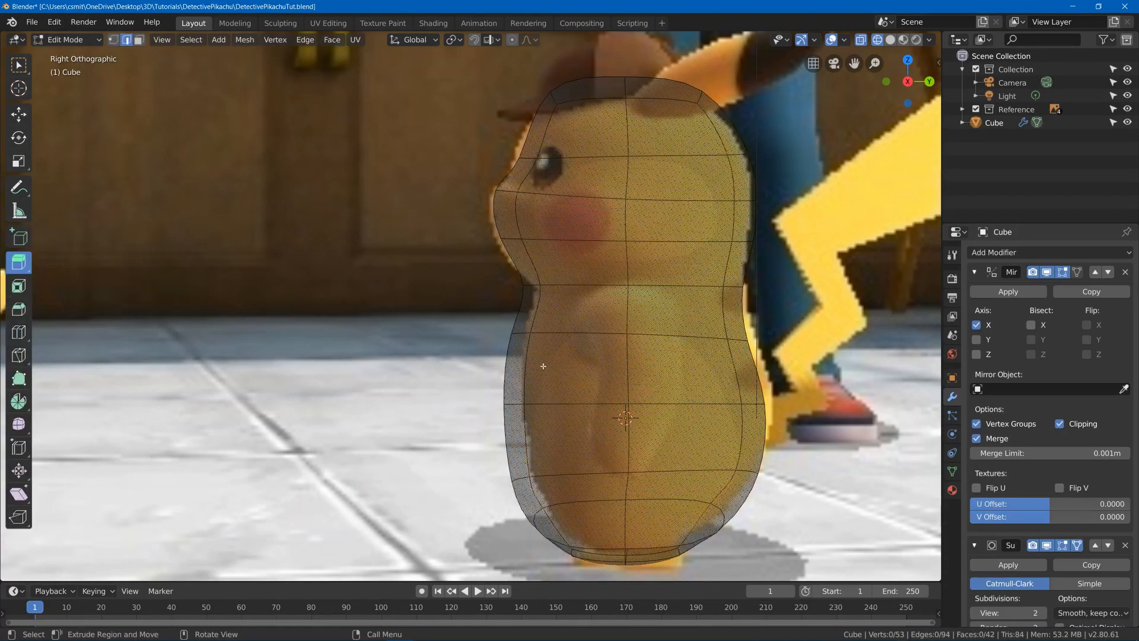
pyautogui.click(513, 333)
pyautogui.press('g')
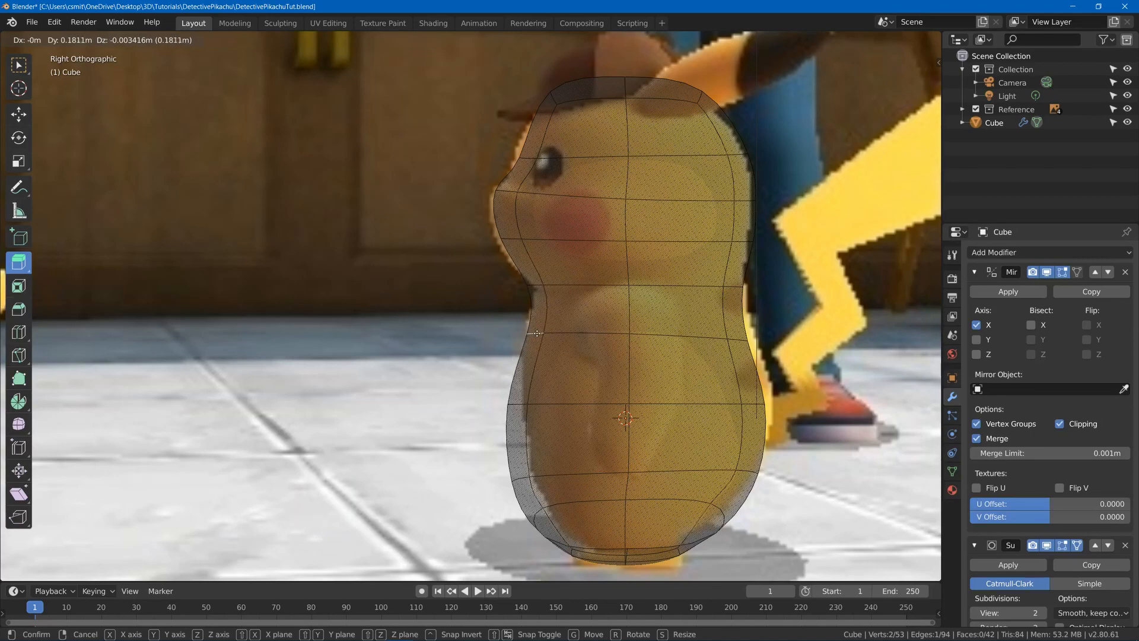
pyautogui.click(536, 344)
pyautogui.press('g')
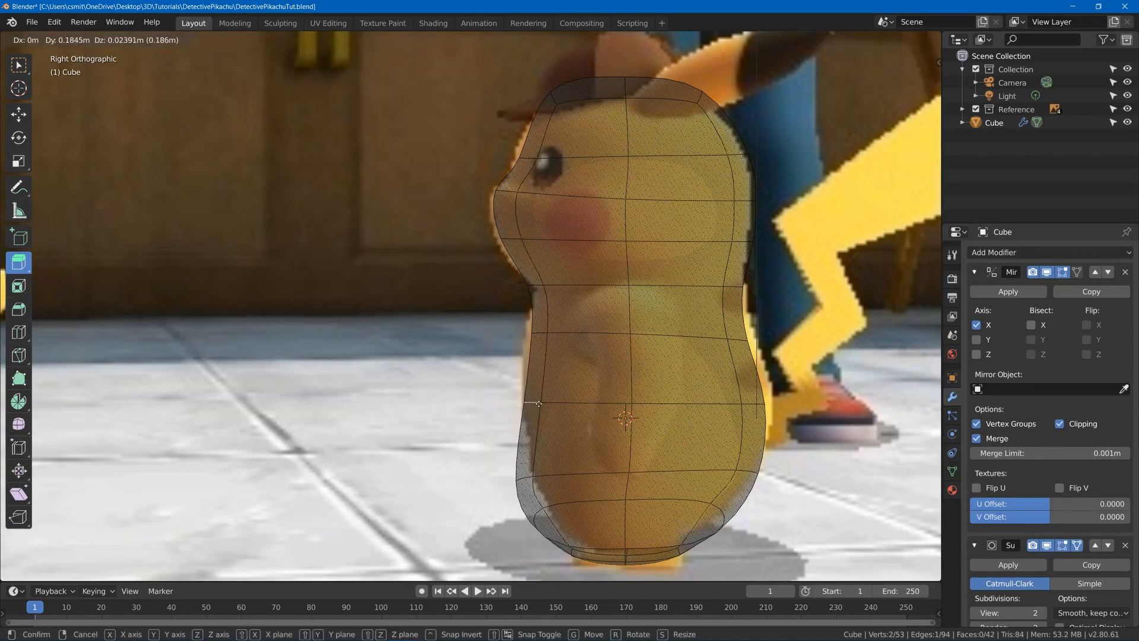
# Move the lower belly edge inward about 0.23 m and the bottom front edge inward about 0.17 m and up about 0.11 m
pyautogui.click(531, 468)
pyautogui.press('g')
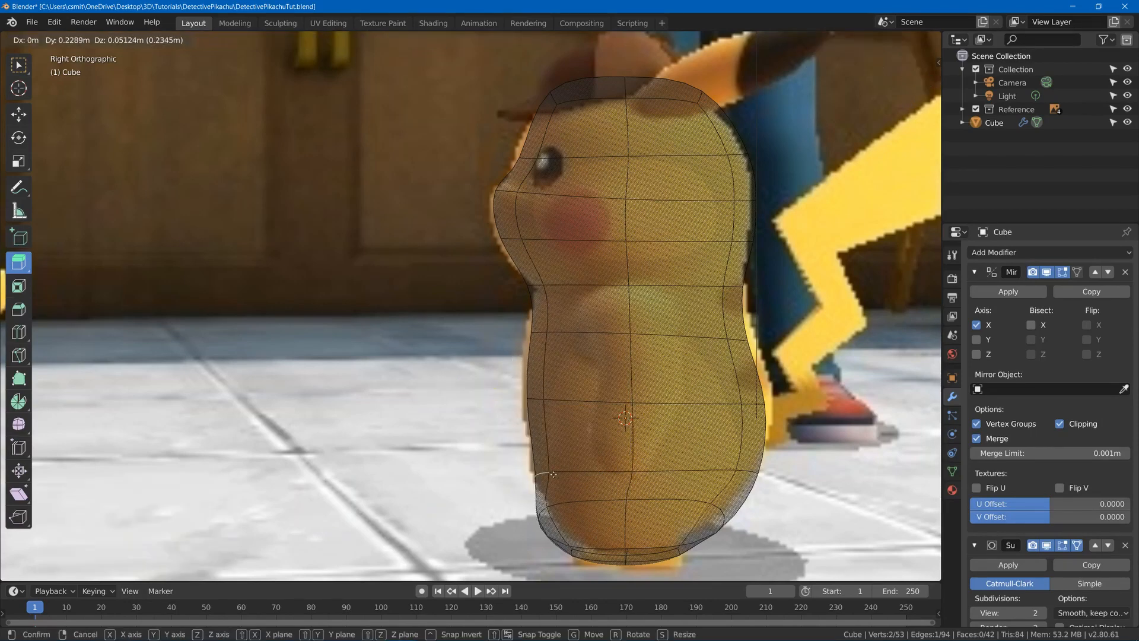
pyautogui.click(557, 471)
pyautogui.press('g')
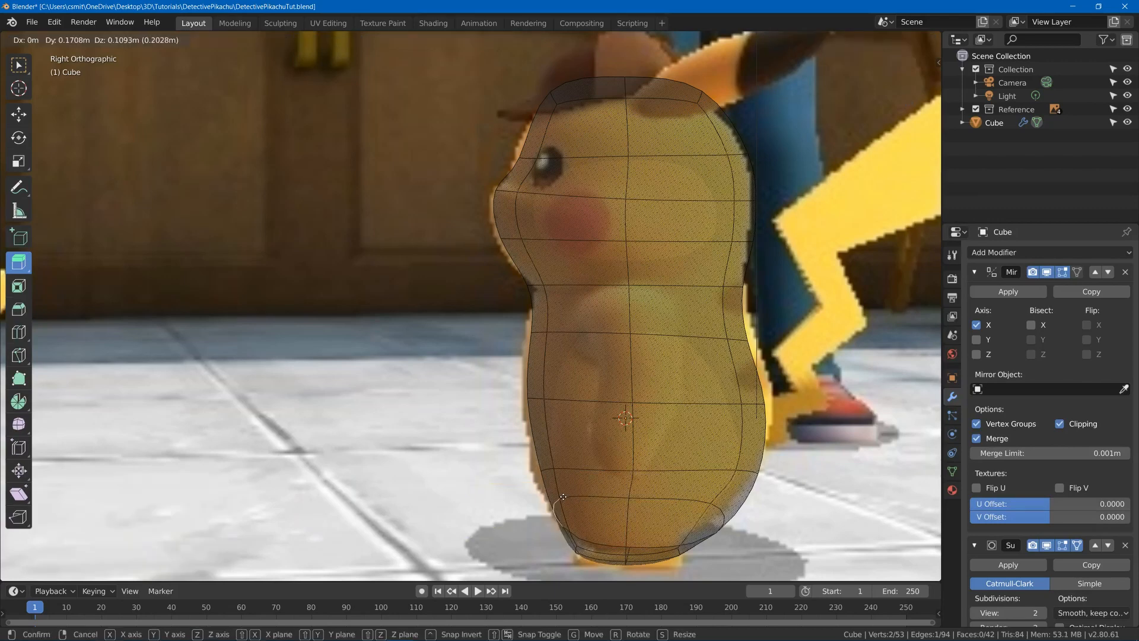
pyautogui.click(482, 536)
# Move the lower back edge and the bottom back edge inward and up to follow the reference's rear underside
pyautogui.press('g')
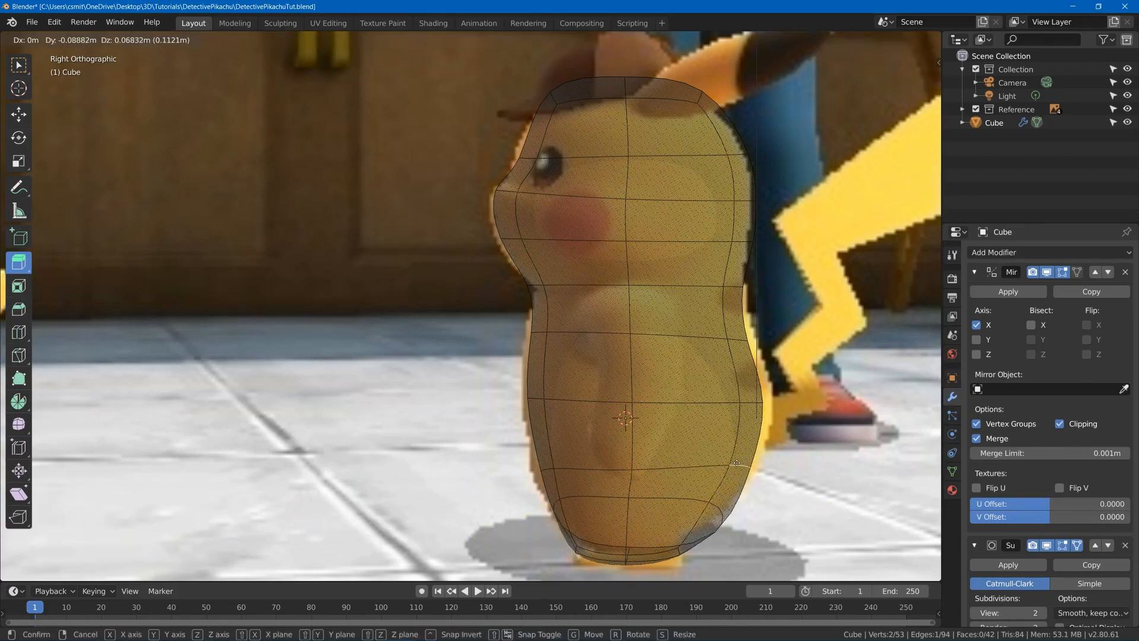
pyautogui.click(821, 496)
pyautogui.press('g')
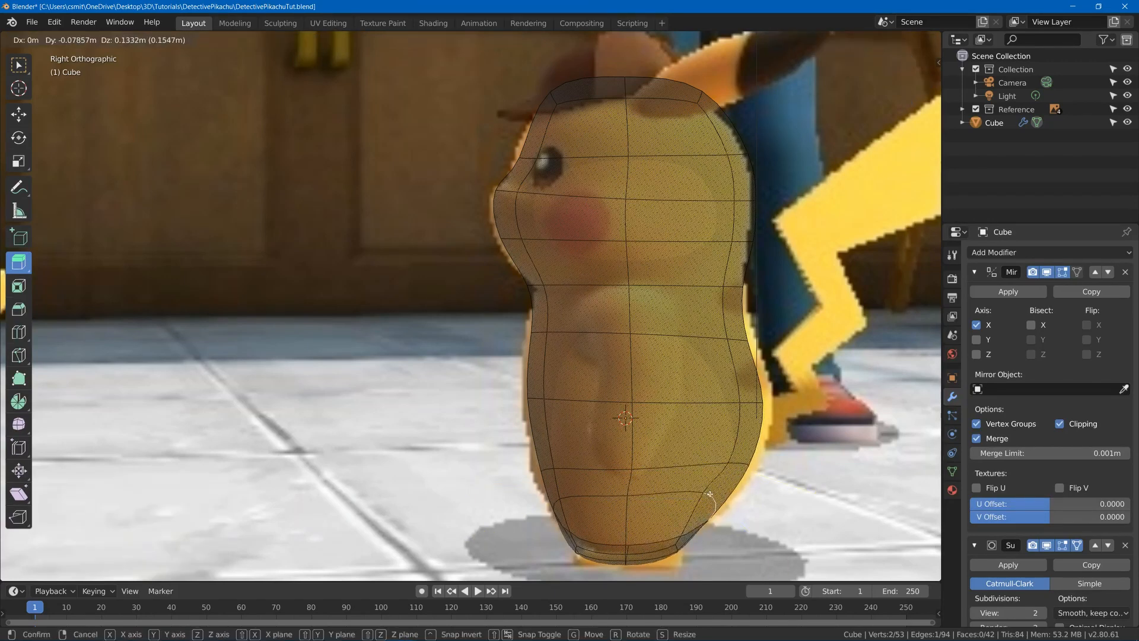
pyautogui.click(771, 537)
# Move the back edge at hip height outward about 0.055 m and the back edge at the waist outward about 0.051 m
pyautogui.press('s')
pyautogui.click(842, 393)
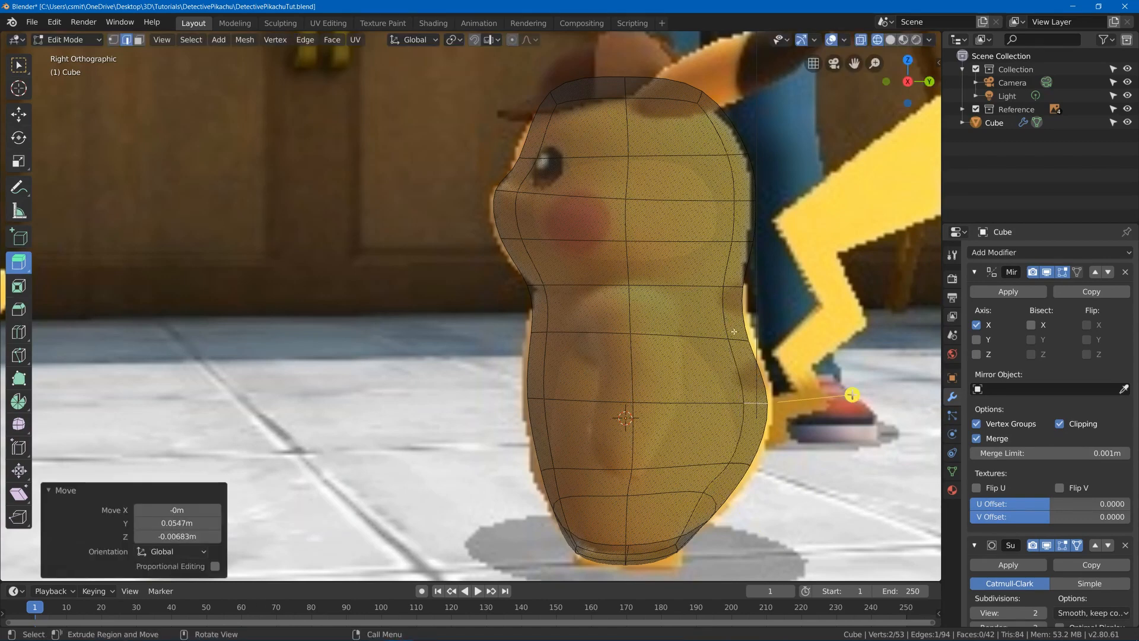
pyautogui.press('g')
pyautogui.click(818, 309)
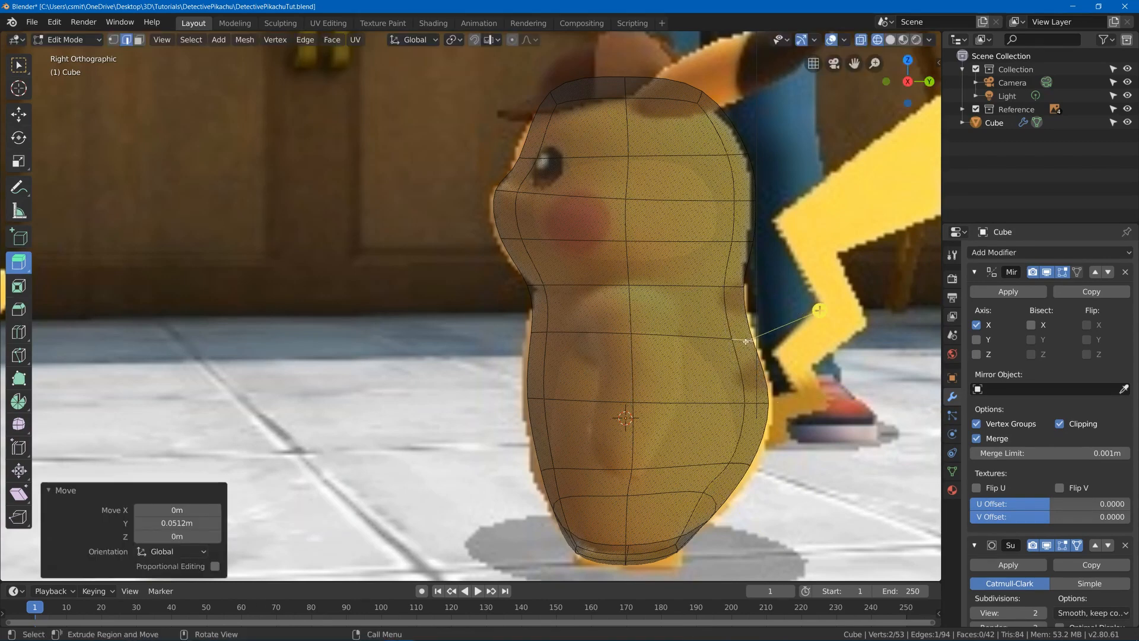
# Move the back edge at the lower head inward about 0.106 m and the one above it slightly inward
pyautogui.click(742, 240)
pyautogui.press('g')
pyautogui.click(728, 239)
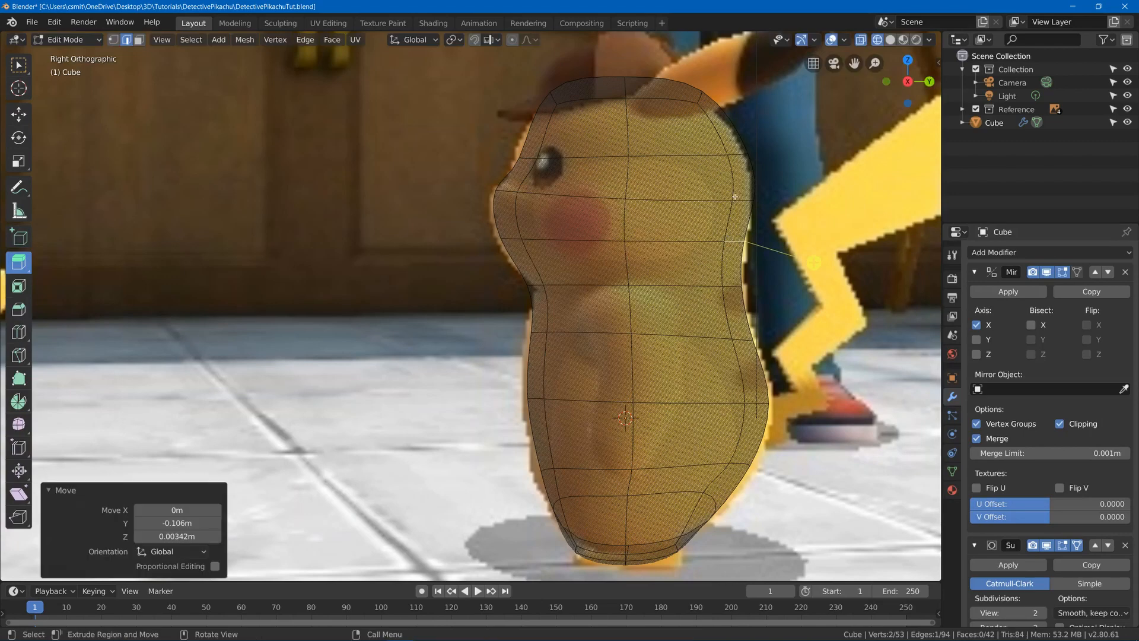
pyautogui.click(739, 200)
pyautogui.press('g')
pyautogui.click(732, 202)
# Move the upper back head edge slightly inward and the top back edge inward about 0.031 m and down about 0.051 m
pyautogui.click(734, 156)
pyautogui.press('g')
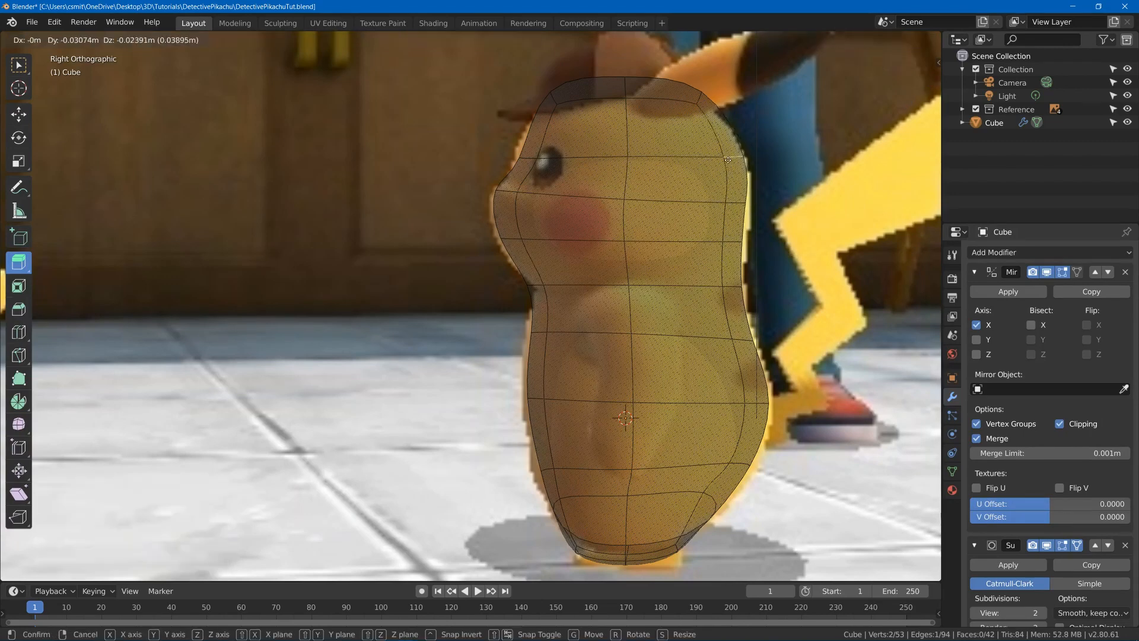
pyautogui.click(728, 156)
pyautogui.click(699, 99)
pyautogui.press('g')
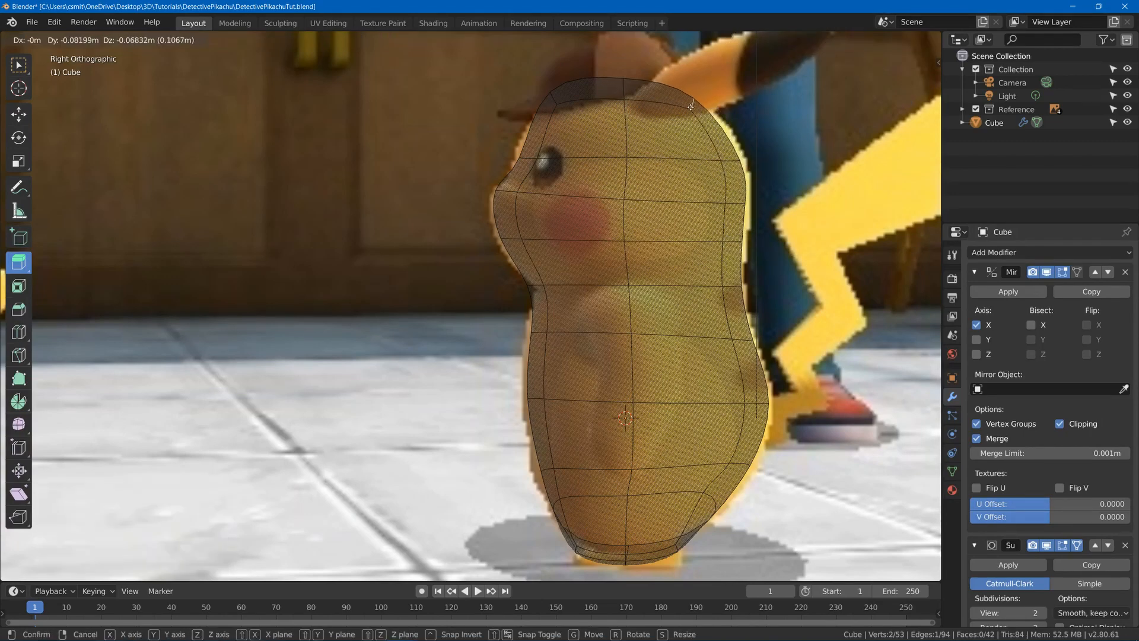
pyautogui.click(698, 104)
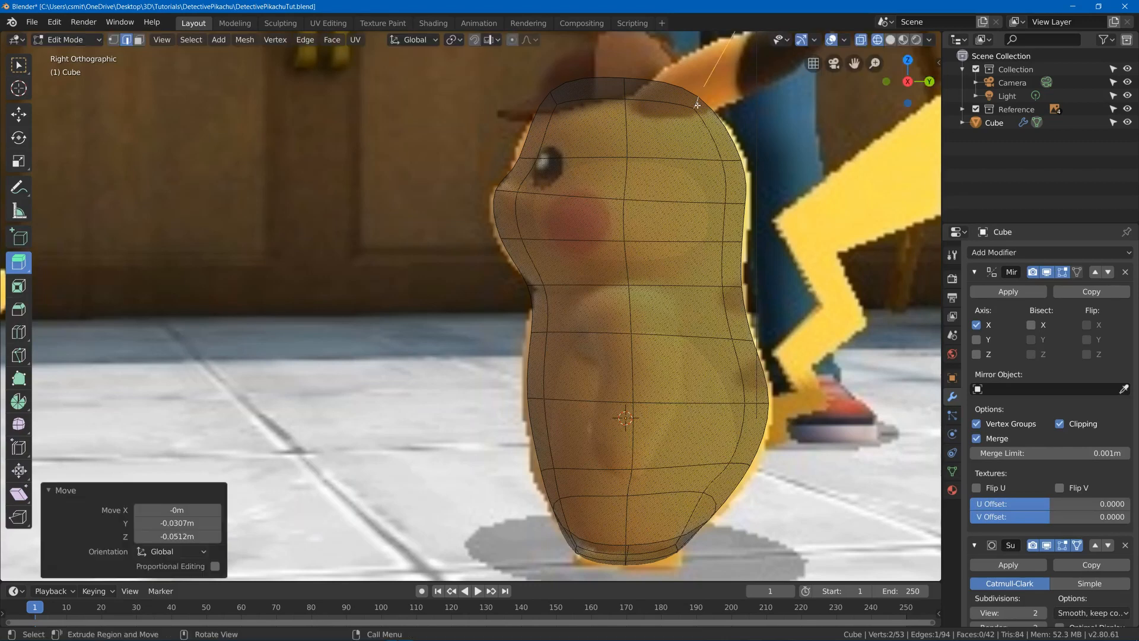
# Lower the top front head edge about 0.161 m and move the back edge at mid-head outward about 0.038 m
pyautogui.click(555, 101)
pyautogui.press('g')
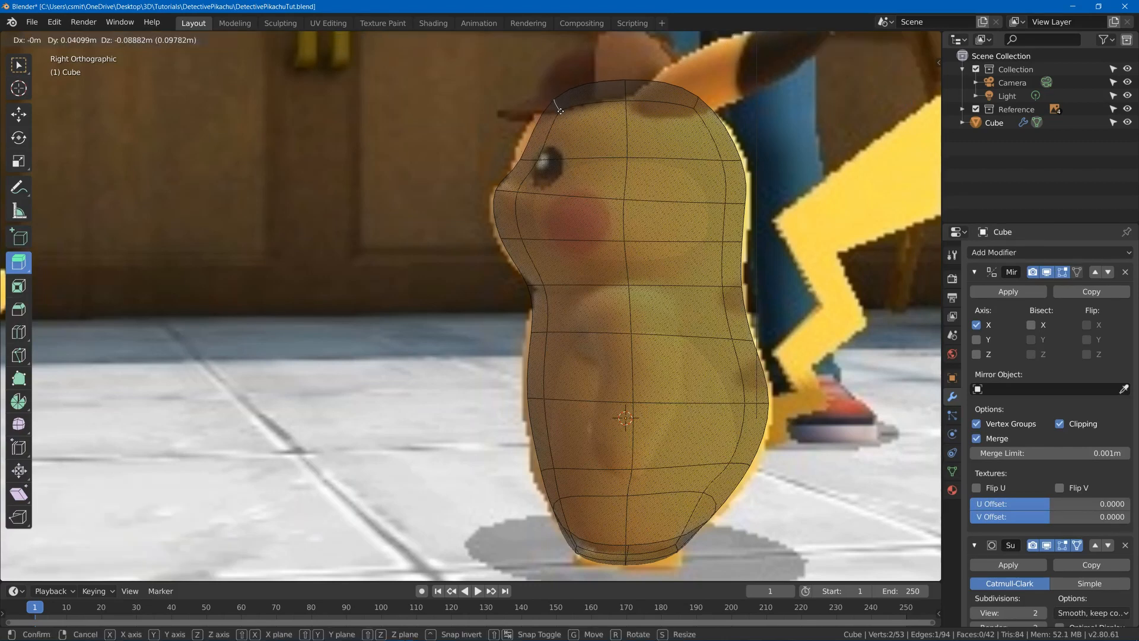
pyautogui.click(551, 121)
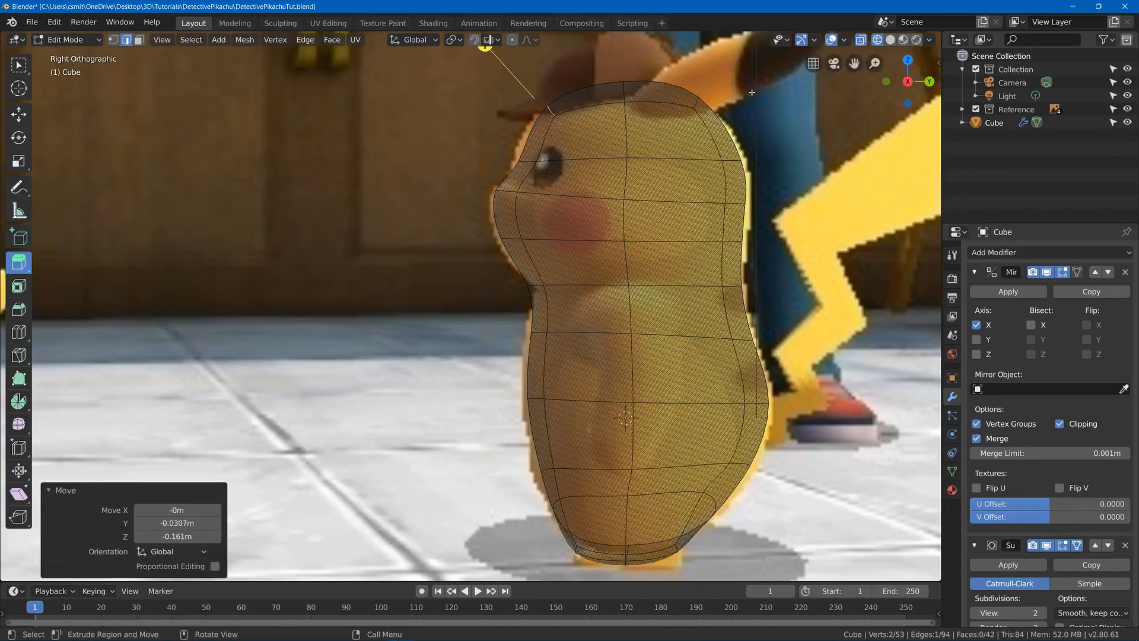
pyautogui.click(733, 205)
pyautogui.press('g')
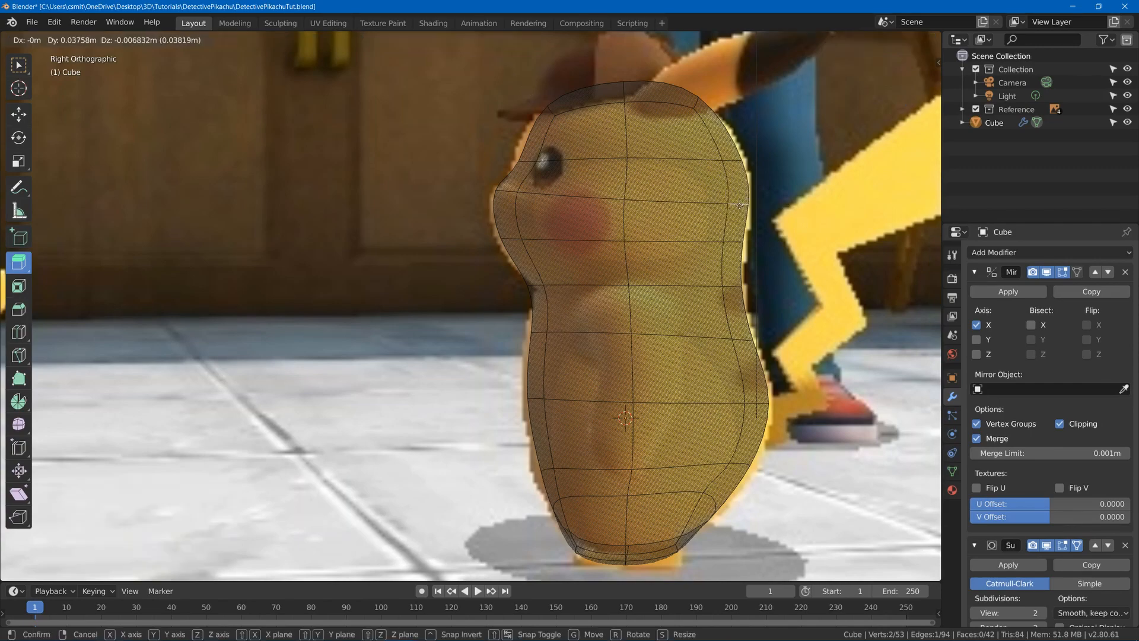
pyautogui.click(739, 210)
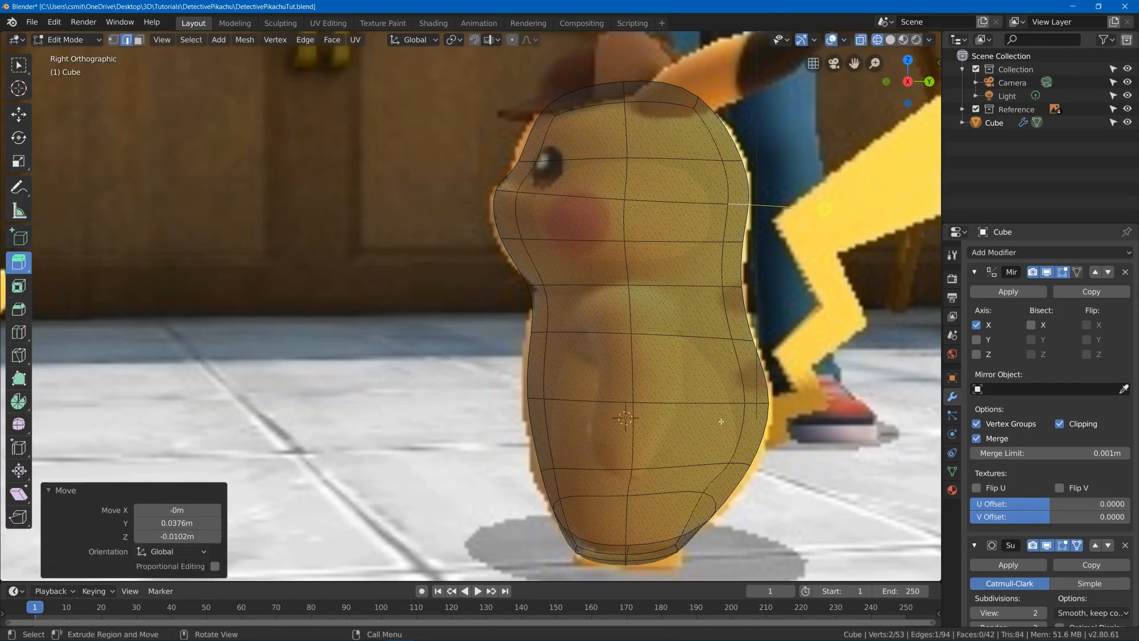
# In front view, move the two edges at the head's upper side corner inward about 0.078 m and up about 0.078 m
pyautogui.keyDown('shift'); pyautogui.moveTo(721, 421); pyautogui.dragTo(621, 439, button='middle'); pyautogui.keyUp('shift')
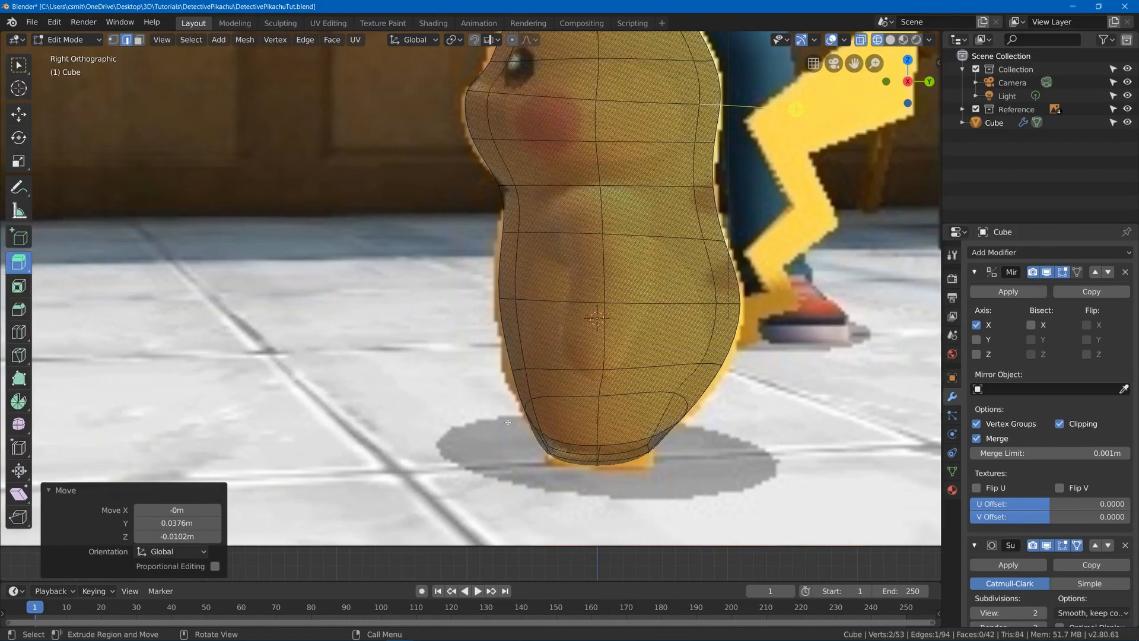
pyautogui.keyDown('alt'); pyautogui.moveTo(507, 422); pyautogui.dragTo(645, 426, button='middle'); pyautogui.keyUp('alt')
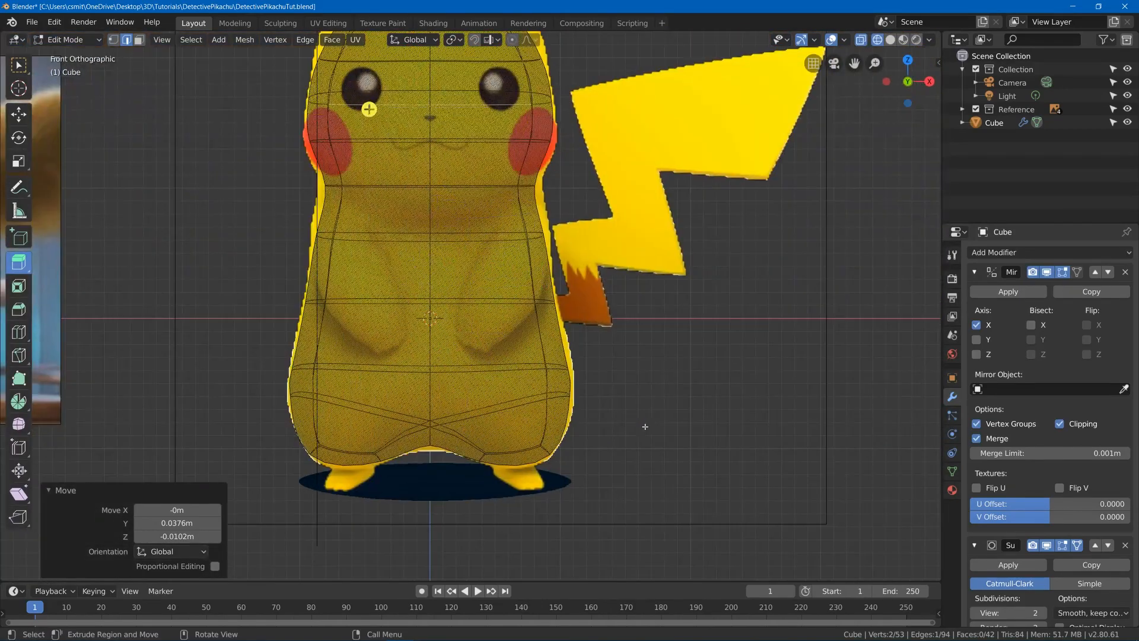
pyautogui.scroll(-1, 628, 424)
pyautogui.keyDown('shift'); pyautogui.moveTo(572, 380); pyautogui.dragTo(604, 483, button='middle'); pyautogui.keyUp('shift')
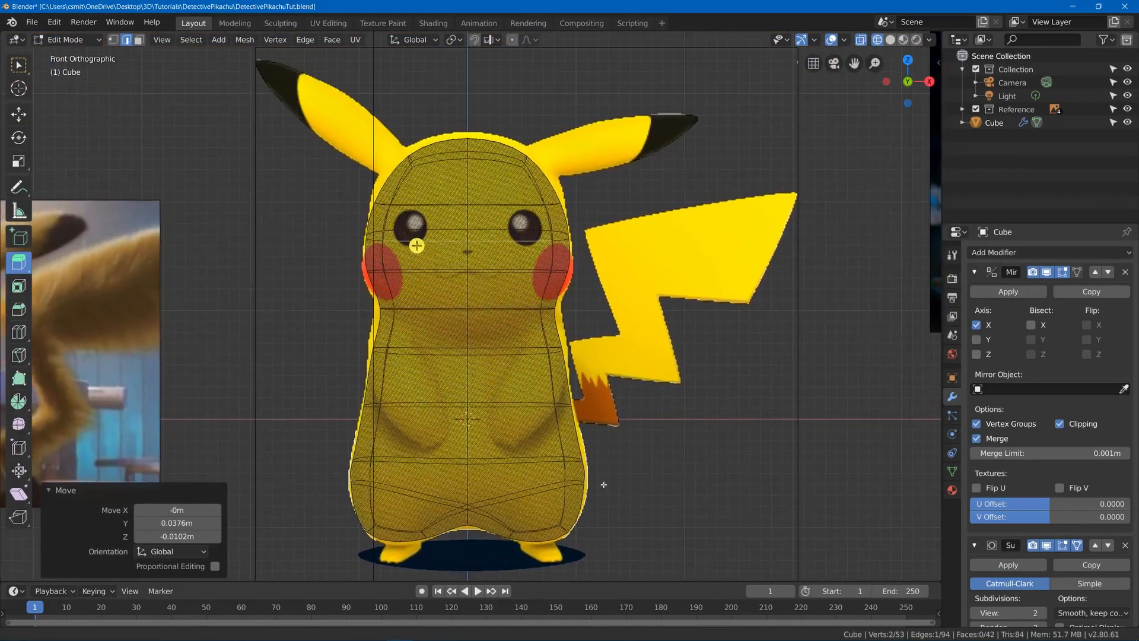
pyautogui.click(531, 154)
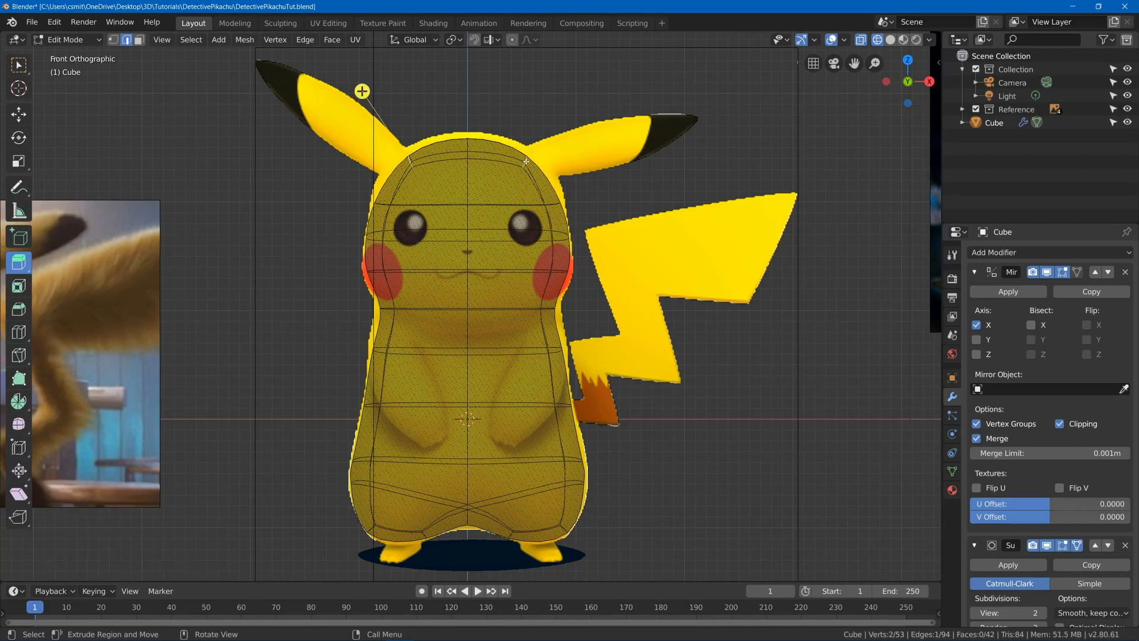
pyautogui.press('g')
pyautogui.click(526, 153)
pyautogui.keyDown('shift'); pyautogui.click(531, 163); pyautogui.keyUp('shift')
pyautogui.press('g')
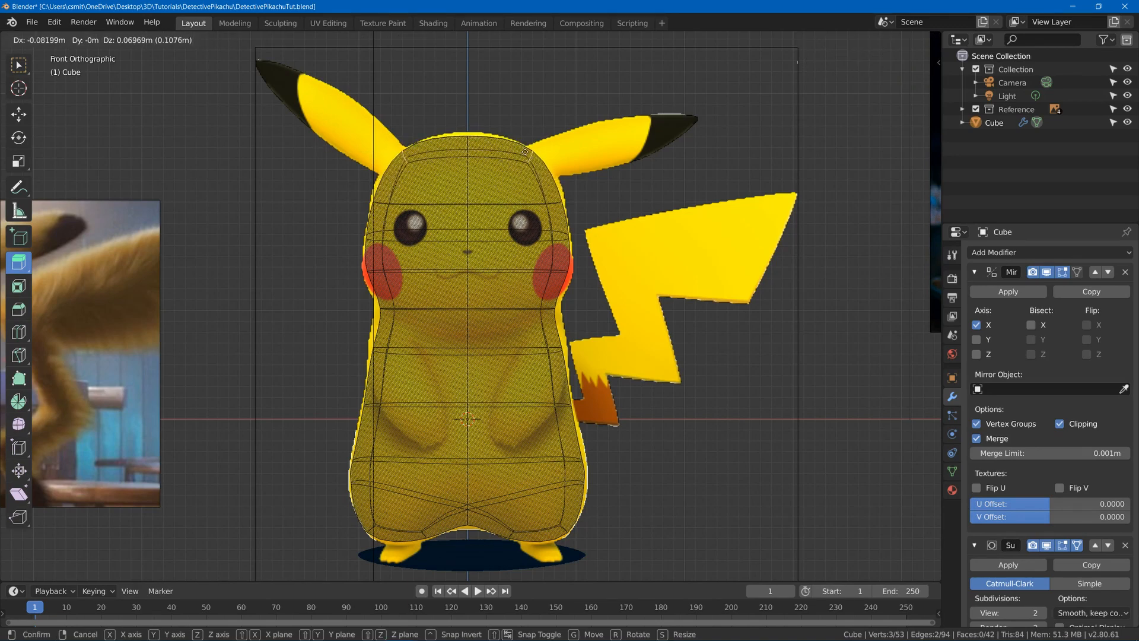
pyautogui.click(525, 151)
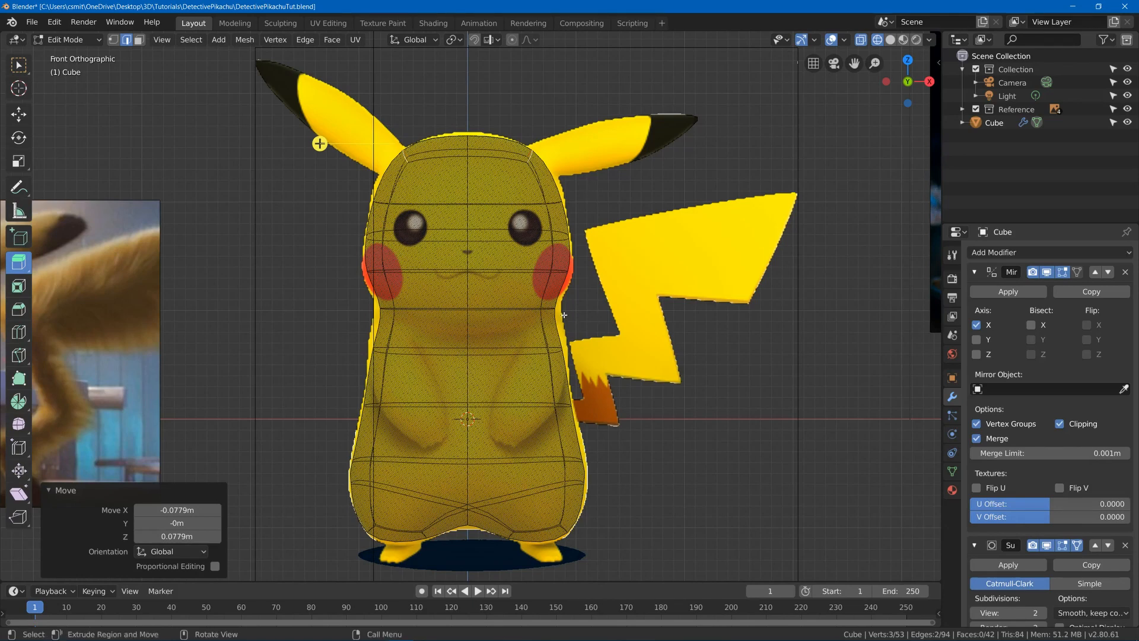
# Move the two edges at the neck's side inward about 0.049 m and up about 0.025 m, and show the right side view
pyautogui.press('a')
pyautogui.hotkey('alt', 'a')
pyautogui.press('c')
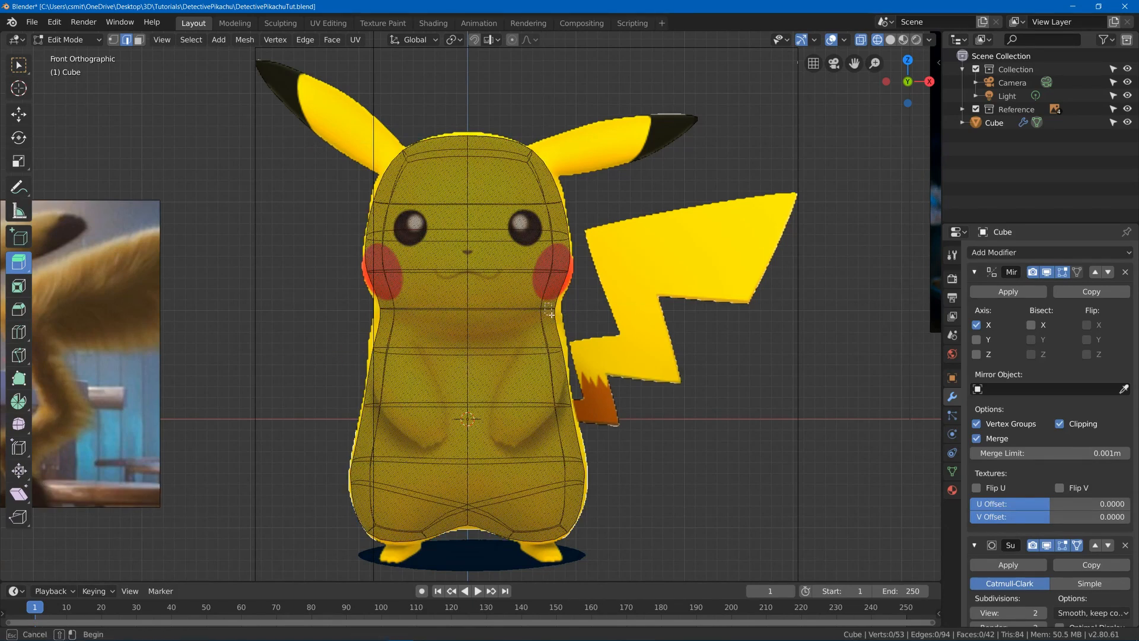
pyautogui.click(551, 314)
pyautogui.press('Escape')
pyautogui.press('g')
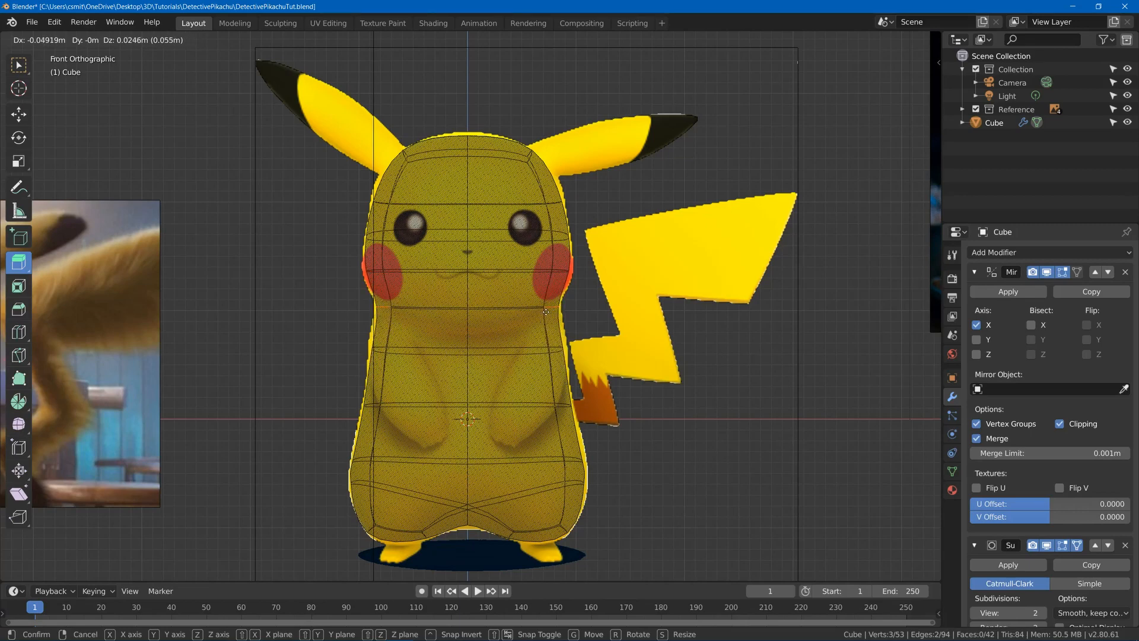
pyautogui.click(546, 312)
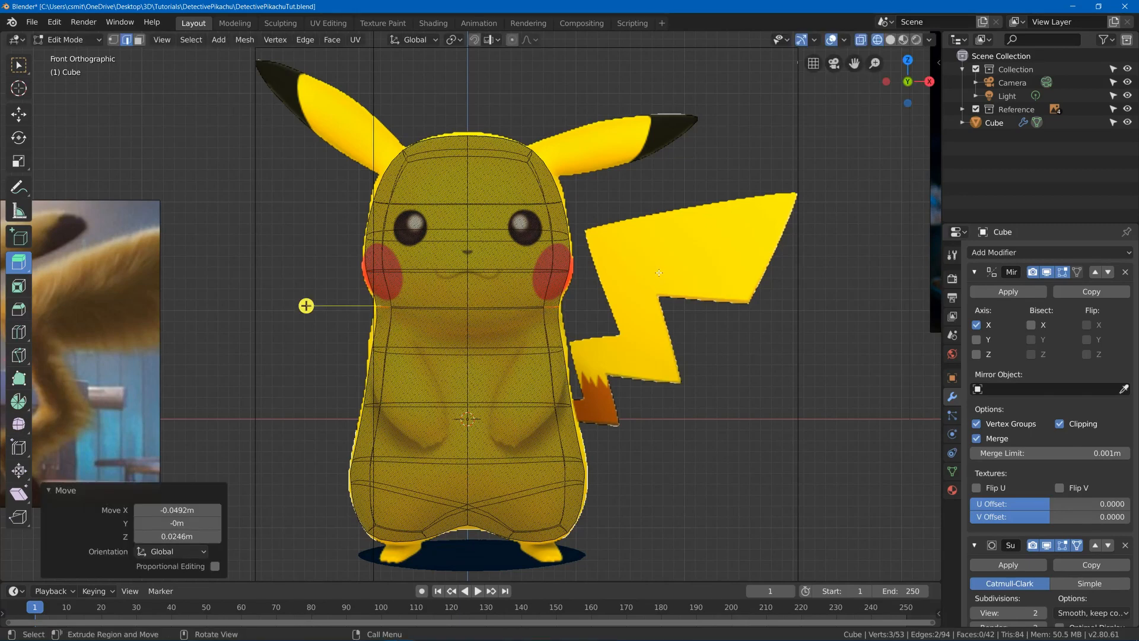
pyautogui.press('KP_3')
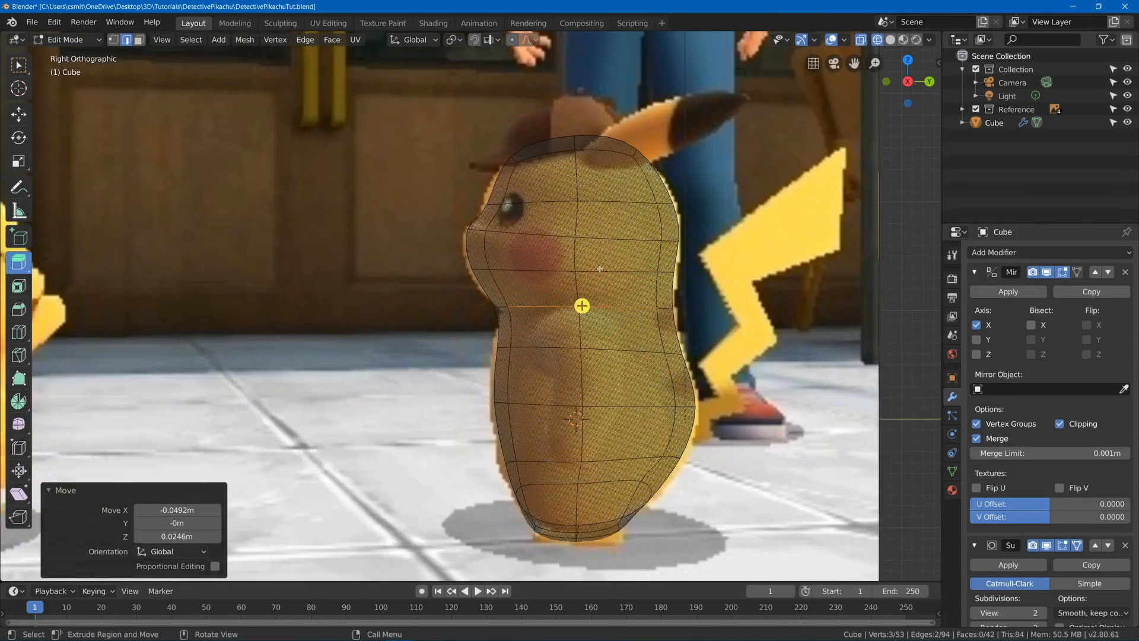
pyautogui.hotkey('alt', 'a')
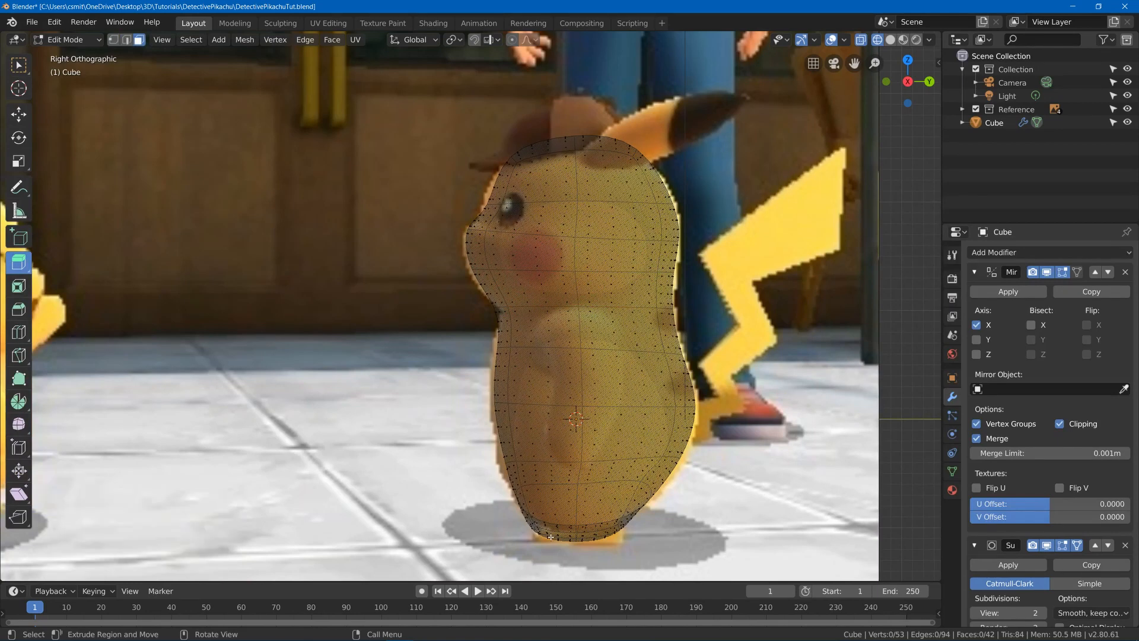
pyautogui.click(535, 530)
pyautogui.press('g')
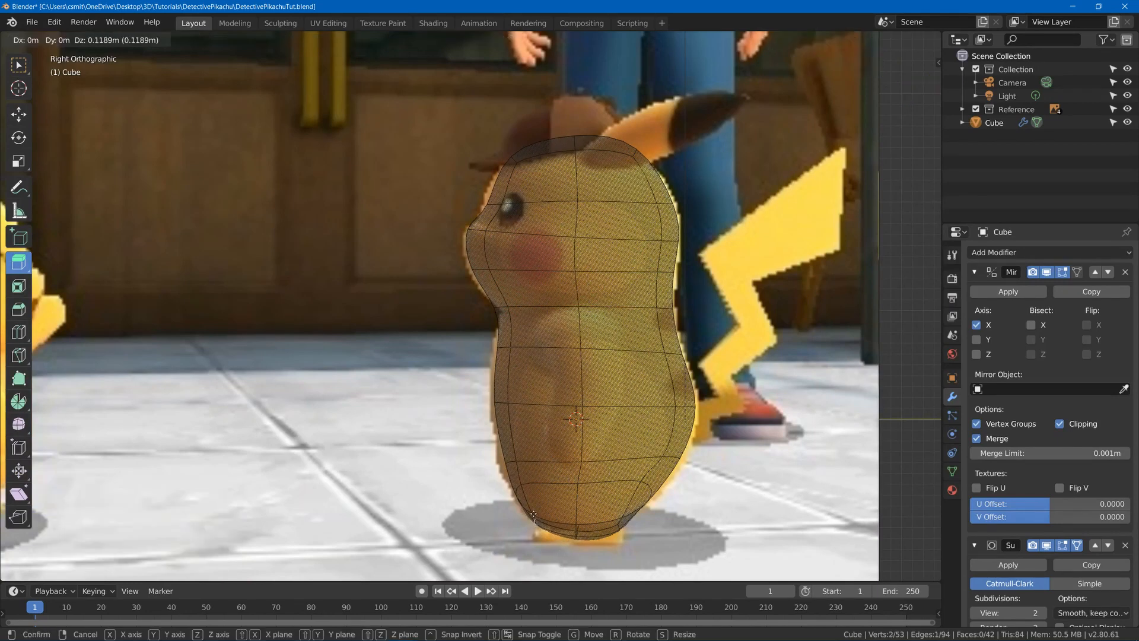
pyautogui.click(534, 512)
pyautogui.click(623, 529)
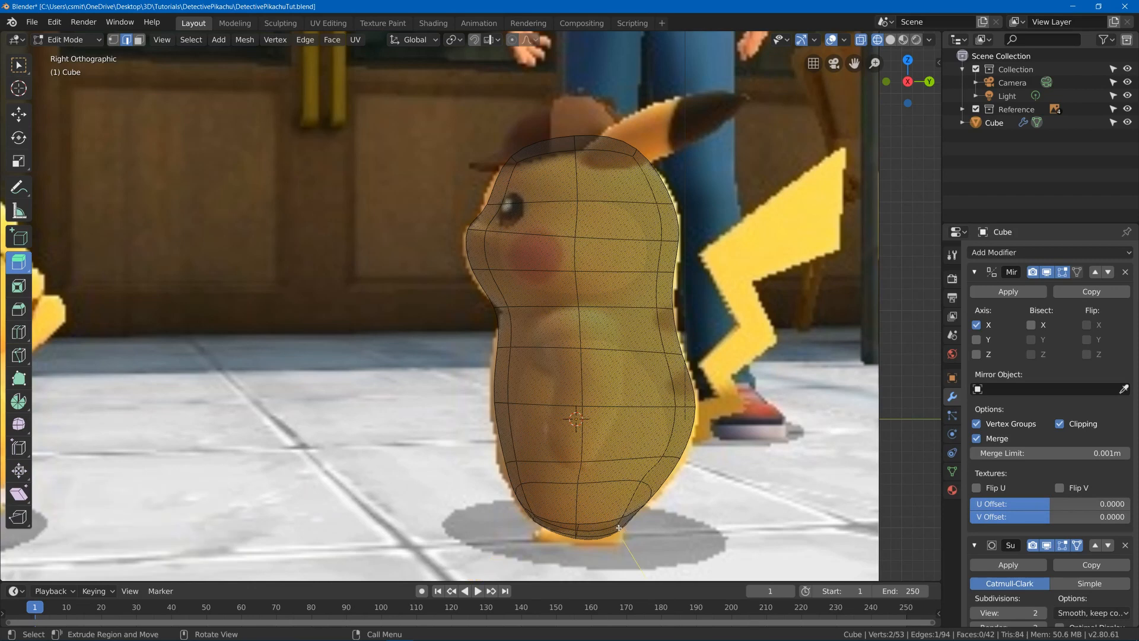
pyautogui.hotkey('ctrl', 'z')
pyautogui.hotkey('ctrl', 'z')
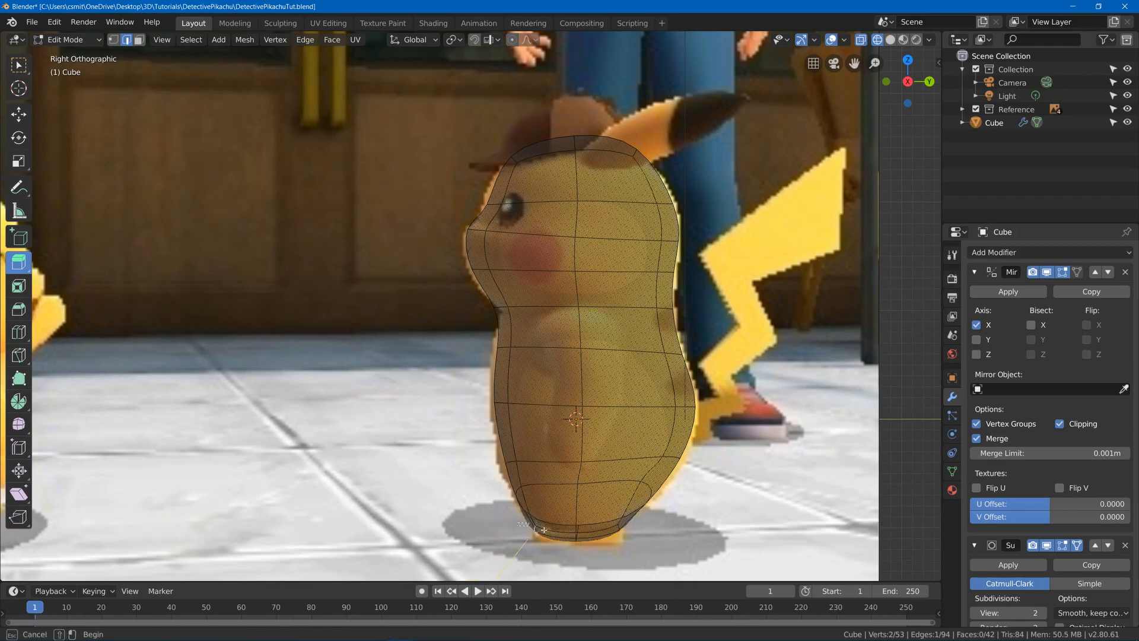
# Raise all faces at the body's underside about 0.131 m and move them back about 0.021 m
pyautogui.press('ctrl+KP_Add')
pyautogui.press('g')
pyautogui.click(657, 538)
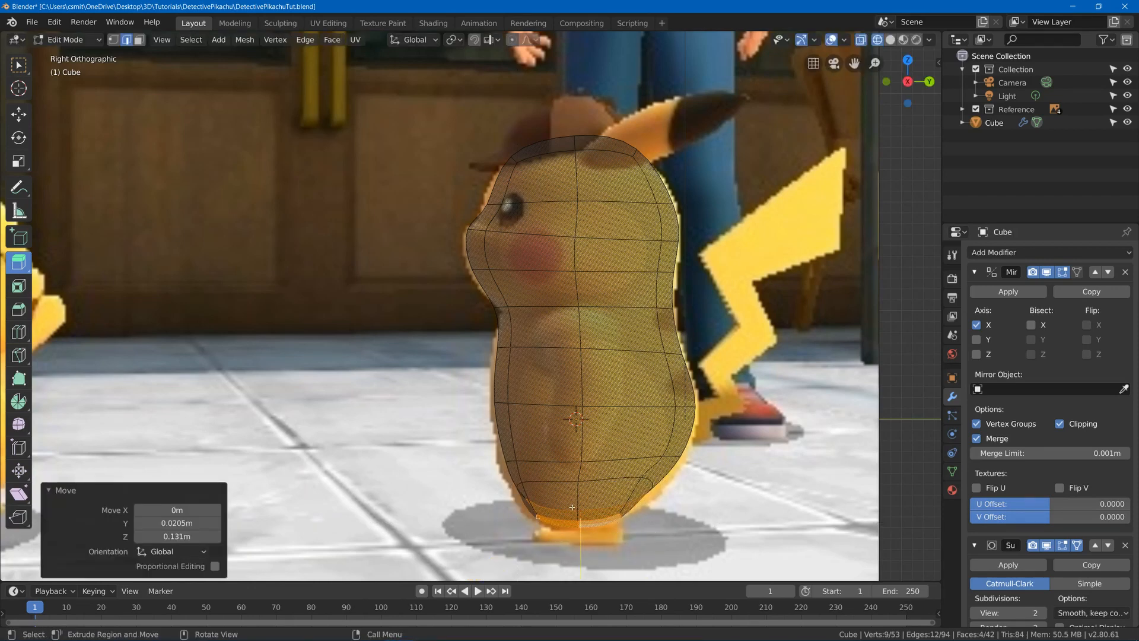
# Move the lowest front body edge outward about 0.041 m and the front edge above it outward about 0.033 m, both slightly down
pyautogui.hotkey('alt', 'a')
pyautogui.click(520, 486)
pyautogui.press('g')
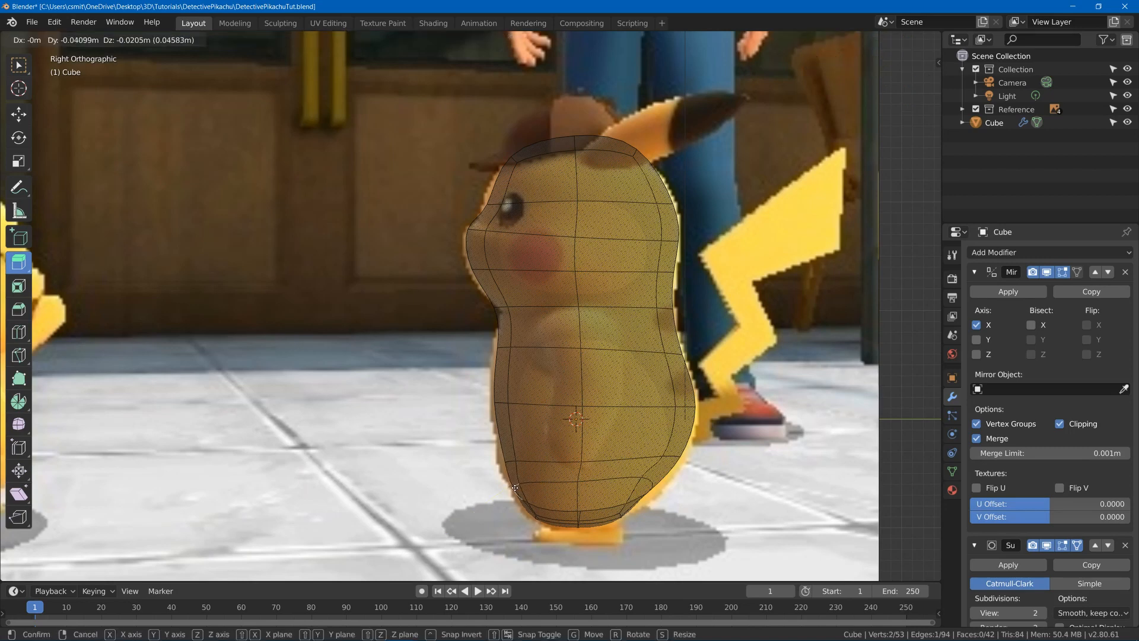
pyautogui.click(515, 488)
pyautogui.press('g')
pyautogui.click(597, 465)
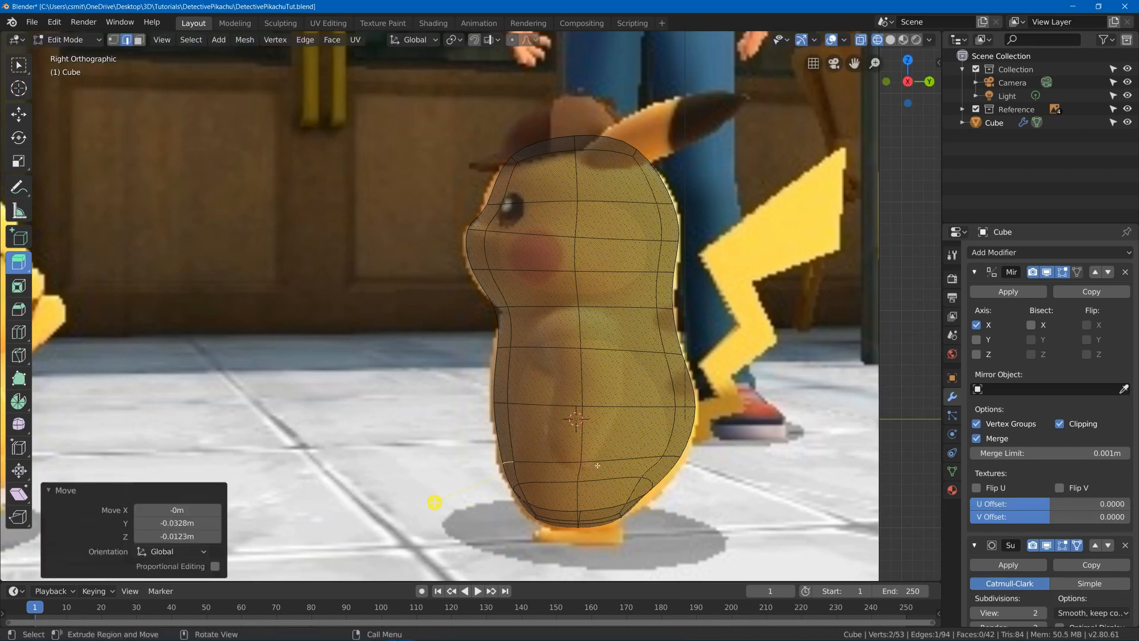
# Move the lowest back body edge outward about 0.053 m and down about 0.045 m
pyautogui.click(652, 480)
pyautogui.press('g')
pyautogui.click(617, 467)
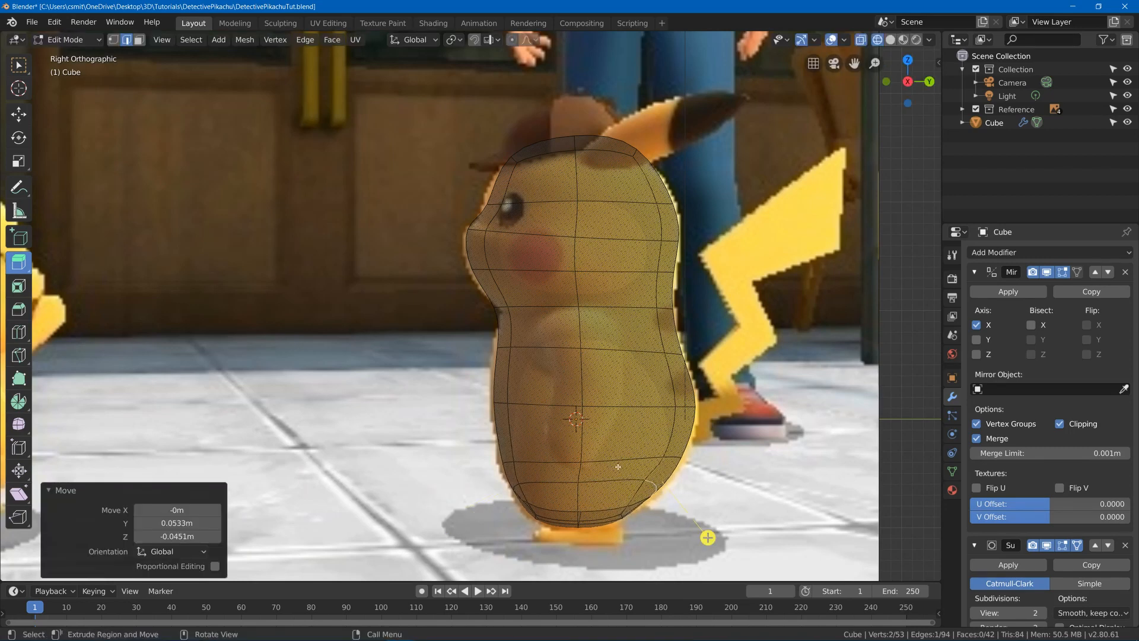
# Show the mesh in solid shading, select the two underside faces above the foot, and lower them in front view toward the reference outline
pyautogui.press('KP_1')
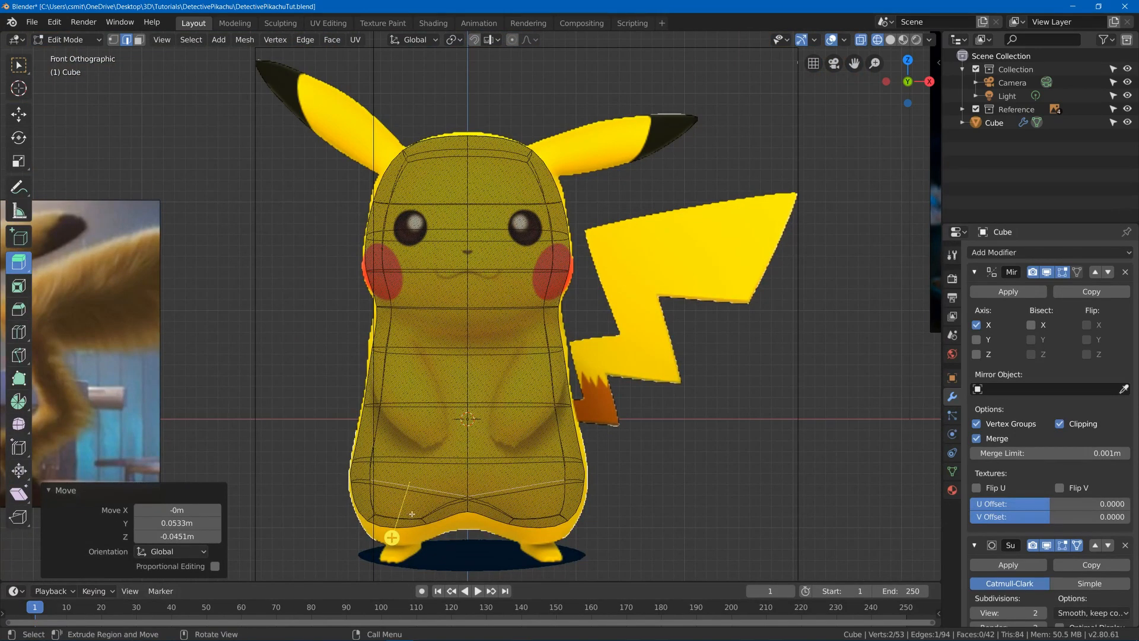
pyautogui.moveTo(423, 522); pyautogui.dragTo(619, 529, button='middle')
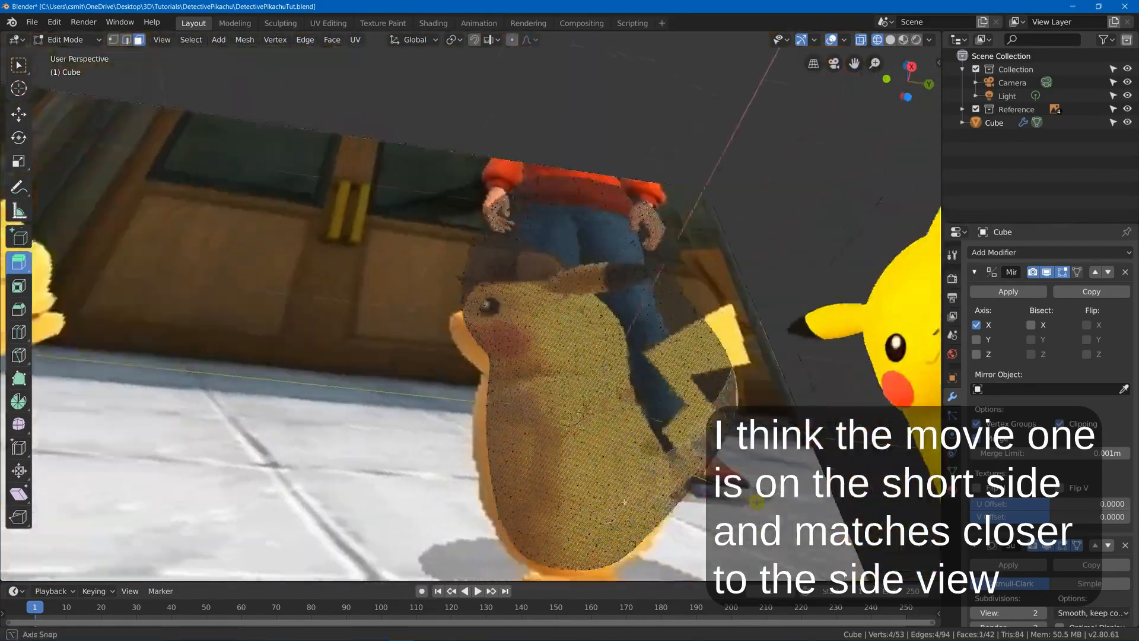
pyautogui.moveTo(799, 460)
pyautogui.mouseDown(button='middle')
pyautogui.moveTo(597, 526)
pyautogui.moveTo(600, 483)
pyautogui.mouseUp(button='middle')
pyautogui.press('z')
pyautogui.click(609, 525)
pyautogui.click(507, 424)
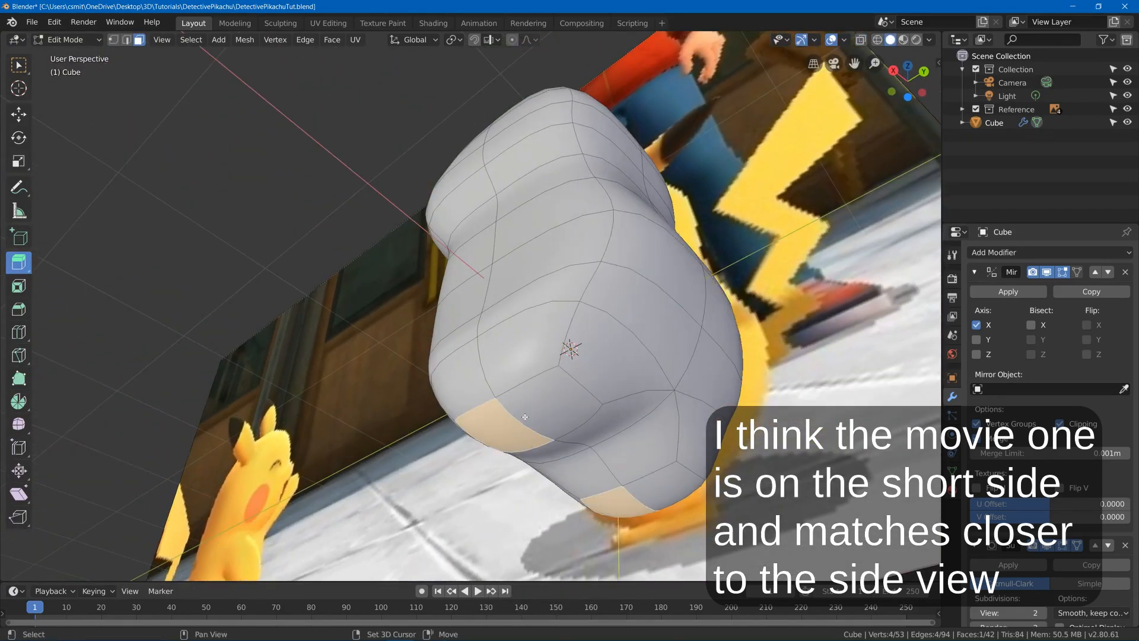
pyautogui.keyDown('shift'); pyautogui.click(546, 401); pyautogui.keyUp('shift')
pyautogui.press('KP_5')
pyautogui.press('KP_1')
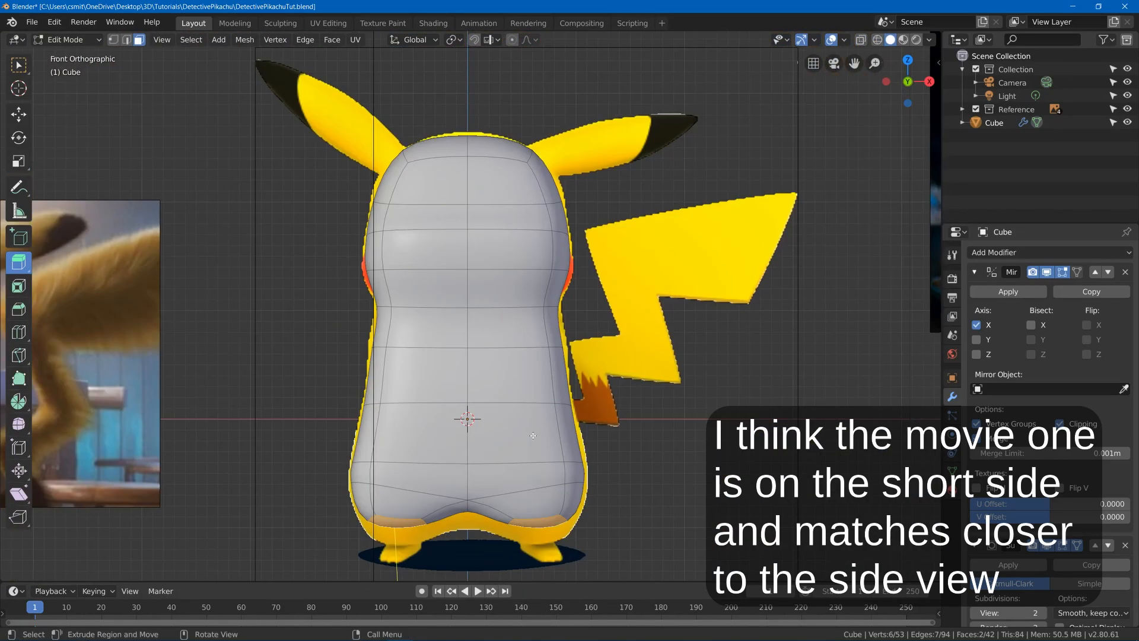
pyautogui.press('g')
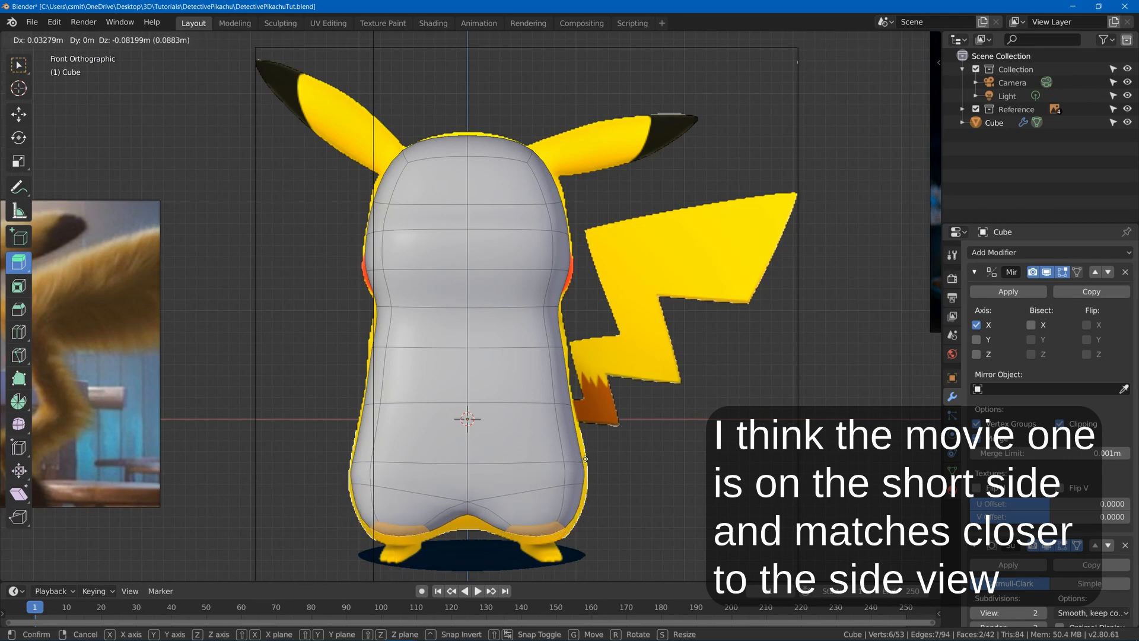
pyautogui.click(584, 462)
# Lower the front centre edge between the legs about 0.10 m
pyautogui.hotkey('alt', 'a')
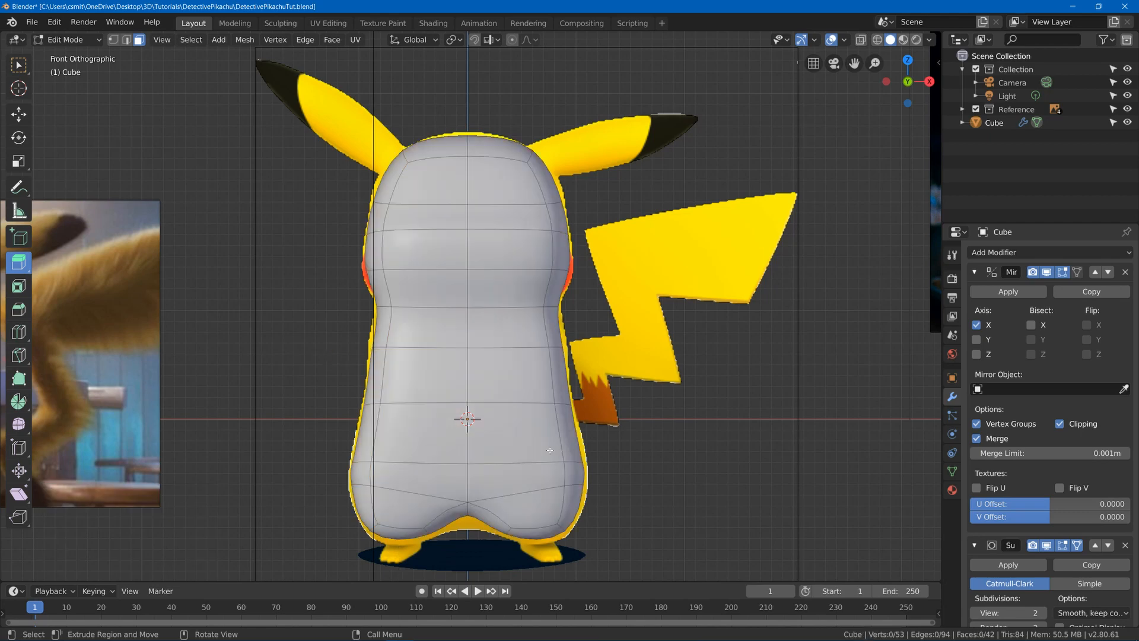
pyautogui.press('2')
pyautogui.click(469, 503)
pyautogui.press('g')
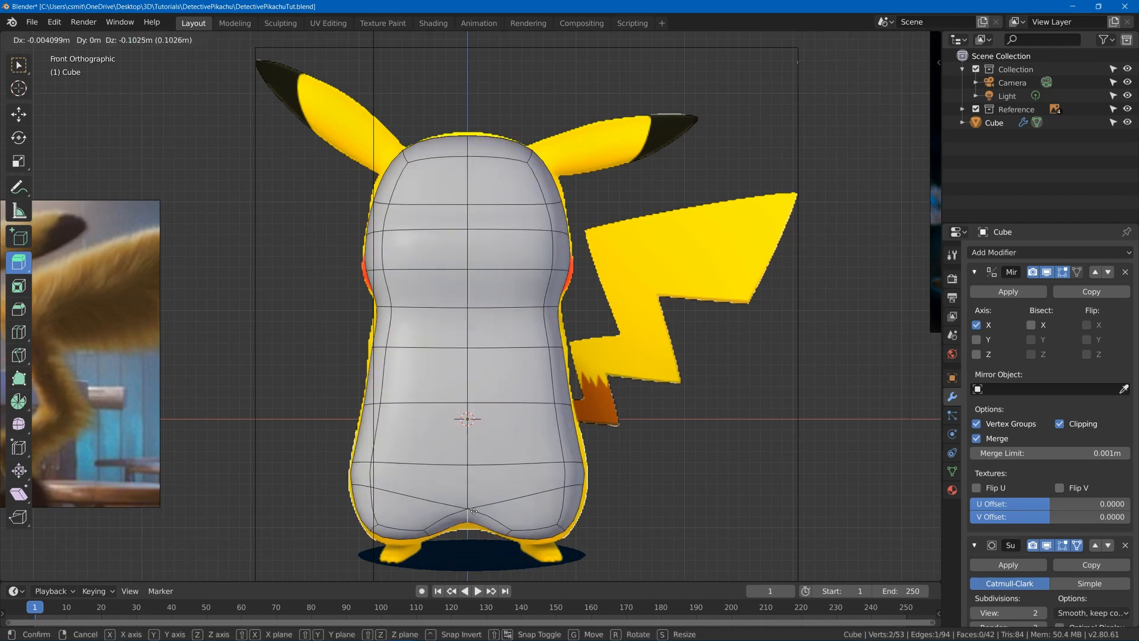
pyautogui.click(475, 511)
# Raise the front underside face above the foot slightly, and clear the selection
pyautogui.press('3')
pyautogui.click(408, 530)
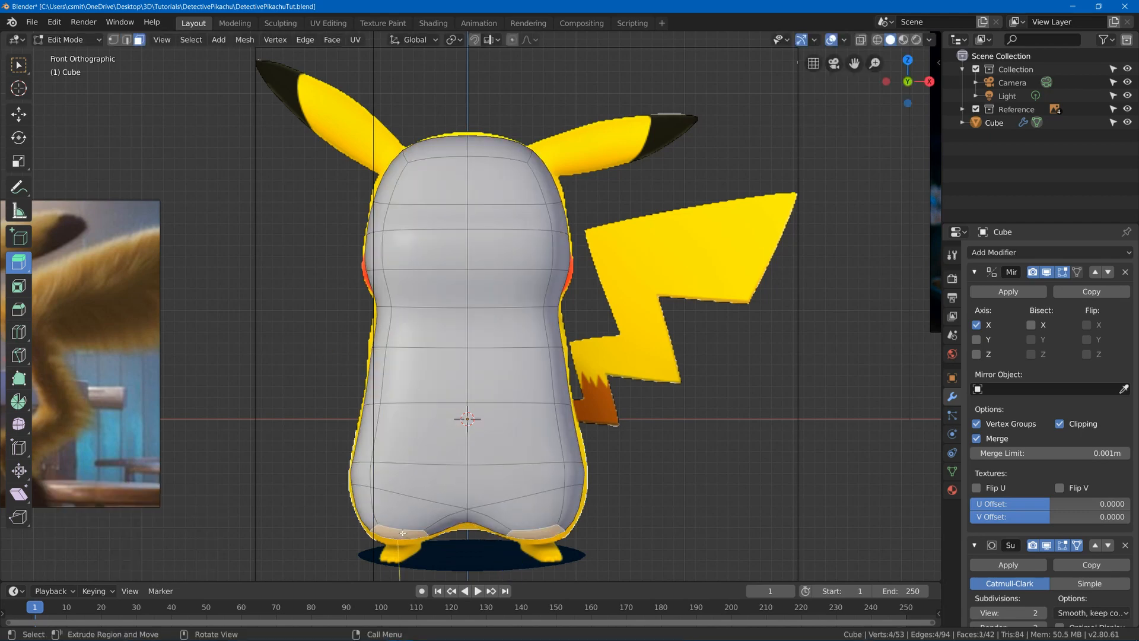
pyautogui.press('g')
pyautogui.click(412, 525)
pyautogui.press('a')
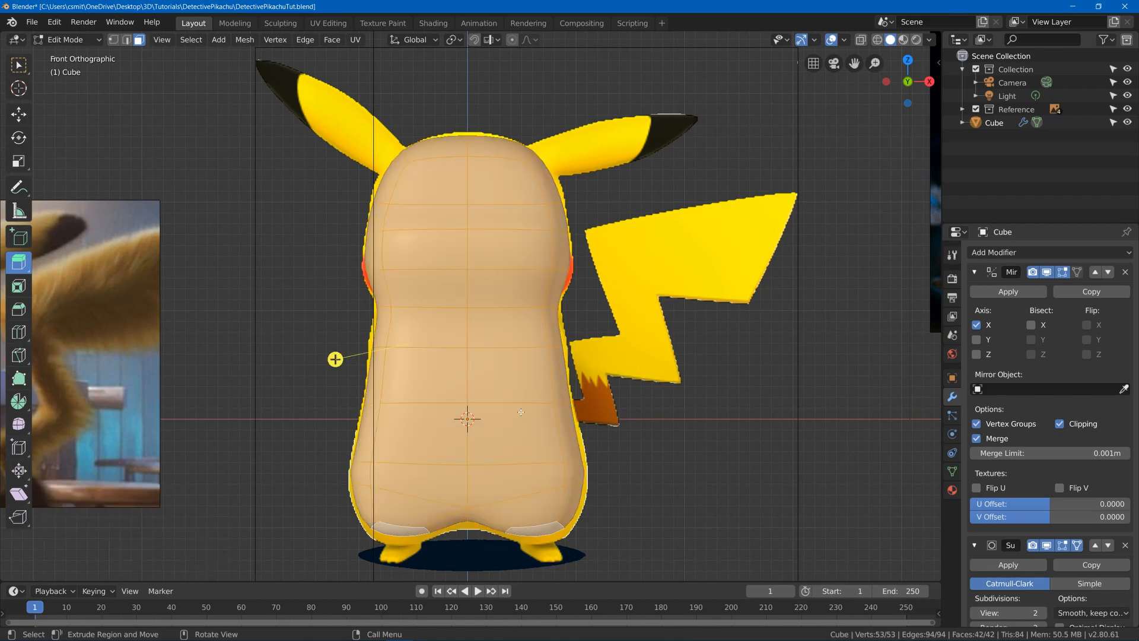
pyautogui.hotkey('alt', 'a')
# Select all side faces from the top of the head to the base and scale them to about 0.758 along Y in top view
pyautogui.moveTo(514, 415); pyautogui.dragTo(526, 209, button='middle')
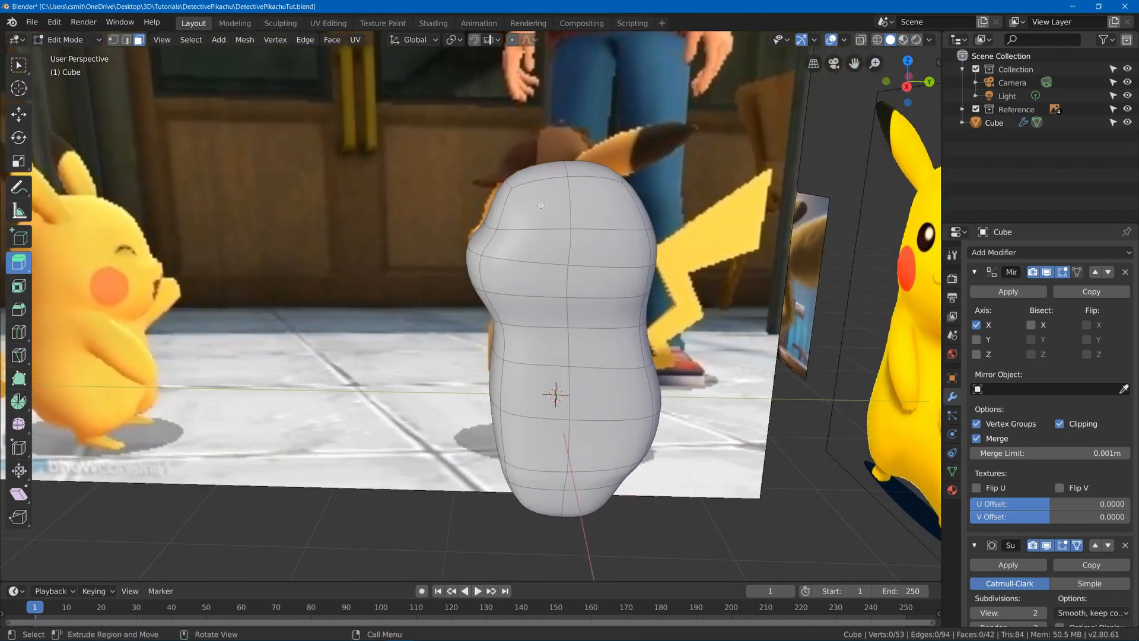
pyautogui.press('2')
pyautogui.press('3')
pyautogui.click(534, 205)
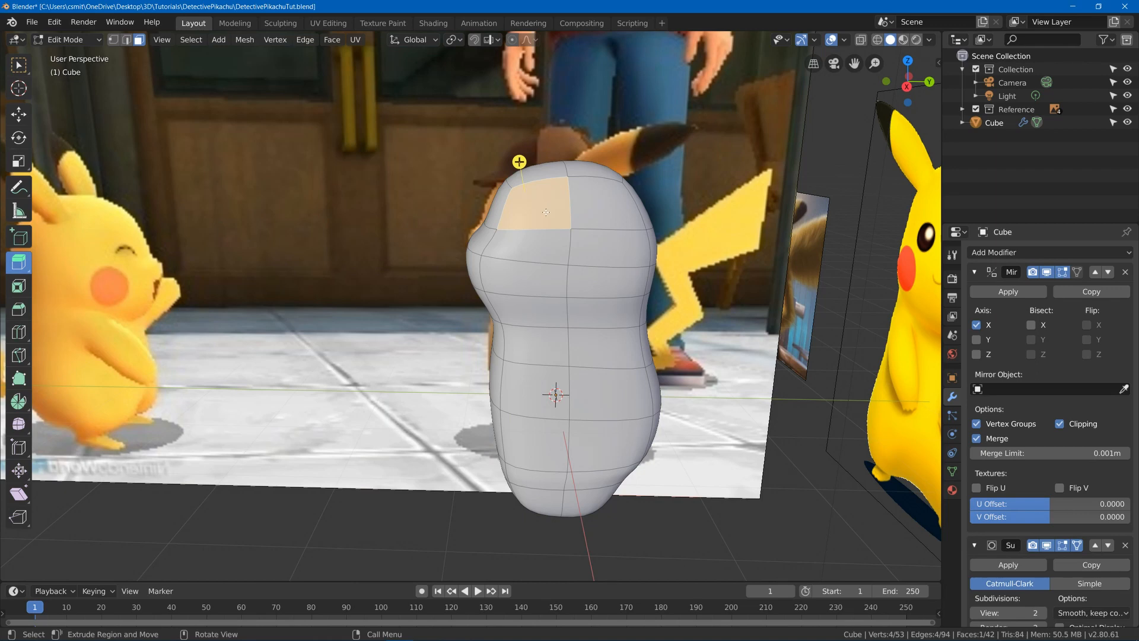
pyautogui.keyDown('ctrl'); pyautogui.click(595, 205); pyautogui.keyUp('ctrl')
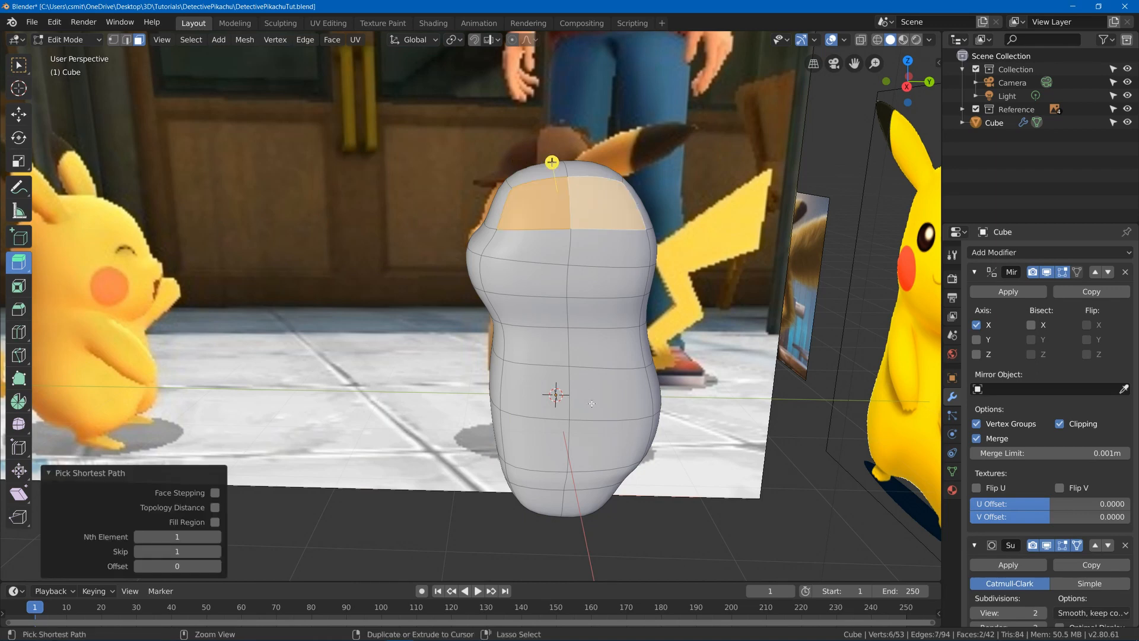
pyautogui.keyDown('ctrl'); pyautogui.click(575, 500); pyautogui.keyUp('ctrl')
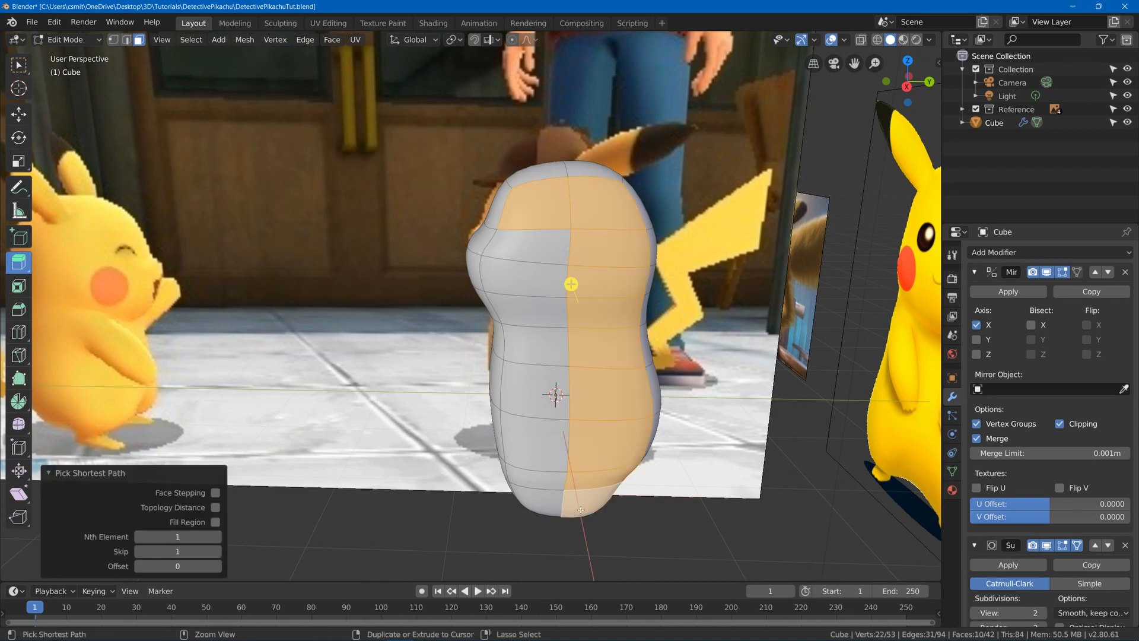
pyautogui.keyDown('ctrl'); pyautogui.click(542, 252); pyautogui.keyUp('ctrl')
pyautogui.moveTo(542, 252); pyautogui.dragTo(585, 258, button='middle')
pyautogui.press('KP_7')
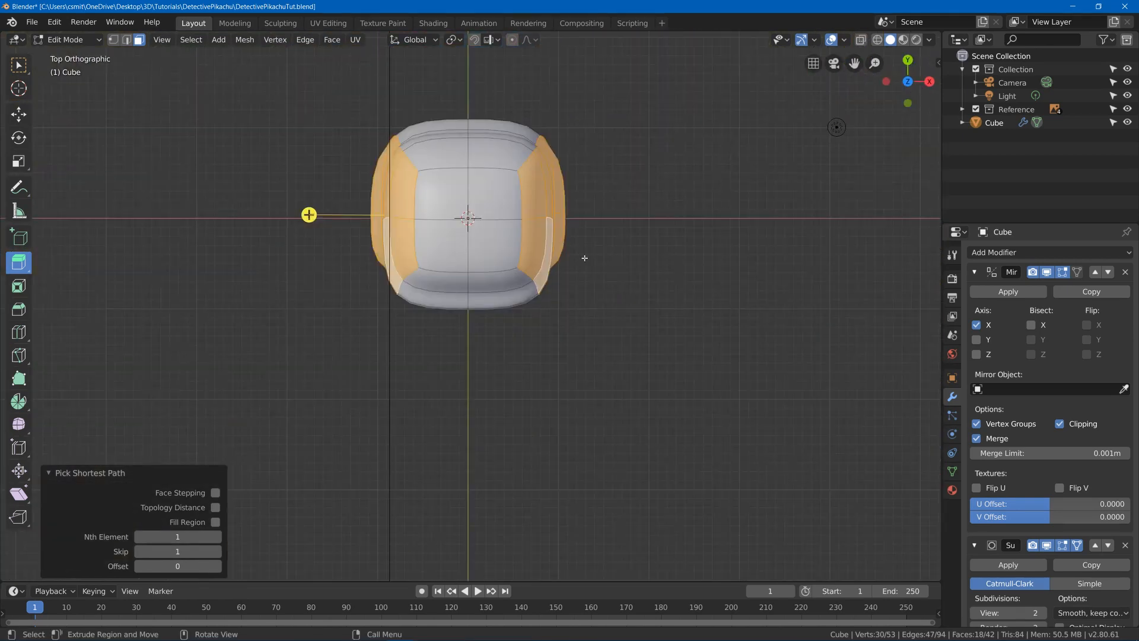
pyautogui.press('s')
pyautogui.press('Escape')
pyautogui.press('s')
pyautogui.press('y')
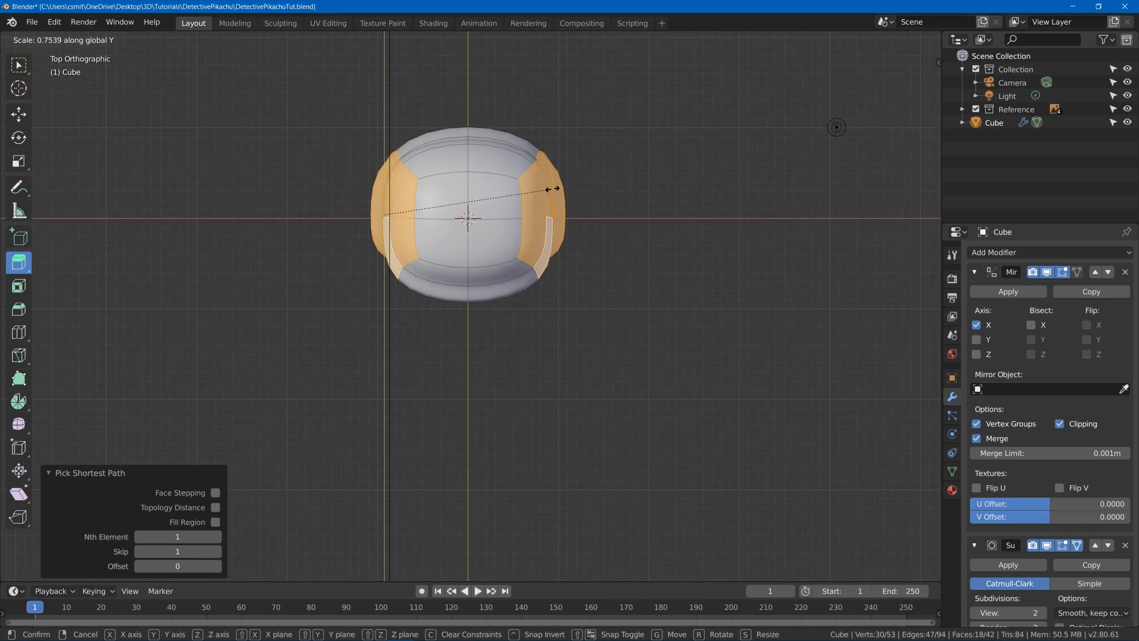
pyautogui.click(548, 200)
# Scale the selected side faces further along Y, to about 0.929
pyautogui.moveTo(308, 214); pyautogui.dragTo(542, 196, button='middle')
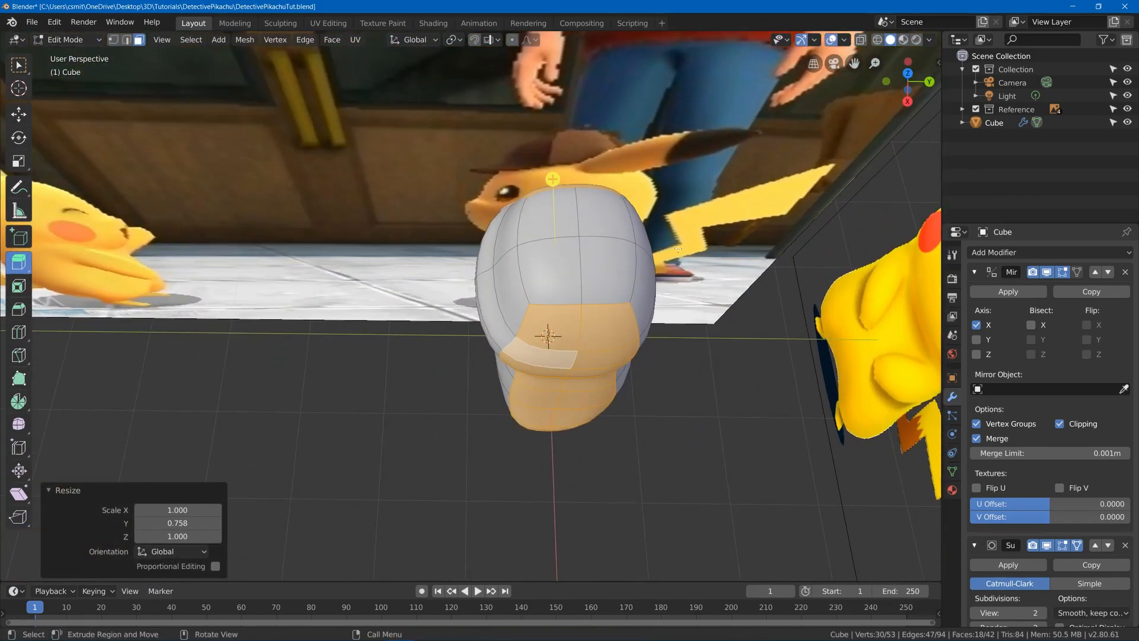
pyautogui.press('s')
pyautogui.press('y')
pyautogui.click(695, 252)
pyautogui.moveTo(695, 253); pyautogui.dragTo(692, 170, button='middle')
# In right side view, move the chain of back edges from the upper head to the lower body backward about 0.113 m
pyautogui.press('KP_3')
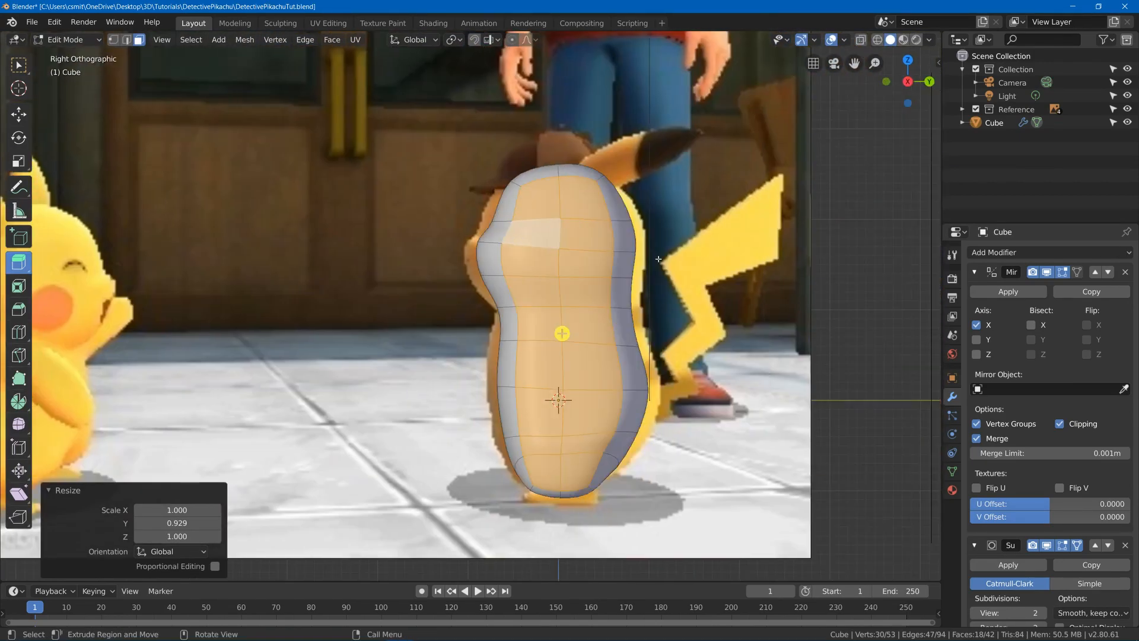
pyautogui.press('2')
pyautogui.click(625, 201)
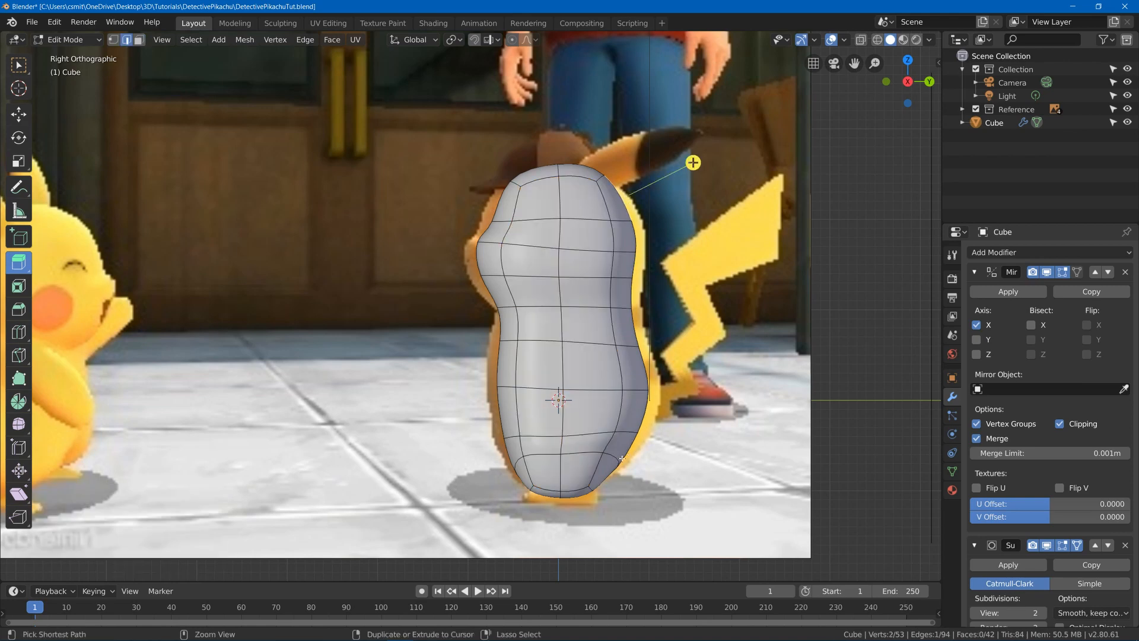
pyautogui.keyDown('ctrl'); pyautogui.click(615, 469); pyautogui.keyUp('ctrl')
pyautogui.press('g')
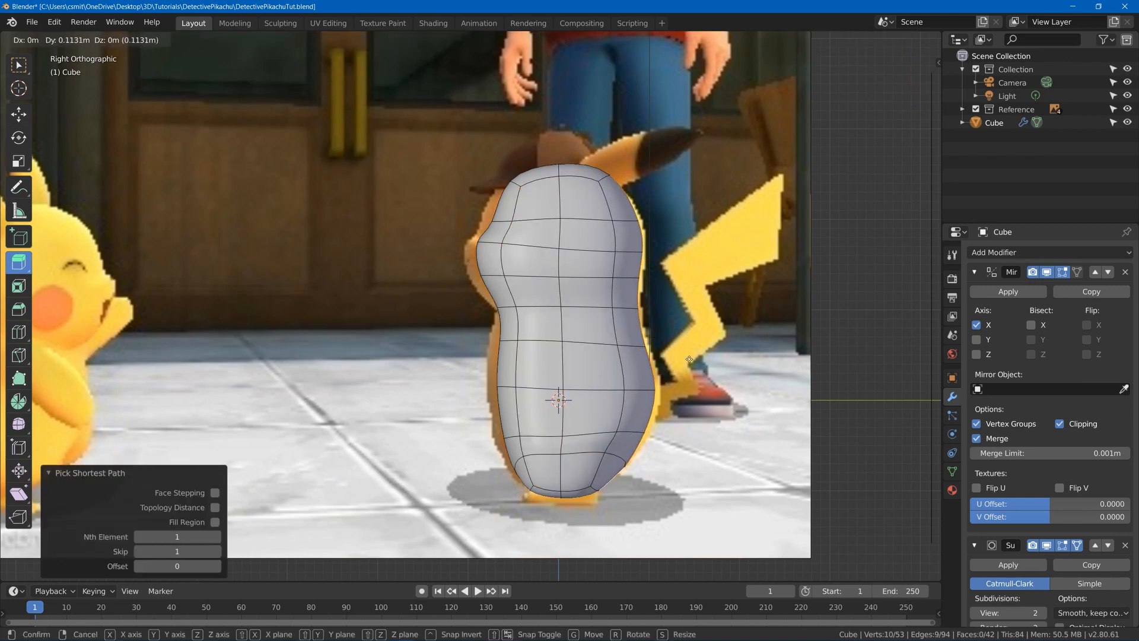
pyautogui.click(688, 360)
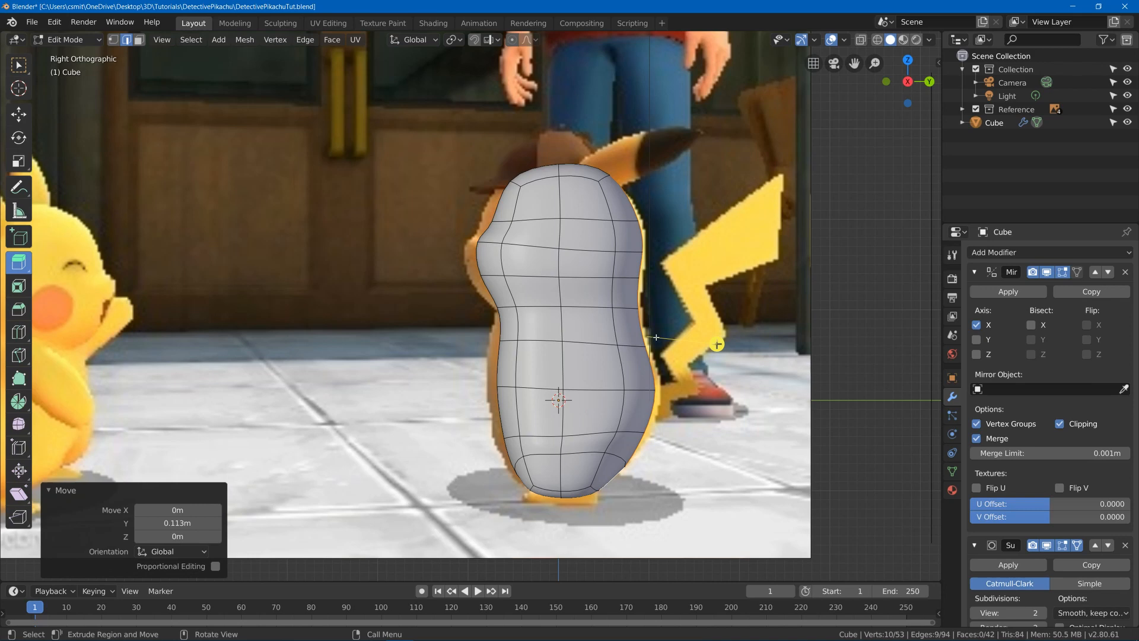
# Move the chain of front edges from the forehead to the lower belly forward about 0.133 m and down about 0.025 m
pyautogui.click(498, 215)
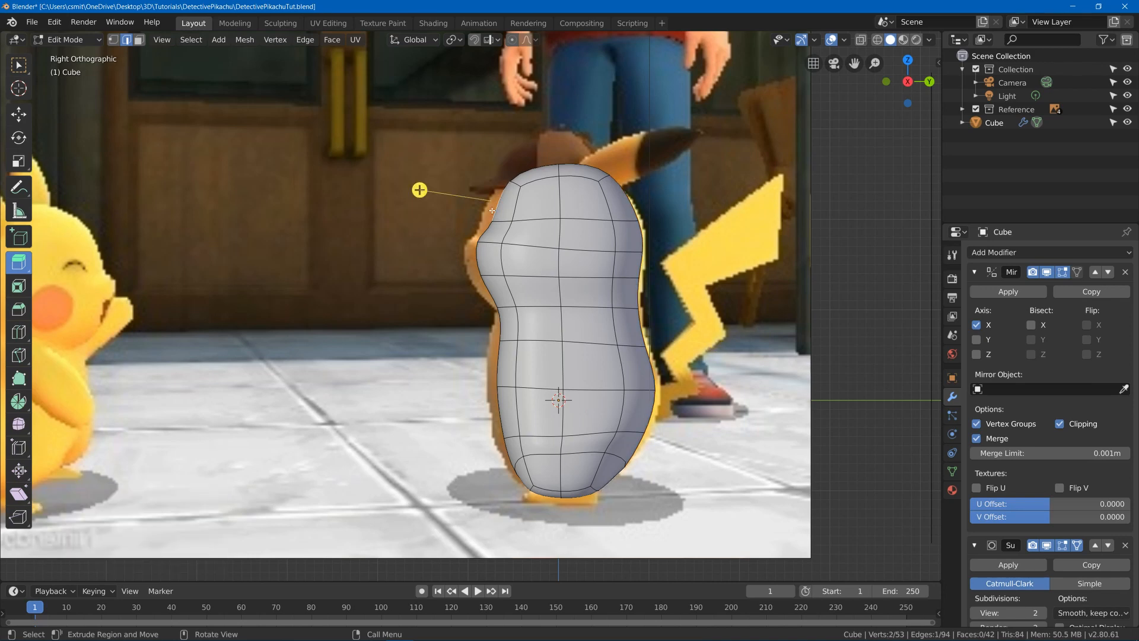
pyautogui.keyDown('ctrl'); pyautogui.click(503, 424); pyautogui.keyUp('ctrl')
pyautogui.press('g')
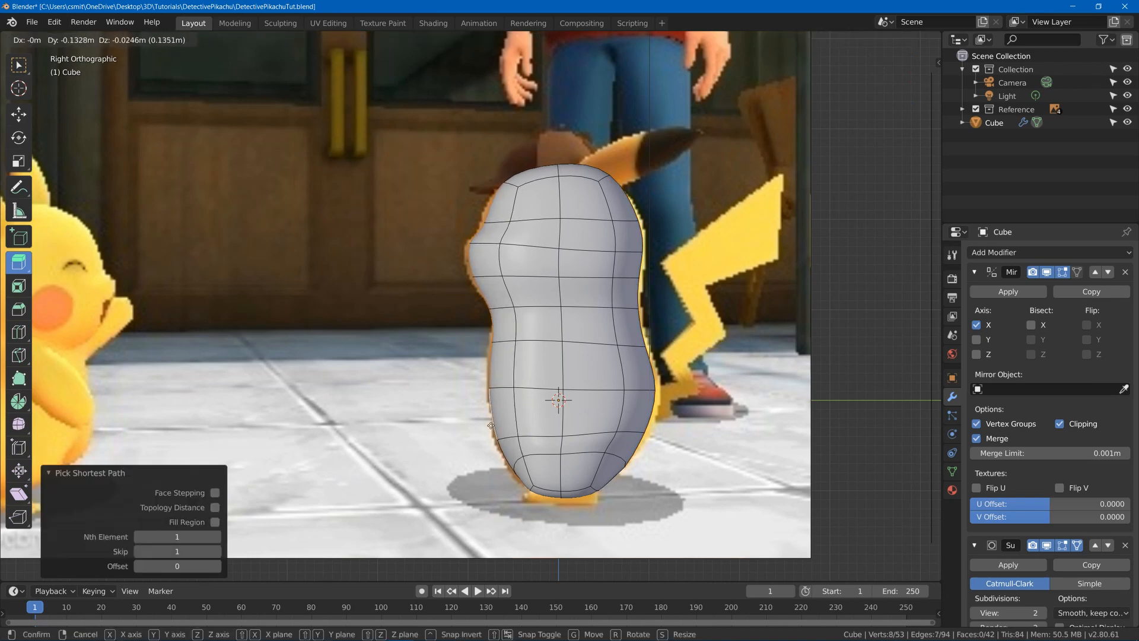
pyautogui.click(401, 293)
# Select the short front edge just above the base and move it forward about 0.025 m and down about 0.005 m
pyautogui.click(515, 469)
pyautogui.press('g')
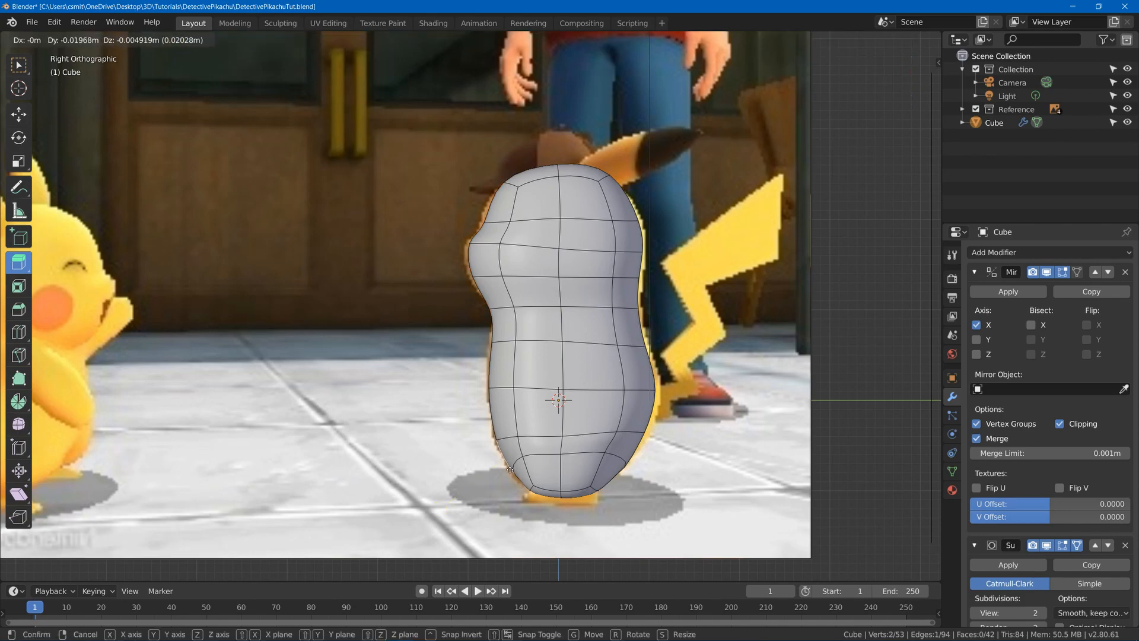
pyautogui.click(514, 469)
# In right side view, move the back edge at belly height backward about 0.044 m and the one at cheek height backward about 0.025 m
pyautogui.moveTo(513, 469); pyautogui.dragTo(541, 432, button='middle')
pyautogui.keyDown('alt'); pyautogui.moveTo(567, 354); pyautogui.dragTo(593, 332, button='middle'); pyautogui.keyUp('alt')
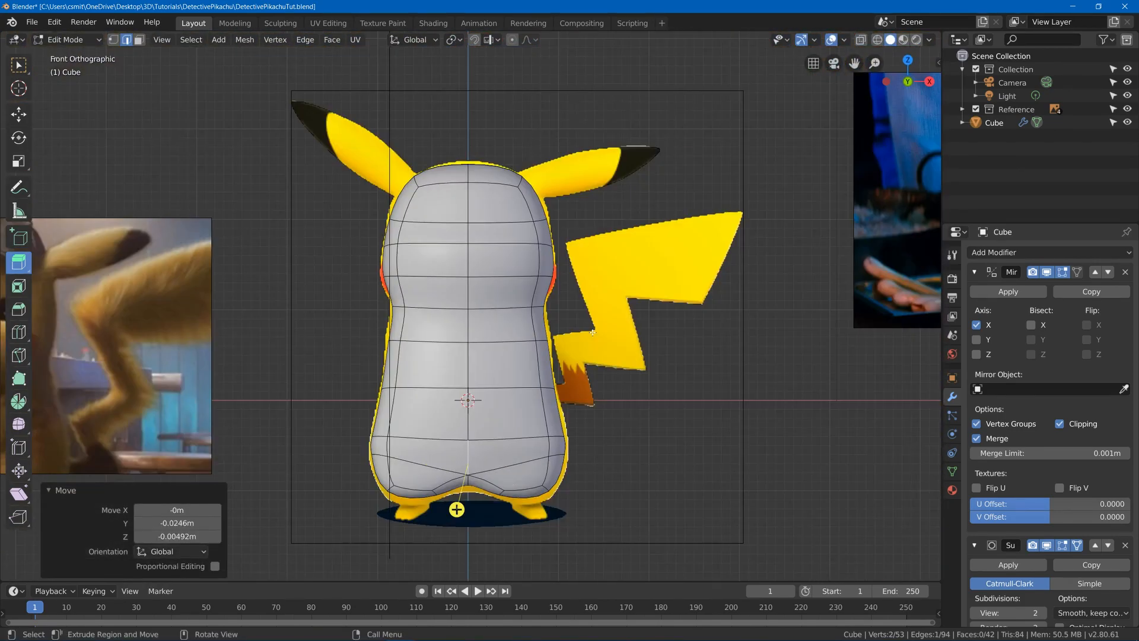
pyautogui.press('KP_3')
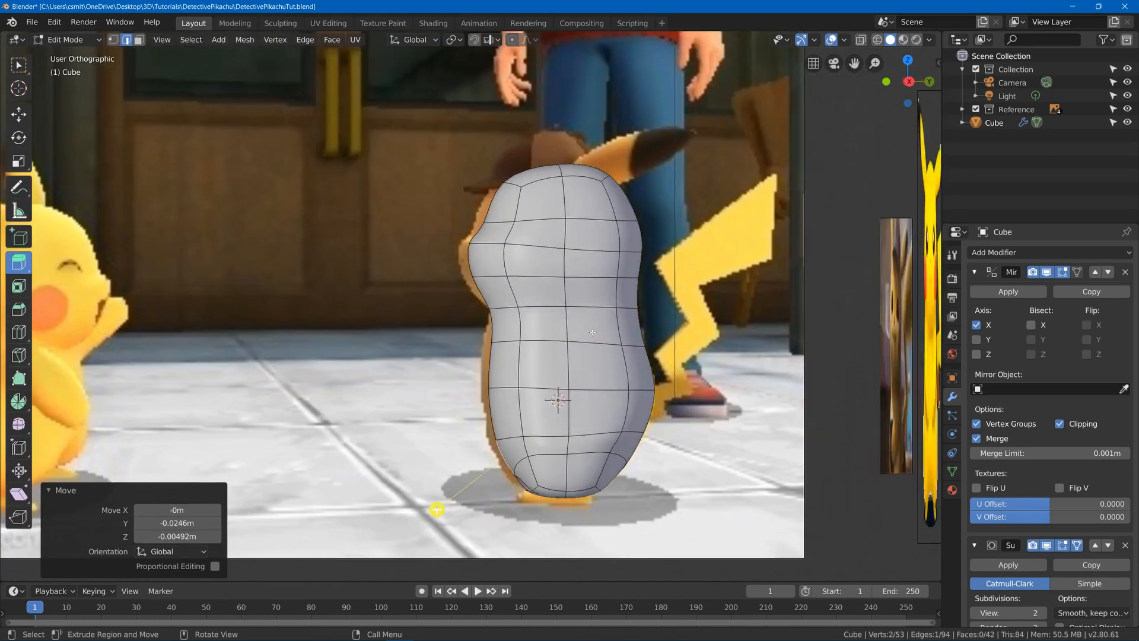
pyautogui.click(644, 390)
pyautogui.press('g')
pyautogui.click(647, 391)
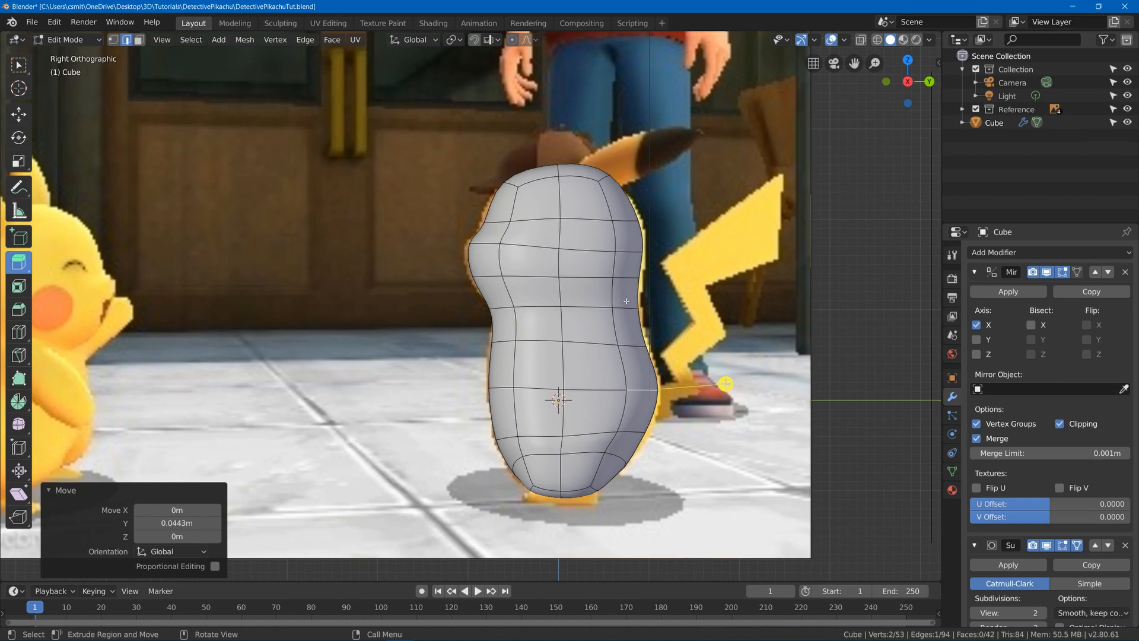
pyautogui.click(624, 274)
pyautogui.press('g')
pyautogui.click(627, 274)
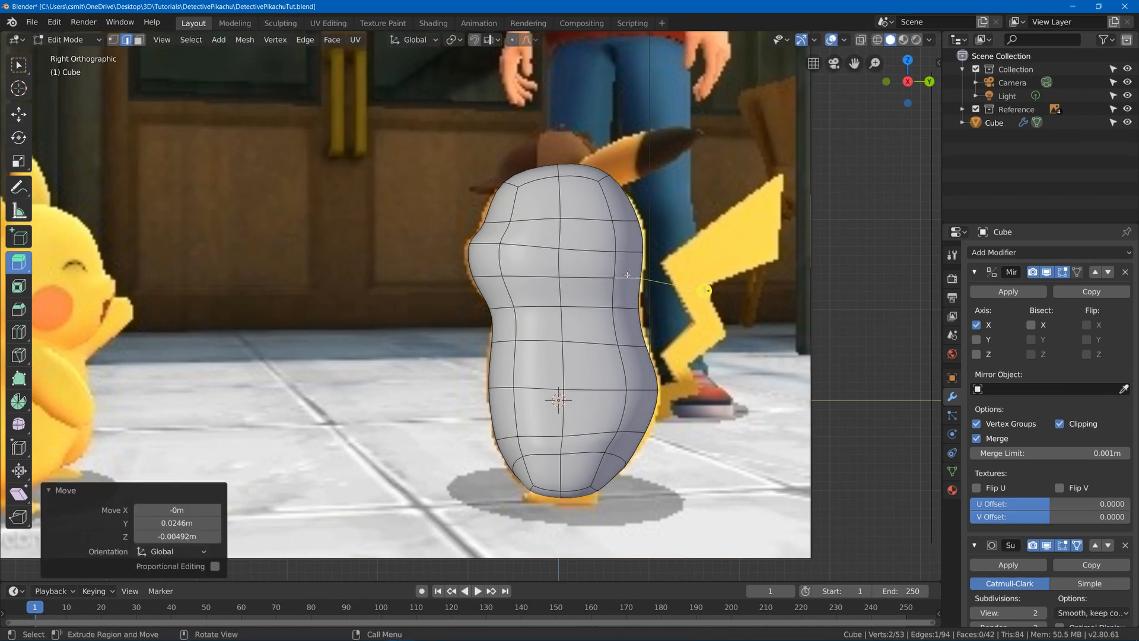
# Move the lower back edge backward about 0.025 m and down about 0.01 m, and the edge below it forward about 0.02 m
pyautogui.click(636, 430)
pyautogui.press('g')
pyautogui.click(638, 430)
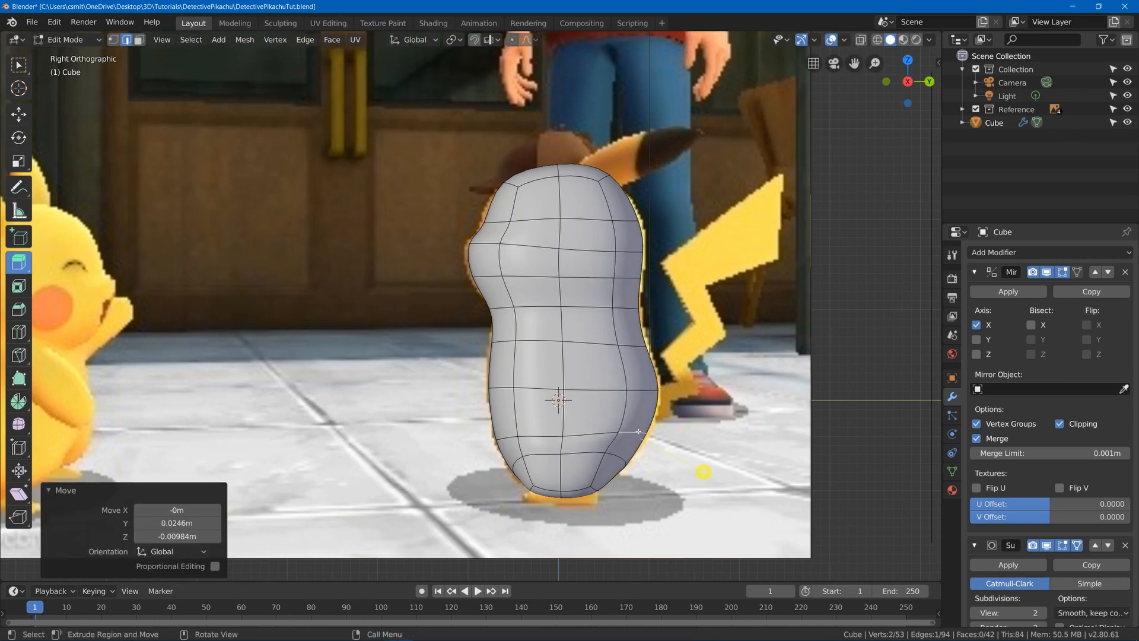
pyautogui.click(623, 456)
pyautogui.press('g')
pyautogui.click(603, 482)
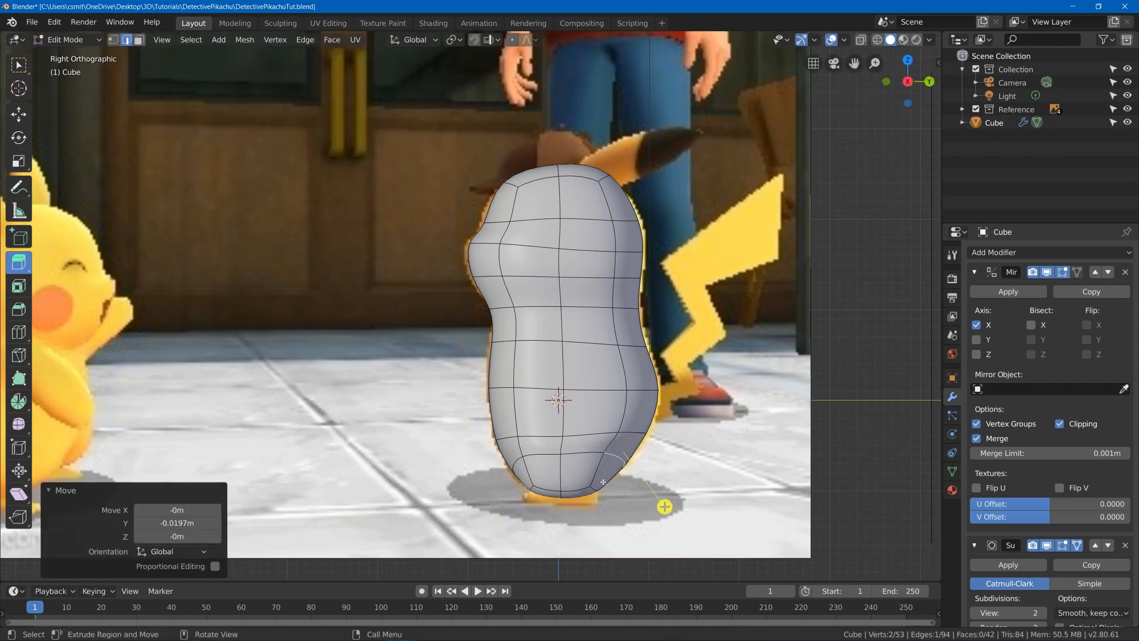
# Move the rear edge at the bottom of the base forward about 0.084 m and up about 0.03 m
pyautogui.click(595, 491)
pyautogui.press('g')
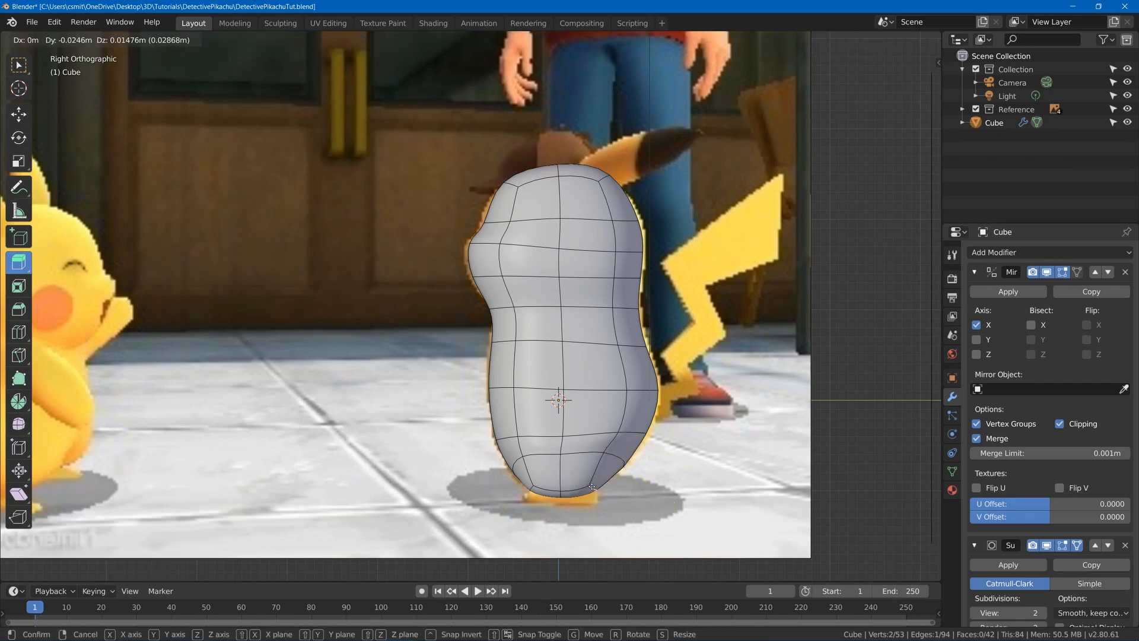
pyautogui.click(629, 560)
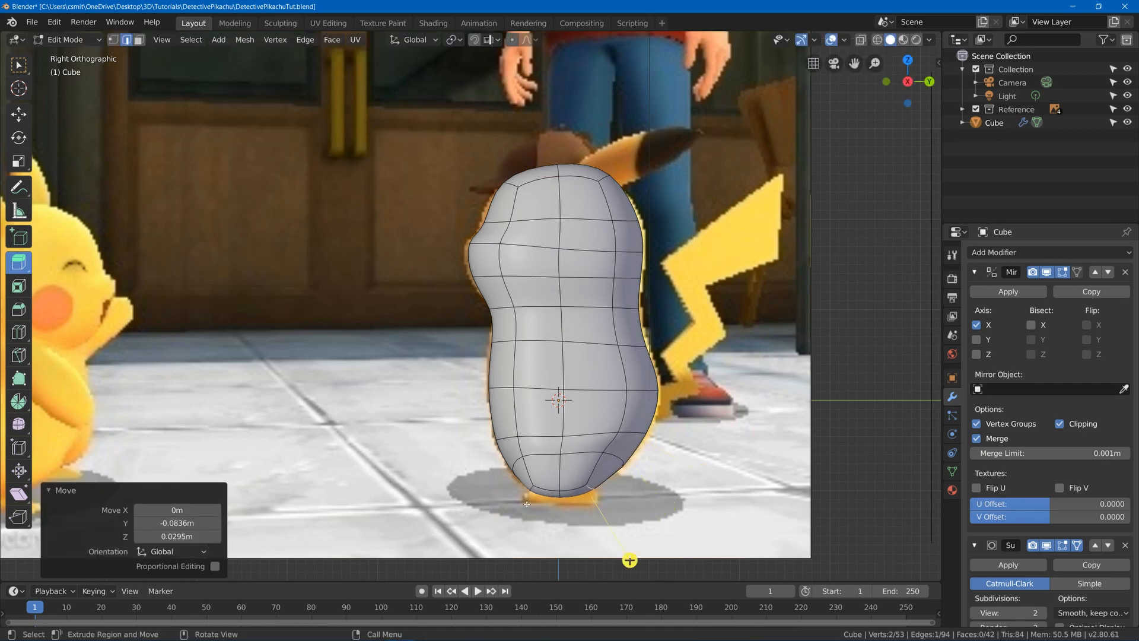
# In vertex selection, shift the lower back vertex above the base about 0.177 m backward and 0.172 m down to round the curve
pyautogui.press('1')
pyautogui.click(606, 453)
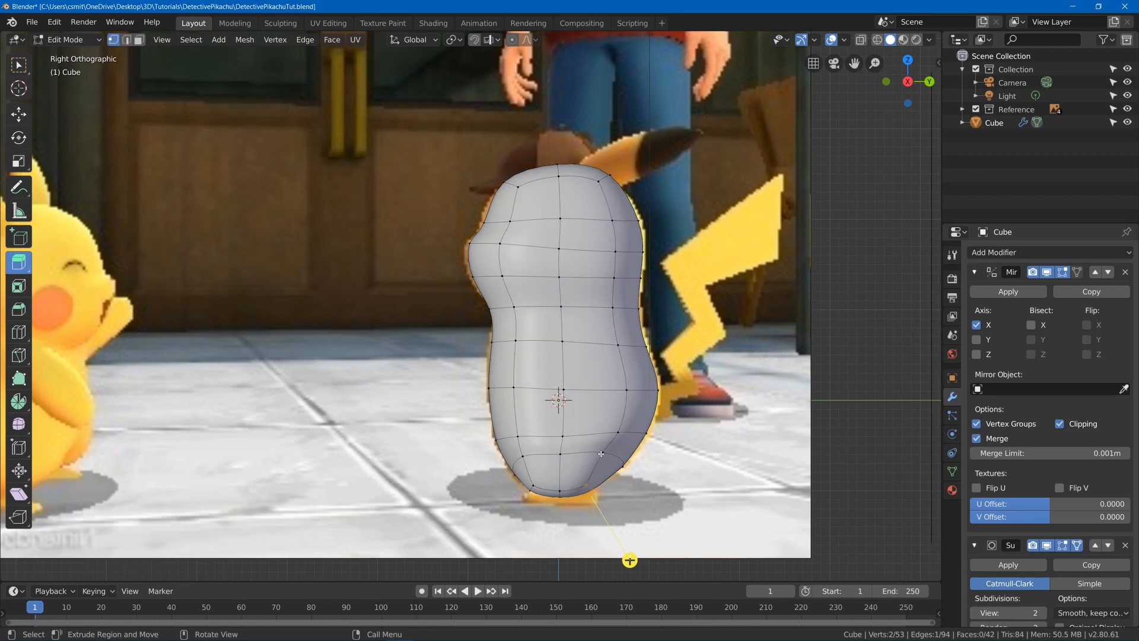
pyautogui.press('g')
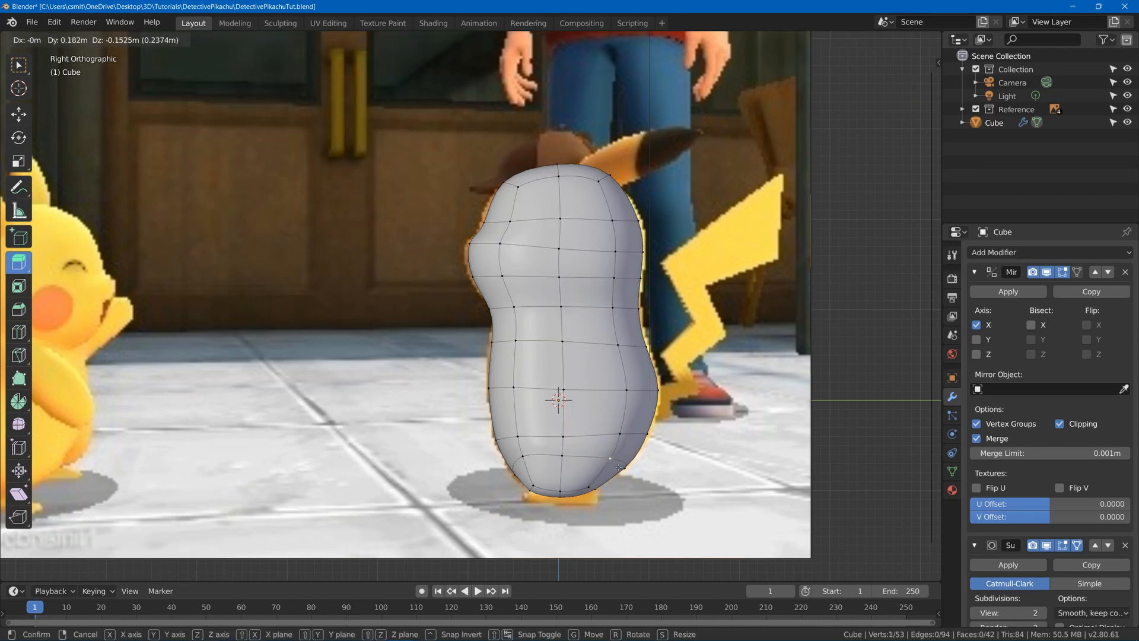
pyautogui.click(664, 488)
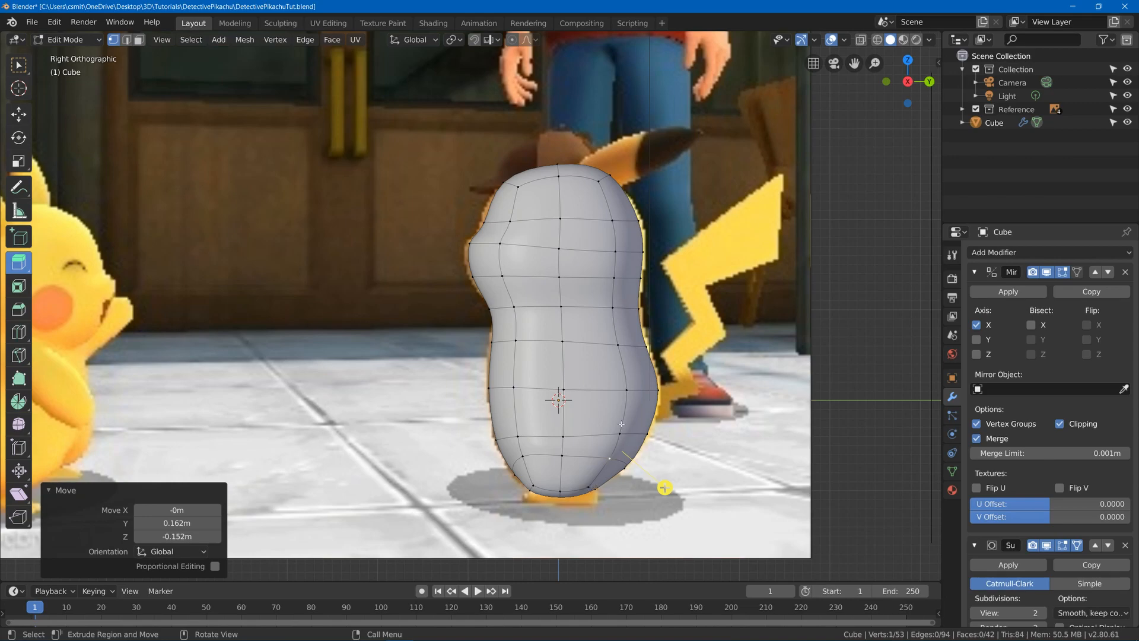
pyautogui.press('g')
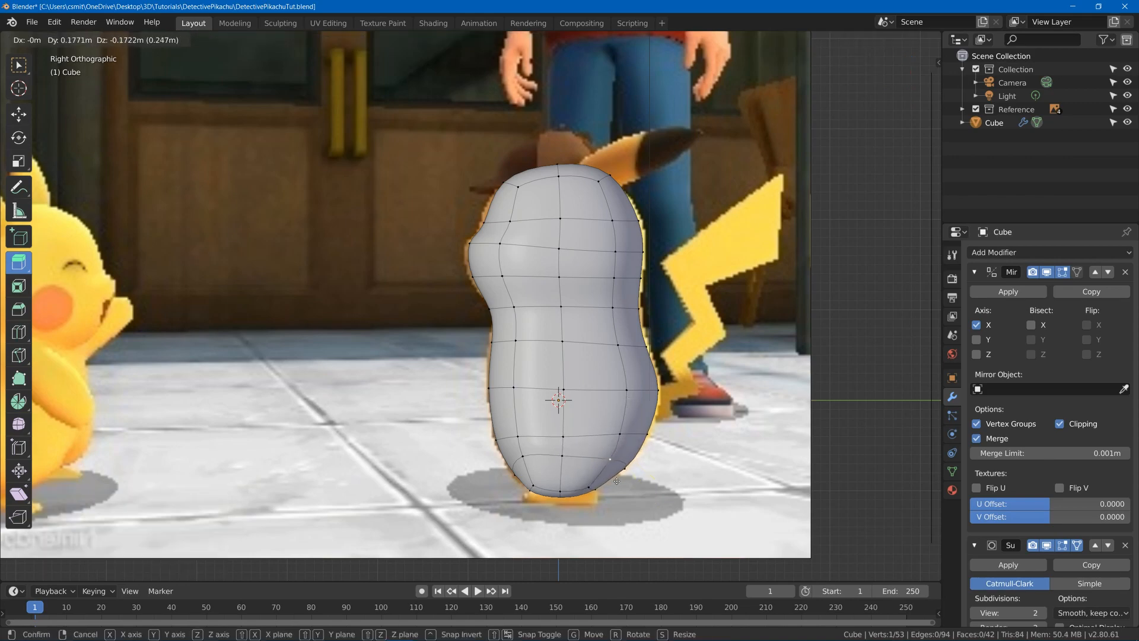
pyautogui.click(616, 480)
# Check the body outside Edit Mode, return to editing, and show it as wireframe in front view
pyautogui.press('Tab')
pyautogui.press('Tab')
pyautogui.moveTo(659, 463); pyautogui.dragTo(783, 430, button='middle')
pyautogui.press('KP_1')
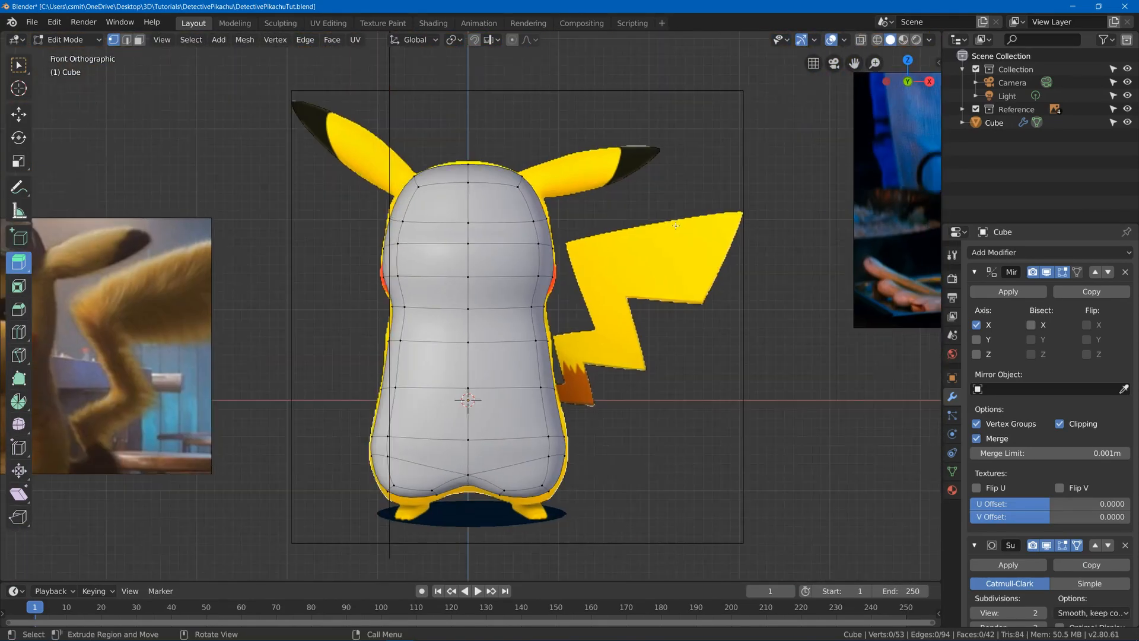
pyautogui.press('z')
pyautogui.click(516, 235)
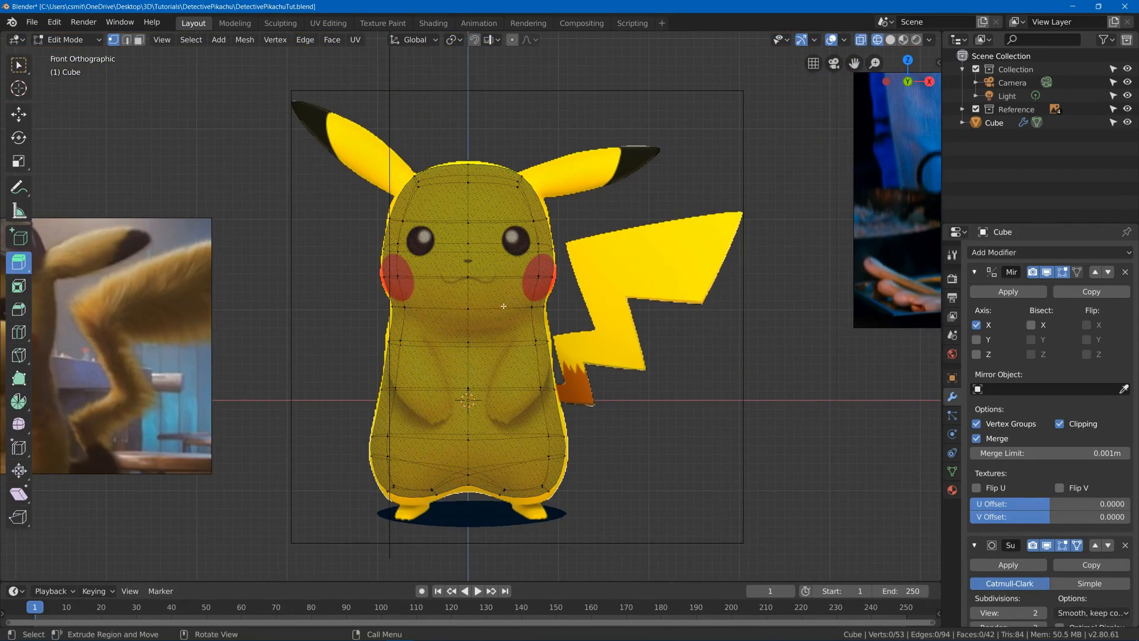
# Try to lower the centre-line neck vertices about 0.28 m in front view, and undo the move
pyautogui.press('g')
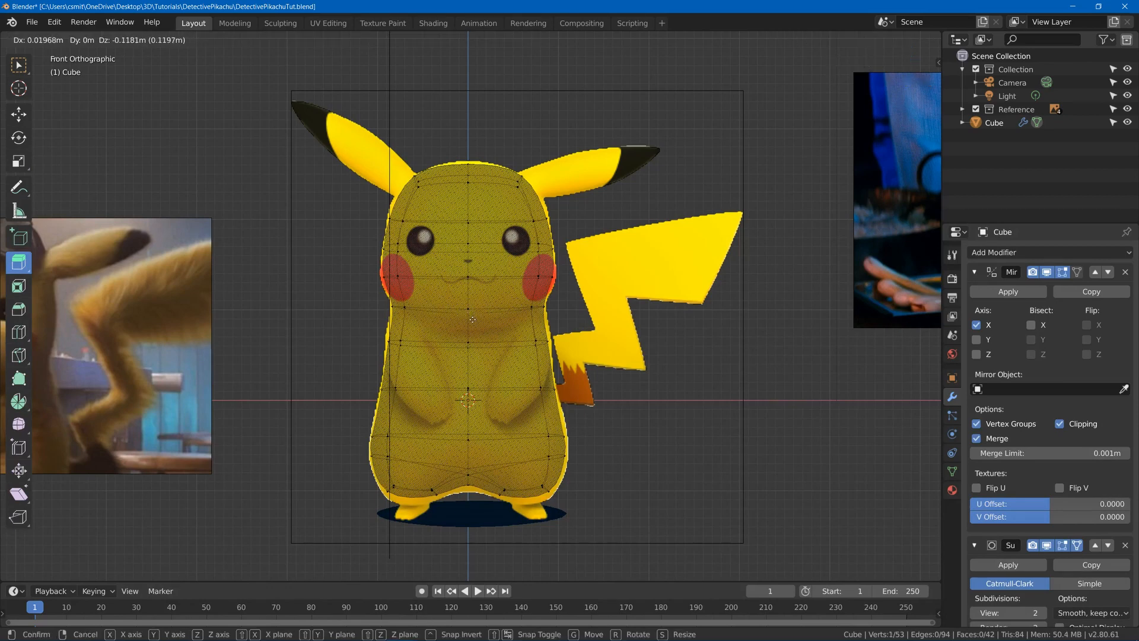
pyautogui.click(468, 309)
pyautogui.keyDown('shift'); pyautogui.click(400, 342); pyautogui.keyUp('shift')
pyautogui.press('g')
pyautogui.click(483, 346)
pyautogui.press('KP_3')
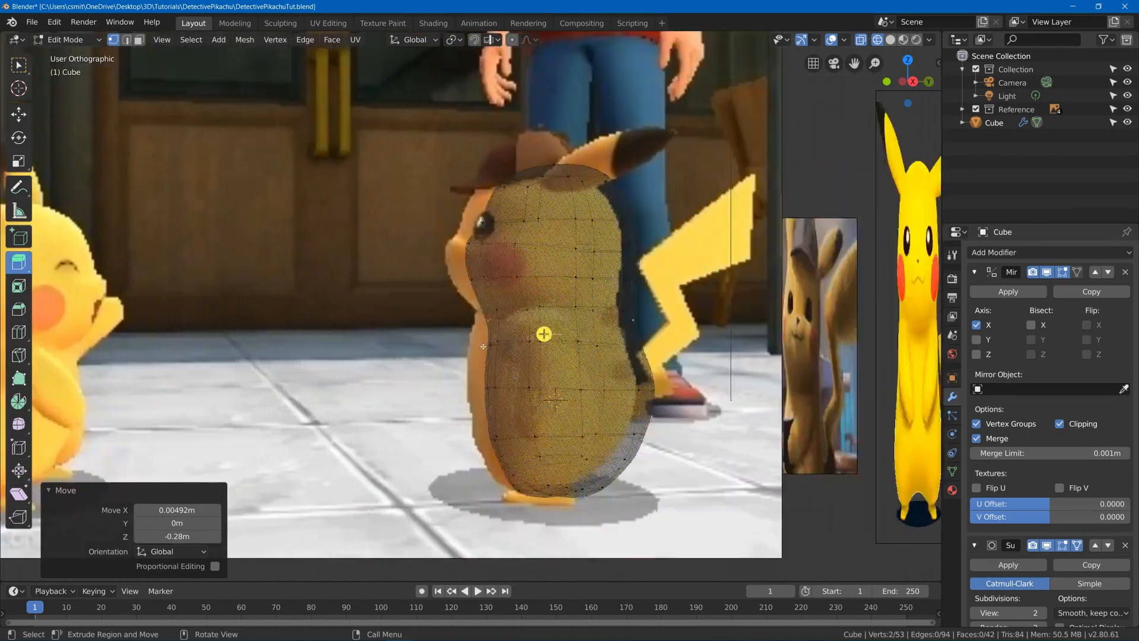
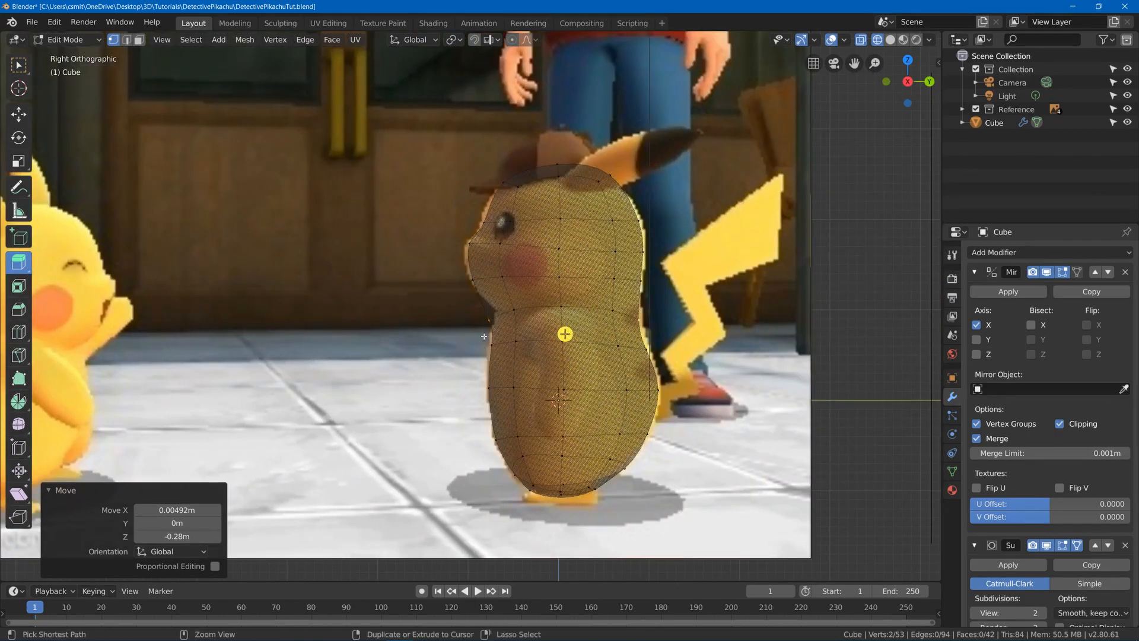
pyautogui.hotkey('ctrl', 'z')
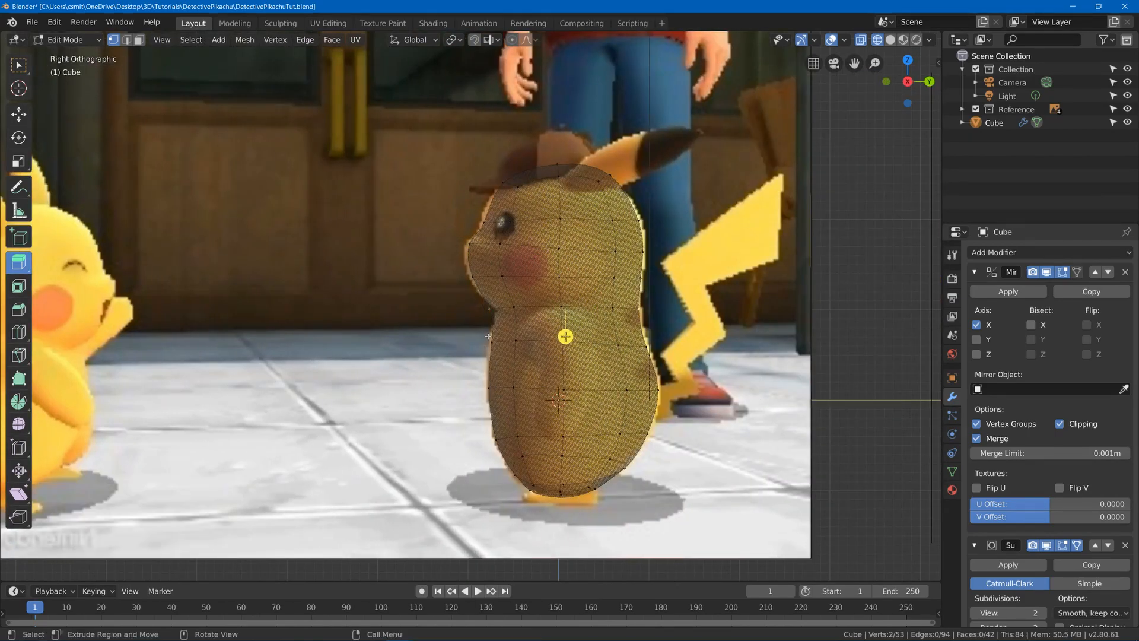
# In right side view, move the two selected centre-line neck vertices backward about 0.202 m and down about 0.019 m
pyautogui.moveTo(487, 336); pyautogui.dragTo(474, 315, button='middle')
pyautogui.press('KP_1')
pyautogui.press('KP_1')
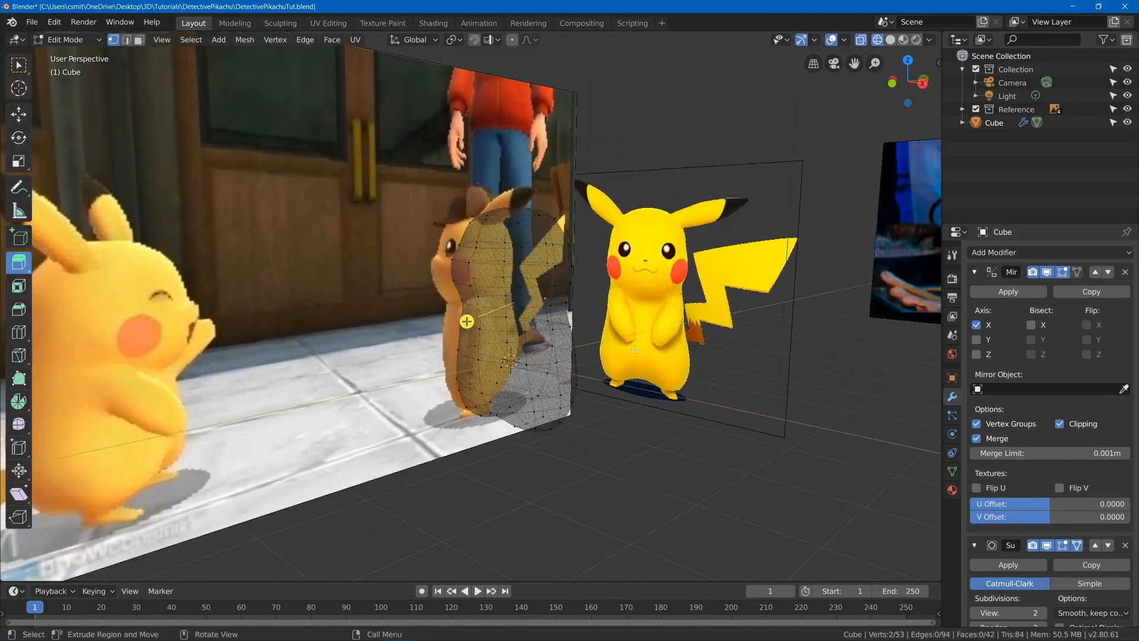
pyautogui.scroll(6, 399, 335)
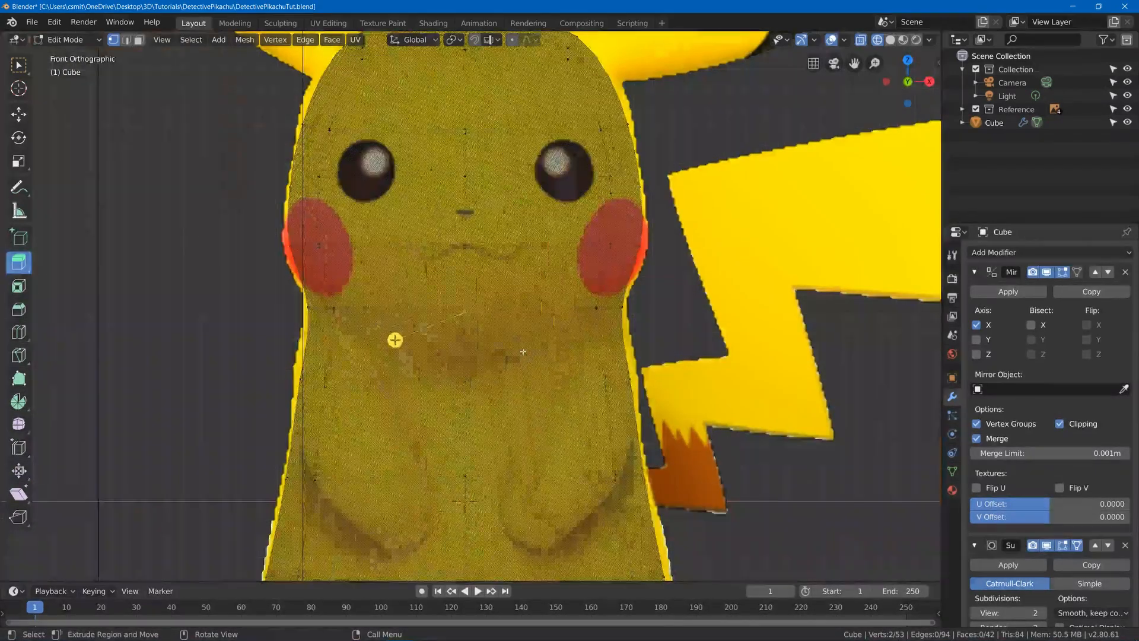
pyautogui.press('KP_3')
pyautogui.press('g')
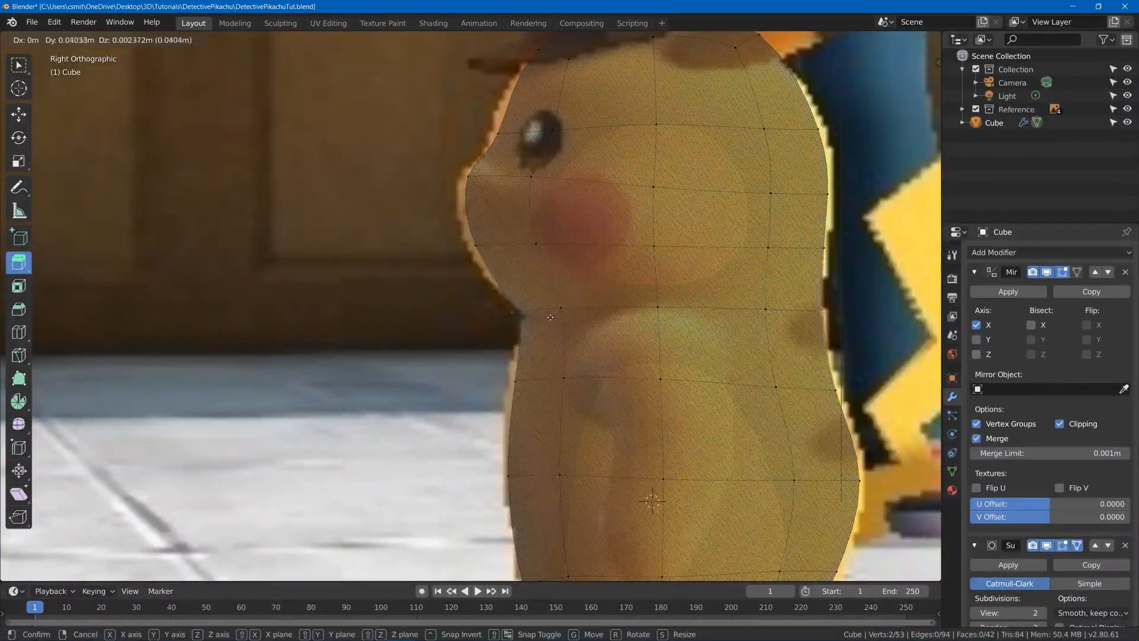
pyautogui.click(579, 323)
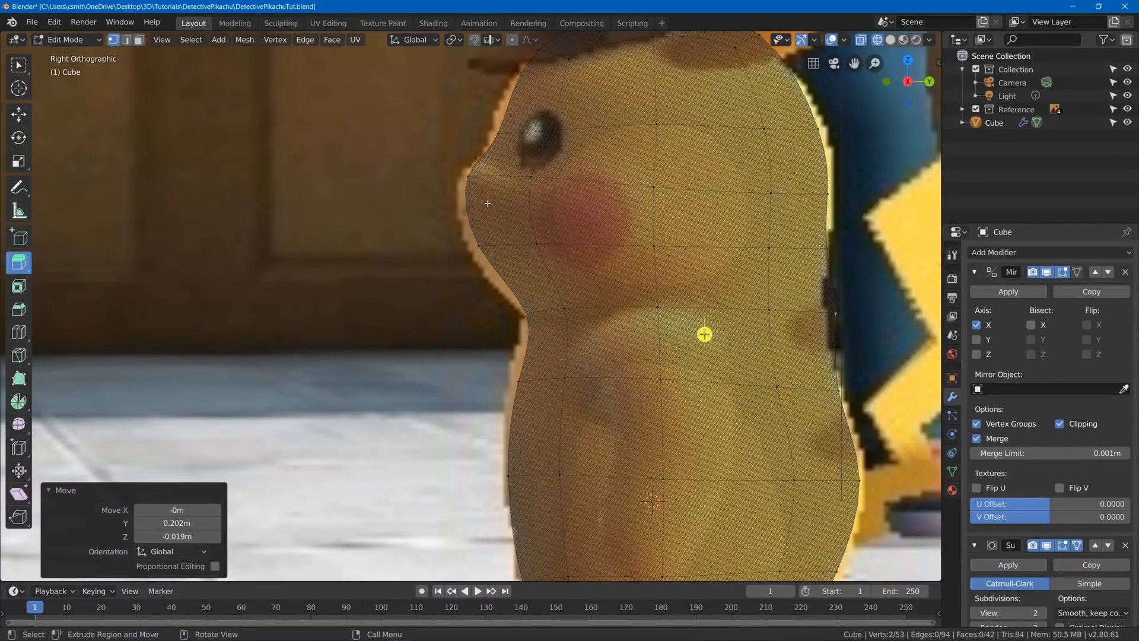
# Move the front centre-line vertex at the chin forward about 0.047 m and down about 0.019 m
pyautogui.click(459, 235)
pyautogui.press('g')
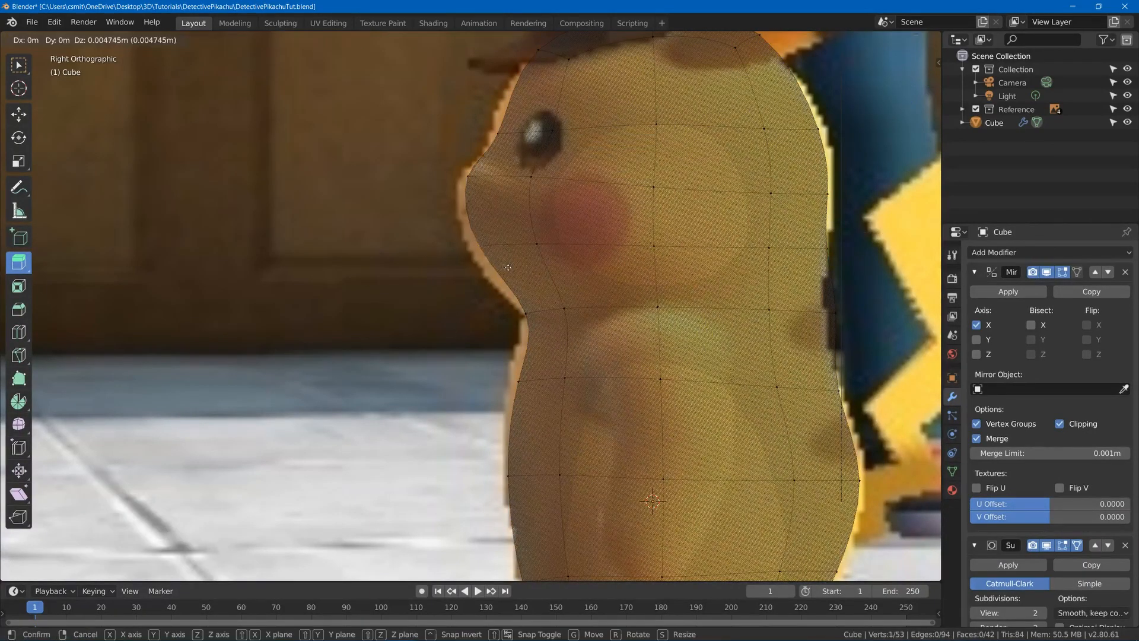
pyautogui.click(501, 265)
# In front view, select the two centre-line neck vertices and lower them about 0.254 m
pyautogui.press('KP_1')
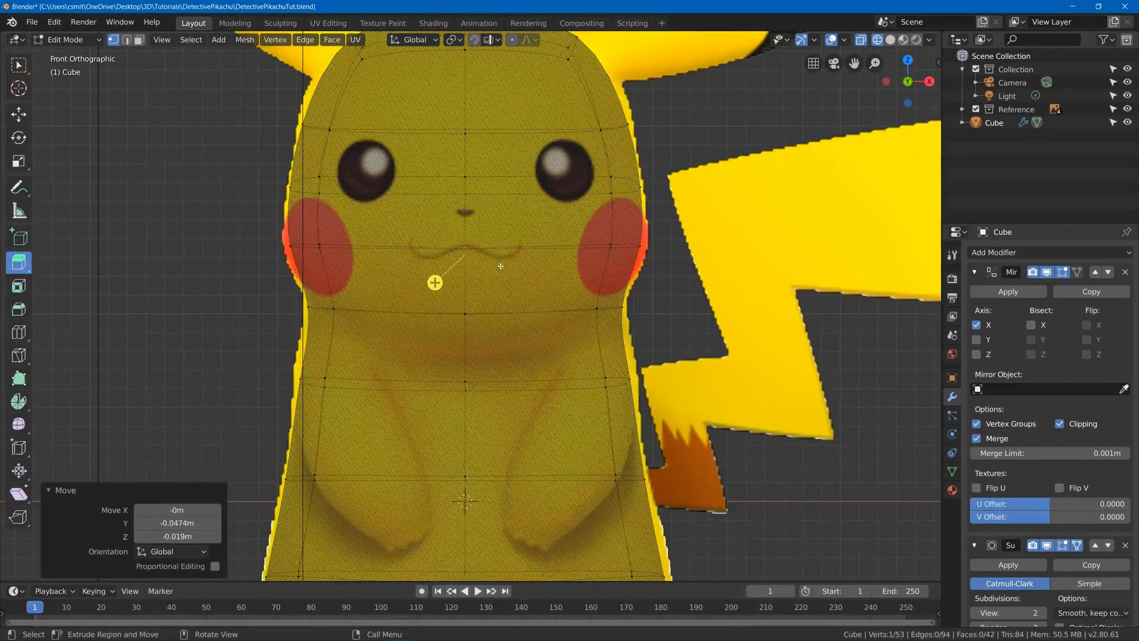
pyautogui.keyDown('shift'); pyautogui.click(464, 331); pyautogui.keyUp('shift')
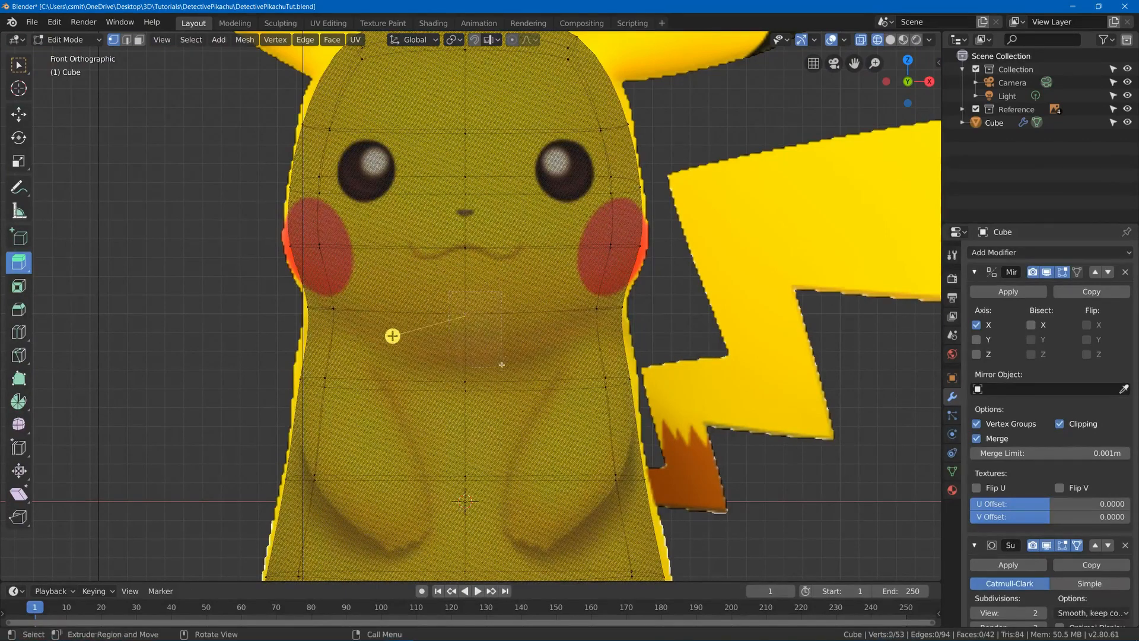
pyautogui.press('g')
pyautogui.click(508, 389)
# In right side view, move the two neck vertices backward about 0.197 m and up about 0.135 m
pyautogui.press('KP_3')
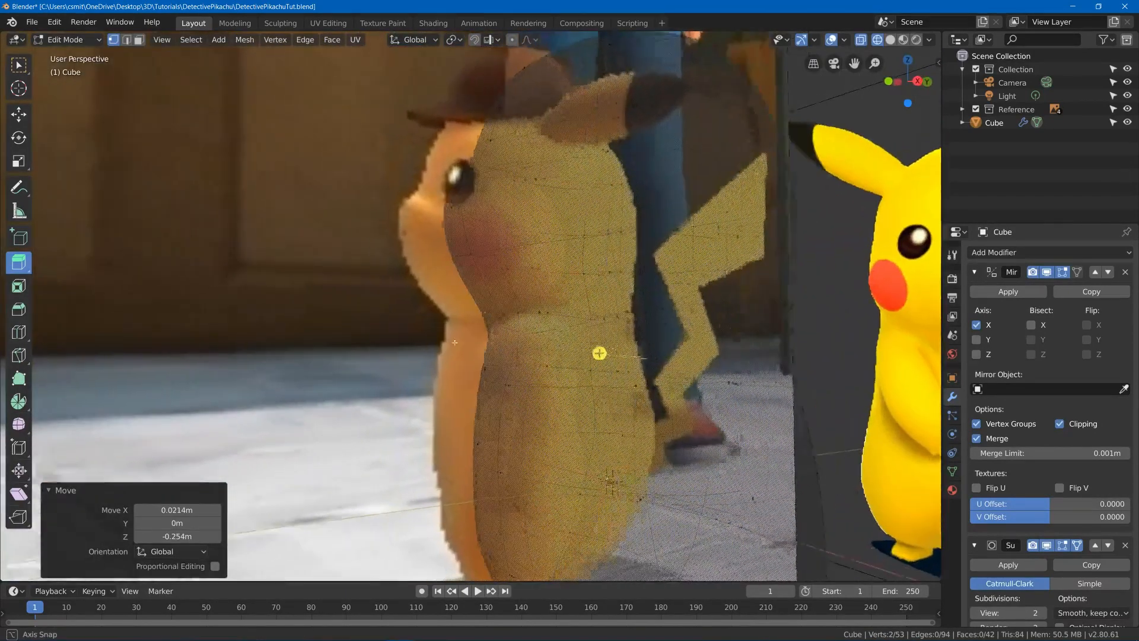
pyautogui.scroll(3, 443, 338)
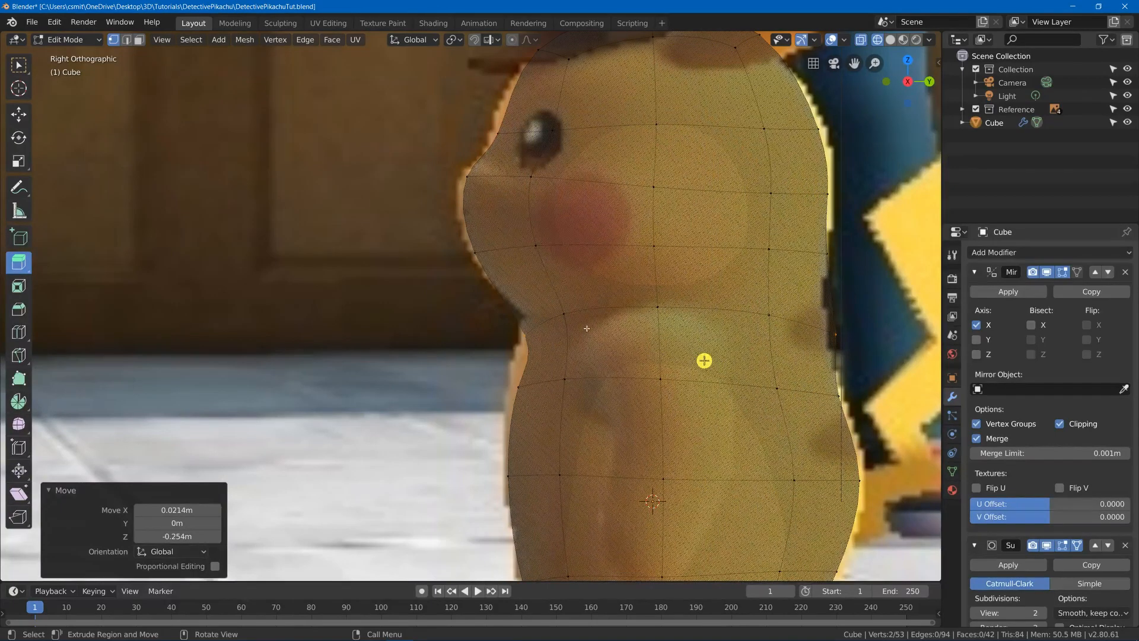
pyautogui.press('g')
pyautogui.click(546, 325)
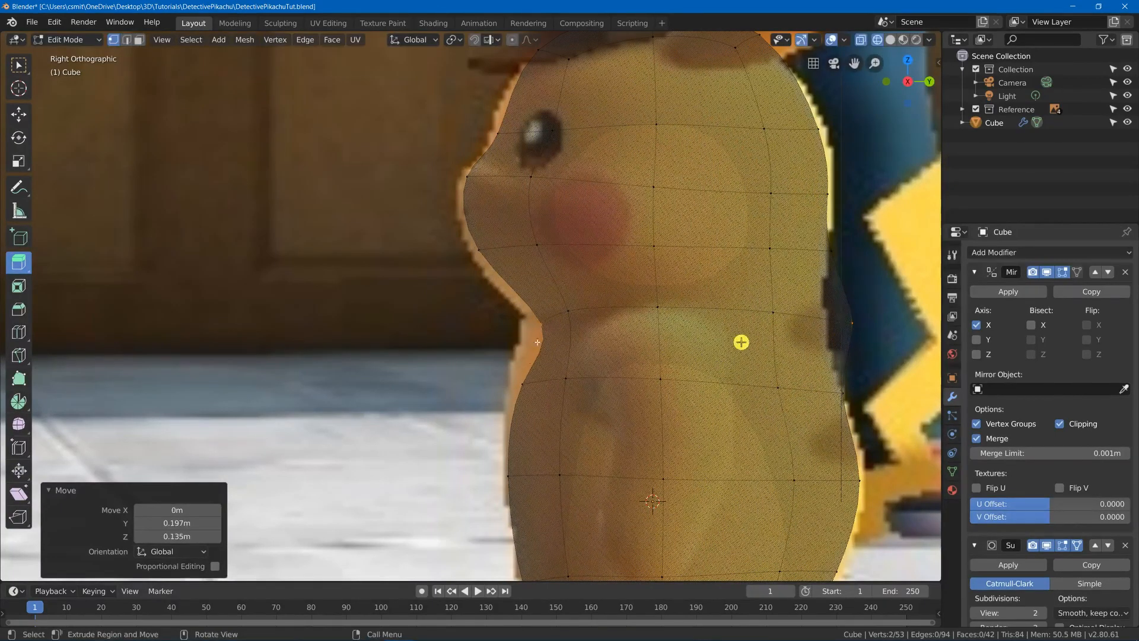
# Box-select the front chest vertices below the neck and move them forward about 0.014 m and up about 0.045 m
pyautogui.hotkey('alt', 'a')
pyautogui.press('b')
pyautogui.moveTo(514, 372); pyautogui.dragTo(590, 406)
pyautogui.press('g')
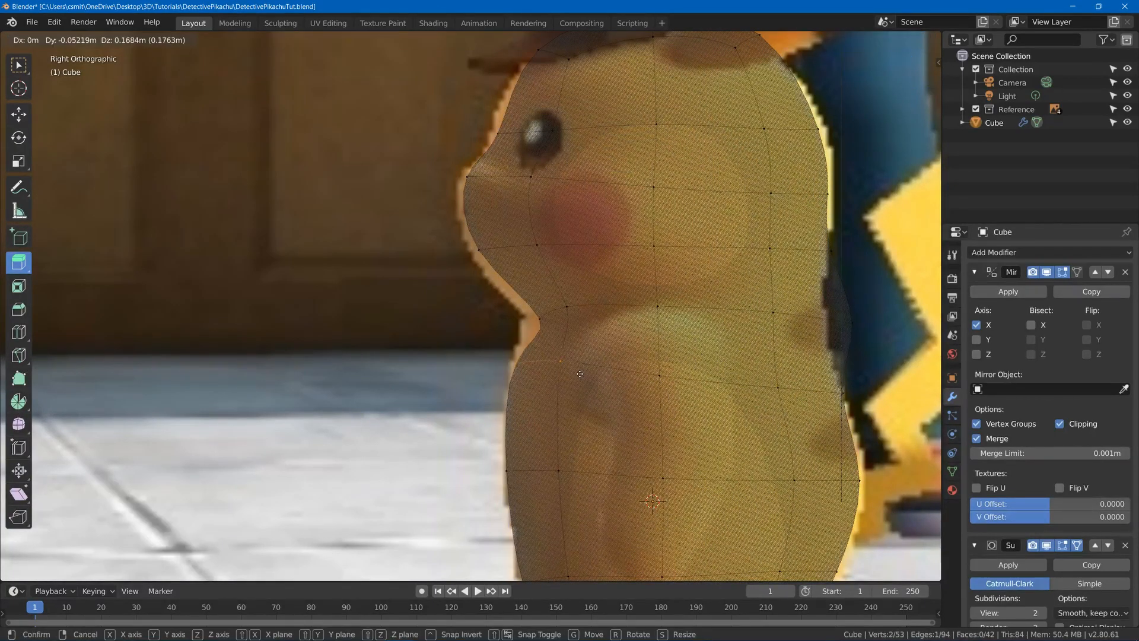
pyautogui.click(587, 397)
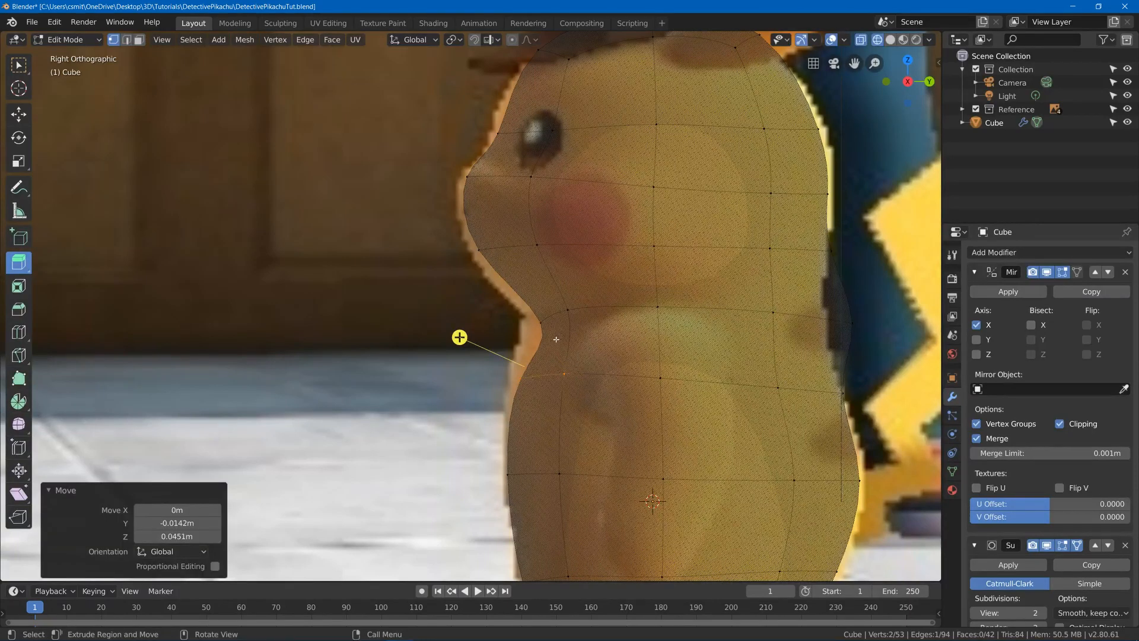
# Move the front centre-line neck vertex forward about 0.111 m and up about 0.076 m, and check it from the front and side
pyautogui.click(536, 321)
pyautogui.press('g')
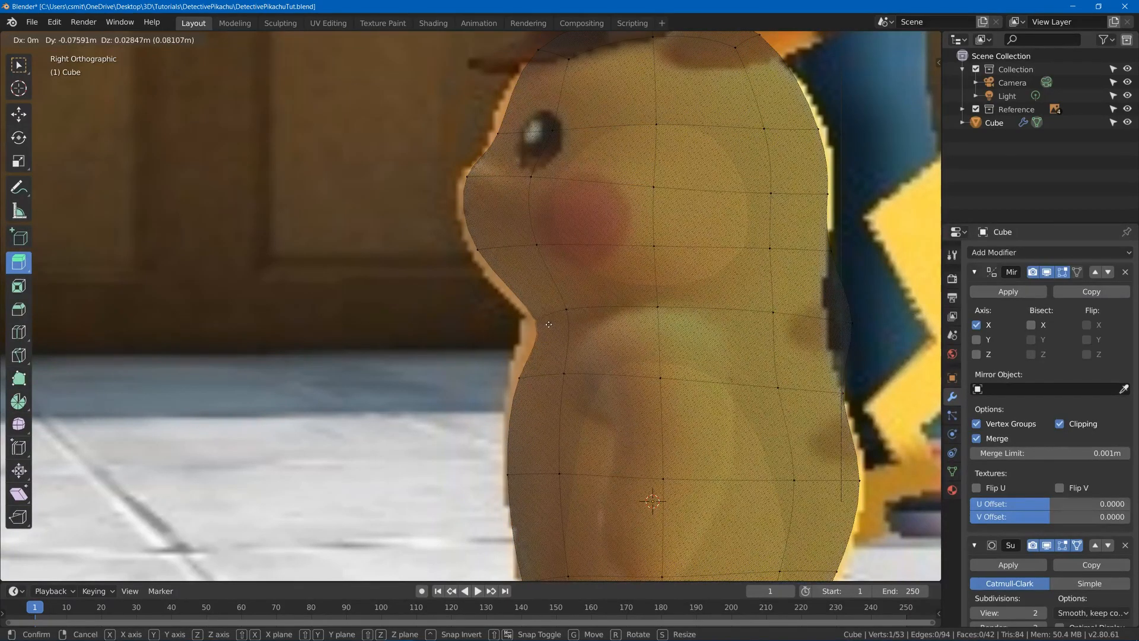
pyautogui.click(542, 316)
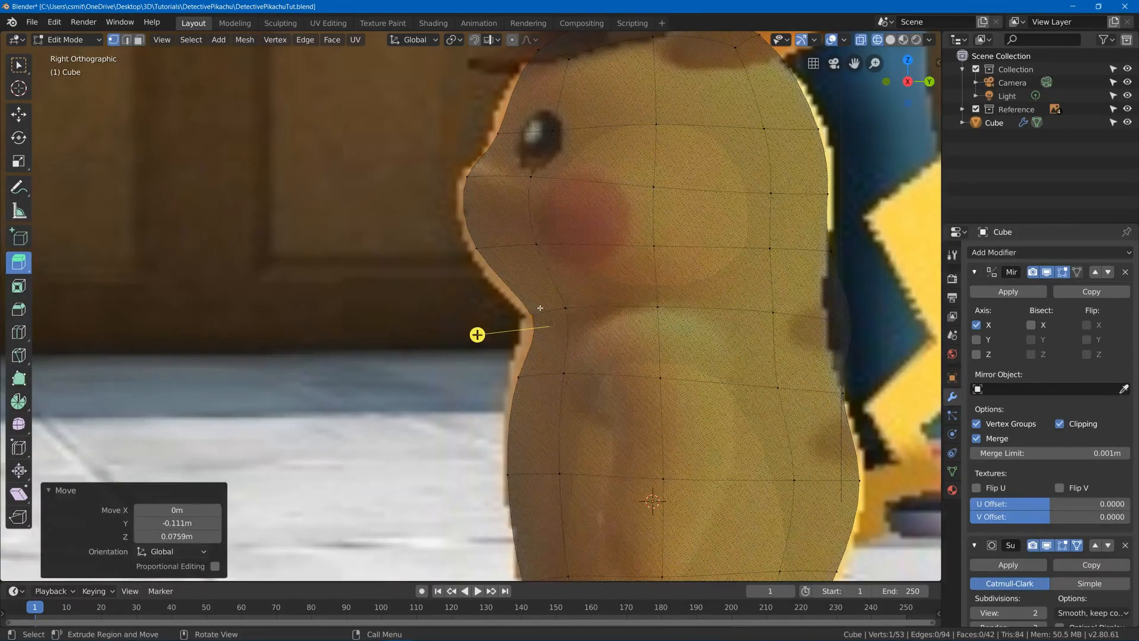
pyautogui.press('KP_1')
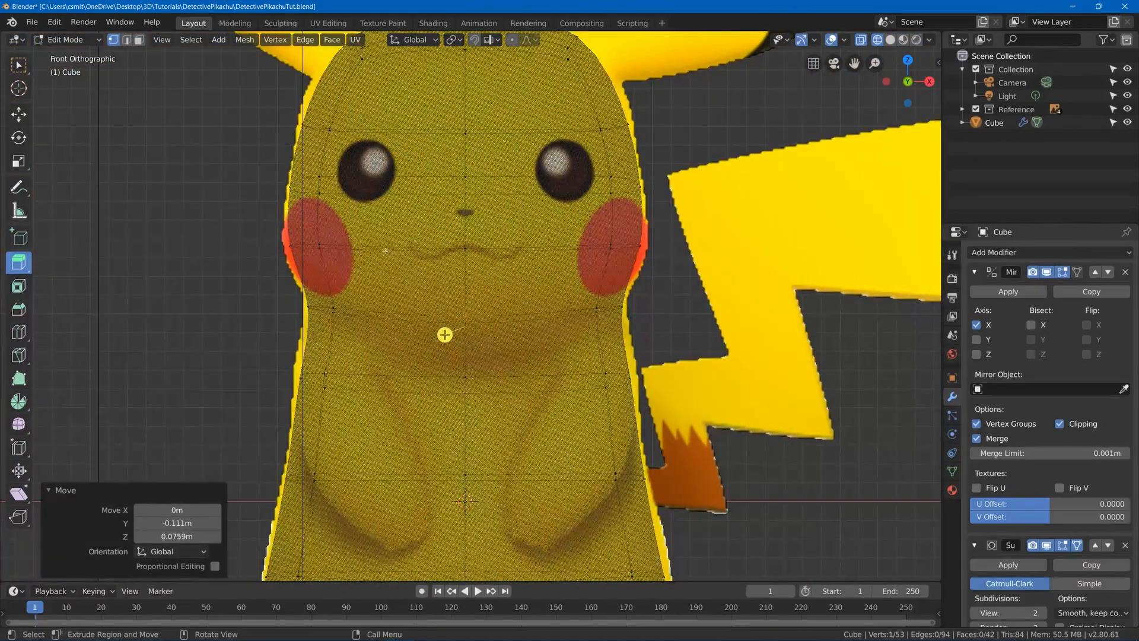
pyautogui.moveTo(444, 335)
pyautogui.mouseDown(button='middle')
pyautogui.moveTo(482, 323)
pyautogui.moveTo(464, 335)
pyautogui.mouseUp(button='middle')
pyautogui.press('KP_3')
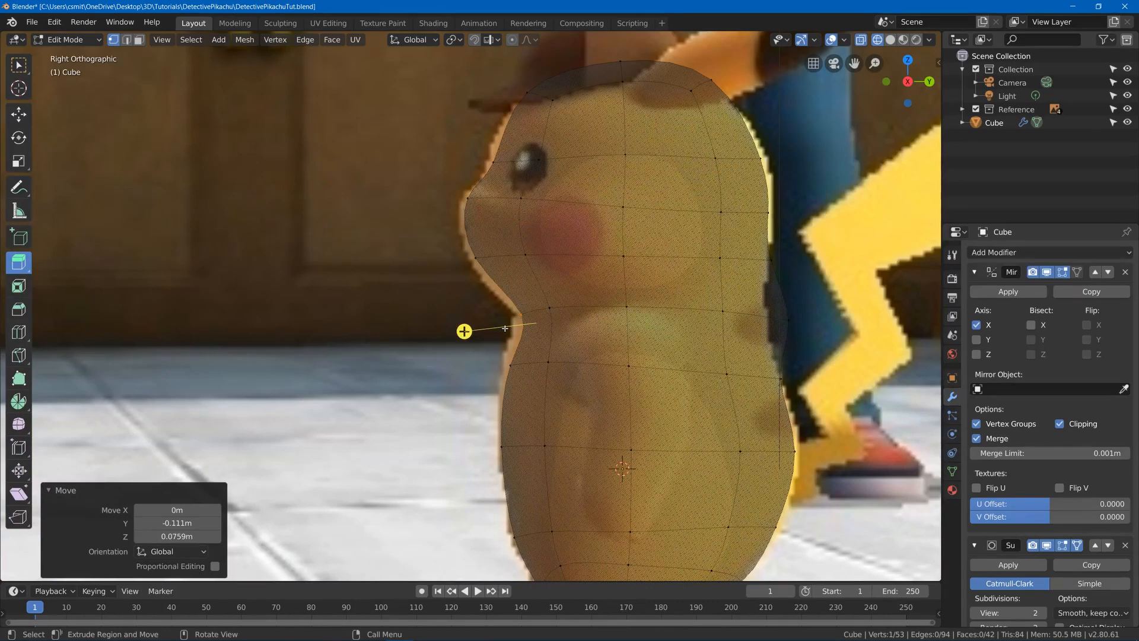
# In solid shading, move the back centre-line neck vertex forward about 0.344 m and up about 0.108 m
pyautogui.press('z')
pyautogui.click(788, 328)
pyautogui.click(788, 318)
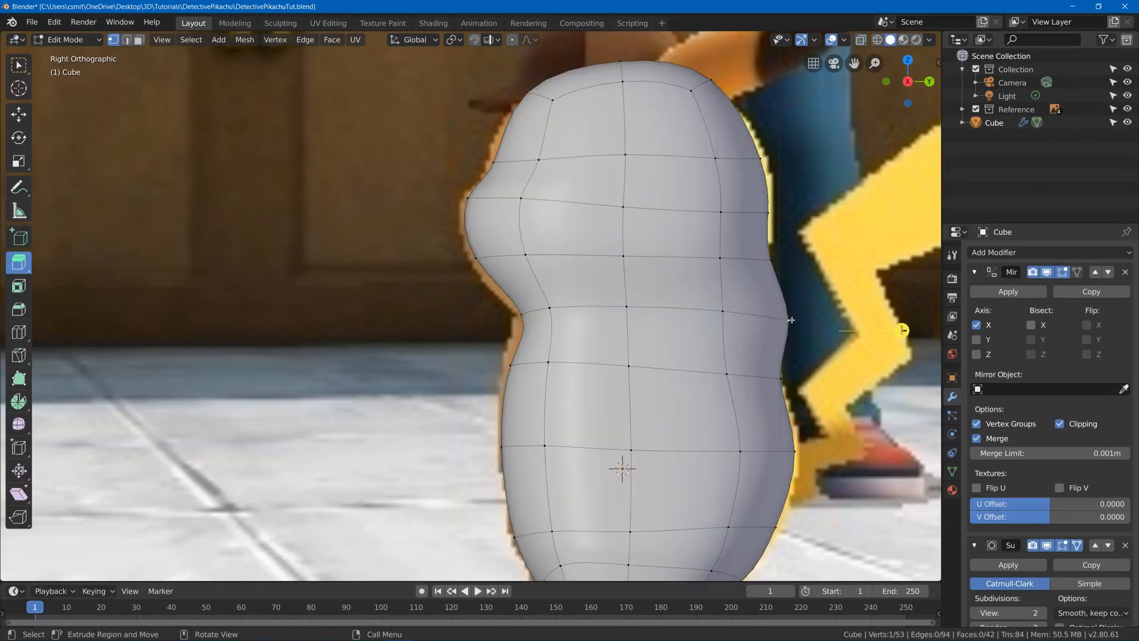
pyautogui.press('g')
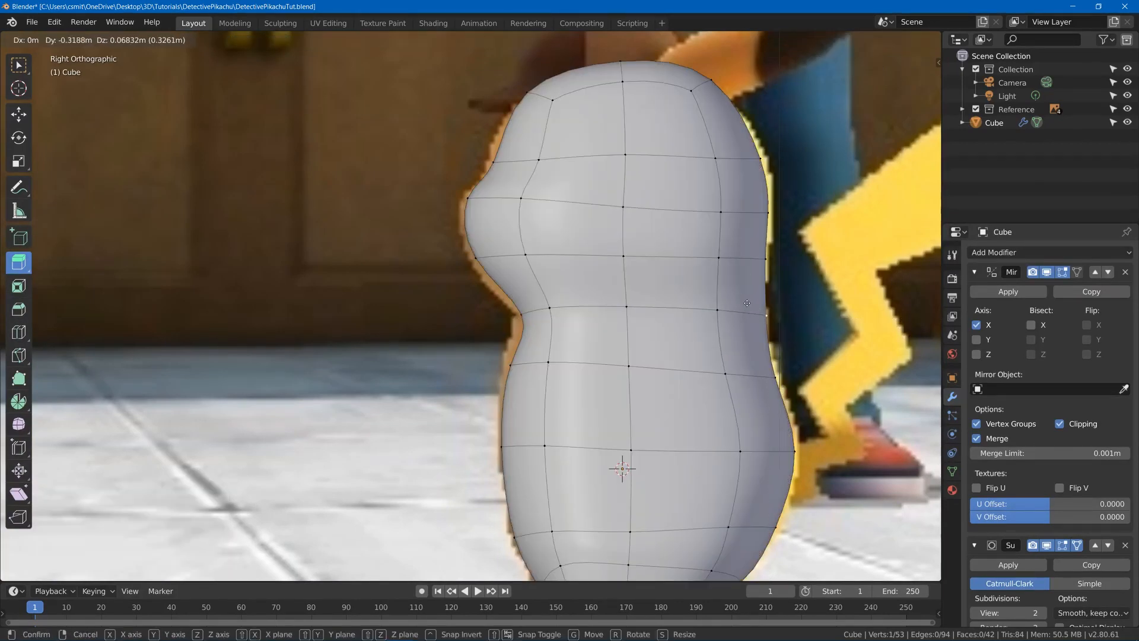
pyautogui.click(753, 301)
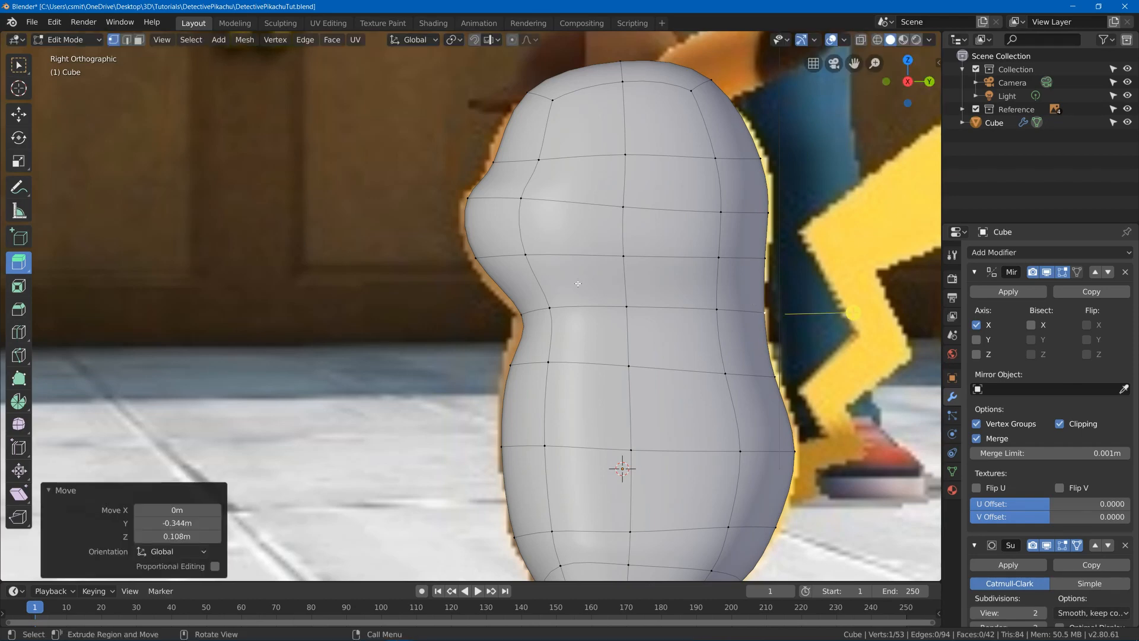
# Lower the front centre-line vertex below the muzzle about 0.1 m and nudge the front neck vertex forward 0.022 m and up 0.028 m
pyautogui.moveTo(578, 283); pyautogui.dragTo(598, 272, button='middle')
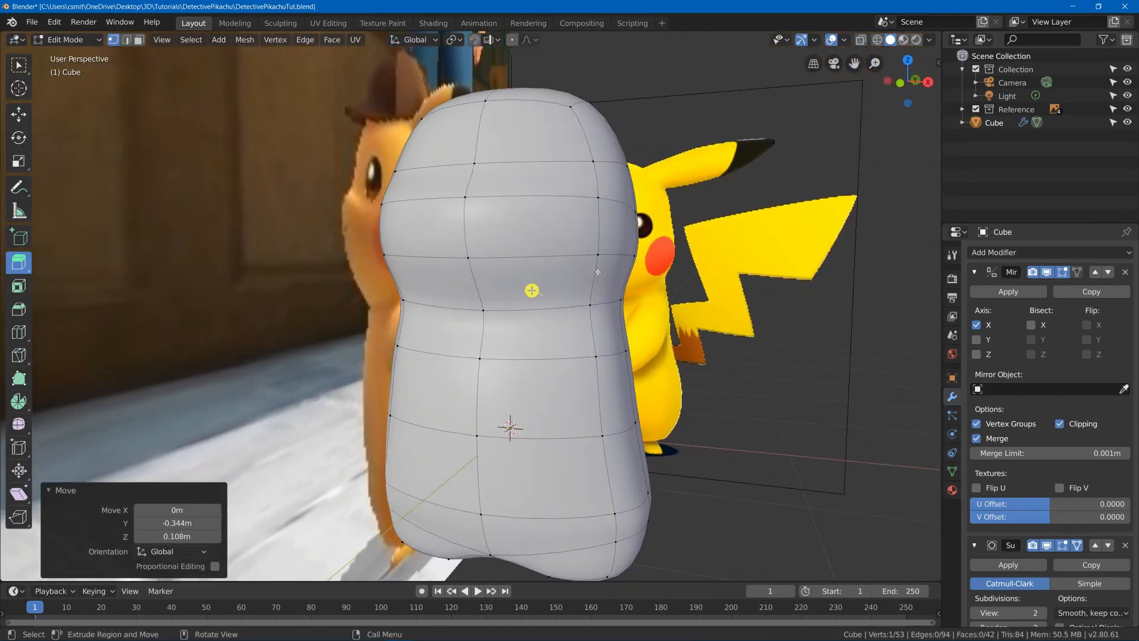
pyautogui.press('g')
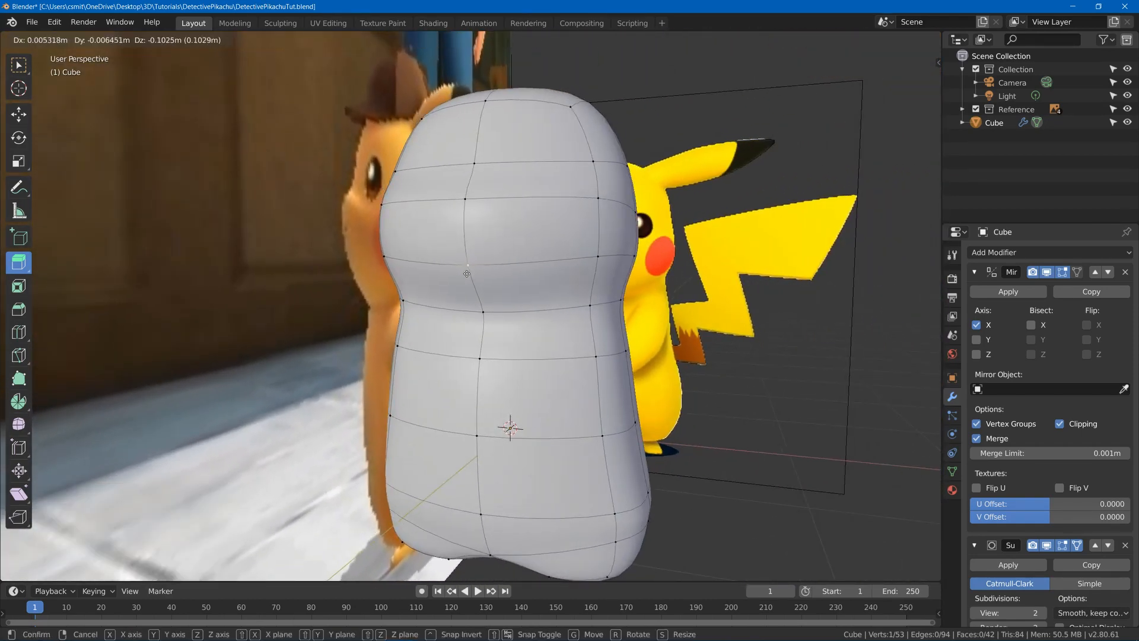
pyautogui.click(467, 279)
pyautogui.moveTo(467, 278); pyautogui.dragTo(524, 251, button='middle')
pyautogui.scroll(-6, 524, 251)
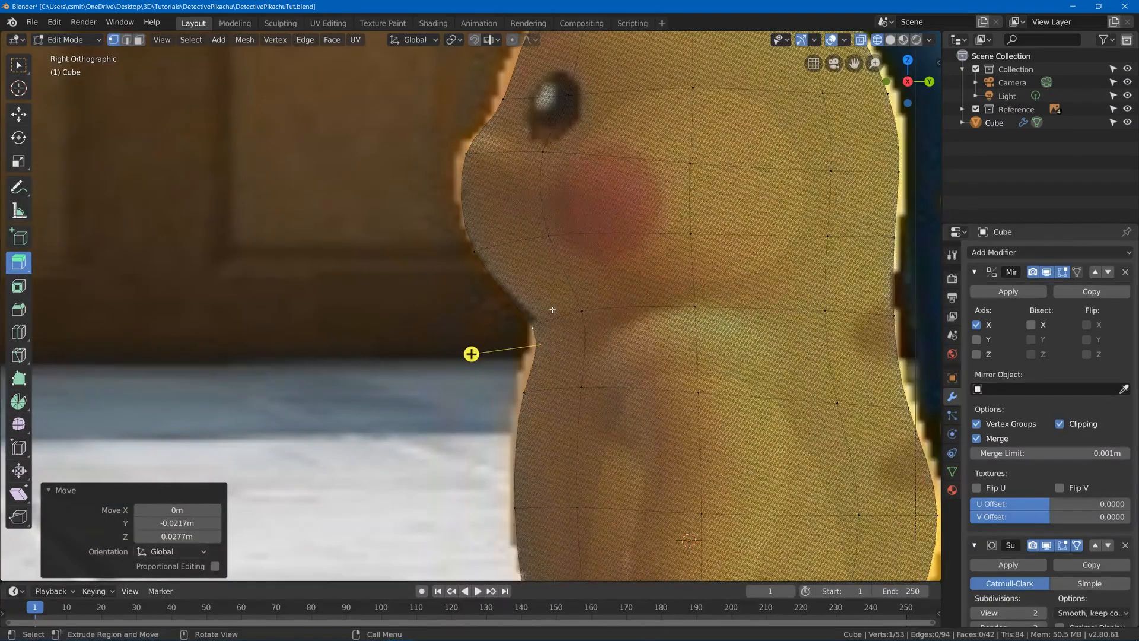
pyautogui.moveTo(552, 323); pyautogui.dragTo(552, 310, button='middle')
pyautogui.press('KP_1')
pyautogui.hotkey('shift', 'z')
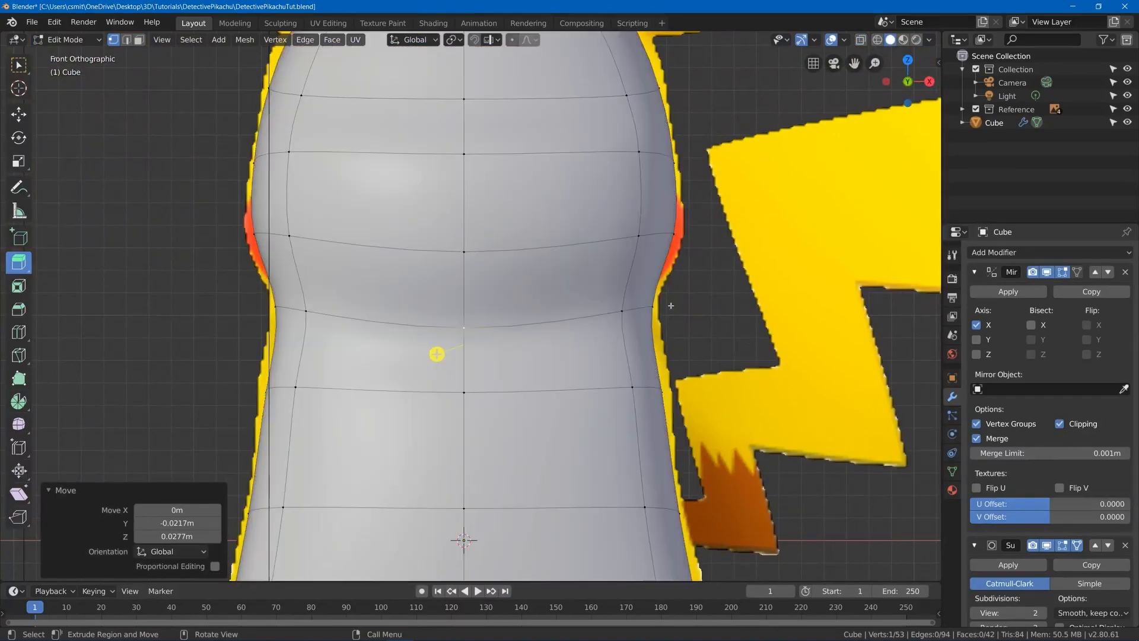
# Select the two faces on the underside where the leg starts and inset them about 0.108 m
pyautogui.moveTo(449, 306)
pyautogui.mouseDown(button='middle')
pyautogui.moveTo(556, 377)
pyautogui.moveTo(563, 415)
pyautogui.moveTo(573, 363)
pyautogui.moveTo(617, 373)
pyautogui.mouseUp(button='middle')
pyautogui.scroll(-5, 551, 379)
pyautogui.scroll(3, 587, 364)
pyautogui.press('3')
pyautogui.click(618, 372)
pyautogui.keyDown('shift'); pyautogui.click(635, 376); pyautogui.keyUp('shift')
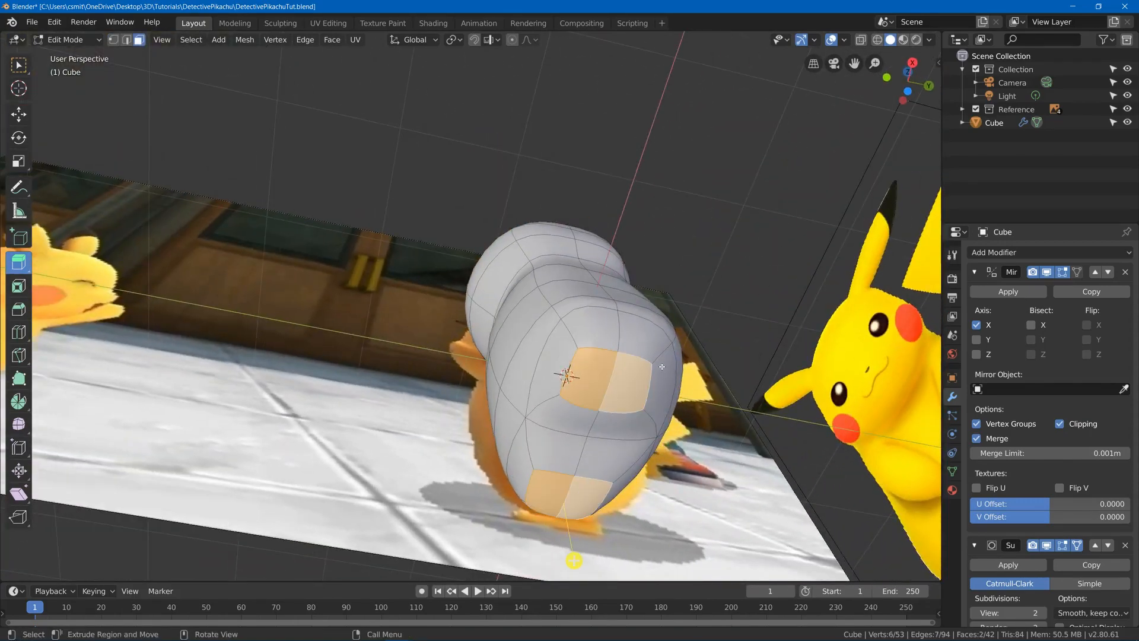
pyautogui.press('i')
pyautogui.click(685, 348)
# Extrude the inset underside faces about 0.246 m into legs and scale their ends down slightly
pyautogui.press('e')
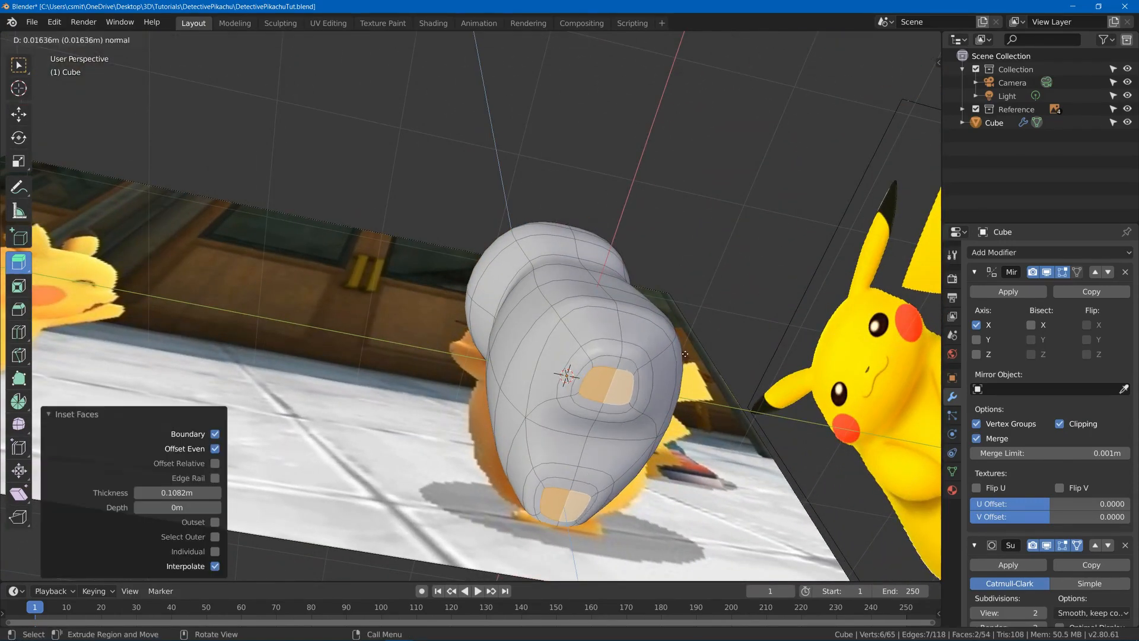
pyautogui.click(686, 368)
pyautogui.moveTo(686, 369); pyautogui.dragTo(676, 344, button='middle')
pyautogui.press('s')
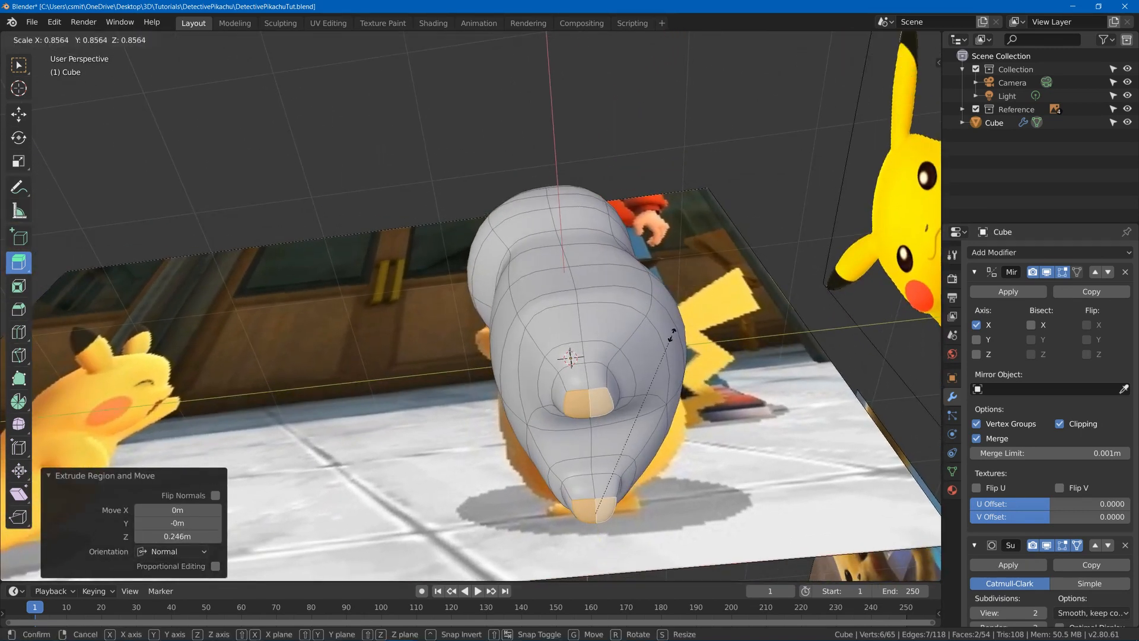
pyautogui.click(559, 367)
# Scale the edge loop around the leg to about 0.756 and check the legs against the side and front references
pyautogui.press('2')
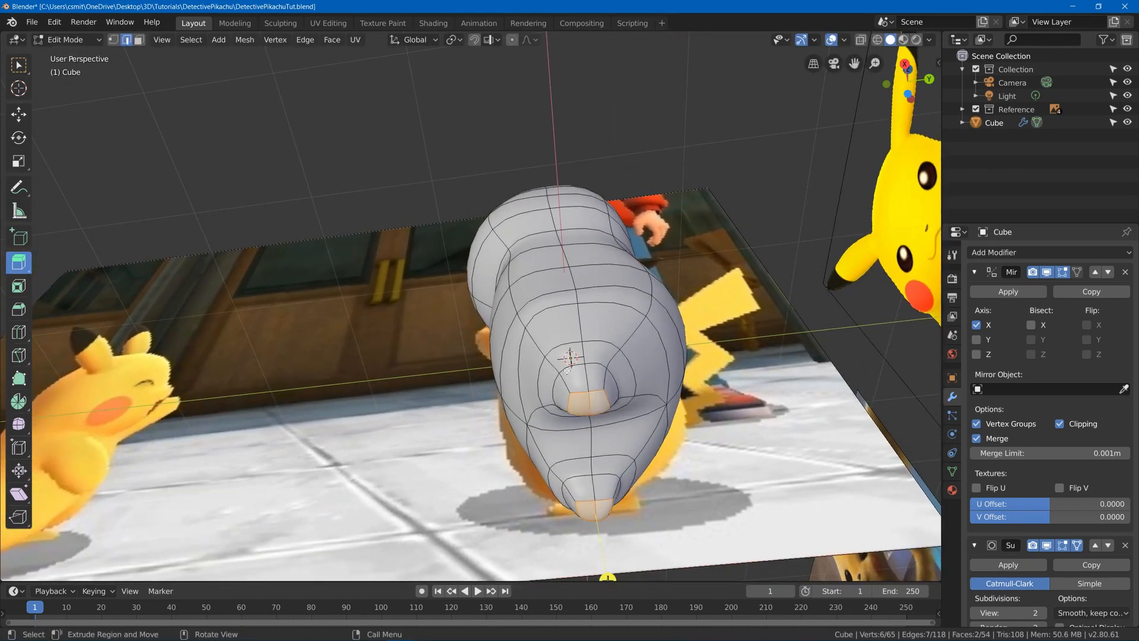
pyautogui.keyDown('alt'); pyautogui.click(614, 389); pyautogui.keyUp('alt')
pyautogui.press('s')
pyautogui.click(651, 306)
pyautogui.moveTo(650, 305); pyautogui.dragTo(656, 351, button='middle')
pyautogui.press('KP_3')
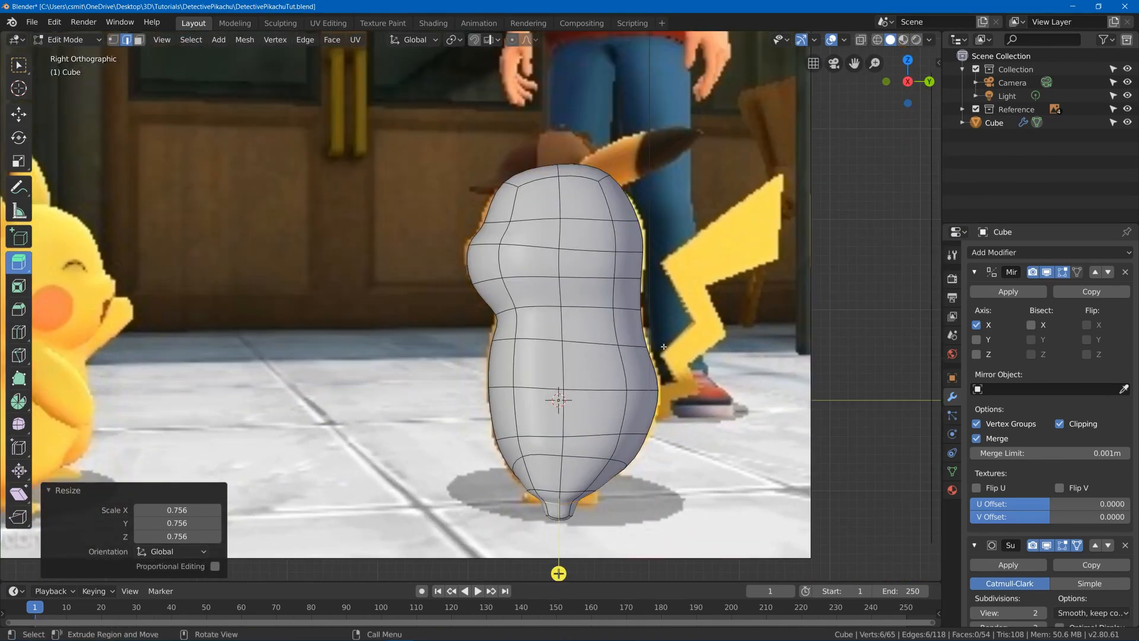
pyautogui.press('KP_1')
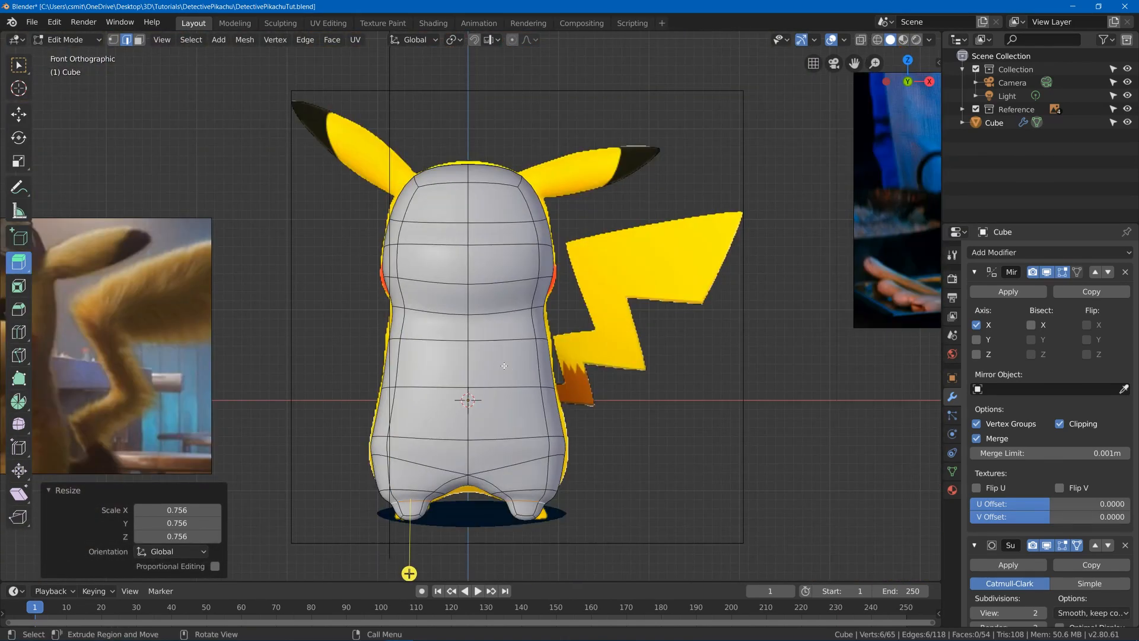
# Add a centred horizontal loop cut around the leg
pyautogui.press('3')
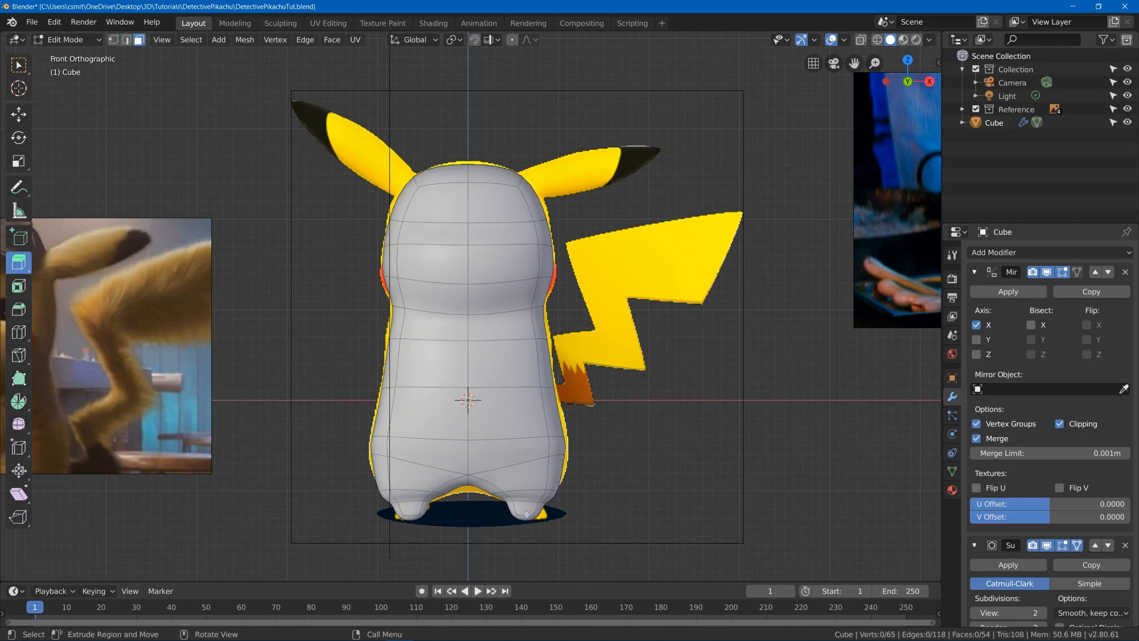
pyautogui.hotkey('ctrl', 'r')
pyautogui.click(408, 510)
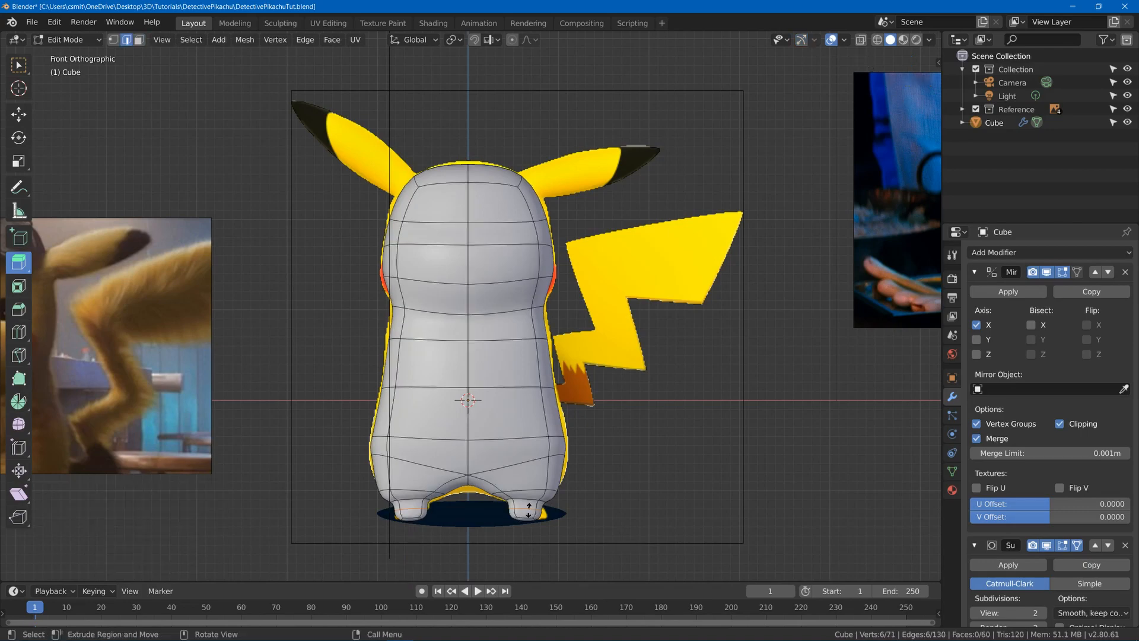
pyautogui.rightClick(408, 511)
# Extrude the lower front face of the leg about 0.095 m to start the foot
pyautogui.moveTo(408, 511); pyautogui.dragTo(473, 136, button='middle')
pyautogui.scroll(4, 399, 415)
pyautogui.press('3')
pyautogui.click(531, 479)
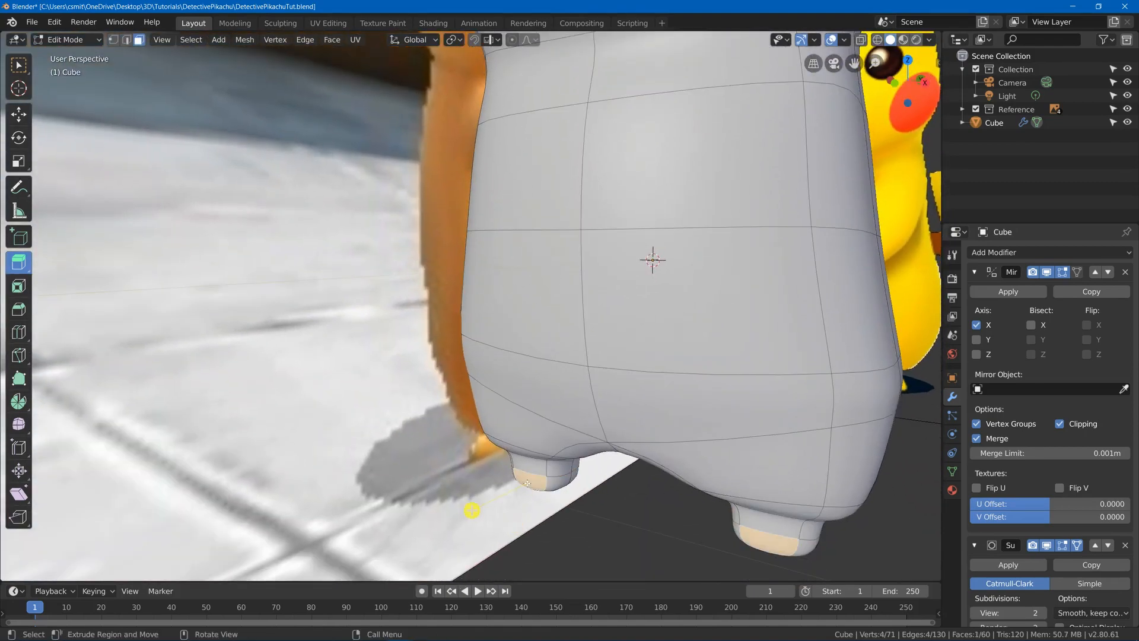
pyautogui.press('e')
pyautogui.click(564, 485)
pyautogui.scroll(3, 564, 485)
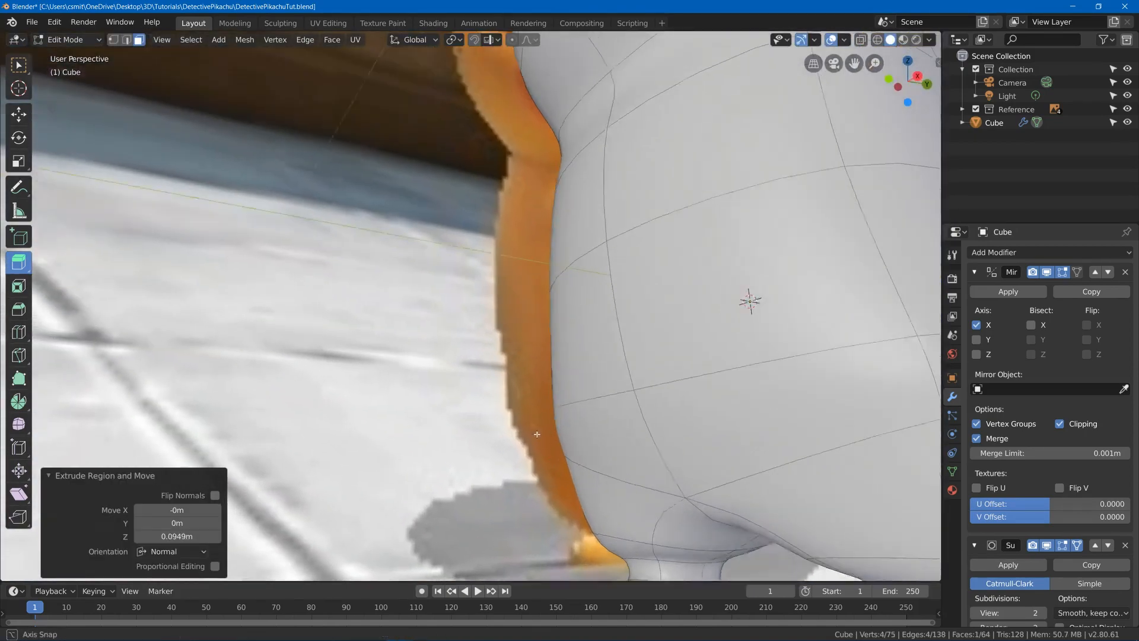
pyautogui.moveTo(563, 486); pyautogui.dragTo(468, 438, button='middle')
pyautogui.moveTo(624, 467); pyautogui.dragTo(555, 442, button='middle')
# Try to raise the selected leg faces about 0.07 m in right side view, and clear the selection
pyautogui.press('g')
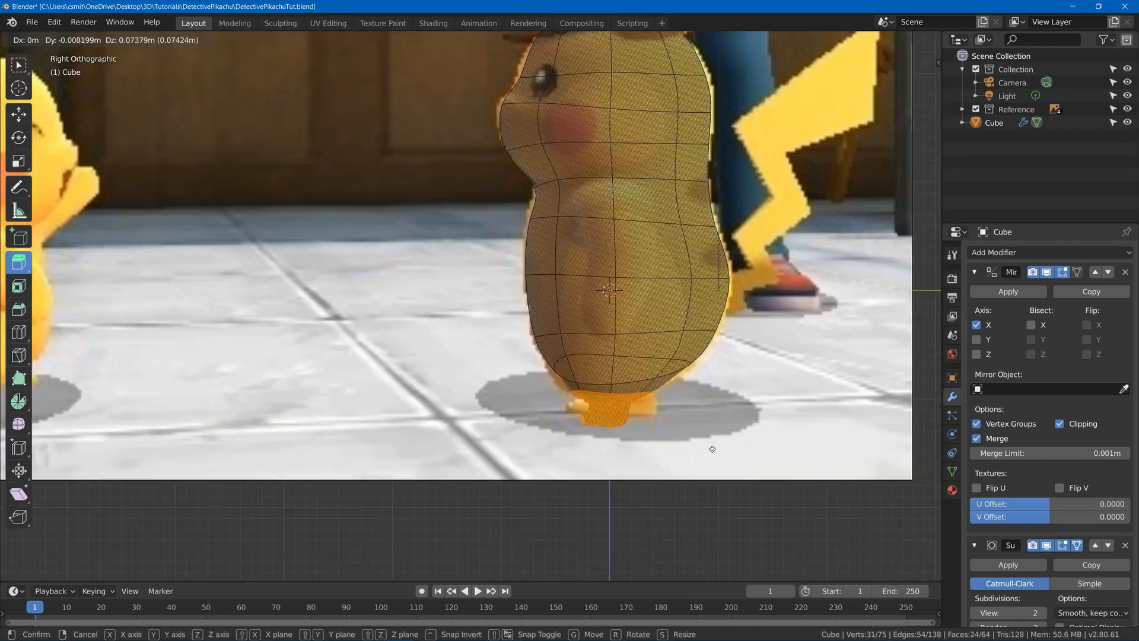
pyautogui.click(606, 491)
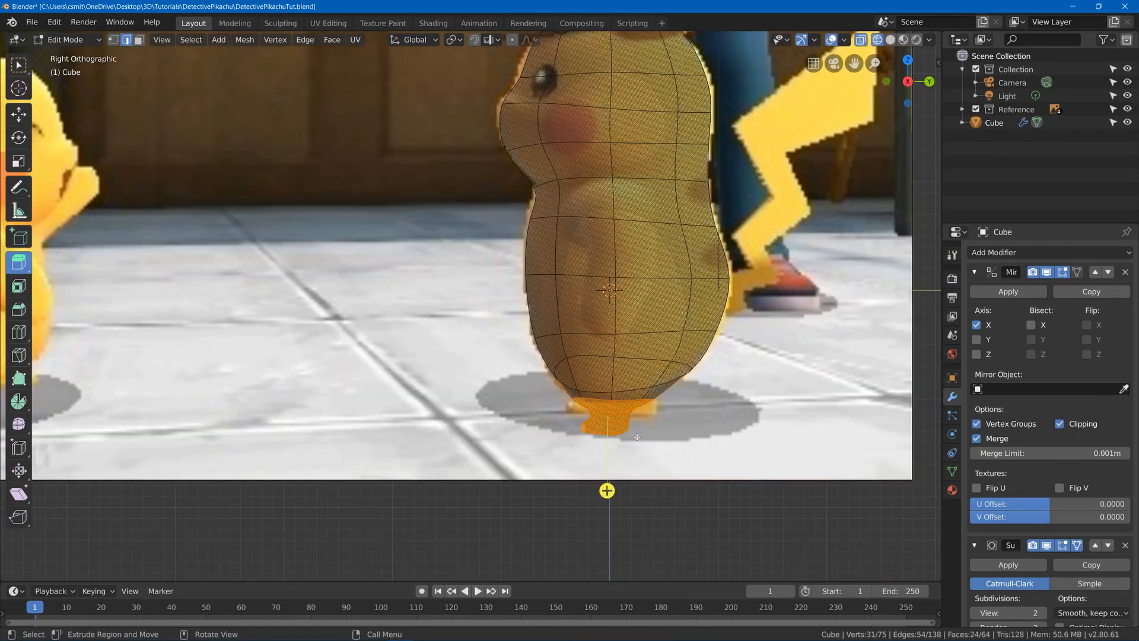
pyautogui.press('a')
pyautogui.hotkey('alt', 'a')
# Select the two heel faces at the back of the foot and move them backward in the ground plane
pyautogui.moveTo(636, 438); pyautogui.dragTo(586, 409, button='middle')
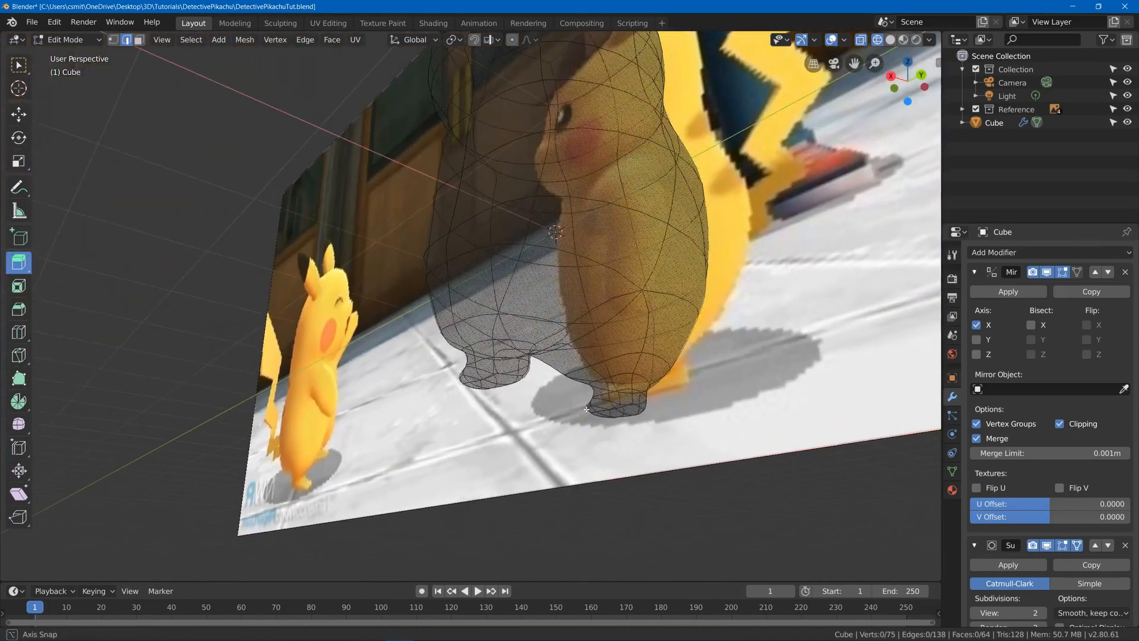
pyautogui.scroll(5, 586, 409)
pyautogui.press('3')
pyautogui.hotkey('alt', 'z')
pyautogui.click(548, 426)
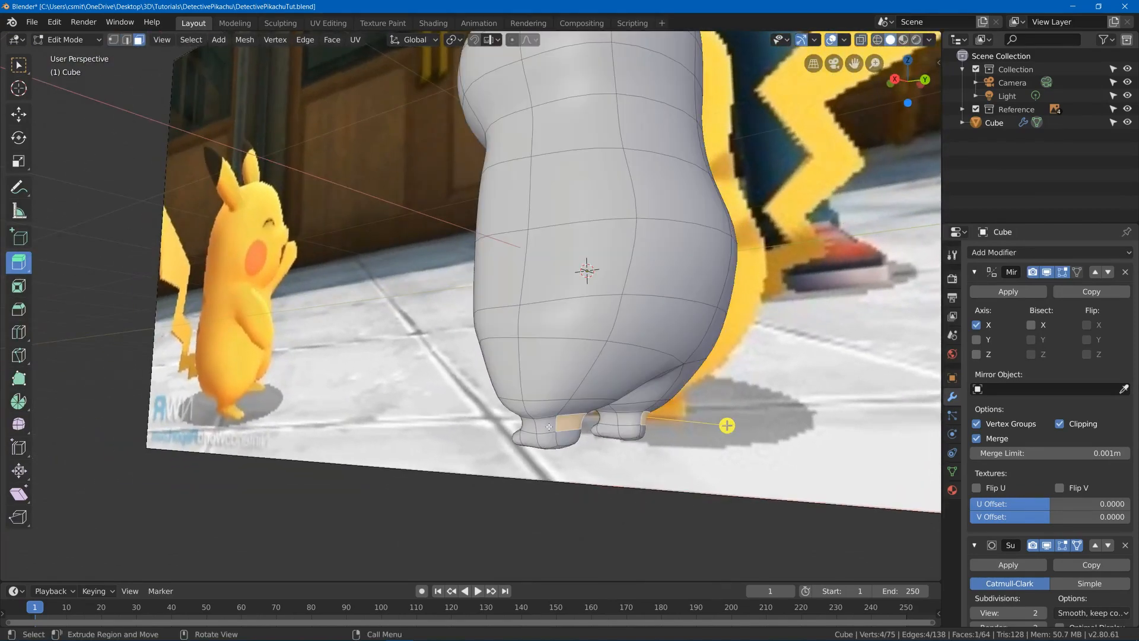
pyautogui.keyDown('shift'); pyautogui.click(567, 436); pyautogui.keyUp('shift')
pyautogui.press('g')
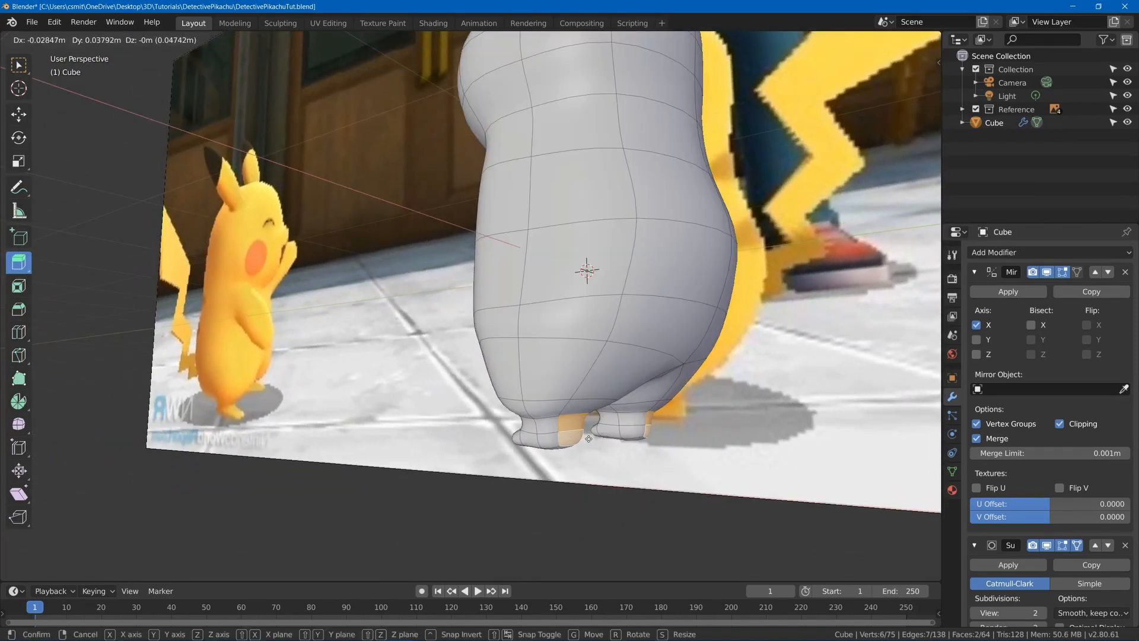
pyautogui.click(615, 439)
# Move the face at the tip of the foot forward about 0.09 m
pyautogui.moveTo(614, 439); pyautogui.dragTo(584, 416, button='middle')
pyautogui.click(442, 201)
pyautogui.press('g')
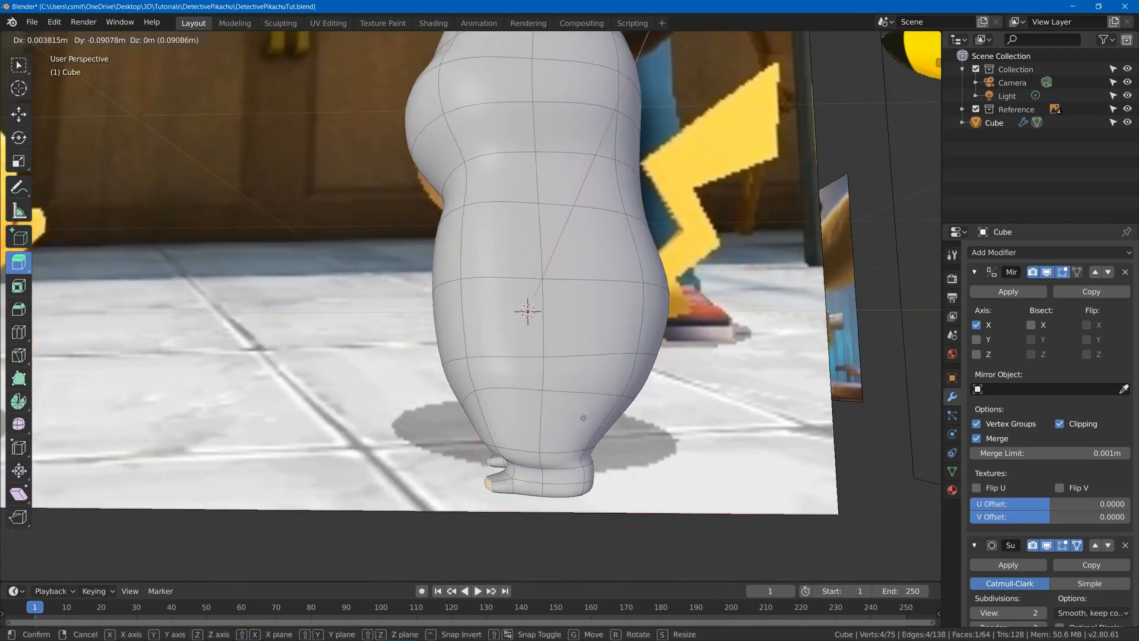
pyautogui.click(587, 419)
# Reposition the foot's corner edges as seen from below, shifting the inner toe corner about 0.041 m outward
pyautogui.moveTo(587, 418); pyautogui.dragTo(499, 410, button='middle')
pyautogui.press('2')
pyautogui.click(406, 277)
pyautogui.press('g')
pyautogui.click(470, 467)
pyautogui.press('g')
pyautogui.click(469, 467)
pyautogui.press('g')
pyautogui.click(544, 485)
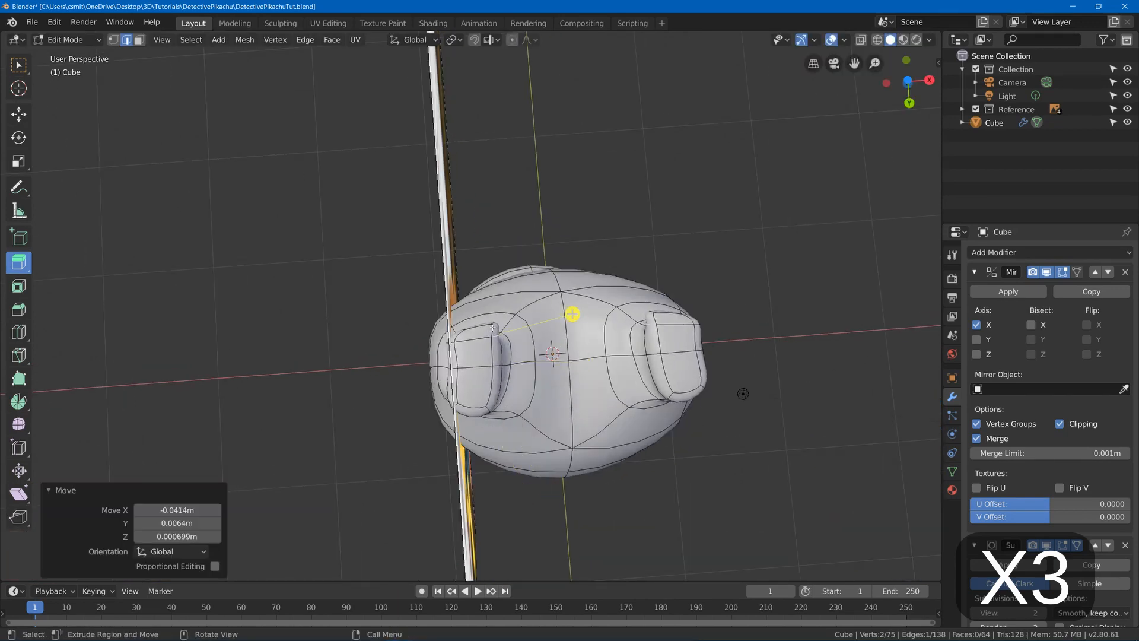
# Round off the foot's remaining corner edges, shifting the last one about 0.083 m along X and 0.022 m along Y
pyautogui.press('g')
pyautogui.click(511, 250)
pyautogui.press('g')
pyautogui.click(369, 363)
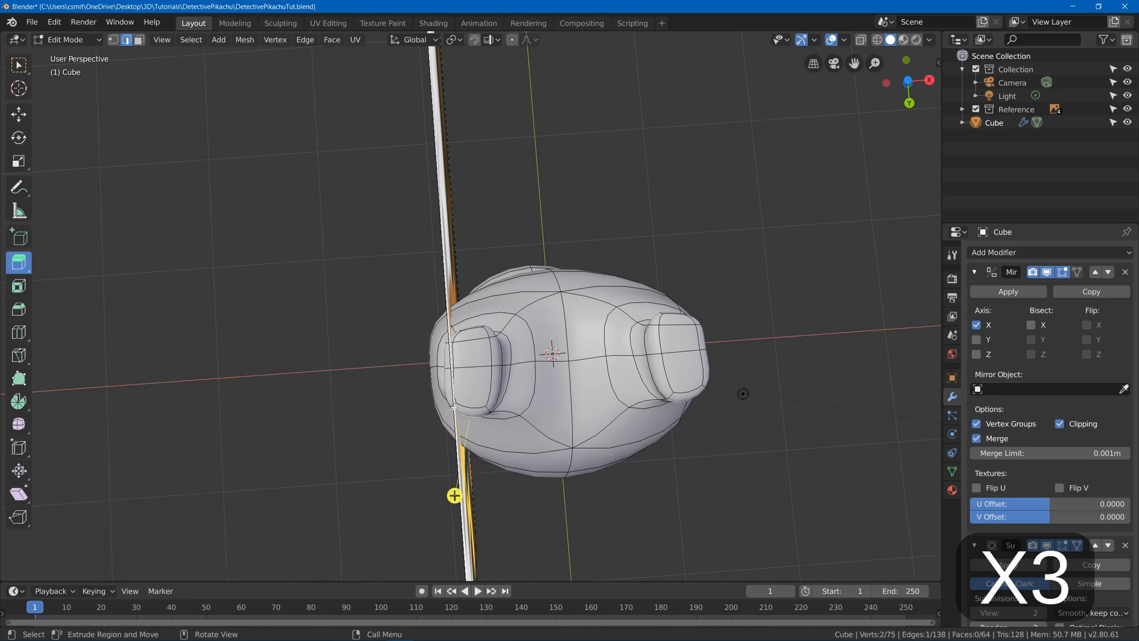
pyautogui.press('g')
pyautogui.click(460, 406)
pyautogui.moveTo(459, 406); pyautogui.dragTo(606, 424, button='middle')
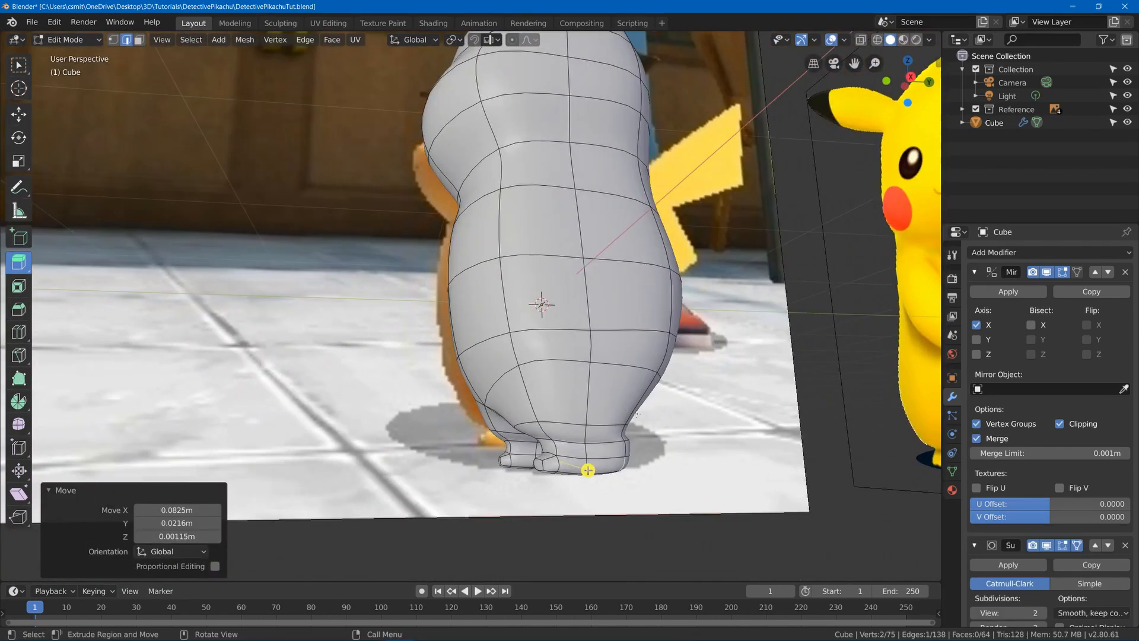
pyautogui.keyDown('alt'); pyautogui.moveTo(588, 469); pyautogui.dragTo(611, 468, button='middle'); pyautogui.keyUp('alt')
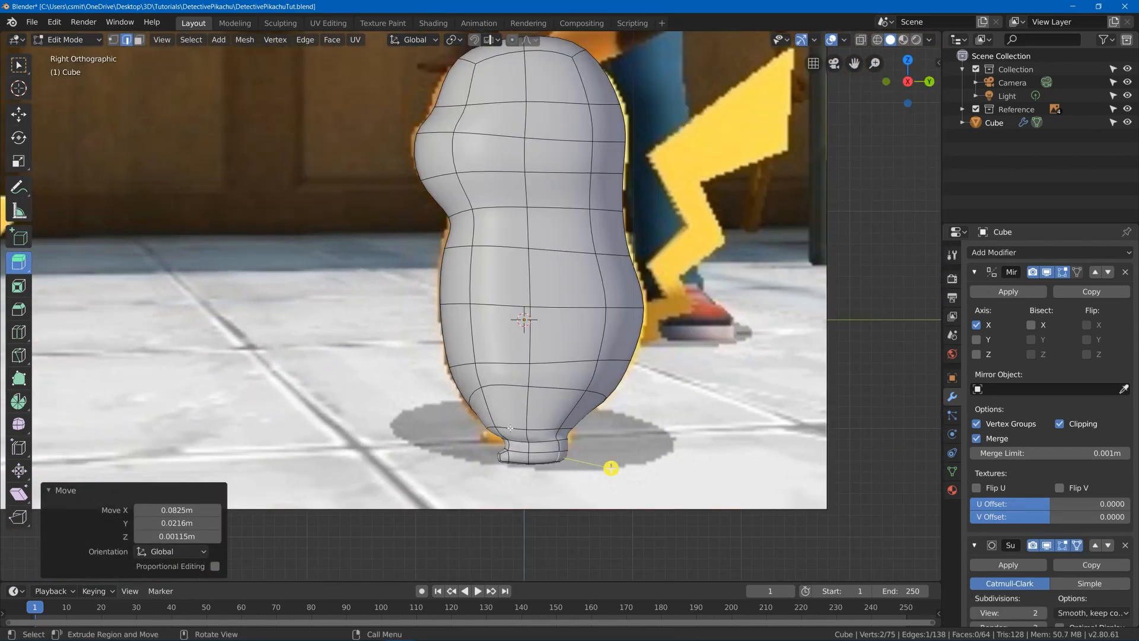
# Add two evenly spaced lengthwise loop cuts to each half of the body
pyautogui.moveTo(611, 468); pyautogui.dragTo(520, 322, button='middle')
pyautogui.hotkey('ctrl', 'r')
pyautogui.scroll(1, 480, 270)
pyautogui.click(479, 270)
pyautogui.rightClick(480, 270)
pyautogui.press('s')
pyautogui.press('x')
pyautogui.click(581, 325)
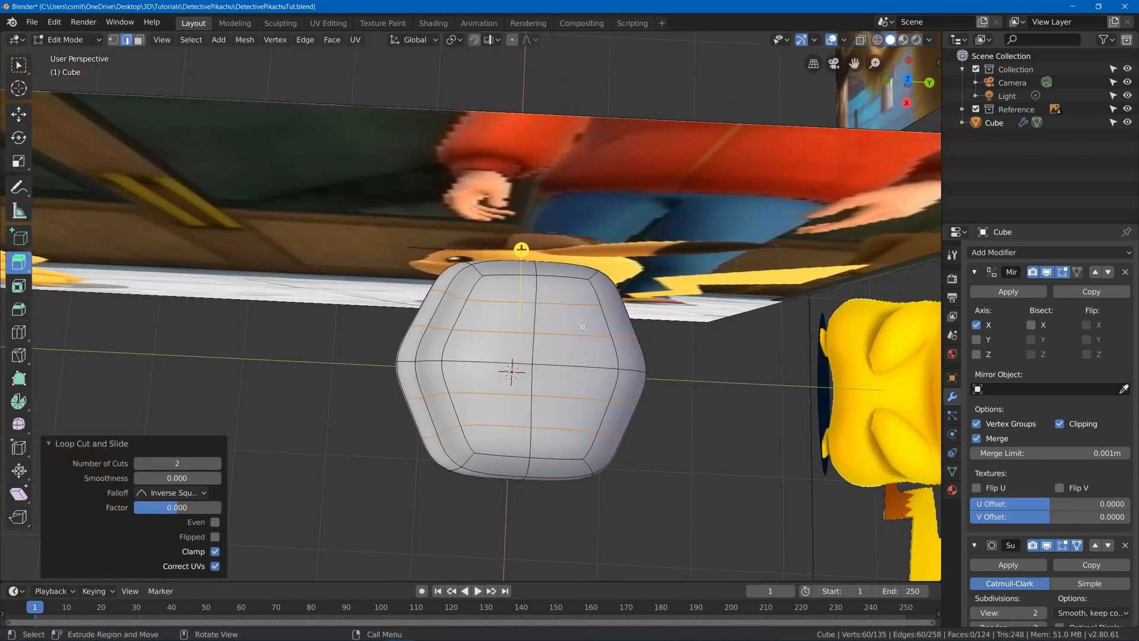
# Scale the new lengthwise loops along Y to about 1.11 to round out the body
pyautogui.press('s')
pyautogui.press('y')
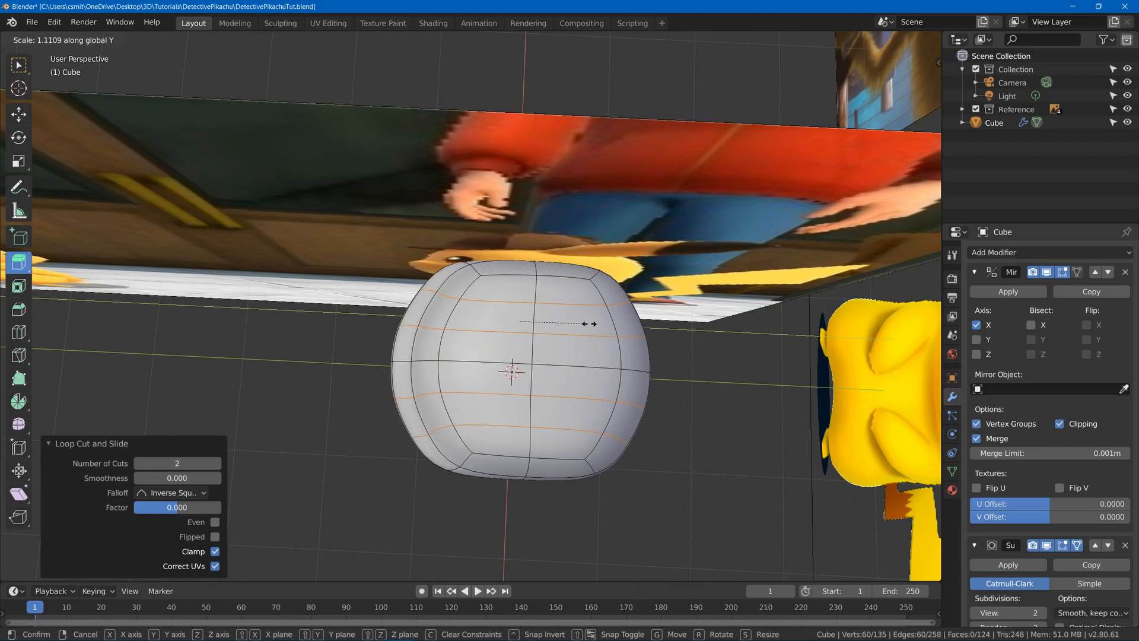
pyautogui.click(587, 323)
# From below, move the front toe edges on the foot's outer side outward about 0.05 m along X
pyautogui.moveTo(587, 323); pyautogui.dragTo(508, 377, button='middle')
pyautogui.click(469, 445)
pyautogui.press('g')
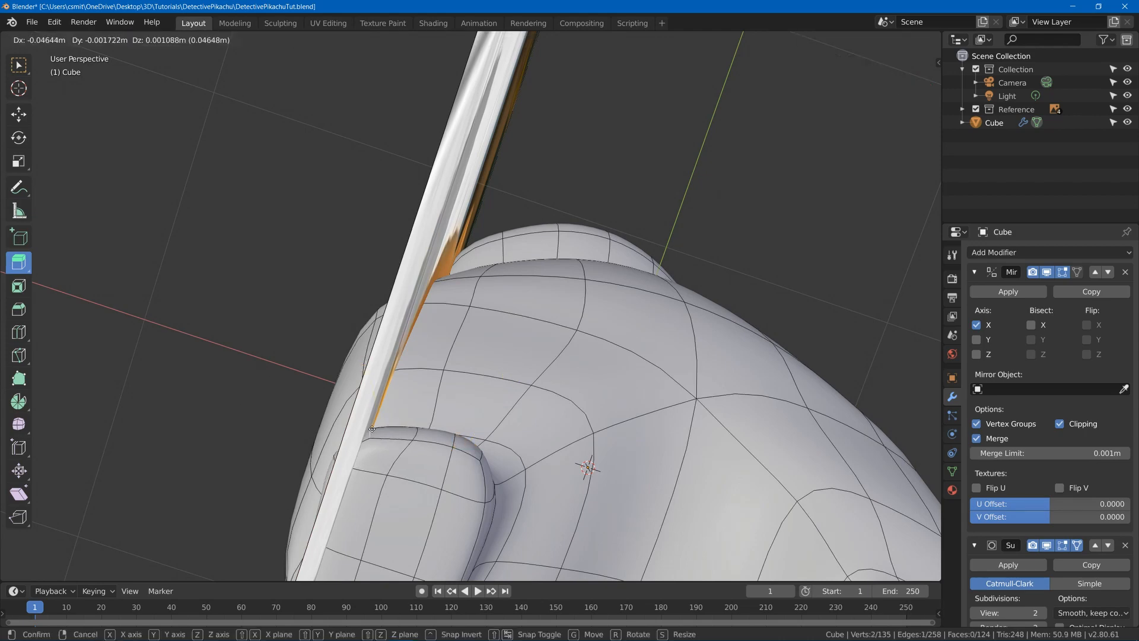
pyautogui.click(338, 356)
pyautogui.press('g')
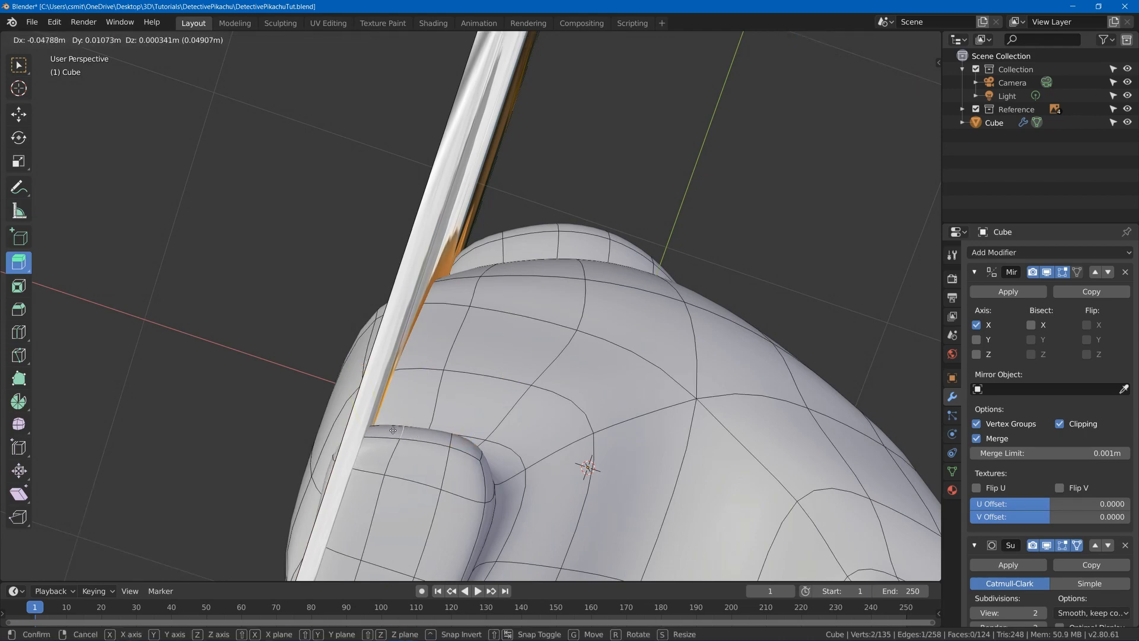
pyautogui.click(405, 353)
# Move the inner toe edge about 0.035 m along X toward the body's centre and nudge the outer toe edge to even the curve
pyautogui.click(542, 405)
pyautogui.press('g')
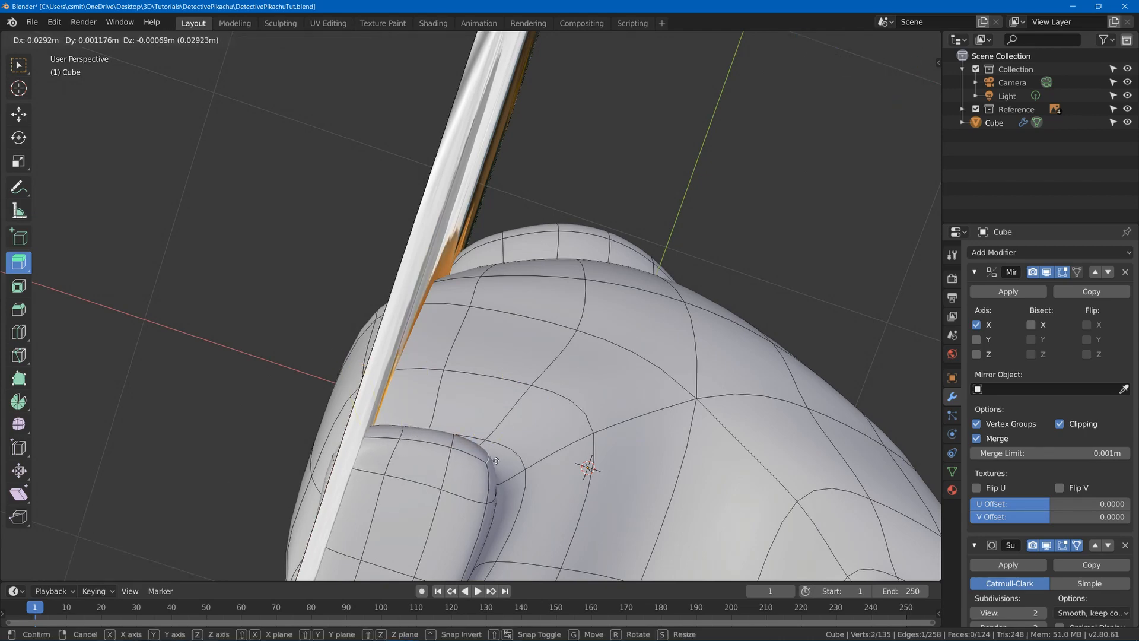
pyautogui.click(499, 461)
pyautogui.moveTo(564, 412); pyautogui.dragTo(551, 502, button='middle')
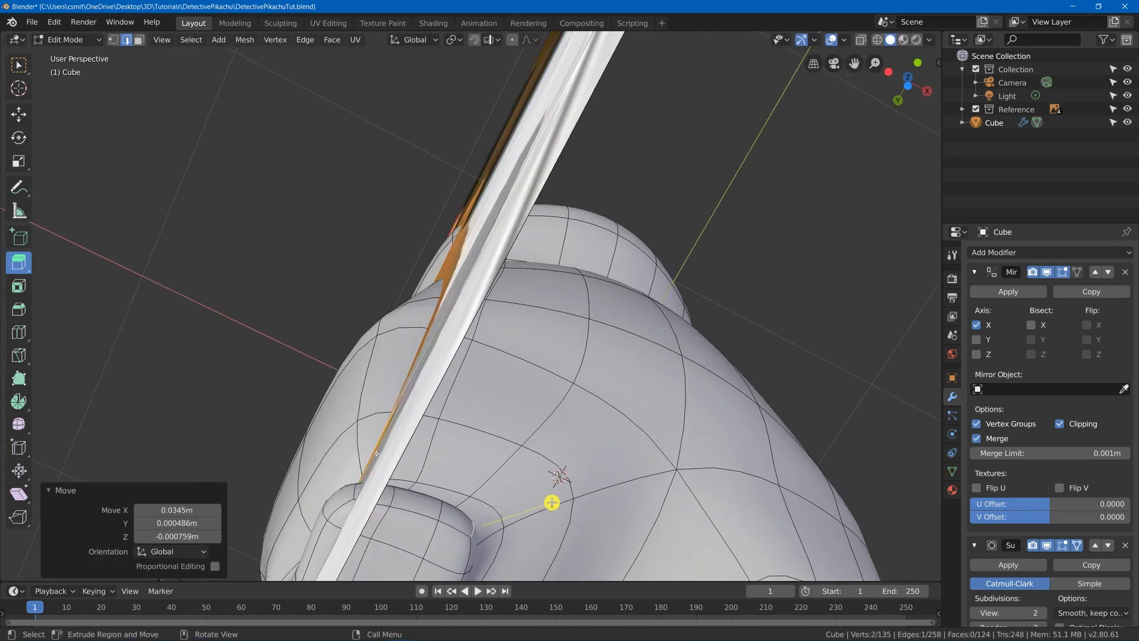
pyautogui.click(353, 493)
pyautogui.press('g')
pyautogui.click(361, 497)
# In Object Mode, move the side reference image about -0.495 m along X, away from the body
pyautogui.press('Tab')
pyautogui.click(442, 356)
pyautogui.press('g')
pyautogui.press('x')
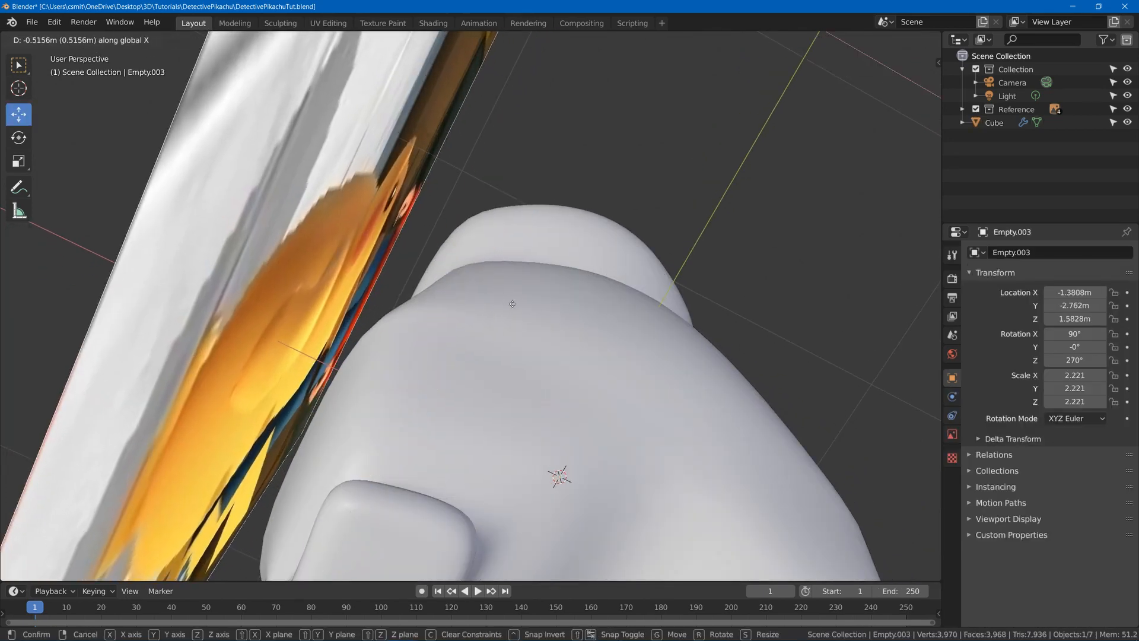
pyautogui.click(507, 307)
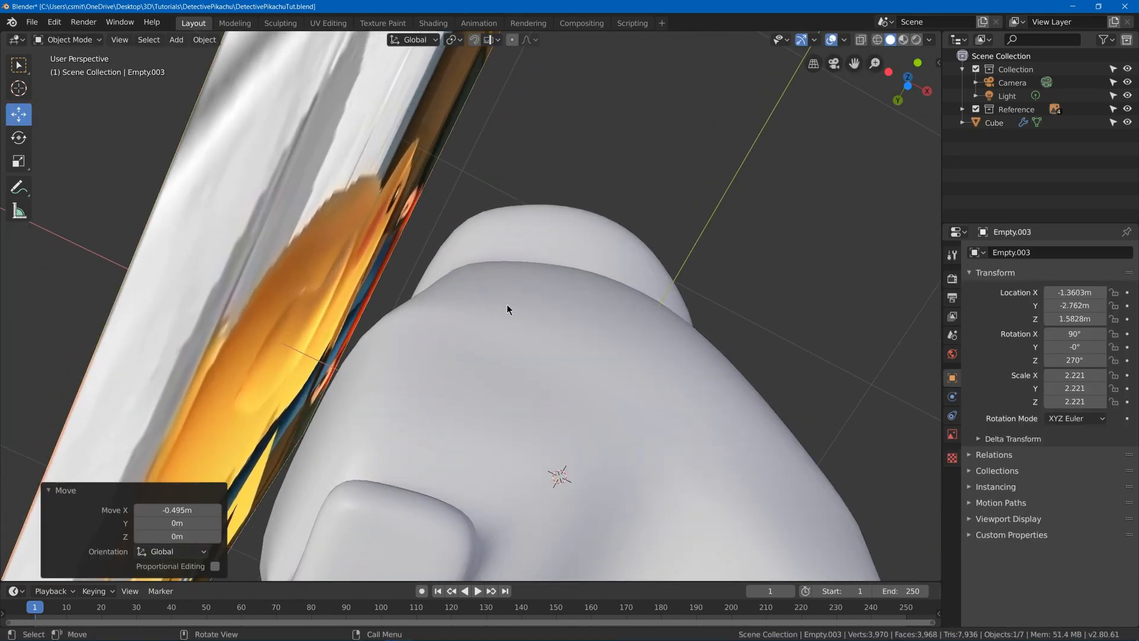
# Extrude the three front faces of the foot one by one into short toes, the outermost about 0.06 m
pyautogui.click(364, 491)
pyautogui.press('e')
pyautogui.click(426, 475)
pyautogui.click(417, 499)
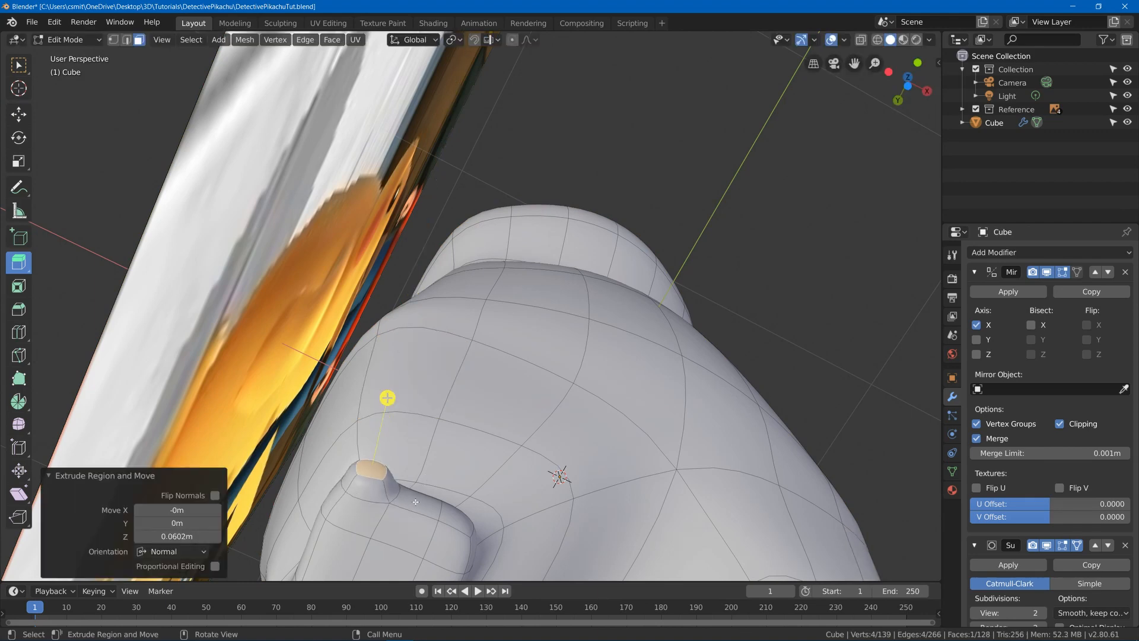
pyautogui.press('e')
pyautogui.click(427, 488)
pyautogui.click(455, 521)
pyautogui.press('e')
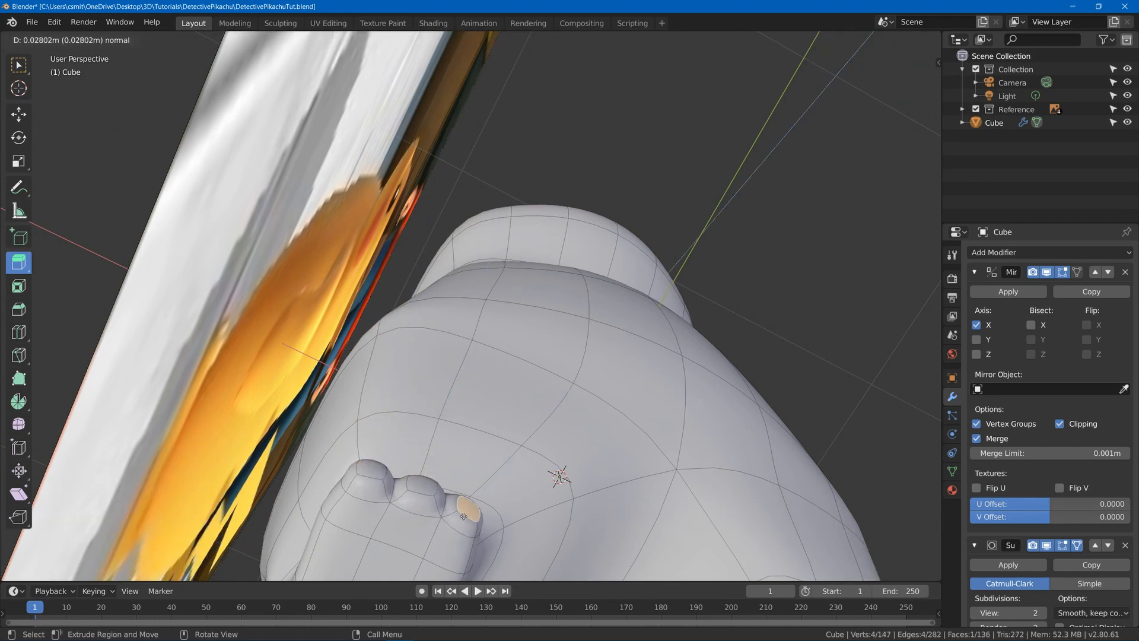
pyautogui.click(463, 506)
# Shrink the end face of each toe separately, scaling them to roughly 0.72 to 0.76
pyautogui.moveTo(584, 335); pyautogui.dragTo(432, 452, button='middle')
pyautogui.scroll(-5, 465, 433)
pyautogui.press('Tab')
pyautogui.scroll(6, 540, 488)
pyautogui.press('Tab')
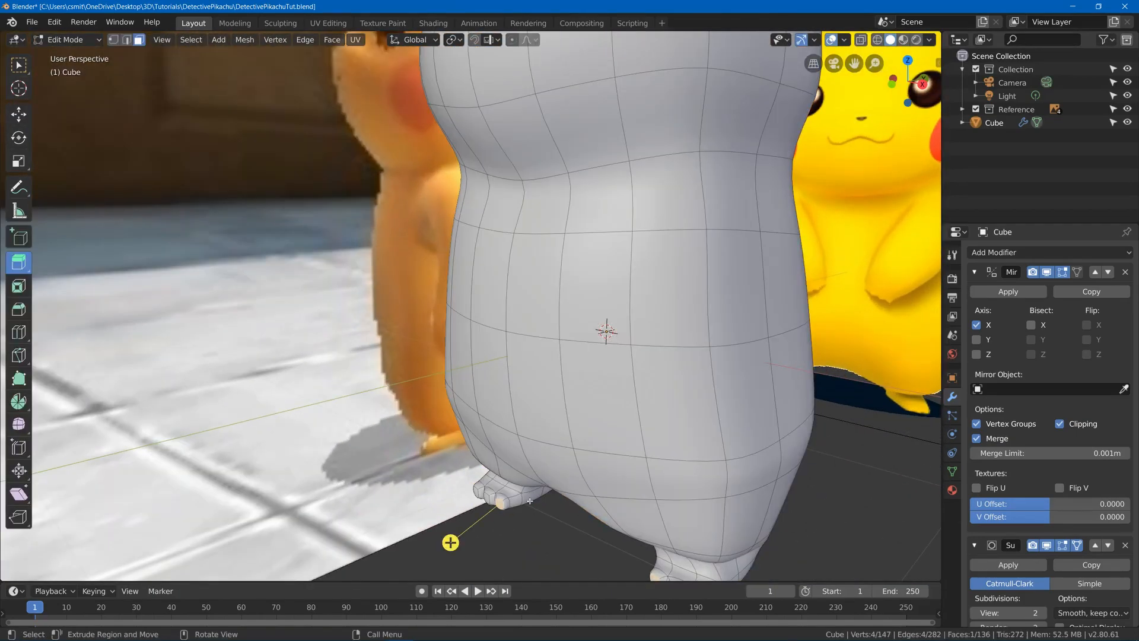
pyautogui.press('s')
pyautogui.click(509, 504)
pyautogui.press('s')
pyautogui.click(483, 491)
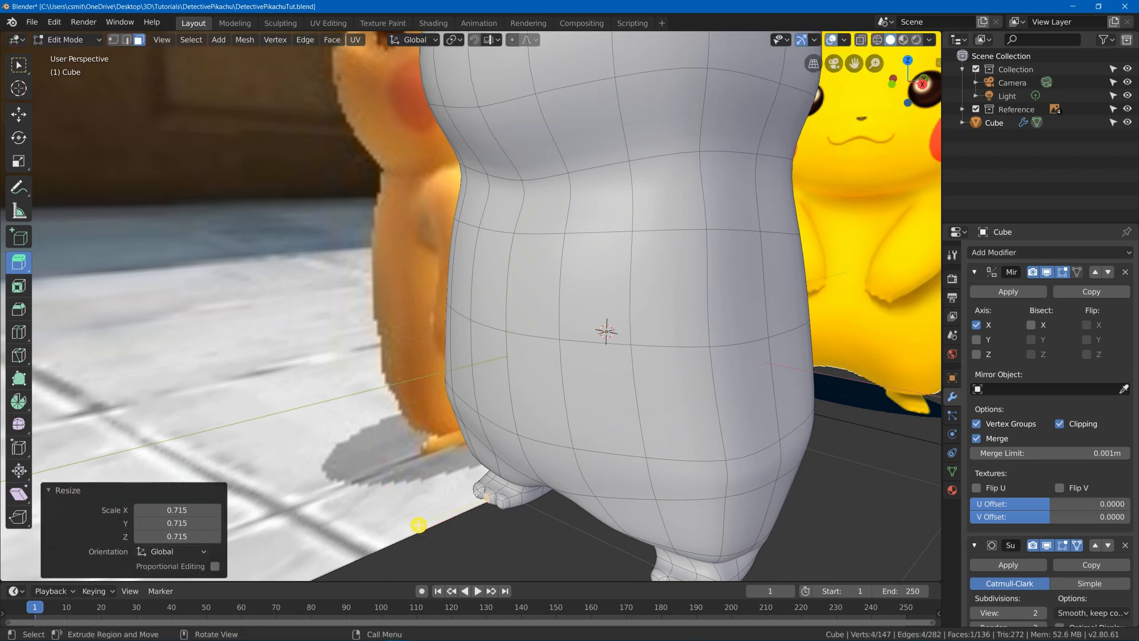
pyautogui.press('s')
pyautogui.click(493, 492)
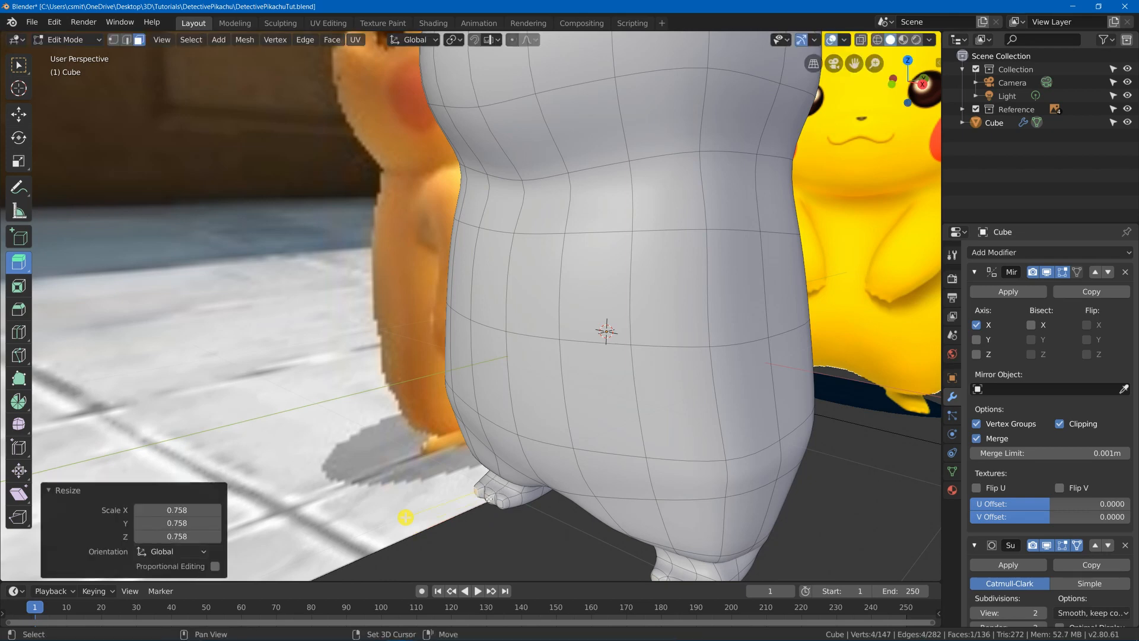
# Select all three toe tip faces and move them about -0.028 m in X, -0.038 m in Y and -0.028 m in Z
pyautogui.keyDown('shift'); pyautogui.click(488, 498); pyautogui.keyUp('shift')
pyautogui.keyDown('shift'); pyautogui.click(502, 503); pyautogui.keyUp('shift')
pyautogui.press('g')
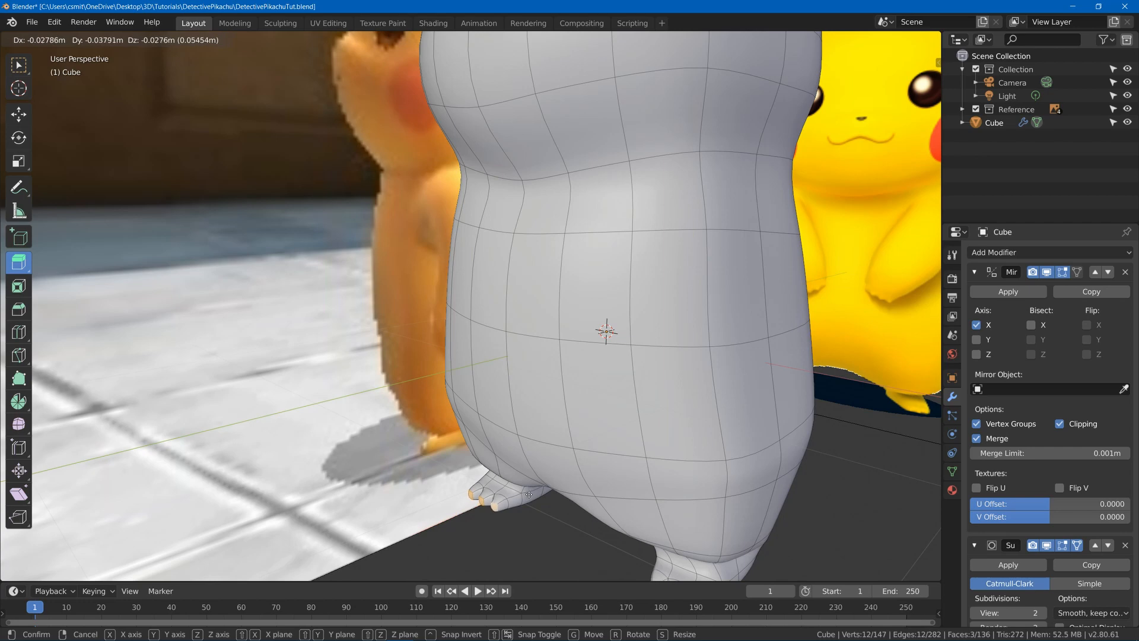
pyautogui.click(528, 494)
# From the side view, move the toe tips about 0.023 m further forward along Y and 0.017 m up
pyautogui.press('KP_3')
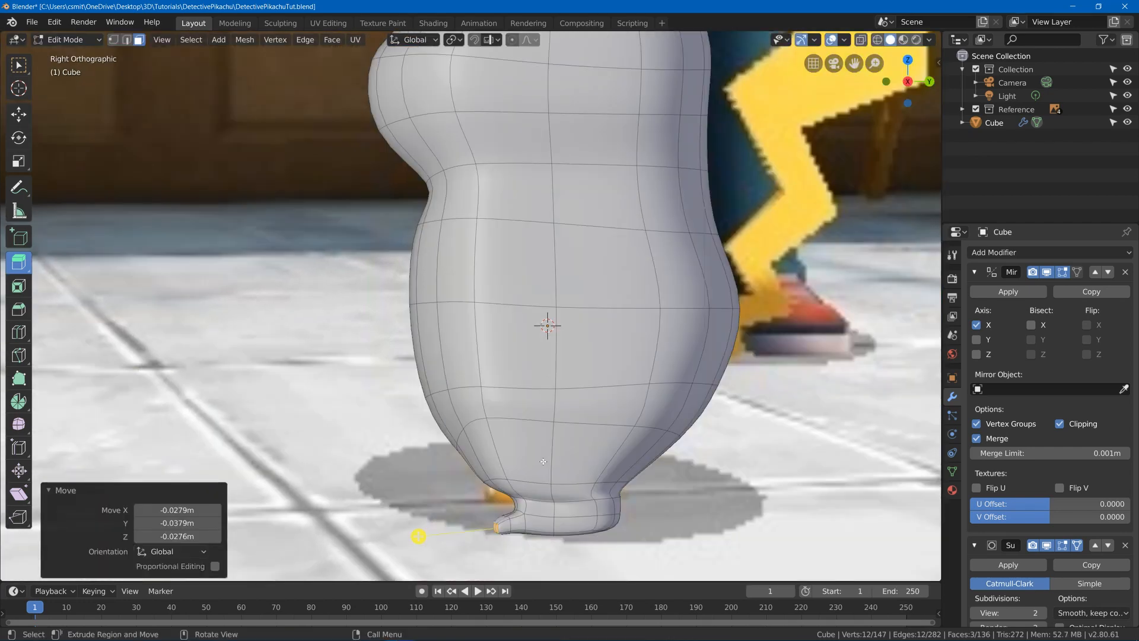
pyautogui.press('g')
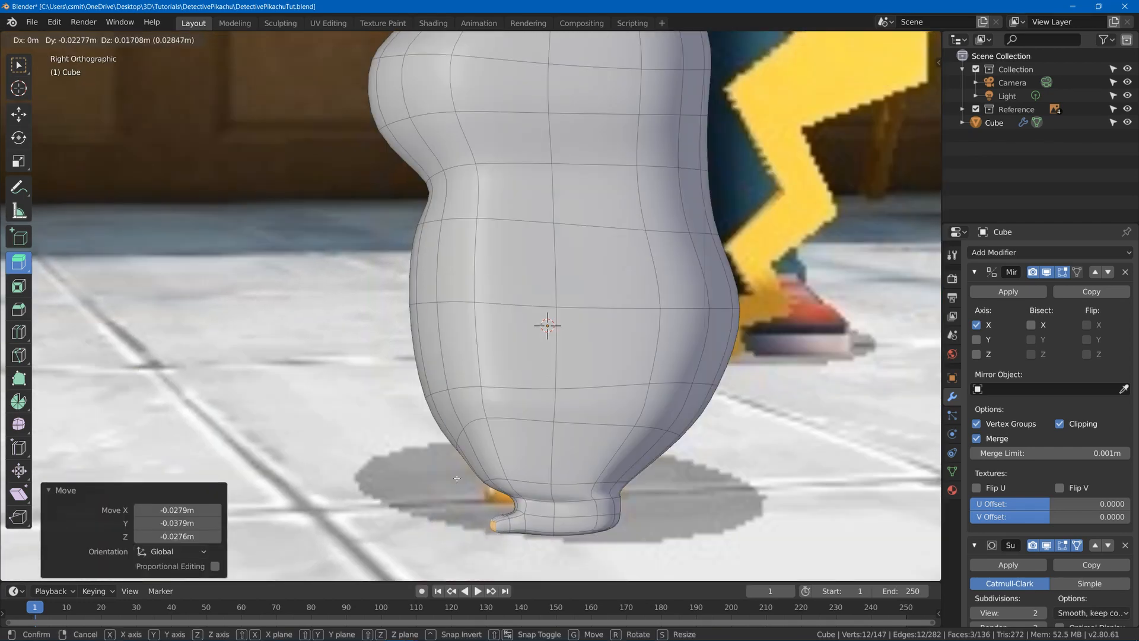
pyautogui.click(457, 478)
pyautogui.moveTo(457, 478); pyautogui.dragTo(641, 406, button='middle')
pyautogui.scroll(-4, 534, 486)
pyautogui.press('Tab')
pyautogui.press('Tab')
pyautogui.scroll(-4, 572, 449)
# From the front view, lower the centre edge between the legs about 0.058 m along Z to match the reference
pyautogui.press('KP_1')
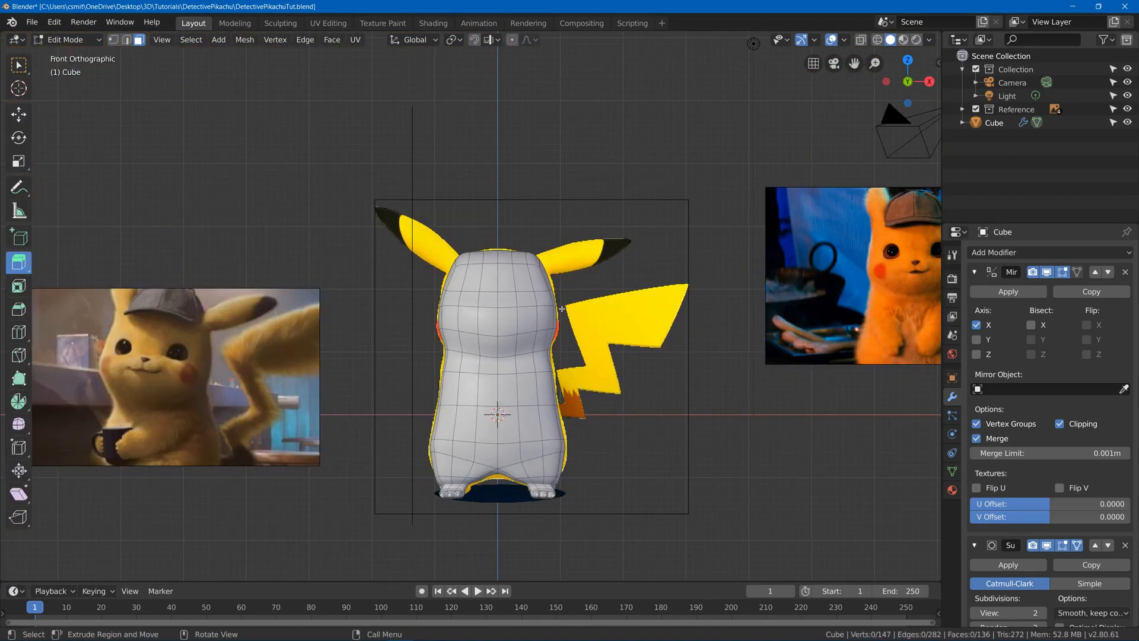
pyautogui.scroll(4, 487, 222)
pyautogui.keyDown('shift'); pyautogui.moveTo(487, 222); pyautogui.dragTo(472, 372, button='middle'); pyautogui.keyUp('shift')
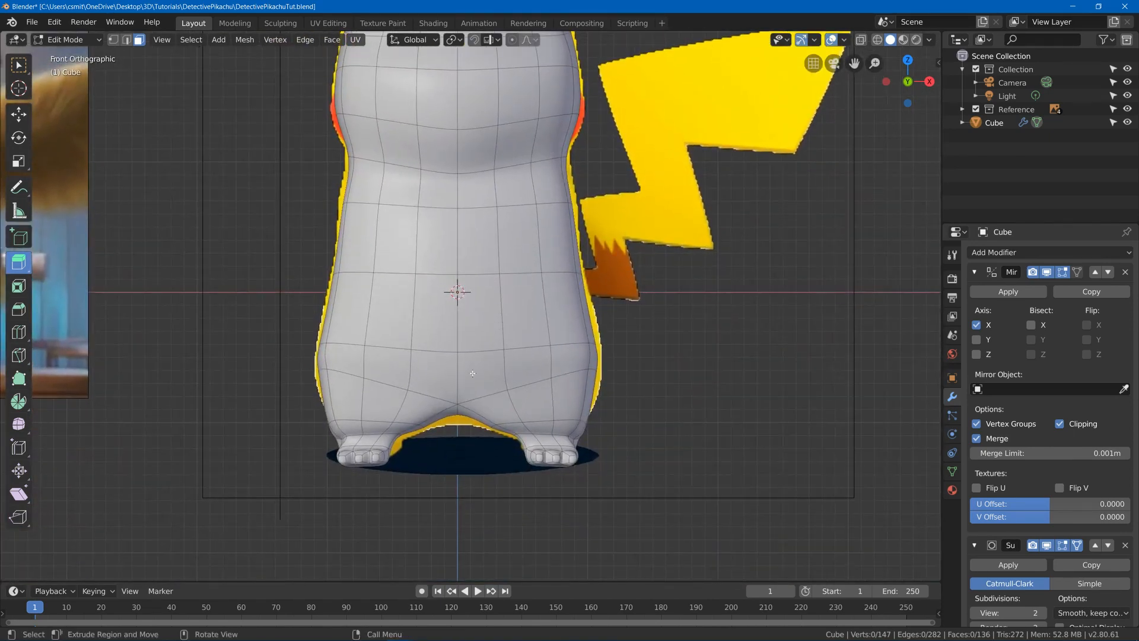
pyautogui.press('2')
pyautogui.press('g')
pyautogui.press('z')
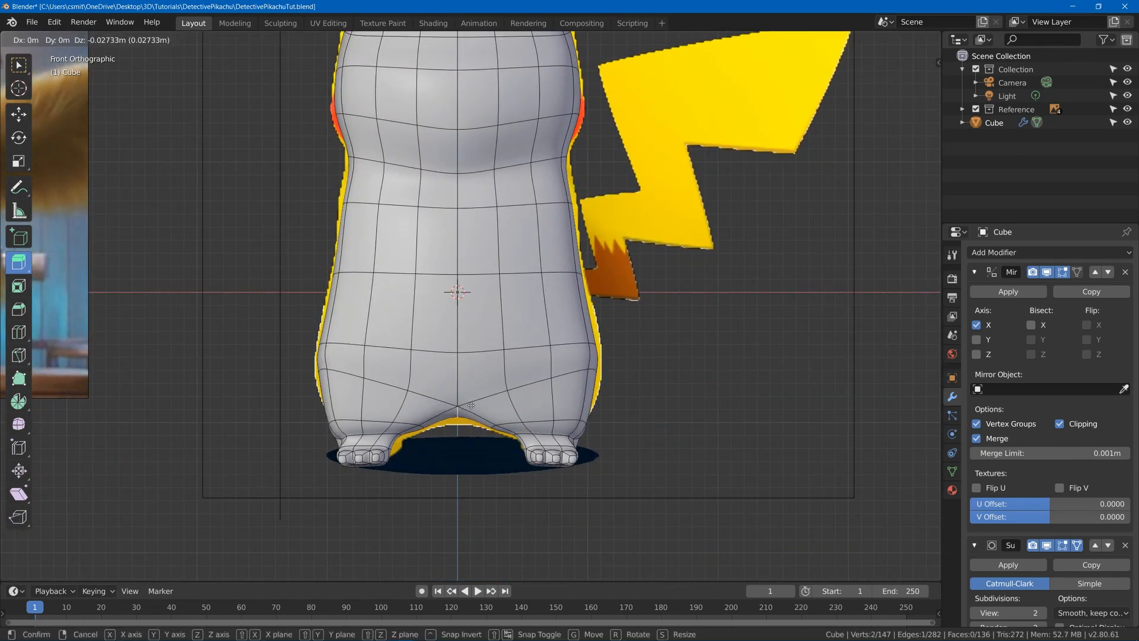
pyautogui.click(469, 415)
# Adjust the outer hip edges to the front reference outline, moving the first about -0.015 m in X and -0.059 m in Z
pyautogui.keyDown('shift'); pyautogui.moveTo(432, 211); pyautogui.dragTo(456, 367, button='middle'); pyautogui.keyUp('shift')
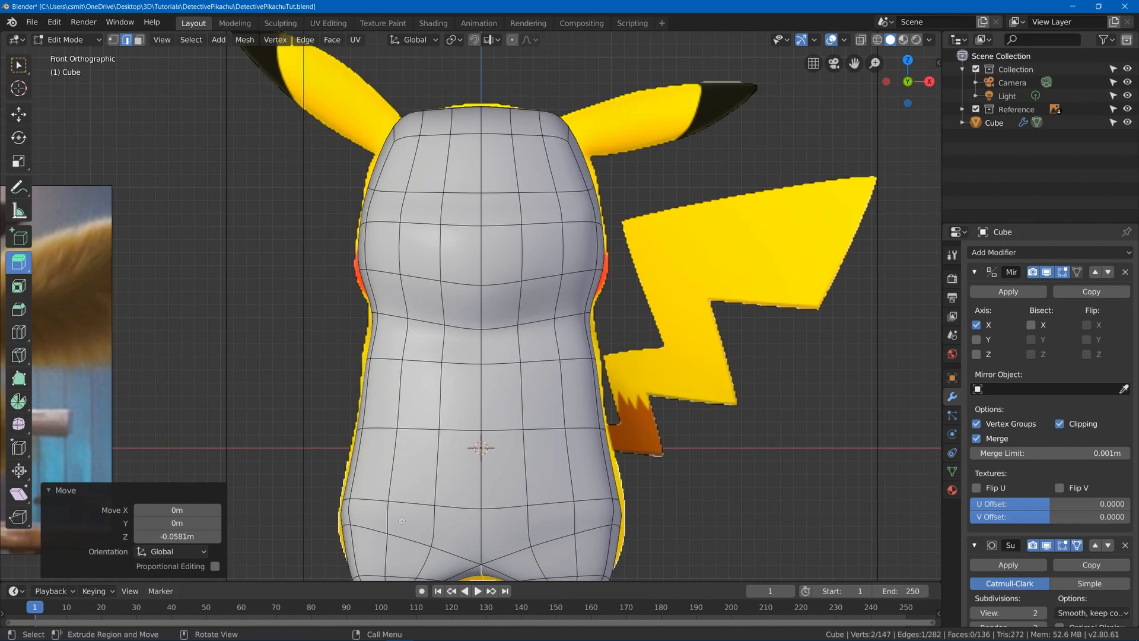
pyautogui.scroll(-2, 527, 194)
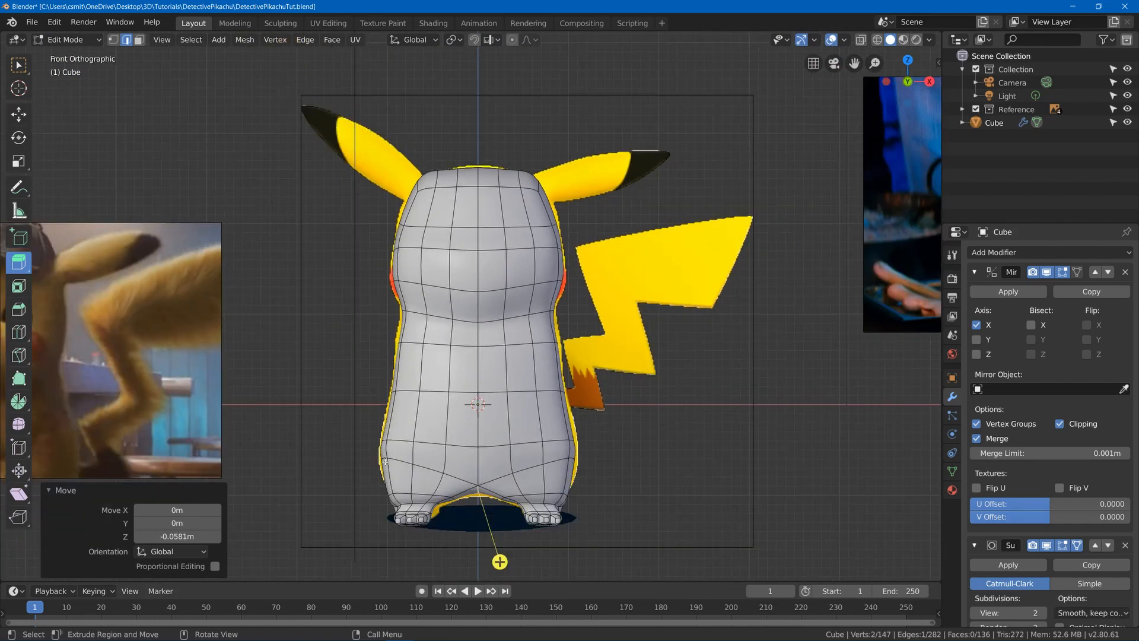
pyautogui.hotkey('ctrl', 'r')
pyautogui.press('Escape')
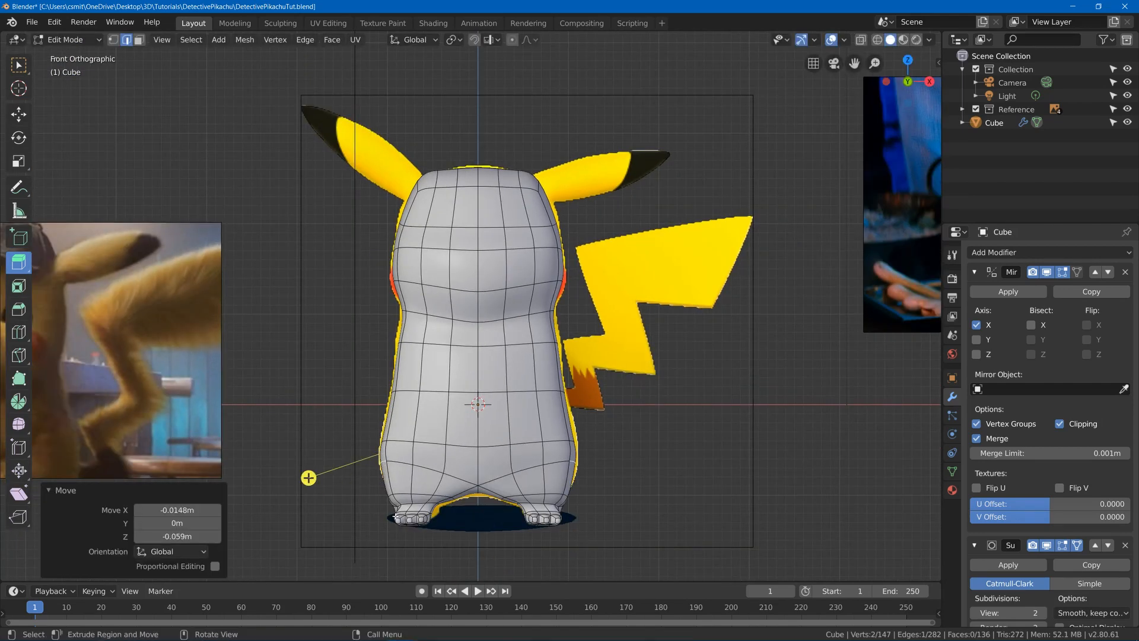
pyautogui.press('g')
pyautogui.click(340, 559)
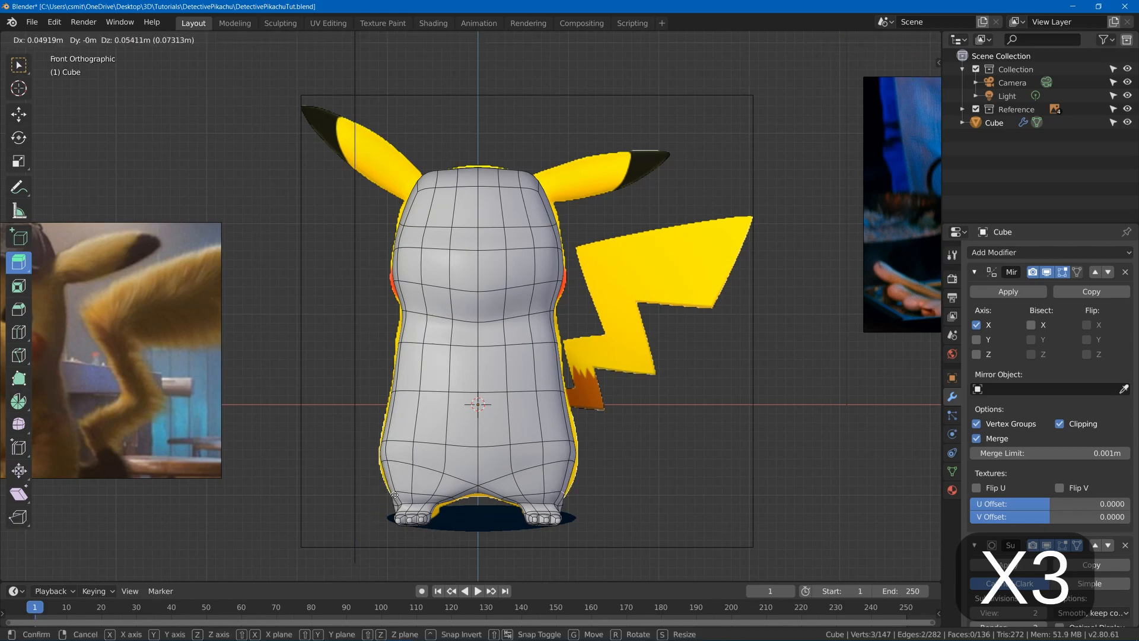
# Shift the selected lower hip edges about 0.015 m along Y, keeping their height locked
pyautogui.moveTo(341, 560); pyautogui.dragTo(438, 522, button='middle')
pyautogui.press('g')
pyautogui.hotkey('shift', 'z')
pyautogui.click(309, 445)
pyautogui.scroll(2, 308, 445)
# Move the edges beside the lower hip about 0.031 m in X, -0.061 m in Y and 0.027 m in Z
pyautogui.moveTo(309, 445); pyautogui.dragTo(252, 459, button='middle')
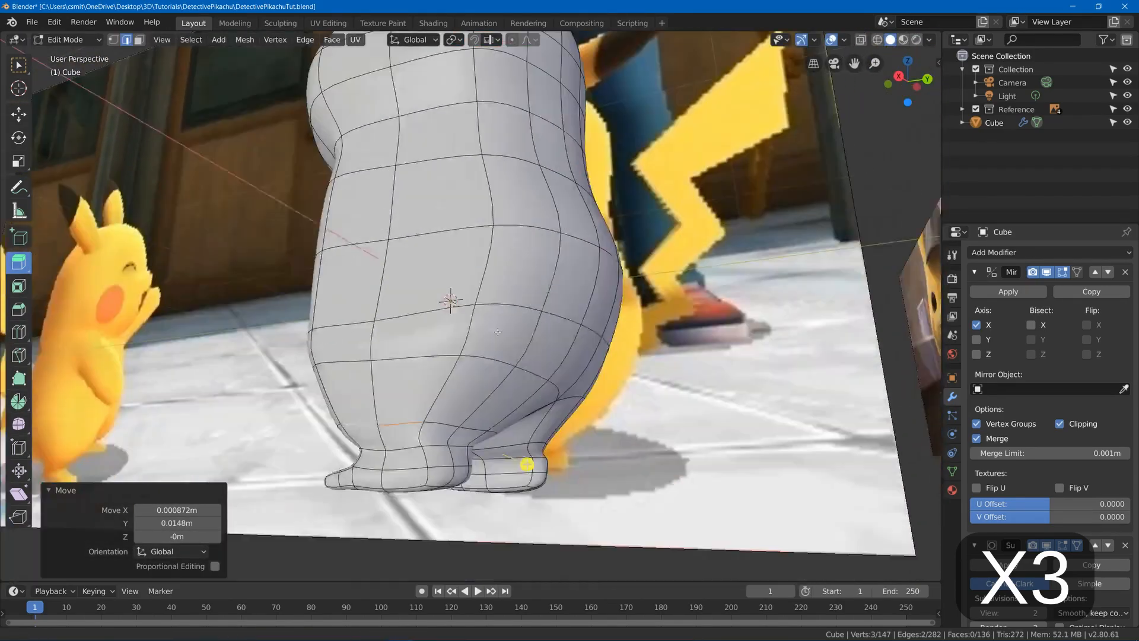
pyautogui.moveTo(463, 386); pyautogui.dragTo(394, 376, button='middle')
pyautogui.click(534, 416)
pyautogui.press('g')
pyautogui.click(569, 380)
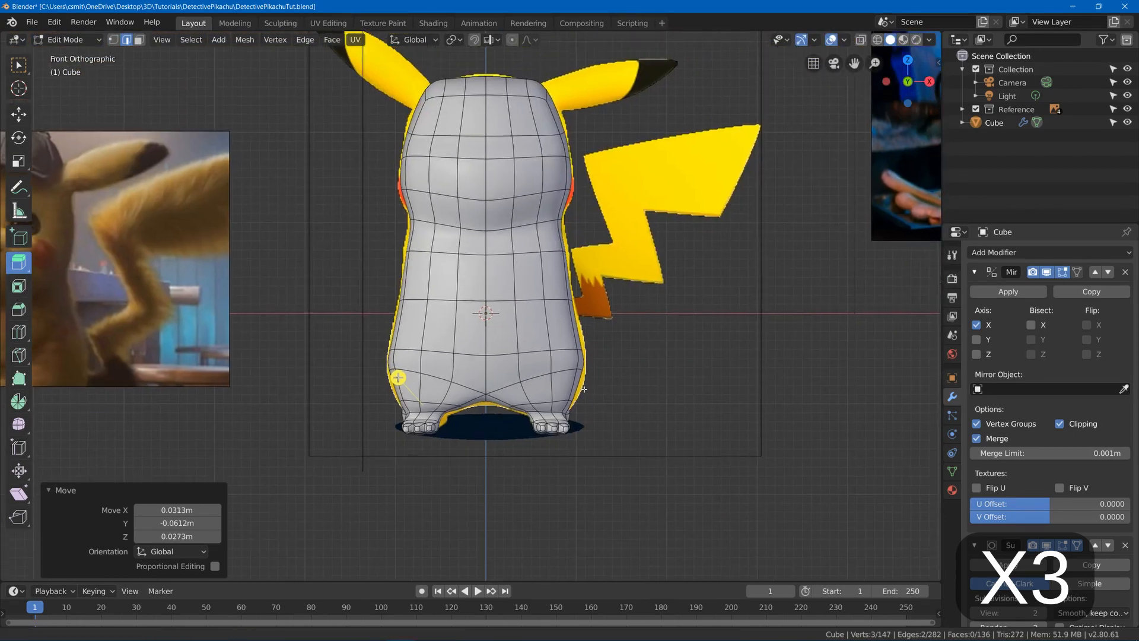
# In front X-ray view, move the head's upper outer corner vertices about -0.05 m in X and -0.13 m in Z
pyautogui.press('KP_1')
pyautogui.press('g')
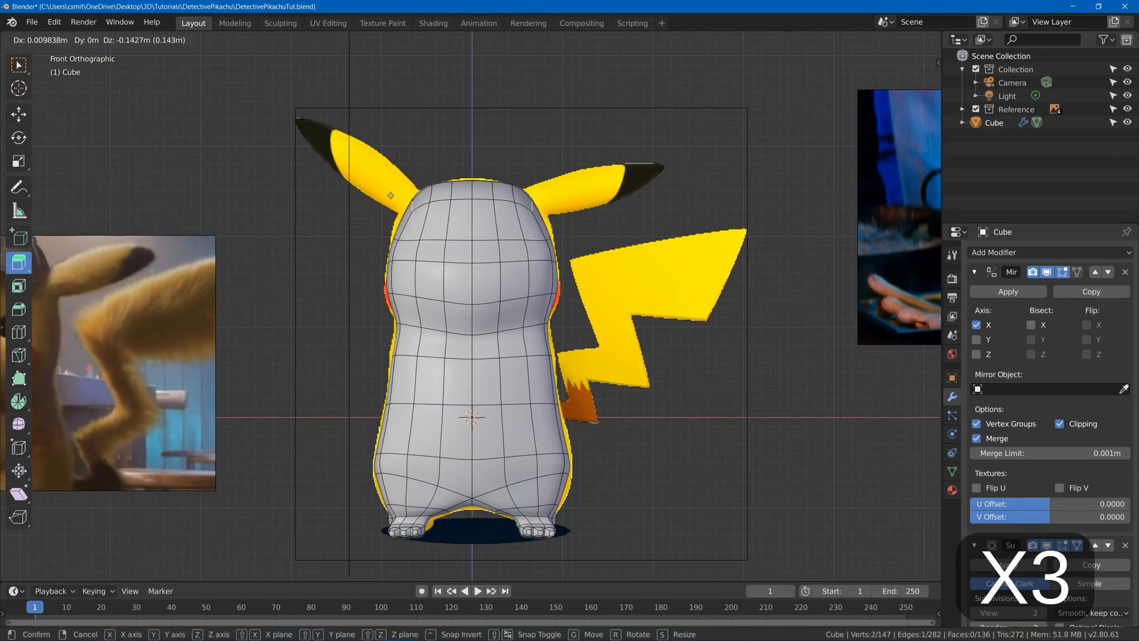
pyautogui.rightClick(365, 130)
pyautogui.press('1')
pyautogui.hotkey('alt', 'a')
pyautogui.press('z')
pyautogui.press('b')
pyautogui.moveTo(370, 168); pyautogui.dragTo(421, 216)
pyautogui.press('g')
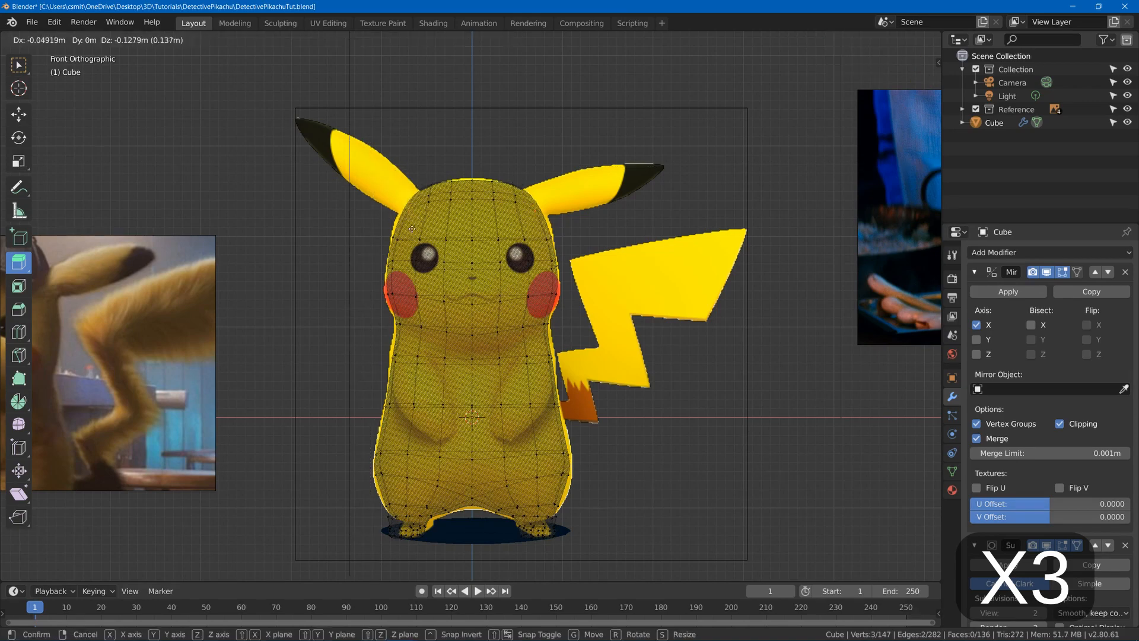
pyautogui.click(415, 227)
# Select the next column of vertices inward on the head's top and lower it slightly to the reference outline
pyautogui.scroll(3, 410, 202)
pyautogui.keyDown('shift'); pyautogui.moveTo(386, 107); pyautogui.dragTo(465, 255, button='middle'); pyautogui.keyUp('shift')
pyautogui.press('b')
pyautogui.rightClick(459, 234)
pyautogui.press('a')
pyautogui.press('a')
pyautogui.press('b')
pyautogui.moveTo(462, 220); pyautogui.dragTo(497, 286)
pyautogui.press('g')
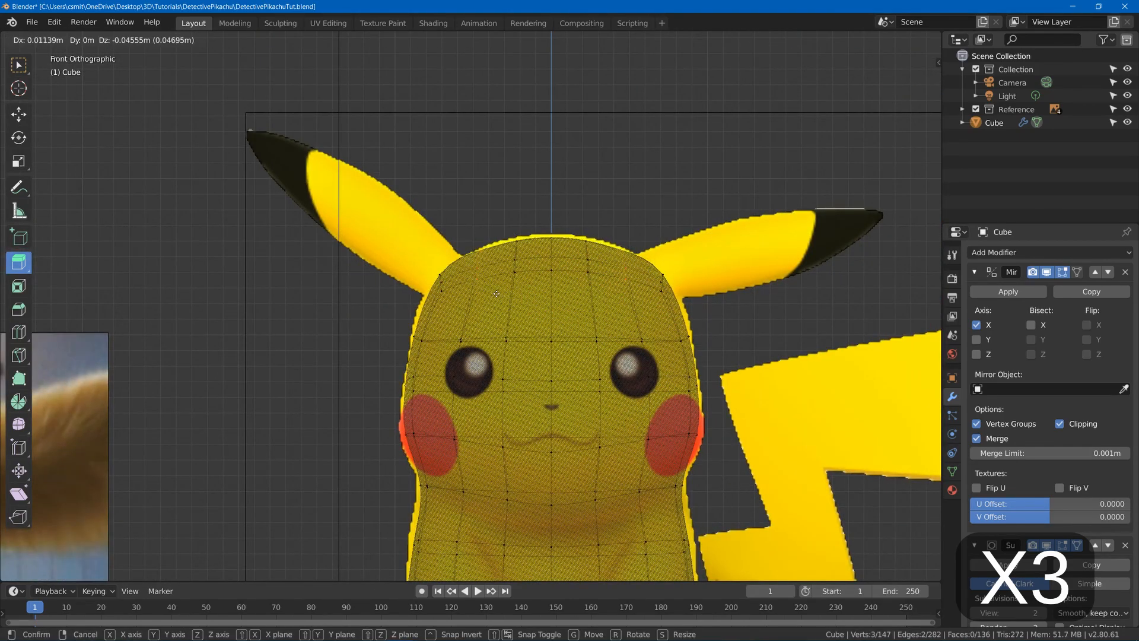
pyautogui.click(499, 290)
# Select the head-top vertex column beside the centre line and raise it about 0.06 m to round the head
pyautogui.press('a')
pyautogui.press('a')
pyautogui.press('b')
pyautogui.moveTo(502, 226); pyautogui.dragTo(531, 289)
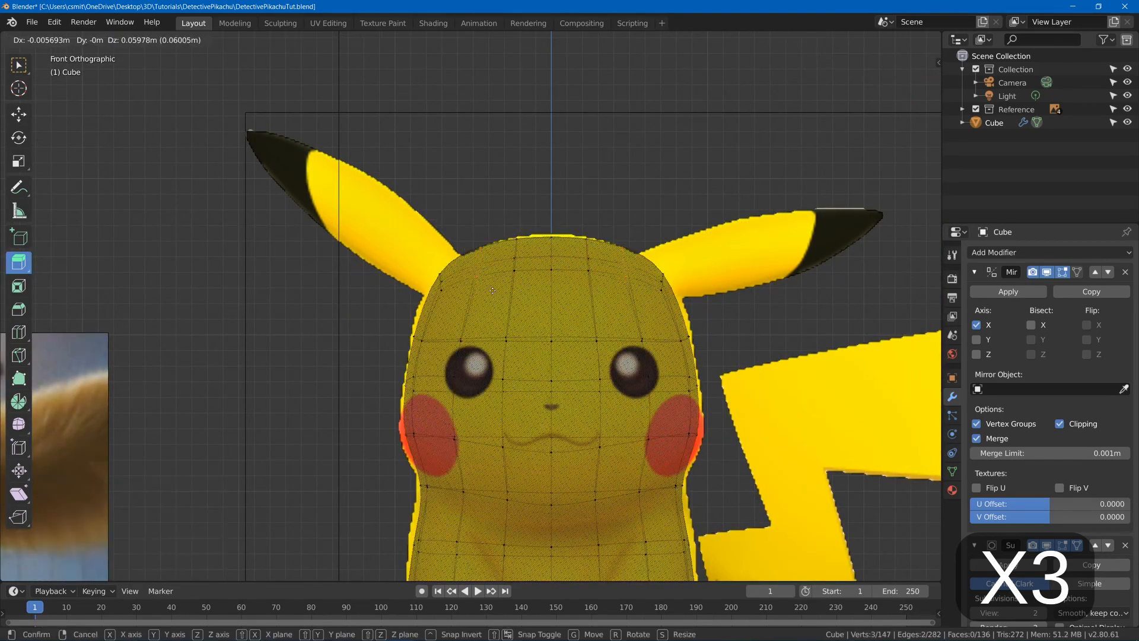
pyautogui.press('g')
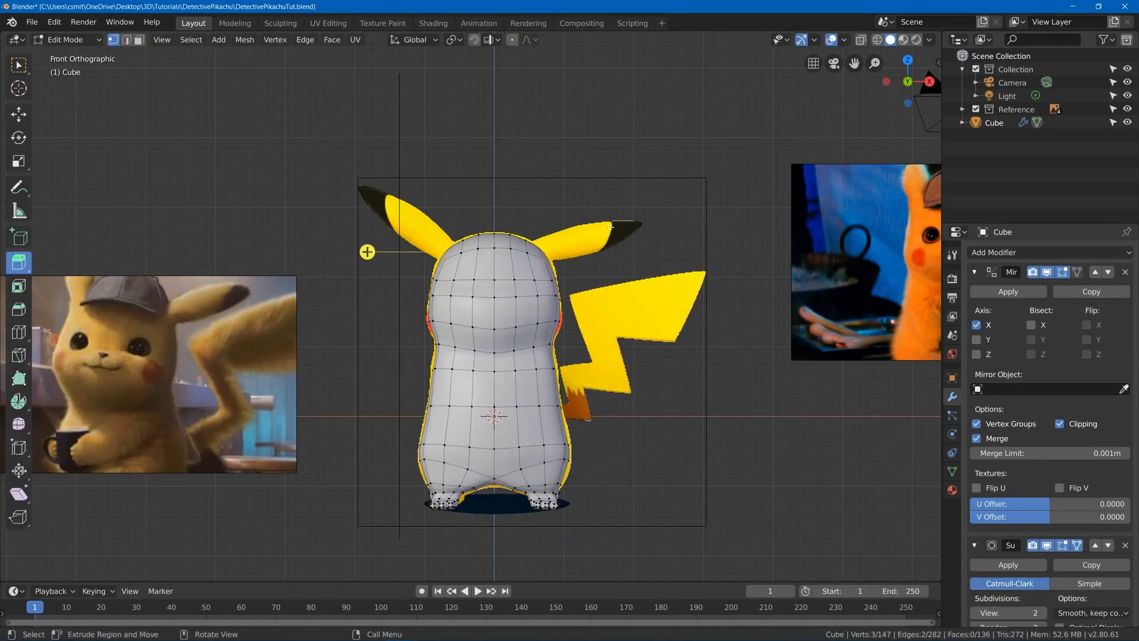
# Place the 3D cursor above the reference ear's tip and add a 2 m cube there
pyautogui.keyDown('shift'); pyautogui.rightClick(631, 168); pyautogui.keyUp('shift')
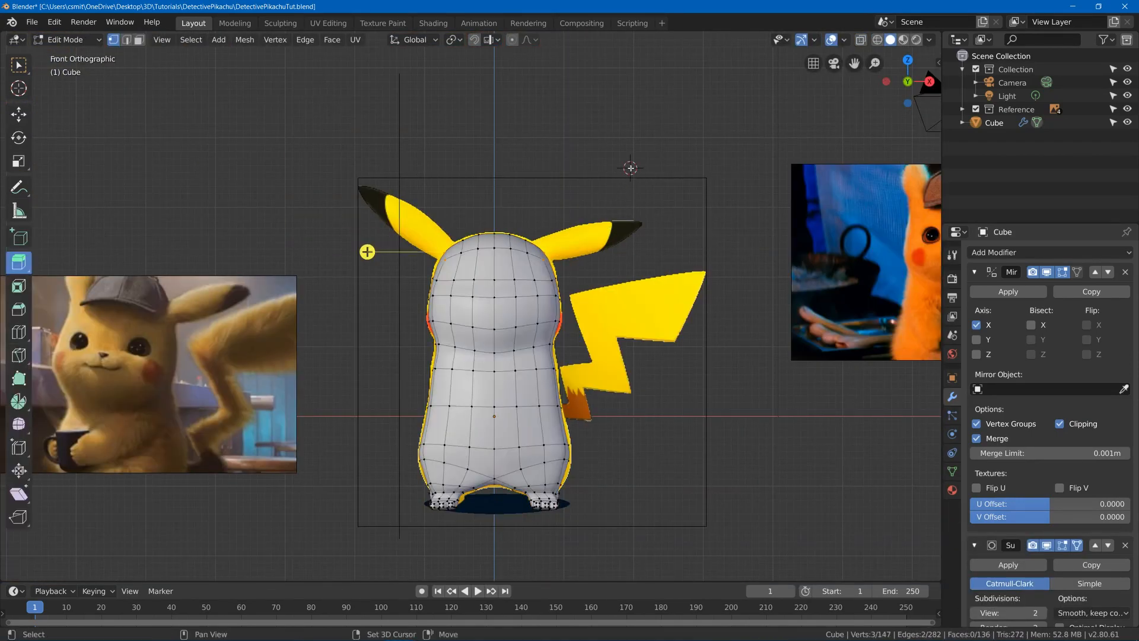
pyautogui.hotkey('shift', 'a')
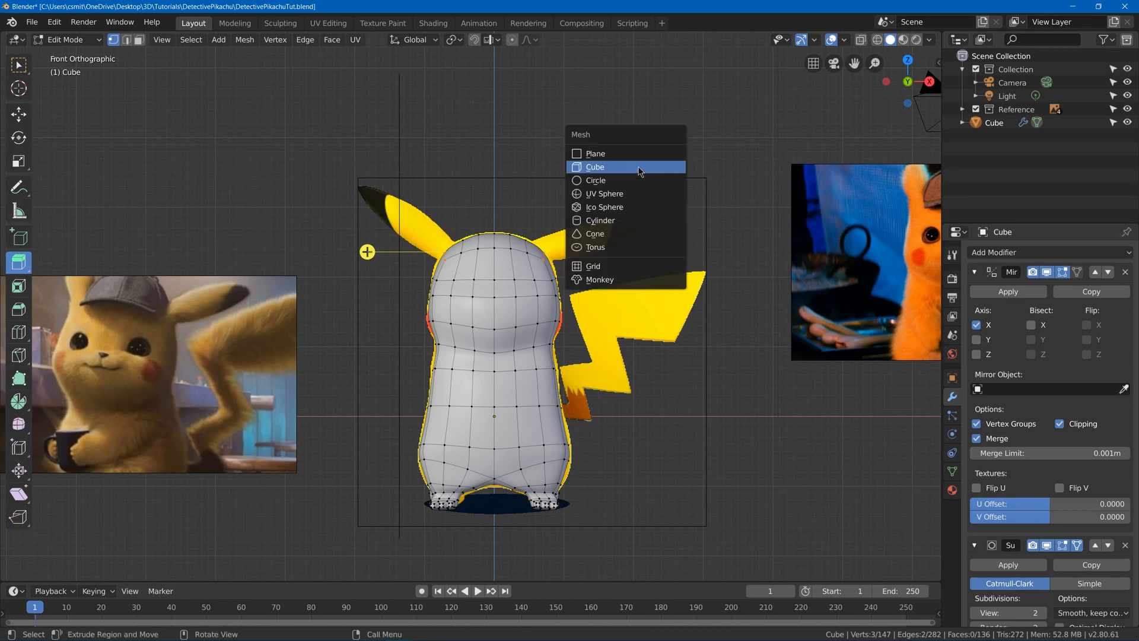
pyautogui.click(634, 167)
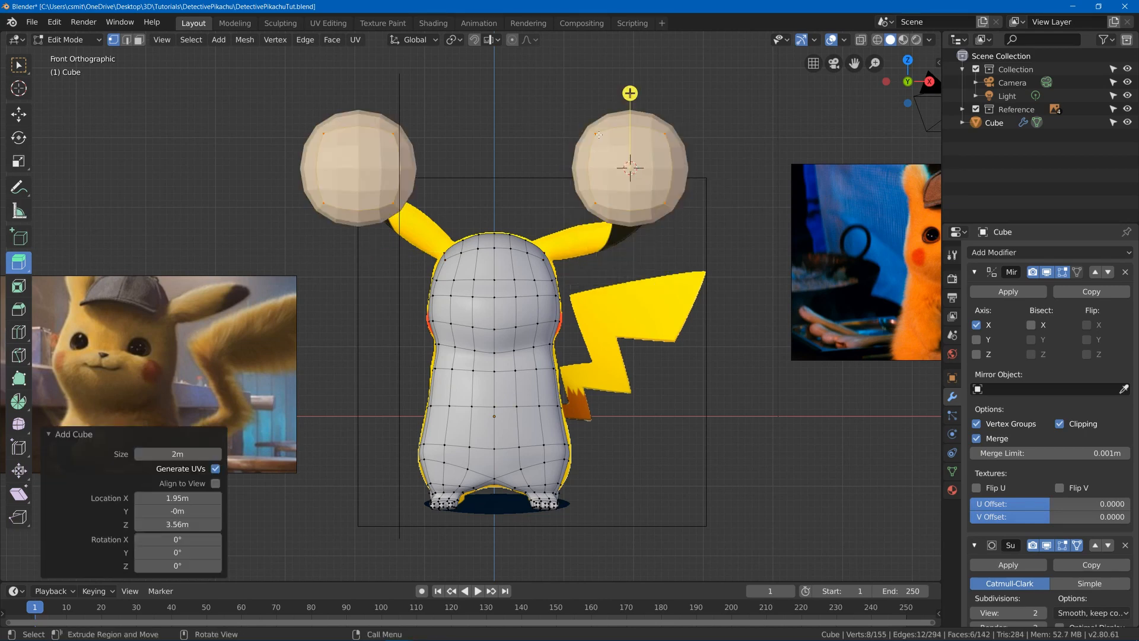
# Scale the new cube to about 0.341 and move it onto the reference ear, about -0.805 m in X and -1.05 m in Z
pyautogui.press('s')
pyautogui.click(668, 157)
pyautogui.press('g')
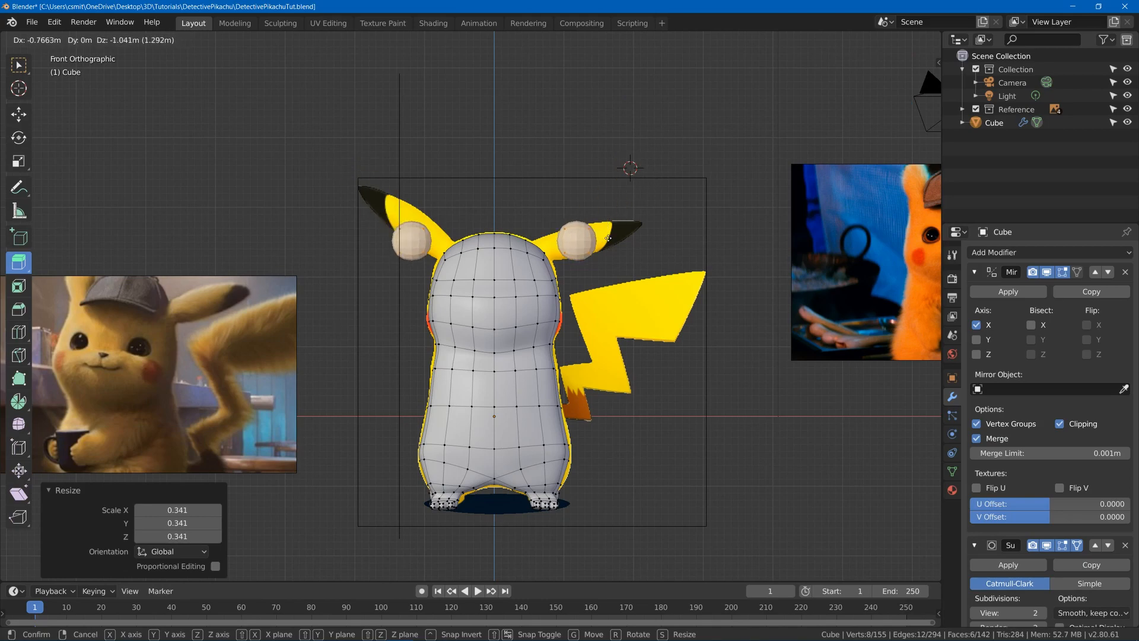
pyautogui.click(613, 228)
# Stretch the cube along X and align it with the reference ear, moving it about 0.249 m in X and rotating it about -9.49°
pyautogui.scroll(5, 613, 227)
pyautogui.press('s')
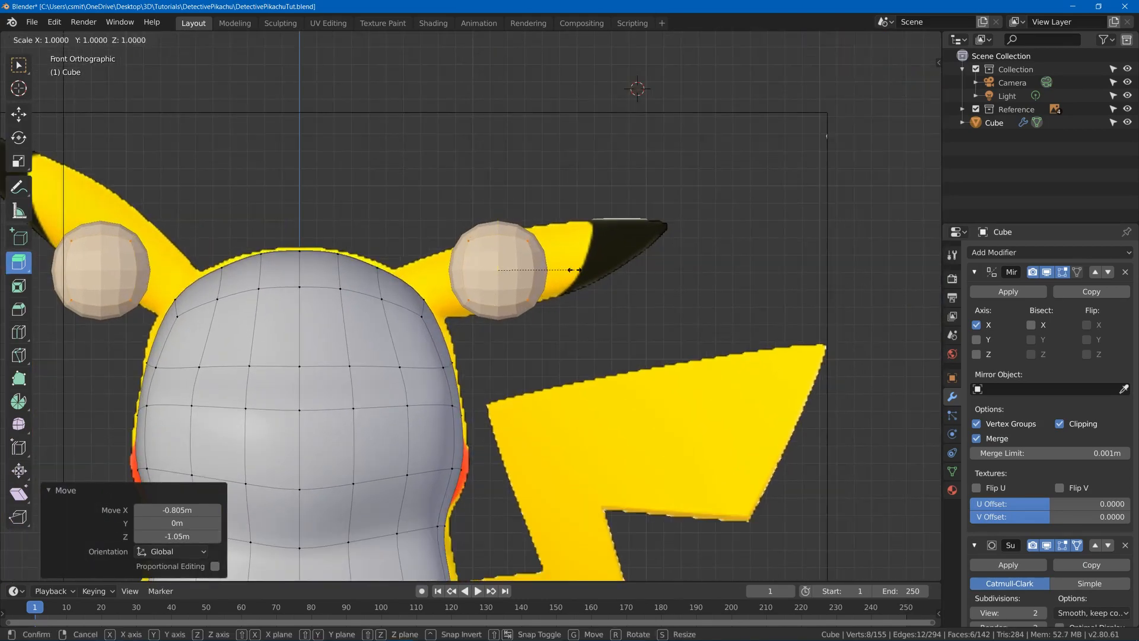
pyautogui.press('x')
pyautogui.click(703, 269)
pyautogui.press('g')
pyautogui.click(542, 196)
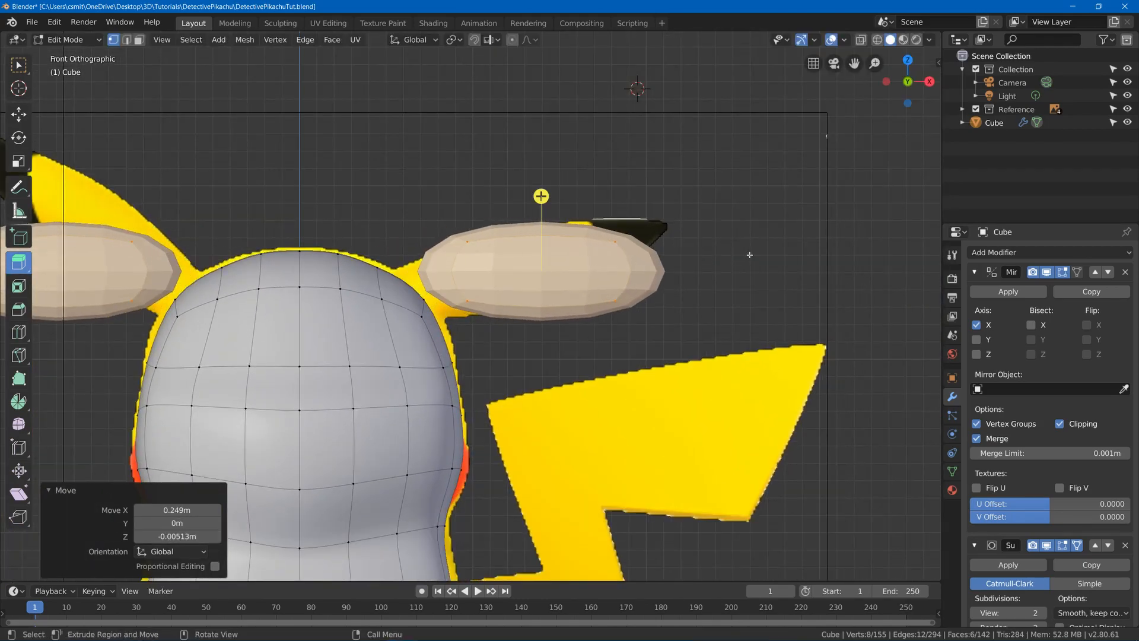
pyautogui.press('r')
pyautogui.click(758, 207)
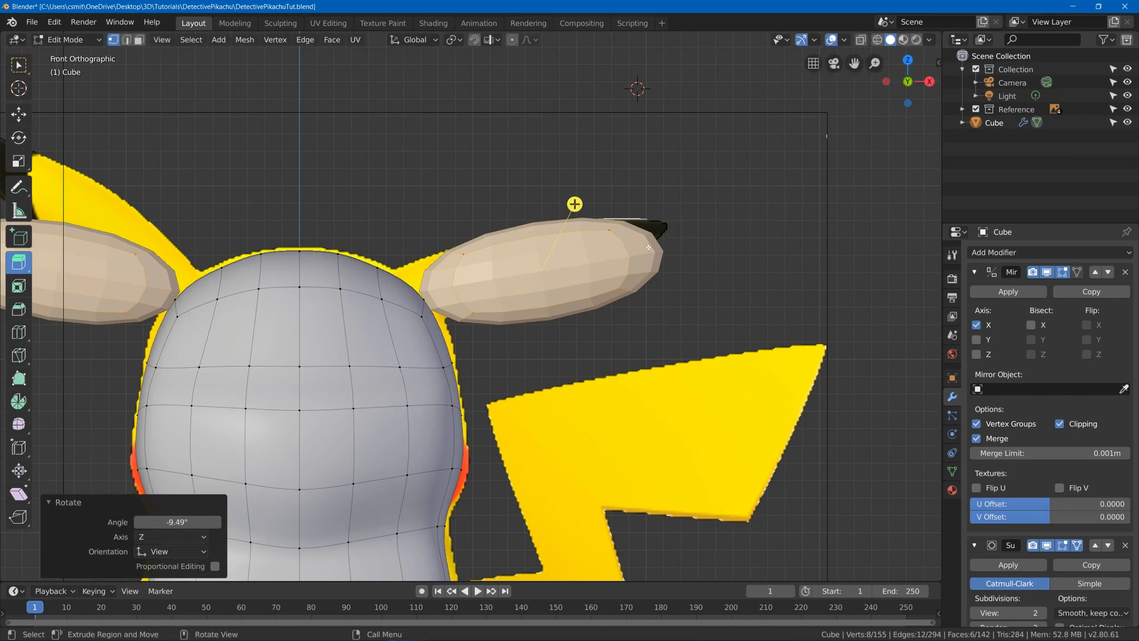
# Delete the face at the ear's inner end, next to the head
pyautogui.press('3')
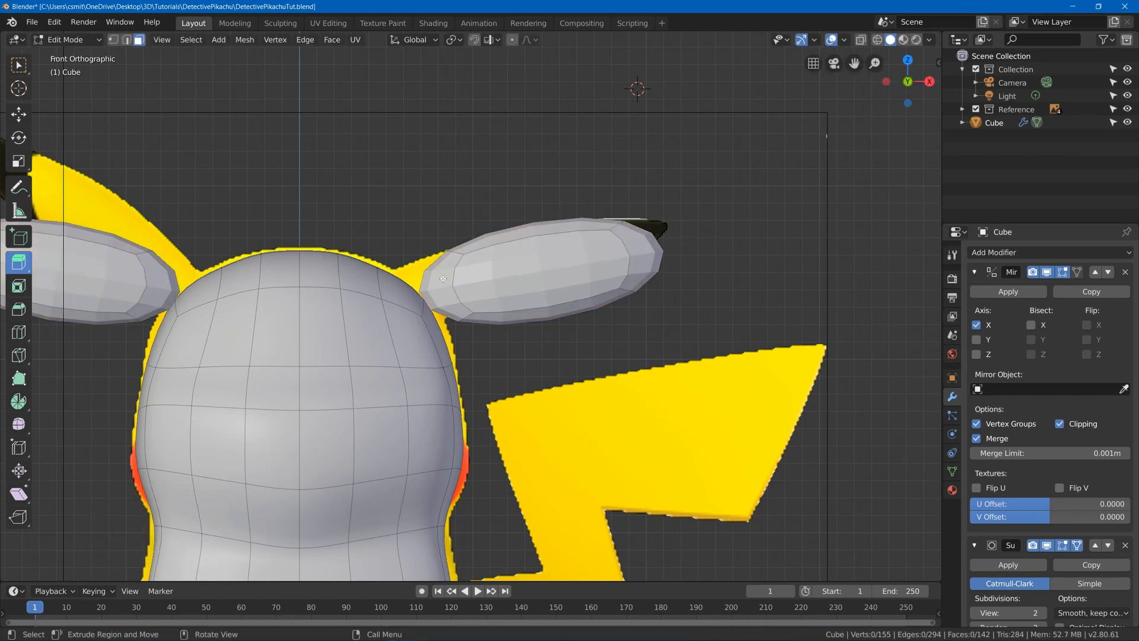
pyautogui.click(443, 278)
pyautogui.press('x')
pyautogui.click(446, 283)
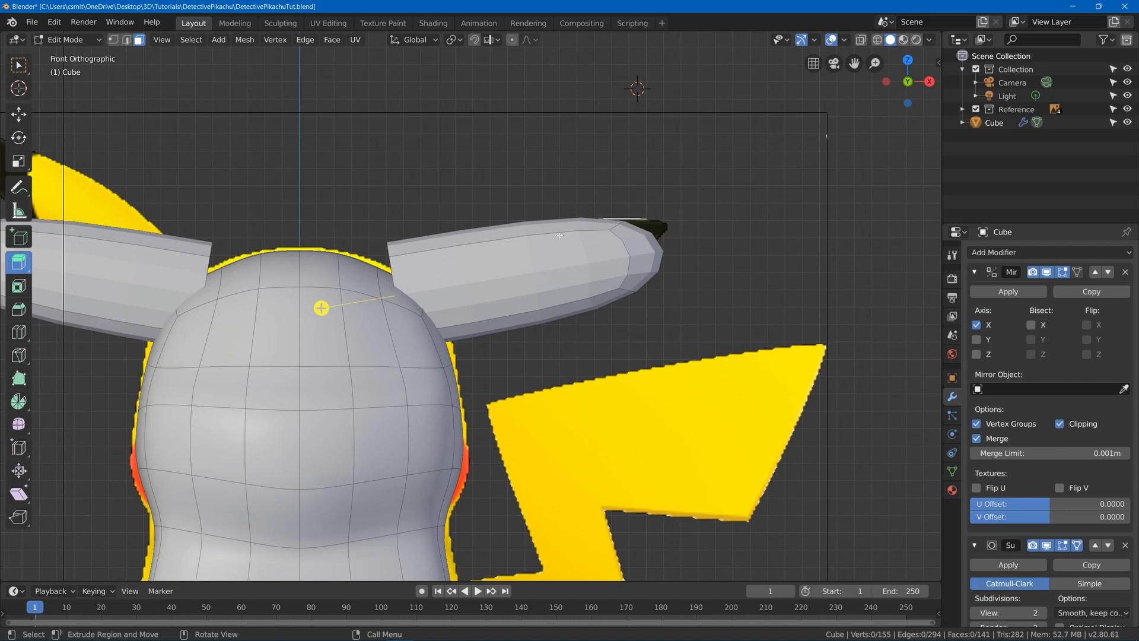
# Select the whole ear mesh, rotate it about -9.18° and scale it down to the reference ear's thickness
pyautogui.press('l')
pyautogui.press('r')
pyautogui.click(682, 218)
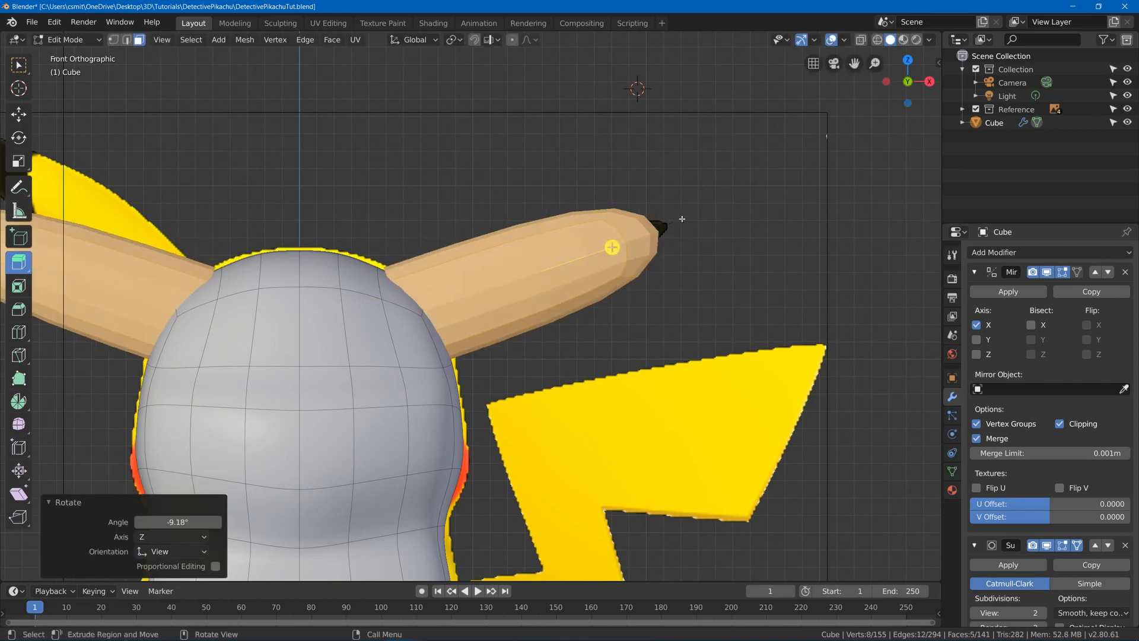
pyautogui.press('s')
pyautogui.click(651, 215)
# Move the ear about -0.044 m in X and 0.059 m in Z, and rotate it about 3.44° to fit the reference
pyautogui.press('g')
pyautogui.click(643, 203)
pyautogui.press('r')
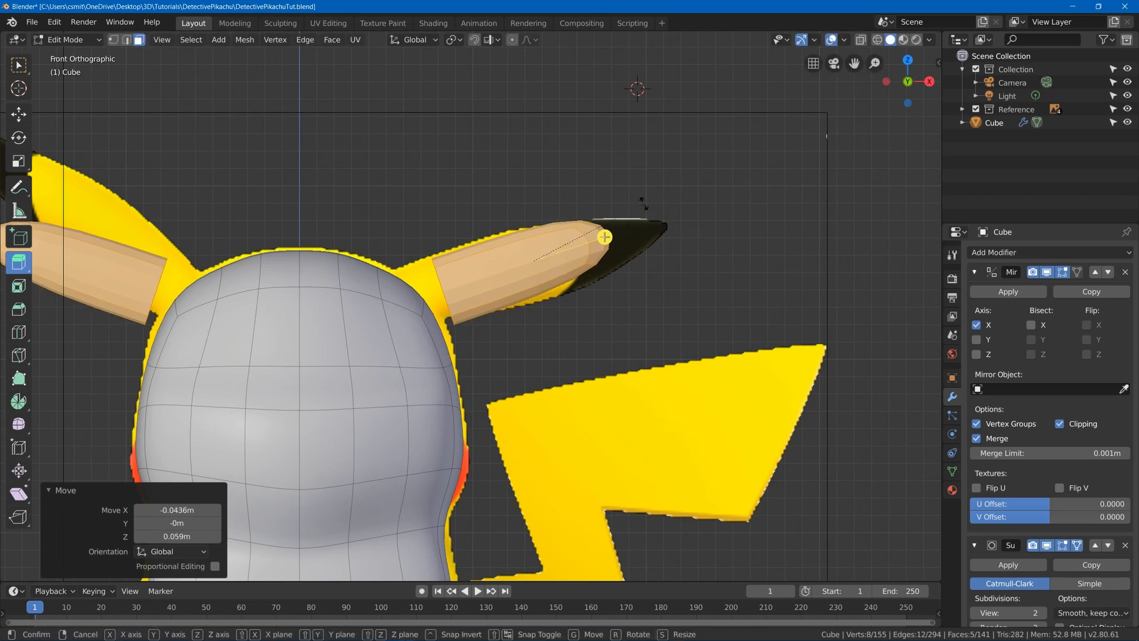
pyautogui.click(645, 207)
# Move the ear's tip face about 0.346 m in X and 0.085 m in Z to the reference tip and scale it to 0.412
pyautogui.scroll(3, 620, 237)
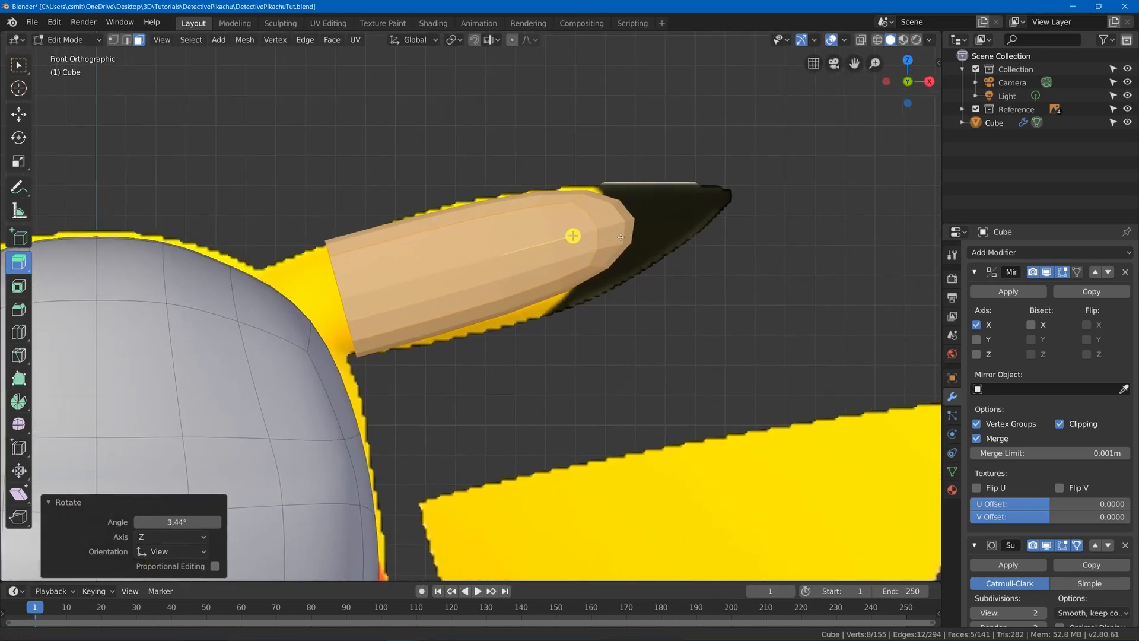
pyautogui.click(729, 195)
pyautogui.press('g')
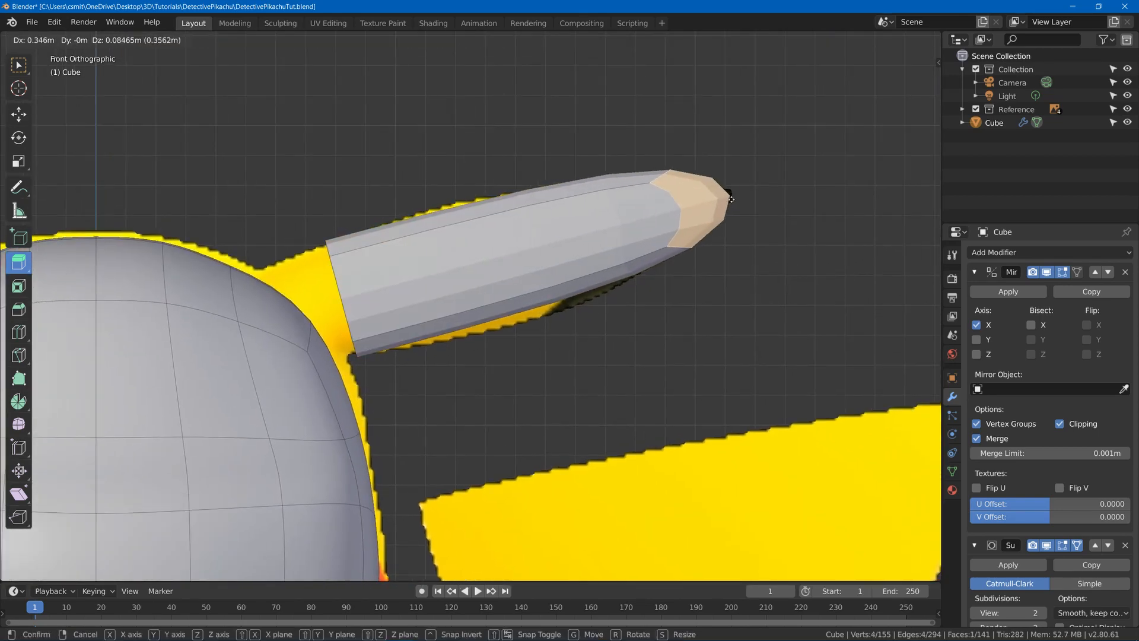
pyautogui.click(730, 200)
pyautogui.press('s')
pyautogui.click(776, 218)
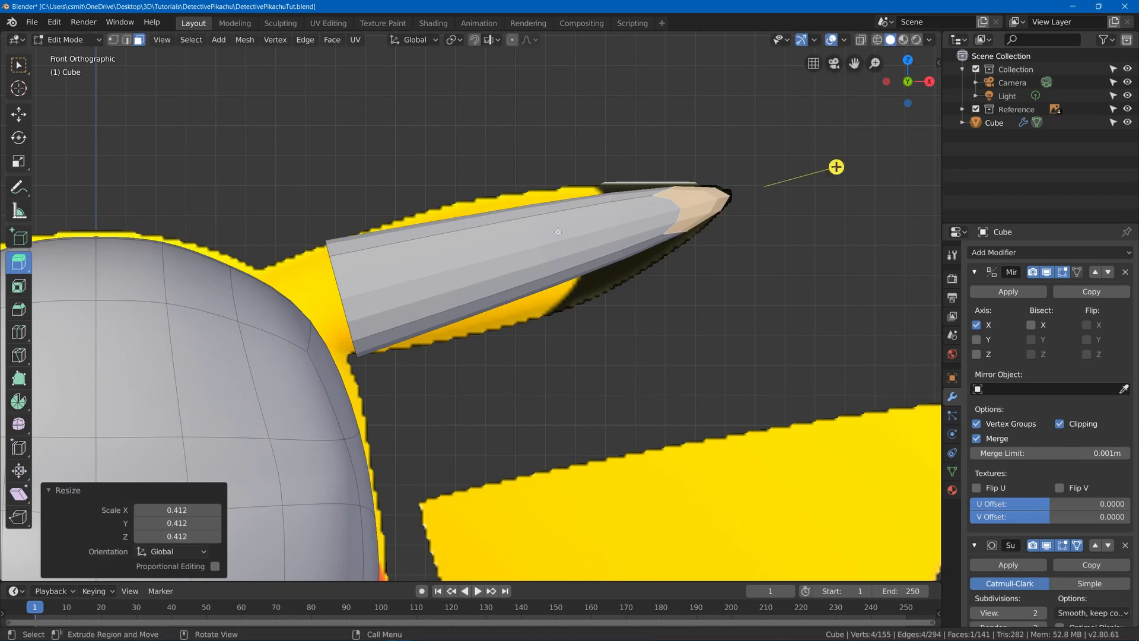
# Add a centred edge loop across the middle of the ear and scale it up to about 1.5
pyautogui.hotkey('ctrl', 'r')
pyautogui.click(623, 224)
pyautogui.press('s')
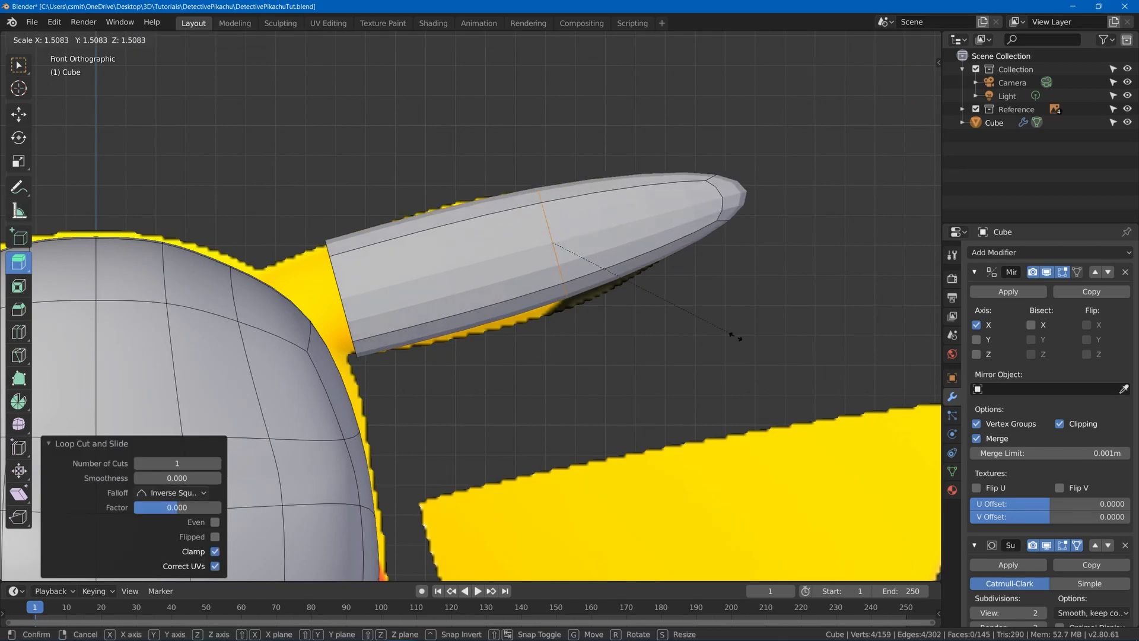
pyautogui.click(625, 224)
# Move the ear's tip face -0.0757 m in X and -0.0208 m in Z and scale it to about 0.43
pyautogui.click(725, 193)
pyautogui.press('g')
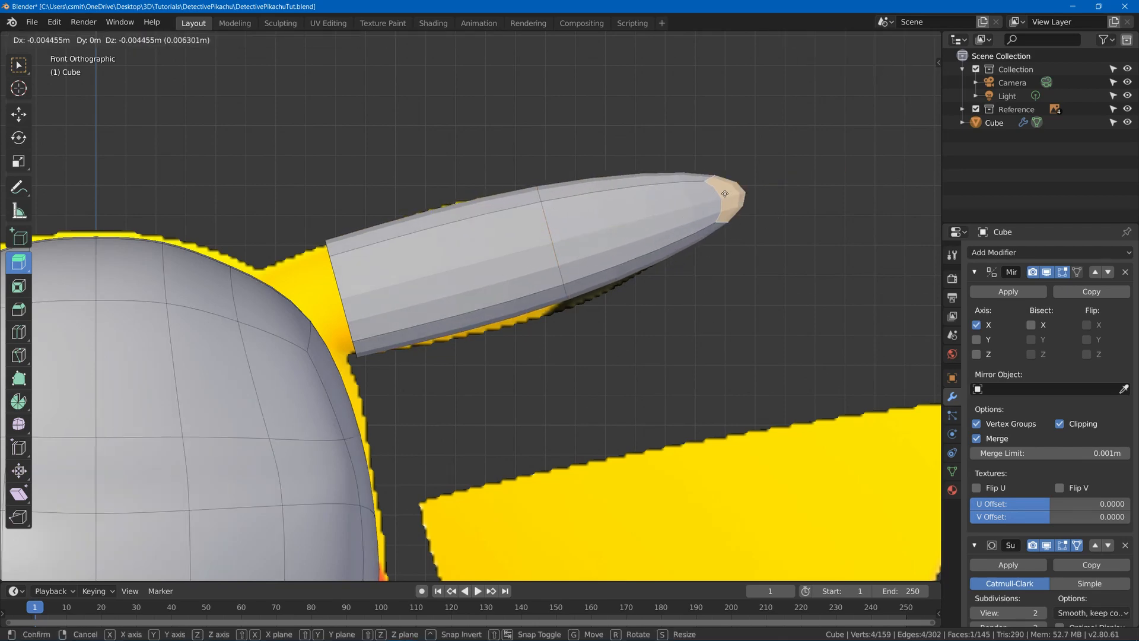
pyautogui.click(714, 197)
pyautogui.press('s')
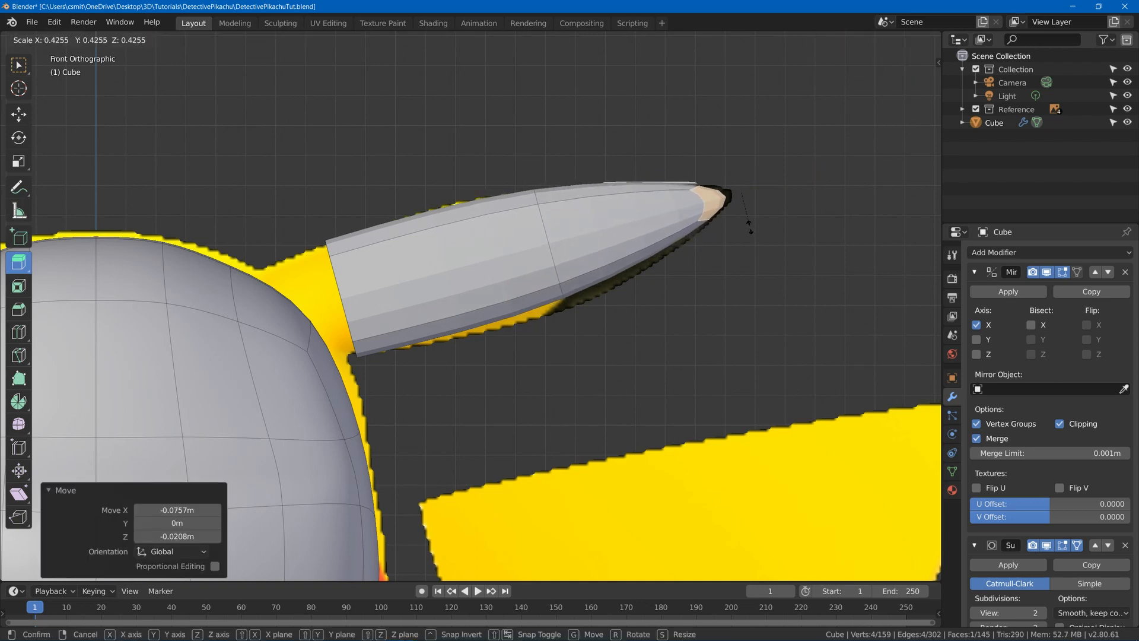
pyautogui.click(749, 226)
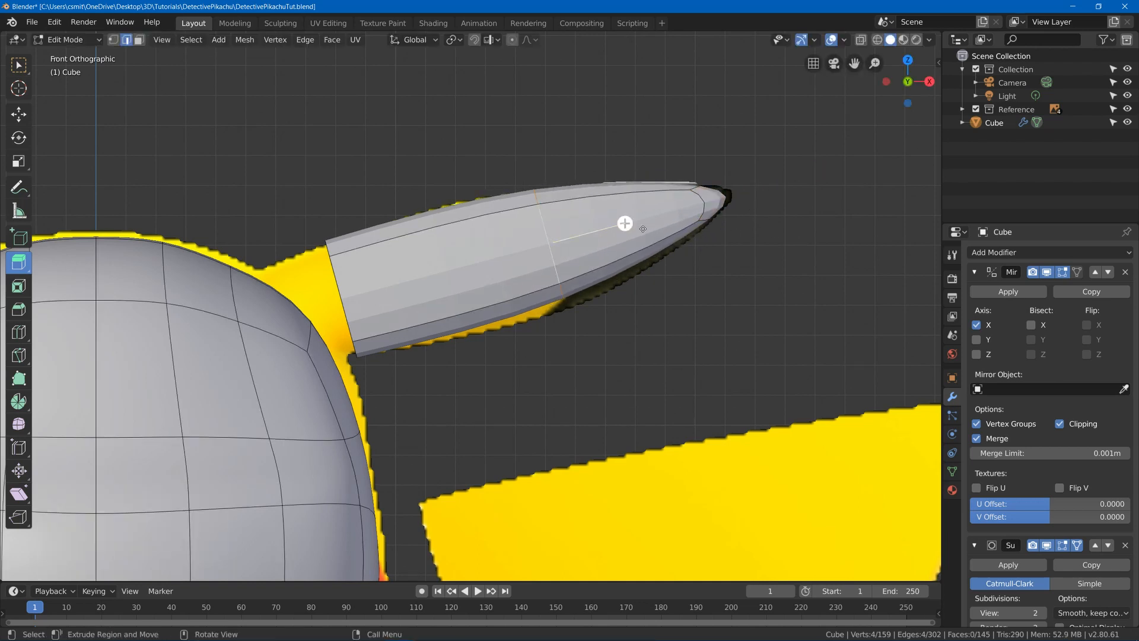
# Nudge the ear's middle loop towards the reference, then move the open inner edge loop into the head and scale it to 0.761
pyautogui.press('g')
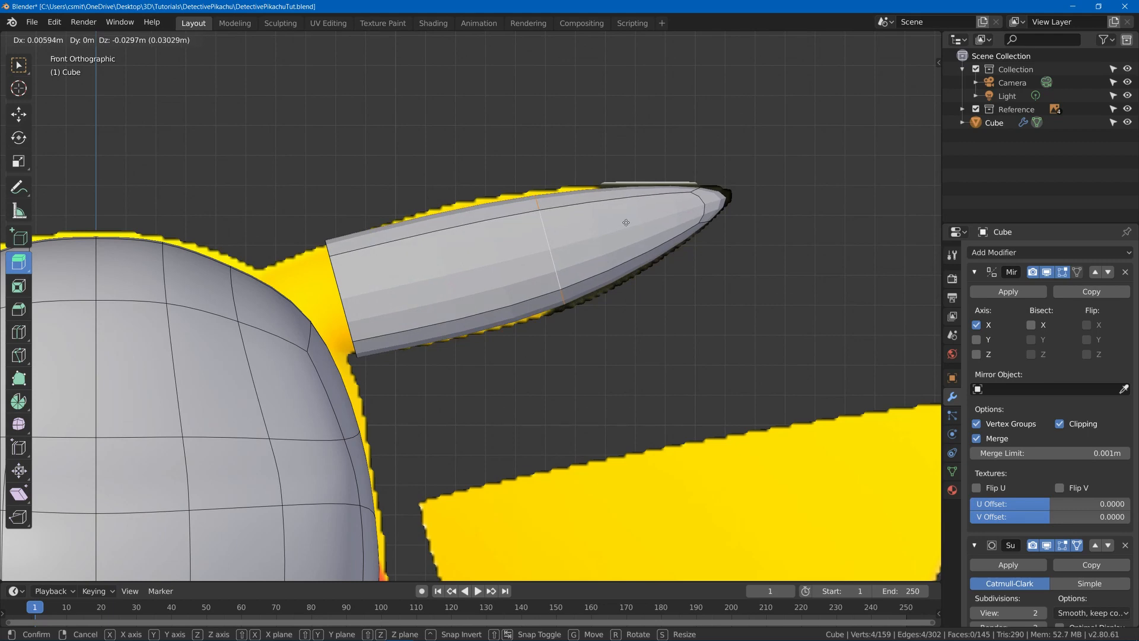
pyautogui.click(626, 218)
pyautogui.keyDown('alt'); pyautogui.click(335, 268); pyautogui.keyUp('alt')
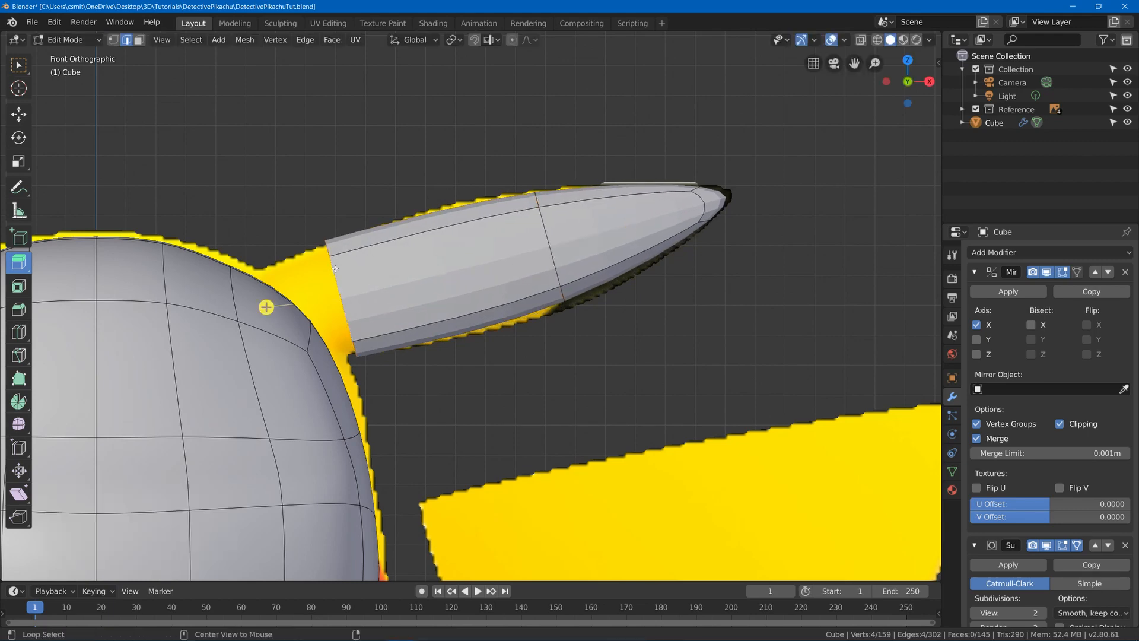
pyautogui.press('g')
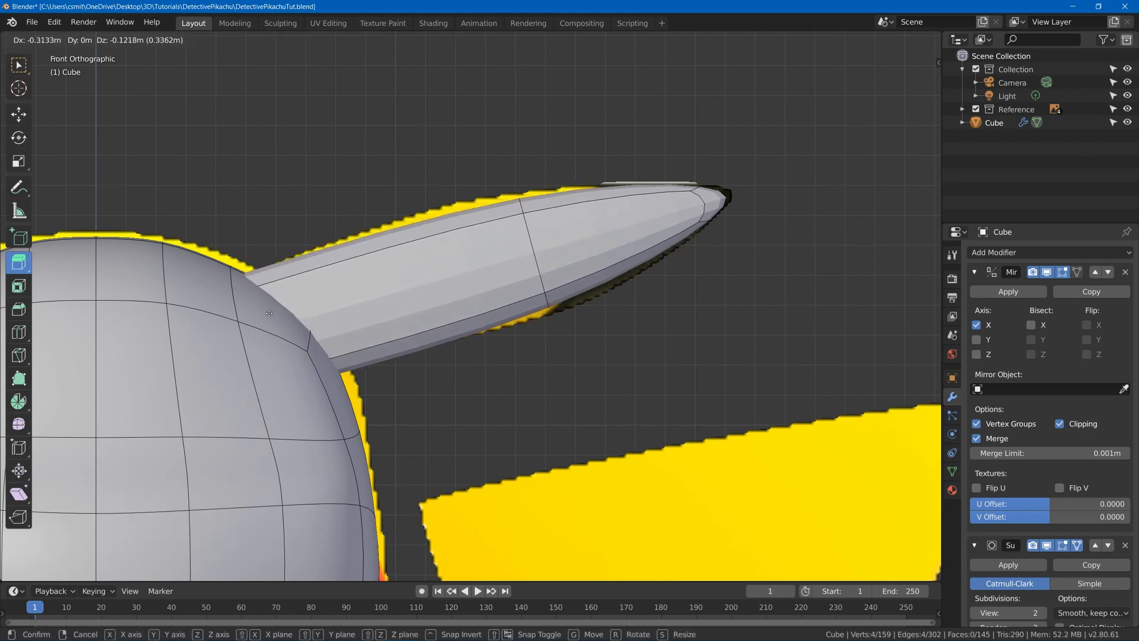
pyautogui.click(492, 359)
pyautogui.press('s')
pyautogui.click(437, 375)
pyautogui.press('g')
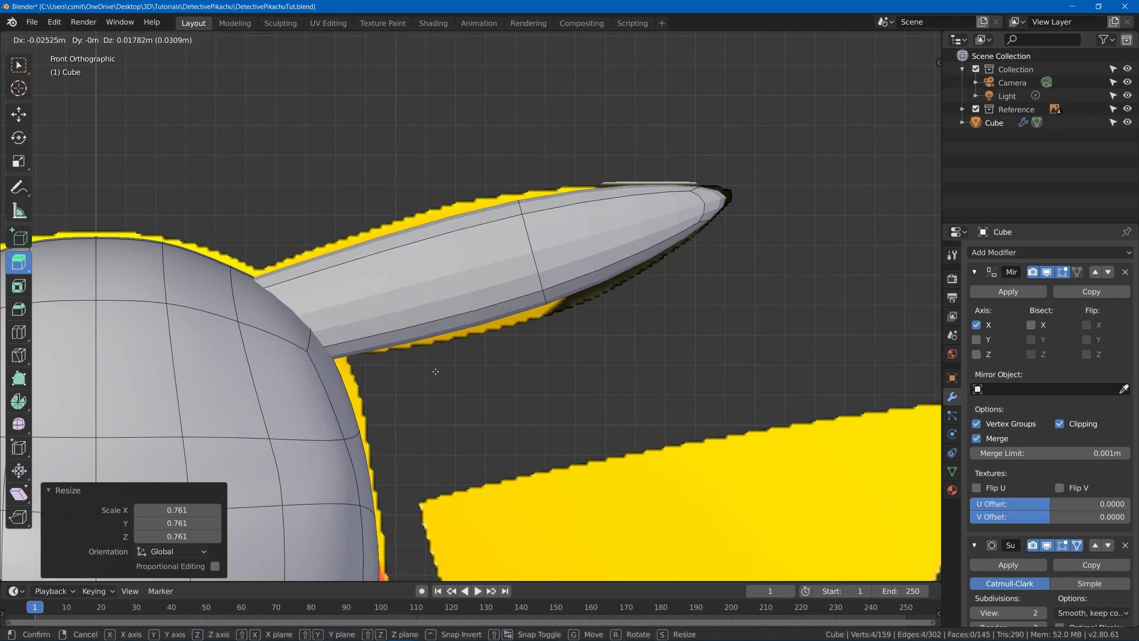
pyautogui.rightClick(436, 365)
# Add a centred edge loop between the ear's base and middle loop and scale it to the reference outline
pyautogui.hotkey('ctrl', 'r')
pyautogui.click(322, 300)
pyautogui.rightClick(323, 300)
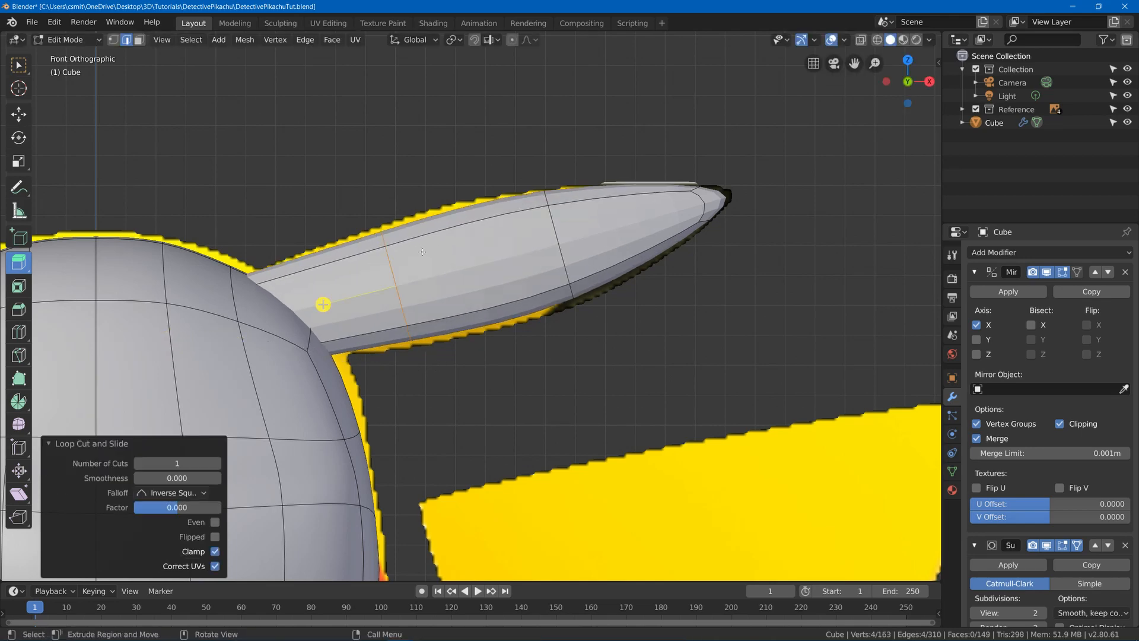
pyautogui.press('s')
pyautogui.click(559, 350)
# Scale the ear loop nearest the tip down to 0.911
pyautogui.keyDown('alt'); pyautogui.click(625, 229); pyautogui.keyUp('alt')
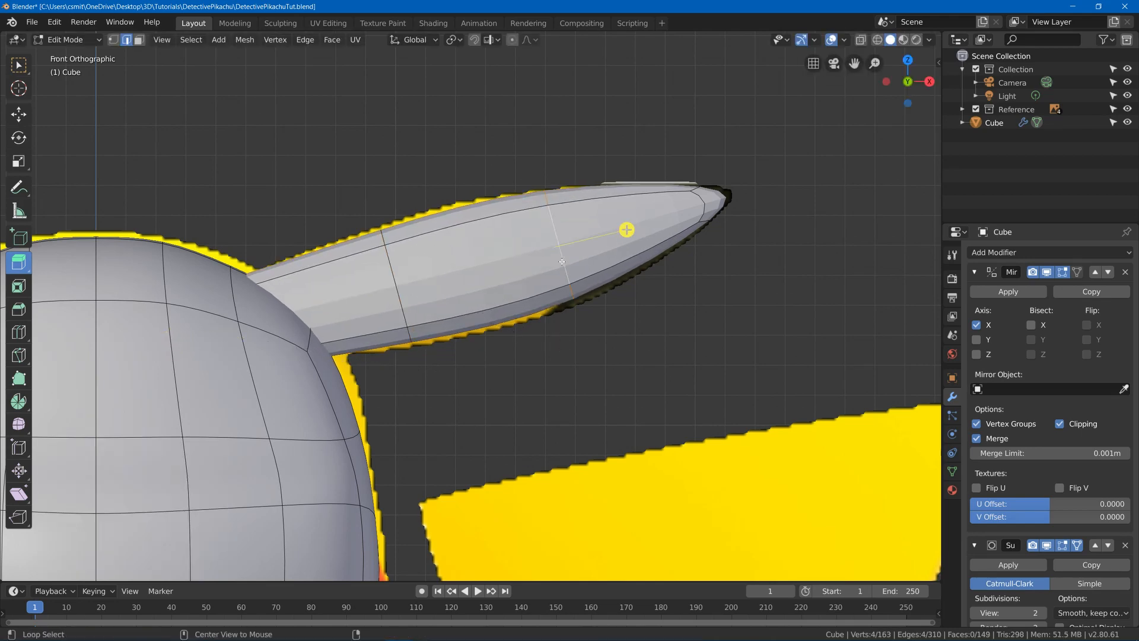
pyautogui.press('s')
pyautogui.click(603, 310)
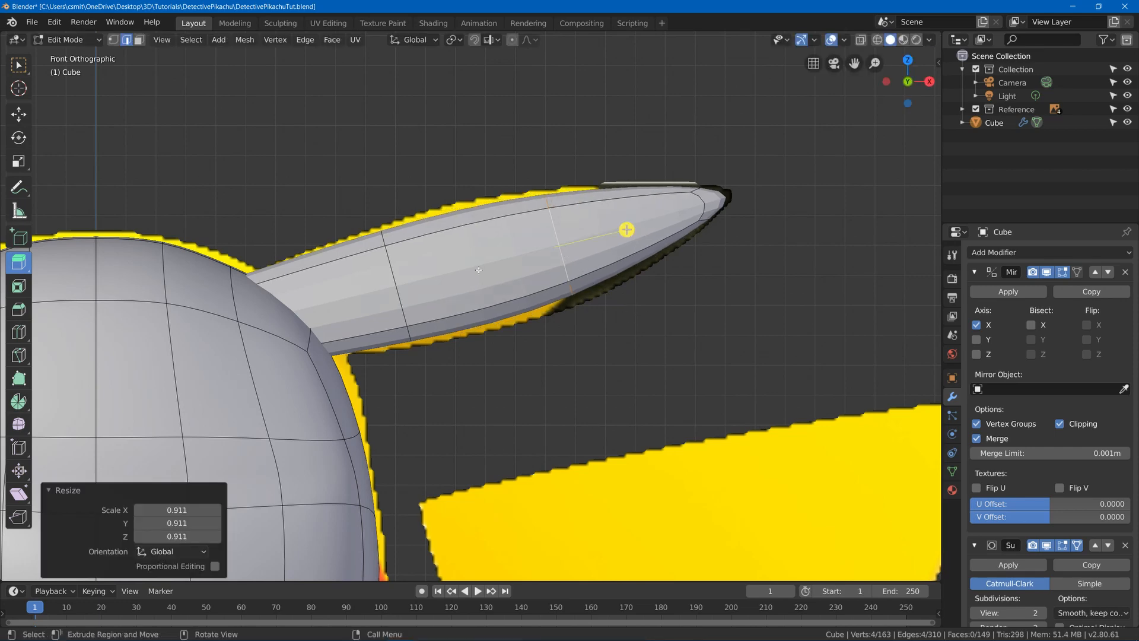
# Add a centred edge loop between the ear's two existing cross loops and scale it to 1.058
pyautogui.hotkey('ctrl', 'r')
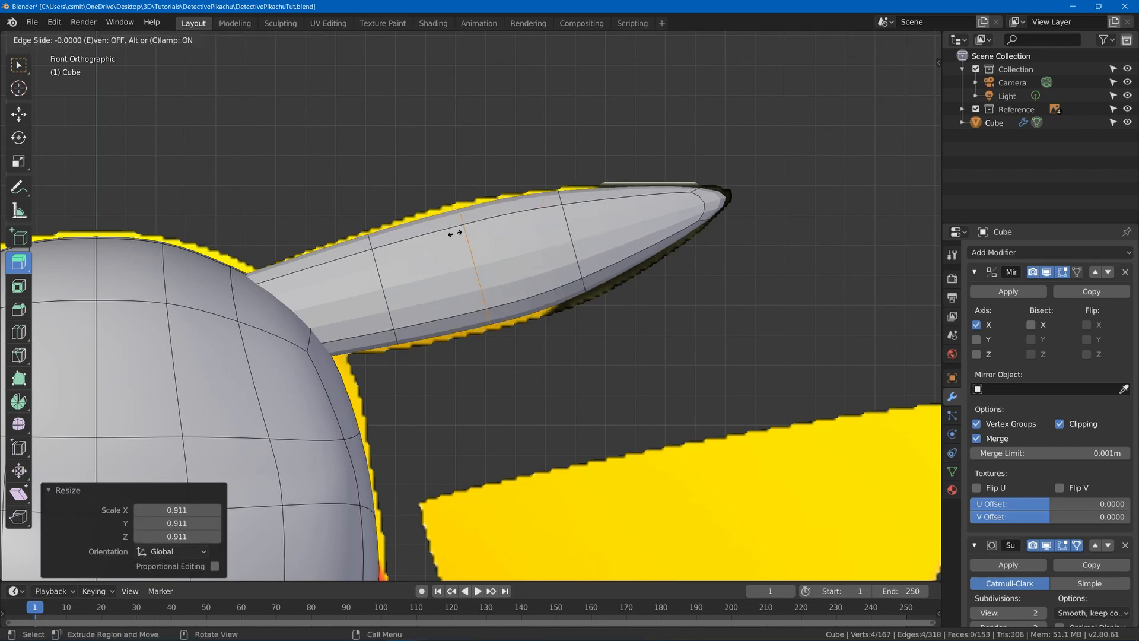
pyautogui.click(403, 284)
pyautogui.rightClick(403, 285)
pyautogui.press('s')
pyautogui.click(662, 382)
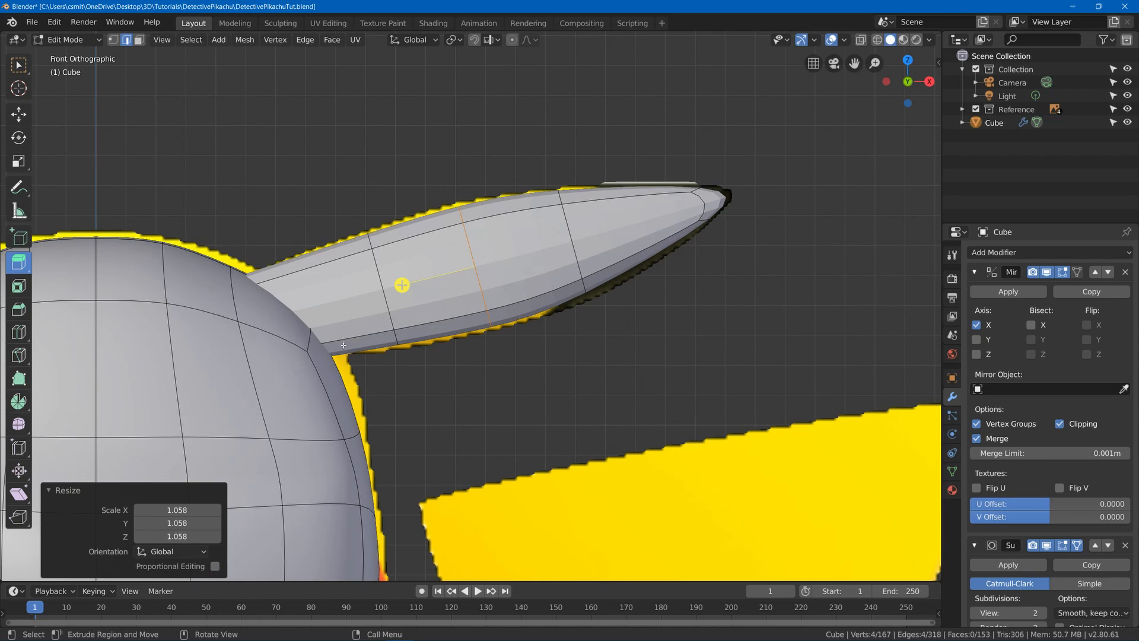
pyautogui.keyDown('alt'); pyautogui.click(252, 274); pyautogui.keyUp('alt')
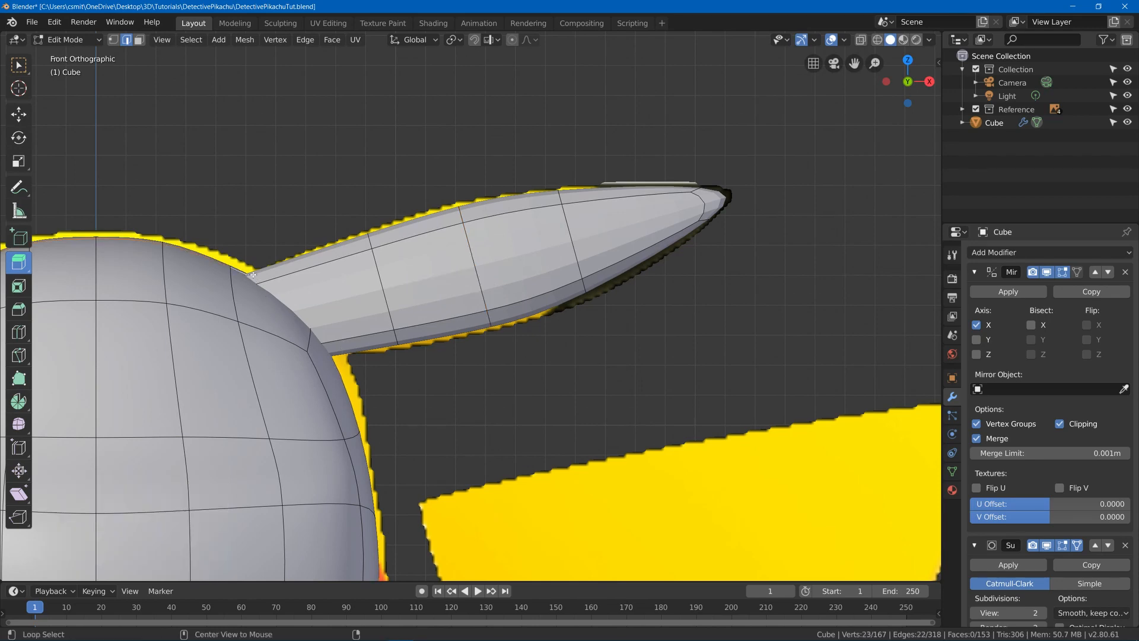
pyautogui.press('s')
pyautogui.press('x')
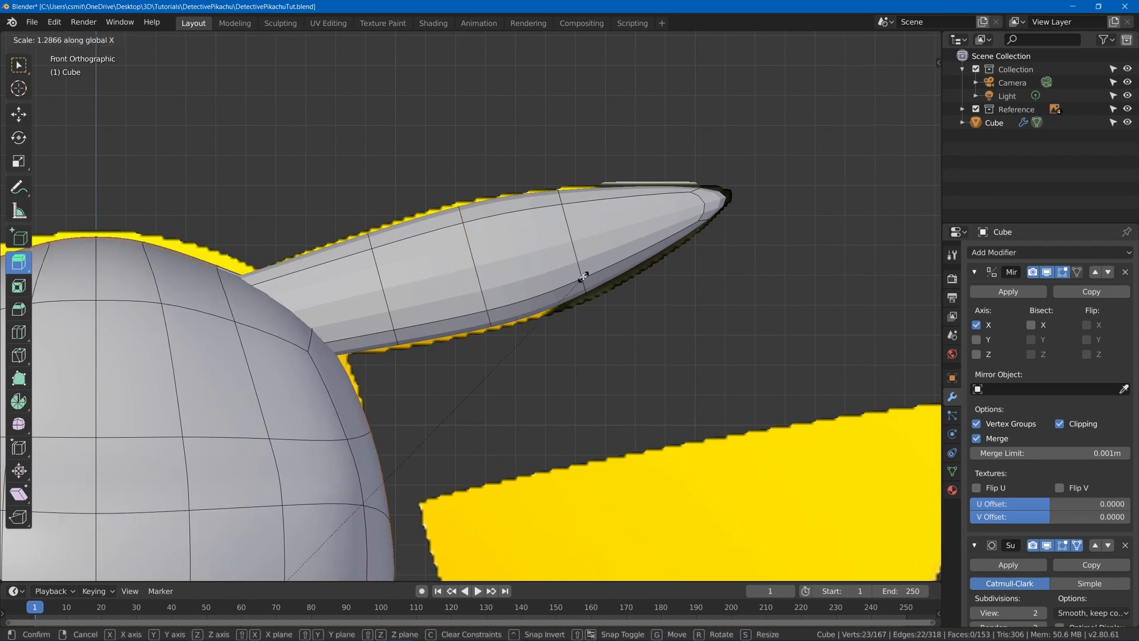
pyautogui.rightClick(584, 276)
# In wireframe shading, shift the ear's inner edge loop inside the head slightly in X and Z and scale it to 0.841
pyautogui.press('z')
pyautogui.click(325, 287)
pyautogui.keyDown('alt'); pyautogui.click(165, 339); pyautogui.keyUp('alt')
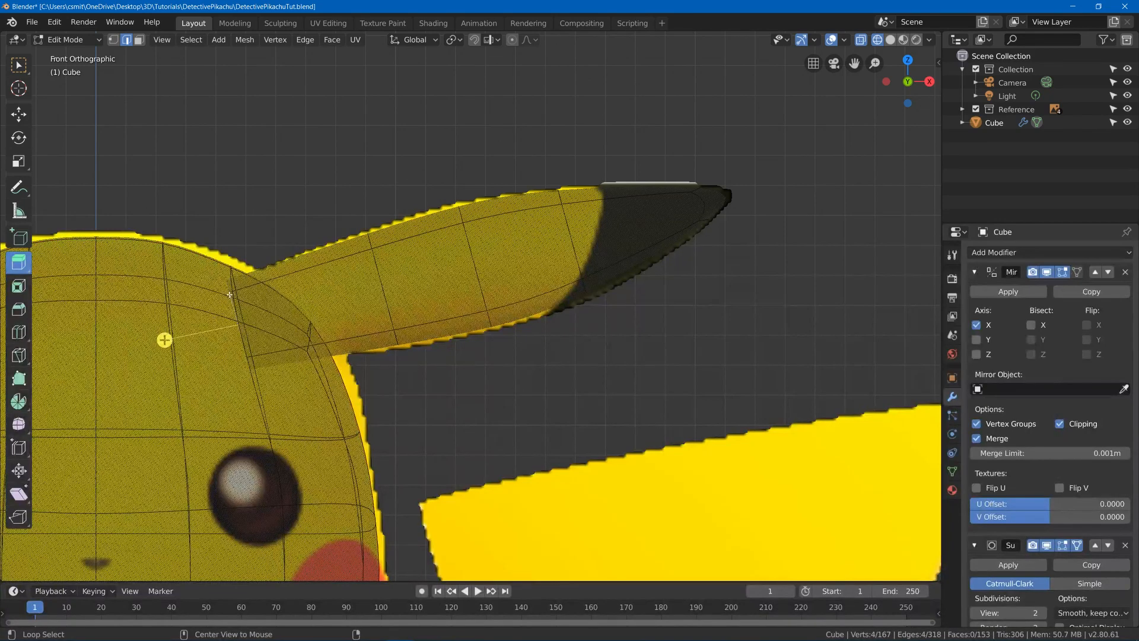
pyautogui.press('g')
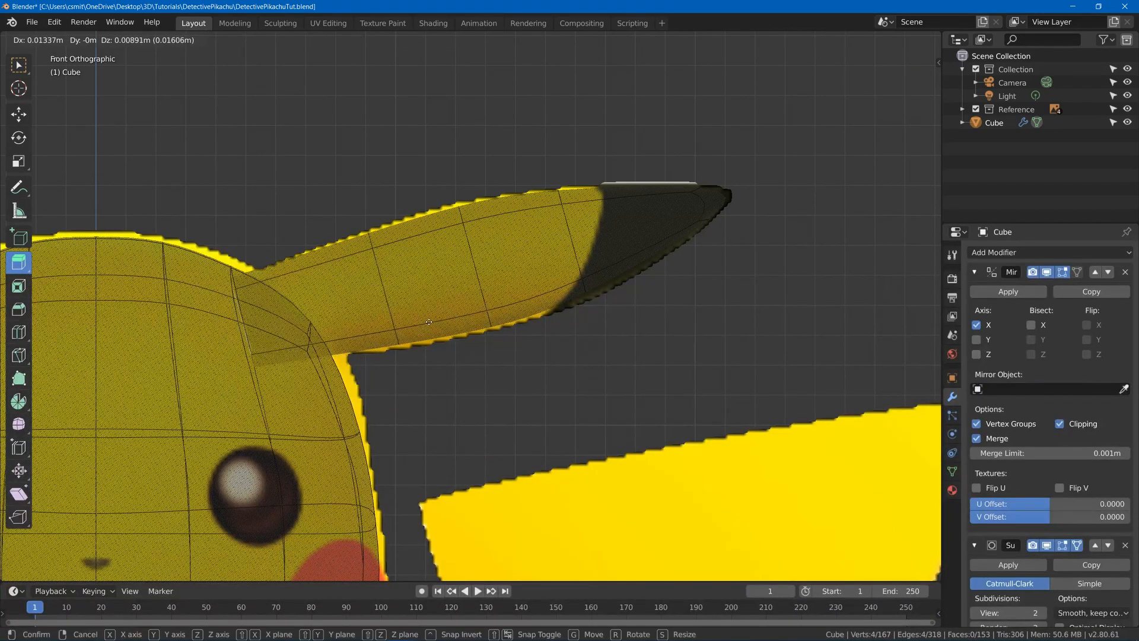
pyautogui.click(431, 323)
pyautogui.press('s')
pyautogui.click(476, 366)
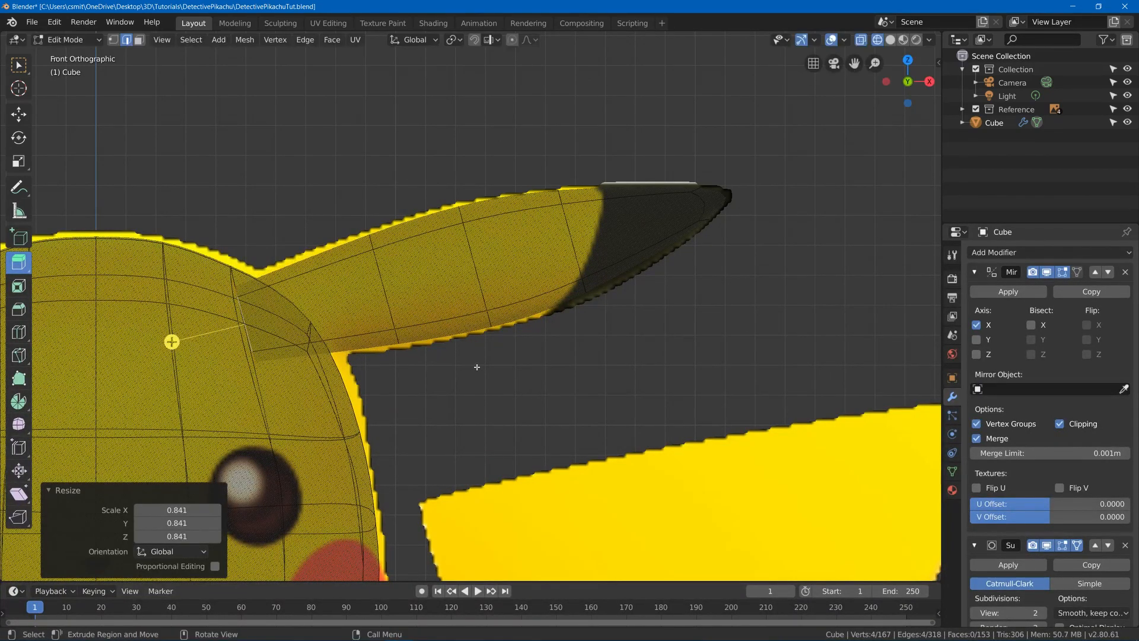
# Fine-tune the ear's inner loop by scaling it to 0.949 and moving it 0.0104 m in X and -0.0104 m in Z
pyautogui.press('g')
pyautogui.press('z')
pyautogui.click(474, 364)
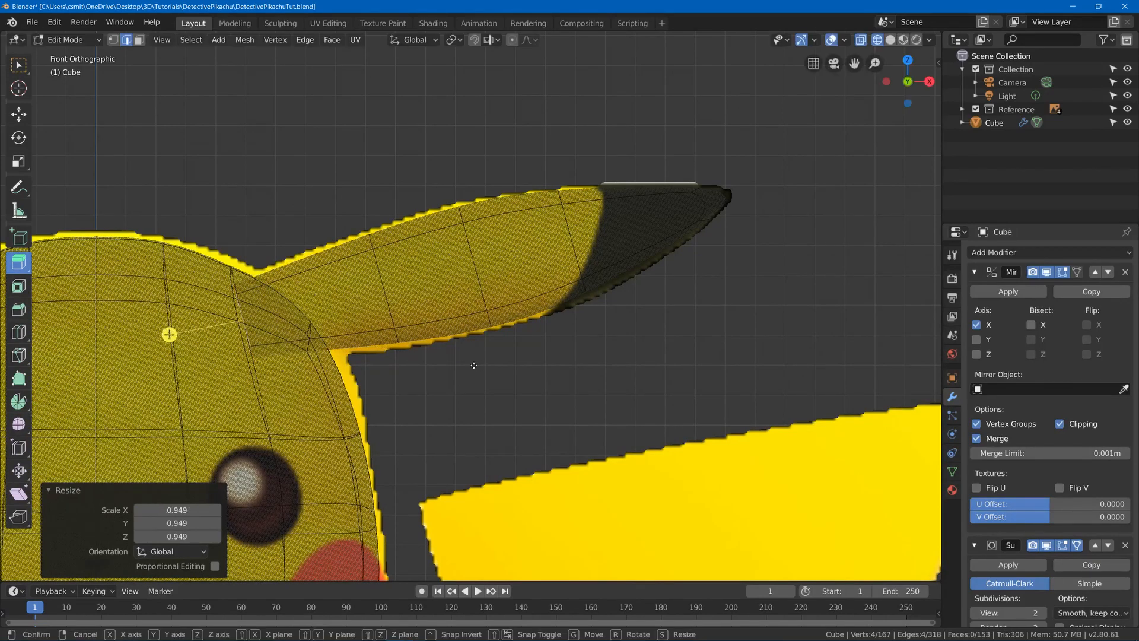
pyautogui.press('g')
pyautogui.click(478, 366)
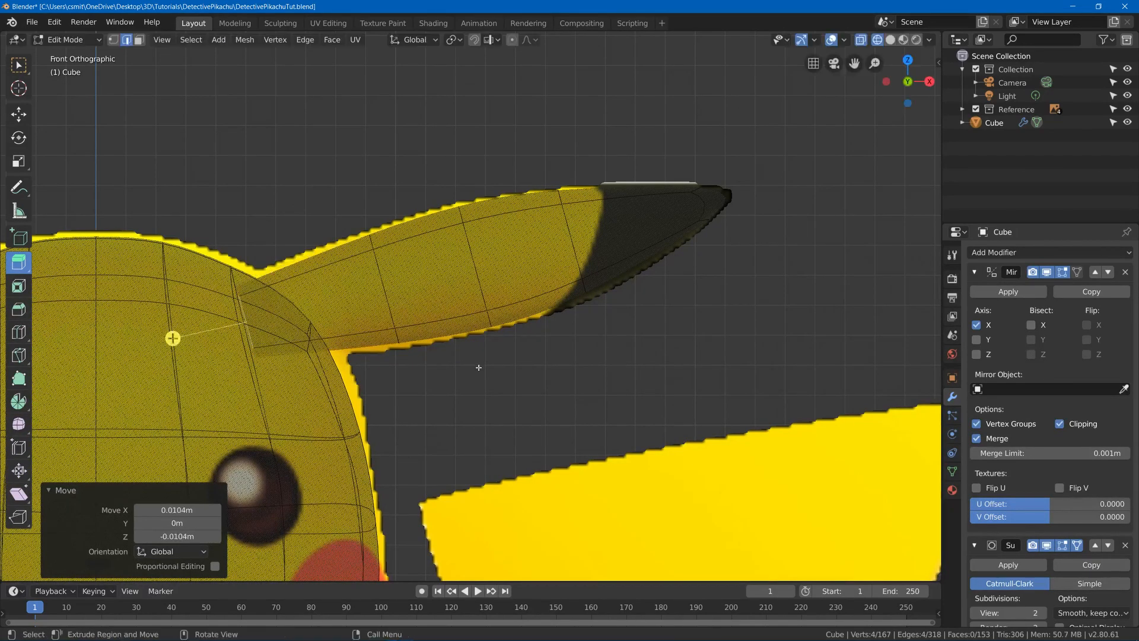
# Return to Object Mode with solid shading and examine the ears on the whole model from several angles
pyautogui.press('Tab')
pyautogui.scroll(-3, 480, 369)
pyautogui.press('z')
pyautogui.click(738, 381)
pyautogui.moveTo(738, 382)
pyautogui.mouseDown(button='middle')
pyautogui.moveTo(636, 368)
pyautogui.moveTo(617, 307)
pyautogui.mouseUp(button='middle')
pyautogui.rightClick(558, 288)
pyautogui.click(557, 289)
pyautogui.moveTo(557, 289); pyautogui.dragTo(595, 387, button='middle')
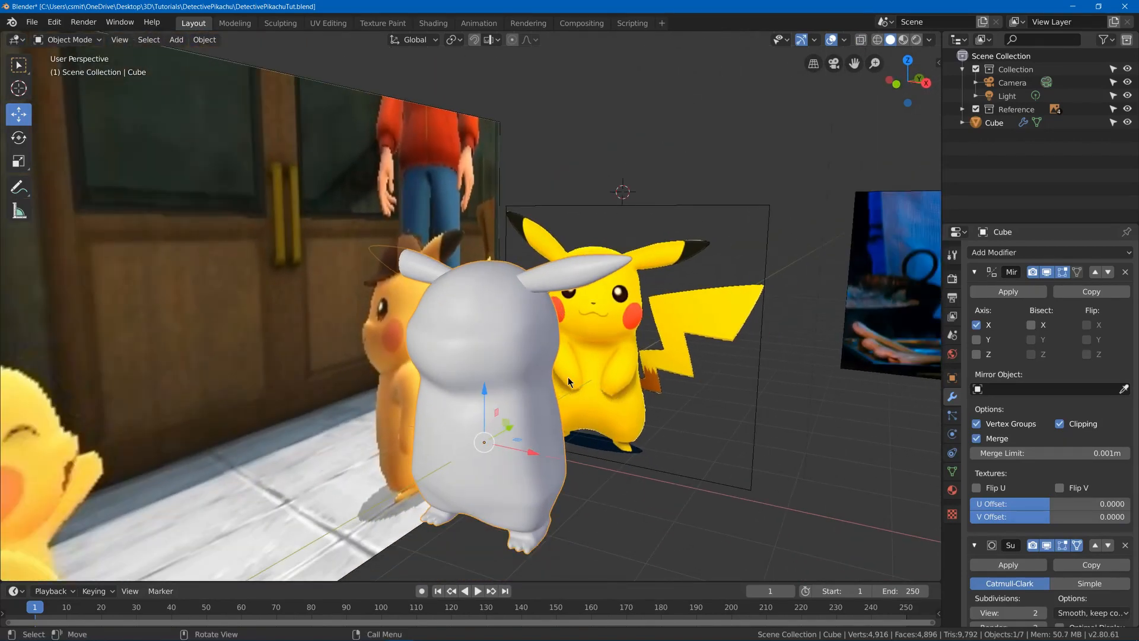
pyautogui.moveTo(557, 264); pyautogui.dragTo(604, 260, button='middle')
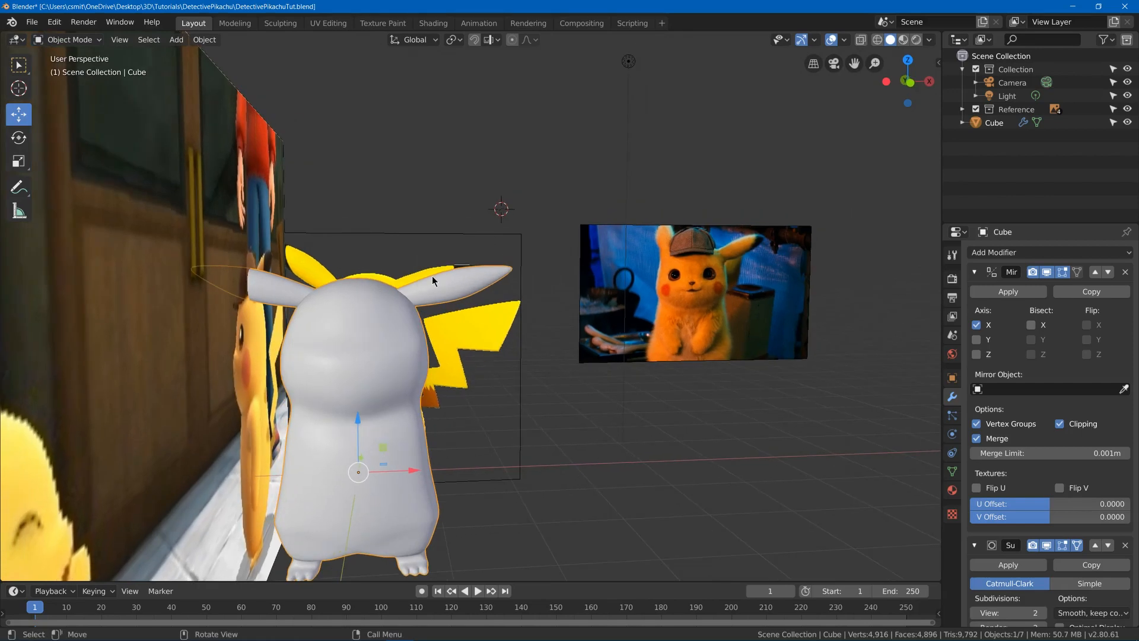
# Enter Edit Mode on the body mesh and add a cube from the right side view
pyautogui.press('KP_1')
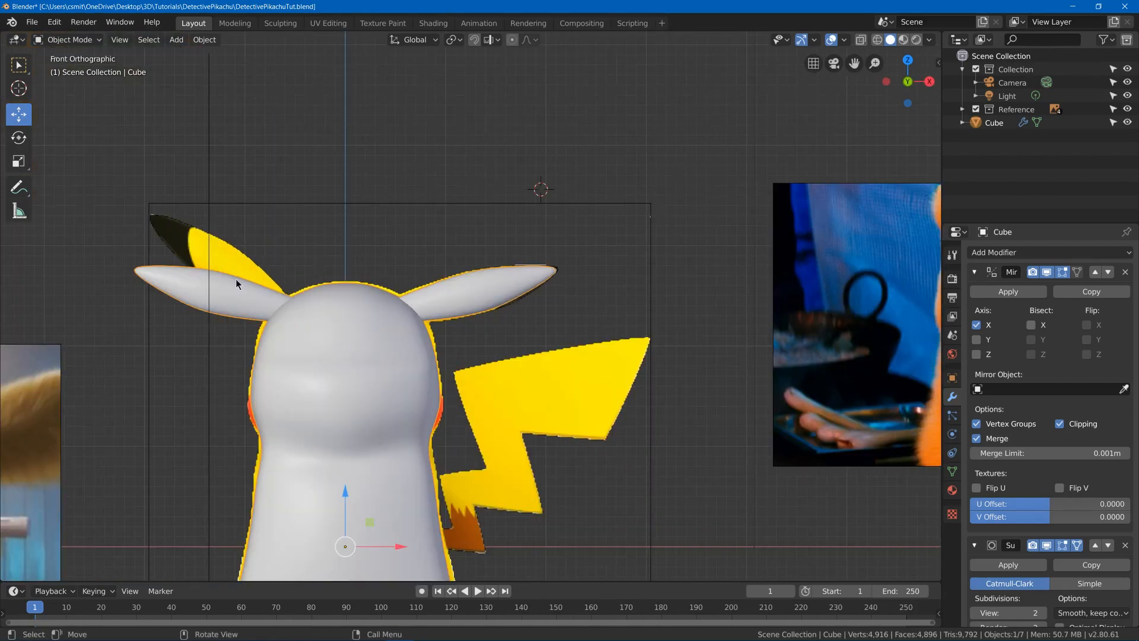
pyautogui.moveTo(237, 241); pyautogui.dragTo(379, 321, button='middle')
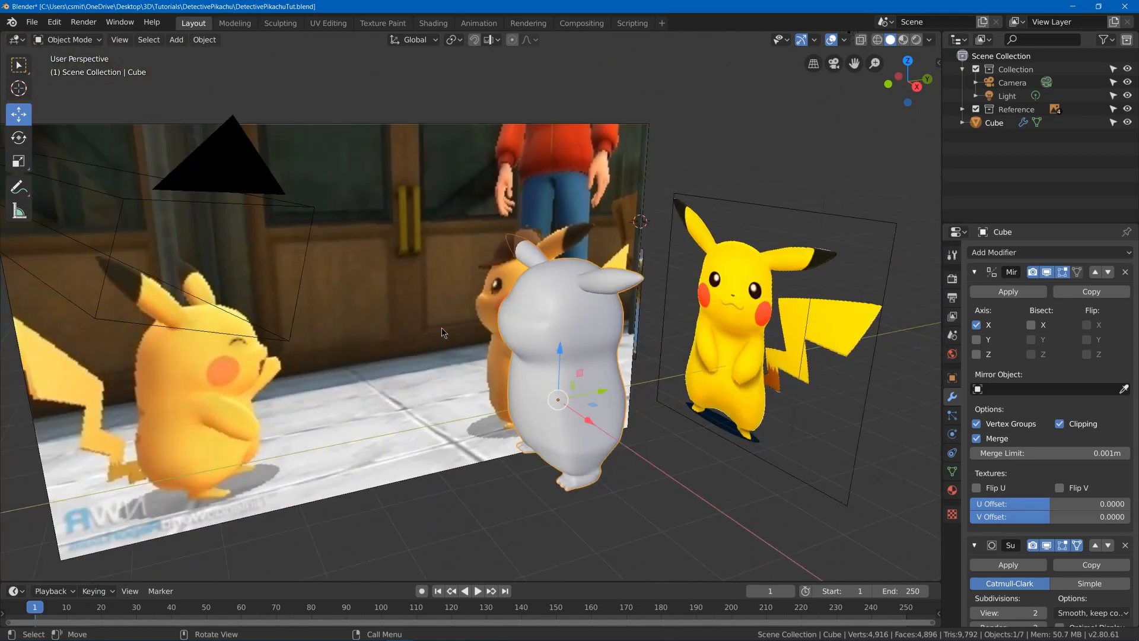
pyautogui.moveTo(504, 379); pyautogui.dragTo(562, 415, button='middle')
pyautogui.press('Tab')
pyautogui.press('KP_3')
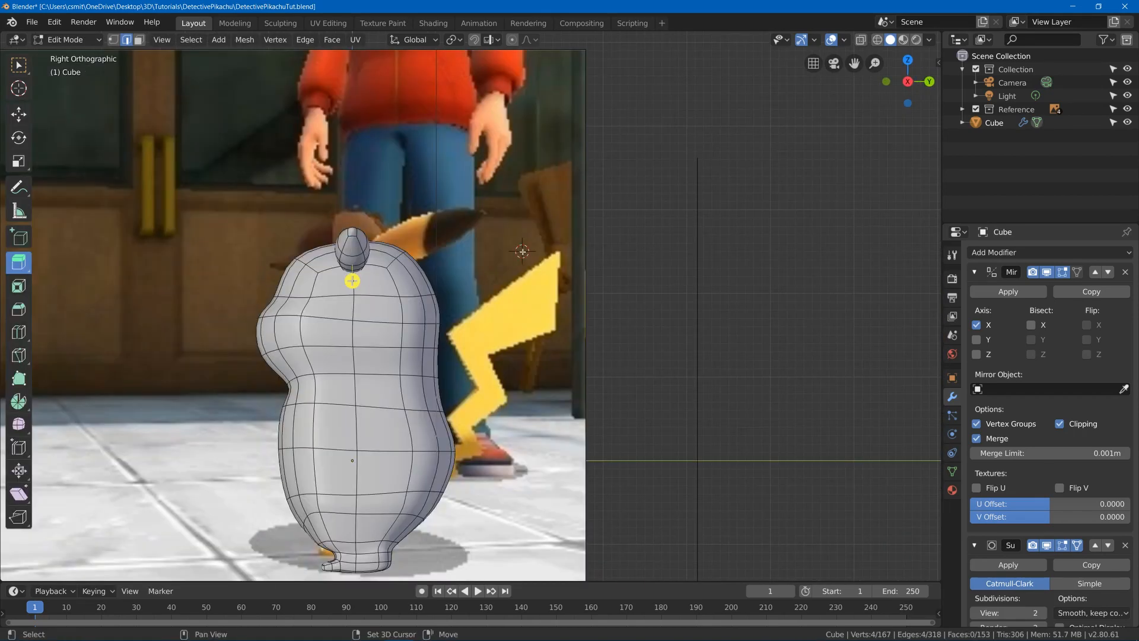
pyautogui.hotkey('shift', 'a')
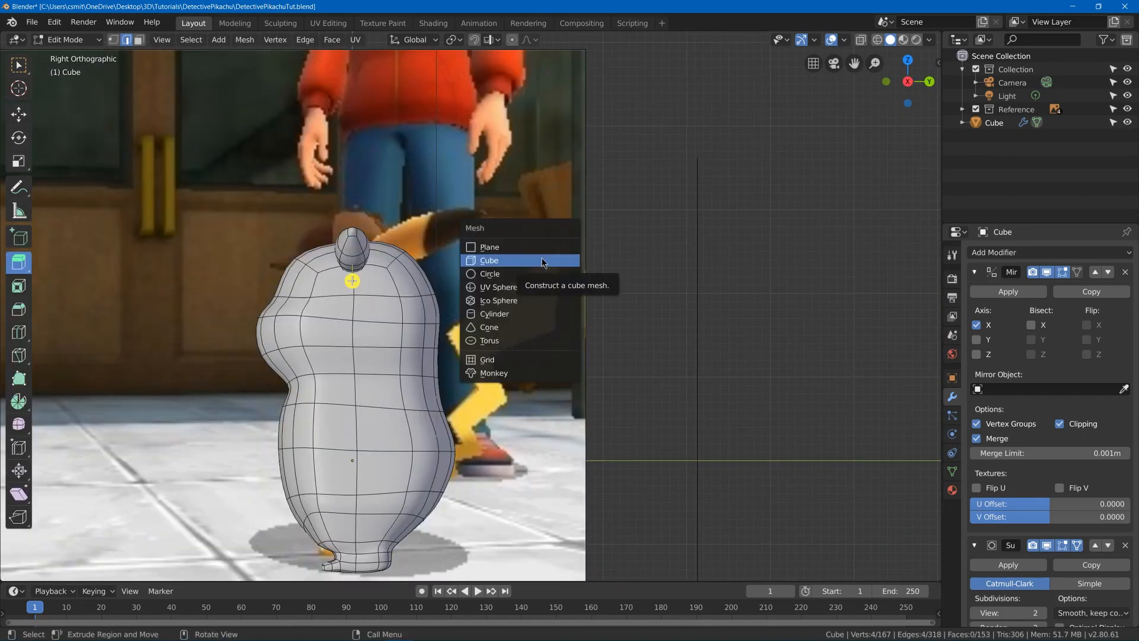
pyautogui.click(506, 263)
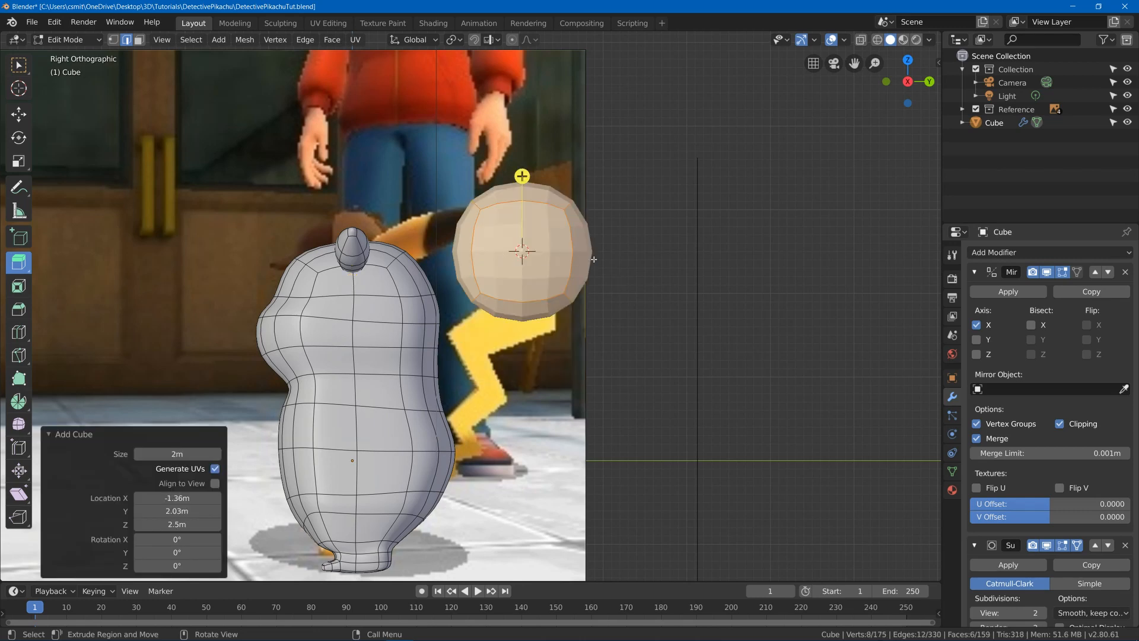
# Scale the new cube to about 0.364 and move it over the reference image's tail
pyautogui.press('s')
pyautogui.click(558, 259)
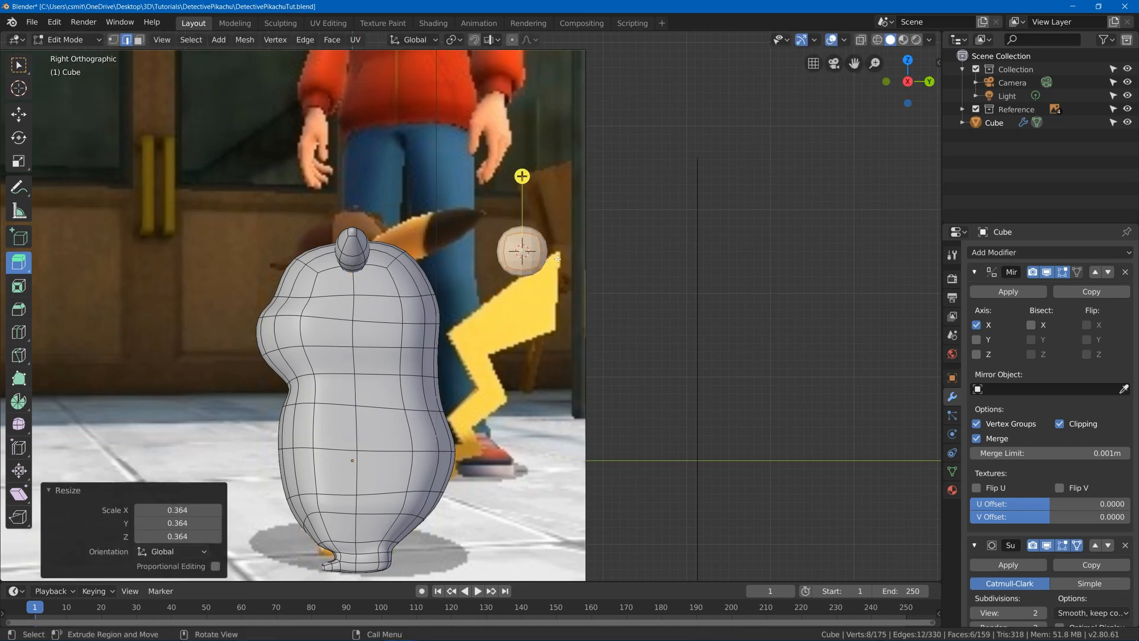
pyautogui.press('g')
pyautogui.click(547, 325)
# Set the object's subdivision level to 0 and return to editing the mesh
pyautogui.press('Tab')
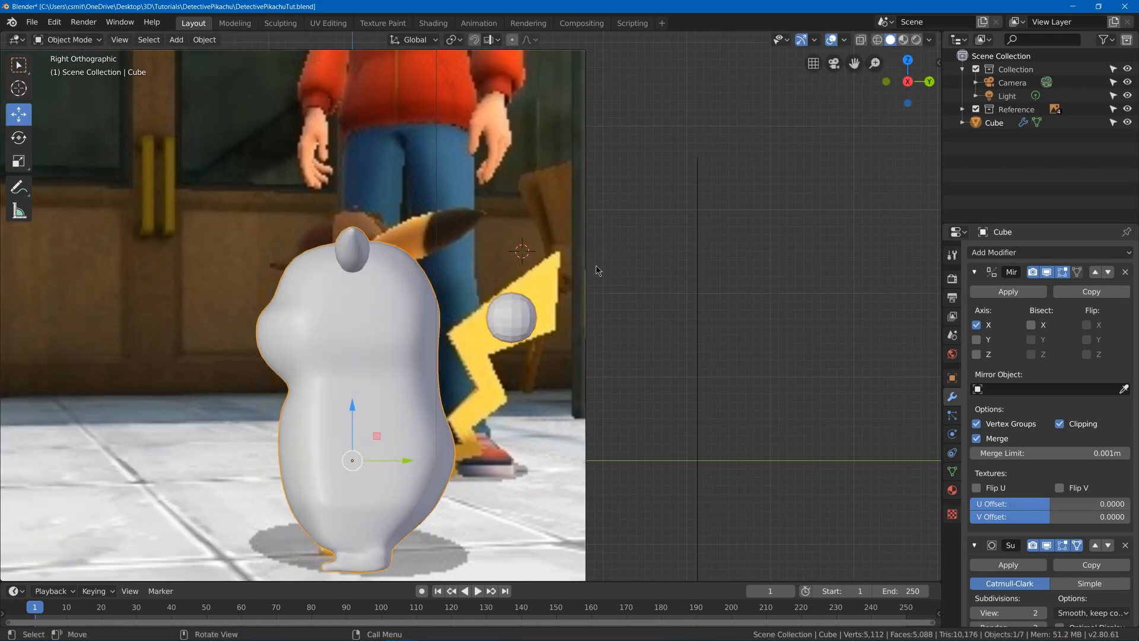
pyautogui.hotkey('ctrl', '0')
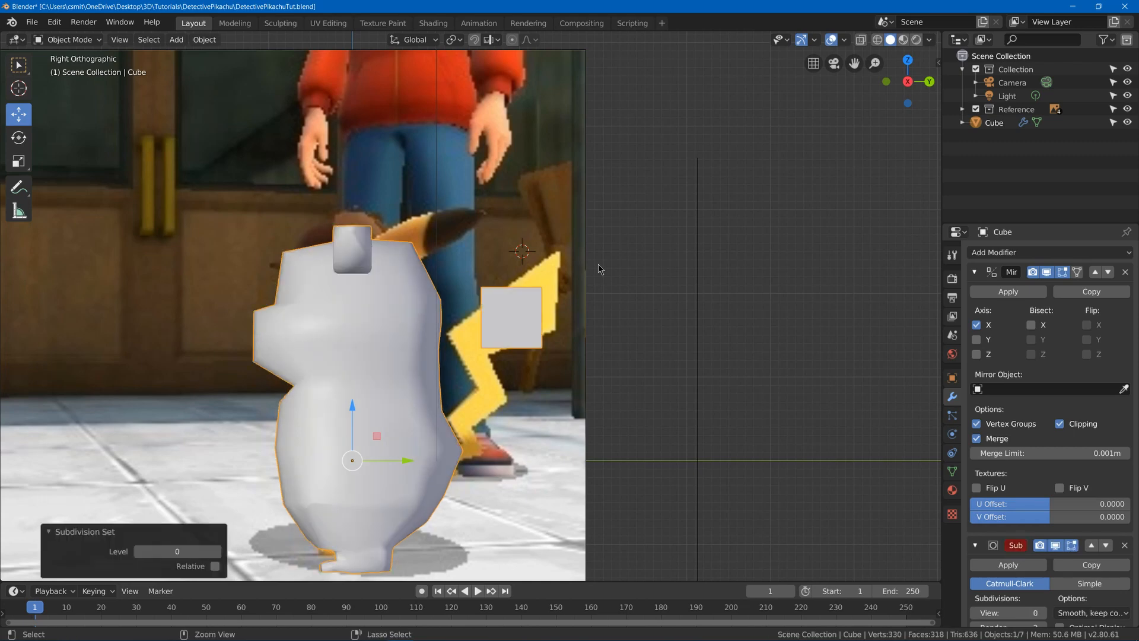
pyautogui.press('Tab')
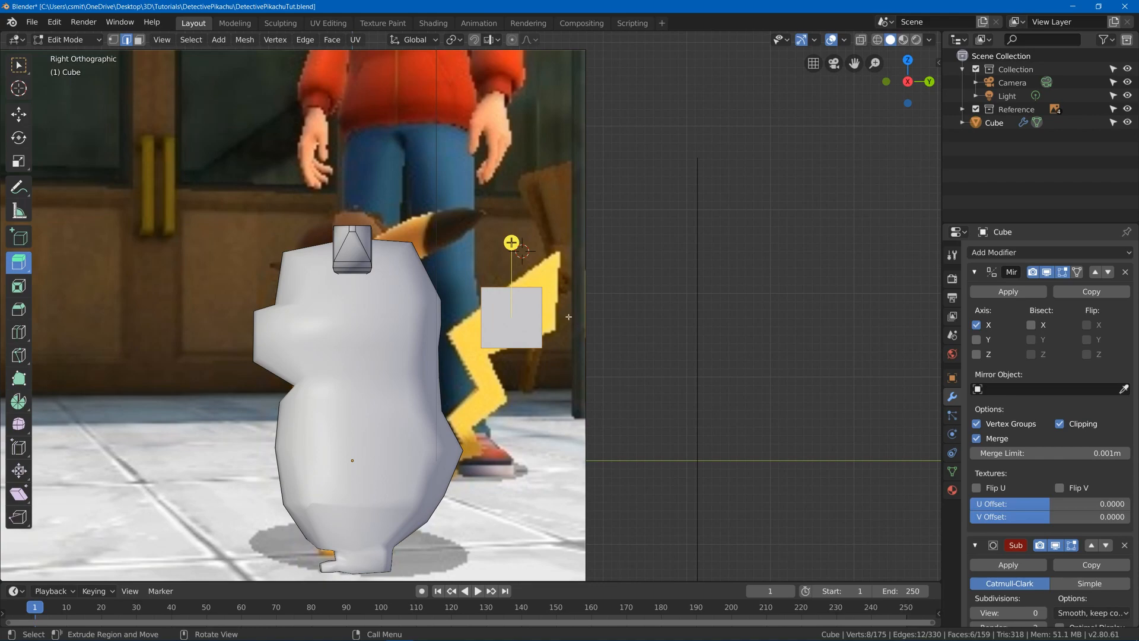
# Rotate the cube to match the slant of the reference tail's upper segment and scale it to about 0.737
pyautogui.moveTo(568, 317)
pyautogui.mouseDown(button='middle')
pyautogui.moveTo(551, 321)
pyautogui.moveTo(571, 313)
pyautogui.mouseUp(button='middle')
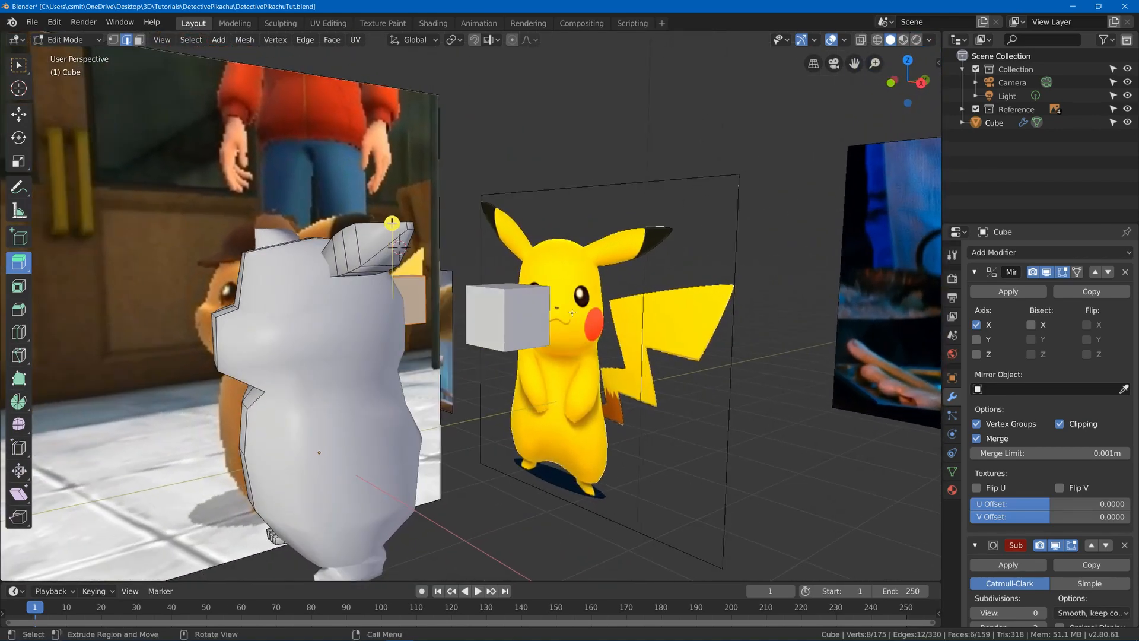
pyautogui.press('KP_3')
pyautogui.press('r')
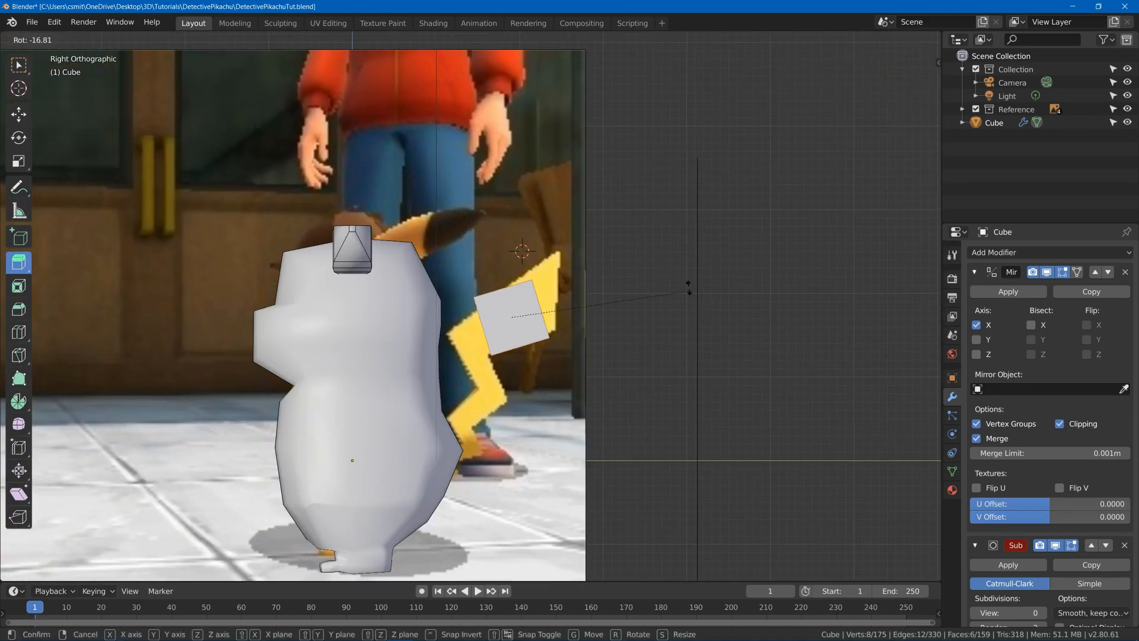
pyautogui.click(579, 282)
pyautogui.press('s')
pyautogui.click(541, 252)
pyautogui.scroll(3, 541, 252)
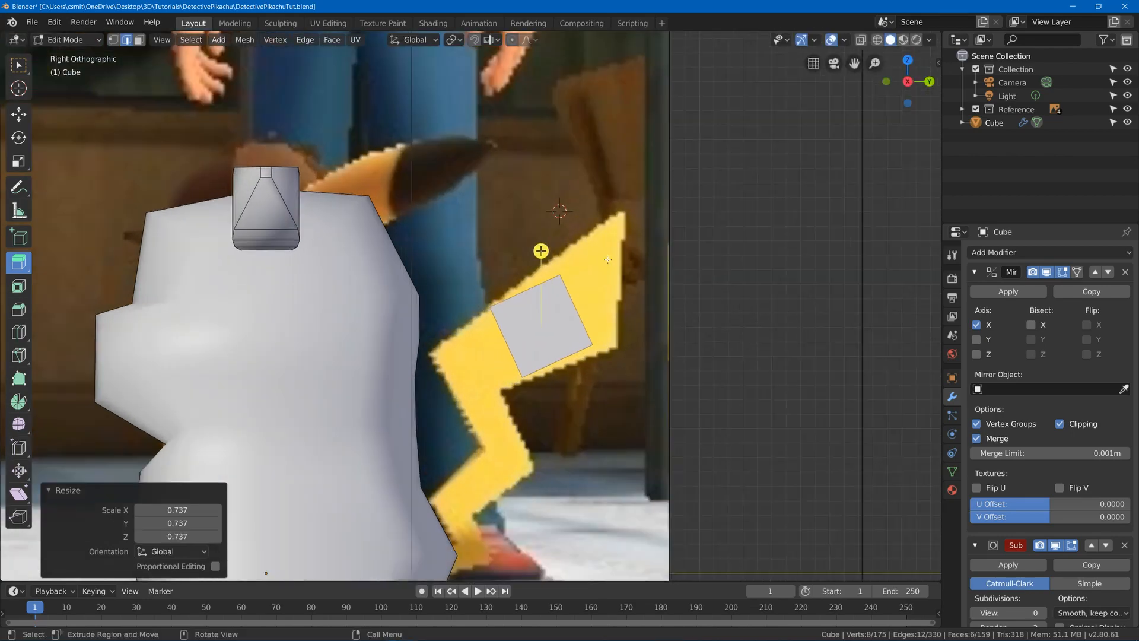
# Enlarge the cube's face nearest the tail tip and move it about 0.333 m in Y and 0.229 m in Z
pyautogui.press('KP_5')
pyautogui.scroll(2, 525, 246)
pyautogui.moveTo(609, 287); pyautogui.dragTo(565, 361, button='middle')
pyautogui.click(565, 361)
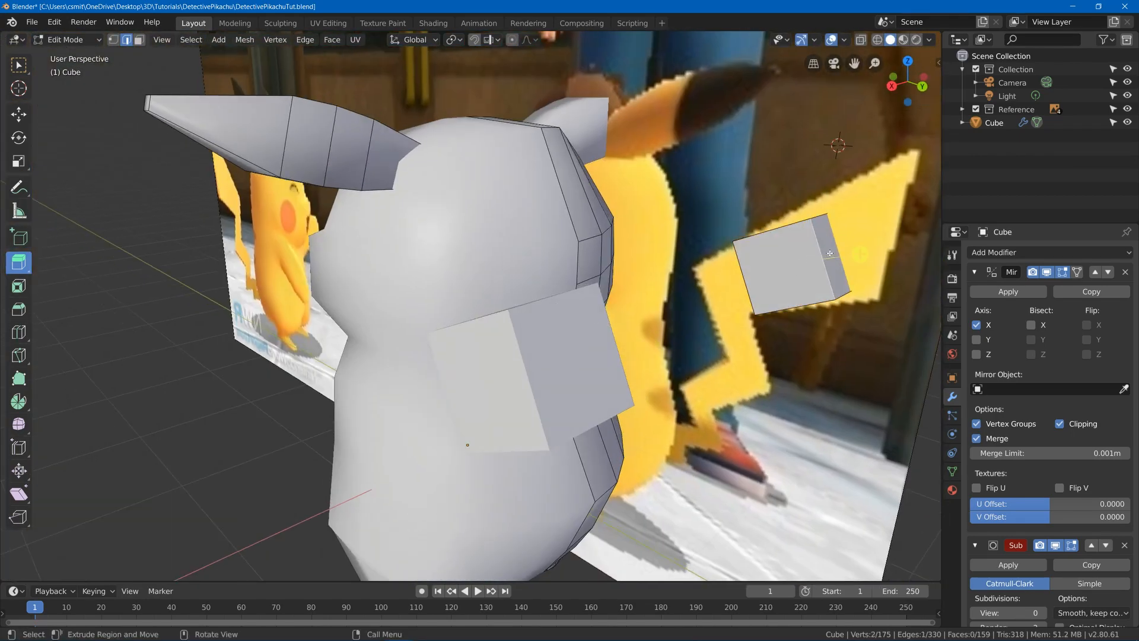
pyautogui.moveTo(837, 253); pyautogui.dragTo(830, 293, button='middle')
pyautogui.press('3')
pyautogui.click(783, 332)
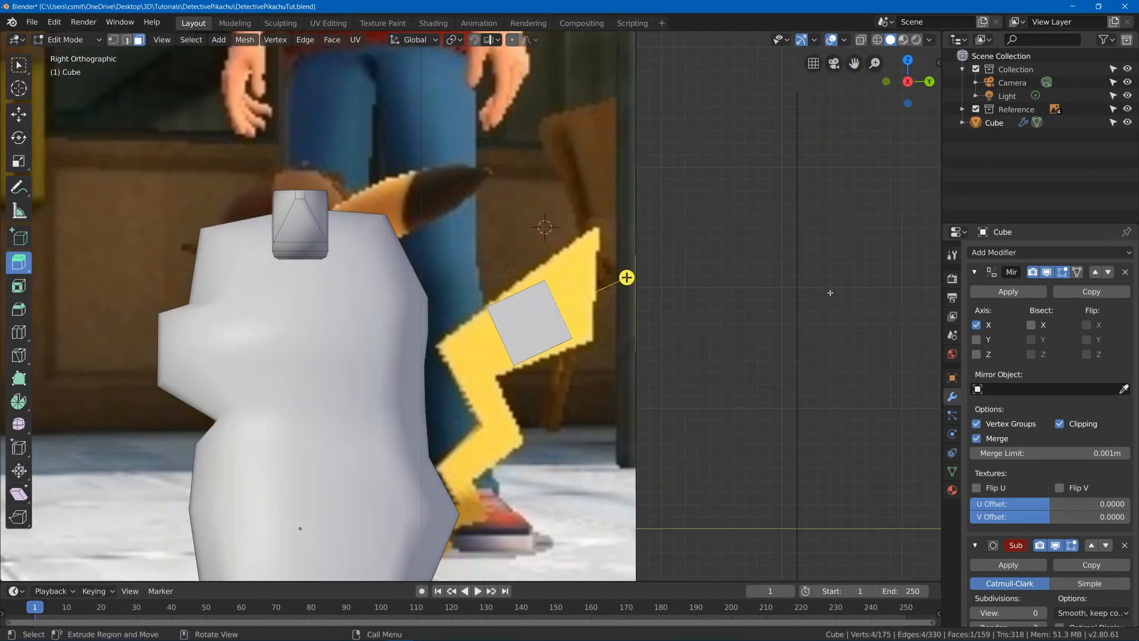
pyautogui.press('s')
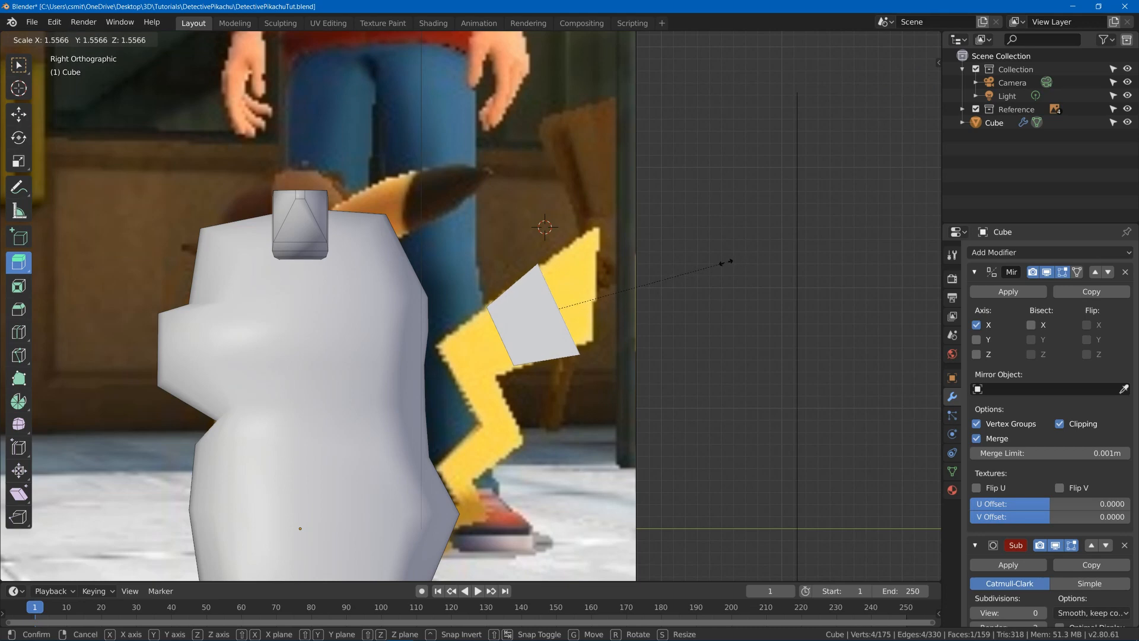
pyautogui.click(625, 277)
pyautogui.press('g')
pyautogui.click(666, 249)
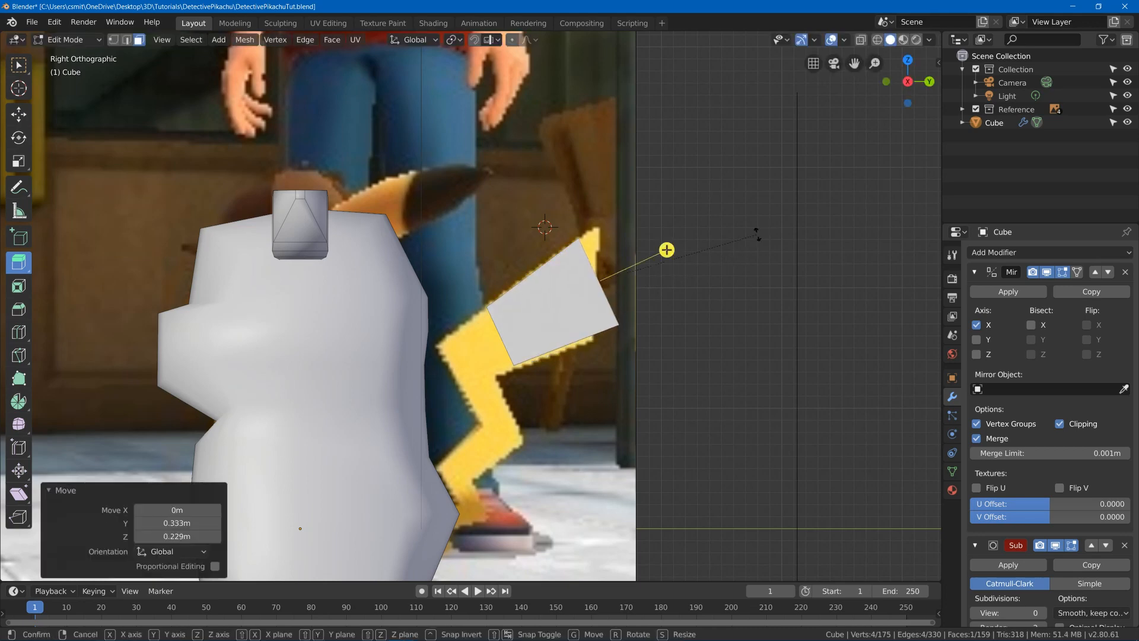
# Rotate the tail's end face about 29.1° and shift it to line up with the reference tail's end
pyautogui.press('r')
pyautogui.click(674, 285)
pyautogui.press('g')
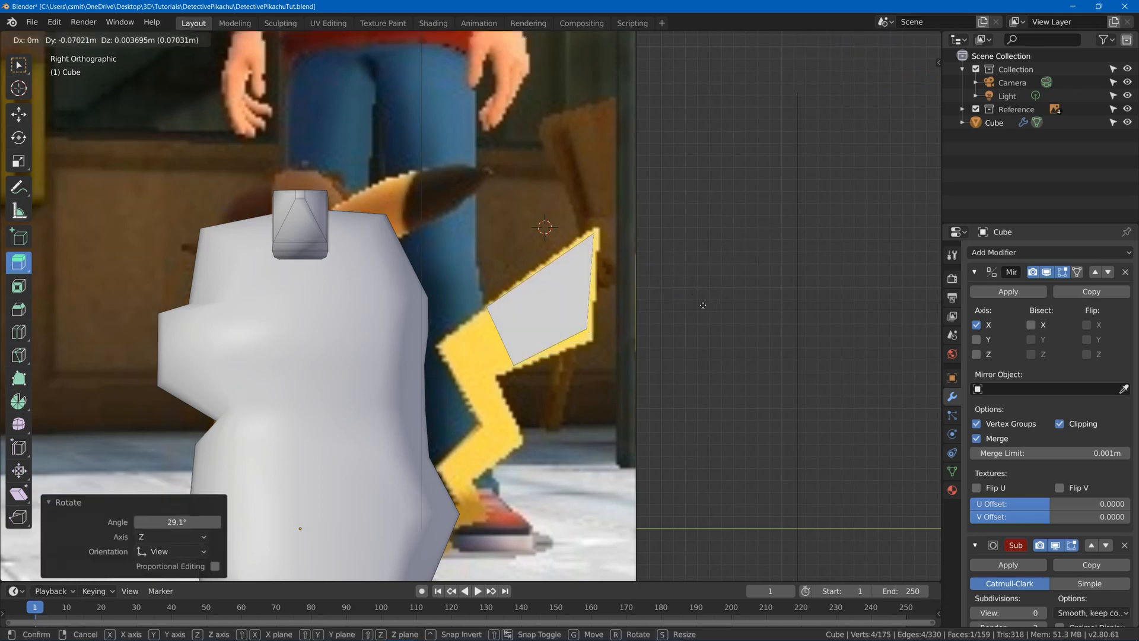
pyautogui.click(666, 287)
# Show the mesh as a see-through wireframe and move the tail end's upper and lower corner vertices onto the reference outline
pyautogui.press('z')
pyautogui.hotkey('alt', 'z')
pyautogui.press('1')
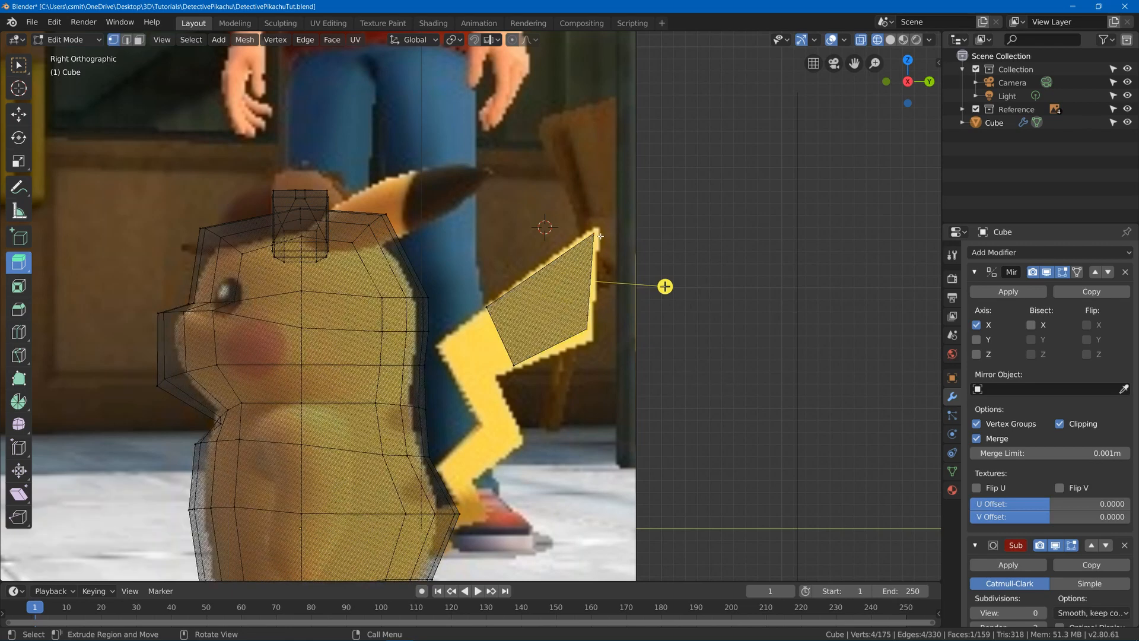
pyautogui.moveTo(577, 219); pyautogui.dragTo(619, 253)
pyautogui.press('g')
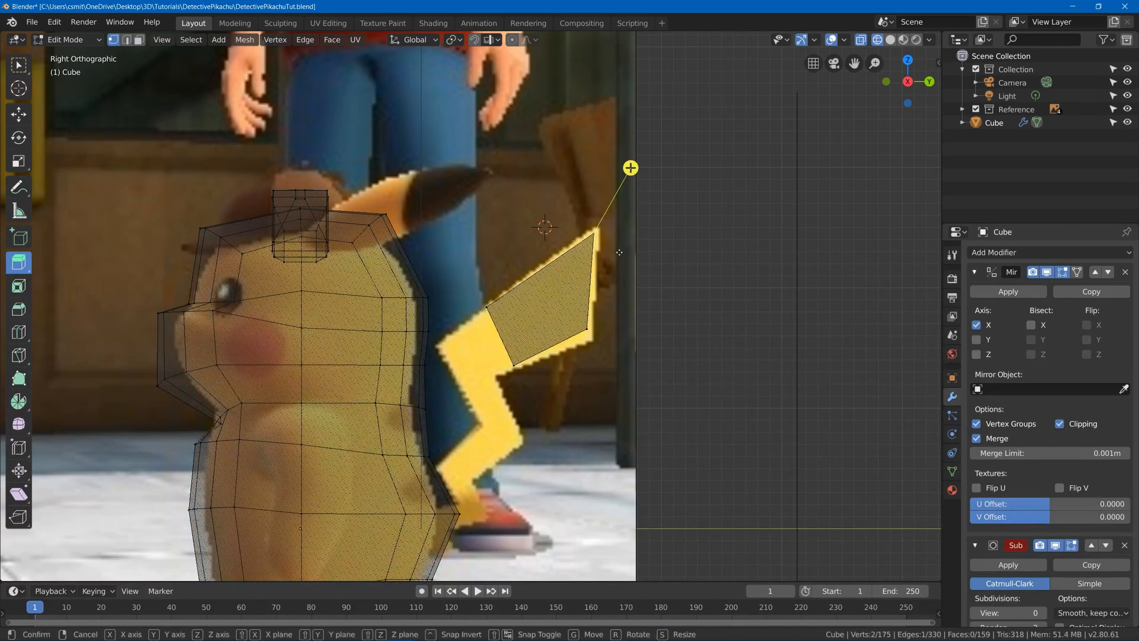
pyautogui.click(619, 253)
pyautogui.press('a')
pyautogui.hotkey('ctrl', 'z')
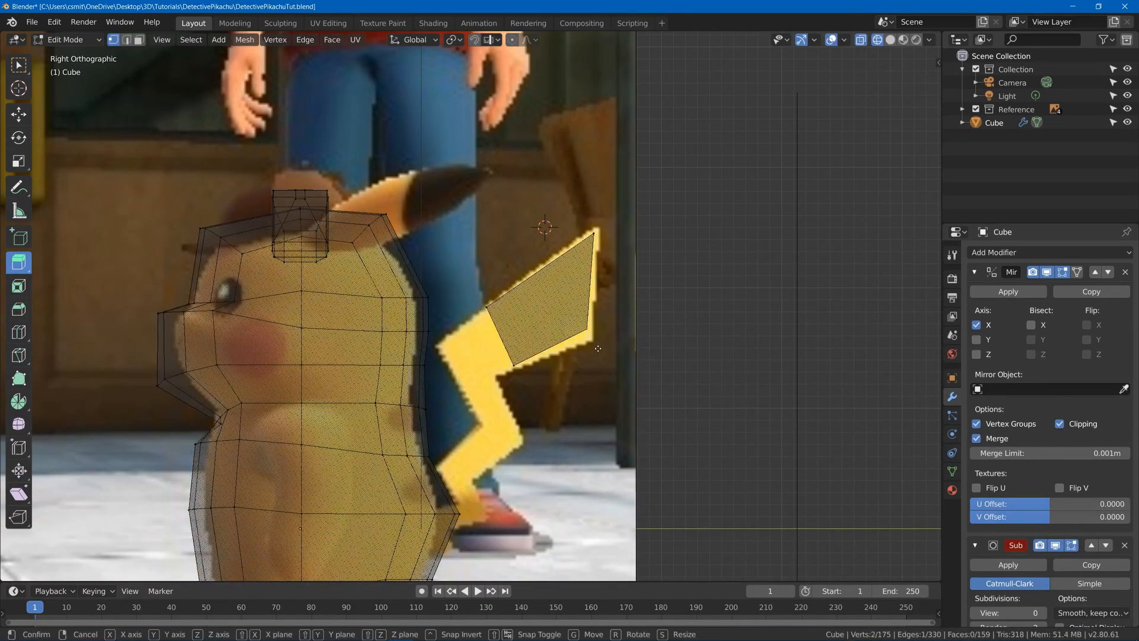
pyautogui.press('g')
pyautogui.click(600, 354)
# Move the upper inner corner vertices of the tail segment down to the first bend of the reference tail
pyautogui.click(537, 324)
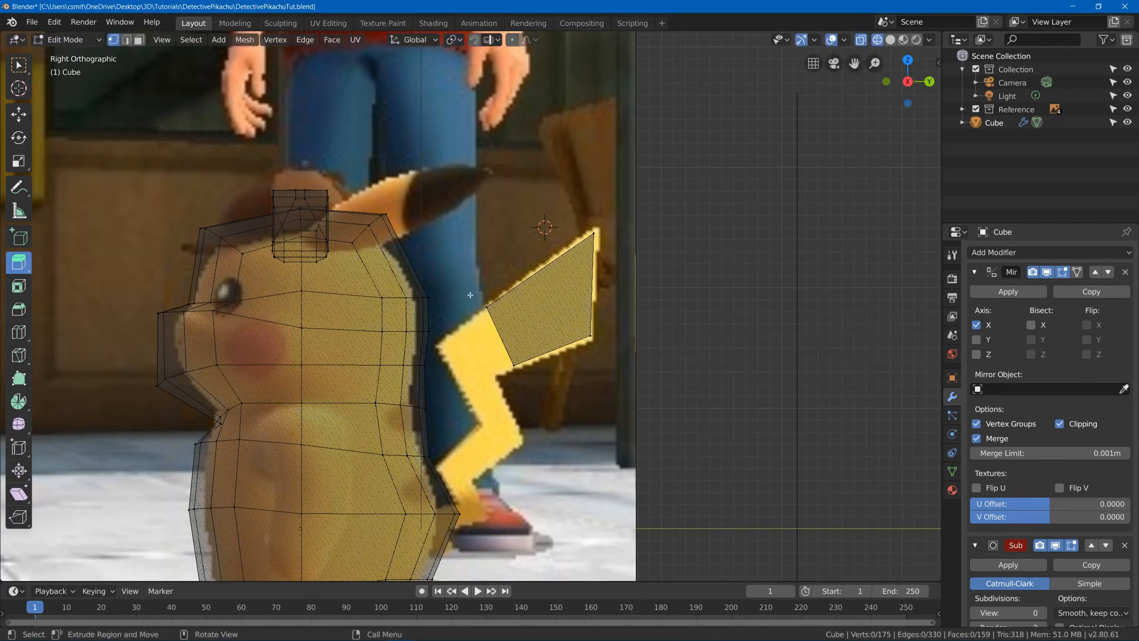
pyautogui.click(487, 307)
pyautogui.press('g')
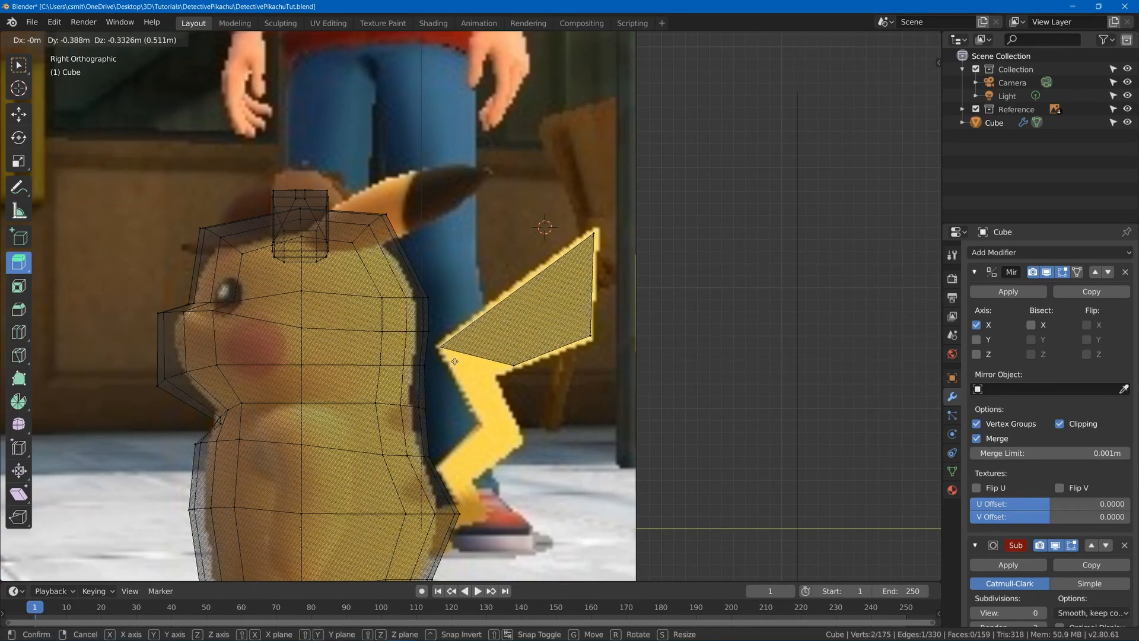
pyautogui.click(451, 362)
# Move the lower inner corner vertices of the tail segment about -0.152 m in Y and -0.059 m in Z
pyautogui.press('a')
pyautogui.hotkey('alt', 'a')
pyautogui.keyDown('alt'); pyautogui.click(491, 356); pyautogui.keyUp('alt')
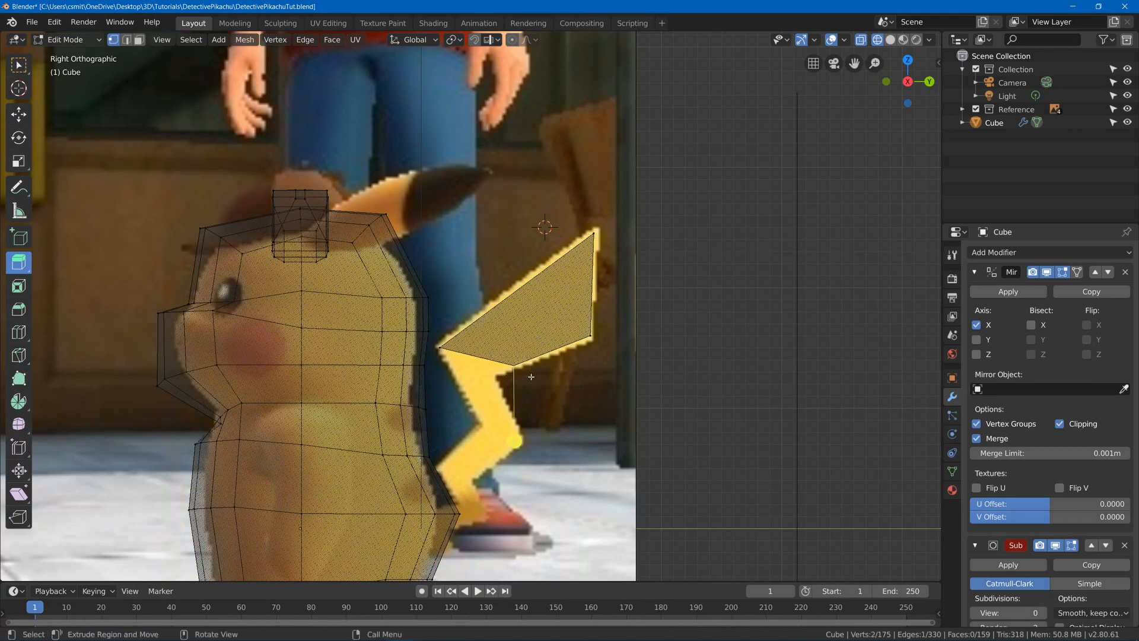
pyautogui.press('g')
pyautogui.click(512, 384)
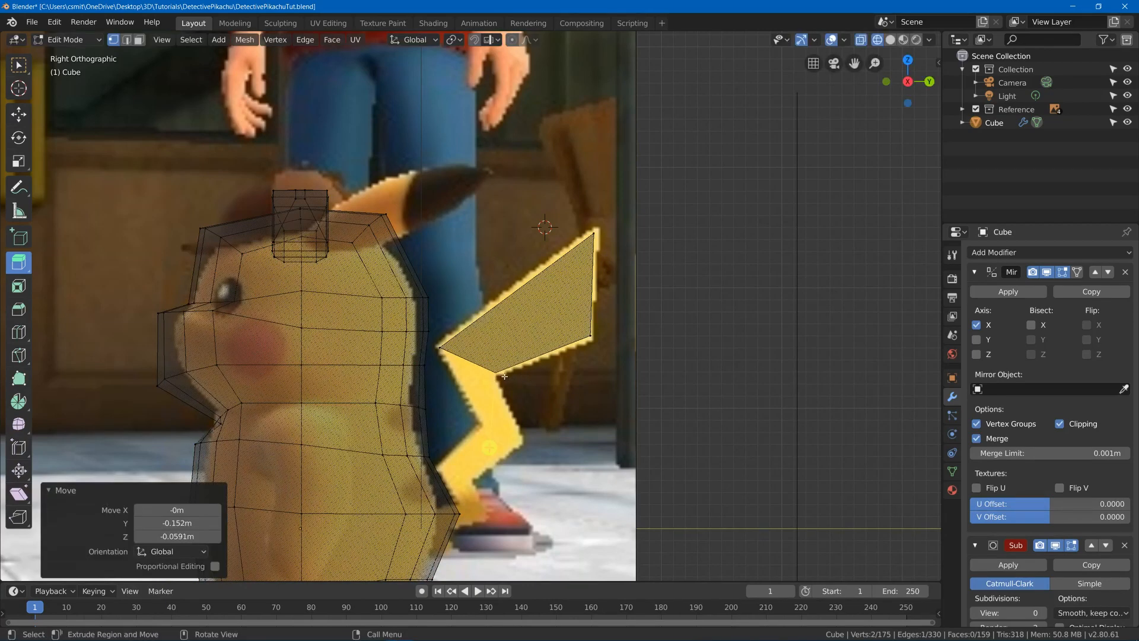
# Extrude the tail's short inner face about 0.434 m and move it toward the second bend of the reference tail
pyautogui.moveTo(504, 384); pyautogui.dragTo(434, 343)
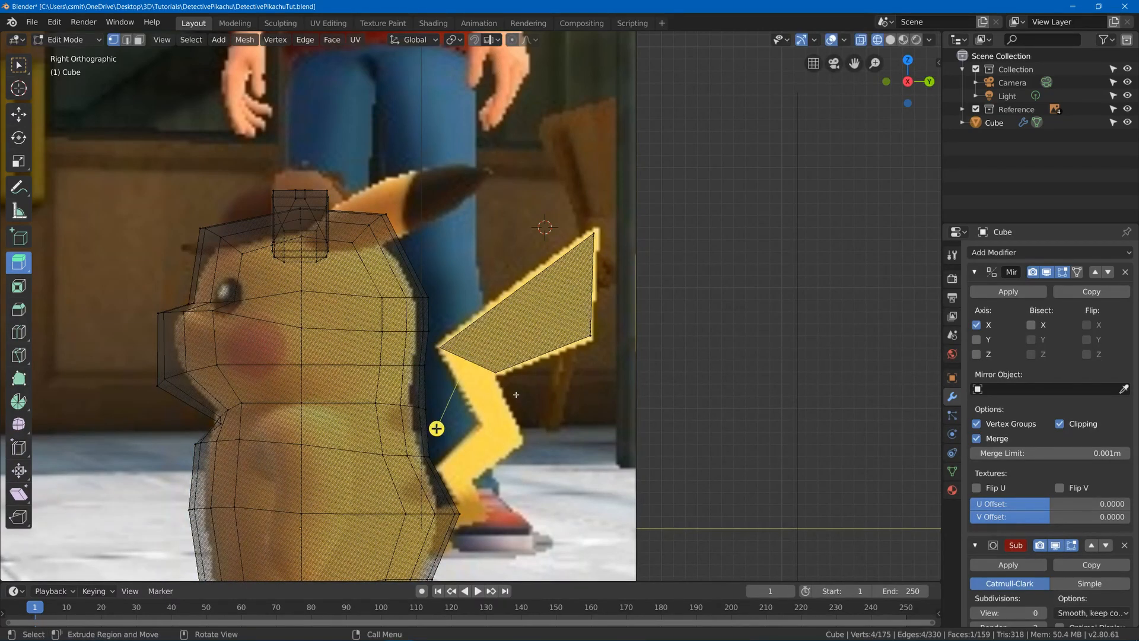
pyautogui.press('e')
pyautogui.click(415, 475)
pyautogui.press('g')
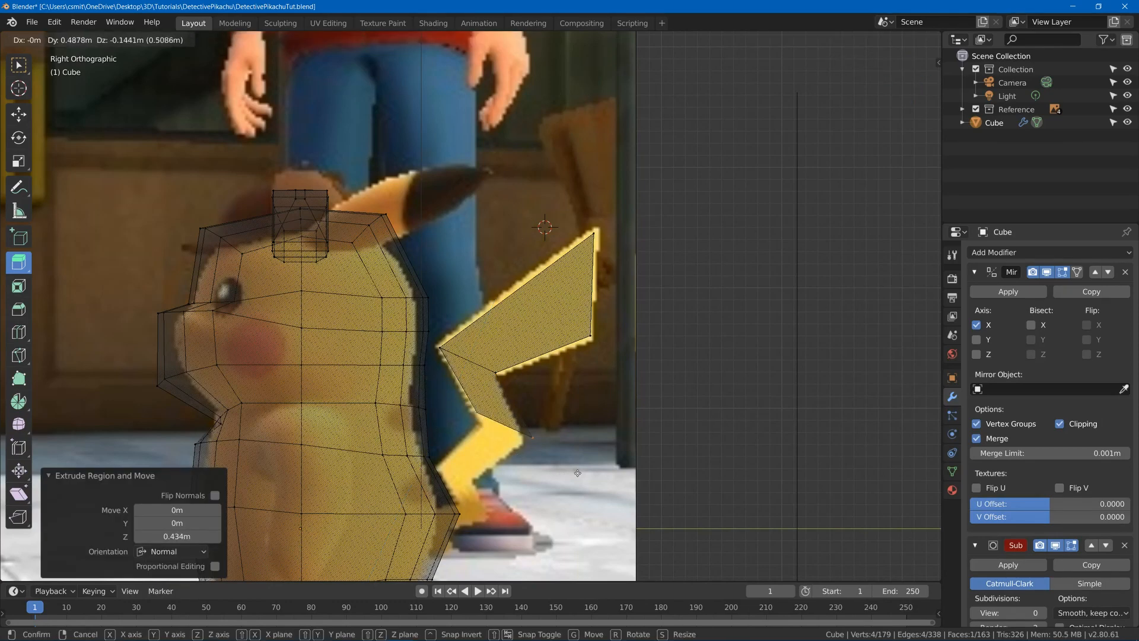
# Move the outer corner vertices of the extruded face onto the reference tail's second bend
pyautogui.press('a')
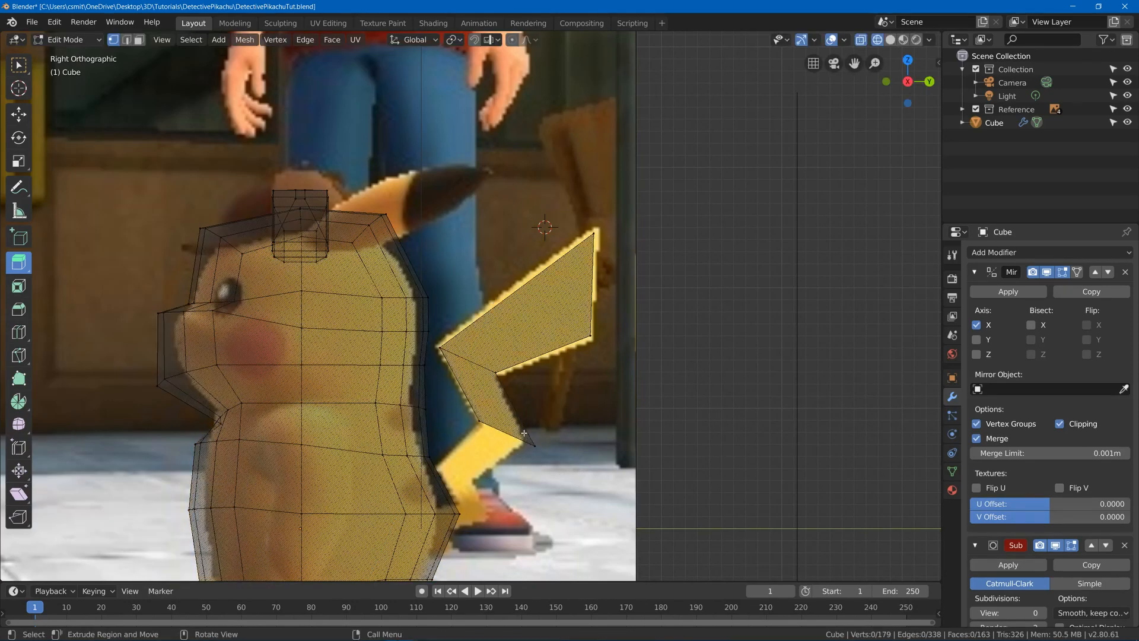
pyautogui.press('b')
pyautogui.moveTo(518, 428); pyautogui.dragTo(574, 466)
pyautogui.press('g')
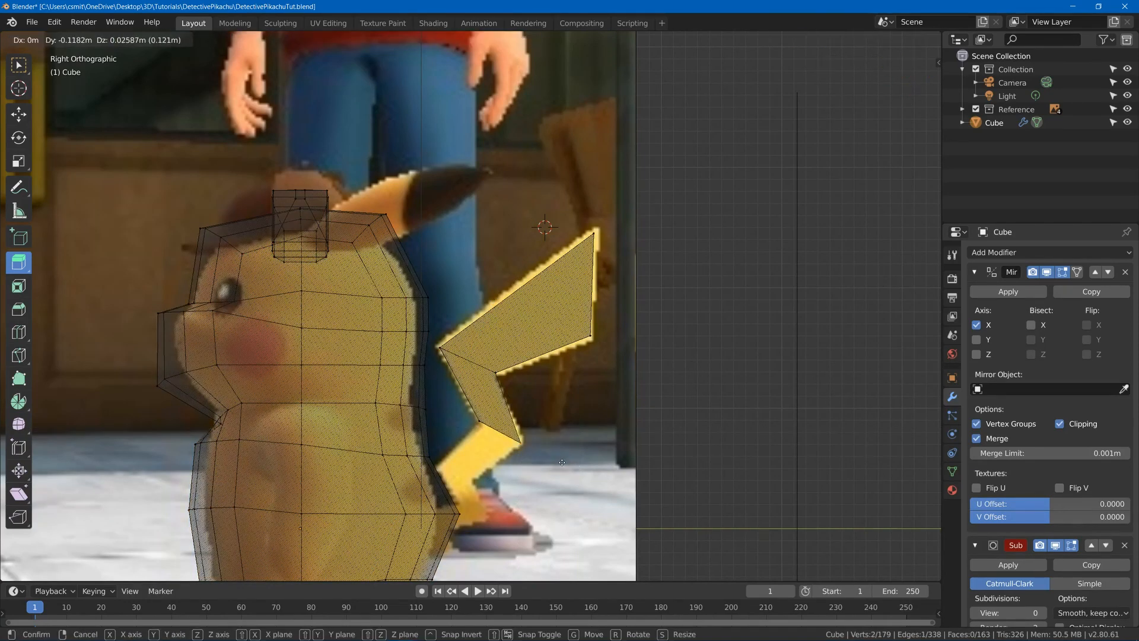
pyautogui.click(562, 462)
# Select the second tail segment's end face and extrude it about 0.27 m to start the third segment
pyautogui.press('a')
pyautogui.press('a')
pyautogui.press('b')
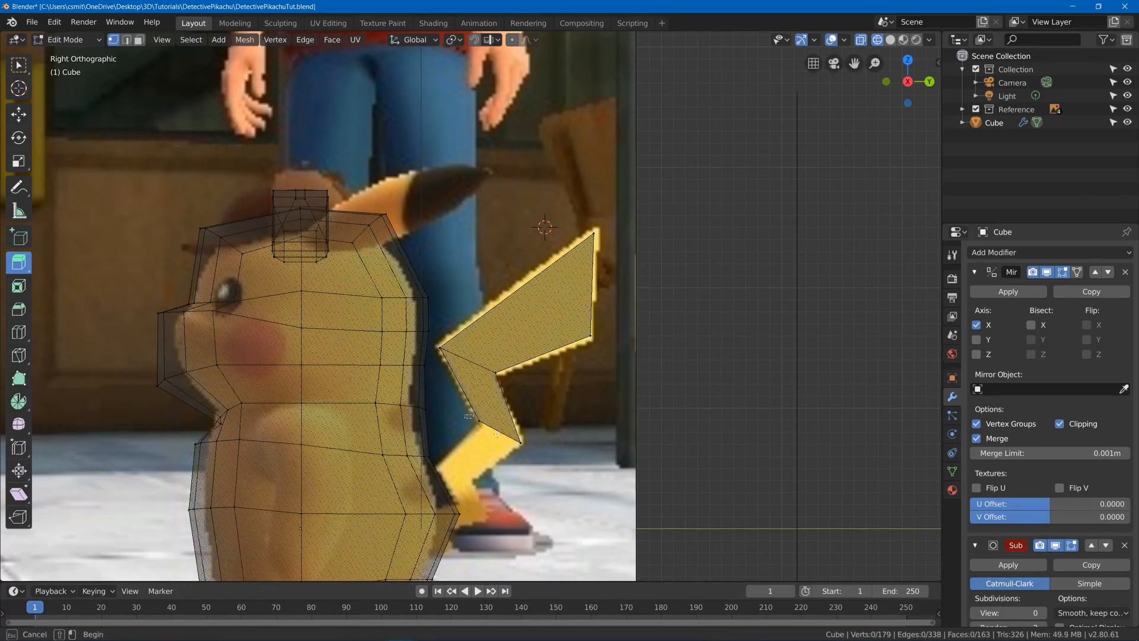
pyautogui.moveTo(466, 404); pyautogui.dragTo(556, 473)
pyautogui.press('g')
pyautogui.press('Escape')
pyautogui.press('e')
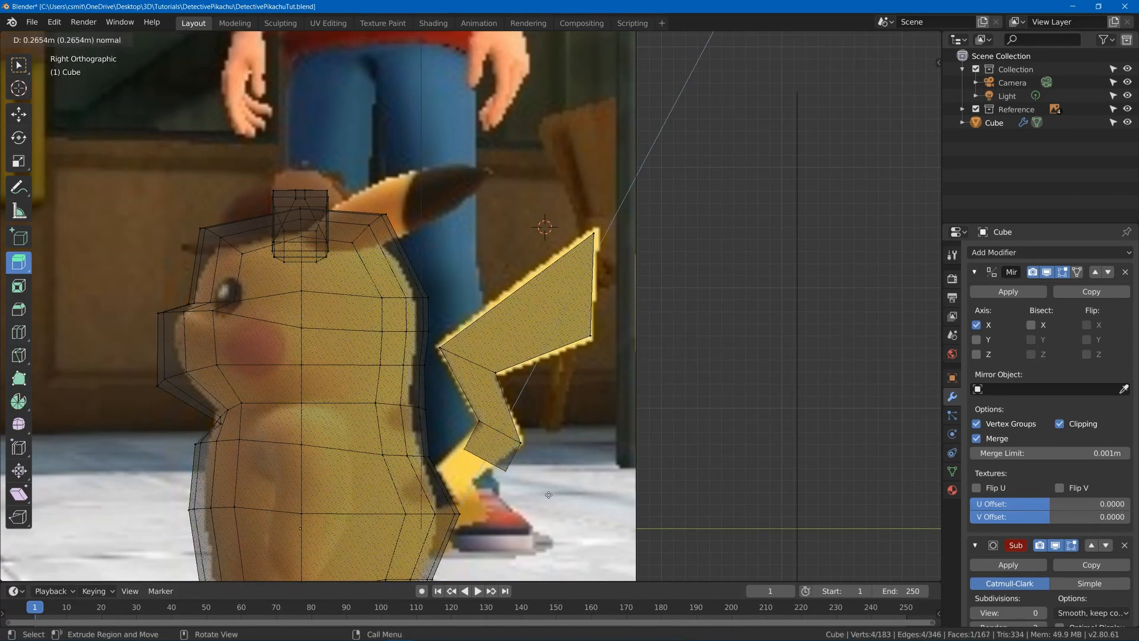
pyautogui.click(493, 455)
# Move the inner corner vertices of the third segment's end face onto the reference tail outline near the body
pyautogui.hotkey('alt', 'a')
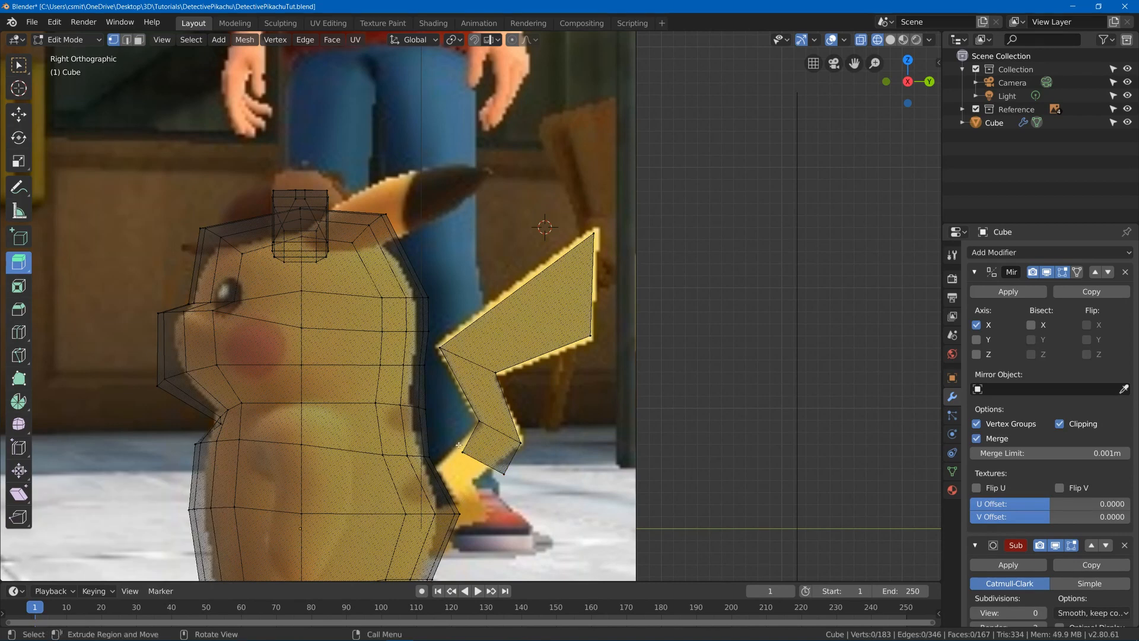
pyautogui.press('b')
pyautogui.moveTo(446, 442); pyautogui.dragTo(490, 477)
pyautogui.press('g')
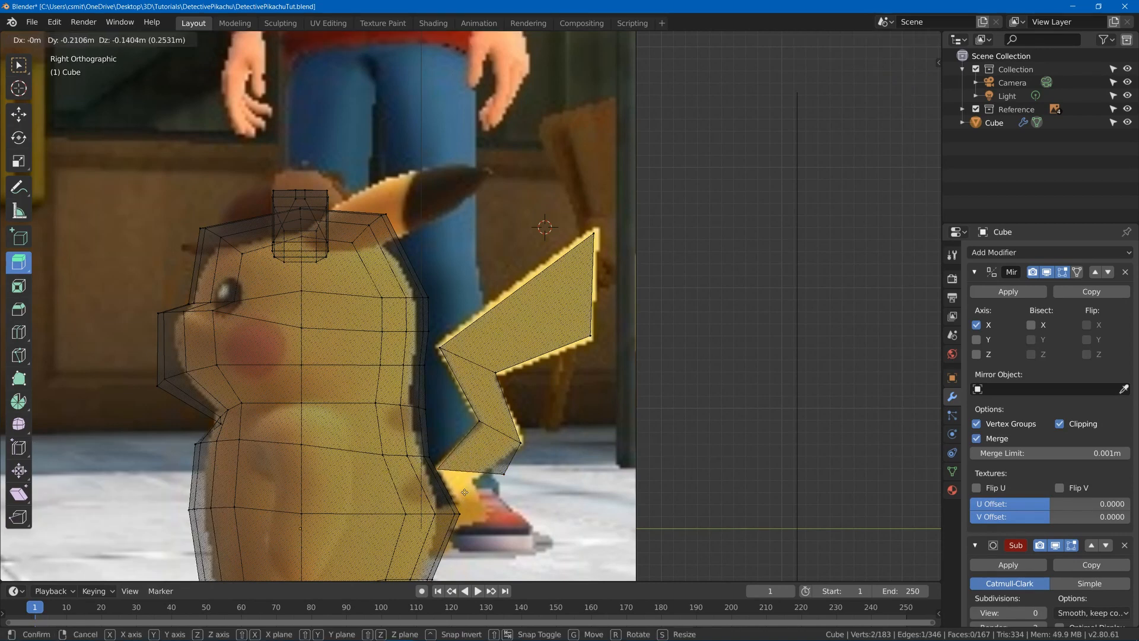
pyautogui.click(477, 487)
# Move the outer corner vertices of the third segment's end face about -0.281 m in Y and -0.03 m in Z onto the reference outline
pyautogui.hotkey('alt', 'a')
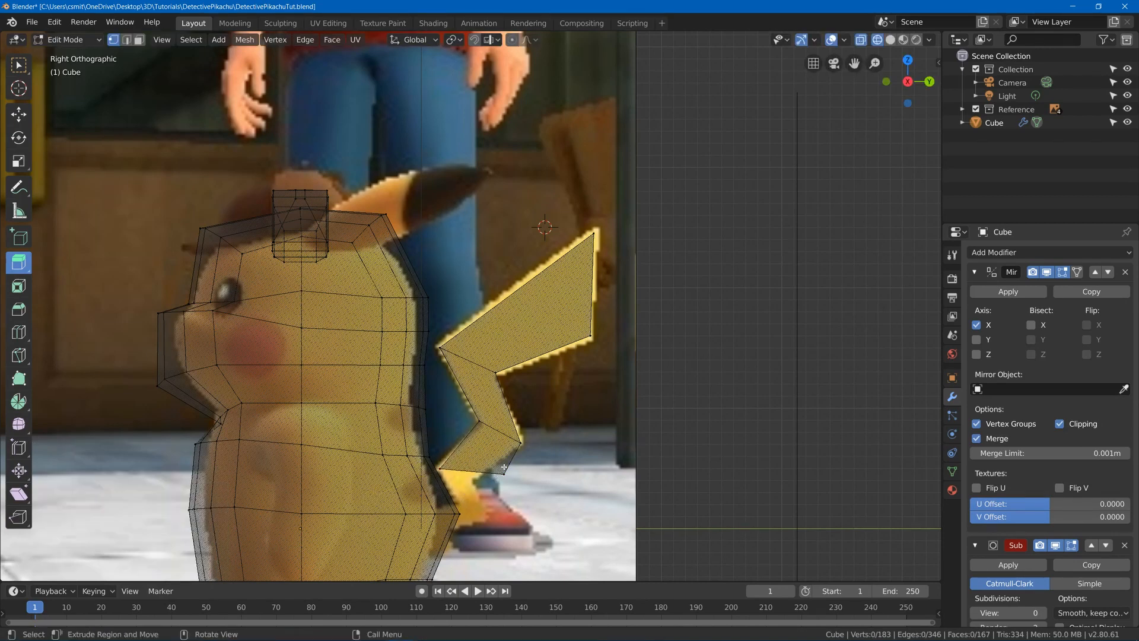
pyautogui.press('b')
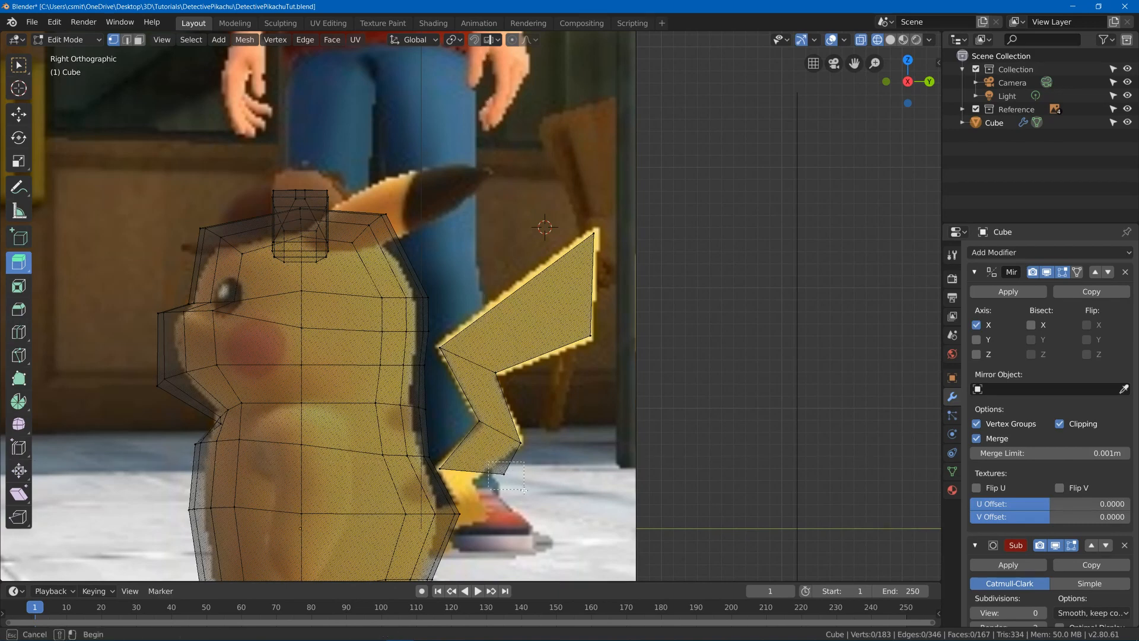
pyautogui.moveTo(488, 463); pyautogui.dragTo(522, 491)
pyautogui.press('g')
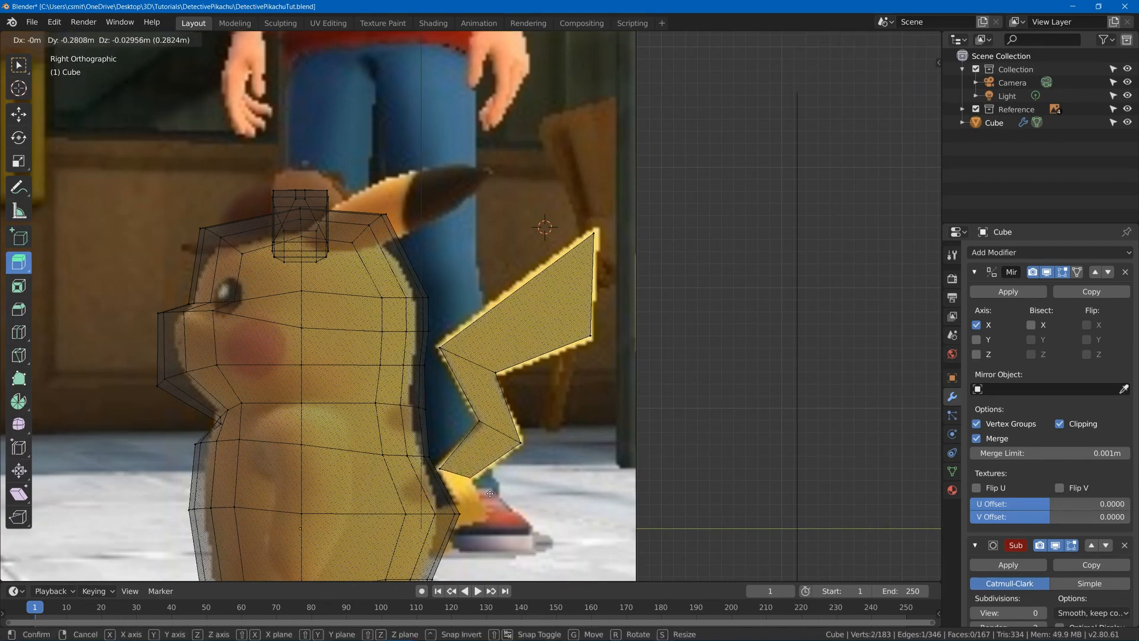
pyautogui.click(490, 493)
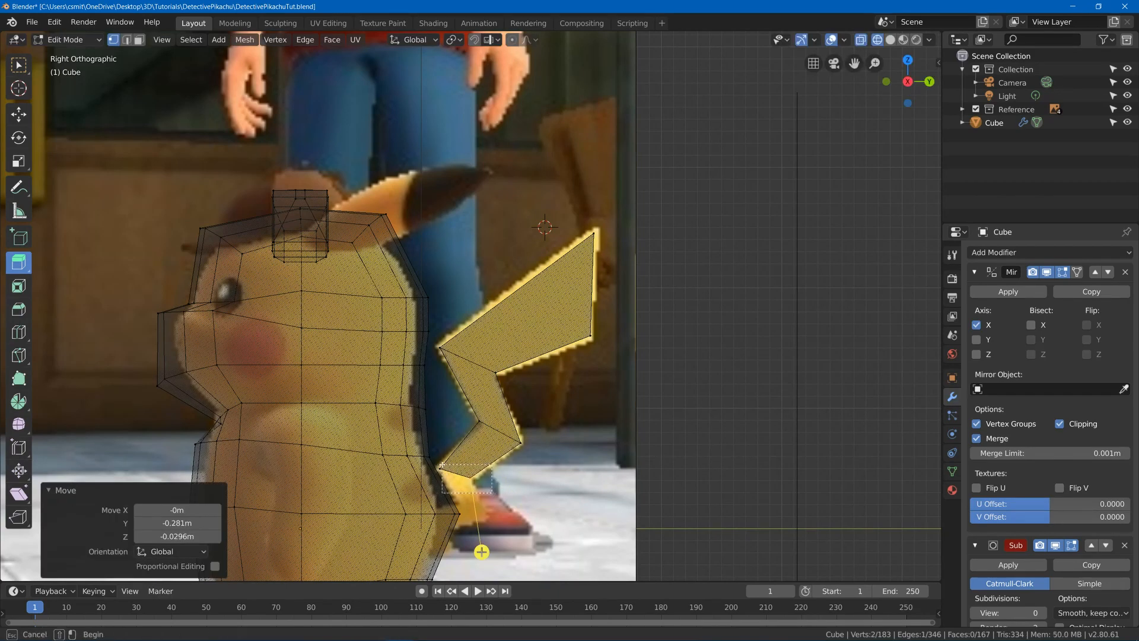
# Extrude the third segment's end face about 0.219 m and move it down along the reference tail to form the fourth segment
pyautogui.moveTo(442, 464); pyautogui.dragTo(441, 464)
pyautogui.press('e')
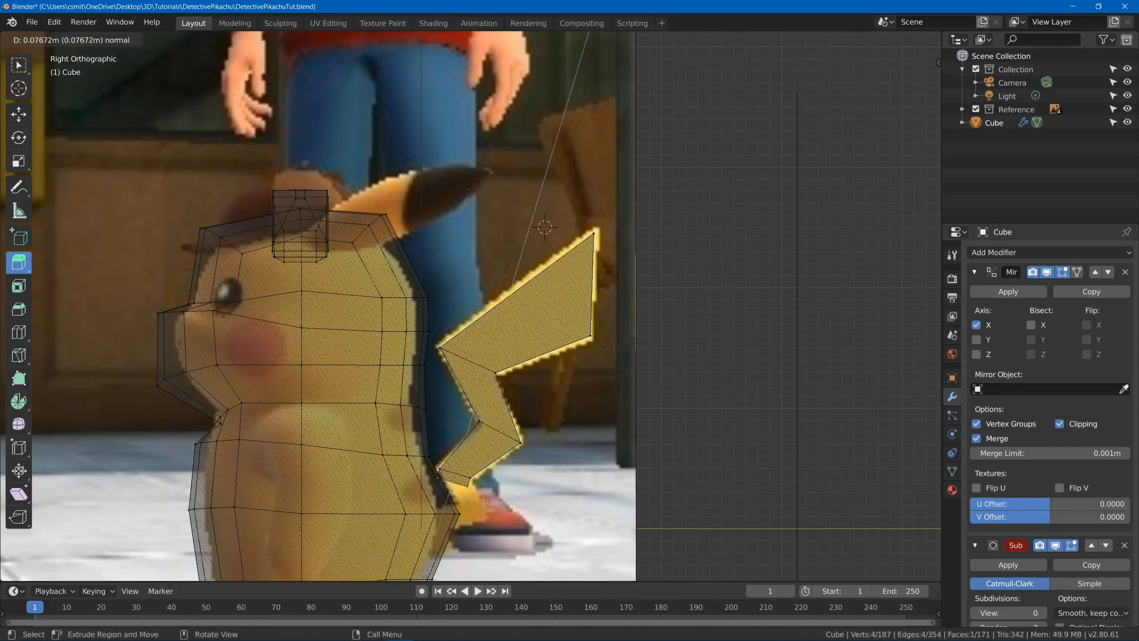
pyautogui.click(488, 501)
pyautogui.press('g')
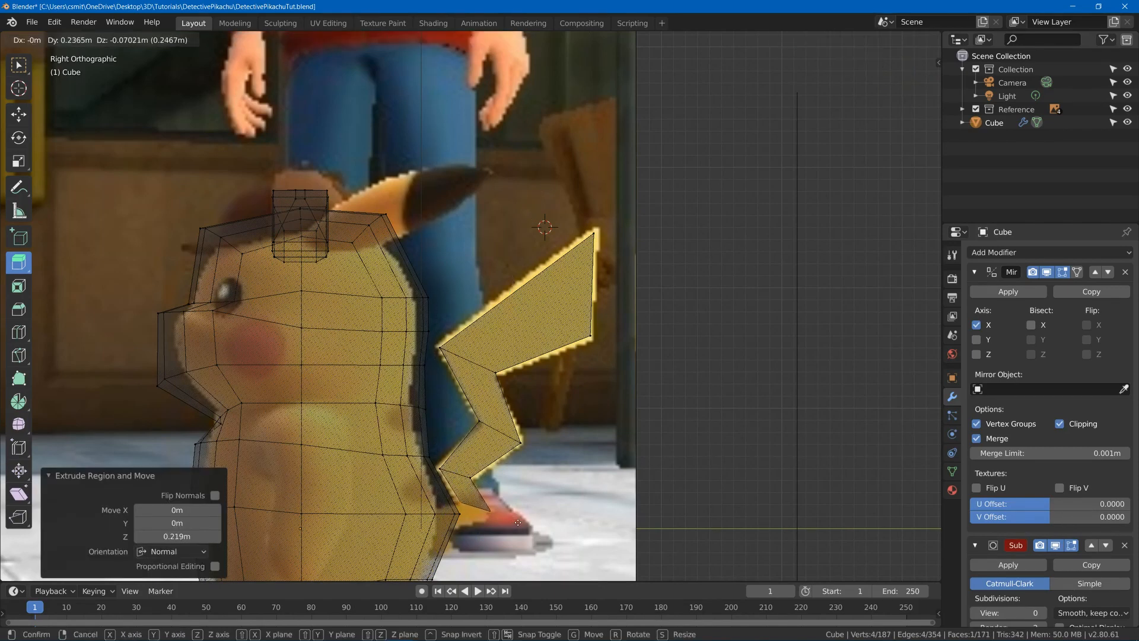
pyautogui.click(517, 521)
# Move the outer corner vertices of the fourth segment's end face down onto the reference tail's lower bend
pyautogui.press('a')
pyautogui.hotkey('alt', 'a')
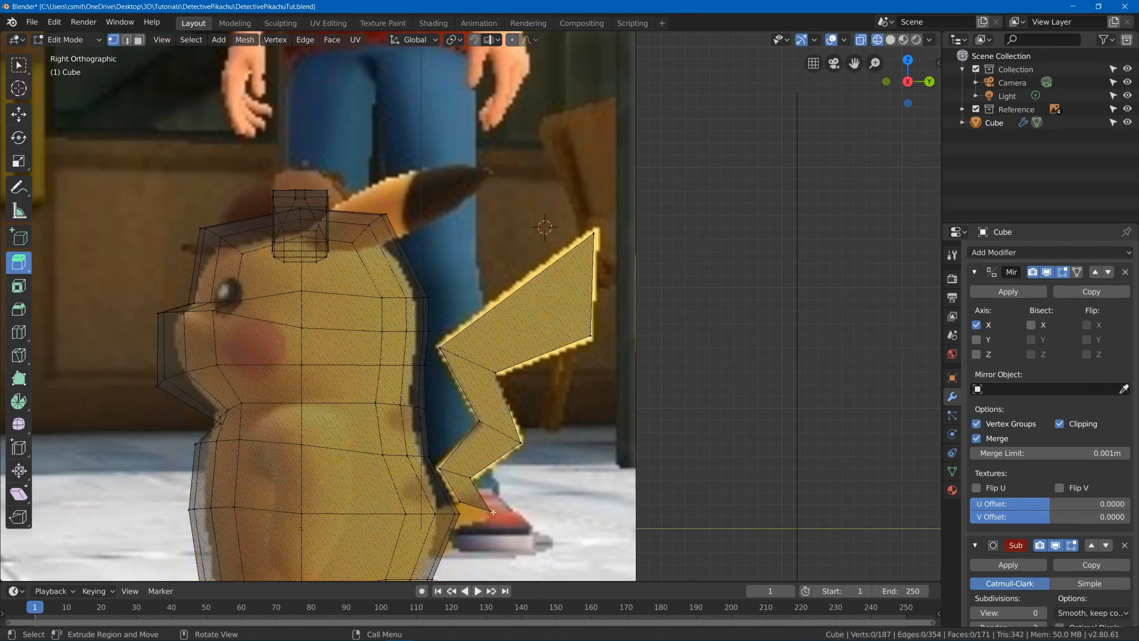
pyautogui.press('b')
pyautogui.moveTo(472, 500); pyautogui.dragTo(505, 520)
pyautogui.press('g')
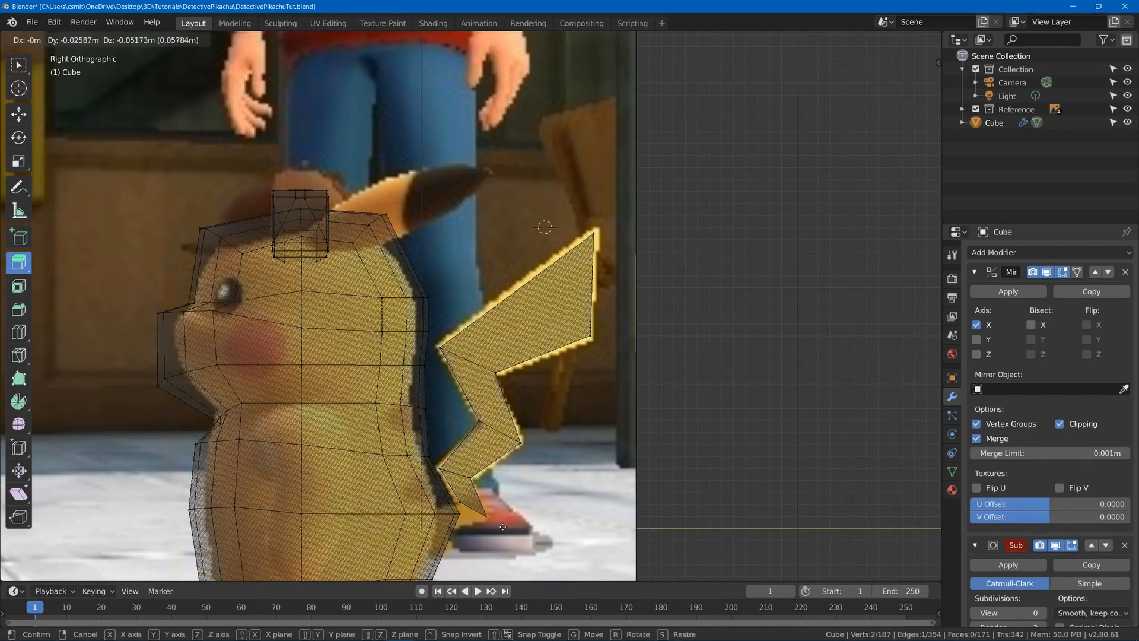
pyautogui.click(501, 526)
# Select the fourth segment's end face, extrude it about 0.079 m and move it toward the body as the fifth segment
pyautogui.press('a')
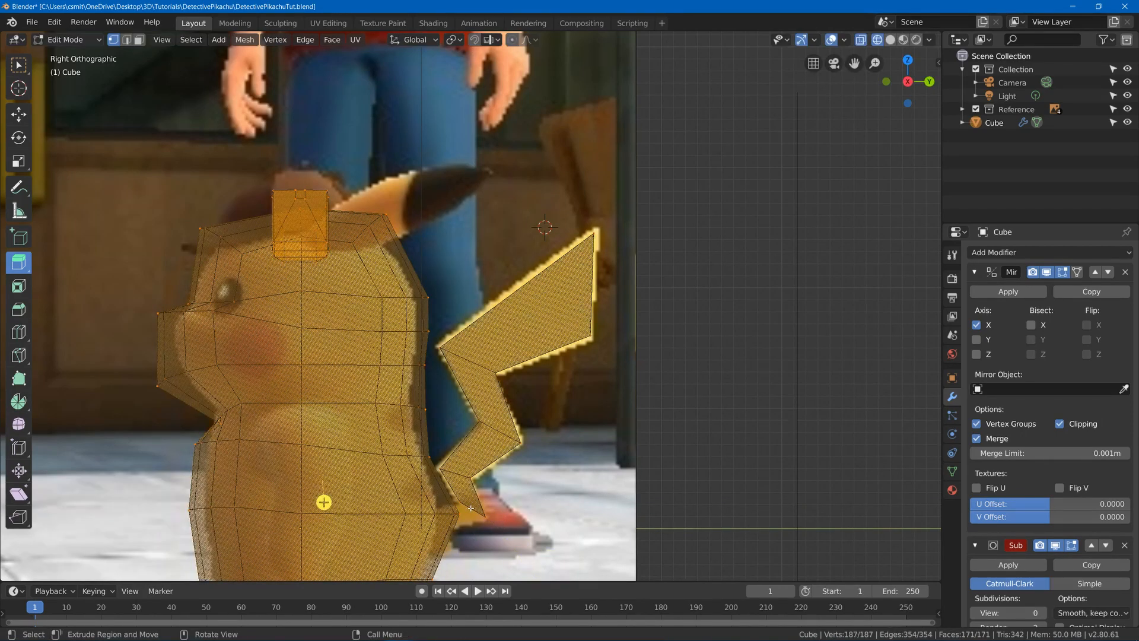
pyautogui.press('Tab')
pyautogui.press('Tab')
pyautogui.hotkey('alt', 'a')
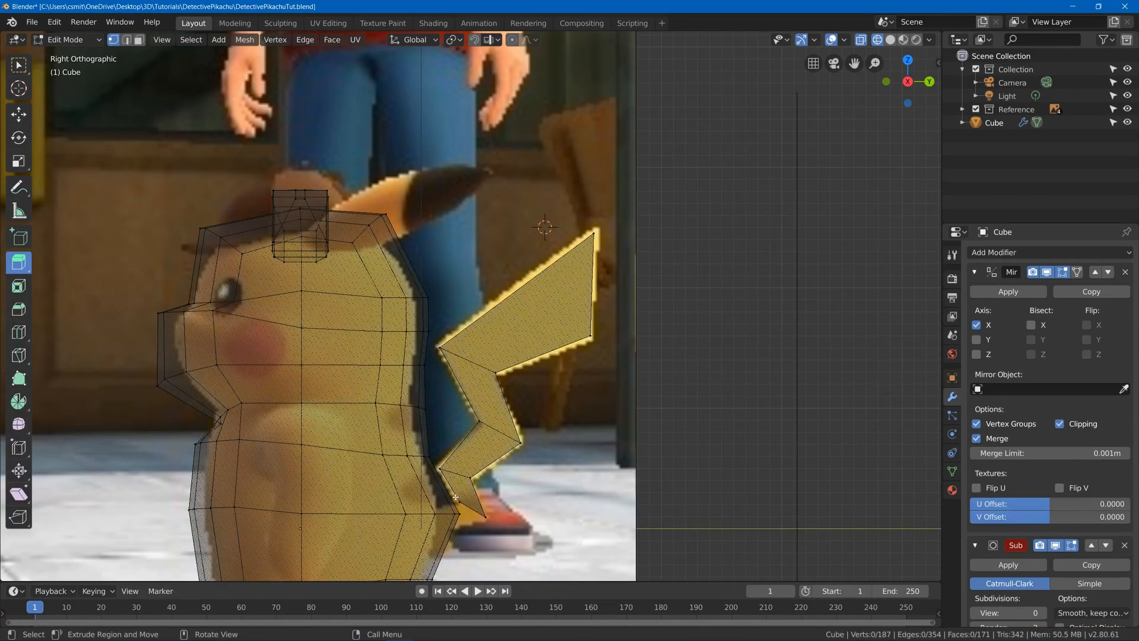
pyautogui.moveTo(456, 497); pyautogui.dragTo(497, 519)
pyautogui.scroll(6, 508, 527)
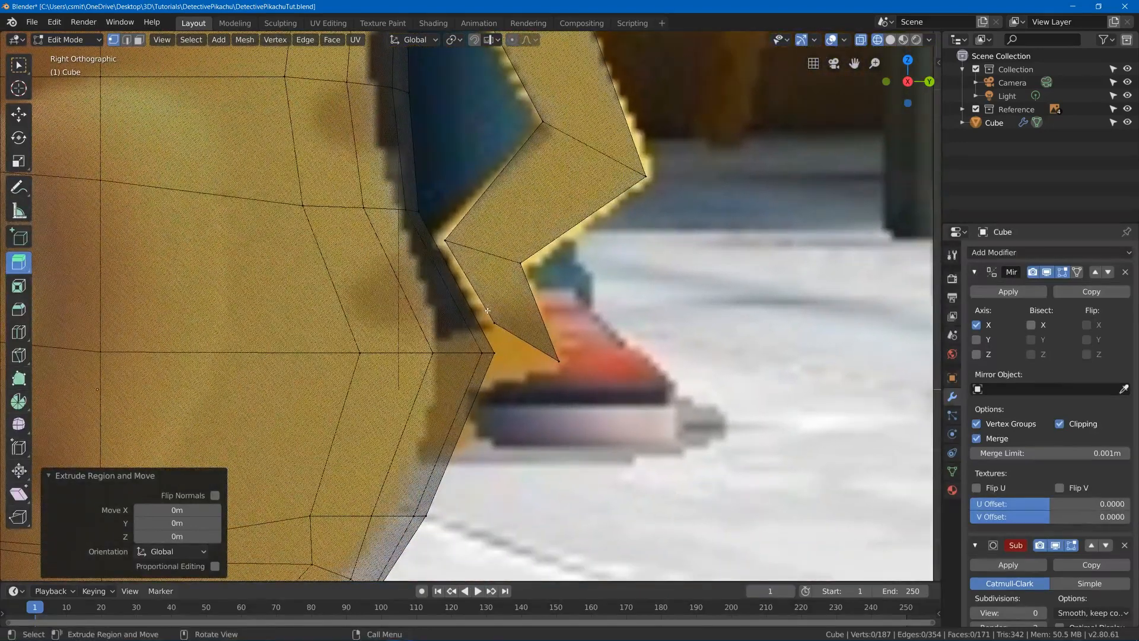
pyautogui.press('b')
pyautogui.moveTo(583, 360); pyautogui.dragTo(591, 366)
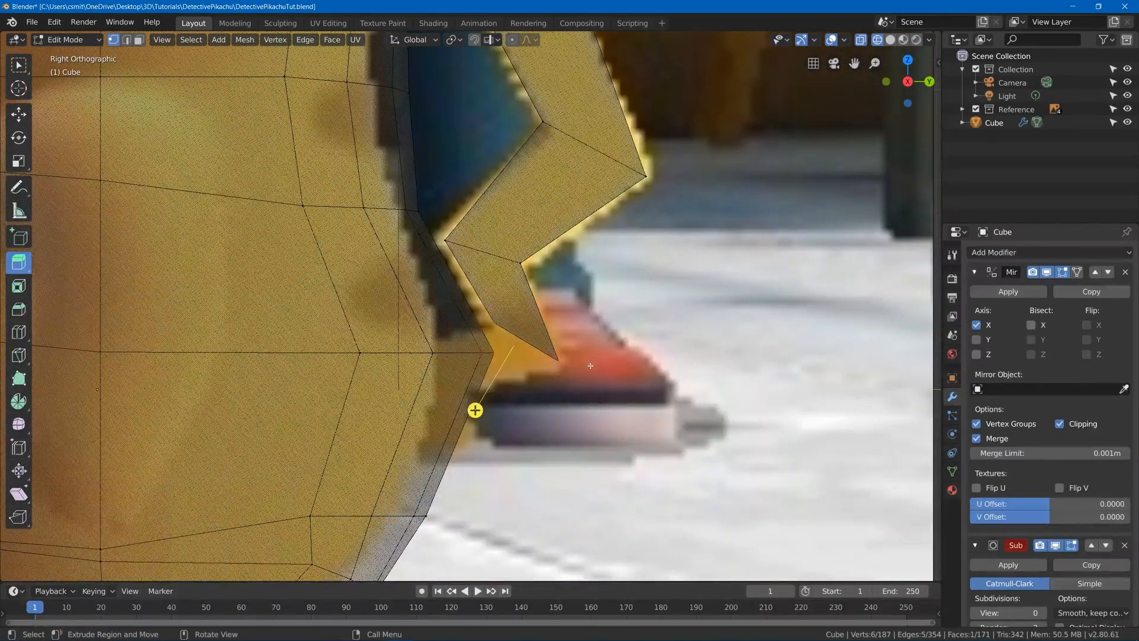
pyautogui.click(573, 356)
pyautogui.press('c')
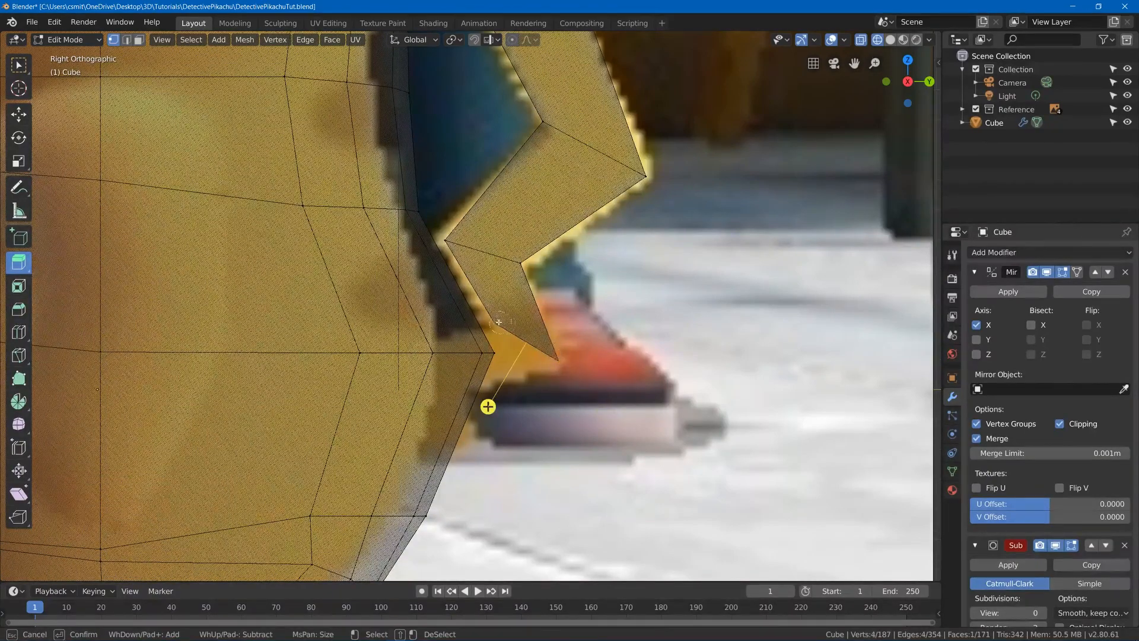
pyautogui.press('Escape')
pyautogui.moveTo(488, 407); pyautogui.dragTo(504, 389)
pyautogui.moveTo(504, 389); pyautogui.dragTo(592, 361, button='middle')
pyautogui.scroll(4, 593, 363)
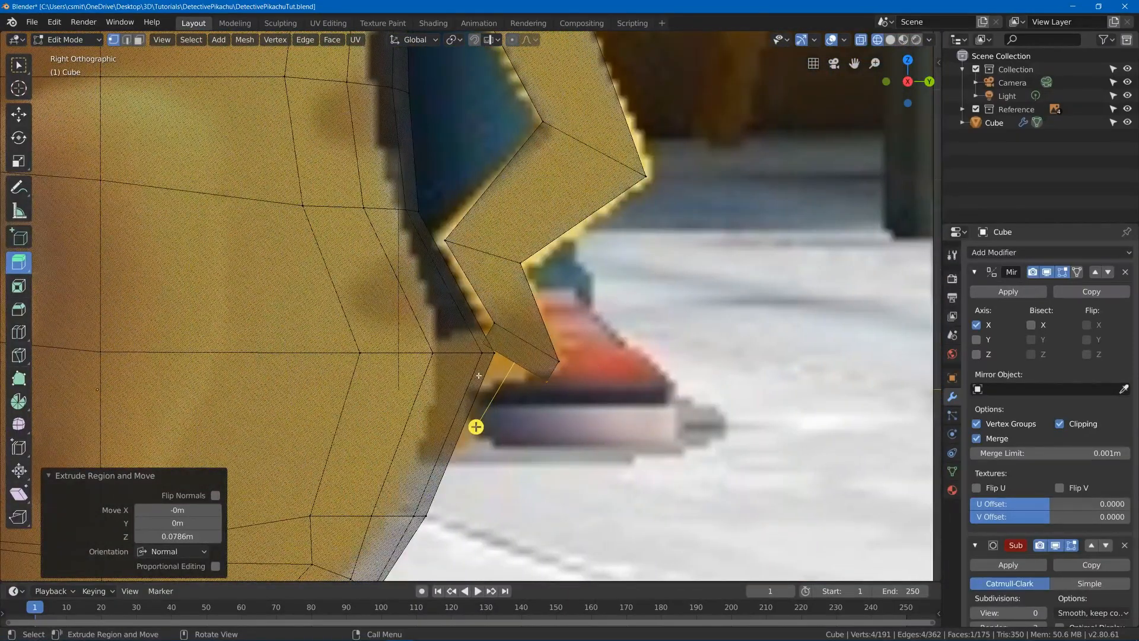
pyautogui.press('g')
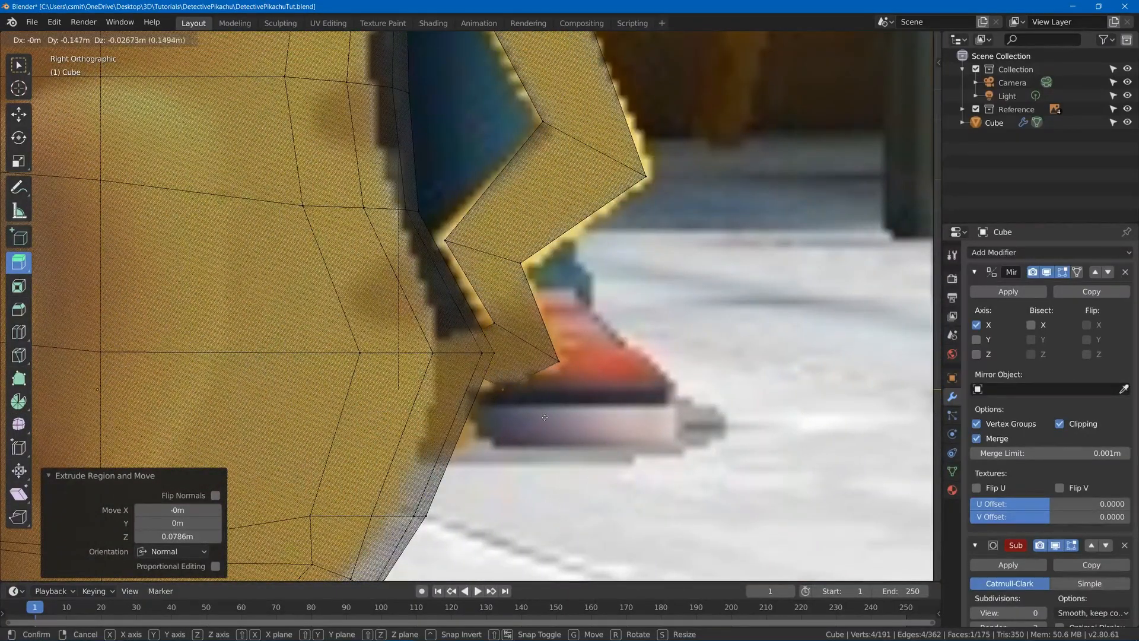
pyautogui.click(538, 413)
# Move the lower corner vertices of the fifth segment's end face about -0.111 m in Y and -0.034 m in Z
pyautogui.click(424, 427)
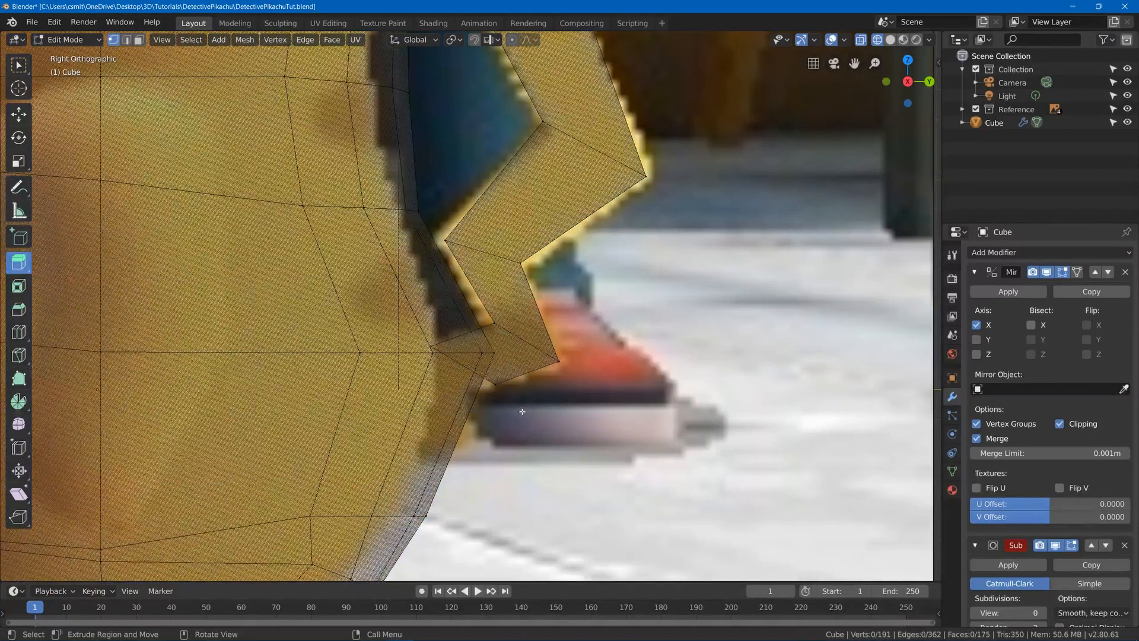
pyautogui.moveTo(516, 407); pyautogui.dragTo(481, 377)
pyautogui.press('g')
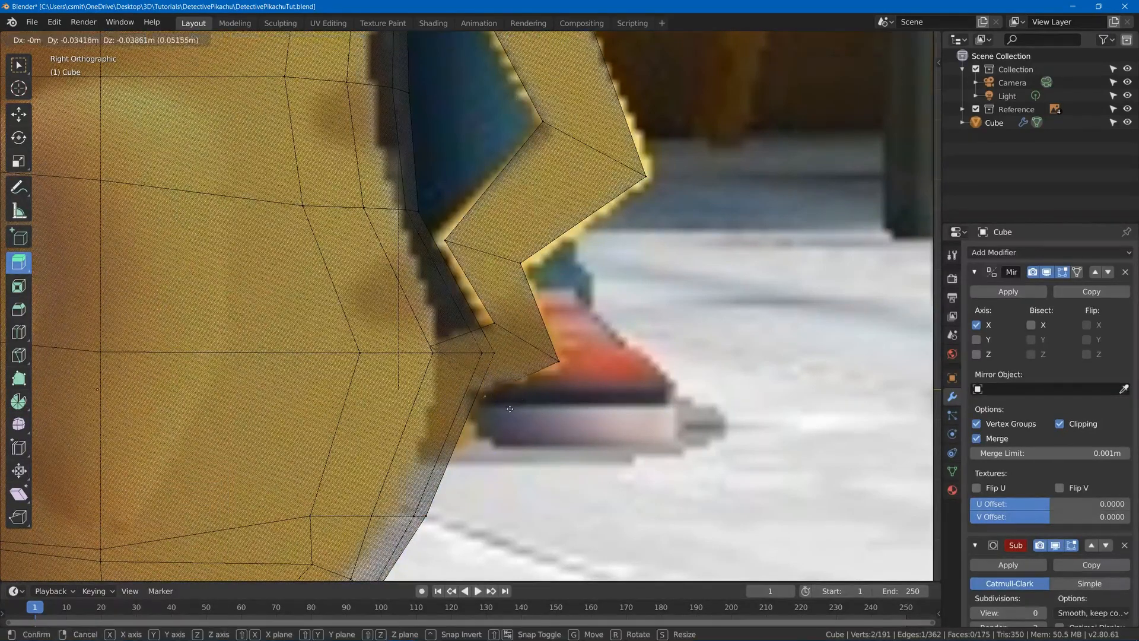
pyautogui.click(488, 406)
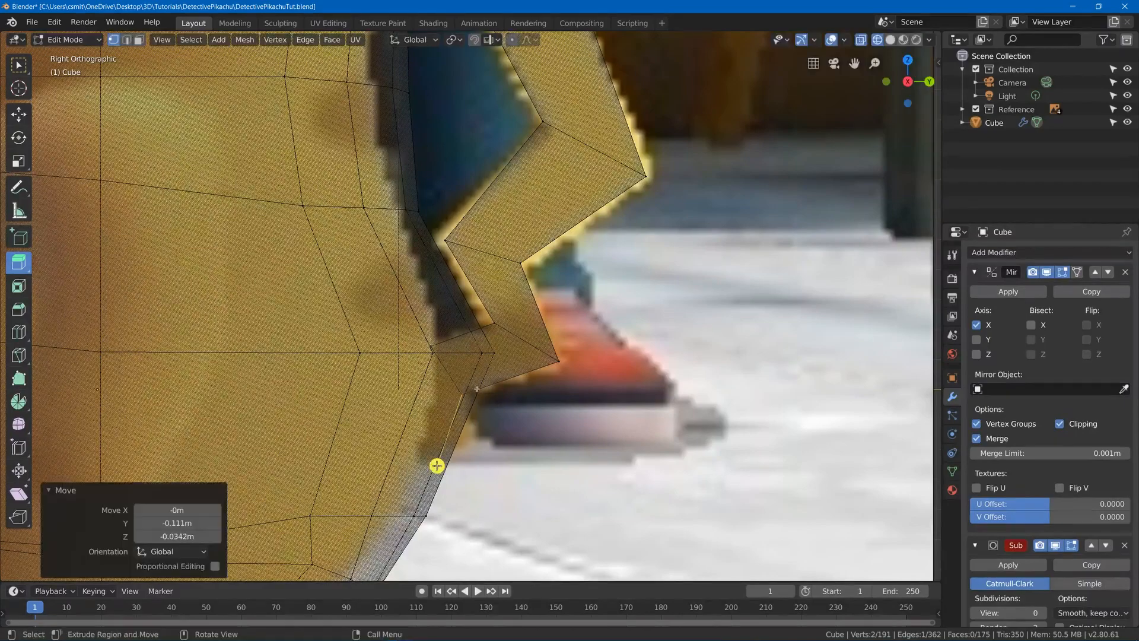
# Select only the fifth segment's end face, extrude it about 0.115 m and move it down along the body's back in side view
pyautogui.press('a')
pyautogui.hotkey('alt', 'a')
pyautogui.moveTo(441, 354); pyautogui.dragTo(285, 330, button='middle')
pyautogui.press('b')
pyautogui.moveTo(285, 331); pyautogui.dragTo(522, 418)
pyautogui.moveTo(522, 418); pyautogui.dragTo(676, 324, button='middle')
pyautogui.press('b')
pyautogui.moveTo(676, 324); pyautogui.dragTo(466, 347)
pyautogui.moveTo(554, 342); pyautogui.dragTo(596, 349, button='middle')
pyautogui.press('b')
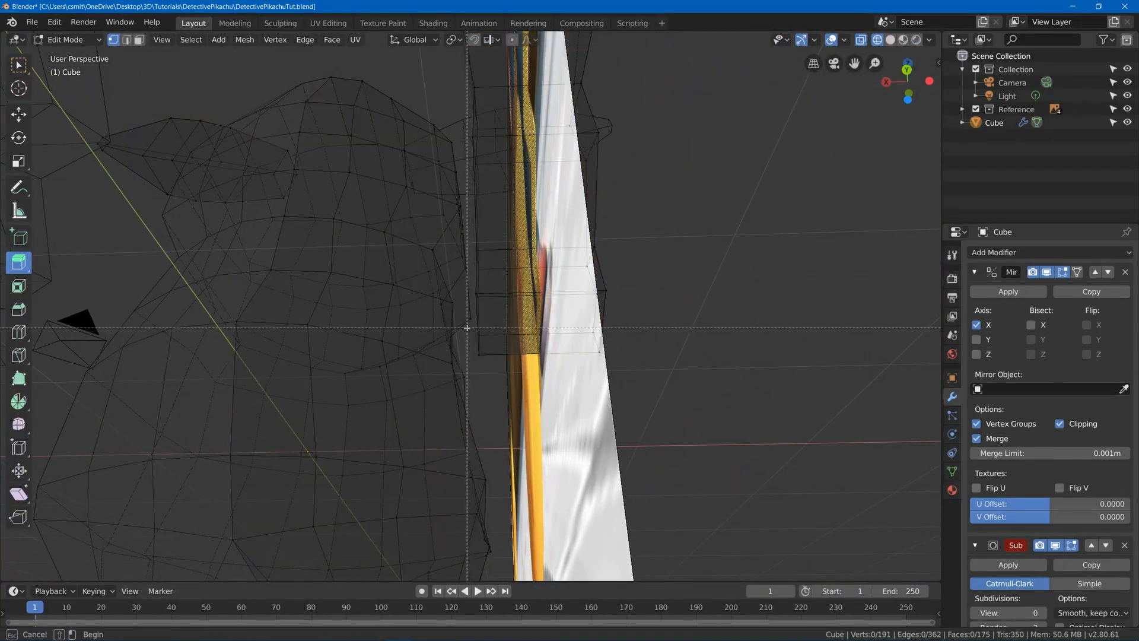
pyautogui.moveTo(466, 328); pyautogui.dragTo(691, 396)
pyautogui.moveTo(496, 364); pyautogui.dragTo(528, 447, button='middle')
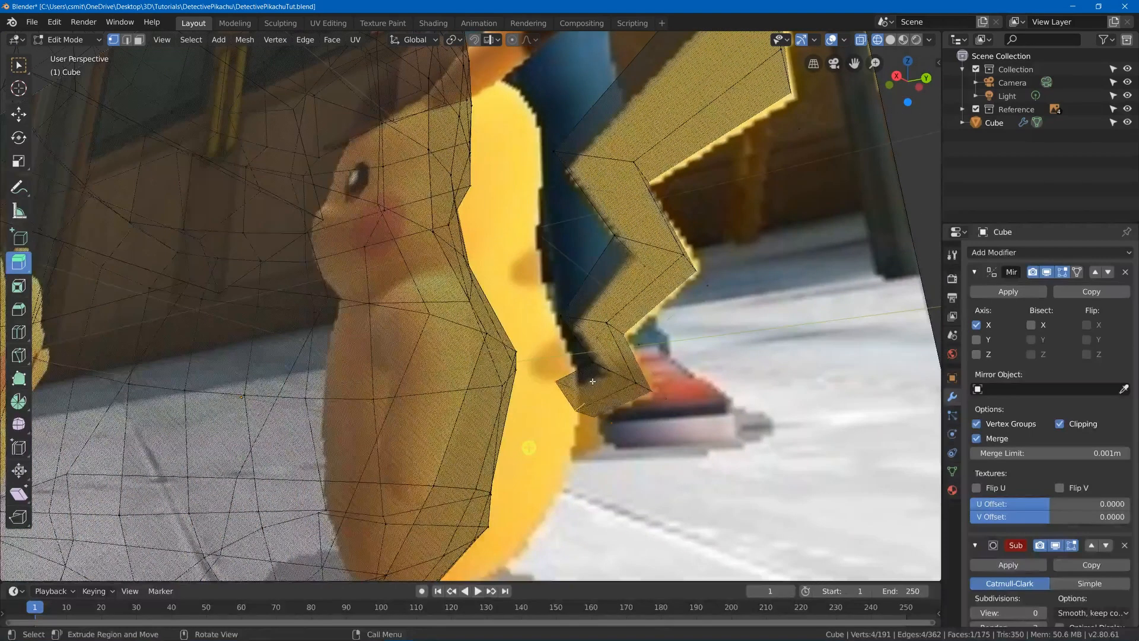
pyautogui.press('KP_3')
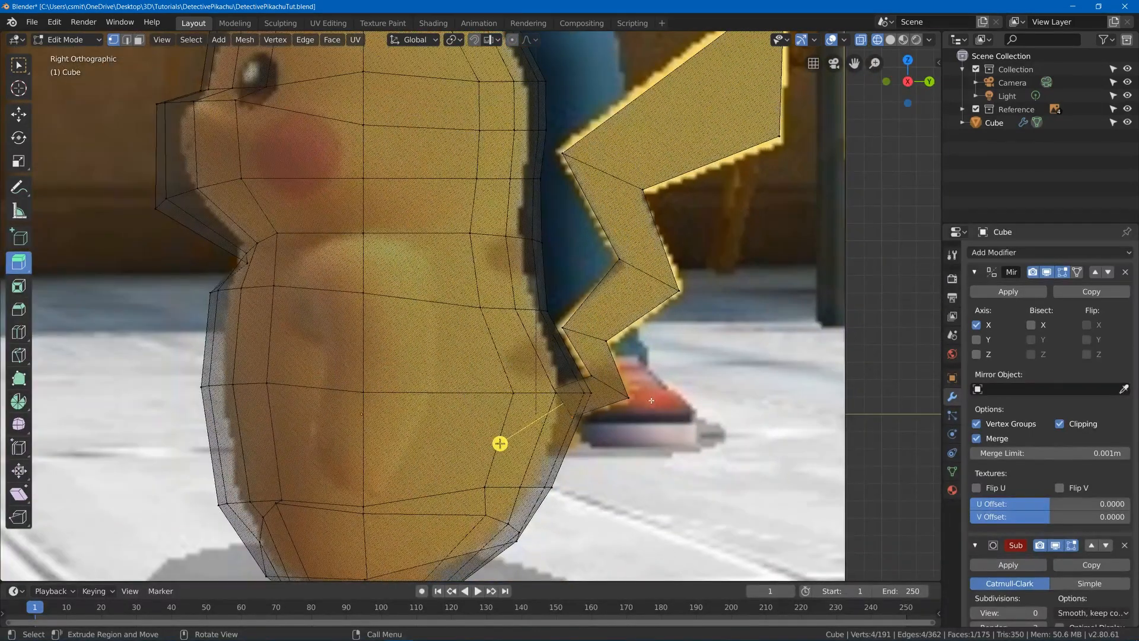
pyautogui.press('e')
pyautogui.click(661, 459)
pyautogui.press('g')
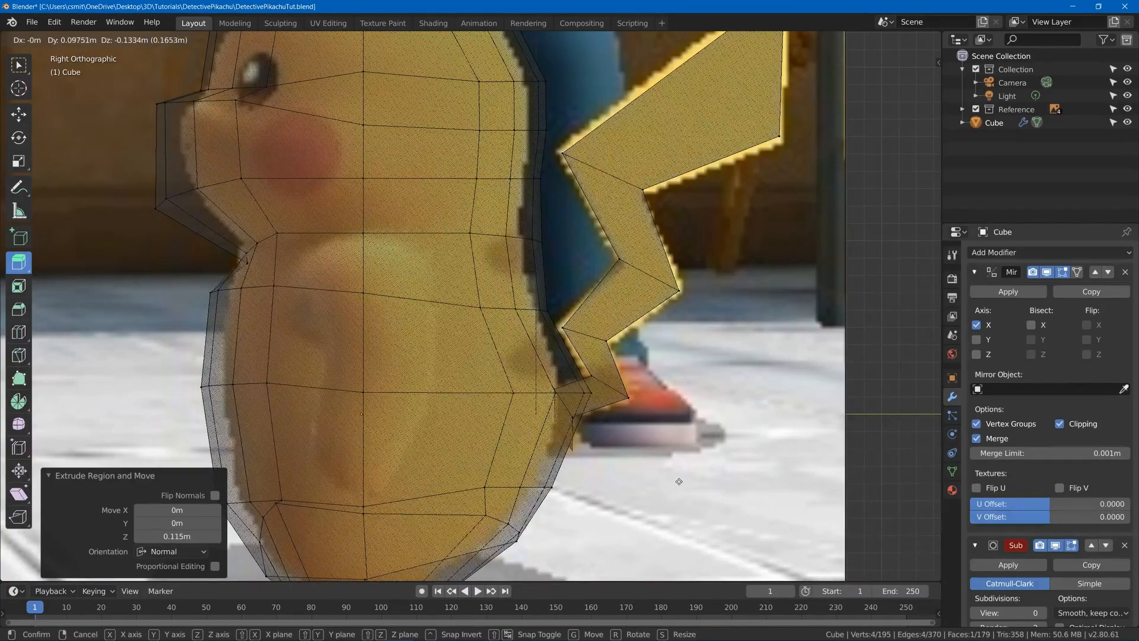
pyautogui.click(681, 476)
pyautogui.moveTo(681, 476); pyautogui.dragTo(445, 469, button='middle')
pyautogui.scroll(-5, 320, 371)
pyautogui.press('Tab')
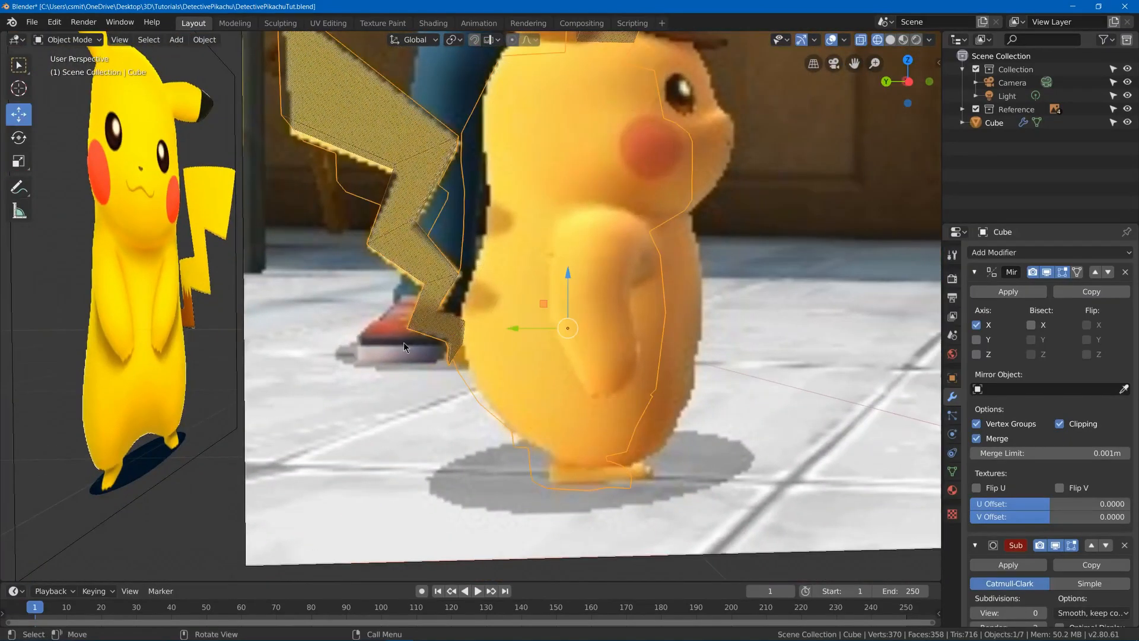
pyautogui.press('Tab')
pyautogui.moveTo(447, 314); pyautogui.dragTo(406, 399, button='middle')
pyautogui.press('e')
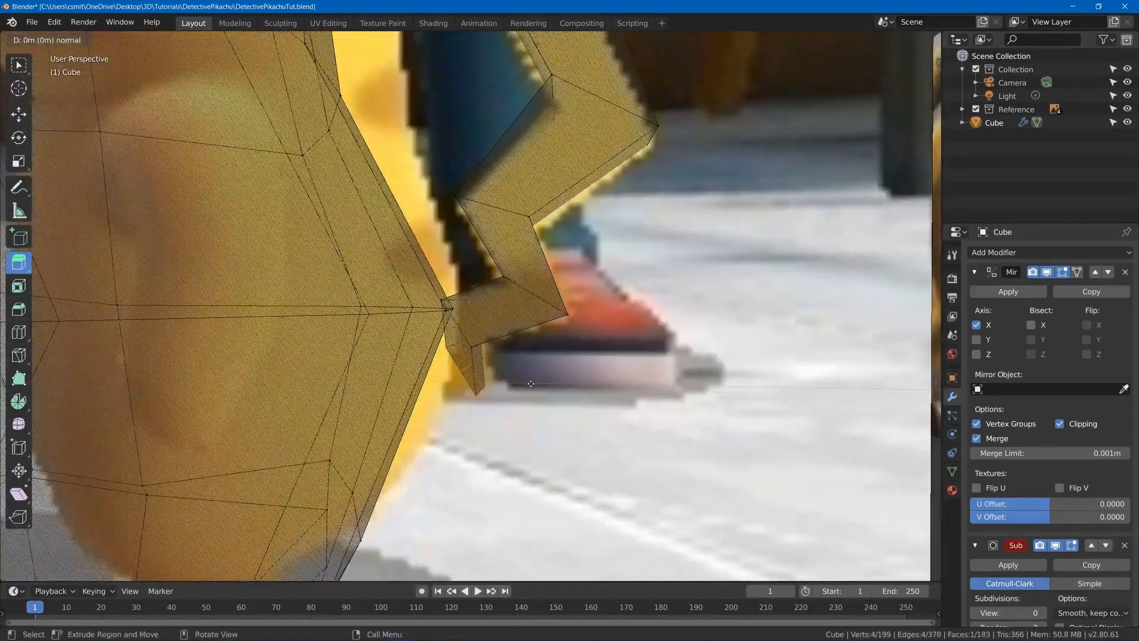
pyautogui.rightClick(407, 399)
pyautogui.hotkey('ctrl', 'z')
# Extrude the tail's lowest end face into the body in side view and shift it about -0.03 m in Y and 0.018 m in Z
pyautogui.press('KP_3')
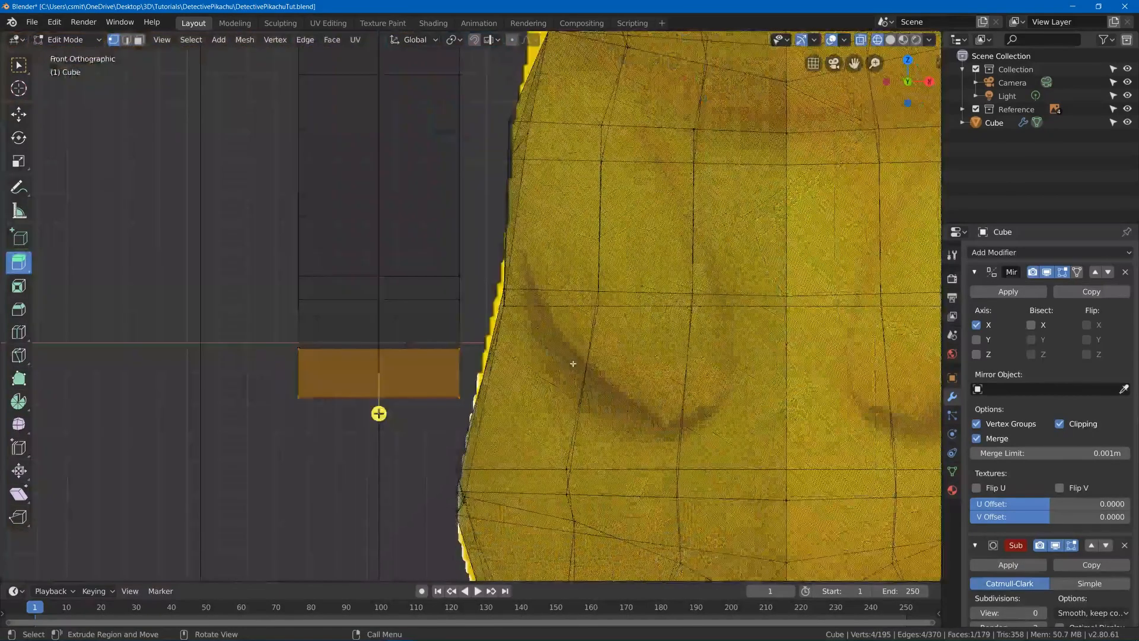
pyautogui.press('e')
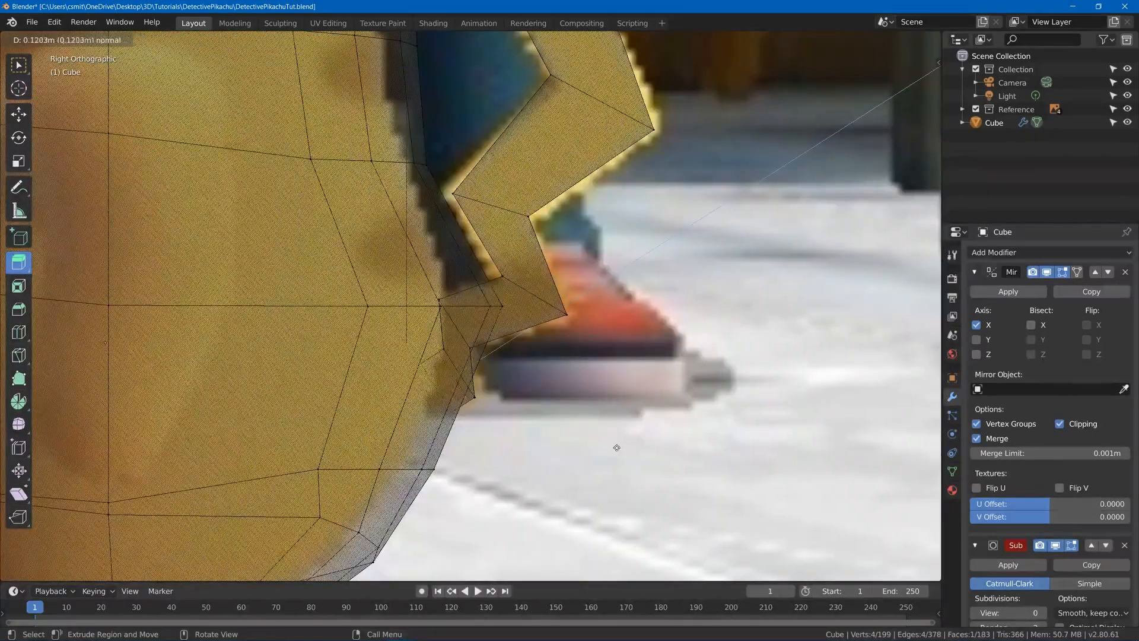
pyautogui.click(602, 435)
pyautogui.press('g')
pyautogui.click(590, 429)
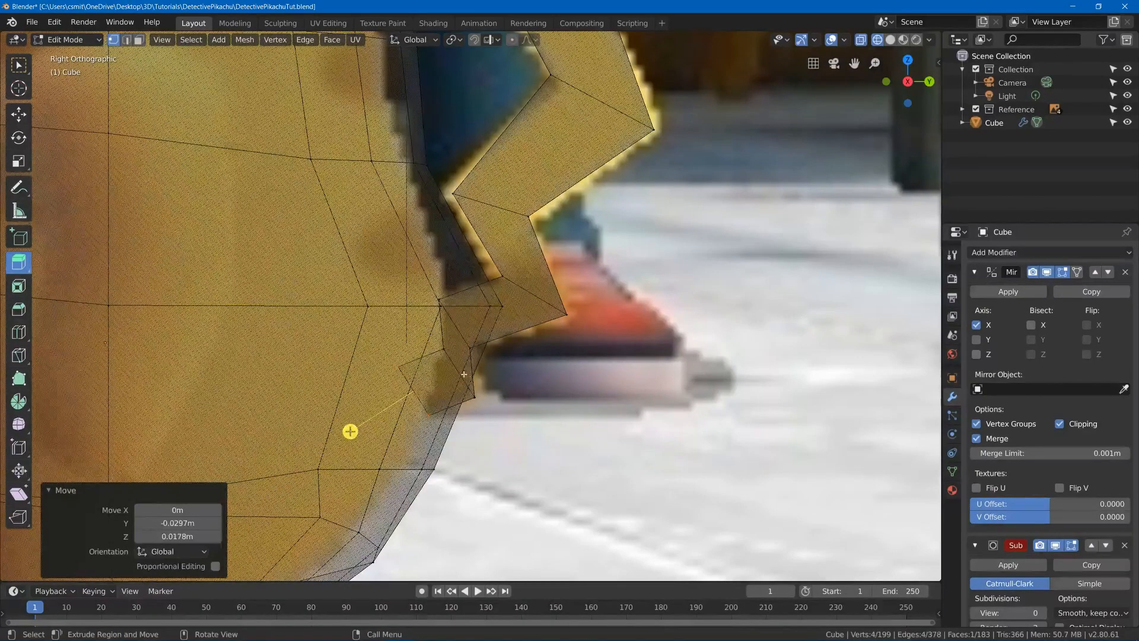
# Move the upper corner vertices of the tail's innermost end face about 0.067 m in Y and -0.009 m in Z
pyautogui.press('a')
pyautogui.press('a')
pyautogui.press('b')
pyautogui.moveTo(389, 357); pyautogui.dragTo(405, 373)
pyautogui.press('g')
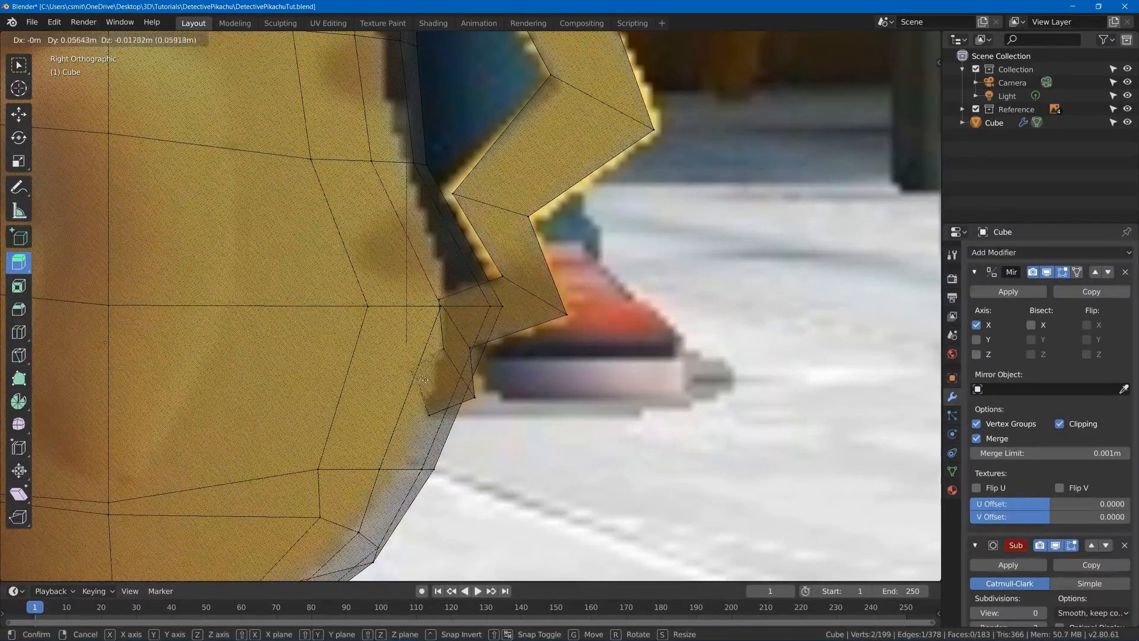
pyautogui.click(425, 375)
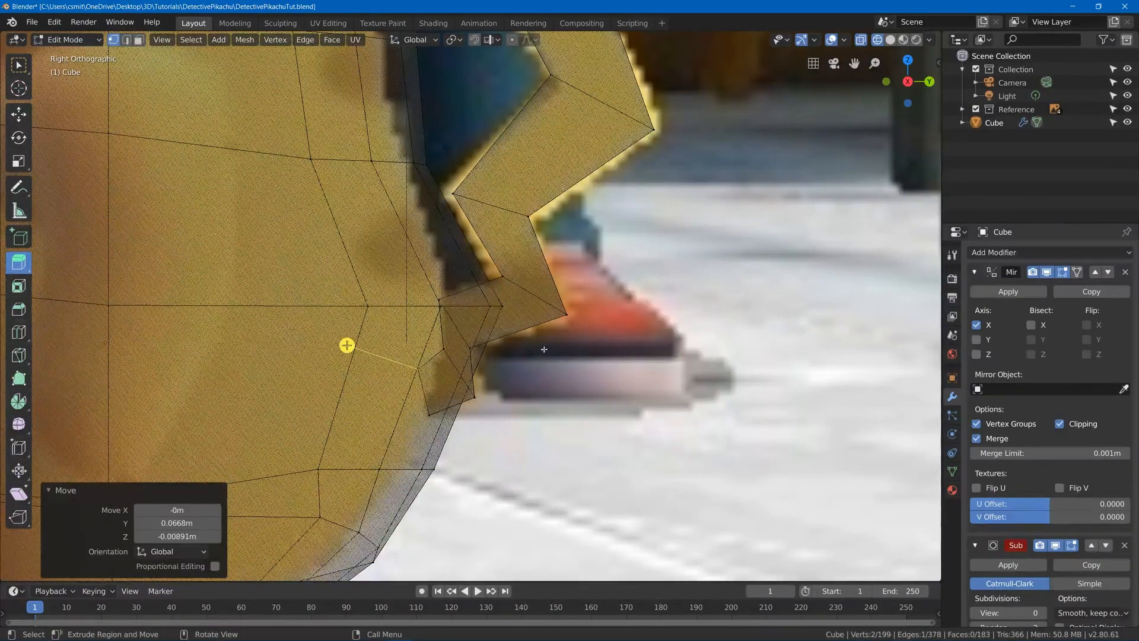
# Switch the viewport to solid shading and clear the mesh selection
pyautogui.scroll(-8, 543, 349)
pyautogui.moveTo(532, 293); pyautogui.dragTo(537, 250, button='middle')
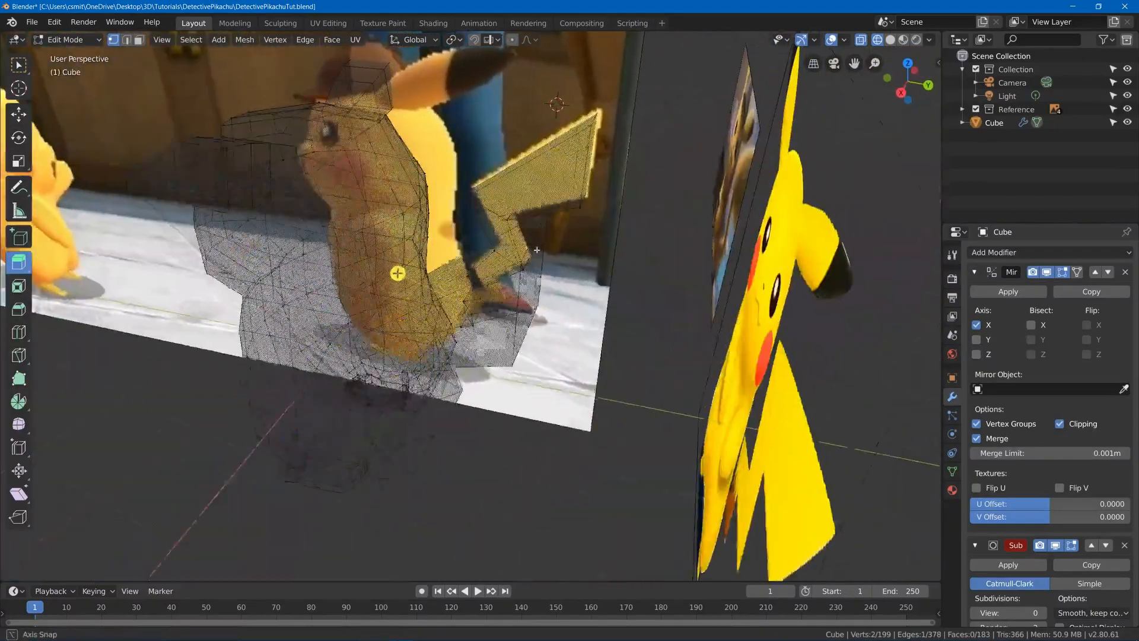
pyautogui.press('z')
pyautogui.click(570, 187)
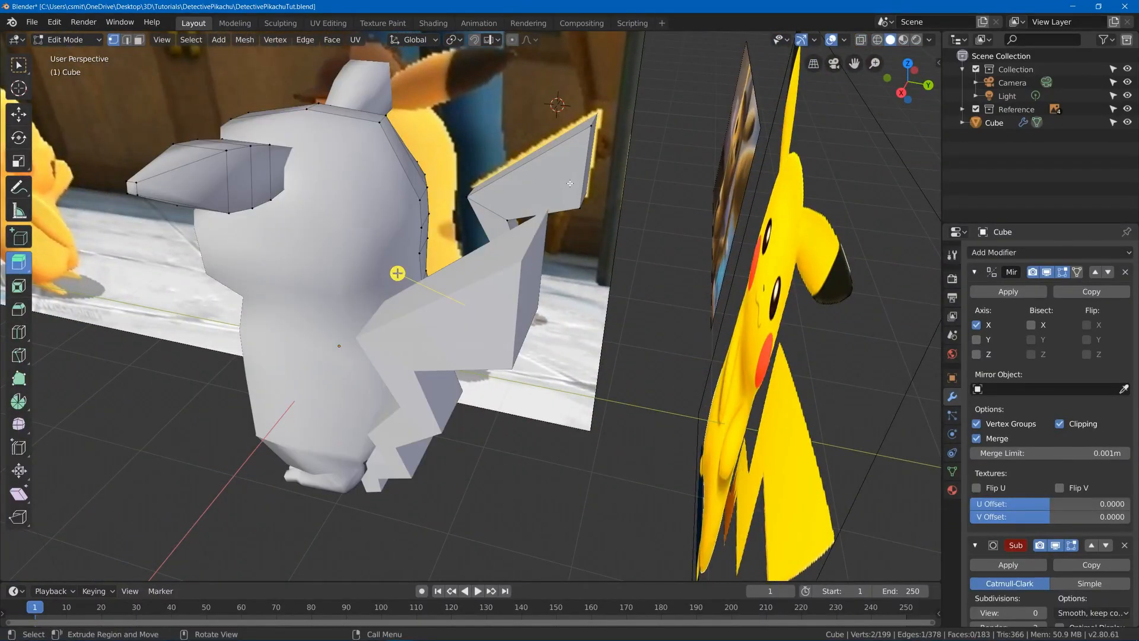
pyautogui.press('l')
pyautogui.press('a')
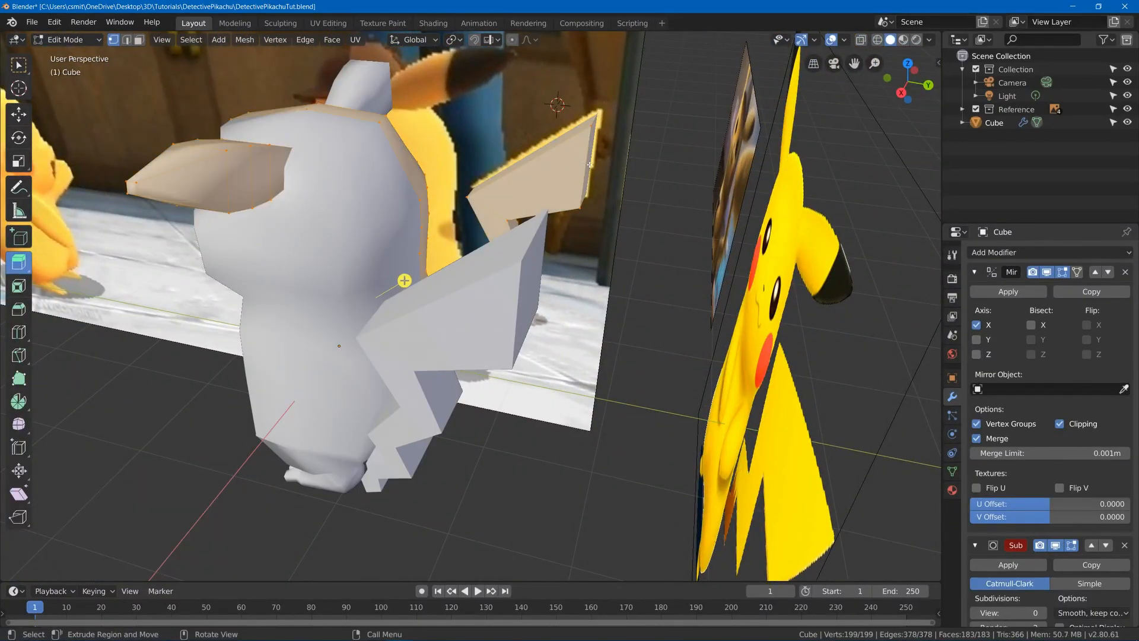
pyautogui.hotkey('alt', 'a')
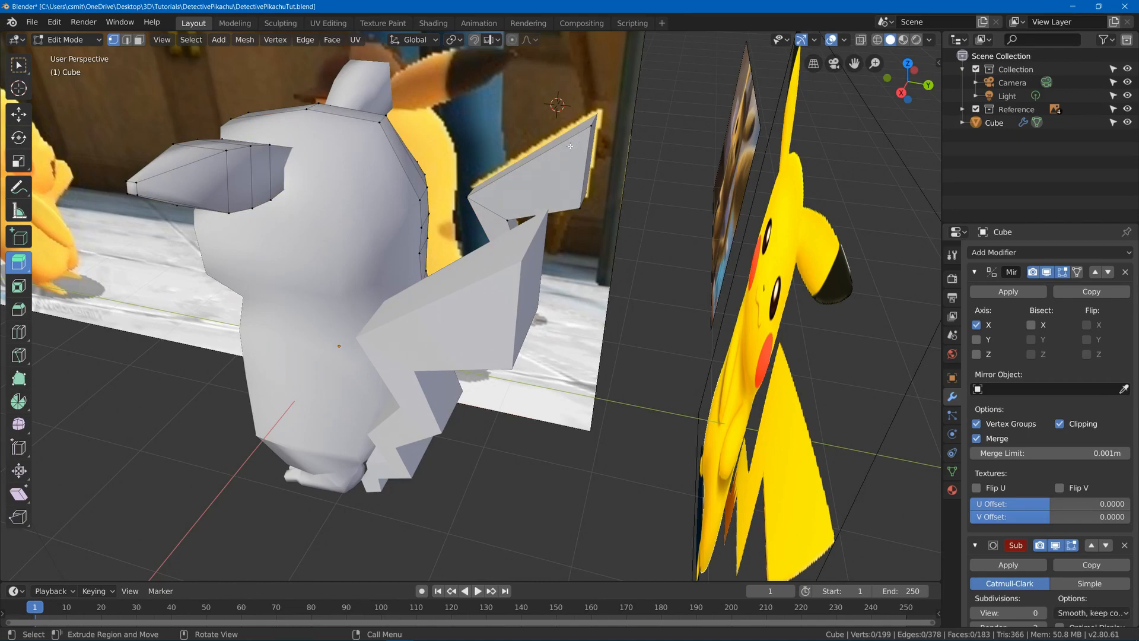
# Select the row of side faces along the tail that face the mirror plane and delete them
pyautogui.click(541, 186)
pyautogui.moveTo(517, 224); pyautogui.dragTo(475, 150, button='middle')
pyautogui.scroll(4, 475, 150)
pyautogui.keyDown('ctrl'); pyautogui.click(464, 344); pyautogui.keyUp('ctrl')
pyautogui.moveTo(463, 343); pyautogui.dragTo(453, 217, button='middle')
pyautogui.press('x')
pyautogui.click(502, 302)
# Select the whole linked tail mesh and move it sideways to the mirror centre line behind the body
pyautogui.moveTo(502, 303)
pyautogui.mouseDown(button='middle')
pyautogui.moveTo(544, 211)
pyautogui.moveTo(588, 247)
pyautogui.moveTo(570, 292)
pyautogui.moveTo(520, 307)
pyautogui.mouseUp(button='middle')
pyautogui.press('l')
pyautogui.press('g')
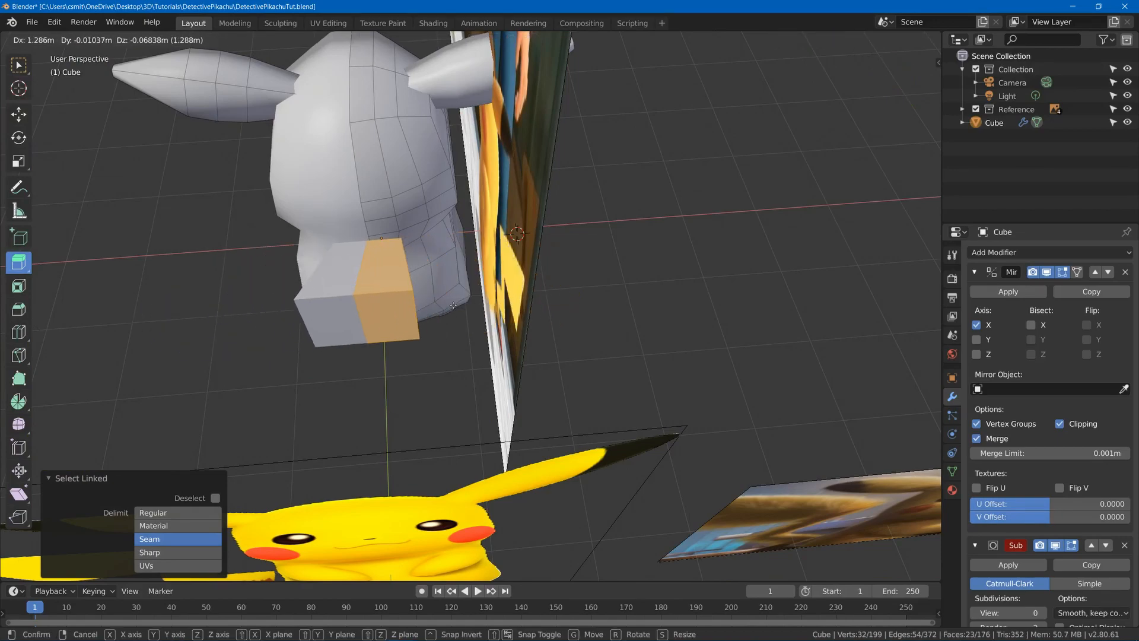
pyautogui.click(430, 329)
pyautogui.moveTo(430, 330); pyautogui.dragTo(458, 378, button='middle')
# Select an edge at the tail's lower outer end and move it about 0.10 m along global X
pyautogui.press('2')
pyautogui.click(458, 320)
pyautogui.press('g')
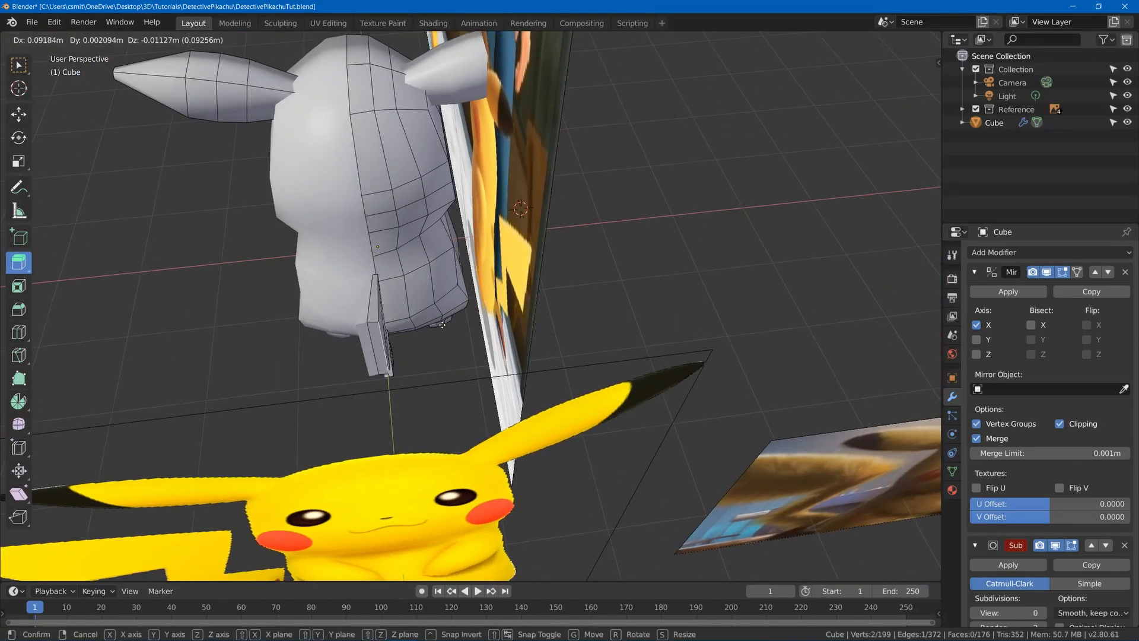
pyautogui.press('x')
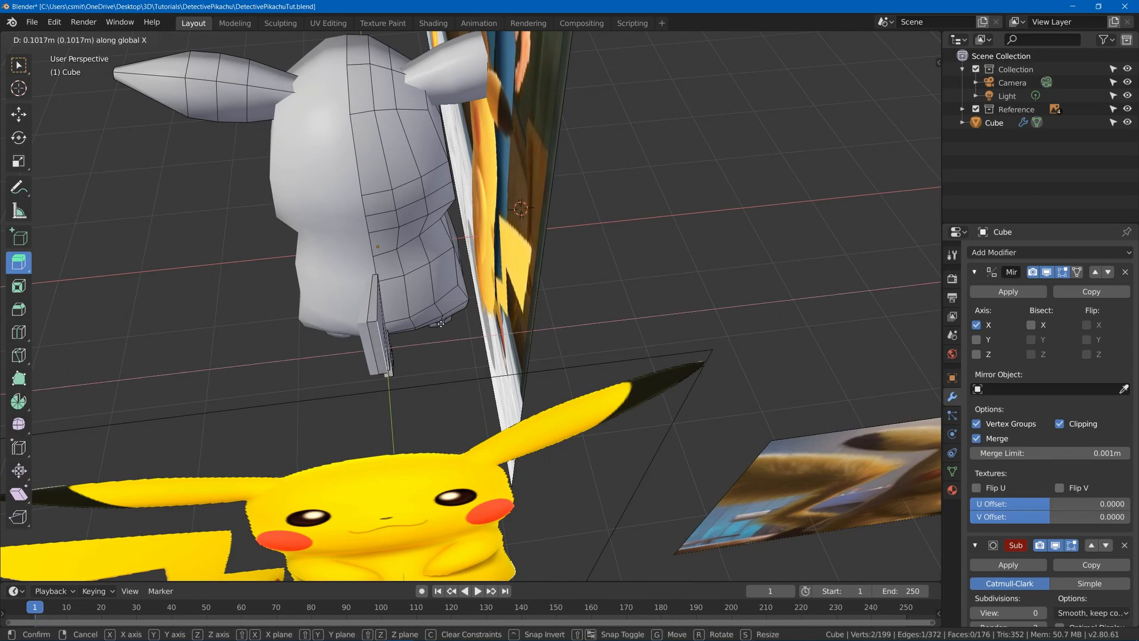
pyautogui.click(439, 324)
# In right side view, select the whole linked tail and move it about -0.305 m in Y and 0.317 m in Z over the reference tail
pyautogui.moveTo(440, 325); pyautogui.dragTo(562, 244, button='middle')
pyautogui.scroll(1, 561, 253)
pyautogui.press('Tab')
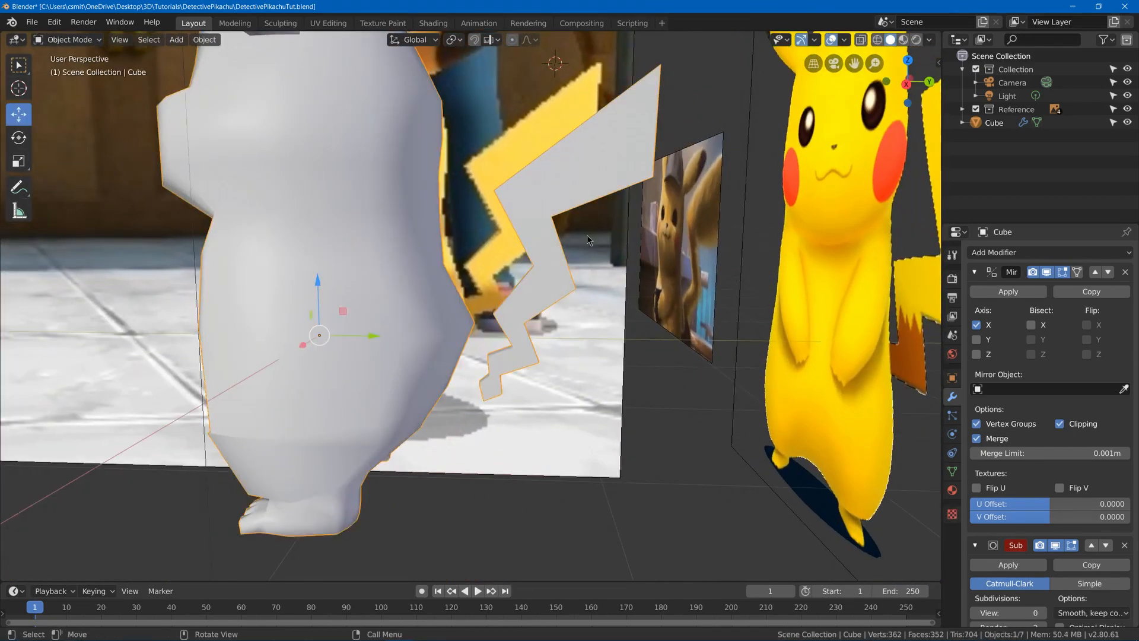
pyautogui.press('KP_1')
pyautogui.press('KP_3')
pyautogui.press('Tab')
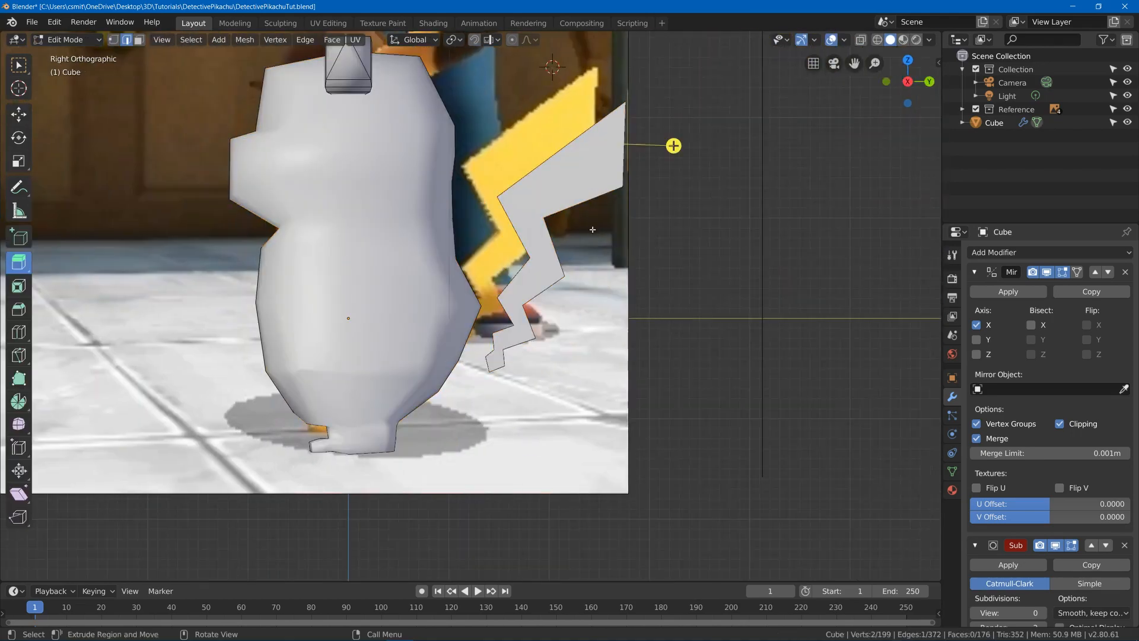
pyautogui.press('l')
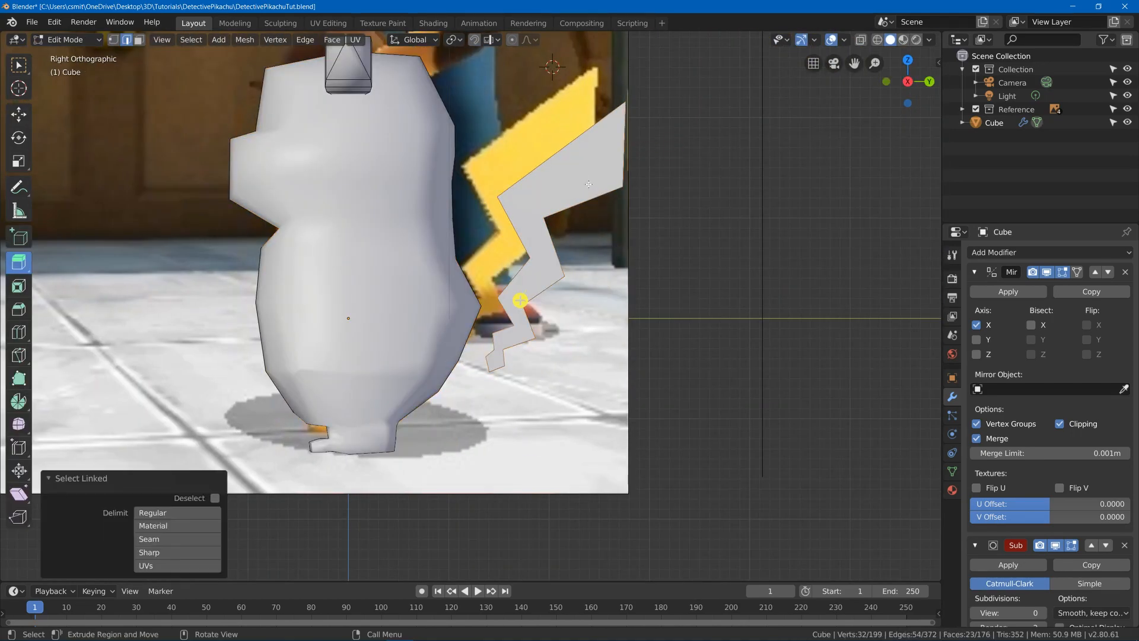
pyautogui.scroll(2, 589, 183)
pyautogui.moveTo(591, 187); pyautogui.dragTo(619, 208, button='middle')
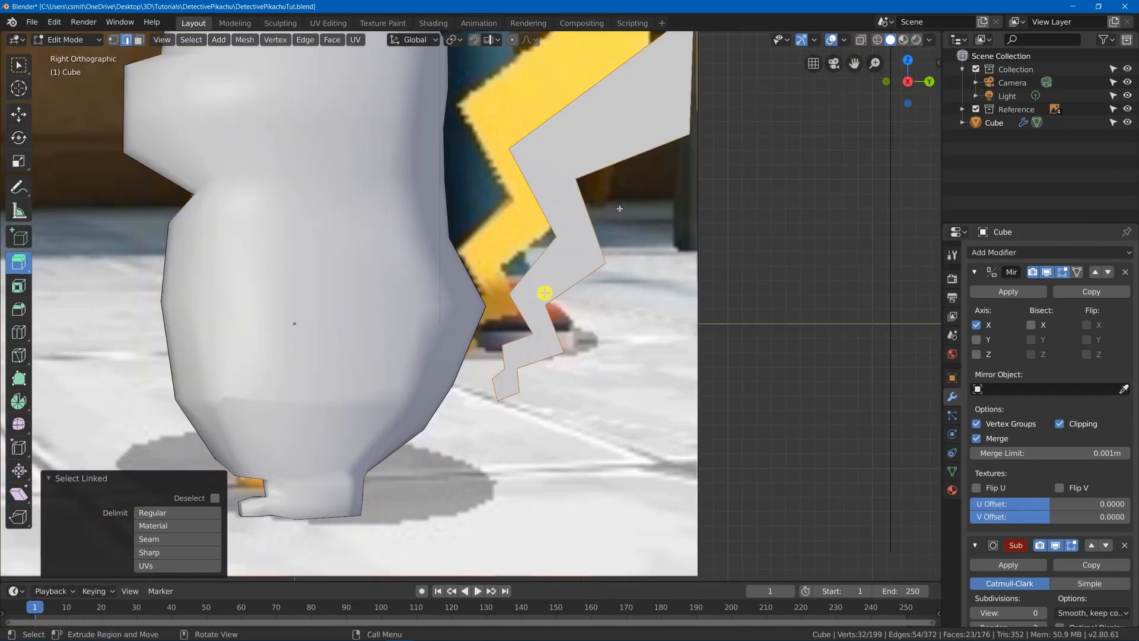
pyautogui.press('g')
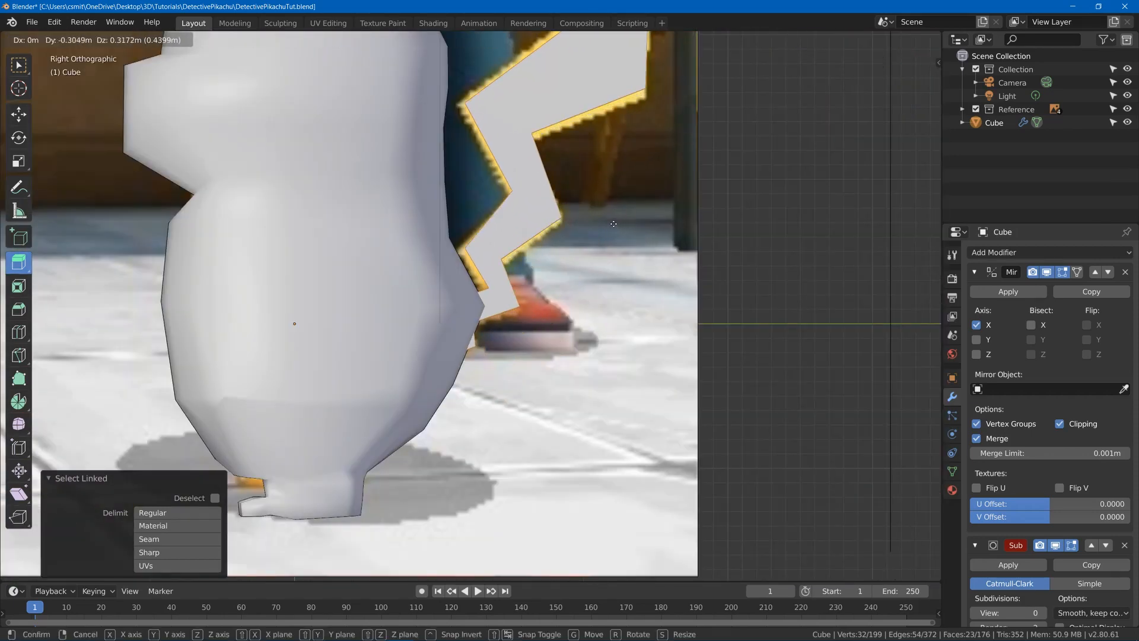
pyautogui.click(610, 226)
# Reposition the whole tail backwards from the body, moving it about 0.215 m in Y and -0.059 m in X
pyautogui.keyDown('shift'); pyautogui.moveTo(610, 226); pyautogui.dragTo(556, 320, button='middle'); pyautogui.keyUp('shift')
pyautogui.press('g')
pyautogui.click(572, 341)
pyautogui.press('g')
pyautogui.click(581, 320)
pyautogui.press('KP_1')
pyautogui.press('KP_3')
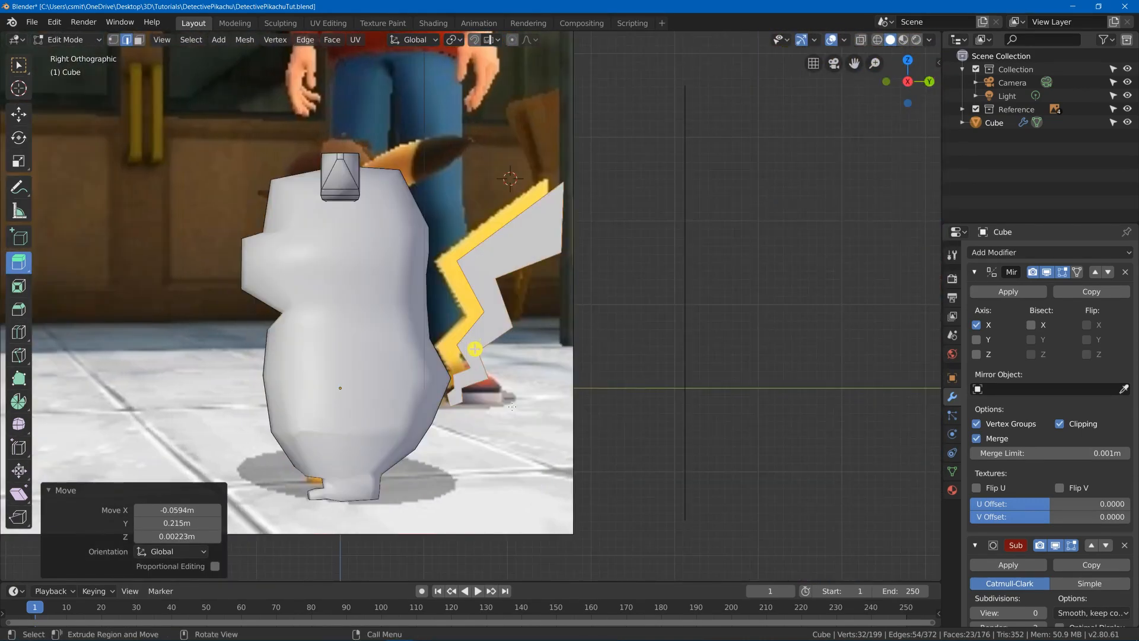
pyautogui.scroll(-4, 528, 405)
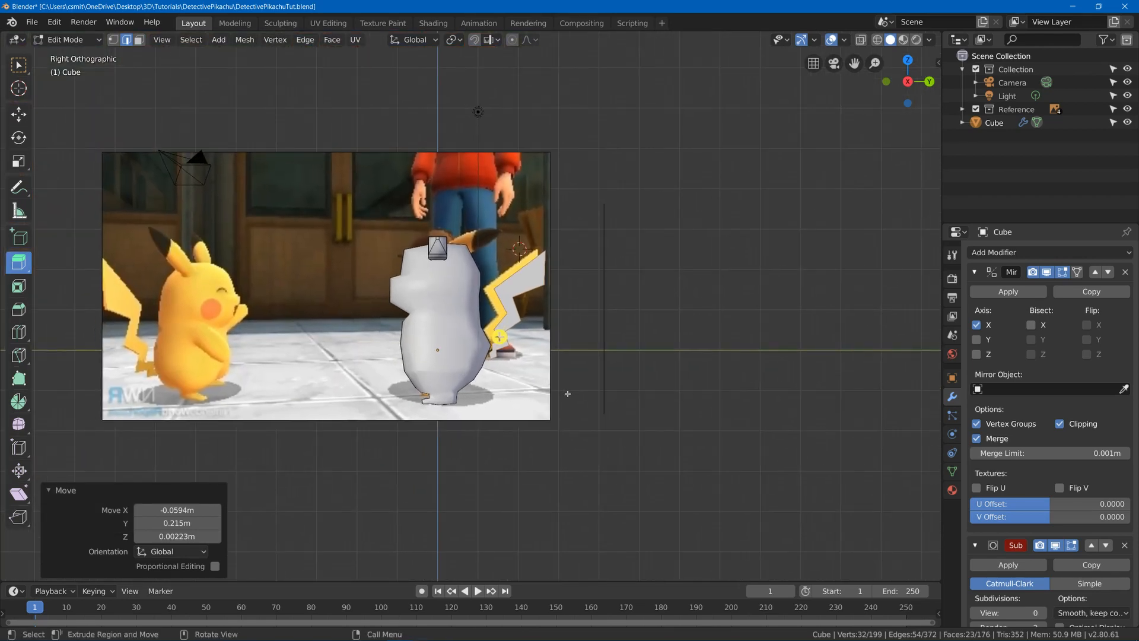
pyautogui.scroll(8, 568, 393)
pyautogui.press('Tab')
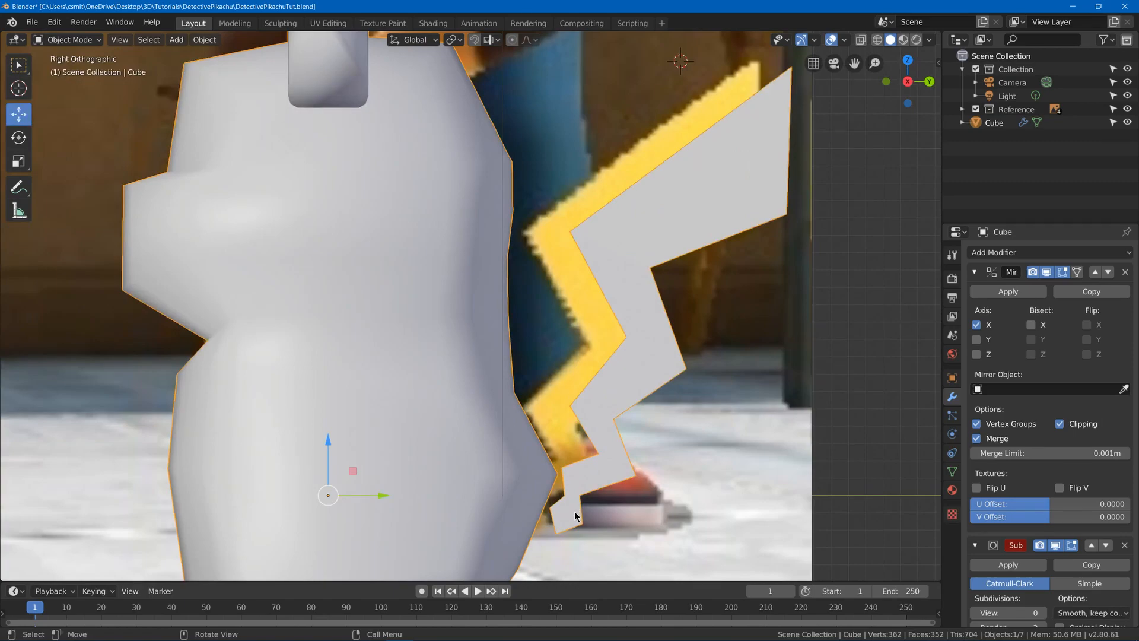
pyautogui.press('Tab')
pyautogui.press('Tab')
pyautogui.press('Tab')
# Select the tail's base end face and move it into the body by about 0.0725 m X, -0.189 m Y and -0.0354 m Z
pyautogui.moveTo(620, 468); pyautogui.dragTo(414, 299, button='middle')
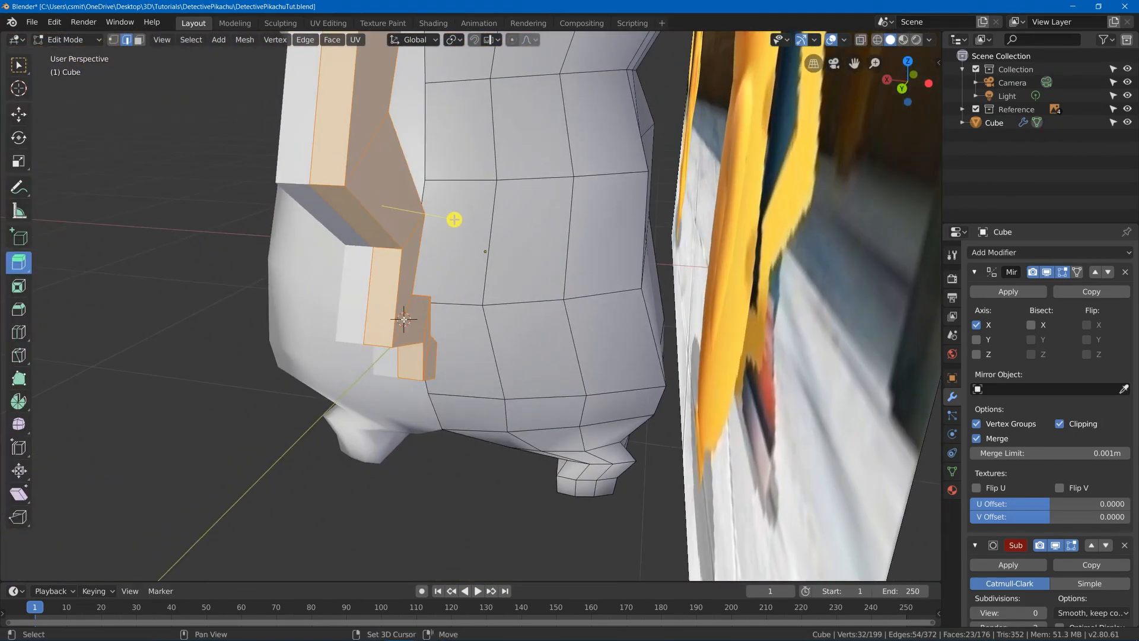
pyautogui.scroll(6, 454, 220)
pyautogui.moveTo(454, 219); pyautogui.dragTo(475, 403, button='middle')
pyautogui.press('3')
pyautogui.click(520, 351)
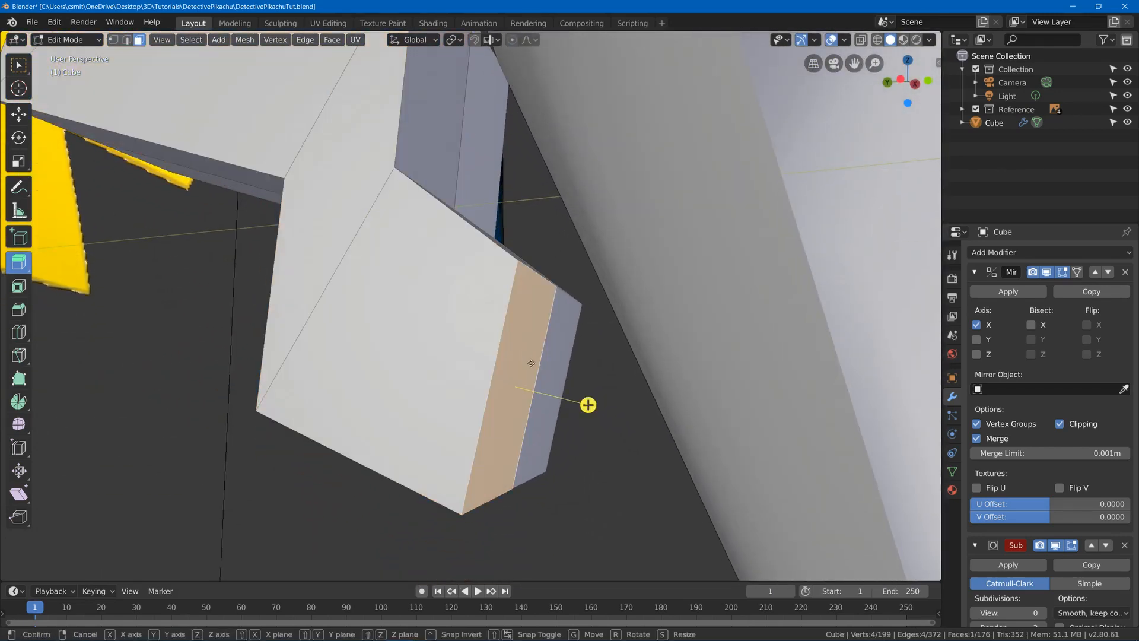
pyautogui.press('g')
pyautogui.click(820, 415)
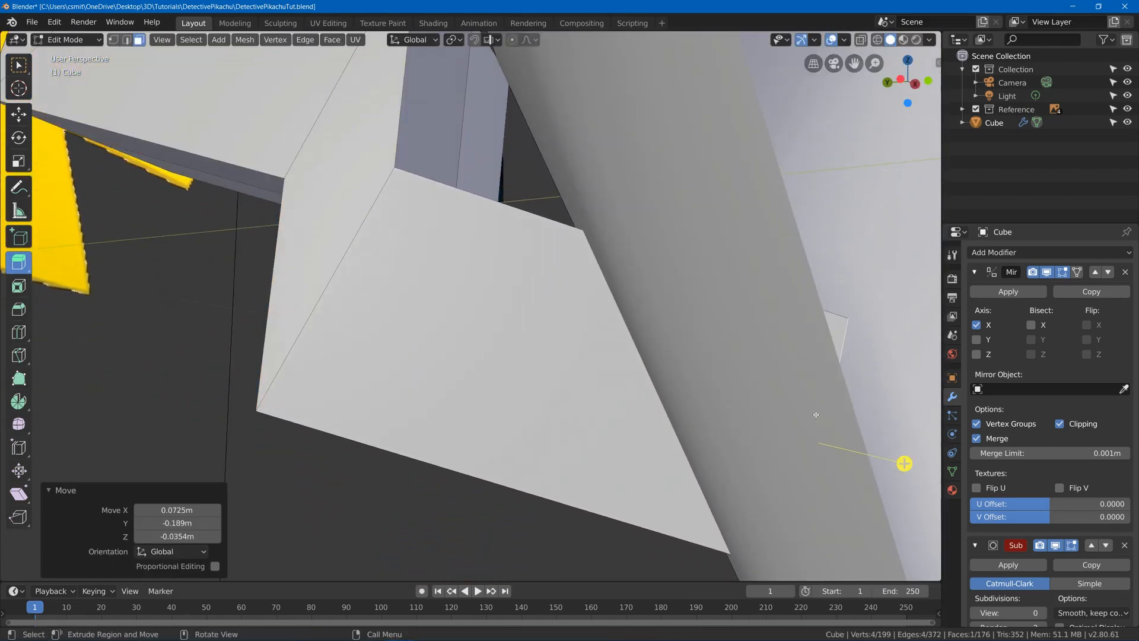
# Scale the tail's base end face inside the body to about 0.789 and delete the face
pyautogui.moveTo(902, 465); pyautogui.dragTo(806, 256, button='middle')
pyautogui.press('s')
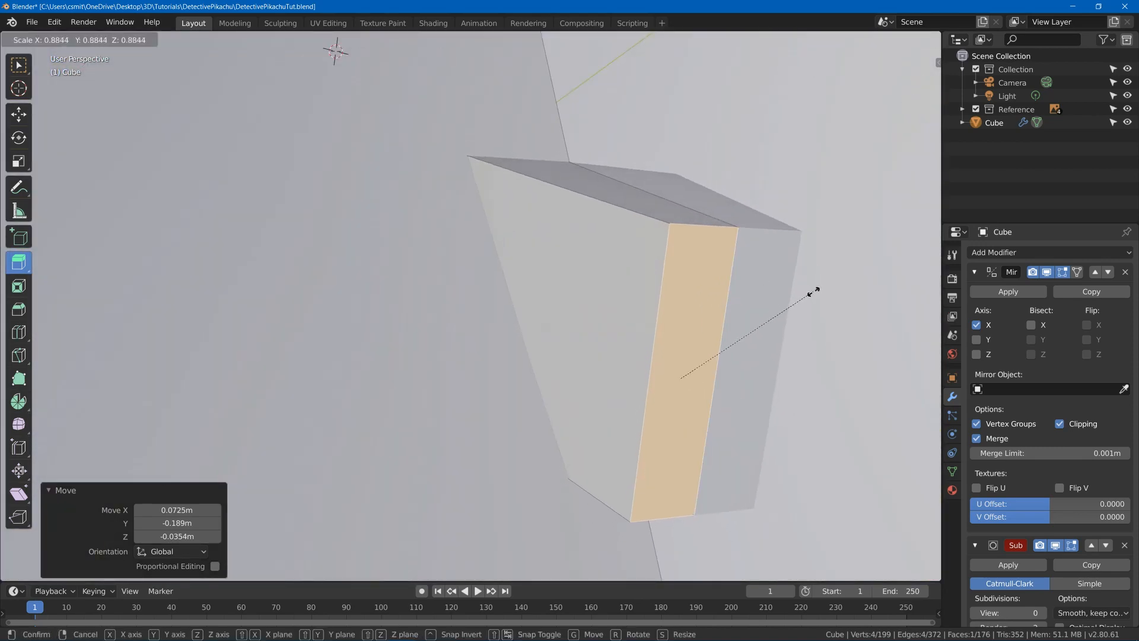
pyautogui.click(803, 307)
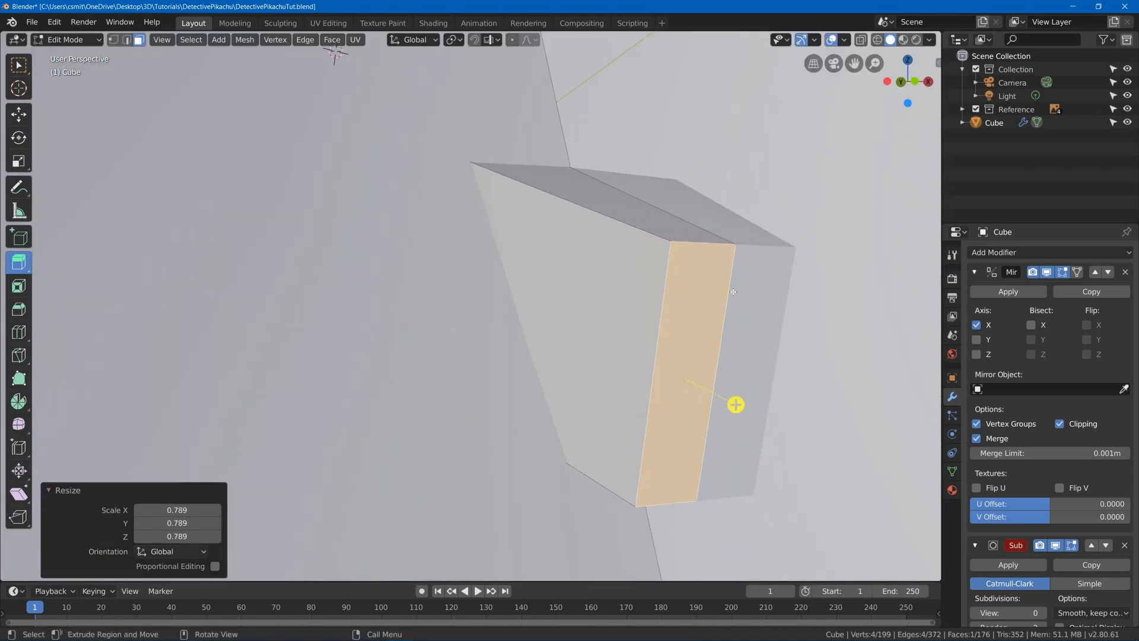
pyautogui.press('x')
pyautogui.click(712, 295)
pyautogui.scroll(5, 686, 386)
# Set the model's subdivision surface to level 2 and return to editing the mesh
pyautogui.press('Tab')
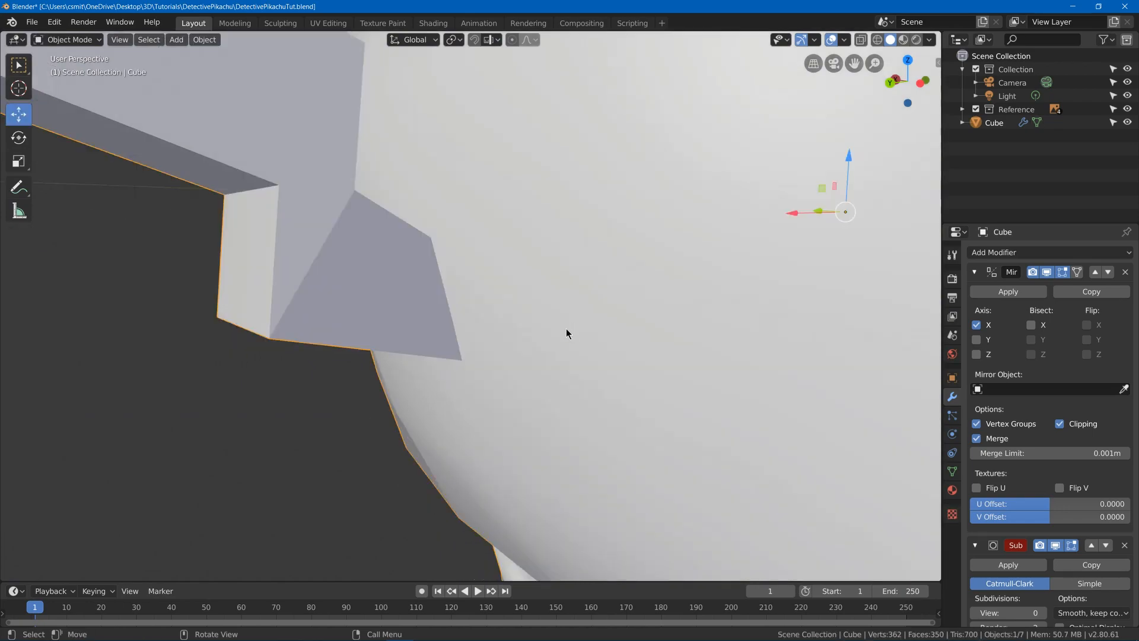
pyautogui.scroll(-3, 560, 329)
pyautogui.hotkey('ctrl', '2')
pyautogui.moveTo(485, 338); pyautogui.dragTo(481, 472, button='middle')
pyautogui.scroll(-4, 608, 312)
pyautogui.press('Tab')
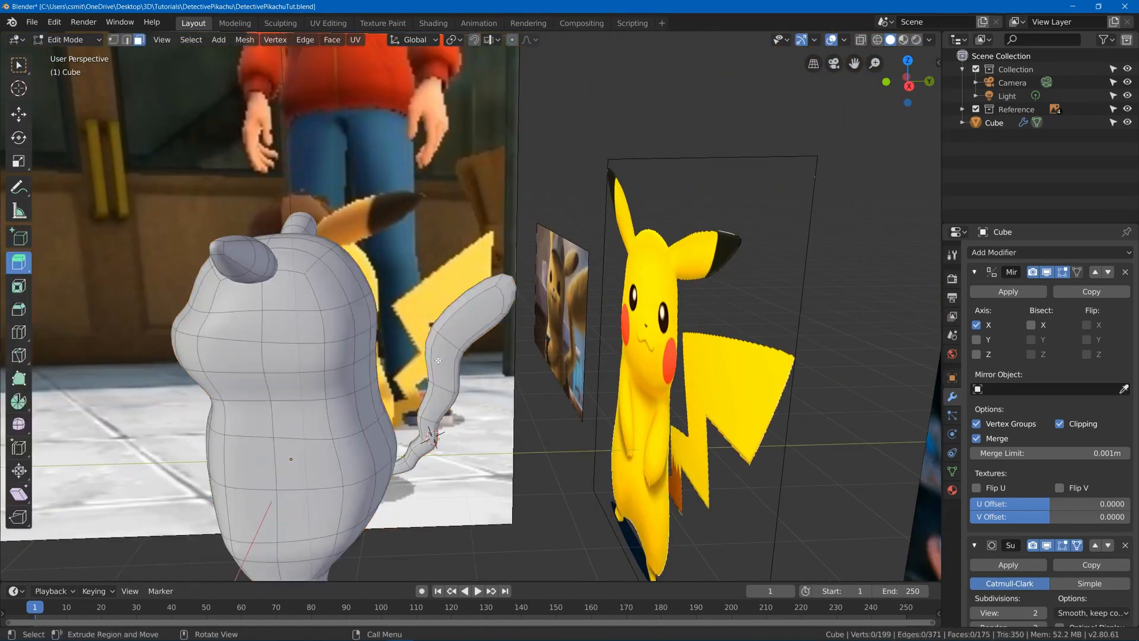
# Try loop cuts across the tail's uppermost segment and undo them
pyautogui.scroll(5, 438, 360)
pyautogui.hotkey('ctrl', 'r')
pyautogui.click(599, 233)
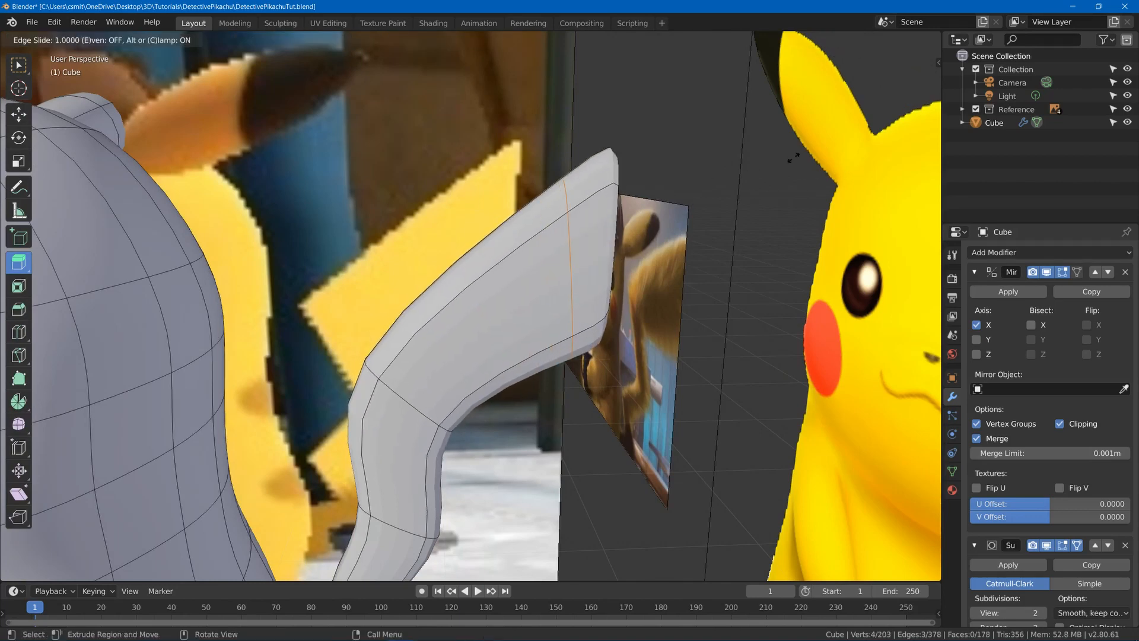
pyautogui.click(67, 51)
pyautogui.hotkey('ctrl', 'r')
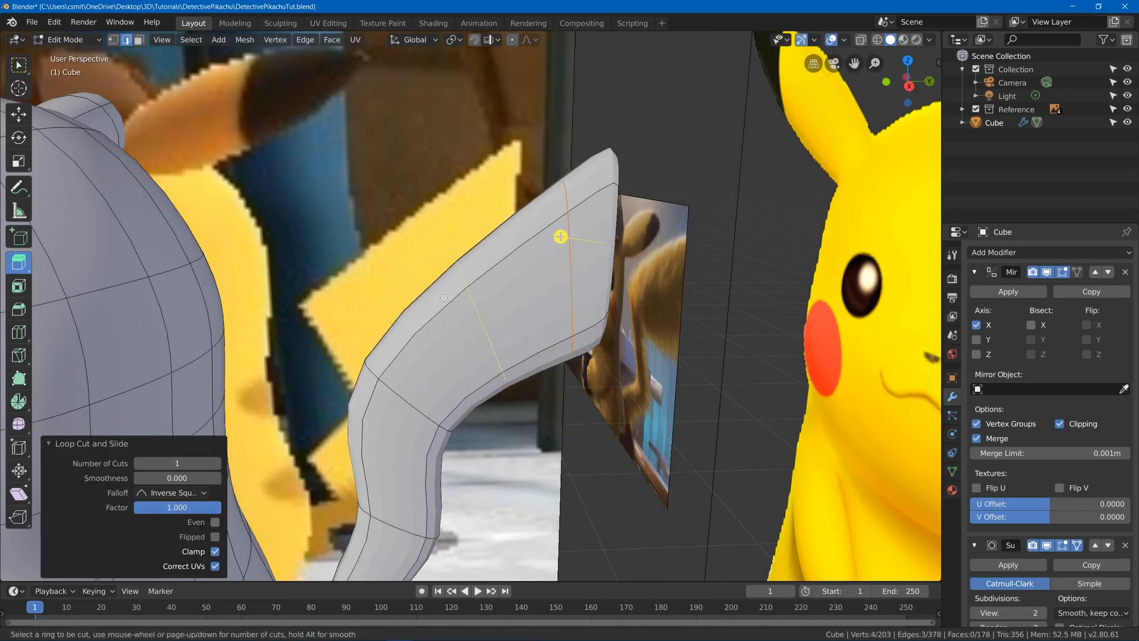
pyautogui.click(424, 323)
pyautogui.rightClick(455, 313)
pyautogui.hotkey('ctrl', 'z')
pyautogui.hotkey('ctrl', 'z')
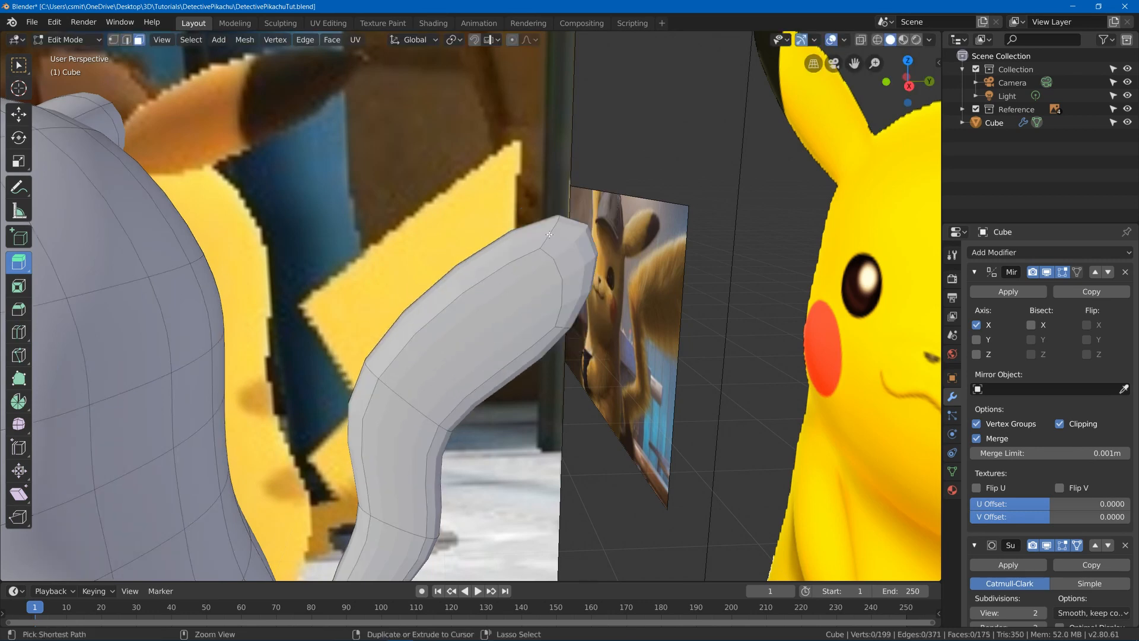
# Add two loop cuts to the tail's uppermost segment, one near the tip at factor 0.861 and one near the first bend at -0.712
pyautogui.press('g')
pyautogui.press('g')
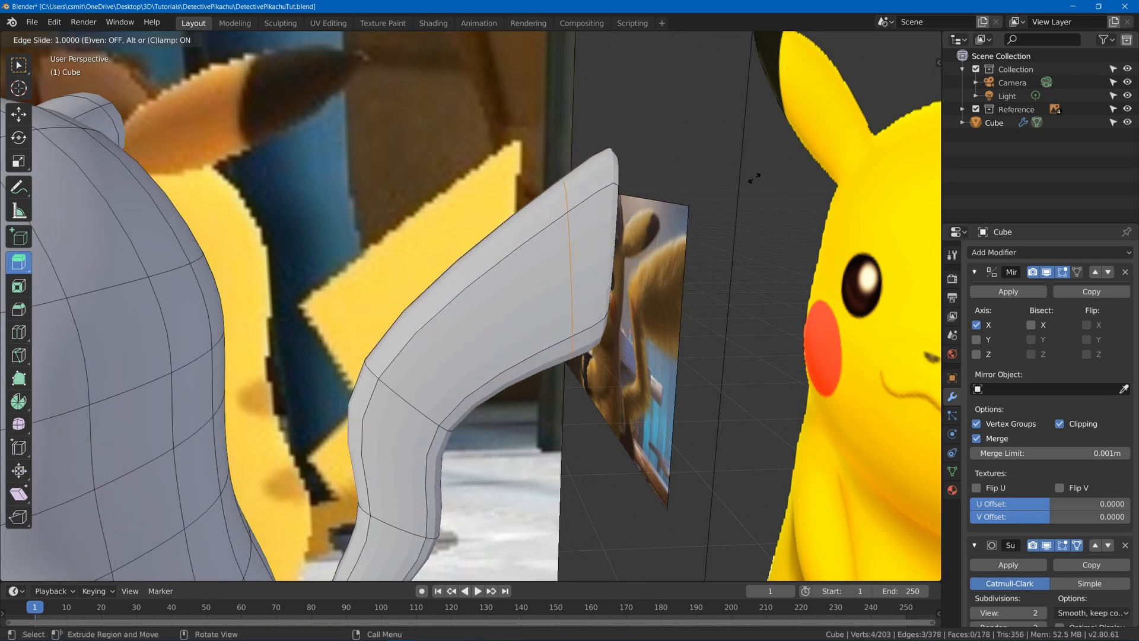
pyautogui.click(688, 202)
pyautogui.hotkey('ctrl', 'r')
pyautogui.click(438, 333)
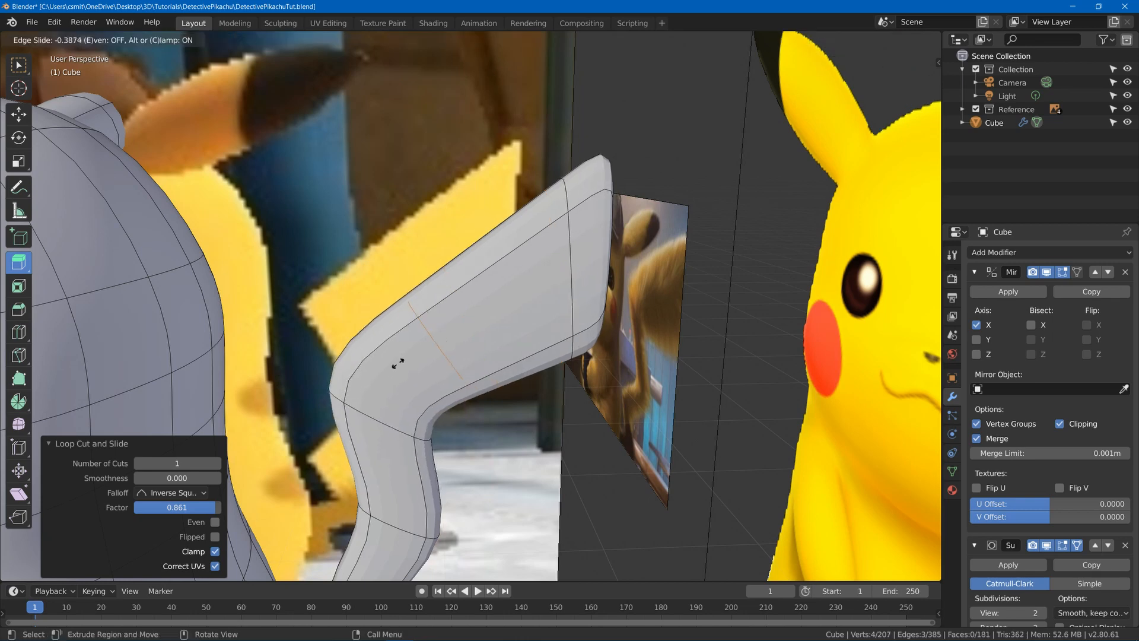
pyautogui.click(375, 363)
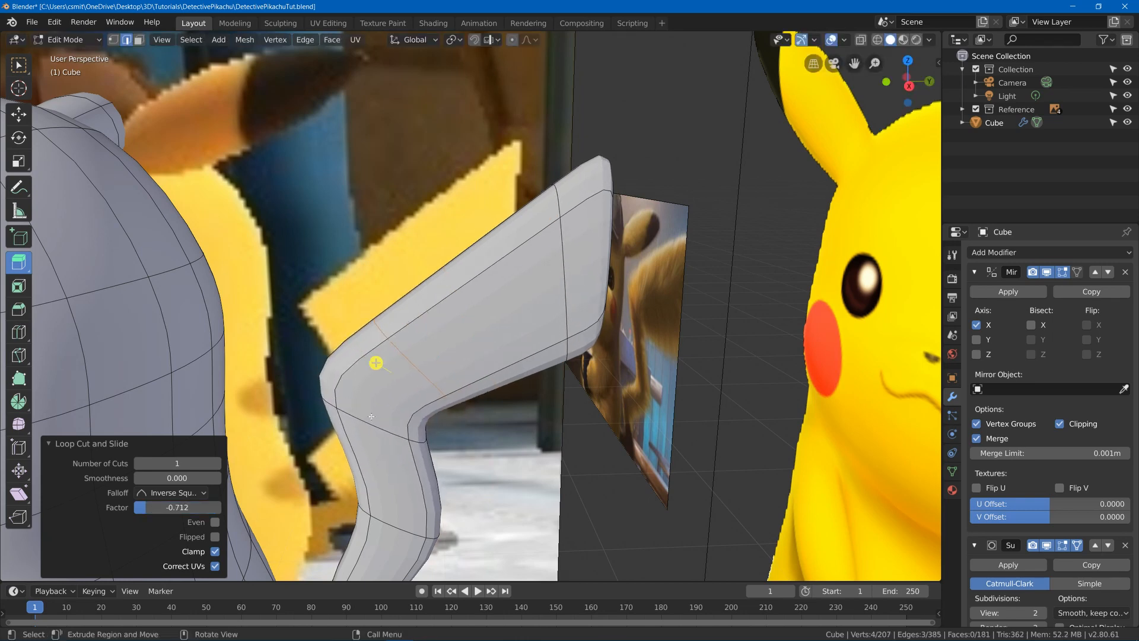
# Add two loop cuts to the tail's second segment, near its lower bend at factor -0.712 and near its upper bend at 0.702
pyautogui.moveTo(371, 415); pyautogui.dragTo(414, 161, button='middle')
pyautogui.hotkey('ctrl', 'r')
pyautogui.click(452, 261)
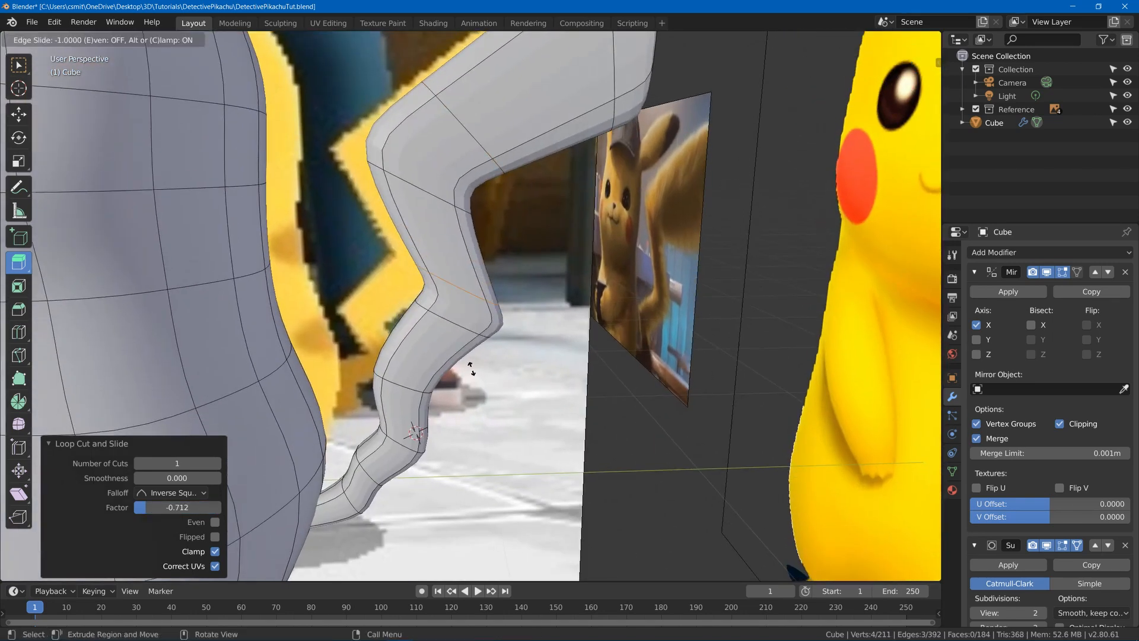
pyautogui.click(458, 283)
pyautogui.hotkey('ctrl', 'r')
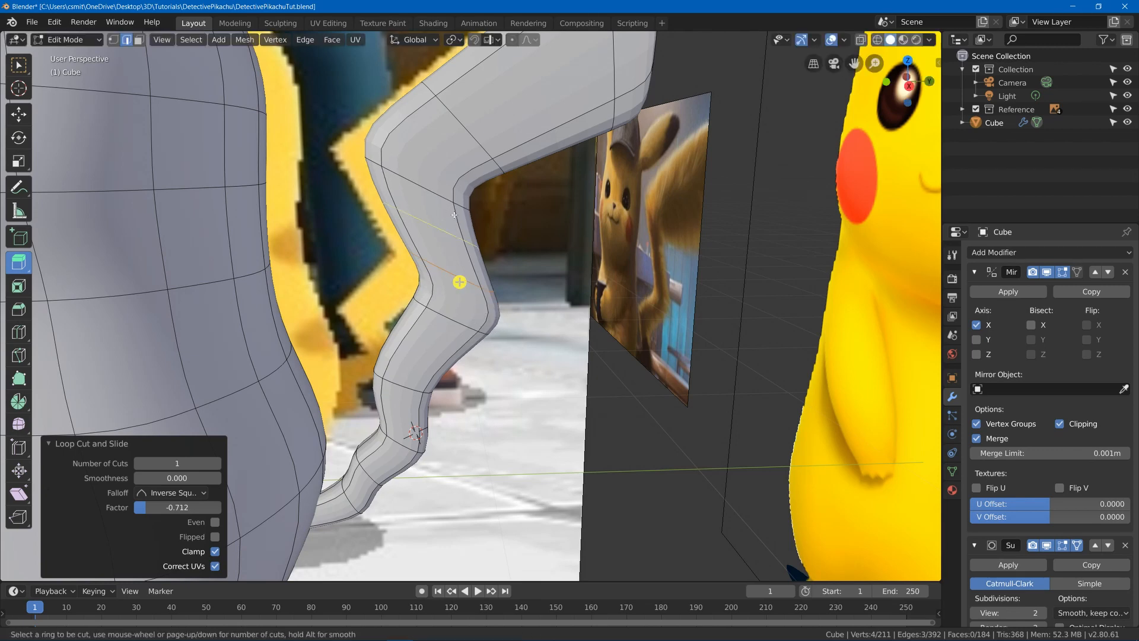
pyautogui.click(450, 166)
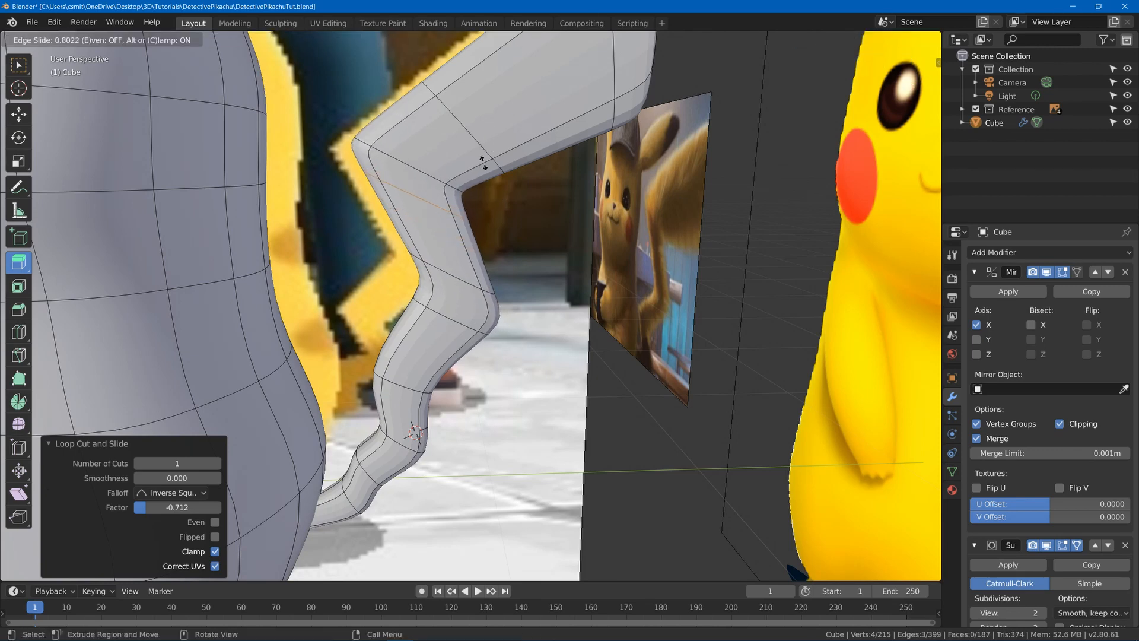
pyautogui.click(419, 193)
# Add two loop cuts to the tail's third segment, near its upper bend at factor 0.956 and near its lower bend at -0.919
pyautogui.hotkey('ctrl', 'r')
pyautogui.click(444, 339)
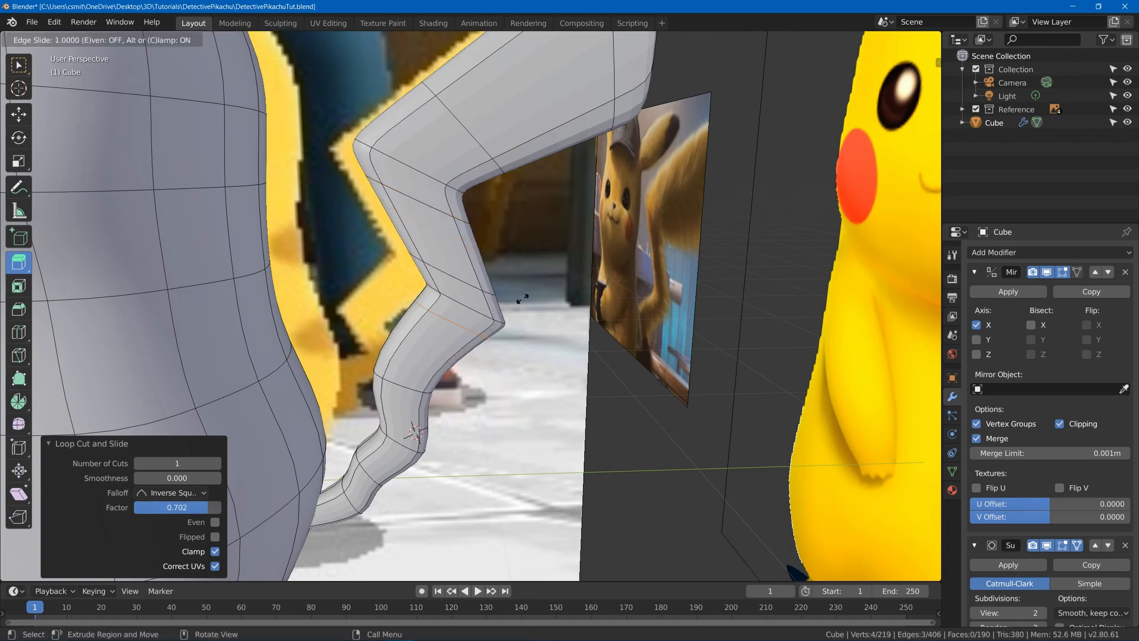
pyautogui.click(483, 317)
pyautogui.hotkey('ctrl', 'r')
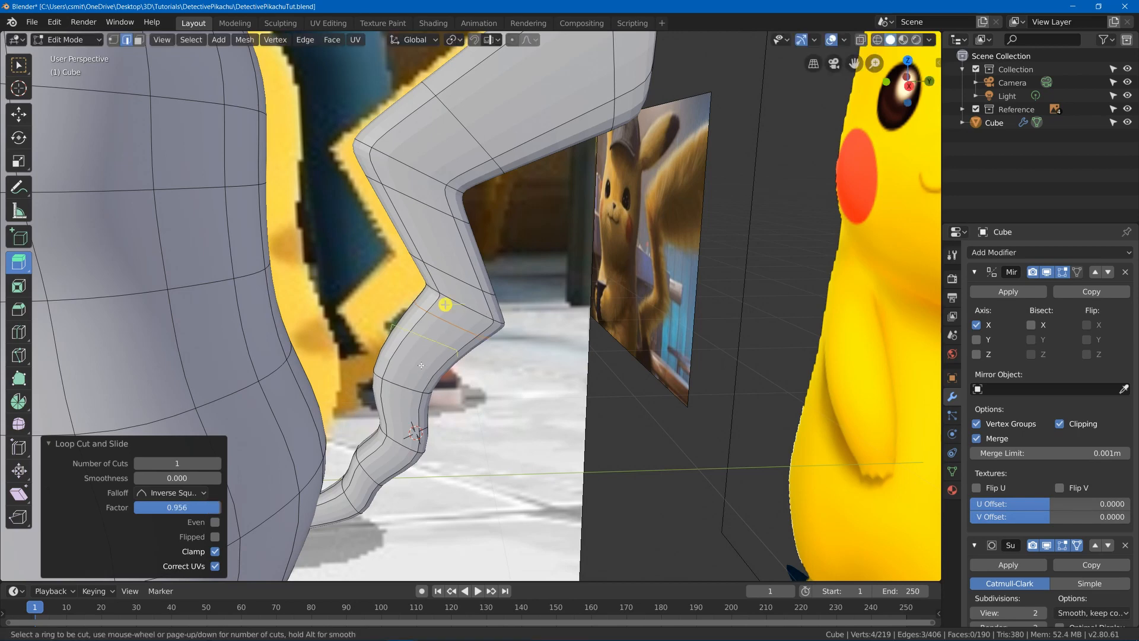
pyautogui.click(409, 380)
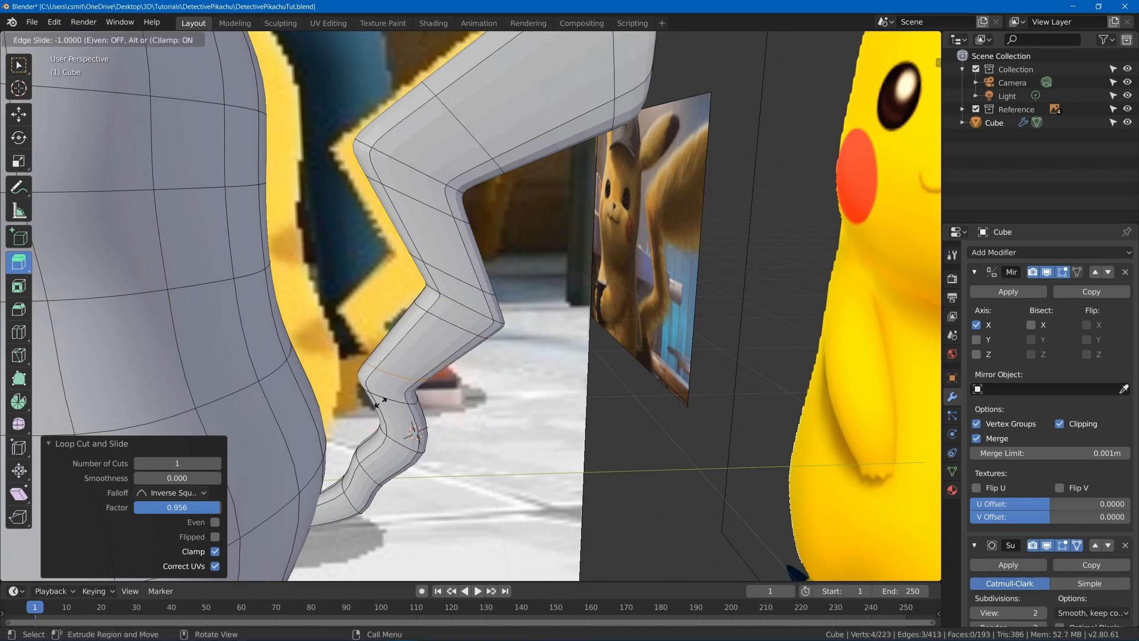
pyautogui.click(390, 399)
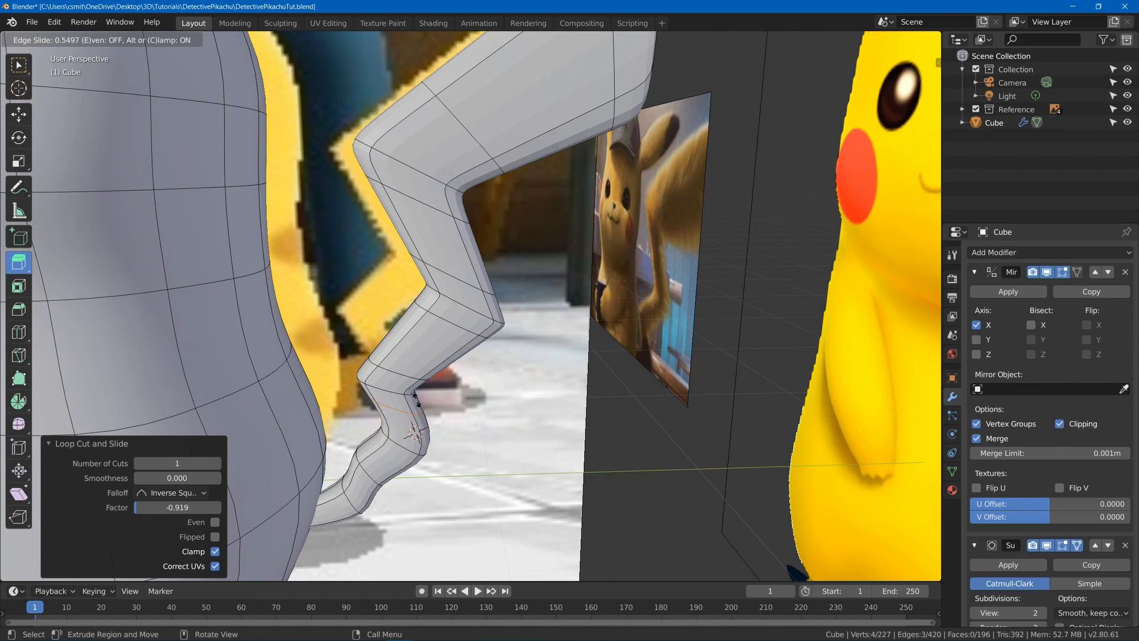
# Add loop cuts beside each remaining bend of the lower tail segments down to the base, sharpening the zigzag corners
pyautogui.moveTo(423, 364); pyautogui.dragTo(350, 480)
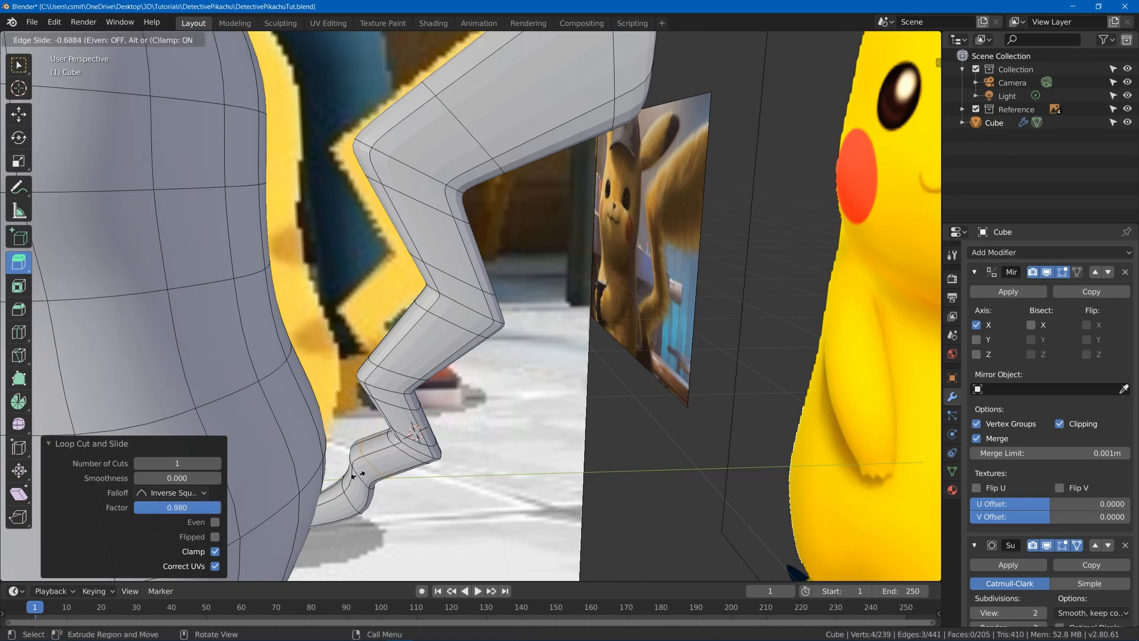
pyautogui.click(358, 475)
pyautogui.keyDown('shift'); pyautogui.moveTo(358, 473); pyautogui.dragTo(379, 341, button='middle'); pyautogui.keyUp('shift')
pyautogui.hotkey('ctrl', 'r')
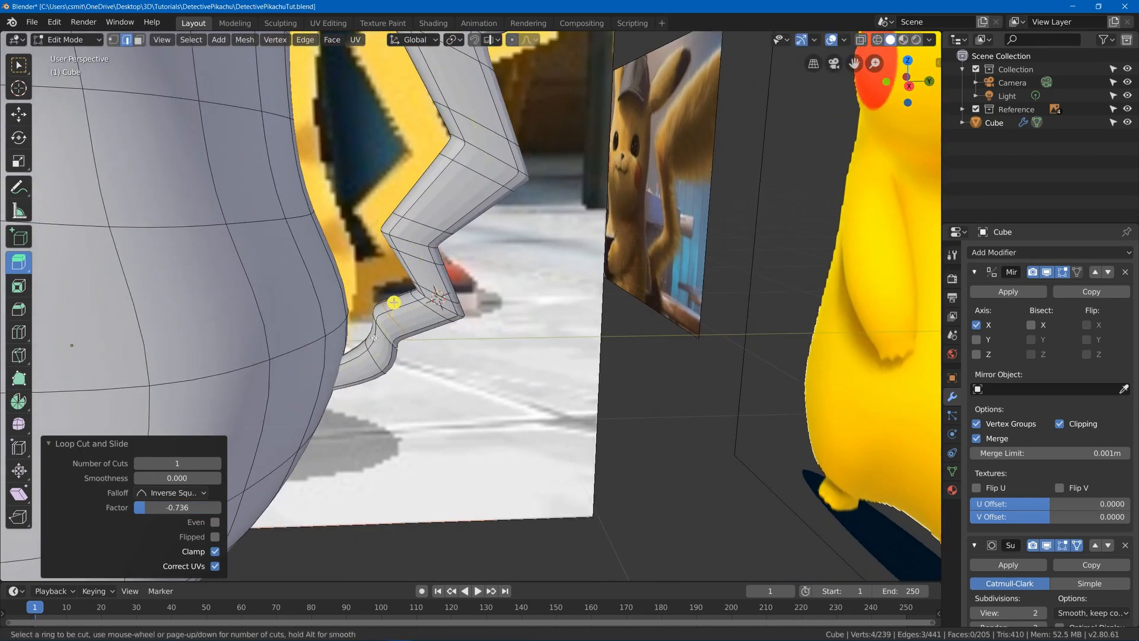
pyautogui.moveTo(374, 337); pyautogui.dragTo(387, 344)
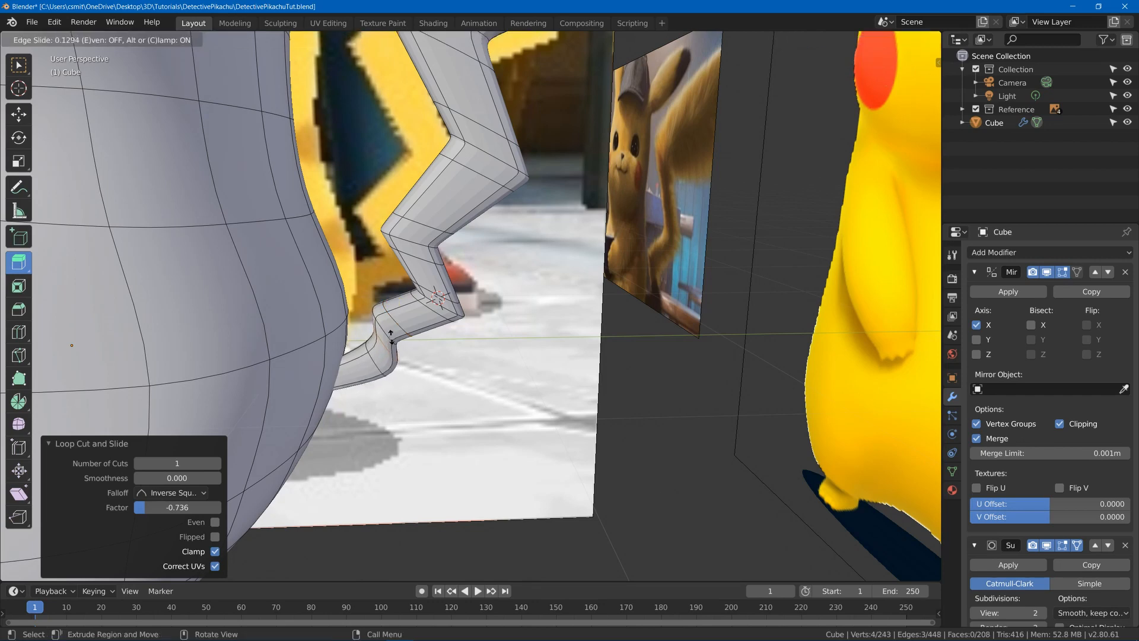
pyautogui.click(383, 351)
pyautogui.moveTo(375, 346)
pyautogui.mouseDown()
pyautogui.moveTo(382, 369)
pyautogui.moveTo(380, 344)
pyautogui.mouseUp()
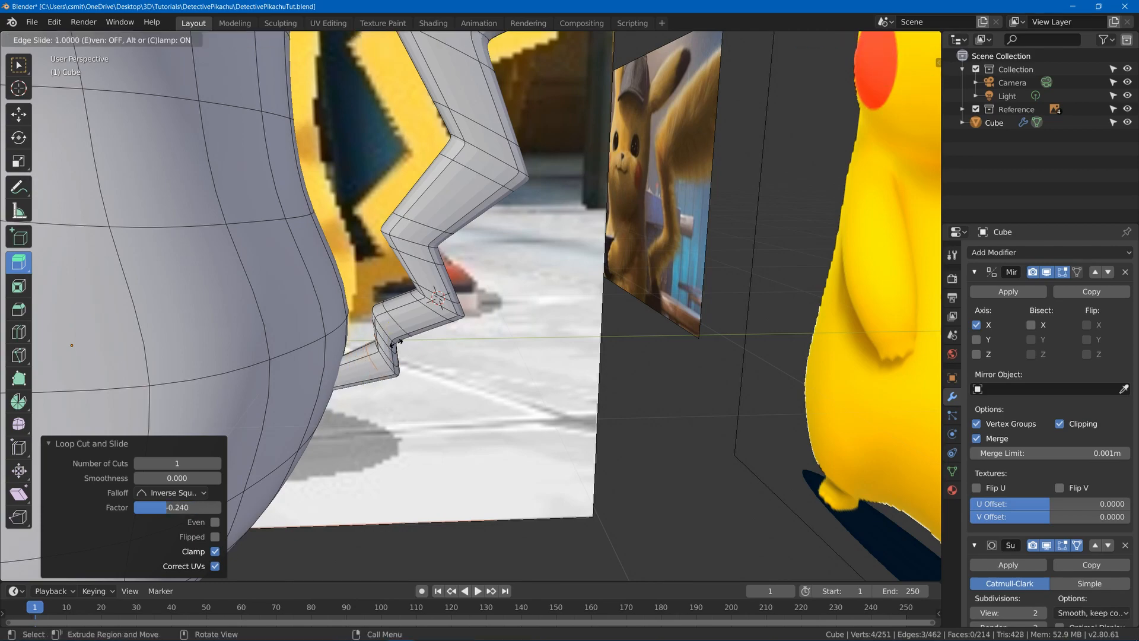
pyautogui.click(383, 343)
# Return to Object Mode and shade the whole Pikachu mesh smooth
pyautogui.press('Tab')
pyautogui.moveTo(385, 329)
pyautogui.mouseDown(button='middle')
pyautogui.moveTo(378, 311)
pyautogui.moveTo(337, 325)
pyautogui.moveTo(459, 304)
pyautogui.mouseUp(button='middle')
pyautogui.scroll(-4, 338, 326)
pyautogui.rightClick(534, 260)
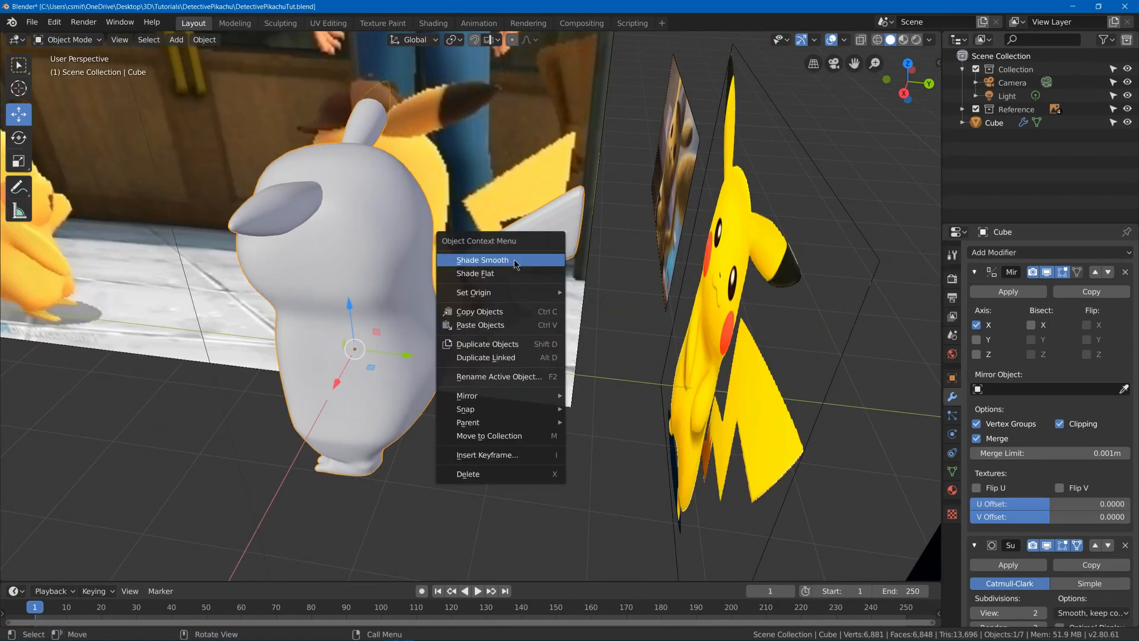
pyautogui.click(528, 261)
pyautogui.moveTo(525, 274); pyautogui.dragTo(471, 190, button='middle')
# Deselect everything and save the file
pyautogui.press('a')
pyautogui.press('a')
pyautogui.scroll(-4, 488, 178)
pyautogui.scroll(4, 471, 190)
pyautogui.hotkey('ctrl', 's')
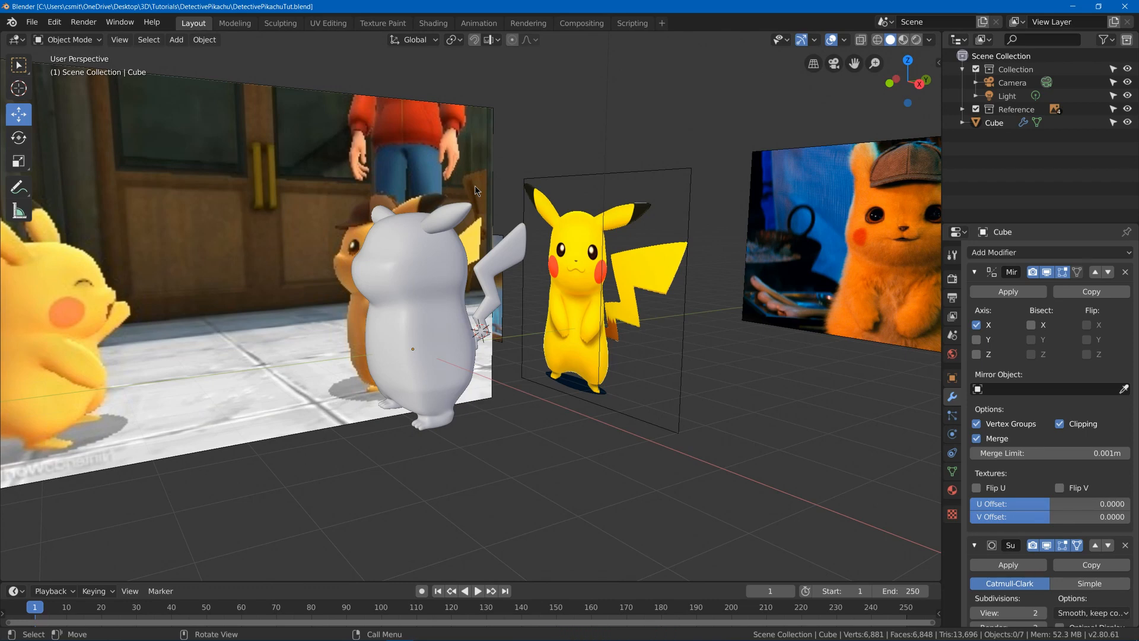
# In front view, add a UV sphere with 32 segments, 16 rings and 1 m radius, and place it beside the body
pyautogui.scroll(4, 582, 206)
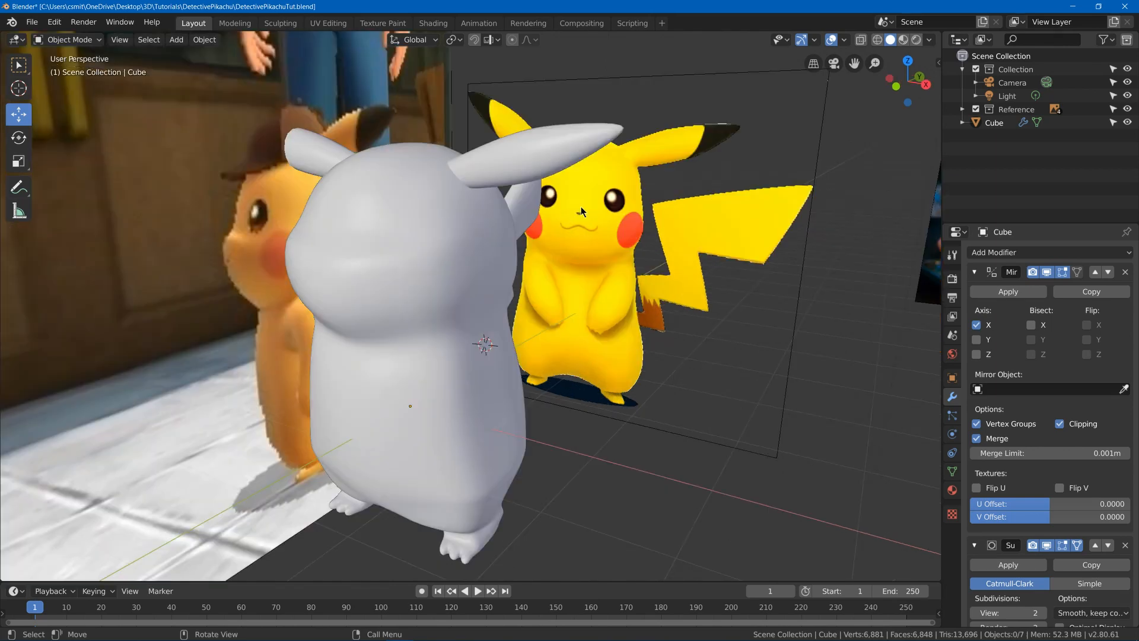
pyautogui.press('KP_1')
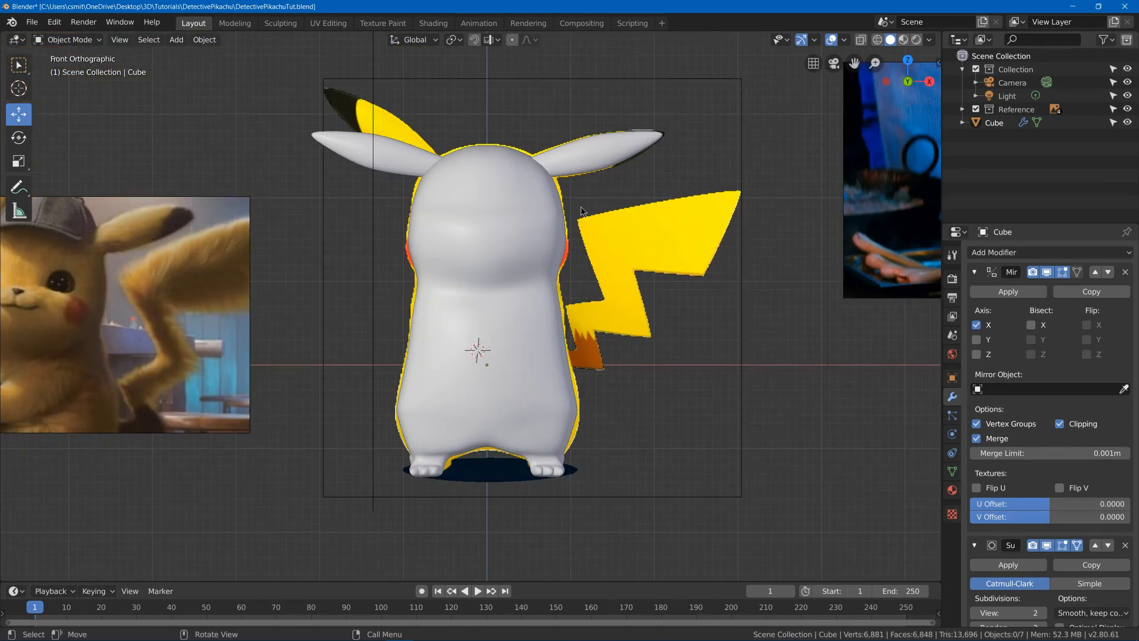
pyautogui.hotkey('shift', 'a')
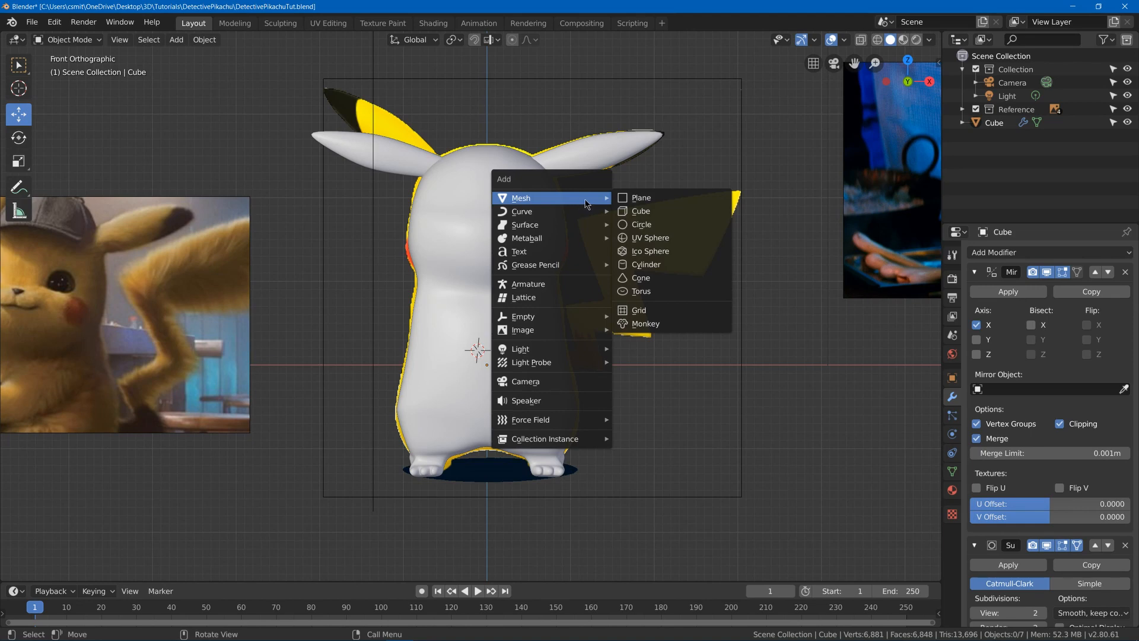
pyautogui.click(668, 243)
pyautogui.press('g')
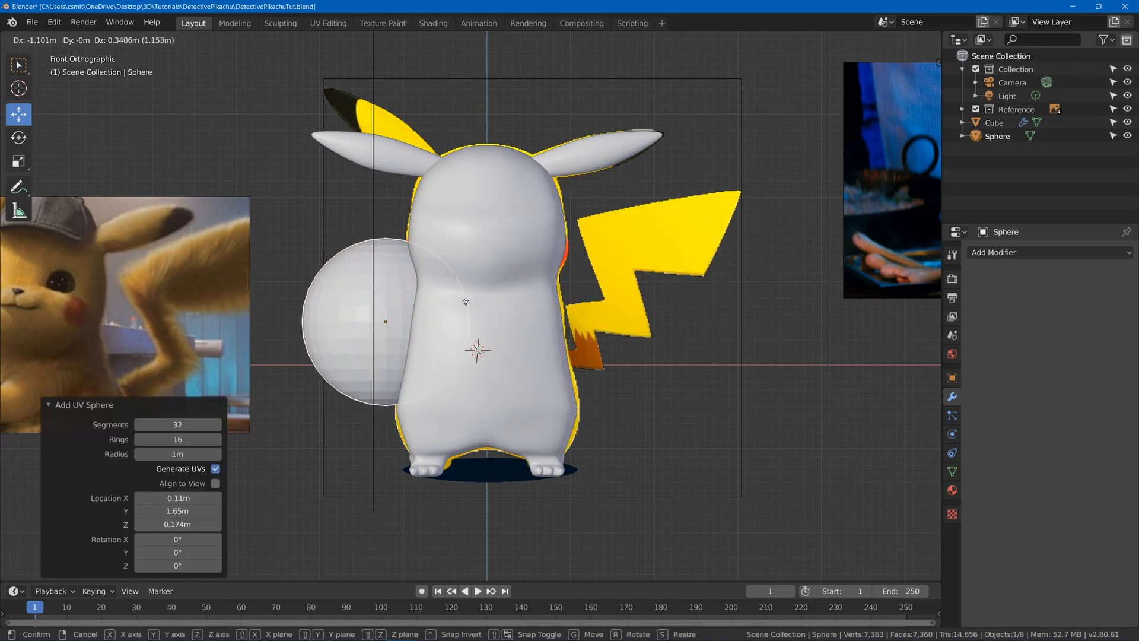
pyautogui.click(456, 257)
pyautogui.press('Tab')
pyautogui.press('Tab')
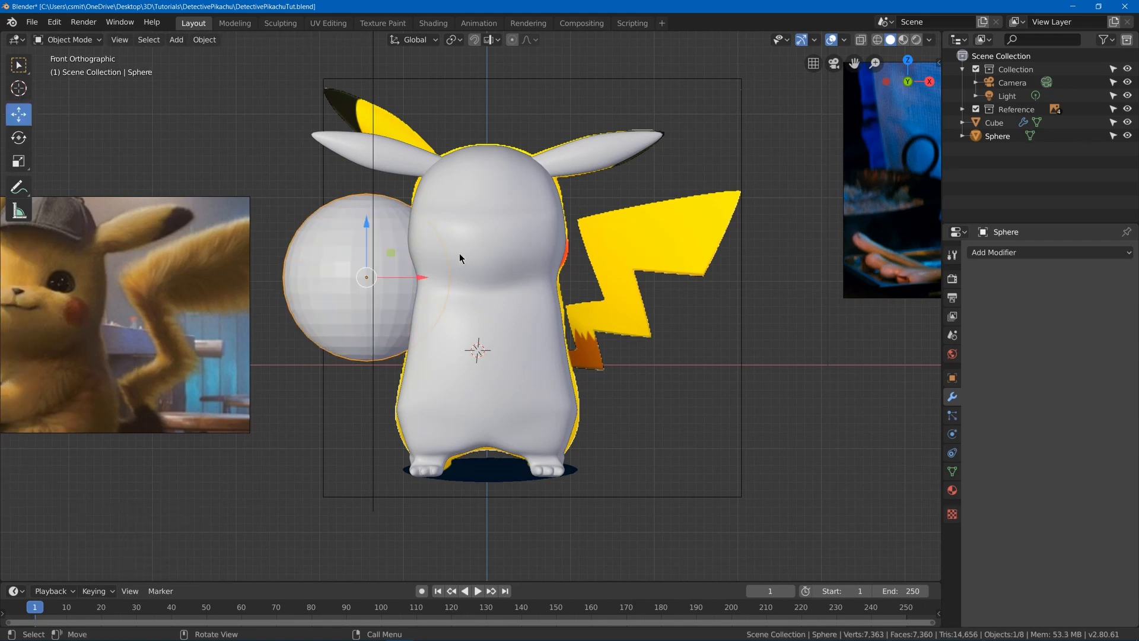
# Switch the viewport to wireframe and rotate the sphere's mesh 90° about the X axis in Edit Mode
pyautogui.press('z')
pyautogui.click(274, 244)
pyautogui.scroll(2, 422, 248)
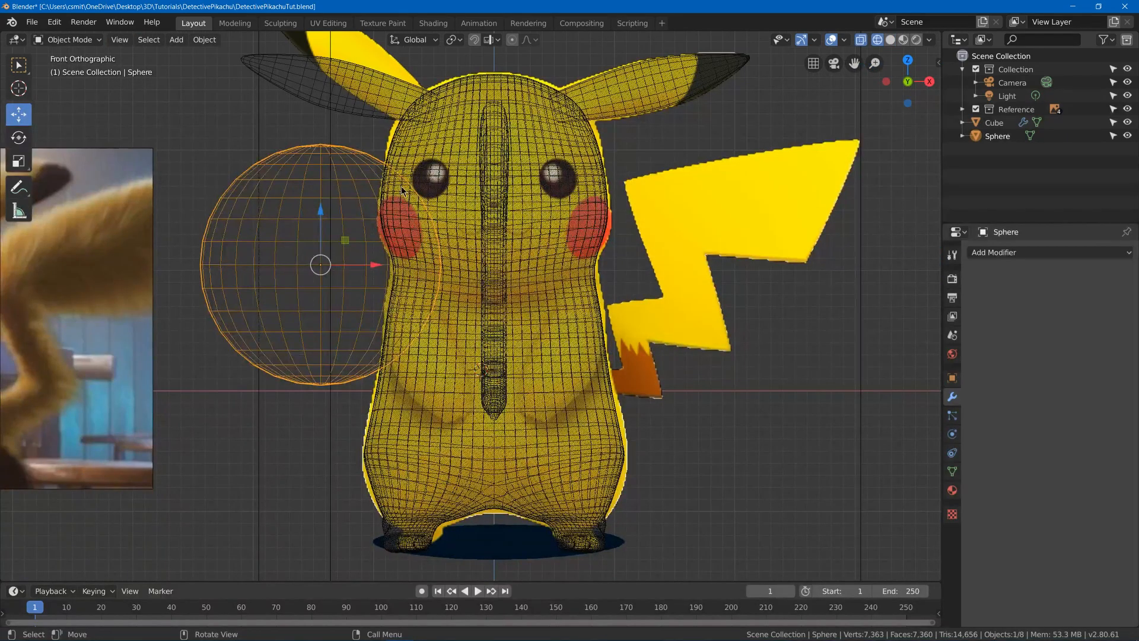
pyautogui.press('Tab')
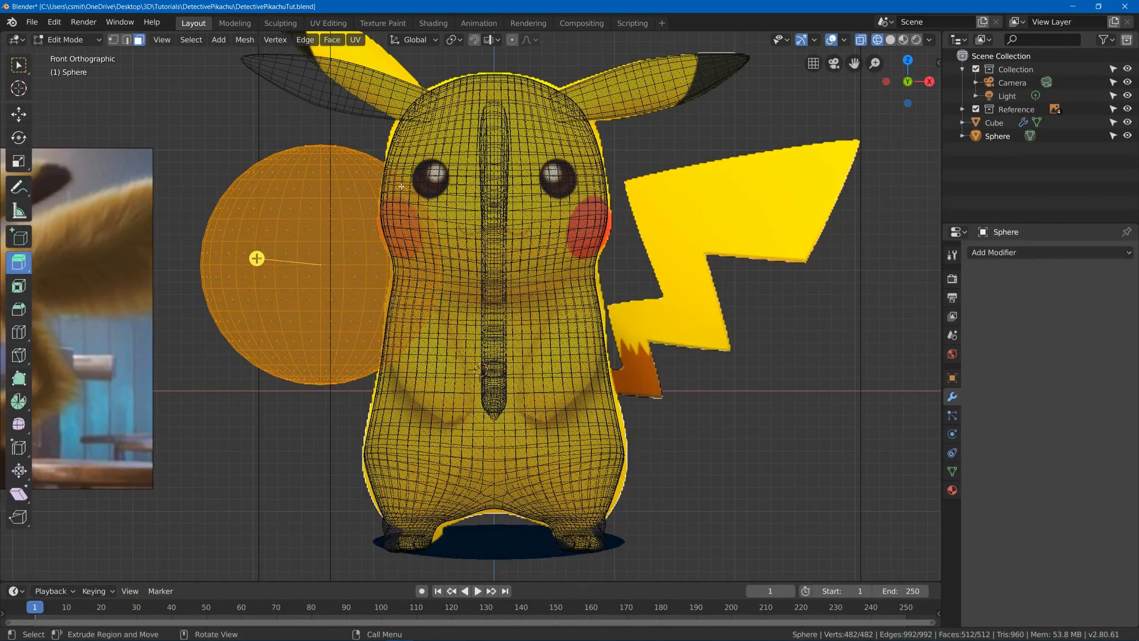
pyautogui.press('r')
pyautogui.press('x')
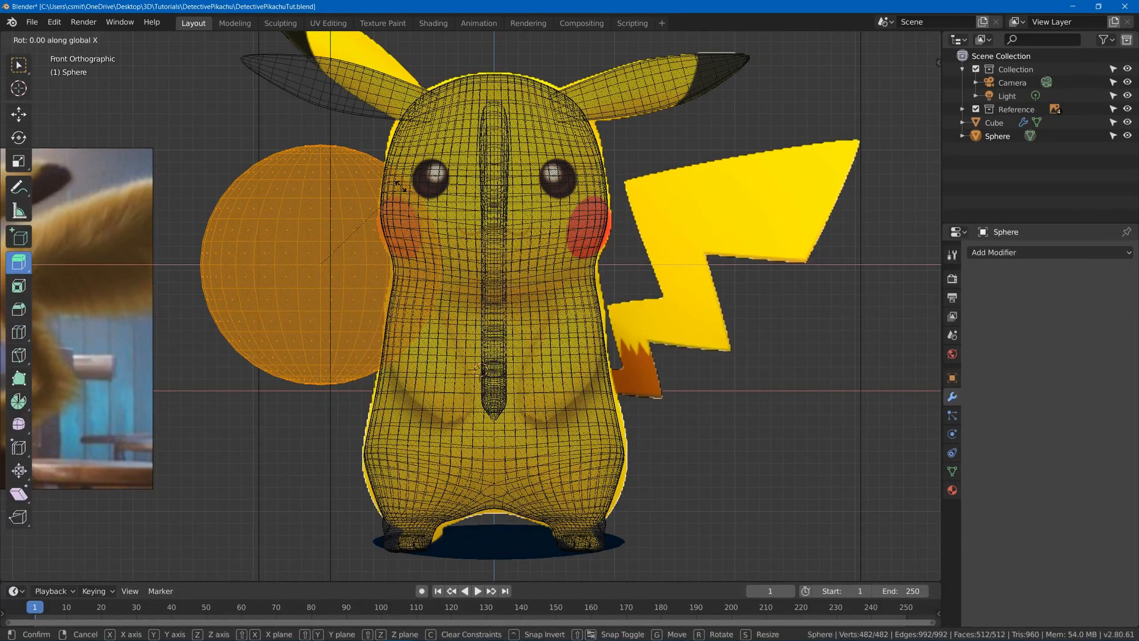
pyautogui.press('9')
pyautogui.press('0')
pyautogui.press('Return')
# Scale the sphere's mesh to 0.231 and move it 0.924 m in X and 0.709 m in Z onto the reference eye
pyautogui.press('s')
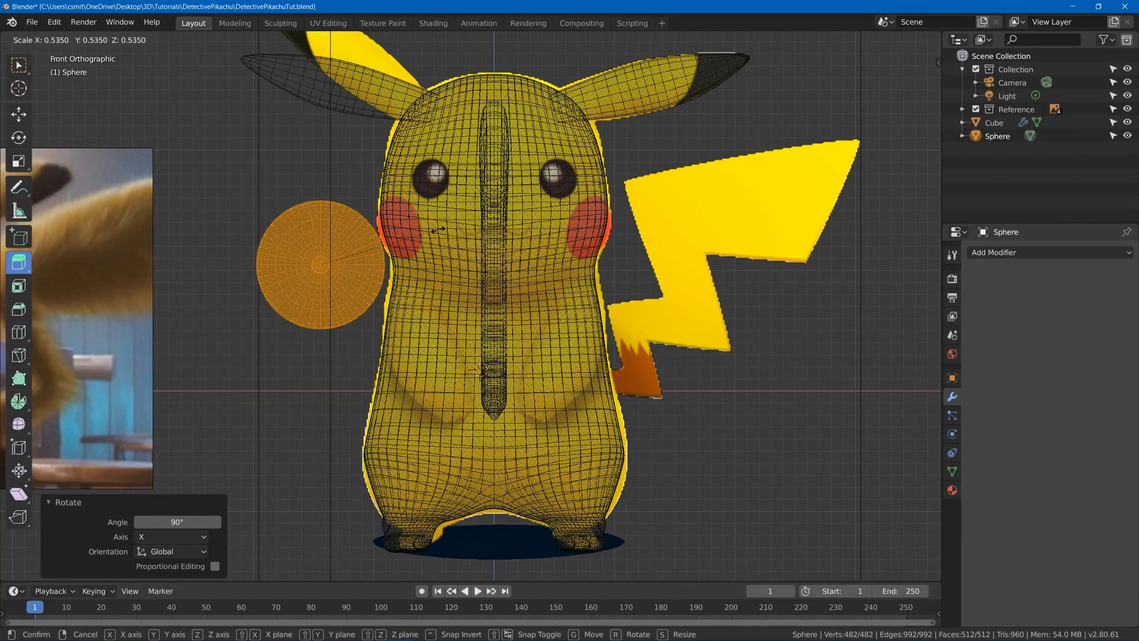
pyautogui.click(362, 267)
pyautogui.press('g')
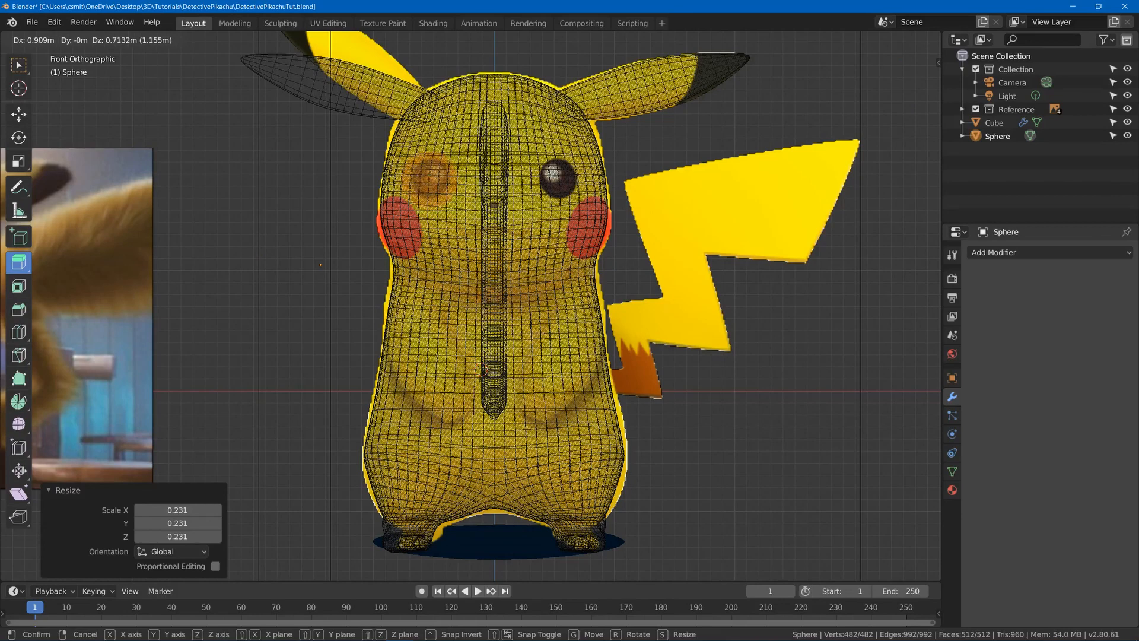
pyautogui.click(369, 145)
# In Object Mode, move the reference photo of Pikachu wearing the cap over the model, by -6.74 m in X and -0.988 m in Z
pyautogui.scroll(-4, 369, 144)
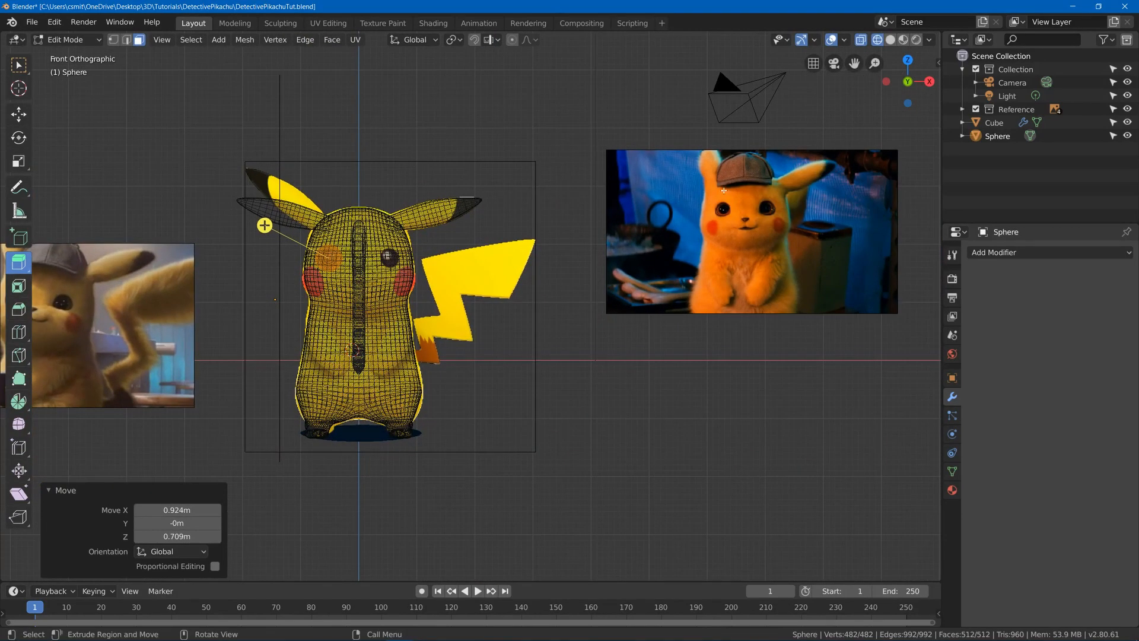
pyautogui.press('Tab')
pyautogui.click(782, 237)
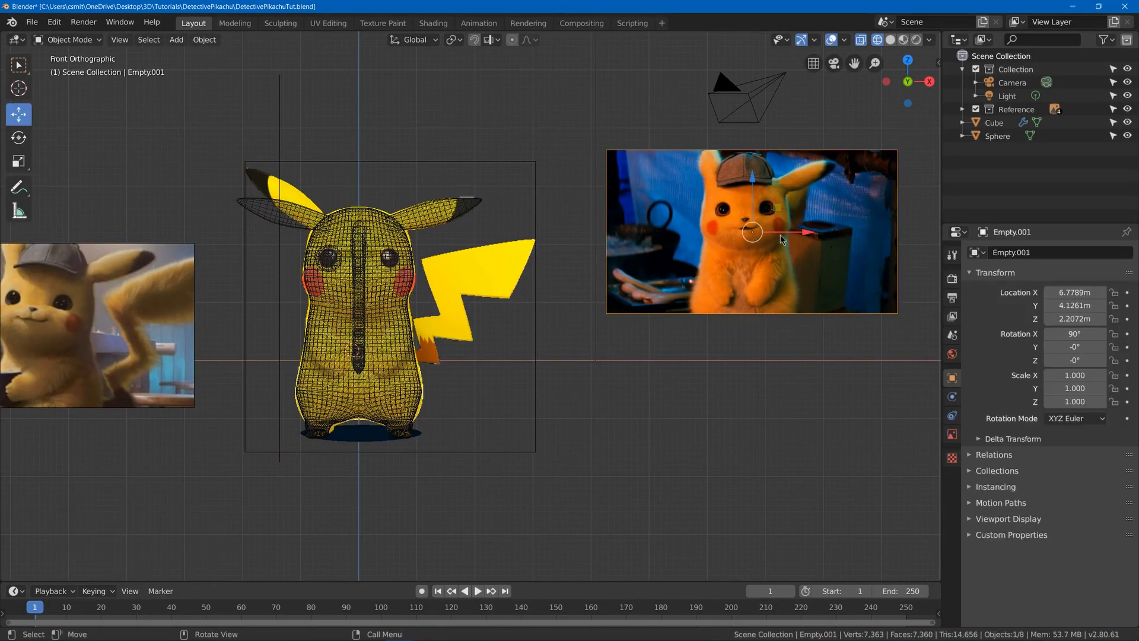
pyautogui.press('g')
pyautogui.click(393, 291)
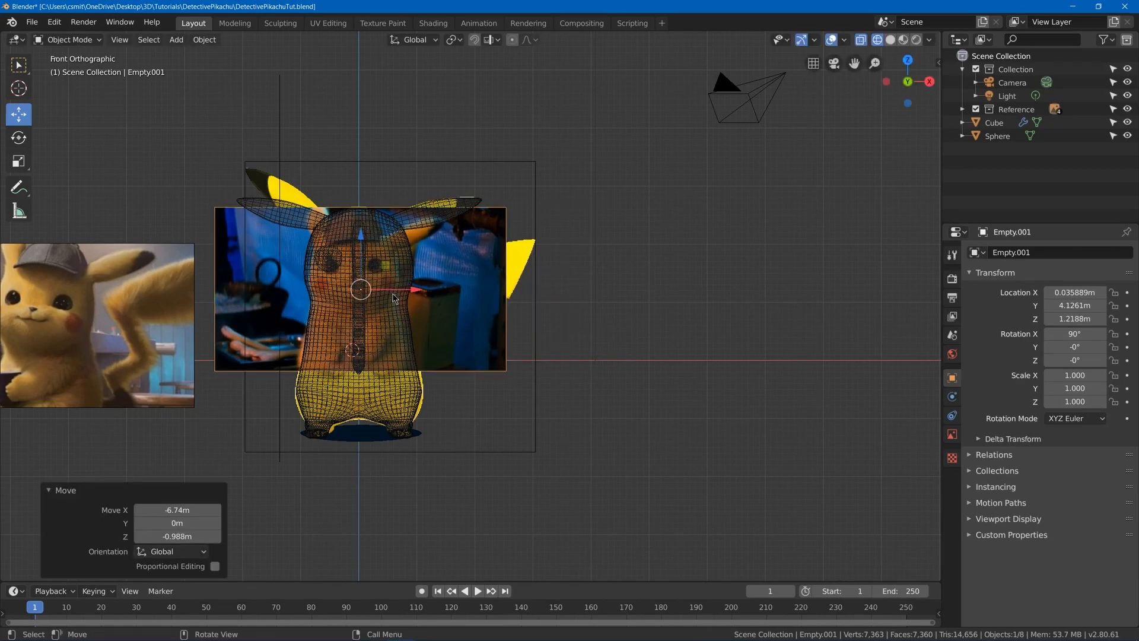
# Scale the reference photo to 1.121 and shift it 0.103 m in X and 0.085 m in Z towards the model's face
pyautogui.scroll(5, 541, 278)
pyautogui.press('s')
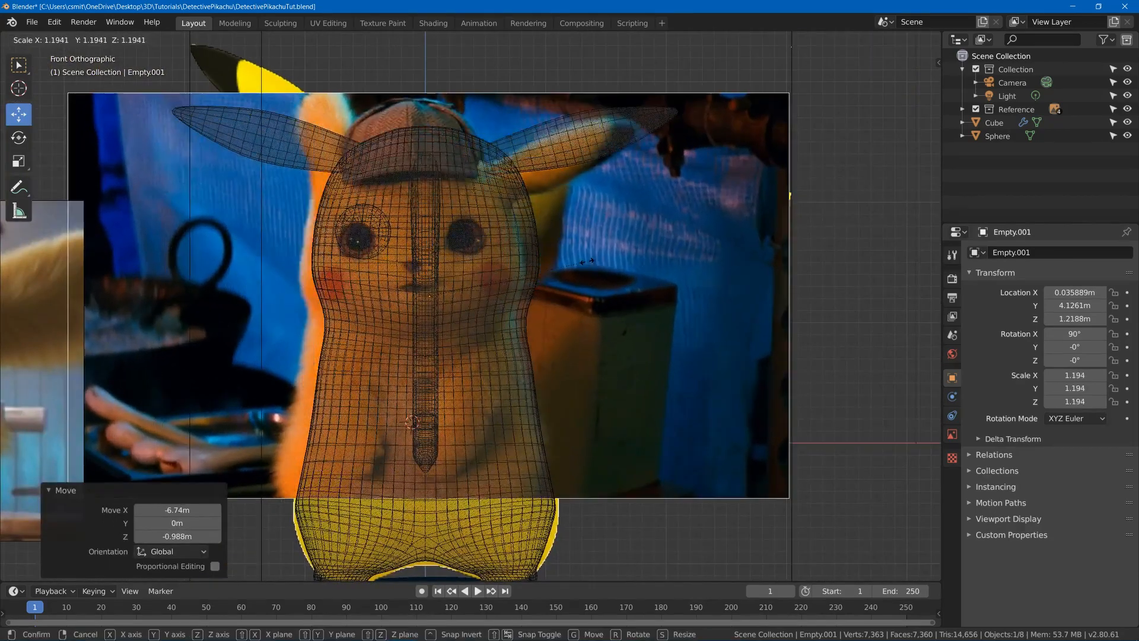
pyautogui.click(579, 269)
pyautogui.press('g')
pyautogui.click(591, 261)
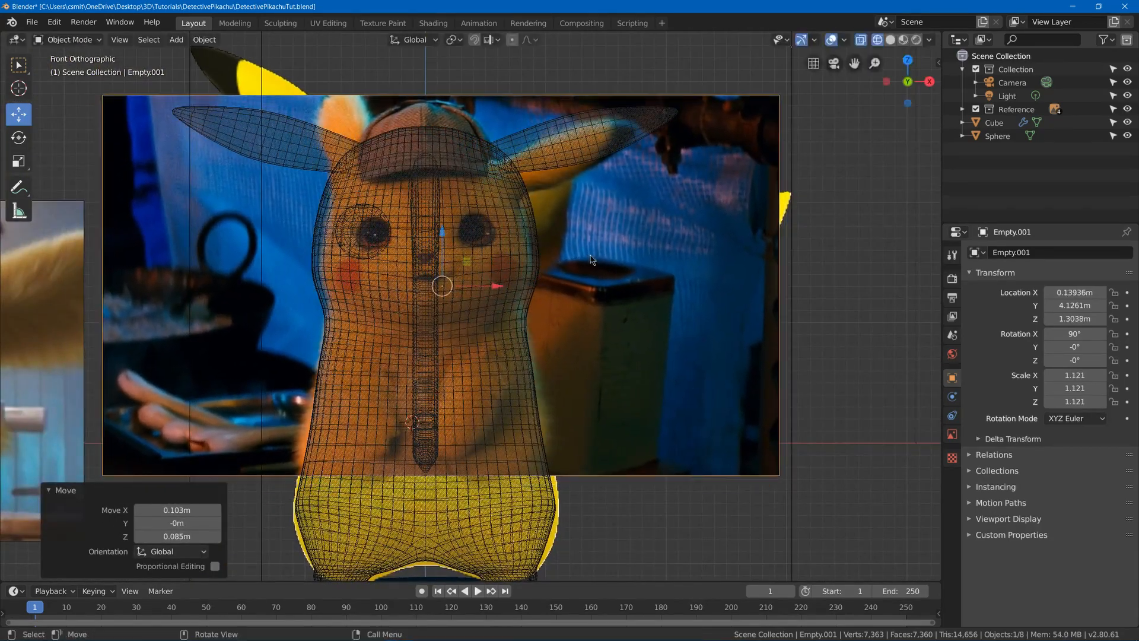
# Enlarge the reference photo by a factor of 1.119 and nudge it 0.0222 m in X and -0.0037 m in Z to fit the head
pyautogui.press('s')
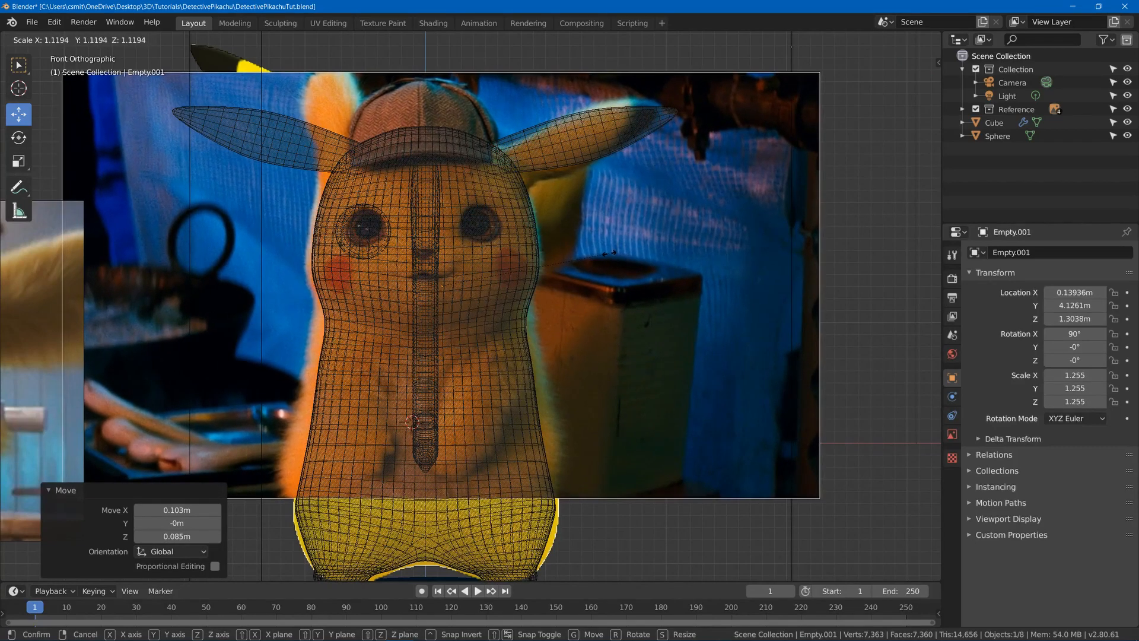
pyautogui.click(608, 254)
pyautogui.press('g')
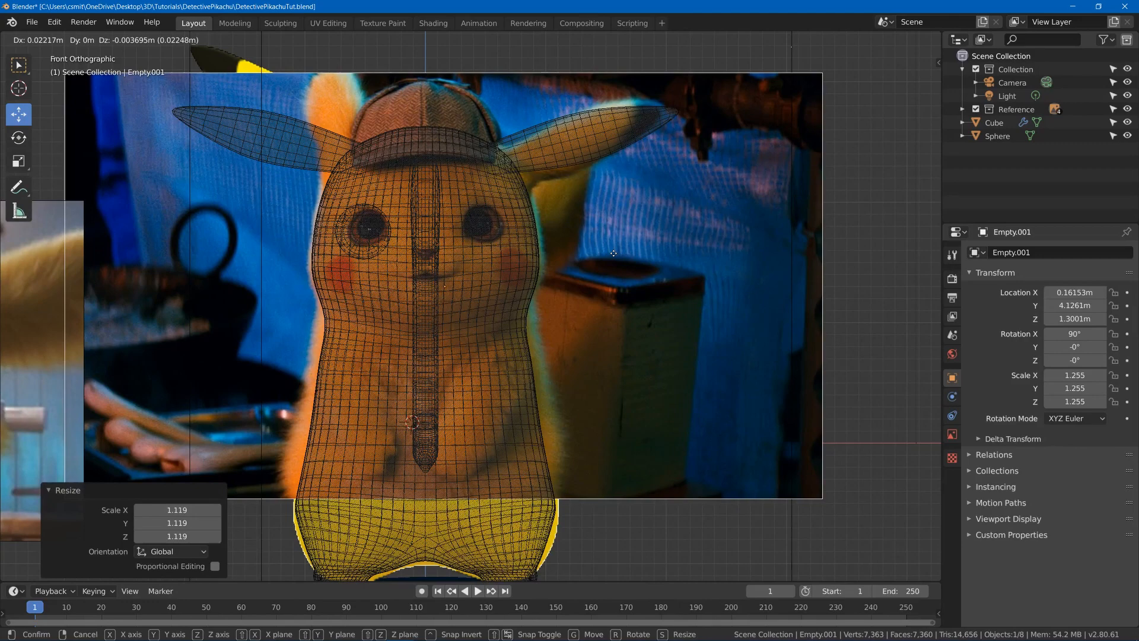
pyautogui.click(613, 253)
pyautogui.scroll(-2, 615, 257)
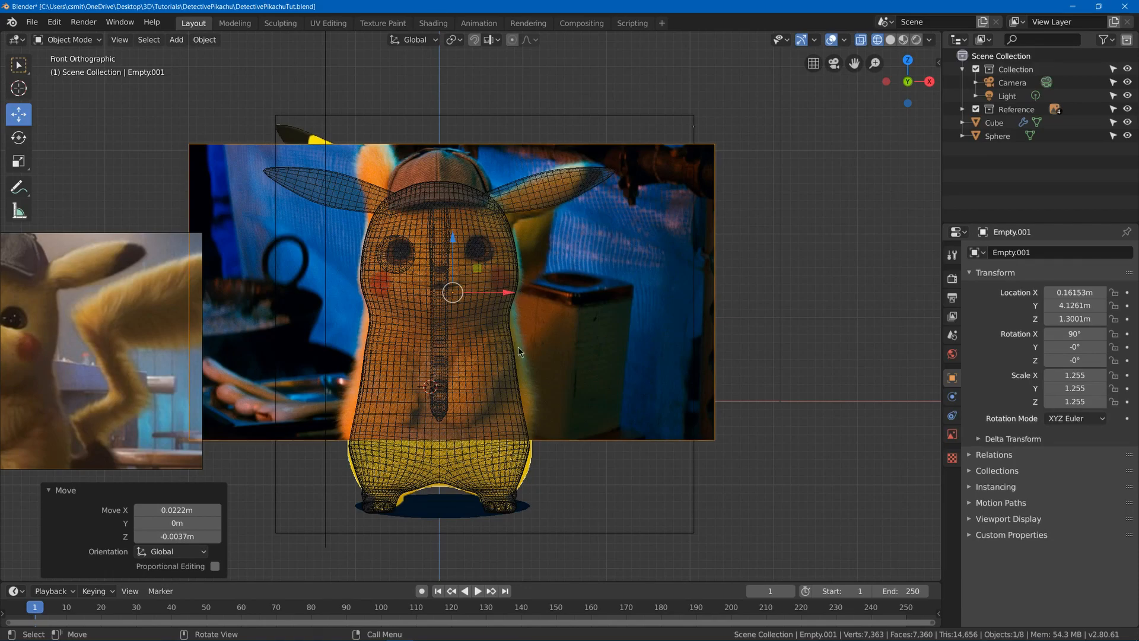
pyautogui.scroll(5, 553, 198)
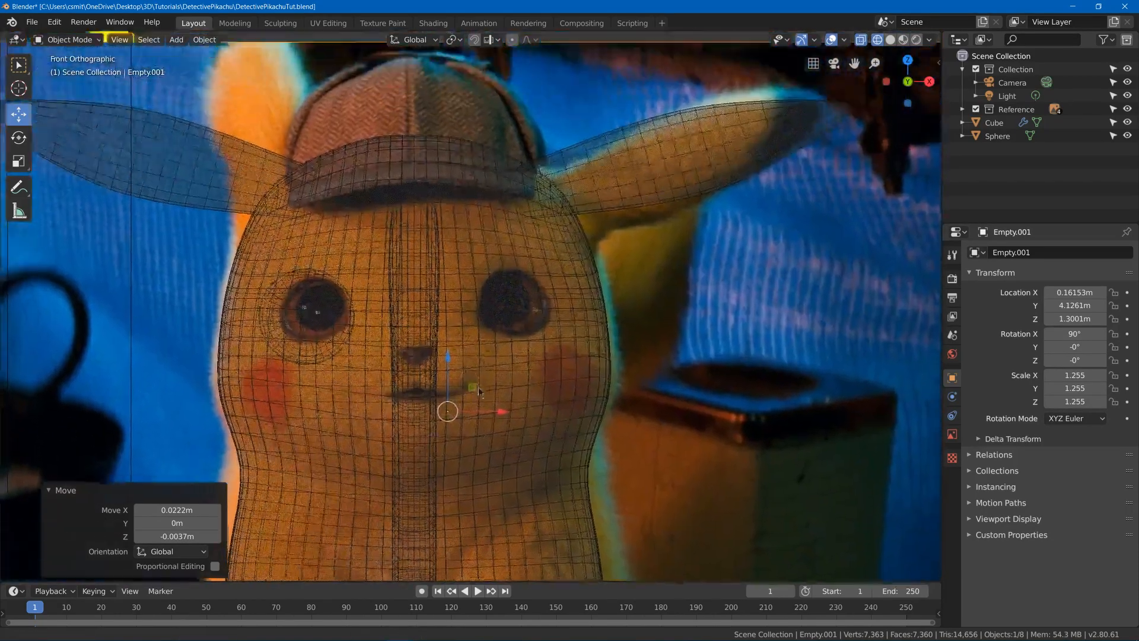
pyautogui.keyDown('shift'); pyautogui.moveTo(479, 390); pyautogui.dragTo(483, 453, button='middle'); pyautogui.keyUp('shift')
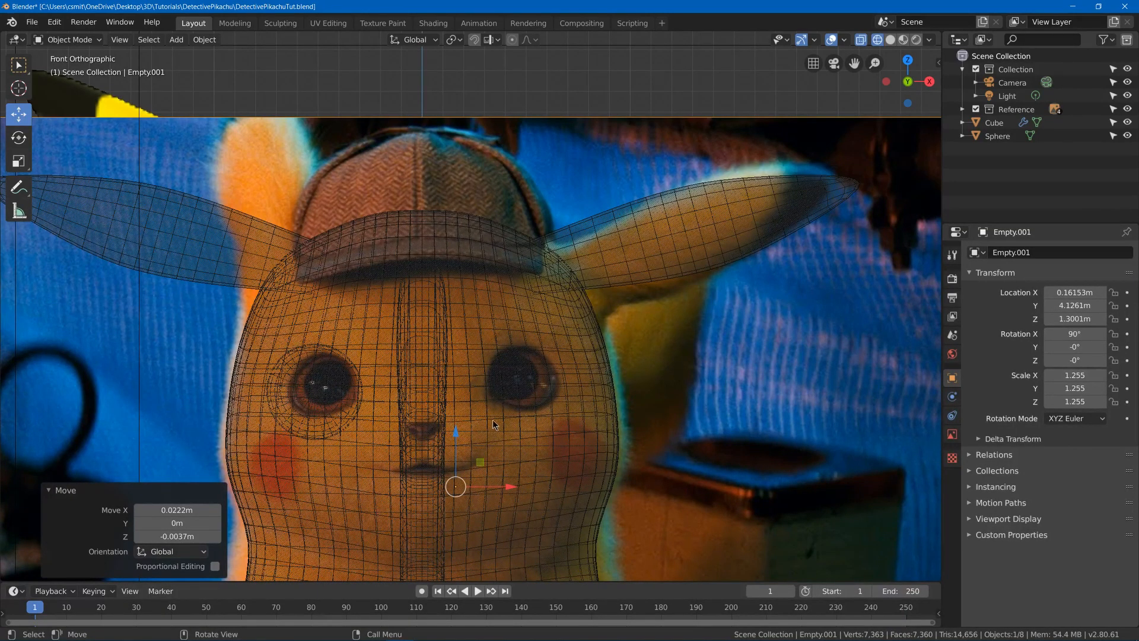
# Move the eye sphere -2.73 m along Y to the front of the face
pyautogui.click(491, 348)
pyautogui.scroll(-4, 536, 371)
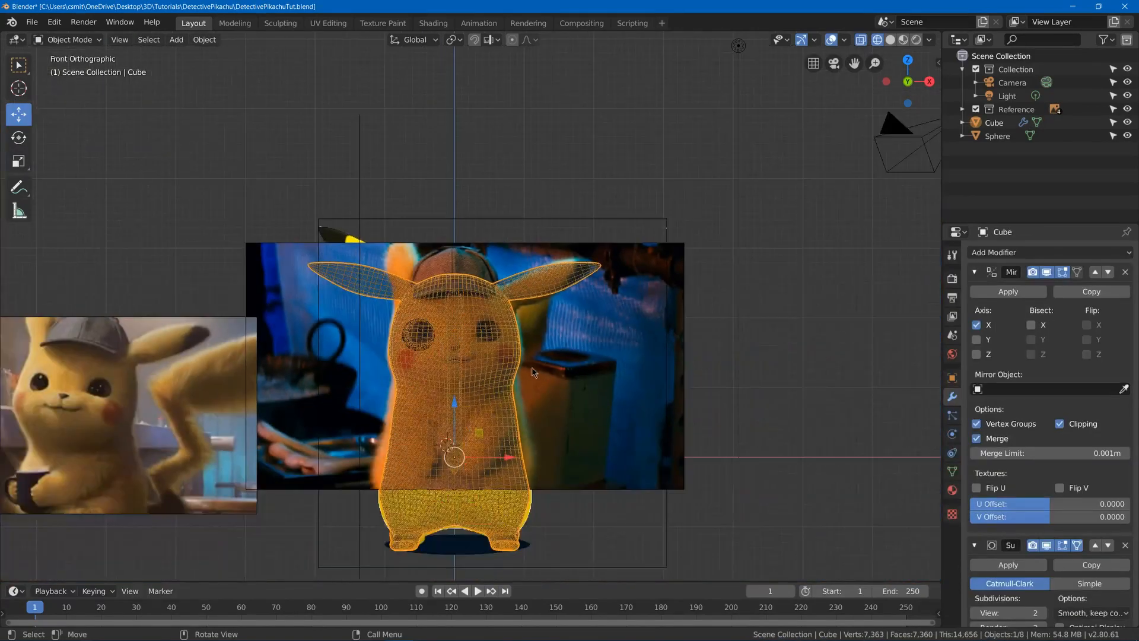
pyautogui.moveTo(531, 367); pyautogui.dragTo(478, 321, button='middle')
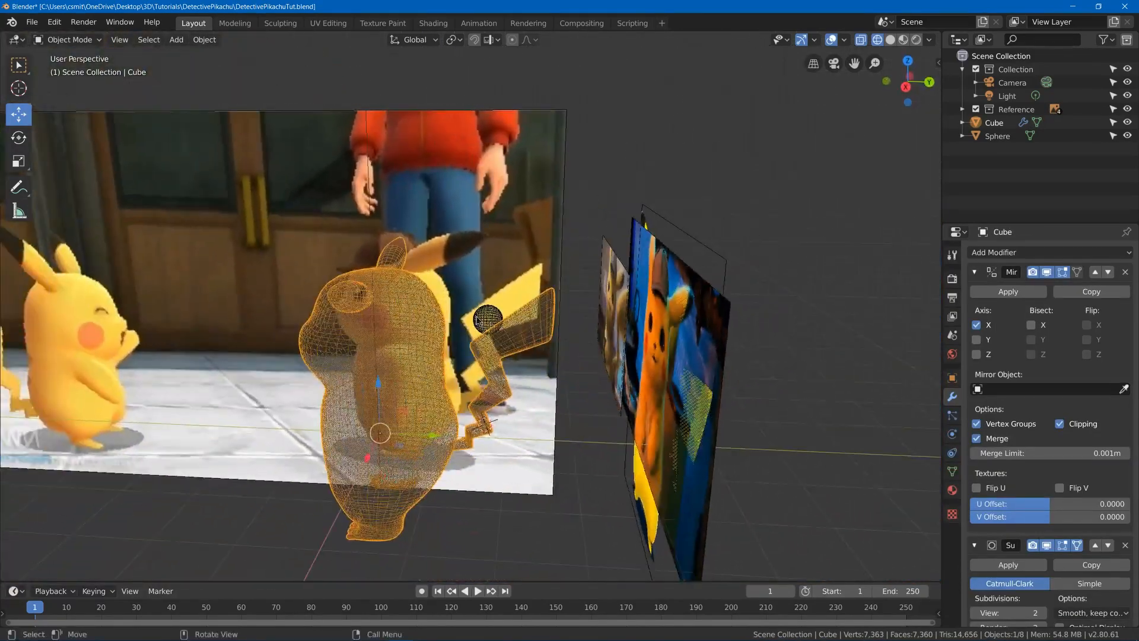
pyautogui.click(497, 313)
pyautogui.press('g')
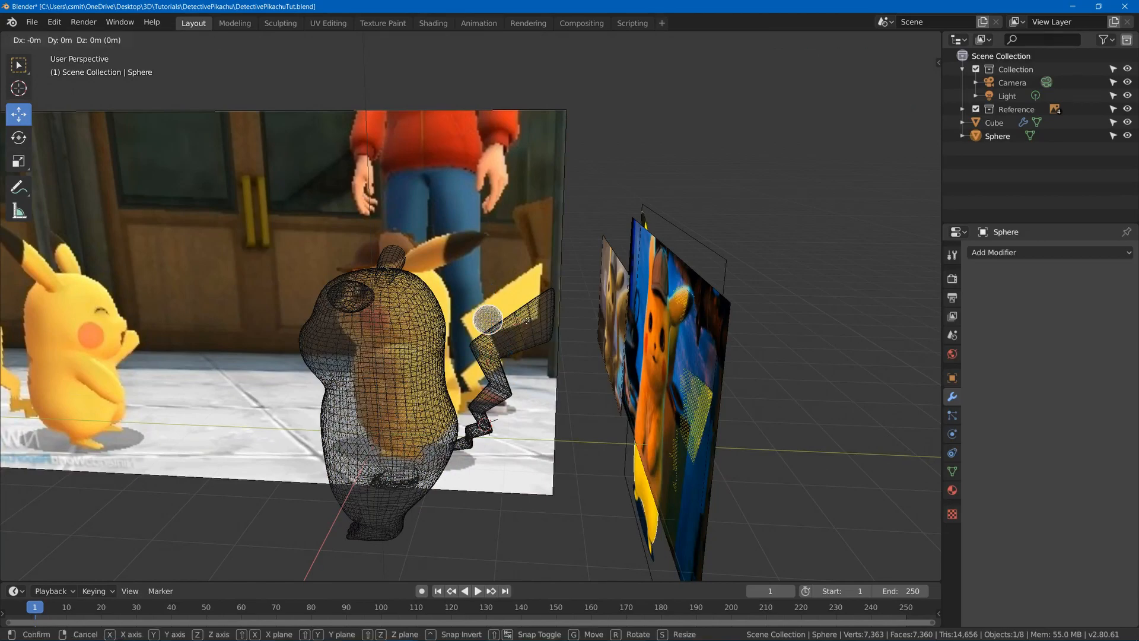
pyautogui.press('y')
pyautogui.click(372, 316)
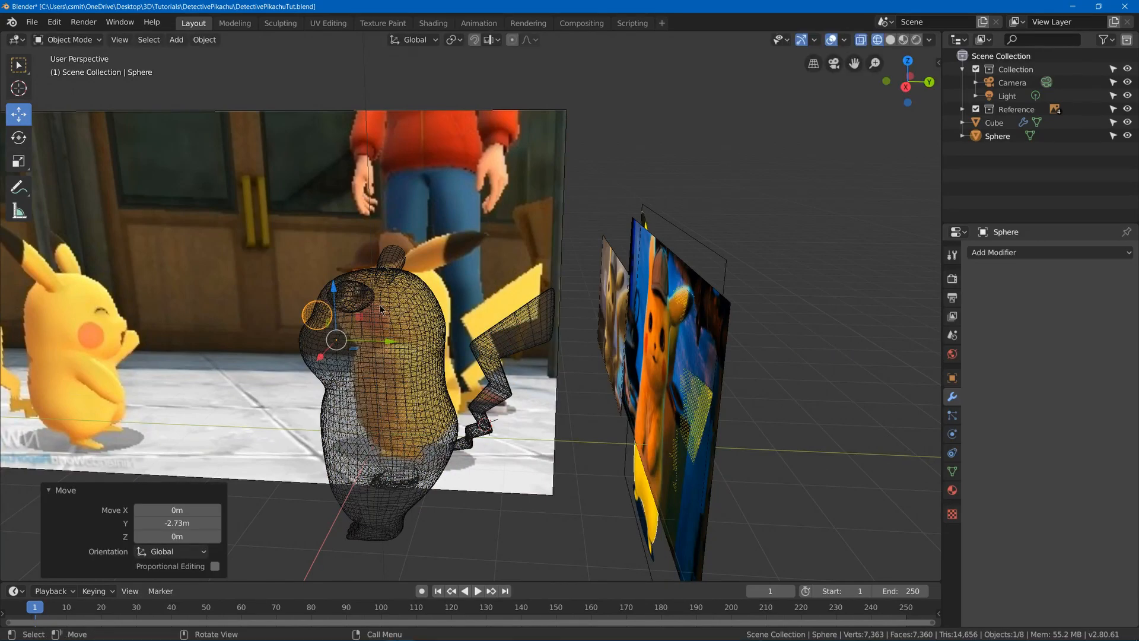
# Move the cap reference photo -0.272 m along Y, in front of the yellow Pikachu drawing, and return to front view
pyautogui.moveTo(446, 327); pyautogui.dragTo(508, 324, button='middle')
pyautogui.click(789, 300)
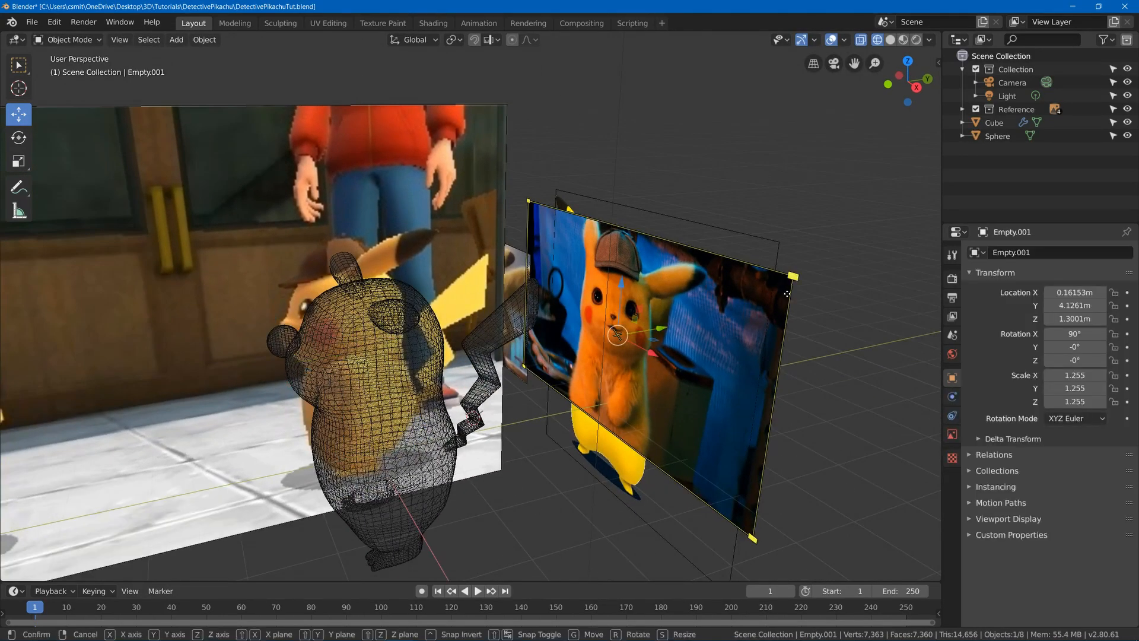
pyautogui.press('g')
pyautogui.press('y')
pyautogui.click(770, 290)
pyautogui.moveTo(770, 291); pyautogui.dragTo(743, 282, button='middle')
pyautogui.press('KP_1')
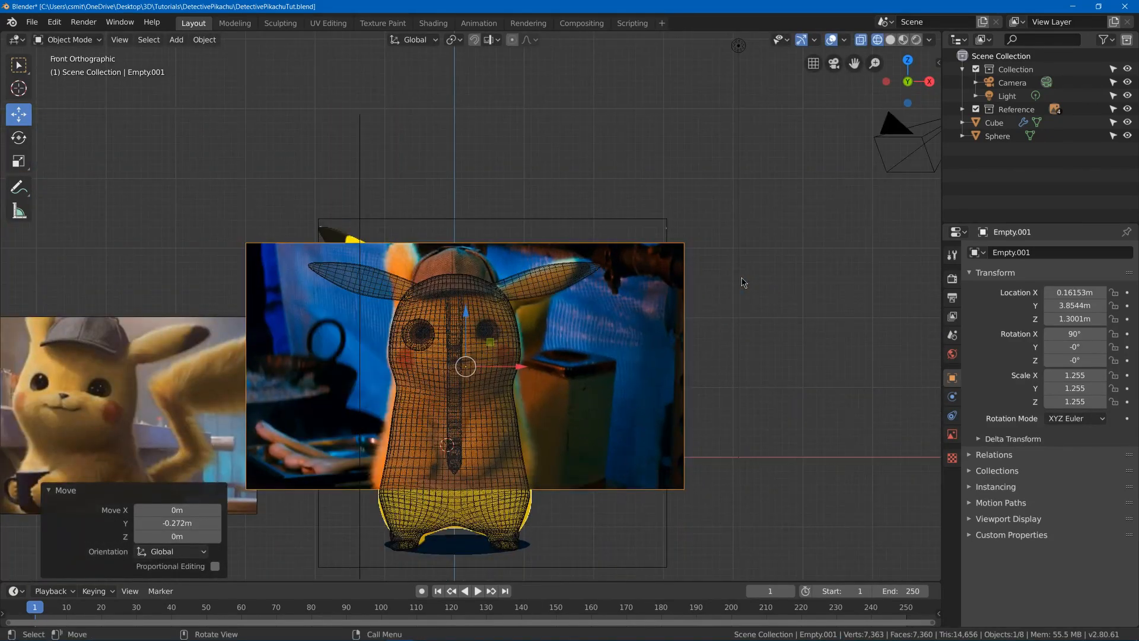
# Center the eye sphere on the photo's pupil by moving it 0.0402 m in X and 0.0299 m in Z
pyautogui.scroll(4, 415, 355)
pyautogui.click(387, 369)
pyautogui.click(389, 367)
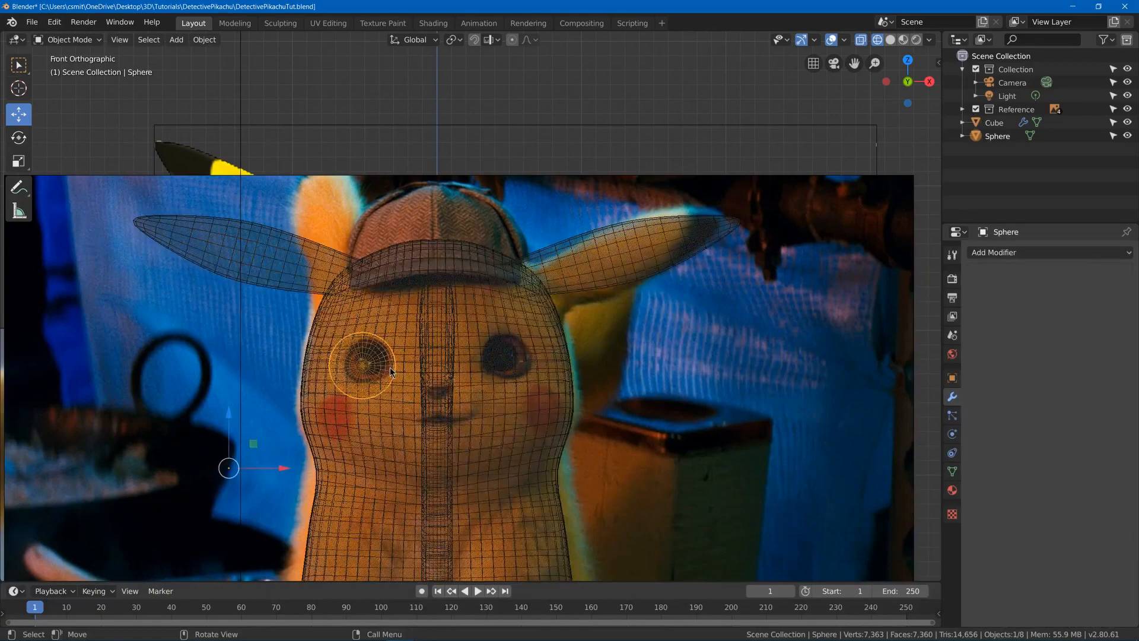
pyautogui.scroll(5, 411, 364)
pyautogui.scroll(-1, 636, 287)
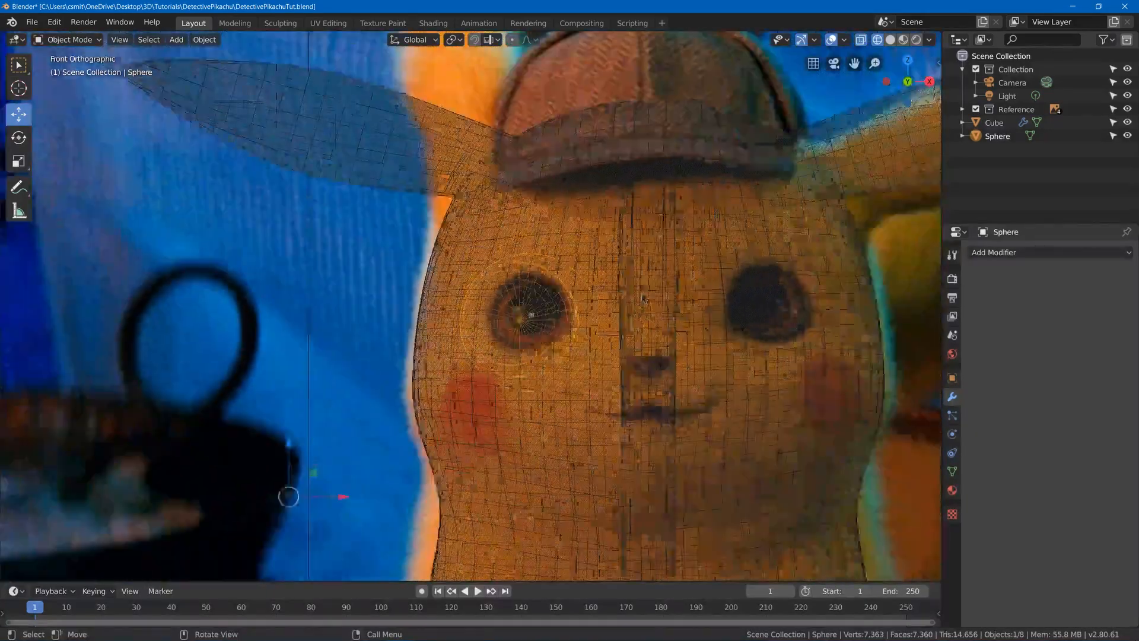
pyautogui.scroll(-4, 644, 299)
pyautogui.scroll(4, 555, 300)
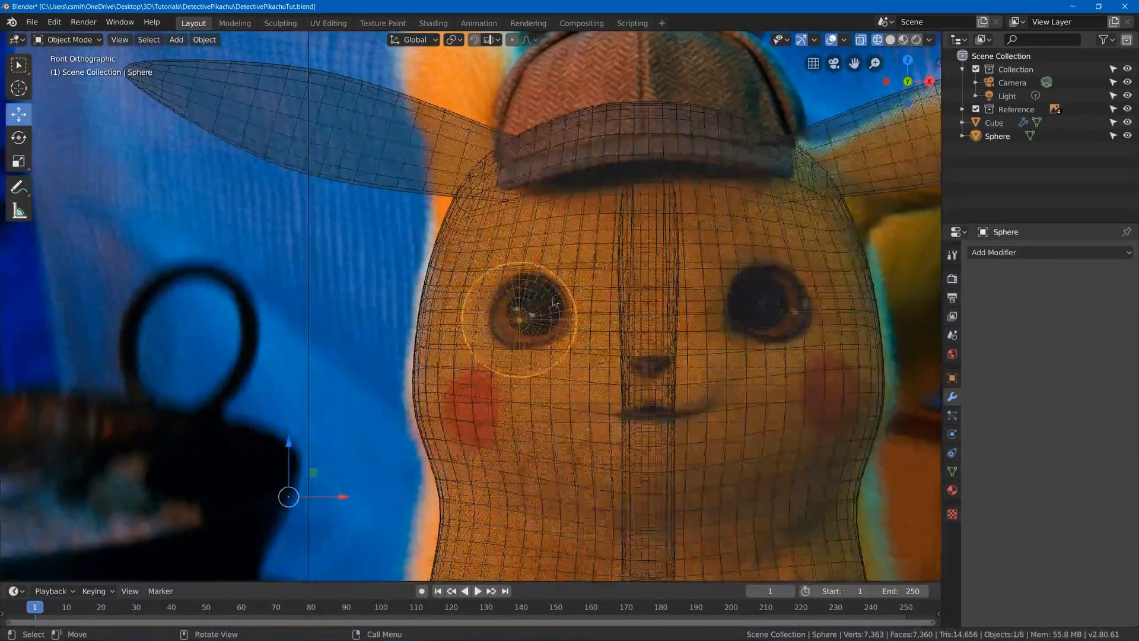
pyautogui.scroll(3, 555, 303)
pyautogui.press('g')
pyautogui.click(690, 308)
pyautogui.scroll(2, 689, 308)
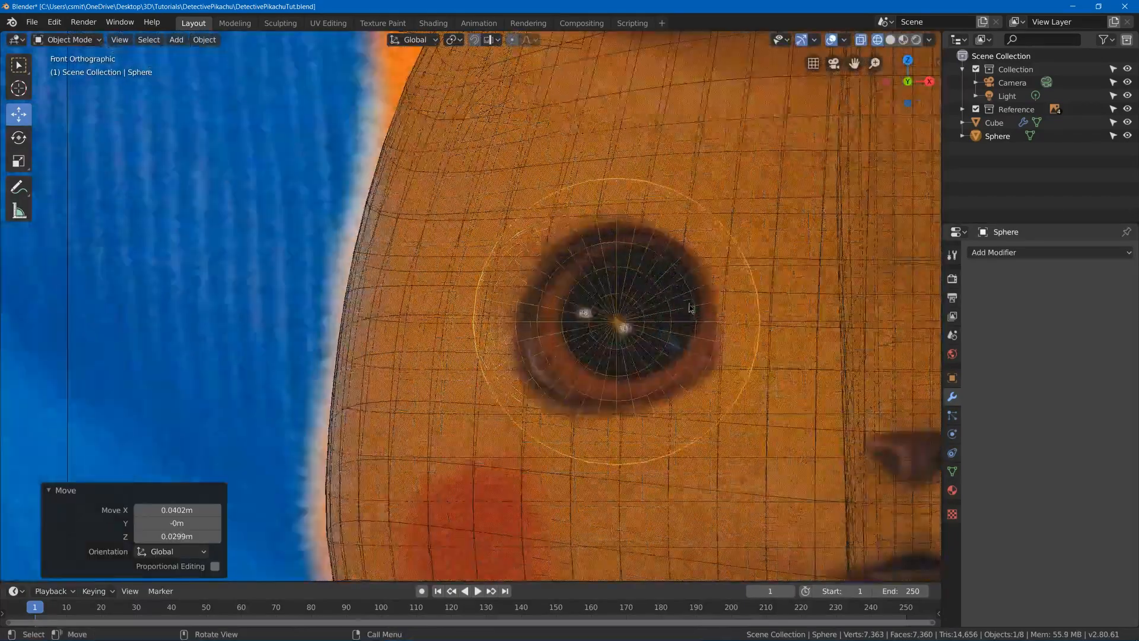
pyautogui.keyDown('shift'); pyautogui.moveTo(689, 307); pyautogui.dragTo(578, 314, button='middle'); pyautogui.keyUp('shift')
pyautogui.press('s')
pyautogui.rightClick(724, 242)
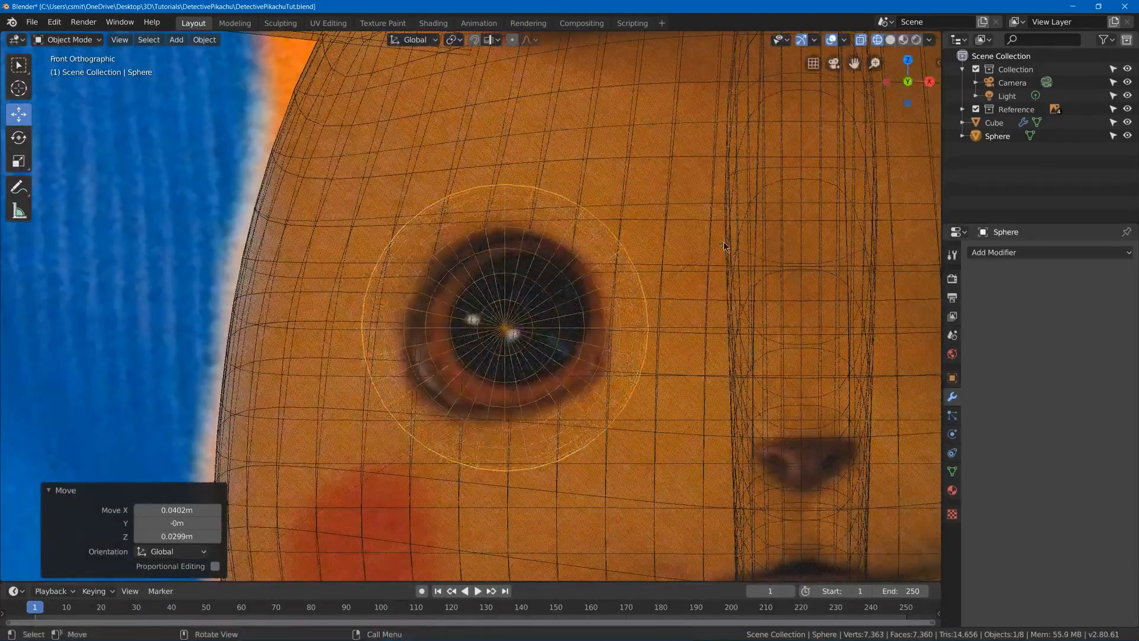
pyautogui.press('s')
pyautogui.rightClick(722, 243)
# Adjust the eye sphere's depth on the face along the Y axis, finishing with a 0.138 m move
pyautogui.scroll(-1, 721, 246)
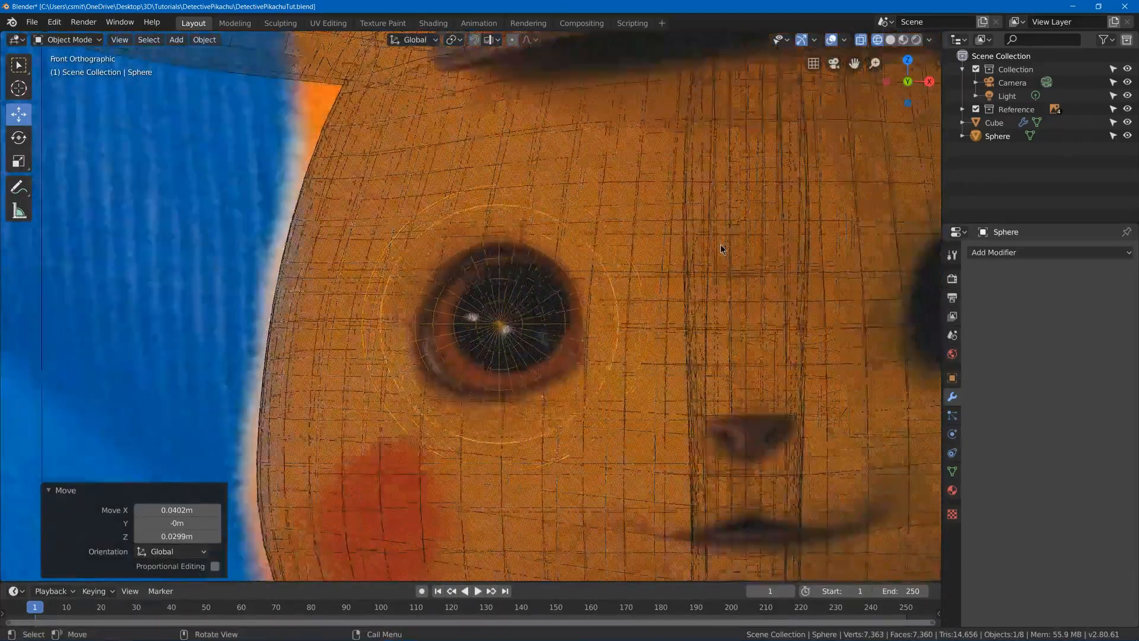
pyautogui.scroll(-5, 720, 248)
pyautogui.moveTo(721, 248); pyautogui.dragTo(559, 298, button='middle')
pyautogui.scroll(-2, 378, 296)
pyautogui.scroll(2, 379, 295)
pyautogui.press('g')
pyautogui.press('y')
pyautogui.click(382, 295)
pyautogui.press('g')
pyautogui.press('y')
pyautogui.click(518, 334)
pyautogui.scroll(2, 552, 300)
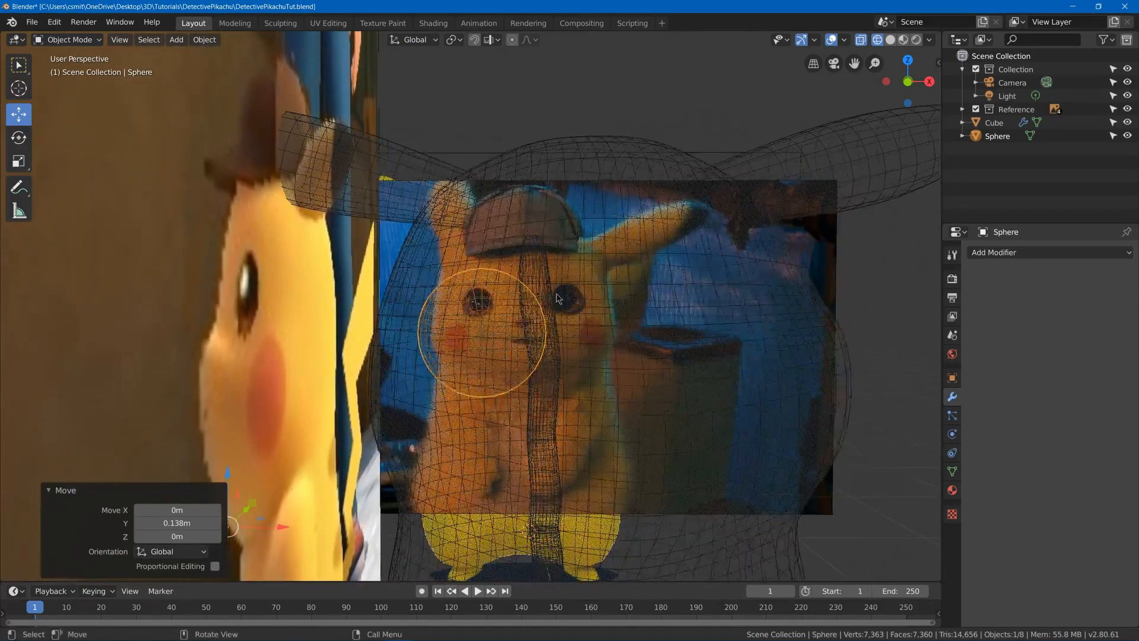
# Switch the viewport to solid shading and shade the eye sphere smooth
pyautogui.press('KP_1')
pyautogui.press('z')
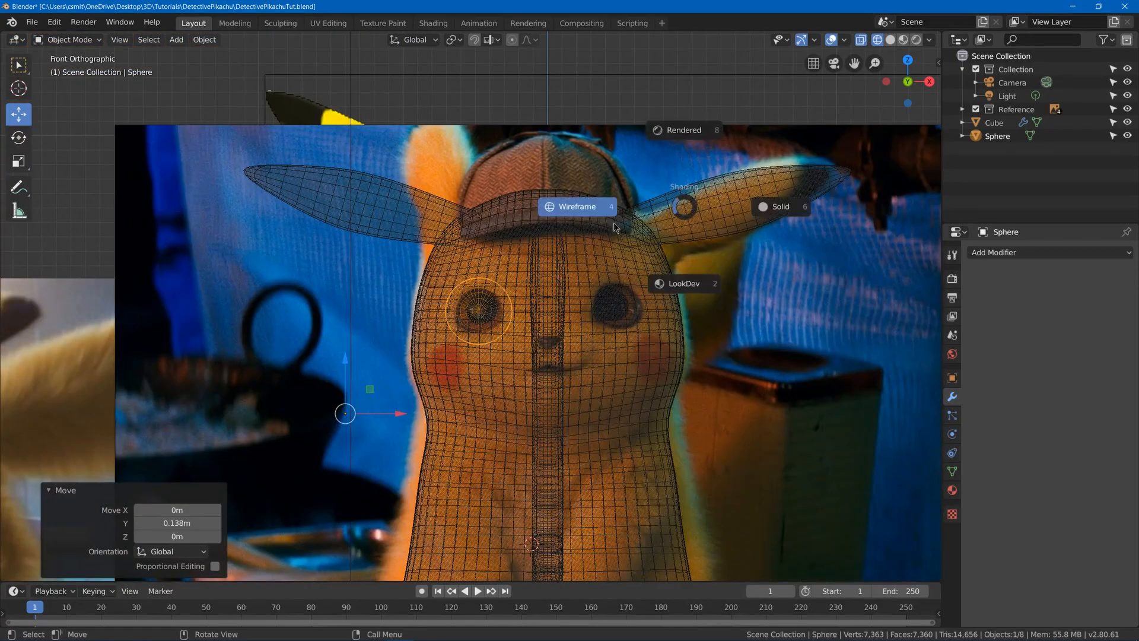
pyautogui.click(809, 204)
pyautogui.moveTo(809, 204); pyautogui.dragTo(730, 251, button='middle')
pyautogui.scroll(-4, 730, 250)
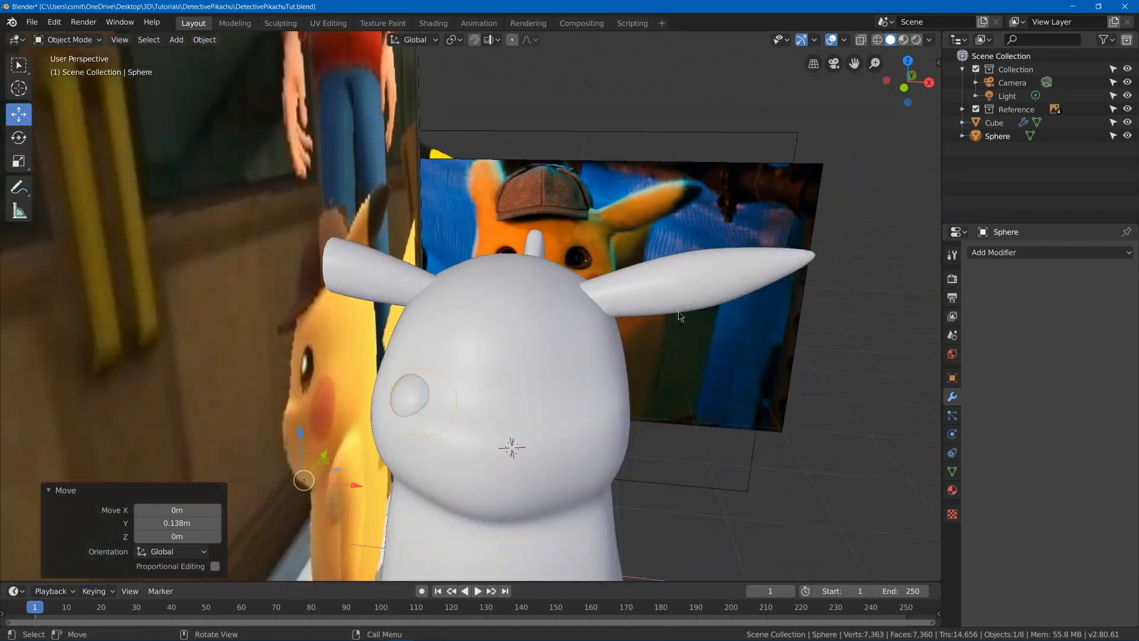
pyautogui.moveTo(677, 311); pyautogui.dragTo(393, 347, button='middle')
pyautogui.rightClick(377, 349)
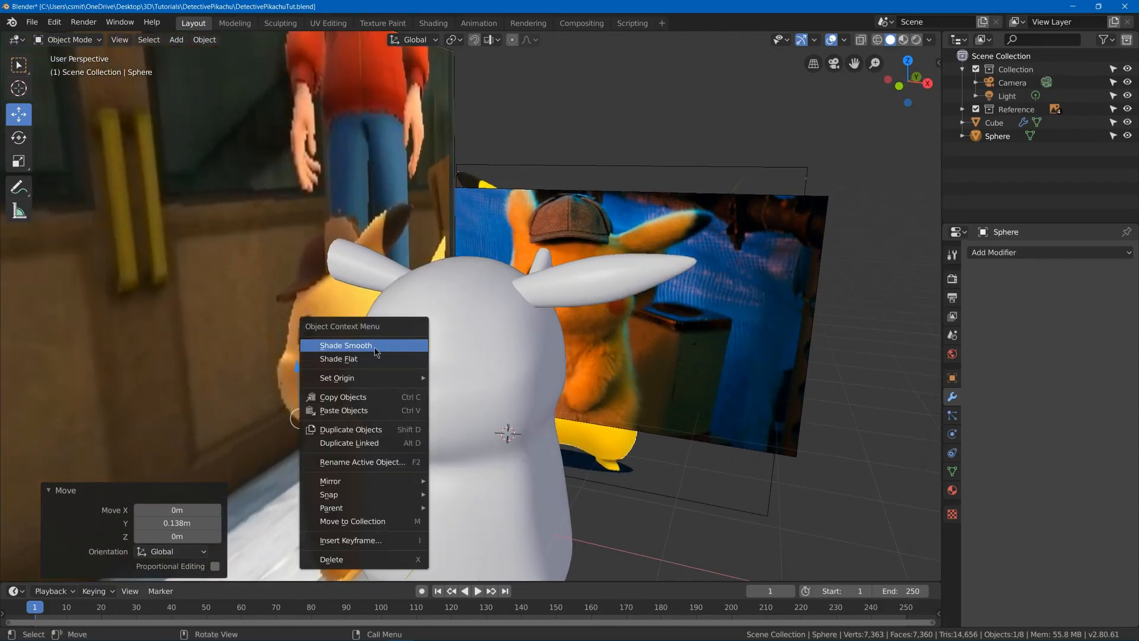
pyautogui.click(375, 347)
# From the front view, UV-map the whole eye sphere with Project from View (Bounds) in Edit Mode, and return to Object Mode
pyautogui.press('KP_1')
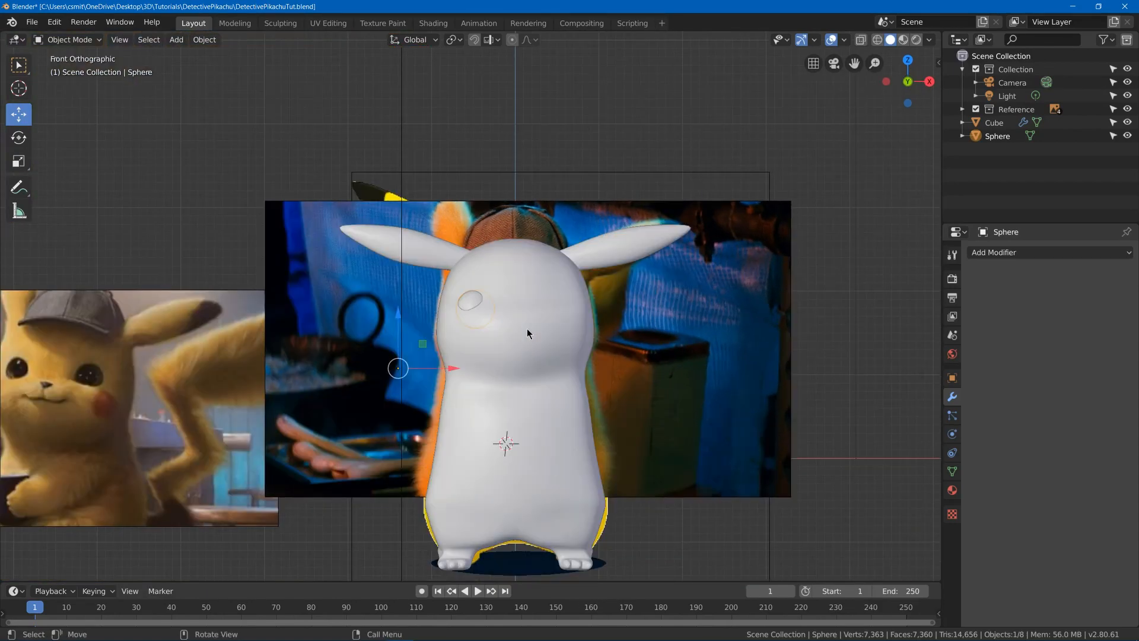
pyautogui.scroll(8, 454, 309)
pyautogui.press('Tab')
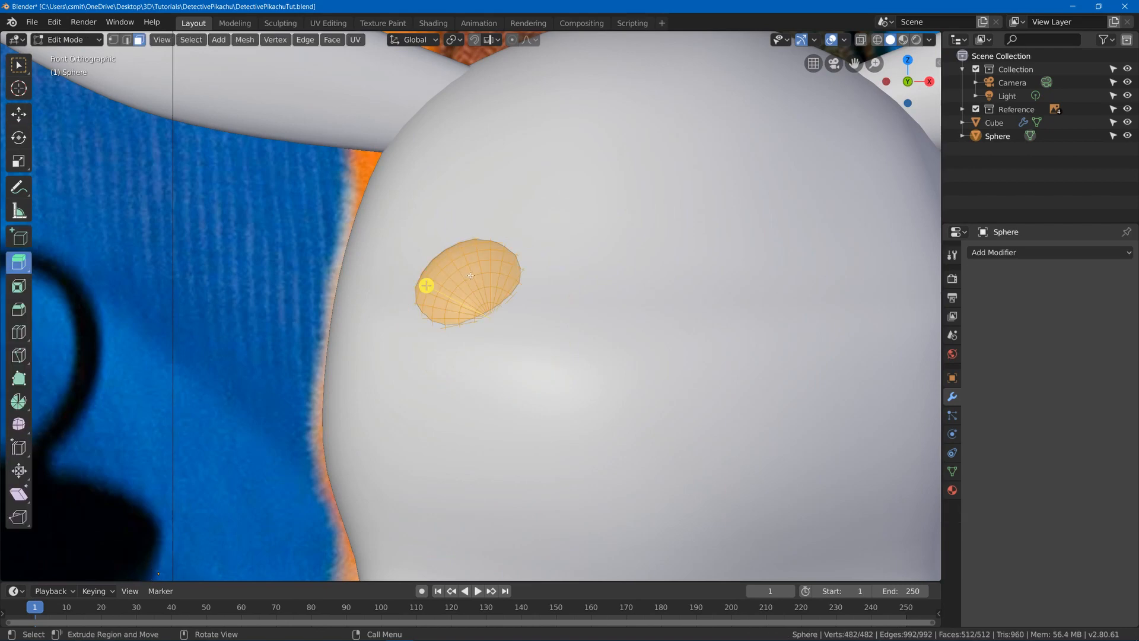
pyautogui.press('u')
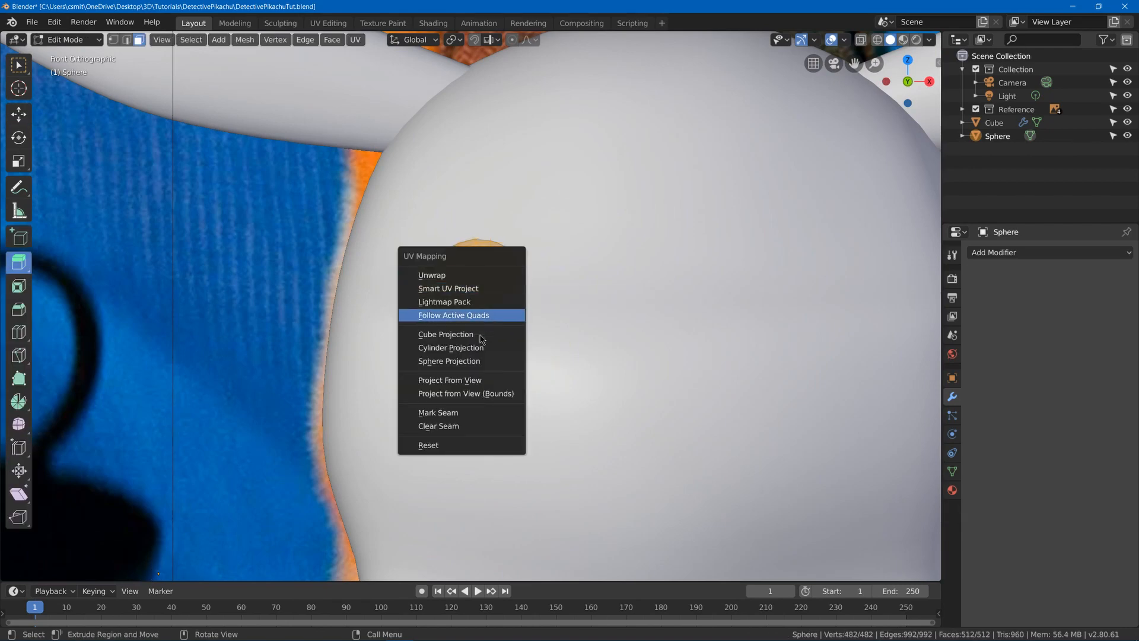
pyautogui.click(493, 396)
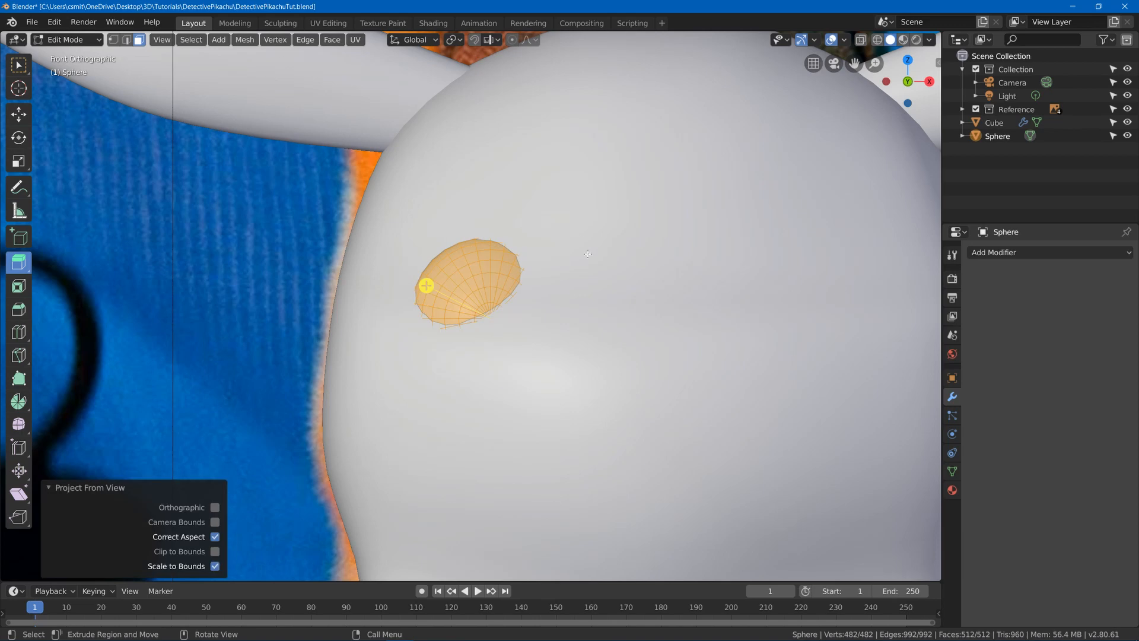
pyautogui.press('Tab')
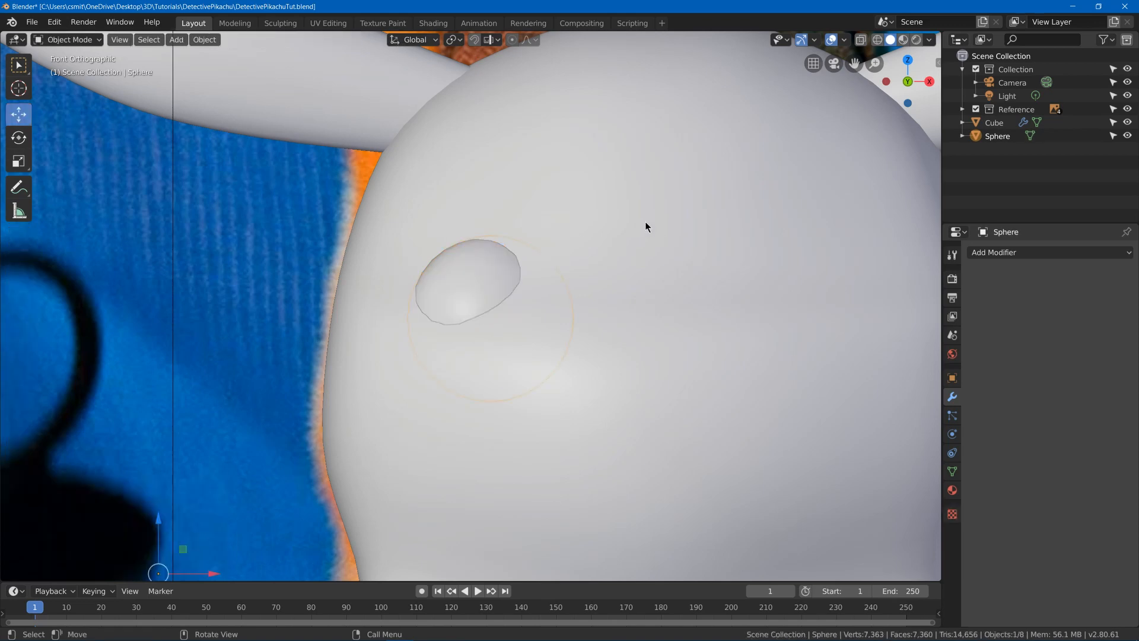
# Create a new material for the eye sphere
pyautogui.click(1032, 255)
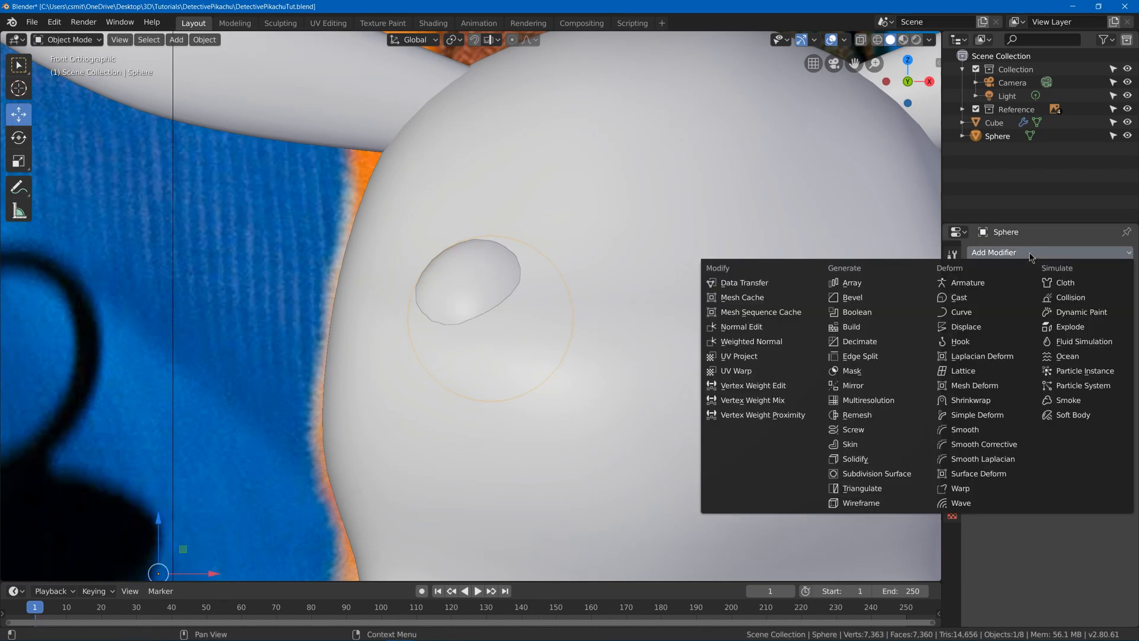
pyautogui.press('Escape')
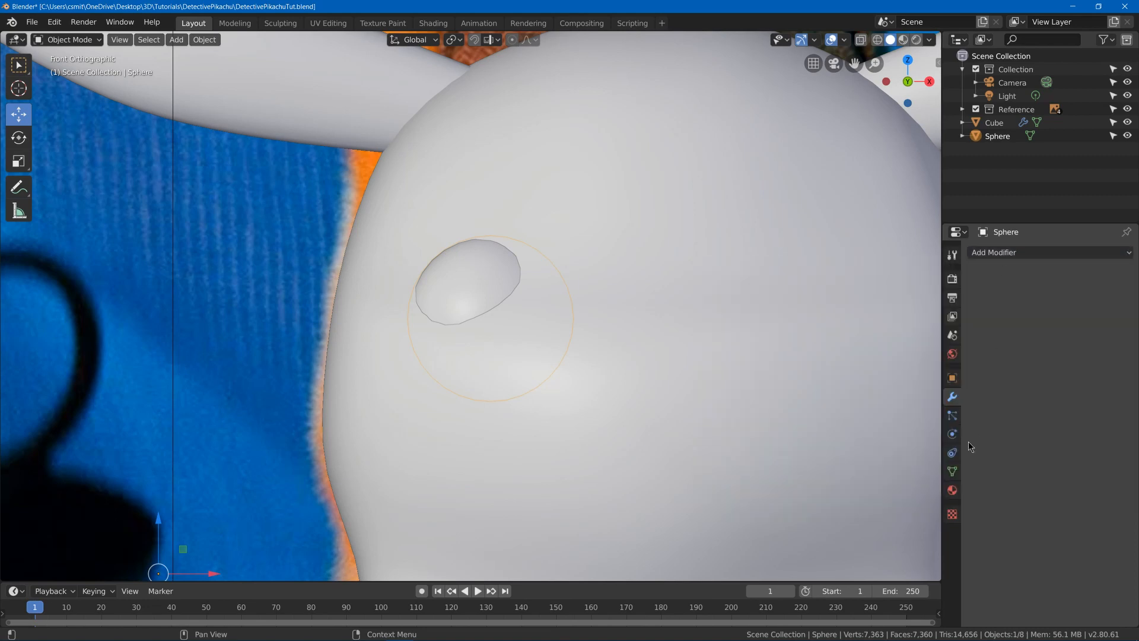
pyautogui.click(952, 490)
pyautogui.click(1024, 308)
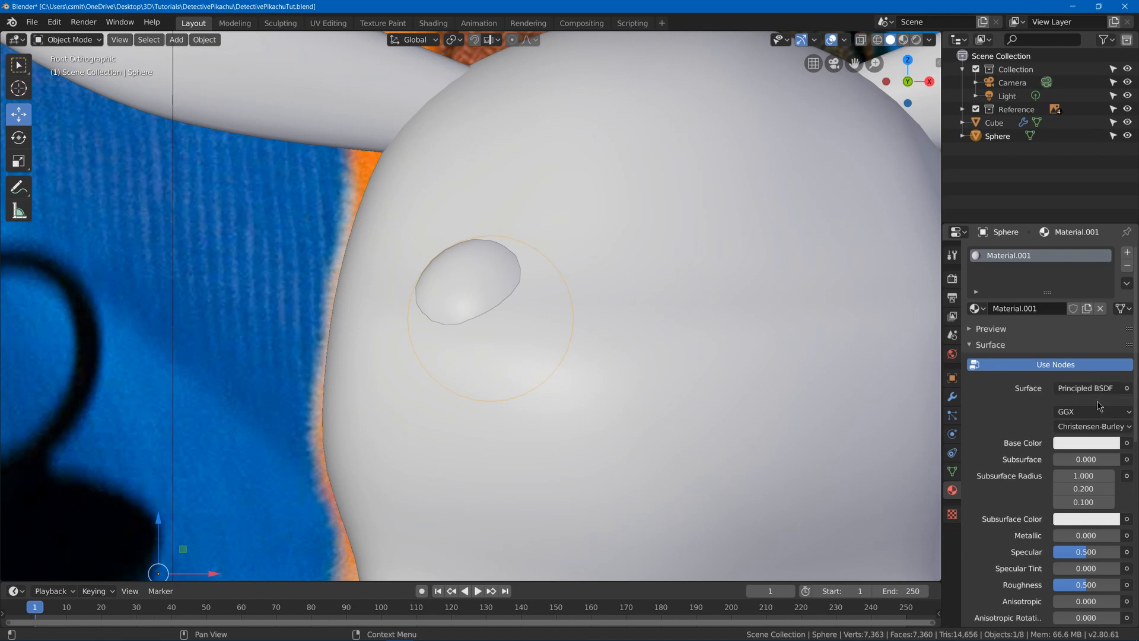
pyautogui.scroll(-2, 1098, 403)
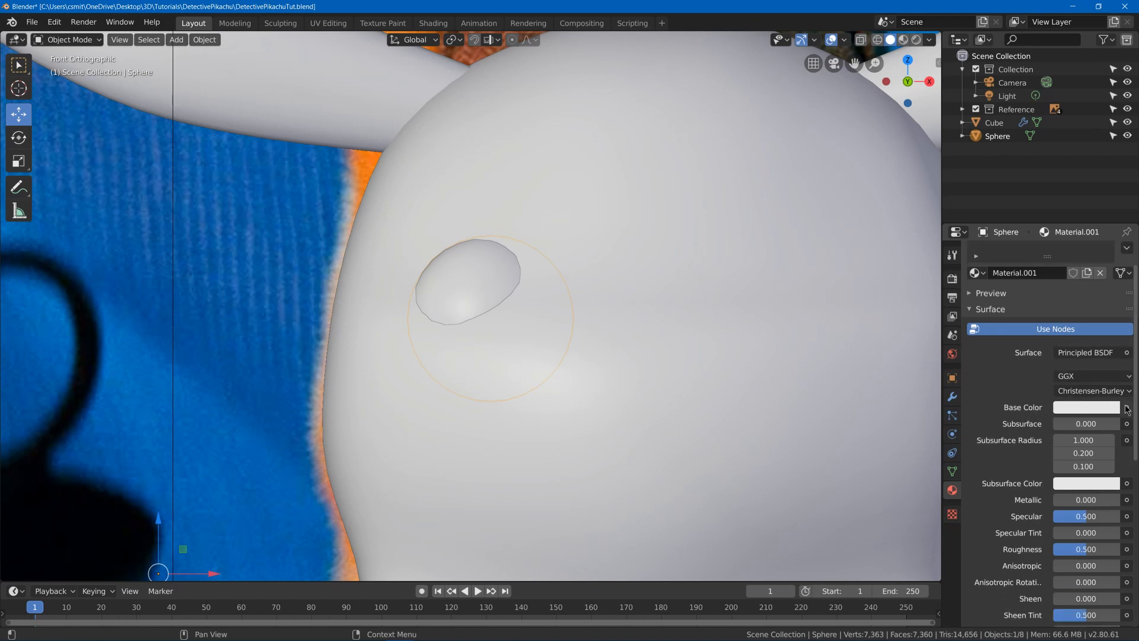
pyautogui.click(1126, 408)
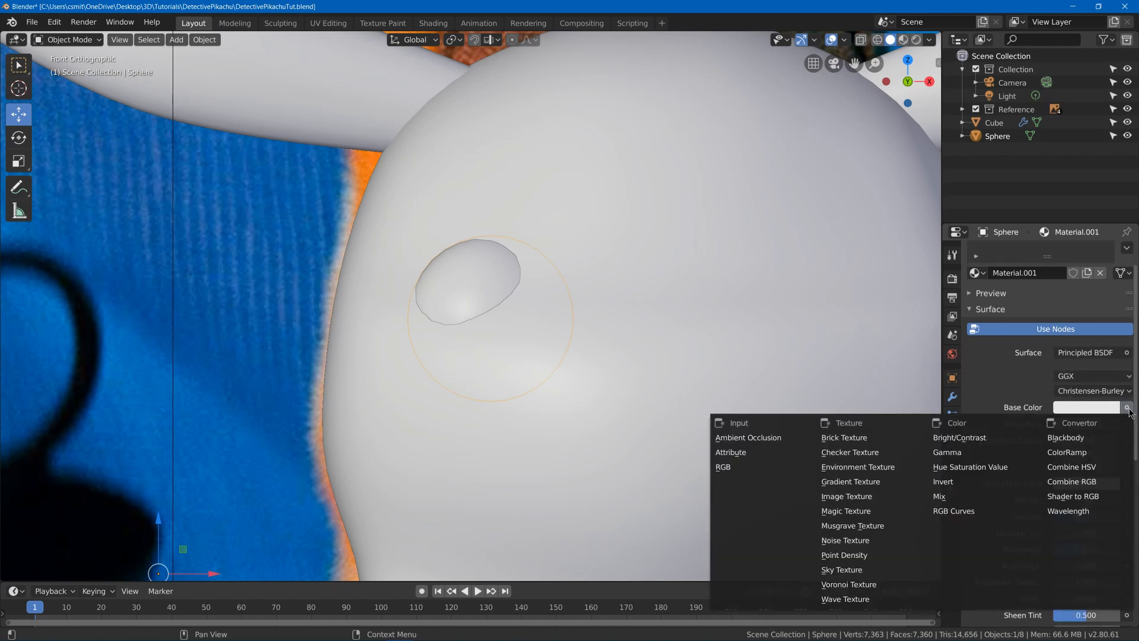
pyautogui.press('Escape')
pyautogui.click(1126, 409)
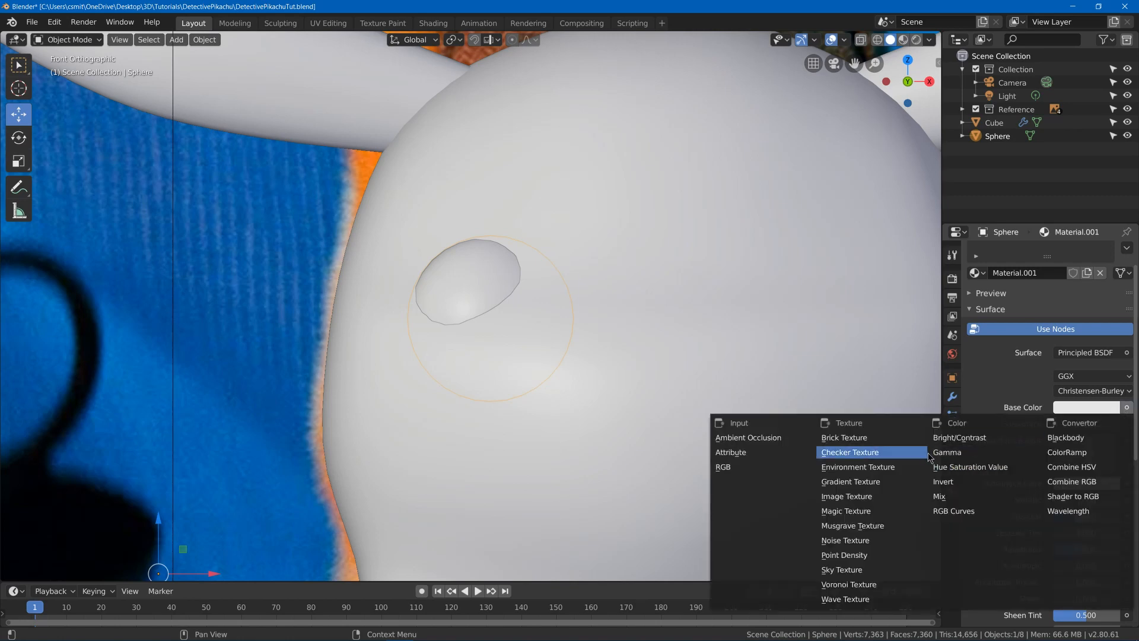
pyautogui.click(848, 510)
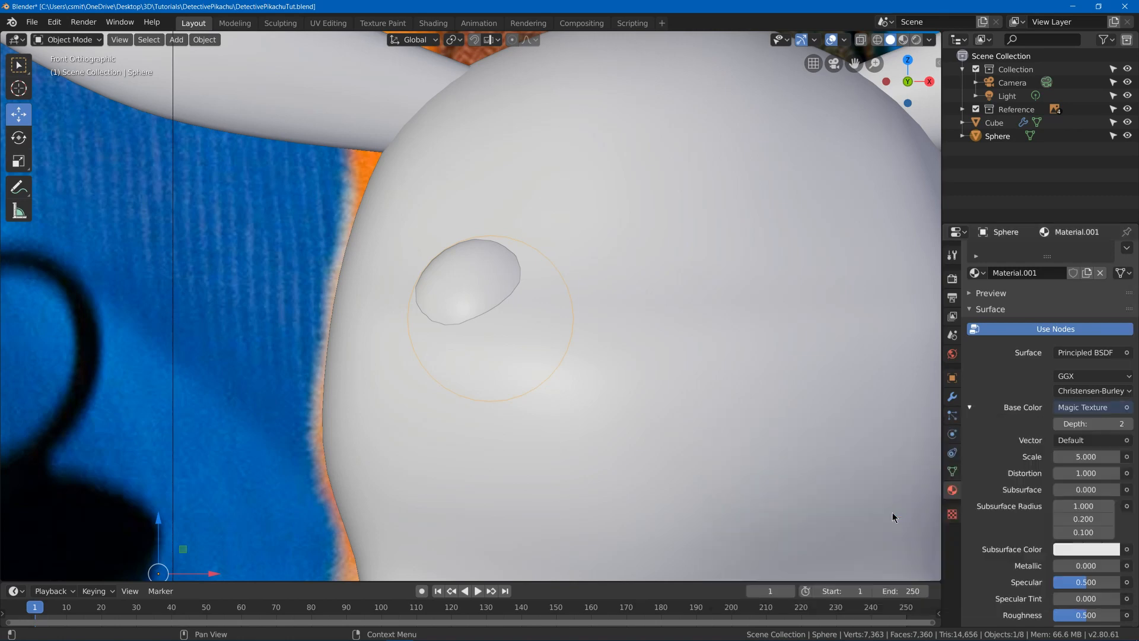
pyautogui.click(970, 408)
# Use an Image Texture as the eye material's Base Color and load Eye.psd from the textures folder
pyautogui.click(1126, 408)
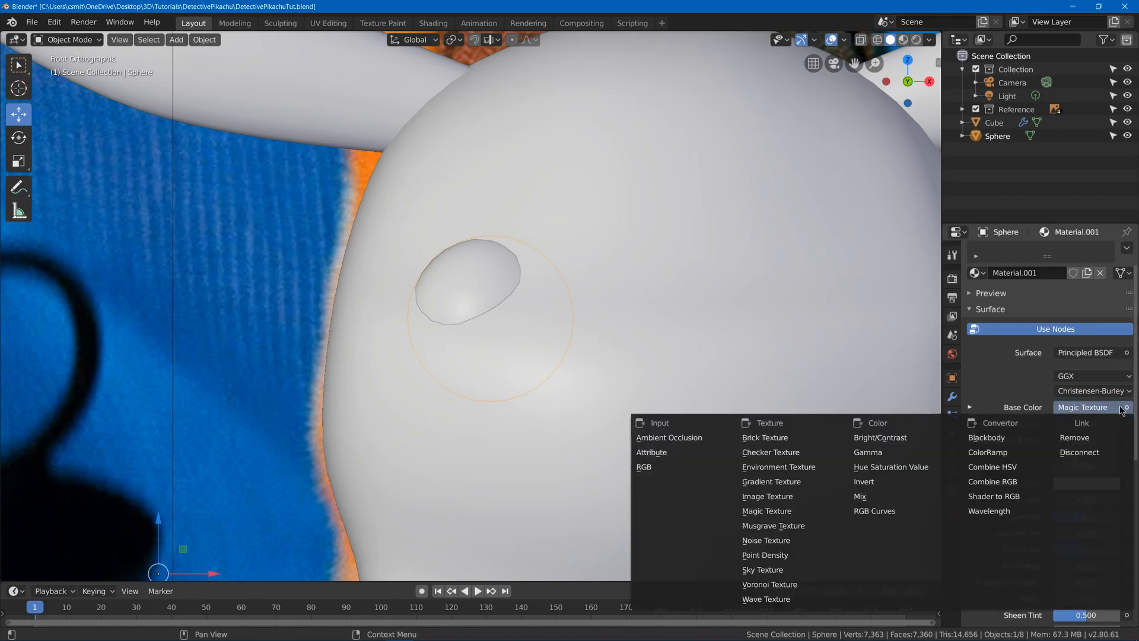
pyautogui.click(807, 497)
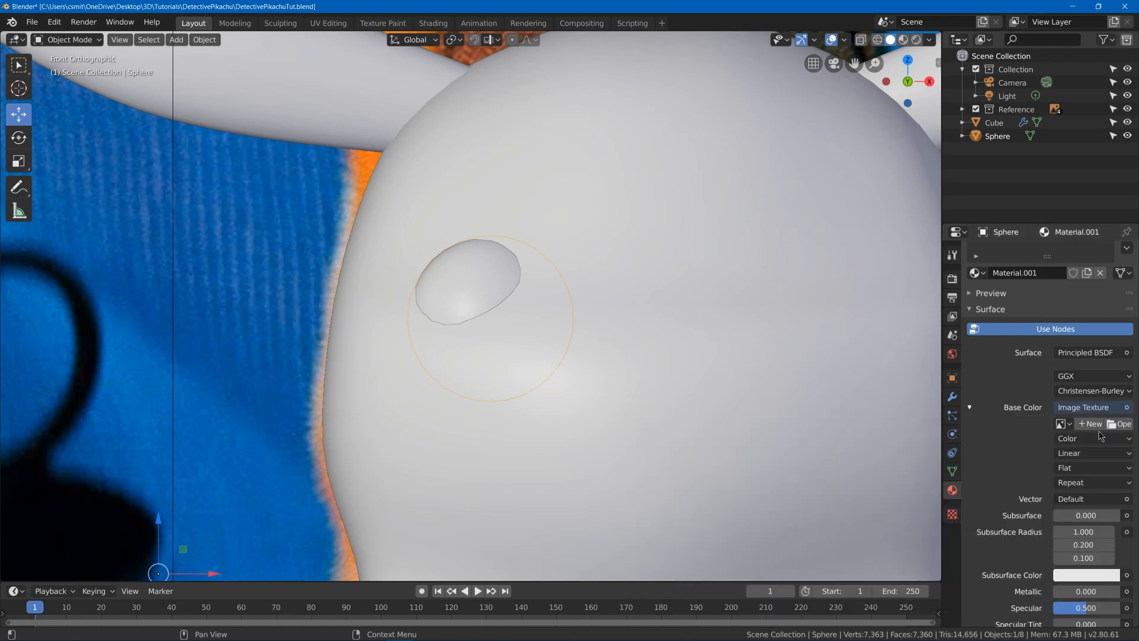
pyautogui.click(1121, 423)
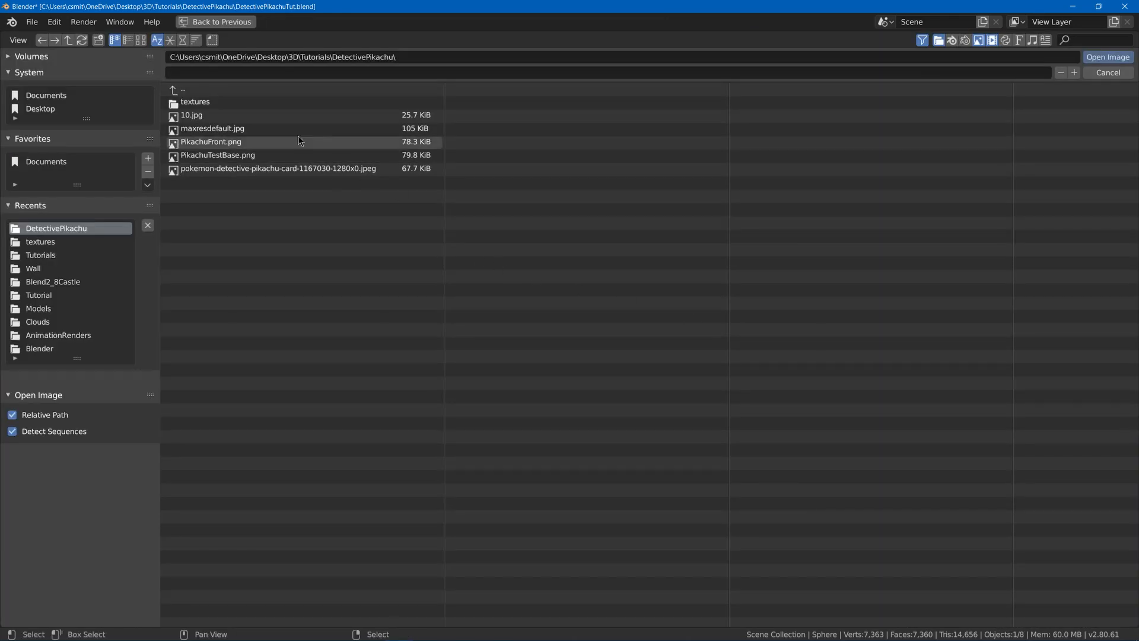
pyautogui.click(239, 101)
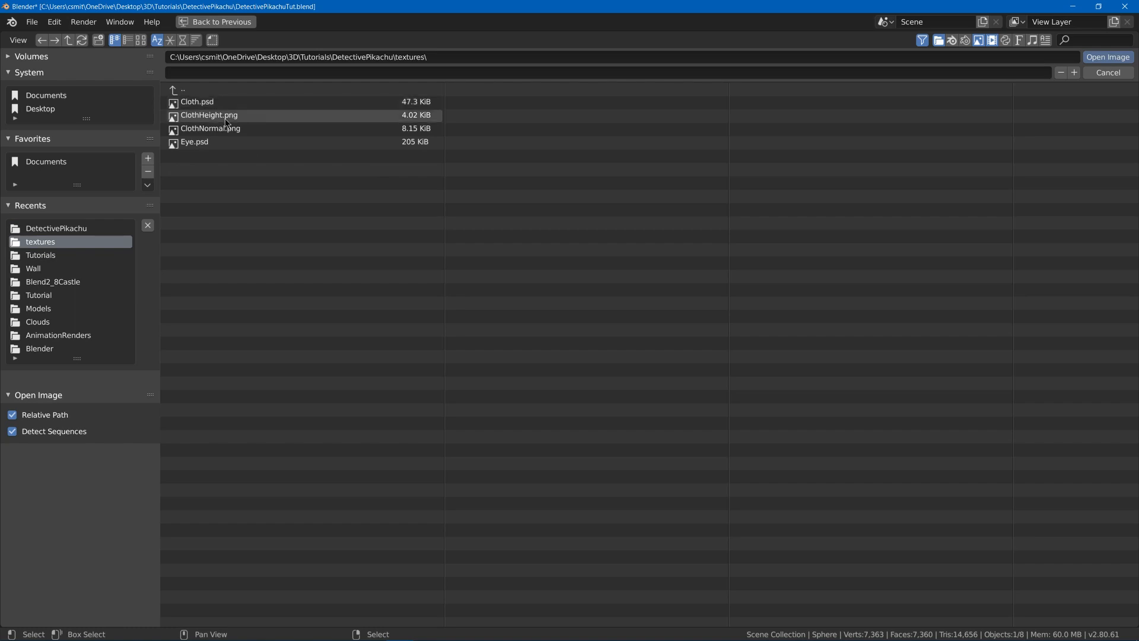
pyautogui.doubleClick(209, 143)
# Switch the viewport to LookDev shading and inspect the eye texture on the face from several angles
pyautogui.scroll(-4, 483, 293)
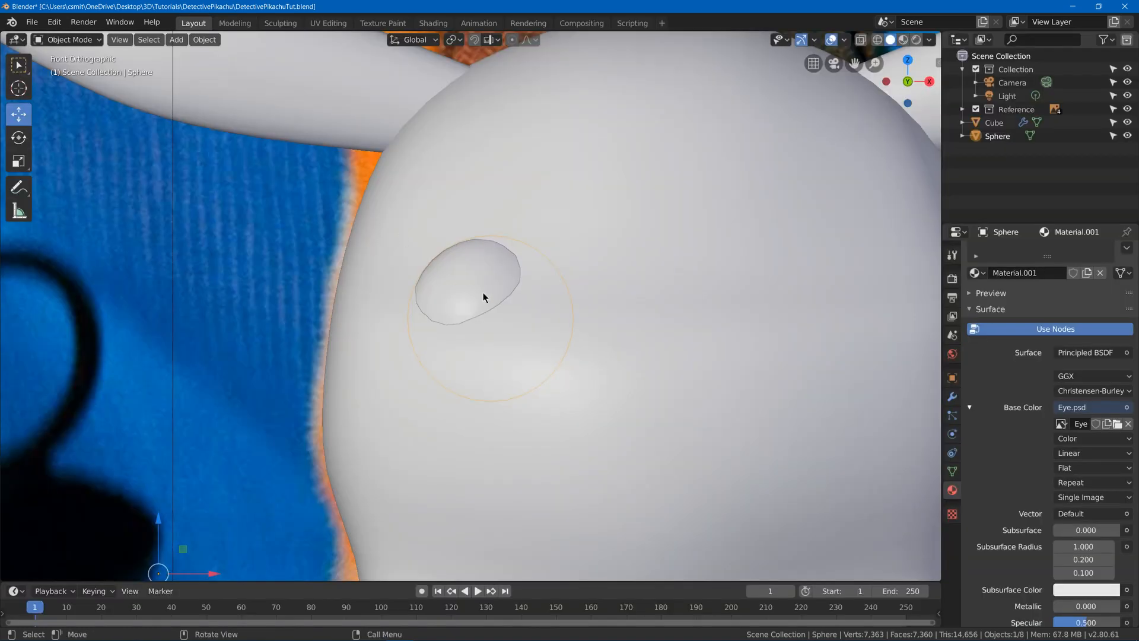
pyautogui.press('z')
pyautogui.click(362, 292)
pyautogui.press('z')
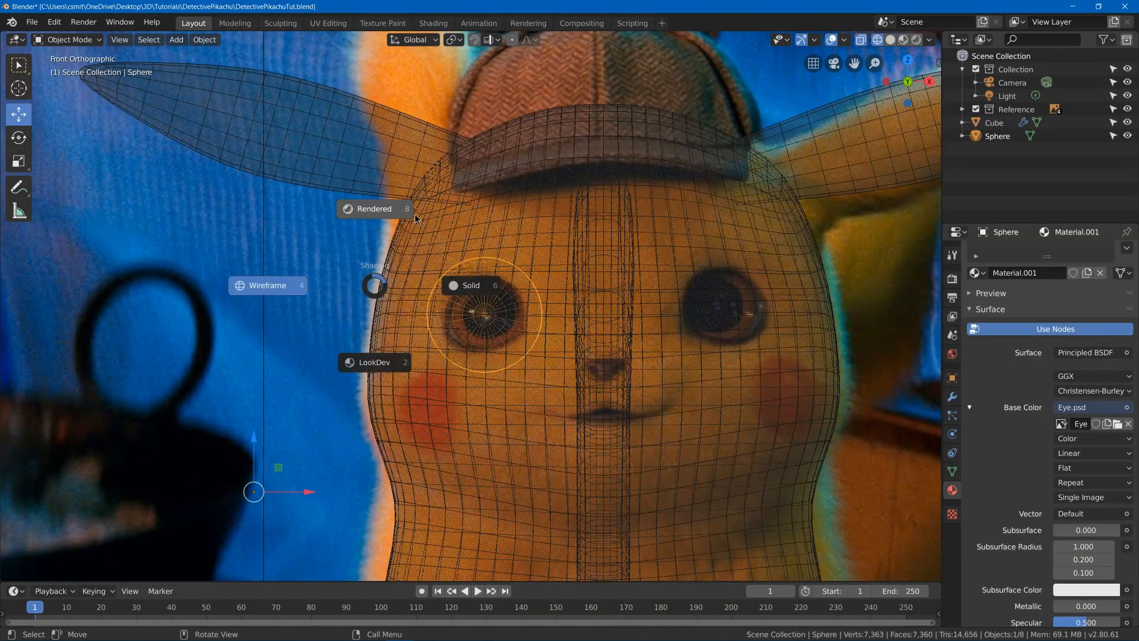
pyautogui.click(415, 221)
pyautogui.press('KP_Decimal')
pyautogui.press('z')
pyautogui.click(397, 408)
pyautogui.scroll(-8, 397, 408)
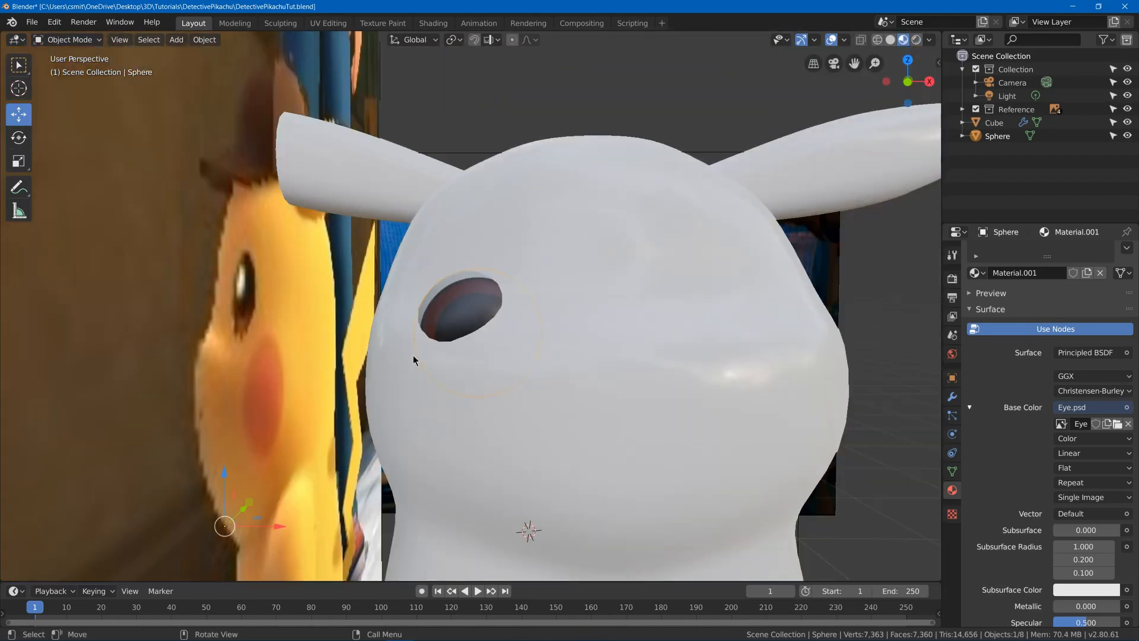
pyautogui.scroll(3, 479, 371)
pyautogui.scroll(-3, 659, 432)
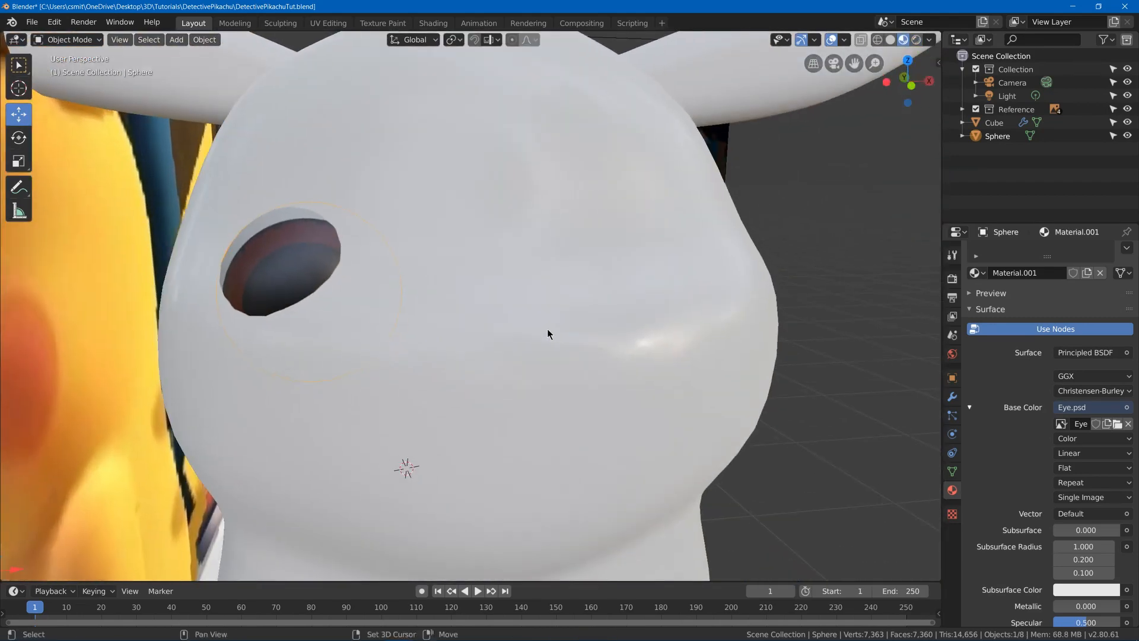
pyautogui.keyDown('shift'); pyautogui.moveTo(547, 328); pyautogui.dragTo(600, 344, button='middle'); pyautogui.keyUp('shift')
pyautogui.scroll(-3, 1096, 474)
# Set the eye material's Roughness to 0.079 for a glossy surface
pyautogui.scroll(-5, 1096, 474)
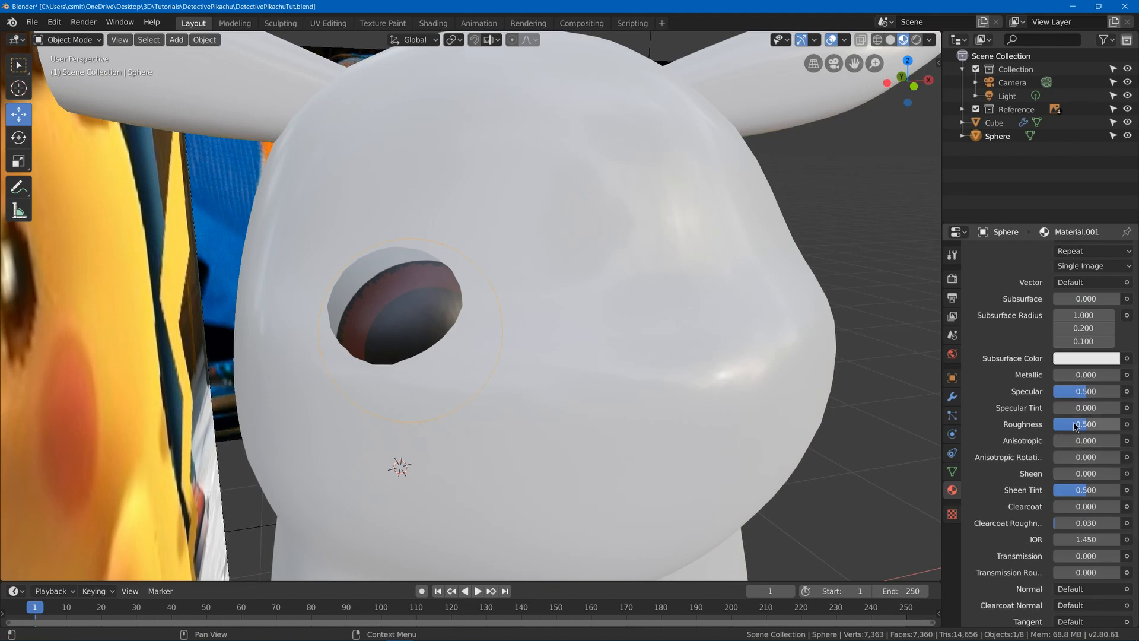
pyautogui.moveTo(1077, 425); pyautogui.dragTo(1048, 426)
pyautogui.scroll(-4, 476, 325)
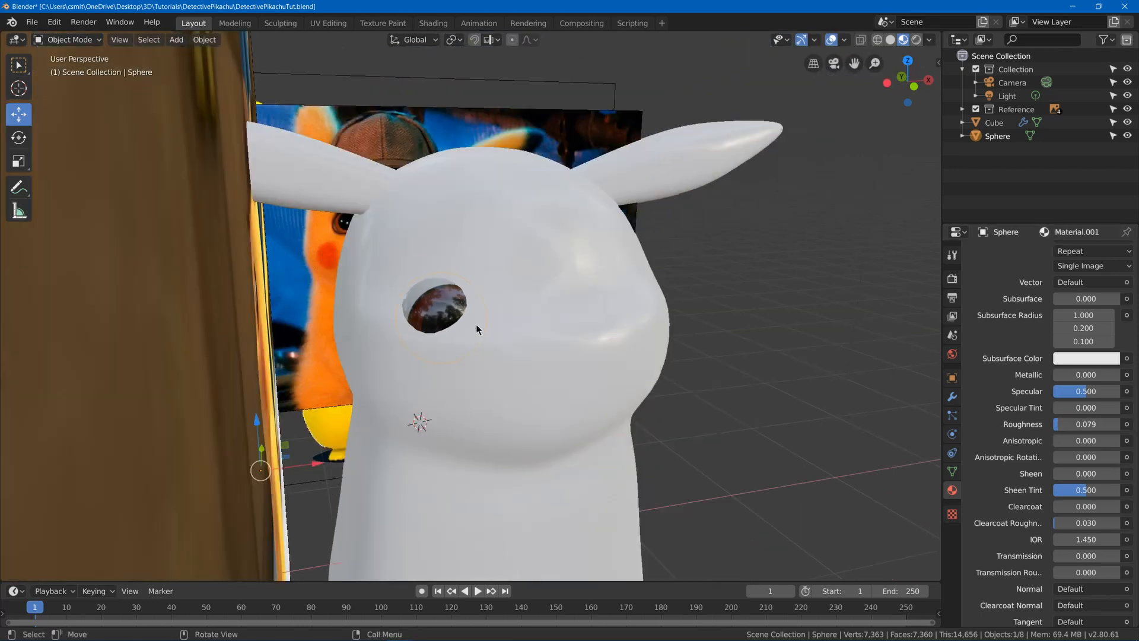
# Apply all transforms to the eye sphere
pyautogui.moveTo(476, 325); pyautogui.dragTo(447, 352, button='middle')
pyautogui.scroll(2, 447, 351)
pyautogui.moveTo(413, 367); pyautogui.dragTo(616, 294, button='middle')
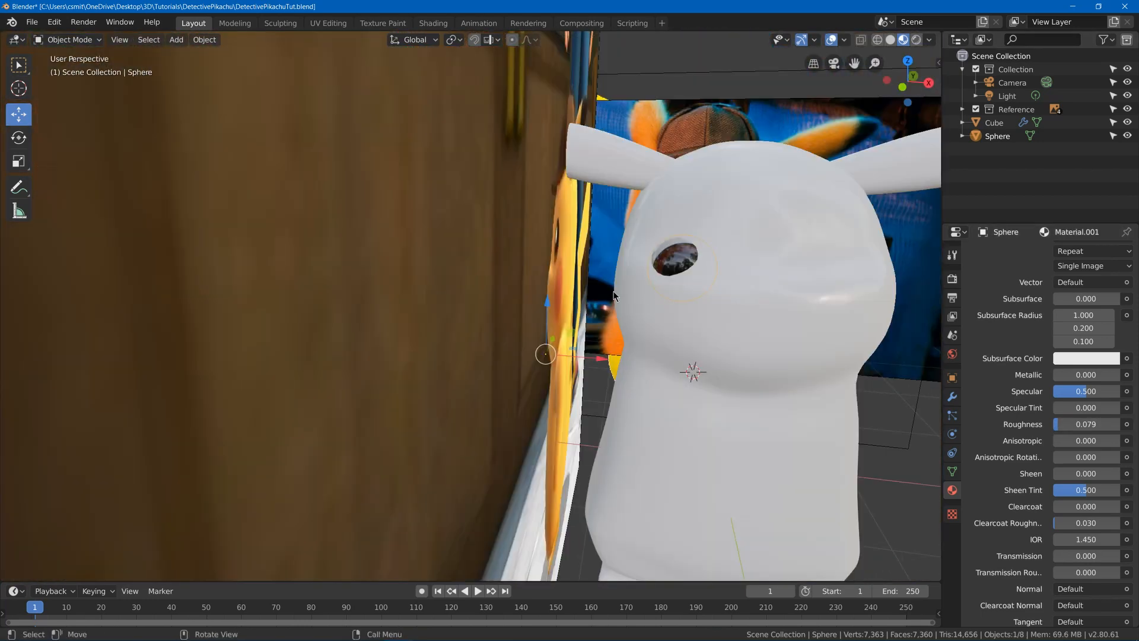
pyautogui.hotkey('ctrl', 'a')
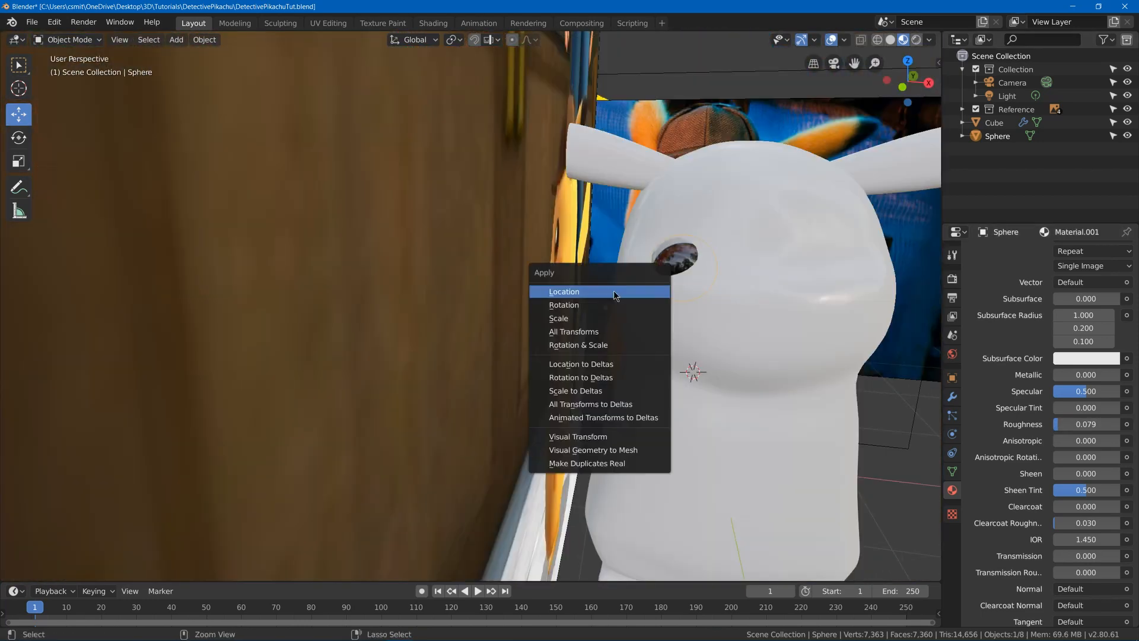
pyautogui.click(598, 332)
# Add a Mirror modifier on the X axis to the eye sphere to create the second eye
pyautogui.moveTo(755, 329); pyautogui.dragTo(522, 316, button='middle')
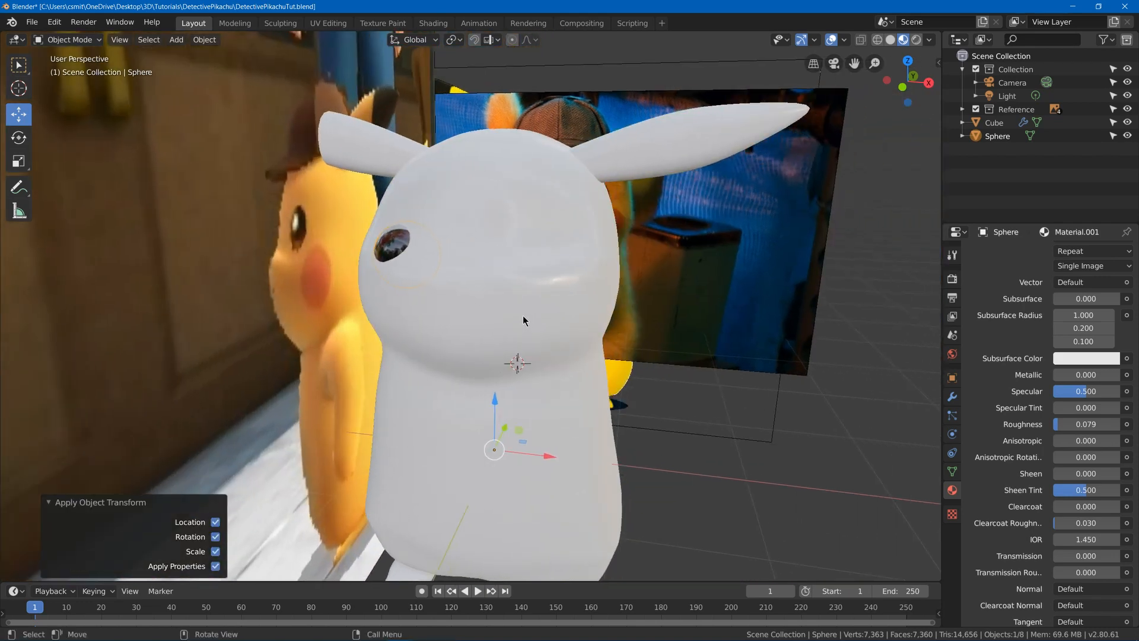
pyautogui.click(952, 398)
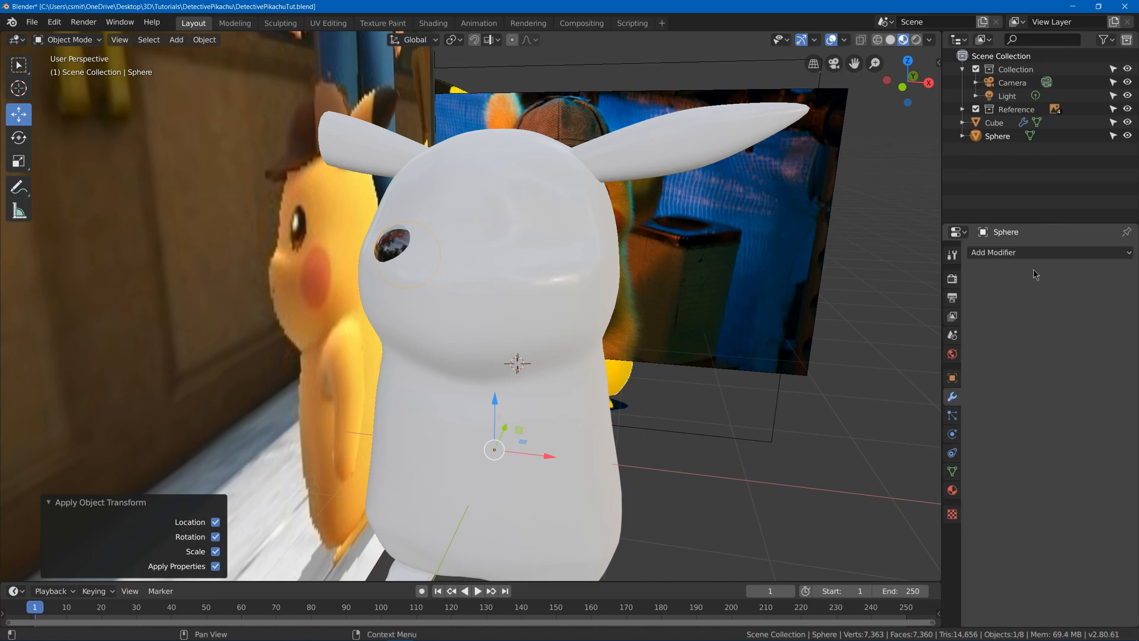
pyautogui.click(1032, 253)
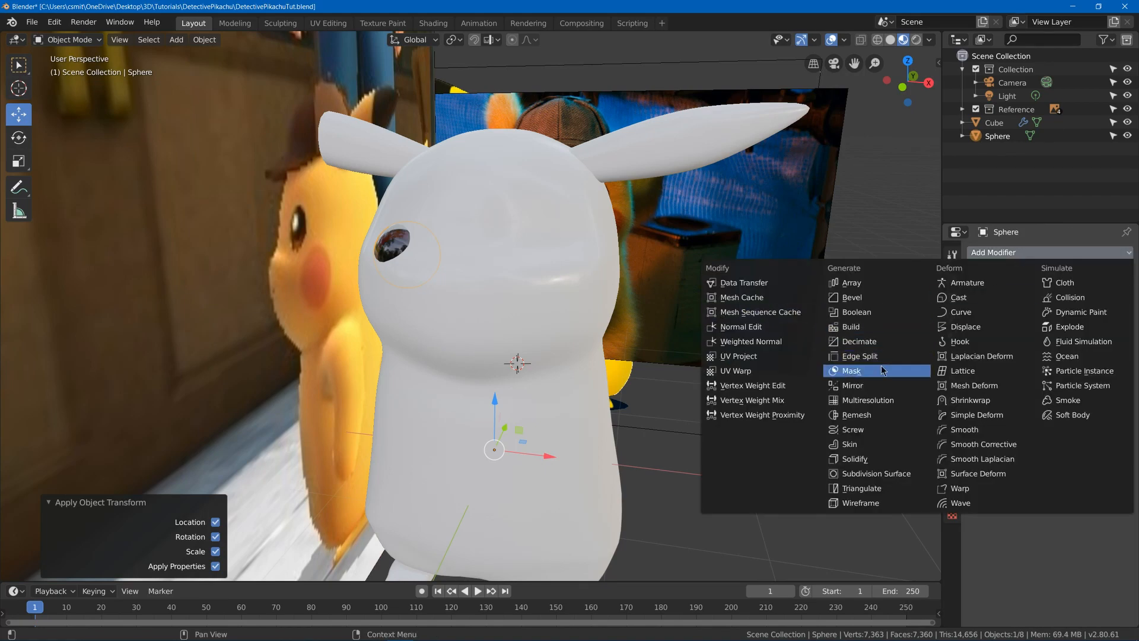
pyautogui.click(874, 384)
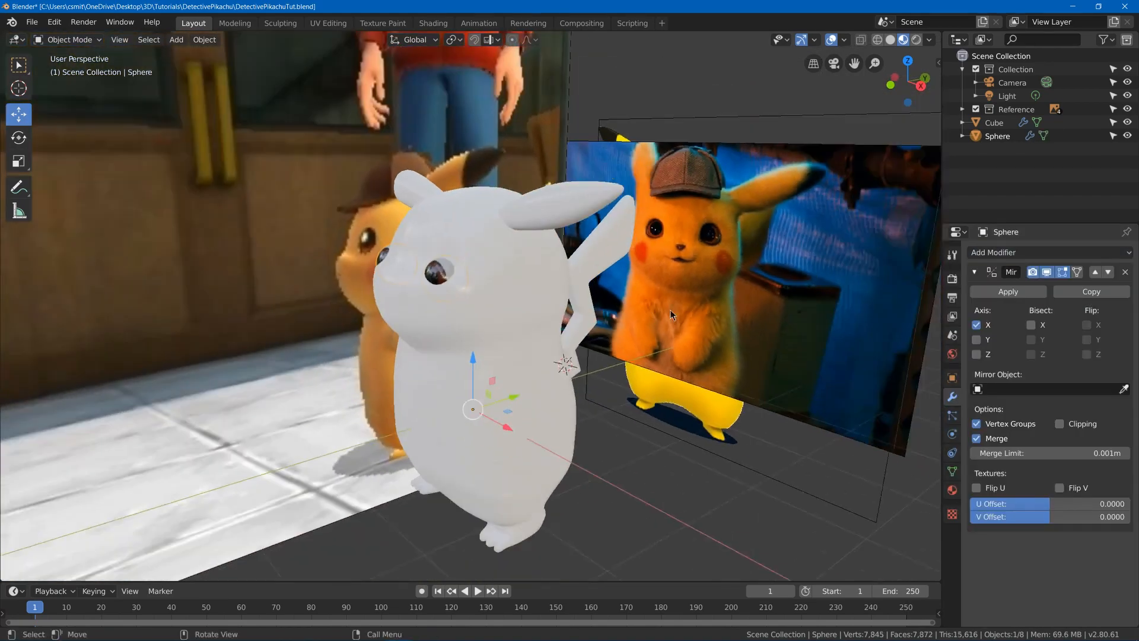
# Switch the viewport to Solid shading, select the body mesh and view it from the right orthographic side
pyautogui.press('z')
pyautogui.click(706, 392)
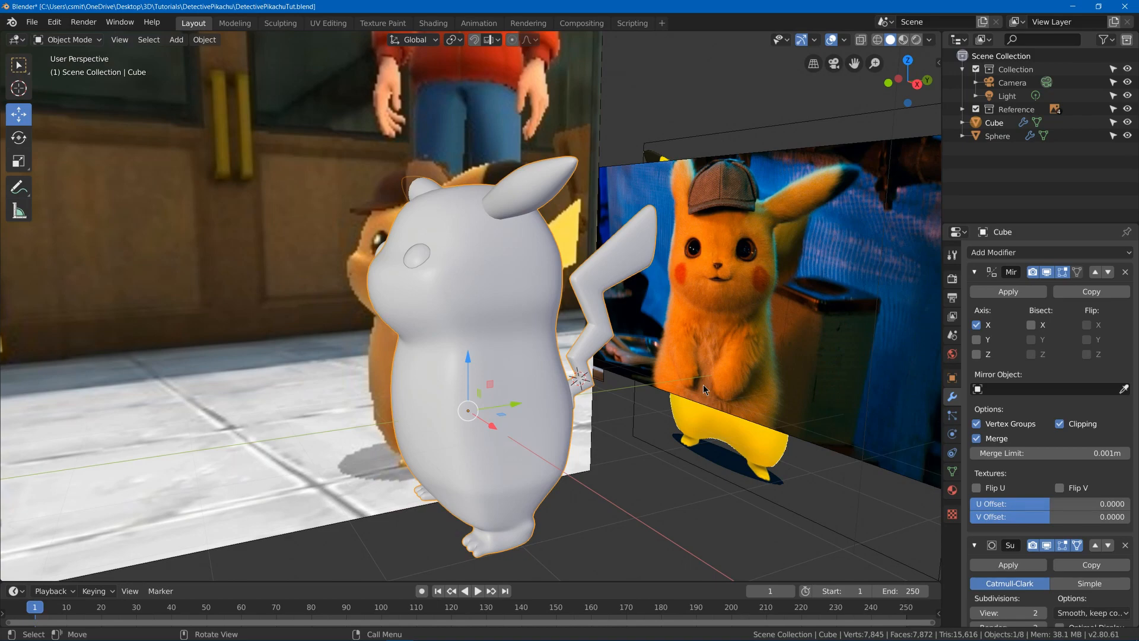
pyautogui.press('KP_3')
pyautogui.press('KP_2')
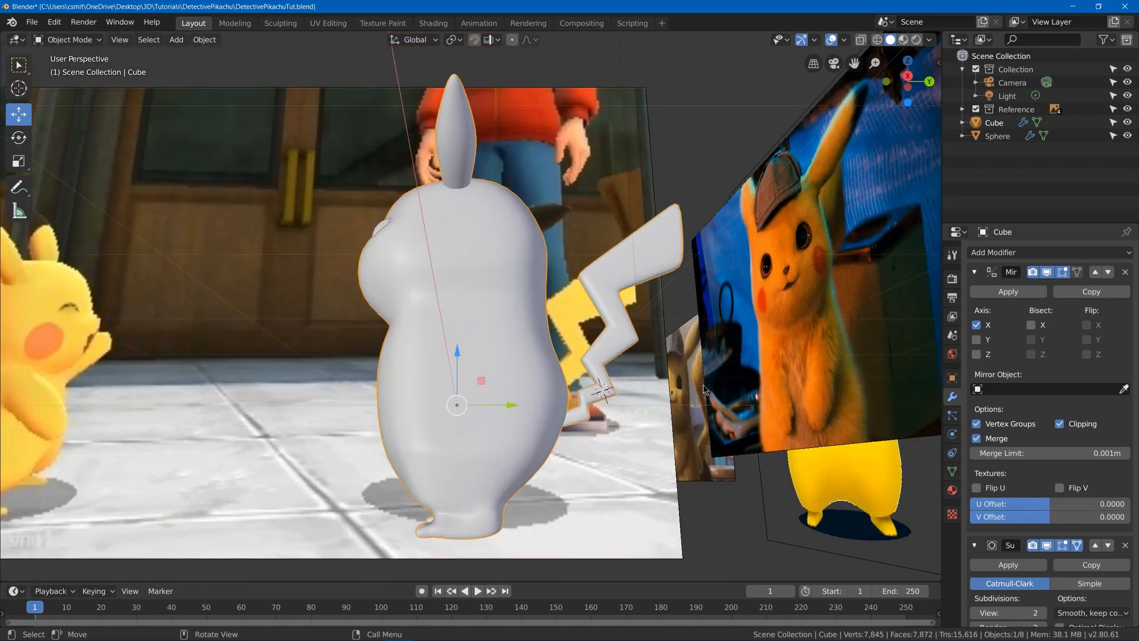
pyautogui.press('KP_1')
pyautogui.press('KP_3')
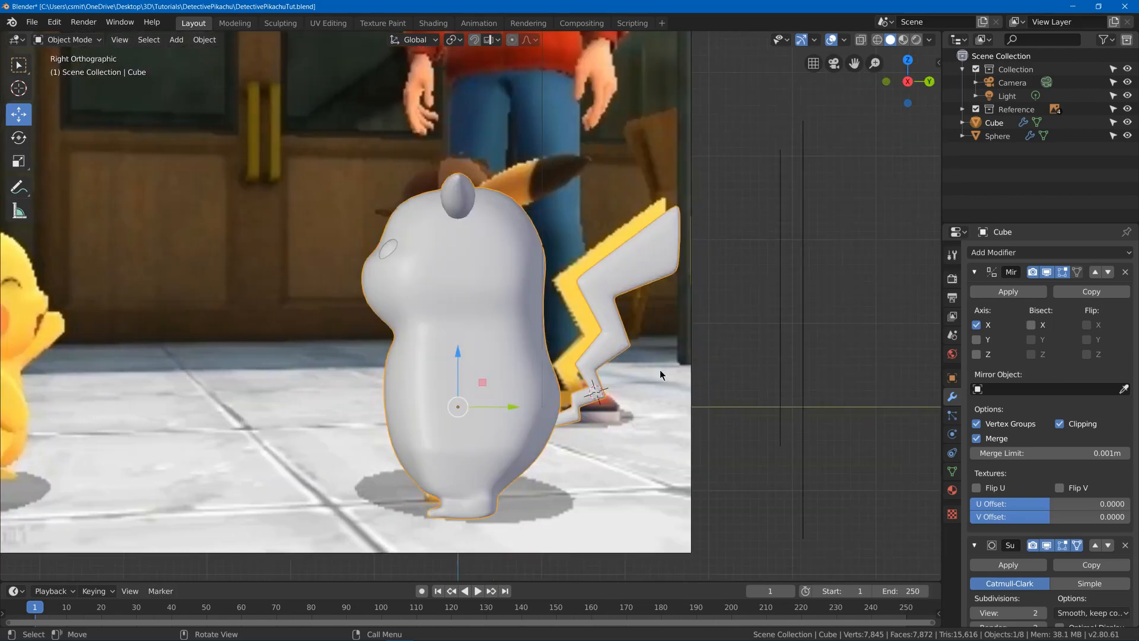
# Enter Edit Mode on the body mesh and display it in Wireframe shading over the side reference
pyautogui.press('Tab')
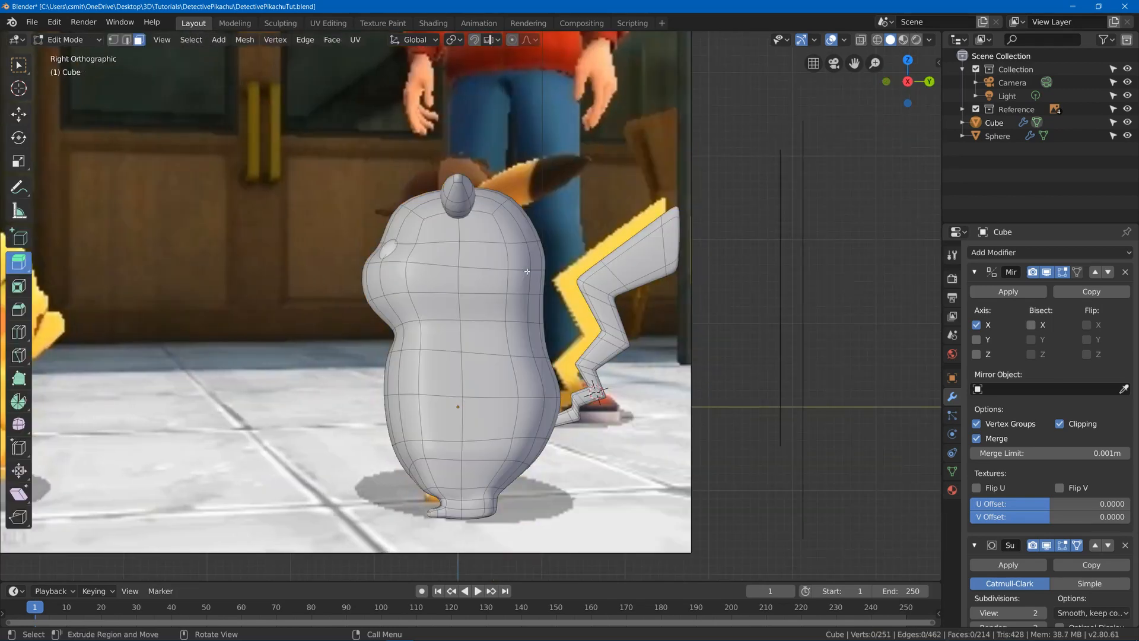
pyautogui.press('z')
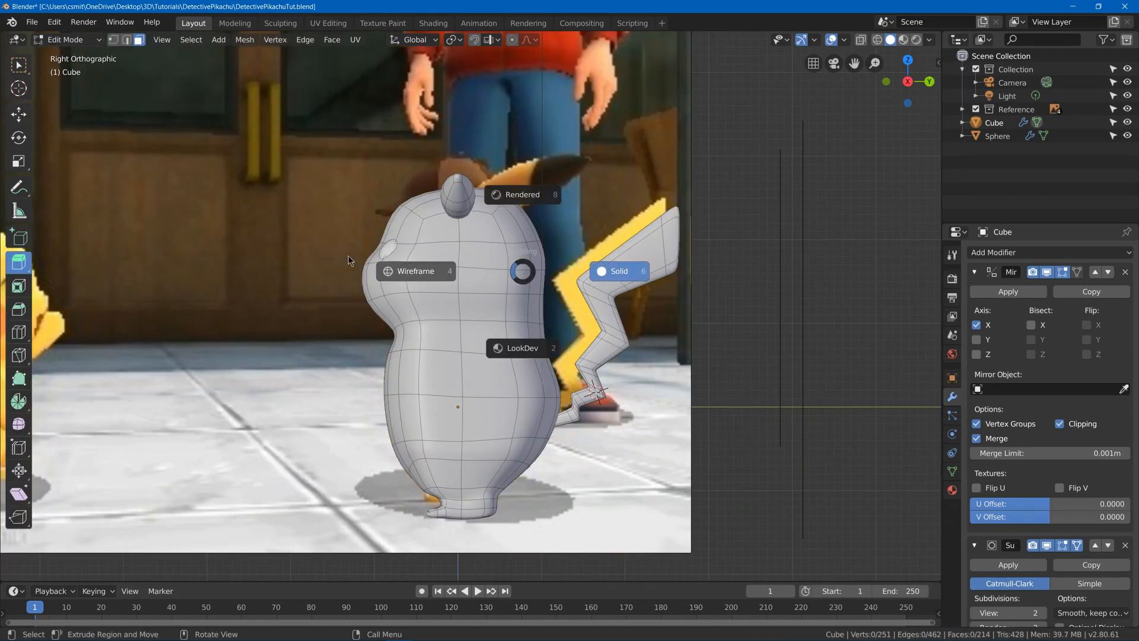
pyautogui.click(382, 298)
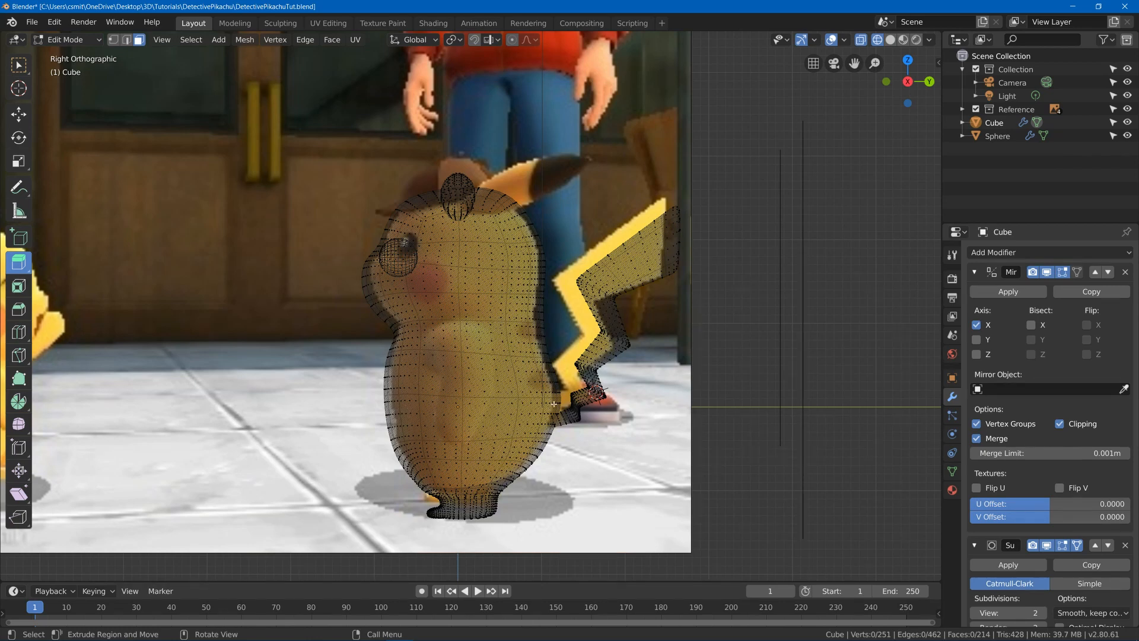
pyautogui.press('Tab')
pyautogui.press('Tab')
pyautogui.press('z')
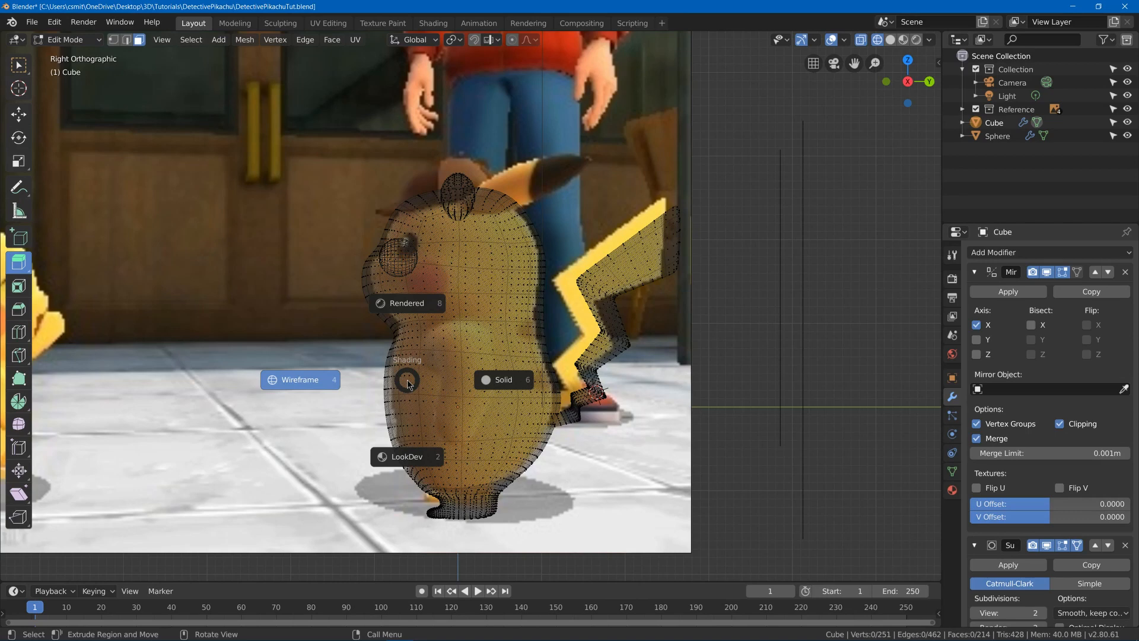
pyautogui.click(404, 381)
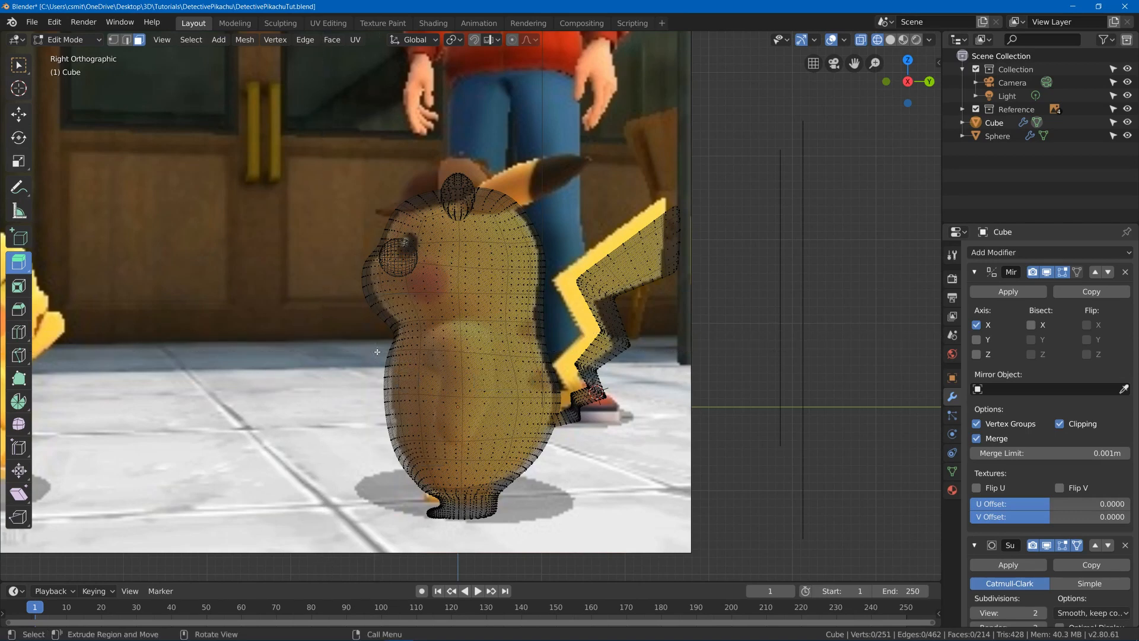
# Move the belly's front vertices about 0.11 m inward along Y to match the side reference
pyautogui.press('1')
pyautogui.moveTo(355, 336); pyautogui.dragTo(438, 477)
pyautogui.press('g')
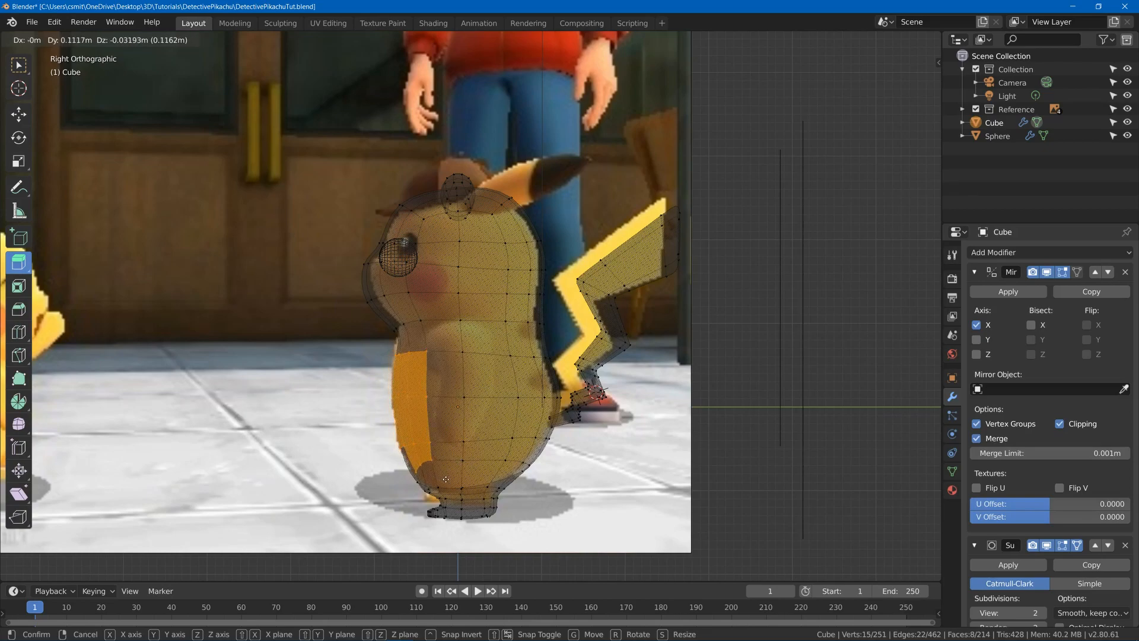
pyautogui.click(446, 479)
pyautogui.press('a')
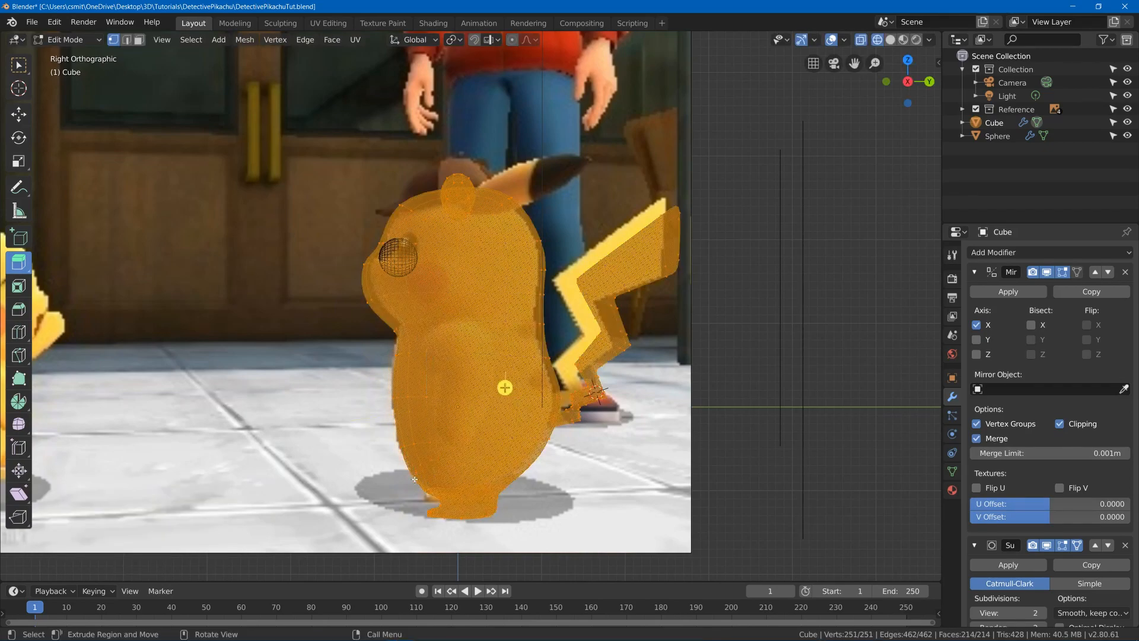
pyautogui.hotkey('alt', 'a')
# Move the vertices at the back of the head inward to the reference silhouette
pyautogui.moveTo(410, 480); pyautogui.dragTo(365, 288, button='middle')
pyautogui.press('KP_3')
pyautogui.scroll(4, 346, 258)
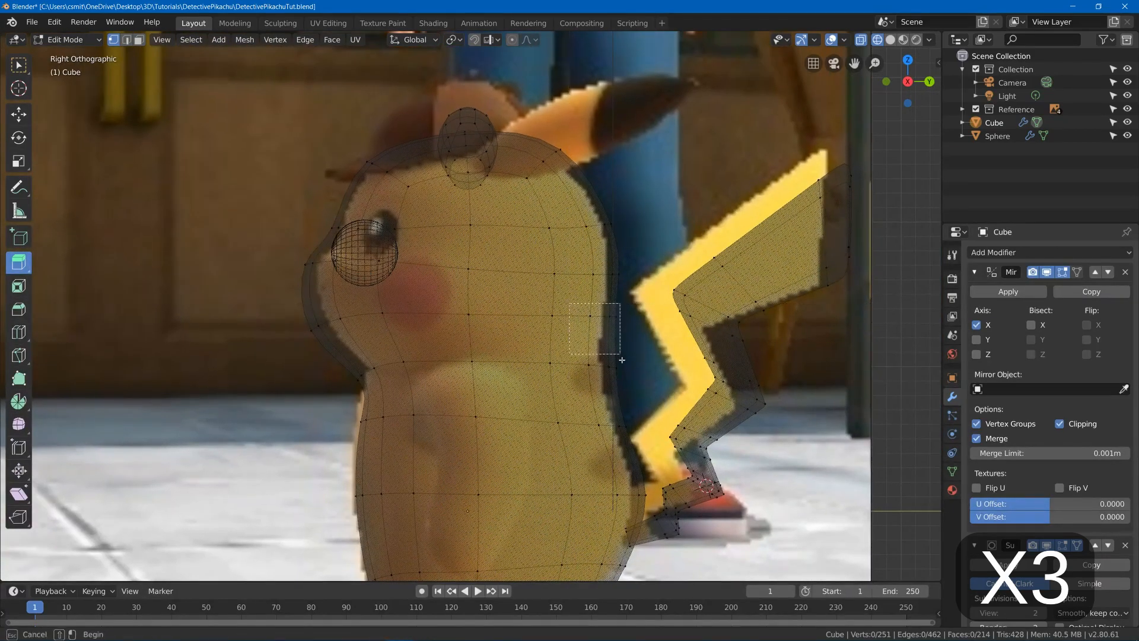
pyautogui.press('b')
pyautogui.moveTo(577, 217); pyautogui.dragTo(630, 292)
pyautogui.press('g')
pyautogui.click(616, 293)
pyautogui.hotkey('alt', 'a')
# Pull the vertices at the upper back curve of the head inward toward the side reference
pyautogui.press('b')
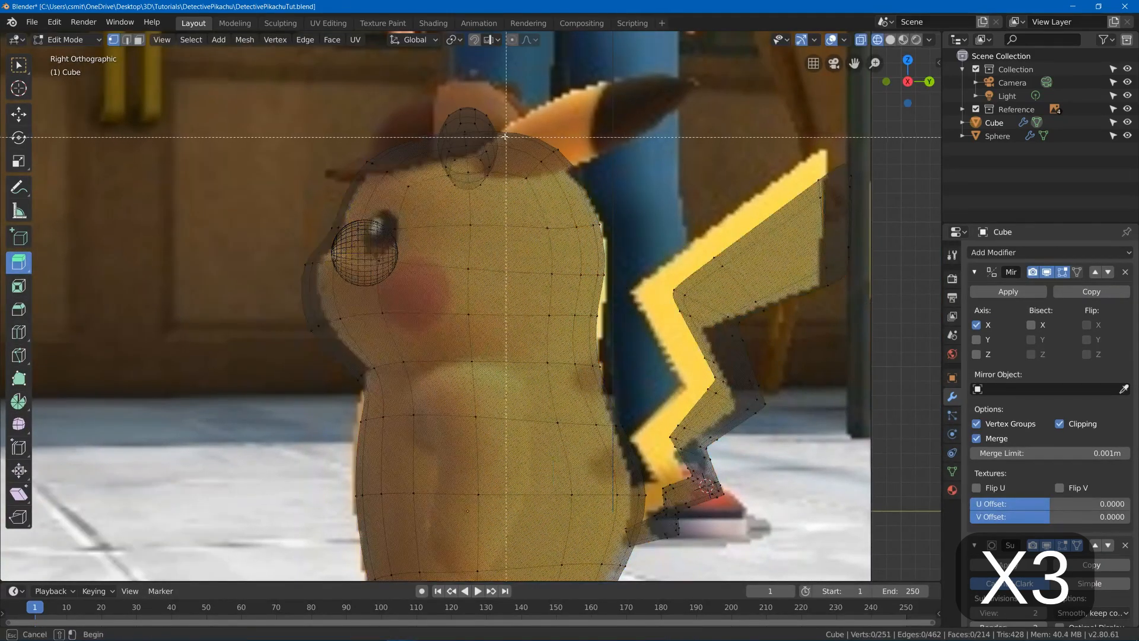
pyautogui.moveTo(511, 138); pyautogui.dragTo(574, 189)
pyautogui.press('g')
pyautogui.click(566, 202)
pyautogui.hotkey('alt', 'a')
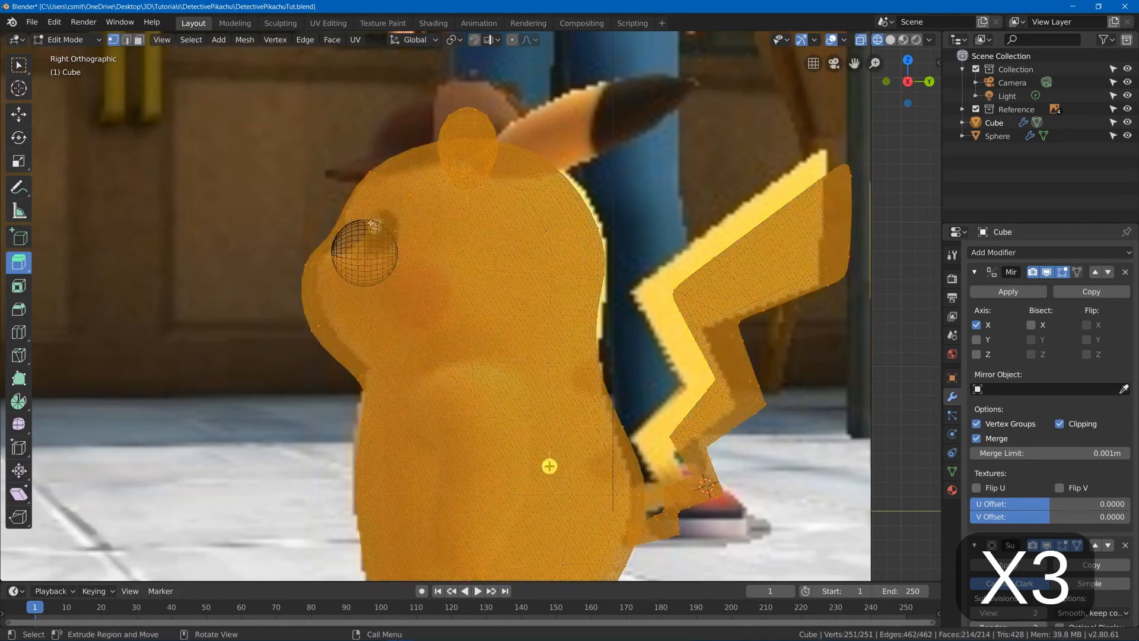
pyautogui.press('a')
pyautogui.hotkey('alt', 'a')
# Pull the snout vertices back to the reference outline, moving the chin vertices about 0.03 m along Y and 0.01 m up
pyautogui.press('b')
pyautogui.moveTo(281, 247); pyautogui.dragTo(380, 339)
pyautogui.press('g')
pyautogui.click(415, 338)
pyautogui.hotkey('alt', 'a')
pyautogui.press('b')
pyautogui.press('g')
pyautogui.click(373, 337)
pyautogui.press('b')
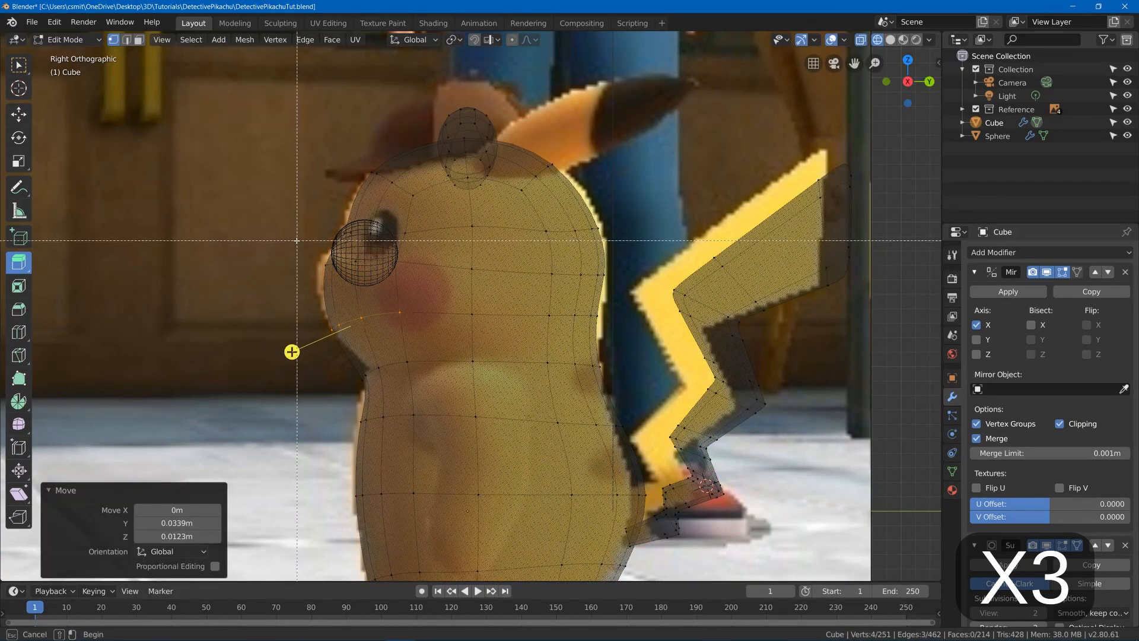
pyautogui.press('Escape')
pyautogui.hotkey('alt', 'a')
# Add a centred horizontal loop cut around the upper head between the eyes and the ears
pyautogui.moveTo(294, 240); pyautogui.dragTo(472, 208, button='middle')
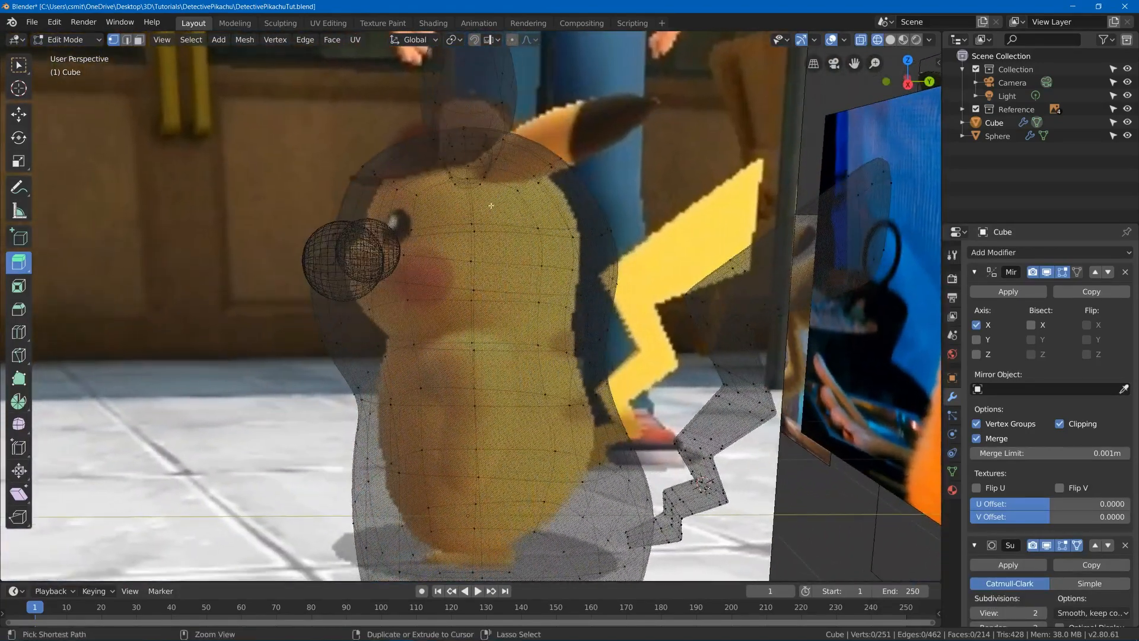
pyautogui.hotkey('ctrl', 'r')
pyautogui.click(471, 206)
pyautogui.rightClick(469, 204)
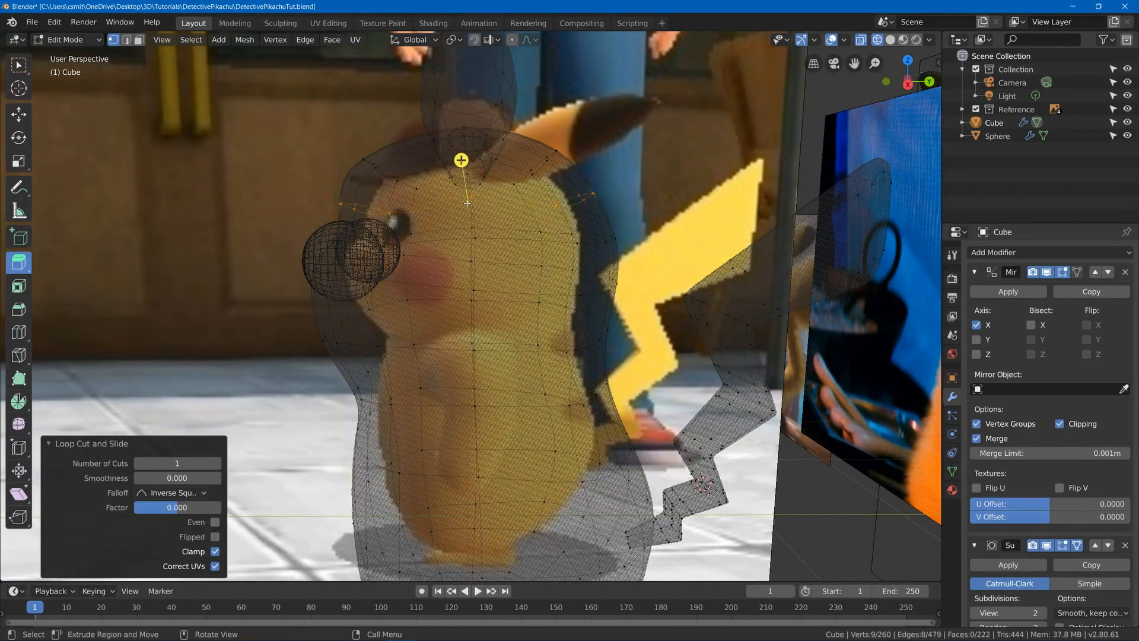
# Move the upper forehead vertices about 0.09 m back and 0.04 m down in the right side view
pyautogui.press('KP_3')
pyautogui.press('a')
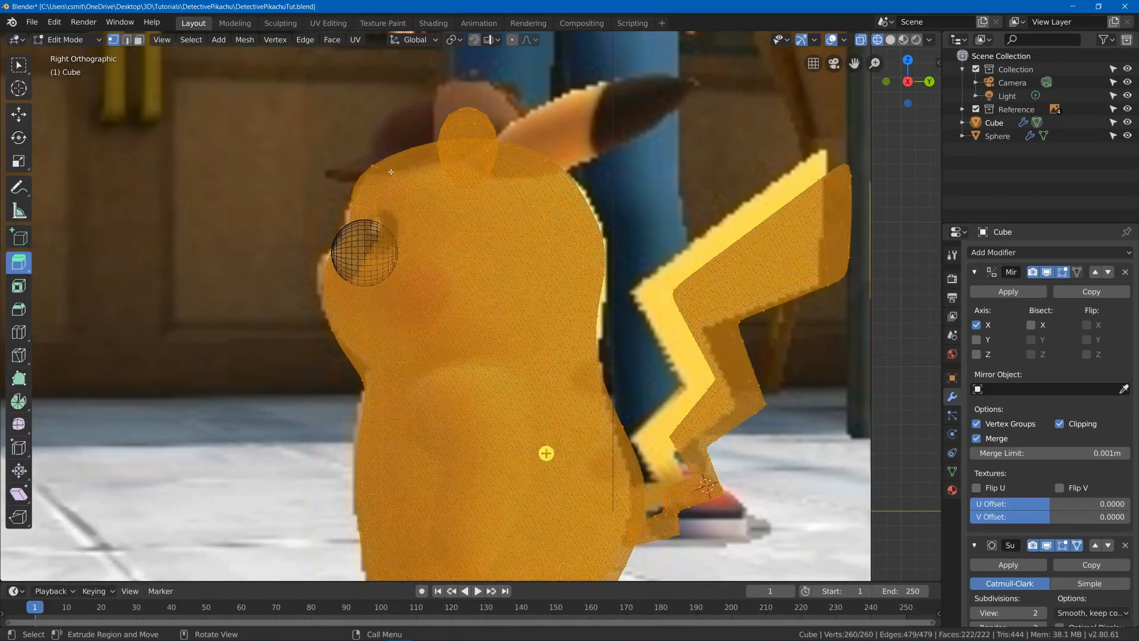
pyautogui.hotkey('alt', 'a')
pyautogui.moveTo(338, 141); pyautogui.dragTo(434, 204)
pyautogui.press('g')
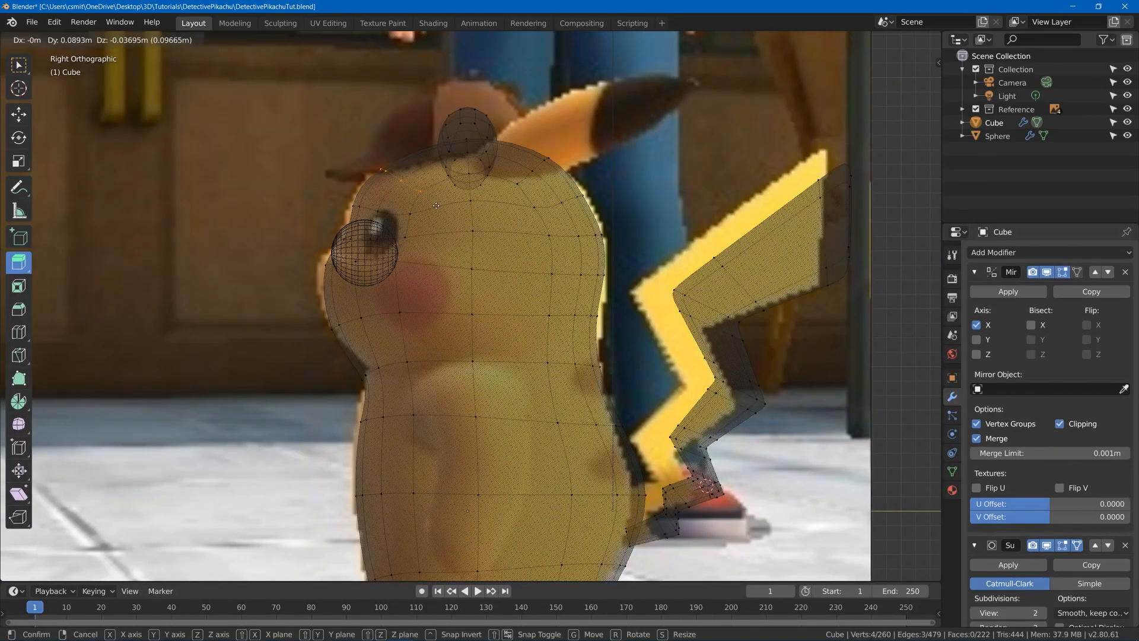
pyautogui.click(436, 204)
pyautogui.press('a')
pyautogui.hotkey('alt', 'a')
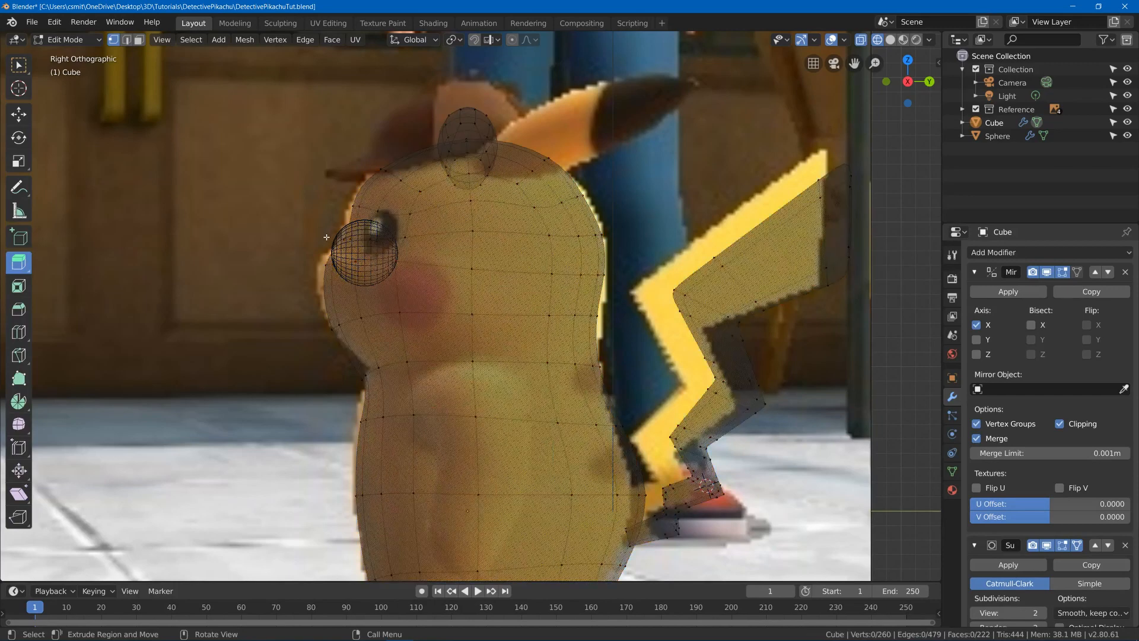
# Move the vertices at the front of the nose about 0.06 m forward and 0.02 m down to match the reference
pyautogui.moveTo(328, 235); pyautogui.dragTo(373, 284)
pyautogui.press('g')
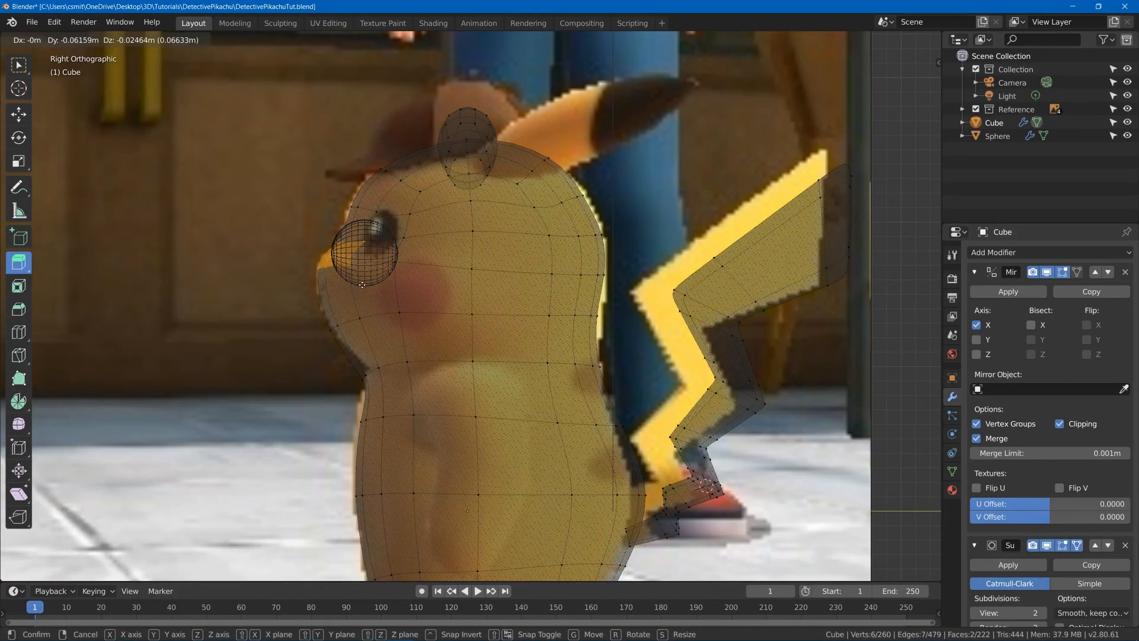
pyautogui.click(362, 285)
pyautogui.click(313, 178)
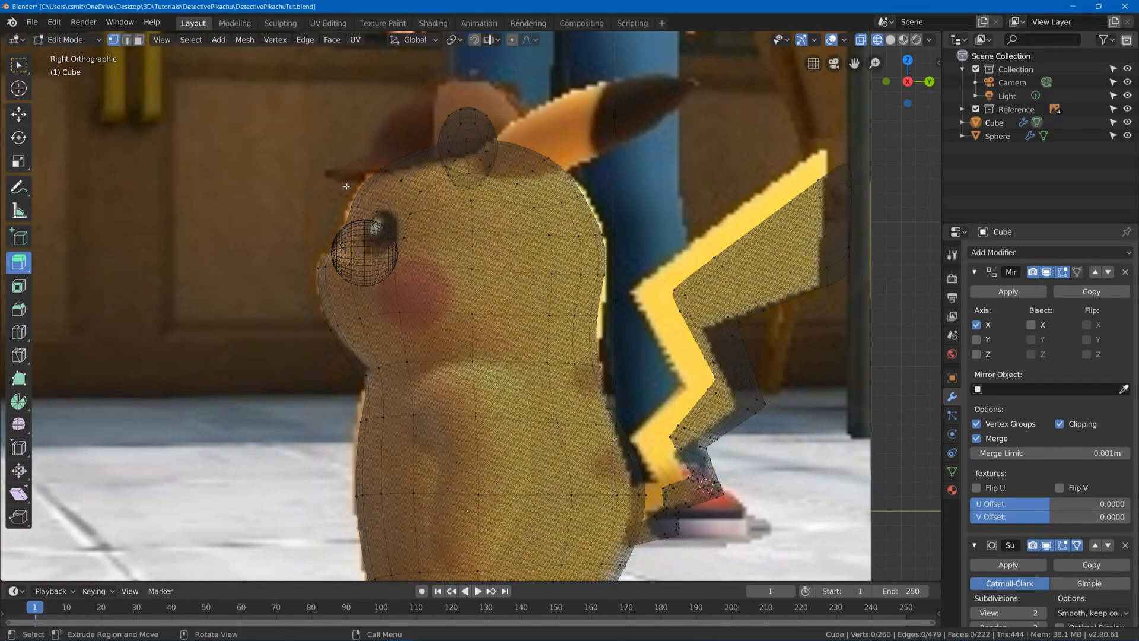
# Select the whole linked tail and move it backward, clear of the body
pyautogui.keyDown('shift'); pyautogui.moveTo(360, 241); pyautogui.dragTo(293, 96, button='middle'); pyautogui.keyUp('shift')
pyautogui.press('b')
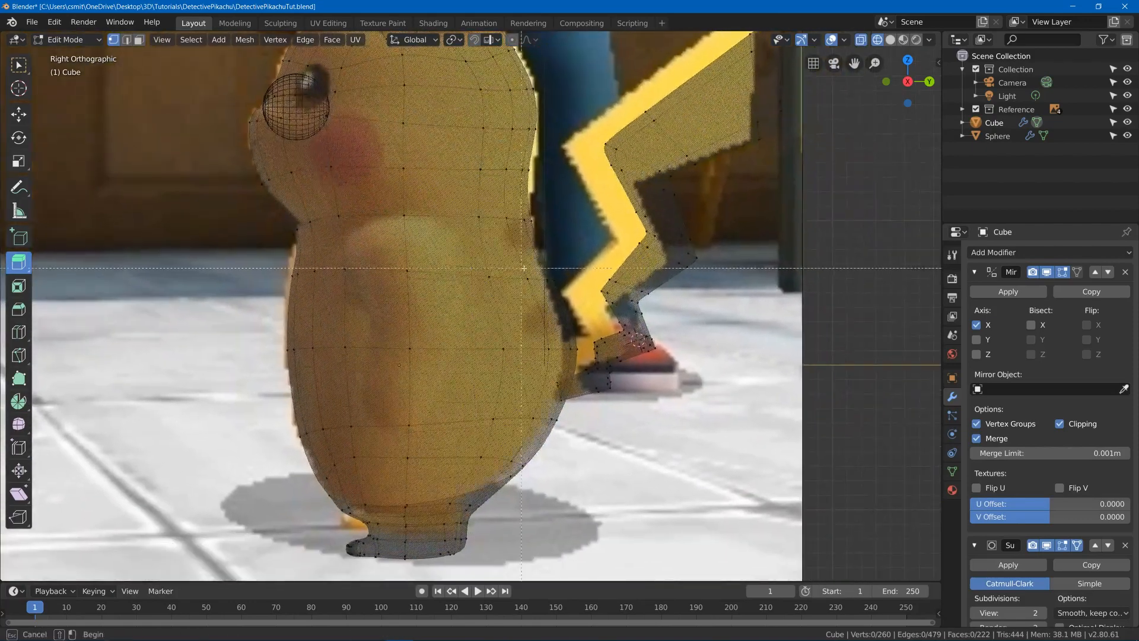
pyautogui.moveTo(522, 271); pyautogui.dragTo(606, 459)
pyautogui.hotkey('alt', 'a')
pyautogui.press('l')
pyautogui.press('g')
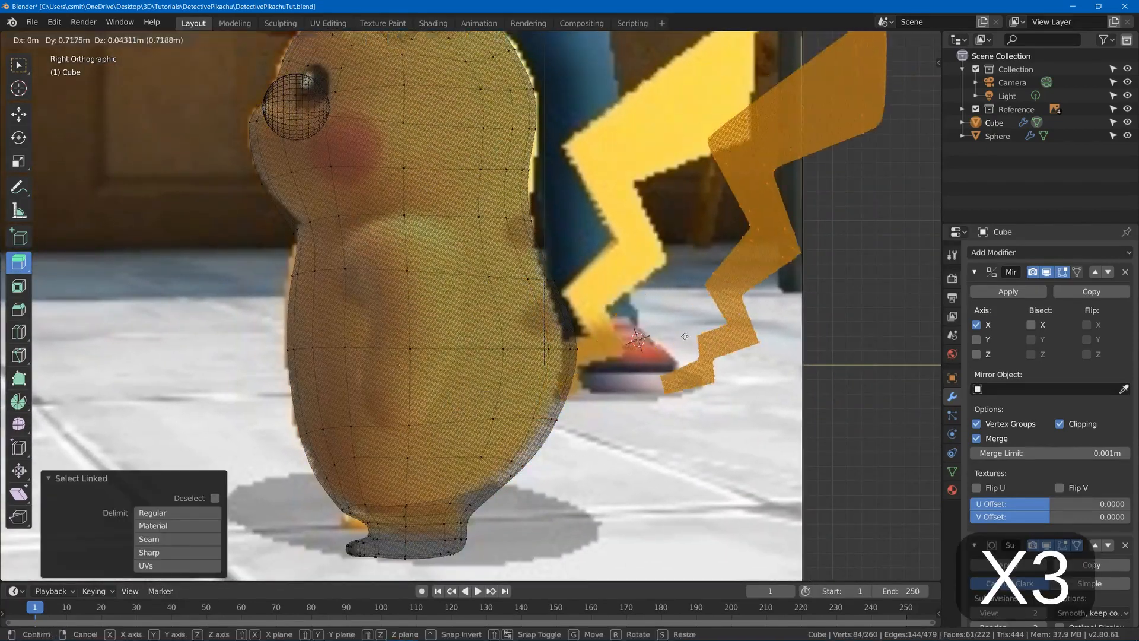
pyautogui.click(682, 339)
pyautogui.hotkey('alt', 'a')
# Move the back and lower back vertices inward to follow the side reference outline
pyautogui.press('b')
pyautogui.moveTo(523, 268); pyautogui.dragTo(595, 441)
pyautogui.press('g')
pyautogui.click(578, 440)
pyautogui.hotkey('alt', 'a')
pyautogui.press('b')
pyautogui.moveTo(501, 441); pyautogui.dragTo(548, 490)
pyautogui.press('g')
pyautogui.click(545, 489)
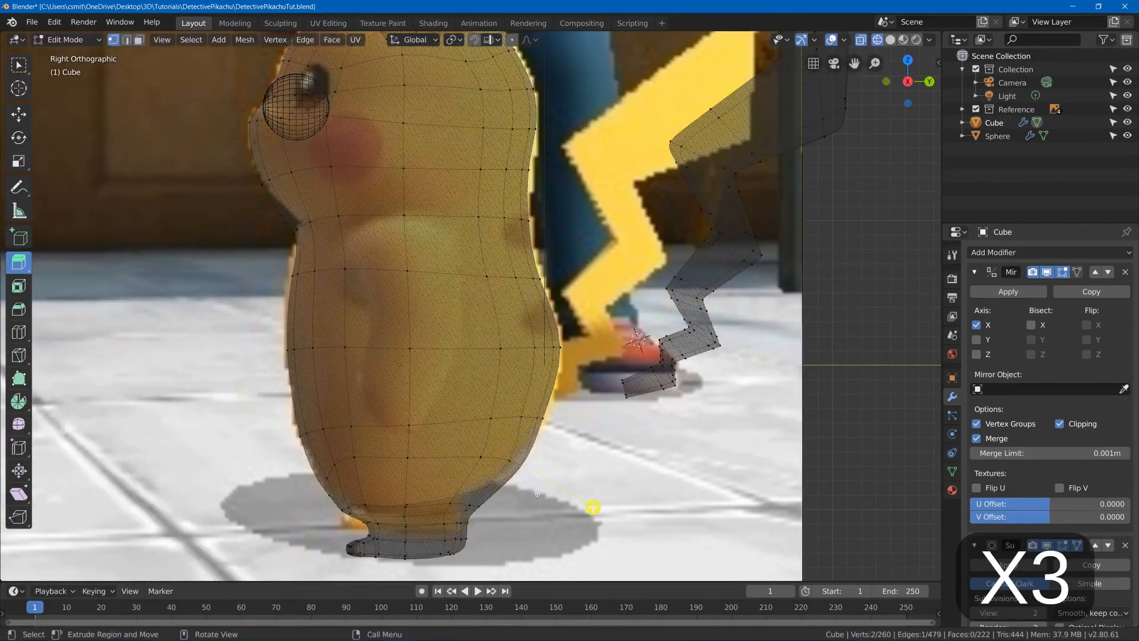
# Move the vertices above the heel about 0.07 m along negative Y and 0.03 m up, and save the file
pyautogui.hotkey('alt', 'a')
pyautogui.press('b')
pyautogui.moveTo(447, 440); pyautogui.dragTo(492, 532)
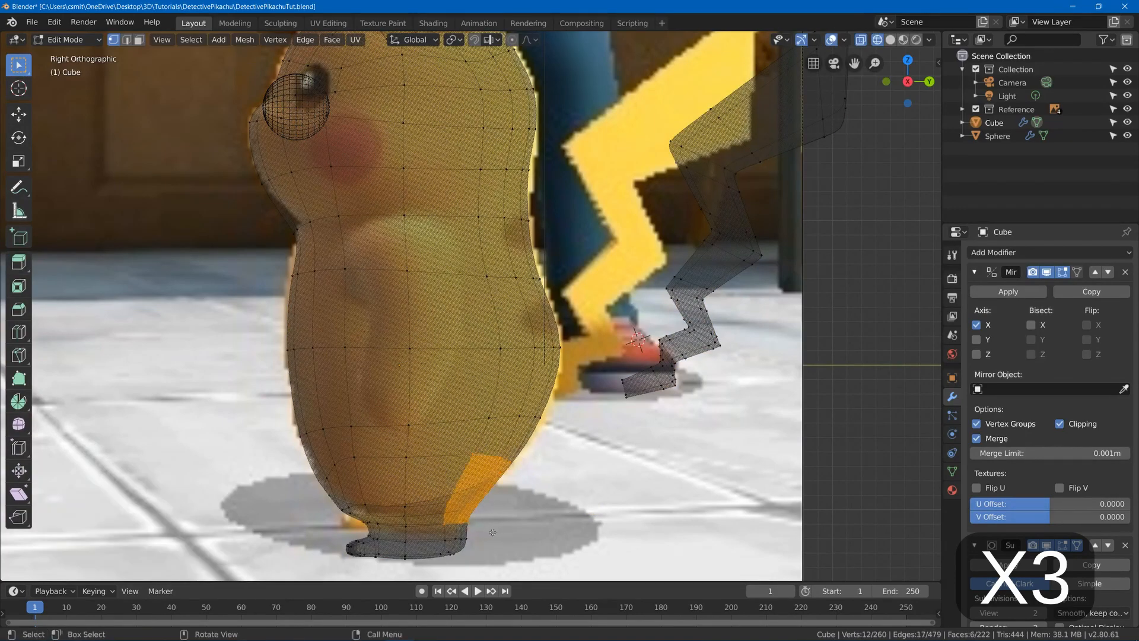
pyautogui.hotkey('alt', 'a')
pyautogui.moveTo(430, 483); pyautogui.dragTo(478, 516)
pyautogui.press('g')
pyautogui.click(483, 511)
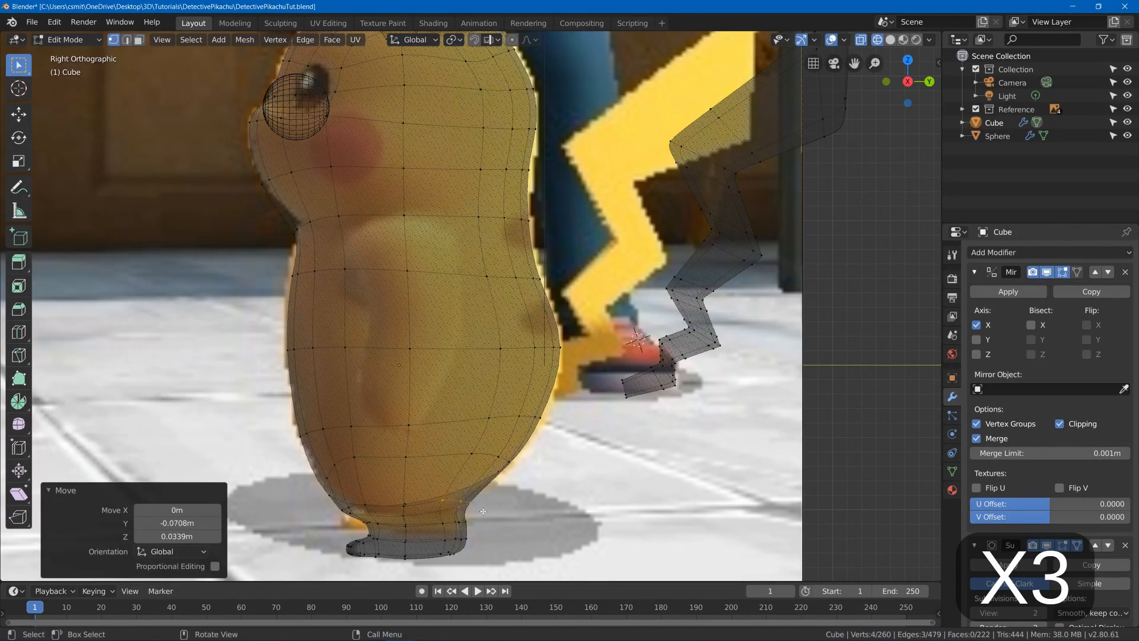
pyautogui.hotkey('alt', 'a')
pyautogui.scroll(-2, 544, 231)
pyautogui.hotkey('ctrl', 's')
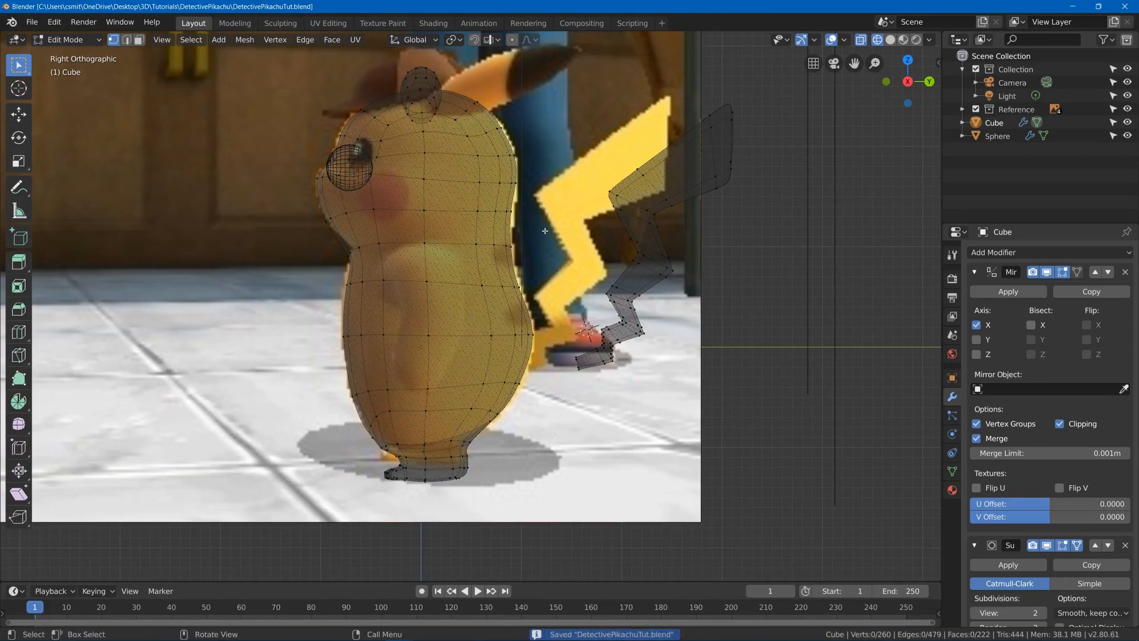
# Return to Solid shading and Object Mode, hide the eye sphere, and inspect the body from the front
pyautogui.keyDown('shift'); pyautogui.moveTo(497, 223); pyautogui.dragTo(547, 310, button='middle'); pyautogui.keyUp('shift')
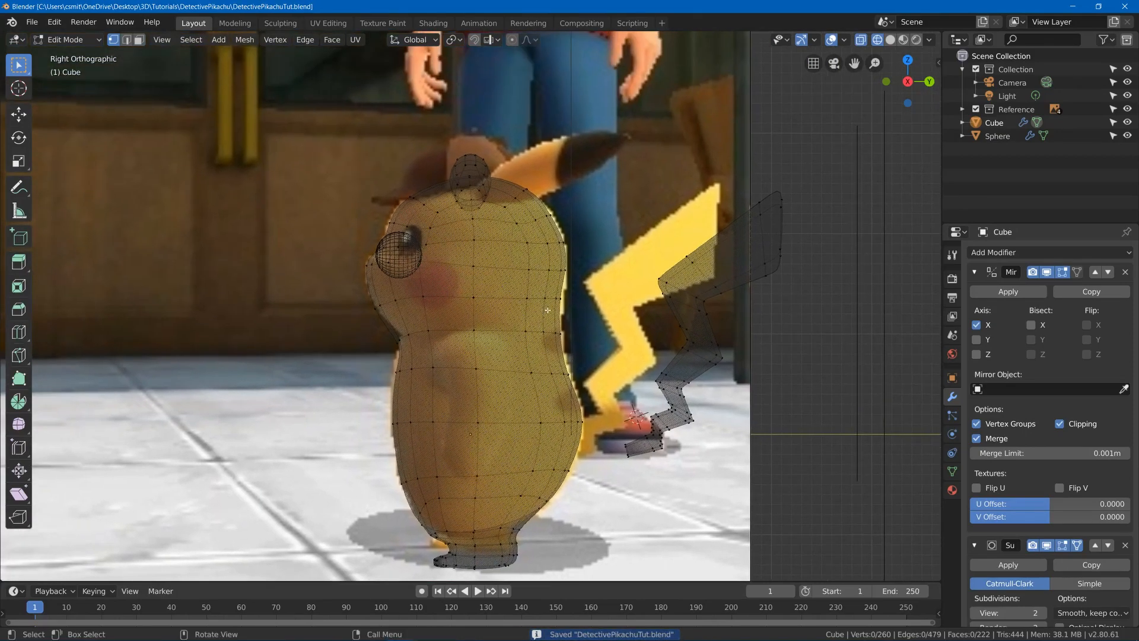
pyautogui.press('z')
pyautogui.click(611, 239)
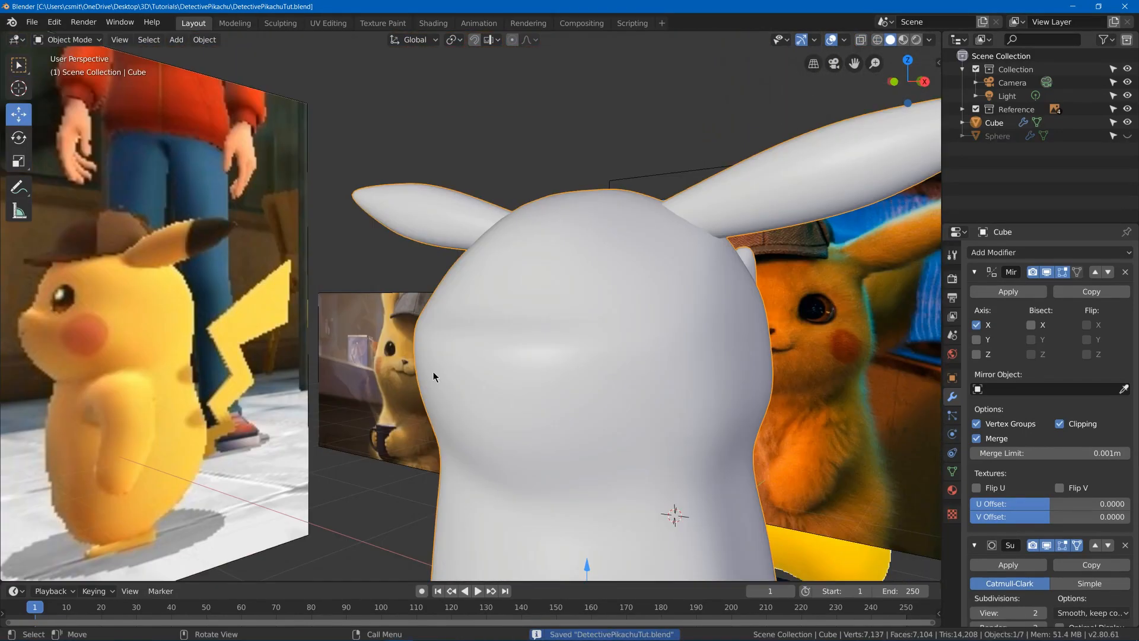
pyautogui.scroll(-4, 438, 378)
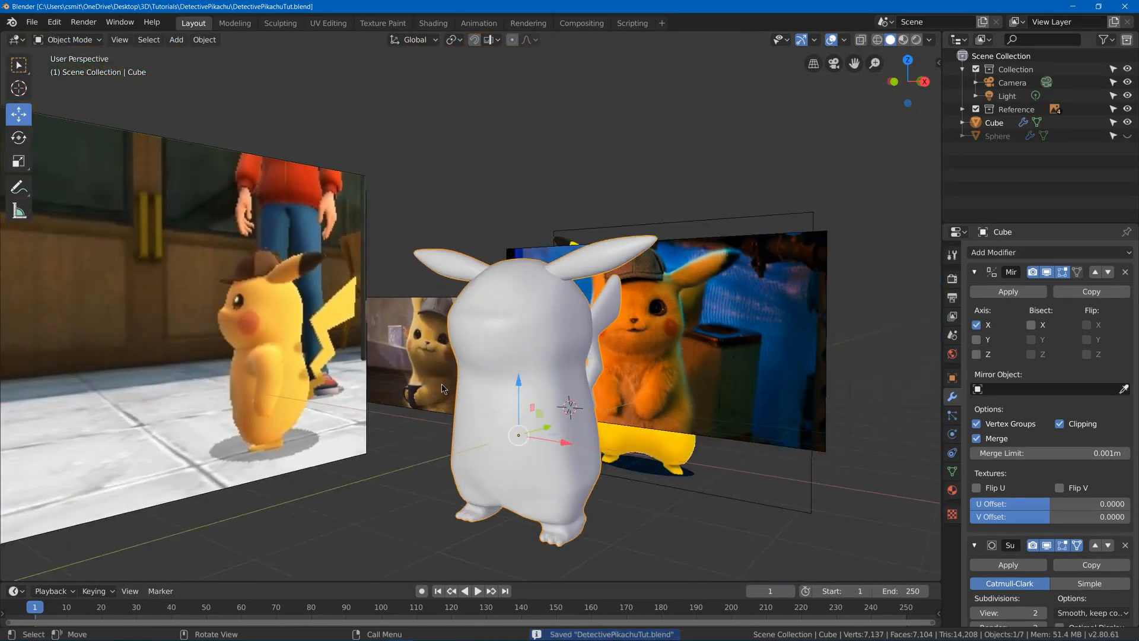
pyautogui.moveTo(441, 383); pyautogui.dragTo(471, 369, button='middle')
pyautogui.scroll(3, 471, 369)
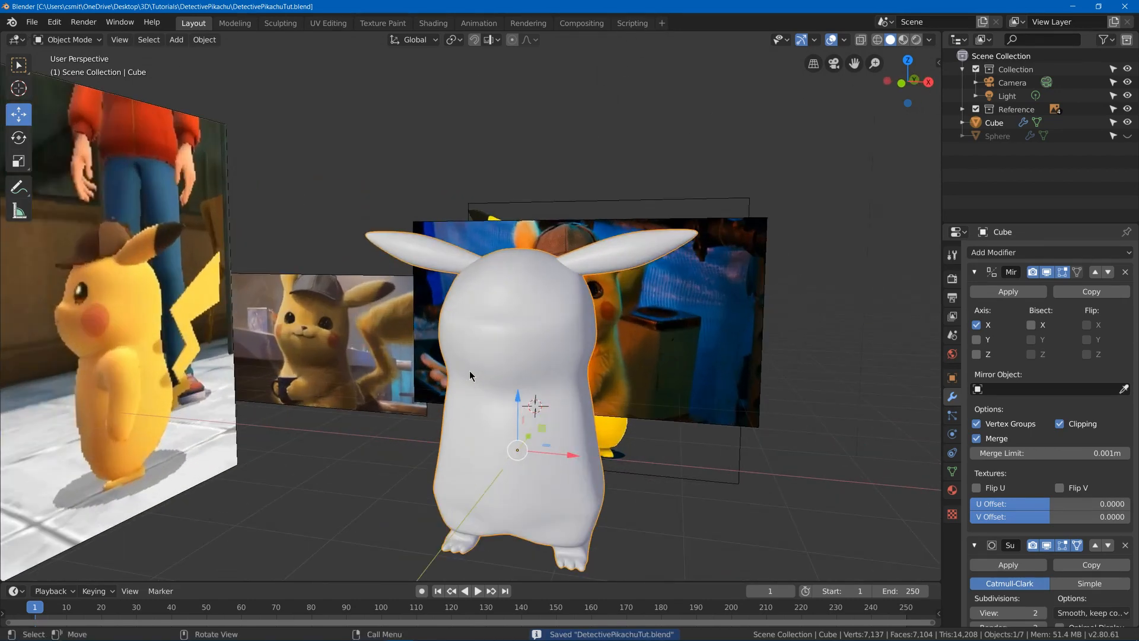
# Add a cube in the front orthographic view and set its X, Y and Z location to 0
pyautogui.press('KP_3')
pyautogui.press('KP_1')
pyautogui.hotkey('shift', 'a')
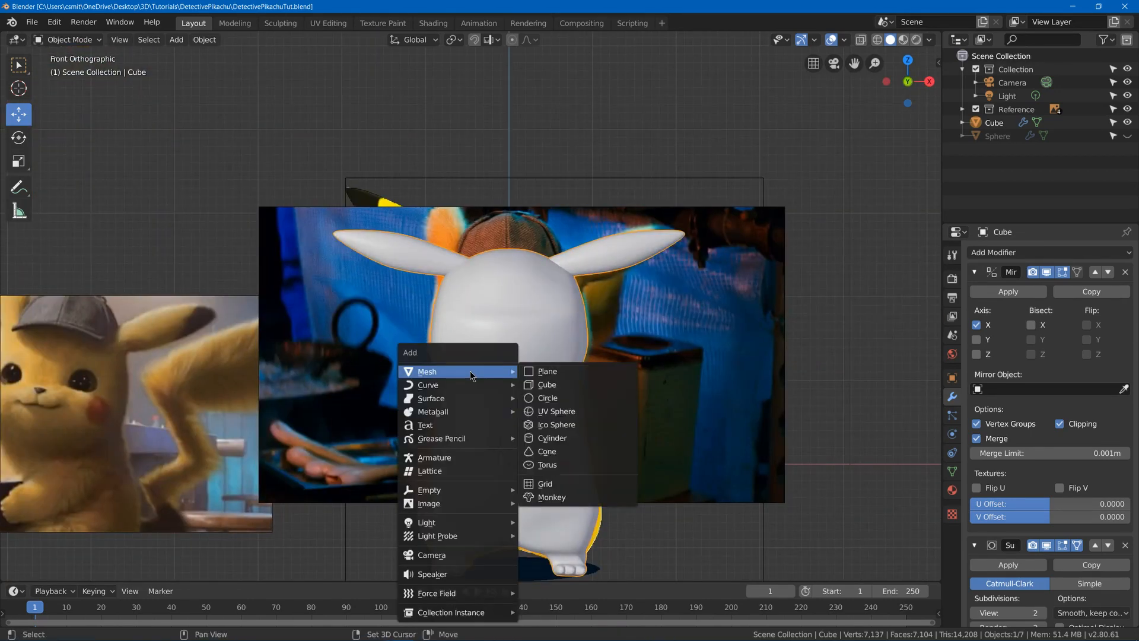
pyautogui.click(558, 384)
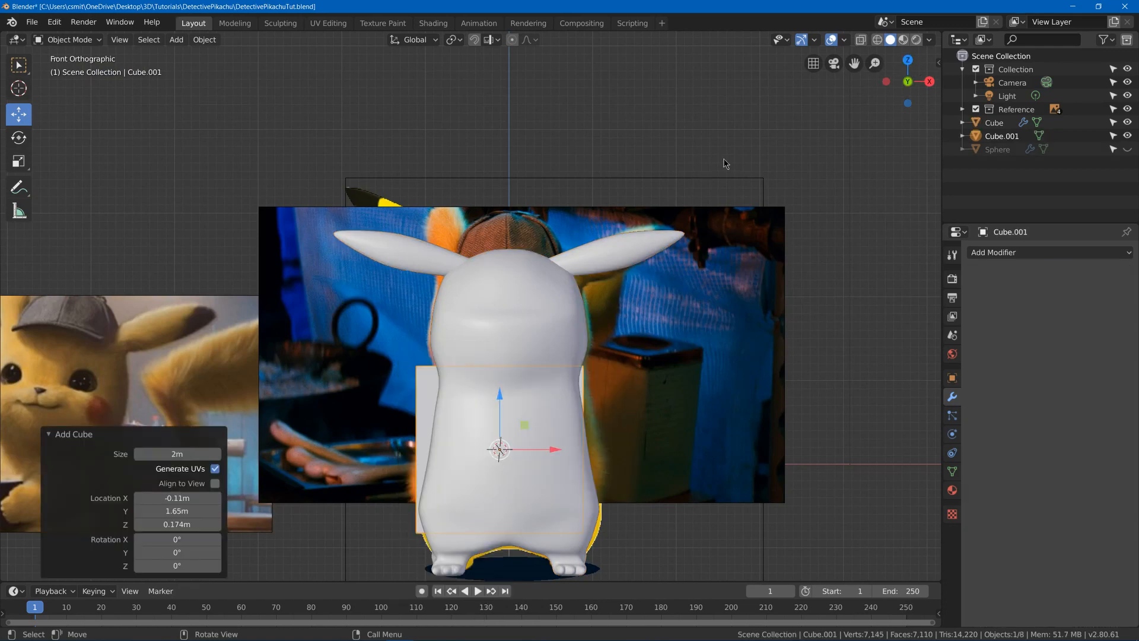
pyautogui.press('n')
pyautogui.moveTo(865, 89); pyautogui.dragTo(864, 116)
pyautogui.write('0')
pyautogui.press('Return')
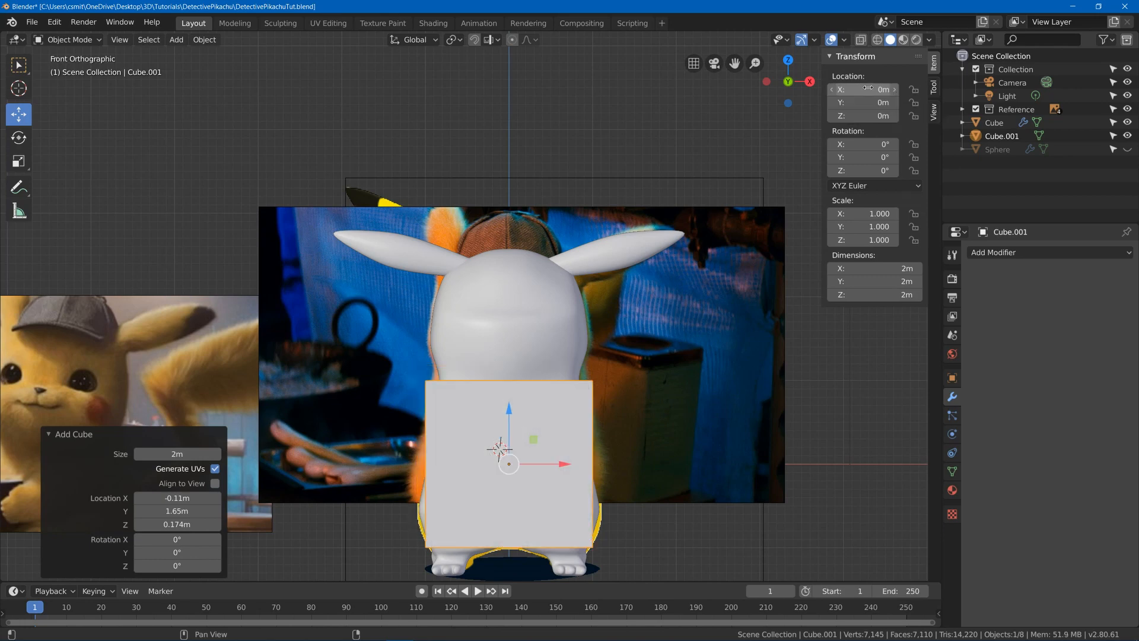
# Scale the new cube's mesh to about 0.41 in Edit Mode
pyautogui.press('Tab')
pyautogui.press('s')
pyautogui.click(585, 451)
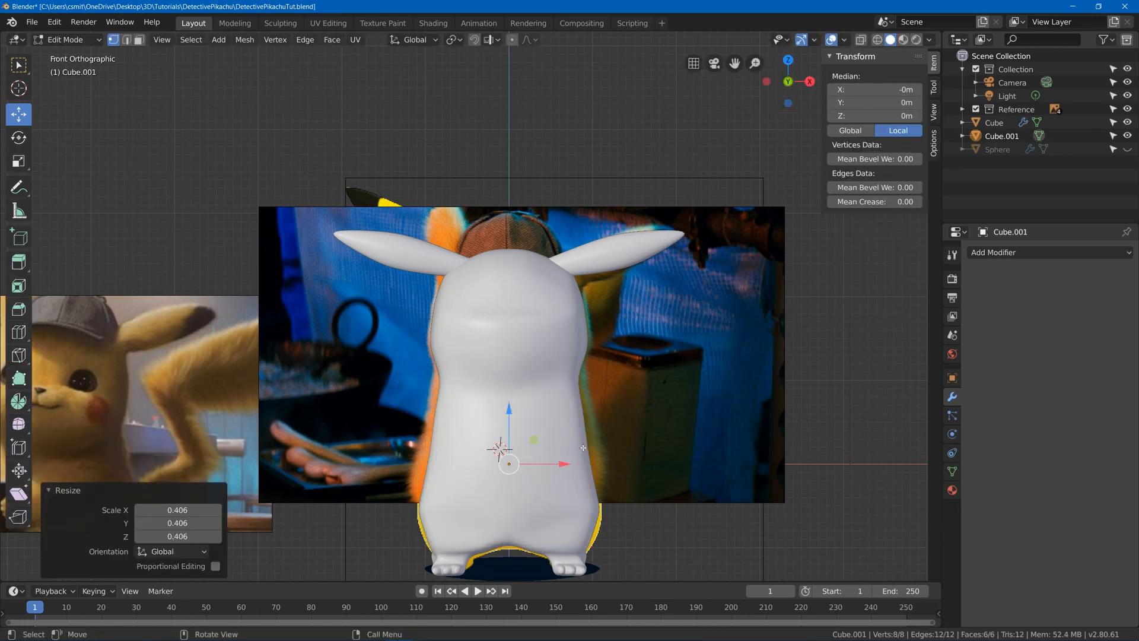
# Raise the cube's mesh 1.13 m along Z, bring it to about -0.81 m in Y, and scale it by 0.229
pyautogui.press('g')
pyautogui.press('z')
pyautogui.click(578, 362)
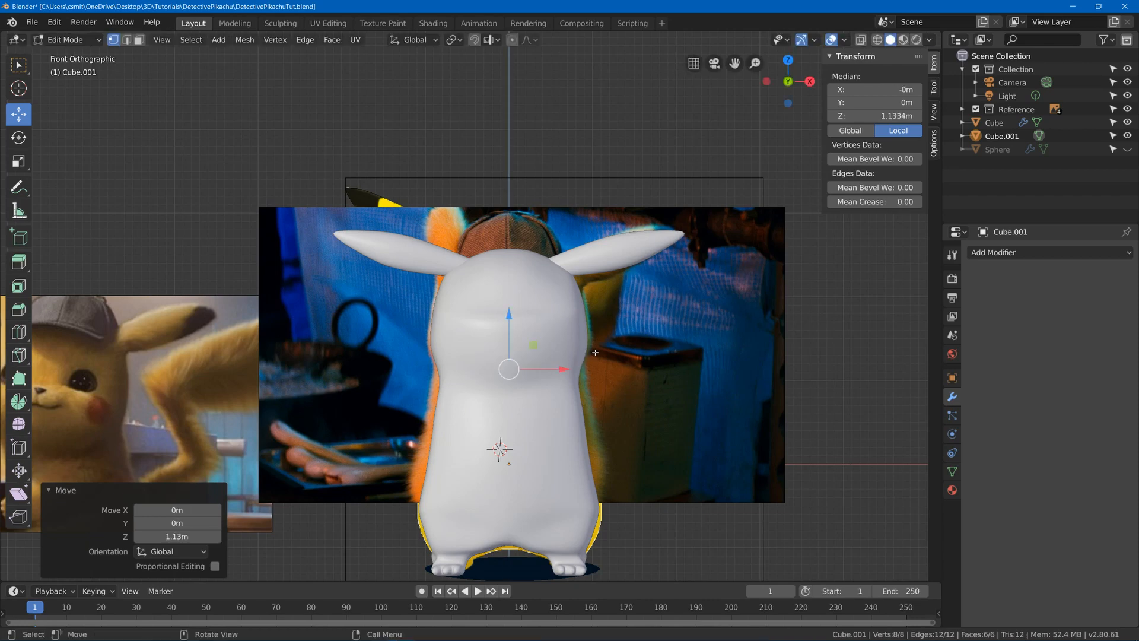
pyautogui.moveTo(579, 362); pyautogui.dragTo(550, 366, button='middle')
pyautogui.moveTo(566, 364); pyautogui.dragTo(508, 370)
pyautogui.press('s')
pyautogui.click(492, 390)
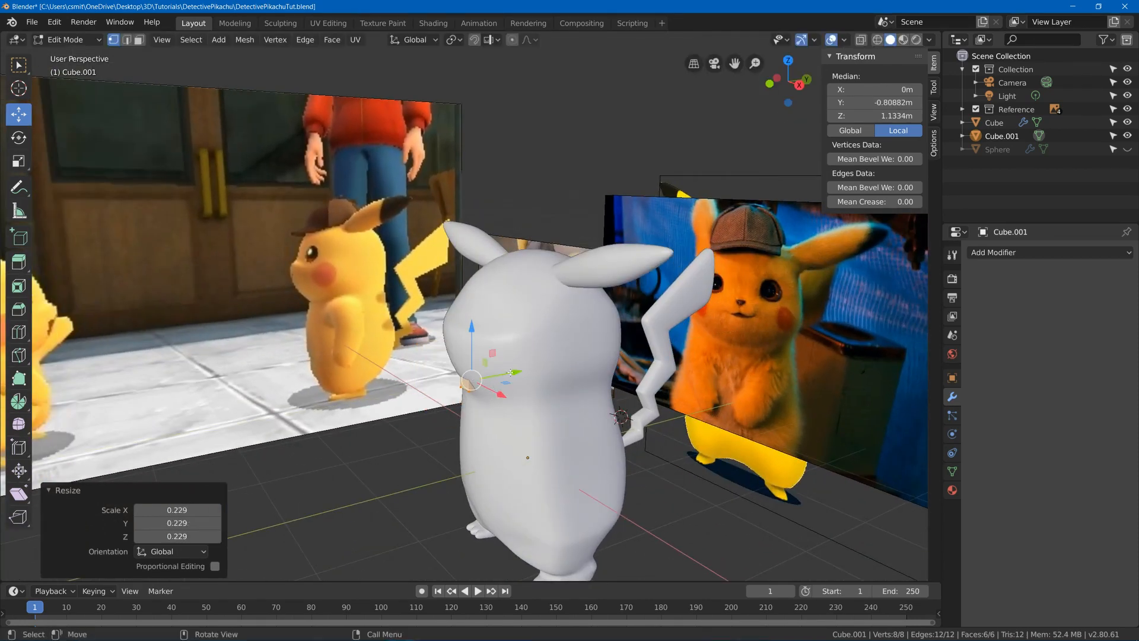
# Move the small cube about -0.21 m in Y and 0.38 m up to the snout, and scale it by 0.742
pyautogui.press('g')
pyautogui.click(478, 323)
pyautogui.press('s')
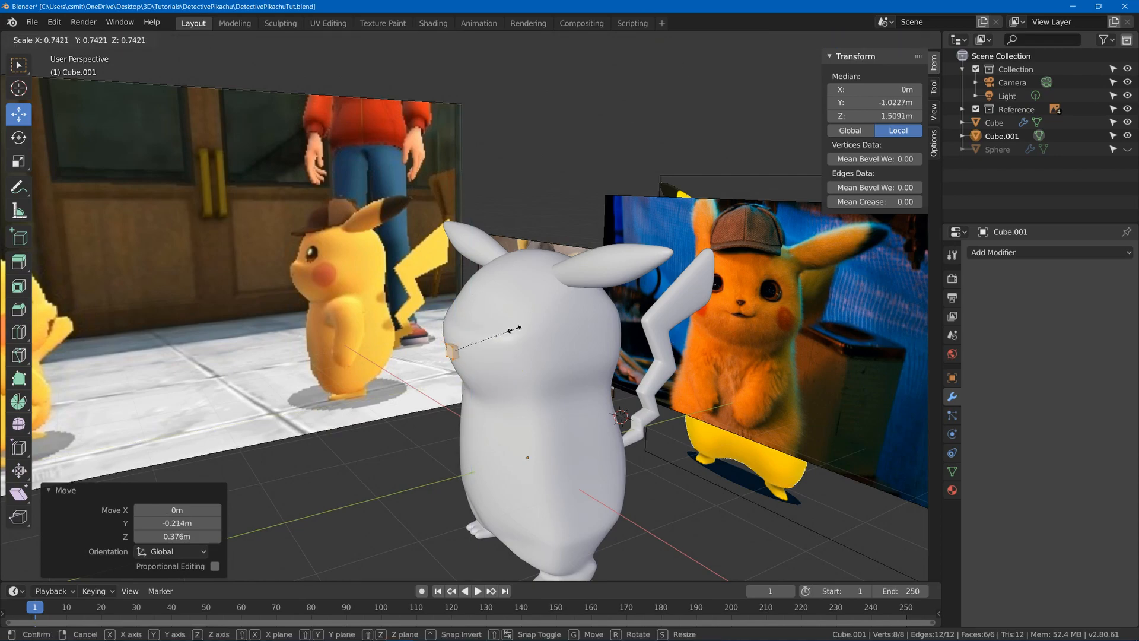
pyautogui.click(518, 328)
pyautogui.scroll(3, 467, 339)
pyautogui.press('KP_3')
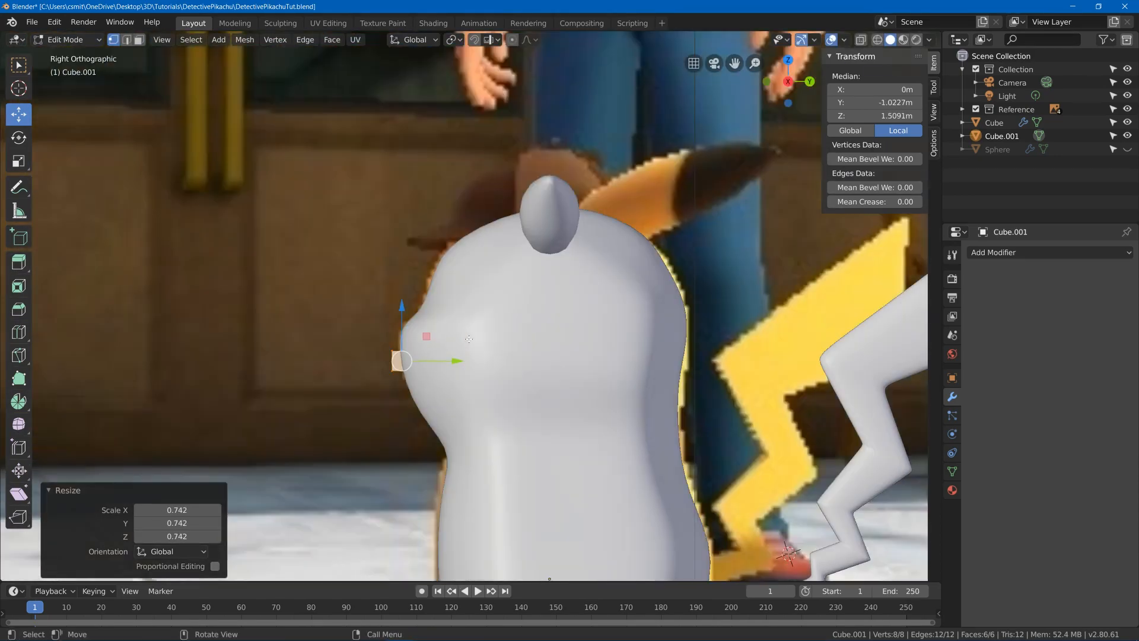
# Position the cube at the snout tip in the right orthographic view, shifting it about 0.03 m in Y and 0.19 m up, and adjust its tilt
pyautogui.press('g')
pyautogui.click(486, 311)
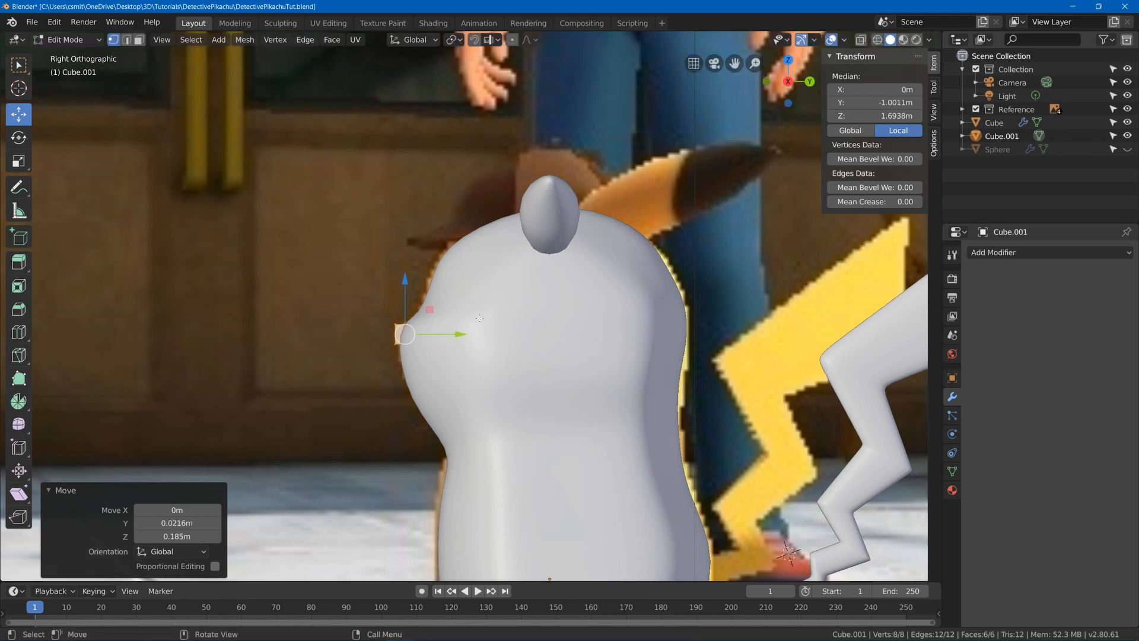
pyautogui.press('r')
pyautogui.click(506, 310)
pyautogui.press('g')
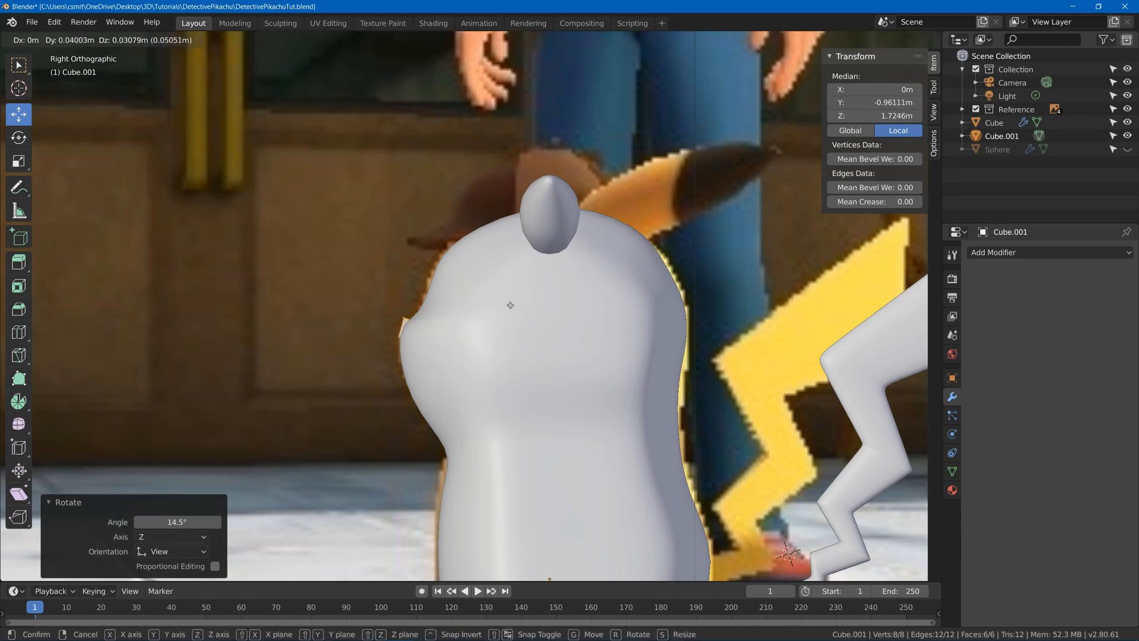
pyautogui.click(509, 307)
pyautogui.press('r')
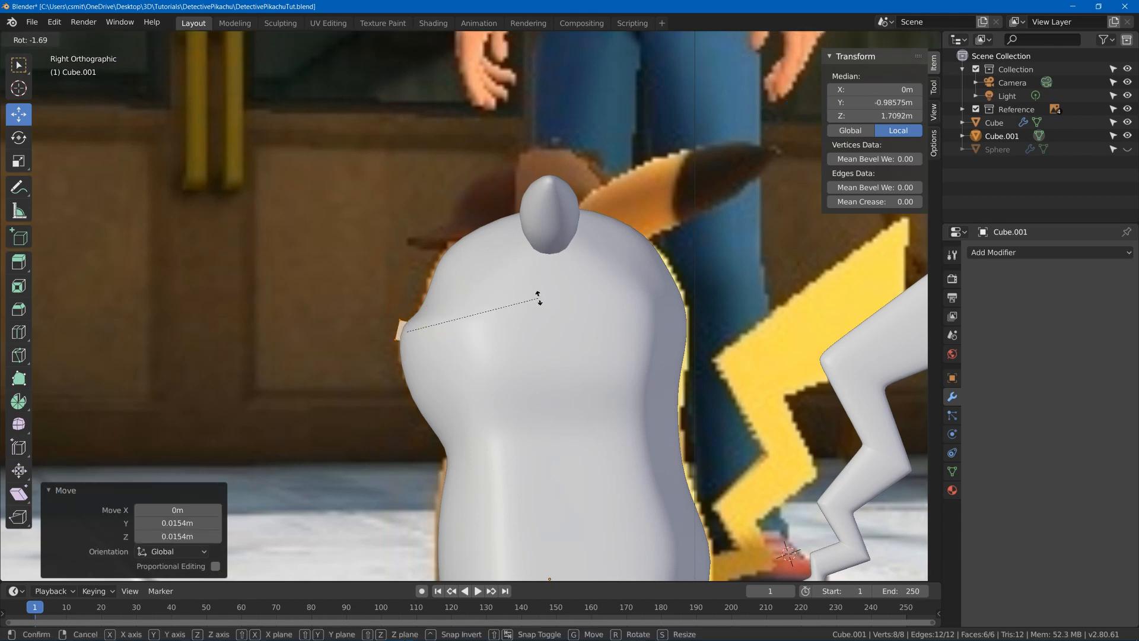
pyautogui.press('Escape')
pyautogui.press('g')
pyautogui.click(520, 281)
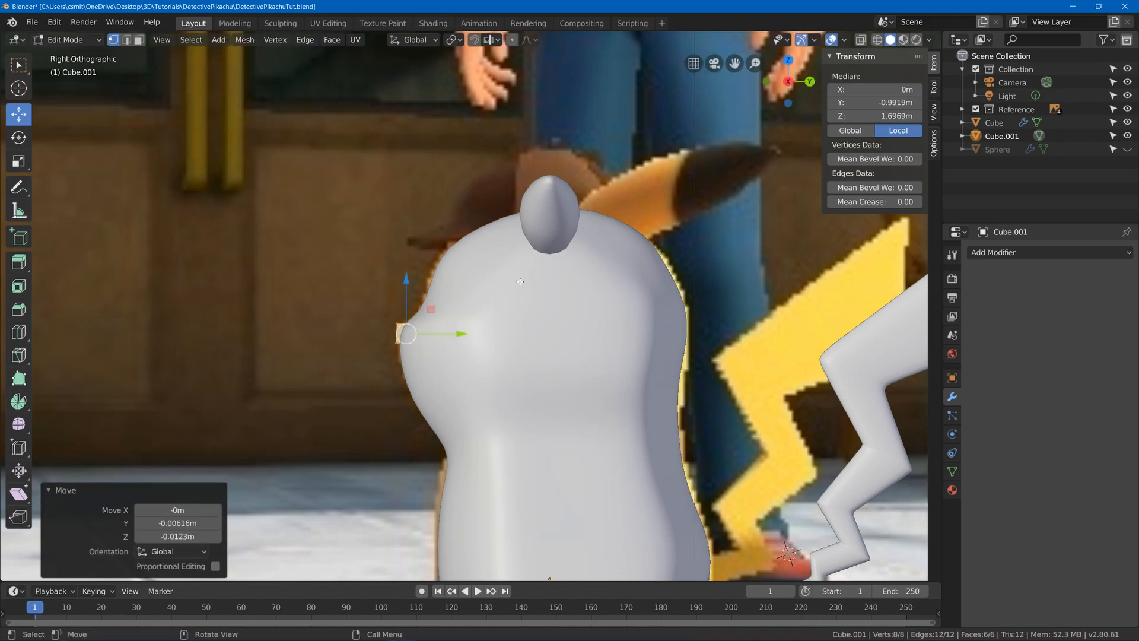
# Lower the cube 0.13 m onto the reference nose in the front wireframe view, and scale it by 0.663 along Z
pyautogui.press('KP_1')
pyautogui.hotkey('shift', 'z')
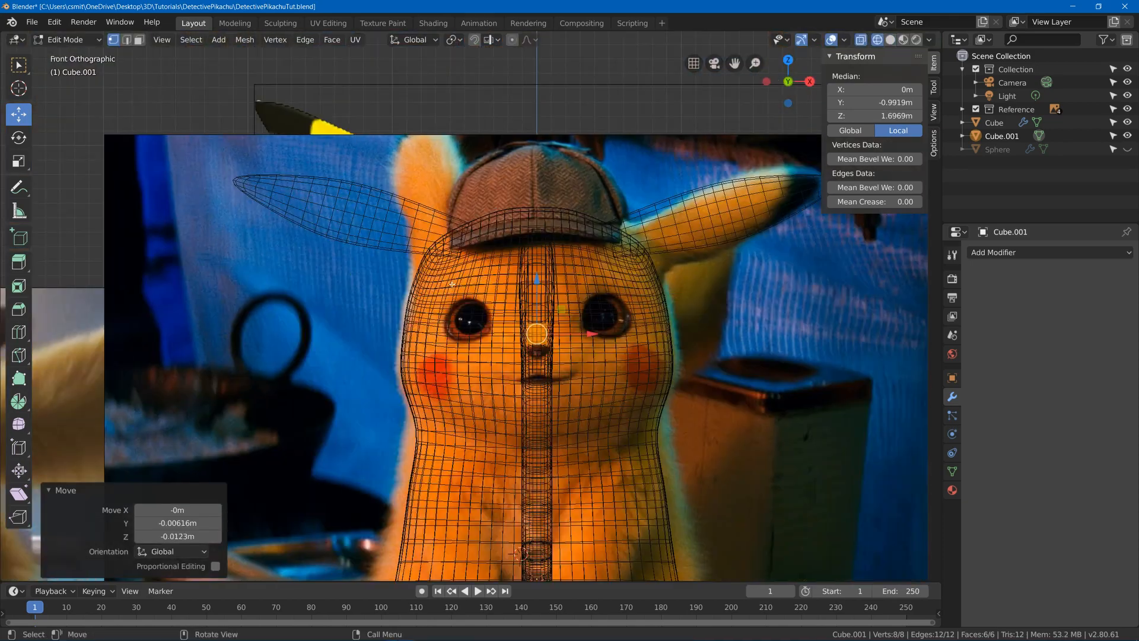
pyautogui.scroll(3, 587, 318)
pyautogui.press('g')
pyautogui.press('z')
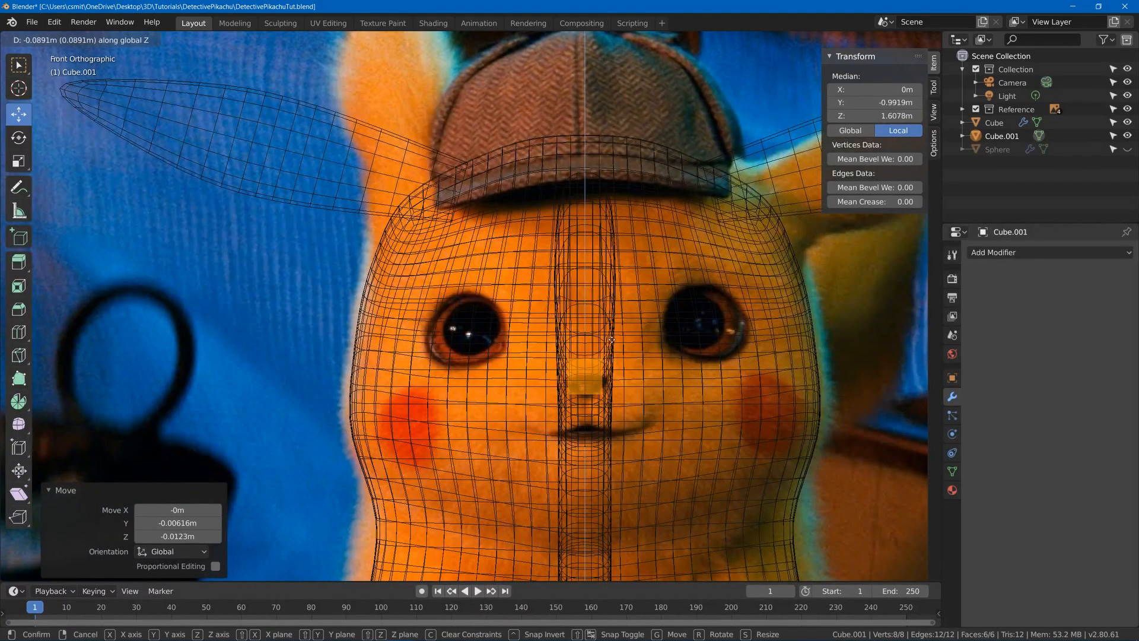
pyautogui.click(650, 343)
pyautogui.press('s')
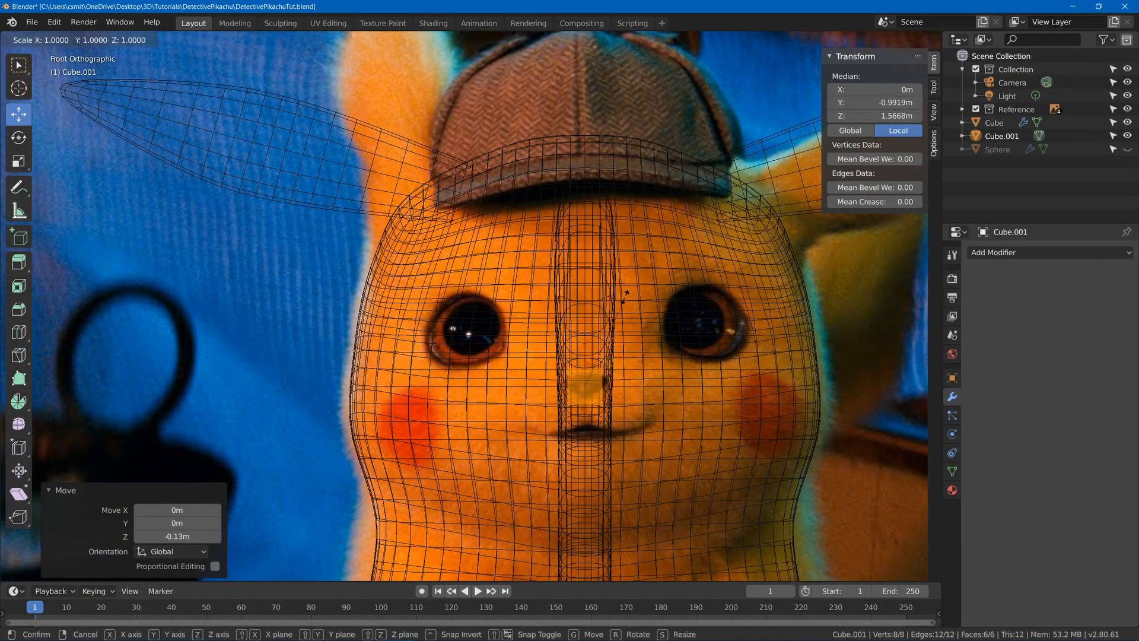
pyautogui.press('z')
pyautogui.click(615, 324)
# Fine-tune the cube's height along Z and scale it along X to fit the nose
pyautogui.press('g')
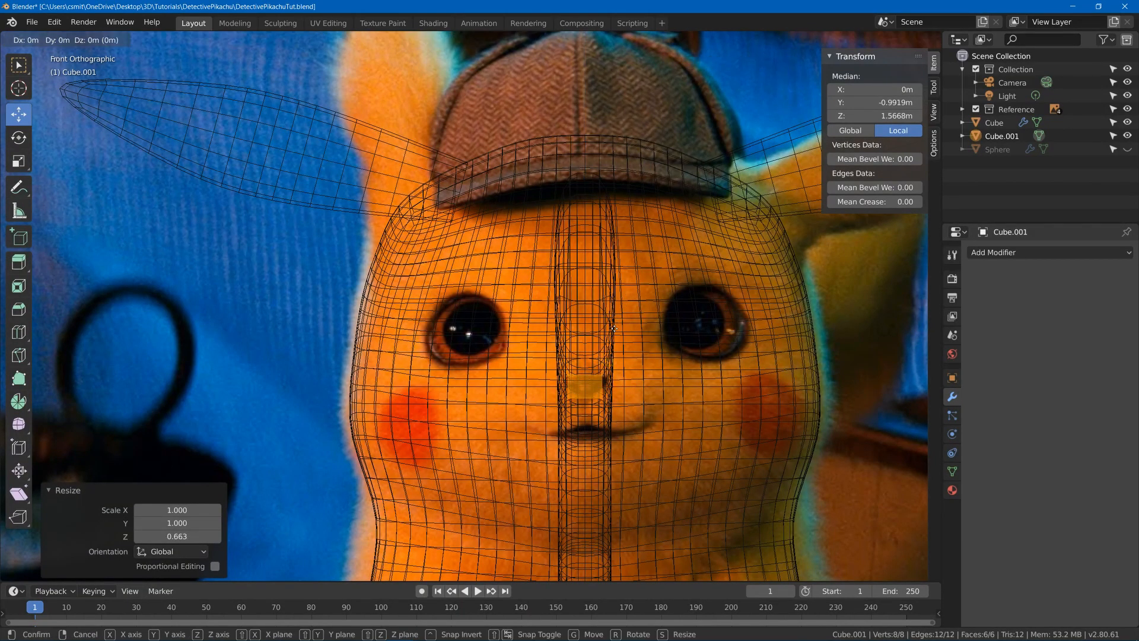
pyautogui.press('z')
pyautogui.click(614, 328)
pyautogui.moveTo(614, 328)
pyautogui.mouseDown(button='middle')
pyautogui.moveTo(637, 350)
pyautogui.moveTo(627, 361)
pyautogui.moveTo(489, 380)
pyautogui.moveTo(515, 401)
pyautogui.moveTo(682, 426)
pyautogui.moveTo(700, 379)
pyautogui.mouseUp(button='middle')
pyautogui.press('s')
pyautogui.press('x')
pyautogui.click(665, 367)
# Return to solid shading and add a centred vertical loop cut through the nose cube
pyautogui.hotkey('shift', 'z')
pyautogui.hotkey('ctrl', 'r')
pyautogui.click(684, 427)
pyautogui.rightClick(685, 427)
# Raise both outer bottom edges of the nose block about 0.053 m to taper it towards the lower middle
pyautogui.click(698, 348)
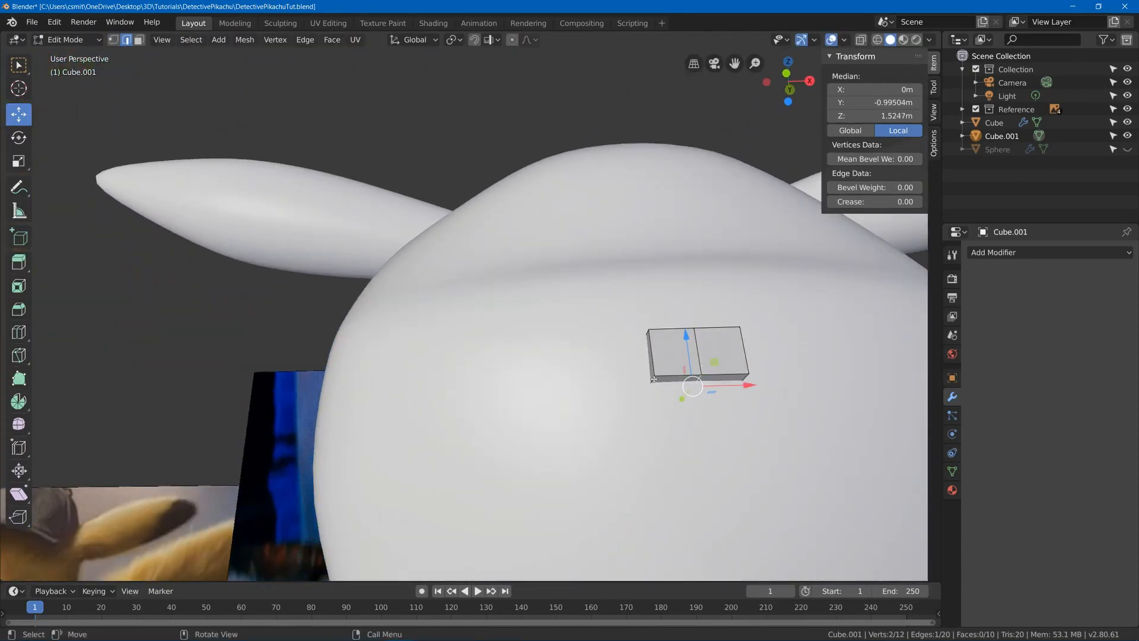
pyautogui.moveTo(653, 378); pyautogui.dragTo(647, 380)
pyautogui.moveTo(648, 380); pyautogui.dragTo(631, 313, button='middle')
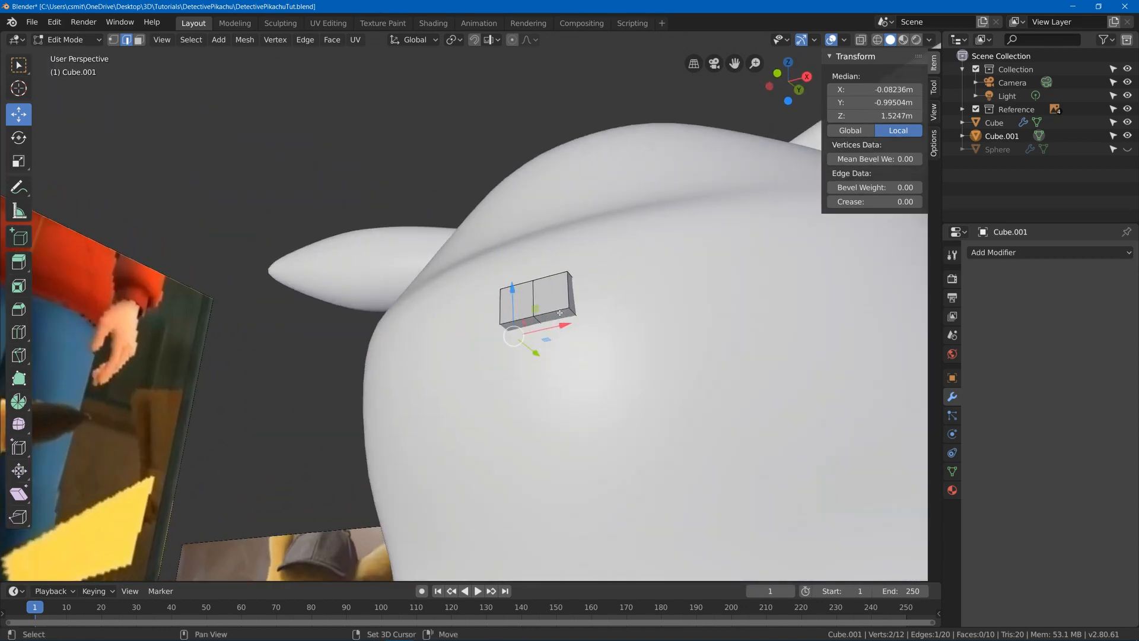
pyautogui.keyDown('shift'); pyautogui.click(556, 277); pyautogui.keyUp('shift')
pyautogui.moveTo(542, 295); pyautogui.dragTo(546, 274)
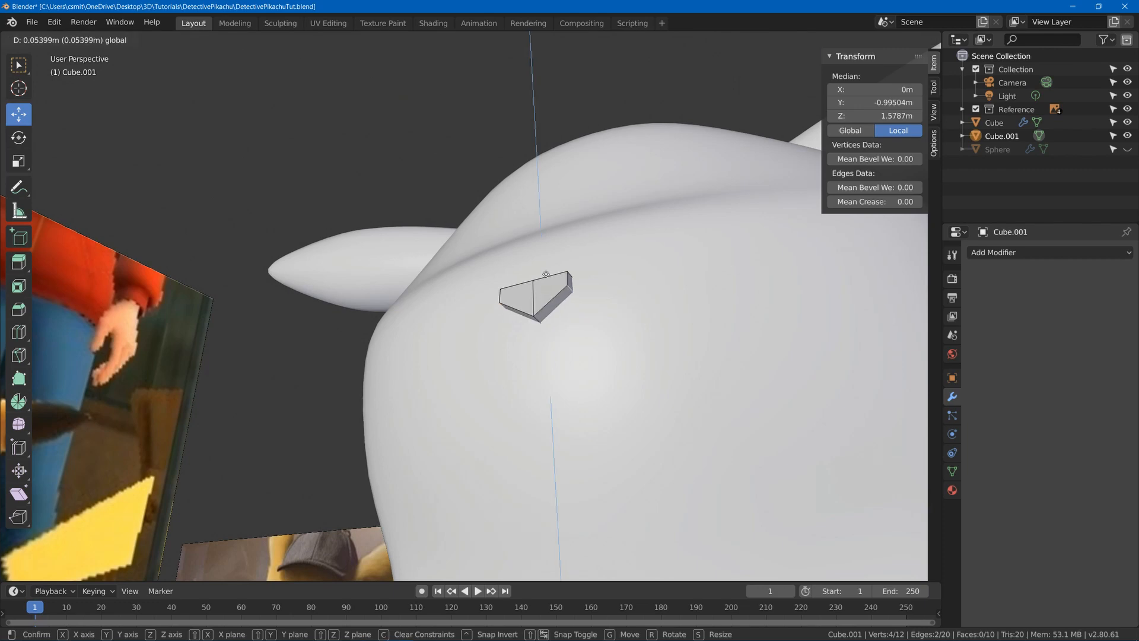
pyautogui.click(545, 273)
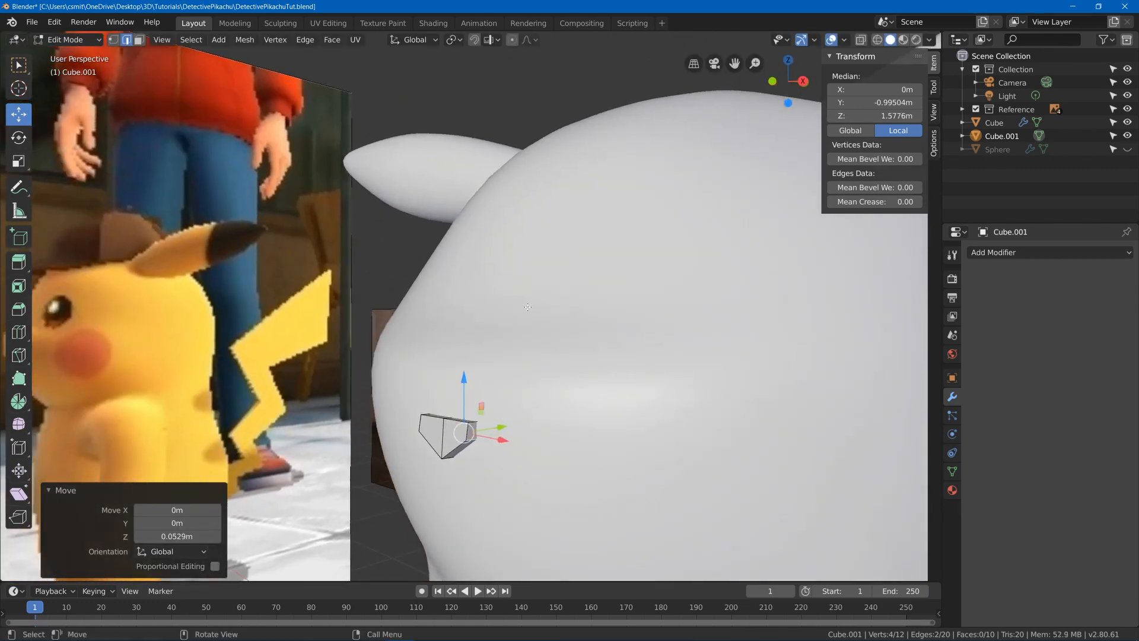
# Add a level 2 Subdivision Surface modifier to the nose and return to Edit Mode
pyautogui.press('Tab')
pyautogui.hotkey('ctrl', '2')
pyautogui.scroll(-3, 521, 380)
pyautogui.press('Tab')
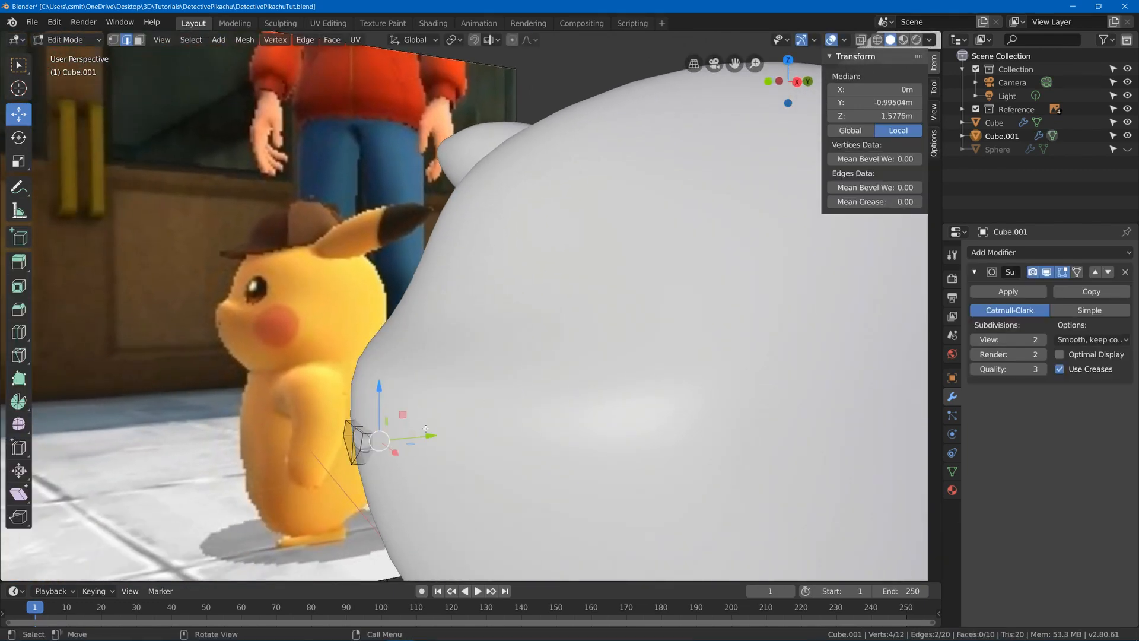
pyautogui.scroll(5, 463, 306)
pyautogui.scroll(-3, 330, 435)
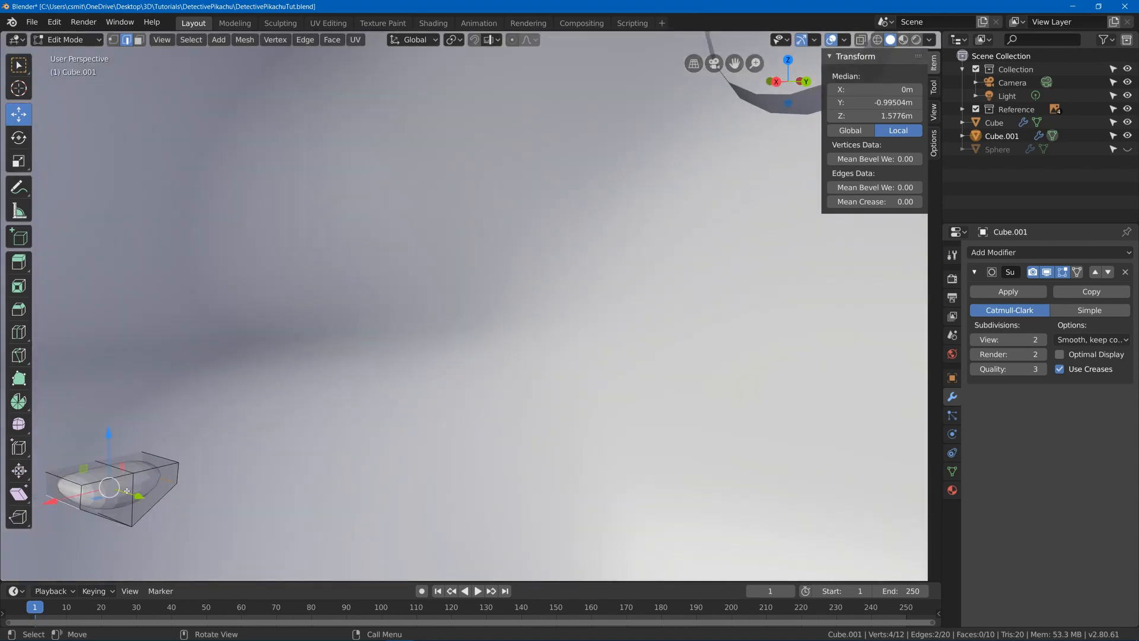
# Delete the two back faces of the nose that face the head, and return to Object Mode
pyautogui.press('3')
pyautogui.keyDown('shift'); pyautogui.click(139, 477); pyautogui.keyUp('shift')
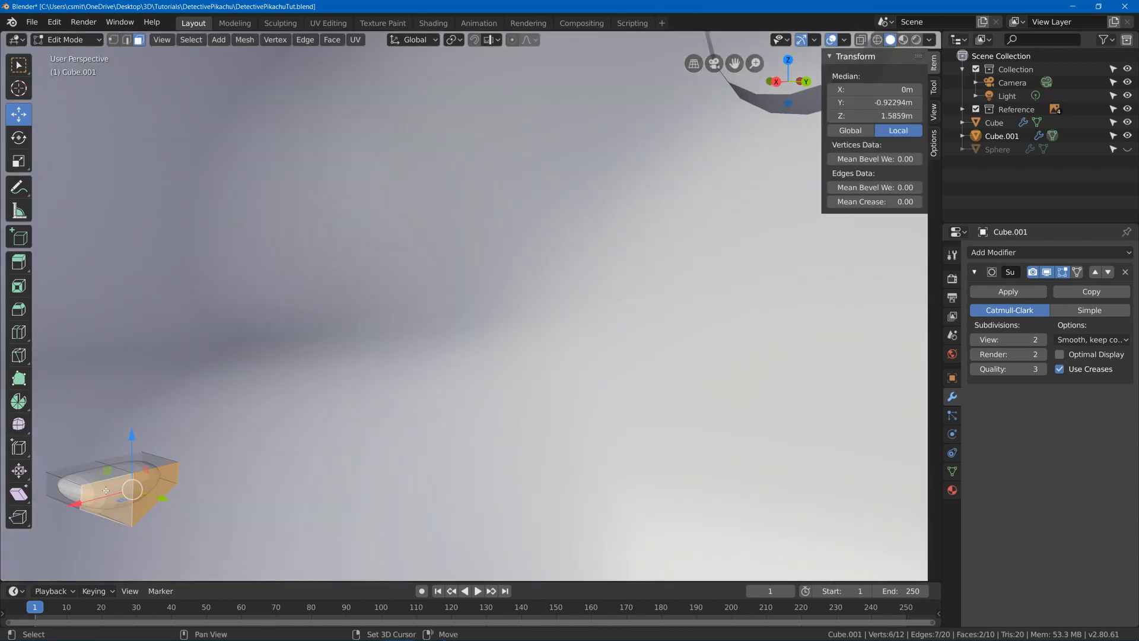
pyautogui.press('x')
pyautogui.click(154, 461)
pyautogui.press('Tab')
pyautogui.scroll(-5, 225, 458)
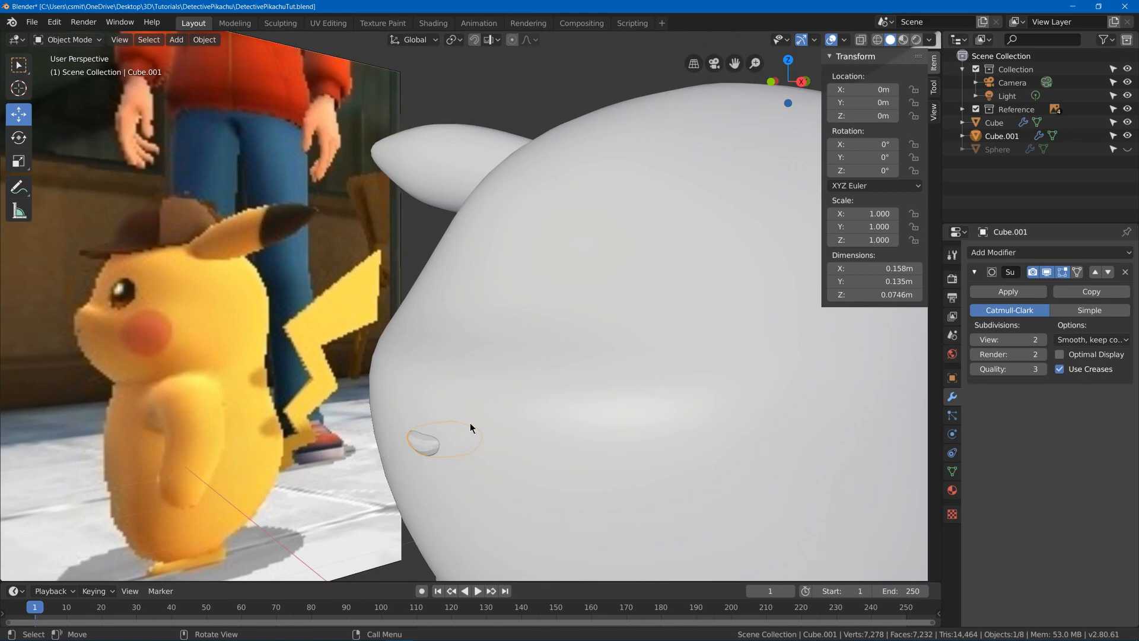
# Move the nose object about -0.048 m along Y so it sits out from the snout
pyautogui.scroll(-6, 465, 429)
pyautogui.press('g')
pyautogui.press('y')
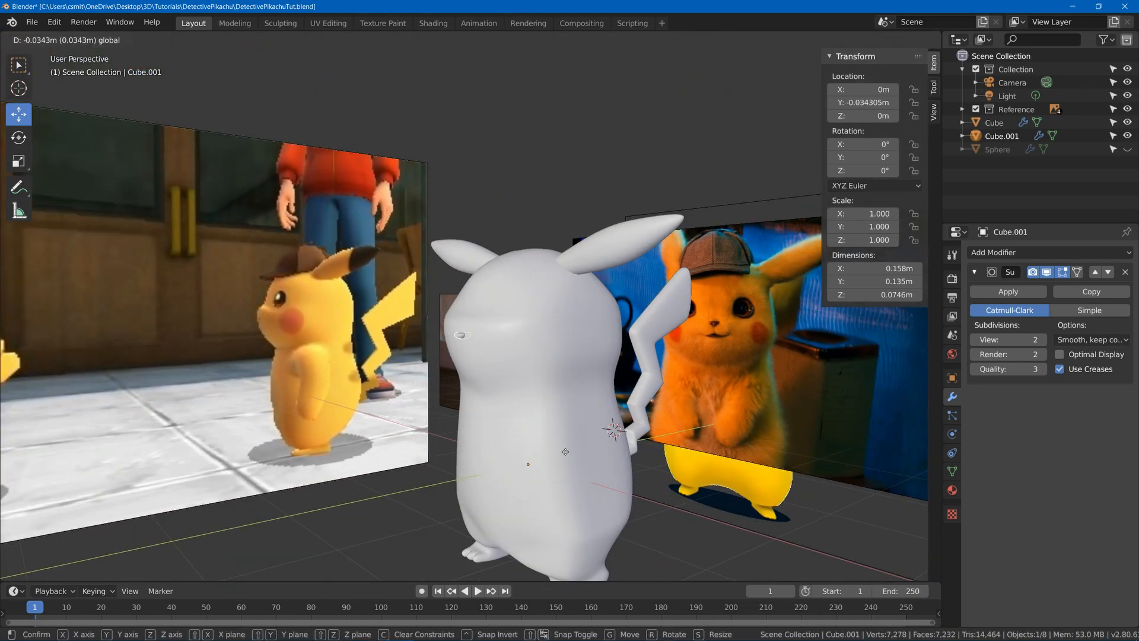
pyautogui.click(564, 452)
pyautogui.moveTo(513, 372); pyautogui.dragTo(516, 365, button='middle')
pyautogui.scroll(5, 516, 364)
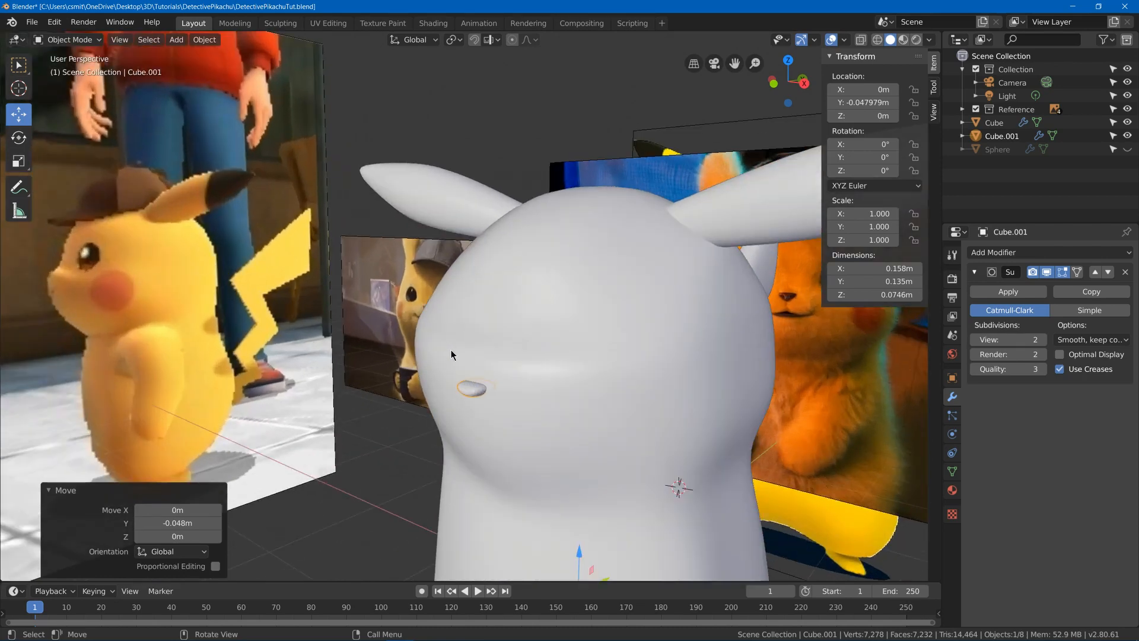
# Move the nose back about 0.0145 m along Y and raise it about 0.108 m
pyautogui.moveTo(451, 350); pyautogui.dragTo(446, 445, button='middle')
pyautogui.scroll(-3, 611, 351)
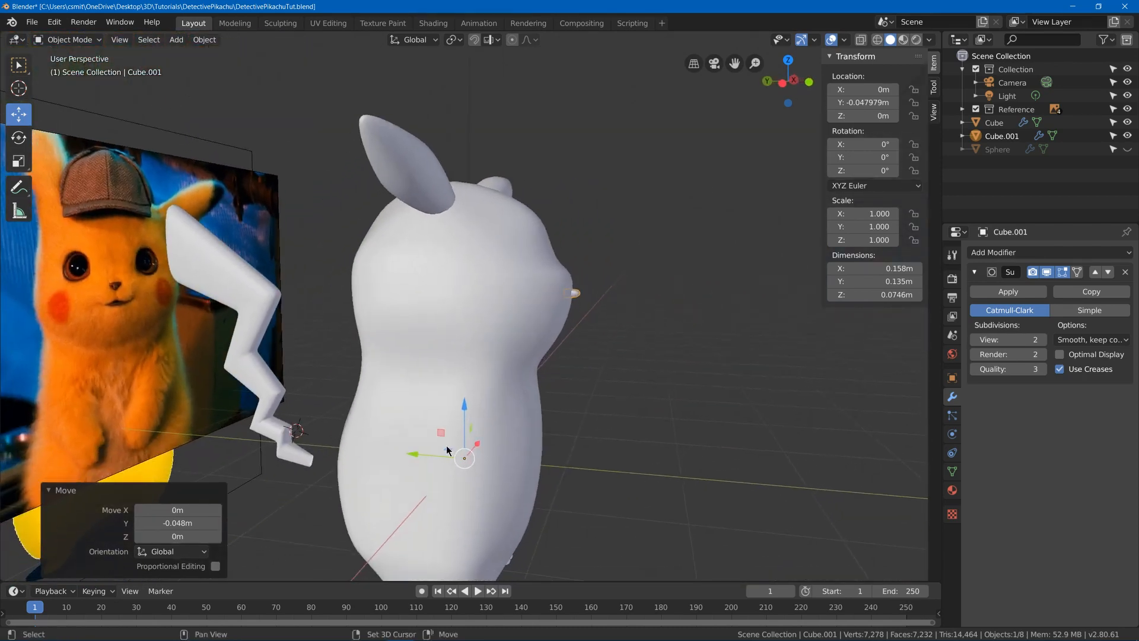
pyautogui.moveTo(420, 454); pyautogui.dragTo(419, 452)
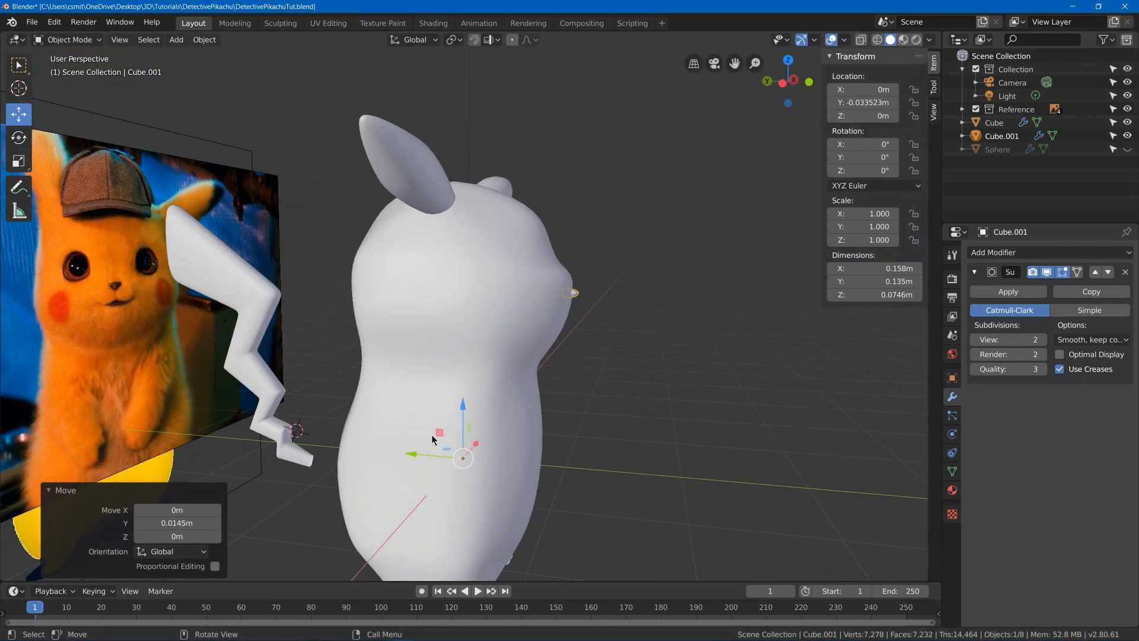
pyautogui.moveTo(465, 415); pyautogui.dragTo(461, 408)
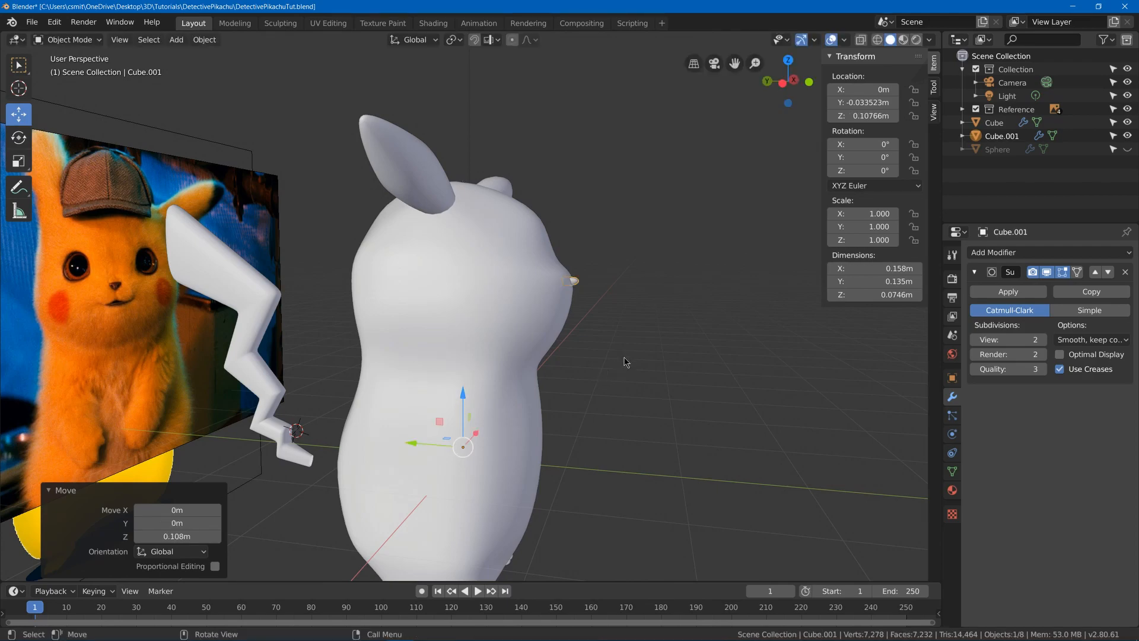
# Compare the nose's placement with the side reference in the right orthographic wireframe view, and return to solid shading
pyautogui.moveTo(626, 361); pyautogui.dragTo(550, 340, button='middle')
pyautogui.press('Tab')
pyautogui.press('Tab')
pyautogui.press('KP_5')
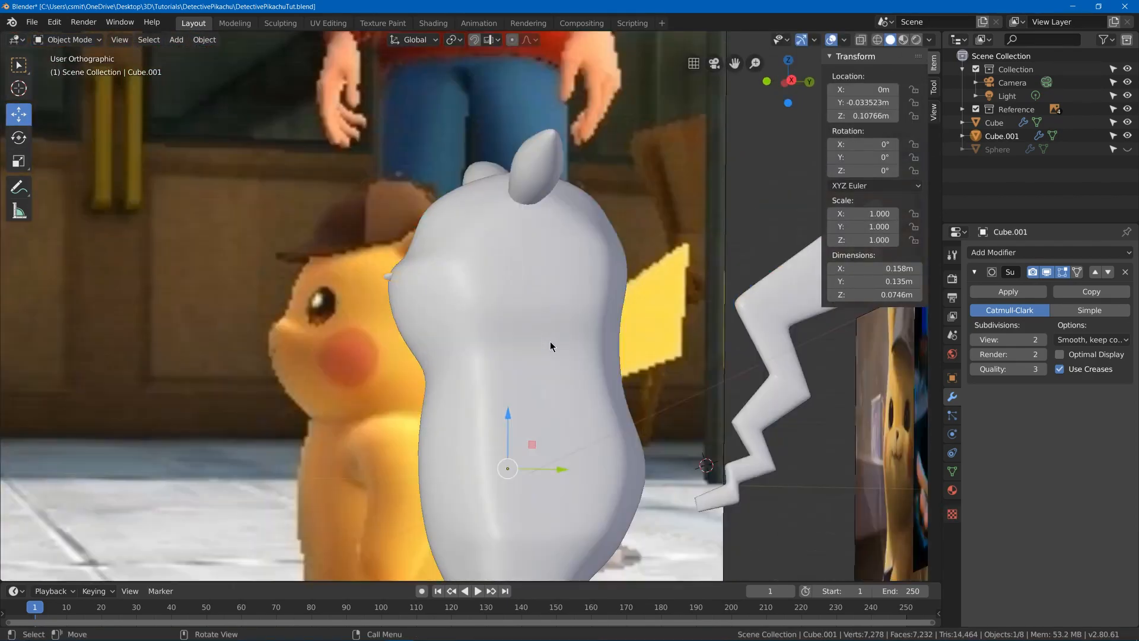
pyautogui.press('KP_3')
pyautogui.press('z')
pyautogui.click(191, 426)
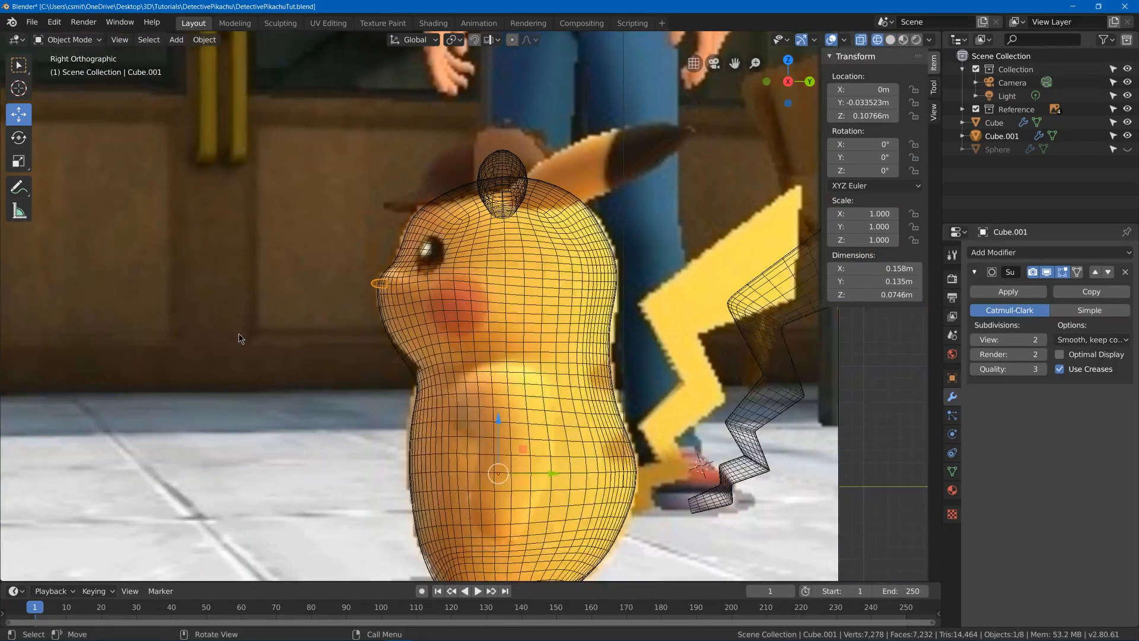
pyautogui.press('z')
pyautogui.click(571, 338)
pyautogui.moveTo(571, 338)
pyautogui.mouseDown(button='middle')
pyautogui.moveTo(341, 331)
pyautogui.moveTo(359, 340)
pyautogui.moveTo(350, 304)
pyautogui.mouseUp(button='middle')
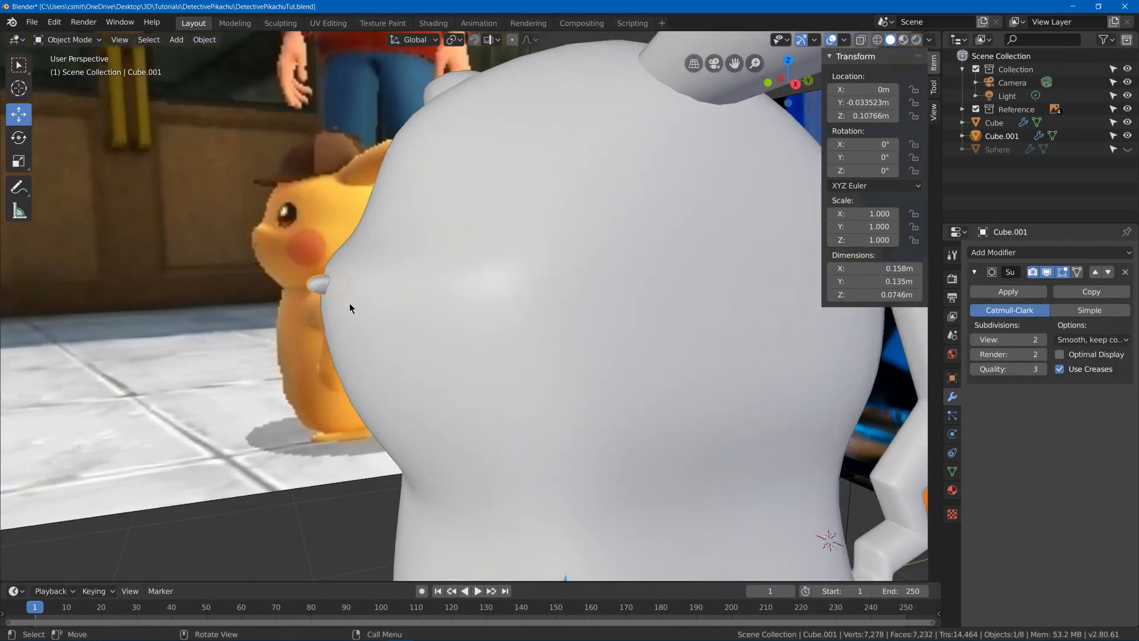
# Raise the nose about 0.025 m along Z, and try rotating the object
pyautogui.press('g')
pyautogui.press('z')
pyautogui.click(354, 297)
pyautogui.press('r')
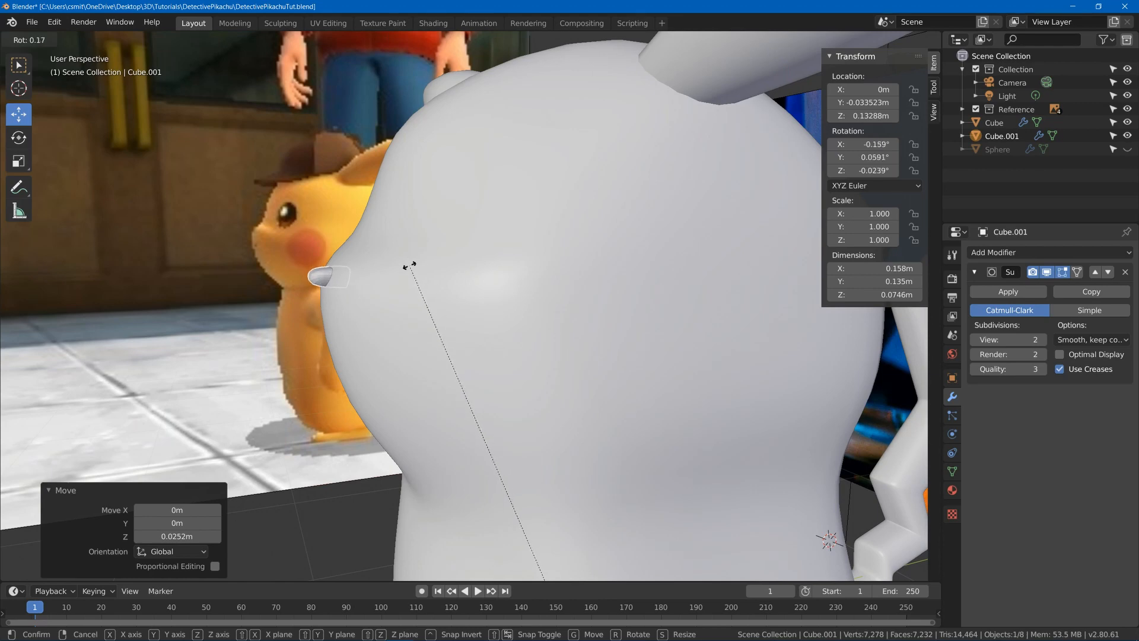
pyautogui.rightClick(423, 270)
# Rotate the entire nose mesh -11.7° about X in Edit Mode, move it about 0.03 m into the snout, and return to Object Mode
pyautogui.press('Tab')
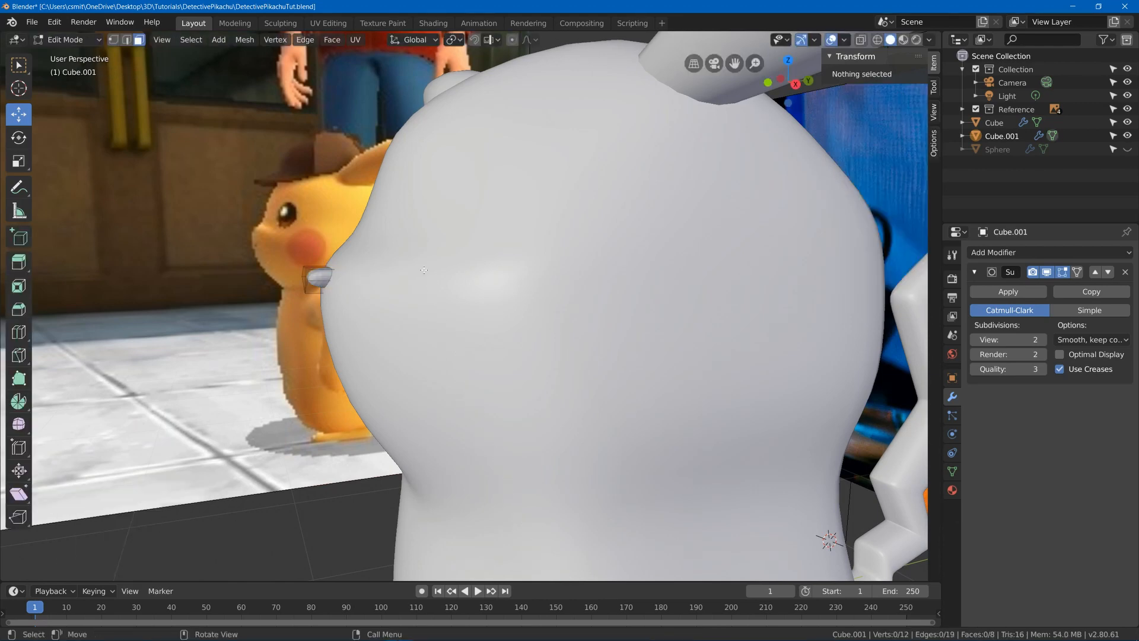
pyautogui.press('a')
pyautogui.press('r')
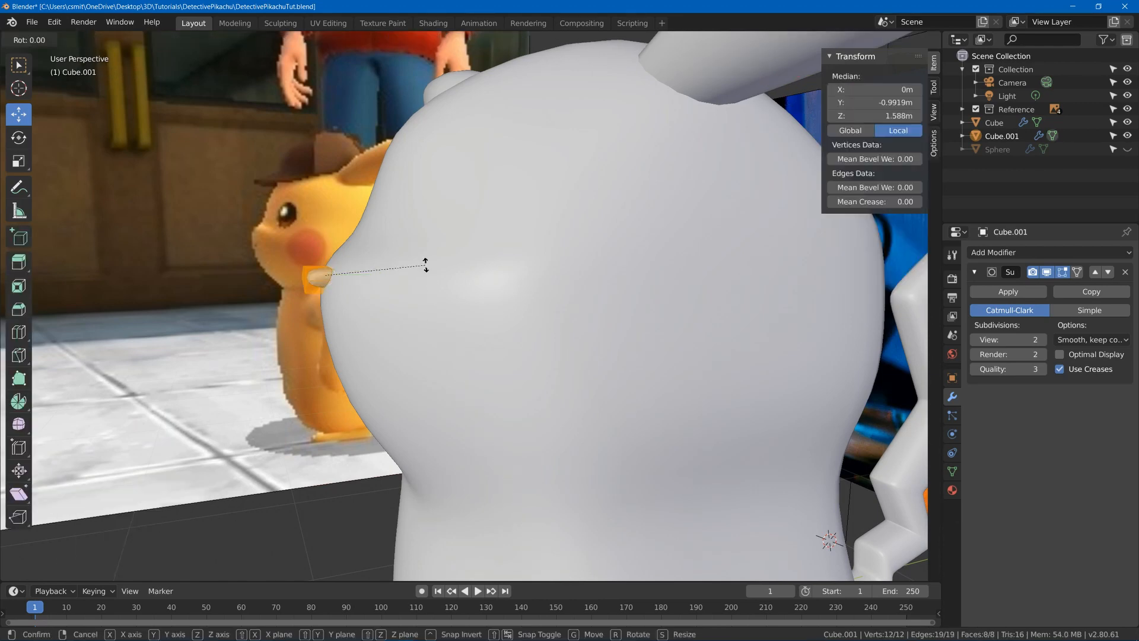
pyautogui.press('x')
pyautogui.click(452, 286)
pyautogui.press('g')
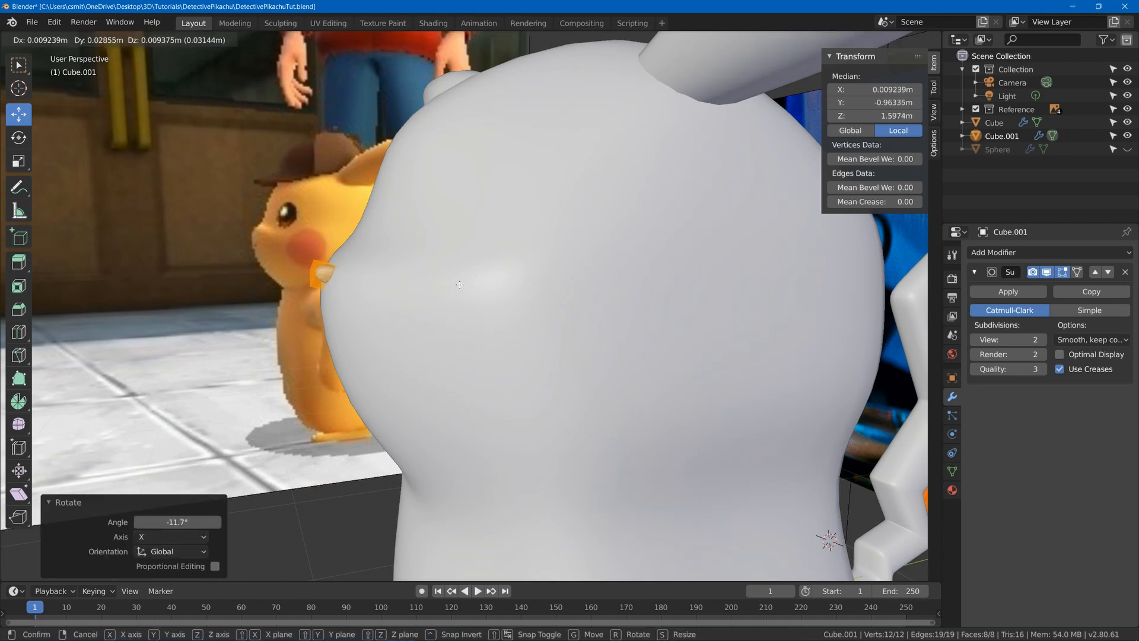
pyautogui.click(460, 285)
pyautogui.press('Tab')
# Inspect the nose from the front, deselect everything, and save the file
pyautogui.scroll(-8, 477, 288)
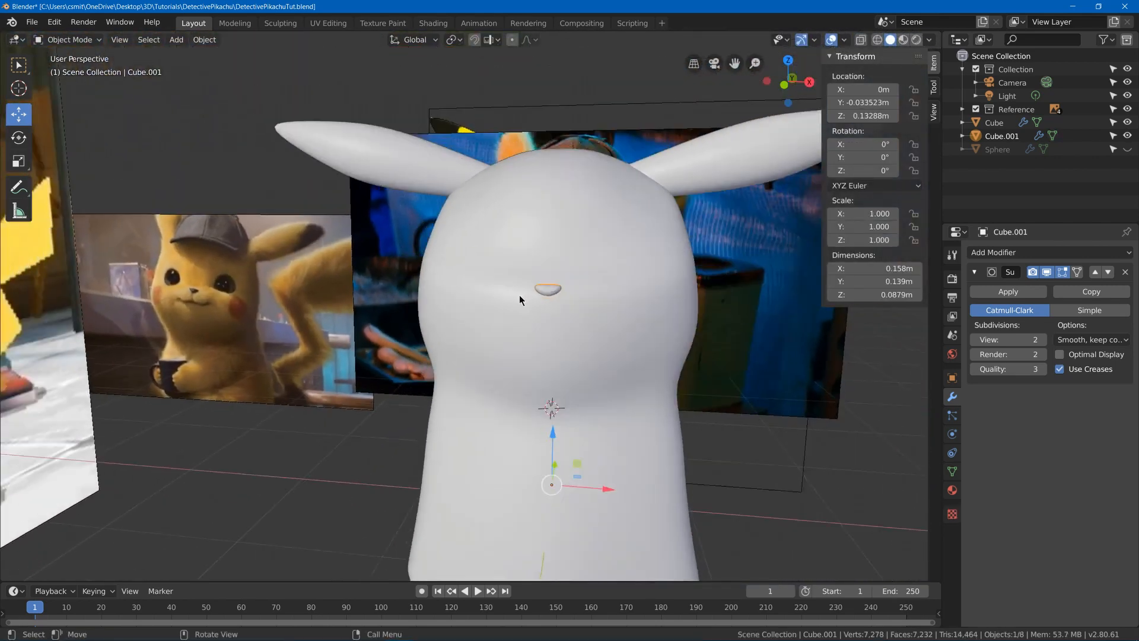
pyautogui.moveTo(519, 294); pyautogui.dragTo(572, 286, button='middle')
pyautogui.press('a')
pyautogui.press('a')
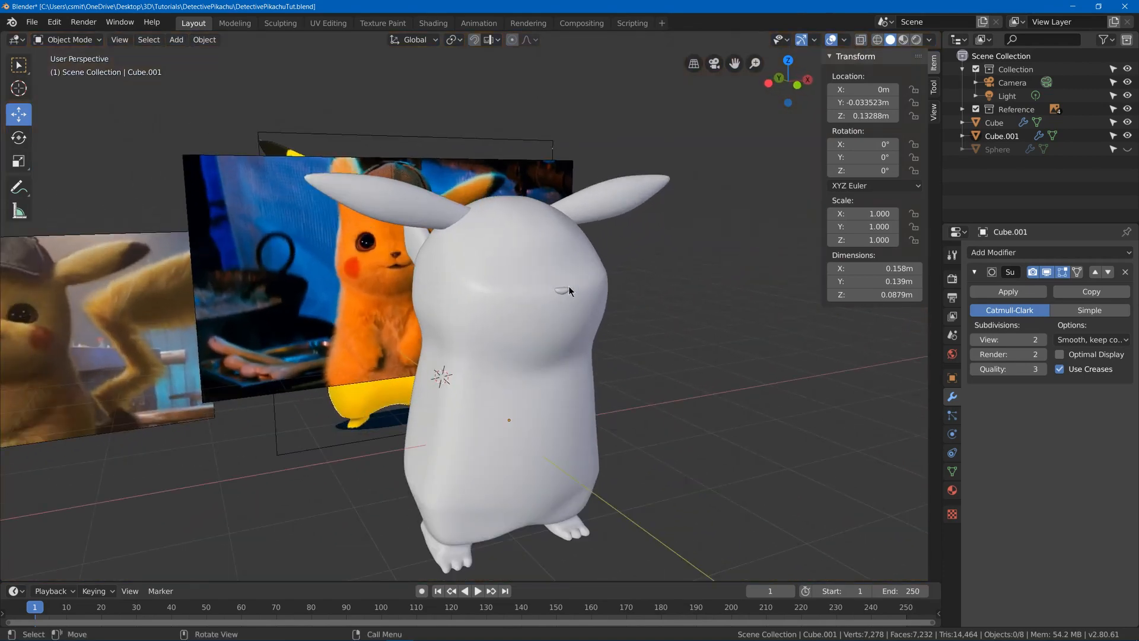
pyautogui.hotkey('ctrl', 's')
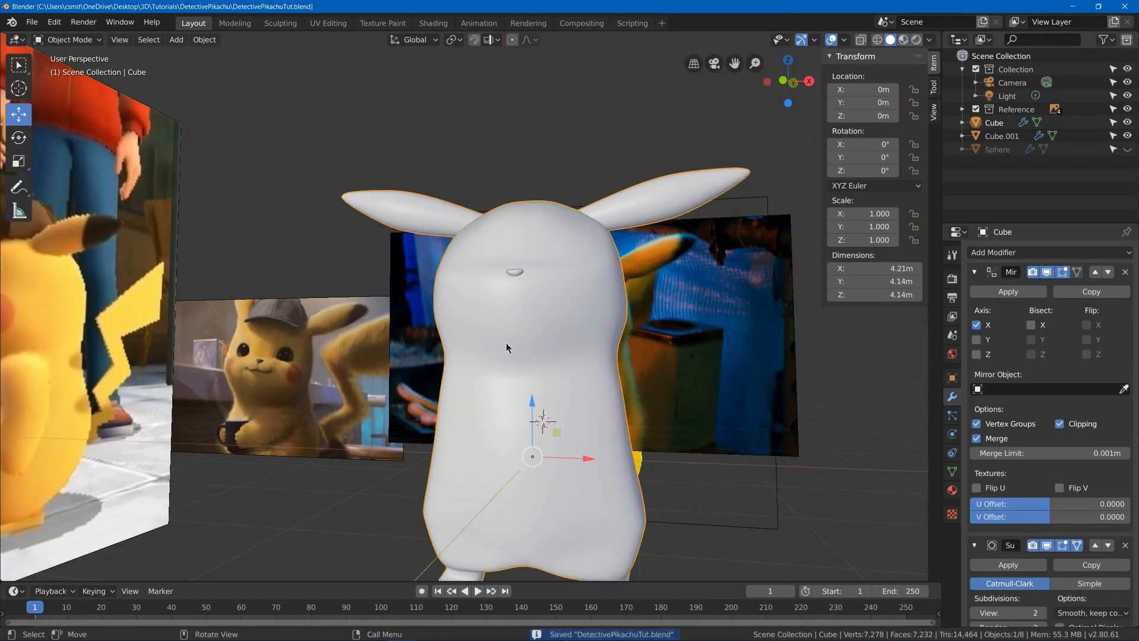
# Move the overlapping reference image along X clear of the model in front view, and open the body mesh in Edit Mode with solid shading
pyautogui.press('Tab')
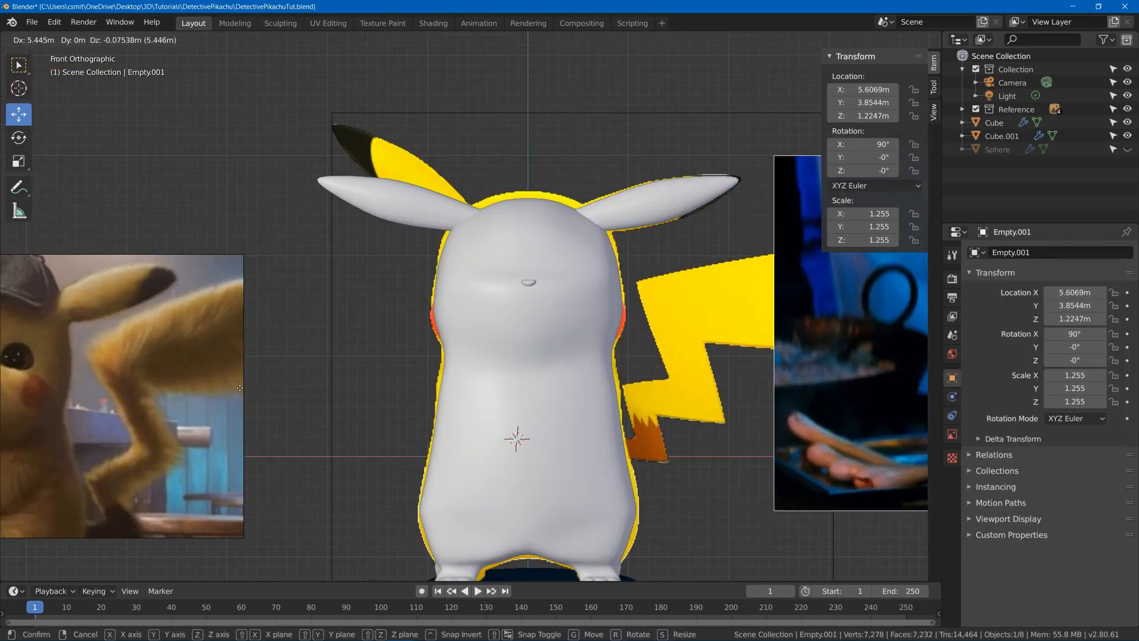
pyautogui.click(274, 391)
pyautogui.click(566, 340)
pyautogui.press('Tab')
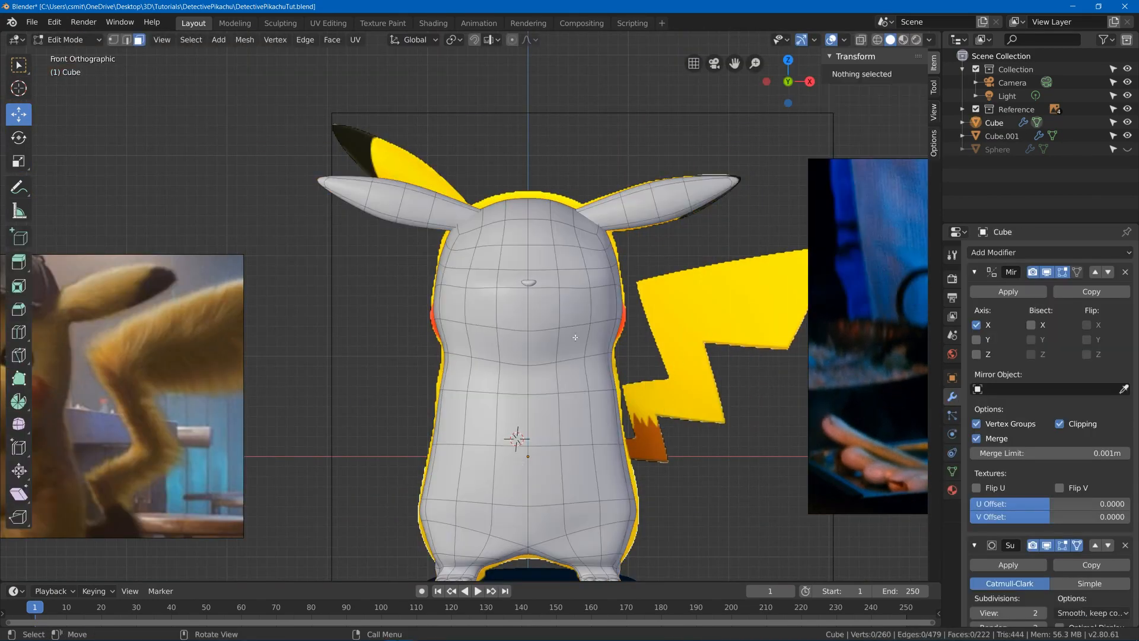
pyautogui.press('z')
pyautogui.press('z')
pyautogui.click(688, 407)
pyautogui.moveTo(630, 380); pyautogui.dragTo(618, 394, button='middle')
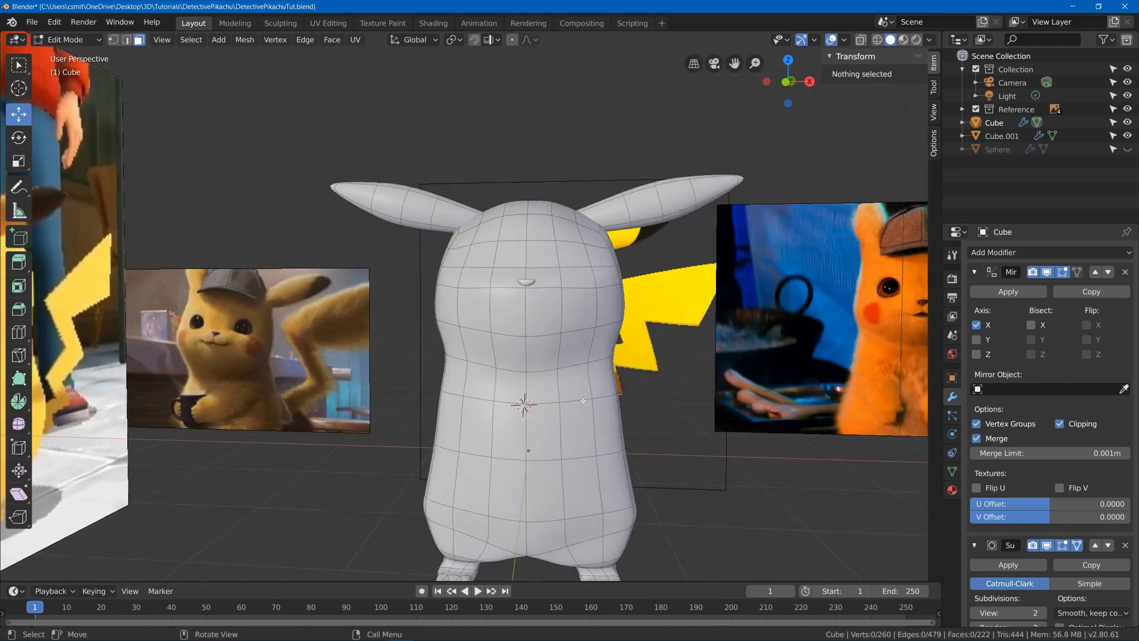
pyautogui.click(578, 386)
pyautogui.keyDown('shift'); pyautogui.click(601, 391); pyautogui.keyUp('shift')
pyautogui.keyDown('shift'); pyautogui.click(555, 435); pyautogui.keyUp('shift')
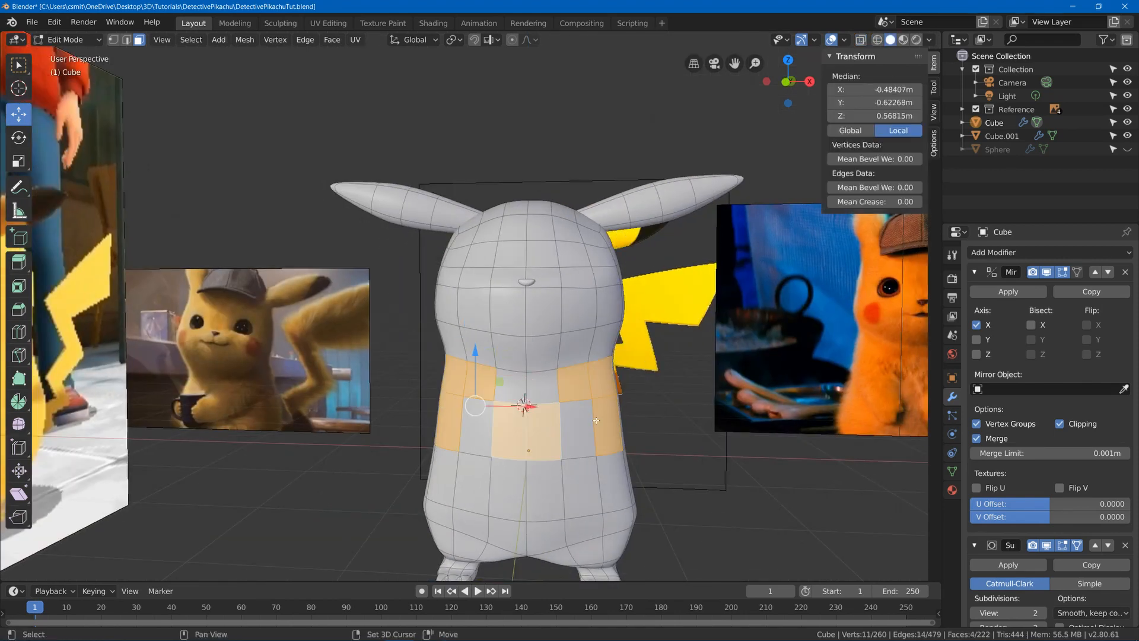
# Select the horizontal edge loop around the lower torso and move it up about 0.19 m in front view
pyautogui.press('2')
pyautogui.keyDown('alt'); pyautogui.click(583, 457); pyautogui.keyUp('alt')
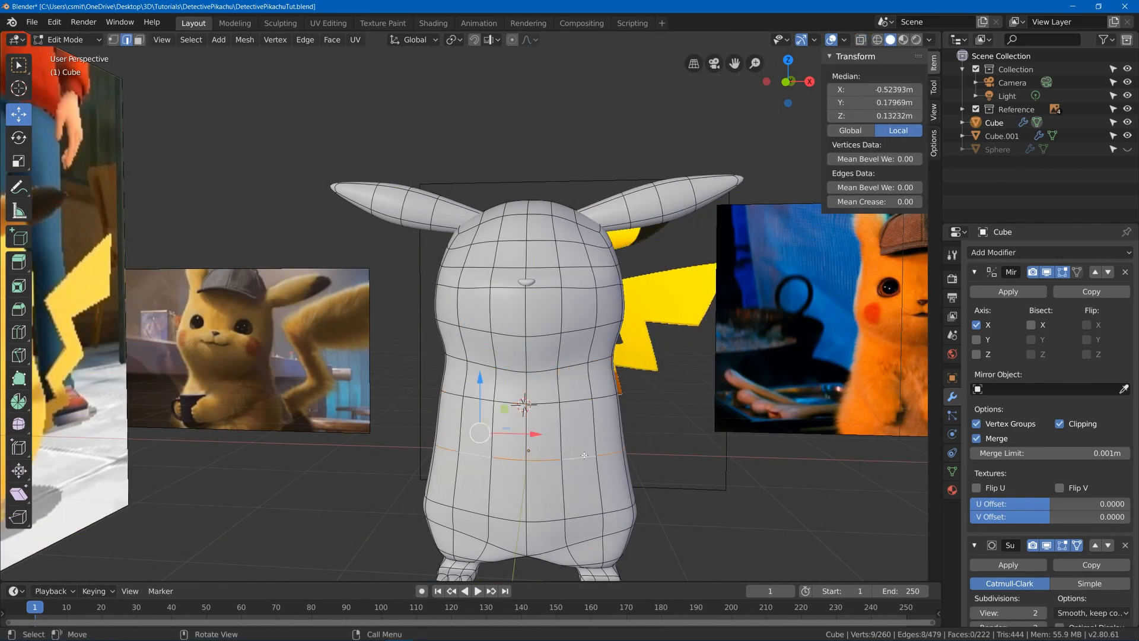
pyautogui.press('KP_3')
pyautogui.press('KP_1')
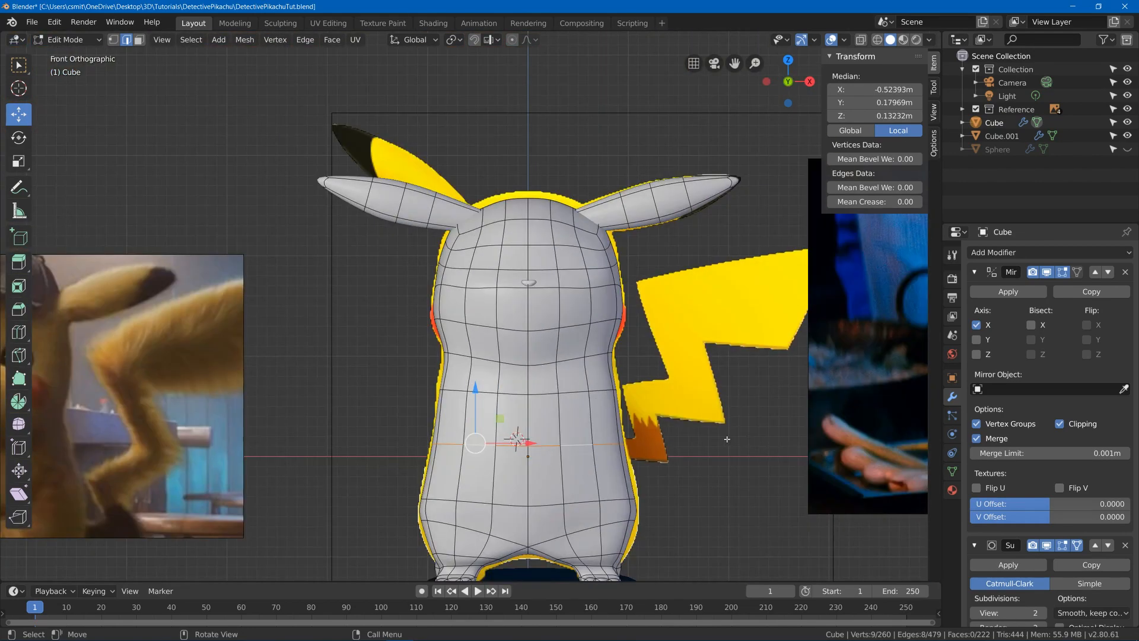
pyautogui.press('g')
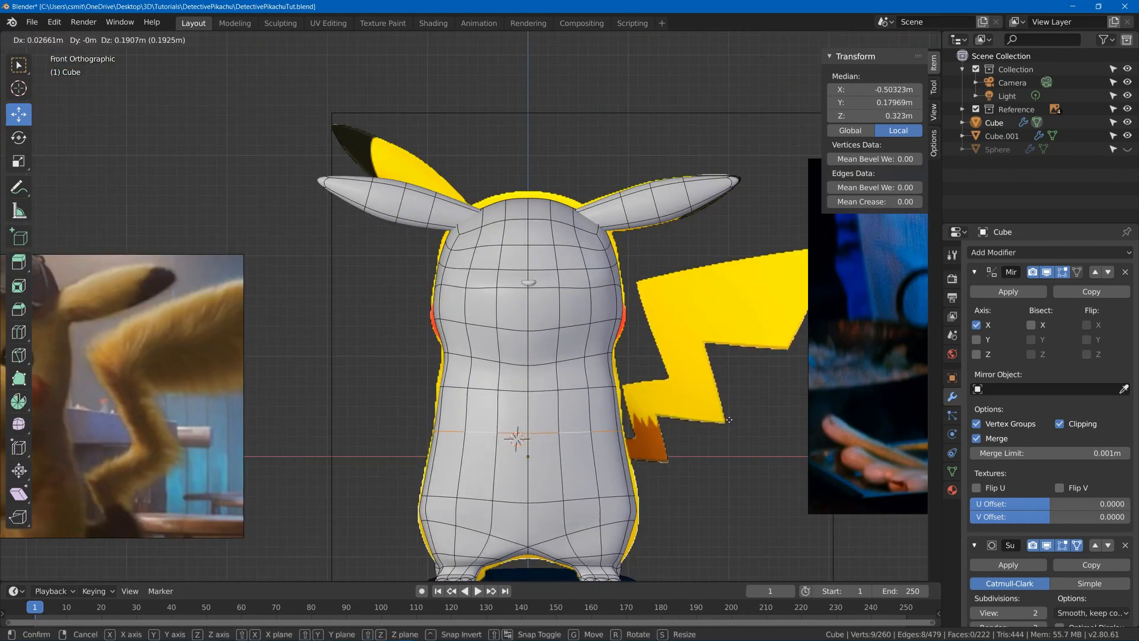
pyautogui.click(729, 420)
# Select the rear part of that torso loop in right view and move it down about 0.17 m
pyautogui.press('KP_3')
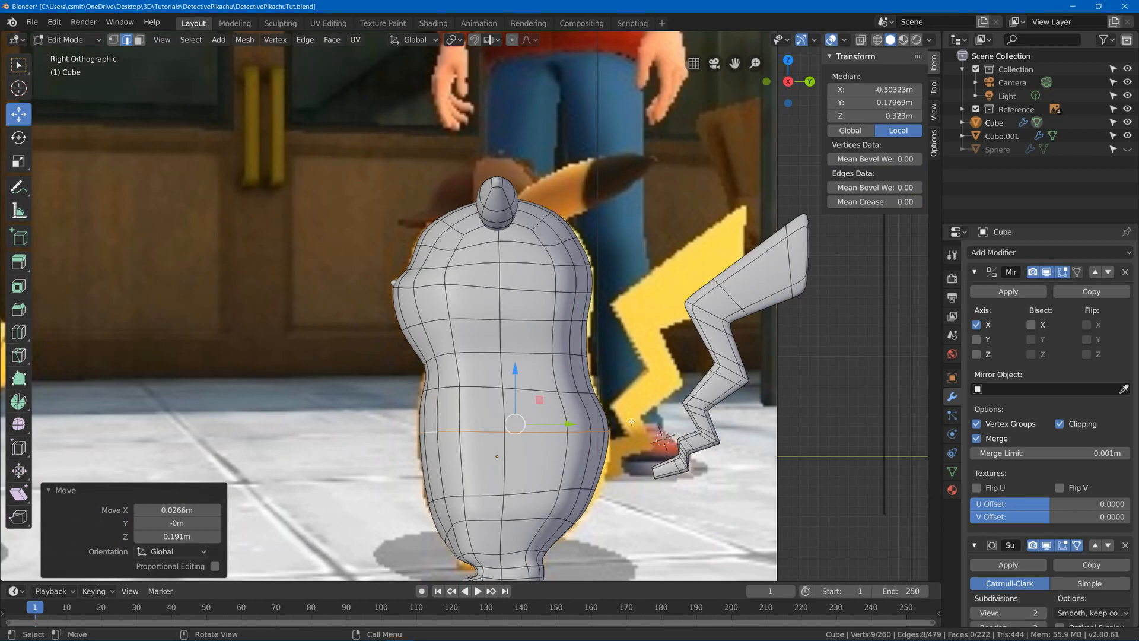
pyautogui.click(600, 427)
pyautogui.keyDown('ctrl'); pyautogui.click(591, 366); pyautogui.keyUp('ctrl')
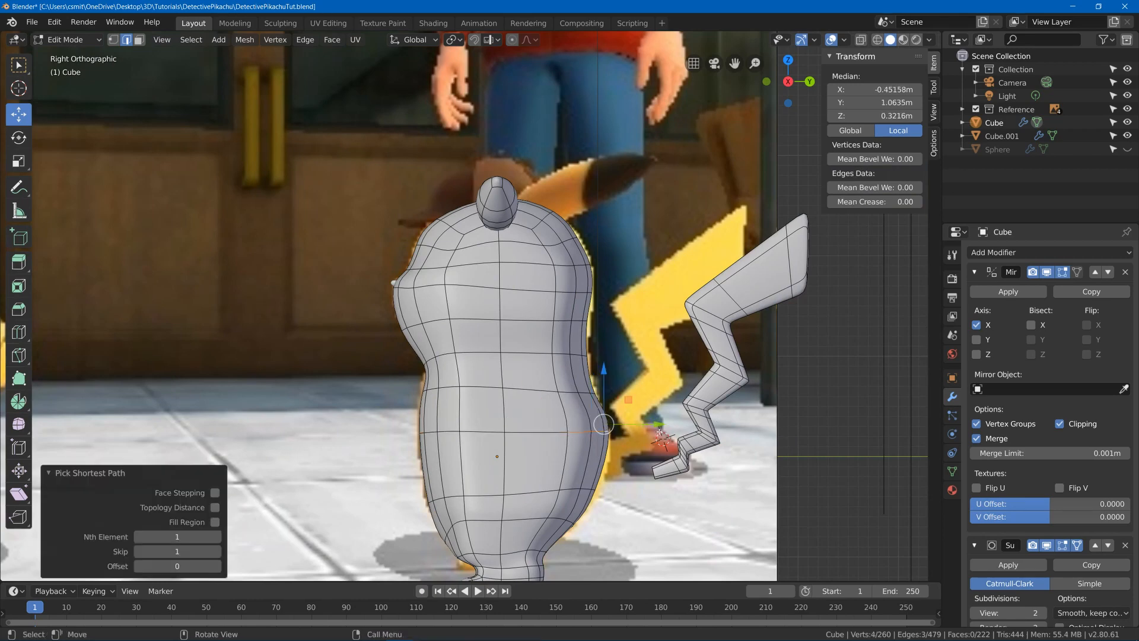
pyautogui.press('g')
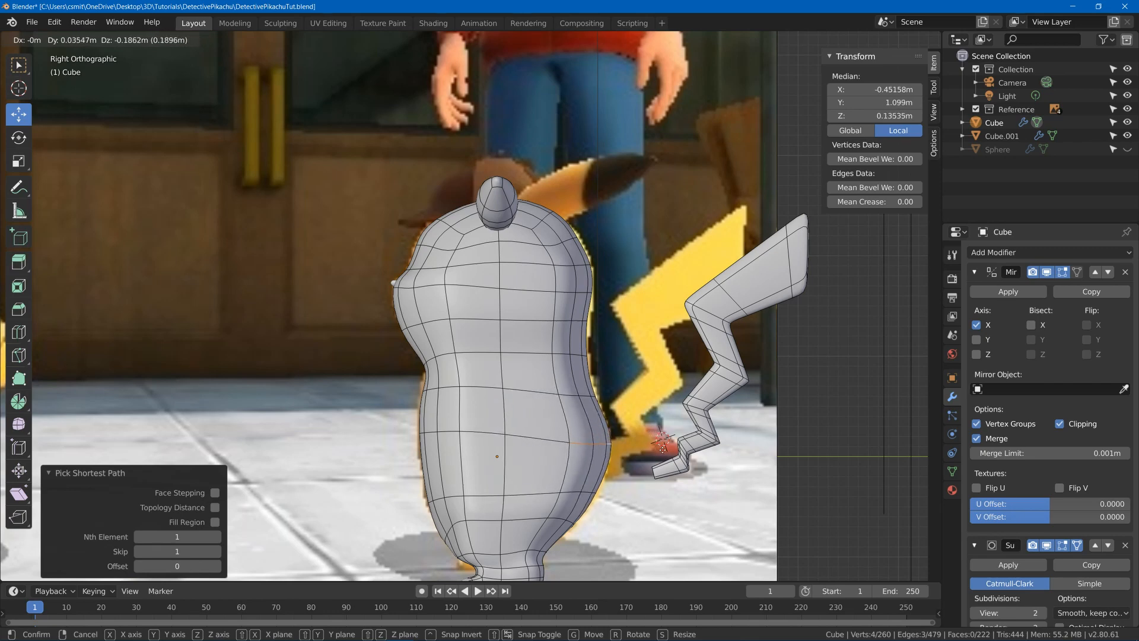
pyautogui.click(658, 448)
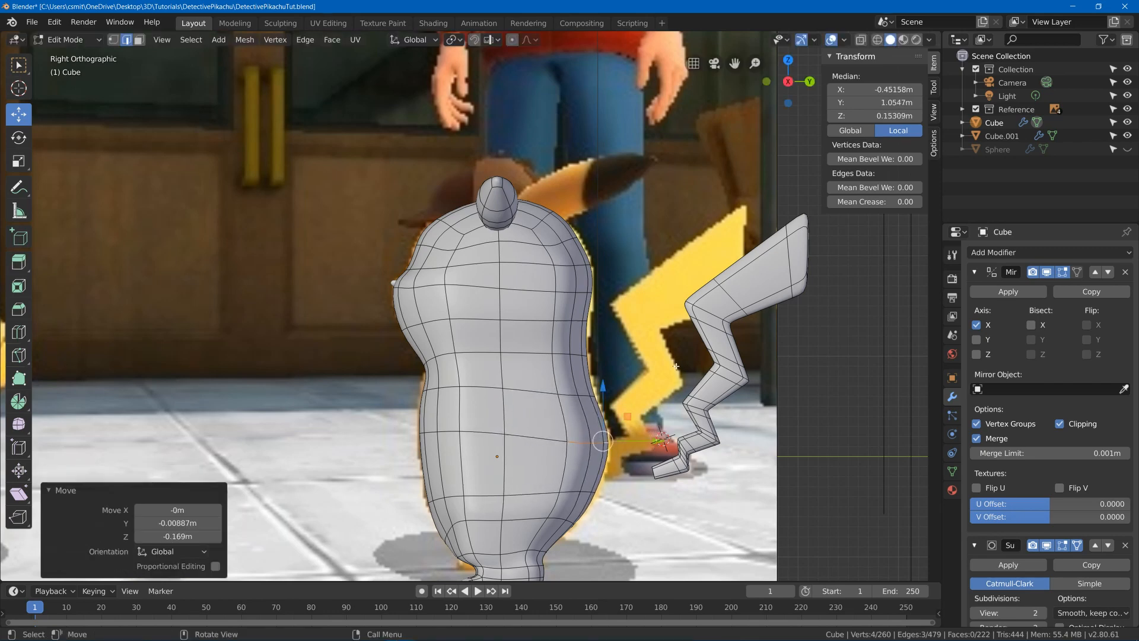
# Select the four-face patch below the head at the shoulder in front view and inset it as the arm base
pyautogui.press('KP_1')
pyautogui.press('3')
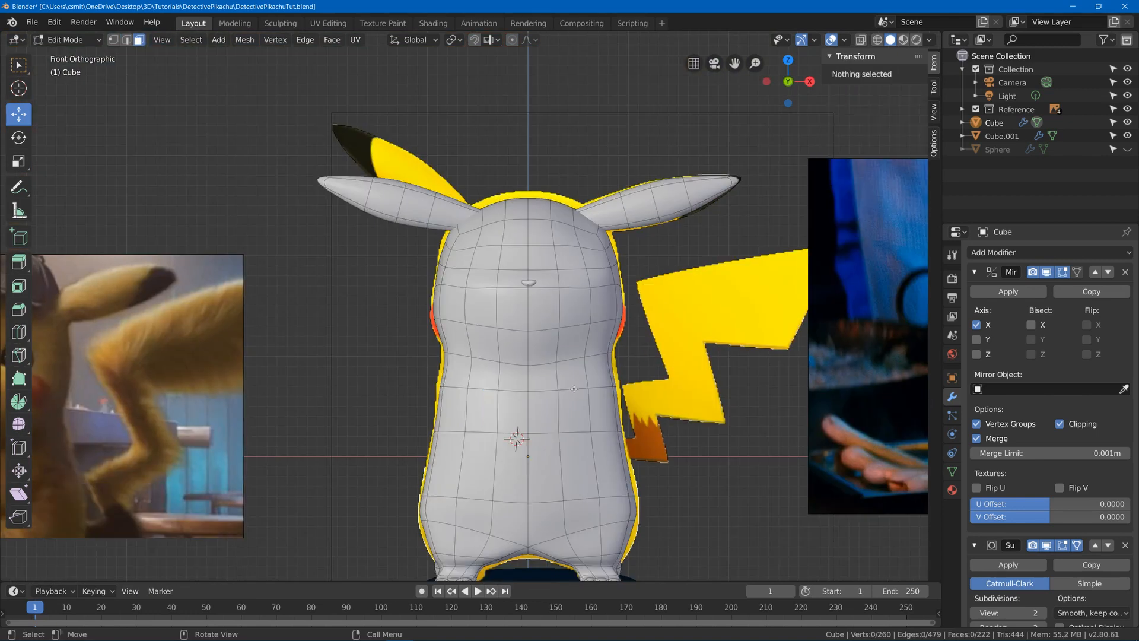
pyautogui.click(572, 376)
pyautogui.keyDown('shift'); pyautogui.click(599, 373); pyautogui.keyUp('shift')
pyautogui.keyDown('shift'); pyautogui.click(602, 406); pyautogui.keyUp('shift')
pyautogui.keyDown('shift'); pyautogui.click(577, 408); pyautogui.keyUp('shift')
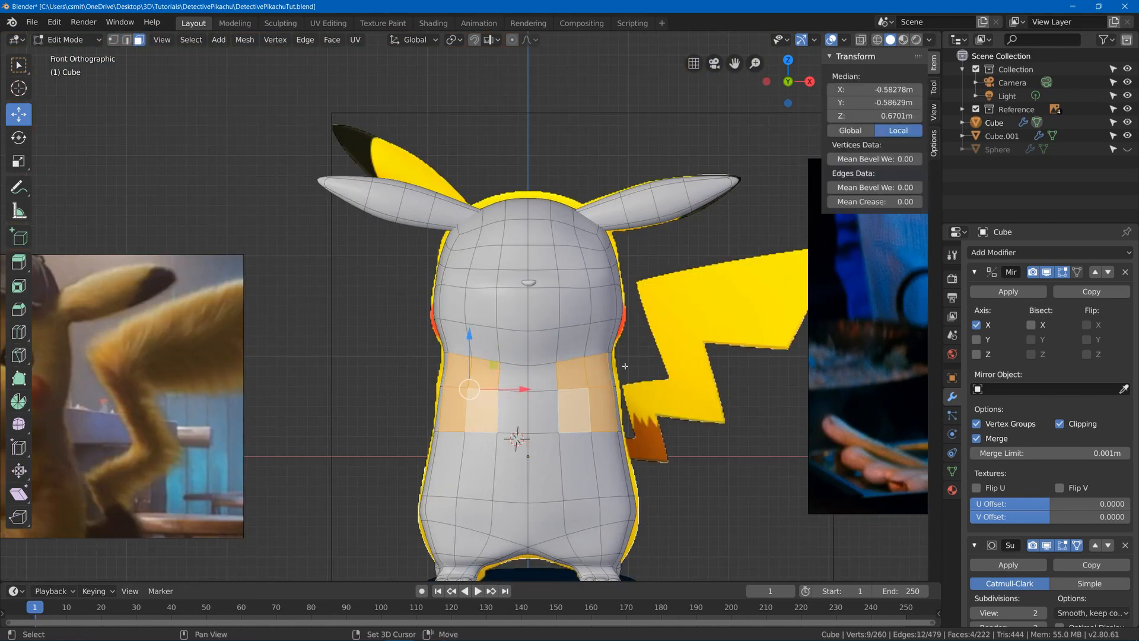
pyautogui.press('i')
pyautogui.click(664, 333)
# Extrude the inset shoulder faces about 0.218 m along their normal to start the arms
pyautogui.moveTo(664, 332); pyautogui.dragTo(631, 353, button='middle')
pyautogui.press('e')
pyautogui.click(712, 358)
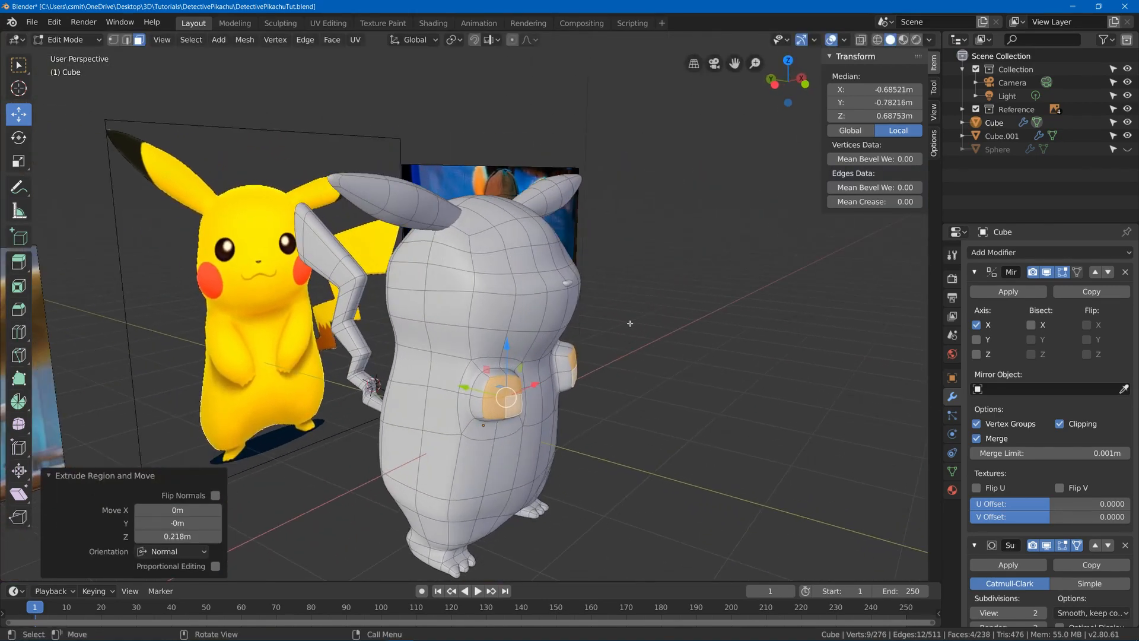
pyautogui.moveTo(631, 295); pyautogui.dragTo(465, 274, button='middle')
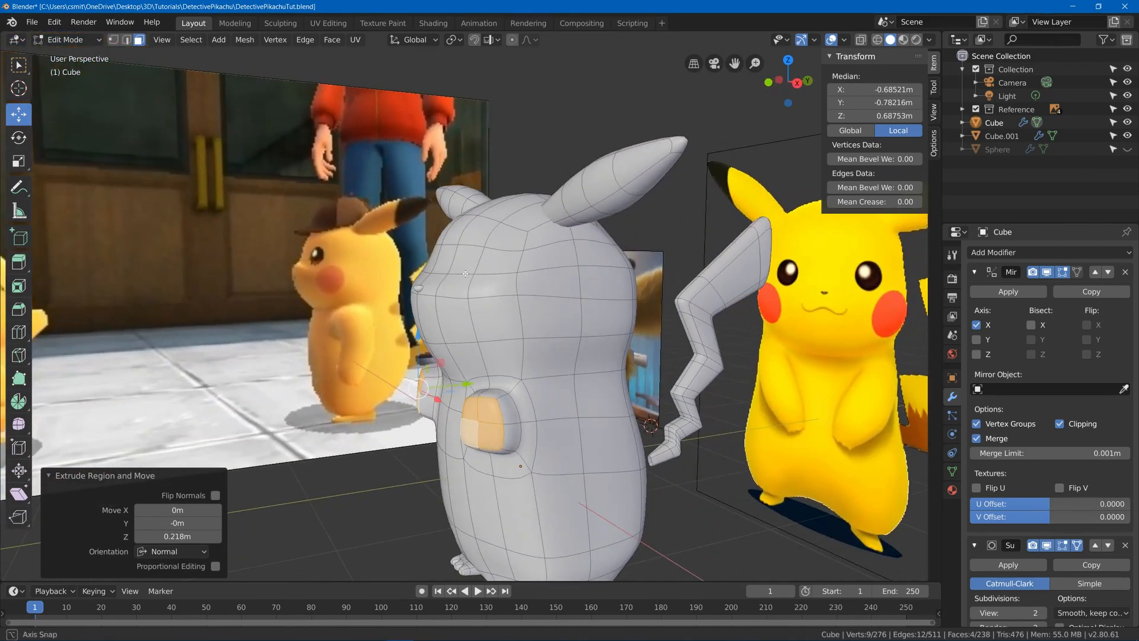
pyautogui.press('r')
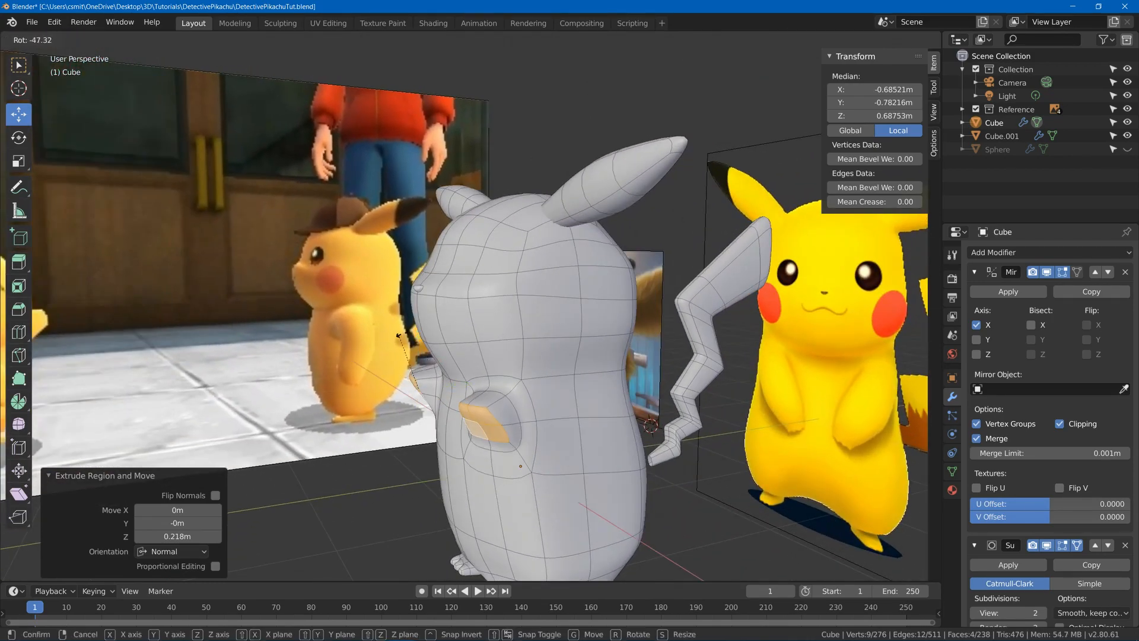
pyautogui.click(427, 342)
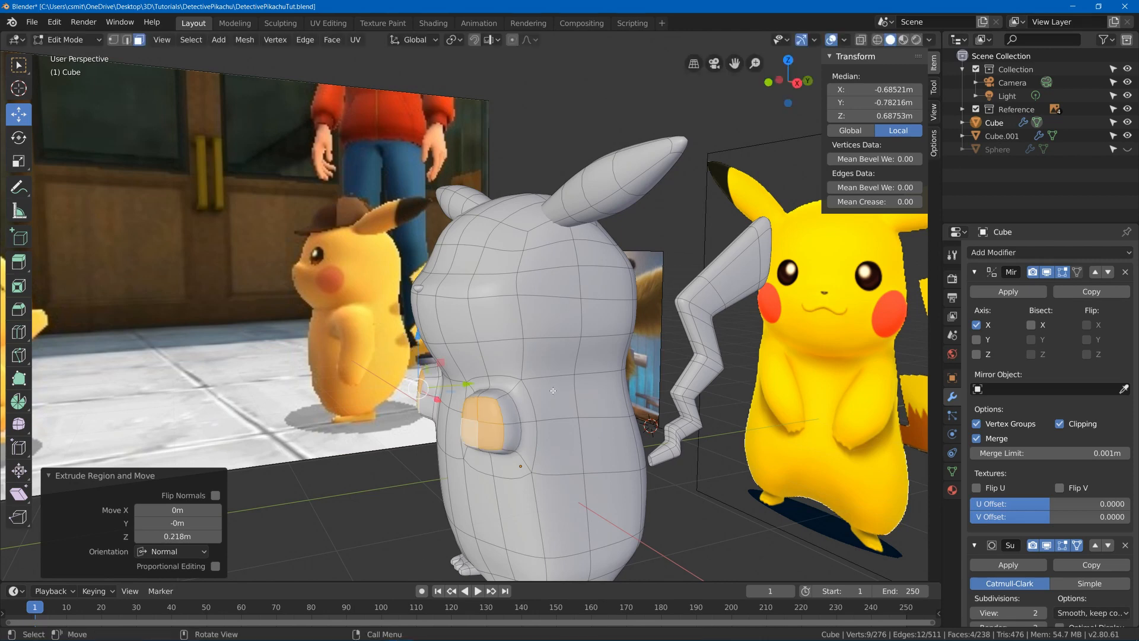
# Pull the arm ends outward from the body, rotate them about -81.6° in the view, and lower them about 0.28 m along Z
pyautogui.press('g')
pyautogui.click(529, 405)
pyautogui.press('r')
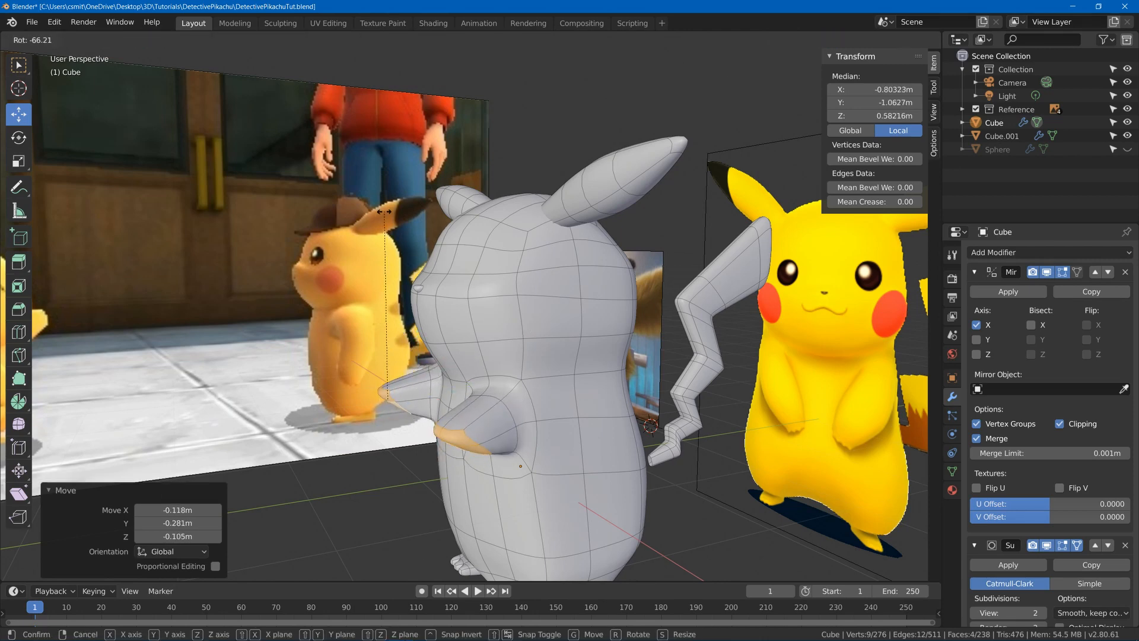
pyautogui.click(340, 221)
pyautogui.press('g')
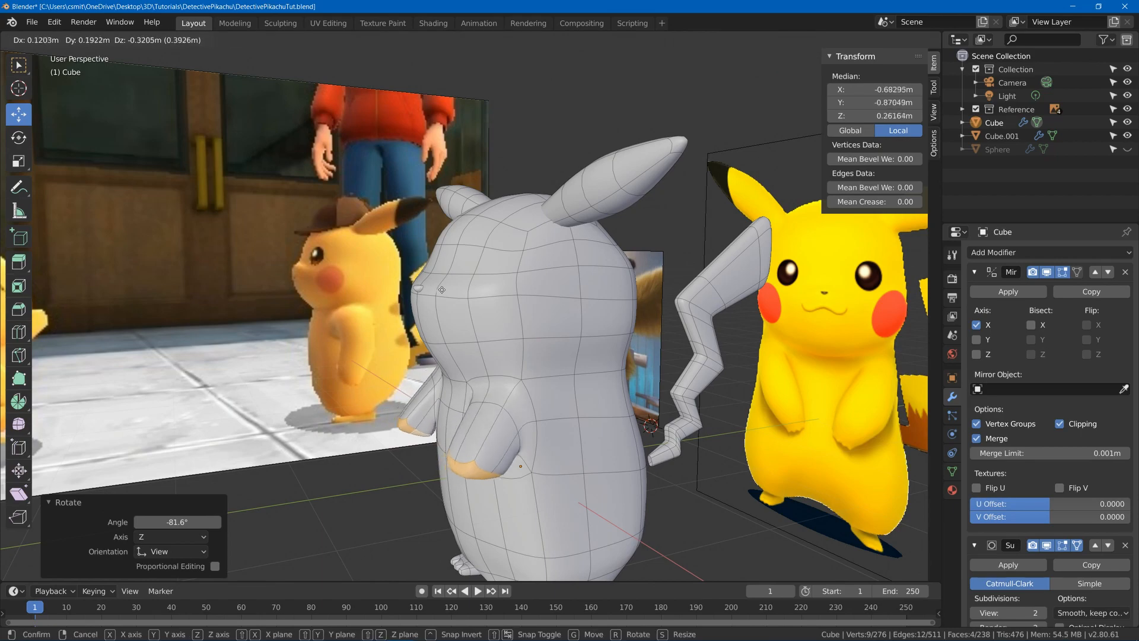
pyautogui.click(445, 289)
# Match the arm ends to the front reference in wireframe, shifting them inward and scaling them by about 1.194 and 1.018
pyautogui.press('KP_1')
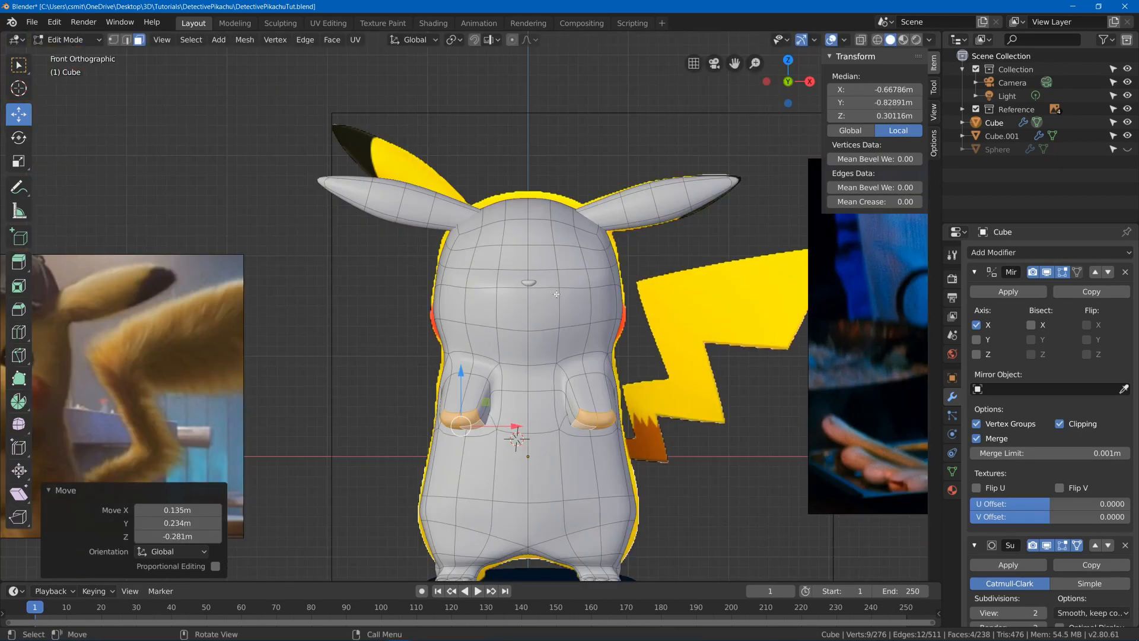
pyautogui.press('z')
pyautogui.click(552, 369)
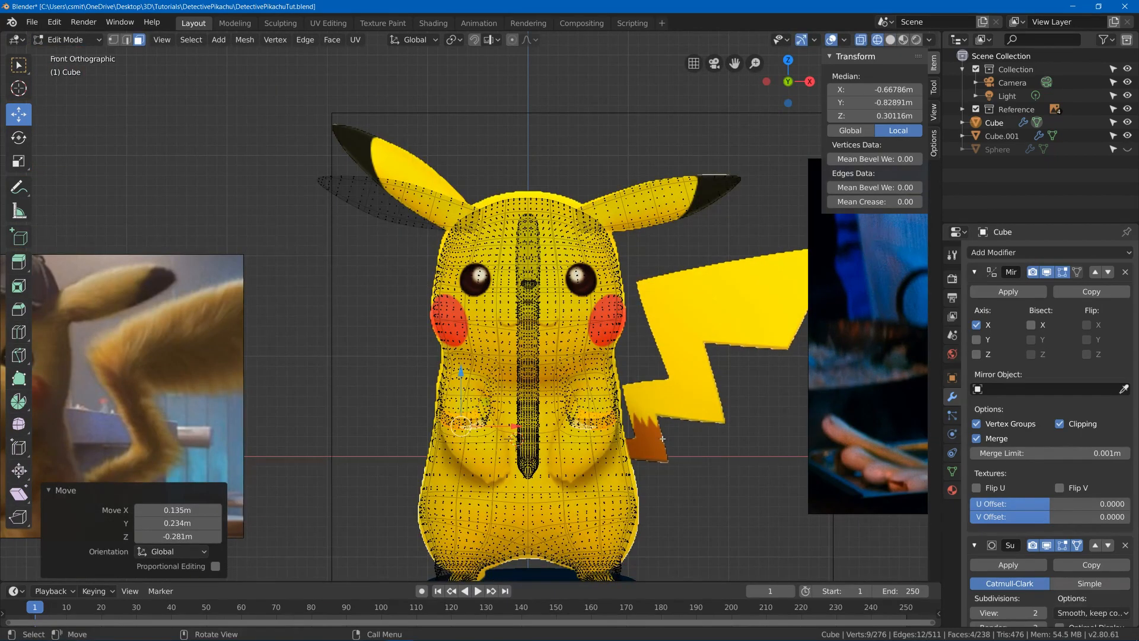
pyautogui.press('g')
pyautogui.press('s')
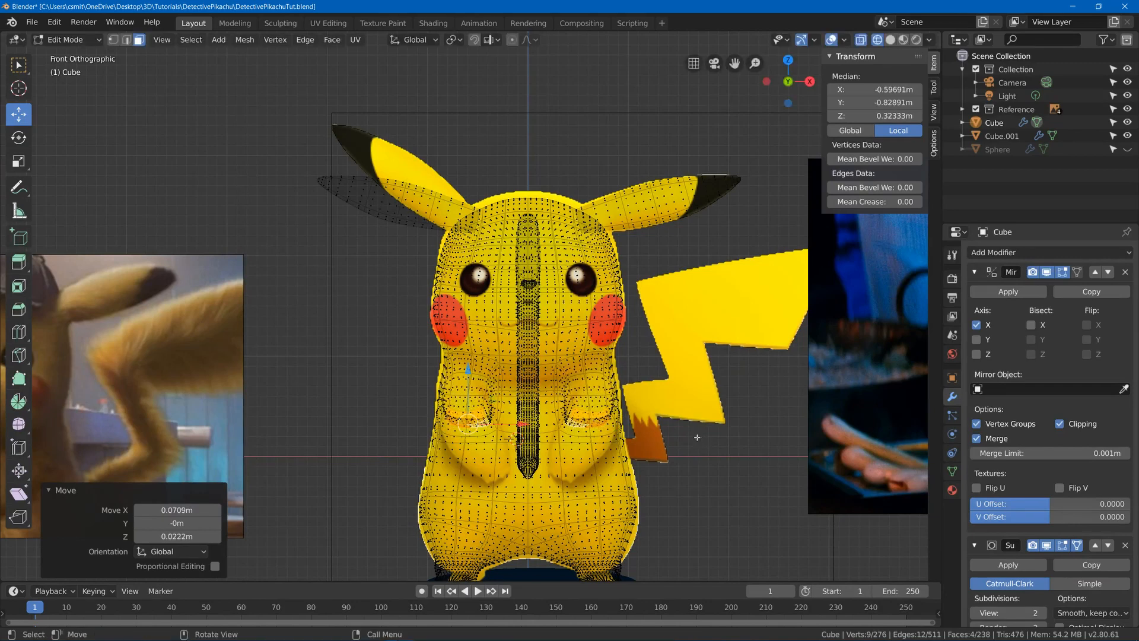
pyautogui.click(682, 436)
pyautogui.press('g')
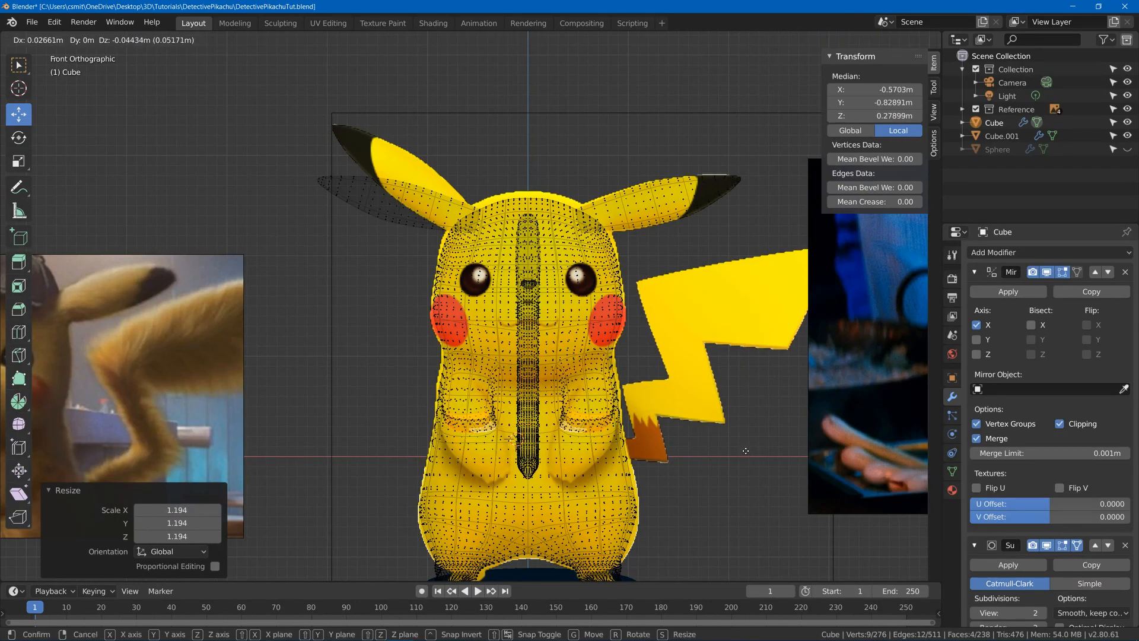
pyautogui.press('s')
pyautogui.click(748, 451)
# Rotate the arm ends toward the belly in front view and lower them about 0.084 m along Z
pyautogui.press('g')
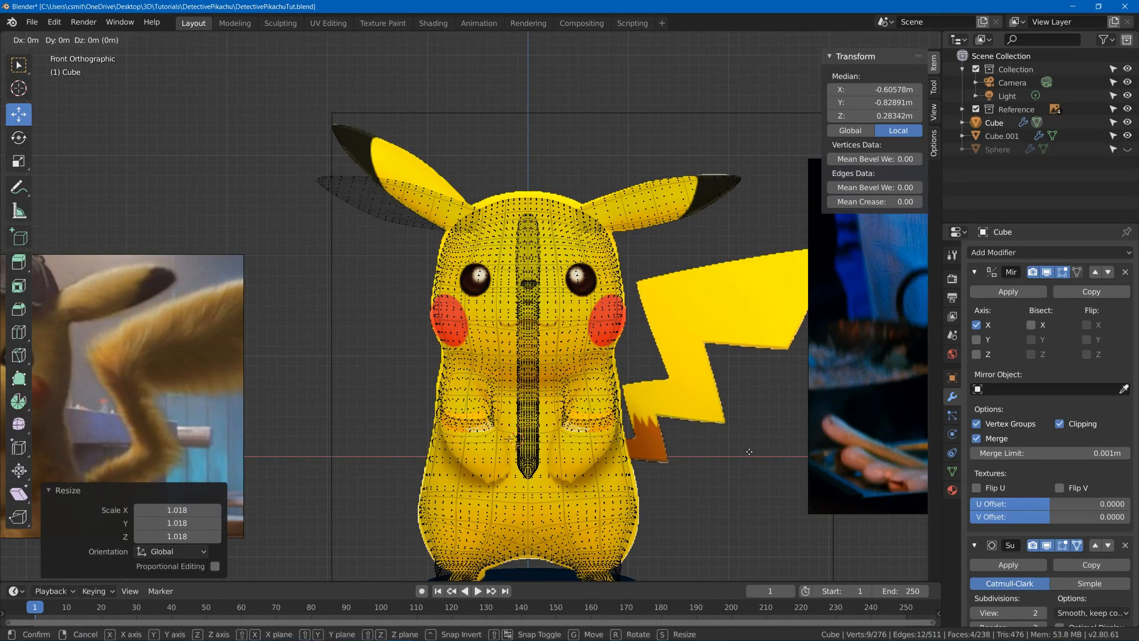
pyautogui.press('r')
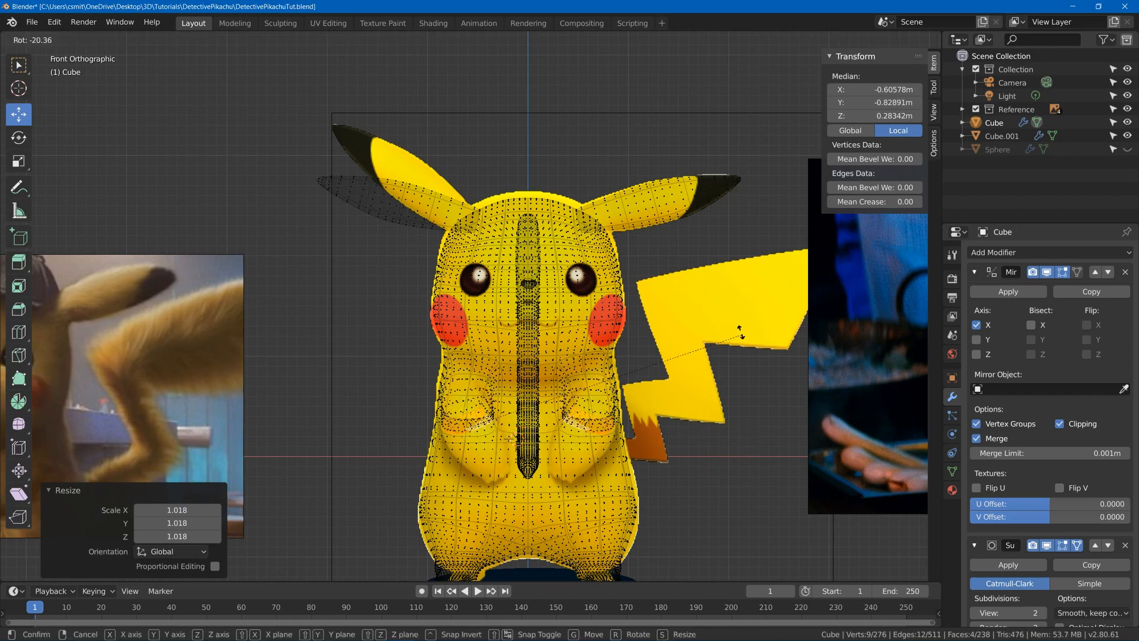
pyautogui.click(702, 293)
pyautogui.press('g')
pyautogui.click(706, 303)
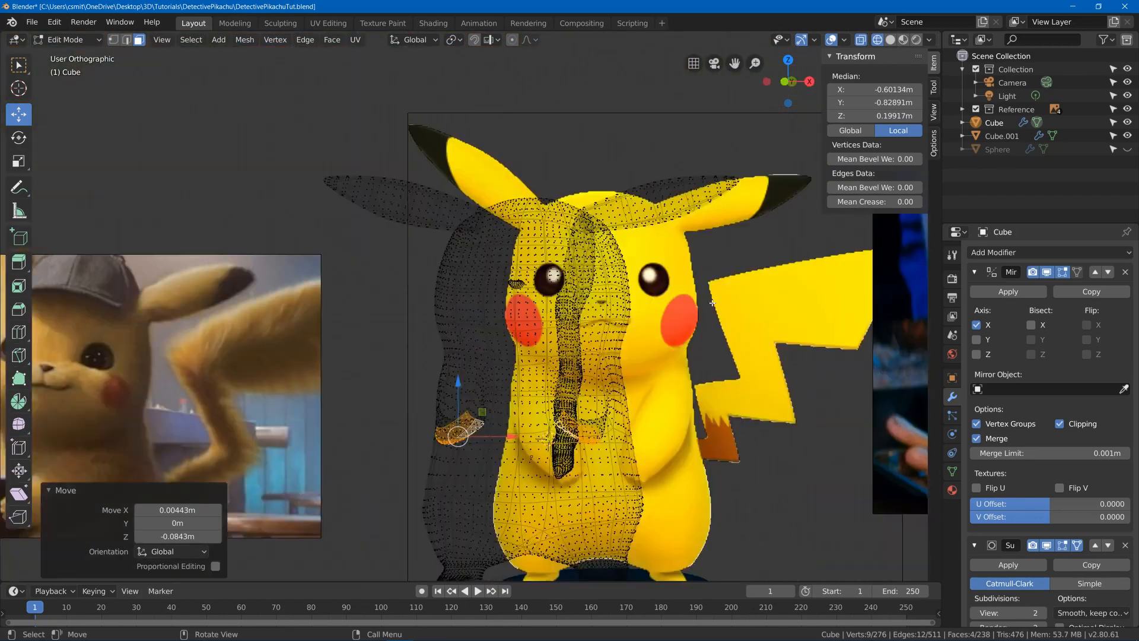
# Return to solid shading and scale the arm ends down slightly while viewing the body from the side
pyautogui.press('z')
pyautogui.click(786, 304)
pyautogui.moveTo(682, 341); pyautogui.dragTo(753, 346, button='middle')
pyautogui.scroll(2, 753, 346)
pyautogui.keyDown('shift'); pyautogui.moveTo(608, 447); pyautogui.dragTo(604, 377, button='middle'); pyautogui.keyUp('shift')
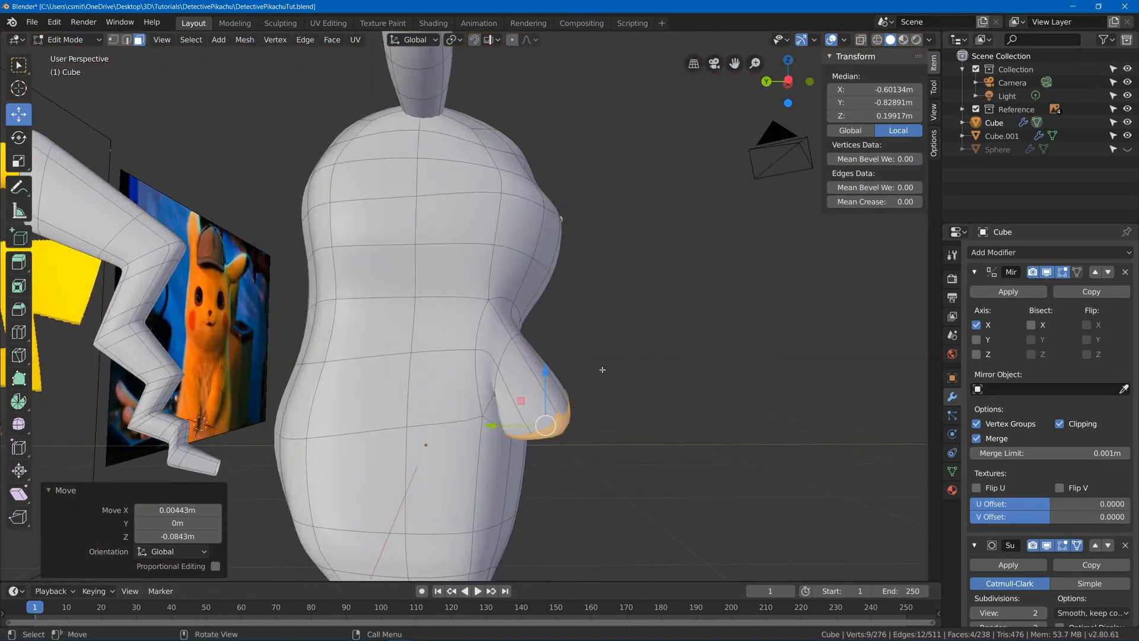
pyautogui.press('s')
pyautogui.click(570, 367)
# Select the edge loop around the base of the arm and scale it up by about 1.091
pyautogui.keyDown('alt'); pyautogui.click(502, 349); pyautogui.keyUp('alt')
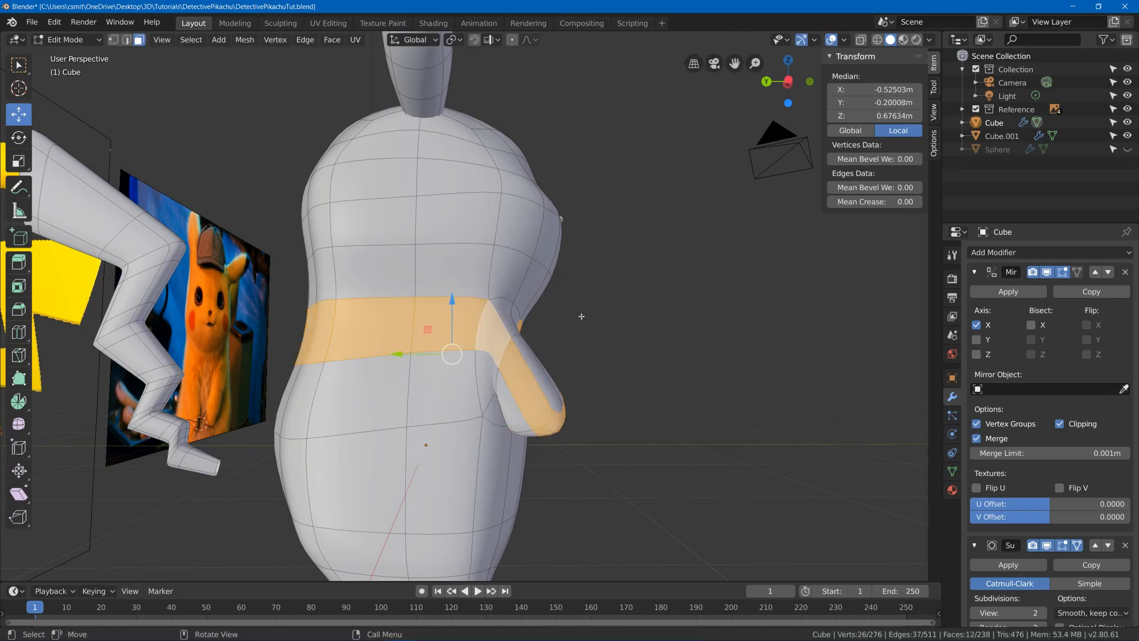
pyautogui.press('2')
pyautogui.keyDown('alt'); pyautogui.click(501, 356); pyautogui.keyUp('alt')
pyautogui.press('s')
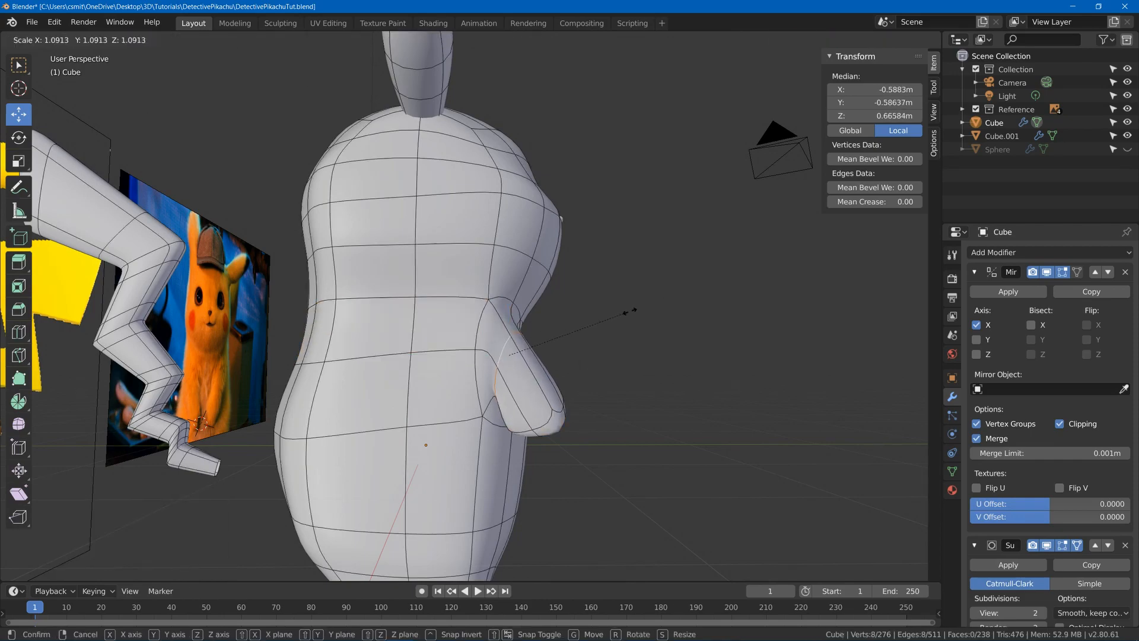
pyautogui.click(626, 313)
pyautogui.moveTo(626, 313); pyautogui.dragTo(445, 427, button='middle')
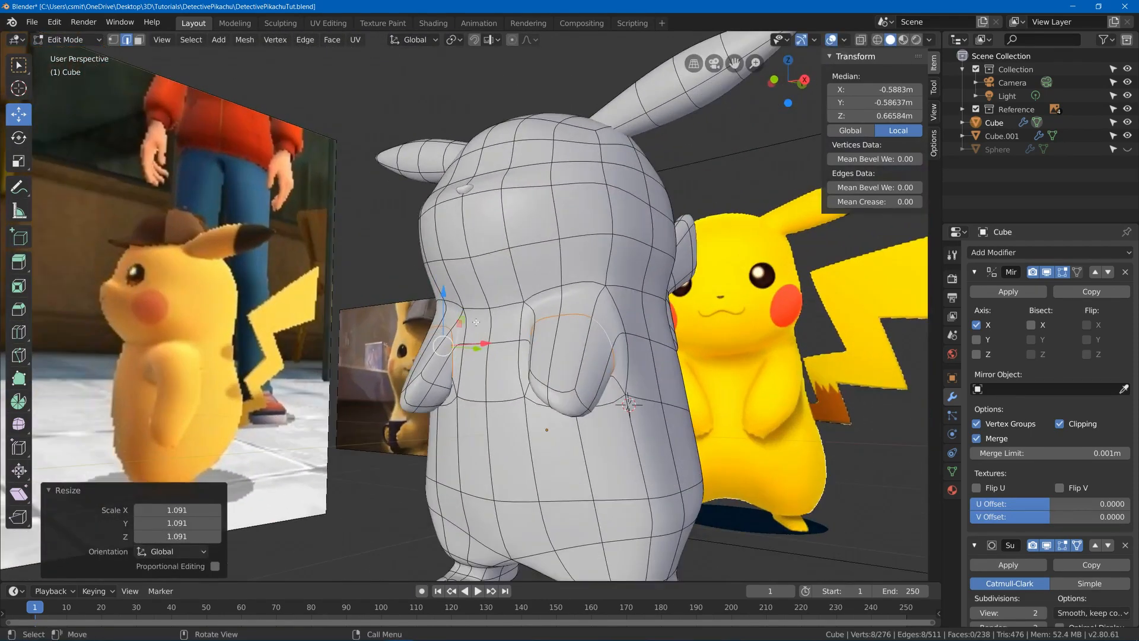
# Select faces at the tip of the arm and move them slightly to reshape the end
pyautogui.scroll(5, 416, 452)
pyautogui.press('3')
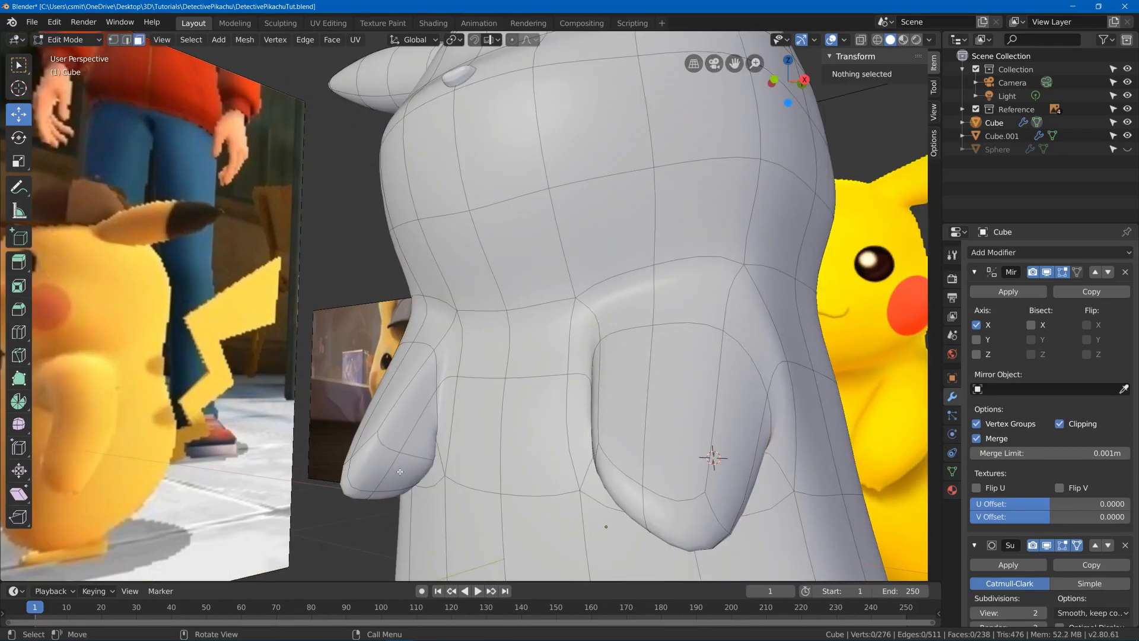
pyautogui.click(399, 468)
pyautogui.moveTo(398, 469); pyautogui.dragTo(473, 432, button='middle')
pyautogui.keyDown('shift'); pyautogui.click(379, 465); pyautogui.keyUp('shift')
pyautogui.press('g')
pyautogui.click(392, 472)
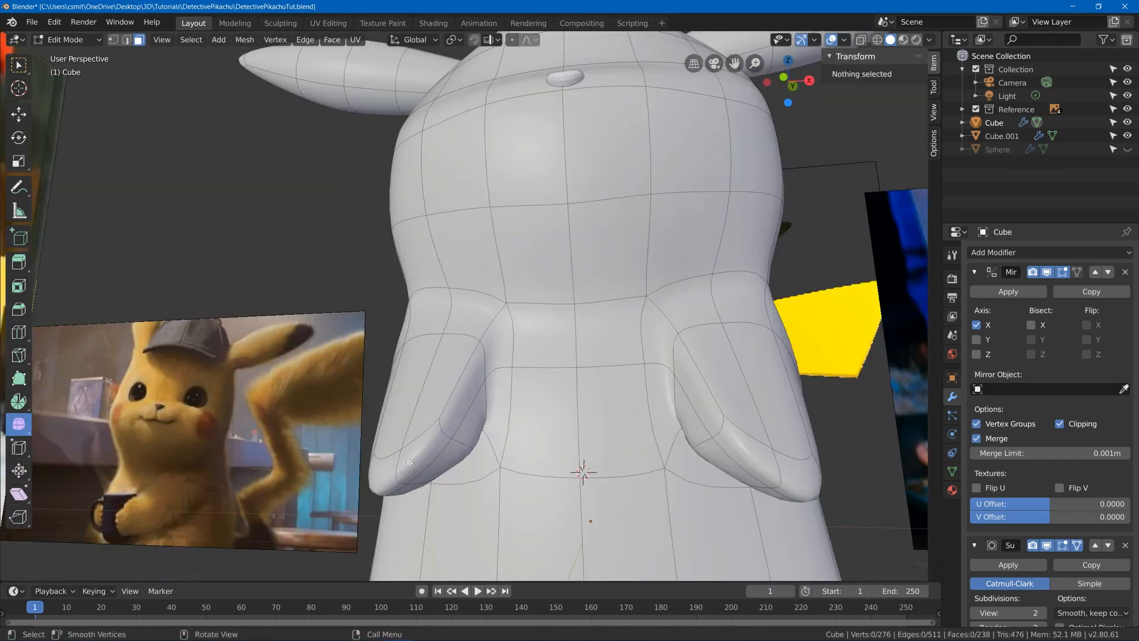
# Extrude the arm-end faces about 0.196 m along their normal and scale the new ends to about 0.594
pyautogui.click(422, 454)
pyautogui.keyDown('shift'); pyautogui.click(396, 490); pyautogui.keyUp('shift')
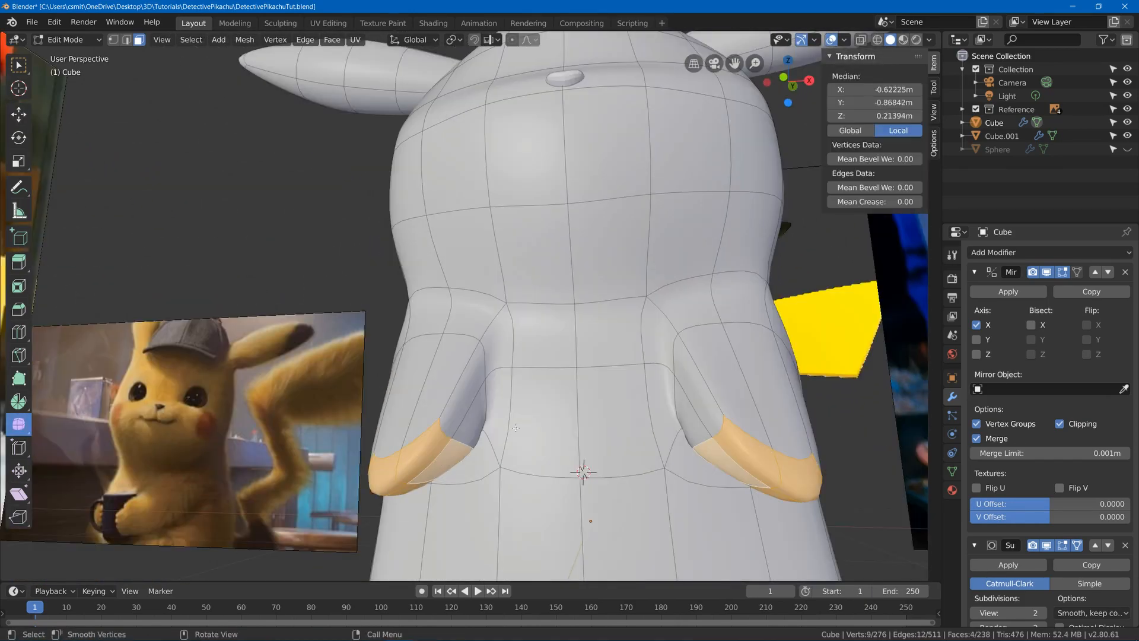
pyautogui.press('e')
pyautogui.click(527, 481)
pyautogui.press('s')
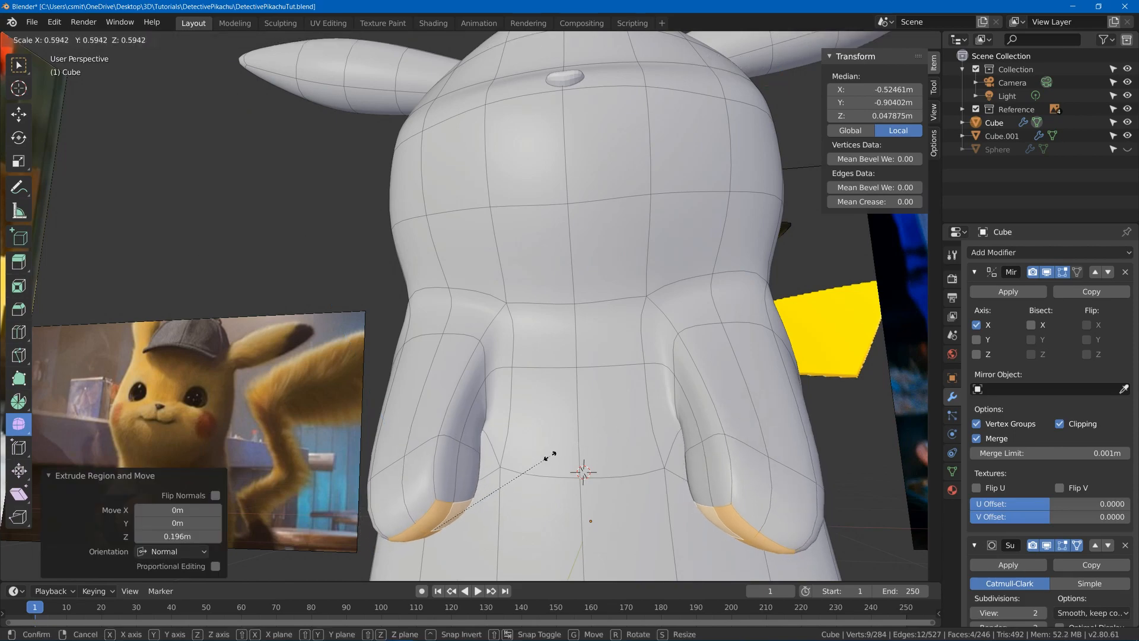
pyautogui.click(582, 469)
pyautogui.scroll(-5, 552, 451)
pyautogui.moveTo(543, 458); pyautogui.dragTo(503, 455, button='middle')
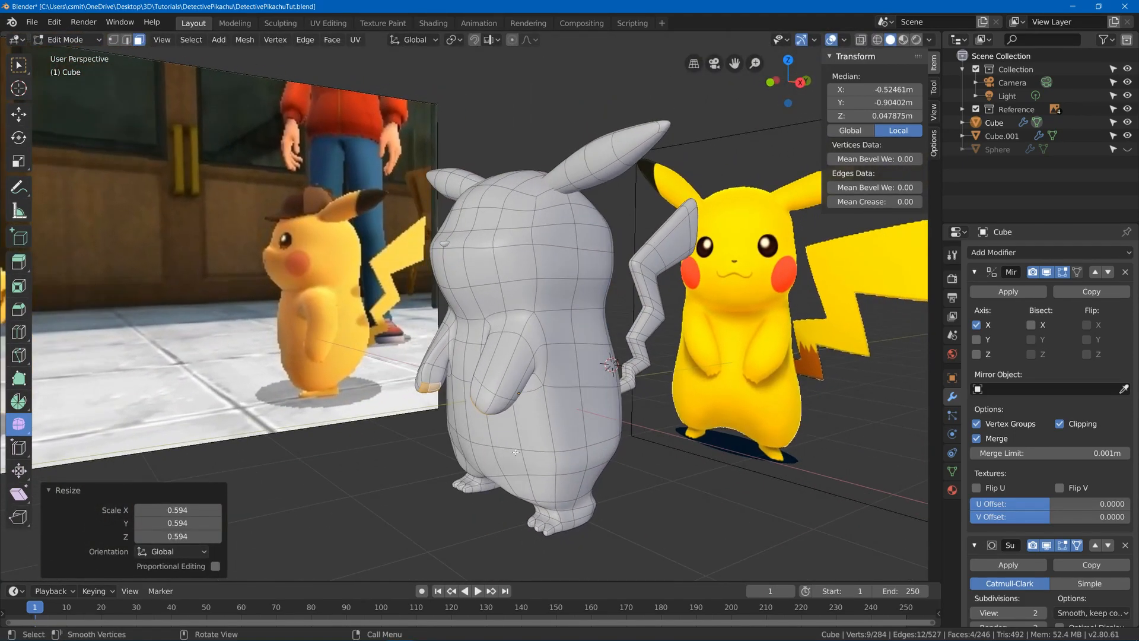
# Align the arm-end faces to the front reference in wireframe by moving them about 0.185 m in X and -0.169 m in Z
pyautogui.press('KP_1')
pyautogui.press('z')
pyautogui.click(405, 448)
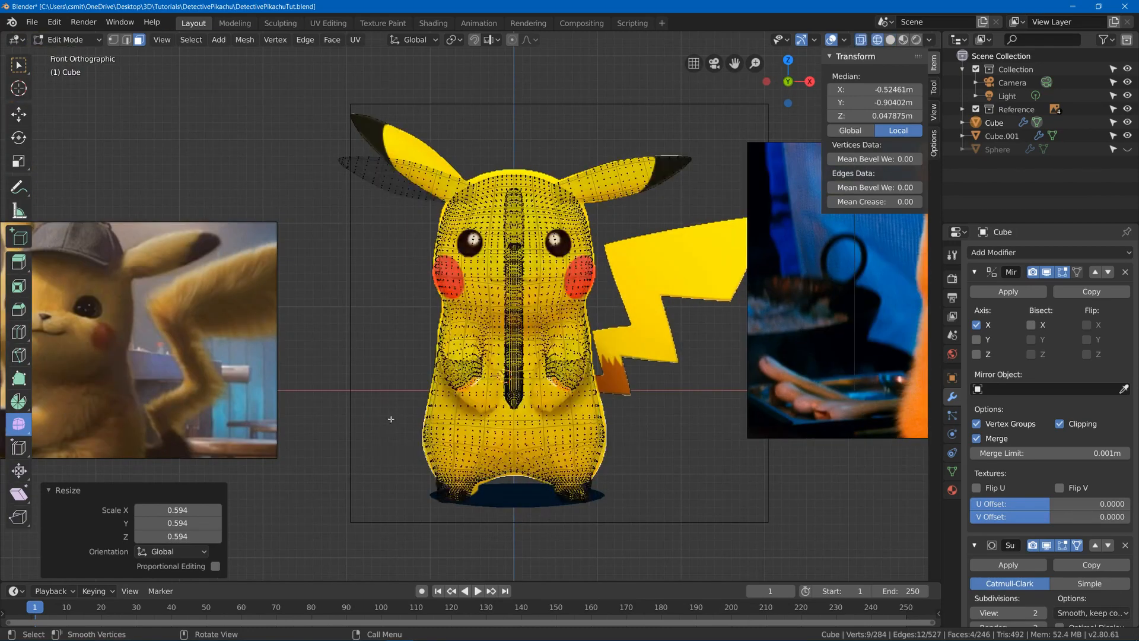
pyautogui.scroll(3, 516, 432)
pyautogui.press('g')
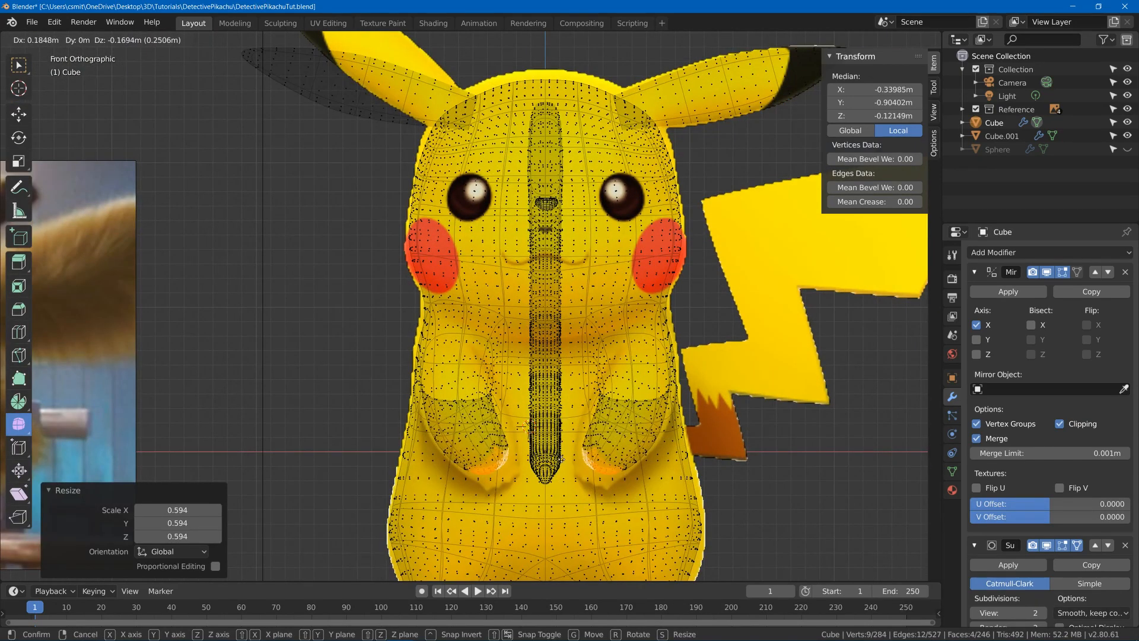
pyautogui.click(560, 459)
pyautogui.press('s')
pyautogui.click(574, 456)
# Scale the edge loop around the forearm by 1.288 along X and return to solid shading
pyautogui.press('2')
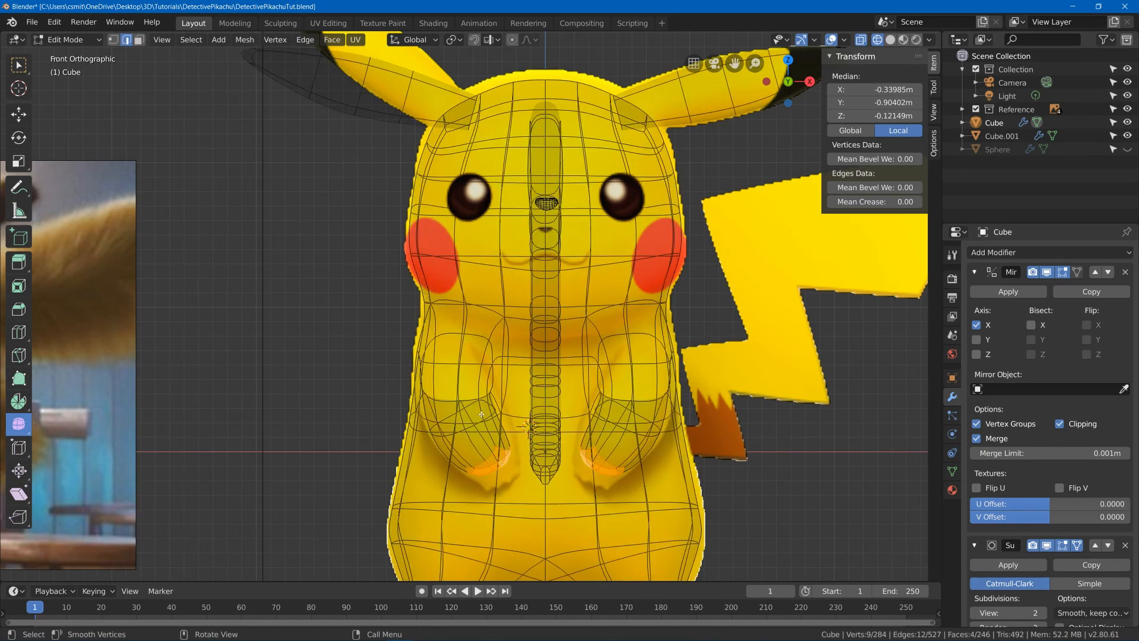
pyautogui.press('s')
pyautogui.press('x')
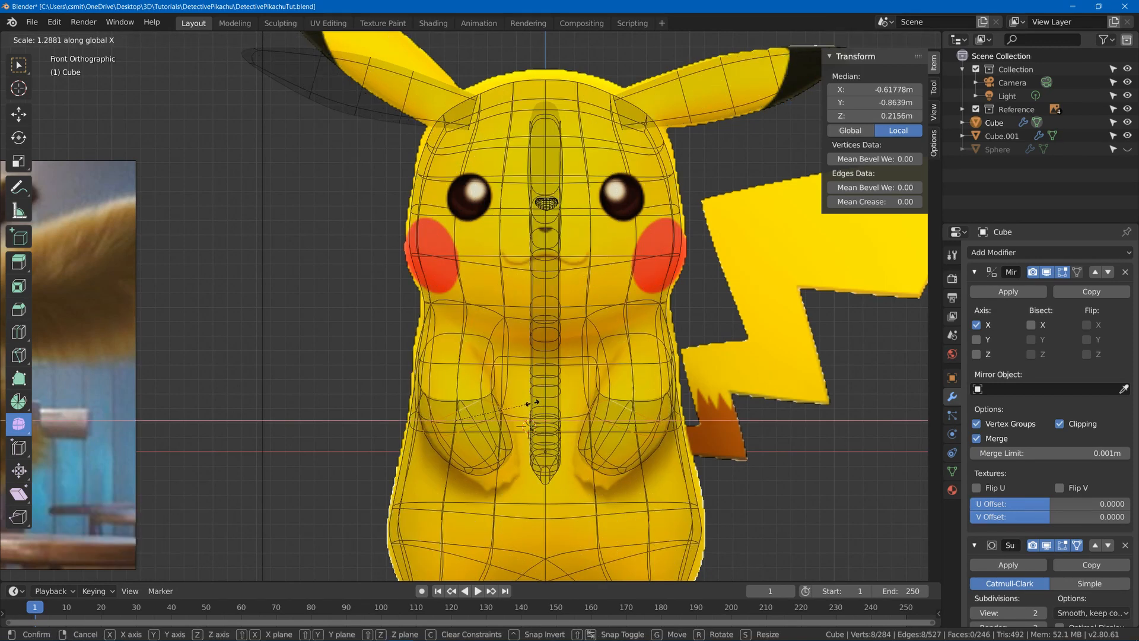
pyautogui.click(537, 400)
pyautogui.press('z')
pyautogui.click(679, 402)
pyautogui.press('z')
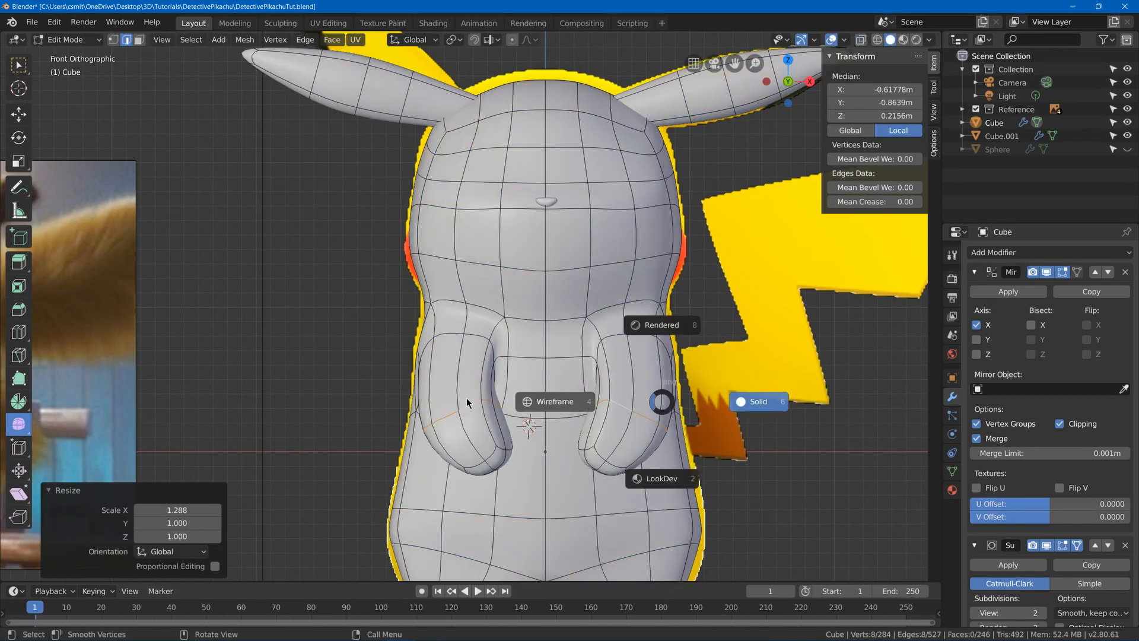
pyautogui.click(468, 398)
pyautogui.moveTo(464, 382); pyautogui.dragTo(498, 381, button='middle')
pyautogui.press('z')
pyautogui.click(668, 386)
# Move the edges behind the shoulder and the adjacent upper-arm edges slightly toward the back to widen the arm base
pyautogui.moveTo(668, 385)
pyautogui.mouseDown(button='middle')
pyautogui.moveTo(491, 391)
pyautogui.moveTo(448, 365)
pyautogui.mouseUp(button='middle')
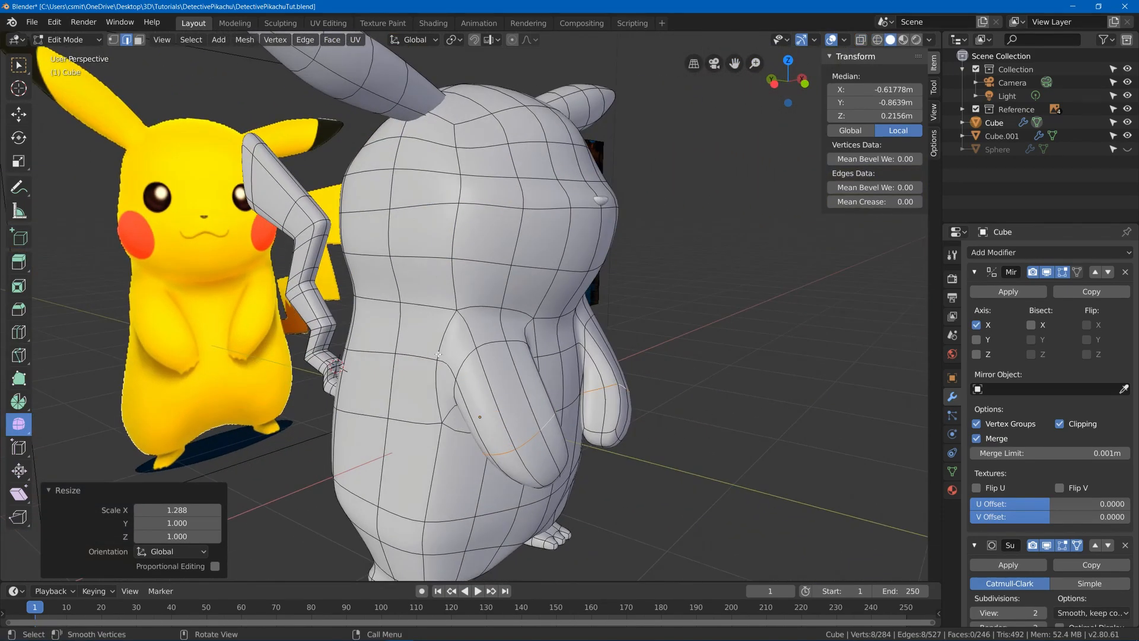
pyautogui.click(441, 359)
pyautogui.press('g')
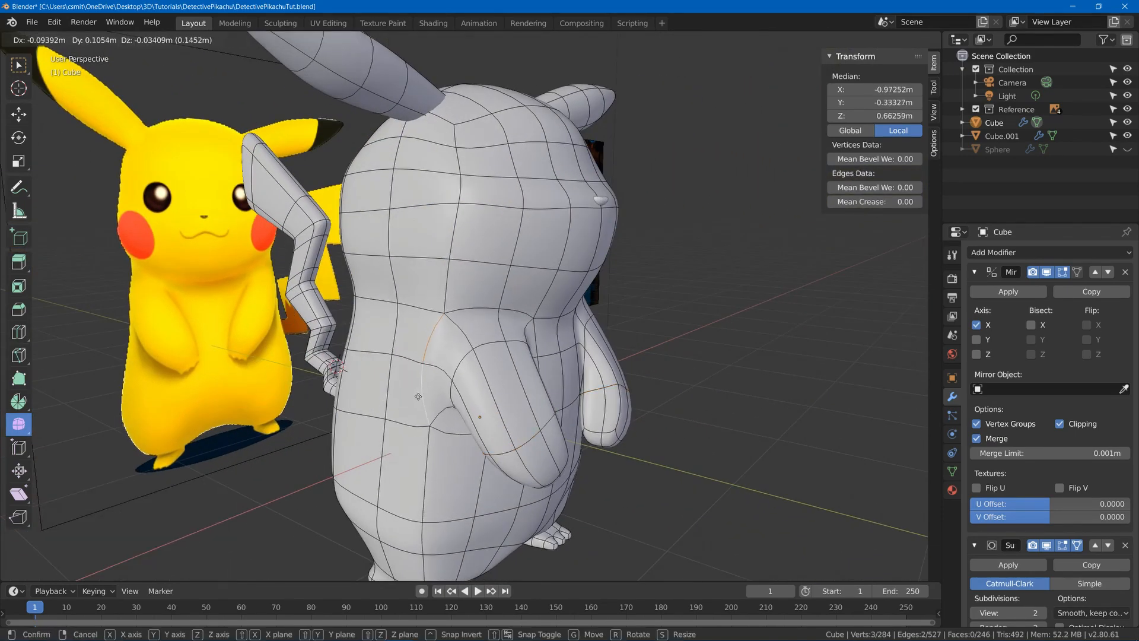
pyautogui.click(418, 396)
pyautogui.click(454, 396)
pyautogui.press('g')
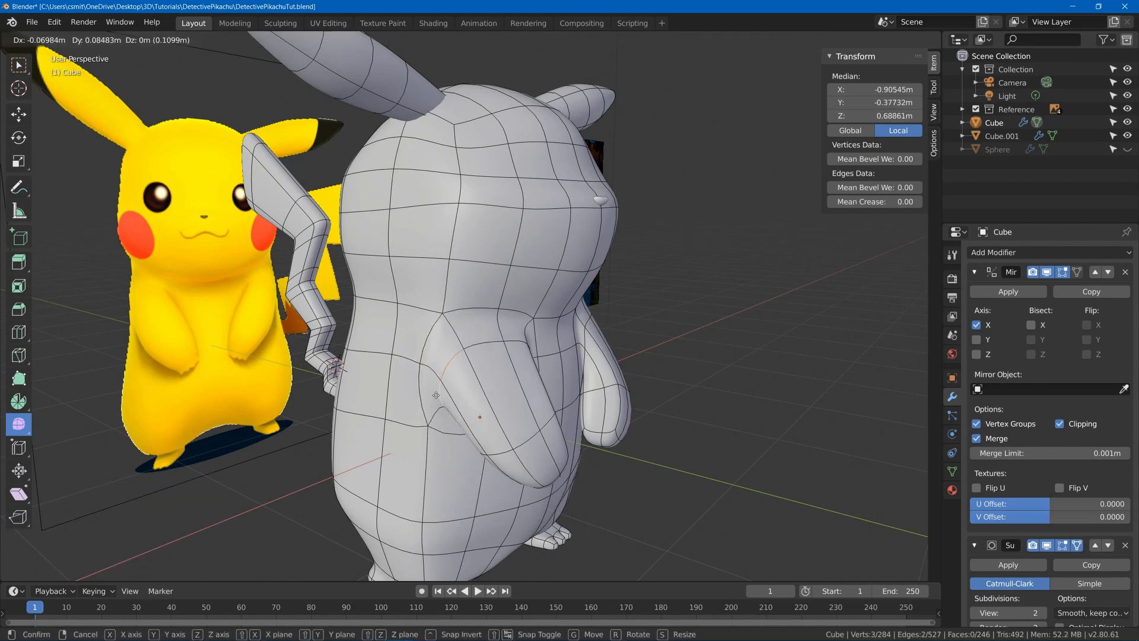
pyautogui.click(446, 388)
pyautogui.moveTo(446, 388); pyautogui.dragTo(425, 349, button='middle')
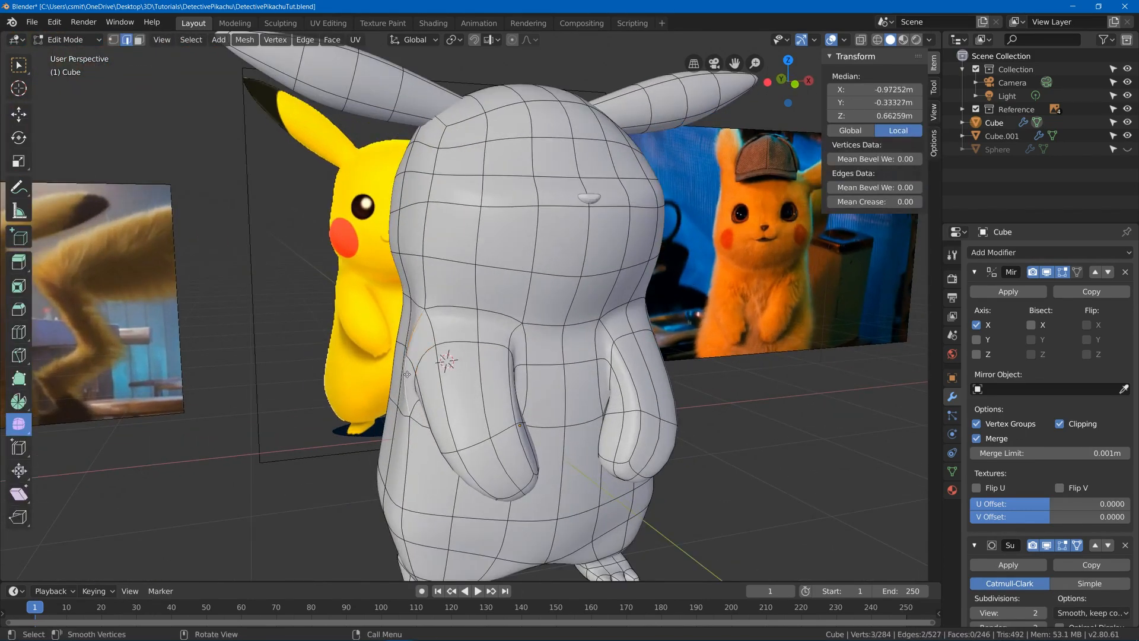
# Inspect the smoothed arms in Object Mode from several angles and return to Edit Mode
pyautogui.press('Tab')
pyautogui.moveTo(418, 362); pyautogui.dragTo(396, 345, button='middle')
pyautogui.scroll(-3, 396, 345)
pyautogui.press('Tab')
pyautogui.press('Tab')
pyautogui.moveTo(432, 381); pyautogui.dragTo(406, 443, button='middle')
pyautogui.press('Tab')
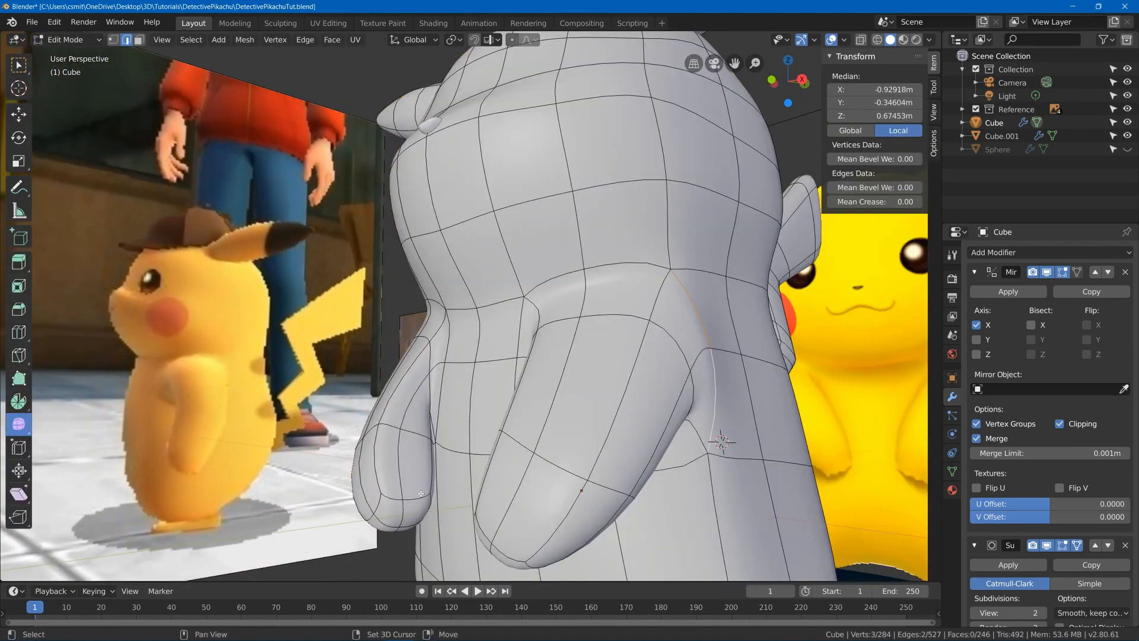
# Select the four faces at the tip of the arm and scale them along X
pyautogui.keyDown('shift'); pyautogui.moveTo(426, 500); pyautogui.dragTo(442, 347, button='middle'); pyautogui.keyUp('shift')
pyautogui.moveTo(442, 347); pyautogui.dragTo(515, 314, button='middle')
pyautogui.press('3')
pyautogui.click(426, 310)
pyautogui.keyDown('shift'); pyautogui.click(395, 313); pyautogui.keyUp('shift')
pyautogui.keyDown('shift'); pyautogui.click(392, 340); pyautogui.keyUp('shift')
pyautogui.keyDown('shift'); pyautogui.click(424, 339); pyautogui.keyUp('shift')
pyautogui.press('s')
pyautogui.press('x')
pyautogui.click(450, 334)
# Move the selected arm-tip faces slightly to refine the end of the arm
pyautogui.scroll(-5, 450, 334)
pyautogui.scroll(4, 626, 344)
pyautogui.scroll(2, 626, 345)
pyautogui.press('g')
pyautogui.click(612, 366)
pyautogui.scroll(-3, 515, 314)
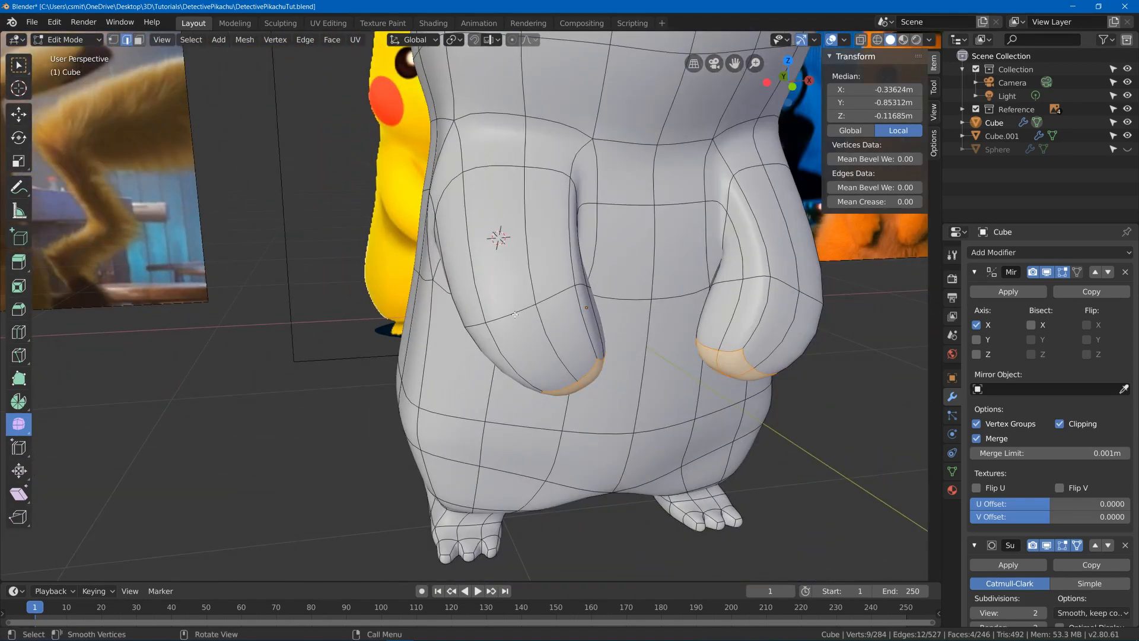
# Select the edge loop around the forearm and scale it to 0.907
pyautogui.keyDown('alt'); pyautogui.click(515, 314); pyautogui.keyUp('alt')
pyautogui.press('s')
pyautogui.click(656, 291)
pyautogui.moveTo(655, 290); pyautogui.dragTo(434, 275, button='middle')
pyautogui.scroll(-4, 650, 295)
pyautogui.scroll(4, 621, 288)
# Add a centered edge loop around the upper arm and scale it up by 1.212
pyautogui.scroll(3, 433, 275)
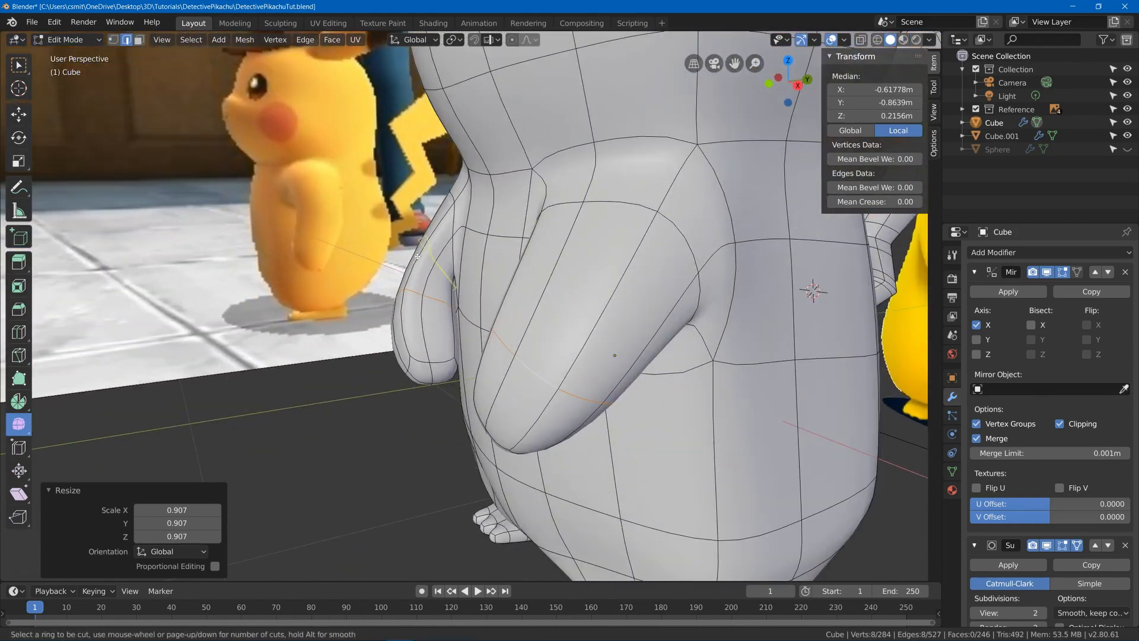
pyautogui.click(417, 256)
pyautogui.rightClick(417, 257)
pyautogui.press('s')
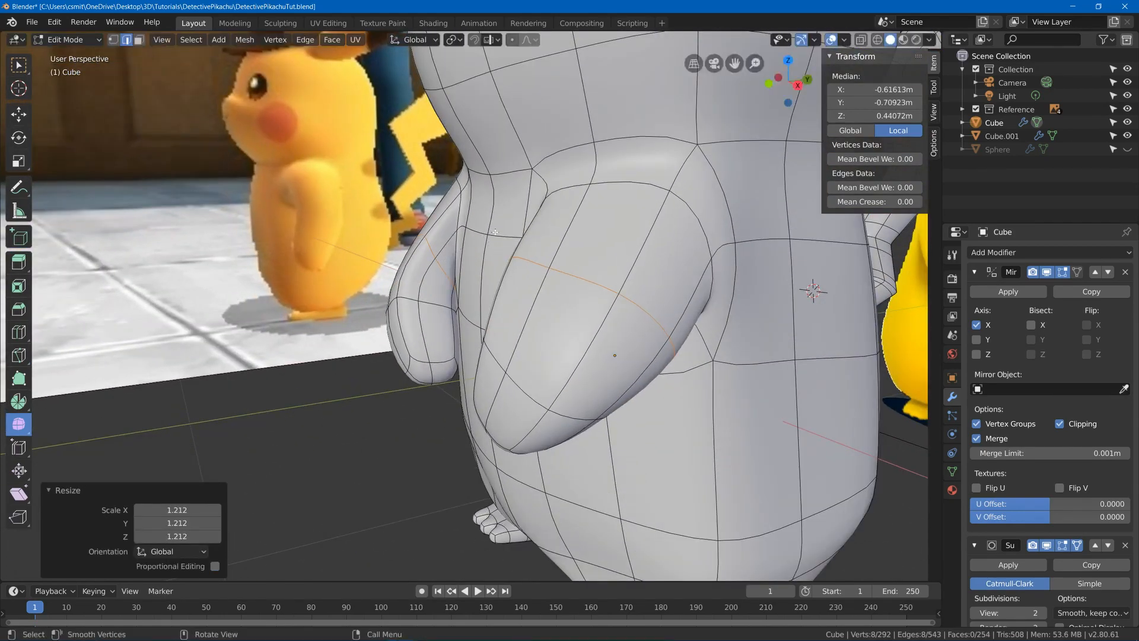
# Select the forearm edge loop, tilt it, shift it about 0.028 m, and scale it by 0.877 and 0.965
pyautogui.click(400, 314)
pyautogui.moveTo(400, 315); pyautogui.dragTo(597, 217, button='middle')
pyautogui.press('r')
pyautogui.press('r')
pyautogui.rightClick(500, 244)
pyautogui.press('r')
pyautogui.click(539, 218)
pyautogui.press('s')
pyautogui.click(593, 219)
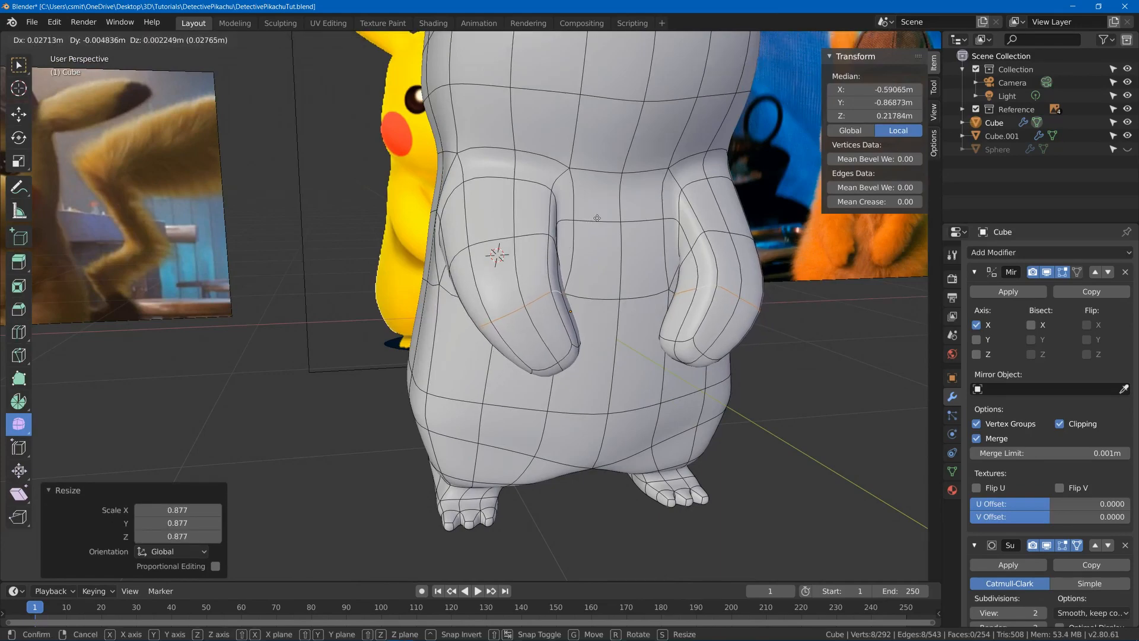
# Compare the arm outlines with the front reference in wireframe and return to solid shading
pyautogui.moveTo(593, 220); pyautogui.dragTo(561, 218, button='middle')
pyautogui.press('KP_1')
pyautogui.press('z')
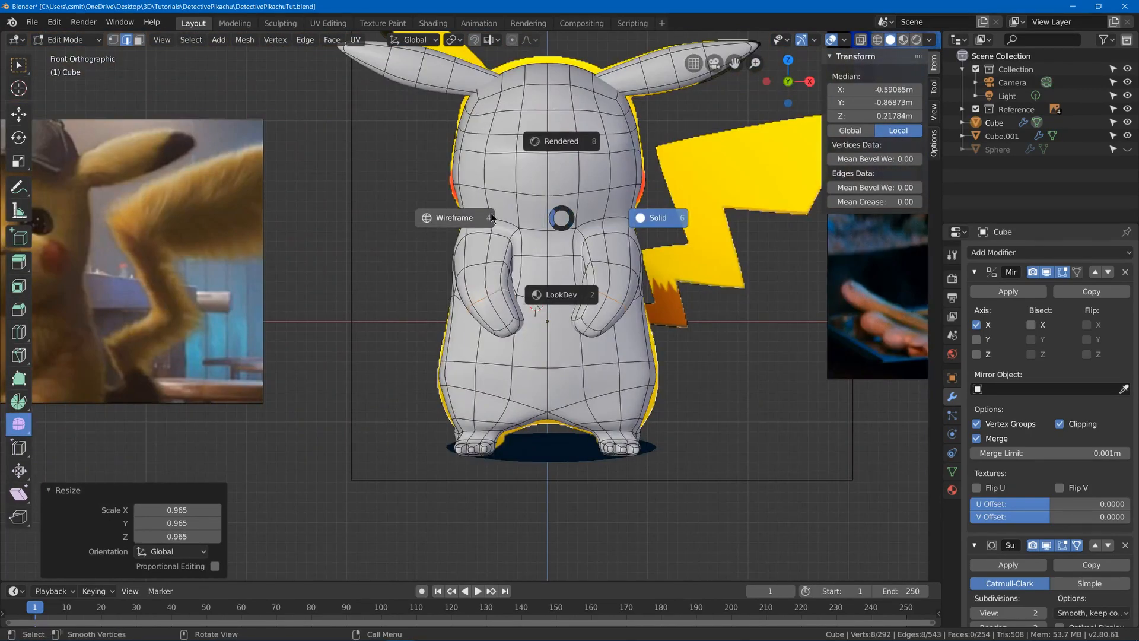
pyautogui.click(490, 217)
pyautogui.press('z')
pyautogui.click(546, 218)
# Select the two edges across the top of the arm near the shoulder and move them about -0.067 m in Y
pyautogui.moveTo(546, 218)
pyautogui.mouseDown(button='middle')
pyautogui.moveTo(581, 229)
pyautogui.moveTo(446, 325)
pyautogui.mouseUp(button='middle')
pyautogui.scroll(3, 581, 228)
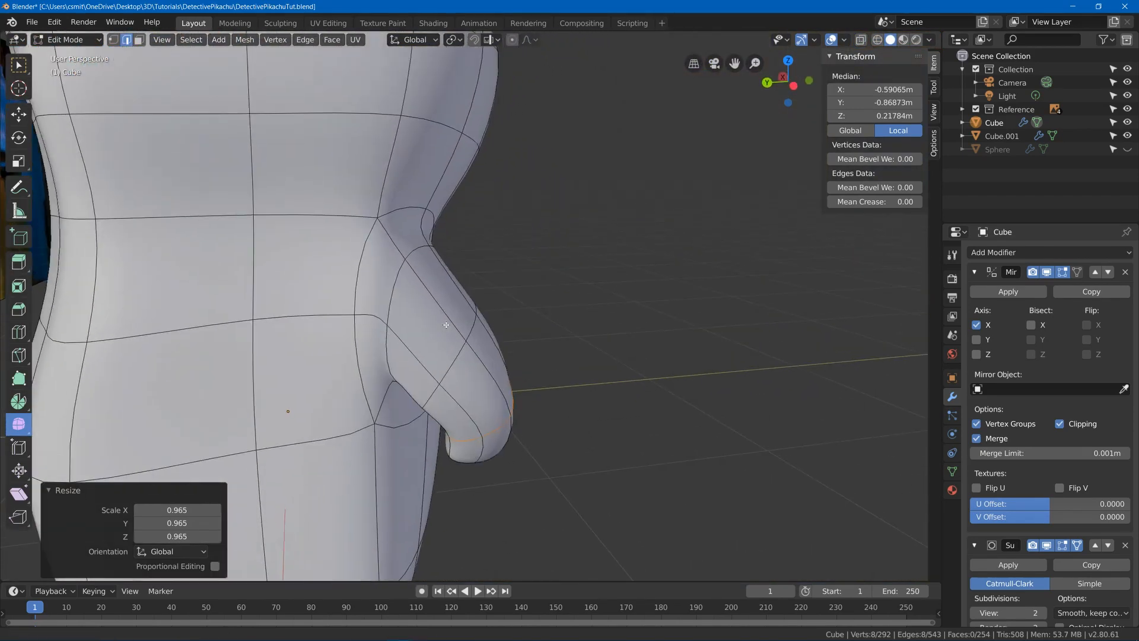
pyautogui.click(425, 254)
pyautogui.moveTo(424, 253); pyautogui.dragTo(465, 232, button='middle')
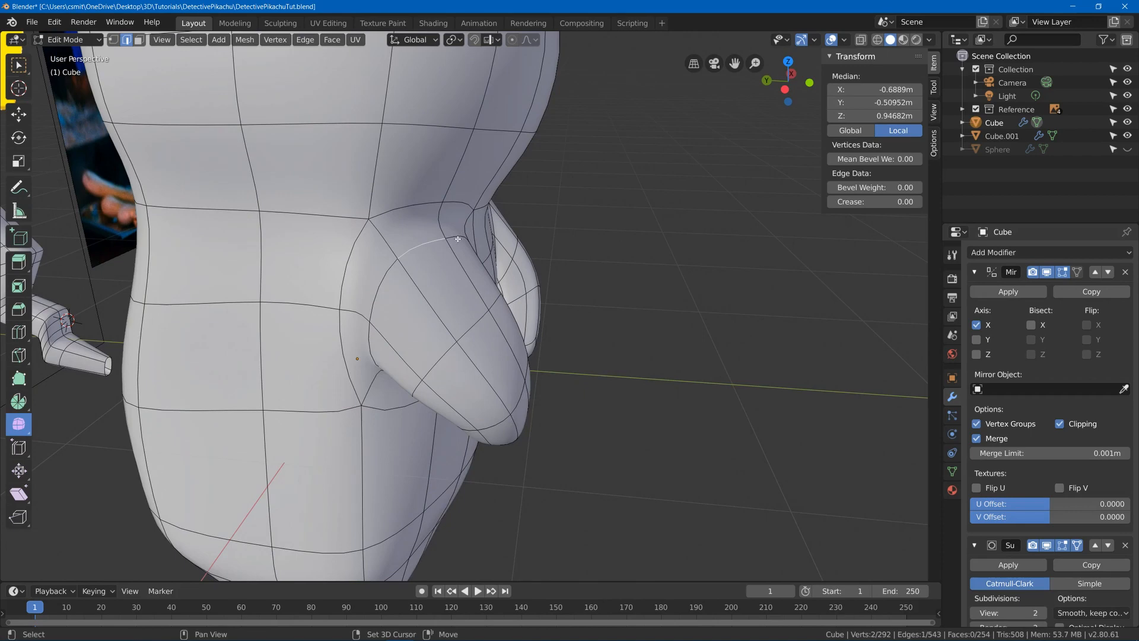
pyautogui.keyDown('shift'); pyautogui.click(457, 239); pyautogui.keyUp('shift')
pyautogui.press('g')
pyautogui.click(473, 238)
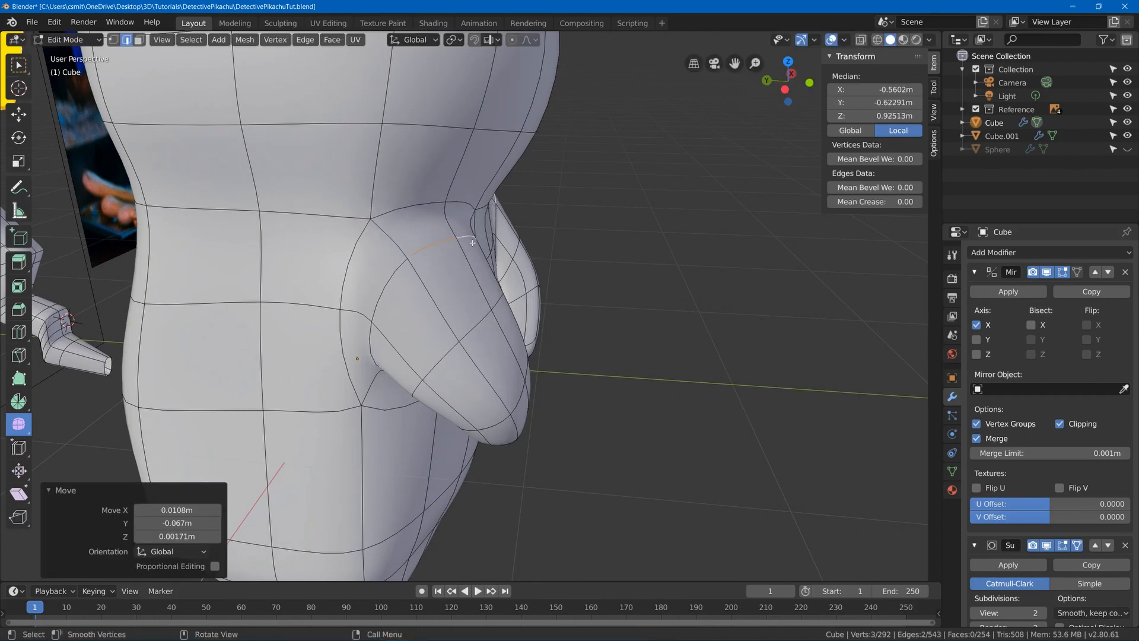
# Adjust the shoulder edges again and move the two front upper-arm edges about 0.066 m outward
pyautogui.moveTo(370, 304); pyautogui.dragTo(537, 297, button='middle')
pyautogui.press('g')
pyautogui.click(506, 267)
pyautogui.keyDown('alt'); pyautogui.keyDown('shift'); pyautogui.click(500, 308); pyautogui.keyUp('shift'); pyautogui.keyUp('alt')
pyautogui.keyDown('shift'); pyautogui.click(495, 310); pyautogui.keyUp('shift')
pyautogui.press('g')
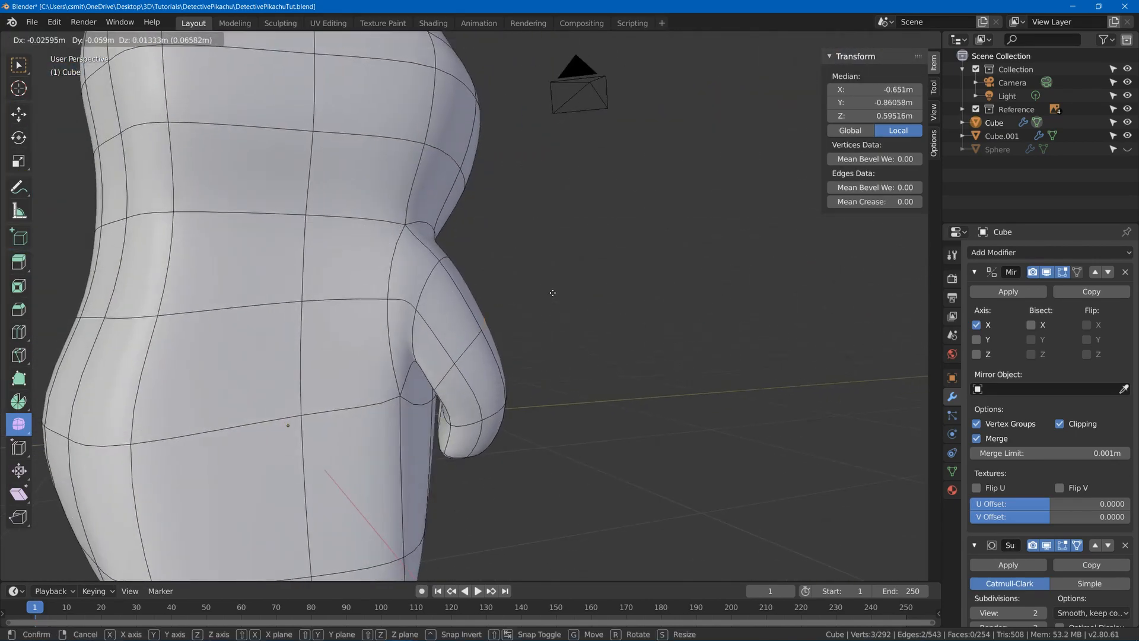
pyautogui.click(552, 293)
# Inspect the smoothed arm and shoulder shape from several angles against the references
pyautogui.scroll(-5, 518, 300)
pyautogui.moveTo(407, 300); pyautogui.dragTo(602, 419, button='middle')
pyautogui.press('Tab')
pyautogui.press('Tab')
pyautogui.scroll(6, 472, 325)
pyautogui.scroll(-6, 534, 407)
pyautogui.moveTo(533, 407); pyautogui.dragTo(496, 441, button='middle')
pyautogui.press('Tab')
pyautogui.scroll(-5, 537, 373)
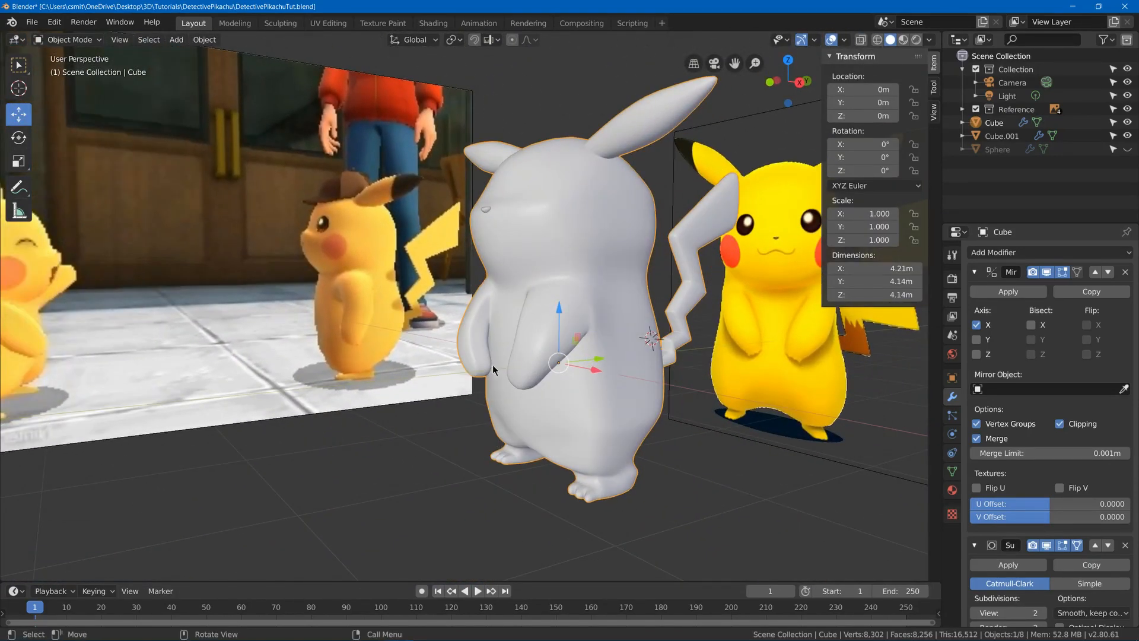
pyautogui.scroll(4, 474, 381)
pyautogui.moveTo(469, 404); pyautogui.dragTo(570, 373, button='middle')
# Return to Edit Mode and examine the arm topology from the side, below and front
pyautogui.press('Tab')
pyautogui.keyDown('shift'); pyautogui.click(510, 363); pyautogui.keyUp('shift')
pyautogui.scroll(-4, 510, 363)
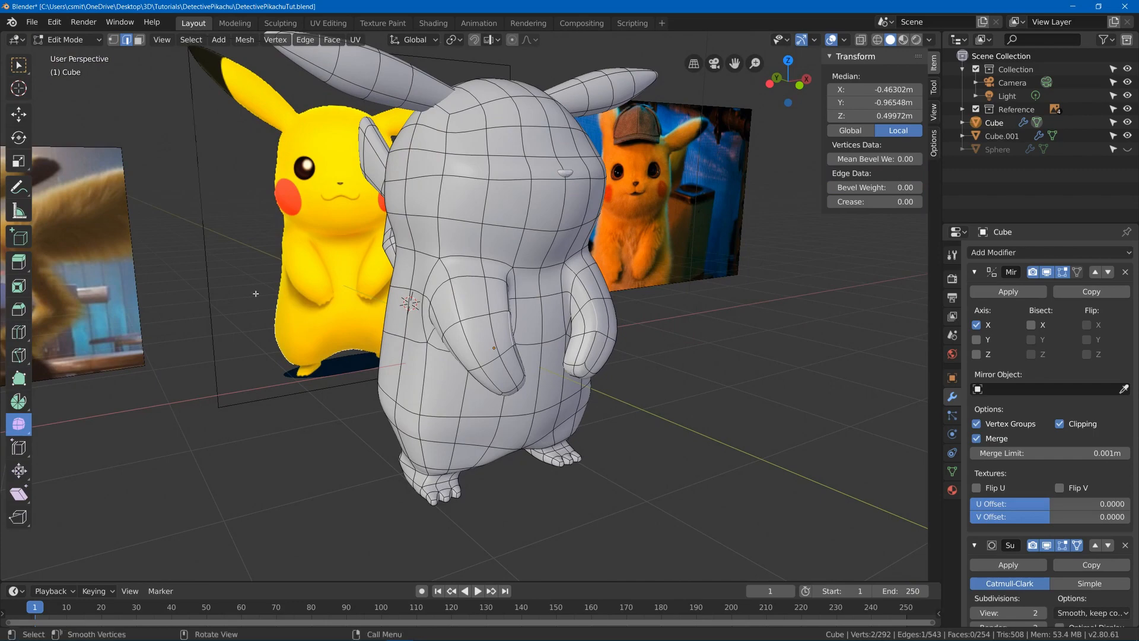
pyautogui.scroll(4, 261, 300)
pyautogui.scroll(-4, 261, 316)
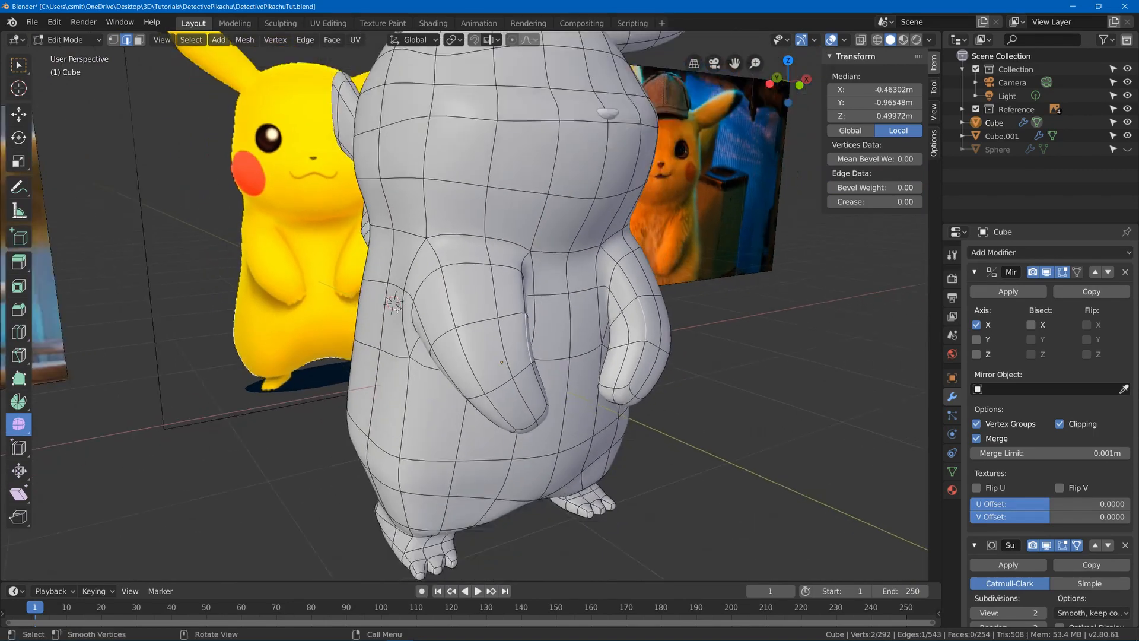
pyautogui.moveTo(261, 316); pyautogui.dragTo(462, 346, button='middle')
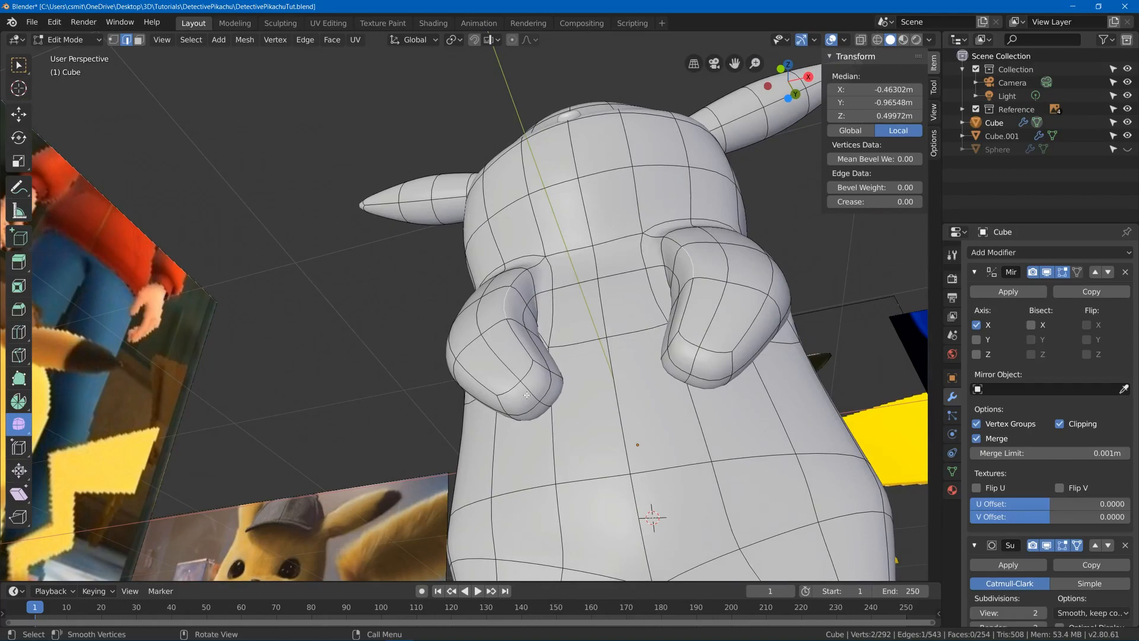
pyautogui.moveTo(534, 316); pyautogui.dragTo(533, 338, button='middle')
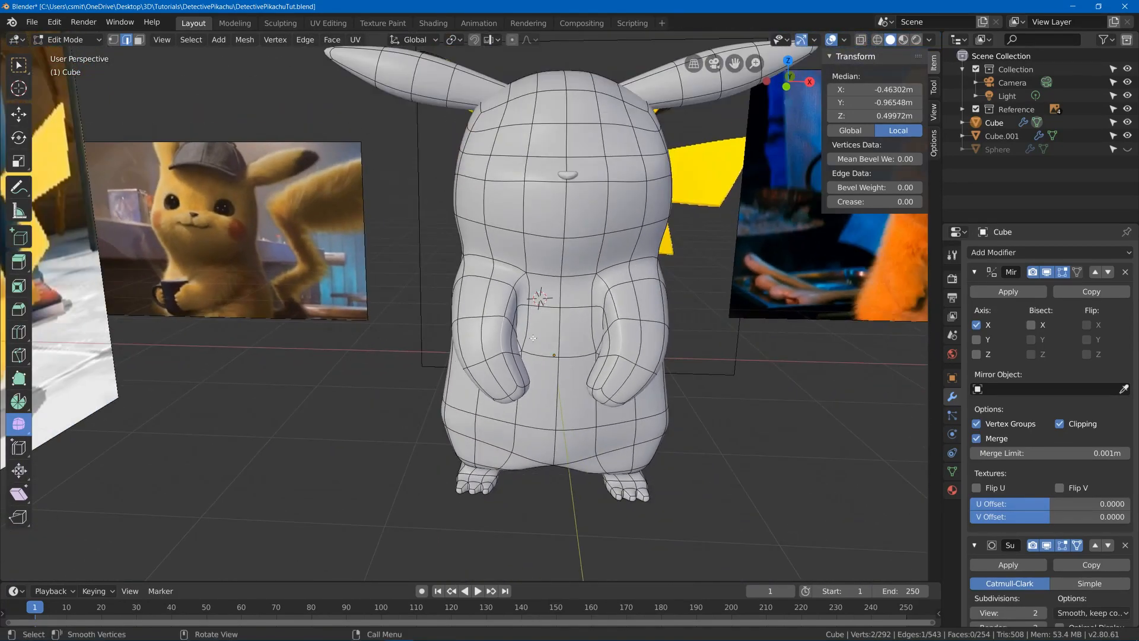
# Add a lengthwise edge loop through the arm and body, and edge-slide the neighboring lengthwise body loop by -0.322
pyautogui.click(501, 277)
pyautogui.keyDown('alt'); pyautogui.click(486, 261); pyautogui.keyUp('alt')
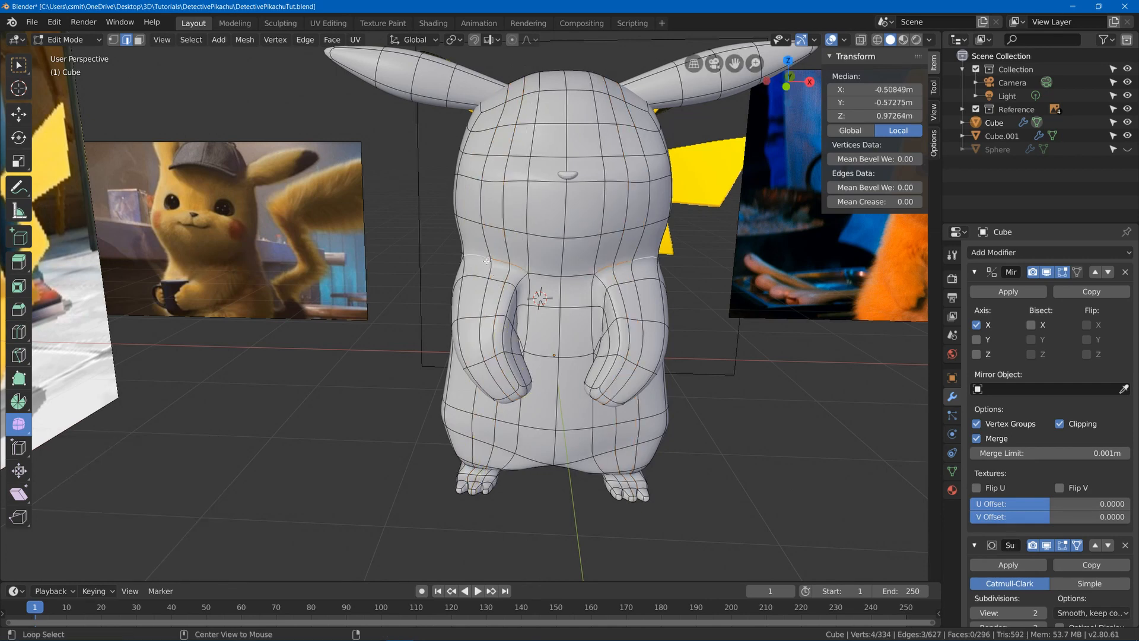
pyautogui.press('g')
pyautogui.press('g')
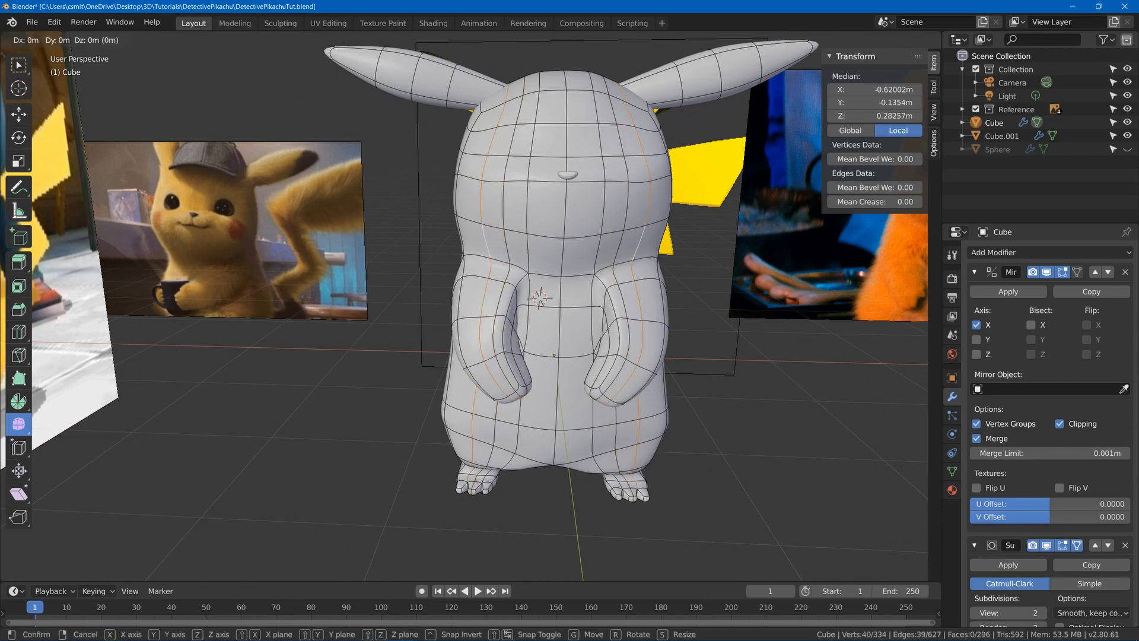
pyautogui.click(567, 243)
# Select the lengthwise edge path down the front of the arm and frame it in the view
pyautogui.moveTo(567, 243); pyautogui.dragTo(544, 288, button='middle')
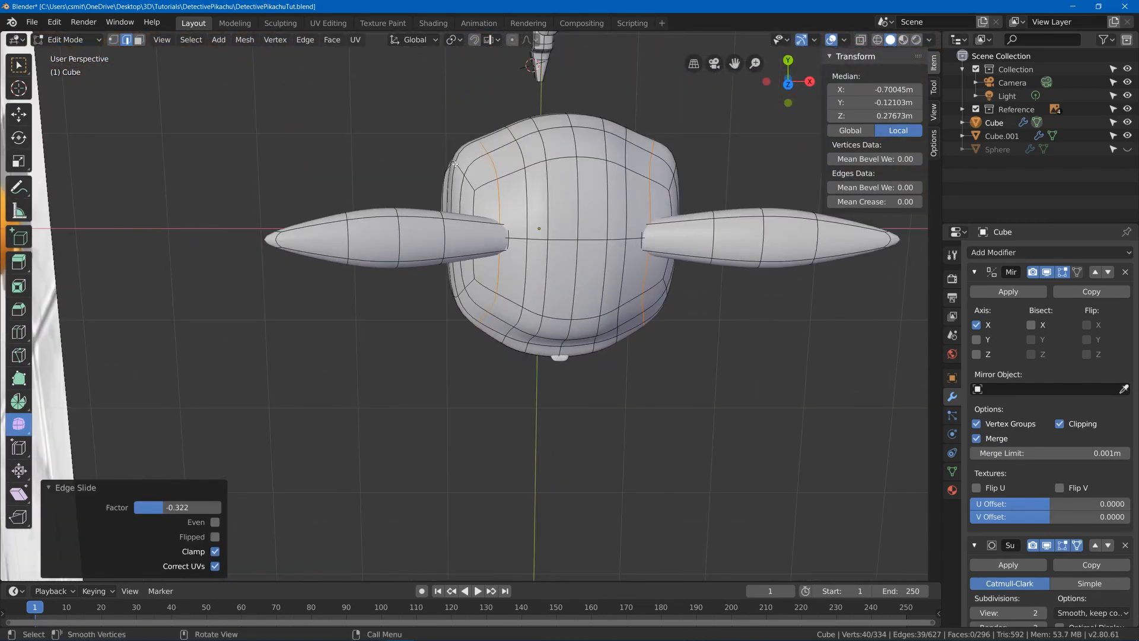
pyautogui.click(454, 164)
pyautogui.moveTo(454, 165); pyautogui.dragTo(505, 152, button='middle')
pyautogui.moveTo(529, 109); pyautogui.dragTo(493, 308, button='middle')
pyautogui.scroll(5, 529, 185)
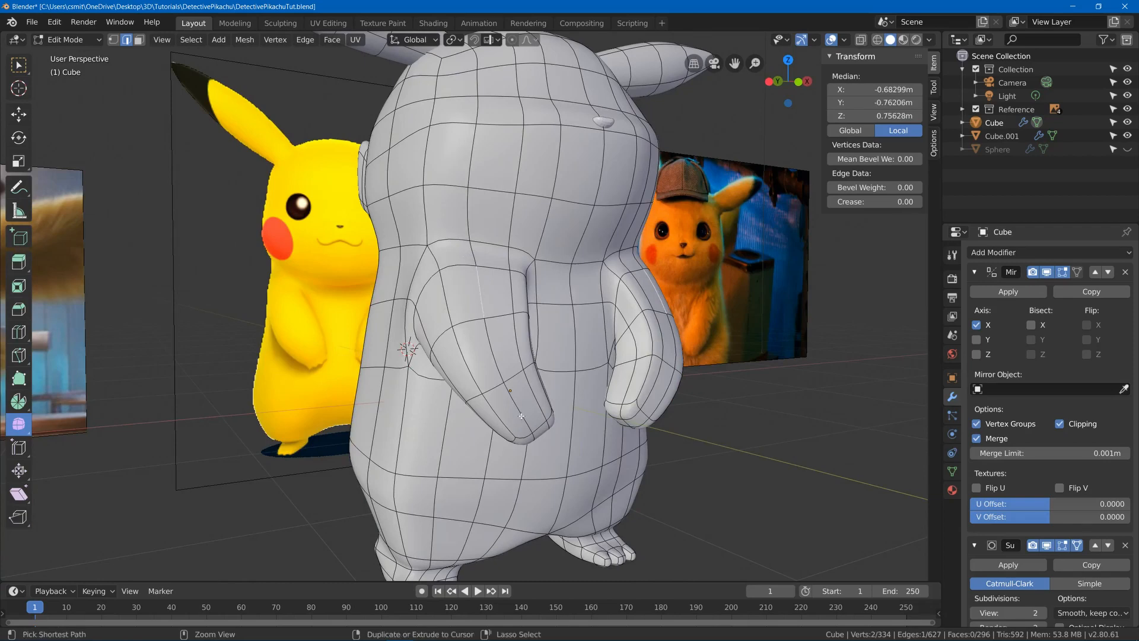
pyautogui.keyDown('ctrl'); pyautogui.click(522, 416); pyautogui.keyUp('ctrl')
pyautogui.press('KP_Decimal')
pyautogui.press('g')
pyautogui.press('z')
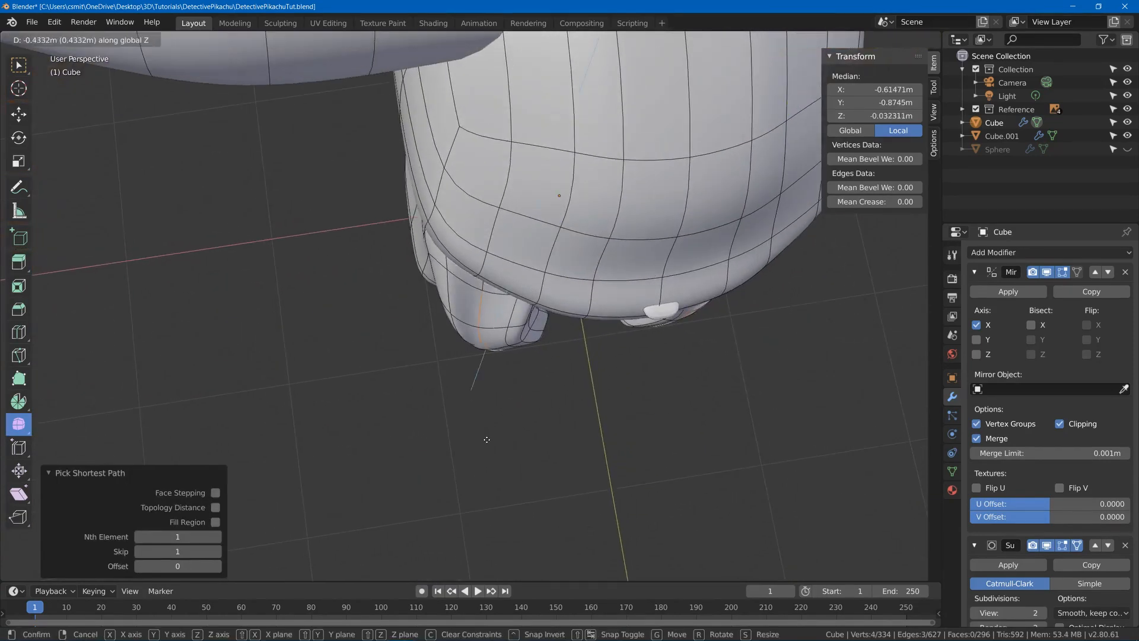
pyautogui.click(493, 420)
# Move the selected front arm edges about -0.05 m along Y and check the smoothed result
pyautogui.press('g')
pyautogui.press('y')
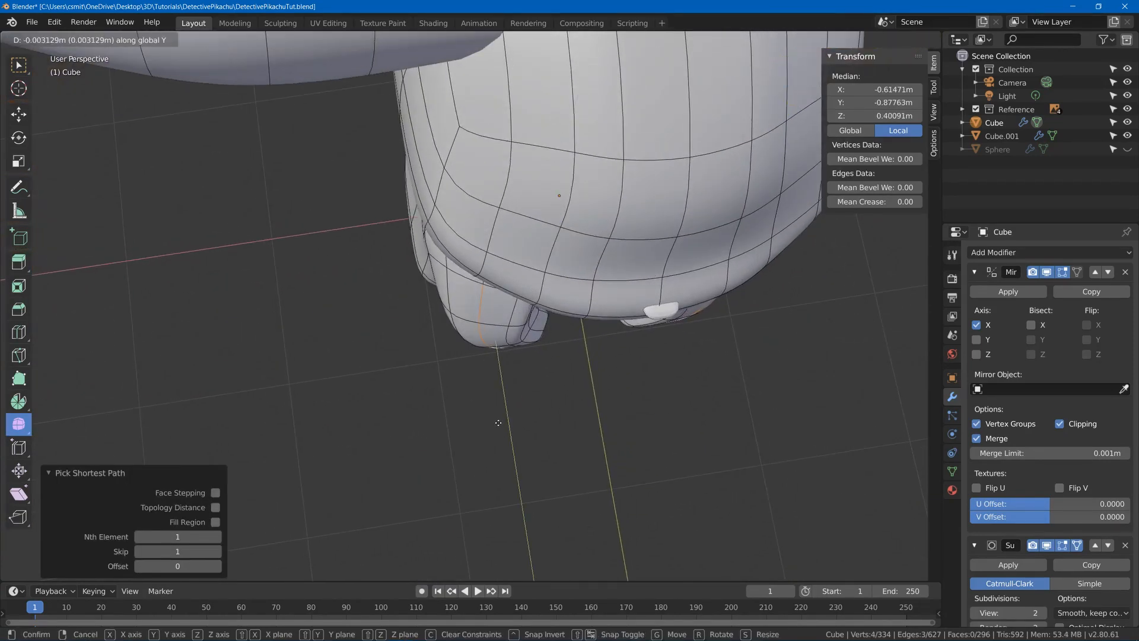
pyautogui.click(507, 426)
pyautogui.scroll(-4, 507, 421)
pyautogui.moveTo(508, 421); pyautogui.dragTo(520, 283, button='middle')
pyautogui.press('Tab')
pyautogui.press('Tab')
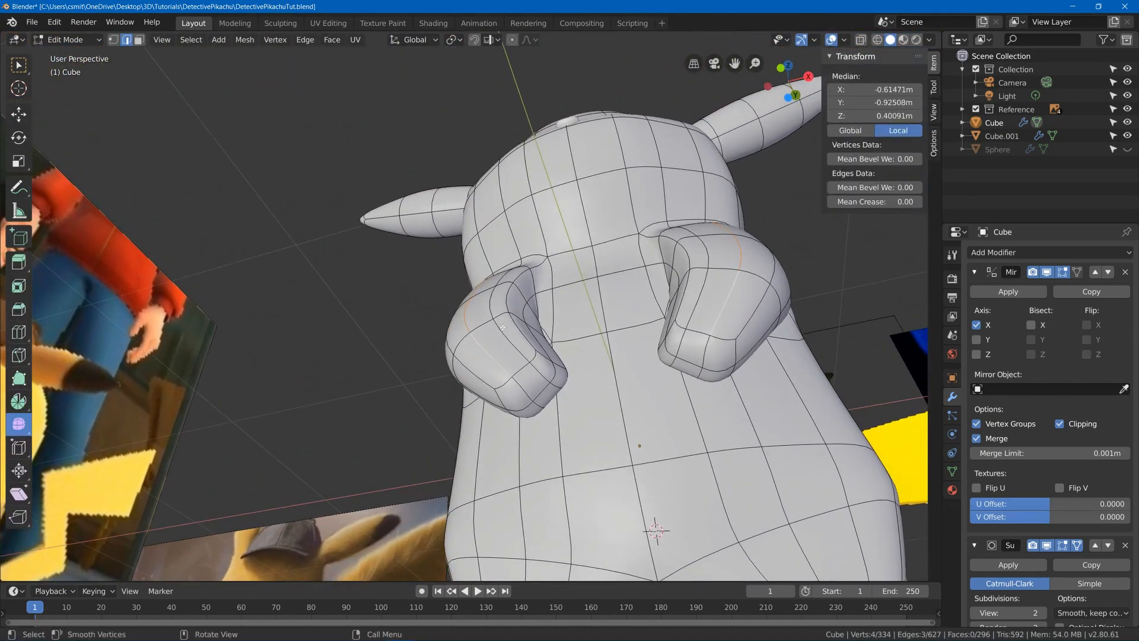
# Edge-slide the lengthwise loop running through the arm and body by 0.464
pyautogui.press('g')
pyautogui.press('g')
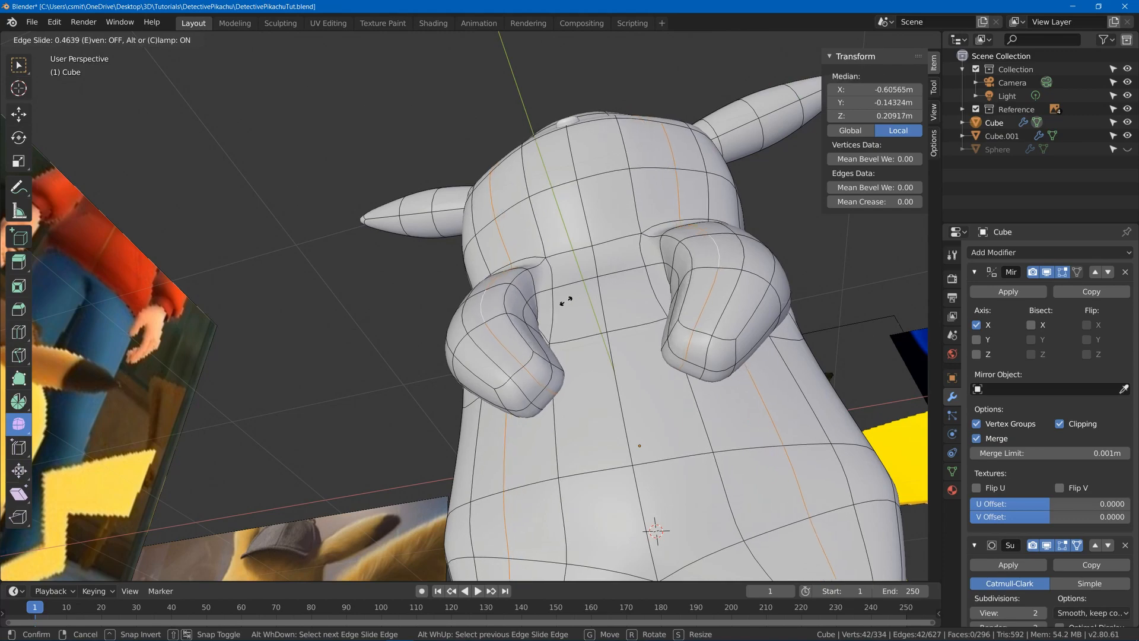
pyautogui.click(570, 301)
pyautogui.moveTo(571, 301); pyautogui.dragTo(592, 415, button='middle')
pyautogui.press('r')
pyautogui.press('y')
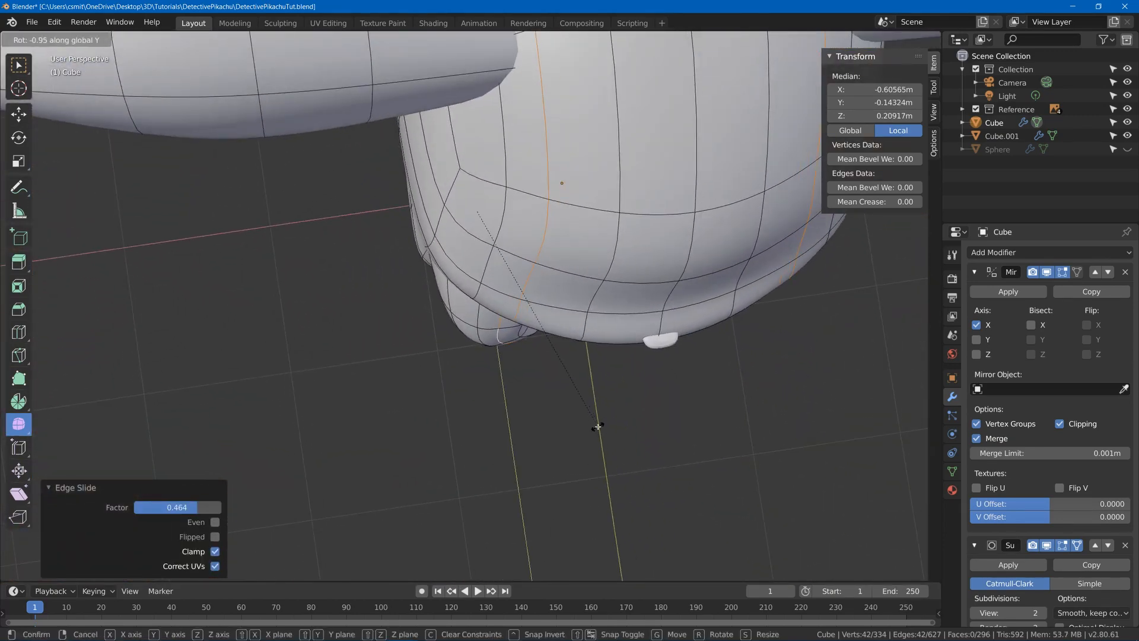
pyautogui.rightClick(597, 427)
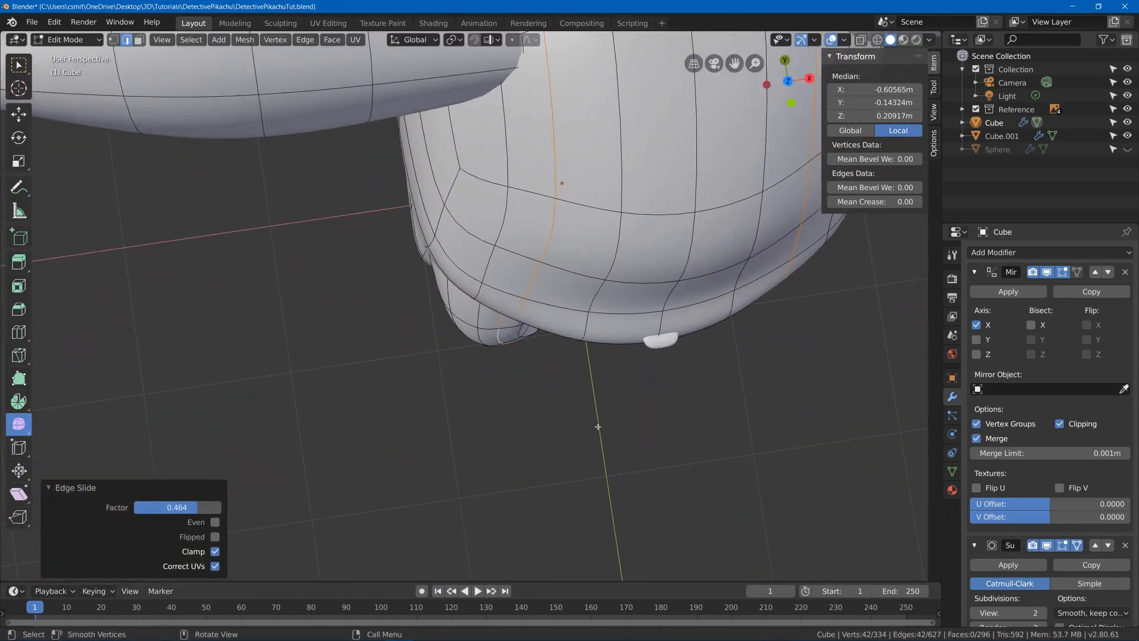
# Select the short edge path down the front of the forearm, move it about -0.04 m along Y and save the file
pyautogui.click(500, 317)
pyautogui.moveTo(506, 411)
pyautogui.mouseDown(button='middle')
pyautogui.moveTo(527, 270)
pyautogui.moveTo(518, 401)
pyautogui.mouseUp(button='middle')
pyautogui.keyDown('ctrl'); pyautogui.click(512, 411); pyautogui.keyUp('ctrl')
pyautogui.click(518, 401)
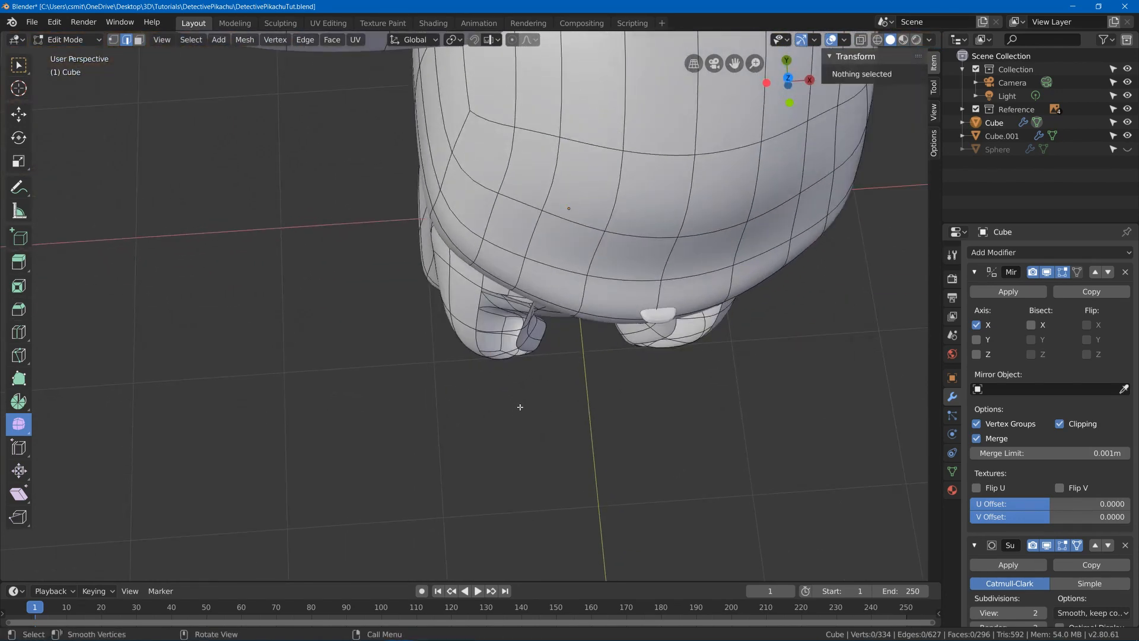
pyautogui.hotkey('ctrl', 'z')
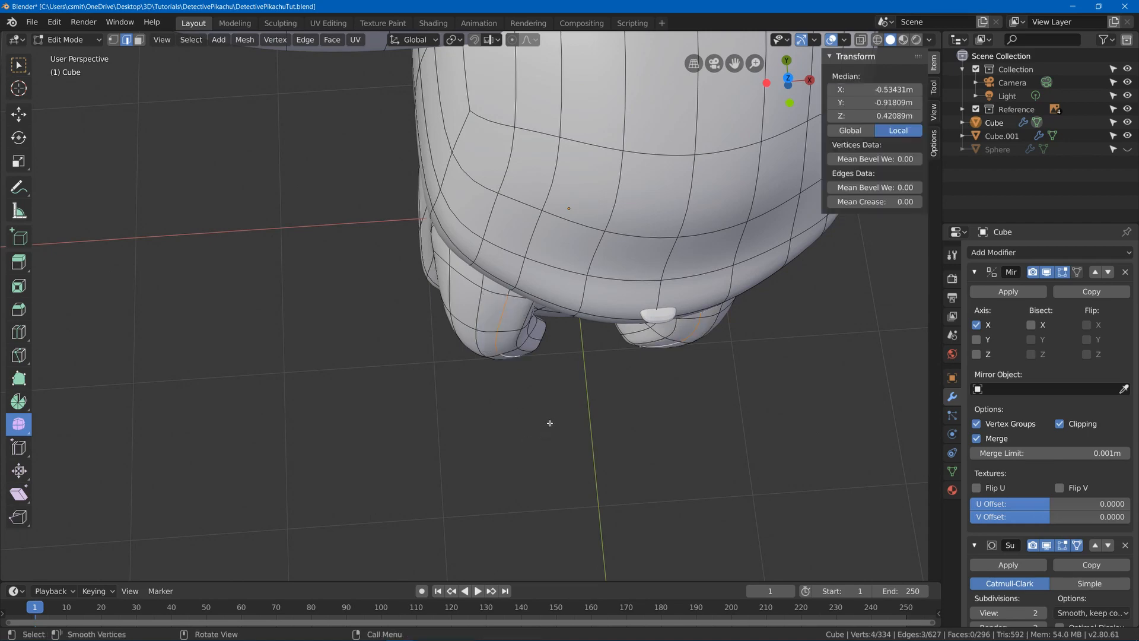
pyautogui.moveTo(549, 421); pyautogui.dragTo(560, 451, button='middle')
pyautogui.press('g')
pyautogui.press('y')
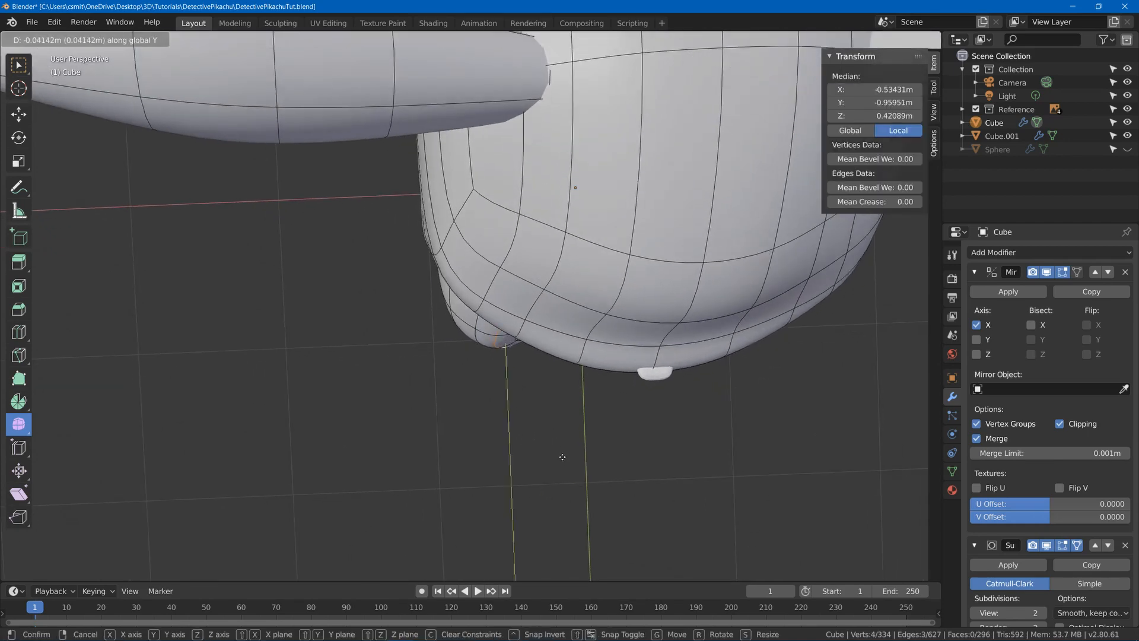
pyautogui.click(562, 453)
pyautogui.press('Tab')
pyautogui.hotkey('ctrl', 's')
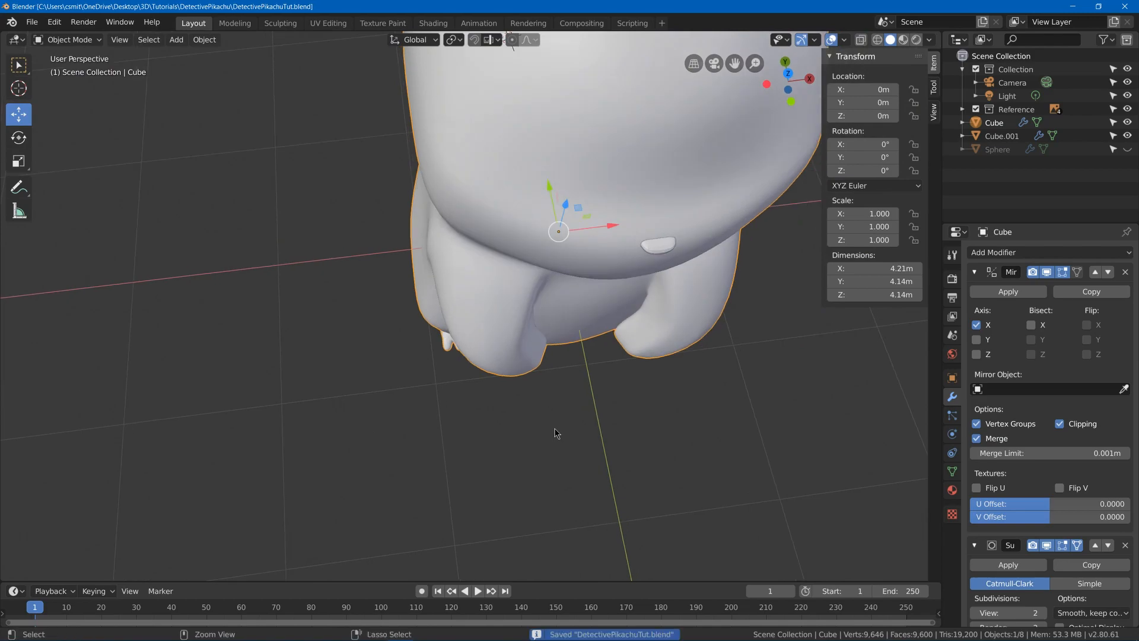
# Extrude the three front faces at the end of the hand one by one as fingers, about 0.036 m each
pyautogui.moveTo(554, 429); pyautogui.dragTo(475, 500, button='middle')
pyautogui.press('Tab')
pyautogui.press('Tab')
pyautogui.press('Tab')
pyautogui.click(547, 449)
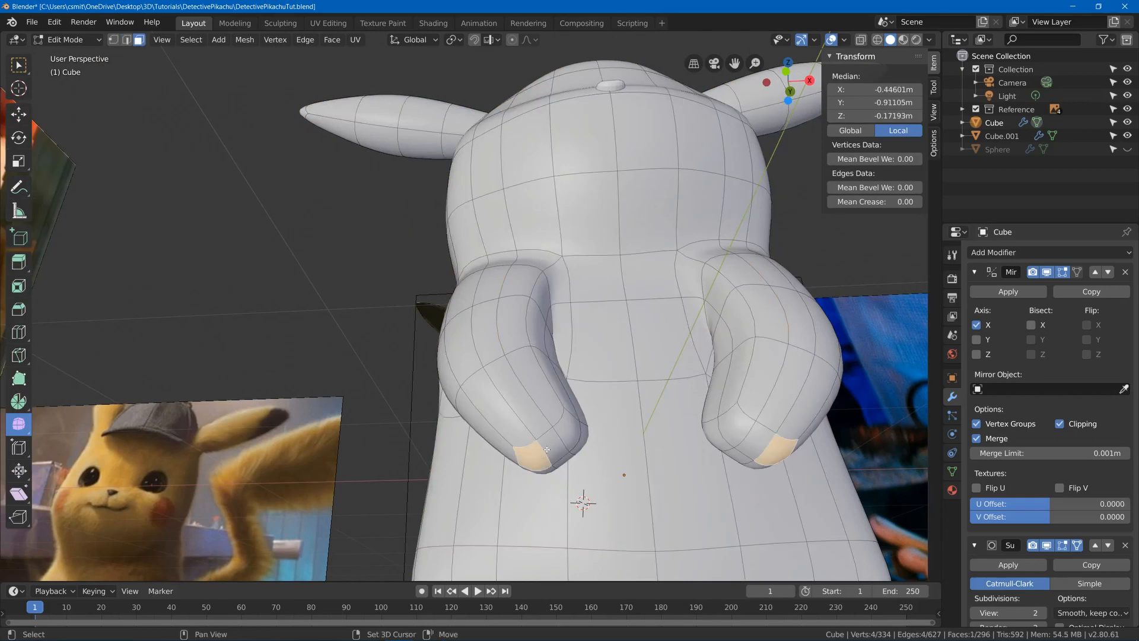
pyautogui.press('e')
pyautogui.click(564, 460)
pyautogui.press('e')
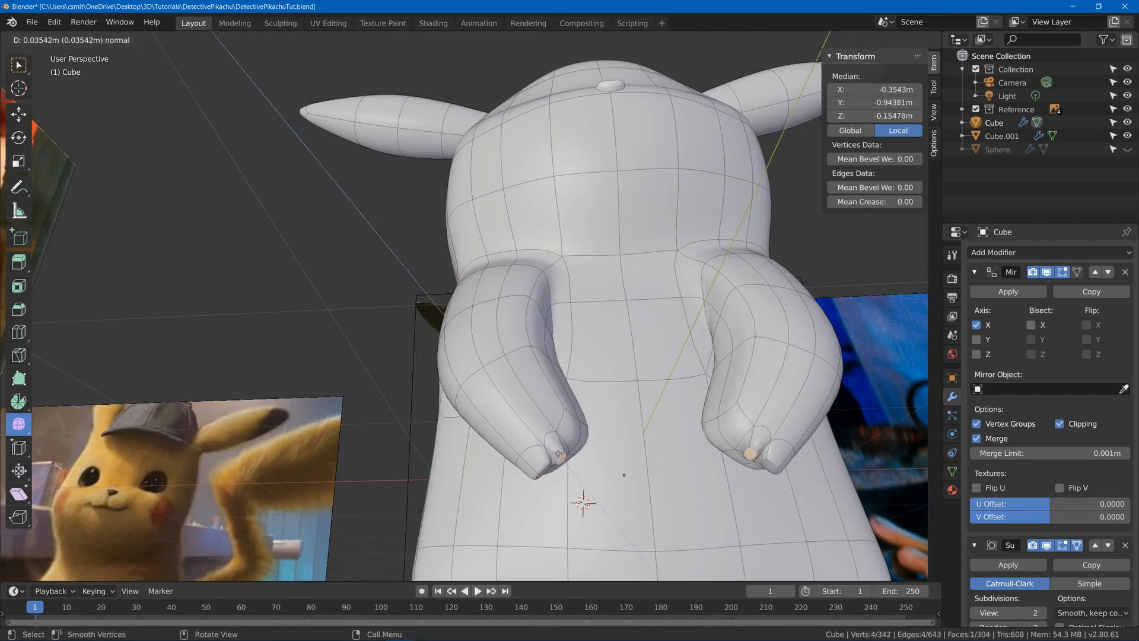
pyautogui.click(563, 438)
pyautogui.press('e')
pyautogui.click(564, 442)
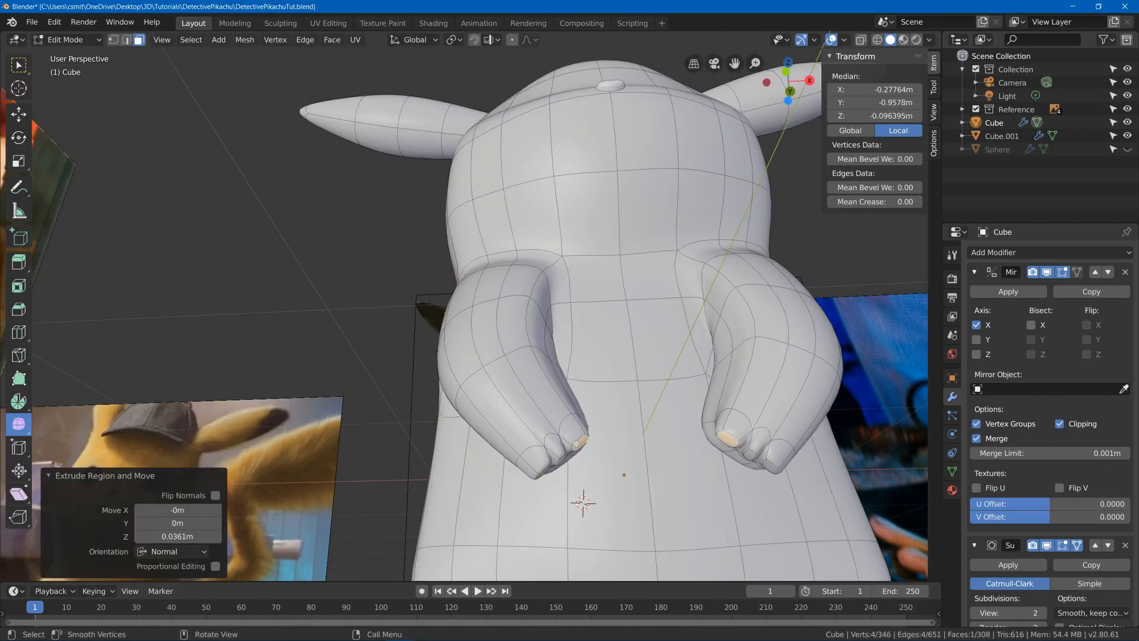
# Extrude the innermost face of the hand about 0.04 m, then shrink its tip to about 0.4 and nudge it into place
pyautogui.moveTo(564, 441); pyautogui.dragTo(543, 448, button='middle')
pyautogui.press('e')
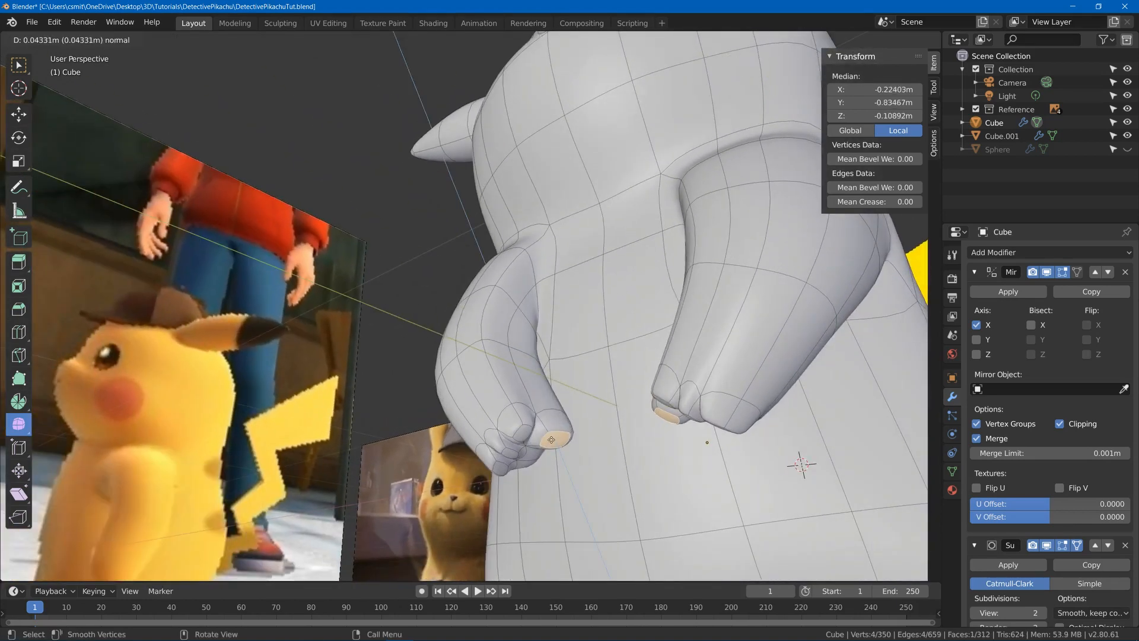
pyautogui.click(551, 440)
pyautogui.press('s')
pyautogui.click(578, 437)
pyautogui.press('g')
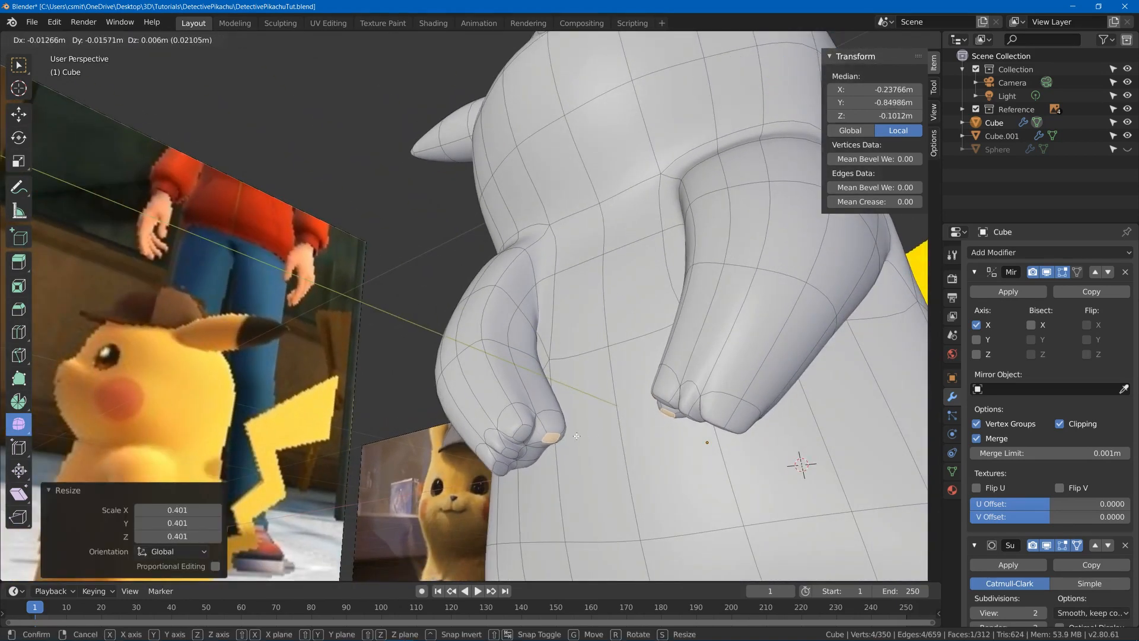
pyautogui.click(577, 436)
pyautogui.press('s')
pyautogui.click(552, 437)
# Move the tip face of the third finger from the outside by 0.0176 m in X, 0.011 m in Y and -0.0225 m in Z
pyautogui.moveTo(544, 436); pyautogui.dragTo(568, 456, button='middle')
pyautogui.press('g')
pyautogui.click(572, 458)
pyautogui.press('g')
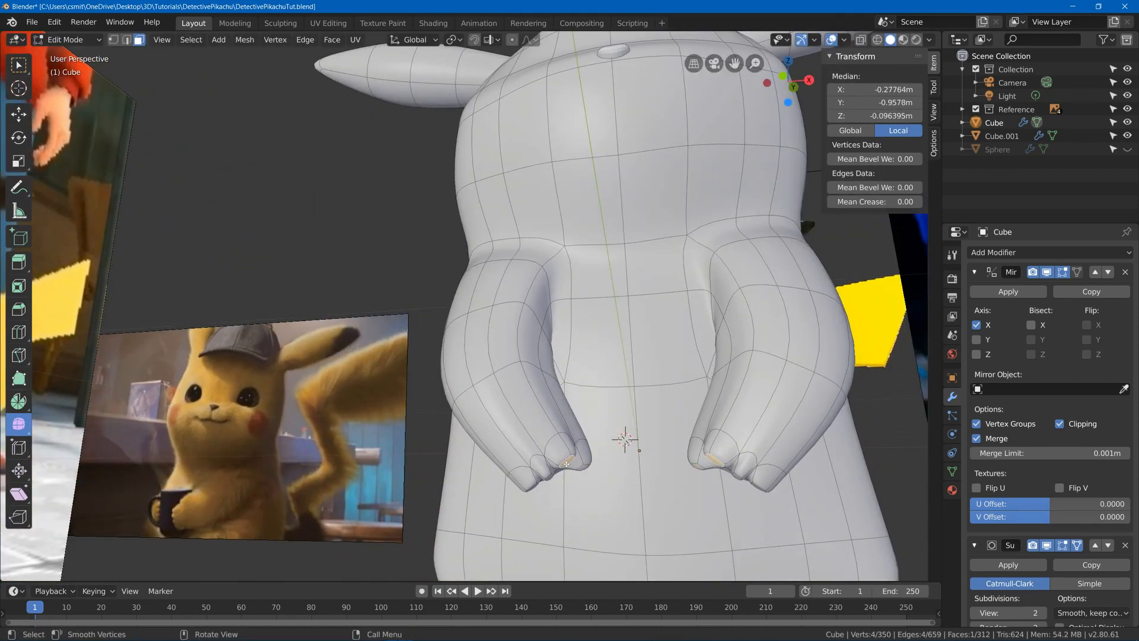
pyautogui.click(568, 470)
pyautogui.press('s')
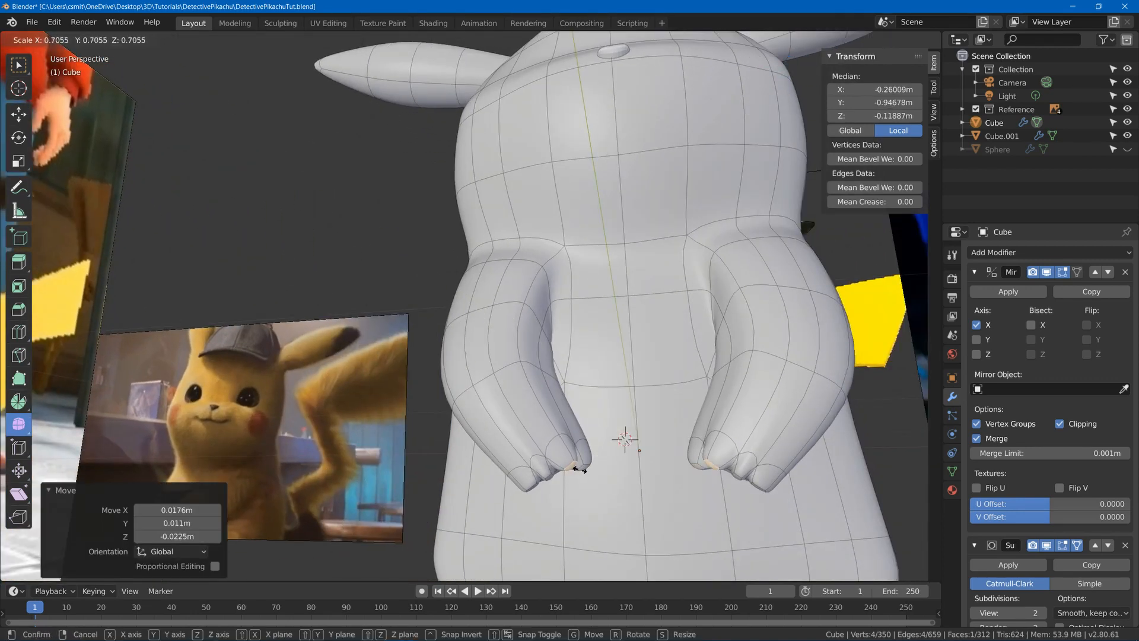
pyautogui.rightClick(578, 469)
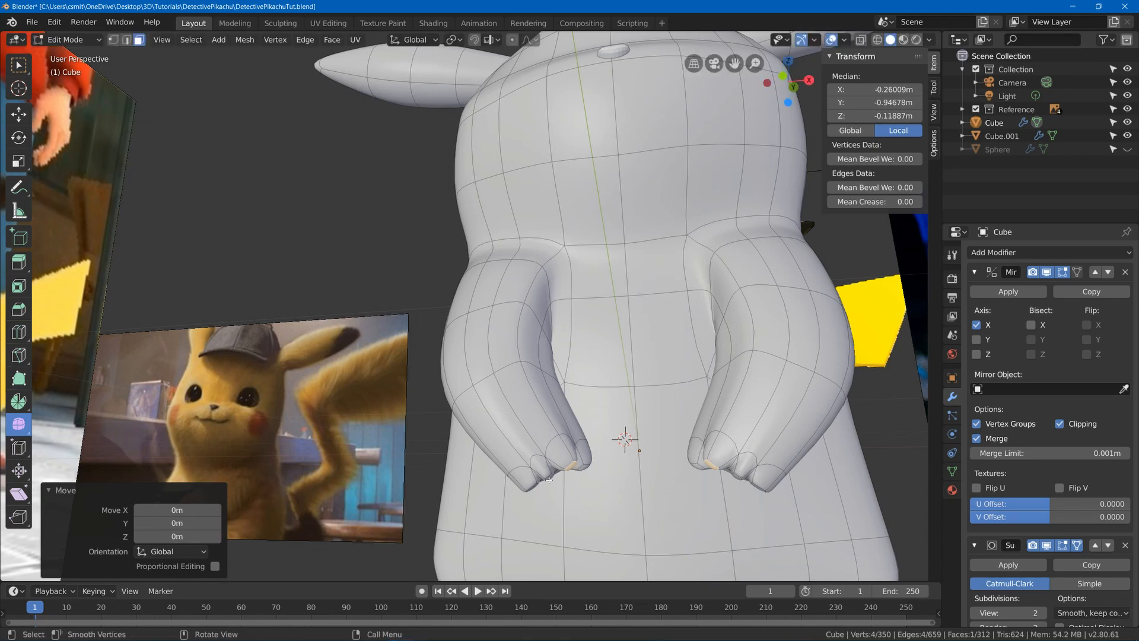
# Scale down the second finger's tip face and move it about 0.009 m in X, 0.007 m in Y and -0.016 m in Z
pyautogui.click(565, 477)
pyautogui.click(547, 478)
pyautogui.press('s')
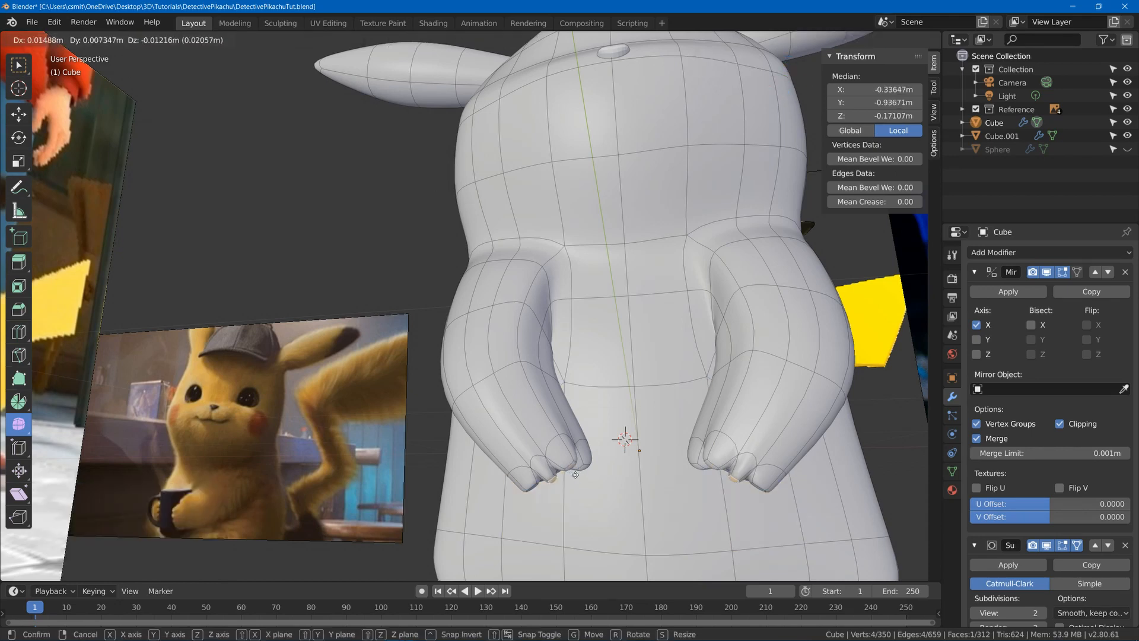
pyautogui.click(571, 477)
pyautogui.press('g')
pyautogui.click(570, 479)
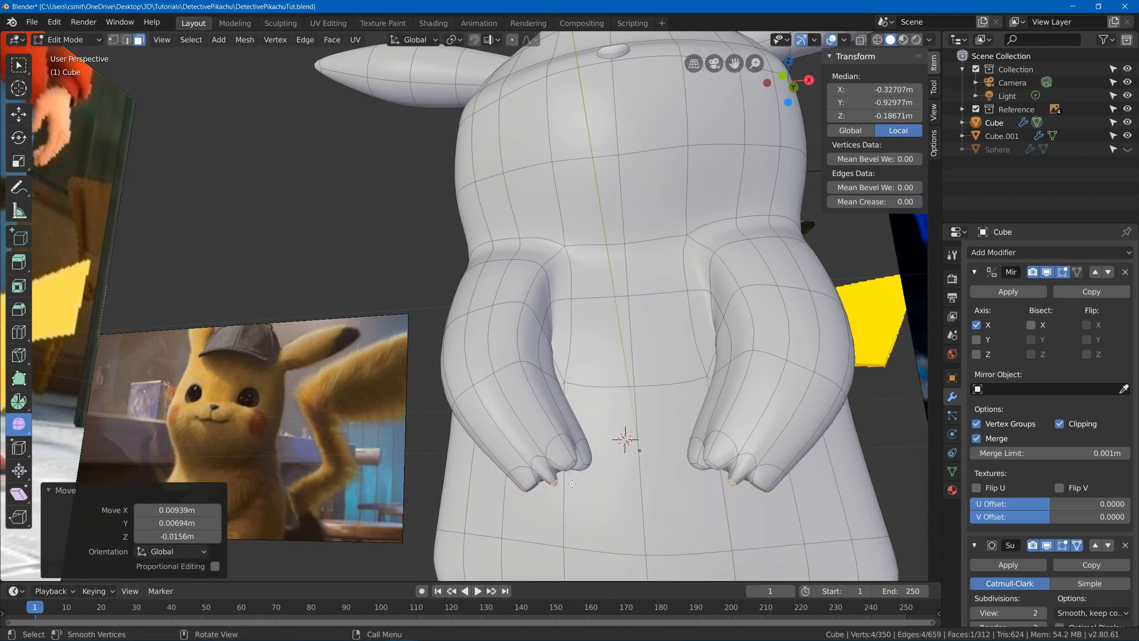
pyautogui.press('s')
pyautogui.click(584, 478)
# Scale down the tip face of the third finger from the outside to taper it
pyautogui.click(572, 465)
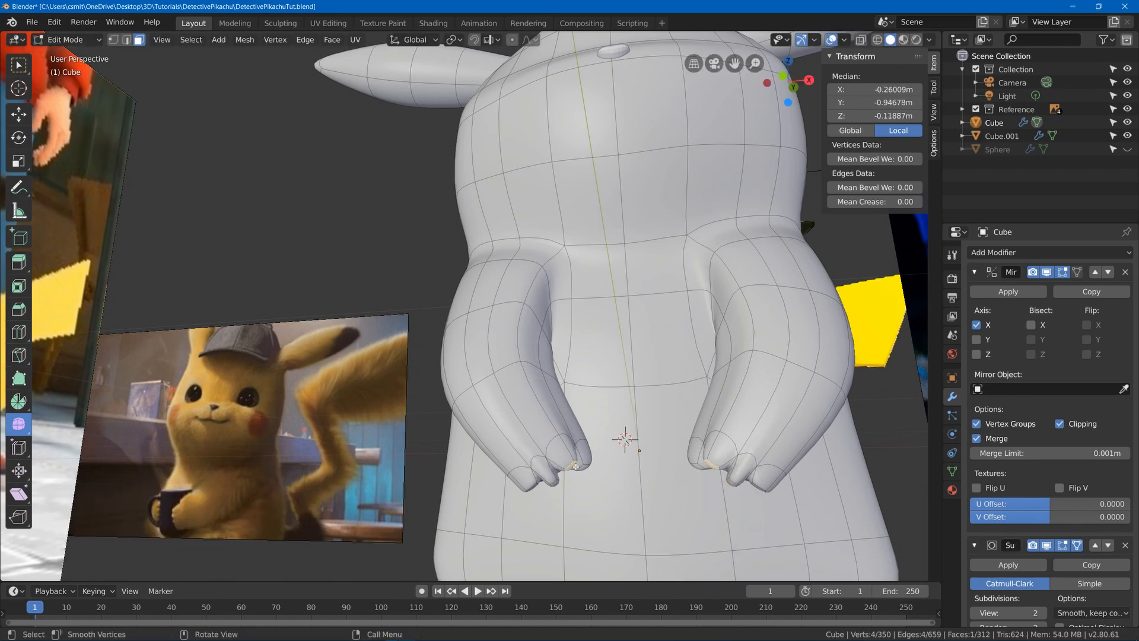
pyautogui.press('g')
pyautogui.click(586, 461)
pyautogui.press('s')
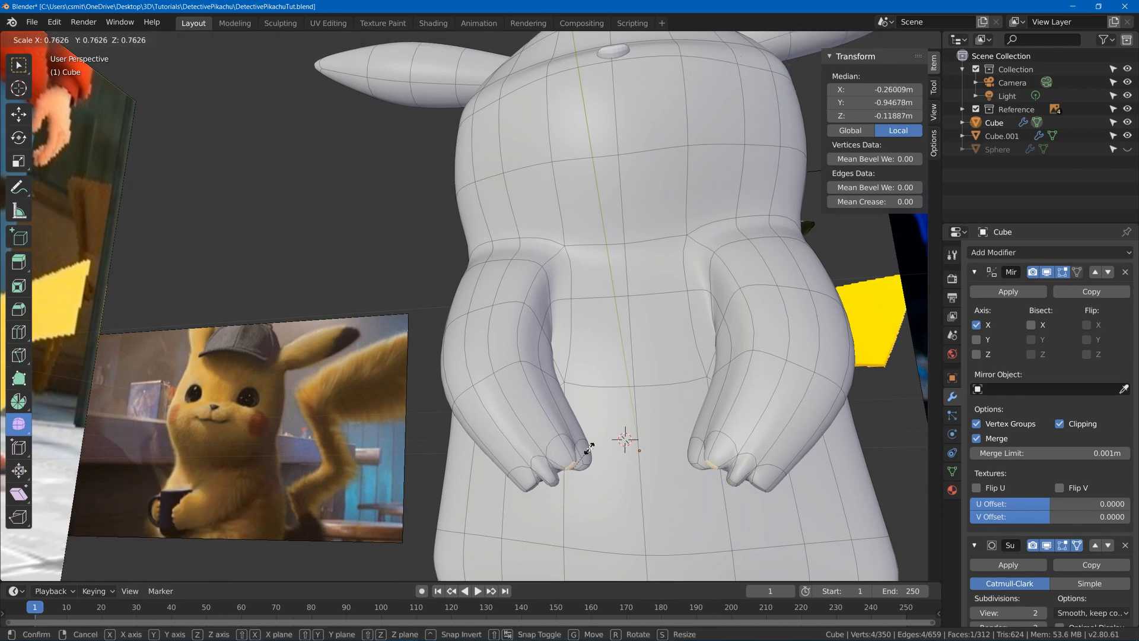
pyautogui.click(584, 453)
# Move the outermost fingertip by 0.0137 m in X, 0.0127 m in Y and -0.0317 m in Z, and scale it to 0.472
pyautogui.click(529, 489)
pyautogui.press('g')
pyautogui.click(537, 487)
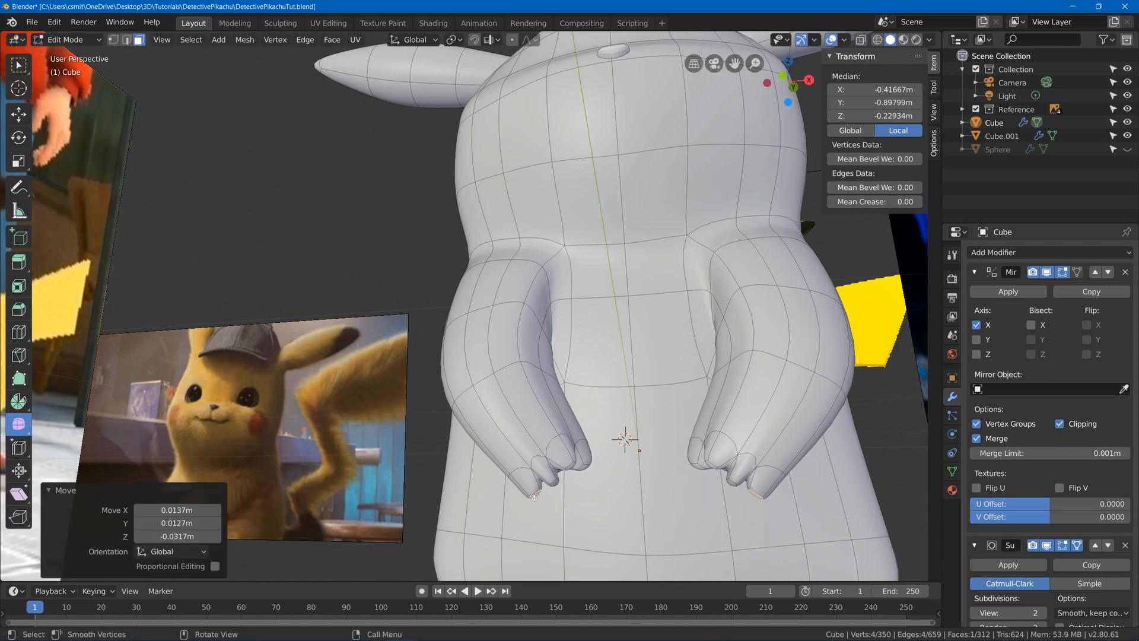
pyautogui.press('s')
pyautogui.click(547, 489)
pyautogui.scroll(-4, 627, 466)
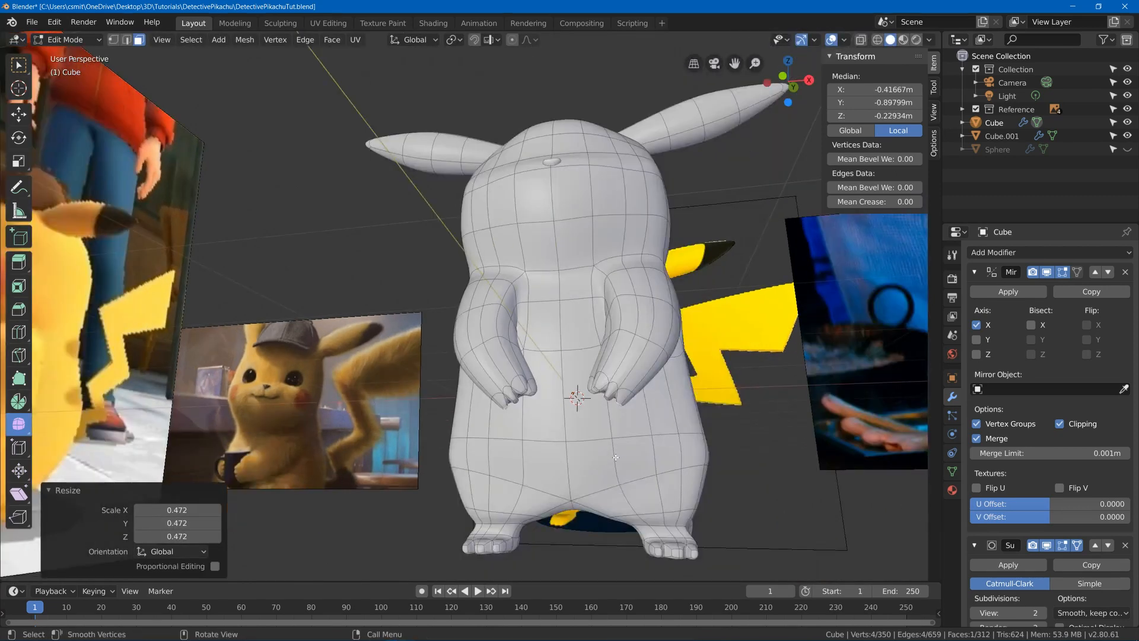
# Examine the smoothed hands and compare them with the references in the right and front orthographic views
pyautogui.press('Tab')
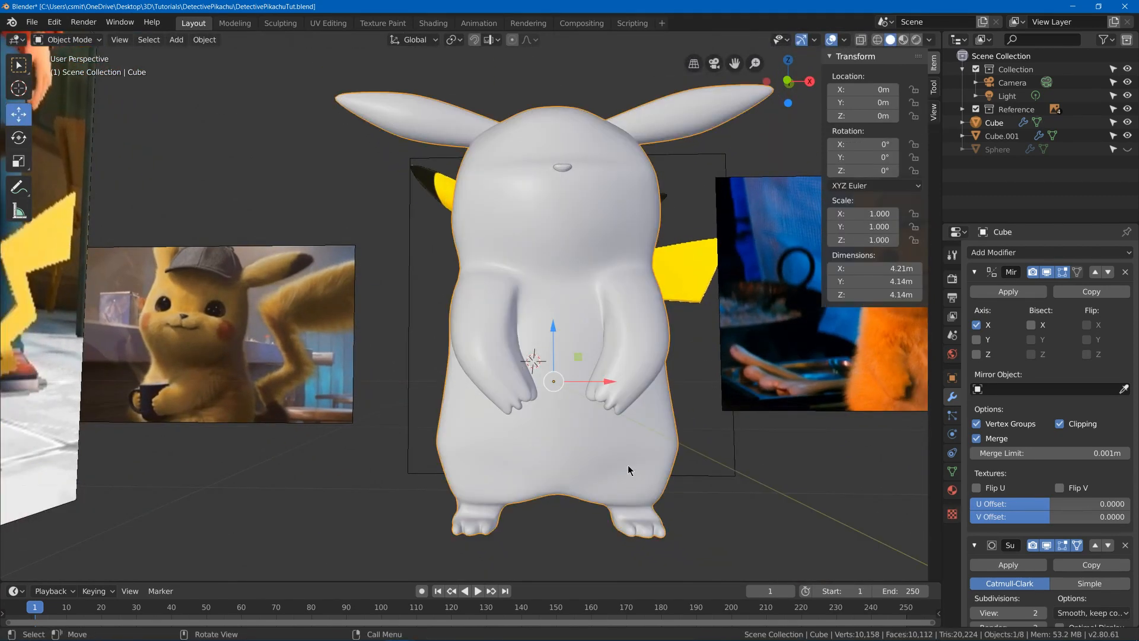
pyautogui.press('Tab')
pyautogui.press('KP_3')
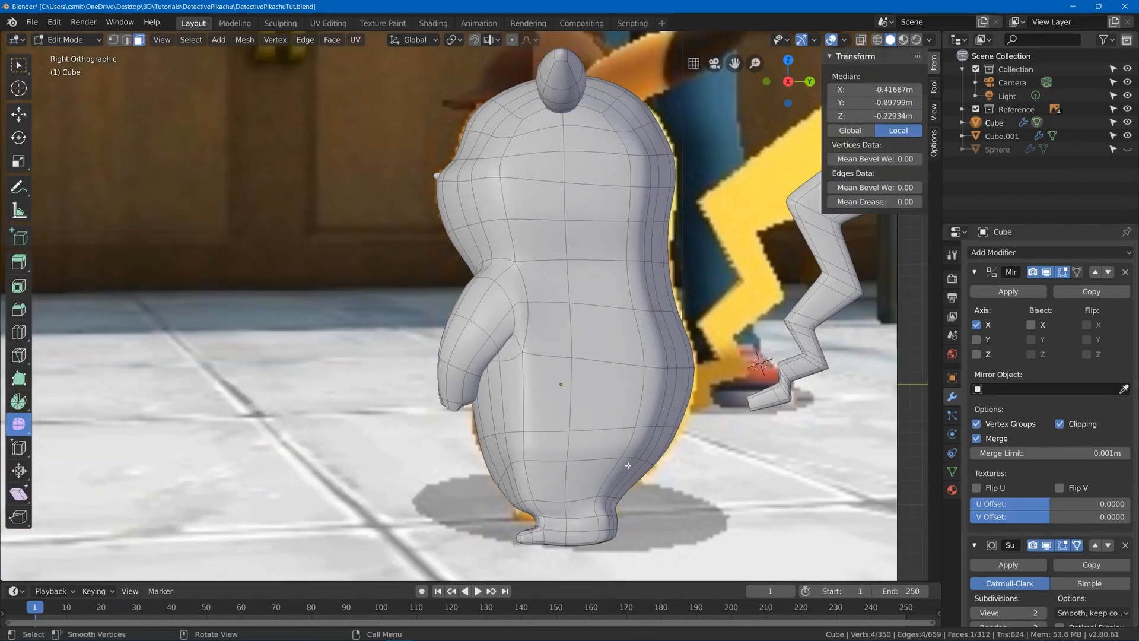
pyautogui.press('KP_1')
pyautogui.scroll(3, 628, 466)
pyautogui.press('z')
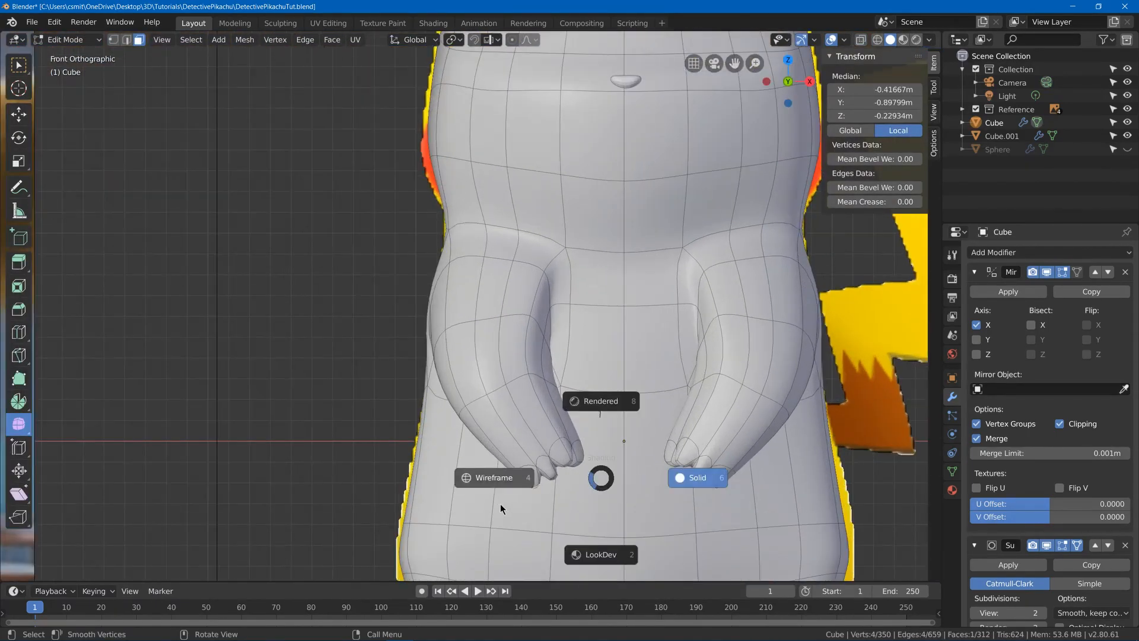
pyautogui.click(499, 502)
pyautogui.press('z')
pyautogui.click(622, 501)
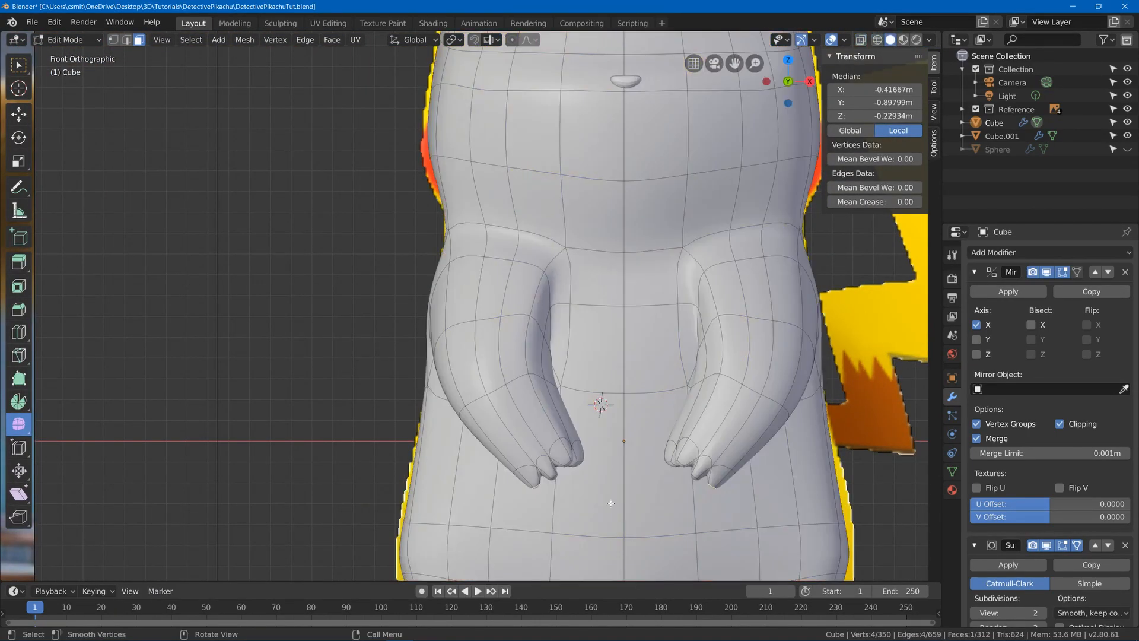
# Shorten the outer two fingers by moving the outermost tip face 0.0319 m and the second tip face 0.0312 m up in Z
pyautogui.scroll(3, 593, 519)
pyautogui.keyDown('shift'); pyautogui.moveTo(593, 519); pyautogui.dragTo(496, 389, button='middle'); pyautogui.keyUp('shift')
pyautogui.press('g')
pyautogui.click(494, 384)
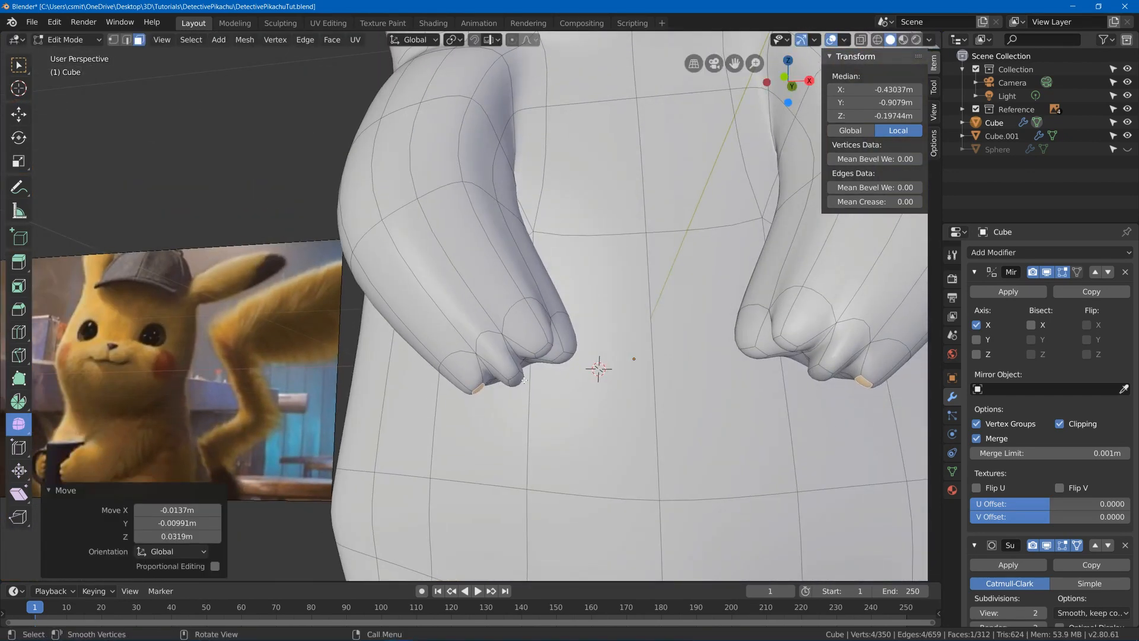
pyautogui.press('g')
pyautogui.click(506, 362)
pyautogui.scroll(-3, 539, 350)
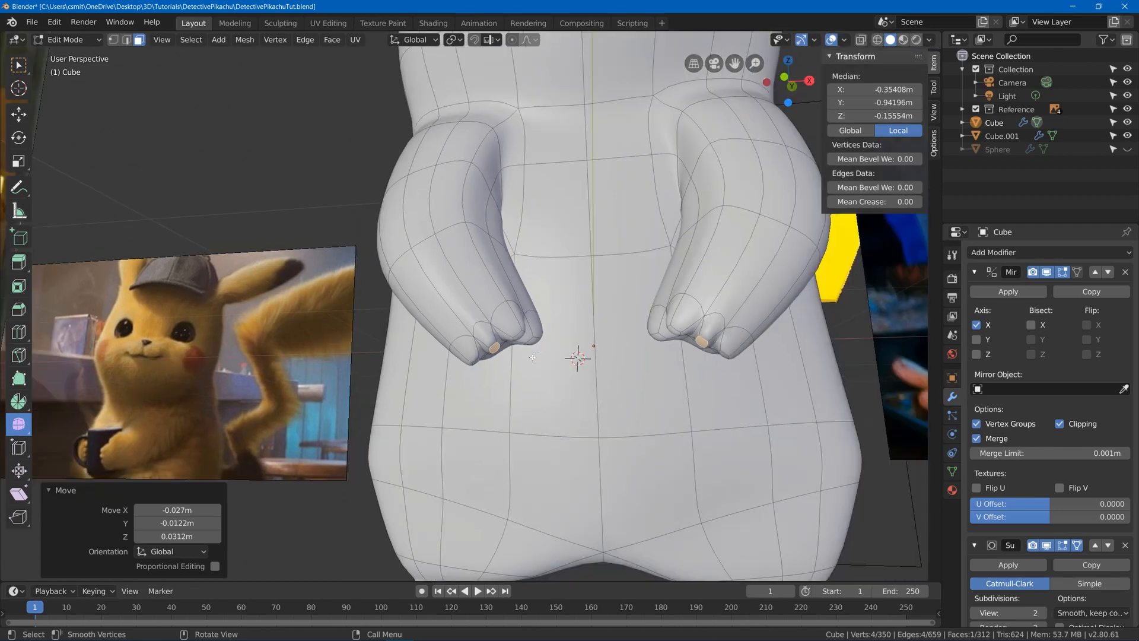
# Shorten the inner two fingers by pulling their tip faces back toward the hand, then check the smoothed result in Object Mode
pyautogui.scroll(4, 524, 369)
pyautogui.click(560, 362)
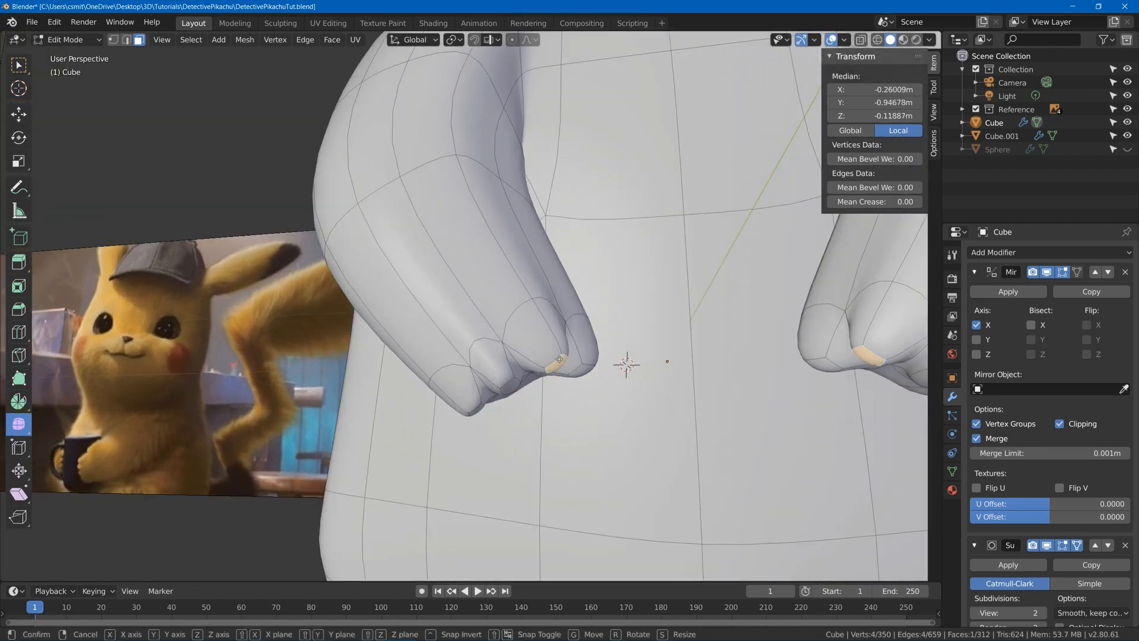
pyautogui.press('g')
pyautogui.click(551, 349)
pyautogui.click(584, 369)
pyautogui.press('g')
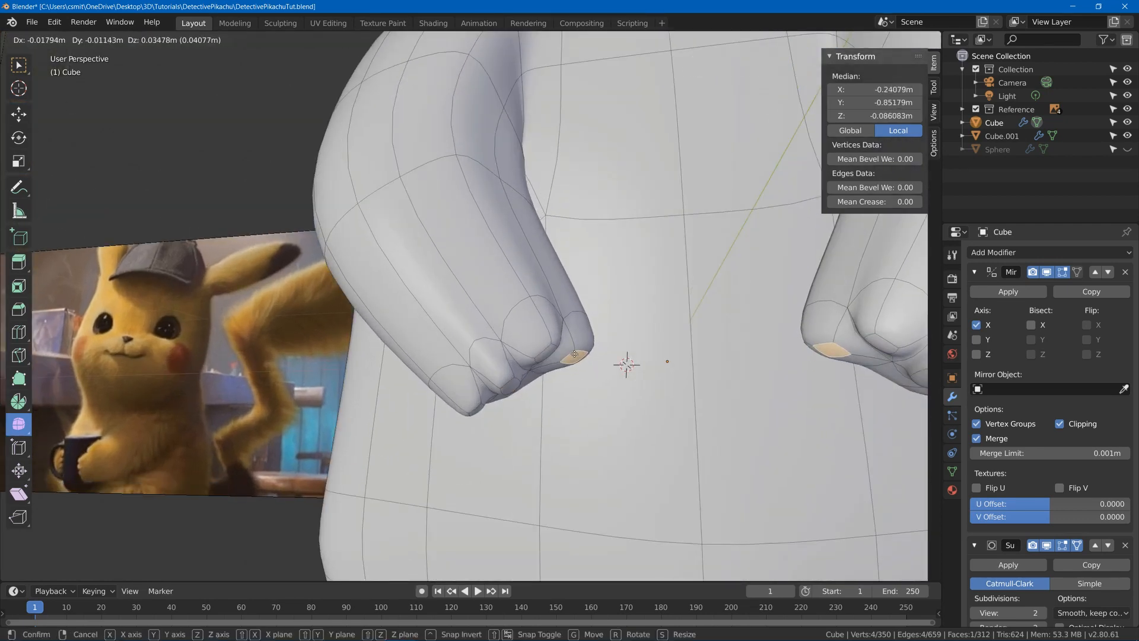
pyautogui.click(573, 348)
pyautogui.press('Tab')
pyautogui.scroll(-4, 582, 354)
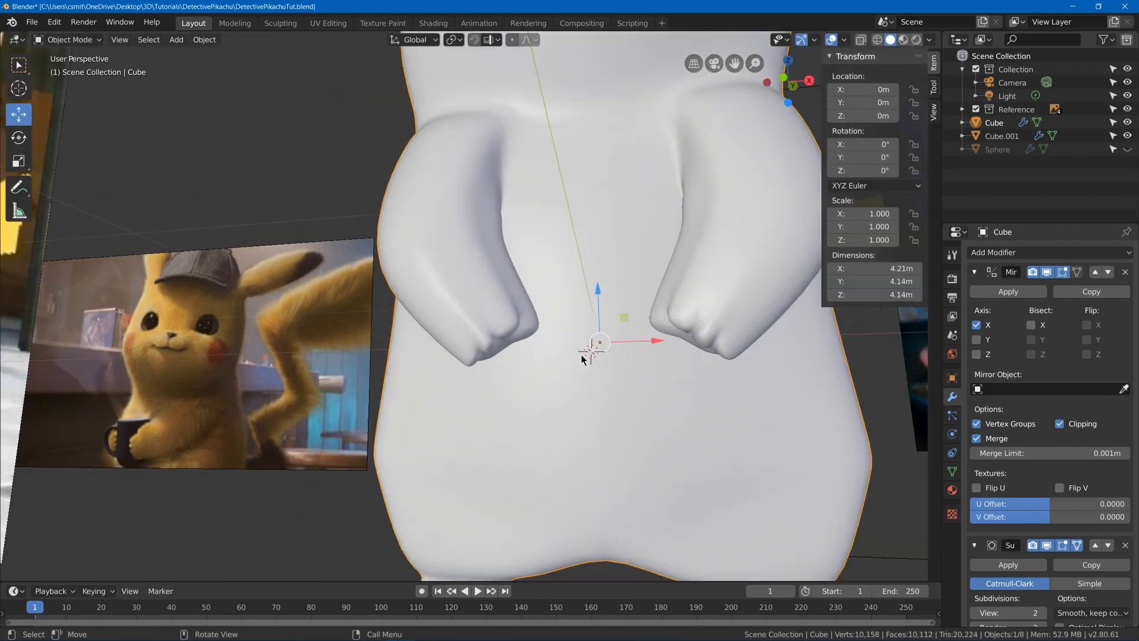
pyautogui.moveTo(581, 354); pyautogui.dragTo(575, 391, button='middle')
pyautogui.scroll(5, 534, 393)
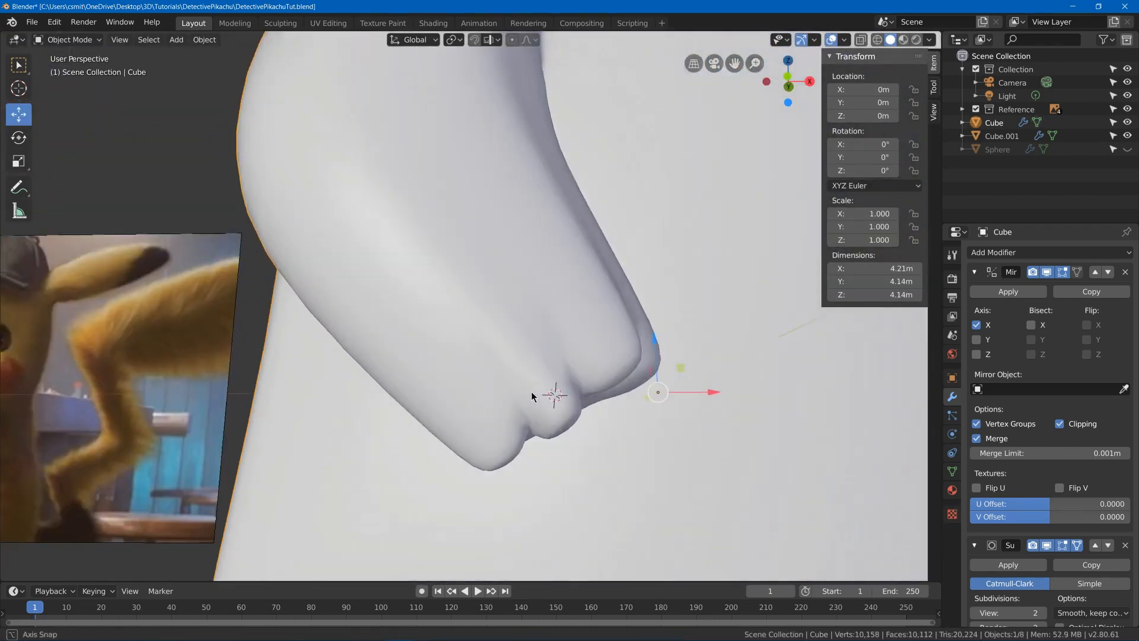
# Scale up the edge across the top of the hand's middle front finger to widen it
pyautogui.press('Tab')
pyautogui.press('2')
pyautogui.click(535, 341)
pyautogui.press('g')
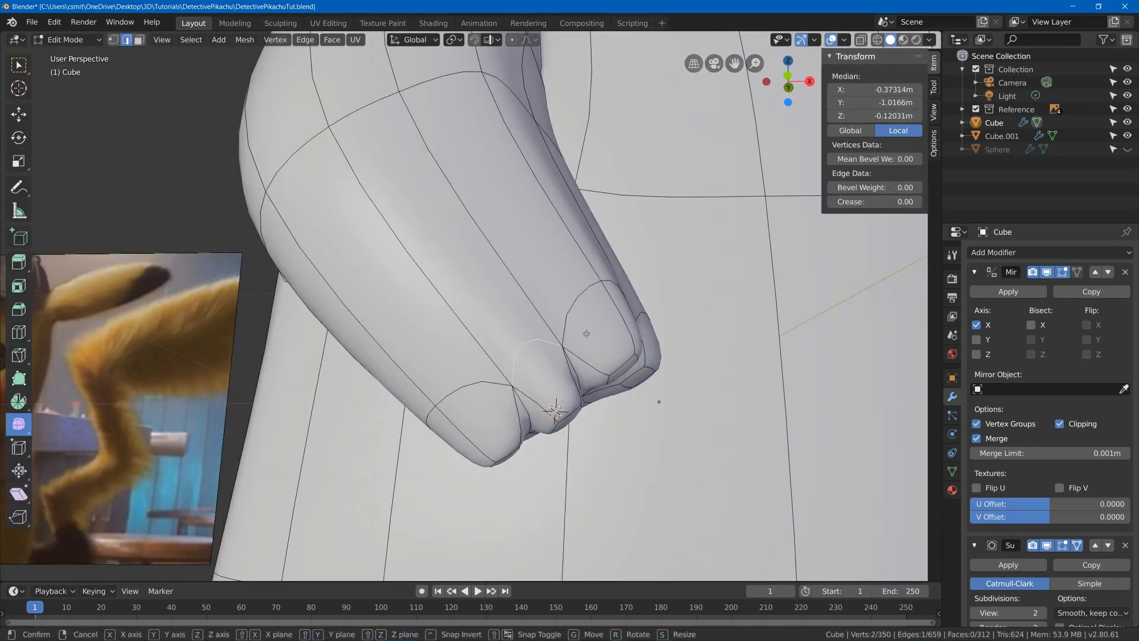
pyautogui.rightClick(585, 329)
pyautogui.press('s')
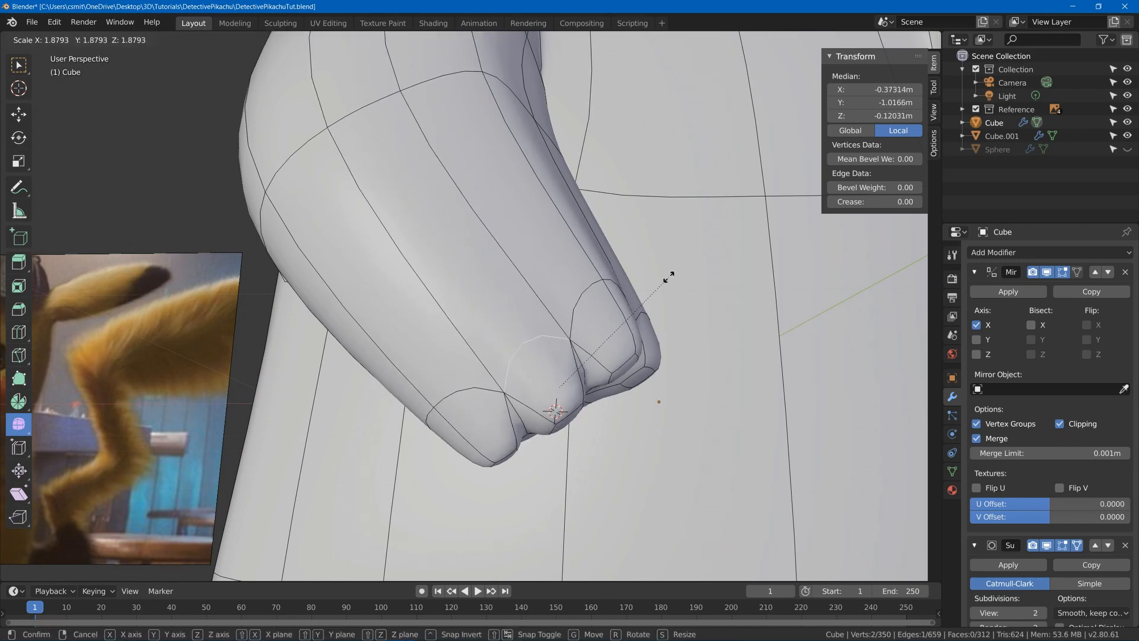
pyautogui.rightClick(683, 274)
# Move the two palm-side edges below a middle finger by -0.0151 m in X, -0.0295 m in Y and 0.0093 m in Z
pyautogui.moveTo(621, 382); pyautogui.dragTo(476, 299, button='middle')
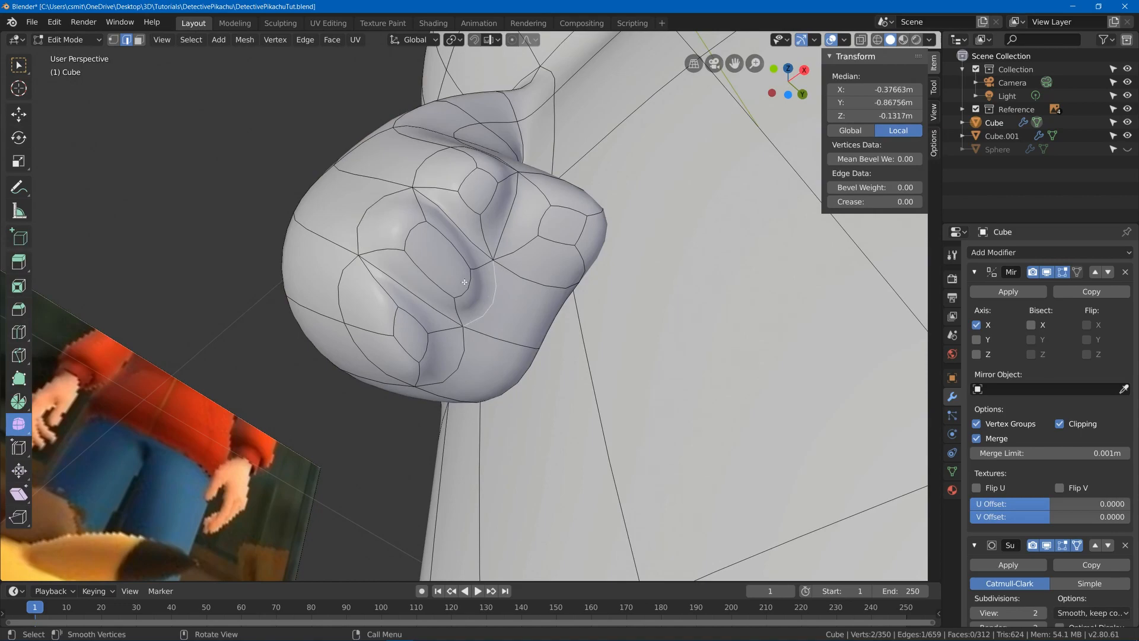
pyautogui.click(496, 292)
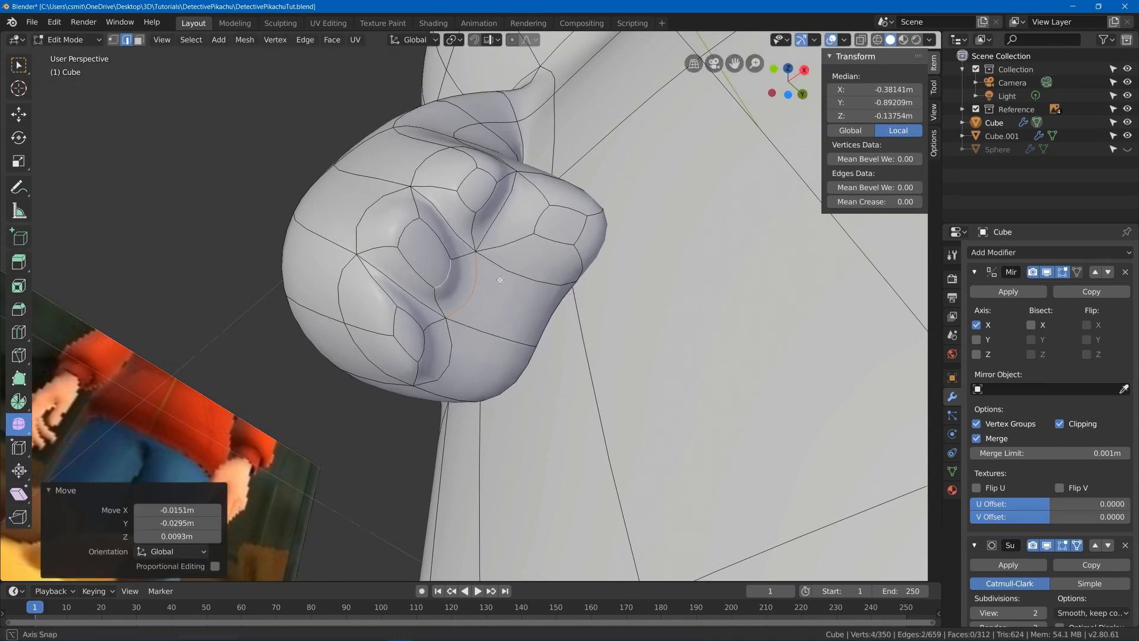
pyautogui.moveTo(496, 292); pyautogui.dragTo(468, 318, button='middle')
pyautogui.press('Tab')
pyautogui.scroll(-5, 569, 335)
# Move the underside edge running from the palm to the innermost fingertip by about 0.03 m
pyautogui.press('Tab')
pyautogui.scroll(3, 549, 326)
pyautogui.scroll(3, 484, 302)
pyautogui.scroll(3, 483, 314)
pyautogui.click(470, 308)
pyautogui.press('g')
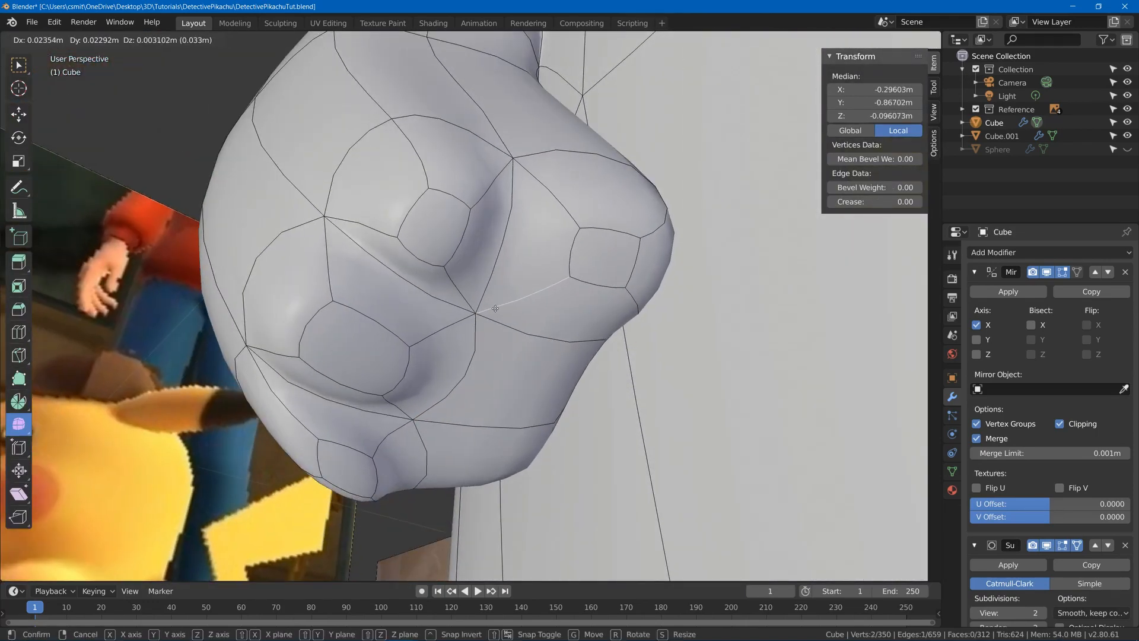
pyautogui.click(496, 306)
# Reposition the edge at the tip of the innermost finger to reshape the fingertip
pyautogui.press('Tab')
pyautogui.moveTo(525, 272); pyautogui.dragTo(551, 374, button='middle')
pyautogui.press('Tab')
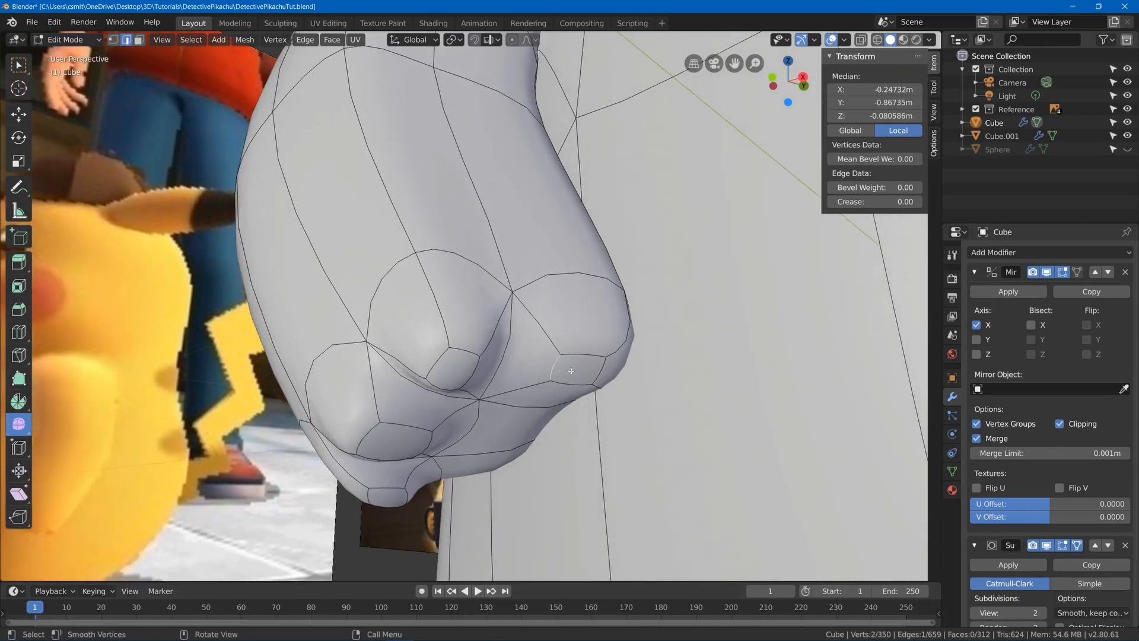
pyautogui.press('g')
pyautogui.click(623, 348)
# Reshape the innermost finger by moving the edges along its body-facing side
pyautogui.press('Tab')
pyautogui.moveTo(623, 347); pyautogui.dragTo(588, 371, button='middle')
pyautogui.press('Tab')
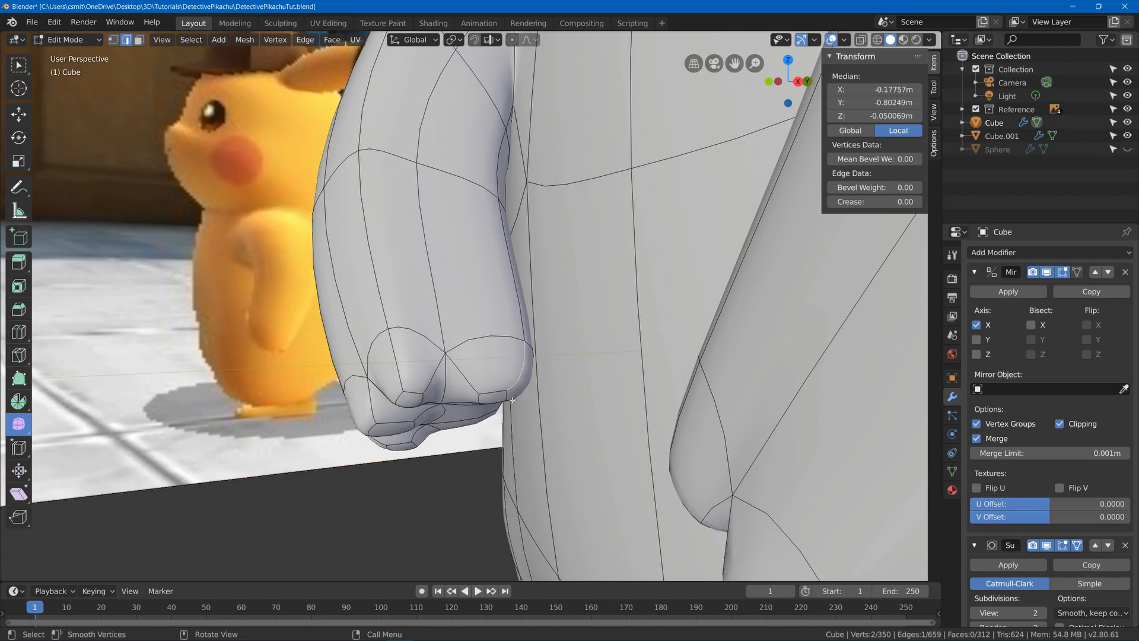
pyautogui.press('g')
pyautogui.click(537, 335)
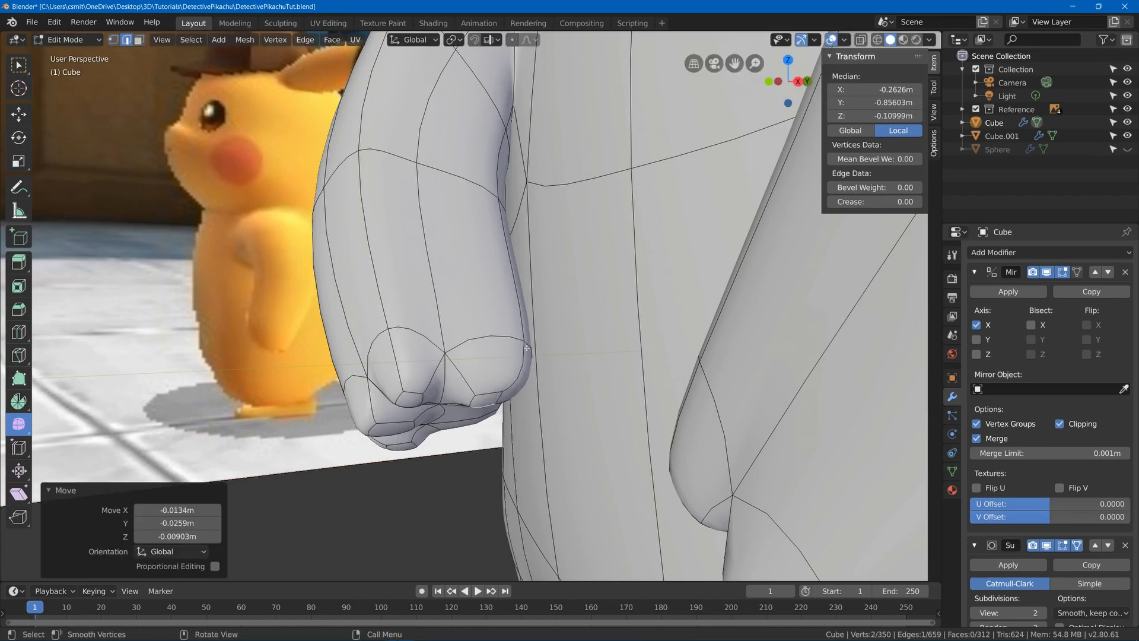
pyautogui.press('g')
pyautogui.click(516, 350)
pyautogui.moveTo(516, 350); pyautogui.dragTo(433, 297, button='middle')
pyautogui.click(507, 358)
# Pull the vertex on the front contour of the forearm outward to round the arm's profile
pyautogui.press('Tab')
pyautogui.scroll(-2, 448, 340)
pyautogui.moveTo(448, 340); pyautogui.dragTo(524, 249, button='middle')
pyautogui.press('Tab')
pyautogui.scroll(5, 539, 335)
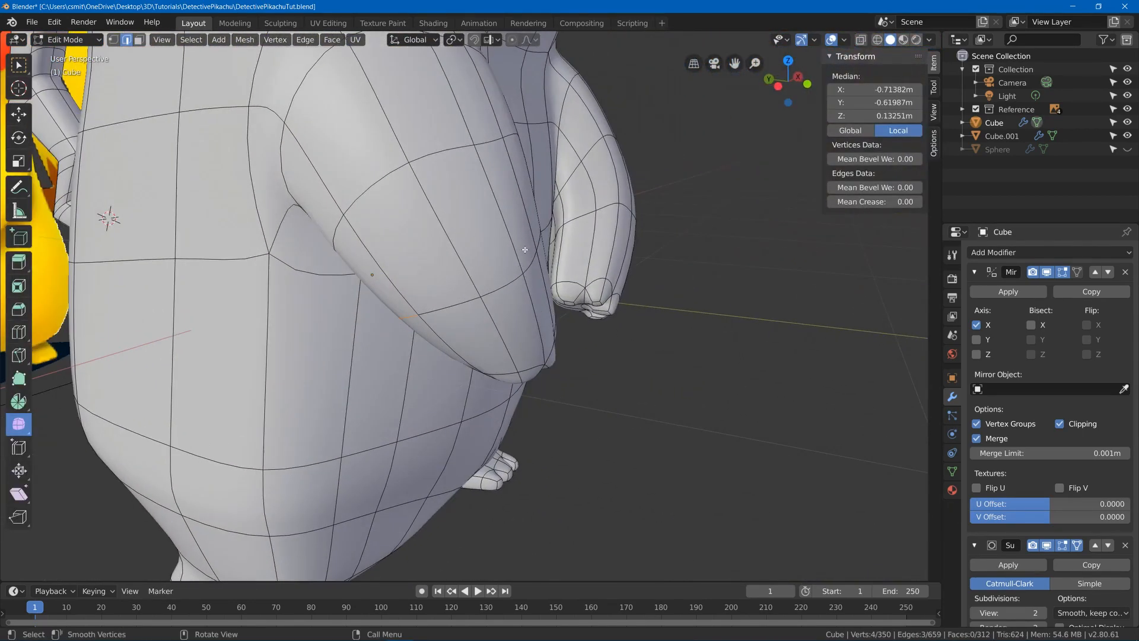
pyautogui.press('g')
pyautogui.click(541, 276)
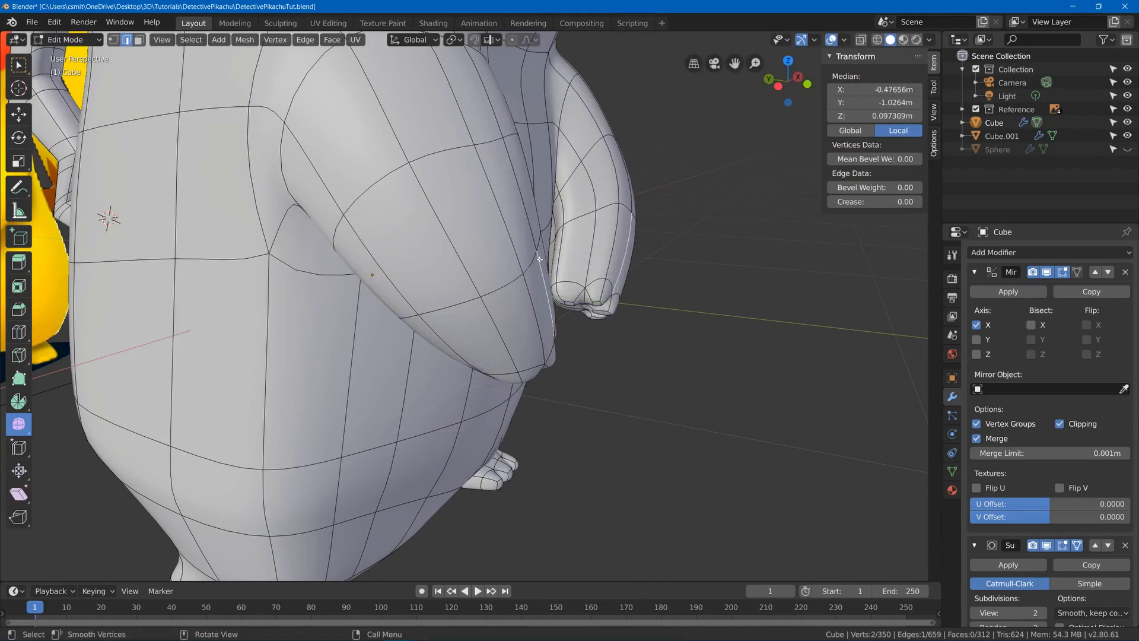
pyautogui.press('q')
pyautogui.press('1')
pyautogui.click(542, 252)
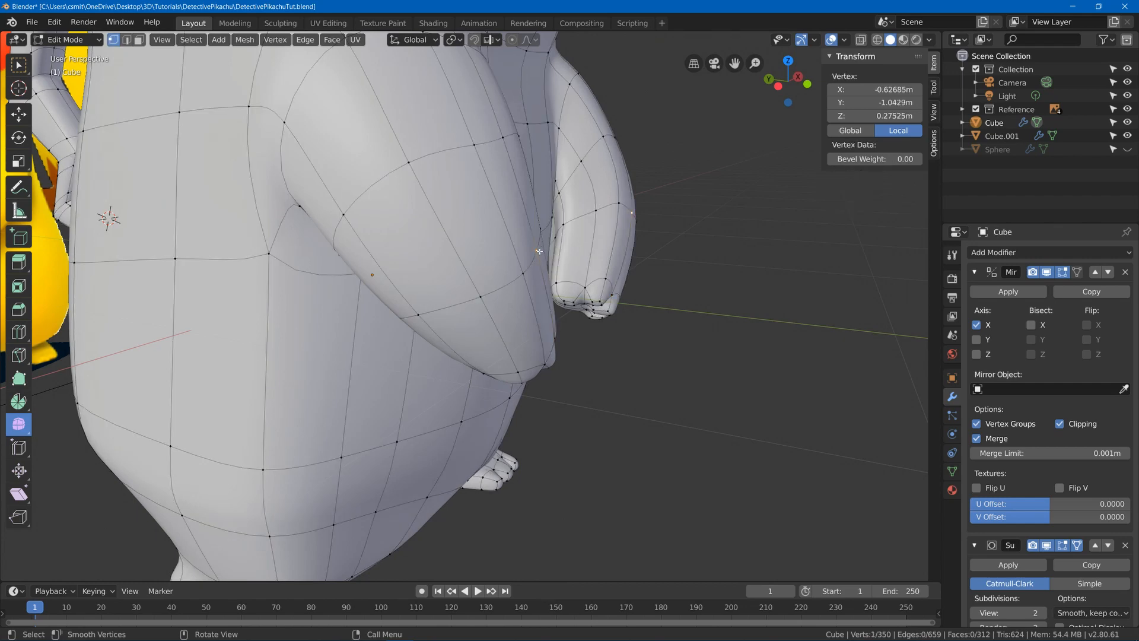
pyautogui.press('g')
pyautogui.click(558, 256)
# Return to Object Mode and save the project file
pyautogui.press('Tab')
pyautogui.scroll(-8, 641, 283)
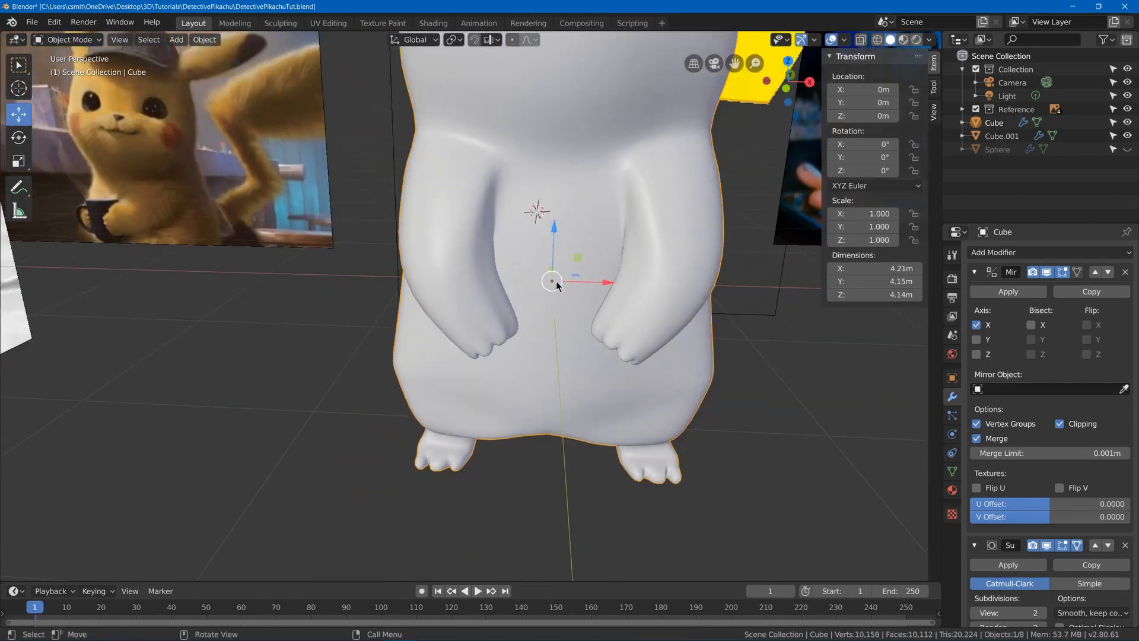
pyautogui.hotkey('ctrl', 's')
# Pull the vertex on the front of the lower forearm back toward the body, working from the side
pyautogui.scroll(-3, 562, 259)
pyautogui.moveTo(561, 258); pyautogui.dragTo(411, 325, button='middle')
pyautogui.scroll(6, 410, 325)
pyautogui.press('Tab')
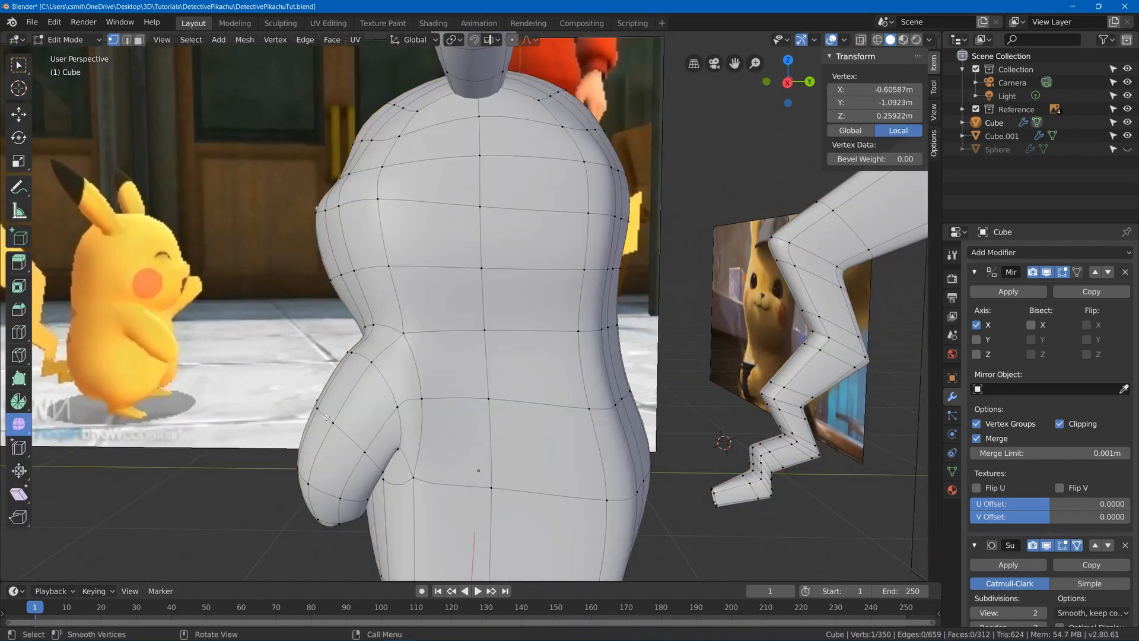
pyautogui.moveTo(302, 454); pyautogui.dragTo(288, 477, button='middle')
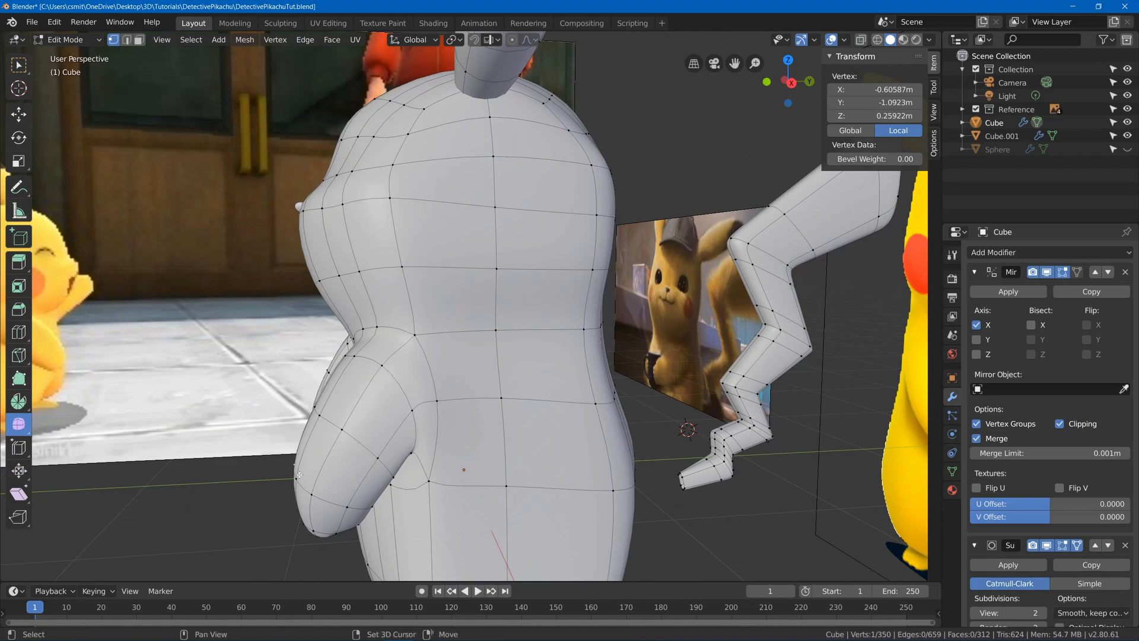
pyautogui.moveTo(298, 475); pyautogui.dragTo(332, 475)
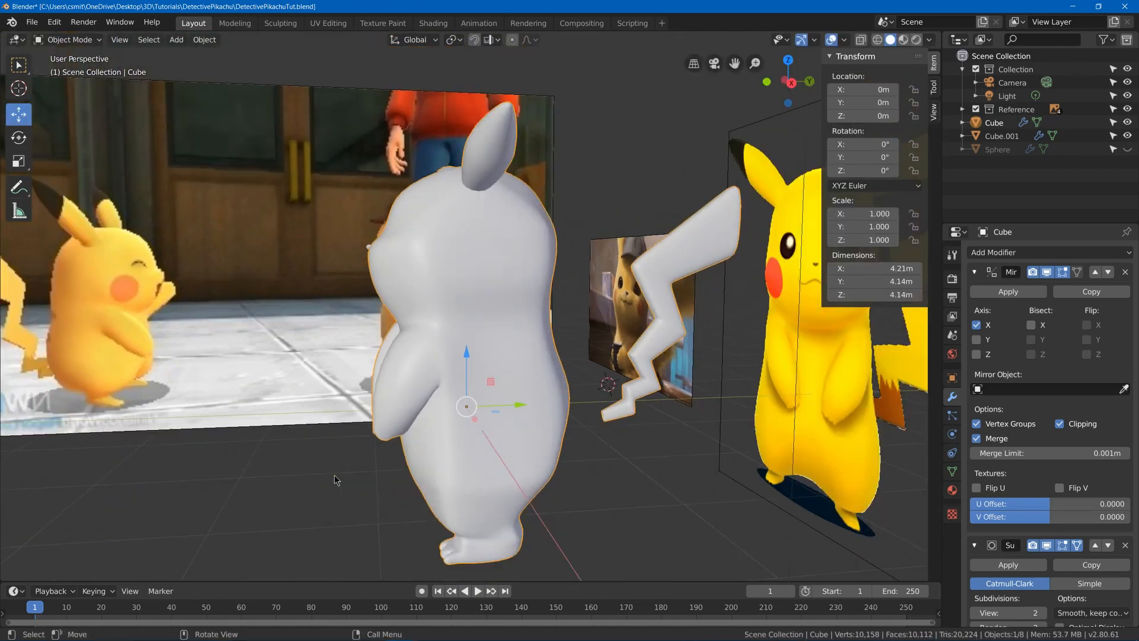
# Shift the vertex on the inner side of the upper arm slightly, where it meets the chest
pyautogui.moveTo(333, 475); pyautogui.dragTo(397, 429, button='middle')
pyautogui.press('Tab')
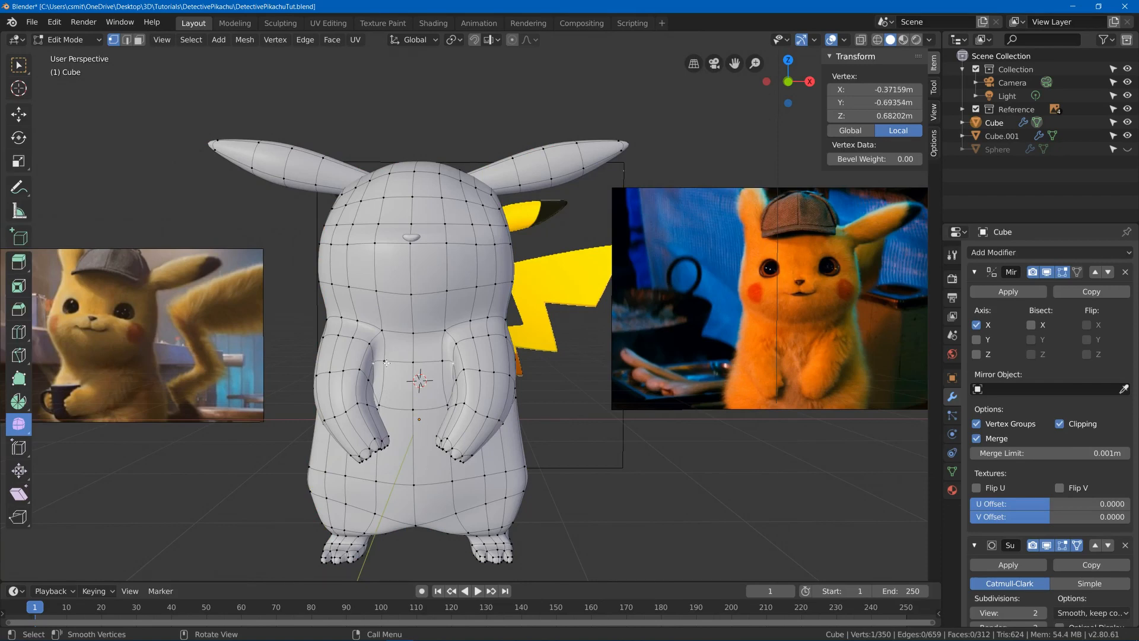
pyautogui.moveTo(386, 362); pyautogui.dragTo(380, 367)
pyautogui.press('Tab')
pyautogui.scroll(-4, 382, 372)
# Compare the arms and hands with the front reference image using wireframe shading in the front view
pyautogui.moveTo(382, 373); pyautogui.dragTo(412, 436, button='middle')
pyautogui.scroll(4, 376, 441)
pyautogui.scroll(3, 412, 437)
pyautogui.press('Tab')
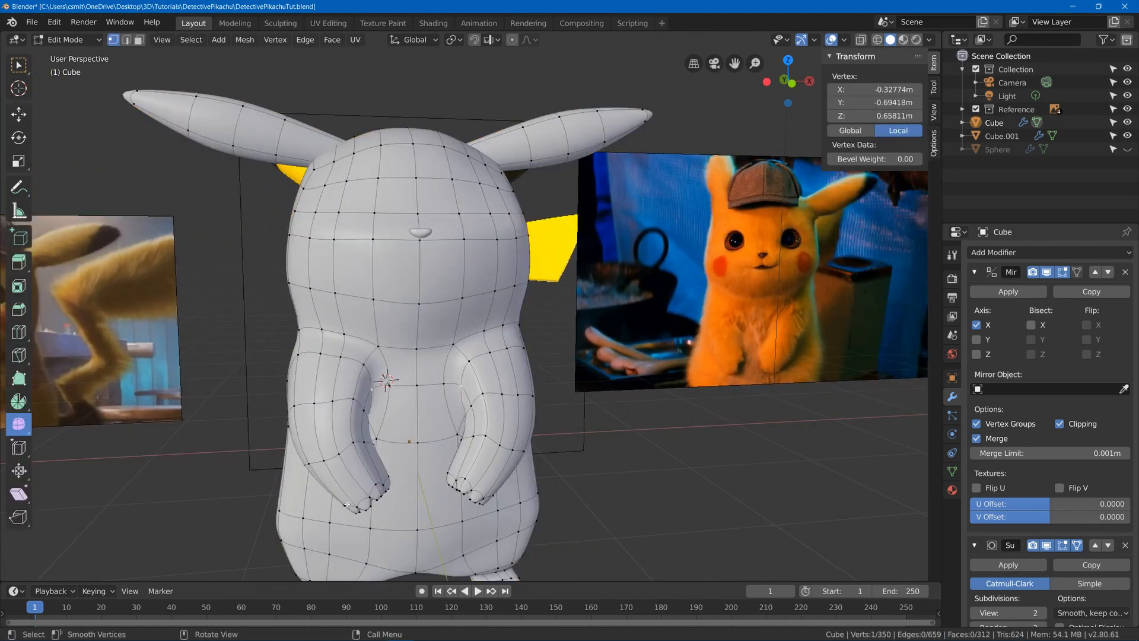
pyautogui.press('KP_1')
pyautogui.press('z')
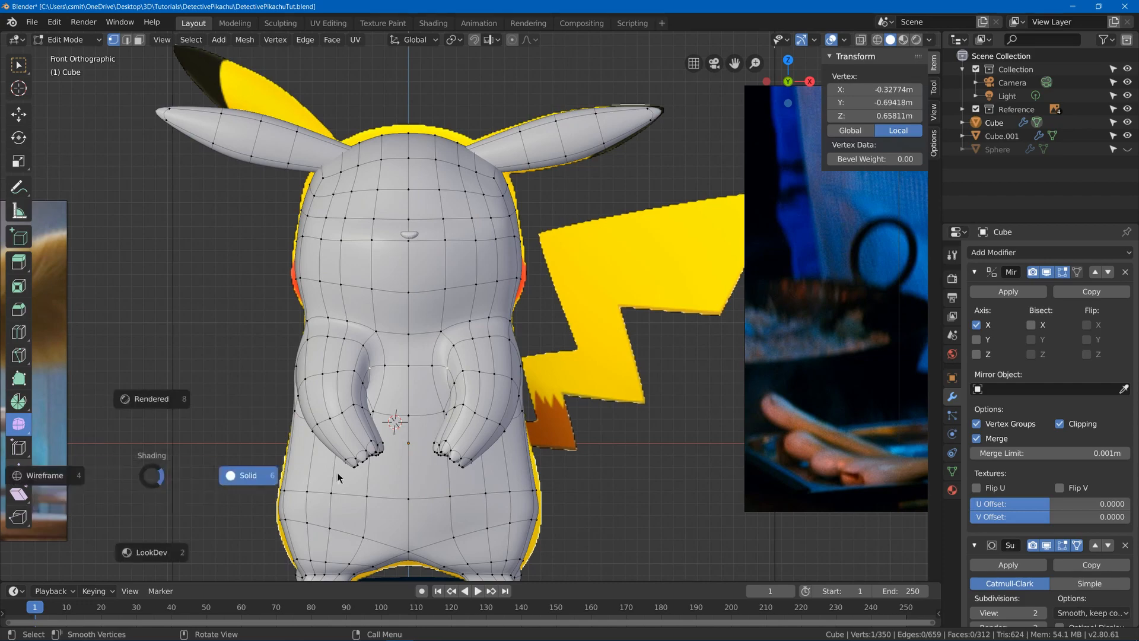
pyautogui.click(45, 475)
pyautogui.scroll(5, 354, 445)
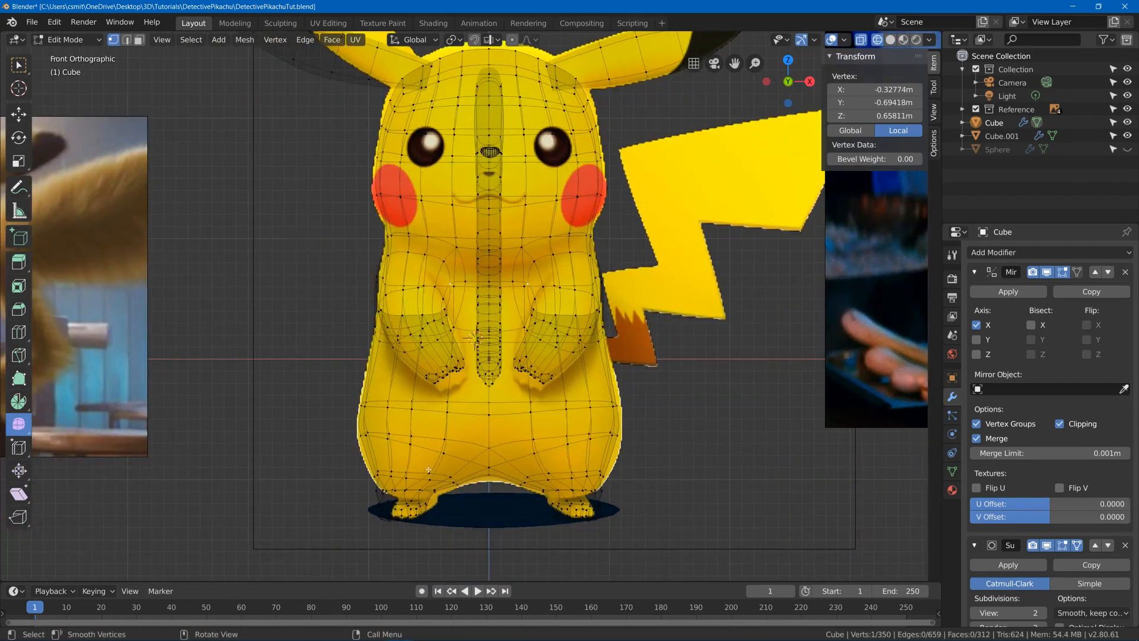
pyautogui.press('z')
pyautogui.click(546, 482)
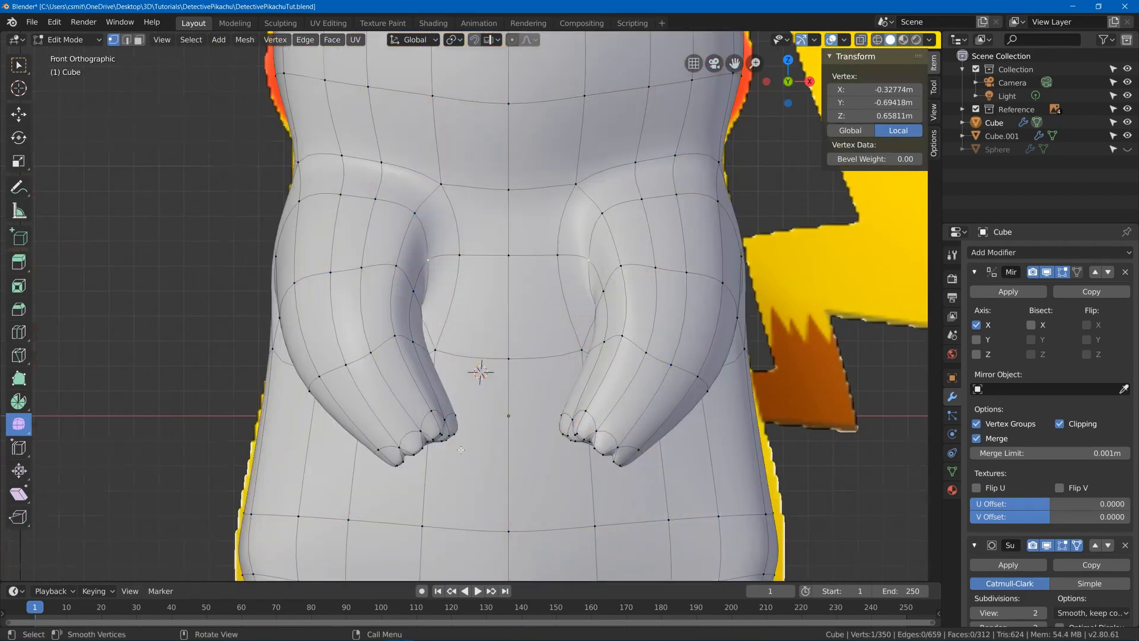
# Select all finger and palm-end vertices, move them 0.0535 m in X and -0.0909 m in Z to match the front reference, and scale them to about 0.75
pyautogui.moveTo(547, 482); pyautogui.dragTo(330, 310, button='middle')
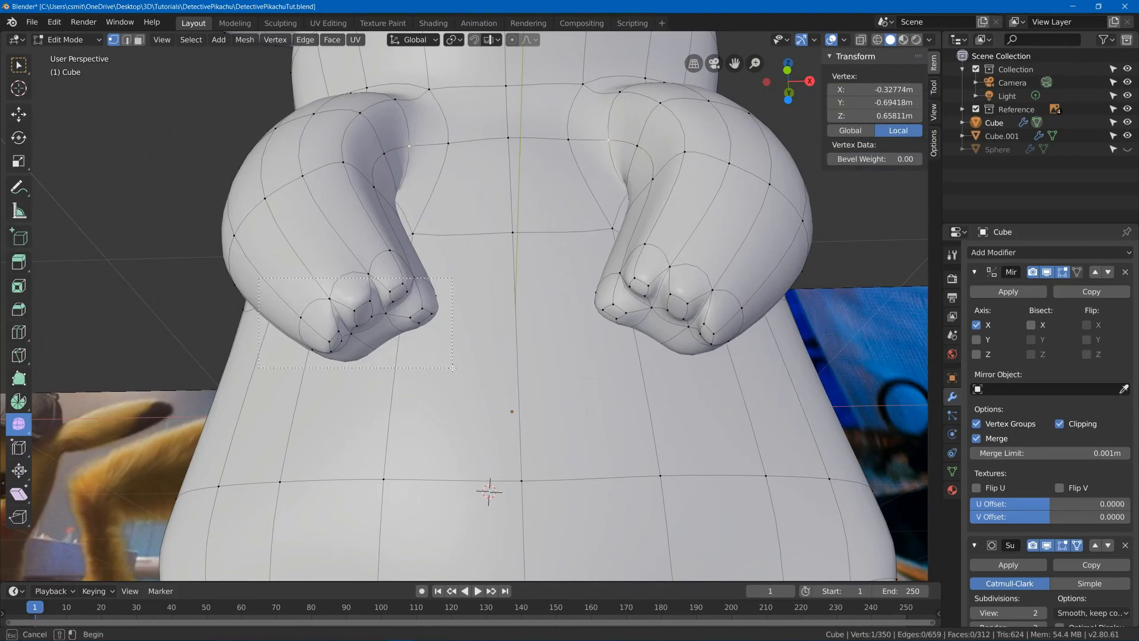
pyautogui.moveTo(452, 368); pyautogui.dragTo(453, 367)
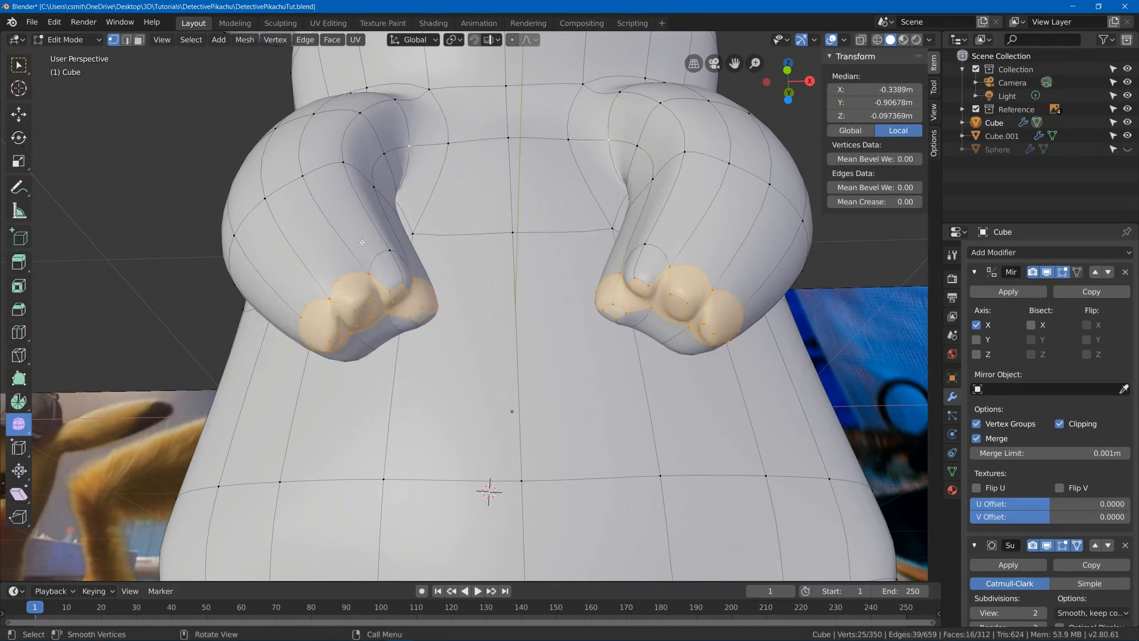
pyautogui.moveTo(445, 280); pyautogui.dragTo(275, 274, button='middle')
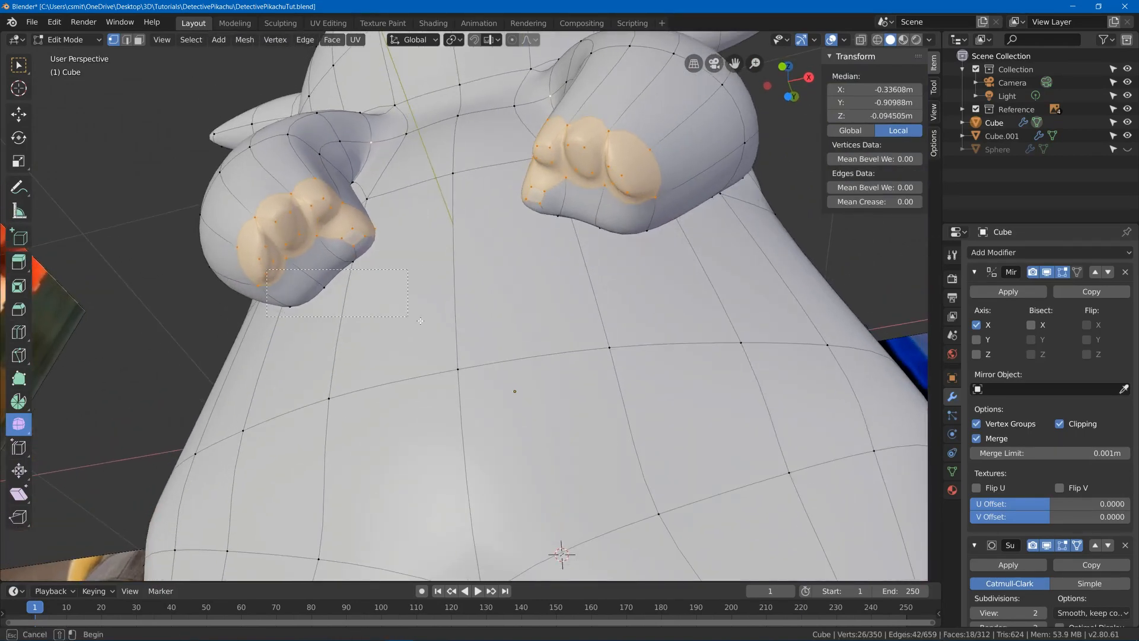
pyautogui.keyDown('shift'); pyautogui.moveTo(420, 321); pyautogui.dragTo(403, 291); pyautogui.keyUp('shift')
pyautogui.moveTo(403, 291); pyautogui.dragTo(441, 327, button='middle')
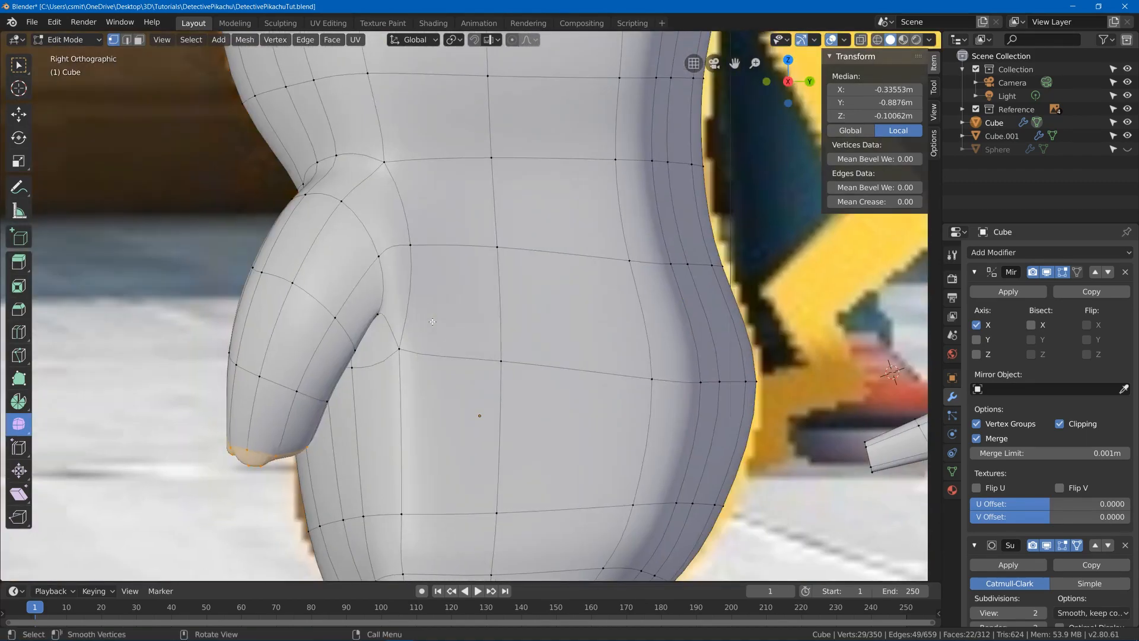
pyautogui.press('KP_1')
pyautogui.press('z')
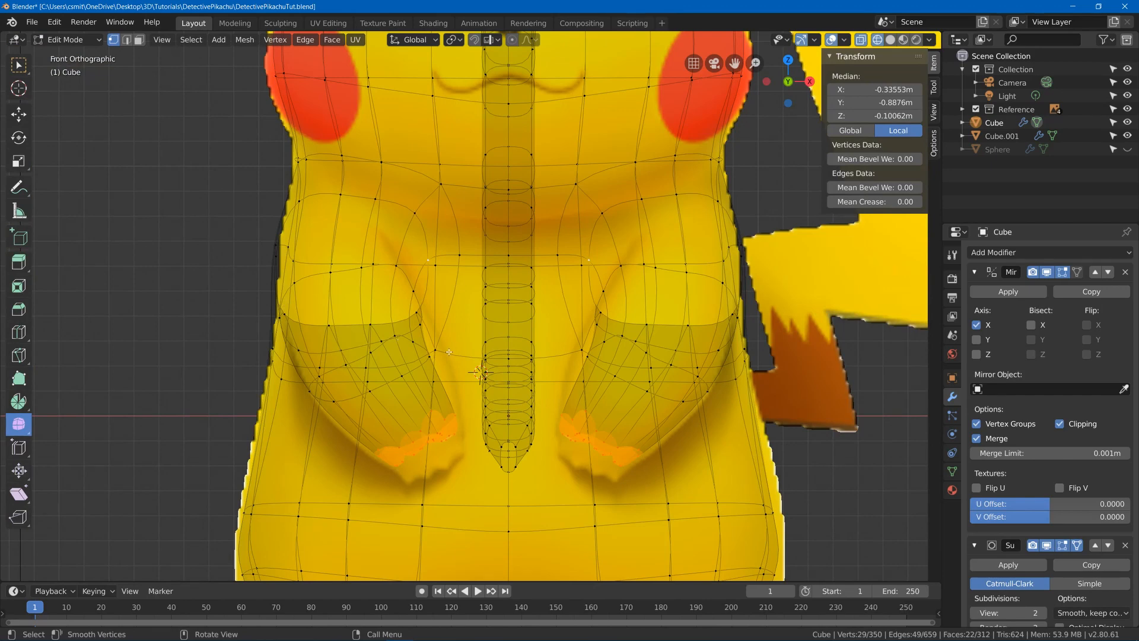
pyautogui.press('g')
pyautogui.click(460, 365)
pyautogui.press('s')
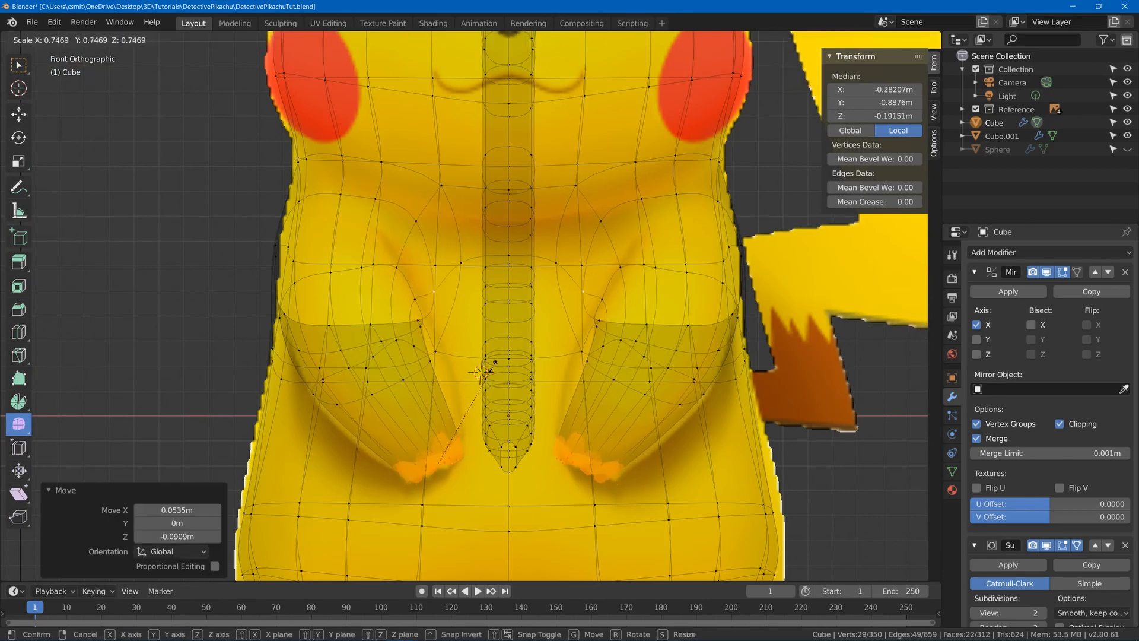
pyautogui.click(491, 362)
# Move the vertex on the inner forearm contour by 0.13 m in X and 0.0196 m in Z, and restore solid shading
pyautogui.click(430, 355)
pyautogui.press('g')
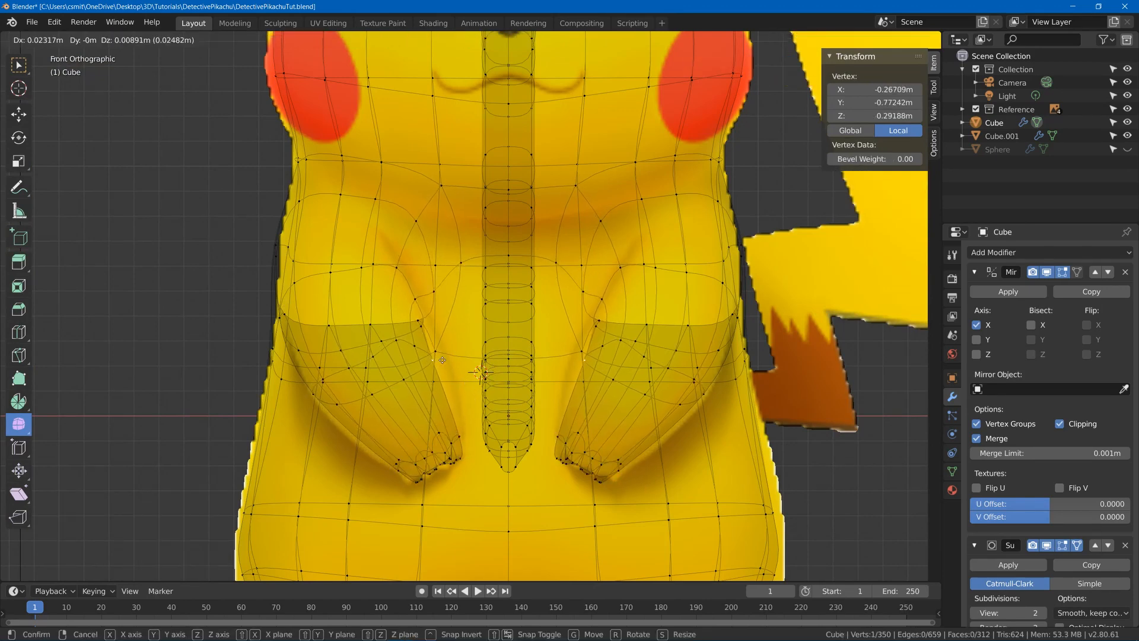
pyautogui.click(467, 357)
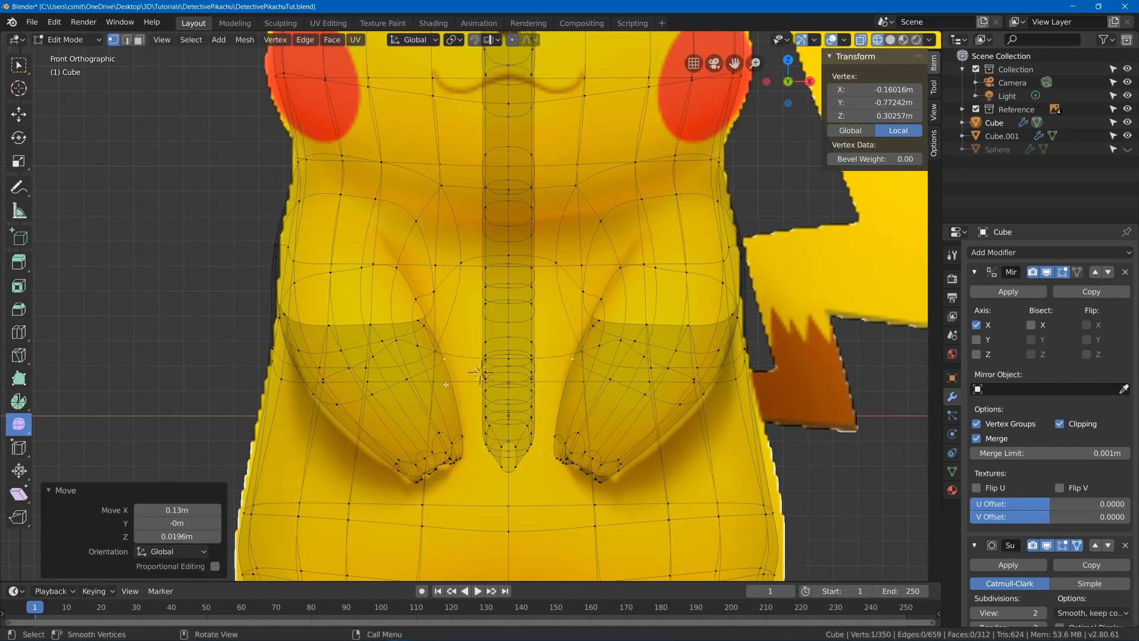
pyautogui.click(508, 385)
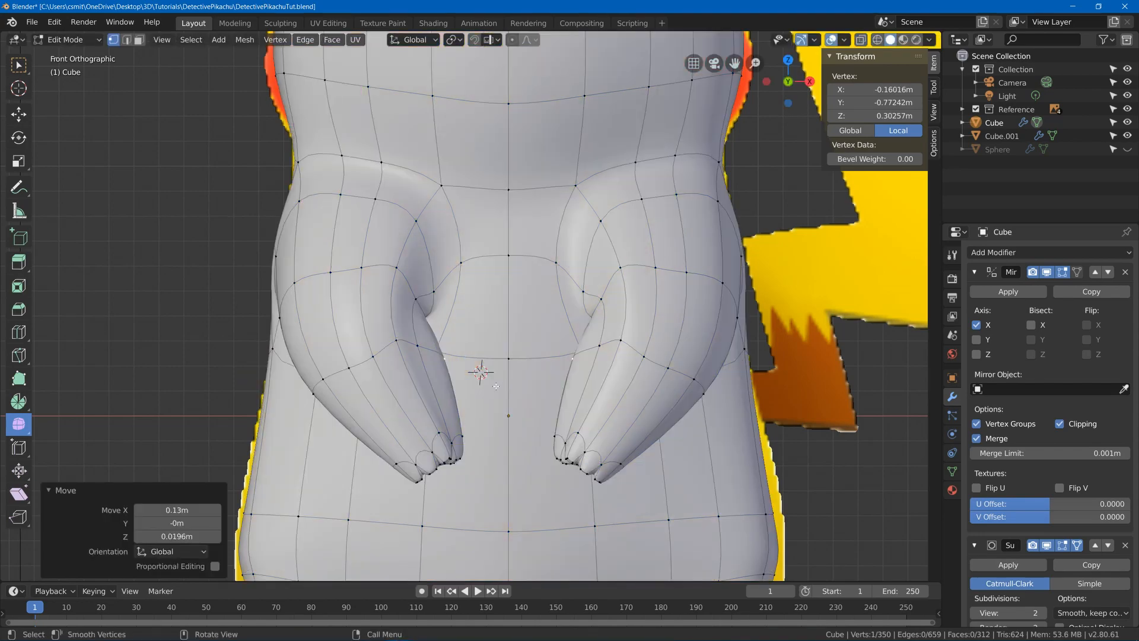
# Move four vertices at the inner elbow together by 0.0593 m in X, -0.00312 m in Y and -0.00639 m in Z
pyautogui.moveTo(509, 388); pyautogui.dragTo(489, 402, button='middle')
pyautogui.moveTo(422, 341)
pyautogui.mouseDown(button='middle')
pyautogui.moveTo(361, 344)
pyautogui.moveTo(406, 338)
pyautogui.mouseUp(button='middle')
pyautogui.click(361, 344)
pyautogui.keyDown('shift'); pyautogui.click(353, 349); pyautogui.keyUp('shift')
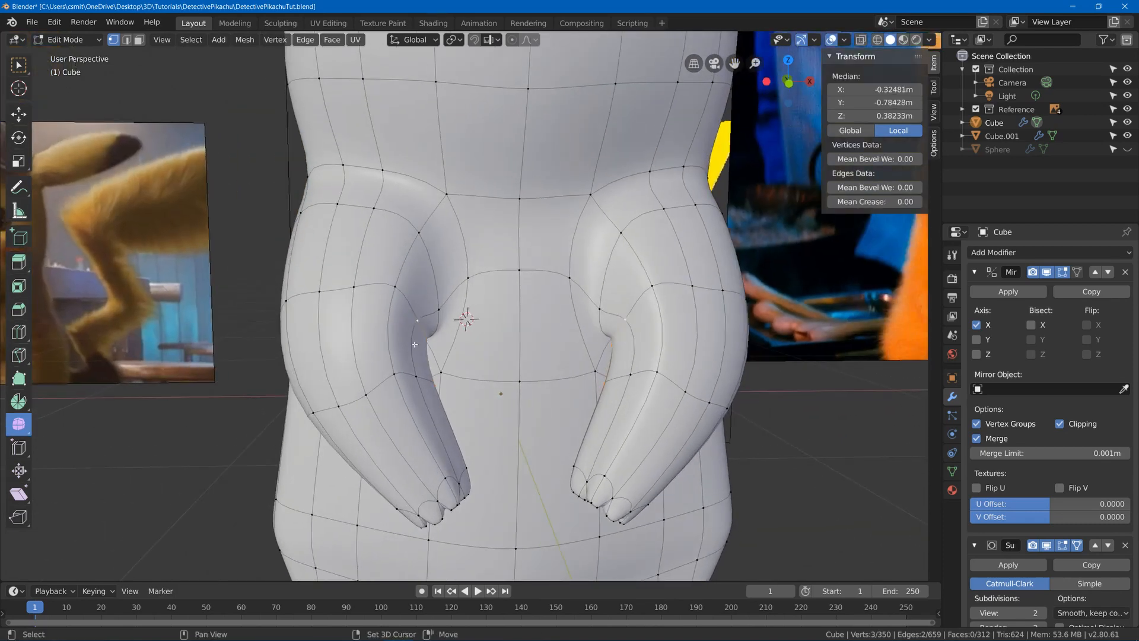
pyautogui.keyDown('shift'); pyautogui.click(413, 384); pyautogui.keyUp('shift')
pyautogui.press('g')
pyautogui.click(447, 387)
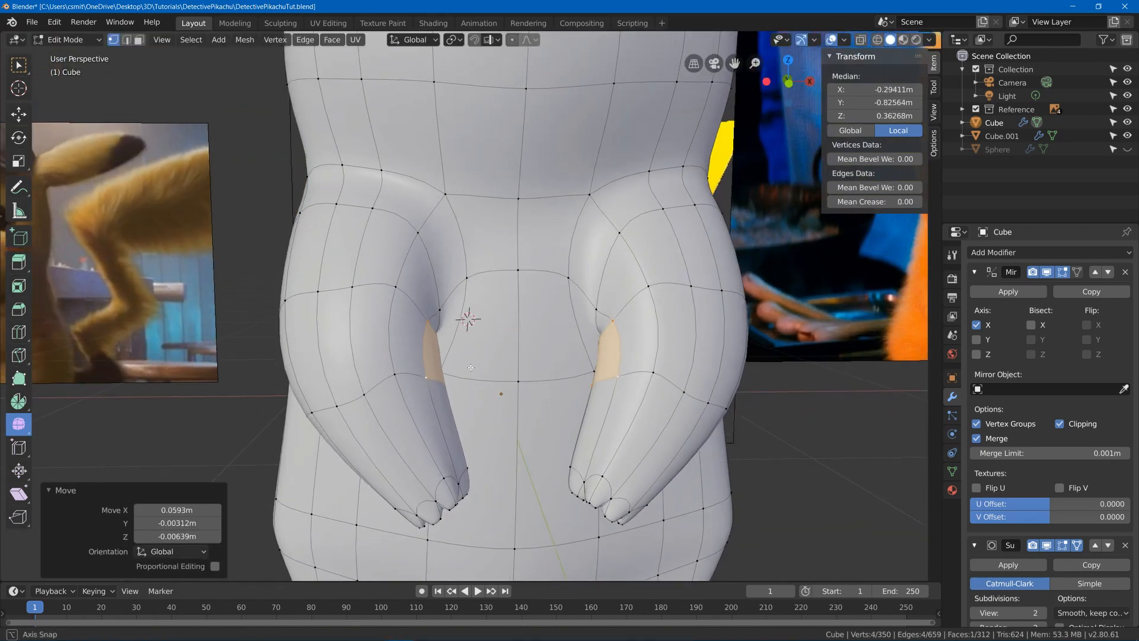
# Raise the inner-arm vertex below the armpit by about 0.13 m and check the smoothed arm
pyautogui.moveTo(448, 388); pyautogui.dragTo(416, 332, button='middle')
pyautogui.click(406, 329)
pyautogui.press('g')
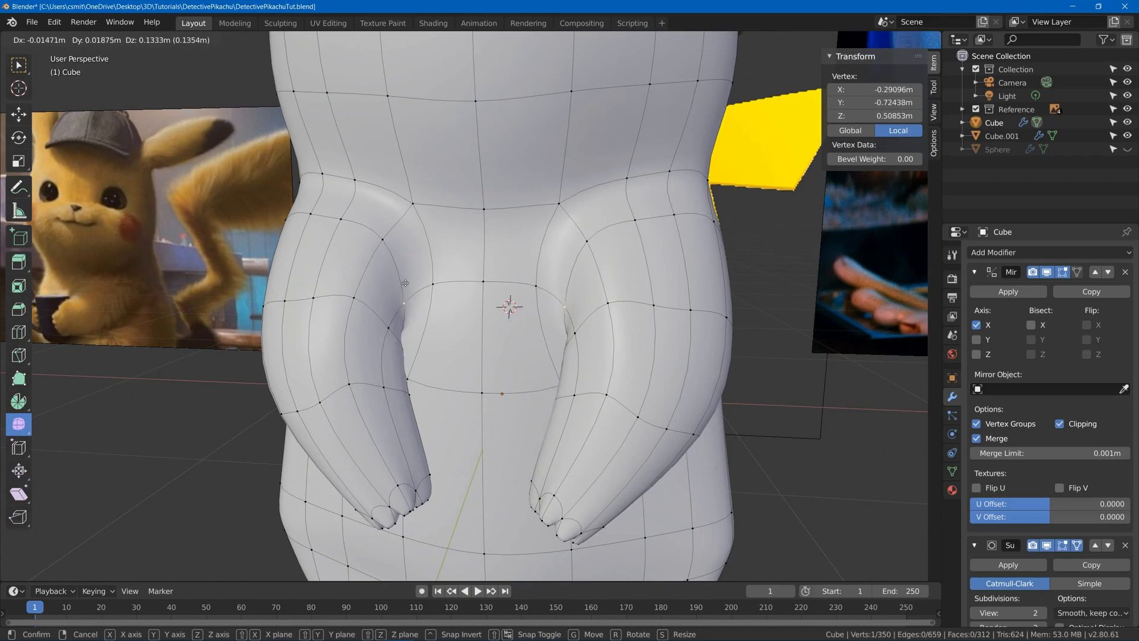
pyautogui.click(405, 283)
pyautogui.press('Tab')
pyautogui.moveTo(405, 283); pyautogui.dragTo(494, 318, button='middle')
# Move the chest edge beside the top of the arm along the Y axis to smooth the shoulder transition
pyautogui.press('Tab')
pyautogui.scroll(4, 514, 301)
pyautogui.press('g')
pyautogui.rightClick(646, 308)
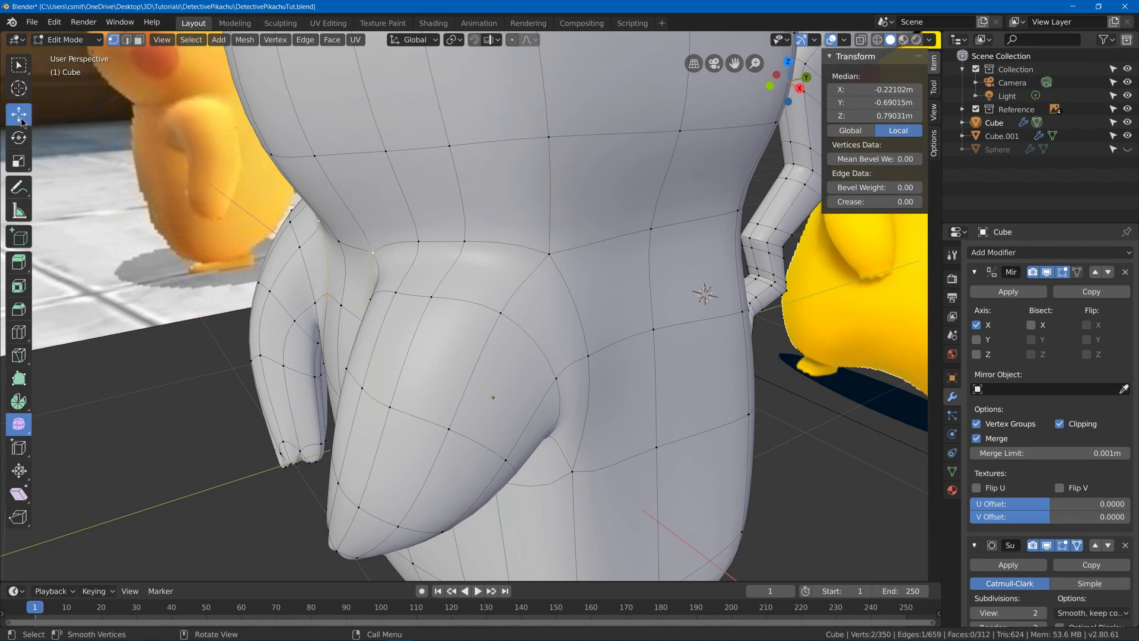
pyautogui.moveTo(335, 256); pyautogui.dragTo(407, 256, button='middle')
pyautogui.press('g')
pyautogui.press('y')
pyautogui.click(369, 237)
pyautogui.press('Tab')
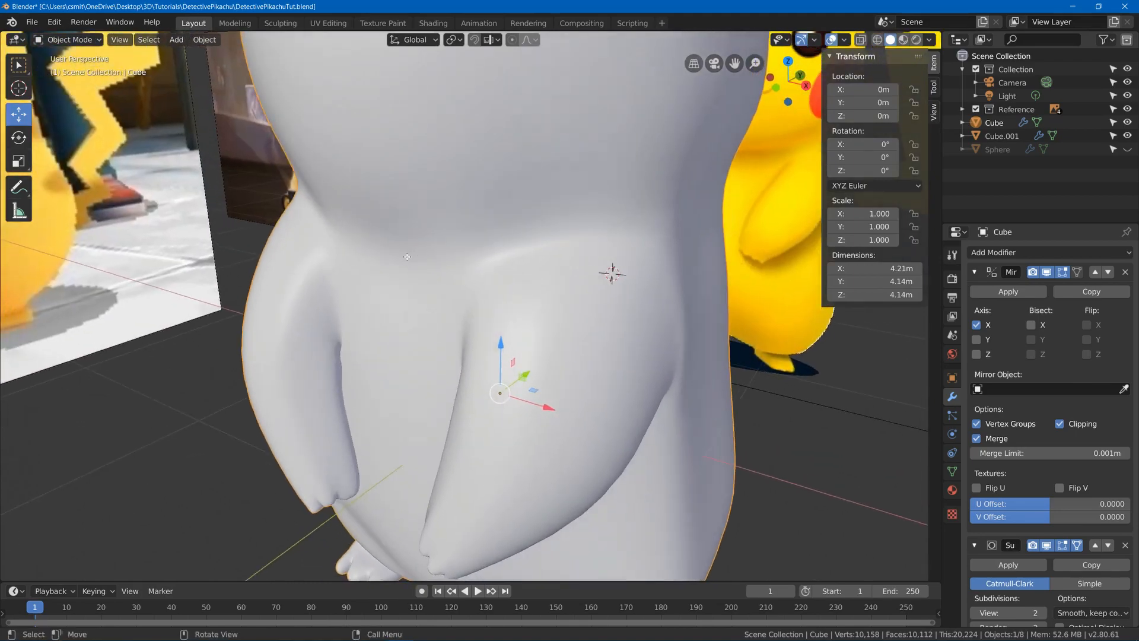
# Nudge a vertex on the chest between the arms slightly upward and review the whole body in Object Mode
pyautogui.press('Tab')
pyautogui.moveTo(380, 361); pyautogui.dragTo(392, 349)
pyautogui.press('Tab')
pyautogui.moveTo(391, 348); pyautogui.dragTo(414, 361, button='middle')
pyautogui.scroll(-10, 373, 339)
pyautogui.scroll(3, 451, 361)
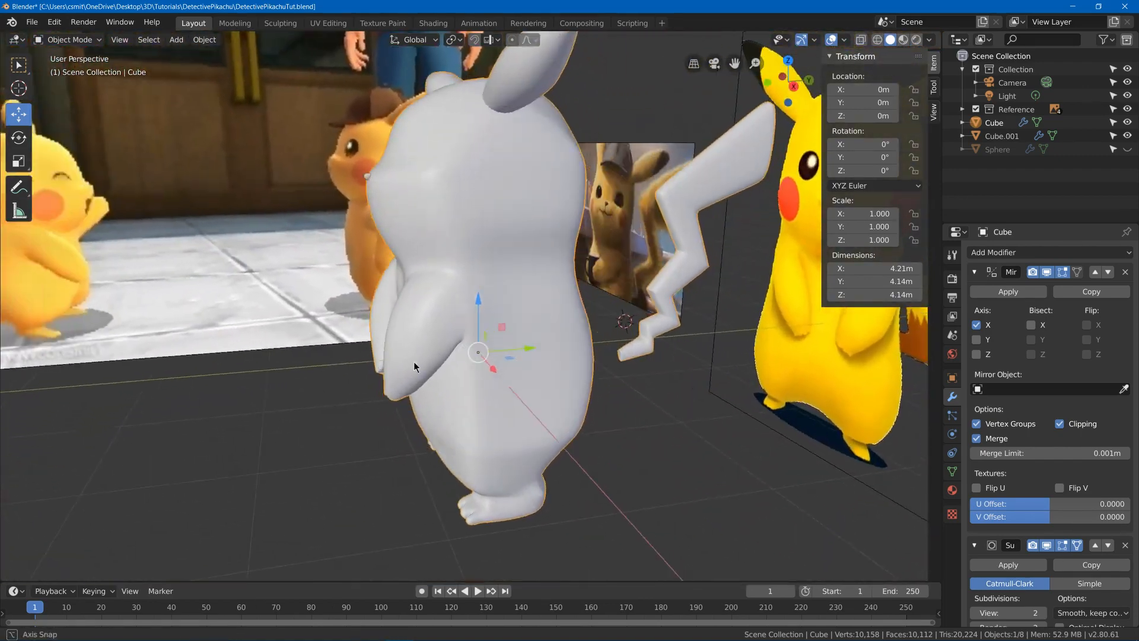
# Move three connected vertices on the front of the chest beside the arm 0.053 m along the Y axis
pyautogui.press('Tab')
pyautogui.scroll(2, 414, 362)
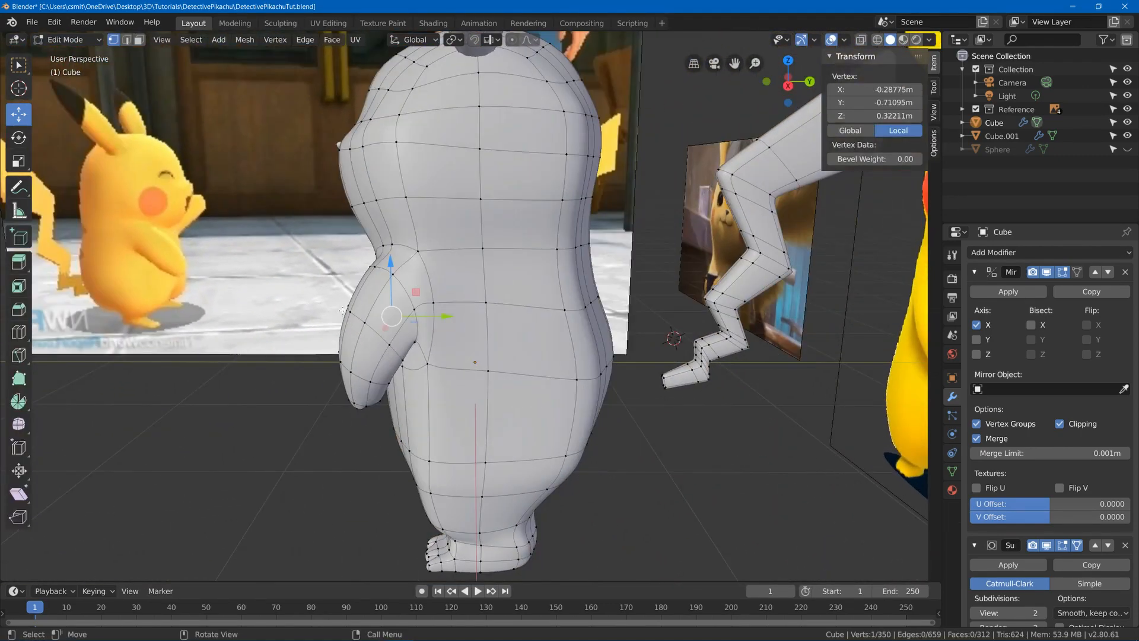
pyautogui.moveTo(414, 283); pyautogui.dragTo(396, 333)
pyautogui.moveTo(349, 331); pyautogui.dragTo(370, 320, button='middle')
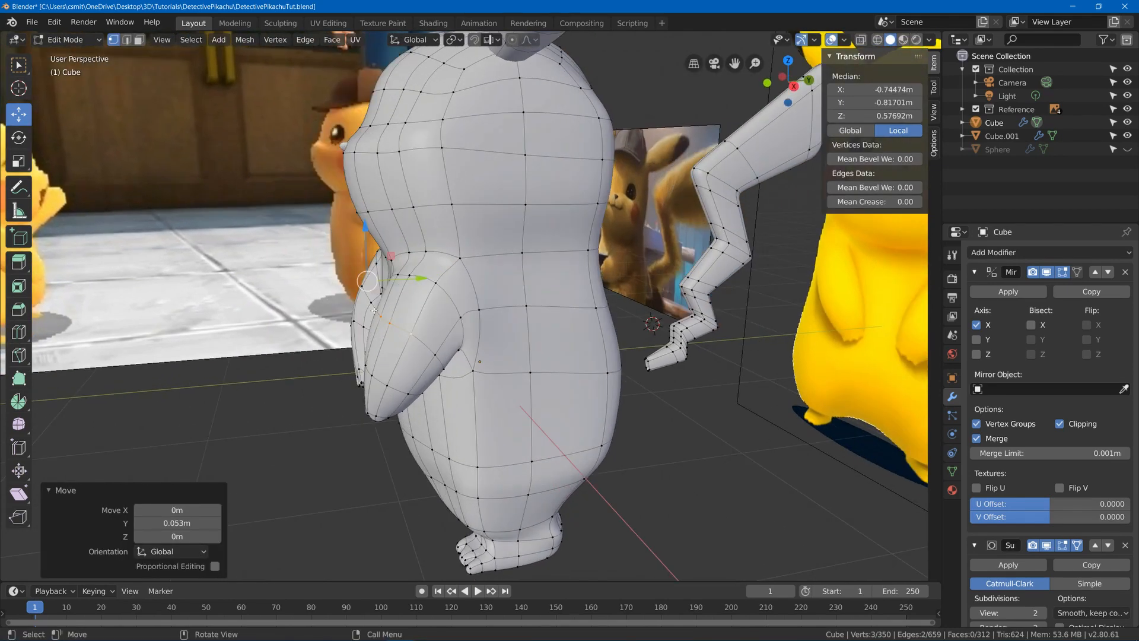
# Move the single chest vertex between the arms 0.0509 m along Y and compare the body's side profile with the references
pyautogui.click(373, 308)
pyautogui.moveTo(393, 283); pyautogui.dragTo(402, 283)
pyautogui.moveTo(401, 283); pyautogui.dragTo(336, 364, button='middle')
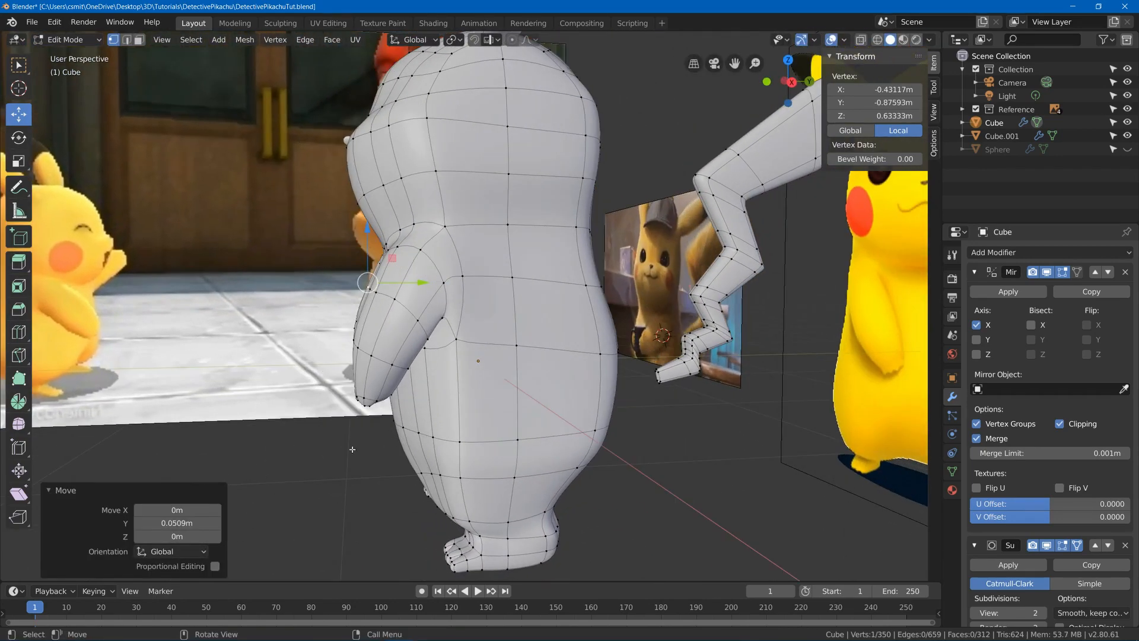
pyautogui.scroll(-2, 357, 381)
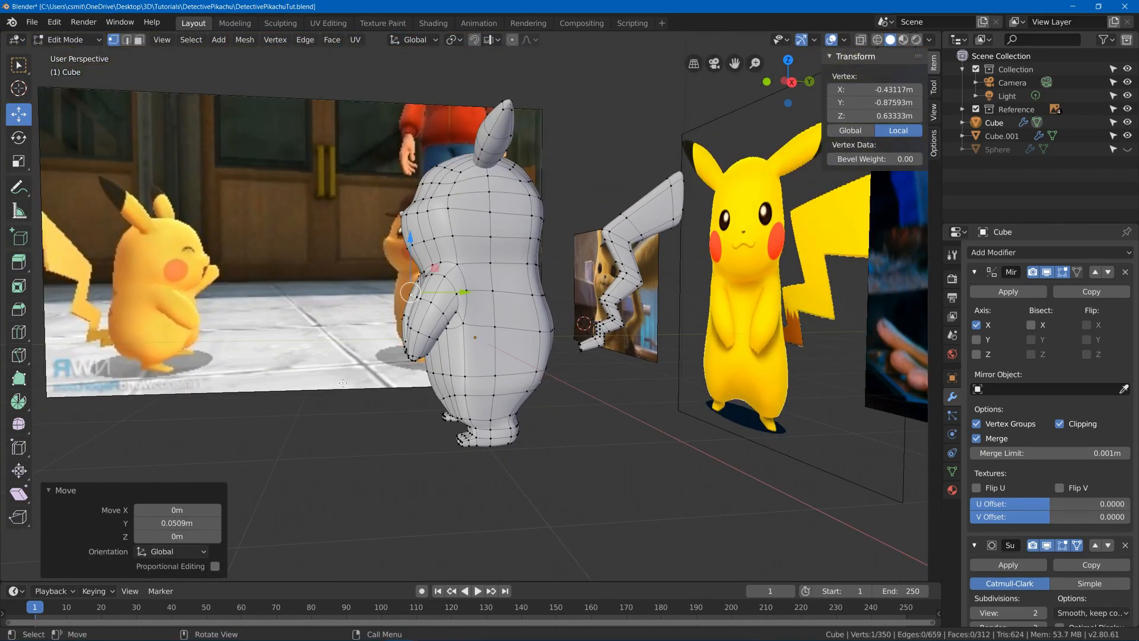
pyautogui.scroll(4, 347, 380)
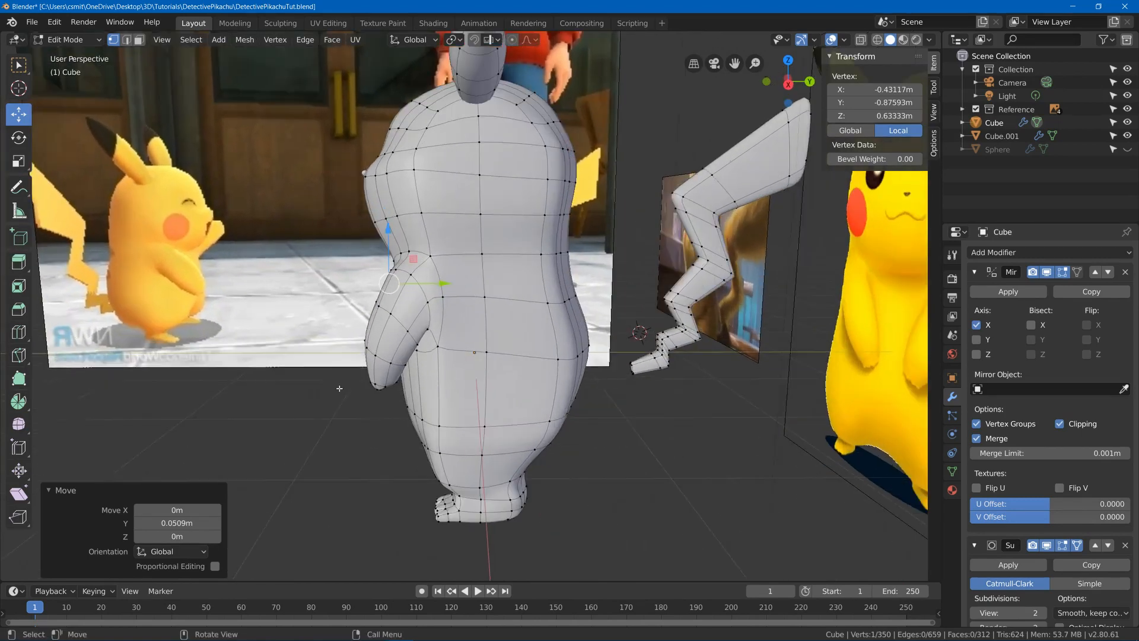
# Try to shift the three vertices running down behind the shoulder together about 0.23 m along the Y axis
pyautogui.click(421, 243)
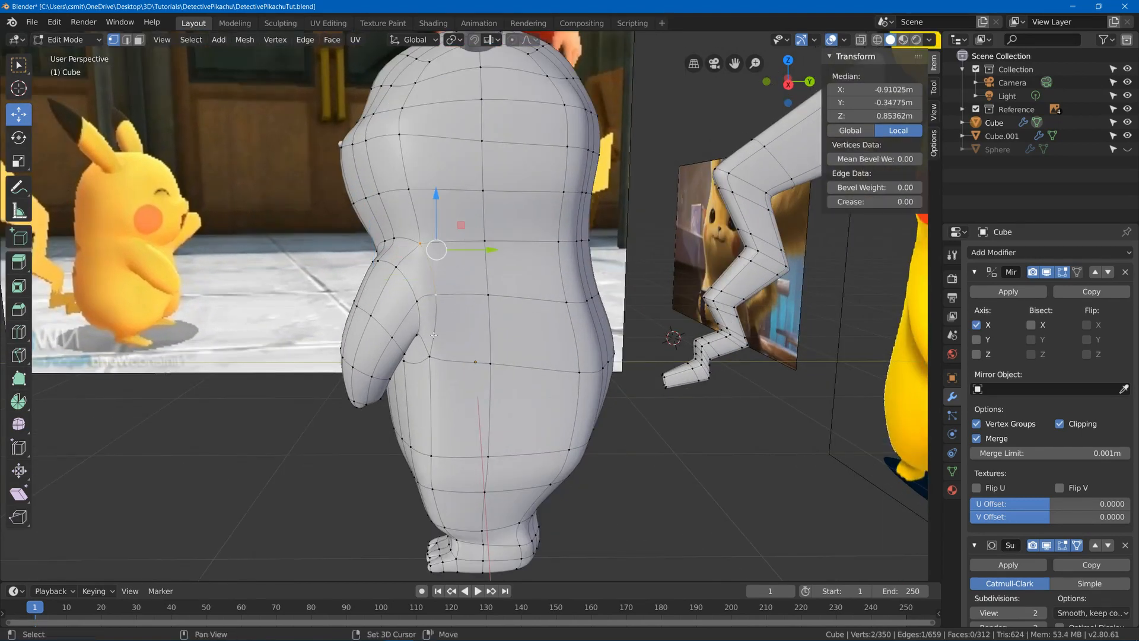
pyautogui.moveTo(466, 268); pyautogui.dragTo(499, 266)
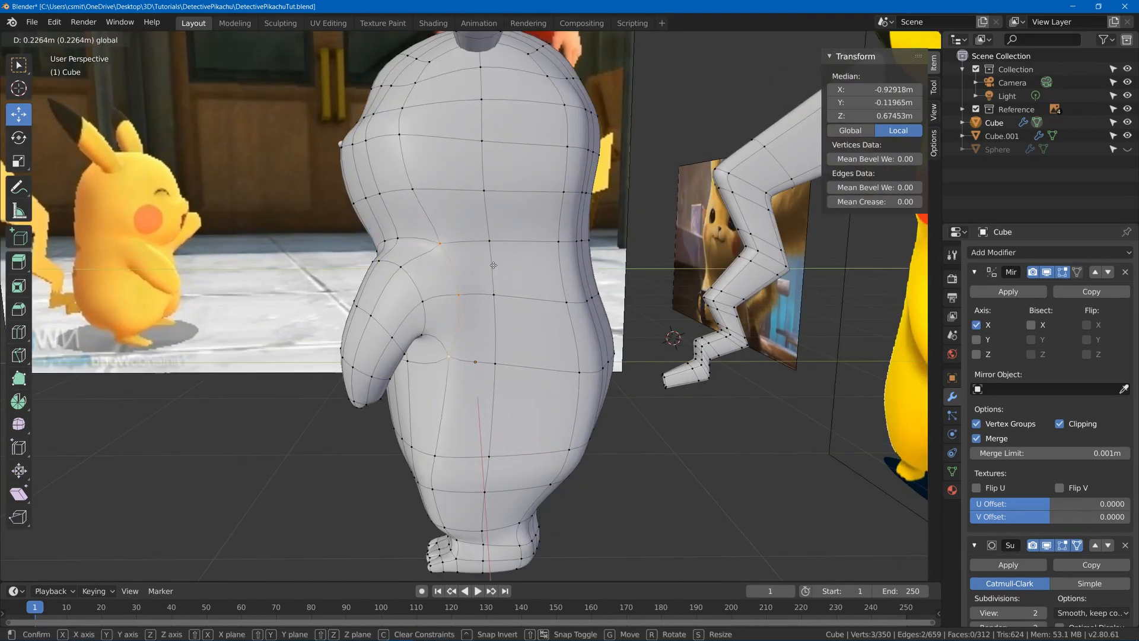
pyautogui.click(487, 263)
pyautogui.hotkey('ctrl', 'z')
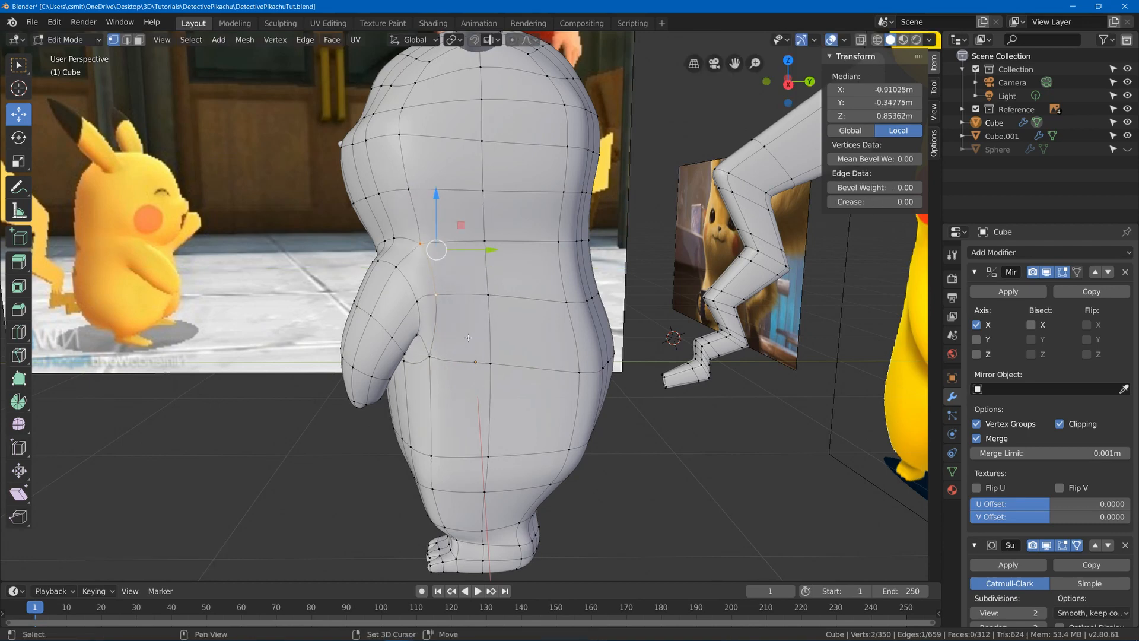
# Move the vertices at the rear edge of the shoulder toward the back one at a time along Y
pyautogui.moveTo(468, 253)
pyautogui.mouseDown()
pyautogui.moveTo(490, 248)
pyautogui.moveTo(454, 237)
pyautogui.mouseUp()
pyautogui.click(399, 266)
pyautogui.click(476, 238)
pyautogui.hotkey('ctrl', 'z')
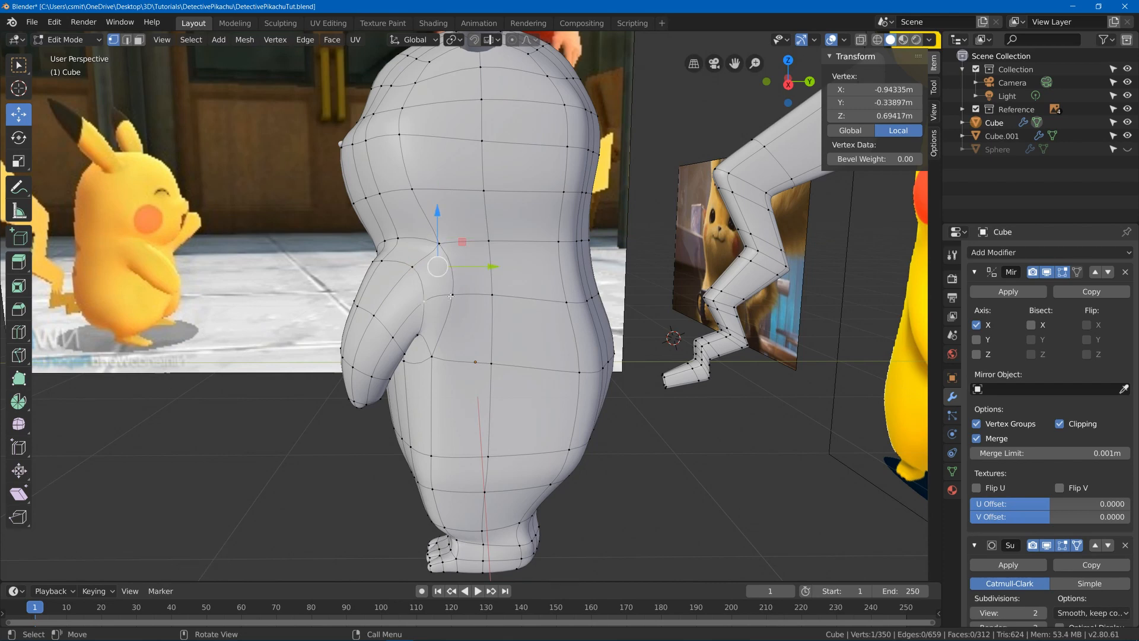
pyautogui.click(480, 259)
pyautogui.hotkey('ctrl', 'z')
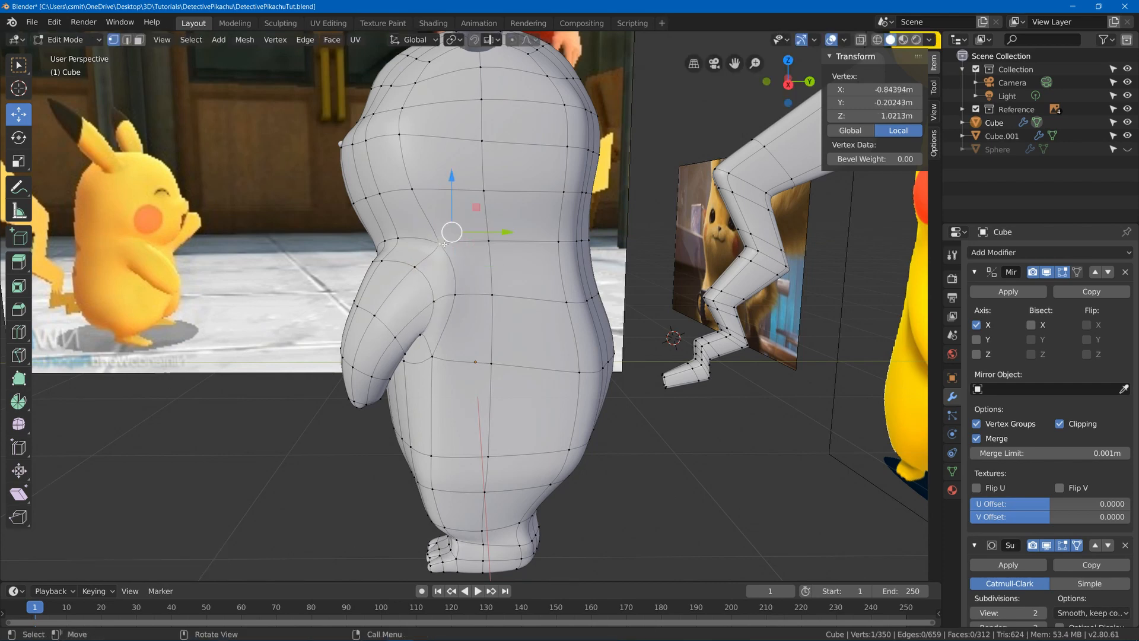
# Shift the top shoulder vertex and the vertices on and behind the upper arm further back along the Y axis
pyautogui.press('g')
pyautogui.click(498, 248)
pyautogui.hotkey('ctrl', 'z')
pyautogui.press('g')
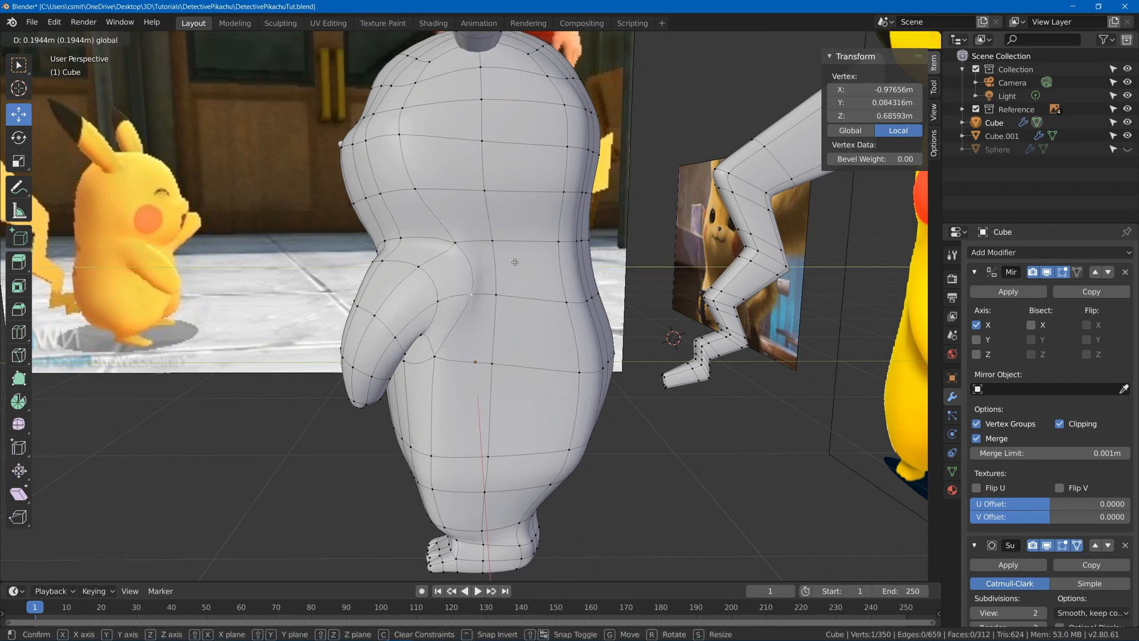
pyautogui.click(492, 258)
pyautogui.hotkey('ctrl', 'z')
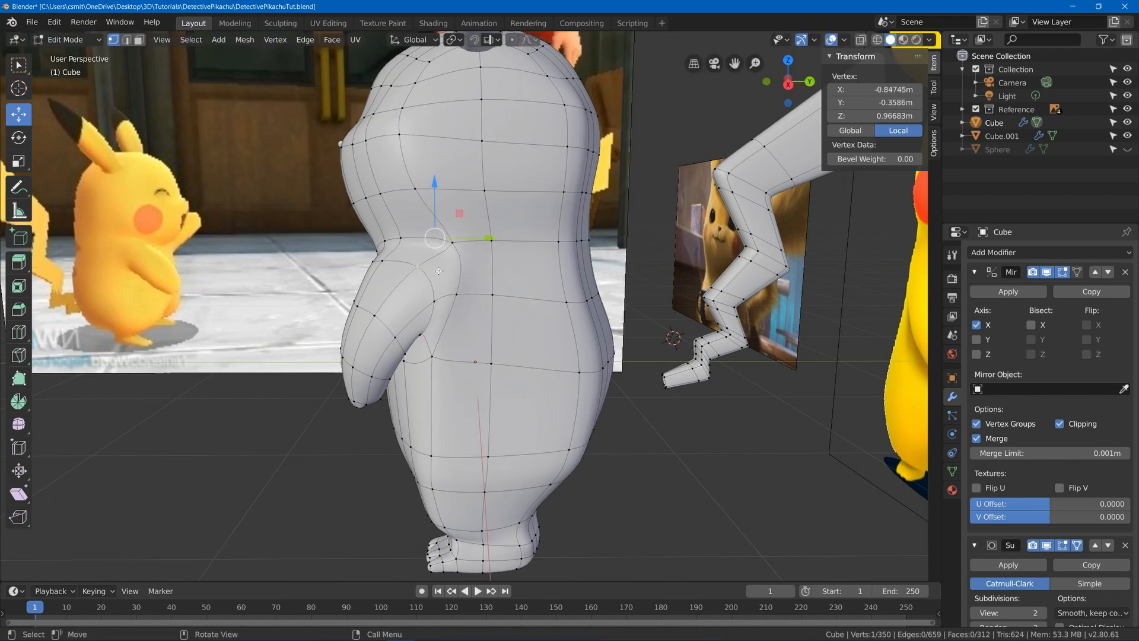
pyautogui.press('g')
pyautogui.click(495, 261)
pyautogui.hotkey('ctrl', 'z')
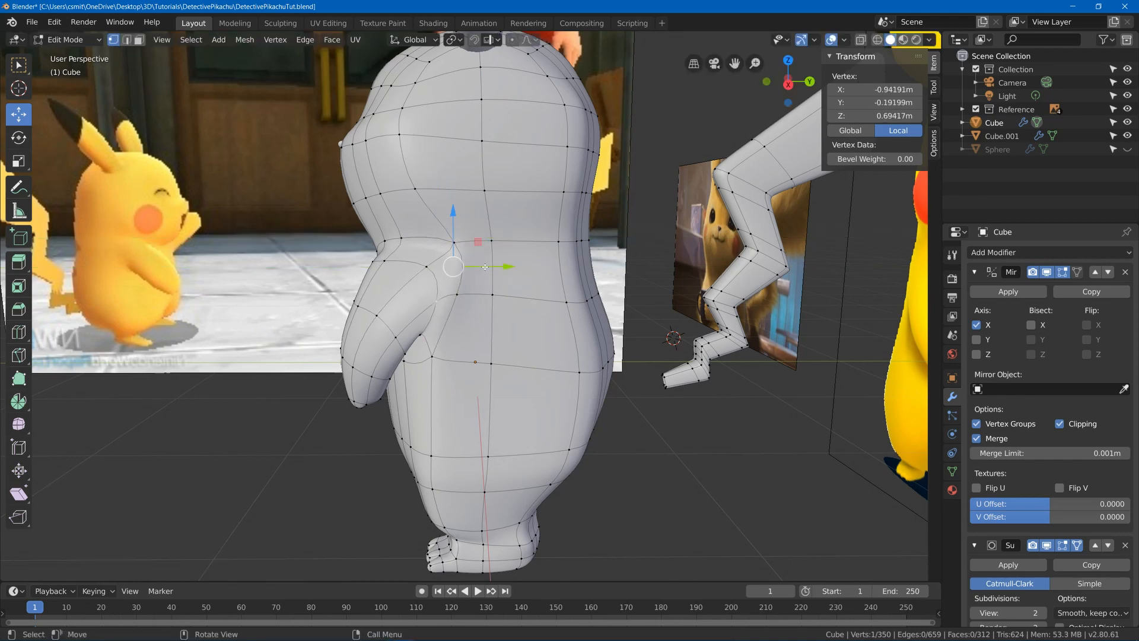
# Pull the vertices behind the upper arm back toward the side of the body and check the smoothed shoulder in Object Mode
pyautogui.press('g')
pyautogui.press('Tab')
pyautogui.moveTo(499, 268); pyautogui.dragTo(536, 270)
pyautogui.press('Tab')
pyautogui.press('g')
pyautogui.click(500, 296)
pyautogui.press('Tab')
# Move the top shoulder vertex 0.0216 m in X, -0.0599 m in Y and -0.0121 m in Z
pyautogui.scroll(-3, 528, 273)
pyautogui.moveTo(504, 280); pyautogui.dragTo(645, 299, button='middle')
pyautogui.scroll(3, 640, 297)
pyautogui.press('Tab')
pyautogui.moveTo(374, 256); pyautogui.dragTo(444, 263, button='middle')
pyautogui.scroll(1, 444, 263)
pyautogui.moveTo(440, 246); pyautogui.dragTo(440, 297)
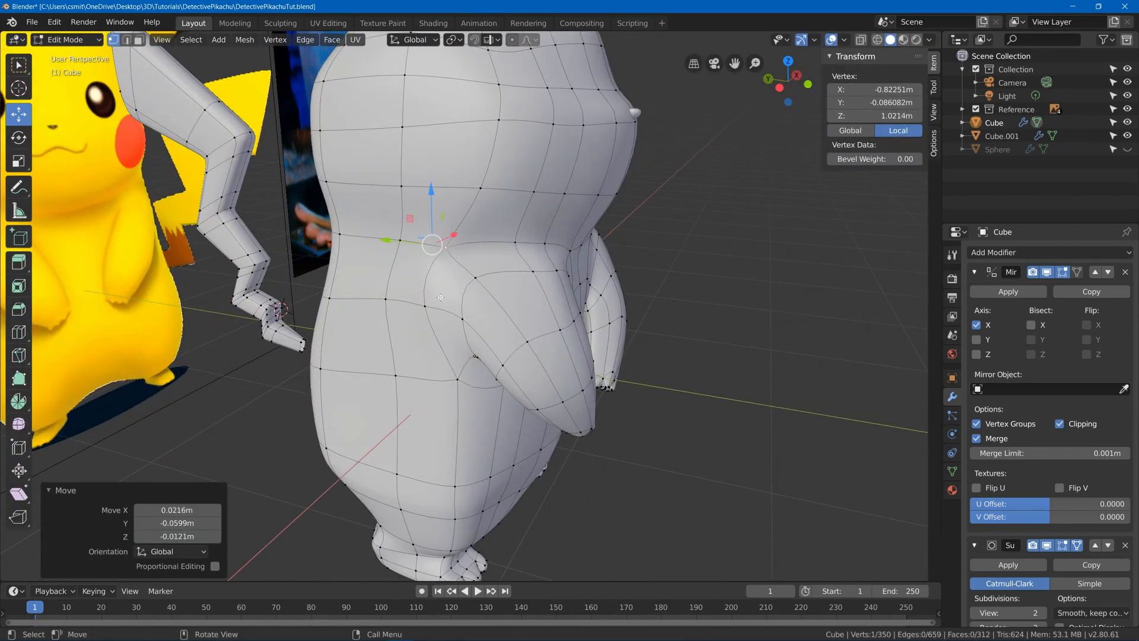
# Move the body vertex below the armpit about 0.17 m outward, back and down, and save the file from Object Mode
pyautogui.click(454, 374)
pyautogui.moveTo(455, 374); pyautogui.dragTo(436, 404)
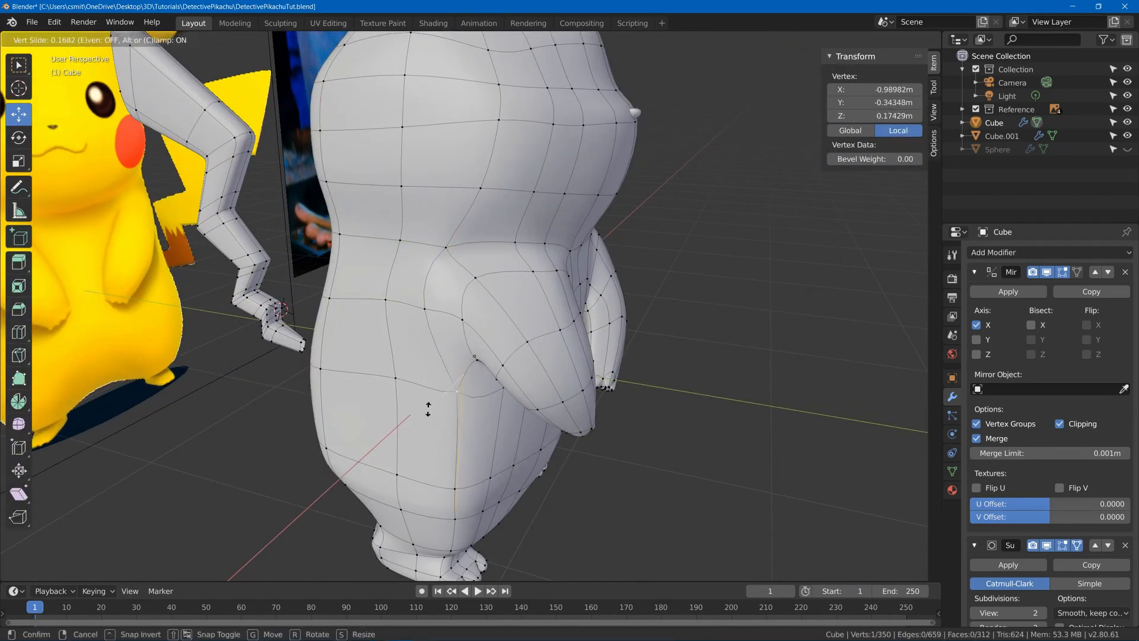
pyautogui.press('g')
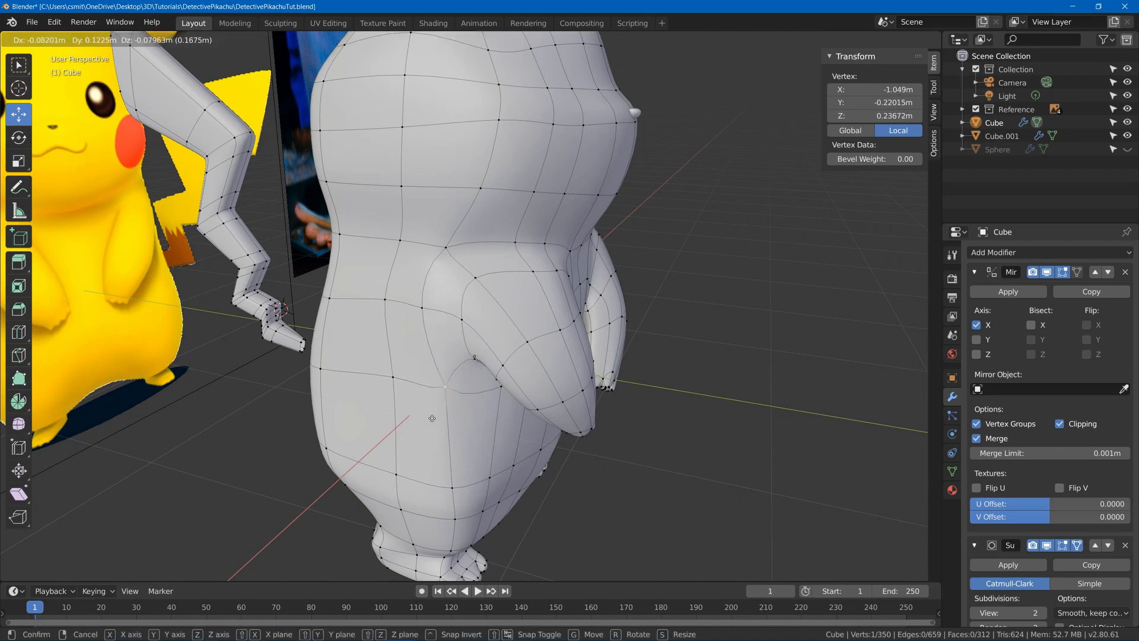
pyautogui.click(454, 389)
pyautogui.press('Tab')
pyautogui.moveTo(454, 389); pyautogui.dragTo(328, 425, button='middle')
pyautogui.scroll(-3, 361, 369)
pyautogui.scroll(-1, 429, 376)
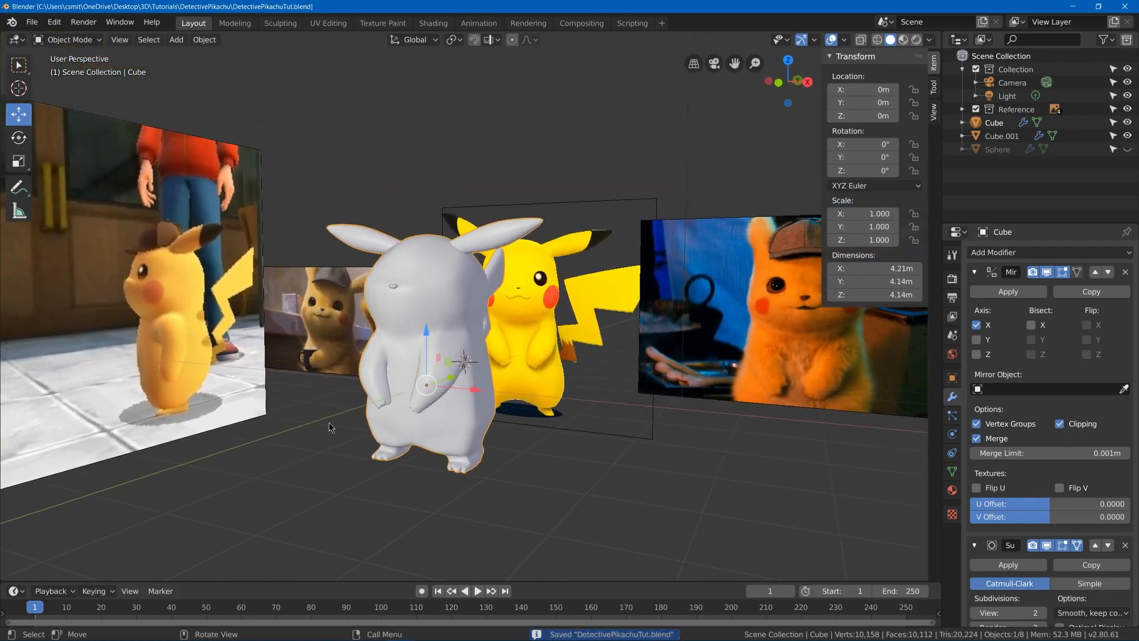
# In the see-through top view, pull the vertices at the body's rear corner inward, ending with a move of 0.00513 m X, -0.0205 m Y
pyautogui.scroll(4, 328, 415)
pyautogui.moveTo(336, 283); pyautogui.dragTo(322, 295, button='middle')
pyautogui.press('Tab')
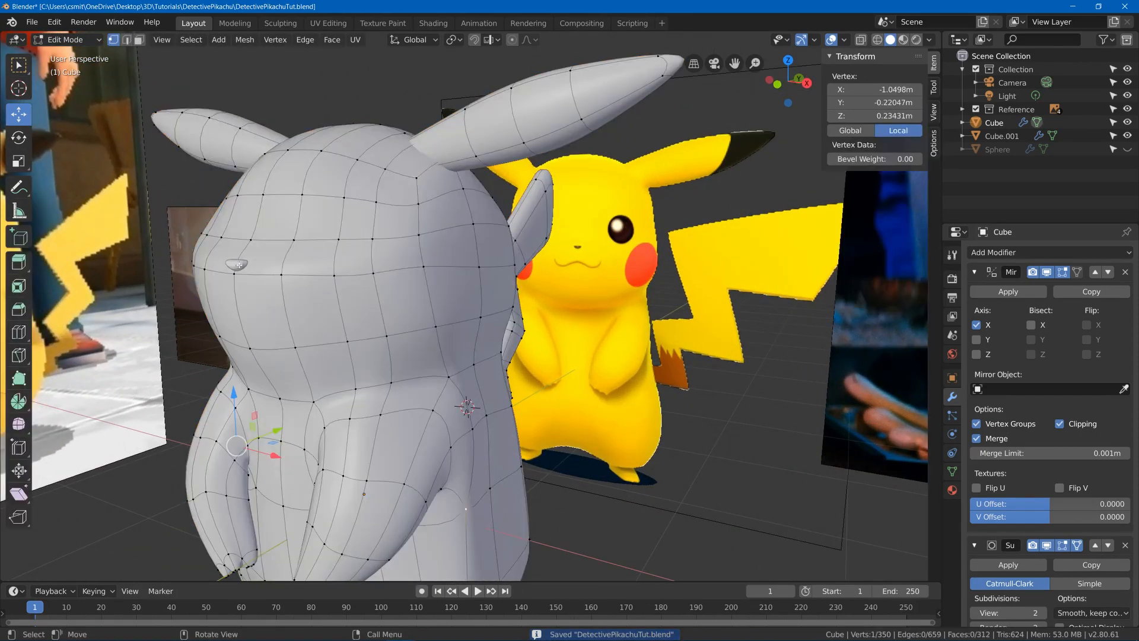
pyautogui.moveTo(231, 251); pyautogui.dragTo(334, 416, button='middle')
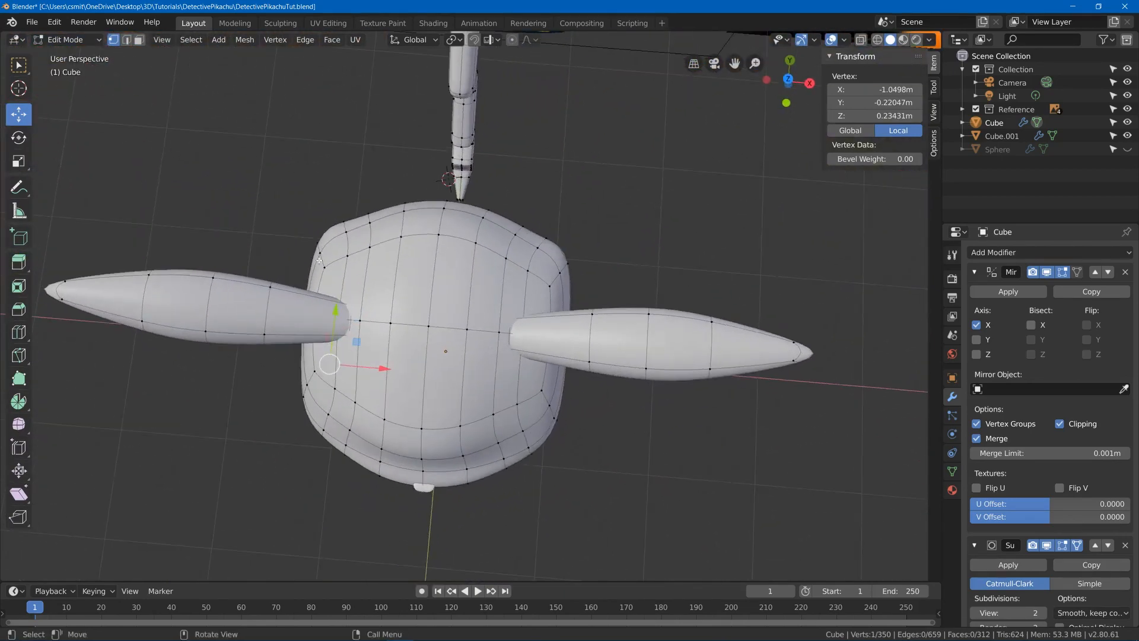
pyautogui.moveTo(570, 337); pyautogui.dragTo(443, 372, button='middle')
pyautogui.press('KP_7')
pyautogui.hotkey('alt', 'z')
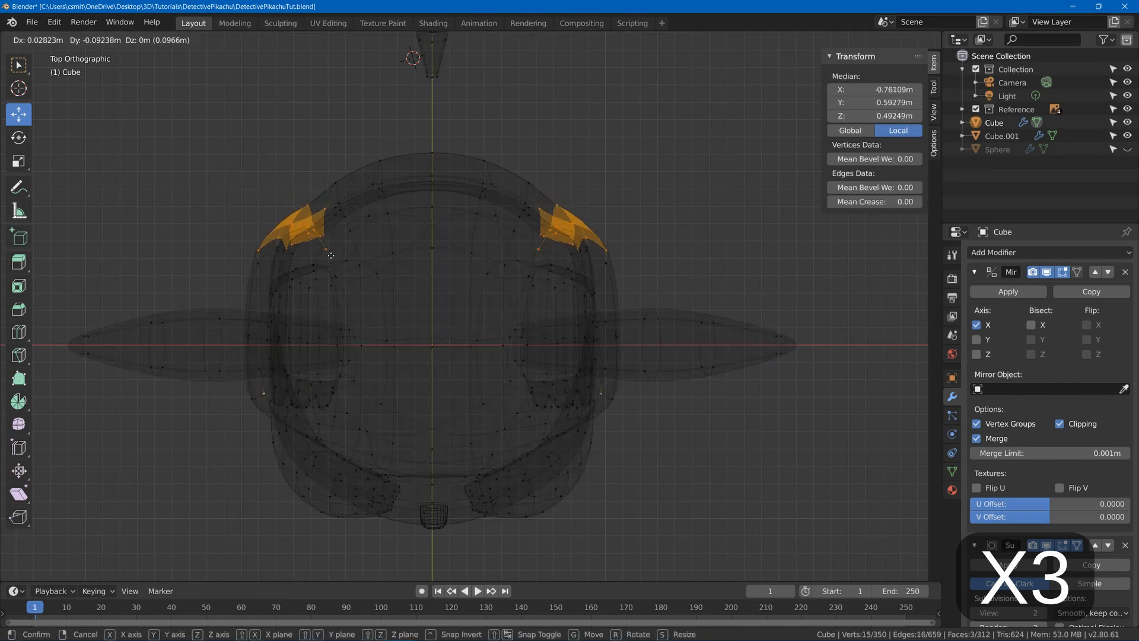
pyautogui.hotkey('alt', 'a')
pyautogui.press('b')
pyautogui.moveTo(293, 186); pyautogui.dragTo(327, 230)
pyautogui.hotkey('shift', 'z')
pyautogui.press('g')
pyautogui.click(402, 233)
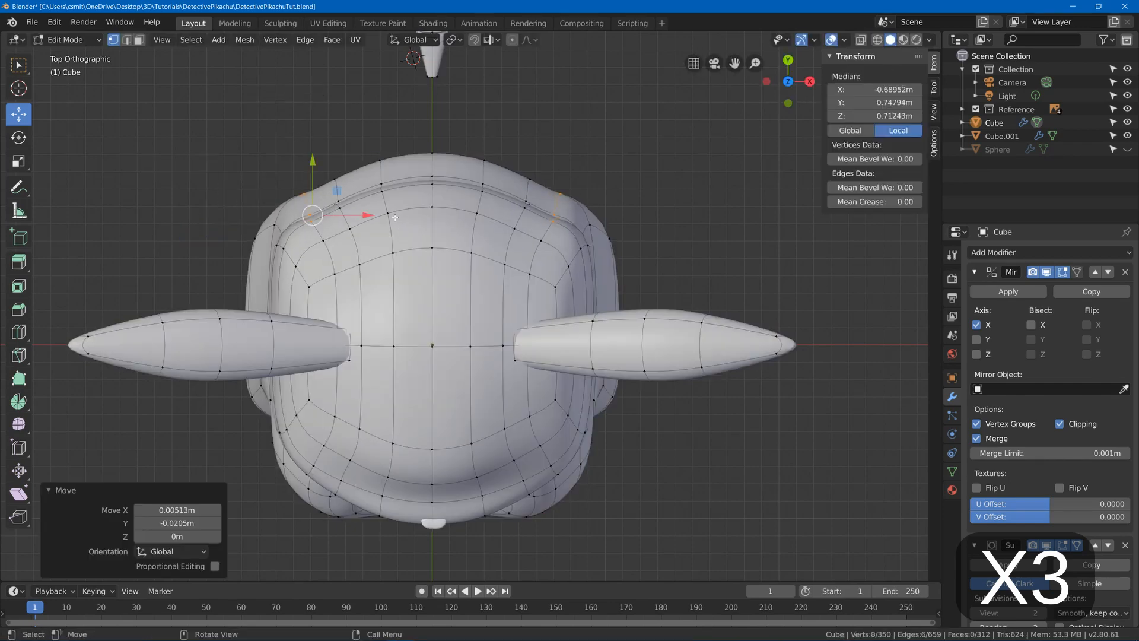
# Box-select the outer side vertices near the rear corner in the see-through top view and move them inward
pyautogui.hotkey('shift', 'z')
pyautogui.press('a')
pyautogui.press('a')
pyautogui.press('b')
pyautogui.moveTo(239, 211); pyautogui.dragTo(277, 244)
pyautogui.press('g')
pyautogui.click(285, 250)
# Box-select the vertices along the back between the rear corner and the centre line and reposition them to round the outline
pyautogui.press('a')
pyautogui.press('a')
pyautogui.press('b')
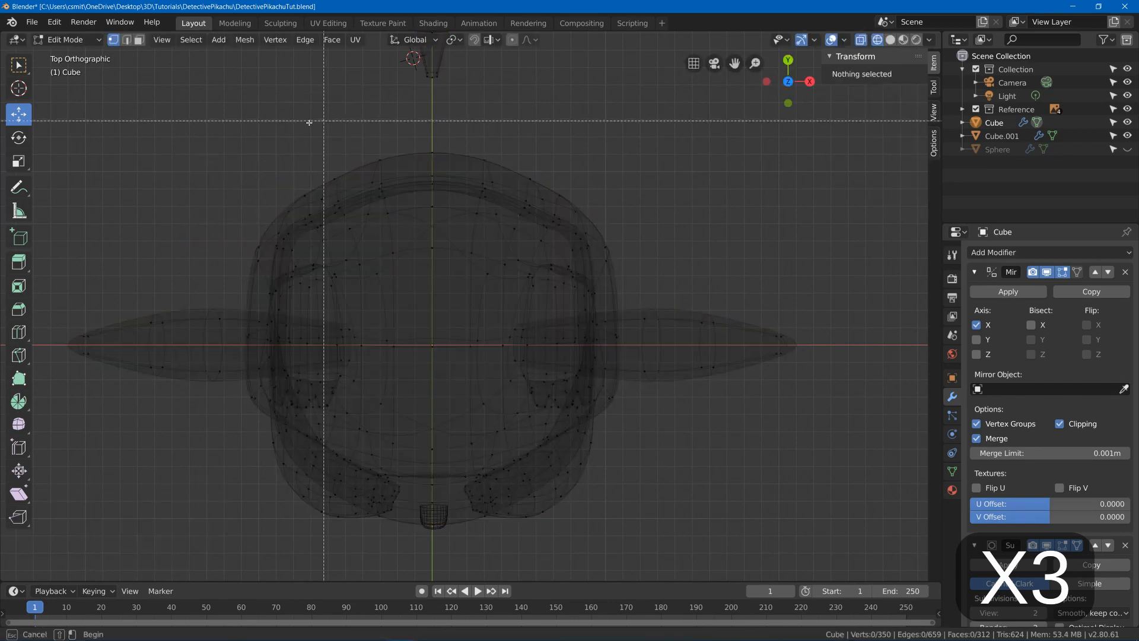
pyautogui.moveTo(302, 126); pyautogui.dragTo(398, 195)
pyautogui.press('g')
pyautogui.click(384, 181)
# Clear the selection, return to solid shading and reposition a vertex on the back of the head
pyautogui.press('a')
pyautogui.press('a')
pyautogui.press('b')
pyautogui.moveTo(267, 158); pyautogui.dragTo(336, 225)
pyautogui.press('a')
pyautogui.press('a')
pyautogui.moveTo(338, 228); pyautogui.dragTo(379, 195, button='middle')
pyautogui.press('z')
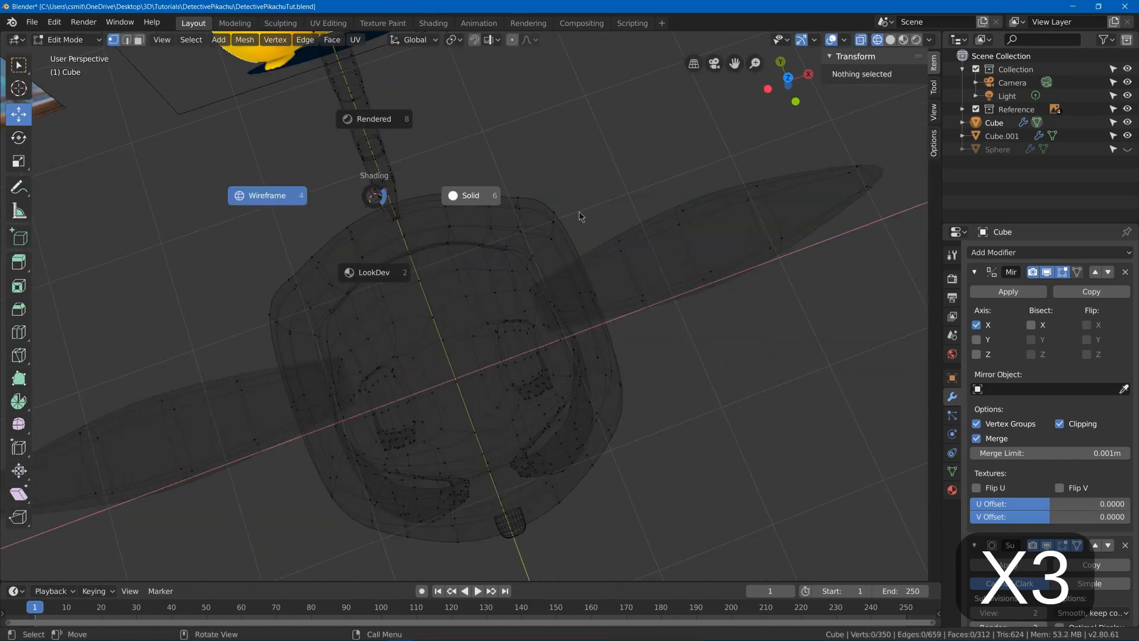
pyautogui.moveTo(579, 216)
pyautogui.mouseDown(button='middle')
pyautogui.moveTo(403, 415)
pyautogui.moveTo(368, 302)
pyautogui.mouseUp(button='middle')
pyautogui.click(482, 335)
pyautogui.press('g')
pyautogui.click(380, 398)
# Adjust individual vertices along the rear corner of the head to round its outline from the side and top
pyautogui.click(355, 299)
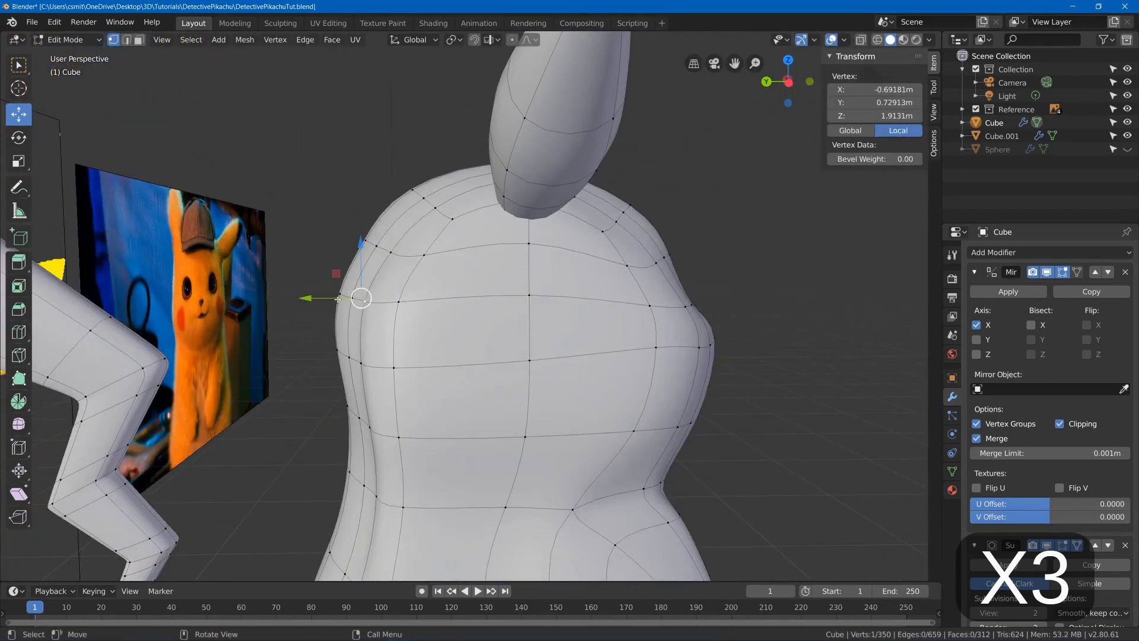
pyautogui.press('g')
pyautogui.click(326, 314)
pyautogui.click(362, 363)
pyautogui.moveTo(331, 363); pyautogui.dragTo(321, 363)
pyautogui.moveTo(322, 364); pyautogui.dragTo(238, 441, button='middle')
pyautogui.click(297, 274)
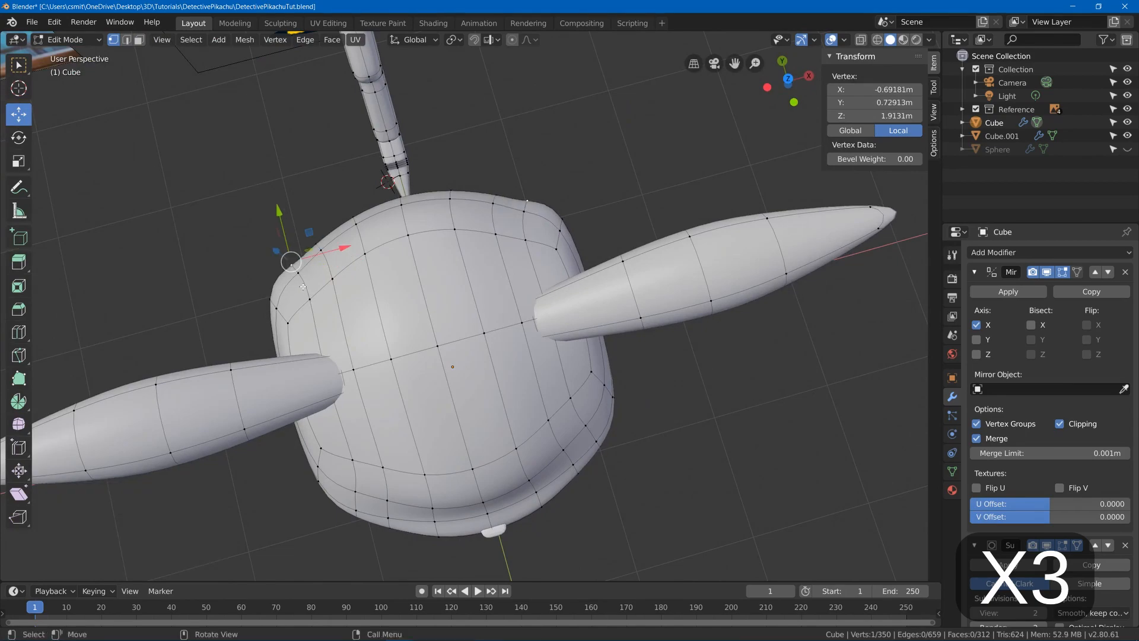
pyautogui.moveTo(295, 246); pyautogui.dragTo(290, 229)
# Select a path of five vertices down the rear side of the head and shift them along the Y axis
pyautogui.moveTo(316, 239); pyautogui.dragTo(659, 196, button='middle')
pyautogui.click(308, 195)
pyautogui.click(453, 357)
pyautogui.moveTo(467, 464); pyautogui.dragTo(450, 297, button='middle')
pyautogui.click(453, 203)
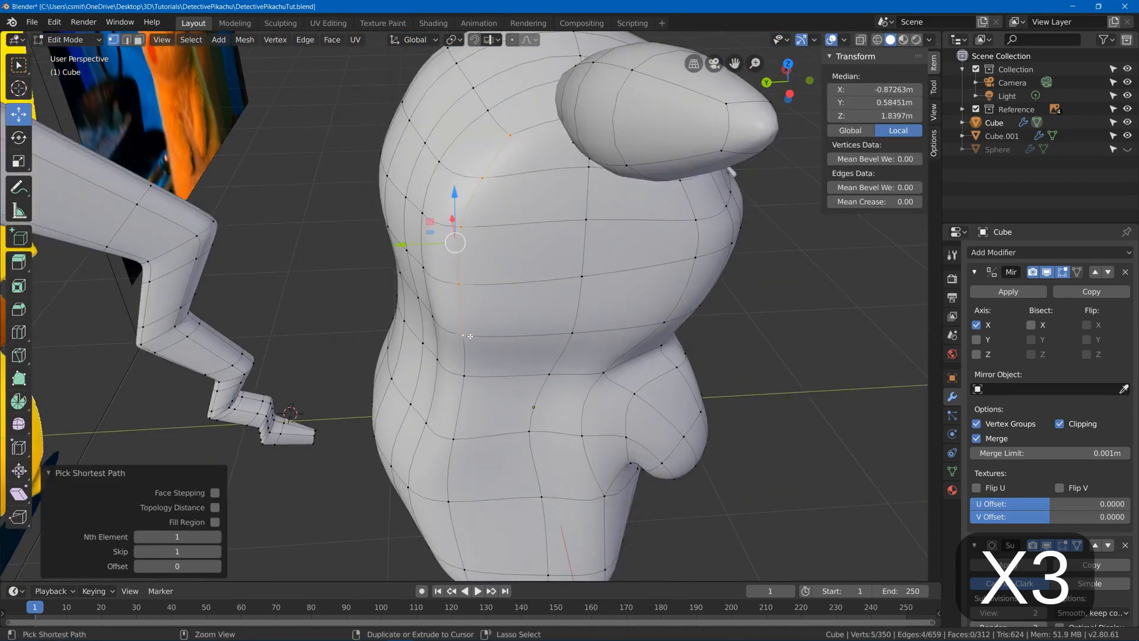
pyautogui.moveTo(439, 203); pyautogui.dragTo(436, 203)
# Move the belly-height vertex at the body's rear corner about 0.15 m forward in Y, and the head's upper rear edge -0.0534 m in Y
pyautogui.moveTo(436, 204); pyautogui.dragTo(451, 356, button='middle')
pyautogui.moveTo(418, 364); pyautogui.dragTo(409, 363)
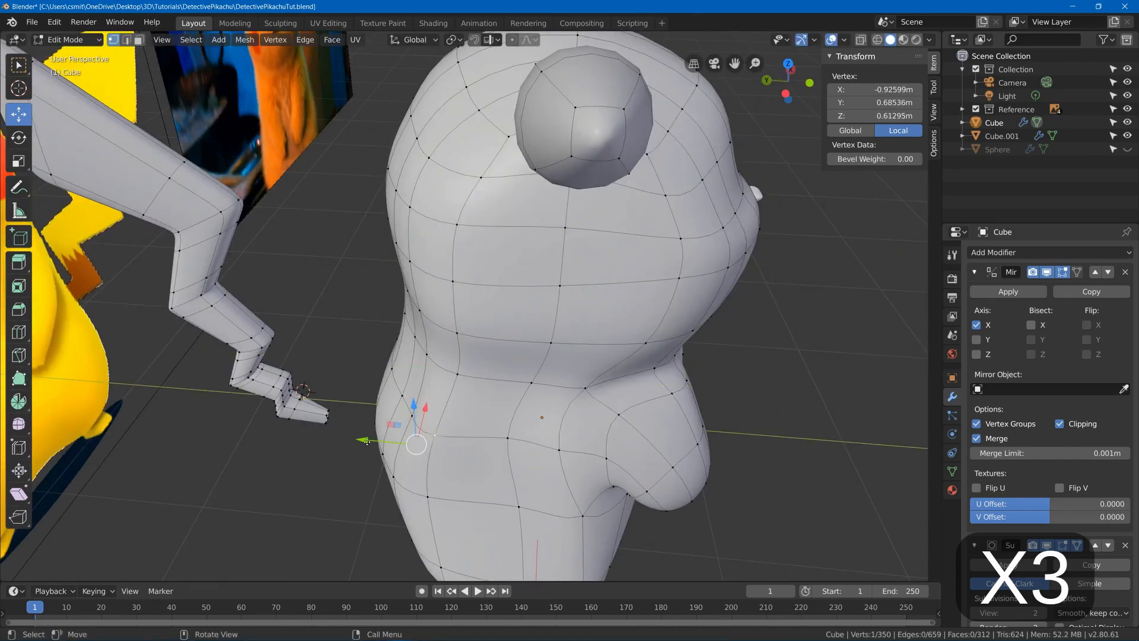
pyautogui.moveTo(409, 364); pyautogui.dragTo(427, 356, button='middle')
pyautogui.click(406, 395)
pyautogui.scroll(-3, 382, 414)
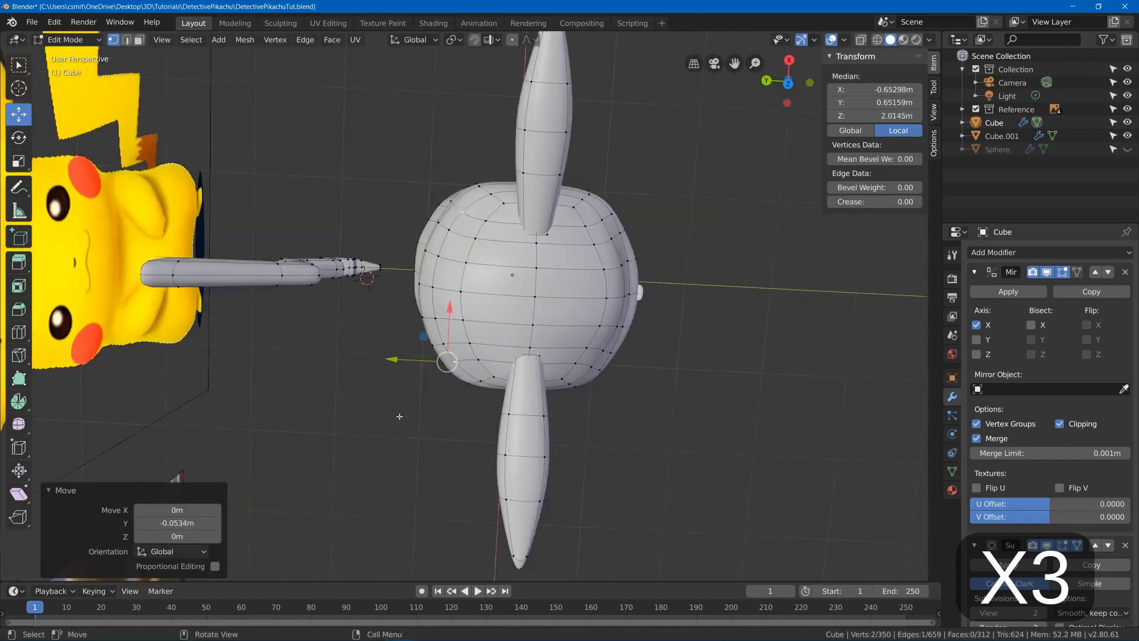
pyautogui.hotkey('alt', 'a')
# Select and adjust the vertices on the rear side of the lower body to even out the hip contour
pyautogui.moveTo(382, 414); pyautogui.dragTo(471, 338, button='middle')
pyautogui.click(470, 338)
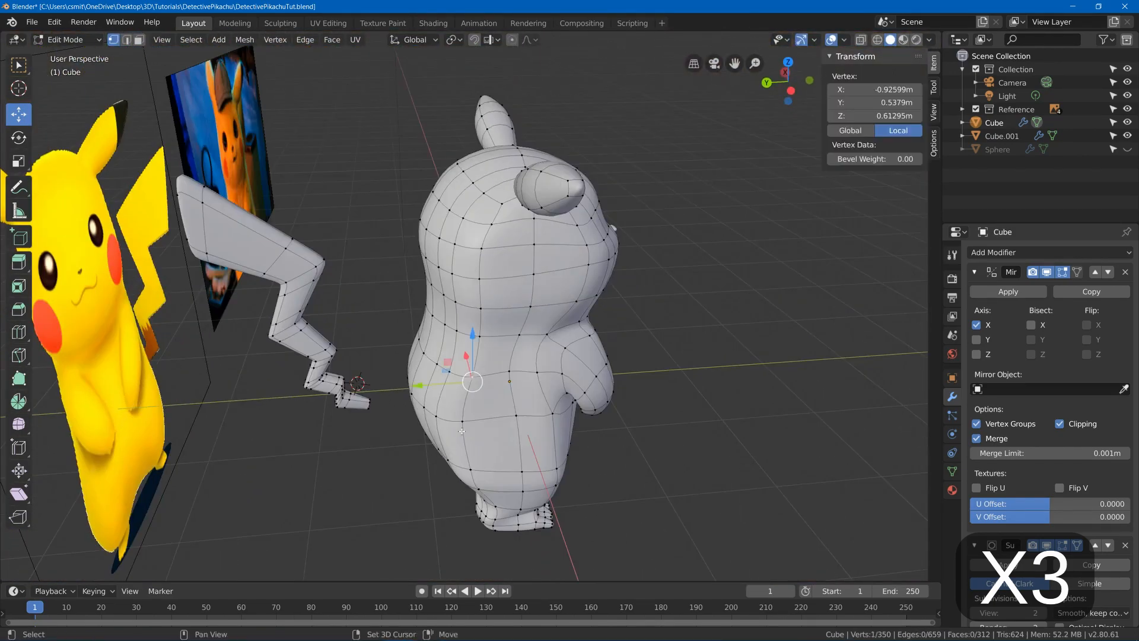
pyautogui.click(465, 382)
pyautogui.click(386, 394)
pyautogui.click(449, 465)
pyautogui.moveTo(449, 466); pyautogui.dragTo(576, 350, button='middle')
# Move the lower side vertices near the hip, the last ones along the Y axis, and save the file
pyautogui.keyDown('shift'); pyautogui.click(514, 466); pyautogui.keyUp('shift')
pyautogui.press('g')
pyautogui.click(543, 483)
pyautogui.keyDown('ctrl'); pyautogui.click(557, 482); pyautogui.keyUp('ctrl')
pyautogui.press('g')
pyautogui.press('y')
pyautogui.click(564, 474)
pyautogui.hotkey('ctrl', 's')
# Nudge the vertices on the side of the head below the ear and save the file from Object Mode
pyautogui.keyDown('ctrl'); pyautogui.click(586, 246); pyautogui.keyUp('ctrl')
pyautogui.click(605, 376)
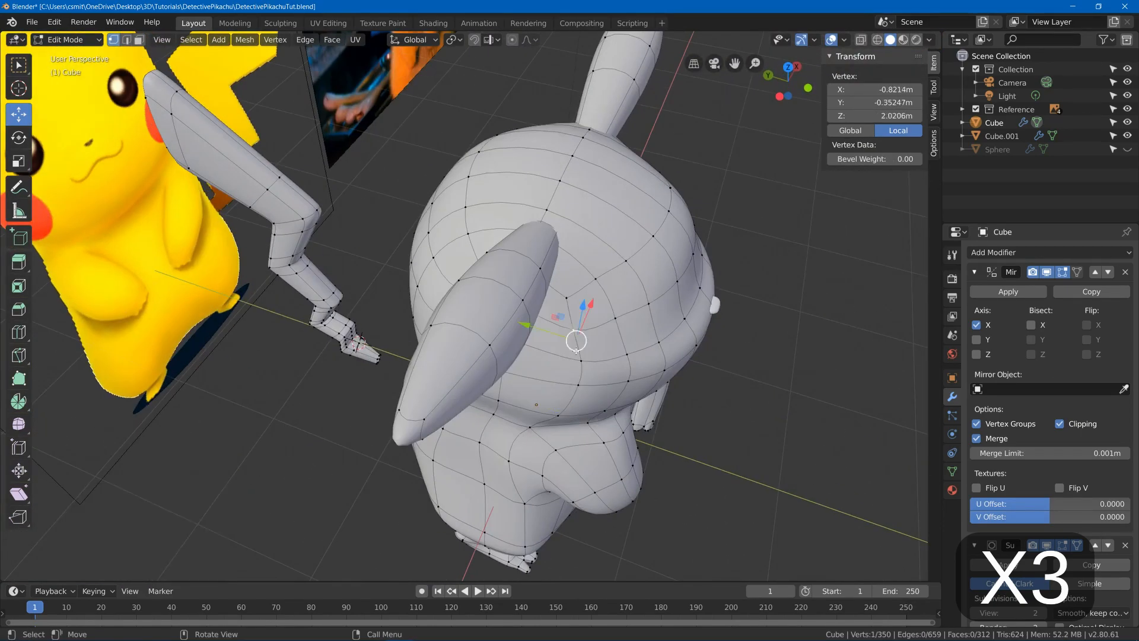
pyautogui.keyDown('ctrl'); pyautogui.click(576, 350); pyautogui.keyUp('ctrl')
pyautogui.moveTo(576, 349); pyautogui.dragTo(580, 361)
pyautogui.press('Tab')
pyautogui.moveTo(580, 376); pyautogui.dragTo(605, 346, button='middle')
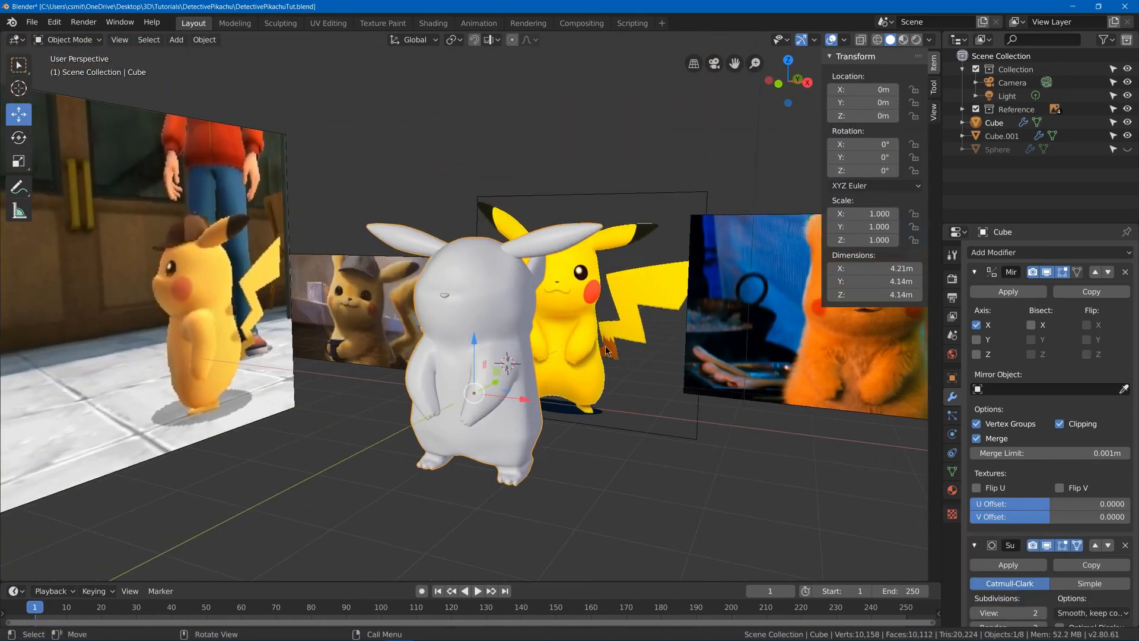
pyautogui.hotkey('ctrl', 'a')
pyautogui.click(525, 340)
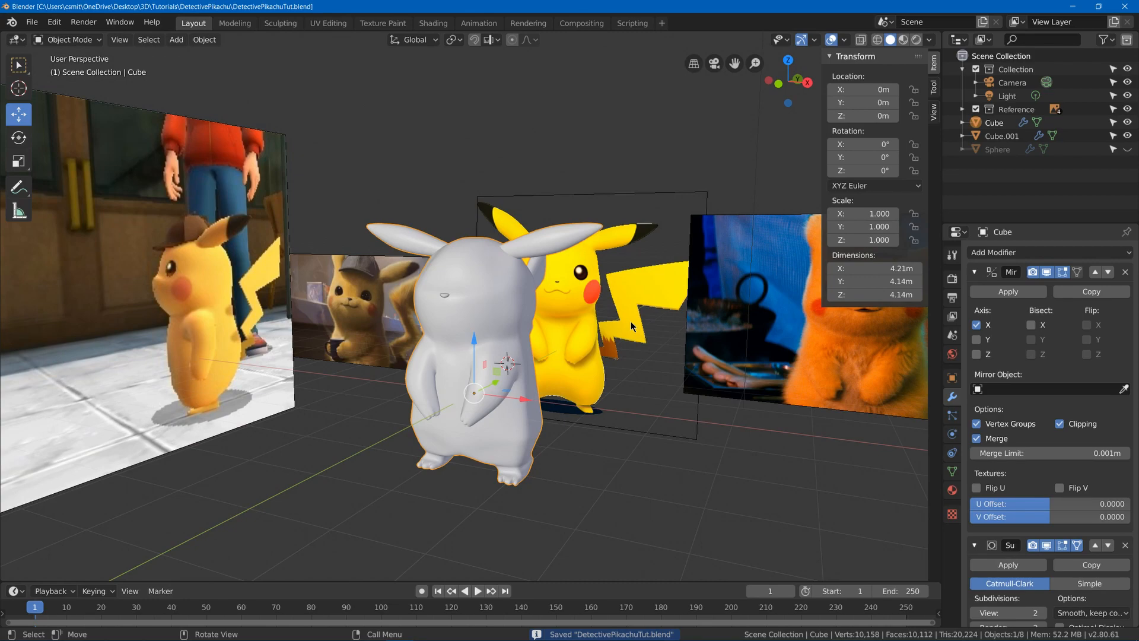
# Inspect the smoothed character from the front and side against the reference images and reopen the mesh in Edit Mode
pyautogui.moveTo(632, 327); pyautogui.dragTo(673, 340, button='middle')
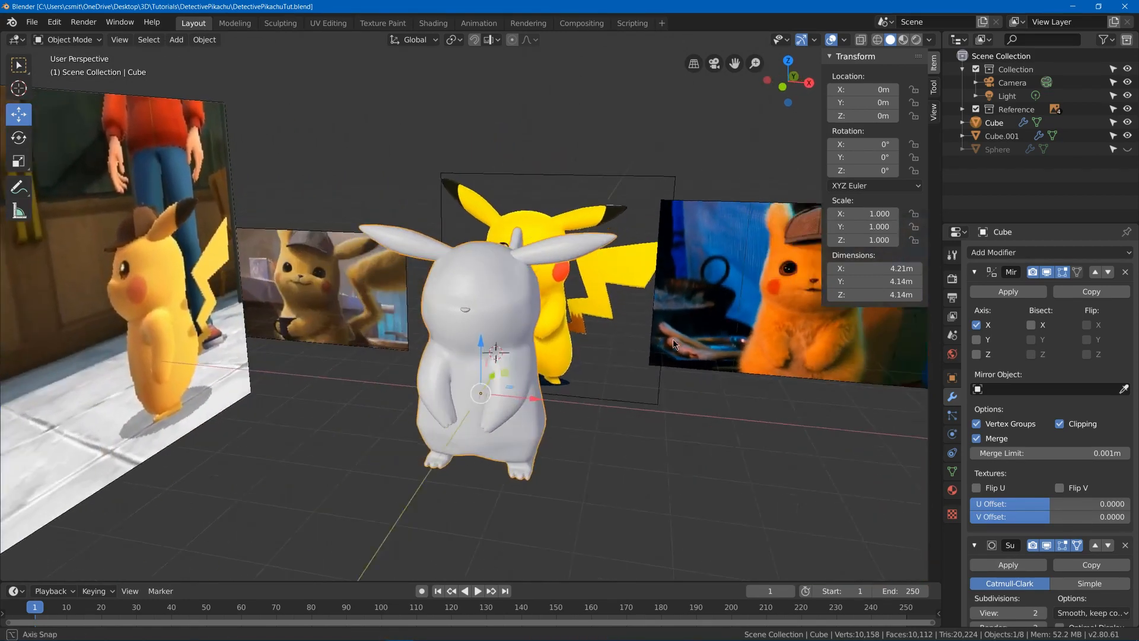
pyautogui.scroll(2, 673, 340)
pyautogui.moveTo(482, 306); pyautogui.dragTo(546, 285, button='middle')
pyautogui.scroll(2, 471, 297)
pyautogui.press('Tab')
pyautogui.press('Tab')
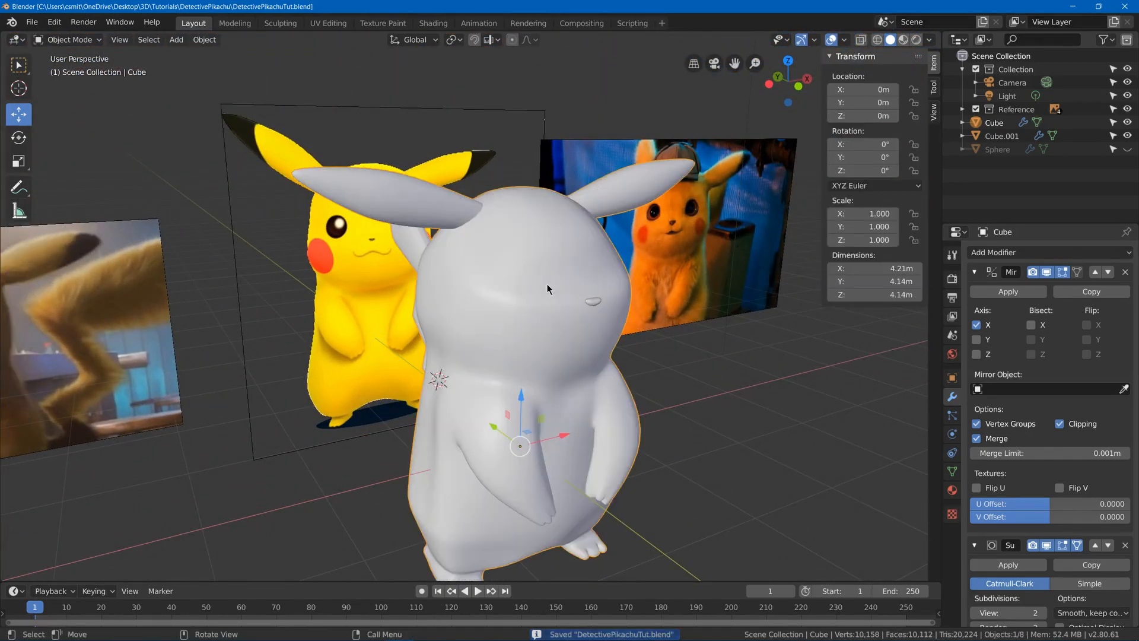
pyautogui.press('Tab')
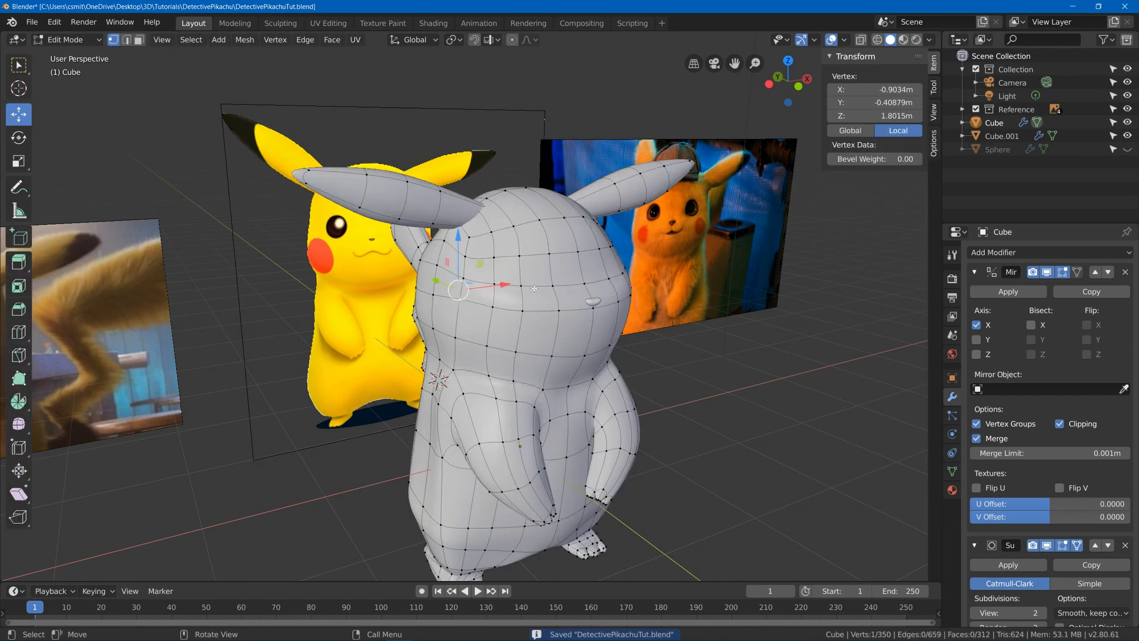
# Compare the character's head with the yellow Pikachu reference from the front in wireframe and solid shading
pyautogui.moveTo(504, 285); pyautogui.dragTo(504, 282, button='middle')
pyautogui.scroll(2, 503, 282)
pyautogui.press('KP_1')
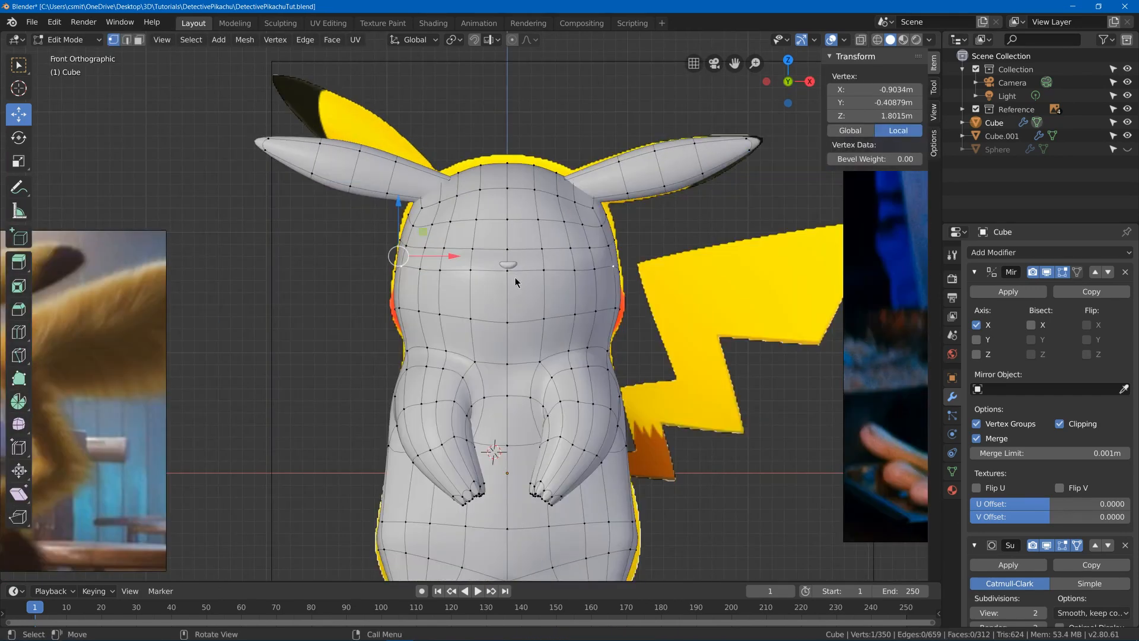
pyautogui.click(540, 274)
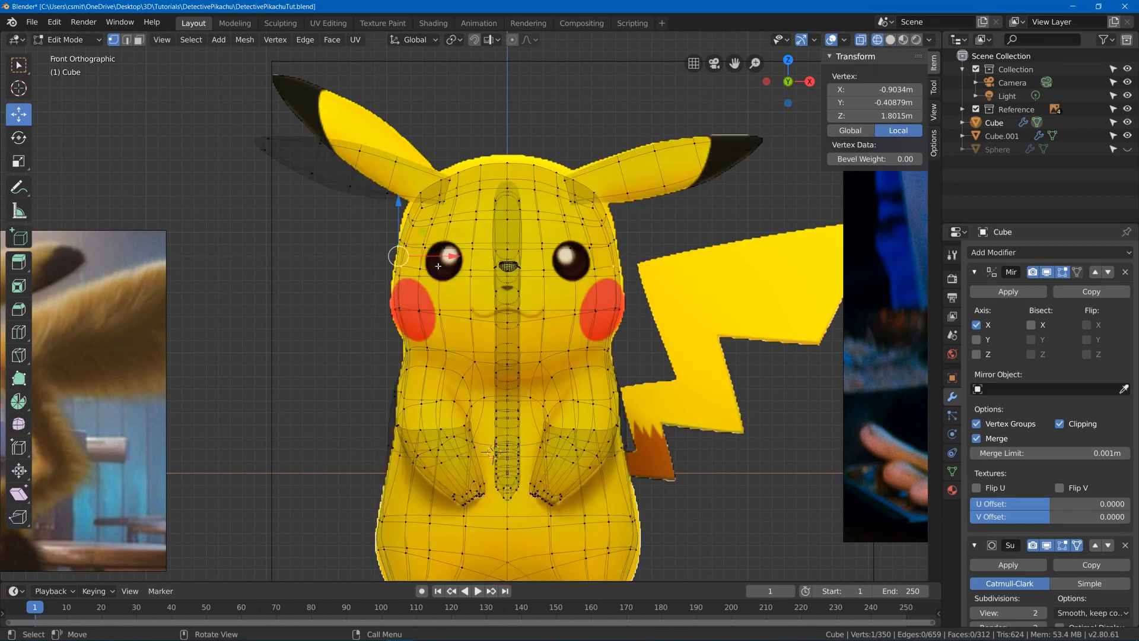
pyautogui.scroll(3, 453, 228)
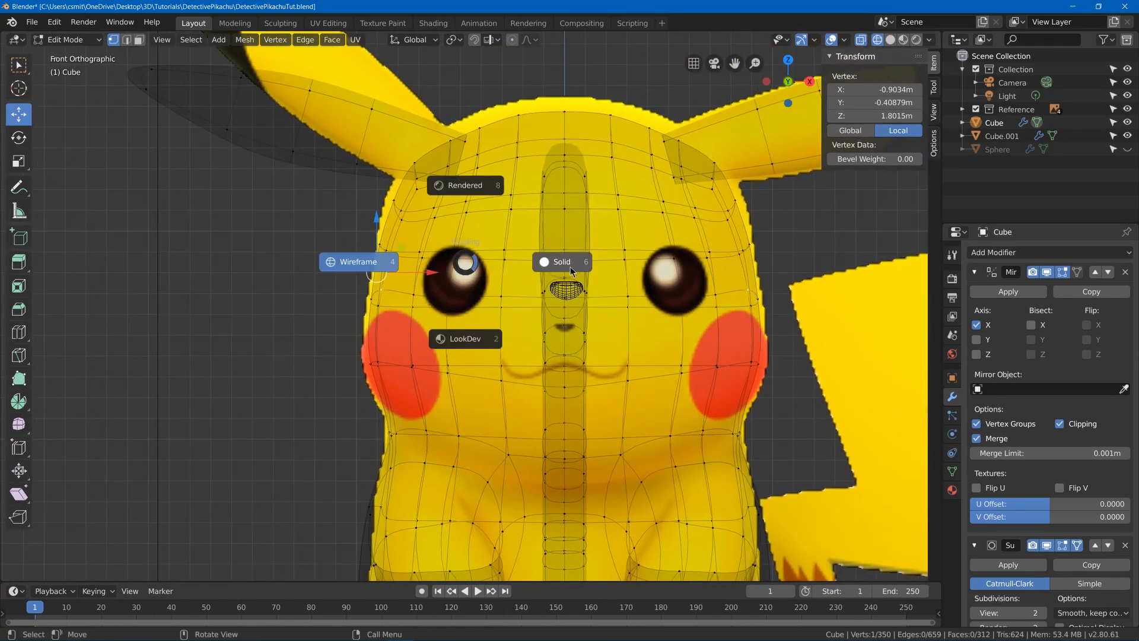
pyautogui.click(537, 262)
pyautogui.scroll(-5, 610, 263)
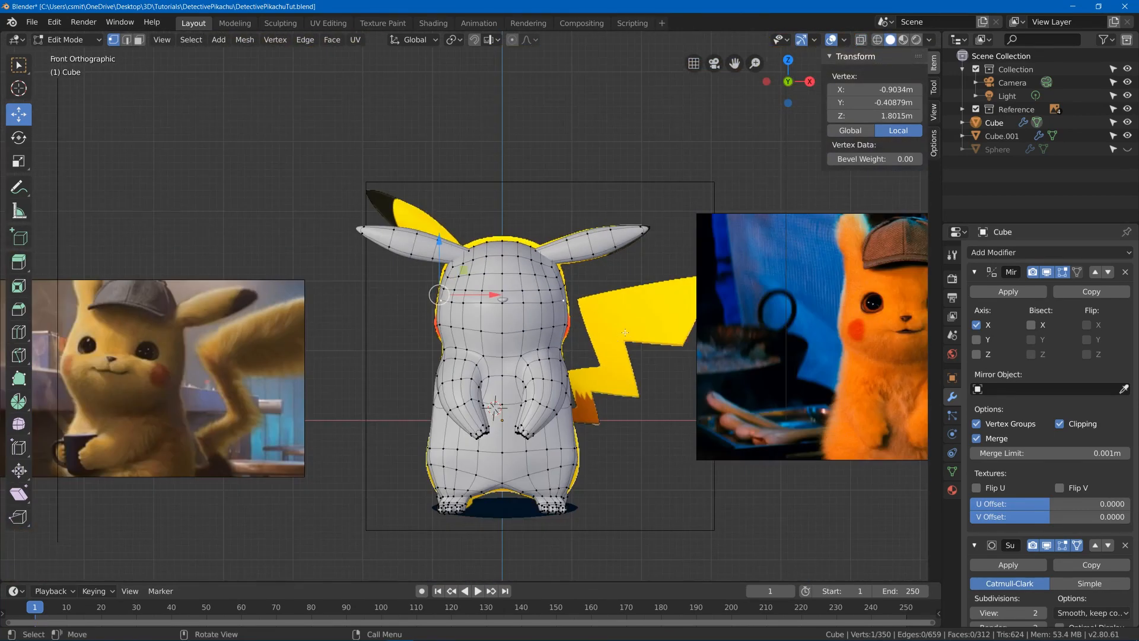
# Leave Edit Mode and move the orange Pikachu movie still along X to about 0.17 m, centred behind the character
pyautogui.click(761, 315)
pyautogui.press('Tab')
pyautogui.click(761, 314)
pyautogui.scroll(-3, 766, 317)
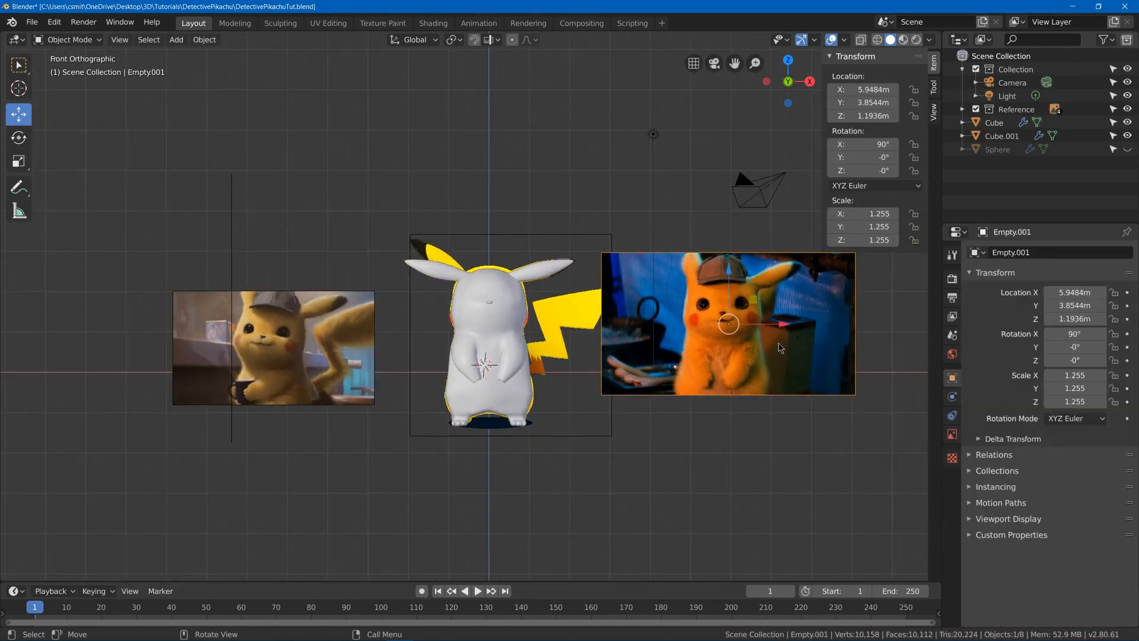
pyautogui.press('g')
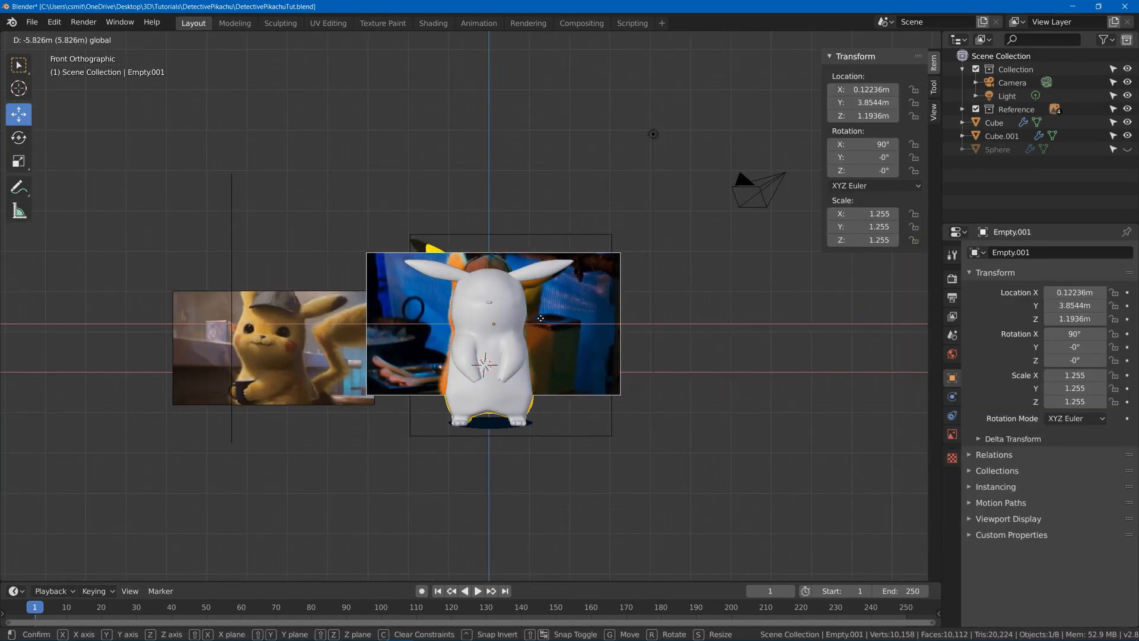
pyautogui.click(540, 318)
pyautogui.press('g')
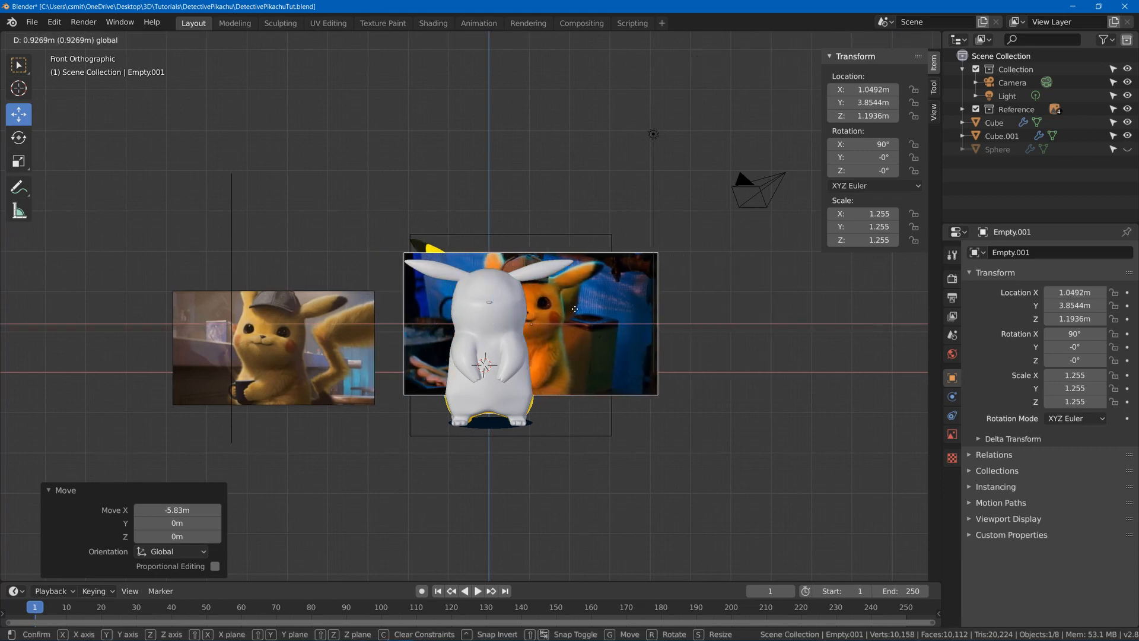
pyautogui.click(544, 307)
# Examine how the relocated movie still lines up with the character's head in wireframe and solid shading
pyautogui.press('z')
pyautogui.click(359, 303)
pyautogui.scroll(6, 428, 300)
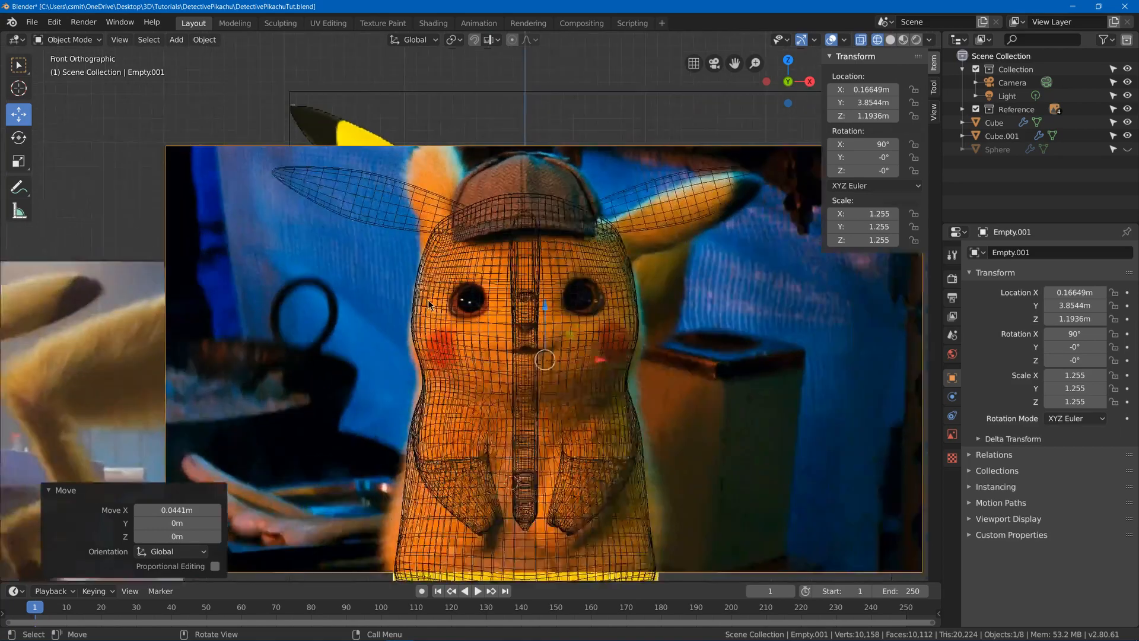
pyautogui.press('z')
pyautogui.click(525, 300)
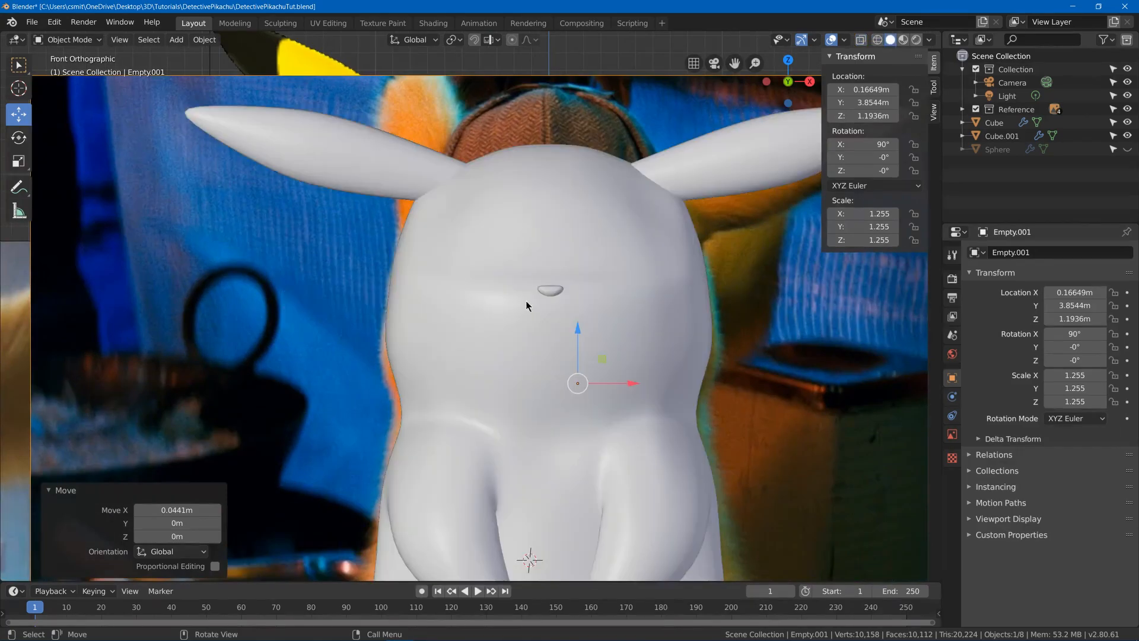
pyautogui.click(480, 276)
pyautogui.press('Tab')
pyautogui.press('Tab')
pyautogui.click(718, 341)
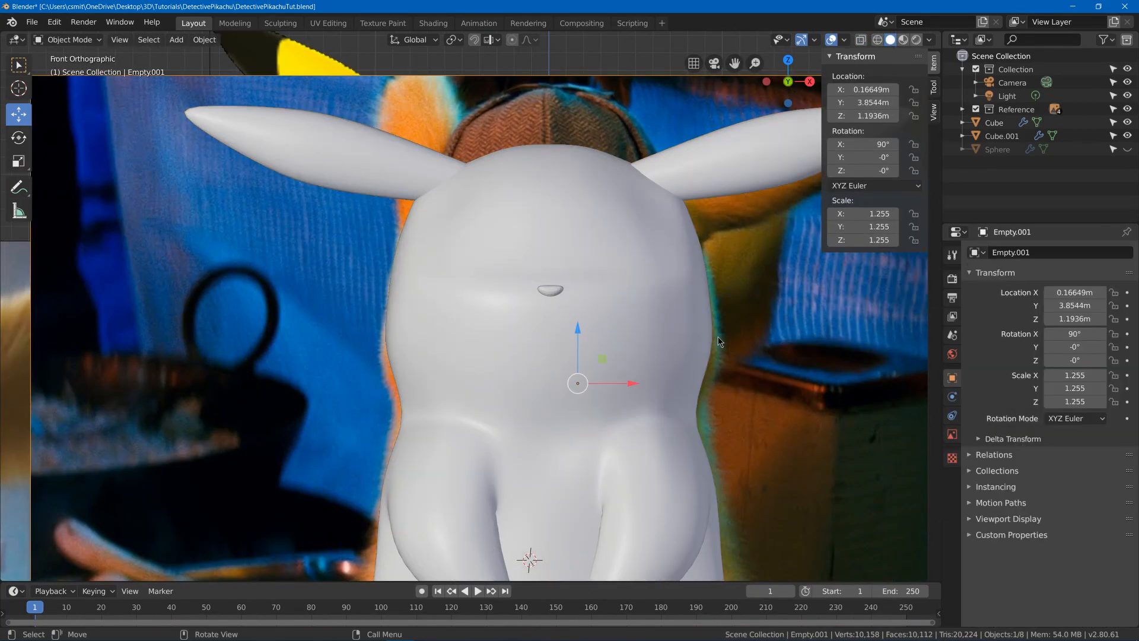
pyautogui.scroll(-5, 750, 303)
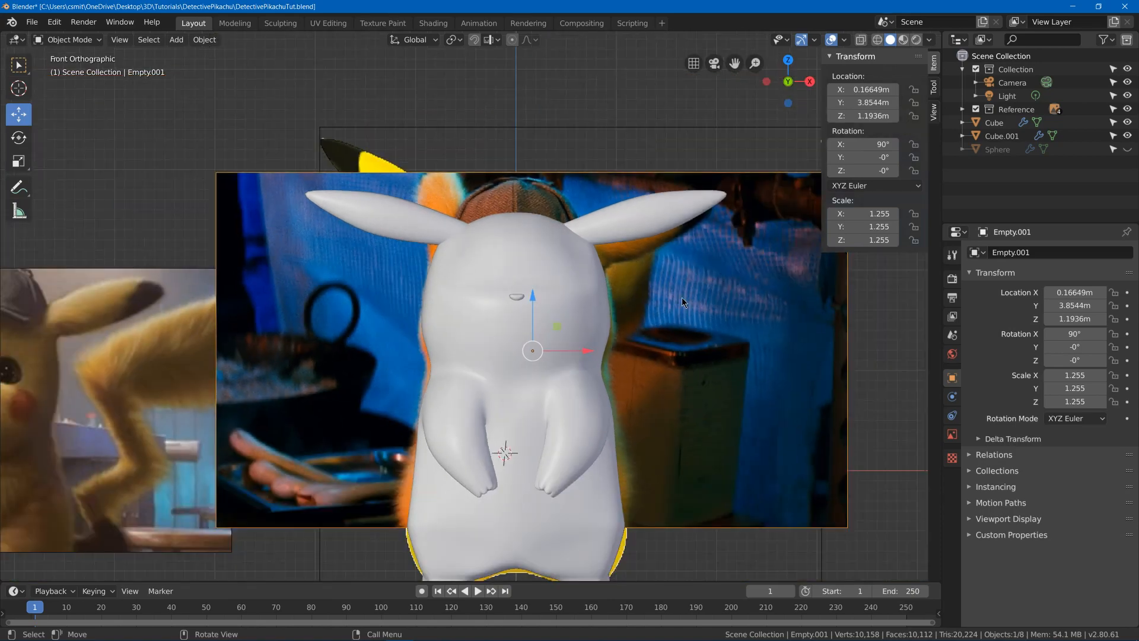
# Raise the movie still 0.253 m along Z to line its face up with the character's nose in wireframe
pyautogui.press('z')
pyautogui.click(500, 294)
pyautogui.scroll(6, 596, 342)
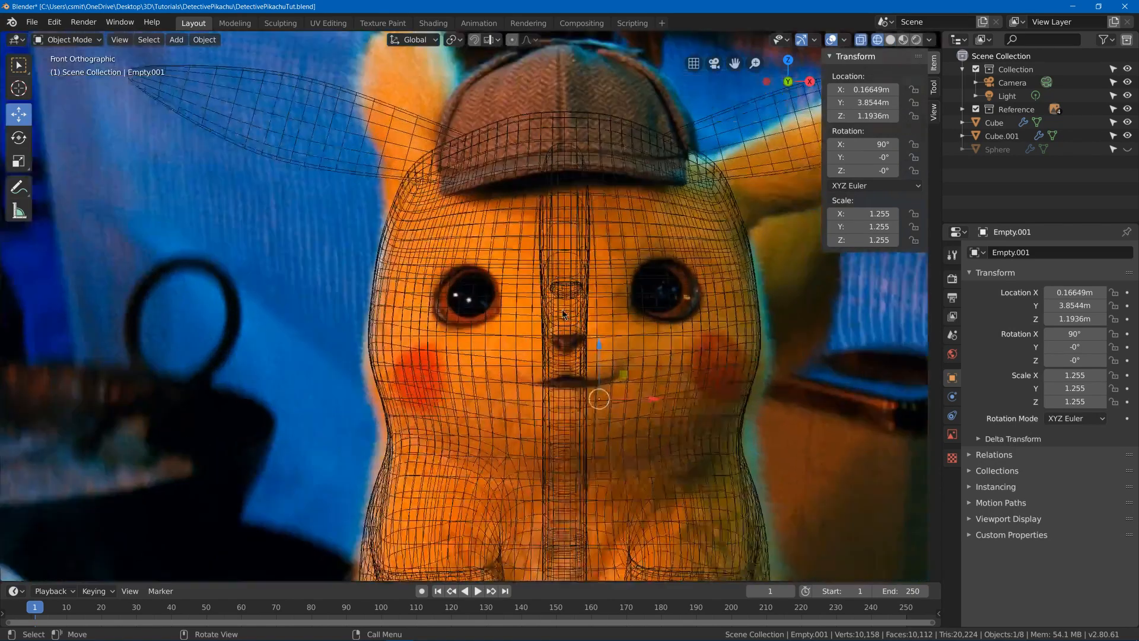
pyautogui.moveTo(626, 367); pyautogui.dragTo(613, 304)
pyautogui.scroll(-2, 593, 290)
# Inspect the character beside the raised reference from an angle, then check the face alignment in front wireframe view
pyautogui.press('z')
pyautogui.click(646, 281)
pyautogui.moveTo(663, 277); pyautogui.dragTo(299, 264, button='middle')
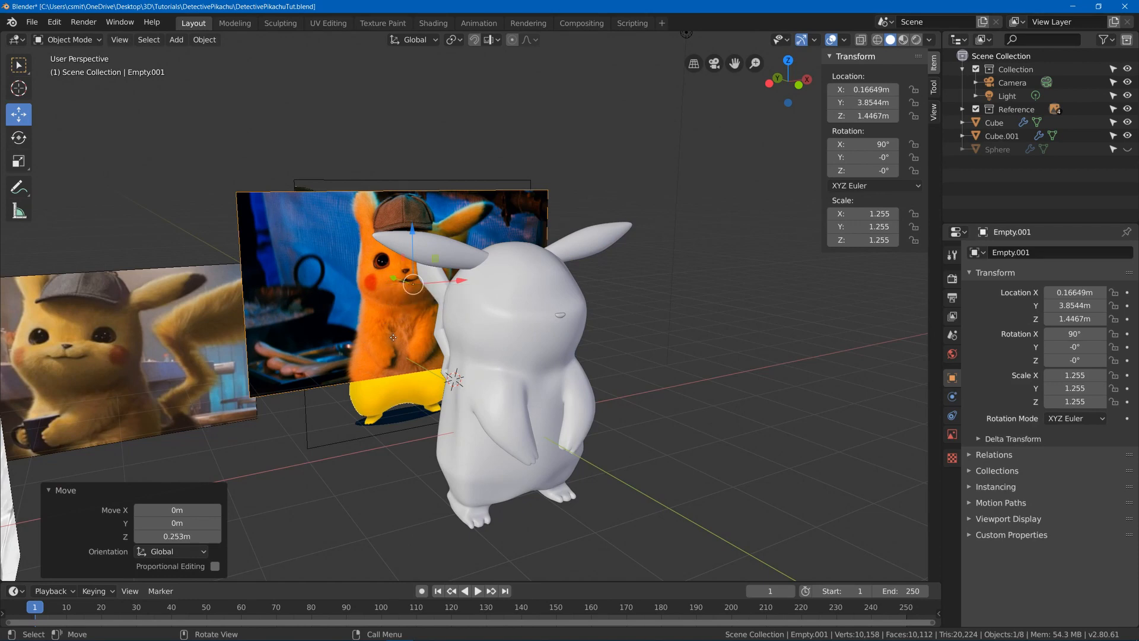
pyautogui.moveTo(312, 433); pyautogui.dragTo(254, 430, button='middle')
pyautogui.moveTo(327, 431); pyautogui.dragTo(359, 428, button='middle')
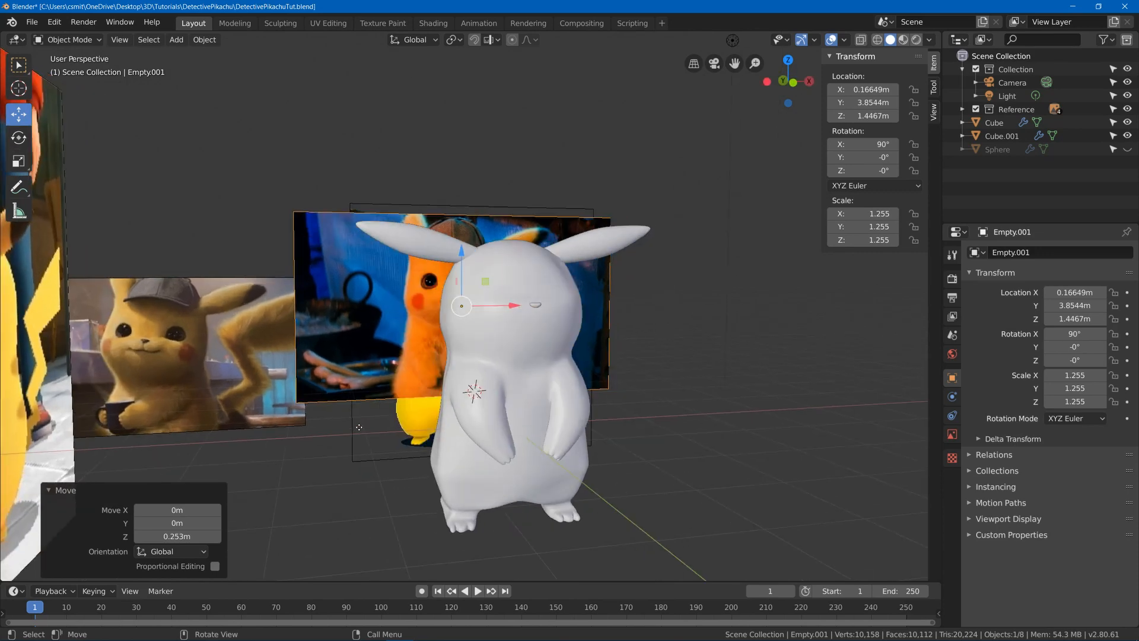
pyautogui.click(191, 439)
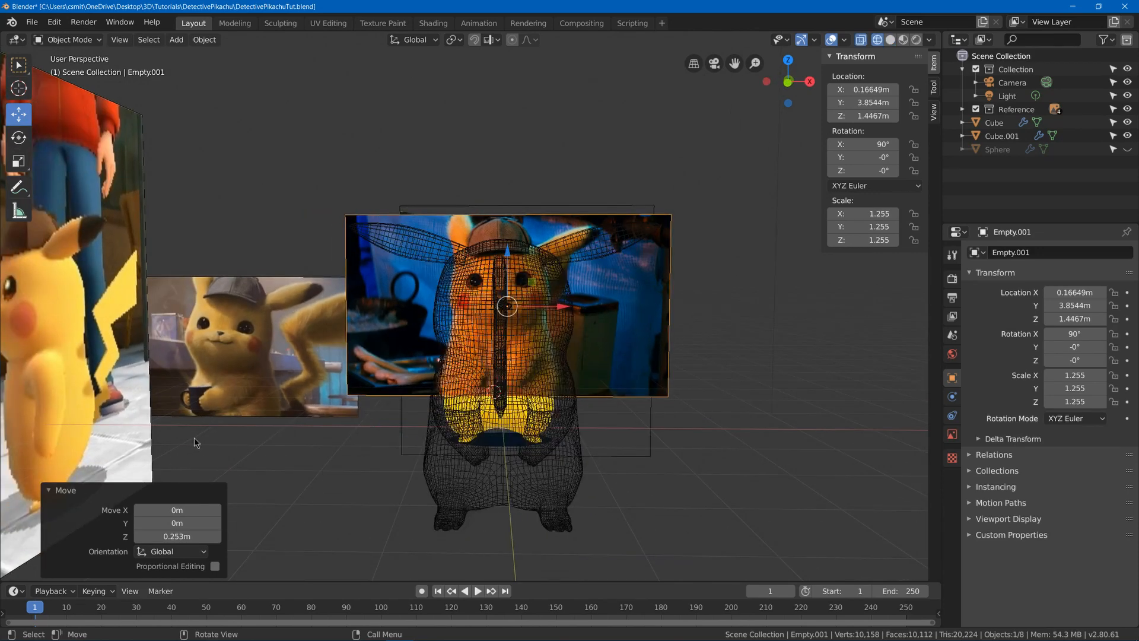
pyautogui.press('KP_1')
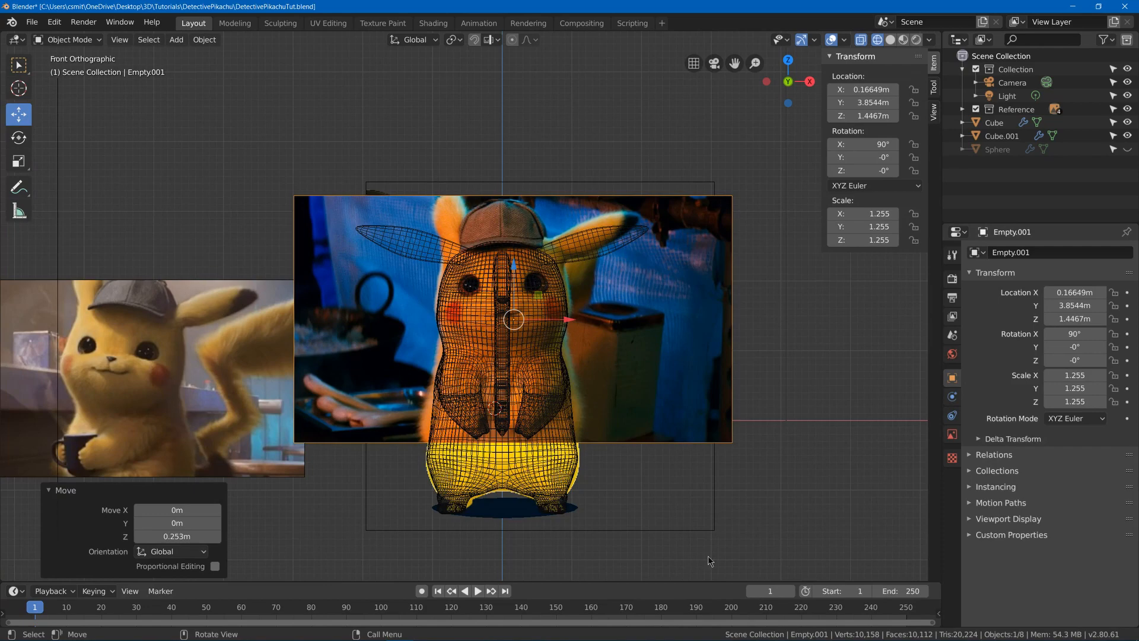
pyautogui.scroll(3, 417, 207)
pyautogui.scroll(5, 417, 206)
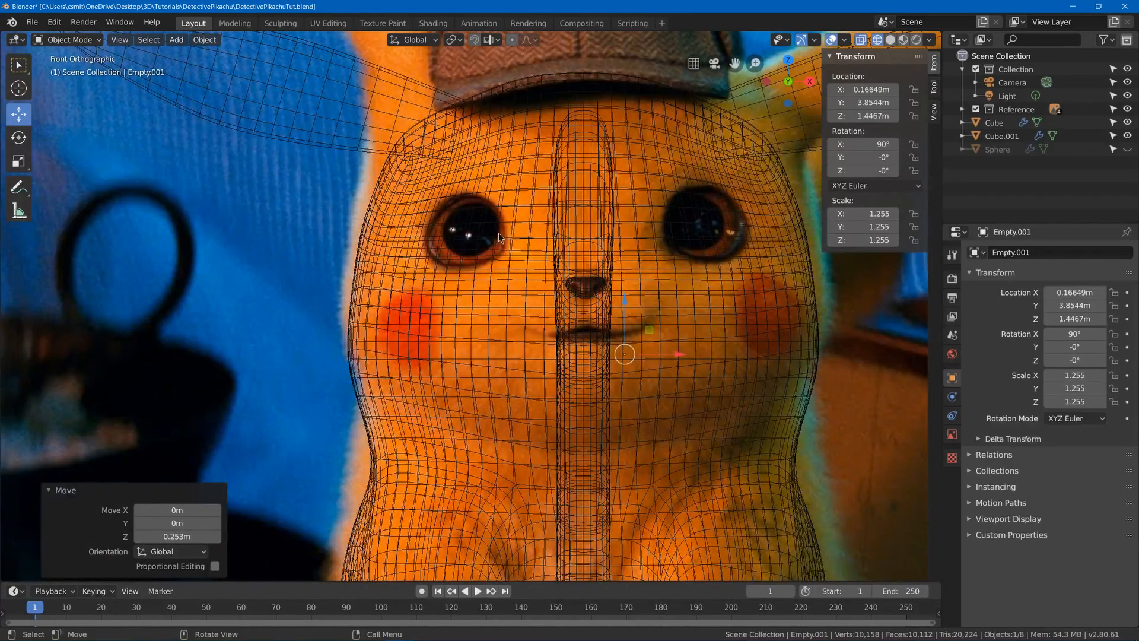
pyautogui.click(535, 231)
pyautogui.click(507, 277)
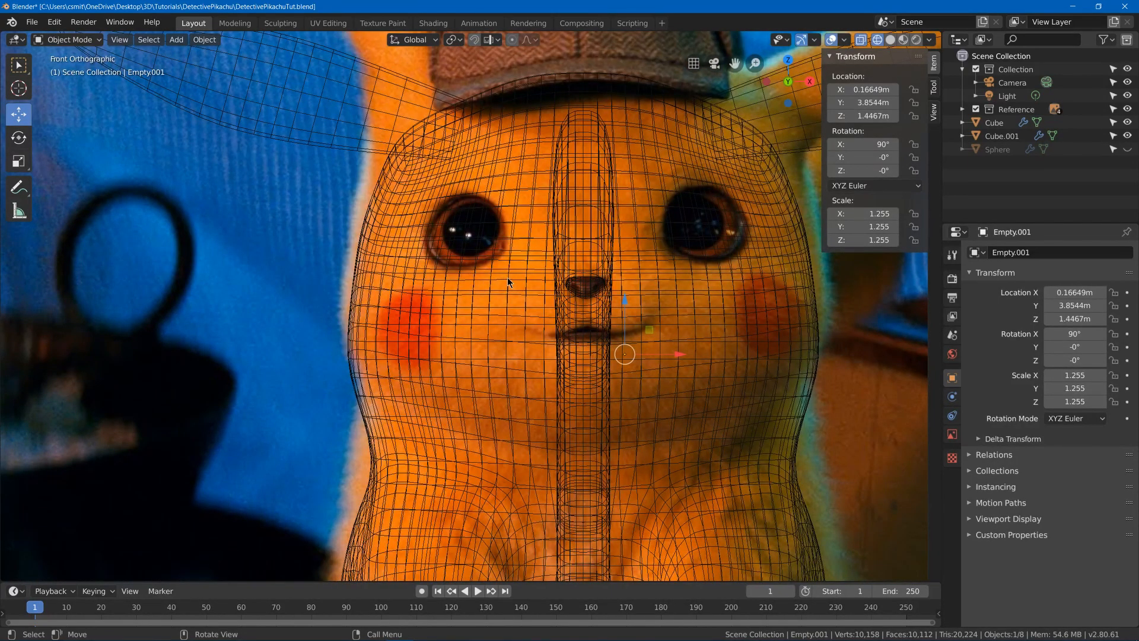
# Open the character mesh in Edit Mode and check which head faces cover the reference's eye, finishing in solid shading
pyautogui.press('z')
pyautogui.click(617, 288)
pyautogui.click(642, 294)
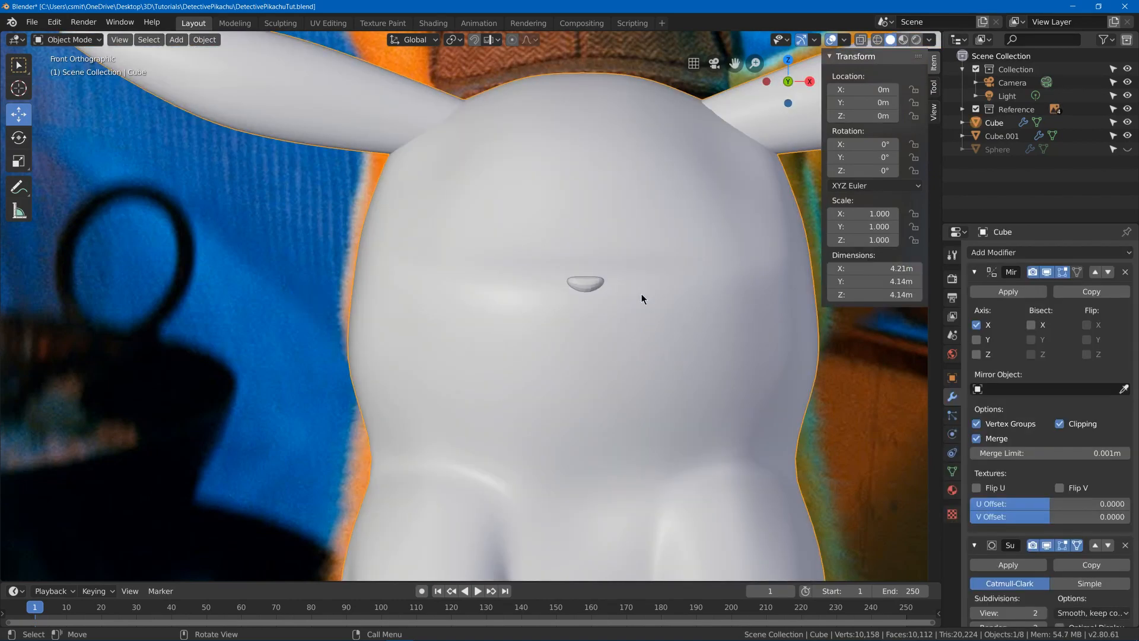
pyautogui.press('Tab')
pyautogui.press('z')
pyautogui.click(421, 288)
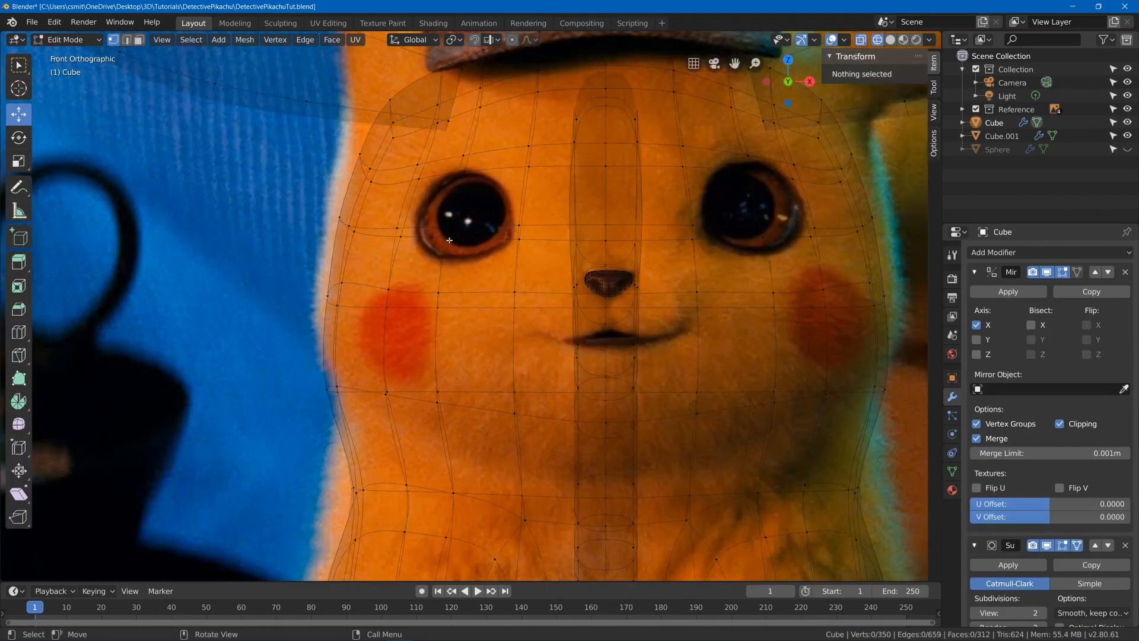
pyautogui.keyDown('shift'); pyautogui.moveTo(449, 240); pyautogui.dragTo(447, 274, button='middle'); pyautogui.keyUp('shift')
pyautogui.press('z')
pyautogui.click(545, 267)
pyautogui.press('z')
pyautogui.click(648, 271)
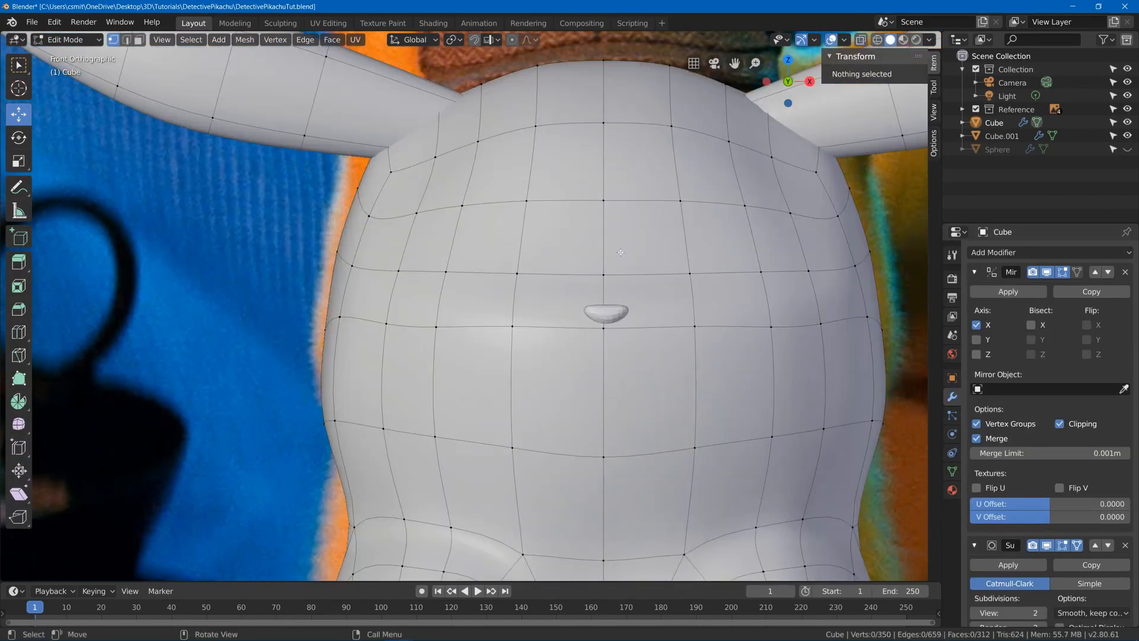
# Select the block of four faces over the eye area and inset them inward together
pyautogui.click(438, 238)
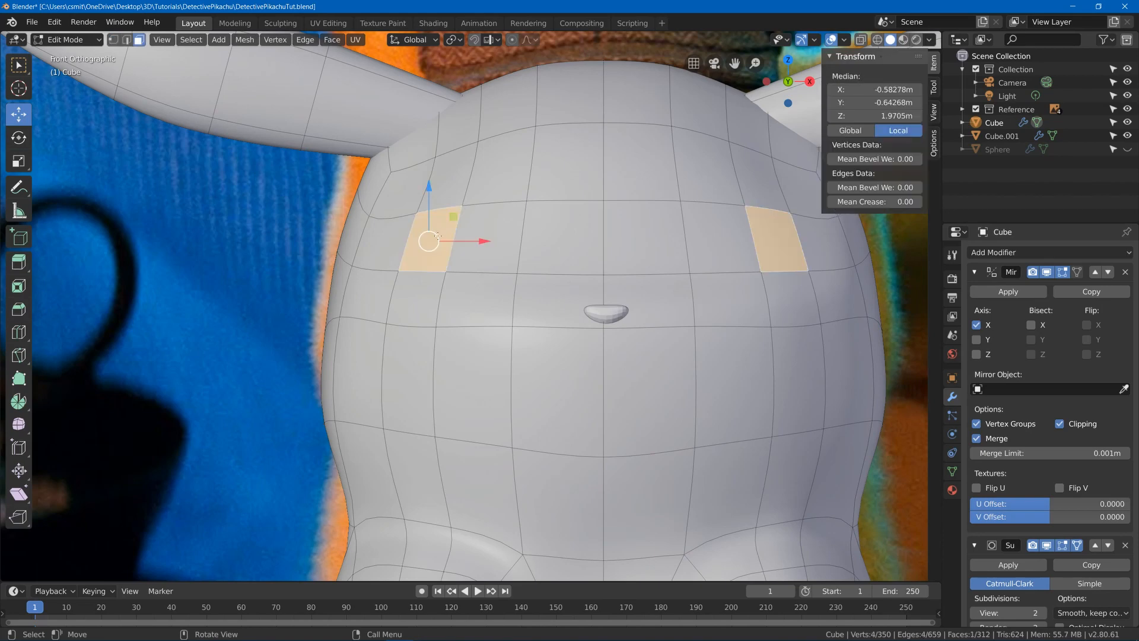
pyautogui.keyDown('shift'); pyautogui.click(492, 238); pyautogui.keyUp('shift')
pyautogui.keyDown('shift'); pyautogui.click(478, 297); pyautogui.keyUp('shift')
pyautogui.keyDown('shift'); pyautogui.click(415, 296); pyautogui.keyUp('shift')
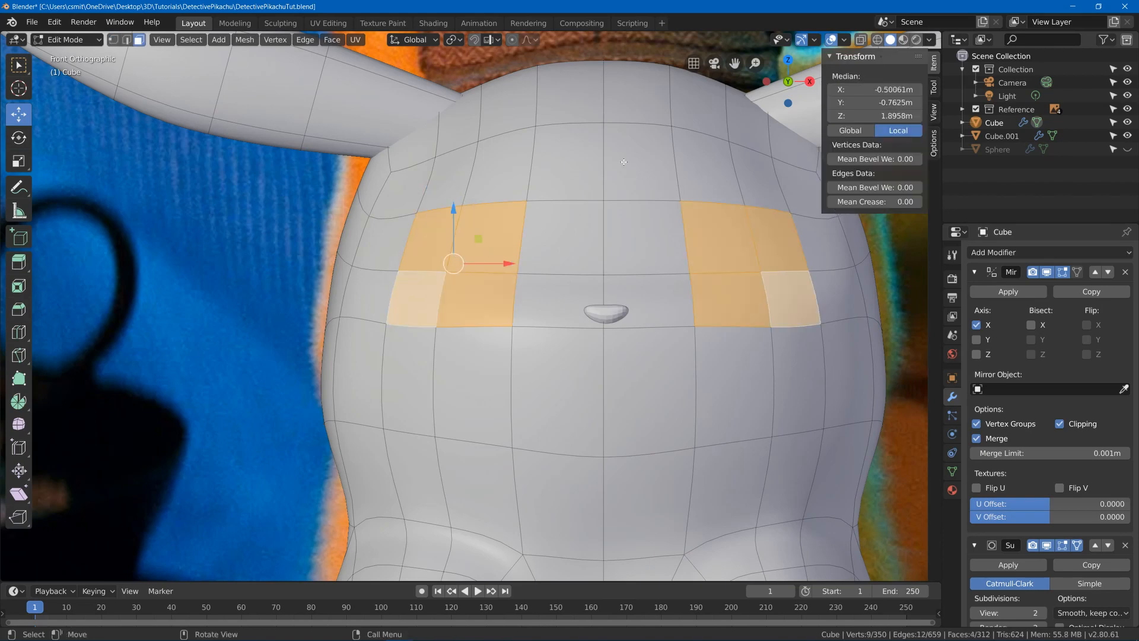
pyautogui.press('i')
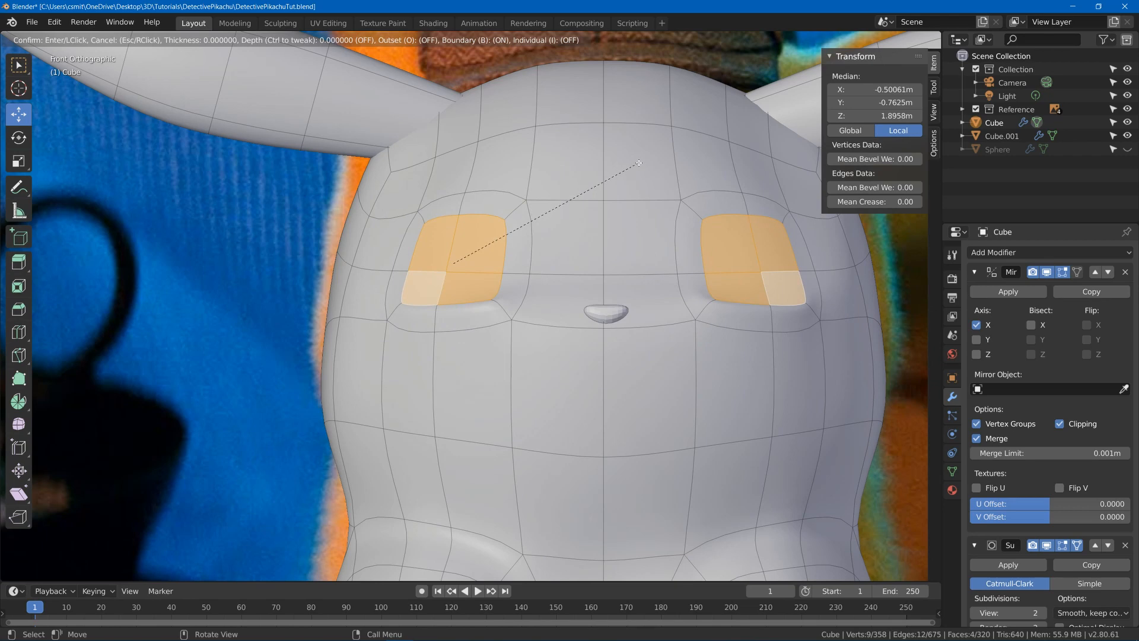
pyautogui.click(639, 163)
# Show the mesh as wireframe over the reference and delete the inset faces to open the eye sockets
pyautogui.press('z')
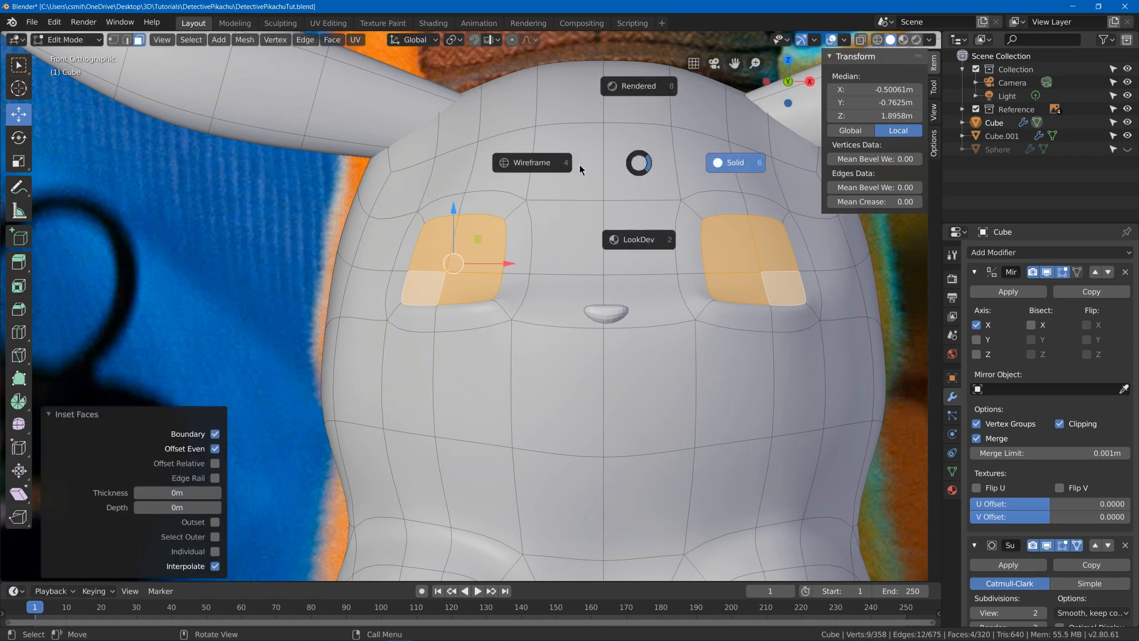
pyautogui.click(547, 165)
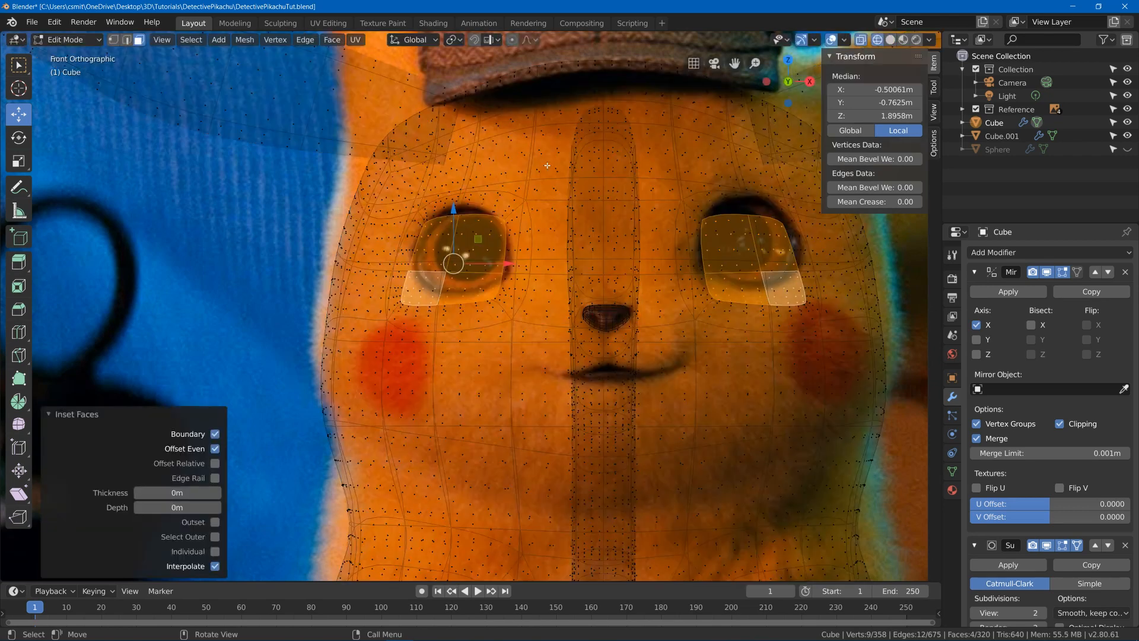
pyautogui.press('g')
pyautogui.click(467, 222)
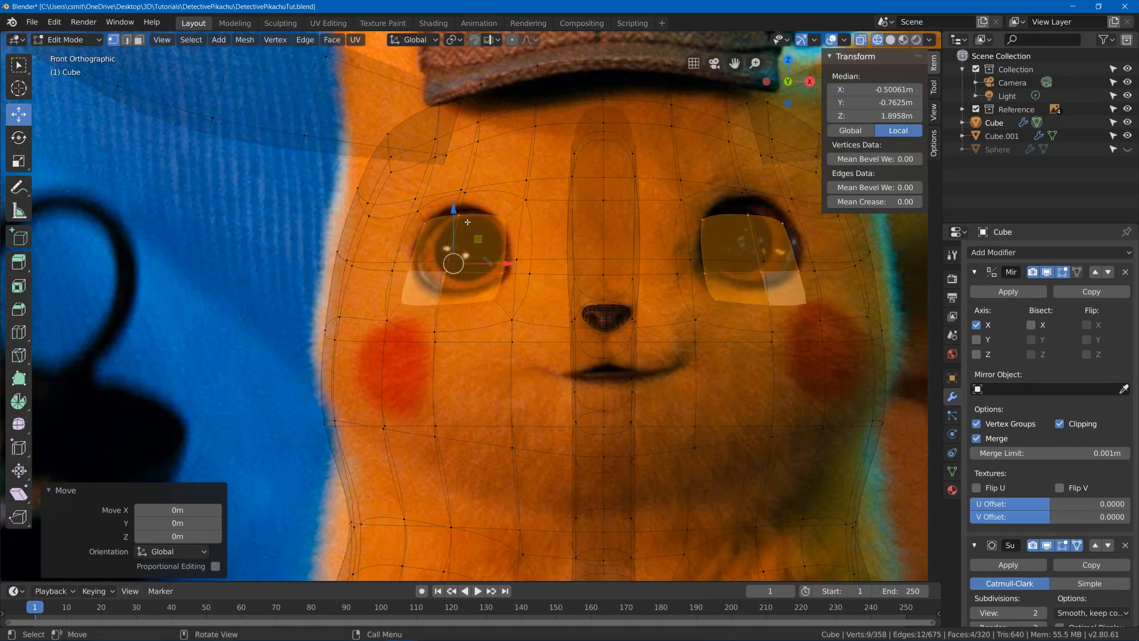
pyautogui.press('x')
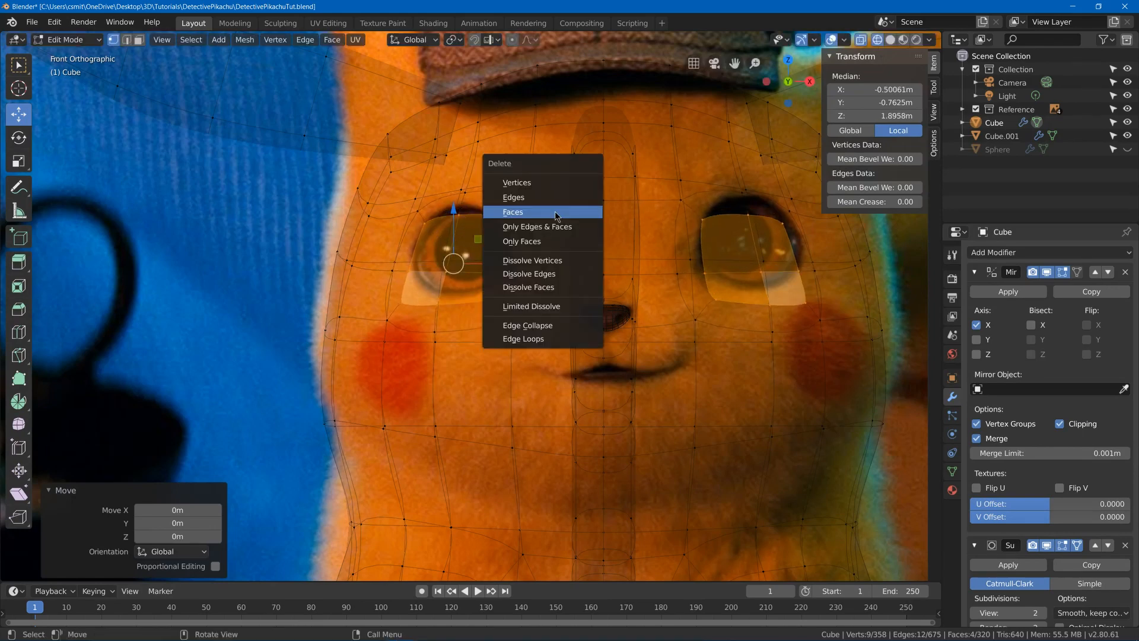
pyautogui.click(555, 212)
# Move the upper vertices of the eye opening onto the upper outline of the eye in the reference
pyautogui.click(463, 205)
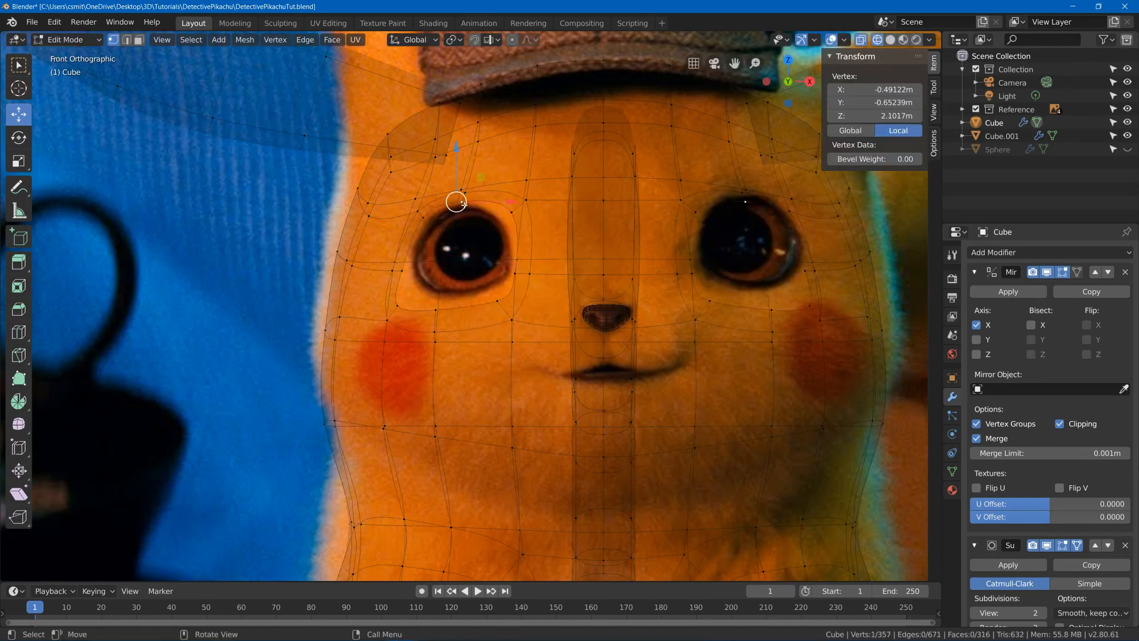
pyautogui.press('g')
pyautogui.press('g')
pyautogui.rightClick(470, 219)
pyautogui.press('g')
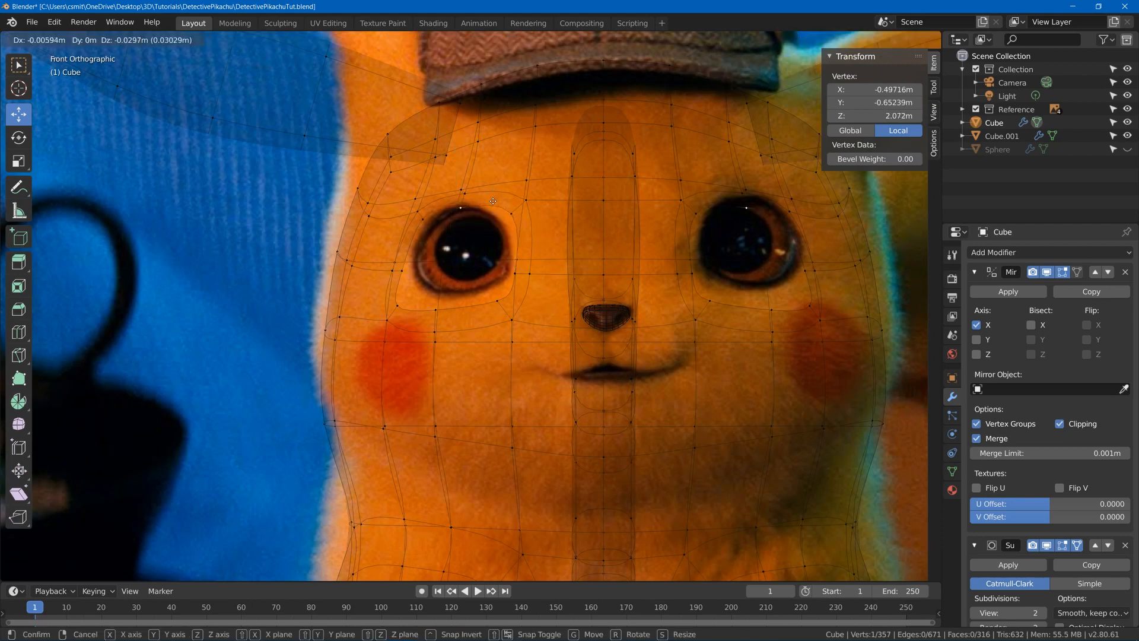
pyautogui.click(468, 227)
pyautogui.click(513, 213)
pyautogui.press('g')
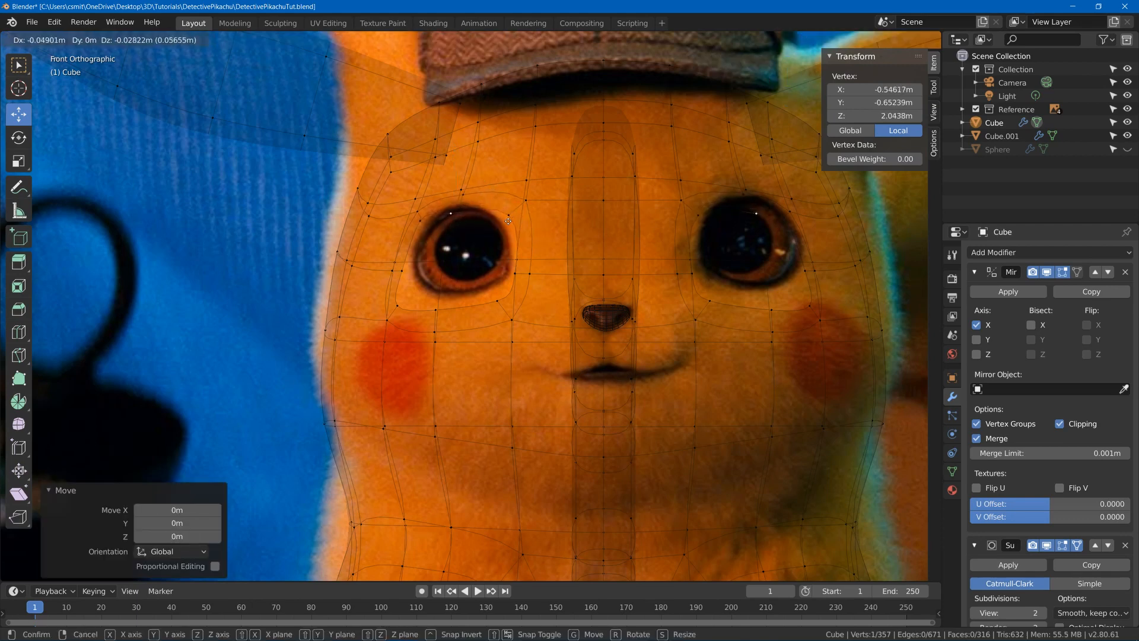
pyautogui.click(453, 216)
pyautogui.press('g')
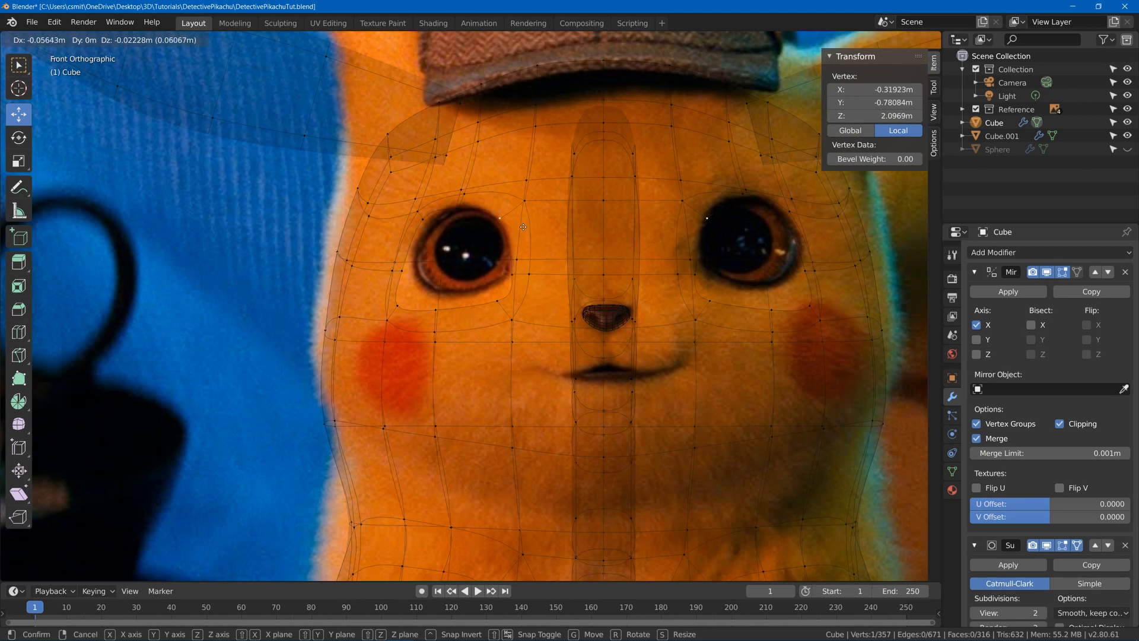
pyautogui.click(523, 227)
# Move the inner side and lower vertices of the eye opening onto the lower outline of the eye in the reference
pyautogui.click(507, 284)
pyautogui.press('g')
pyautogui.click(504, 288)
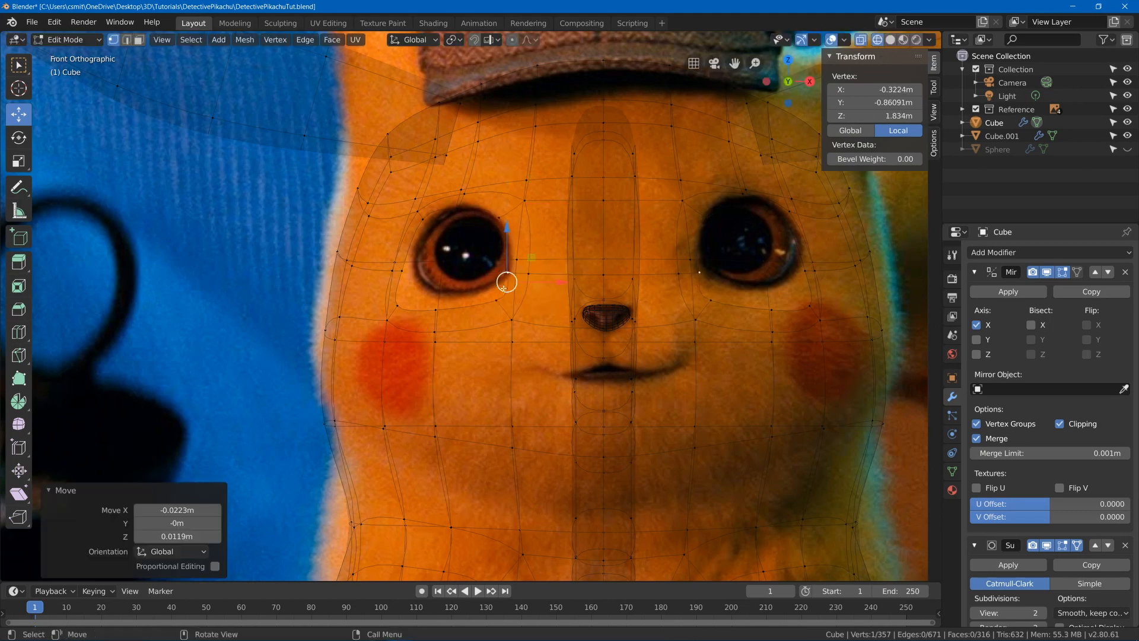
pyautogui.press('g')
pyautogui.click(487, 295)
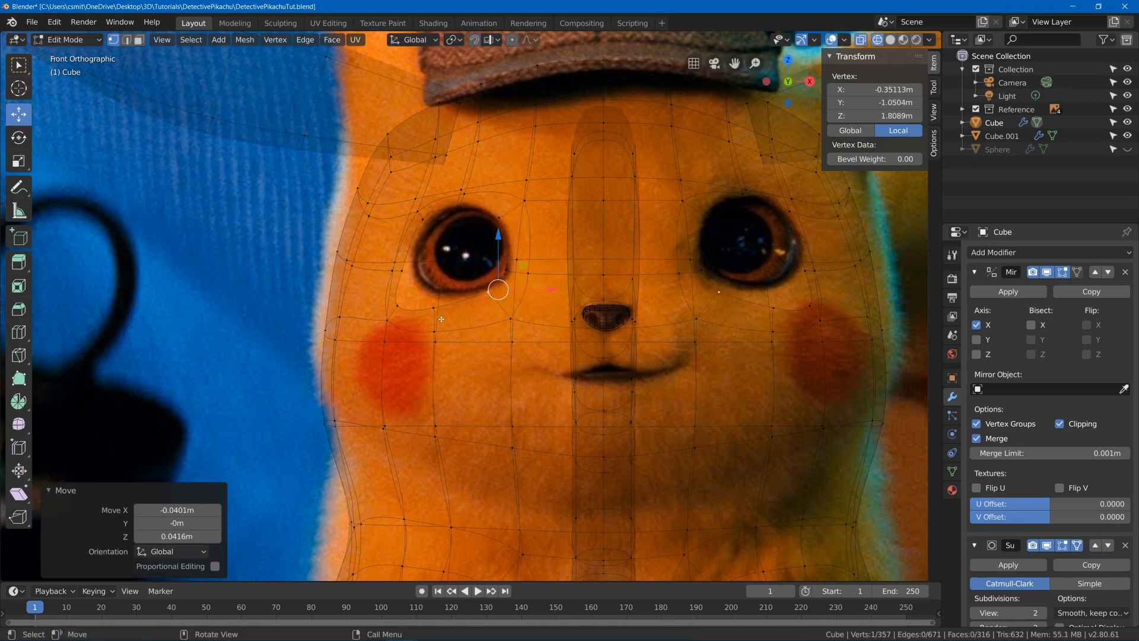
pyautogui.click(431, 306)
pyautogui.press('g')
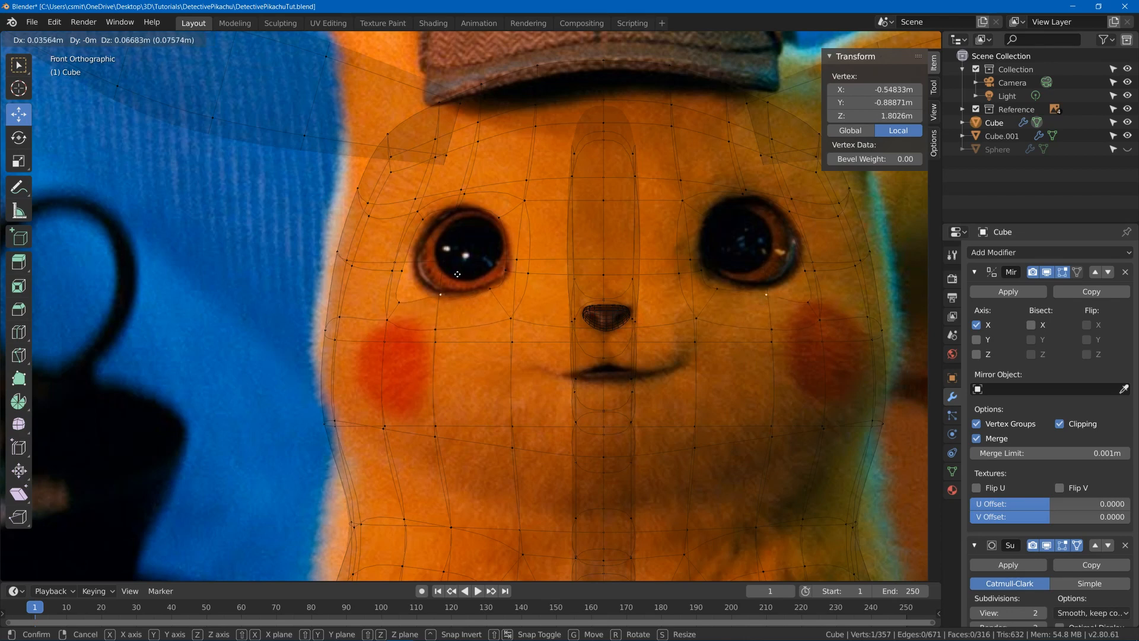
pyautogui.click(439, 279)
pyautogui.click(403, 299)
pyautogui.press('g')
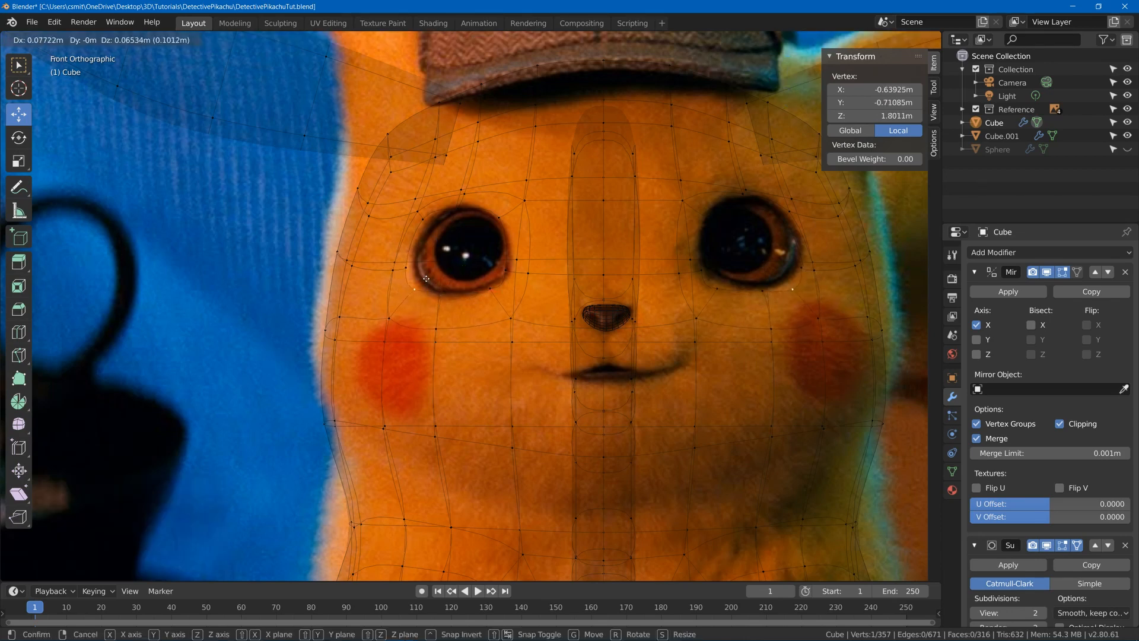
pyautogui.click(437, 274)
# Move the outer side and upper outer vertices of the eye opening onto the outer outline of the reference eye
pyautogui.click(406, 266)
pyautogui.press('g')
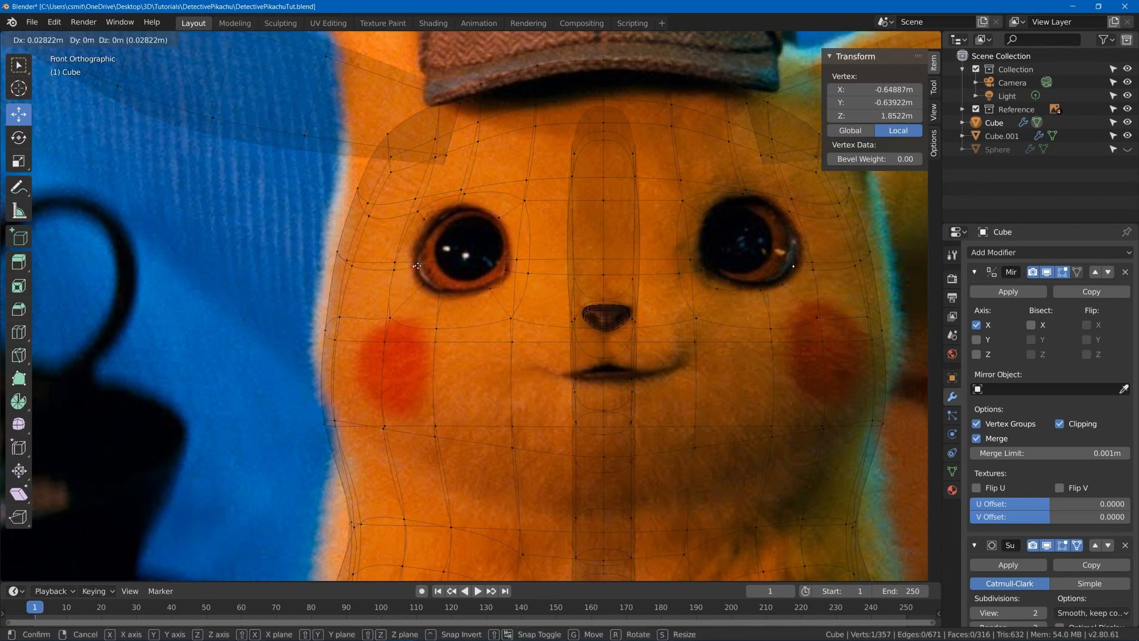
pyautogui.click(407, 248)
pyautogui.click(427, 223)
pyautogui.press('g')
pyautogui.click(432, 228)
# Return to solid shading and push the lower inner corner vertex of the eye opening back 0.209 m along Y
pyautogui.moveTo(430, 226); pyautogui.dragTo(523, 237, button='middle')
pyautogui.press('z')
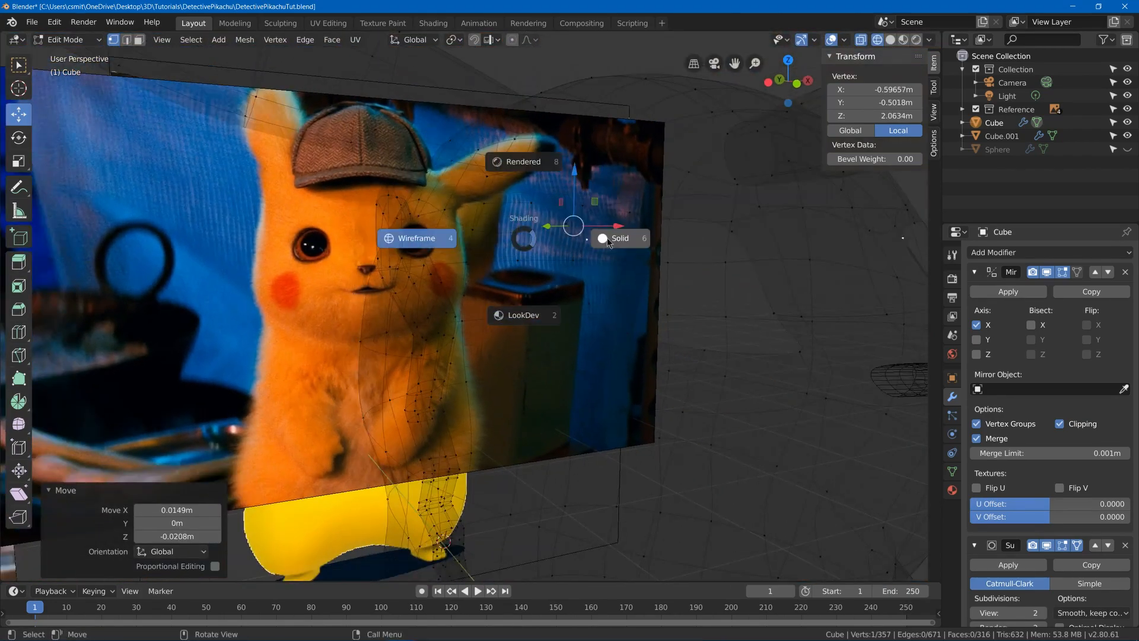
pyautogui.click(607, 240)
pyautogui.moveTo(611, 243)
pyautogui.mouseDown(button='middle')
pyautogui.moveTo(709, 290)
pyautogui.moveTo(587, 263)
pyautogui.moveTo(536, 306)
pyautogui.moveTo(596, 302)
pyautogui.mouseUp(button='middle')
pyautogui.press('KP_1')
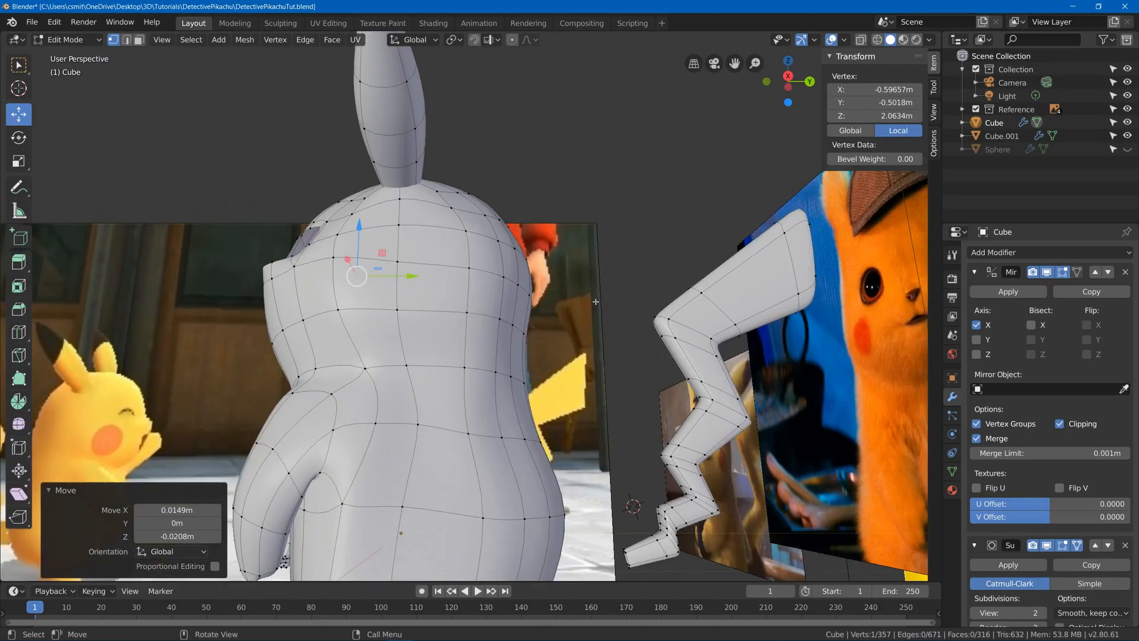
pyautogui.scroll(4, 483, 282)
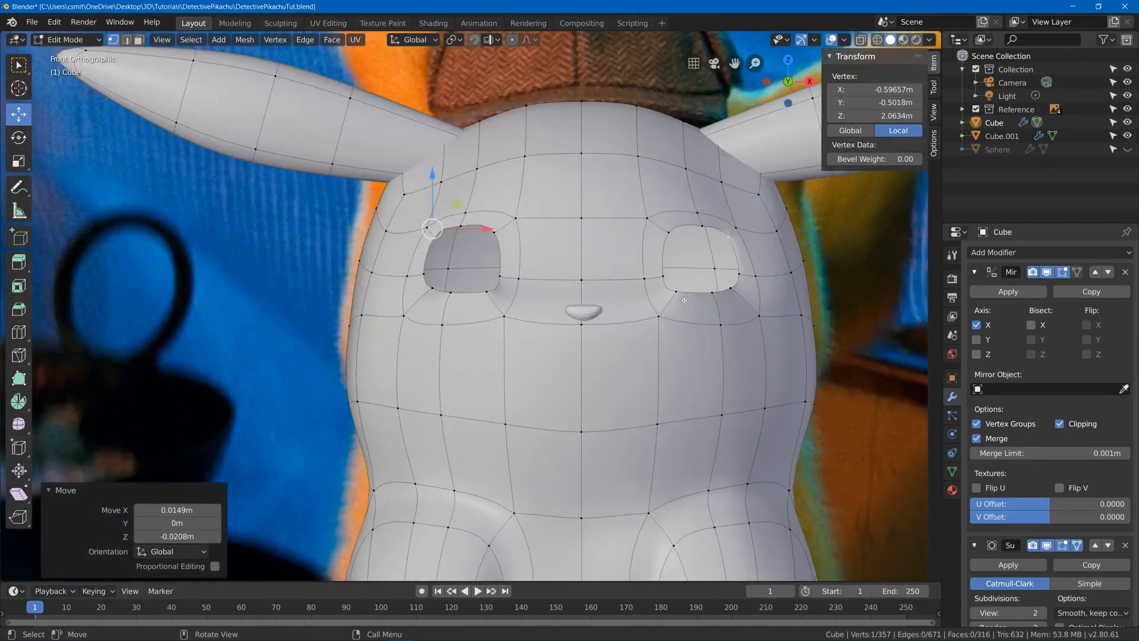
pyautogui.click(346, 261)
pyautogui.hotkey('shift', 'z')
pyautogui.moveTo(368, 266)
pyautogui.mouseDown(button='middle')
pyautogui.moveTo(523, 310)
pyautogui.moveTo(558, 349)
pyautogui.mouseUp(button='middle')
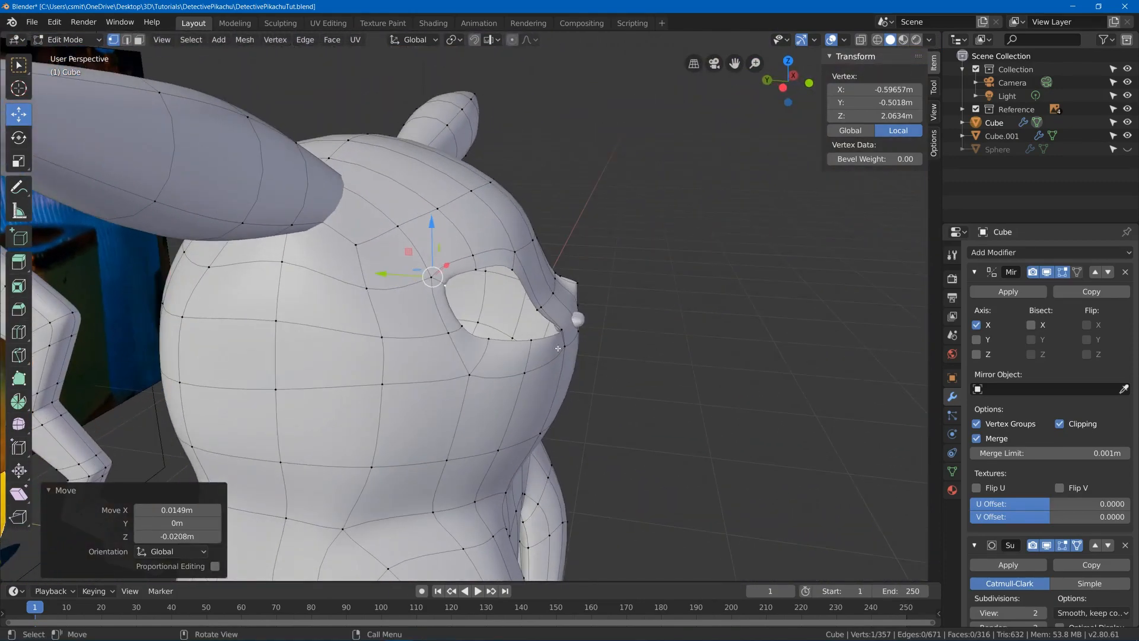
pyautogui.click(565, 326)
pyautogui.moveTo(549, 326); pyautogui.dragTo(499, 315)
pyautogui.moveTo(499, 316); pyautogui.dragTo(341, 312, button='middle')
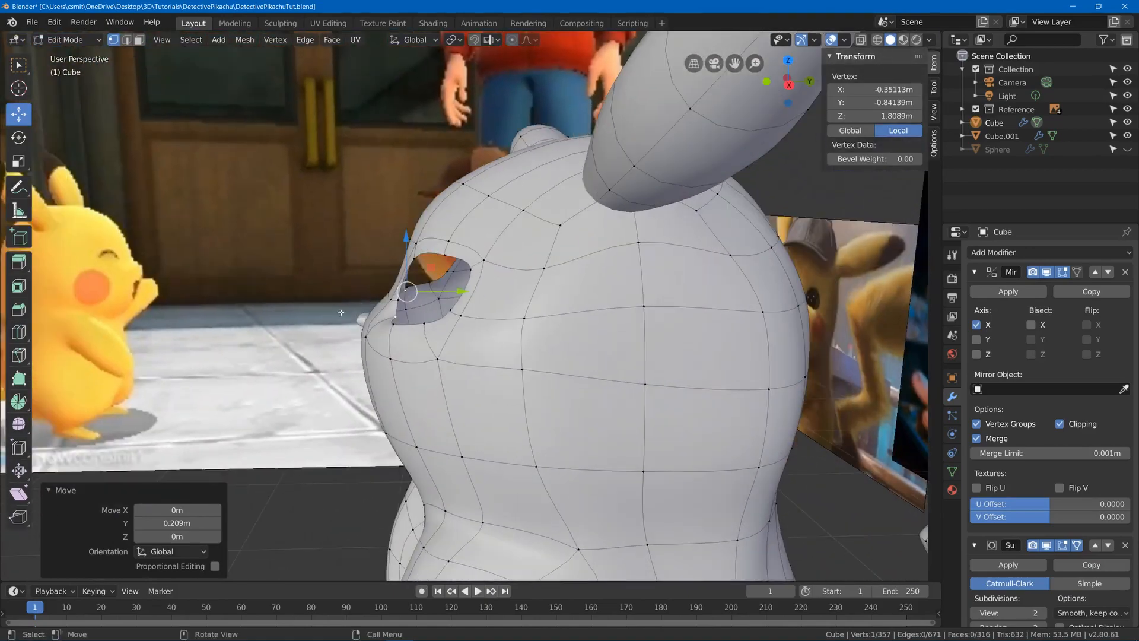
# Adjust the depth of the eye opening's lower vertices, undoing the last move on the outer one
pyautogui.click(386, 328)
pyautogui.moveTo(437, 296); pyautogui.dragTo(444, 292)
pyautogui.moveTo(444, 292); pyautogui.dragTo(488, 364, button='middle')
pyautogui.click(488, 364)
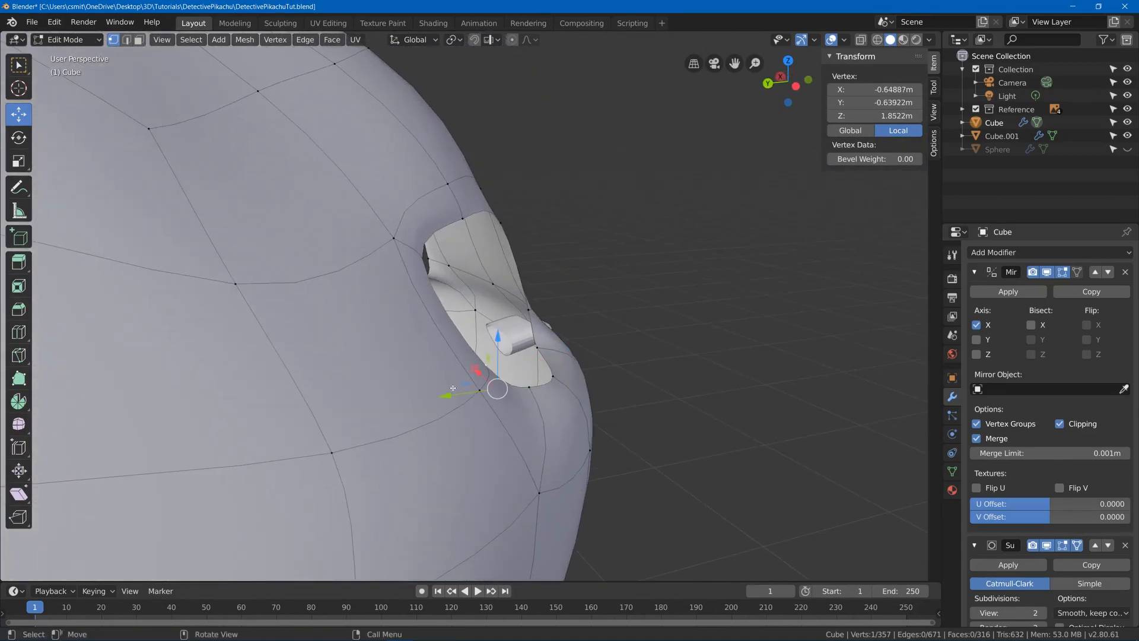
pyautogui.moveTo(452, 388); pyautogui.dragTo(459, 337)
pyautogui.hotkey('ctrl', 'z')
# Pull the upper outer corner and inner side vertices of the eye opening slightly forward along Y, the inner one by 0.0125 m
pyautogui.click(429, 259)
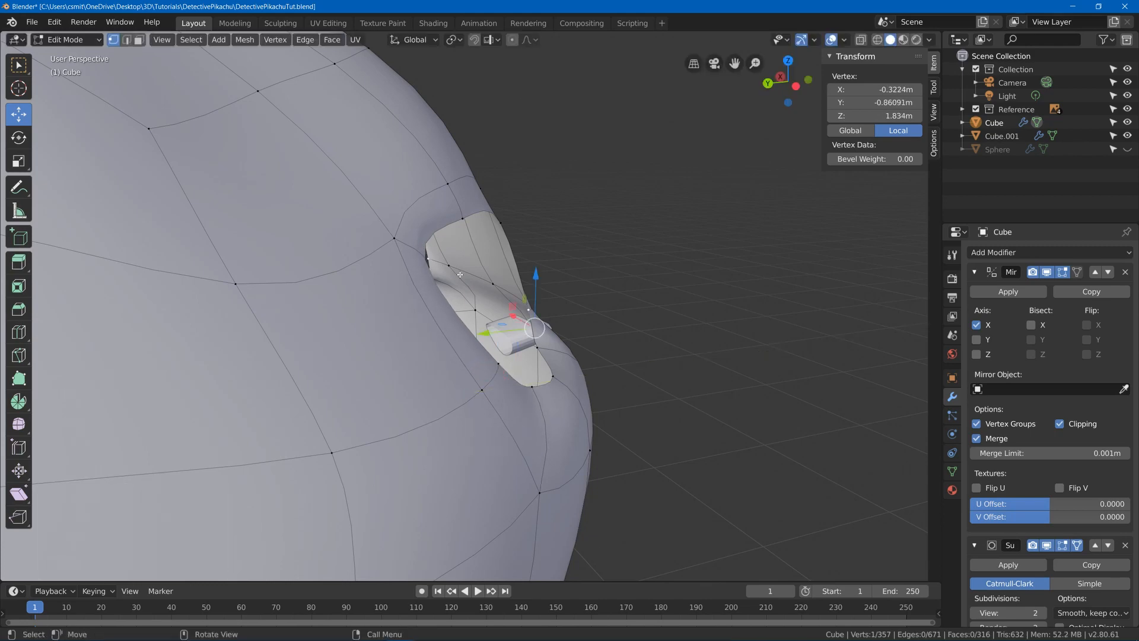
pyautogui.moveTo(429, 259); pyautogui.dragTo(323, 276, button='middle')
pyautogui.moveTo(288, 273); pyautogui.dragTo(305, 277)
pyautogui.hotkey('ctrl', 'z')
pyautogui.moveTo(289, 272); pyautogui.dragTo(181, 344, button='middle')
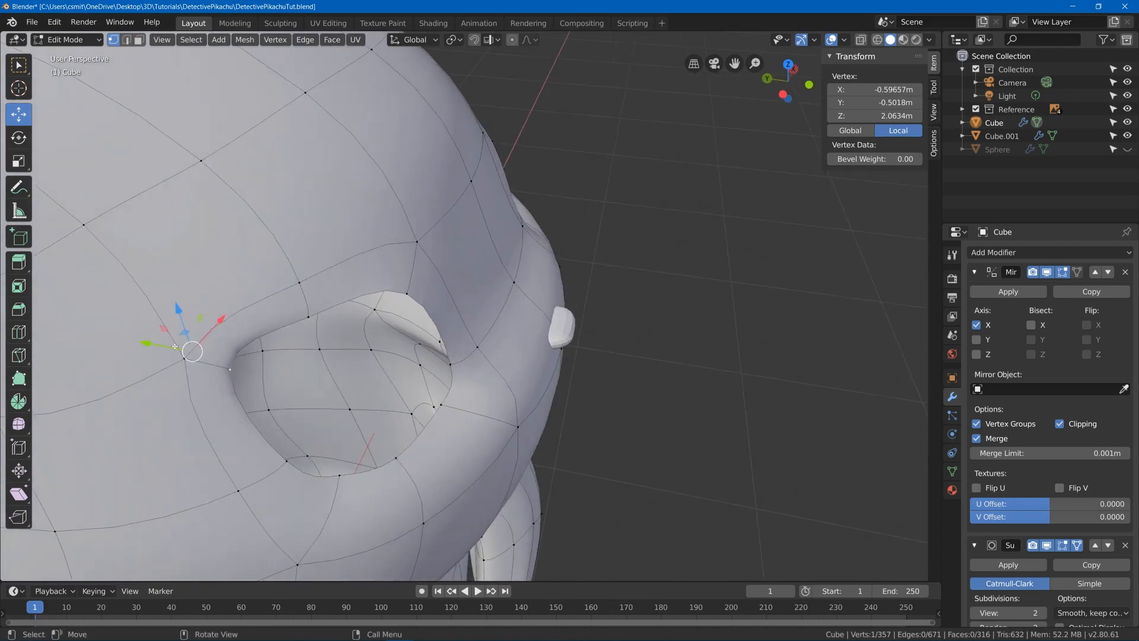
pyautogui.moveTo(181, 344); pyautogui.dragTo(187, 351)
pyautogui.moveTo(187, 352); pyautogui.dragTo(528, 301, button='middle')
pyautogui.click(371, 295)
pyautogui.moveTo(474, 380)
pyautogui.mouseDown()
pyautogui.moveTo(499, 342)
pyautogui.moveTo(483, 350)
pyautogui.mouseUp()
pyautogui.click(478, 350)
pyautogui.scroll(-6, 478, 350)
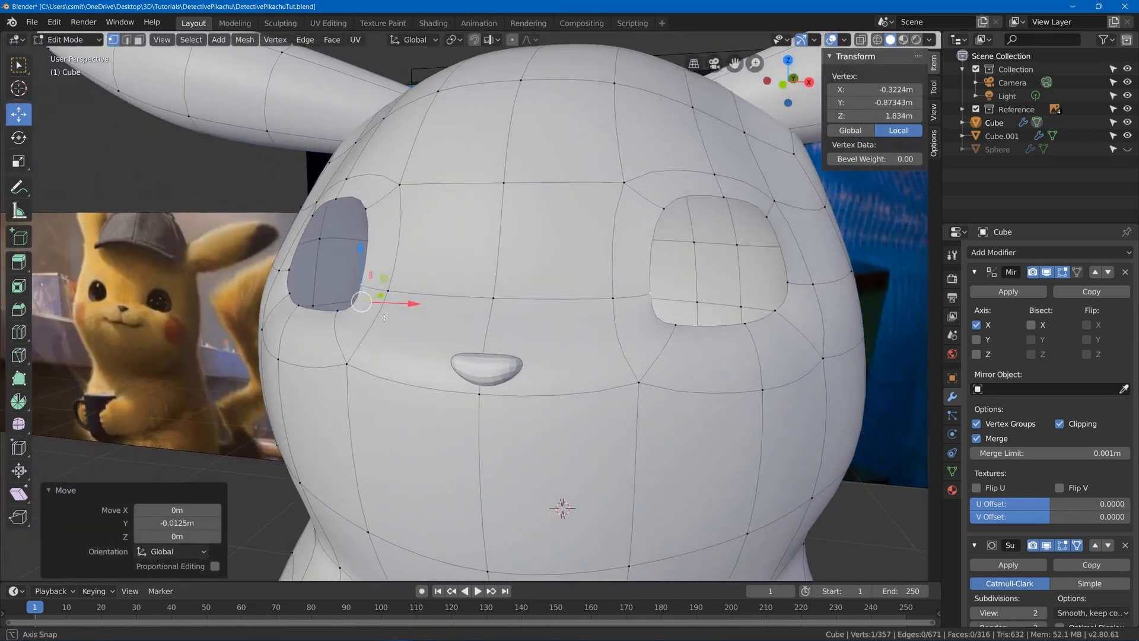
# Check the smoothed head in Object Mode and slide the lower inner corner vertex outward along the eye opening's lower edge
pyautogui.press('Tab')
pyautogui.moveTo(443, 329); pyautogui.dragTo(593, 322, button='middle')
pyautogui.press('Tab')
pyautogui.scroll(6, 414, 332)
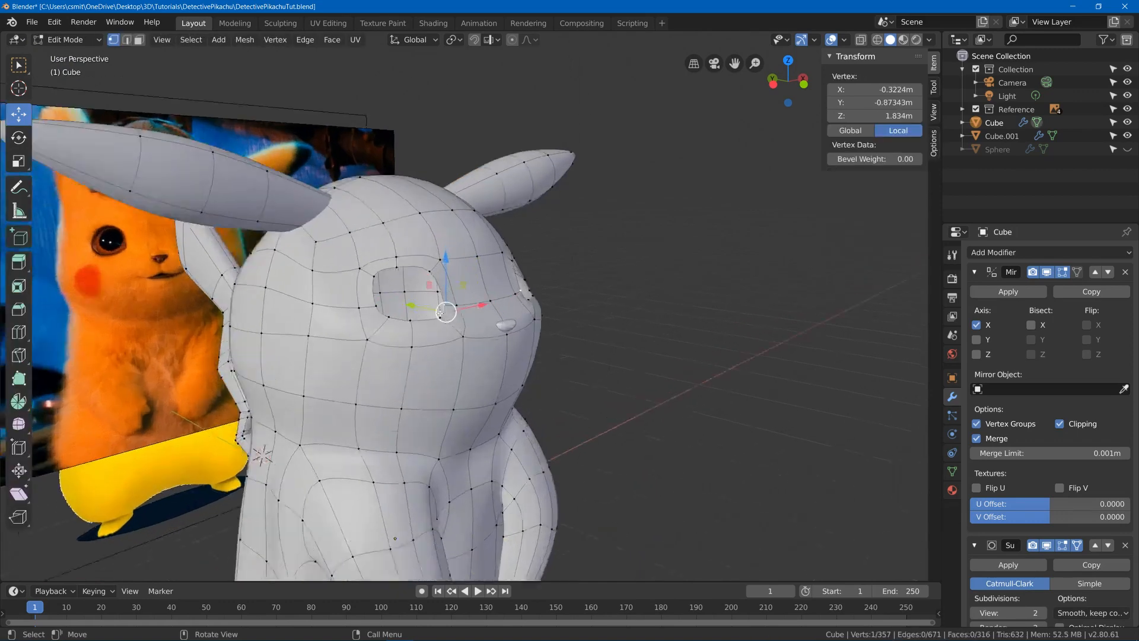
pyautogui.moveTo(414, 332); pyautogui.dragTo(367, 344, button='middle')
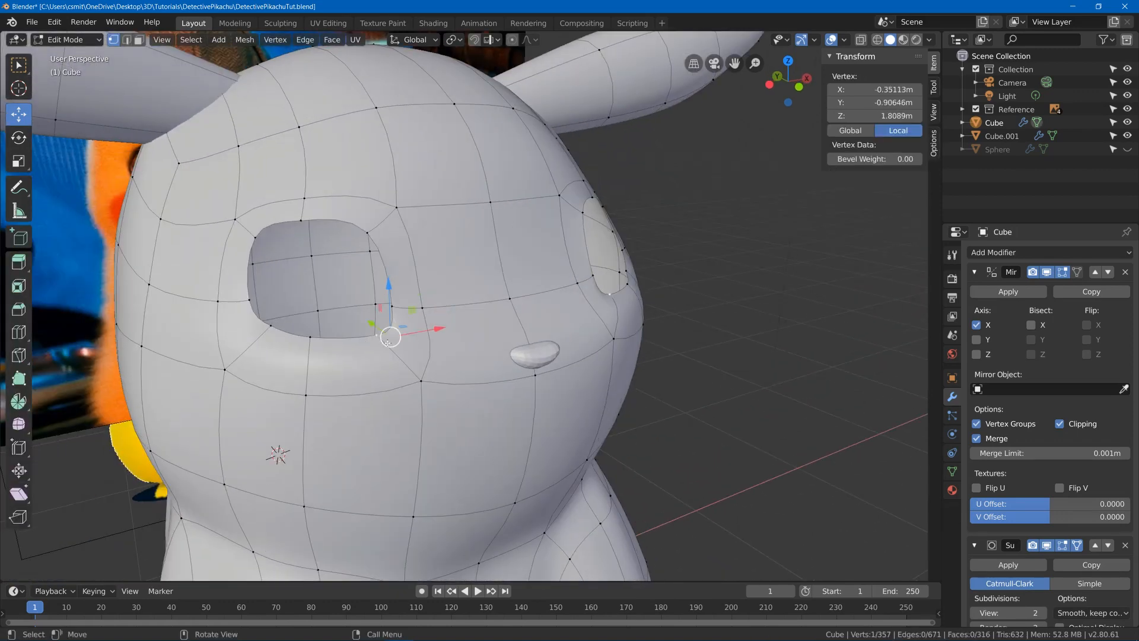
pyautogui.press('g')
pyautogui.click(392, 345)
pyautogui.press('g')
pyautogui.press('g')
pyautogui.click(415, 339)
# Show the mesh as wireframe over the reference in front view and raise the eye opening's top middle vertex about 0.04 m
pyautogui.press('Tab')
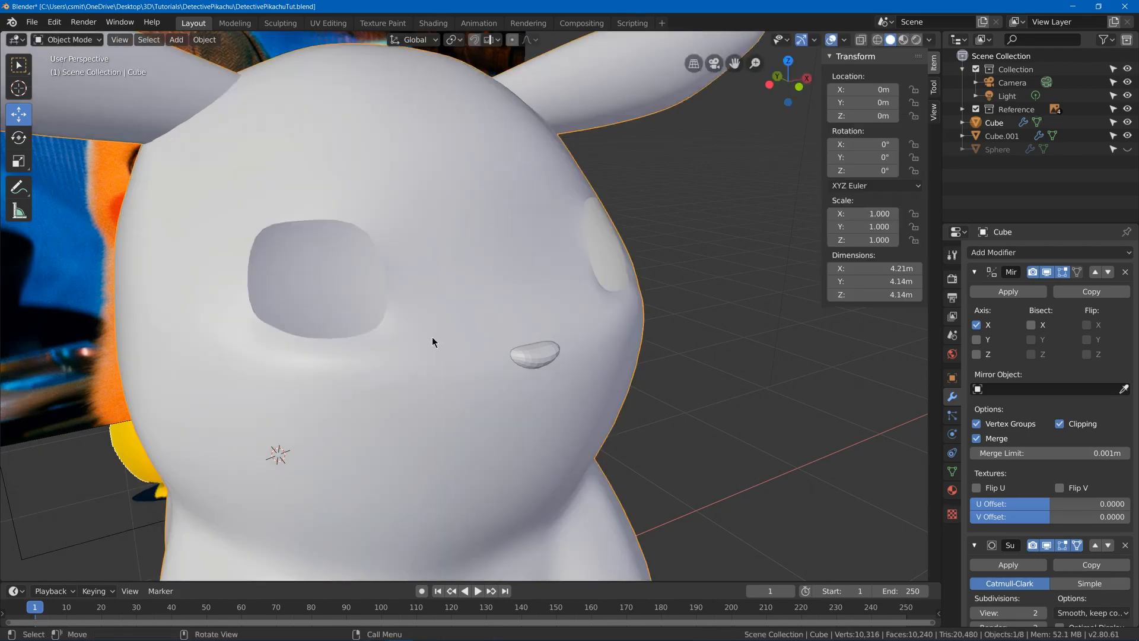
pyautogui.scroll(-3, 432, 336)
pyautogui.moveTo(432, 337); pyautogui.dragTo(368, 264, button='middle')
pyautogui.scroll(-1, 394, 328)
pyautogui.scroll(4, 464, 317)
pyautogui.press('Tab')
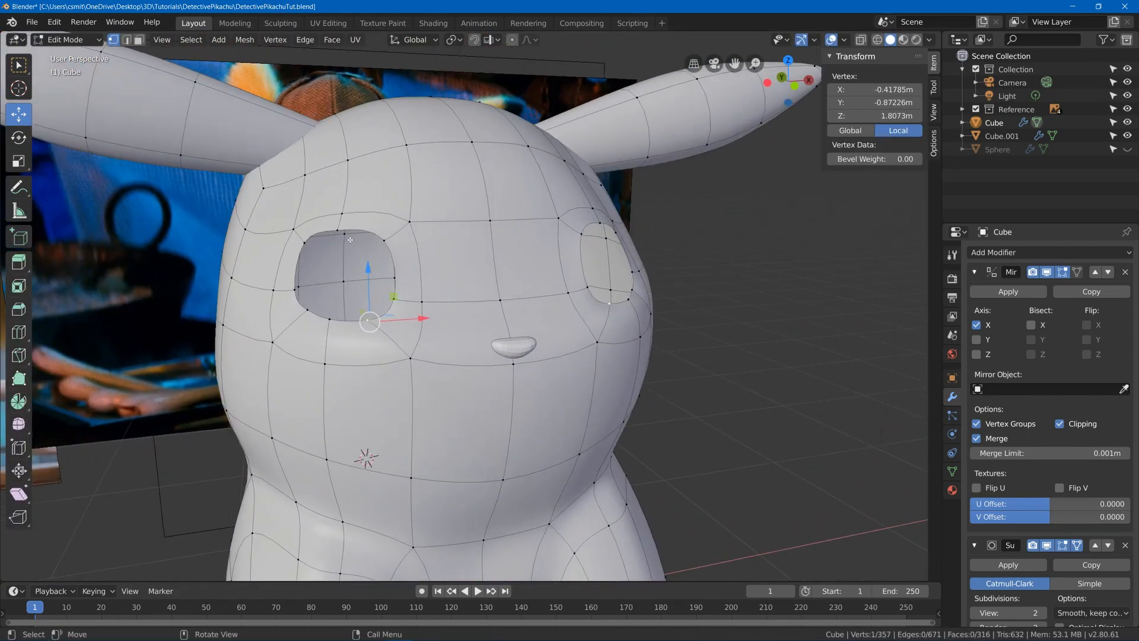
pyautogui.press('KP_3')
pyautogui.press('KP_1')
pyautogui.press('z')
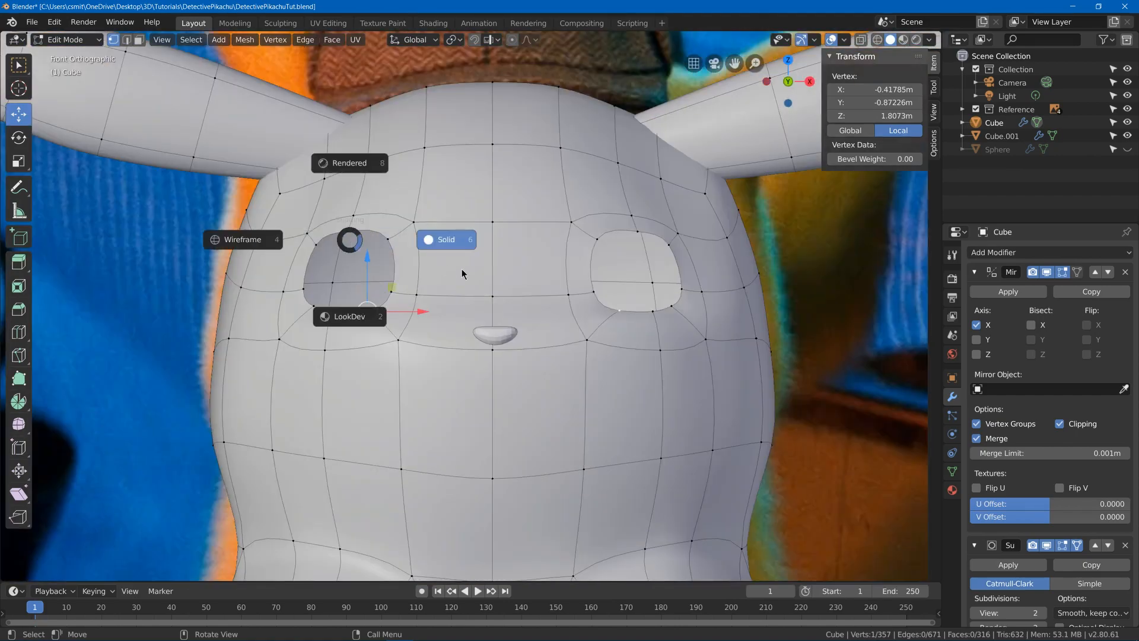
pyautogui.click(161, 253)
pyautogui.scroll(3, 268, 225)
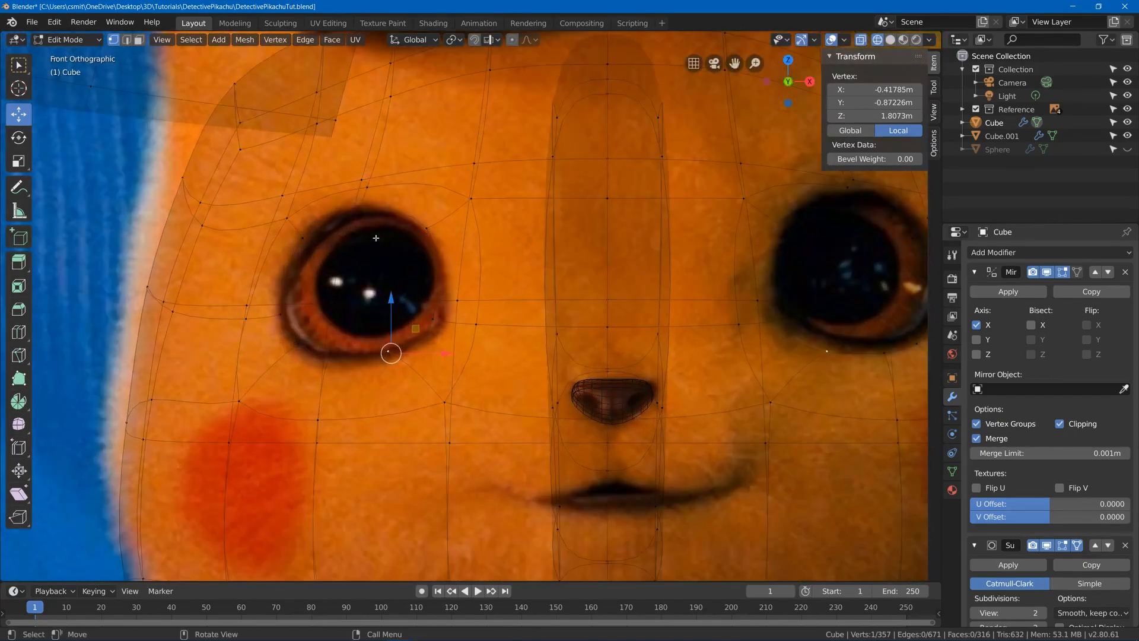
pyautogui.moveTo(362, 214); pyautogui.dragTo(362, 162)
# In solid shading, lower the eye opening's upper inner corner vertex by about 0.042 m and its upper outer one by about 0.036 m
pyautogui.moveTo(369, 212); pyautogui.dragTo(436, 228, button='middle')
pyautogui.press('z')
pyautogui.click(546, 226)
pyautogui.moveTo(547, 226); pyautogui.dragTo(423, 205, button='middle')
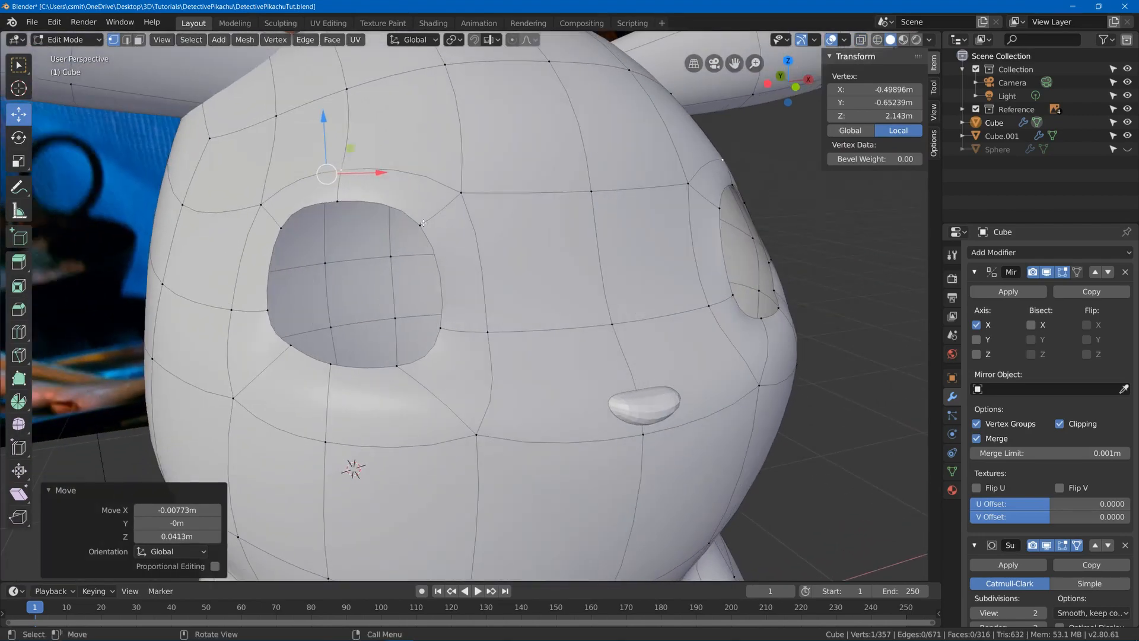
pyautogui.click(423, 205)
pyautogui.moveTo(434, 155); pyautogui.dragTo(434, 177)
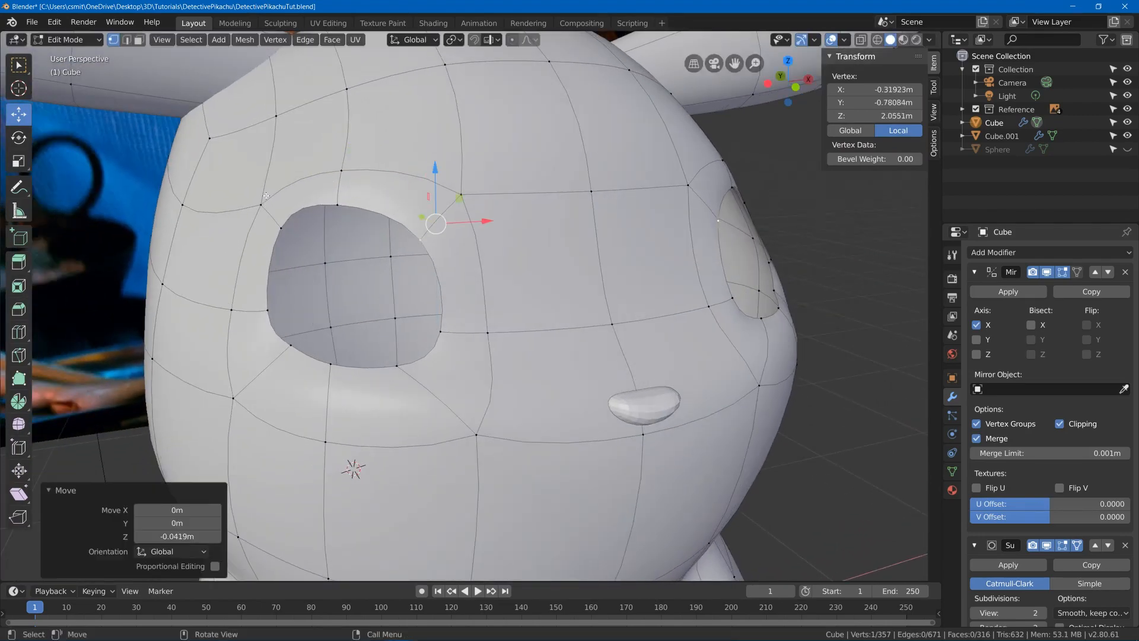
pyautogui.click(281, 229)
pyautogui.moveTo(271, 164); pyautogui.dragTo(272, 184)
pyautogui.scroll(-5, 374, 269)
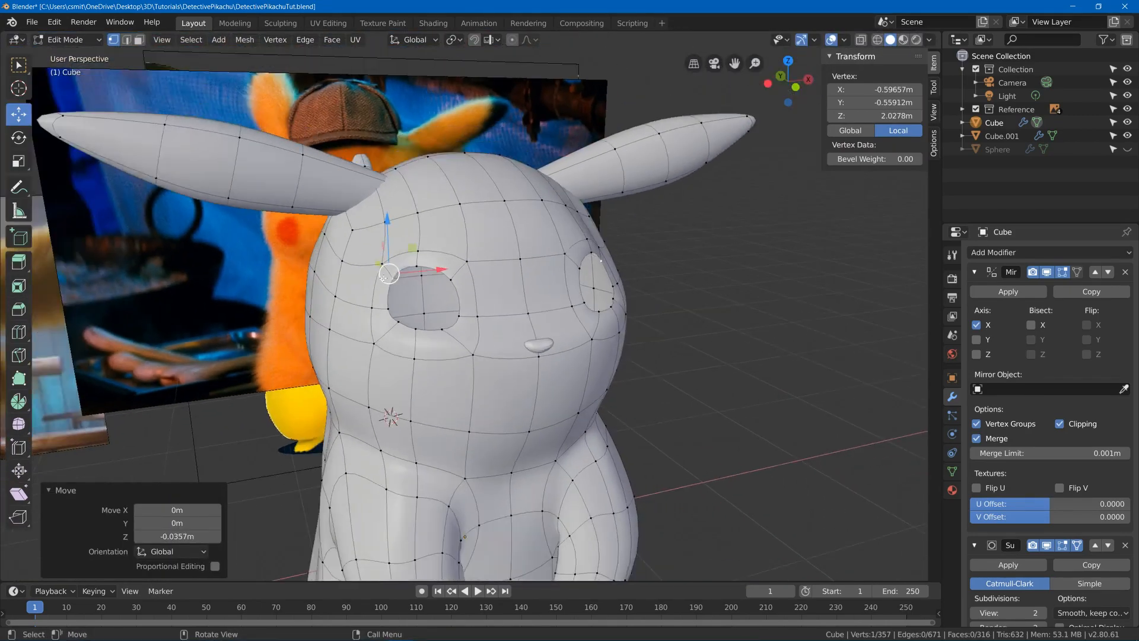
# Inspect the eye opening from the side and nudge its inner side vertex slightly to smooth the rim
pyautogui.moveTo(383, 278); pyautogui.dragTo(614, 265, button='middle')
pyautogui.scroll(4, 390, 301)
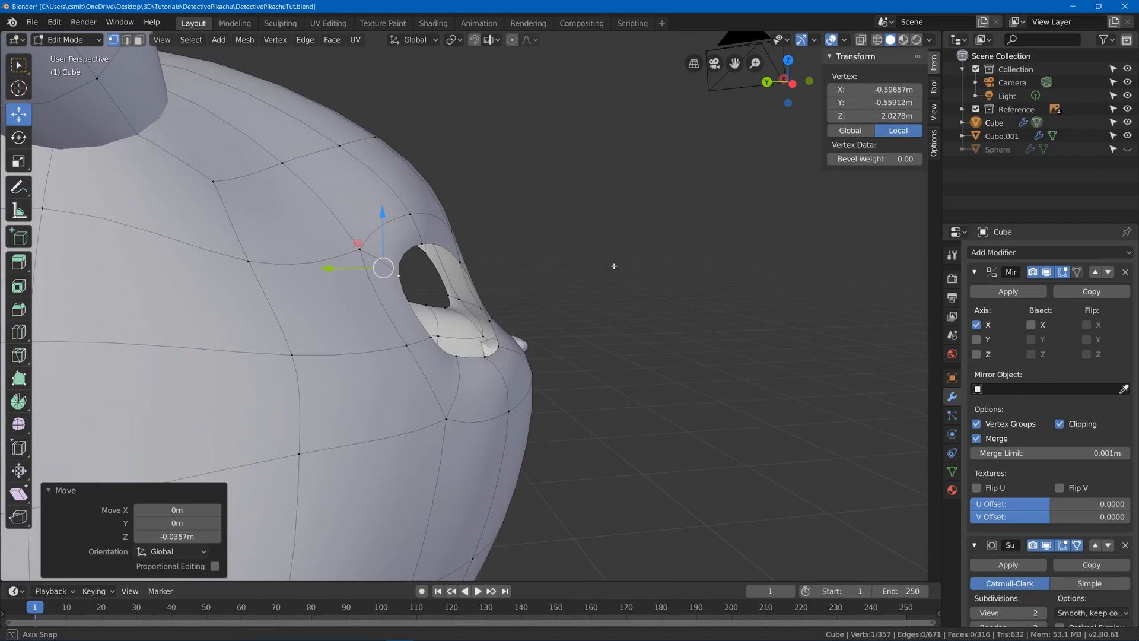
pyautogui.click(491, 322)
pyautogui.moveTo(501, 327); pyautogui.dragTo(482, 332, button='middle')
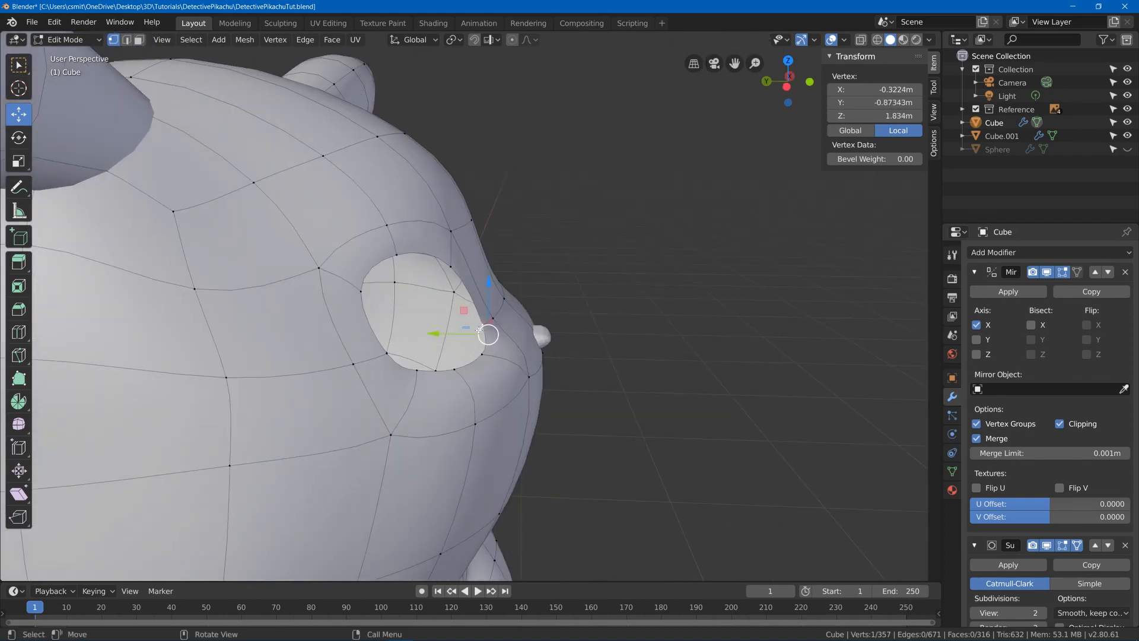
pyautogui.moveTo(482, 332); pyautogui.dragTo(482, 325)
pyautogui.click(564, 328)
pyautogui.moveTo(564, 328); pyautogui.dragTo(508, 350, button='middle')
# Select the full edge loop around the eye opening and extrude it back into the head to form the socket wall
pyautogui.click(453, 271)
pyautogui.press('2')
pyautogui.moveTo(452, 271); pyautogui.dragTo(618, 262, button='middle')
pyautogui.scroll(3, 720, 450)
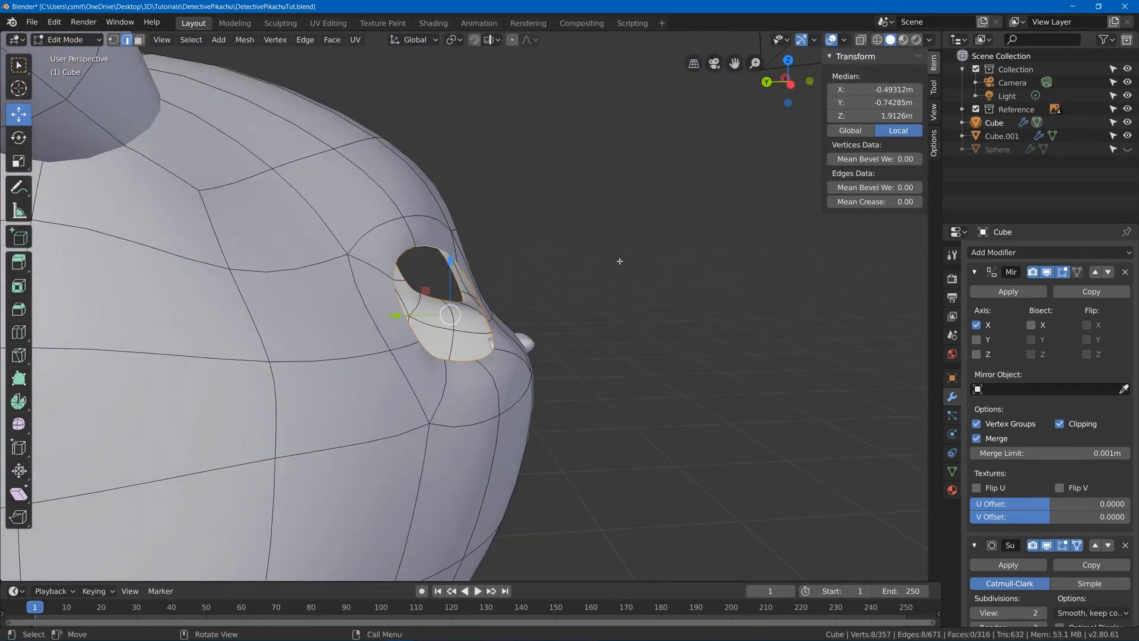
pyautogui.press('e')
pyautogui.click(539, 262)
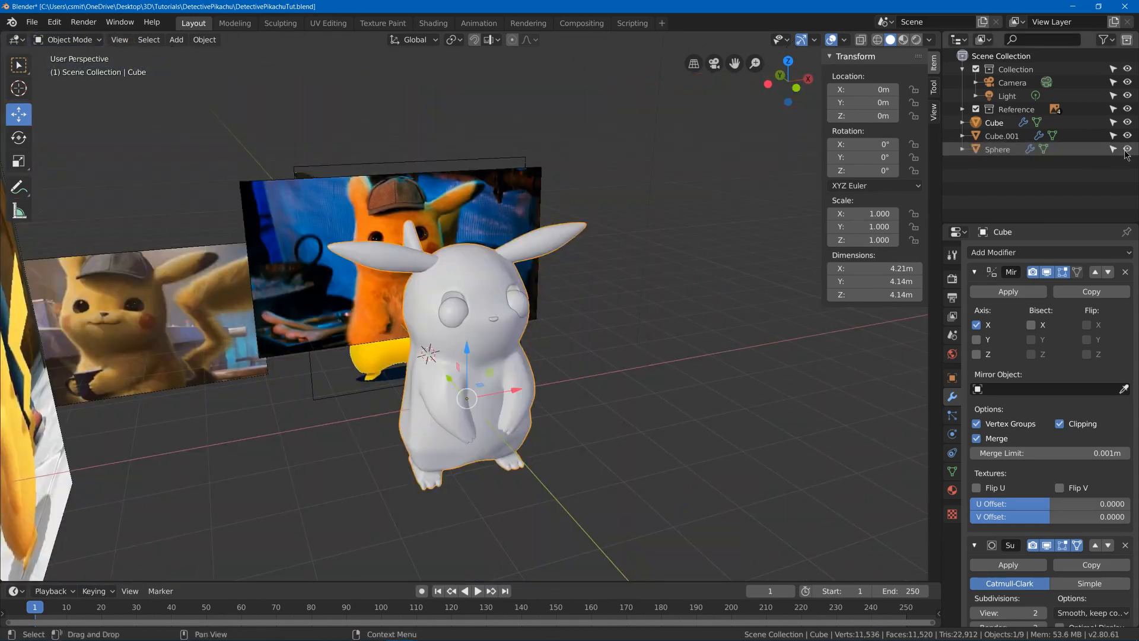
# In front wireframe view, move the mirrored eye spheres up about 0.154 m onto the eyes in the reference
pyautogui.scroll(6, 391, 446)
pyautogui.moveTo(447, 355); pyautogui.dragTo(424, 340, button='middle')
pyautogui.scroll(2, 435, 329)
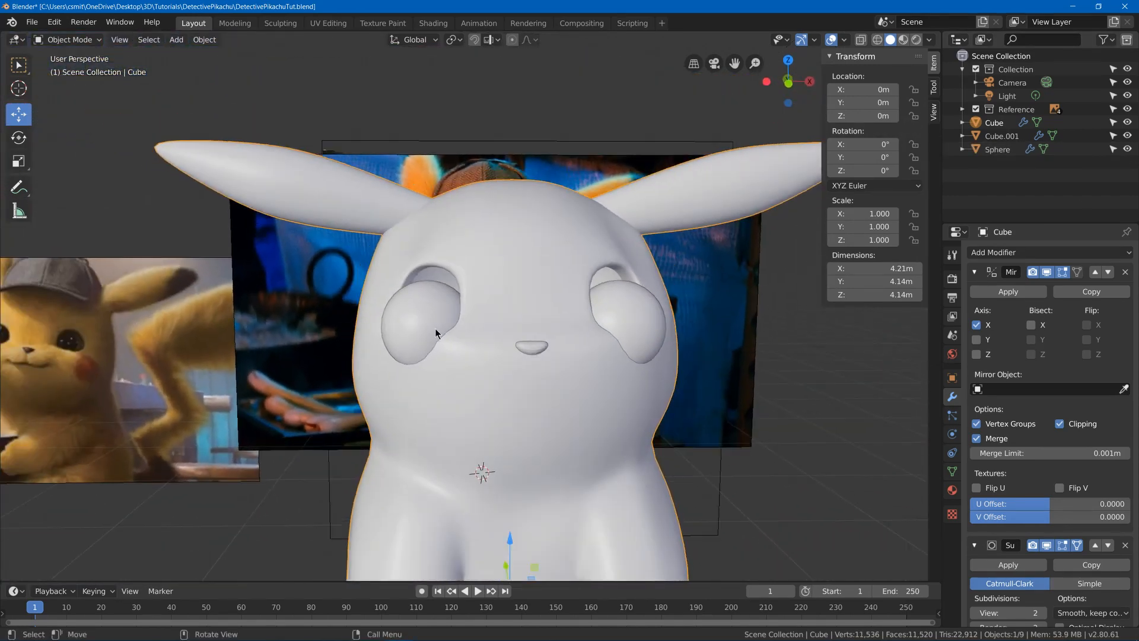
pyautogui.press('KP_1')
pyautogui.press('z')
pyautogui.click(279, 310)
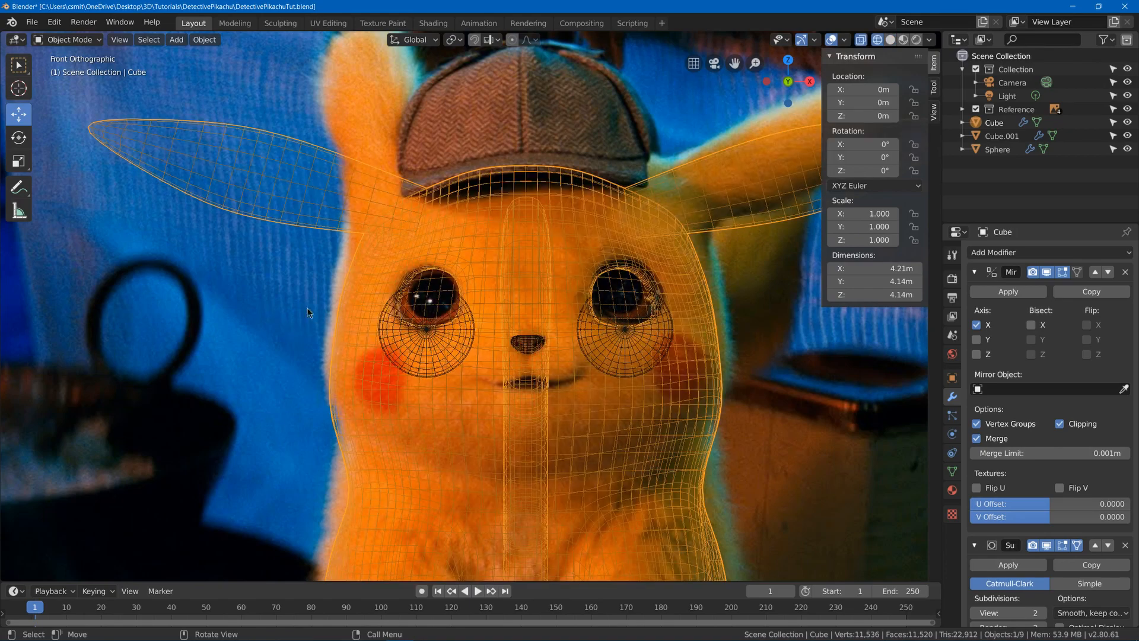
pyautogui.click(454, 329)
pyautogui.press('g')
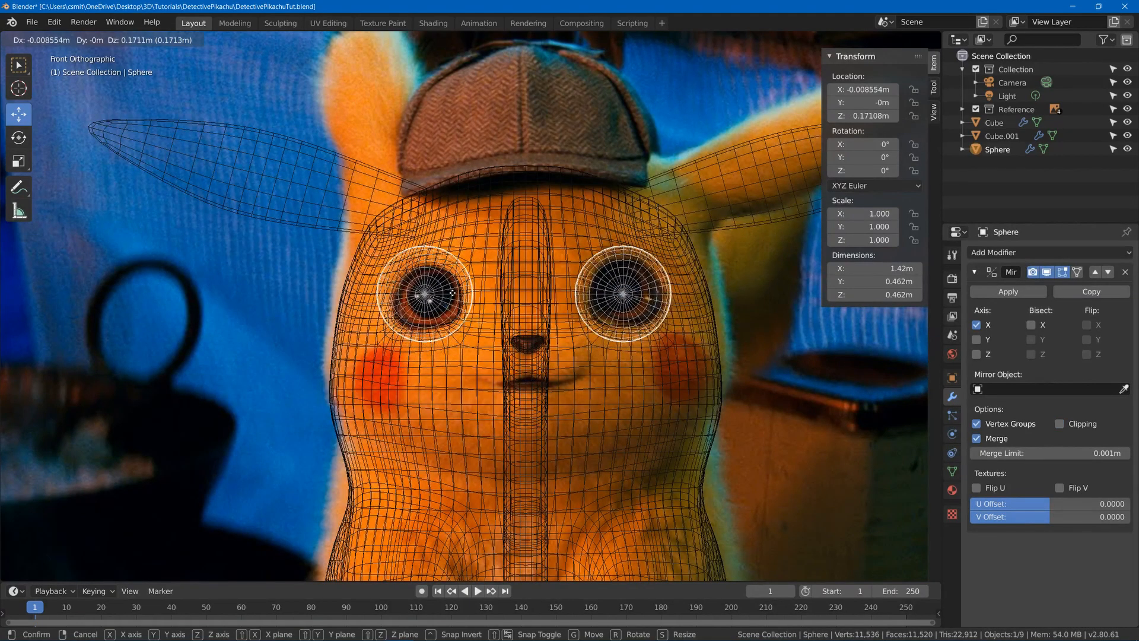
pyautogui.click(456, 296)
# In solid shading, seat the eye spheres in the sockets, moving them 0.252 m back along Y, and 0.106 m forward and 0.047 m down
pyautogui.press('z')
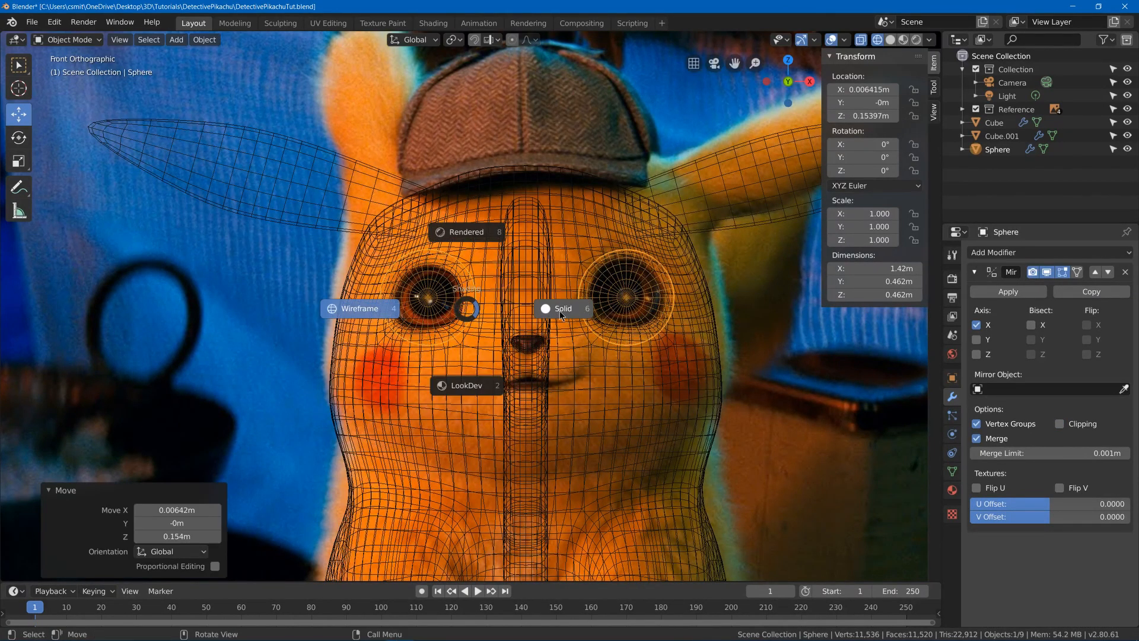
pyautogui.click(561, 315)
pyautogui.moveTo(560, 314)
pyautogui.mouseDown(button='middle')
pyautogui.moveTo(654, 333)
pyautogui.moveTo(522, 297)
pyautogui.mouseUp(button='middle')
pyautogui.press('g')
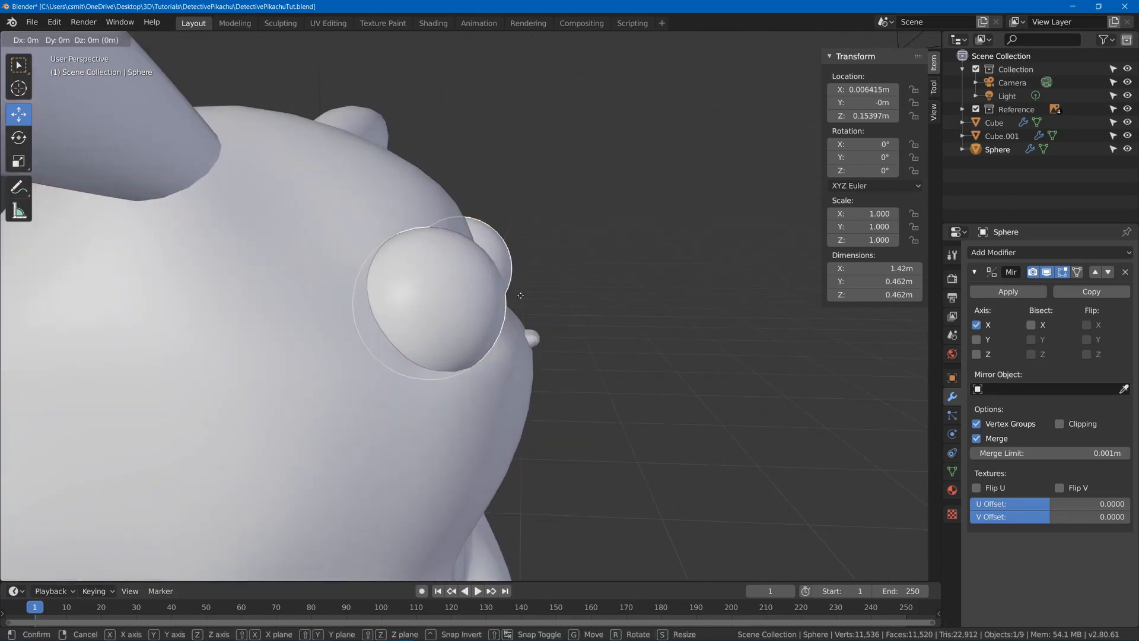
pyautogui.press('y')
pyautogui.click(460, 309)
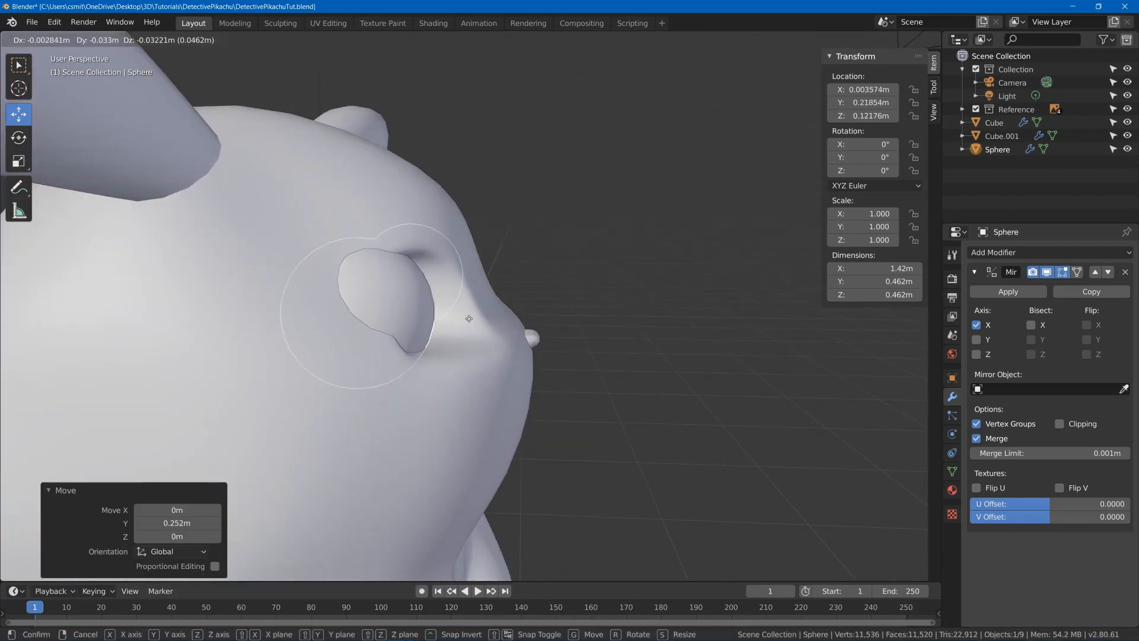
pyautogui.press('g')
pyautogui.click(484, 321)
pyautogui.moveTo(484, 321); pyautogui.dragTo(392, 337, button='middle')
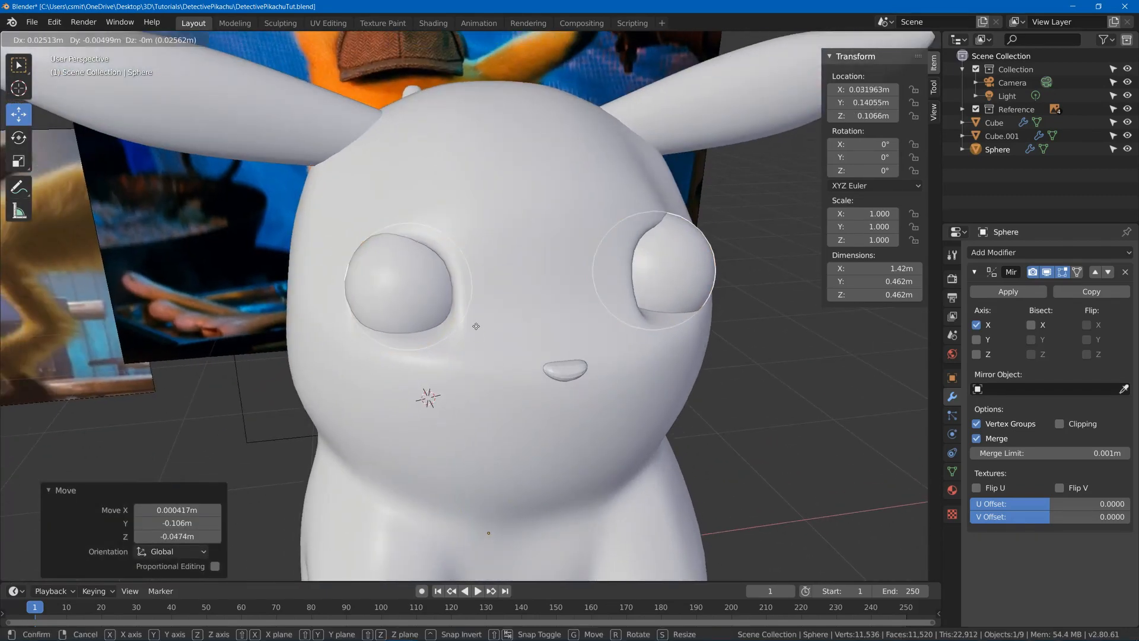
pyautogui.scroll(-5, 478, 327)
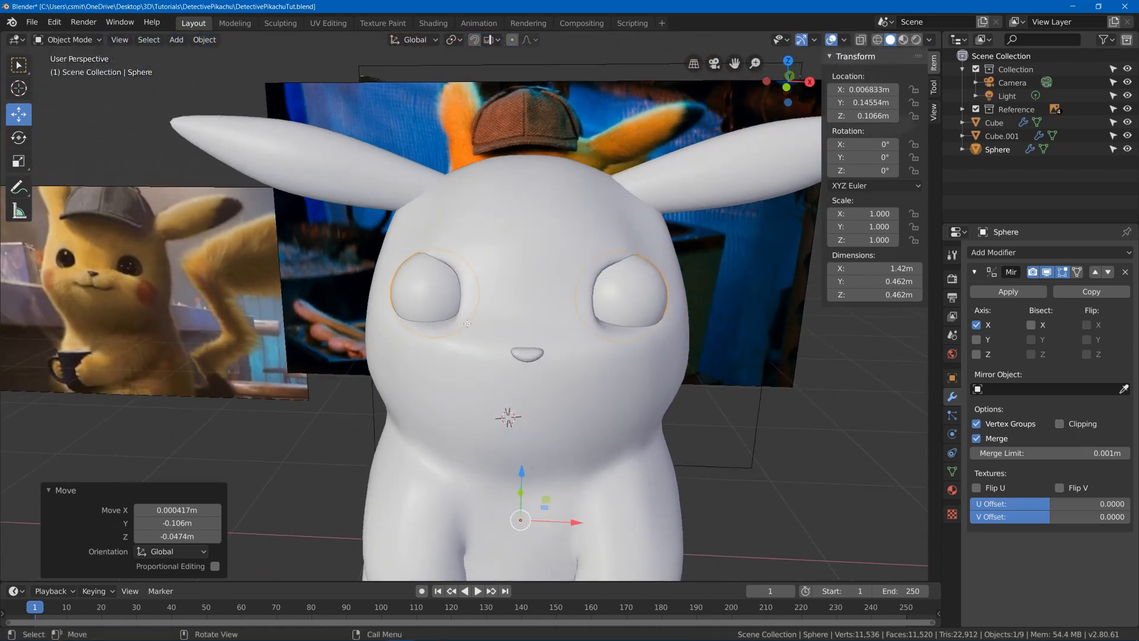
# Reposition the eye sphere's mesh 0.13 m back along Y, 0.065 m inward along X, and 0.0836 m forward along Y
pyautogui.press('Tab')
pyautogui.moveTo(467, 323); pyautogui.dragTo(380, 296, button='middle')
pyautogui.scroll(3, 518, 300)
pyautogui.press('g')
pyautogui.press('y')
pyautogui.click(375, 296)
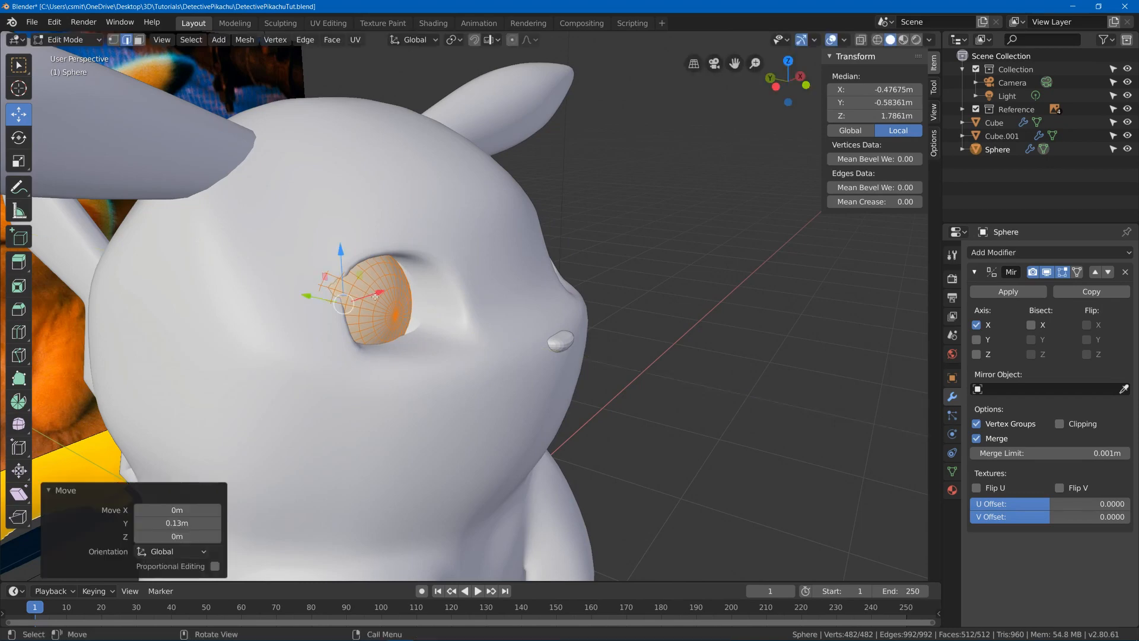
pyautogui.press('g')
pyautogui.press('x')
pyautogui.click(327, 293)
pyautogui.press('g')
pyautogui.press('x')
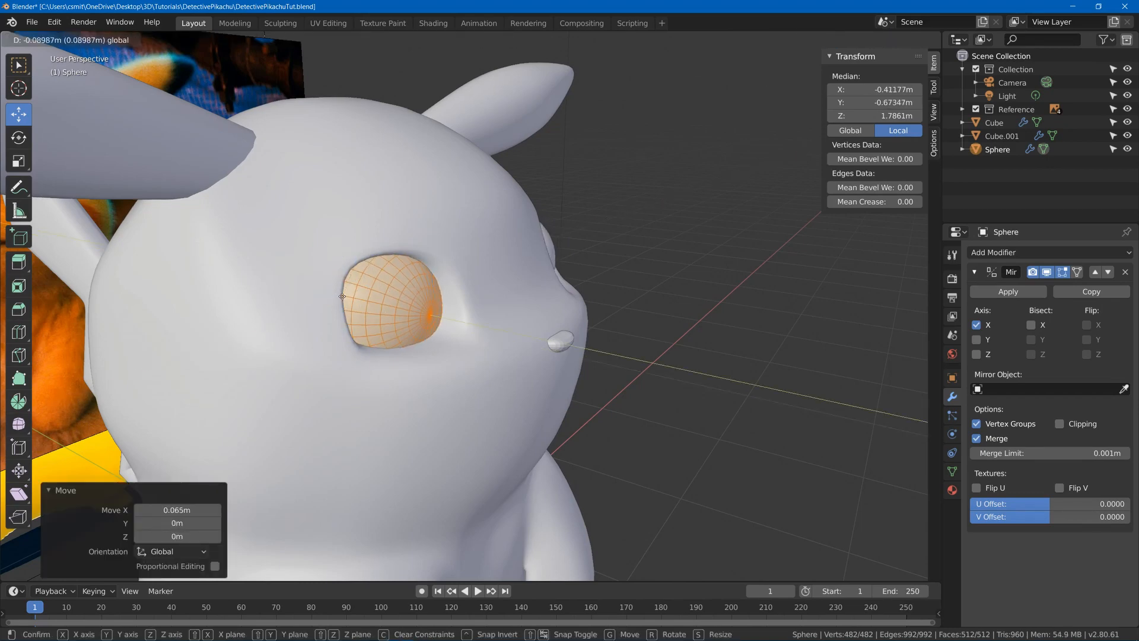
pyautogui.click(344, 296)
# In front wireframe view, align the eye sphere with the reference eye by moving it 0.0549 m outward and 0.0386 m up; restore solid shading
pyautogui.press('KP_1')
pyautogui.press('`')
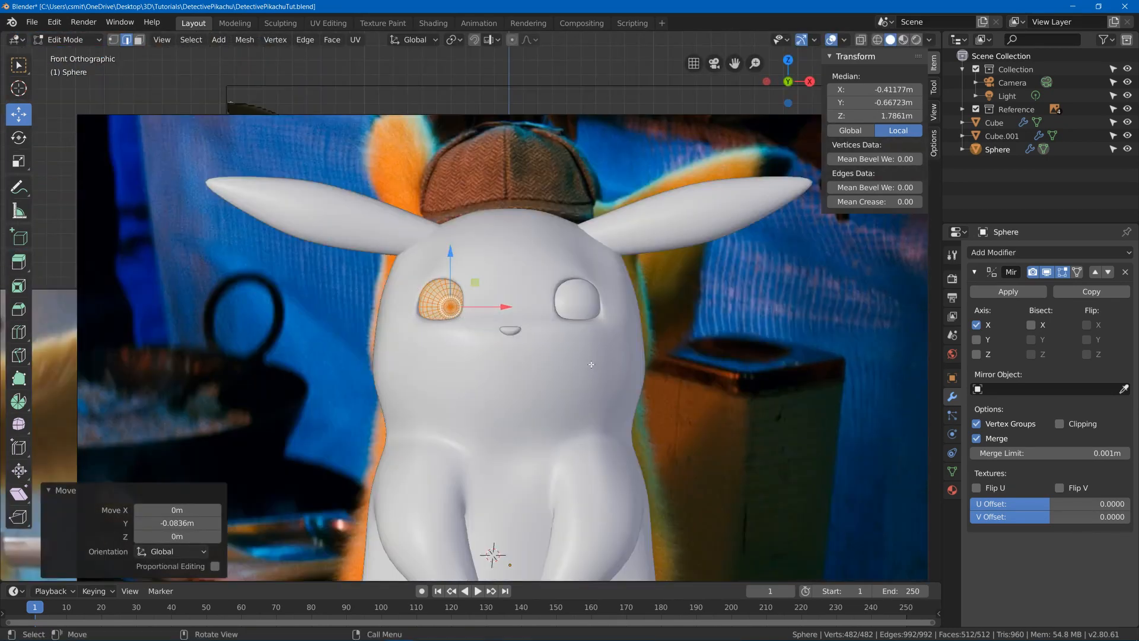
pyautogui.hotkey('shift', 'z')
pyautogui.scroll(4, 404, 332)
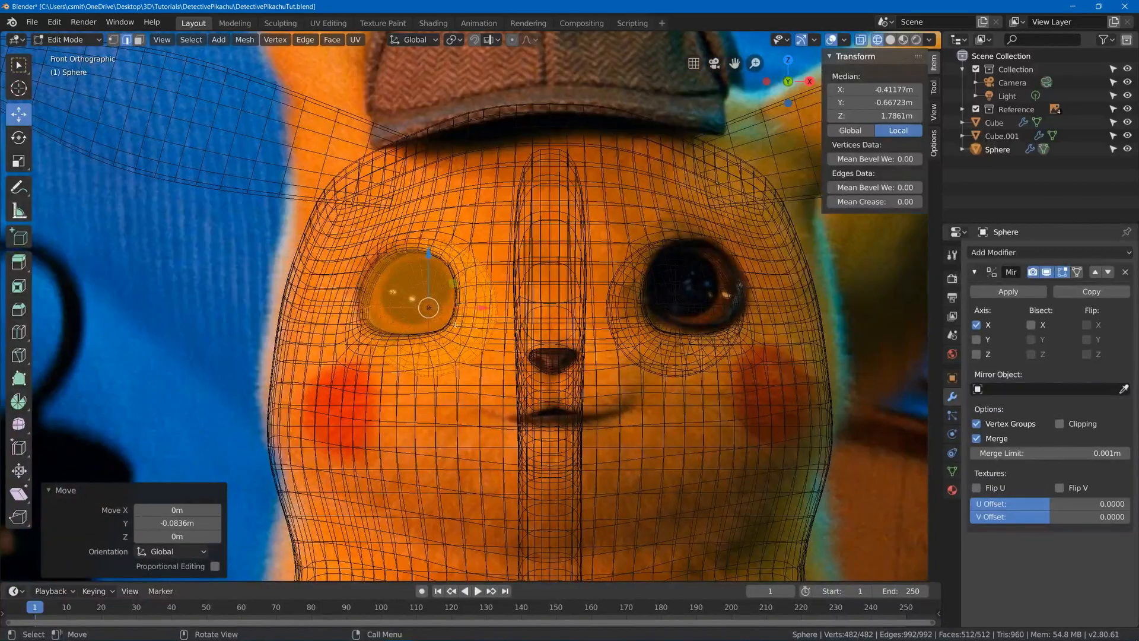
pyautogui.press('g')
pyautogui.click(438, 314)
pyautogui.press('z')
pyautogui.click(558, 329)
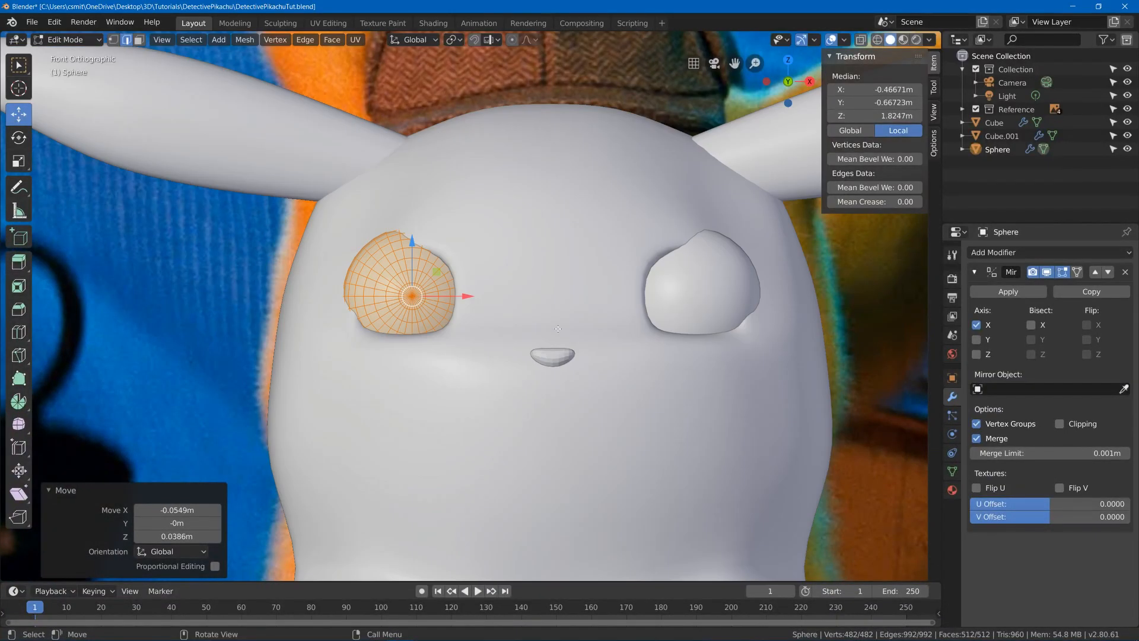
# Reseat the eye sphere in its socket by shifting it 0.0451 m inward, 0.0666 m forward and 0.0488 m down, and check its fit
pyautogui.press('g')
pyautogui.press('x')
pyautogui.click(534, 333)
pyautogui.moveTo(534, 333); pyautogui.dragTo(371, 239, button='middle')
pyautogui.press('g')
pyautogui.click(544, 351)
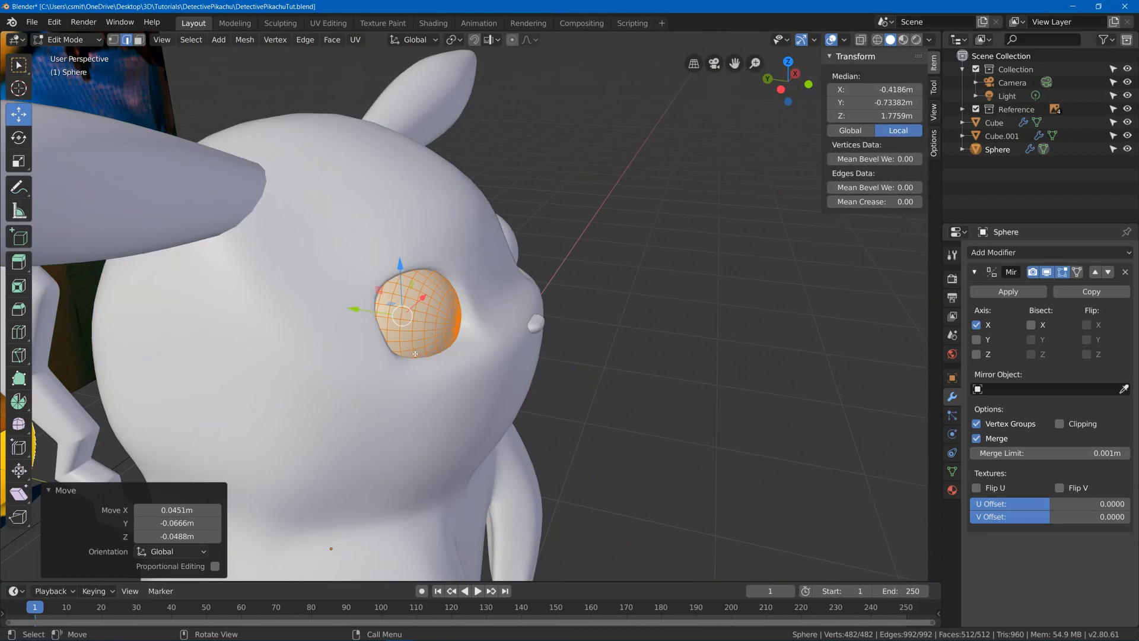
pyautogui.moveTo(414, 354); pyautogui.dragTo(383, 230, button='middle')
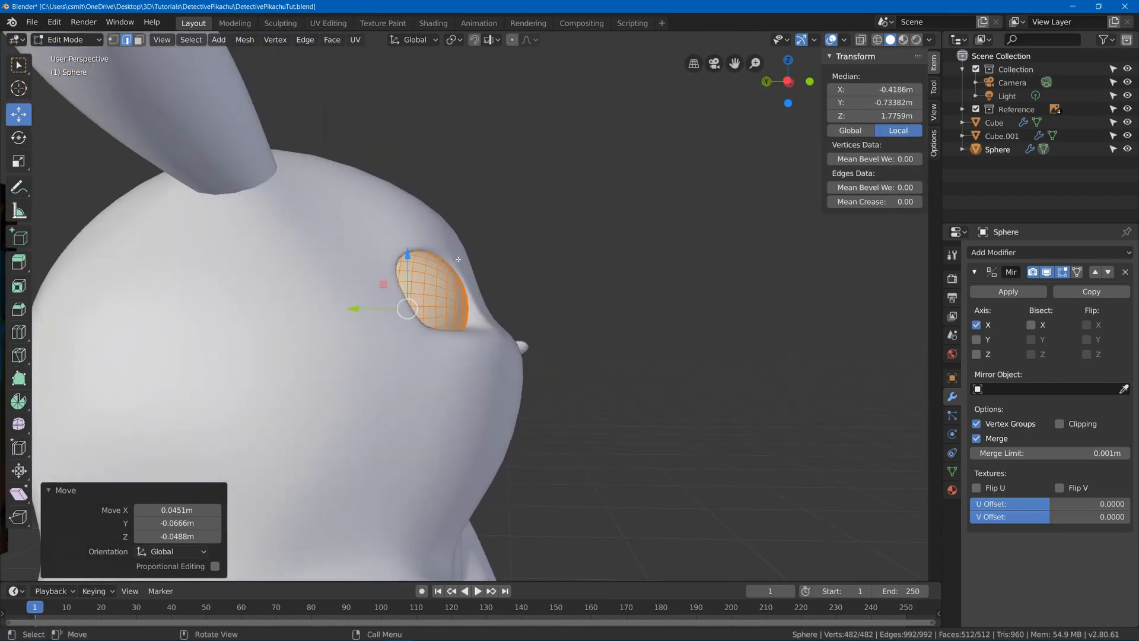
pyautogui.press('Tab')
pyautogui.moveTo(458, 260); pyautogui.dragTo(432, 278, button='middle')
pyautogui.press('Tab')
pyautogui.press('Tab')
pyautogui.moveTo(381, 247); pyautogui.dragTo(367, 319, button='middle')
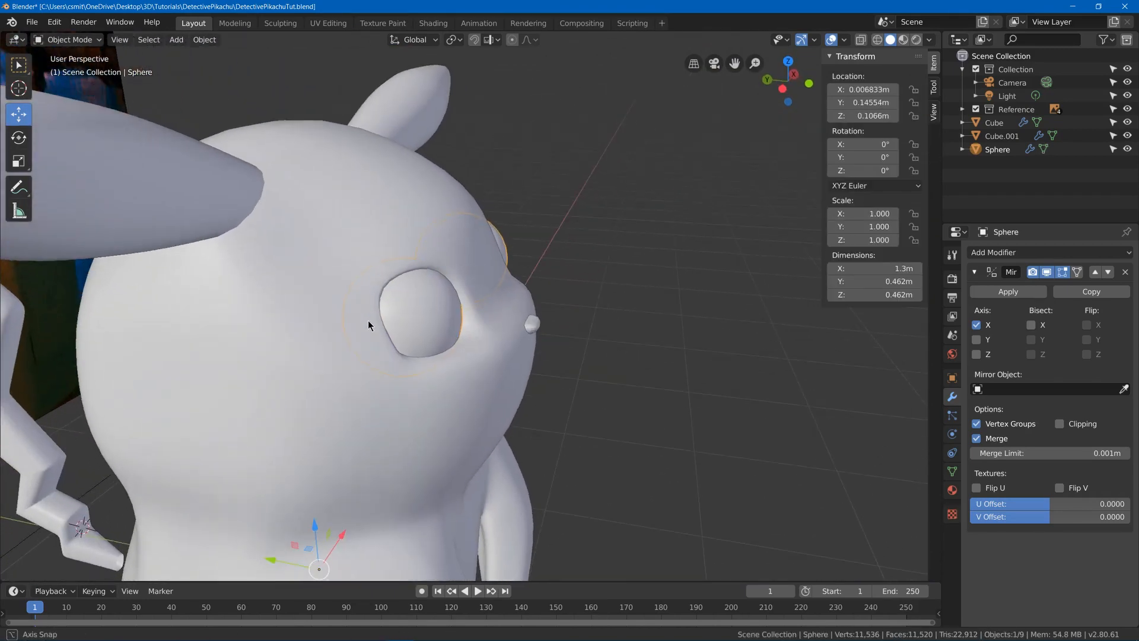
# In the head mesh, adjust the socket's outer rim edge and pull the vertex below its lower outer corner forward along Y
pyautogui.click(367, 319)
pyautogui.press('Tab')
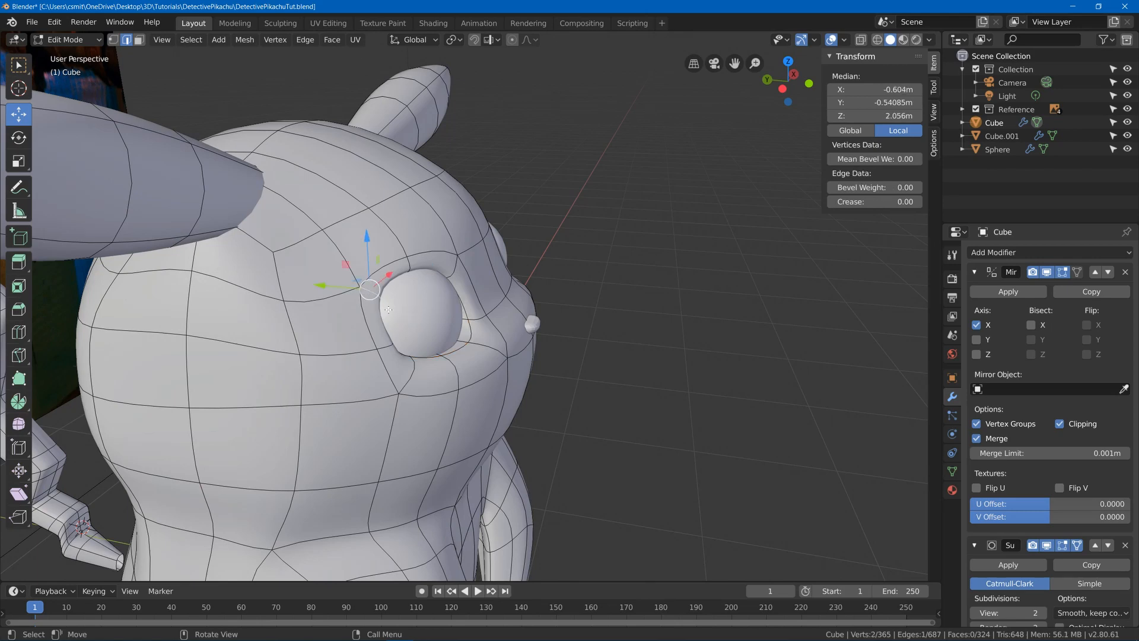
pyautogui.keyDown('shift'); pyautogui.click(387, 349); pyautogui.keyUp('shift')
pyautogui.moveTo(387, 348); pyautogui.dragTo(424, 331, button='middle')
pyautogui.moveTo(387, 322); pyautogui.dragTo(379, 323)
pyautogui.click(452, 400)
pyautogui.press('1')
pyautogui.click(452, 394)
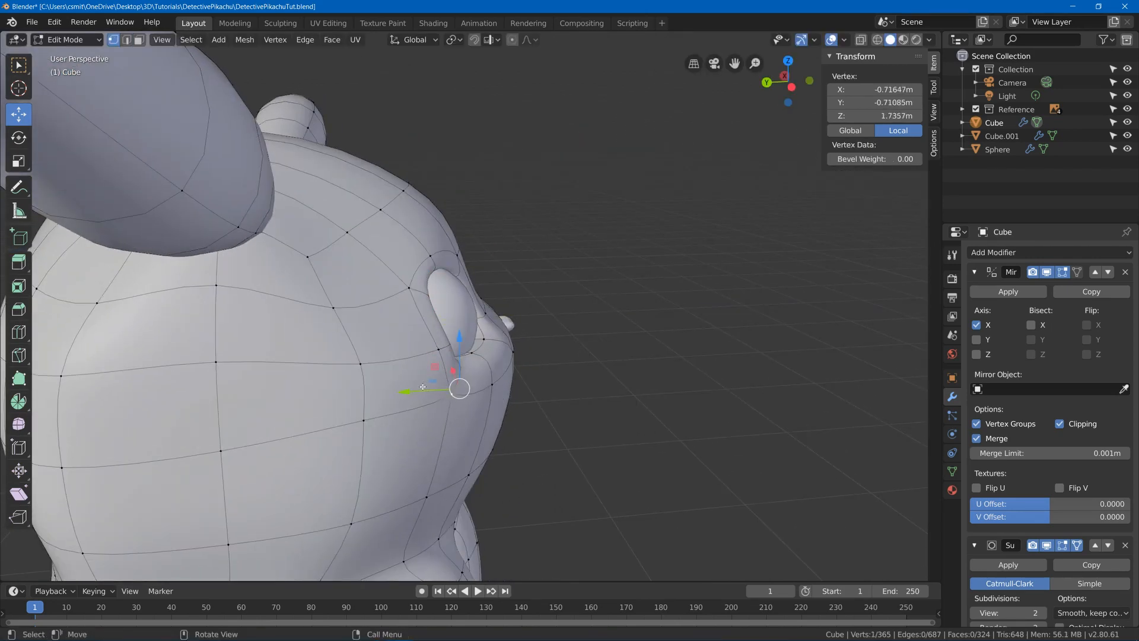
pyautogui.moveTo(404, 373); pyautogui.dragTo(416, 374)
# Move the socket's upper outer rim vertex forward along Y, and the neighbouring vertex behind it 0.0732 m forward
pyautogui.moveTo(415, 374); pyautogui.dragTo(320, 275, button='middle')
pyautogui.scroll(-3, 388, 290)
pyautogui.scroll(3, 388, 289)
pyautogui.scroll(3, 388, 289)
pyautogui.click(361, 259)
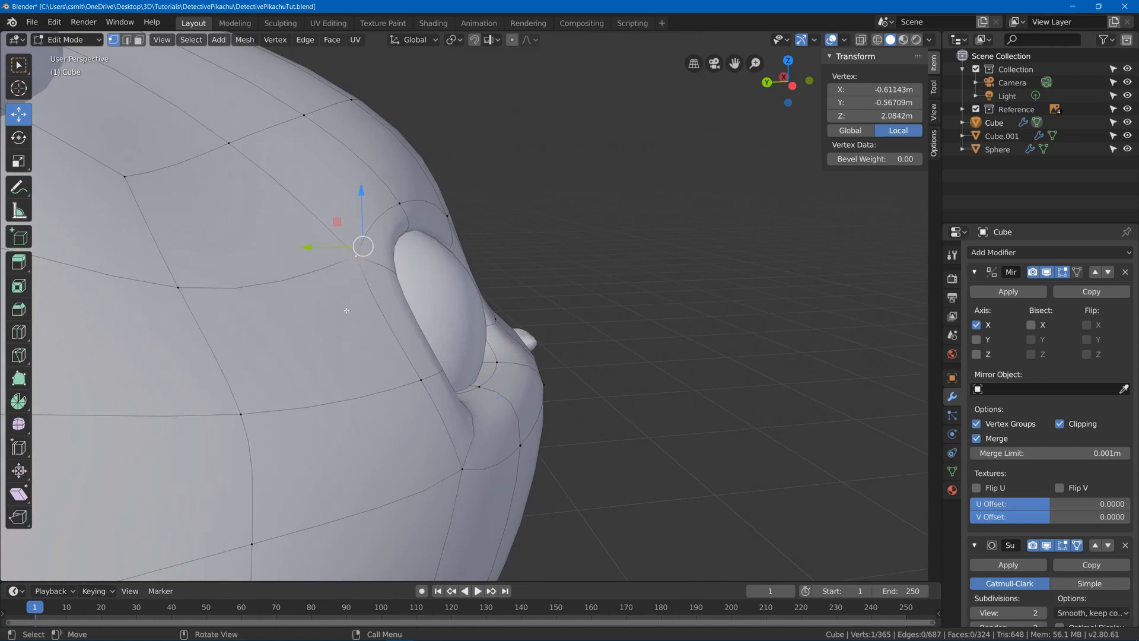
pyautogui.scroll(-4, 363, 264)
pyautogui.moveTo(369, 305); pyautogui.dragTo(398, 312, button='middle')
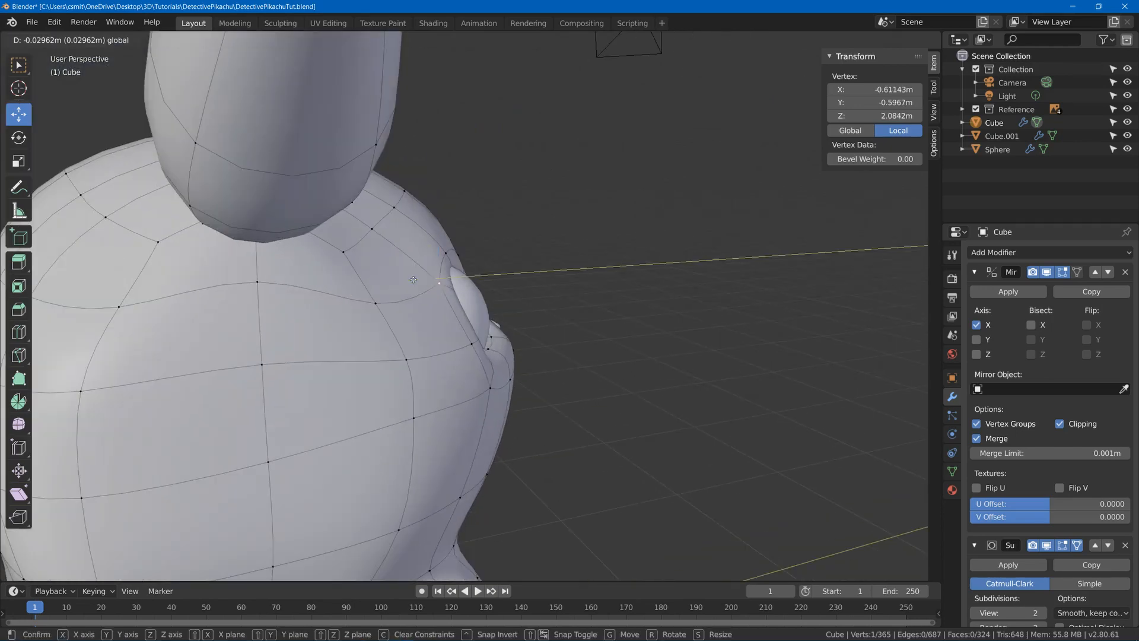
pyautogui.click(414, 280)
pyautogui.click(376, 304)
pyautogui.click(429, 358)
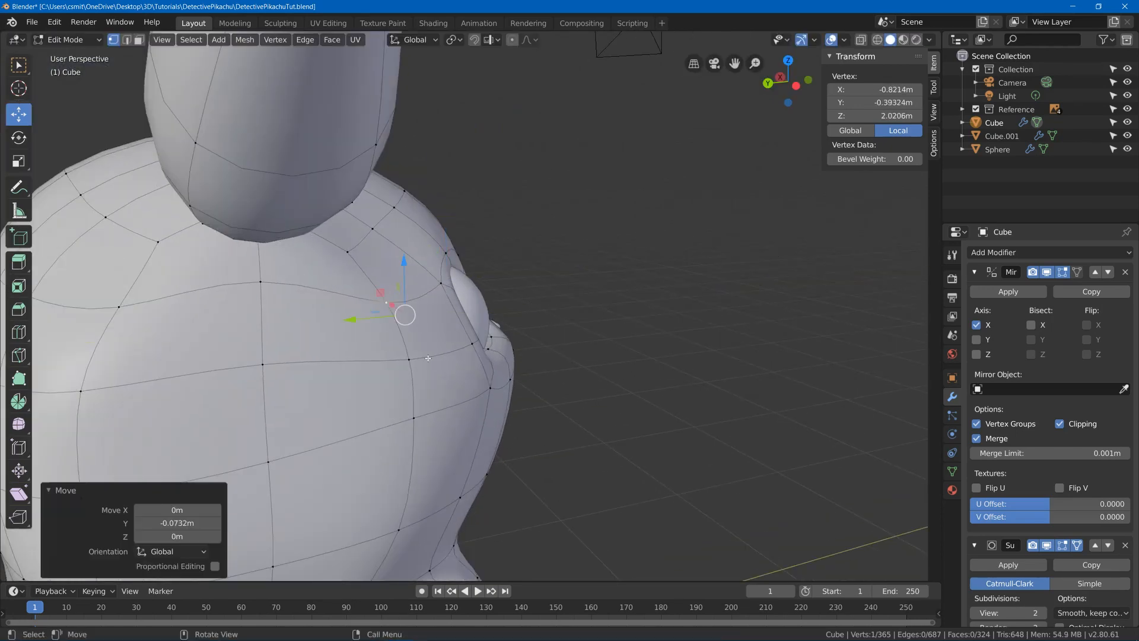
# Move the upper inner vertex of the eye socket about 0.05 m toward the face's centre along X
pyautogui.scroll(-3, 462, 335)
pyautogui.moveTo(461, 335); pyautogui.dragTo(451, 337, button='middle')
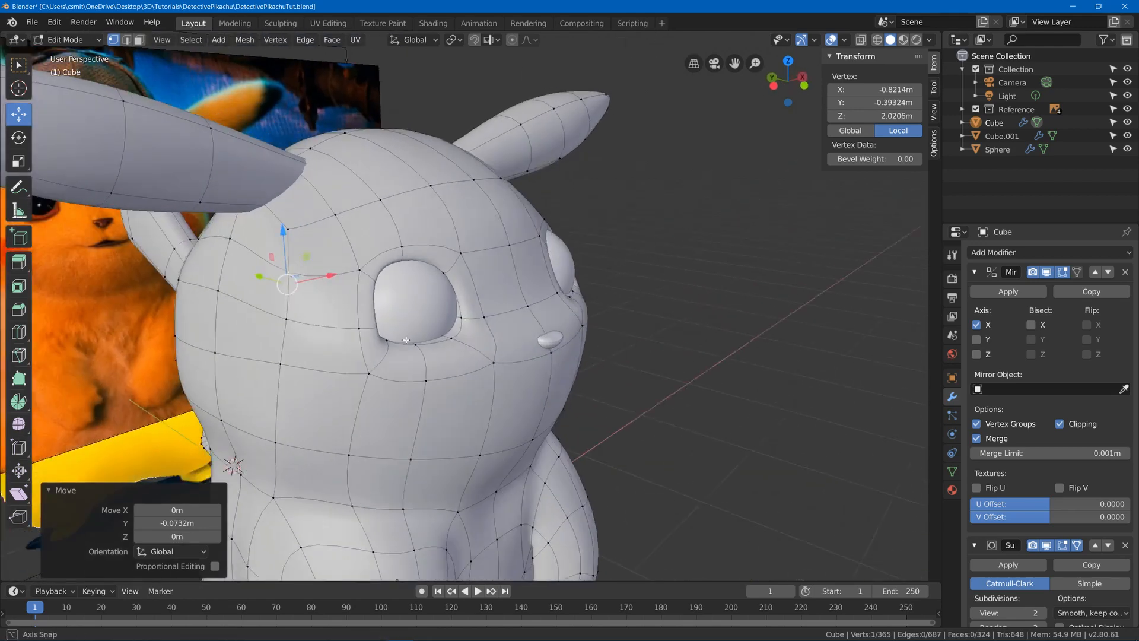
pyautogui.scroll(2, 451, 338)
pyautogui.click(434, 255)
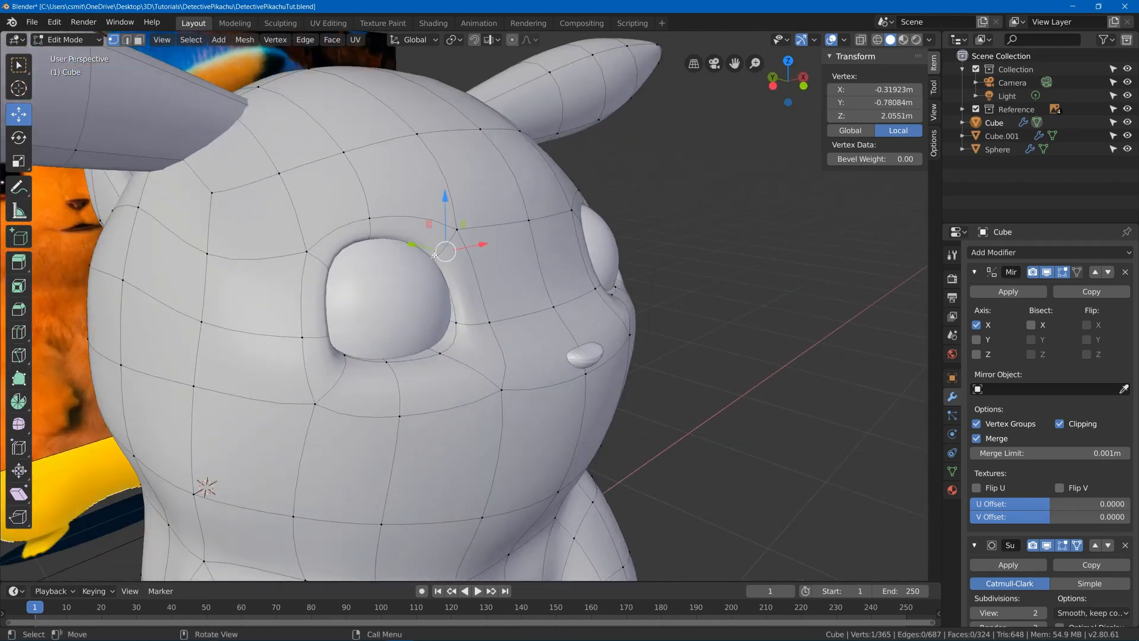
pyautogui.moveTo(482, 245); pyautogui.dragTo(478, 247)
pyautogui.moveTo(512, 265); pyautogui.dragTo(454, 276, button='middle')
# Try raising the whole eye sphere mesh in front view and compare it with the head's socket
pyautogui.press('Tab')
pyautogui.click(436, 294)
pyautogui.press('Tab')
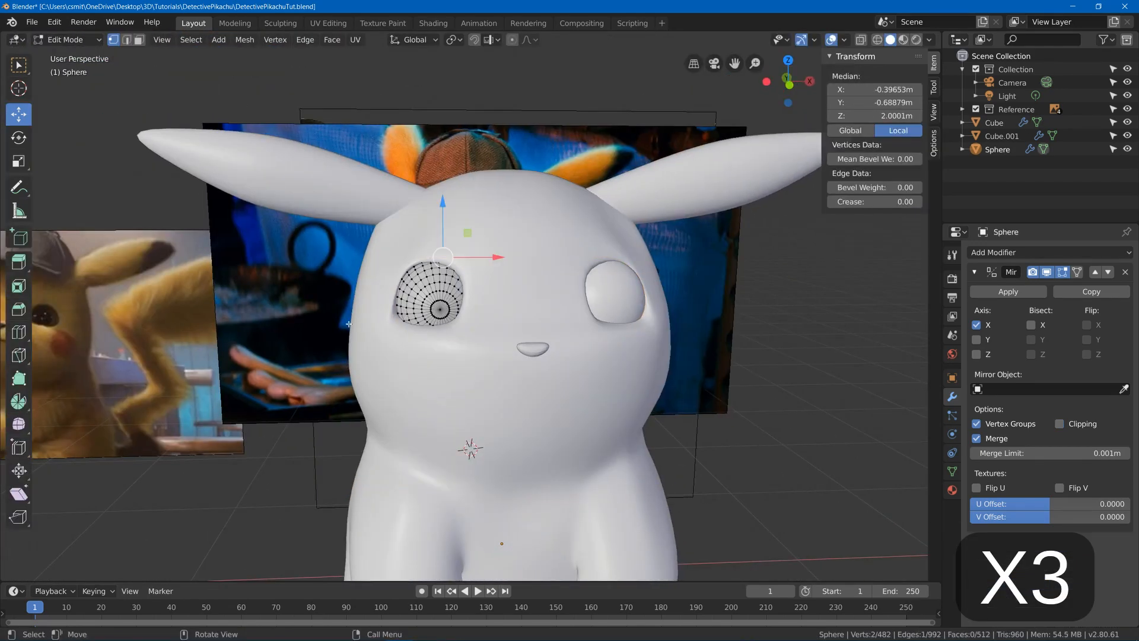
pyautogui.scroll(3, 509, 296)
pyautogui.press('KP_1')
pyautogui.press('Escape')
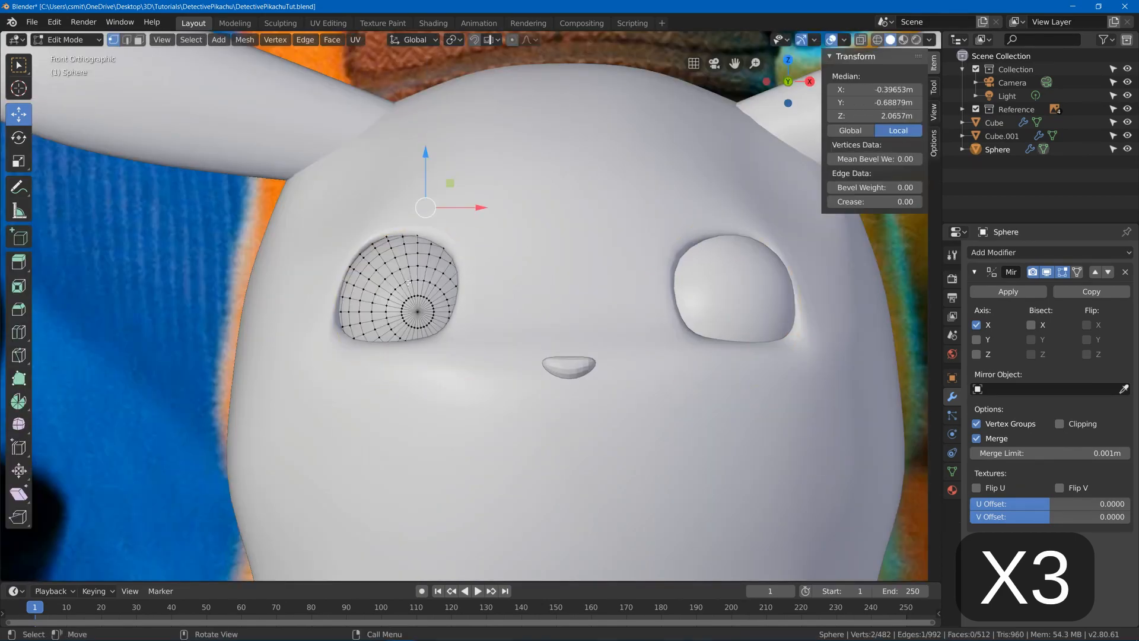
pyautogui.press('a')
pyautogui.moveTo(412, 273); pyautogui.dragTo(411, 248)
pyautogui.press('Tab')
pyautogui.click(460, 247)
pyautogui.press('Tab')
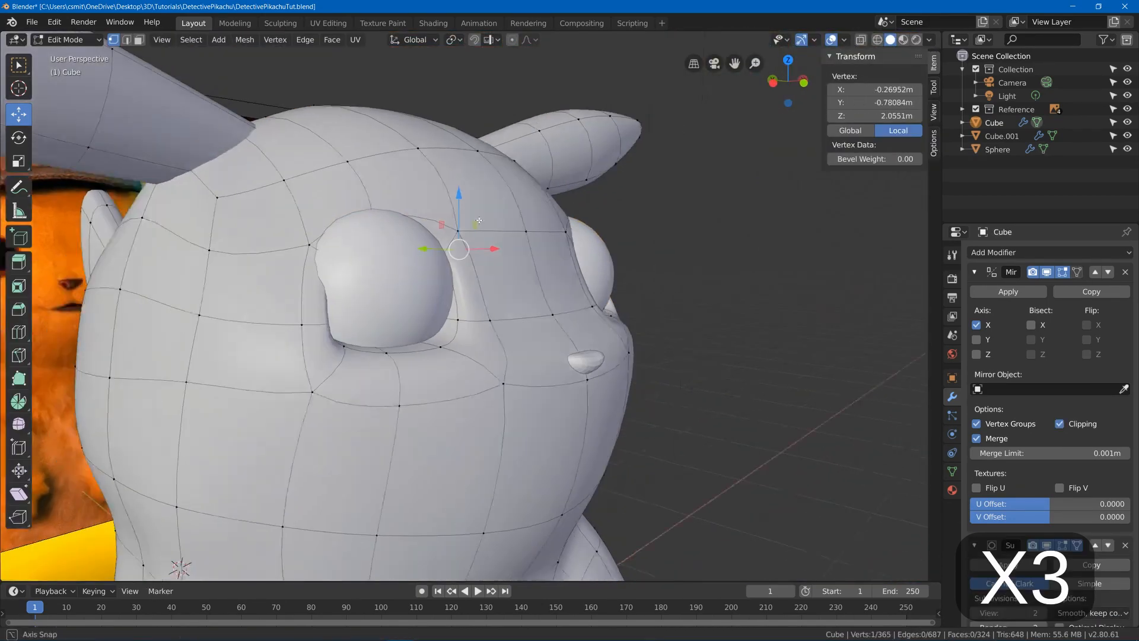
# In front wireframe view, center the eye sphere on the reference eye by moving it 0.0396 m outward and 0.0569 m up; restore solid shading
pyautogui.press('Tab')
pyautogui.click(408, 248)
pyautogui.press('Tab')
pyautogui.press('KP_1')
pyautogui.press('z')
pyautogui.click(353, 253)
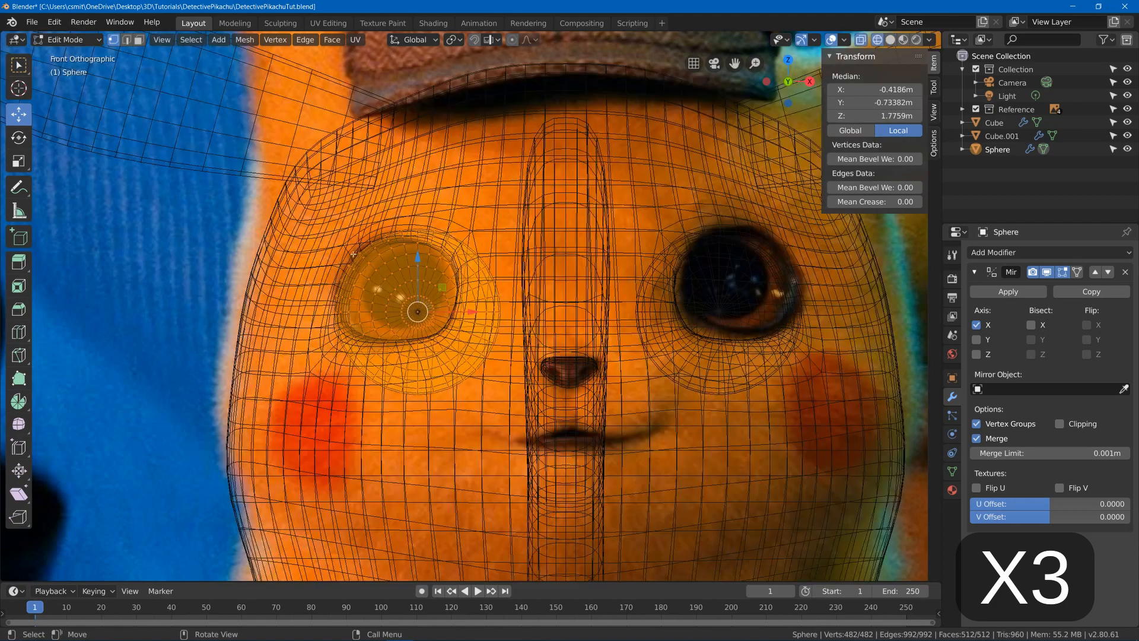
pyautogui.click(504, 259)
pyautogui.press('z')
pyautogui.click(339, 258)
pyautogui.moveTo(418, 312); pyautogui.dragTo(400, 291)
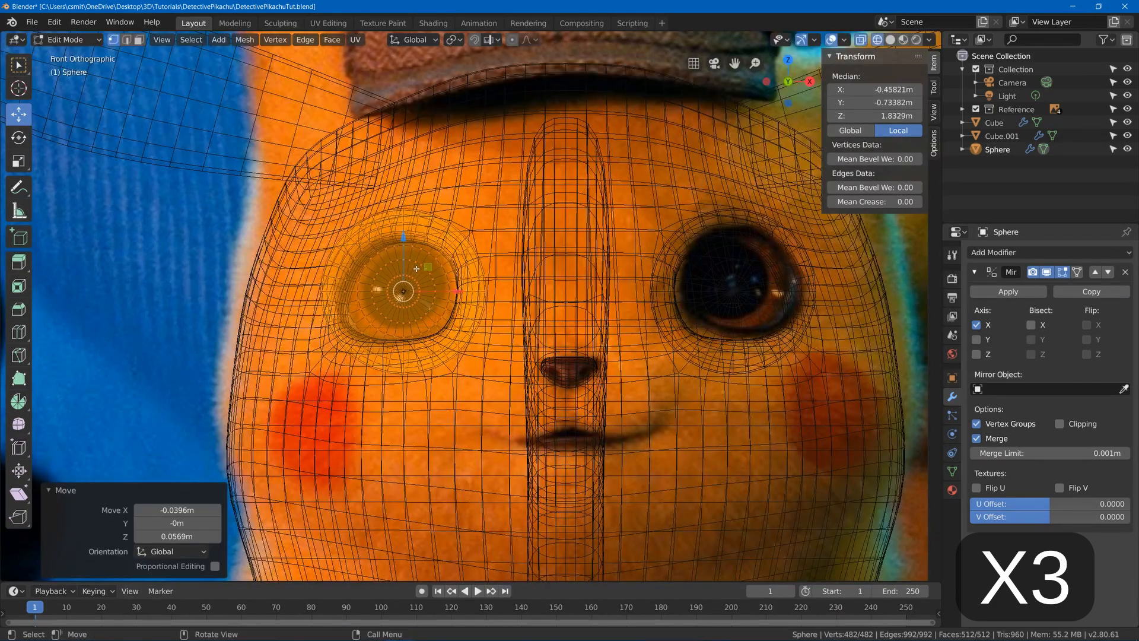
pyautogui.press('z')
pyautogui.click(515, 277)
# Shift the eye sphere in its socket from a side angle and switch to editing the head mesh
pyautogui.moveTo(515, 279)
pyautogui.mouseDown(button='middle')
pyautogui.moveTo(536, 293)
pyautogui.moveTo(650, 291)
pyautogui.mouseUp(button='middle')
pyautogui.moveTo(348, 289); pyautogui.dragTo(305, 300)
pyautogui.press('Tab')
pyautogui.click(333, 309)
pyautogui.press('Tab')
# Examine how the eye sphere sits in the socket from the side, in wireframe and solid shading
pyautogui.scroll(-3, 415, 314)
pyautogui.moveTo(510, 314)
pyautogui.mouseDown(button='middle')
pyautogui.moveTo(383, 342)
pyautogui.moveTo(387, 270)
pyautogui.moveTo(361, 258)
pyautogui.mouseUp(button='middle')
pyautogui.press('KP_3')
pyautogui.click(403, 245)
pyautogui.press('z')
pyautogui.click(296, 258)
pyautogui.scroll(4, 362, 258)
pyautogui.press('z')
pyautogui.click(447, 258)
pyautogui.press('Tab')
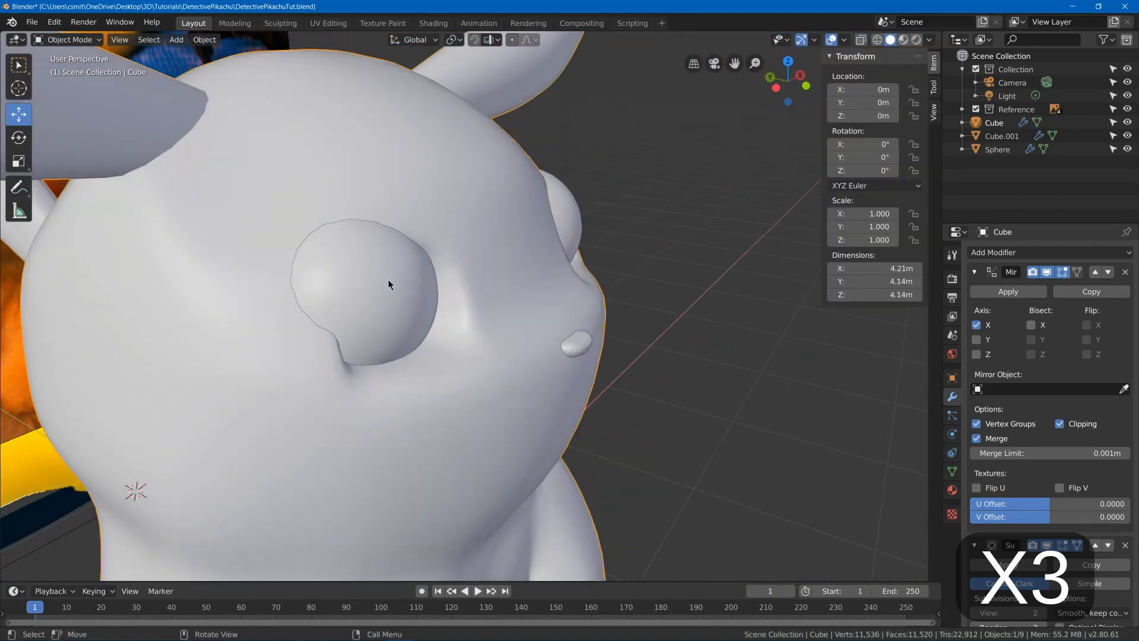
# Reposition the head geometry at the socket's upper outer side, adjusting it along Y to cover the eye sphere
pyautogui.press('Tab')
pyautogui.scroll(-3, 382, 284)
pyautogui.moveTo(381, 285); pyautogui.dragTo(760, 469, button='middle')
pyautogui.click(346, 249)
pyautogui.press('g')
pyautogui.click(346, 248)
pyautogui.press('g')
pyautogui.press('y')
pyautogui.click(427, 248)
# Shift the adjoining head geometry beside the socket's upper outer side slightly and save the file
pyautogui.scroll(-5, 427, 247)
pyautogui.scroll(5, 646, 483)
pyautogui.click(300, 238)
pyautogui.moveTo(330, 247); pyautogui.dragTo(315, 247)
pyautogui.hotkey('ctrl', 's')
# Move the socket's upper outer rim edge 0.0277 m back along Y and raise it slightly
pyautogui.moveTo(356, 296); pyautogui.dragTo(439, 249, button='middle')
pyautogui.press('g')
pyautogui.press('y')
pyautogui.press('Escape')
pyautogui.press('g')
pyautogui.press('y')
pyautogui.click(448, 219)
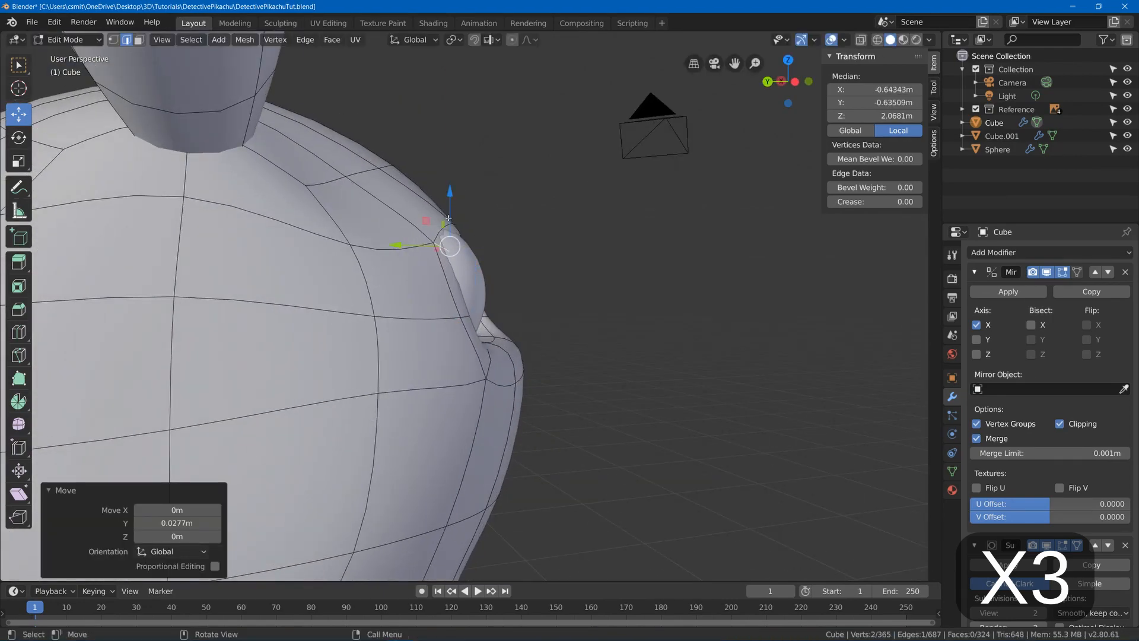
pyautogui.moveTo(449, 201); pyautogui.dragTo(449, 184)
# Raise the socket's top edge 0.054 m and compare it with the reference in front wireframe view
pyautogui.scroll(-4, 449, 202)
pyautogui.moveTo(449, 202); pyautogui.dragTo(379, 237, button='middle')
pyautogui.click(414, 254)
pyautogui.moveTo(414, 207); pyautogui.dragTo(414, 196)
pyautogui.moveTo(414, 195); pyautogui.dragTo(460, 214, button='middle')
pyautogui.press('KP_1')
pyautogui.press('z')
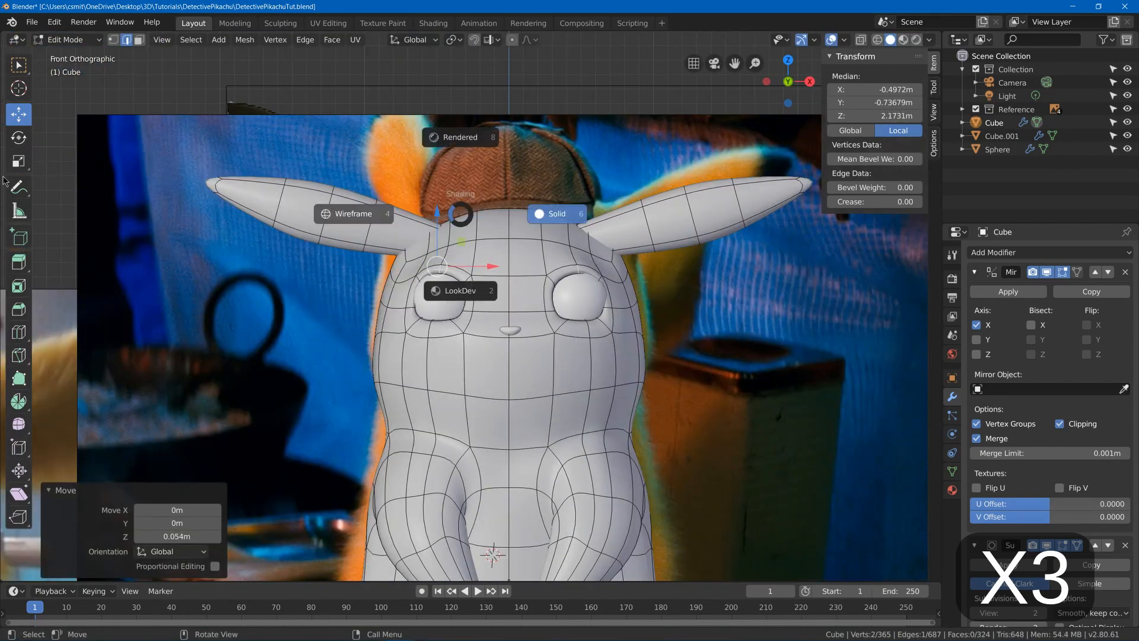
pyautogui.click(353, 213)
pyautogui.scroll(4, 300, 247)
pyautogui.press('z')
pyautogui.click(379, 247)
# Move the socket's top edge about 0.031 m forward along Y and recheck the eye sphere against the head mesh
pyautogui.moveTo(320, 244); pyautogui.dragTo(431, 246, button='middle')
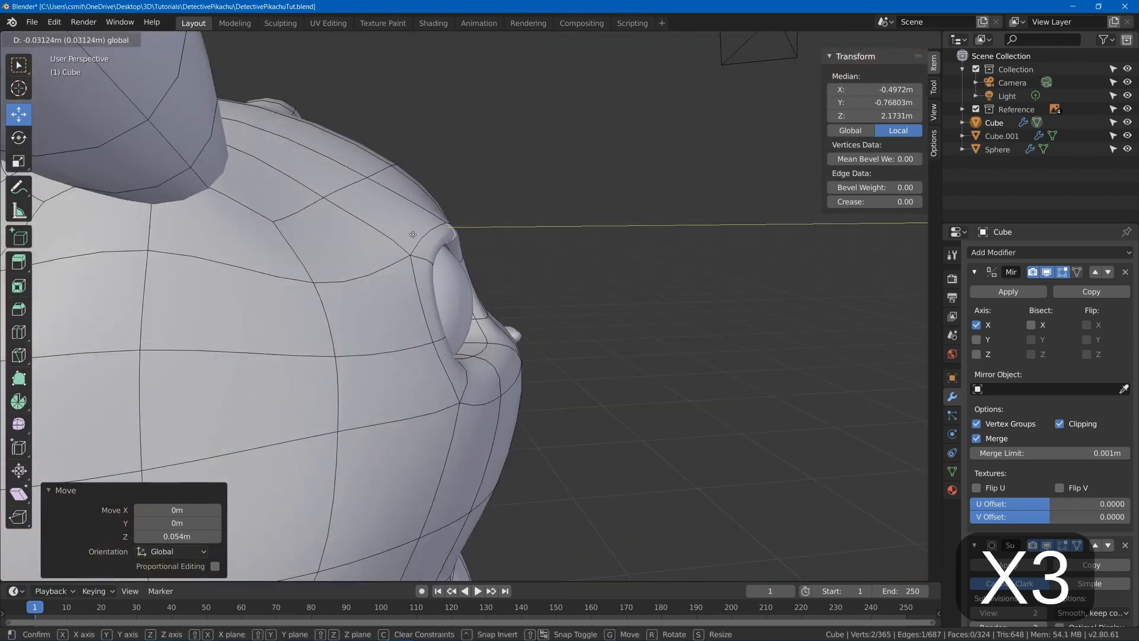
pyautogui.moveTo(375, 251); pyautogui.dragTo(396, 259)
pyautogui.press('Tab')
pyautogui.click(453, 280)
pyautogui.press('Tab')
pyautogui.press('Tab')
pyautogui.click(399, 261)
pyautogui.press('Tab')
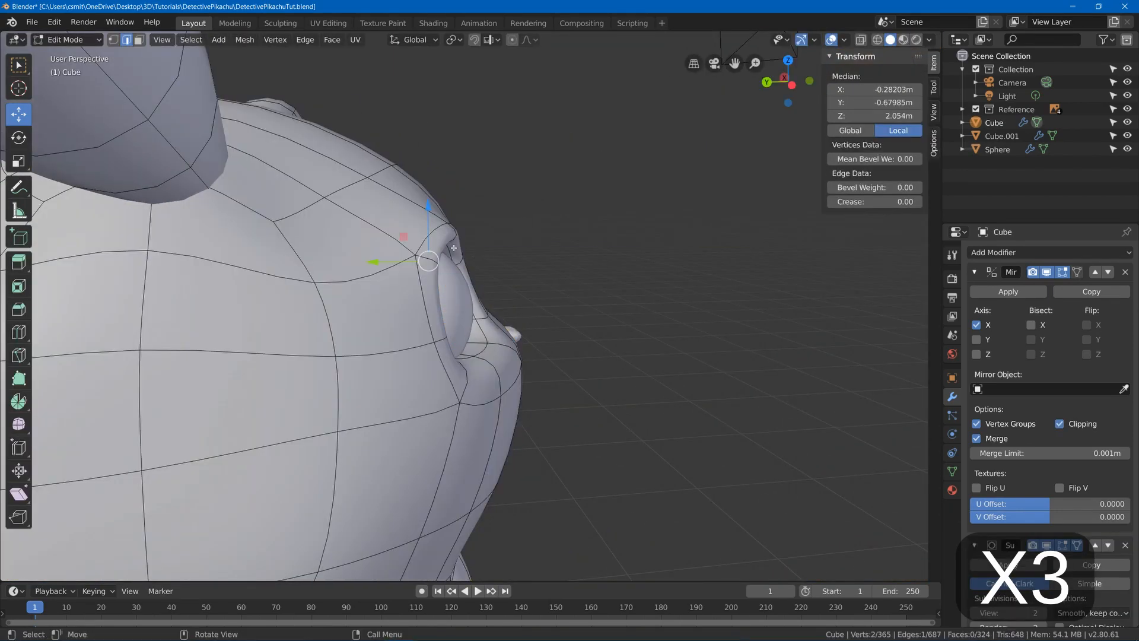
# Reshape the socket's top edge by lowering it about 0.03 m, scaling it by 3.959 and moving it about 0.034 m back along Y
pyautogui.moveTo(454, 248); pyautogui.dragTo(385, 248, button='middle')
pyautogui.click(398, 236)
pyautogui.moveTo(399, 236); pyautogui.dragTo(442, 237, button='middle')
pyautogui.moveTo(446, 189); pyautogui.dragTo(444, 198)
pyautogui.press('s')
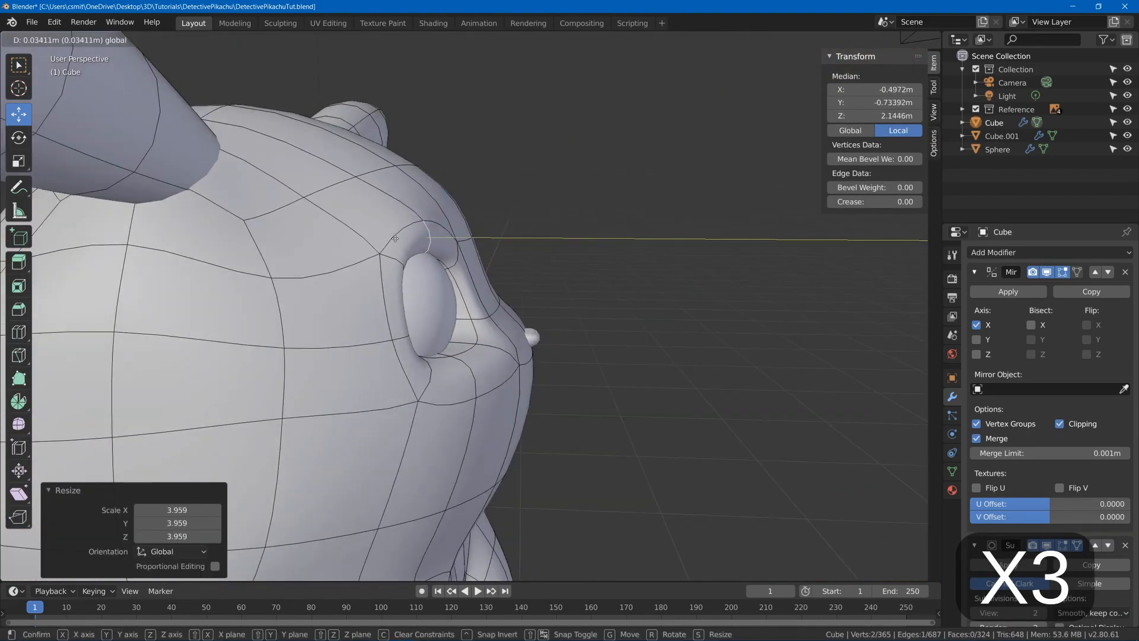
pyautogui.moveTo(395, 238); pyautogui.dragTo(393, 238)
# In vertex selection mode, raise the head vertex above the eye socket slightly to smooth the brow
pyautogui.moveTo(528, 333); pyautogui.dragTo(449, 346, button='middle')
pyautogui.press('Tab')
pyautogui.press('Tab')
pyautogui.press('1')
pyautogui.click(373, 215)
pyautogui.moveTo(427, 207); pyautogui.dragTo(361, 207, button='middle')
pyautogui.moveTo(409, 188); pyautogui.dragTo(403, 175)
# Slide the vertex at the socket's upper outer corner outward along its edge and nudge it 0.0293 m down
pyautogui.moveTo(455, 219); pyautogui.dragTo(475, 273, button='middle')
pyautogui.scroll(3, 437, 291)
pyautogui.click(364, 266)
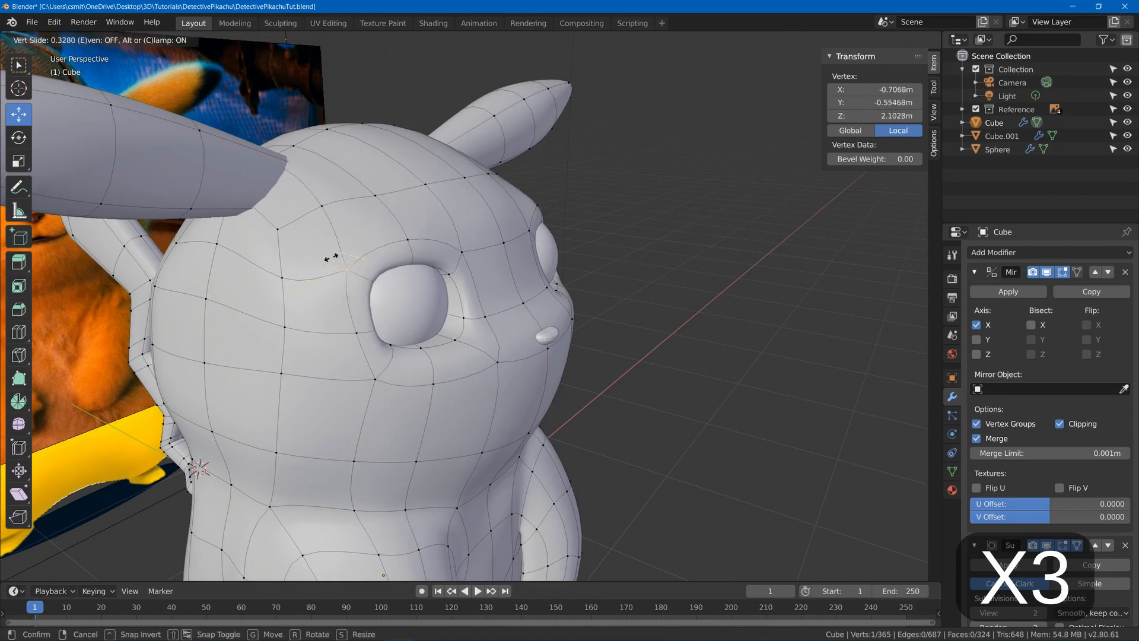
pyautogui.moveTo(332, 256); pyautogui.dragTo(306, 248)
pyautogui.moveTo(380, 285)
pyautogui.mouseDown(button='middle')
pyautogui.moveTo(285, 296)
pyautogui.moveTo(379, 278)
pyautogui.mouseUp(button='middle')
pyautogui.press('Tab')
pyautogui.press('Tab')
pyautogui.moveTo(311, 248); pyautogui.dragTo(308, 248)
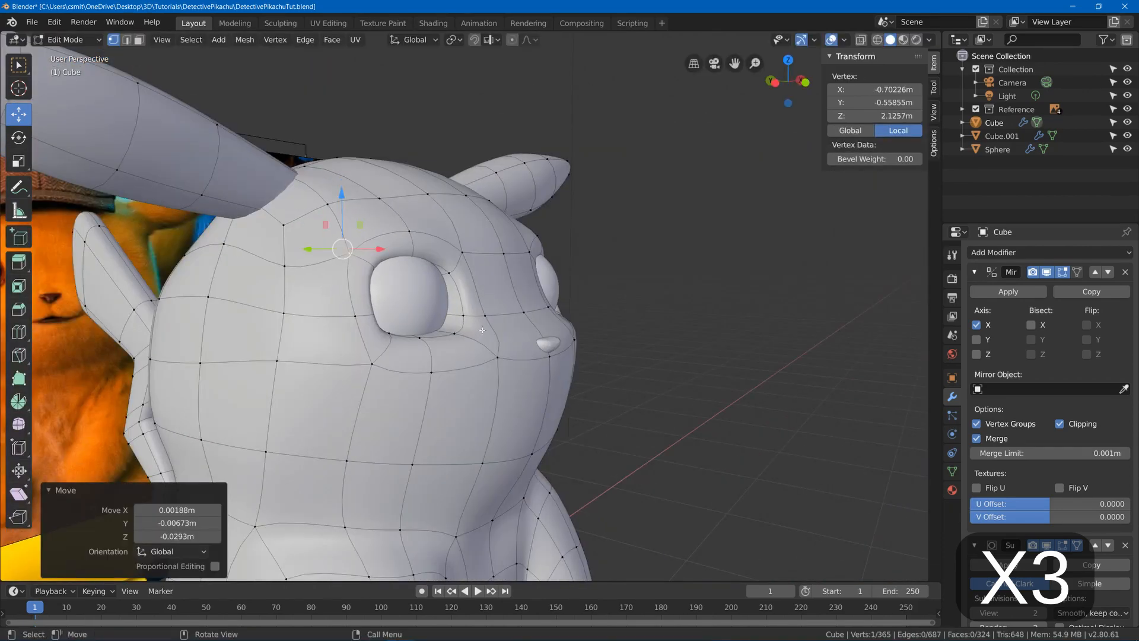
# Move the eye socket's upper outer vertex about 0.031 m outward along X and 0.012 m up
pyautogui.moveTo(599, 367); pyautogui.dragTo(501, 386, button='middle')
pyautogui.press('Tab')
pyautogui.press('Tab')
pyautogui.scroll(3, 340, 247)
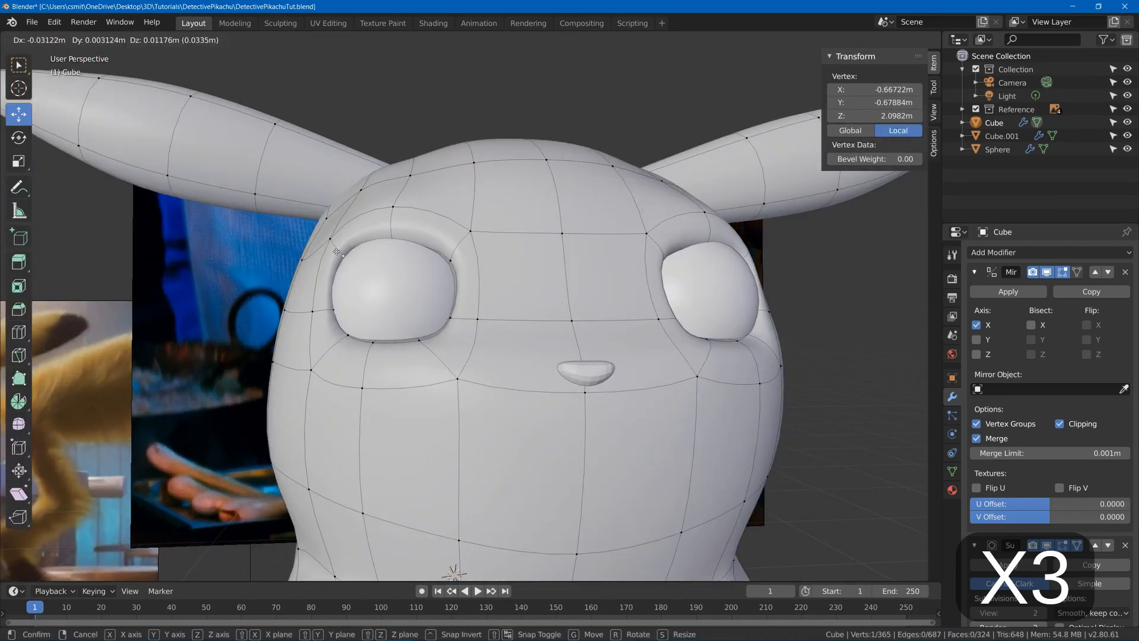
pyautogui.click(336, 251)
# Move the socket's lower inner vertex back about 0.055 m along Y so the rim sits closer to the eye
pyautogui.scroll(-2, 490, 279)
pyautogui.moveTo(435, 330); pyautogui.dragTo(431, 332)
pyautogui.moveTo(432, 332); pyautogui.dragTo(551, 339, button='middle')
pyautogui.moveTo(507, 356); pyautogui.dragTo(496, 357)
pyautogui.moveTo(475, 350); pyautogui.dragTo(511, 352, button='middle')
pyautogui.moveTo(496, 374); pyautogui.dragTo(482, 375)
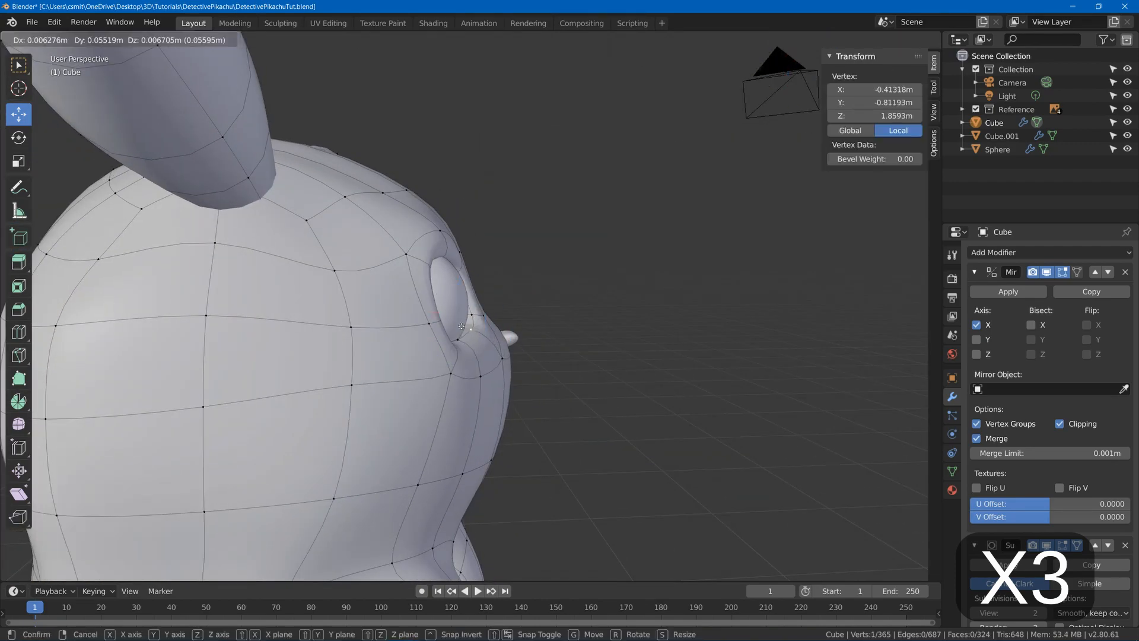
pyautogui.click(461, 326)
# Lower the vertex at the bottom of the eye socket 0.0534 m and compare the head with the front reference
pyautogui.moveTo(462, 327); pyautogui.dragTo(427, 327, button='middle')
pyautogui.moveTo(401, 282); pyautogui.dragTo(401, 284)
pyautogui.scroll(-6, 401, 284)
pyautogui.moveTo(409, 283); pyautogui.dragTo(468, 279, button='middle')
pyautogui.scroll(5, 427, 282)
pyautogui.scroll(-2, 469, 280)
pyautogui.press('KP_1')
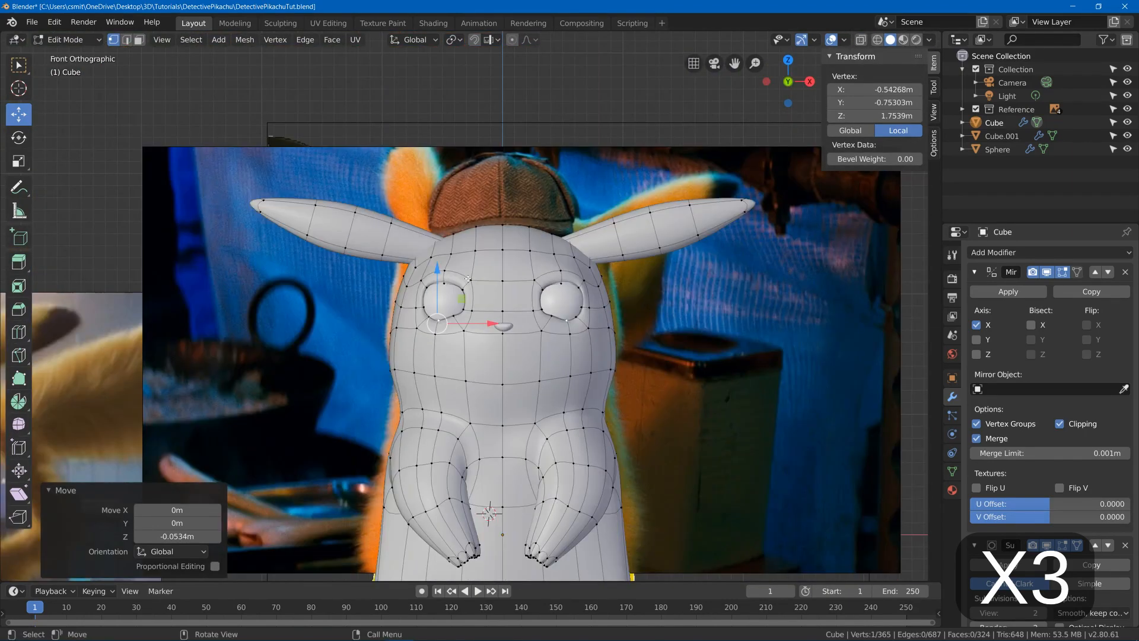
# Reposition the vertex above the eye socket and lower the head vertex beside its upper outer corner by 0.0507 m
pyautogui.press('KP_3')
pyautogui.press('KP_1')
pyautogui.scroll(4, 462, 279)
pyautogui.moveTo(356, 279); pyautogui.dragTo(473, 281, button='middle')
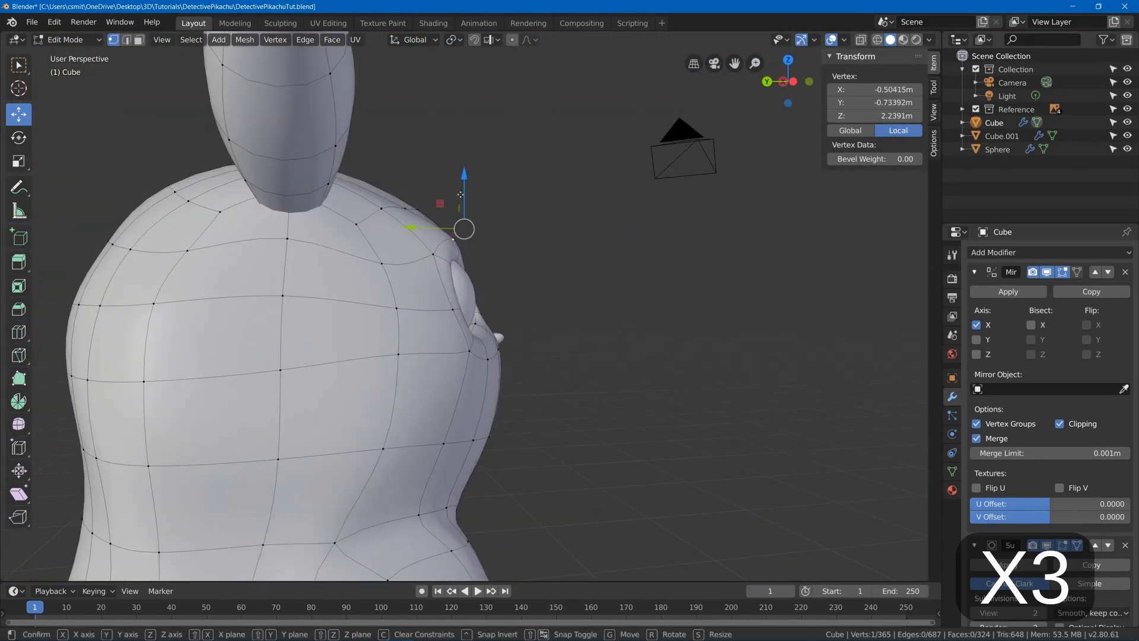
pyautogui.click(449, 215)
pyautogui.moveTo(449, 215); pyautogui.dragTo(380, 308, button='middle')
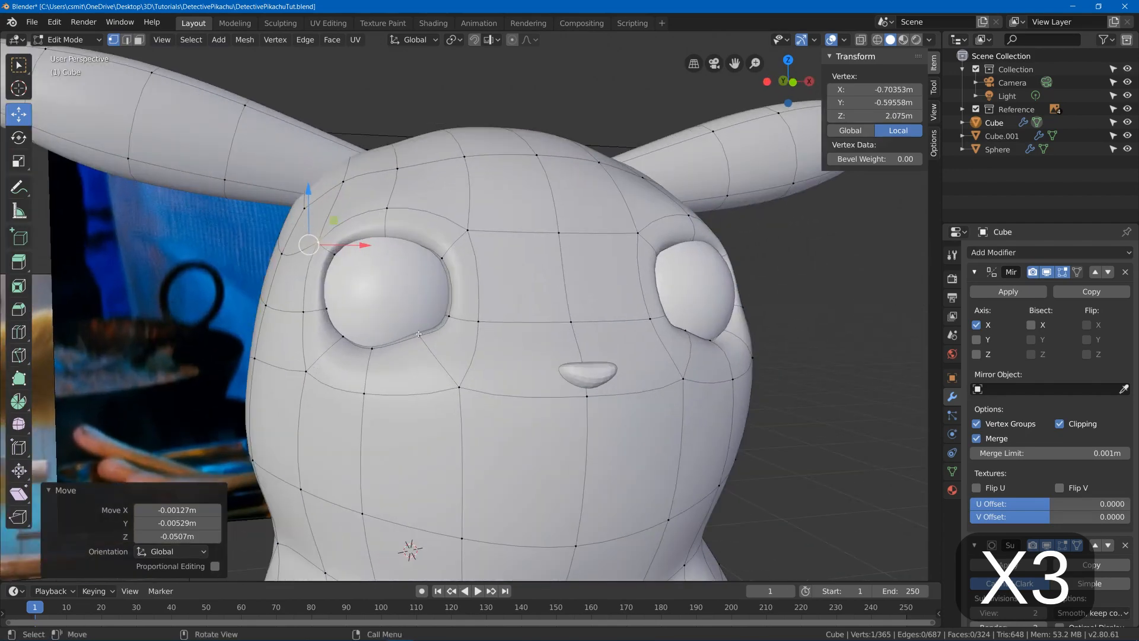
# Reposition the vertices of the socket's lower inner rim in front view to follow the eye's outline
pyautogui.scroll(3, 380, 308)
pyautogui.press('KP_1')
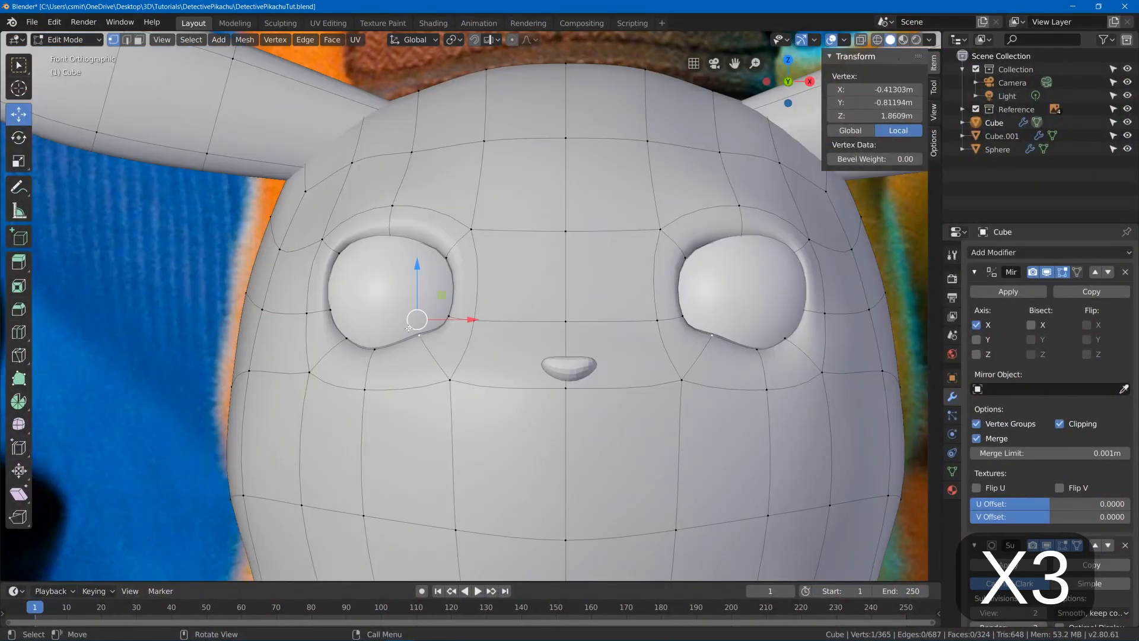
pyautogui.click(449, 320)
pyautogui.moveTo(450, 320); pyautogui.dragTo(616, 368, button='middle')
pyautogui.click(556, 344)
pyautogui.click(473, 385)
# Move the socket's lower outer vertex 0.0588 m outward along X
pyautogui.press('Tab')
pyautogui.moveTo(478, 351)
pyautogui.mouseDown(button='middle')
pyautogui.moveTo(536, 334)
pyautogui.moveTo(528, 350)
pyautogui.moveTo(481, 350)
pyautogui.mouseUp(button='middle')
pyautogui.press('Tab')
pyautogui.scroll(1, 527, 350)
pyautogui.click(313, 344)
pyautogui.moveTo(364, 337); pyautogui.dragTo(336, 336)
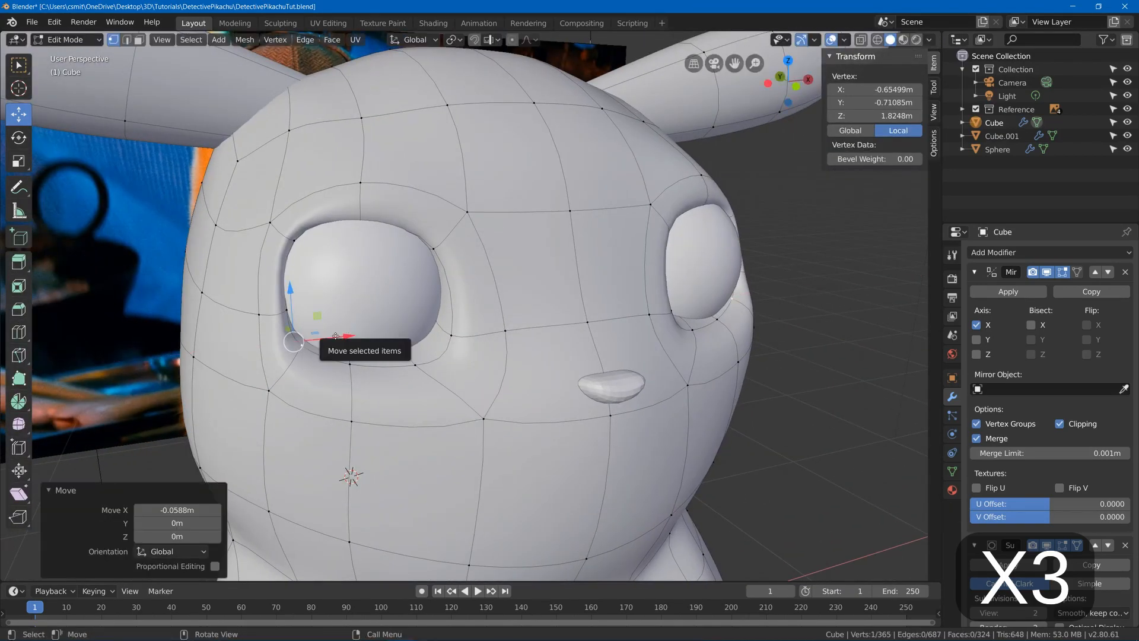
# Edit the eye sphere's mesh and shift it inward along X, aligning it with the reference eye in front view
pyautogui.press('Tab')
pyautogui.click(366, 280)
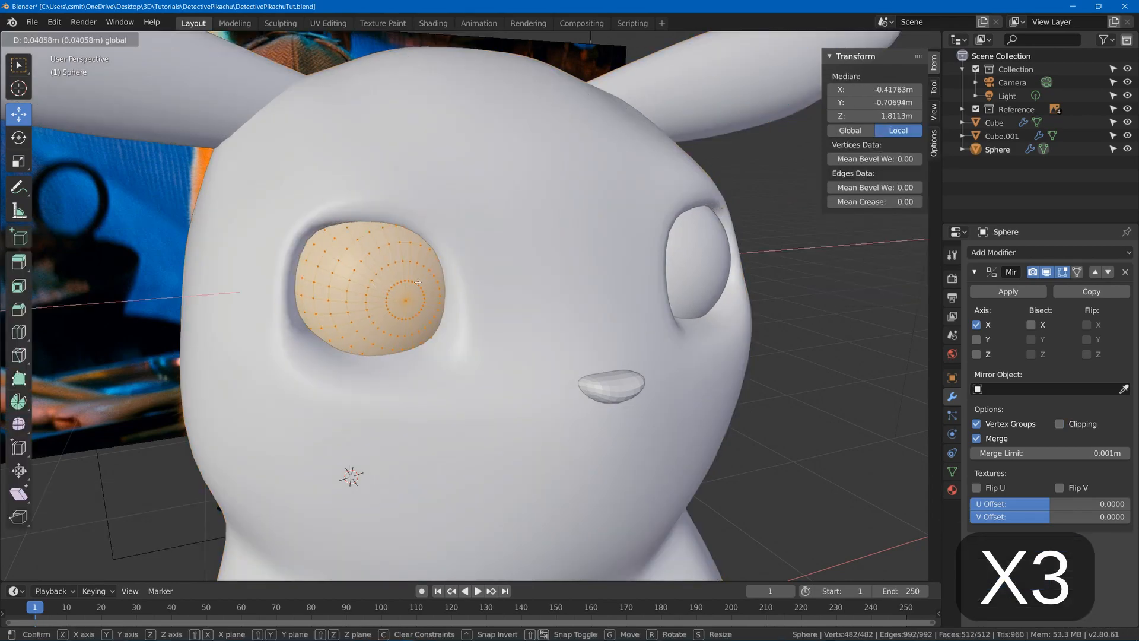
pyautogui.press('KP_1')
pyautogui.hotkey('shift', 'z')
pyautogui.press('g')
pyautogui.click(402, 275)
pyautogui.hotkey('shift', 'z')
pyautogui.moveTo(401, 274)
pyautogui.mouseDown(button='middle')
pyautogui.moveTo(458, 295)
pyautogui.moveTo(419, 280)
pyautogui.mouseUp(button='middle')
# Reposition the eye sphere over the reference eye in front wireframe view, finishing with a move of 0.00206 m in X and -0.00928 m in Z
pyautogui.press('Tab')
pyautogui.moveTo(406, 260); pyautogui.dragTo(422, 269)
pyautogui.press('Tab')
pyautogui.moveTo(418, 268)
pyautogui.mouseDown(button='middle')
pyautogui.moveTo(466, 265)
pyautogui.moveTo(443, 252)
pyautogui.mouseUp(button='middle')
pyautogui.press('KP_3')
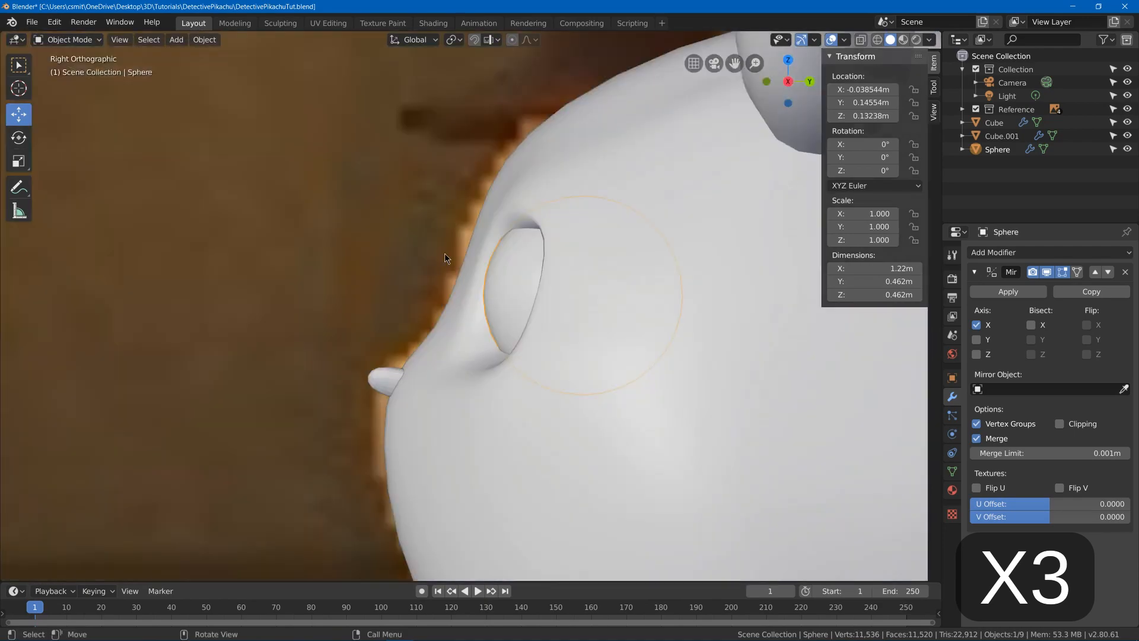
pyautogui.press('KP_1')
pyautogui.press('Tab')
pyautogui.press('z')
pyautogui.click(400, 254)
pyautogui.moveTo(404, 294); pyautogui.dragTo(385, 284)
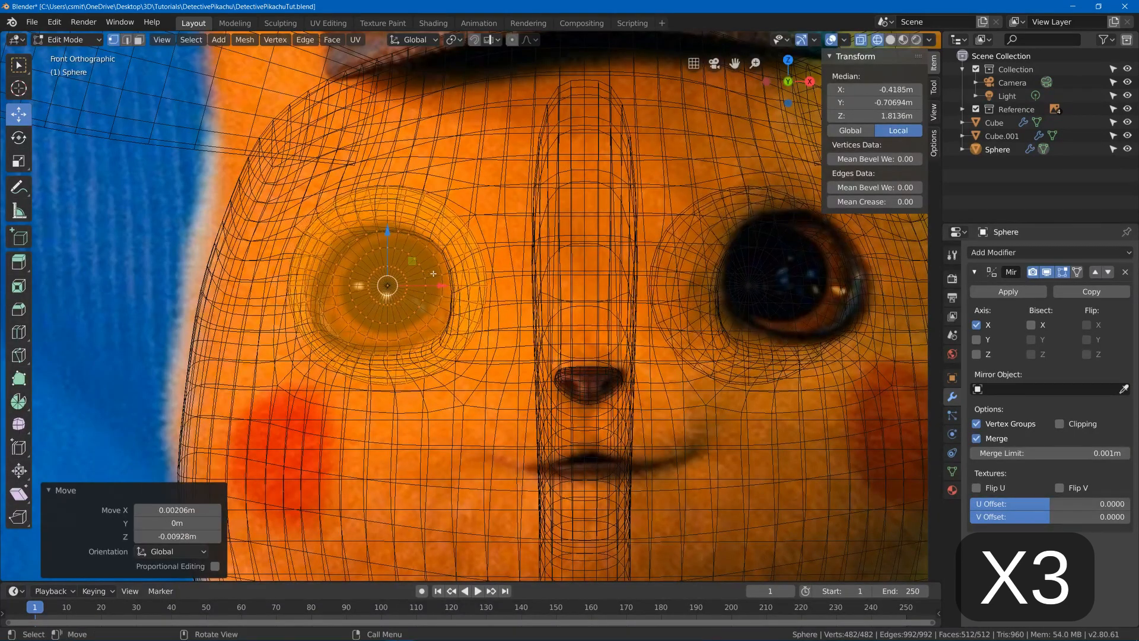
pyautogui.press('z')
pyautogui.click(504, 275)
# Rotate the eye sphere's mesh by -10.6° about the X axis
pyautogui.scroll(-3, 562, 292)
pyautogui.scroll(-3, 563, 293)
pyautogui.moveTo(562, 293); pyautogui.dragTo(635, 311, button='middle')
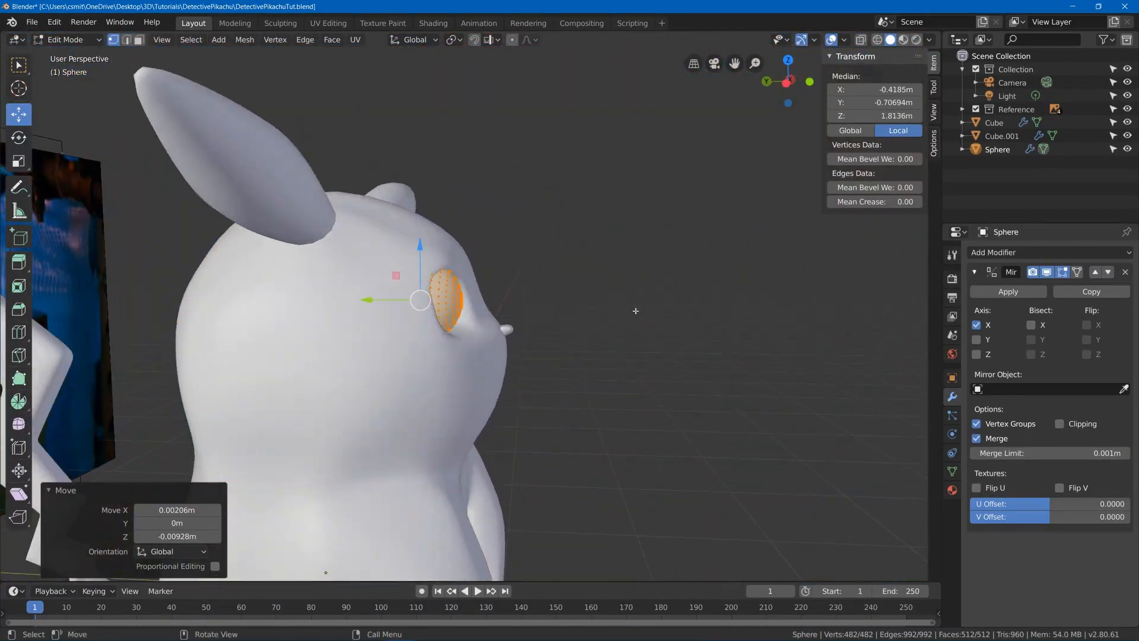
pyautogui.click(602, 277)
# Lower the eye sphere 0.0446 m along Z in front wireframe view and return to solid shading
pyautogui.press('KP_1')
pyautogui.press('z')
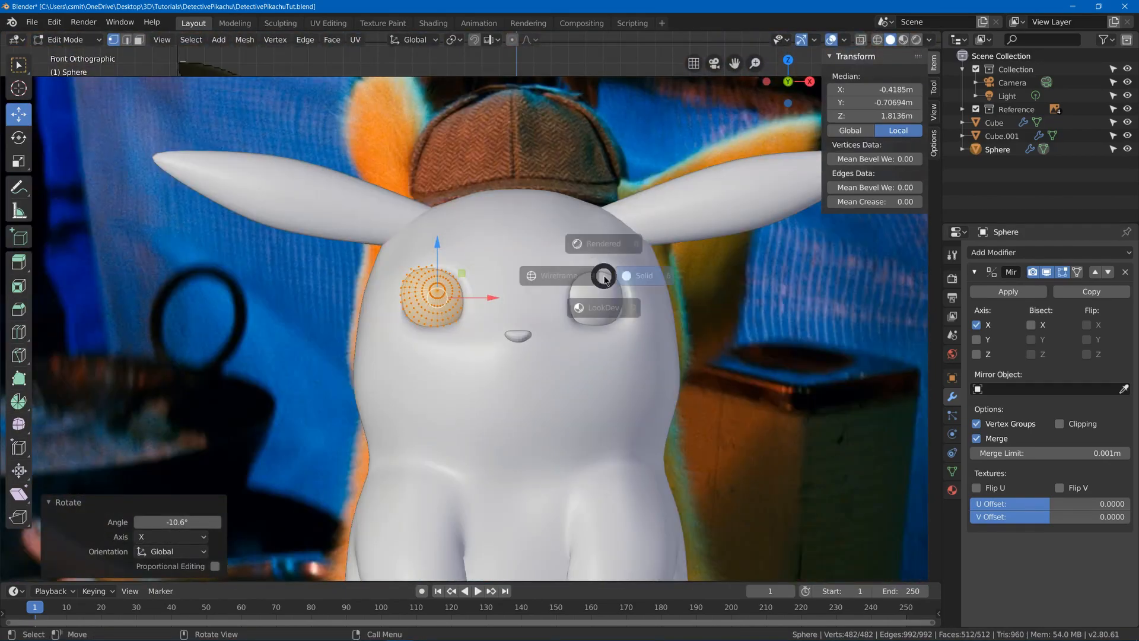
pyautogui.click(549, 275)
pyautogui.scroll(5, 462, 249)
pyautogui.press('g')
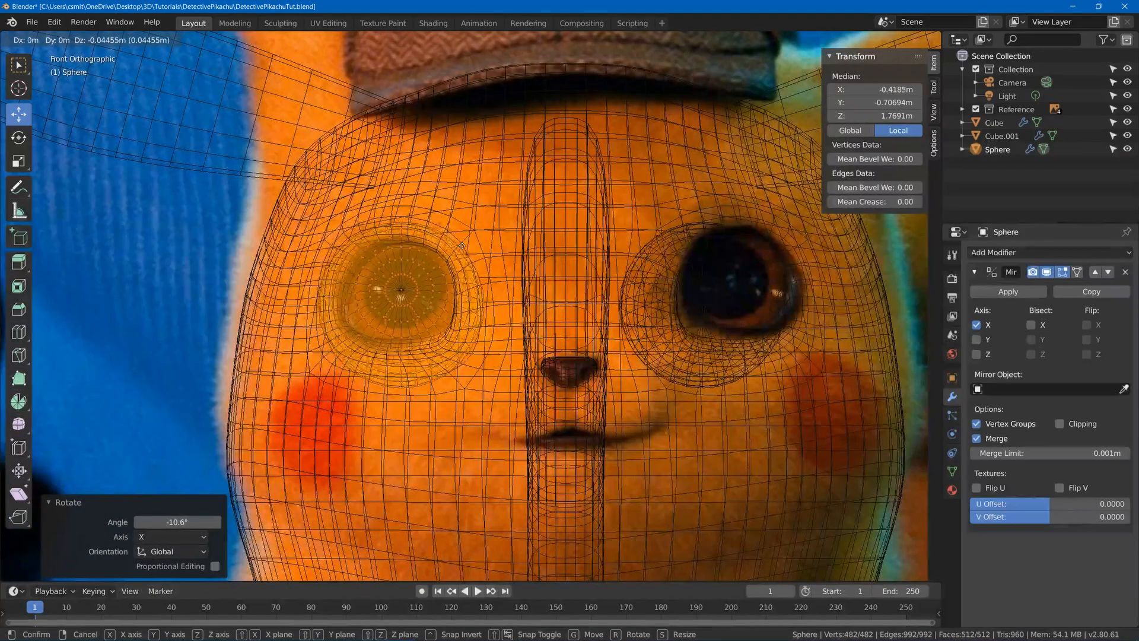
pyautogui.click(462, 245)
pyautogui.press('z')
pyautogui.click(523, 261)
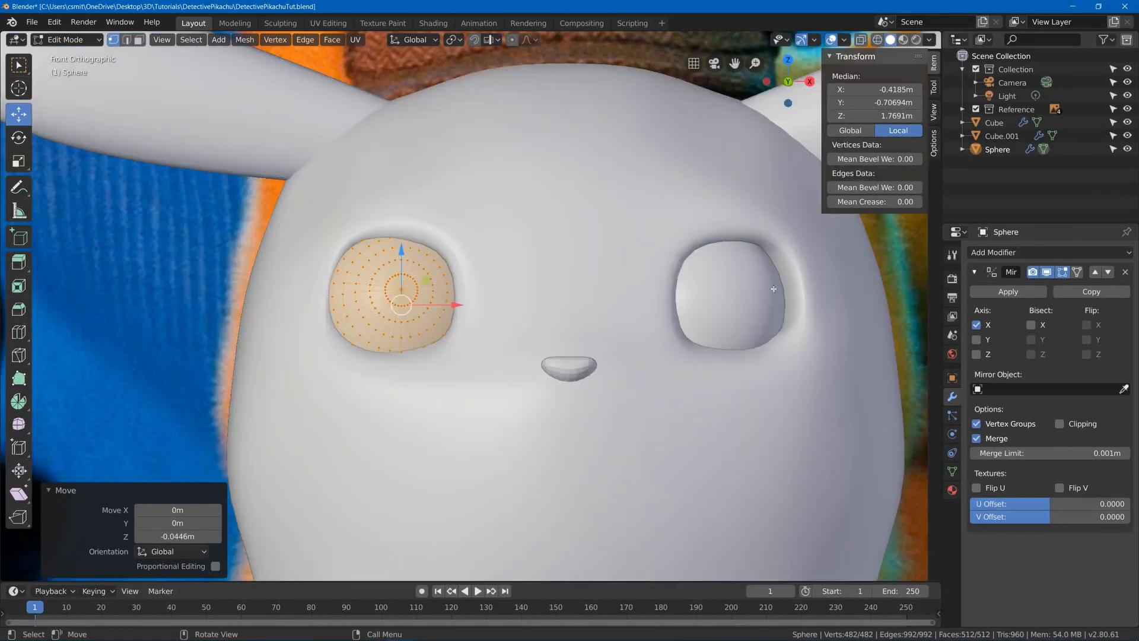
# Examine how the eye sphere fits its socket from several angles, including with the head's mesh edges shown
pyautogui.moveTo(510, 296); pyautogui.dragTo(586, 311, button='middle')
pyautogui.scroll(-2, 581, 310)
pyautogui.moveTo(509, 306); pyautogui.dragTo(459, 297, button='middle')
pyautogui.press('Tab')
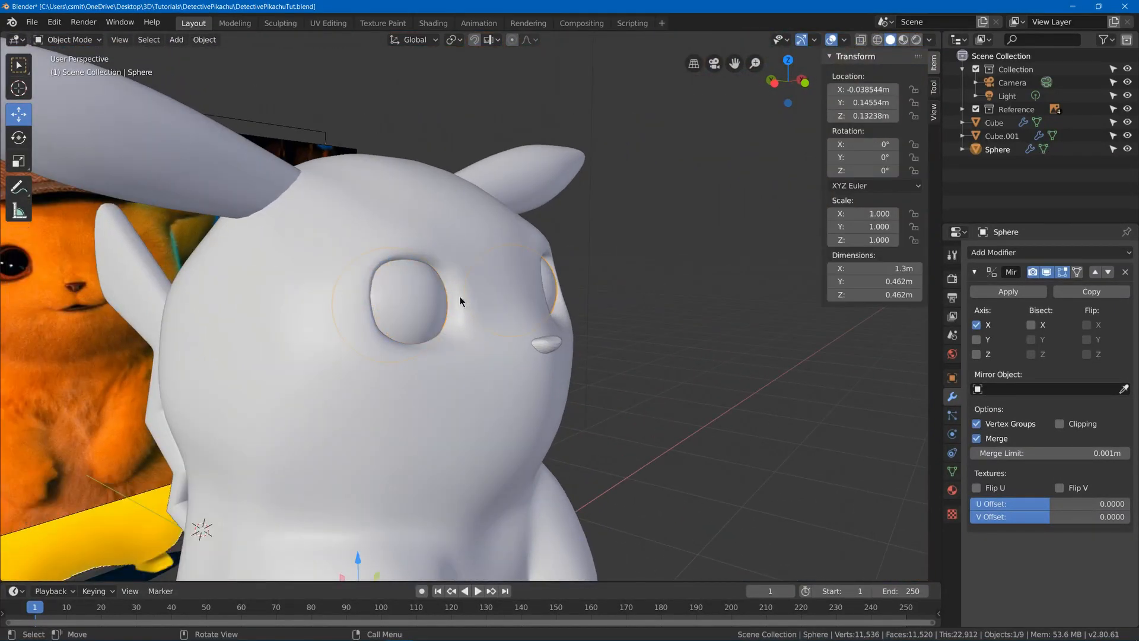
pyautogui.click(404, 247)
pyautogui.press('Tab')
pyautogui.moveTo(404, 246); pyautogui.dragTo(368, 270, button='middle')
pyautogui.scroll(3, 389, 264)
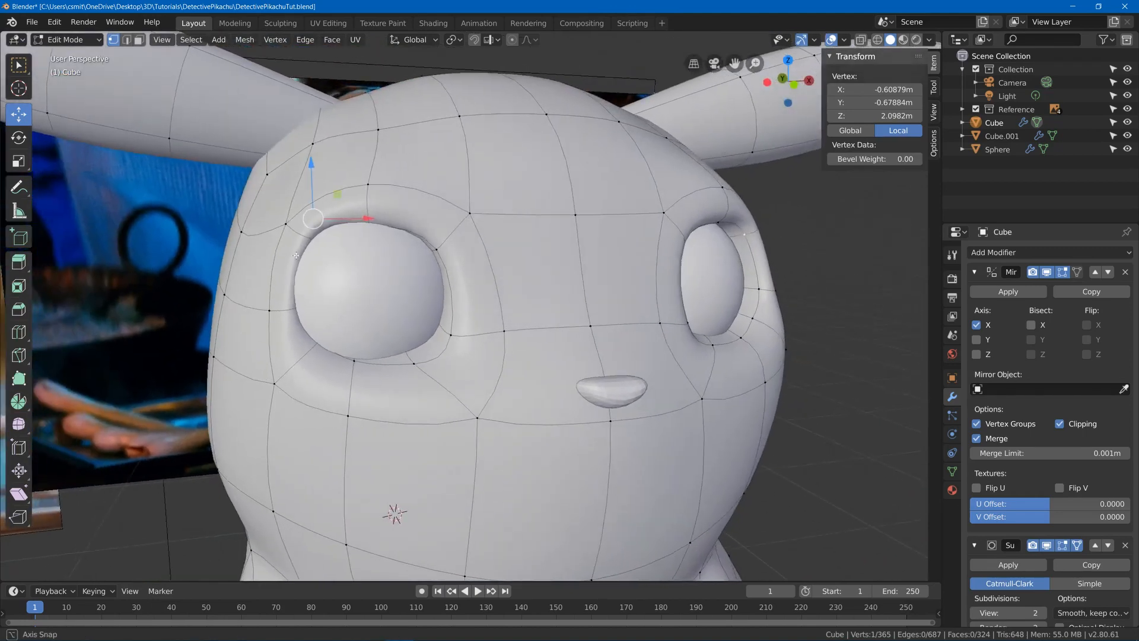
# Rotate the eye sphere's mesh slightly in front view and preview the eyes in LookDev shading
pyautogui.press('Tab')
pyautogui.click(715, 261)
pyautogui.press('KP_1')
pyautogui.press('Tab')
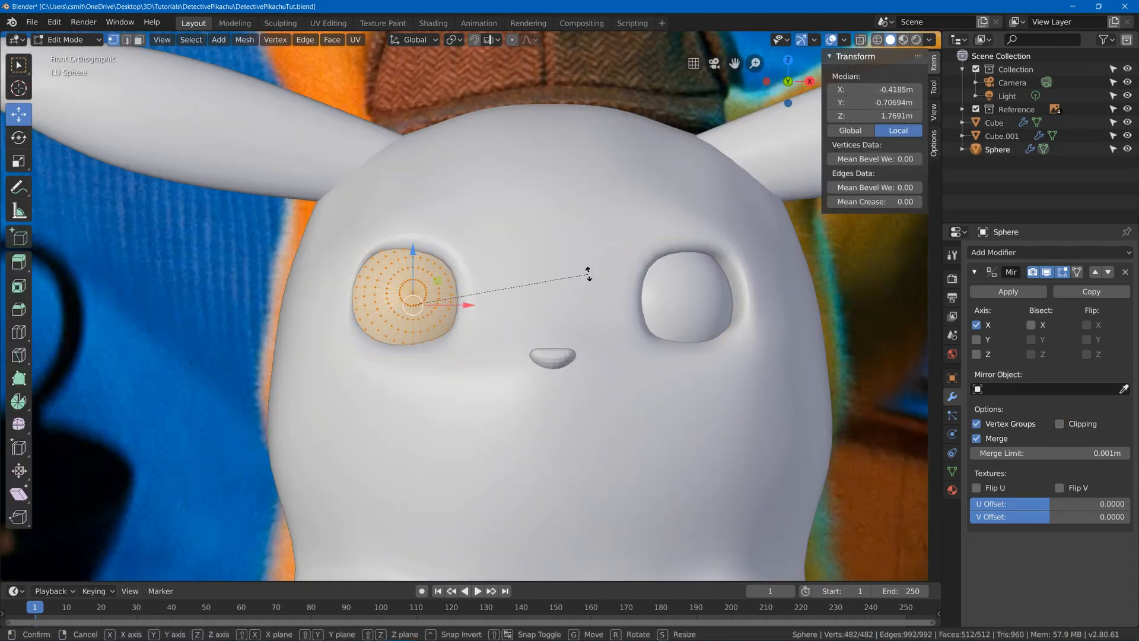
pyautogui.click(525, 268)
pyautogui.press('Tab')
pyautogui.press('z')
pyautogui.click(524, 404)
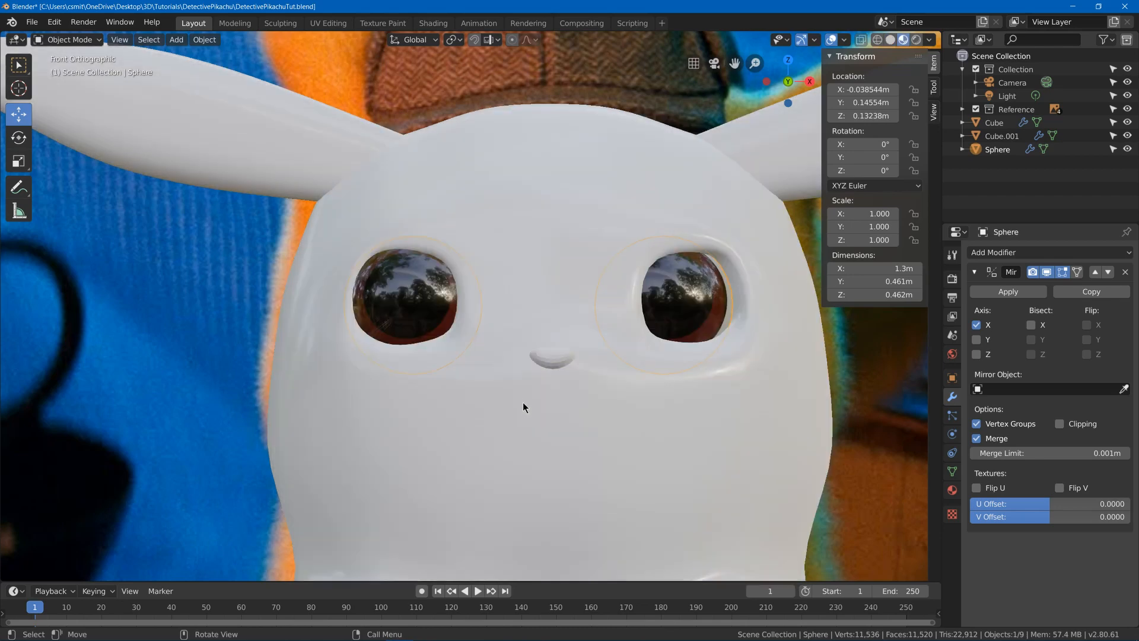
pyautogui.press('g')
pyautogui.rightClick(523, 311)
# Move the eye sphere object about 0.015 m along X and 0.006 m up against the reference in wireframe
pyautogui.press('z')
pyautogui.click(427, 310)
pyautogui.press('g')
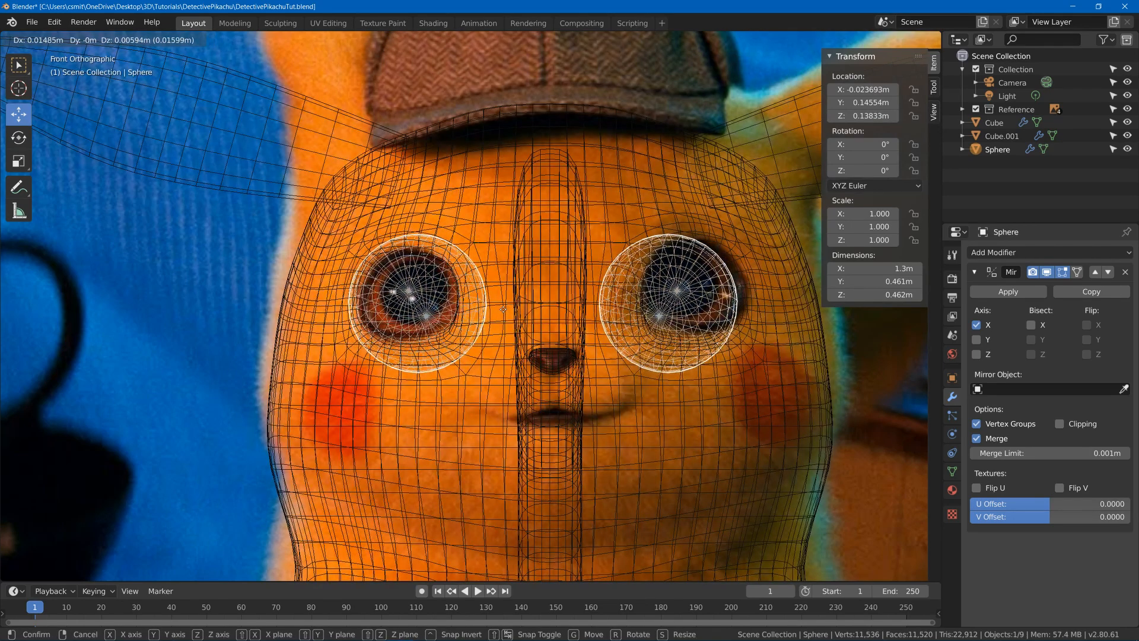
pyautogui.click(505, 309)
pyautogui.press('Tab')
pyautogui.click(620, 308)
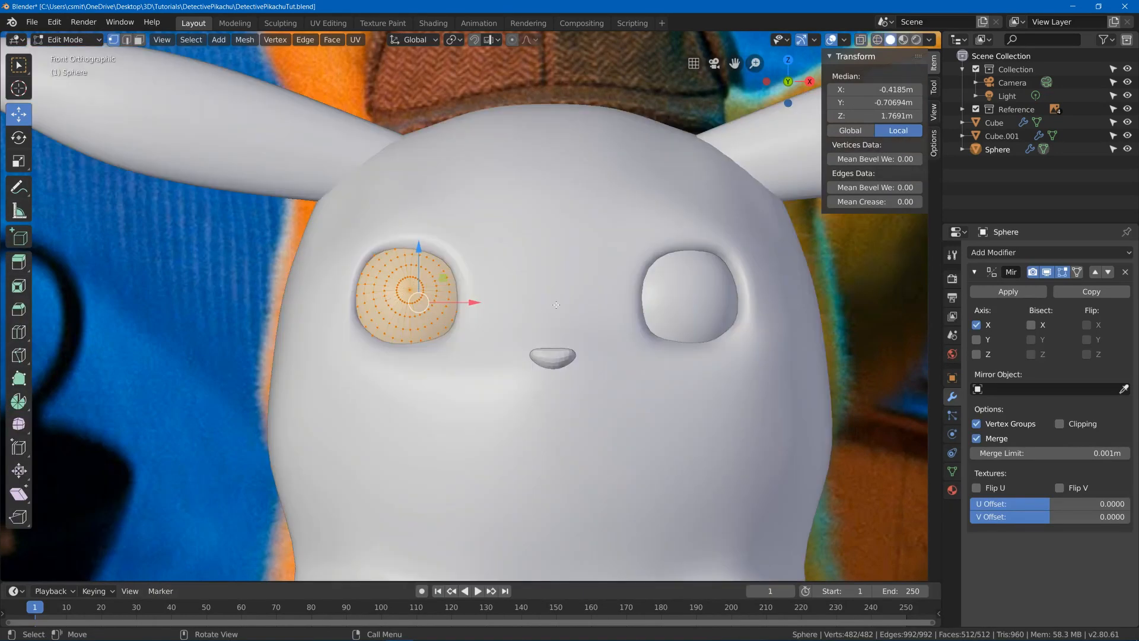
# Switch to editing the head mesh and try to move the vertex at the socket's lower inner corner
pyautogui.moveTo(619, 308)
pyautogui.mouseDown(button='middle')
pyautogui.moveTo(475, 305)
pyautogui.moveTo(400, 247)
pyautogui.moveTo(345, 234)
pyautogui.mouseUp(button='middle')
pyautogui.press('Tab')
pyautogui.click(401, 248)
pyautogui.press('Tab')
pyautogui.click(382, 259)
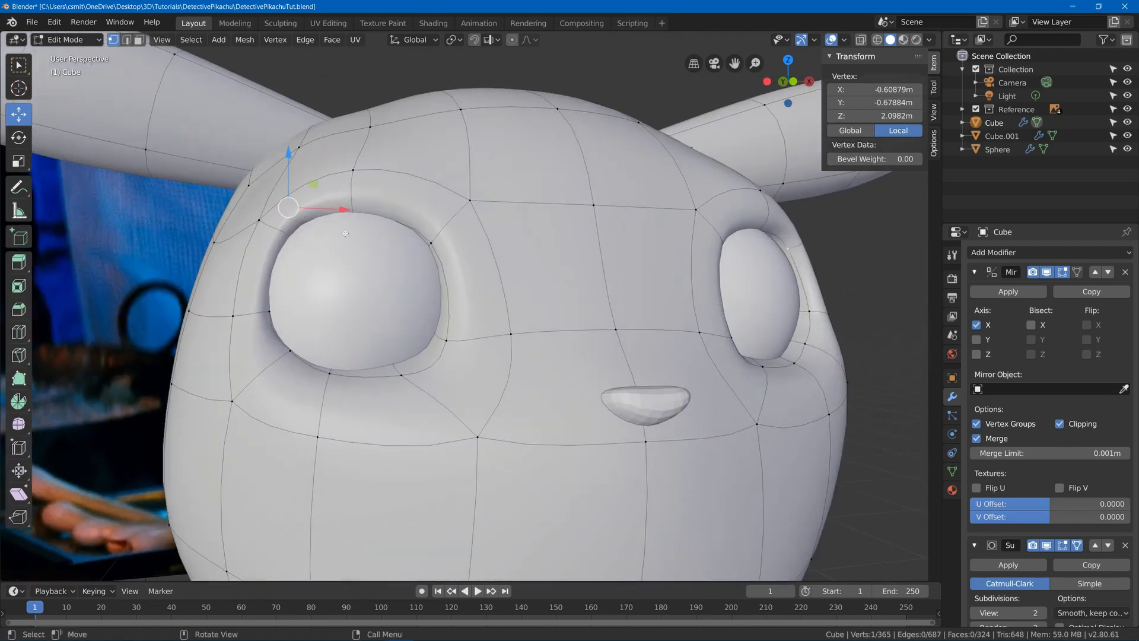
pyautogui.click(448, 346)
pyautogui.press('g')
pyautogui.click(457, 347)
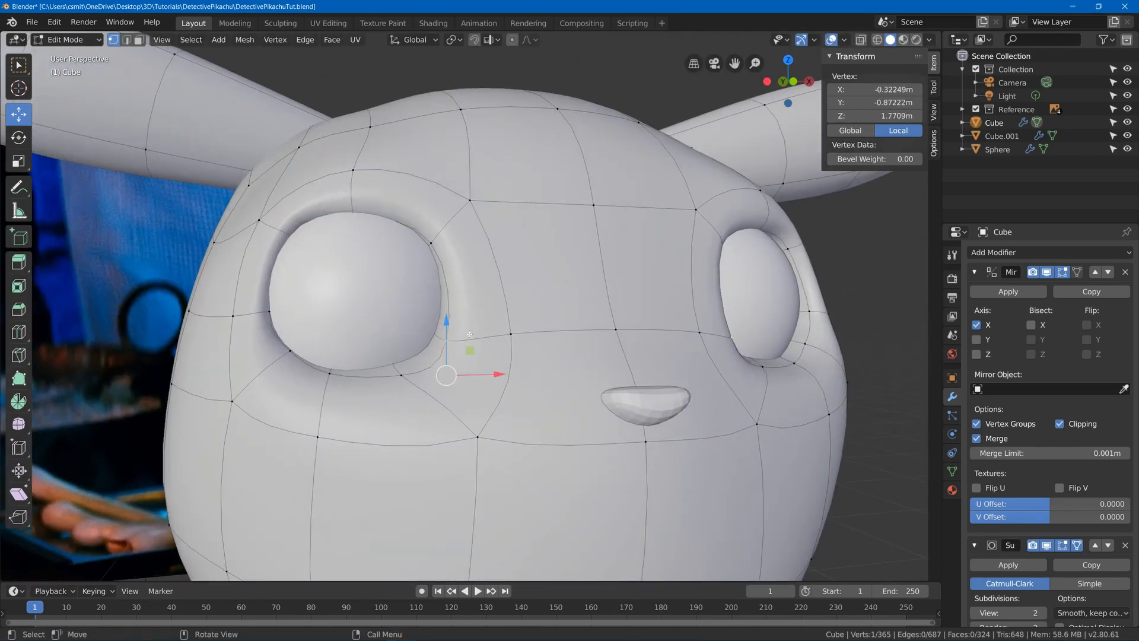
# Move the socket's upper outer vertex 0.018 m inward along X and 0.0241 m down against the front reference
pyautogui.press('KP_1')
pyautogui.click(354, 330)
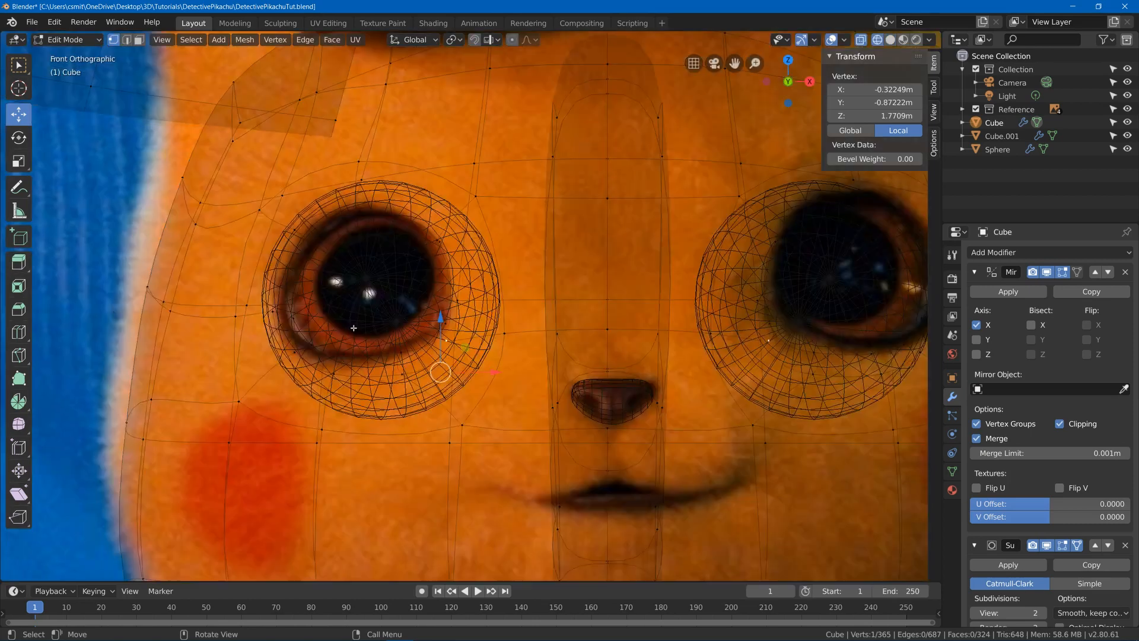
pyautogui.click(305, 245)
pyautogui.press('z')
pyautogui.click(662, 266)
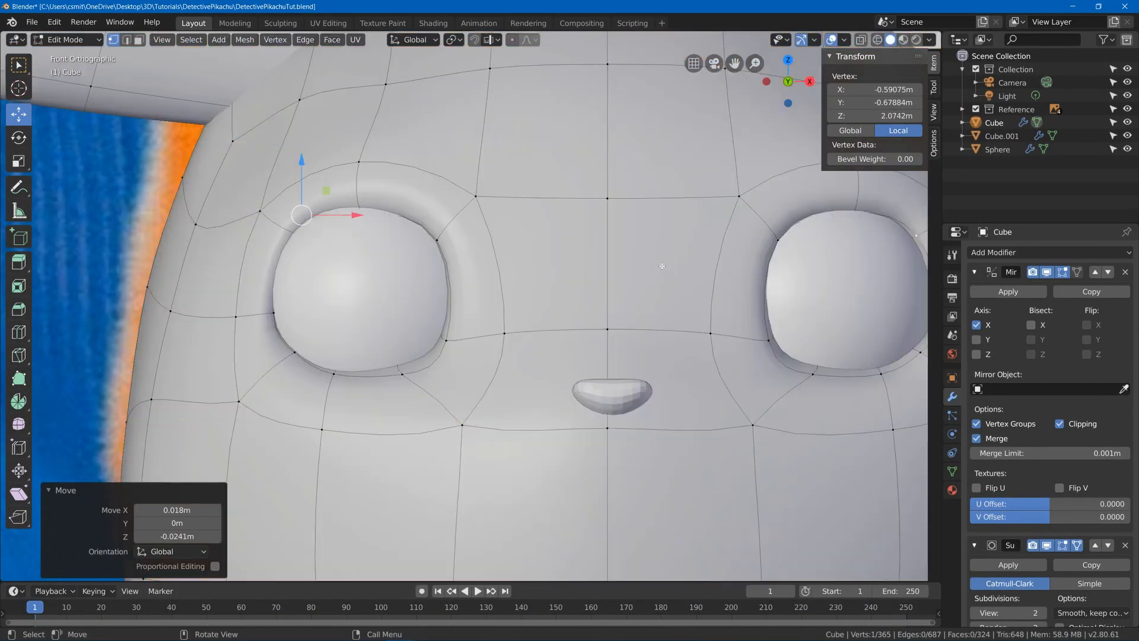
# Adjust the depth of the socket's upper outer rim along the Y axis and clear the selection
pyautogui.moveTo(394, 259); pyautogui.dragTo(661, 465, button='middle')
pyautogui.press('g')
pyautogui.press('y')
pyautogui.click(661, 465)
pyautogui.moveTo(379, 196); pyautogui.dragTo(522, 187, button='middle')
pyautogui.press('g')
pyautogui.press('y')
pyautogui.click(447, 204)
pyautogui.hotkey('alt', 'a')
# Raise the socket's lower inner vertex about 0.026 m against the front reference and fine-tune the lower rim beside it
pyautogui.moveTo(446, 204); pyautogui.dragTo(385, 362, button='middle')
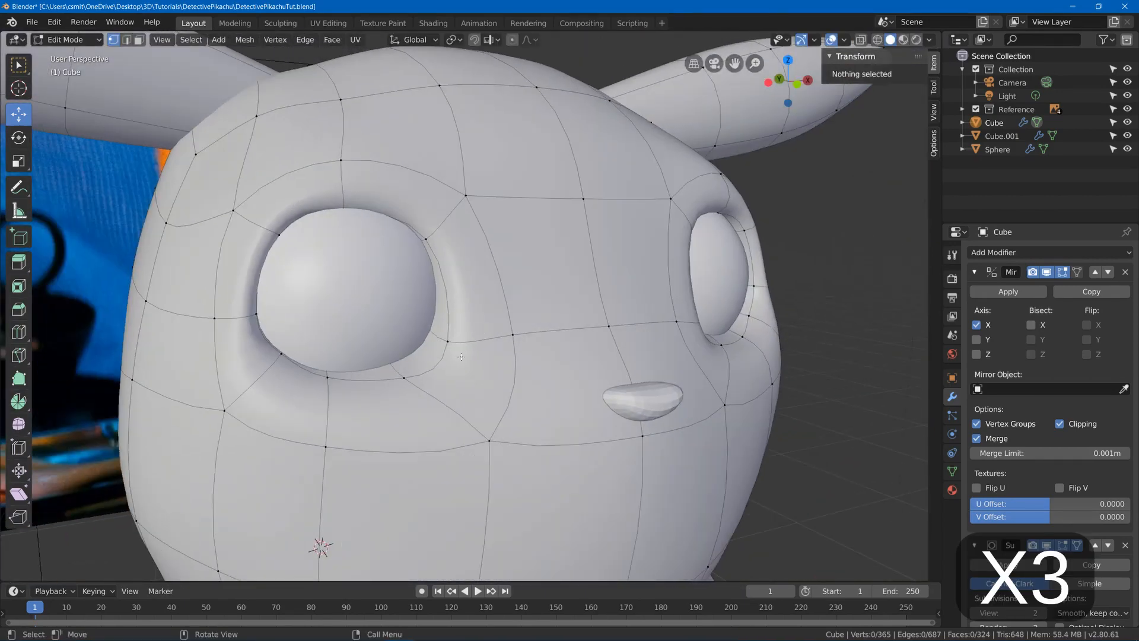
pyautogui.press('KP_1')
pyautogui.press('z')
pyautogui.click(320, 317)
pyautogui.click(398, 371)
pyautogui.press('g')
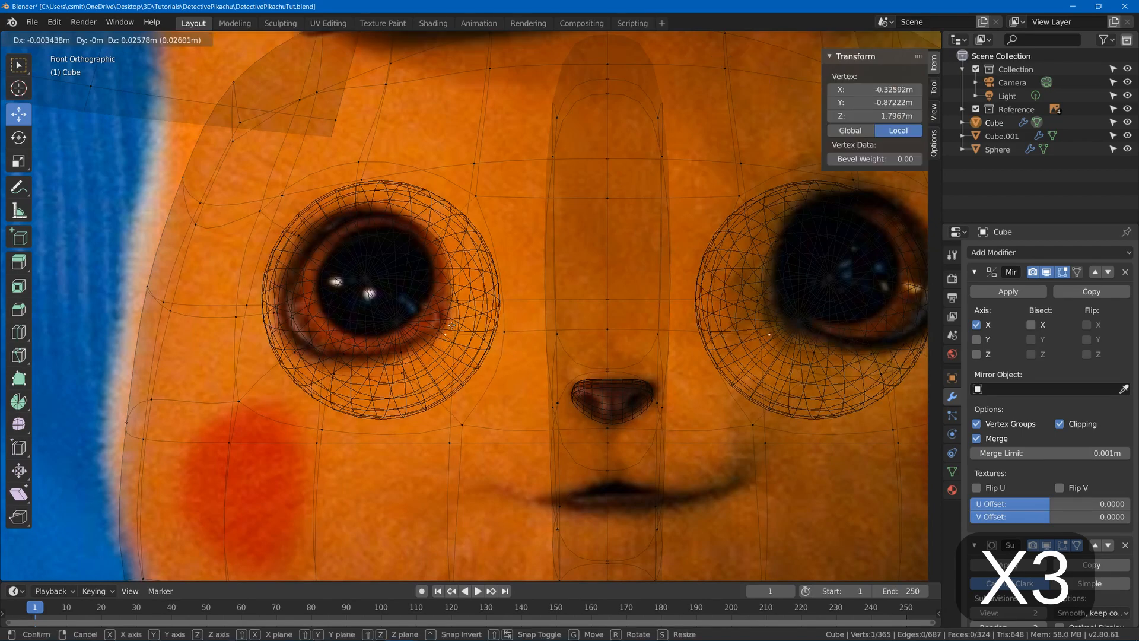
pyautogui.click(395, 353)
pyautogui.press('z')
pyautogui.press('g')
pyautogui.click(396, 358)
# Check the socket's profile in object mode and undo the last change to the head mesh
pyautogui.scroll(-3, 396, 358)
pyautogui.press('Tab')
pyautogui.moveTo(394, 326); pyautogui.dragTo(515, 341, button='middle')
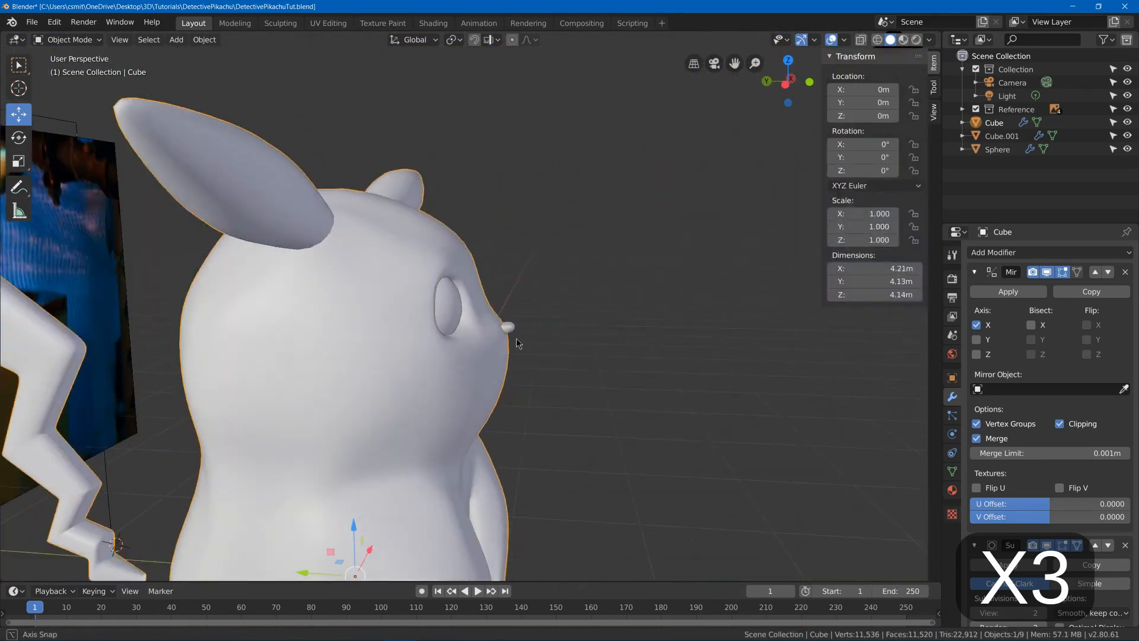
pyautogui.press('Tab')
pyautogui.hotkey('ctrl', 'z')
# Reposition the vertices around the socket's upper outer rim from the side so they wrap the eye sphere
pyautogui.moveTo(426, 210); pyautogui.dragTo(458, 216, button='middle')
pyautogui.moveTo(437, 190)
pyautogui.mouseDown()
pyautogui.moveTo(424, 185)
pyautogui.moveTo(436, 204)
pyautogui.mouseUp()
pyautogui.click(424, 274)
pyautogui.moveTo(401, 252); pyautogui.dragTo(373, 255)
pyautogui.click(462, 262)
pyautogui.moveTo(460, 258); pyautogui.dragTo(439, 244, button='middle')
pyautogui.moveTo(433, 240); pyautogui.dragTo(422, 241)
pyautogui.moveTo(422, 241); pyautogui.dragTo(426, 288, button='middle')
# Examine the reshaped eyes against the reference images, switching between edit and object mode and ending in LookDev shading
pyautogui.scroll(-4, 433, 219)
pyautogui.press('Tab')
pyautogui.scroll(-2, 429, 212)
pyautogui.scroll(-2, 446, 201)
pyautogui.press('Tab')
pyautogui.scroll(4, 420, 257)
pyautogui.click(420, 257)
pyautogui.press('KP_1')
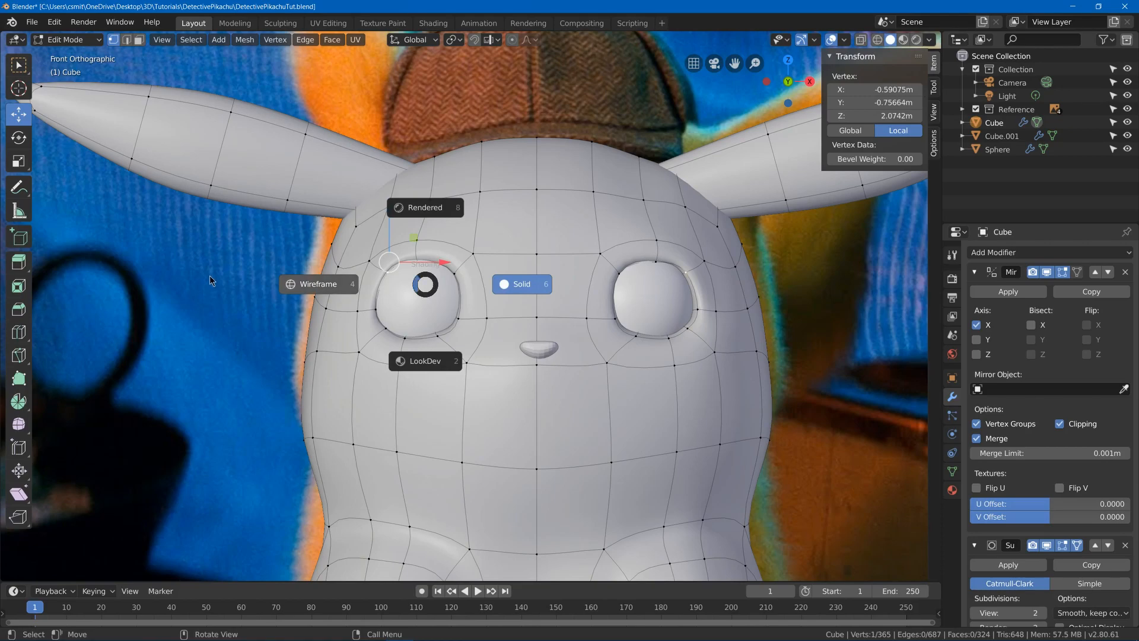
pyautogui.click(211, 281)
pyautogui.press('z')
pyautogui.click(323, 278)
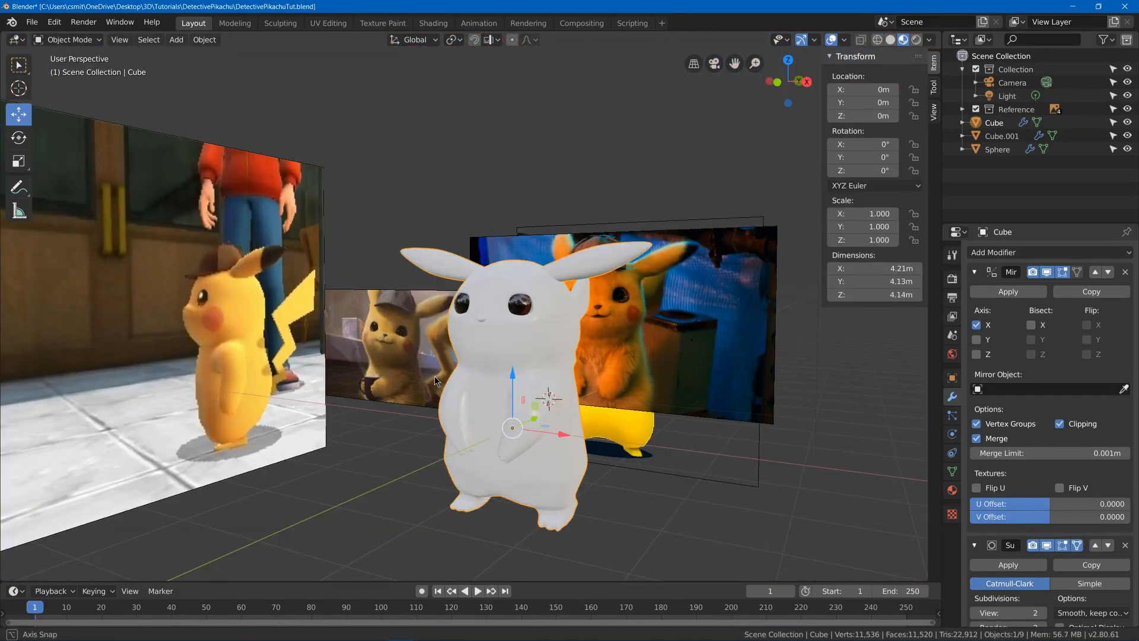
pyautogui.moveTo(460, 381); pyautogui.dragTo(495, 383, button='middle')
pyautogui.scroll(3, 495, 383)
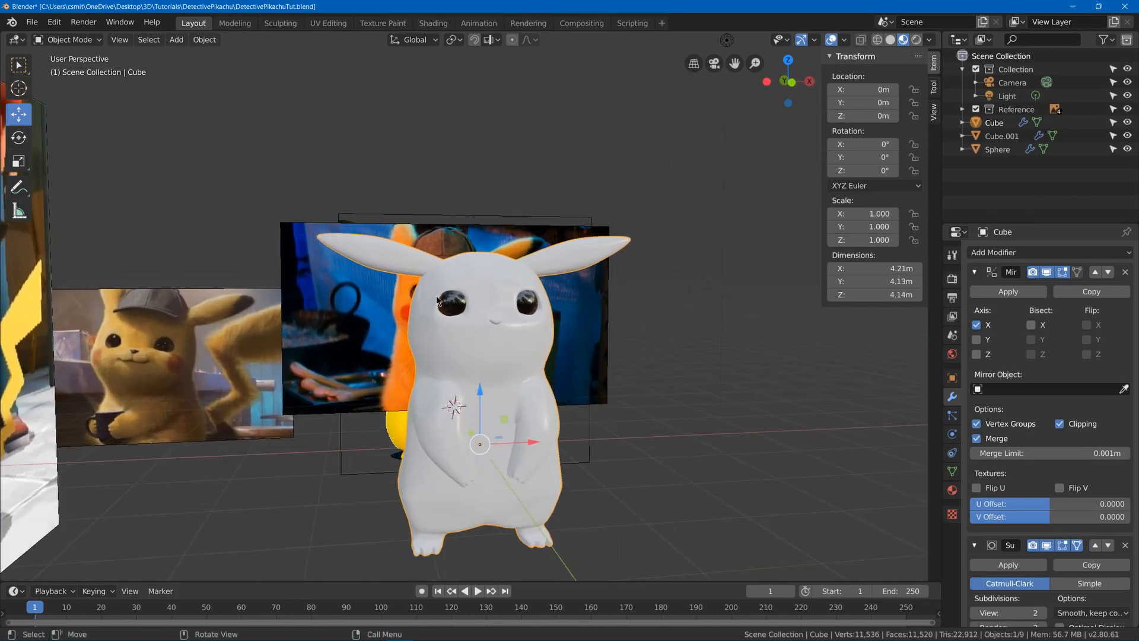
# Try to move the socket's upper outer vertex along the Y axis and undo the move
pyautogui.press('Tab')
pyautogui.scroll(3, 419, 284)
pyautogui.scroll(3, 420, 283)
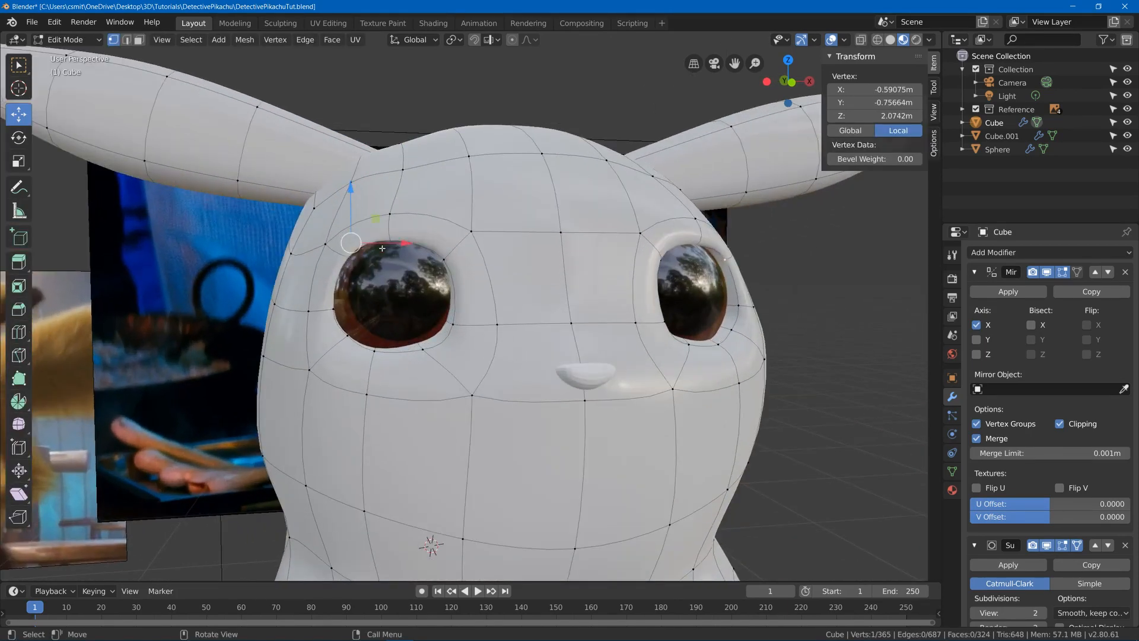
pyautogui.click(382, 248)
pyautogui.moveTo(382, 248); pyautogui.dragTo(359, 248, button='middle')
pyautogui.press('g')
pyautogui.press('y')
pyautogui.click(419, 241)
pyautogui.hotkey('ctrl', 'z')
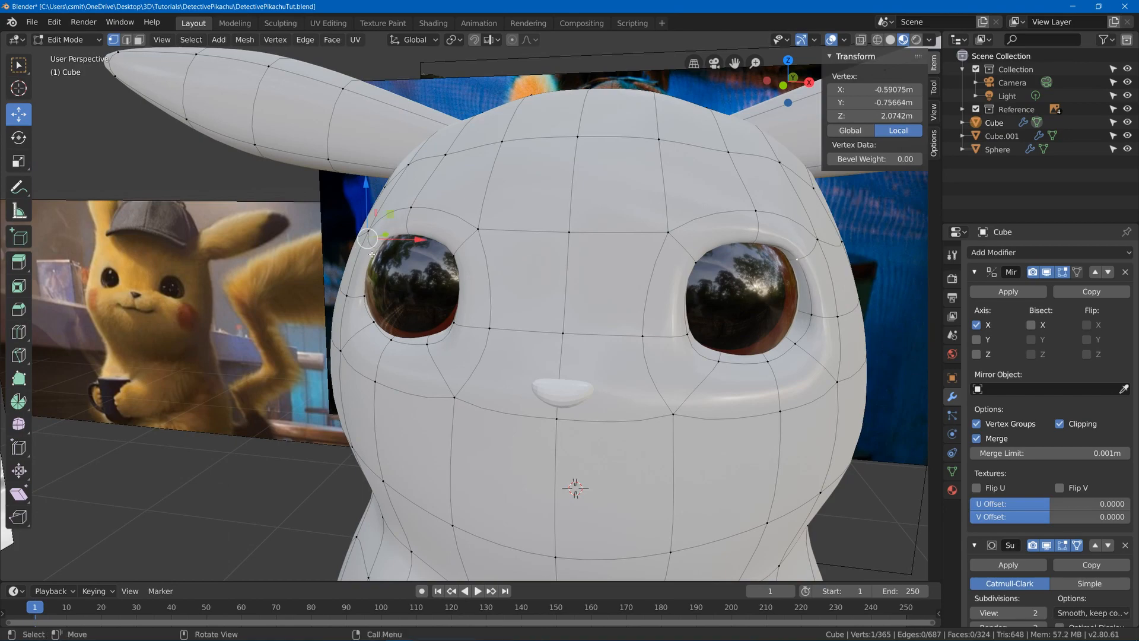
# Select the edge at the socket's upper outer rim, switch to solid shading and move the edge about -0.015 m along X
pyautogui.press('2')
pyautogui.click(380, 250)
pyautogui.scroll(6, 354, 251)
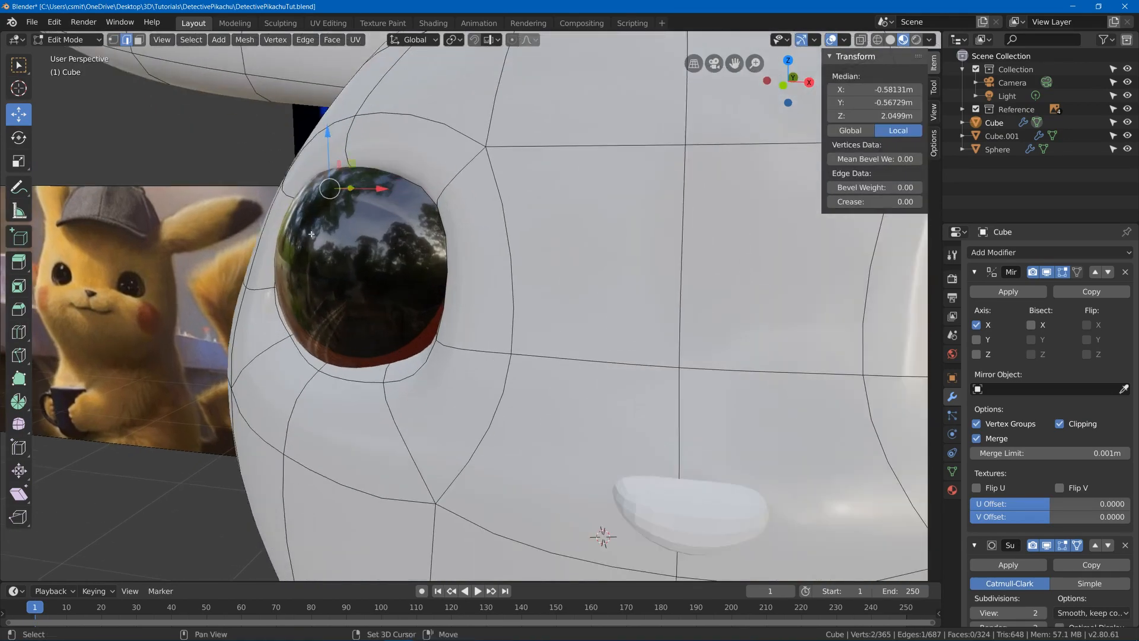
pyautogui.moveTo(354, 251); pyautogui.dragTo(567, 378, button='middle')
pyautogui.press('z')
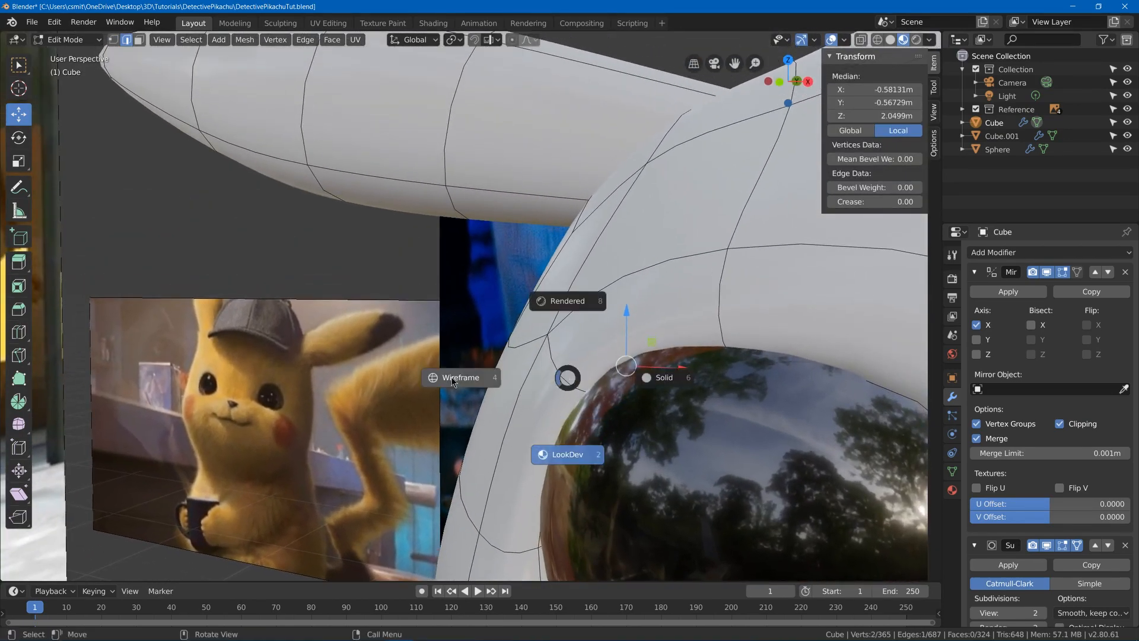
pyautogui.click(568, 411)
pyautogui.click(811, 435)
pyautogui.scroll(4, 597, 363)
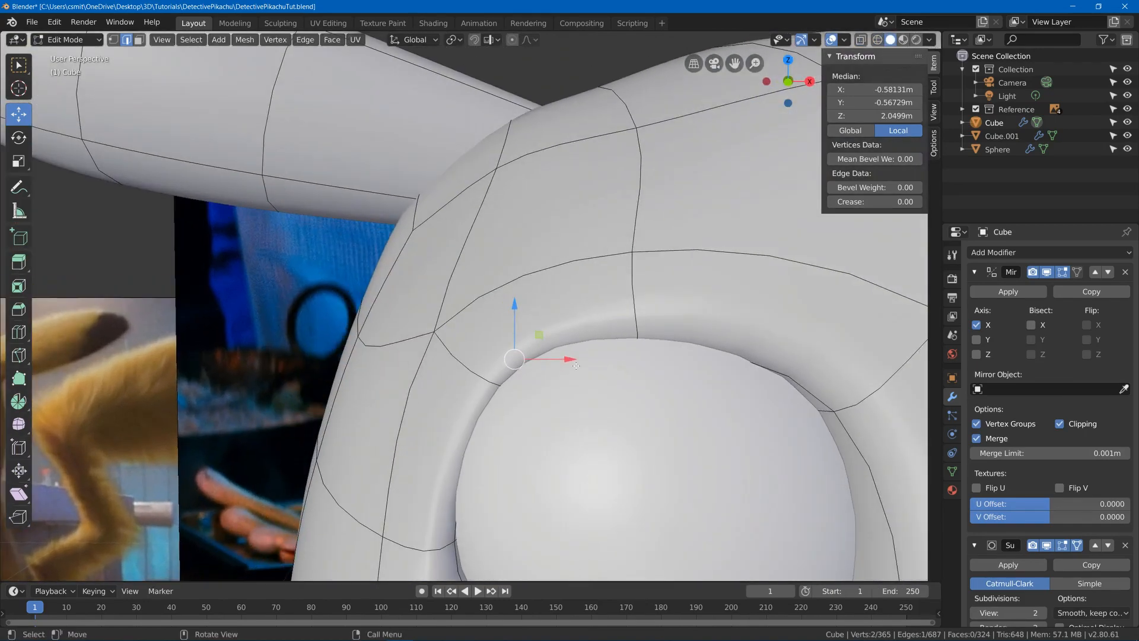
pyautogui.press('g')
pyautogui.click(551, 358)
pyautogui.moveTo(551, 358); pyautogui.dragTo(524, 379, button='middle')
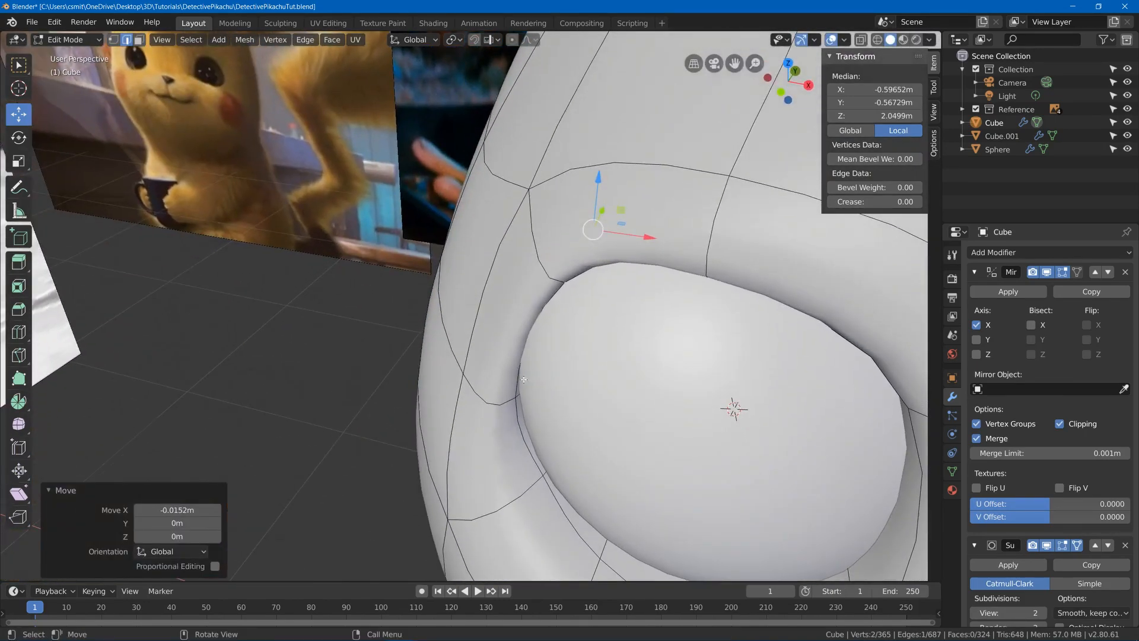
# Shift the upper outer rim edge along the Y axis so it hugs the eye sphere, judging the profile from the side
pyautogui.press('g')
pyautogui.press('y')
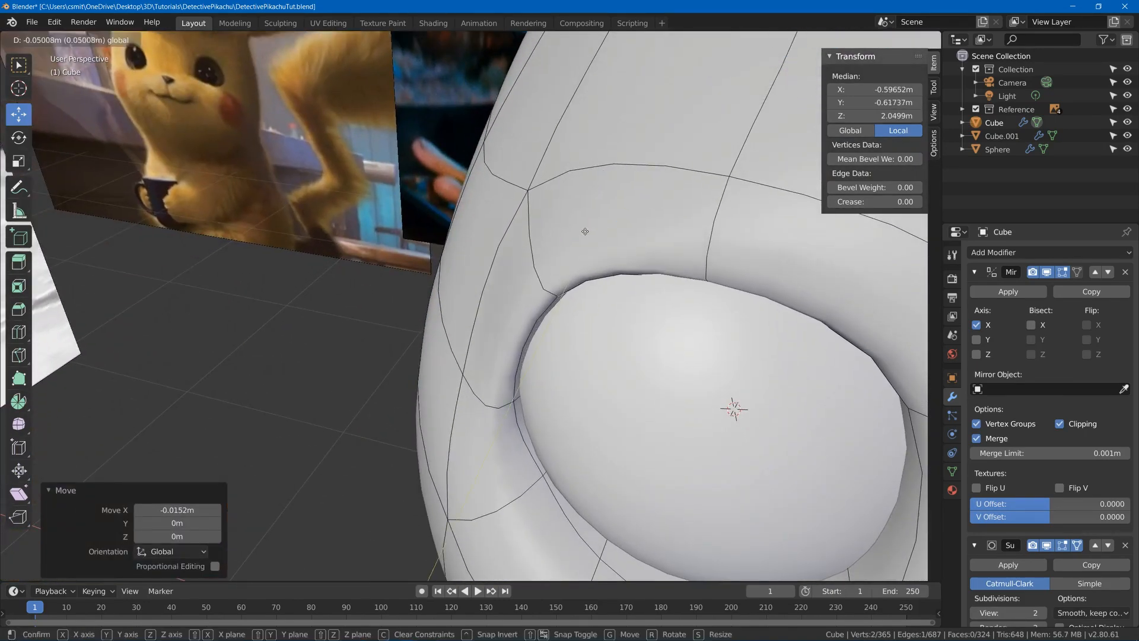
pyautogui.click(599, 249)
pyautogui.scroll(-3, 599, 249)
pyautogui.moveTo(599, 249); pyautogui.dragTo(409, 425, button='middle')
pyautogui.scroll(-4, 407, 431)
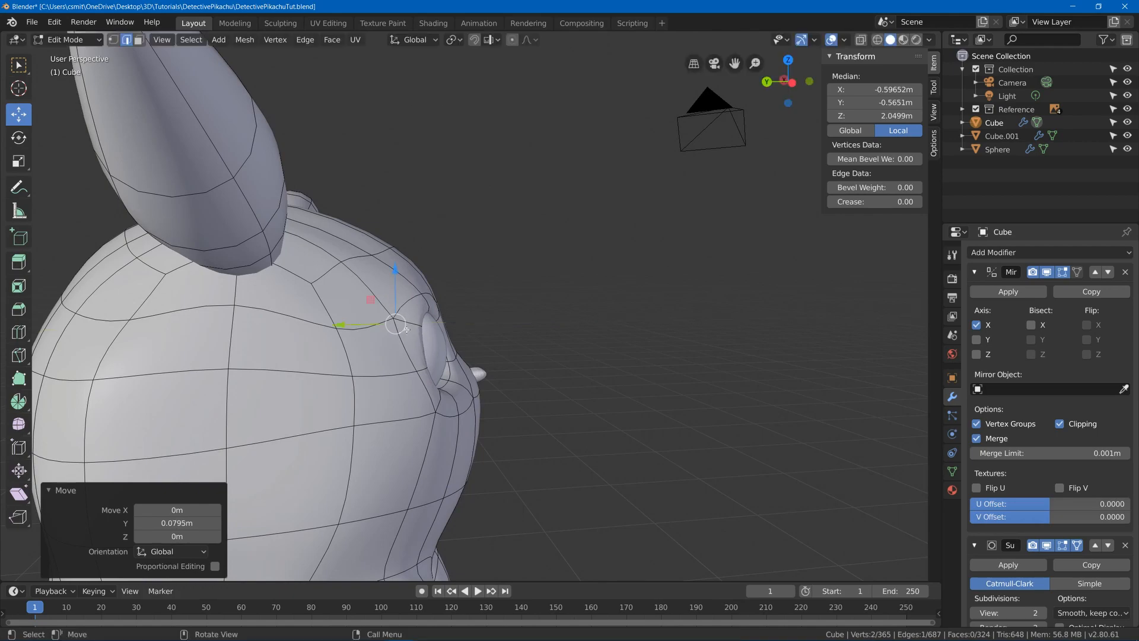
# Switch to editing the eye sphere and rotate its whole mesh by -6.33° about the global Z axis
pyautogui.moveTo(406, 330); pyautogui.dragTo(489, 305, button='middle')
pyautogui.scroll(4, 488, 306)
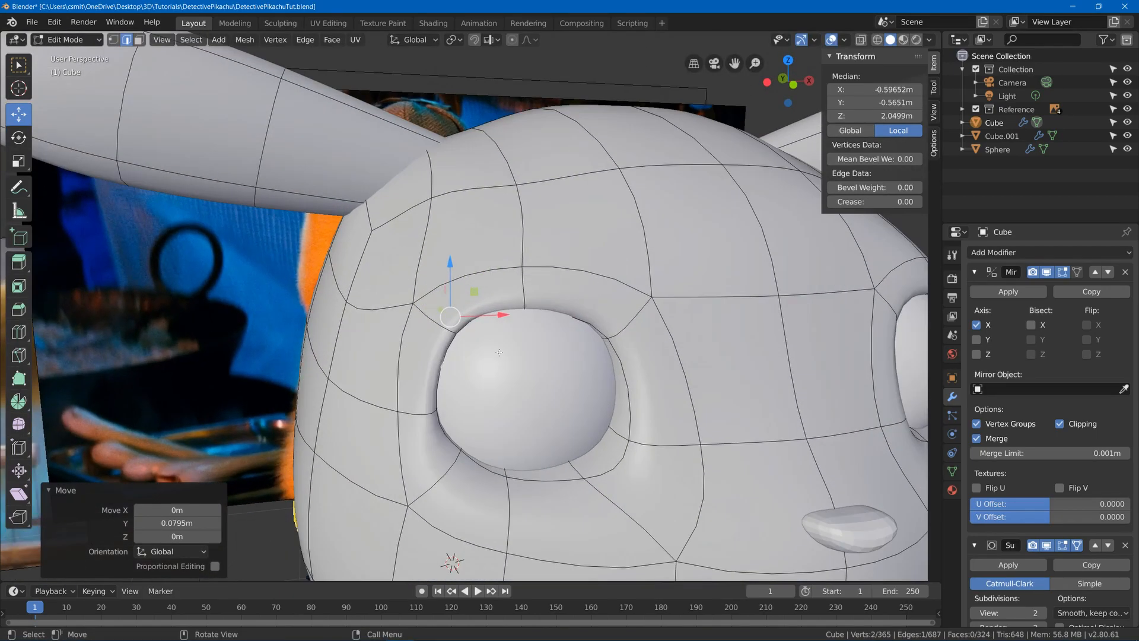
pyautogui.press('Tab')
pyautogui.click(507, 362)
pyautogui.press('Tab')
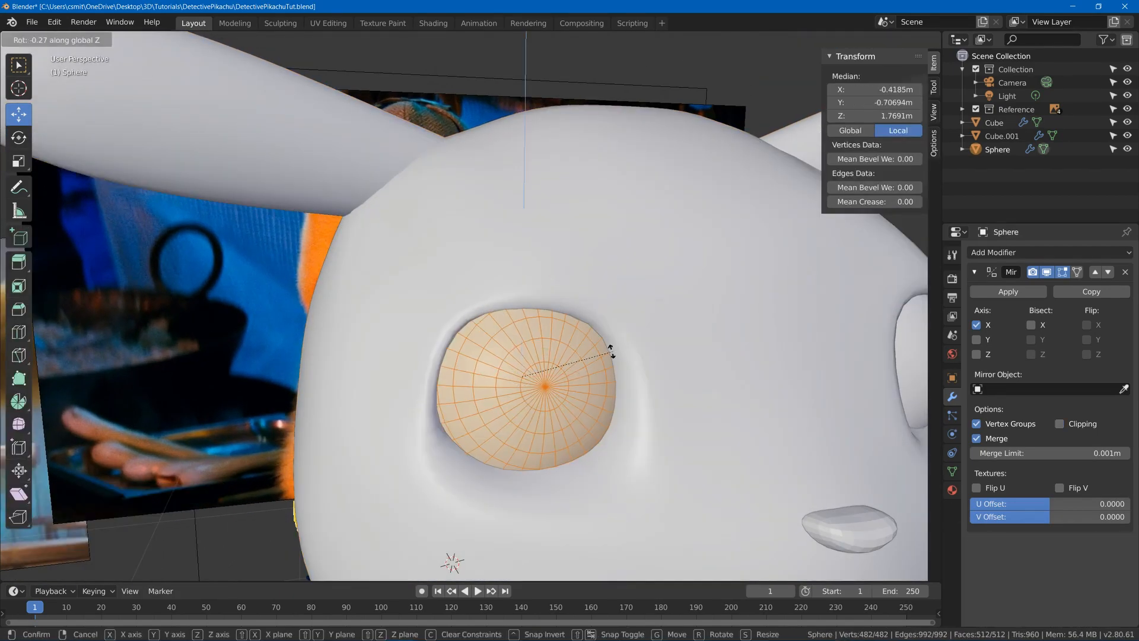
pyautogui.click(645, 356)
pyautogui.scroll(-5, 575, 440)
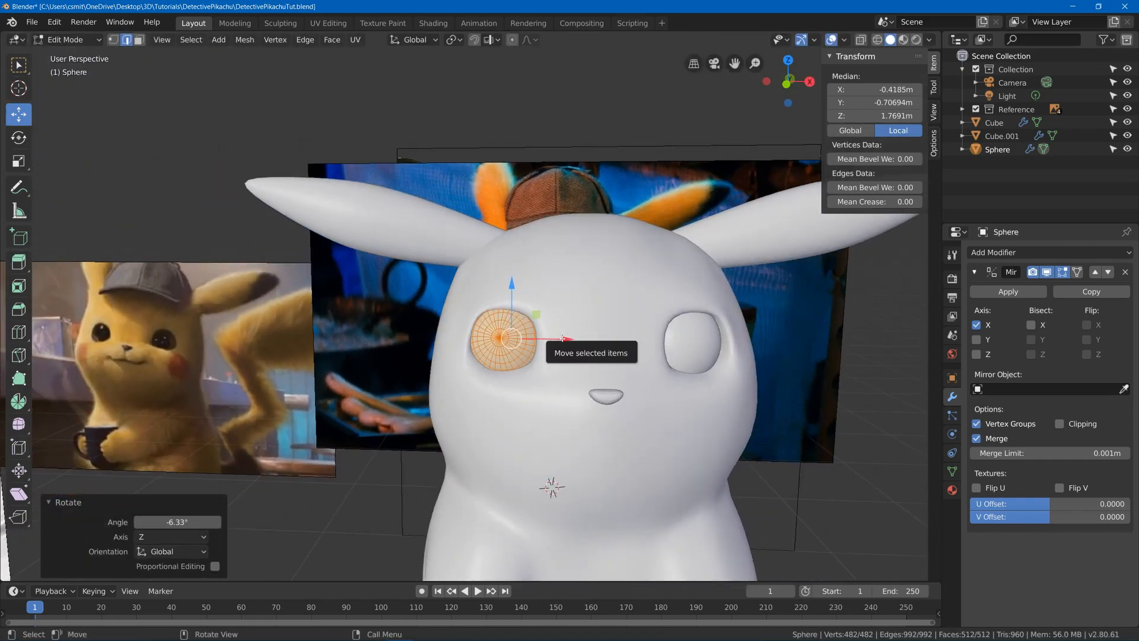
# Align the eye sphere with the front reference by moving it along X by about 0.021 m and another 0.012 m
pyautogui.press('KP_1')
pyautogui.click(486, 351)
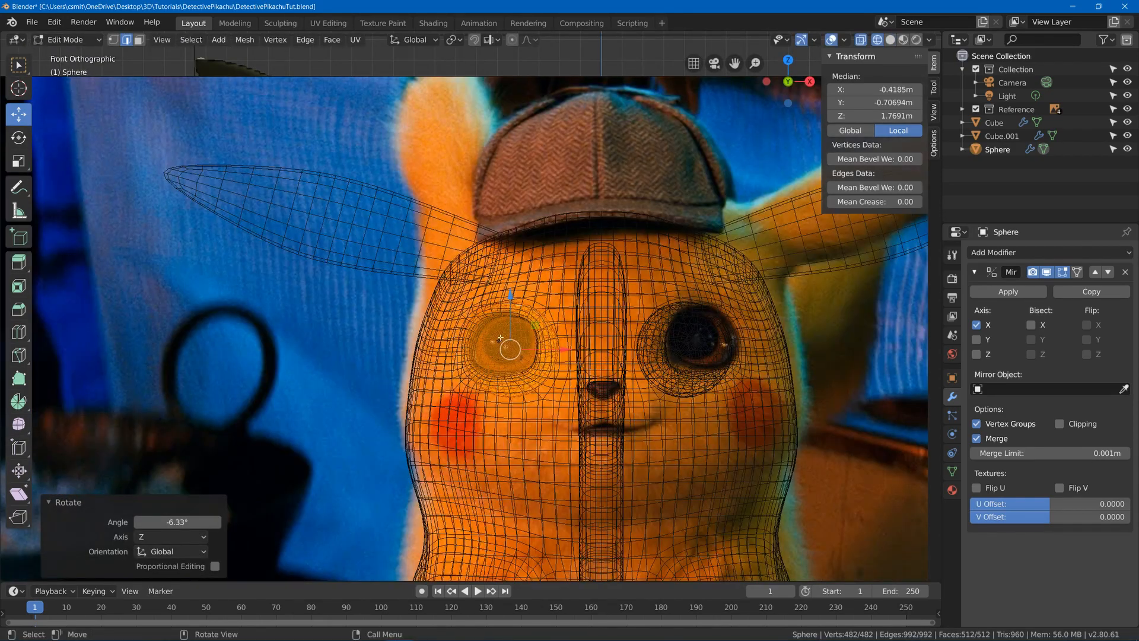
pyautogui.click(537, 350)
pyautogui.scroll(5, 527, 369)
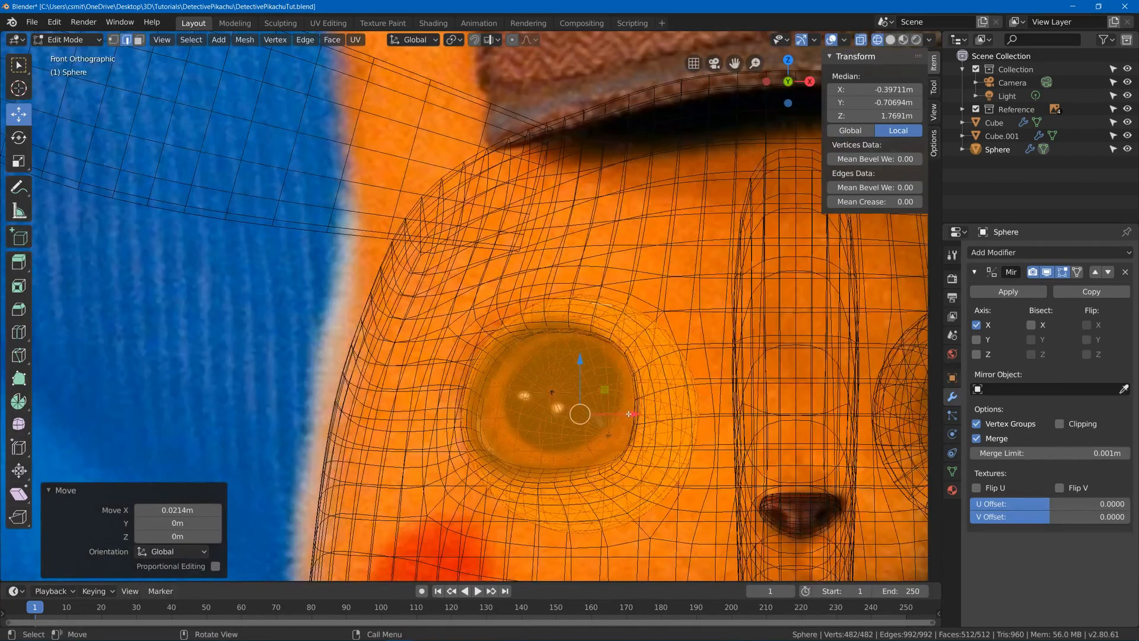
pyautogui.moveTo(630, 417); pyautogui.dragTo(631, 416)
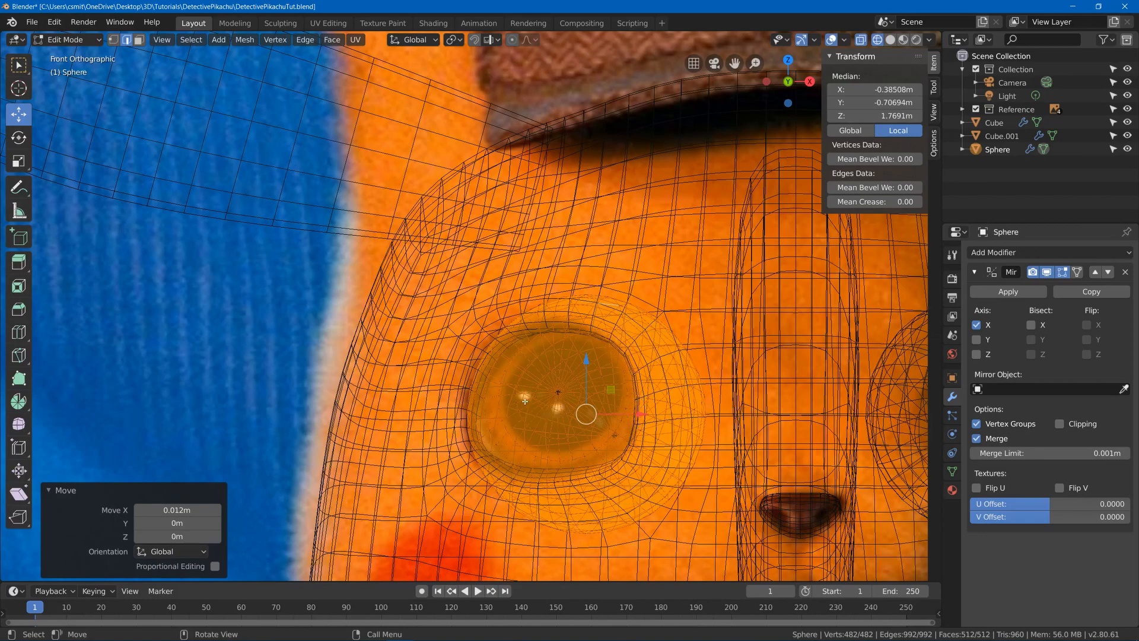
pyautogui.press('z')
pyautogui.scroll(-5, 624, 408)
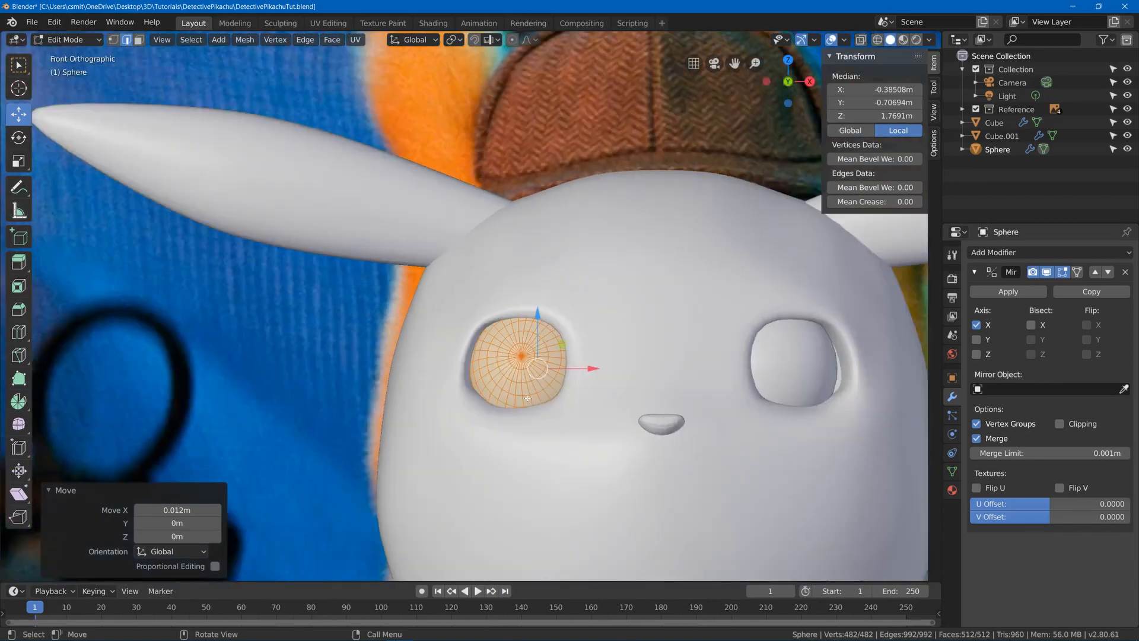
# Return to editing the head mesh and nudge the socket's upper outer rim edge inward against the eye
pyautogui.moveTo(624, 408); pyautogui.dragTo(450, 332, button='middle')
pyautogui.press('Tab')
pyautogui.click(433, 323)
pyautogui.press('Tab')
pyautogui.scroll(4, 450, 333)
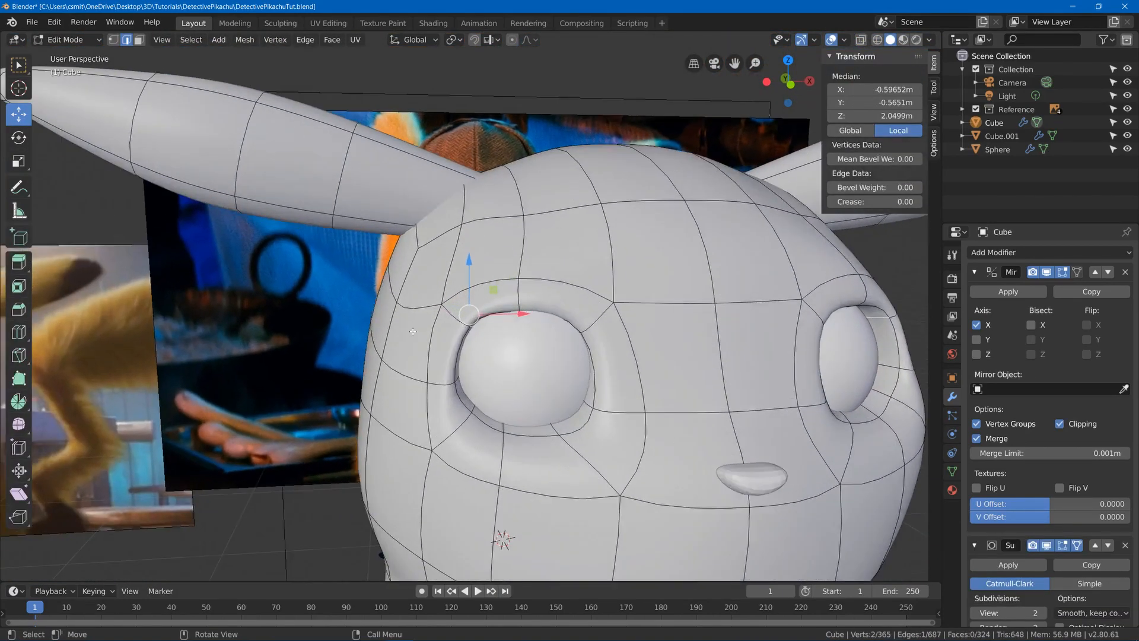
pyautogui.press('g')
pyautogui.click(508, 324)
pyautogui.press('g')
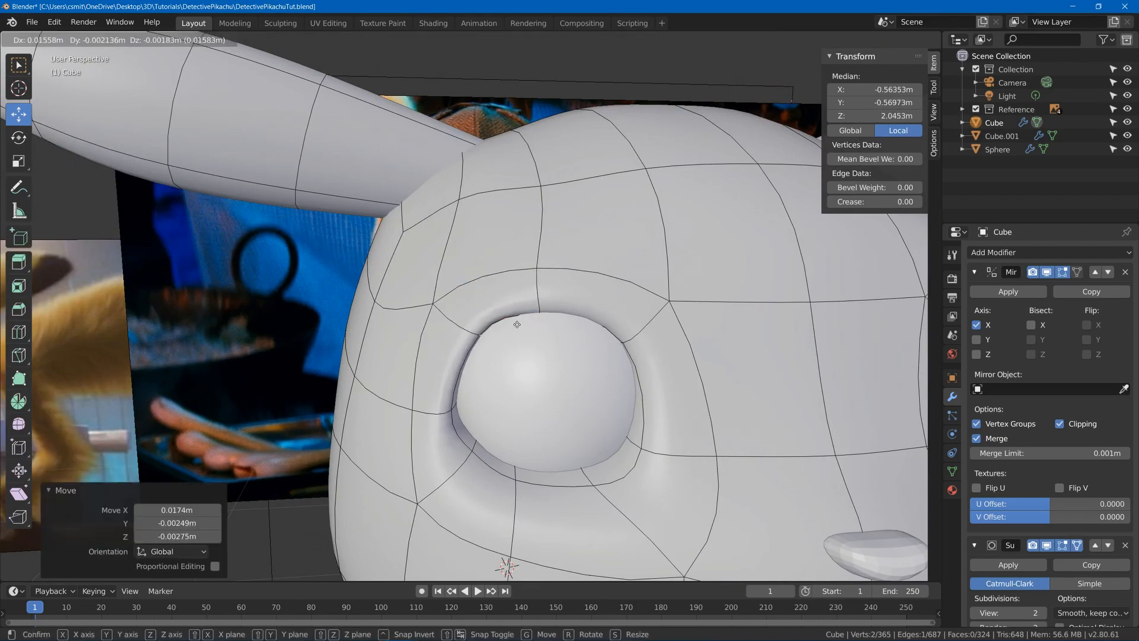
pyautogui.scroll(-4, 558, 367)
pyautogui.moveTo(587, 367); pyautogui.dragTo(513, 362, button='middle')
pyautogui.scroll(4, 472, 366)
# Select the eye sphere in object mode and set its X location to 0 m
pyautogui.press('Tab')
pyautogui.click(512, 359)
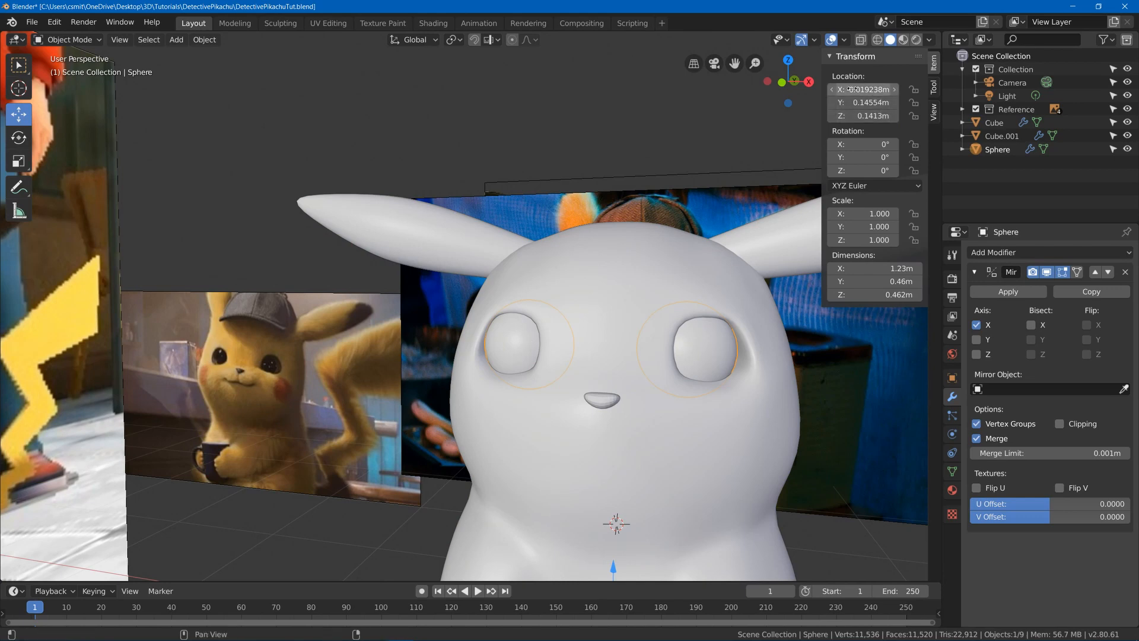
pyautogui.moveTo(853, 89)
pyautogui.mouseDown()
pyautogui.moveTo(896, 89)
pyautogui.moveTo(851, 89)
pyautogui.mouseUp()
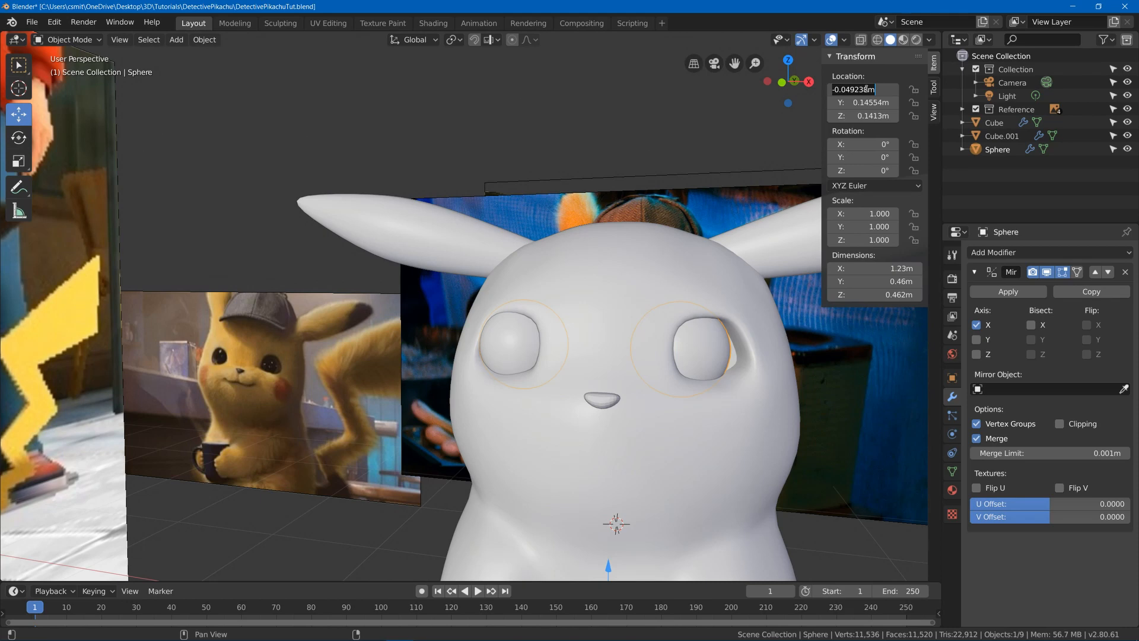
pyautogui.moveTo(469, 211); pyautogui.dragTo(500, 214, button='middle')
# Move the eye sphere's mesh about -0.017 m along X over the front reference and check the fit in solid shading
pyautogui.press('Tab')
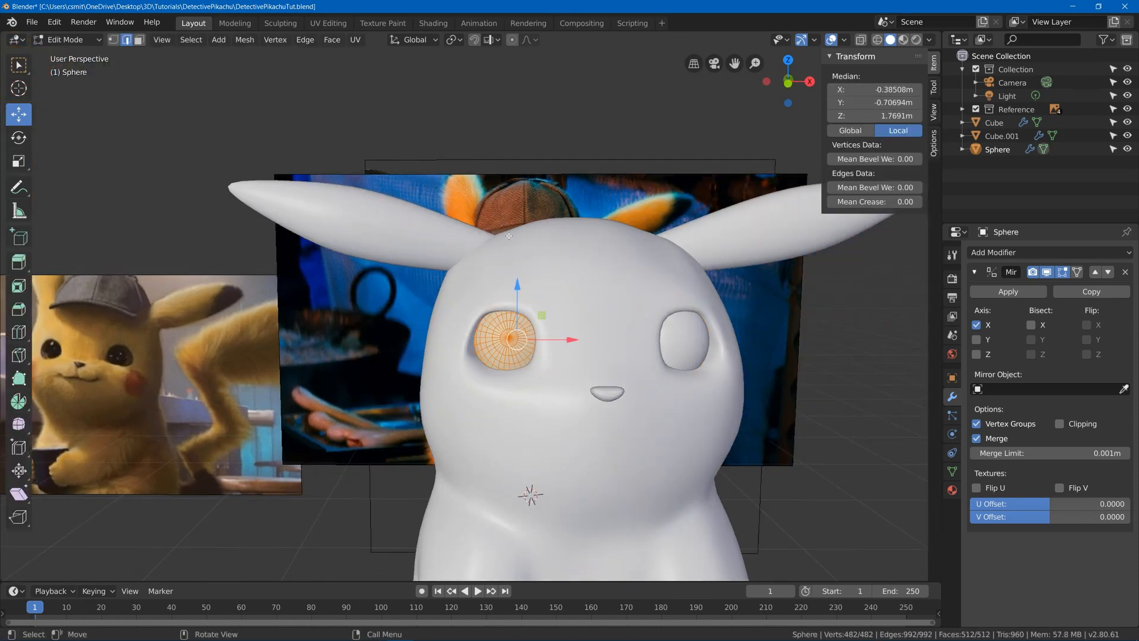
pyautogui.press('KP_1')
pyautogui.click(509, 237)
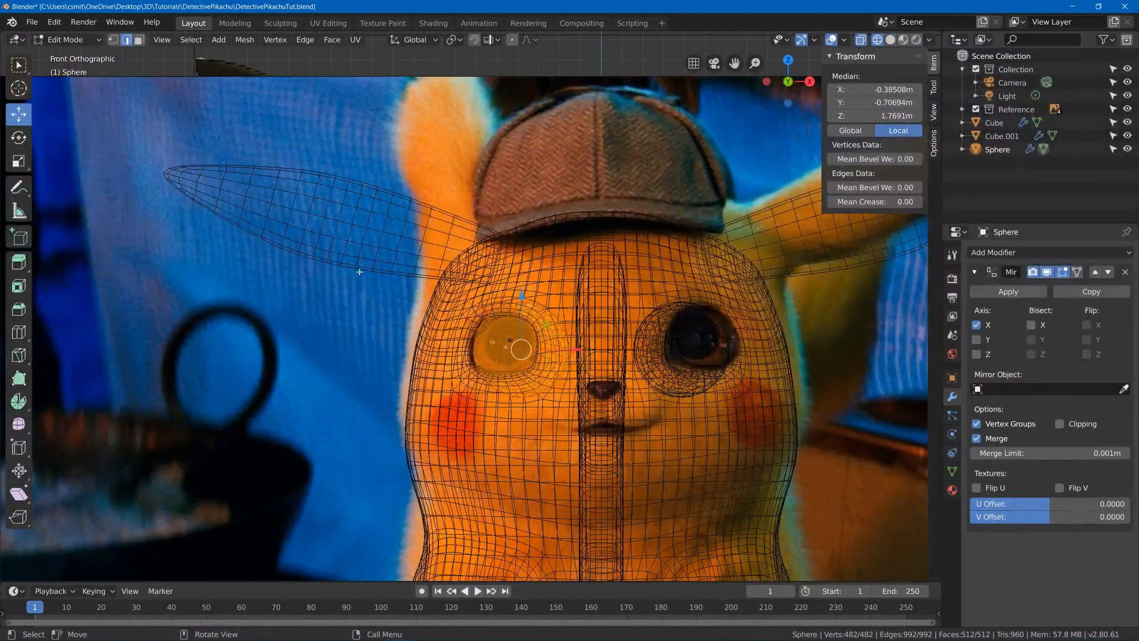
pyautogui.scroll(2, 509, 237)
pyautogui.scroll(3, 584, 374)
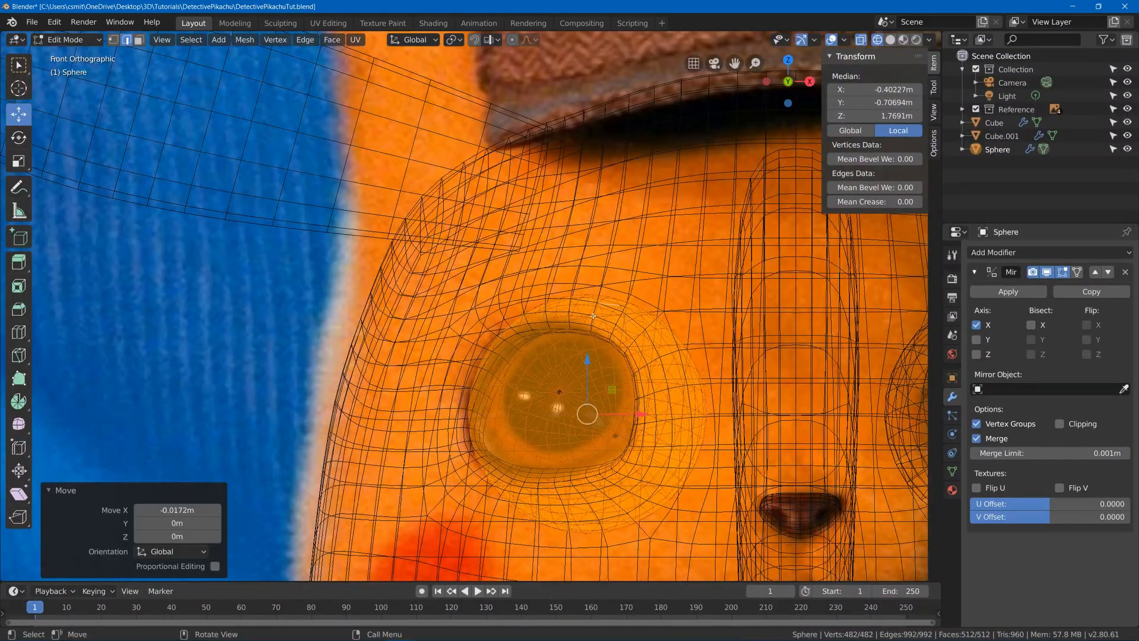
pyautogui.press('Tab')
pyautogui.click(781, 333)
pyautogui.scroll(-3, 741, 341)
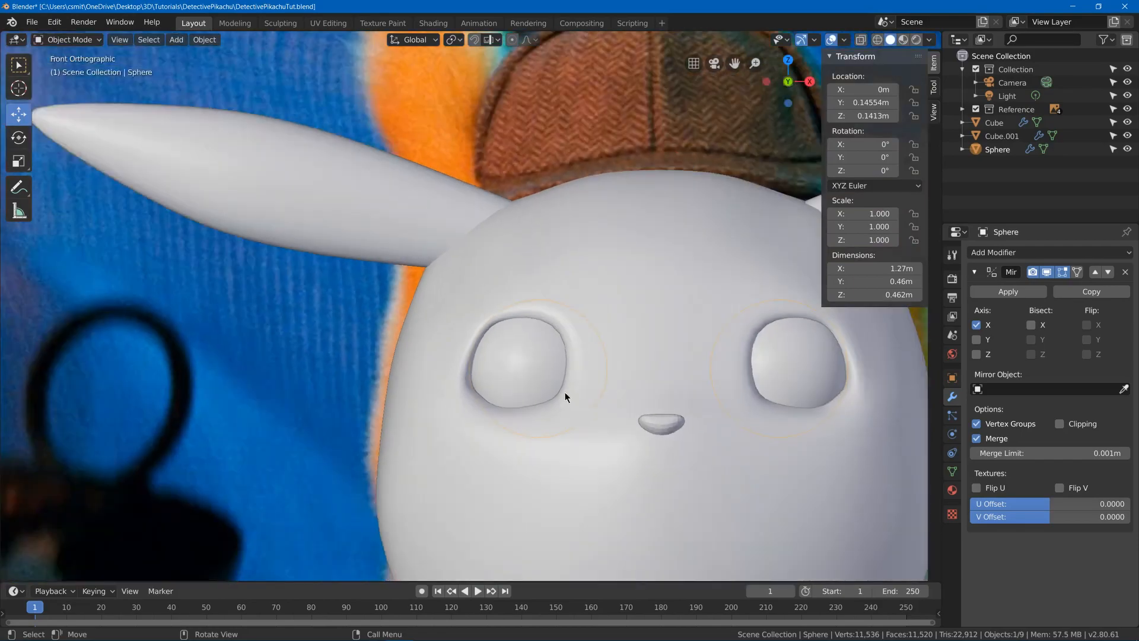
pyautogui.moveTo(564, 392); pyautogui.dragTo(589, 409, button='middle')
# Select the edge on the outer side of the head's eye socket and reposition it around the eye
pyautogui.click(483, 312)
pyautogui.press('Tab')
pyautogui.scroll(1, 475, 332)
pyautogui.click(456, 370)
pyautogui.press('Tab')
pyautogui.scroll(-6, 483, 391)
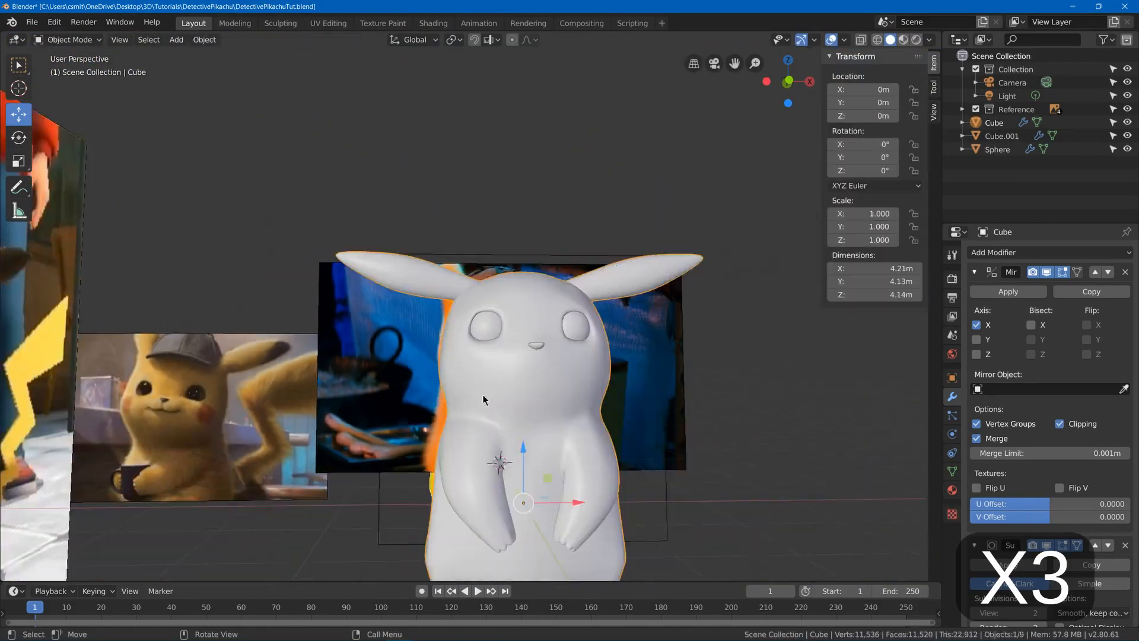
pyautogui.moveTo(483, 394); pyautogui.dragTo(518, 391, button='middle')
pyautogui.press('Tab')
pyautogui.scroll(5, 522, 333)
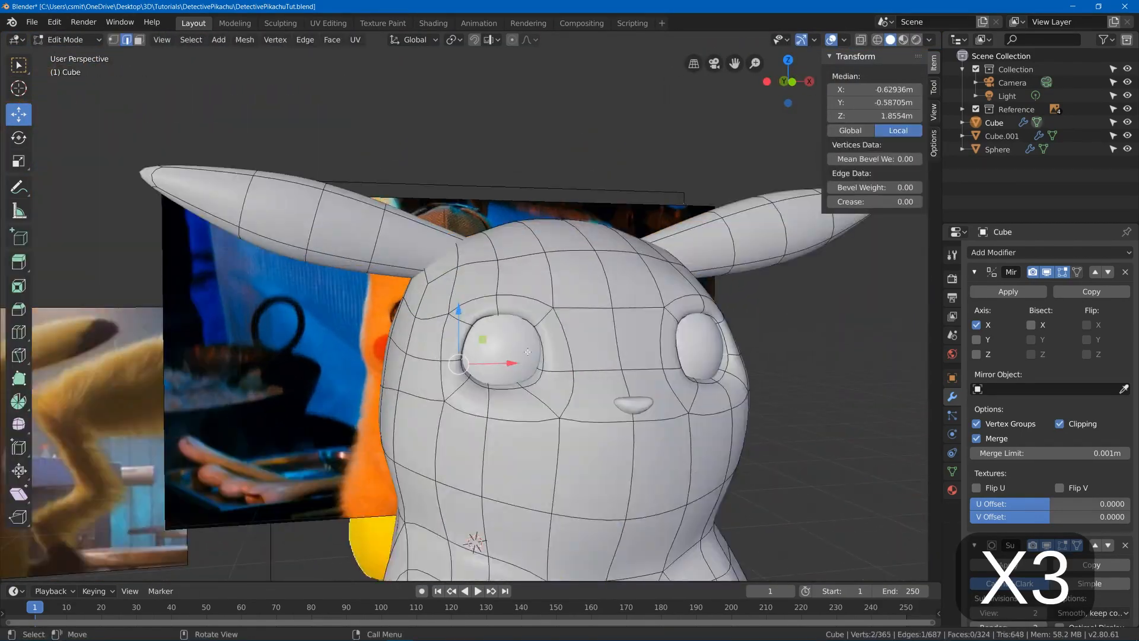
pyautogui.press('g')
pyautogui.click(631, 313)
# Move the socket's upper outer rim edge about -0.036 m along X and -0.043 m along Z
pyautogui.scroll(-5, 590, 332)
pyautogui.moveTo(589, 332); pyautogui.dragTo(462, 325, button='middle')
pyautogui.scroll(5, 474, 350)
pyautogui.moveTo(507, 323); pyautogui.dragTo(497, 332)
pyautogui.scroll(-5, 497, 332)
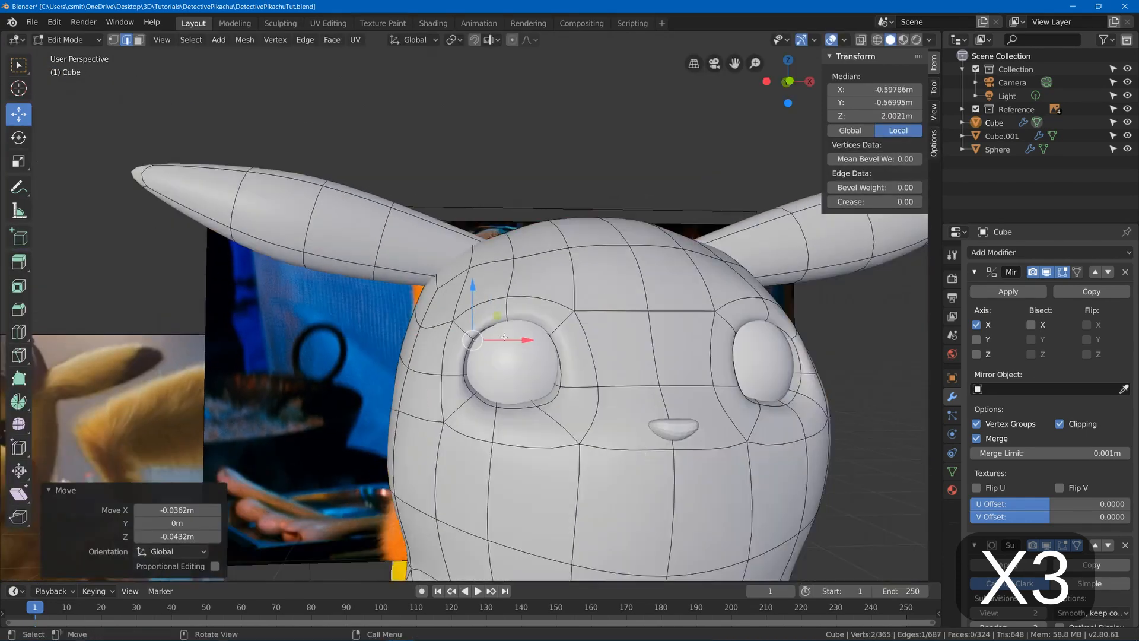
# Lower the edge at the socket's inner lower corner about 0.023 m and check the head in object mode
pyautogui.moveTo(456, 360); pyautogui.dragTo(493, 361, button='middle')
pyautogui.scroll(5, 493, 361)
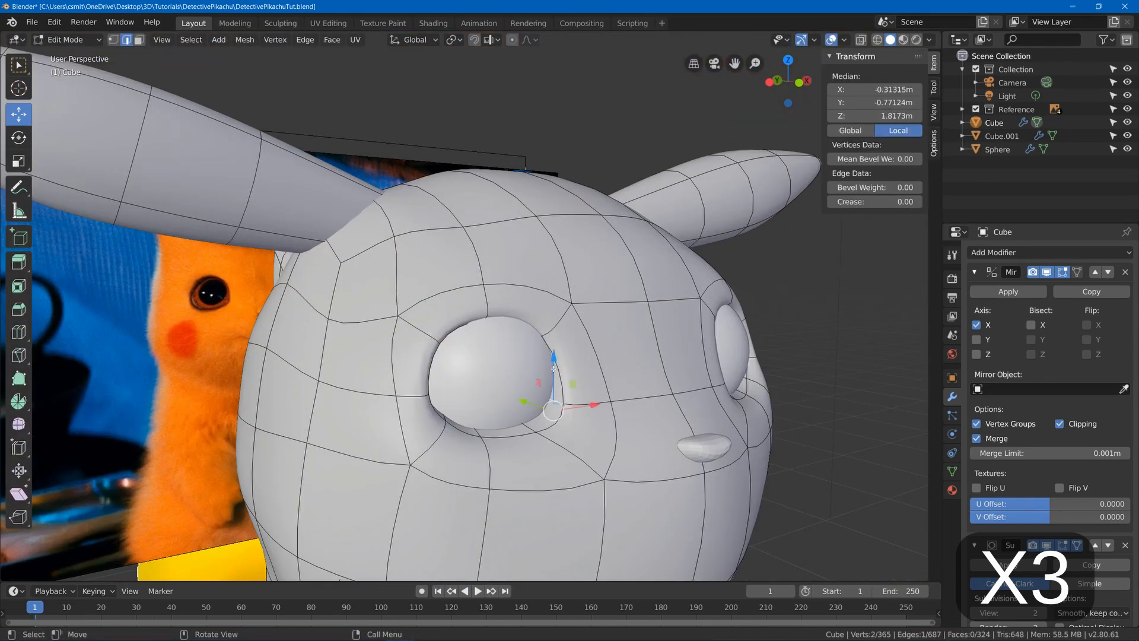
pyautogui.press('Tab')
pyautogui.scroll(-5, 582, 382)
pyautogui.moveTo(583, 382); pyautogui.dragTo(490, 366, button='middle')
pyautogui.scroll(2, 490, 366)
pyautogui.press('Tab')
pyautogui.scroll(5, 489, 361)
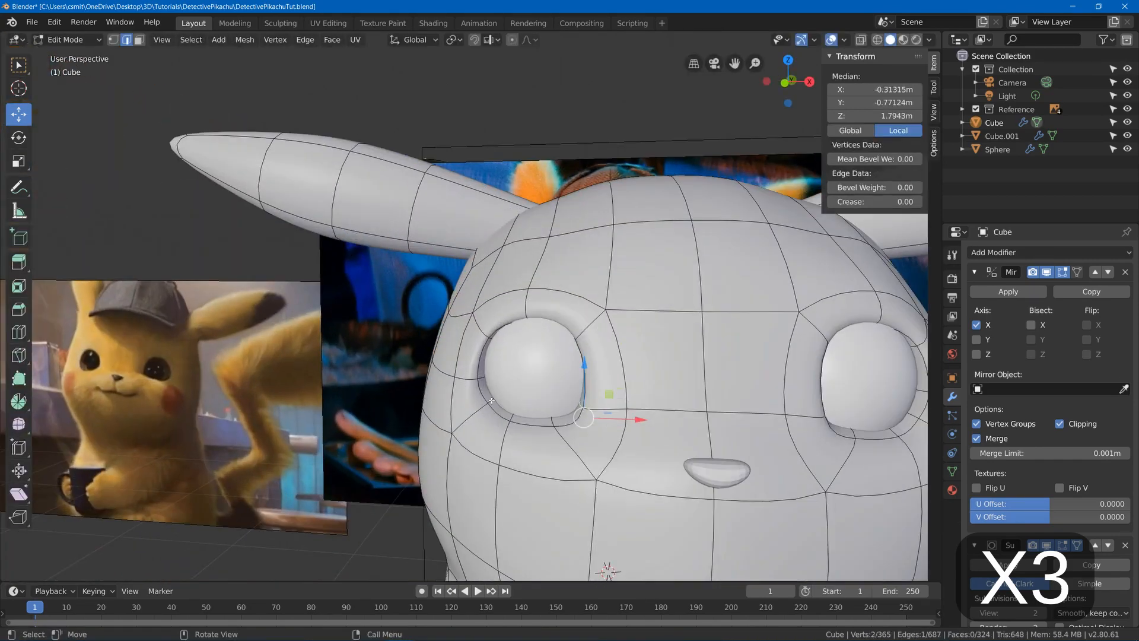
# Switch to vertex selection and adjust the vertices at the socket's lower outer rim around the eye
pyautogui.click(482, 409)
pyautogui.scroll(-5, 481, 410)
pyautogui.scroll(5, 474, 419)
pyautogui.scroll(-5, 474, 419)
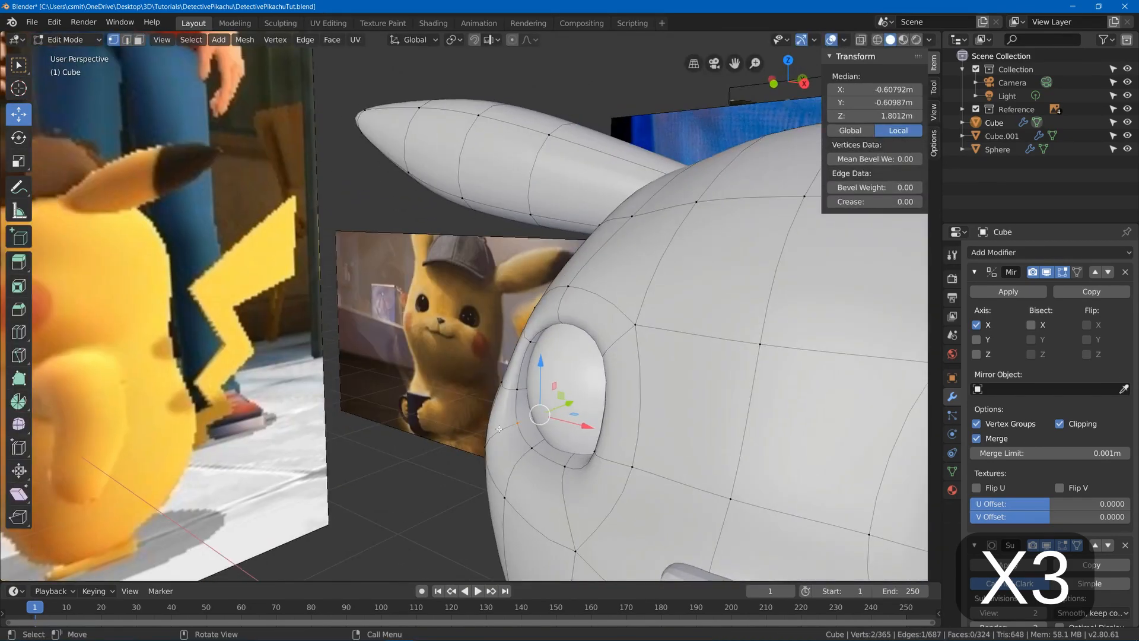
pyautogui.click(502, 459)
pyautogui.moveTo(502, 459); pyautogui.dragTo(512, 428, button='middle')
pyautogui.scroll(5, 511, 429)
# Push the vertex under the eye's outer half back about 0.105 m along Y and raise it about 0.01 m
pyautogui.click(465, 382)
pyautogui.moveTo(466, 383); pyautogui.dragTo(456, 467, button='middle')
pyautogui.scroll(3, 455, 467)
pyautogui.scroll(-5, 379, 511)
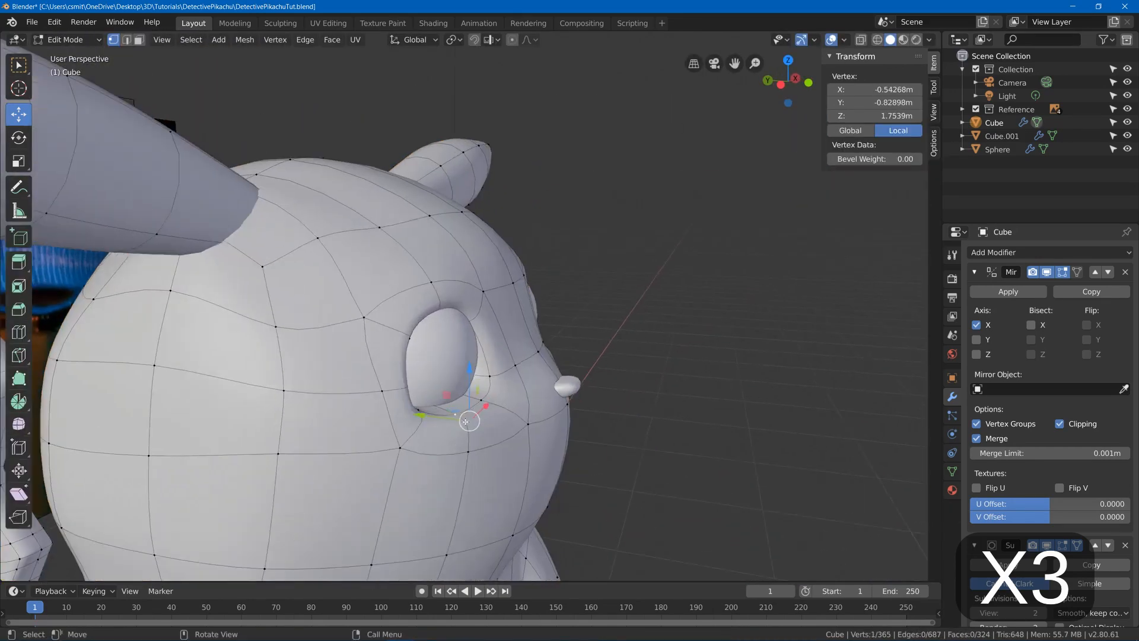
pyautogui.scroll(5, 415, 510)
pyautogui.hotkey('shift', 'v')
pyautogui.click(513, 559)
pyautogui.moveTo(513, 559); pyautogui.dragTo(558, 534, button='middle')
pyautogui.moveTo(419, 470); pyautogui.dragTo(371, 471)
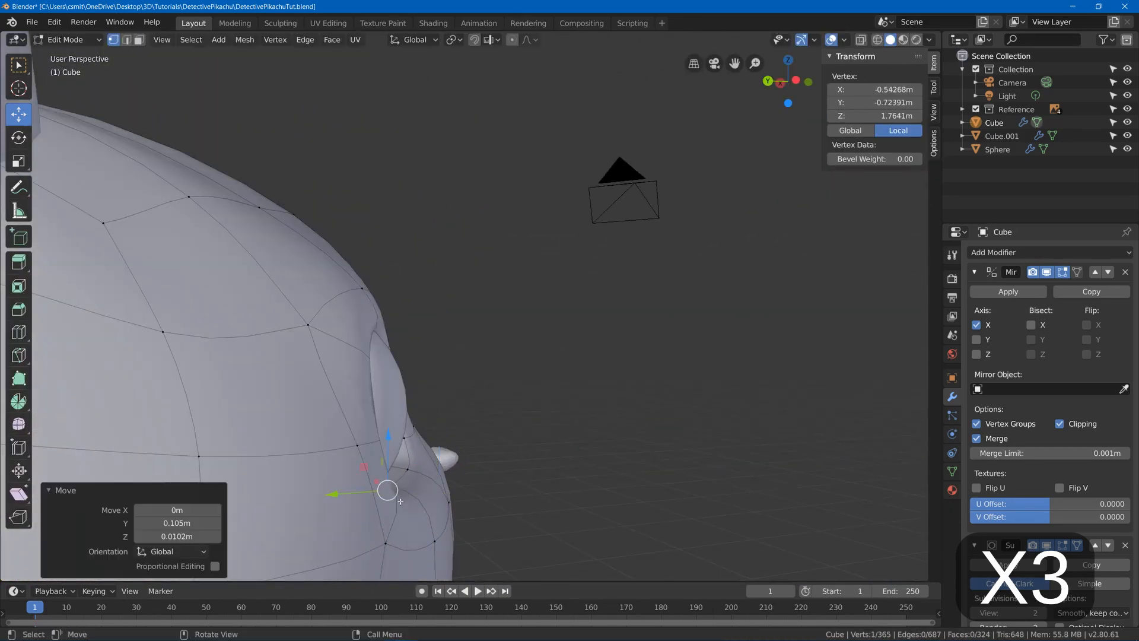
# Move the neighbouring vertex below the middle of the eye about 0.024 m along Y toward the eye sphere
pyautogui.moveTo(380, 475); pyautogui.dragTo(195, 462, button='middle')
pyautogui.click(515, 449)
pyautogui.moveTo(546, 439); pyautogui.dragTo(567, 430)
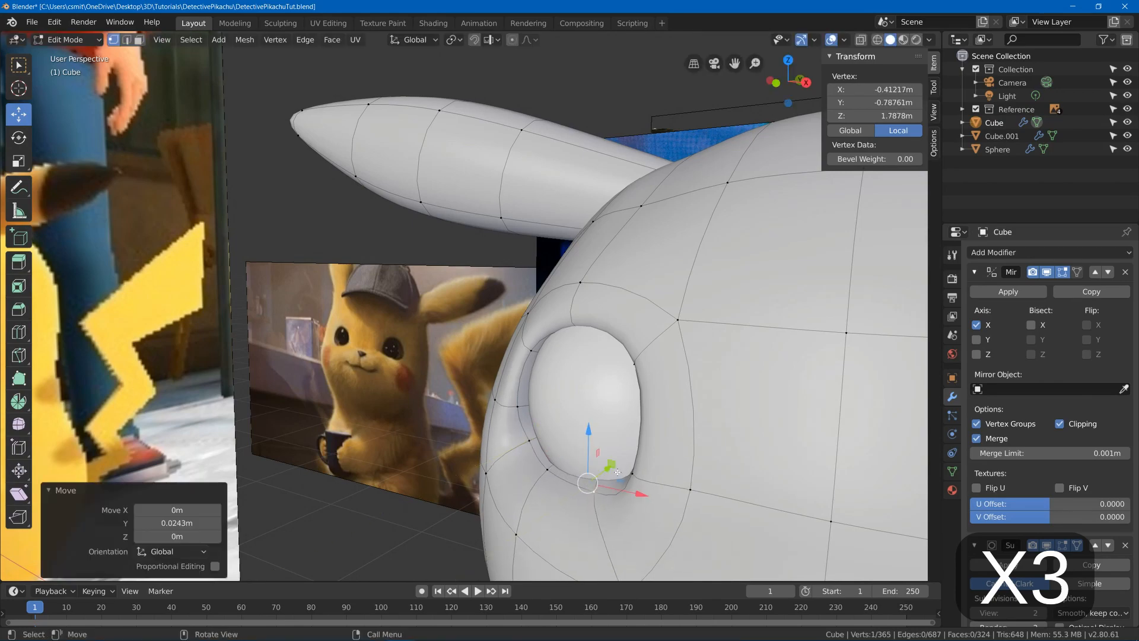
pyautogui.moveTo(567, 430); pyautogui.dragTo(522, 373, button='middle')
pyautogui.moveTo(502, 370); pyautogui.dragTo(520, 360)
# Fine-tune the vertex at the socket's lower outer corner, comparing the eye shape with the references in object mode
pyautogui.press('Tab')
pyautogui.moveTo(521, 360)
pyautogui.mouseDown(button='middle')
pyautogui.moveTo(646, 373)
pyautogui.moveTo(524, 375)
pyautogui.mouseUp(button='middle')
pyautogui.press('Tab')
pyautogui.moveTo(525, 375); pyautogui.dragTo(527, 379)
pyautogui.moveTo(528, 380); pyautogui.dragTo(485, 322, button='middle')
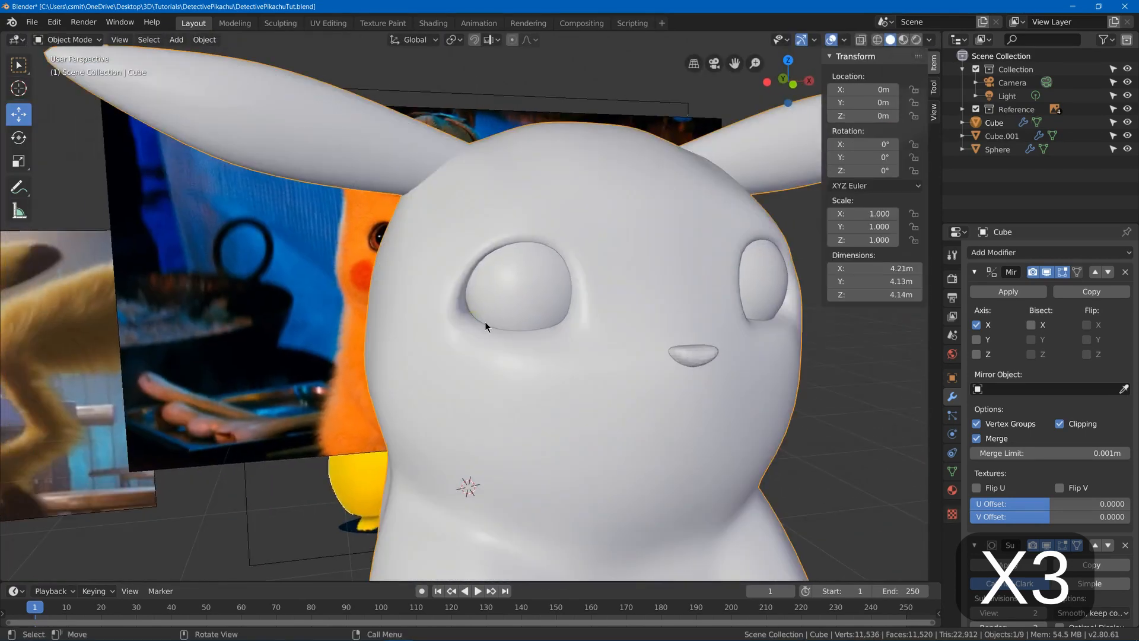
pyautogui.scroll(3, 485, 321)
pyautogui.moveTo(458, 323); pyautogui.dragTo(467, 323)
pyautogui.scroll(-10, 467, 323)
pyautogui.press('Tab')
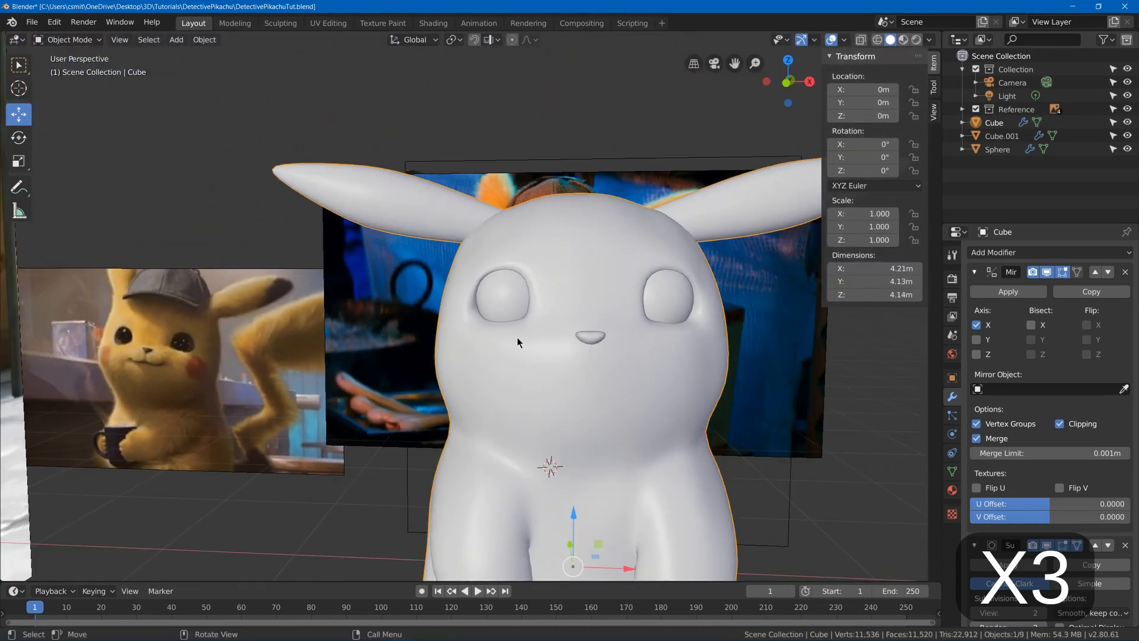
pyautogui.scroll(2, 522, 374)
pyautogui.press('Tab')
pyautogui.scroll(5, 522, 375)
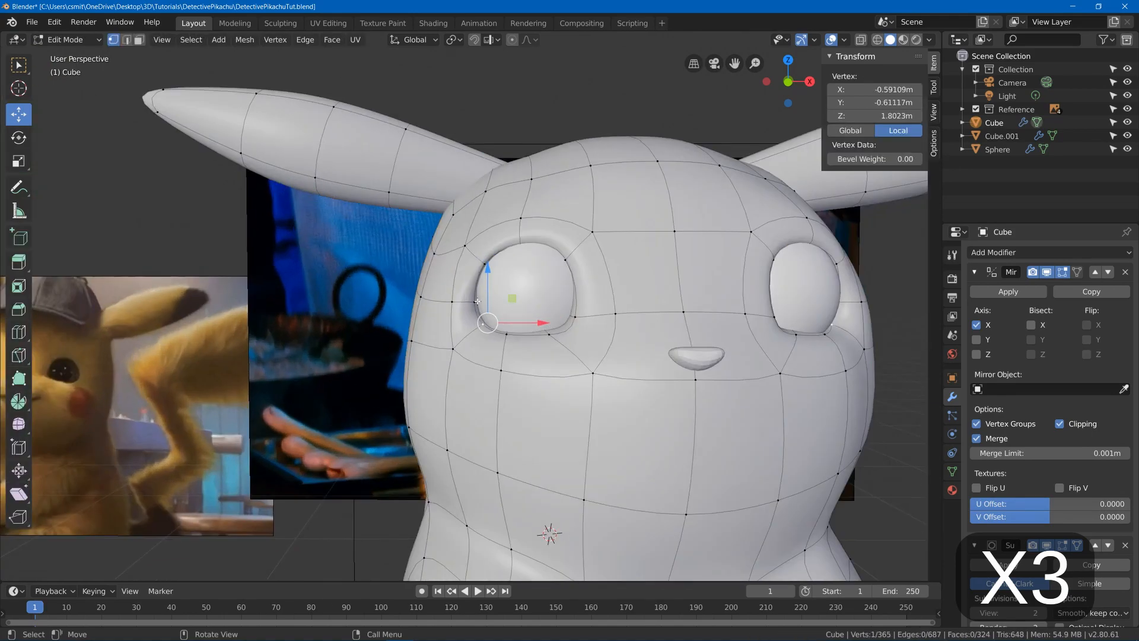
# Select the edge on the socket's outer side and lower it about 0.033 m along Z
pyautogui.hotkey('alt', 'a')
pyautogui.click(477, 300)
pyautogui.moveTo(477, 301); pyautogui.dragTo(469, 300, button='middle')
pyautogui.scroll(5, 476, 301)
pyautogui.click(504, 293)
pyautogui.moveTo(506, 265); pyautogui.dragTo(506, 297)
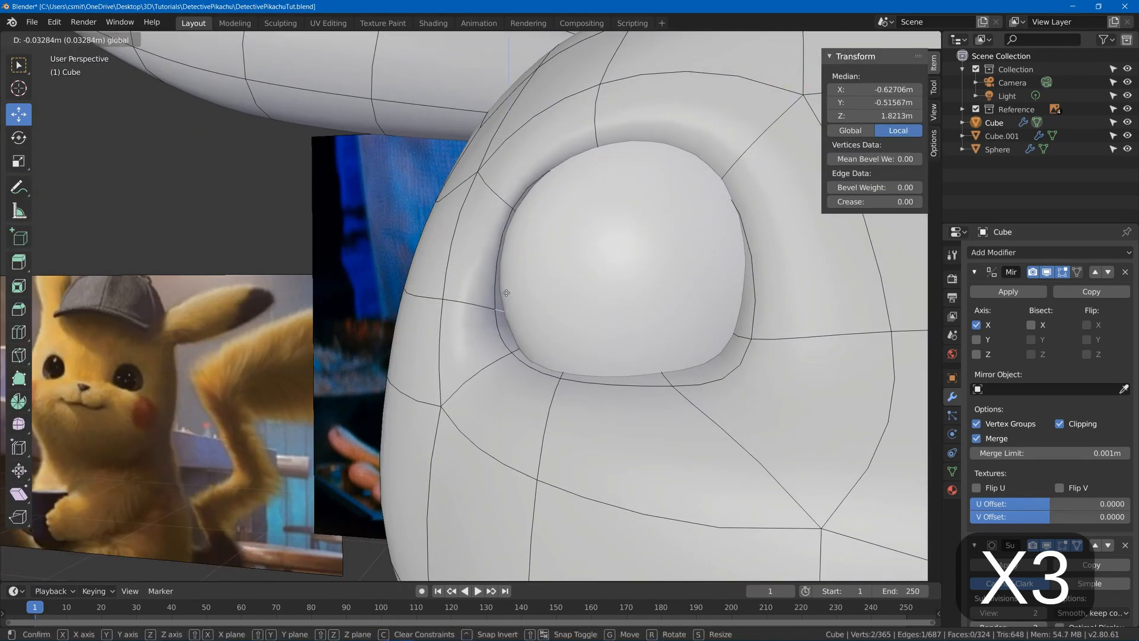
# Save the file and nudge the edge at the eye socket's lower outer corner
pyautogui.hotkey('ctrl', 's')
pyautogui.scroll(-4, 506, 299)
pyautogui.moveTo(484, 304); pyautogui.dragTo(499, 309, button='middle')
pyautogui.moveTo(499, 309); pyautogui.dragTo(512, 311)
pyautogui.click(506, 311)
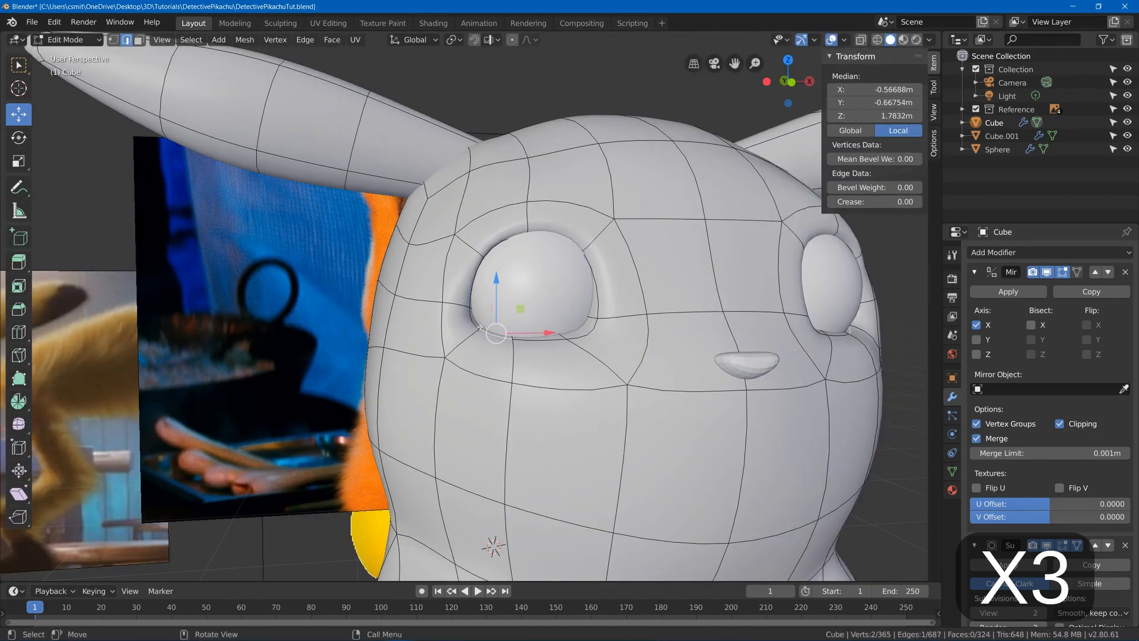
pyautogui.click(596, 313)
pyautogui.scroll(-4, 613, 311)
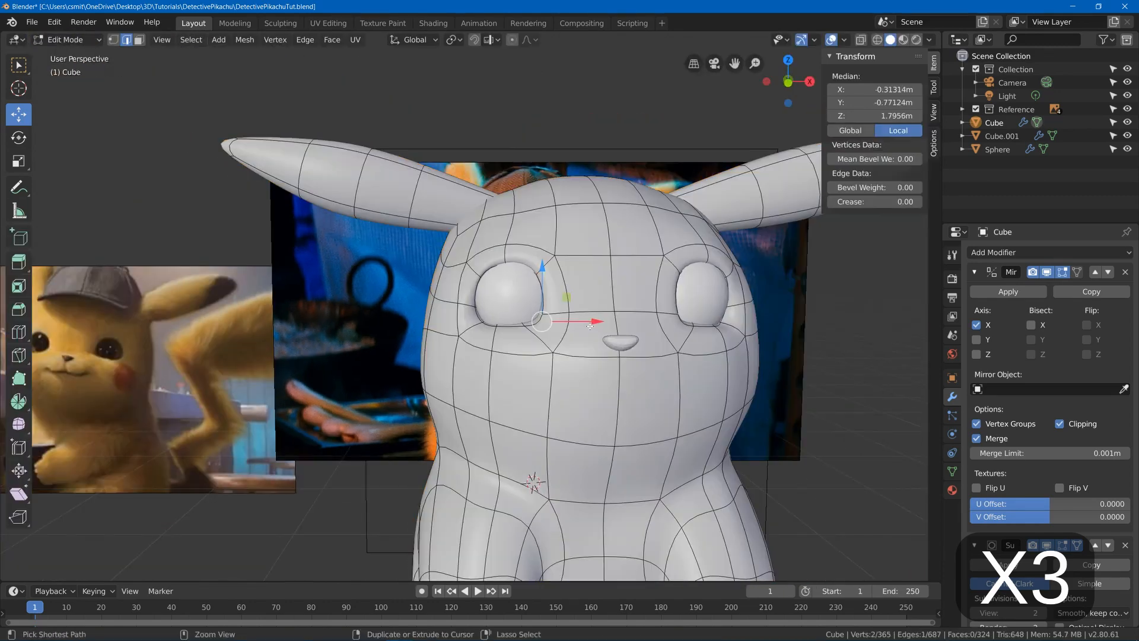
# Move the socket's outer edge about 0.008 m along X and about -0.014 m along Z
pyautogui.press('Tab')
pyautogui.press('Tab')
pyautogui.scroll(4, 589, 324)
pyautogui.moveTo(510, 305); pyautogui.dragTo(514, 304)
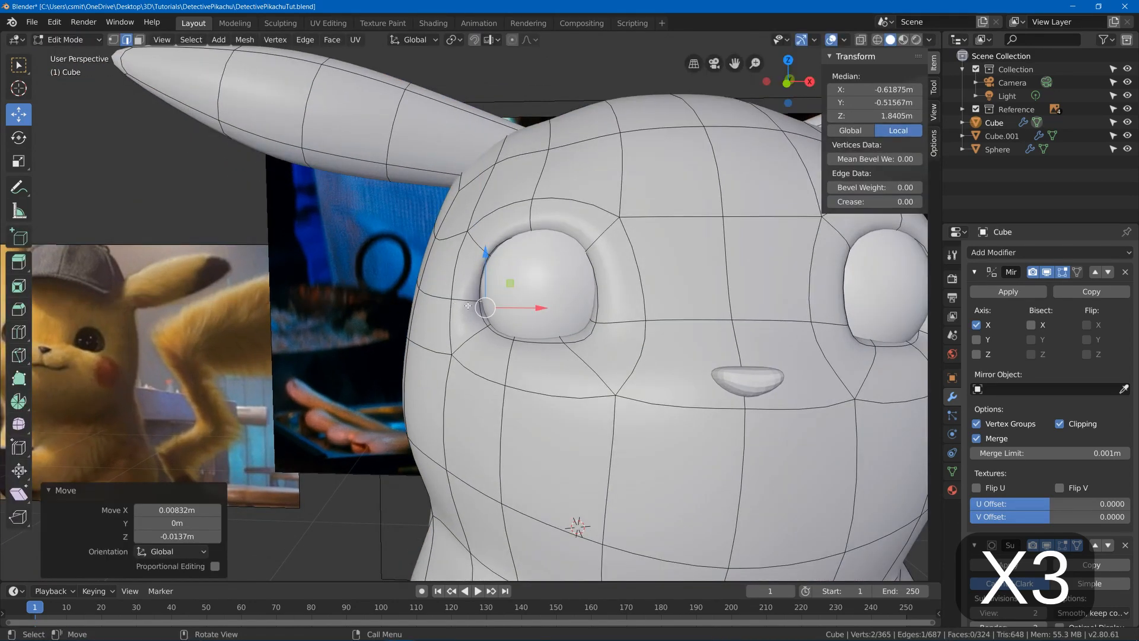
# Try shifting the vertex on the head beside the socket's outer side along X, then reselect the socket's outer edge
pyautogui.moveTo(513, 304); pyautogui.dragTo(495, 311, button='middle')
pyautogui.press('1')
pyautogui.click(442, 306)
pyautogui.moveTo(411, 311); pyautogui.dragTo(365, 312)
pyautogui.scroll(-4, 415, 312)
pyautogui.moveTo(441, 311); pyautogui.dragTo(418, 323, button='middle')
pyautogui.scroll(5, 334, 335)
pyautogui.hotkey('ctrl', 'z')
pyautogui.moveTo(374, 308); pyautogui.dragTo(291, 308)
pyautogui.moveTo(578, 324); pyautogui.dragTo(503, 303, button='middle')
pyautogui.press('2')
pyautogui.click(503, 303)
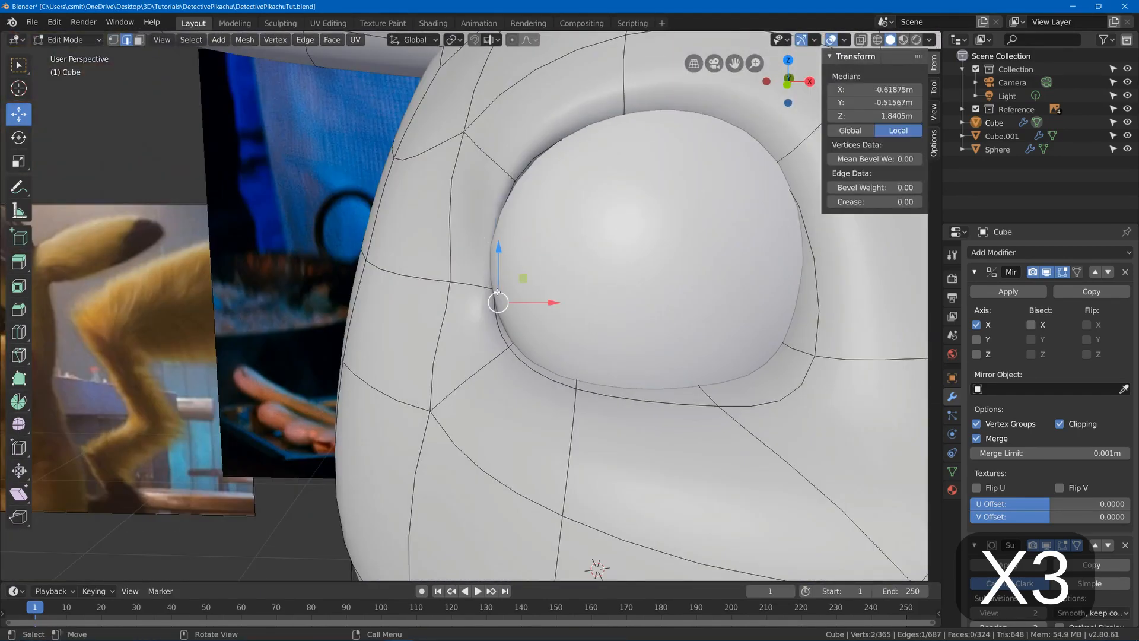
# Try another small shift of the socket's outer edge, then undo the recent socket adjustments
pyautogui.scroll(3, 572, 278)
pyautogui.moveTo(573, 279); pyautogui.dragTo(542, 284)
pyautogui.moveTo(522, 288); pyautogui.dragTo(613, 295, button='middle')
pyautogui.hotkey('ctrl', 'z')
pyautogui.hotkey('ctrl', 'z')
pyautogui.hotkey('ctrl', 'z')
pyautogui.hotkey('ctrl', 'z')
pyautogui.hotkey('ctrl', 'z')
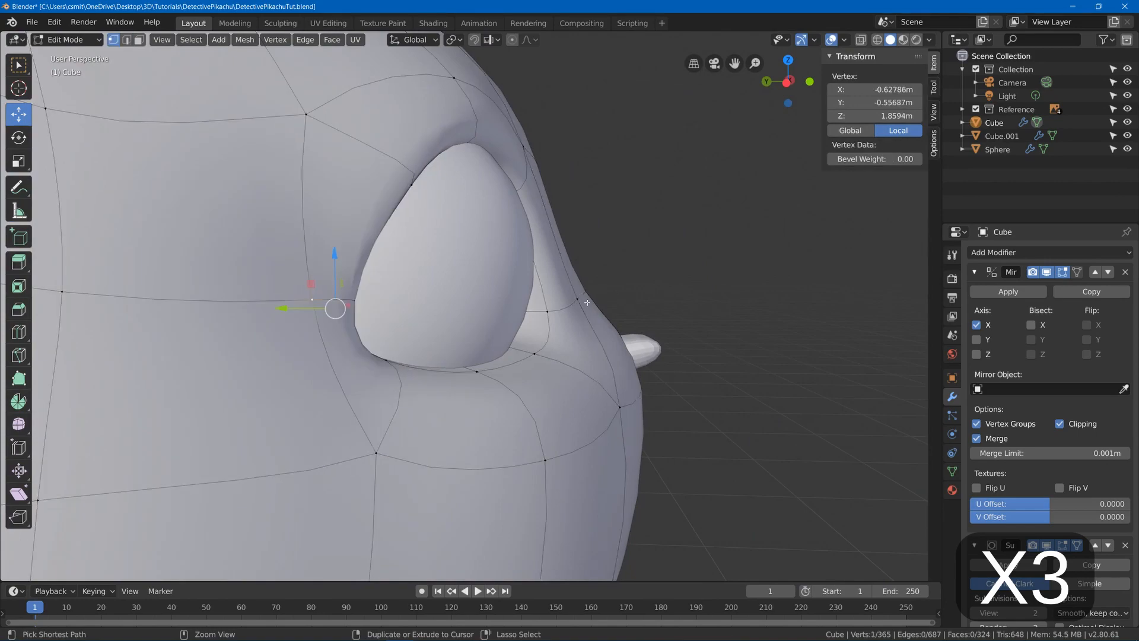
# Reposition the vertices around the socket's lower outer corner so the rim follows the eye, checking the shape in object mode
pyautogui.moveTo(418, 380); pyautogui.dragTo(390, 384, button='middle')
pyautogui.click(419, 337)
pyautogui.moveTo(419, 337); pyautogui.dragTo(454, 340, button='middle')
pyautogui.press('g')
pyautogui.click(403, 350)
pyautogui.press('Tab')
pyautogui.moveTo(534, 359); pyautogui.dragTo(468, 350, button='middle')
pyautogui.press('Tab')
pyautogui.click(466, 357)
pyautogui.moveTo(455, 381); pyautogui.dragTo(454, 387)
# Try adding a single unslid loop cut around the eye socket and check the whole character in object mode
pyautogui.hotkey('ctrl', 'r')
pyautogui.doubleClick(454, 367)
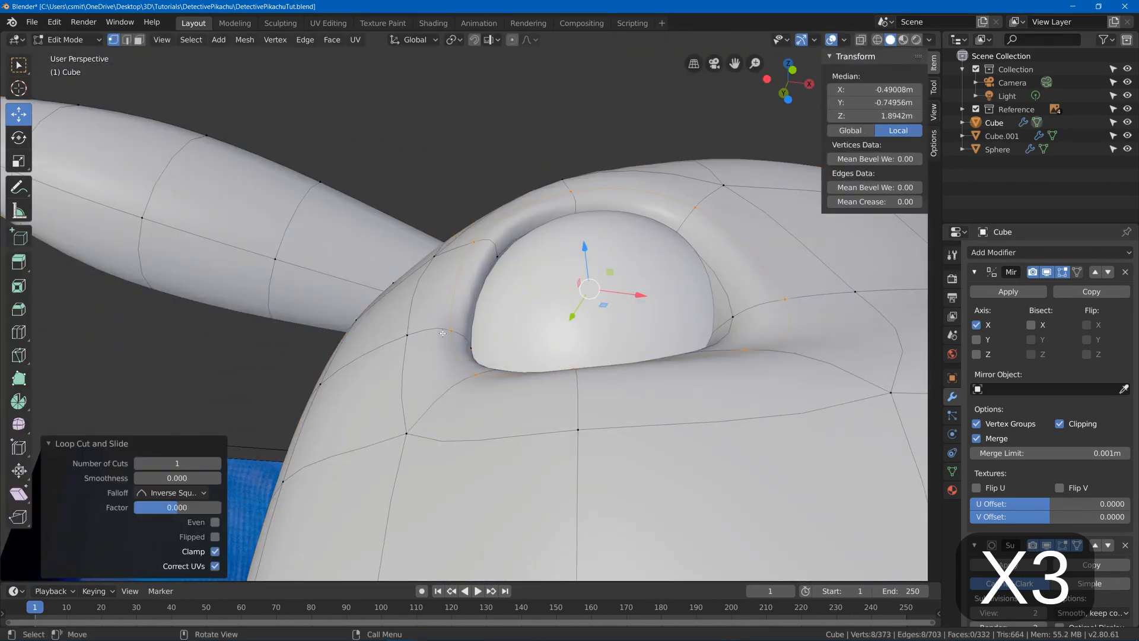
pyautogui.press('Tab')
pyautogui.scroll(-4, 510, 350)
pyautogui.moveTo(510, 350); pyautogui.dragTo(526, 368, button='middle')
pyautogui.scroll(-8, 527, 365)
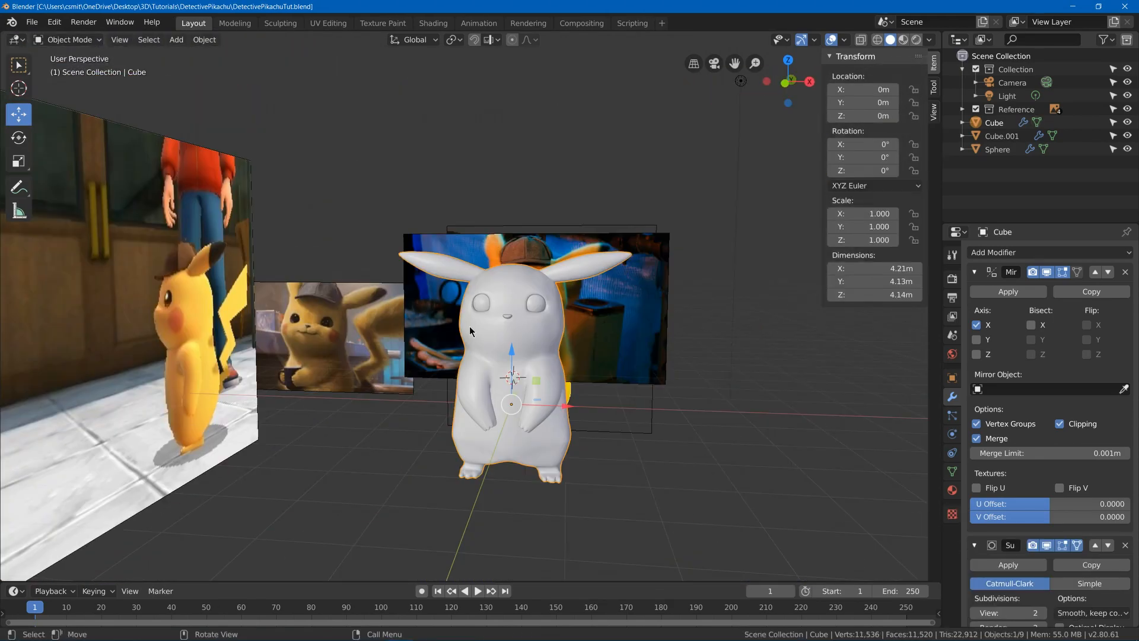
# Examine the head and eye sockets up close and from the side and front views
pyautogui.scroll(5, 474, 321)
pyautogui.moveTo(481, 314); pyautogui.dragTo(492, 387, button='middle')
pyautogui.scroll(4, 503, 286)
pyautogui.scroll(-5, 468, 315)
pyautogui.press('Tab')
pyautogui.scroll(3, 535, 374)
pyautogui.scroll(-5, 471, 400)
pyautogui.press('KP_3')
pyautogui.scroll(4, 524, 390)
pyautogui.press('KP_1')
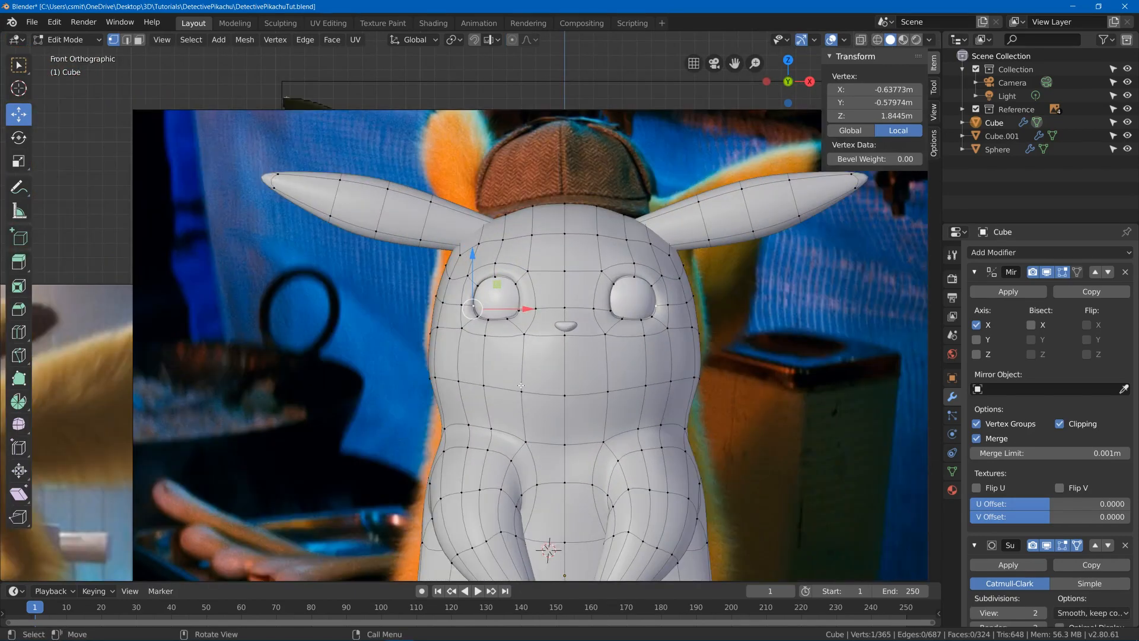
# Compare the face with the movie reference by switching between wireframe and solid shading in front view
pyautogui.press('z')
pyautogui.click(360, 364)
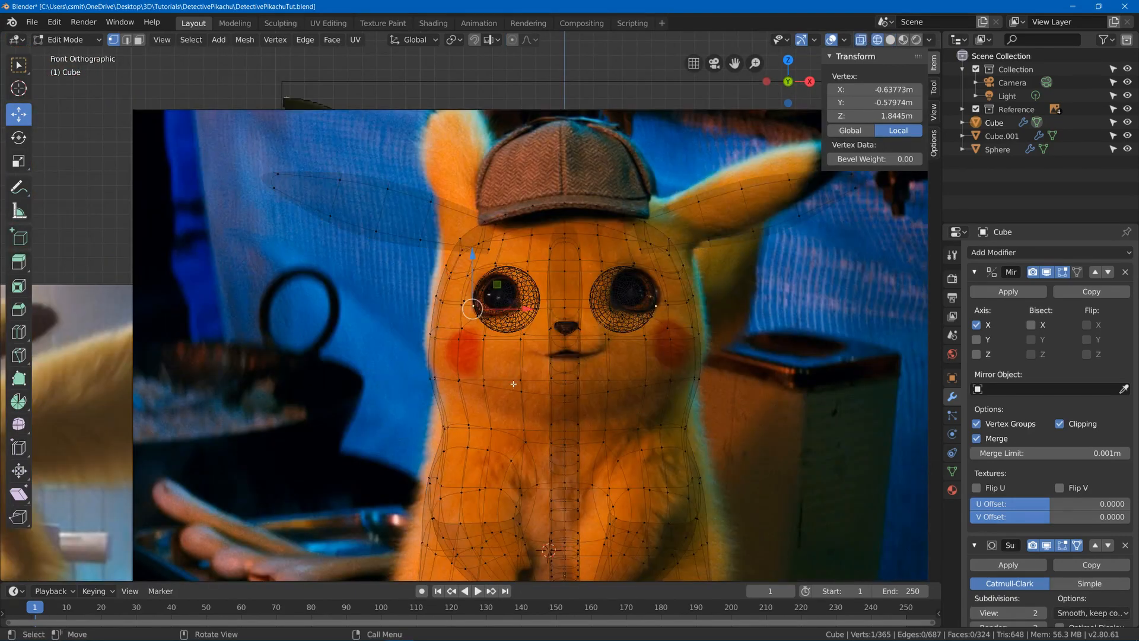
pyautogui.press('z')
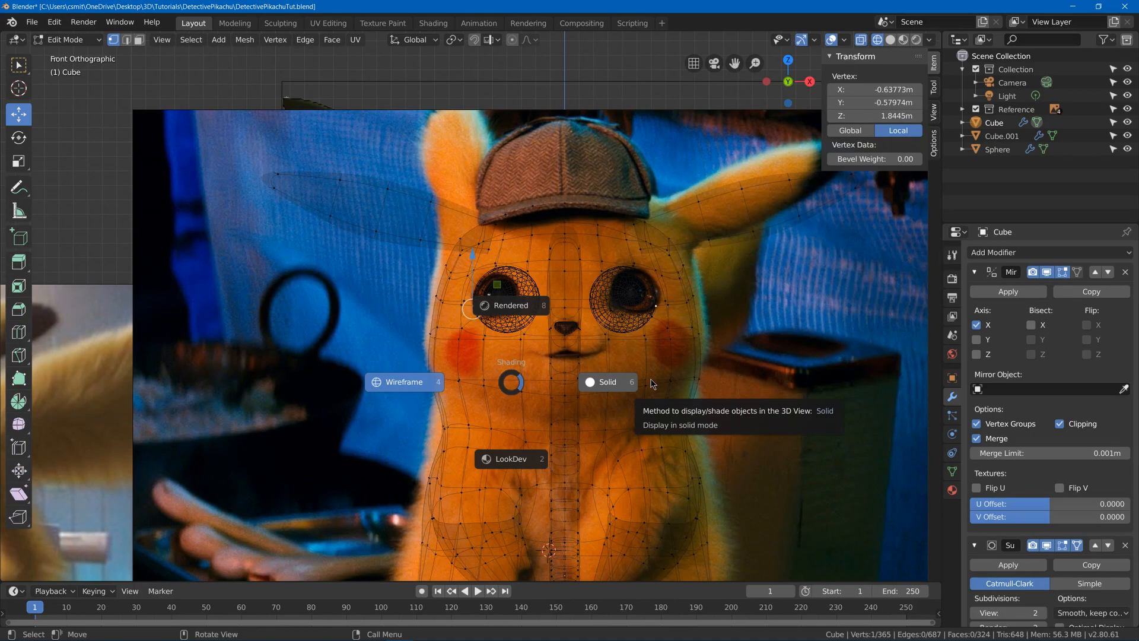
pyautogui.click(653, 384)
pyautogui.moveTo(652, 384)
pyautogui.mouseDown(button='middle')
pyautogui.moveTo(615, 344)
pyautogui.moveTo(183, 335)
pyautogui.mouseUp(button='middle')
pyautogui.moveTo(471, 335); pyautogui.dragTo(608, 331, button='middle')
pyautogui.moveTo(346, 352); pyautogui.dragTo(321, 366, button='middle')
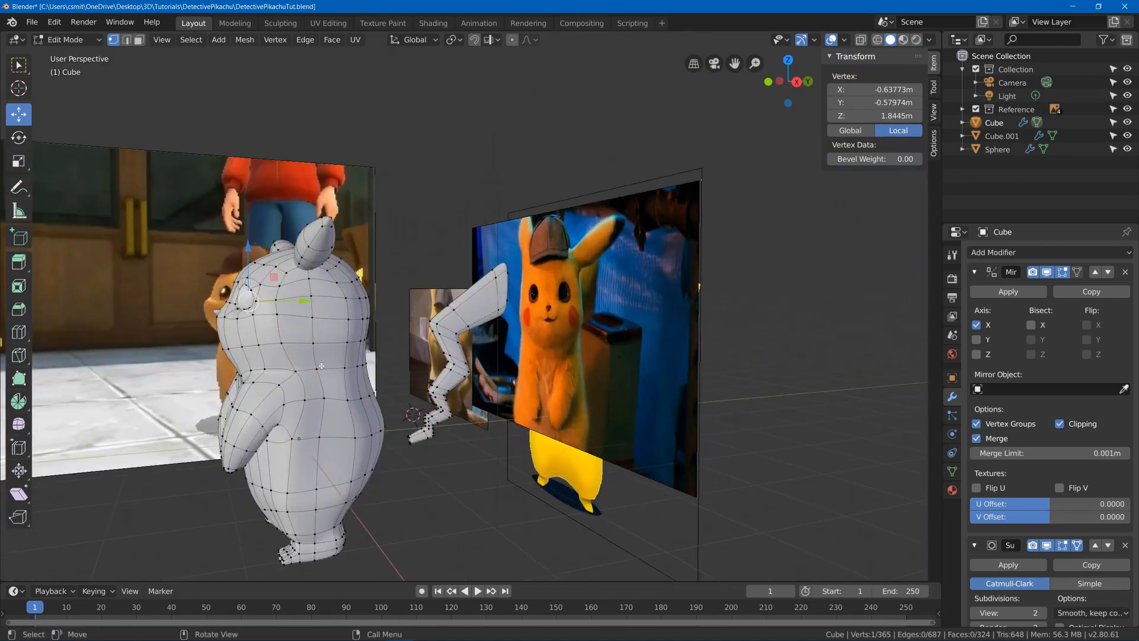
pyautogui.press('KP_1')
pyautogui.scroll(-5, 283, 366)
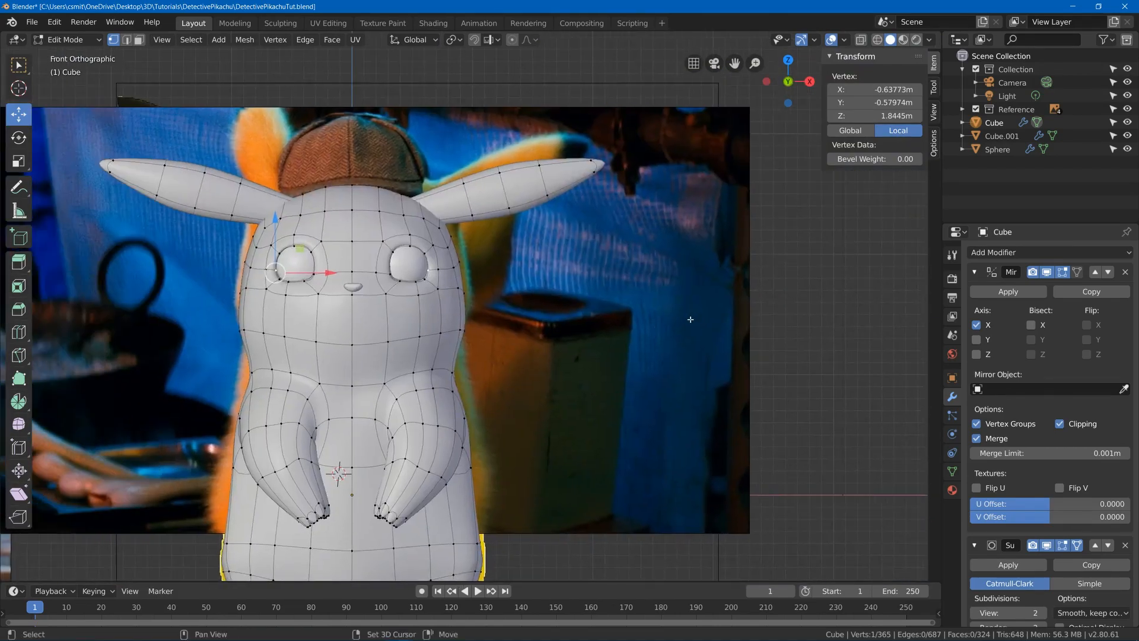
pyautogui.press('z')
pyautogui.click(310, 325)
pyautogui.scroll(3, 310, 325)
pyautogui.press('z')
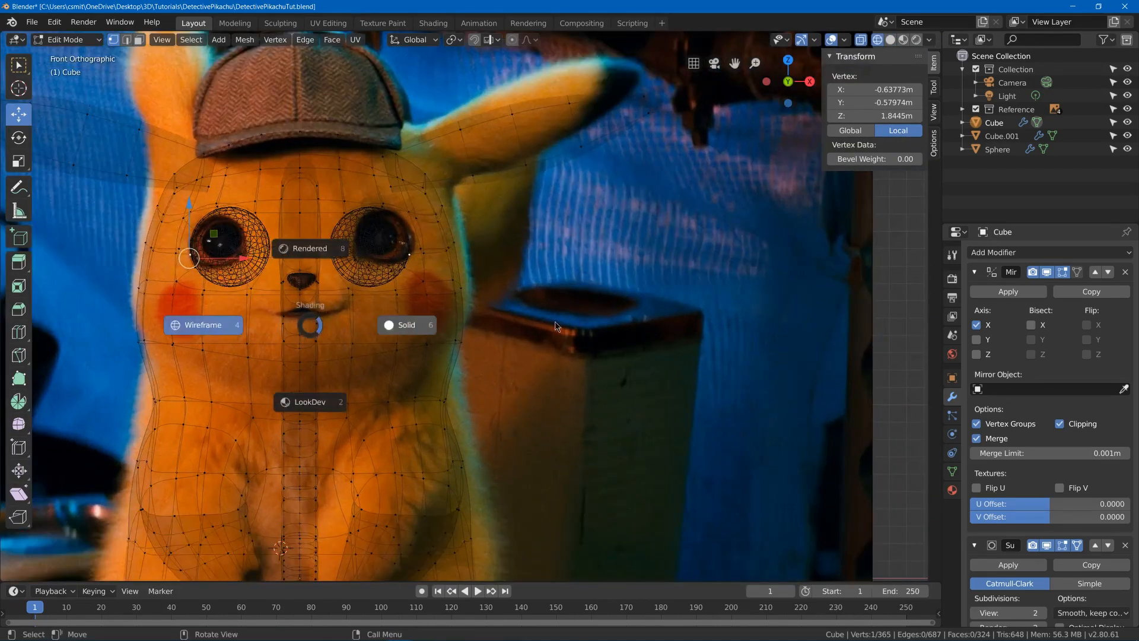
pyautogui.click(323, 326)
# Add a horizontal loop cut around the head just below the nose, slid by a factor of about -0.327
pyautogui.press('3')
pyautogui.click(320, 333)
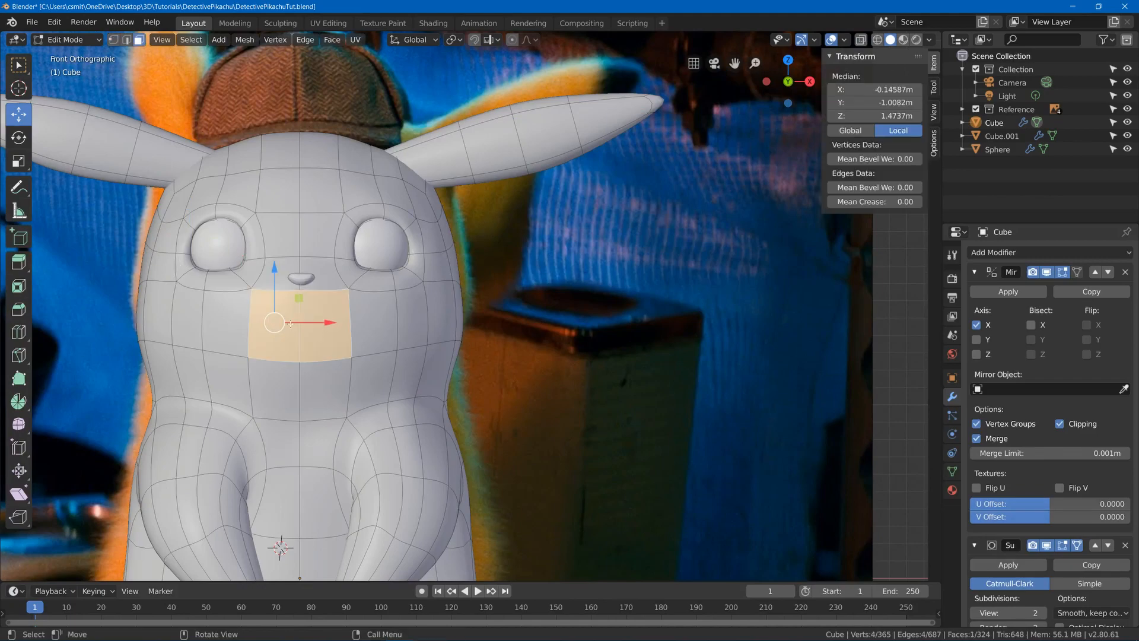
pyautogui.click(240, 317)
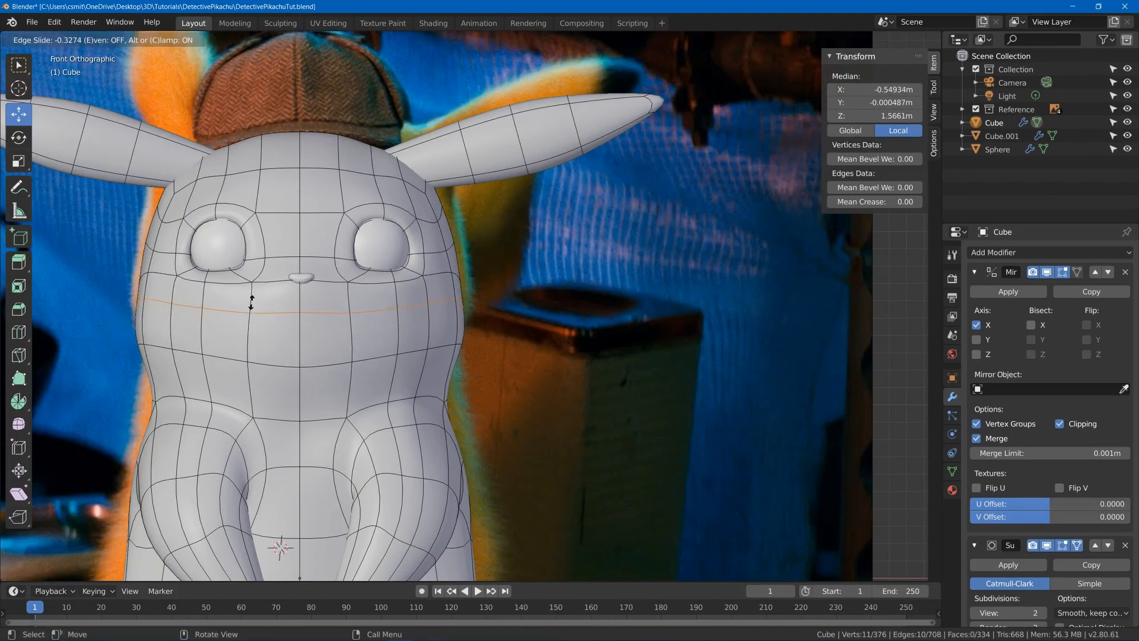
pyautogui.click(251, 302)
# Select the edge at the back of the lower head and move it outward about 0.018 m along Y in side view
pyautogui.moveTo(404, 303); pyautogui.dragTo(306, 307, button='middle')
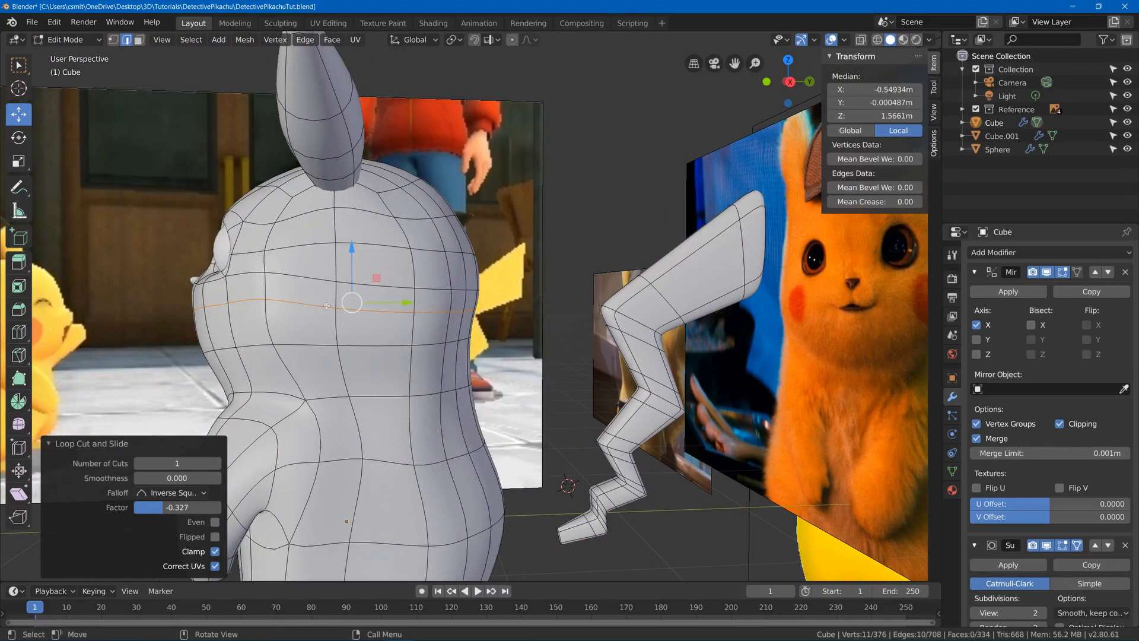
pyautogui.press('KP_1')
pyautogui.press('KP_3')
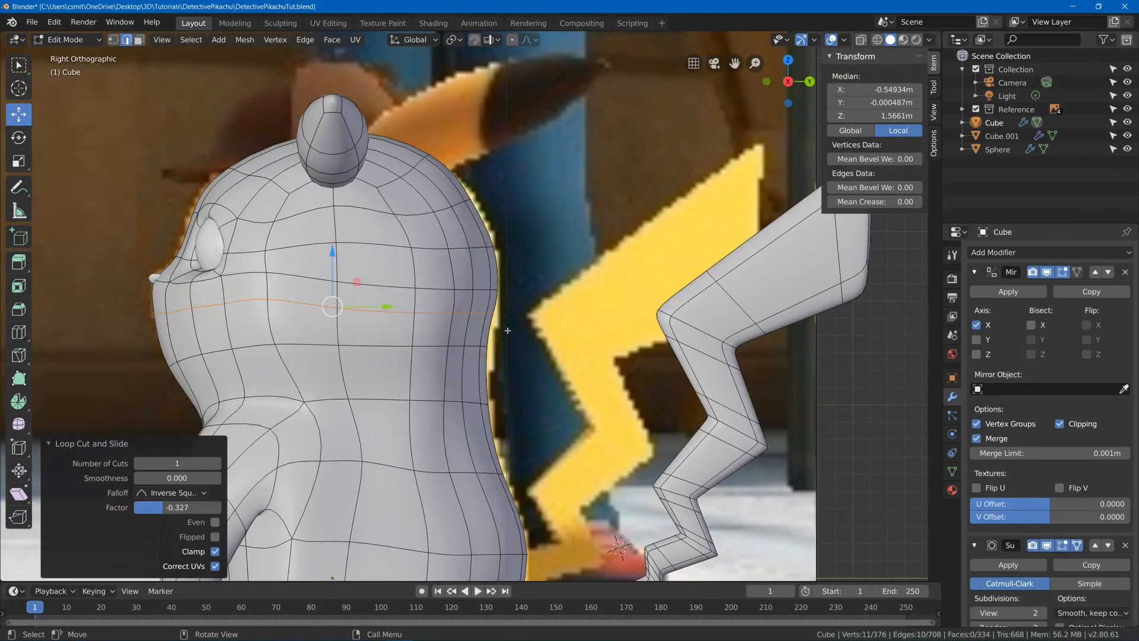
pyautogui.click(484, 347)
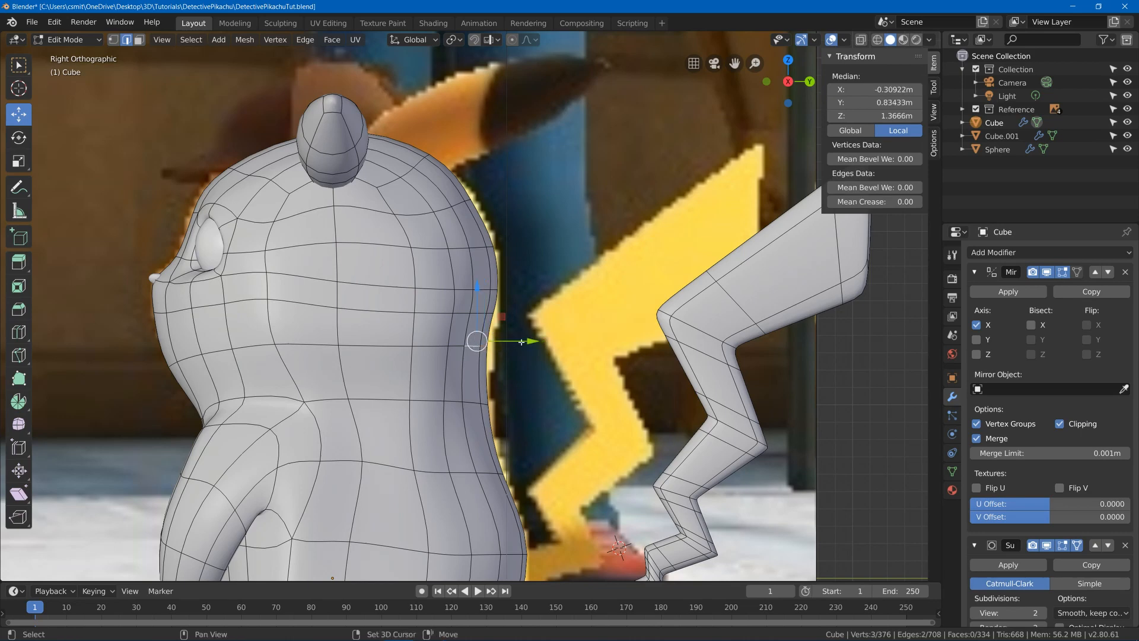
pyautogui.moveTo(521, 342); pyautogui.dragTo(525, 342)
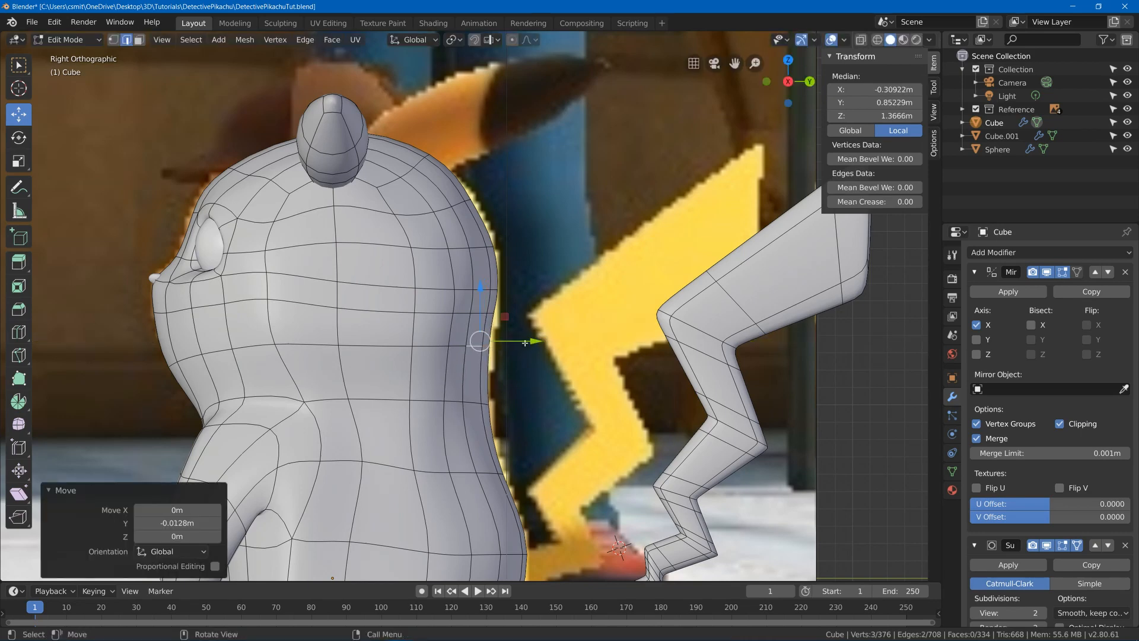
# Pull the muzzle's front edge slightly inward along Y in side view, check the head in object mode, and save the file
pyautogui.keyDown('ctrl'); pyautogui.scroll(-5, 384, 346); pyautogui.keyUp('ctrl')
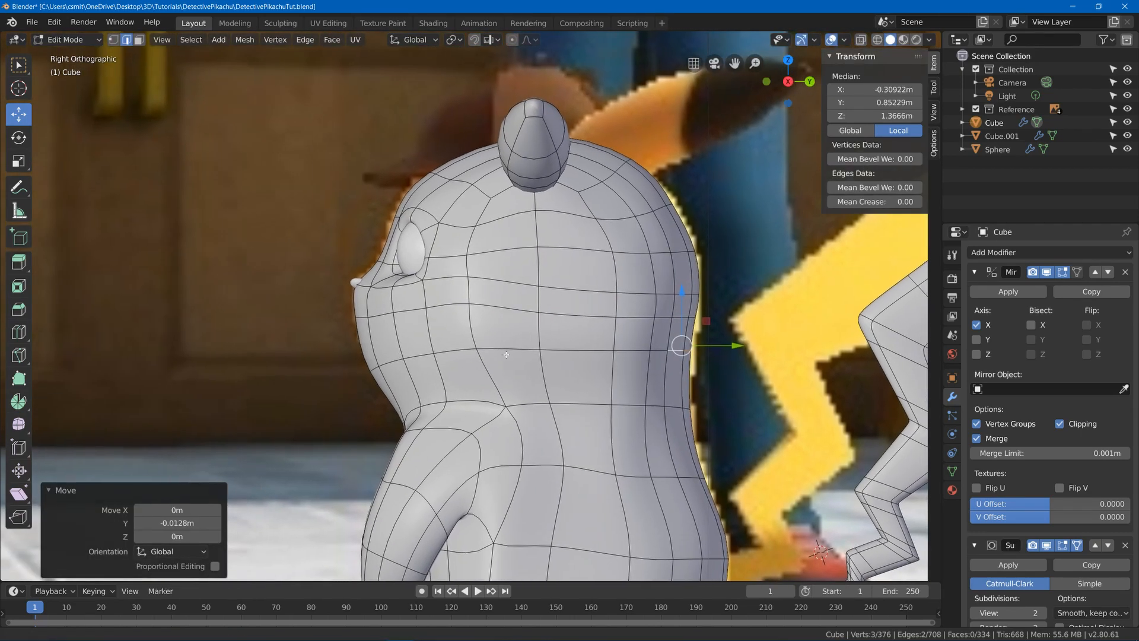
pyautogui.click(366, 317)
pyautogui.moveTo(393, 315); pyautogui.dragTo(396, 314)
pyautogui.press('Tab')
pyautogui.scroll(-5, 397, 314)
pyautogui.moveTo(397, 314); pyautogui.dragTo(453, 339, button='middle')
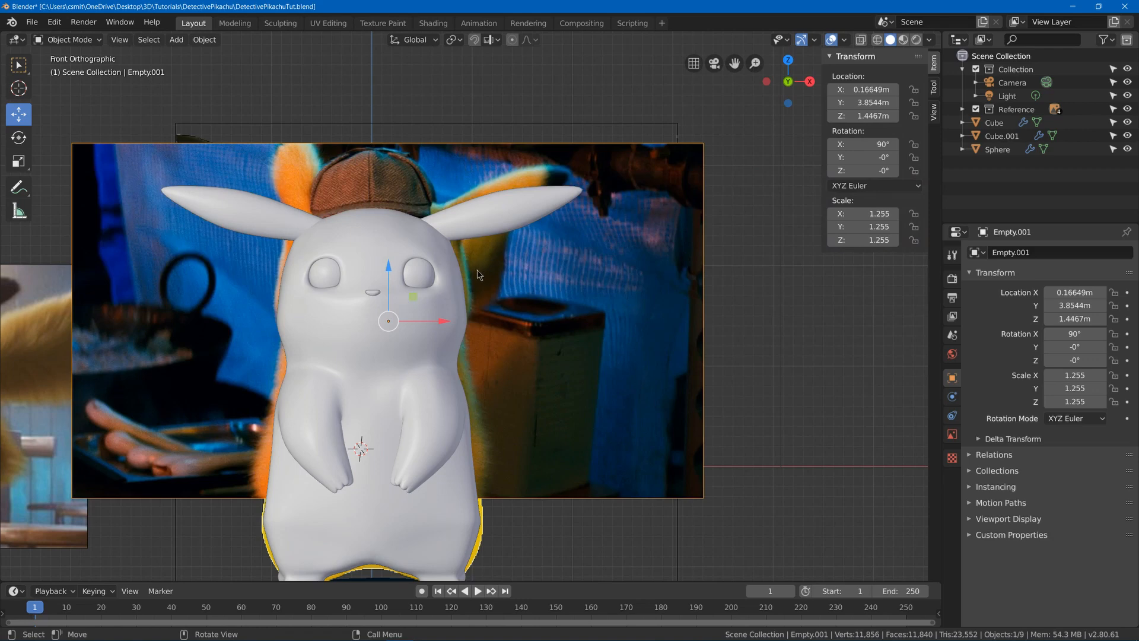
pyautogui.moveTo(477, 269); pyautogui.dragTo(556, 276, button='middle')
pyautogui.press('KP_1')
pyautogui.hotkey('ctrl', 's')
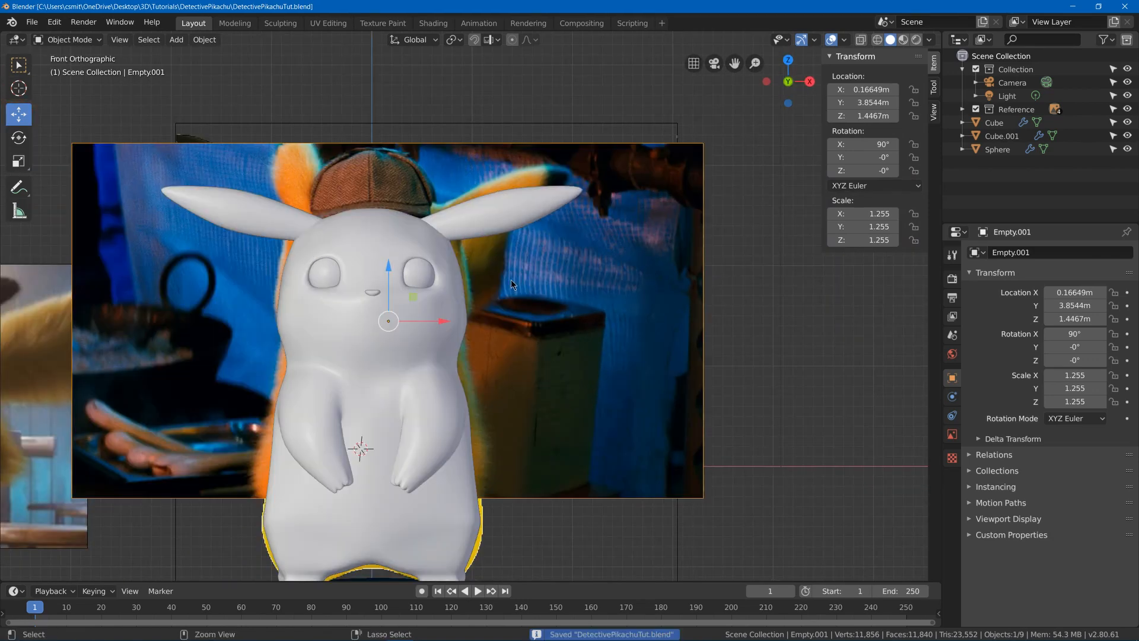
# Select the edge on the side of the lower cheek and move it slightly inward along X
pyautogui.click(453, 291)
pyautogui.press('Tab')
pyautogui.scroll(2, 466, 331)
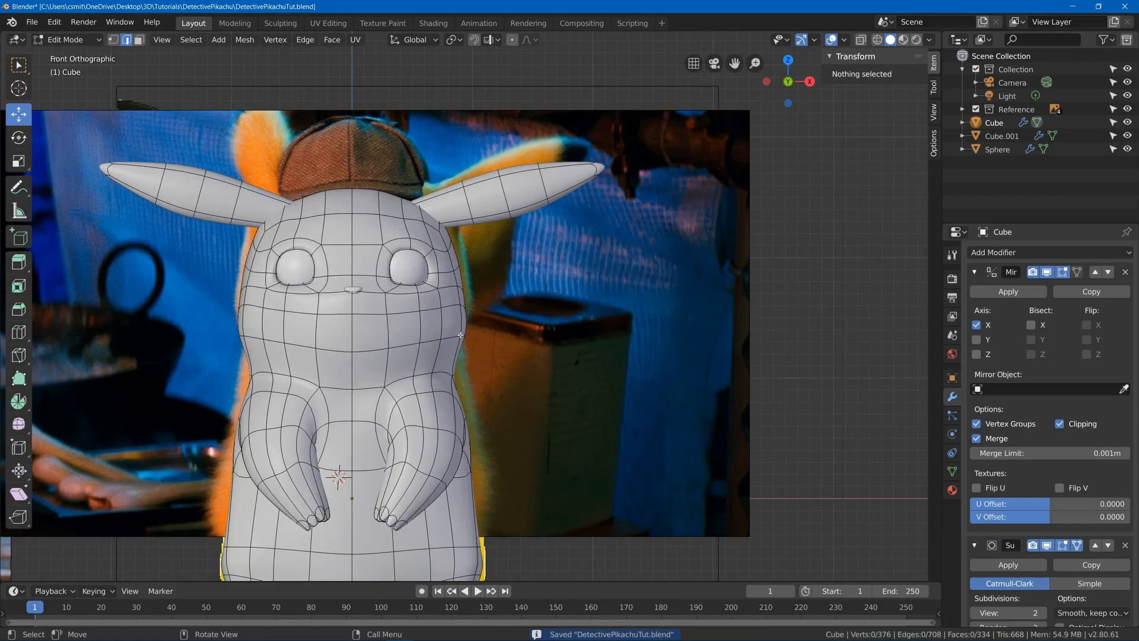
pyautogui.click(460, 335)
pyautogui.moveTo(469, 336); pyautogui.dragTo(452, 336, button='middle')
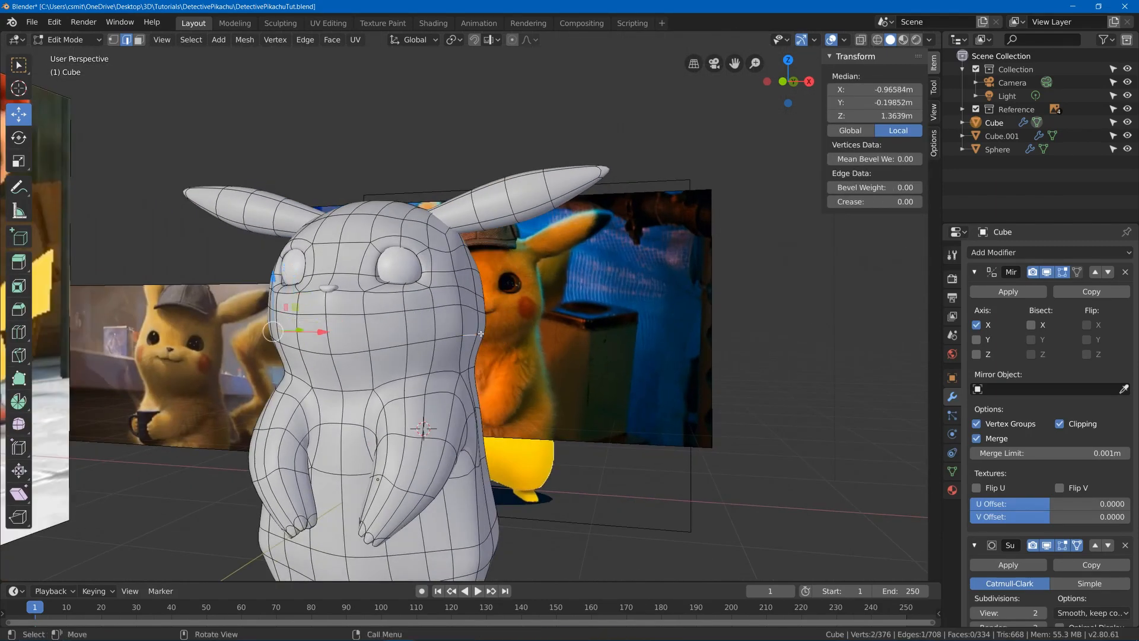
pyautogui.moveTo(488, 335); pyautogui.dragTo(514, 337, button='middle')
pyautogui.moveTo(298, 334); pyautogui.dragTo(312, 334)
pyautogui.moveTo(312, 334); pyautogui.dragTo(343, 334, button='middle')
# Move the neighbouring cheek edge nearer the front inward about 0.058 m along X
pyautogui.click(335, 329)
pyautogui.moveTo(335, 329); pyautogui.dragTo(367, 328)
pyautogui.moveTo(367, 327)
pyautogui.mouseDown(button='middle')
pyautogui.moveTo(380, 326)
pyautogui.moveTo(369, 322)
pyautogui.mouseUp(button='middle')
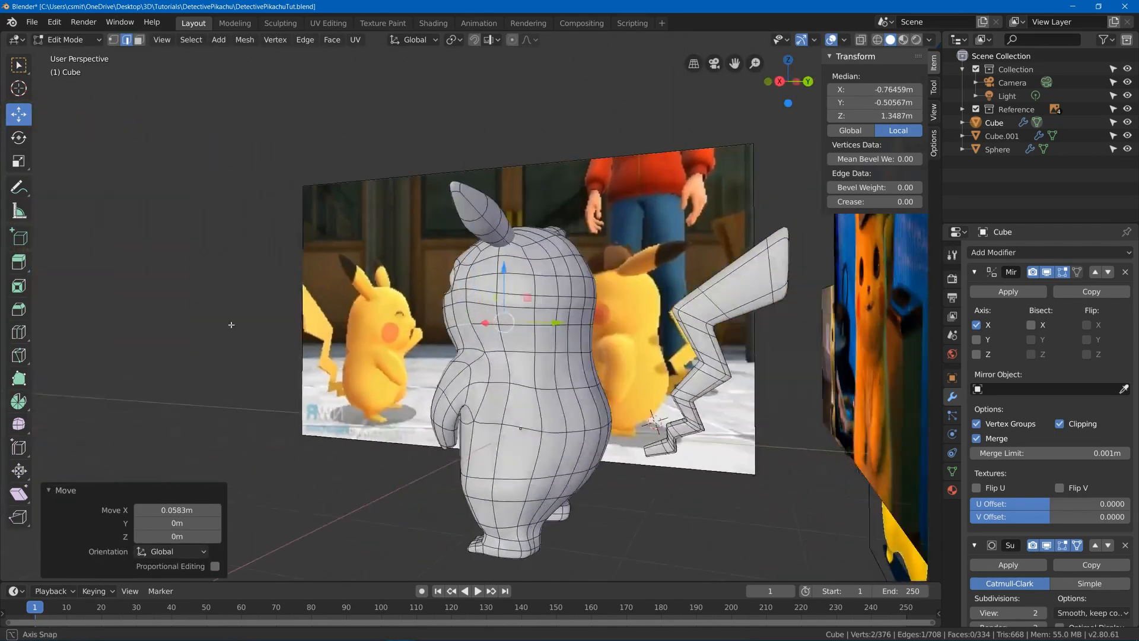
# Move the edge at the rear side of the lower head about -0.004 m along X and check the silhouette from the front
pyautogui.scroll(8, 369, 322)
pyautogui.scroll(-8, 369, 323)
pyautogui.click(564, 338)
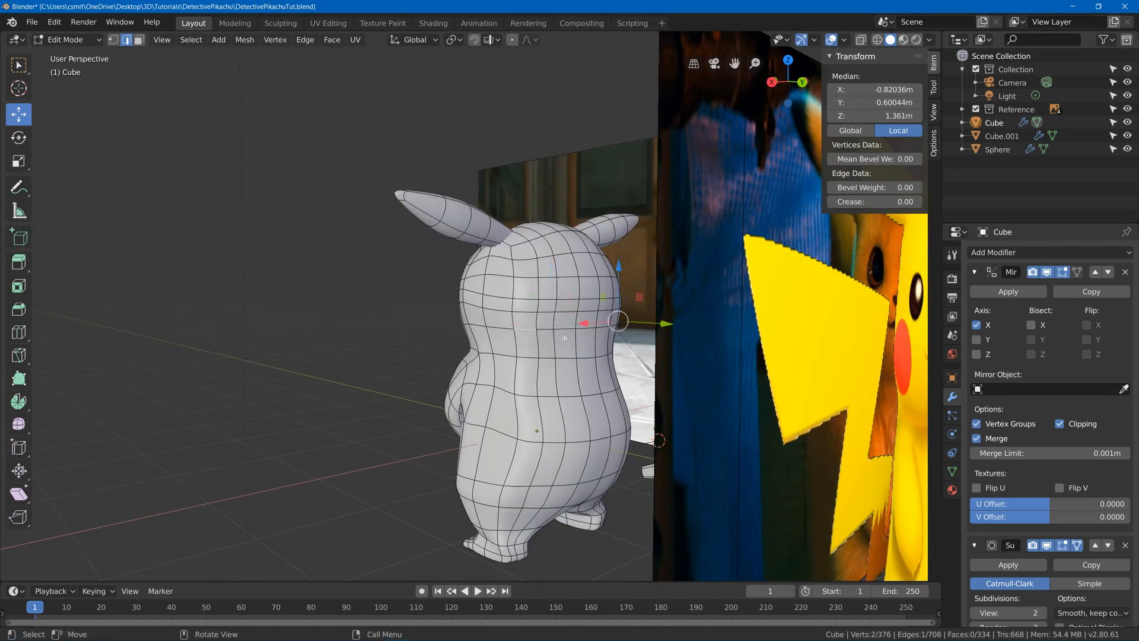
pyautogui.moveTo(584, 324); pyautogui.dragTo(584, 321)
pyautogui.press('Tab')
pyautogui.moveTo(584, 321); pyautogui.dragTo(548, 336, button='middle')
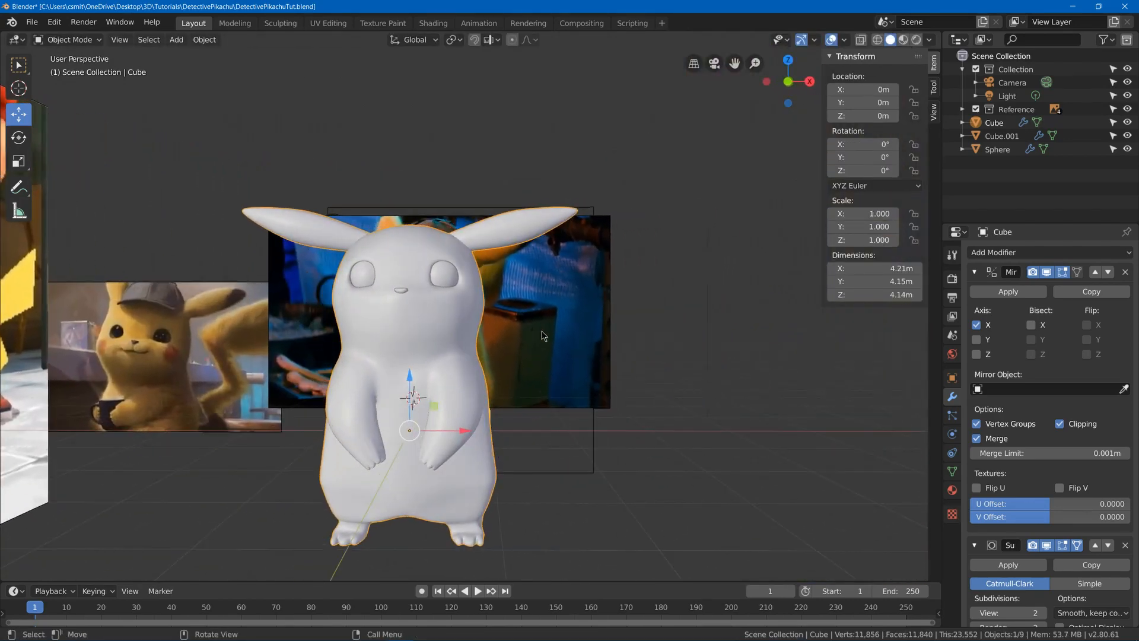
pyautogui.press('KP_1')
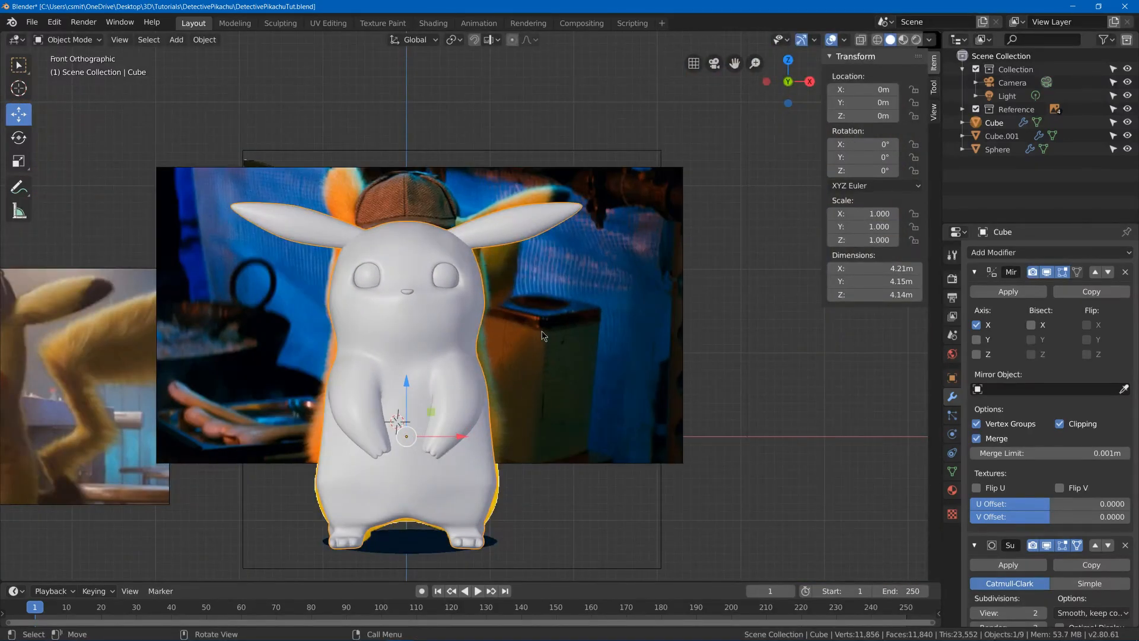
# Move the two edges at the side of the neck above the shoulder outward about -0.052 m along X
pyautogui.scroll(3, 526, 325)
pyautogui.press('Tab')
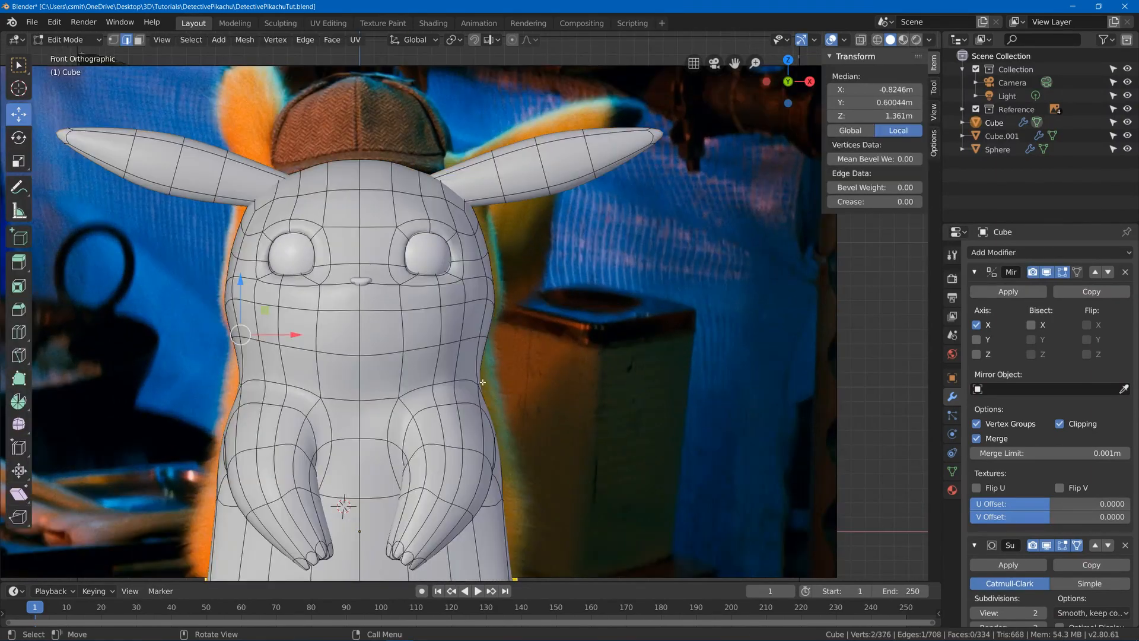
pyautogui.moveTo(482, 382); pyautogui.dragTo(353, 397, button='middle')
pyautogui.moveTo(316, 366); pyautogui.dragTo(302, 367)
pyautogui.press('KP_1')
pyautogui.scroll(2, 403, 345)
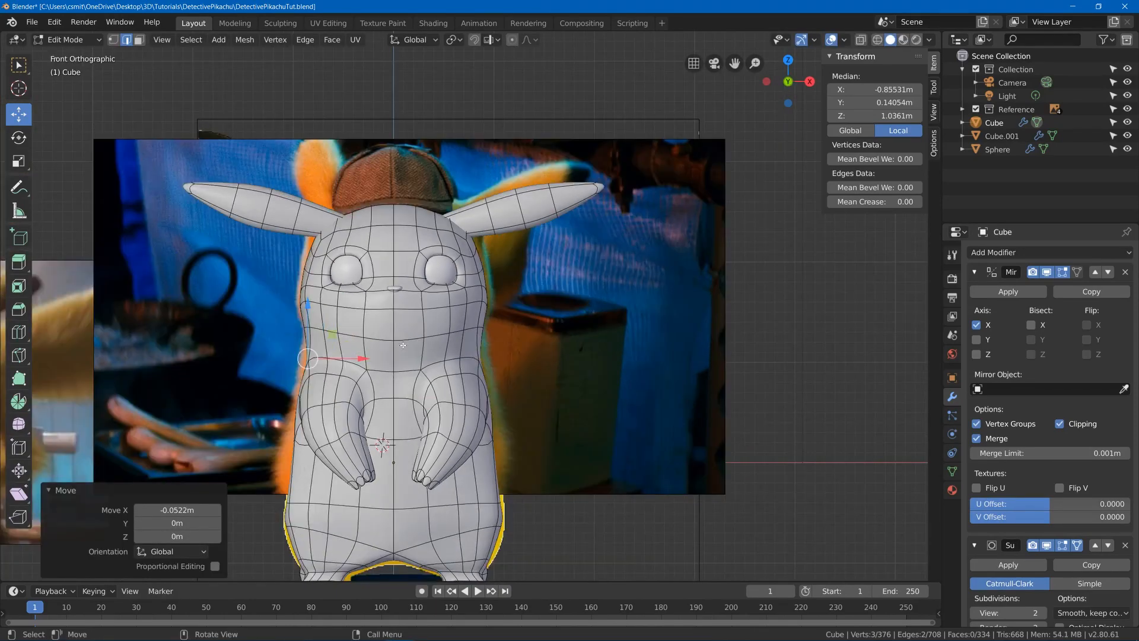
# Select the edge at the crown of the head and adjust its height against the front reference
pyautogui.press('Tab')
pyautogui.moveTo(380, 341); pyautogui.dragTo(363, 214, button='middle')
pyautogui.press('Tab')
pyautogui.scroll(3, 374, 261)
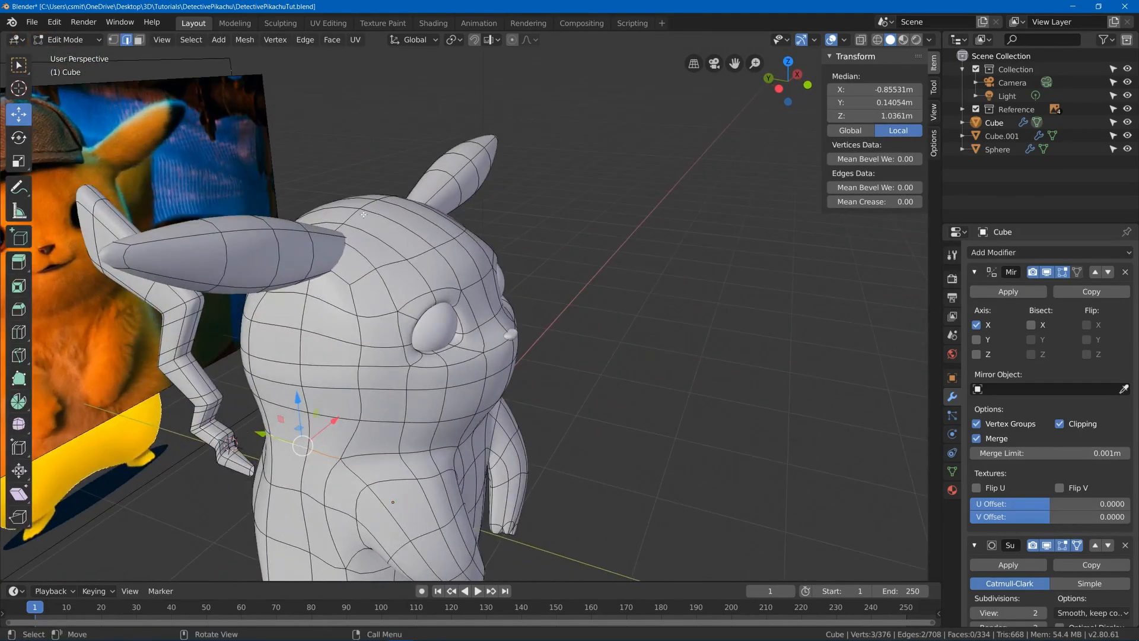
pyautogui.moveTo(354, 212); pyautogui.dragTo(354, 214)
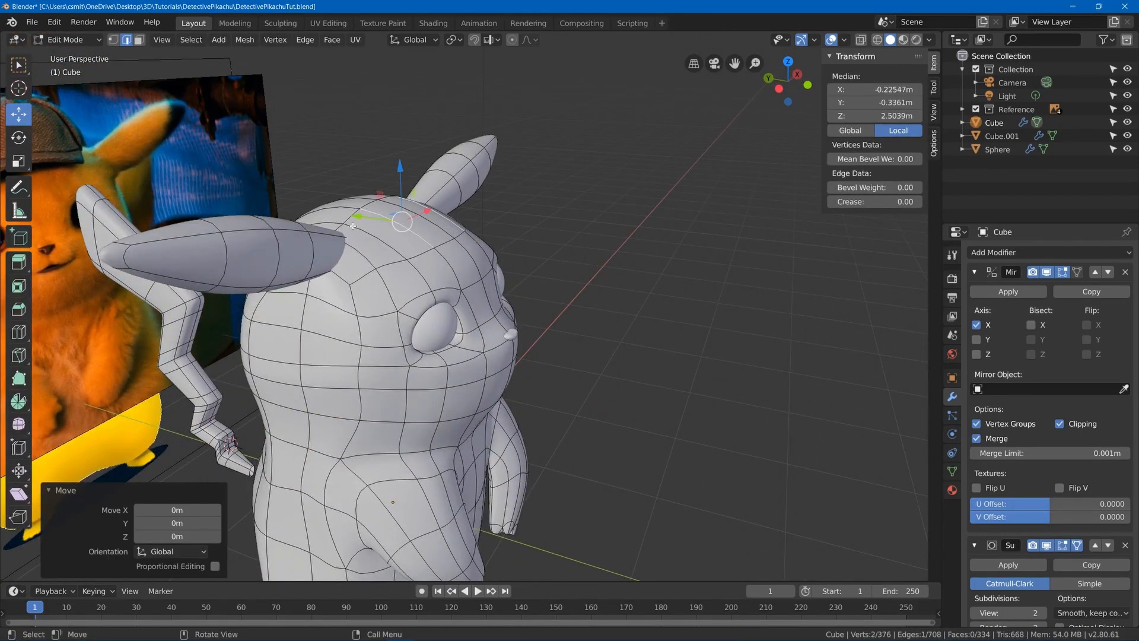
pyautogui.moveTo(353, 226); pyautogui.dragTo(357, 273, button='middle')
pyautogui.click(370, 205)
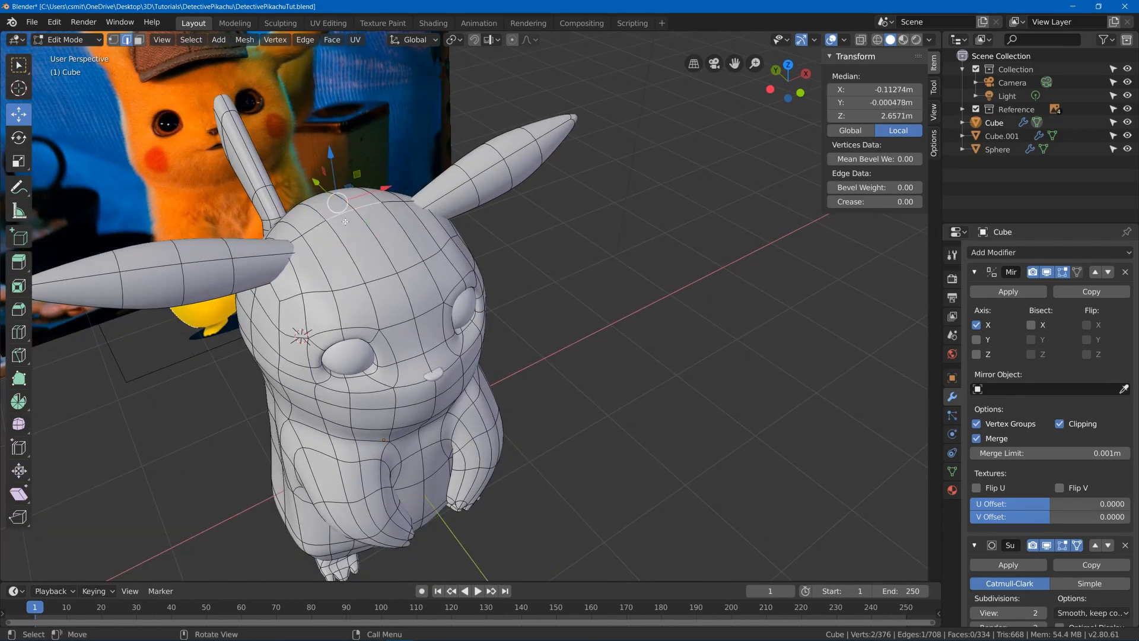
pyautogui.moveTo(345, 222); pyautogui.dragTo(365, 197, button='middle')
pyautogui.press('KP_1')
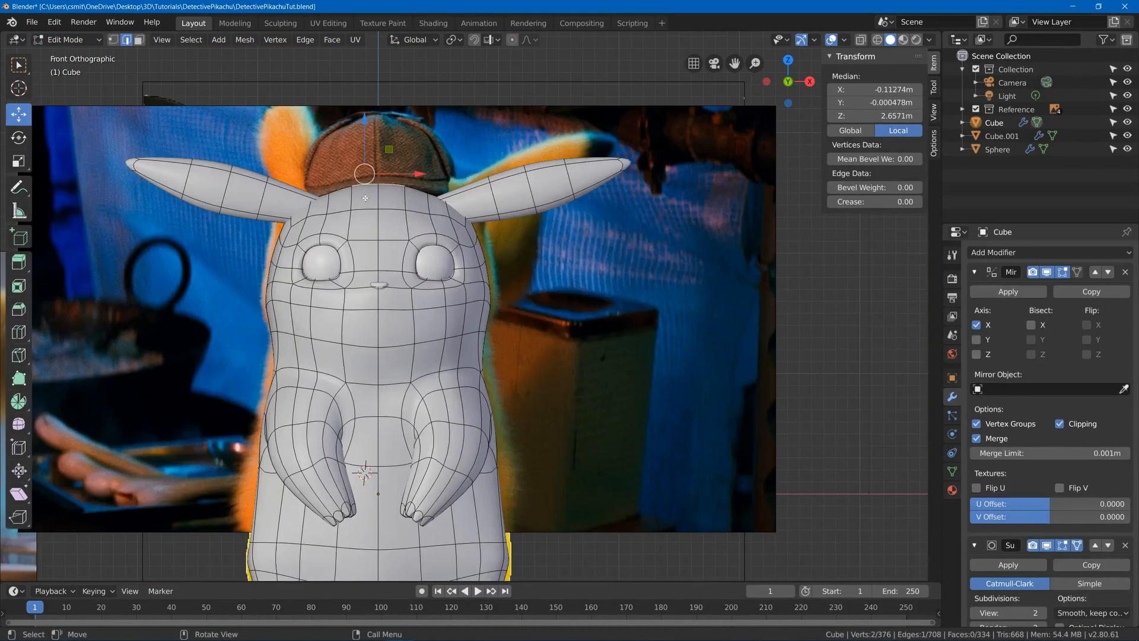
pyautogui.moveTo(365, 126); pyautogui.dragTo(350, 155)
# Select the vertex at the centre of the crown and raise it about 0.059 m along Z
pyautogui.press('1')
pyautogui.click(351, 189)
pyautogui.click(378, 189)
pyautogui.moveTo(360, 195); pyautogui.dragTo(364, 187)
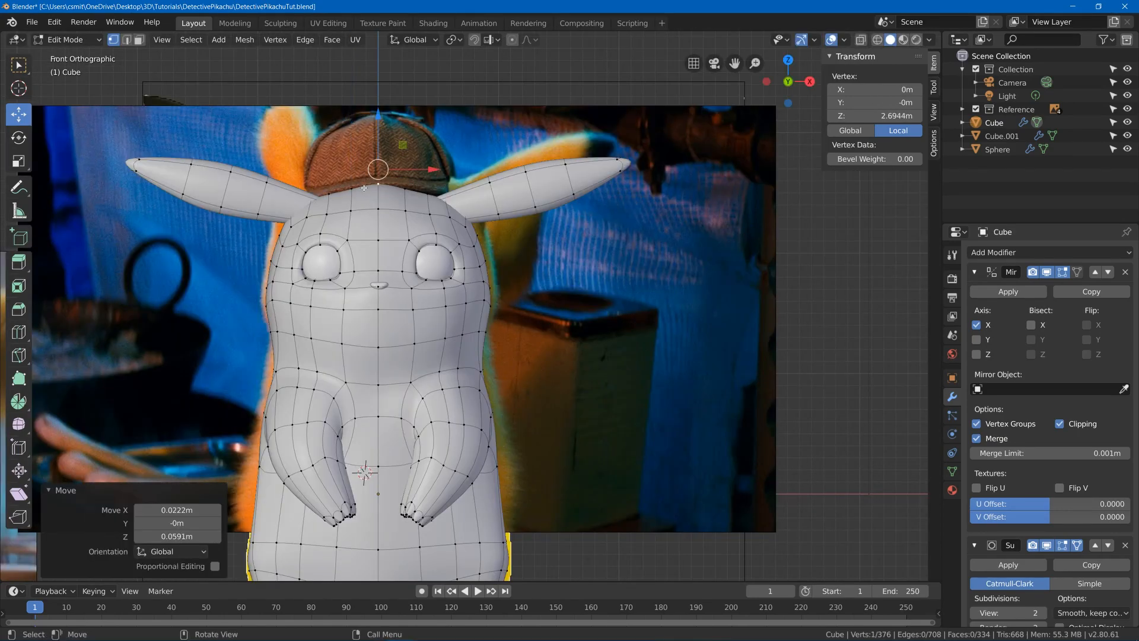
# Shift the vertex beside the crown's centre outward toward the base of the ear
pyautogui.click(353, 187)
pyautogui.moveTo(350, 148); pyautogui.dragTo(326, 154)
pyautogui.click(329, 189)
pyautogui.press('Tab')
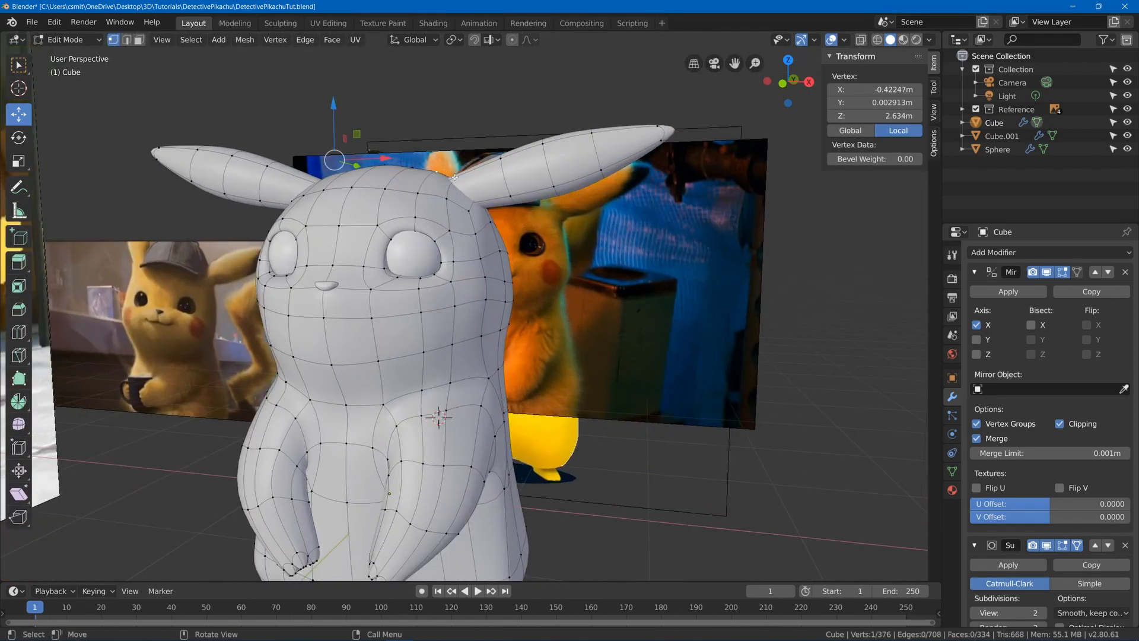
# Select the crown vertex near the ear base and raise it about 0.058 m along Z
pyautogui.press('z')
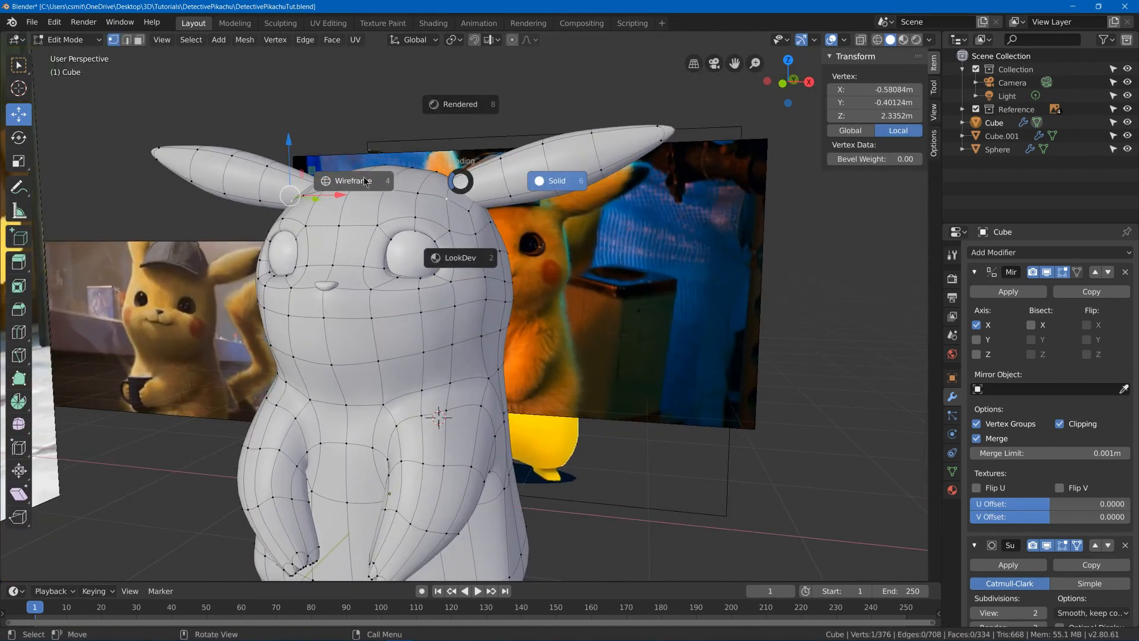
pyautogui.click(455, 186)
pyautogui.moveTo(461, 201); pyautogui.dragTo(461, 211, button='middle')
pyautogui.press('z')
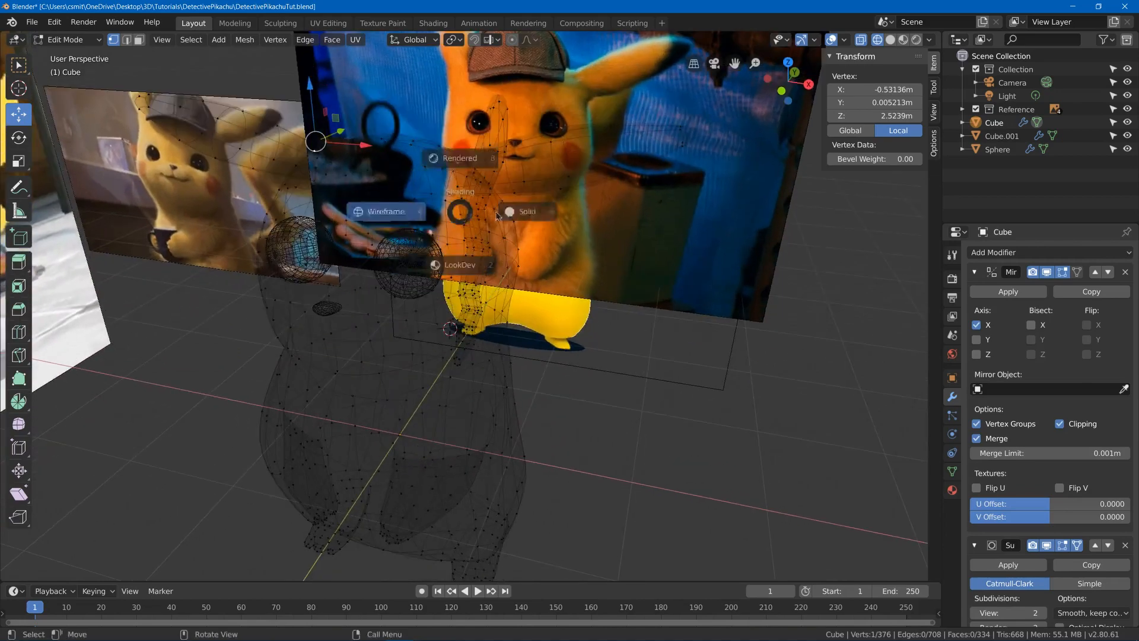
pyautogui.click(528, 212)
pyautogui.moveTo(360, 202)
pyautogui.mouseDown(button='middle')
pyautogui.moveTo(354, 233)
pyautogui.moveTo(380, 166)
pyautogui.moveTo(306, 137)
pyautogui.mouseUp(button='middle')
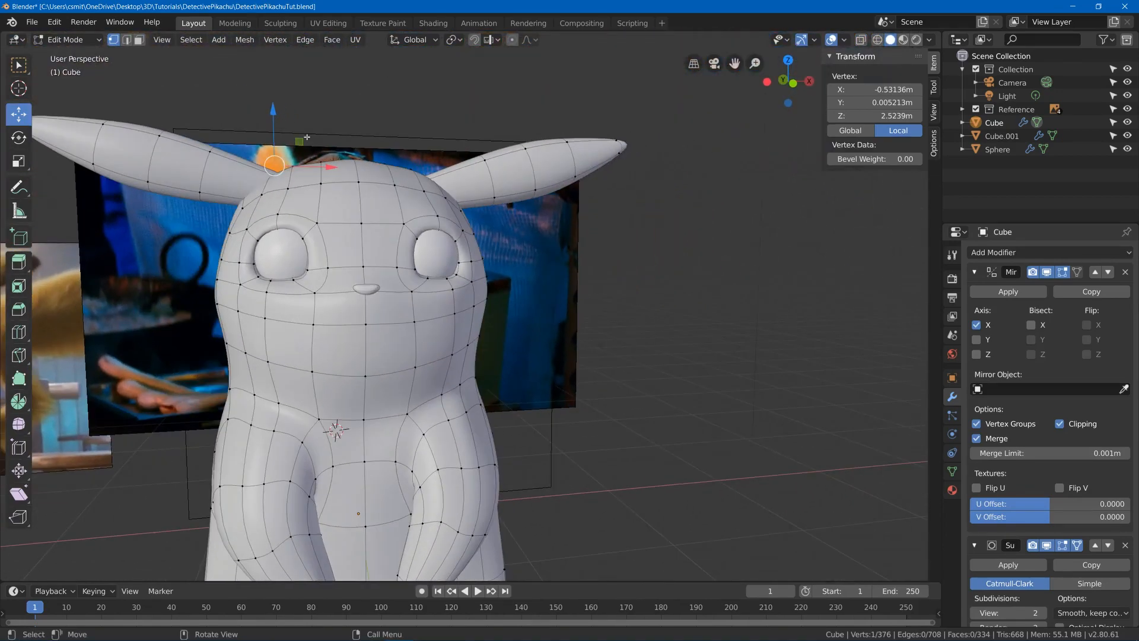
pyautogui.moveTo(263, 127); pyautogui.dragTo(265, 121)
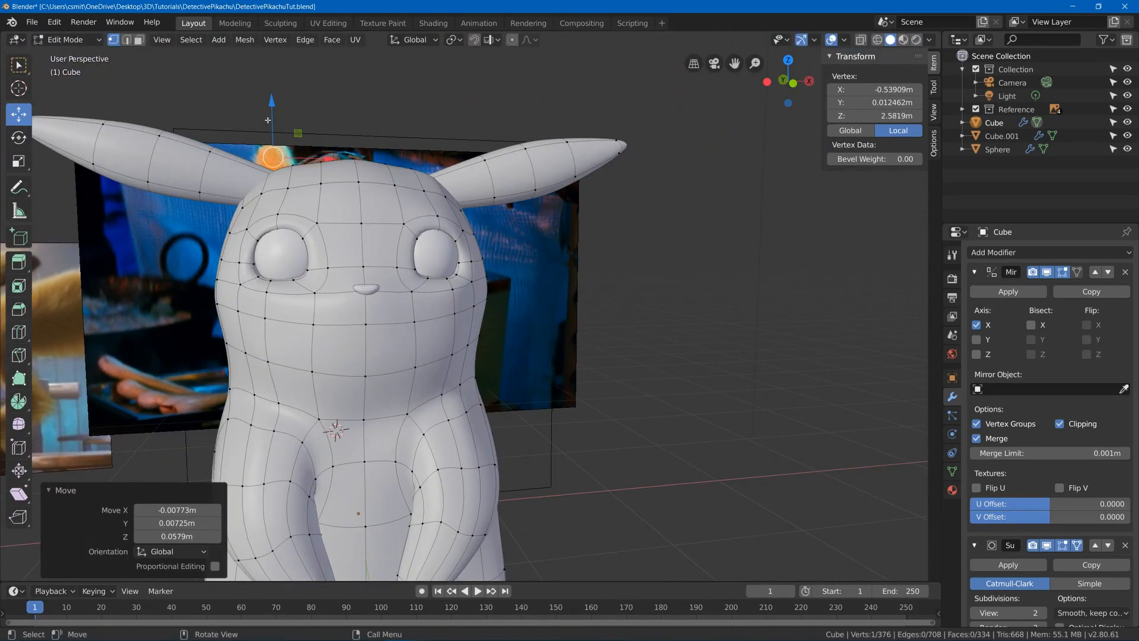
# Lower the vertex at the centre of the crown about 0.034 m along Z
pyautogui.click(351, 143)
pyautogui.press('g')
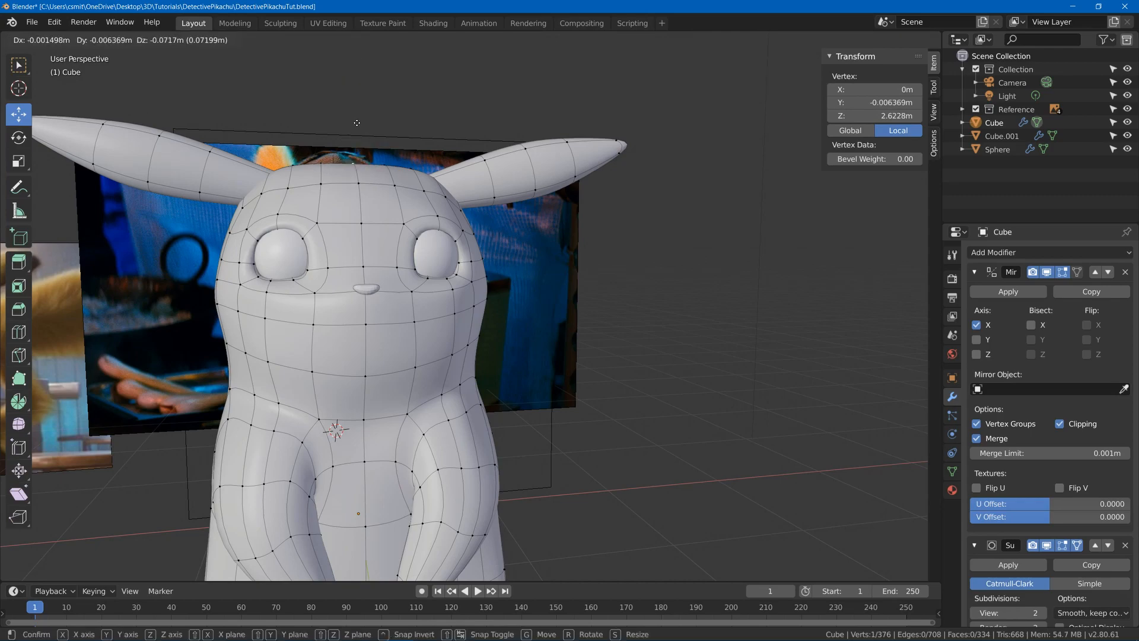
pyautogui.click(354, 118)
pyautogui.moveTo(354, 117); pyautogui.dragTo(360, 162, button='middle')
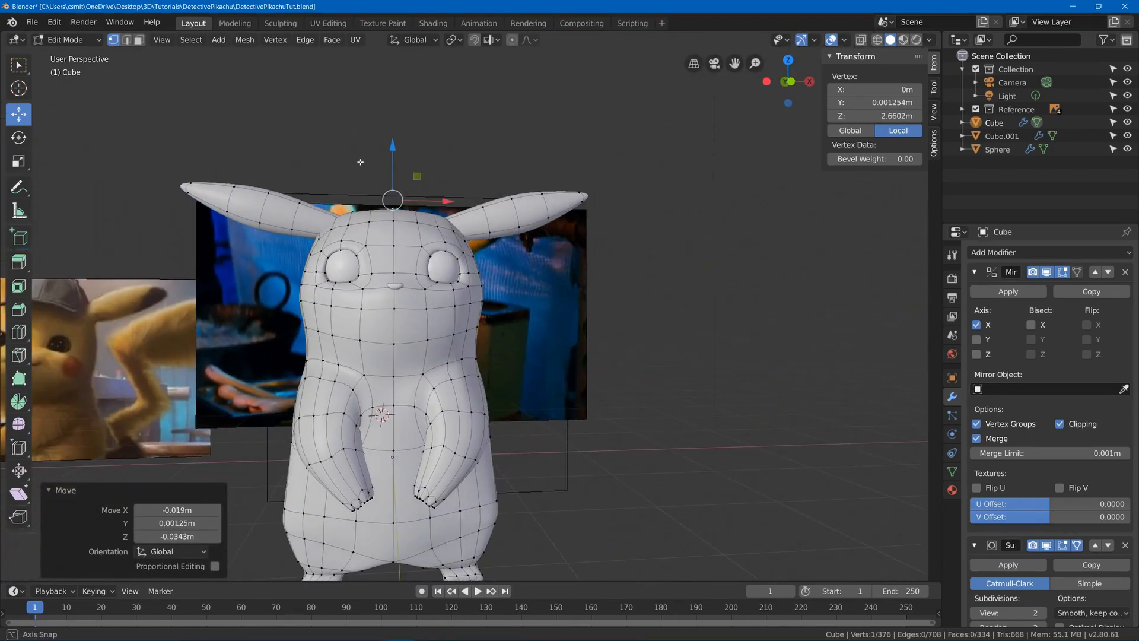
# Move the vertex next to the crown's centre line slightly up and outward, and save the file
pyautogui.click(369, 220)
pyautogui.moveTo(368, 185); pyautogui.dragTo(350, 169)
pyautogui.click(347, 225)
pyautogui.press('Tab')
pyautogui.moveTo(389, 182); pyautogui.dragTo(393, 216, button='middle')
pyautogui.hotkey('ctrl', 's')
pyautogui.press('Tab')
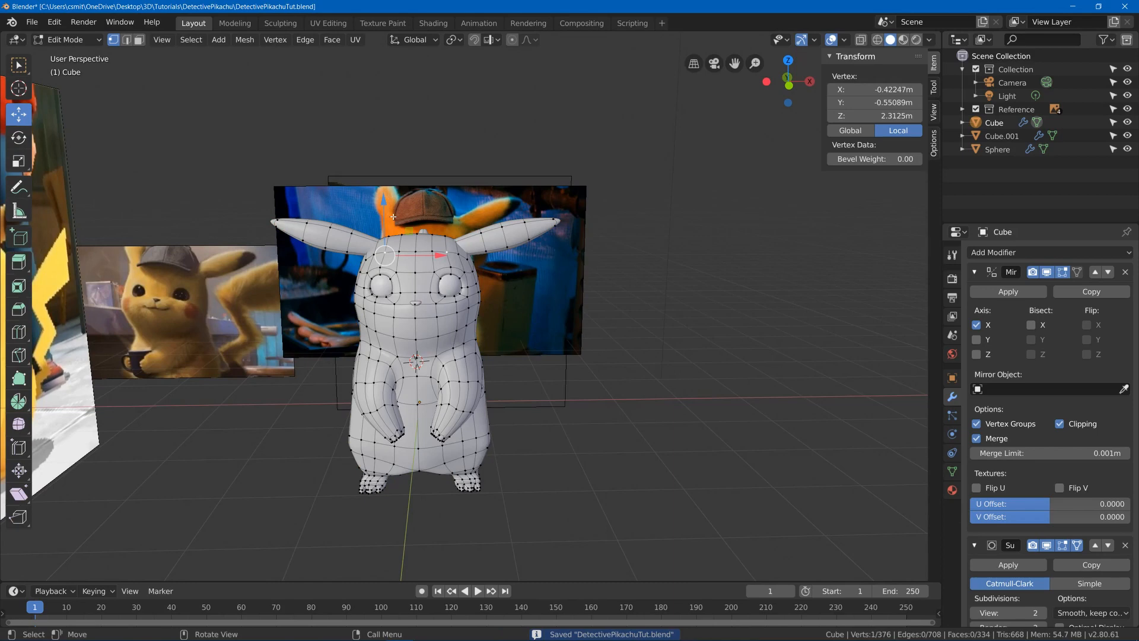
# Examine the head and the mouth area against the front reference in wireframe and solid shading, and from the side
pyautogui.press('KP_1')
pyautogui.press('z')
pyautogui.click(266, 130)
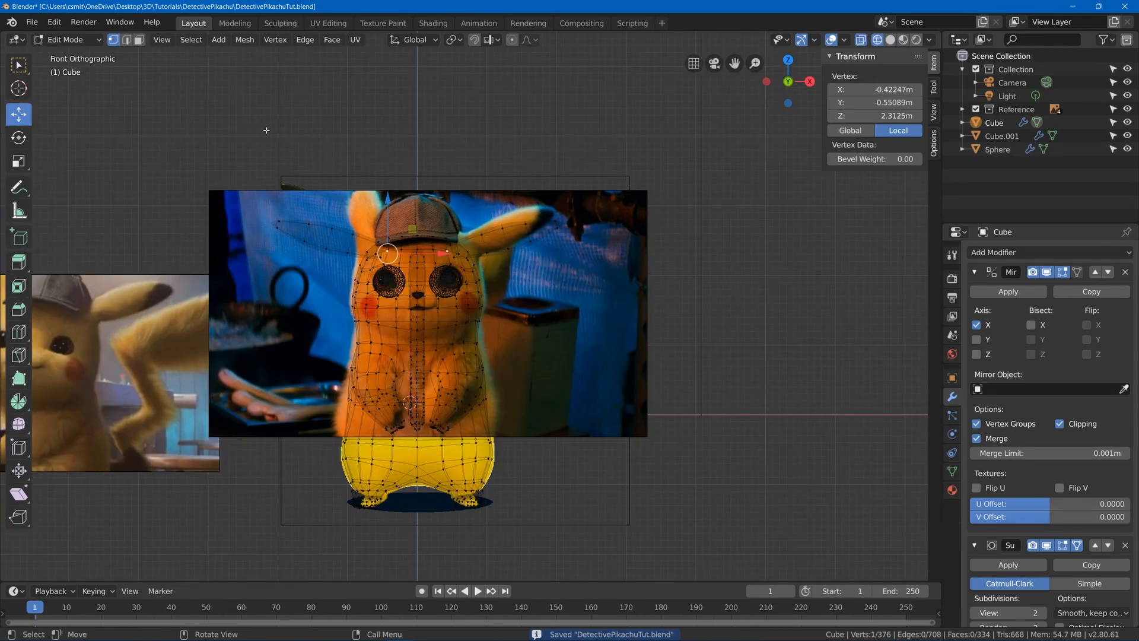
pyautogui.scroll(5, 333, 337)
pyautogui.press('z')
pyautogui.click(335, 342)
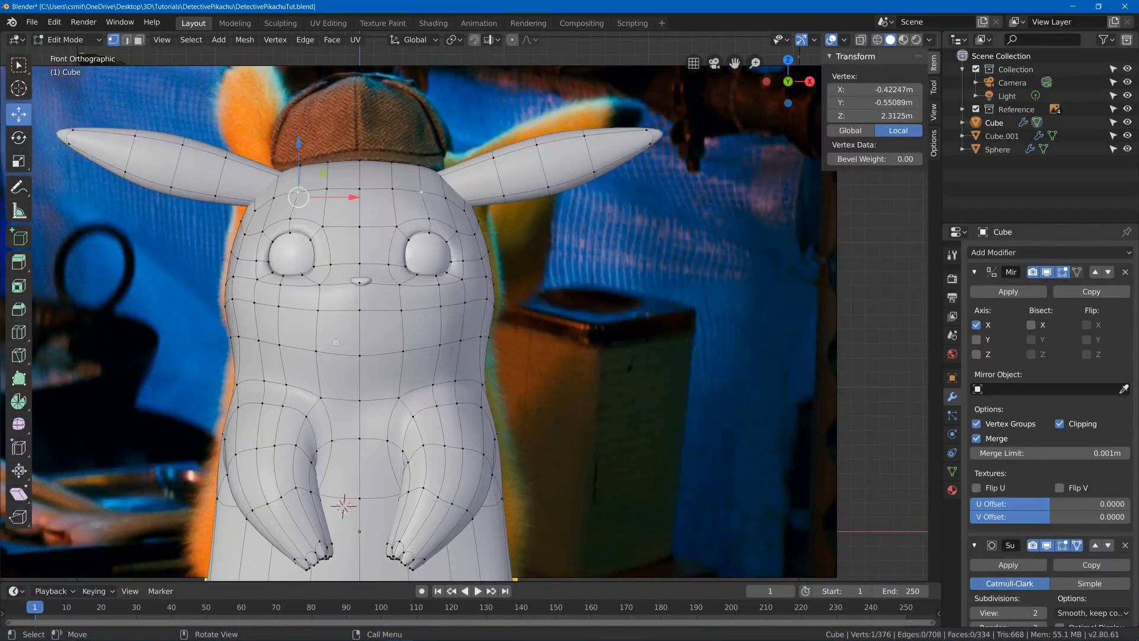
pyautogui.press('3')
pyautogui.click(342, 321)
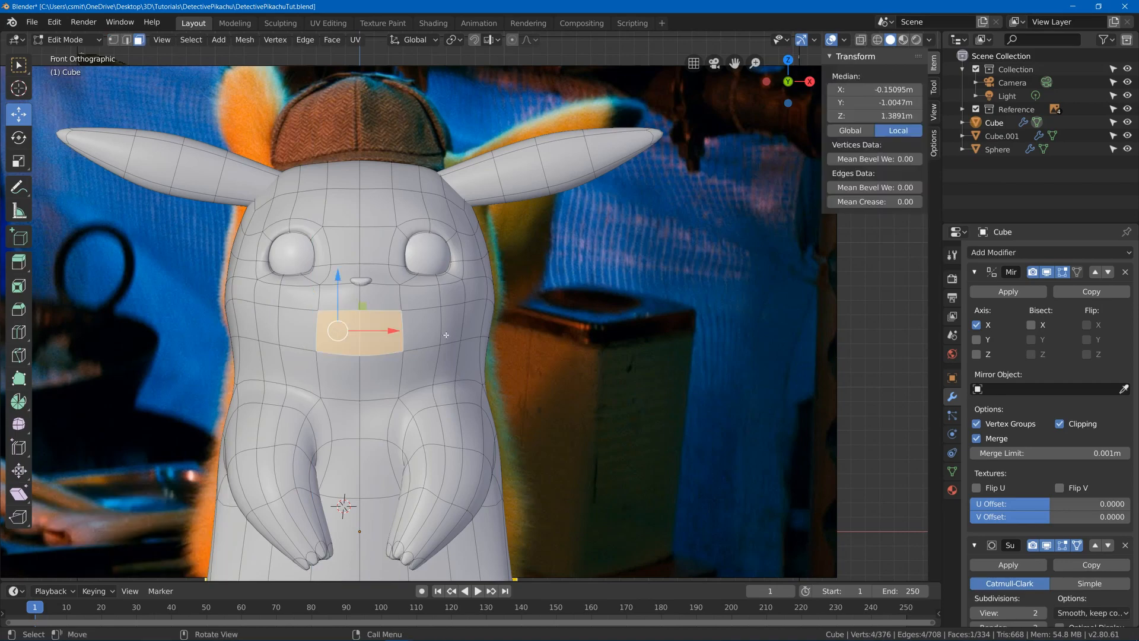
pyautogui.hotkey('alt', 'z')
pyautogui.press('z')
pyautogui.click(419, 332)
pyautogui.moveTo(419, 333)
pyautogui.mouseDown(button='middle')
pyautogui.moveTo(356, 319)
pyautogui.moveTo(469, 319)
pyautogui.mouseUp(button='middle')
# Slide the edge below the nose upward and move it about -0.027 m along Y
pyautogui.press('2')
pyautogui.click(356, 319)
pyautogui.press('g')
pyautogui.press('g')
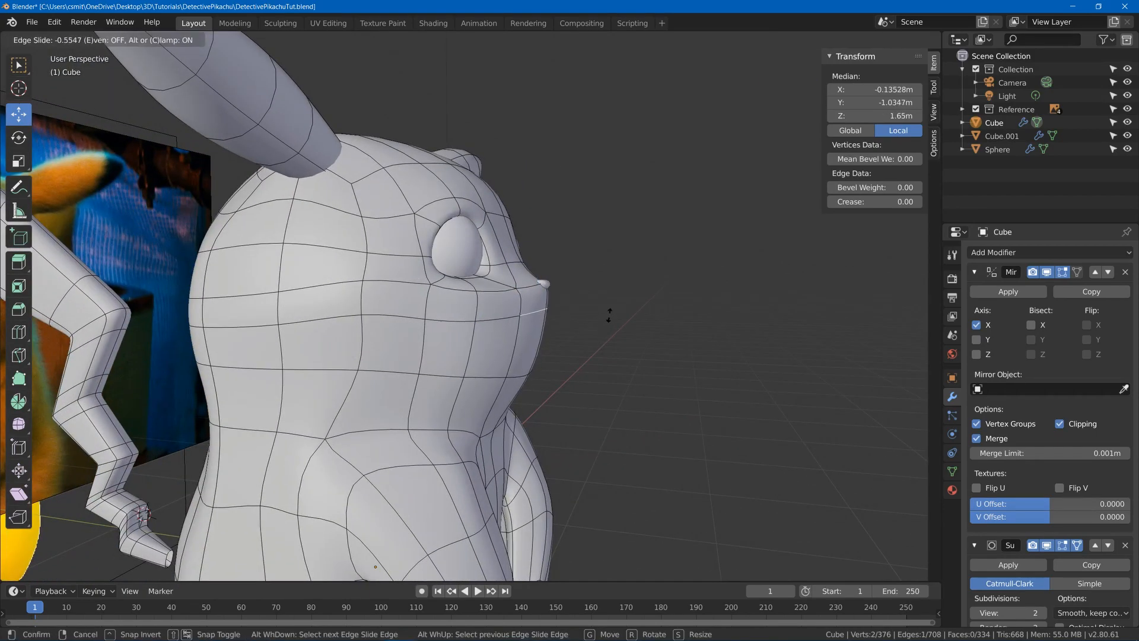
pyautogui.click(612, 306)
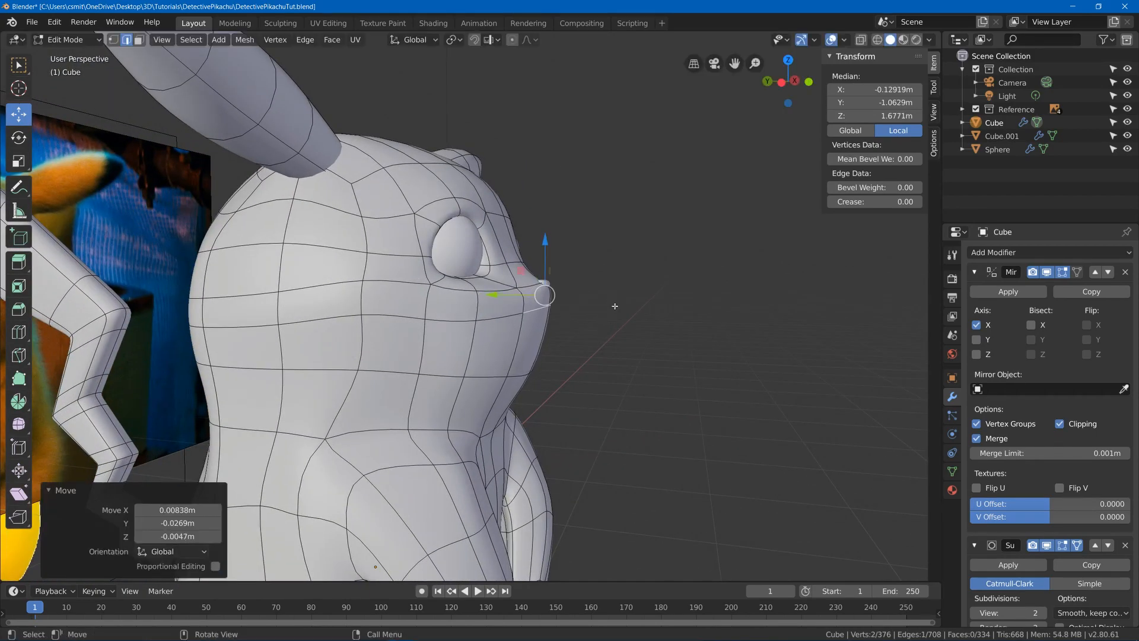
pyautogui.moveTo(612, 306); pyautogui.dragTo(482, 305, button='middle')
# Select the nose object and reposition its whole mesh against the tip of the muzzle
pyautogui.press('Tab')
pyautogui.scroll(2, 484, 309)
pyautogui.click(489, 297)
pyautogui.press('Tab')
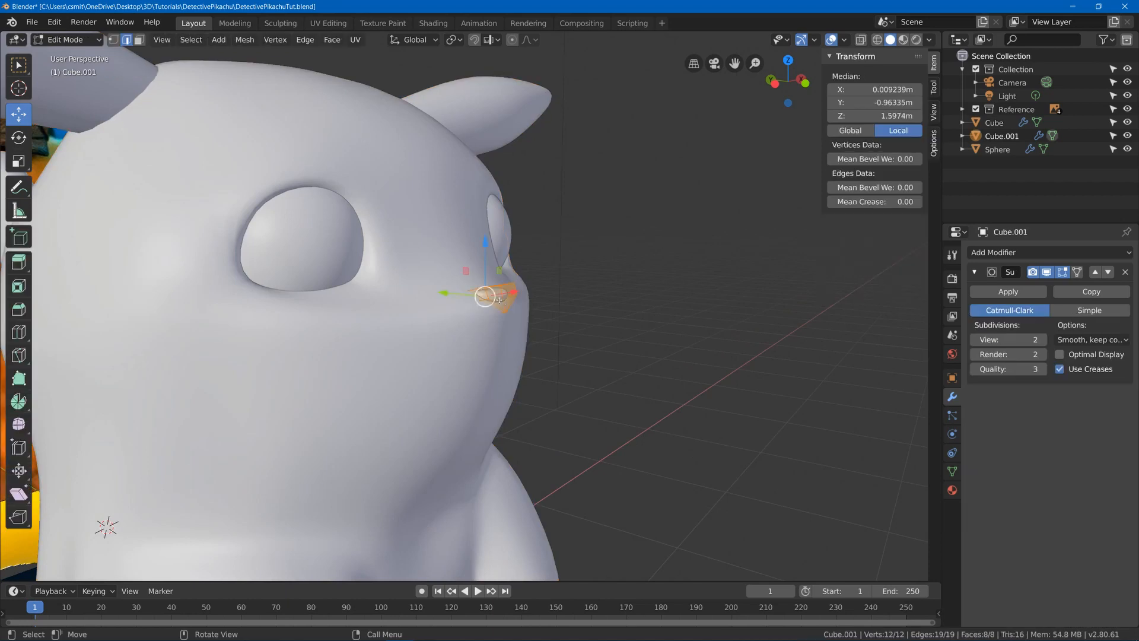
pyautogui.press('g')
pyautogui.click(514, 301)
pyautogui.press('Tab')
# Shade the nose smooth and lower the nose object about 0.024 m along Z
pyautogui.rightClick(503, 297)
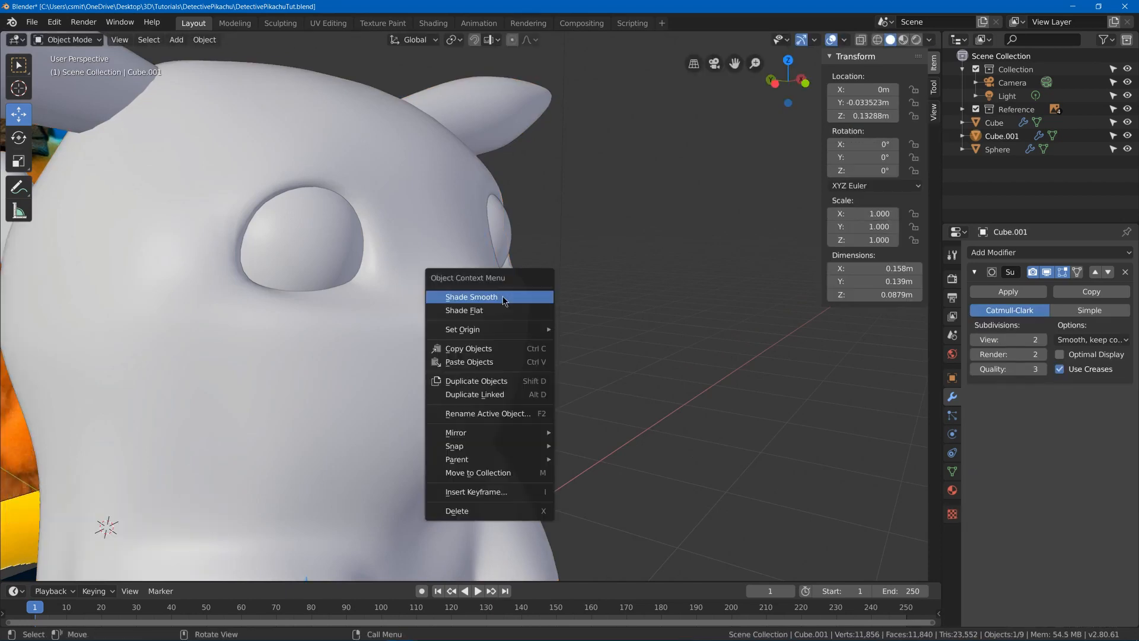
pyautogui.click(503, 298)
pyautogui.moveTo(503, 297); pyautogui.dragTo(464, 308, button='middle')
pyautogui.press('g')
pyautogui.click(539, 299)
# Check the nose placement against the front reference and return to editing the body mesh
pyautogui.press('KP_1')
pyautogui.press('z')
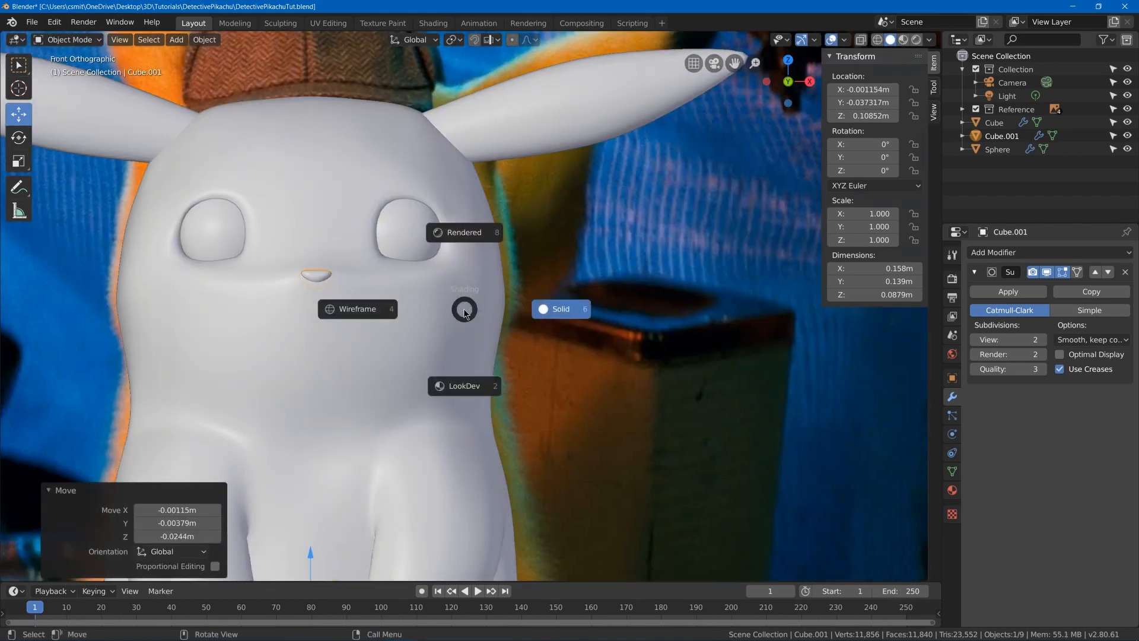
pyautogui.click(358, 309)
pyautogui.click(385, 349)
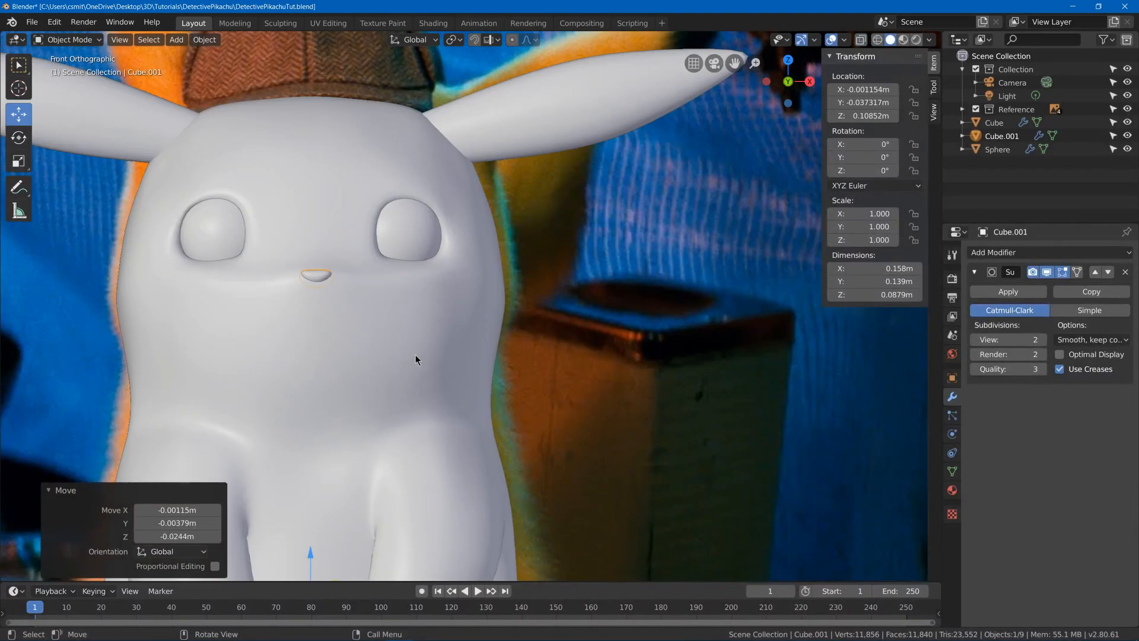
pyautogui.press('Tab')
pyautogui.press('Tab')
pyautogui.click(358, 316)
pyautogui.press('Tab')
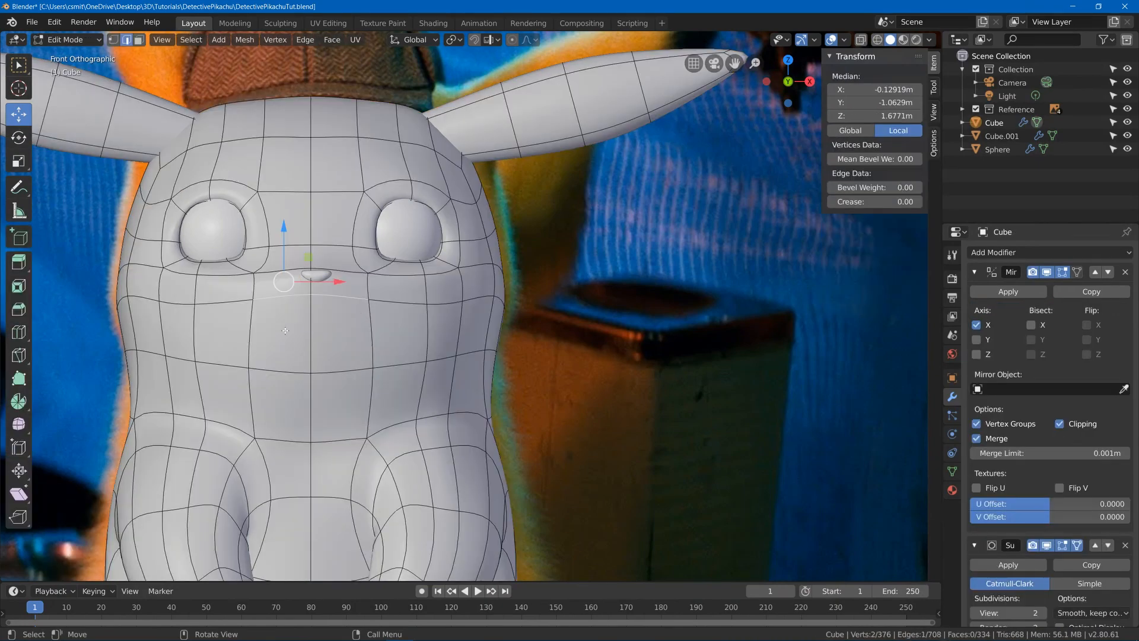
# Select the face below the nose and inset it about 0.158 m for the mouth opening
pyautogui.press('3')
pyautogui.click(285, 331)
pyautogui.moveTo(285, 330); pyautogui.dragTo(533, 329, button='middle')
pyautogui.press('i')
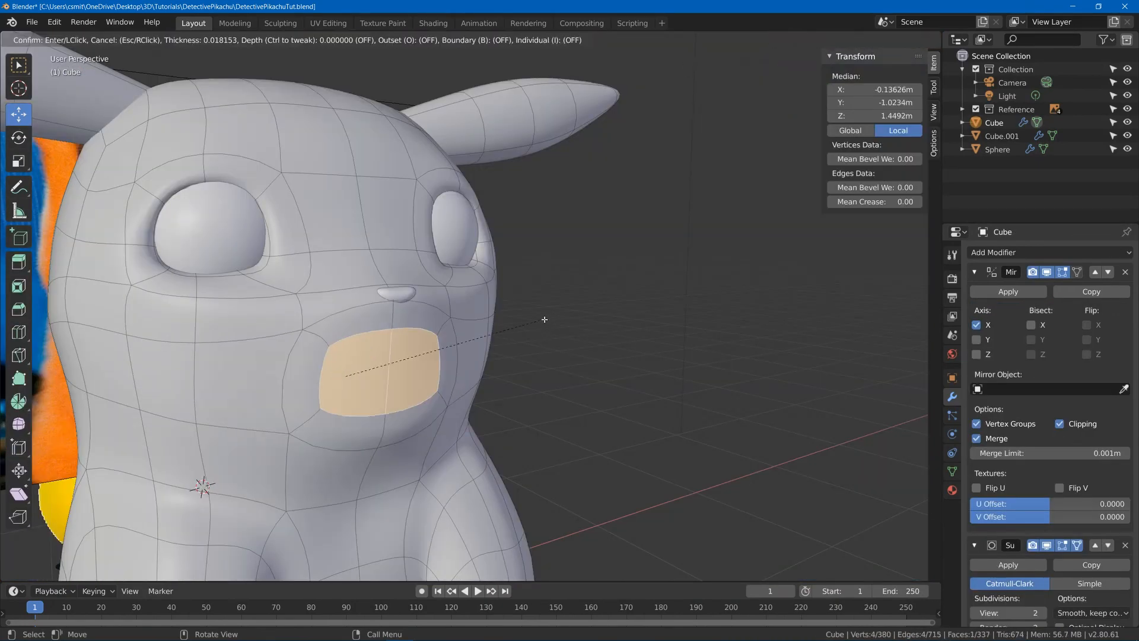
pyautogui.click(504, 331)
# Extrude the inset mouth face about 0.223 m into the head and rescale the back face
pyautogui.press('e')
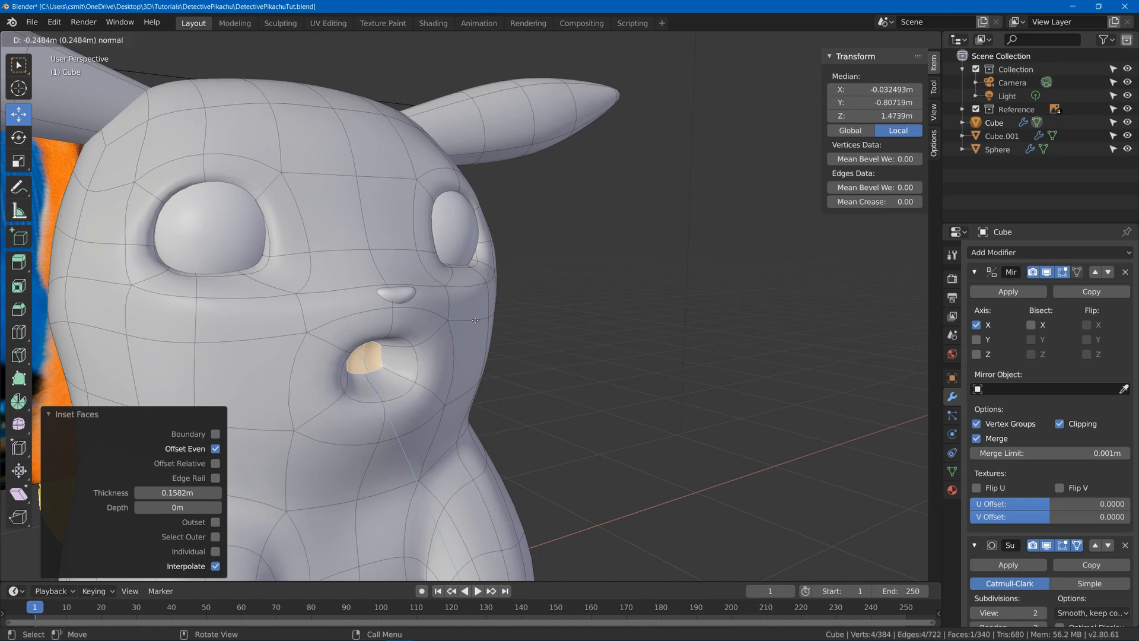
pyautogui.click(494, 328)
pyautogui.moveTo(494, 328); pyautogui.dragTo(488, 323, button='middle')
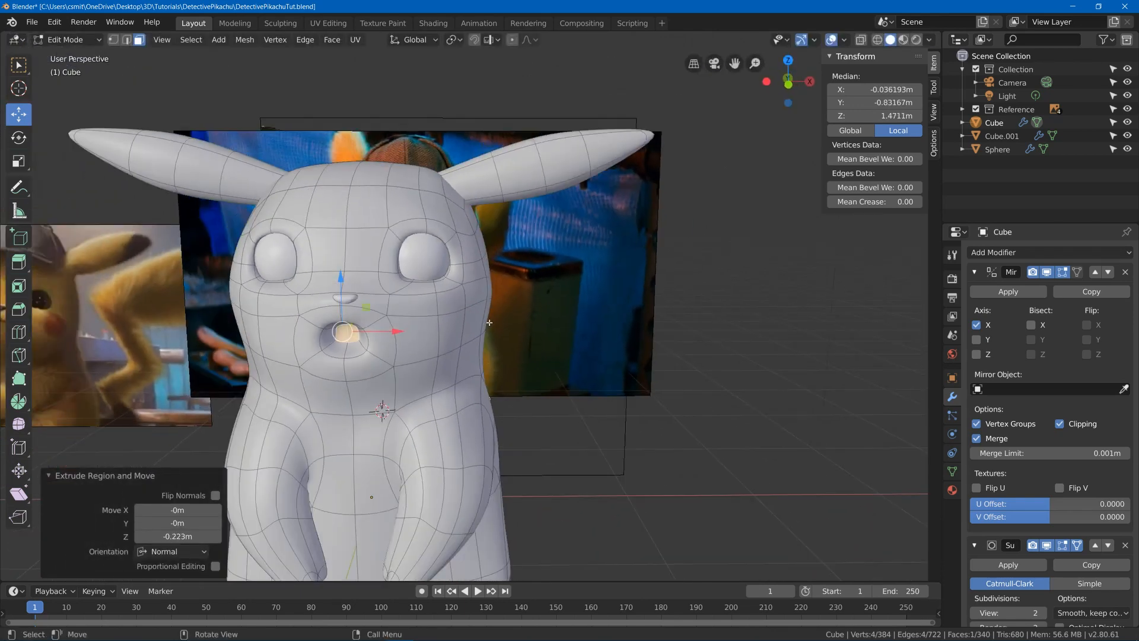
pyautogui.scroll(3, 560, 275)
pyautogui.keyDown('shift'); pyautogui.moveTo(559, 275); pyautogui.dragTo(753, 261, button='middle'); pyautogui.keyUp('shift')
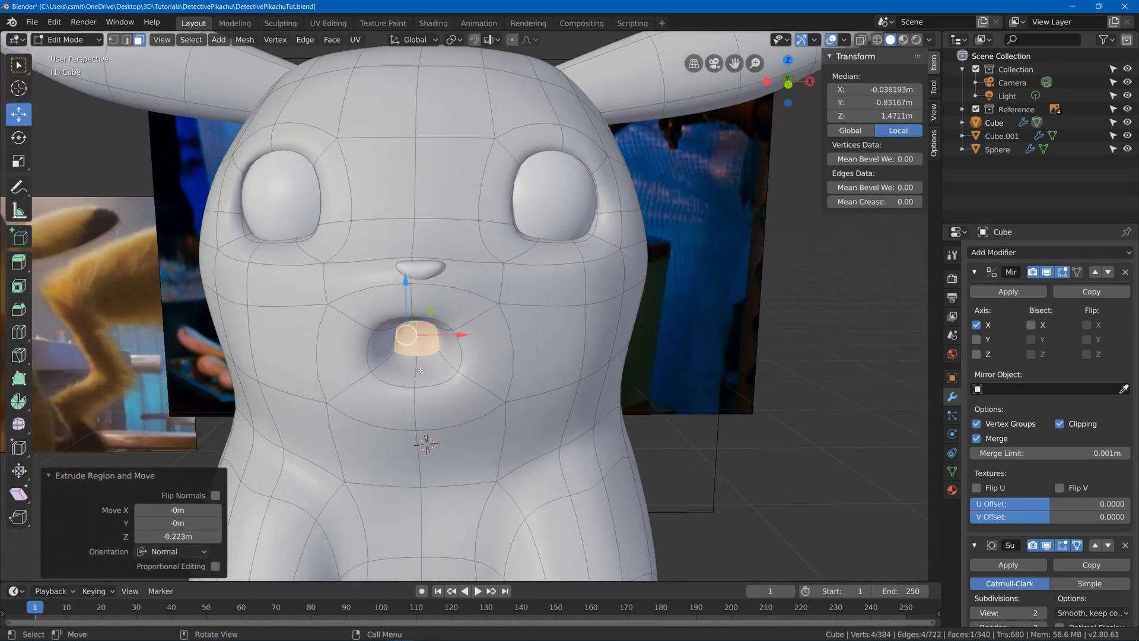
pyautogui.press('s')
pyautogui.click(460, 353)
# Add an edge loop inside the mouth cavity and slide it close to the outer rim
pyautogui.moveTo(460, 354); pyautogui.dragTo(534, 368, button='middle')
pyautogui.scroll(3, 581, 390)
pyautogui.hotkey('ctrl', 'r')
pyautogui.click(617, 407)
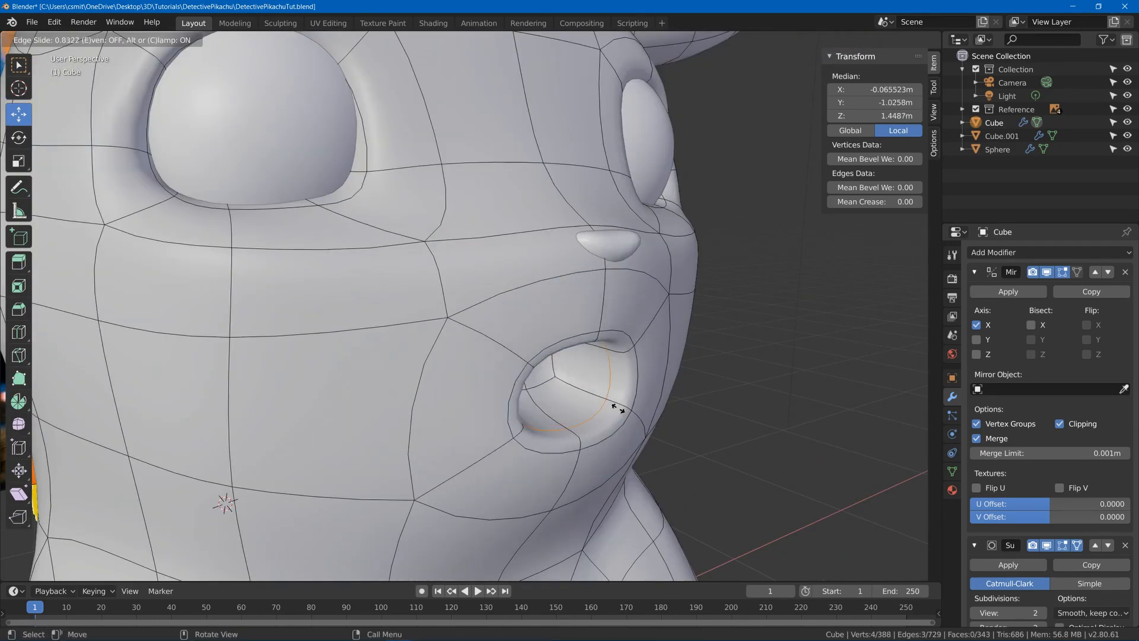
pyautogui.click(628, 414)
# Select the inner faces of the mouth cavity, extrude them in place and scale them by about 1.698
pyautogui.press('3')
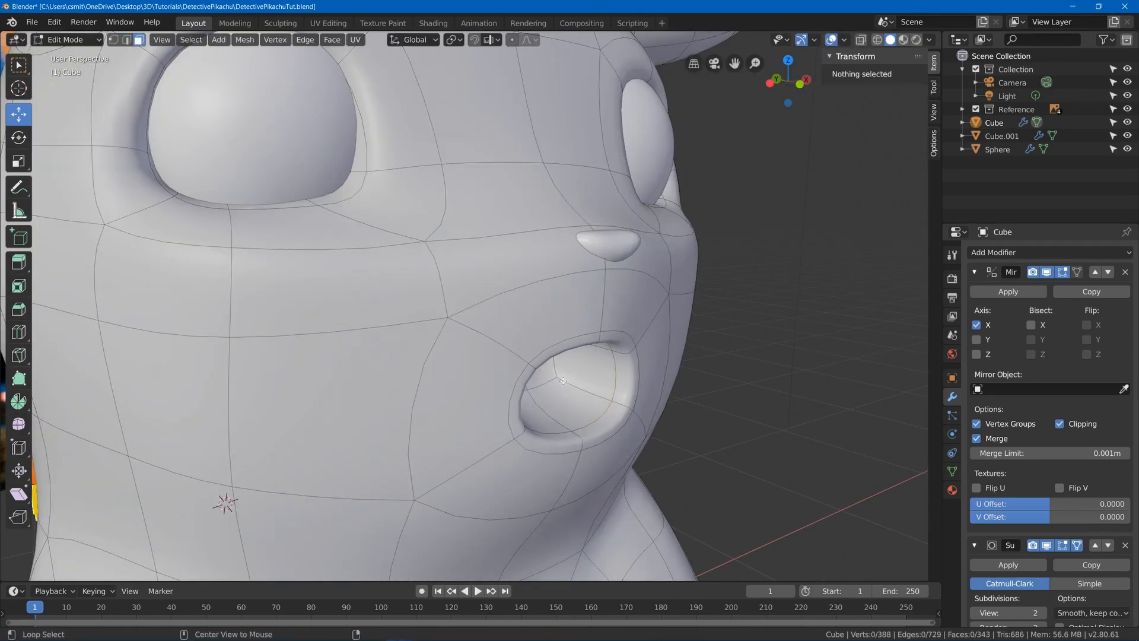
pyautogui.keyDown('alt'); pyautogui.click(562, 380); pyautogui.keyUp('alt')
pyautogui.click(551, 375)
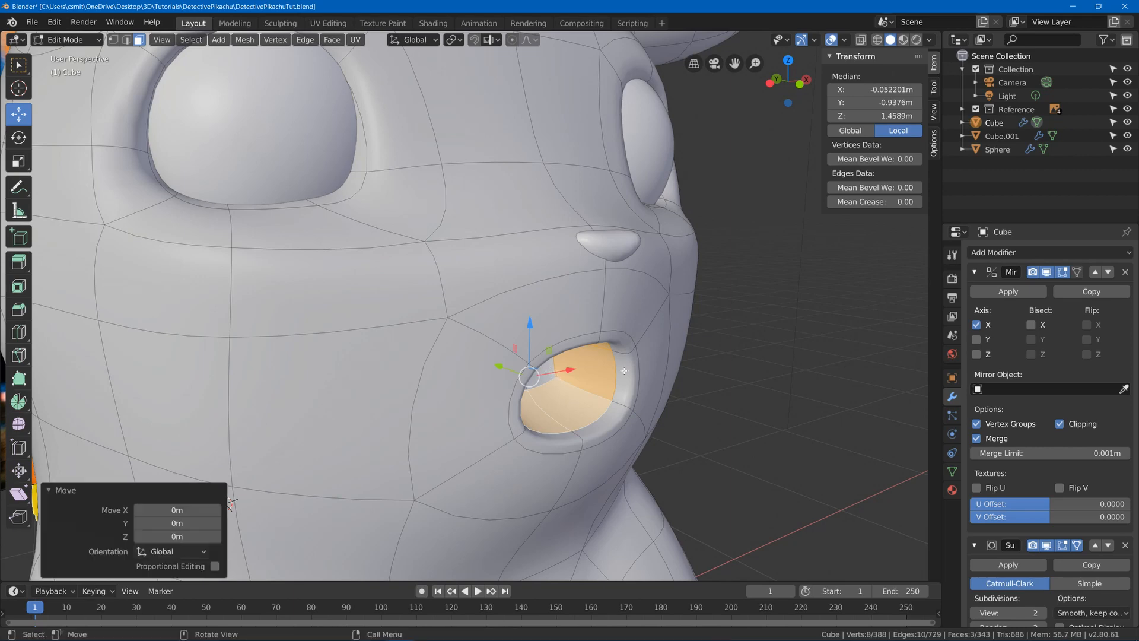
pyautogui.moveTo(624, 371); pyautogui.dragTo(571, 363, button='middle')
pyautogui.keyDown('shift'); pyautogui.click(413, 325); pyautogui.keyUp('shift')
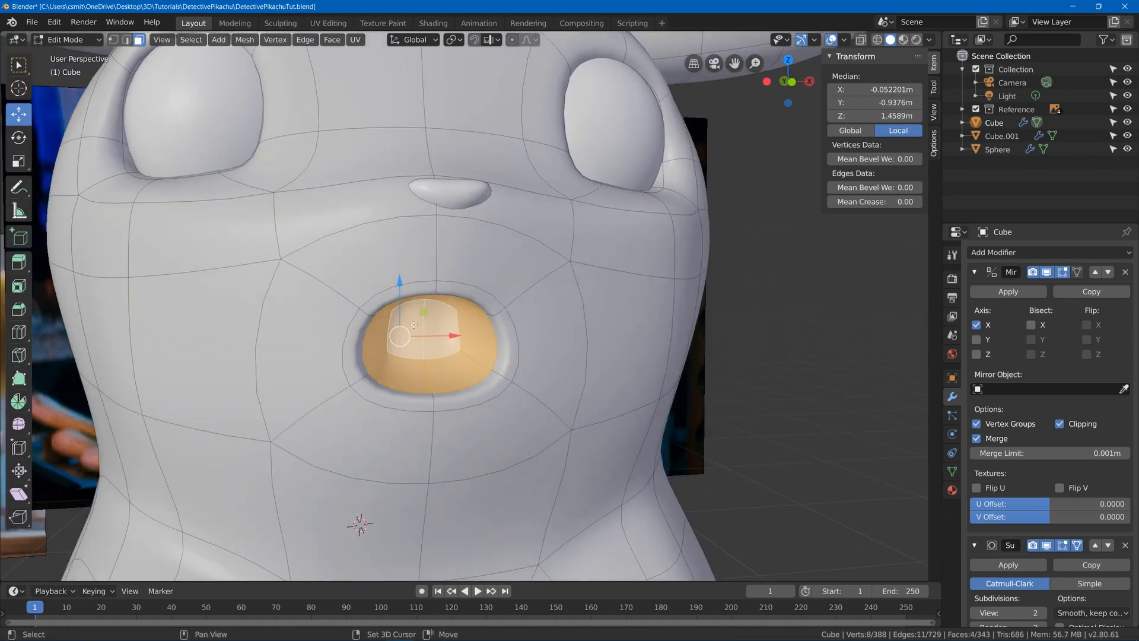
pyautogui.press('e')
pyautogui.rightClick(537, 315)
pyautogui.press('s')
pyautogui.click(631, 310)
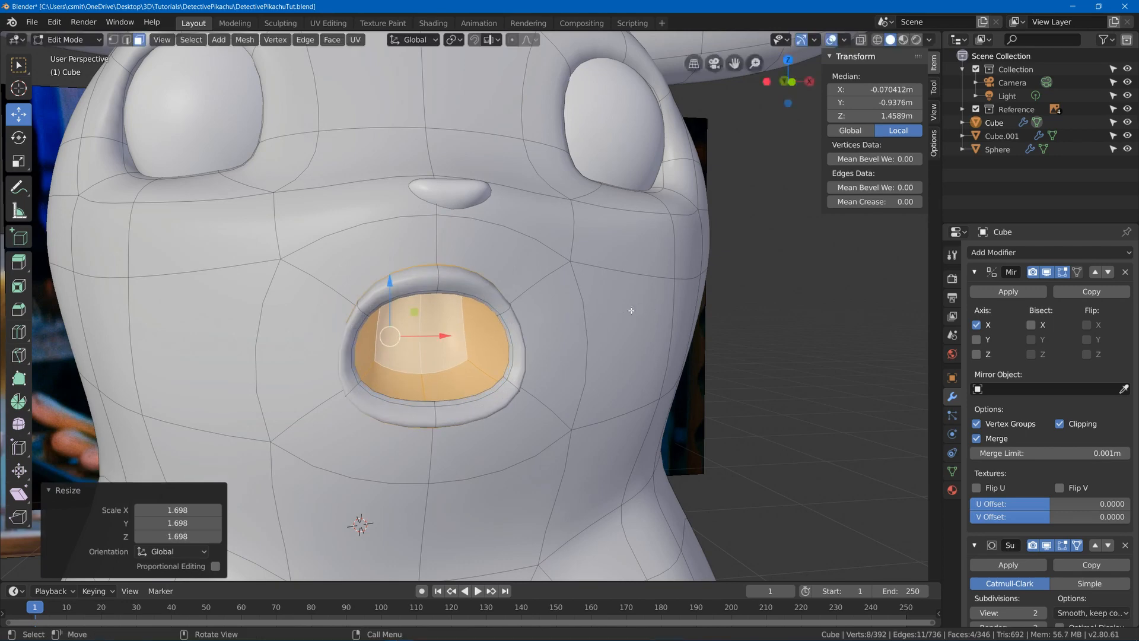
# Move the inner mouth faces about 0.2225 m along Y, deeper into the head
pyautogui.moveTo(631, 310); pyautogui.dragTo(611, 320, button='middle')
pyautogui.press('g')
pyautogui.press('y')
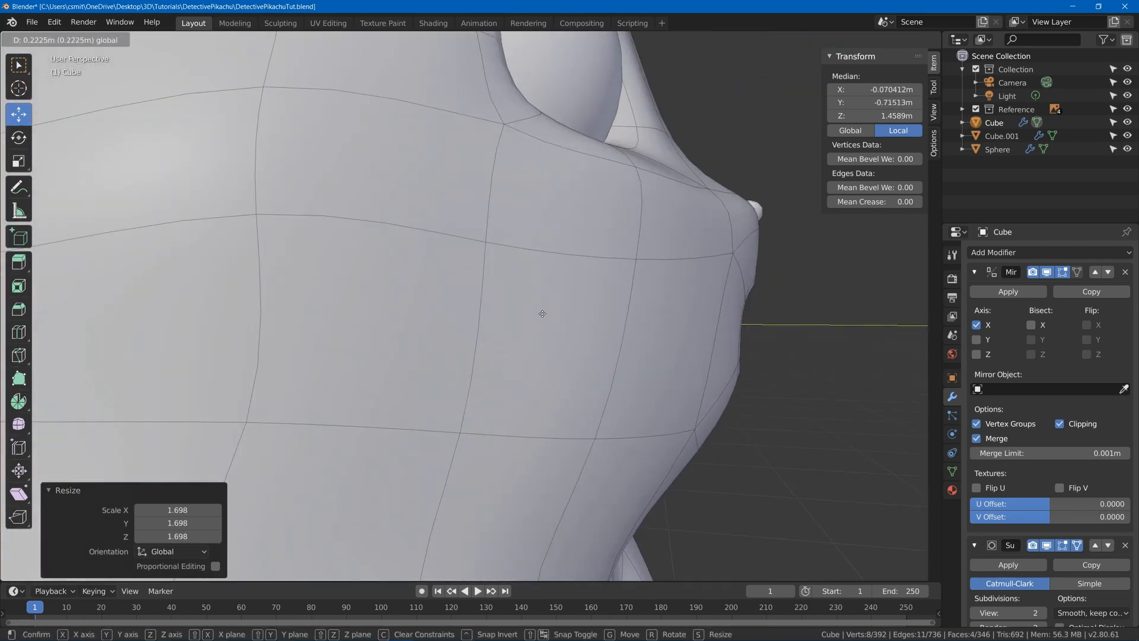
pyautogui.click(543, 313)
# Scale the inner mouth faces by about 1.527 and push them about 0.11 m further back along Y
pyautogui.moveTo(542, 313); pyautogui.dragTo(707, 301, button='middle')
pyautogui.press('s')
pyautogui.click(766, 270)
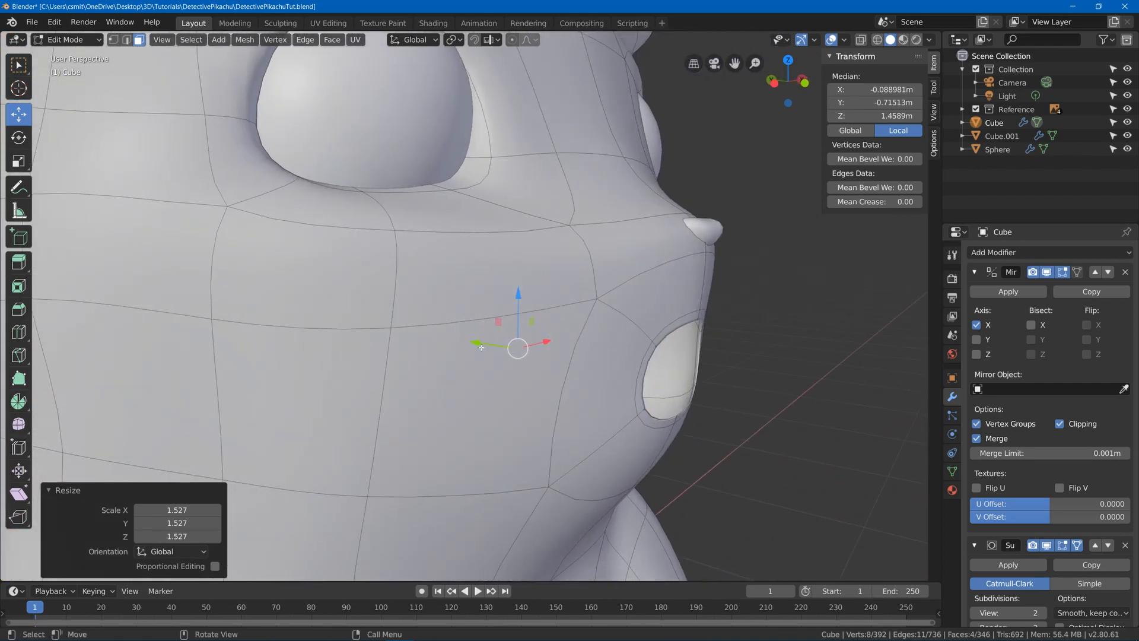
pyautogui.press('g')
pyautogui.press('y')
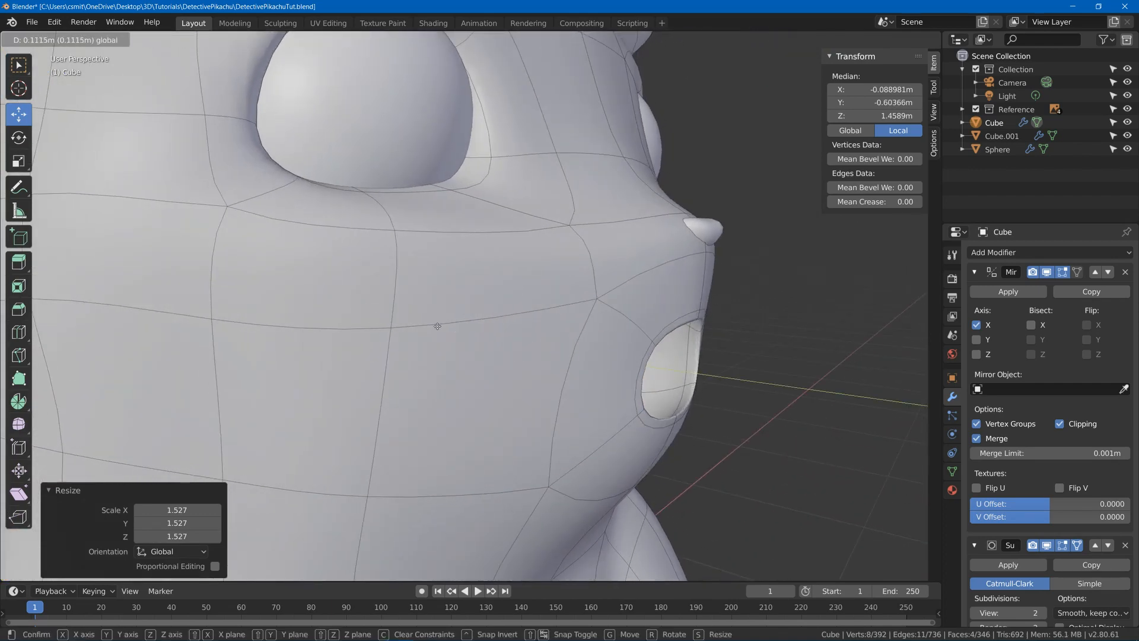
pyautogui.click(437, 326)
# Examine the mouth opening from the side with the subdivision's on-cage display off and on
pyautogui.press('Tab')
pyautogui.moveTo(546, 333); pyautogui.dragTo(496, 333, button='middle')
pyautogui.scroll(-6, 496, 333)
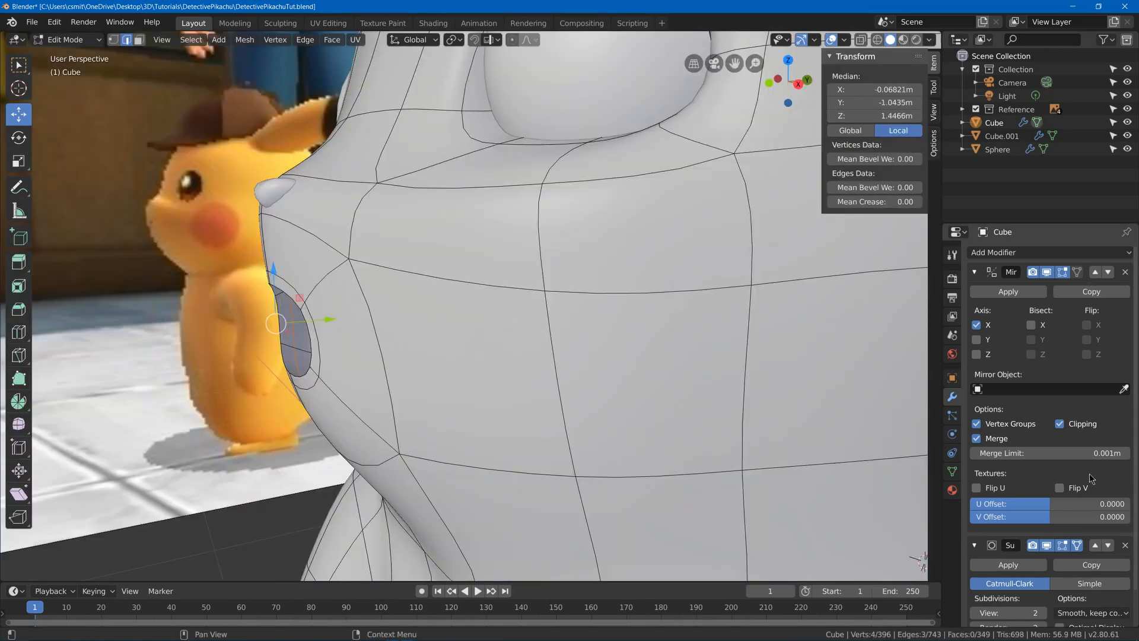
pyautogui.click(1077, 544)
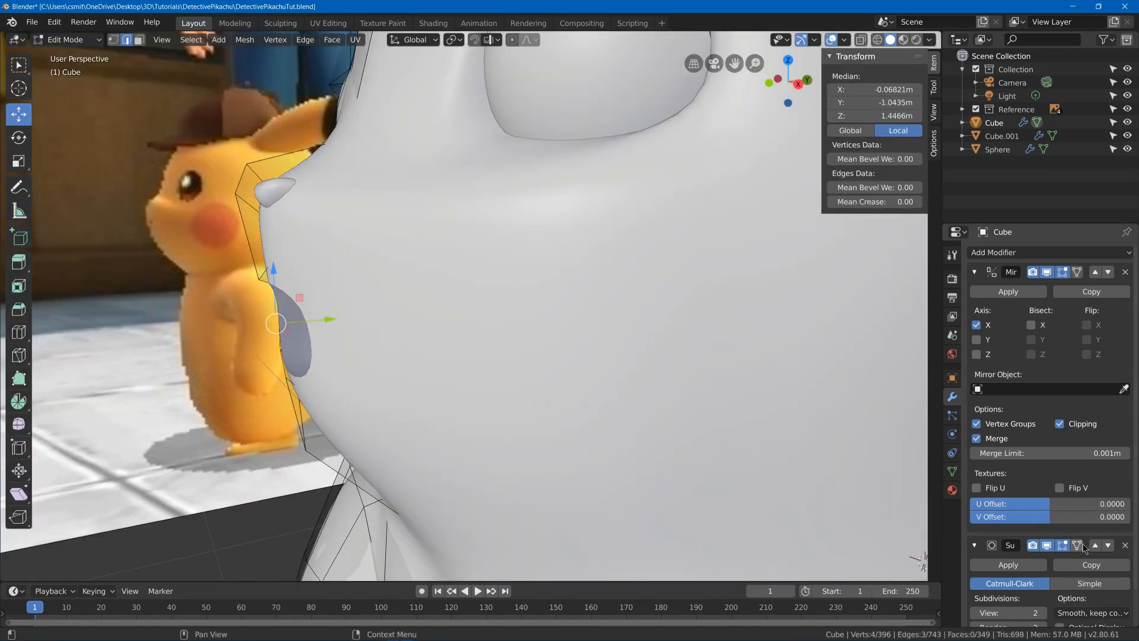
pyautogui.scroll(-3, 314, 344)
pyautogui.moveTo(309, 344); pyautogui.dragTo(442, 327, button='middle')
pyautogui.scroll(3, 378, 347)
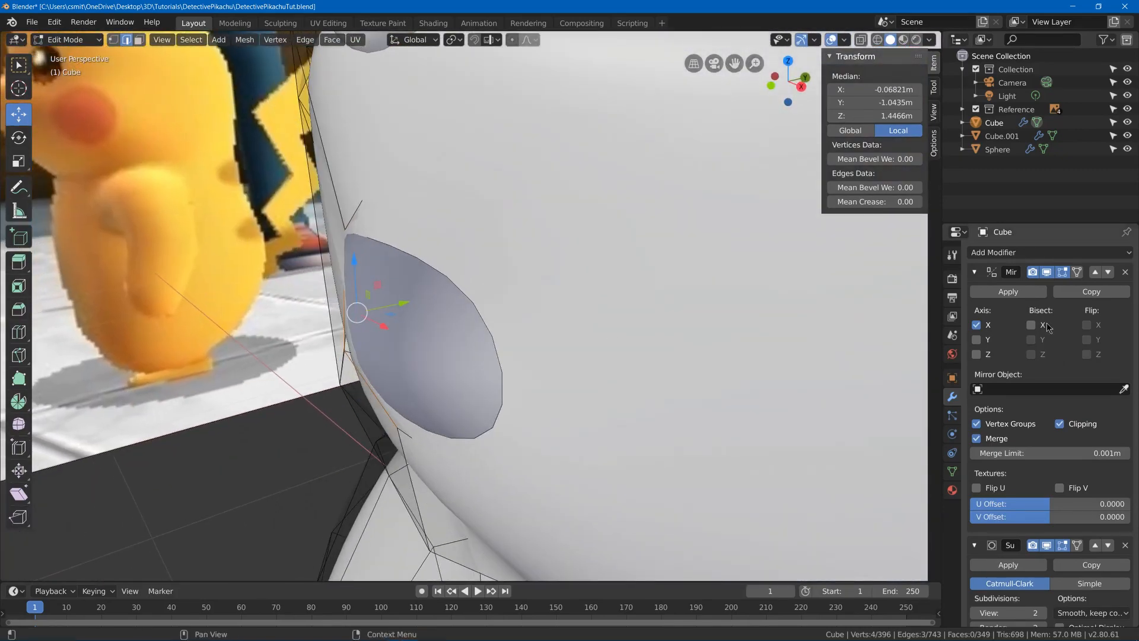
pyautogui.click(1076, 545)
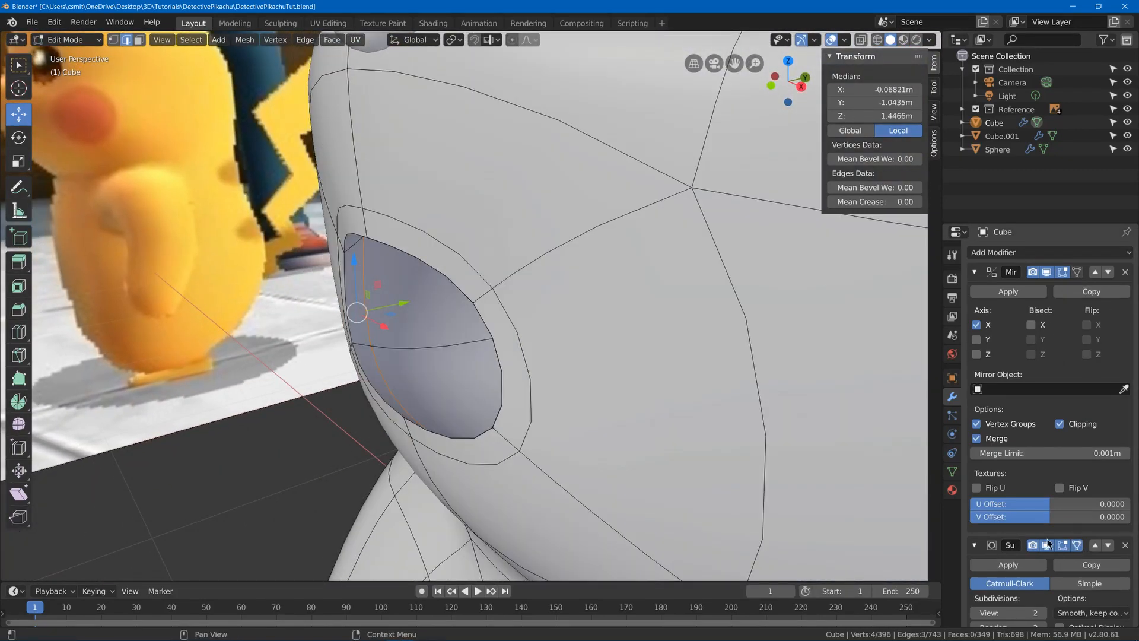
# Add a loop cut inside the mouth opening with a slide factor of 0.702 and scale it by 0.654
pyautogui.click(1046, 542)
pyautogui.scroll(-3, 907, 475)
pyautogui.moveTo(906, 466); pyautogui.dragTo(374, 352, button='middle')
pyautogui.press('g')
pyautogui.press('g')
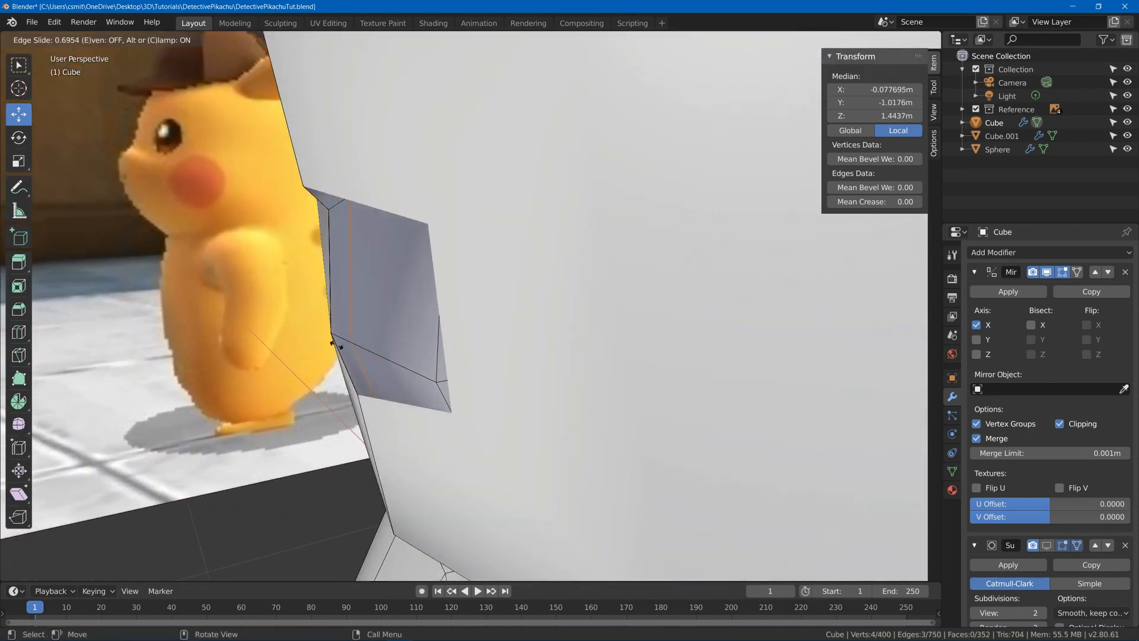
pyautogui.click(333, 343)
pyautogui.press('s')
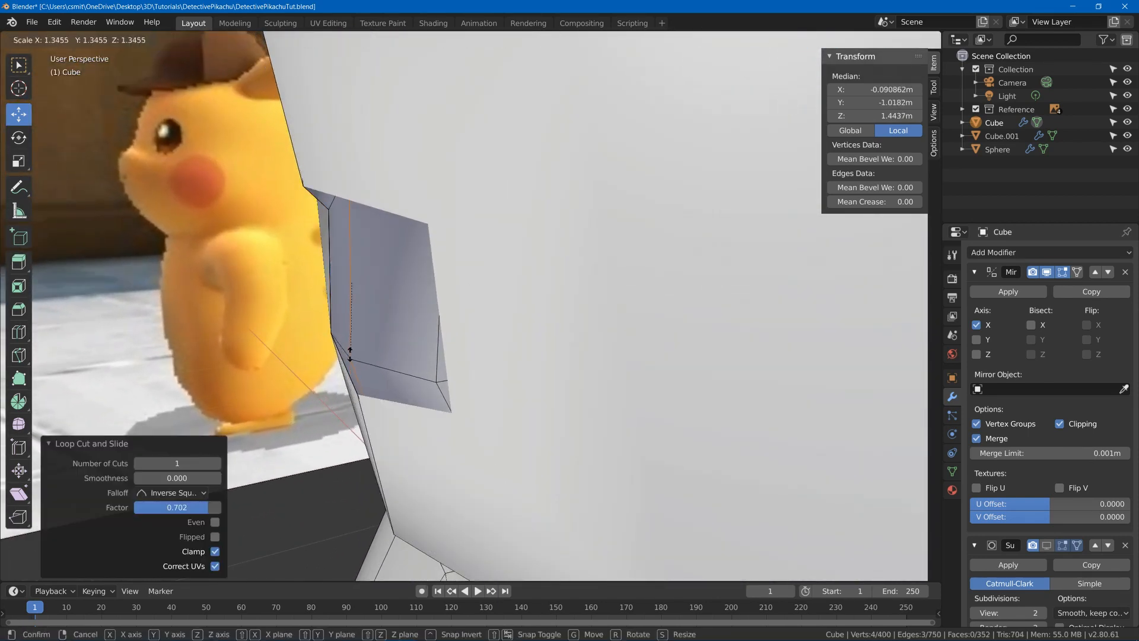
pyautogui.click(379, 301)
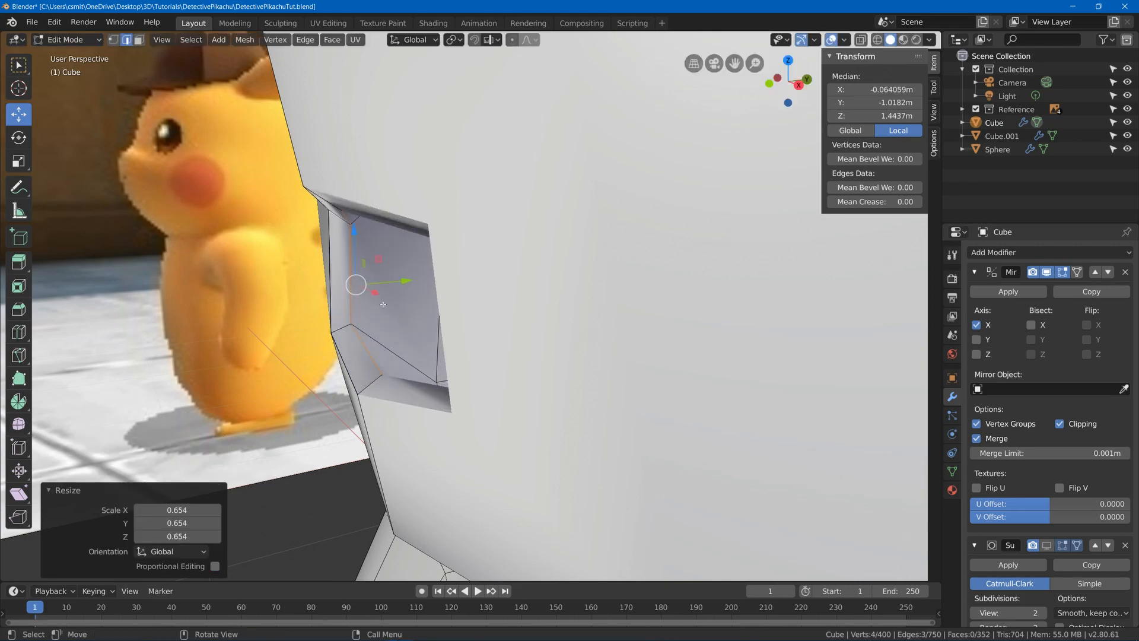
# Examine the face and mouth from the front with the subdivision's viewport display on and off
pyautogui.scroll(-3, 380, 301)
pyautogui.moveTo(380, 301); pyautogui.dragTo(467, 308, button='middle')
pyautogui.scroll(-8, 492, 333)
pyautogui.scroll(3, 497, 323)
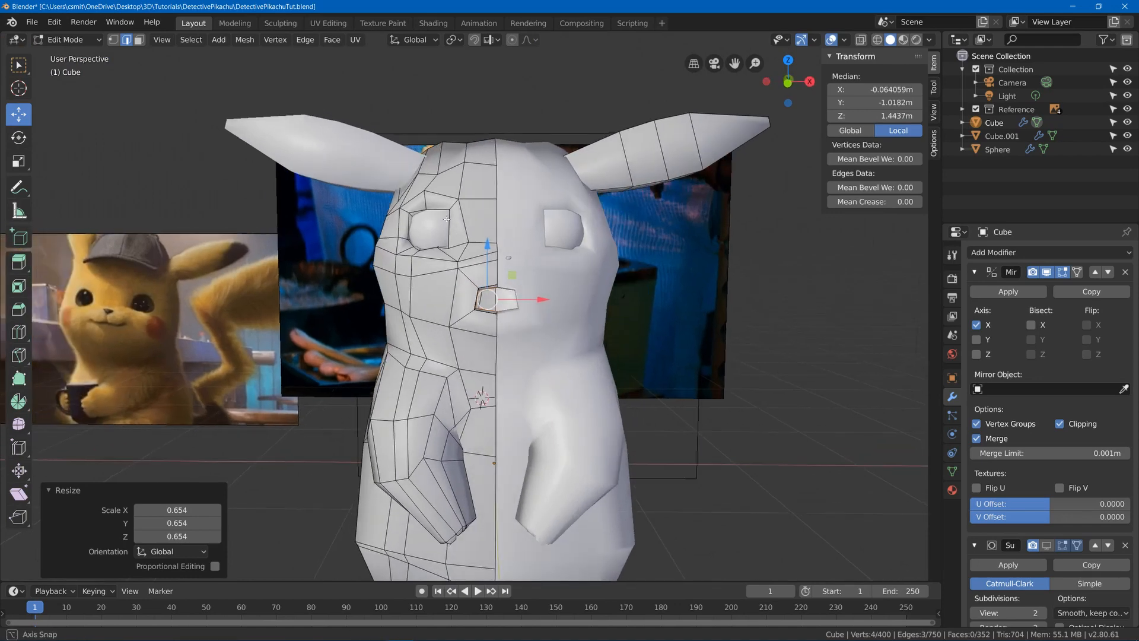
pyautogui.keyDown('shift'); pyautogui.moveTo(470, 178); pyautogui.dragTo(486, 231, button='middle'); pyautogui.keyUp('shift')
pyautogui.scroll(-2, 473, 223)
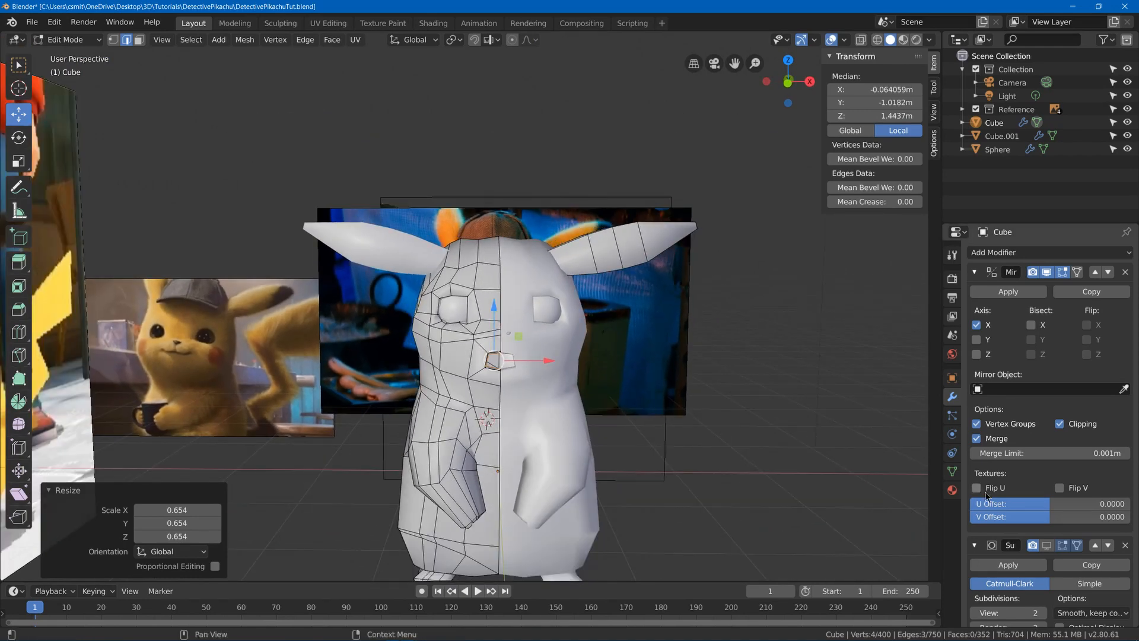
pyautogui.click(1047, 545)
pyautogui.moveTo(643, 358); pyautogui.dragTo(599, 332, button='middle')
pyautogui.scroll(3, 504, 249)
pyautogui.click(484, 216)
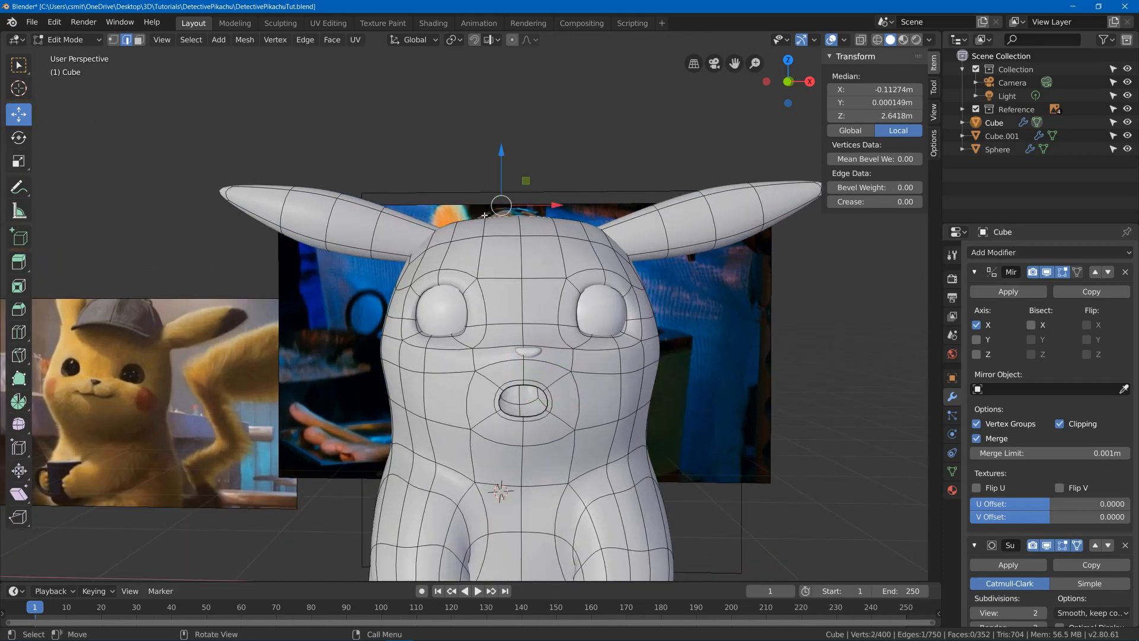
pyautogui.click(1047, 546)
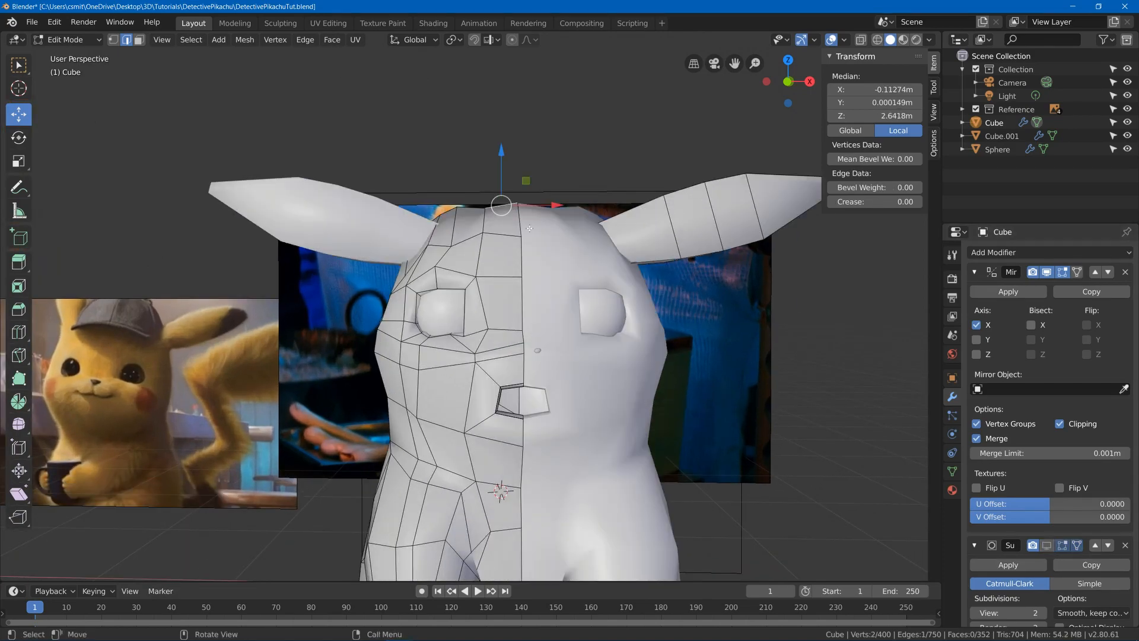
# Adjust the vertices along the crown, moving one about 0.0186 m up along Z, and review the smoothed figure in Object Mode
pyautogui.moveTo(569, 273); pyautogui.dragTo(430, 142, button='middle')
pyautogui.click(409, 155)
pyautogui.click(380, 156)
pyautogui.moveTo(452, 159)
pyautogui.mouseDown()
pyautogui.moveTo(483, 161)
pyautogui.moveTo(455, 175)
pyautogui.mouseUp()
pyautogui.click(482, 210)
pyautogui.click(454, 213)
pyautogui.click(1047, 545)
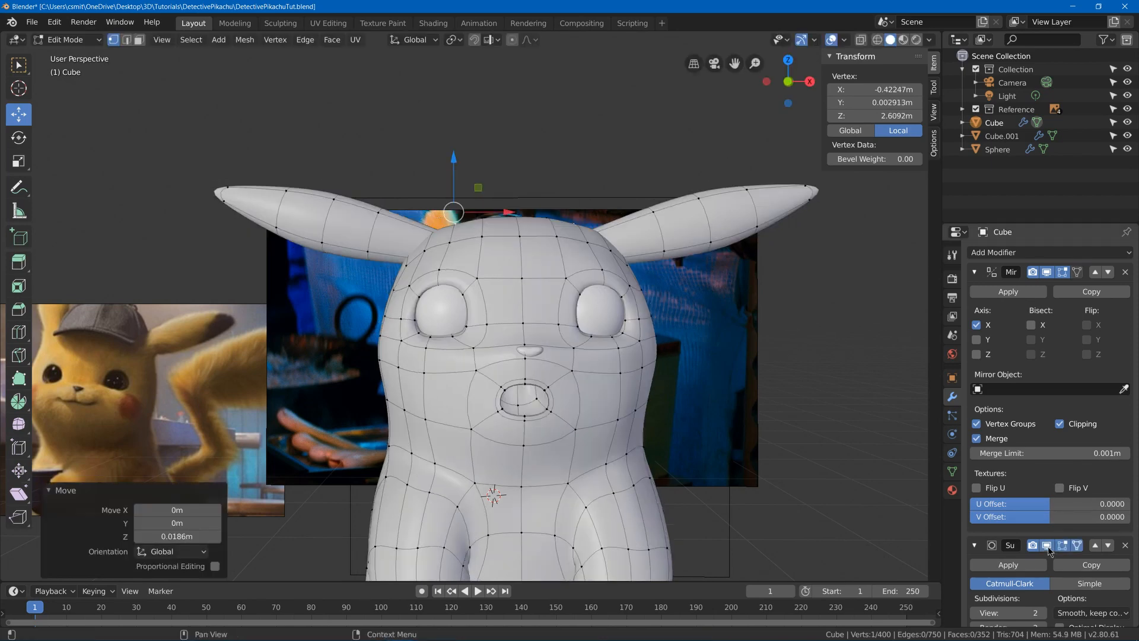
pyautogui.press('Tab')
pyautogui.scroll(-4, 468, 402)
pyautogui.moveTo(511, 399); pyautogui.dragTo(446, 386, button='middle')
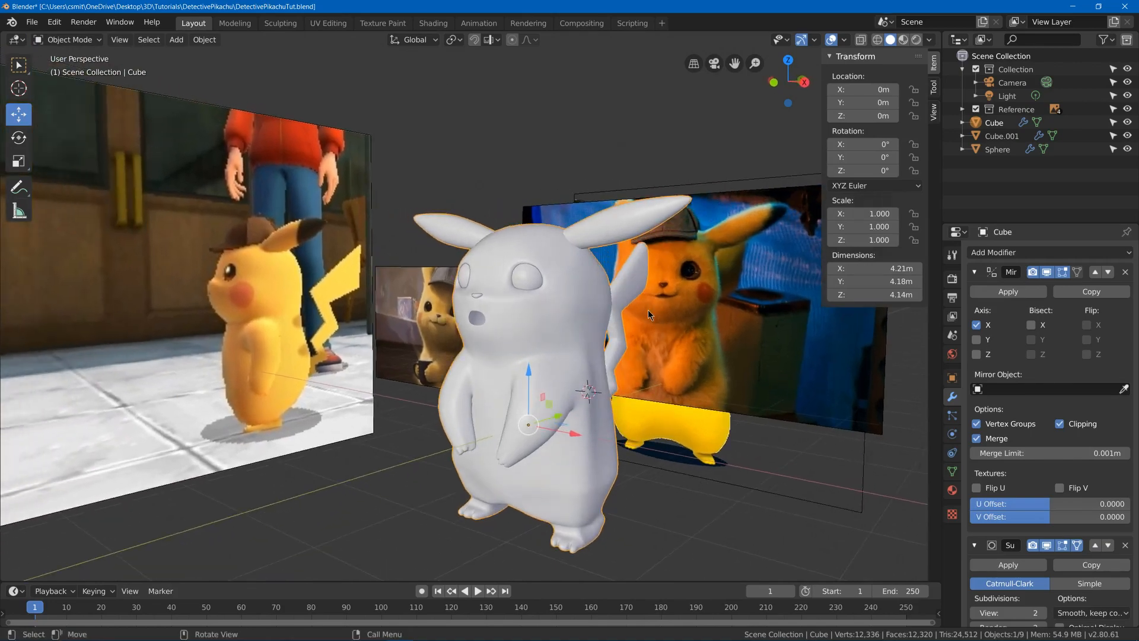
# Compare the mouth's edge loops with the front reference photo in wireframe, picking the loops around the opening
pyautogui.press('Tab')
pyautogui.press('KP_1')
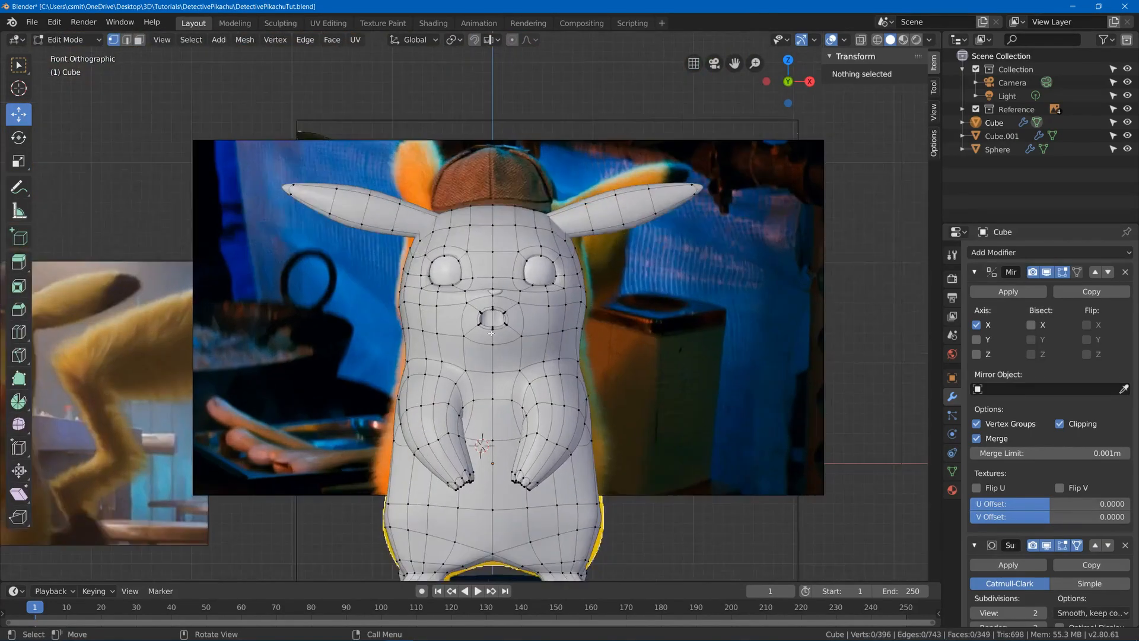
pyautogui.scroll(7, 491, 333)
pyautogui.keyDown('alt'); pyautogui.click(503, 323); pyautogui.keyUp('alt')
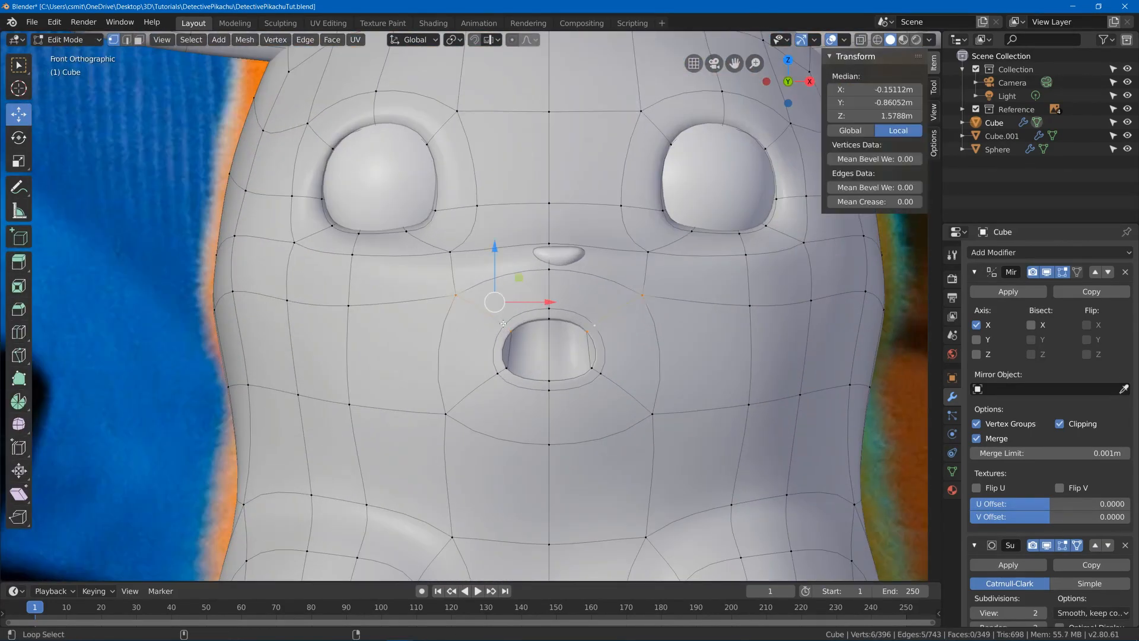
pyautogui.keyDown('alt'); pyautogui.click(510, 329); pyautogui.keyUp('alt')
pyautogui.keyDown('alt'); pyautogui.keyDown('shift'); pyautogui.click(514, 330); pyautogui.keyUp('shift'); pyautogui.keyUp('alt')
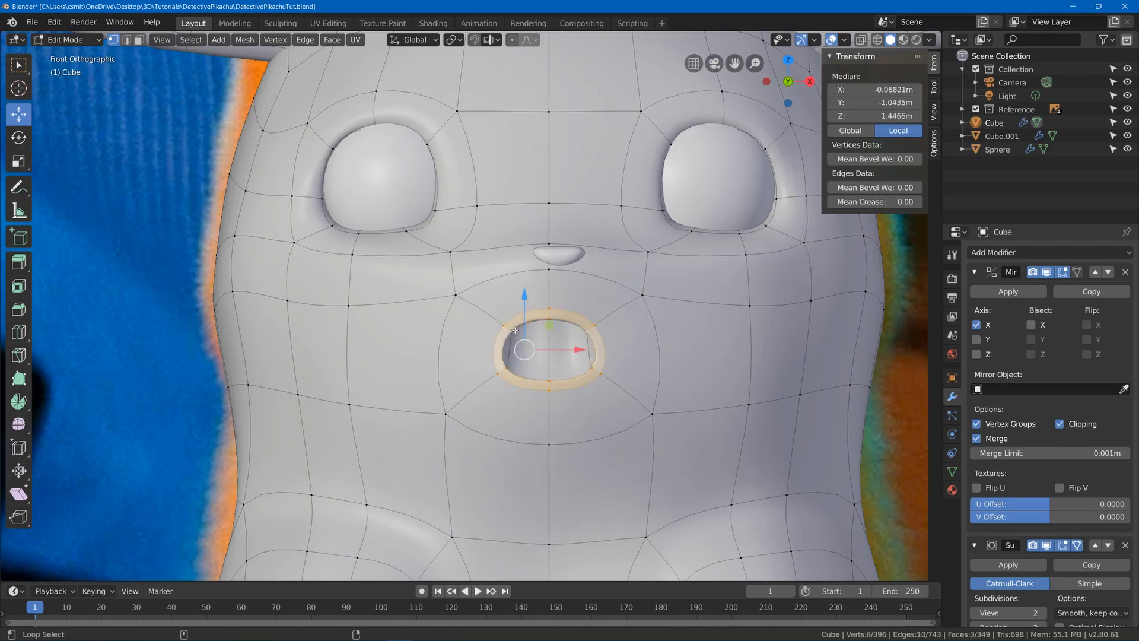
pyautogui.press('2')
pyautogui.hotkey('shift', 'z')
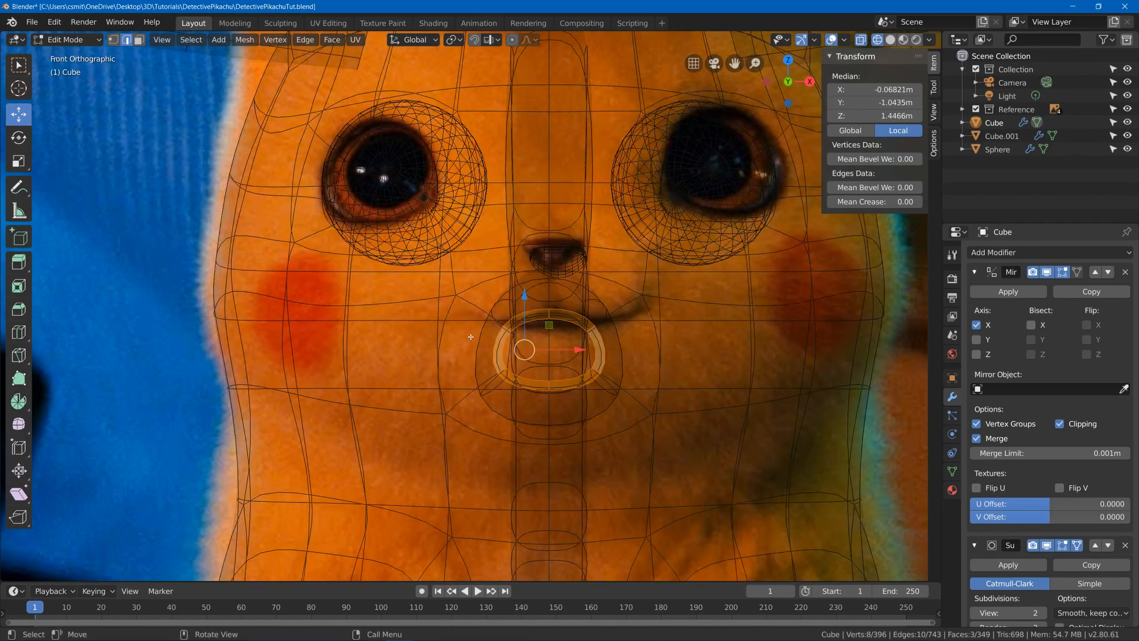
pyautogui.click(509, 328)
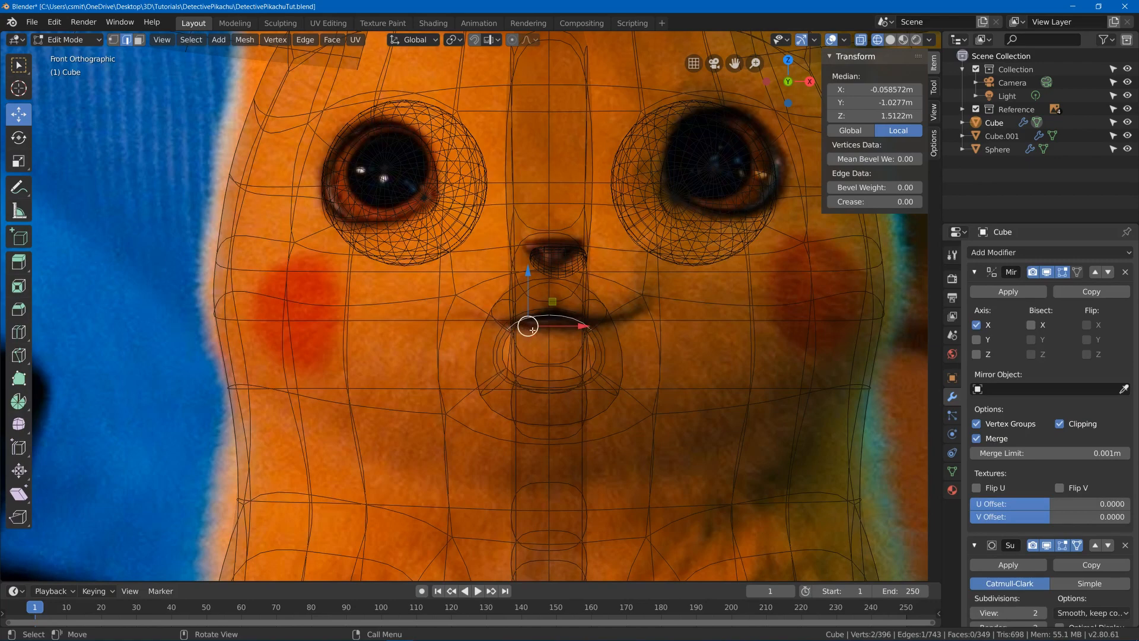
pyautogui.scroll(1, 532, 329)
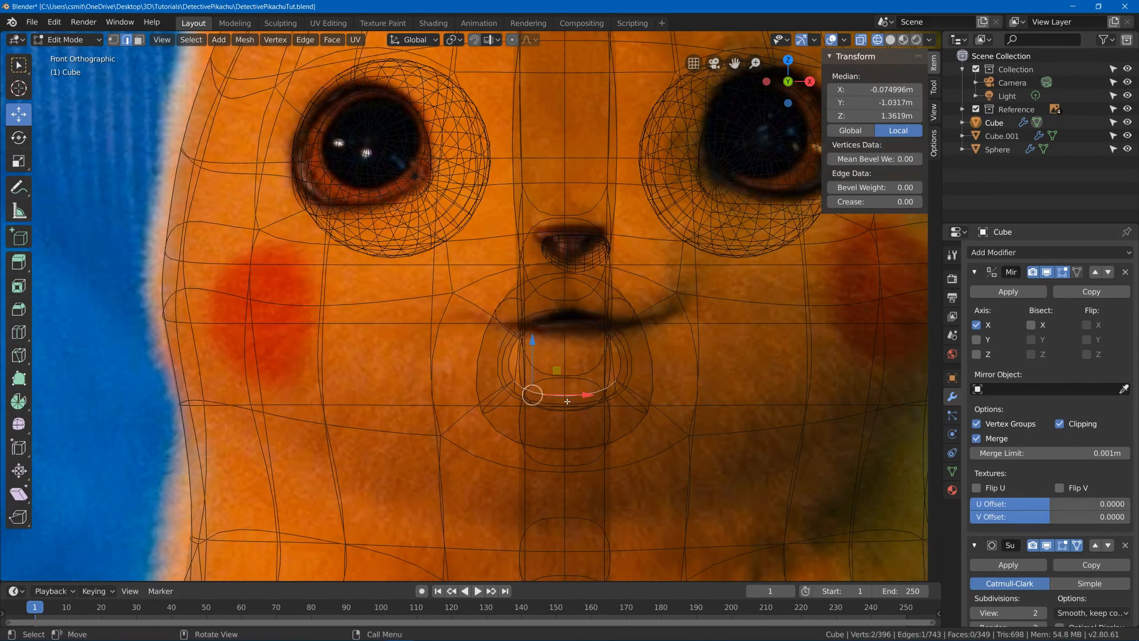
pyautogui.hotkey('shift', 'z')
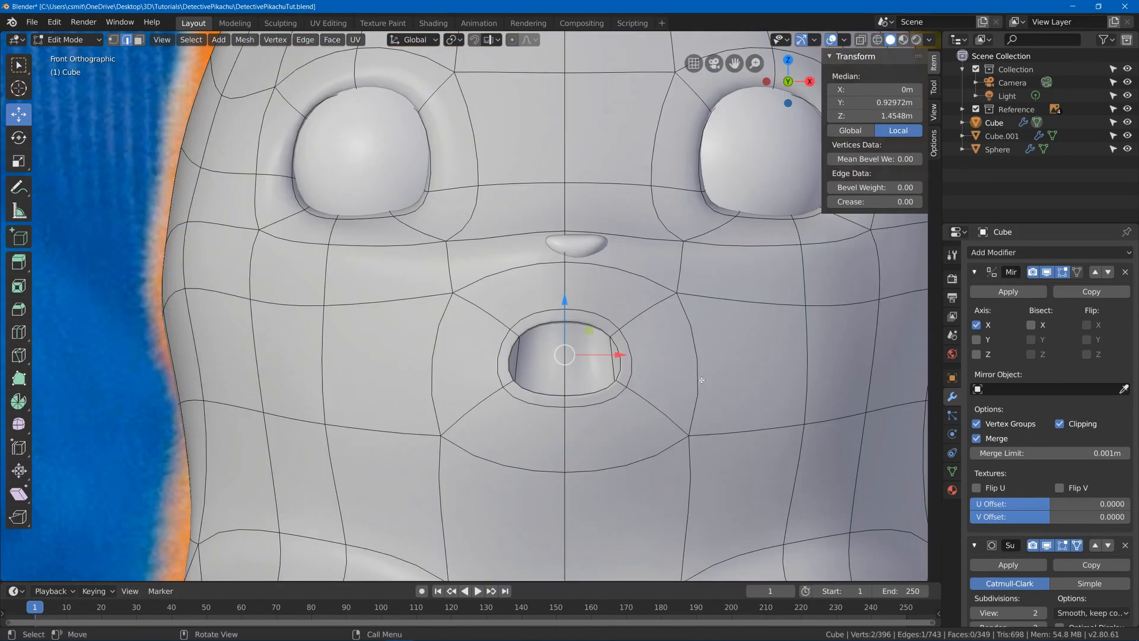
# Select the lower lip faces of the mouth rim and move them about 0.0603 m up along Z
pyautogui.scroll(-3, 565, 403)
pyautogui.press('3')
pyautogui.click(564, 403)
pyautogui.moveTo(564, 403); pyautogui.dragTo(513, 407, button='middle')
pyautogui.keyDown('shift'); pyautogui.click(471, 431); pyautogui.keyUp('shift')
pyautogui.press('g')
pyautogui.press('z')
pyautogui.click(513, 364)
pyautogui.moveTo(513, 365); pyautogui.dragTo(558, 359, button='middle')
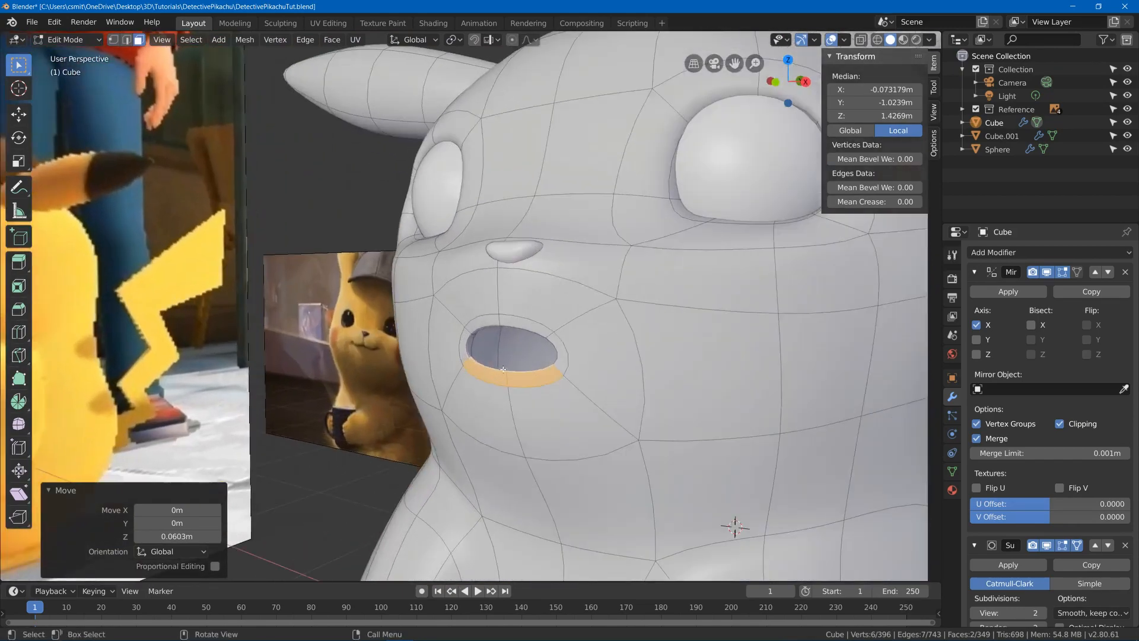
# Check the mouth against the front reference and lower the upper lip's centre edge about 0.0808 m along Z
pyautogui.scroll(4, 558, 358)
pyautogui.press('KP_1')
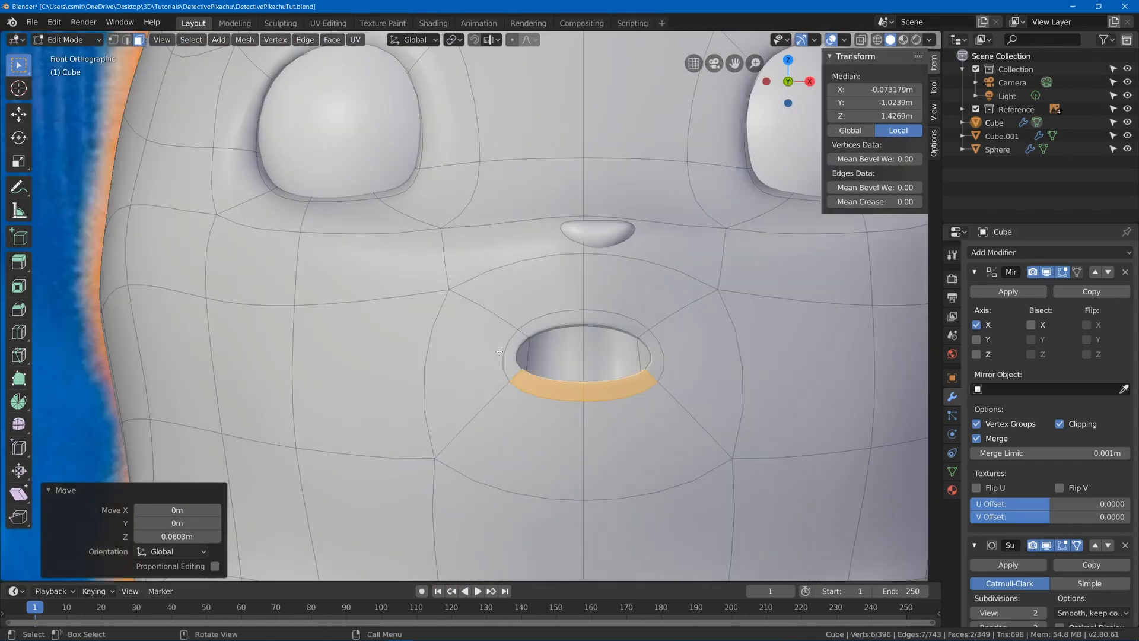
pyautogui.press('z')
pyautogui.click(241, 356)
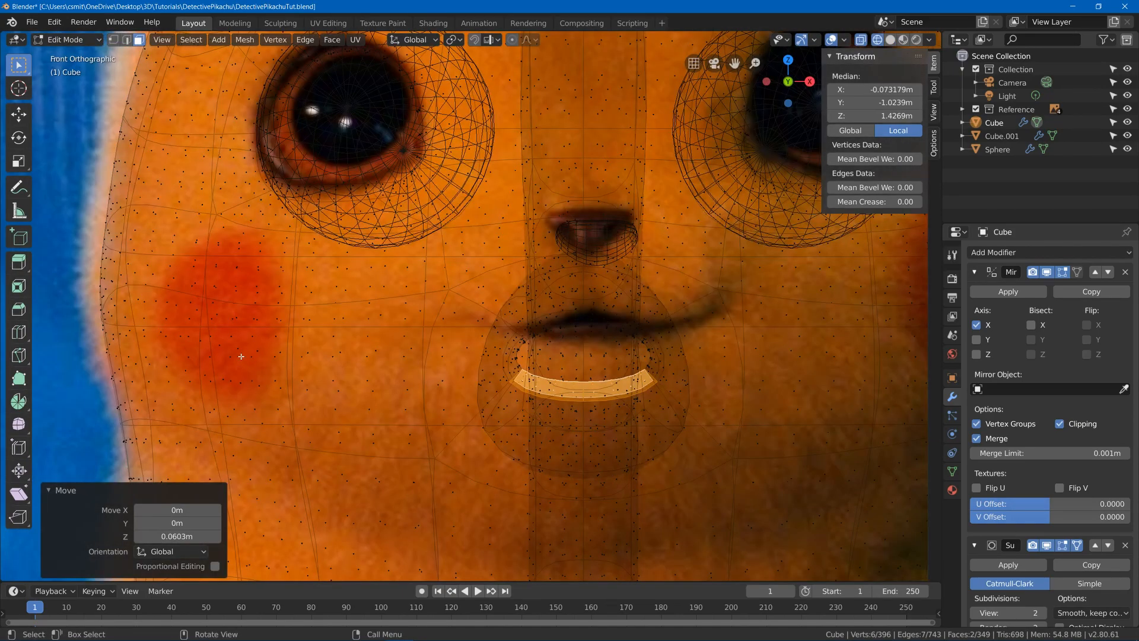
pyautogui.press('z')
pyautogui.click(594, 321)
pyautogui.click(585, 315)
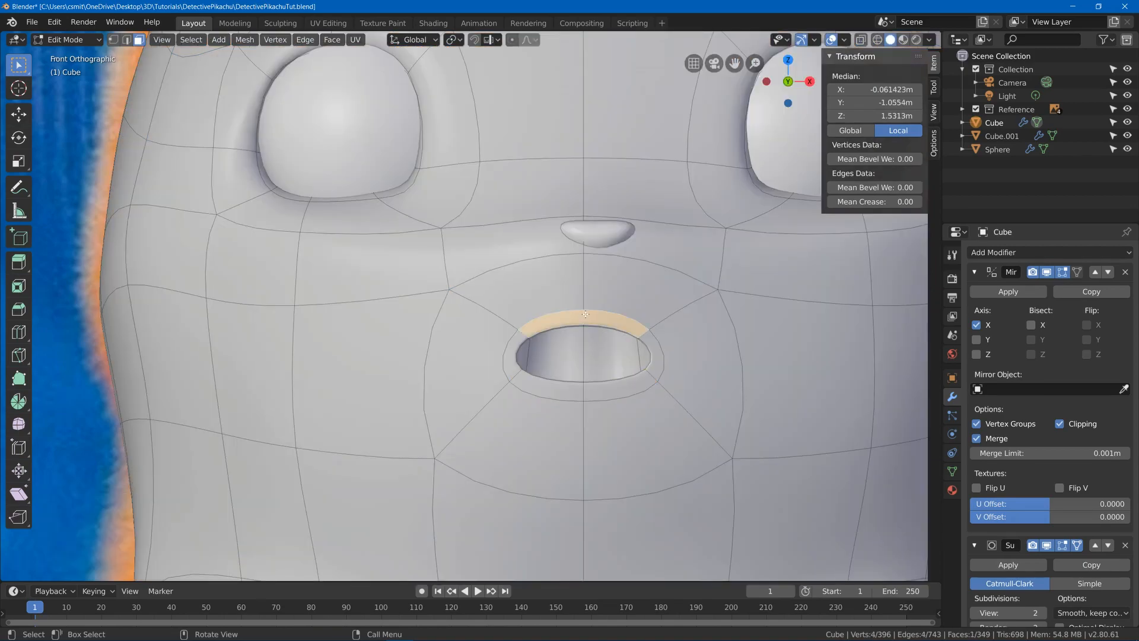
pyautogui.press('2')
pyautogui.click(585, 310)
pyautogui.press('g')
pyautogui.press('z')
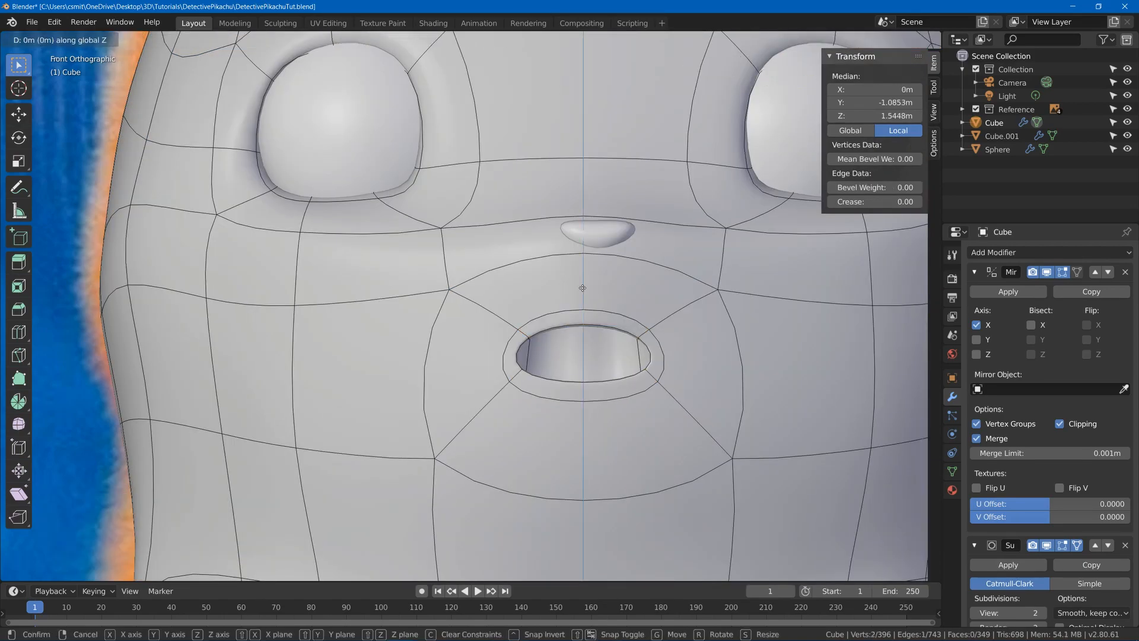
pyautogui.click(583, 330)
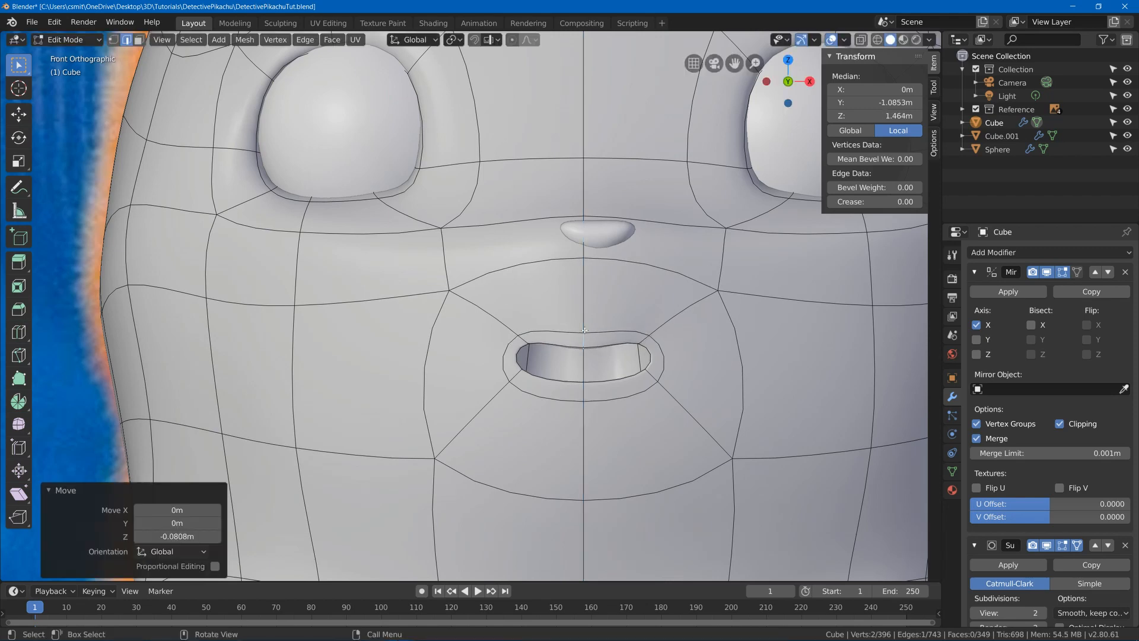
pyautogui.click(553, 331)
pyautogui.press('g')
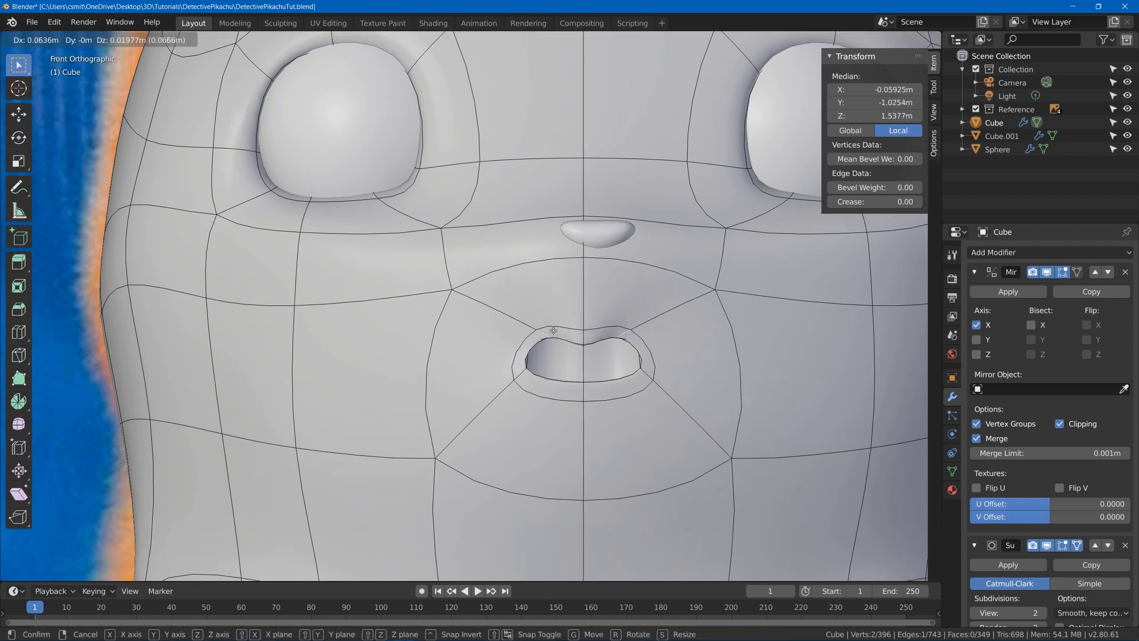
pyautogui.rightClick(554, 331)
# Compare the mouth with the reference and add a centred horizontal loop cut running through the mouth corners around the head
pyautogui.scroll(-5, 554, 331)
pyautogui.press('z')
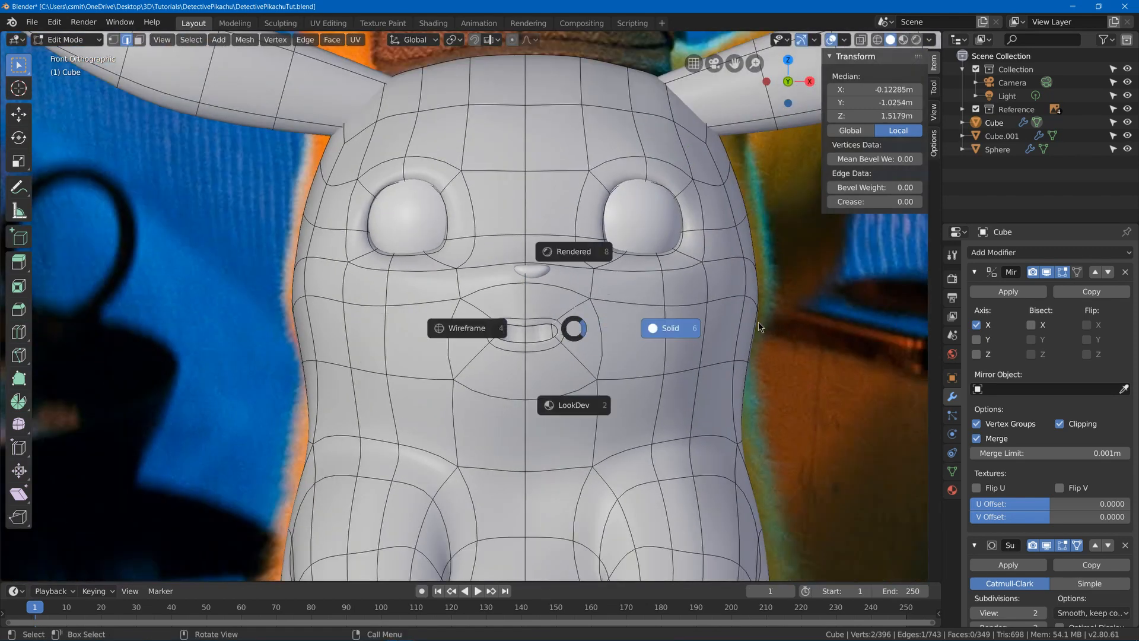
pyautogui.click(758, 322)
pyautogui.press('z')
pyautogui.click(496, 369)
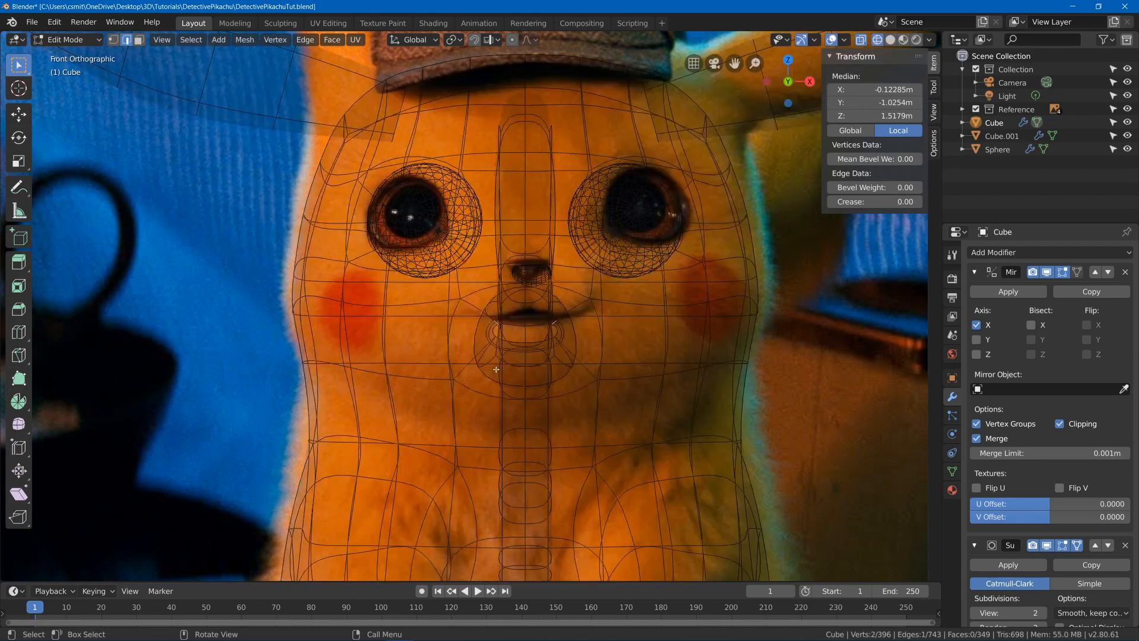
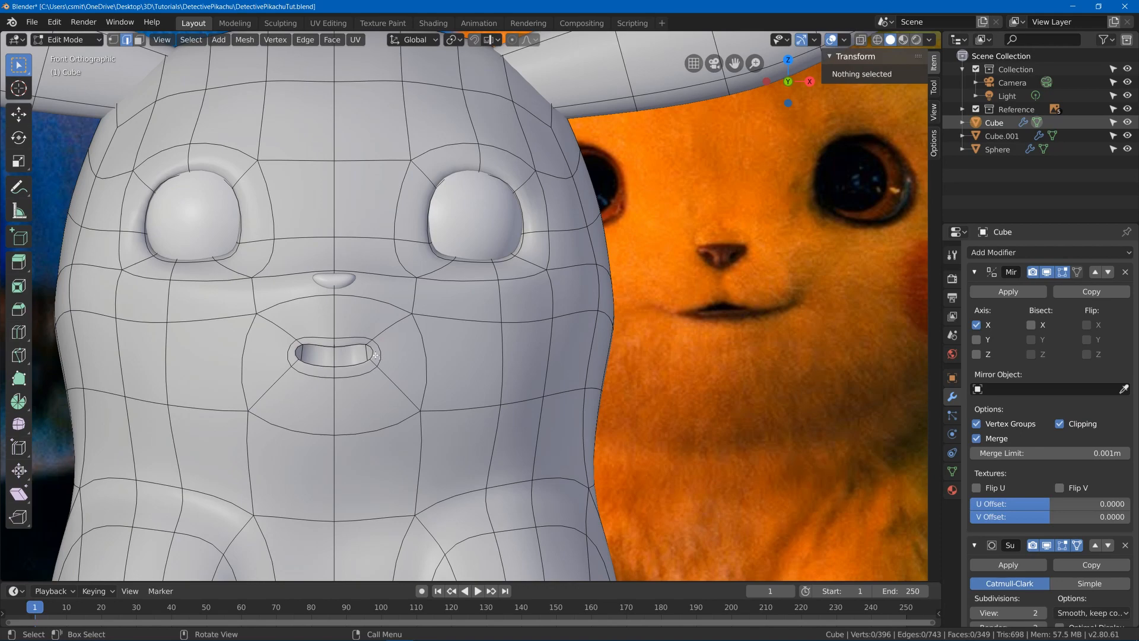
pyautogui.hotkey('ctrl', 'r')
pyautogui.click(386, 353)
pyautogui.rightClick(389, 353)
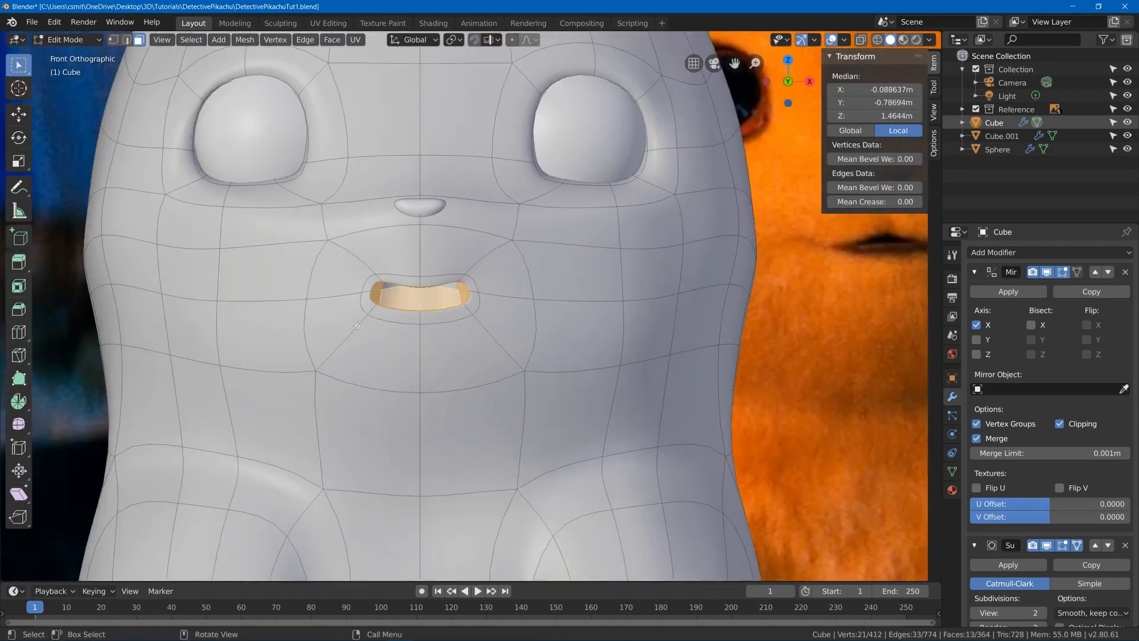
# Widen the mouth by moving its corner edge about -0.0928 m along X and -0.0093 m along Z
pyautogui.scroll(-3, 342, 321)
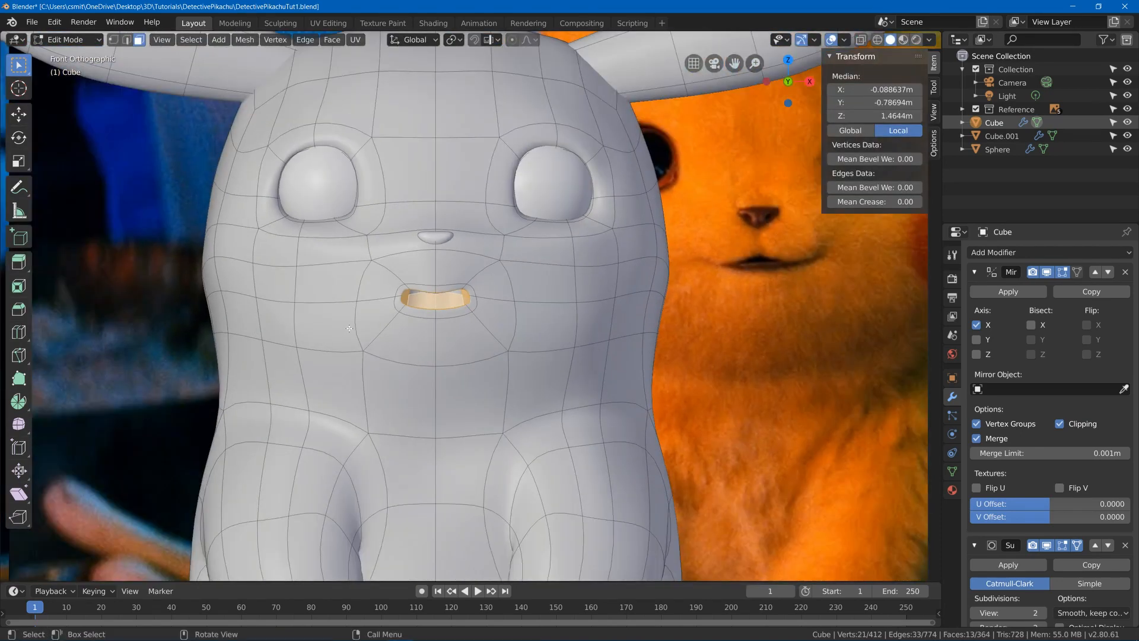
pyautogui.scroll(4, 342, 321)
pyautogui.press('2')
pyautogui.click(343, 293)
pyautogui.press('g')
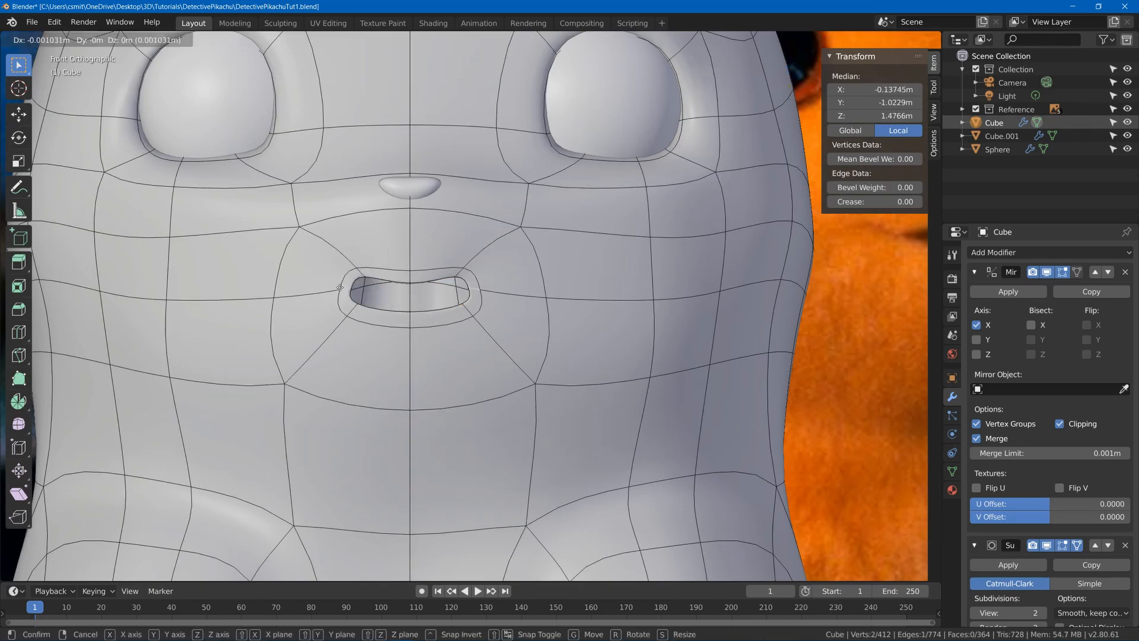
pyautogui.click(309, 293)
pyautogui.scroll(-4, 369, 306)
pyautogui.scroll(3, 369, 306)
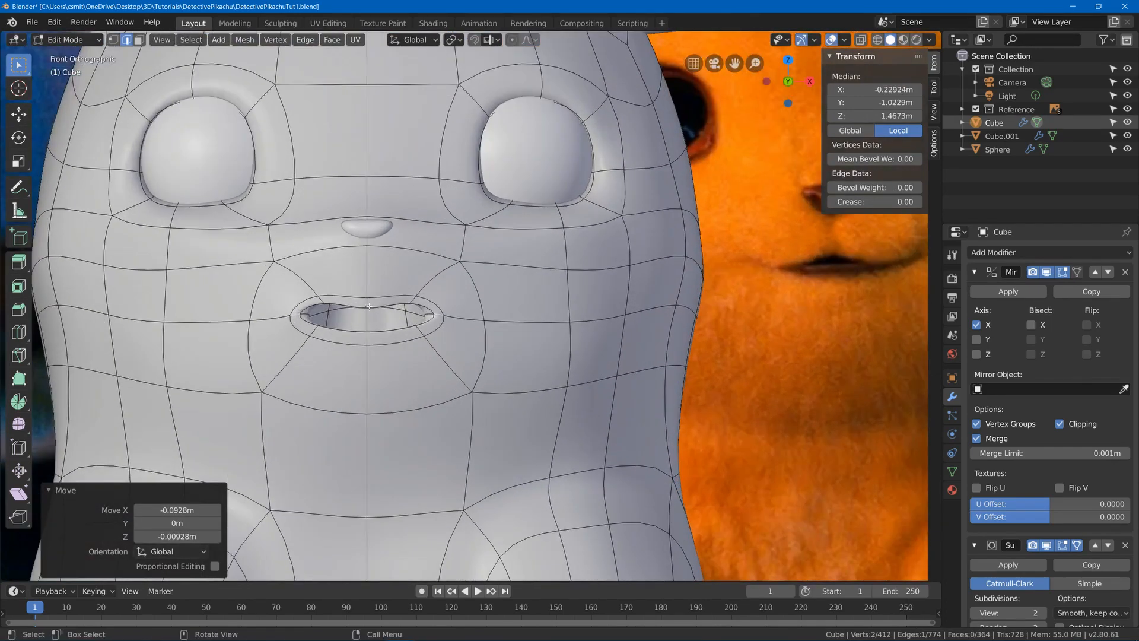
# Move the upper lip edge between corner and centre about 0.0829 m along X and -0.0953 m along Z
pyautogui.click(318, 301)
pyautogui.press('g')
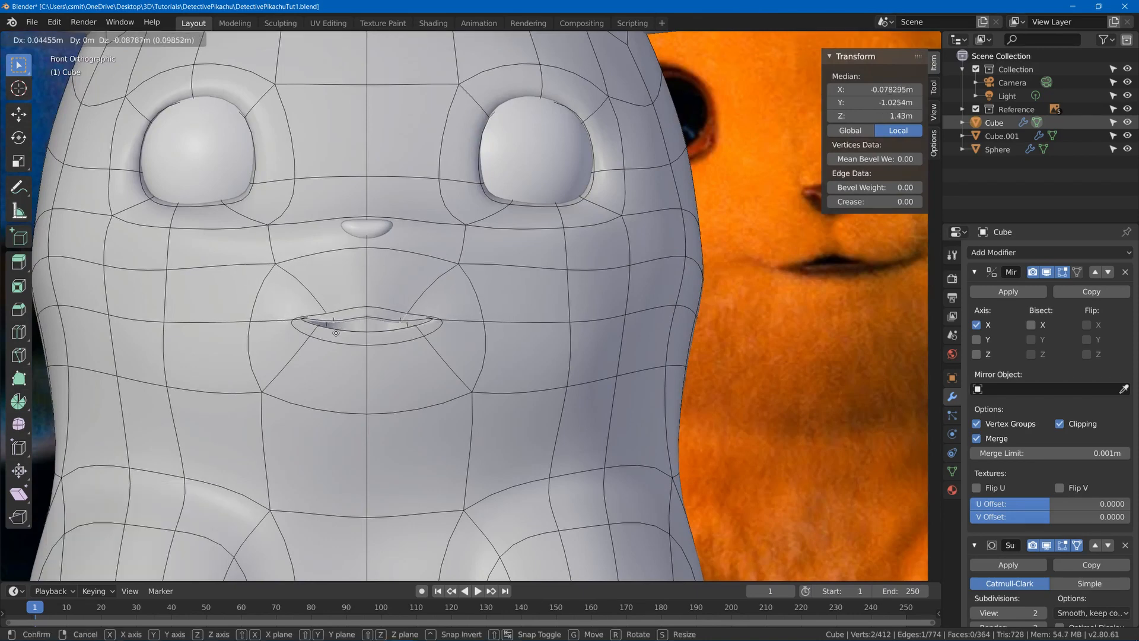
pyautogui.click(350, 338)
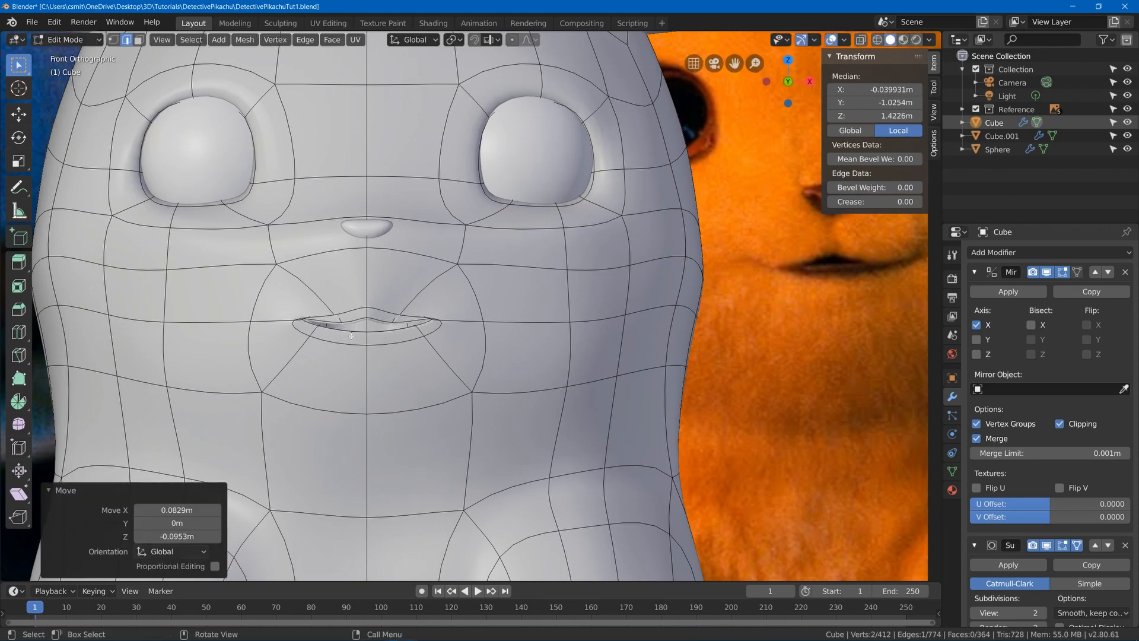
# Open the mouth by moving the lower lip's centre edge down about 0.15 m and its side edge down about 0.085 m
pyautogui.click(368, 341)
pyautogui.press('g')
pyautogui.click(376, 397)
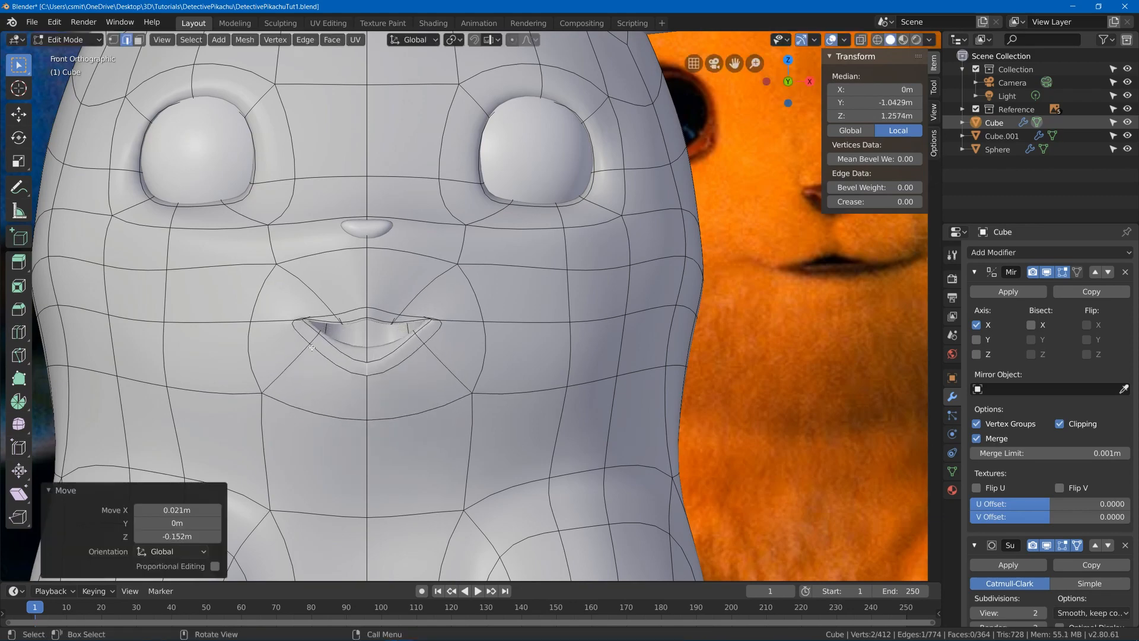
pyautogui.click(338, 315)
pyautogui.press('g')
pyautogui.click(328, 347)
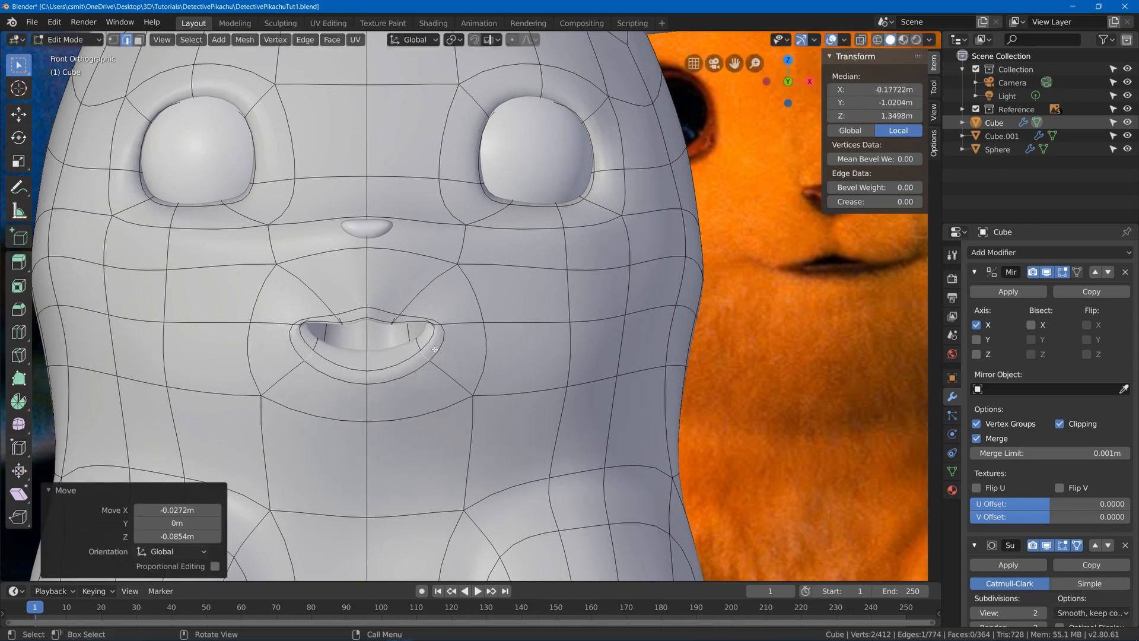
# In vertex selection mode, move the inner side vertex of the lower lip down about 0.08 m and forward about 0.027 m
pyautogui.scroll(-5, 435, 350)
pyautogui.moveTo(434, 350); pyautogui.dragTo(320, 385, button='middle')
pyautogui.scroll(6, 314, 423)
pyautogui.press('1')
pyautogui.scroll(-2, 314, 423)
pyautogui.click(312, 388)
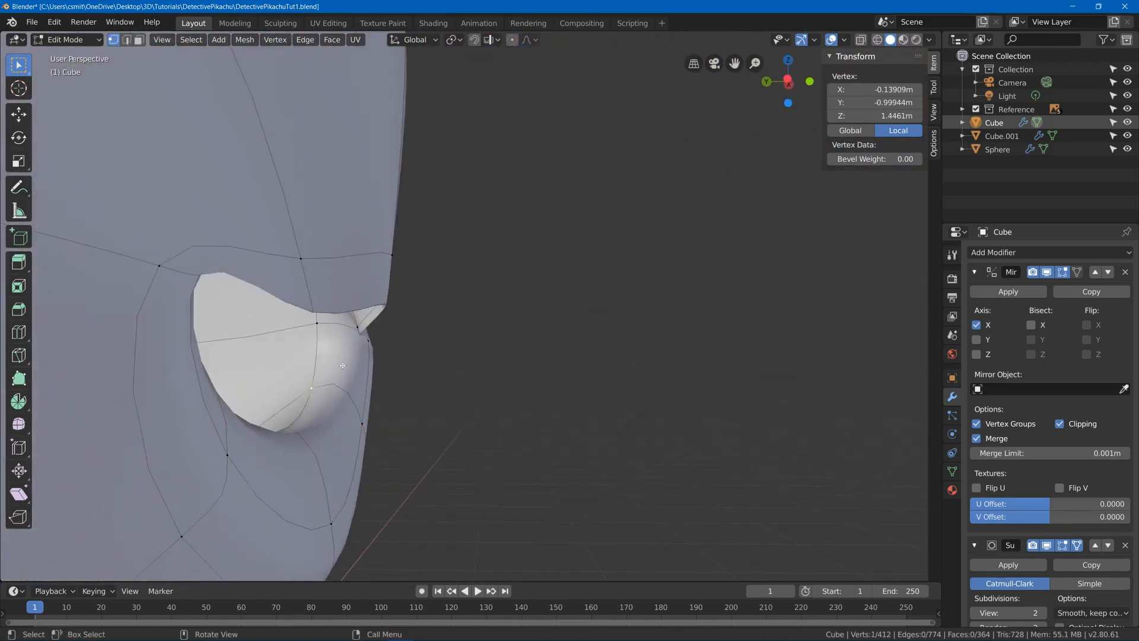
pyautogui.press('g')
pyautogui.click(352, 405)
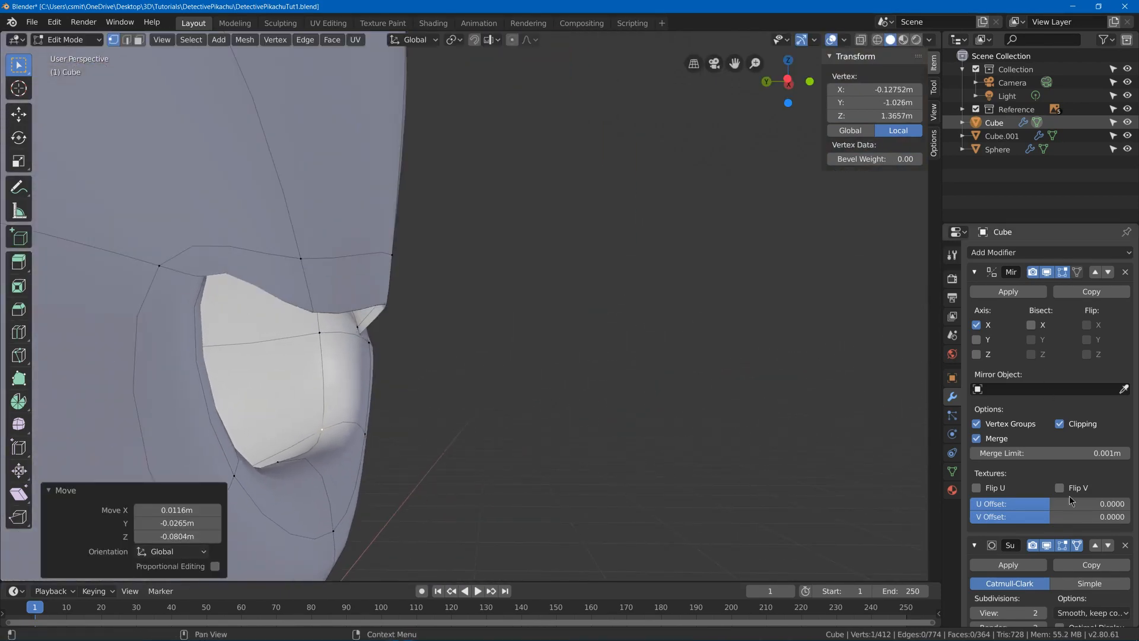
# Select the inner centre vertex of the lower lip and turn off the subdivision modifier's viewport display to expose the low-poly cage
pyautogui.click(1077, 544)
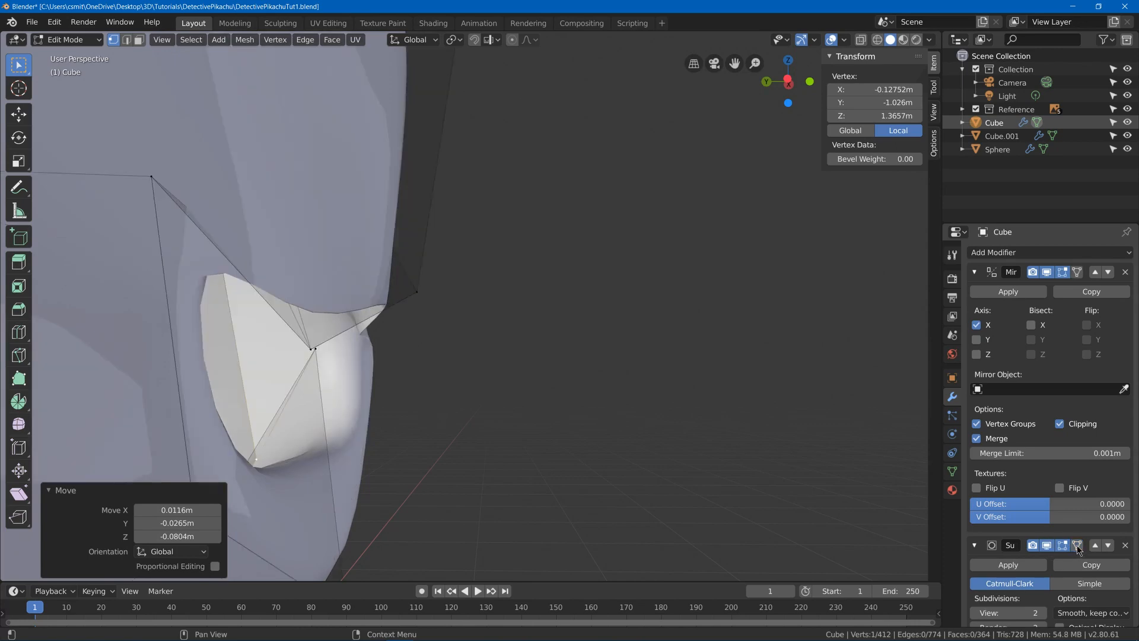
pyautogui.moveTo(827, 433); pyautogui.dragTo(293, 404, button='middle')
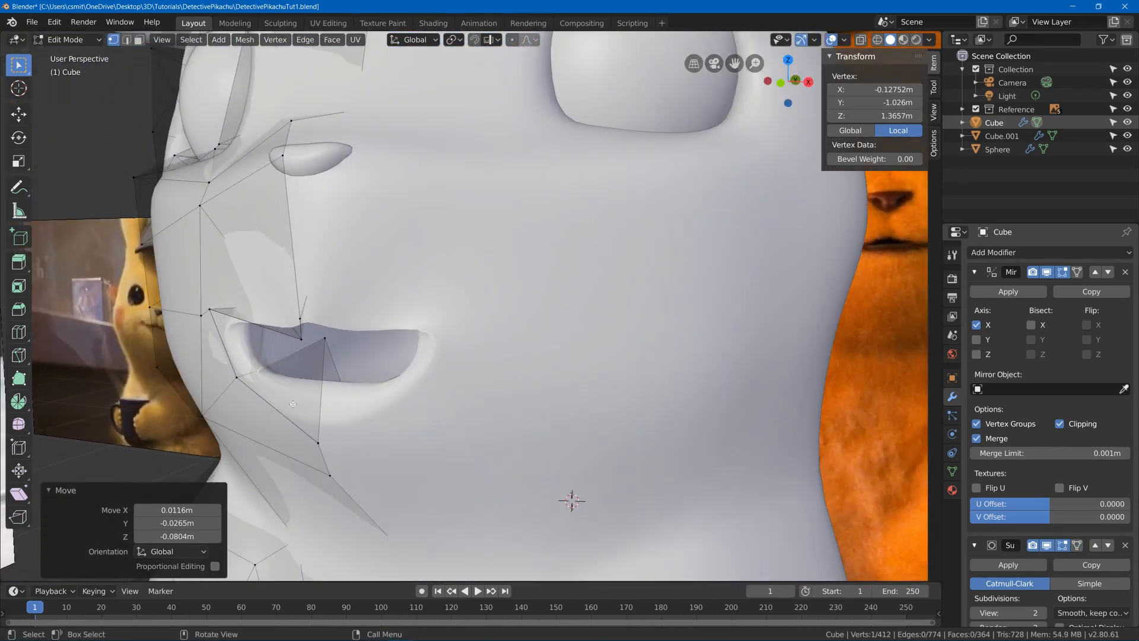
pyautogui.click(321, 339)
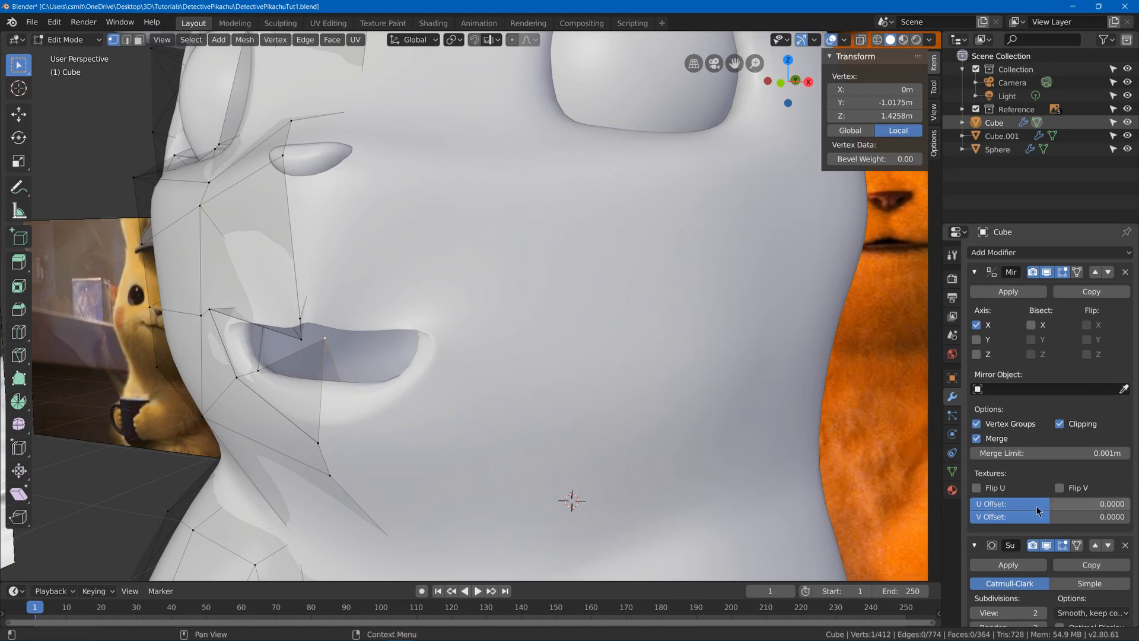
pyautogui.click(1077, 547)
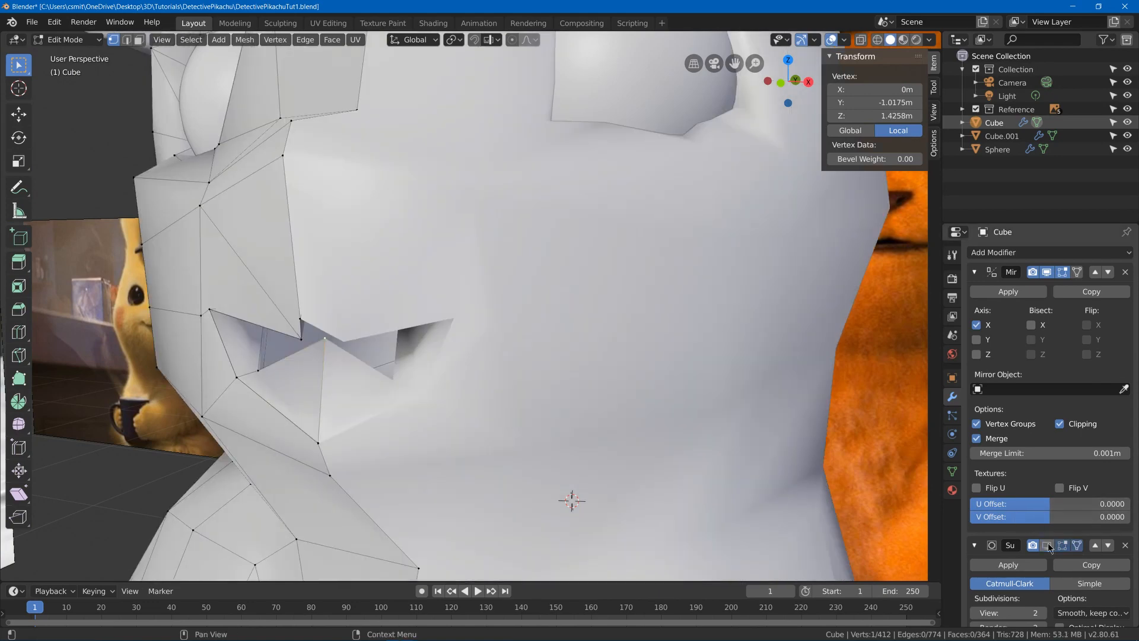
pyautogui.click(1047, 544)
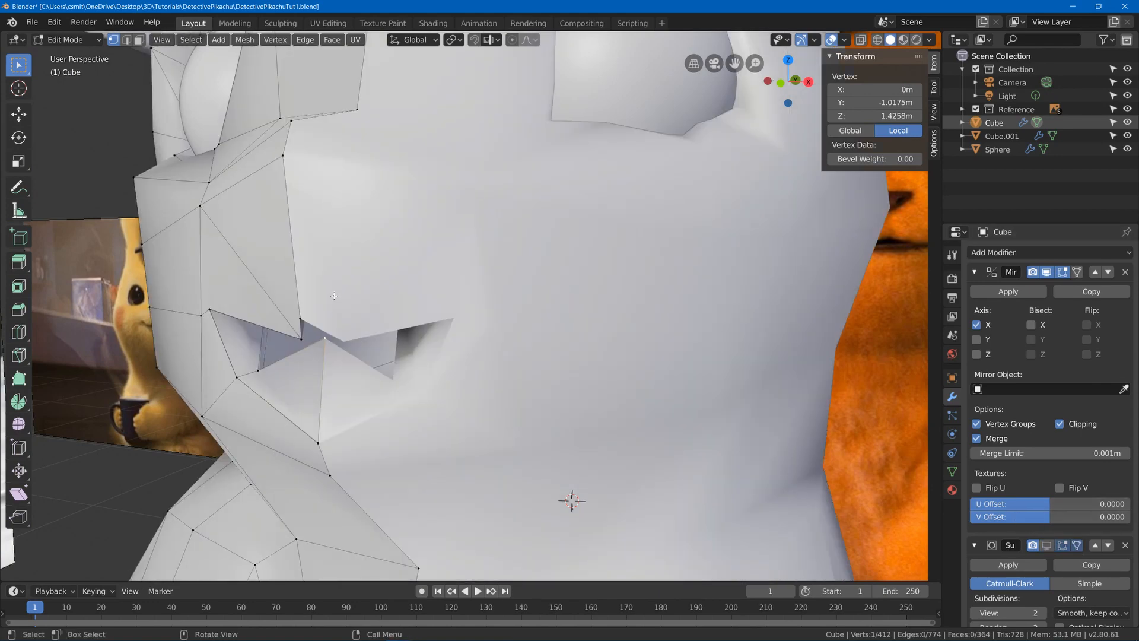
# Lower the inner centre vertex about 0.16 m along Z and fit it closely behind the lower lip edge
pyautogui.press('g')
pyautogui.press('z')
pyautogui.click(331, 389)
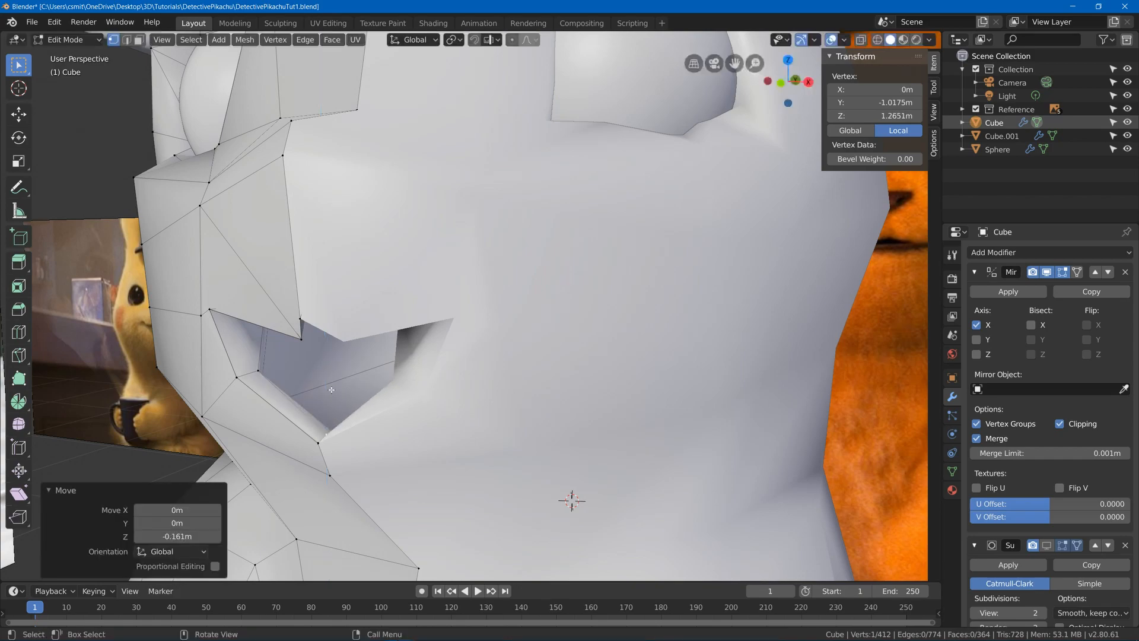
pyautogui.moveTo(331, 389); pyautogui.dragTo(367, 341, button='middle')
pyautogui.moveTo(283, 386); pyautogui.dragTo(768, 330, button='middle')
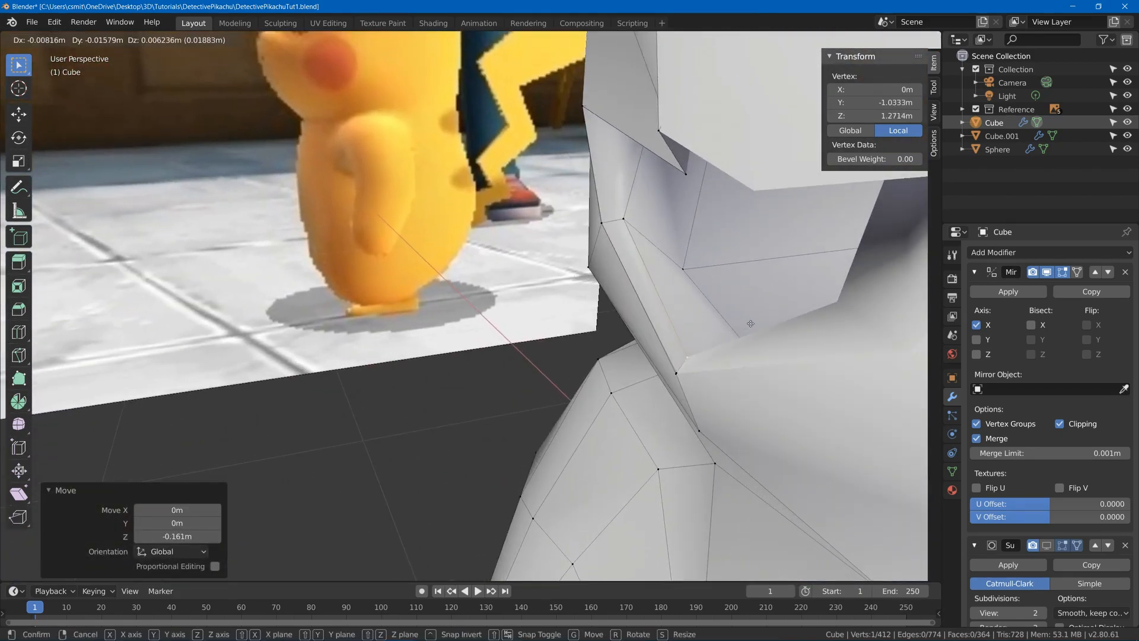
pyautogui.click(763, 326)
pyautogui.scroll(6, 549, 318)
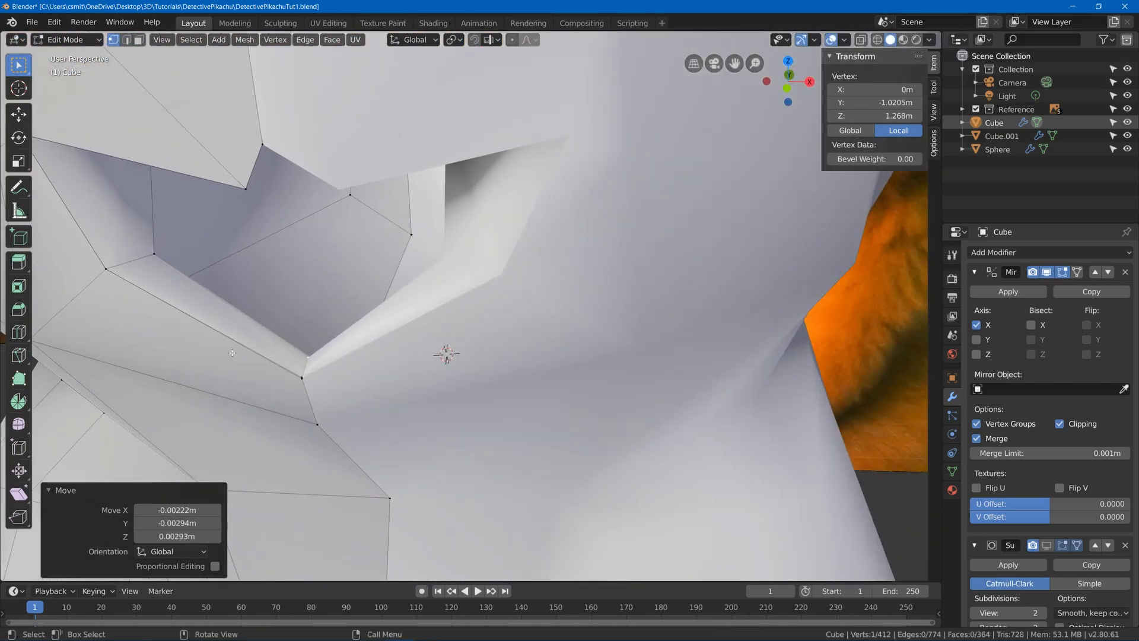
# Move the lower lip's inner side vertex close behind the matching vertex on the outer lip edge
pyautogui.keyDown('shift'); pyautogui.moveTo(374, 321); pyautogui.dragTo(321, 282, button='middle'); pyautogui.keyUp('shift')
pyautogui.click(290, 279)
pyautogui.press('g')
pyautogui.click(692, 385)
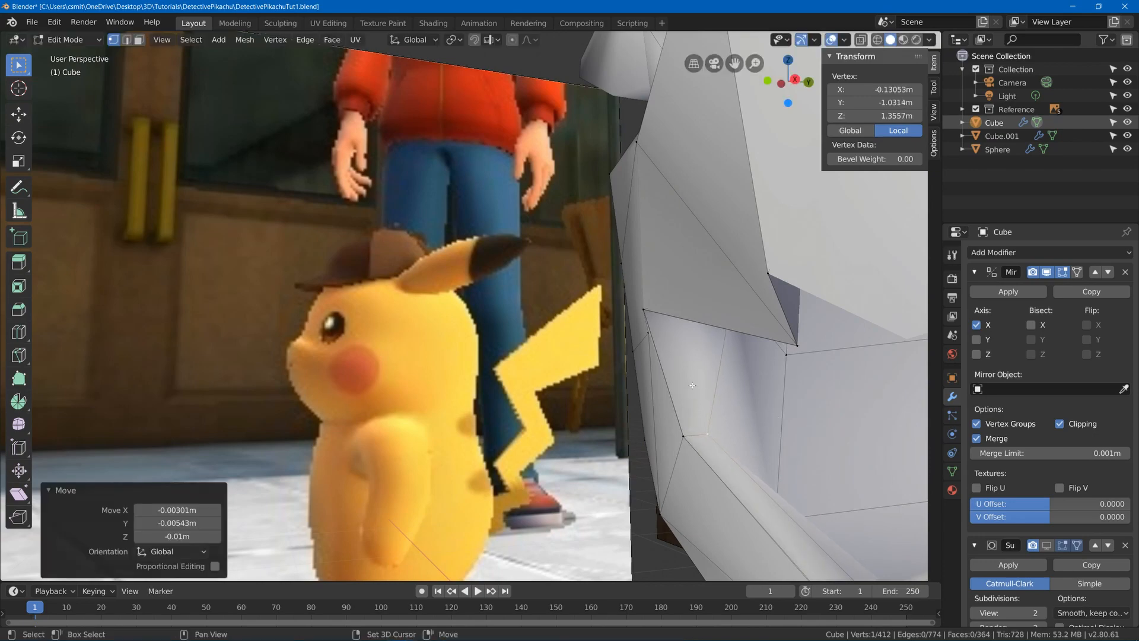
pyautogui.moveTo(761, 401); pyautogui.dragTo(557, 274, button='middle')
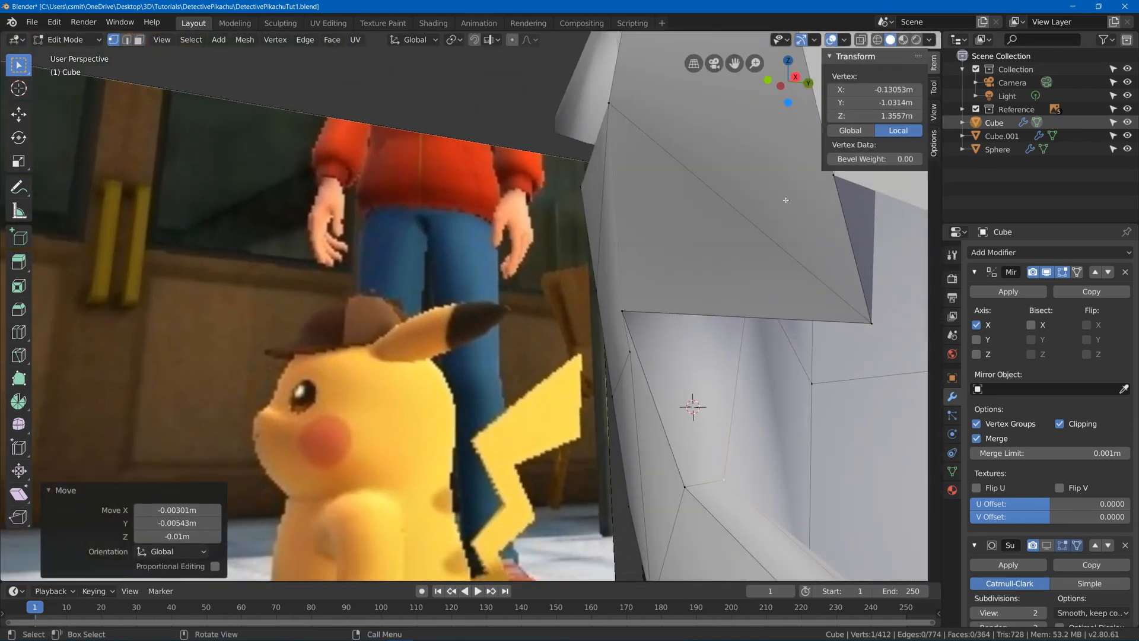
pyautogui.moveTo(785, 200); pyautogui.dragTo(608, 345, button='middle')
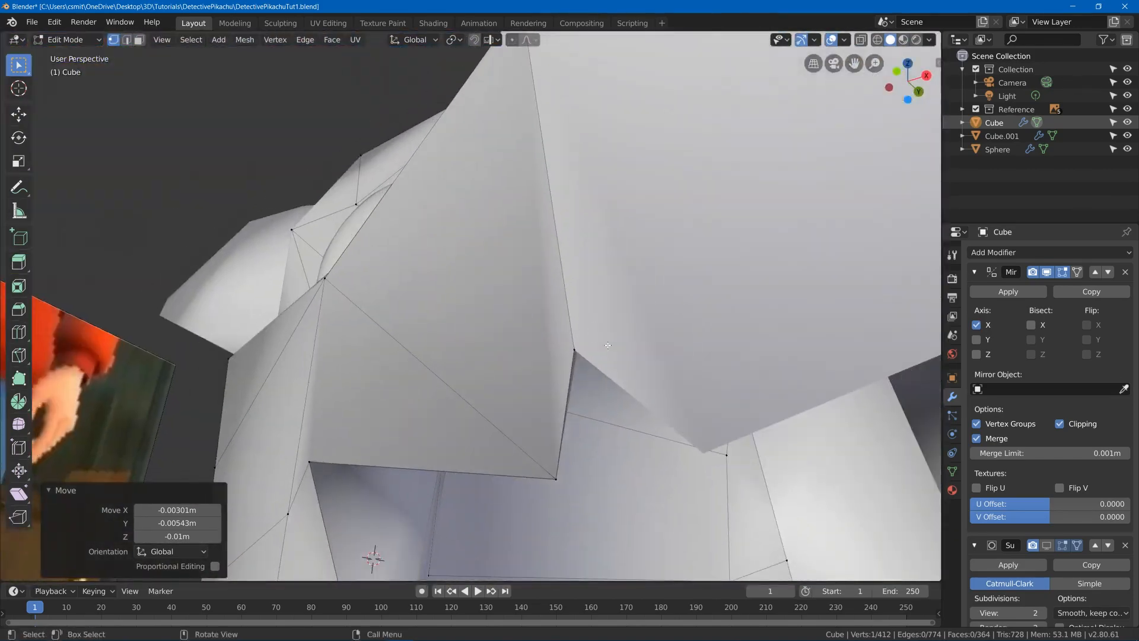
# Enable locking the view to the 3D cursor placed at the mouth corner
pyautogui.scroll(-5, 607, 344)
pyautogui.press('n')
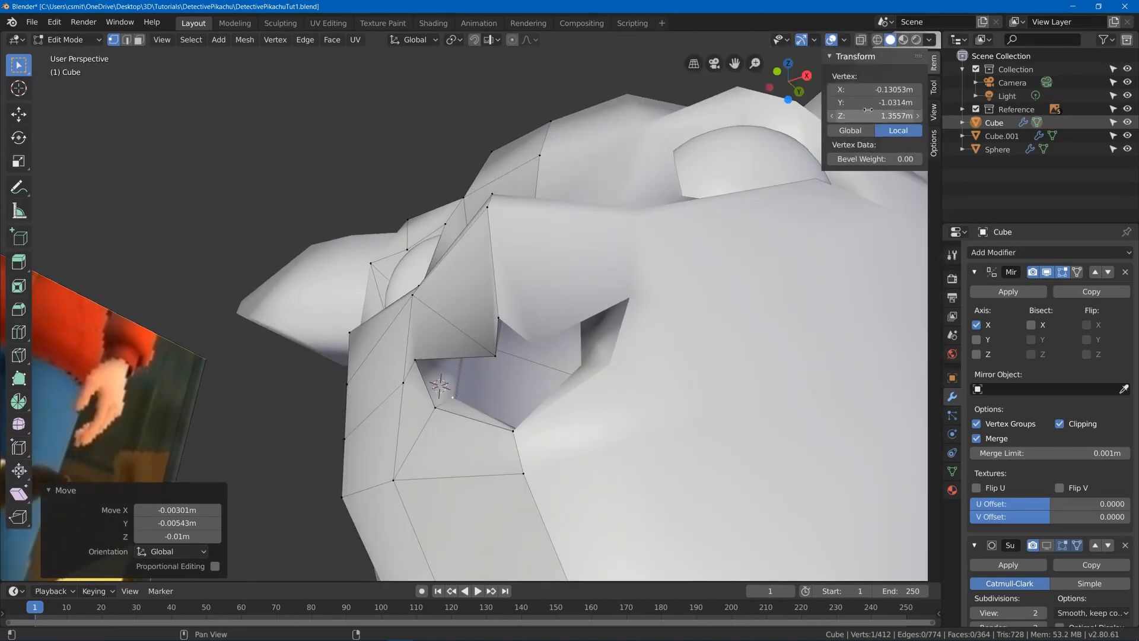
pyautogui.click(933, 111)
pyautogui.click(916, 207)
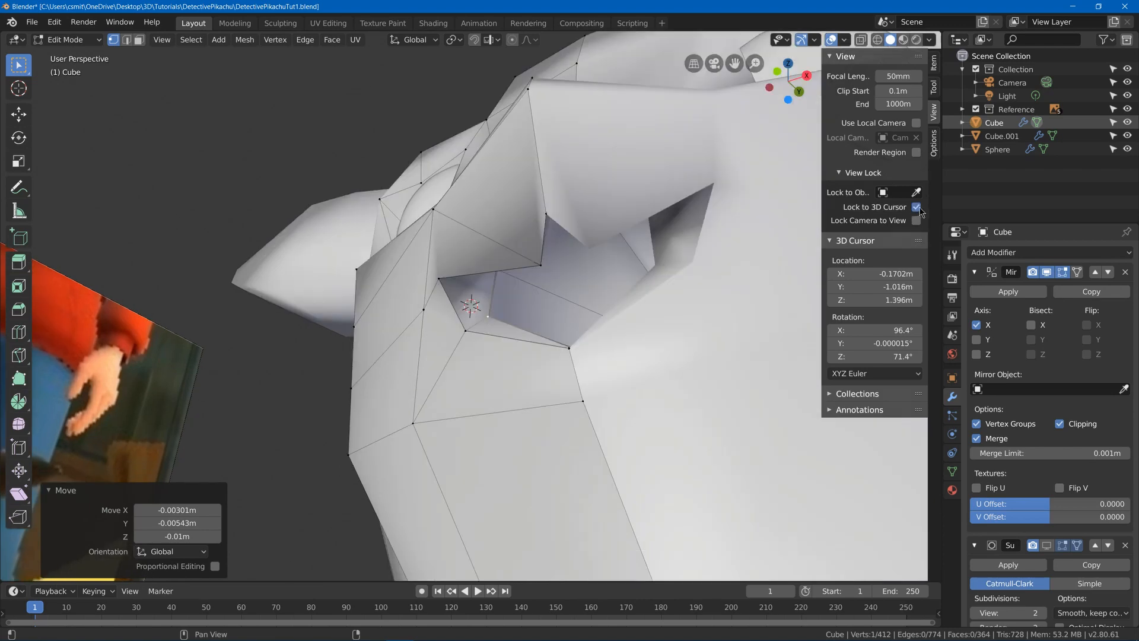
pyautogui.moveTo(471, 268); pyautogui.dragTo(468, 300, button='middle')
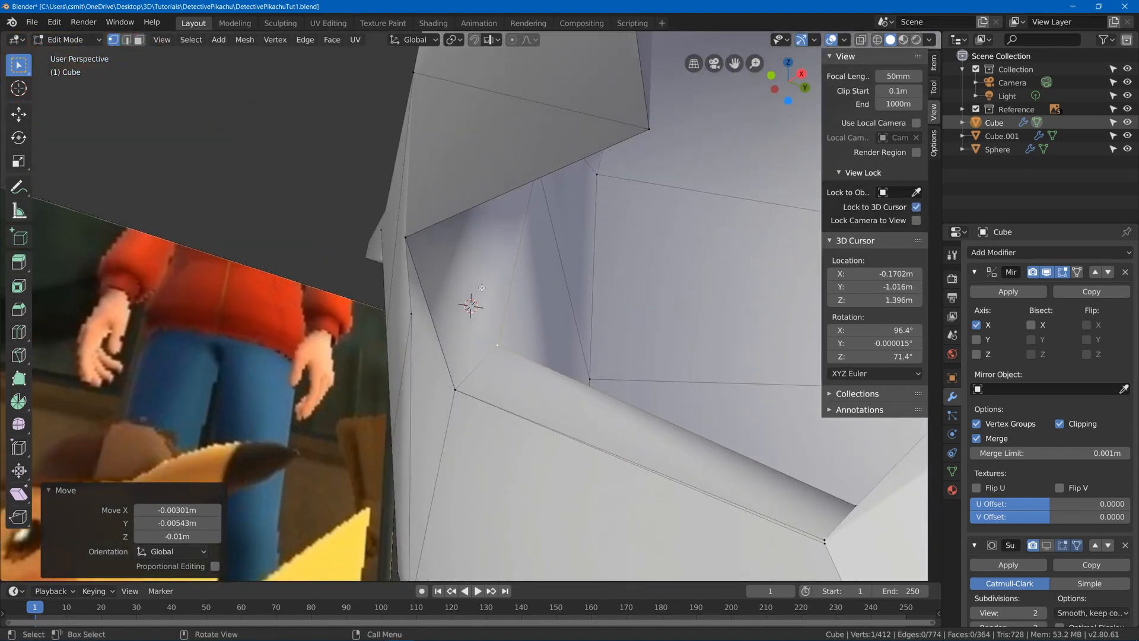
pyautogui.press('n')
# Move the inner mouth vertex outward so it sits just behind the mouth's outer corner
pyautogui.moveTo(593, 230); pyautogui.dragTo(516, 214, button='middle')
pyautogui.press('g')
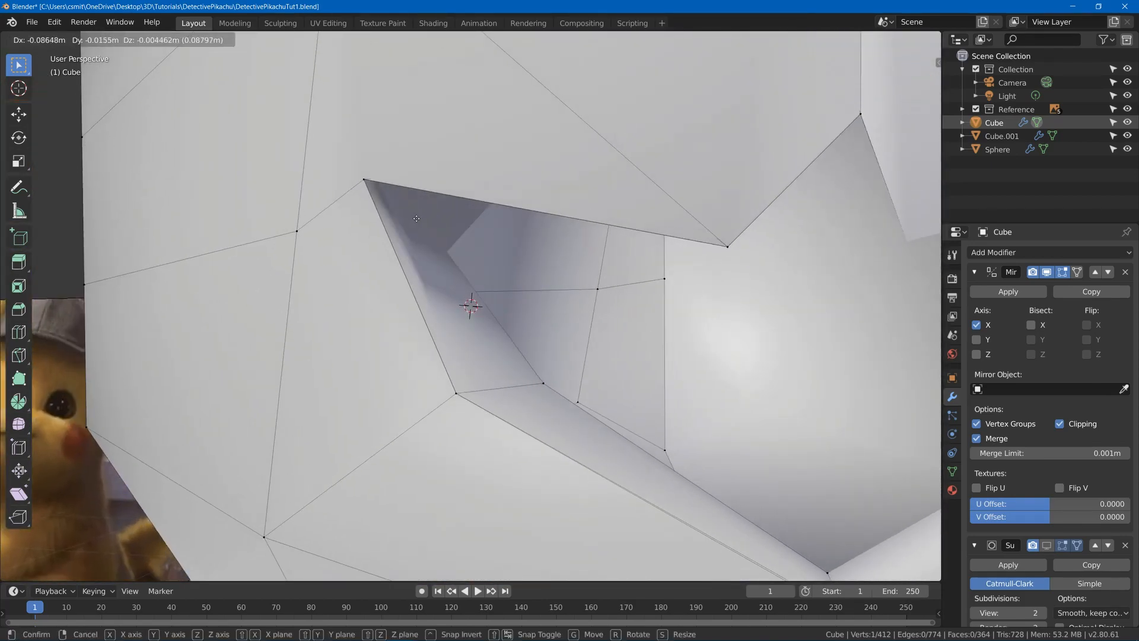
pyautogui.click(425, 212)
pyautogui.moveTo(426, 212); pyautogui.dragTo(87, 168, button='middle')
pyautogui.press('g')
pyautogui.click(440, 231)
pyautogui.press('g')
pyautogui.click(494, 391)
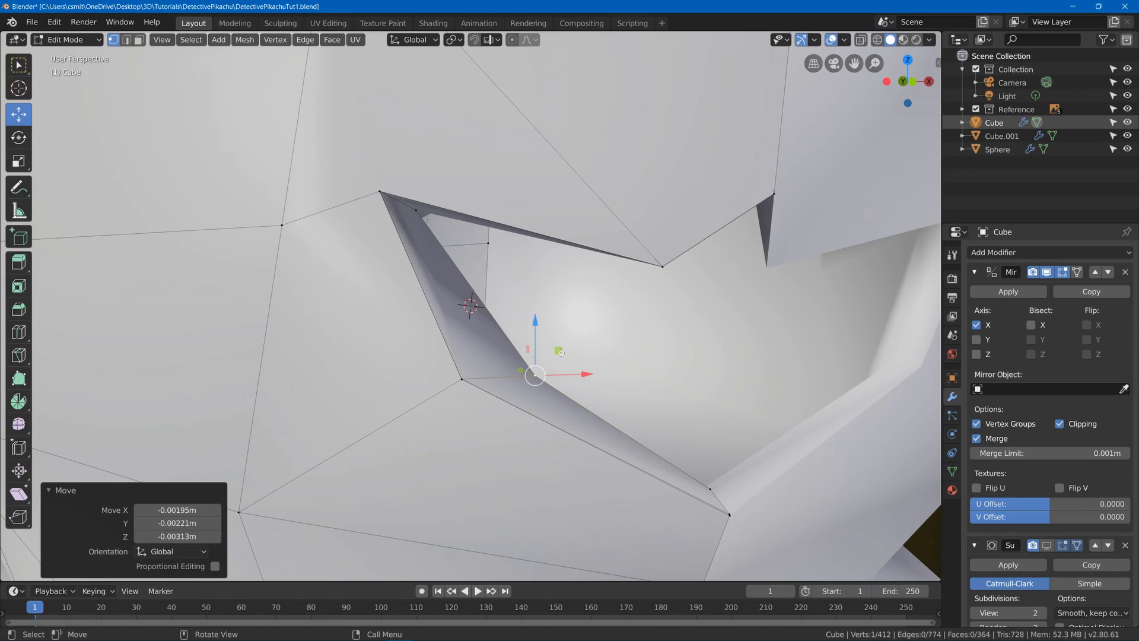
# Reposition the lower lip's inner side vertex, moving it about 0.04 m along Y and fitting it to the lip edge in the XZ plane
pyautogui.moveTo(561, 352); pyautogui.dragTo(511, 351)
pyautogui.moveTo(511, 351); pyautogui.dragTo(418, 372, button='middle')
pyautogui.moveTo(502, 367); pyautogui.dragTo(540, 359)
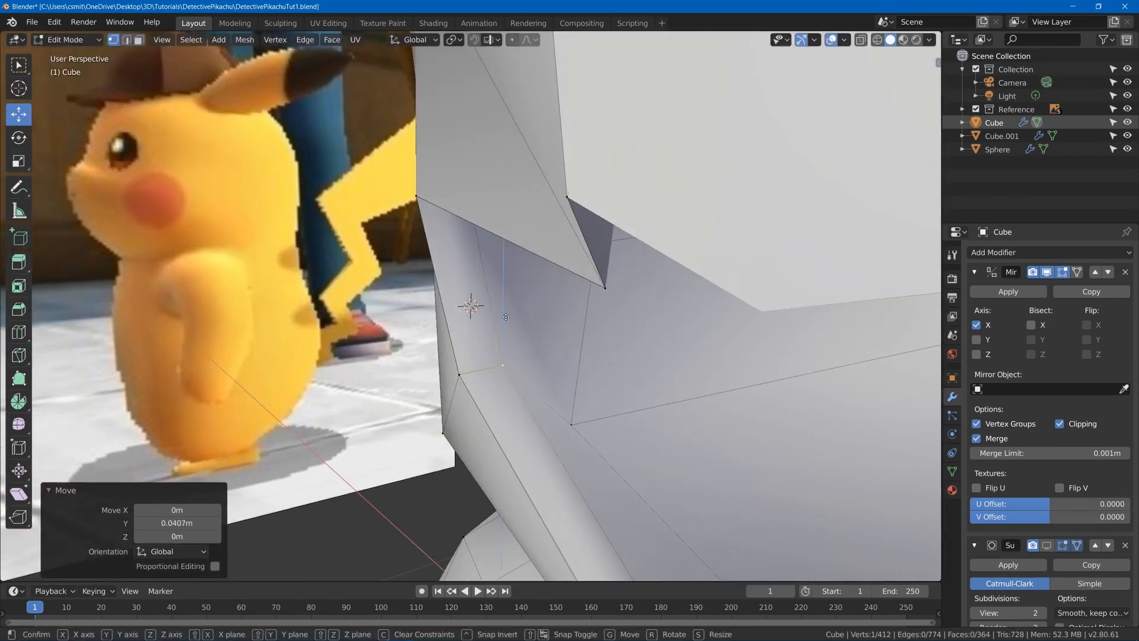
pyautogui.moveTo(505, 316); pyautogui.dragTo(505, 339)
pyautogui.moveTo(506, 339); pyautogui.dragTo(599, 344, button='middle')
pyautogui.moveTo(501, 362)
pyautogui.mouseDown()
pyautogui.moveTo(483, 350)
pyautogui.moveTo(497, 349)
pyautogui.mouseUp()
pyautogui.scroll(-5, 497, 349)
pyautogui.scroll(5, 497, 349)
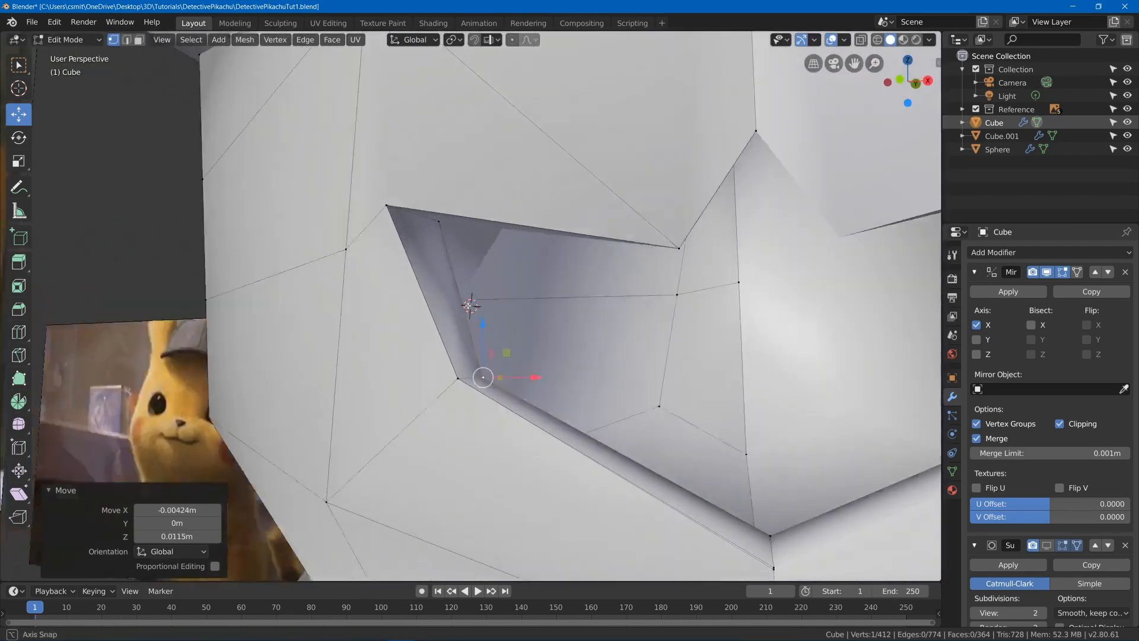
# Move the upper lip's hidden inner vertex about 0.07 m along X and -0.09 m along Z to follow the outer lip edge
pyautogui.moveTo(497, 349); pyautogui.dragTo(522, 320, button='middle')
pyautogui.moveTo(532, 259); pyautogui.dragTo(514, 178, button='middle')
pyautogui.press('g')
pyautogui.click(411, 187)
pyautogui.moveTo(506, 120); pyautogui.dragTo(545, 172, button='middle')
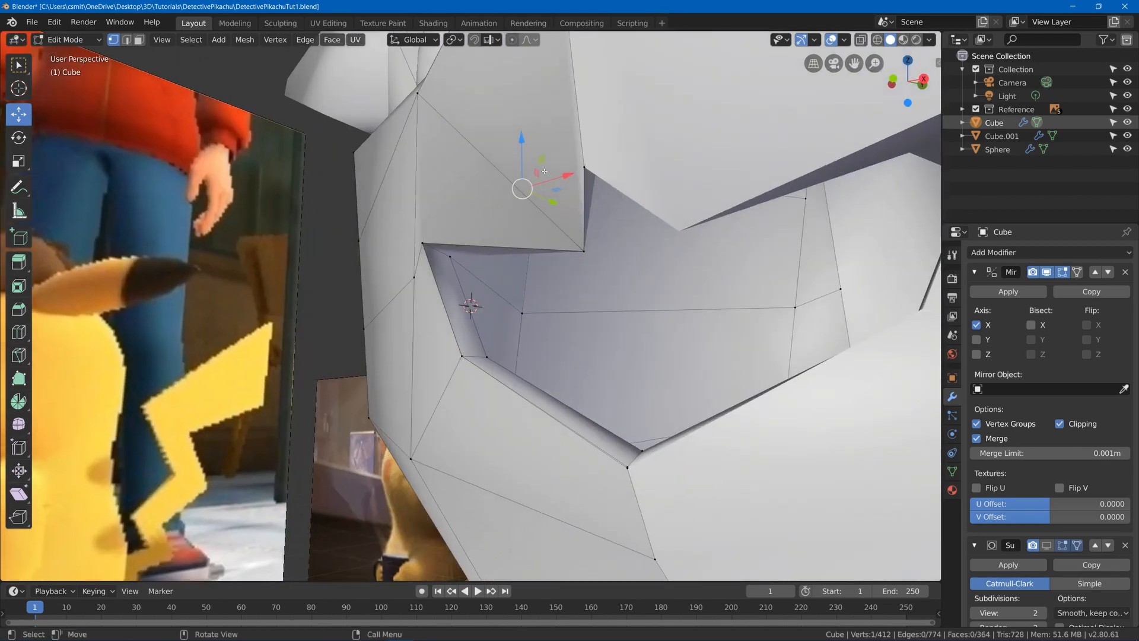
pyautogui.moveTo(536, 161); pyautogui.dragTo(578, 191)
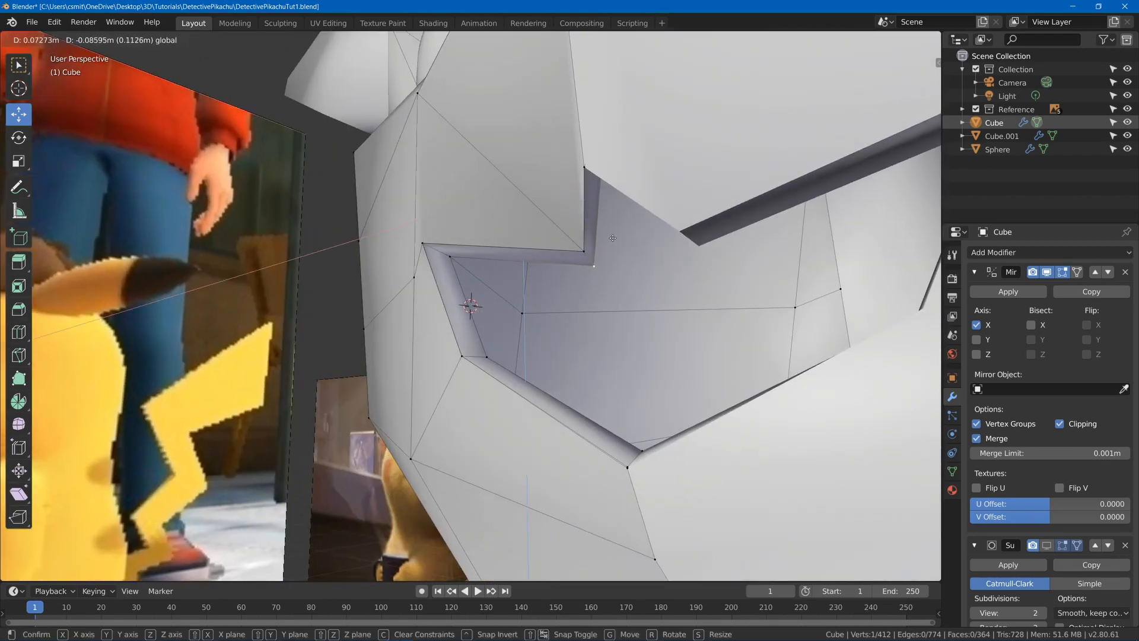
pyautogui.moveTo(613, 237); pyautogui.dragTo(605, 243)
# Fine-tune the inner vertices beside the upper lip's central peak so they line up with the outer lip
pyautogui.scroll(-3, 605, 243)
pyautogui.moveTo(605, 243); pyautogui.dragTo(572, 294, button='middle')
pyautogui.moveTo(579, 169); pyautogui.dragTo(588, 212)
pyautogui.moveTo(587, 213); pyautogui.dragTo(547, 285, button='middle')
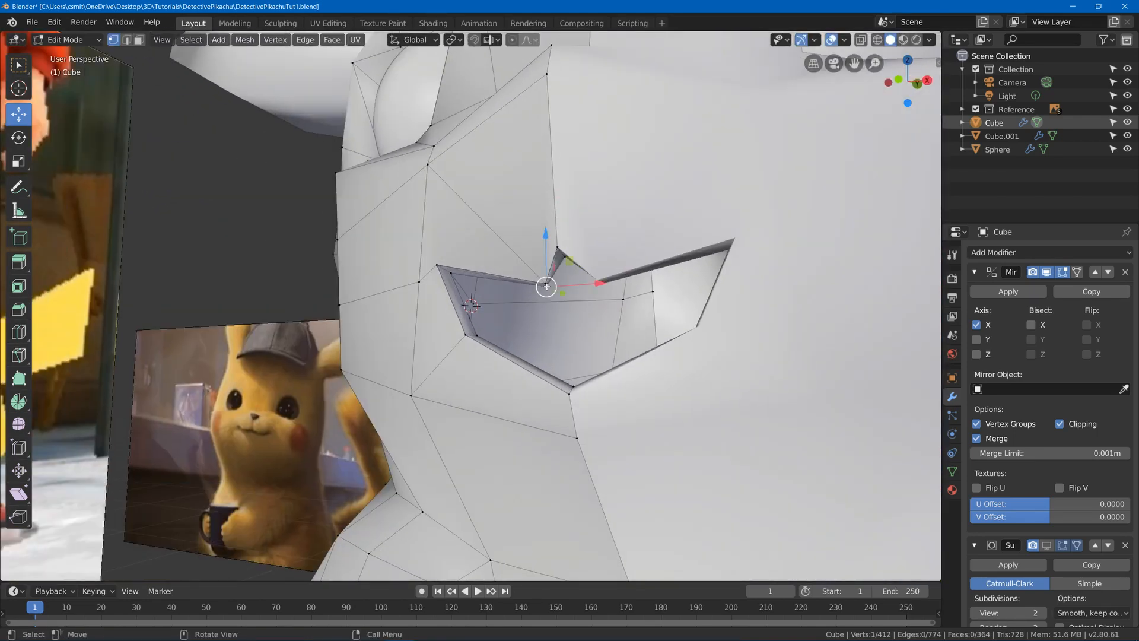
pyautogui.moveTo(566, 261); pyautogui.dragTo(575, 262)
pyautogui.scroll(-6, 575, 263)
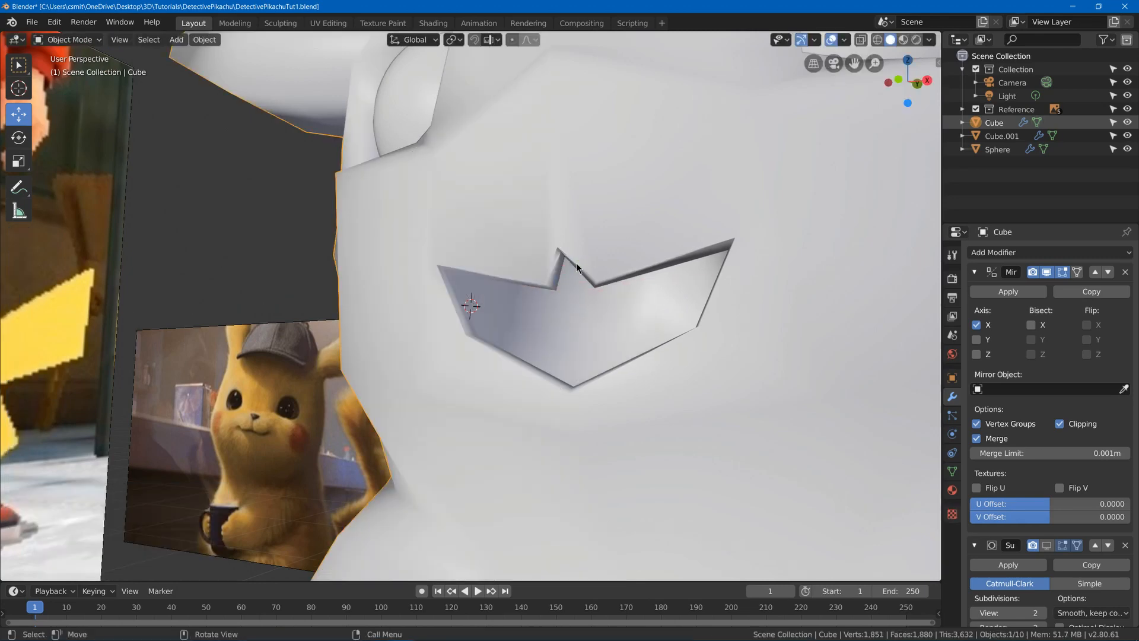
# Turn the subdivision modifier's viewport display back on and compare the smoothed mouth in object and edit mode
pyautogui.press('Tab')
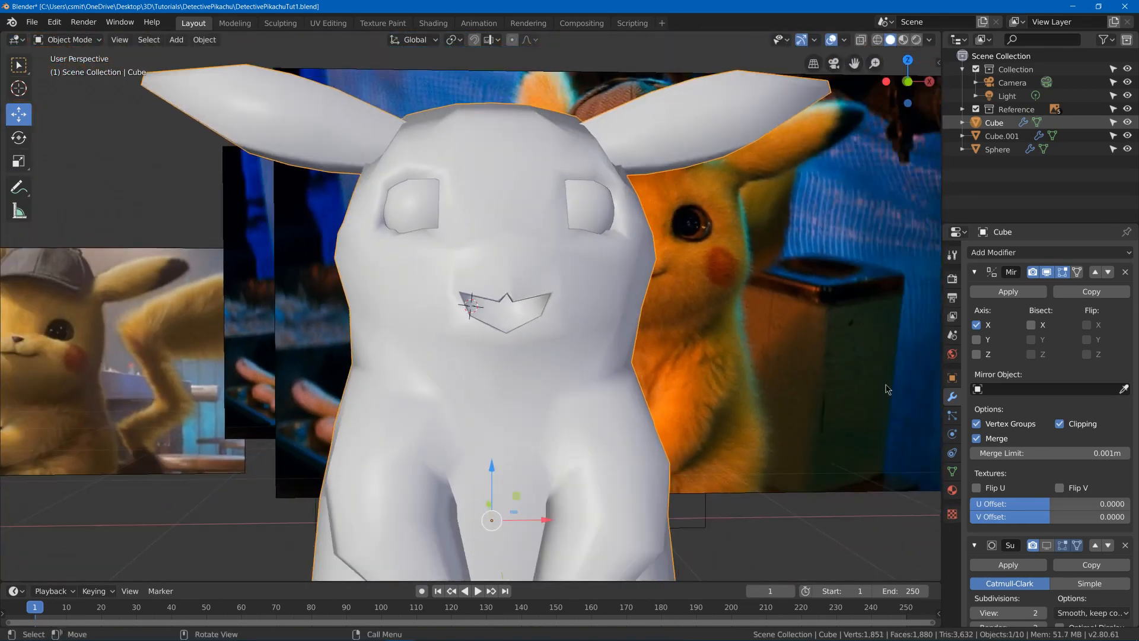
pyautogui.click(1047, 544)
pyautogui.moveTo(636, 435); pyautogui.dragTo(580, 348, button='middle')
pyautogui.scroll(-2, 544, 380)
pyautogui.press('Tab')
pyautogui.scroll(2, 540, 356)
pyautogui.press('Tab')
pyautogui.scroll(2, 546, 347)
pyautogui.press('Tab')
pyautogui.scroll(3, 552, 297)
pyautogui.moveTo(551, 297); pyautogui.dragTo(582, 203, button='middle')
pyautogui.scroll(4, 589, 328)
pyautogui.scroll(4, 586, 248)
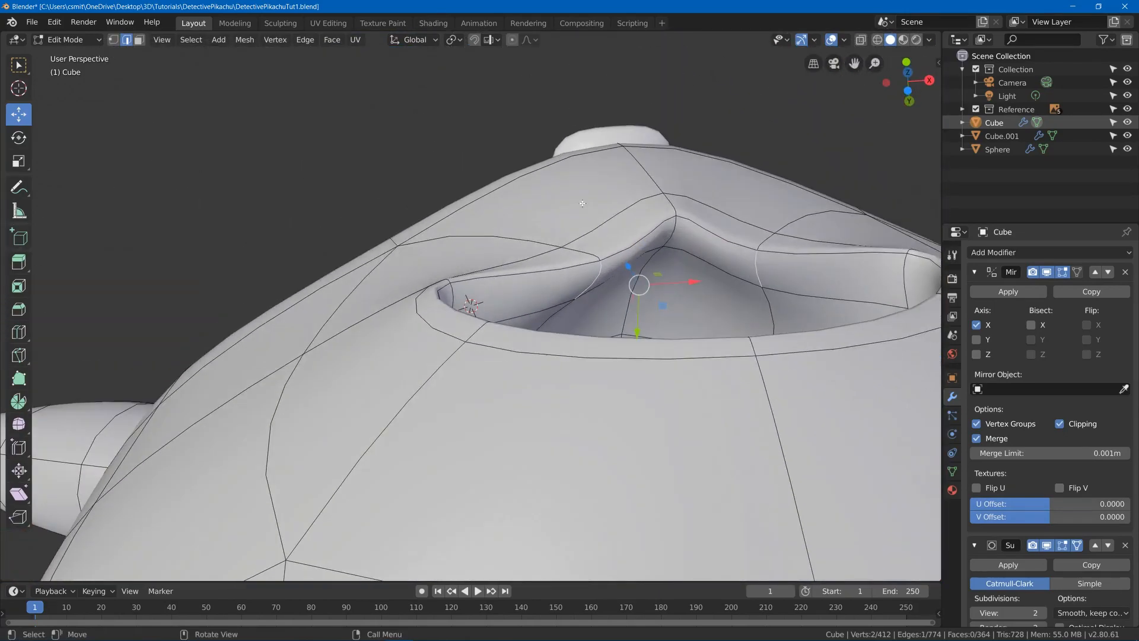
# Slide the upper lip's inner side vertex outward along X in two moves, the first about 0.005 m, and return to object mode
pyautogui.click(682, 294)
pyautogui.click(656, 292)
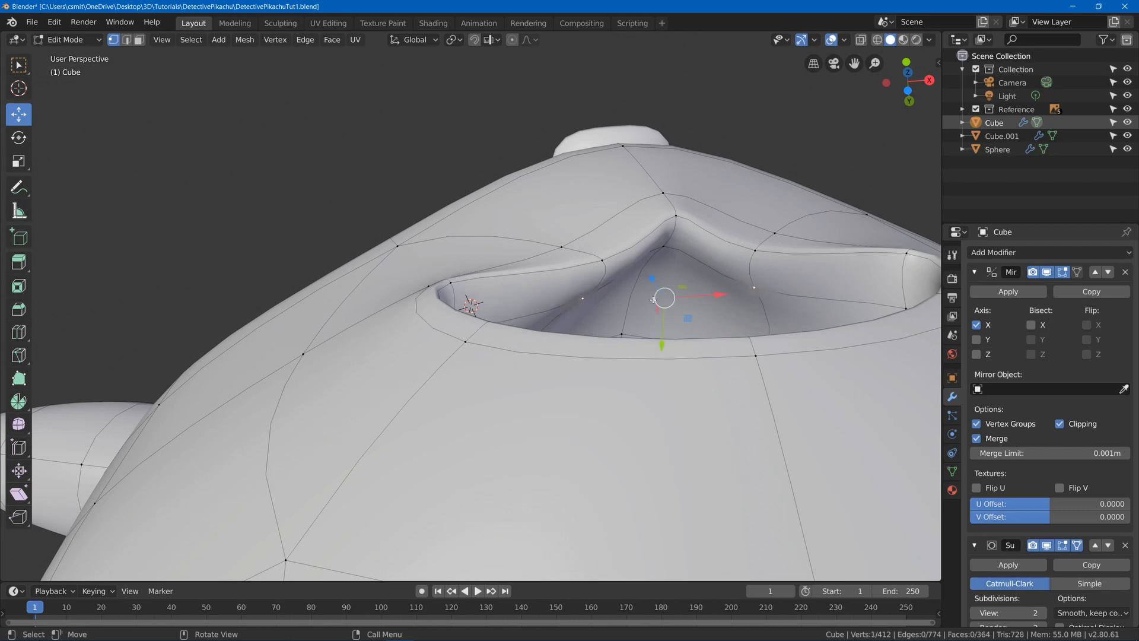
pyautogui.press('g')
pyautogui.press('x')
pyautogui.click(681, 296)
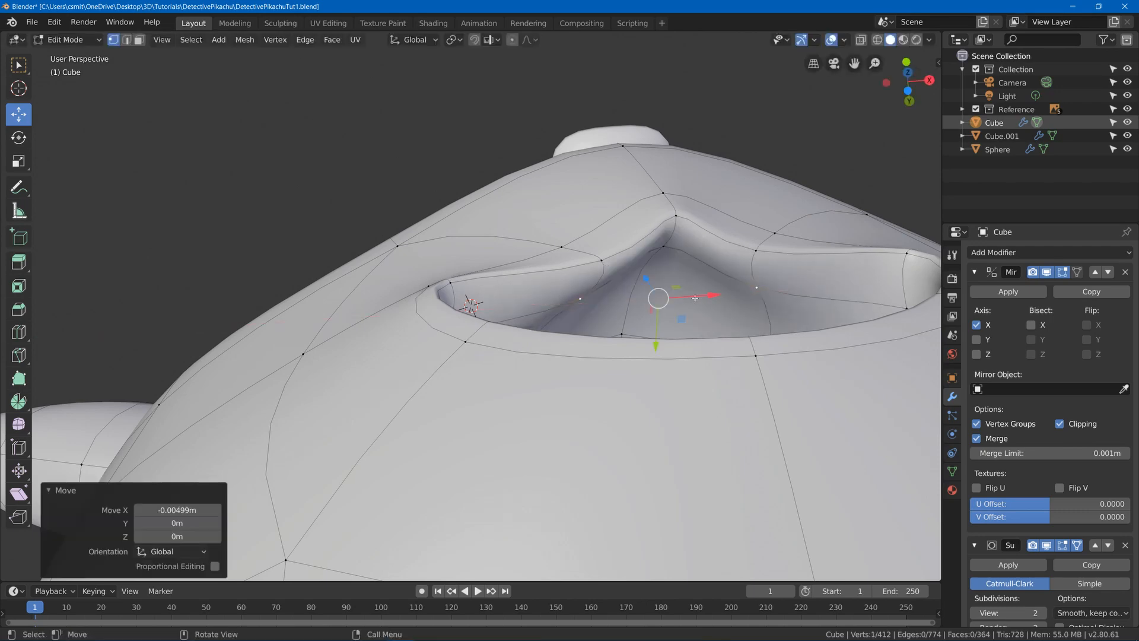
pyautogui.moveTo(722, 297); pyautogui.dragTo(628, 261, button='middle')
pyautogui.scroll(2, 597, 242)
pyautogui.press('g')
pyautogui.press('x')
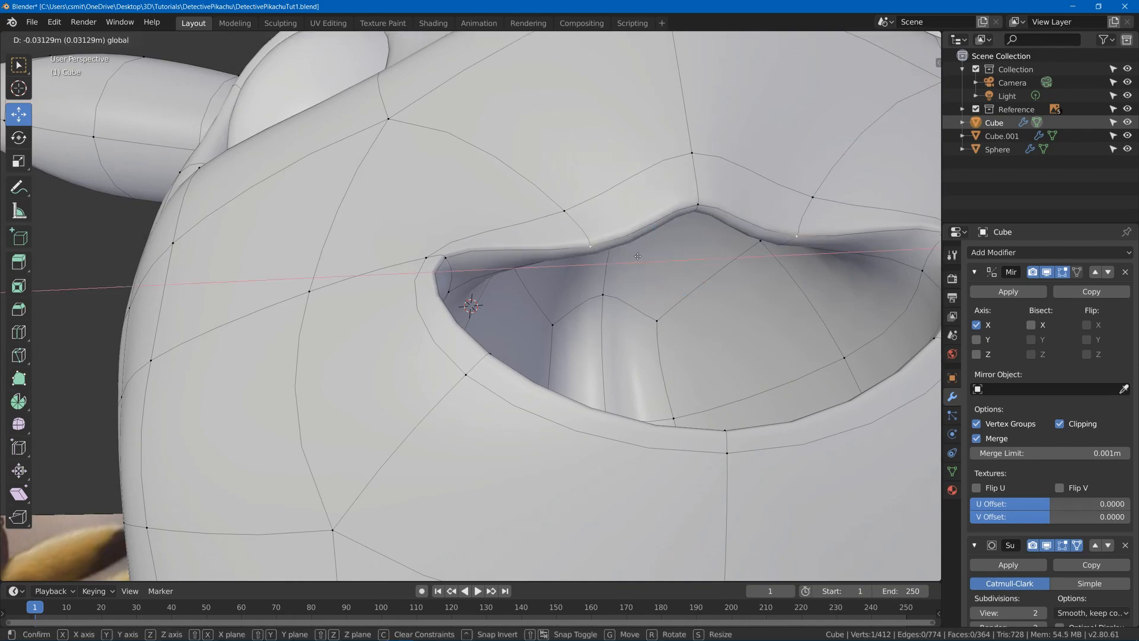
pyautogui.click(624, 253)
pyautogui.scroll(-6, 624, 254)
pyautogui.press('Tab')
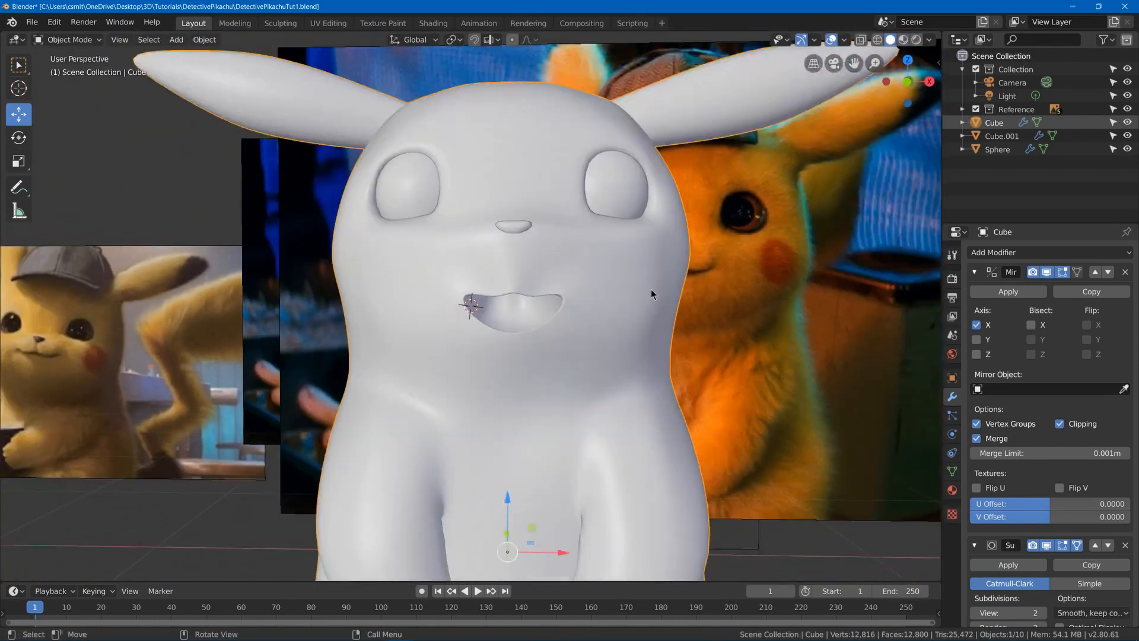
# In edit mode, move the upper lip's side vertices forward about 0.035 m along Y
pyautogui.moveTo(650, 290); pyautogui.dragTo(619, 294, button='middle')
pyautogui.press('Tab')
pyautogui.scroll(5, 620, 294)
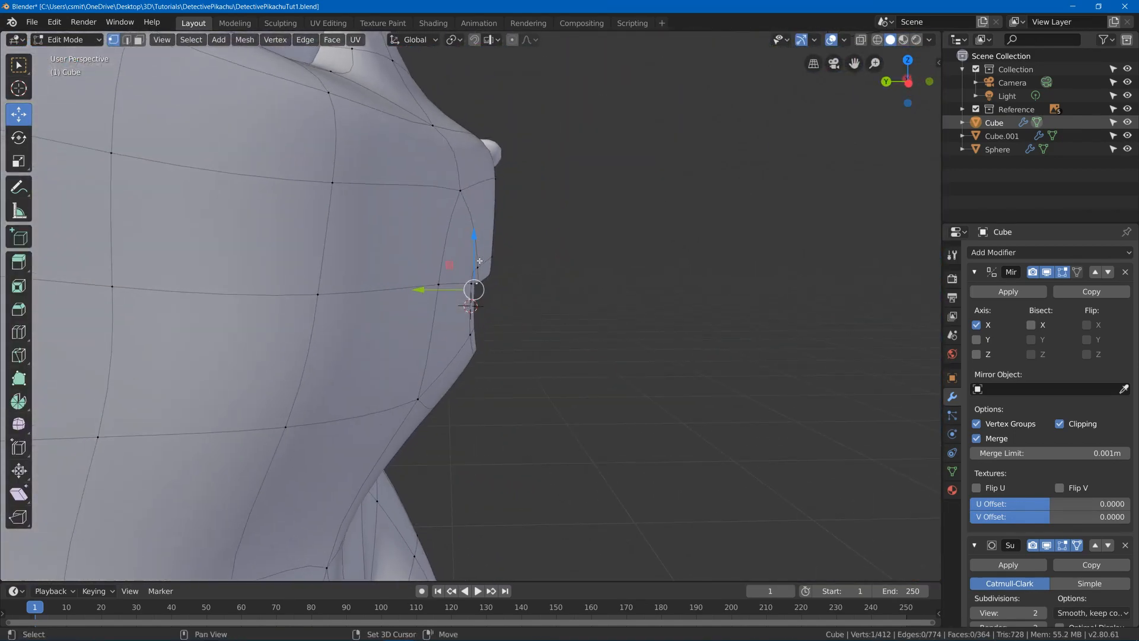
pyautogui.click(442, 289)
pyautogui.scroll(-1, 443, 289)
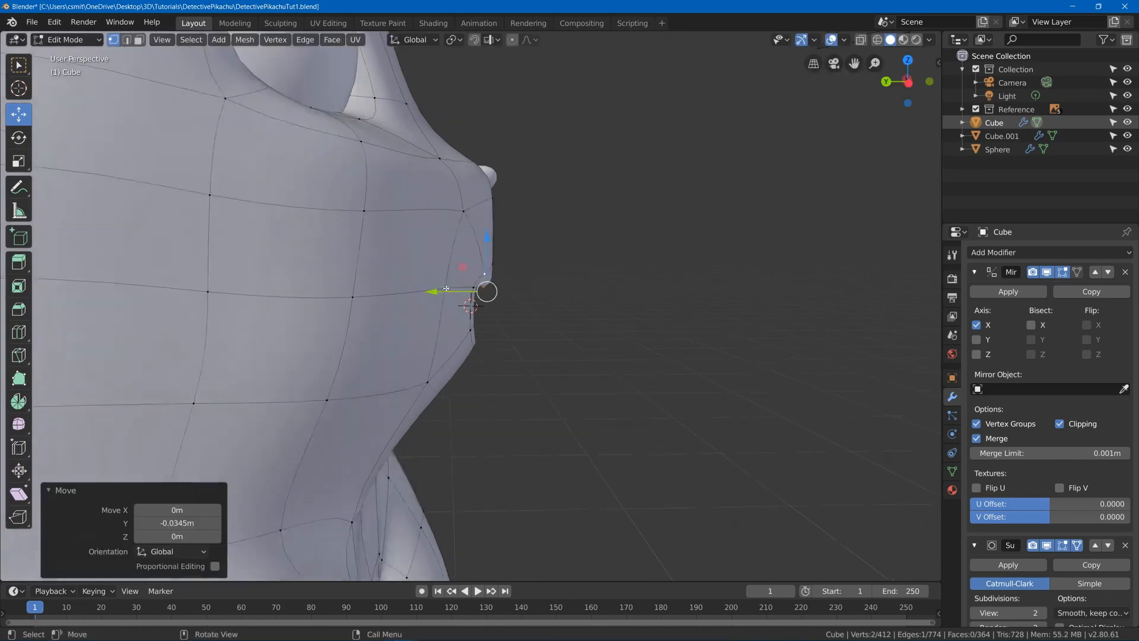
# Examine the smoothed mouth in object mode and the upper lip from below in edit mode, leaving nothing selected
pyautogui.press('Tab')
pyautogui.moveTo(442, 289); pyautogui.dragTo(403, 303, button='middle')
pyautogui.scroll(-4, 407, 304)
pyautogui.scroll(5, 506, 316)
pyautogui.press('Tab')
pyautogui.moveTo(526, 284); pyautogui.dragTo(532, 256, button='middle')
pyautogui.click(532, 255)
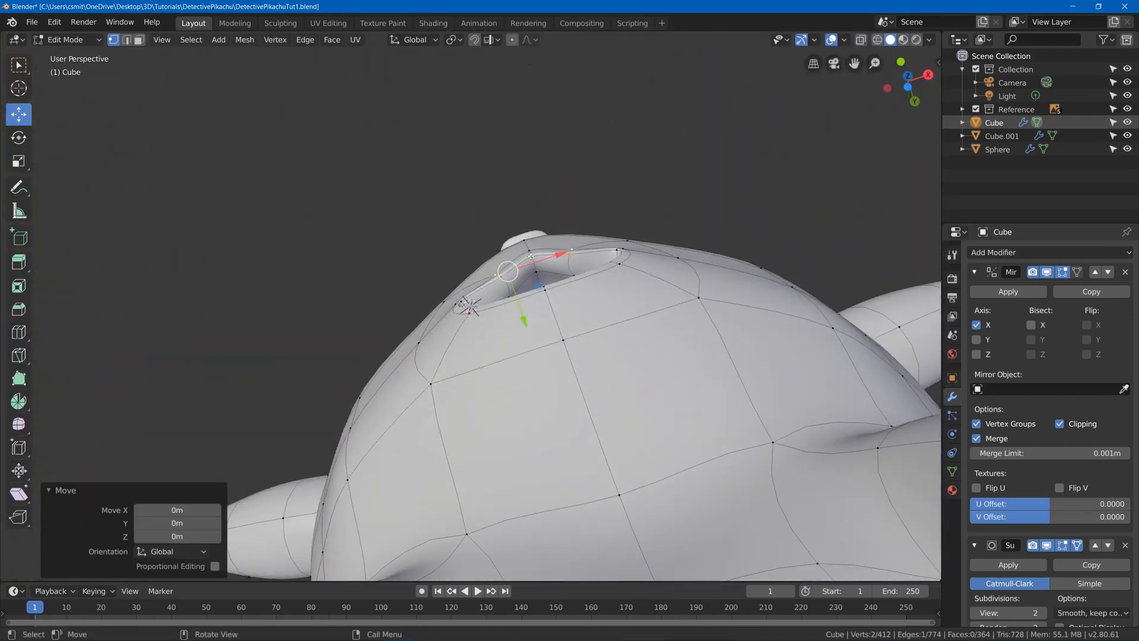
pyautogui.click(530, 254)
pyautogui.hotkey('alt', 'a')
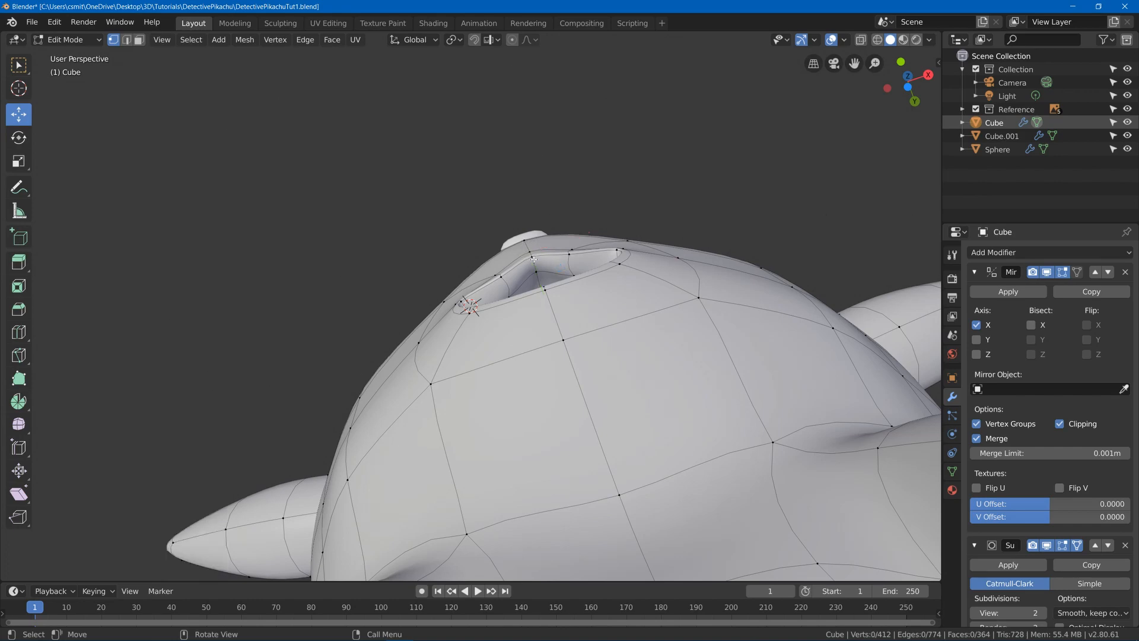
# Move the upper lip's side vertex back about 0.02 m along Y and save the file
pyautogui.click(548, 289)
pyautogui.moveTo(548, 289); pyautogui.dragTo(426, 265, button='middle')
pyautogui.hotkey('alt', 'a')
pyautogui.scroll(3, 427, 265)
pyautogui.moveTo(484, 296); pyautogui.dragTo(450, 277, button='middle')
pyautogui.moveTo(489, 285)
pyautogui.mouseDown()
pyautogui.moveTo(498, 286)
pyautogui.moveTo(484, 288)
pyautogui.mouseUp()
pyautogui.click(554, 319)
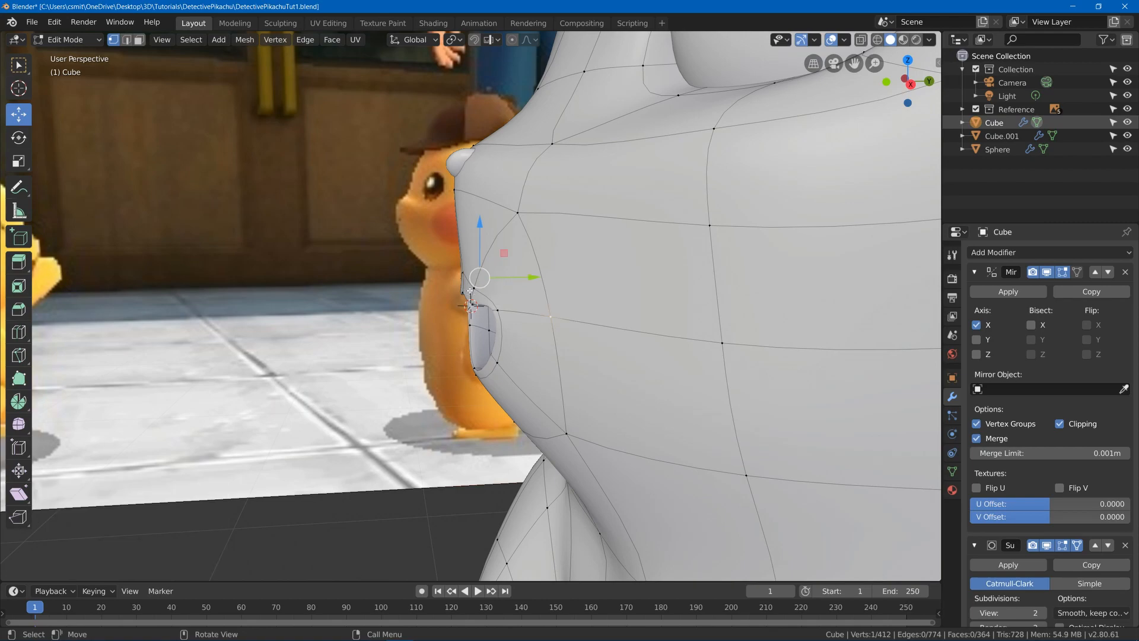
pyautogui.moveTo(509, 304); pyautogui.dragTo(515, 311)
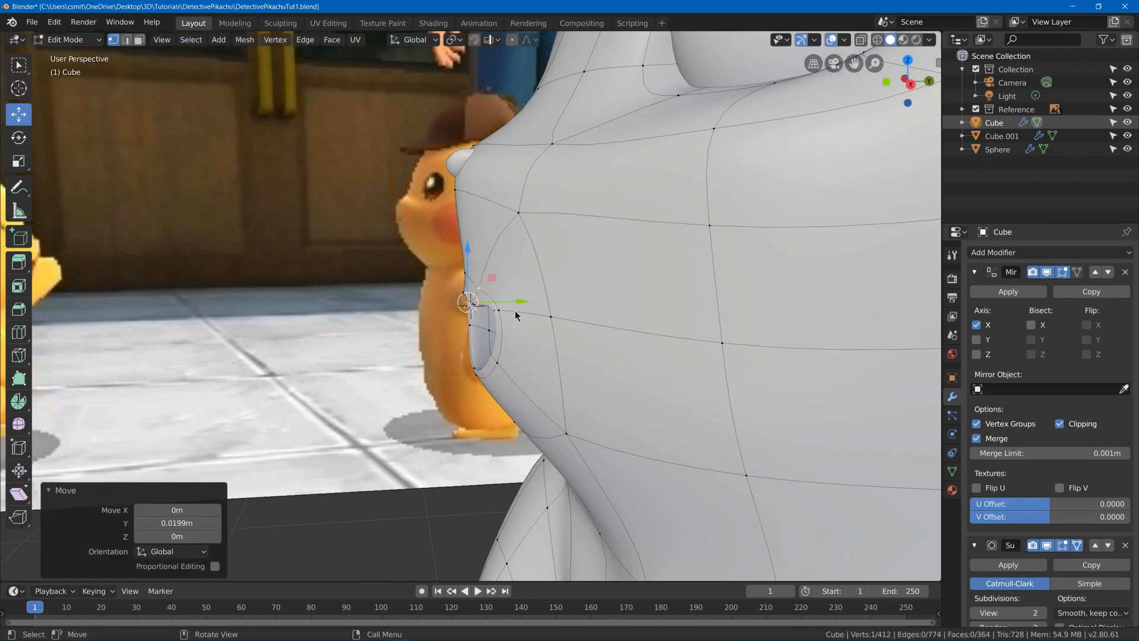
pyautogui.press('Tab')
pyautogui.moveTo(515, 311); pyautogui.dragTo(413, 319, button='middle')
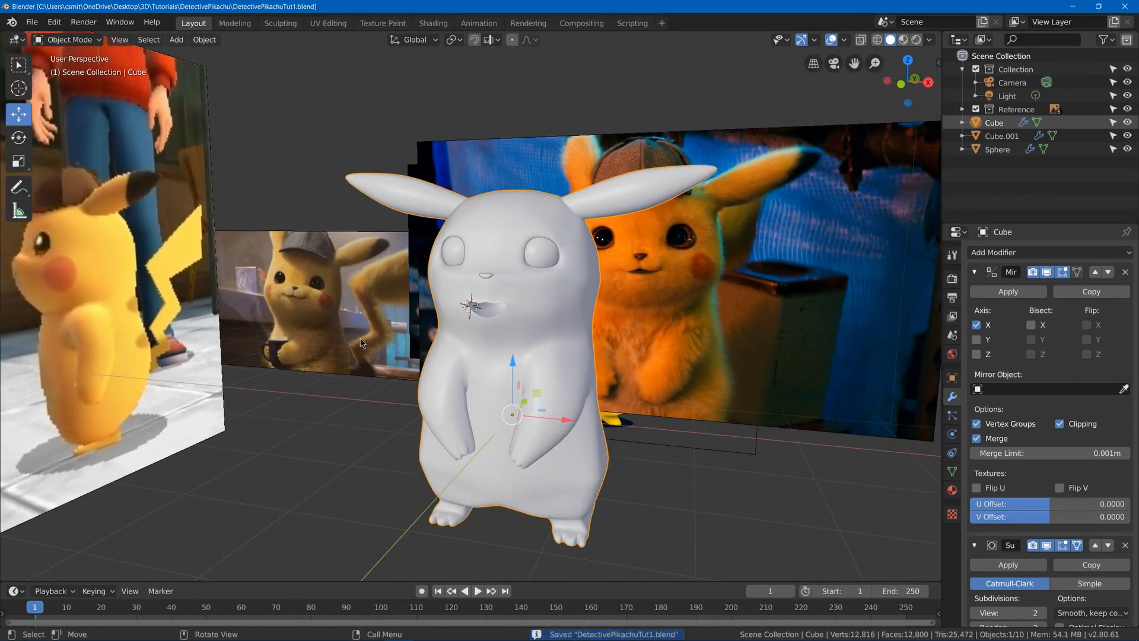
# In edit mode, move the two edges running from the cheek down to the upper lip forward about 0.05 m along Y
pyautogui.press('Tab')
pyautogui.scroll(8, 409, 315)
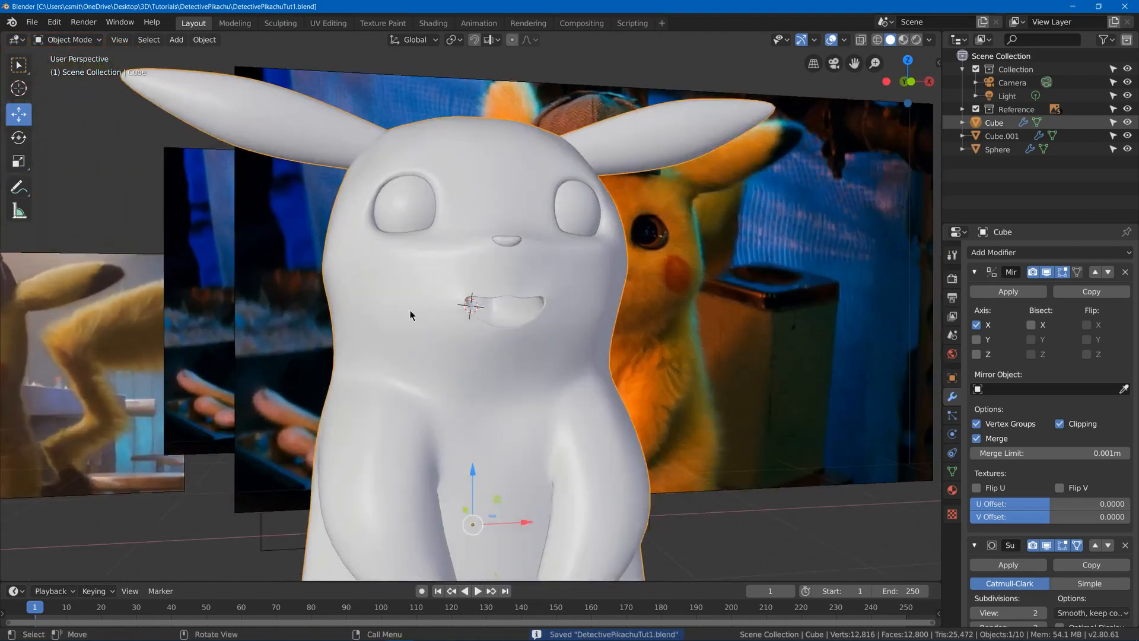
pyautogui.scroll(3, 452, 317)
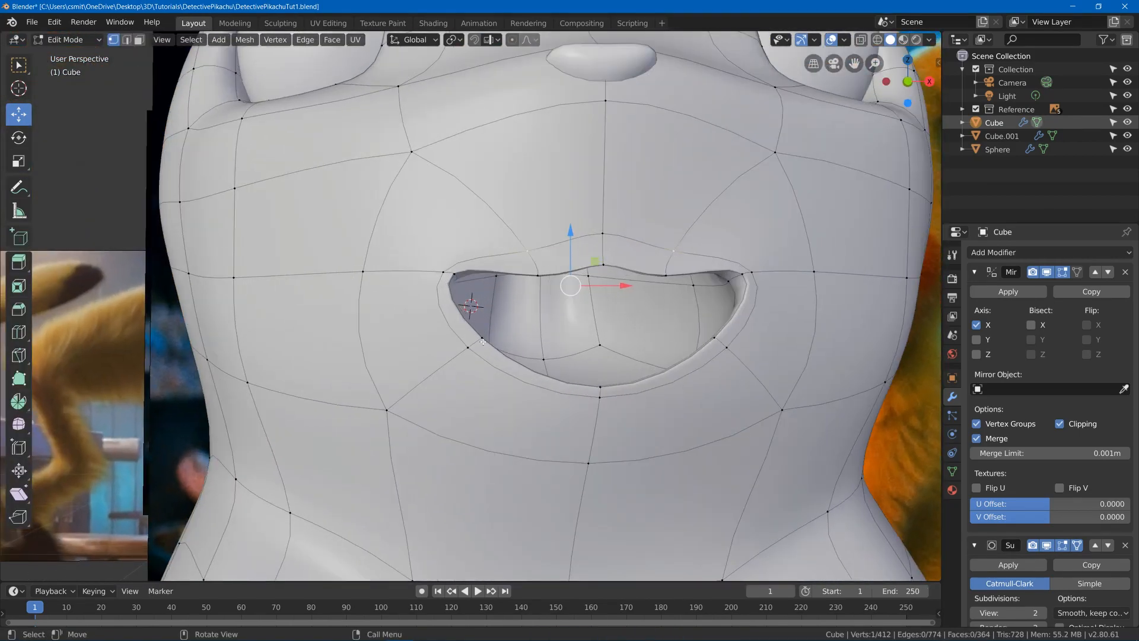
pyautogui.click(466, 346)
pyautogui.click(506, 376)
pyautogui.moveTo(505, 376); pyautogui.dragTo(445, 401, button='middle')
pyautogui.moveTo(428, 362); pyautogui.dragTo(420, 207, button='middle')
pyautogui.press('g')
pyautogui.press('y')
pyautogui.click(451, 263)
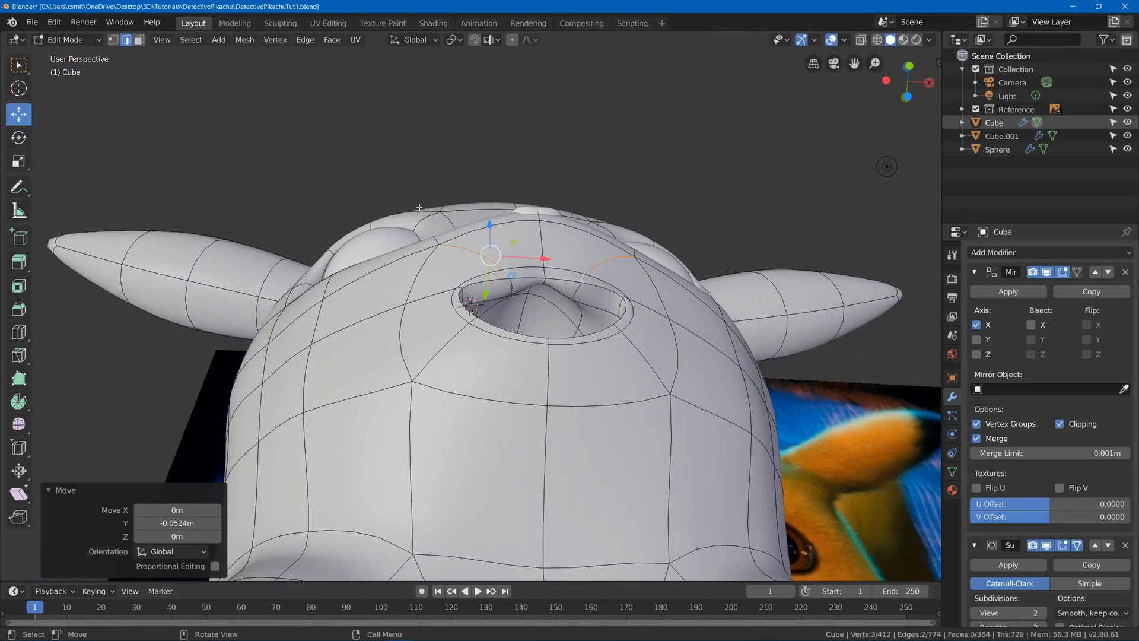
pyautogui.press('Tab')
pyautogui.moveTo(600, 229); pyautogui.dragTo(784, 293, button='middle')
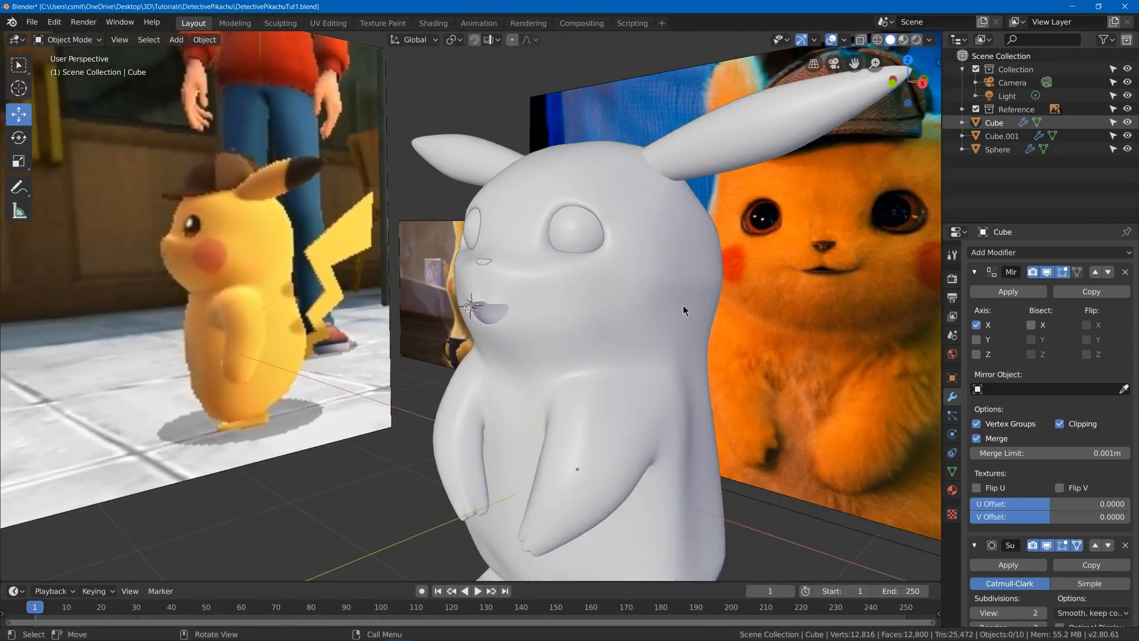
# Adjust the short edge of the upper lip beside its central peak to smooth the lip's profile
pyautogui.moveTo(682, 305); pyautogui.dragTo(519, 255, button='middle')
pyautogui.press('Tab')
pyautogui.scroll(5, 519, 255)
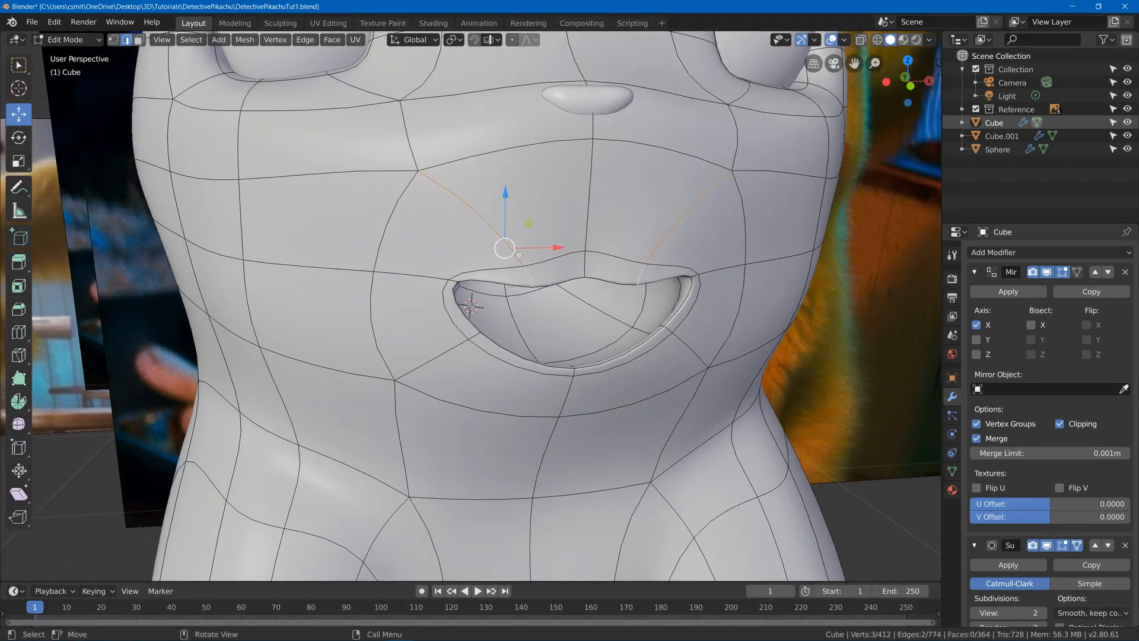
pyautogui.moveTo(519, 255); pyautogui.dragTo(556, 250)
pyautogui.moveTo(555, 251); pyautogui.dragTo(536, 257, button='middle')
pyautogui.click(538, 267)
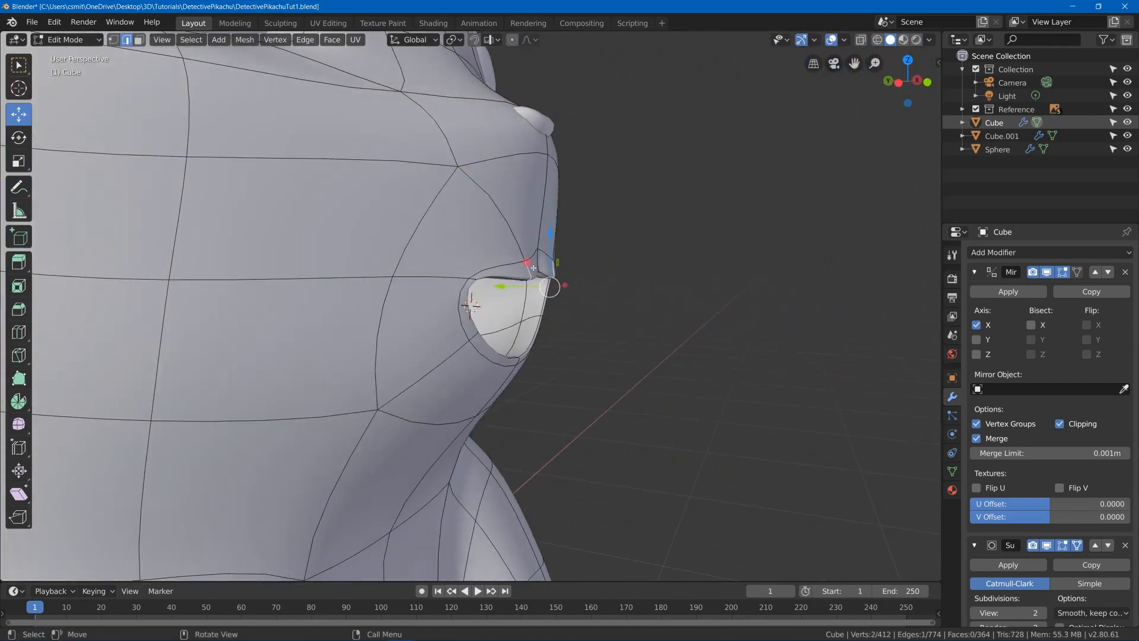
pyautogui.moveTo(523, 261); pyautogui.dragTo(517, 285)
pyautogui.press('Tab')
# In edit mode, lower the upper lip's central inner vertex about 0.05 m along Z
pyautogui.click(589, 282)
pyautogui.moveTo(590, 282); pyautogui.dragTo(498, 237, button='middle')
pyautogui.scroll(-5, 475, 284)
pyautogui.scroll(2, 445, 314)
pyautogui.scroll(4, 536, 298)
pyautogui.press('Tab')
pyautogui.scroll(-3, 536, 297)
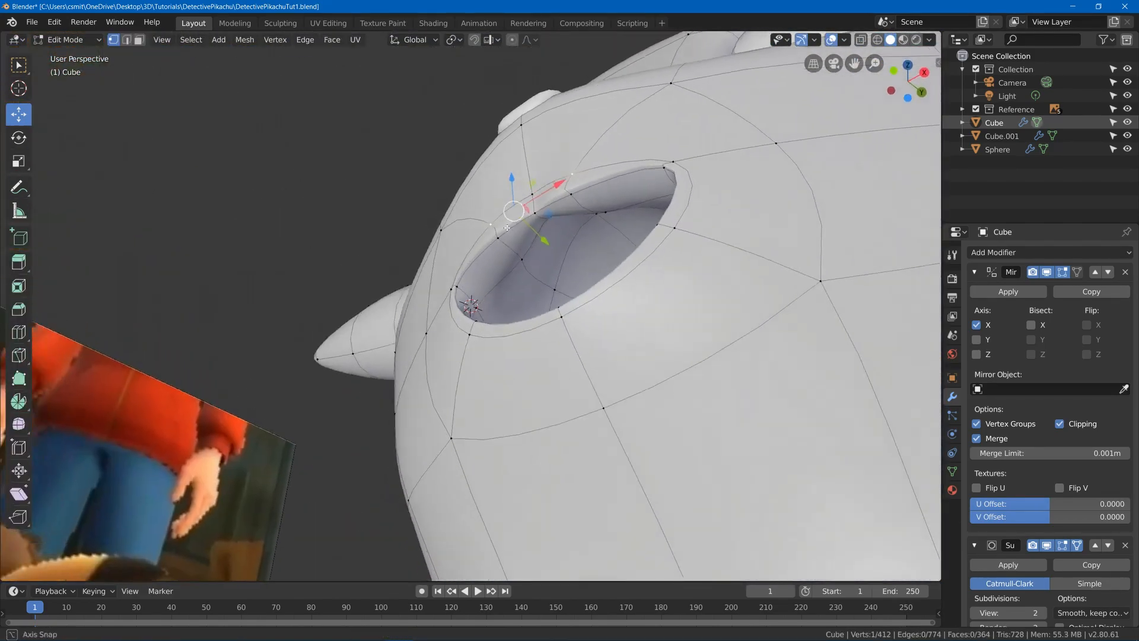
pyautogui.scroll(4, 483, 217)
pyautogui.moveTo(502, 167); pyautogui.dragTo(551, 210, button='middle')
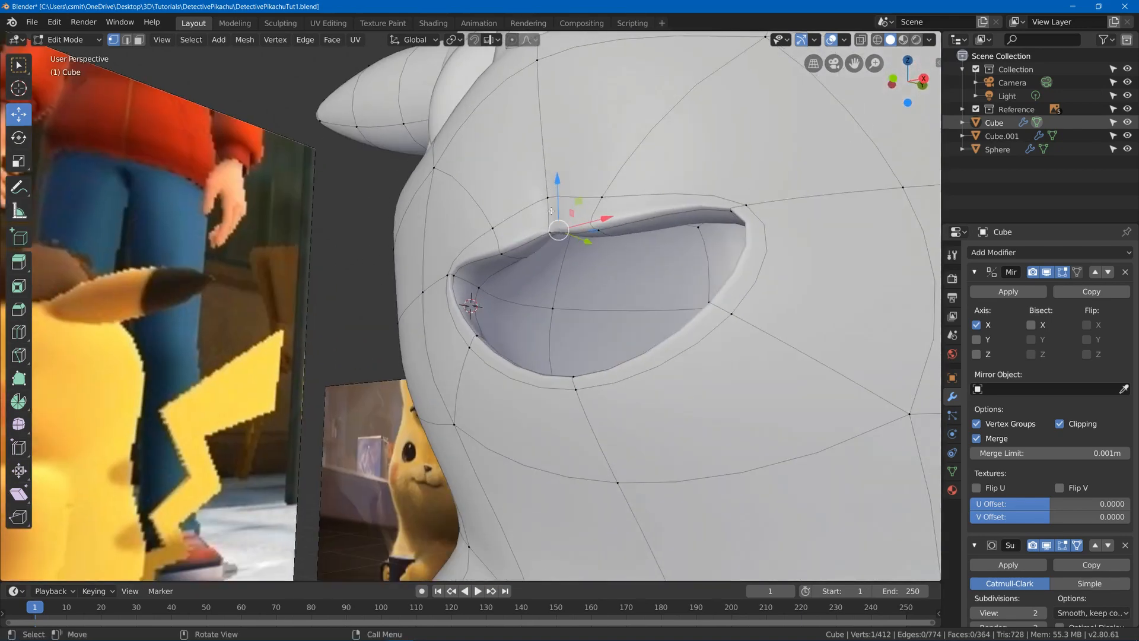
pyautogui.click(561, 229)
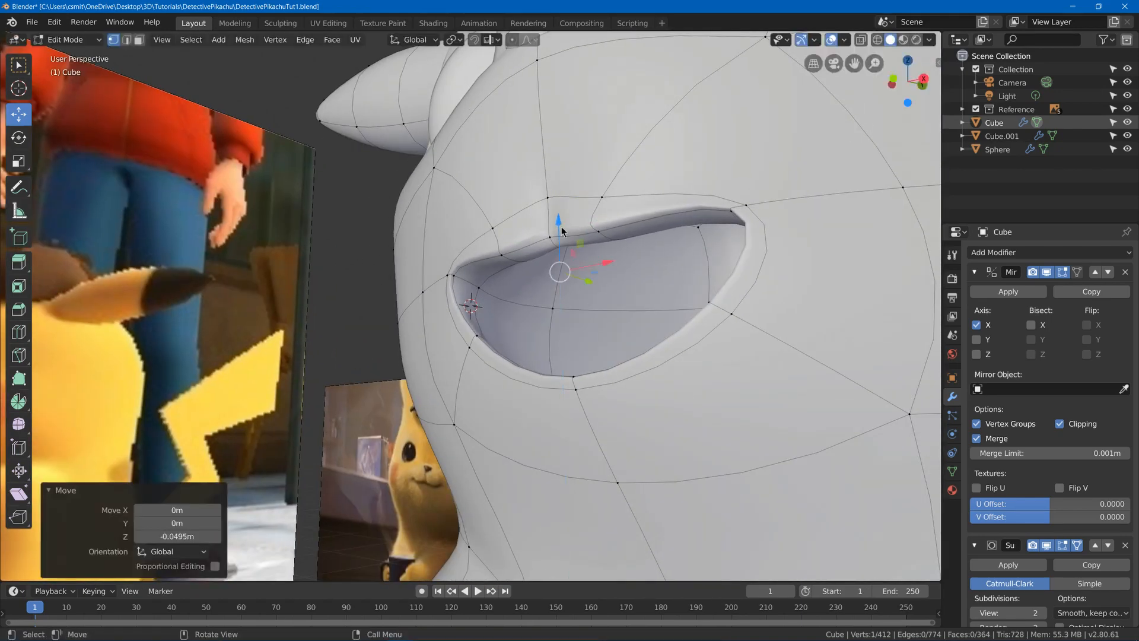
# Examine the smoothed mouth and face in object mode from several distances
pyautogui.press('Tab')
pyautogui.scroll(-5, 577, 226)
pyautogui.moveTo(577, 226); pyautogui.dragTo(620, 283, button='middle')
pyautogui.scroll(-5, 600, 226)
pyautogui.scroll(5, 591, 237)
pyautogui.scroll(-3, 621, 283)
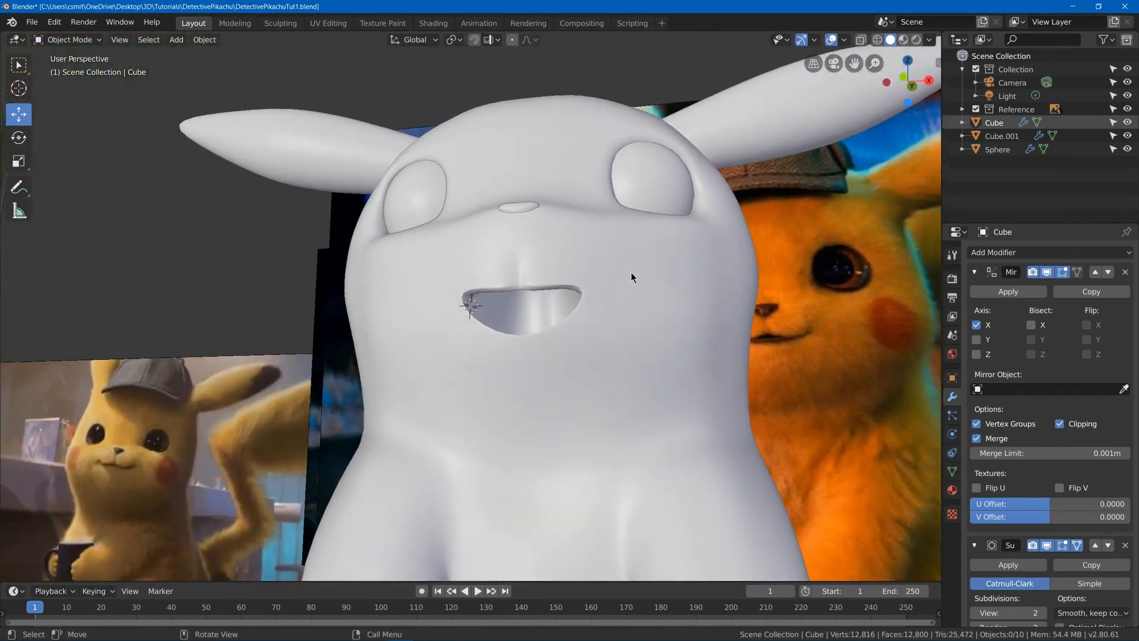
pyautogui.scroll(4, 631, 272)
# Extrude the mouth's inner face about 0.125 m to start a tongue and raise it about 0.03 m along Z
pyautogui.press('Tab')
pyautogui.scroll(3, 570, 347)
pyautogui.keyDown('alt'); pyautogui.moveTo(570, 347); pyautogui.dragTo(549, 338, button='middle'); pyautogui.keyUp('alt')
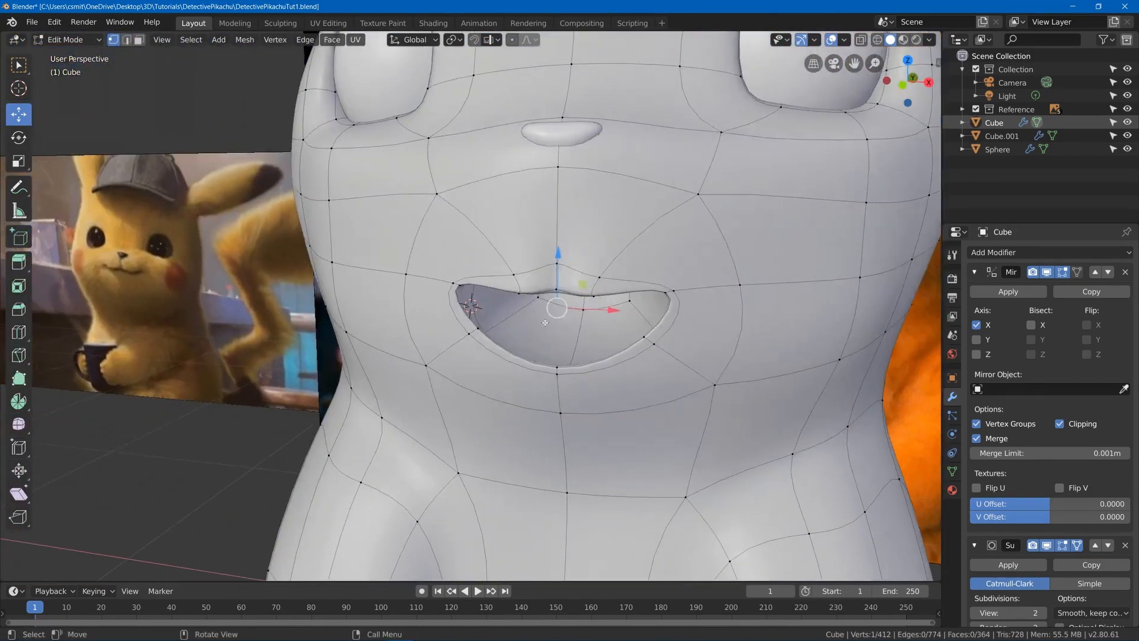
pyautogui.press('3')
pyautogui.press('e')
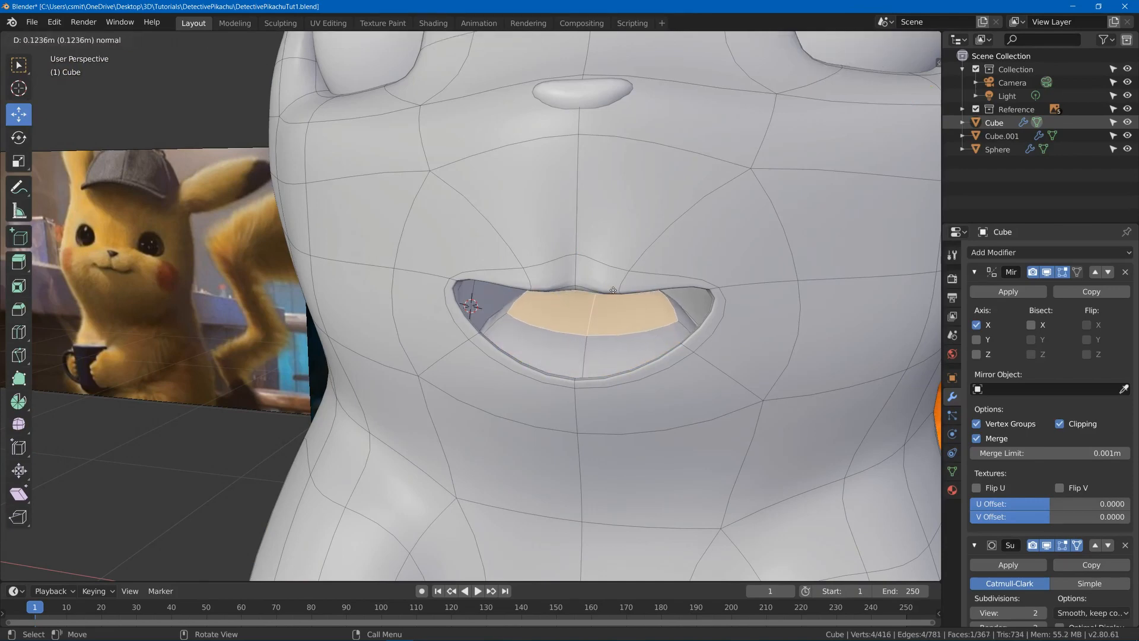
pyautogui.click(612, 290)
pyautogui.moveTo(613, 290); pyautogui.dragTo(631, 306, button='middle')
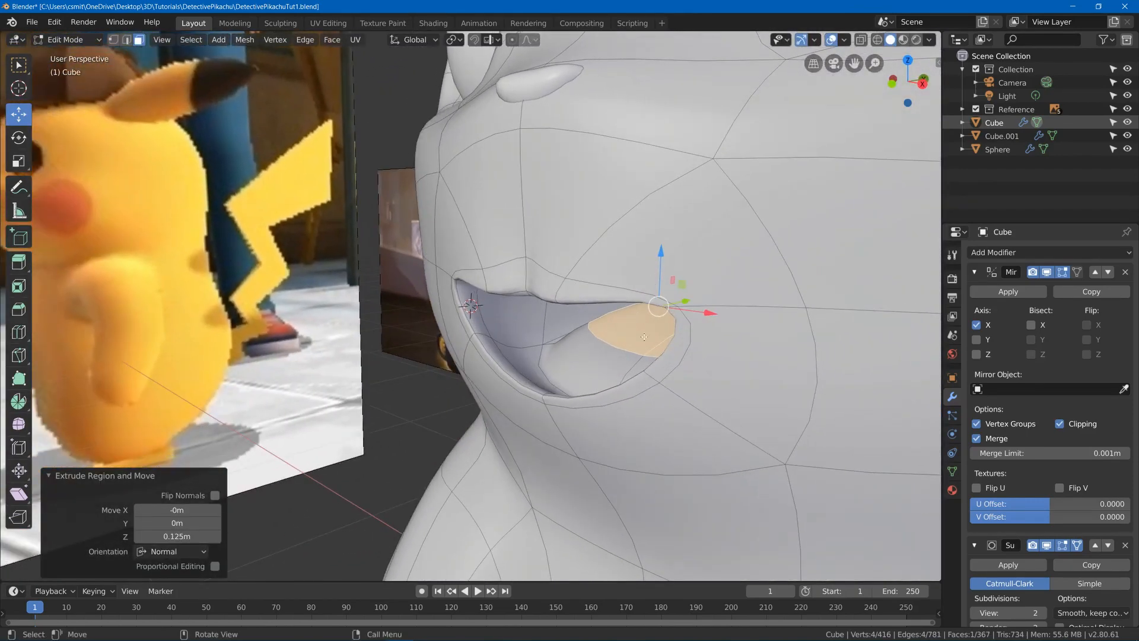
pyautogui.moveTo(660, 248); pyautogui.dragTo(650, 255)
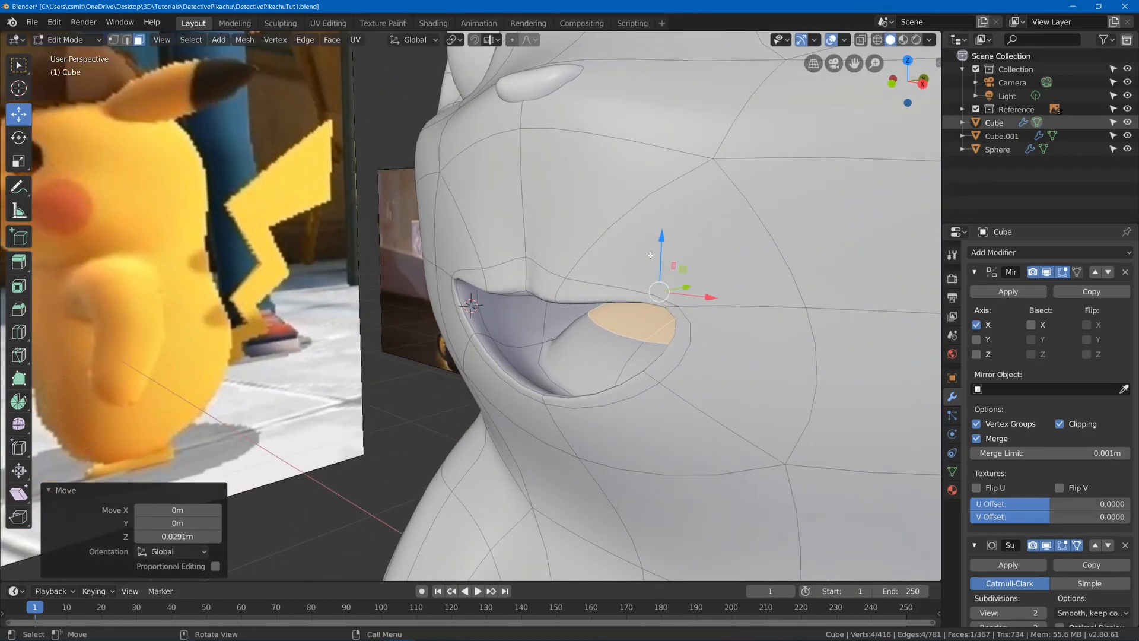
# Extrude the tongue toward the lips and adjust the height of its front part along Z
pyautogui.press('e')
pyautogui.click(564, 324)
pyautogui.moveTo(564, 324); pyautogui.dragTo(566, 369, button='middle')
pyautogui.click(639, 290)
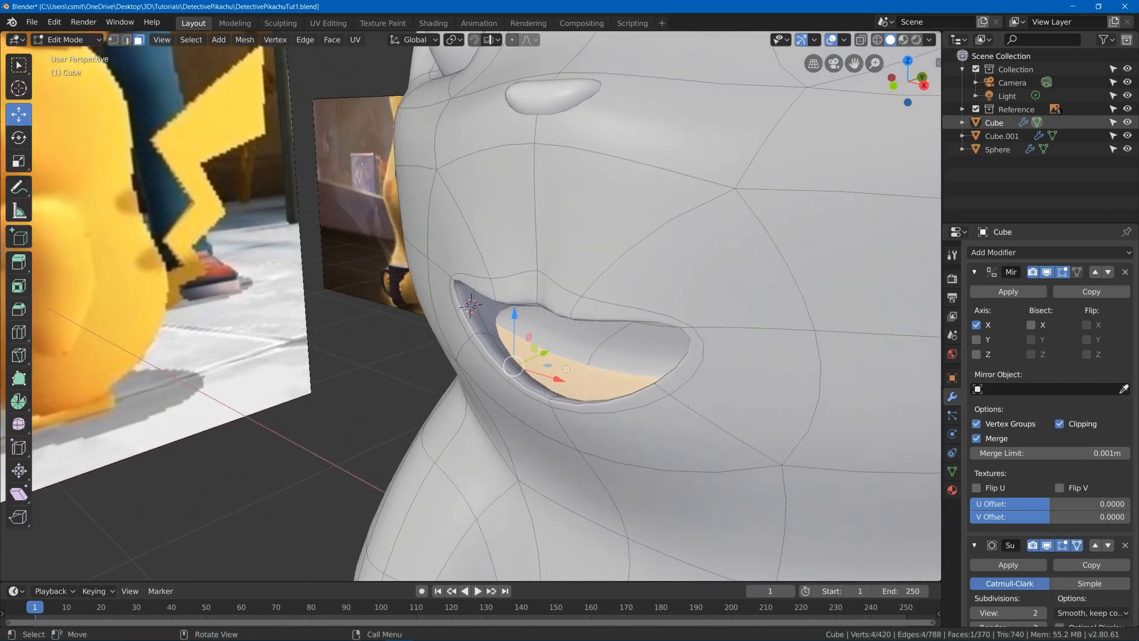
pyautogui.click(652, 394)
pyautogui.press('g')
pyautogui.press('z')
pyautogui.click(556, 318)
pyautogui.moveTo(556, 318)
pyautogui.mouseDown(button='middle')
pyautogui.moveTo(534, 317)
pyautogui.moveTo(556, 315)
pyautogui.mouseUp(button='middle')
pyautogui.press('g')
pyautogui.press('z')
pyautogui.press('1')
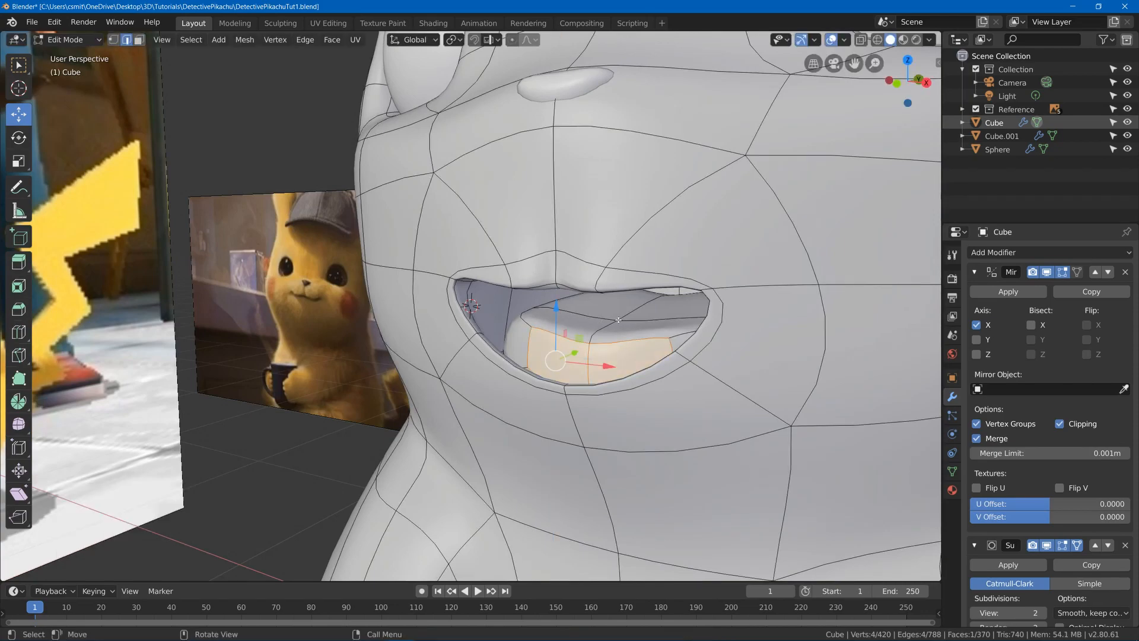
pyautogui.press('Tab')
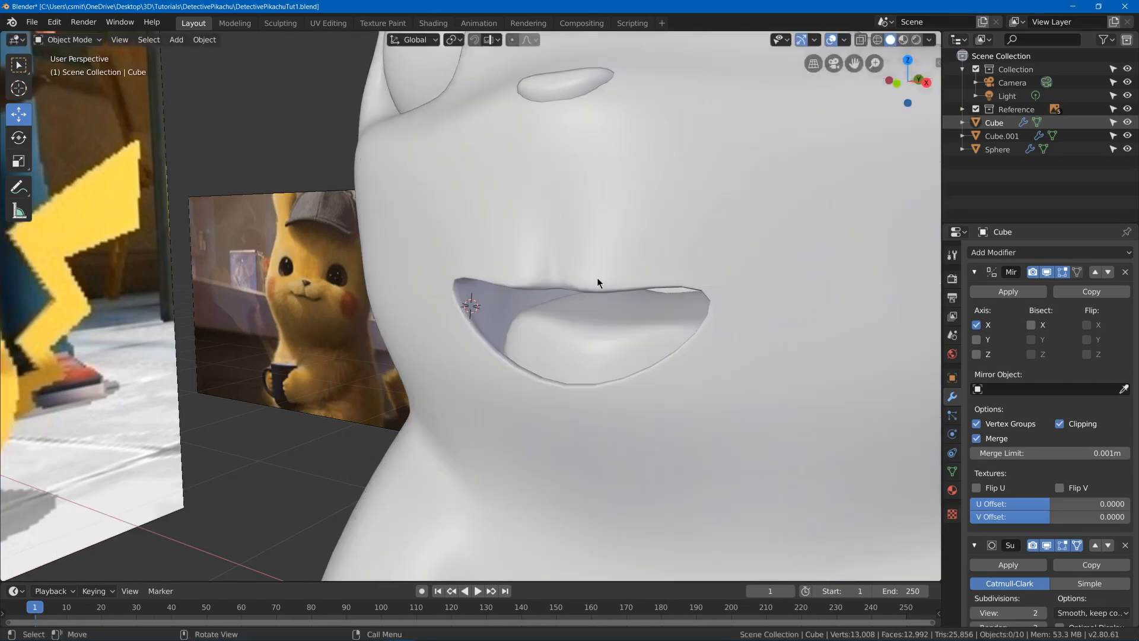
# In edit mode, adjust the height of the tongue's upper front edge along Z
pyautogui.scroll(-6, 597, 276)
pyautogui.moveTo(642, 269); pyautogui.dragTo(669, 266, button='middle')
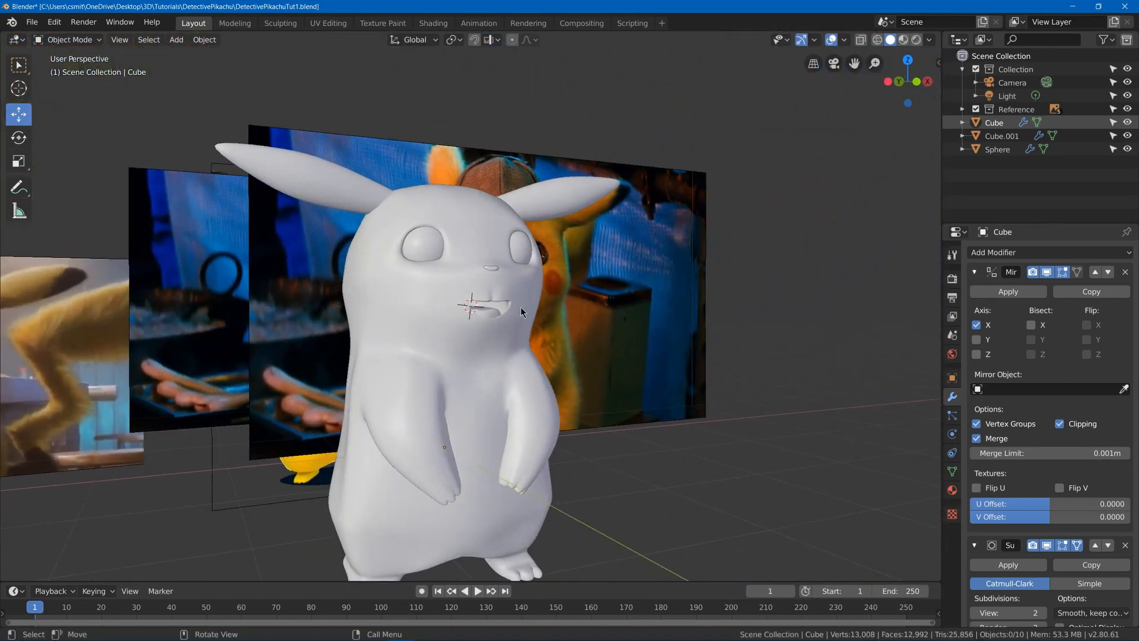
pyautogui.scroll(8, 521, 307)
pyautogui.press('Tab')
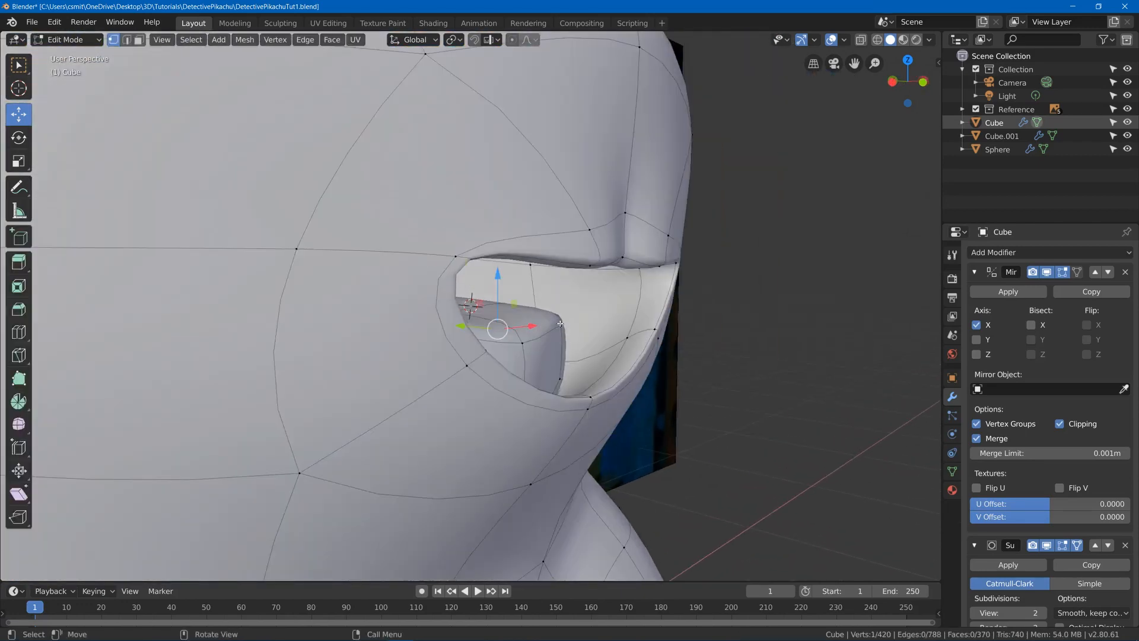
pyautogui.moveTo(560, 323); pyautogui.dragTo(488, 326, button='middle')
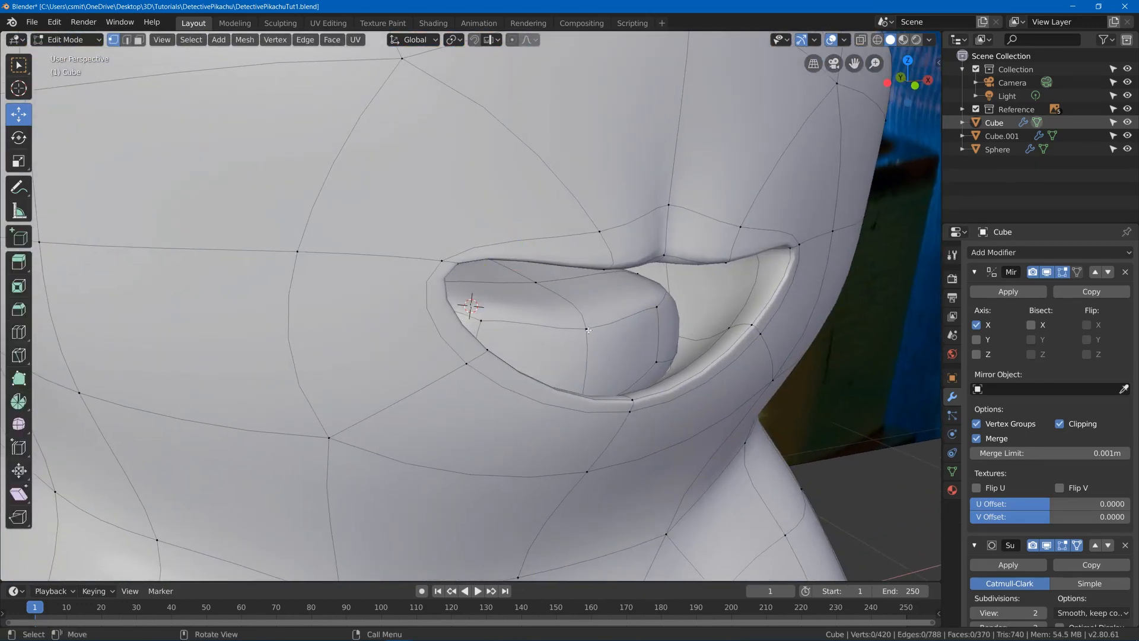
pyautogui.press('g')
pyautogui.press('z')
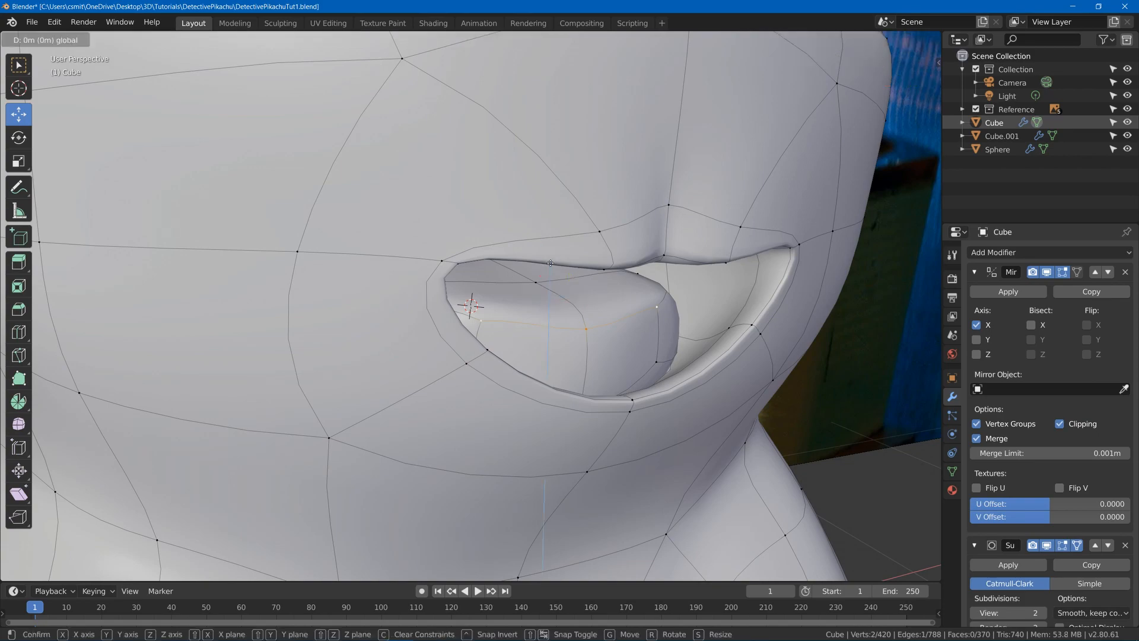
pyautogui.click(554, 330)
# Compare the whole character's head and mouth with the reference images, and return to edit mode
pyautogui.press('Tab')
pyautogui.scroll(-5, 654, 316)
pyautogui.moveTo(653, 316); pyautogui.dragTo(567, 330, button='middle')
pyautogui.scroll(-7, 636, 309)
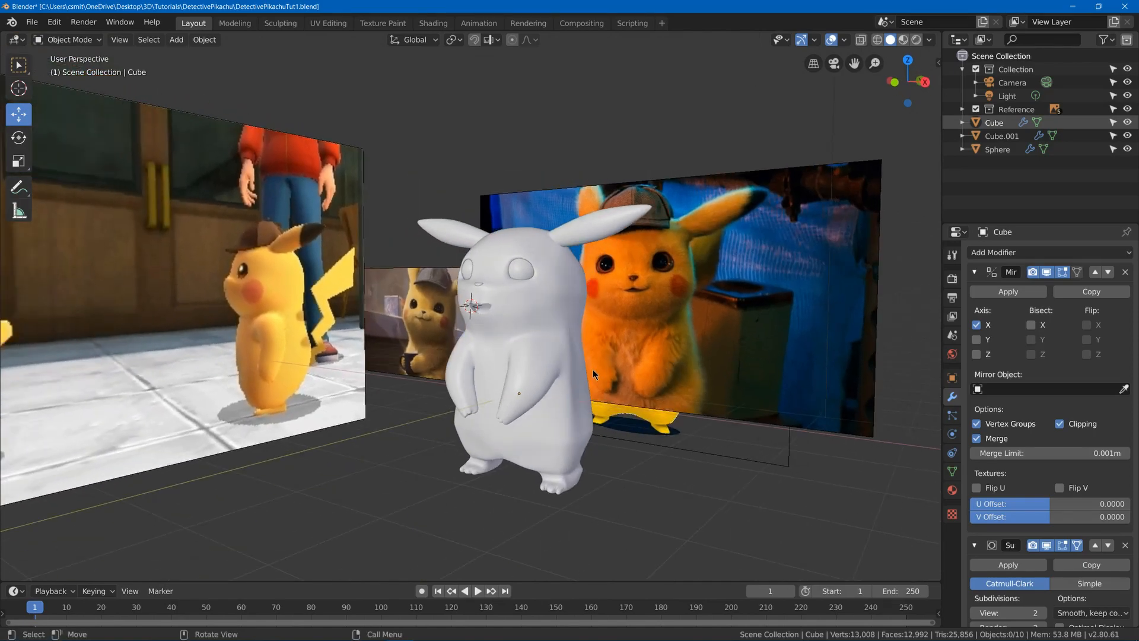
pyautogui.moveTo(592, 369); pyautogui.dragTo(549, 354, button='middle')
pyautogui.press('Tab')
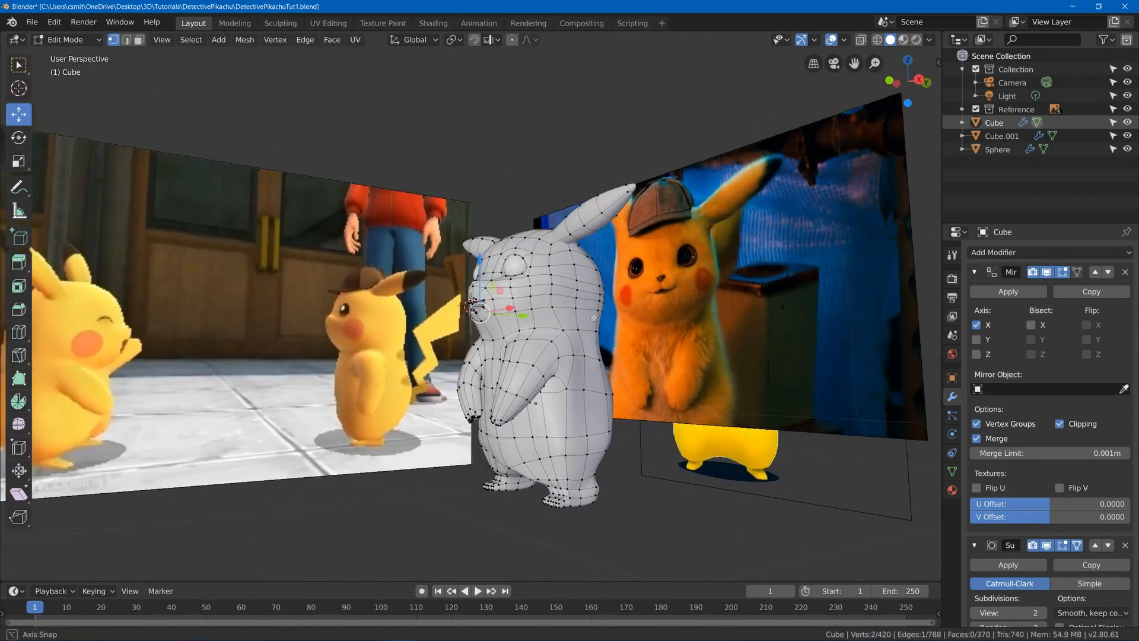
# Try moving the edge on the side of the head and undo the move
pyautogui.scroll(2, 592, 274)
pyautogui.keyDown('shift'); pyautogui.click(594, 292); pyautogui.keyUp('shift')
pyautogui.moveTo(532, 290); pyautogui.dragTo(564, 290, button='middle')
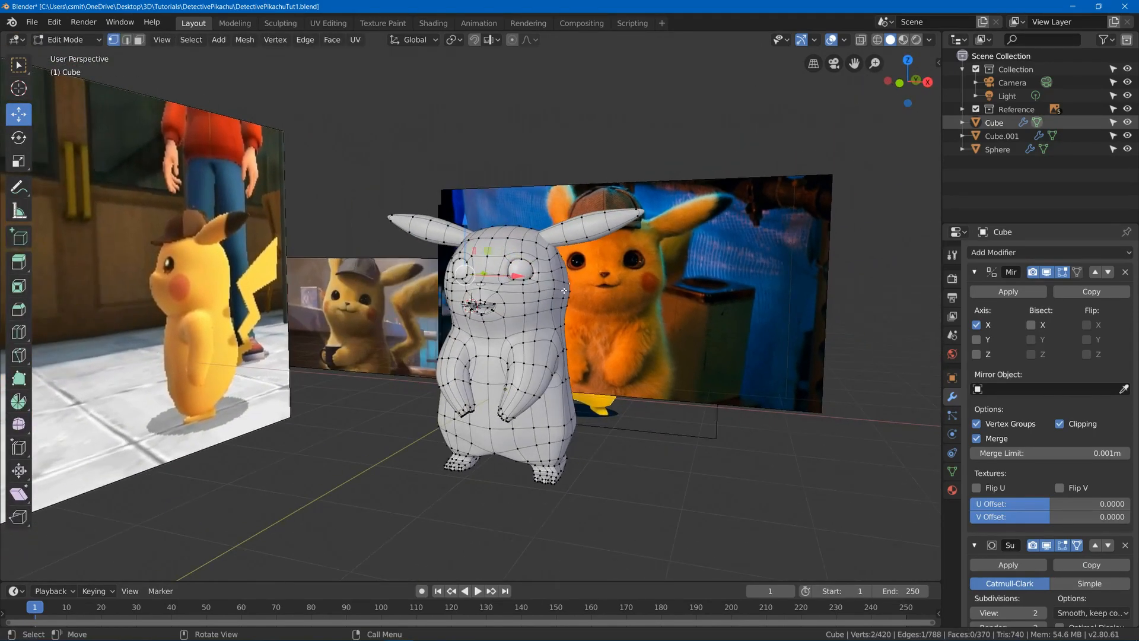
pyautogui.press('g')
pyautogui.click(572, 280)
pyautogui.hotkey('ctrl', 'z')
# With smooth proportional editing, move the head's side edge inward along X about 0.079 m, and about 0.011 m more at size 0.42
pyautogui.moveTo(634, 284); pyautogui.dragTo(447, 243, button='middle')
pyautogui.scroll(3, 564, 296)
pyautogui.press('g')
pyautogui.click(502, 248)
pyautogui.press('g')
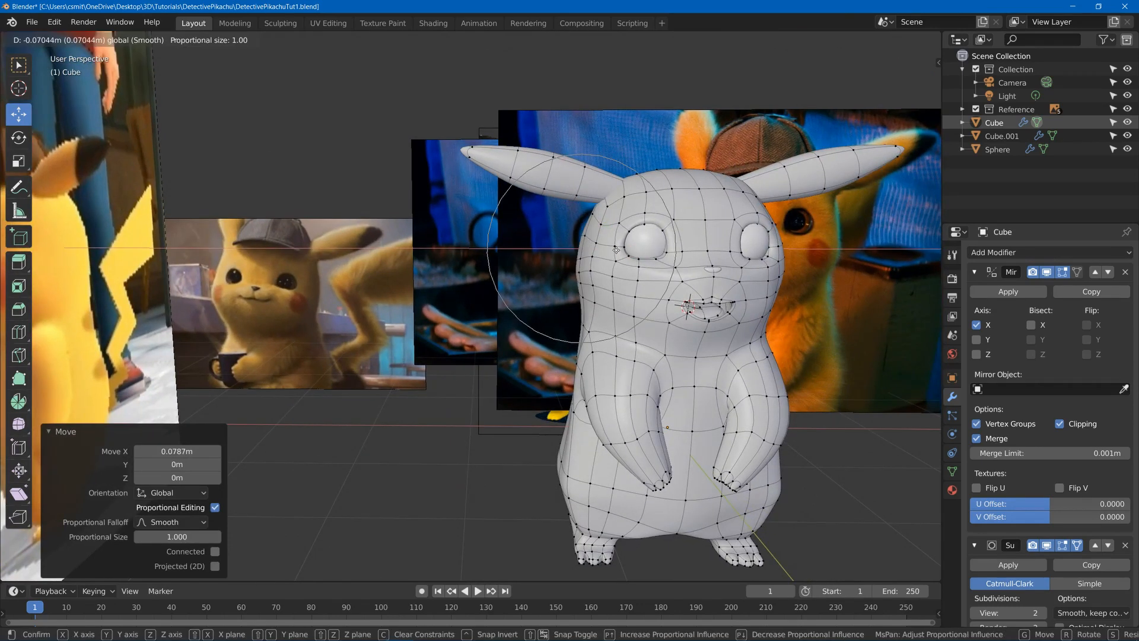
pyautogui.press('x')
pyautogui.scroll(5, 621, 241)
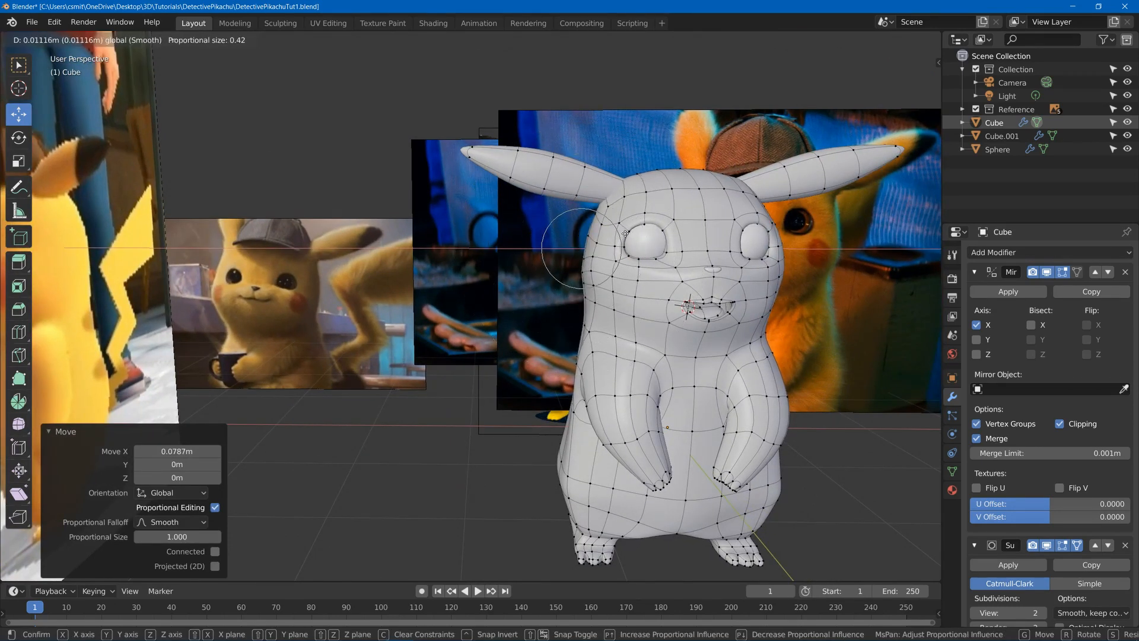
pyautogui.click(625, 233)
pyautogui.moveTo(625, 233); pyautogui.dragTo(548, 289, button='middle')
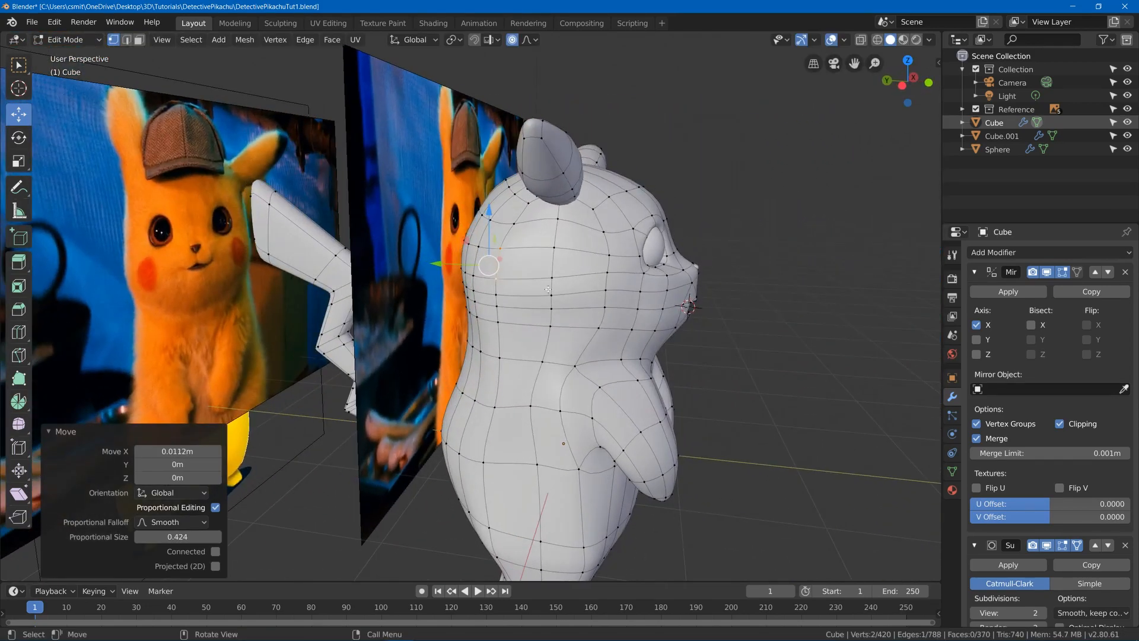
# Move the head's side edge forward about 0.09 m along Y with a proportional size of about 0.51
pyautogui.press('g')
pyautogui.press('y')
pyautogui.scroll(-2, 451, 261)
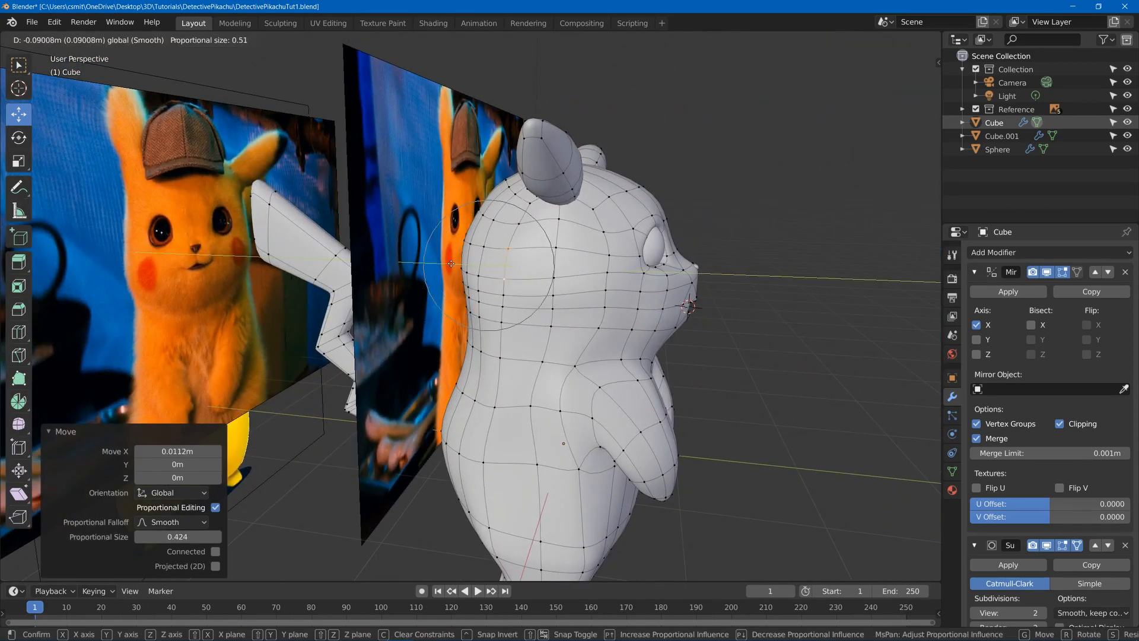
pyautogui.click(462, 270)
# With smooth proportional editing at size 0.24, move two side-of-head vertices inward along X by about 0.05 m and 0.03 m
pyautogui.moveTo(463, 269); pyautogui.dragTo(681, 272, button='middle')
pyautogui.scroll(2, 681, 272)
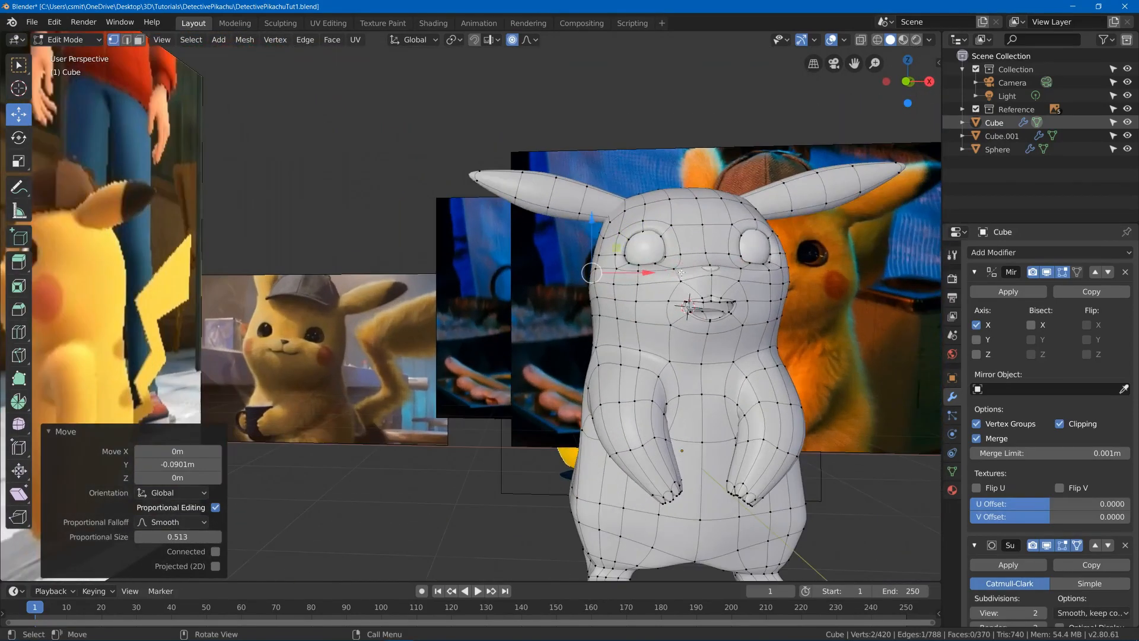
pyautogui.click(612, 320)
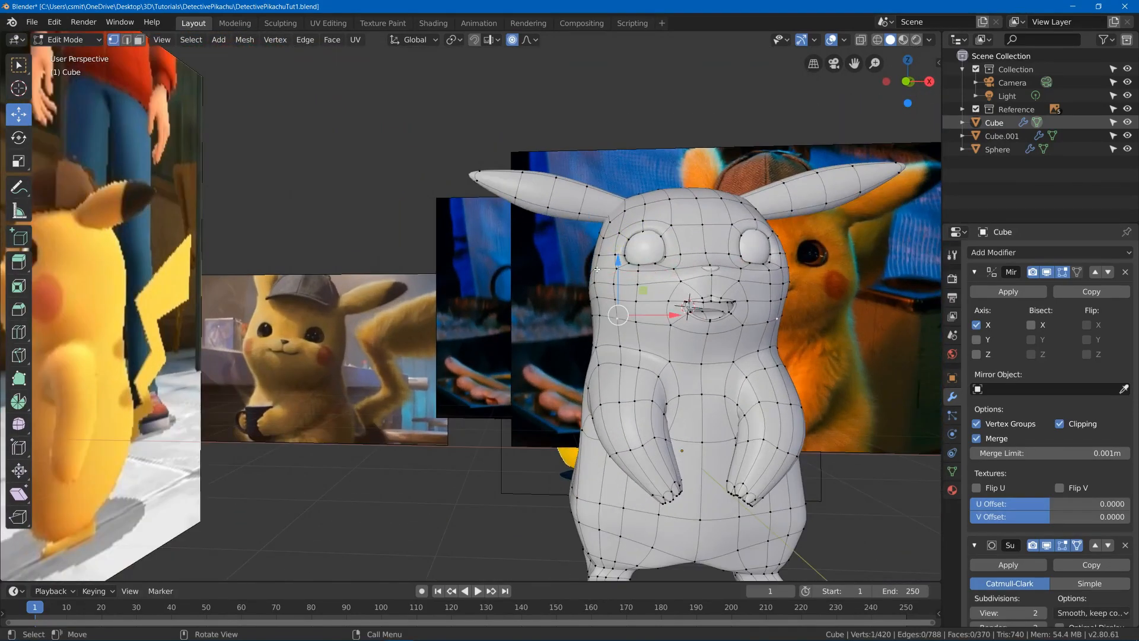
pyautogui.press('g')
pyautogui.press('x')
pyautogui.scroll(3, 630, 273)
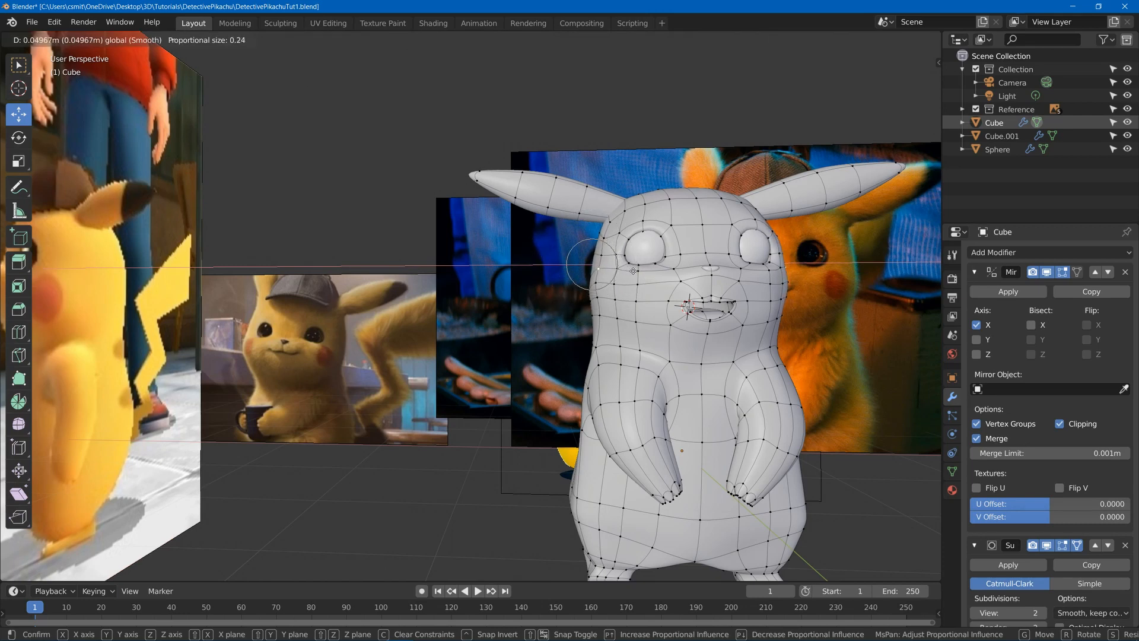
pyautogui.click(630, 270)
pyautogui.press('g')
pyautogui.press('x')
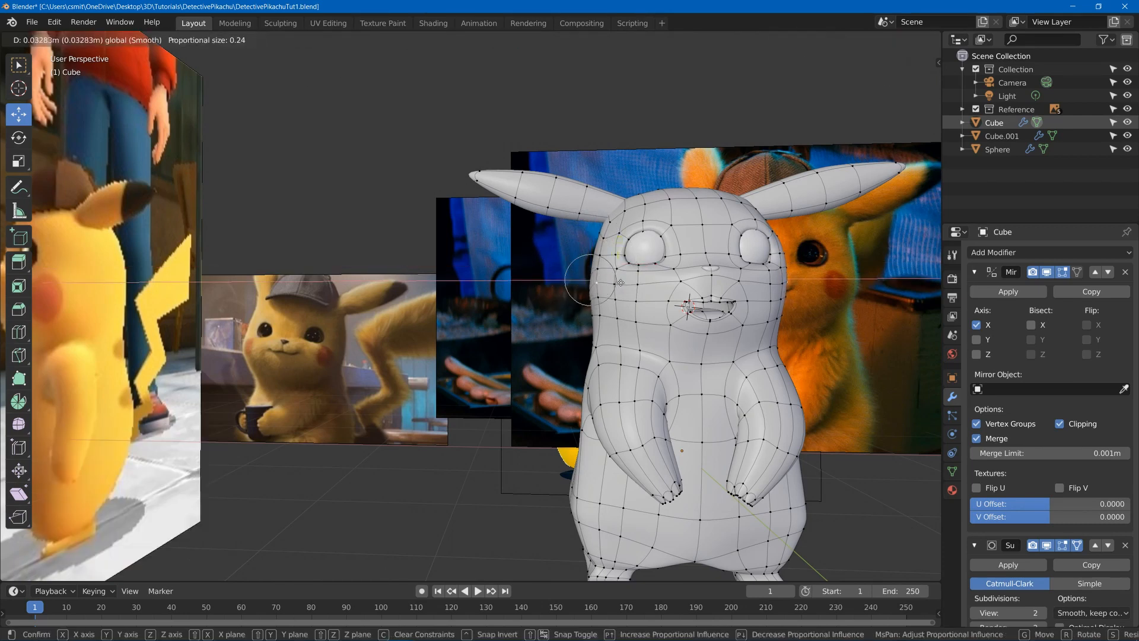
pyautogui.click(621, 282)
# Move the body's side vertex near the arm inward about 0.1 m with proportional size 0.24, and save the file from object mode
pyautogui.press('Tab')
pyautogui.moveTo(677, 316); pyautogui.dragTo(558, 366, button='middle')
pyautogui.moveTo(558, 366); pyautogui.dragTo(516, 356, button='middle')
pyautogui.scroll(2, 523, 357)
pyautogui.scroll(3, 522, 357)
pyautogui.press('Tab')
pyautogui.moveTo(648, 426); pyautogui.dragTo(680, 440, button='middle')
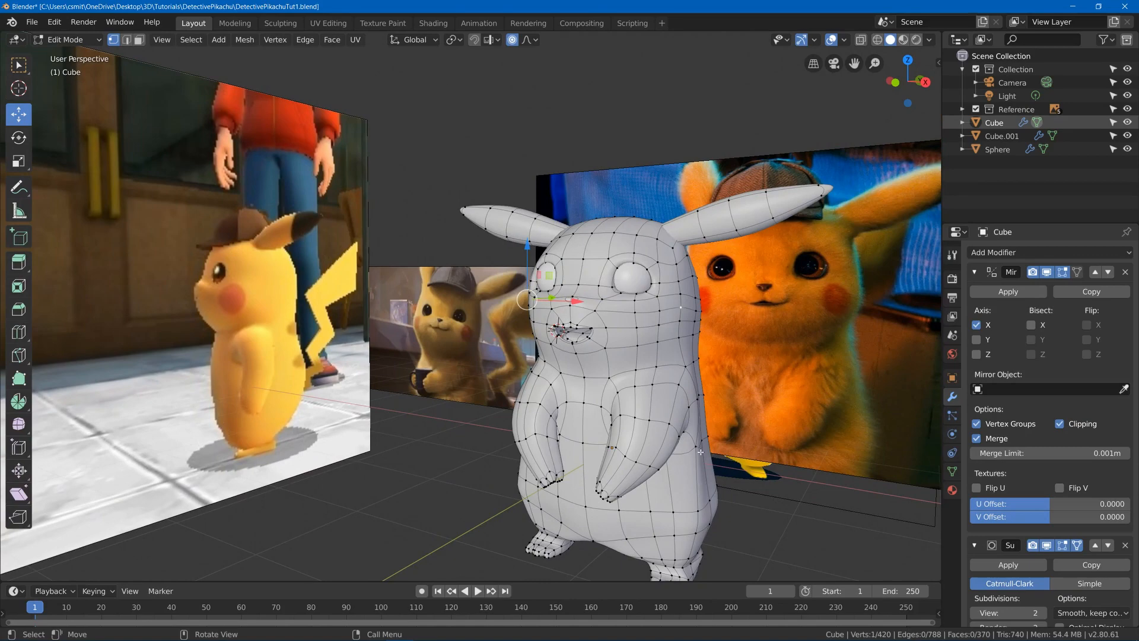
pyautogui.press('g')
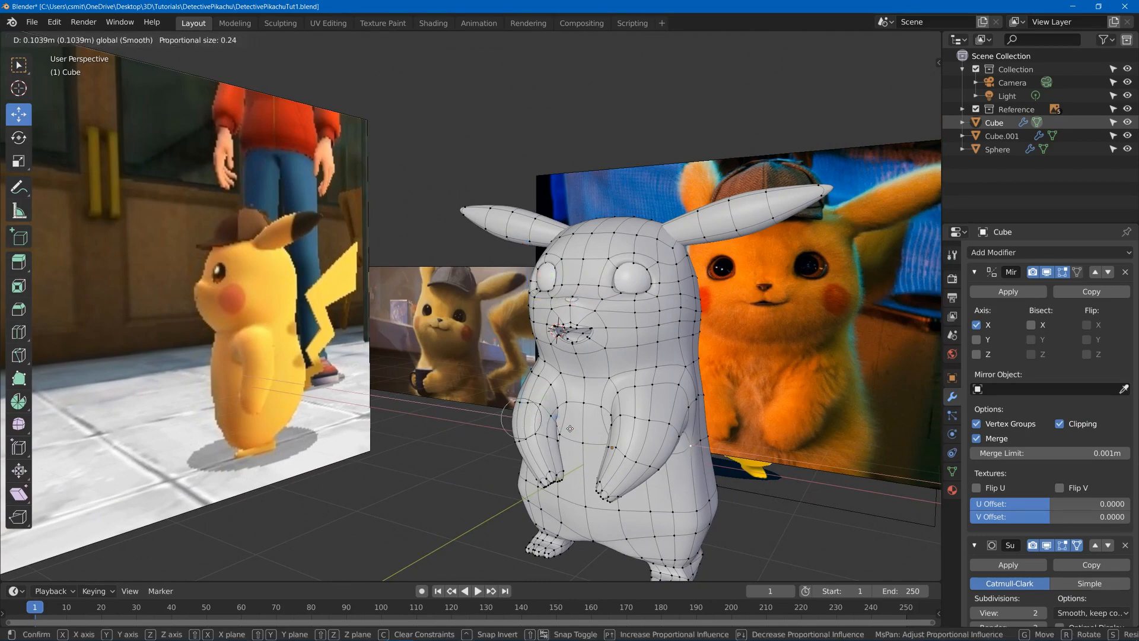
pyautogui.click(563, 428)
pyautogui.press('Tab')
pyautogui.moveTo(564, 428); pyautogui.dragTo(488, 449, button='middle')
pyautogui.hotkey('ctrl', 's')
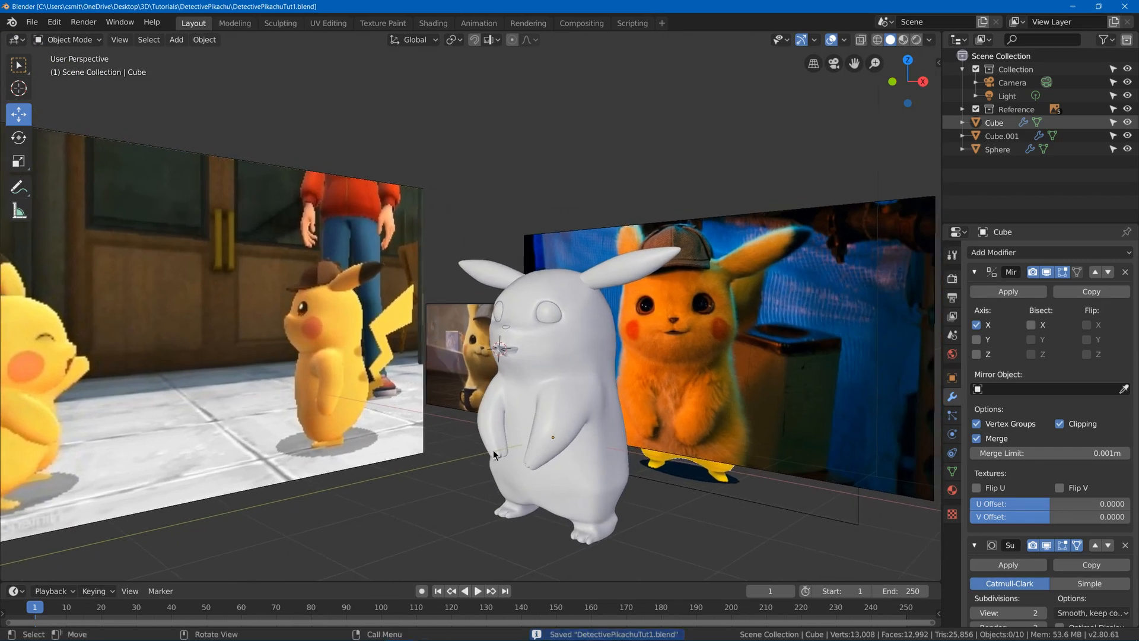
# Select the whole linked tail in edit mode and move it forward along Y toward the body, finishing with about 0.147 m
pyautogui.press('Tab')
pyautogui.moveTo(492, 449); pyautogui.dragTo(697, 385, button='middle')
pyautogui.press('a')
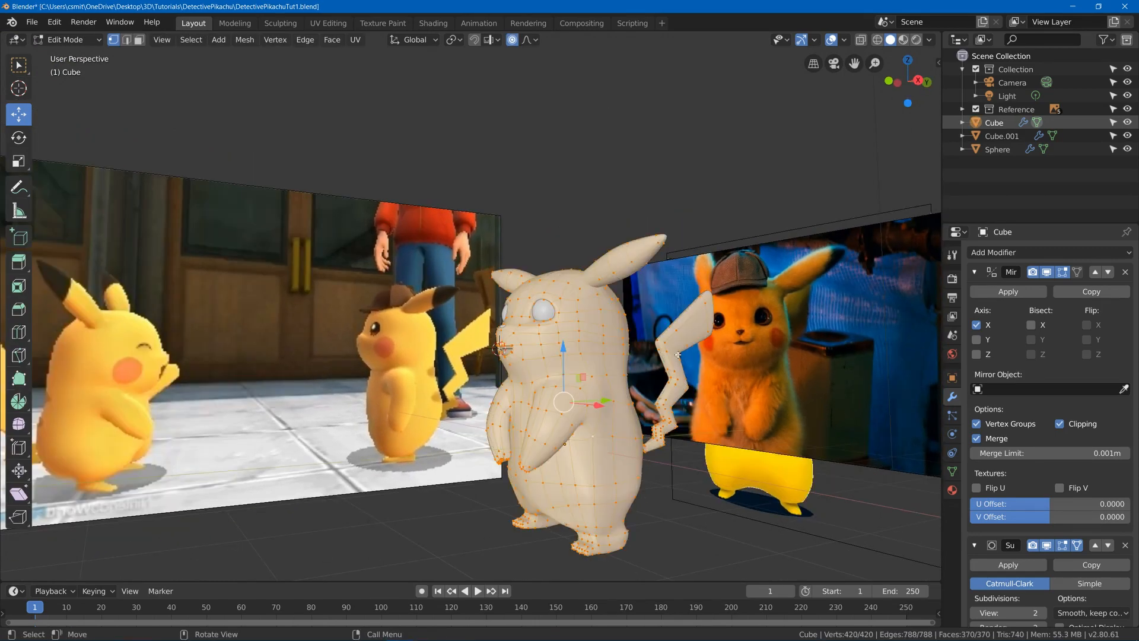
pyautogui.hotkey('alt', 'a')
pyautogui.press('l')
pyautogui.moveTo(683, 340); pyautogui.dragTo(646, 366, button='middle')
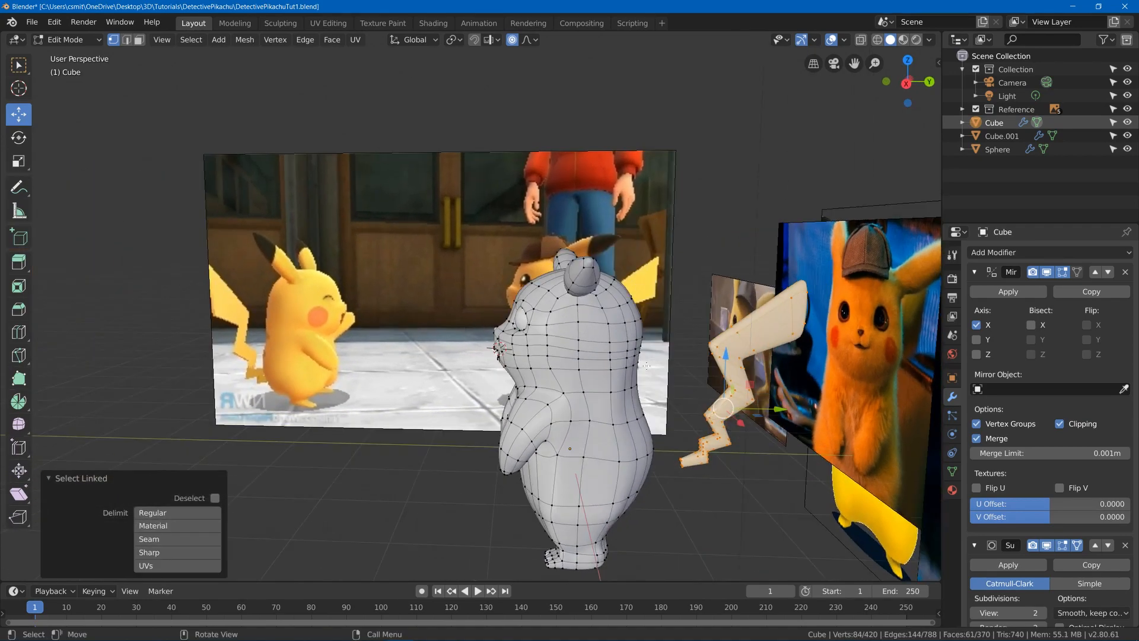
pyautogui.moveTo(770, 417); pyautogui.dragTo(711, 391)
pyautogui.scroll(3, 711, 392)
pyautogui.moveTo(711, 391); pyautogui.dragTo(713, 387, button='middle')
pyautogui.moveTo(739, 404); pyautogui.dragTo(731, 404)
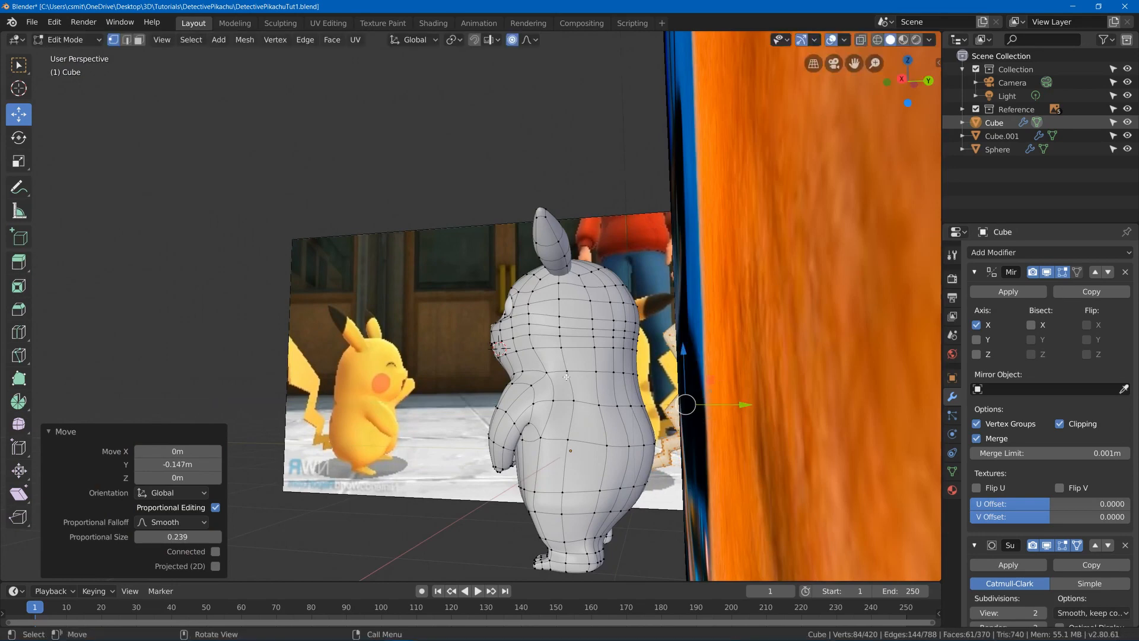
# Return to object mode, view the whole character from the front and save the file
pyautogui.press('Tab')
pyautogui.scroll(-5, 730, 404)
pyautogui.moveTo(731, 404); pyautogui.dragTo(770, 397, button='middle')
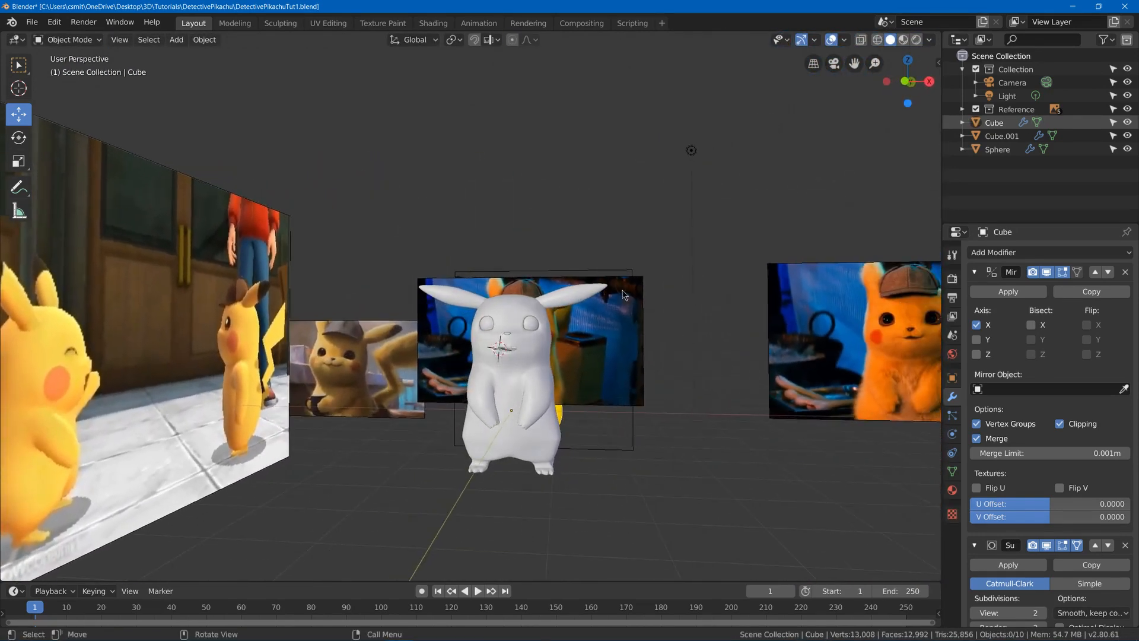
pyautogui.hotkey('ctrl', 's')
# Deselect everything and add a 12-vertex mesh cylinder with a 1 m radius and 2 m depth for the hat
pyautogui.moveTo(622, 294); pyautogui.dragTo(562, 261, button='middle')
pyautogui.scroll(-5, 483, 259)
pyautogui.click(482, 259)
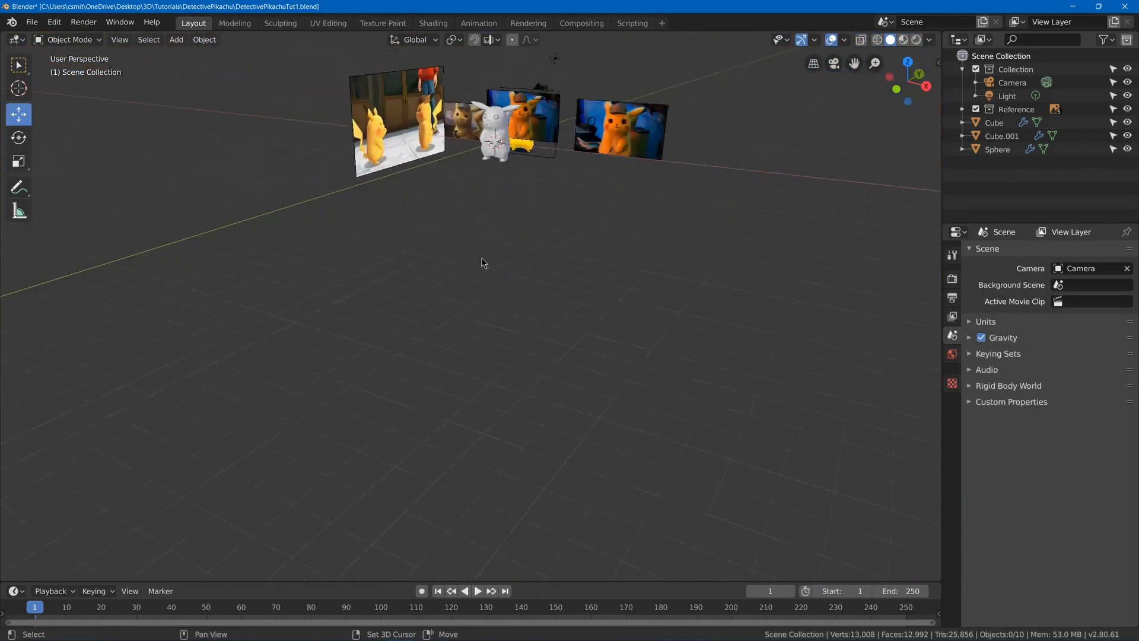
pyautogui.hotkey('shift', 'a')
pyautogui.moveTo(474, 258)
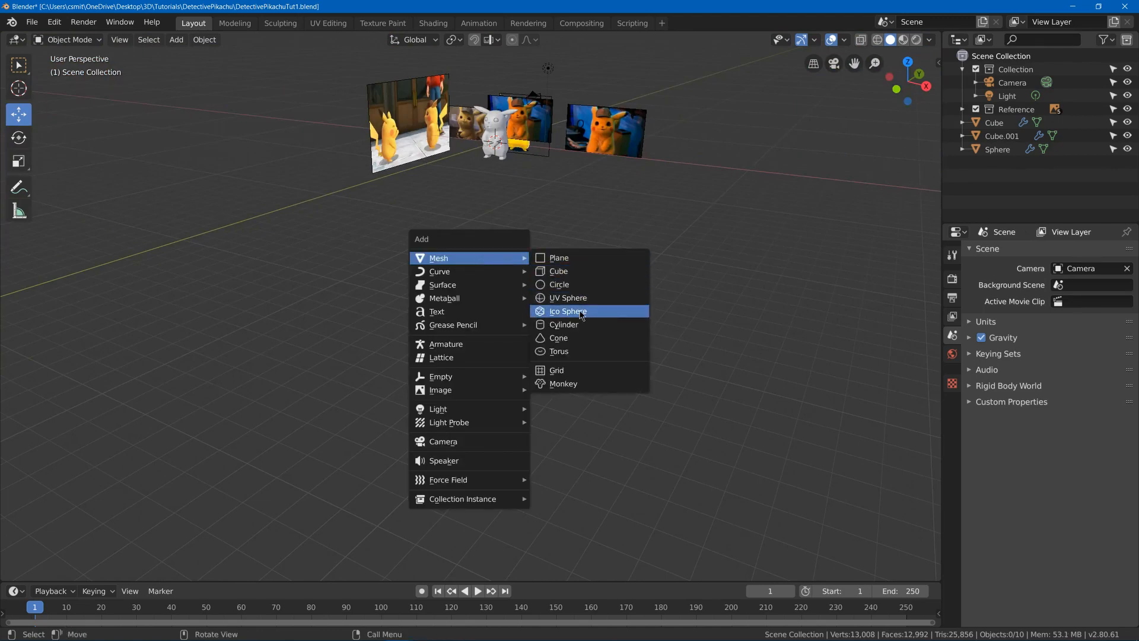
pyautogui.click(579, 324)
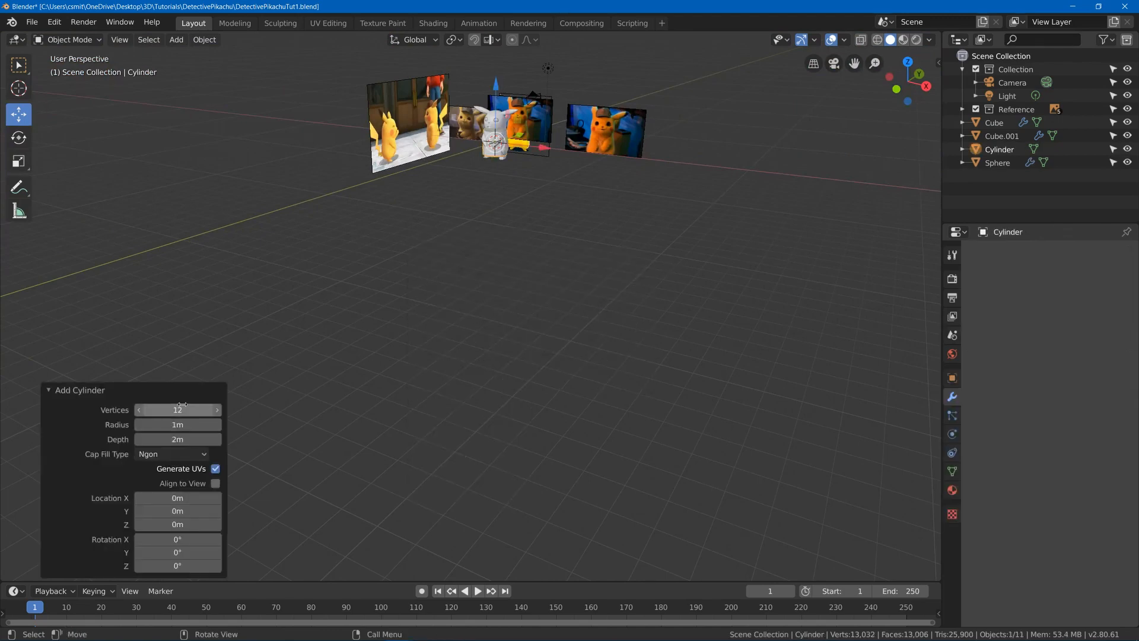
# In edit mode, scale the cylinder to 0.314 and raise it along Z onto the head, about 2.36 m plus 0.18 m
pyautogui.scroll(5, 458, 123)
pyautogui.keyDown('shift'); pyautogui.moveTo(458, 124); pyautogui.dragTo(471, 256, button='middle'); pyautogui.keyUp('shift')
pyautogui.scroll(2, 472, 255)
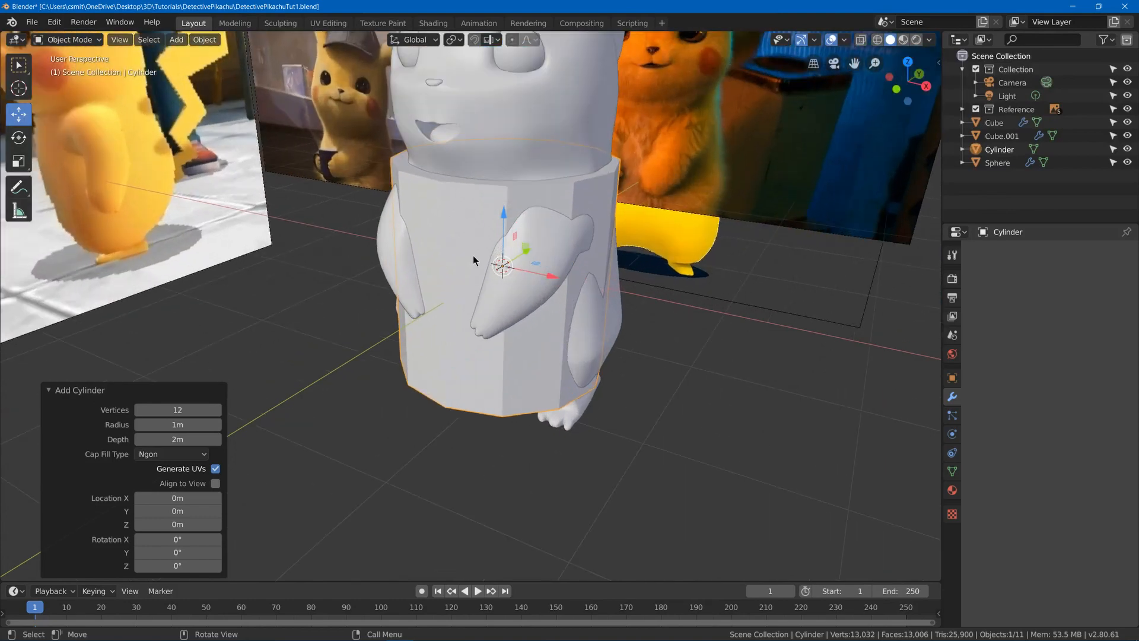
pyautogui.press('Tab')
pyautogui.scroll(-3, 502, 264)
pyautogui.press('s')
pyautogui.click(546, 259)
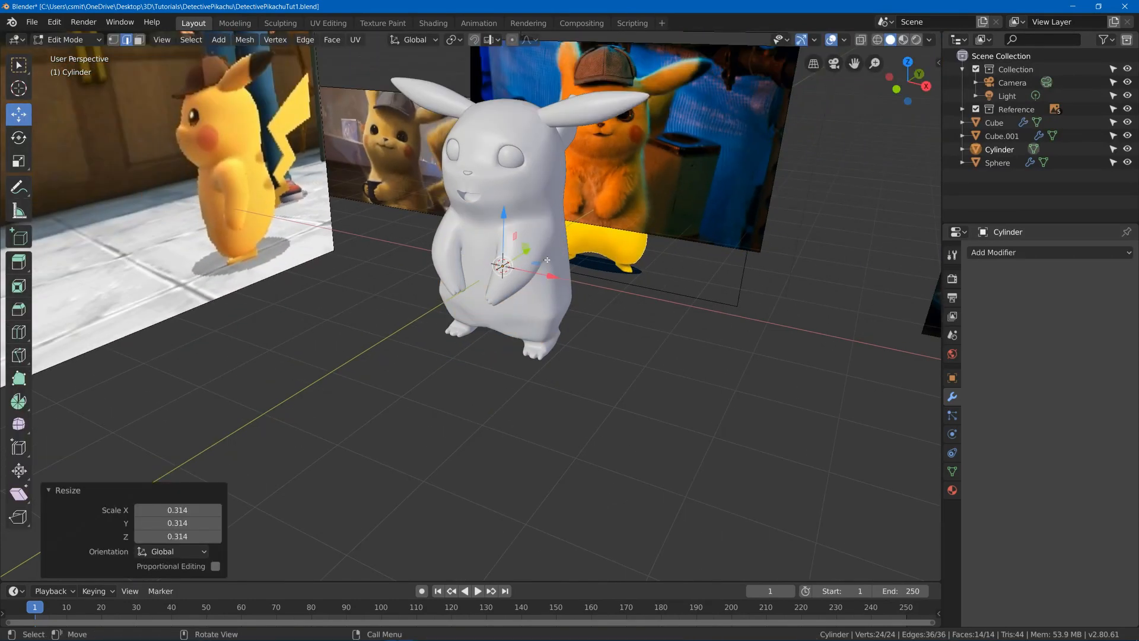
pyautogui.press('g')
pyautogui.press('z')
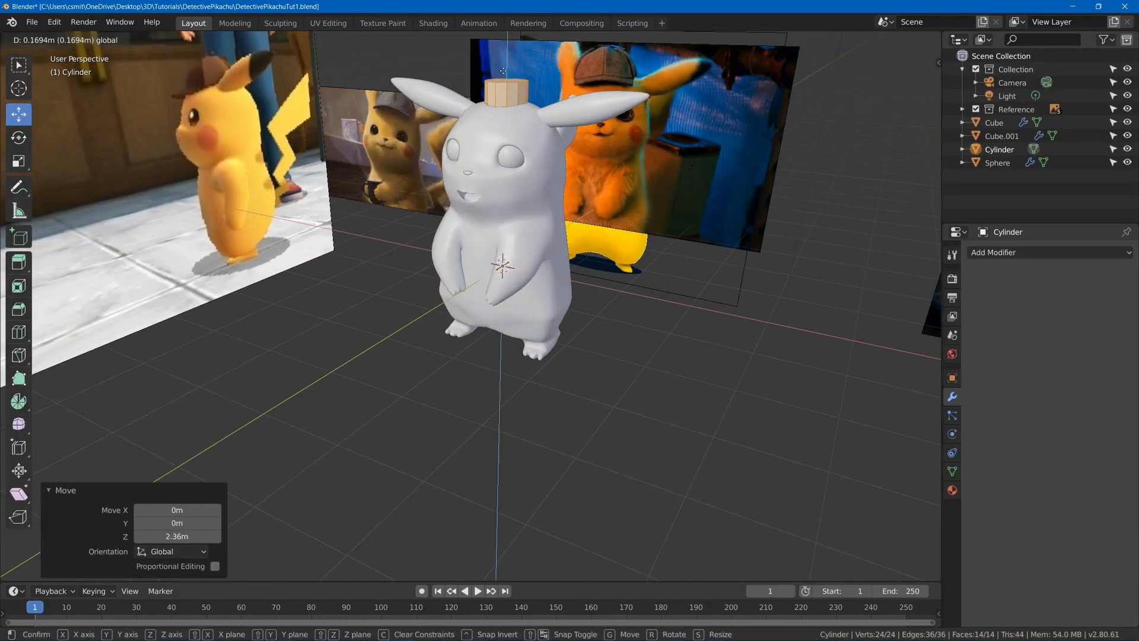
pyautogui.click(502, 73)
# In front view, raise the cylinder about 0.29 m, scale it by about 1.9 to the cap's width, and raise it another 0.29 m
pyautogui.press('KP_1')
pyautogui.scroll(4, 551, 272)
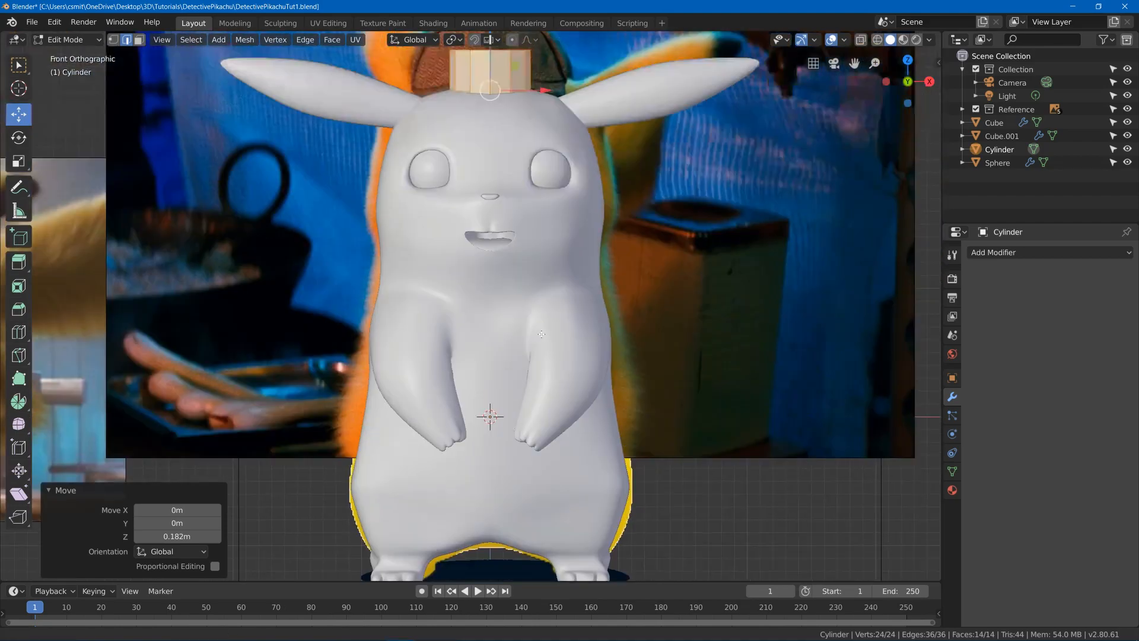
pyautogui.press('g')
pyautogui.press('z')
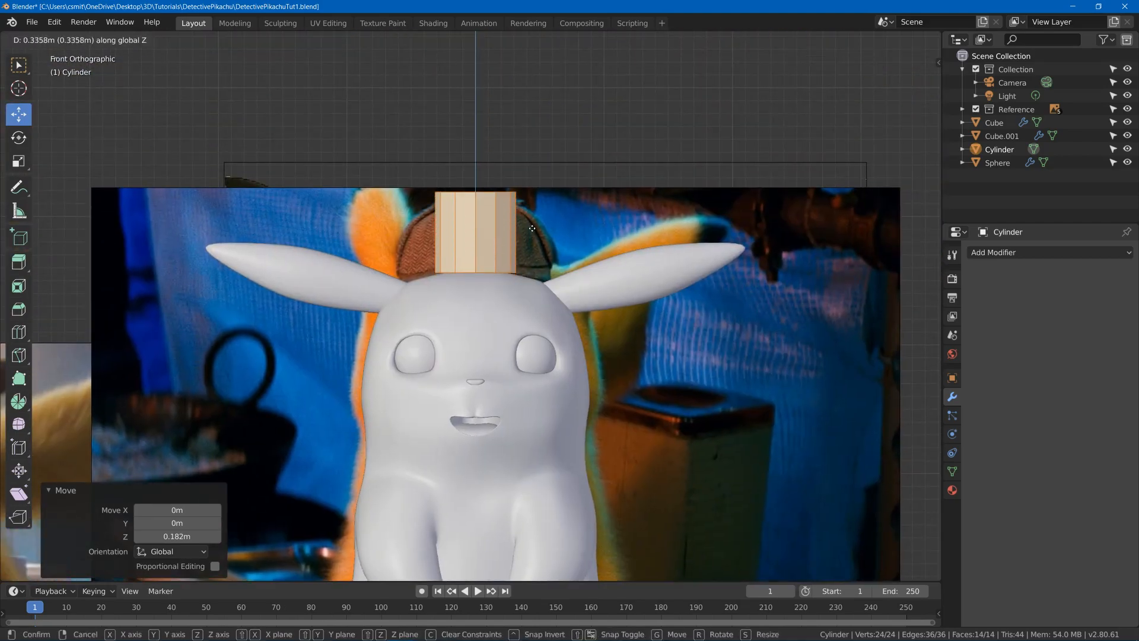
pyautogui.click(534, 228)
pyautogui.press('s')
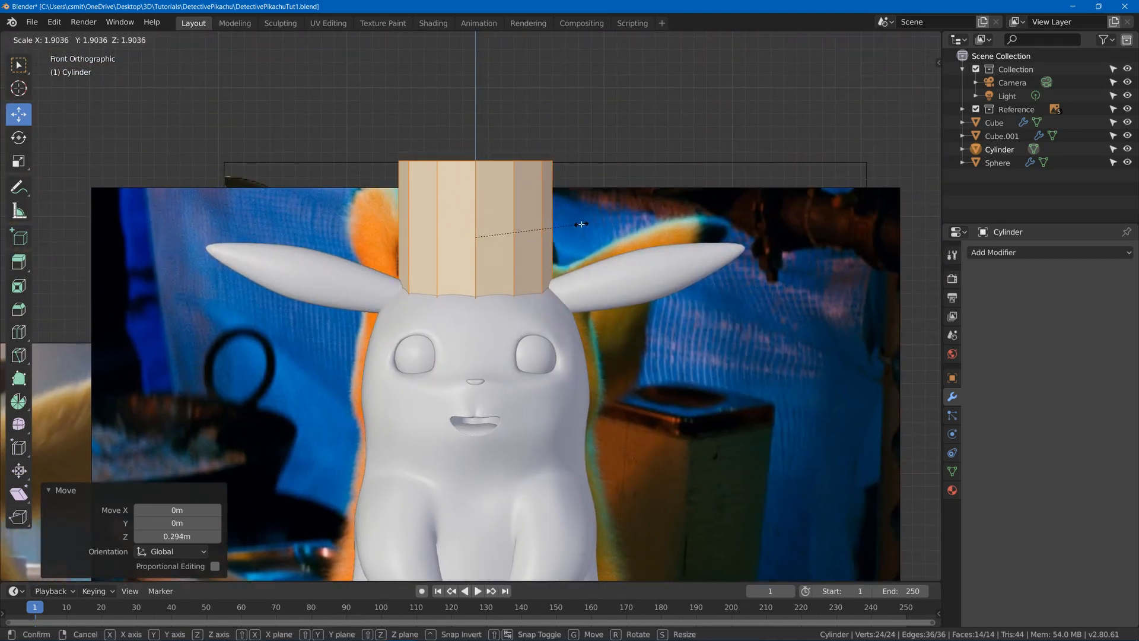
pyautogui.click(584, 222)
pyautogui.press('g')
pyautogui.press('z')
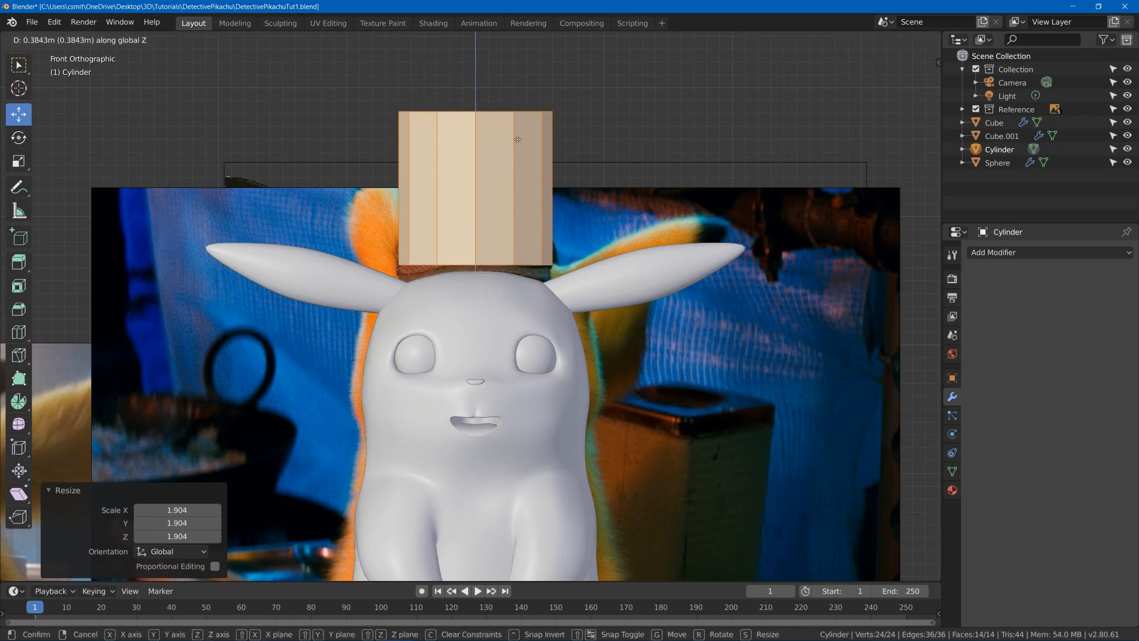
pyautogui.click(509, 142)
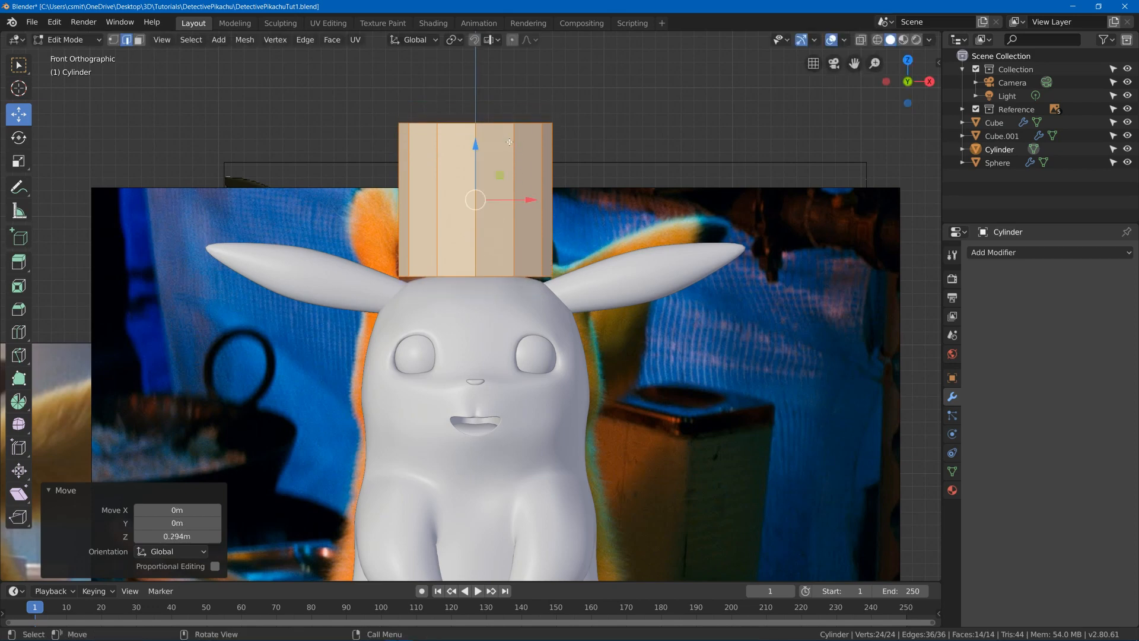
pyautogui.press('`')
pyautogui.click(464, 105)
pyautogui.press('1')
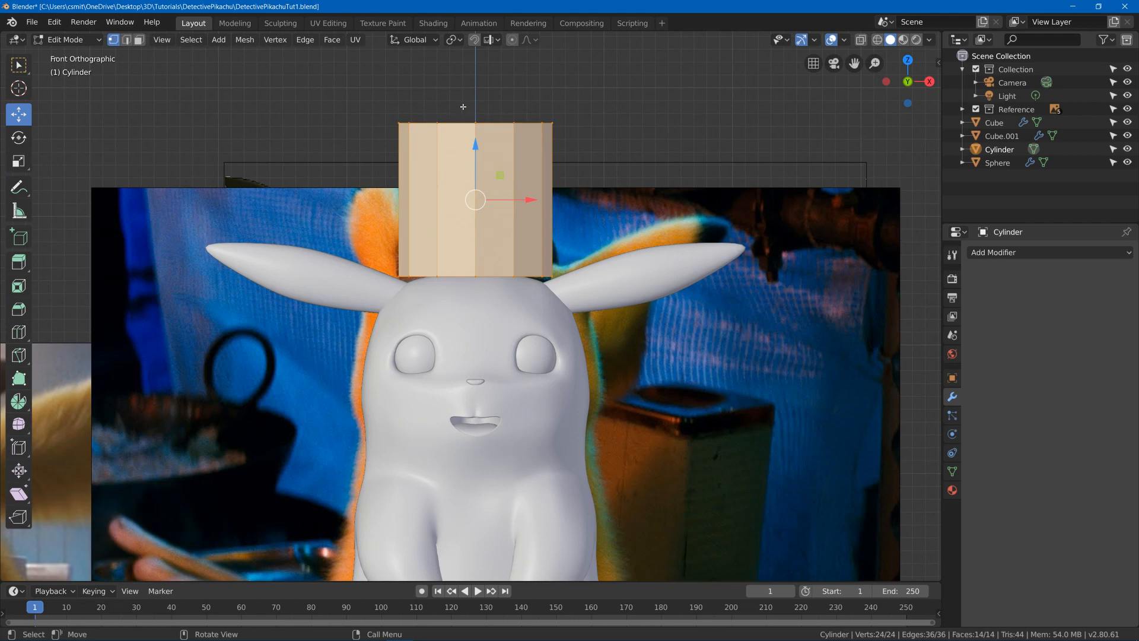
pyautogui.hotkey('alt', 'a')
pyautogui.press('b')
pyautogui.moveTo(318, 108); pyautogui.dragTo(645, 127)
pyautogui.press('g')
pyautogui.press('z')
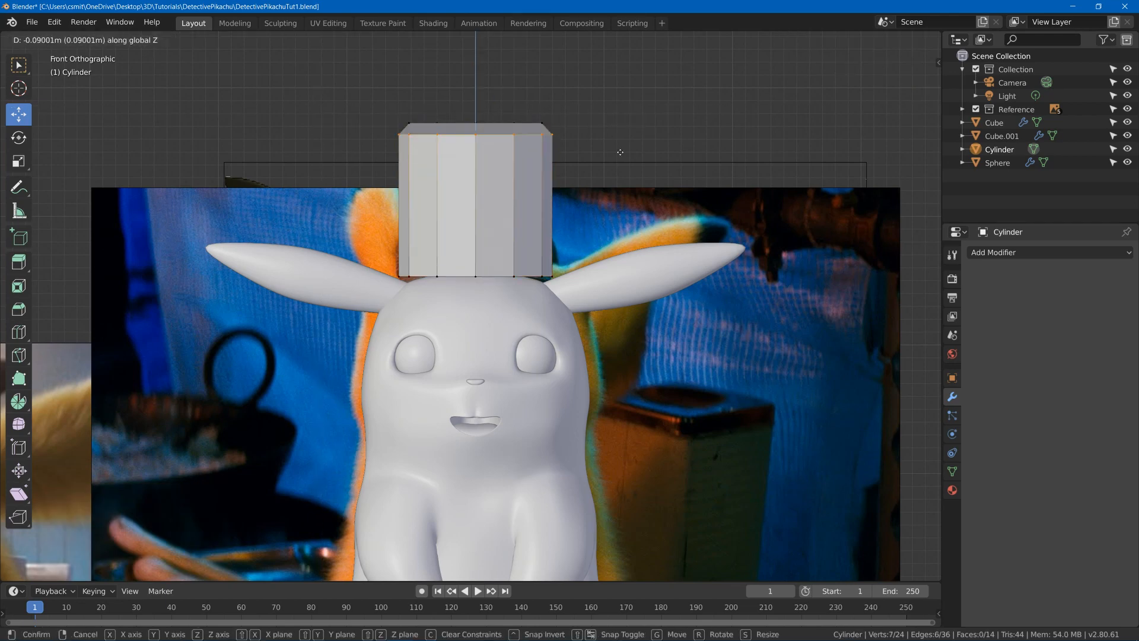
pyautogui.rightClick(566, 138)
# Show the model in wireframe, select all the cylinder's top vertices and lower them about 0.83 m along Z onto the reference cap
pyautogui.click(313, 119)
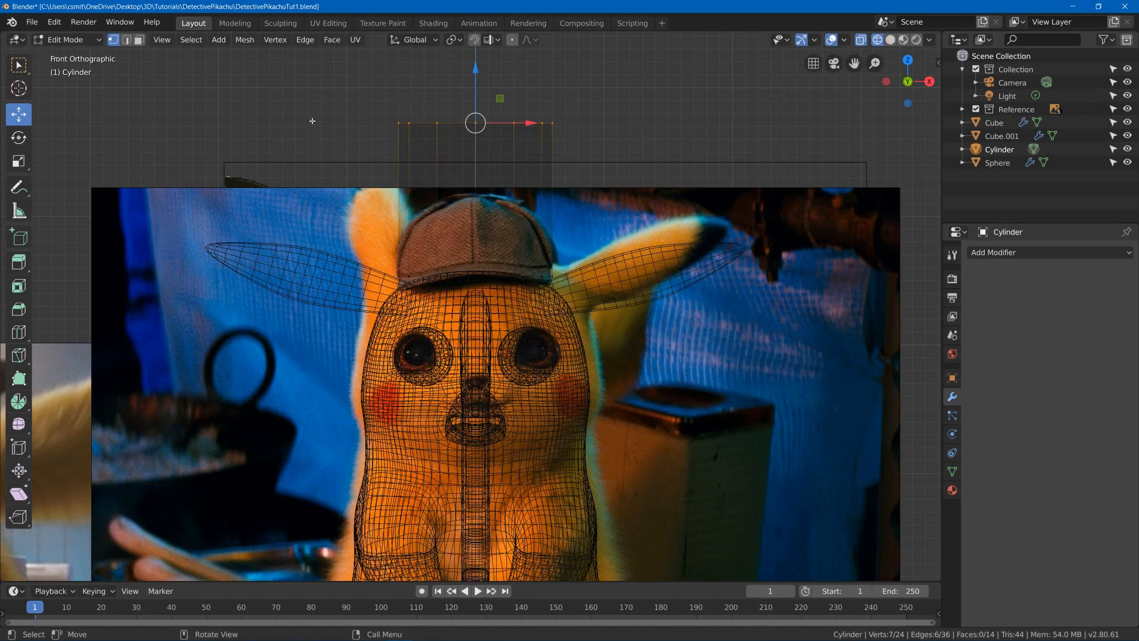
pyautogui.press('a')
pyautogui.press('a')
pyautogui.press('b')
pyautogui.moveTo(307, 82); pyautogui.dragTo(615, 155)
pyautogui.press('g')
pyautogui.press('z')
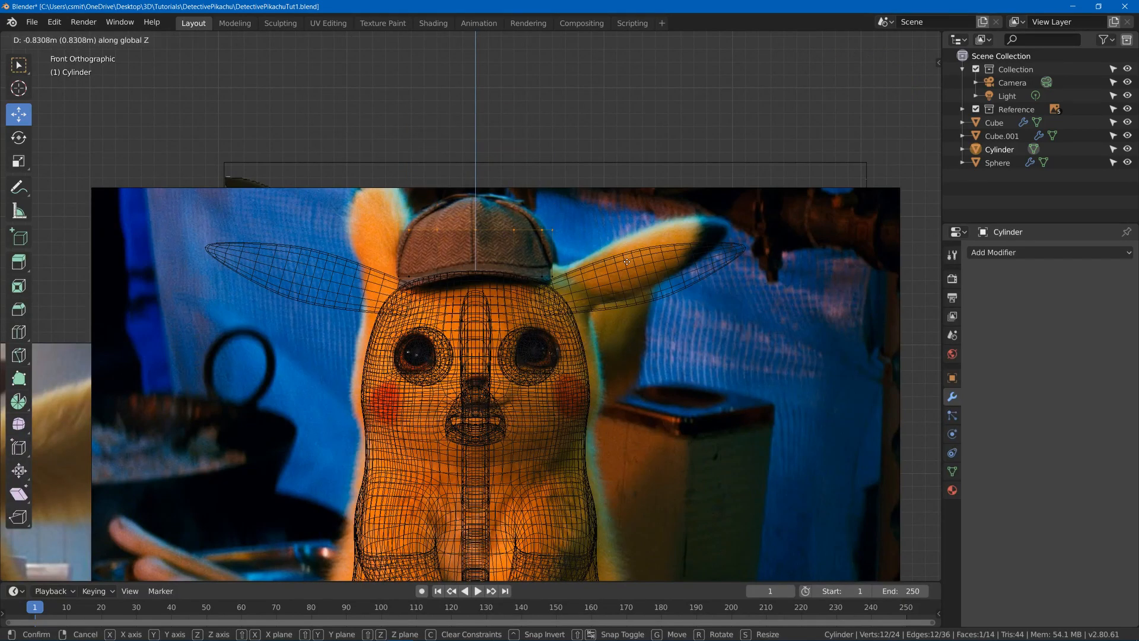
pyautogui.click(626, 261)
# Extrude the cylinder's top face up about 0.33 m, scale it to 0.324 and lower it about 0.1 m to the cap's crown
pyautogui.press('e')
pyautogui.click(626, 216)
pyautogui.press('s')
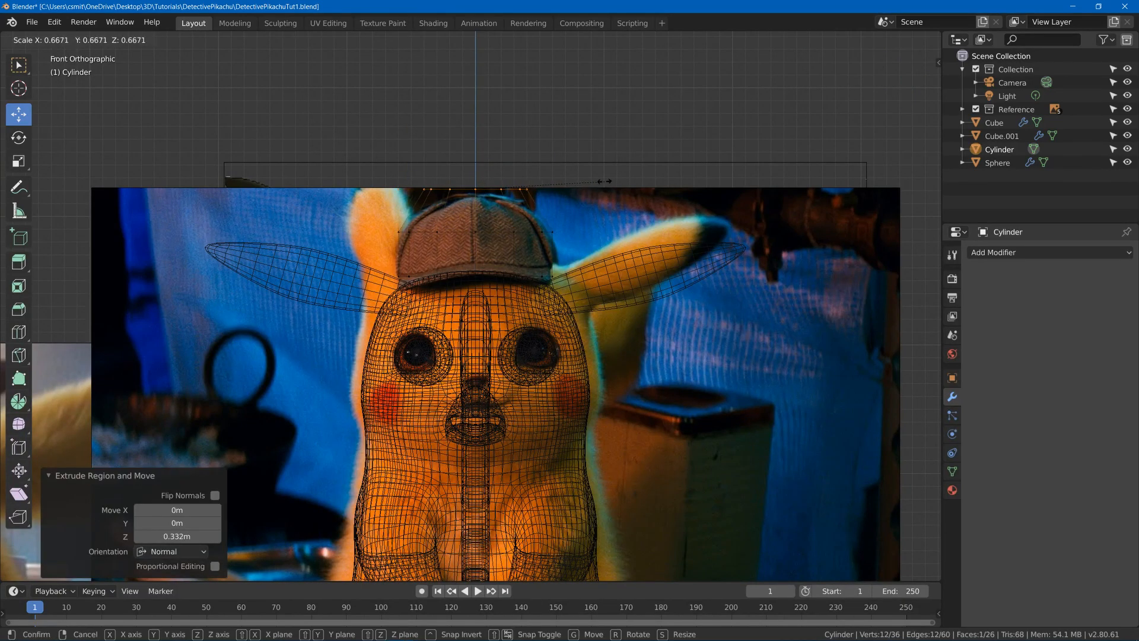
pyautogui.click(538, 179)
pyautogui.press('g')
pyautogui.click(538, 187)
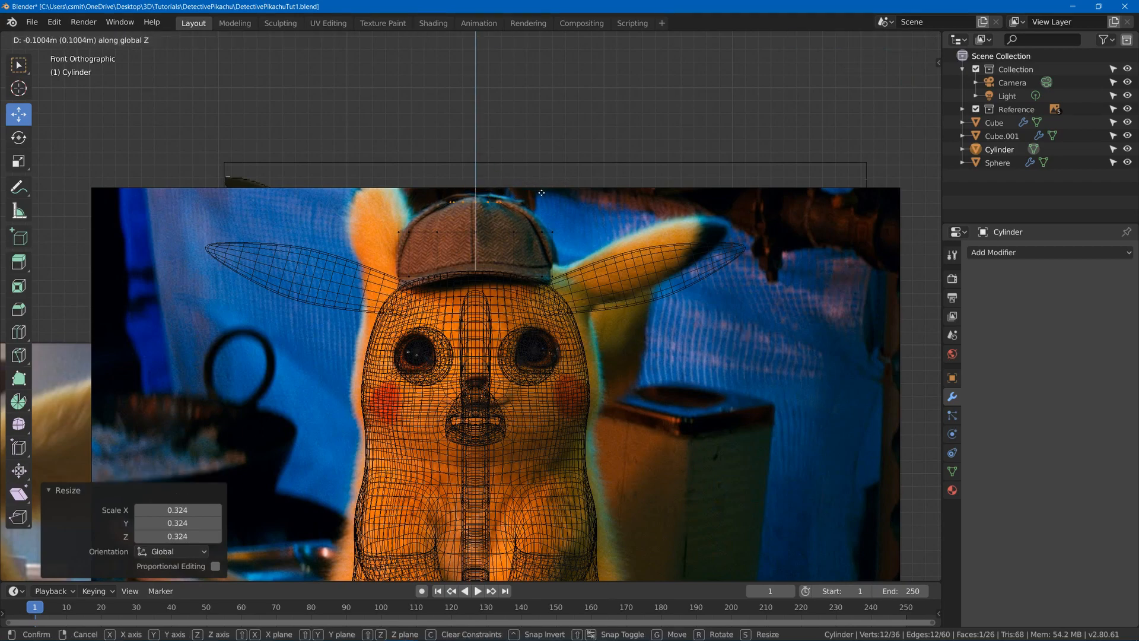
# Add a level 2 subdivision surface to the hat cylinder and return to edit mode
pyautogui.press('Tab')
pyautogui.hotkey('ctrl', '2')
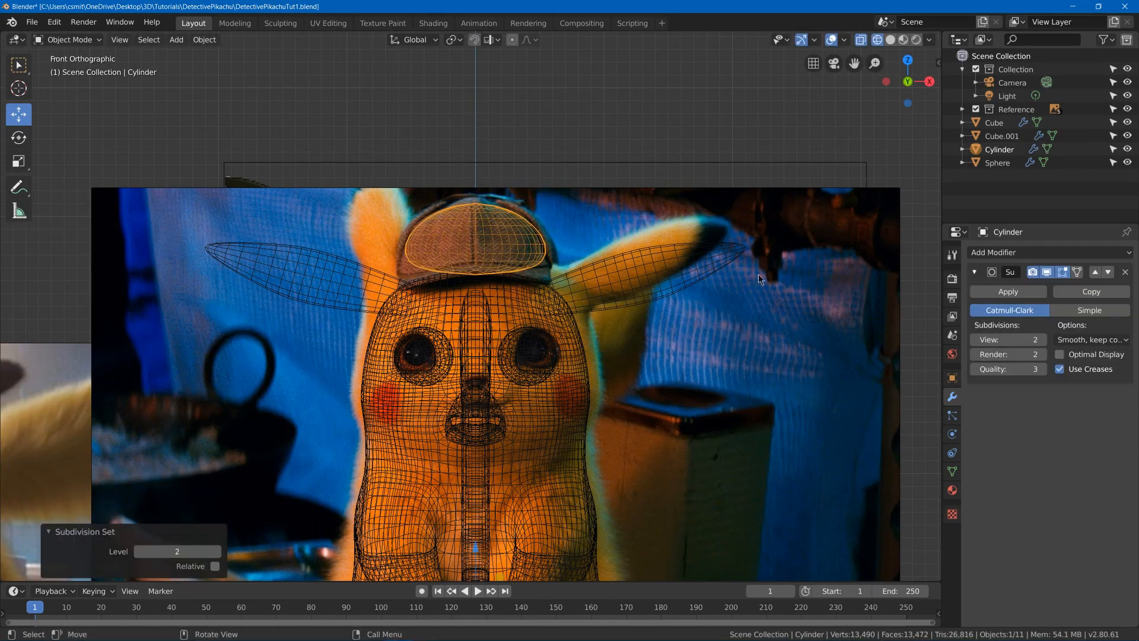
pyautogui.press('Tab')
# Switch to face selection and solid shading, and select the hat's bottom face from below
pyautogui.moveTo(522, 237); pyautogui.dragTo(525, 264, button='middle')
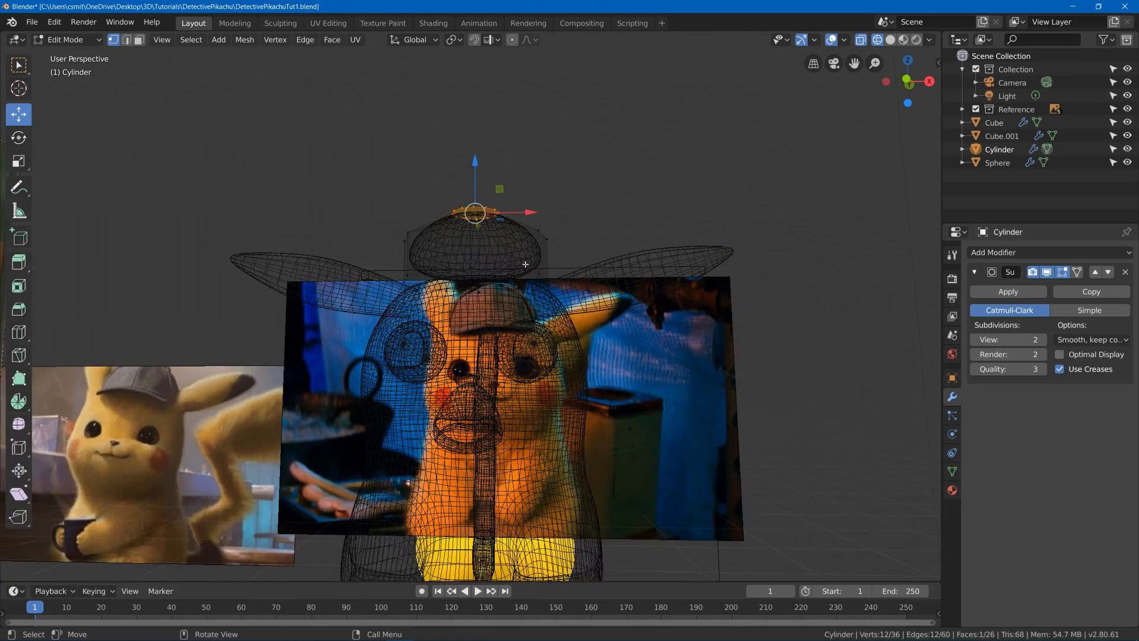
pyautogui.click(486, 270)
pyautogui.click(463, 272)
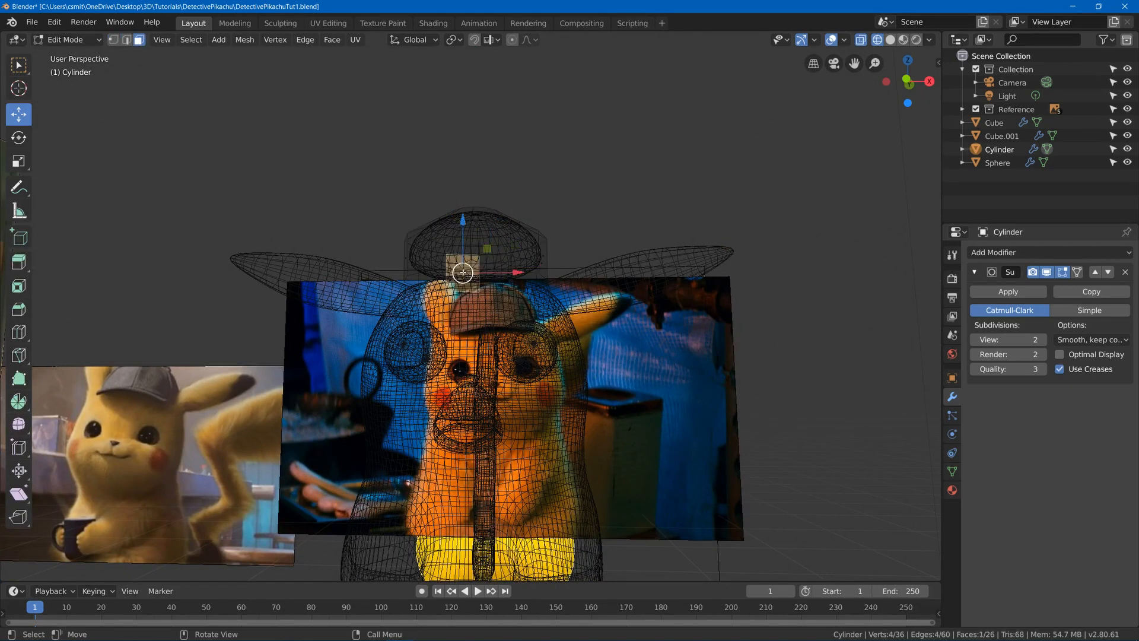
pyautogui.press('z')
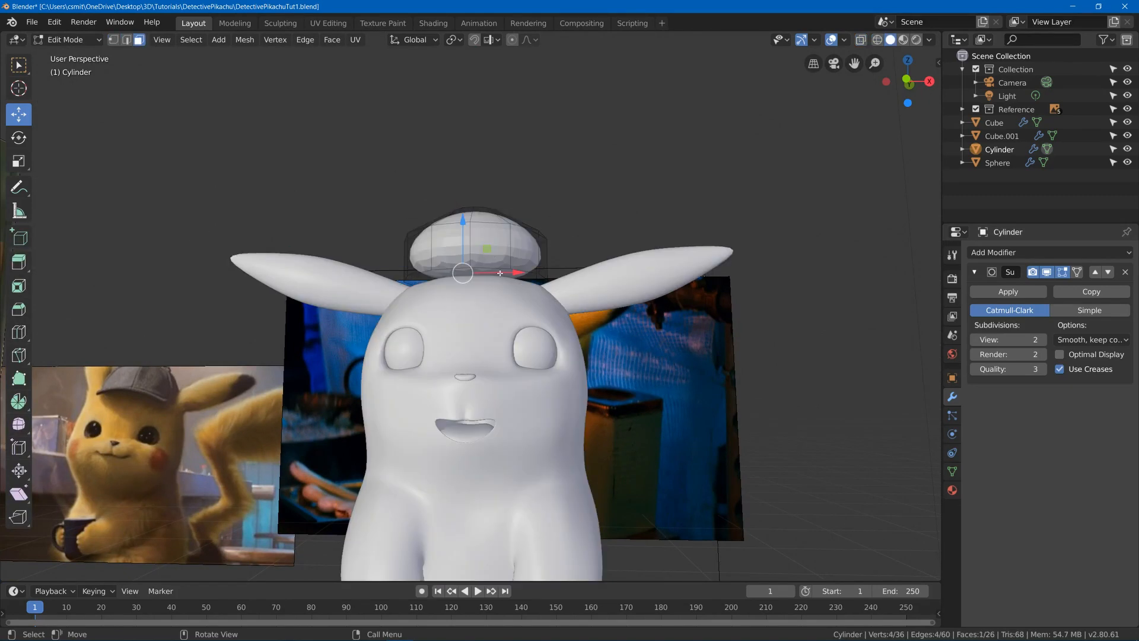
pyautogui.click(532, 275)
# Try dissolving the edges of the hat's bottom face and undo it
pyautogui.press('x')
pyautogui.click(529, 194)
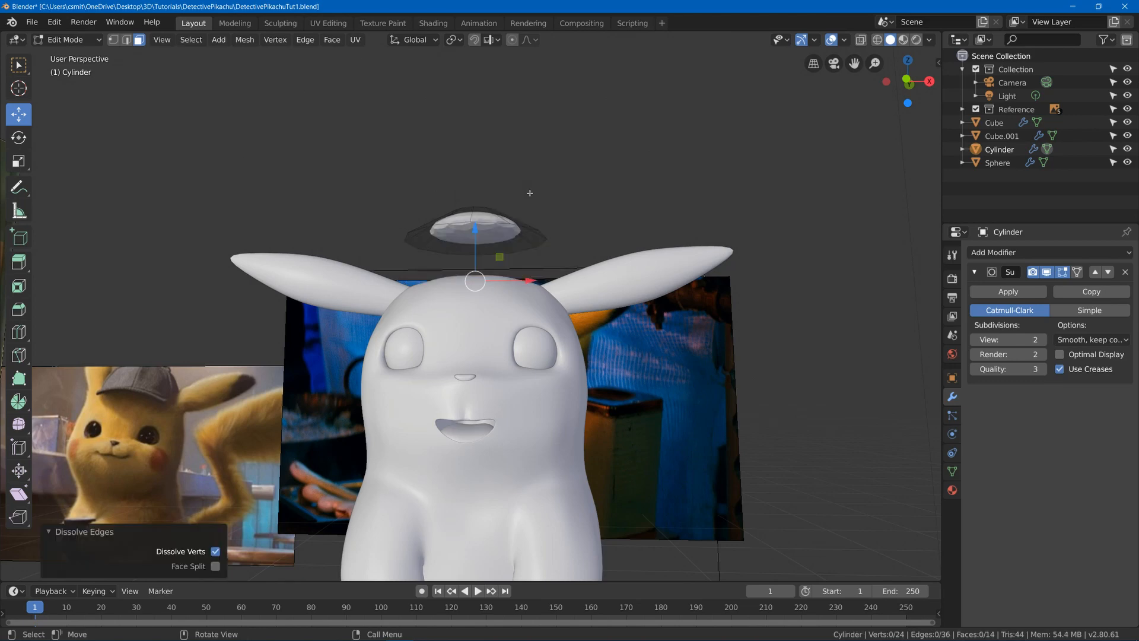
pyautogui.hotkey('ctrl', 'z')
# Delete the hat's bottom face, leave edit mode and view the hat from the front
pyautogui.press('x')
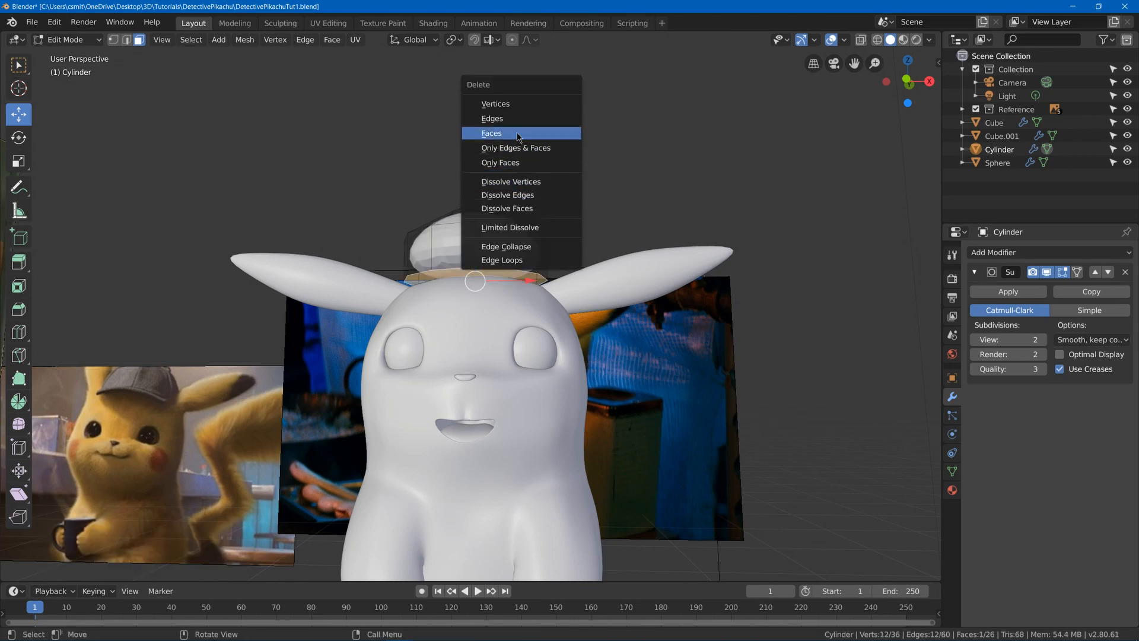
pyautogui.click(519, 132)
pyautogui.moveTo(520, 132); pyautogui.dragTo(535, 190, button='middle')
pyautogui.press('Tab')
pyautogui.press('KP_1')
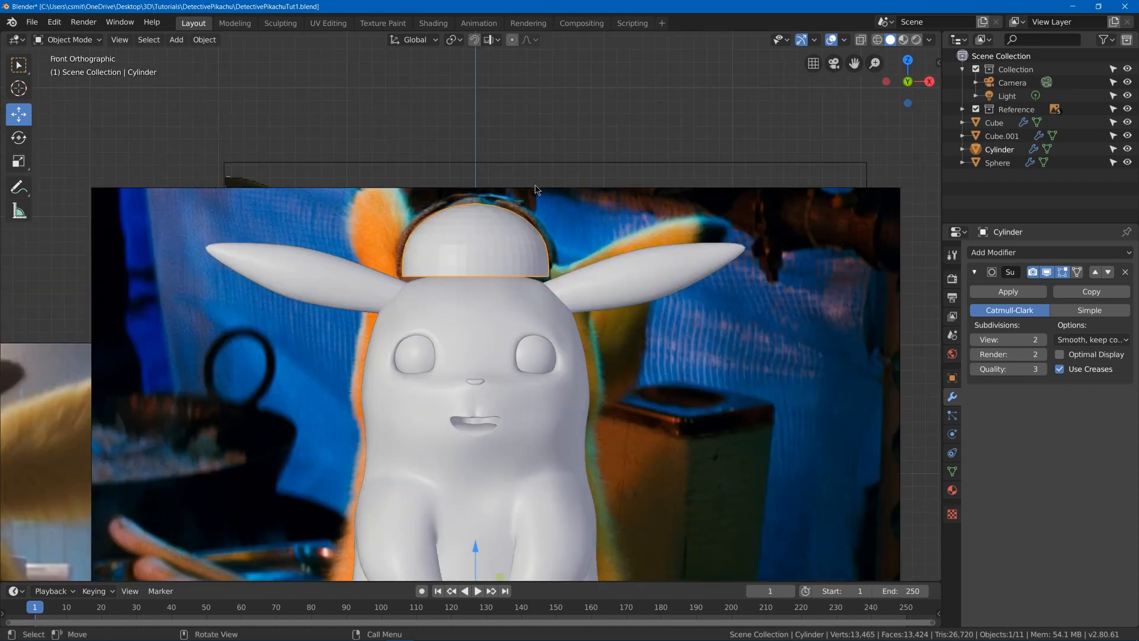
# Enlarge the whole hat mesh by about 1.126 and stretch it vertically by about 1.118 to match the reference
pyautogui.press('Tab')
pyautogui.press('a')
pyautogui.press('s')
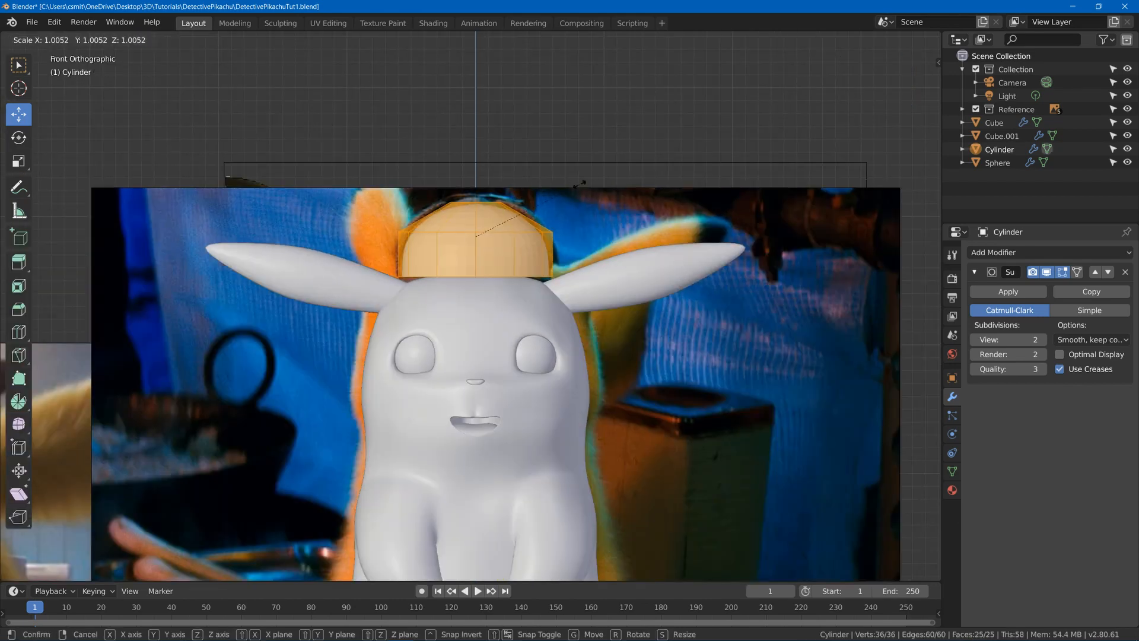
pyautogui.click(590, 175)
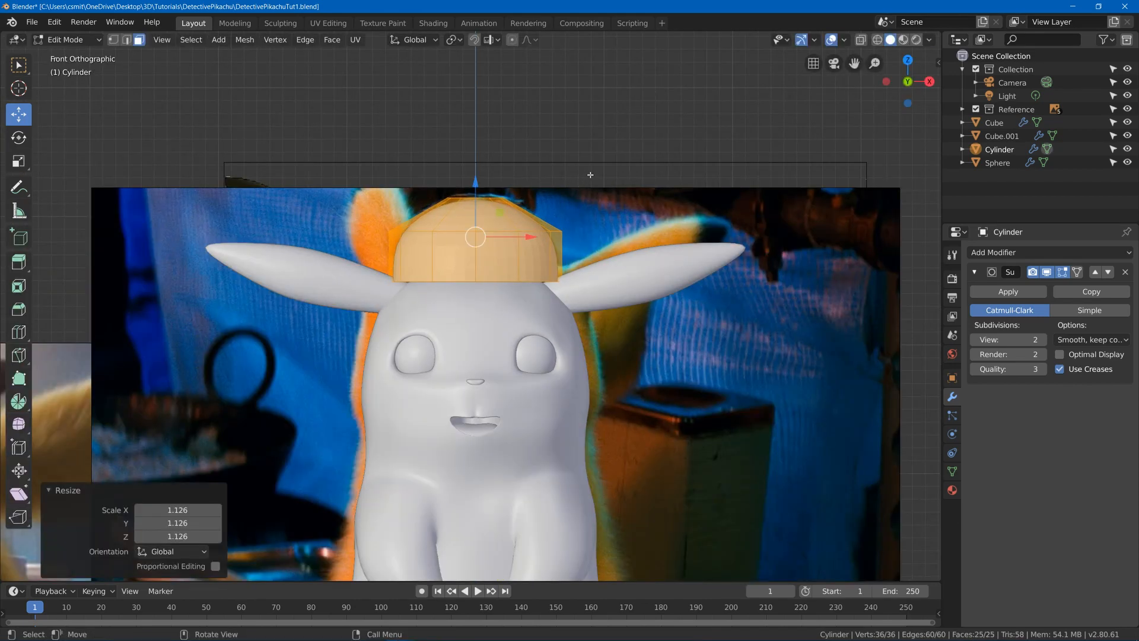
pyautogui.press('s')
pyautogui.press('z')
pyautogui.click(519, 172)
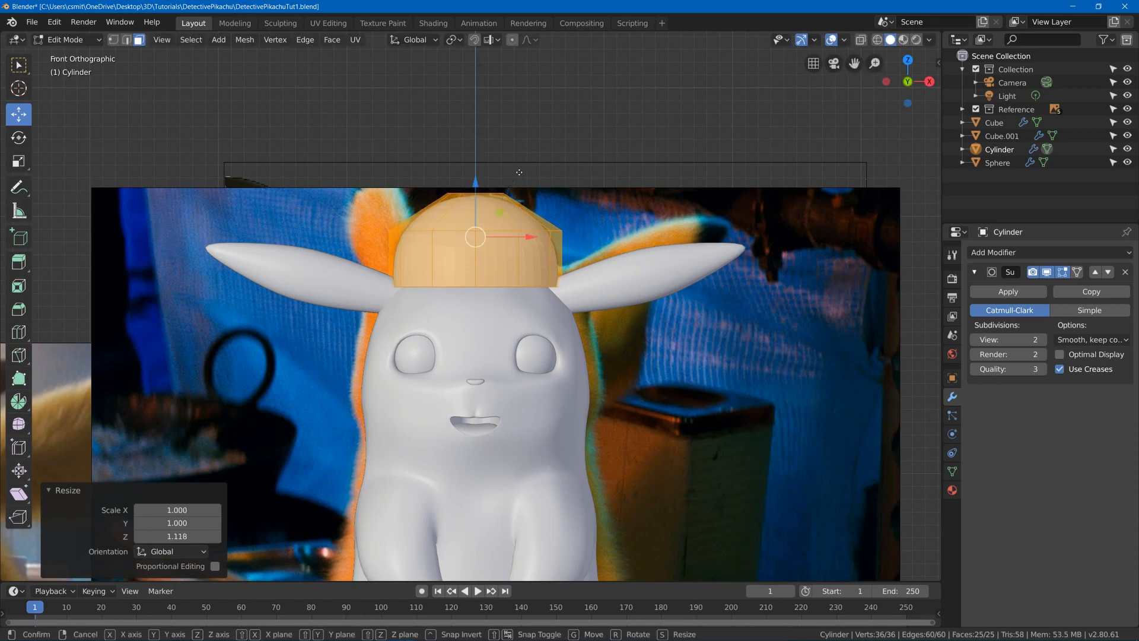
pyautogui.press('g')
pyautogui.rightClick(527, 173)
pyautogui.press('Tab')
pyautogui.moveTo(539, 177); pyautogui.dragTo(498, 288, button='middle')
pyautogui.scroll(5, 528, 255)
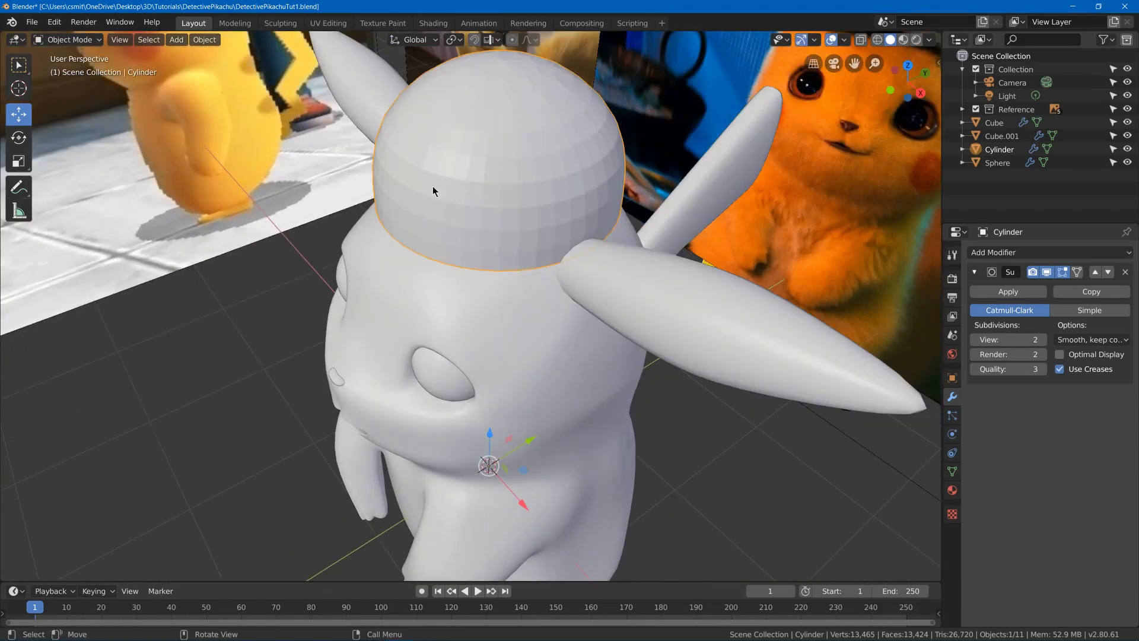
pyautogui.press('Tab')
pyautogui.press('Tab')
pyautogui.rightClick(462, 212)
pyautogui.press('Escape')
# Poke the hat's flat top face so it divides into triangles meeting at its center
pyautogui.press('Tab')
pyautogui.moveTo(474, 200); pyautogui.dragTo(525, 208, button='middle')
pyautogui.scroll(-4, 526, 208)
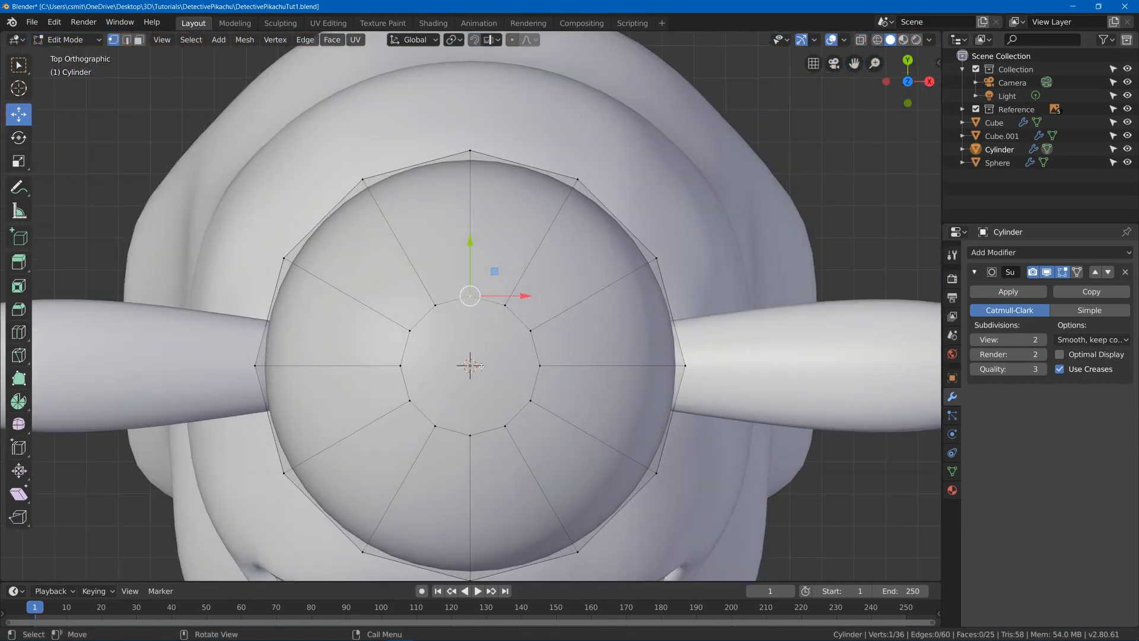
pyautogui.scroll(2, 480, 366)
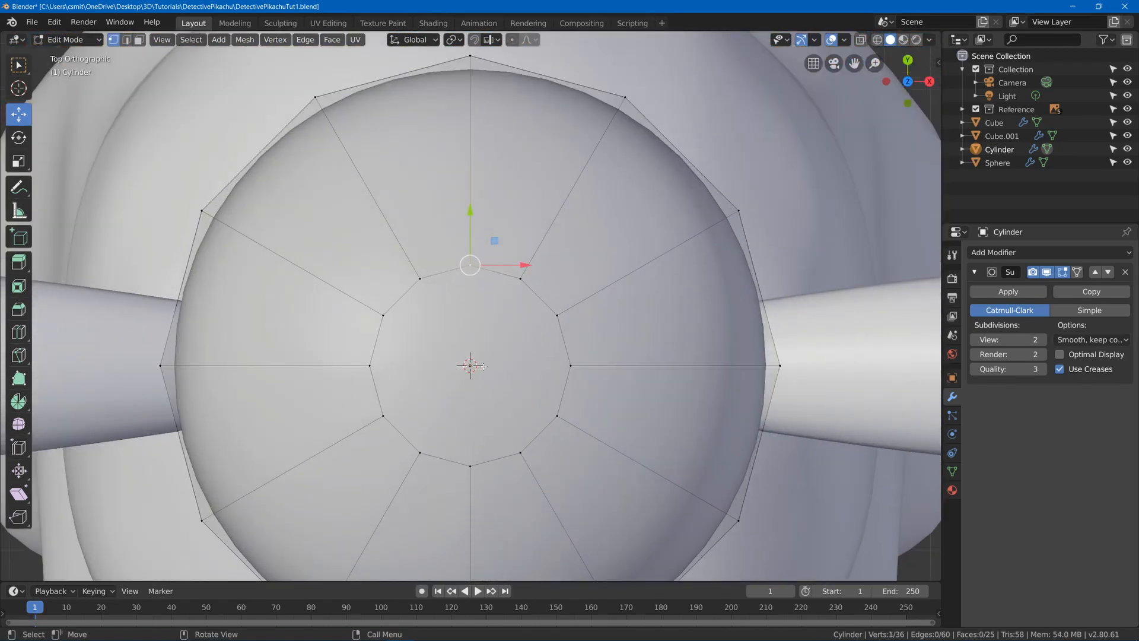
pyautogui.click(463, 358)
pyautogui.rightClick(467, 350)
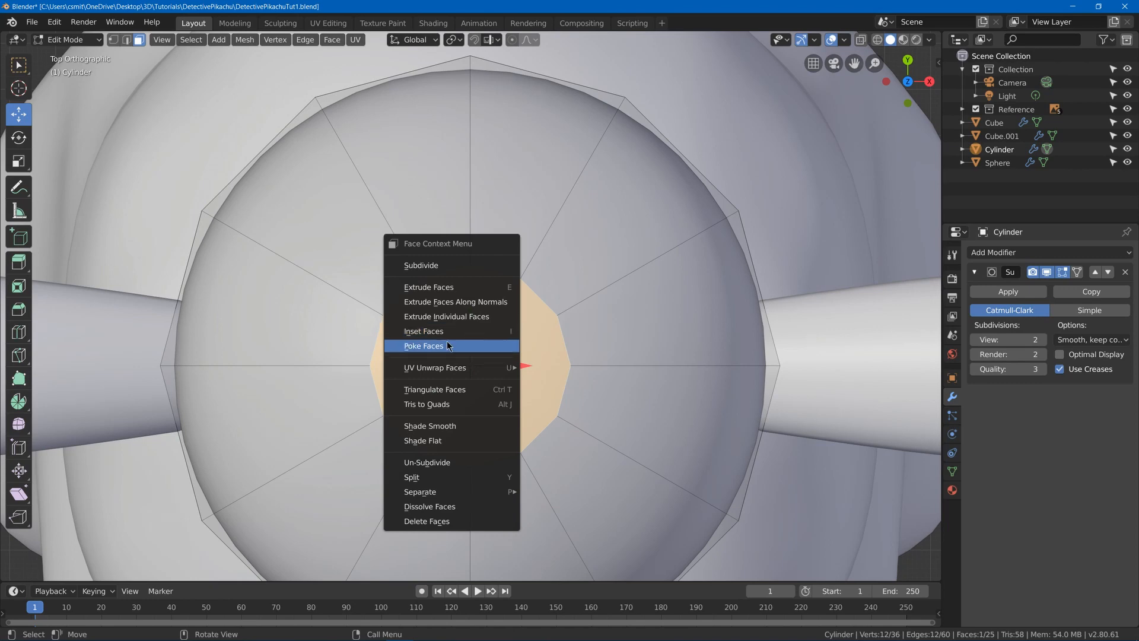
pyautogui.click(454, 344)
pyautogui.moveTo(453, 344); pyautogui.dragTo(478, 324, button='middle')
pyautogui.scroll(-6, 477, 324)
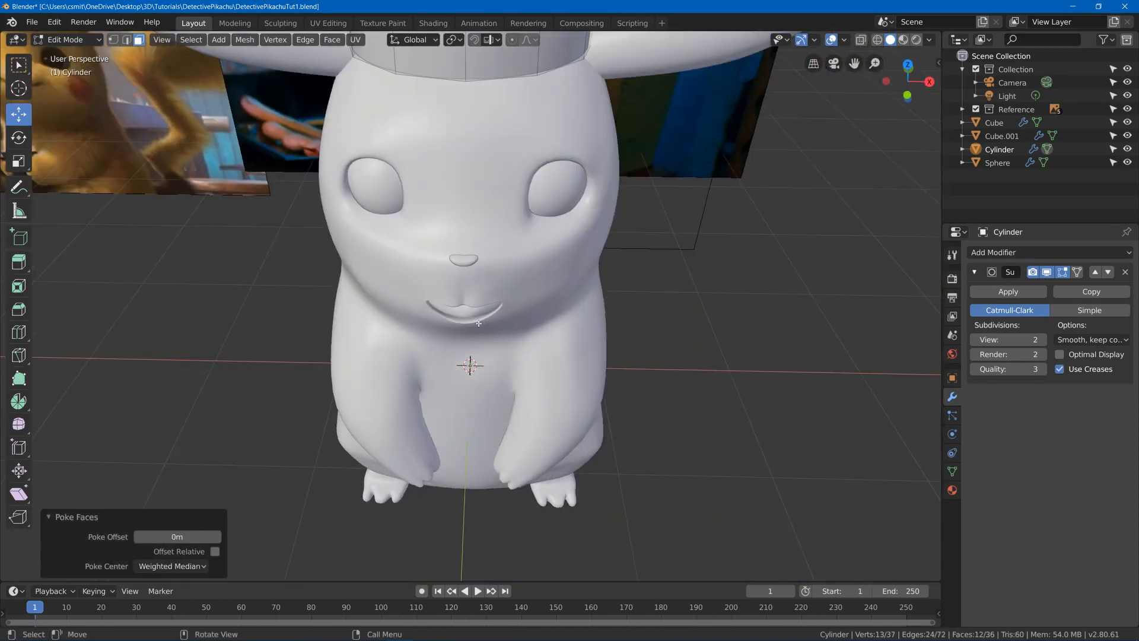
# From the top view in wireframe, delete all faces in the hat's negative-X half
pyautogui.hotkey('alt', 'a')
pyautogui.press('KP_7')
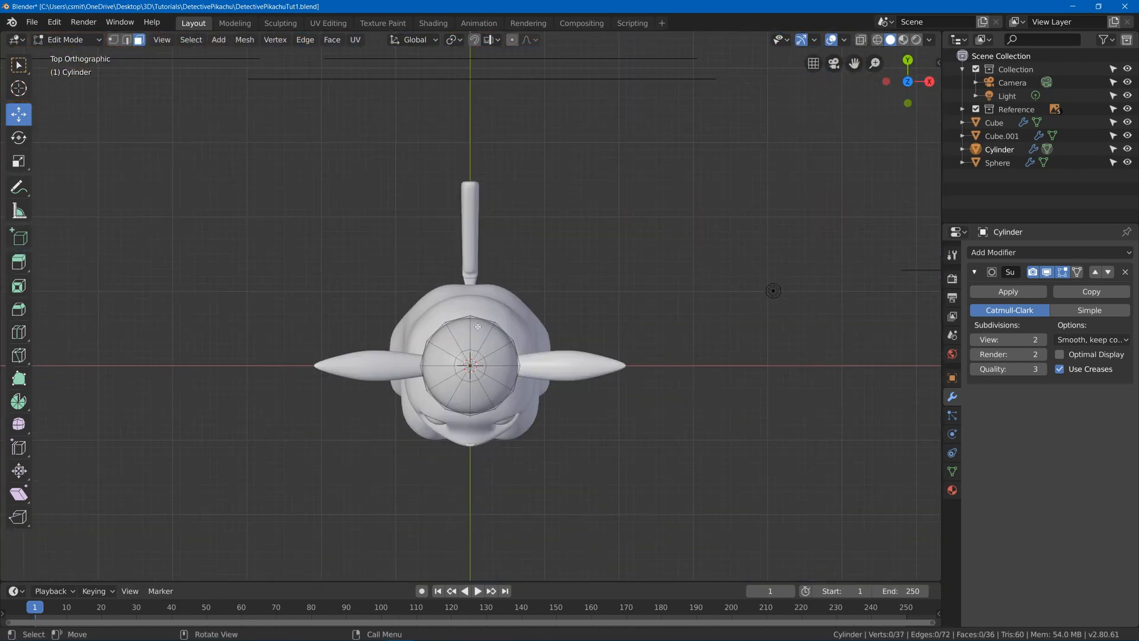
pyautogui.press('z')
pyautogui.click(364, 322)
pyautogui.moveTo(366, 280); pyautogui.dragTo(465, 455)
pyautogui.scroll(3, 475, 380)
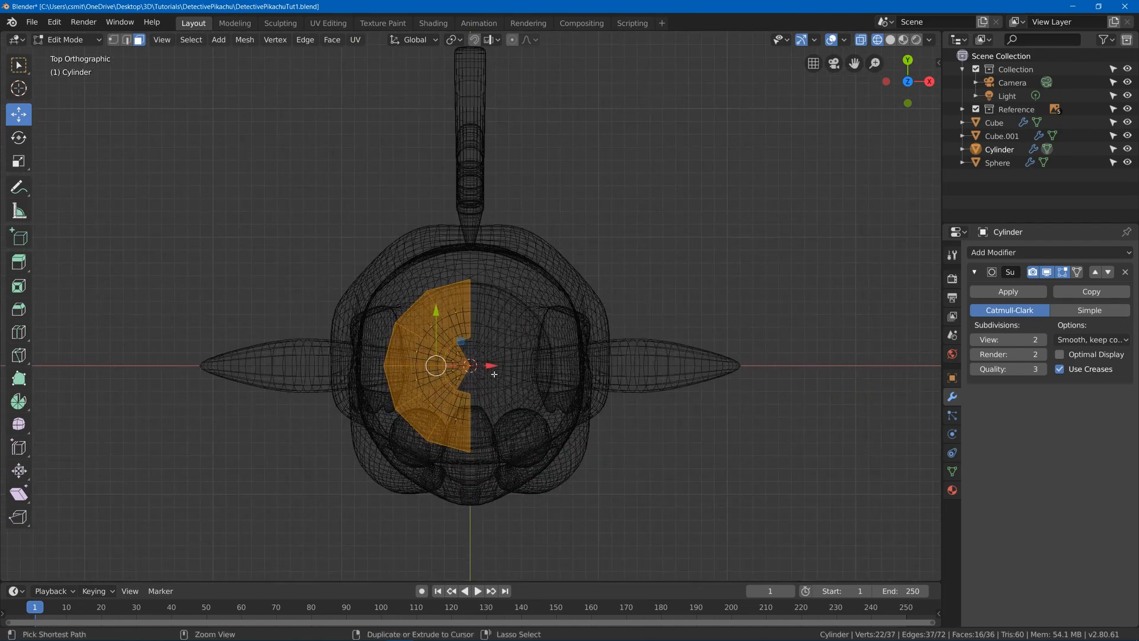
pyautogui.hotkey('alt', 'a')
pyautogui.moveTo(279, 228); pyautogui.dragTo(468, 509)
pyautogui.press('x')
pyautogui.click(421, 272)
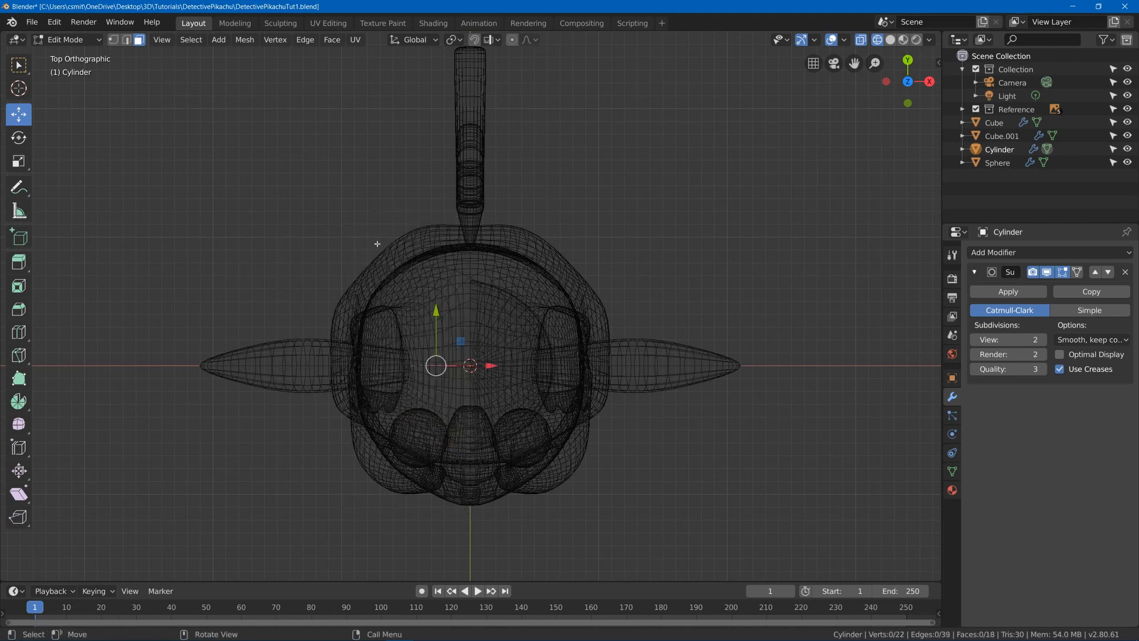
# Delete the rear faces of the remaining half of the hat and return to solid shading
pyautogui.moveTo(375, 241); pyautogui.dragTo(672, 355)
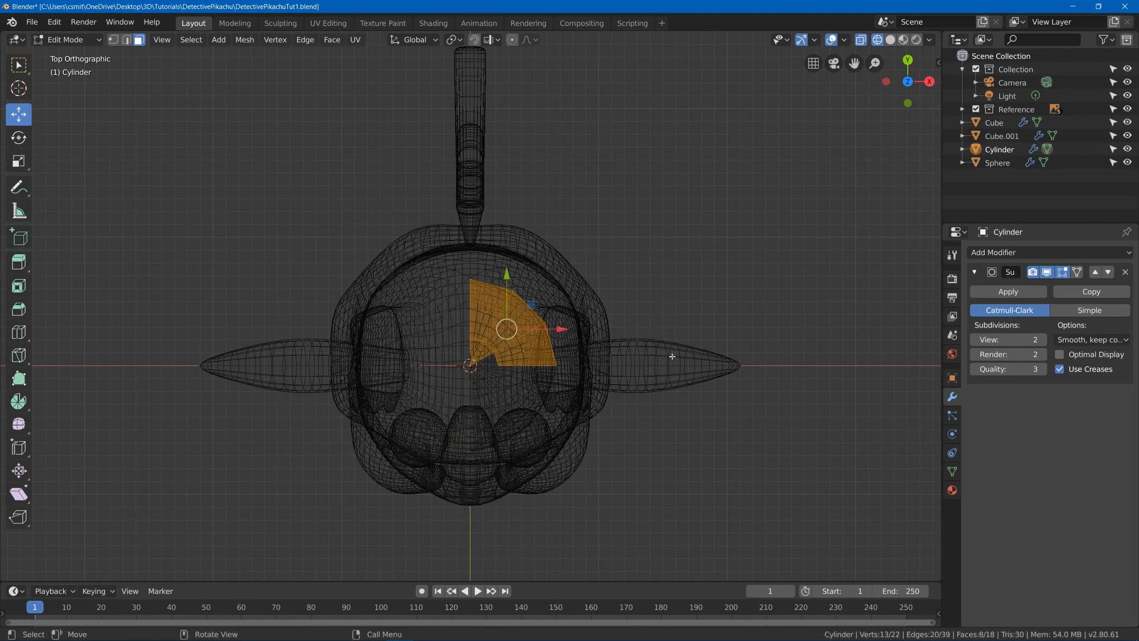
pyautogui.press('x')
pyautogui.click(664, 360)
pyautogui.press('z')
pyautogui.click(600, 373)
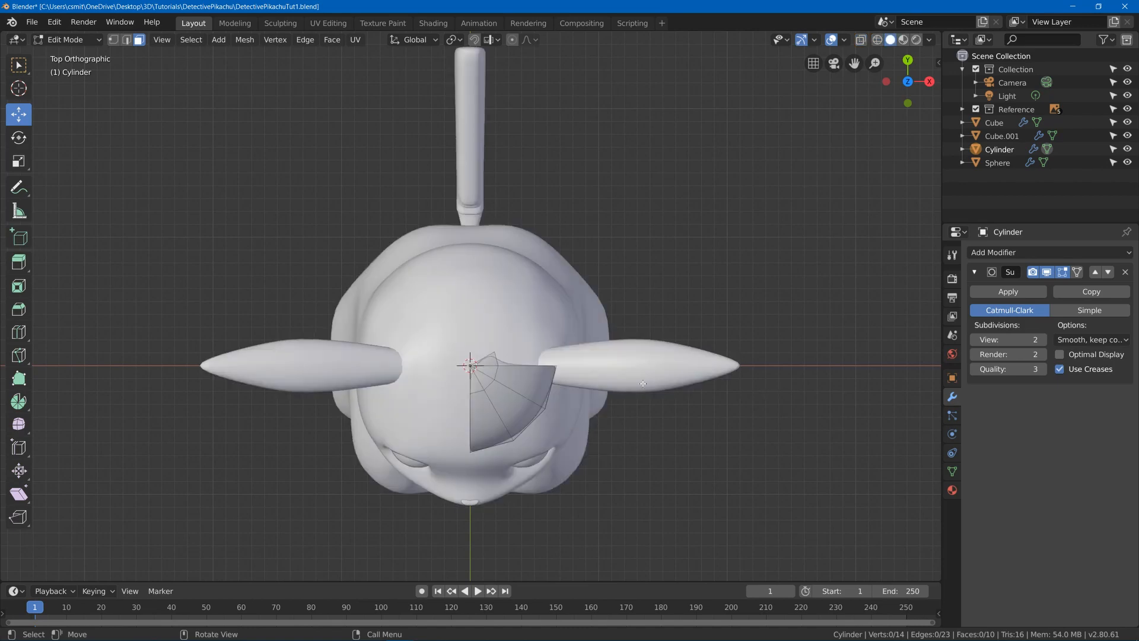
# Delete the stray triangle at the hat's crown and the two outer faces of the segment beside the ear, and leave edit mode
pyautogui.moveTo(643, 383); pyautogui.dragTo(558, 311, button='middle')
pyautogui.click(512, 229)
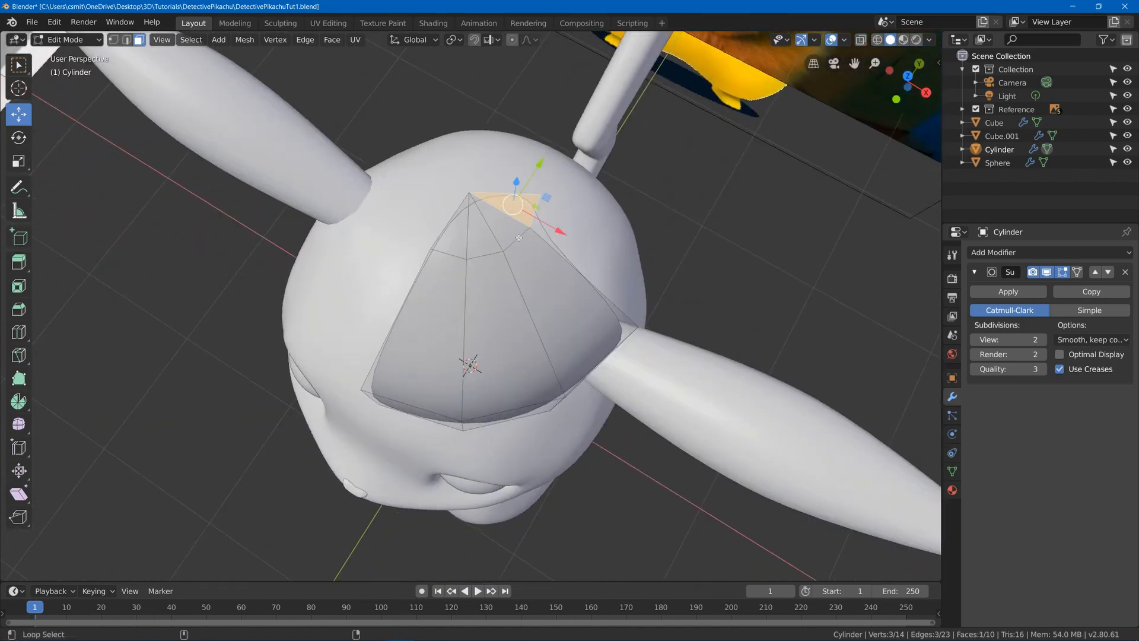
pyautogui.click(515, 236)
pyautogui.click(517, 238)
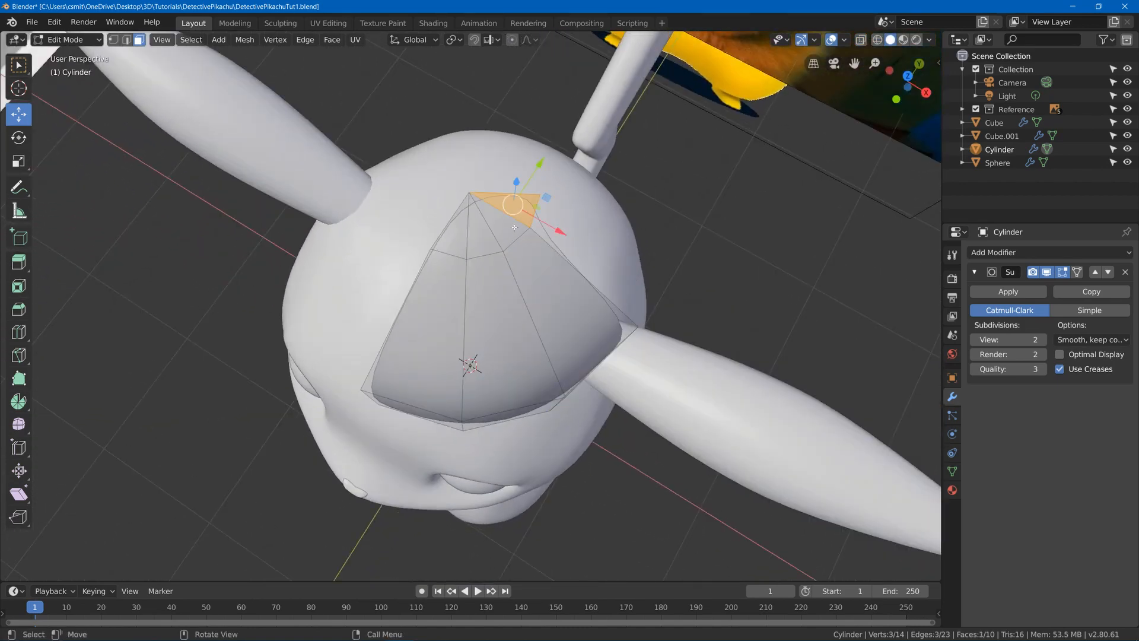
pyautogui.press('x')
pyautogui.click(509, 231)
pyautogui.click(516, 240)
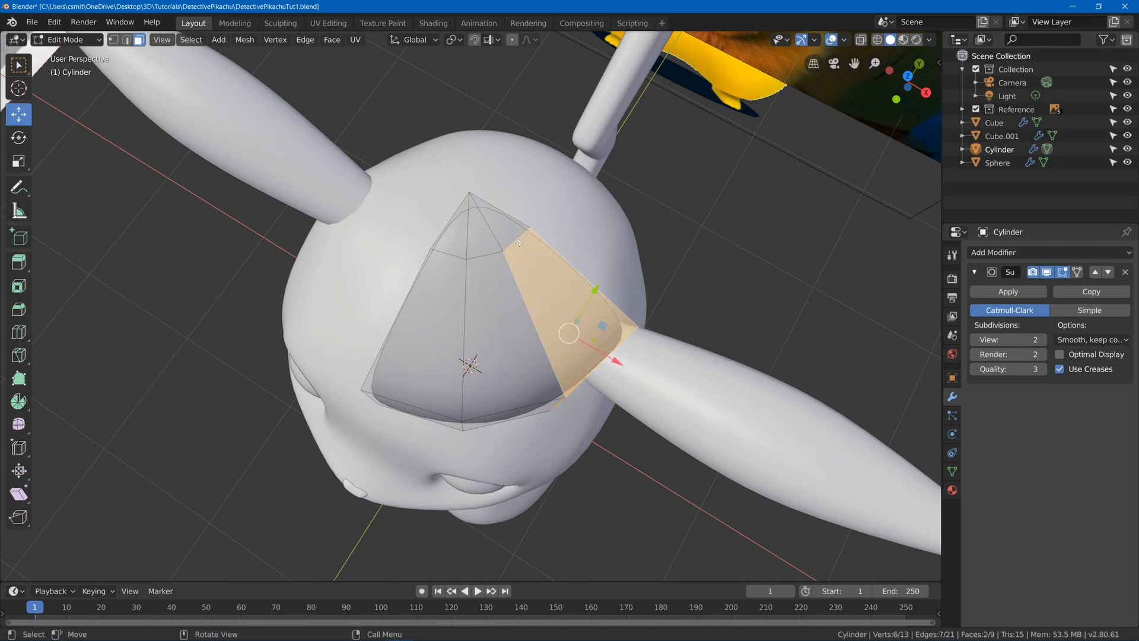
pyautogui.moveTo(516, 241); pyautogui.dragTo(513, 236, button='middle')
pyautogui.press('x')
pyautogui.click(514, 236)
pyautogui.moveTo(504, 195); pyautogui.dragTo(492, 281, button='middle')
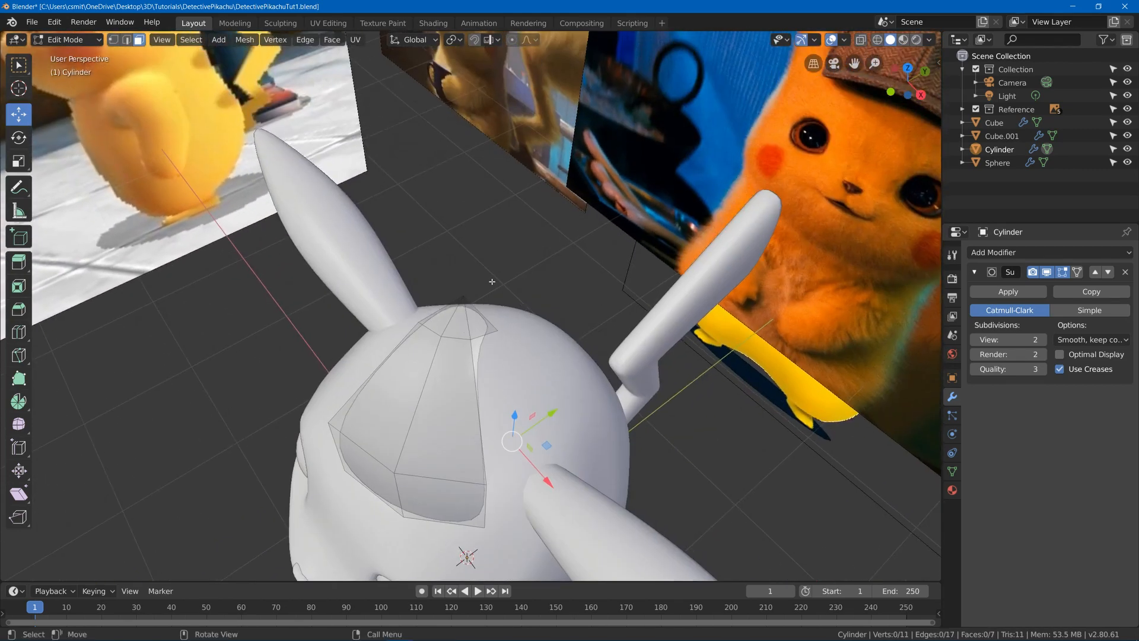
pyautogui.press('Tab')
pyautogui.moveTo(476, 332); pyautogui.dragTo(482, 365, button='middle')
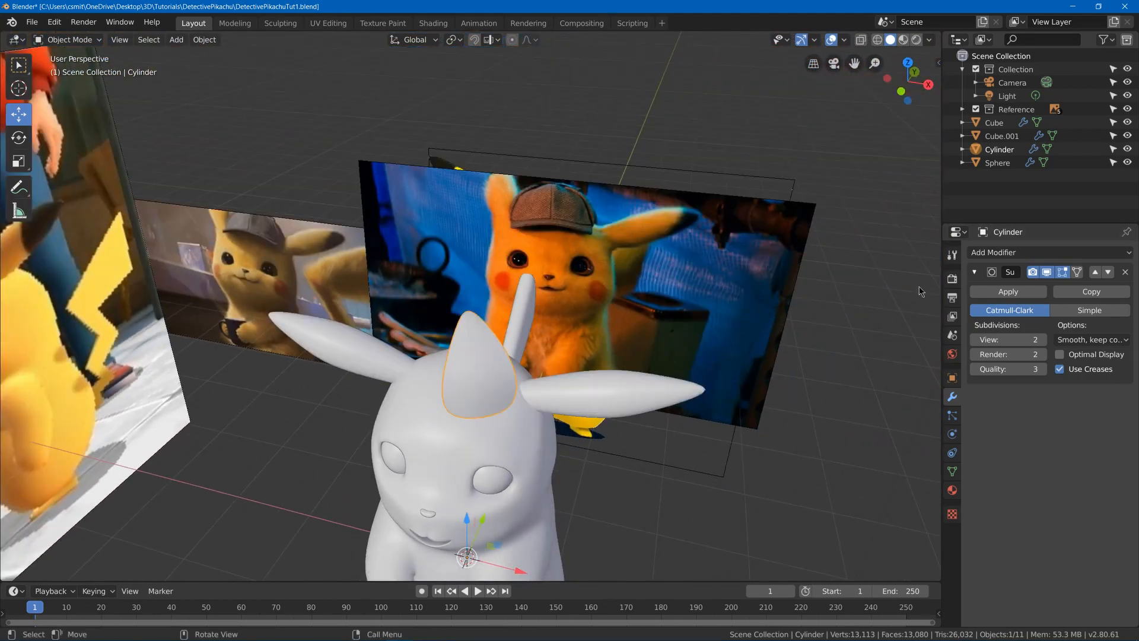
pyautogui.moveTo(569, 279); pyautogui.dragTo(619, 295, button='middle')
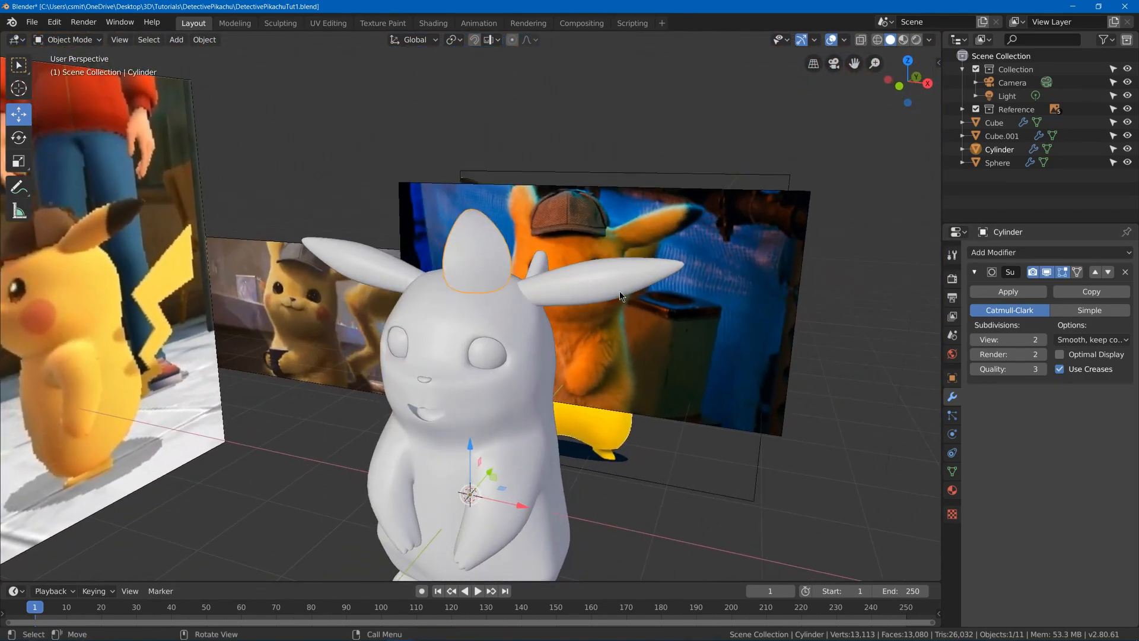
# Add an Array modifier to the hat segment and use Object Offset instead of Relative Offset
pyautogui.click(1016, 253)
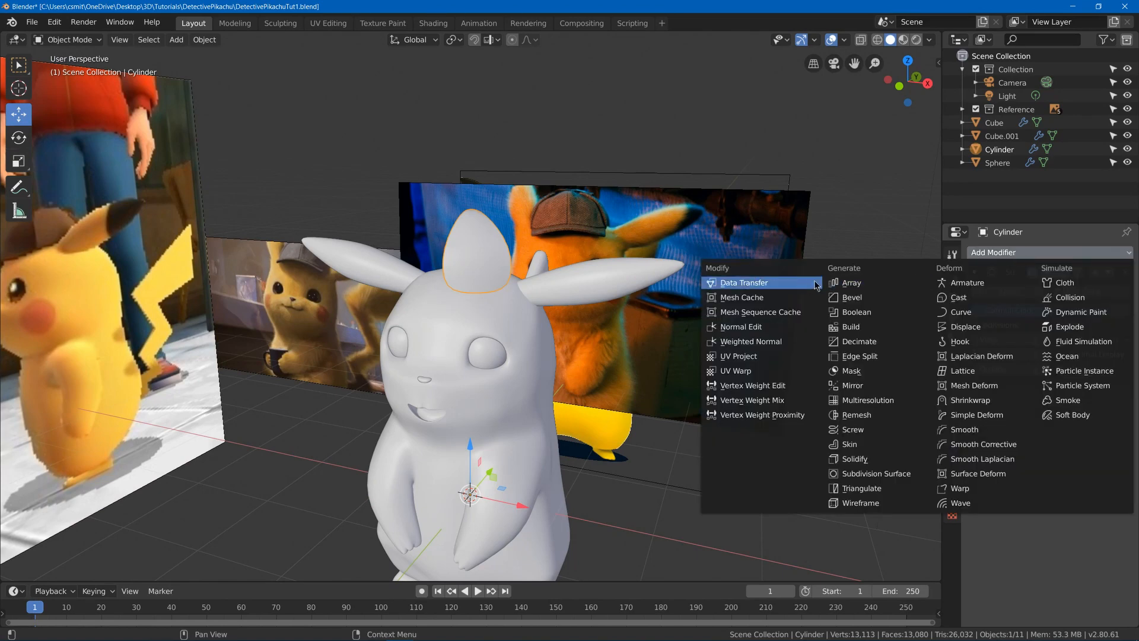
pyautogui.click(854, 283)
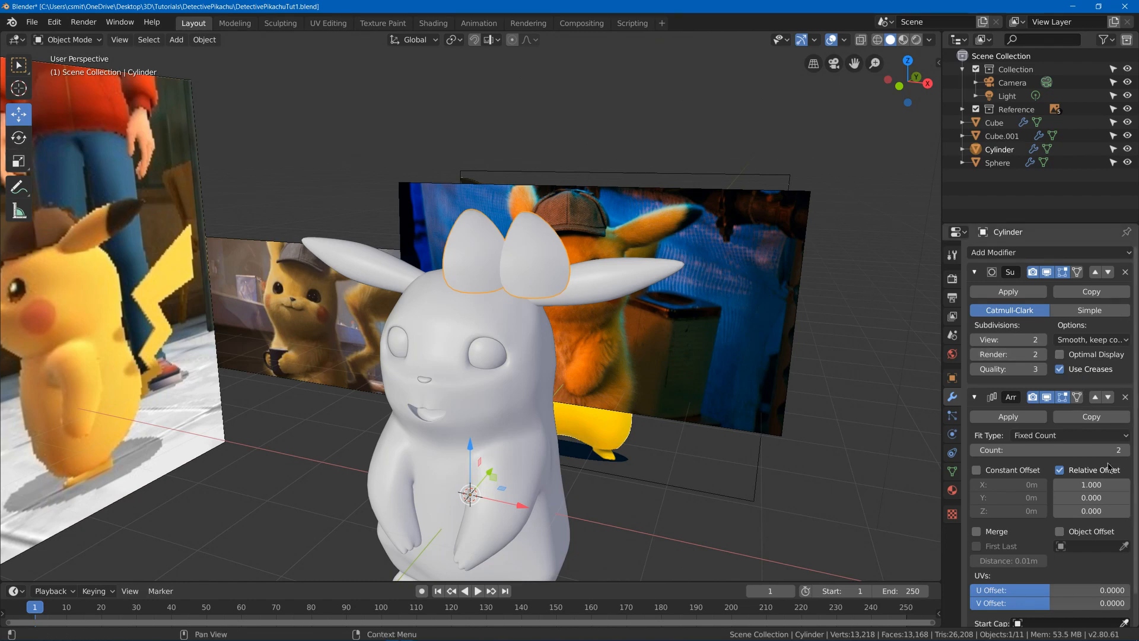
pyautogui.click(1059, 470)
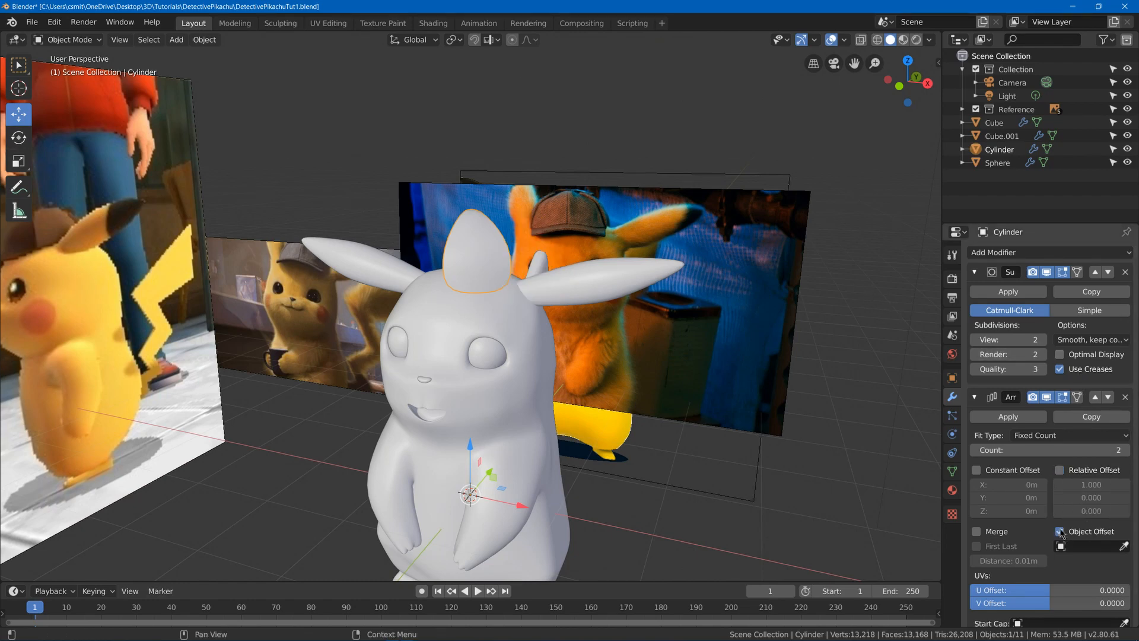
# Add a plain axes empty at the origin, rename it HatEmpty, and save the file
pyautogui.moveTo(599, 374); pyautogui.dragTo(610, 344, button='middle')
pyautogui.hotkey('shift', 'a')
pyautogui.moveTo(610, 348)
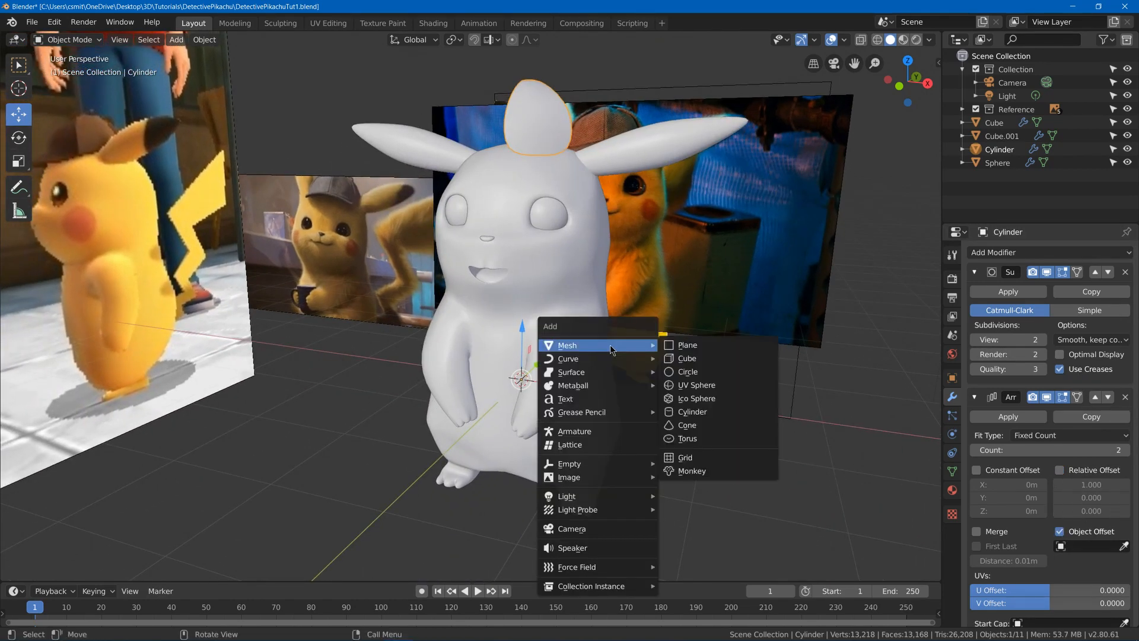
pyautogui.moveTo(590, 464)
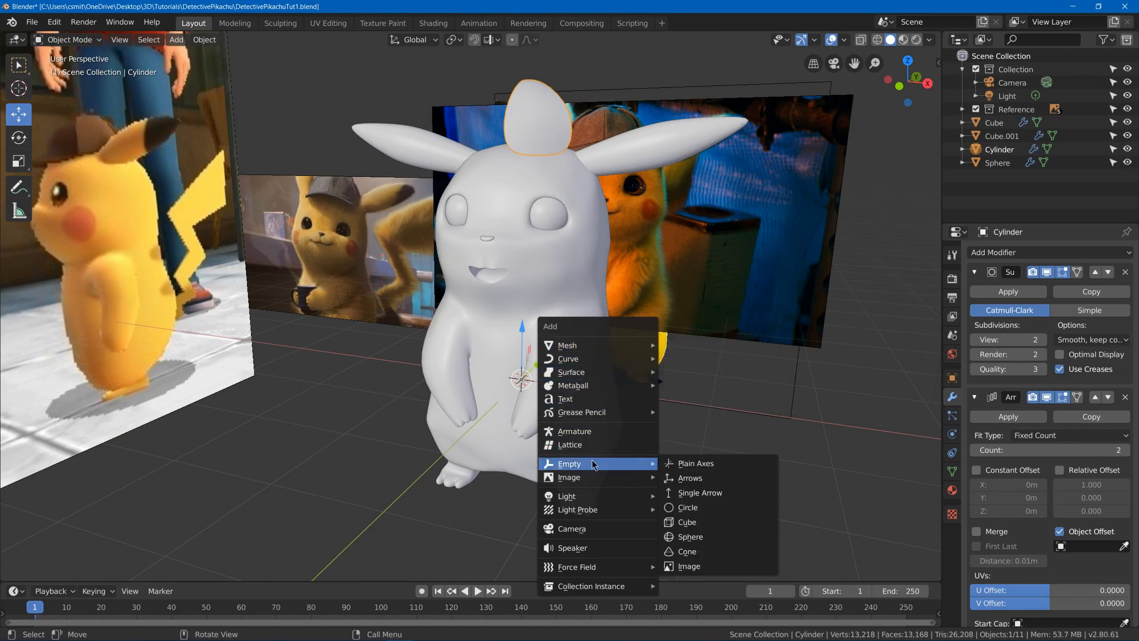
pyautogui.click(706, 464)
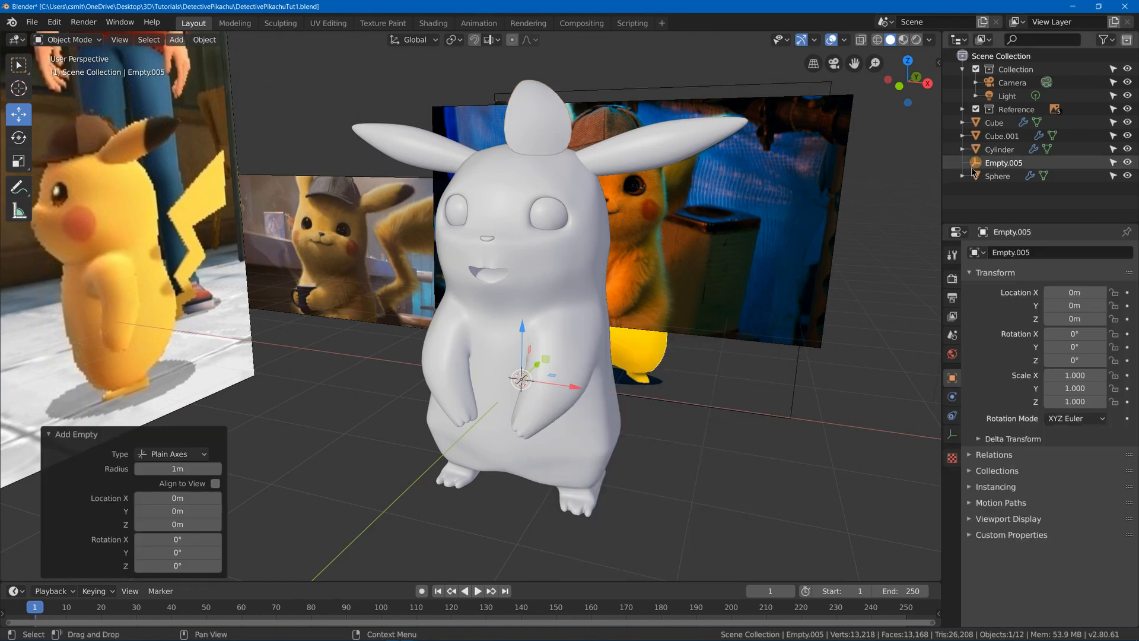
pyautogui.doubleClick(1008, 163)
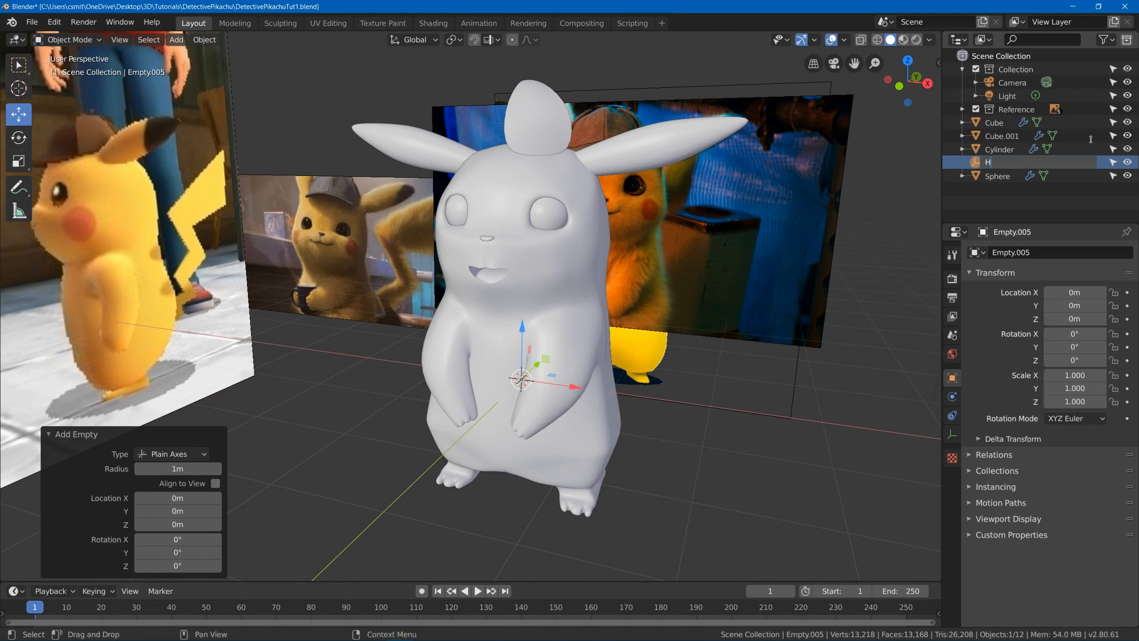
pyautogui.write('HatEmpty')
pyautogui.press('Return')
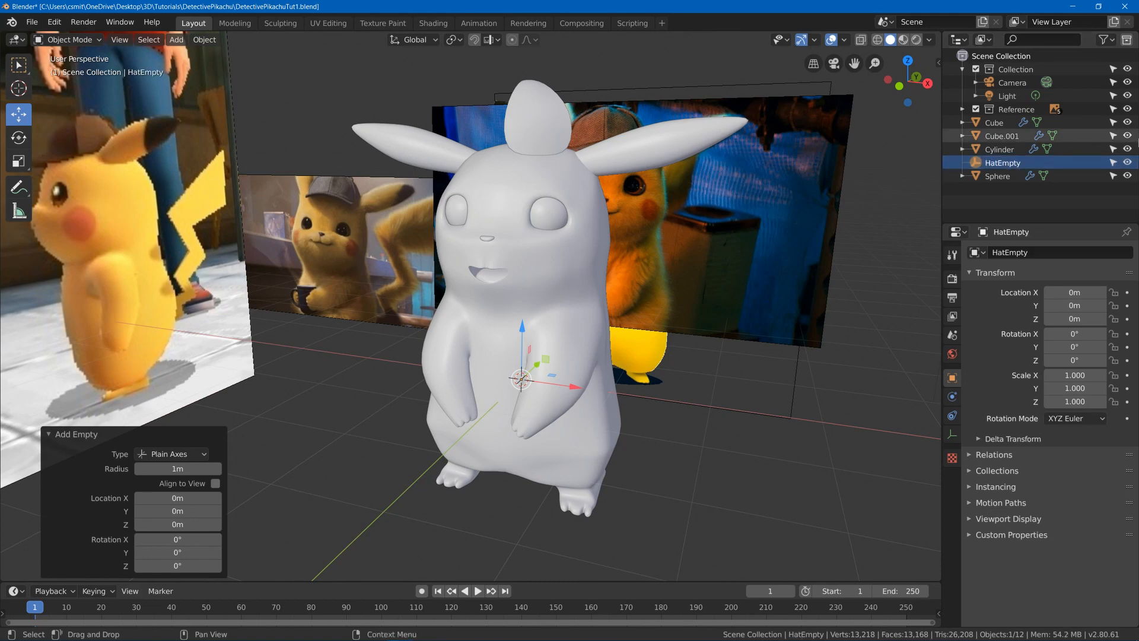
pyautogui.hotkey('ctrl', 's')
# Set HatEmpty as the offset object of the hat segment's Array modifier
pyautogui.click(531, 115)
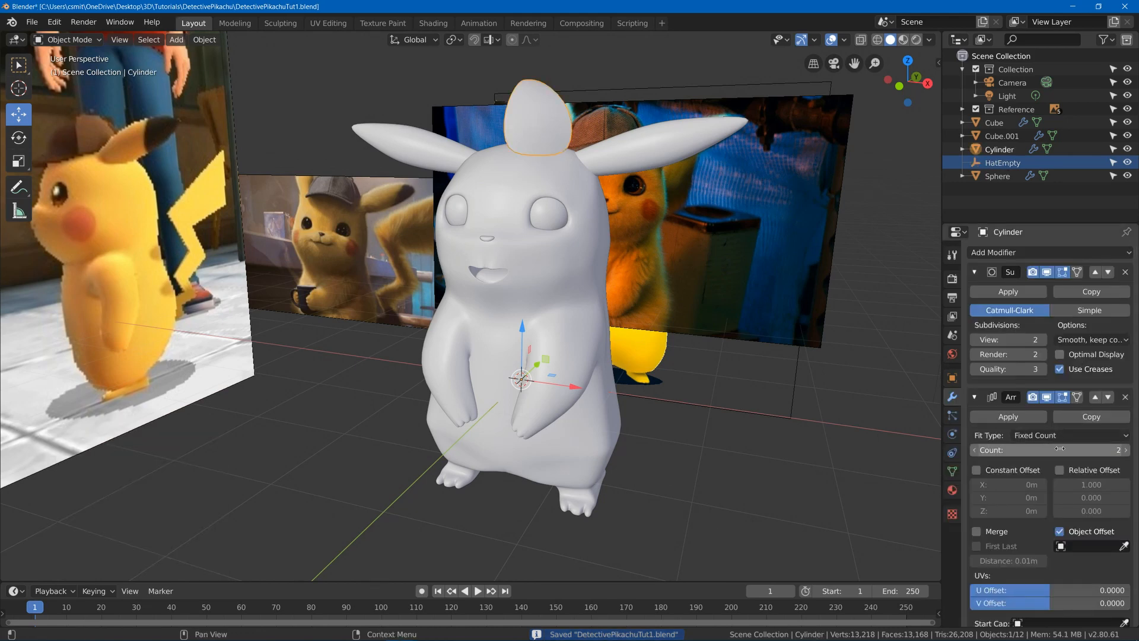
pyautogui.click(1092, 546)
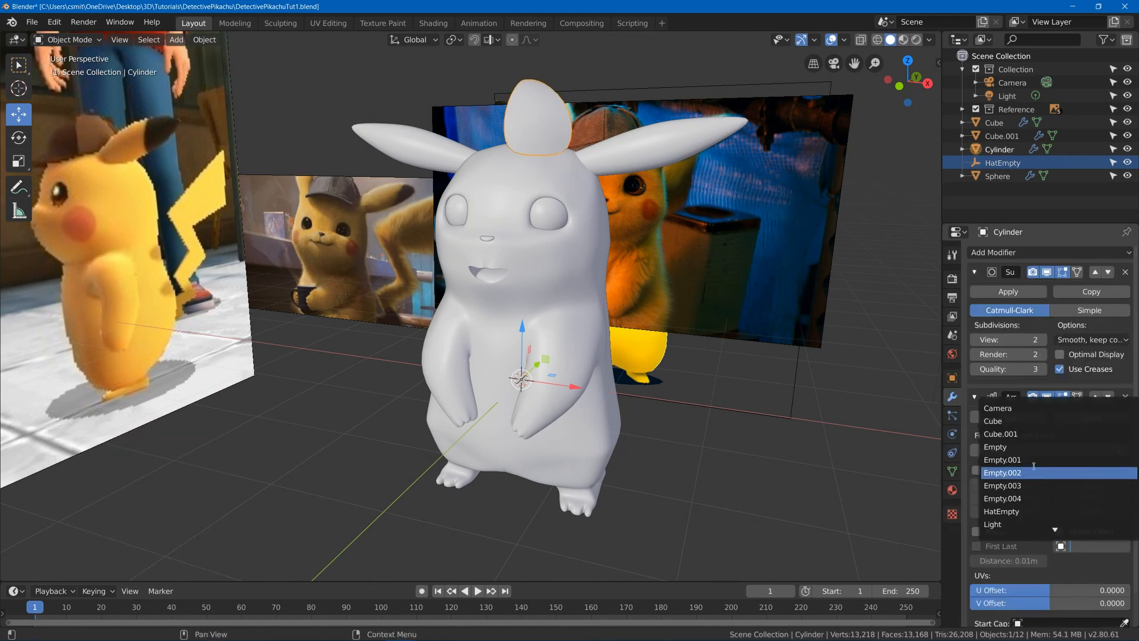
pyautogui.click(1008, 511)
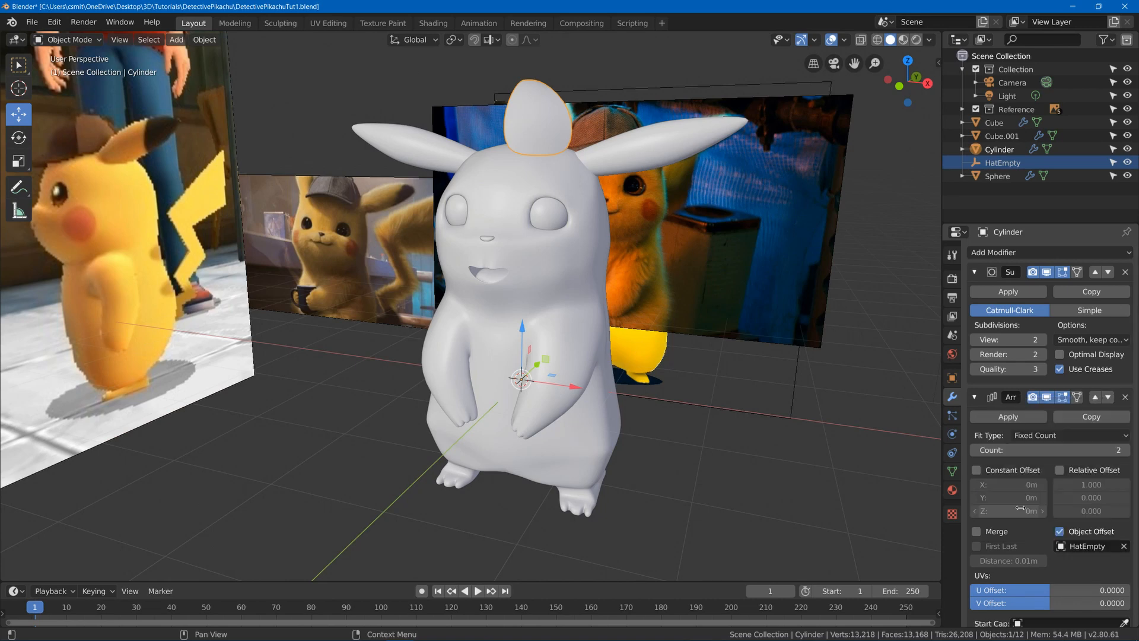
# Try rotating HatEmpty 30° about the global Z axis and undo it
pyautogui.click(1002, 162)
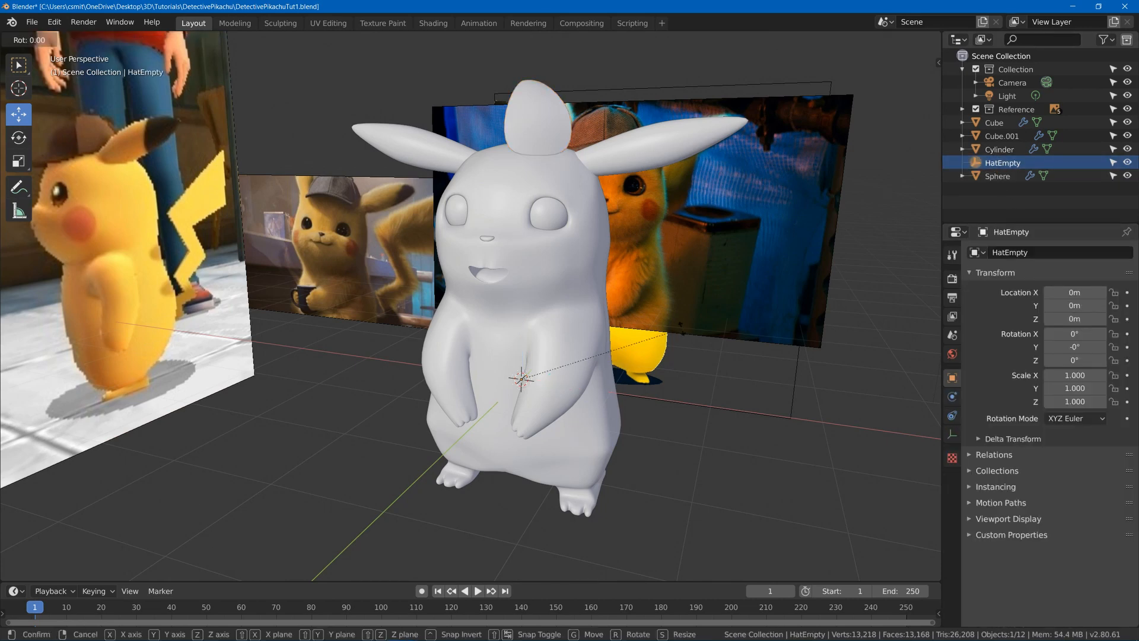
pyautogui.moveTo(682, 334); pyautogui.dragTo(636, 313, button='middle')
pyautogui.press('r')
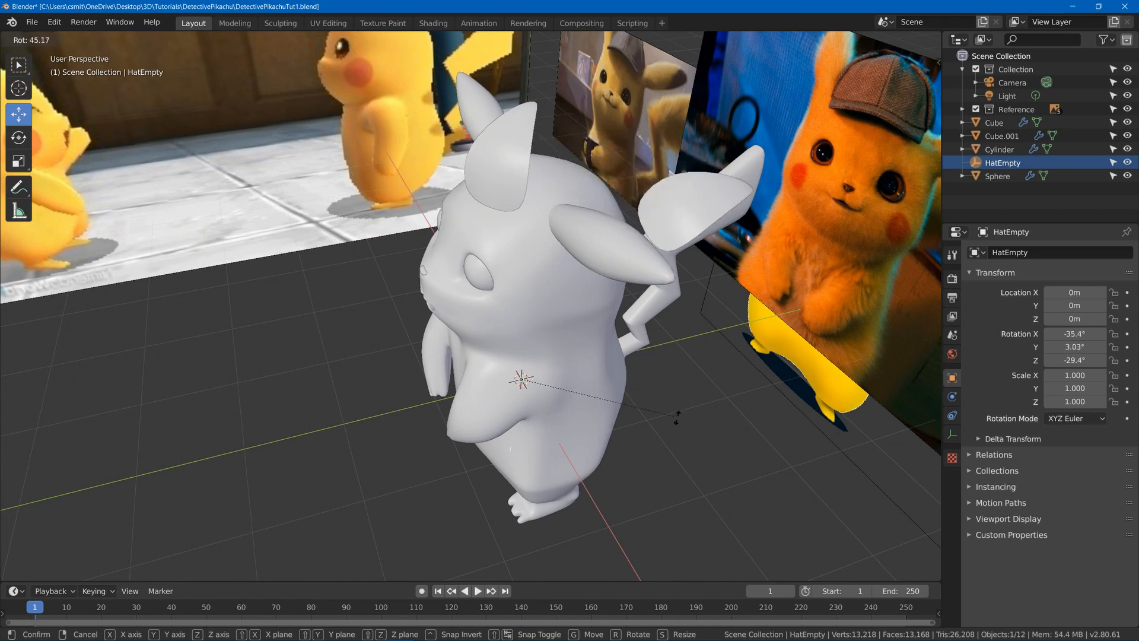
pyautogui.rightClick(574, 276)
pyautogui.write('rz')
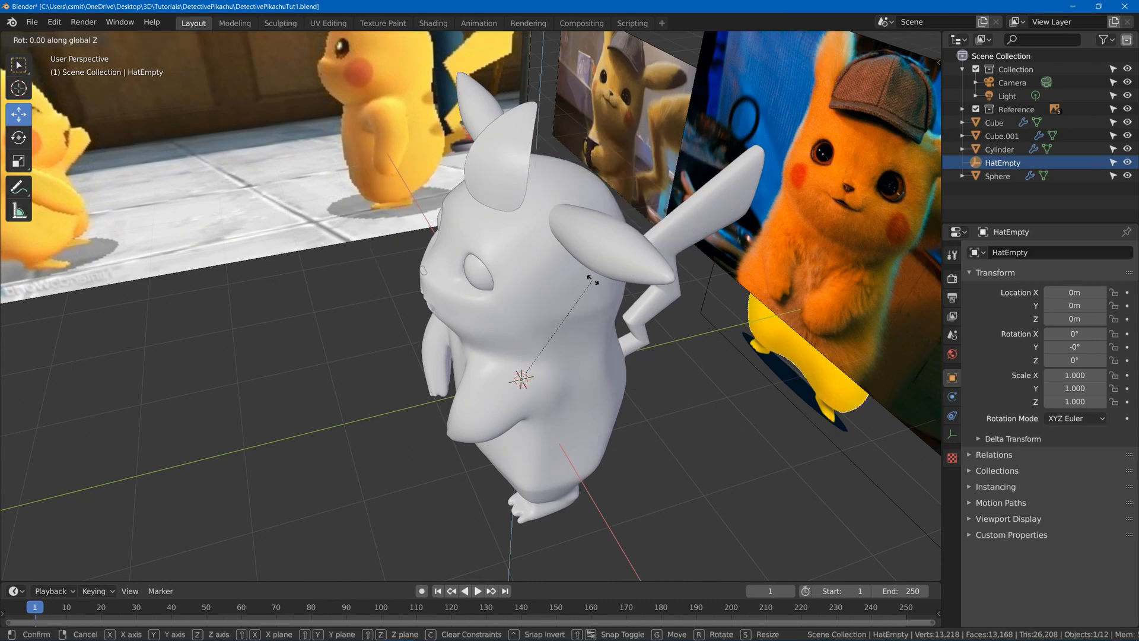
pyautogui.write('30')
pyautogui.press('Return')
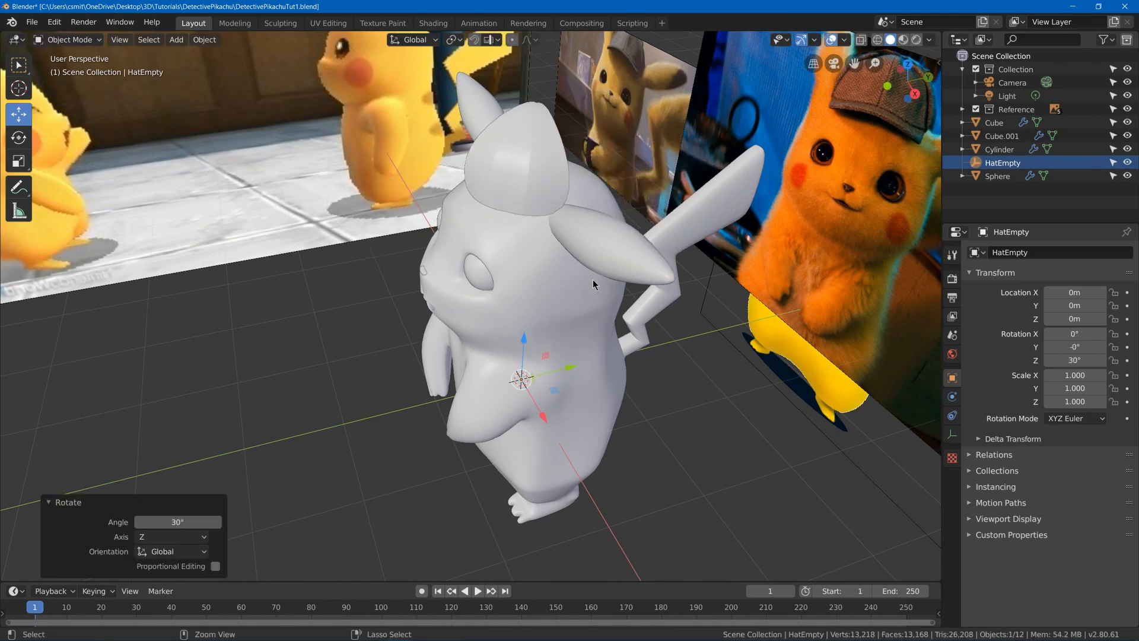
pyautogui.hotkey('ctrl', 'z')
# Rotate HatEmpty 60° about the global Z axis
pyautogui.write('rz')
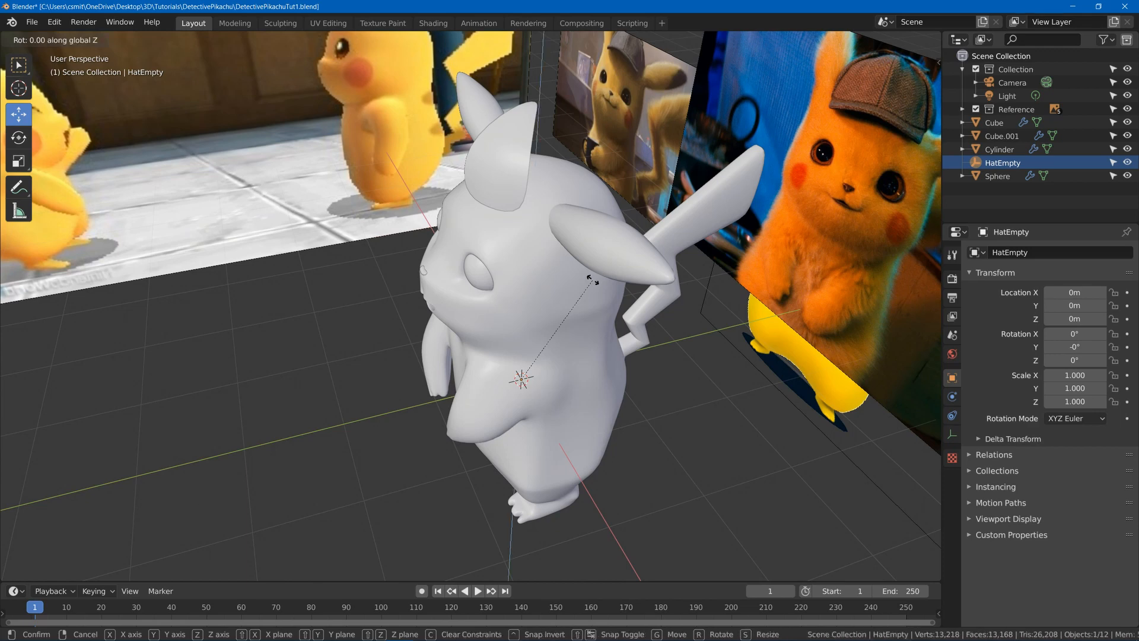
pyautogui.write('60')
pyautogui.press('Return')
# Set the Array modifier's count on the hat segment to 6
pyautogui.click(546, 155)
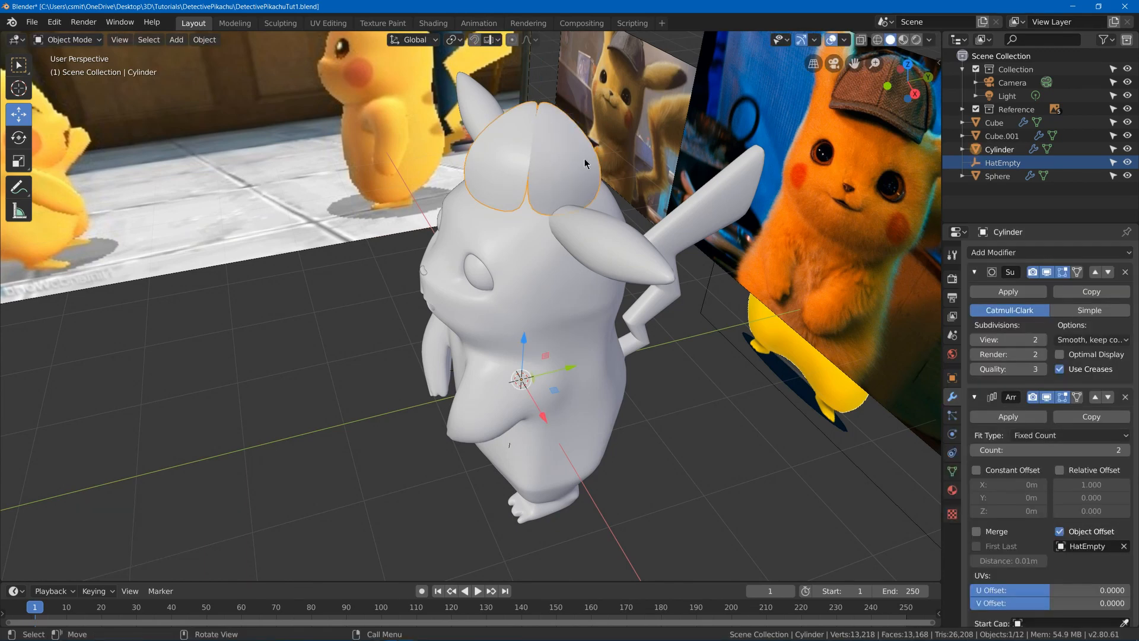
pyautogui.click(1048, 449)
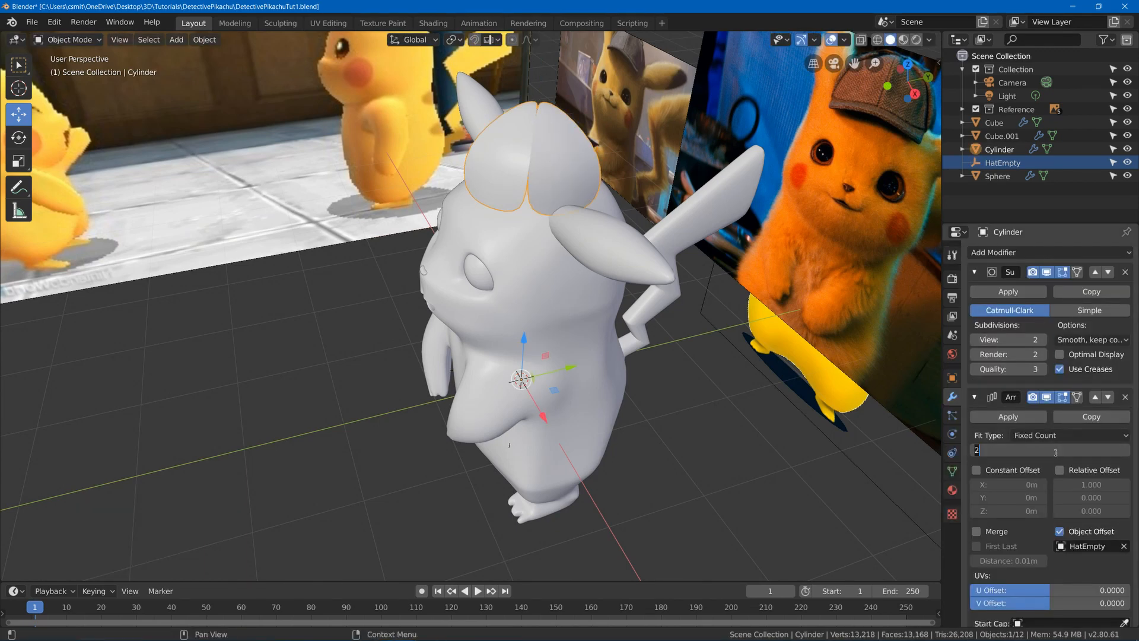
pyautogui.write('6')
pyautogui.press('Return')
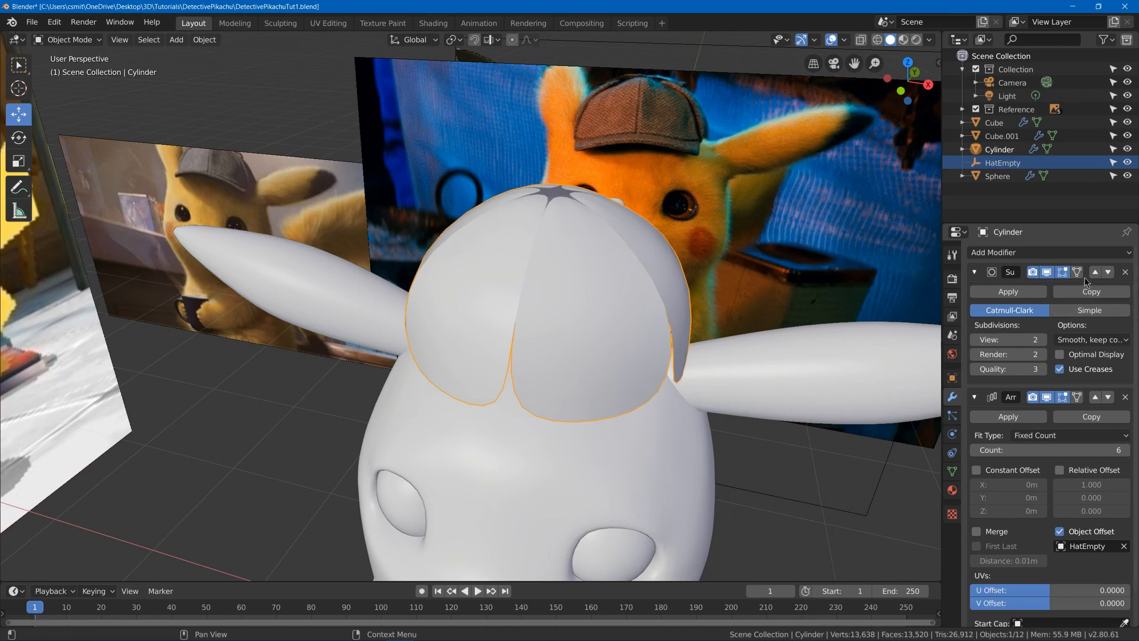
# Turn off the hat's Subdivision modifier in the viewport and enter Edit Mode on the hat segment
pyautogui.press('Tab')
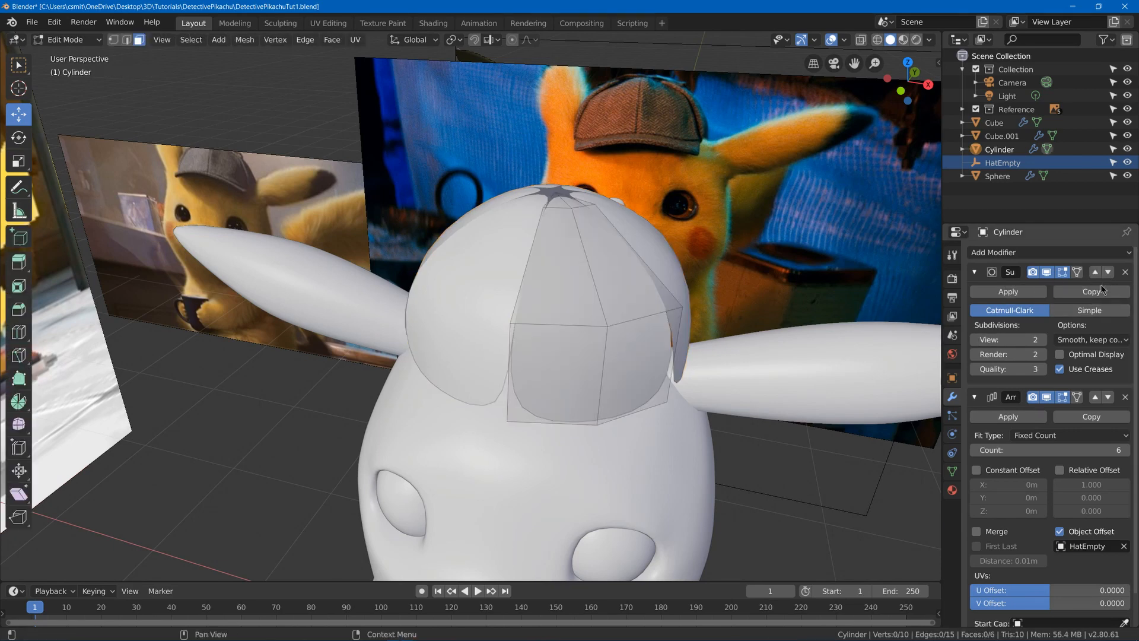
pyautogui.click(1046, 271)
pyautogui.press('a')
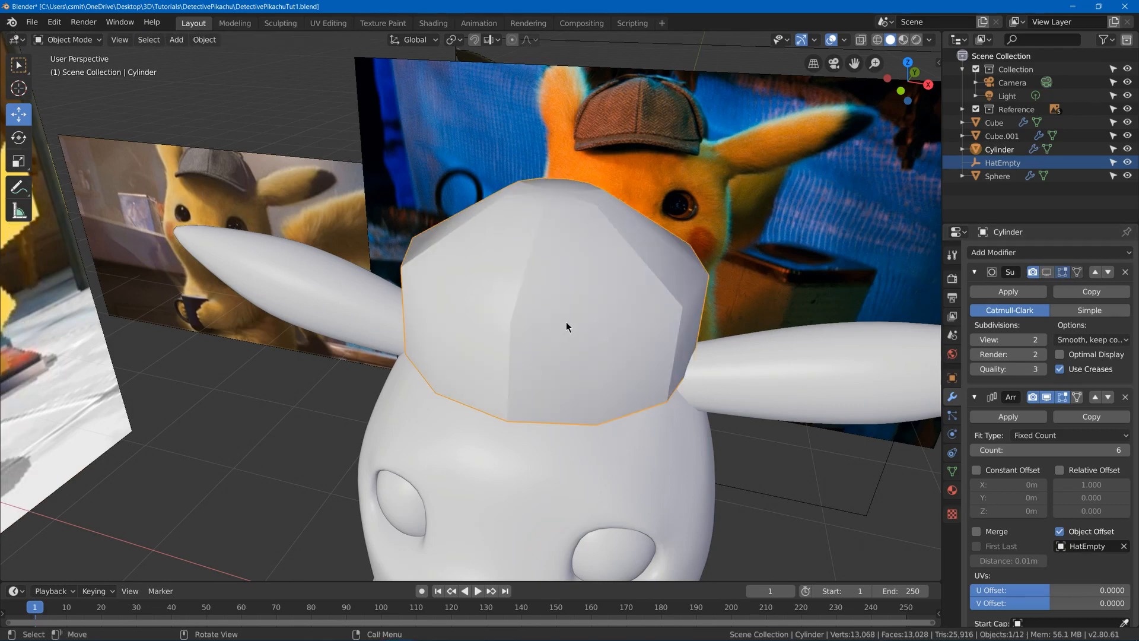
pyautogui.hotkey('alt', 'a')
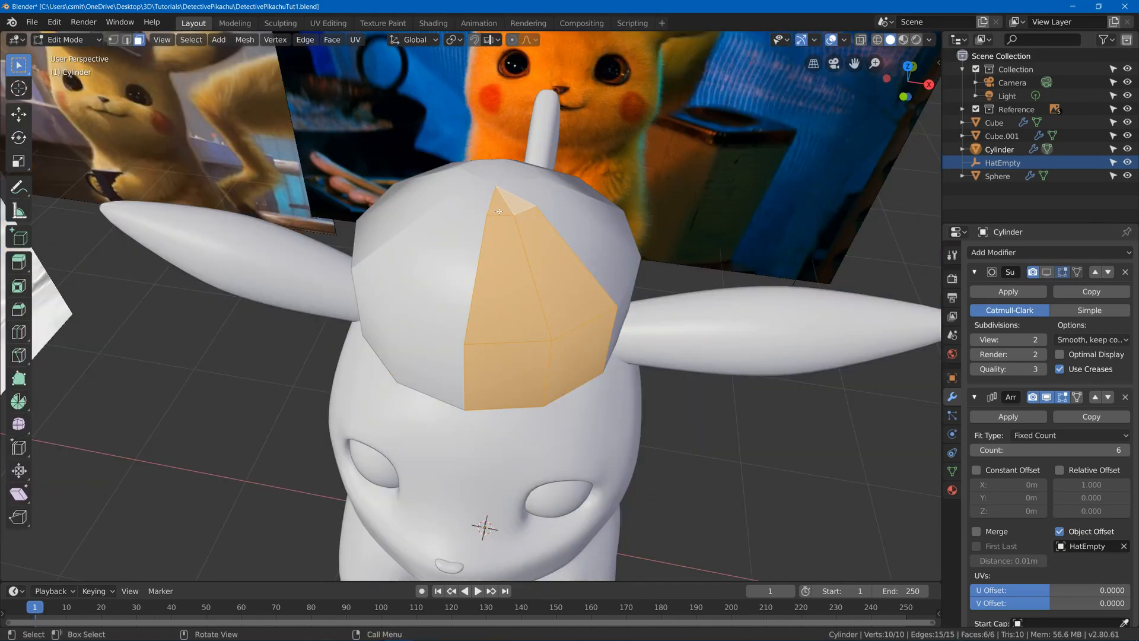
# Inset all faces of the hat segment with Boundary enabled and a thickness of about 0.024 m
pyautogui.click(506, 210)
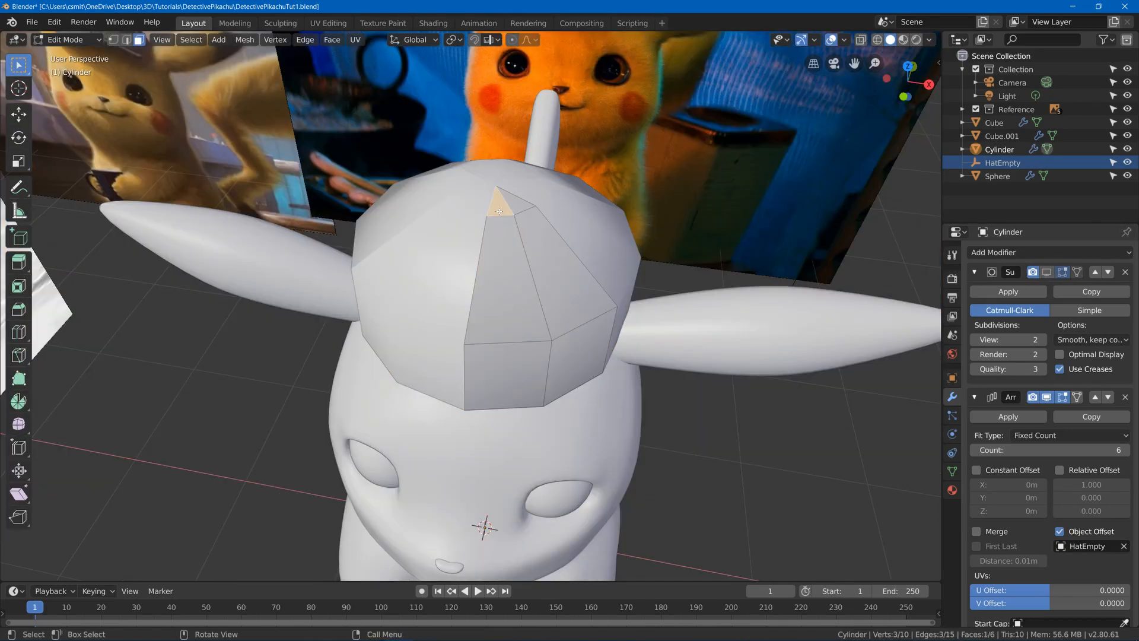
pyautogui.press('a')
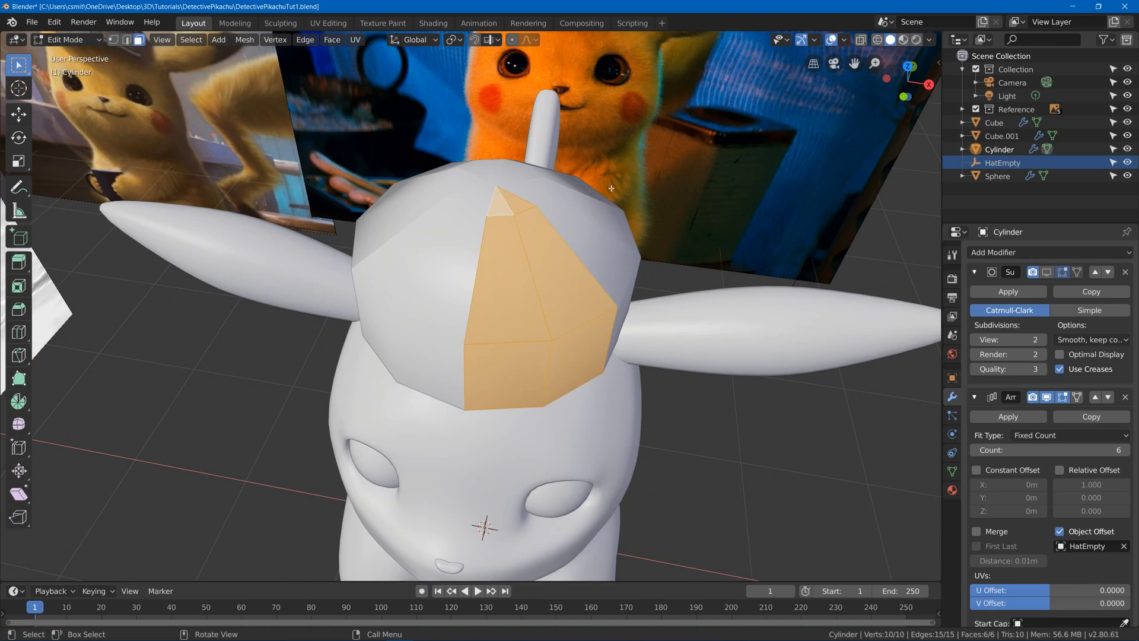
pyautogui.press('i')
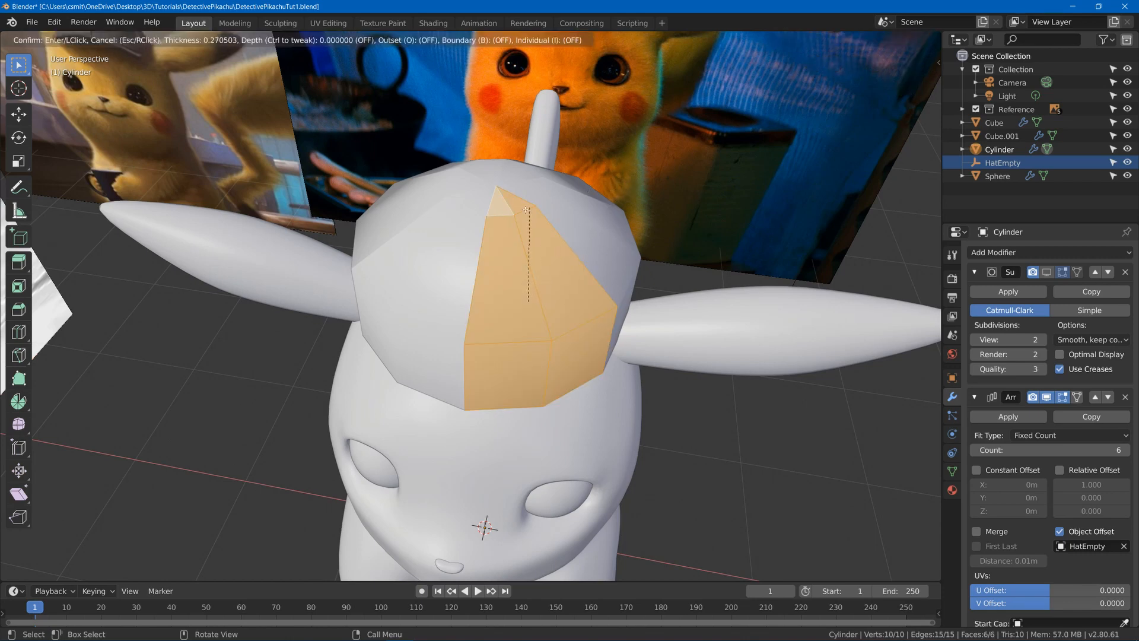
pyautogui.click(512, 219)
pyautogui.click(215, 434)
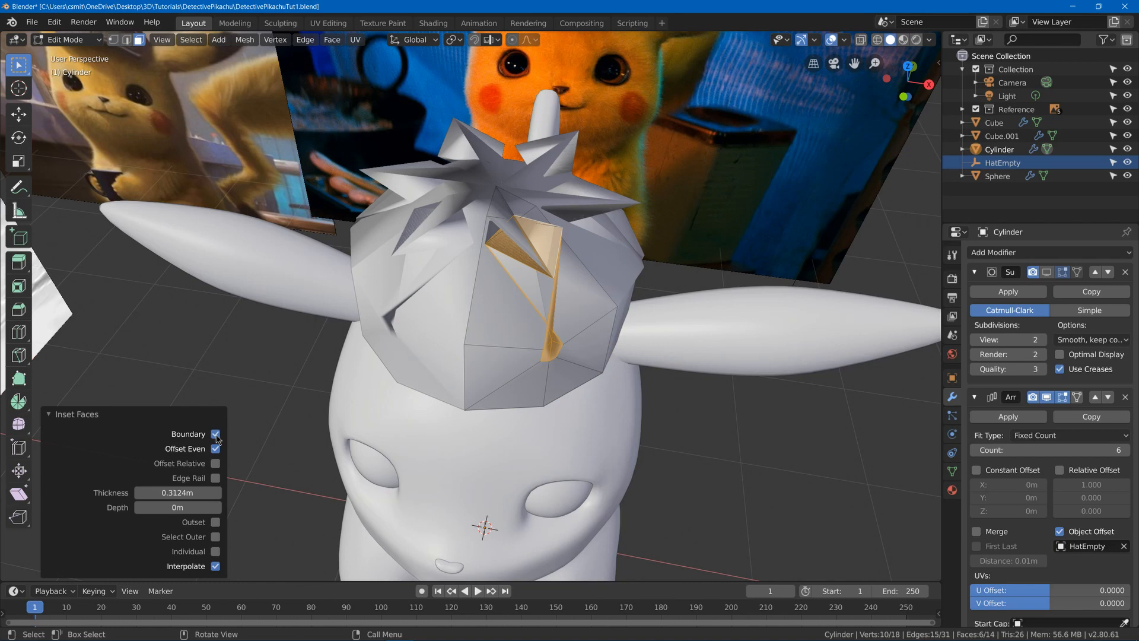
pyautogui.moveTo(196, 488); pyautogui.dragTo(153, 488)
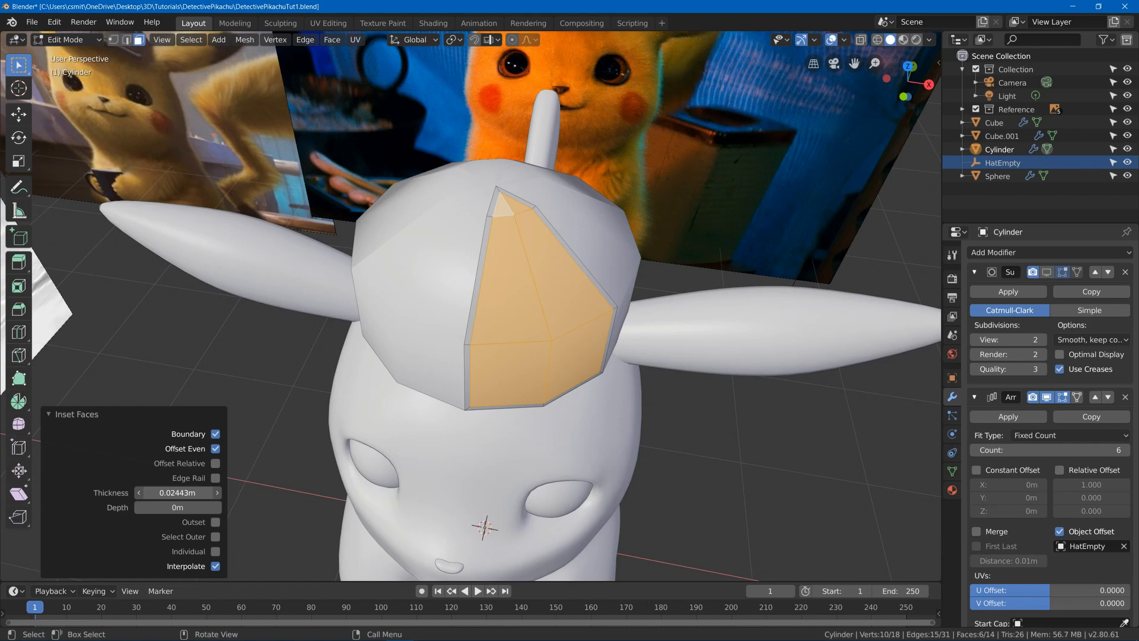
# Delete the two narrow inset faces along the bottom rim of the hat segment
pyautogui.moveTo(469, 272); pyautogui.dragTo(455, 228, button='middle')
pyautogui.scroll(4, 463, 196)
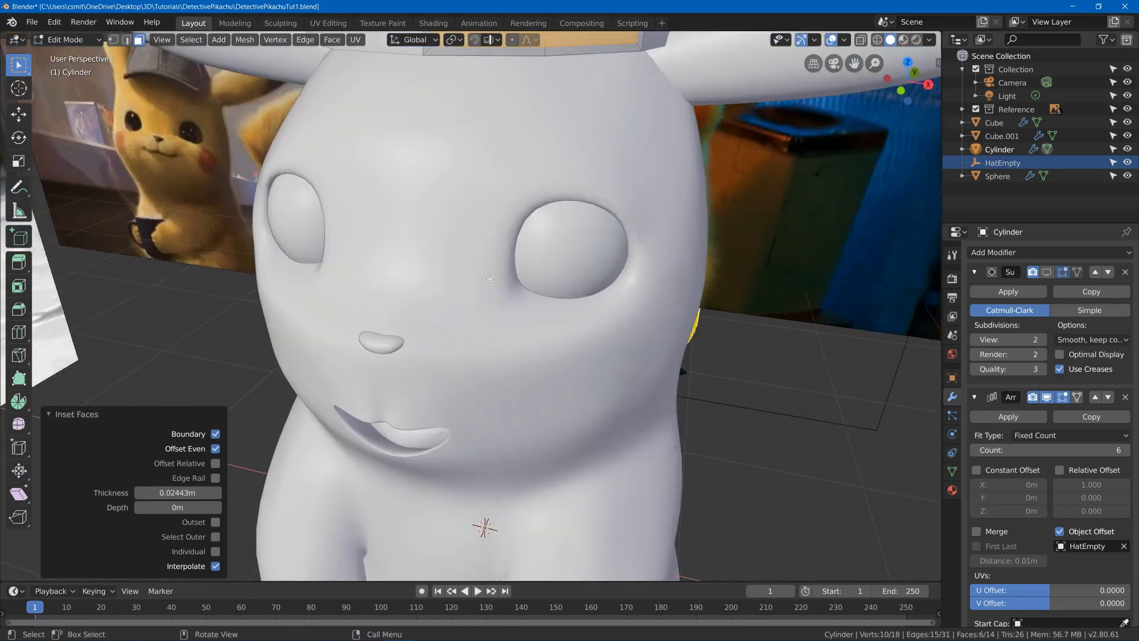
pyautogui.keyDown('shift'); pyautogui.moveTo(471, 161); pyautogui.dragTo(444, 394, button='middle'); pyautogui.keyUp('shift')
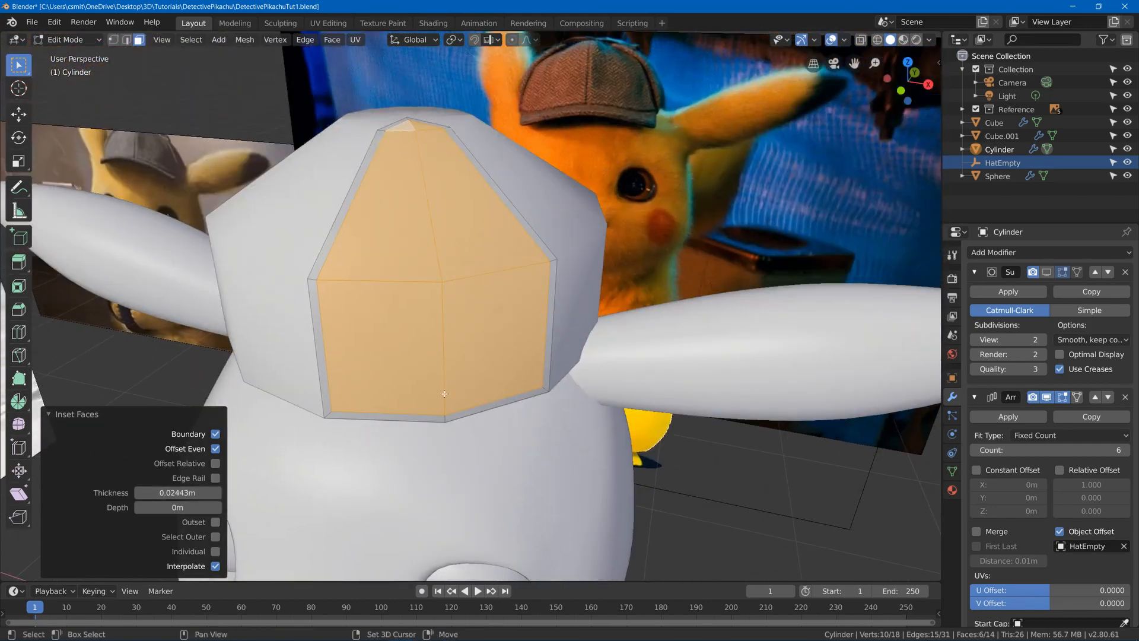
pyautogui.click(407, 420)
pyautogui.press('2')
pyautogui.click(400, 413)
pyautogui.press('3')
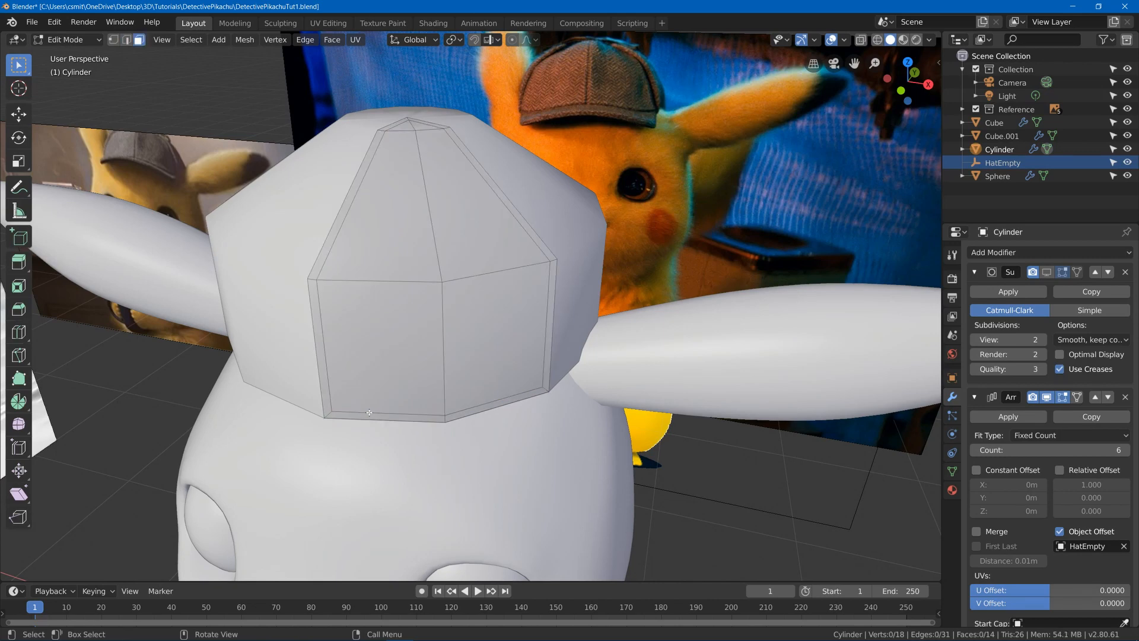
pyautogui.click(400, 413)
pyautogui.click(428, 418)
pyautogui.press('x')
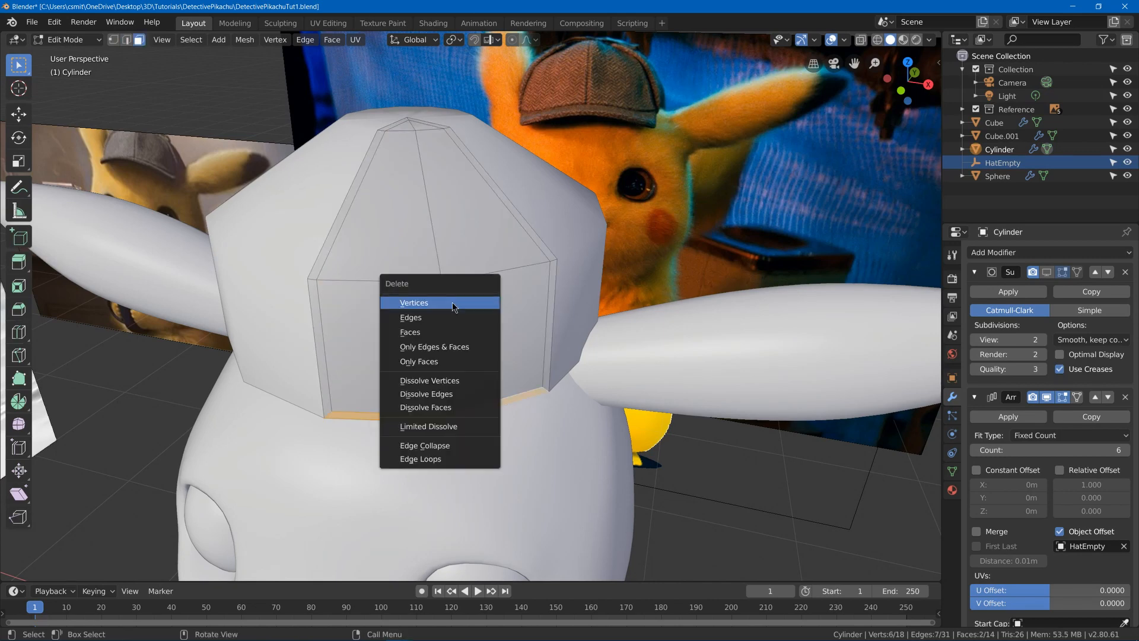
pyautogui.click(446, 334)
# Move the segment's two bottom edges down along Z, using snapping to level them with its outer bottom corners
pyautogui.press('2')
pyautogui.click(378, 412)
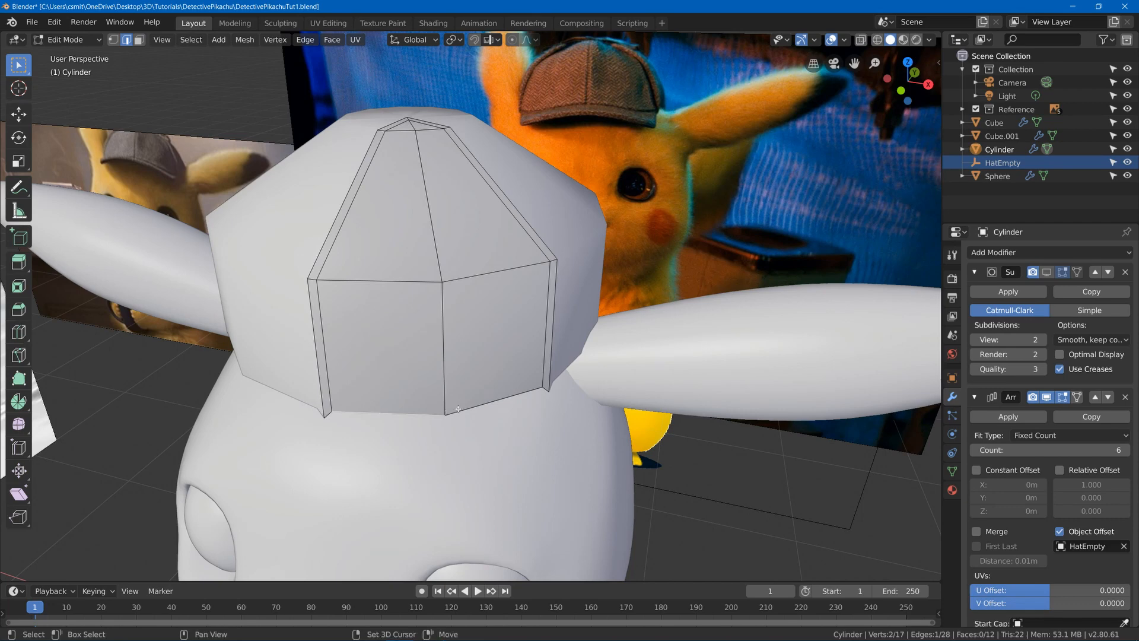
pyautogui.press('g')
pyautogui.press('z')
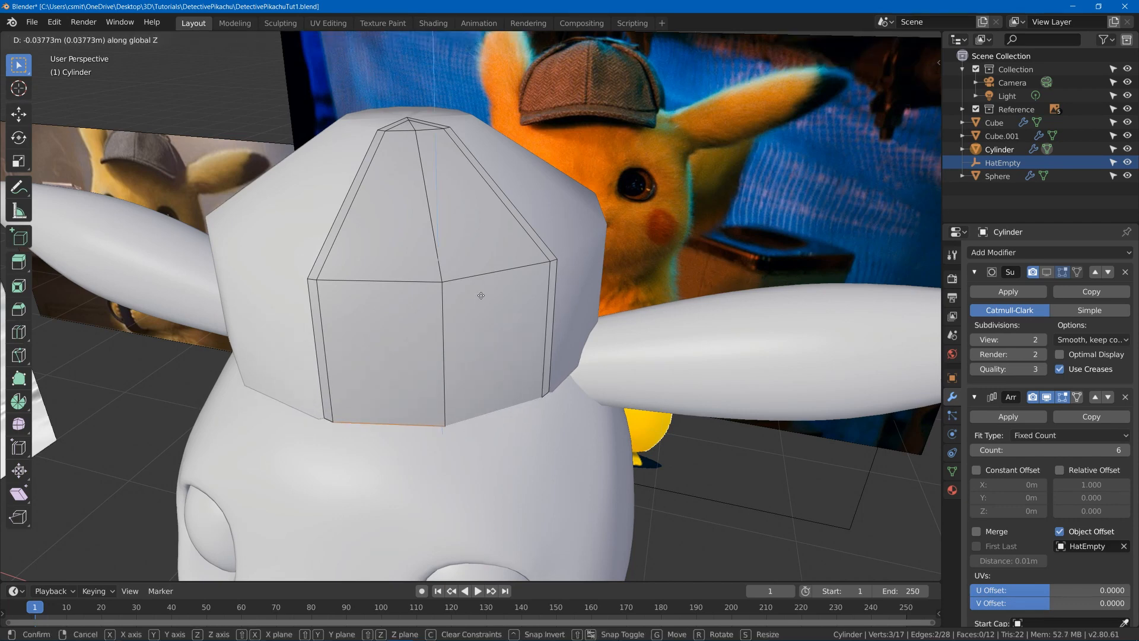
pyautogui.click(480, 295)
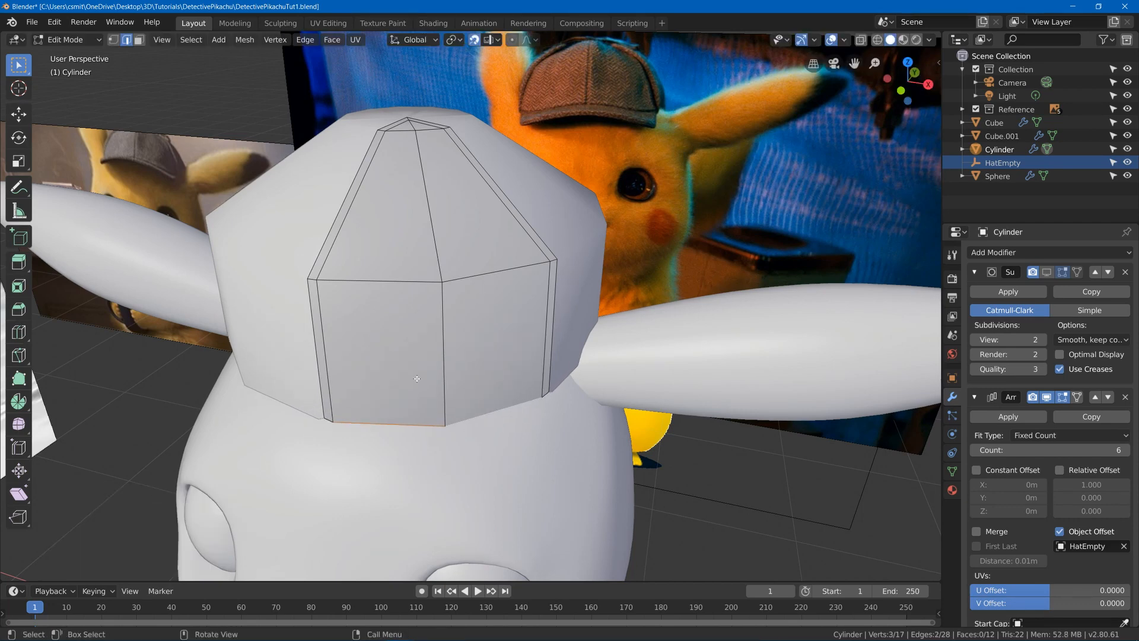
pyautogui.click(491, 39)
pyautogui.click(459, 95)
pyautogui.press('g')
pyautogui.press('z')
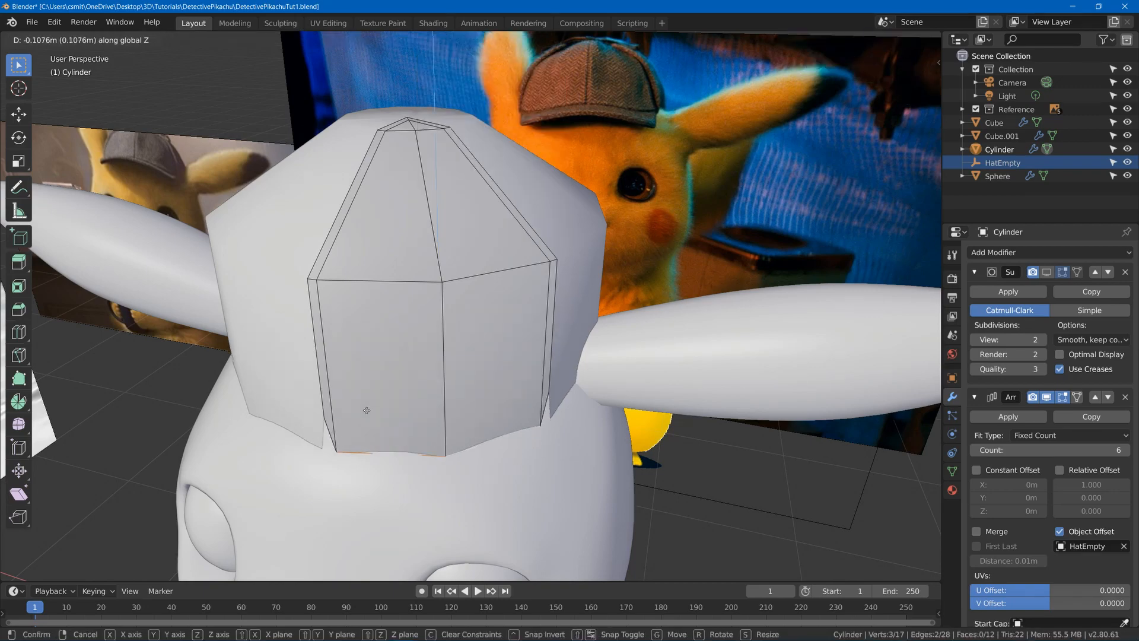
pyautogui.click(334, 409)
# Scale the hat segment's inner inset edge loop by about 1.057 to form a raised seam between panels
pyautogui.scroll(-3, 334, 409)
pyautogui.moveTo(334, 408); pyautogui.dragTo(391, 338, button='middle')
pyautogui.scroll(2, 356, 320)
pyautogui.press('Tab')
pyautogui.scroll(1, 409, 285)
pyautogui.moveTo(409, 285); pyautogui.dragTo(415, 322, button='middle')
pyautogui.press('Tab')
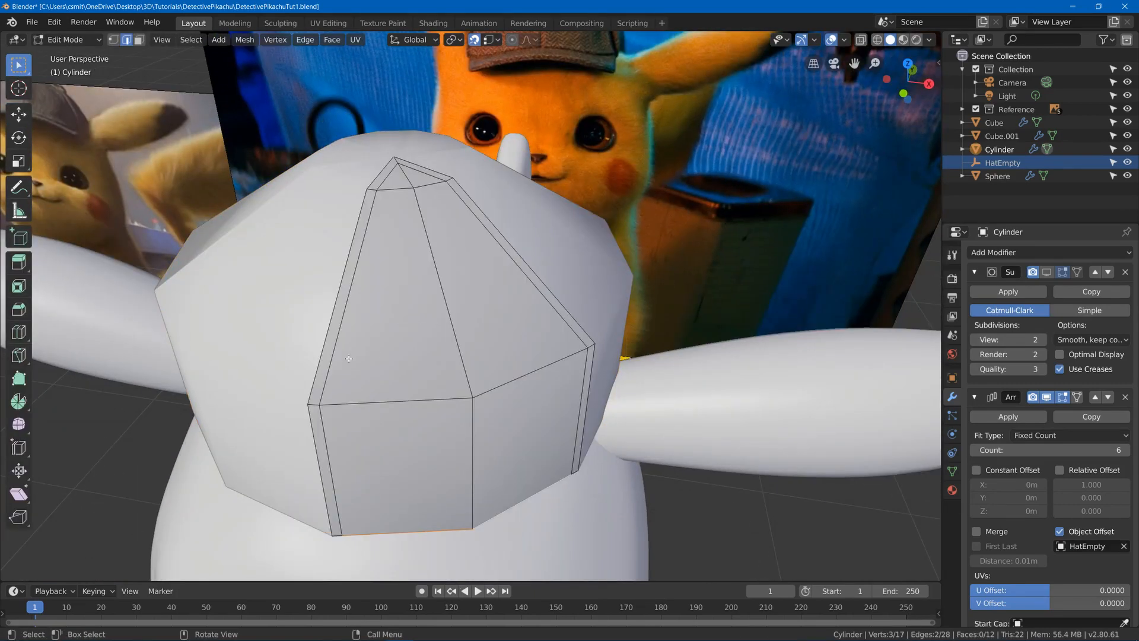
pyautogui.keyDown('alt'); pyautogui.click(339, 327); pyautogui.keyUp('alt')
pyautogui.press('s')
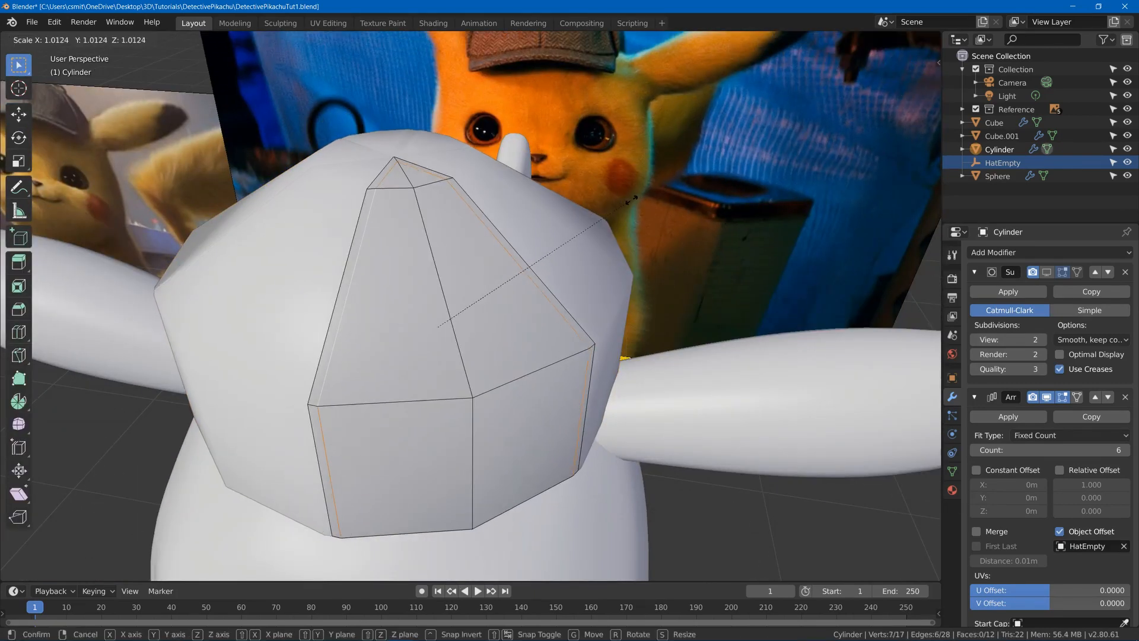
pyautogui.click(642, 202)
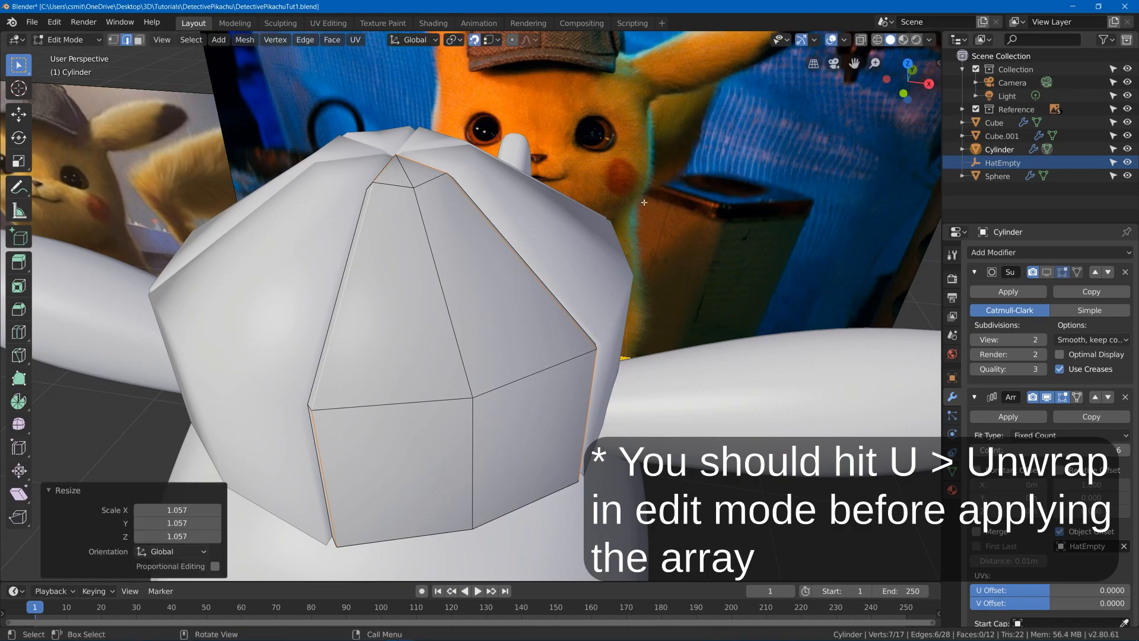
# Return to Object Mode and turn the hat's Subdivision modifier back on in the viewport to check the seams
pyautogui.moveTo(642, 202); pyautogui.dragTo(400, 180, button='middle')
pyautogui.press('Tab')
pyautogui.moveTo(229, 325); pyautogui.dragTo(338, 350, button='middle')
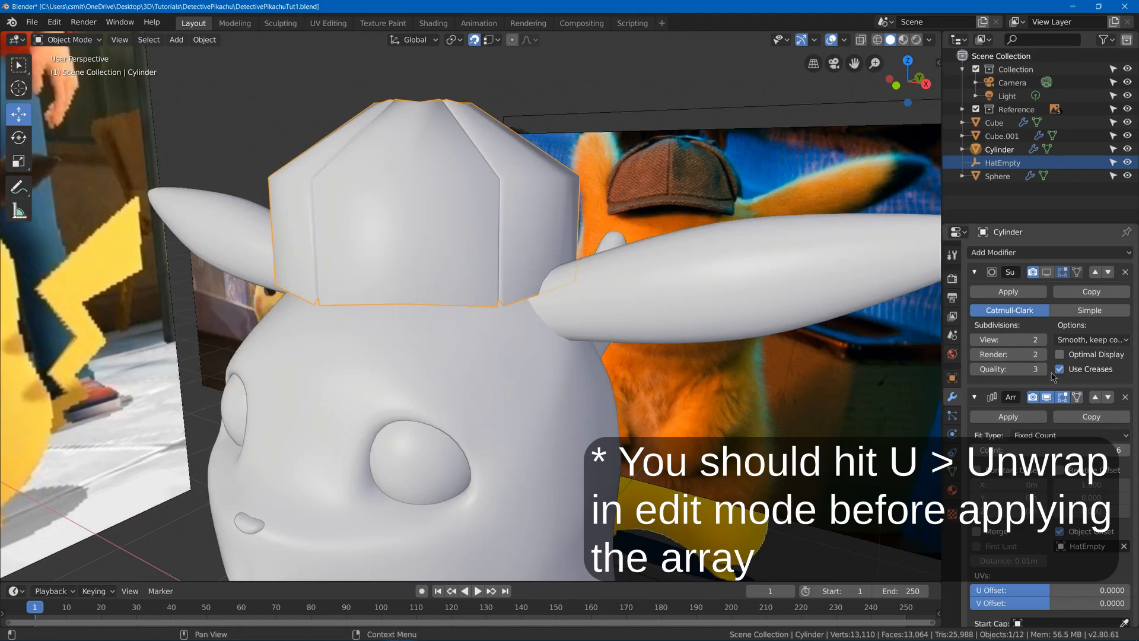
pyautogui.click(1046, 272)
pyautogui.moveTo(653, 303); pyautogui.dragTo(487, 248, button='middle')
pyautogui.moveTo(385, 429); pyautogui.dragTo(381, 429, button='middle')
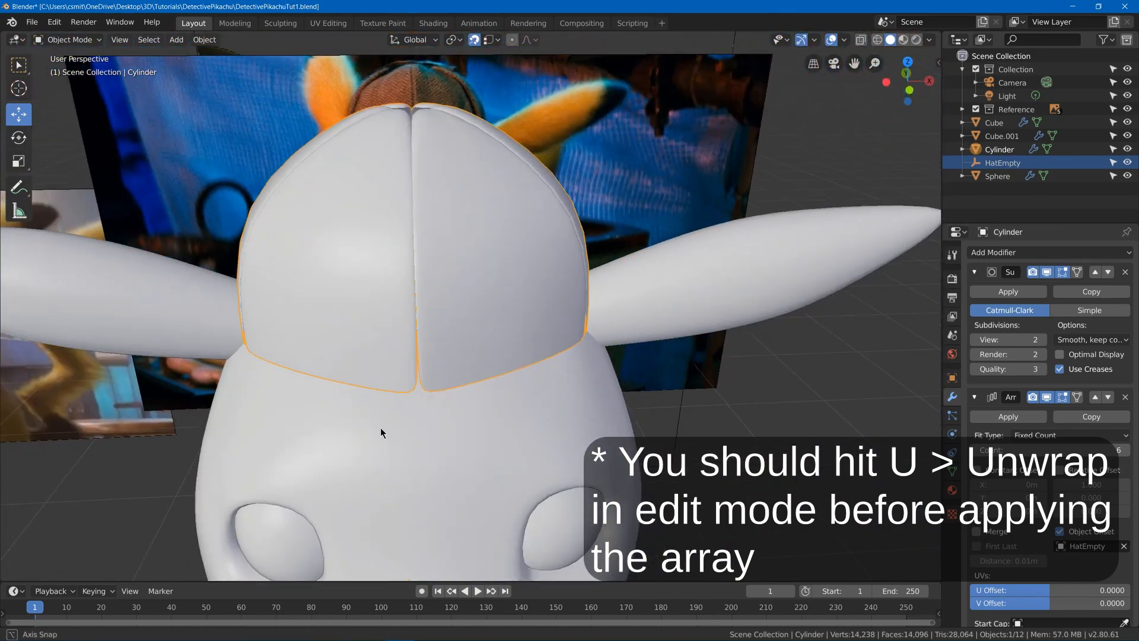
pyautogui.scroll(-4, 436, 308)
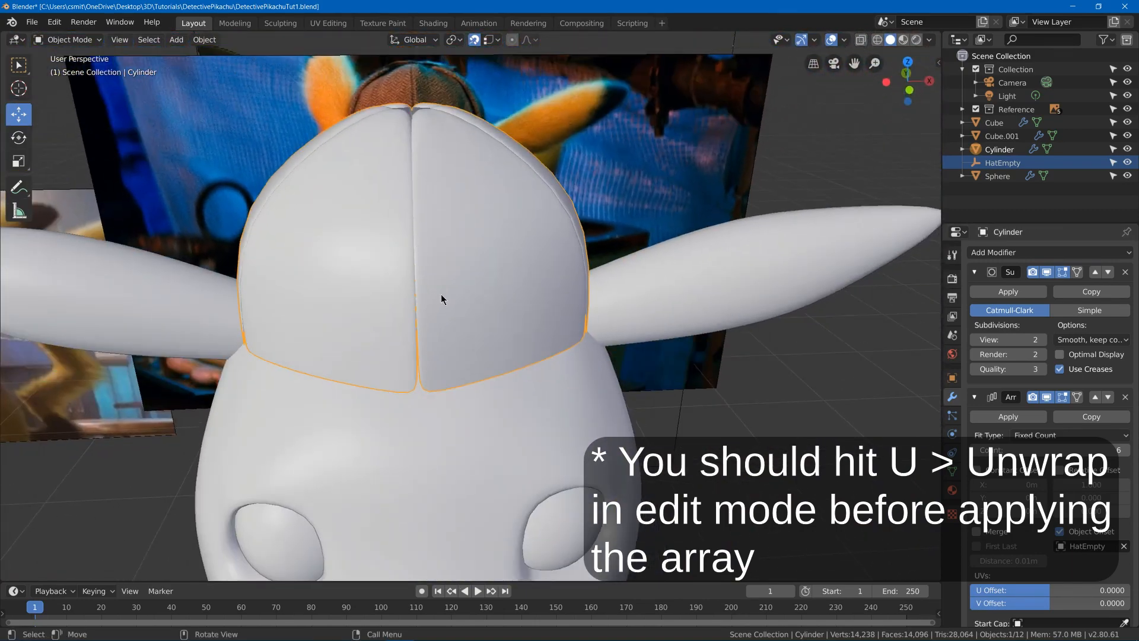
pyautogui.moveTo(440, 294); pyautogui.dragTo(400, 265, button='middle')
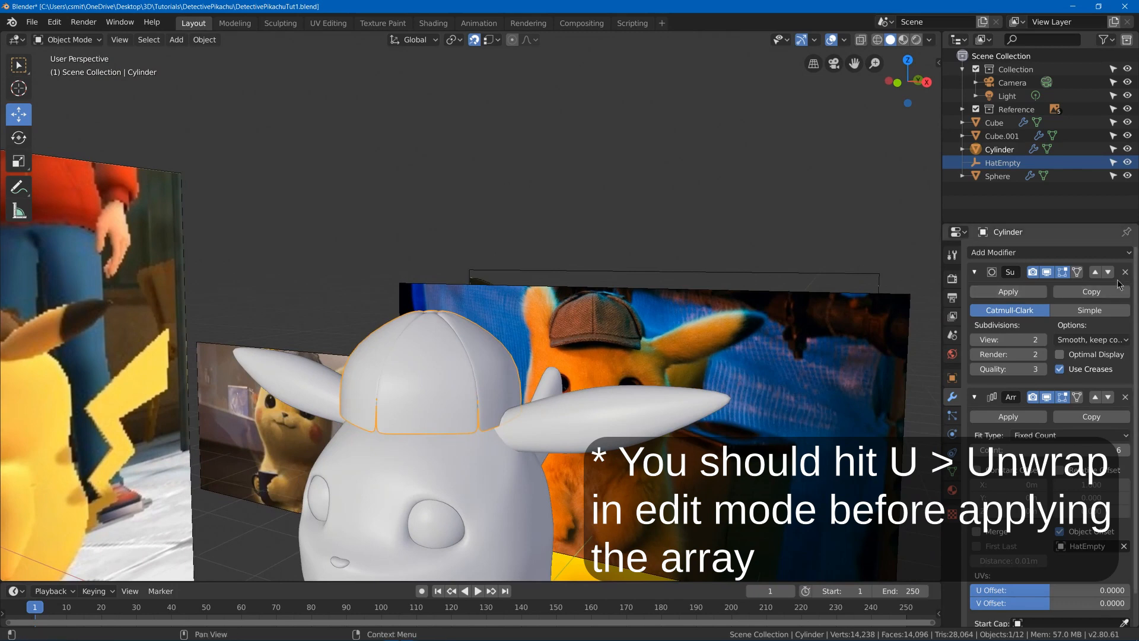
# Apply the hat's Array modifier and turn off its Subdivision modifier in the viewport
pyautogui.click(1008, 417)
pyautogui.moveTo(866, 320); pyautogui.dragTo(844, 287, button='middle')
pyautogui.click(1046, 272)
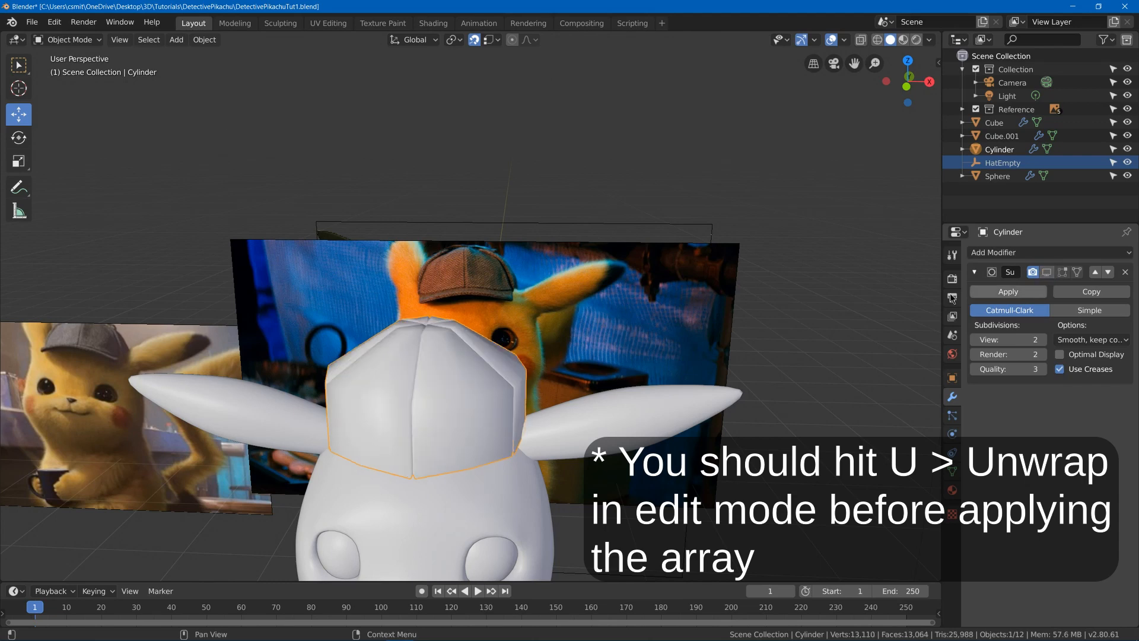
# Select all of the hat's vertices in Edit Mode and merge them by distance
pyautogui.press('Tab')
pyautogui.moveTo(521, 356); pyautogui.dragTo(495, 331, button='middle')
pyautogui.press('a')
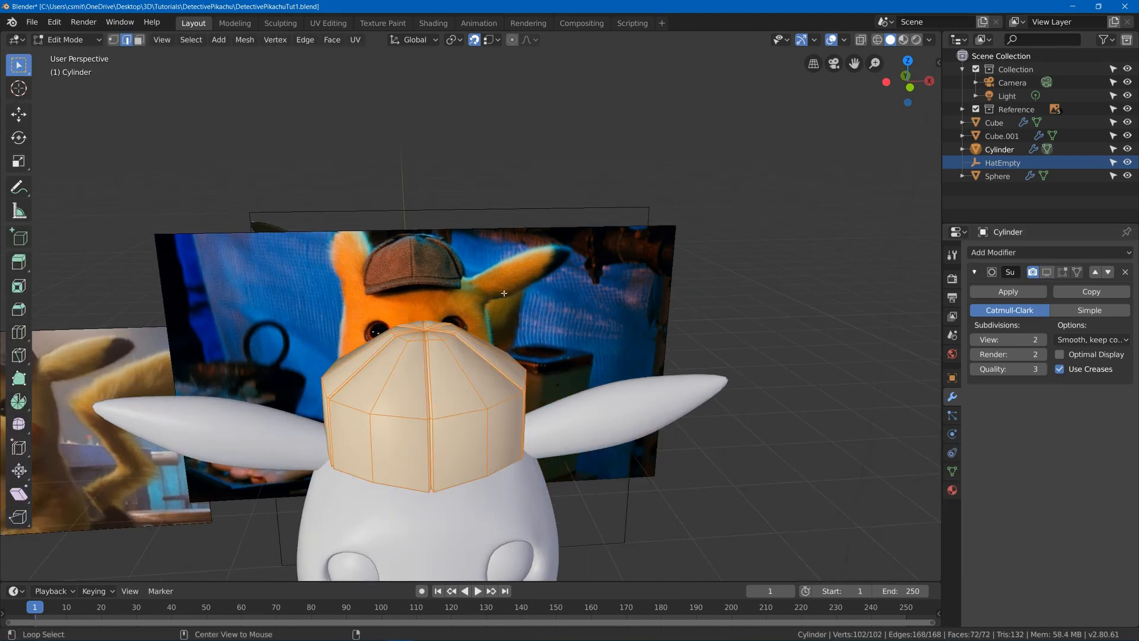
pyautogui.press('m')
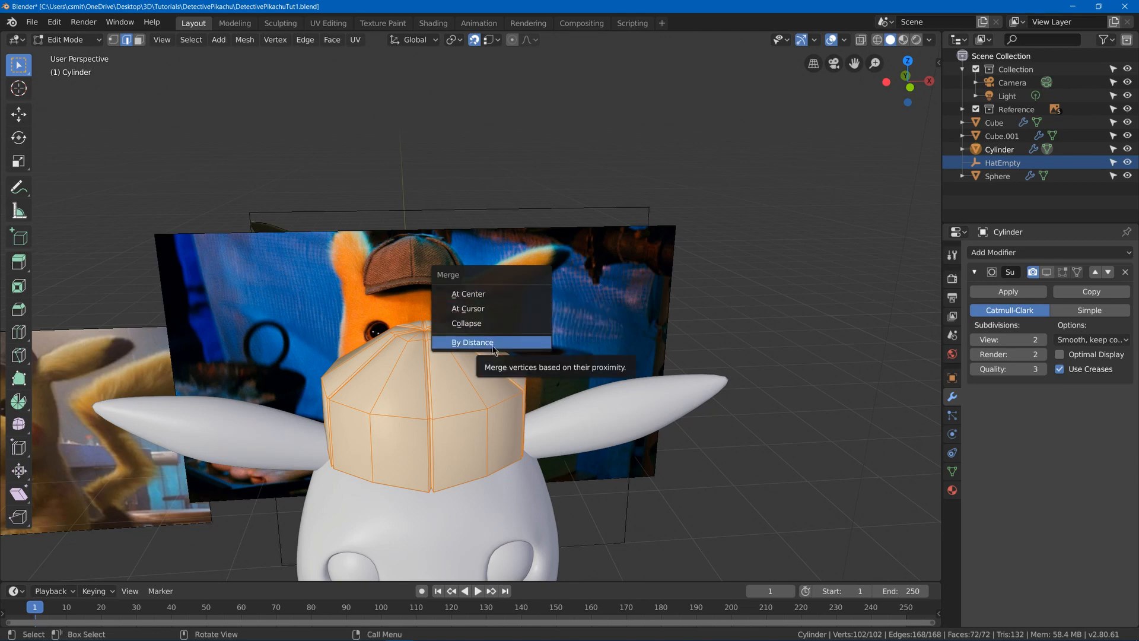
pyautogui.press('Escape')
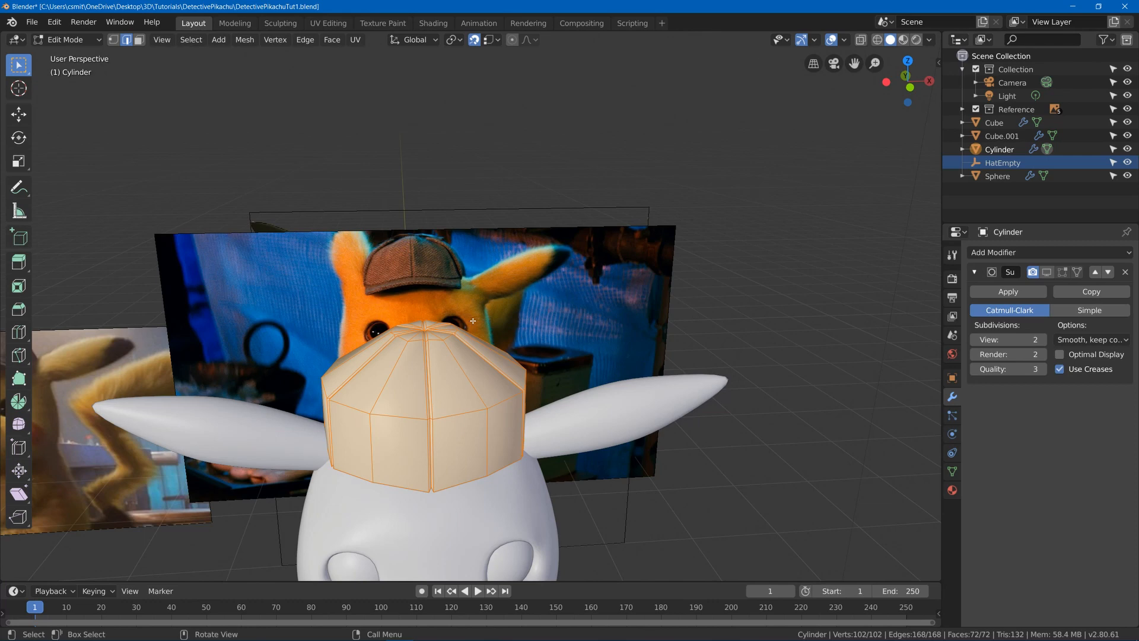
pyautogui.press('m')
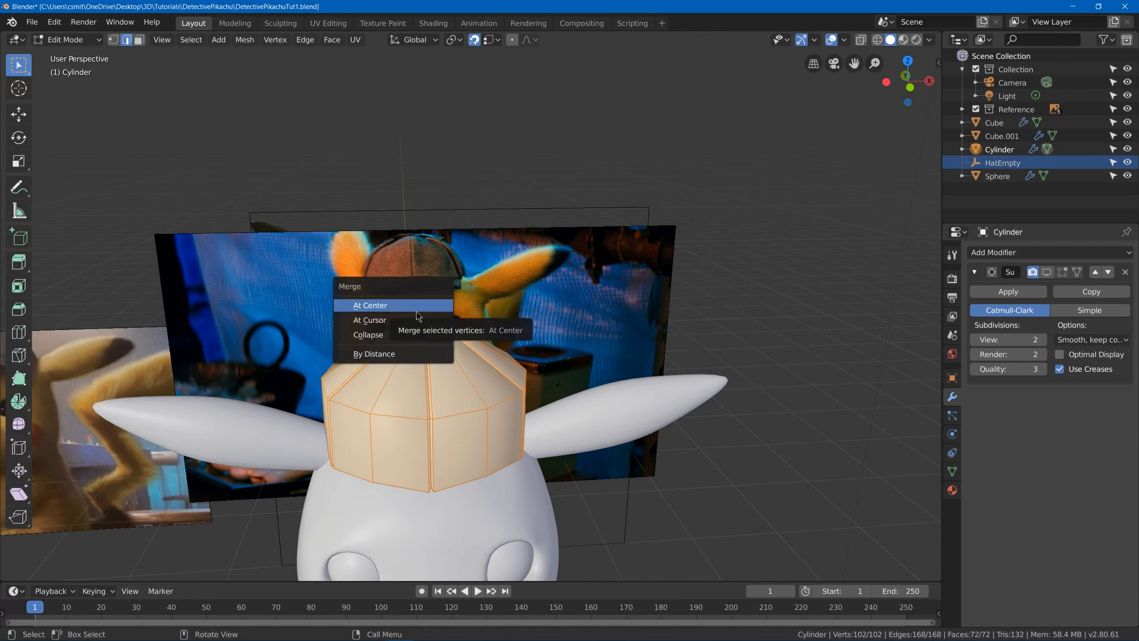
pyautogui.click(404, 359)
pyautogui.moveTo(424, 380); pyautogui.dragTo(427, 306, button='middle')
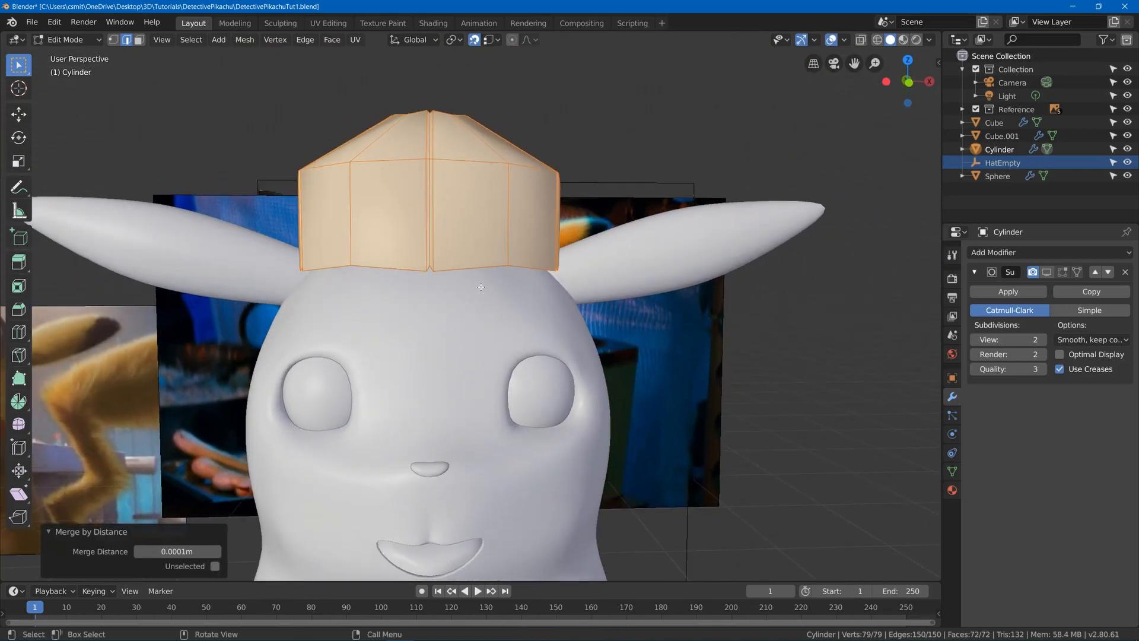
# Turn the merged hat's Subdivision modifier back on in the viewport and return to Edit Mode
pyautogui.click(1016, 292)
pyautogui.press('Tab')
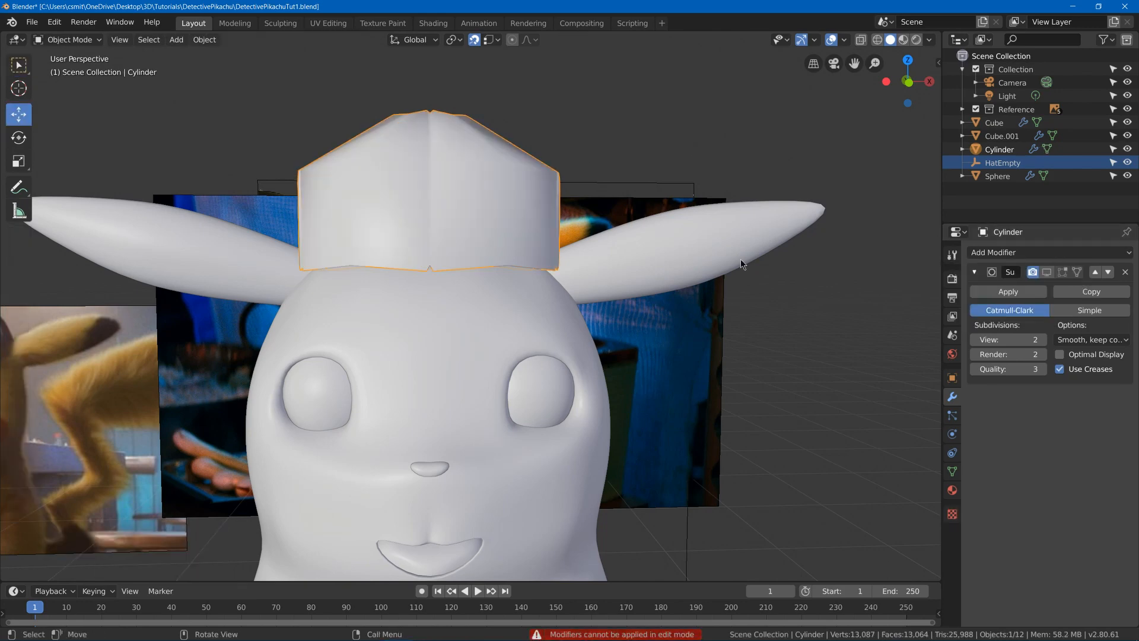
pyautogui.moveTo(613, 249); pyautogui.dragTo(415, 281, button='middle')
pyautogui.click(1047, 271)
pyautogui.press('Tab')
pyautogui.press('Tab')
pyautogui.press('Tab')
pyautogui.press('Tab')
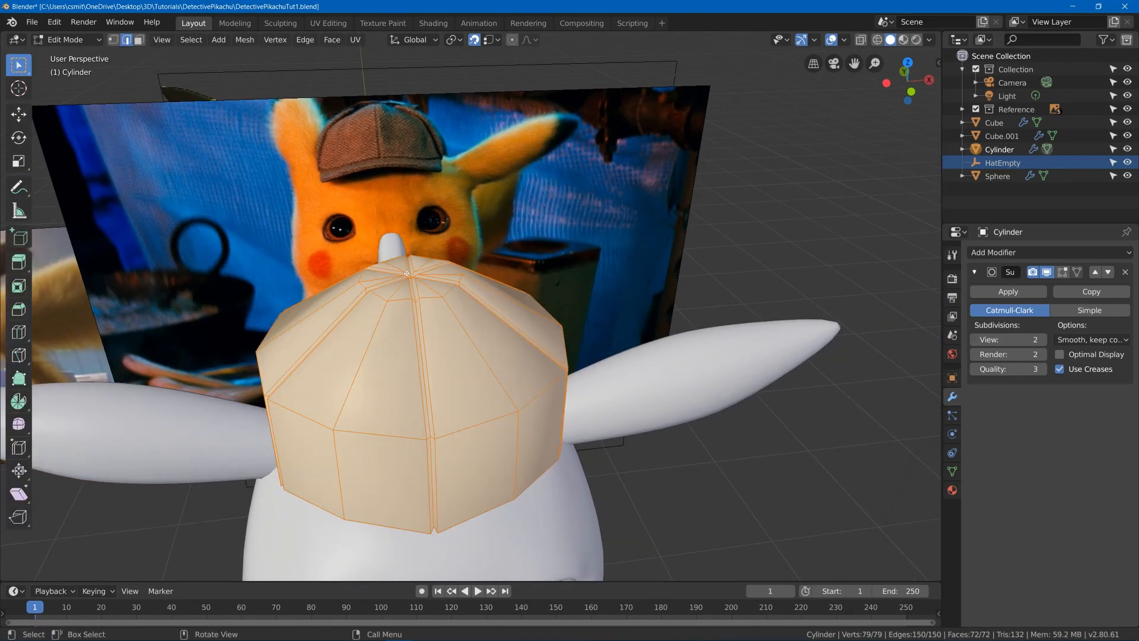
# Add a 2 m cube to the hat's mesh in Edit Mode
pyautogui.scroll(-5, 411, 298)
pyautogui.moveTo(412, 298)
pyautogui.mouseDown(button='middle')
pyautogui.moveTo(457, 397)
pyautogui.moveTo(432, 180)
pyautogui.moveTo(419, 286)
pyautogui.mouseUp(button='middle')
pyautogui.scroll(-6, 419, 285)
pyautogui.press('Tab')
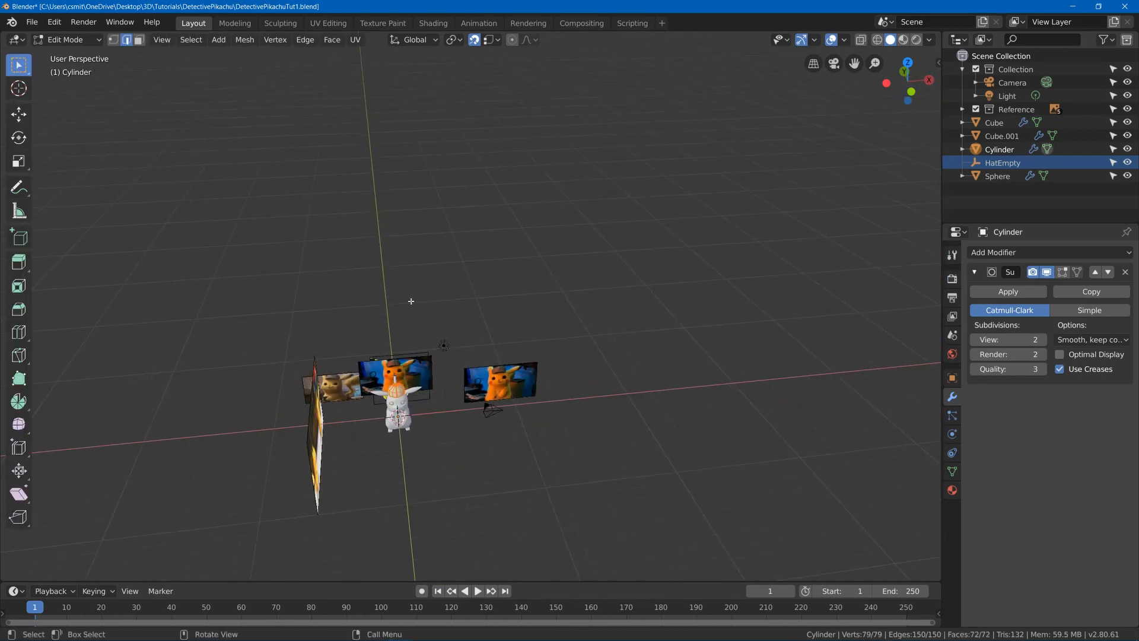
pyautogui.scroll(6, 409, 302)
pyautogui.hotkey('shift', 'a')
pyautogui.click(387, 329)
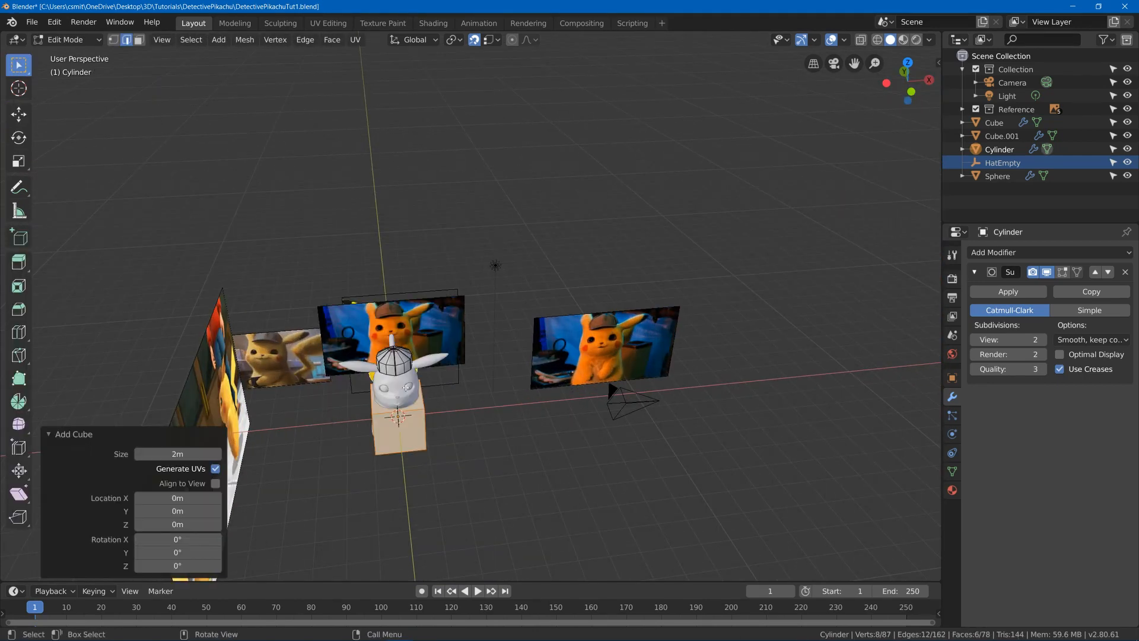
# Raise the cube about 3.3 m along Z to above the hat and scale it to 0.256
pyautogui.scroll(3, 387, 332)
pyautogui.press('g')
pyautogui.press('z')
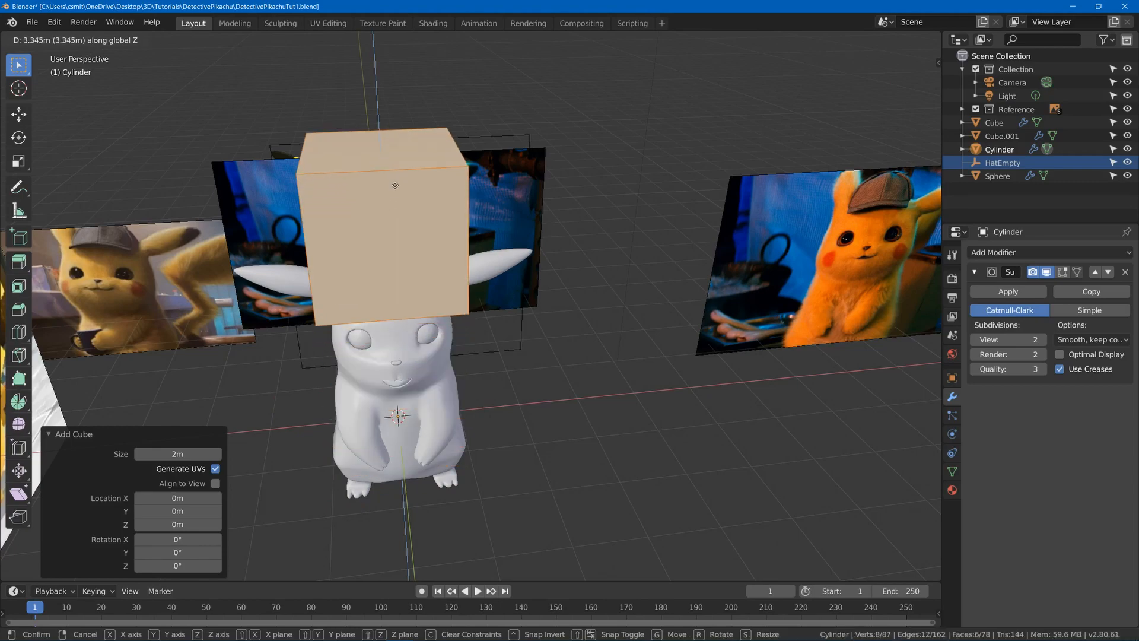
pyautogui.click(394, 185)
pyautogui.press('s')
pyautogui.click(413, 193)
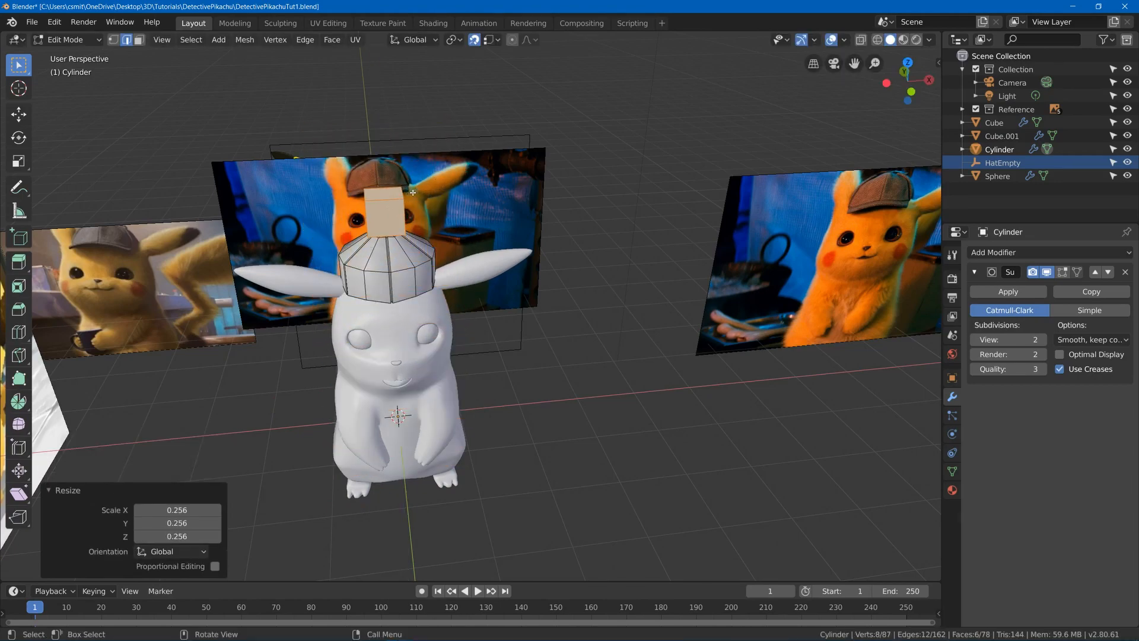
# Turn on the Subdivision modifier's Edit Mode display and On Cage option for the hat mesh
pyautogui.press('Tab')
pyautogui.scroll(4, 365, 208)
pyautogui.press('Tab')
pyautogui.moveTo(365, 208); pyautogui.dragTo(416, 178, button='middle')
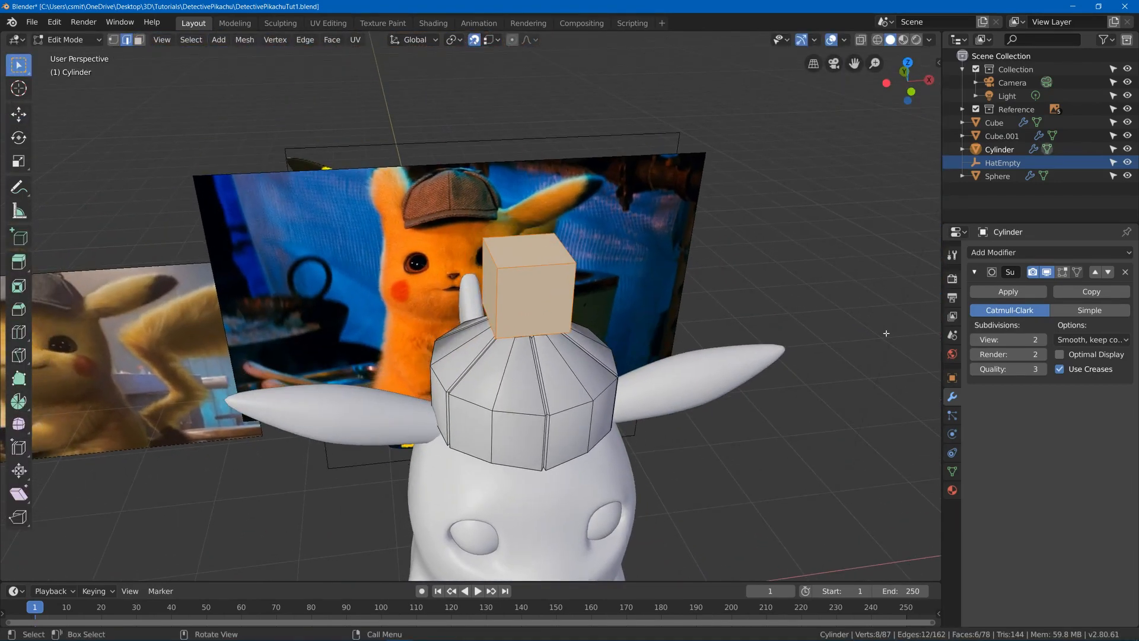
pyautogui.click(1063, 272)
pyautogui.scroll(2, 795, 195)
pyautogui.moveTo(795, 196); pyautogui.dragTo(755, 332, button='middle')
pyautogui.click(1077, 272)
pyautogui.moveTo(474, 308); pyautogui.dragTo(475, 217, button='middle')
# Scale the rounded cube to 0.436 and lower it 0.266 m along Z toward the hat's crown
pyautogui.press('s')
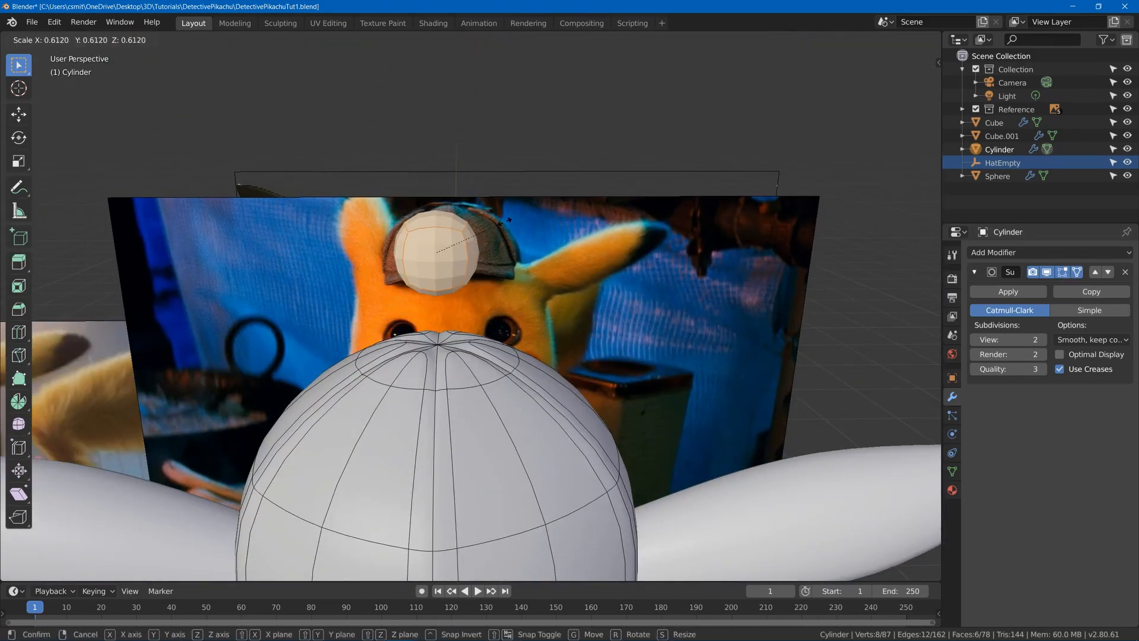
pyautogui.click(483, 229)
pyautogui.press('g')
pyautogui.press('z')
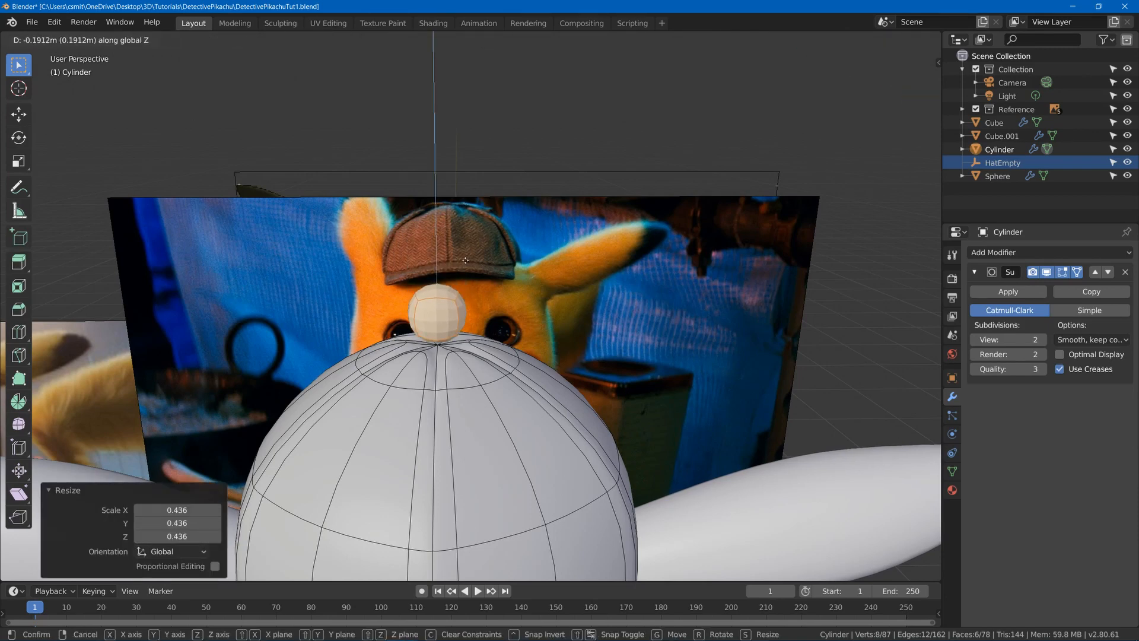
pyautogui.click(445, 264)
# Flatten the cube to about 0.46 along Z as a hat button and lower it about 0.018 m
pyautogui.press('s')
pyautogui.press('z')
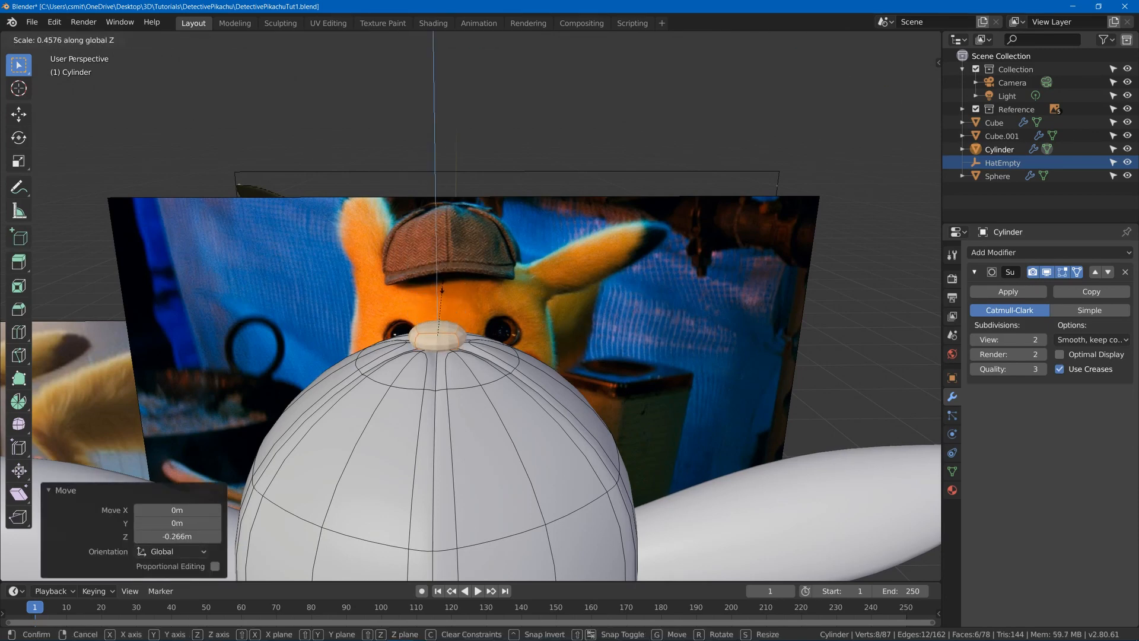
pyautogui.press('Escape')
pyautogui.press('g')
pyautogui.press('z')
pyautogui.click(441, 297)
# Shrink the button to about 0.93 and adjust its height along Z so it sits on the hat's crown
pyautogui.press('s')
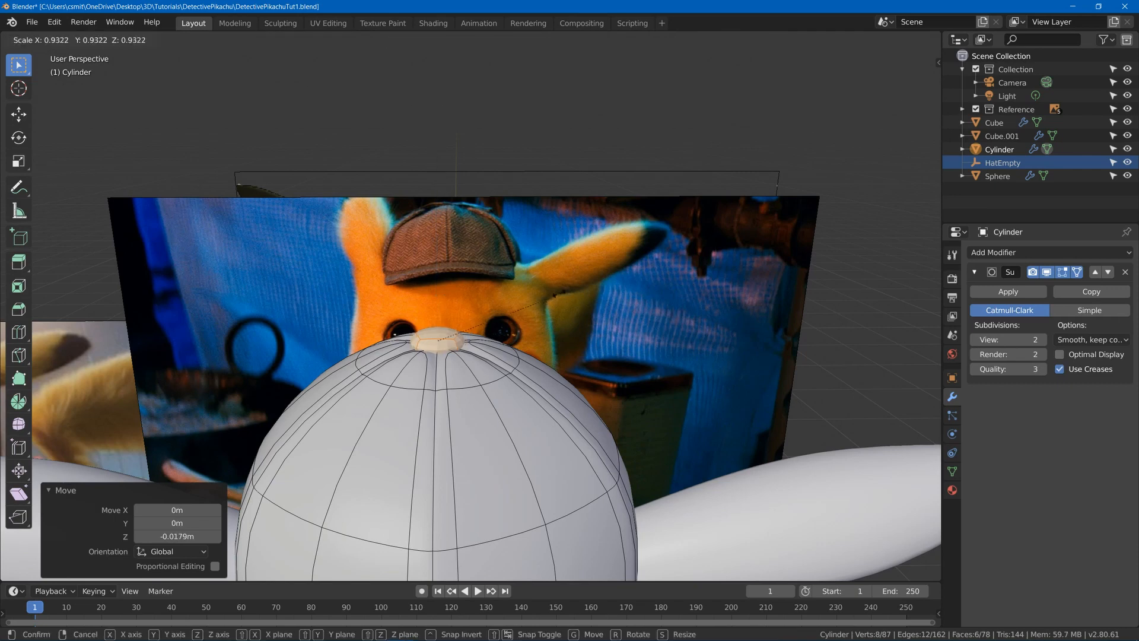
pyautogui.click(556, 292)
pyautogui.press('g')
pyautogui.press('z')
pyautogui.click(535, 291)
# Return to Object Mode and apply Shade Smooth to the hat
pyautogui.press('Tab')
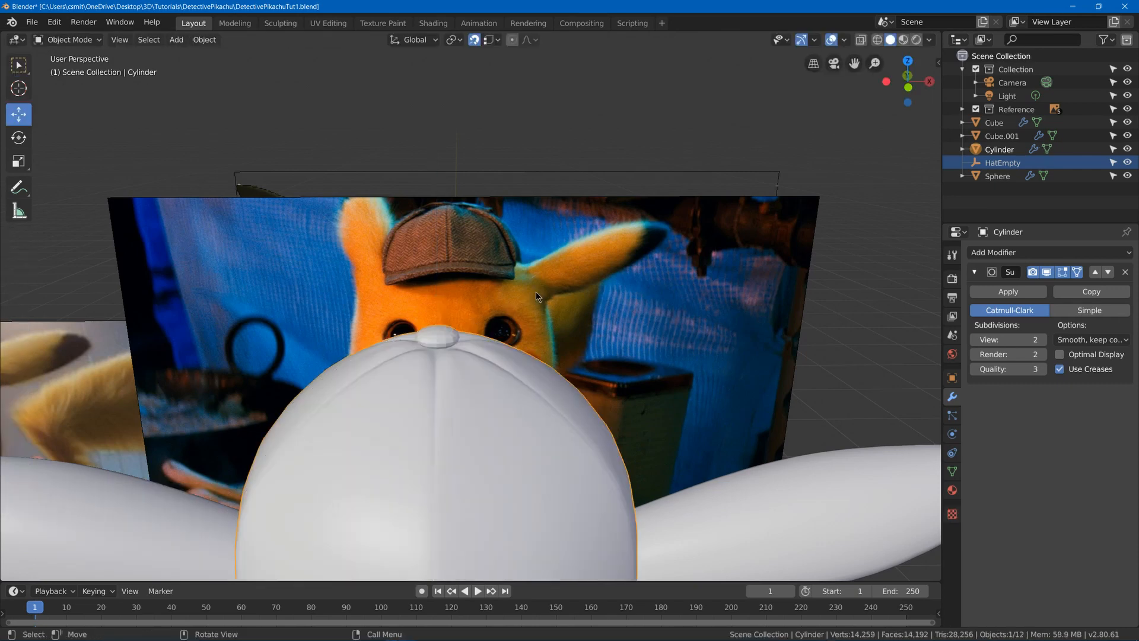
pyautogui.moveTo(536, 291); pyautogui.dragTo(531, 305, button='middle')
pyautogui.rightClick(454, 465)
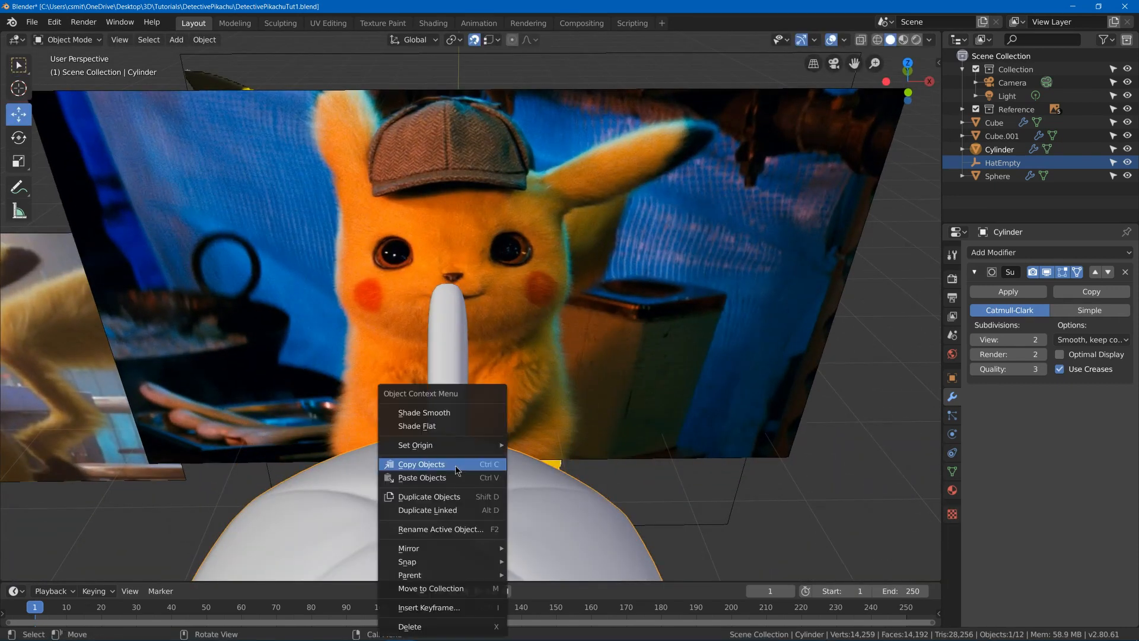
pyautogui.click(438, 412)
# Add a 2 m plane to the hat's mesh in Edit Mode
pyautogui.scroll(-3, 449, 489)
pyautogui.moveTo(448, 489); pyautogui.dragTo(473, 243, button='middle')
pyautogui.press('Tab')
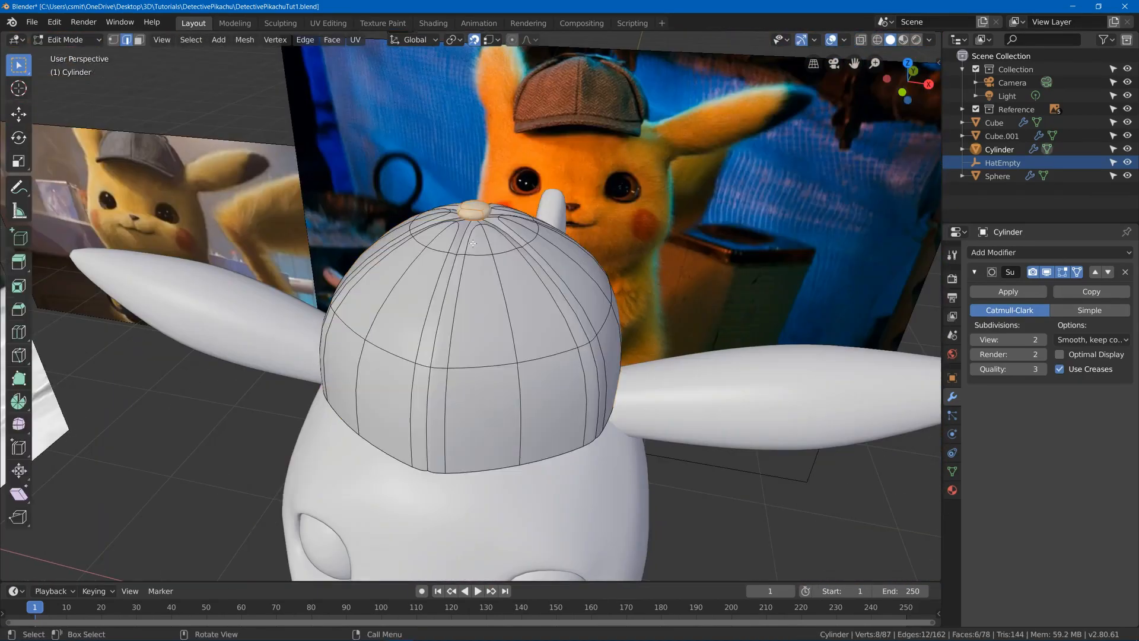
pyautogui.hotkey('shift', 'a')
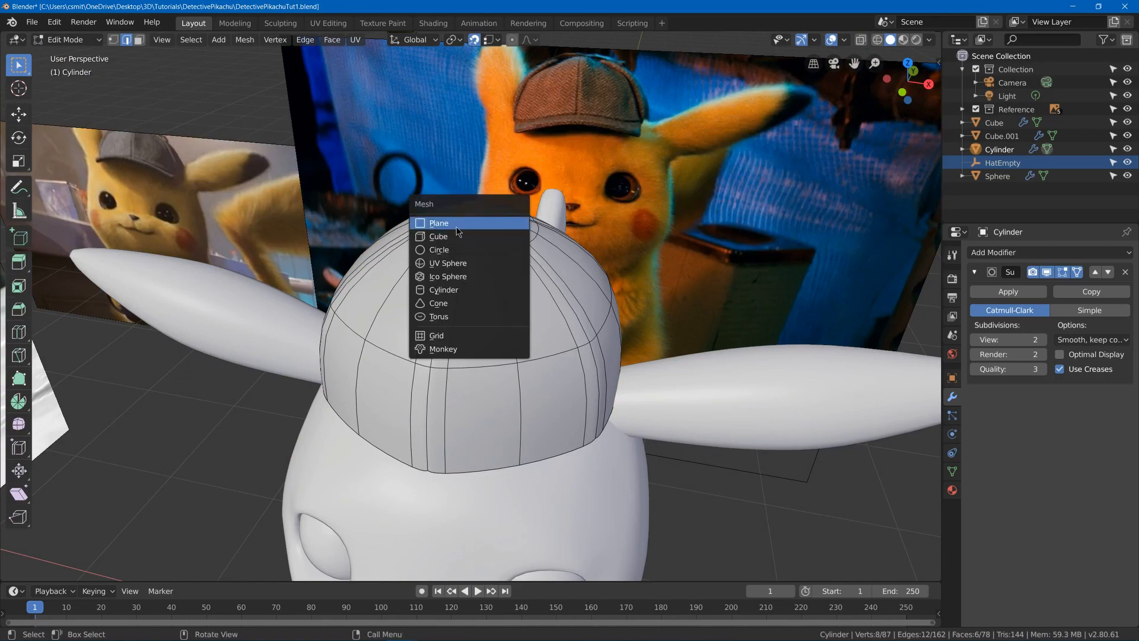
pyautogui.click(456, 223)
pyautogui.moveTo(454, 225); pyautogui.dragTo(523, 70, button='middle')
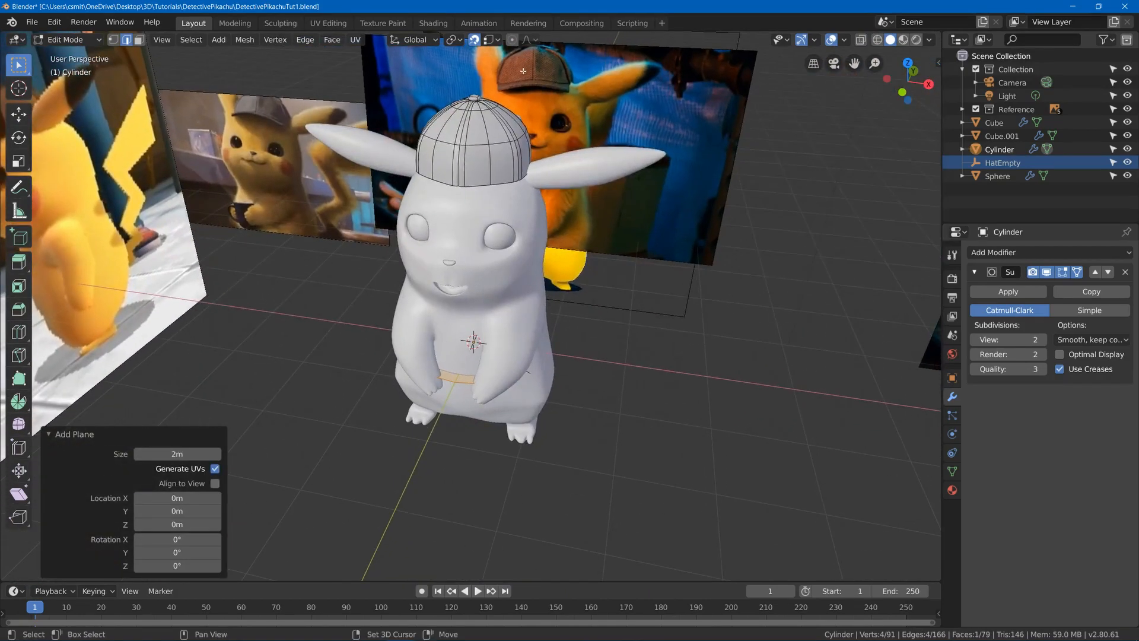
# Raise the plane 3.18 m along Z to the hat's crown and scale it to 0.141
pyautogui.press('g')
pyautogui.press('z')
pyautogui.click(531, 101)
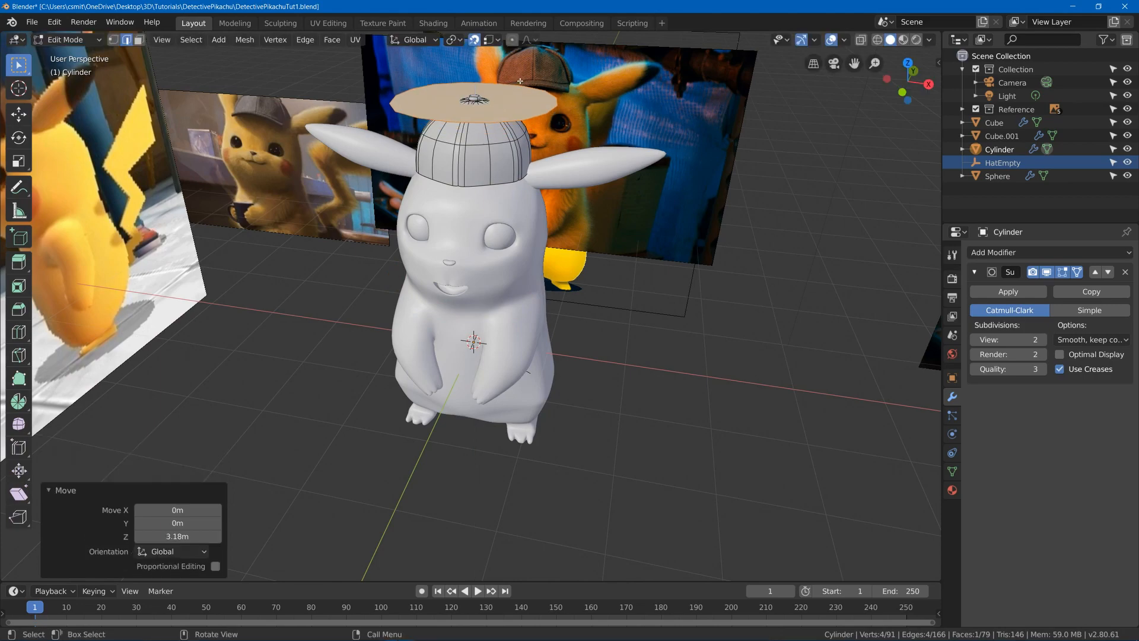
pyautogui.scroll(3, 473, 308)
pyautogui.scroll(-3, 474, 332)
pyautogui.moveTo(474, 332); pyautogui.dragTo(534, 195, button='middle')
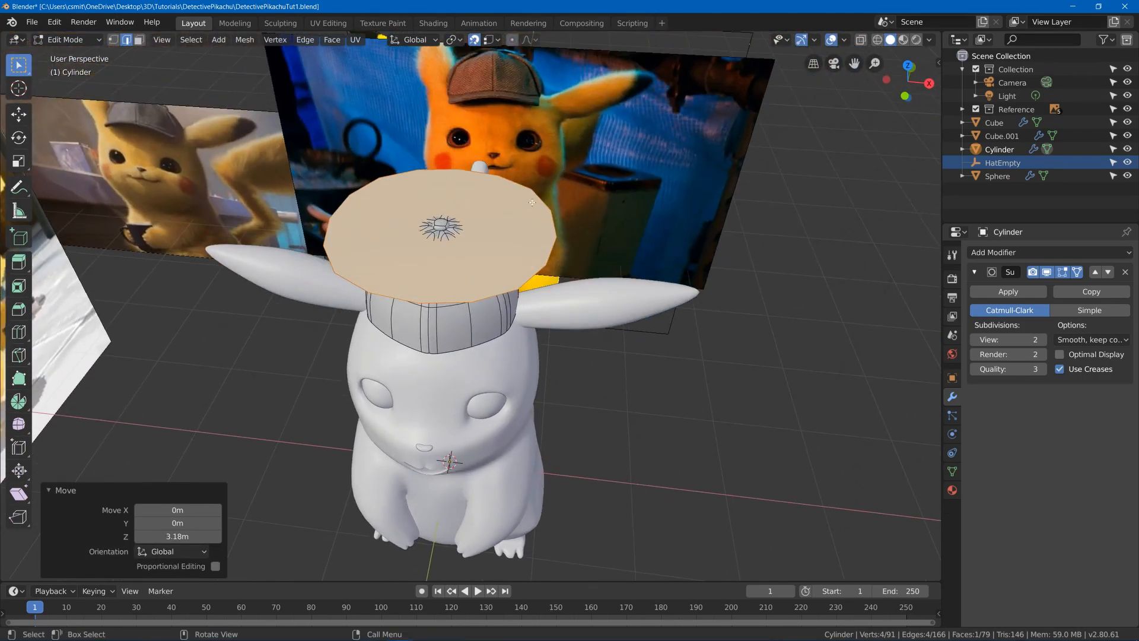
pyautogui.press('s')
pyautogui.click(462, 213)
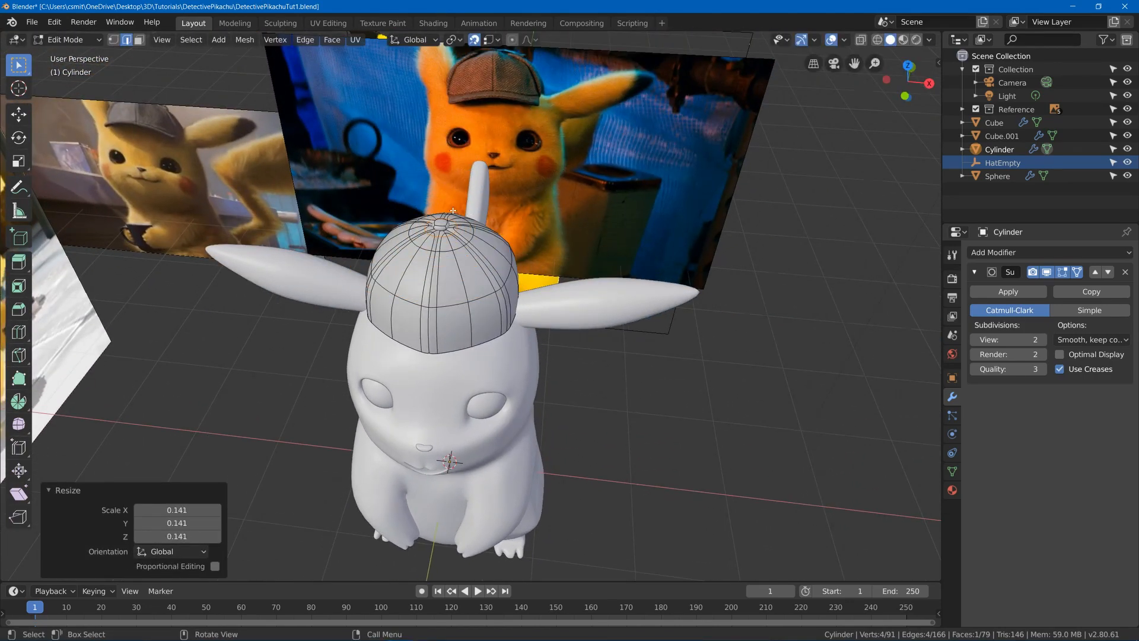
# Turn off the hat's Subdivision modifier in the viewport and raise the small plane 0.0593 m along Z
pyautogui.scroll(5, 462, 213)
pyautogui.moveTo(462, 213); pyautogui.dragTo(462, 178, button='middle')
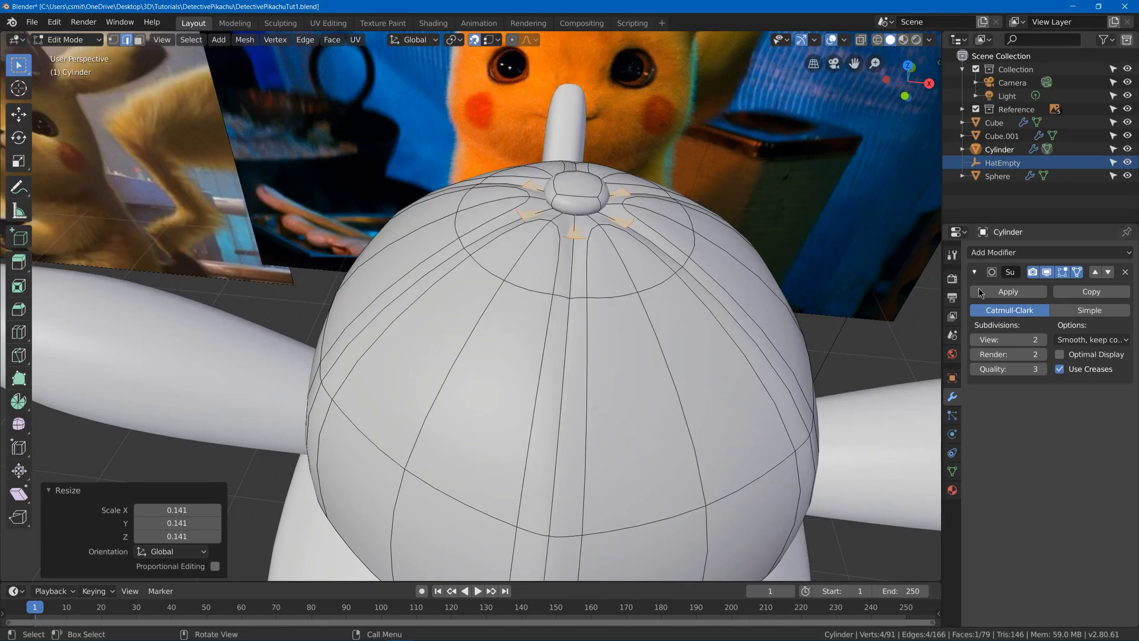
pyautogui.click(1046, 271)
pyautogui.press('g')
pyautogui.press('z')
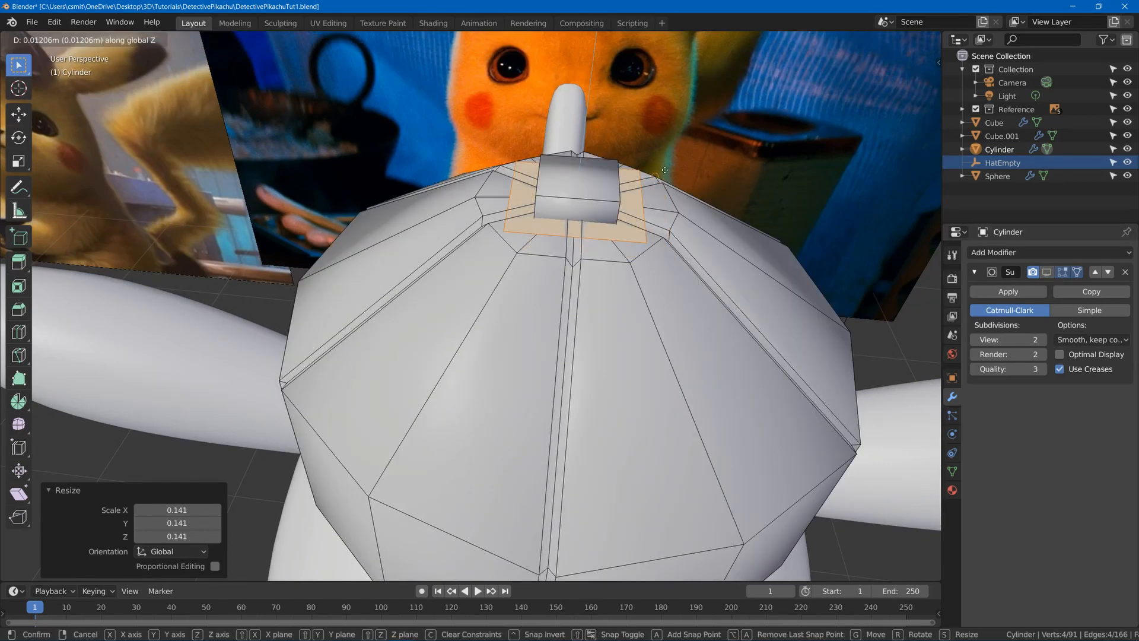
pyautogui.click(653, 160)
# Move the plane -0.185 m along X beside the button and narrow it to 0.246 along Y
pyautogui.press('g')
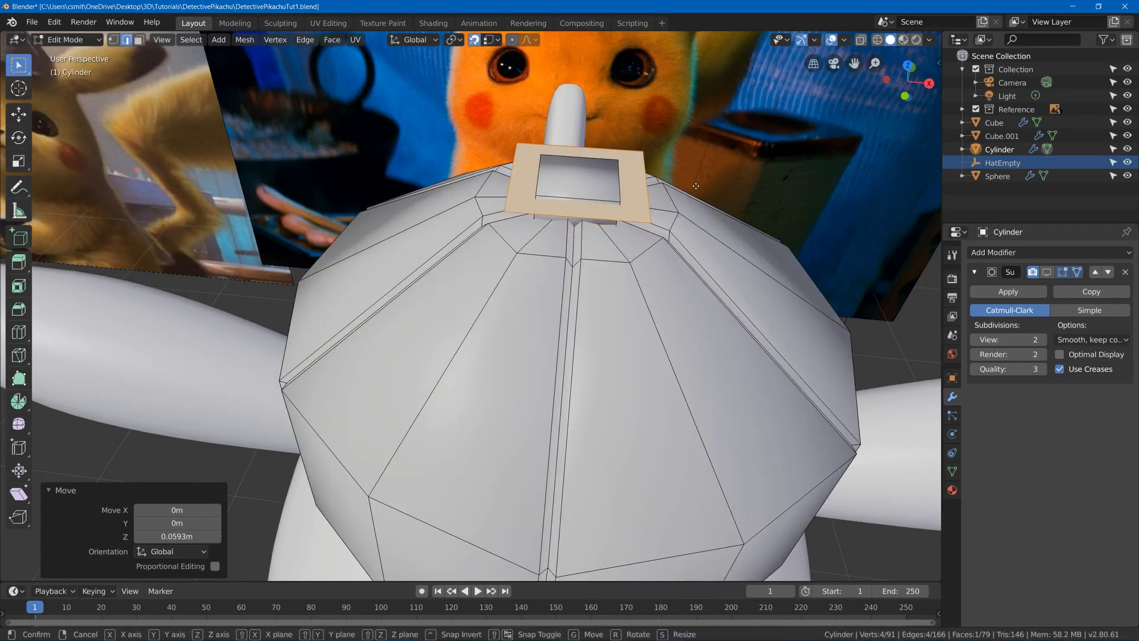
pyautogui.press('x')
pyautogui.click(607, 187)
pyautogui.moveTo(608, 187); pyautogui.dragTo(599, 252, button='middle')
pyautogui.press('s')
pyautogui.press('y')
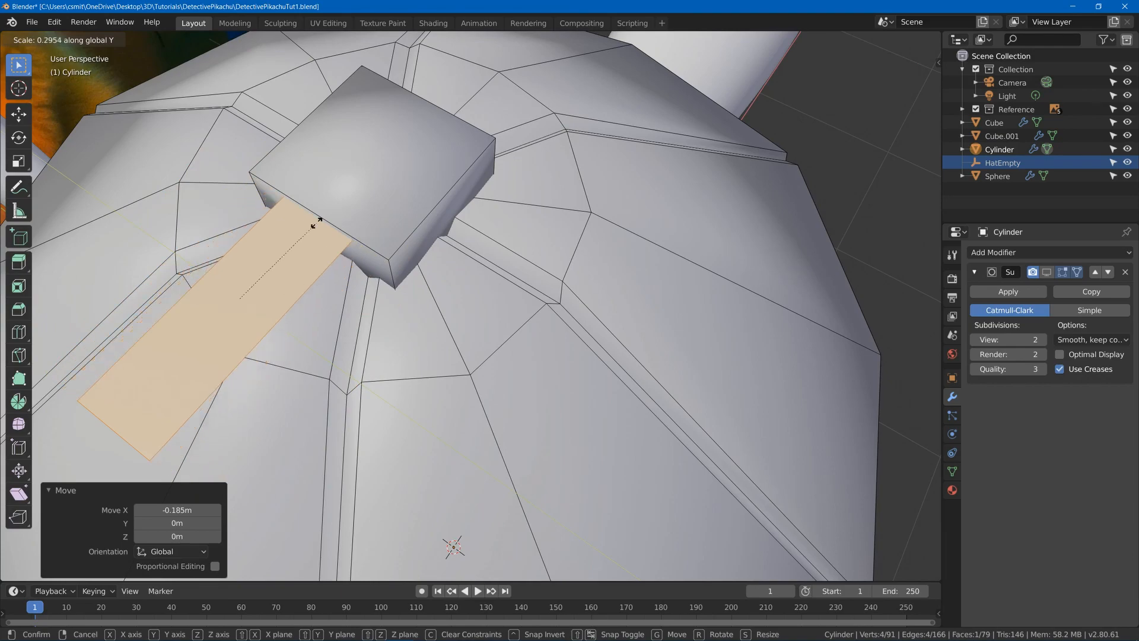
pyautogui.click(300, 233)
# Lower the narrow strip 0.0346 m along Z so it meets the side of the button
pyautogui.scroll(-6, 300, 234)
pyautogui.moveTo(300, 233); pyautogui.dragTo(392, 263, button='middle')
pyautogui.scroll(5, 532, 260)
pyautogui.press('g')
pyautogui.press('z')
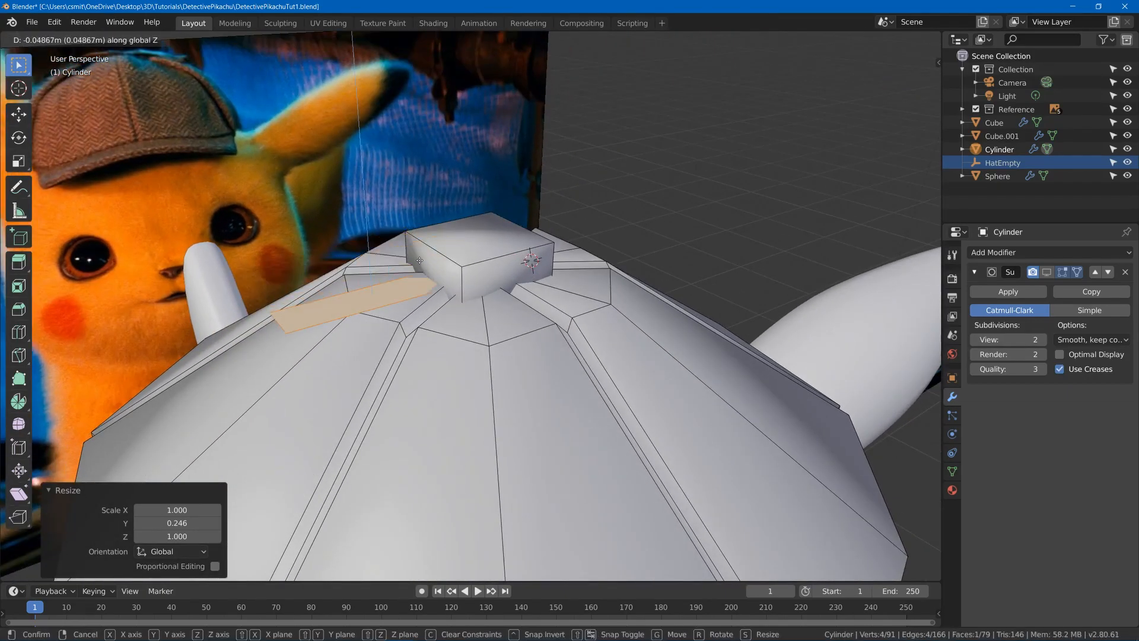
pyautogui.click(421, 251)
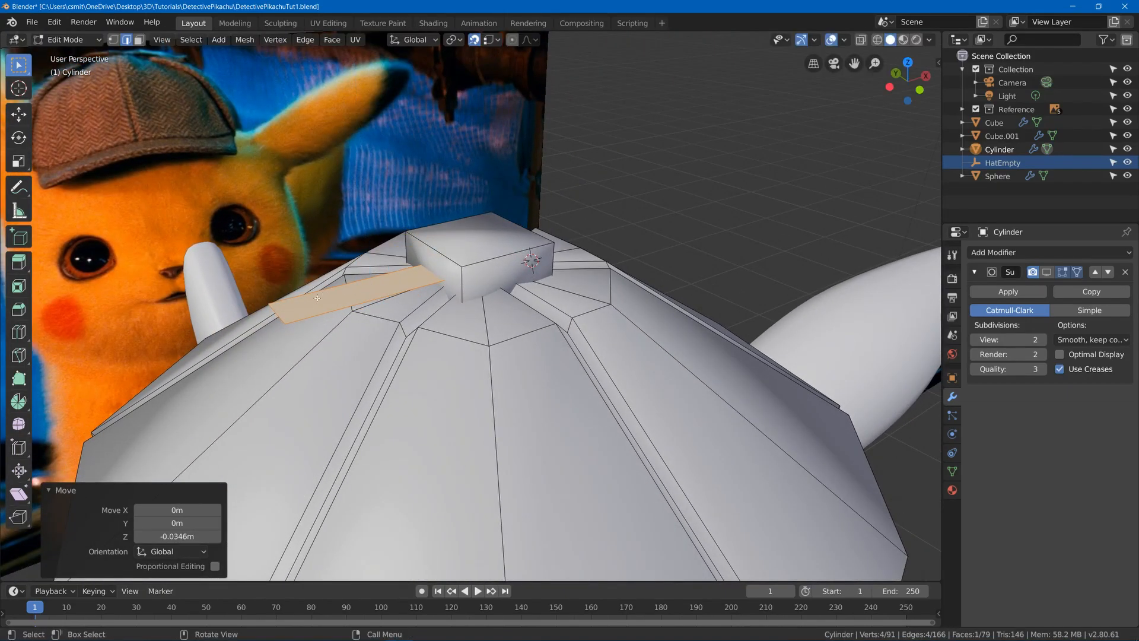
# Select the strip's outer edge and lower it 0.0345 m along Z to follow the hat's slope
pyautogui.click(280, 310)
pyautogui.press('g')
pyautogui.press('z')
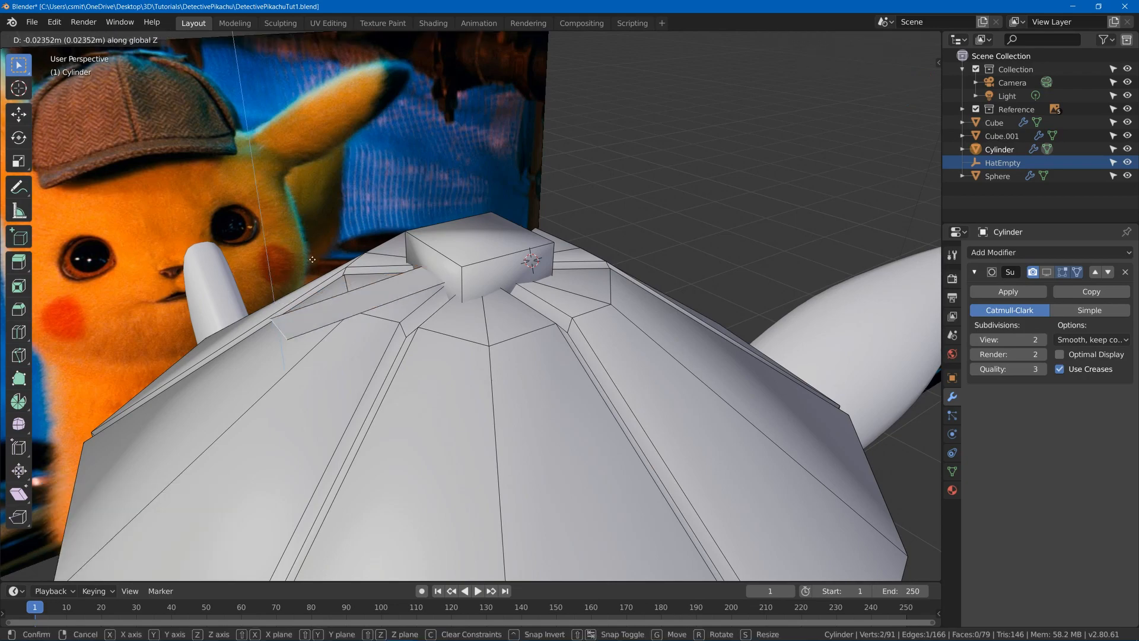
pyautogui.click(312, 261)
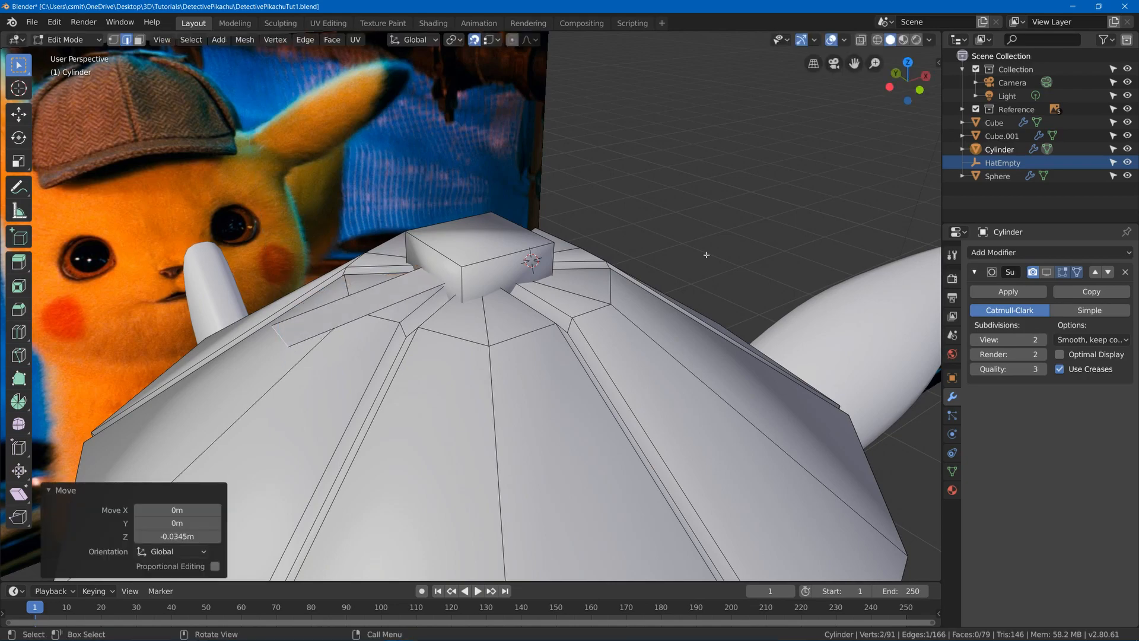
# Turn the hat's Subdivision modifier back on in the viewport and lower the strip's outer edge another 0.0395 m along Z
pyautogui.click(1046, 273)
pyautogui.moveTo(496, 315); pyautogui.dragTo(474, 312, button='middle')
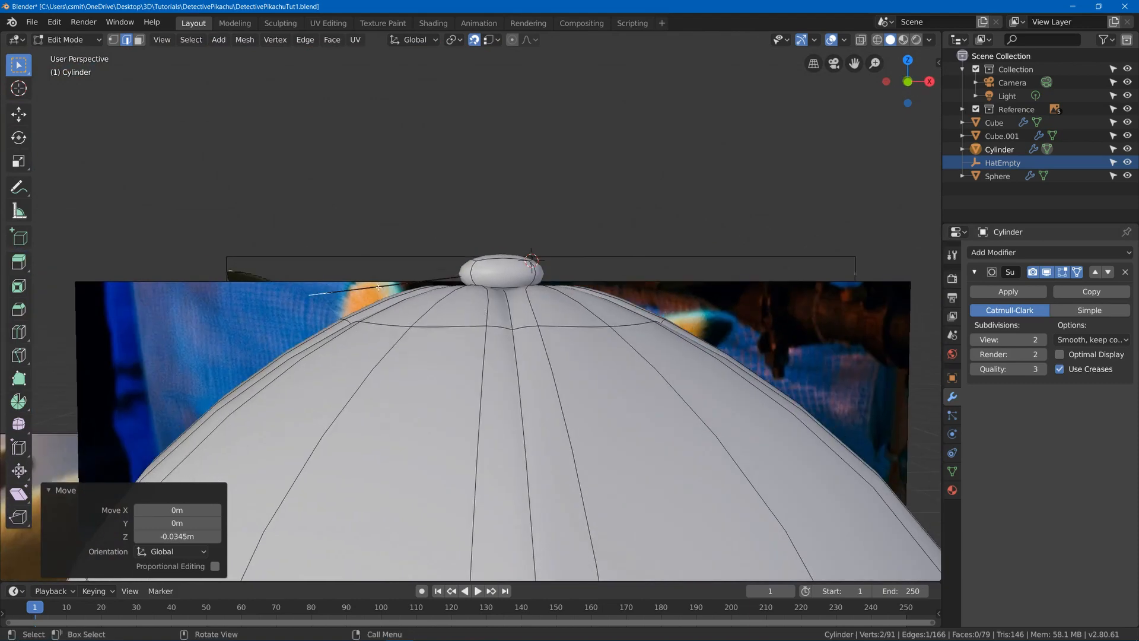
pyautogui.press('g')
pyautogui.press('z')
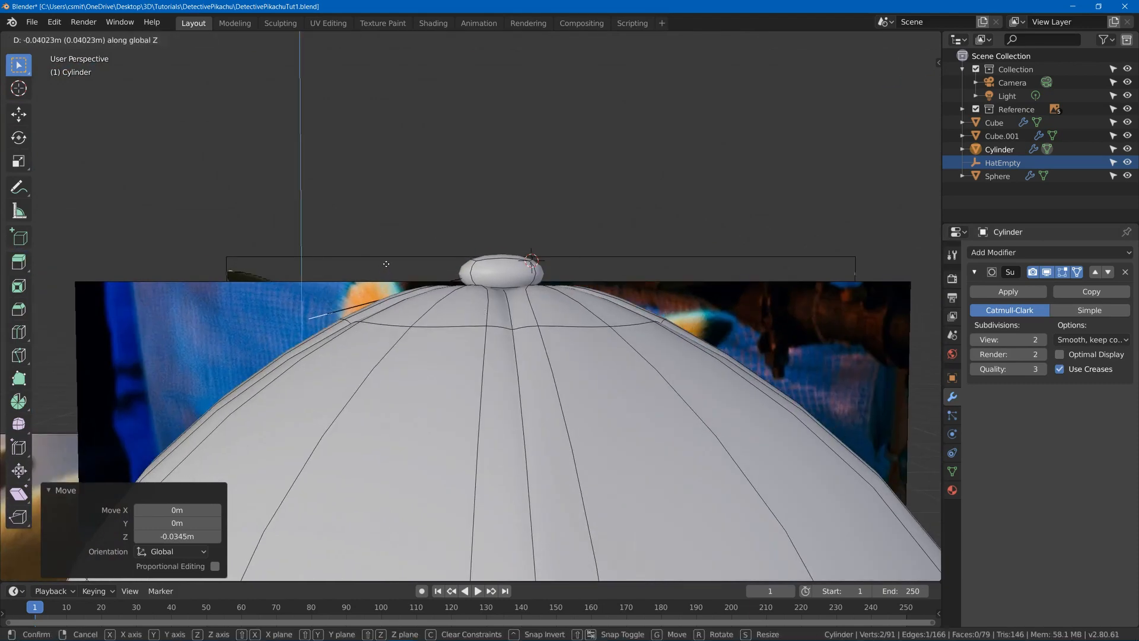
pyautogui.click(386, 263)
# Extrude the strip's outer edge 0.0414 m upward along Z, and extrude that edge 0.25 m along X back toward the button
pyautogui.press('e')
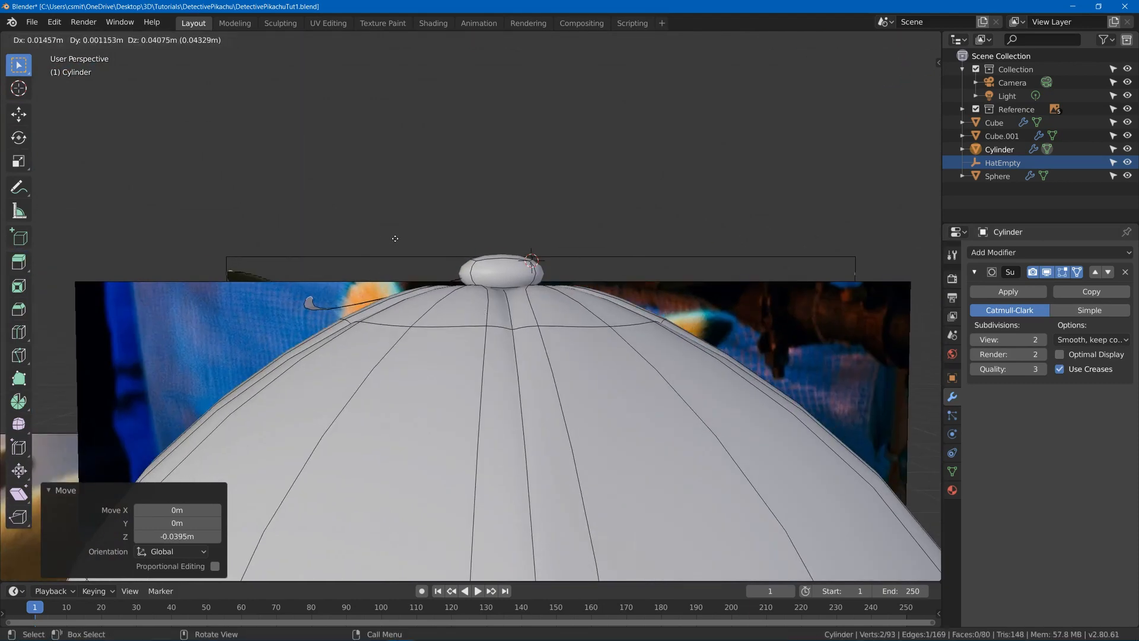
pyautogui.press('z')
pyautogui.click(395, 238)
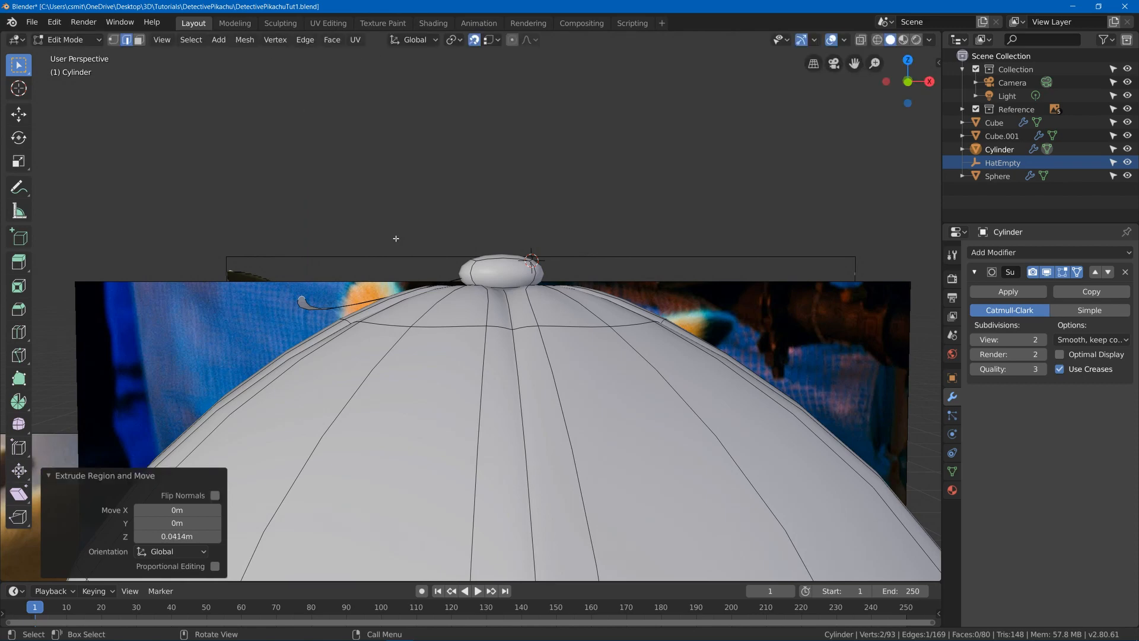
pyautogui.press('e')
pyautogui.write('x')
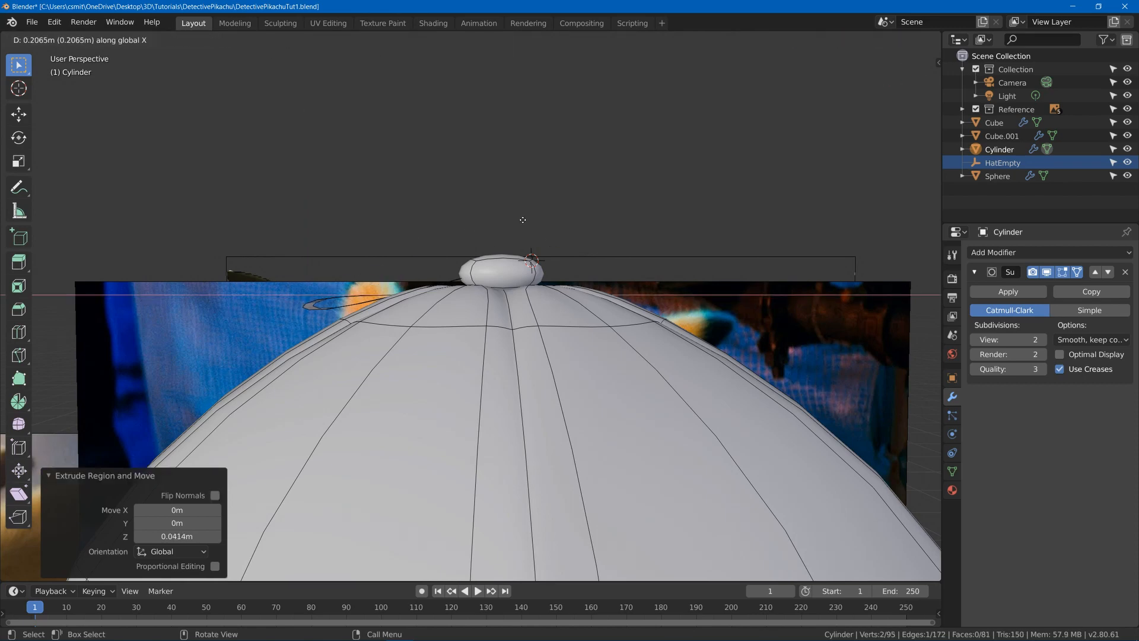
pyautogui.write('0.25')
pyautogui.press('Return')
# Raise the folded strip's end edge 0.0284 m along Z and fine-tune its height, ending with a 0.00731 m move
pyautogui.press('g')
pyautogui.press('z')
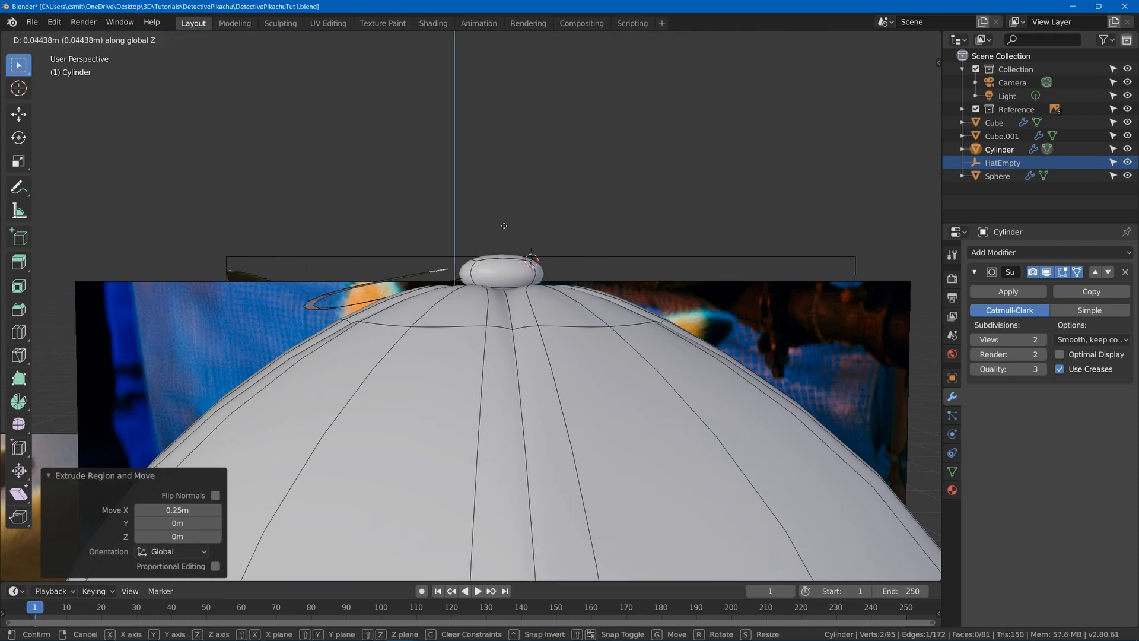
pyautogui.click(509, 235)
pyautogui.press('g')
pyautogui.press('z')
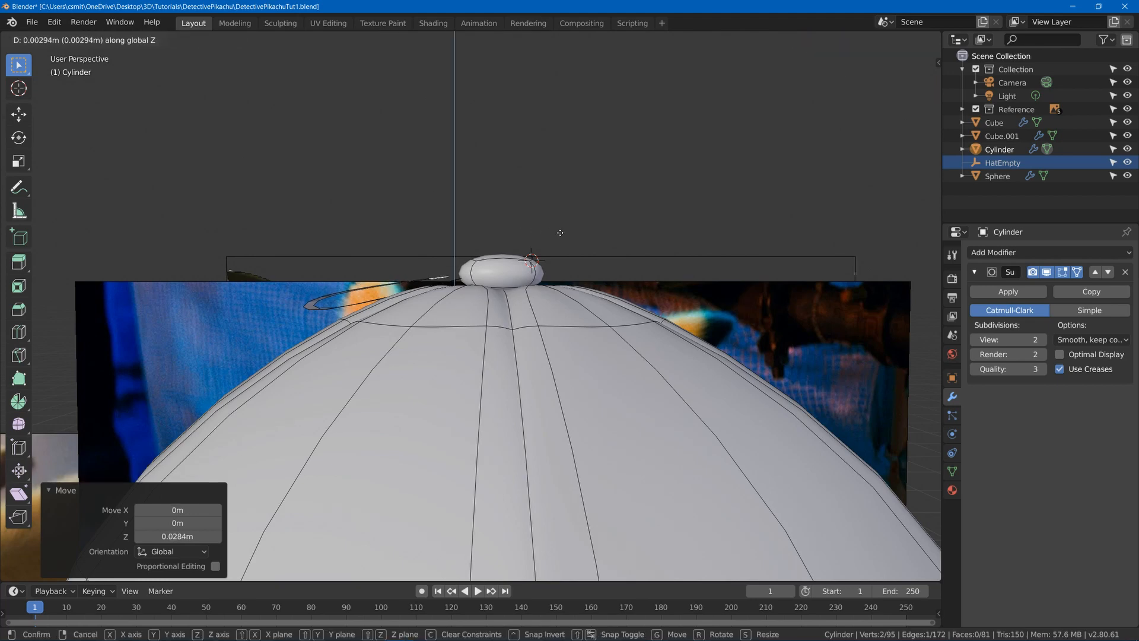
pyautogui.click(560, 233)
pyautogui.press('g')
pyautogui.press('z')
pyautogui.click(594, 224)
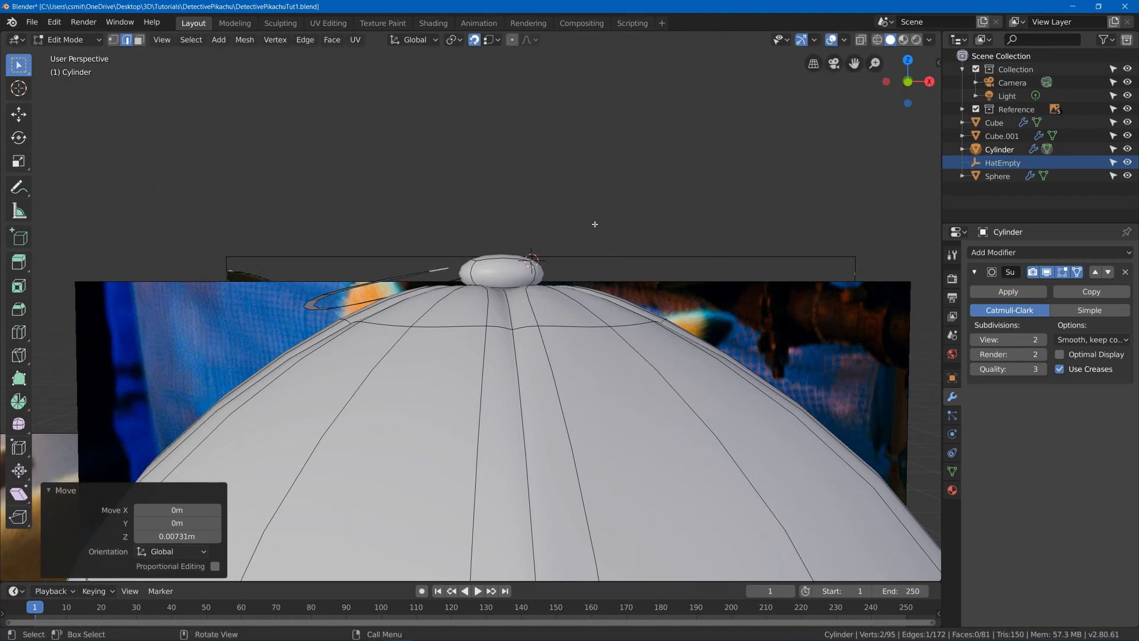
# Move the folded strip's end edge 0.067 m along X into the button
pyautogui.press('g')
pyautogui.press('x')
pyautogui.click(474, 252)
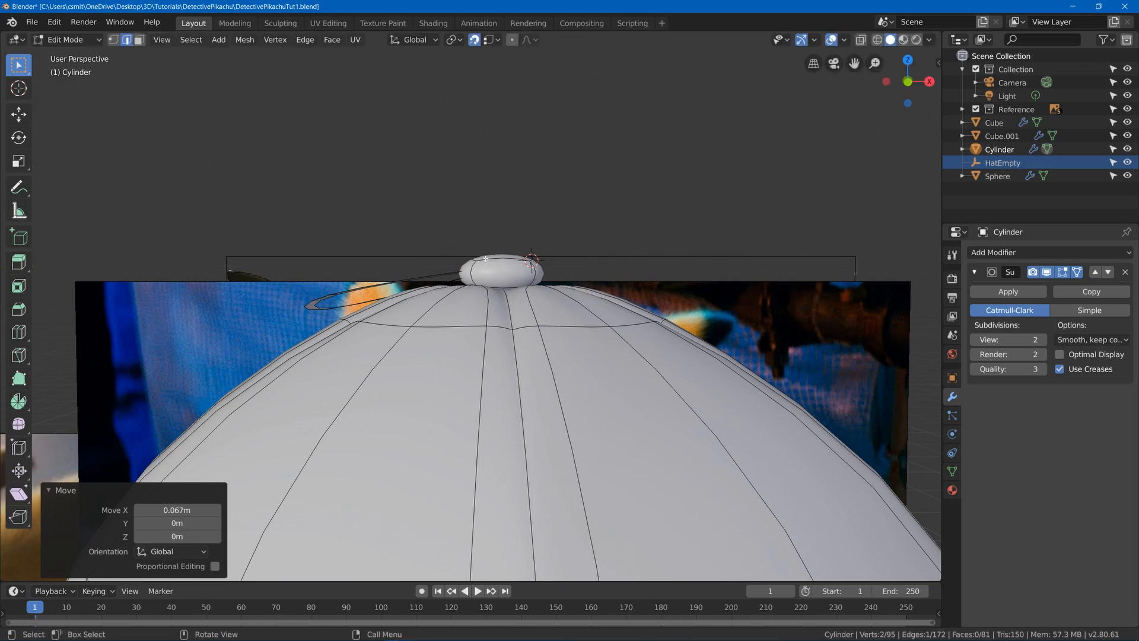
pyautogui.moveTo(474, 252); pyautogui.dragTo(487, 262, button='middle')
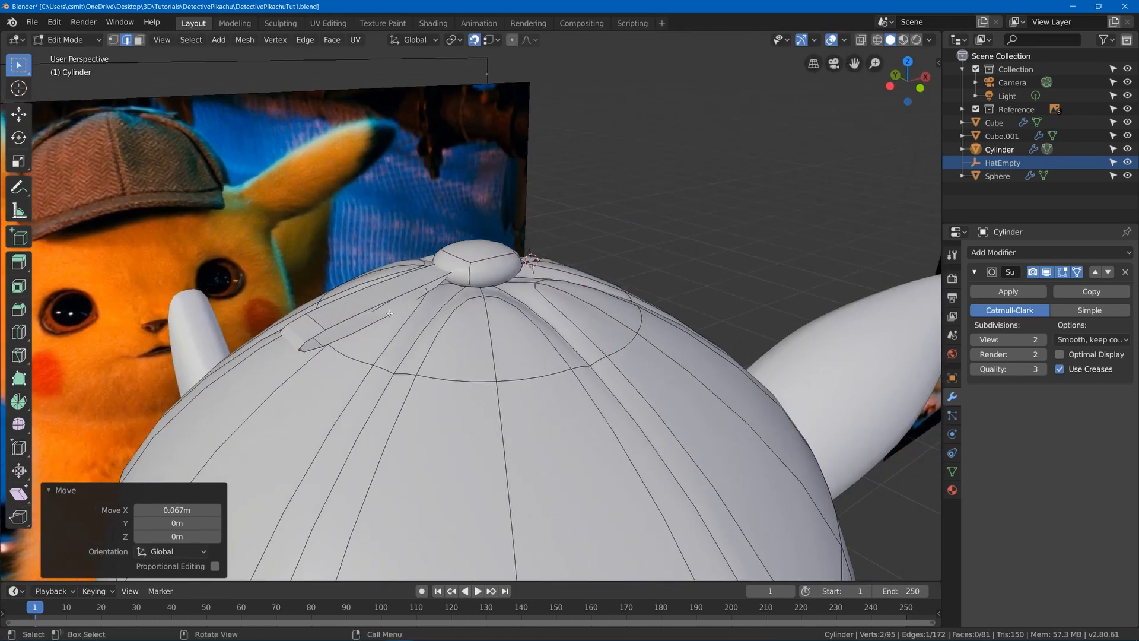
# Add one loop cut across each layer of the folded strip, raising the cuts 0.0232 m and 0.0218 m along Z
pyautogui.moveTo(389, 313); pyautogui.dragTo(382, 312, button='middle')
pyautogui.hotkey('ctrl', 'r')
pyautogui.click(381, 296)
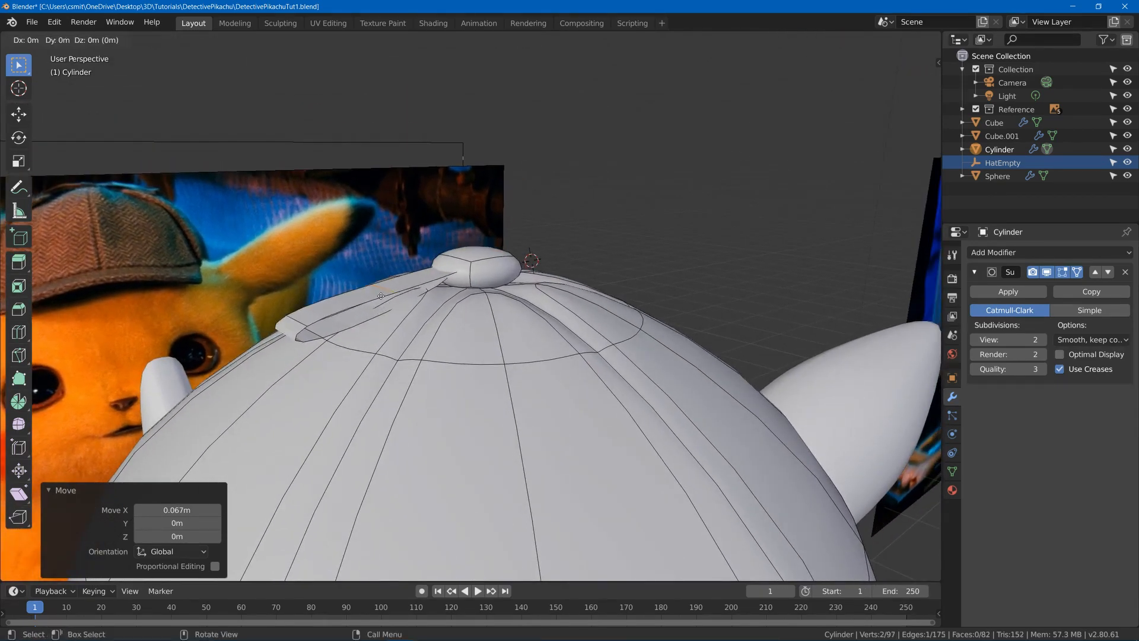
pyautogui.click(376, 307)
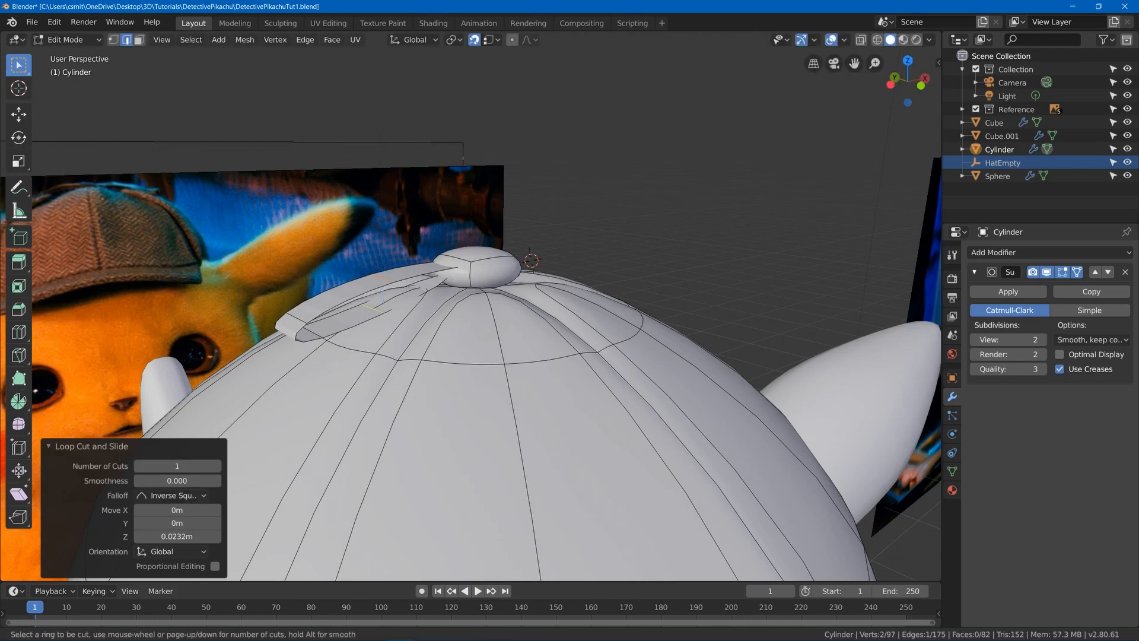
pyautogui.press('e')
pyautogui.press('z')
pyautogui.click(381, 301)
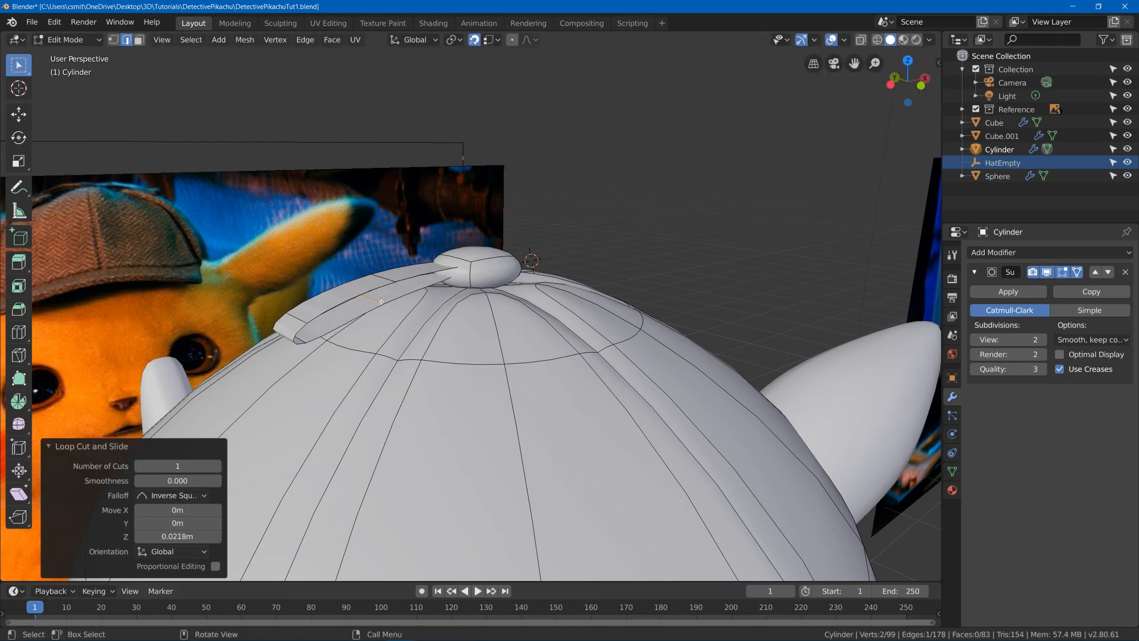
# Adjust the height of the last loop cut on the folded strip along Z and check the shape in Object Mode
pyautogui.moveTo(380, 301); pyautogui.dragTo(425, 279, button='middle')
pyautogui.press('g')
pyautogui.press('z')
pyautogui.click(348, 232)
pyautogui.press('Tab')
pyautogui.press('Tab')
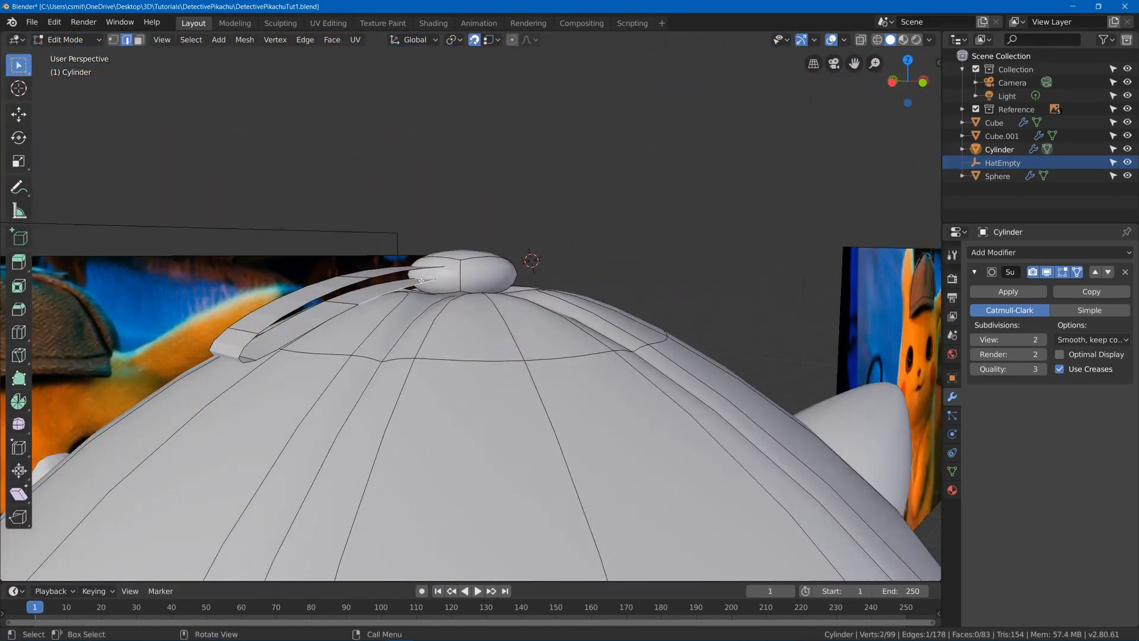
# Duplicate the whole folded strip in place and raise the copy 0.0924 m along Z
pyautogui.moveTo(428, 283); pyautogui.dragTo(399, 294, button='middle')
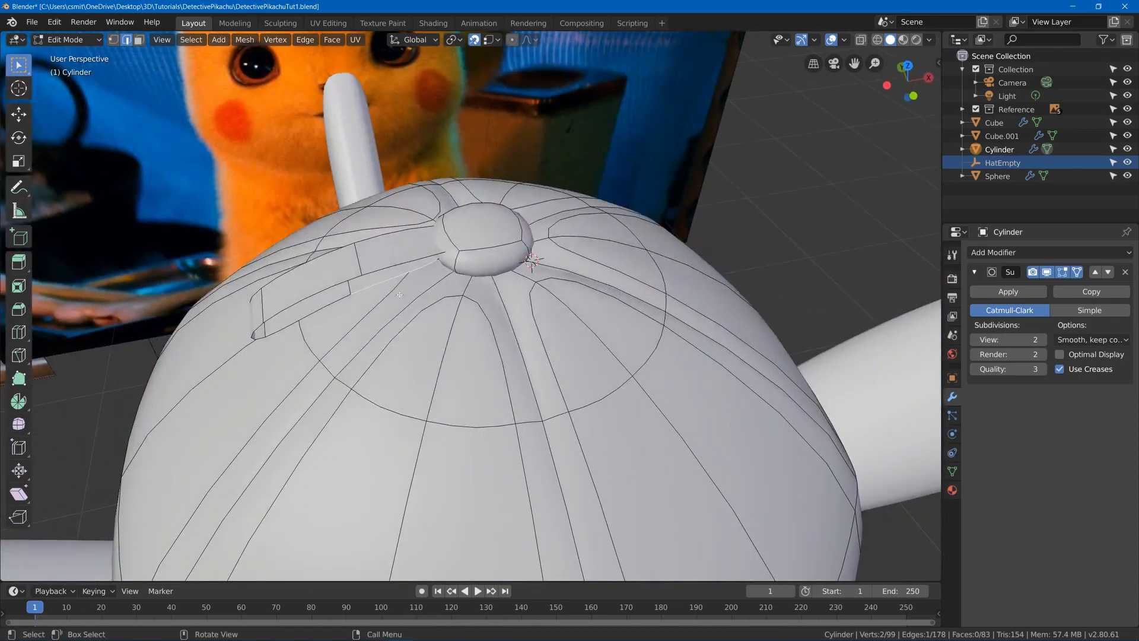
pyautogui.press('l')
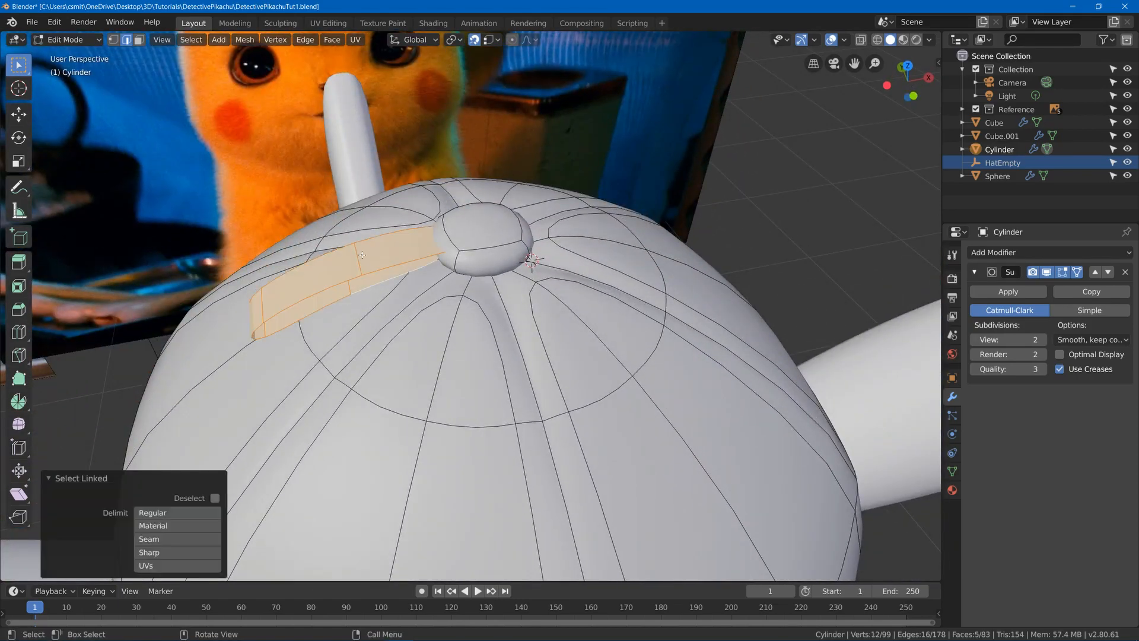
pyautogui.hotkey('shift', 'd')
pyautogui.rightClick(407, 246)
pyautogui.moveTo(407, 246); pyautogui.dragTo(358, 217, button='middle')
pyautogui.press('g')
pyautogui.press('z')
pyautogui.click(409, 204)
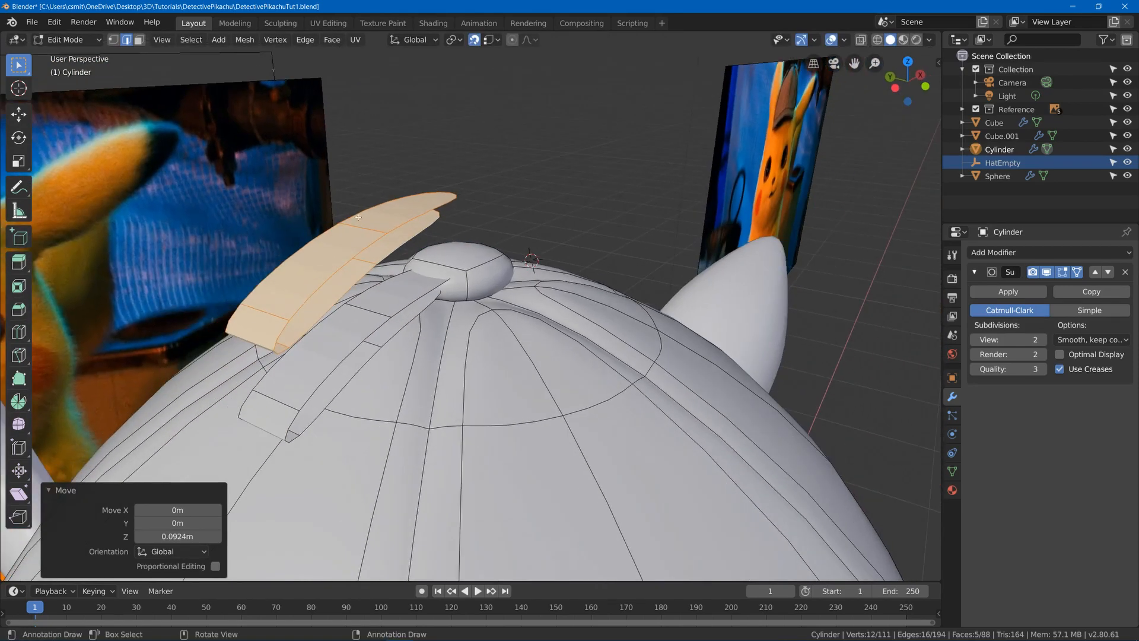
# Delete the top-layer and fold faces of the duplicated strip, keeping only its two-face lower layer
pyautogui.press('3')
pyautogui.click(270, 313)
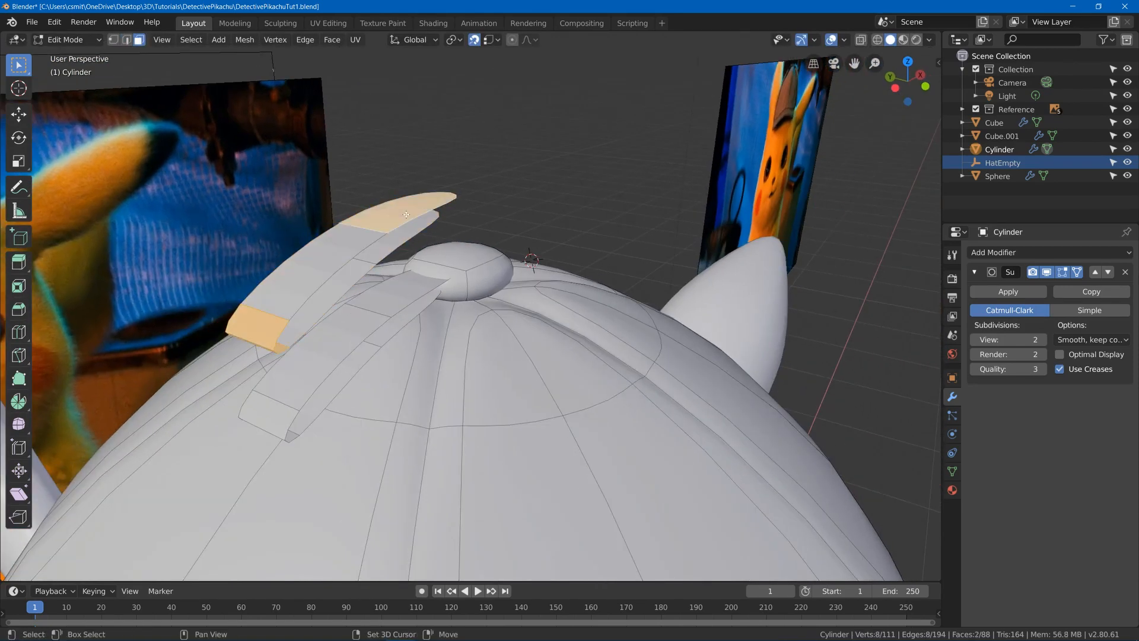
pyautogui.keyDown('ctrl'); pyautogui.click(403, 220); pyautogui.keyUp('ctrl')
pyautogui.press('x')
pyautogui.click(336, 211)
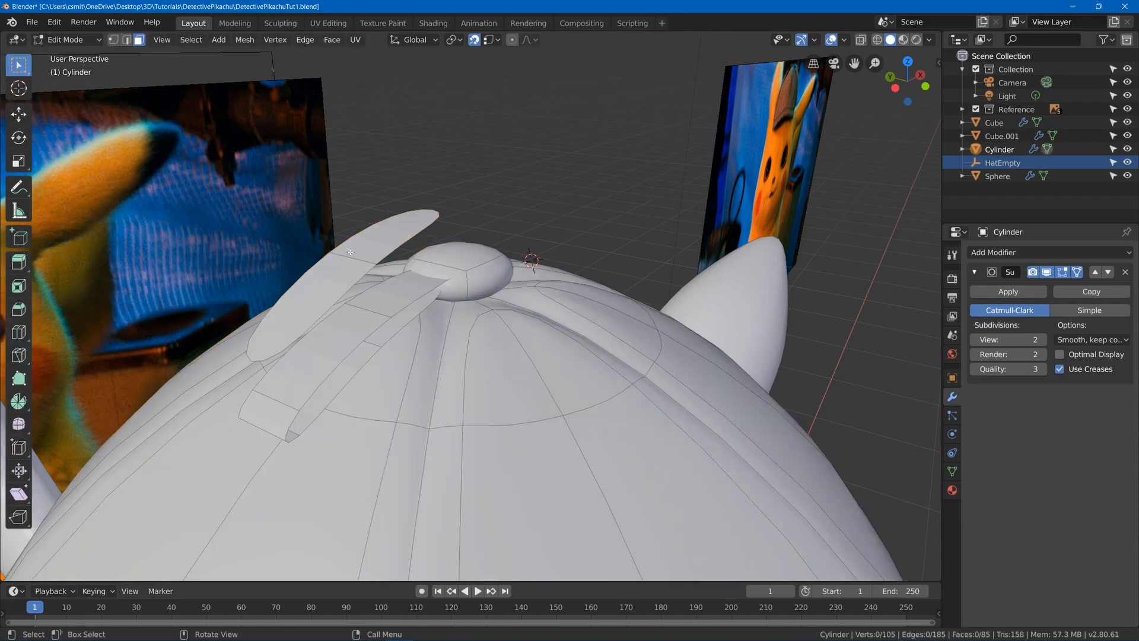
# Select the duplicate's two remaining faces and lower them 0.0956 m along Z beneath the folded strip
pyautogui.click(349, 255)
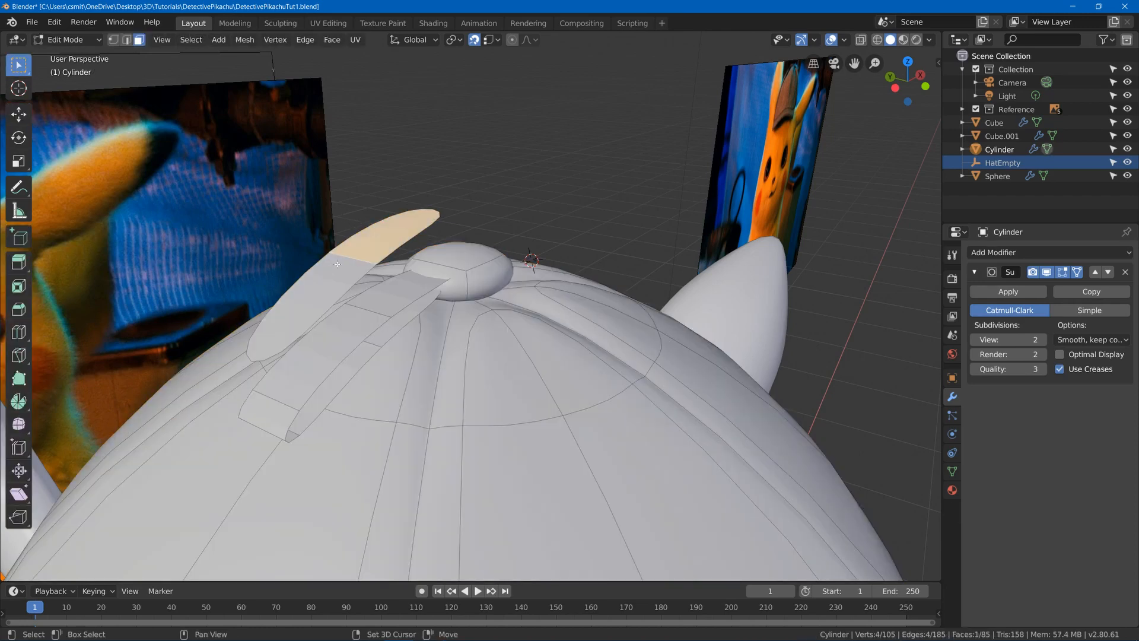
pyautogui.keyDown('shift'); pyautogui.click(337, 264); pyautogui.keyUp('shift')
pyautogui.press('g')
pyautogui.press('z')
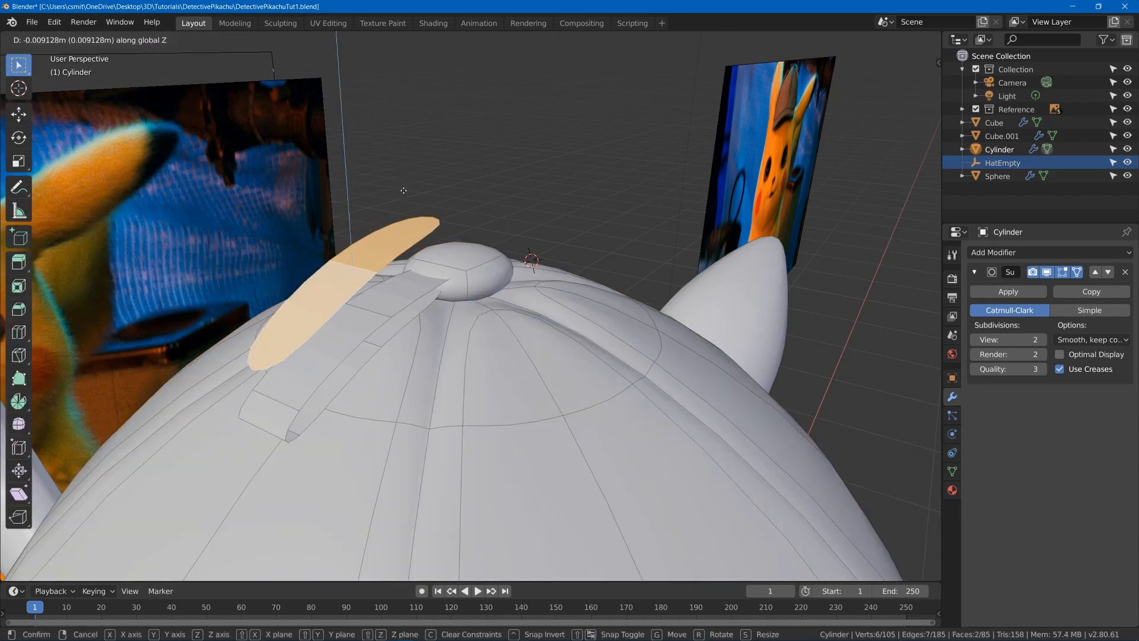
pyautogui.click(415, 262)
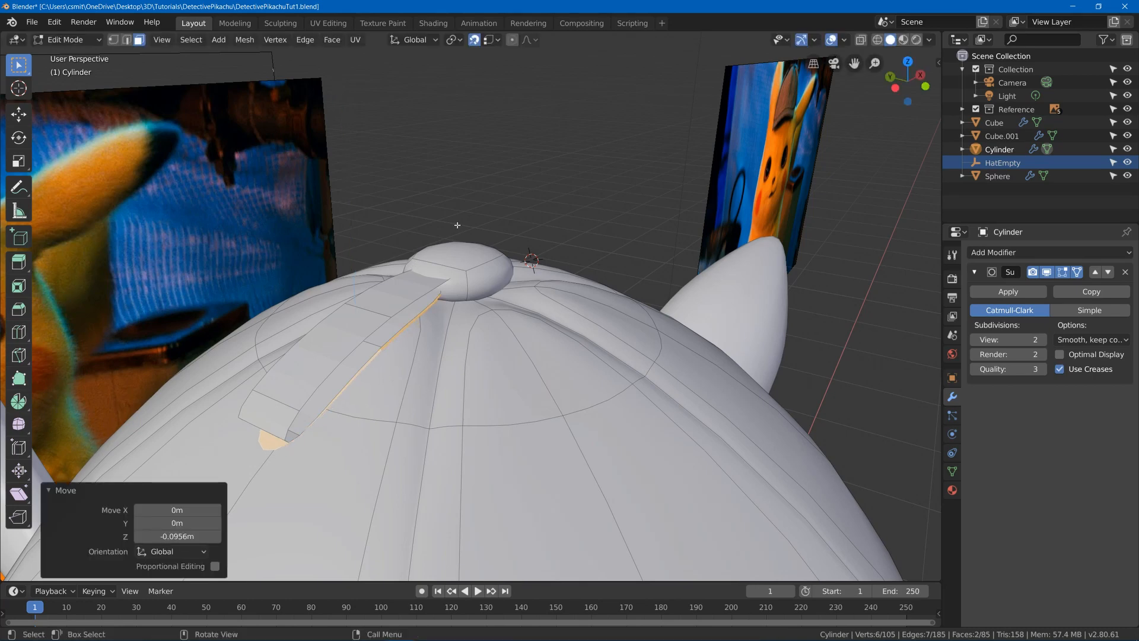
pyautogui.press('s')
pyautogui.click(521, 187)
pyautogui.hotkey('ctrl', 'z')
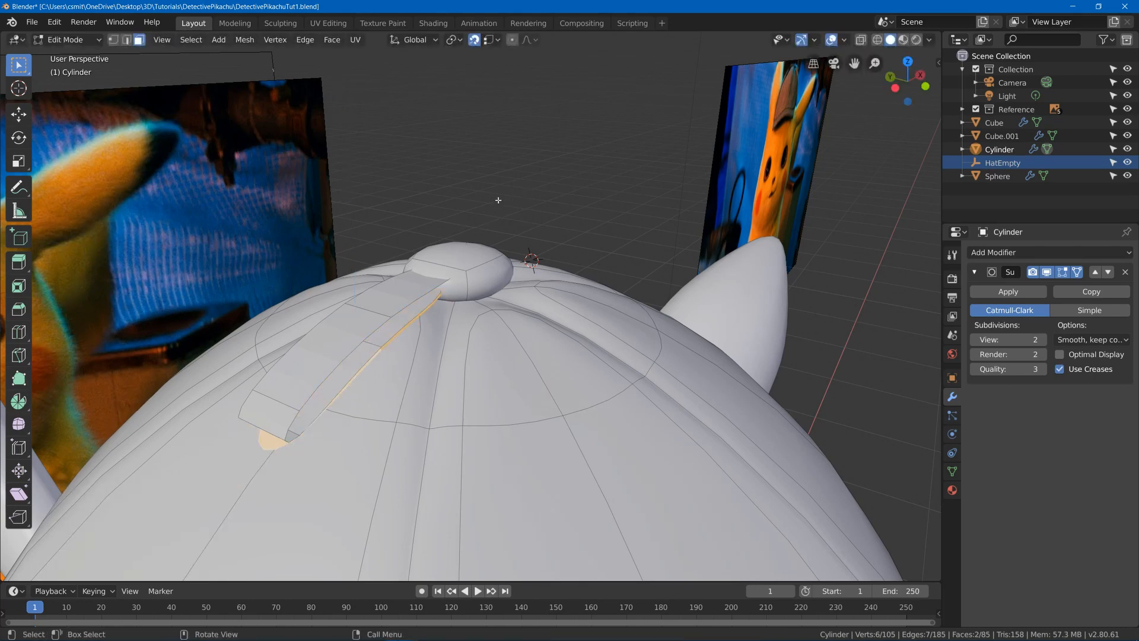
# Scale the lower strip by 1.574 along X and reposition it so it extends out from beneath the folded strip
pyautogui.press('s')
pyautogui.press('x')
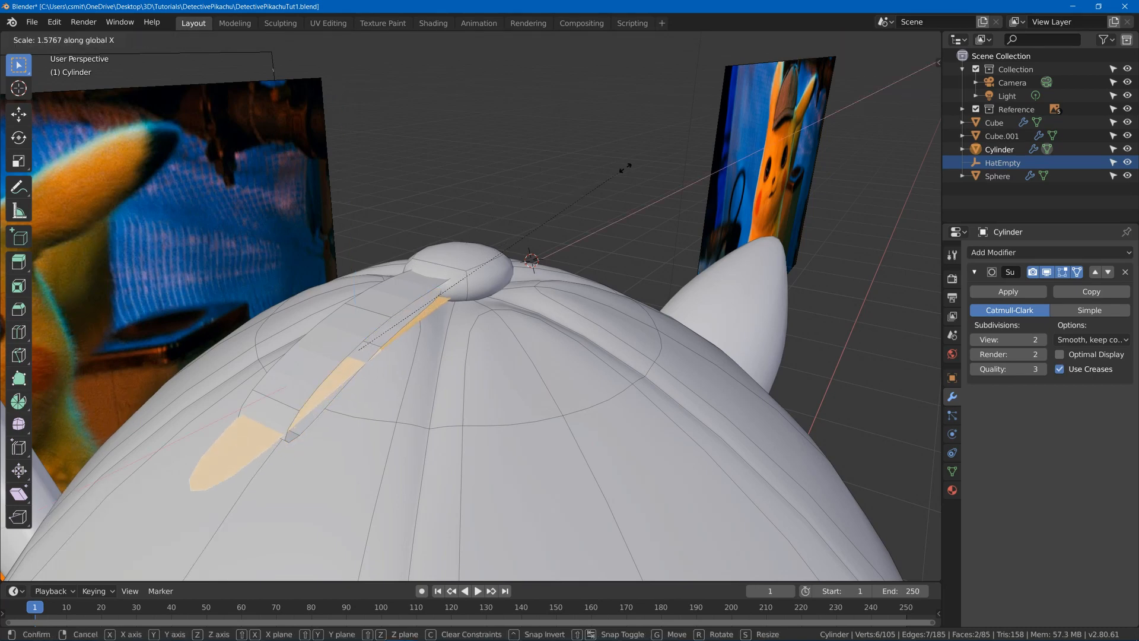
pyautogui.click(557, 181)
pyautogui.press('g')
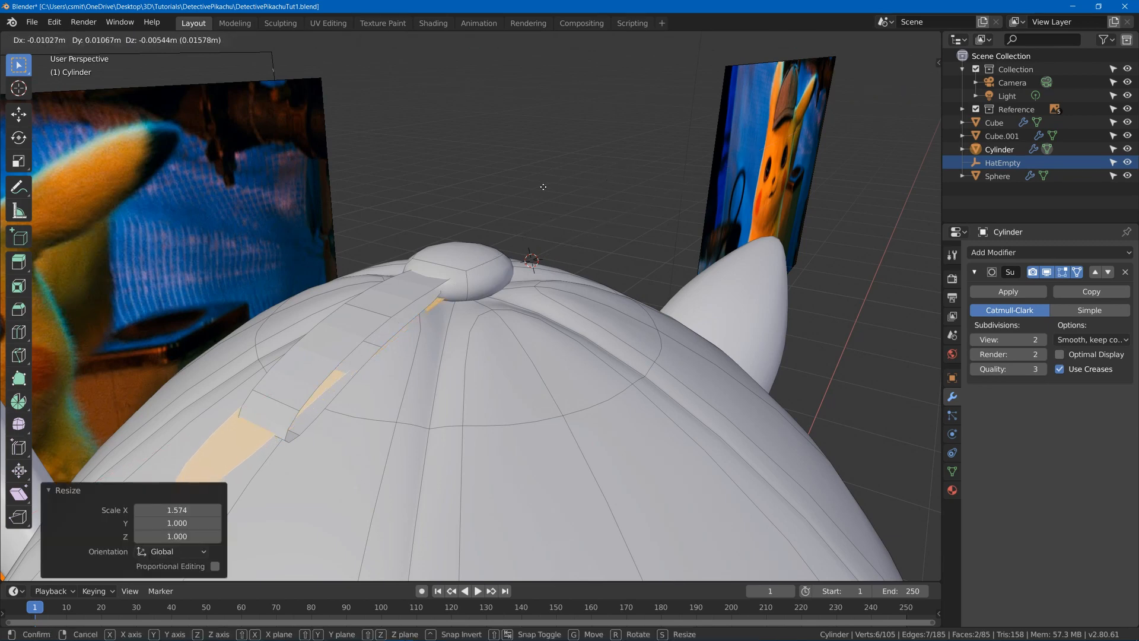
pyautogui.click(527, 183)
pyautogui.moveTo(527, 183); pyautogui.dragTo(503, 173, button='middle')
pyautogui.press('g')
pyautogui.click(508, 173)
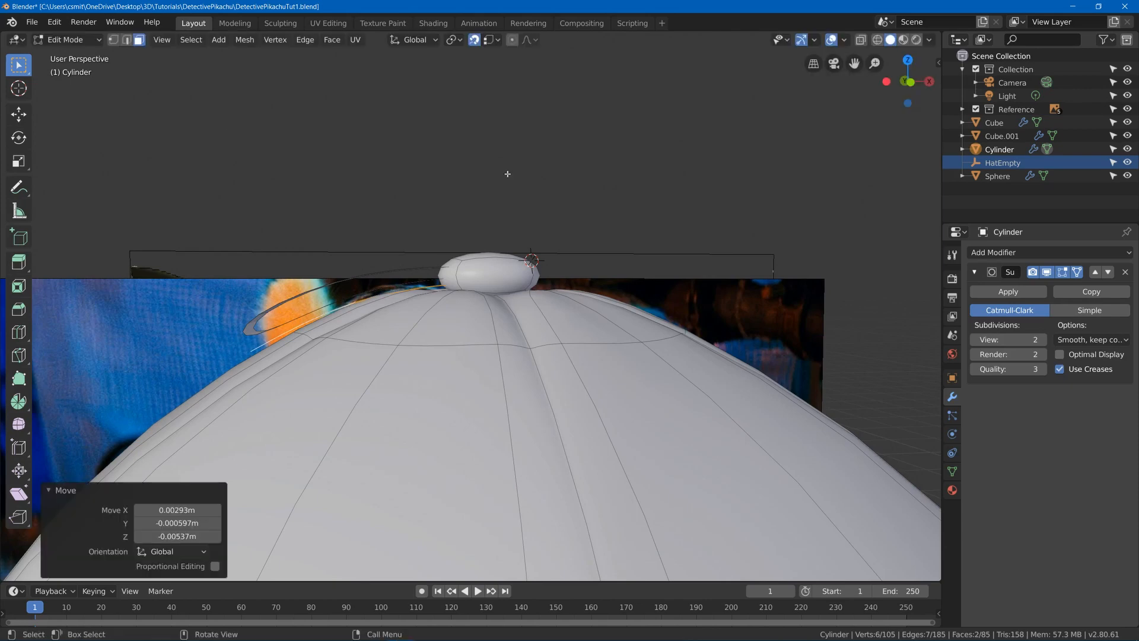
# Stretch the lower strip again by 1.519 along X and shift it about -0.0438 m in X, away from the button
pyautogui.press('s')
pyautogui.press('x')
pyautogui.rightClick(628, 172)
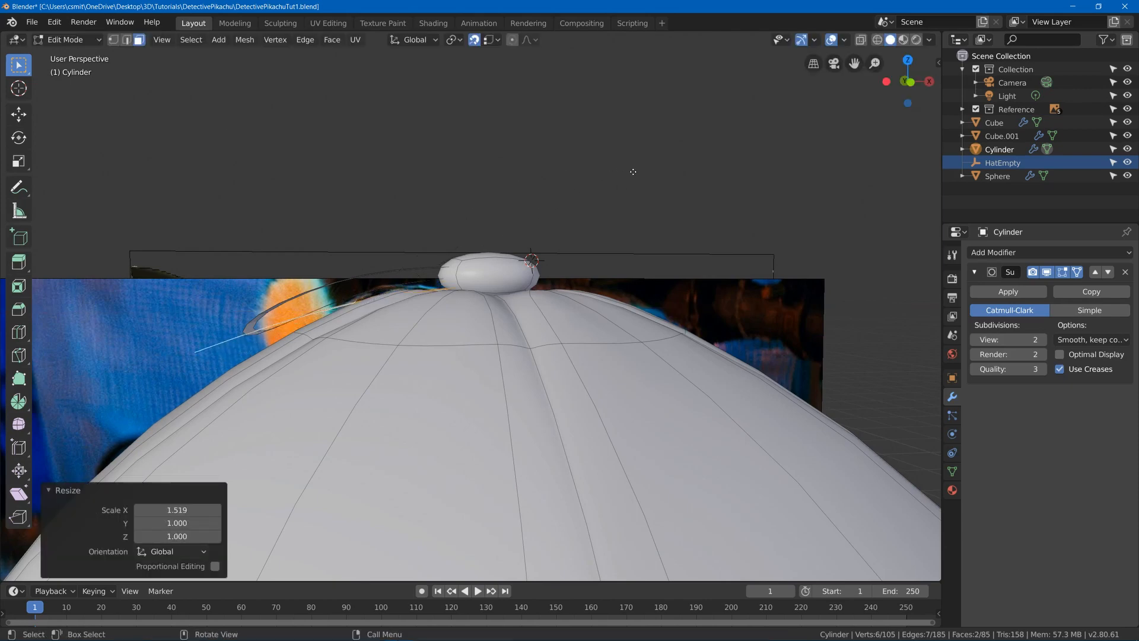
pyautogui.press('g')
pyautogui.click(601, 171)
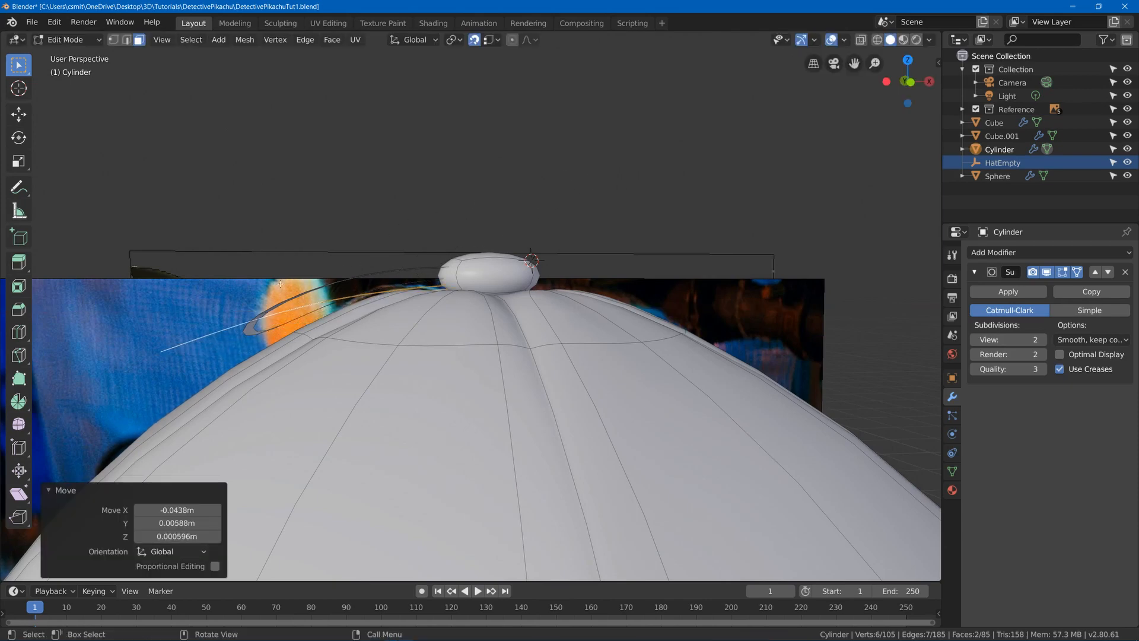
# Lower the flat strip's outer edge 0.0481 m along Z, turn snapping off, and lower the edge slightly further toward the crown
pyautogui.moveTo(280, 283); pyautogui.dragTo(278, 302, button='middle')
pyautogui.press('2')
pyautogui.click(166, 345)
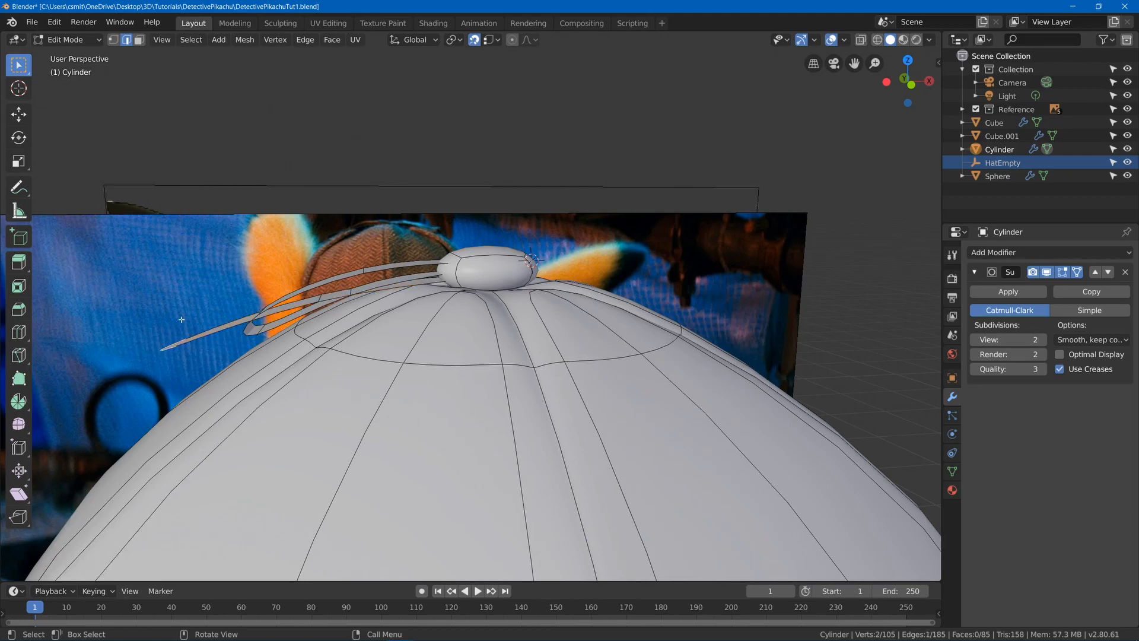
pyautogui.press('g')
pyautogui.press('z')
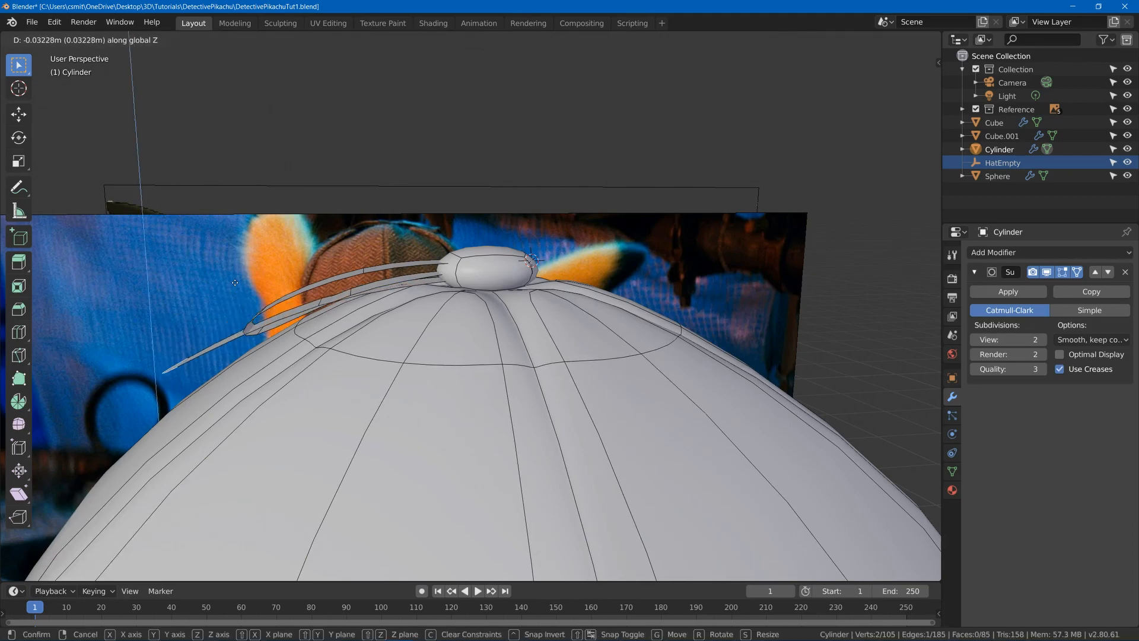
pyautogui.click(237, 259)
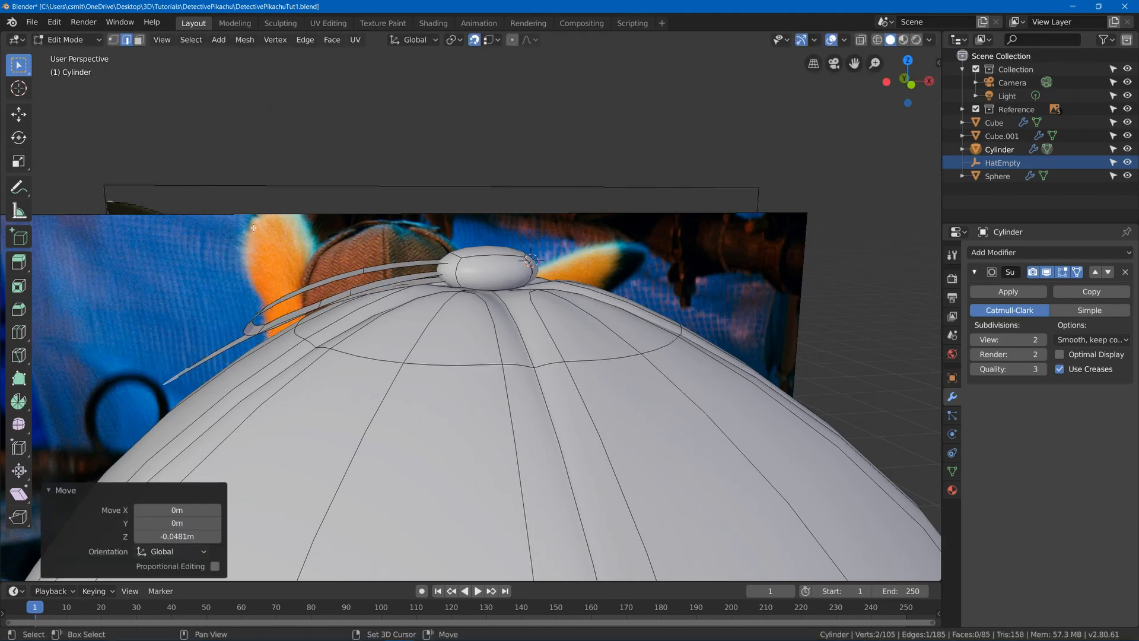
pyautogui.hotkey('shift', 'Tab')
pyautogui.press('g')
pyautogui.press('z')
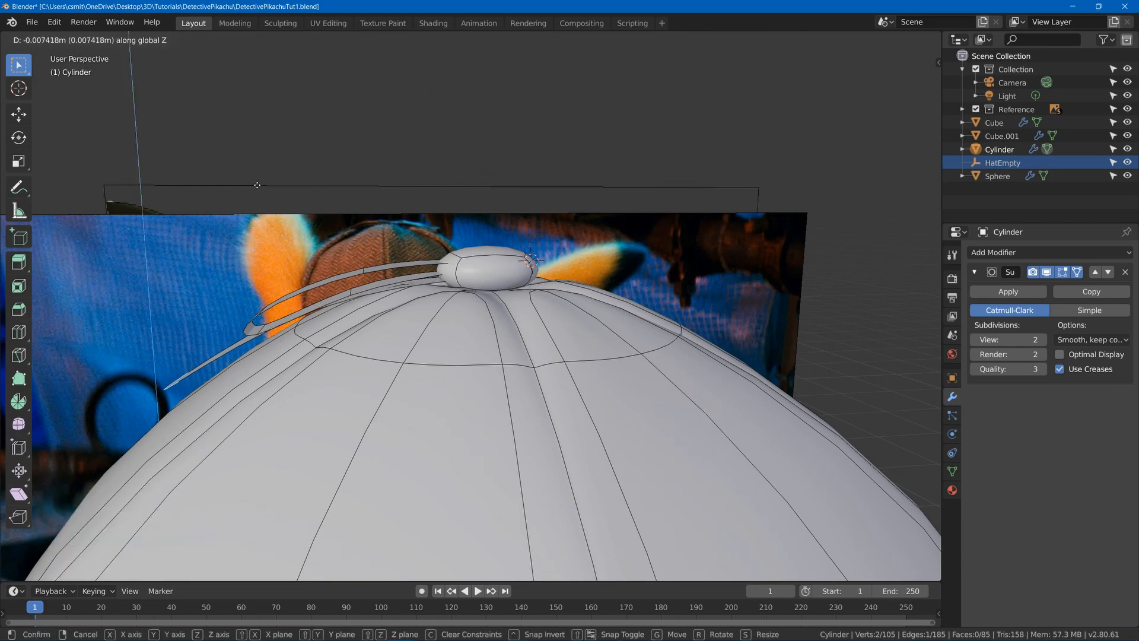
pyautogui.click(258, 197)
# Shade the hat smooth in Object Mode and return to Edit Mode
pyautogui.moveTo(258, 198); pyautogui.dragTo(403, 319, button='middle')
pyautogui.press('Tab')
pyautogui.rightClick(426, 276)
pyautogui.click(425, 304)
pyautogui.press('Tab')
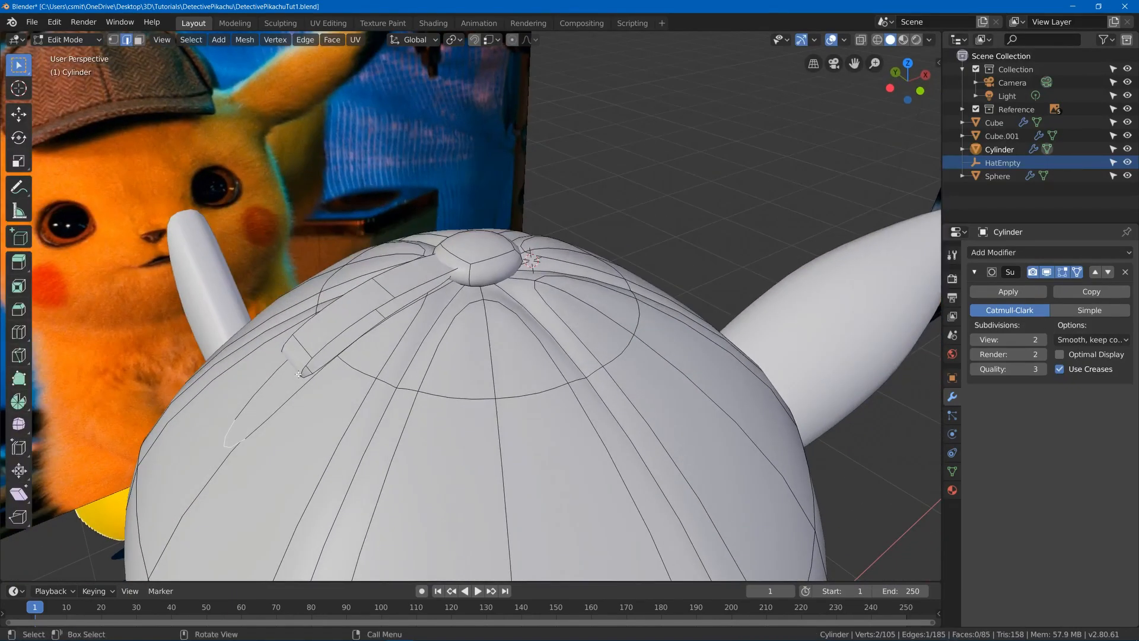
# Add two loop cuts to the folded ribbon and slide them close to the button
pyautogui.moveTo(299, 374); pyautogui.dragTo(432, 287, button='middle')
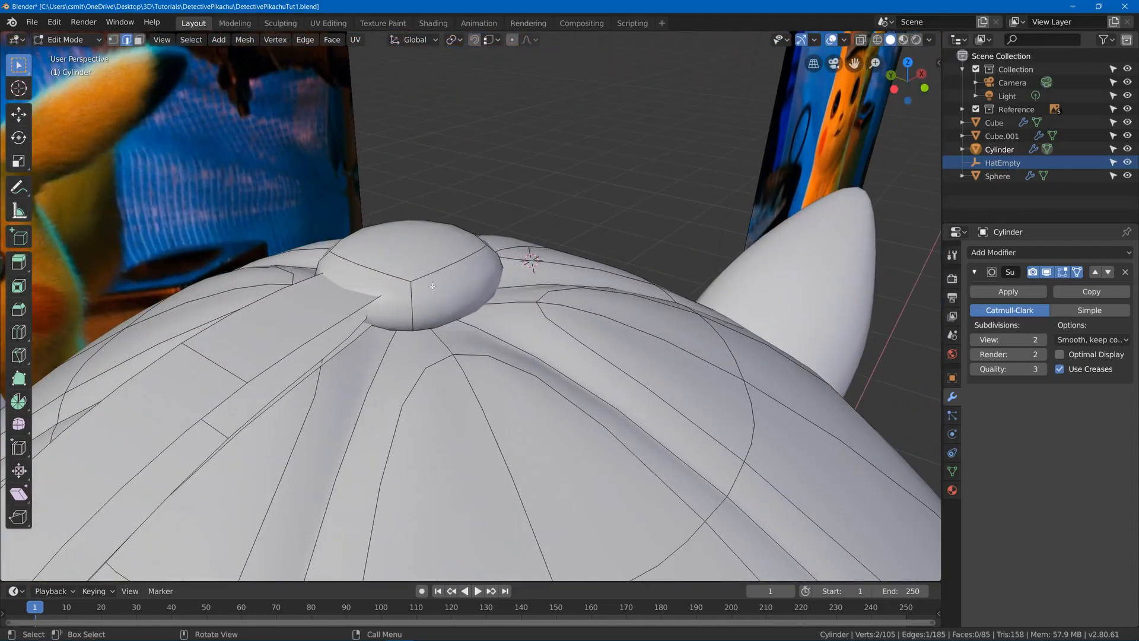
pyautogui.hotkey('ctrl', 'r')
pyautogui.click(386, 288)
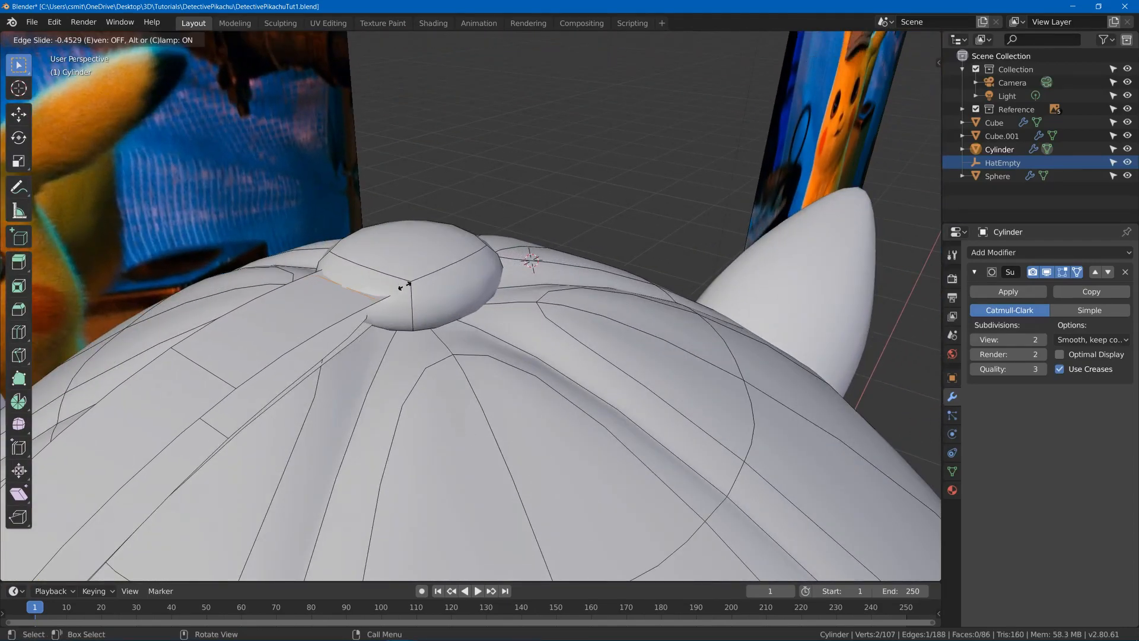
pyautogui.click(412, 284)
pyautogui.moveTo(412, 284); pyautogui.dragTo(456, 332, button='middle')
pyautogui.hotkey('ctrl', 'r')
pyautogui.click(385, 291)
pyautogui.click(439, 283)
# Add a loop cut to the flat strip with factor 0.268 and edge-slide it to adjust the outer end's shape
pyautogui.click(271, 407)
pyautogui.click(254, 437)
pyautogui.press('g')
pyautogui.press('g')
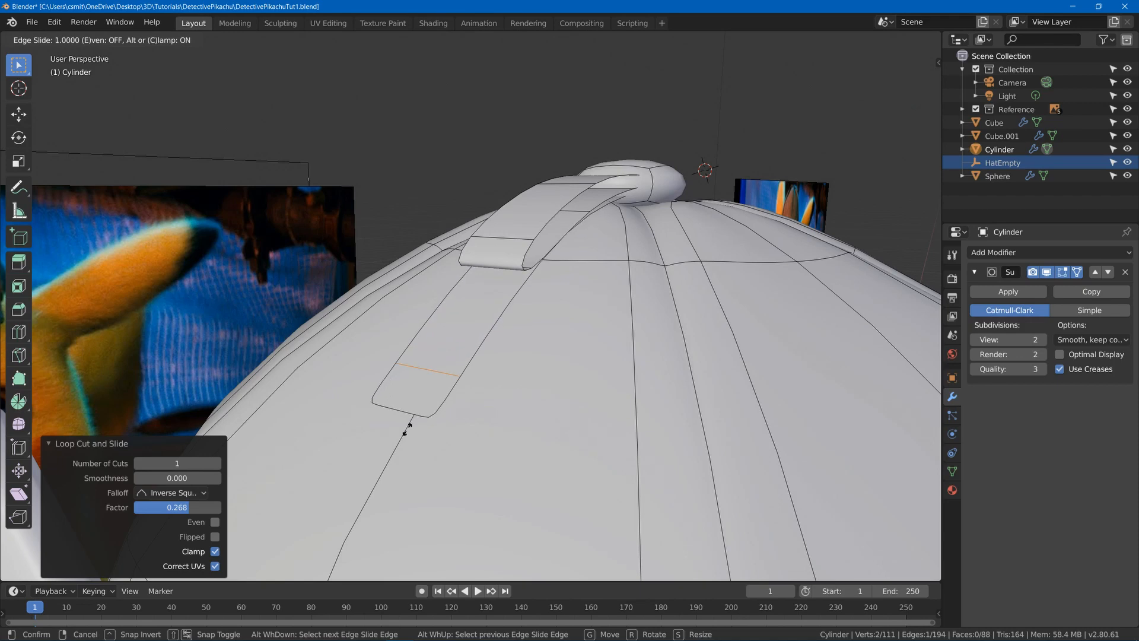
pyautogui.click(463, 392)
# Turn off the hat's Subdivision modifier in the viewport and clear the mesh selection
pyautogui.moveTo(463, 392); pyautogui.dragTo(564, 337, button='middle')
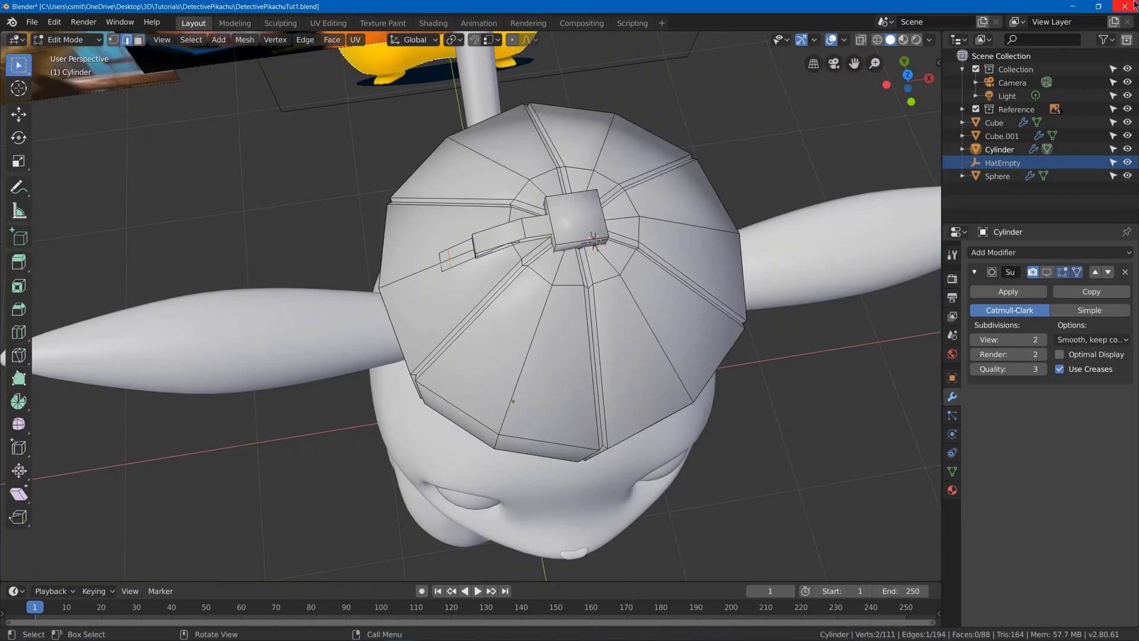
pyautogui.moveTo(773, 204); pyautogui.dragTo(554, 377, button='middle')
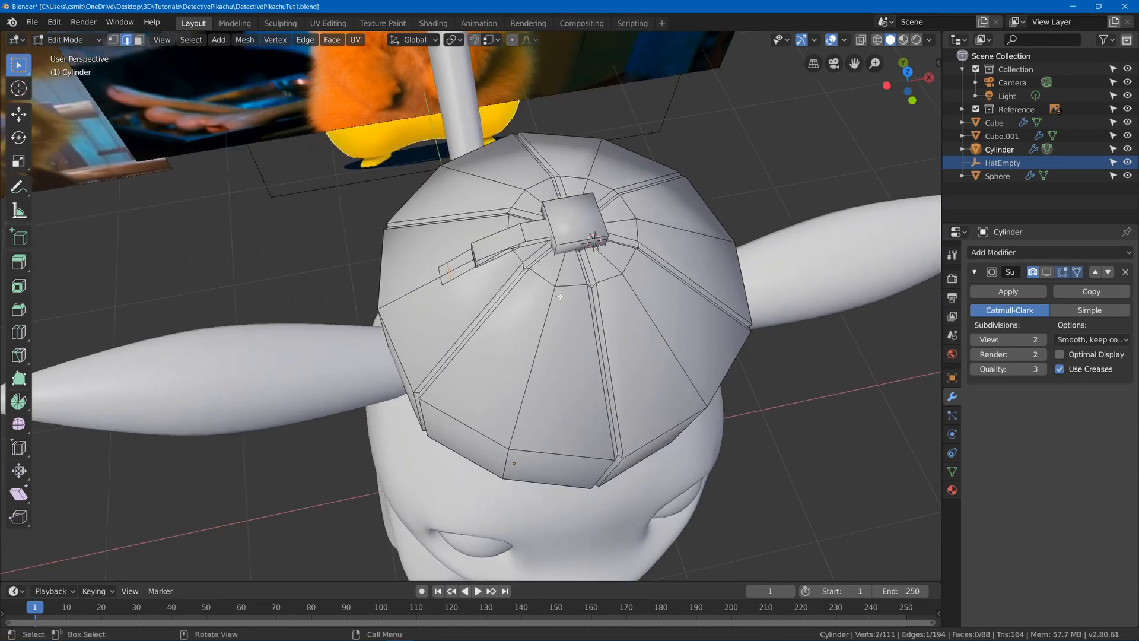
pyautogui.moveTo(560, 296); pyautogui.dragTo(573, 297, button='middle')
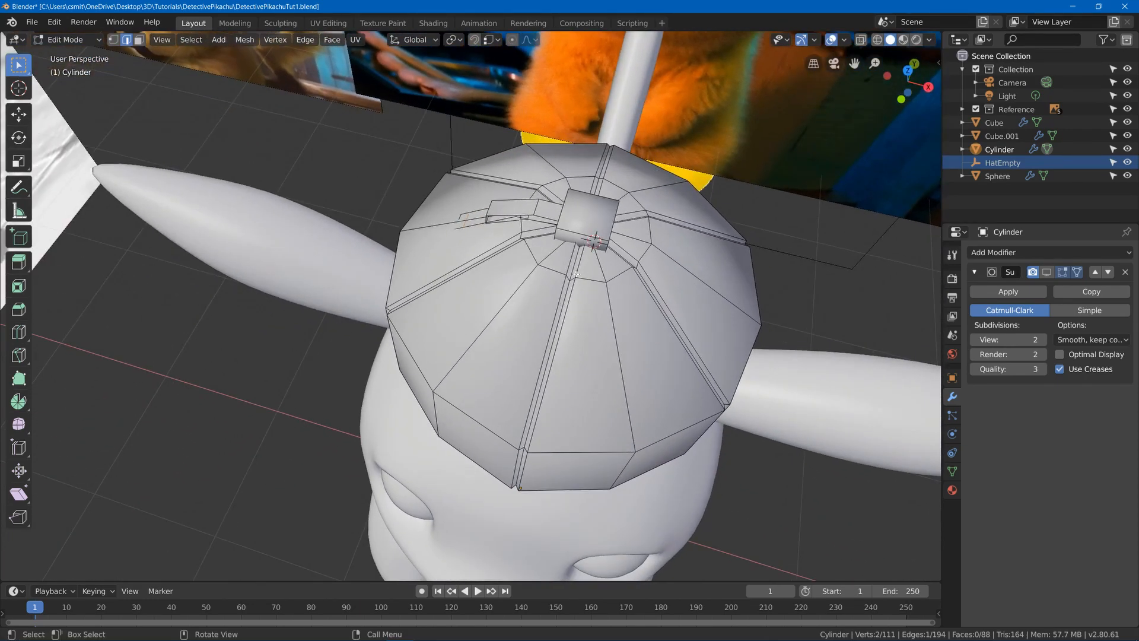
pyautogui.press('c')
pyautogui.click(584, 297)
pyautogui.press('Escape')
pyautogui.press('Tab')
pyautogui.press('Tab')
pyautogui.moveTo(688, 292); pyautogui.dragTo(653, 285, button='middle')
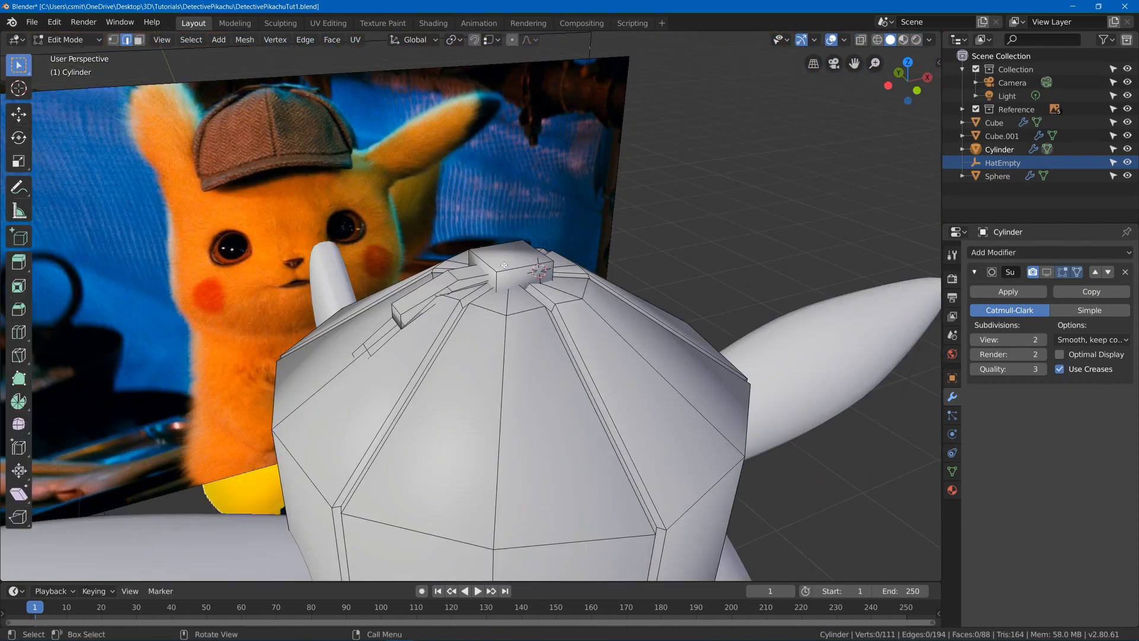
# Select the linked geometry of the button, folded strip and flat strip, and hide it to expose the bare crown
pyautogui.press('l')
pyautogui.press('l')
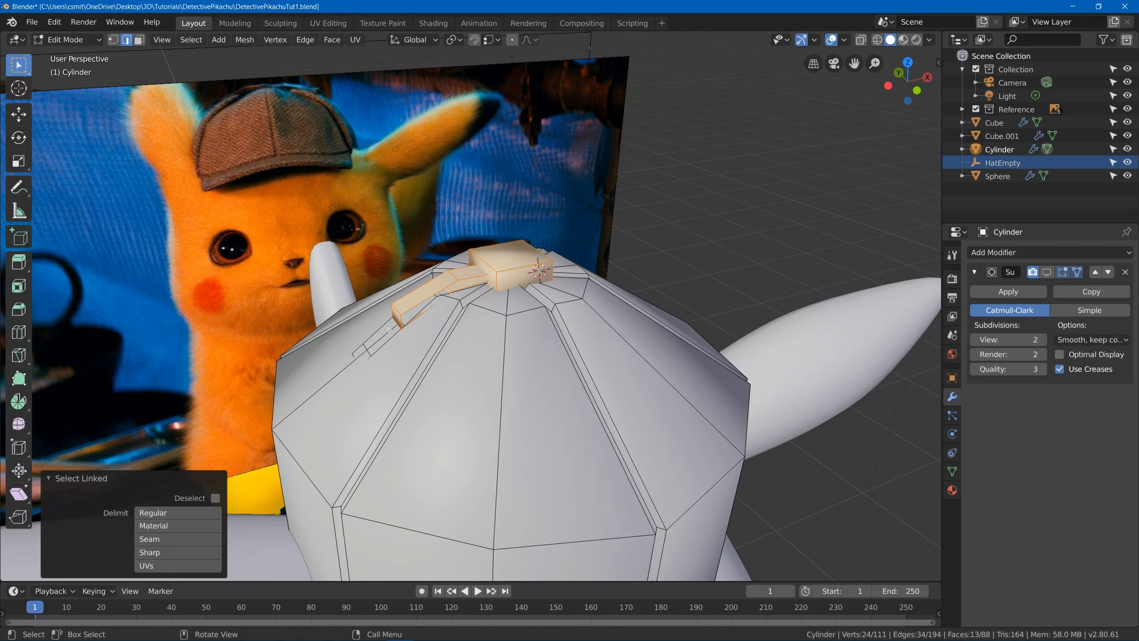
pyautogui.press('l')
pyautogui.hotkey('ctrl', 'z')
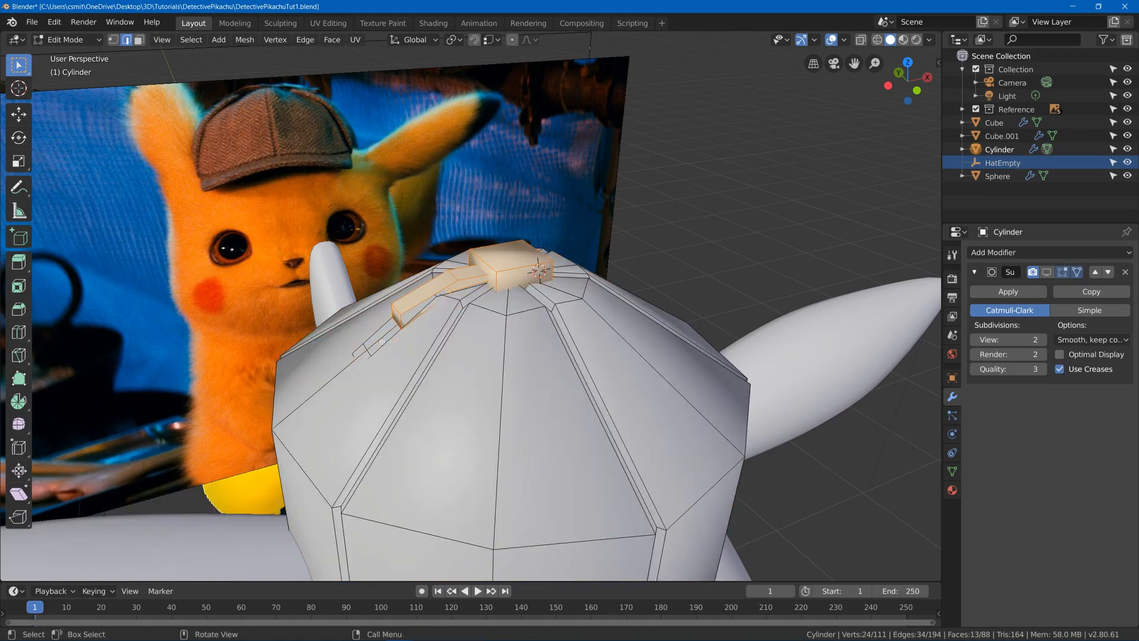
pyautogui.press('l')
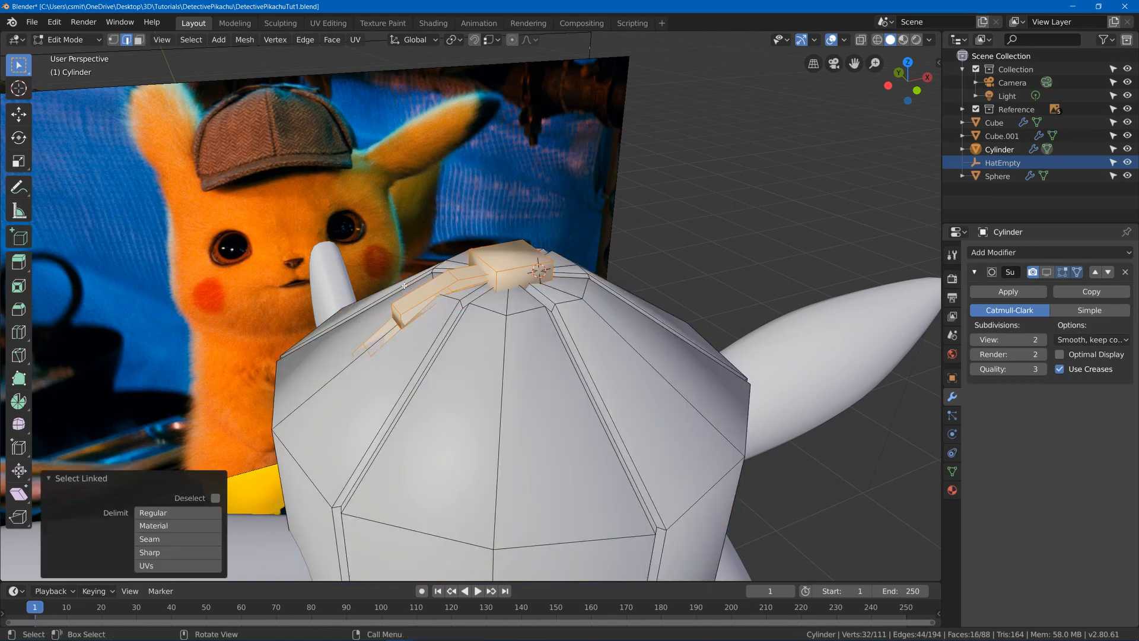
pyautogui.press('h')
pyautogui.moveTo(404, 286); pyautogui.dragTo(486, 320, button='middle')
pyautogui.press('Tab')
pyautogui.press('Tab')
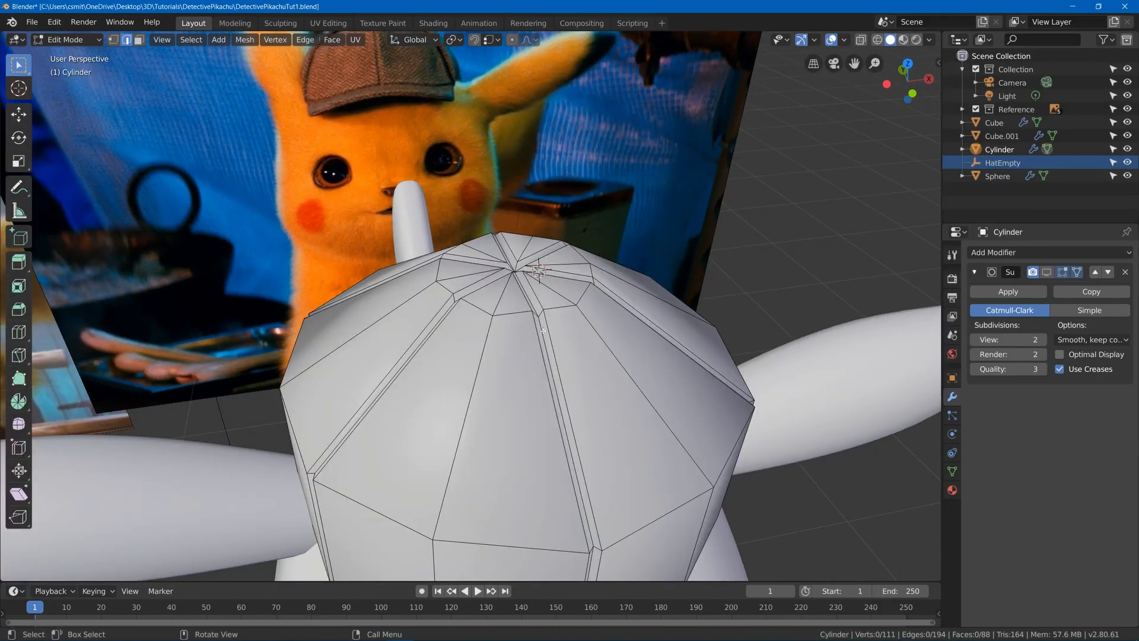
pyautogui.scroll(-3, 544, 334)
pyautogui.moveTo(560, 361); pyautogui.dragTo(537, 378, button='middle')
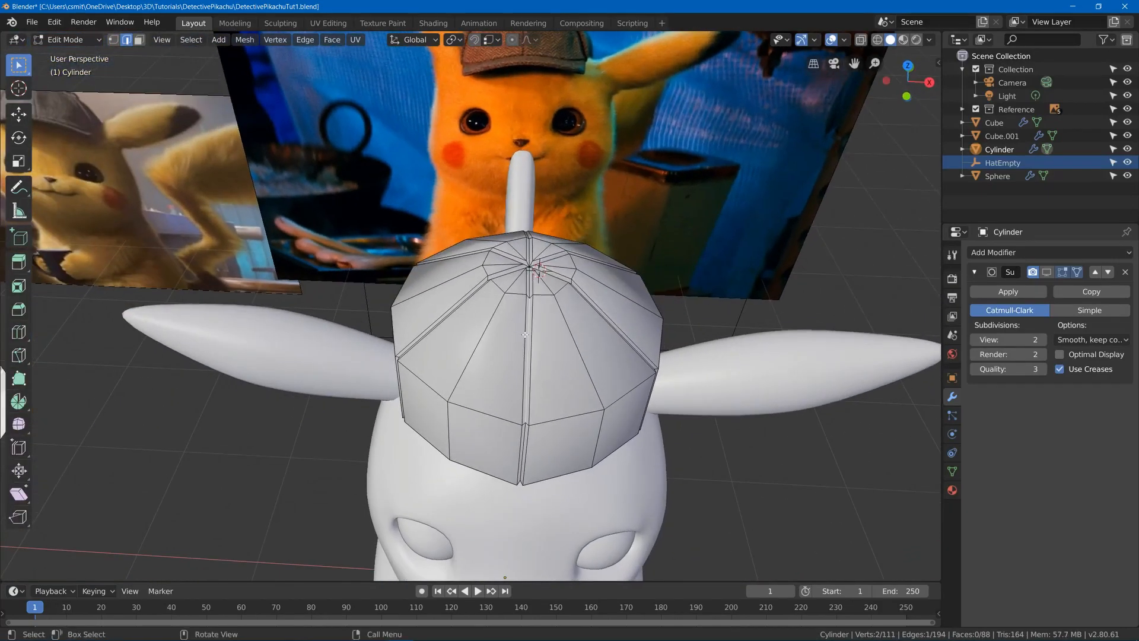
# Display the hat from above in wireframe so faces on both its visible and hidden sides can be selected
pyautogui.press('KP_7')
pyautogui.hotkey('shift', 'z')
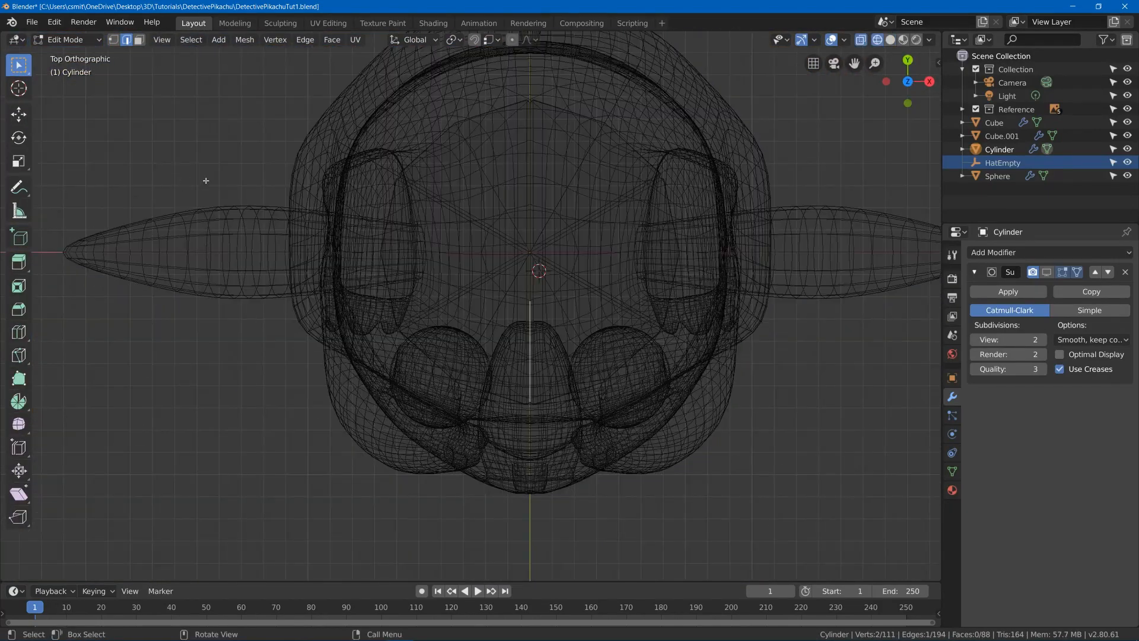
pyautogui.press('b')
pyautogui.moveTo(309, 87); pyautogui.dragTo(529, 485)
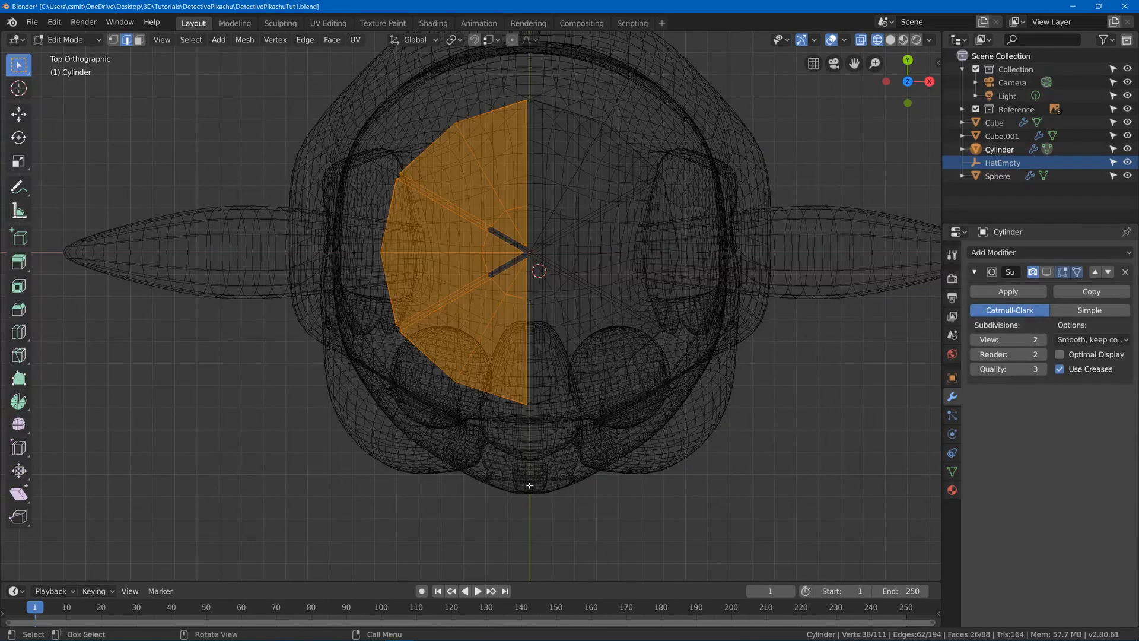
pyautogui.press('x')
pyautogui.click(529, 256)
pyautogui.hotkey('ctrl', 'z')
# Delete the crown faces on the -X half and the rear +X quarter, keeping only the front +X quarter
pyautogui.press('b')
pyautogui.moveTo(300, 78); pyautogui.dragTo(529, 472)
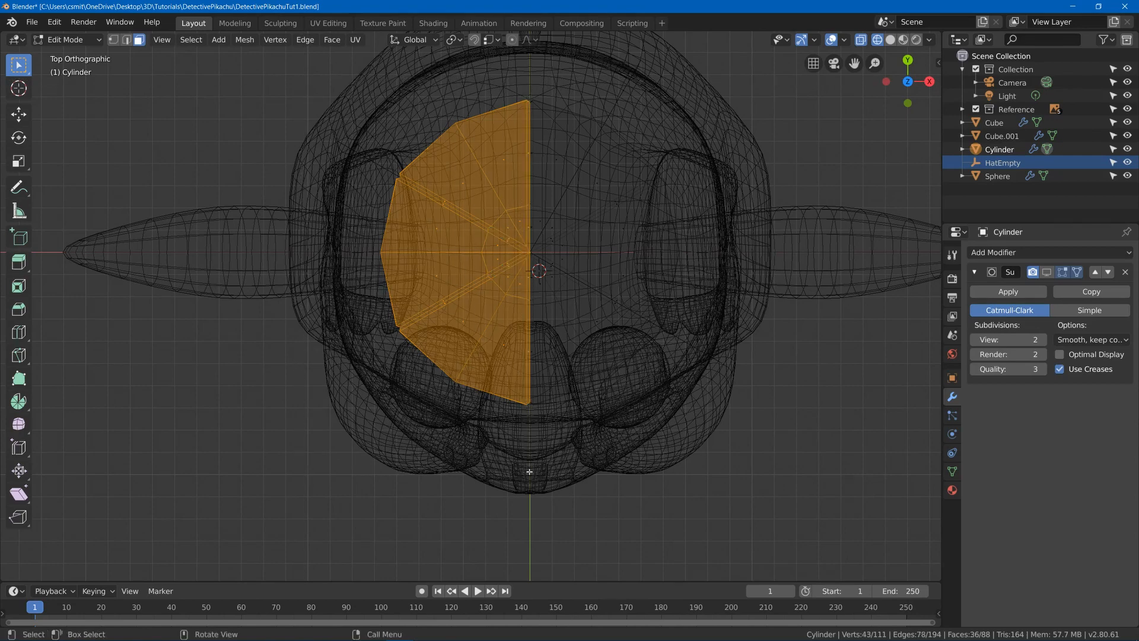
pyautogui.press('x')
pyautogui.click(532, 227)
pyautogui.moveTo(427, 72); pyautogui.dragTo(820, 252)
pyautogui.press('x')
pyautogui.click(820, 252)
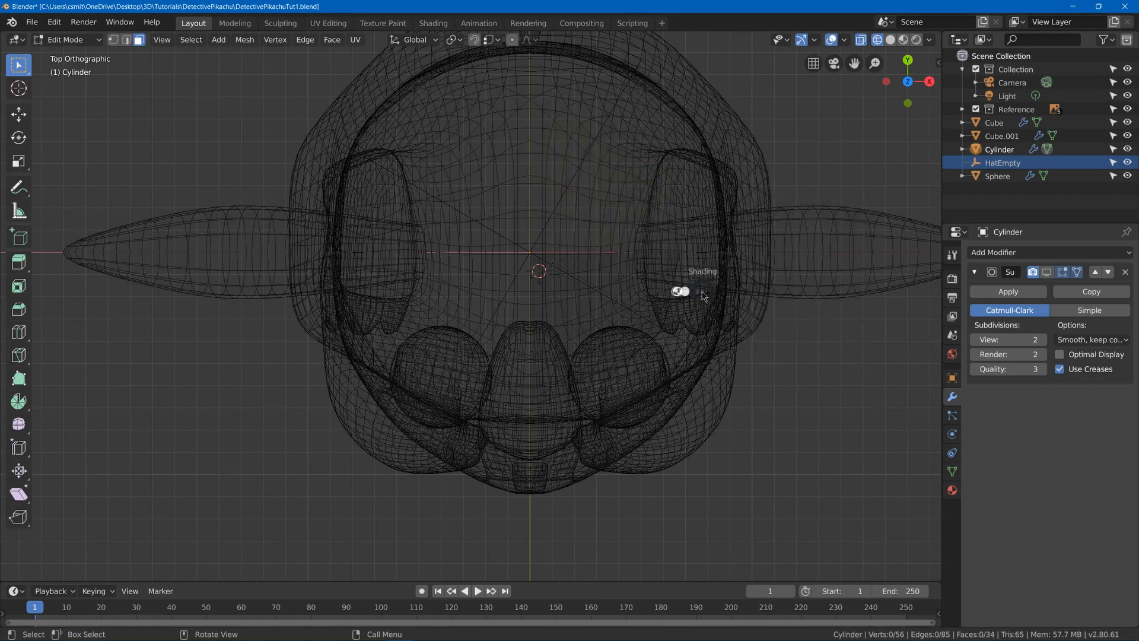
# Return to solid shading and delete the faces of the partial panel beyond the seam, keeping one complete crown panel
pyautogui.hotkey('shift', 'z')
pyautogui.moveTo(682, 294)
pyautogui.mouseDown(button='middle')
pyautogui.moveTo(749, 272)
pyautogui.moveTo(569, 291)
pyautogui.mouseUp(button='middle')
pyautogui.keyDown('alt'); pyautogui.click(564, 293); pyautogui.keyUp('alt')
pyautogui.hotkey('alt', 'a')
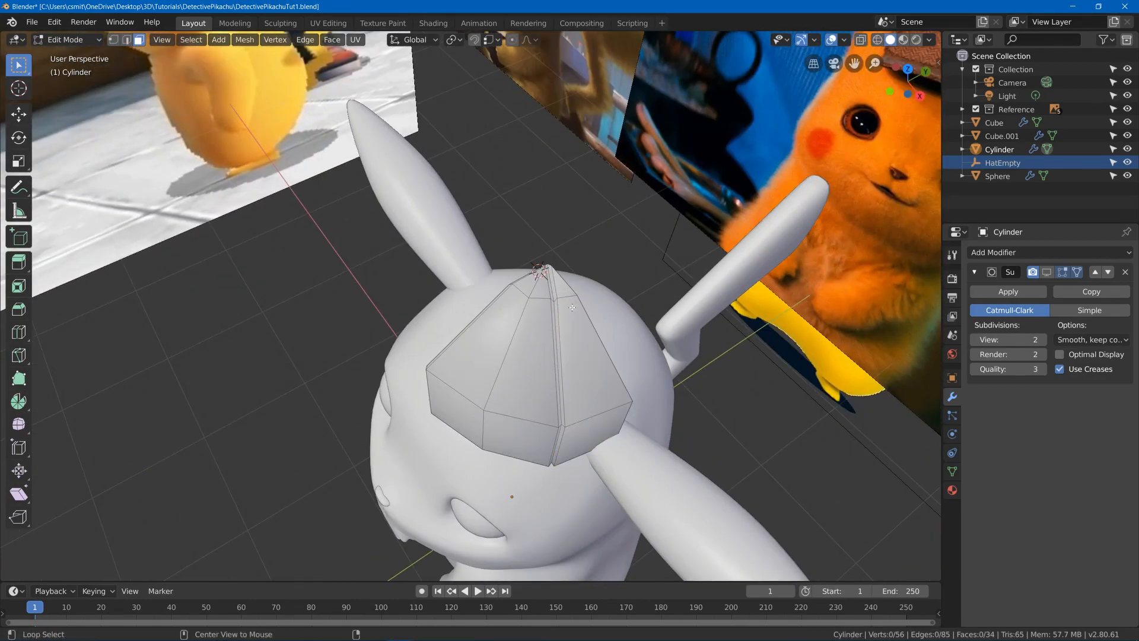
pyautogui.keyDown('alt'); pyautogui.keyDown('shift'); pyautogui.click(569, 303); pyautogui.keyUp('shift'); pyautogui.keyUp('alt')
pyautogui.keyDown('alt'); pyautogui.keyDown('shift'); pyautogui.click(564, 425); pyautogui.keyUp('shift'); pyautogui.keyUp('alt')
pyautogui.press('x')
pyautogui.click(564, 423)
pyautogui.click(566, 289)
pyautogui.press('x')
pyautogui.click(567, 289)
# Select the linked faces of the remaining crown panel, unwrap them and open the UV Editing workspace
pyautogui.moveTo(567, 289); pyautogui.dragTo(535, 307, button='middle')
pyautogui.scroll(2, 584, 237)
pyautogui.scroll(3, 542, 320)
pyautogui.scroll(-3, 535, 307)
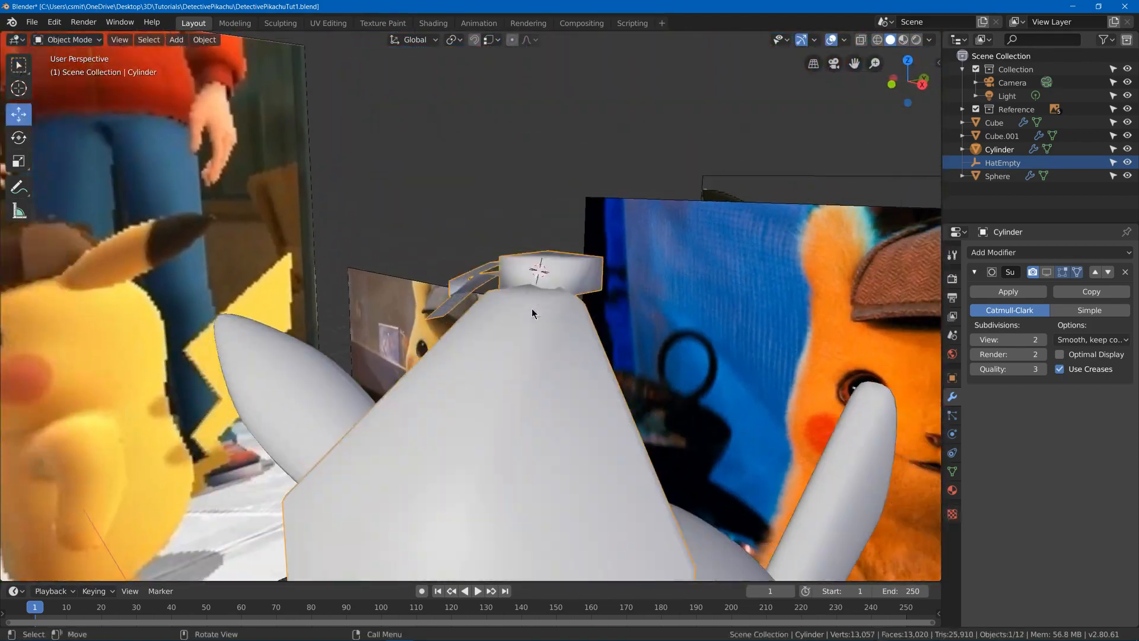
pyautogui.scroll(-3, 540, 315)
pyautogui.press('l')
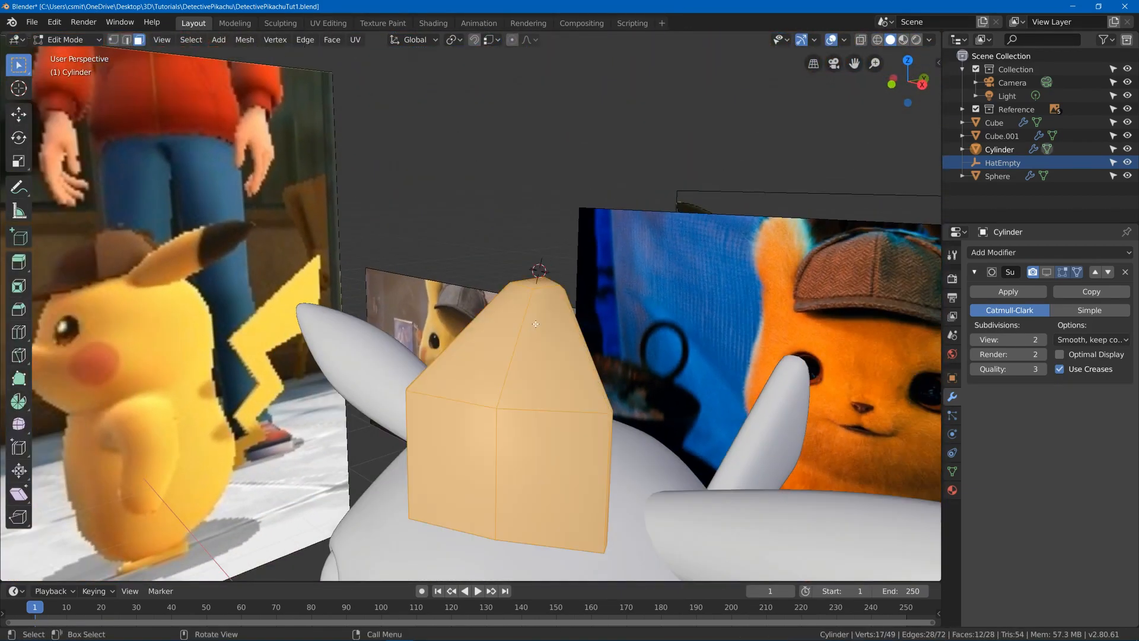
pyautogui.press('u')
pyautogui.click(525, 322)
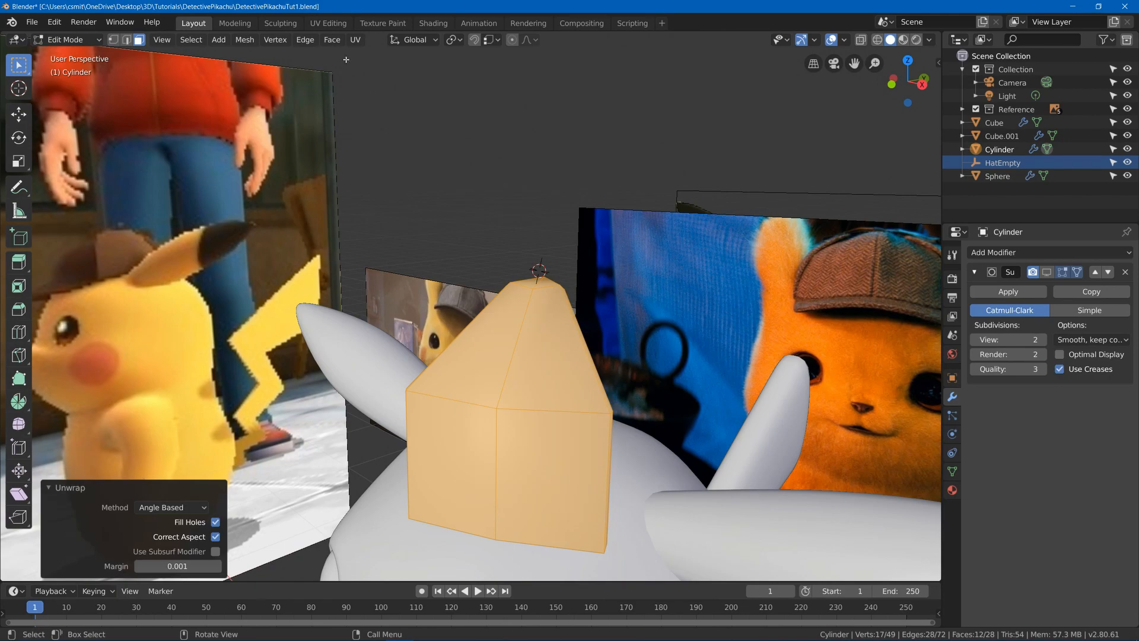
pyautogui.click(328, 23)
pyautogui.scroll(3, 261, 257)
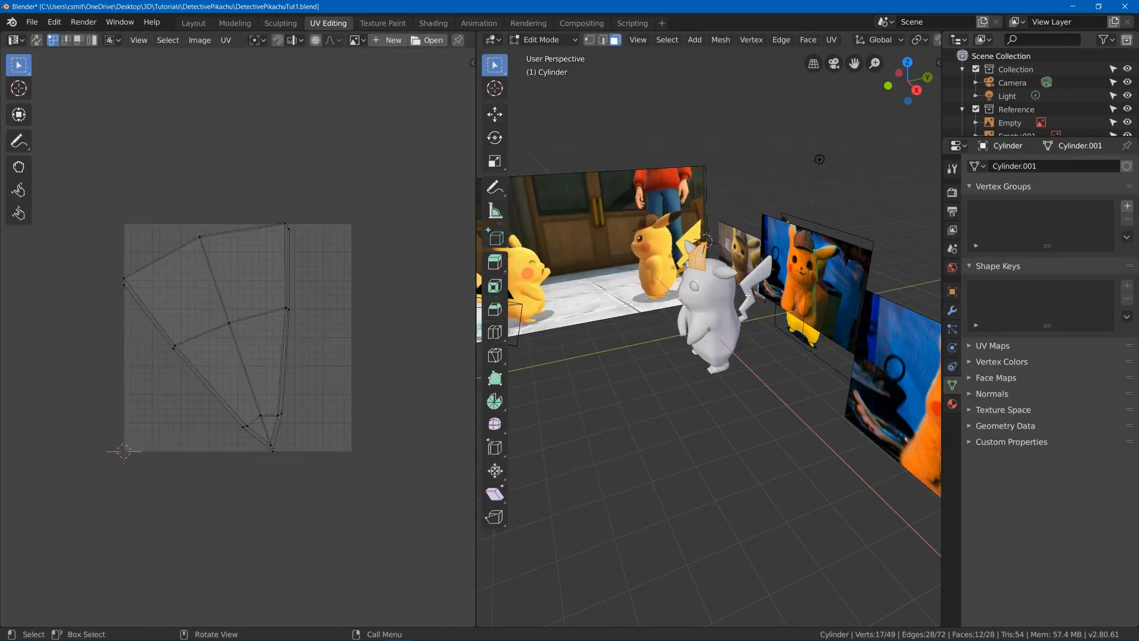
# Duplicate the unwrapped crown panel in place and set the transform pivot point to the 3D cursor
pyautogui.moveTo(653, 296); pyautogui.dragTo(706, 320, button='middle')
pyautogui.scroll(5, 670, 273)
pyautogui.scroll(2, 714, 338)
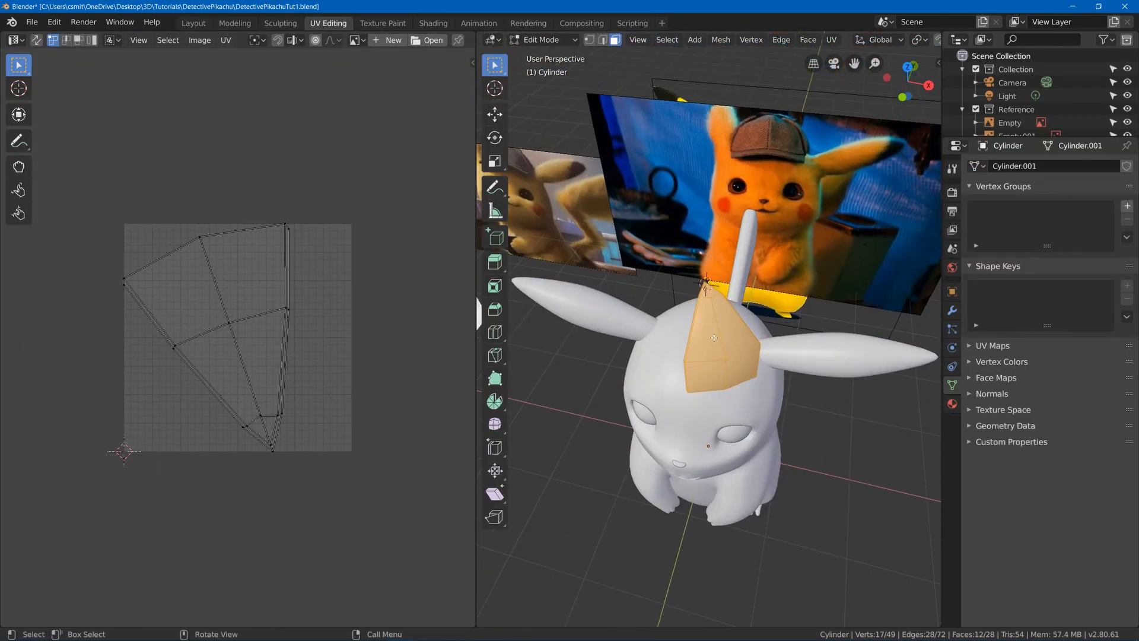
pyautogui.hotkey('shift', 'd')
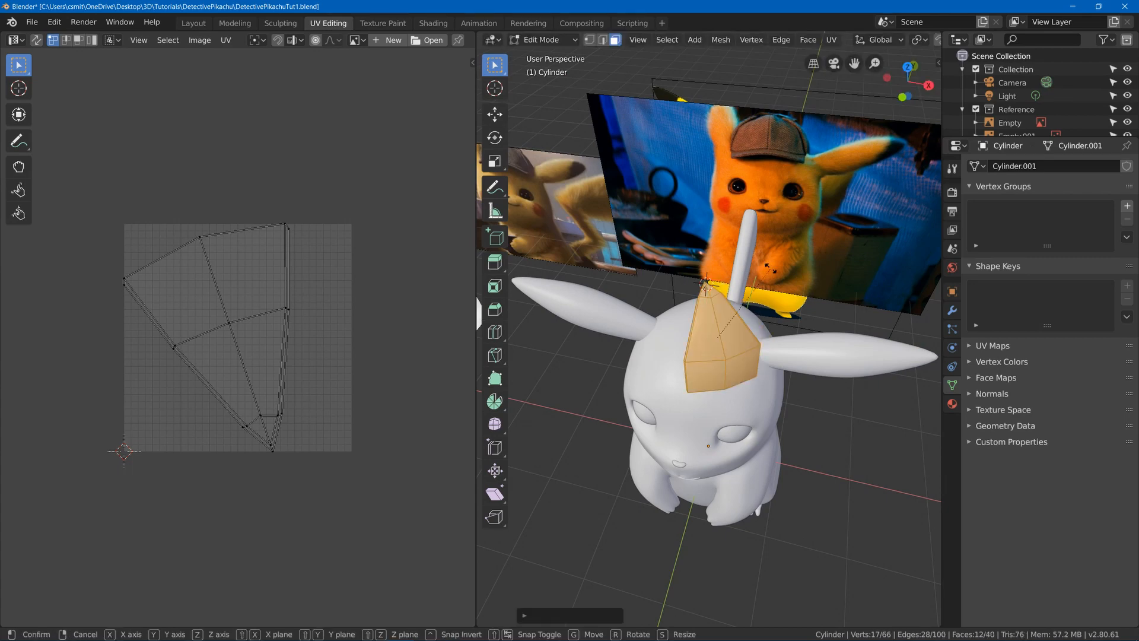
pyautogui.rightClick(789, 63)
pyautogui.click(879, 40)
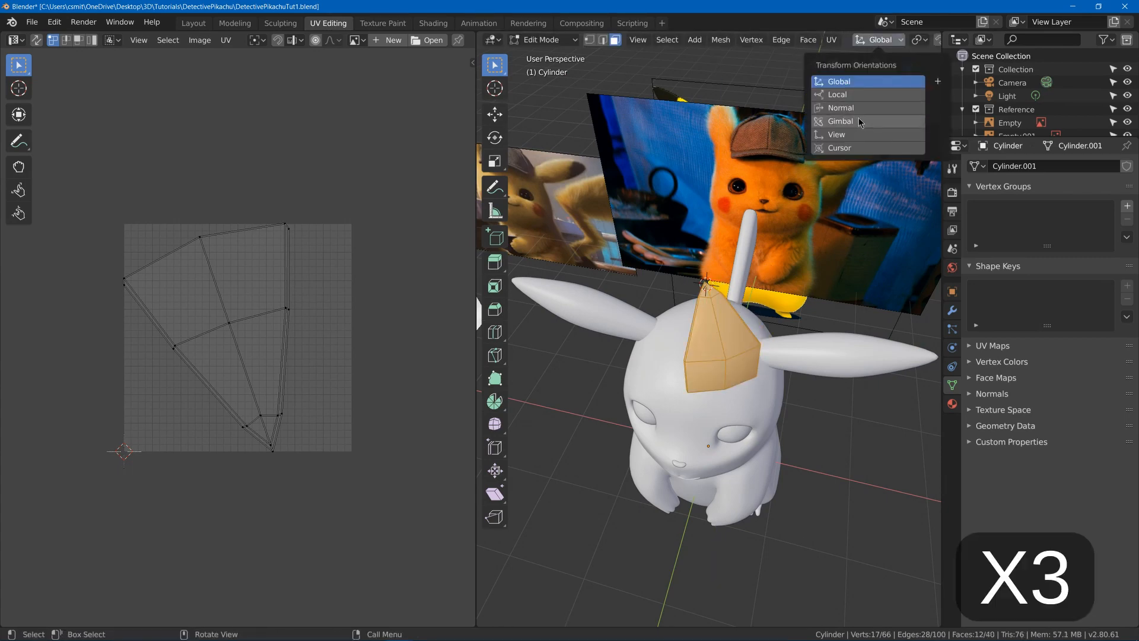
pyautogui.click(918, 40)
pyautogui.click(897, 95)
# Rotate the duplicated panel 60° about Z and repeat the duplication and 60° rotation until six panels complete the crown
pyautogui.moveTo(771, 297); pyautogui.dragTo(692, 277, button='middle')
pyautogui.press('r')
pyautogui.press('z')
pyautogui.rightClick(692, 277)
pyautogui.hotkey('shift', 'd')
pyautogui.rightClick(692, 277)
pyautogui.hotkey('shift', 'd')
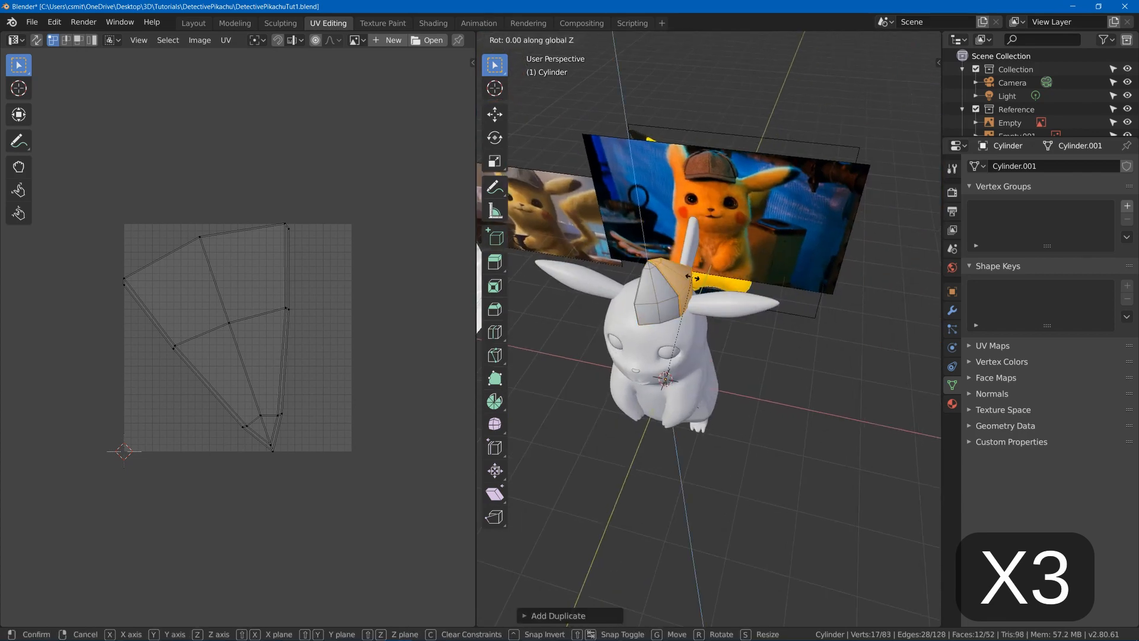
pyautogui.write('rz60')
pyautogui.press('Return')
pyautogui.hotkey('shift', 'd')
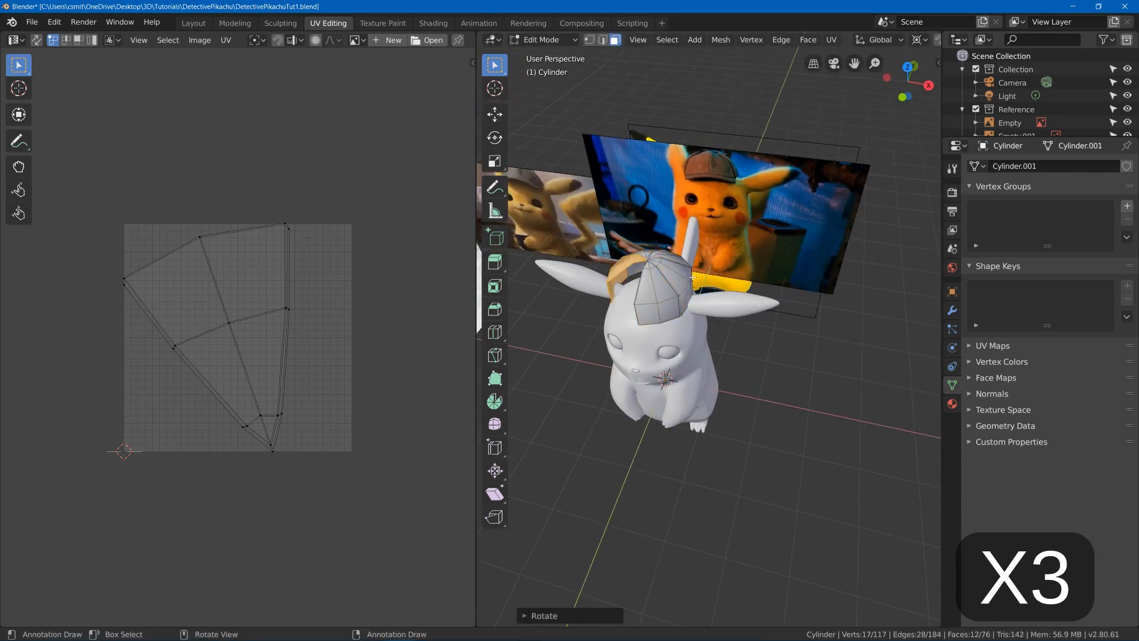
pyautogui.rightClick(692, 277)
pyautogui.write('rz60')
pyautogui.press('Return')
# Select all six crown panels, merge their overlapping vertices and return to the Layout workspace
pyautogui.press('a')
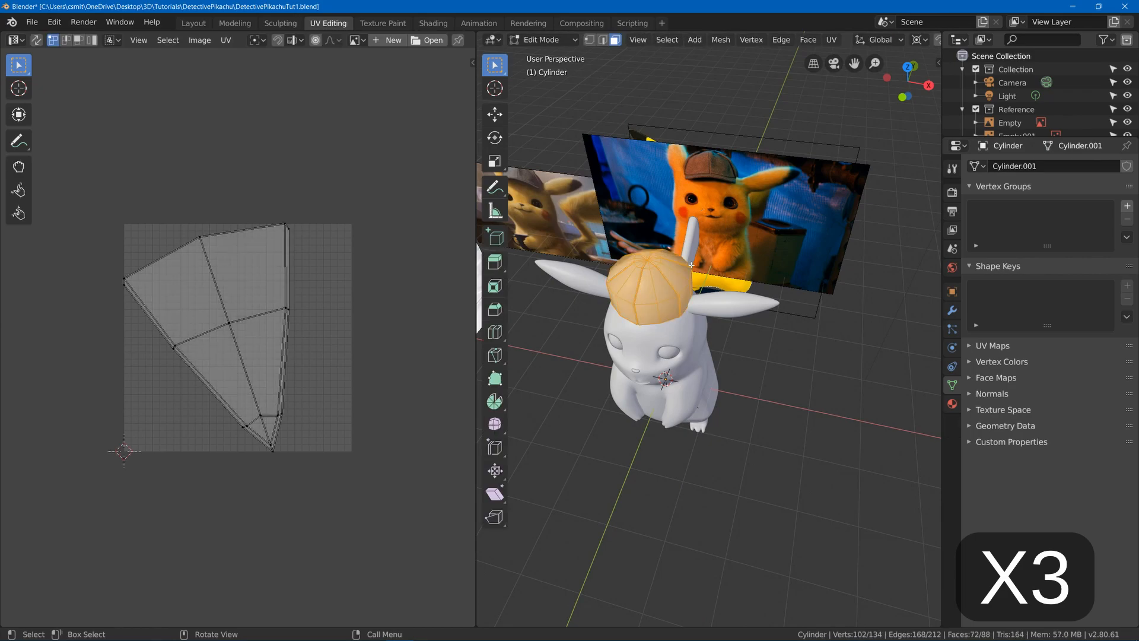
pyautogui.press('KP_Decimal')
pyautogui.press('m')
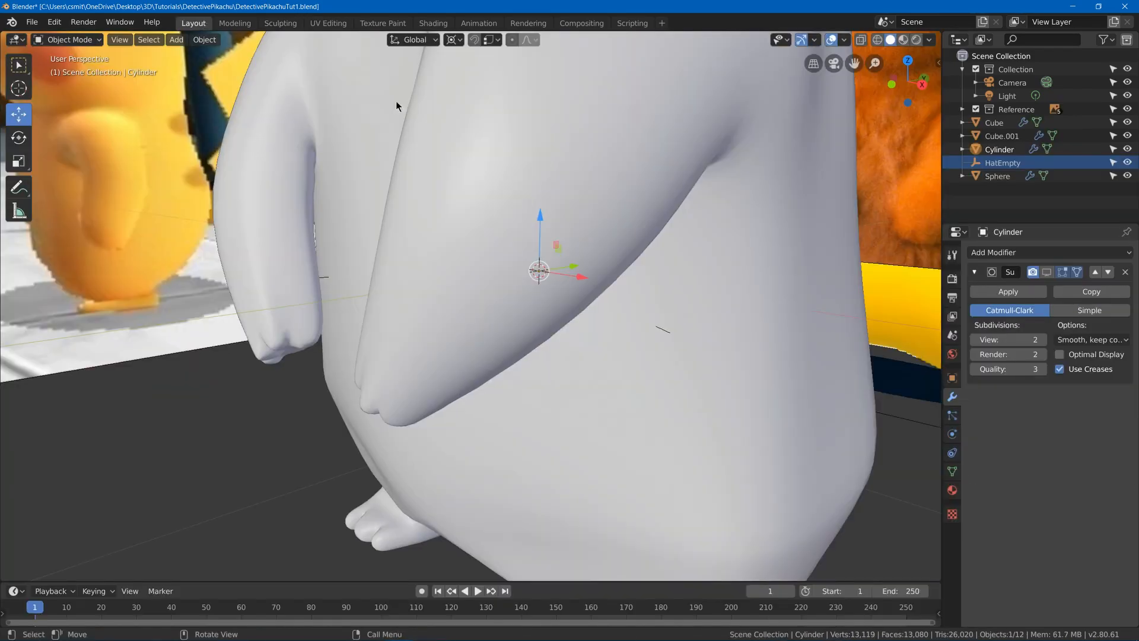
pyautogui.scroll(-3, 475, 173)
pyautogui.moveTo(474, 173); pyautogui.dragTo(472, 388, button='middle')
pyautogui.scroll(3, 514, 396)
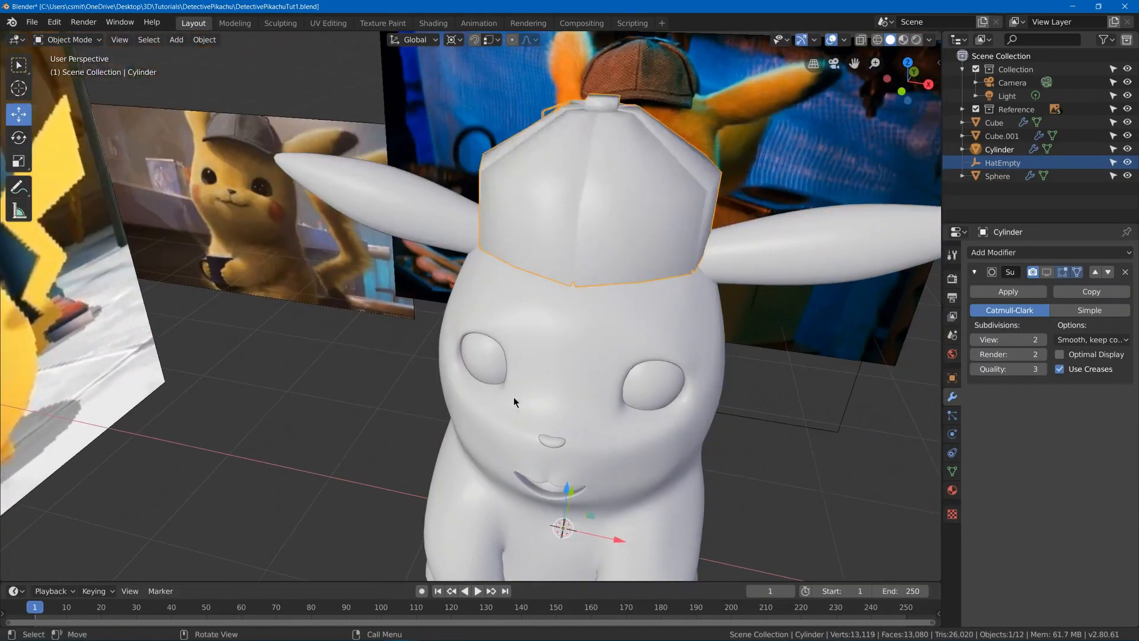
# Turn on the hat's Subdivision modifier in the viewport, then reveal the hidden button and strips and clear the selection
pyautogui.press('Tab')
pyautogui.press('KP_Decimal')
pyautogui.click(1046, 272)
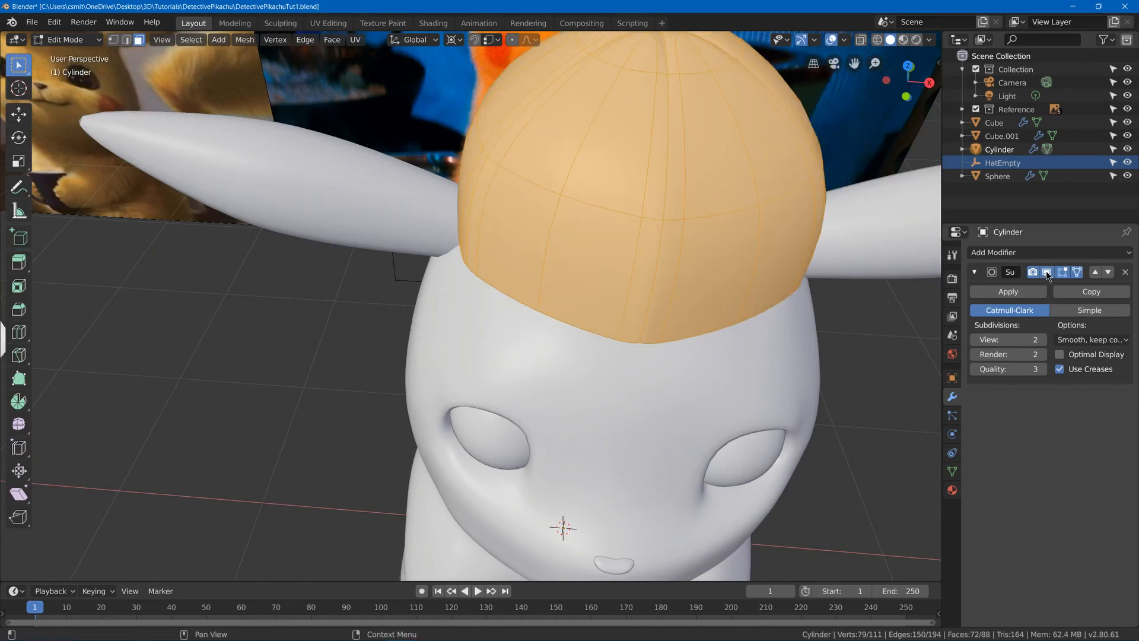
pyautogui.moveTo(593, 273); pyautogui.dragTo(600, 297, button='middle')
pyautogui.press('Tab')
pyautogui.press('Tab')
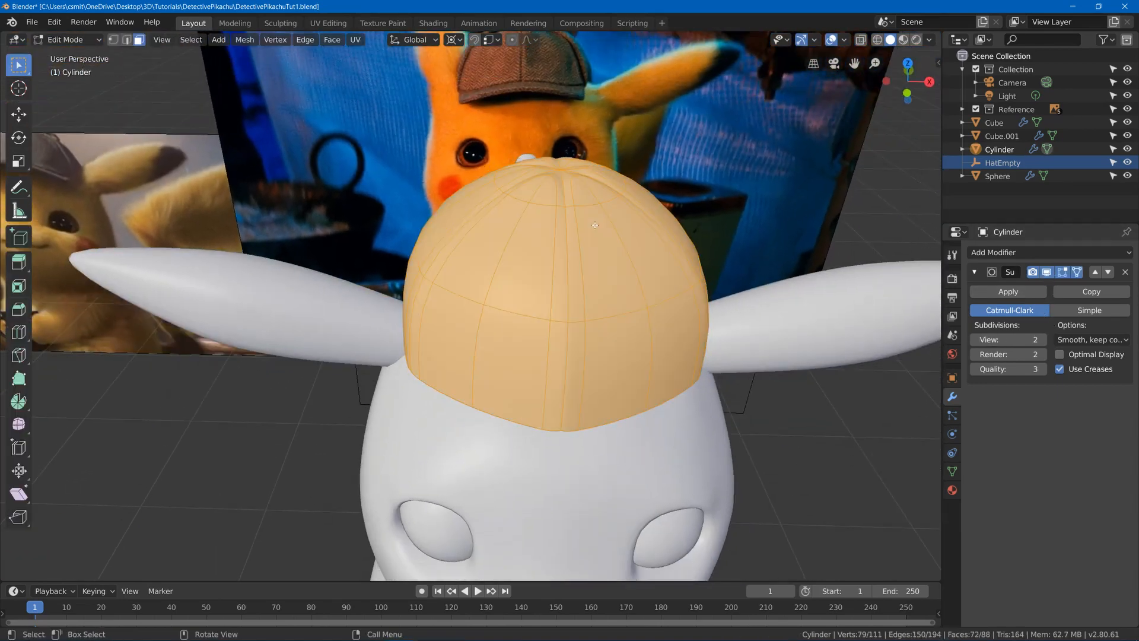
pyautogui.hotkey('alt', 'h')
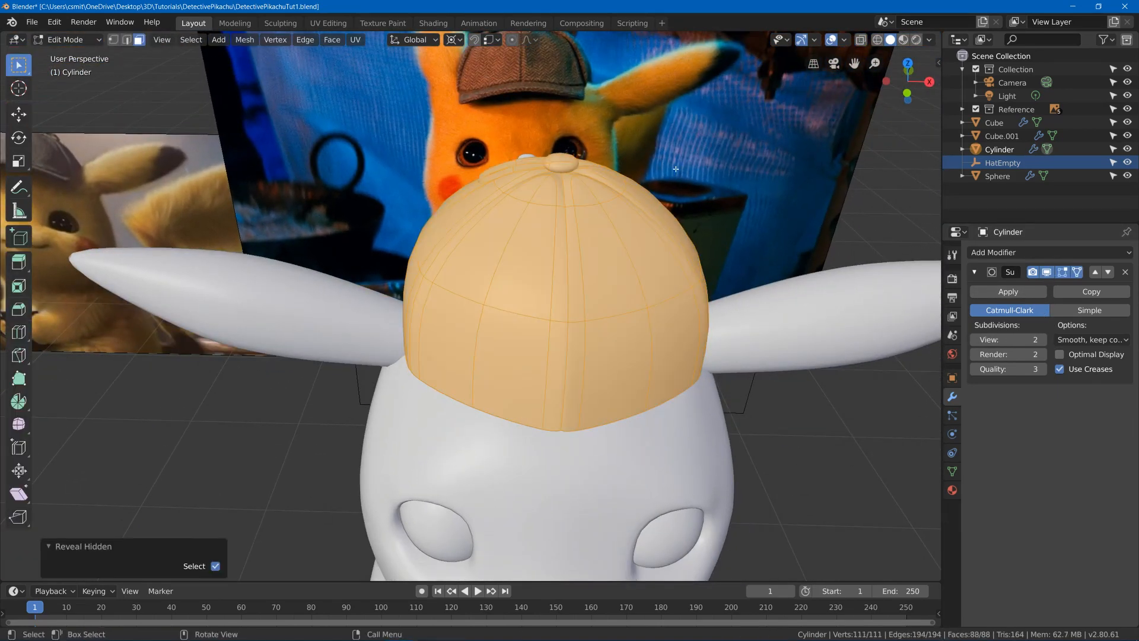
pyautogui.hotkey('alt', 'a')
# Select the linked faces of the folded strip and the flat strip beside the button and unwrap them
pyautogui.moveTo(675, 169); pyautogui.dragTo(507, 356, button='middle')
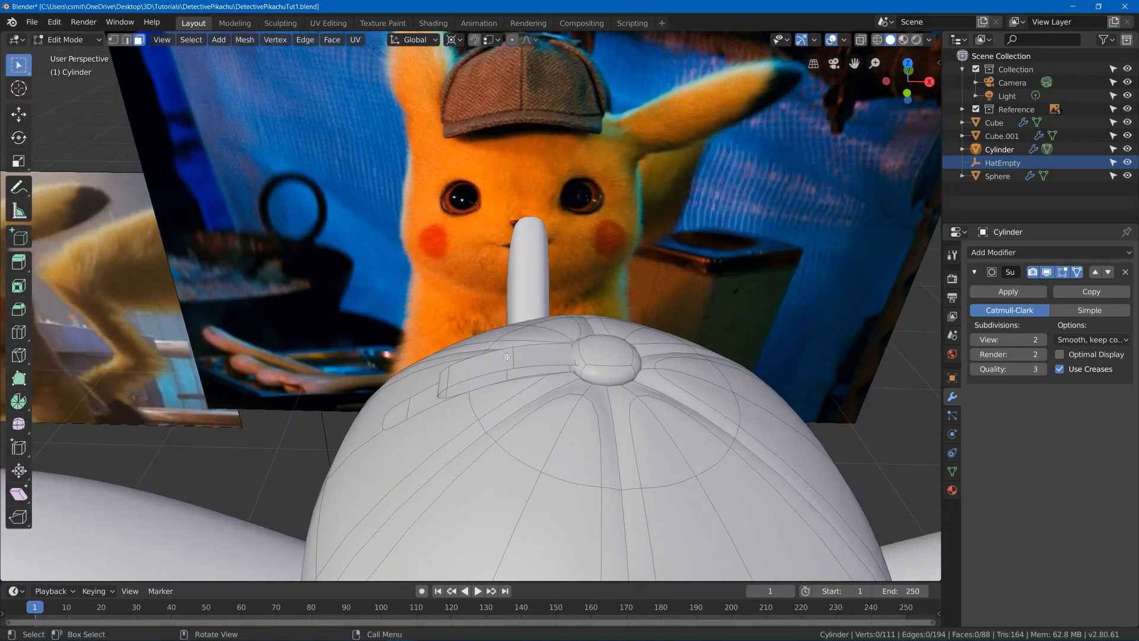
pyautogui.press('l')
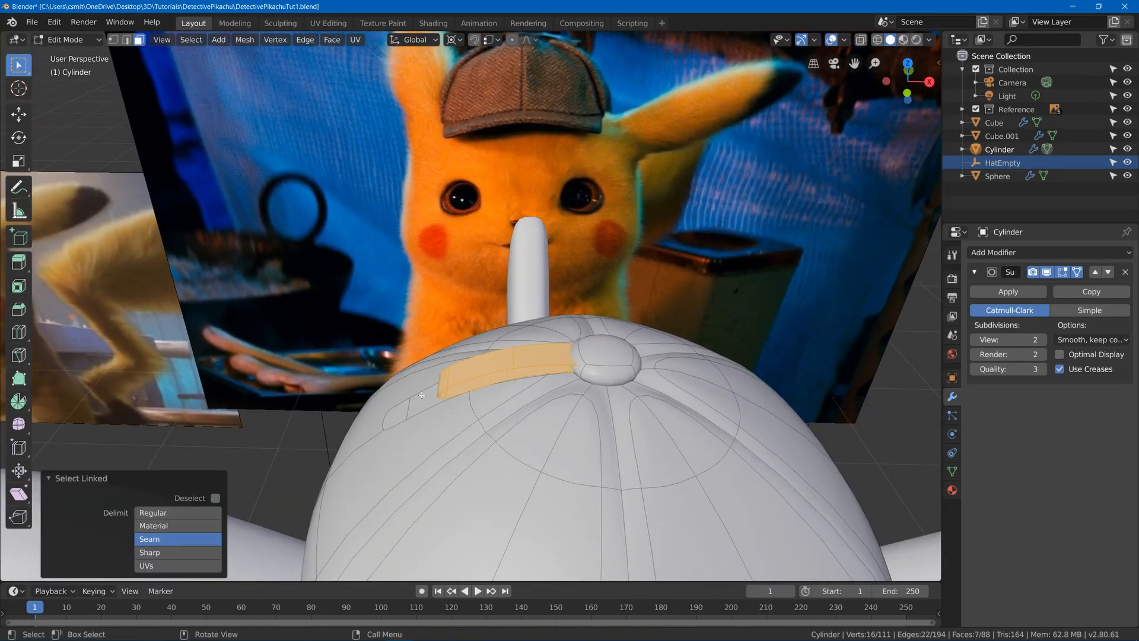
pyautogui.press('u')
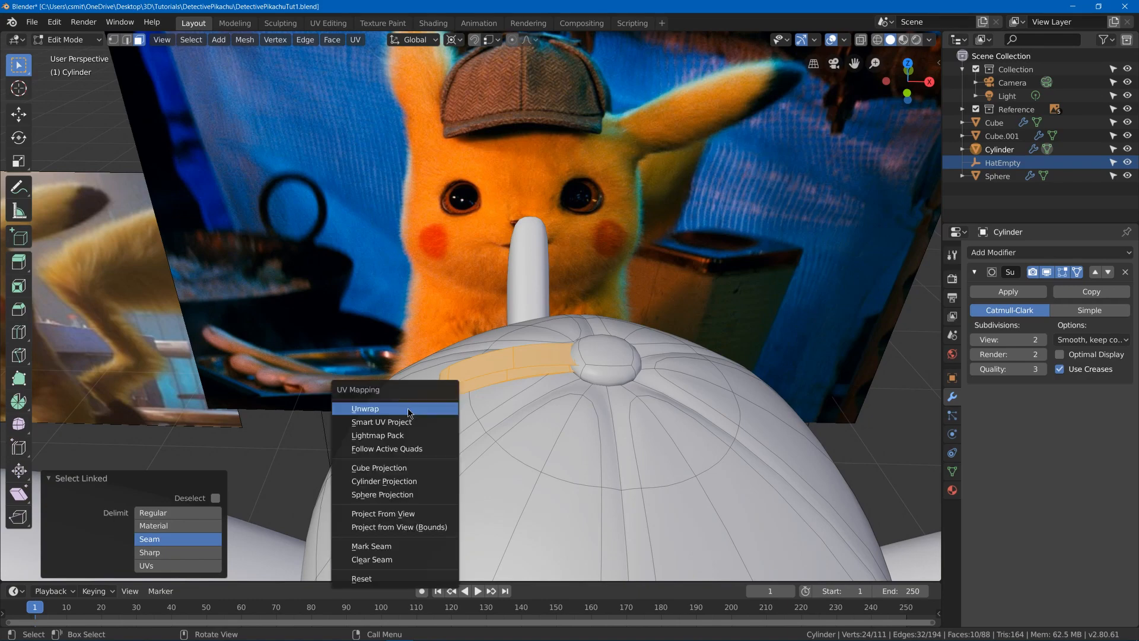
pyautogui.click(408, 408)
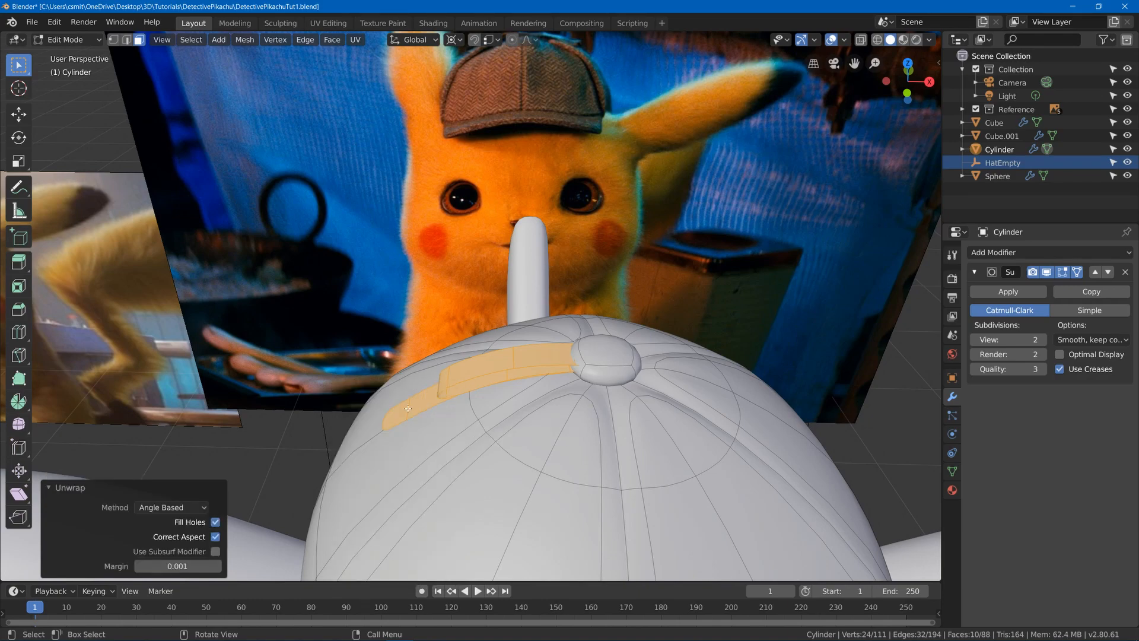
# Open the UV Editing workspace and move both strips' UV islands down and left, partly outside the UV square
pyautogui.click(314, 23)
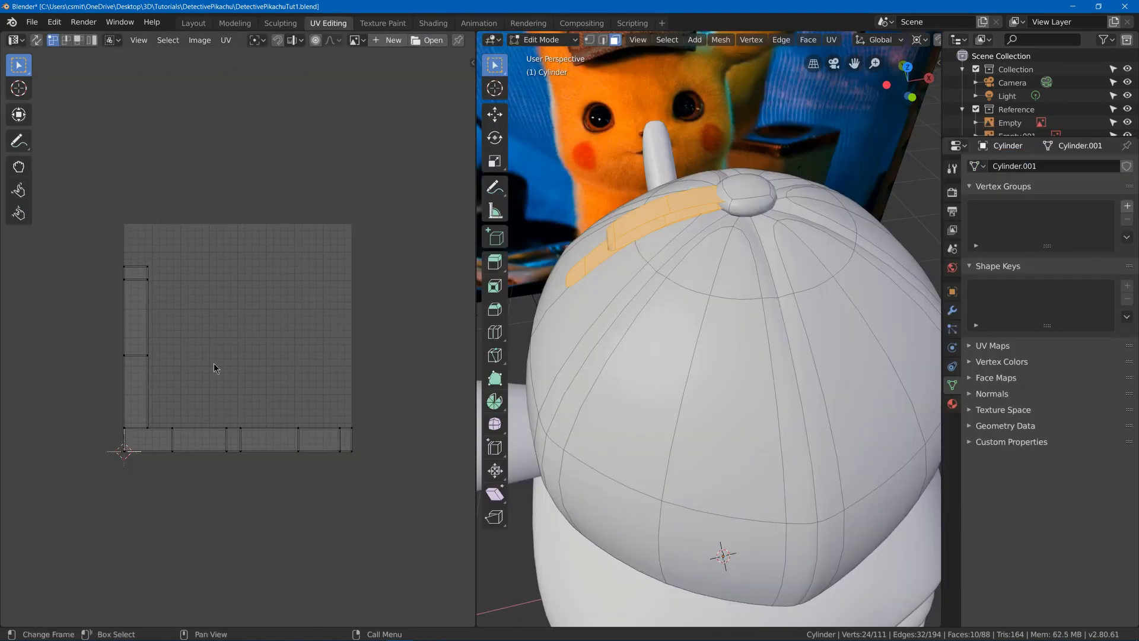
pyautogui.press('a')
pyautogui.press('g')
pyautogui.click(257, 399)
# Duplicate the folded and flat strips and rotate the copy 180° about Z to the opposite side of the button
pyautogui.press('Tab')
pyautogui.moveTo(682, 249); pyautogui.dragTo(667, 229, button='middle')
pyautogui.press('Tab')
pyautogui.hotkey('shift', 'd')
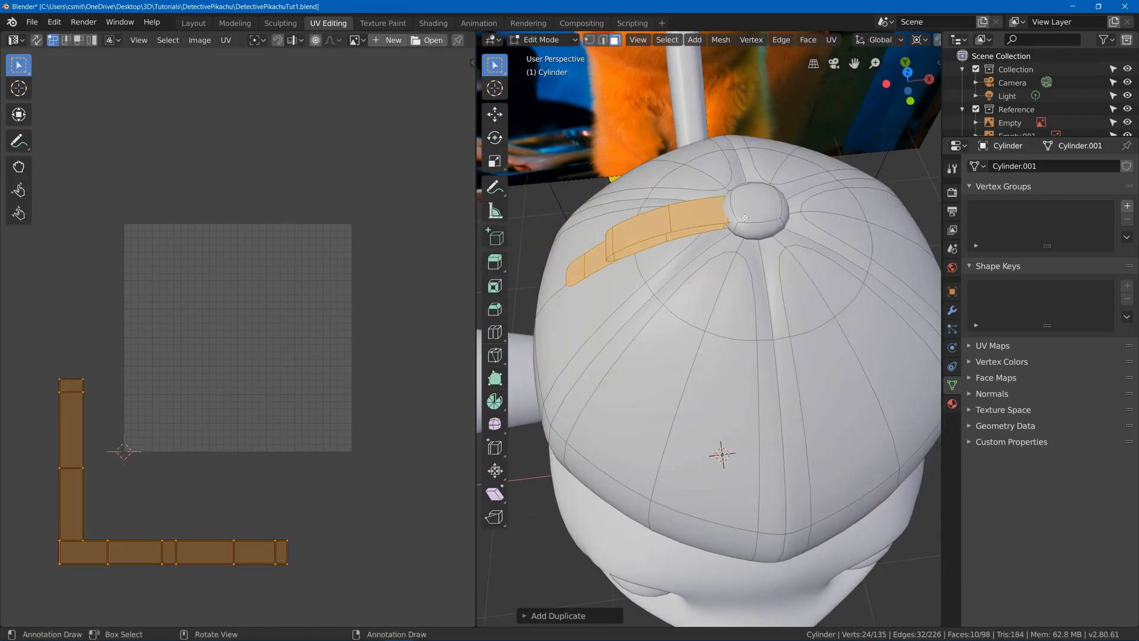
pyautogui.rightClick(742, 171)
pyautogui.write('rz')
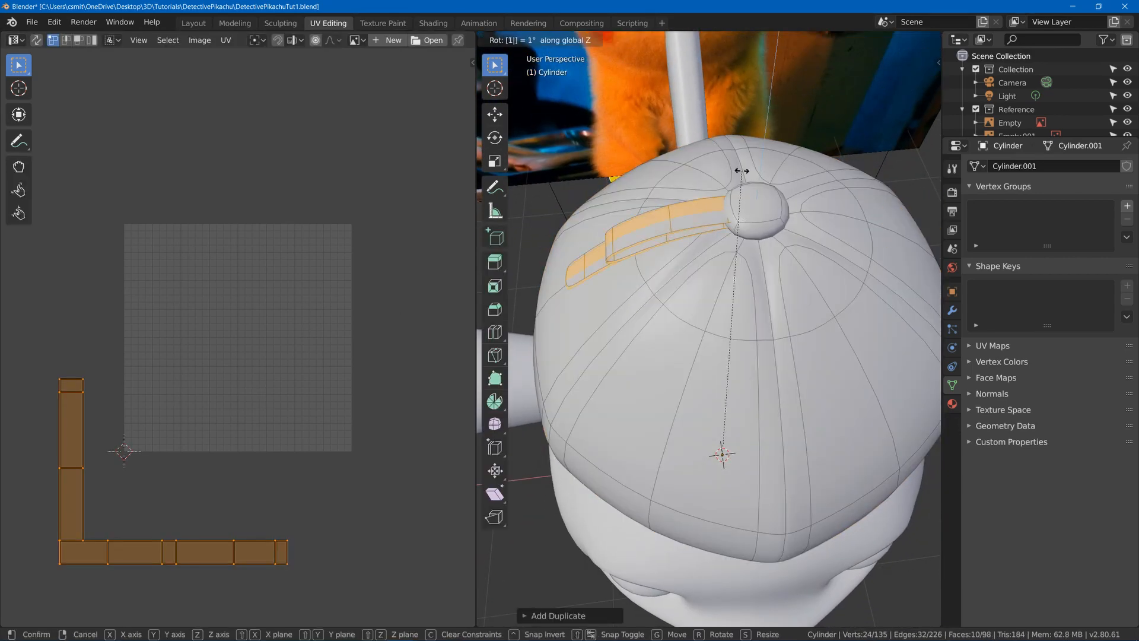
pyautogui.write('180')
pyautogui.press('Return')
pyautogui.press('Tab')
pyautogui.moveTo(681, 185); pyautogui.dragTo(670, 144, button='middle')
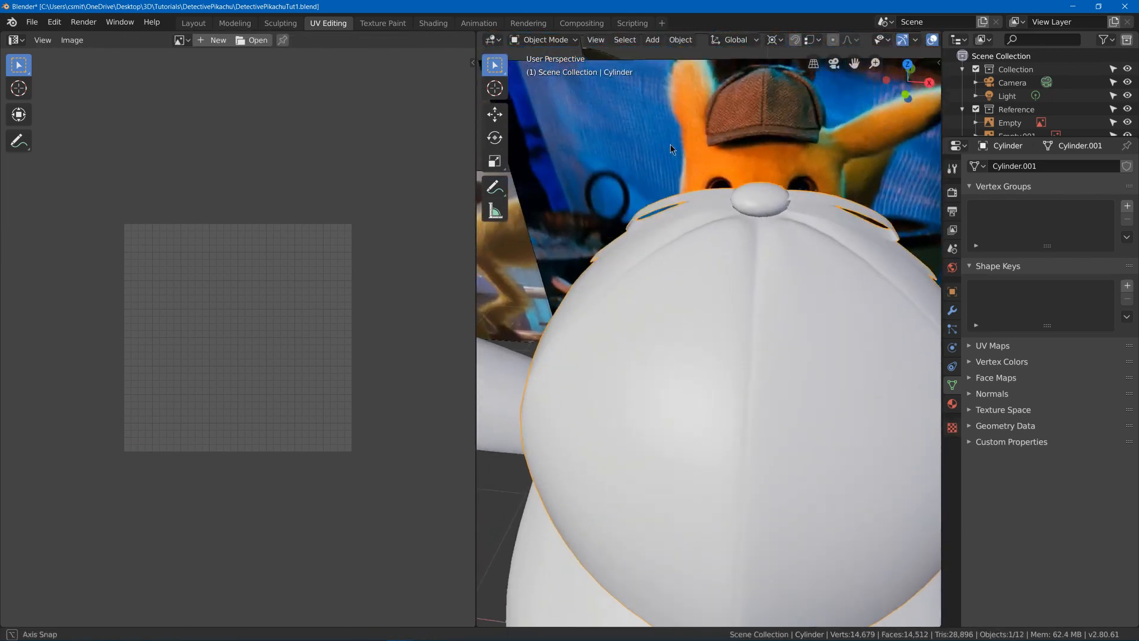
pyautogui.scroll(-3, 652, 244)
pyautogui.moveTo(652, 244); pyautogui.dragTo(656, 265, button='middle')
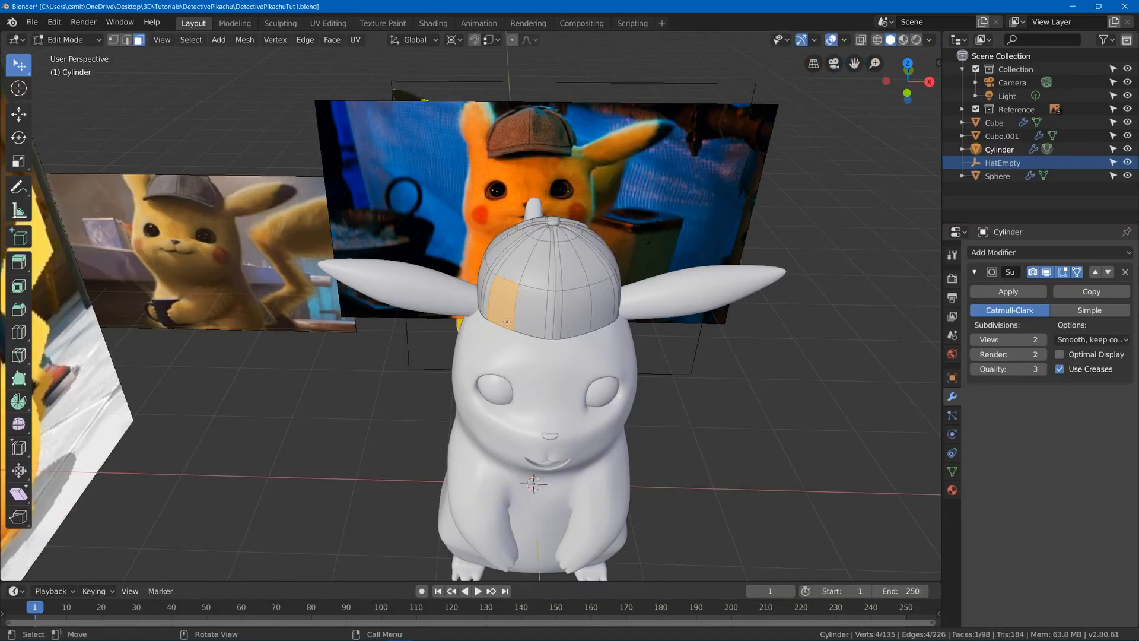
# Select the crown's front rim edges between the side panels and extrude them about 0.416 m forward along Y as a brim
pyautogui.press('2')
pyautogui.click(502, 325)
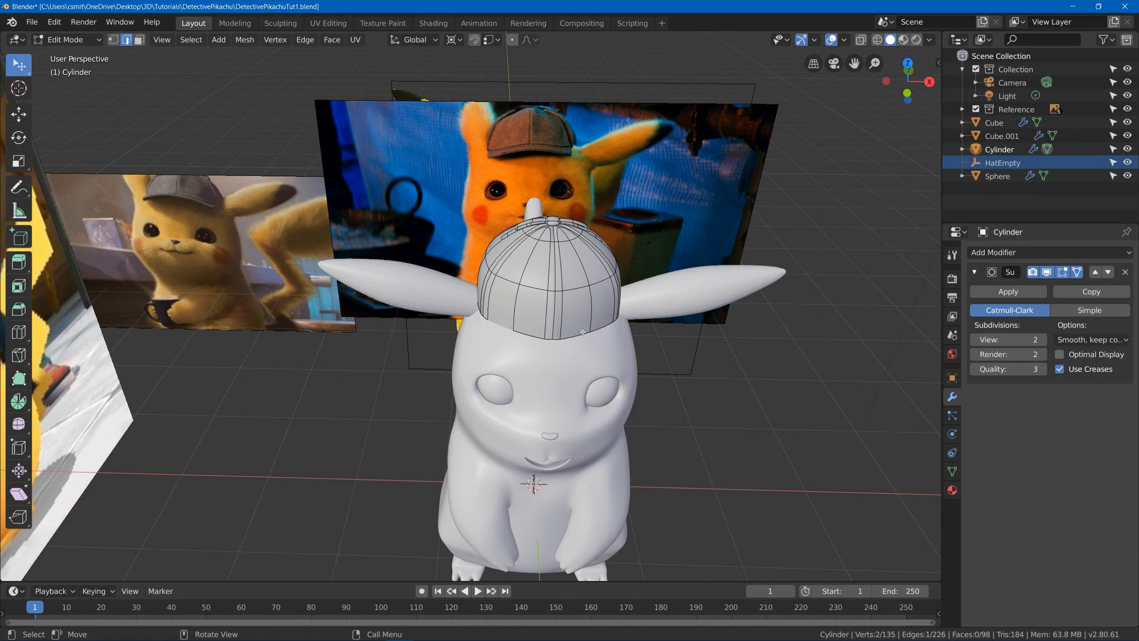
pyautogui.keyDown('ctrl'); pyautogui.click(582, 332); pyautogui.keyUp('ctrl')
pyautogui.moveTo(582, 332); pyautogui.dragTo(569, 386, button='middle')
pyautogui.scroll(3, 611, 361)
pyautogui.scroll(-3, 611, 361)
pyautogui.press('e')
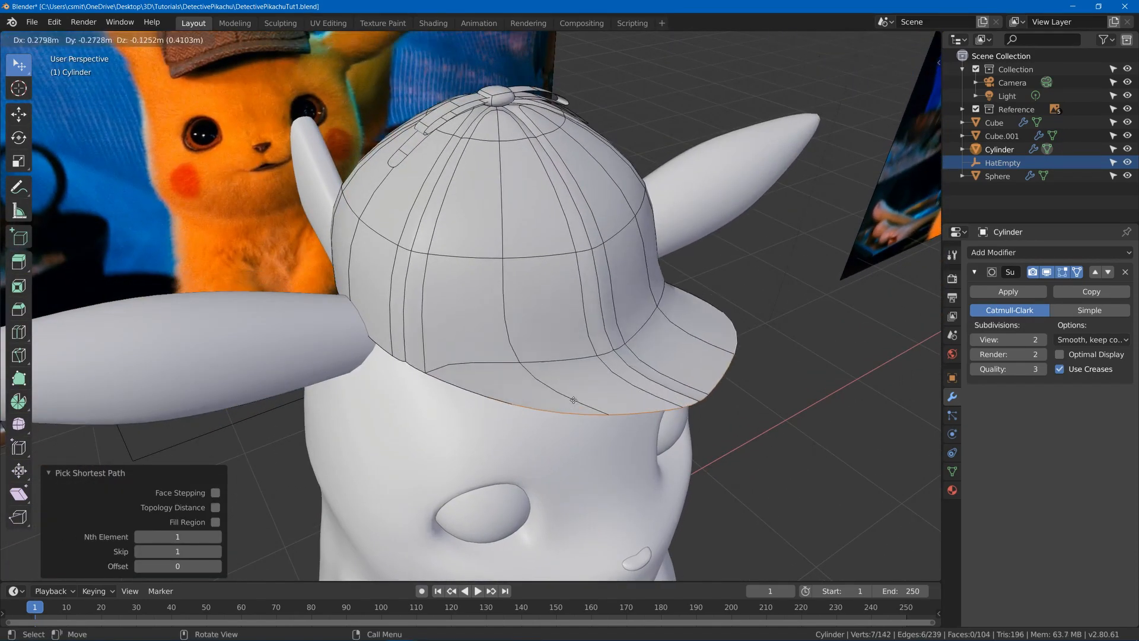
pyautogui.press('z')
pyautogui.press('y')
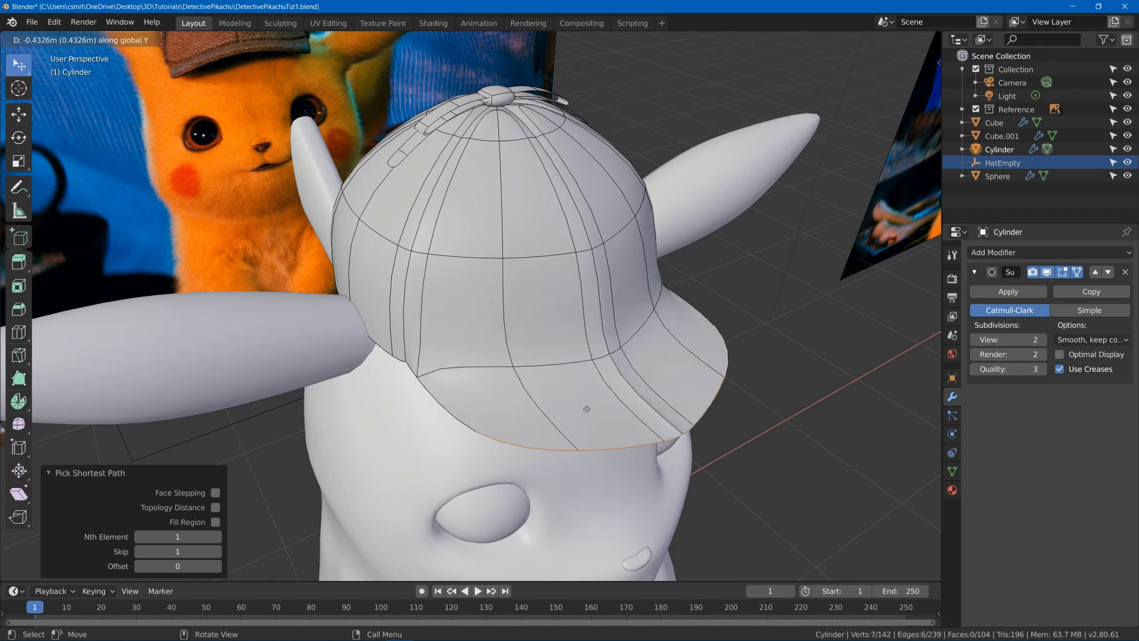
# Lower the brim's outer edge about 0.144 m along Z
pyautogui.moveTo(589, 403); pyautogui.dragTo(664, 269, button='middle')
pyautogui.press('g')
pyautogui.press('z')
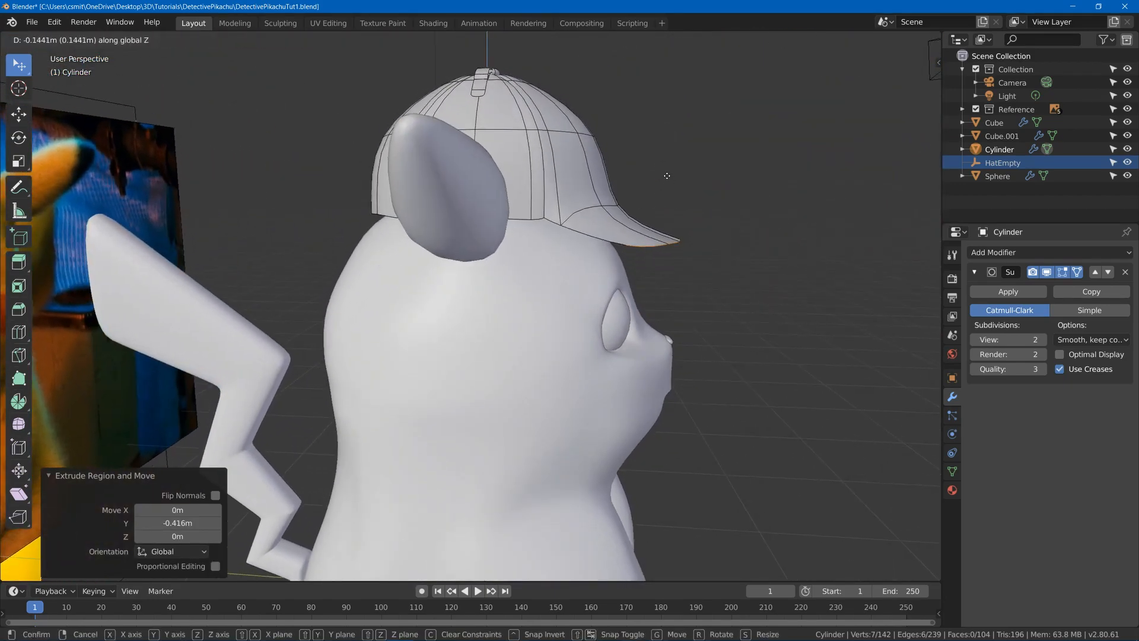
pyautogui.click(667, 176)
# Add a loop cut along the width of the front brim between the crown rim and the brim's outer edge
pyautogui.moveTo(667, 176); pyautogui.dragTo(523, 198, button='middle')
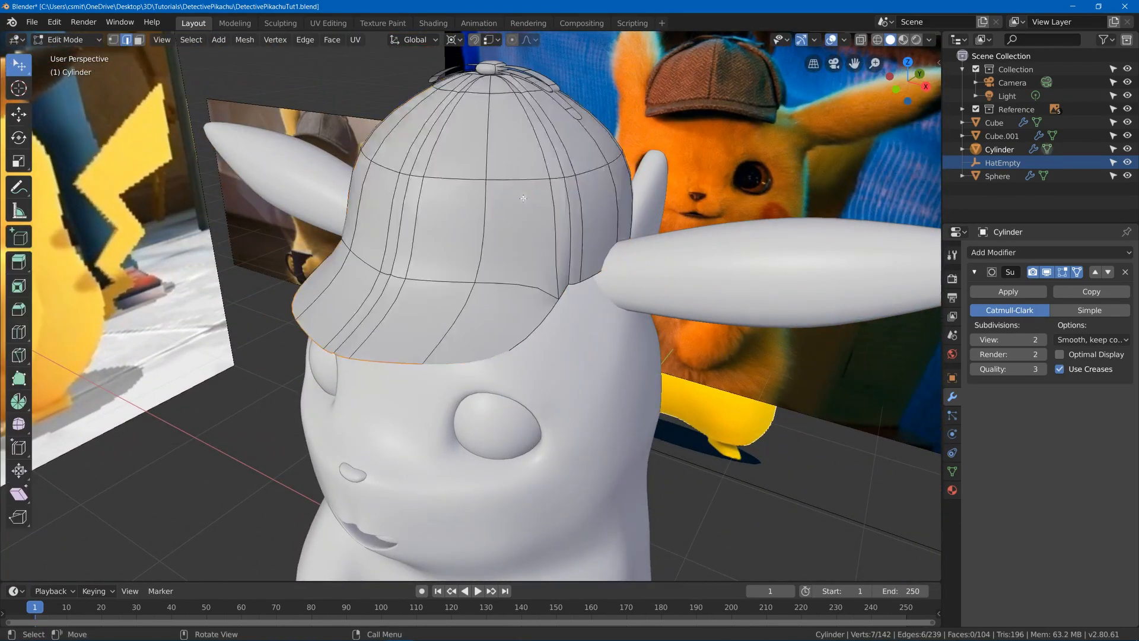
pyautogui.click(475, 301)
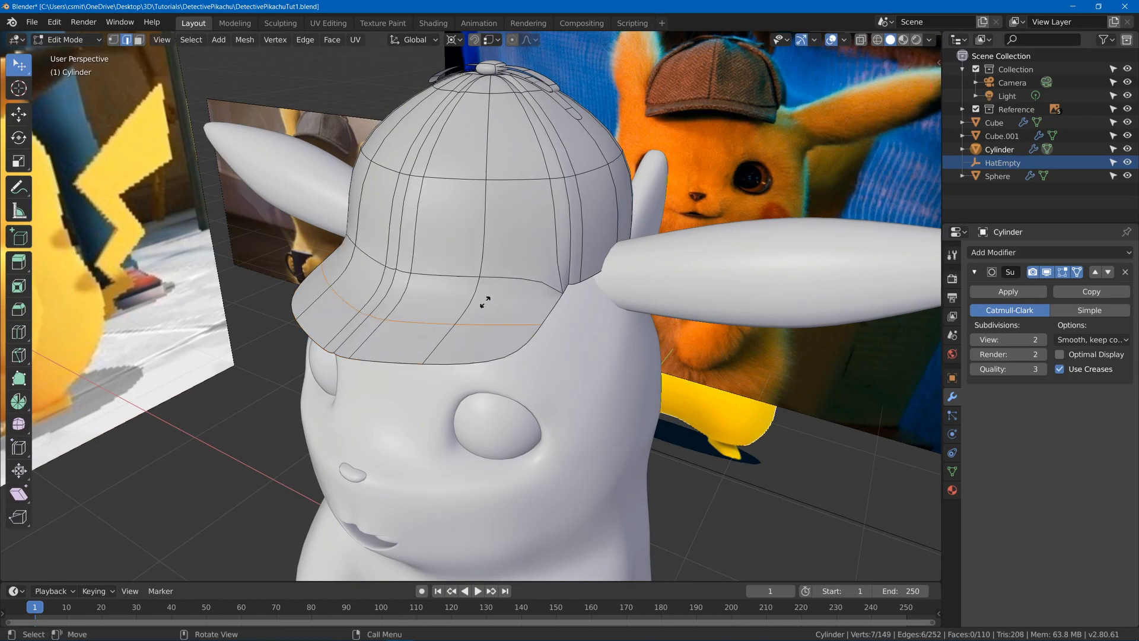
pyautogui.click(520, 286)
pyautogui.press('Tab')
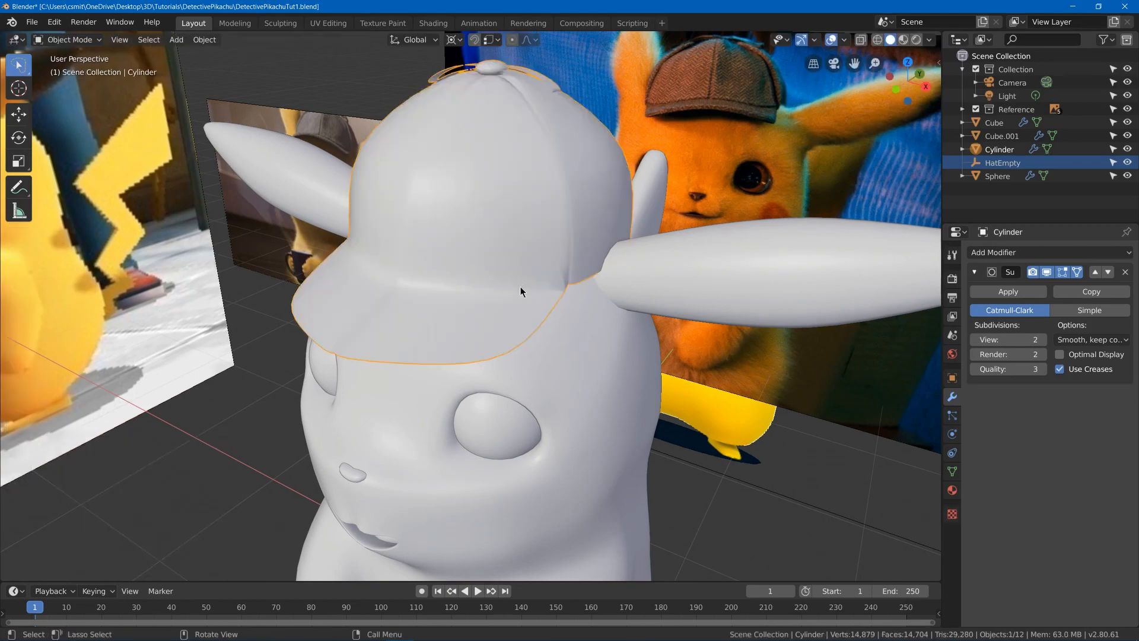
pyautogui.moveTo(521, 287); pyautogui.dragTo(438, 346, button='middle')
pyautogui.press('Tab')
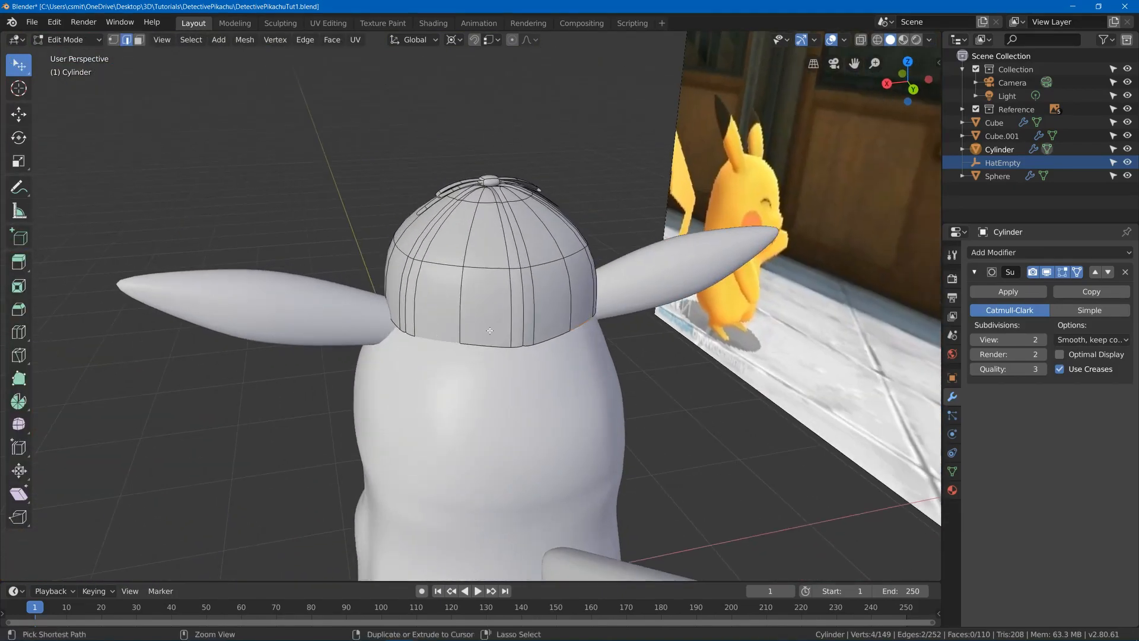
# Select the crown's rear rim edges between the side panels and extrude them about 0.41 m backward along Y as a rear brim
pyautogui.keyDown('ctrl'); pyautogui.click(431, 338); pyautogui.keyUp('ctrl')
pyautogui.moveTo(431, 339); pyautogui.dragTo(603, 344, button='middle')
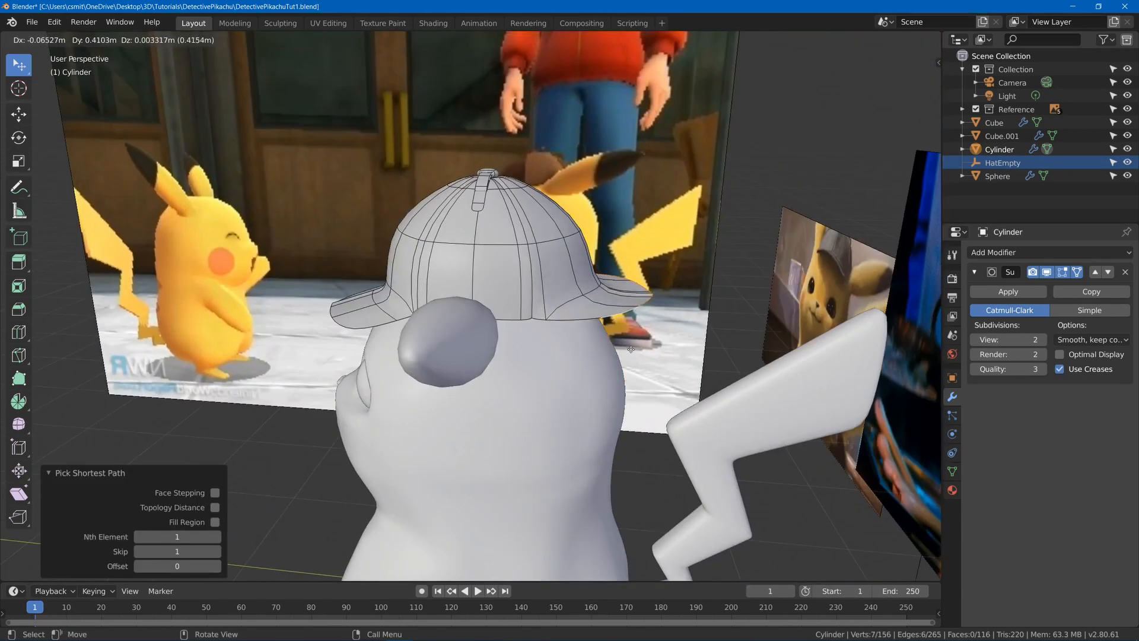
pyautogui.click(626, 349)
# Scale the rear brim's outer edge and lower it along Z so the brim slopes downward away from the crown
pyautogui.moveTo(625, 349); pyautogui.dragTo(421, 303, button='middle')
pyautogui.press('s')
pyautogui.click(688, 343)
pyautogui.press('s')
pyautogui.click(655, 350)
pyautogui.press('g')
pyautogui.press('z')
pyautogui.click(541, 317)
pyautogui.press('g')
pyautogui.click(474, 326)
pyautogui.press('g')
pyautogui.click(484, 300)
pyautogui.hotkey('ctrl', 'r')
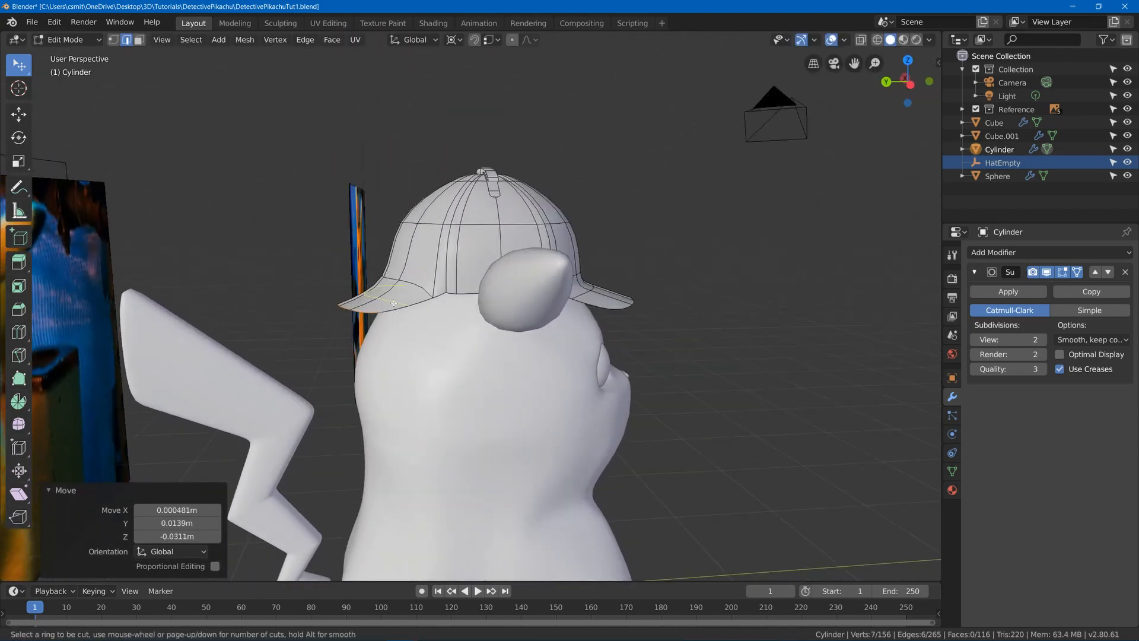
pyautogui.click(417, 303)
pyautogui.click(440, 300)
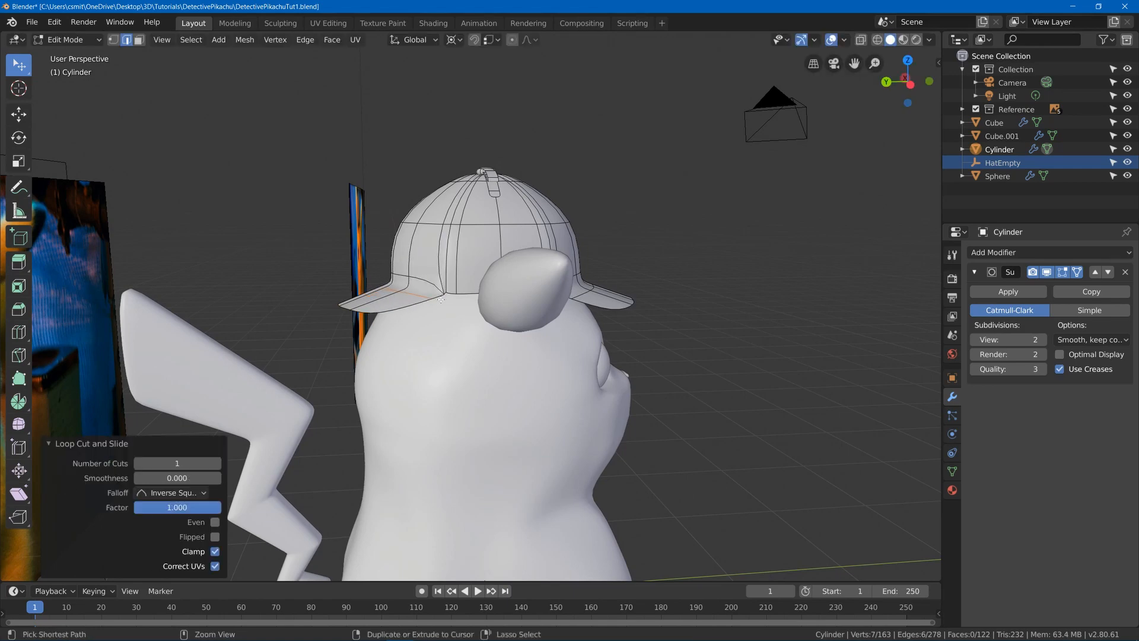
pyautogui.hotkey('ctrl', 'z')
# Add a single loop cut along the width of the rear brim
pyautogui.hotkey('ctrl', 'r')
pyautogui.click(409, 304)
pyautogui.click(419, 305)
# Set the pivot point to Median Point and narrow the rear brim's outer edge along X
pyautogui.moveTo(417, 306); pyautogui.dragTo(402, 370, button='middle')
pyautogui.keyDown('alt'); pyautogui.click(383, 365); pyautogui.keyUp('alt')
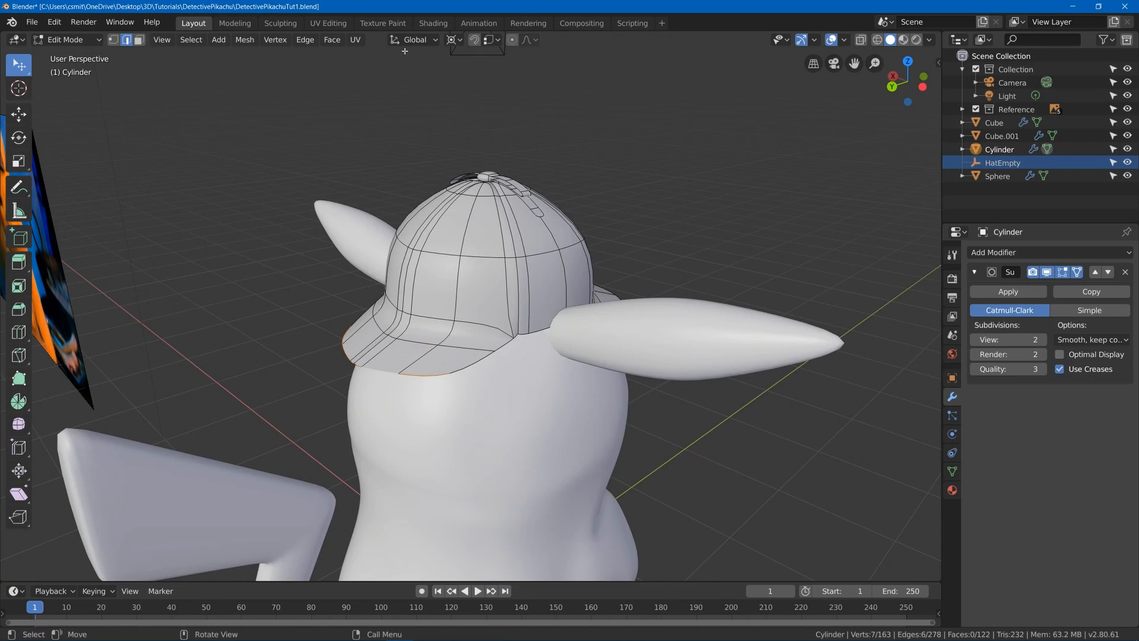
pyautogui.click(451, 40)
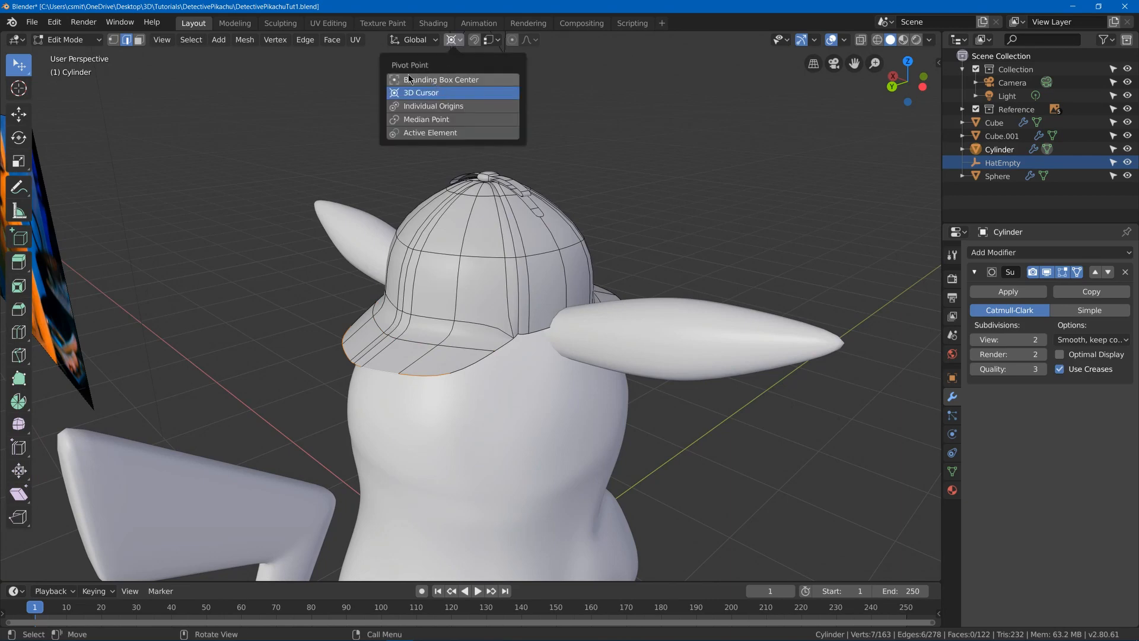
pyautogui.click(436, 120)
pyautogui.moveTo(435, 120); pyautogui.dragTo(625, 348, button='middle')
pyautogui.press('s')
pyautogui.press('x')
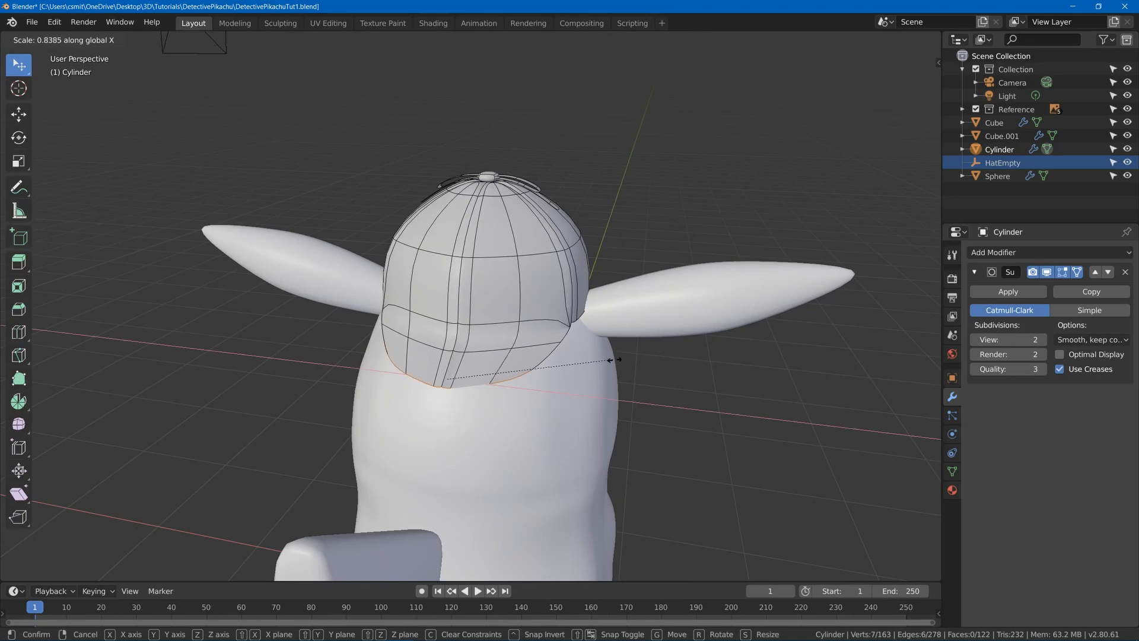
pyautogui.click(628, 361)
# Select the rear brim's middle edge loop and narrow it slightly along X
pyautogui.keyDown('alt'); pyautogui.click(551, 338); pyautogui.keyUp('alt')
pyautogui.press('s')
pyautogui.press('x')
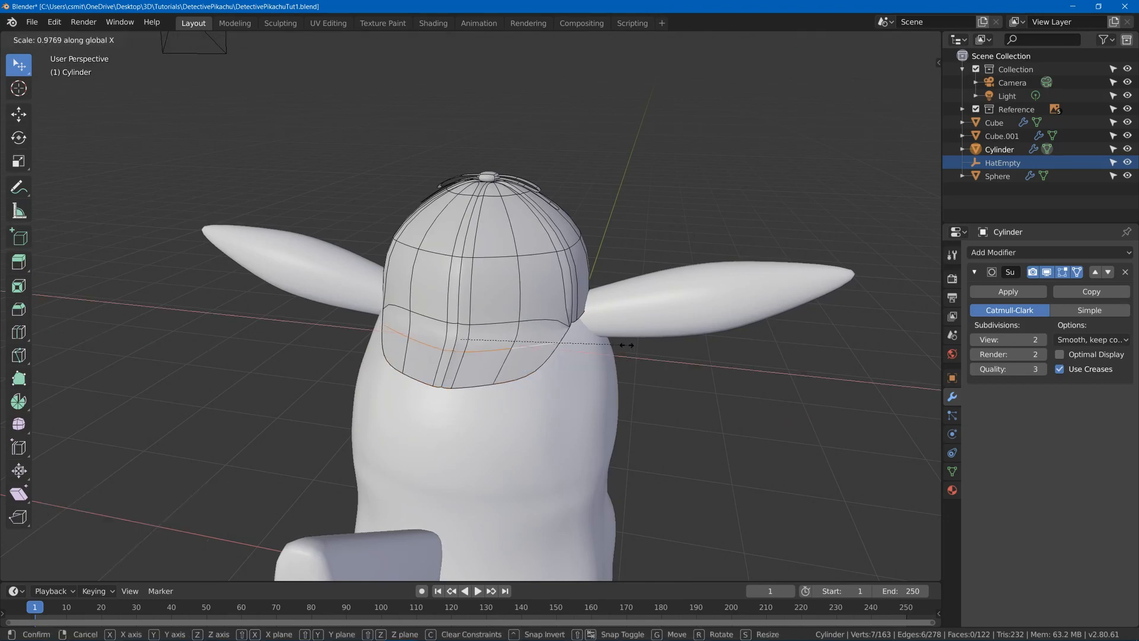
pyautogui.click(600, 344)
pyautogui.moveTo(600, 344); pyautogui.dragTo(495, 257, button='middle')
pyautogui.press('Tab')
pyautogui.press('Tab')
# Slide the two vertices flanking the centre of the rear brim's outer edge outward to space them evenly
pyautogui.scroll(3, 495, 256)
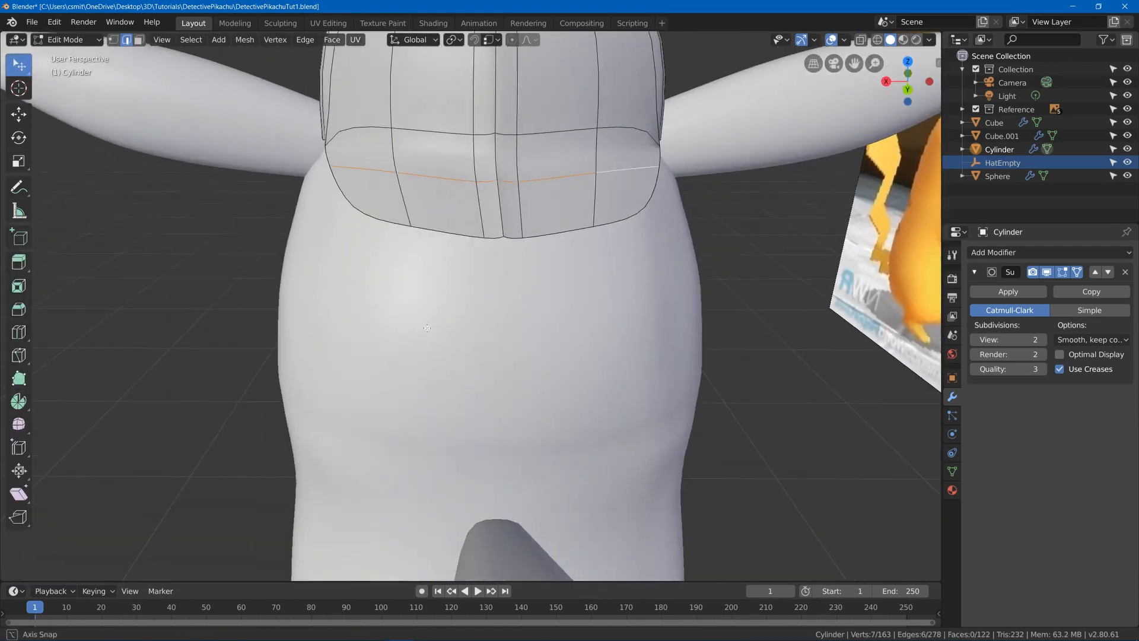
pyautogui.press('1')
pyautogui.click(495, 256)
pyautogui.hotkey('shift', 'v')
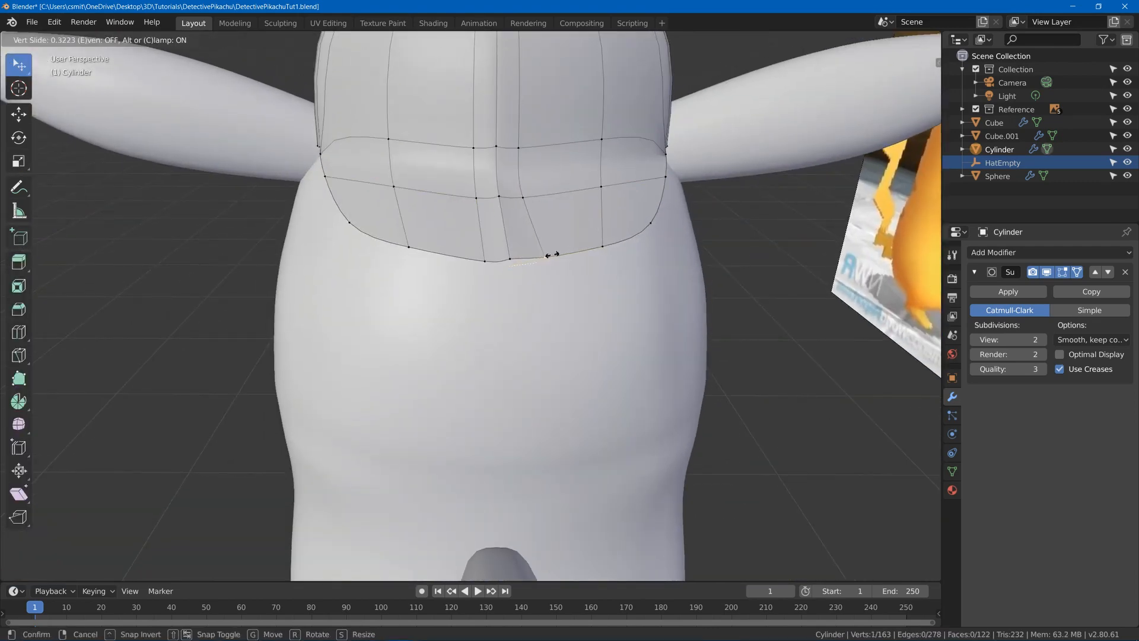
pyautogui.click(517, 259)
pyautogui.click(485, 261)
pyautogui.hotkey('shift', 'v')
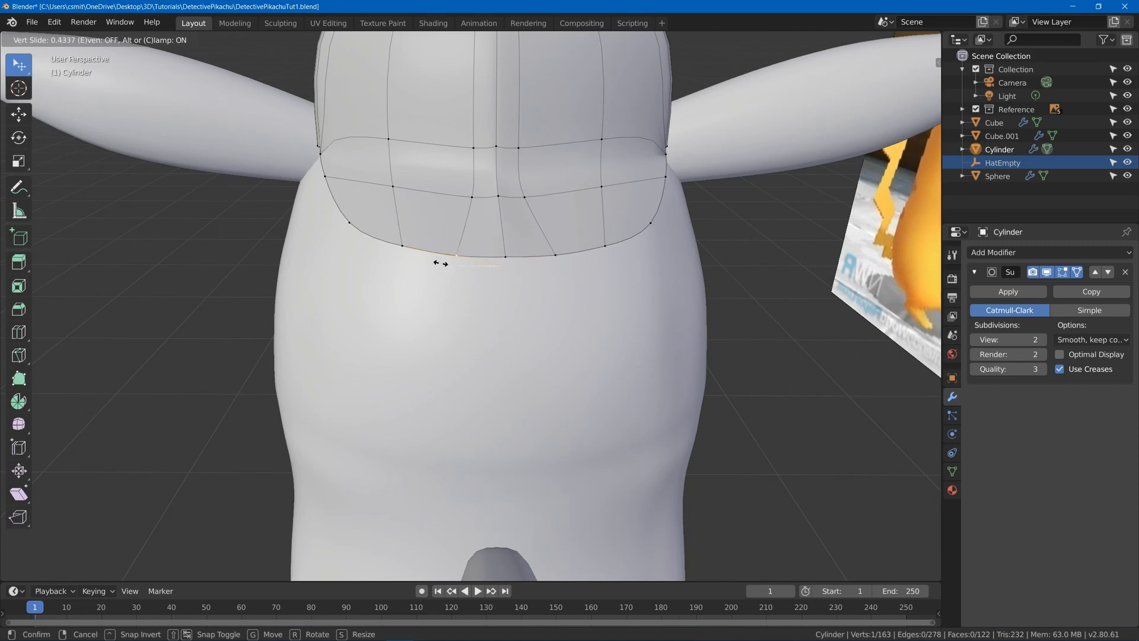
pyautogui.click(440, 263)
# Lower the centre vertex of the rear brim's outer edge about 0.024 m along Z
pyautogui.click(504, 256)
pyautogui.press('g')
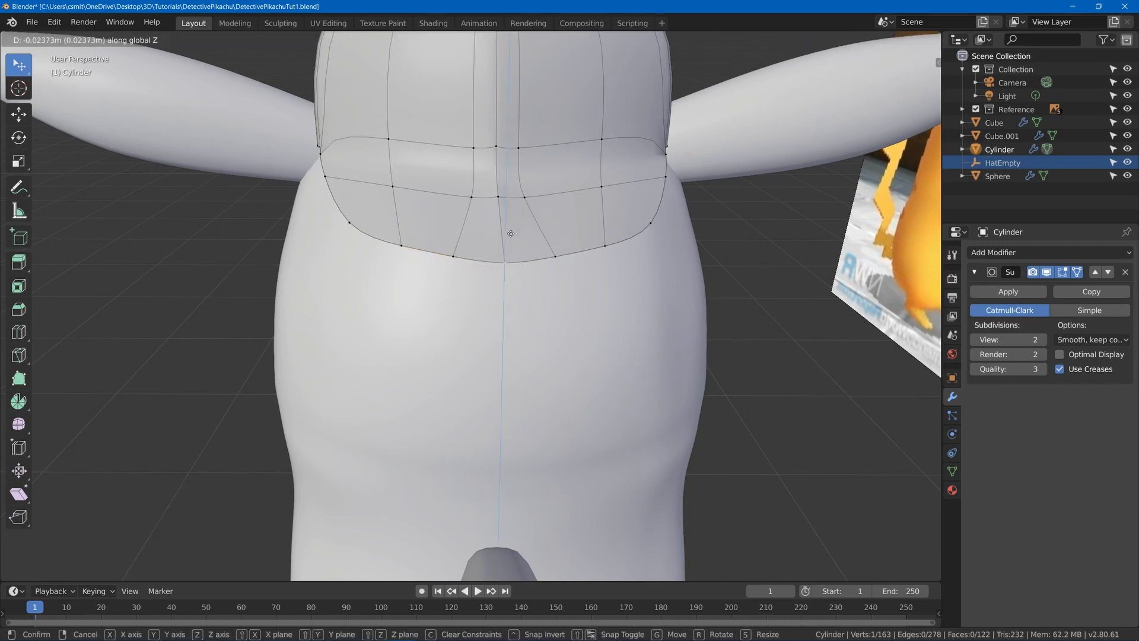
pyautogui.click(510, 234)
# Spread the vertices flanking the centre of the rear brim's middle loop outward to match the outer edge spacing
pyautogui.moveTo(524, 235); pyautogui.dragTo(425, 241, button='middle')
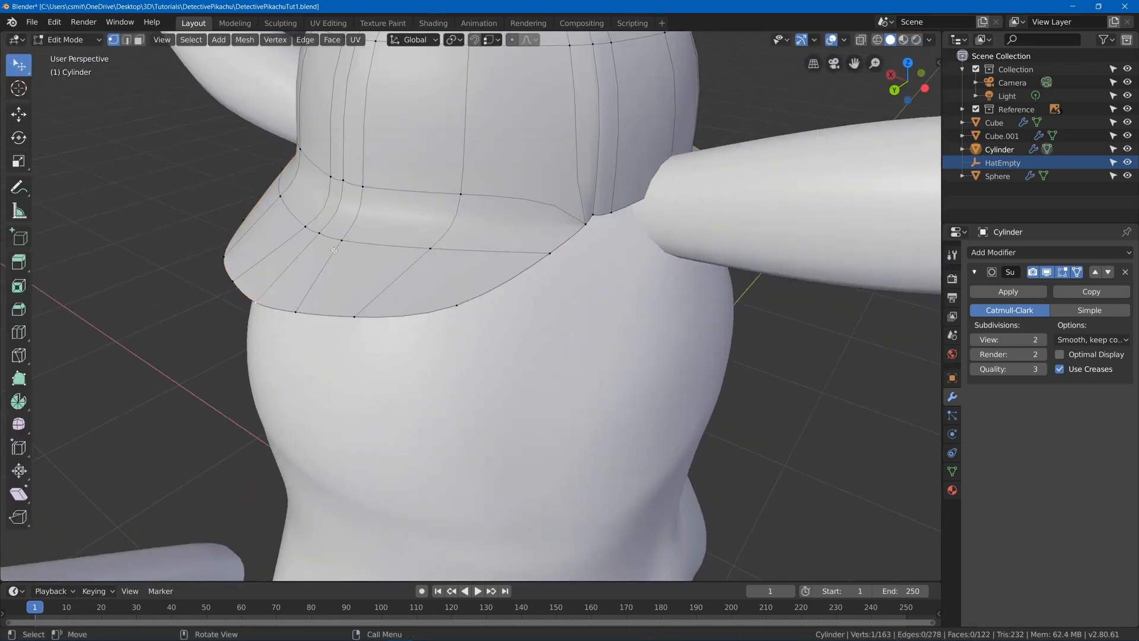
pyautogui.click(340, 242)
pyautogui.press('g')
pyautogui.click(404, 243)
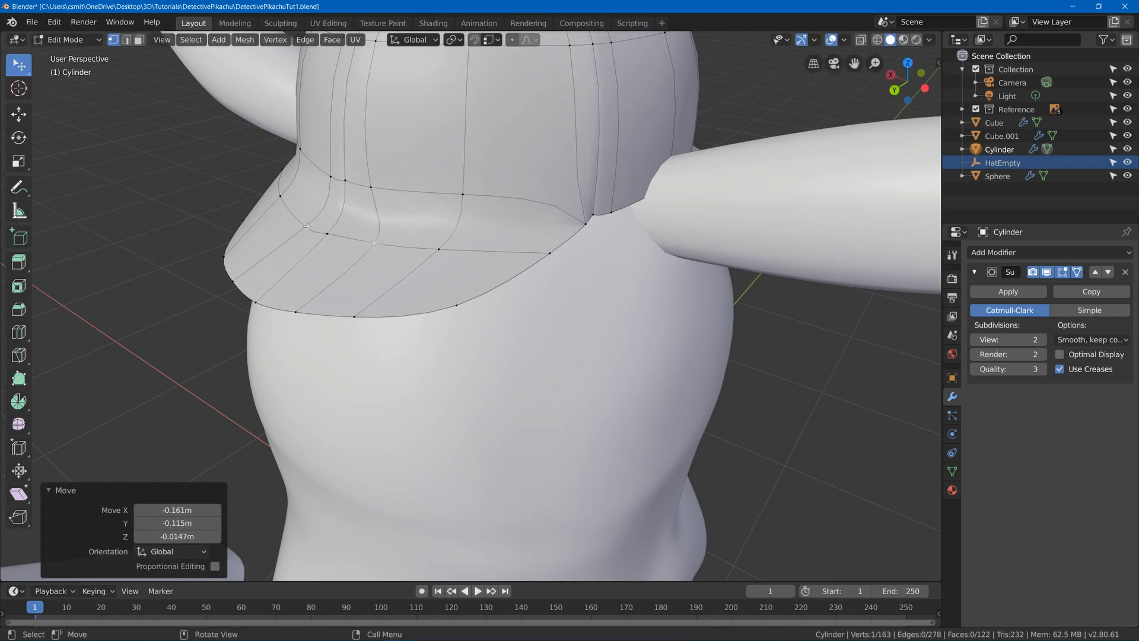
pyautogui.click(305, 226)
pyautogui.press('g')
pyautogui.press('g')
pyautogui.click(264, 199)
# Adjust the rear seam vertex on the crown's middle ring along Z
pyautogui.press('Tab')
pyautogui.moveTo(279, 200); pyautogui.dragTo(465, 226, button='middle')
pyautogui.press('Tab')
pyautogui.moveTo(567, 233); pyautogui.dragTo(682, 248, button='middle')
pyautogui.press('g')
pyautogui.press('z')
pyautogui.click(611, 220)
pyautogui.press('Tab')
pyautogui.press('Tab')
# Shift the rear seam vertex on the crown's middle ring slightly along X and about -0.027 m along Y
pyautogui.press('g')
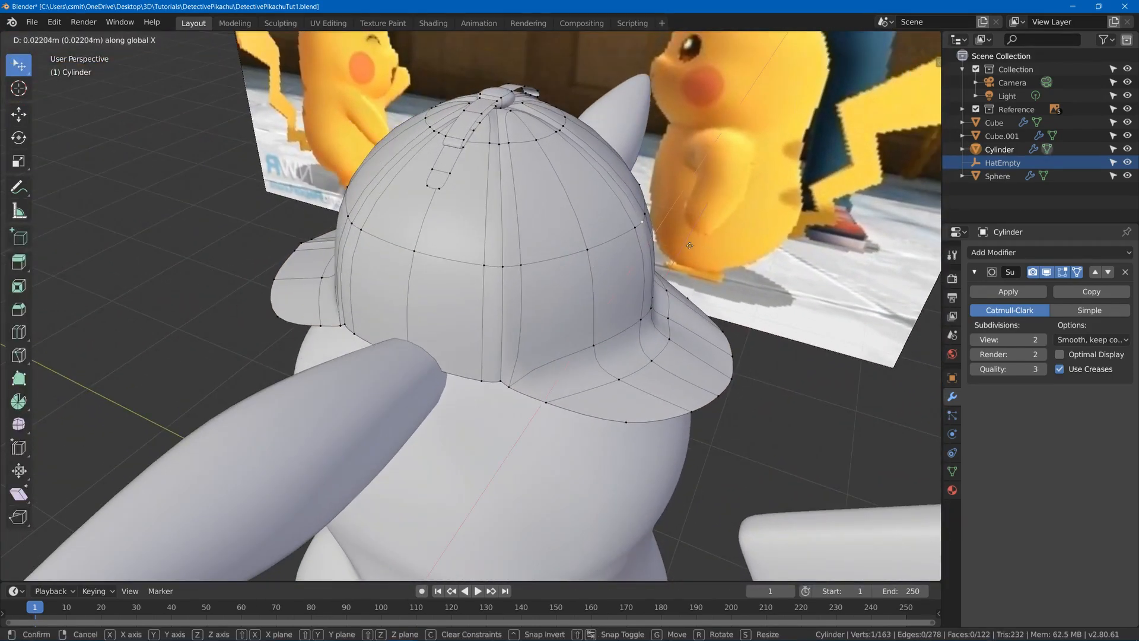
pyautogui.press('x')
pyautogui.press('x')
pyautogui.click(673, 242)
pyautogui.press('g')
pyautogui.press('y')
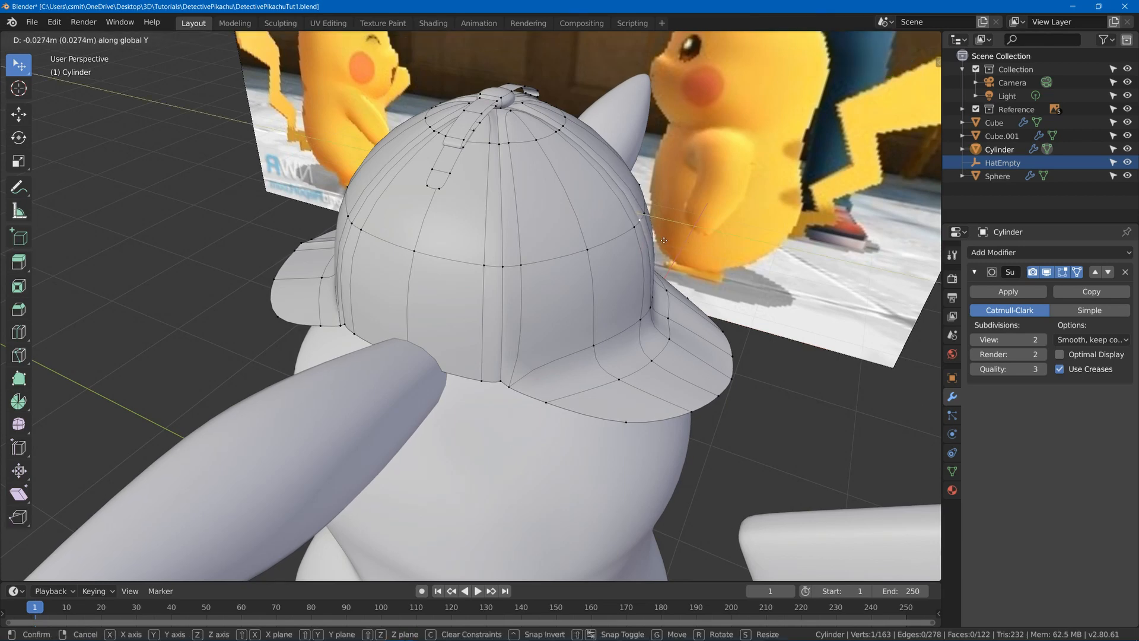
pyautogui.click(663, 240)
# Slide and nudge the middle-ring seam vertices on both edges of the side panel to define the seams
pyautogui.moveTo(662, 241); pyautogui.dragTo(536, 258, button='middle')
pyautogui.hotkey('shift', 'v')
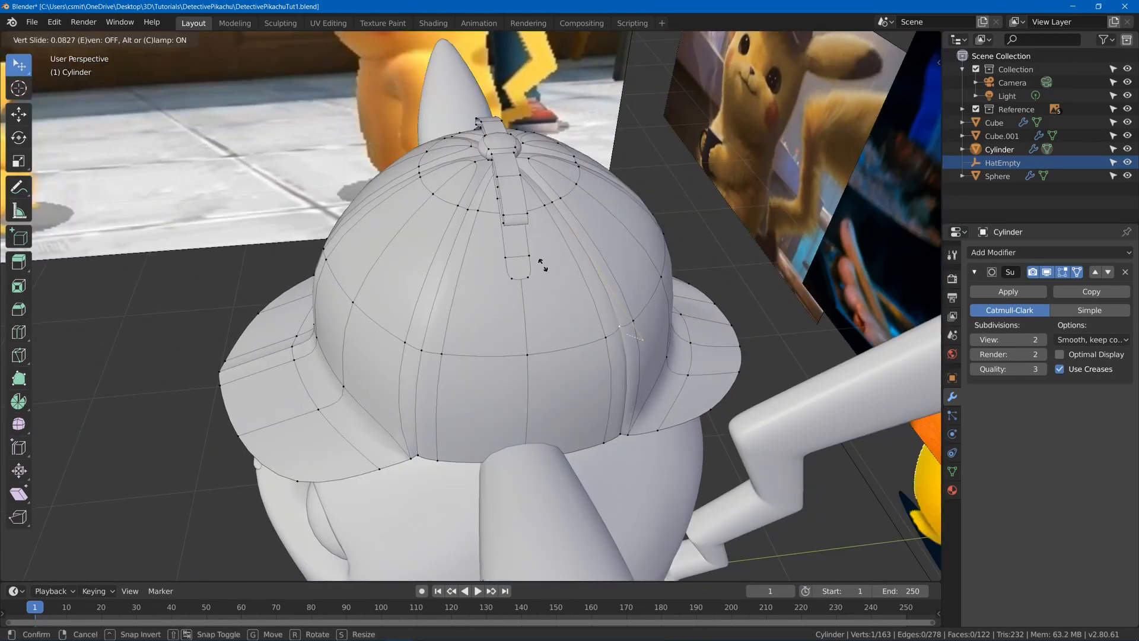
pyautogui.click(525, 276)
pyautogui.press('g')
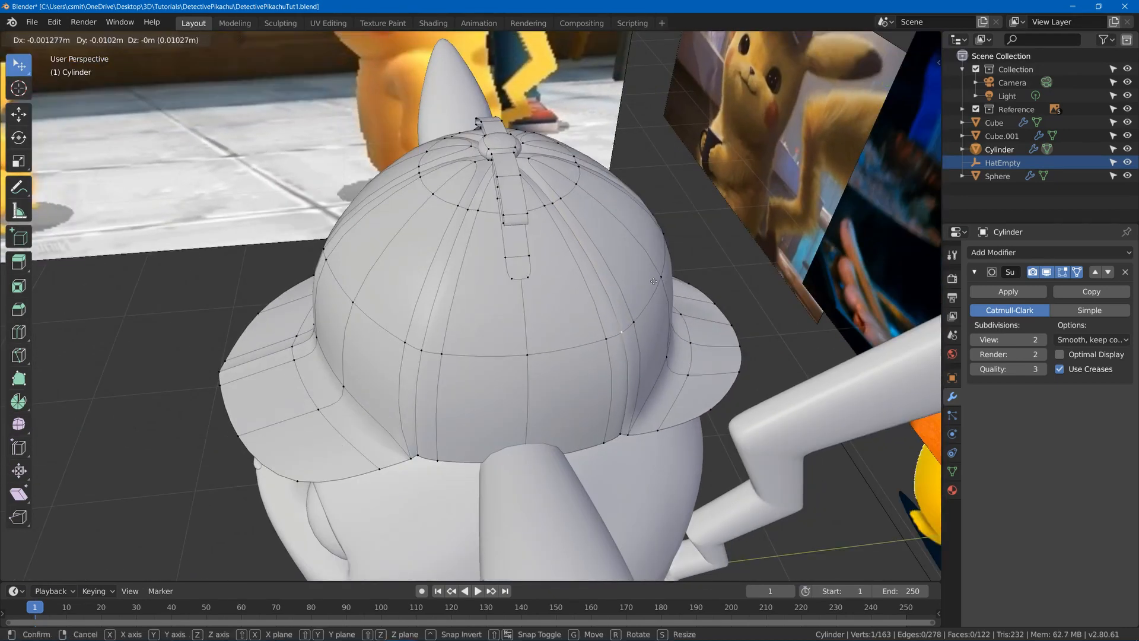
pyautogui.click(647, 277)
pyautogui.click(430, 350)
pyautogui.press('g')
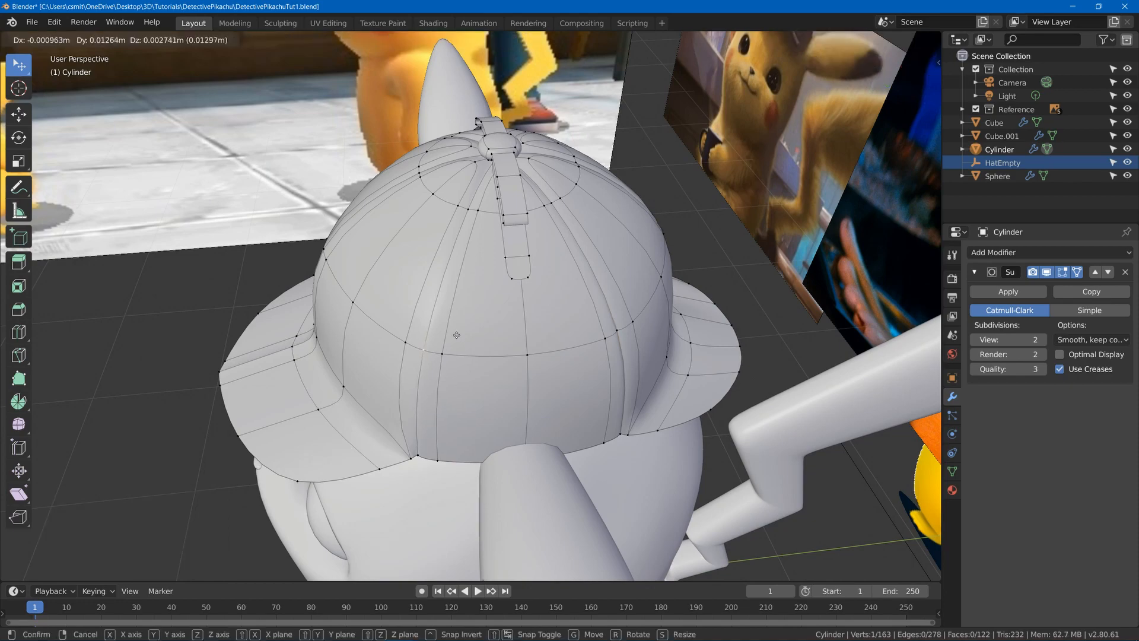
pyautogui.click(467, 329)
# Nudge the remaining middle-ring seam vertices around the crown's front to define the seam grooves
pyautogui.moveTo(466, 329); pyautogui.dragTo(783, 245, button='middle')
pyautogui.press('g')
pyautogui.click(371, 252)
pyautogui.press('g')
pyautogui.click(422, 242)
pyautogui.press('g')
pyautogui.click(423, 247)
pyautogui.press('Tab')
pyautogui.press('Tab')
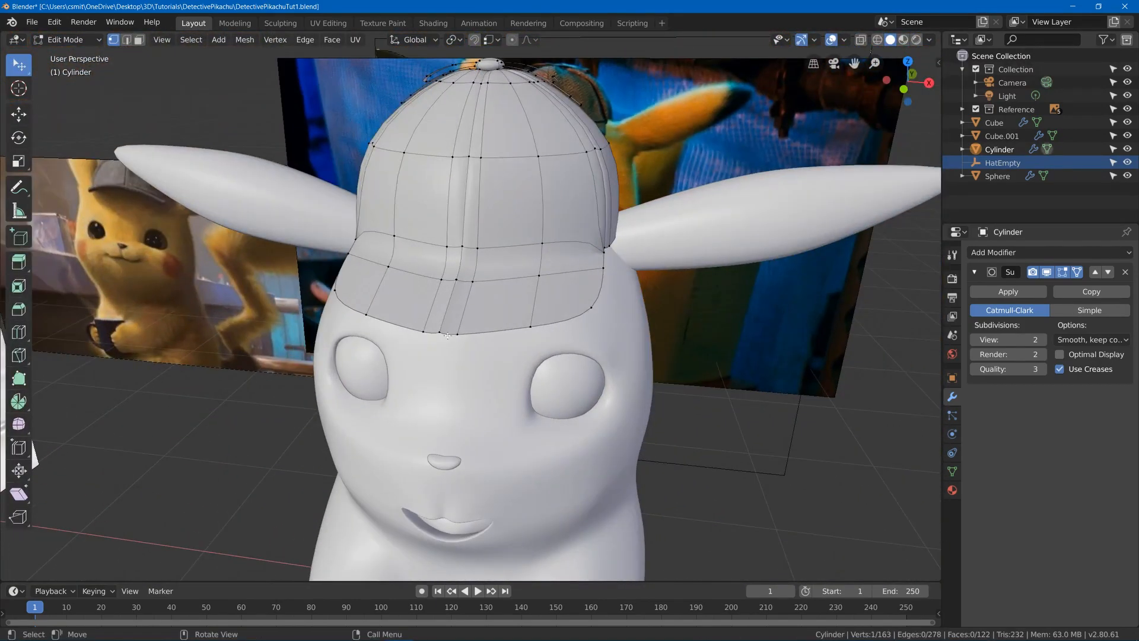
# Spread the two vertices flanking the centre of the front brim's outer edge outward for even spacing
pyautogui.press('g')
pyautogui.click(500, 330)
pyautogui.click(417, 331)
pyautogui.press('g')
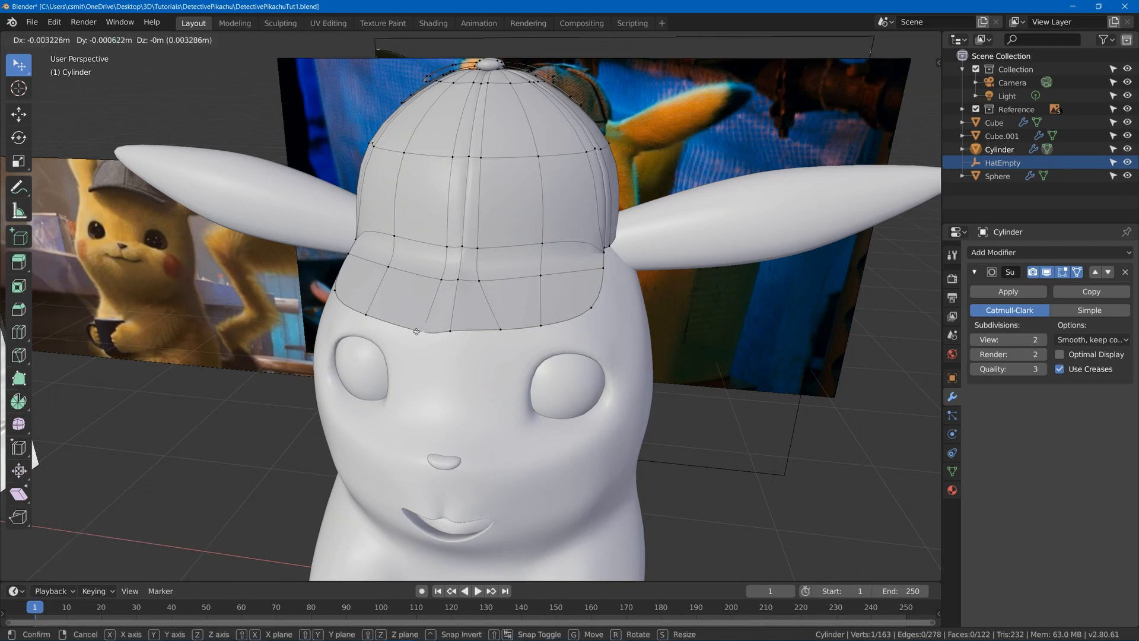
pyautogui.press('g')
# Slide the two vertices flanking the centre of the front brim's inner loop outward to match the outer edge spacing
pyautogui.click(469, 290)
pyautogui.press('g')
pyautogui.press('g')
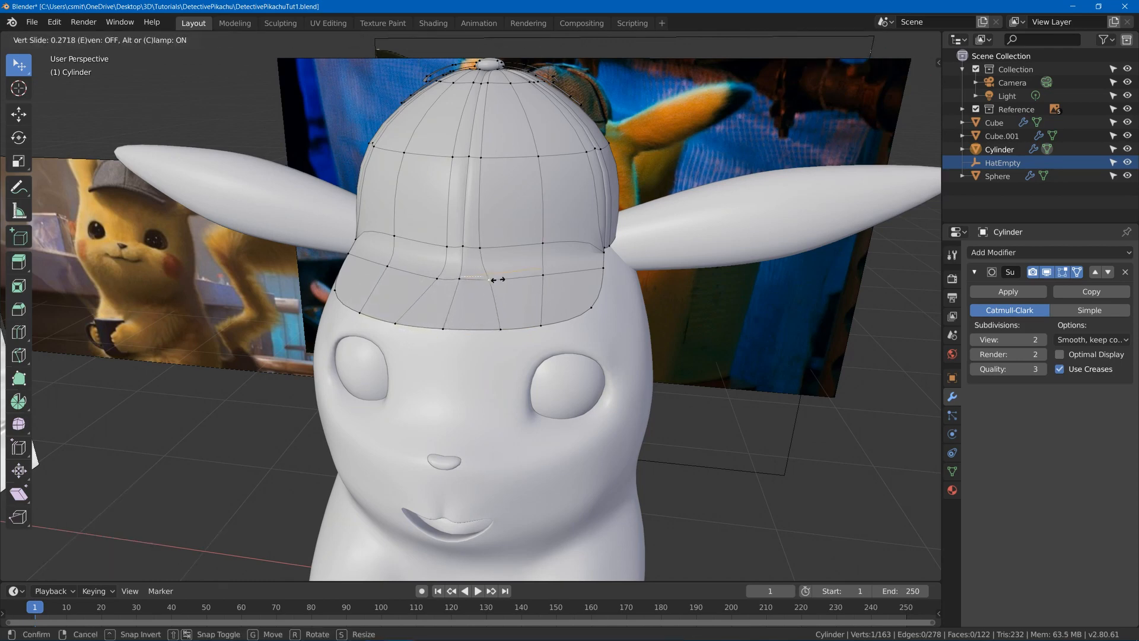
pyautogui.click(492, 279)
pyautogui.press('g')
pyautogui.press('g')
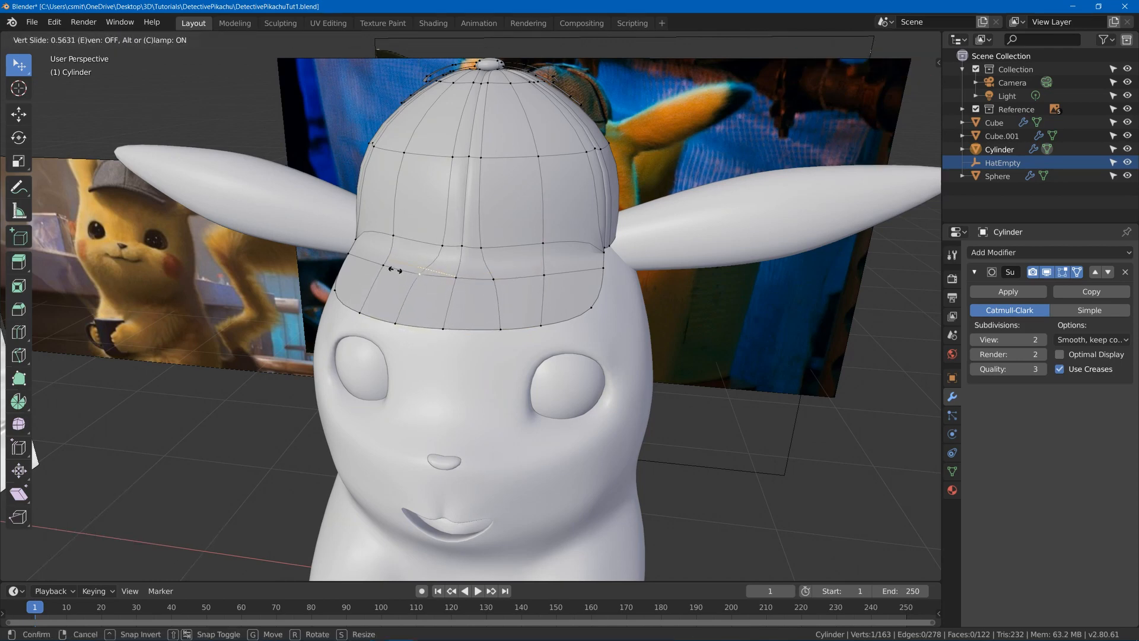
pyautogui.click(394, 270)
# Reposition the centre vertex of the front brim's inner loop
pyautogui.click(457, 276)
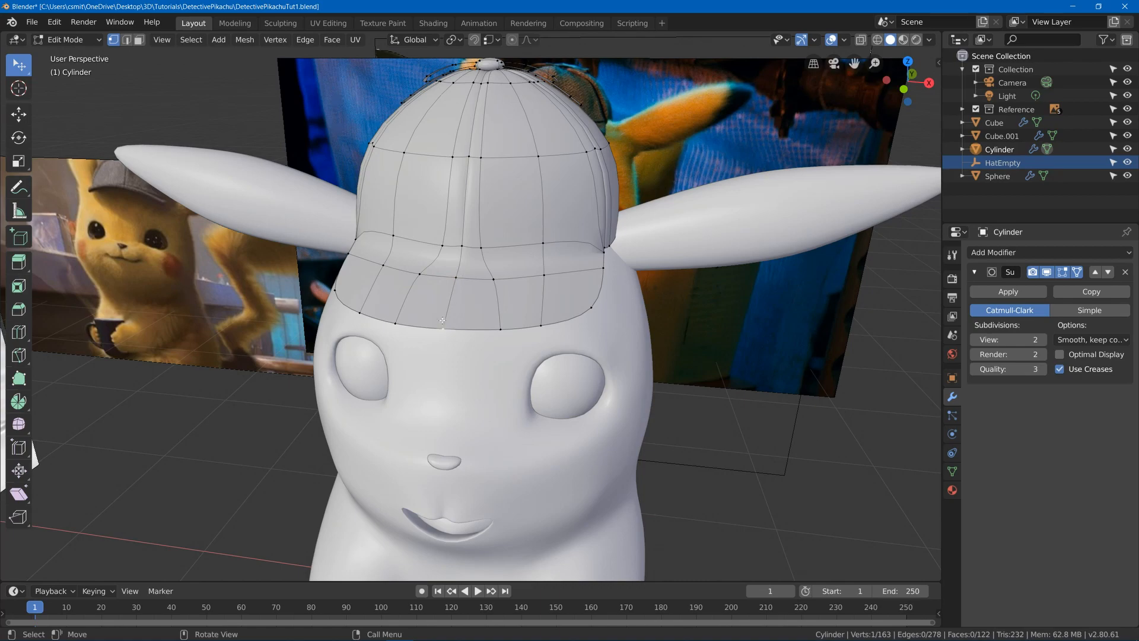
pyautogui.moveTo(442, 320); pyautogui.dragTo(532, 343, button='middle')
pyautogui.press('g')
pyautogui.click(517, 198)
pyautogui.press('Tab')
# Add a Solidify modifier to the hat
pyautogui.scroll(4, 489, 282)
pyautogui.moveTo(489, 282); pyautogui.dragTo(1038, 239, button='middle')
pyautogui.click(996, 253)
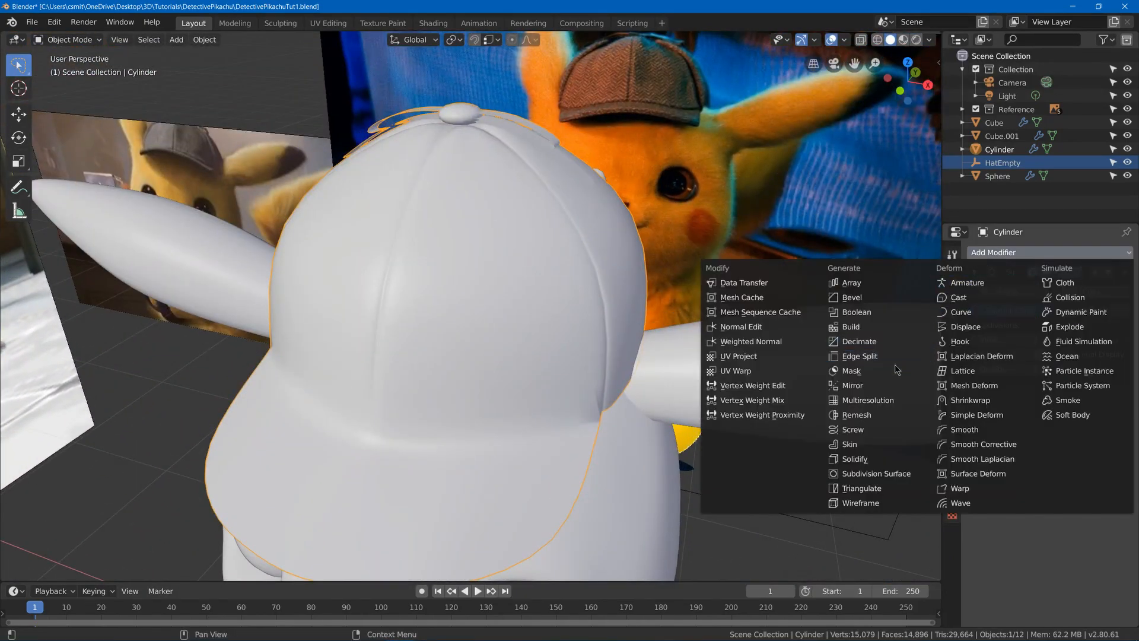
pyautogui.click(864, 459)
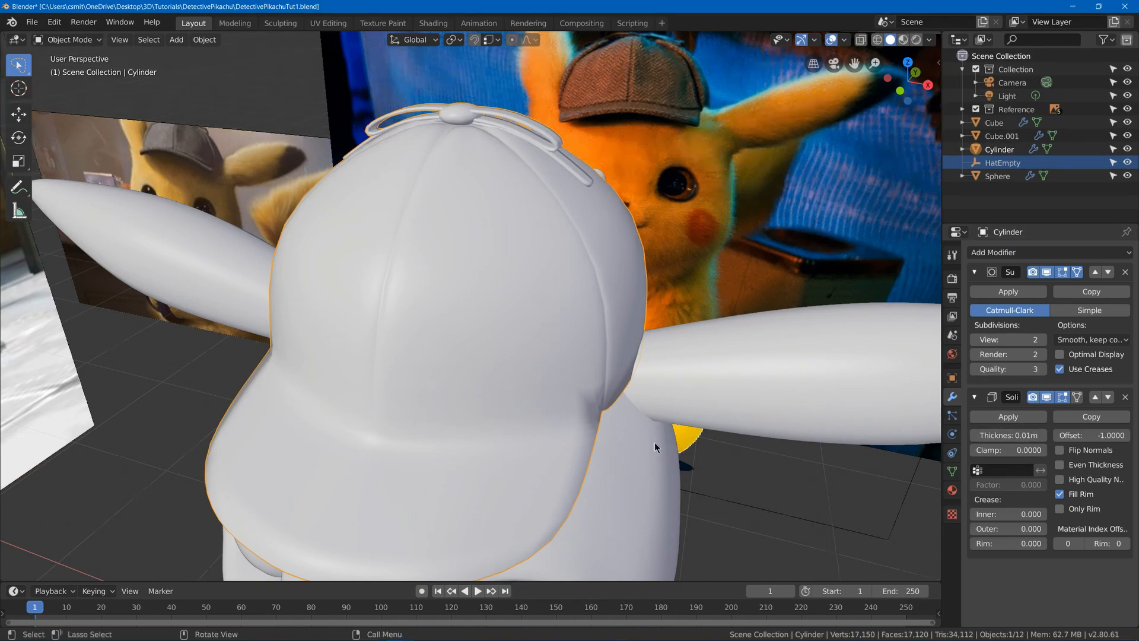
pyautogui.moveTo(654, 443); pyautogui.dragTo(631, 369, button='middle')
pyautogui.moveTo(588, 327); pyautogui.dragTo(609, 337, button='middle')
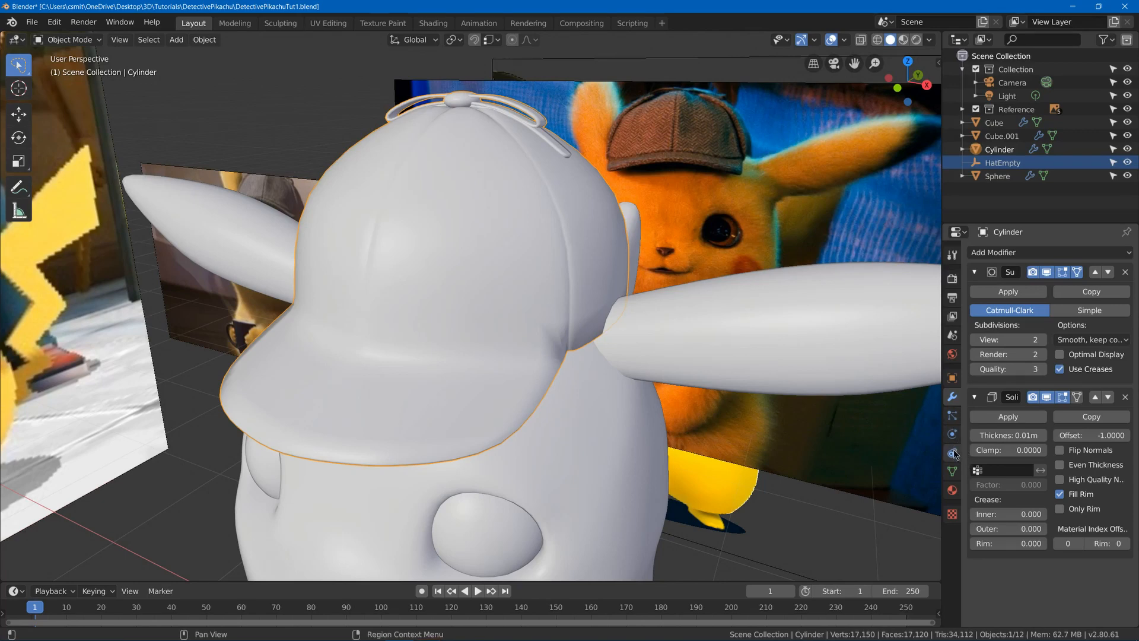
# Enable Auto Smooth in the hat mesh's normals settings
pyautogui.click(952, 472)
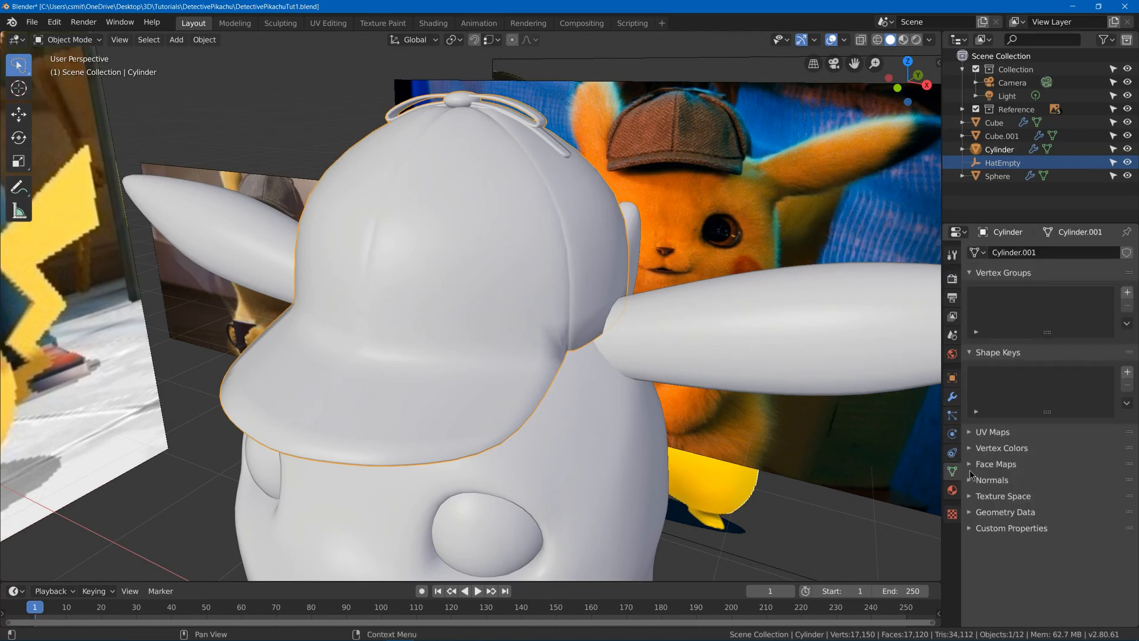
pyautogui.click(972, 480)
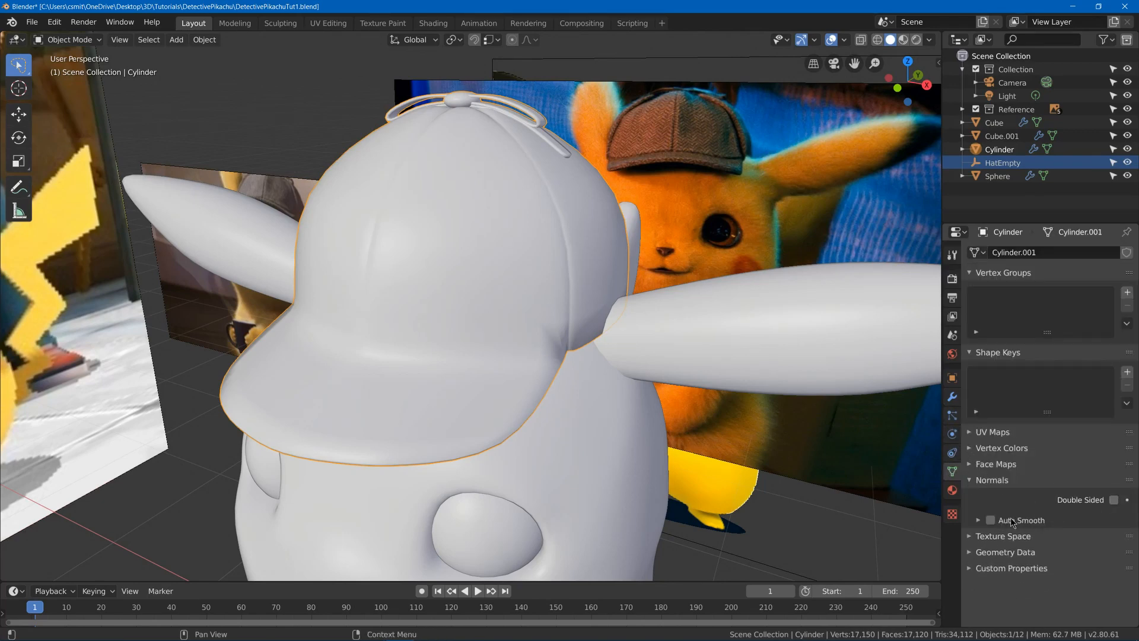
pyautogui.click(989, 520)
# Add a loop cut across the front brim outside its existing inner loop and slide it toward the crown
pyautogui.press('Tab')
pyautogui.moveTo(765, 439); pyautogui.dragTo(529, 405, button='middle')
pyautogui.press('Tab')
pyautogui.press('Tab')
pyautogui.scroll(3, 550, 381)
pyautogui.keyDown('shift'); pyautogui.moveTo(534, 468); pyautogui.dragTo(593, 410, button='middle'); pyautogui.keyUp('shift')
pyautogui.press('Tab')
pyautogui.scroll(-3, 551, 376)
pyautogui.press('Tab')
pyautogui.scroll(5, 543, 382)
pyautogui.hotkey('ctrl', 'r')
pyautogui.click(682, 408)
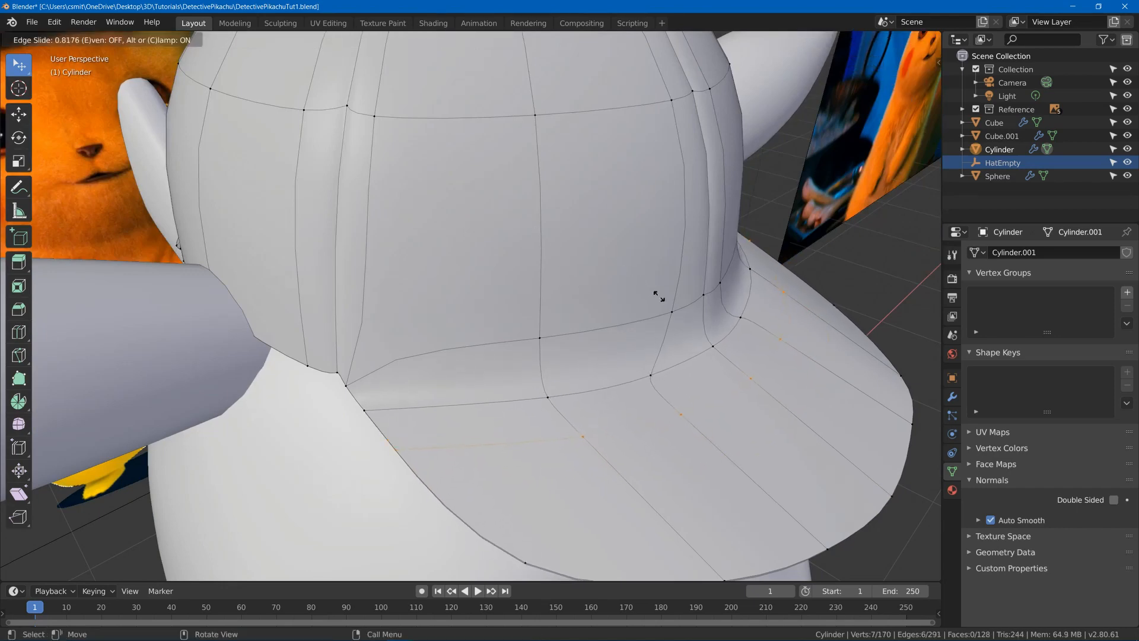
pyautogui.click(667, 378)
# Lower the front brim's inner edge loop slightly along the global Z axis
pyautogui.keyDown('alt'); pyautogui.click(654, 382); pyautogui.keyUp('alt')
pyautogui.scroll(-3, 655, 381)
pyautogui.moveTo(655, 381); pyautogui.dragTo(649, 205, button='middle')
pyautogui.press('g')
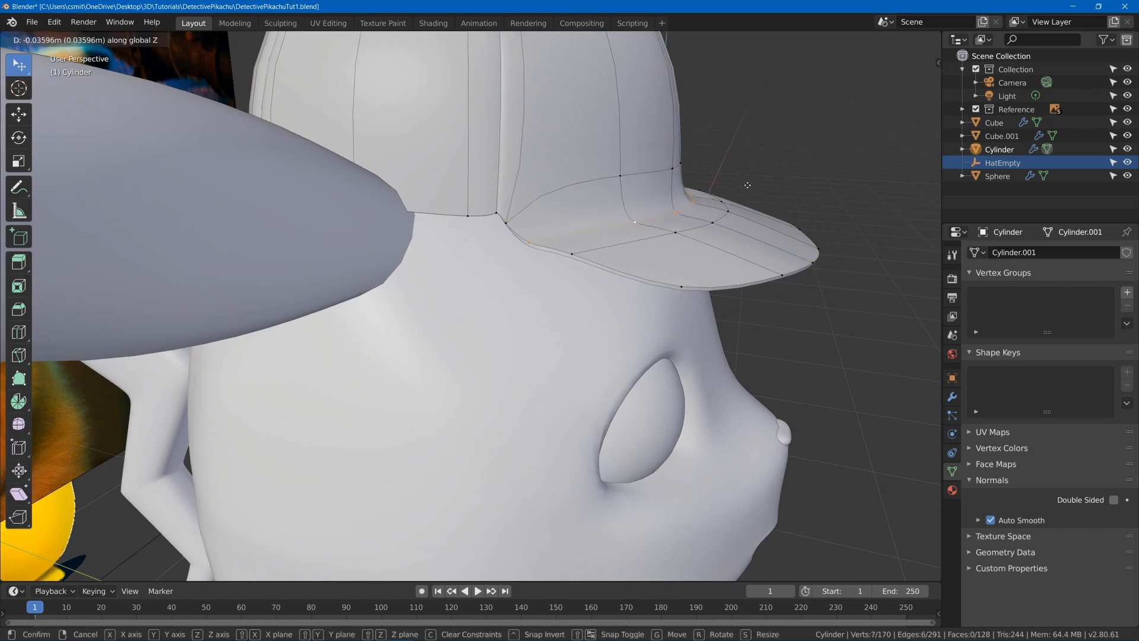
pyautogui.click(745, 190)
# Reposition the front brim's next edge loop outward from the inner loop to smooth the brim's curve
pyautogui.press('g')
pyautogui.press('g')
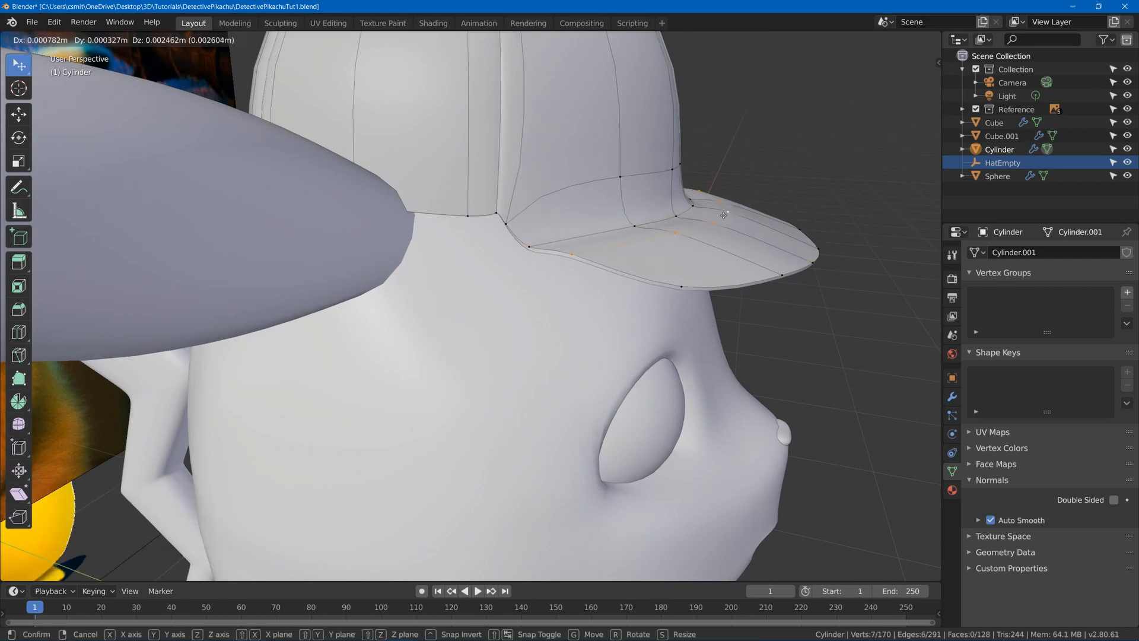
pyautogui.click(739, 200)
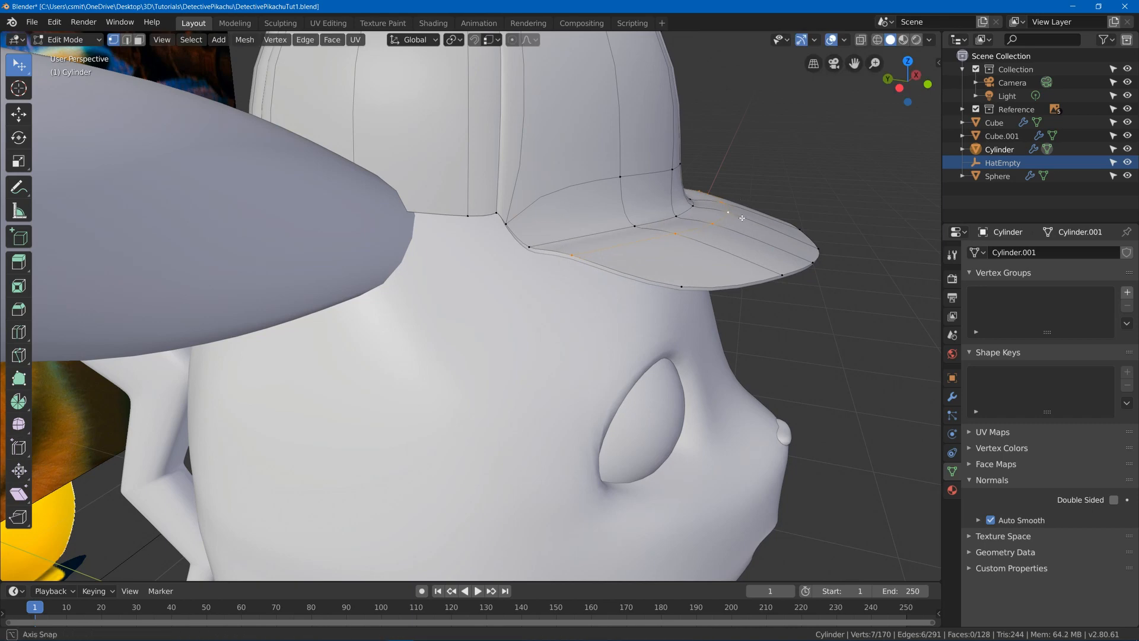
pyautogui.moveTo(739, 199); pyautogui.dragTo(723, 217, button='middle')
pyautogui.press('g')
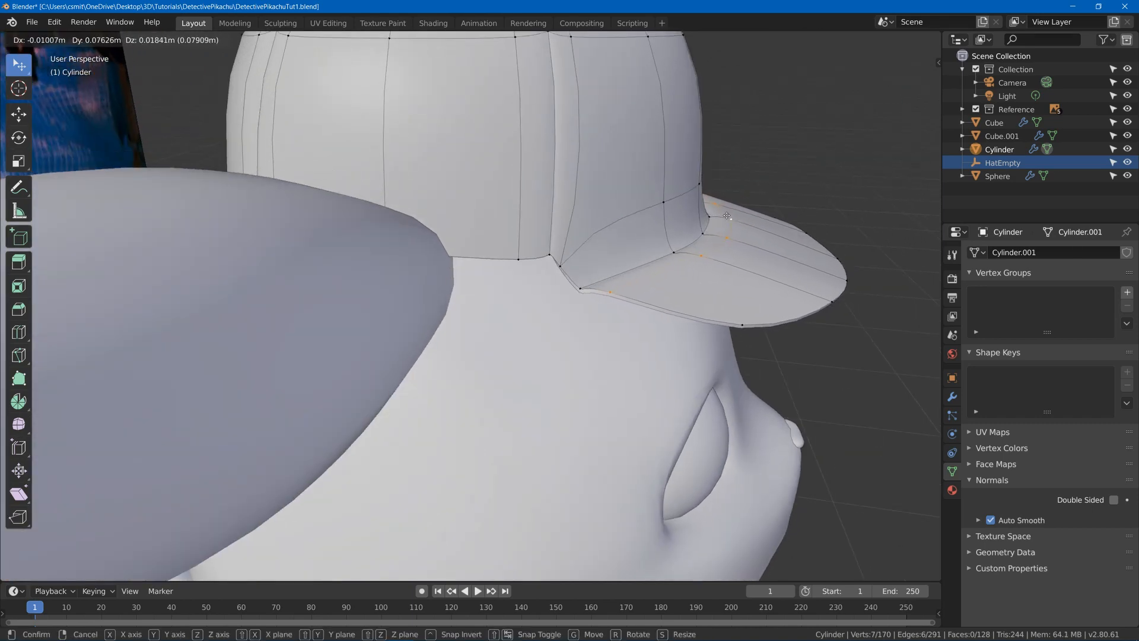
pyautogui.click(727, 205)
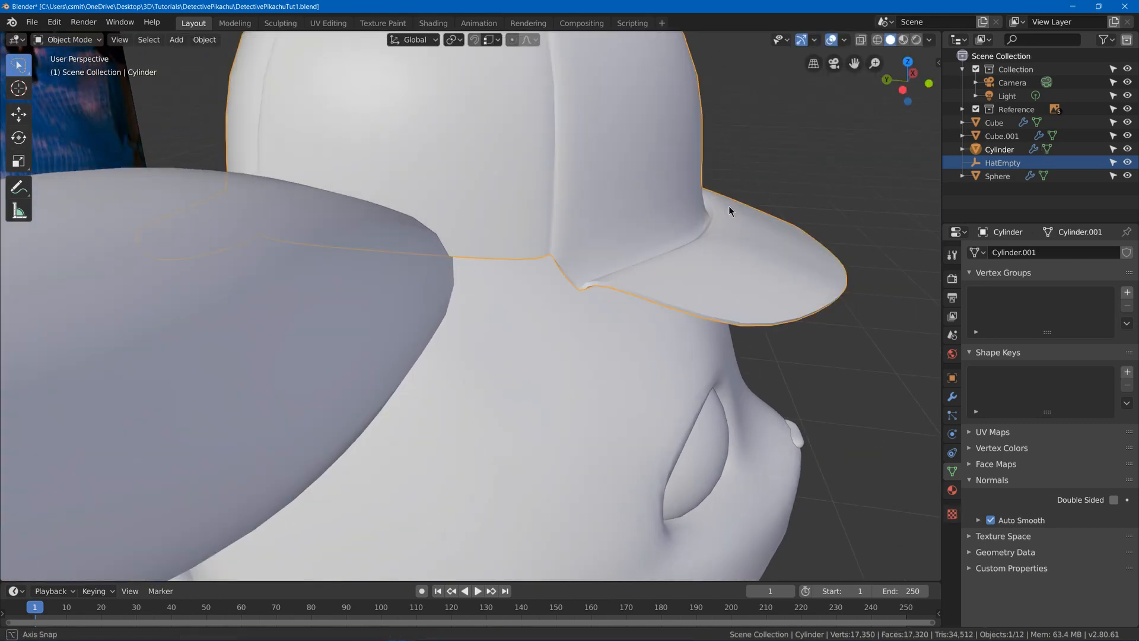
pyautogui.moveTo(728, 205); pyautogui.dragTo(596, 362, button='middle')
pyautogui.scroll(-2, 743, 198)
pyautogui.press('g')
pyautogui.click(733, 205)
# Add a centred loop cut, without sliding it, across the outer part of the front brim
pyautogui.scroll(-2, 731, 210)
pyautogui.press('Tab')
pyautogui.press('Tab')
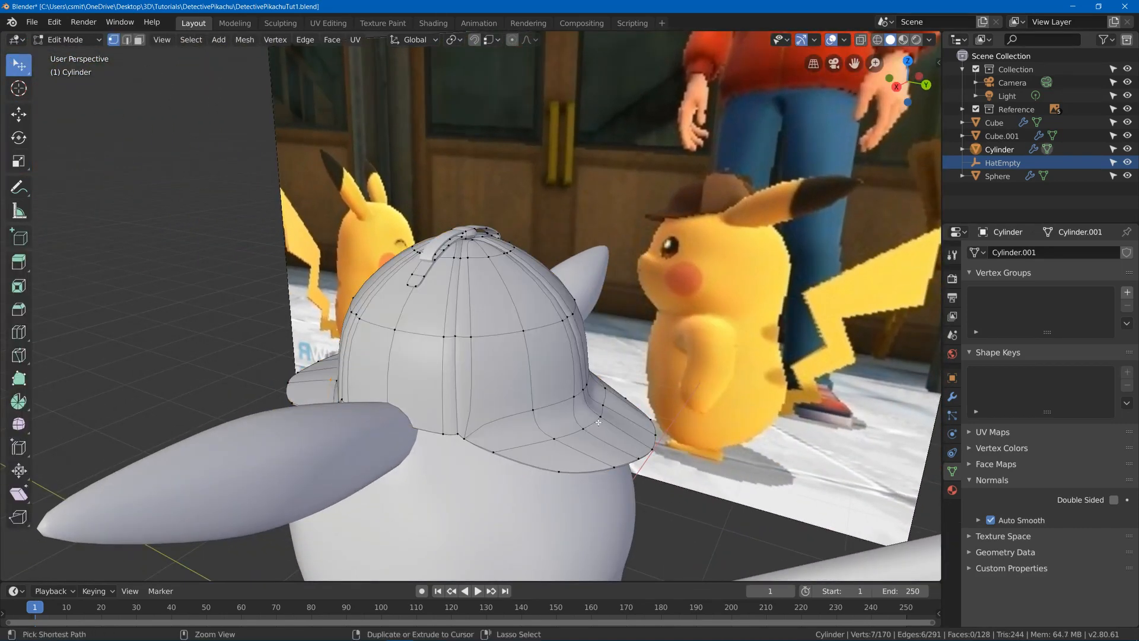
pyautogui.click(586, 407)
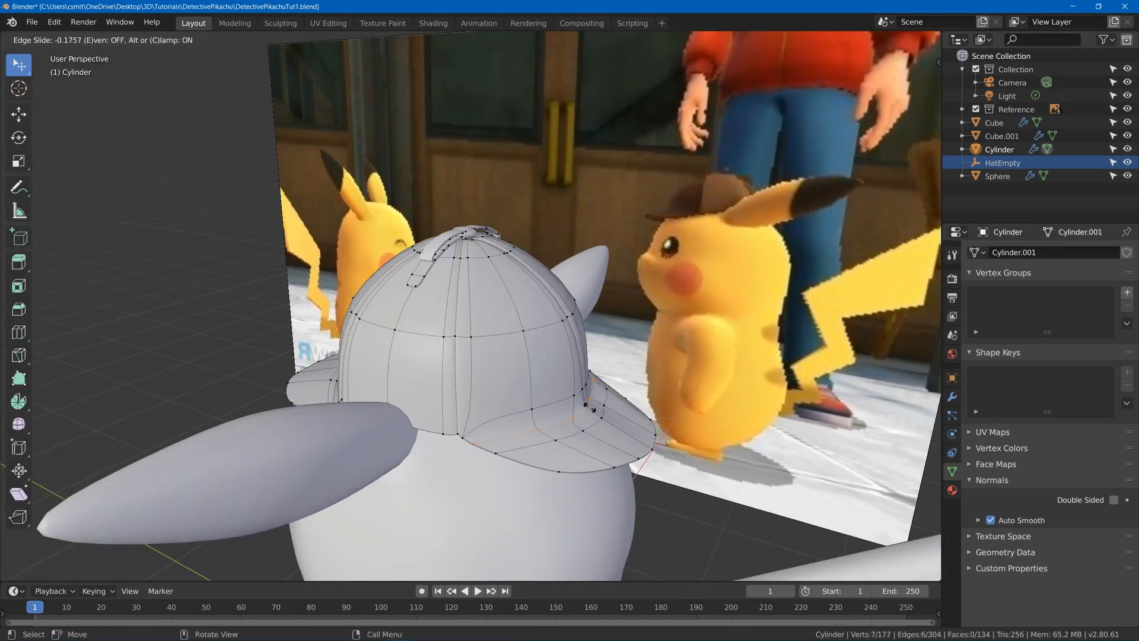
pyautogui.rightClick(592, 407)
# Try repositioning the front brim's inner edge loop
pyautogui.press('g')
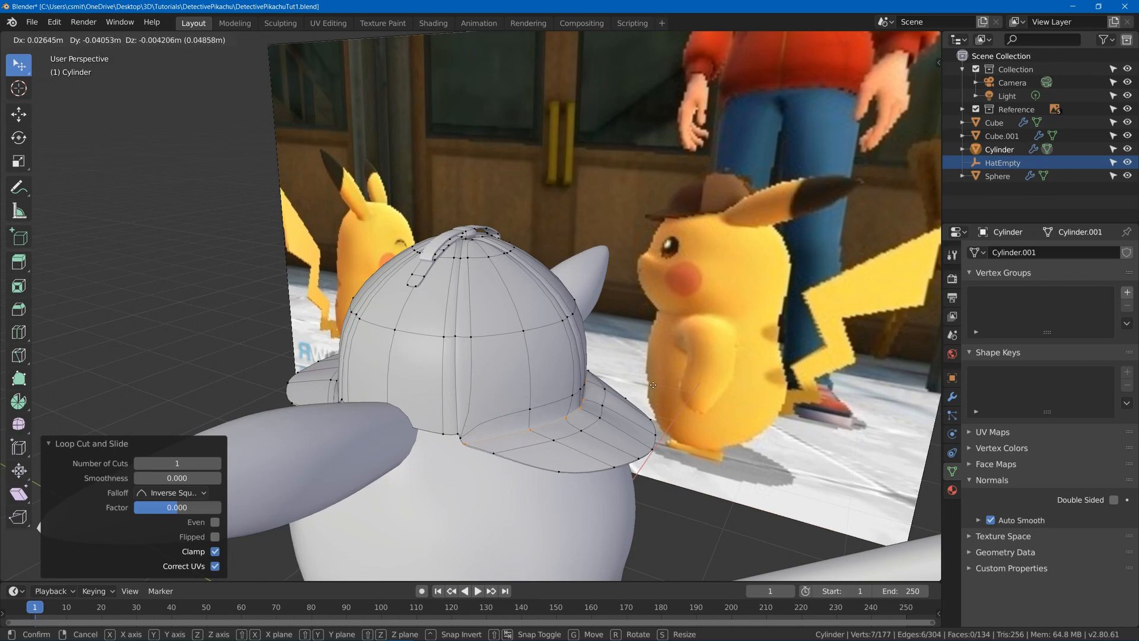
pyautogui.click(639, 396)
pyautogui.hotkey('ctrl', 'z')
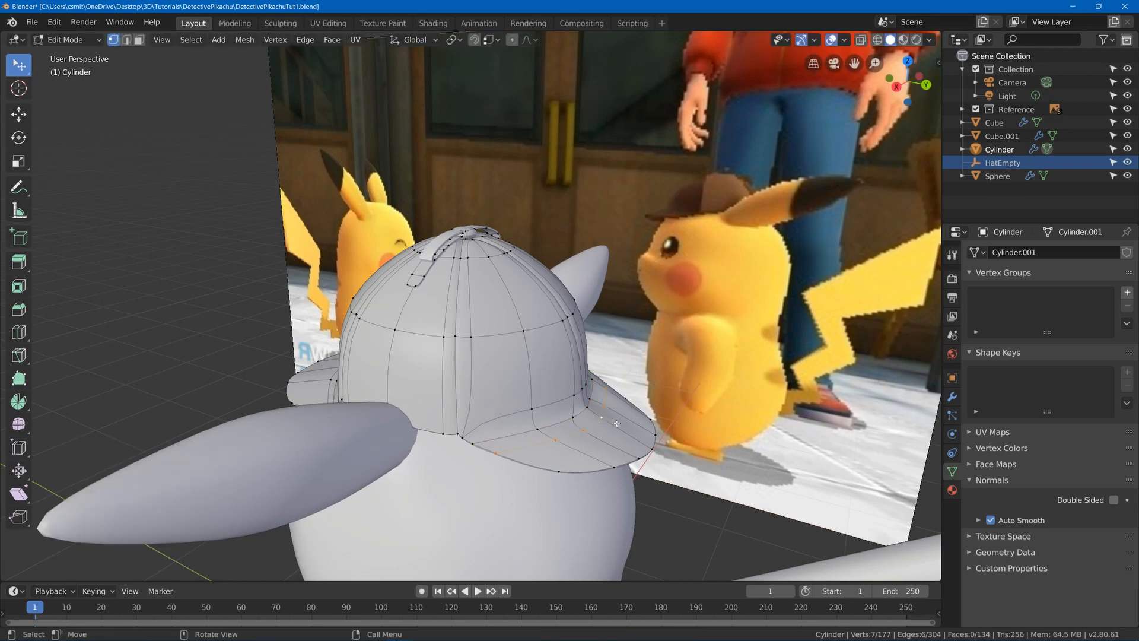
# Reposition the front brim's new centred loop, return to Object Mode, and save the file
pyautogui.moveTo(616, 424); pyautogui.dragTo(379, 312, button='middle')
pyautogui.press('g')
pyautogui.click(632, 402)
pyautogui.press('Tab')
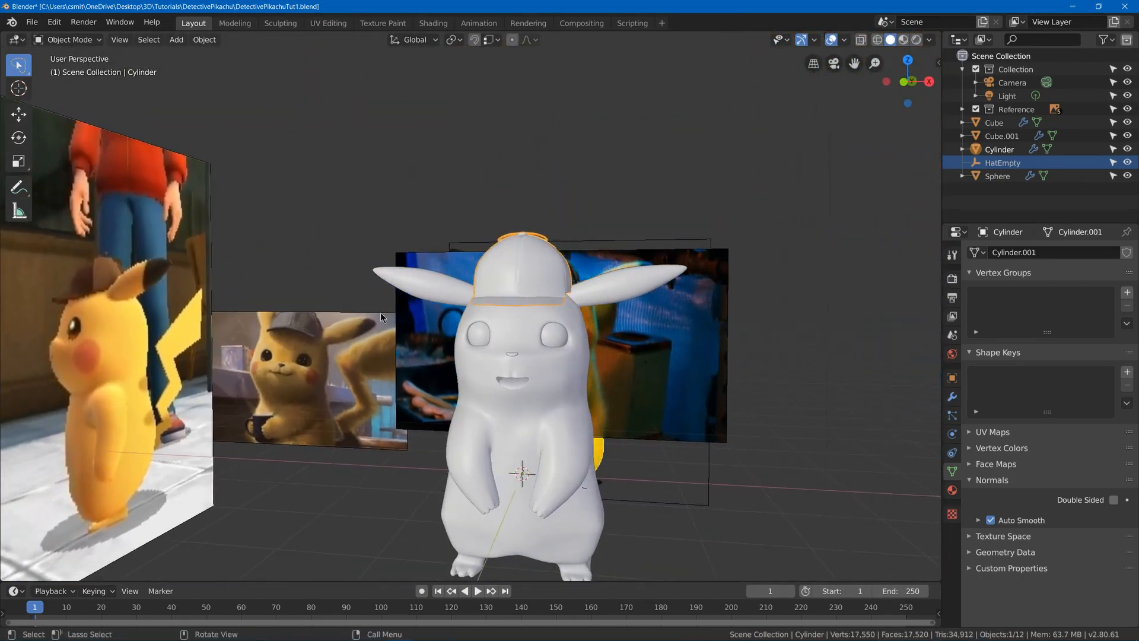
pyautogui.moveTo(391, 360)
pyautogui.mouseDown(button='middle')
pyautogui.moveTo(343, 360)
pyautogui.moveTo(394, 351)
pyautogui.mouseUp(button='middle')
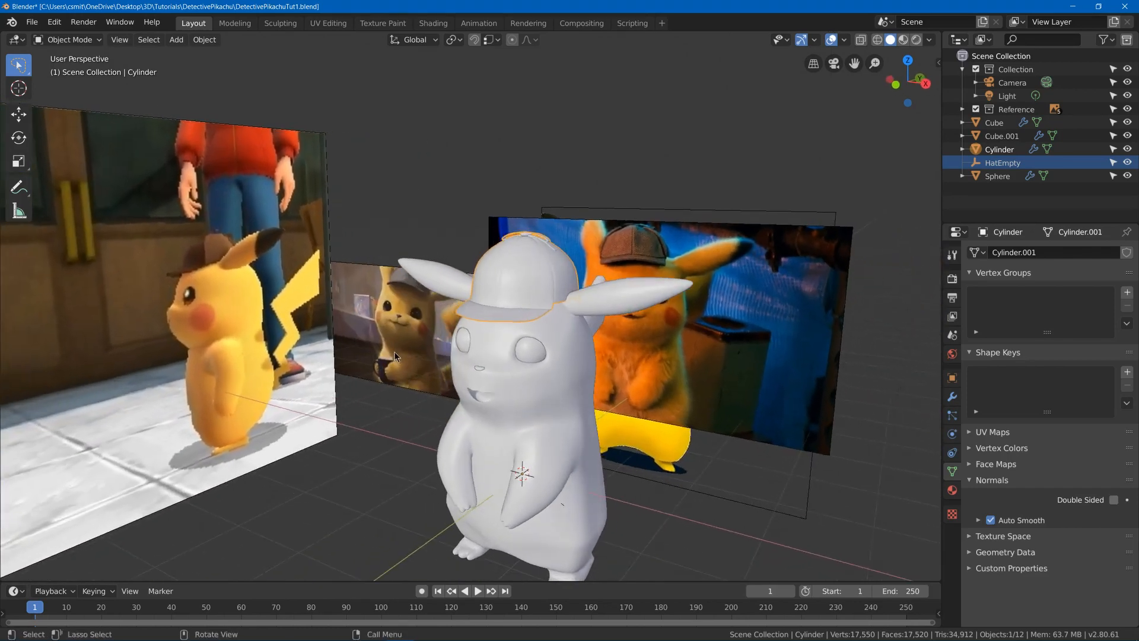
pyautogui.hotkey('ctrl', 's')
# Preview the model in Wireframe, Rendered and LookDev shading, and examine the hat's shape against the reference images
pyautogui.press('z')
pyautogui.click(354, 306)
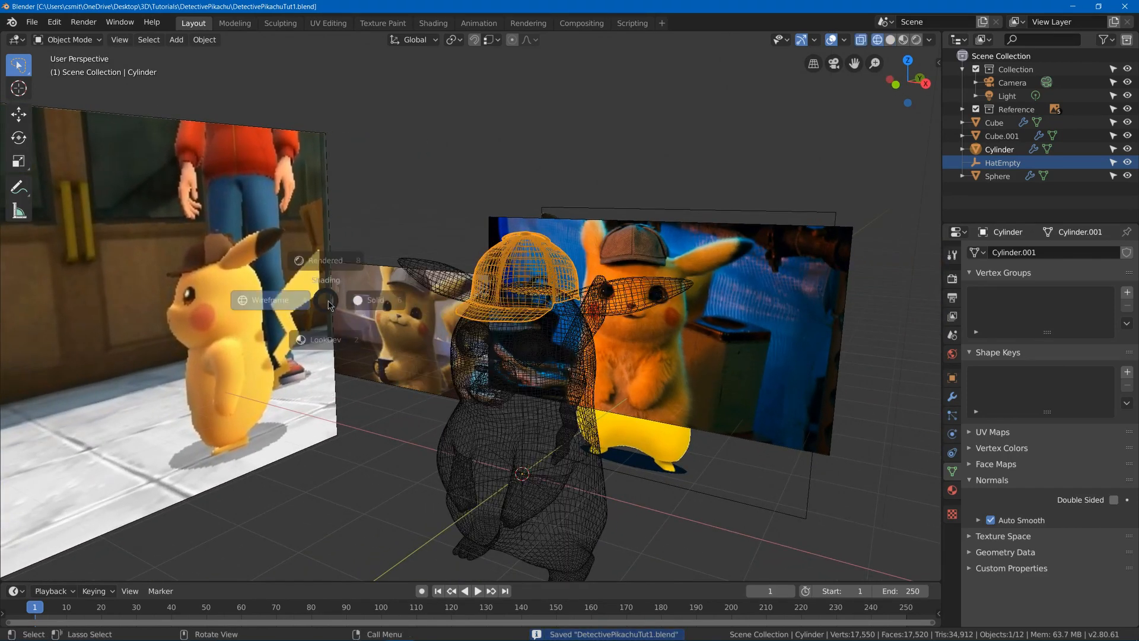
pyautogui.press('z')
pyautogui.click(350, 220)
pyautogui.scroll(5, 365, 225)
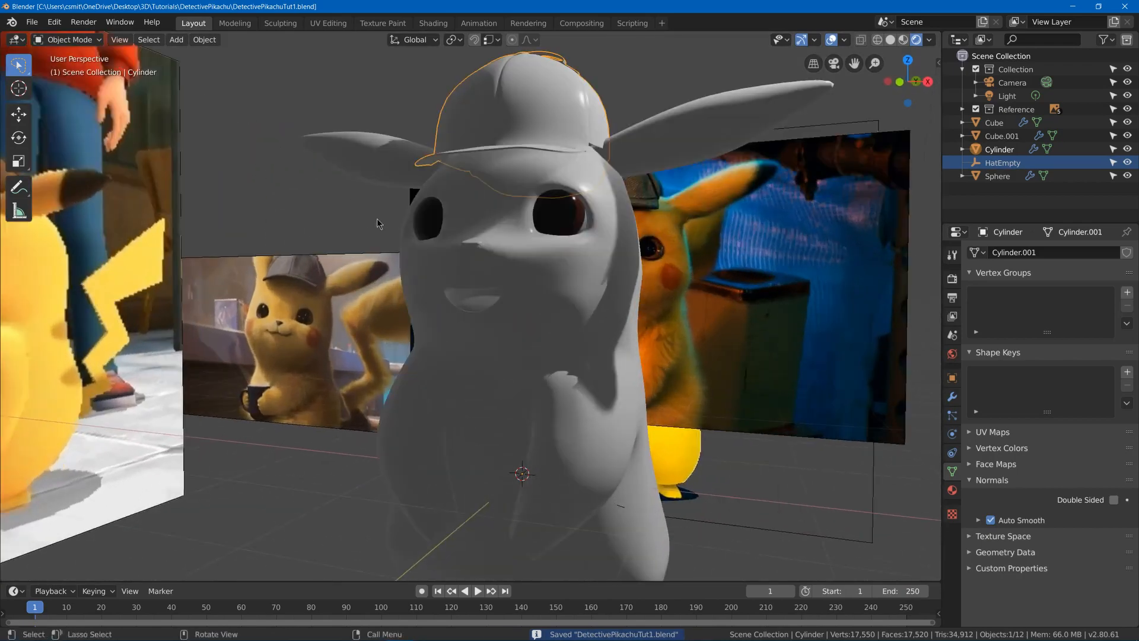
pyautogui.press('z')
pyautogui.click(380, 319)
pyautogui.scroll(-3, 393, 272)
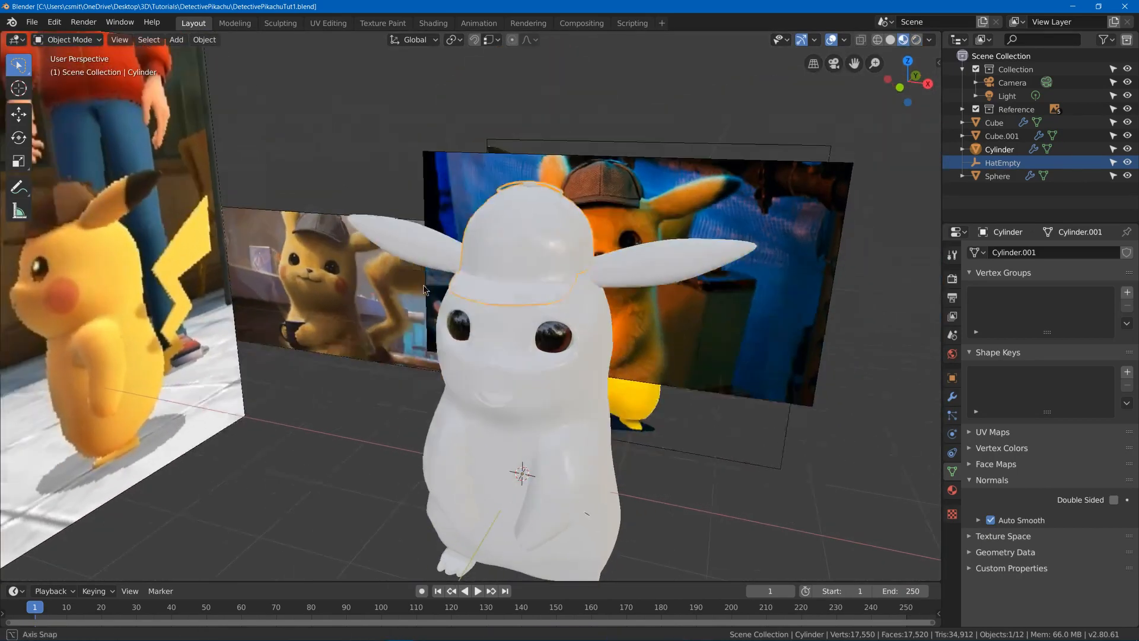
pyautogui.moveTo(394, 273); pyautogui.dragTo(490, 258, button='middle')
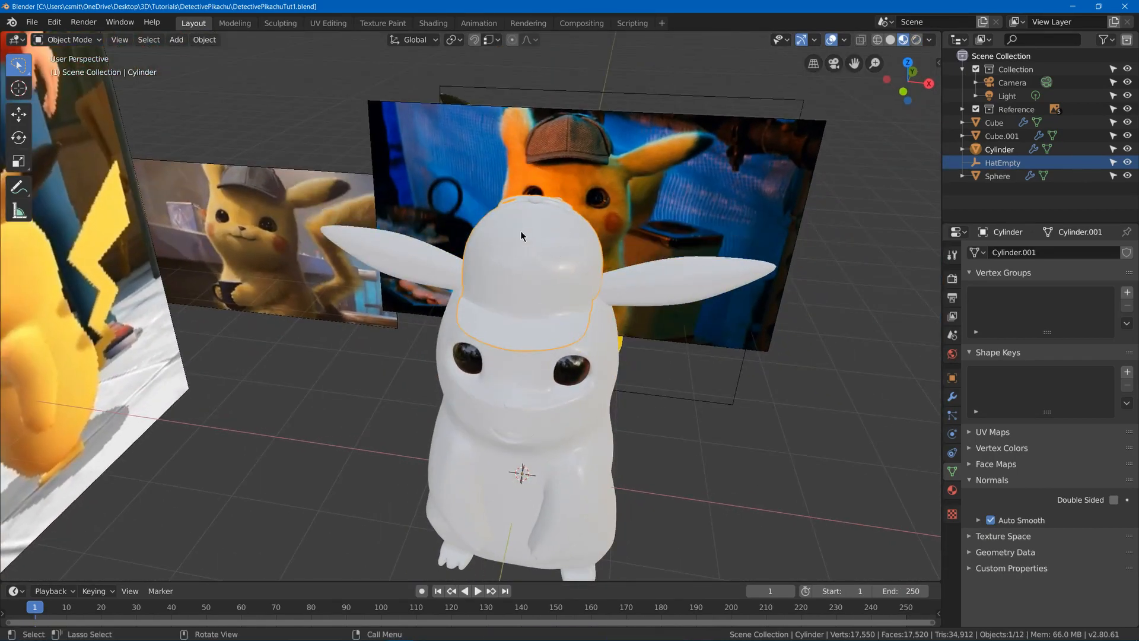
pyautogui.scroll(4, 521, 231)
pyautogui.moveTo(560, 171); pyautogui.dragTo(429, 219, button='middle')
pyautogui.scroll(-5, 469, 116)
pyautogui.press('Tab')
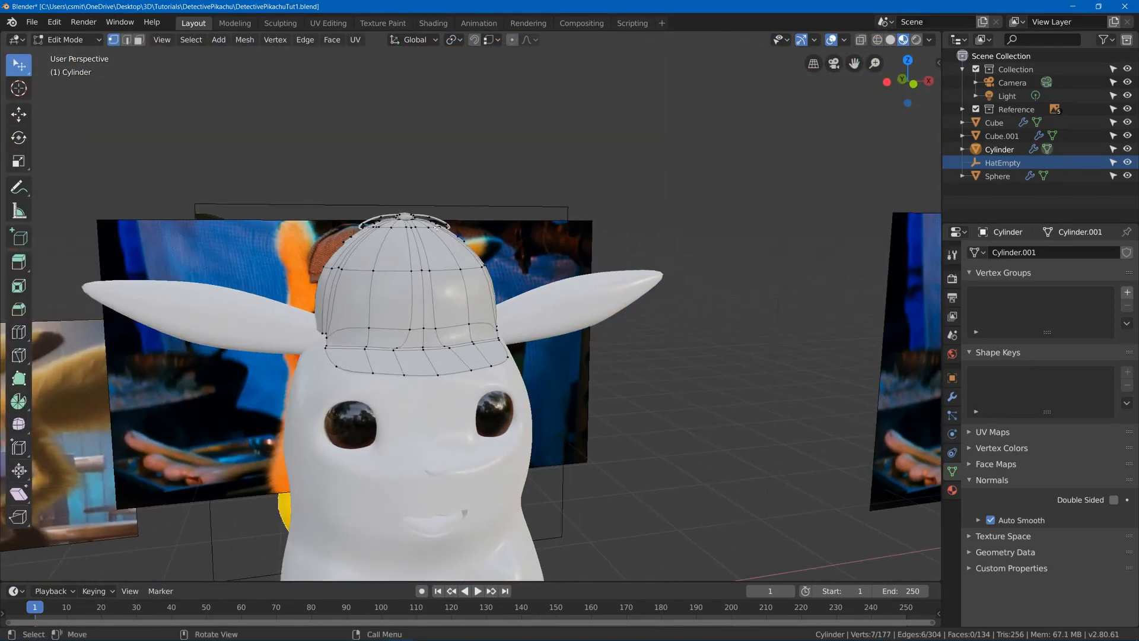
pyautogui.press('Tab')
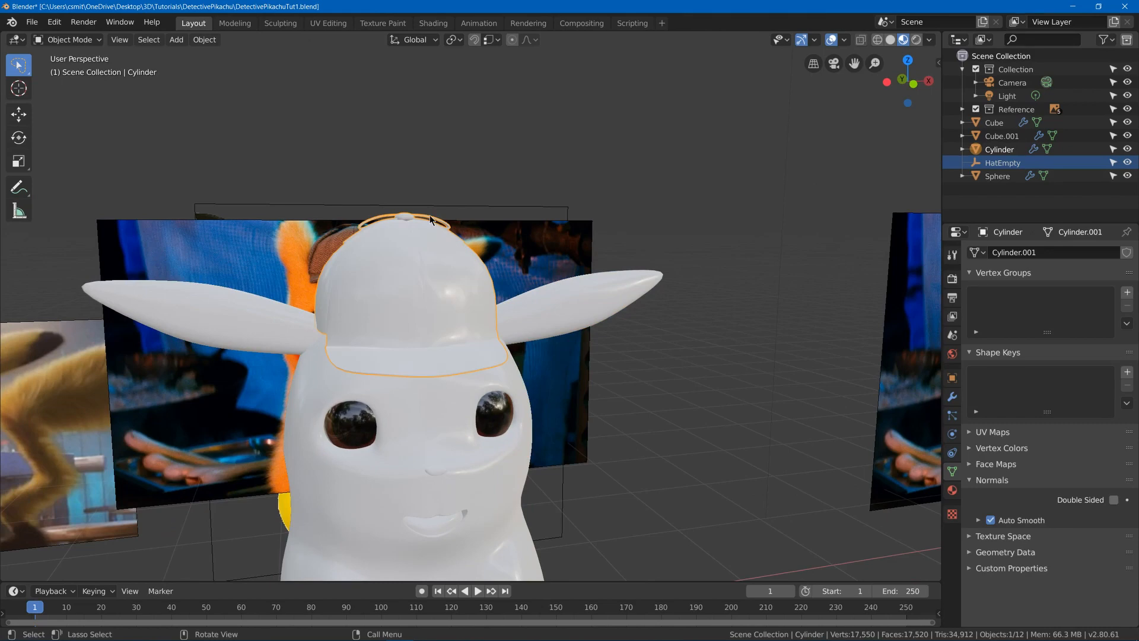
# In the UV Editing workspace, split the UV editor into upper and lower areas and turn the lower one into a Shader Editor
pyautogui.click(433, 22)
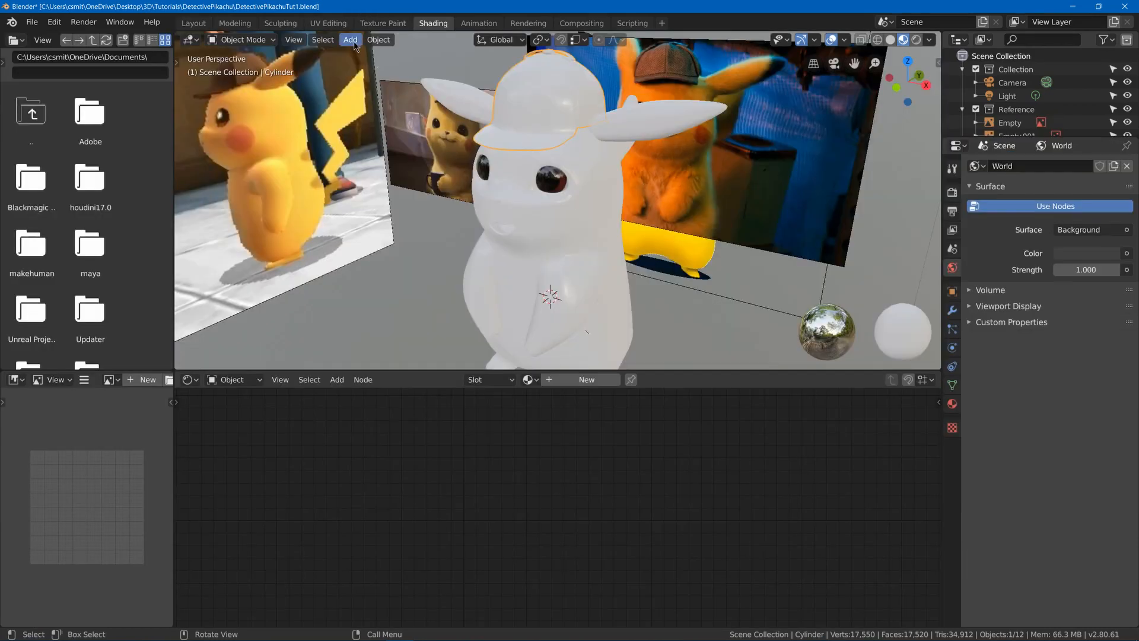
pyautogui.click(328, 23)
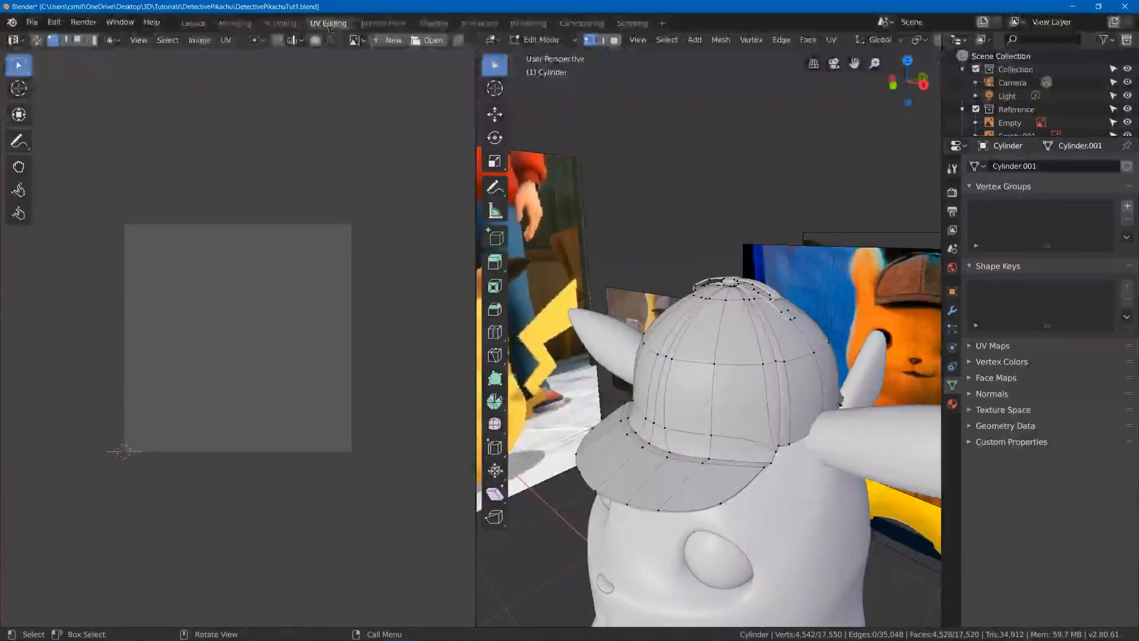
pyautogui.rightClick(475, 457)
pyautogui.click(475, 460)
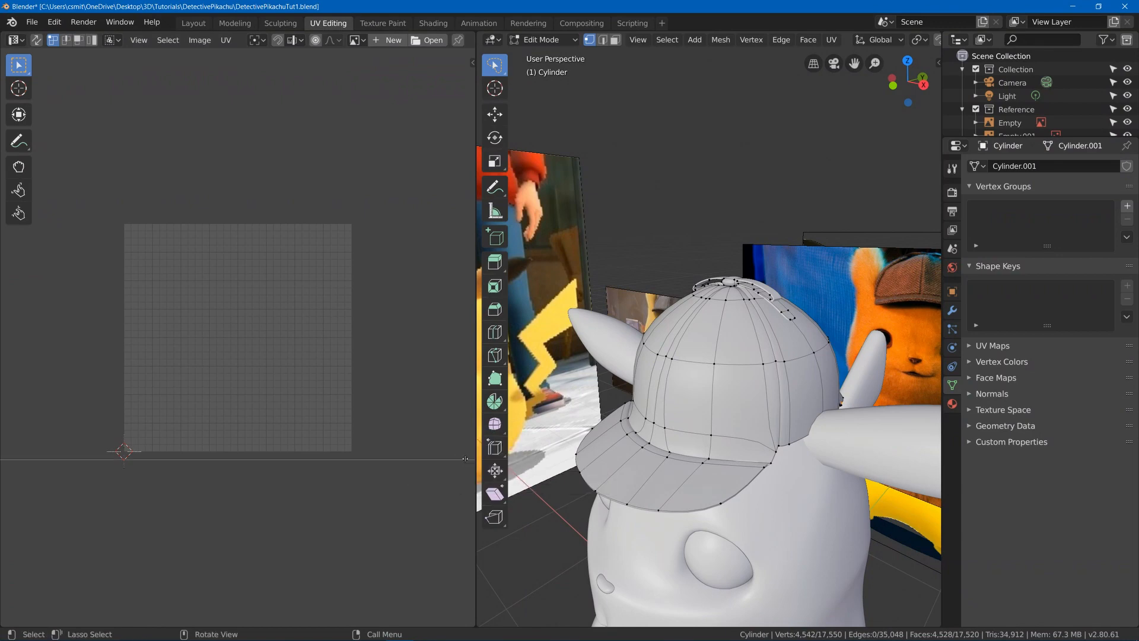
pyautogui.click(416, 437)
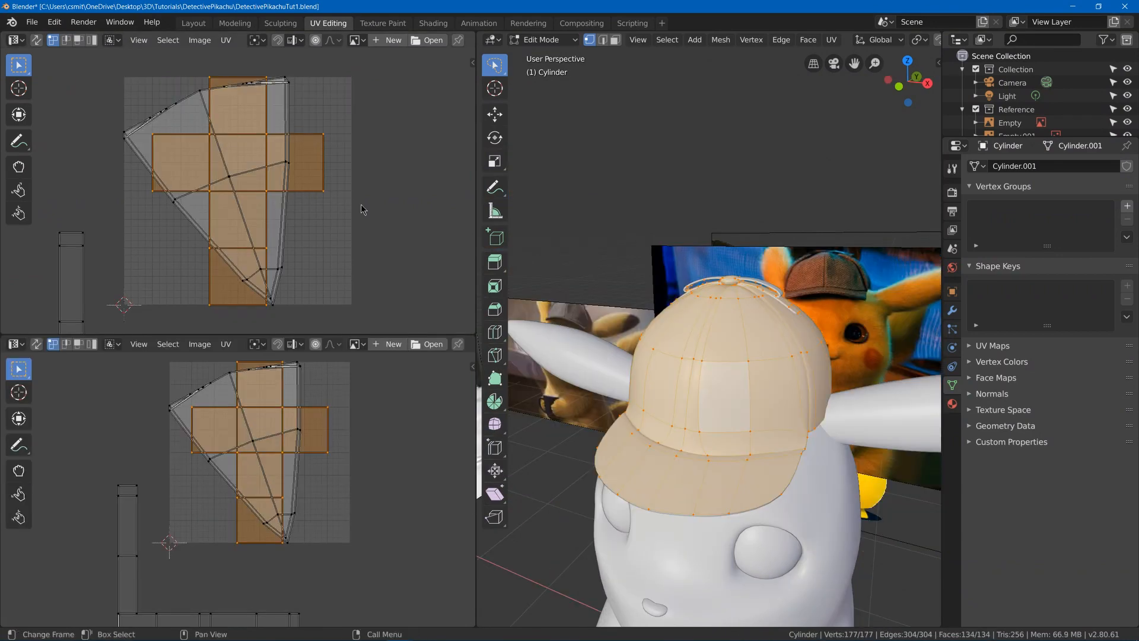
pyautogui.click(16, 344)
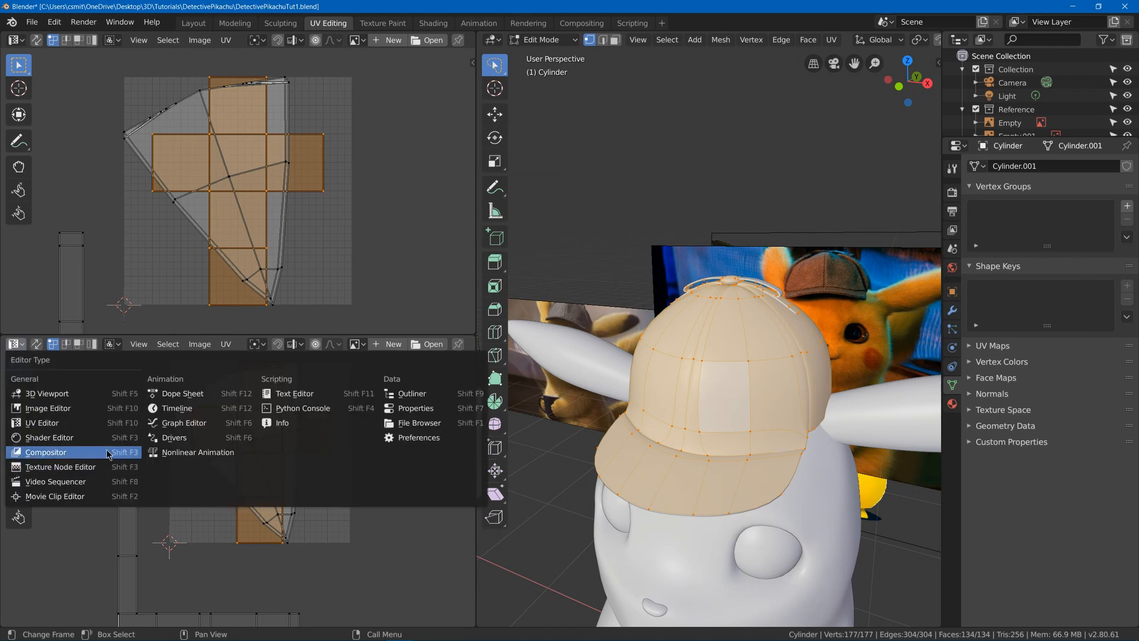
pyautogui.click(89, 438)
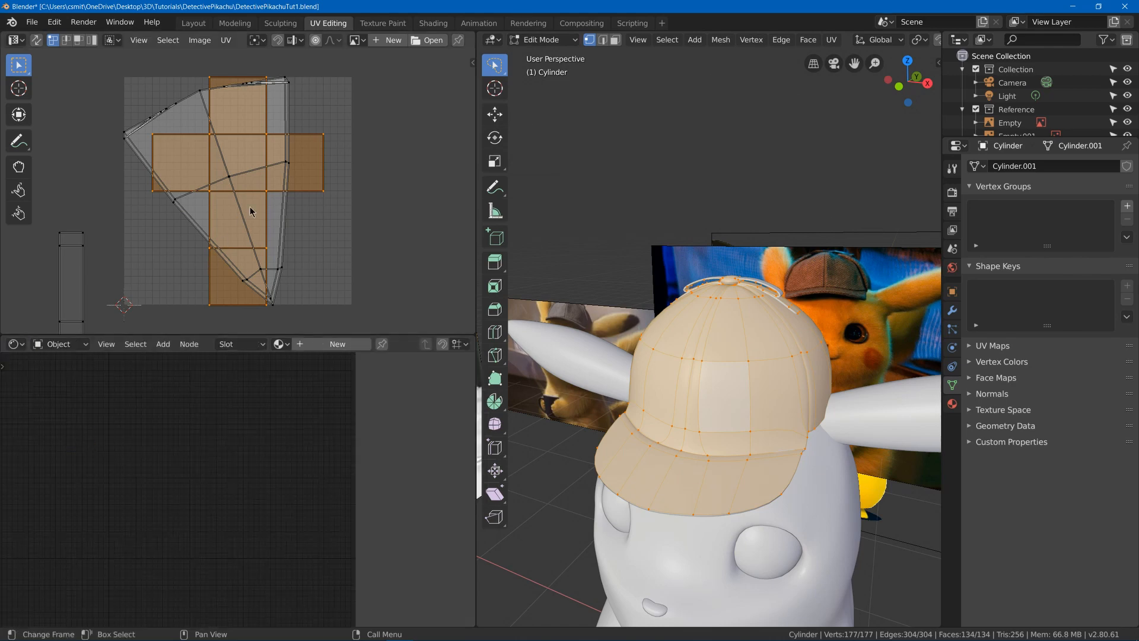
# Move the hat's cross-shaped UV island outside the UV grid and create a new material named Hat
pyautogui.press('g')
pyautogui.click(295, 392)
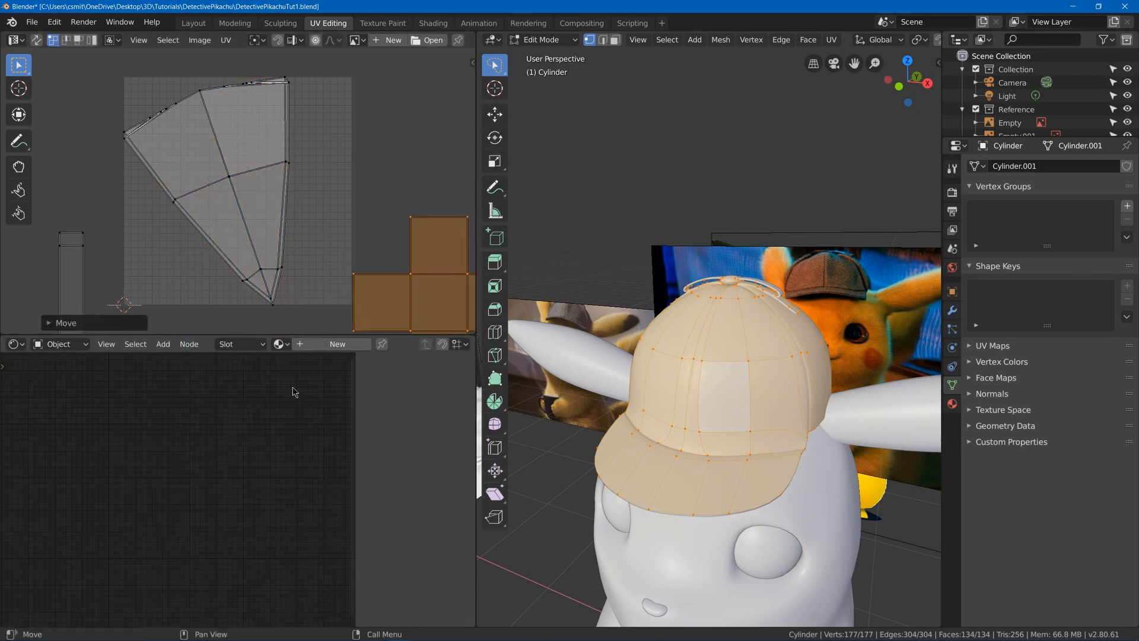
pyautogui.click(319, 345)
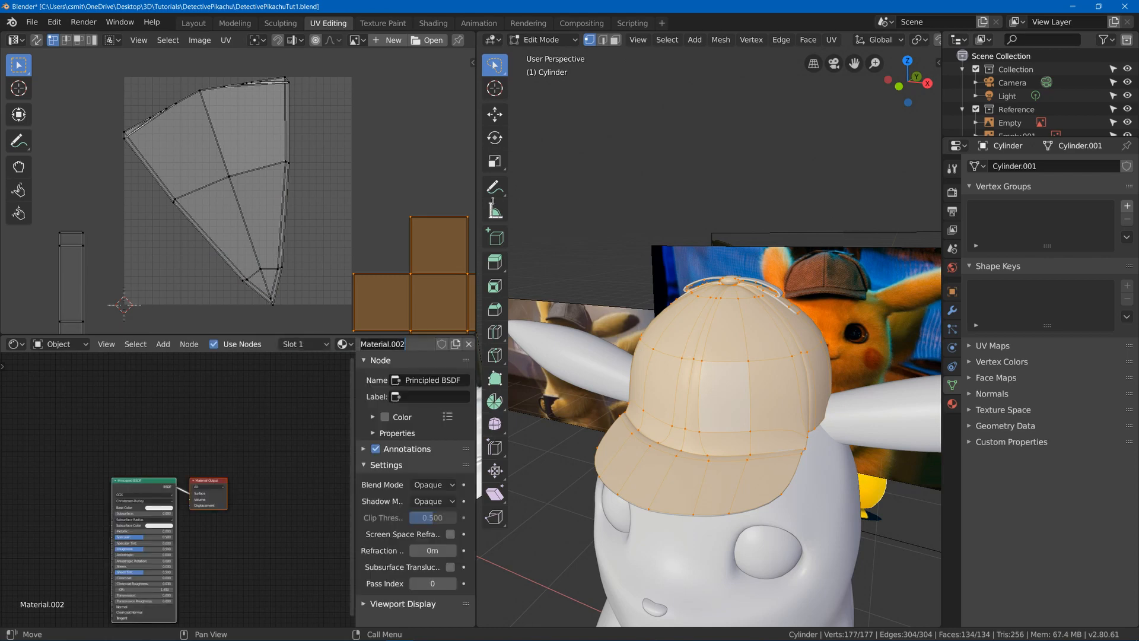
pyautogui.press('Return')
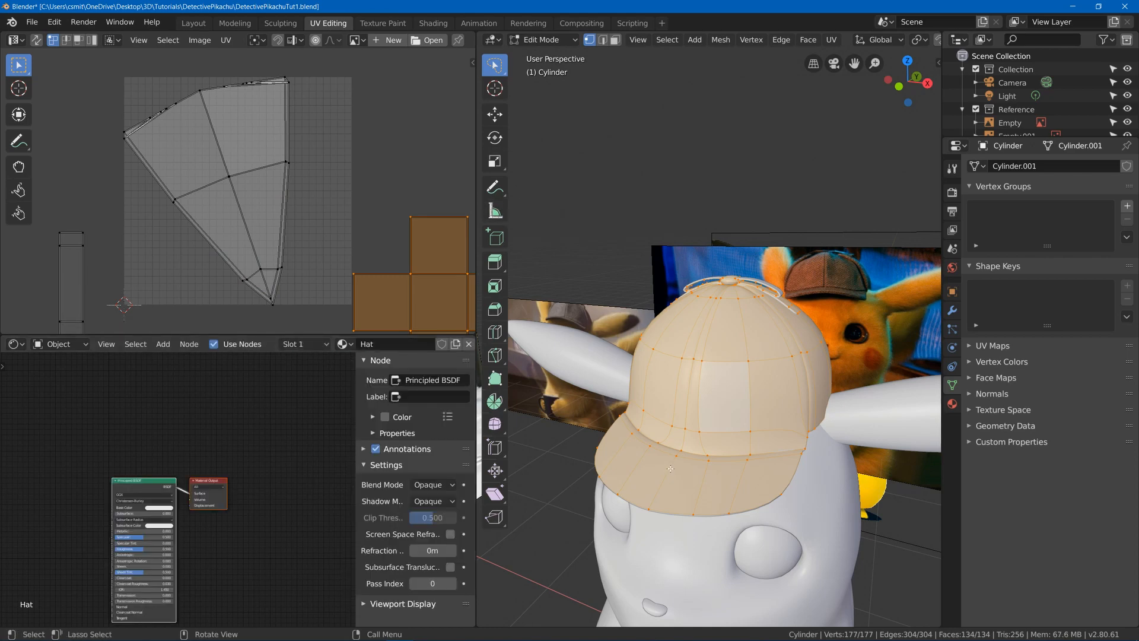
# Leave Edit Mode on the hat, select the eye spheres and rename their material to Eye
pyautogui.press('Tab')
pyautogui.click(746, 531)
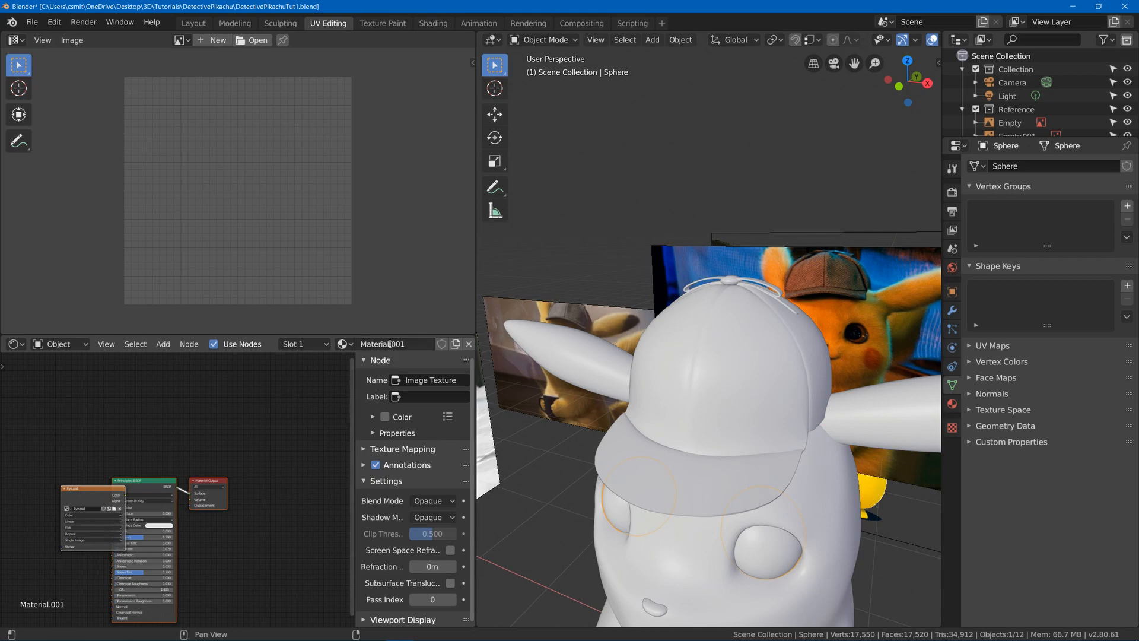
pyautogui.write('Eye')
pyautogui.press('Return')
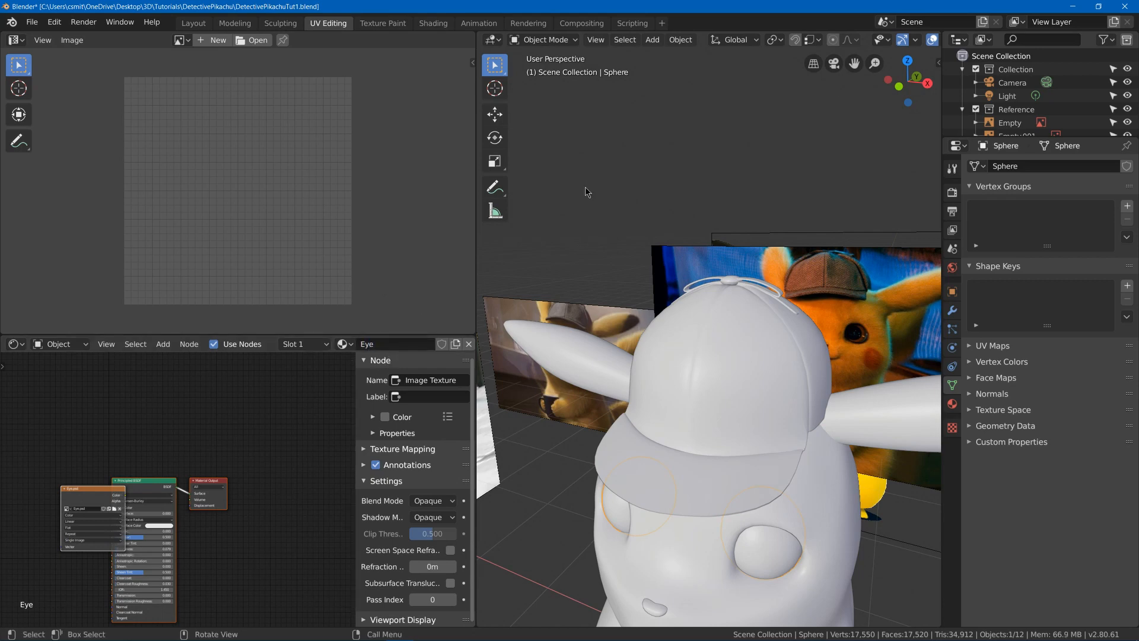
# Add an Image Texture node to the hat's material, placed beside the Principled BSDF node
pyautogui.click(677, 372)
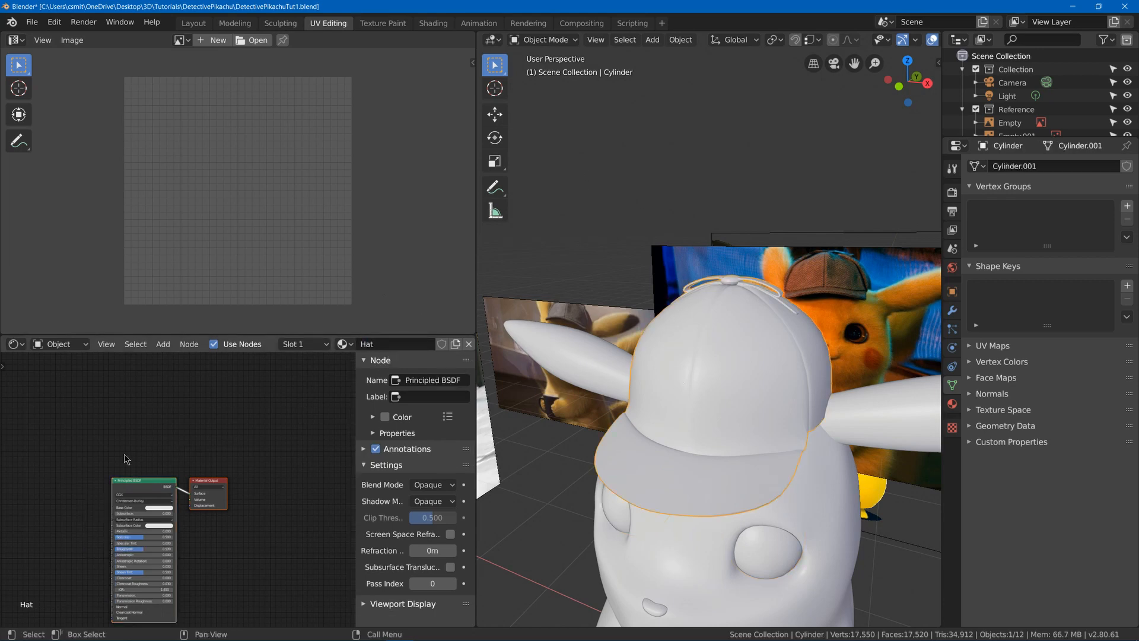
pyautogui.moveTo(148, 534); pyautogui.dragTo(229, 442, button='middle')
pyautogui.scroll(2, 90, 417)
pyautogui.hotkey('shift', 'a')
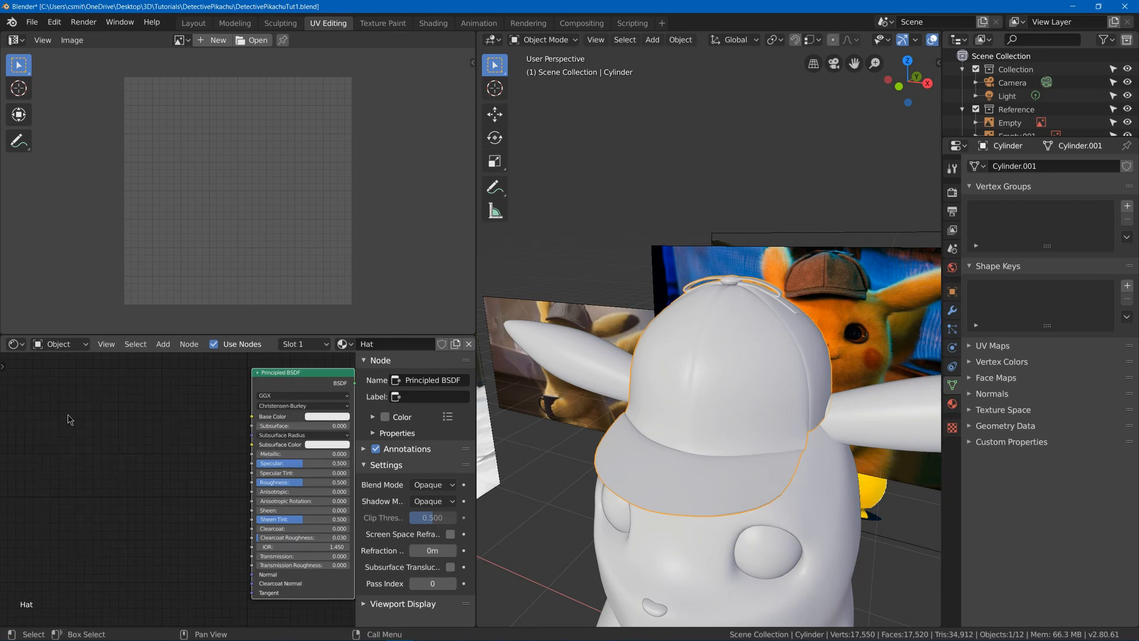
pyautogui.click(84, 412)
pyautogui.write('image')
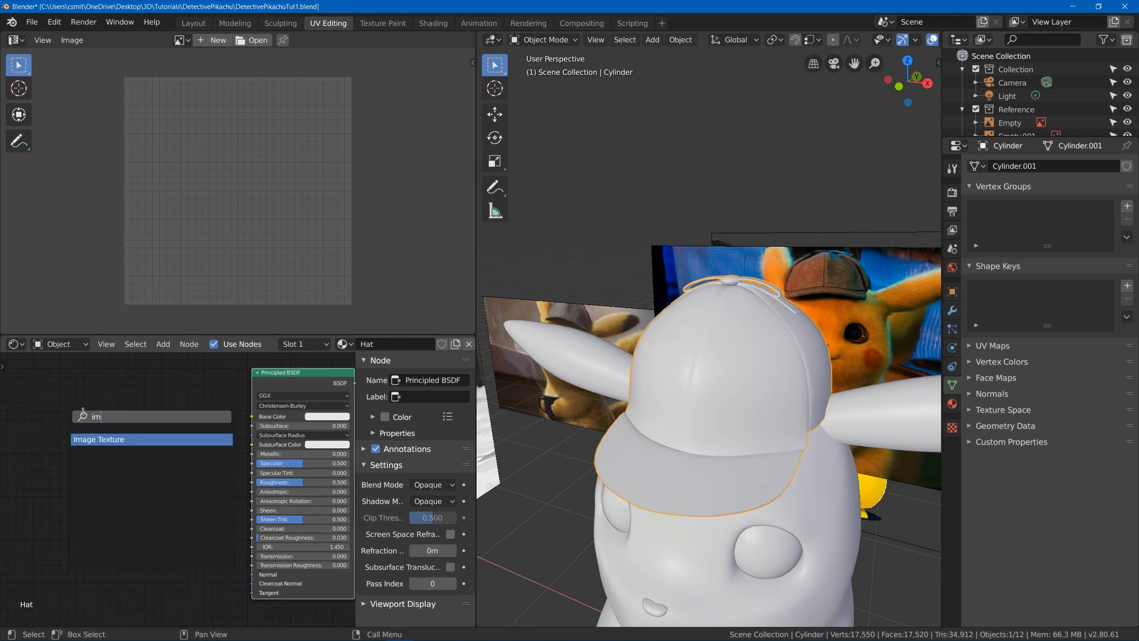
pyautogui.press('Return')
pyautogui.click(72, 403)
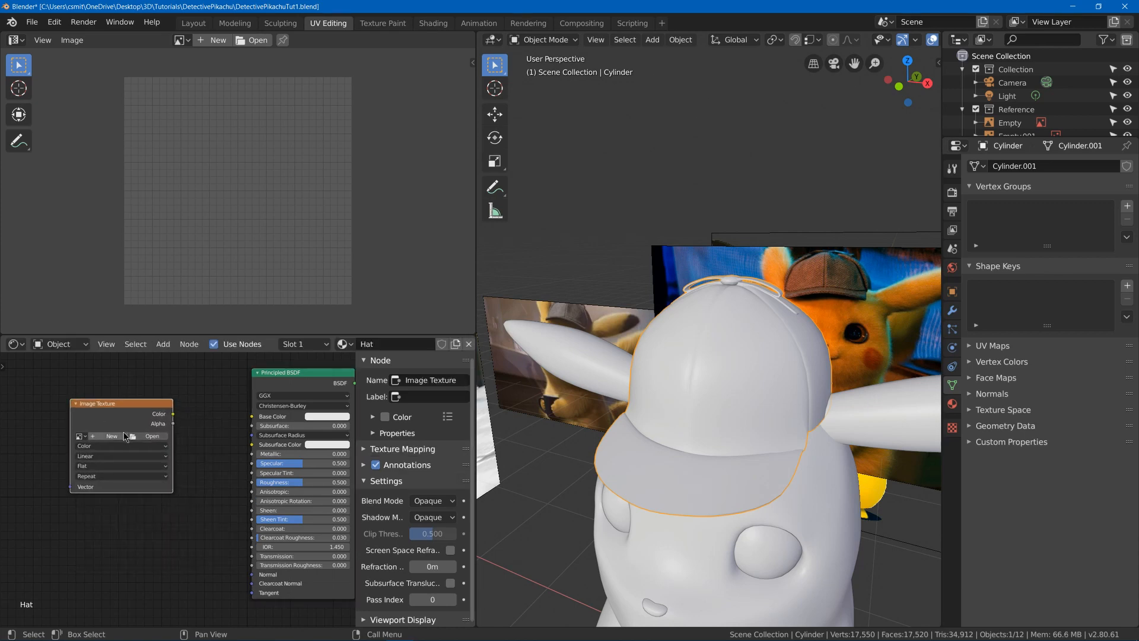
# Load Cloth.psd from the textures folder into the new Image Texture node
pyautogui.click(148, 437)
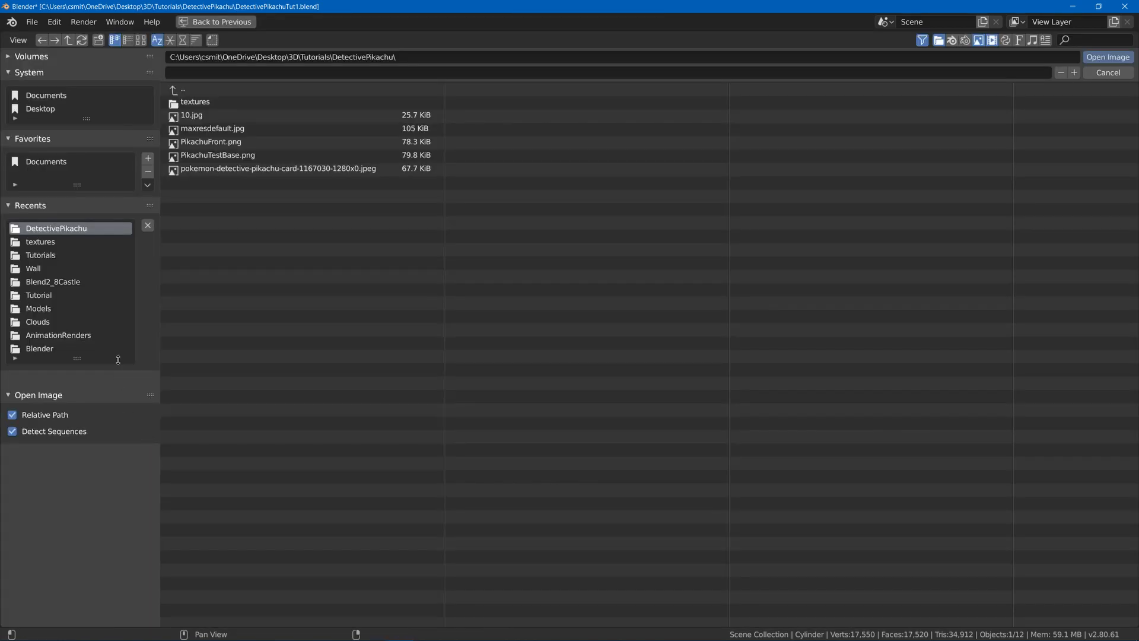
pyautogui.doubleClick(234, 101)
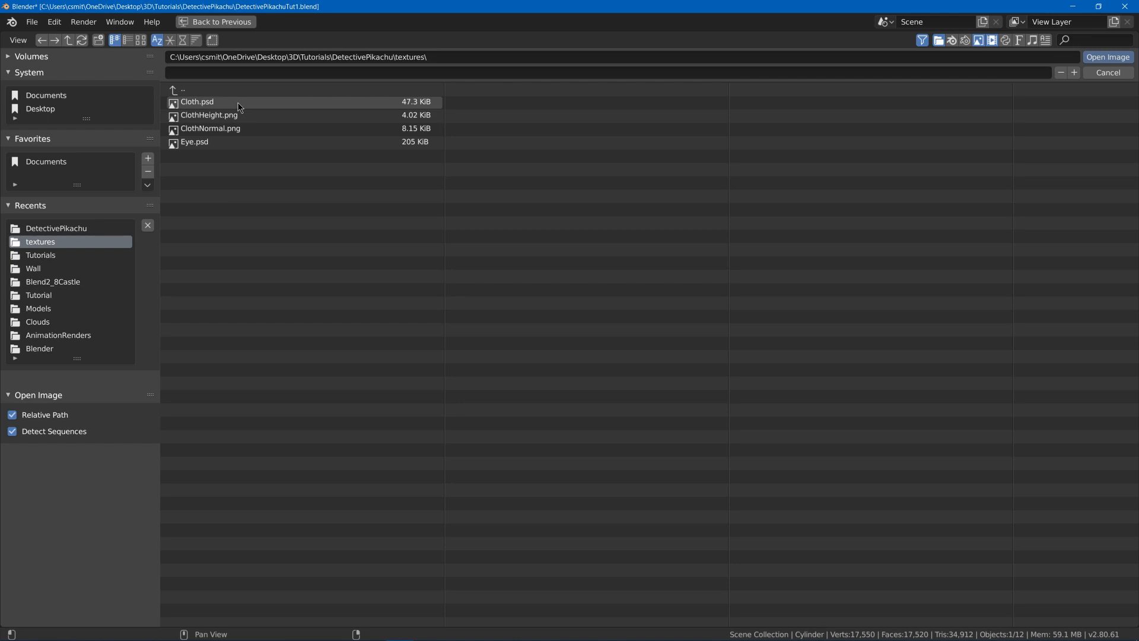
pyautogui.doubleClick(237, 102)
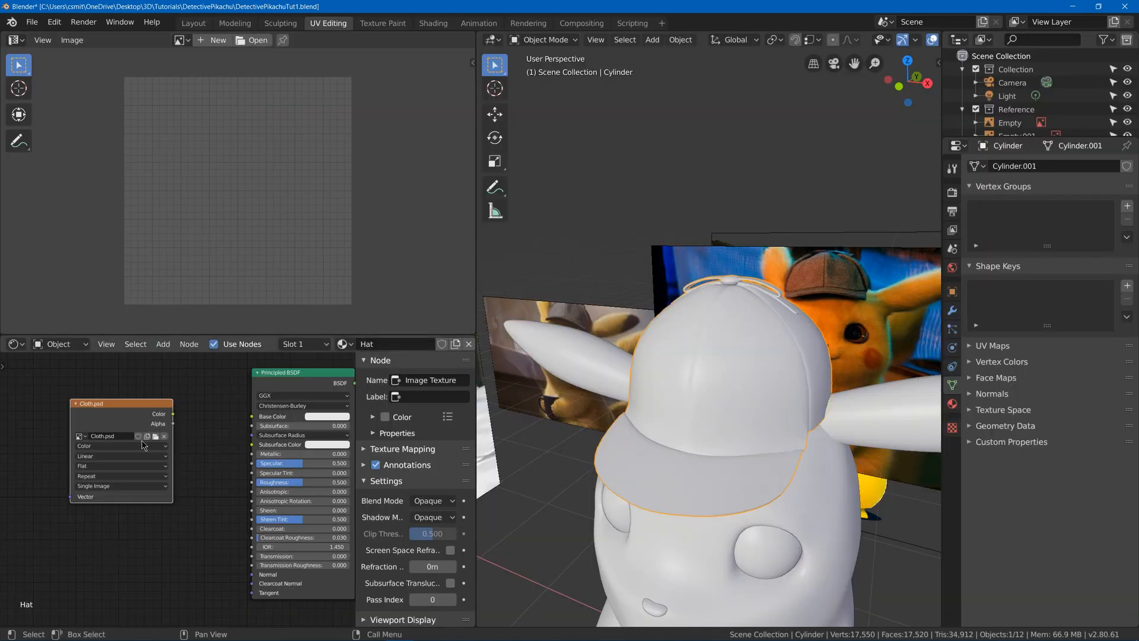
# Duplicate the Cloth.psd texture node below the original and load ClothNormal.png into the copy
pyautogui.hotkey('shift', 'd')
pyautogui.click(118, 541)
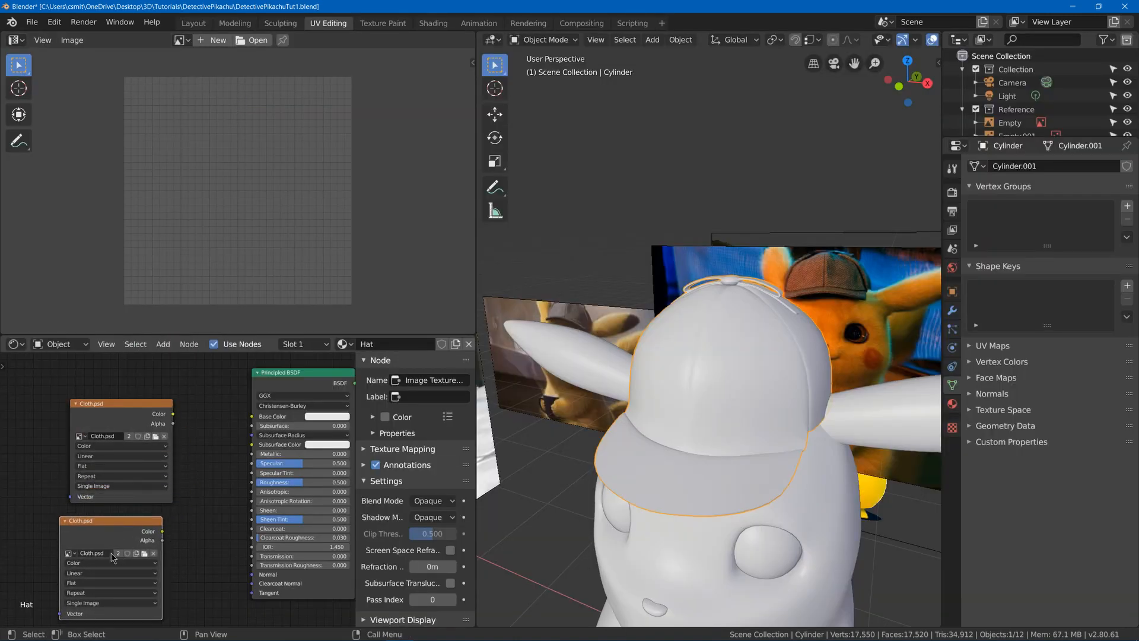
pyautogui.click(145, 553)
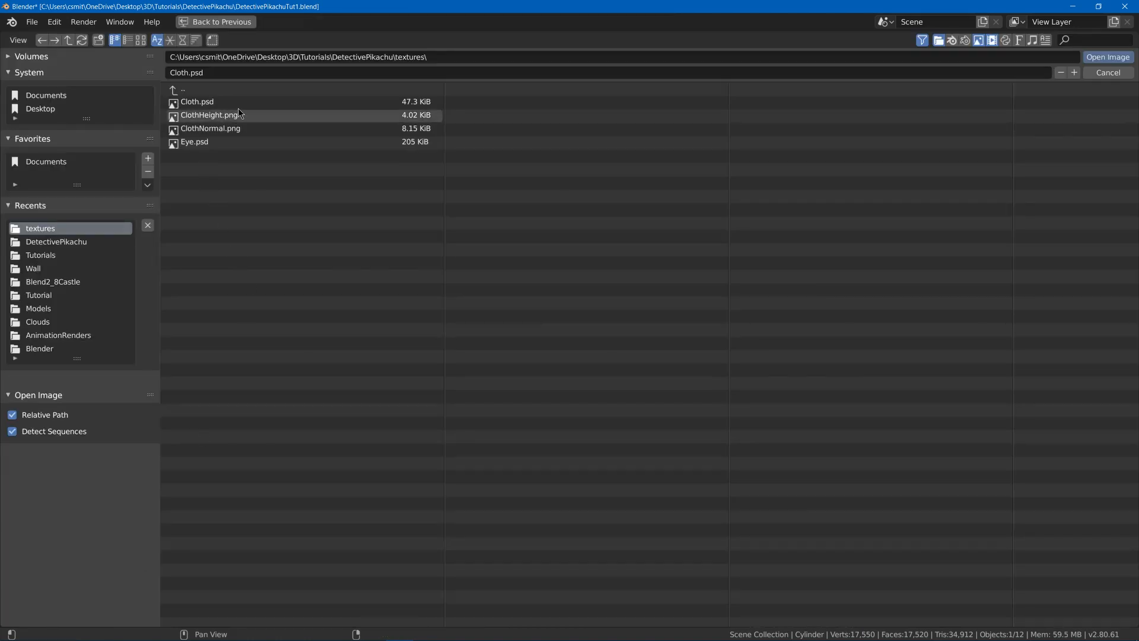
pyautogui.doubleClick(210, 128)
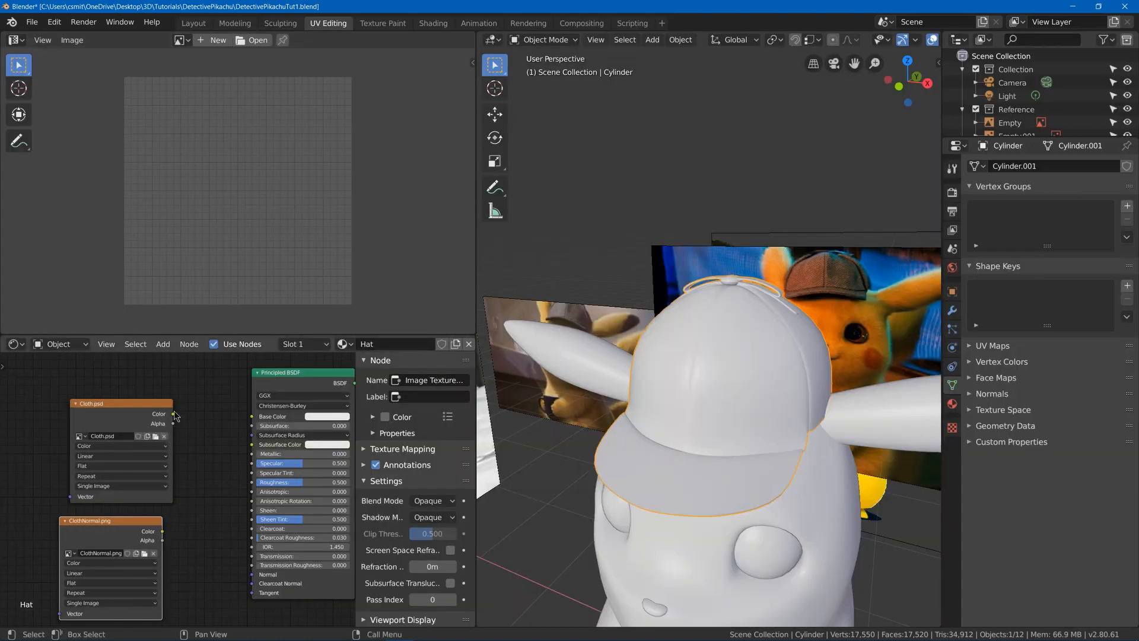
# Set the viewport shading to LookDev and connect the Cloth.psd Color output to the Principled BSDF's Base Color
pyautogui.press('z')
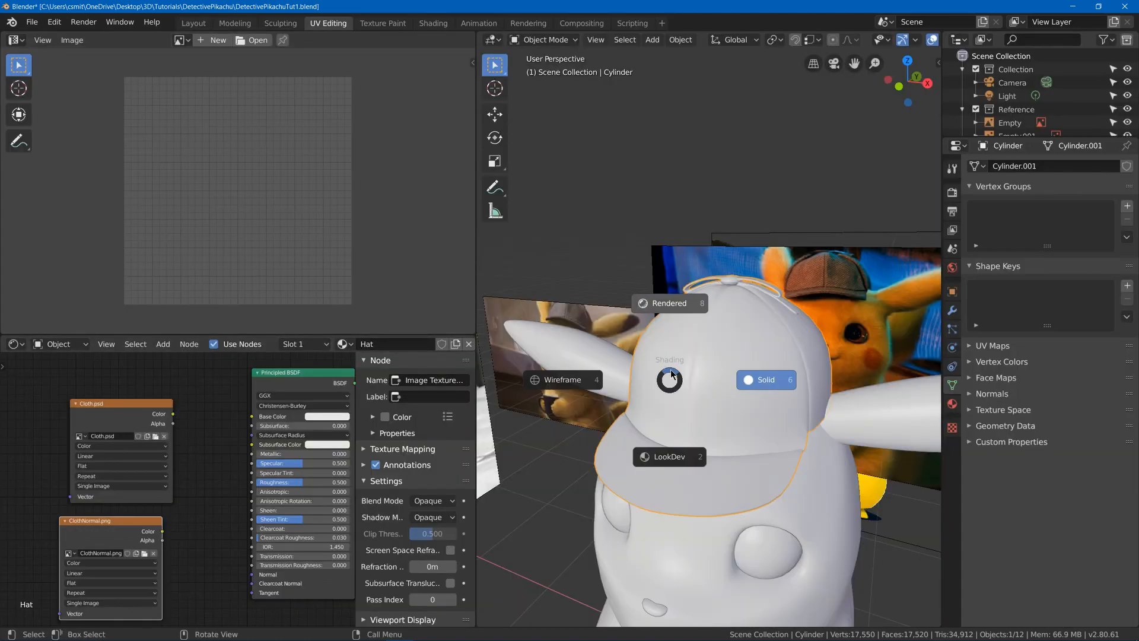
pyautogui.click(667, 467)
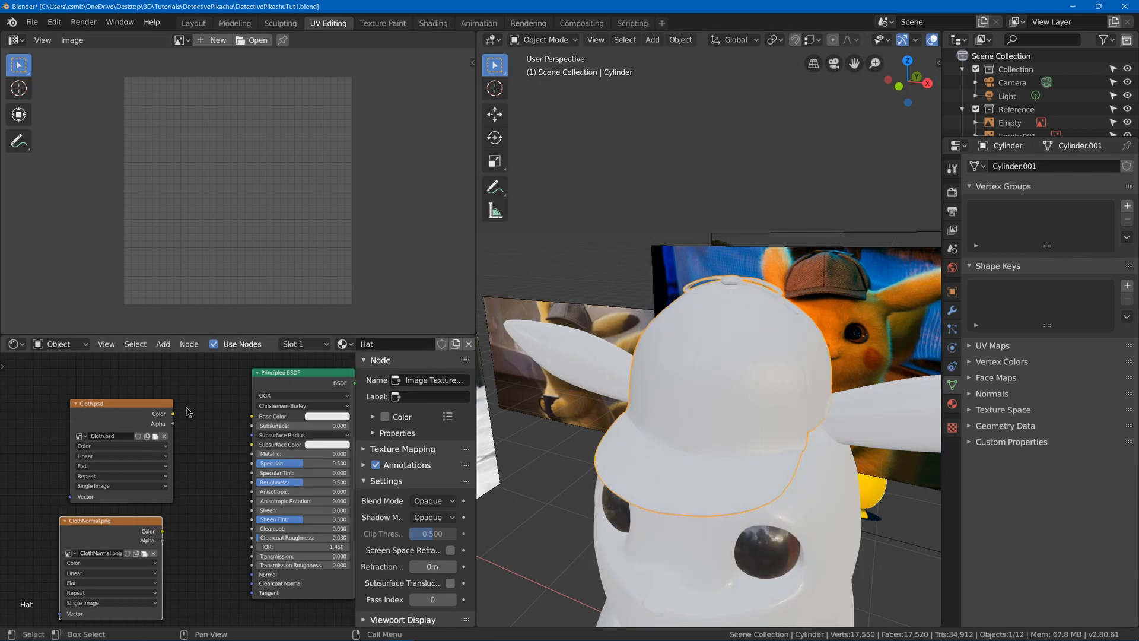
pyautogui.moveTo(173, 415); pyautogui.dragTo(252, 420)
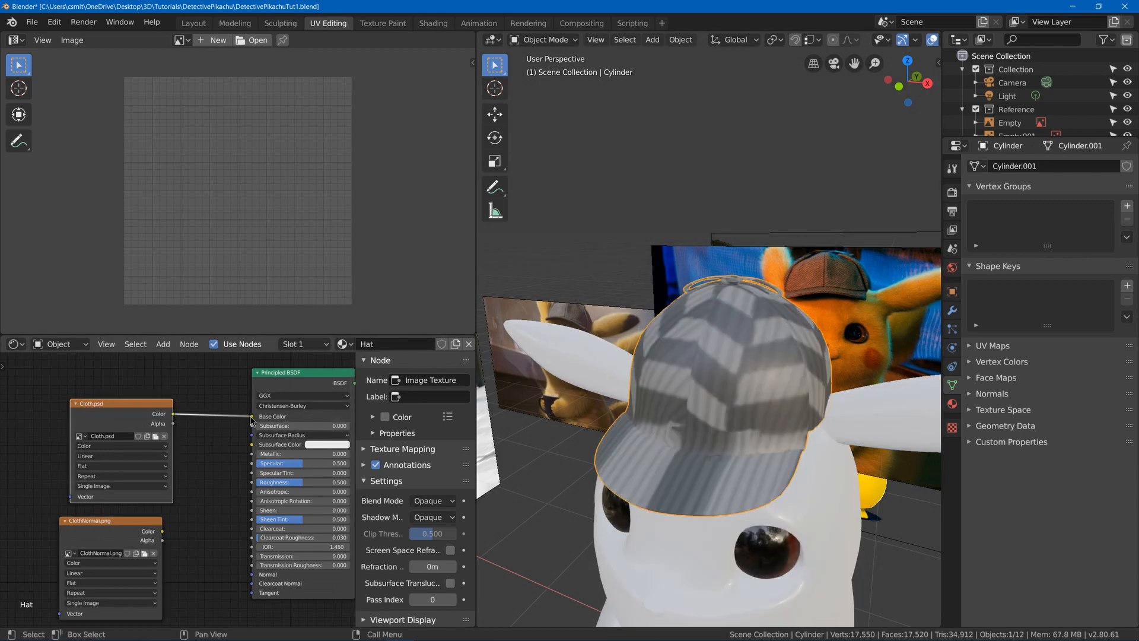
pyautogui.moveTo(624, 387); pyautogui.dragTo(748, 370, button='middle')
pyautogui.scroll(5, 736, 376)
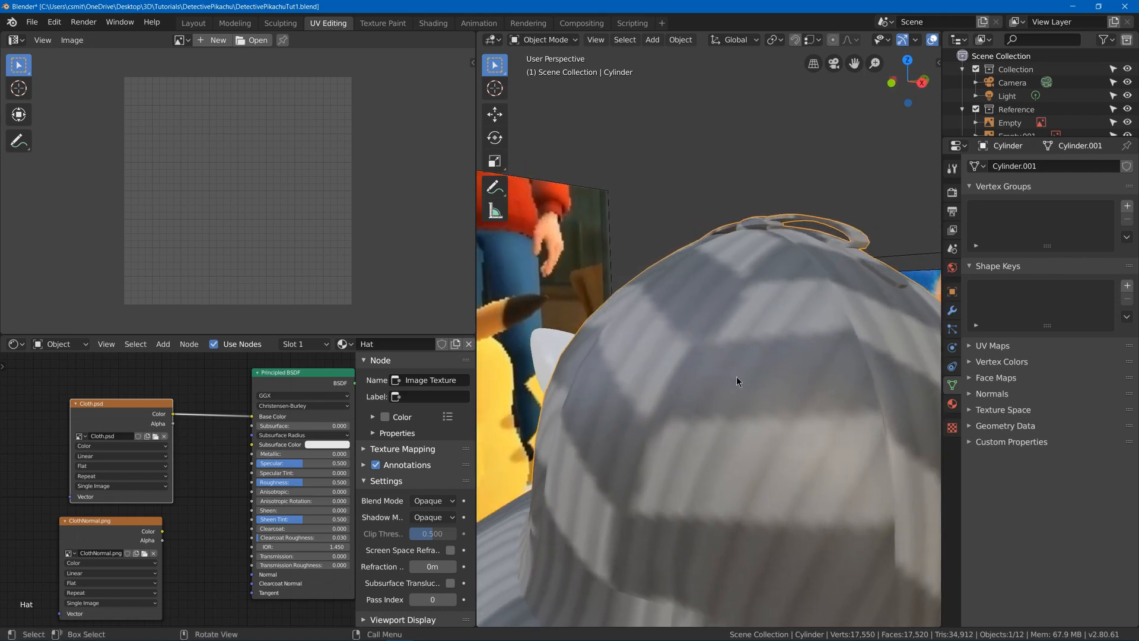
pyautogui.scroll(-5, 742, 379)
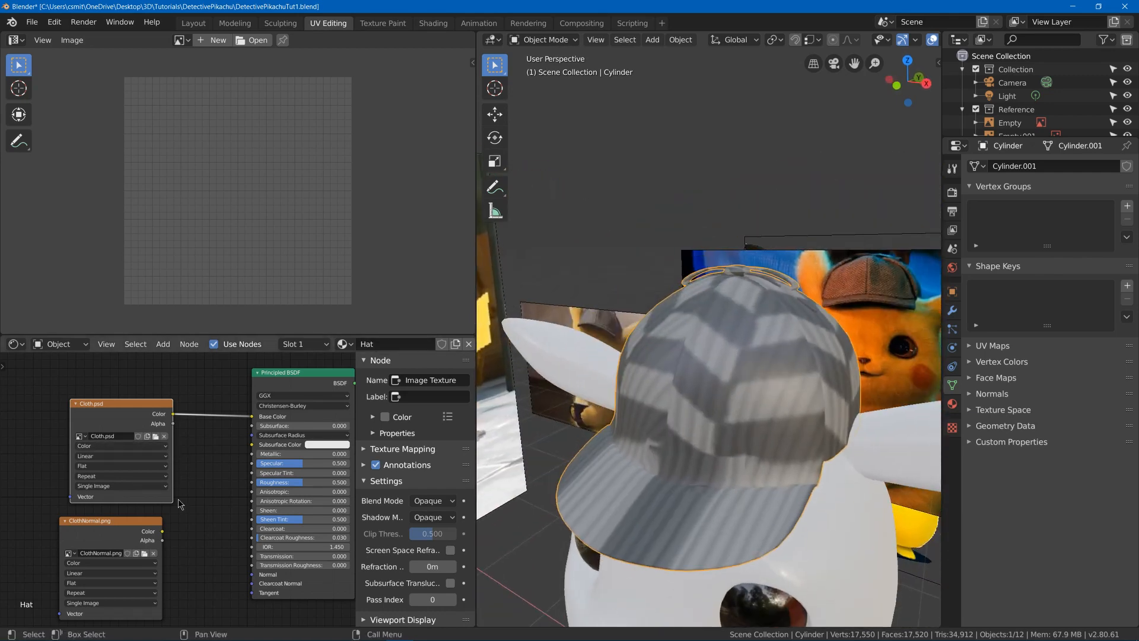
# Add a Normal Map node between the ClothNormal.png texture node and the Principled BSDF
pyautogui.moveTo(162, 531); pyautogui.dragTo(166, 534)
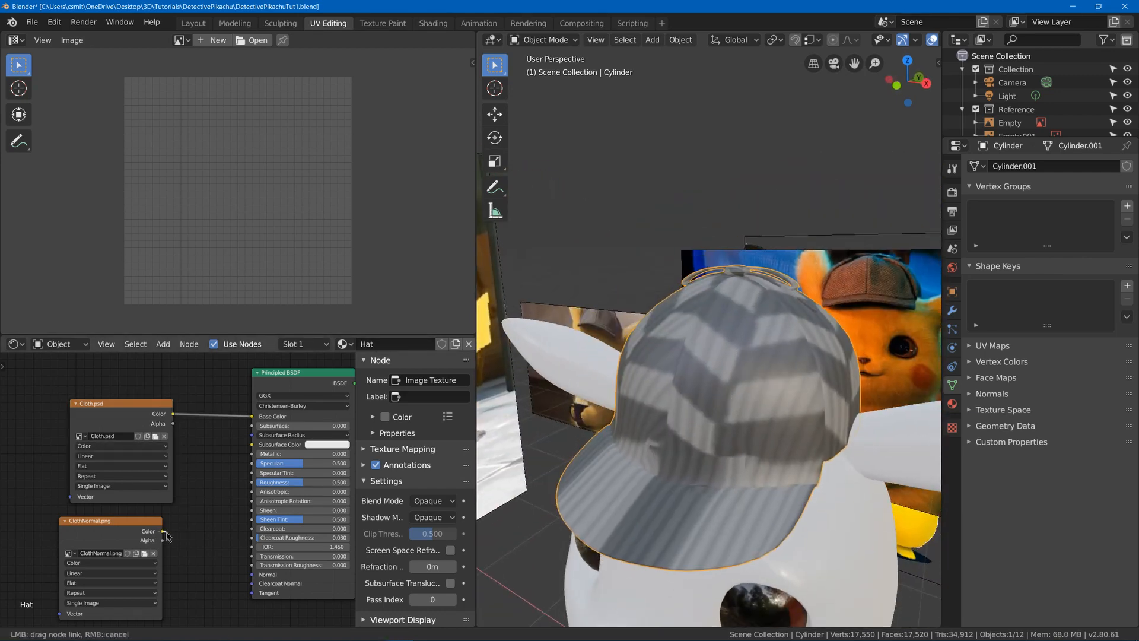
pyautogui.hotkey('shift', 'a')
pyautogui.click(159, 482)
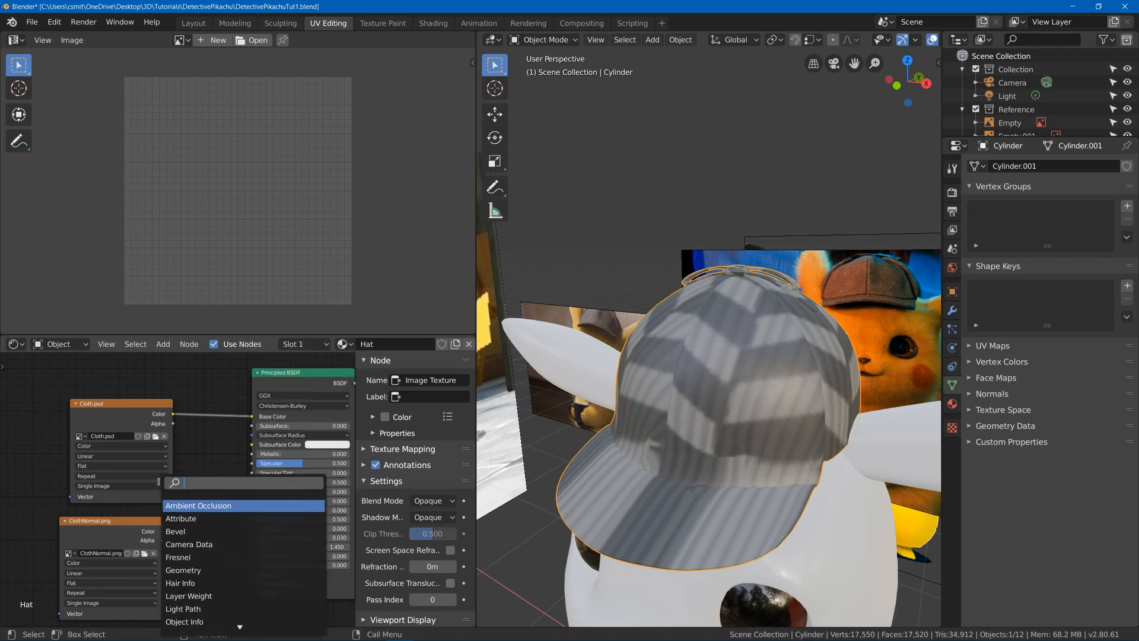
pyautogui.write('norm')
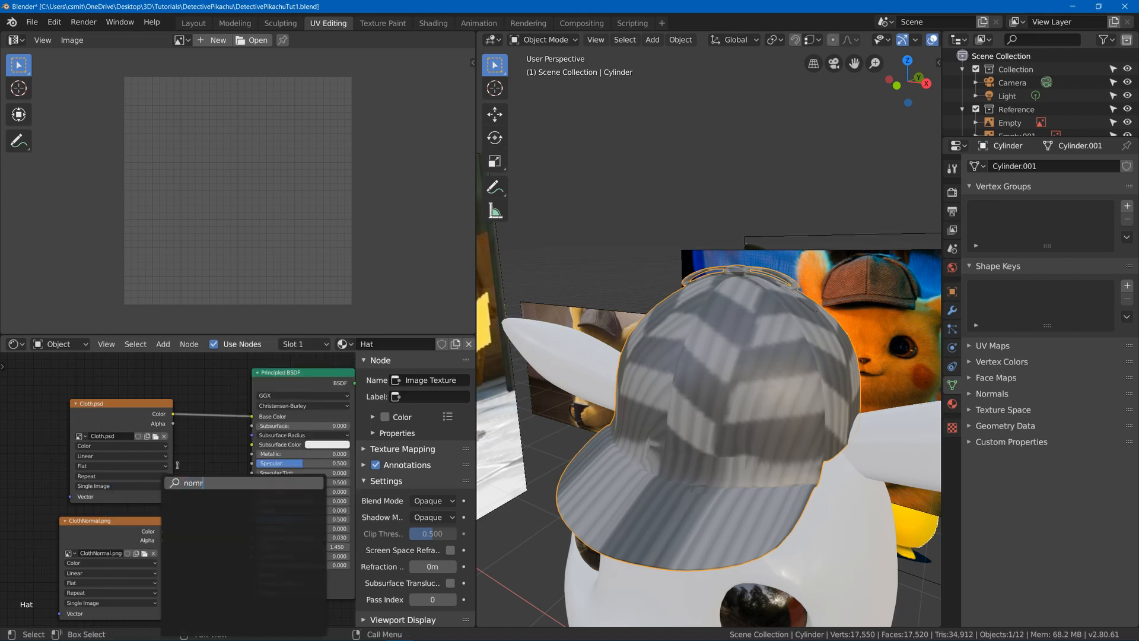
pyautogui.click(185, 518)
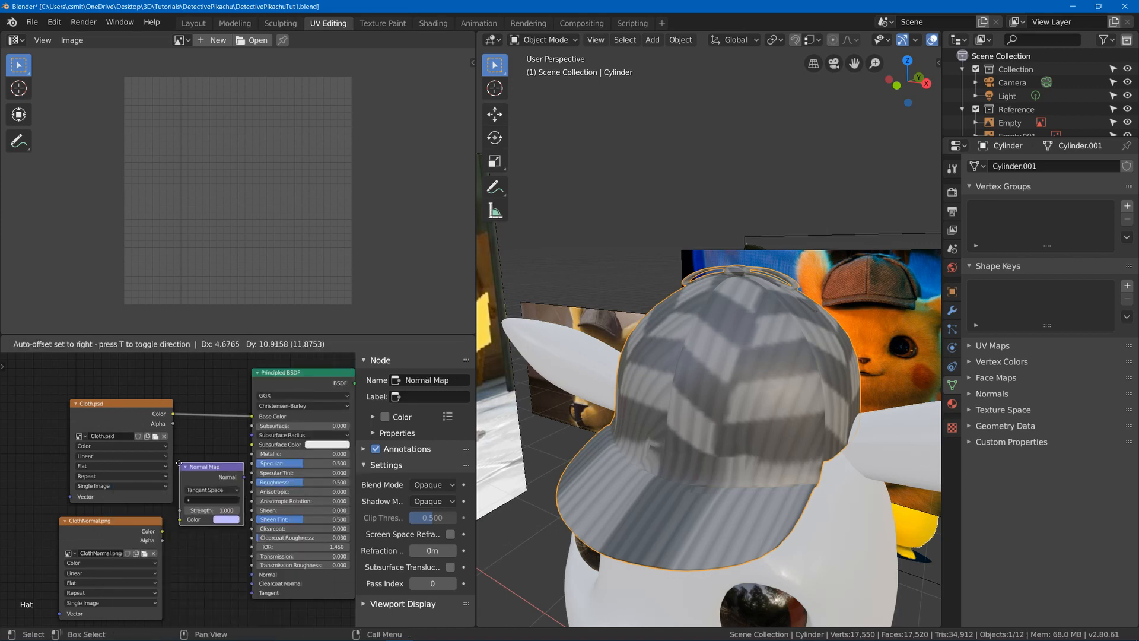
pyautogui.click(184, 517)
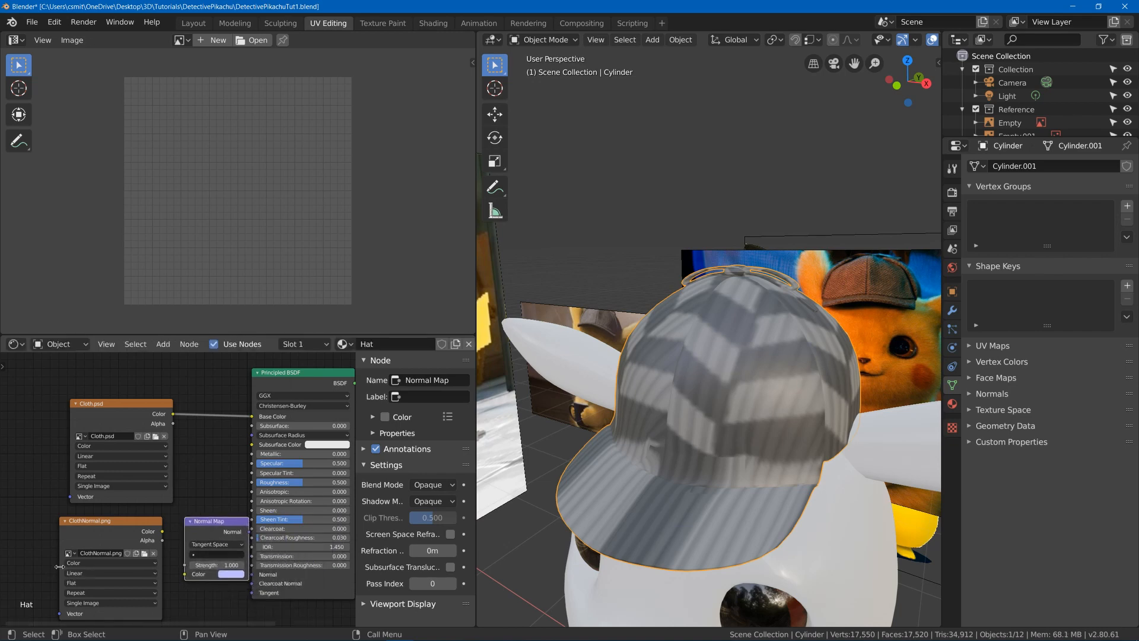
# Narrow the ClothNormal.png node slightly and set its color space to Non-Color Data
pyautogui.moveTo(60, 567); pyautogui.dragTo(69, 567)
pyautogui.click(80, 562)
pyautogui.click(99, 582)
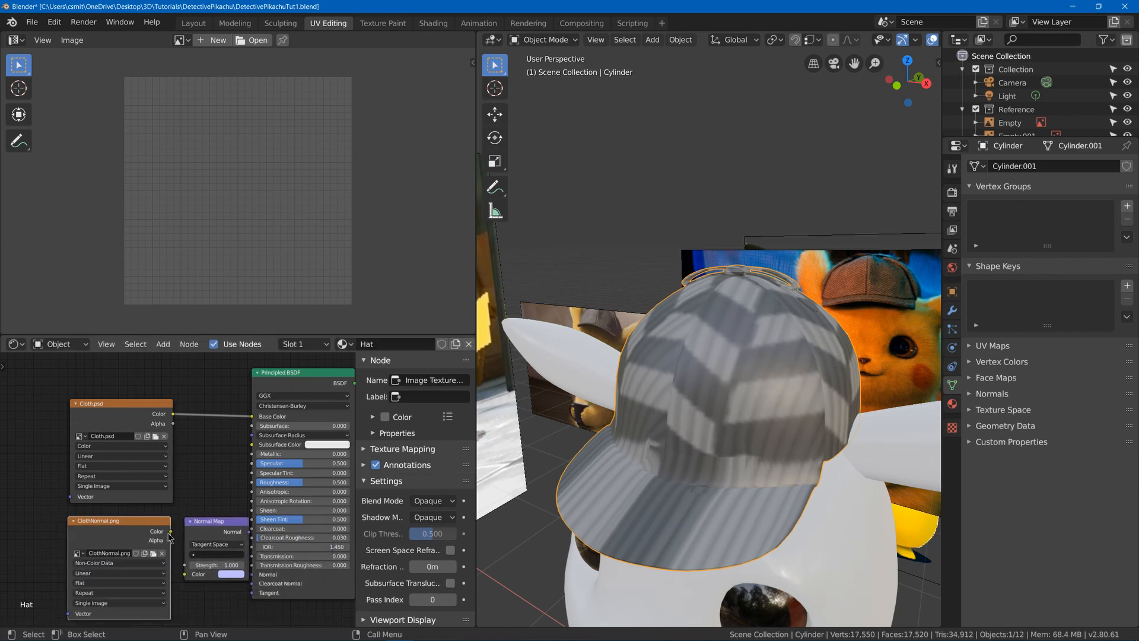
# Connect the ClothNormal.png Color output to the Normal Map's Color, and the Normal Map's output to the Principled BSDF's Normal
pyautogui.moveTo(187, 582); pyautogui.dragTo(216, 571)
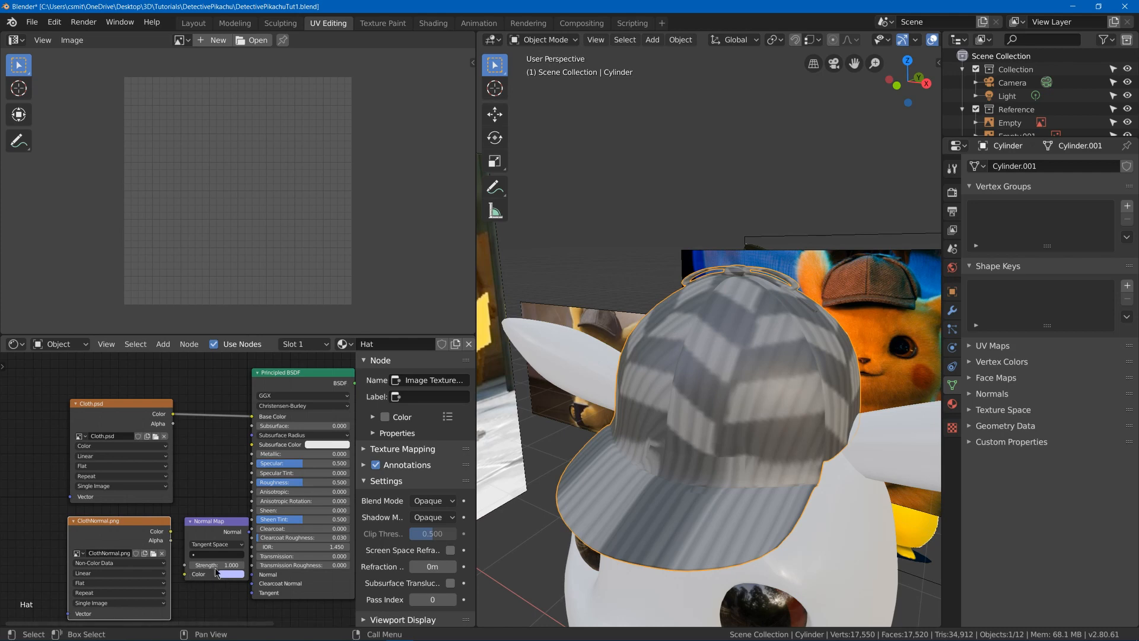
pyautogui.moveTo(171, 531); pyautogui.dragTo(185, 574)
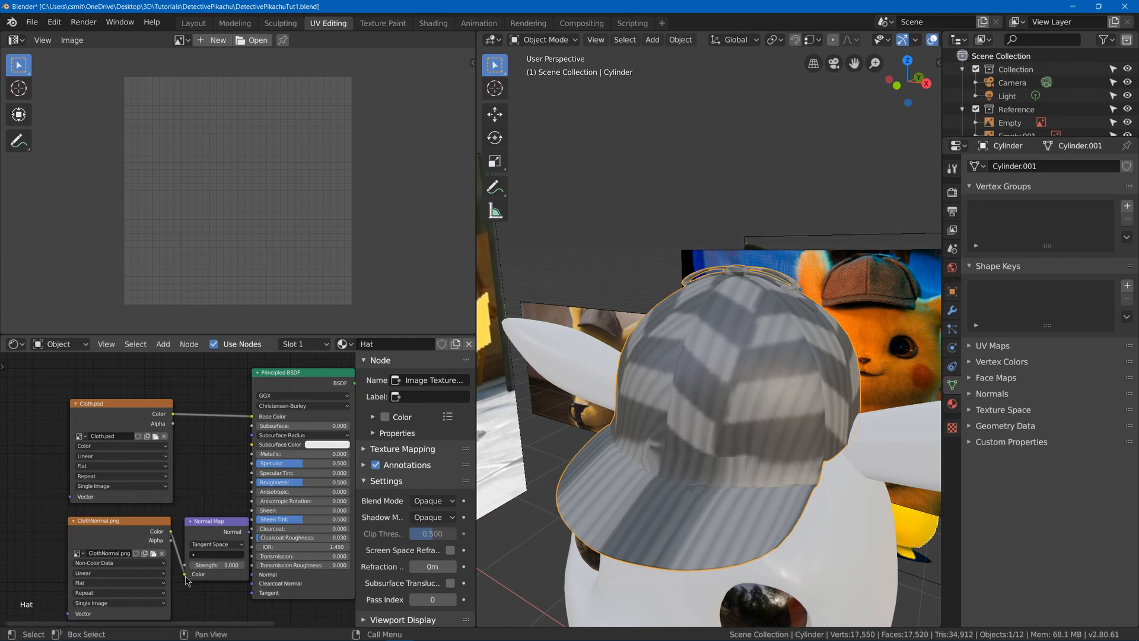
pyautogui.moveTo(240, 536)
pyautogui.mouseDown()
pyautogui.moveTo(218, 567)
pyautogui.moveTo(257, 581)
pyautogui.mouseUp()
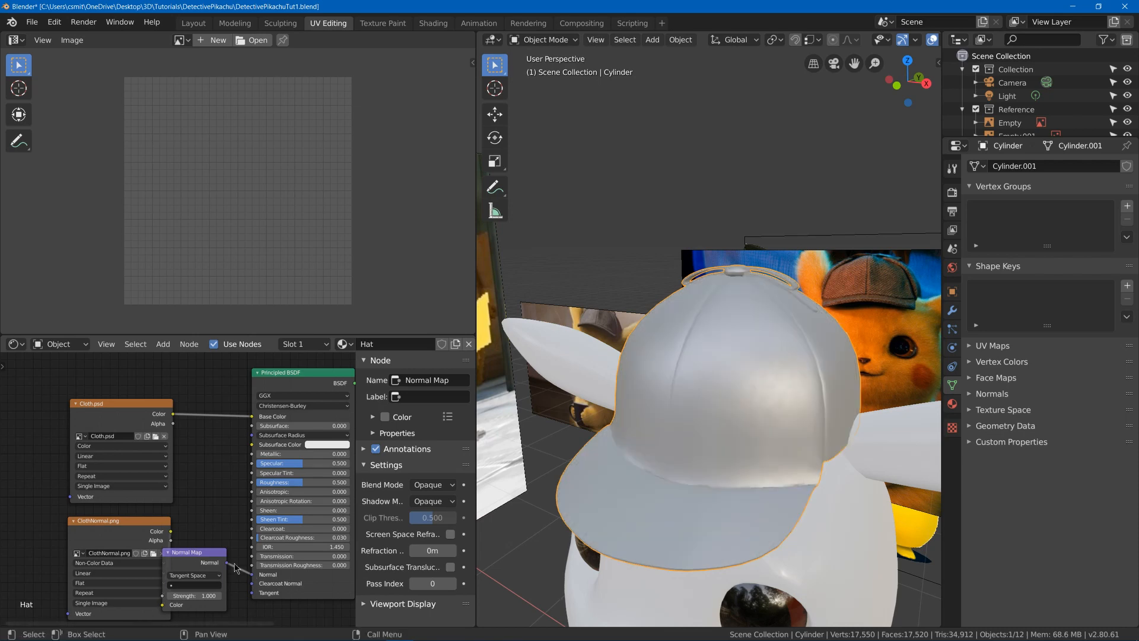
pyautogui.moveTo(578, 511); pyautogui.dragTo(492, 502, button='middle')
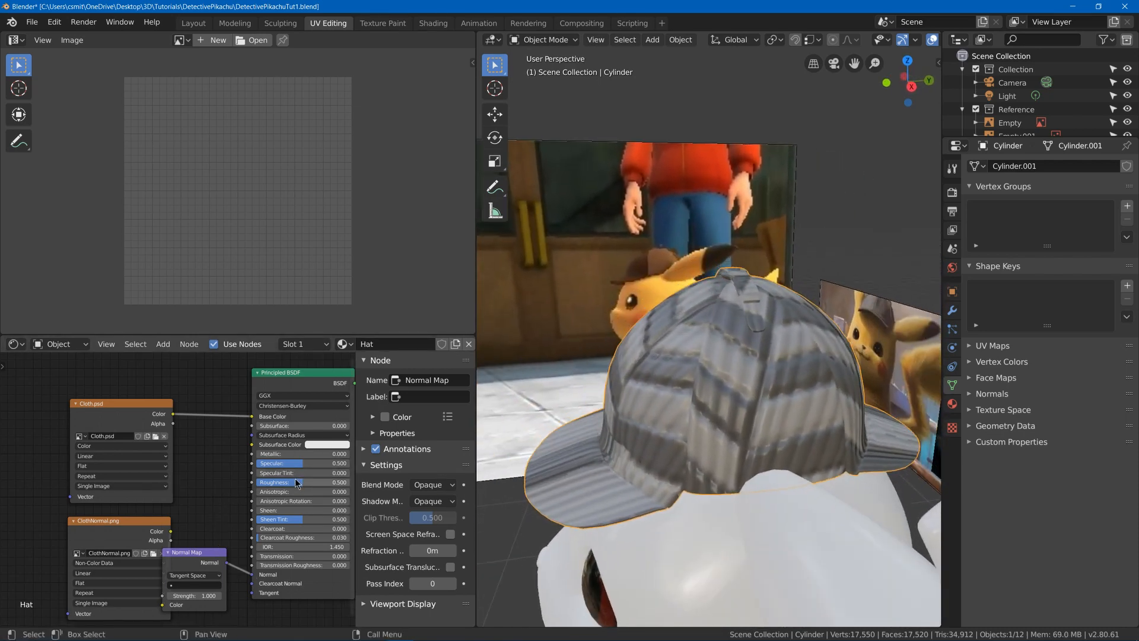
# Set the hat material's Roughness to 0.791 and its Sheen to 1.000
pyautogui.moveTo(309, 481); pyautogui.dragTo(325, 481)
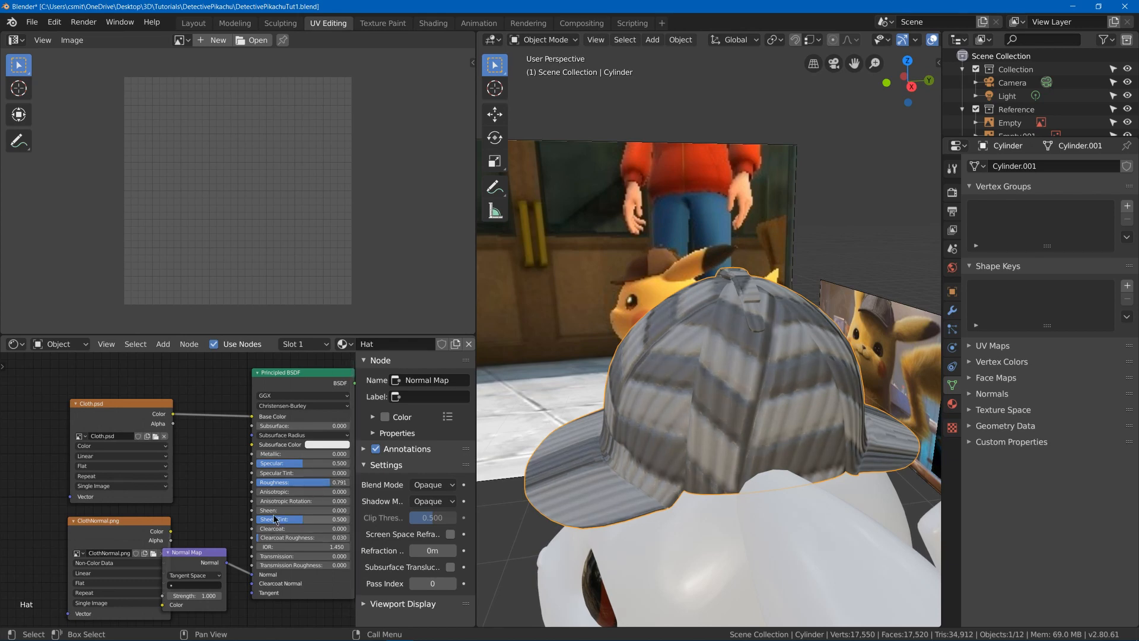
pyautogui.moveTo(291, 510); pyautogui.dragTo(347, 510)
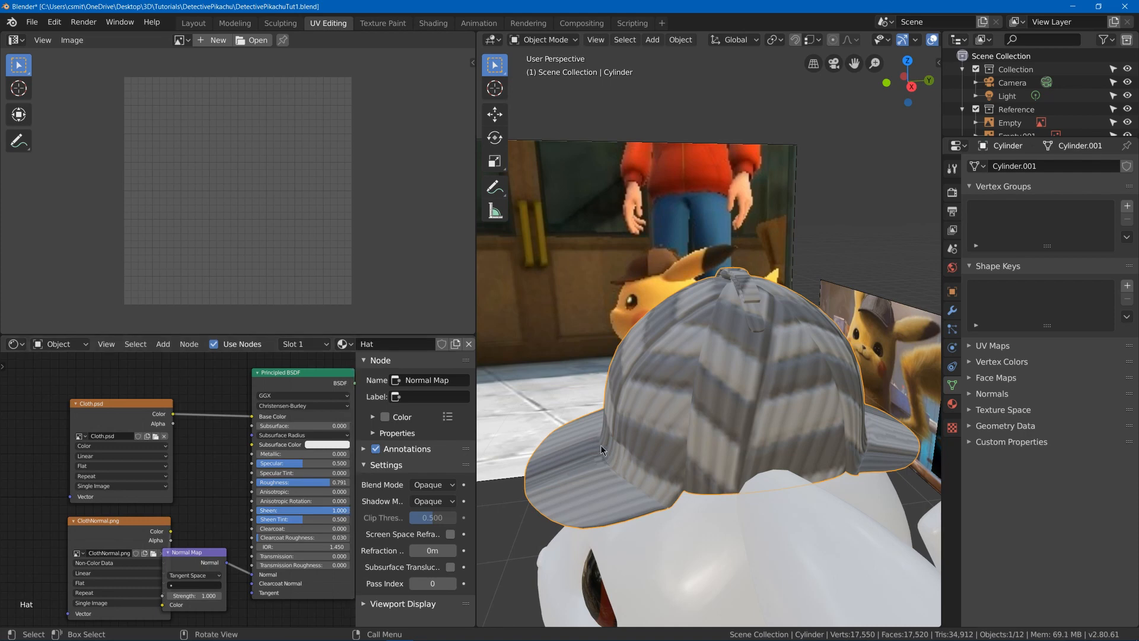
pyautogui.moveTo(599, 437); pyautogui.dragTo(739, 439, button='middle')
pyautogui.scroll(-4, 739, 439)
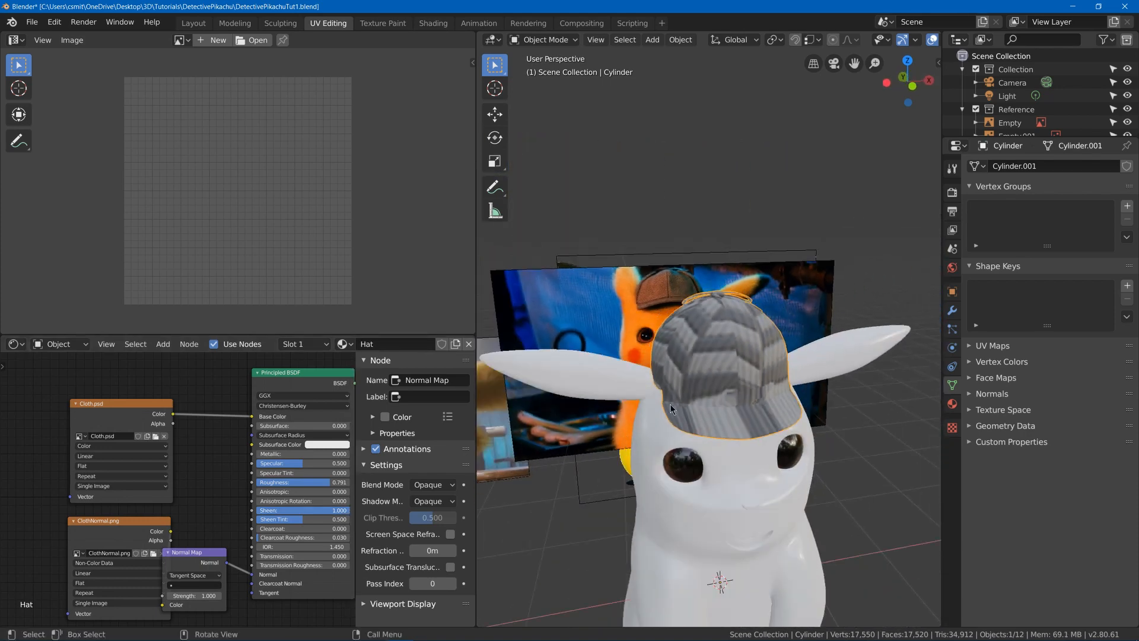
pyautogui.moveTo(670, 404); pyautogui.dragTo(678, 409, button='middle')
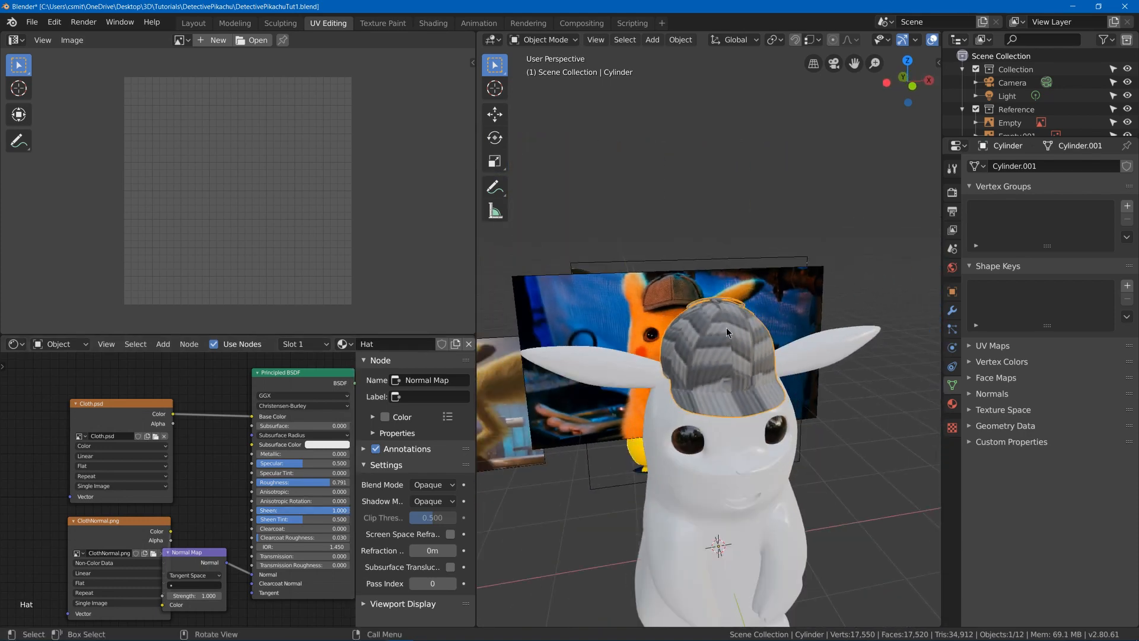
# Enter Edit Mode on the hat and select only the linked UV island of the crown panels over the texture image
pyautogui.press('Tab')
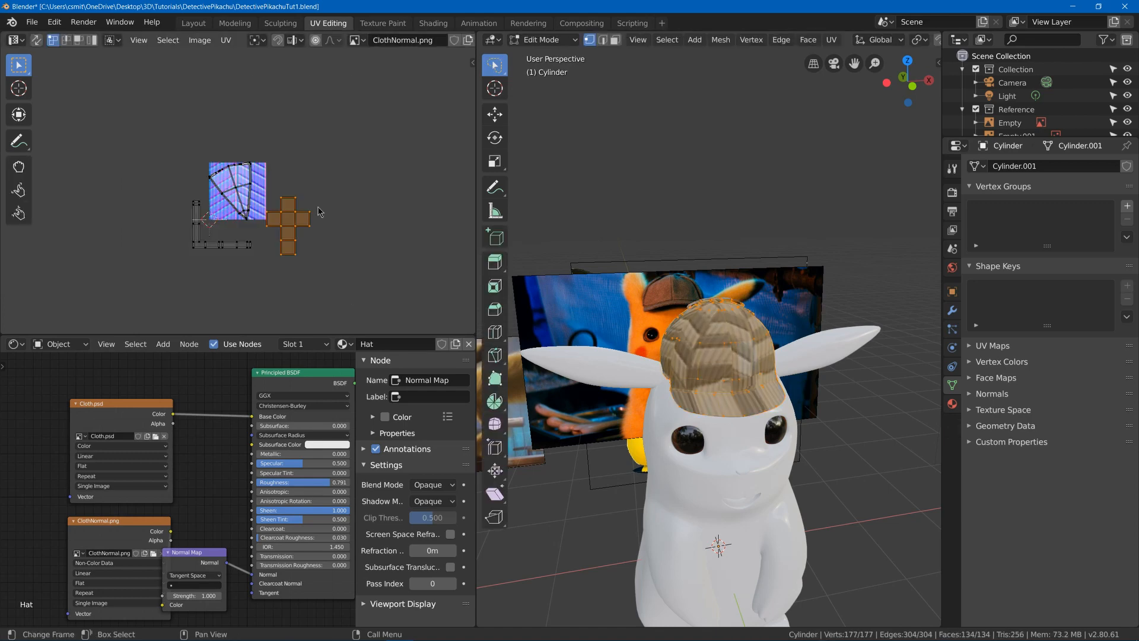
pyautogui.scroll(5, 318, 206)
pyautogui.press('a')
pyautogui.press('a')
pyautogui.press('a')
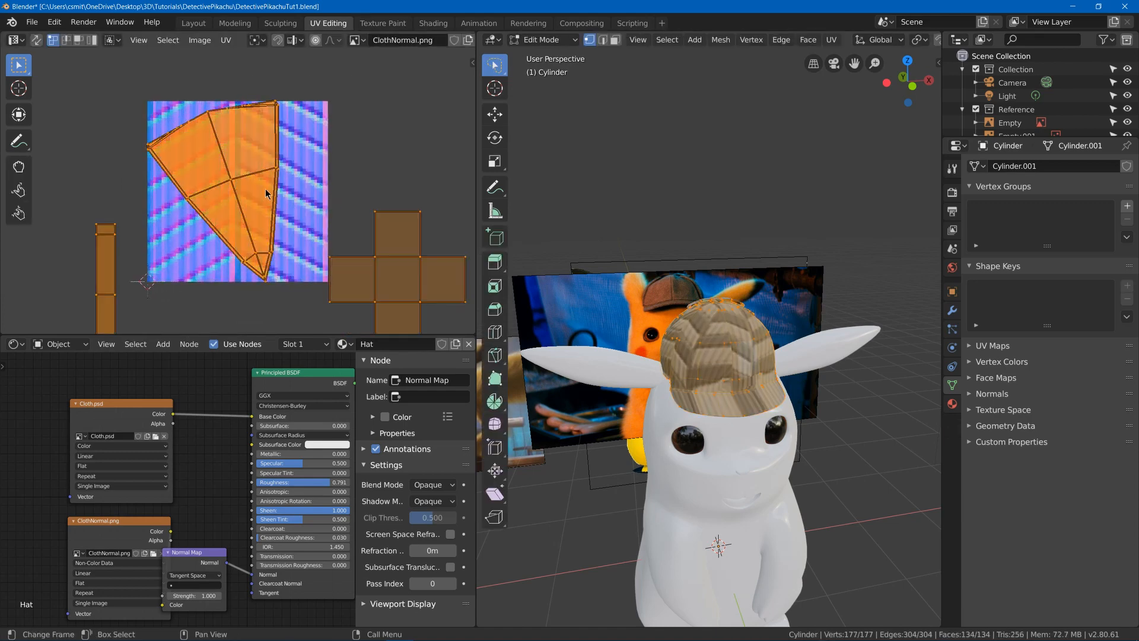
pyautogui.scroll(-2, 398, 231)
pyautogui.scroll(5, 735, 248)
pyautogui.moveTo(735, 248); pyautogui.dragTo(733, 323, button='middle')
pyautogui.hotkey('alt', 'a')
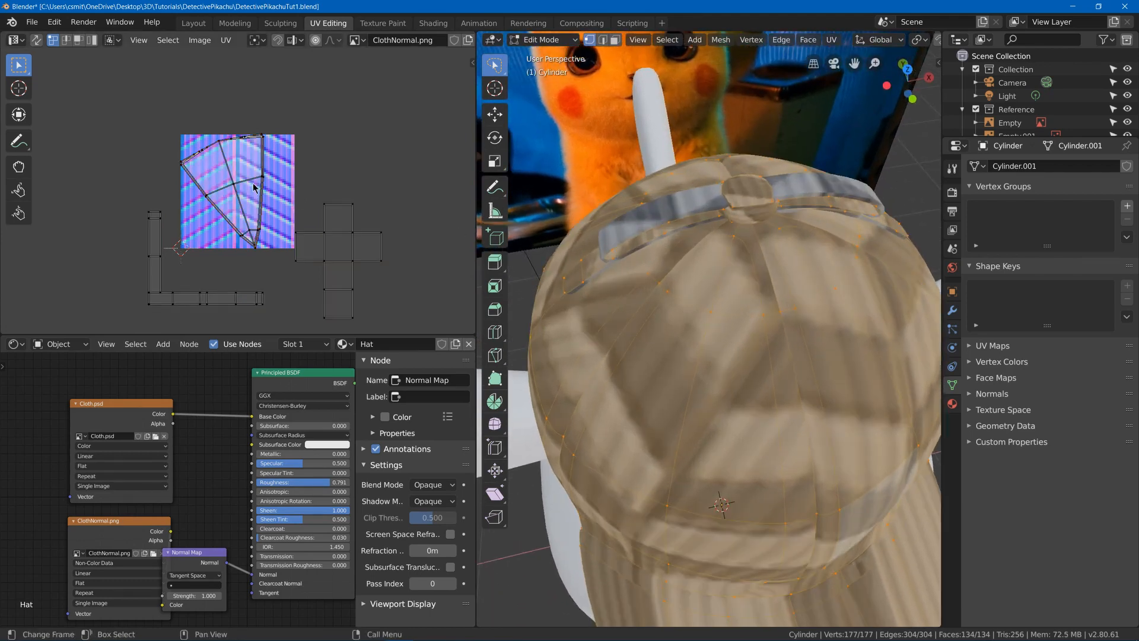
pyautogui.press('l')
pyautogui.scroll(-3, 259, 184)
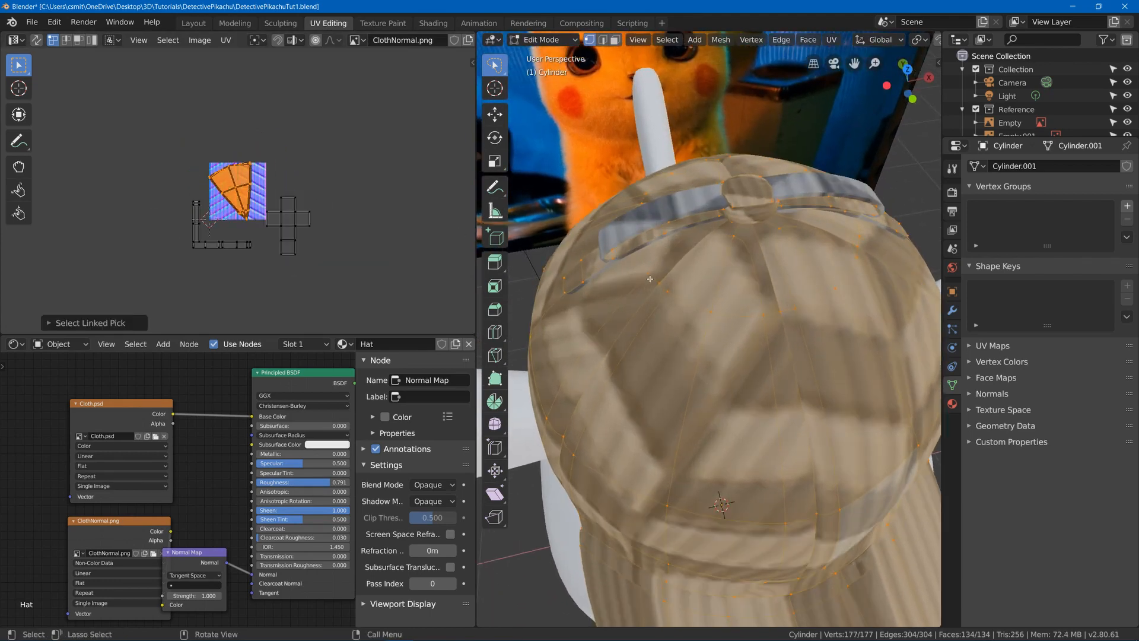
# Scale the crown's UV island up well beyond the texture tile and rotate it until the panel stands upright
pyautogui.scroll(-3, 752, 357)
pyautogui.press('s')
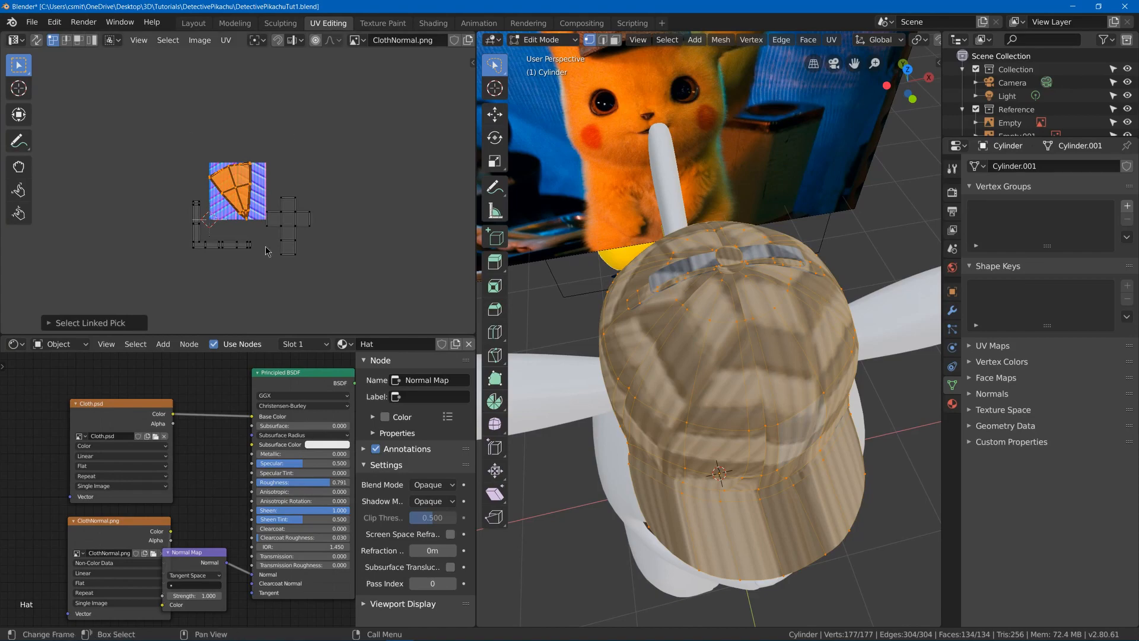
pyautogui.click(465, 109)
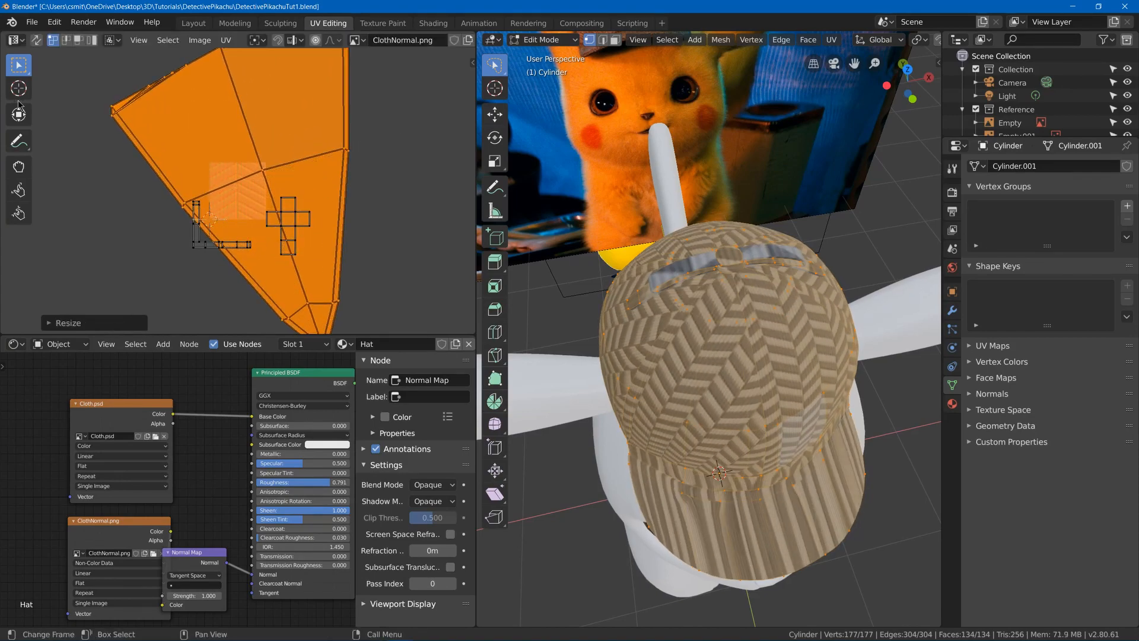
pyautogui.press('r')
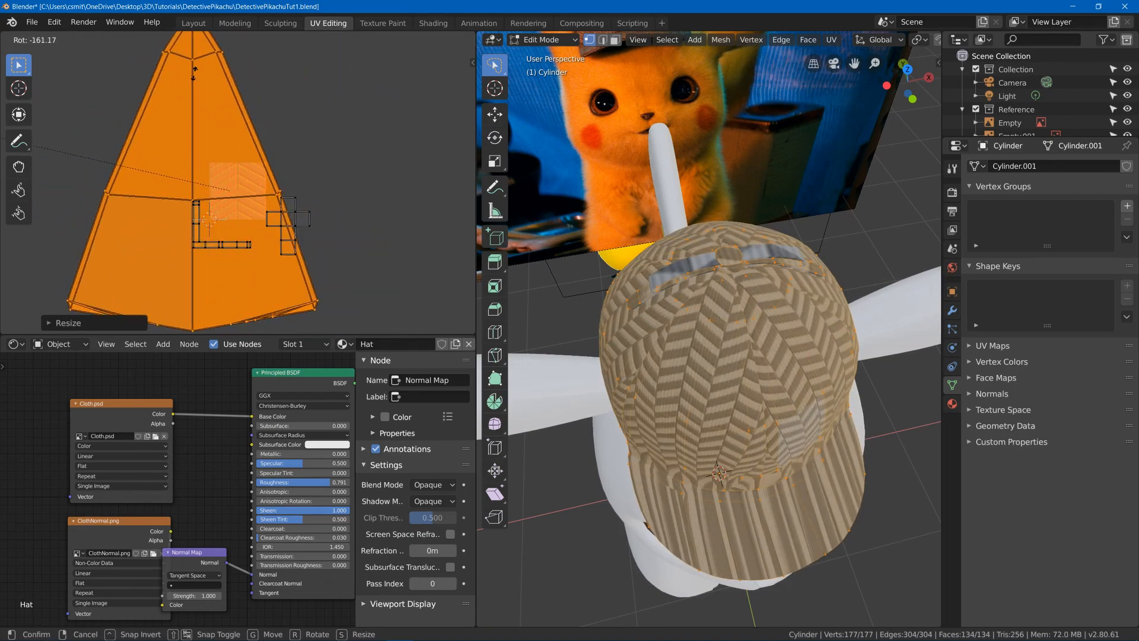
pyautogui.click(194, 73)
# Enlarge the crown's UV island further in two passes so the herringbone cloth pattern becomes fine across the hat
pyautogui.press('s')
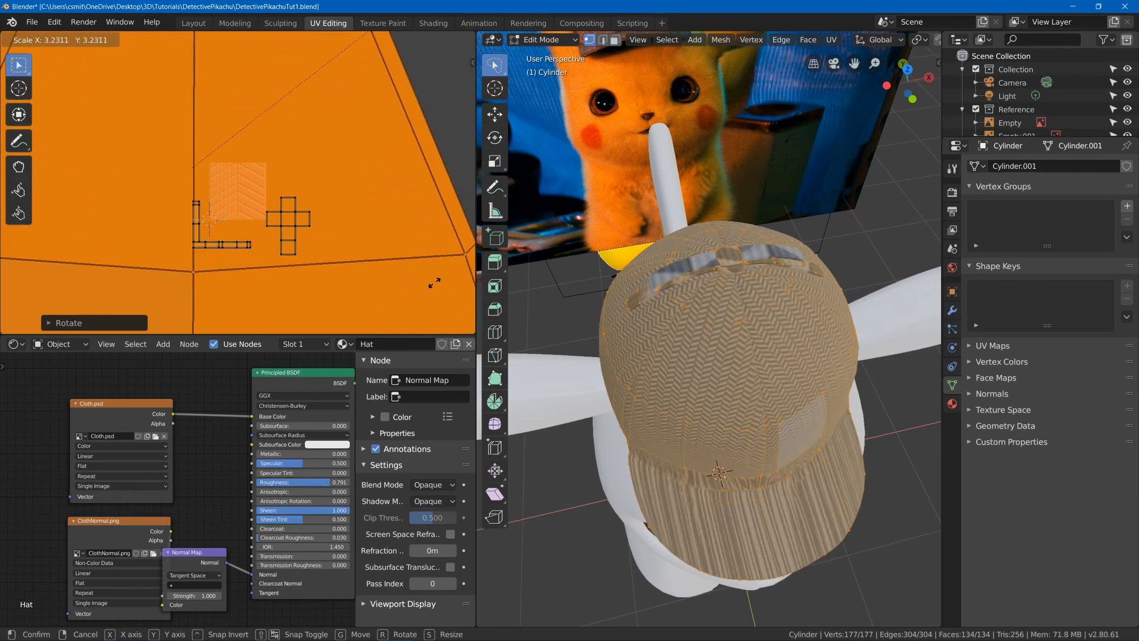
pyautogui.click(484, 329)
pyautogui.moveTo(789, 380); pyautogui.dragTo(803, 402, button='middle')
pyautogui.press('s')
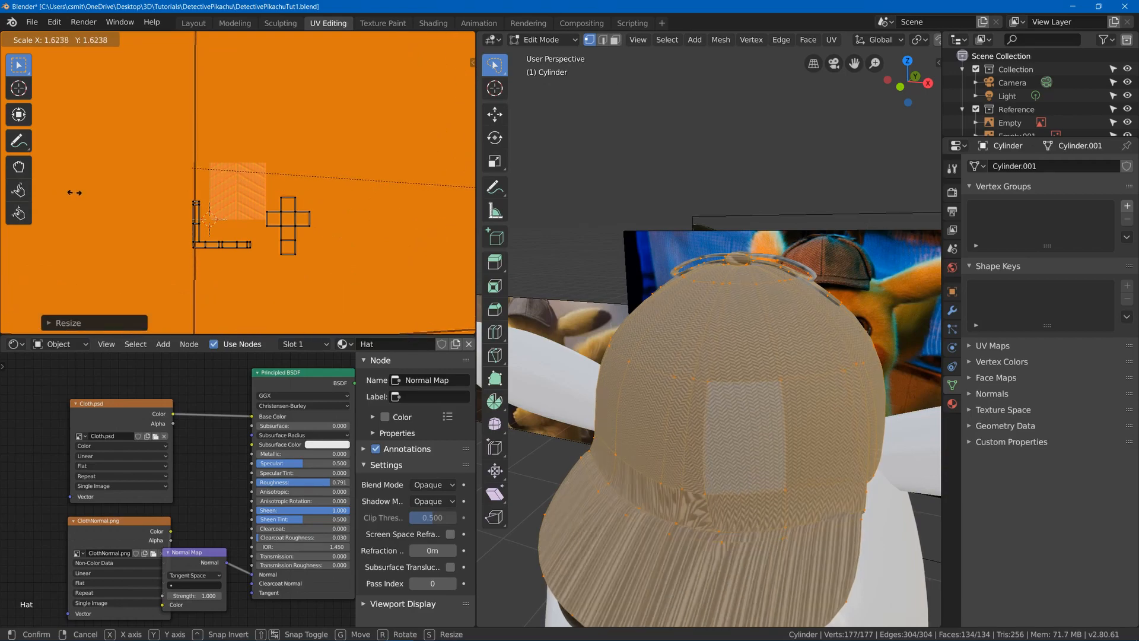
pyautogui.click(74, 192)
# Turn off the hat's Subdivision Surface display in the viewport and inspect the crown and brim in Object Mode
pyautogui.press('Tab')
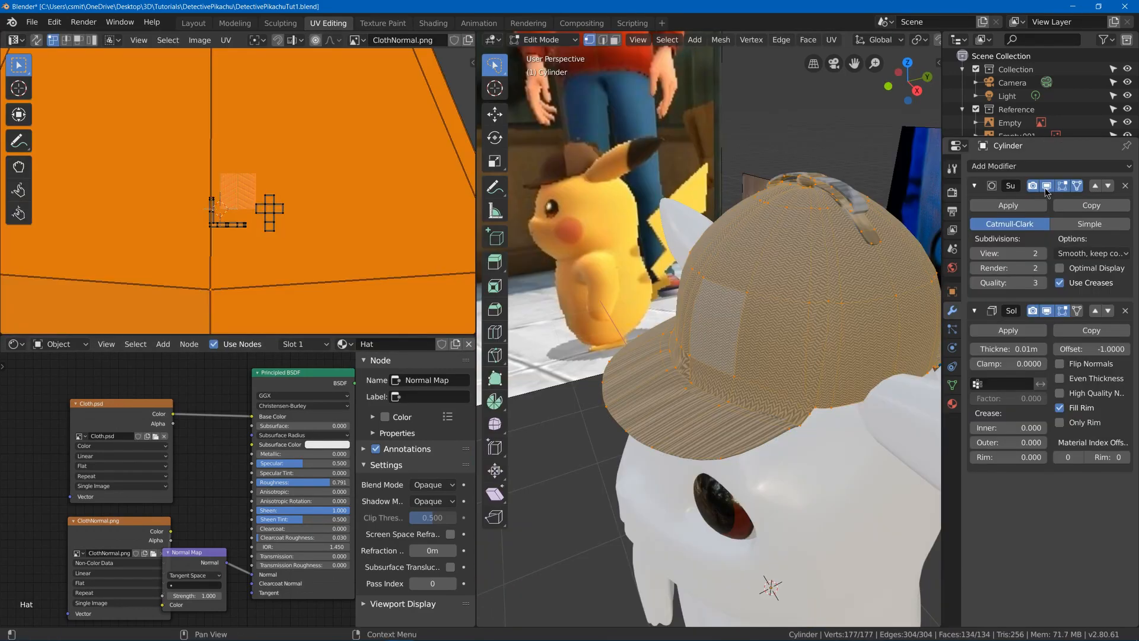
pyautogui.click(1047, 186)
pyautogui.press('Tab')
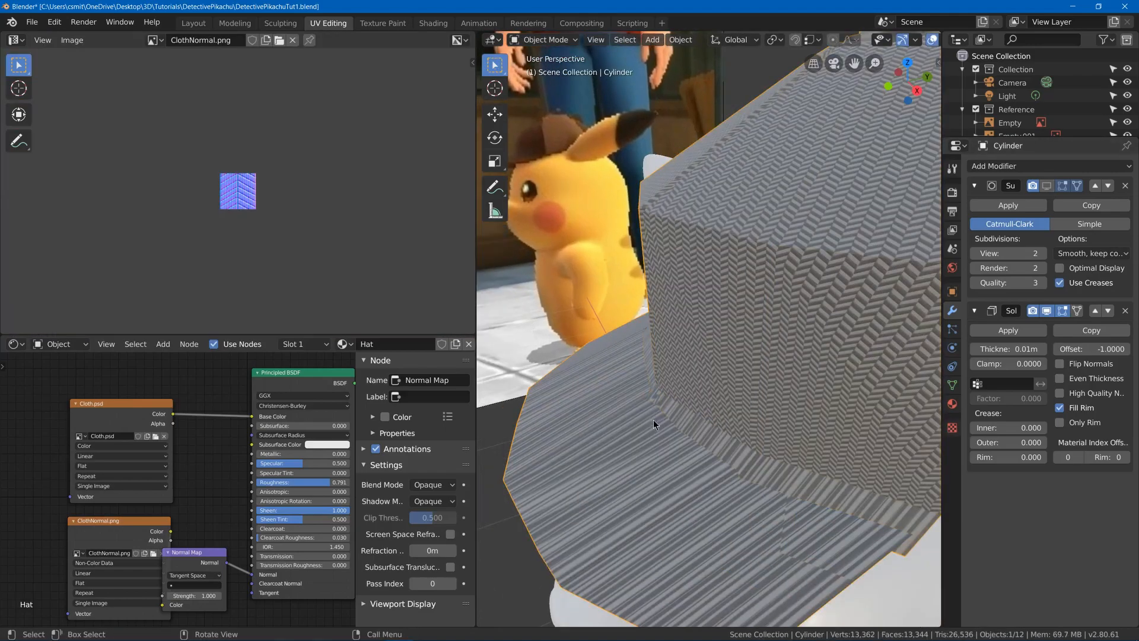
pyautogui.moveTo(653, 418); pyautogui.dragTo(774, 400, button='middle')
pyautogui.scroll(5, 613, 297)
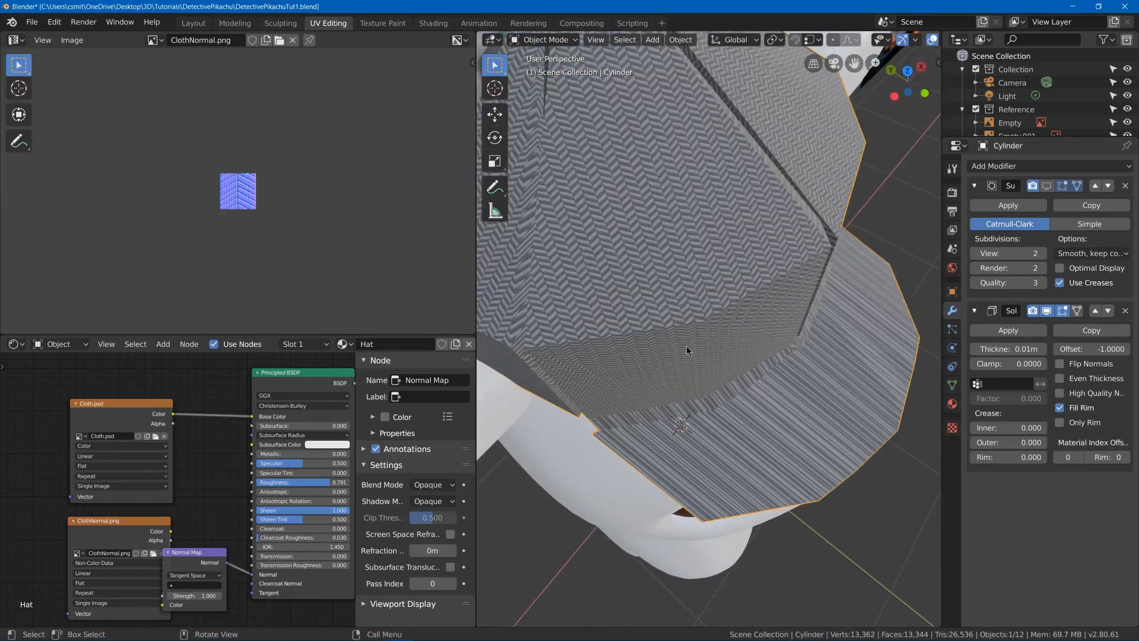
pyautogui.moveTo(686, 345); pyautogui.dragTo(714, 460, button='middle')
pyautogui.press('Tab')
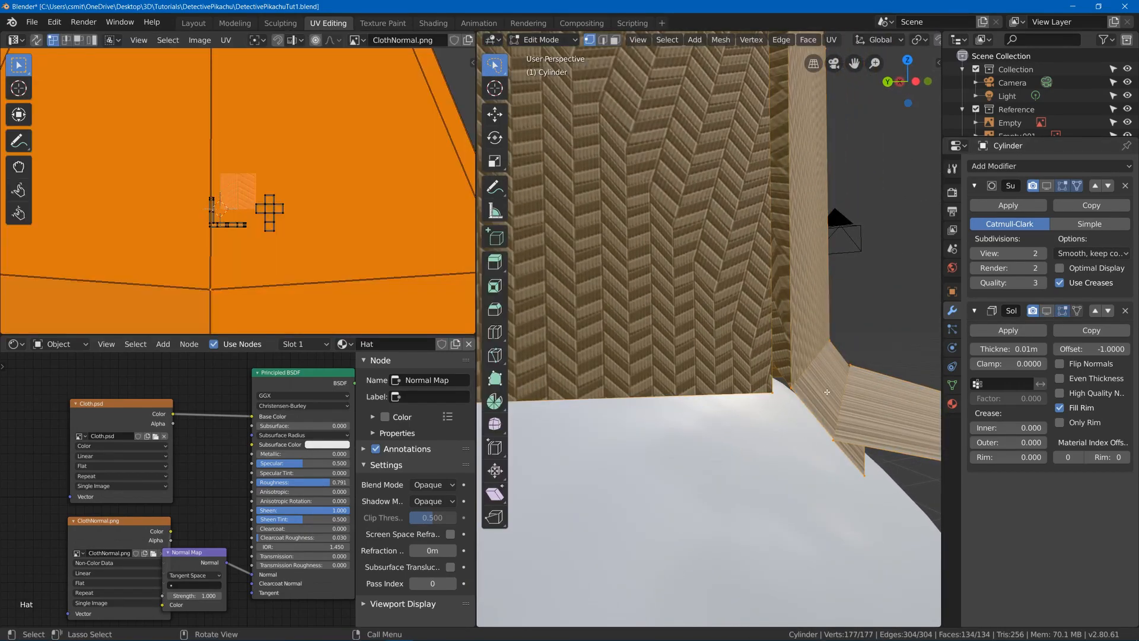
# Clear the selection, switch to face selection and select only the faces of the hat's brim
pyautogui.hotkey('alt', 'a')
pyautogui.moveTo(826, 392); pyautogui.dragTo(662, 426, button='middle')
pyautogui.press('3')
pyautogui.keyDown('alt'); pyautogui.click(791, 406); pyautogui.keyUp('alt')
pyautogui.keyDown('alt'); pyautogui.keyDown('shift'); pyautogui.click(609, 391); pyautogui.keyUp('shift'); pyautogui.keyUp('alt')
pyautogui.moveTo(609, 391); pyautogui.dragTo(608, 423, button='middle')
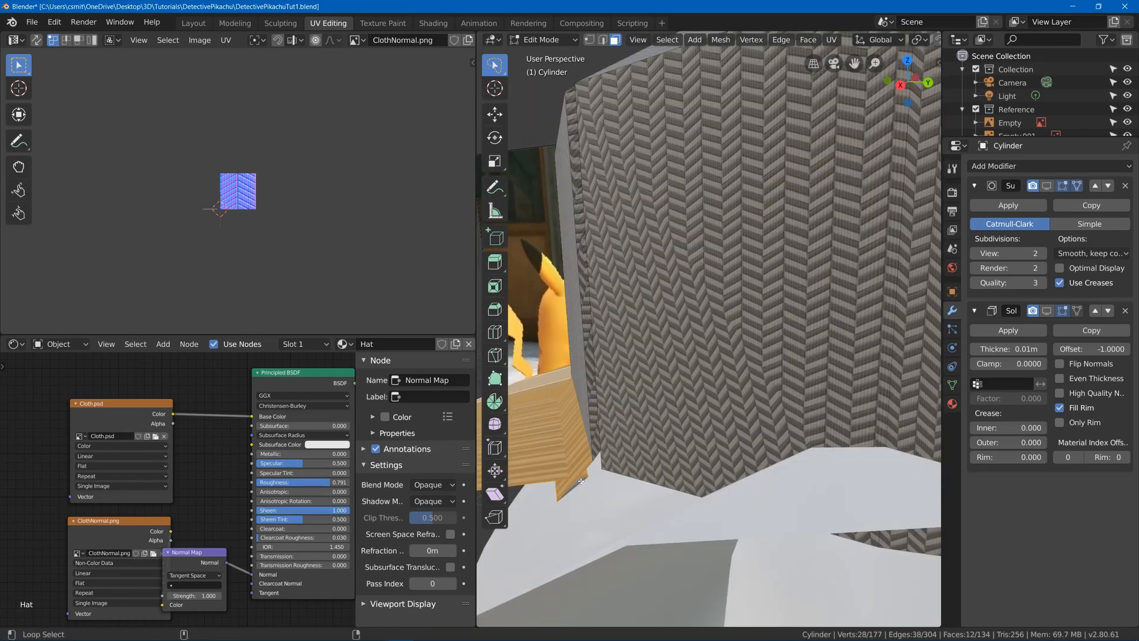
pyautogui.moveTo(579, 480); pyautogui.dragTo(649, 379, button='middle')
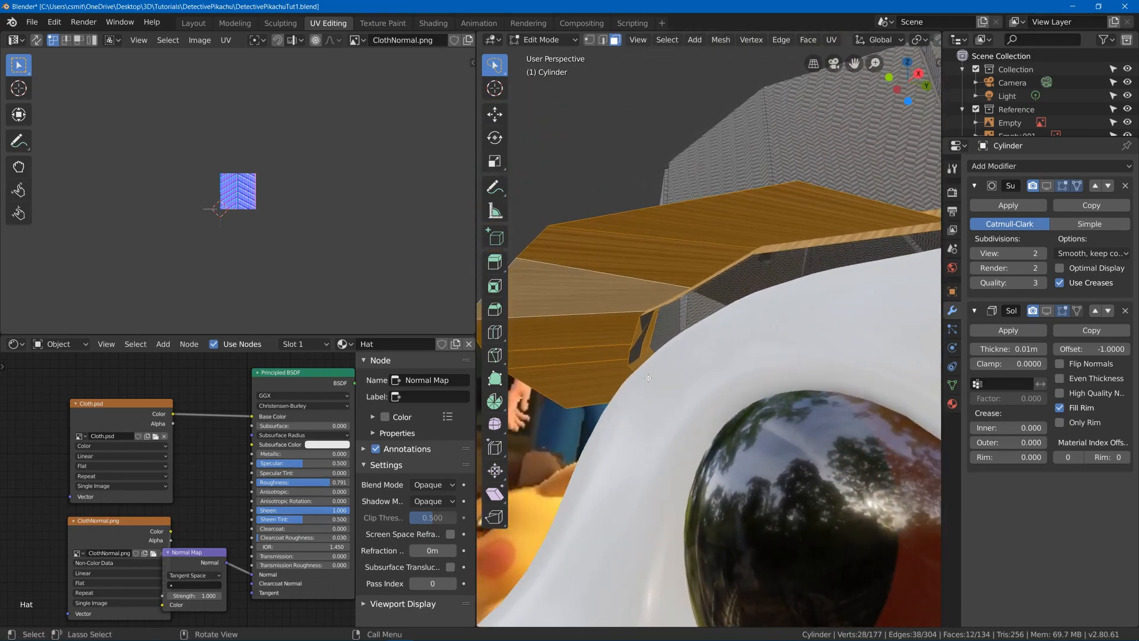
pyautogui.keyDown('alt'); pyautogui.keyDown('shift'); pyautogui.click(645, 315); pyautogui.keyUp('shift'); pyautogui.keyUp('alt')
pyautogui.moveTo(644, 316); pyautogui.dragTo(591, 411, button='middle')
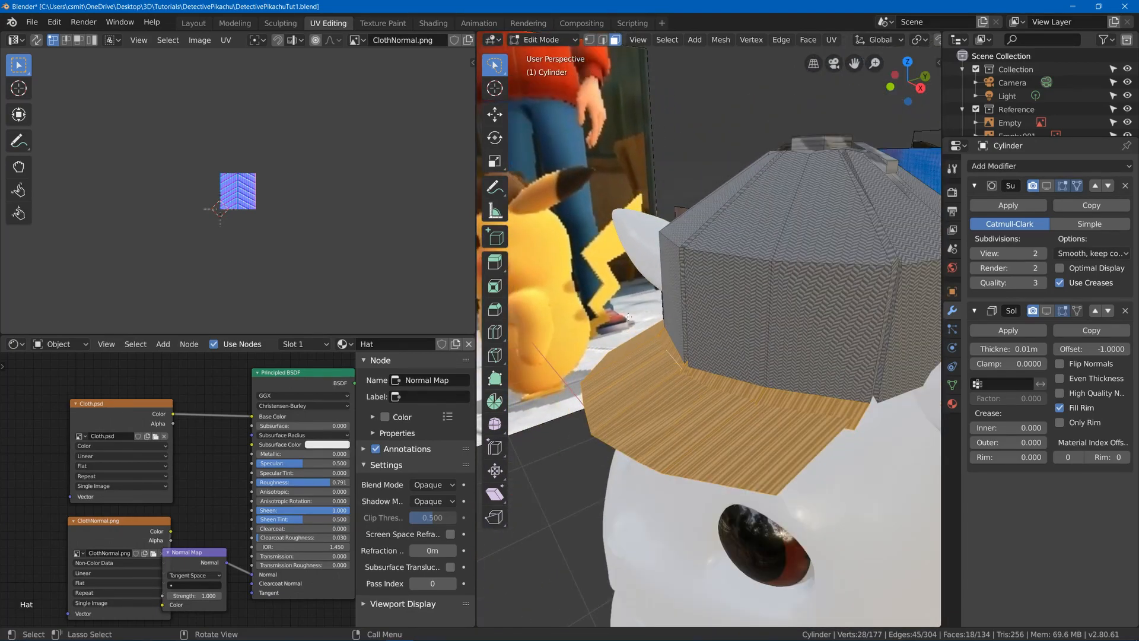
# Turn the Subdivision Surface viewport display back on and unwrap the selected brim faces as their own UV island
pyautogui.press('s')
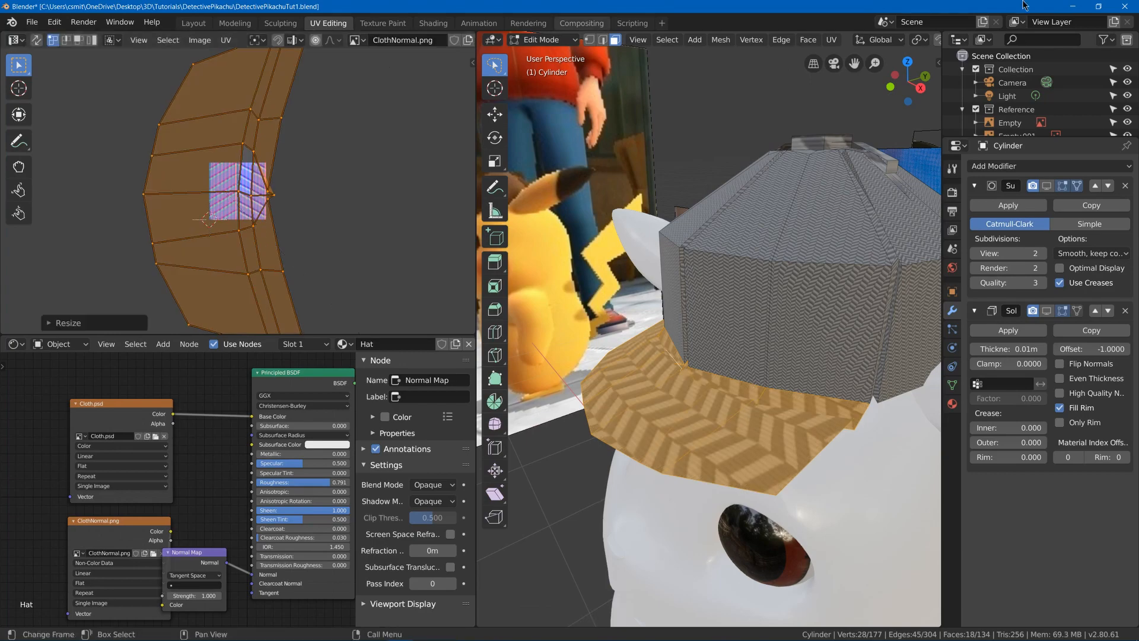
pyautogui.click(1046, 186)
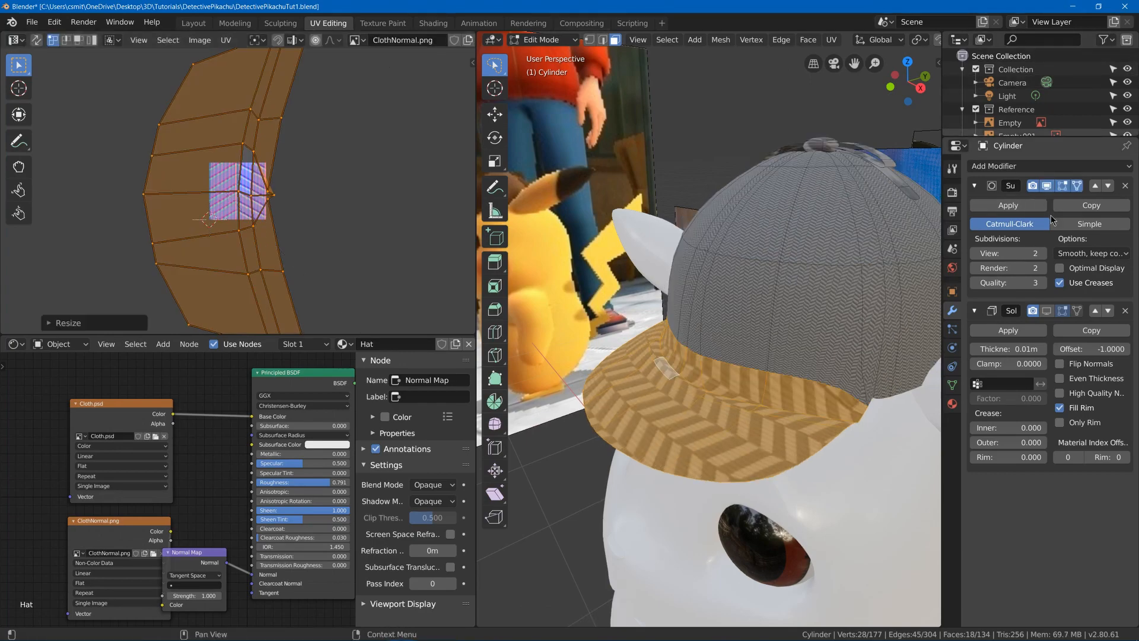
pyautogui.moveTo(735, 332); pyautogui.dragTo(683, 344, button='middle')
pyautogui.press('u')
pyautogui.click(684, 347)
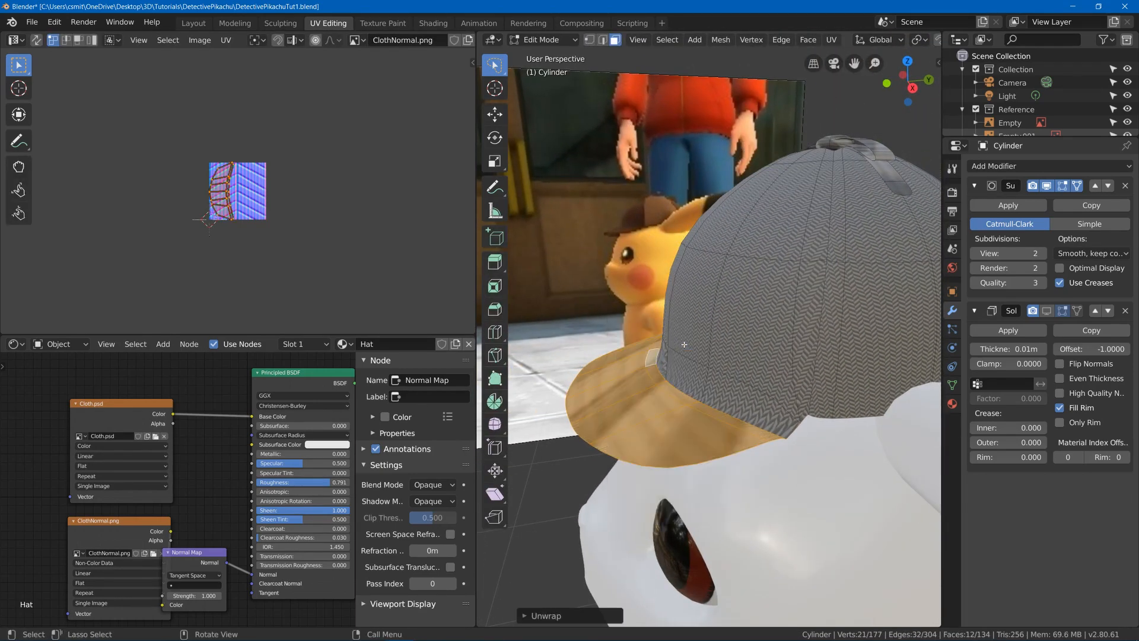
# Rotate the brim's UV island into a horizontal arch and scale it up until the herringbone pattern covers the brim
pyautogui.press('s')
pyautogui.click(362, 278)
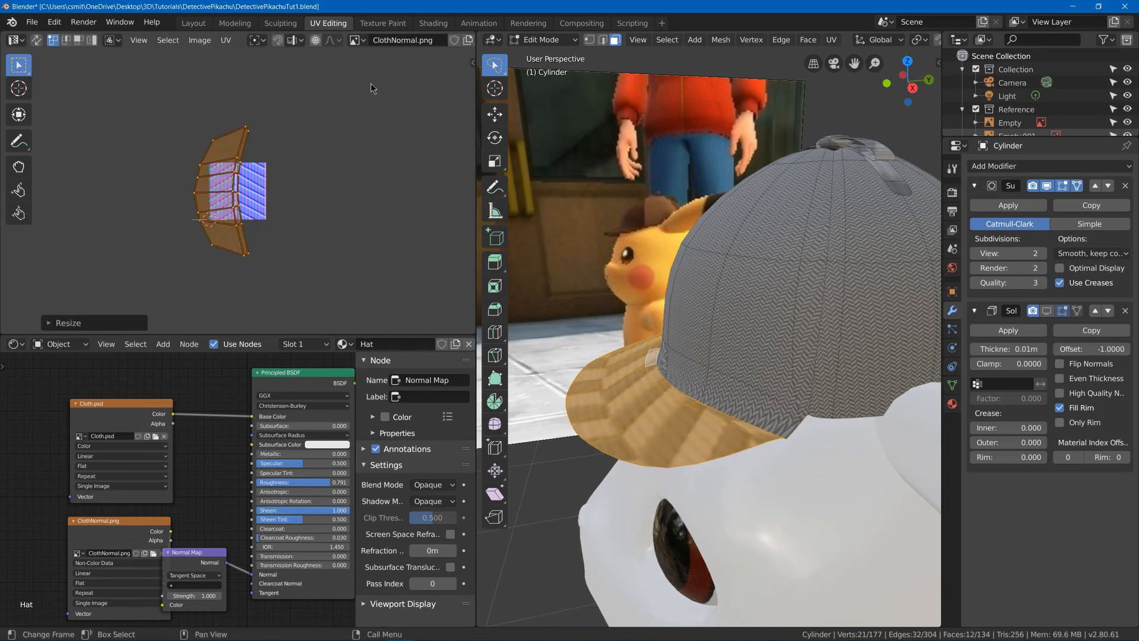
pyautogui.press('r')
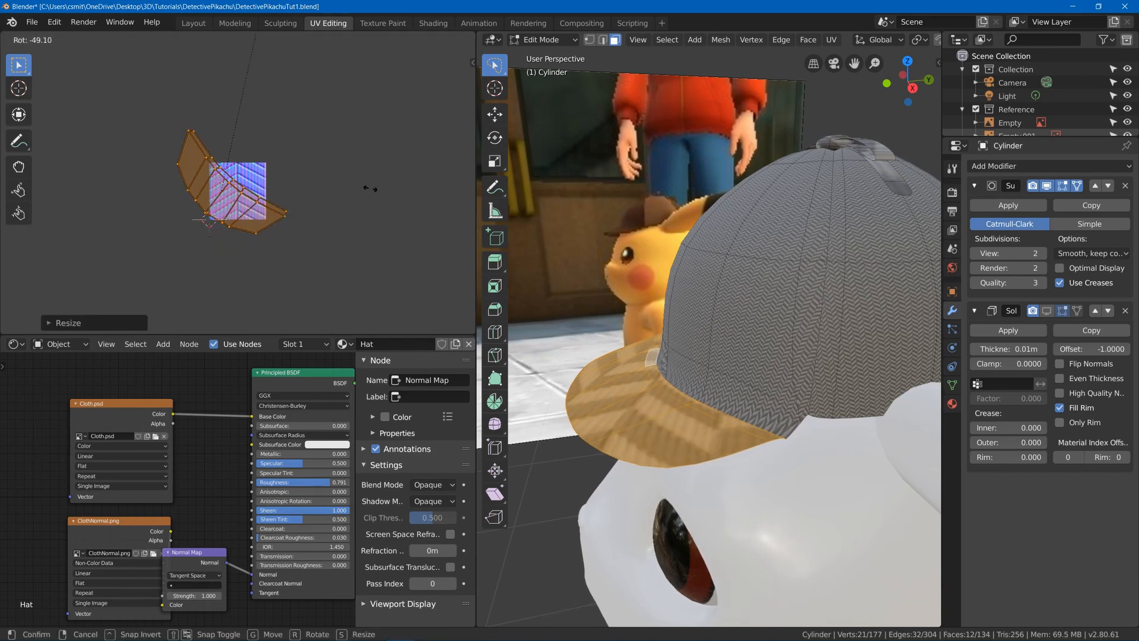
pyautogui.click(407, 183)
pyautogui.press('s')
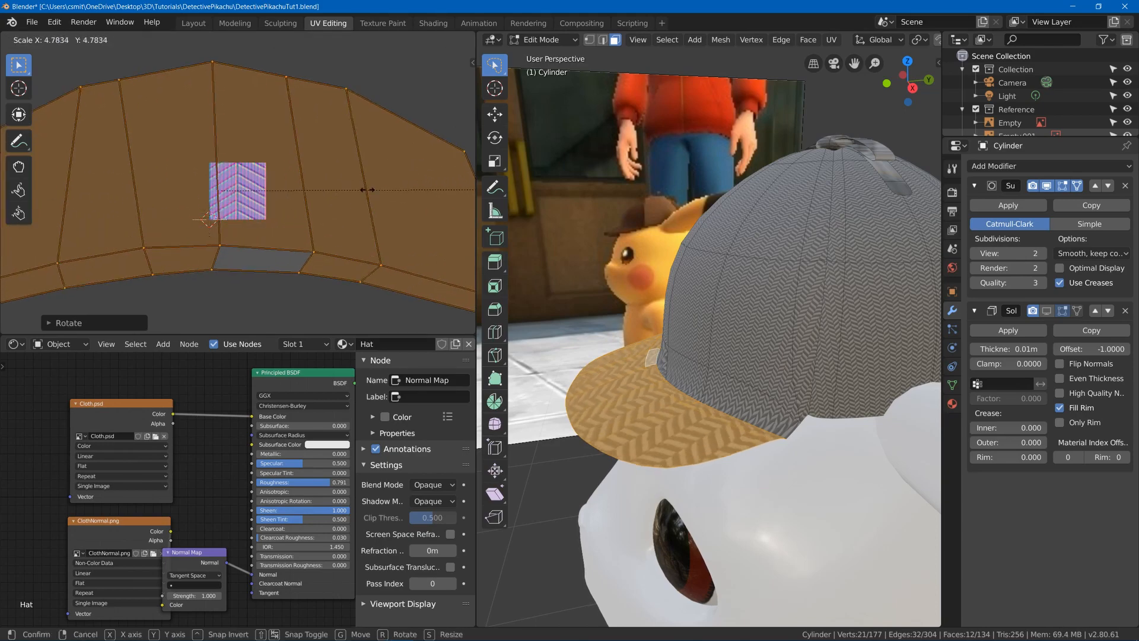
pyautogui.click(415, 249)
# Check the hat in Object Mode, then select the face loop of the distorted band between crown and brim
pyautogui.press('Tab')
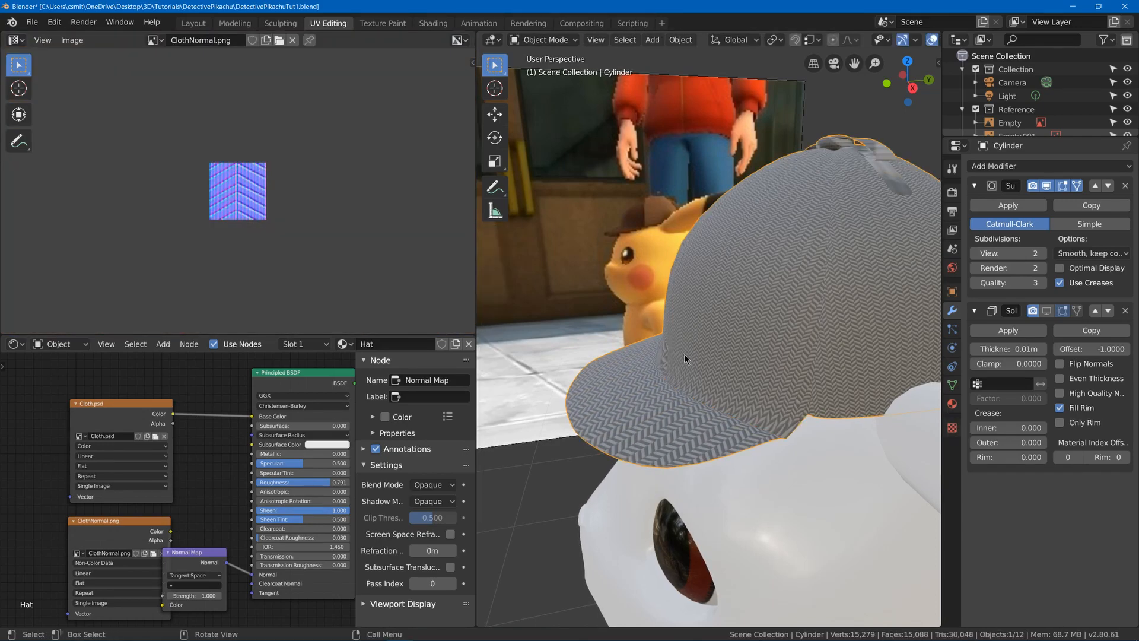
pyautogui.moveTo(685, 354); pyautogui.dragTo(732, 367, button='middle')
pyautogui.press('Tab')
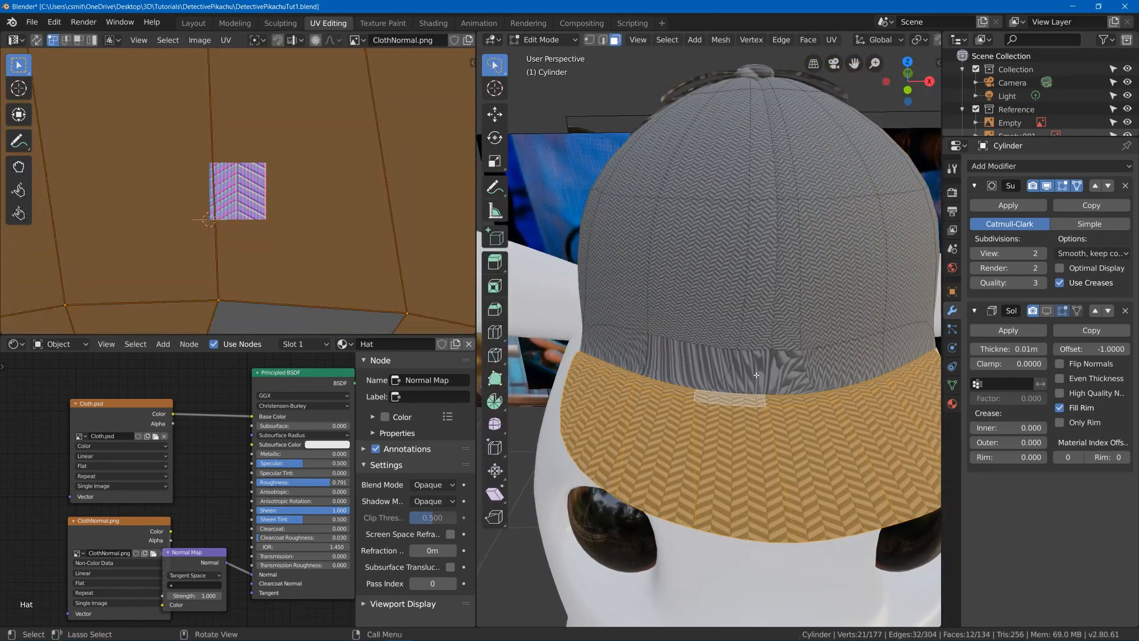
pyautogui.click(696, 350)
pyautogui.keyDown('alt'); pyautogui.click(888, 350); pyautogui.keyUp('alt')
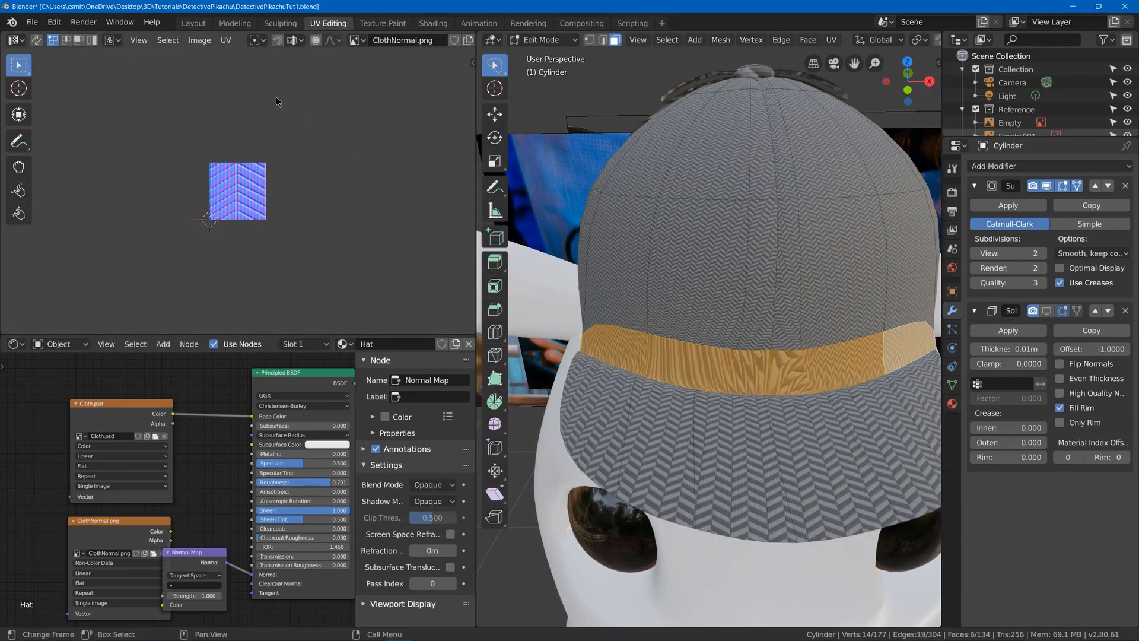
# With UV sync selection on, extend the selection from the band up over all faces of one front crown panel
pyautogui.scroll(-2, 202, 229)
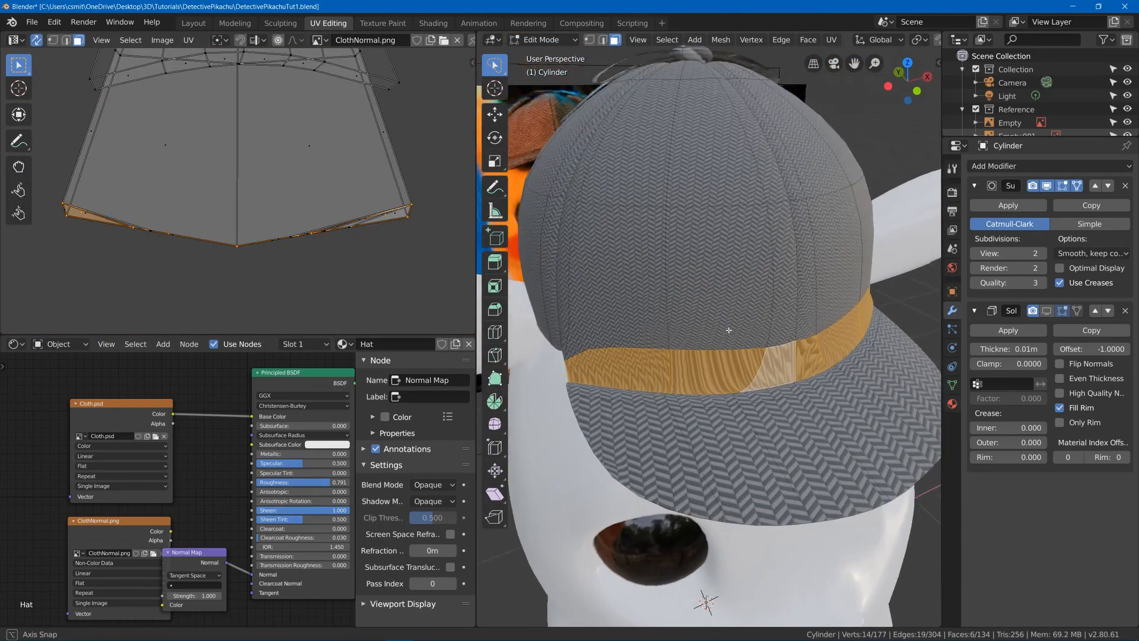
pyautogui.moveTo(724, 328); pyautogui.dragTo(706, 332, button='middle')
pyautogui.moveTo(652, 273); pyautogui.dragTo(618, 226, button='middle')
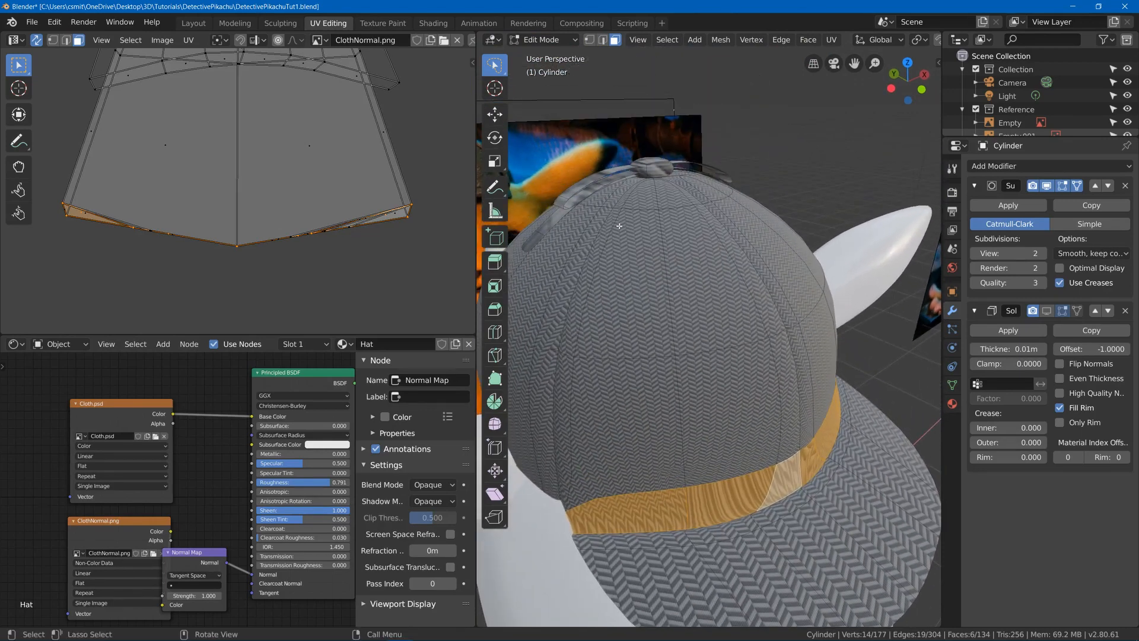
pyautogui.keyDown('ctrl'); pyautogui.click(626, 196); pyautogui.keyUp('ctrl')
pyautogui.keyDown('ctrl'); pyautogui.click(559, 440); pyautogui.keyUp('ctrl')
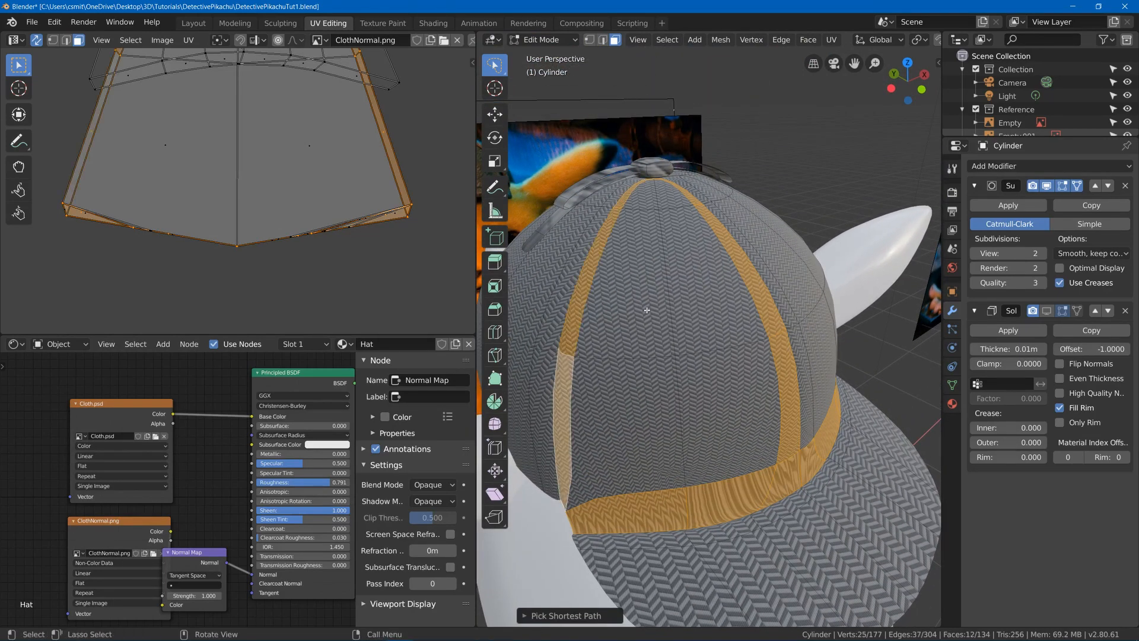
pyautogui.keyDown('ctrl'); pyautogui.click(648, 232); pyautogui.keyUp('ctrl')
pyautogui.keyDown('ctrl'); pyautogui.click(656, 452); pyautogui.keyUp('ctrl')
pyautogui.keyDown('ctrl'); pyautogui.click(723, 415); pyautogui.keyUp('ctrl')
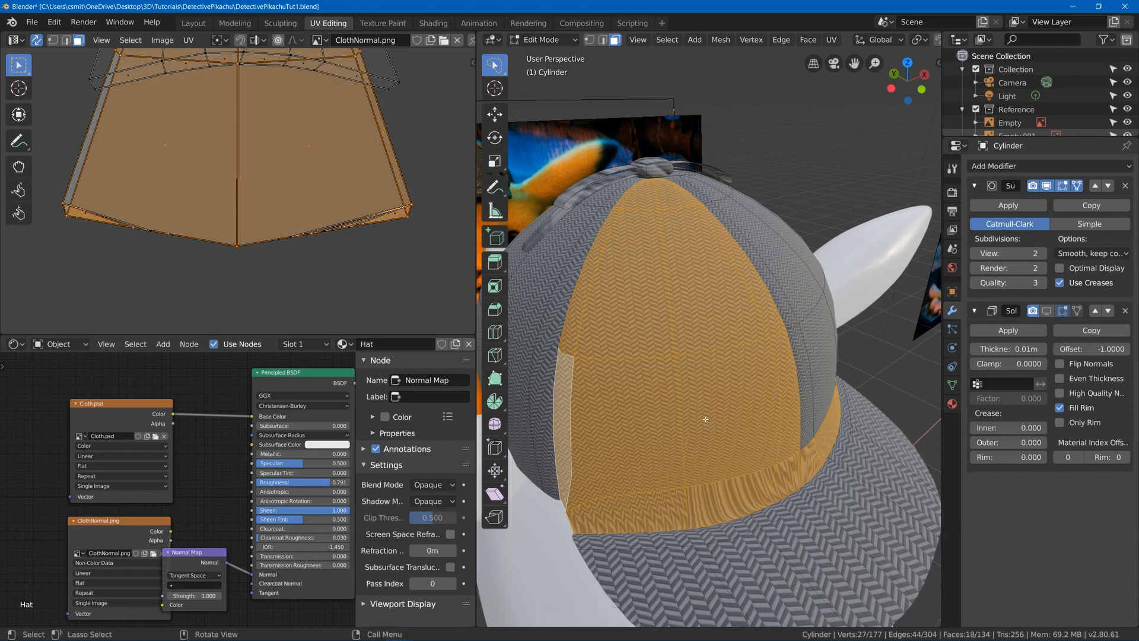
# Remove the band faces outside the front crown panel from the selection and unwrap the panel
pyautogui.moveTo(724, 415); pyautogui.dragTo(736, 356, button='middle')
pyautogui.scroll(-3, 310, 238)
pyautogui.press('c')
pyautogui.keyDown('shift'); pyautogui.click(749, 470); pyautogui.keyUp('shift')
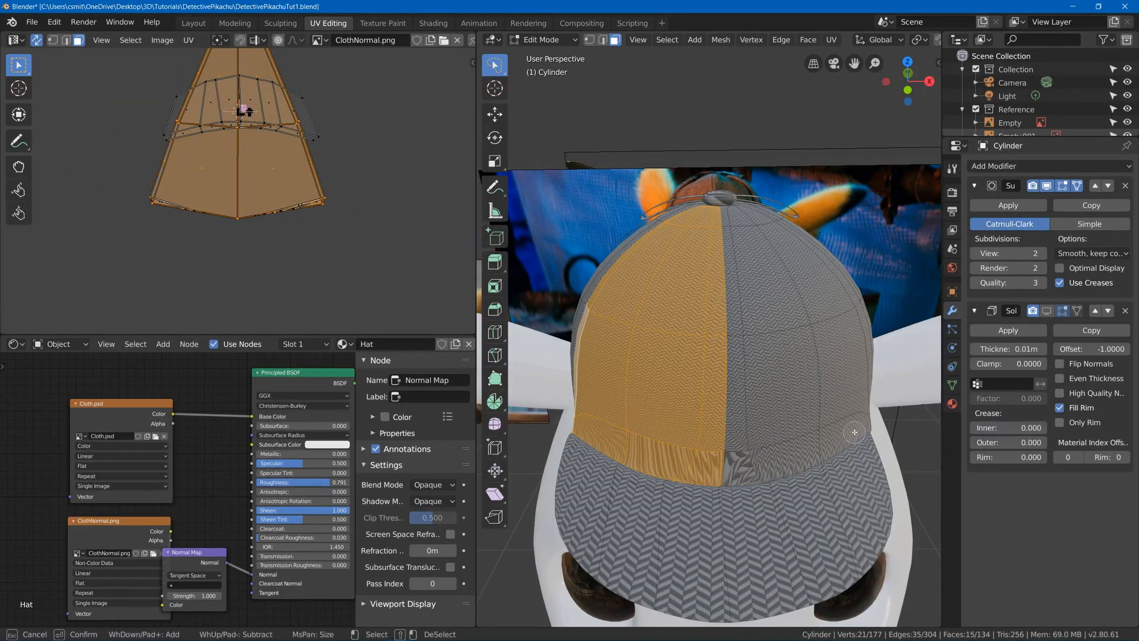
pyautogui.press('Escape')
pyautogui.press('u')
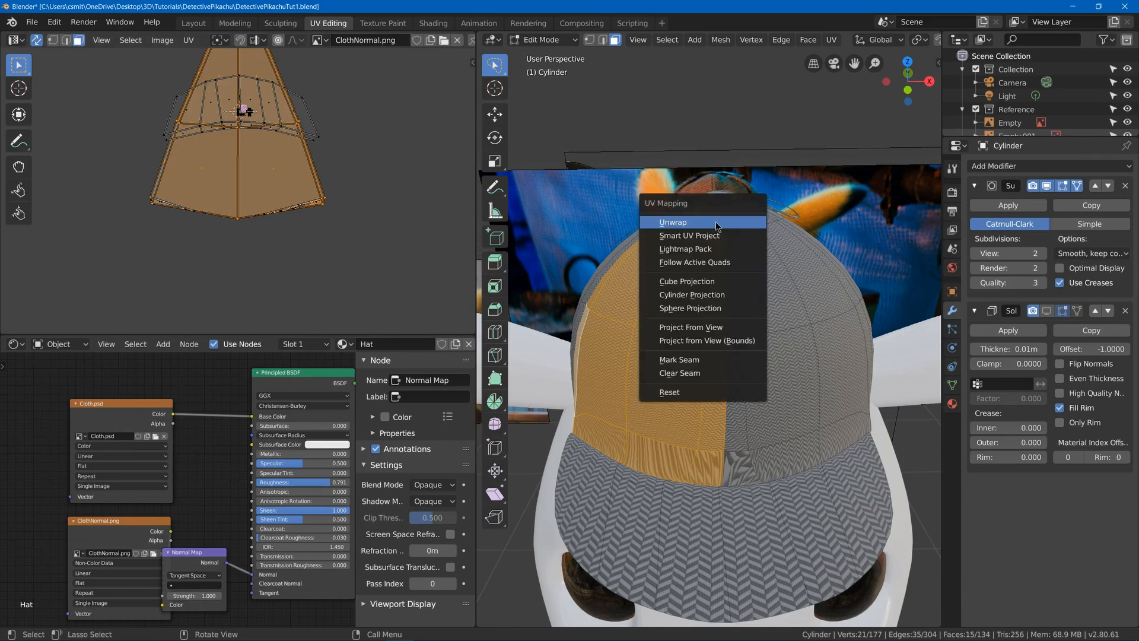
pyautogui.click(716, 222)
# Scale, rotate and move the front panel's UV island to match the size and upright position of the crown island
pyautogui.press('s')
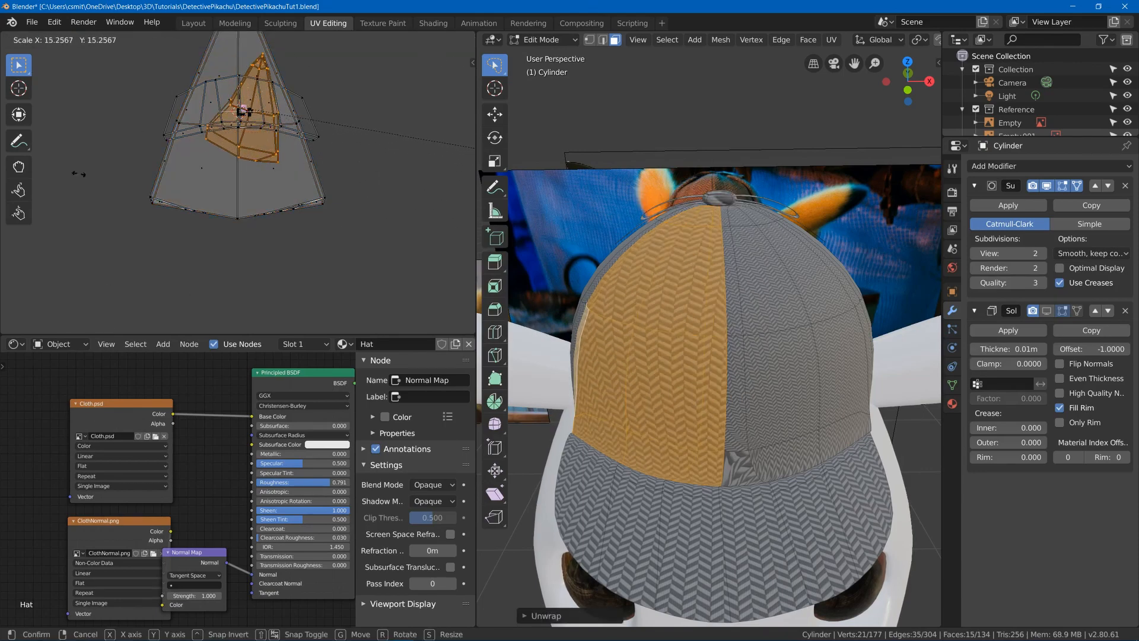
pyautogui.click(301, 206)
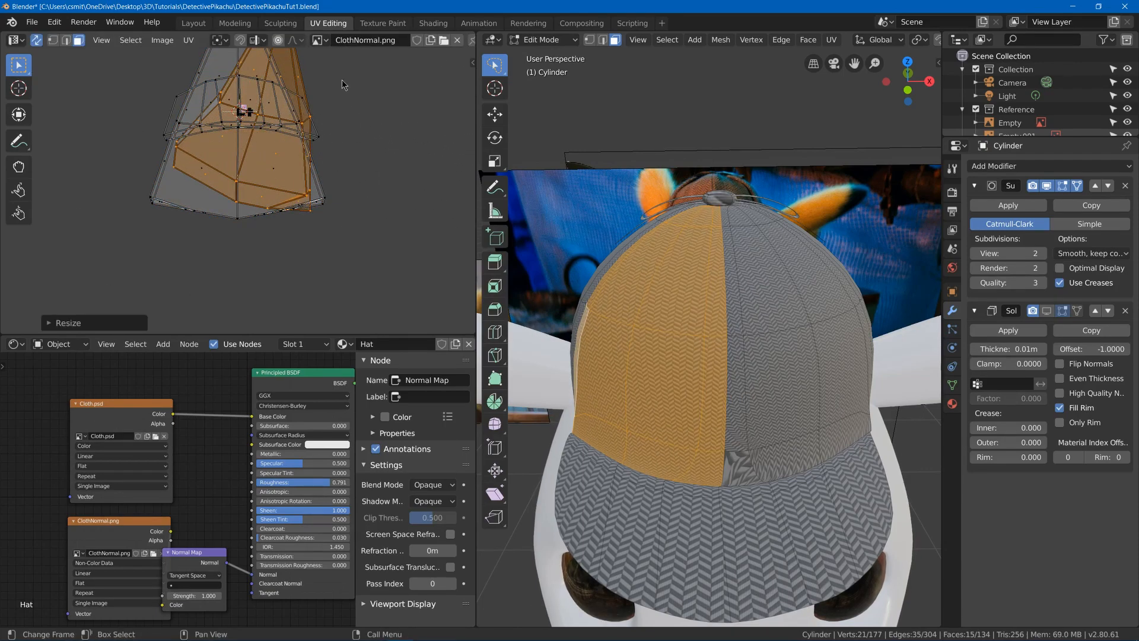
pyautogui.press('r')
pyautogui.click(311, 163)
pyautogui.press('g')
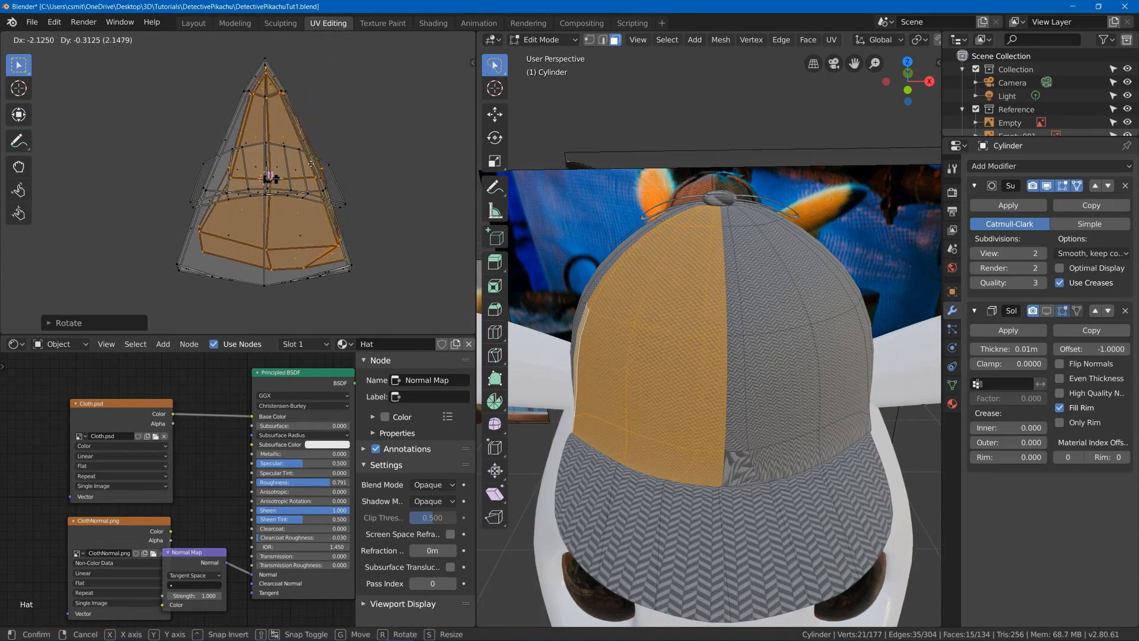
pyautogui.click(311, 164)
pyautogui.press('s')
pyautogui.click(315, 159)
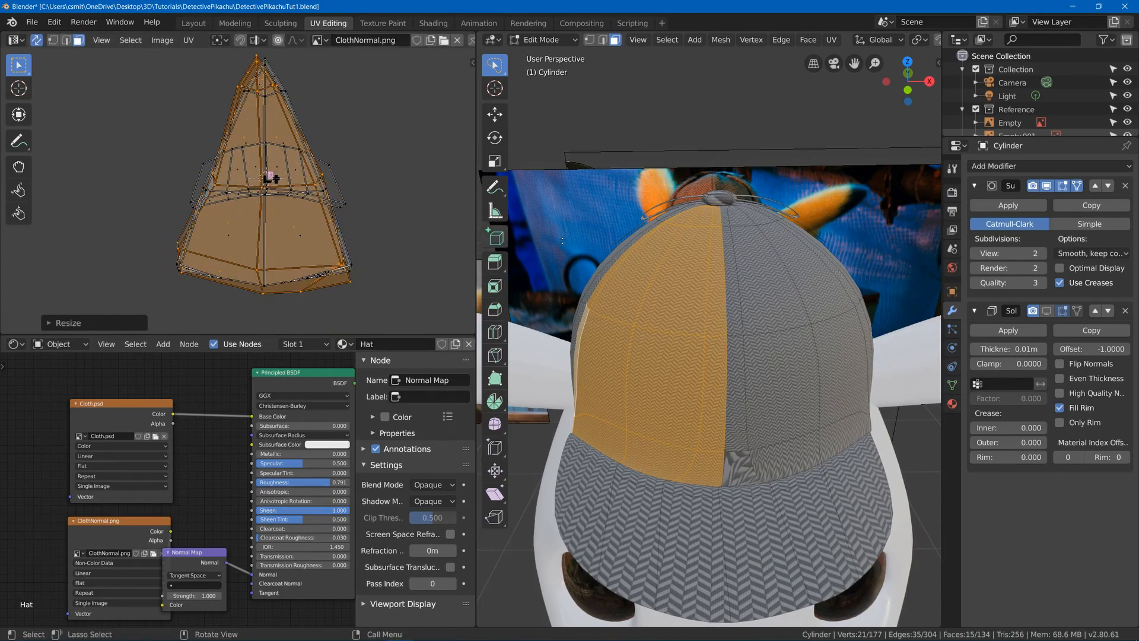
# Unwrap the other front crown panel, then scale and rotate its UV island to match the crown's herringbone pattern
pyautogui.moveTo(564, 236); pyautogui.dragTo(629, 240, button='middle')
pyautogui.press('Tab')
pyautogui.press('u')
pyautogui.click(562, 261)
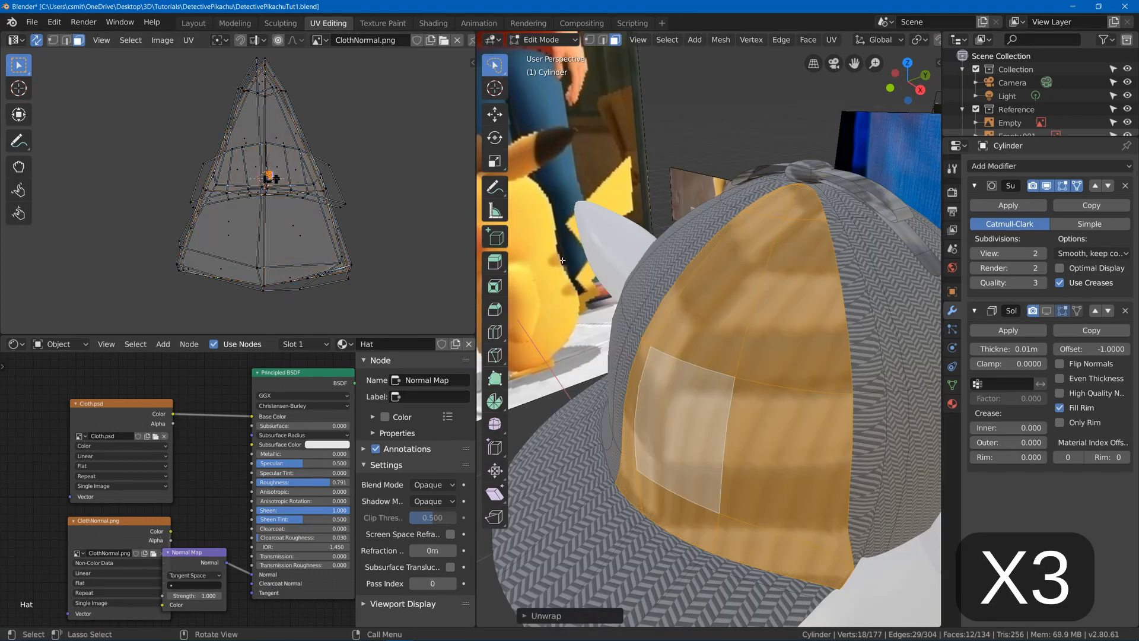
pyautogui.press('s')
pyautogui.click(438, 310)
pyautogui.press('r')
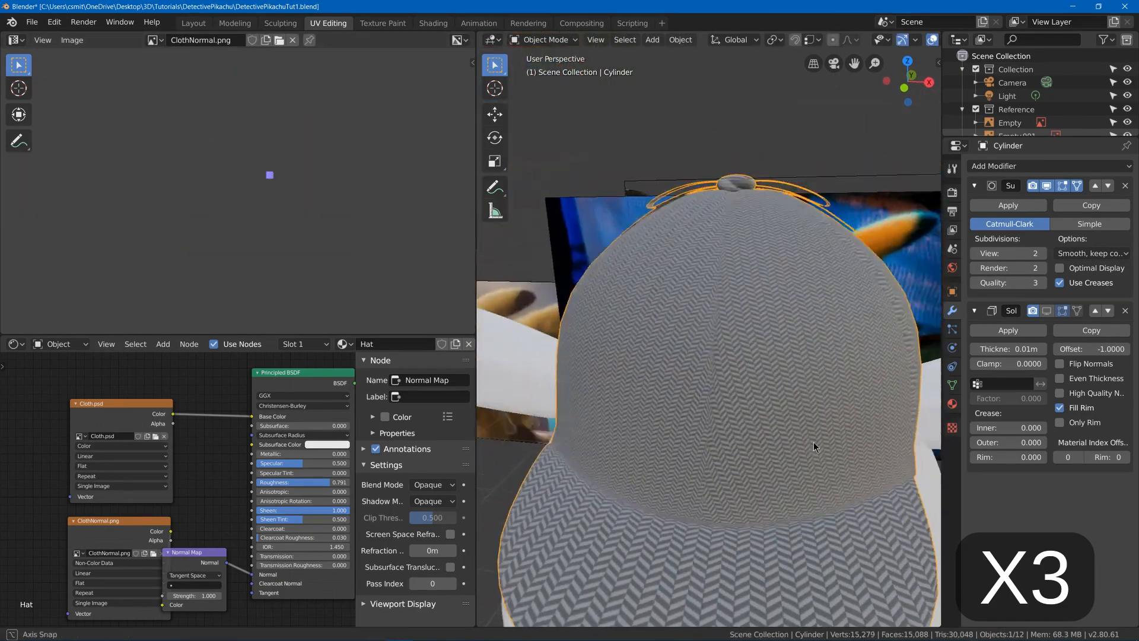
# Select the linked UV island of the brim and rescale it so its herringbone becomes finer, closer to the crown's
pyautogui.moveTo(813, 441); pyautogui.dragTo(728, 402, button='middle')
pyautogui.press('Tab')
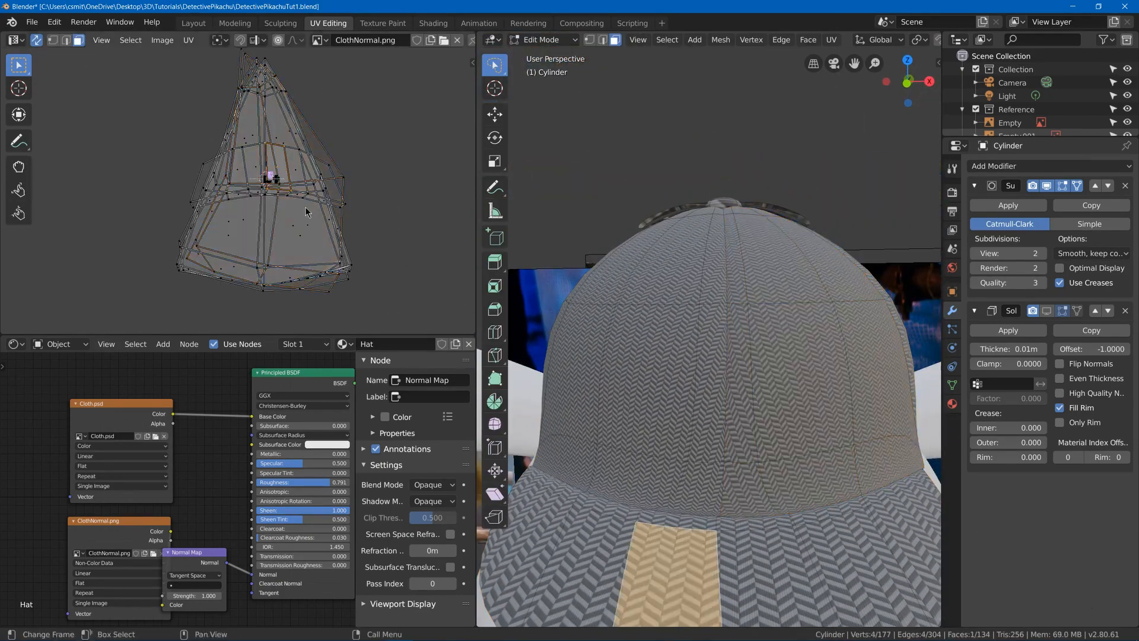
pyautogui.press('l')
pyautogui.press('s')
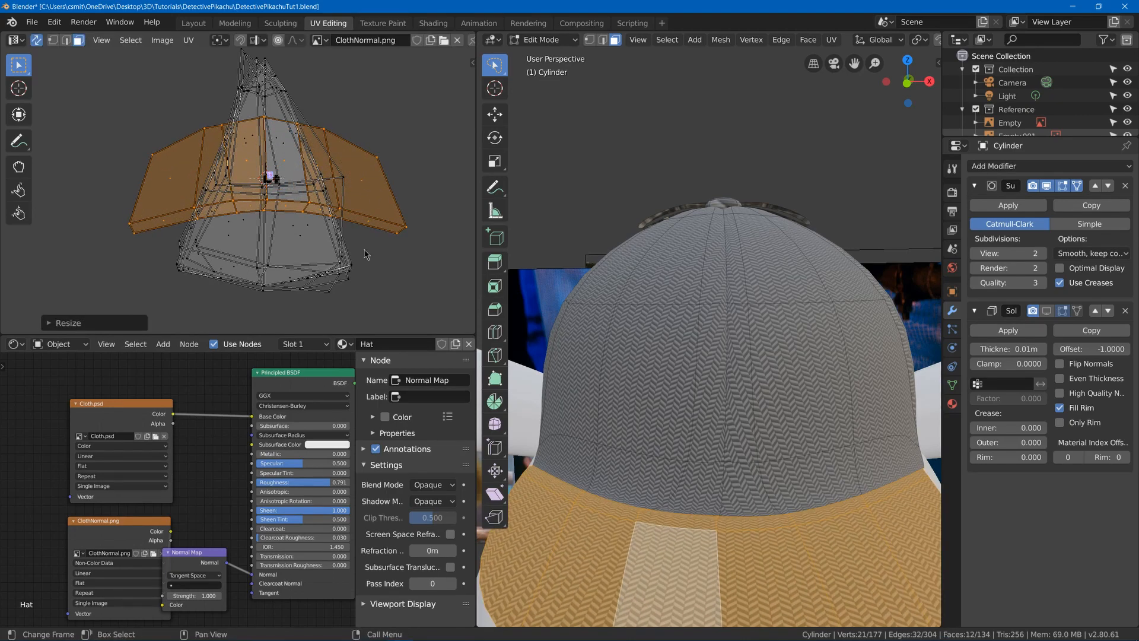
# Move the front brim's UV island below the crown's UVs and check how its herringbone lines up with the crown
pyautogui.press('g')
pyautogui.click(365, 126)
pyautogui.press('Tab')
pyautogui.moveTo(655, 343); pyautogui.dragTo(642, 300, button='middle')
pyautogui.scroll(10, 667, 336)
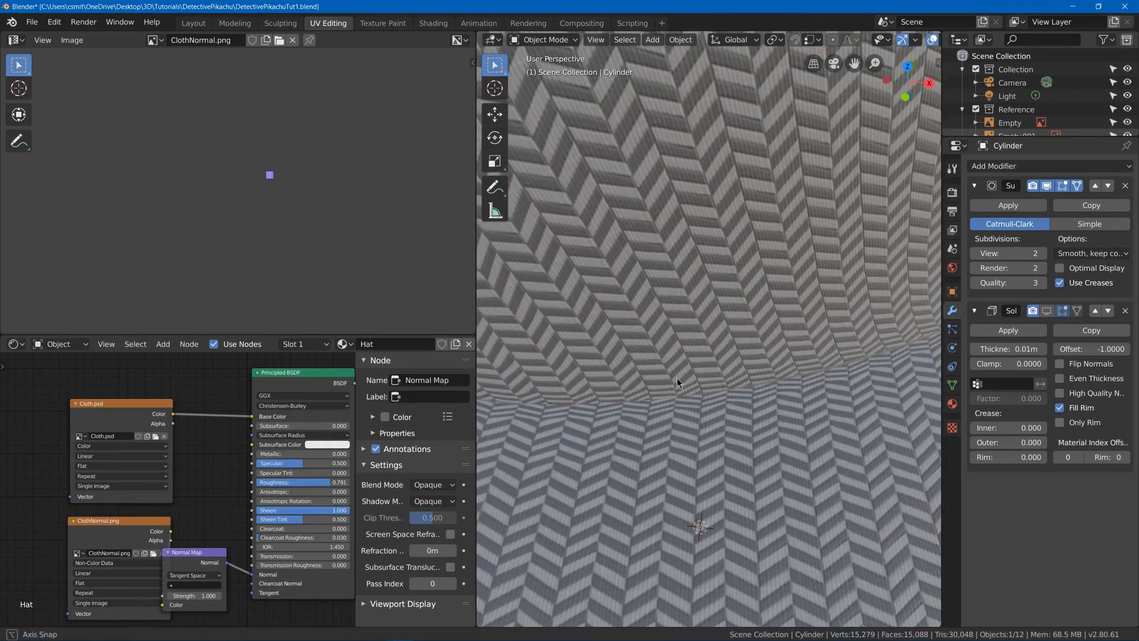
pyautogui.scroll(-8, 676, 373)
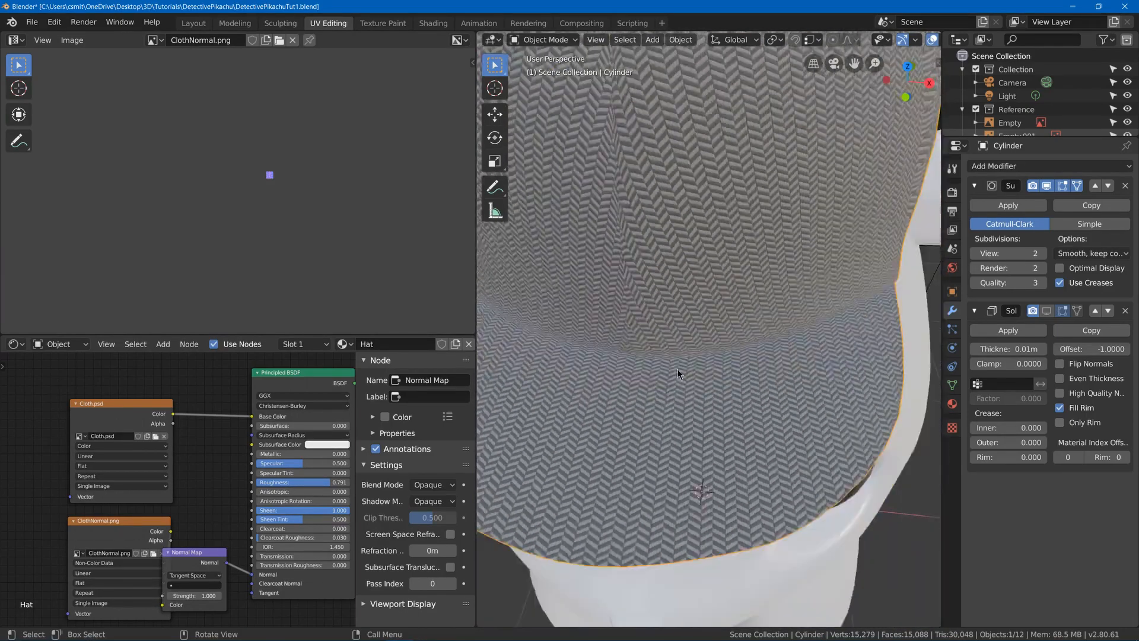
pyautogui.scroll(-5, 675, 364)
pyautogui.moveTo(675, 364); pyautogui.dragTo(640, 385, button='middle')
pyautogui.press('Tab')
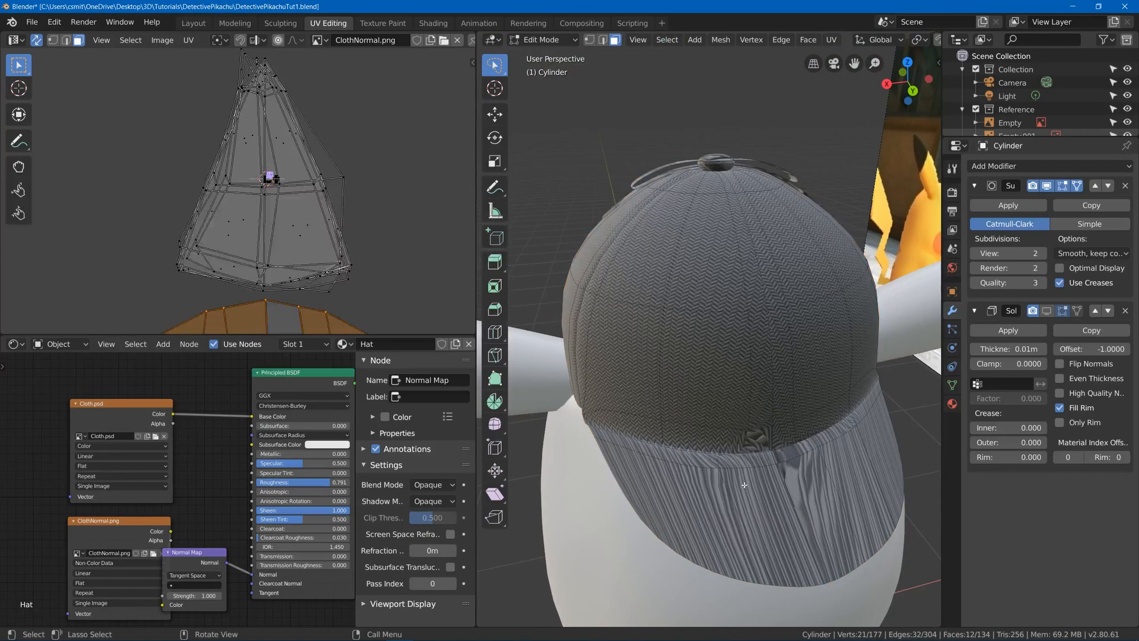
# Select all faces of one rear crown panel, from the band above the brim up to the crown's peak
pyautogui.click(630, 428)
pyautogui.keyDown('ctrl'); pyautogui.click(753, 439); pyautogui.keyUp('ctrl')
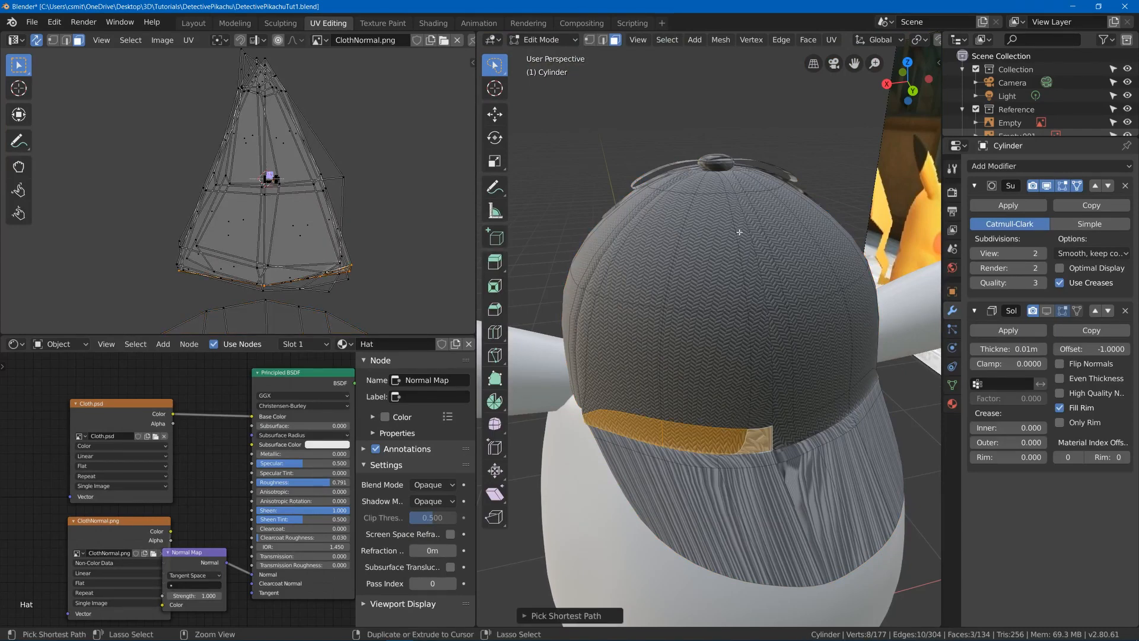
pyautogui.moveTo(769, 443); pyautogui.dragTo(757, 447, button='middle')
pyautogui.keyDown('ctrl'); pyautogui.click(719, 199); pyautogui.keyUp('ctrl')
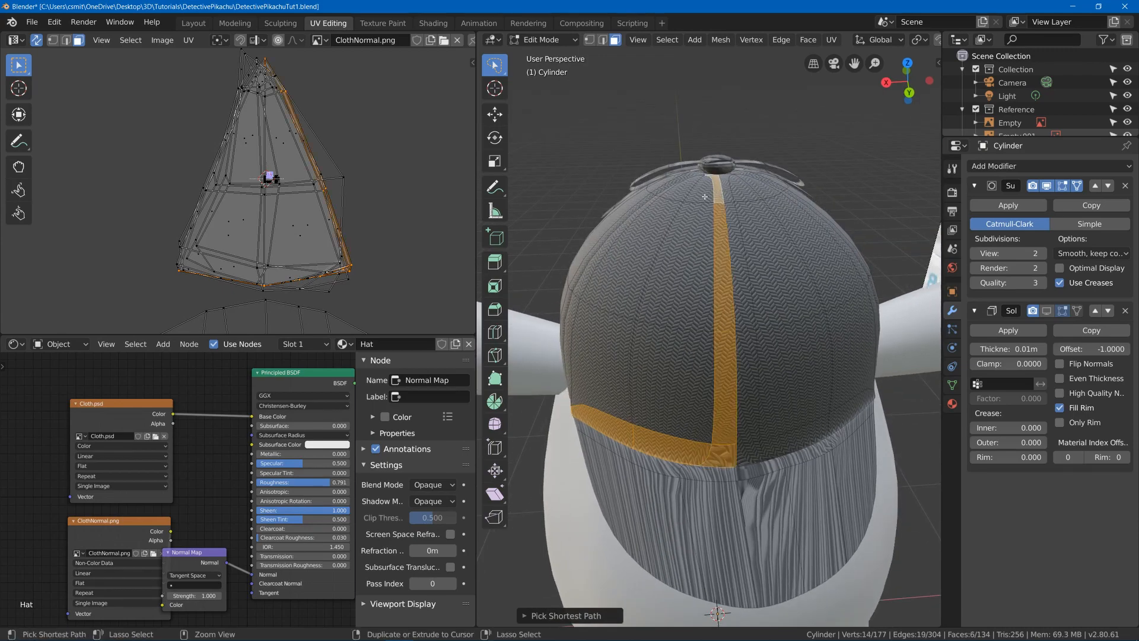
pyautogui.moveTo(682, 191); pyautogui.dragTo(712, 215, button='middle')
pyautogui.keyDown('ctrl'); pyautogui.click(687, 469); pyautogui.keyUp('ctrl')
pyautogui.keyDown('ctrl'); pyautogui.keyDown('shift'); pyautogui.click(723, 348); pyautogui.keyUp('shift'); pyautogui.keyUp('ctrl')
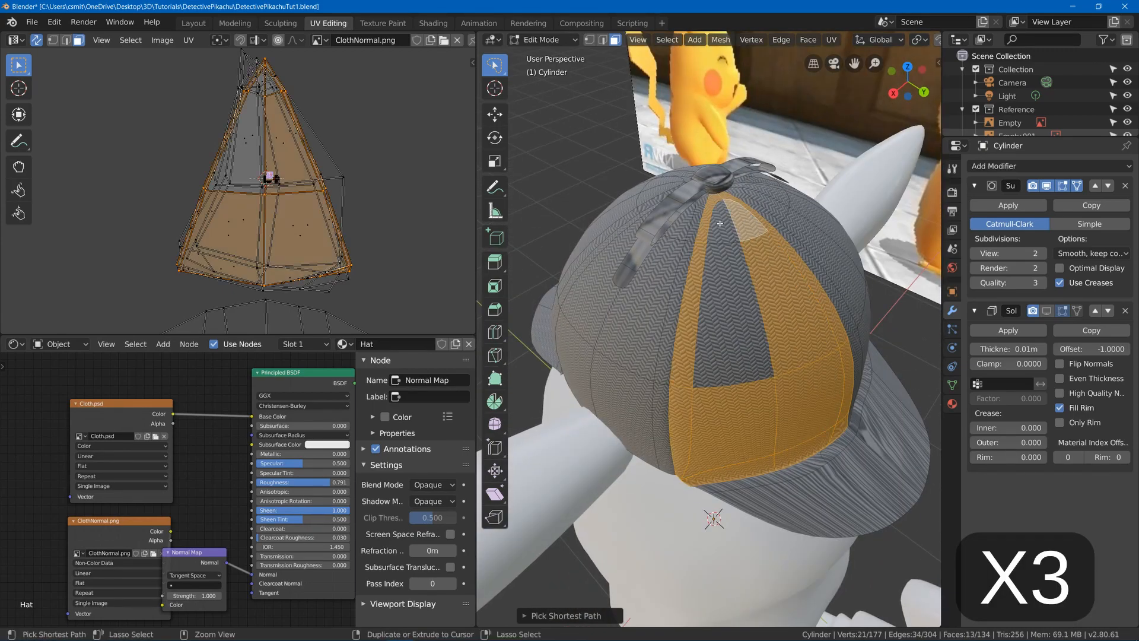
# Unwrap the selected rear crown panel, then rotate and scale its UV island to match the other crown islands
pyautogui.press('u')
pyautogui.click(723, 349)
pyautogui.press('s')
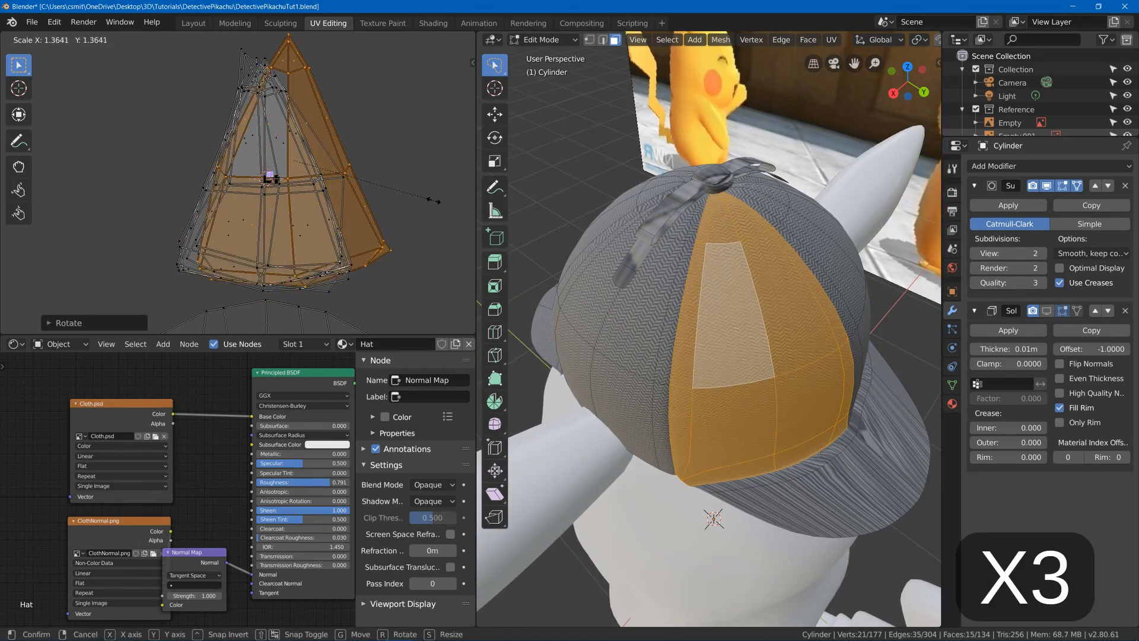
pyautogui.click(397, 220)
# Select all faces of the other rear crown panel, including the band faces just above the rear brim
pyautogui.moveTo(815, 211); pyautogui.dragTo(734, 218, button='middle')
pyautogui.click(721, 209)
pyautogui.moveTo(854, 391); pyautogui.dragTo(777, 370, button='middle')
pyautogui.keyDown('ctrl'); pyautogui.click(776, 376); pyautogui.keyUp('ctrl')
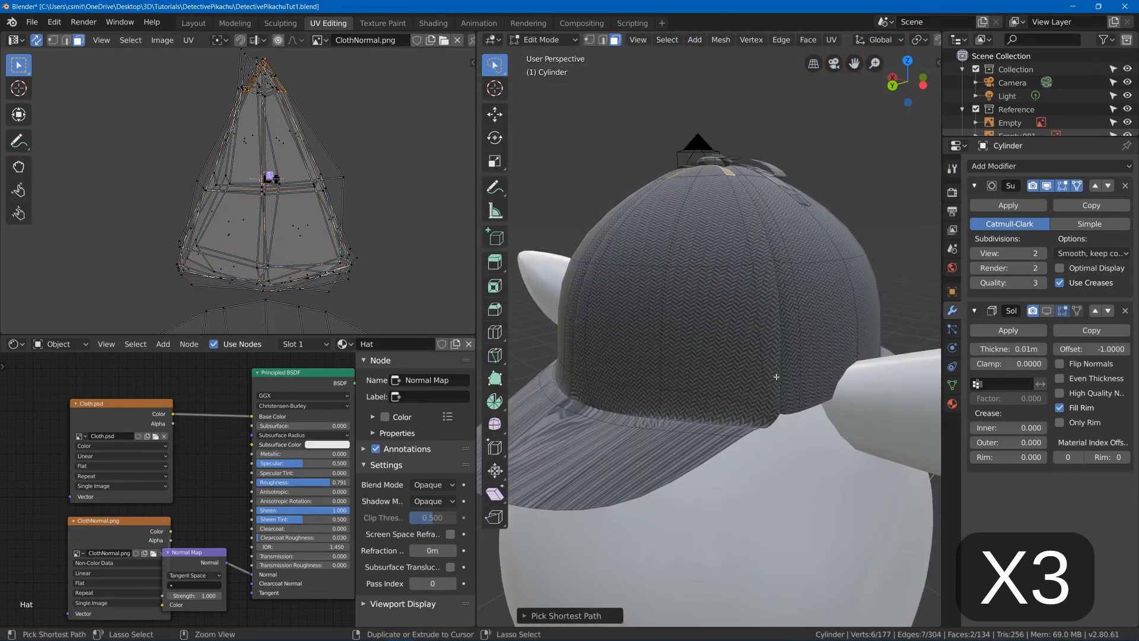
pyautogui.moveTo(596, 336); pyautogui.dragTo(640, 342, button='middle')
pyautogui.keyDown('ctrl'); pyautogui.click(649, 342); pyautogui.keyUp('ctrl')
pyautogui.keyDown('ctrl'); pyautogui.click(673, 229); pyautogui.keyUp('ctrl')
pyautogui.keyDown('ctrl'); pyautogui.click(716, 173); pyautogui.keyUp('ctrl')
pyautogui.keyDown('ctrl'); pyautogui.click(765, 222); pyautogui.keyUp('ctrl')
pyautogui.keyDown('ctrl'); pyautogui.click(700, 234); pyautogui.keyUp('ctrl')
pyautogui.keyDown('shift'); pyautogui.click(656, 413); pyautogui.keyUp('shift')
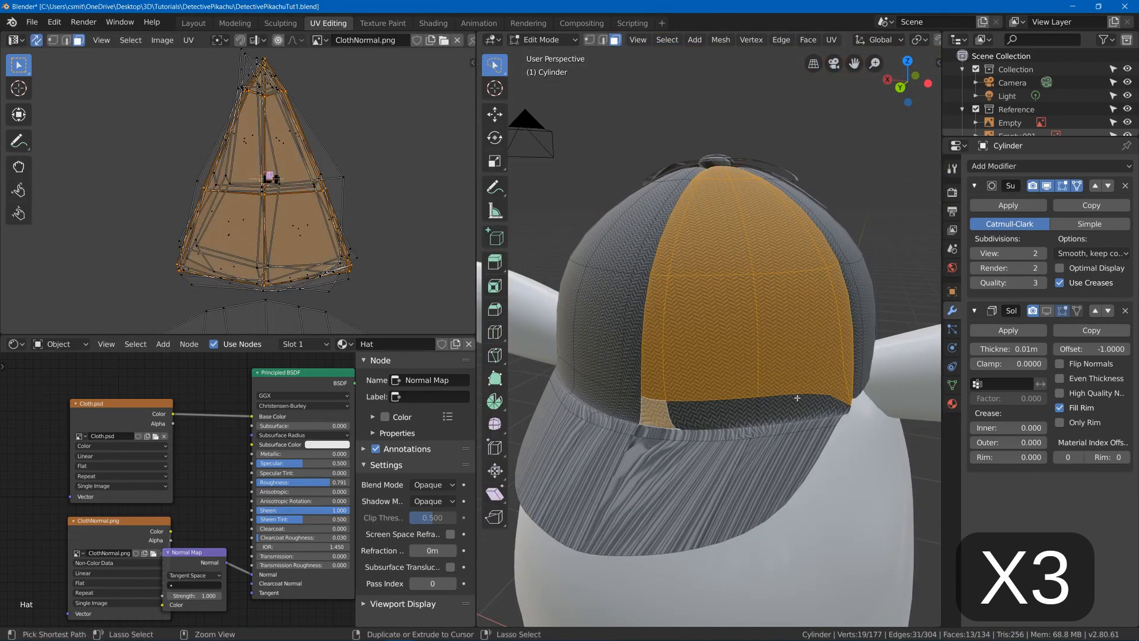
pyautogui.keyDown('ctrl'); pyautogui.click(797, 409); pyautogui.keyUp('ctrl')
# Unwrap the second rear crown panel, then scale, rotate and move its UV island over the other crown islands
pyautogui.press('u')
pyautogui.click(688, 292)
pyautogui.press('s')
pyautogui.click(278, 183)
pyautogui.press('r')
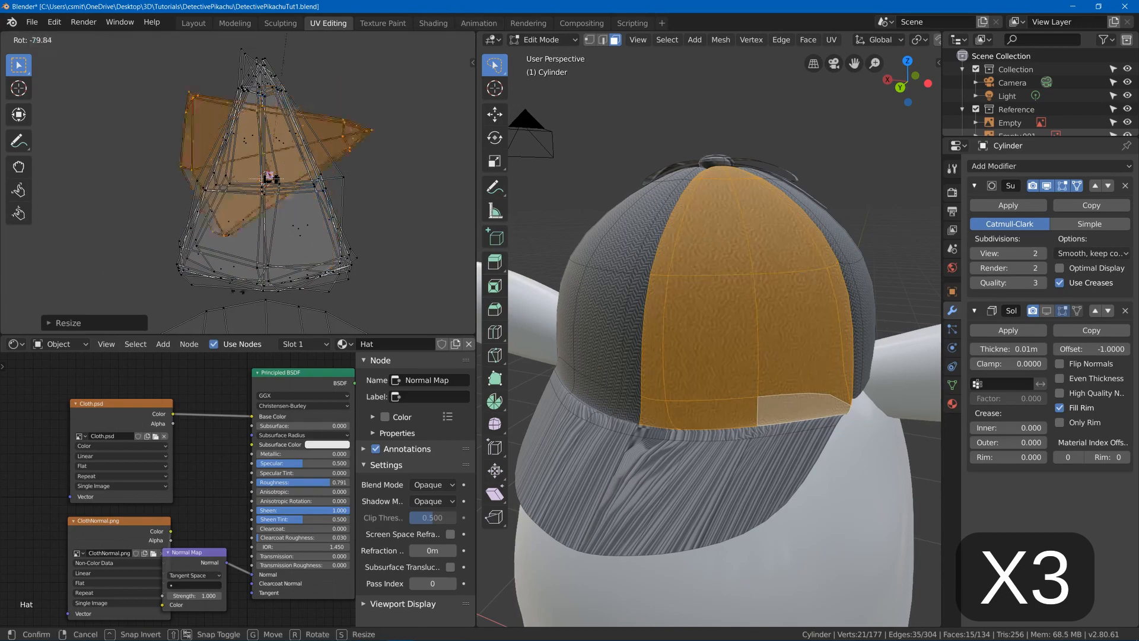
pyautogui.click(36, 154)
pyautogui.press('s')
pyautogui.click(71, 160)
pyautogui.press('g')
pyautogui.press('s')
pyautogui.click(178, 178)
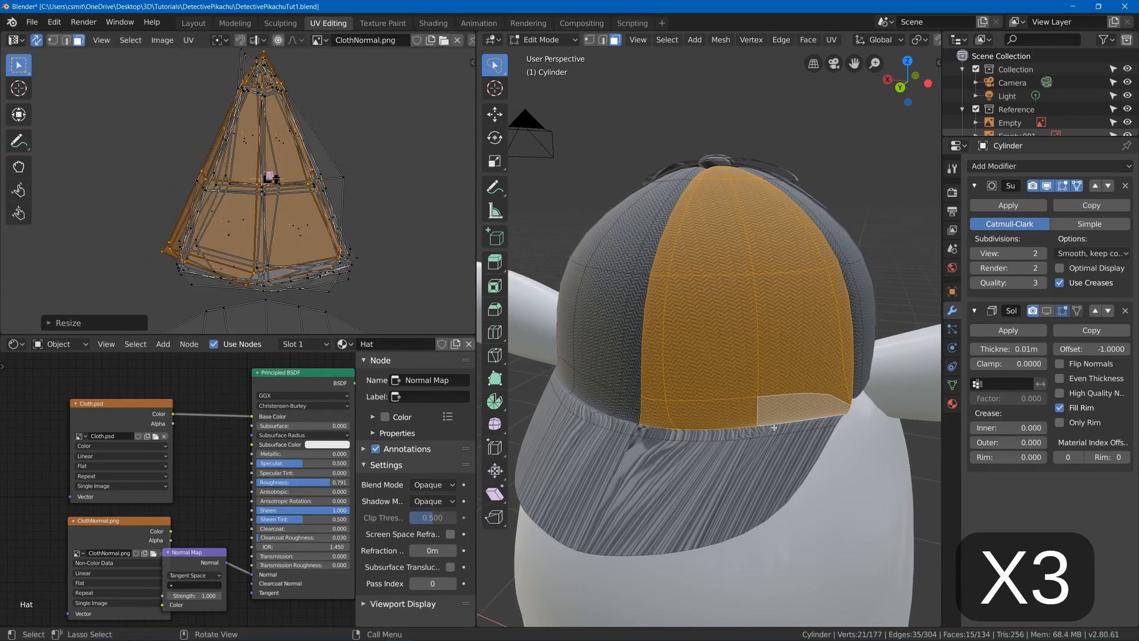
# Select all faces of the rear brim across its full width
pyautogui.click(821, 420)
pyautogui.moveTo(712, 403); pyautogui.dragTo(777, 402, button='middle')
pyautogui.keyDown('ctrl'); pyautogui.click(619, 416); pyautogui.keyUp('ctrl')
pyautogui.keyDown('ctrl'); pyautogui.click(670, 463); pyautogui.keyUp('ctrl')
pyautogui.keyDown('ctrl'); pyautogui.click(898, 450); pyautogui.keyUp('ctrl')
pyautogui.moveTo(889, 445); pyautogui.dragTo(727, 385, button='middle')
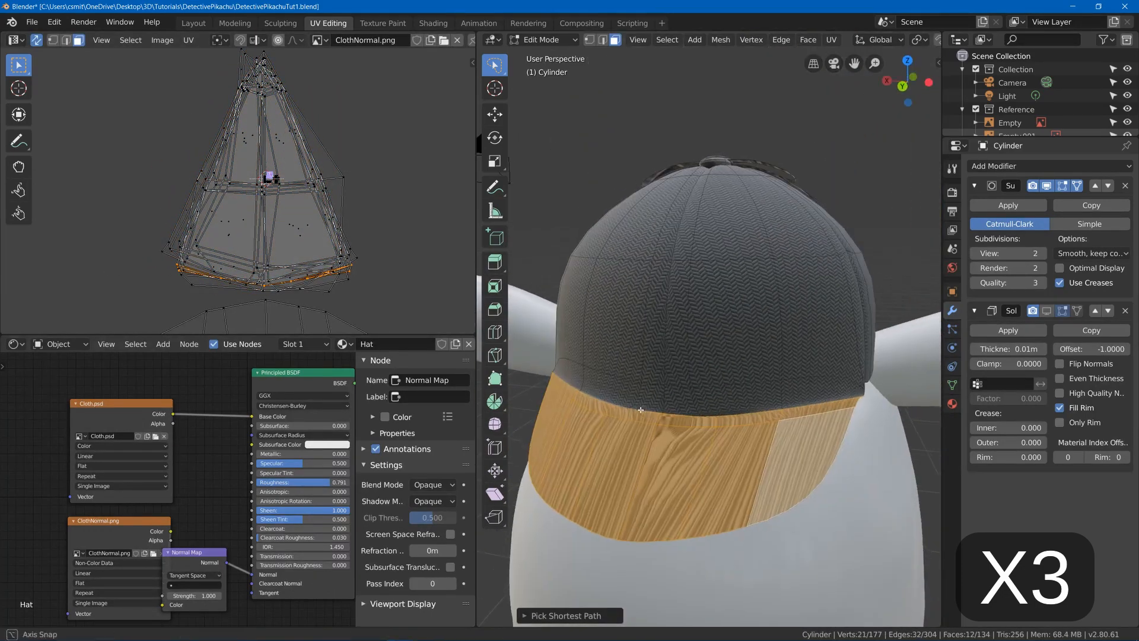
pyautogui.press('g')
pyautogui.rightClick(585, 442)
pyautogui.moveTo(584, 442); pyautogui.dragTo(584, 359, button='middle')
# Unwrap the rear brim, then scale and rotate its UV island and move it onto the front brim's island below the crown
pyautogui.press('u')
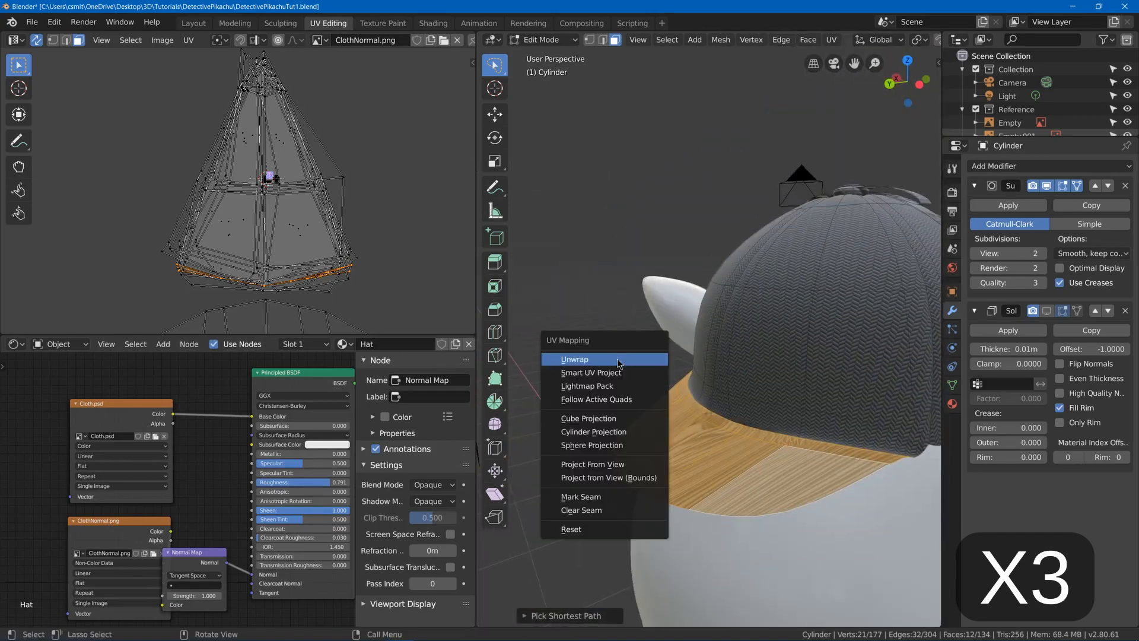
pyautogui.click(584, 359)
pyautogui.press('s')
pyautogui.click(267, 173)
pyautogui.press('r')
pyautogui.click(267, 178)
pyautogui.press('g')
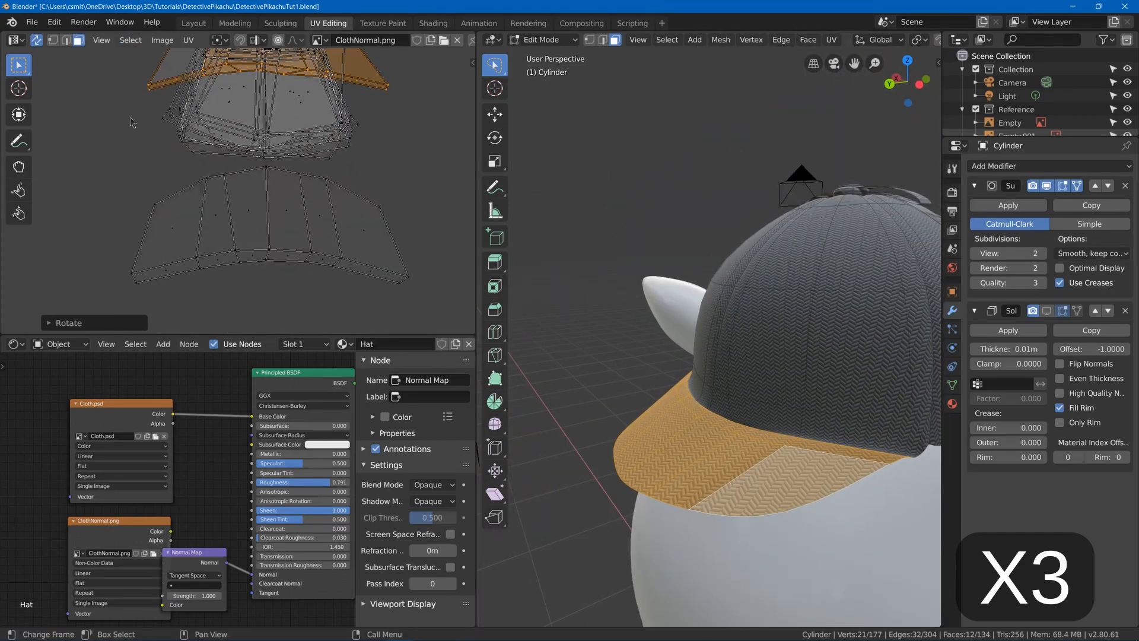
pyautogui.click(265, 250)
# Return to Object Mode, turn on the Solidify modifier's viewport display for the hat and save the file
pyautogui.press('Tab')
pyautogui.rightClick(721, 353)
pyautogui.click(721, 354)
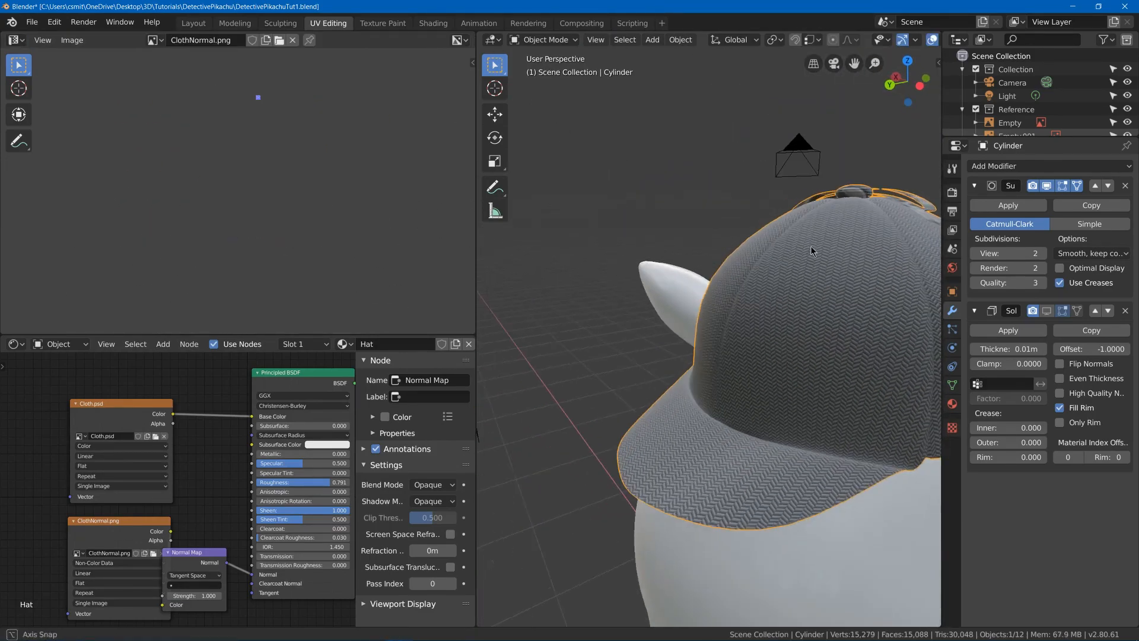
pyautogui.click(1047, 312)
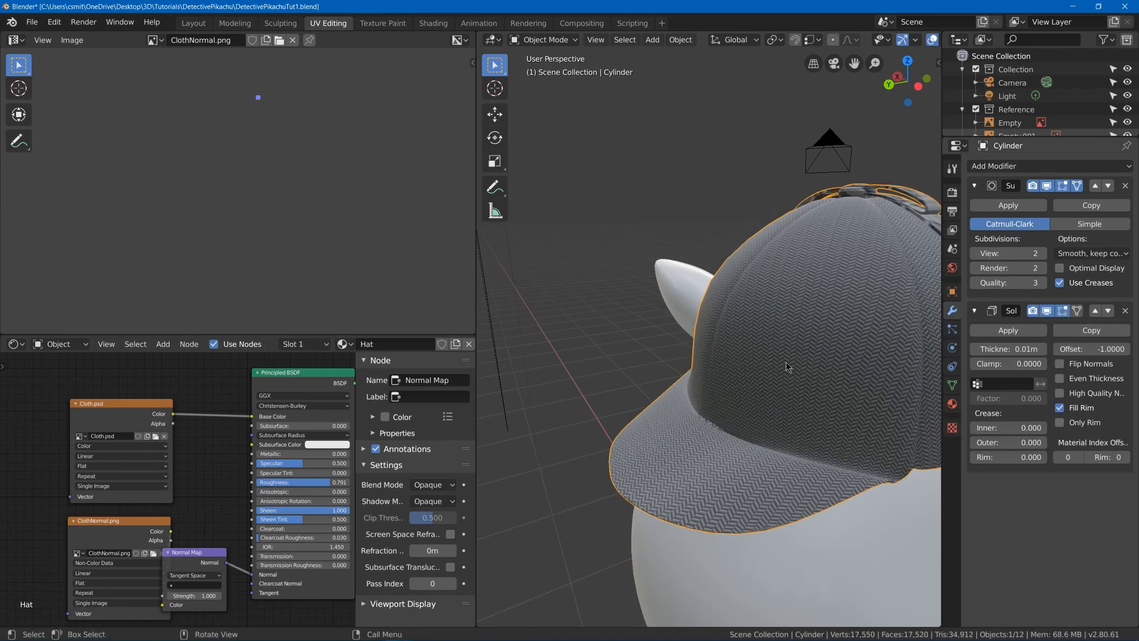
pyautogui.moveTo(787, 366); pyautogui.dragTo(639, 304, button='middle')
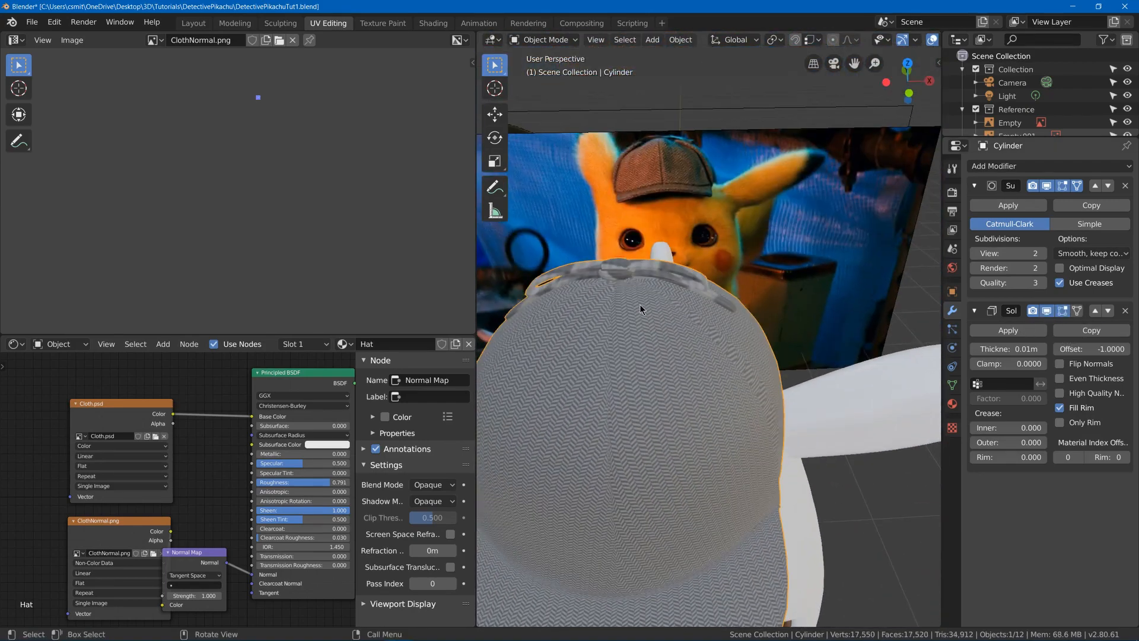
pyautogui.hotkey('ctrl', 's')
pyautogui.click(642, 260)
pyautogui.click(628, 260)
# Select the linked UV island of the knot on top of the hat and enlarge it, then check its herringbone
pyautogui.press('Tab')
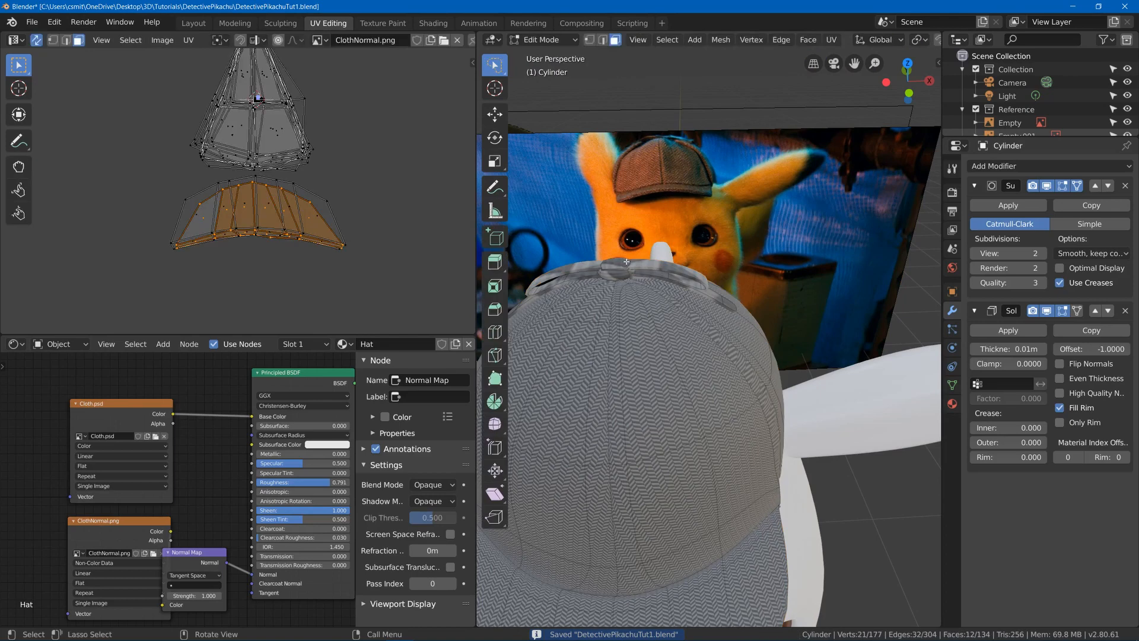
pyautogui.moveTo(121, 53); pyautogui.dragTo(189, 280, button='middle')
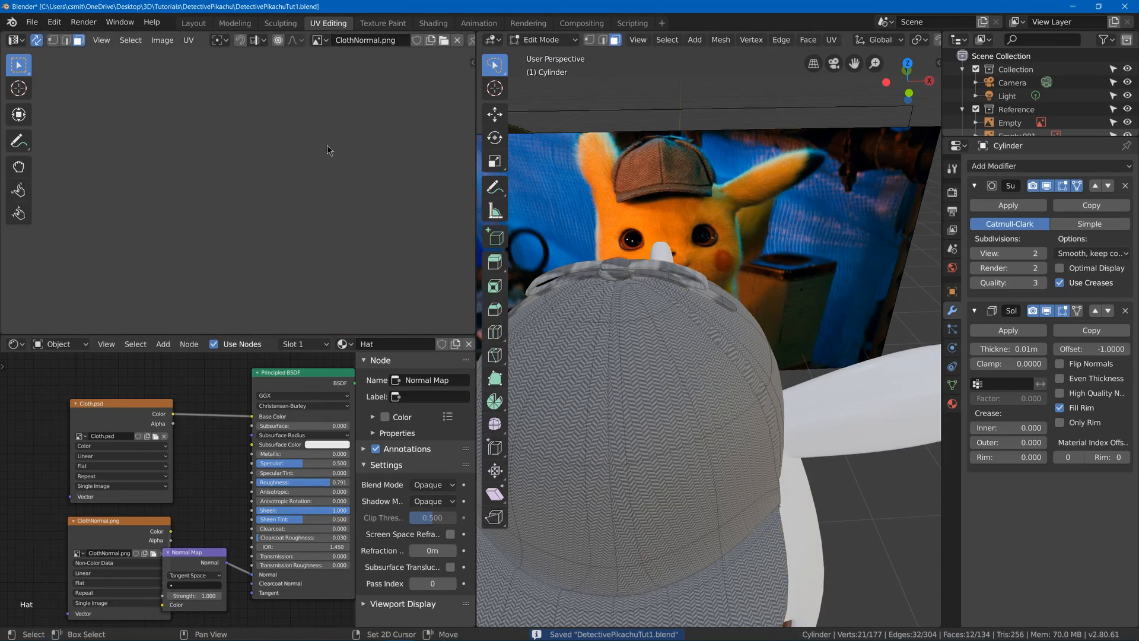
pyautogui.scroll(8, 303, 220)
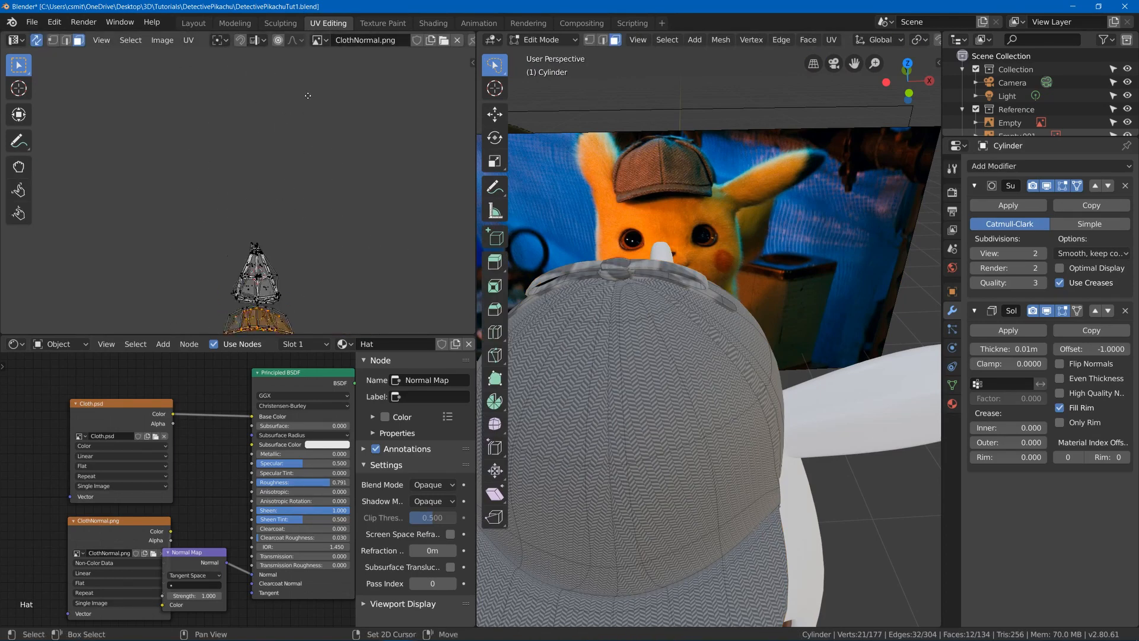
pyautogui.hotkey('alt', 'a')
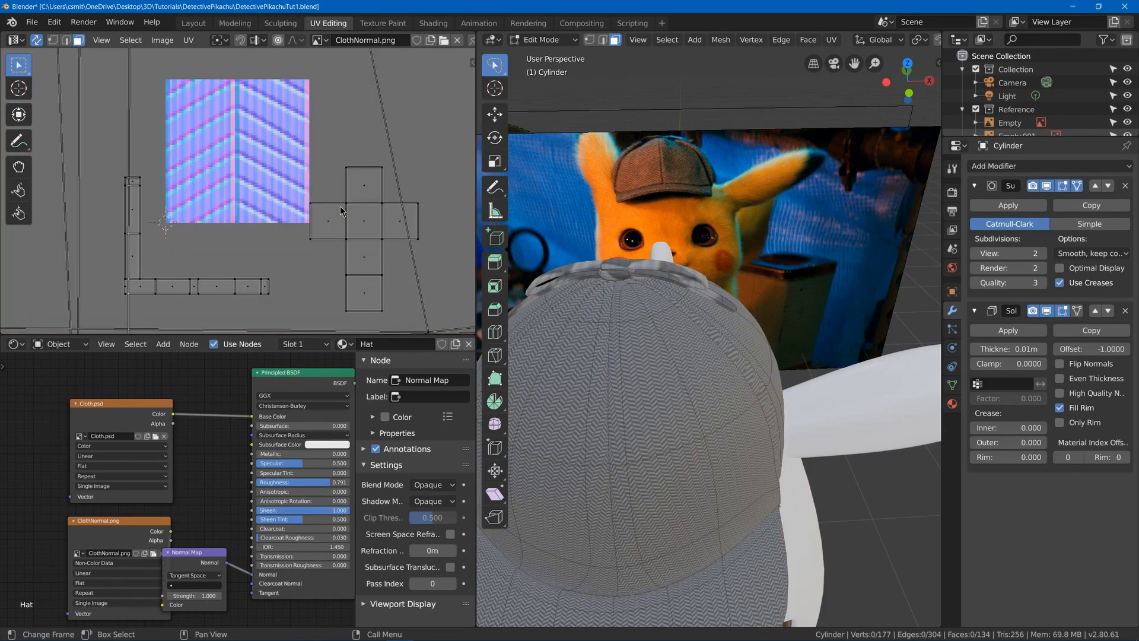
pyautogui.press('l')
pyautogui.press('s')
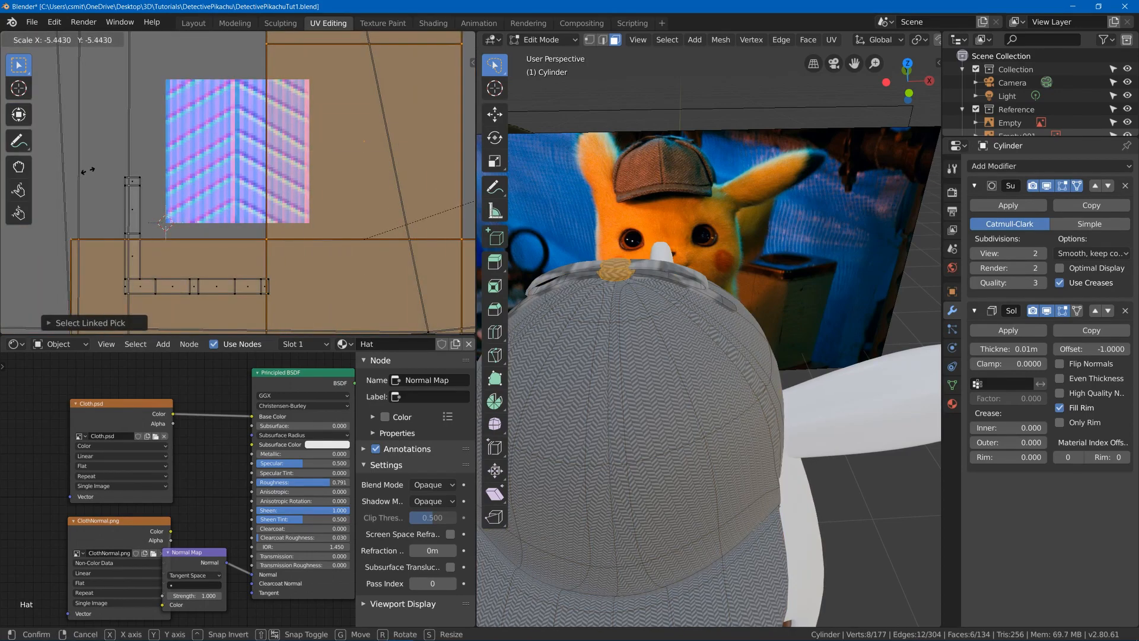
pyautogui.click(280, 169)
pyautogui.press('Tab')
pyautogui.scroll(4, 623, 258)
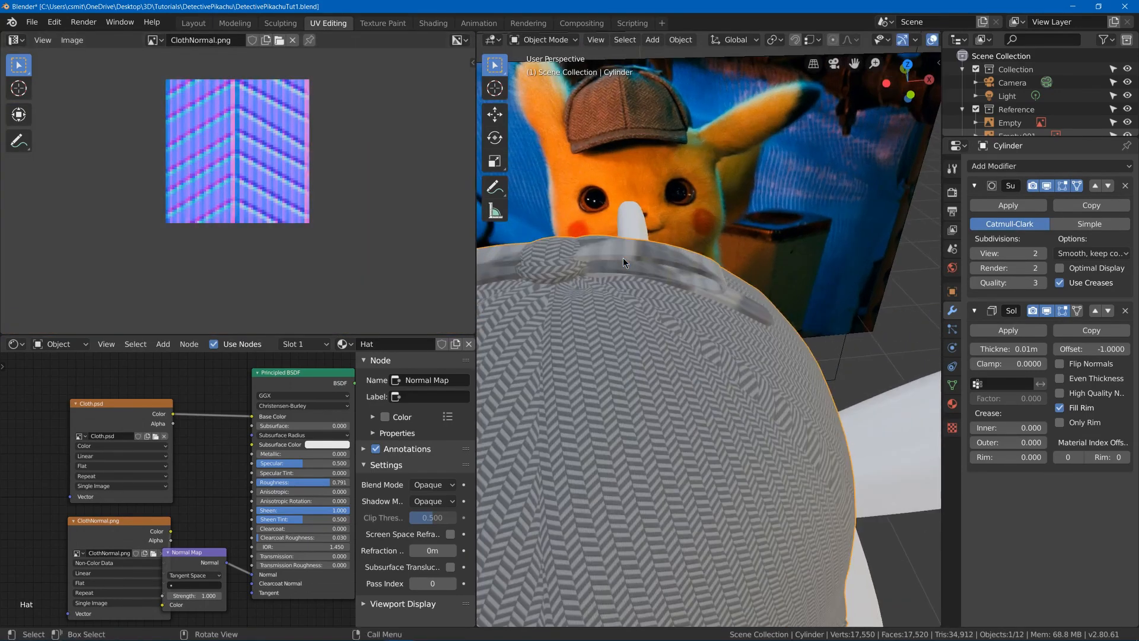
pyautogui.moveTo(649, 300)
pyautogui.mouseDown(button='middle')
pyautogui.moveTo(736, 329)
pyautogui.moveTo(628, 296)
pyautogui.moveTo(664, 310)
pyautogui.mouseUp(button='middle')
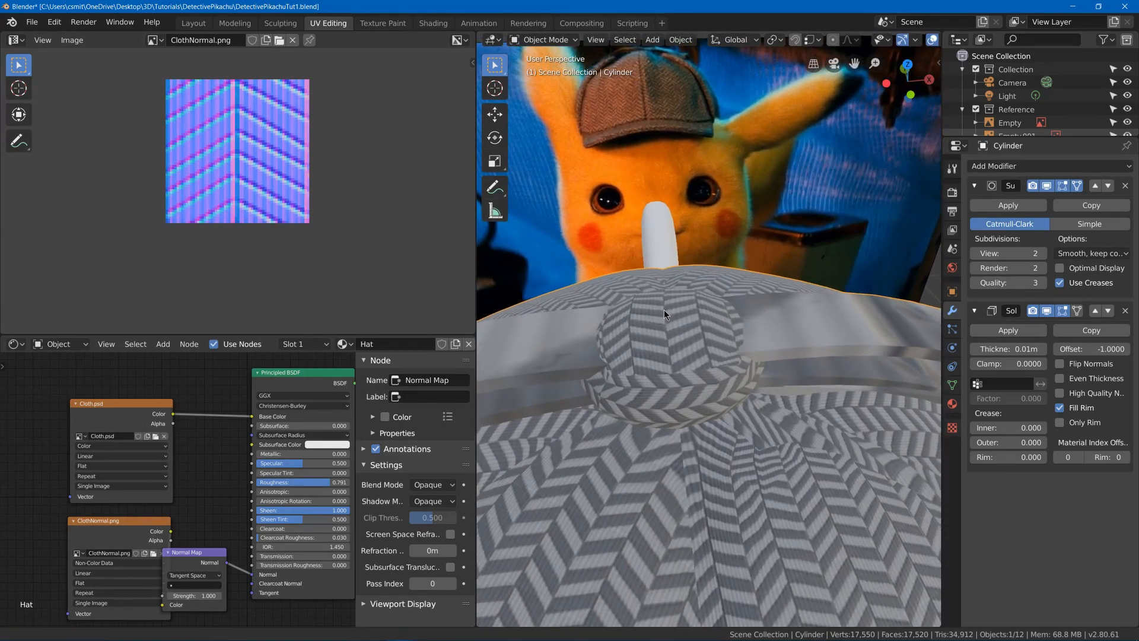
# Scale down the knot's UV island to make its pattern coarser and inspect it in Object Mode
pyautogui.press('Tab')
pyautogui.press('s')
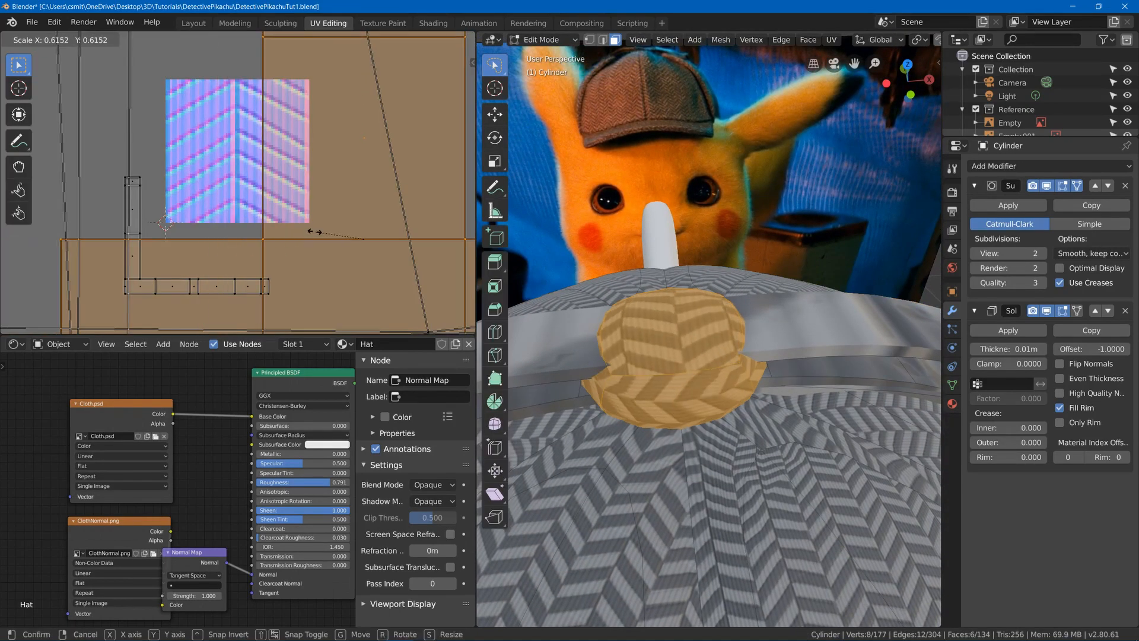
pyautogui.click(340, 225)
pyautogui.press('Tab')
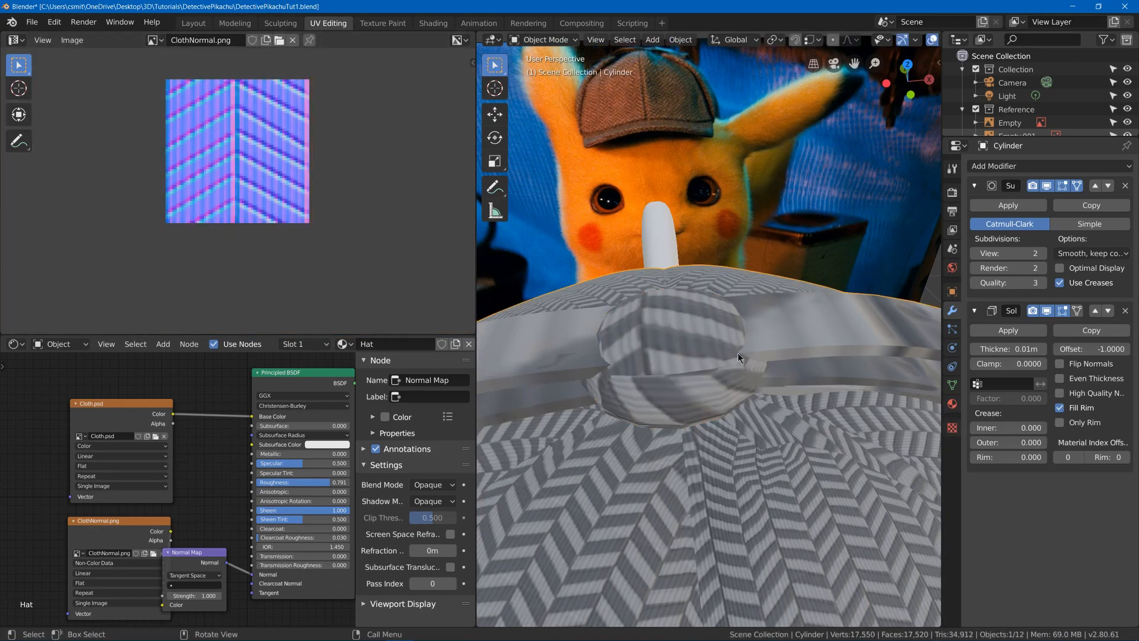
pyautogui.moveTo(763, 424); pyautogui.dragTo(703, 495, button='middle')
pyautogui.press('Tab')
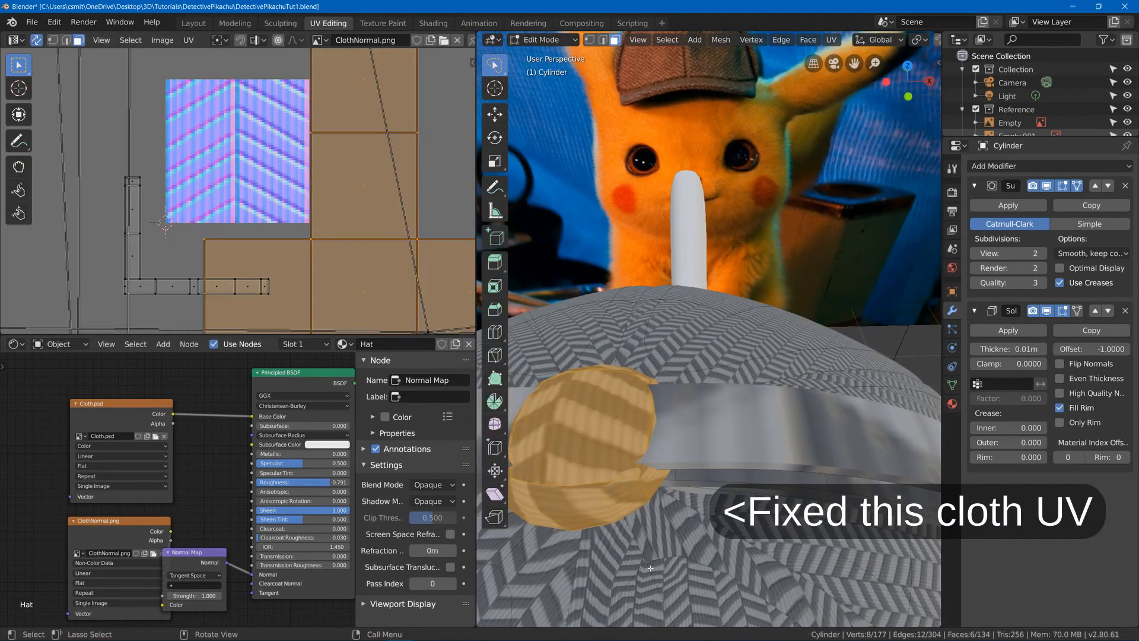
# Scale the knot's UV island up about 4 times so its herringbone becomes as fine as the crown's
pyautogui.press('Tab')
pyautogui.press('Tab')
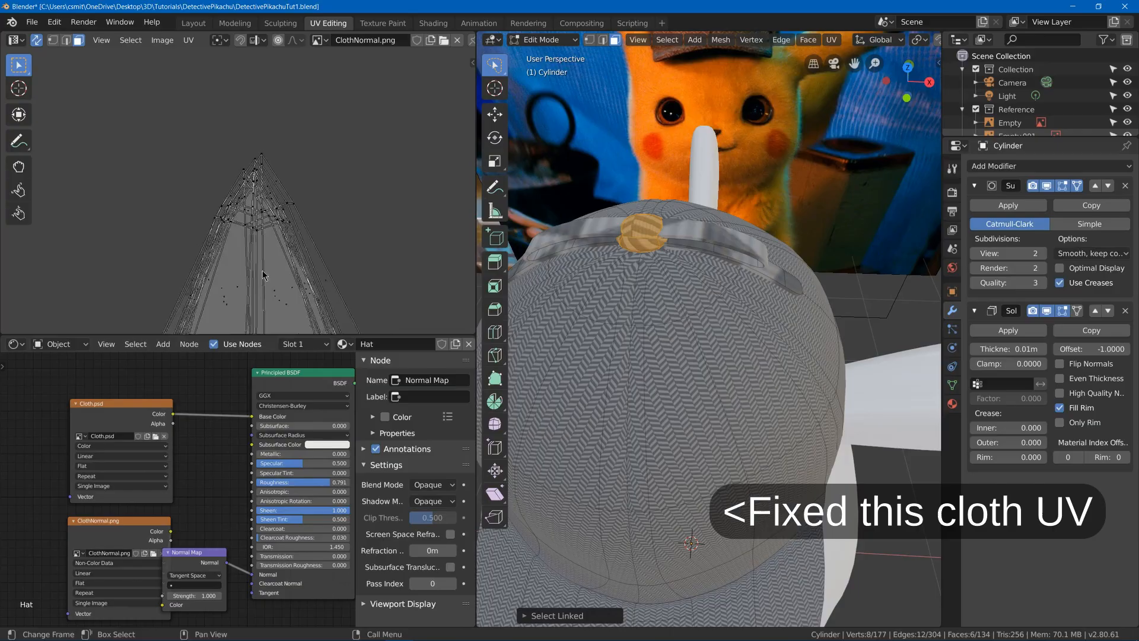
pyautogui.press('s')
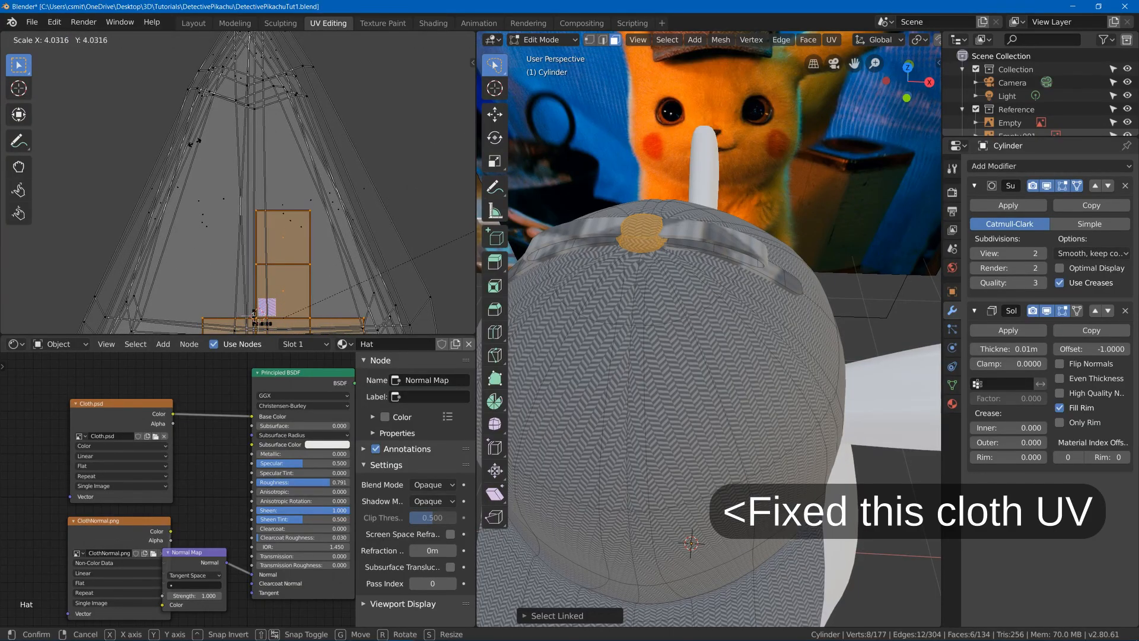
pyautogui.click(190, 143)
pyautogui.press('Tab')
pyautogui.press('Tab')
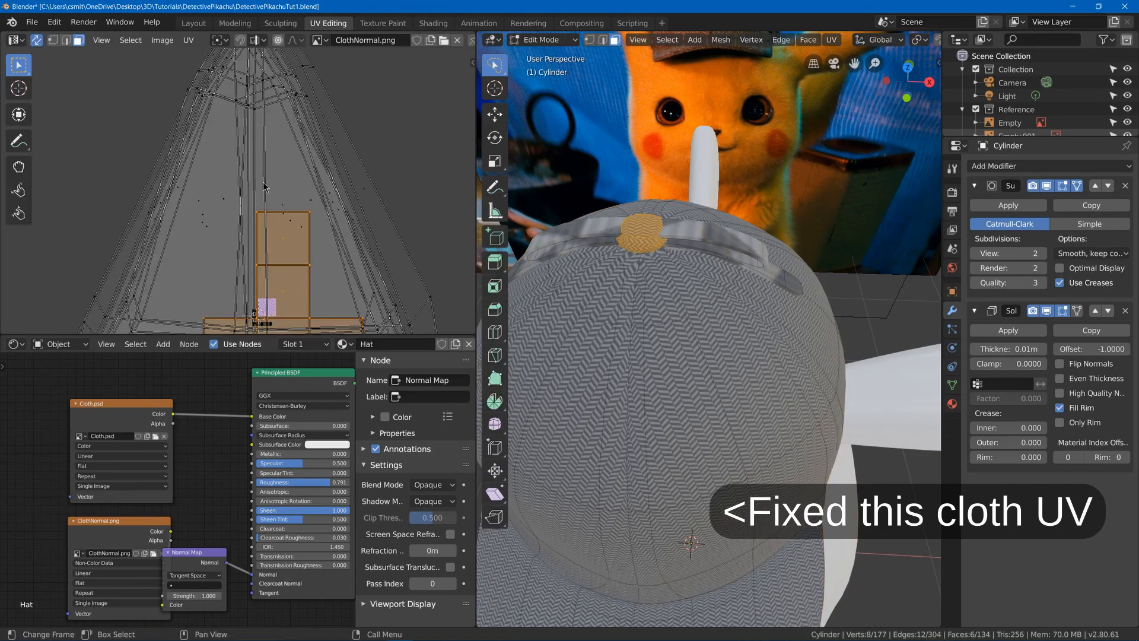
# Deselect everything and select the linked faces of the lower ribbon strip on one side of the knot
pyautogui.scroll(8, 372, 173)
pyautogui.scroll(4, 285, 190)
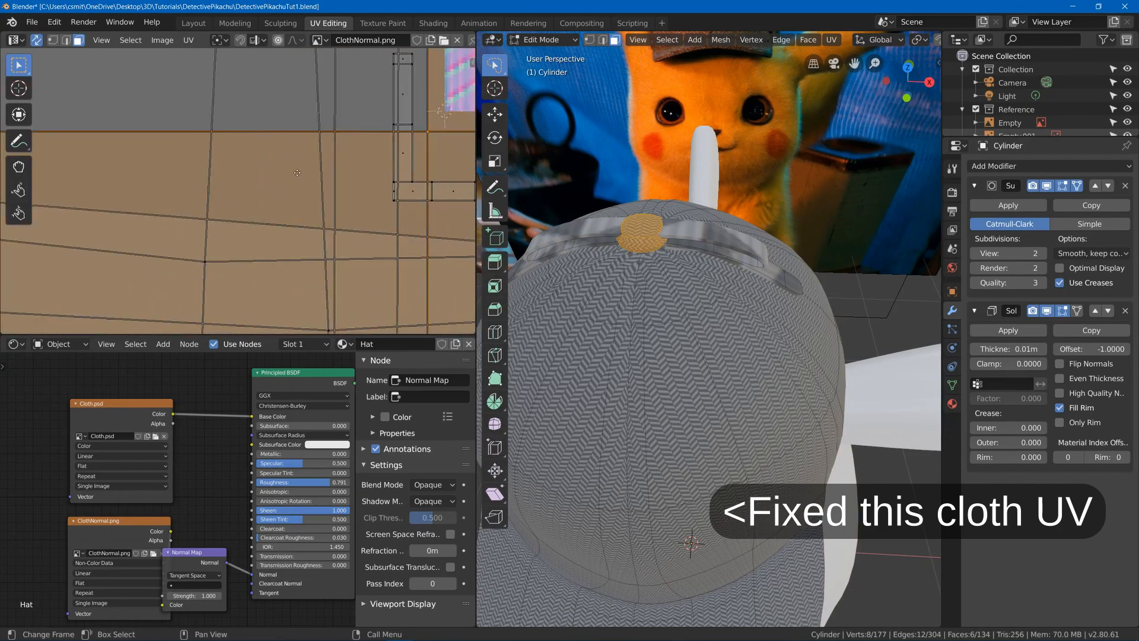
pyautogui.moveTo(279, 191); pyautogui.dragTo(125, 217, button='middle')
pyautogui.press('a')
pyautogui.press('a')
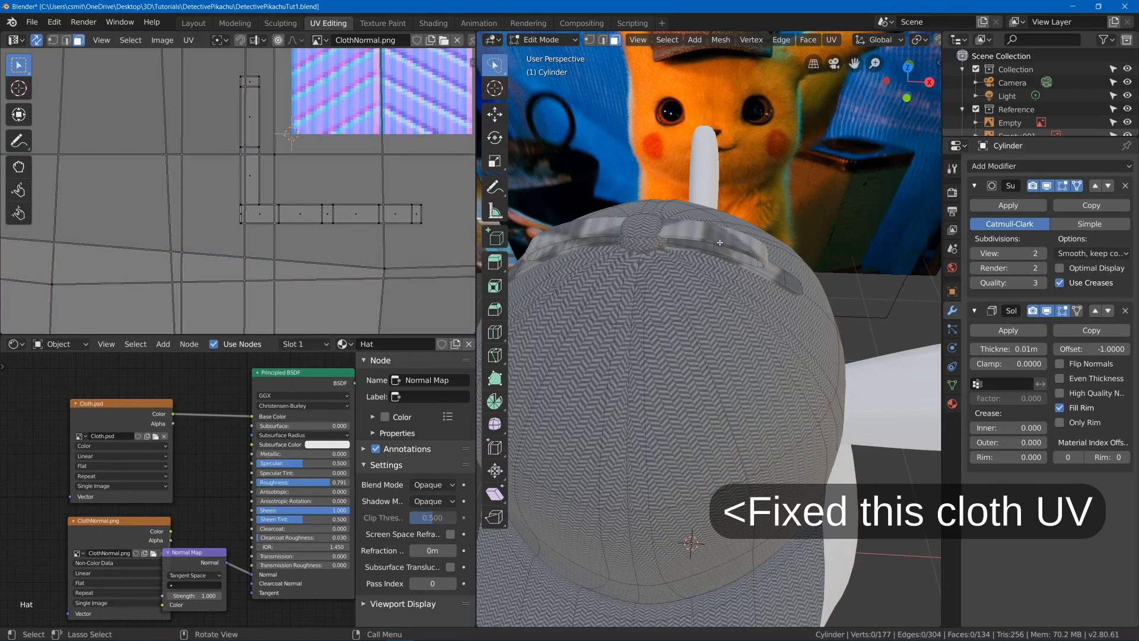
pyautogui.click(742, 253)
pyautogui.hotkey('ctrl', 'l')
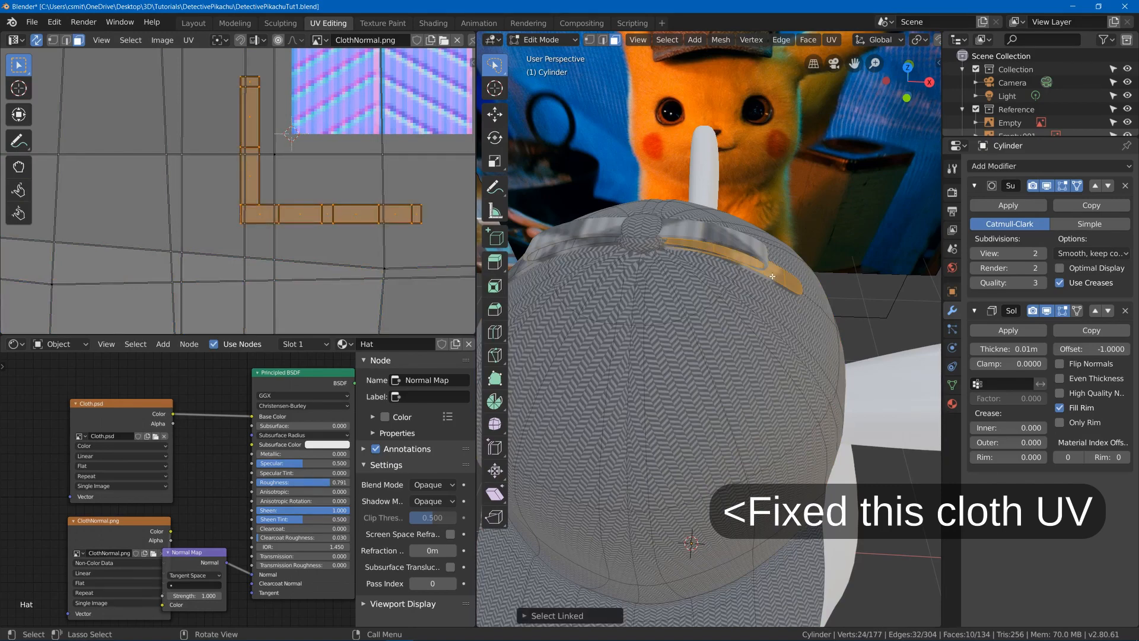
# Add the linked faces of the matching ribbon strip on the opposite side of the knot, undoing any stray crown selection
pyautogui.click(554, 260)
pyautogui.hotkey('ctrl', 'l')
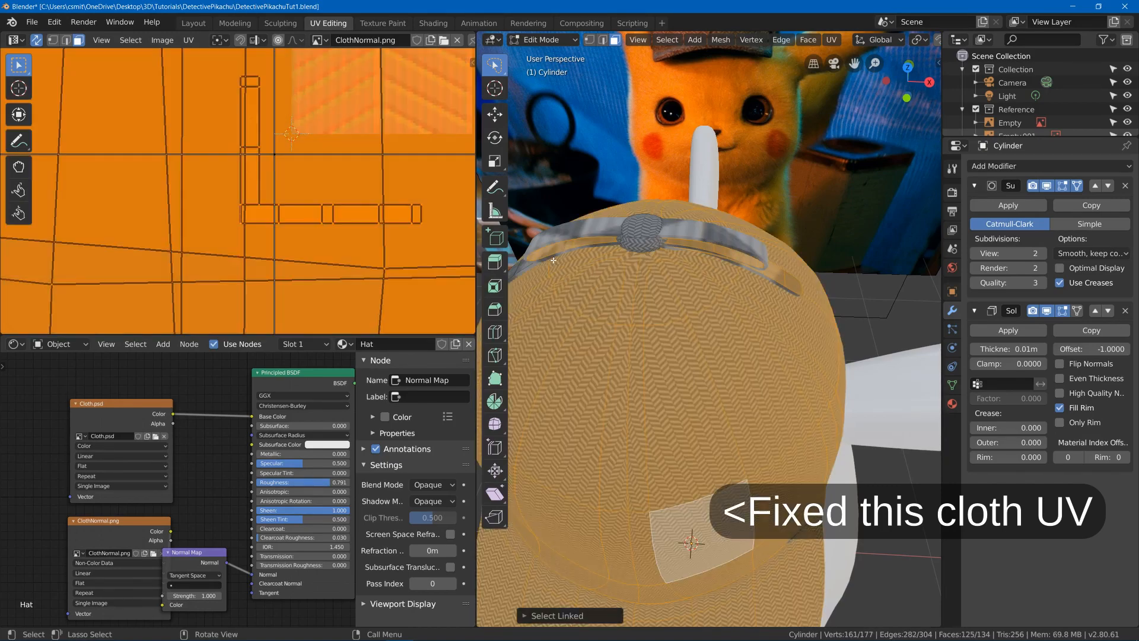
pyautogui.hotkey('ctrl', 'z')
pyautogui.hotkey('ctrl', 'z')
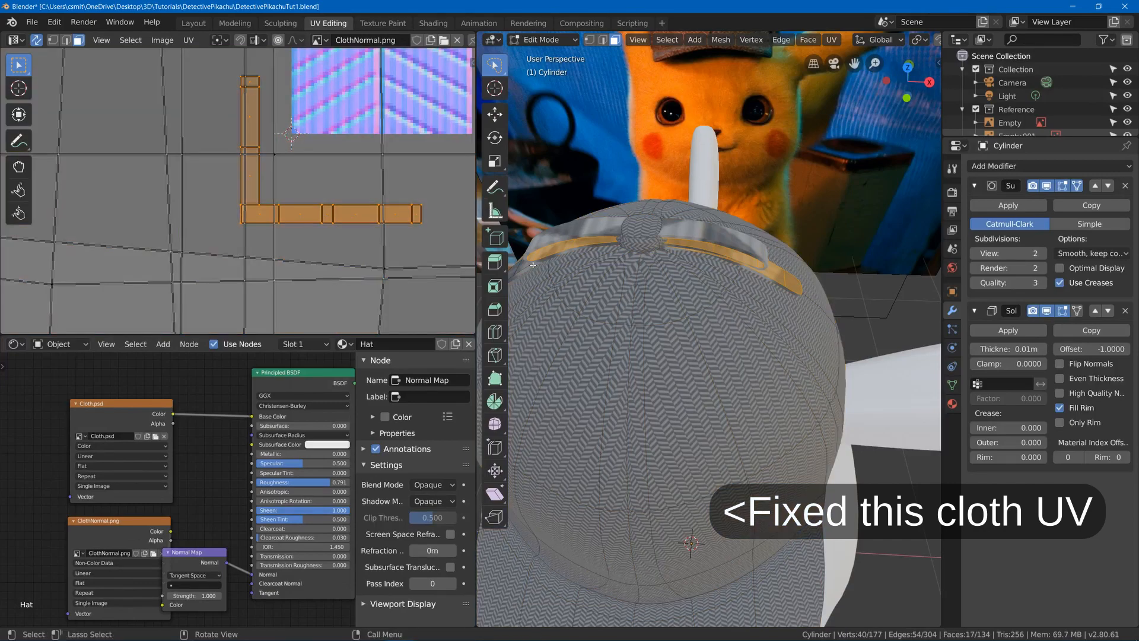
pyautogui.click(533, 265)
pyautogui.hotkey('ctrl', 'l')
pyautogui.hotkey('ctrl', 'z')
pyautogui.hotkey('ctrl', 'z')
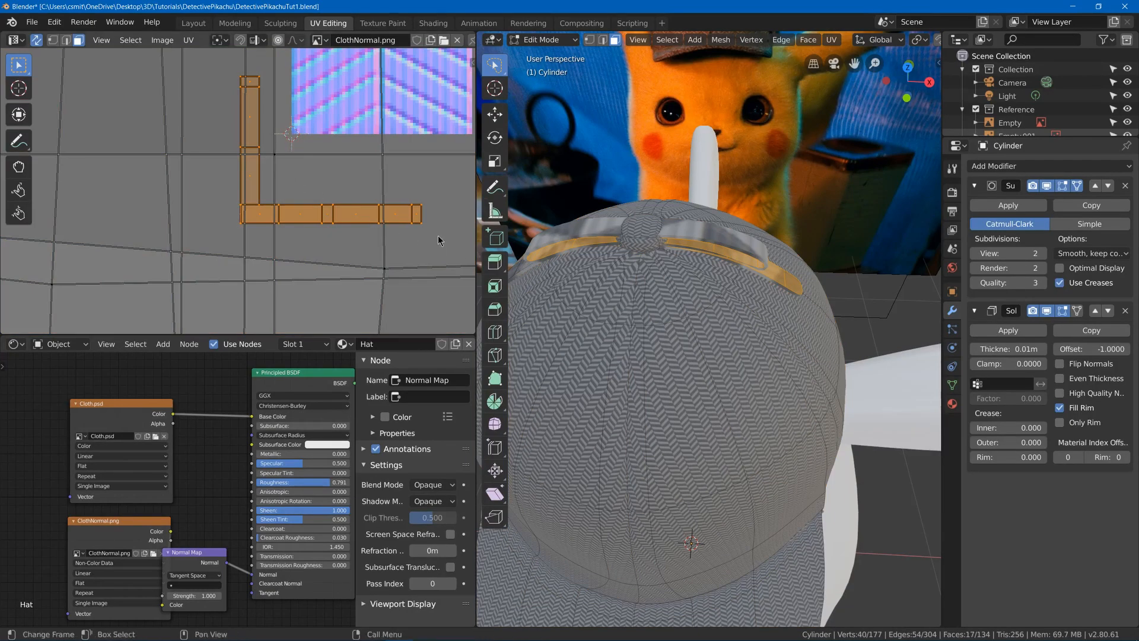
# Add the linked faces of the ribbon's end piece to the selection and scale all selected UVs up about 12.6 times
pyautogui.scroll(2, 438, 240)
pyautogui.moveTo(585, 261); pyautogui.dragTo(701, 236, button='middle')
pyautogui.press('l')
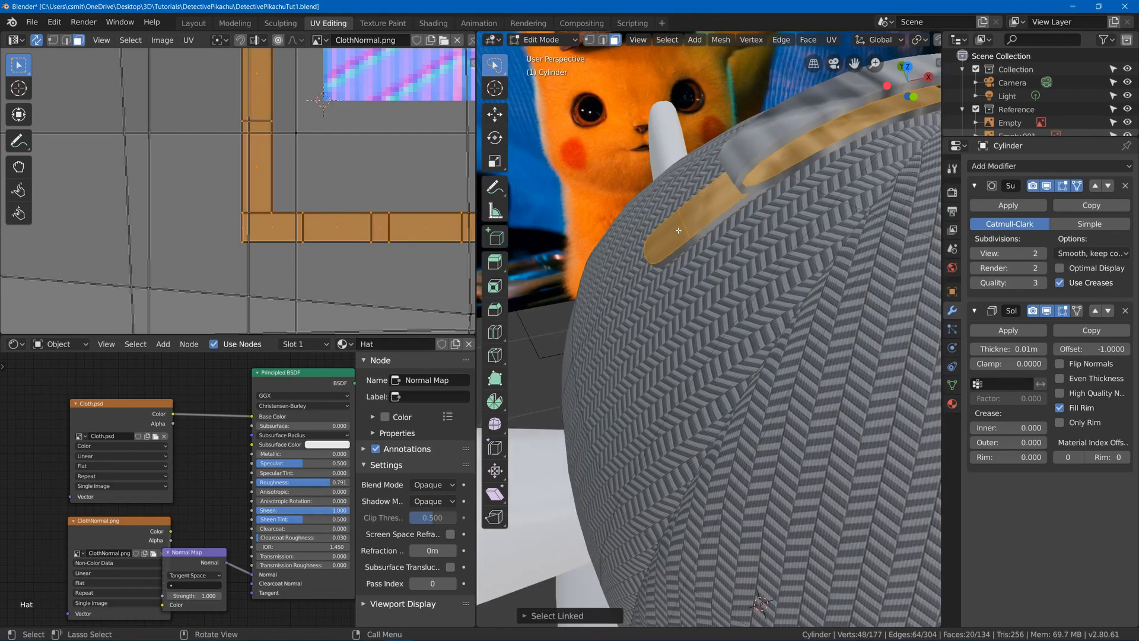
pyautogui.scroll(-5, 682, 228)
pyautogui.press('s')
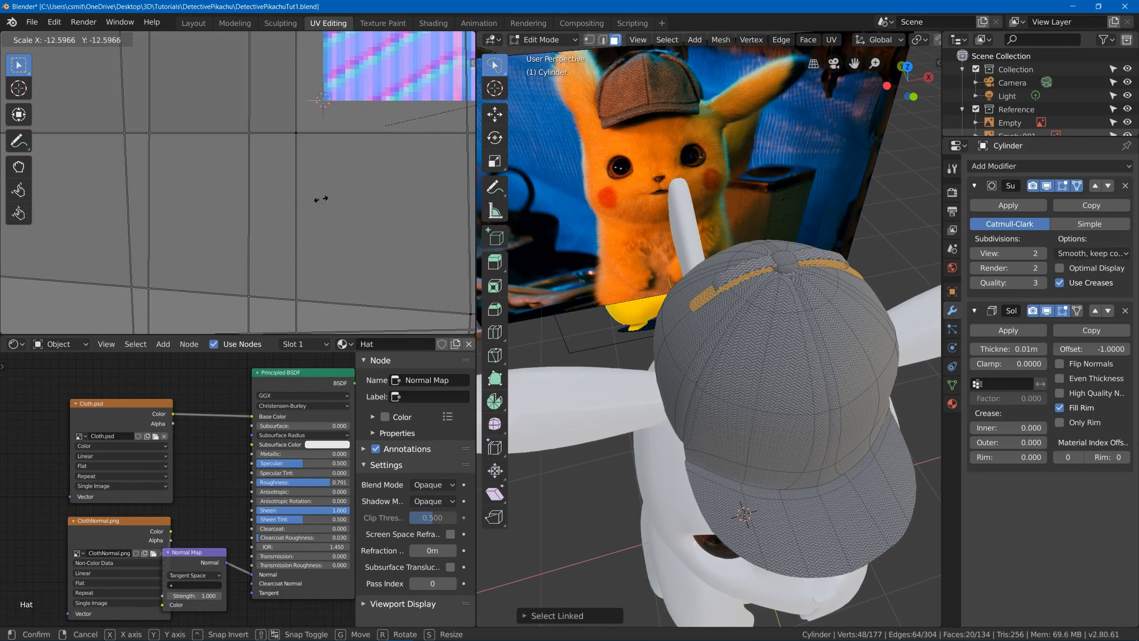
pyautogui.click(139, 143)
pyautogui.scroll(-3, 227, 144)
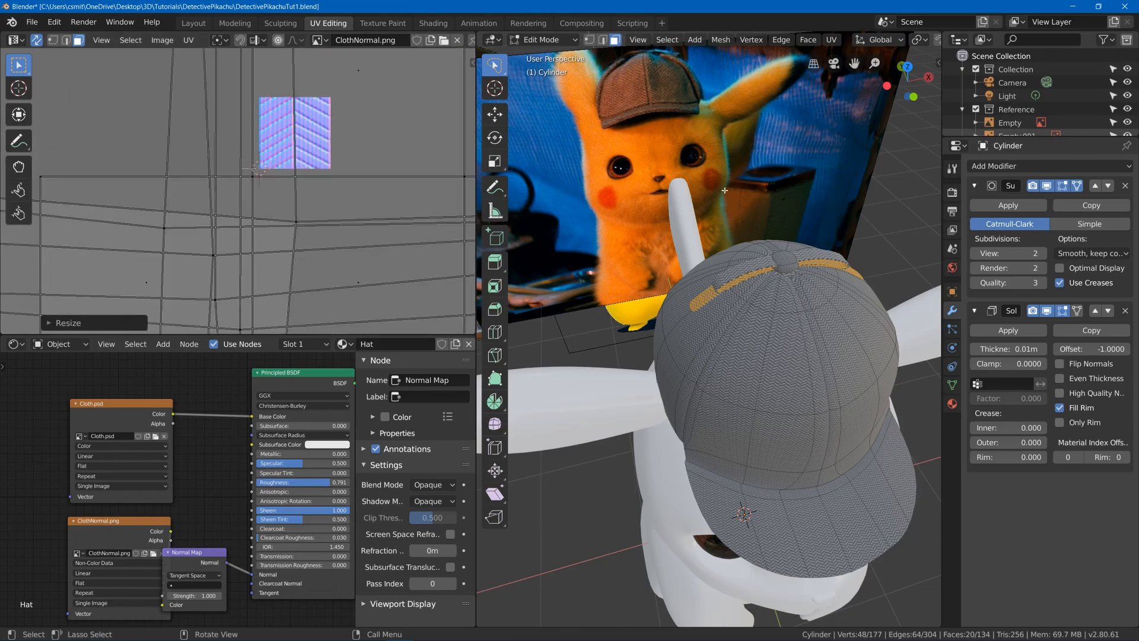
# Select only the linked faces of the narrow ribbon strips on both sides of the knot and rotate their UVs 90°
pyautogui.moveTo(700, 296); pyautogui.dragTo(727, 253, button='middle')
pyautogui.scroll(2, 727, 253)
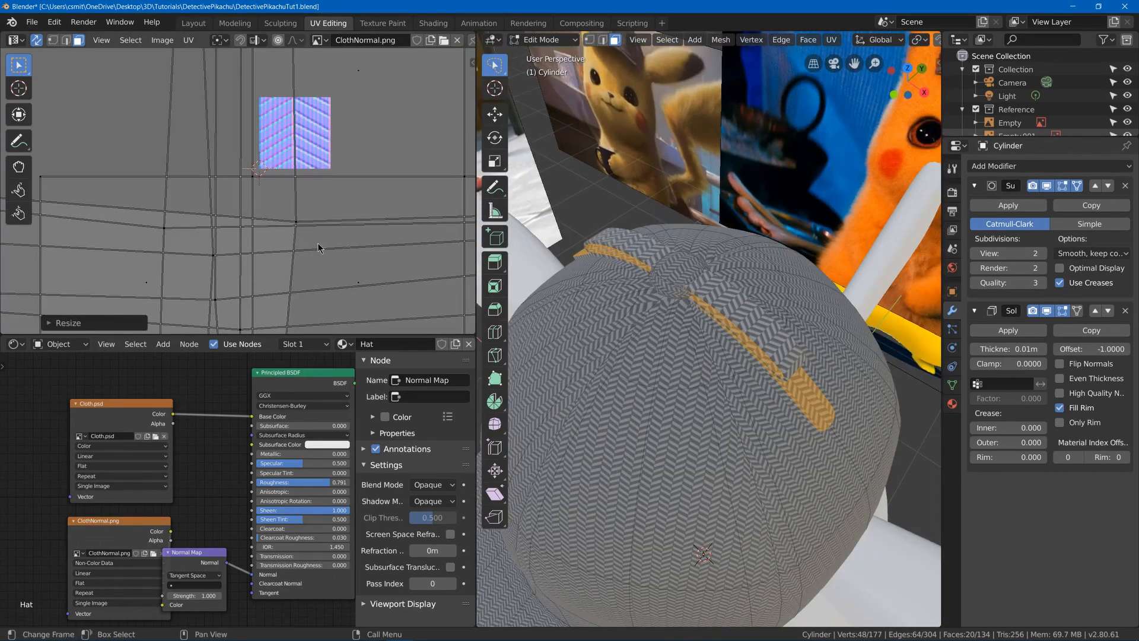
pyautogui.scroll(-2, 340, 196)
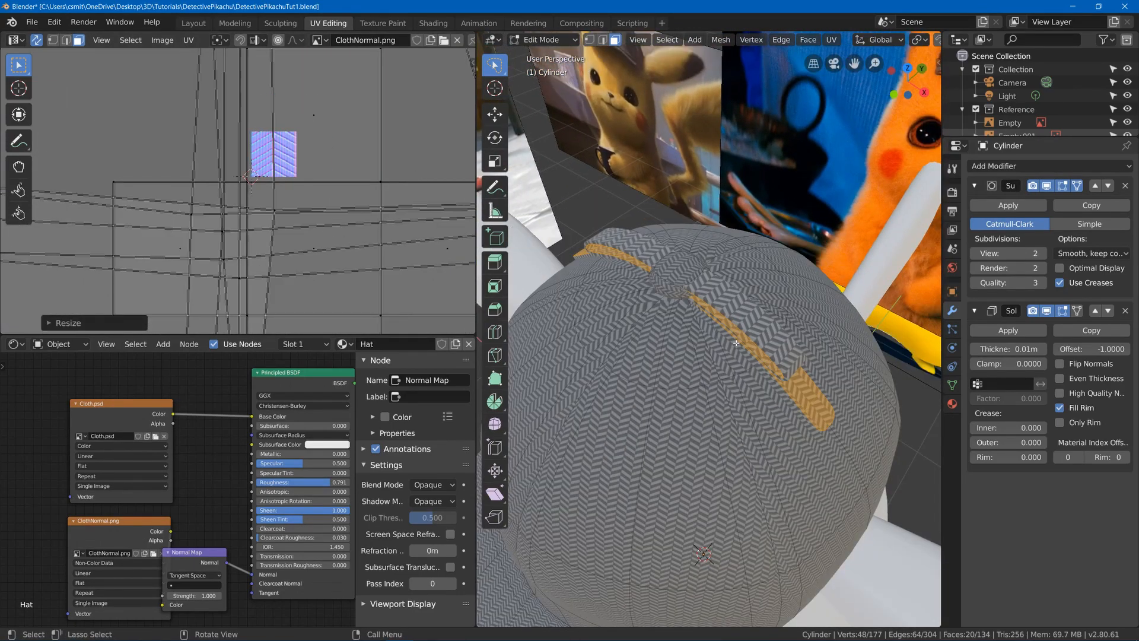
pyautogui.moveTo(632, 270); pyautogui.dragTo(701, 260, button='middle')
pyautogui.scroll(4, 701, 261)
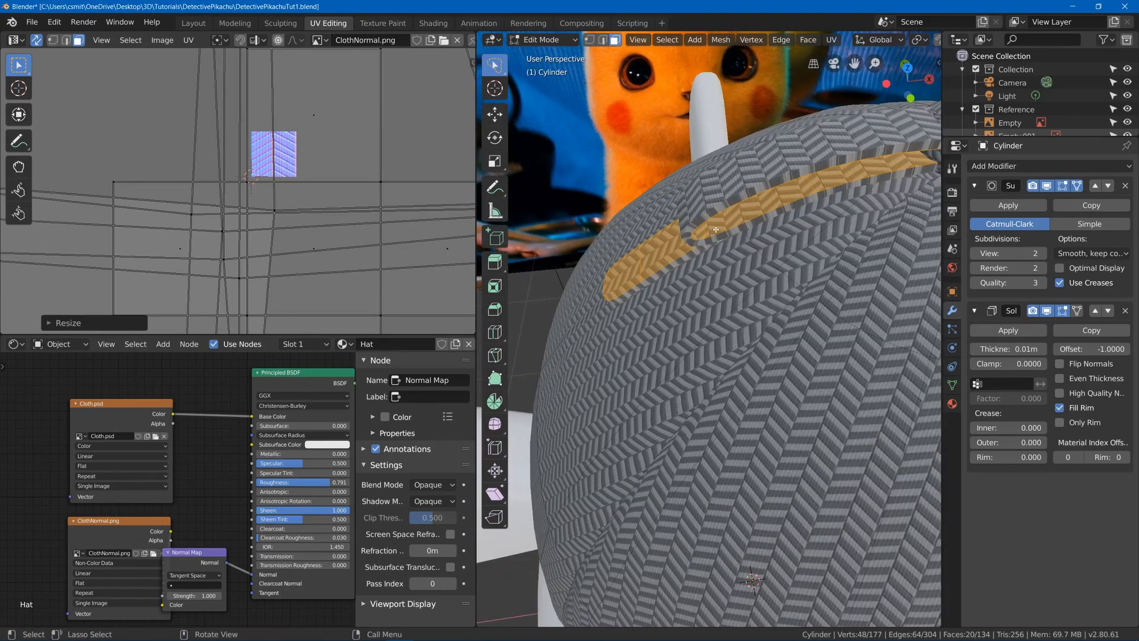
pyautogui.hotkey('alt', 'a')
pyautogui.press('l')
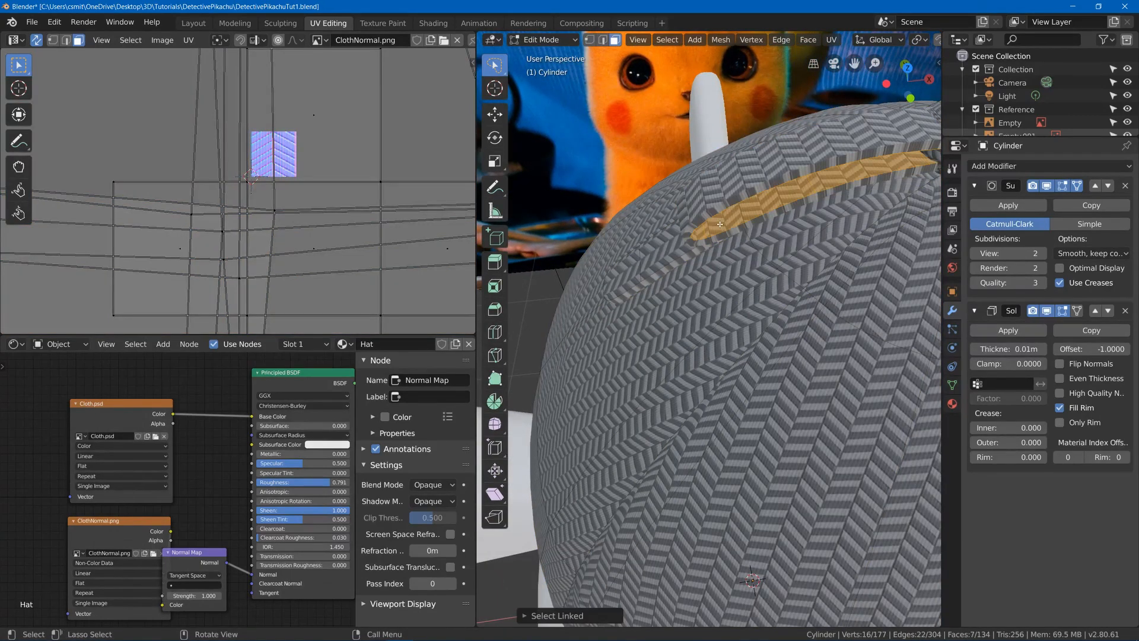
pyautogui.moveTo(720, 224); pyautogui.dragTo(712, 251, button='middle')
pyautogui.press('l')
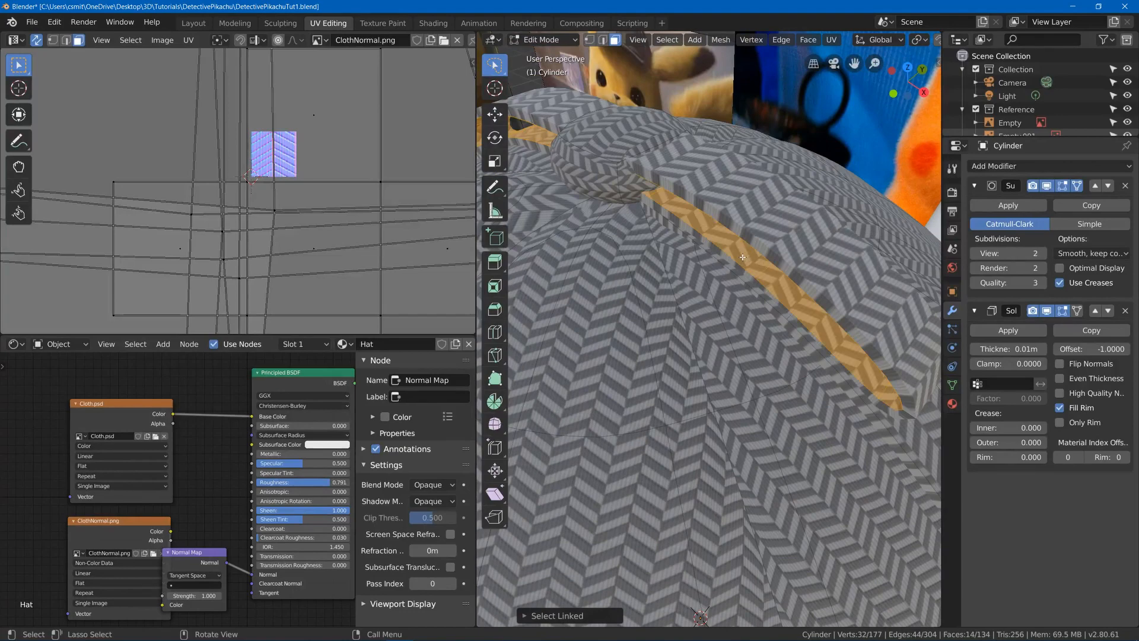
pyautogui.press('a')
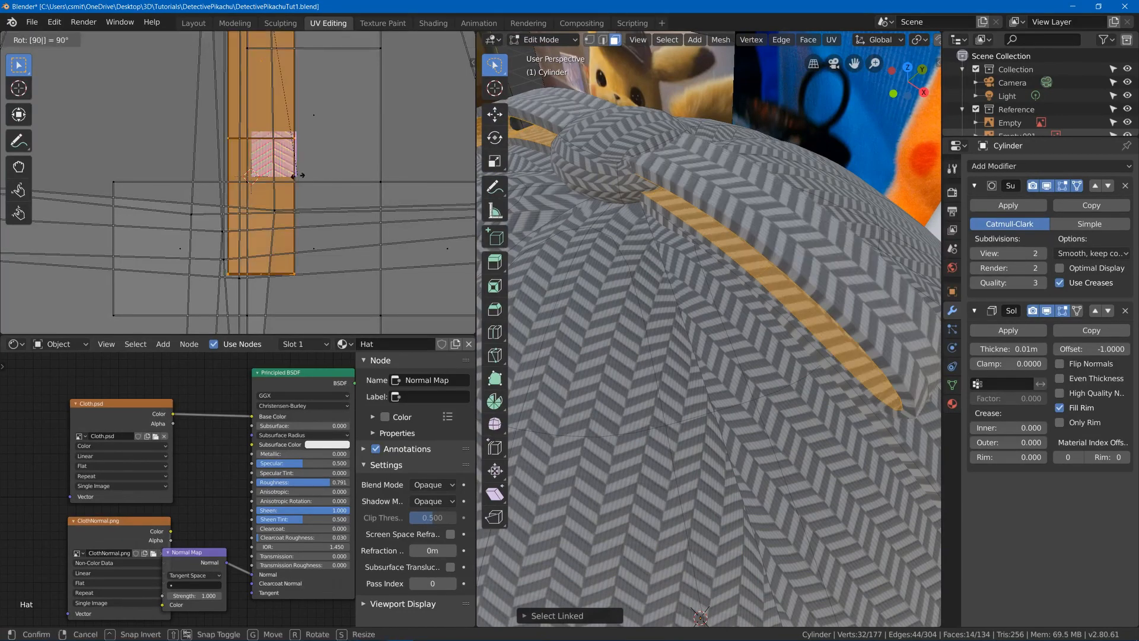
# Return to Object Mode and inspect the hat's herringbone pattern on the whole character
pyautogui.press('Tab')
pyautogui.scroll(-8, 706, 326)
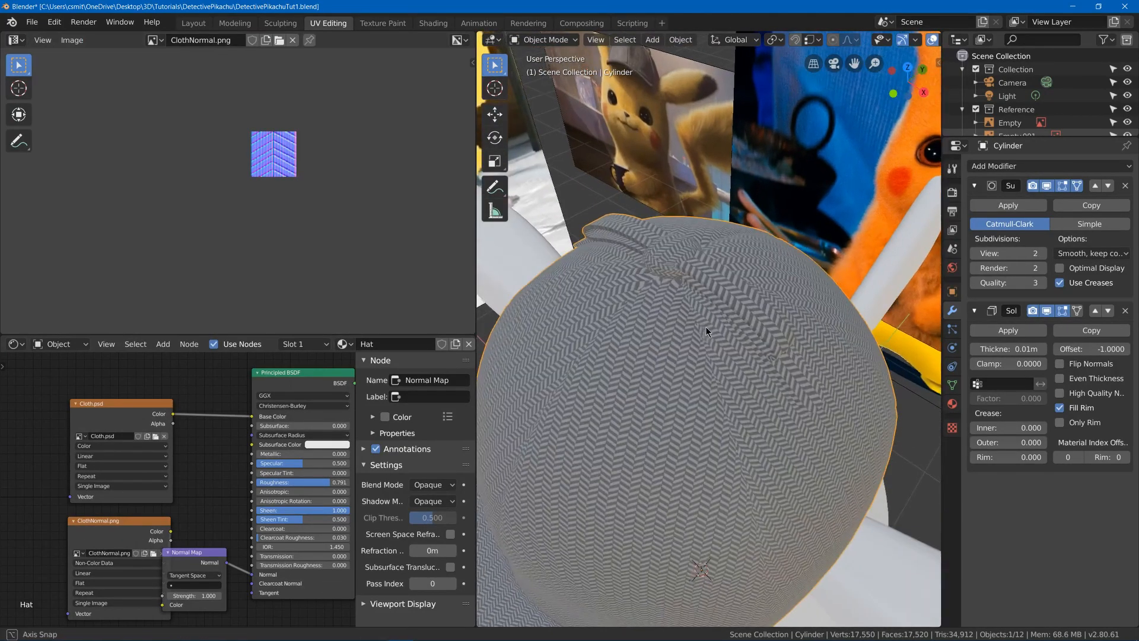
pyautogui.moveTo(702, 285); pyautogui.dragTo(759, 319, button='middle')
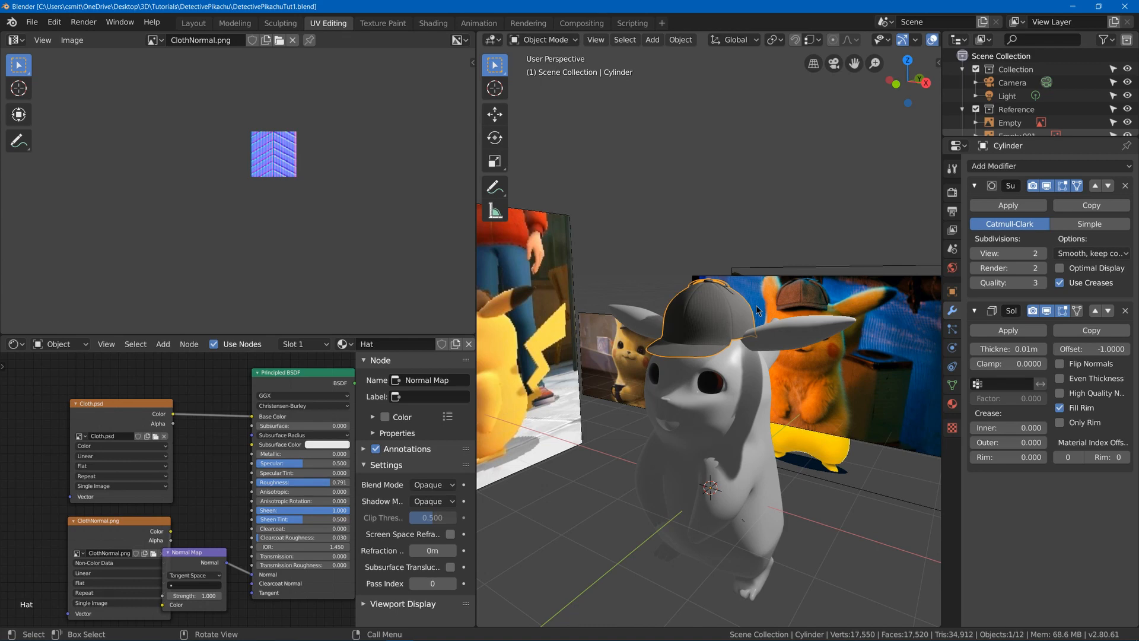
# Leave the hat, enter Edit Mode on Pikachu's body and select its entire mesh
pyautogui.press('Tab')
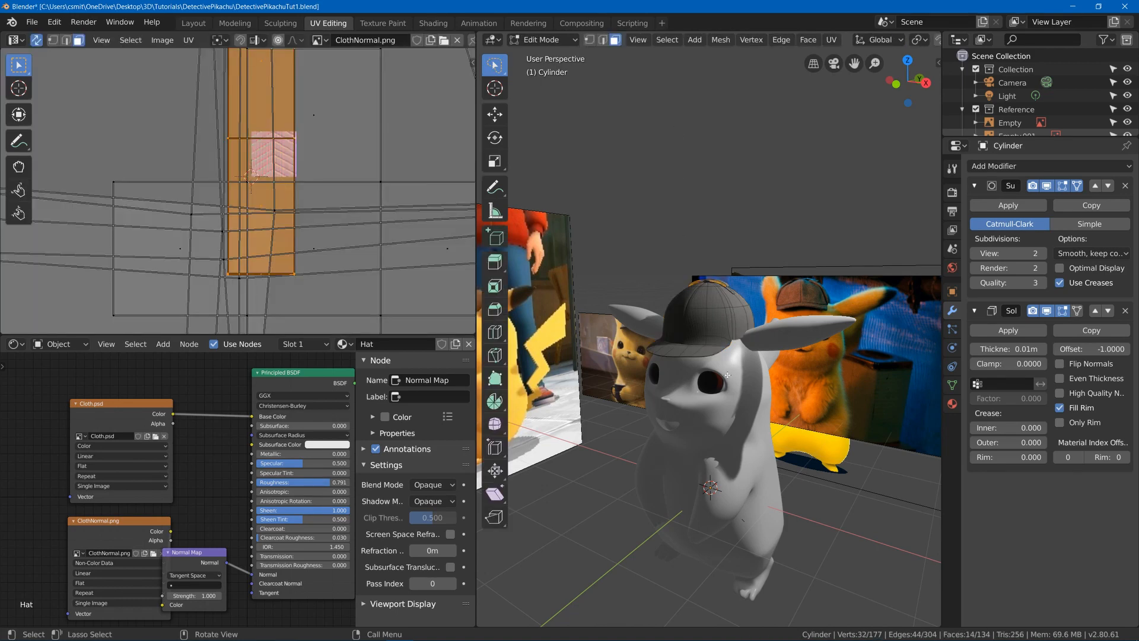
pyautogui.press('Tab')
pyautogui.click(733, 374)
pyautogui.press('Tab')
pyautogui.moveTo(744, 394); pyautogui.dragTo(762, 386, button='middle')
pyautogui.press('a')
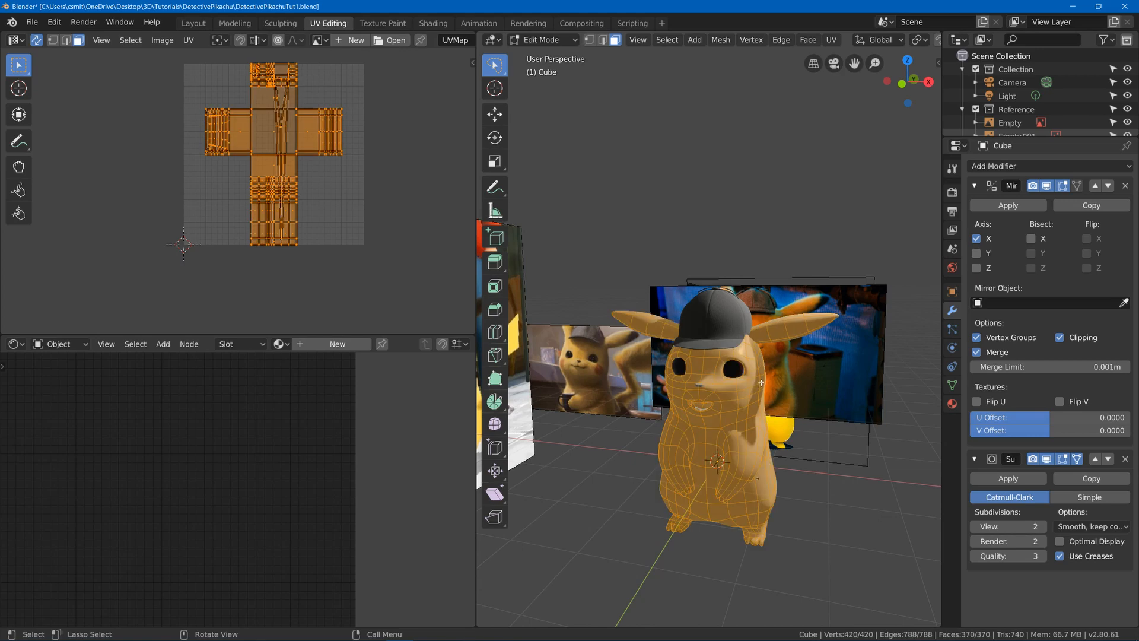
# Unwrap the body with Smart UV Project at angle limit 66 and island margin 0, and check the island spacing
pyautogui.press('u')
pyautogui.click(758, 396)
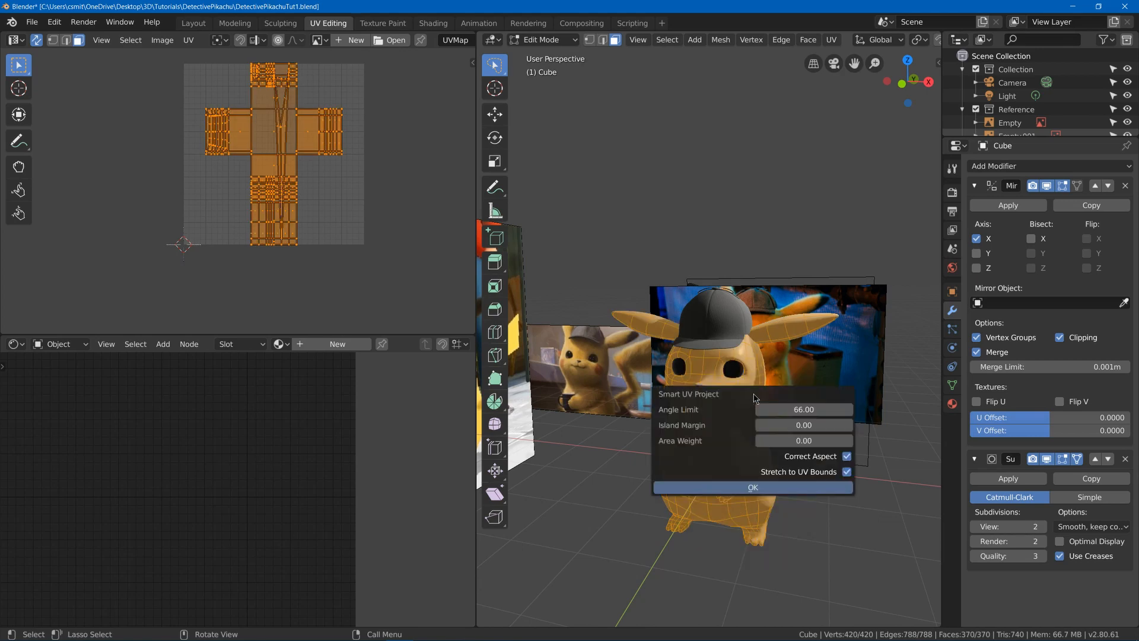
pyautogui.click(735, 488)
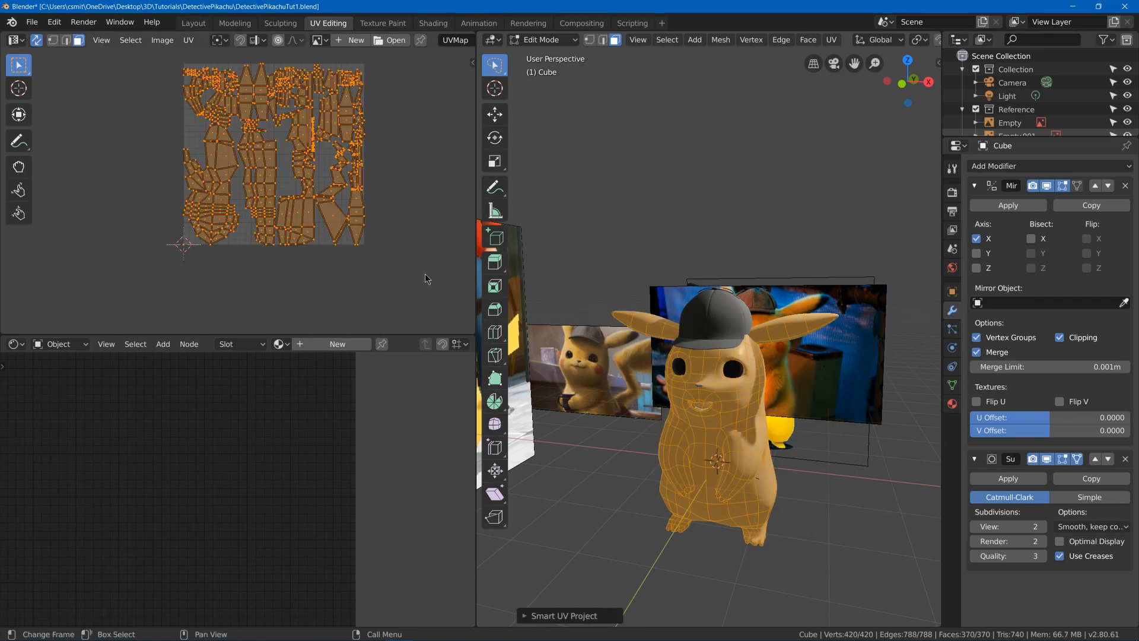
pyautogui.scroll(6, 393, 217)
pyautogui.moveTo(393, 217); pyautogui.dragTo(225, 214, button='middle')
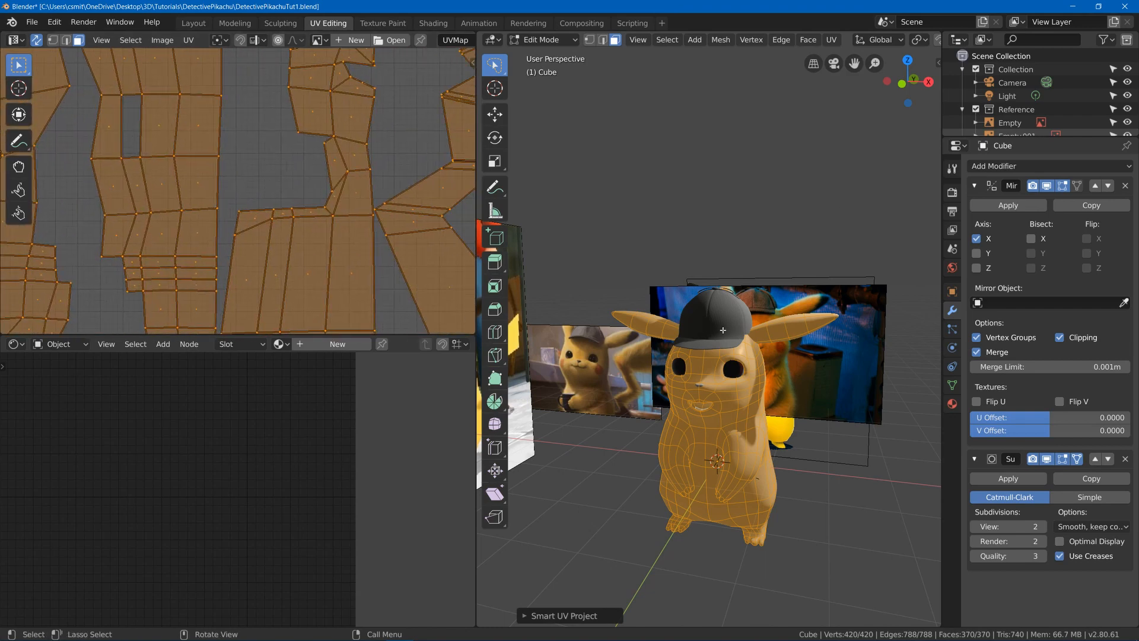
# Run Smart UV Project on the body again with a larger island margin and check the gaps between the UV islands
pyautogui.press('u')
pyautogui.click(665, 309)
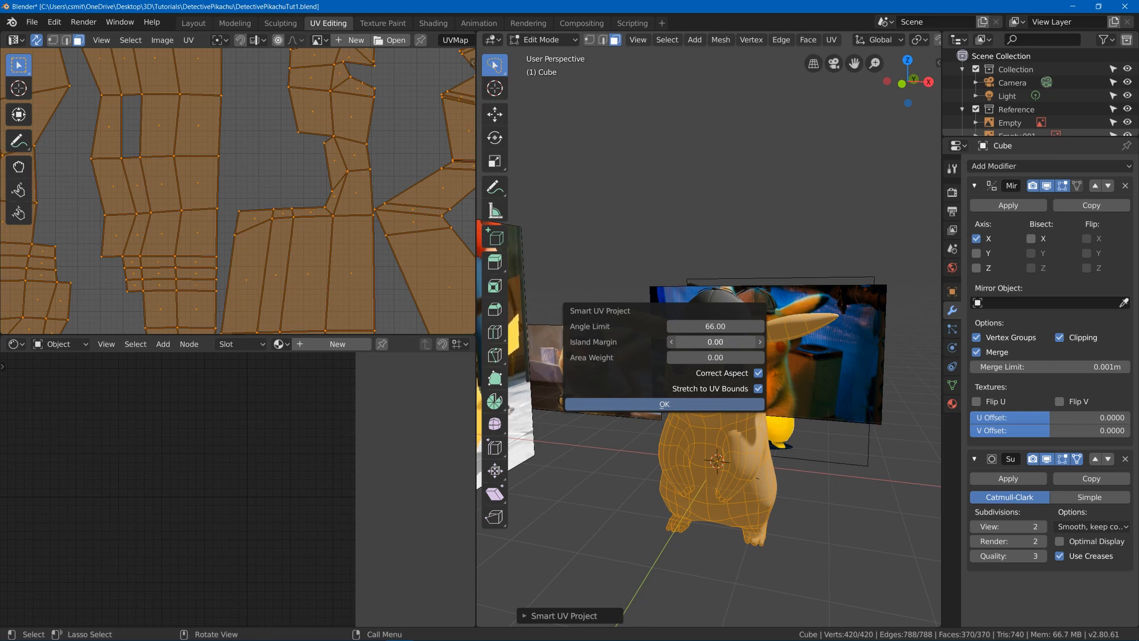
pyautogui.click(662, 404)
pyautogui.scroll(-4, 281, 185)
pyautogui.scroll(5, 280, 185)
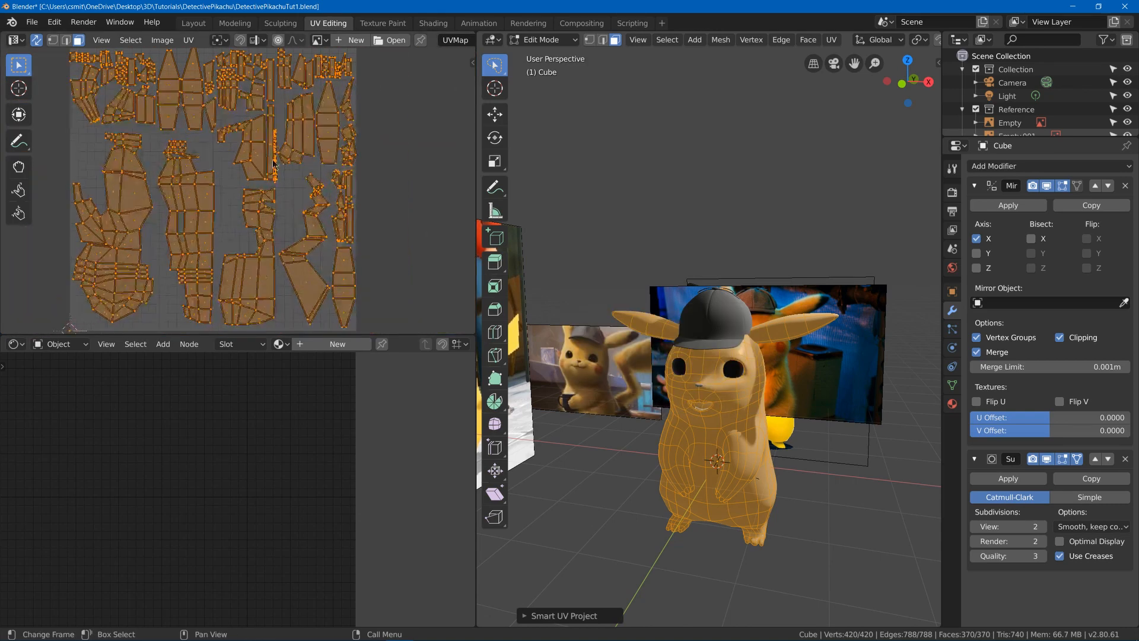
pyautogui.moveTo(346, 162); pyautogui.dragTo(387, 164, button='middle')
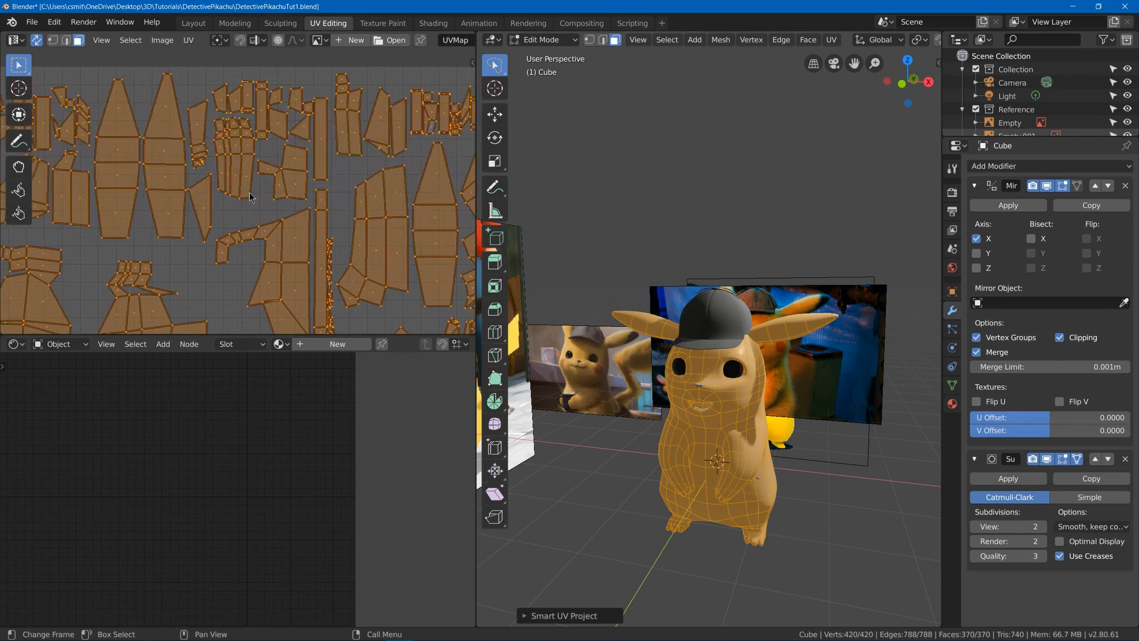
pyautogui.scroll(5, 250, 197)
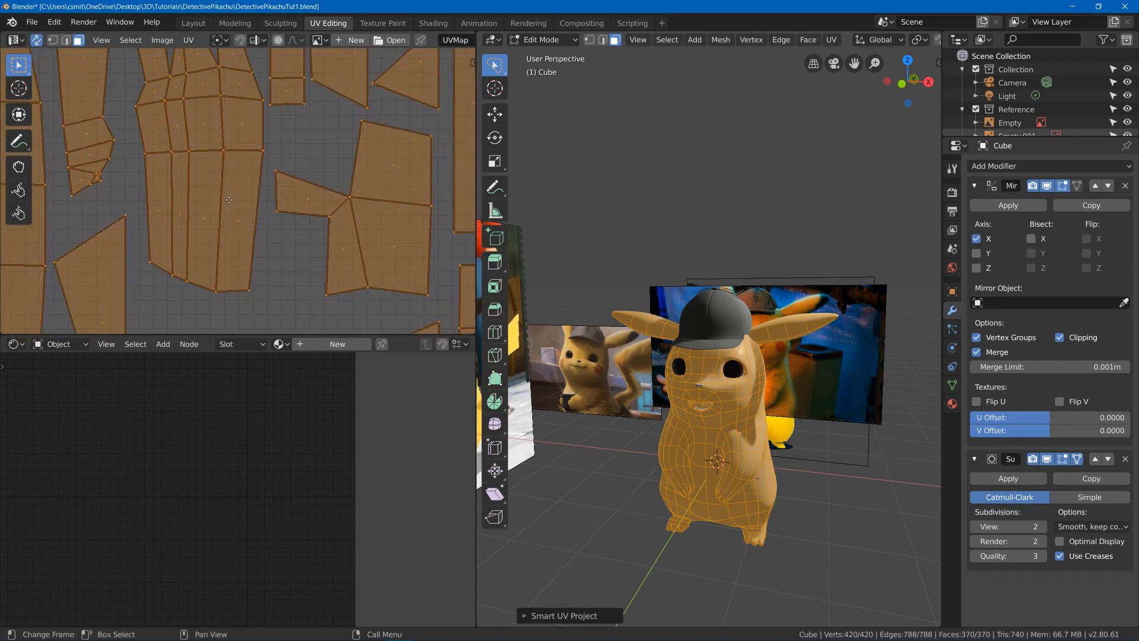
pyautogui.scroll(-5, 229, 200)
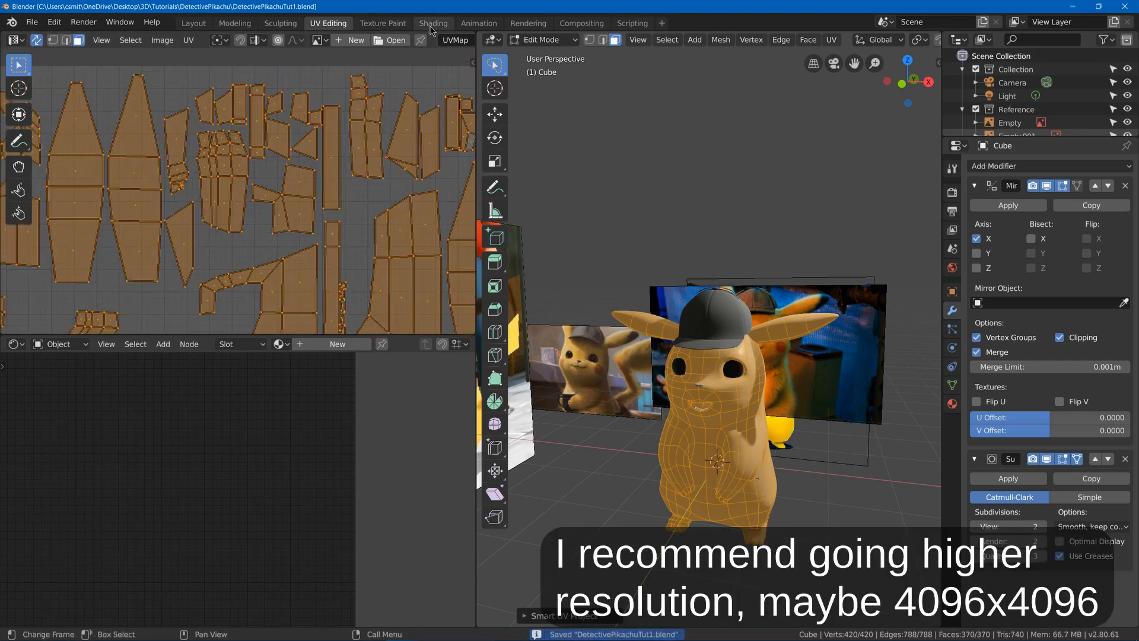
# Switch to the Texture Paint workspace and add a Base Color paint texture to the body's material
pyautogui.click(389, 23)
pyautogui.scroll(4, 637, 217)
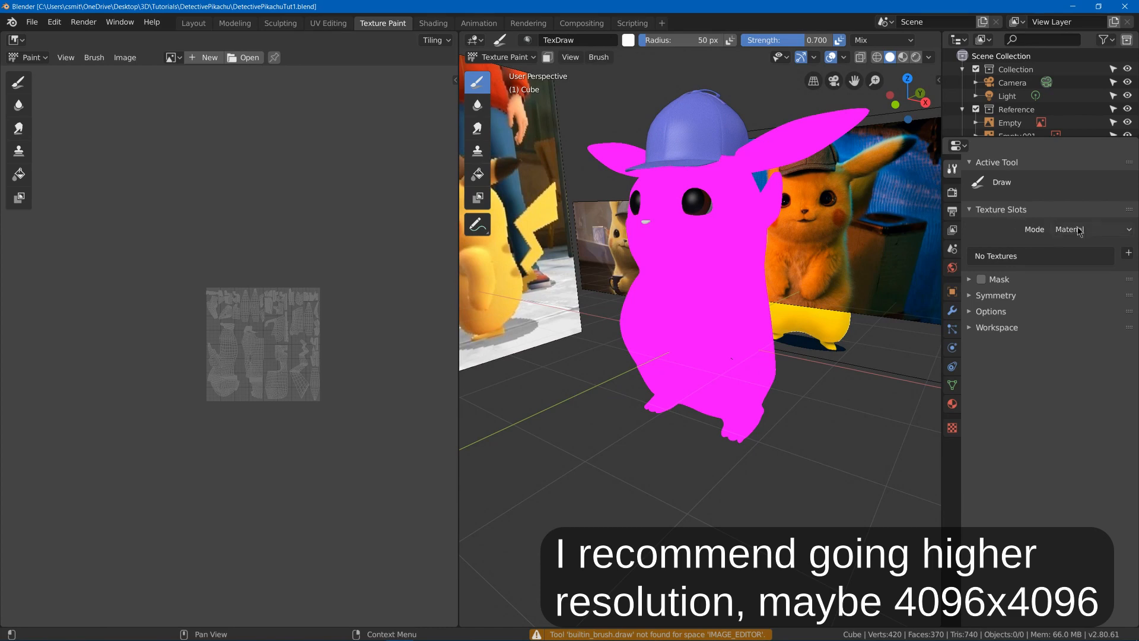
pyautogui.click(1130, 255)
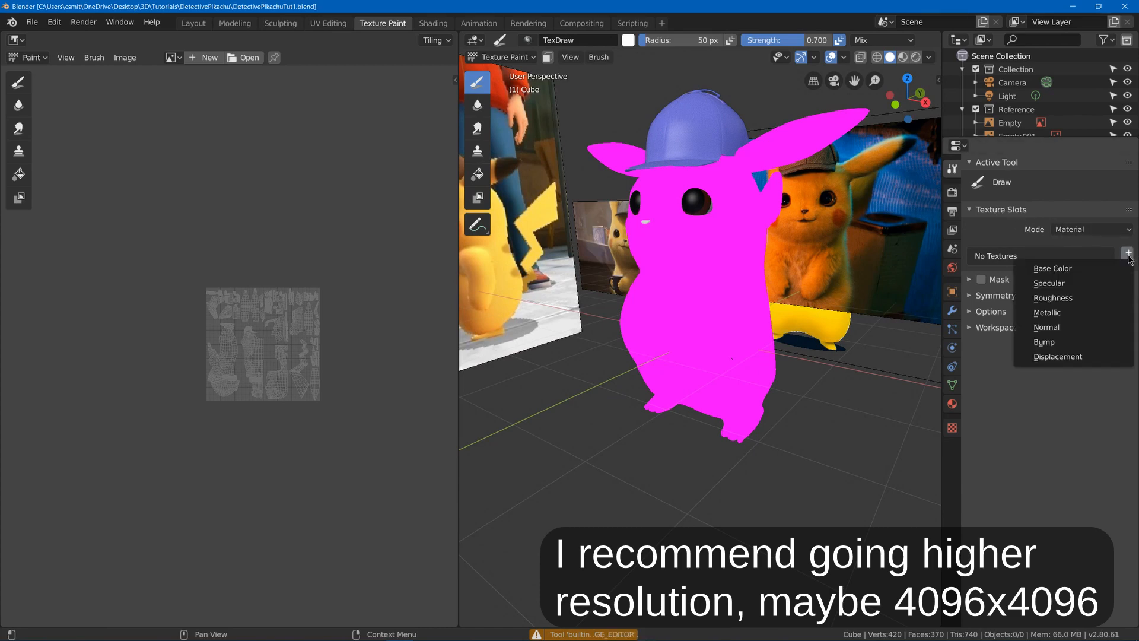
pyautogui.click(1078, 274)
pyautogui.click(1015, 368)
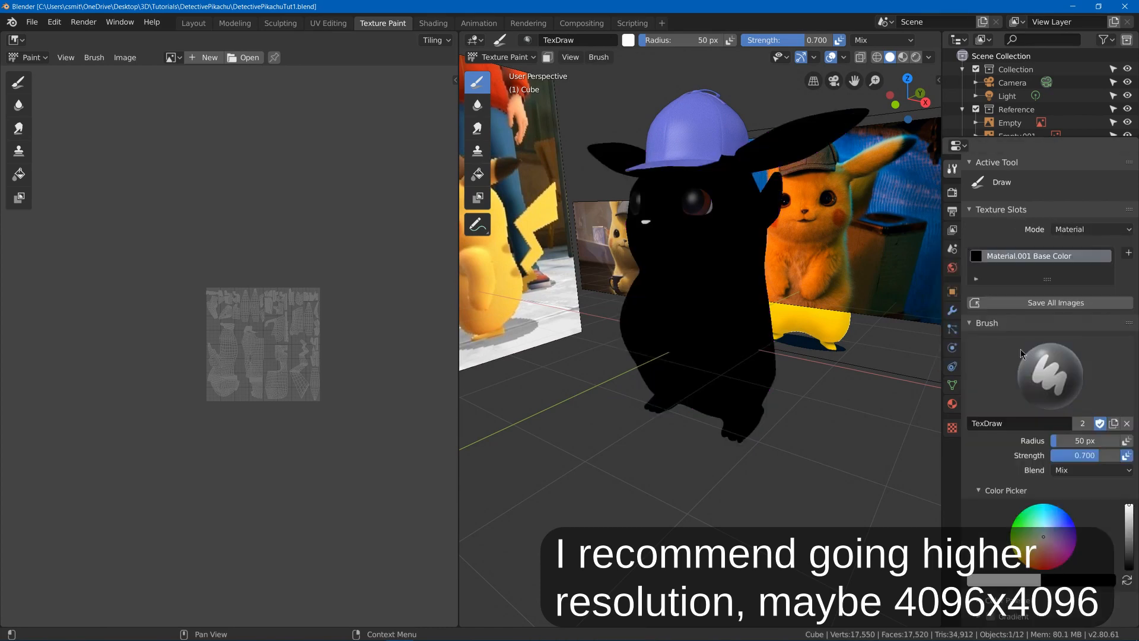
# Face the character from the front and adjust the viewport overlay settings for texture painting
pyautogui.moveTo(706, 219); pyautogui.dragTo(682, 318, button='middle')
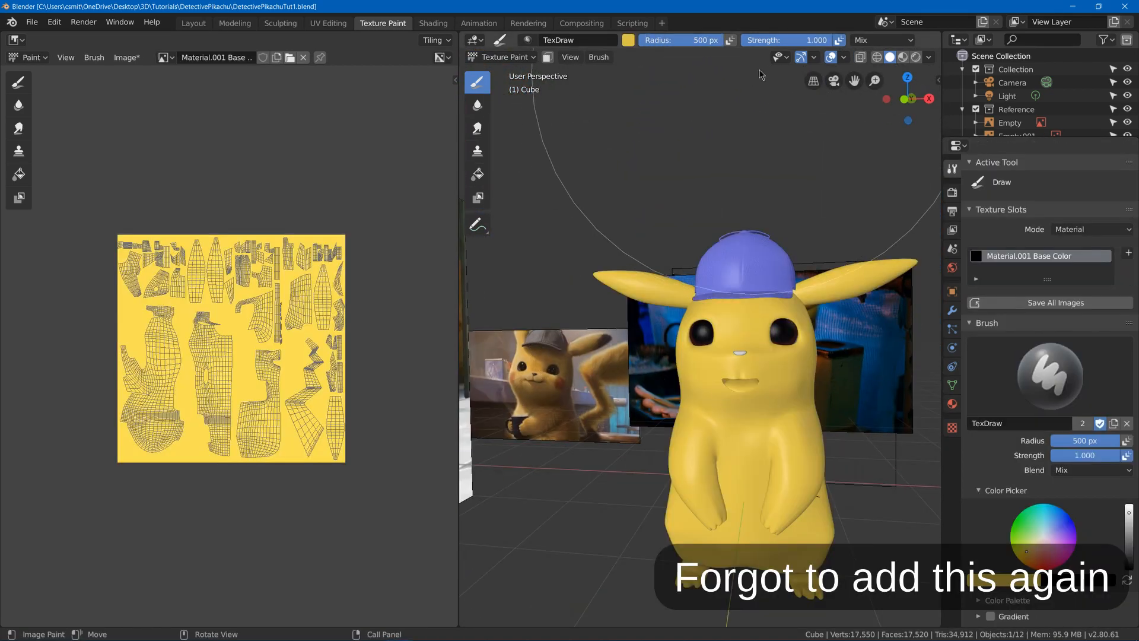
pyautogui.click(843, 57)
pyautogui.moveTo(820, 359)
pyautogui.mouseDown()
pyautogui.moveTo(878, 359)
pyautogui.moveTo(758, 358)
pyautogui.mouseUp()
pyautogui.click(842, 57)
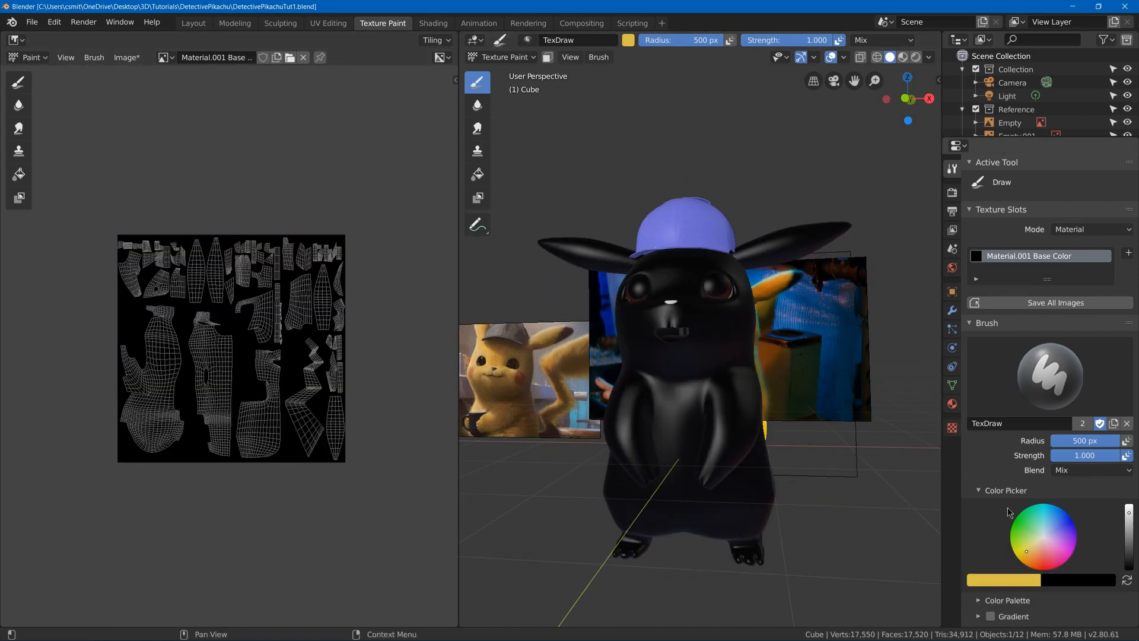
# Brighten the yellow brush color slightly and save the file
pyautogui.moveTo(1129, 513); pyautogui.dragTo(1129, 508)
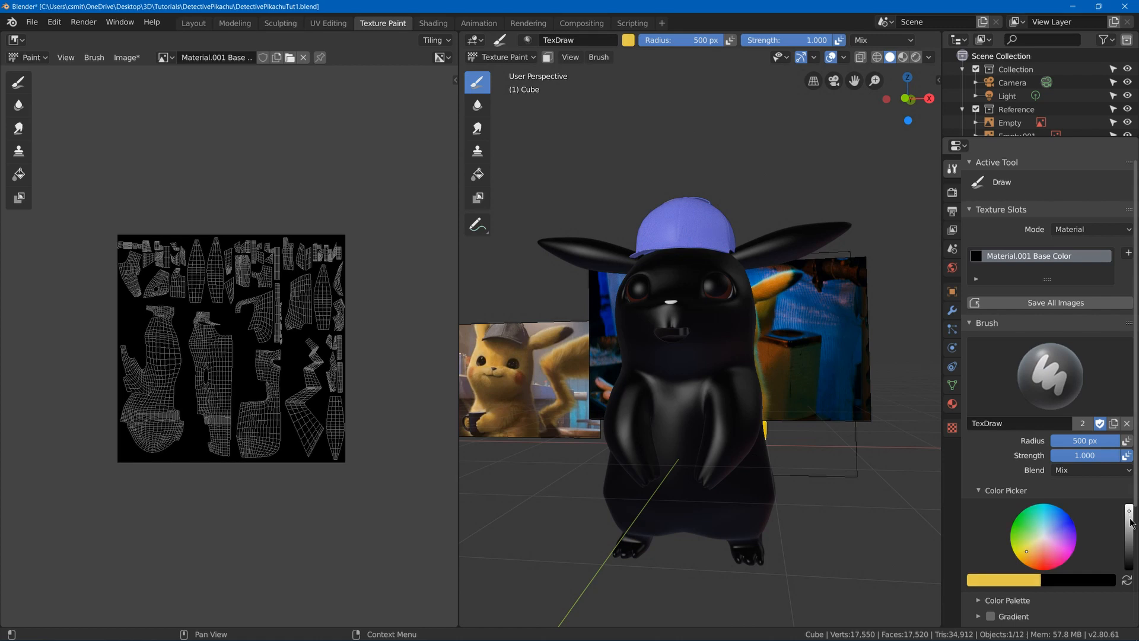
pyautogui.hotkey('ctrl', 's')
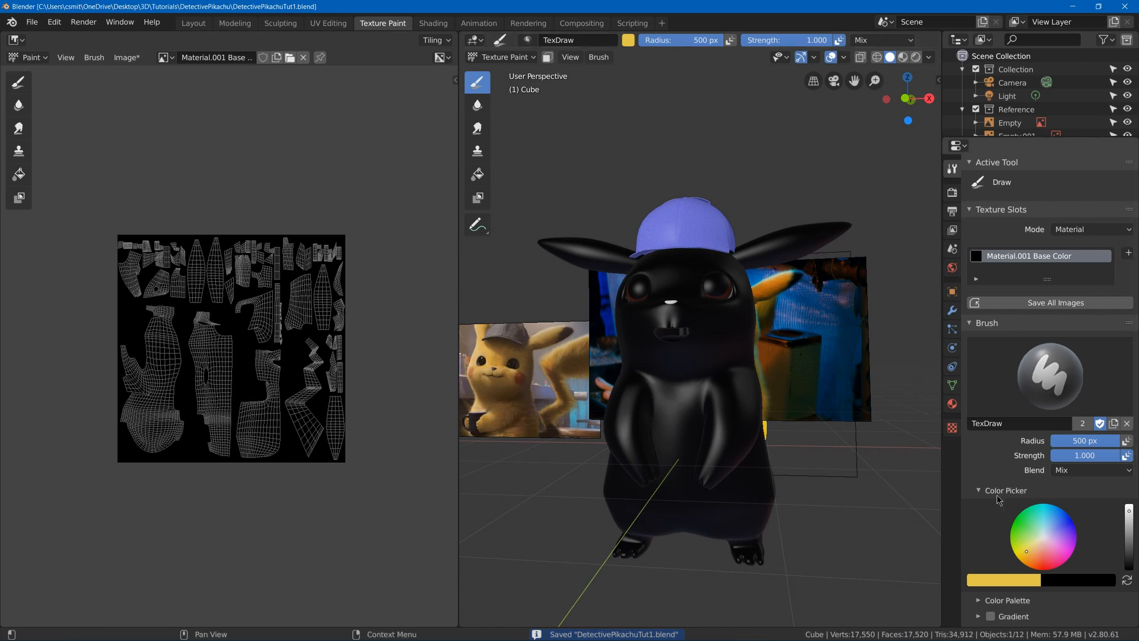
# Undo a test dab on the model and paint the body's whole Base Color image yellow with the 500 px brush
pyautogui.click(741, 405)
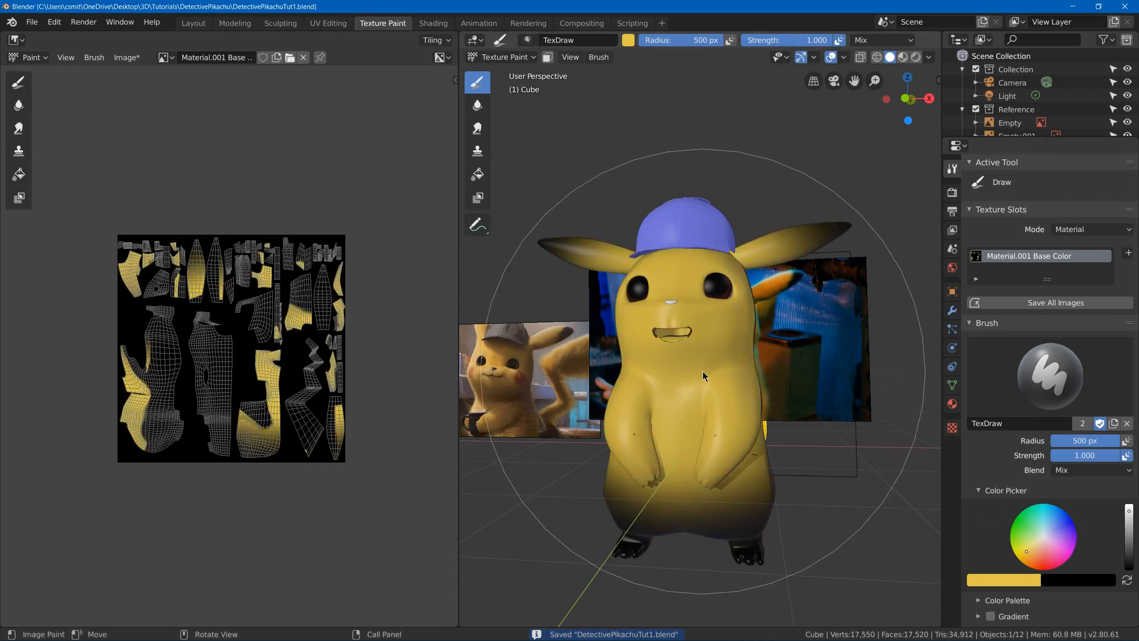
pyautogui.hotkey('ctrl', 'z')
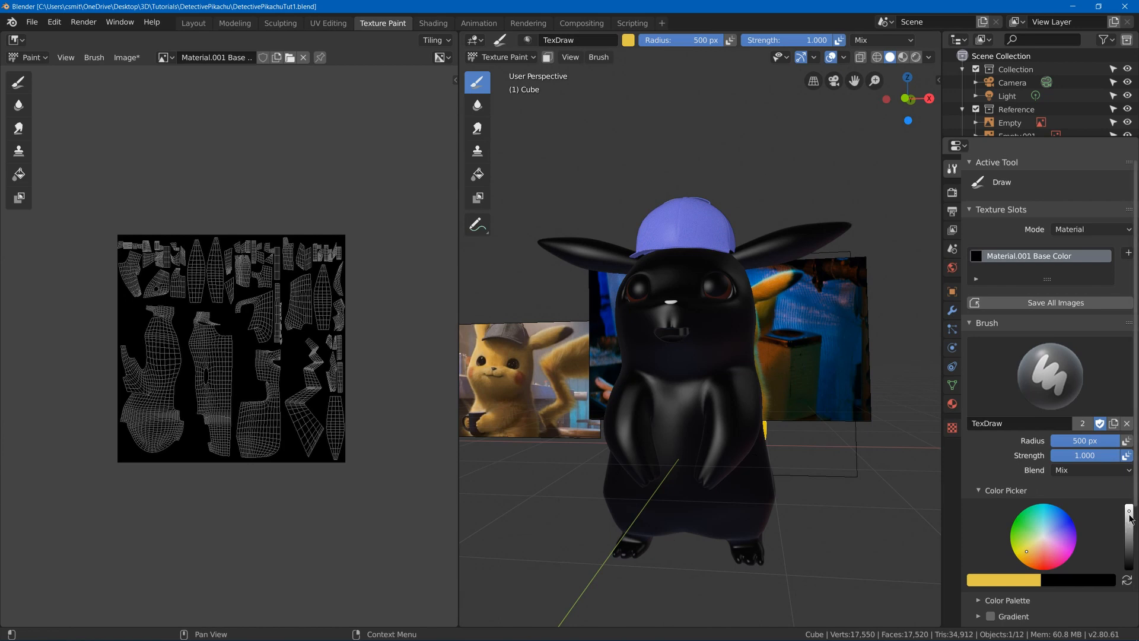
pyautogui.moveTo(154, 249)
pyautogui.mouseDown()
pyautogui.moveTo(89, 433)
pyautogui.moveTo(203, 318)
pyautogui.moveTo(253, 409)
pyautogui.mouseUp()
pyautogui.moveTo(248, 224); pyautogui.dragTo(305, 480)
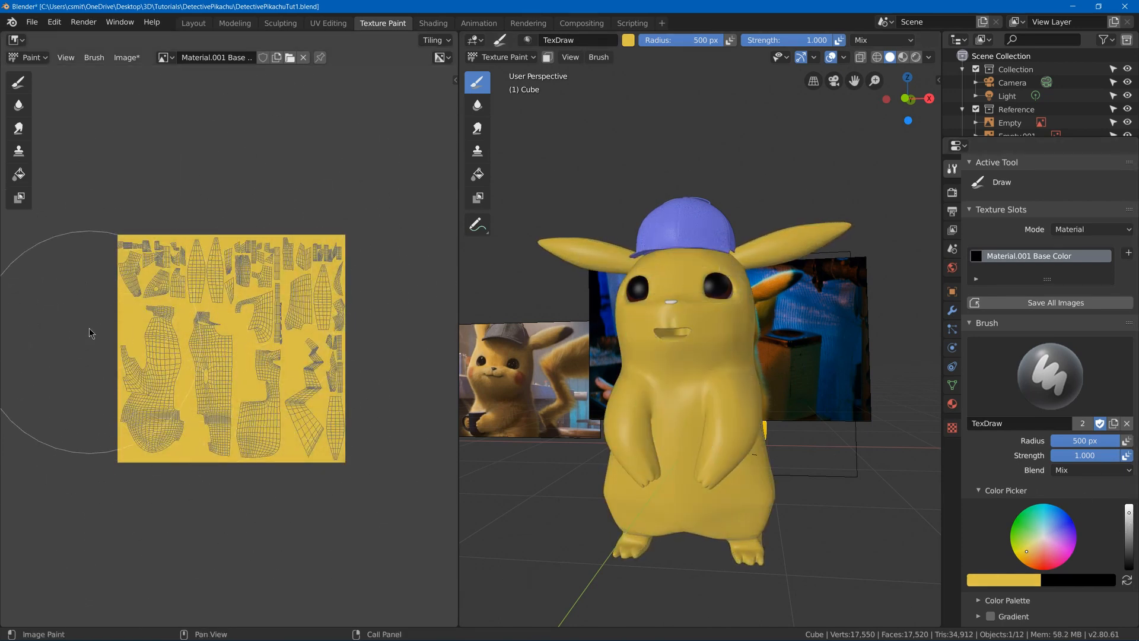
pyautogui.moveTo(593, 370); pyautogui.dragTo(788, 384, button='middle')
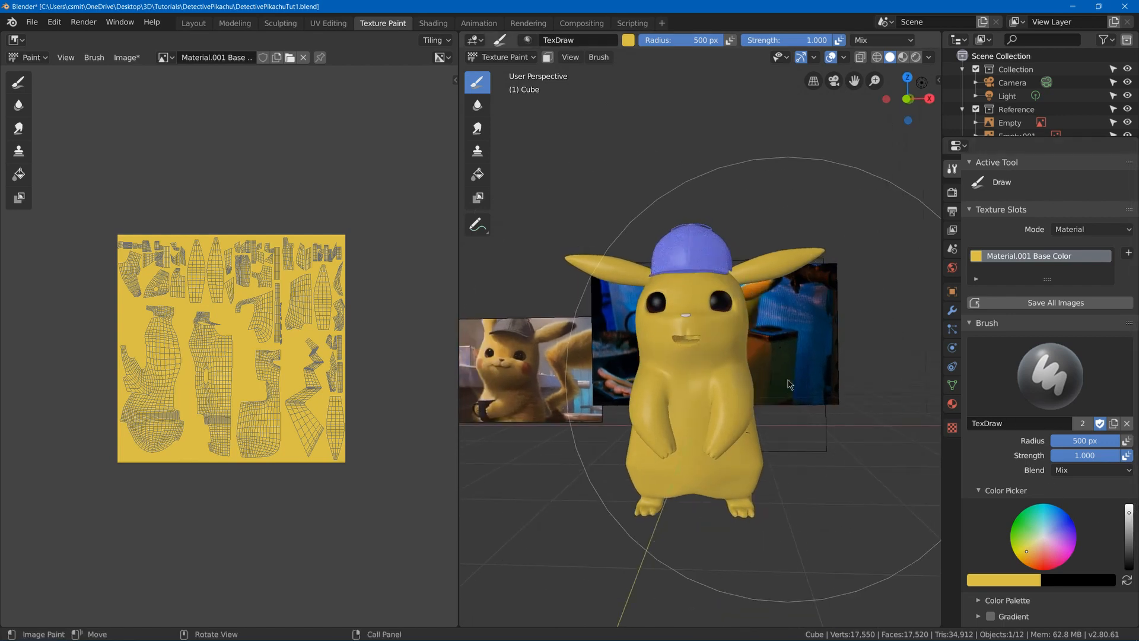
# Create a color palette containing the body yellow, and save both the blend file and the Base Color image
pyautogui.scroll(-4, 1067, 504)
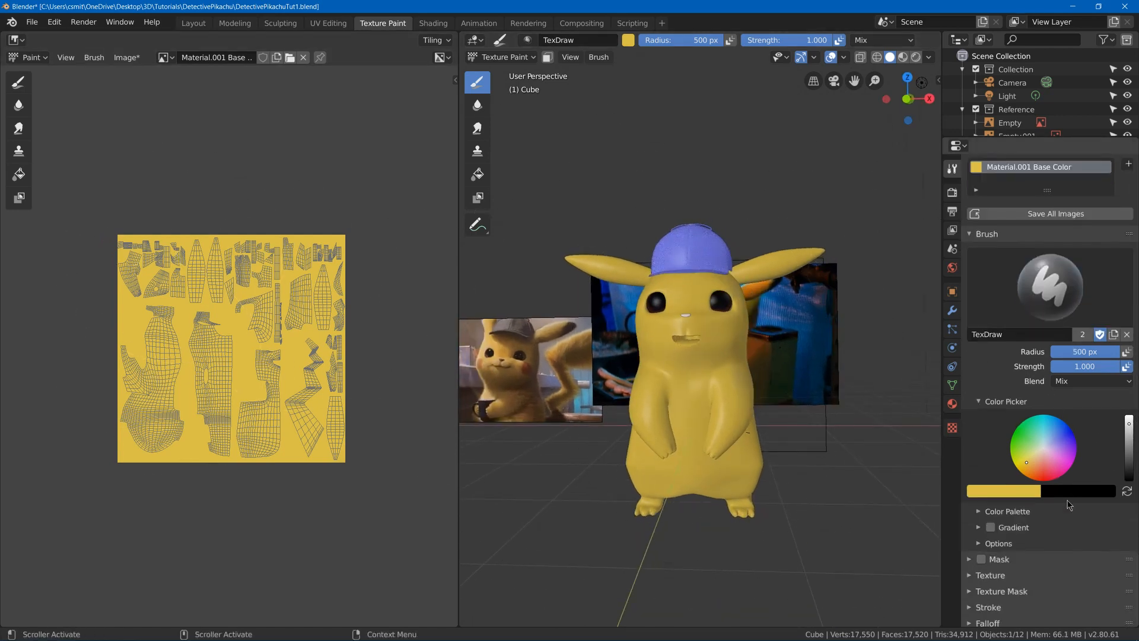
pyautogui.scroll(-2, 1069, 504)
pyautogui.click(986, 476)
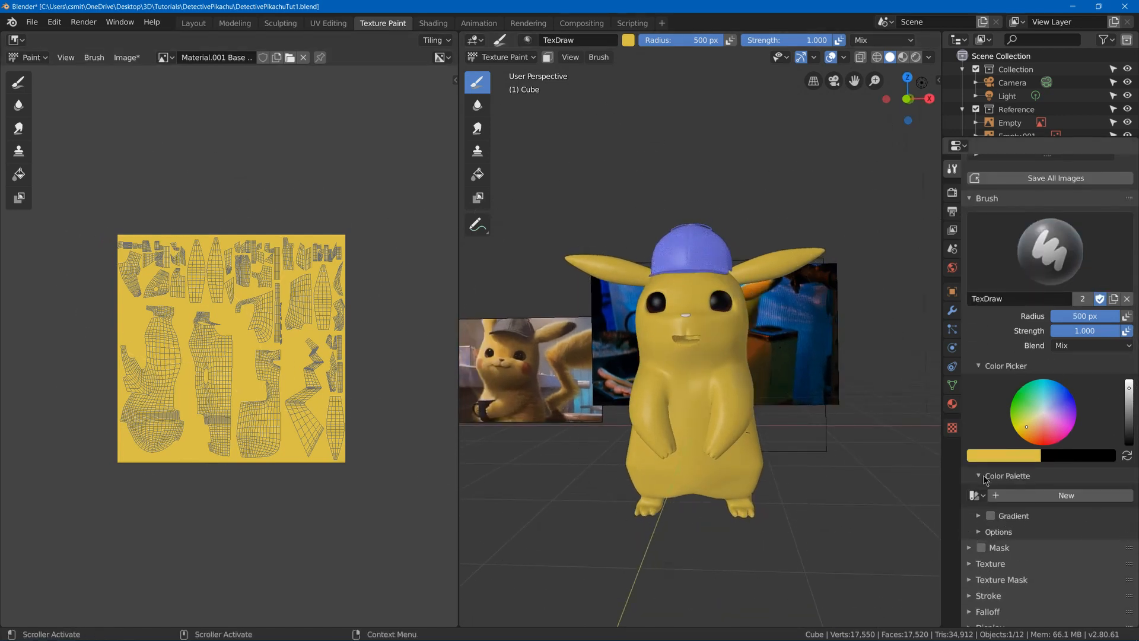
pyautogui.click(1000, 497)
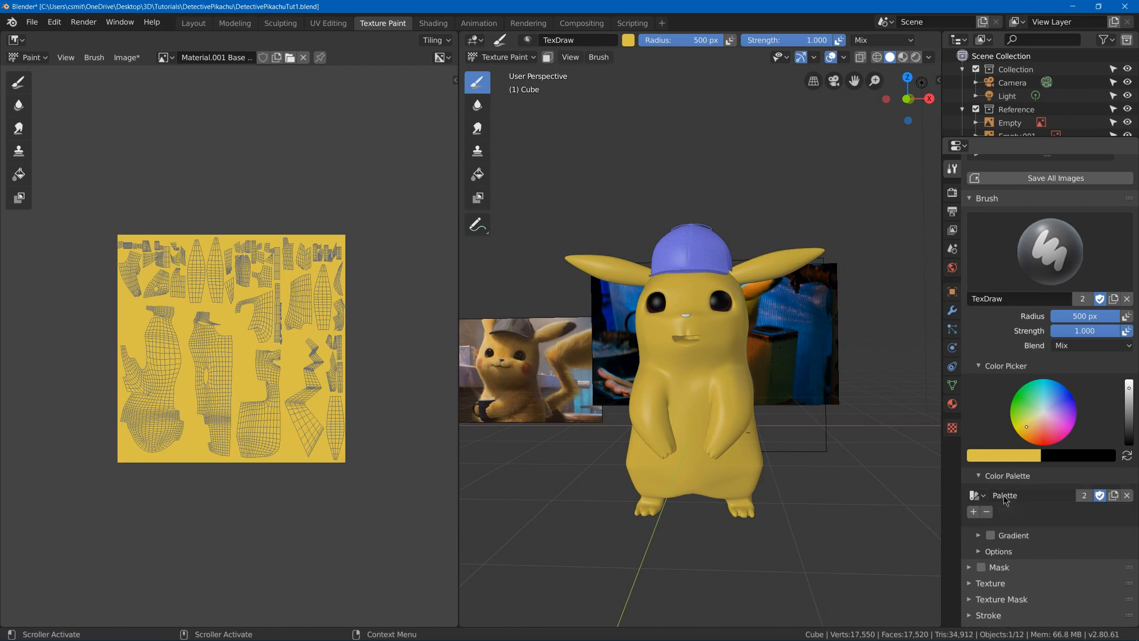
pyautogui.click(971, 512)
pyautogui.hotkey('ctrl', 's')
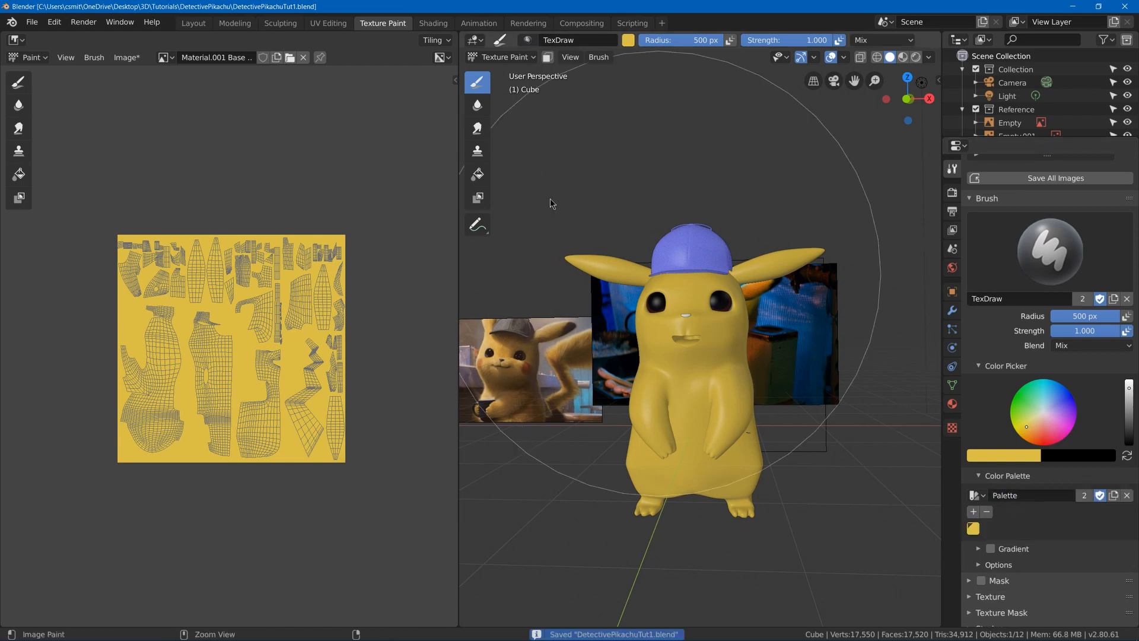
pyautogui.click(127, 57)
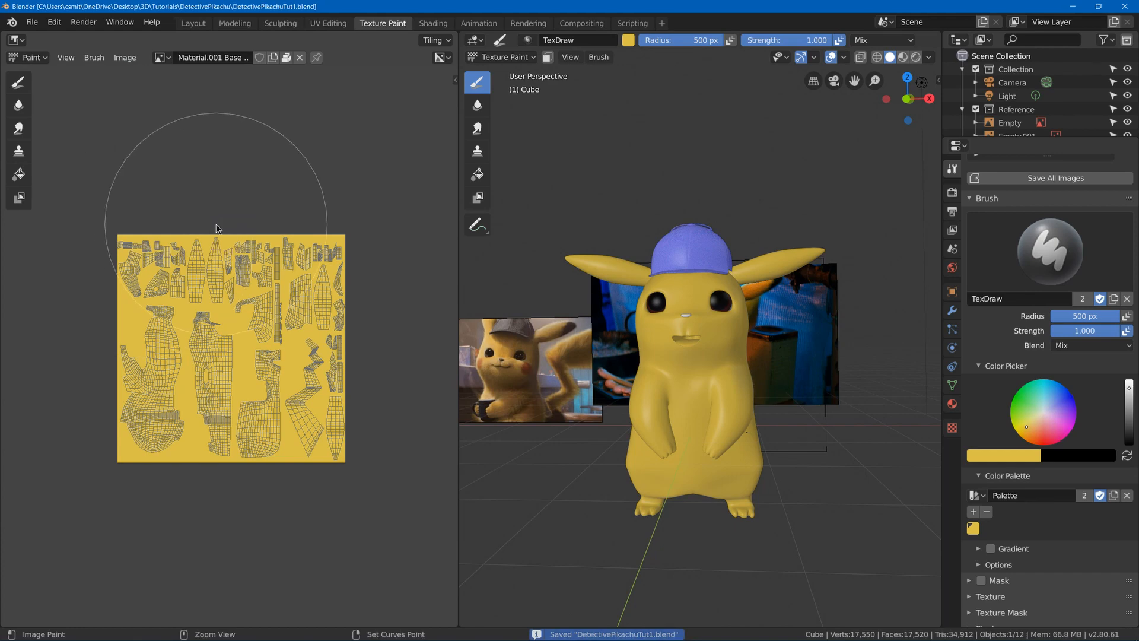
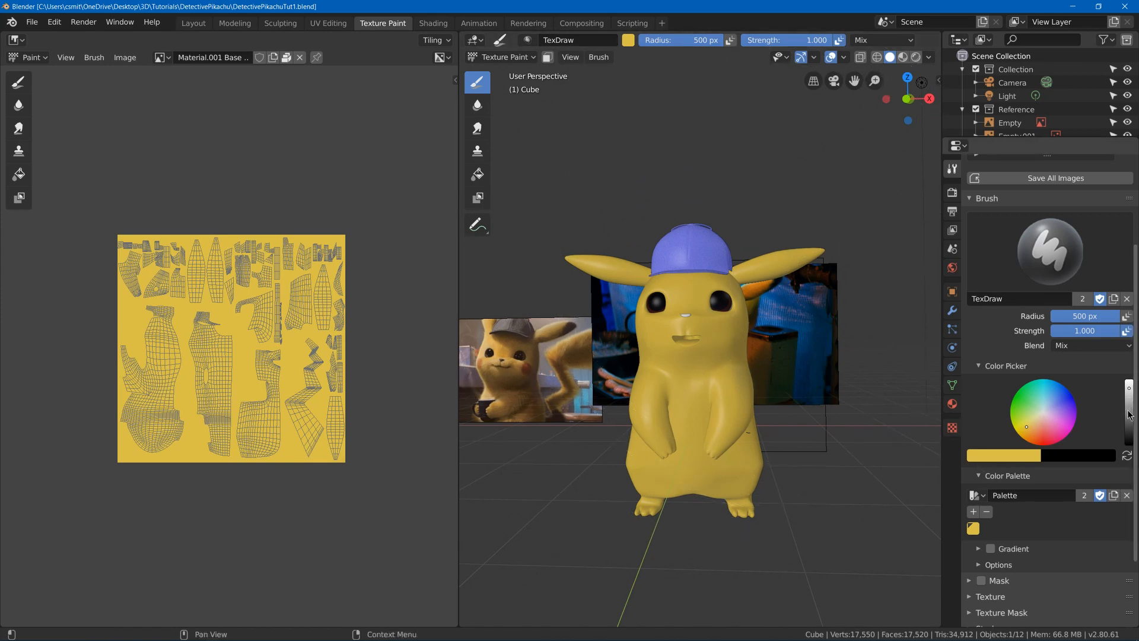
# Darken the brush color to a near-black brown and reduce the radius to 28 px, undoing an oversized test dab on the ears
pyautogui.moveTo(1128, 415); pyautogui.dragTo(1128, 438)
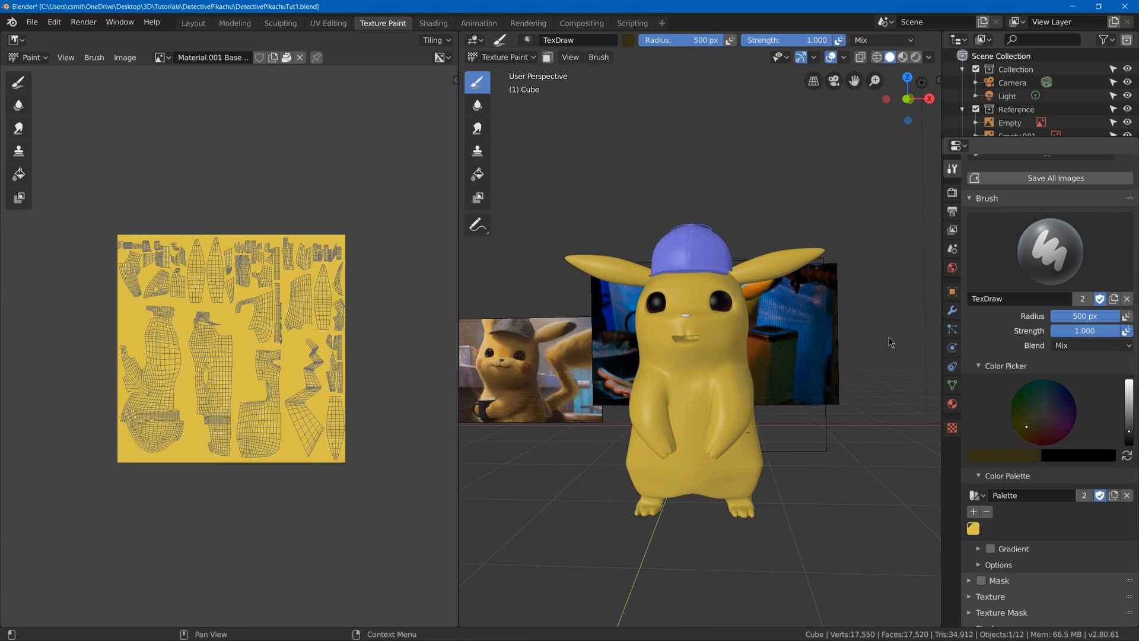
pyautogui.click(805, 278)
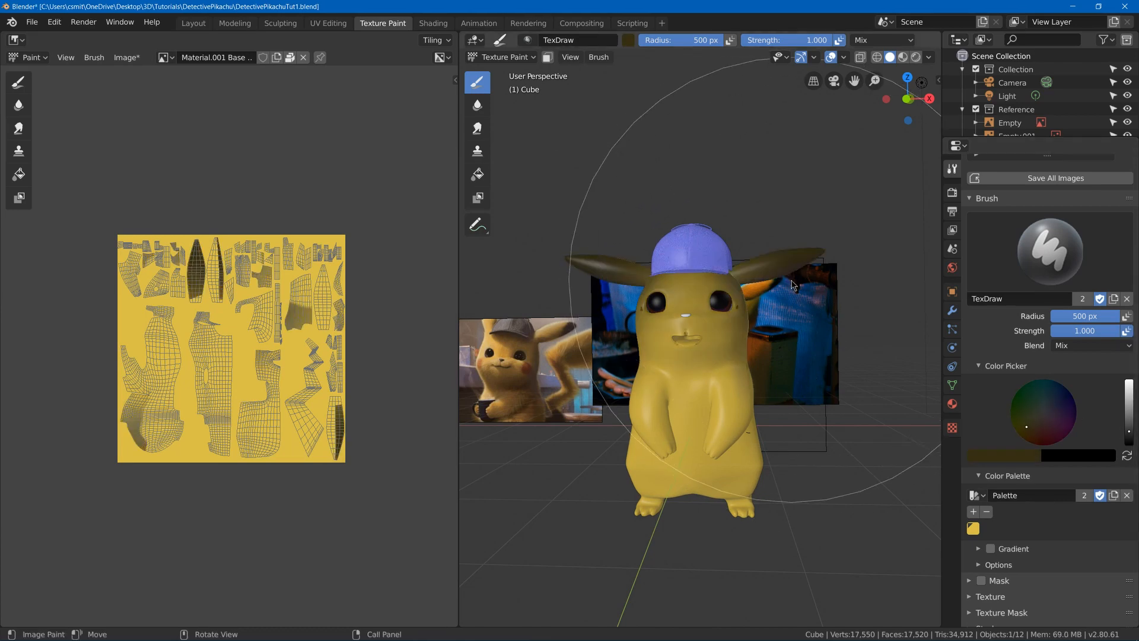
pyautogui.hotkey('ctrl', 'z')
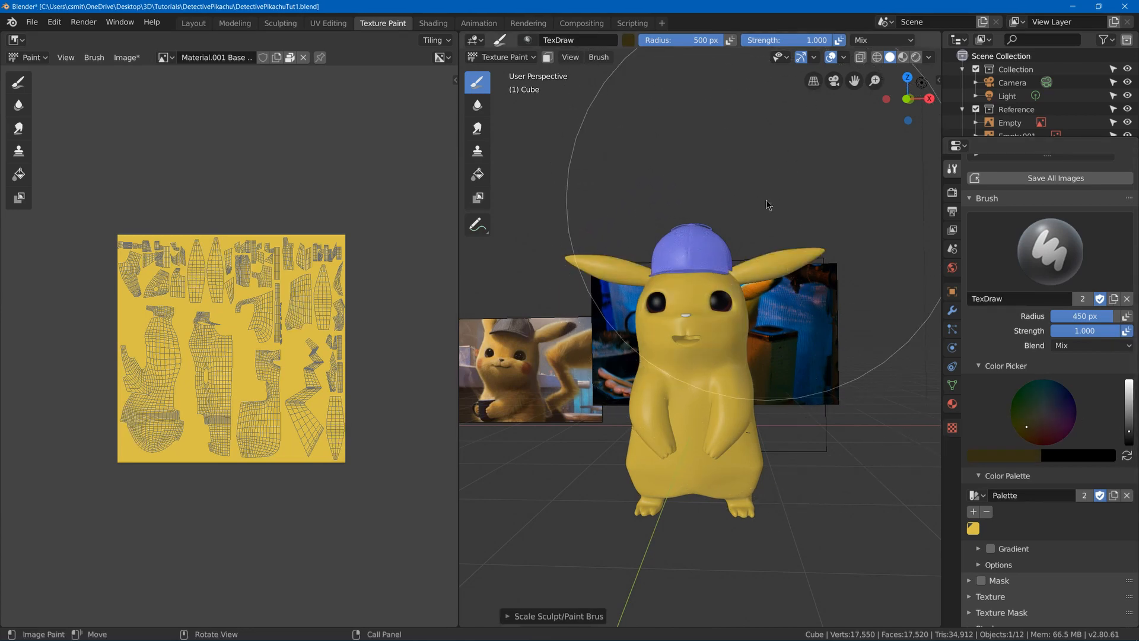
pyautogui.press('[')
pyautogui.press('[')
pyautogui.press('[')
pyautogui.press('[')
pyautogui.press('[')
pyautogui.press('[')
pyautogui.press('[')
pyautogui.press('[')
pyautogui.press('[')
pyautogui.press('[')
pyautogui.press('[')
pyautogui.press('[')
pyautogui.press('[')
pyautogui.press('[')
pyautogui.press('[')
pyautogui.press('[')
pyautogui.press('[')
pyautogui.press('[')
pyautogui.press('[')
pyautogui.press('[')
pyautogui.click(1129, 442)
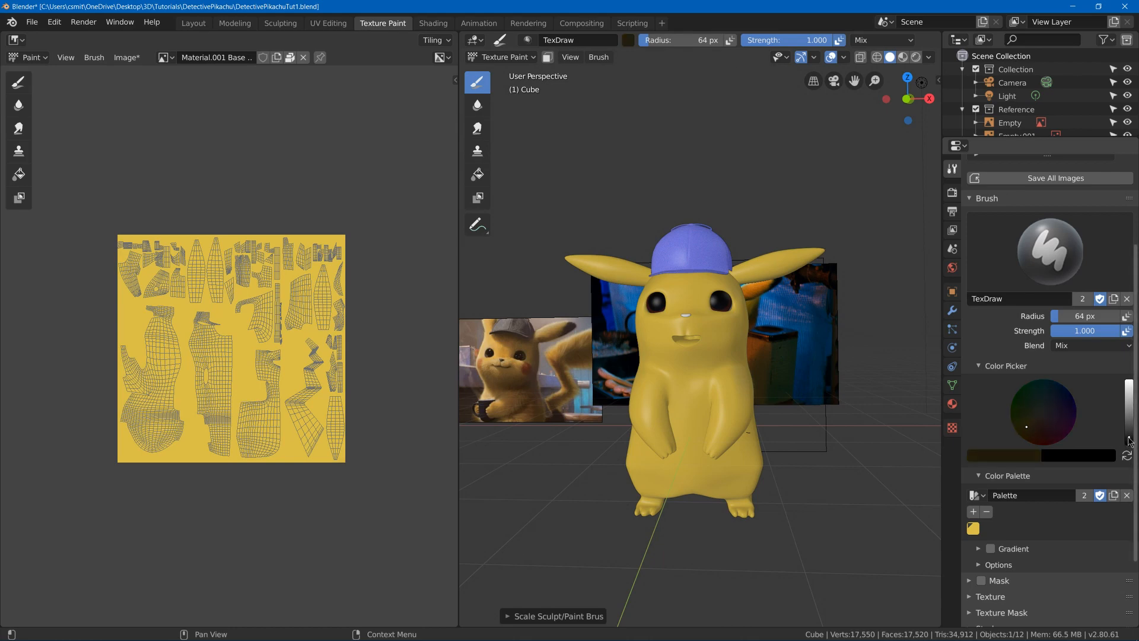
pyautogui.press('[')
pyautogui.press('[')
pyautogui.press('[')
pyautogui.press('[')
pyautogui.press('[')
pyautogui.press('[')
pyautogui.press('[')
pyautogui.press('[')
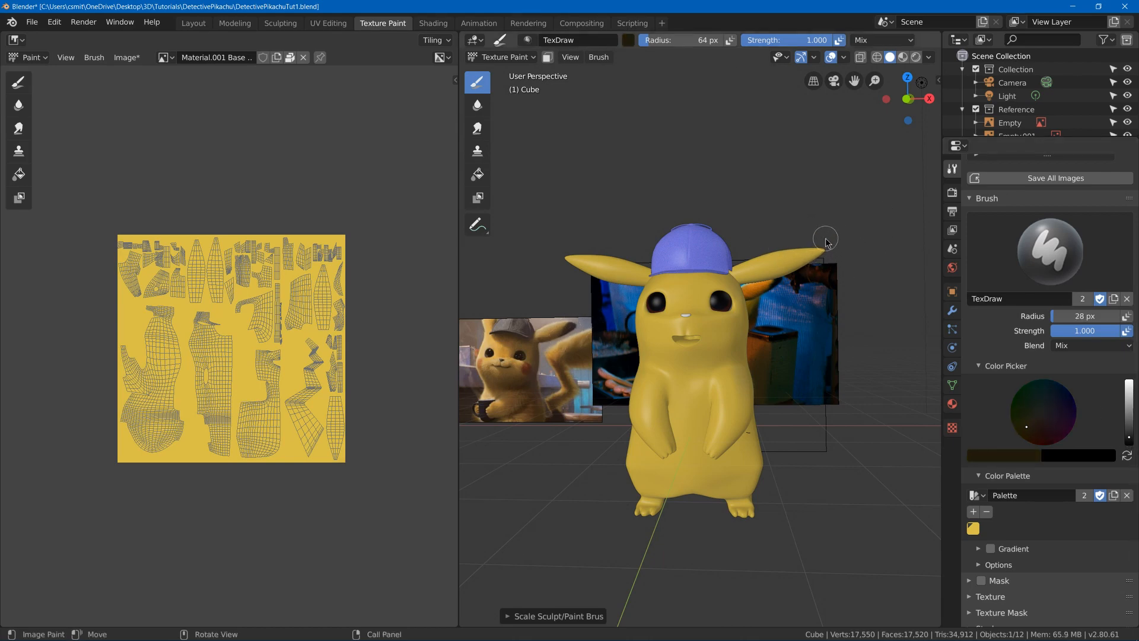
# Turn off Occlude and Backface Culling in the texture paint options
pyautogui.scroll(-4, 997, 497)
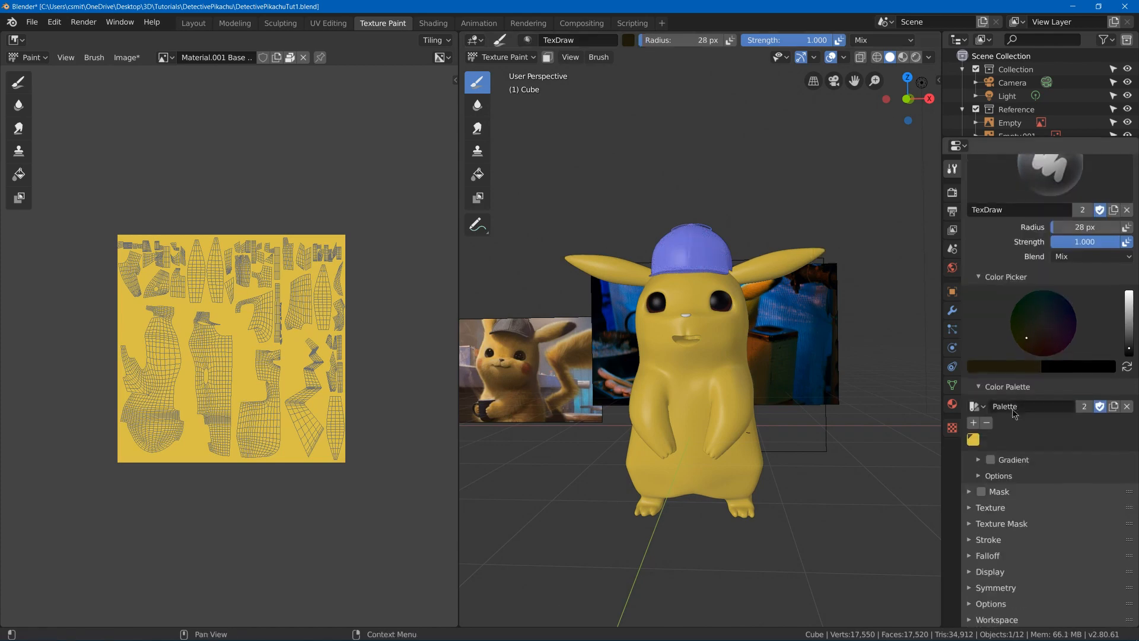
pyautogui.click(969, 604)
pyautogui.scroll(-5, 989, 520)
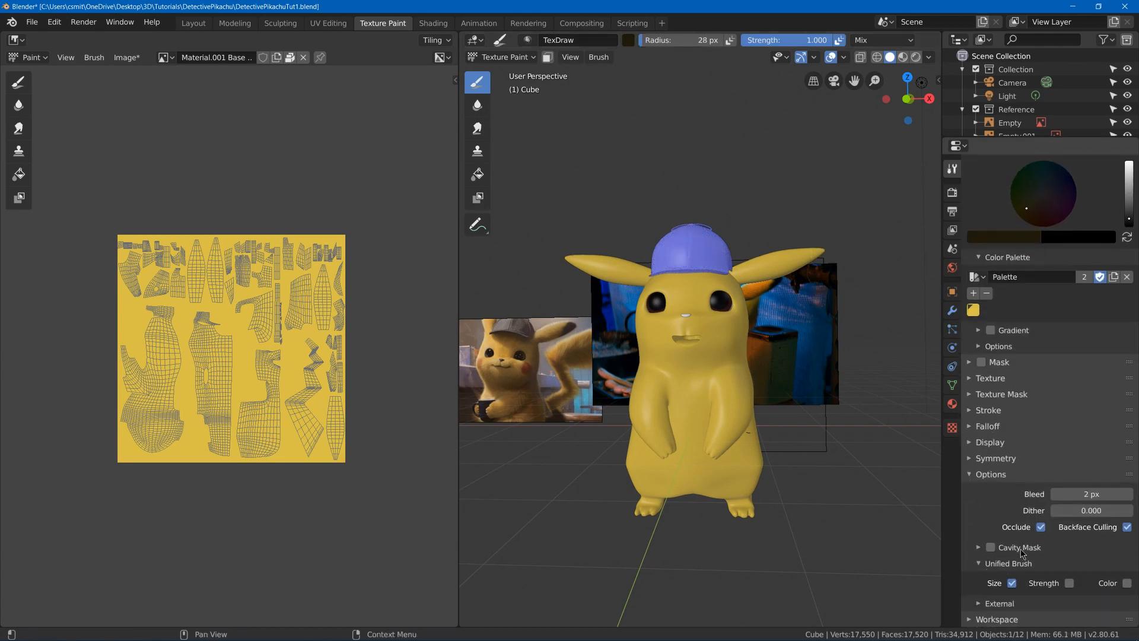
pyautogui.click(1040, 528)
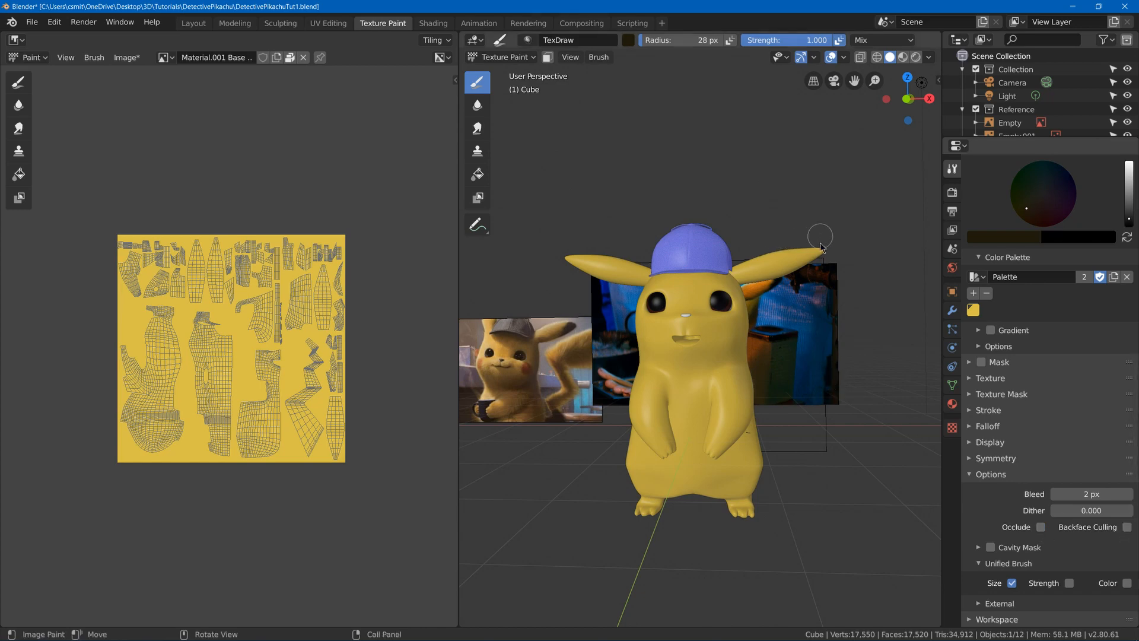
# Paint the tips of both ears near-black with mirrored strokes from the front and the side, redoing the first attempt
pyautogui.moveTo(822, 301)
pyautogui.mouseDown(button='middle')
pyautogui.moveTo(695, 306)
pyautogui.moveTo(682, 280)
pyautogui.moveTo(760, 339)
pyautogui.moveTo(806, 290)
pyautogui.mouseUp(button='middle')
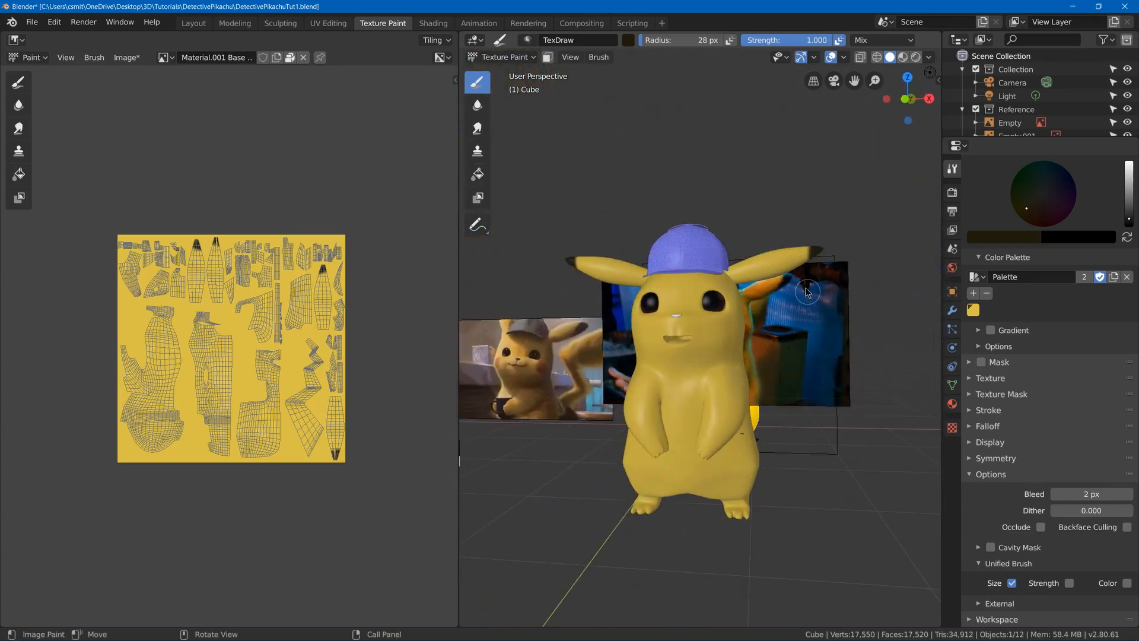
pyautogui.moveTo(840, 228); pyautogui.dragTo(842, 223, button='middle')
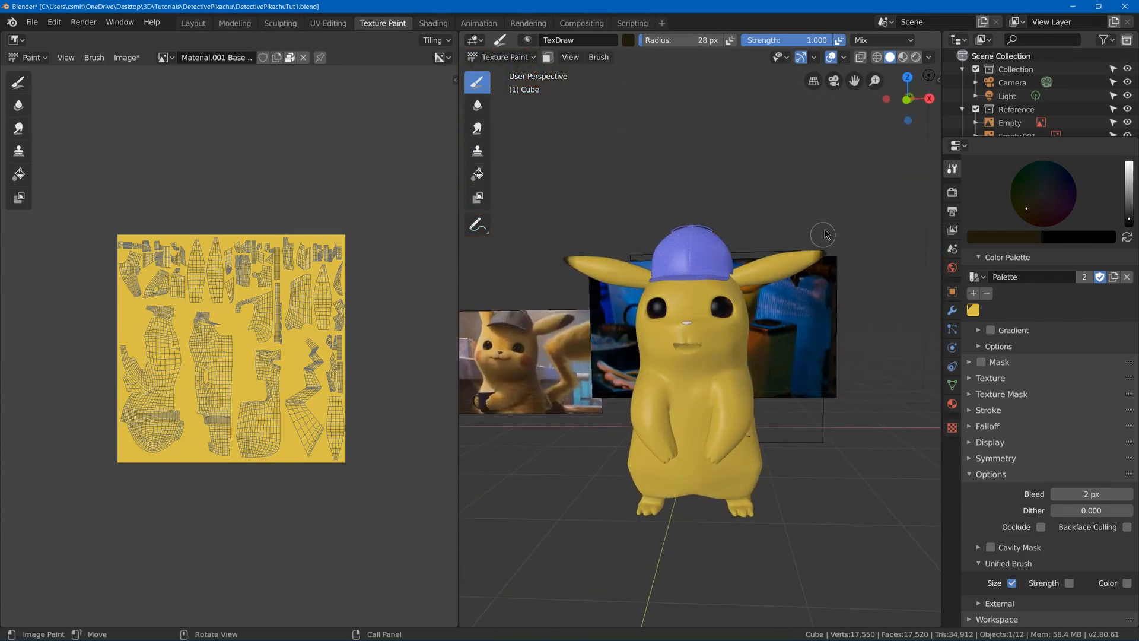
pyautogui.moveTo(824, 234); pyautogui.dragTo(812, 294)
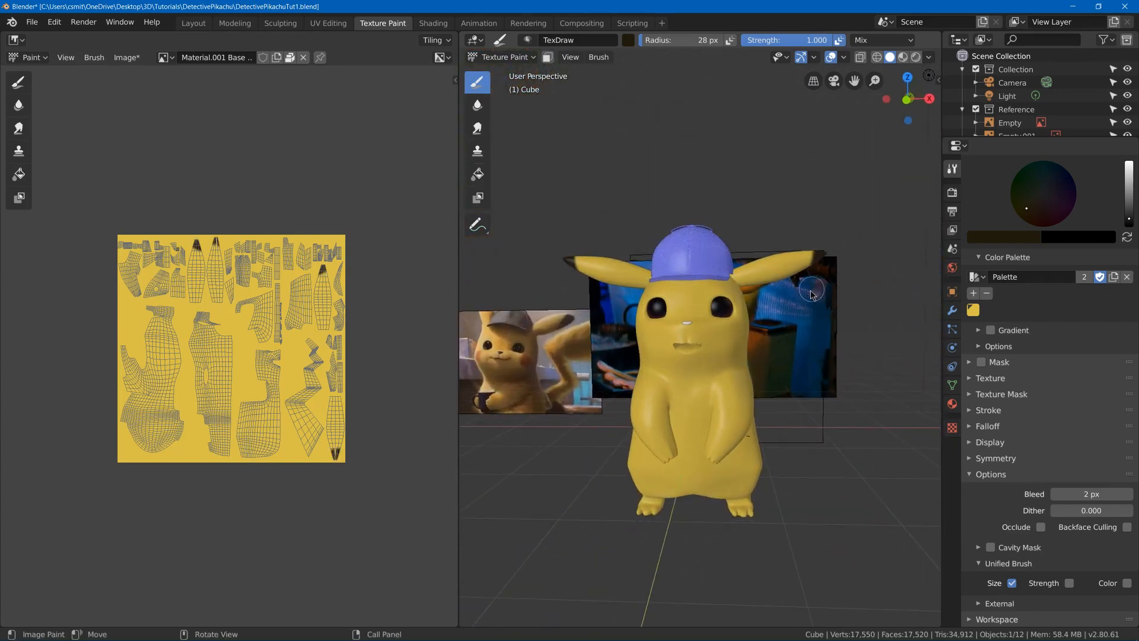
pyautogui.moveTo(804, 290); pyautogui.dragTo(695, 267, button='middle')
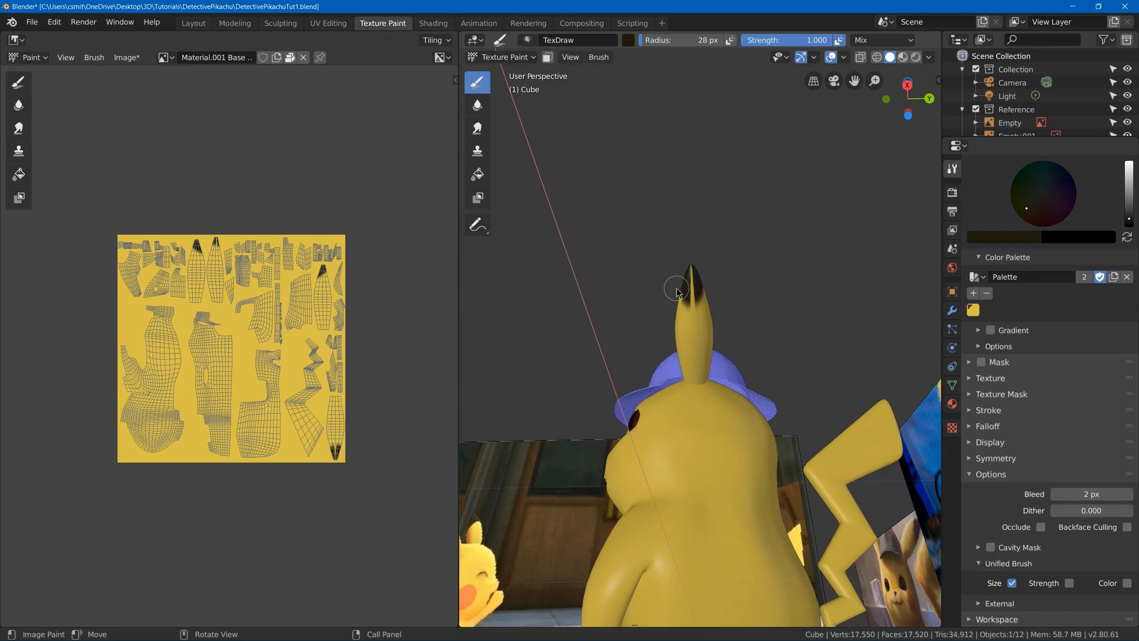
pyautogui.moveTo(678, 292); pyautogui.dragTo(696, 281)
pyautogui.moveTo(690, 255); pyautogui.dragTo(837, 359, button='middle')
# Turn Occlude and Backface Culling back on and fill in the remaining dark areas around the ear tips
pyautogui.click(1125, 528)
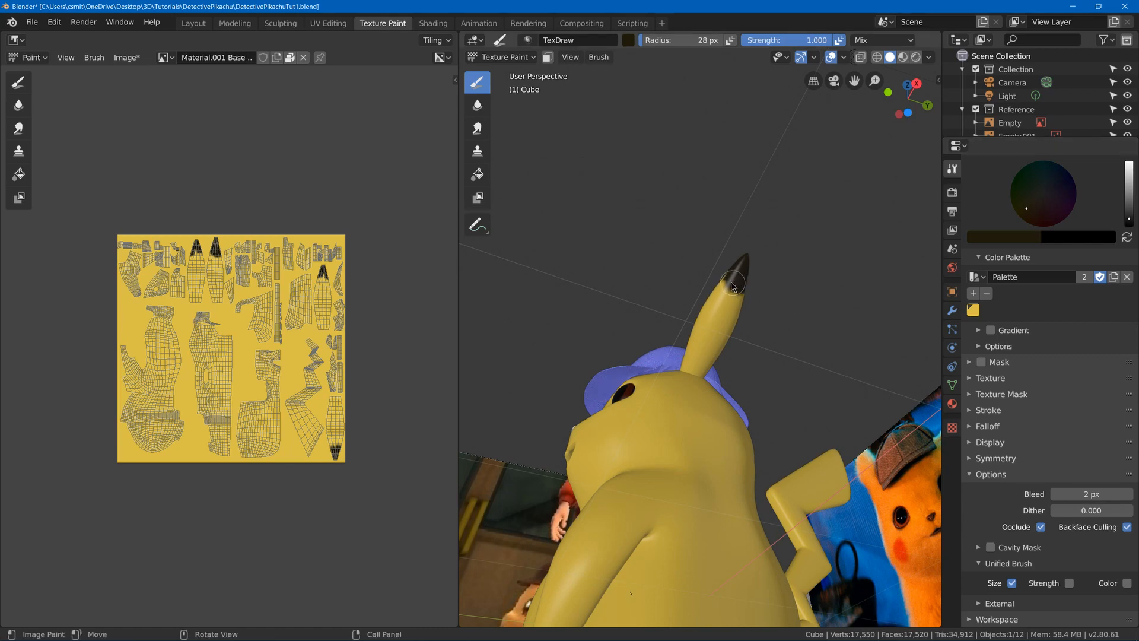
pyautogui.moveTo(739, 285); pyautogui.dragTo(786, 326, button='middle')
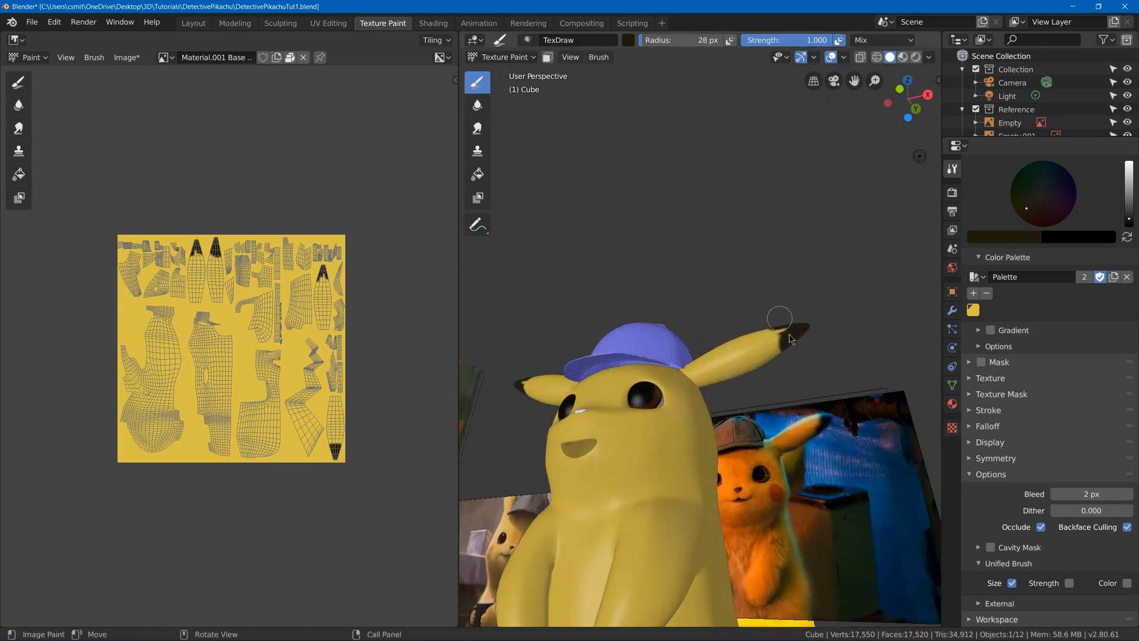
pyautogui.moveTo(789, 338); pyautogui.dragTo(790, 352)
pyautogui.moveTo(790, 350); pyautogui.dragTo(797, 323, button='middle')
pyautogui.moveTo(787, 382); pyautogui.dragTo(672, 295, button='middle')
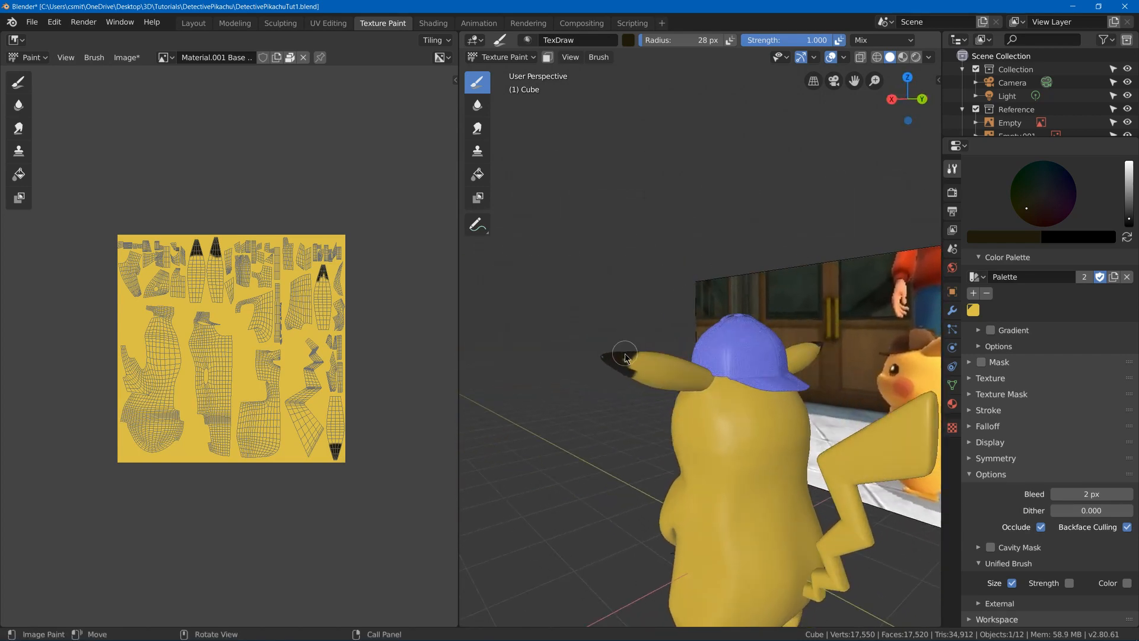
pyautogui.moveTo(626, 372)
pyautogui.mouseDown()
pyautogui.moveTo(634, 354)
pyautogui.moveTo(630, 365)
pyautogui.mouseUp()
pyautogui.moveTo(651, 323)
pyautogui.mouseDown(button='middle')
pyautogui.moveTo(628, 322)
pyautogui.moveTo(606, 370)
pyautogui.moveTo(590, 361)
pyautogui.moveTo(621, 372)
pyautogui.moveTo(824, 229)
pyautogui.moveTo(856, 255)
pyautogui.mouseUp(button='middle')
pyautogui.moveTo(776, 288); pyautogui.dragTo(602, 337, button='middle')
pyautogui.moveTo(623, 378); pyautogui.dragTo(630, 362)
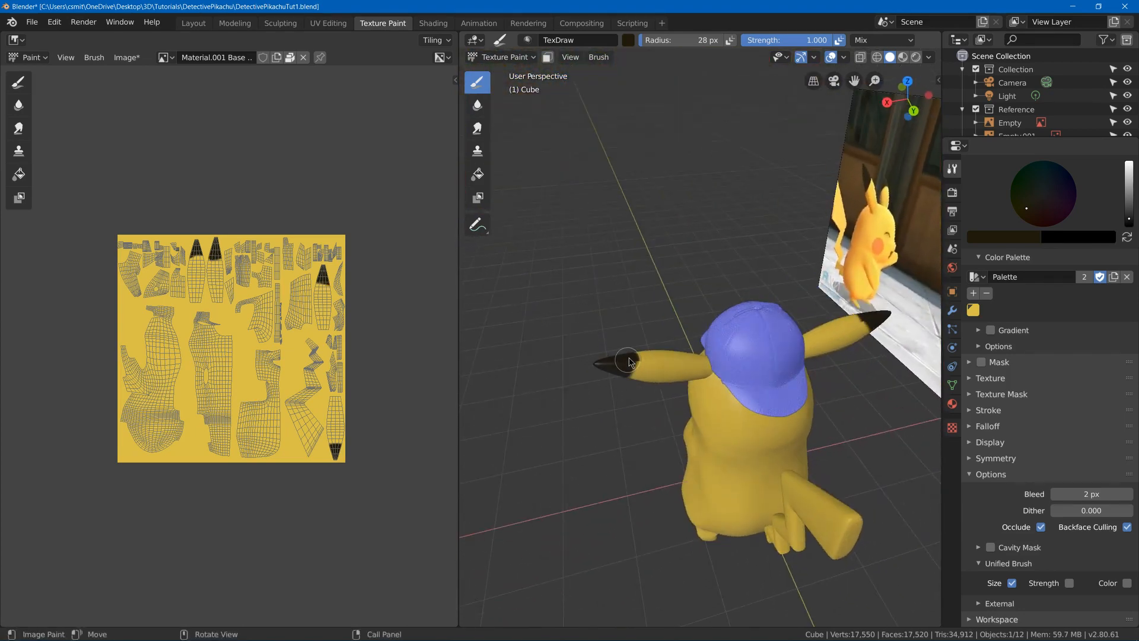
# Inspect the painted ear tips by returning to the character's front, and save the file
pyautogui.moveTo(626, 369); pyautogui.dragTo(665, 314, button='middle')
pyautogui.moveTo(676, 237); pyautogui.dragTo(738, 284, button='middle')
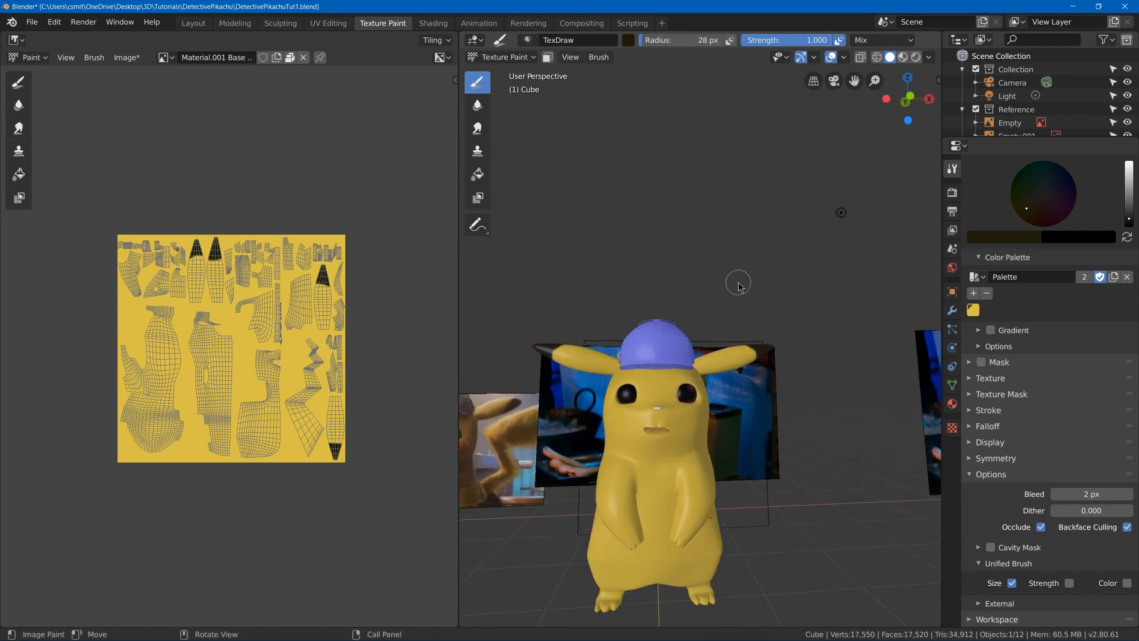
pyautogui.moveTo(698, 317); pyautogui.dragTo(665, 297, button='middle')
pyautogui.hotkey('ctrl', 's')
# Mix a bright reddish-orange brush color for the cheeks, undoing a test dab made with a darker shade
pyautogui.click(1129, 191)
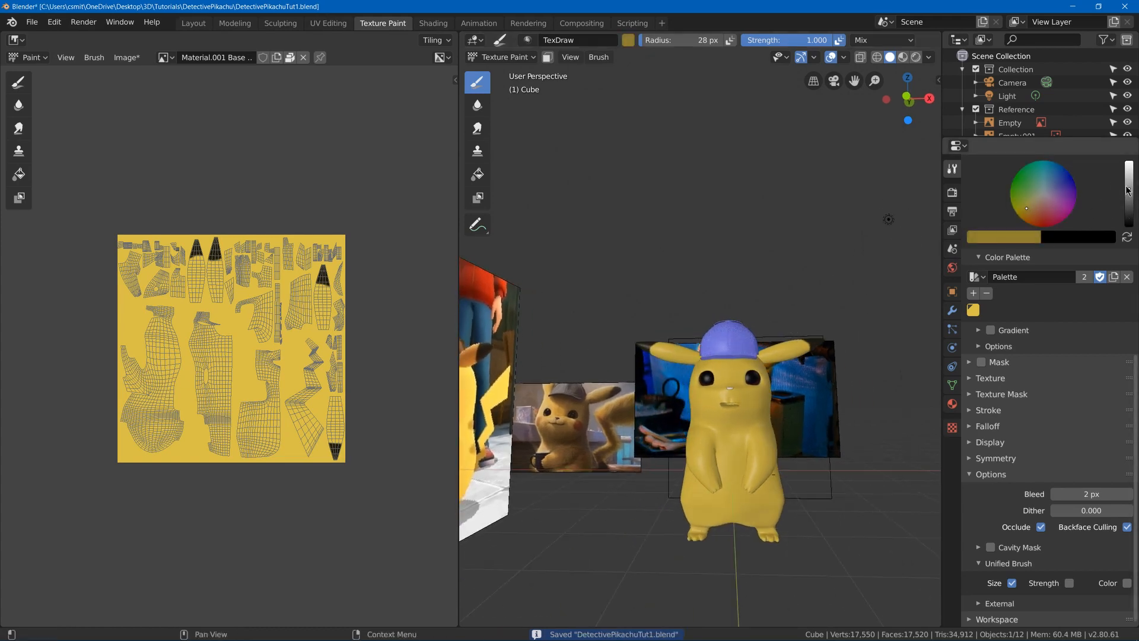
pyautogui.click(1129, 185)
pyautogui.moveTo(1024, 216); pyautogui.dragTo(1040, 213)
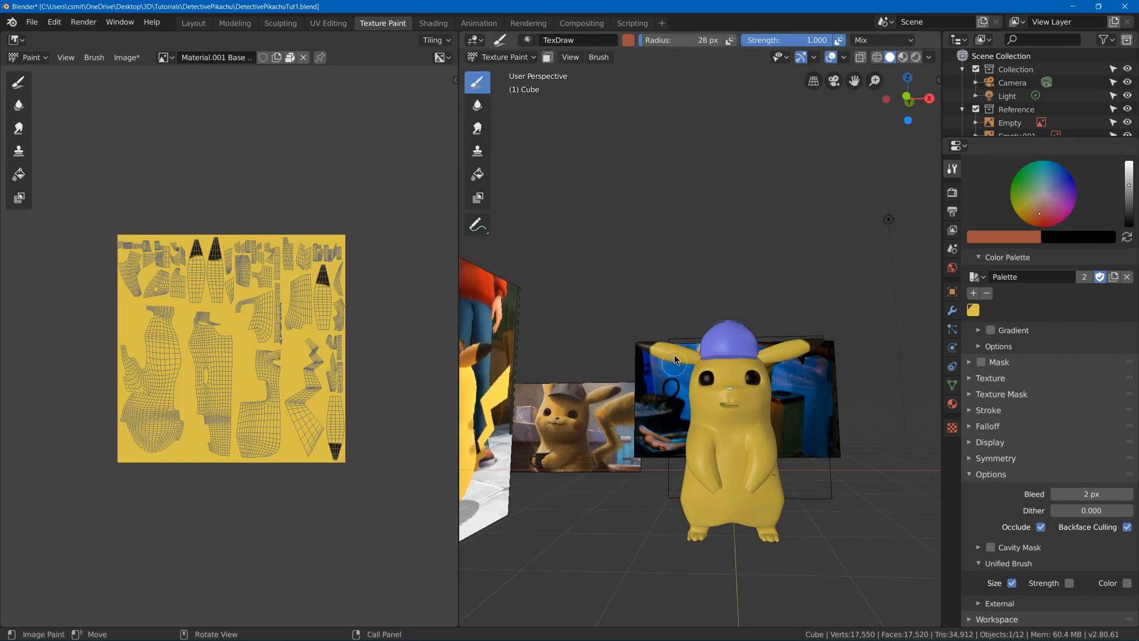
pyautogui.scroll(3, 674, 359)
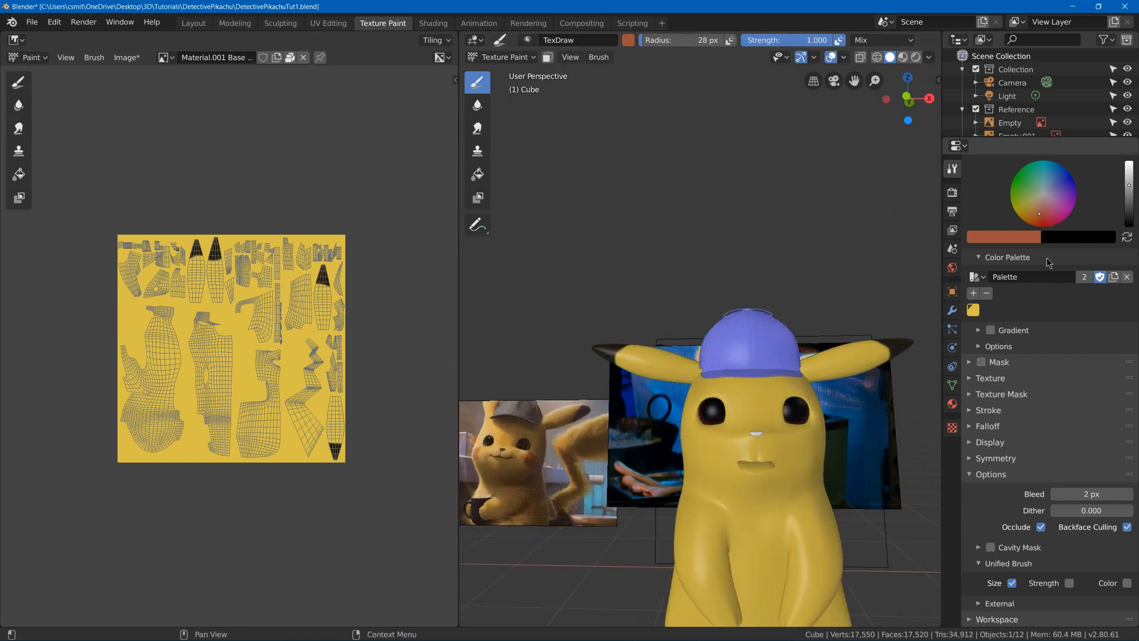
pyautogui.moveTo(702, 457); pyautogui.dragTo(699, 466)
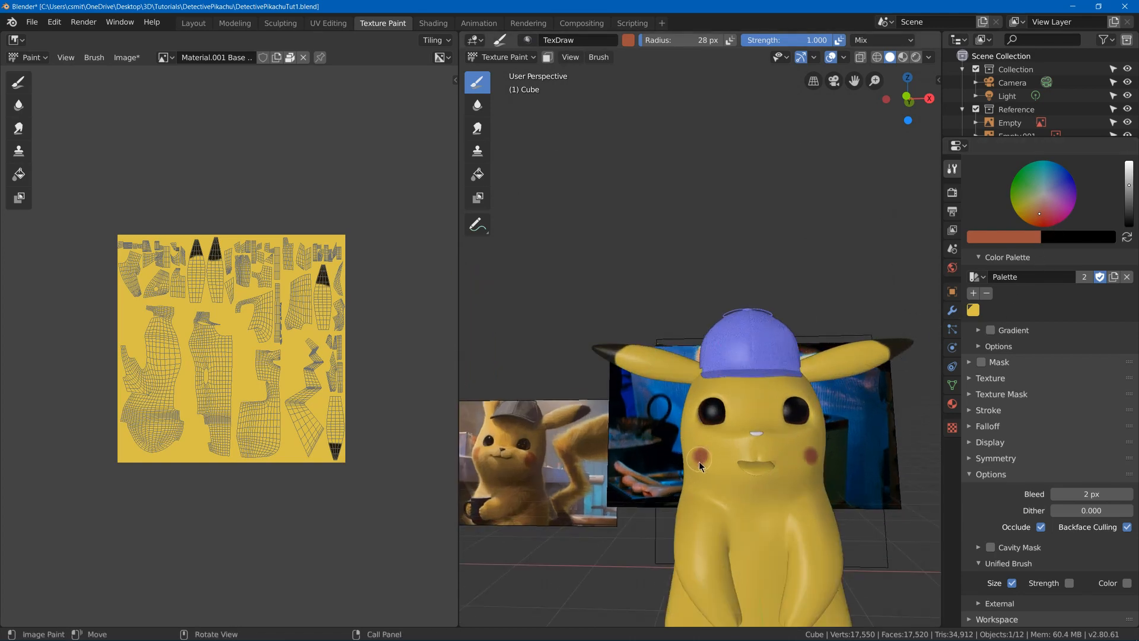
pyautogui.hotkey('ctrl', 'z')
pyautogui.moveTo(1129, 183); pyautogui.dragTo(1128, 178)
# Try several reddish-orange cheek spots at different positions and undo them
pyautogui.moveTo(699, 451); pyautogui.dragTo(702, 450)
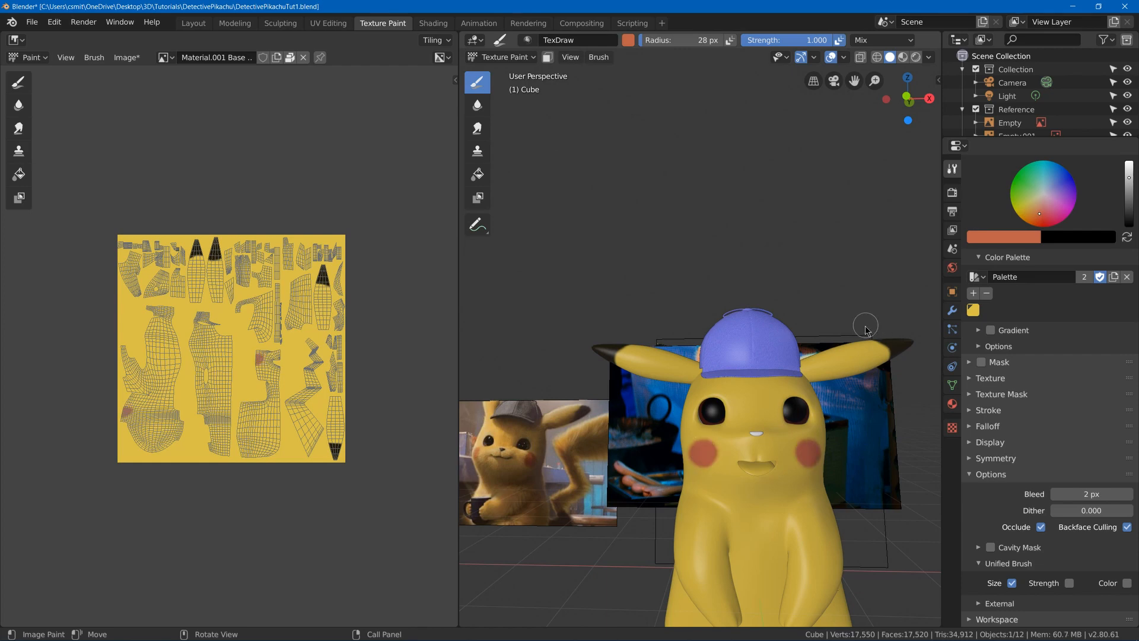
pyautogui.hotkey('ctrl', 'z')
pyautogui.click(700, 443)
pyautogui.moveTo(698, 441); pyautogui.dragTo(692, 450)
pyautogui.hotkey('ctrl', 'z')
pyautogui.click(694, 445)
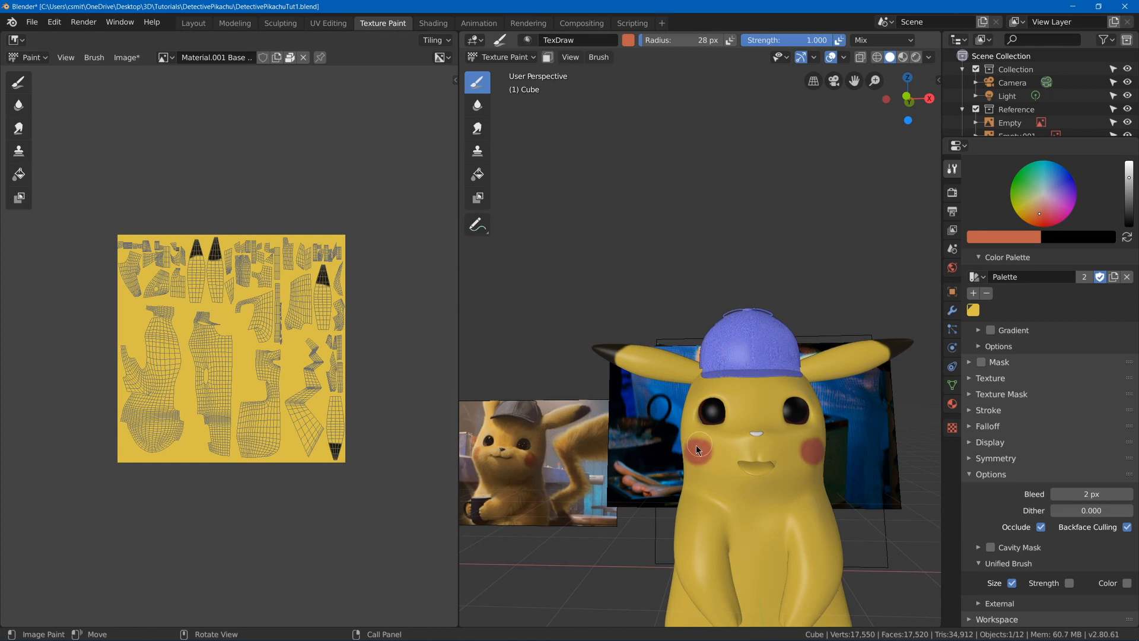
pyautogui.moveTo(792, 346)
pyautogui.mouseDown(button='middle')
pyautogui.moveTo(828, 341)
pyautogui.moveTo(718, 461)
pyautogui.moveTo(705, 361)
pyautogui.moveTo(755, 366)
pyautogui.moveTo(705, 452)
pyautogui.mouseUp(button='middle')
pyautogui.hotkey('ctrl', 'z')
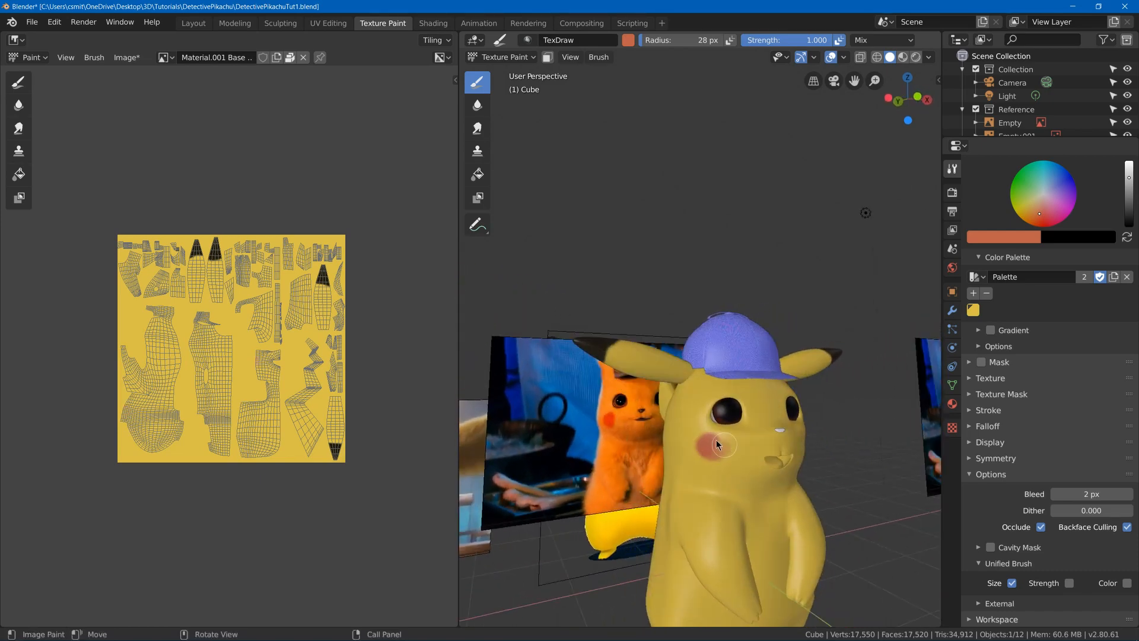
# Paint the round reddish-orange cheeks from an angled side view, add their color to the palette and save the file
pyautogui.click(710, 446)
pyautogui.moveTo(707, 454); pyautogui.dragTo(783, 333, button='middle')
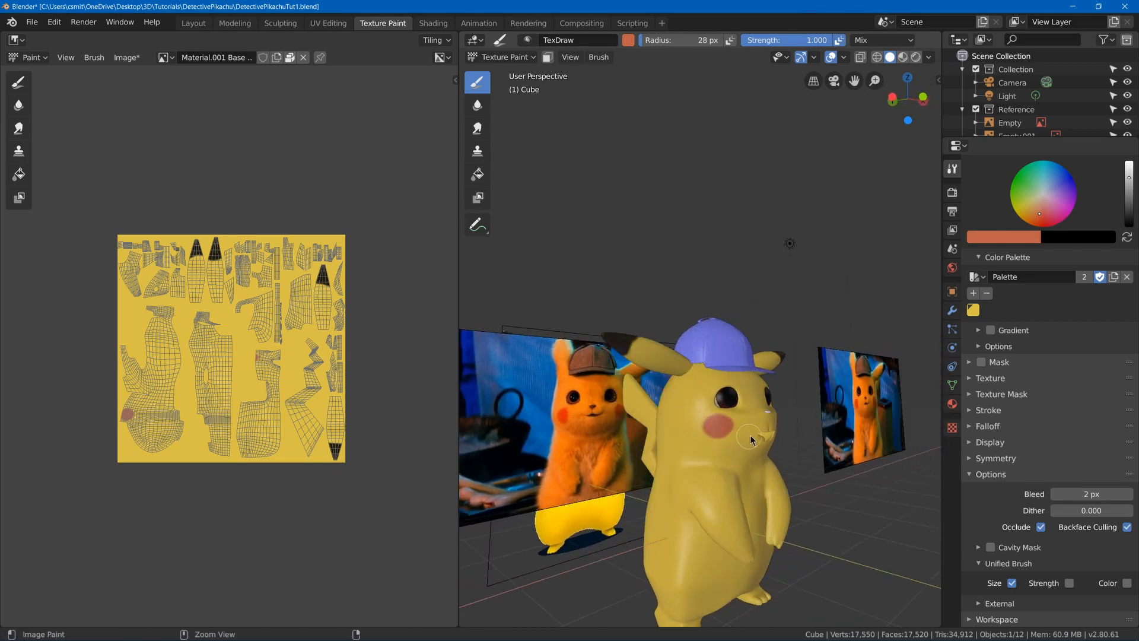
pyautogui.moveTo(831, 415); pyautogui.dragTo(680, 437, button='middle')
pyautogui.hotkey('ctrl', 's')
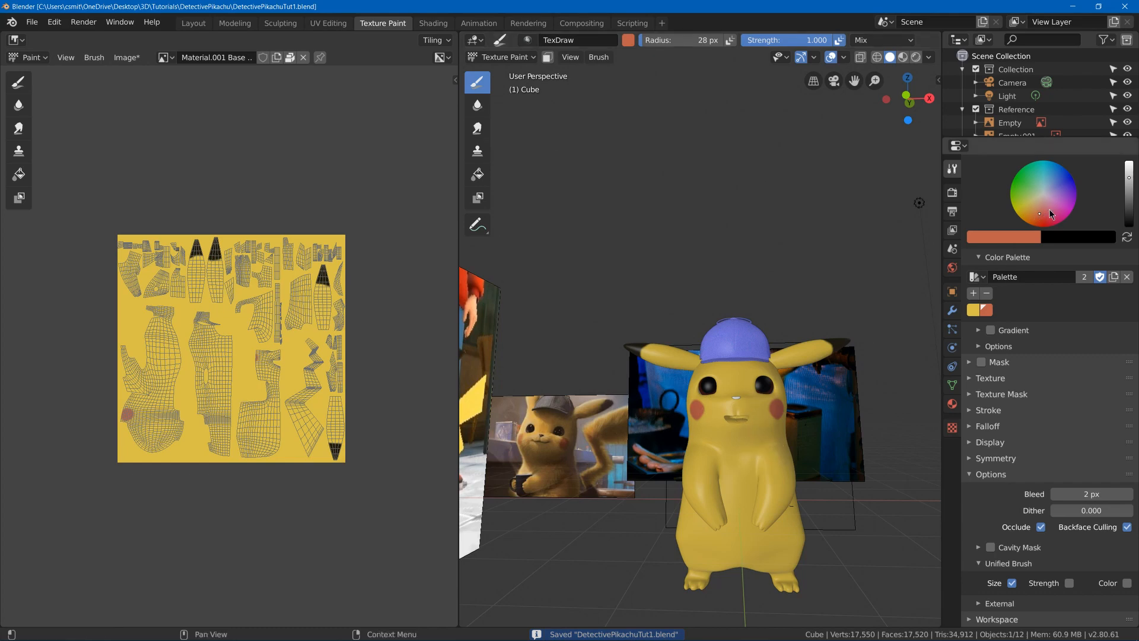
# Mix a paler yellow brush color from the body yellow, undo a test stroke, set the strength to 0.736 and add the color to the palette
pyautogui.click(973, 309)
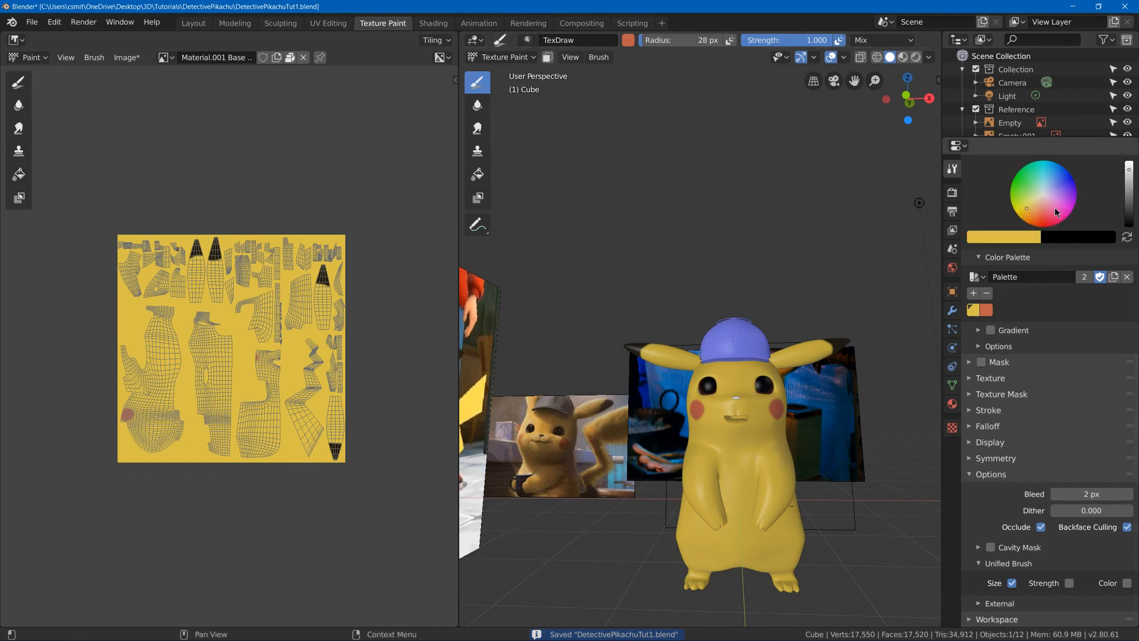
pyautogui.moveTo(1025, 210); pyautogui.dragTo(1031, 204)
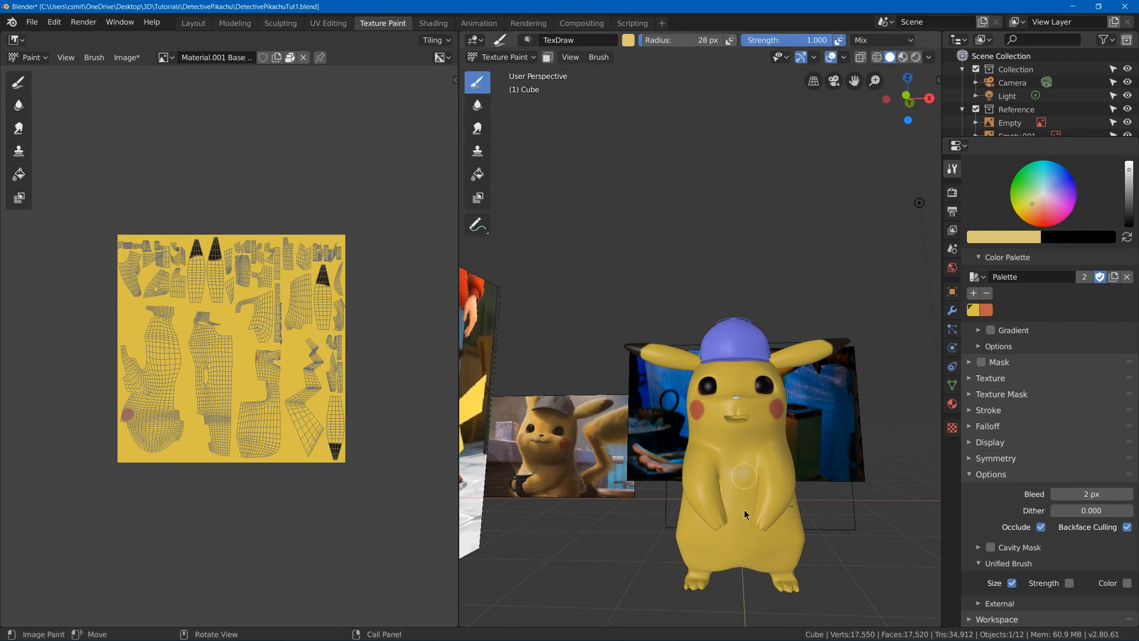
pyautogui.hotkey('ctrl', 'z')
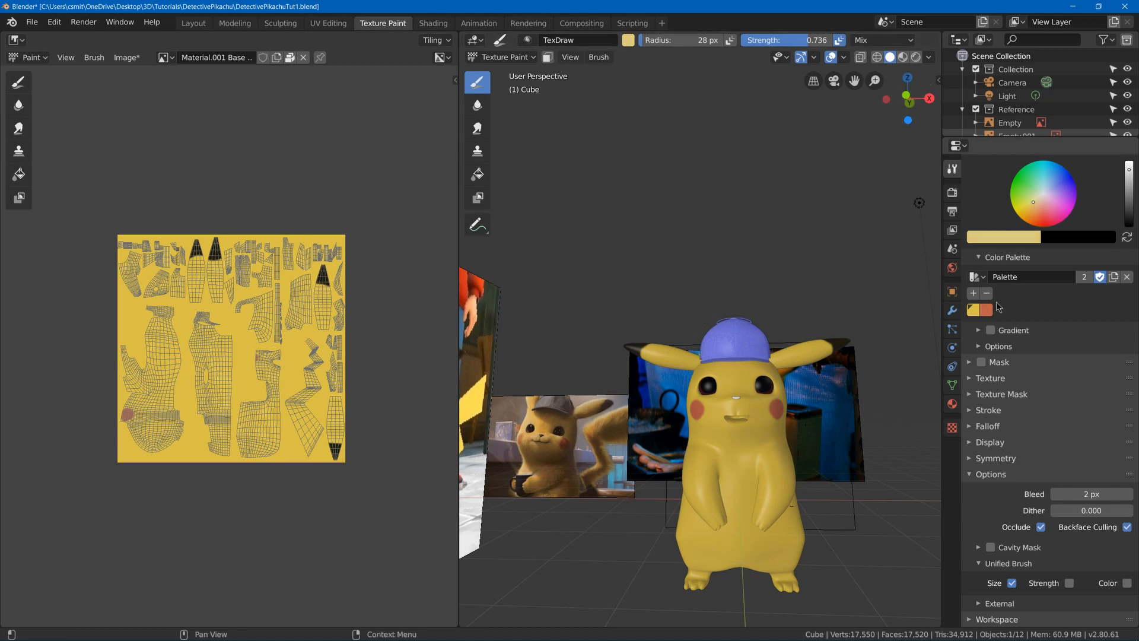
pyautogui.click(973, 293)
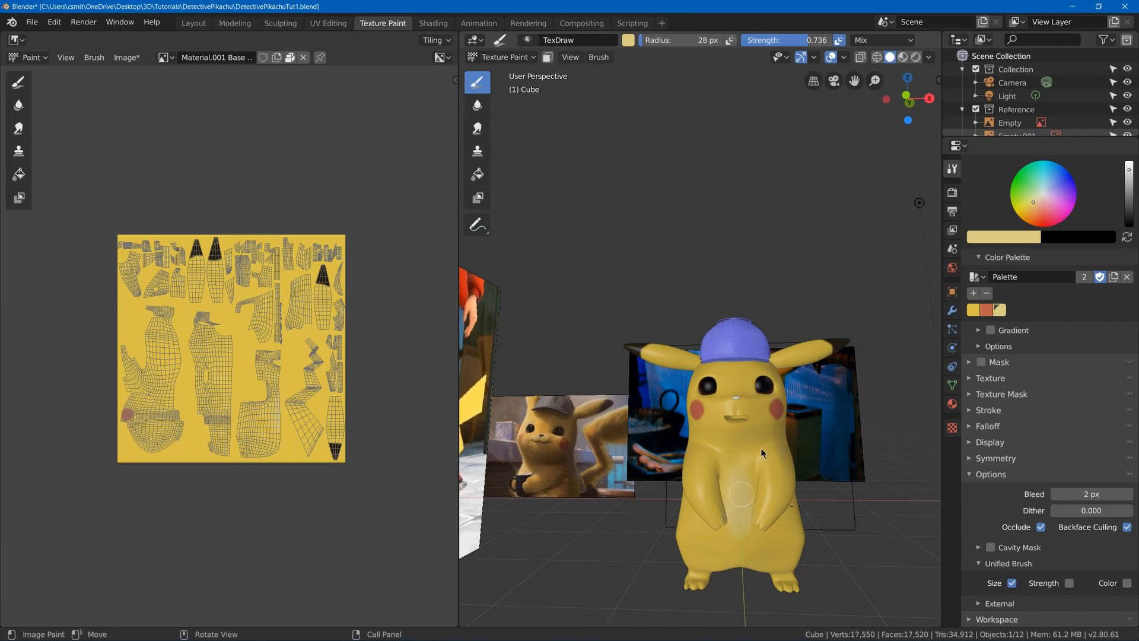
# Paint a first pale strip down the middle of the belly, and save the texture image and the Blender file
pyautogui.hotkey('ctrl', 's')
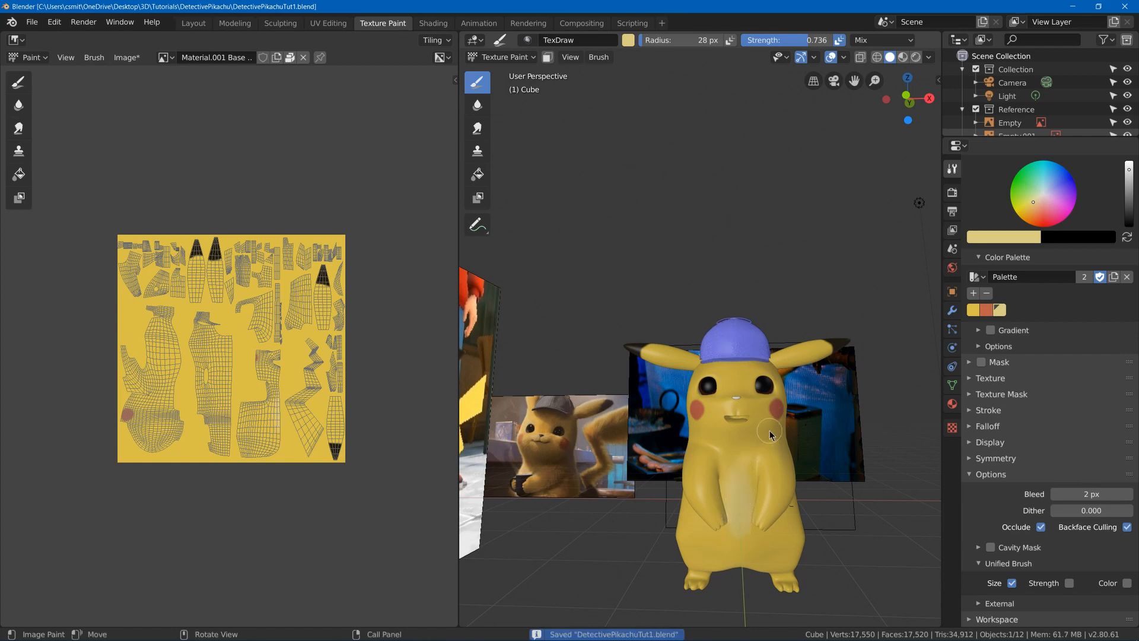
pyautogui.click(131, 62)
pyautogui.click(160, 244)
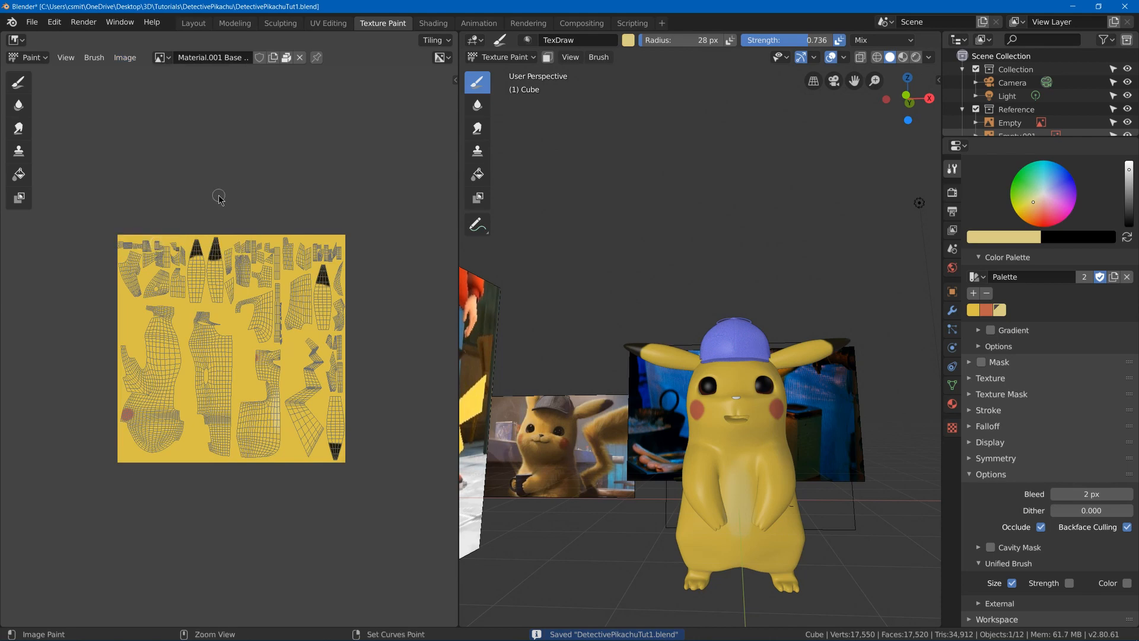
pyautogui.hotkey('ctrl', 's')
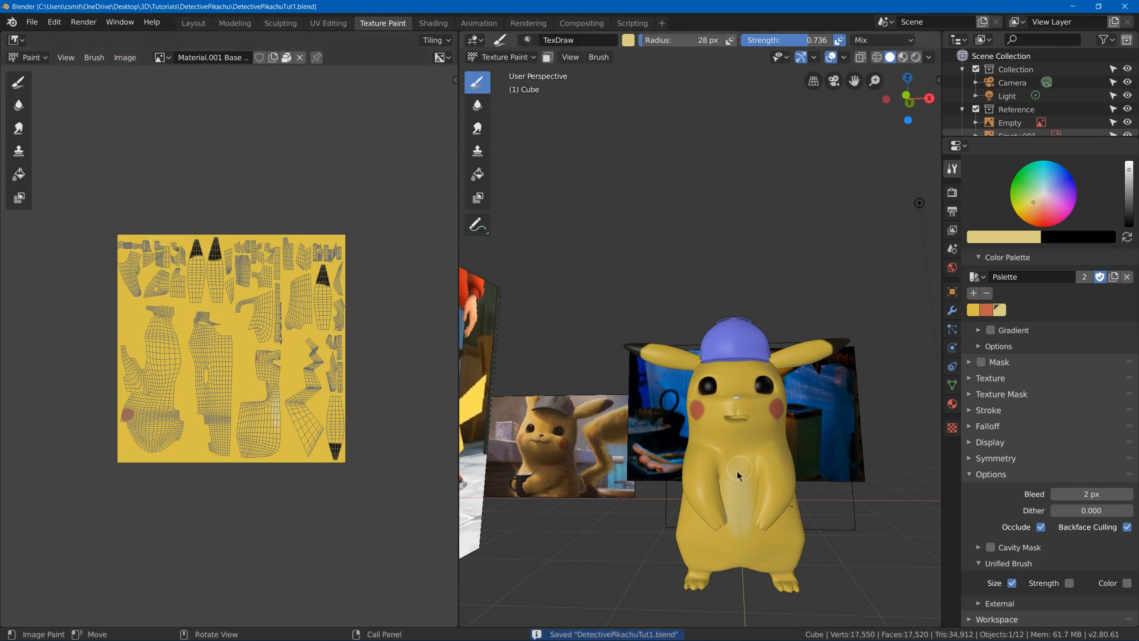
# Extend the pale belly patch from the chest down to the lower belly, checking it from below and the side, and save the file
pyautogui.moveTo(737, 471); pyautogui.dragTo(739, 518)
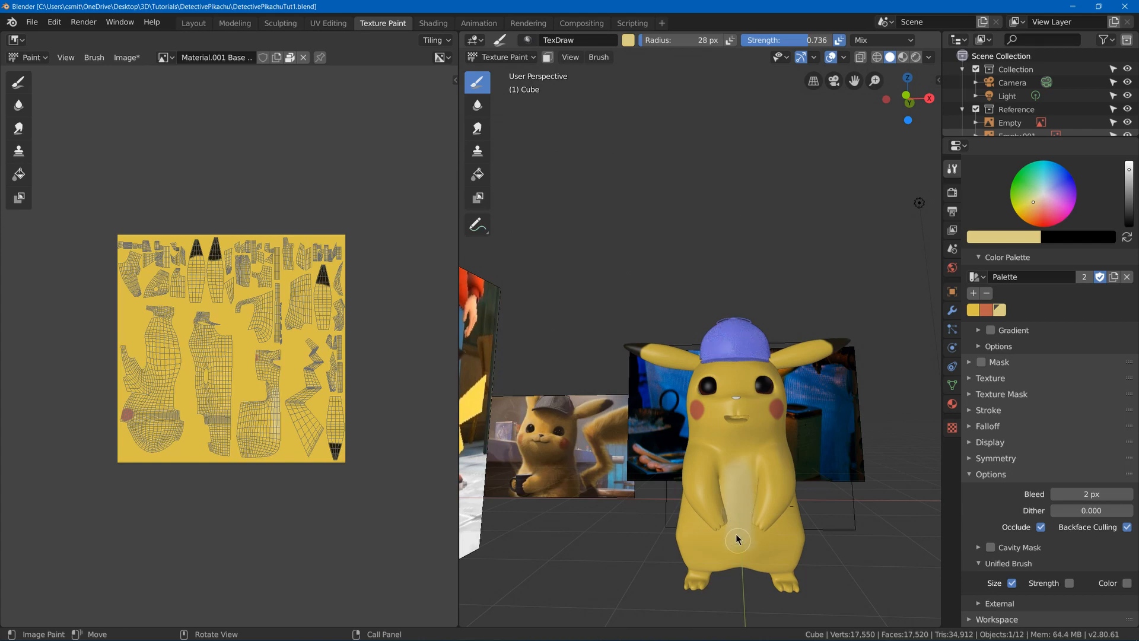
pyautogui.moveTo(727, 474); pyautogui.dragTo(777, 483, button='middle')
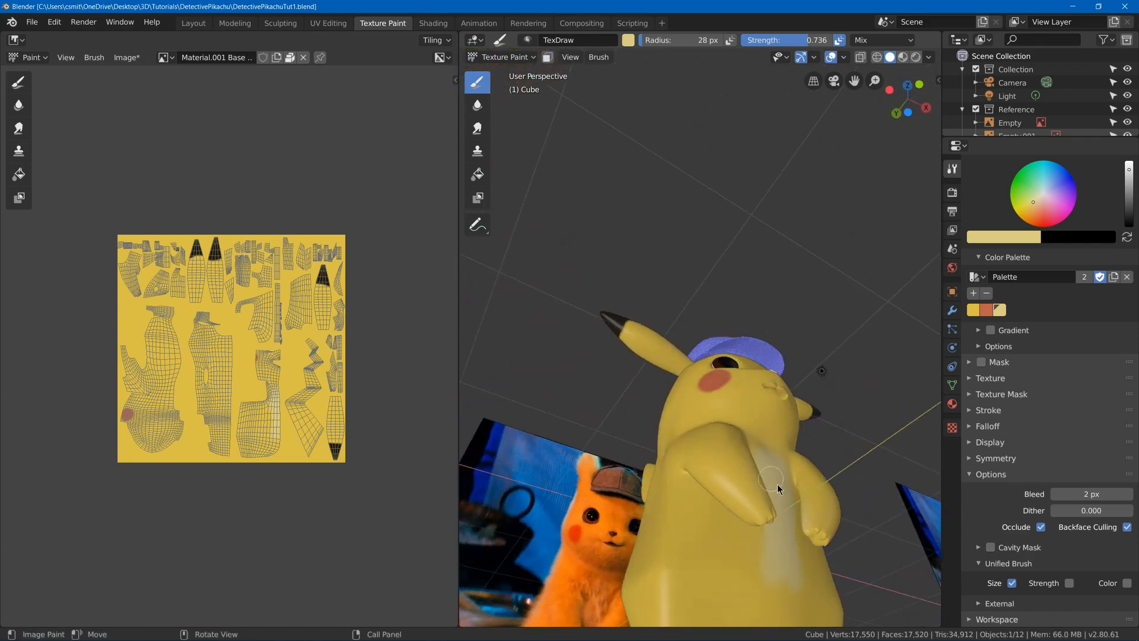
pyautogui.moveTo(788, 531); pyautogui.dragTo(730, 508, button='middle')
pyautogui.moveTo(735, 561); pyautogui.dragTo(736, 479, button='middle')
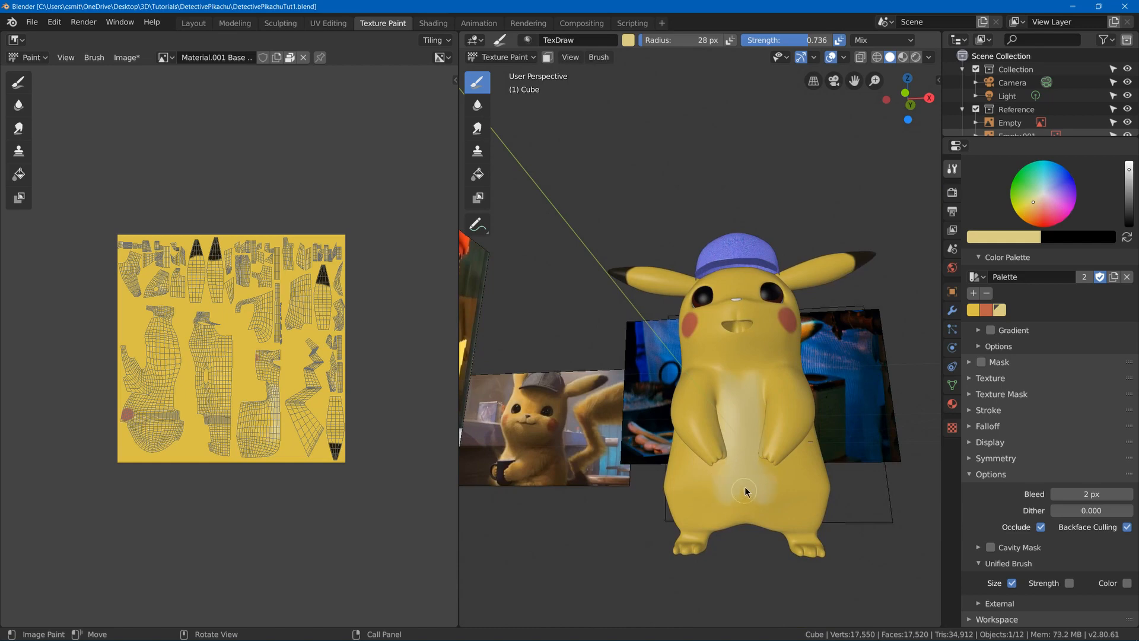
pyautogui.moveTo(763, 479); pyautogui.dragTo(756, 344, button='middle')
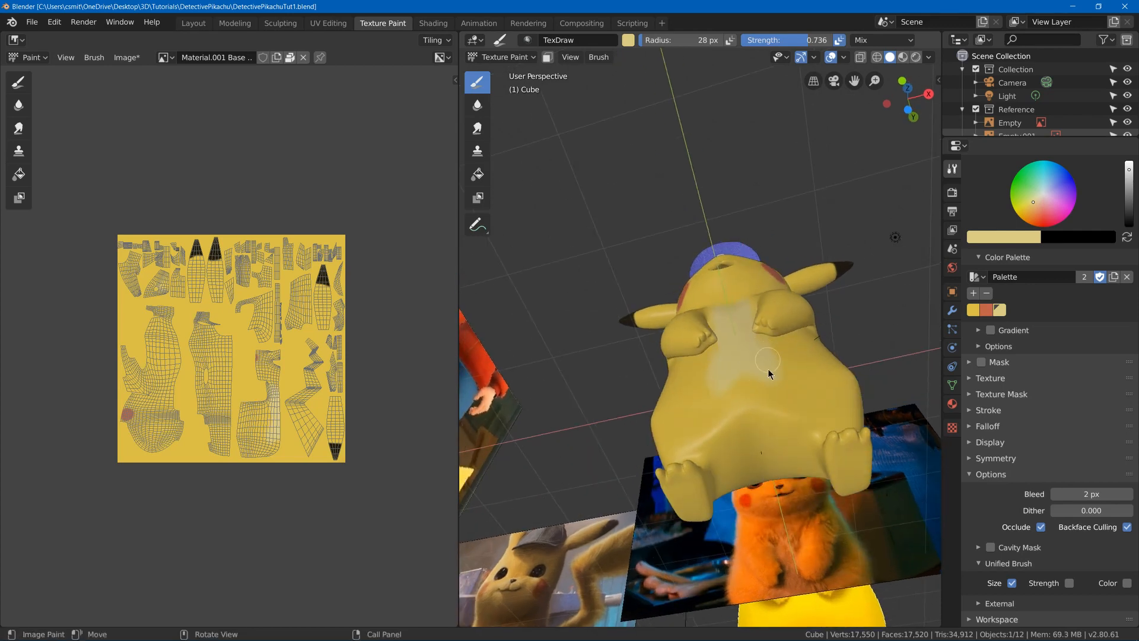
pyautogui.moveTo(741, 375); pyautogui.dragTo(813, 389, button='middle')
pyautogui.hotkey('ctrl', 's')
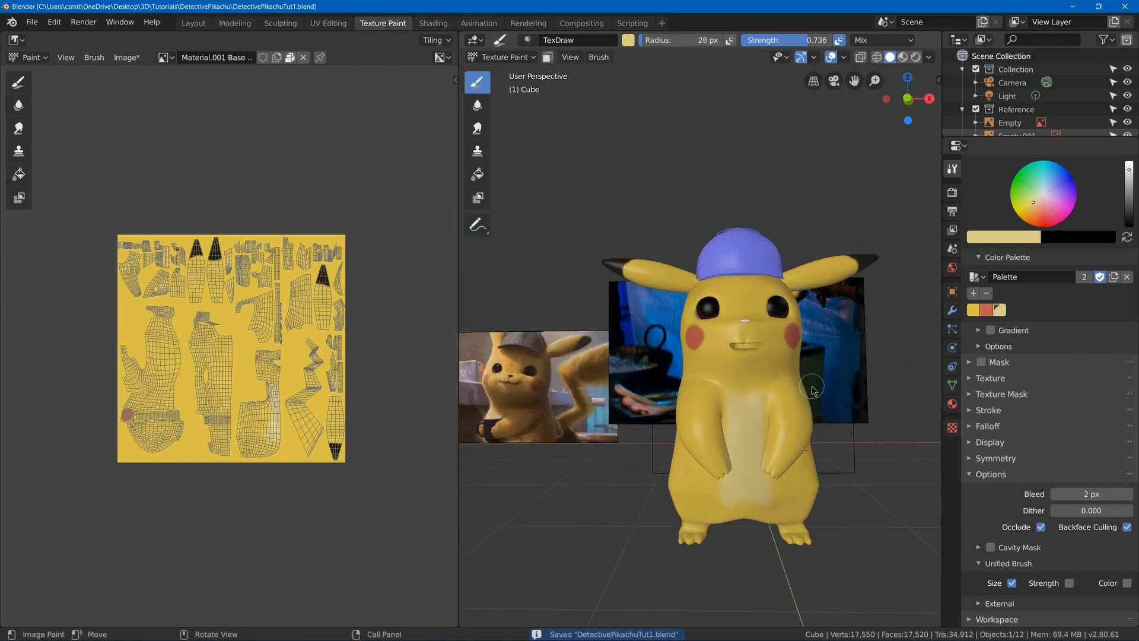
# Mix a very dark brown brush color from the body yellow, add it to the palette and undo a test dab beside the cheek
pyautogui.click(975, 310)
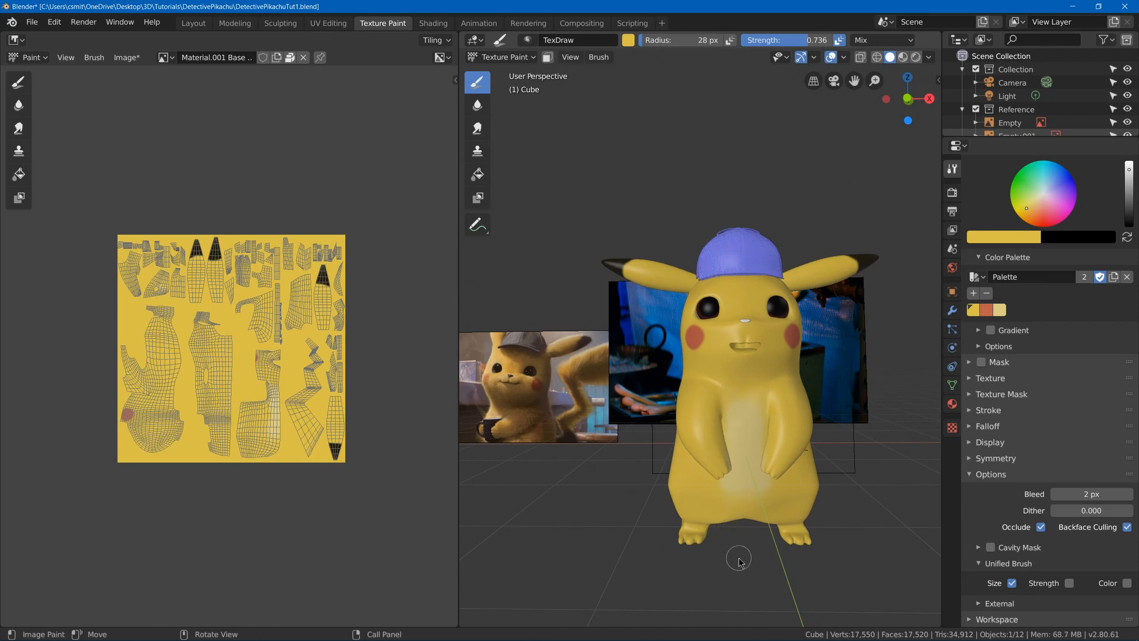
pyautogui.moveTo(737, 533); pyautogui.dragTo(804, 432, button='middle')
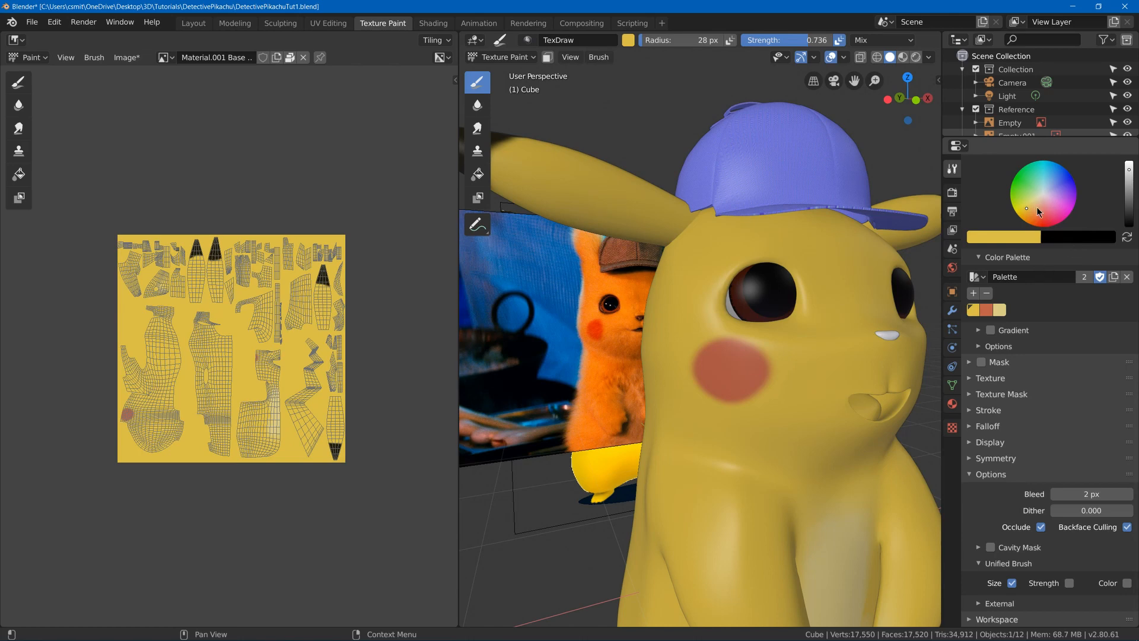
pyautogui.click(1061, 239)
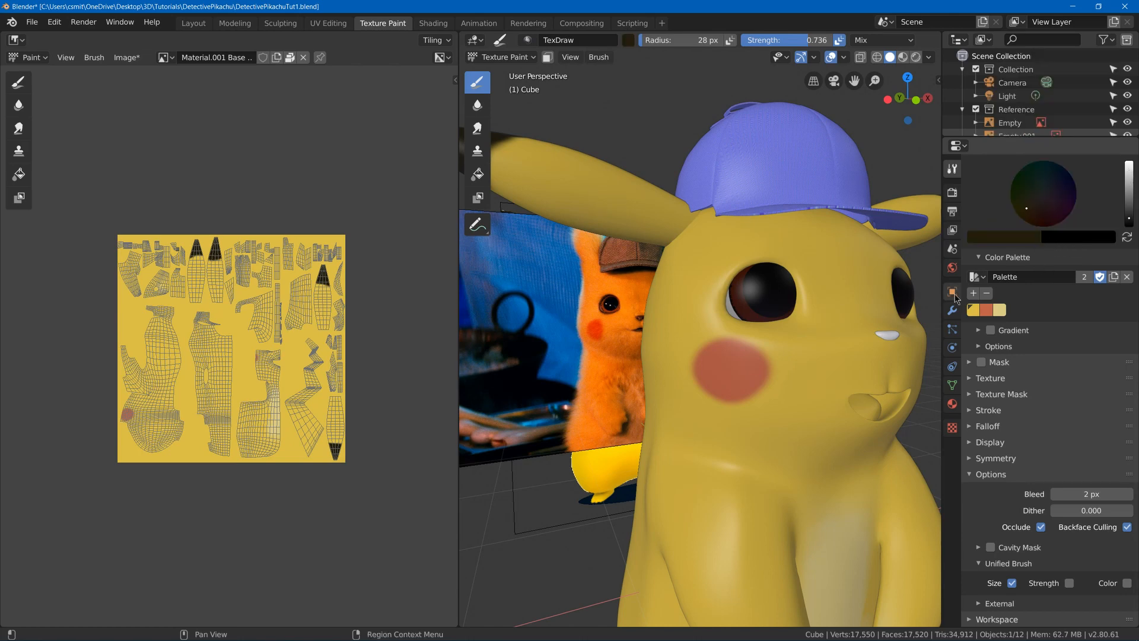
pyautogui.click(974, 293)
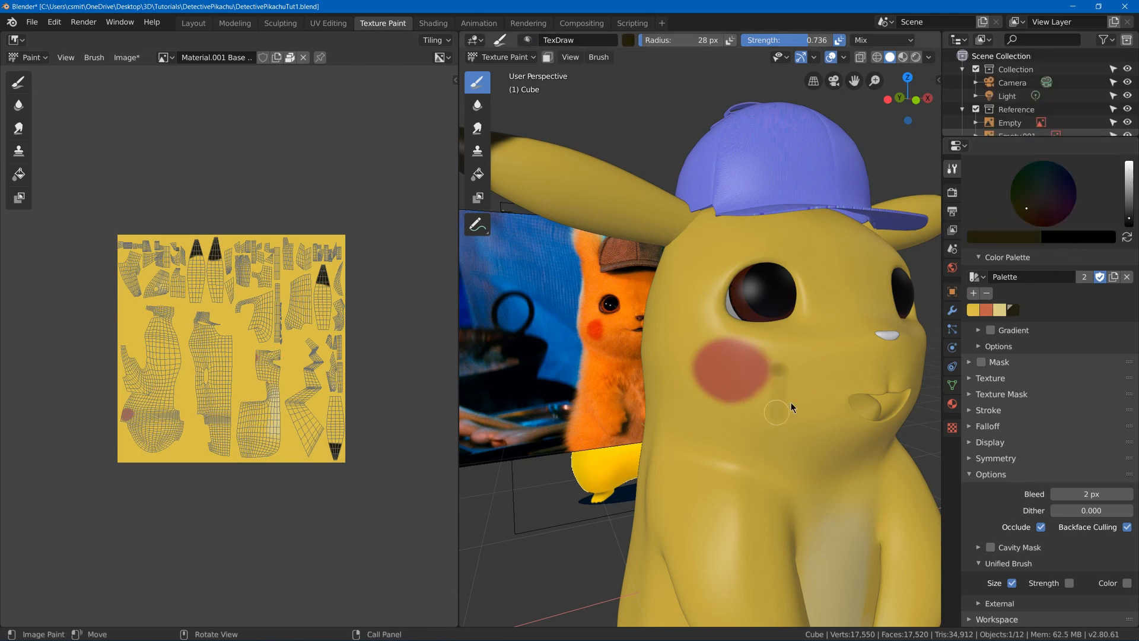
pyautogui.hotkey('ctrl', 'z')
# Paint a dark rim on the outer side of the eye above the visible cheek, using an 11 px brush at strength 1.000
pyautogui.moveTo(829, 401); pyautogui.dragTo(728, 394, button='middle')
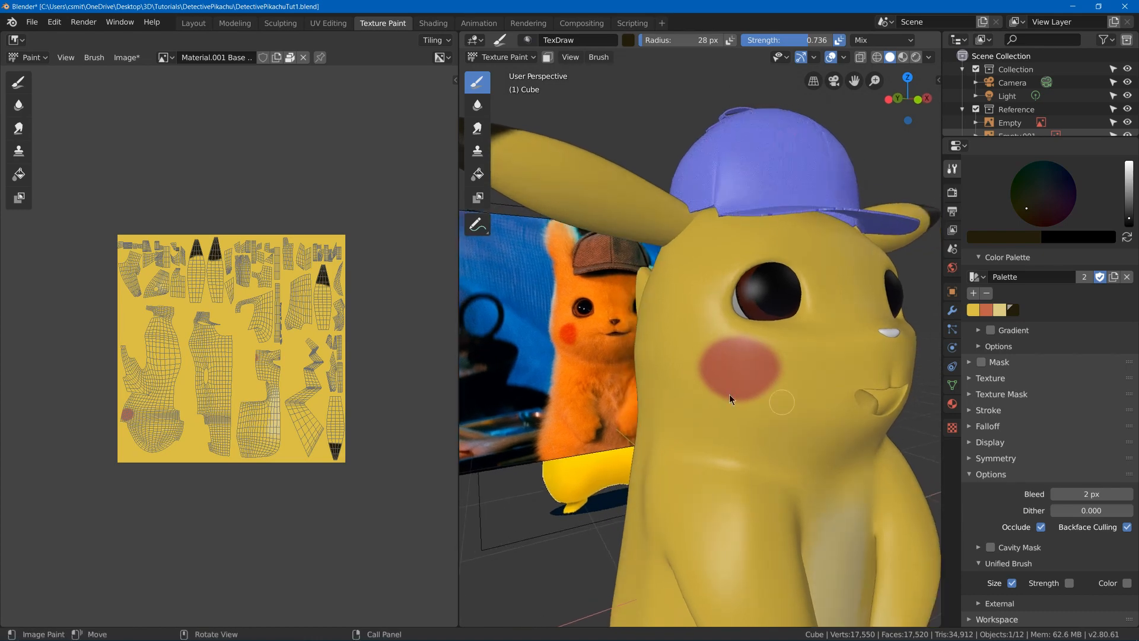
pyautogui.moveTo(720, 280); pyautogui.dragTo(657, 315, button='middle')
pyautogui.press('[')
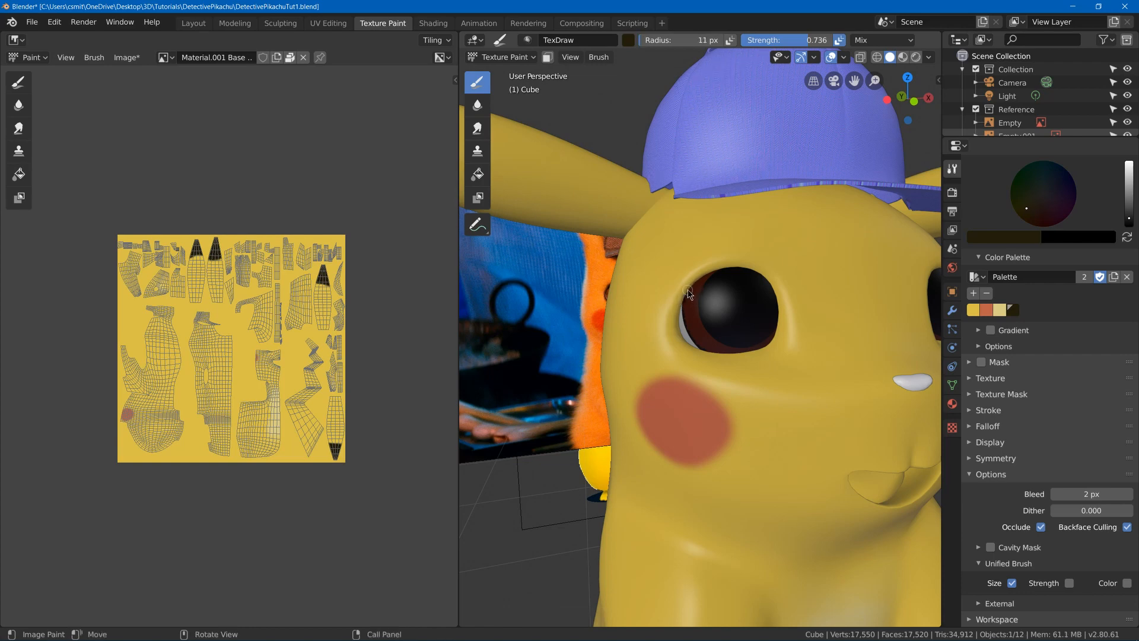
pyautogui.moveTo(687, 290); pyautogui.dragTo(672, 285, button='middle')
pyautogui.moveTo(828, 42); pyautogui.dragTo(860, 44)
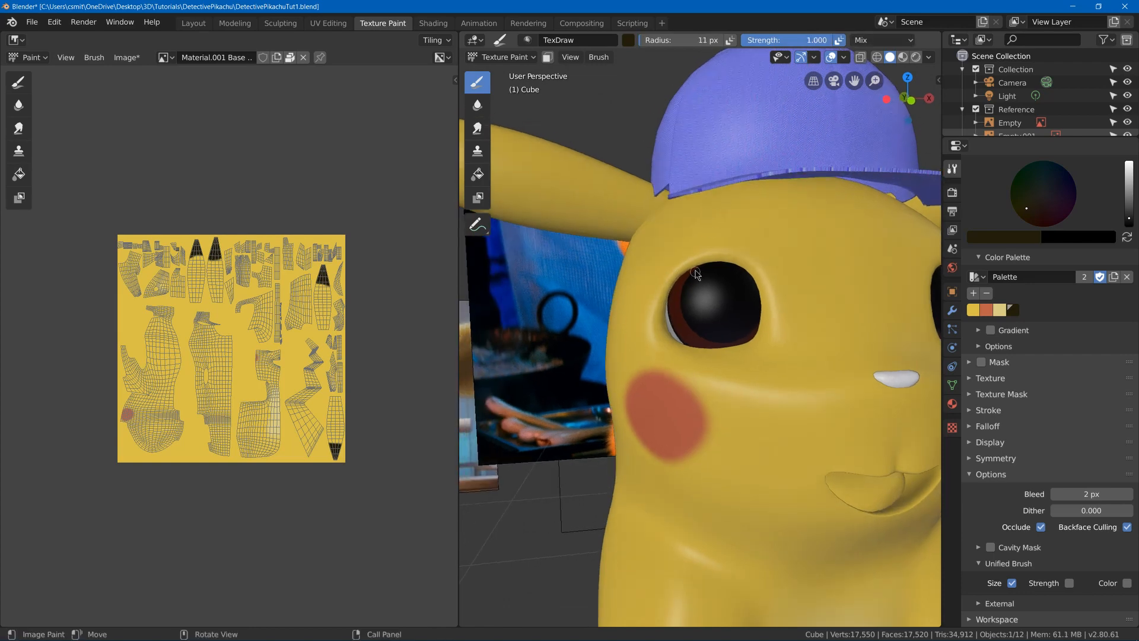
pyautogui.moveTo(696, 274); pyautogui.dragTo(679, 274, button='middle')
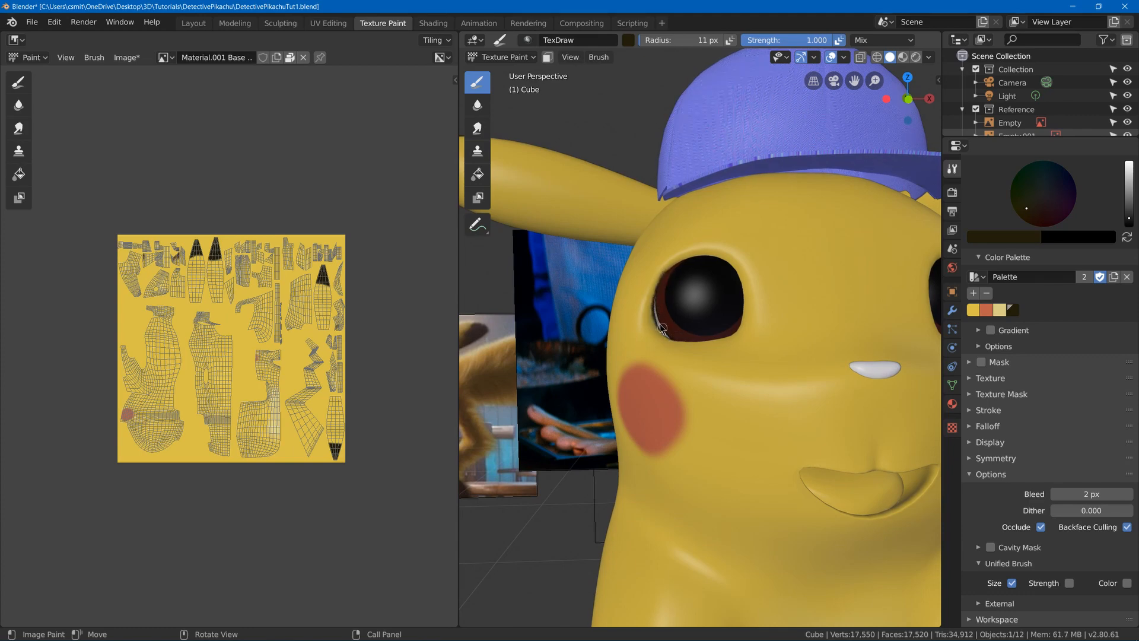
pyautogui.moveTo(685, 342); pyautogui.dragTo(665, 345, button='middle')
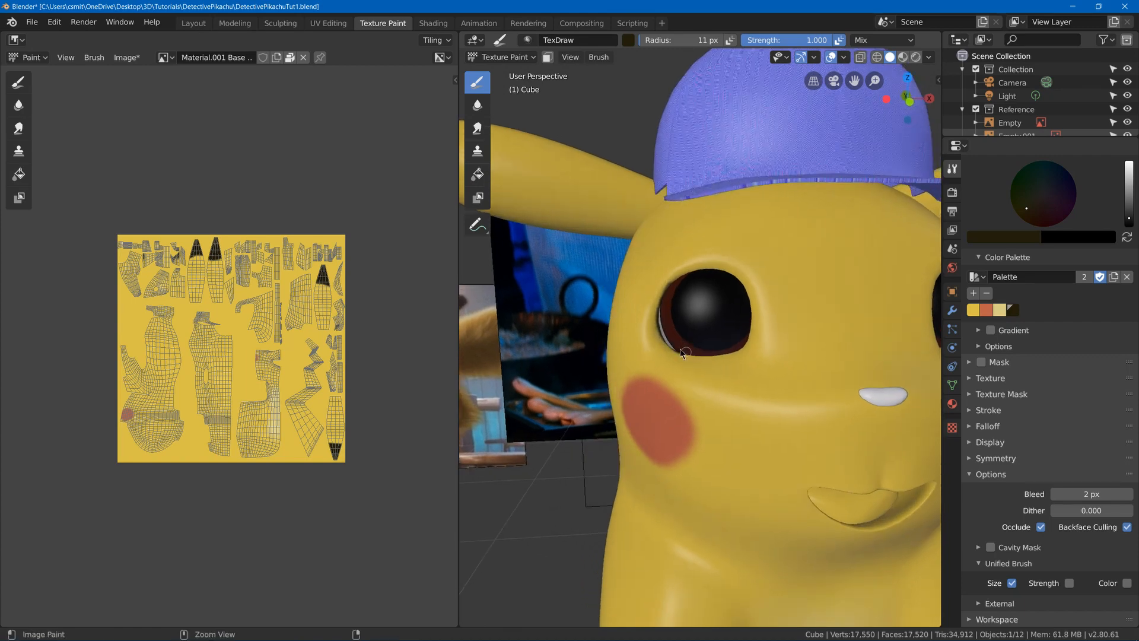
pyautogui.moveTo(664, 344)
pyautogui.mouseDown()
pyautogui.moveTo(682, 356)
pyautogui.moveTo(666, 333)
pyautogui.mouseUp()
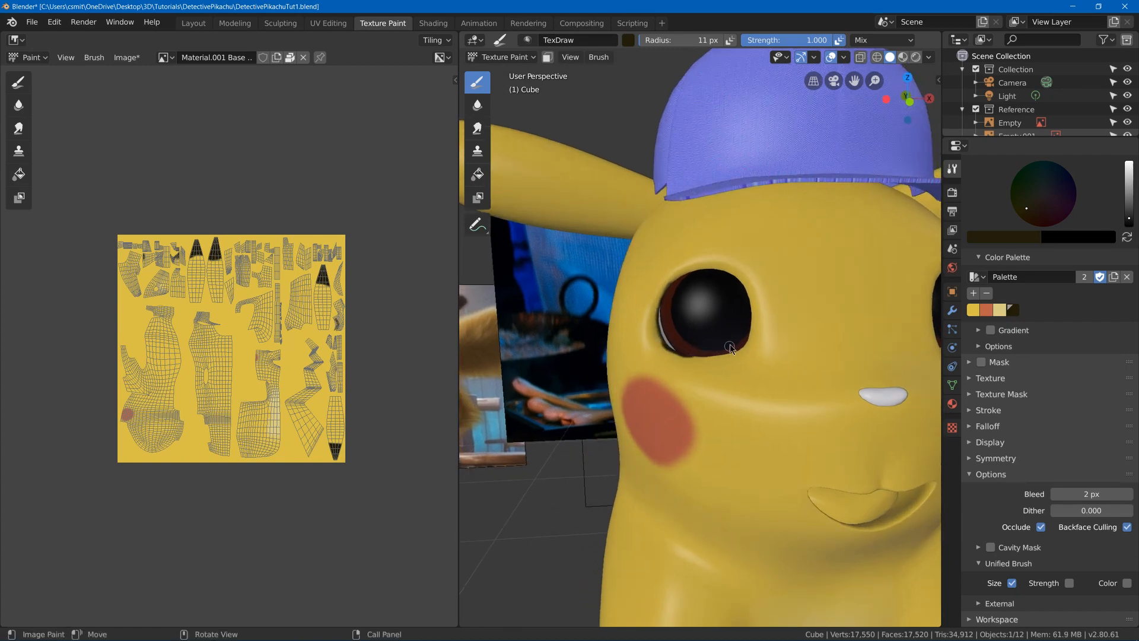
# Paint the dark rim along the eye's nose-side edge and around its lower corner in close-up
pyautogui.moveTo(730, 347)
pyautogui.mouseDown(button='middle')
pyautogui.moveTo(764, 330)
pyautogui.moveTo(756, 341)
pyautogui.mouseUp(button='middle')
pyautogui.scroll(5, 747, 353)
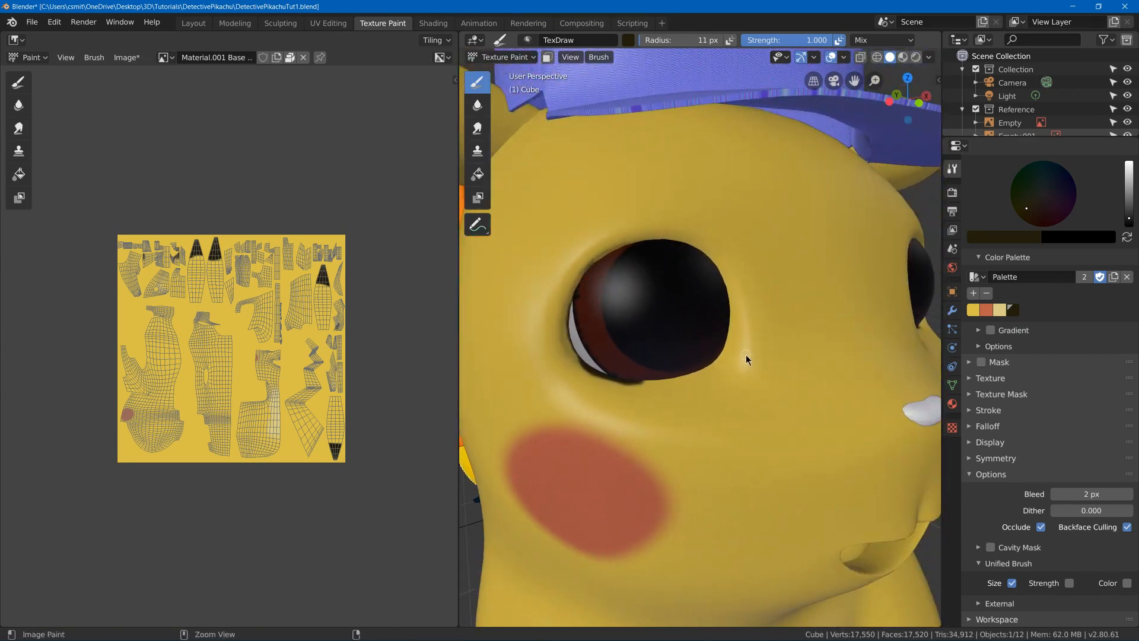
pyautogui.scroll(6, 747, 356)
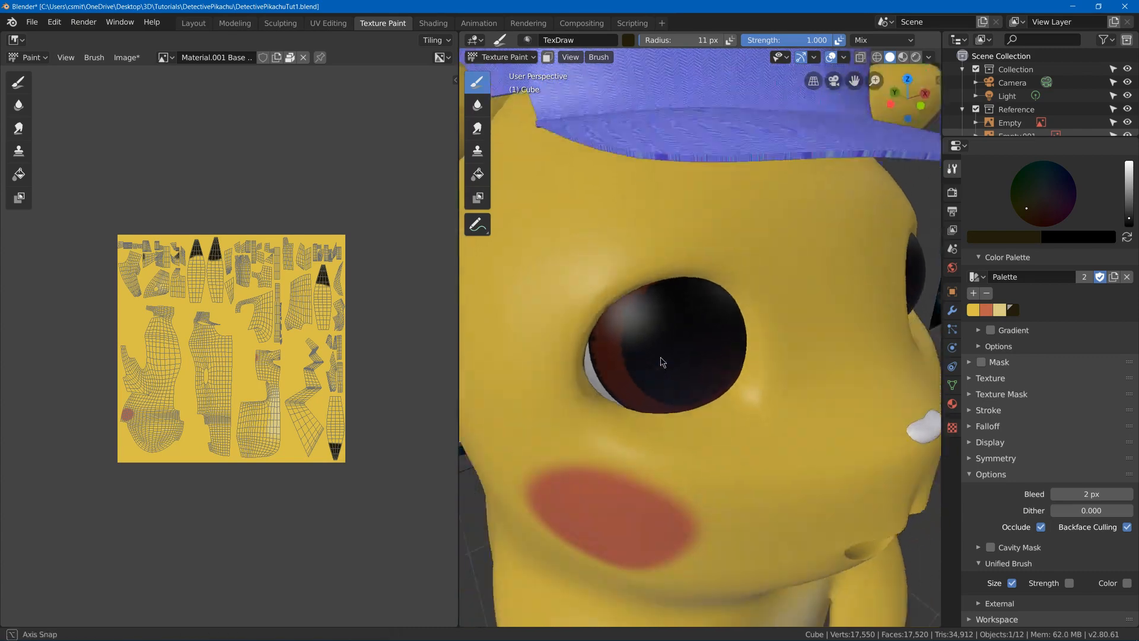
pyautogui.scroll(1, 779, 326)
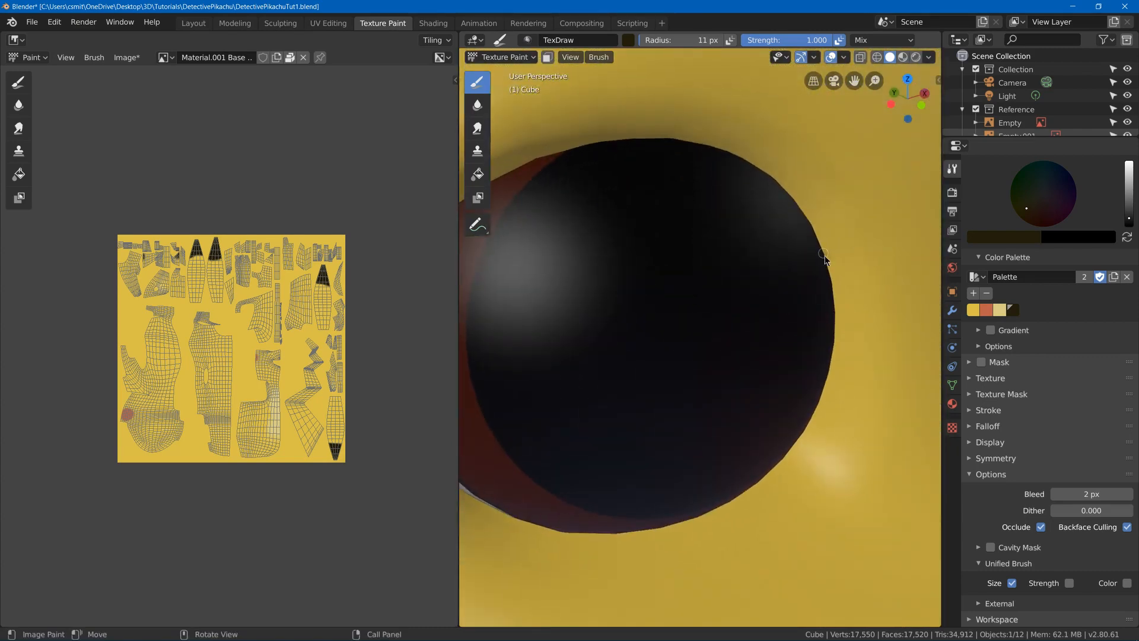
pyautogui.moveTo(824, 257); pyautogui.dragTo(826, 259)
pyautogui.moveTo(834, 306); pyautogui.dragTo(831, 358)
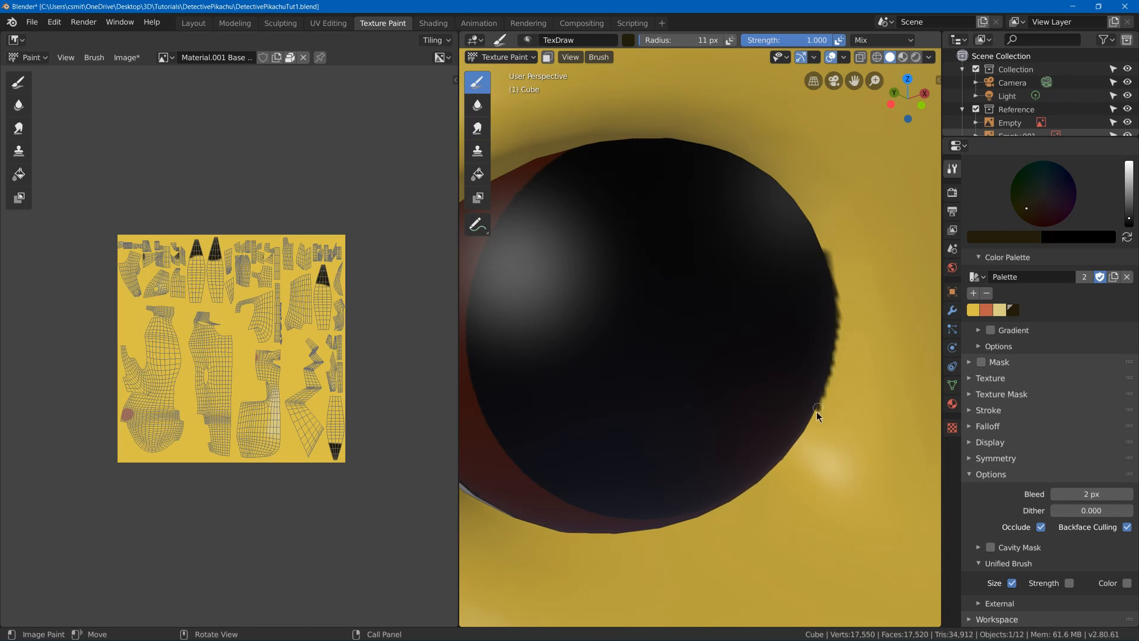
pyautogui.moveTo(816, 409); pyautogui.dragTo(825, 373)
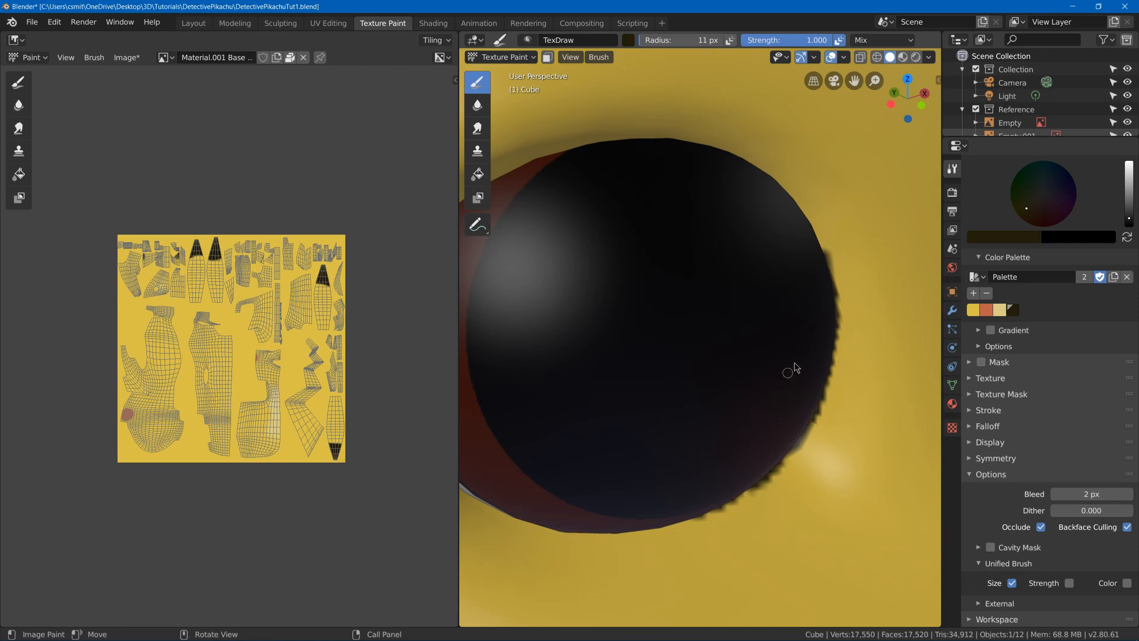
# Continue the dark rim down the eye's outer edge and along the lower lid, touching up the gaps
pyautogui.scroll(-5, 789, 377)
pyautogui.moveTo(716, 509); pyautogui.dragTo(682, 522, button='middle')
pyautogui.scroll(6, 691, 399)
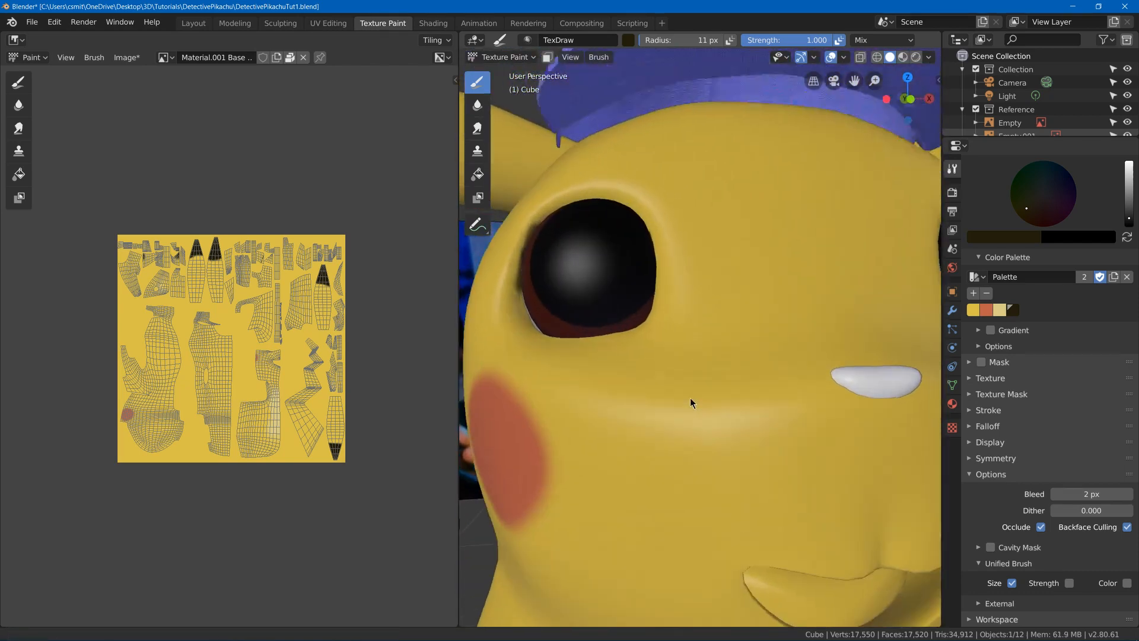
pyautogui.moveTo(575, 305); pyautogui.dragTo(661, 385, button='middle')
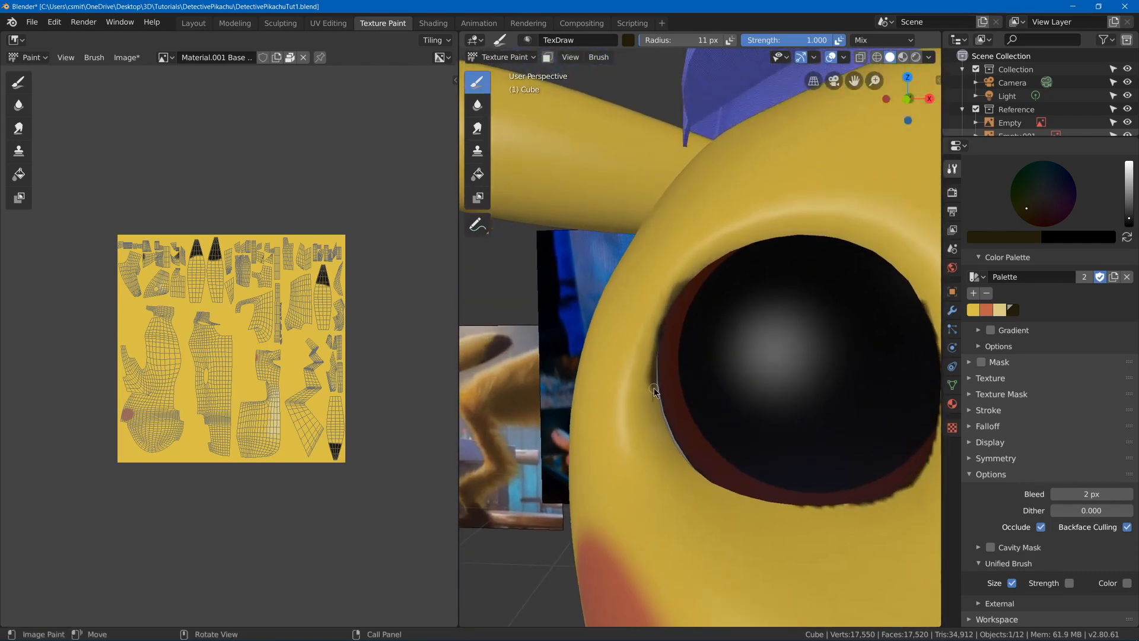
pyautogui.moveTo(663, 419)
pyautogui.mouseDown()
pyautogui.moveTo(715, 483)
pyautogui.moveTo(679, 452)
pyautogui.moveTo(729, 490)
pyautogui.moveTo(677, 450)
pyautogui.mouseUp()
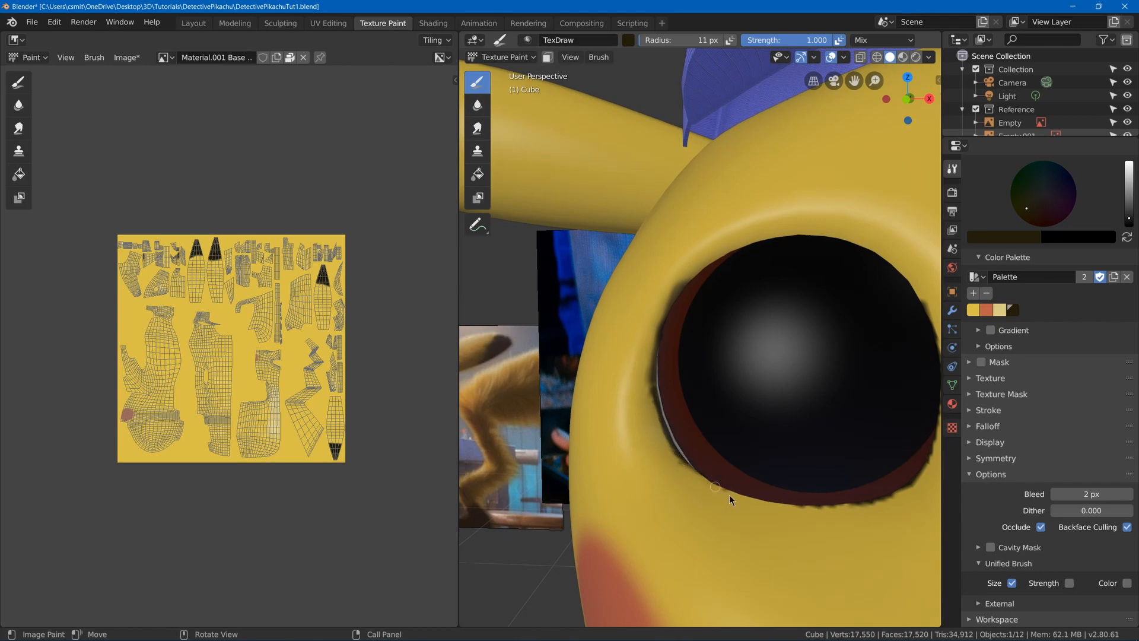
pyautogui.moveTo(770, 503); pyautogui.dragTo(692, 468)
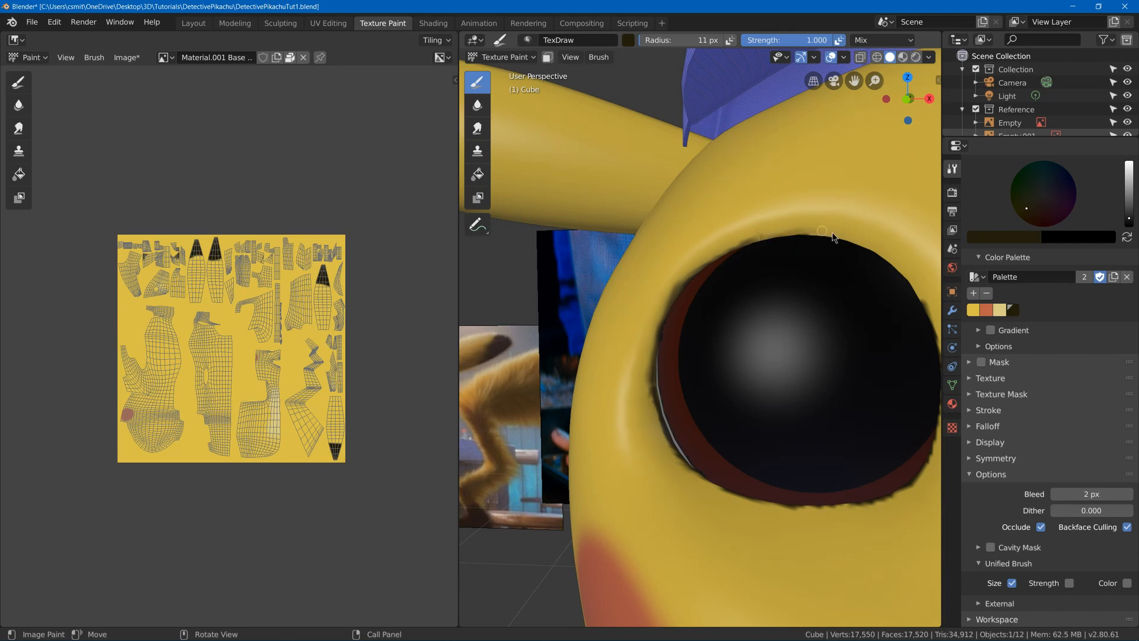
# Close the dark rim over the top of the eye and down its nose-side edge
pyautogui.moveTo(832, 237)
pyautogui.mouseDown()
pyautogui.moveTo(870, 253)
pyautogui.moveTo(922, 306)
pyautogui.mouseUp()
pyautogui.moveTo(923, 306); pyautogui.dragTo(800, 286, button='middle')
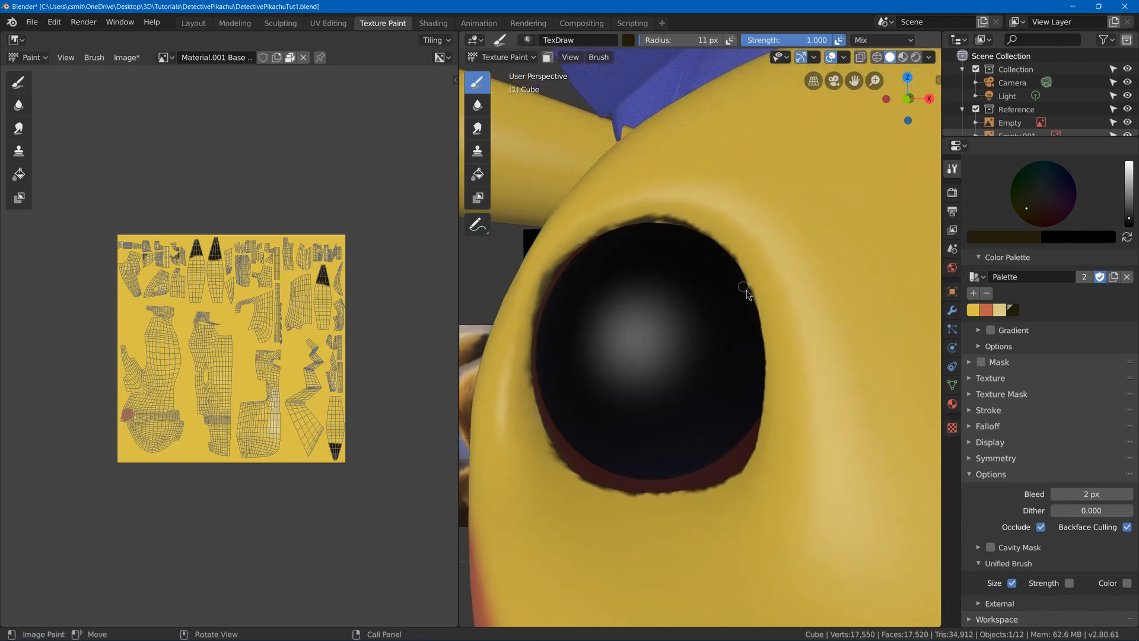
pyautogui.moveTo(761, 354); pyautogui.dragTo(844, 296, button='middle')
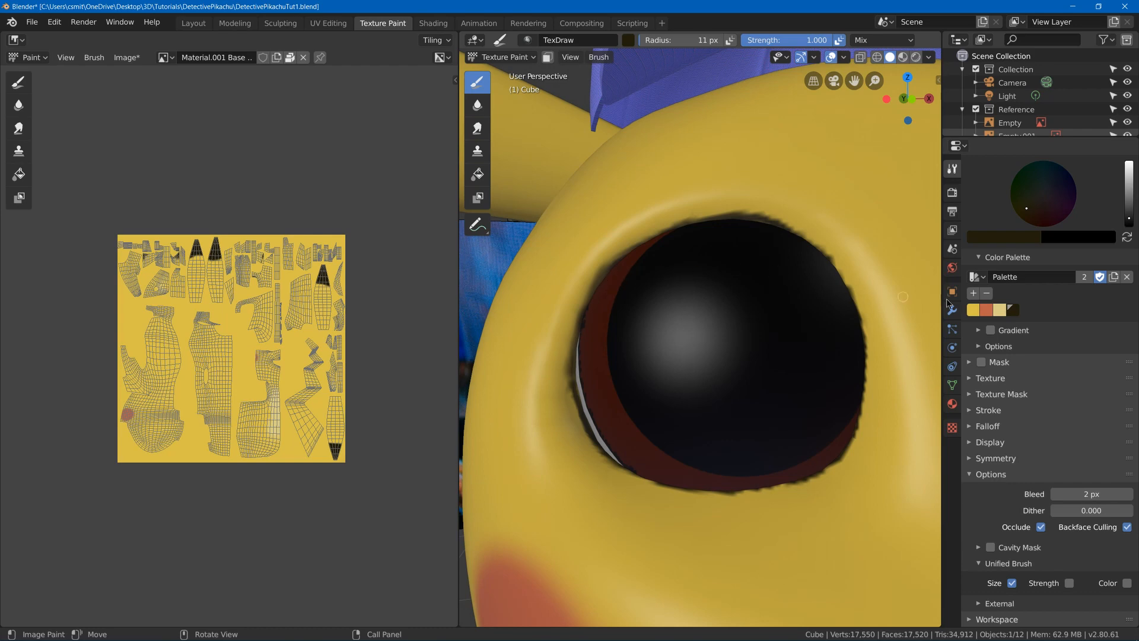
# Pick the yellow fur colour from the palette, check the character from the front and save the file
pyautogui.click(973, 309)
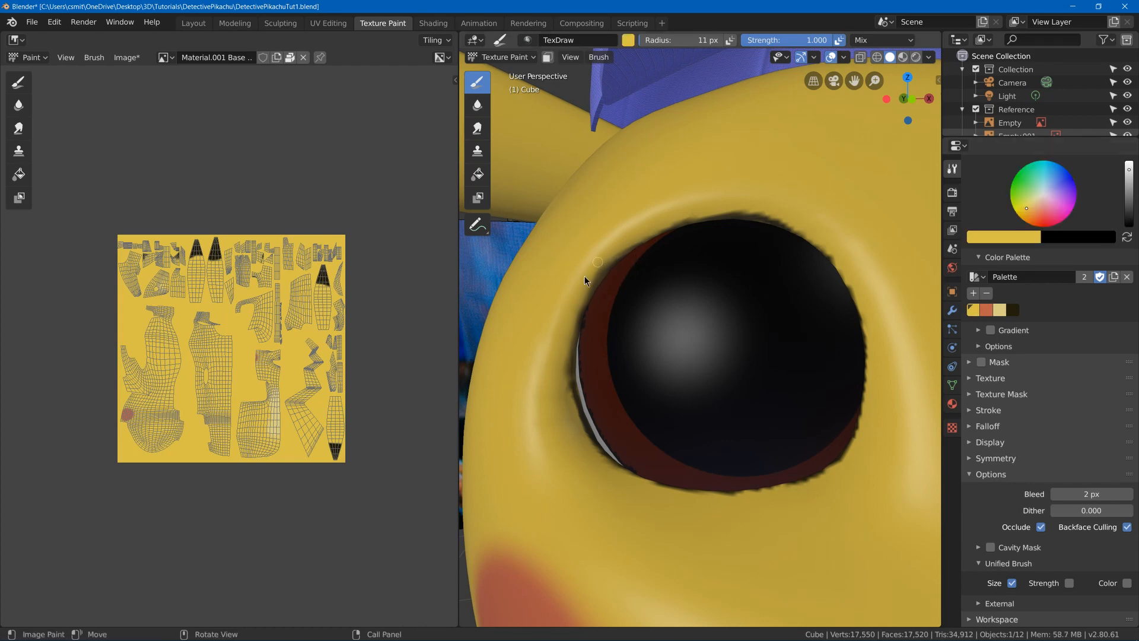
pyautogui.scroll(-10, 700, 183)
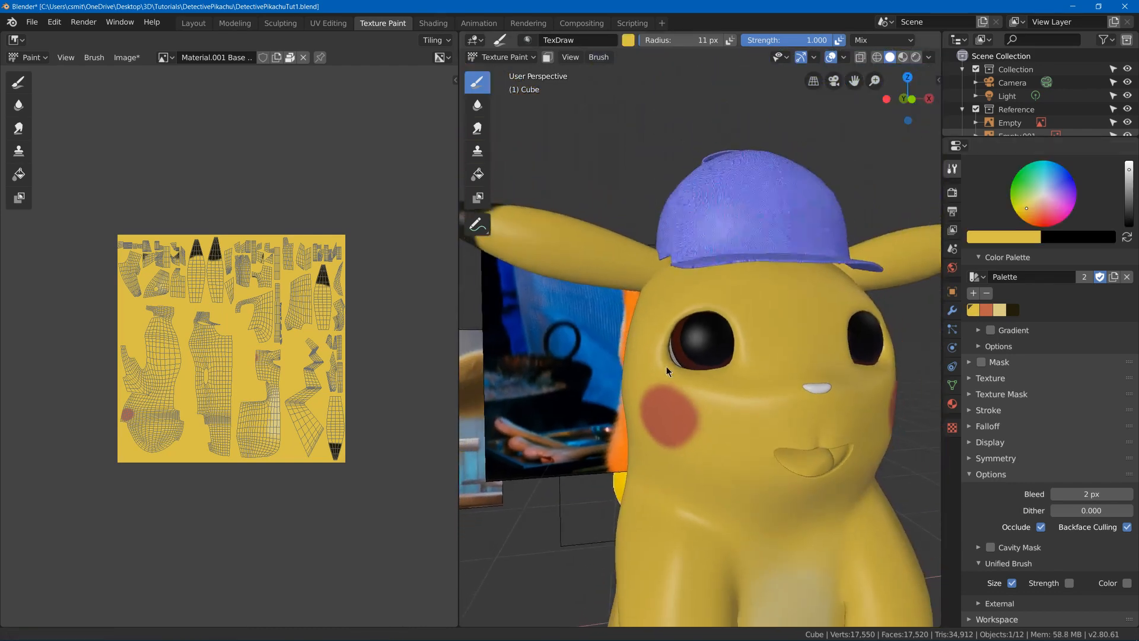
pyautogui.moveTo(647, 416); pyautogui.dragTo(639, 500, button='middle')
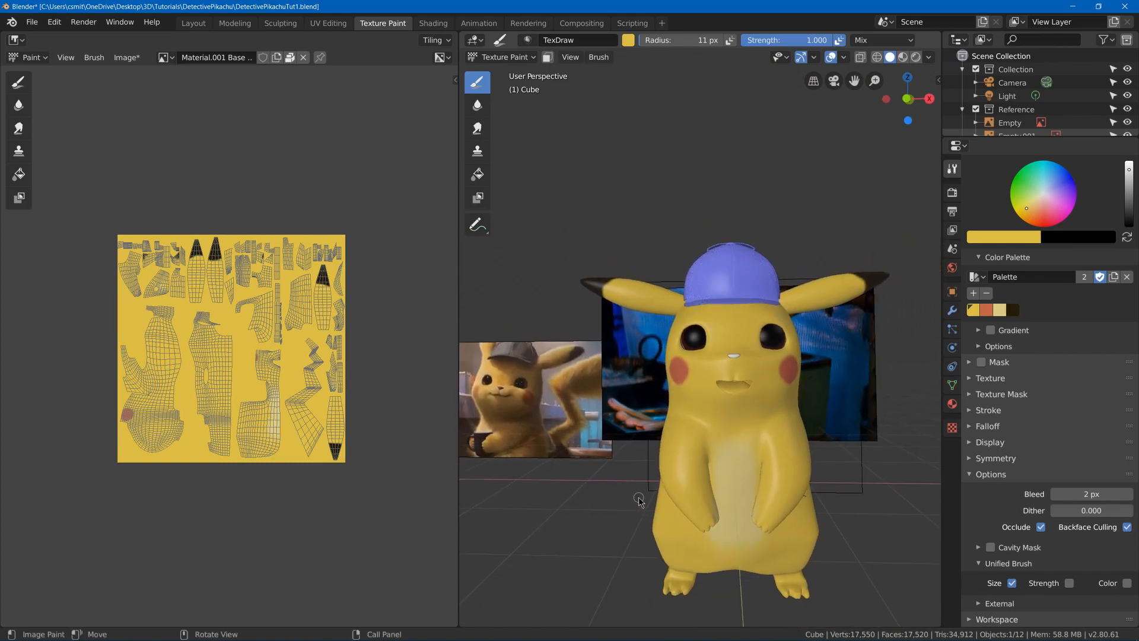
pyautogui.moveTo(649, 371); pyautogui.dragTo(617, 468, button='middle')
pyautogui.scroll(5, 684, 353)
pyautogui.hotkey('ctrl', 's')
pyautogui.scroll(-5, 632, 458)
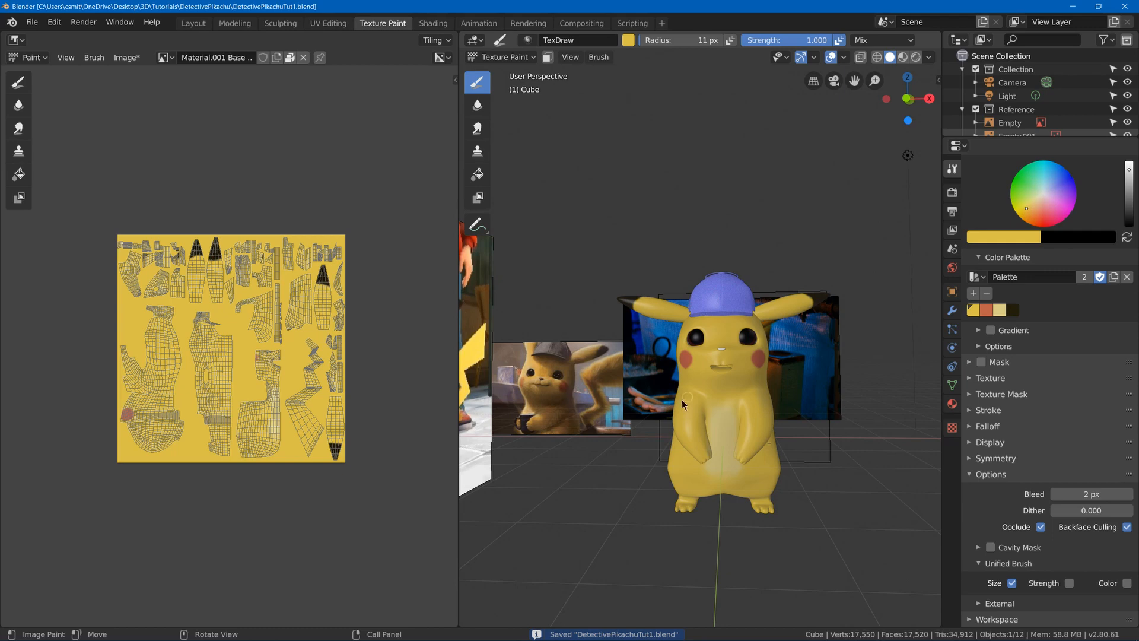
# Mix a slightly darkened salmon-pink brush colour for the inside of the mouth
pyautogui.moveTo(617, 464); pyautogui.dragTo(733, 363, button='middle')
pyautogui.scroll(6, 733, 363)
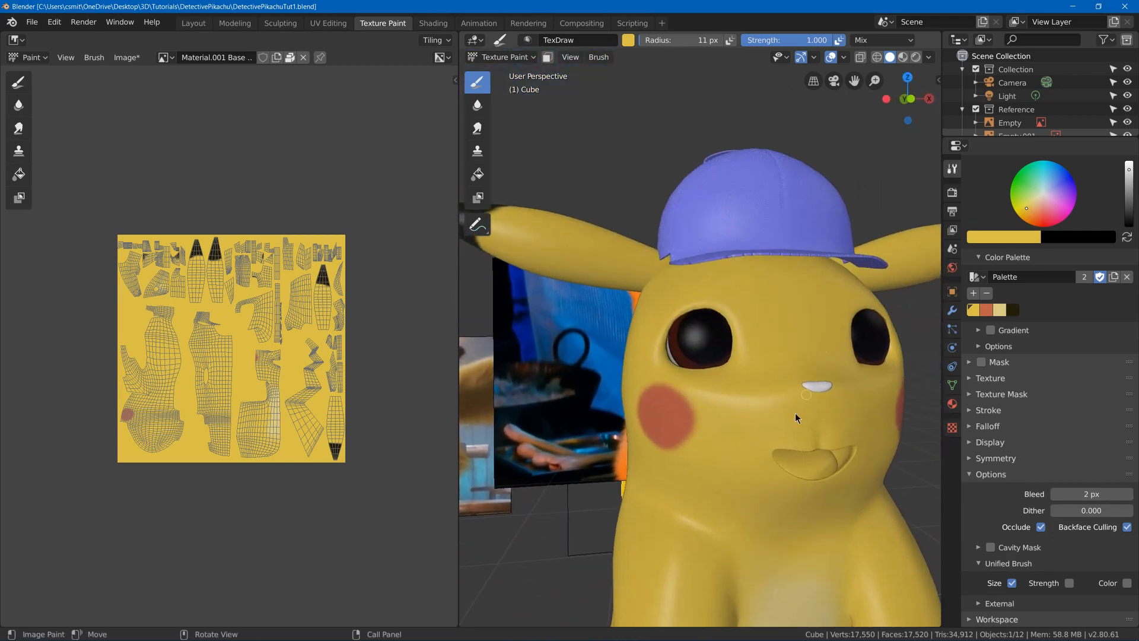
pyautogui.keyDown('shift'); pyautogui.moveTo(795, 411); pyautogui.dragTo(604, 378, button='middle'); pyautogui.keyUp('shift')
pyautogui.scroll(3, 720, 285)
pyautogui.moveTo(720, 285); pyautogui.dragTo(777, 356, button='middle')
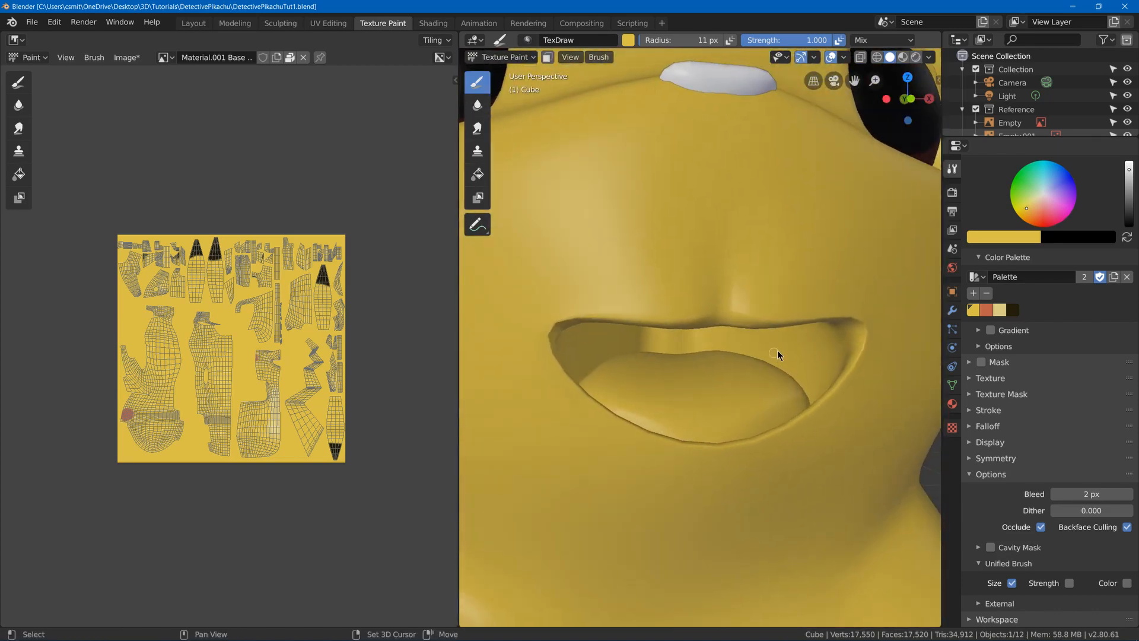
pyautogui.scroll(-8, 661, 468)
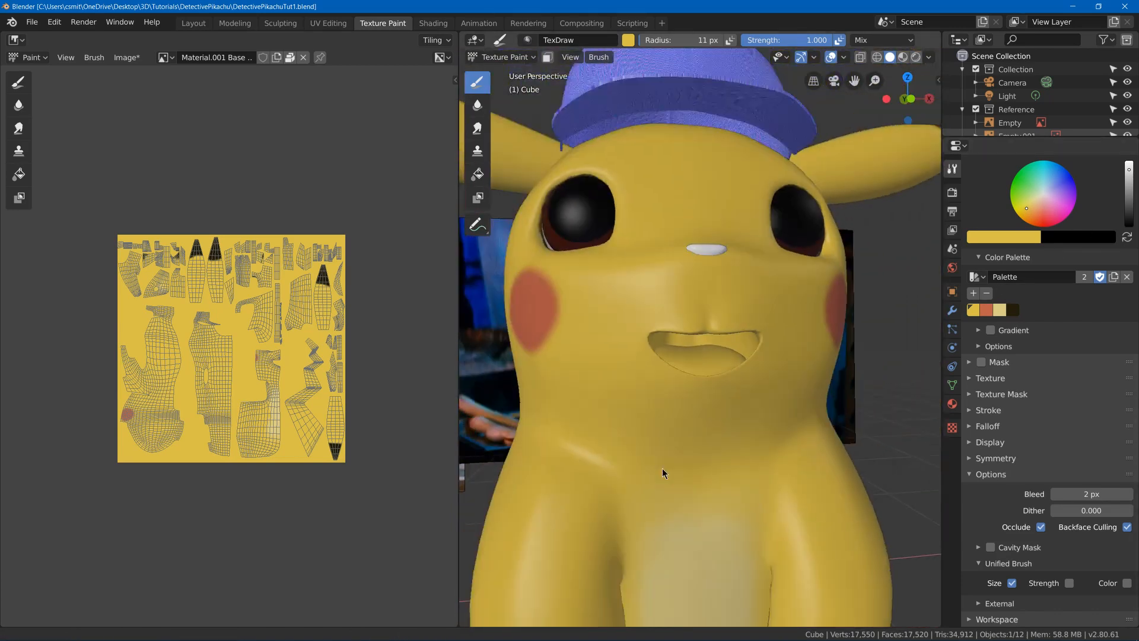
pyautogui.scroll(2, 859, 323)
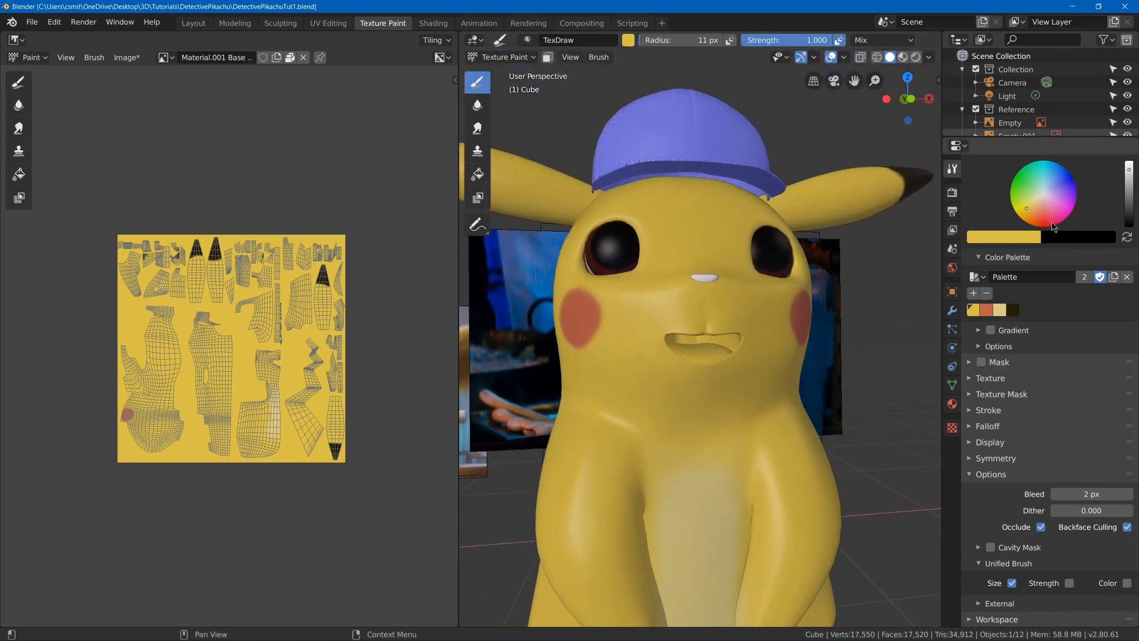
pyautogui.moveTo(1049, 212); pyautogui.dragTo(1054, 213)
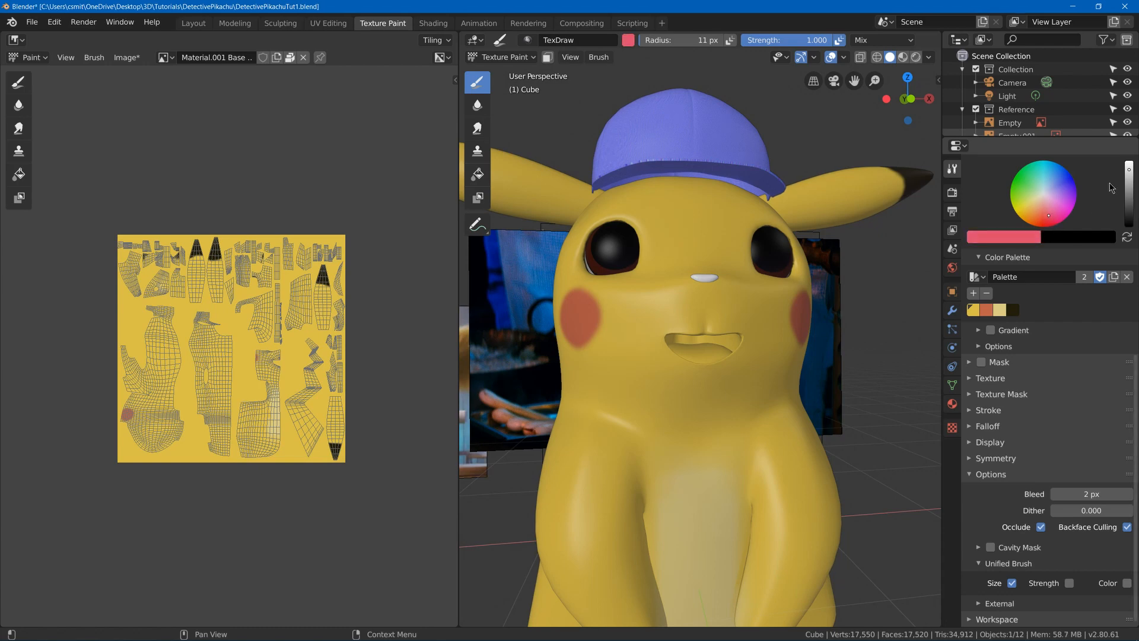
pyautogui.click(1044, 208)
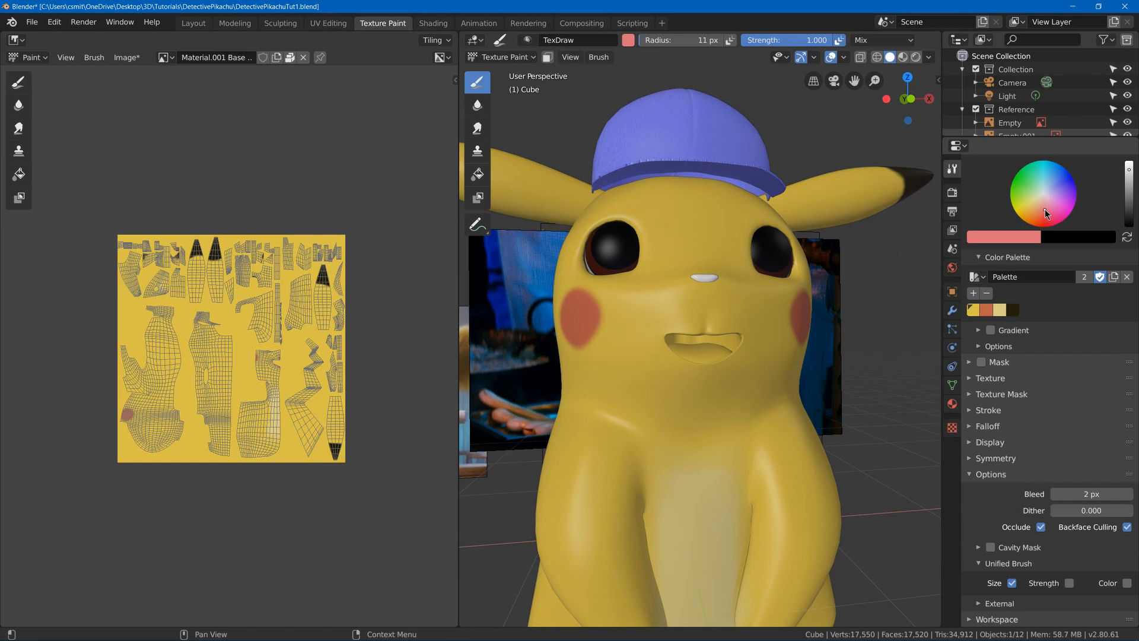
pyautogui.moveTo(1129, 169); pyautogui.dragTo(1129, 182)
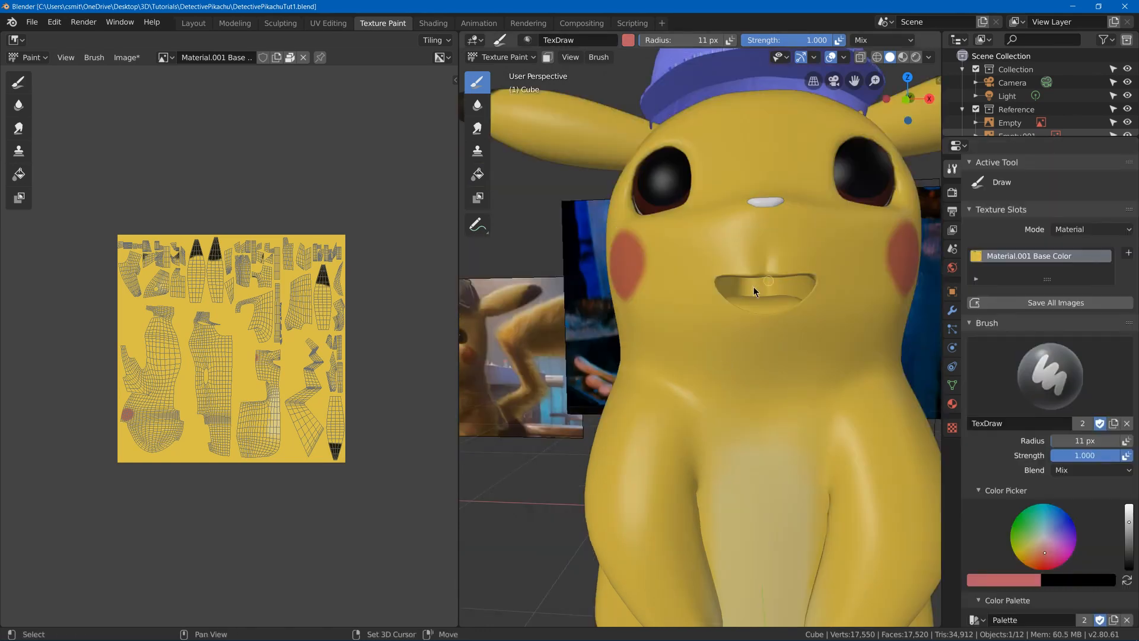
# Select the faces of the tongue and its back end in Edit Mode, using face selection
pyautogui.press('Tab')
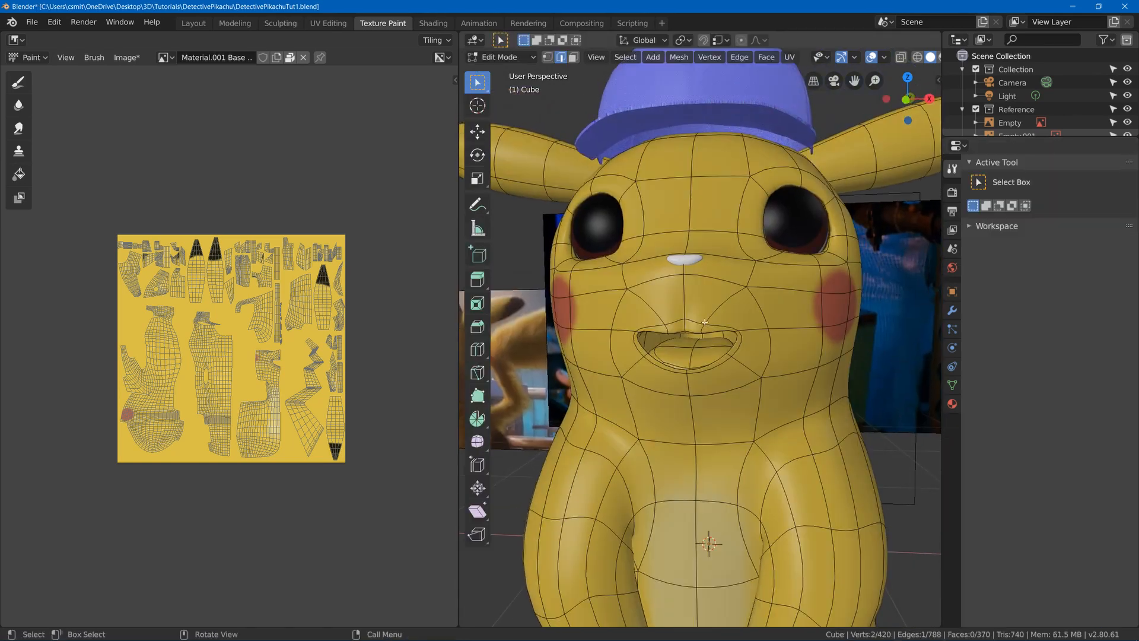
pyautogui.press('3')
pyautogui.click(681, 350)
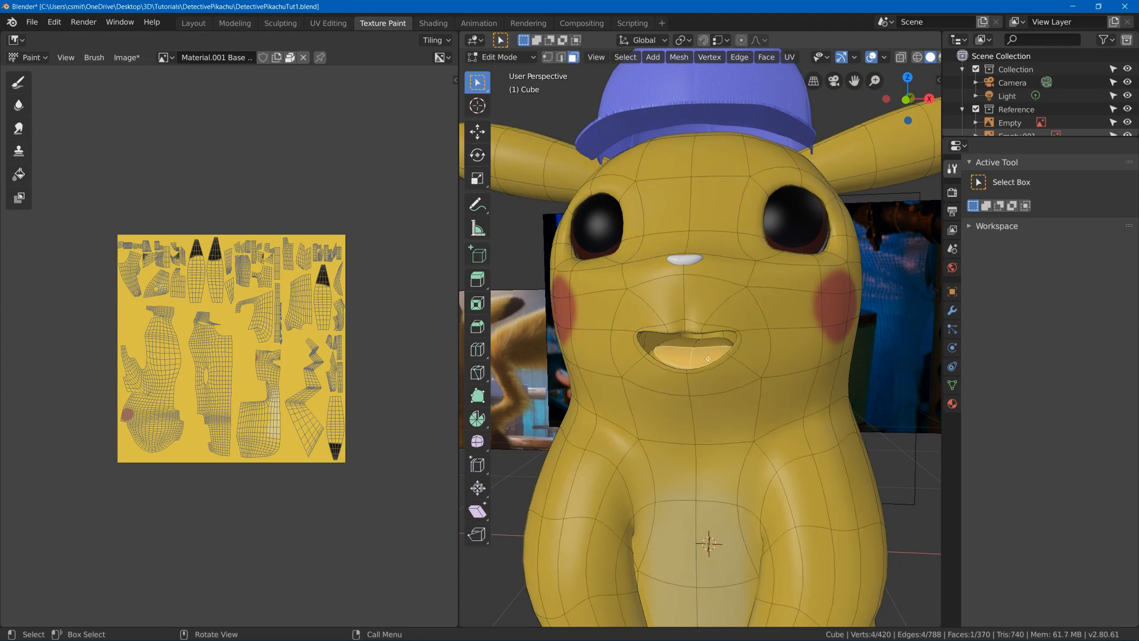
pyautogui.keyDown('ctrl'); pyautogui.moveTo(681, 350); pyautogui.dragTo(673, 354, button='middle'); pyautogui.keyUp('ctrl')
pyautogui.keyDown('ctrl'); pyautogui.click(673, 354); pyautogui.keyUp('ctrl')
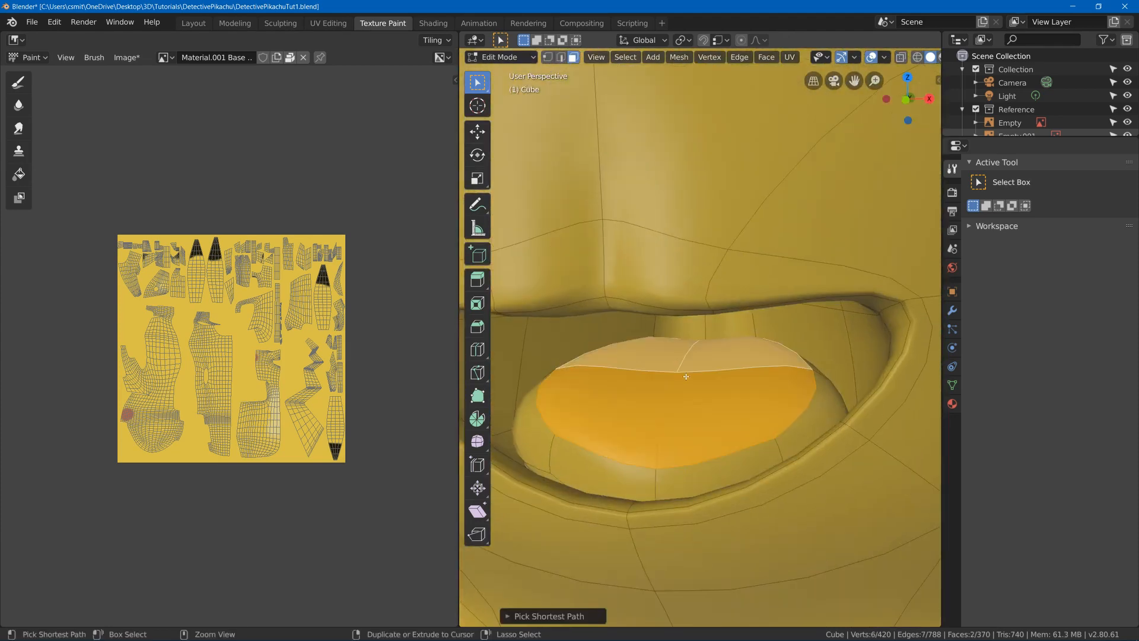
pyautogui.keyDown('ctrl'); pyautogui.click(817, 398); pyautogui.keyUp('ctrl')
pyautogui.keyDown('ctrl'); pyautogui.click(751, 460); pyautogui.keyUp('ctrl')
pyautogui.moveTo(750, 459); pyautogui.dragTo(823, 352, button='middle')
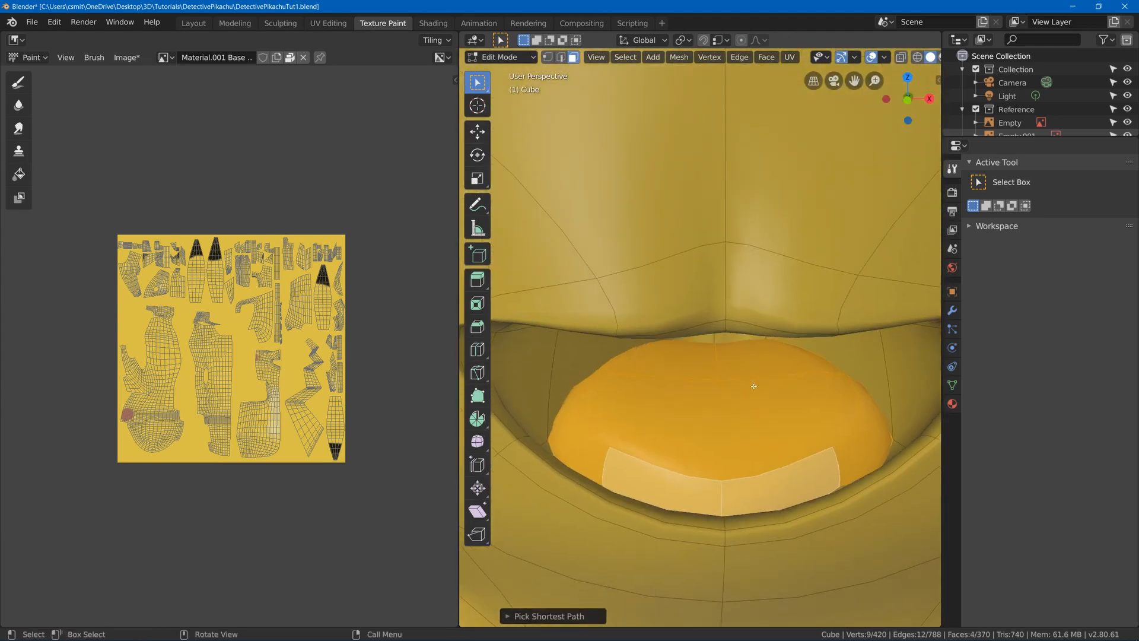
pyautogui.keyDown('ctrl'); pyautogui.click(739, 338); pyautogui.keyUp('ctrl')
pyautogui.moveTo(739, 339); pyautogui.dragTo(716, 254, button='middle')
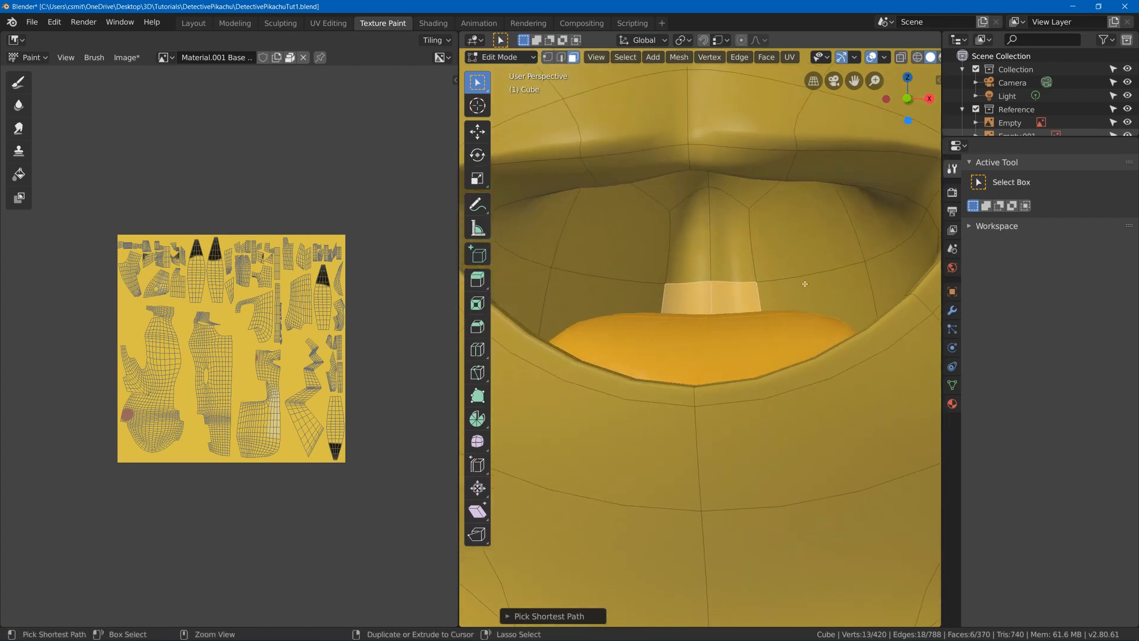
# Extend the selection across the back wall and sides of the mouth cavity with circle select
pyautogui.press('c')
pyautogui.moveTo(707, 253)
pyautogui.mouseDown()
pyautogui.moveTo(605, 294)
pyautogui.moveTo(665, 215)
pyautogui.mouseUp()
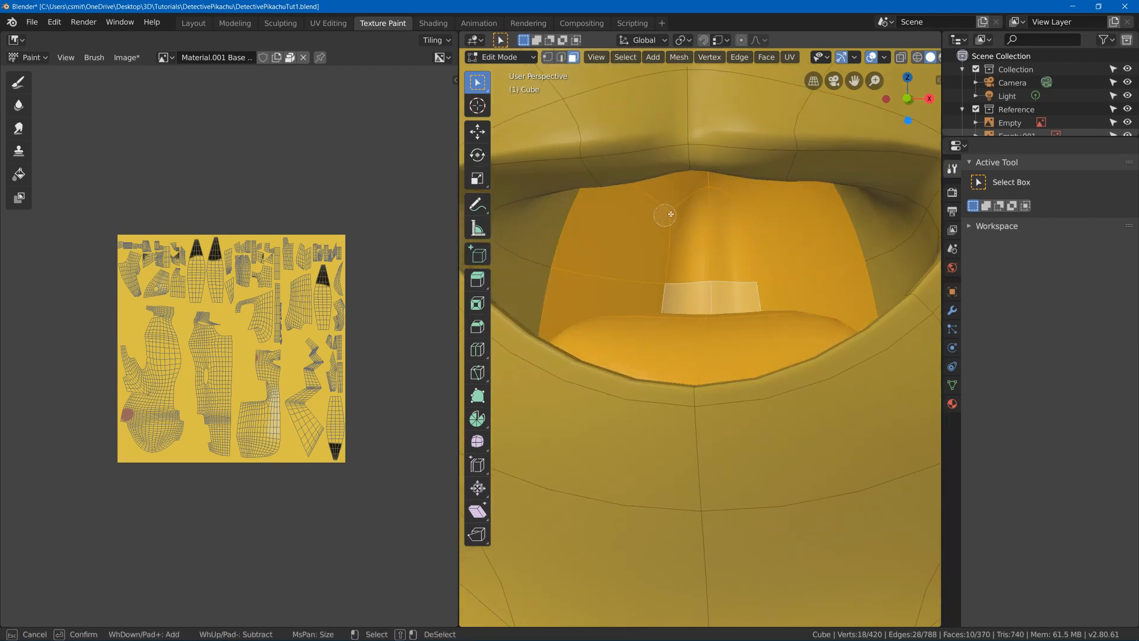
pyautogui.press('Escape')
pyautogui.moveTo(724, 238); pyautogui.dragTo(706, 380, button='middle')
pyautogui.keyDown('ctrl'); pyautogui.click(666, 234); pyautogui.keyUp('ctrl')
pyautogui.keyDown('ctrl'); pyautogui.click(700, 451); pyautogui.keyUp('ctrl')
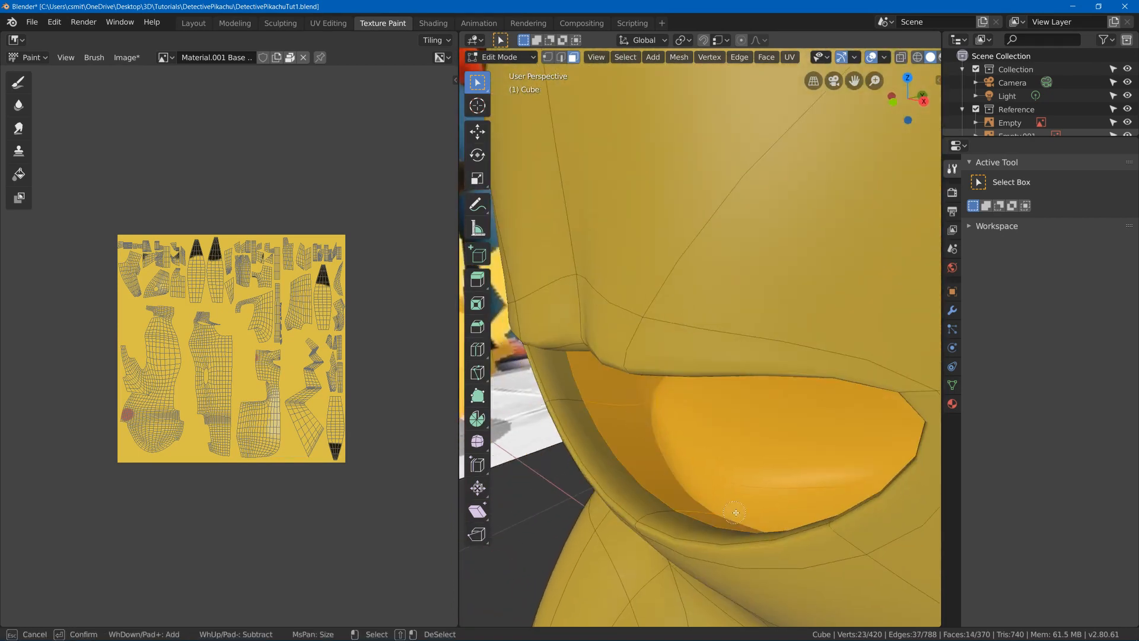
# Add the remaining mouth cavity faces and the face loop just inside the lips to the selection
pyautogui.moveTo(700, 451)
pyautogui.mouseDown(button='middle')
pyautogui.moveTo(800, 457)
pyautogui.moveTo(785, 353)
pyautogui.moveTo(769, 365)
pyautogui.moveTo(740, 311)
pyautogui.moveTo(665, 275)
pyautogui.moveTo(677, 272)
pyautogui.moveTo(682, 213)
pyautogui.mouseUp(button='middle')
pyautogui.press('c')
pyautogui.click(662, 275)
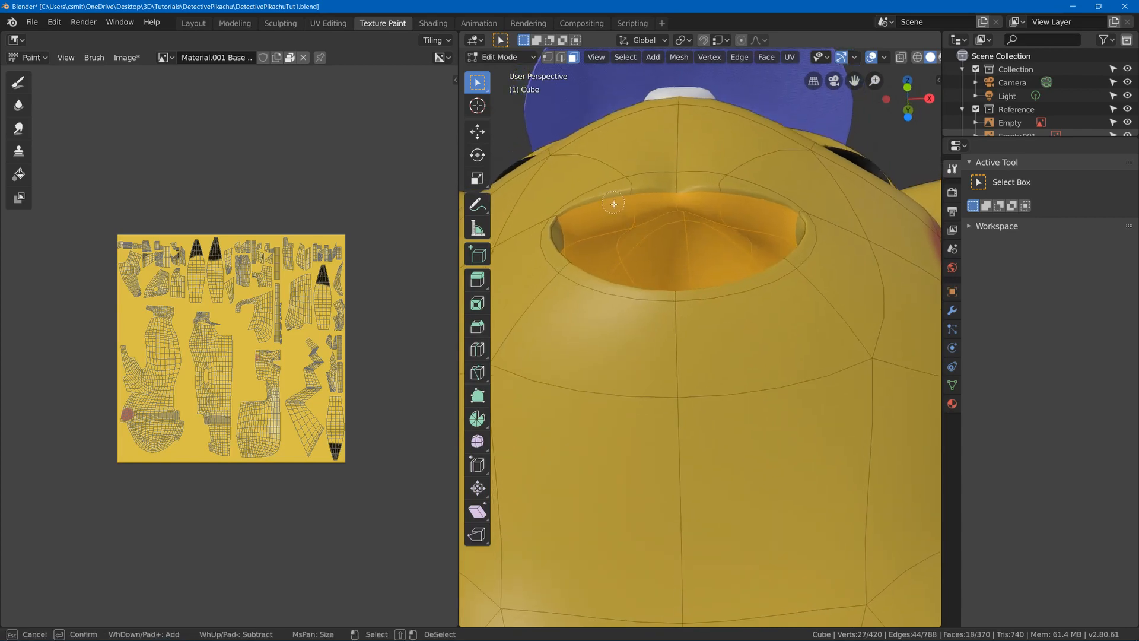
pyautogui.moveTo(682, 214)
pyautogui.mouseDown()
pyautogui.moveTo(772, 187)
pyautogui.moveTo(616, 187)
pyautogui.mouseUp()
pyautogui.moveTo(721, 197); pyautogui.dragTo(598, 233, button='middle')
pyautogui.rightClick(672, 178)
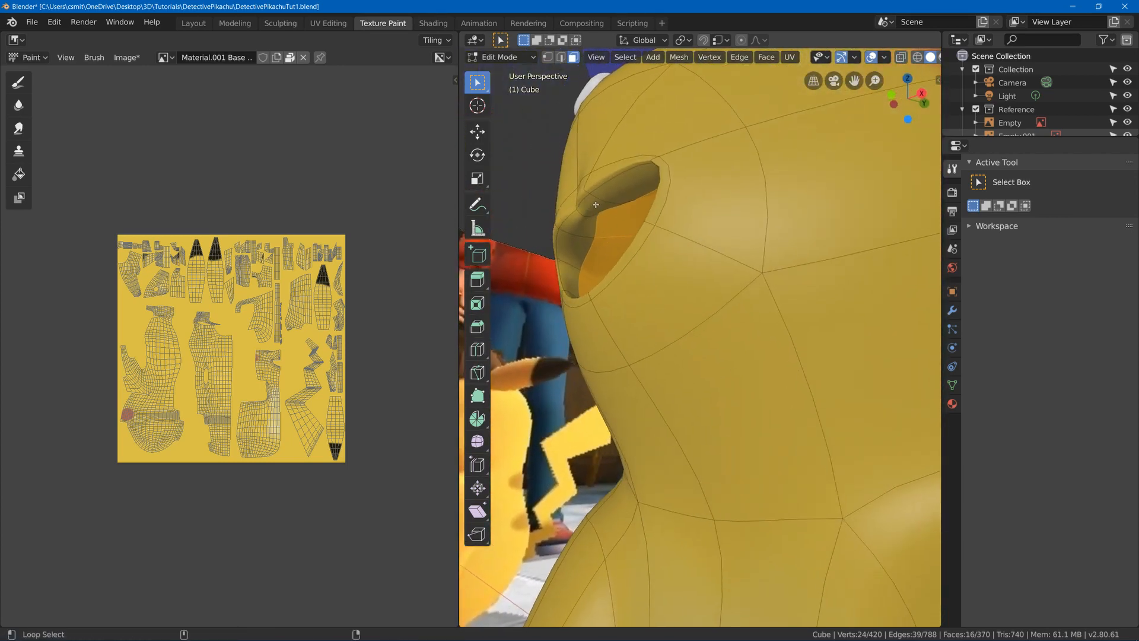
pyautogui.press('Tab')
pyautogui.press('Tab')
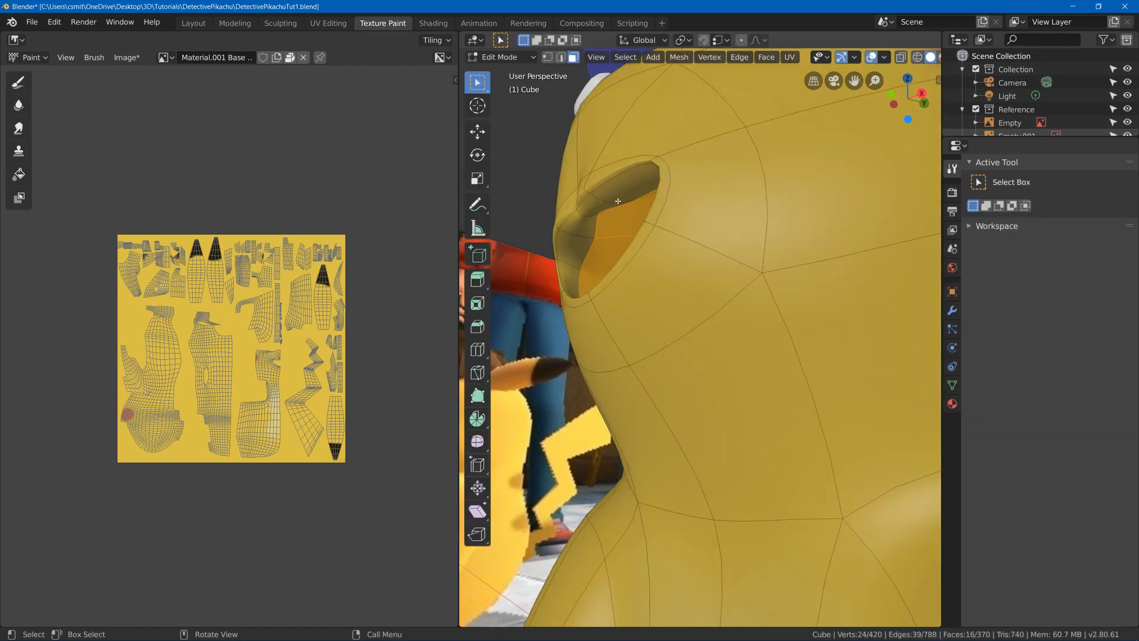
pyautogui.keyDown('alt'); pyautogui.click(574, 238); pyautogui.keyUp('alt')
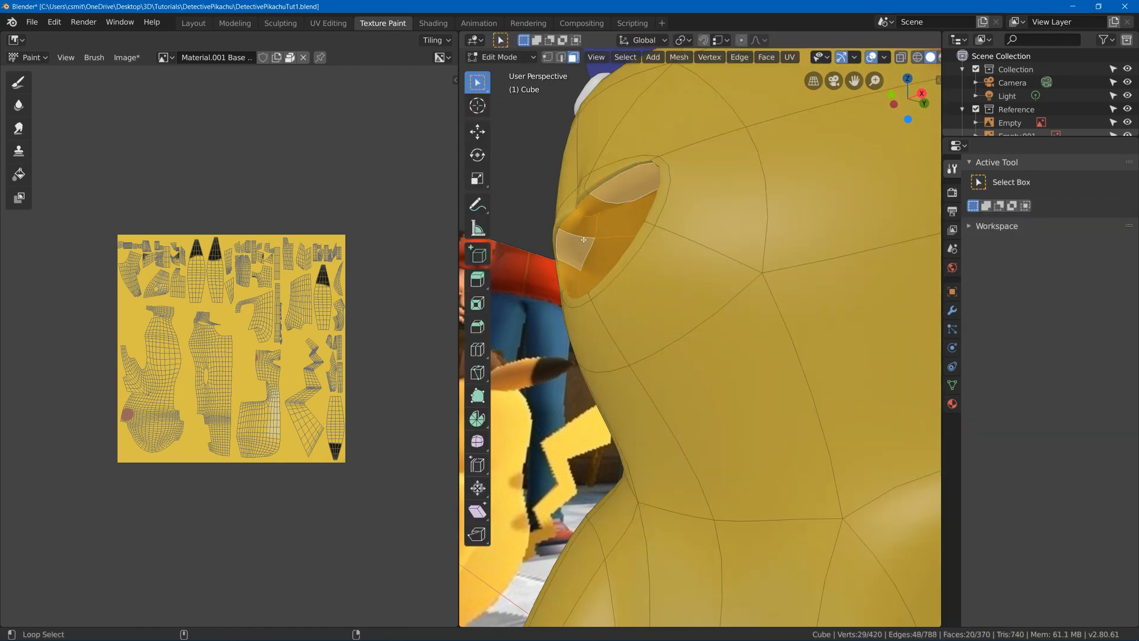
# Examine the mouth-interior selection in wireframe for missed faces and return to solid shading
pyautogui.moveTo(574, 238); pyautogui.dragTo(578, 288, button='middle')
pyautogui.press('x')
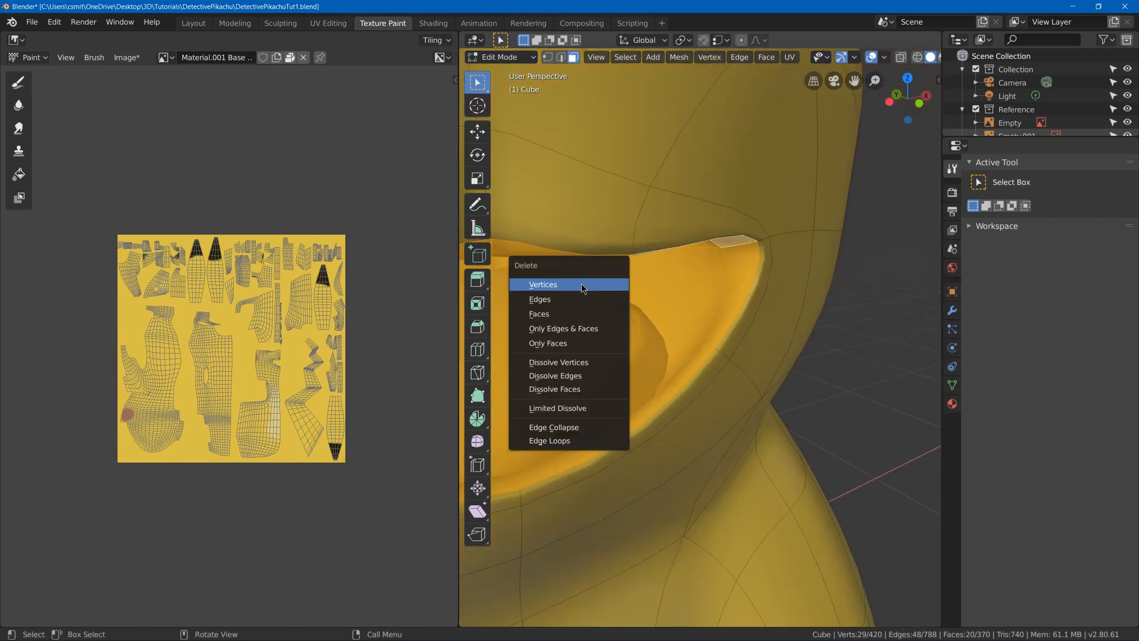
pyautogui.press('Escape')
pyautogui.press('z')
pyautogui.click(628, 316)
pyautogui.moveTo(629, 316); pyautogui.dragTo(691, 310, button='middle')
pyautogui.press('z')
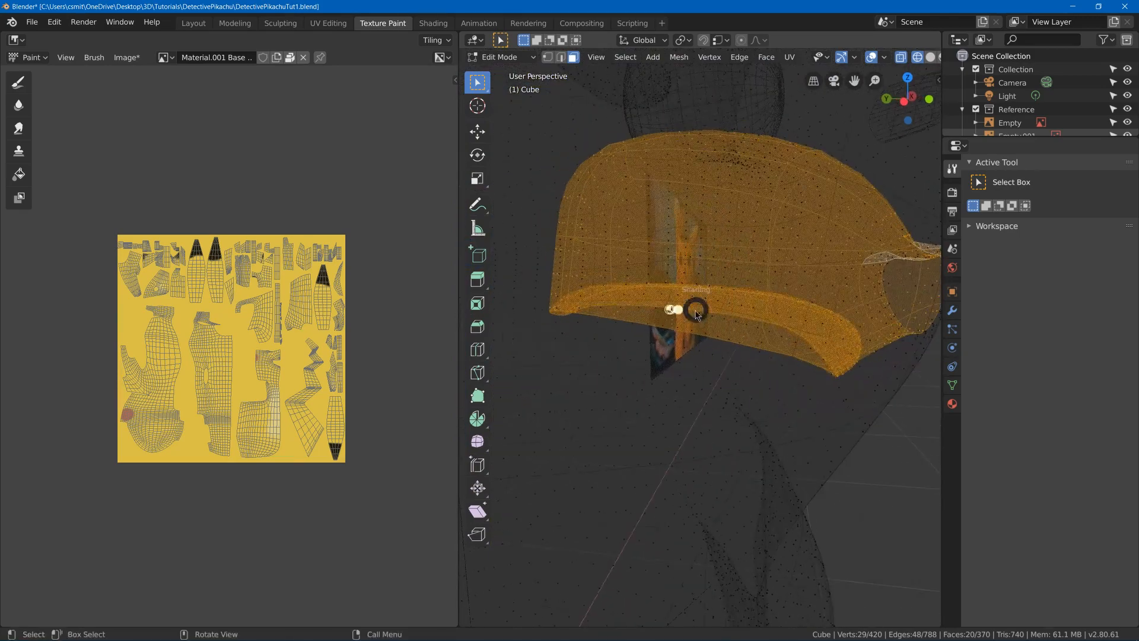
pyautogui.click(788, 326)
pyautogui.moveTo(801, 330); pyautogui.dragTo(663, 266, button='middle')
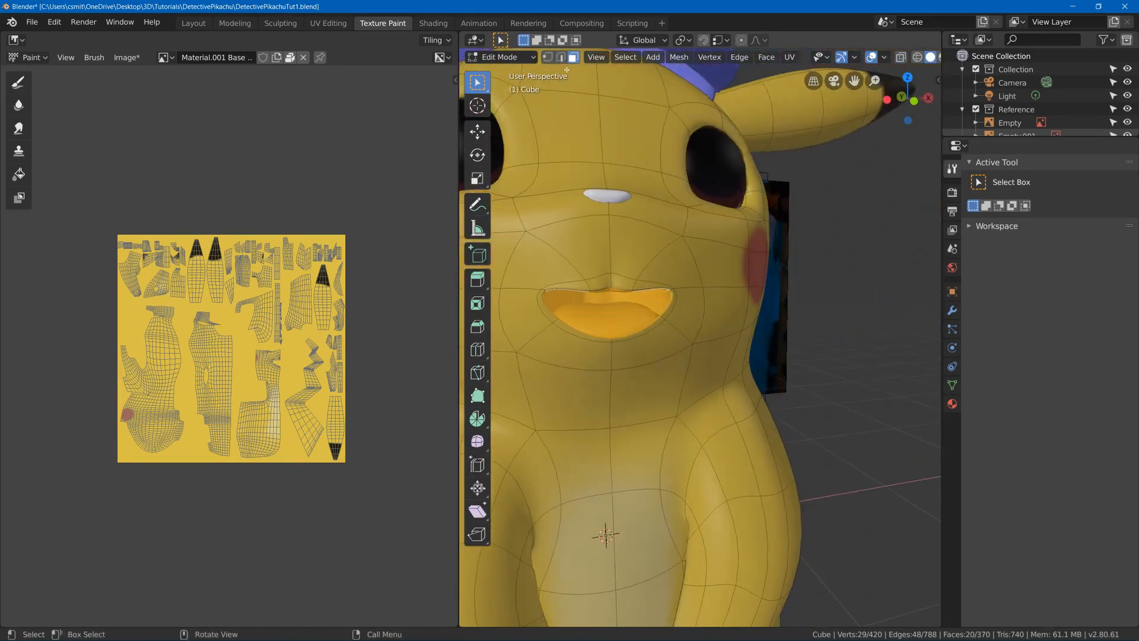
# Return to Texture Paint mode and enable face selection masking so only the mouth interior is paintable
pyautogui.press('Tab')
pyautogui.press('Tab')
pyautogui.hotkey('ctrl', 'Tab')
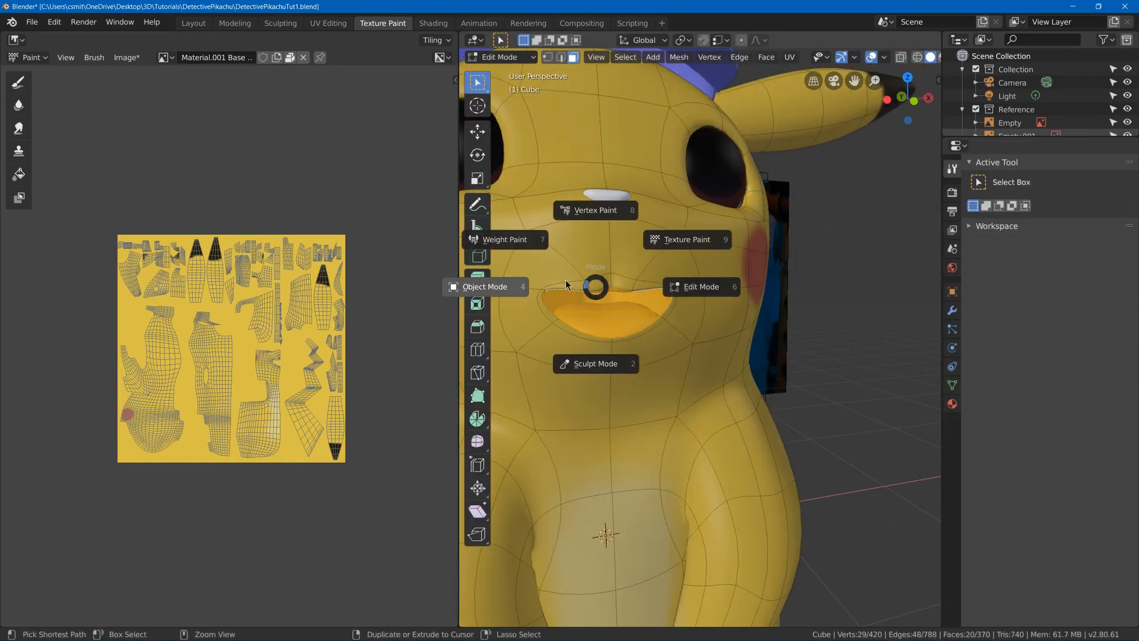
pyautogui.click(614, 241)
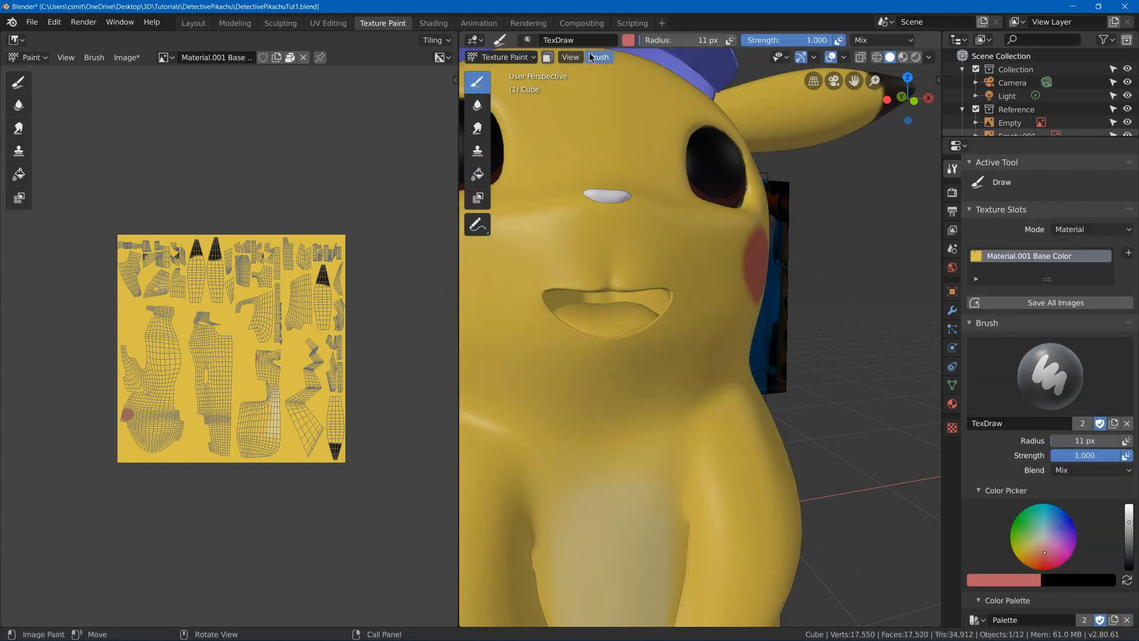
pyautogui.click(548, 58)
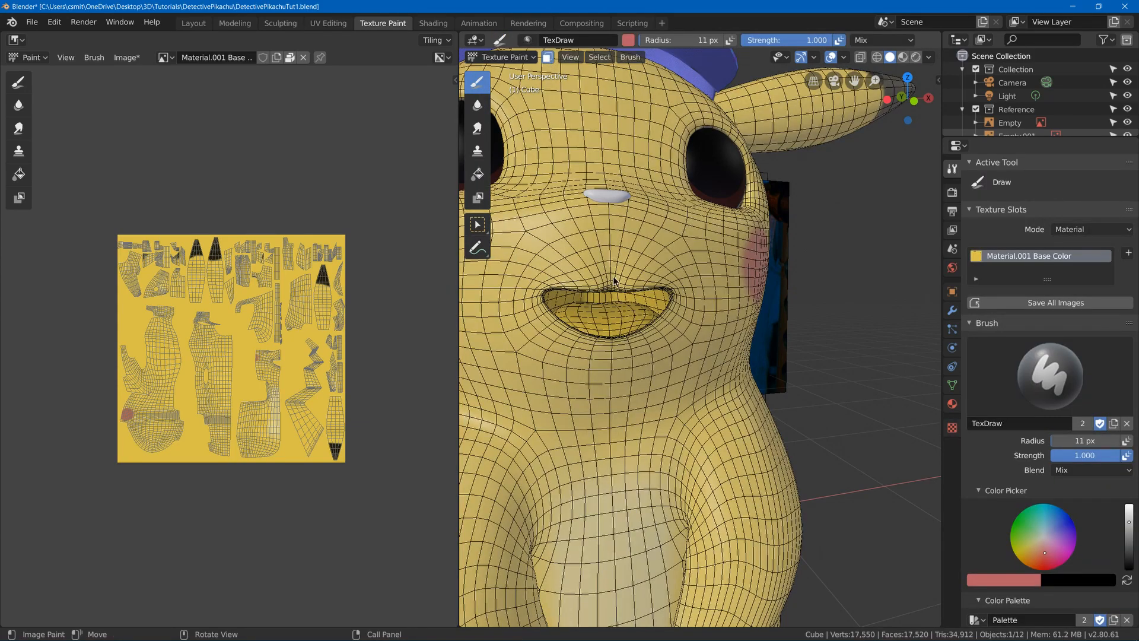
pyautogui.moveTo(614, 280); pyautogui.dragTo(688, 304, button='middle')
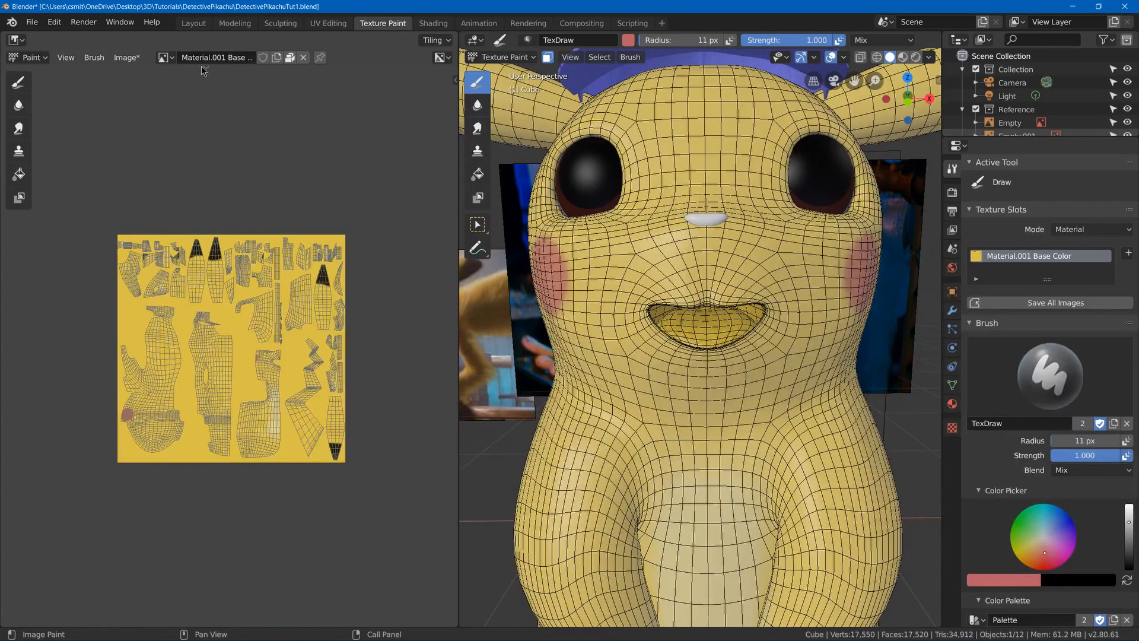
pyautogui.scroll(3, 691, 356)
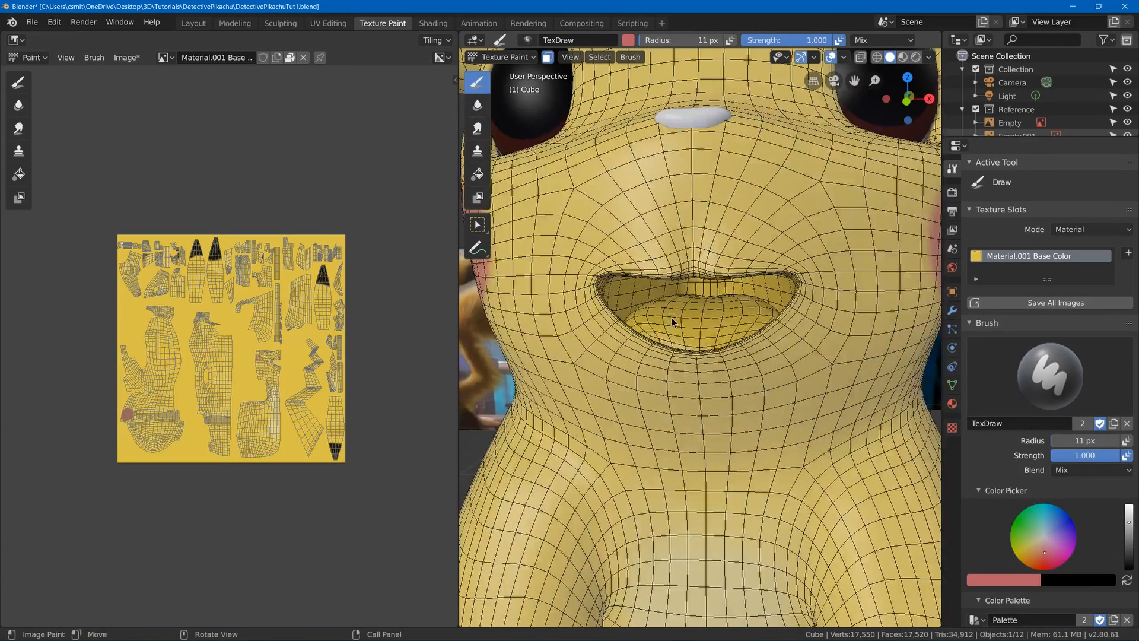
pyautogui.scroll(2, 672, 322)
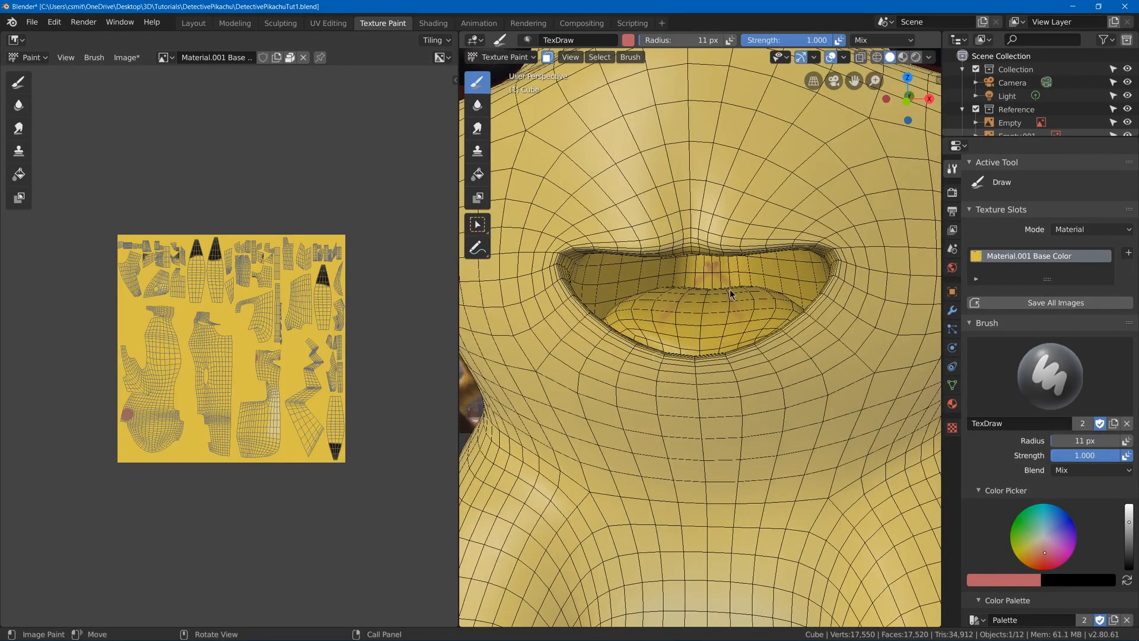
# Try painting salmon pink over the UV islands along the texture image's outer side and undo the strokes
pyautogui.moveTo(324, 240)
pyautogui.mouseDown()
pyautogui.moveTo(184, 409)
pyautogui.moveTo(224, 233)
pyautogui.moveTo(341, 356)
pyautogui.mouseUp()
pyautogui.hotkey('ctrl', 'z')
pyautogui.hotkey('ctrl', 'z')
pyautogui.hotkey('ctrl', 'z')
# Enlarge the brush radius to 74 px, test a stroke across the UV islands in the texture image and undo it
pyautogui.press(']')
pyautogui.press(']')
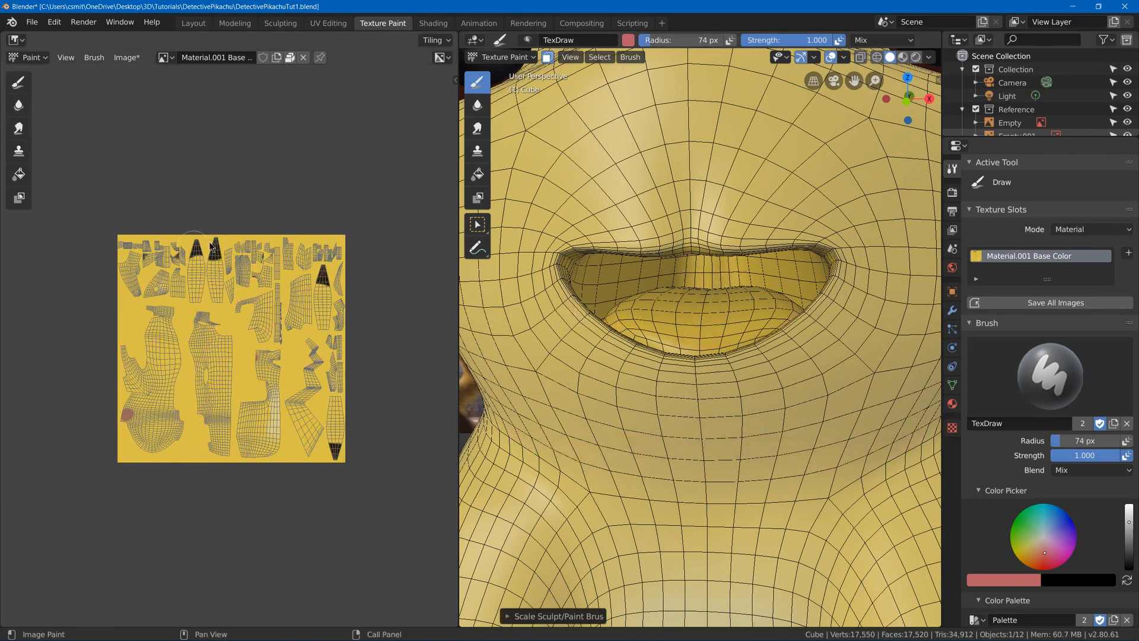
pyautogui.moveTo(288, 240)
pyautogui.mouseDown()
pyautogui.moveTo(292, 406)
pyautogui.moveTo(323, 395)
pyautogui.mouseUp()
pyautogui.hotkey('ctrl', 'z')
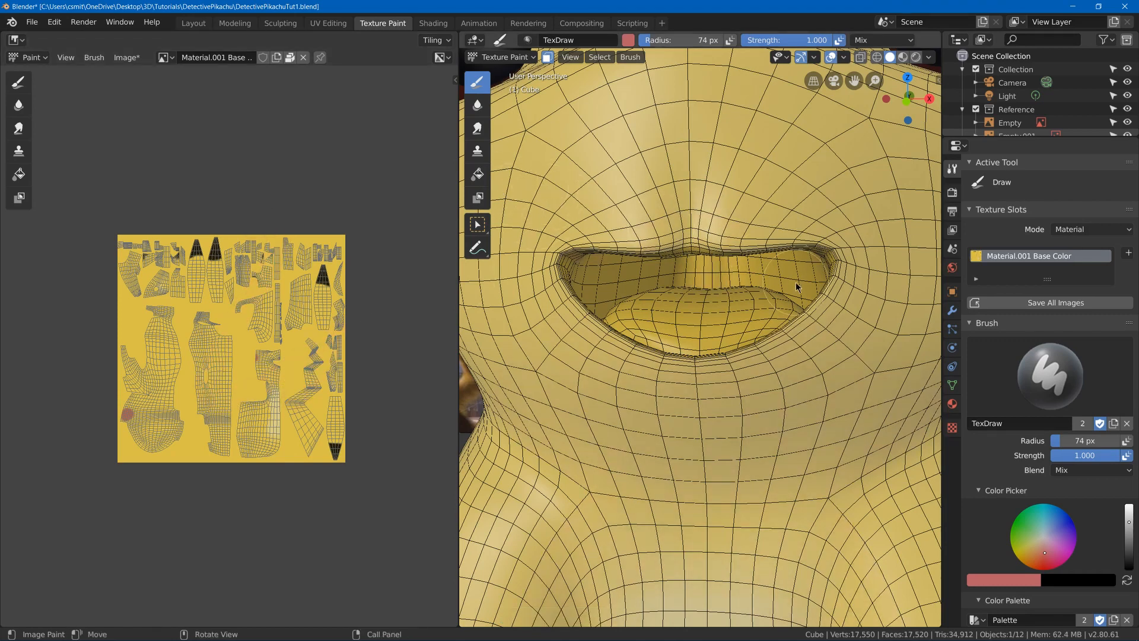
# Store the salmon pink in the palette, enable Unified Brush Color, and pick that palette swatch as the paint color
pyautogui.scroll(-10, 1055, 475)
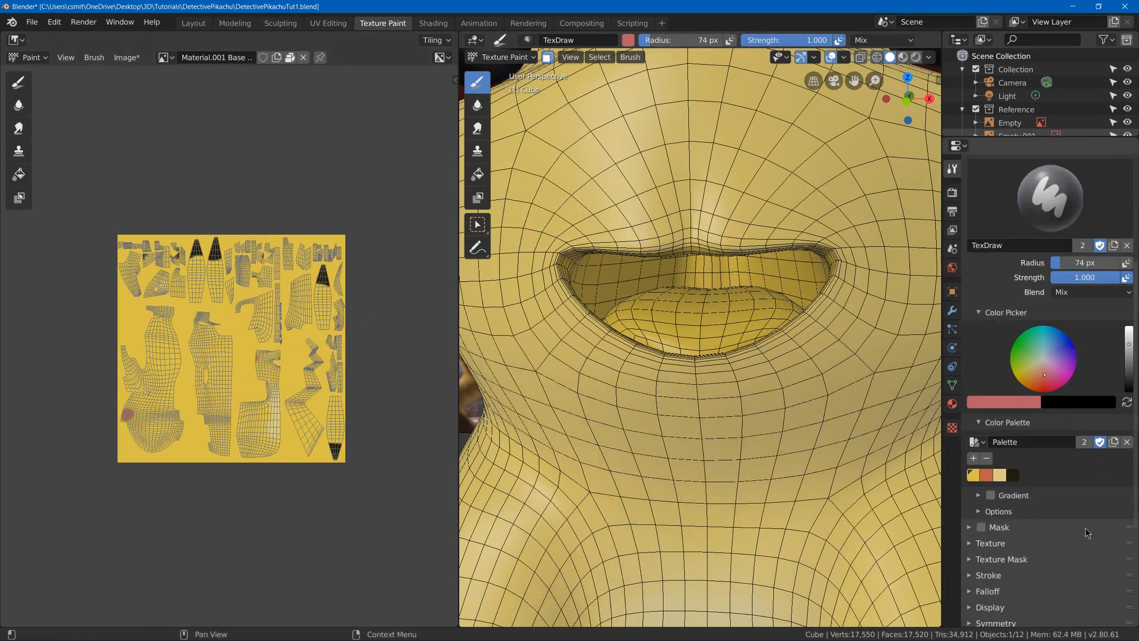
pyautogui.scroll(-2, 1008, 552)
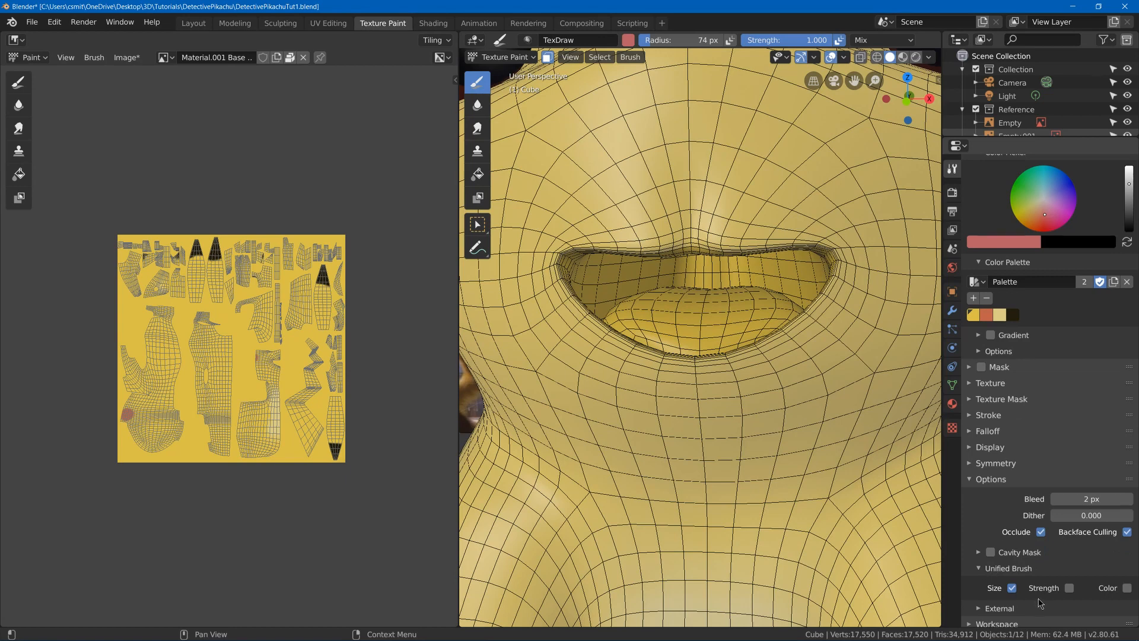
pyautogui.click(1119, 590)
pyautogui.click(1118, 589)
pyautogui.click(1126, 588)
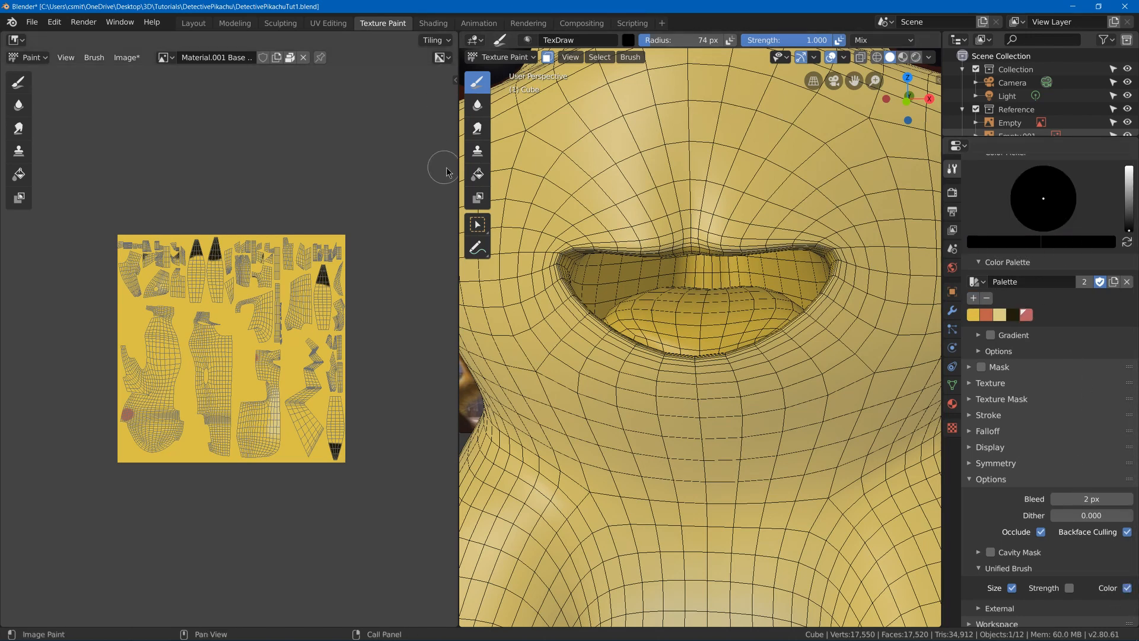
pyautogui.click(1028, 317)
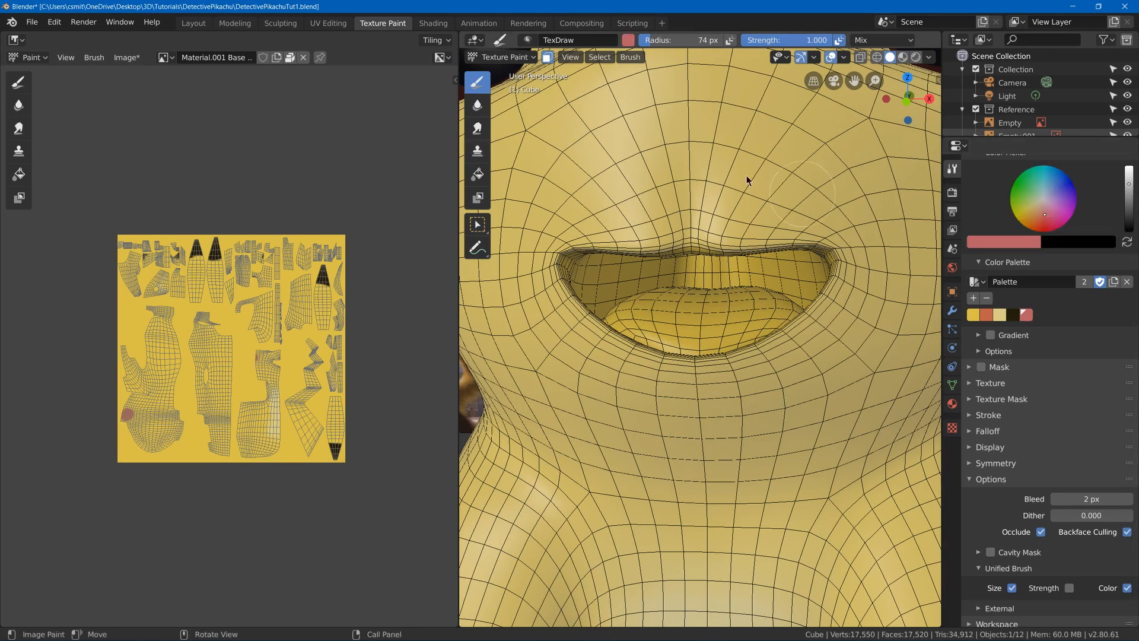
# Try filling the masked mouth interior with salmon pink using the Fill tool and undo it
pyautogui.click(477, 174)
pyautogui.click(690, 281)
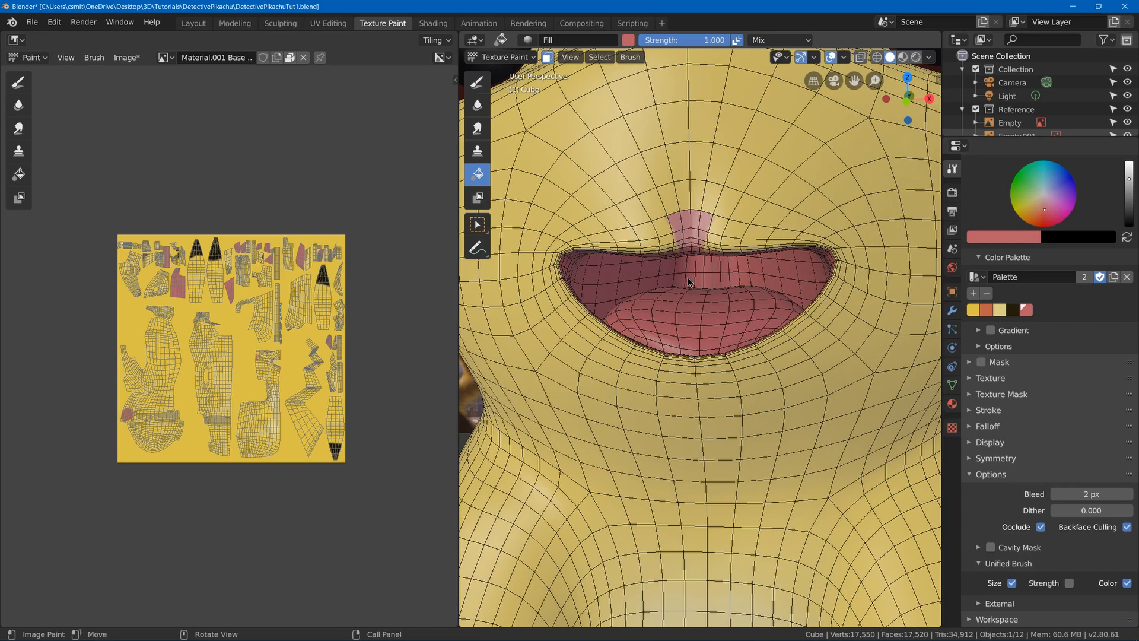
pyautogui.hotkey('ctrl', 'z')
pyautogui.press('Tab')
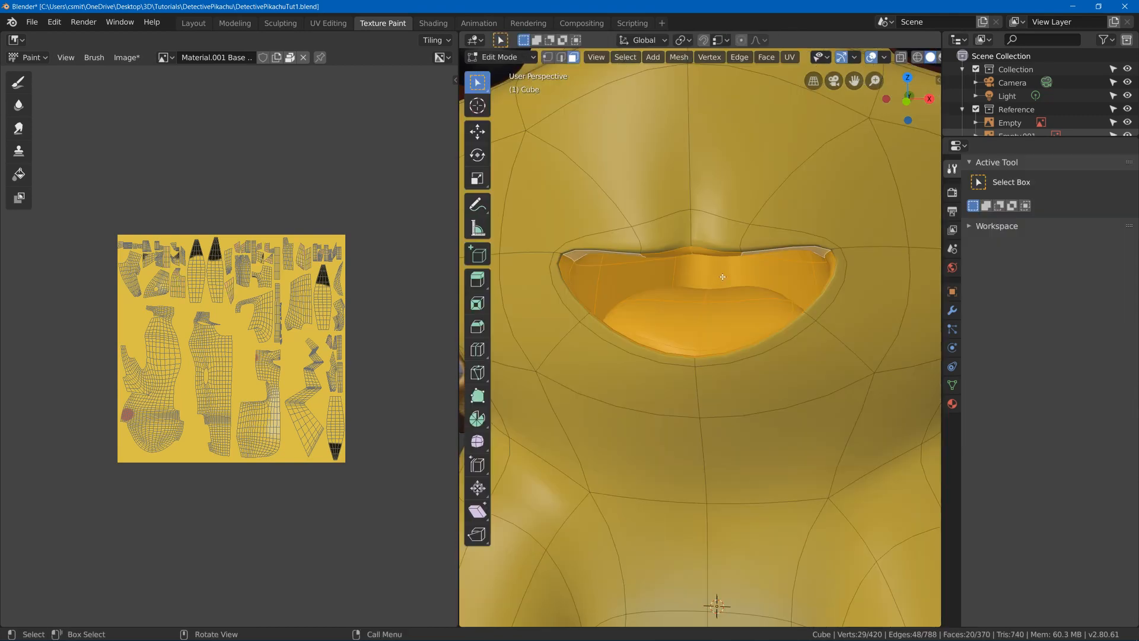
pyautogui.press('Tab')
# Try brushing salmon pink across the inside of the mouth with the Draw brush and undo the stray strokes
pyautogui.click(722, 279)
pyautogui.scroll(3, 333, 267)
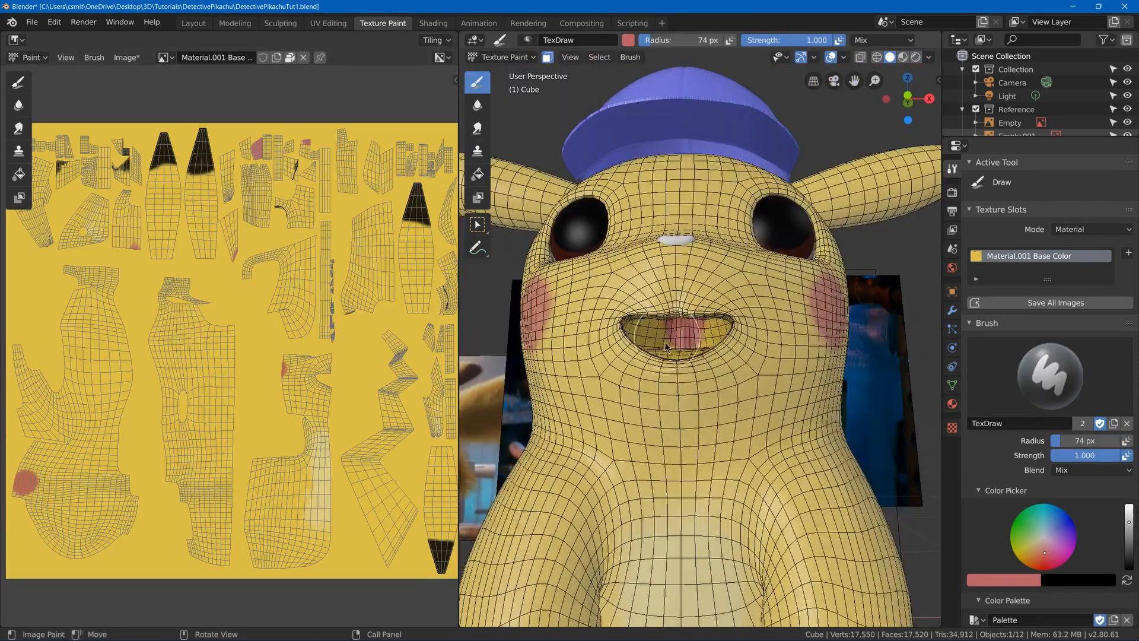
pyautogui.moveTo(665, 347)
pyautogui.mouseDown()
pyautogui.moveTo(653, 335)
pyautogui.moveTo(712, 320)
pyautogui.moveTo(706, 296)
pyautogui.moveTo(672, 316)
pyautogui.mouseUp()
pyautogui.scroll(5, 672, 315)
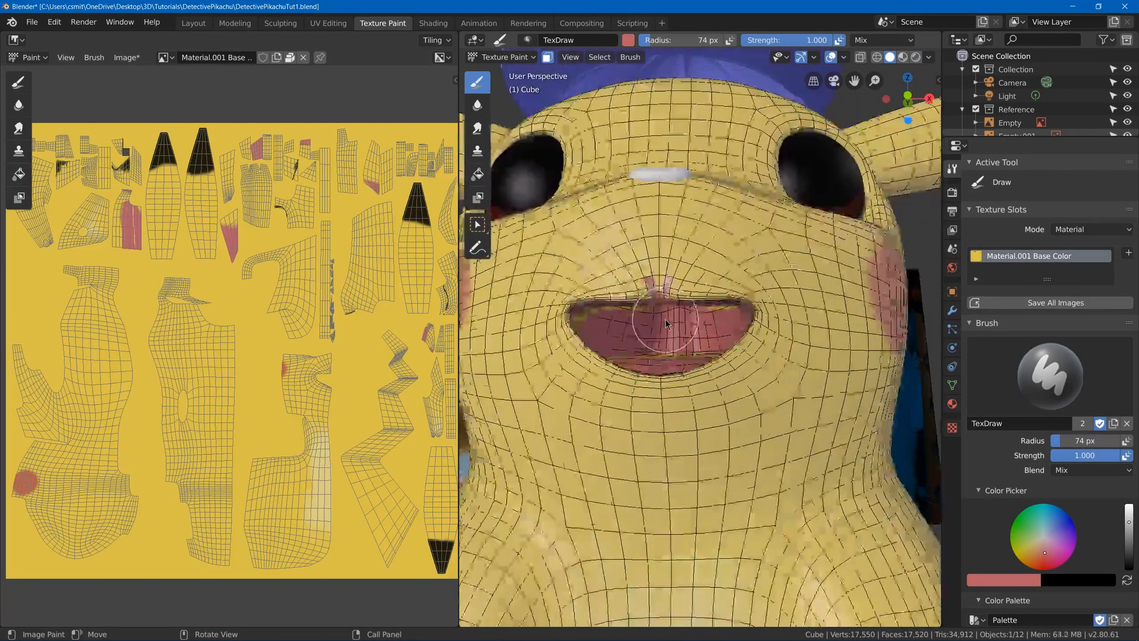
pyautogui.hotkey('ctrl', 'z')
pyautogui.moveTo(565, 172)
pyautogui.mouseDown()
pyautogui.moveTo(602, 254)
pyautogui.moveTo(536, 262)
pyautogui.moveTo(705, 244)
pyautogui.mouseUp()
pyautogui.hotkey('ctrl', 'z')
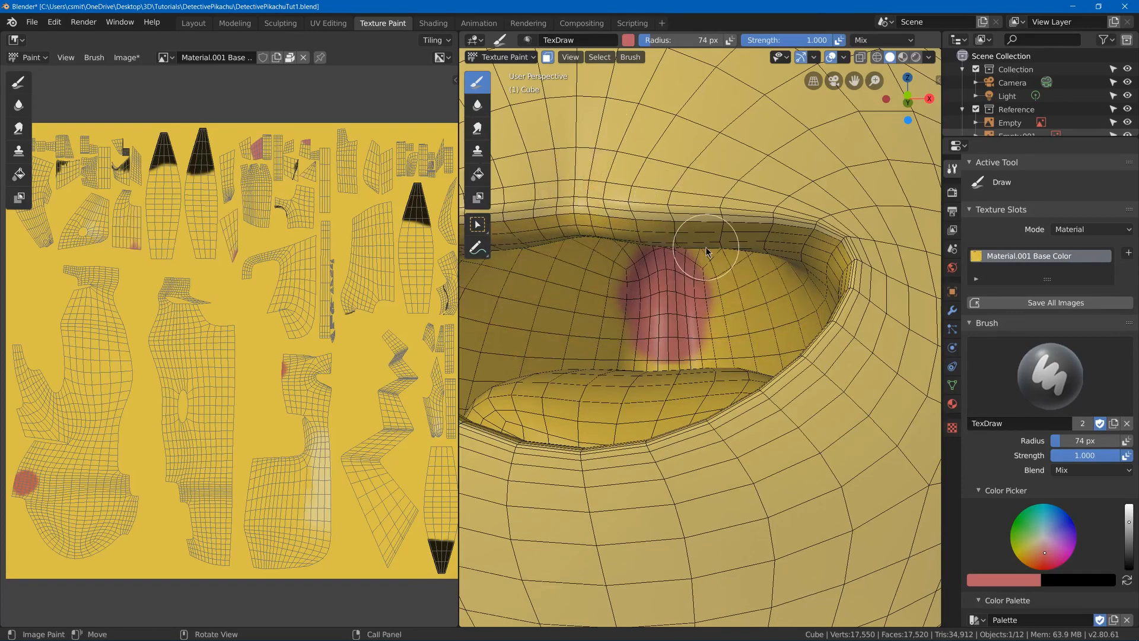
# Compare the mouth-interior selection in Edit Mode with the painted area and save the file
pyautogui.press('Tab')
pyautogui.press('Tab')
pyautogui.press('Tab')
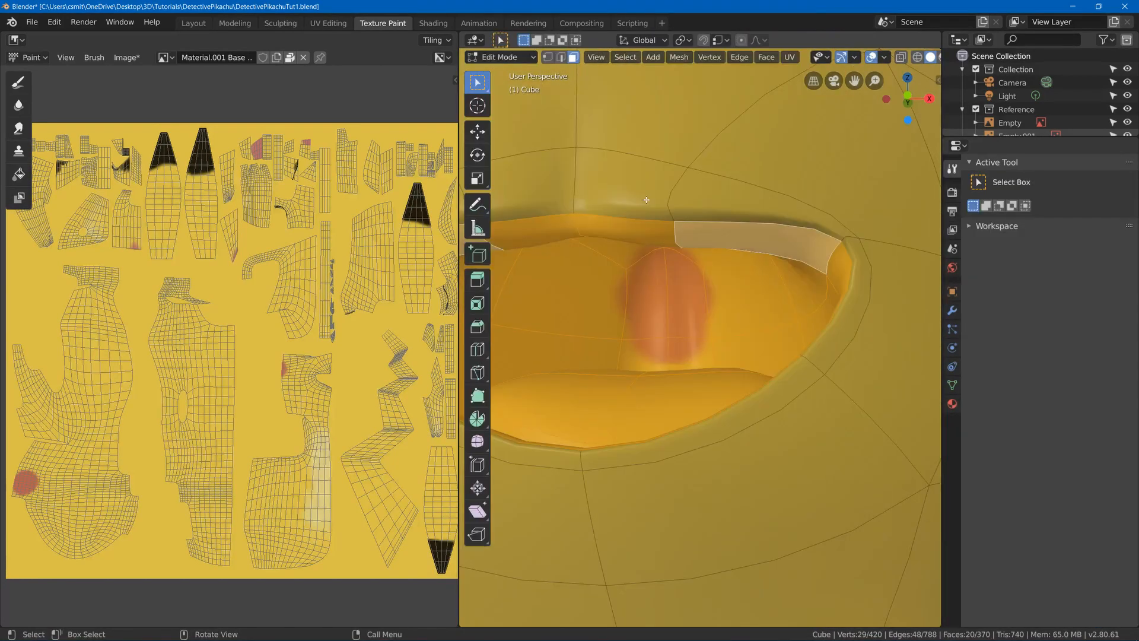
pyautogui.hotkey('ctrl', 's')
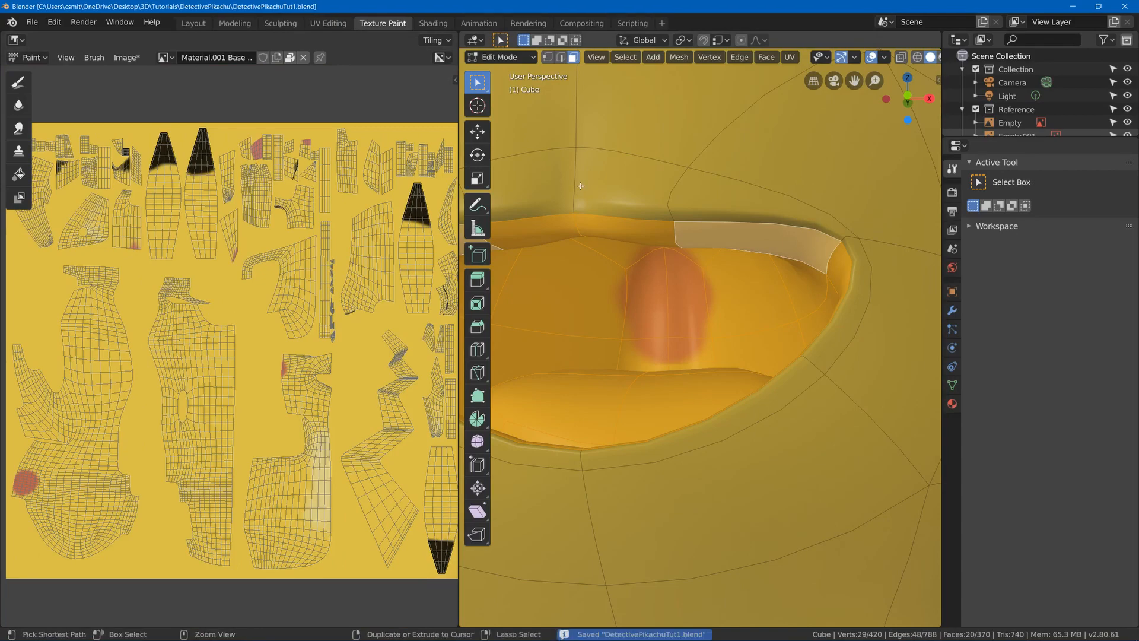
# Open the UV Editing workspace and select the face just above the center of the upper lip
pyautogui.click(328, 22)
pyautogui.scroll(-8, 367, 225)
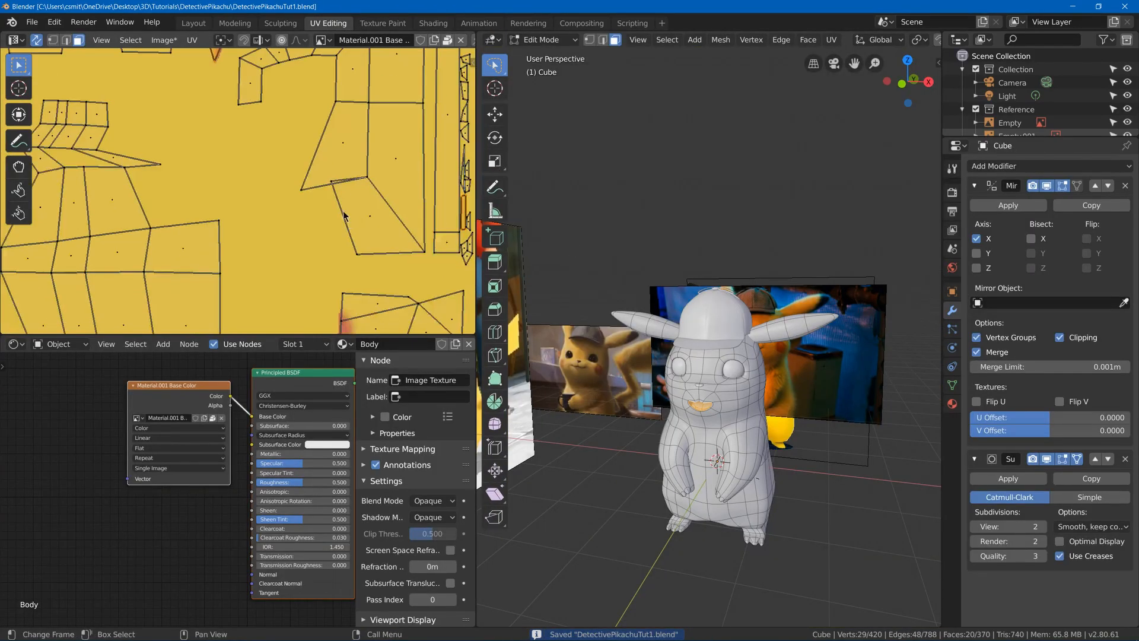
pyautogui.scroll(6, 202, 123)
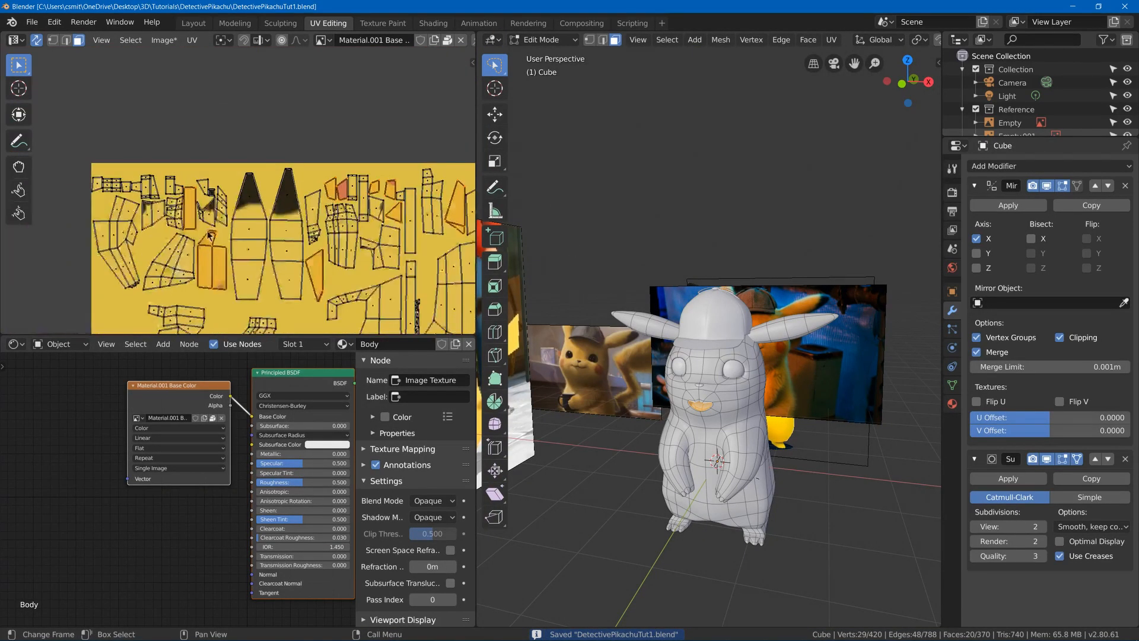
pyautogui.scroll(2, 452, 160)
pyautogui.moveTo(452, 161); pyautogui.dragTo(328, 117, button='middle')
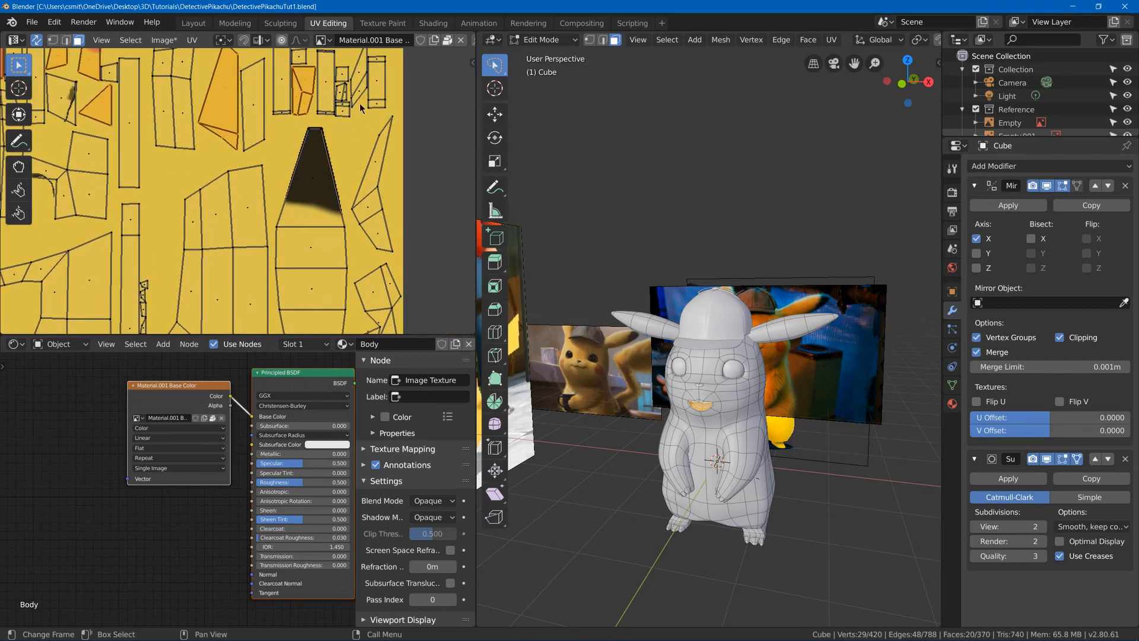
pyautogui.scroll(5, 718, 427)
pyautogui.moveTo(717, 450); pyautogui.dragTo(720, 399, button='middle')
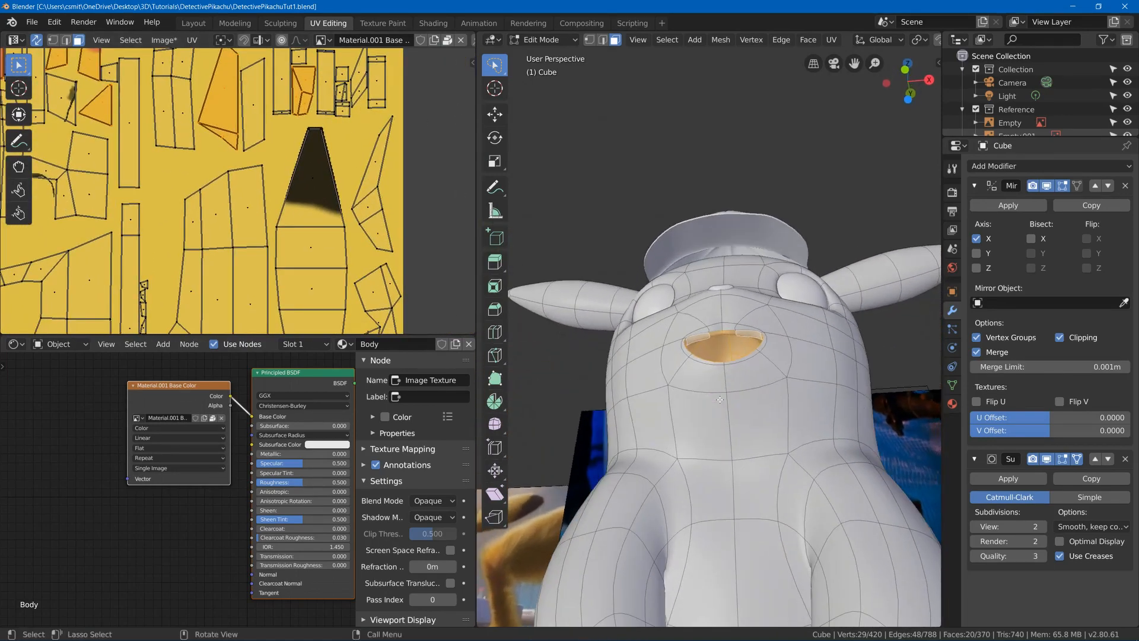
pyautogui.scroll(5, 719, 400)
pyautogui.click(749, 326)
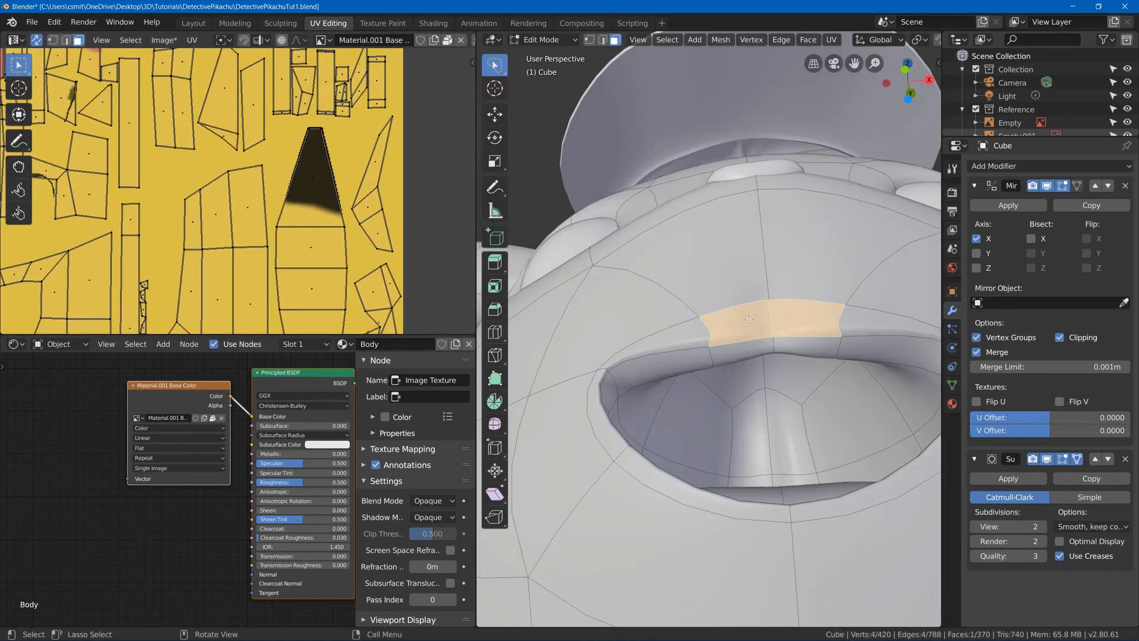
# Locate the selected upper-lip face in the UV layout and move it up off the neighboring UV island
pyautogui.scroll(-4, 185, 185)
pyautogui.moveTo(184, 186); pyautogui.dragTo(206, 171, button='middle')
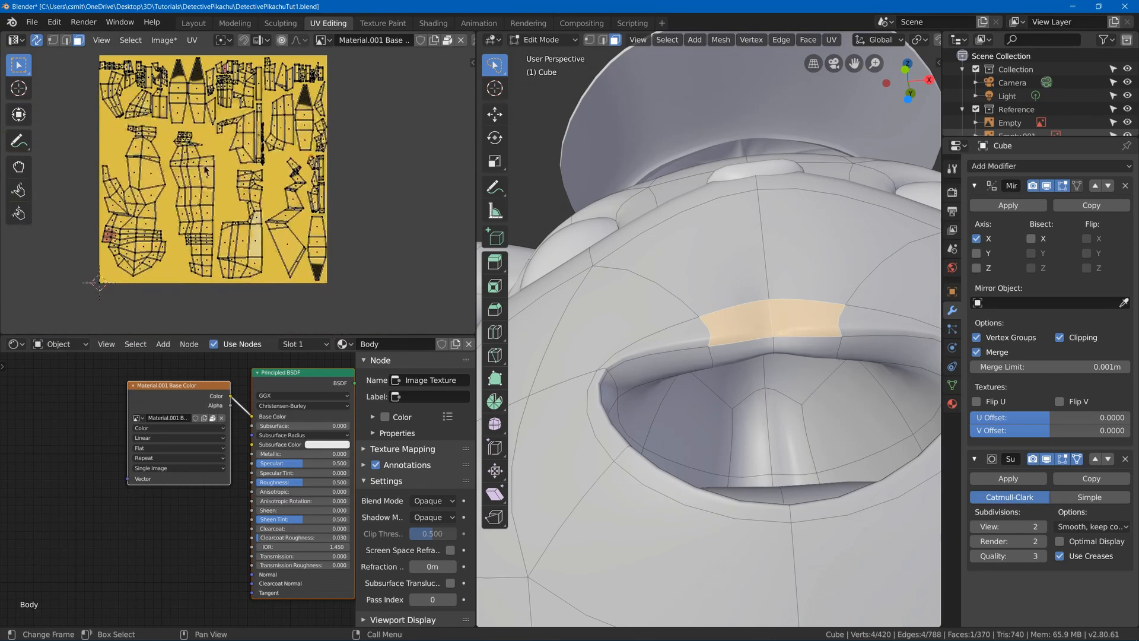
pyautogui.scroll(3, 247, 181)
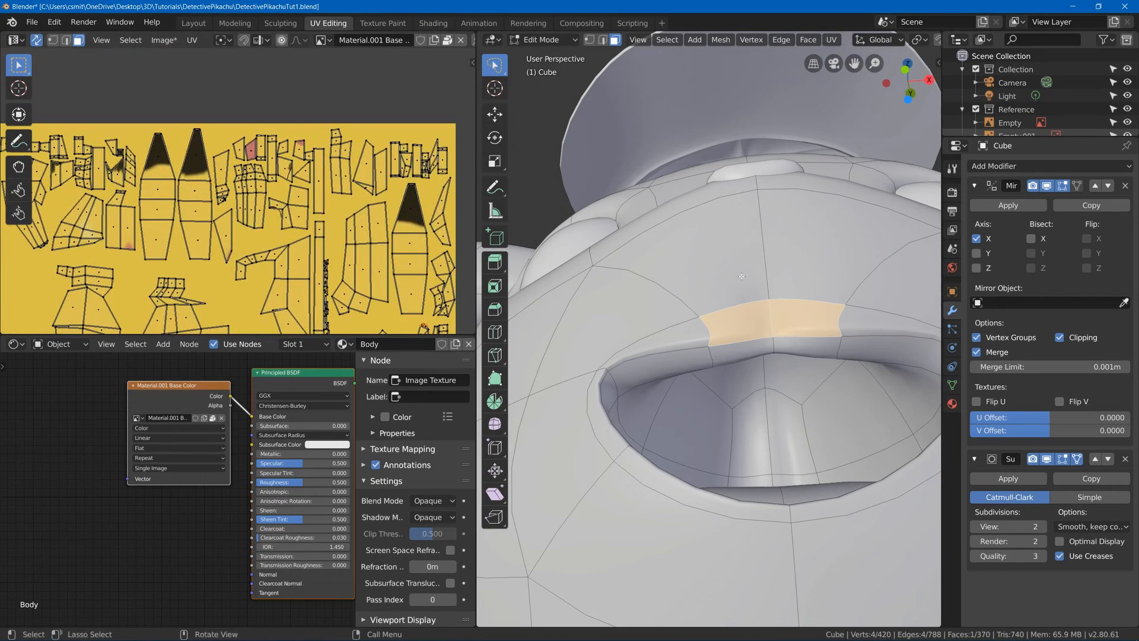
pyautogui.scroll(3, 226, 167)
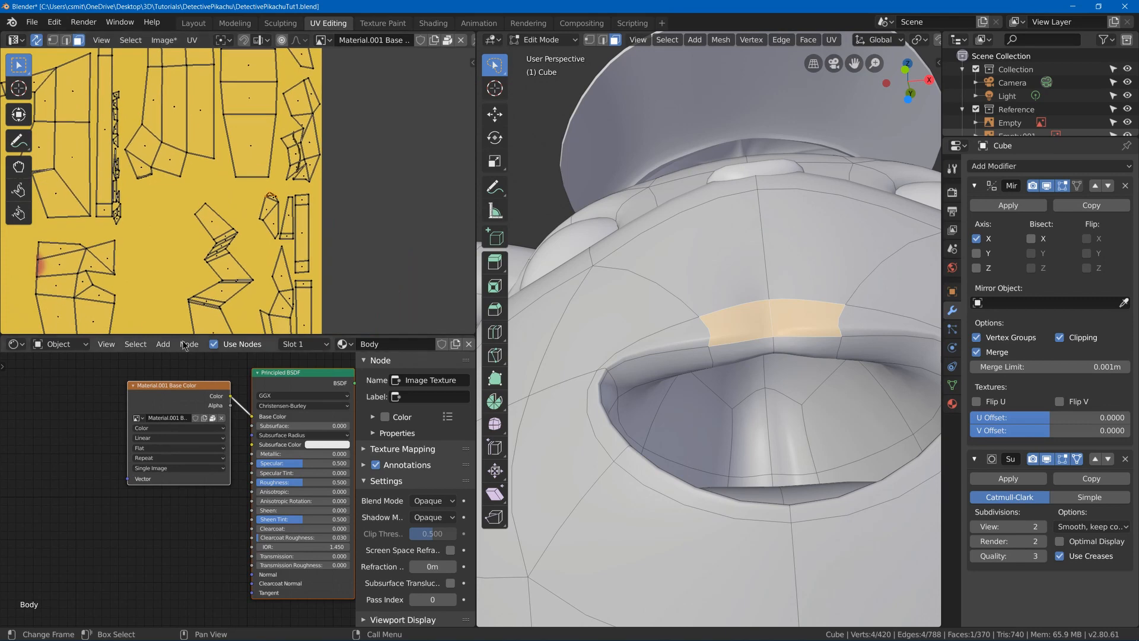
pyautogui.scroll(5, 253, 203)
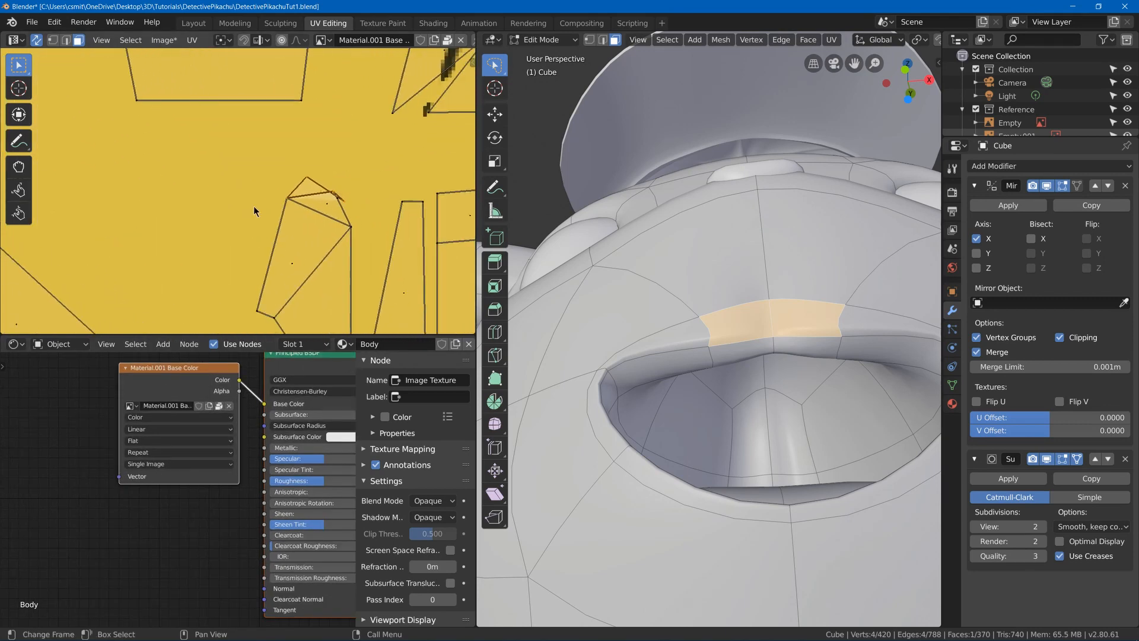
pyautogui.press('g')
pyautogui.click(255, 184)
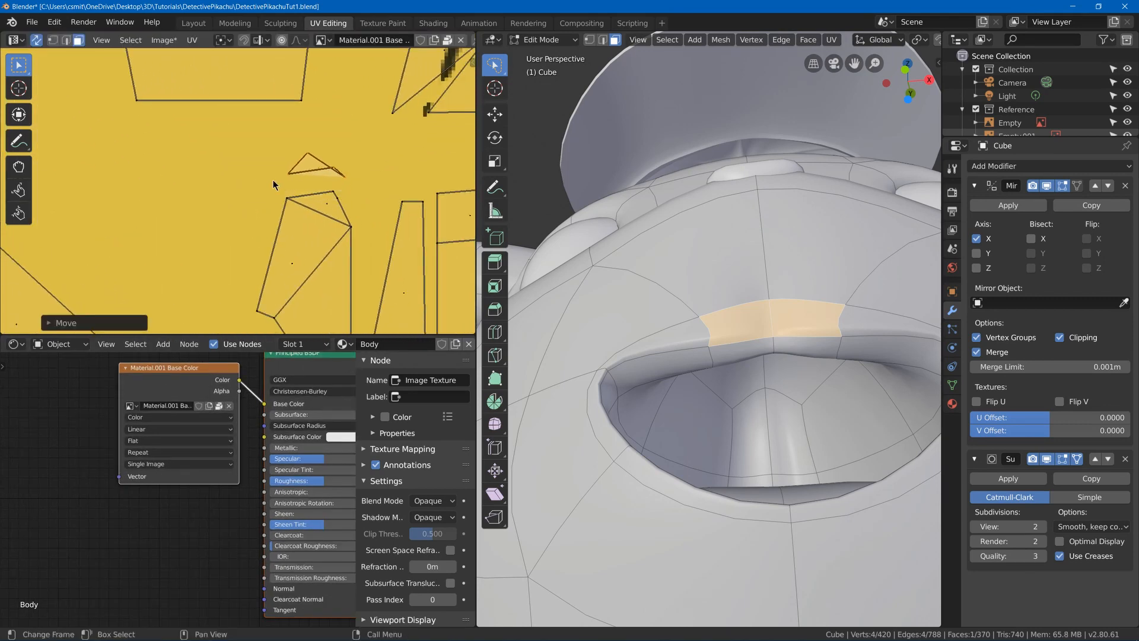
# Move one UV edge of the upper-lip face so that its folded shape opens into a clean quad
pyautogui.scroll(2, 291, 176)
pyautogui.moveTo(291, 177); pyautogui.dragTo(237, 181, button='middle')
pyautogui.press('2')
pyautogui.click(304, 168)
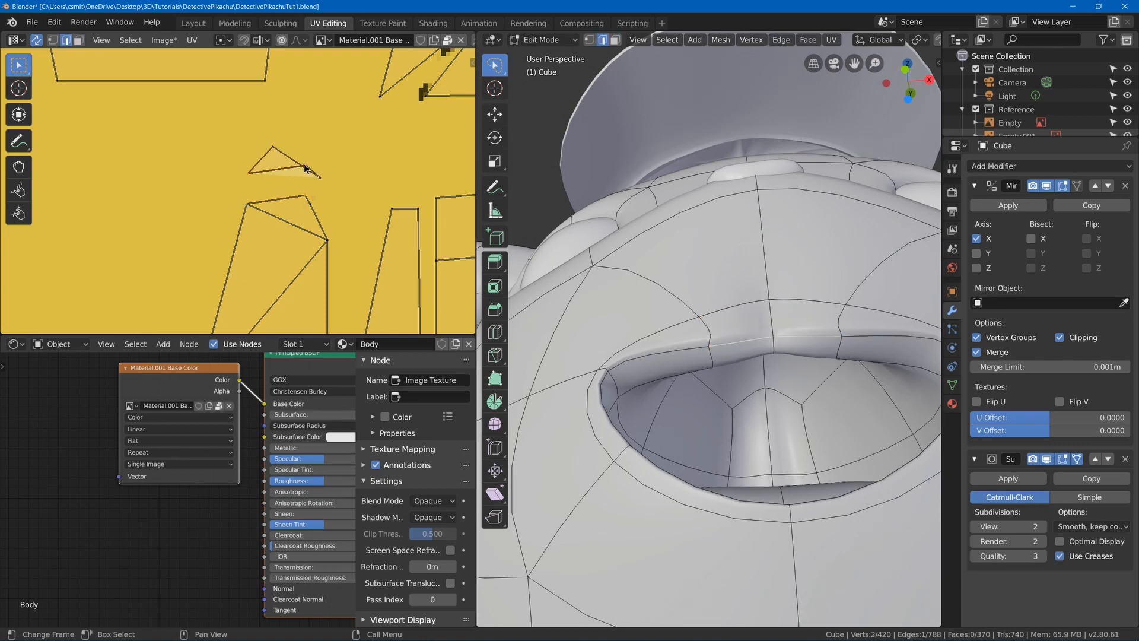
pyautogui.press('g')
pyautogui.click(305, 188)
pyautogui.press('g')
pyautogui.rightClick(271, 193)
pyautogui.press('g')
pyautogui.click(304, 136)
pyautogui.scroll(-3, 316, 135)
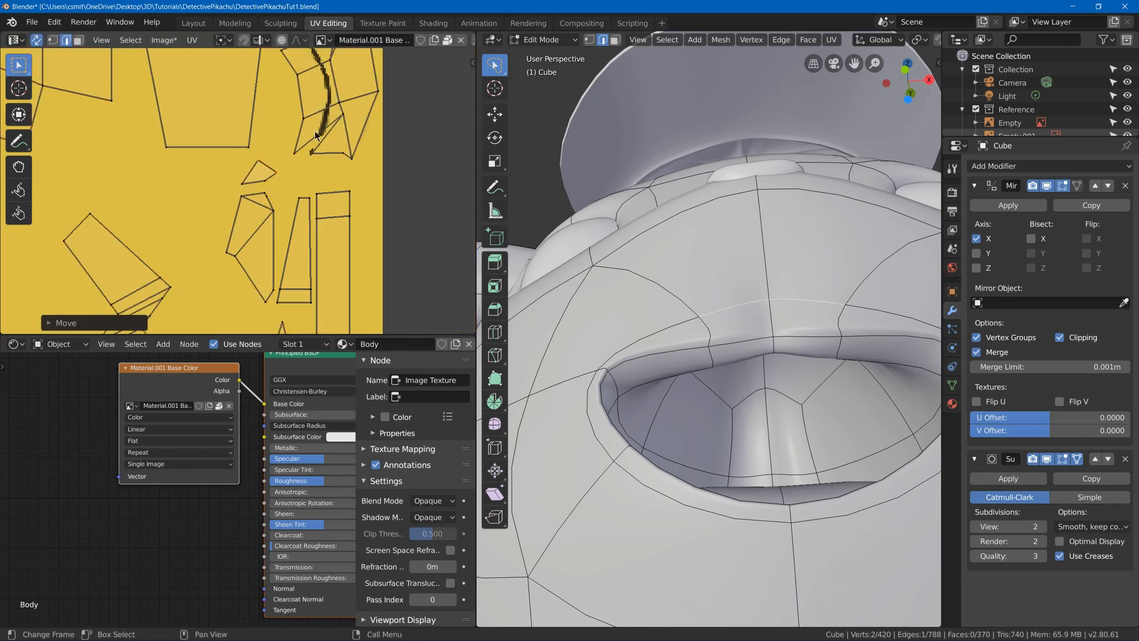
pyautogui.scroll(-5, 315, 135)
# Return to the Texture Paint workspace with the body in Texture Paint mode and save the file
pyautogui.press('Tab')
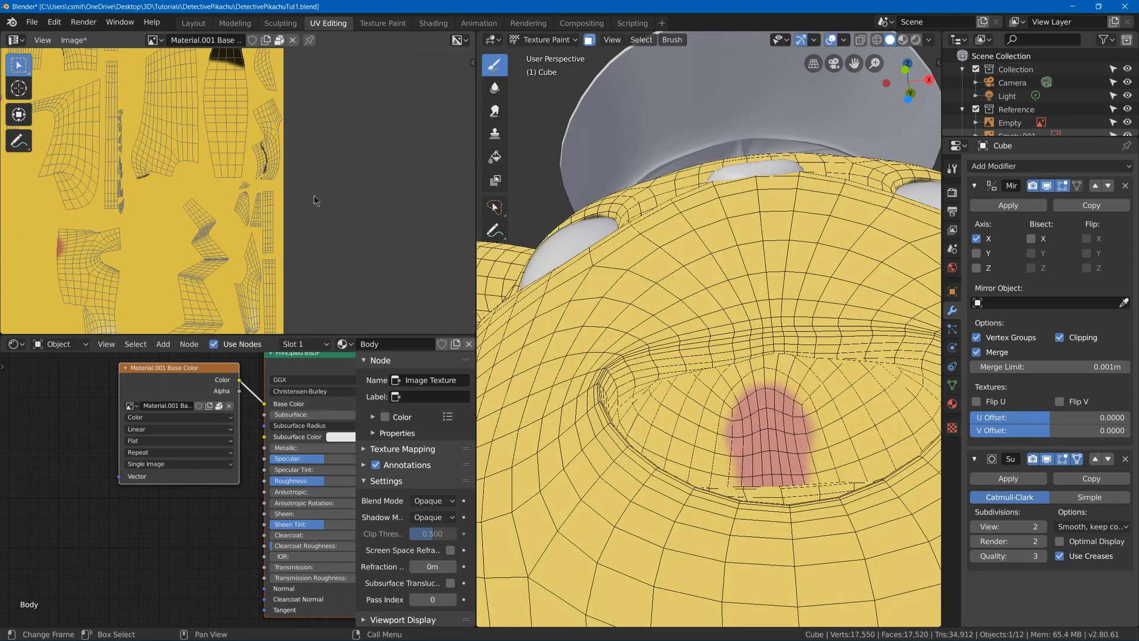
pyautogui.scroll(-8, 630, 411)
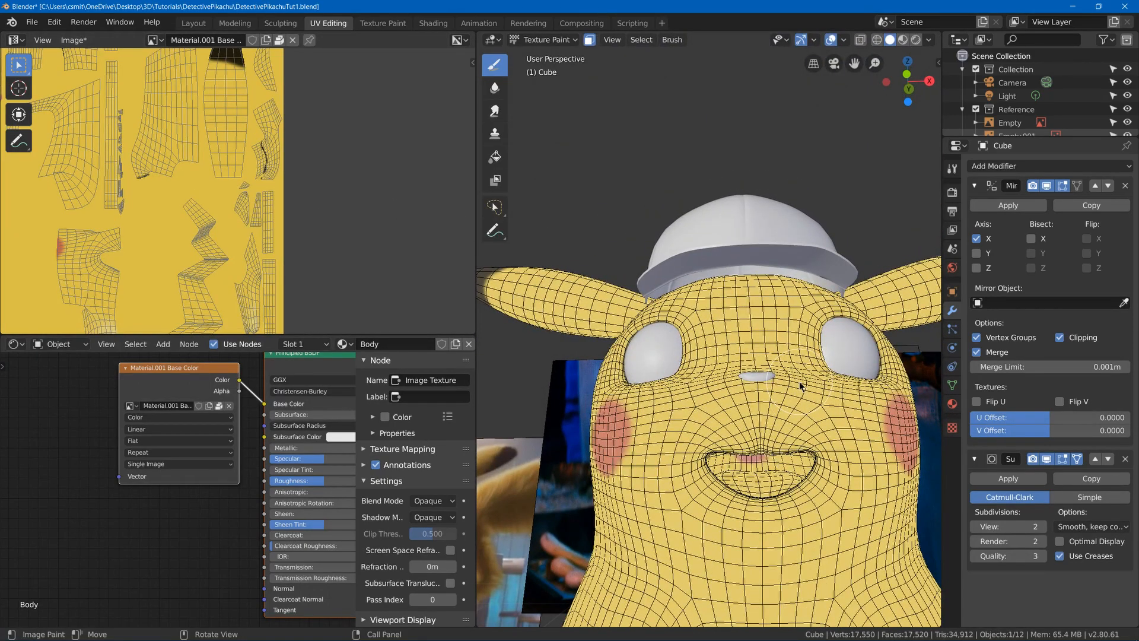
pyautogui.click(382, 22)
pyautogui.scroll(-2, 735, 247)
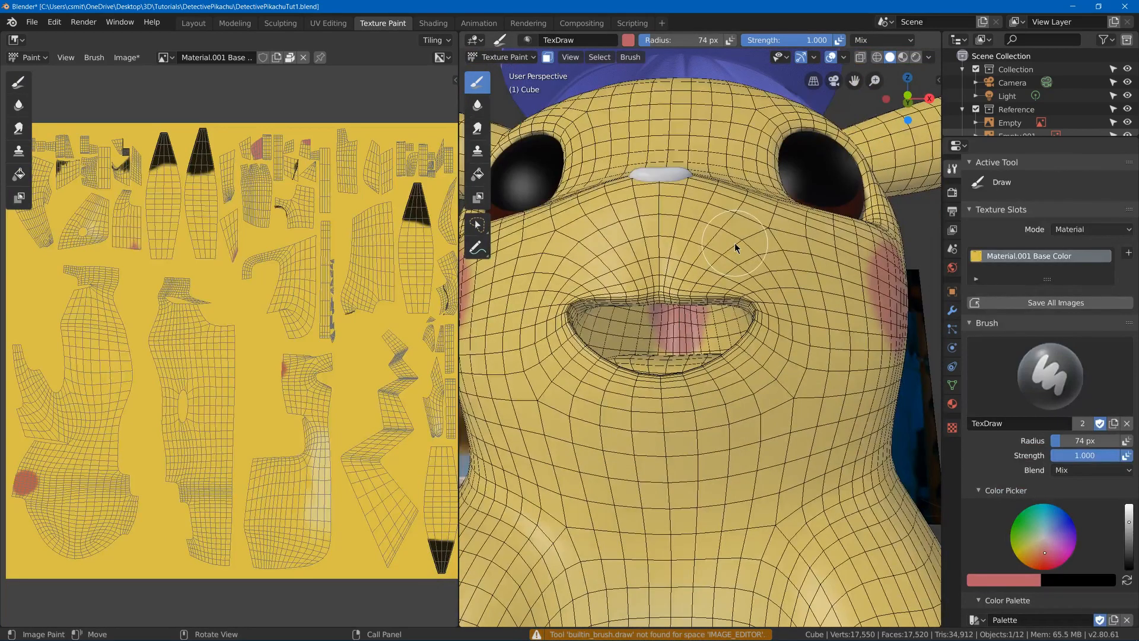
pyautogui.hotkey('ctrl', 's')
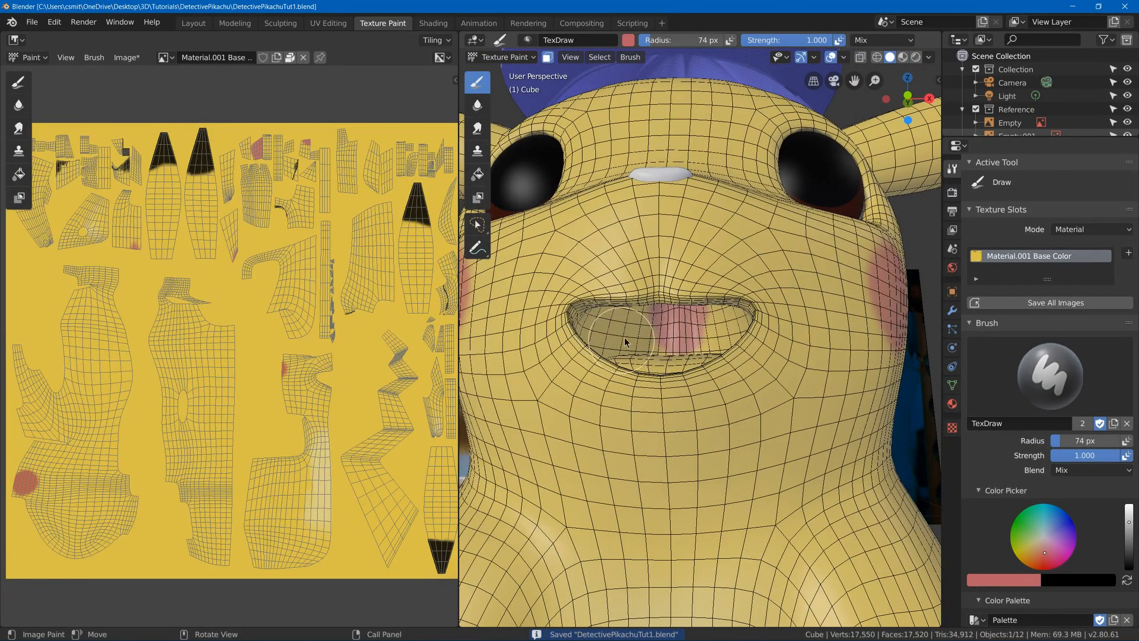
# Reselect the mouth-interior faces in Edit Mode, check them in wireframe, and return to Texture Paint mode with solid shading
pyautogui.press('Tab')
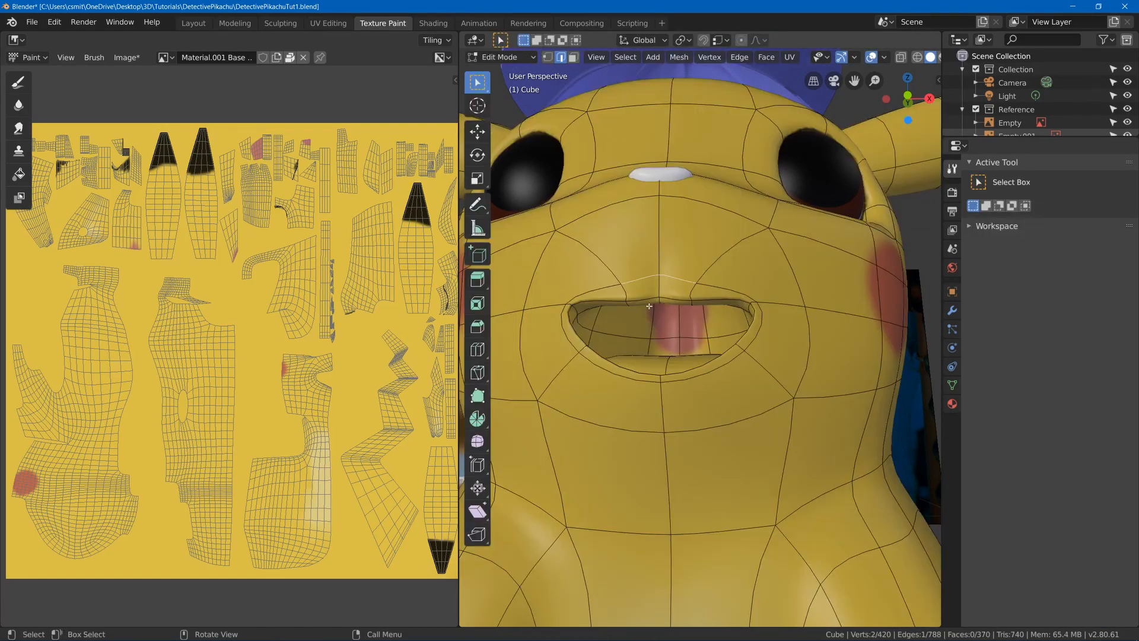
pyautogui.hotkey('alt', 'a')
pyautogui.press('3')
pyautogui.click(626, 331)
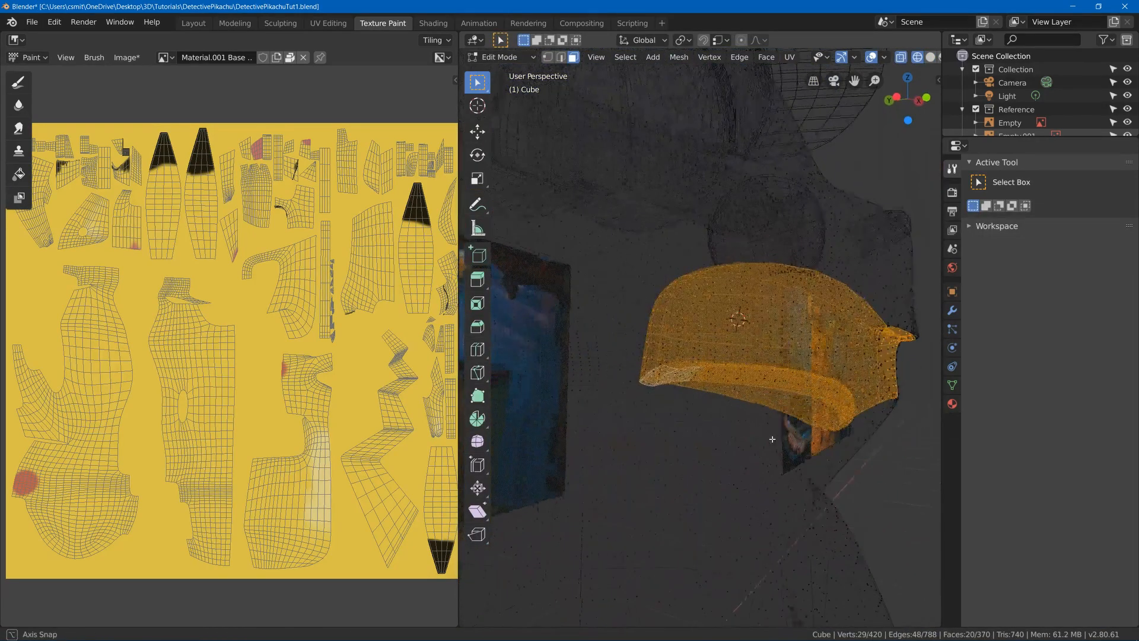
pyautogui.moveTo(773, 437); pyautogui.dragTo(770, 439, button='middle')
pyautogui.press('z')
pyautogui.click(873, 440)
pyautogui.moveTo(873, 440)
pyautogui.mouseDown(button='middle')
pyautogui.moveTo(790, 441)
pyautogui.moveTo(729, 310)
pyautogui.mouseUp(button='middle')
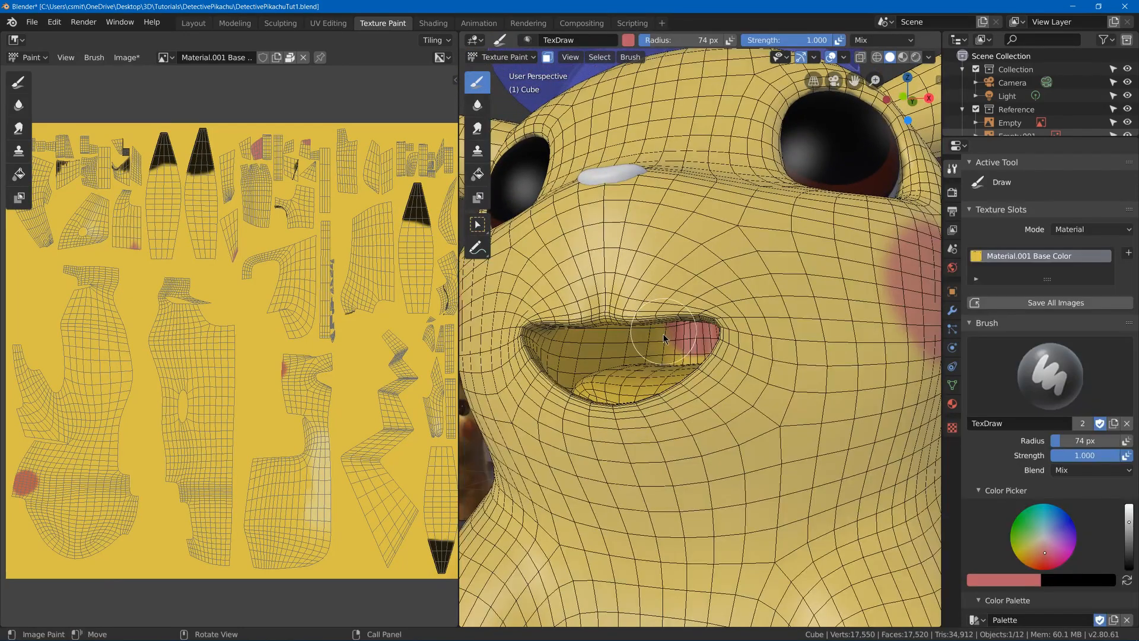
# Undo a test brush stroke inside the mouth and fill the masked mouth interior with salmon pink
pyautogui.moveTo(677, 332)
pyautogui.mouseDown()
pyautogui.moveTo(527, 363)
pyautogui.moveTo(682, 284)
pyautogui.moveTo(682, 374)
pyautogui.moveTo(575, 322)
pyautogui.mouseUp()
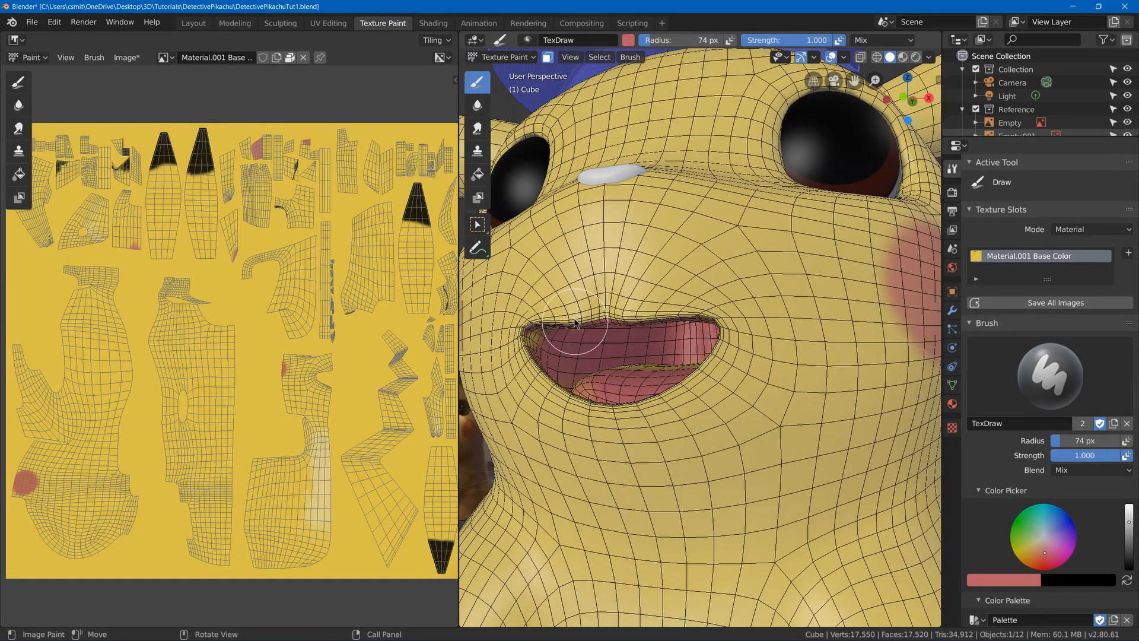
pyautogui.hotkey('ctrl', 'z')
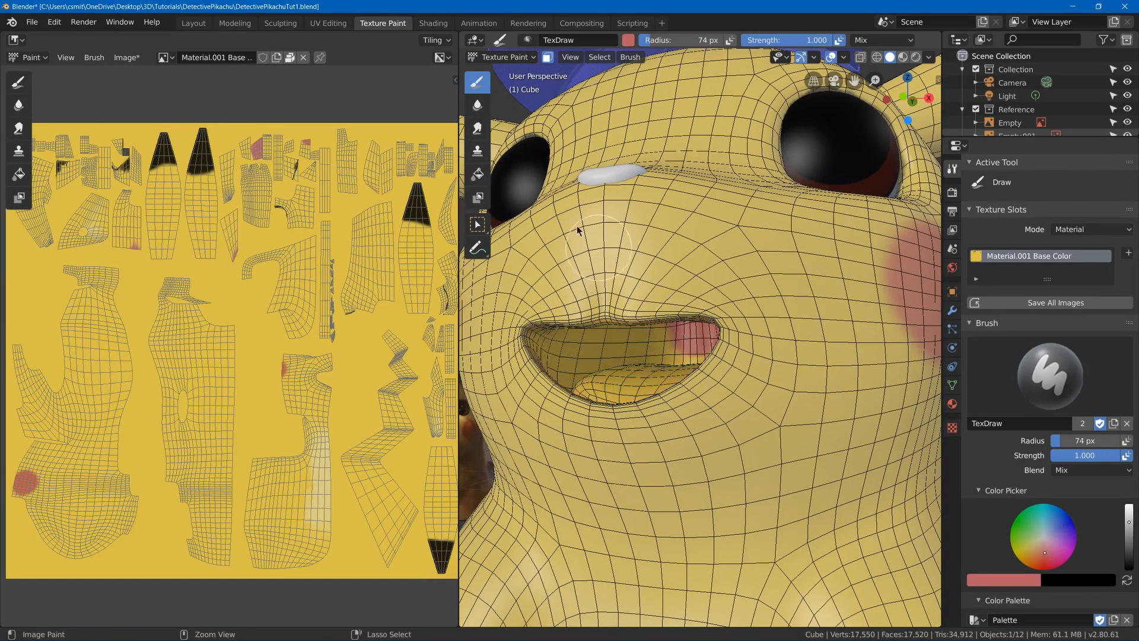
pyautogui.click(478, 175)
pyautogui.click(607, 350)
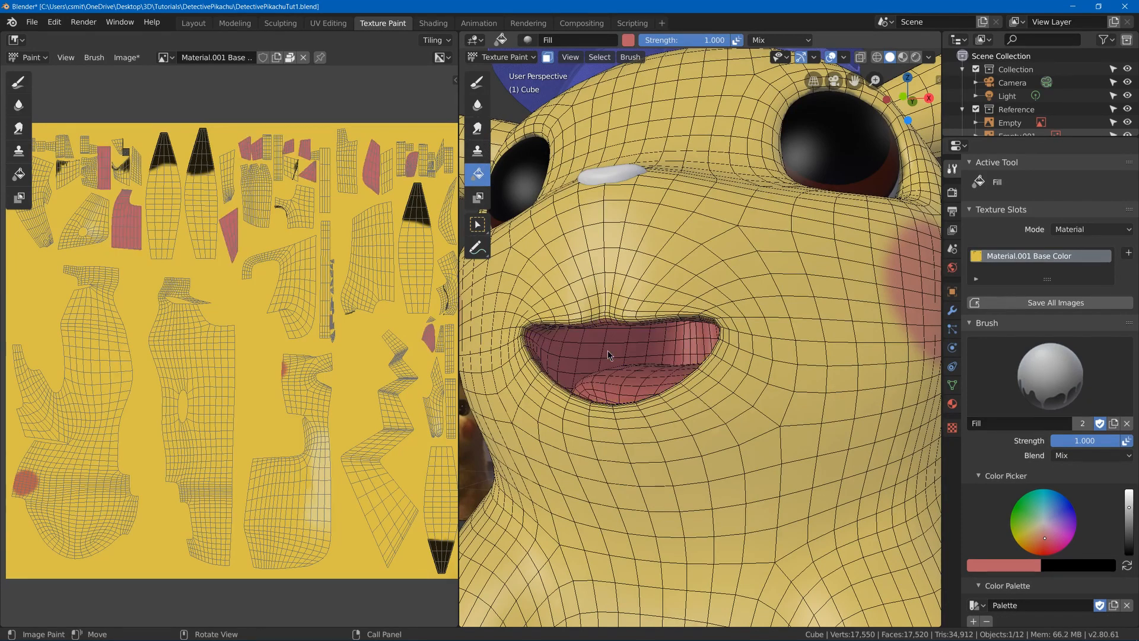
# Refill the masked mouth interior with a darker, less saturated pink
pyautogui.moveTo(607, 350); pyautogui.dragTo(651, 344, button='middle')
pyautogui.press('Tab')
pyautogui.moveTo(737, 318); pyautogui.dragTo(724, 323, button='middle')
pyautogui.scroll(-3, 724, 324)
pyautogui.press('Tab')
pyautogui.scroll(-3, 752, 325)
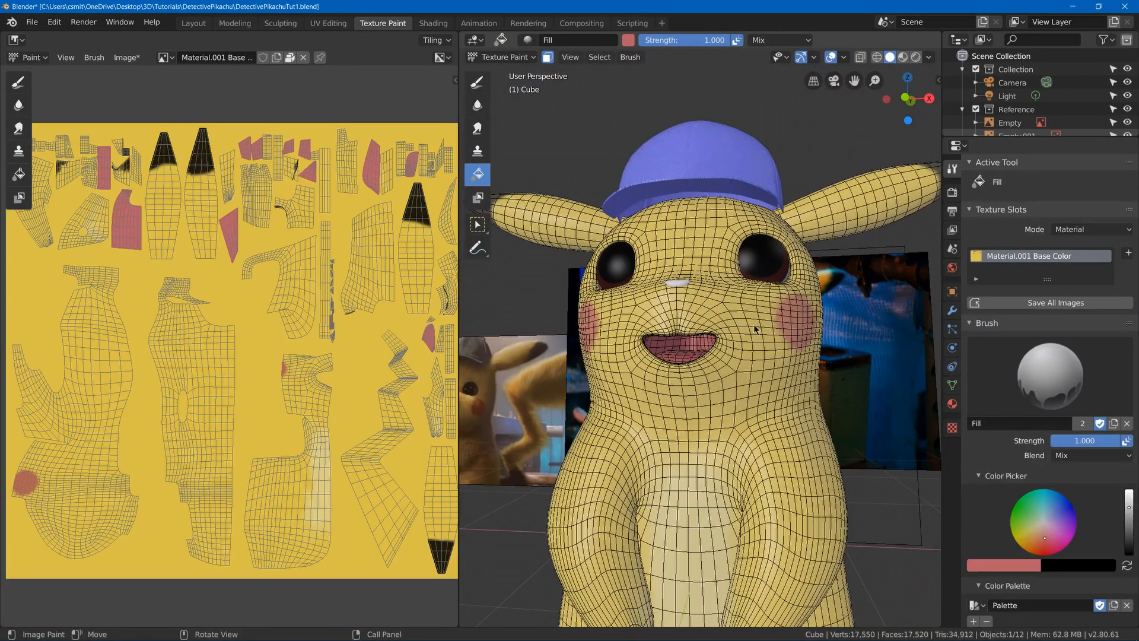
pyautogui.click(1044, 532)
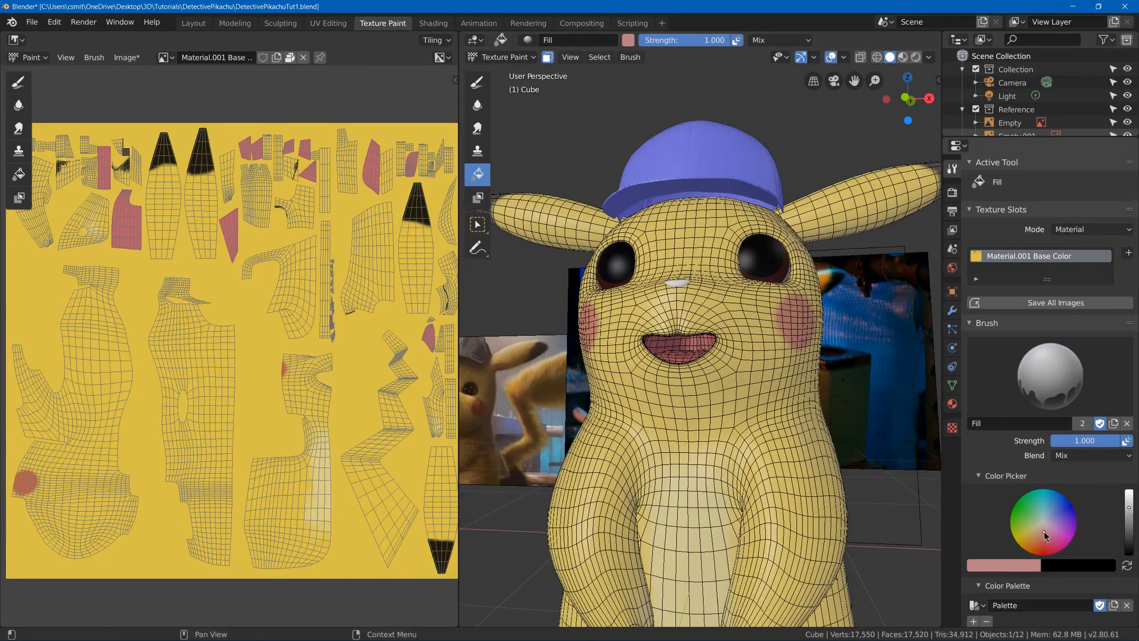
pyautogui.moveTo(1129, 507); pyautogui.dragTo(1128, 525)
pyautogui.click(676, 351)
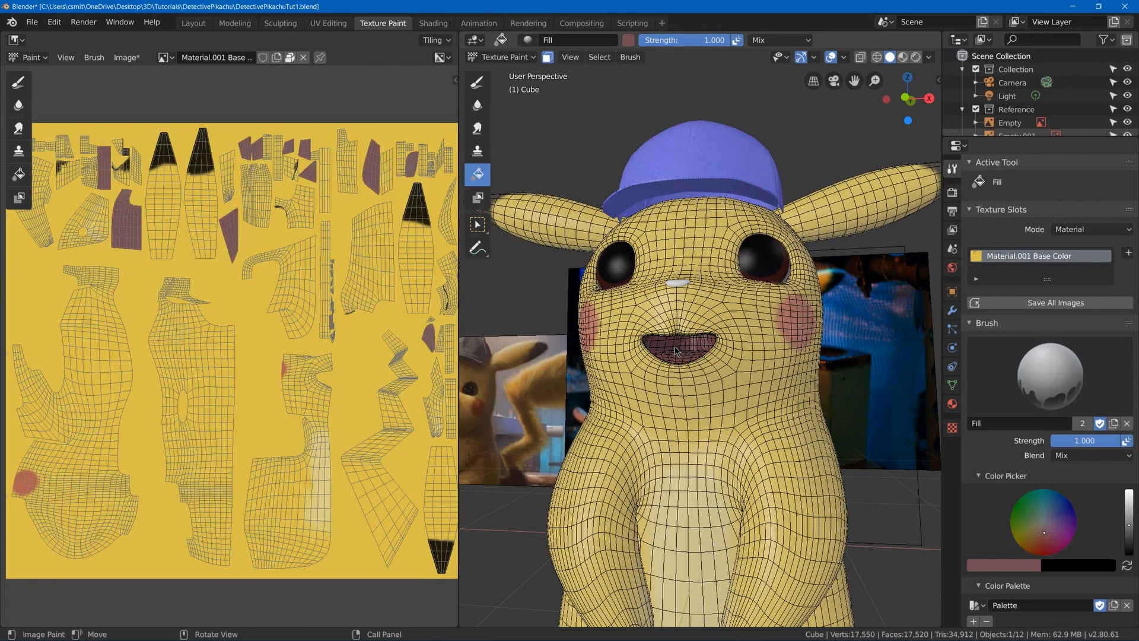
# Brighten the fill colour, shift it to a redder dusty pink, and refill the masked mouth interior with it
pyautogui.click(1129, 519)
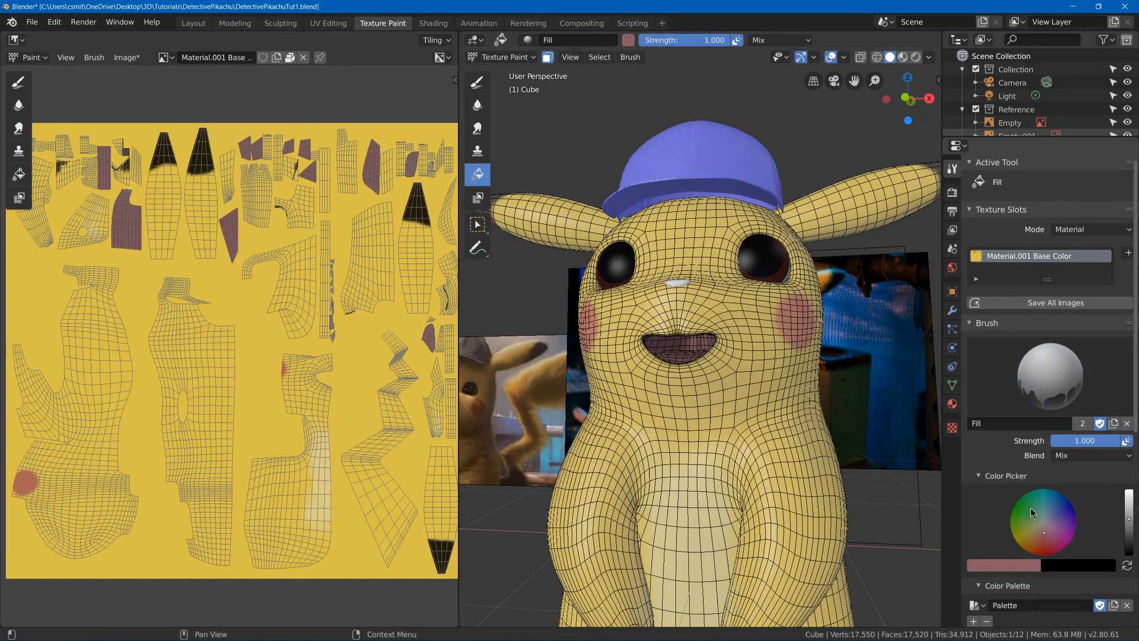
pyautogui.click(684, 353)
pyautogui.moveTo(683, 352); pyautogui.dragTo(714, 350, button='middle')
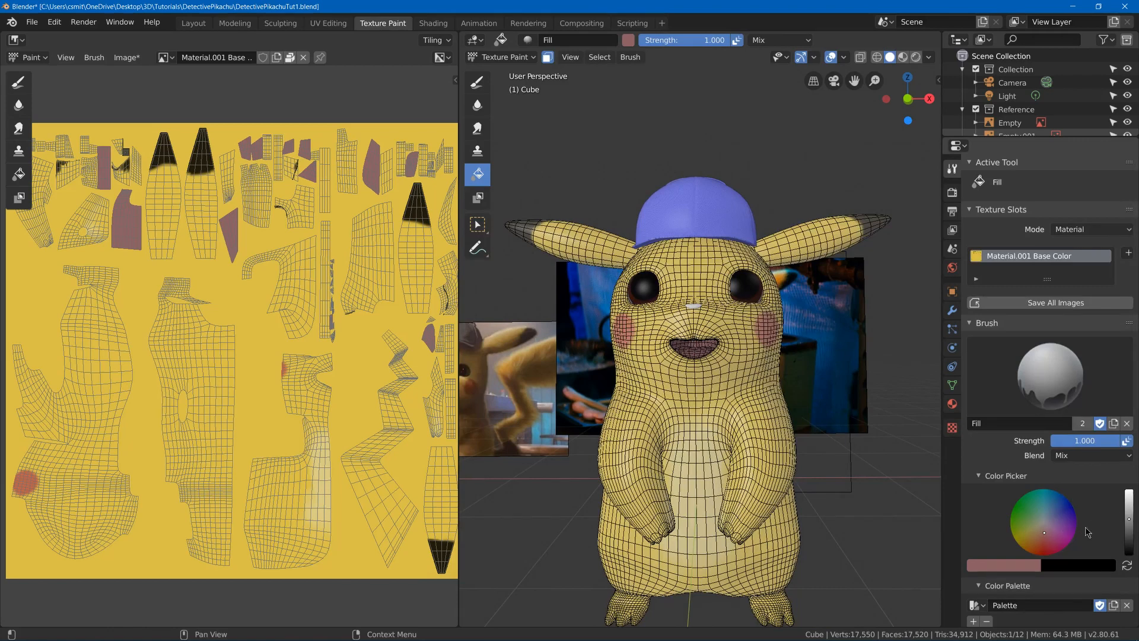
pyautogui.click(1045, 539)
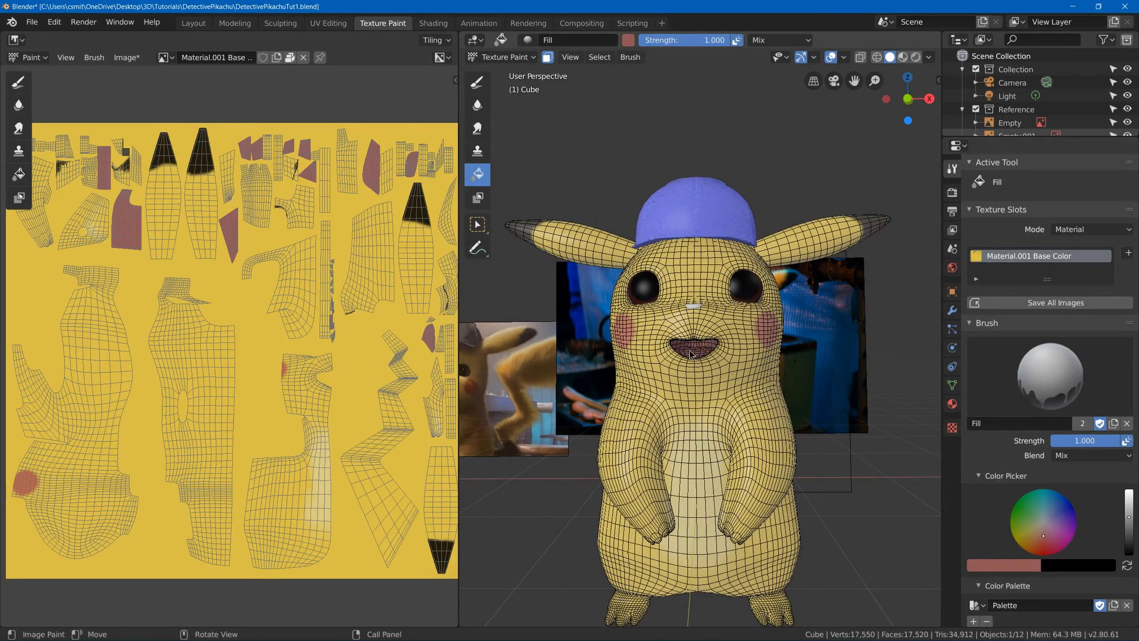
pyautogui.moveTo(700, 350)
pyautogui.mouseDown(button='middle')
pyautogui.moveTo(656, 190)
pyautogui.moveTo(663, 204)
pyautogui.moveTo(634, 208)
pyautogui.mouseUp(button='middle')
# Turn off the face selection mask and add the dusty red mouth colour to the palette
pyautogui.click(547, 57)
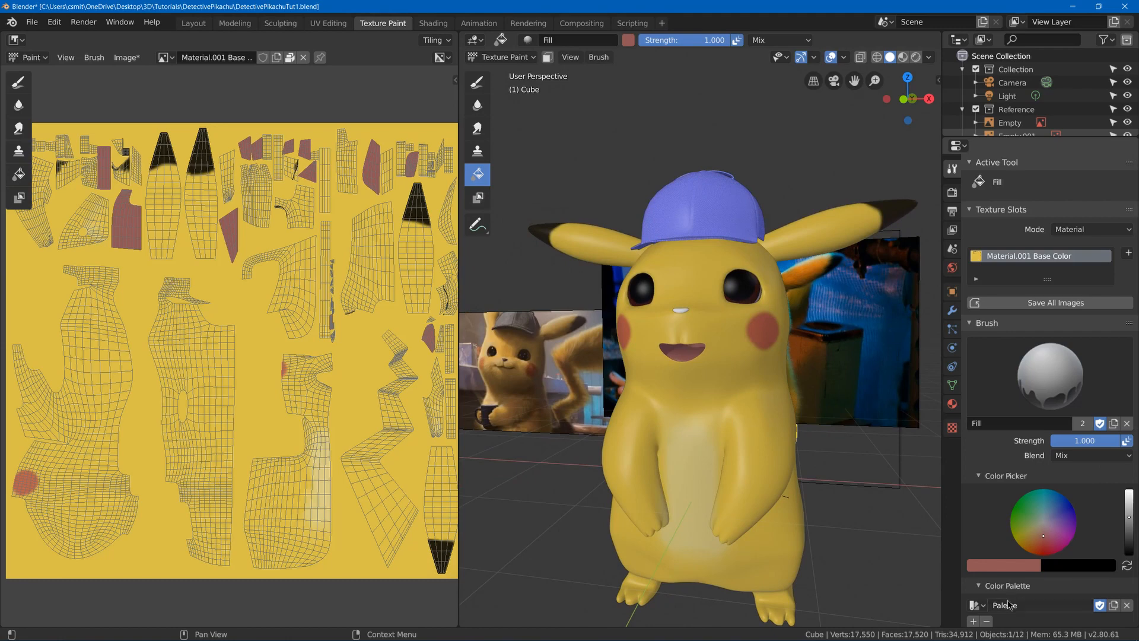
pyautogui.click(971, 623)
pyautogui.scroll(-2, 985, 599)
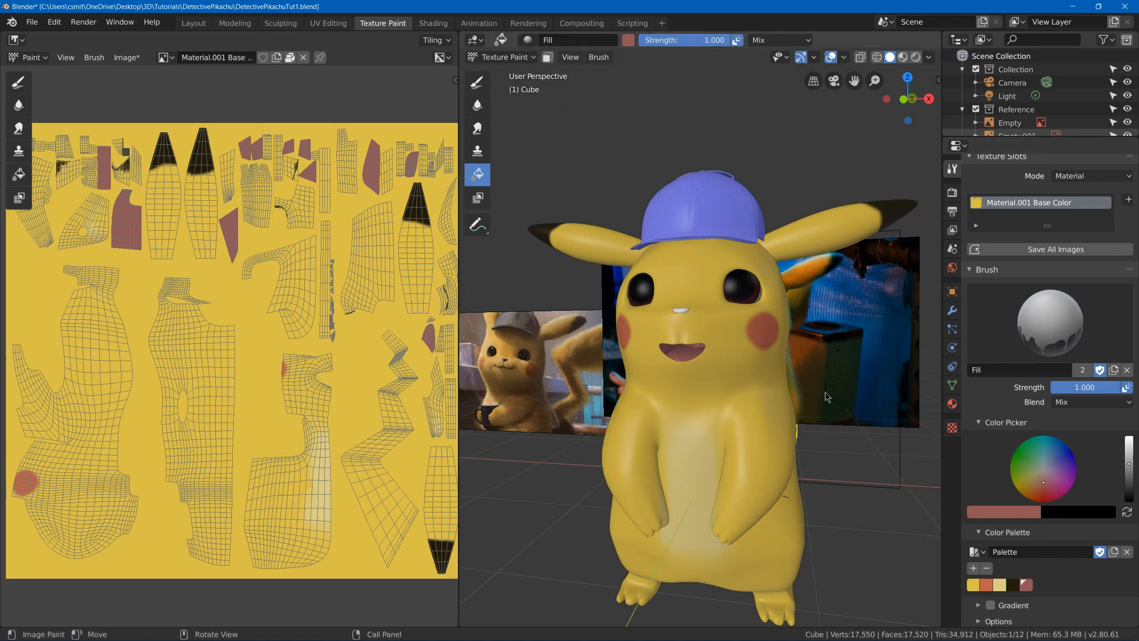
# Repack the painted Base Color image and save the file
pyautogui.hotkey('ctrl', 's')
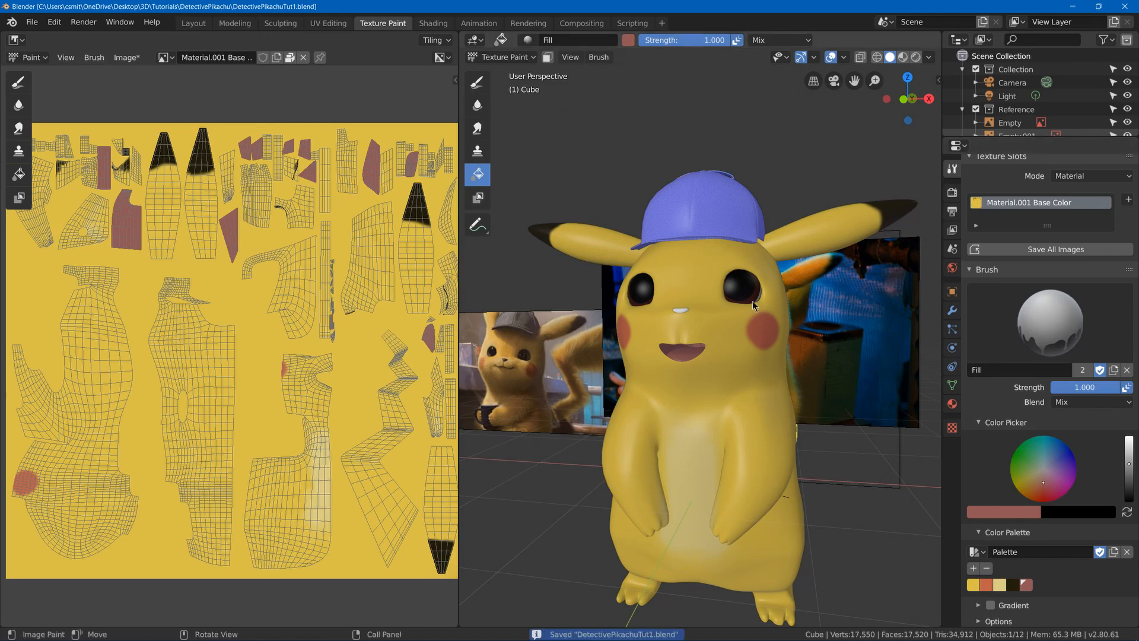
pyautogui.click(132, 56)
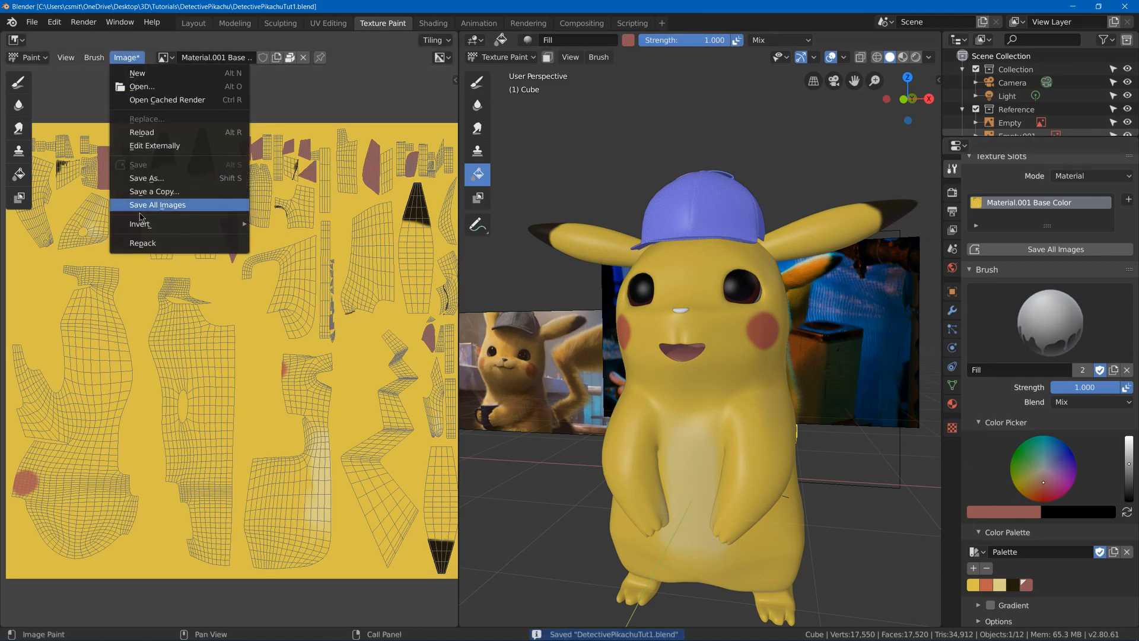
pyautogui.click(147, 245)
pyautogui.hotkey('ctrl', 's')
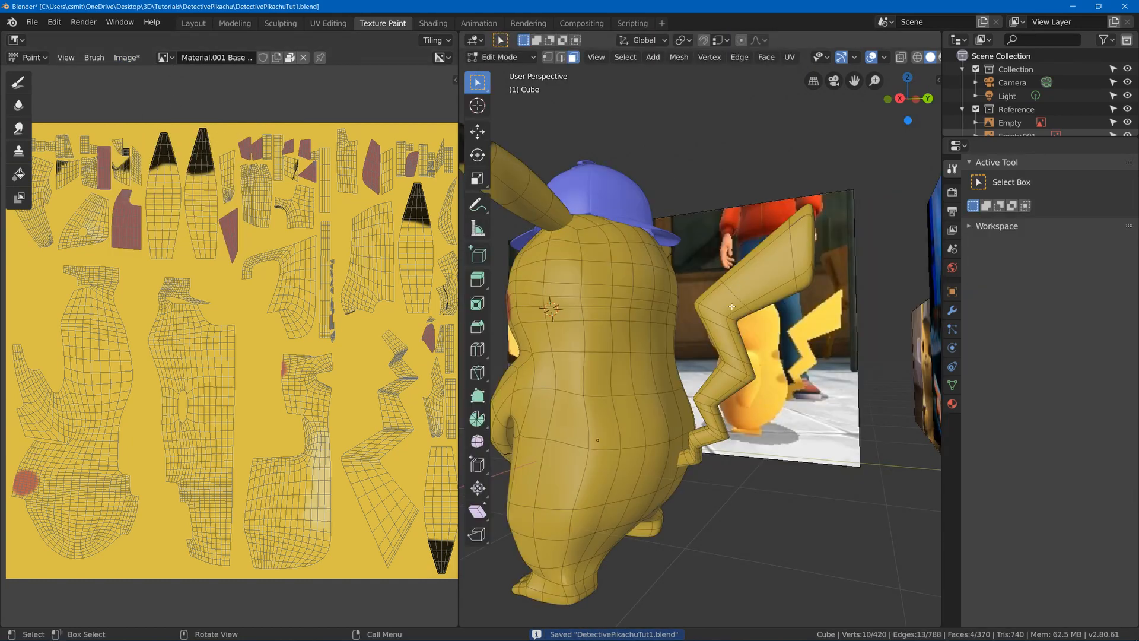
# Select the whole linked tail in Edit Mode, mask painting to it in Texture Paint mode, and save the file
pyautogui.hotkey('alt', 'a')
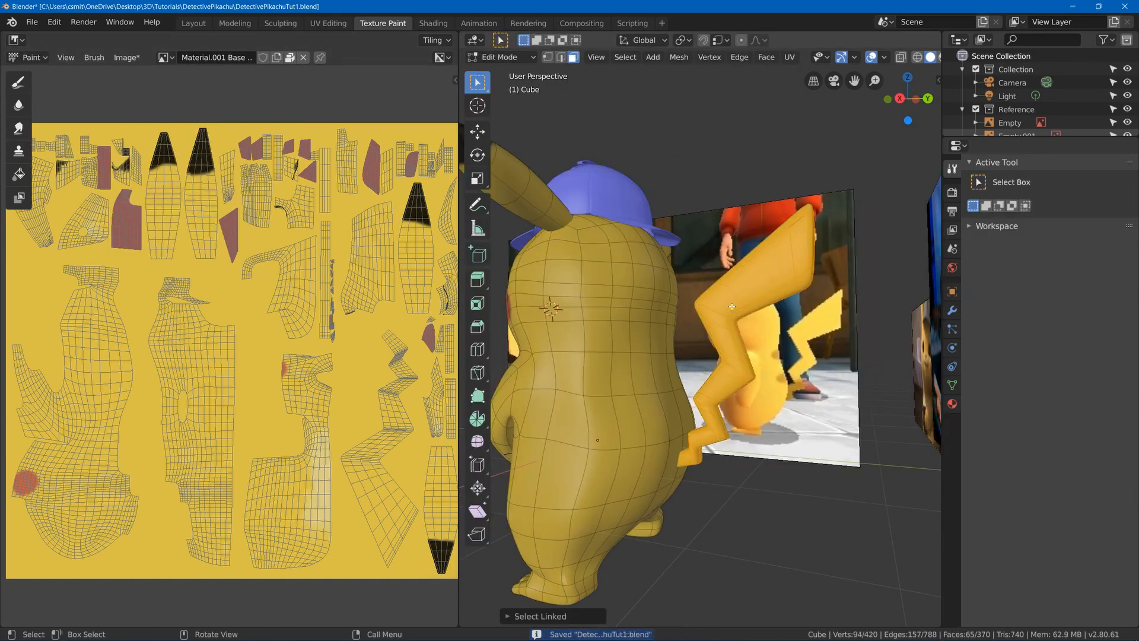
pyautogui.moveTo(732, 306)
pyautogui.mouseDown(button='middle')
pyautogui.moveTo(763, 309)
pyautogui.moveTo(719, 337)
pyautogui.moveTo(661, 295)
pyautogui.moveTo(646, 326)
pyautogui.moveTo(691, 343)
pyautogui.moveTo(682, 332)
pyautogui.mouseUp(button='middle')
pyautogui.press('Tab')
pyautogui.click(547, 57)
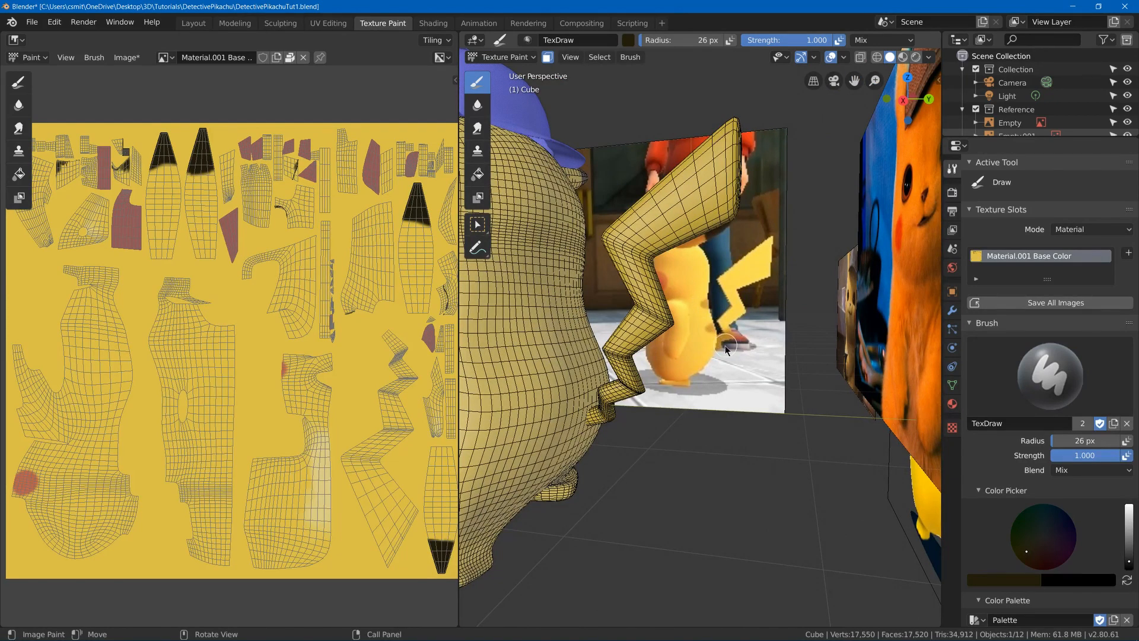
pyautogui.hotkey('ctrl', 's')
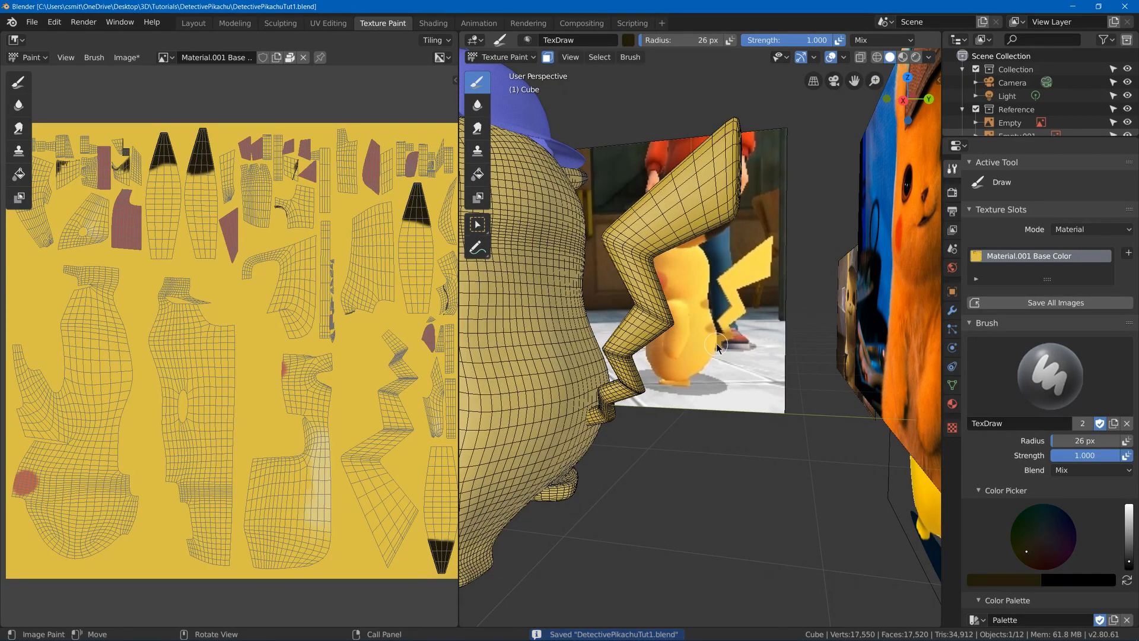
# Try orange-brown brush colours with test strokes on the lower tail and undo the strokes
pyautogui.moveTo(1129, 561); pyautogui.dragTo(1128, 523)
pyautogui.click(1033, 553)
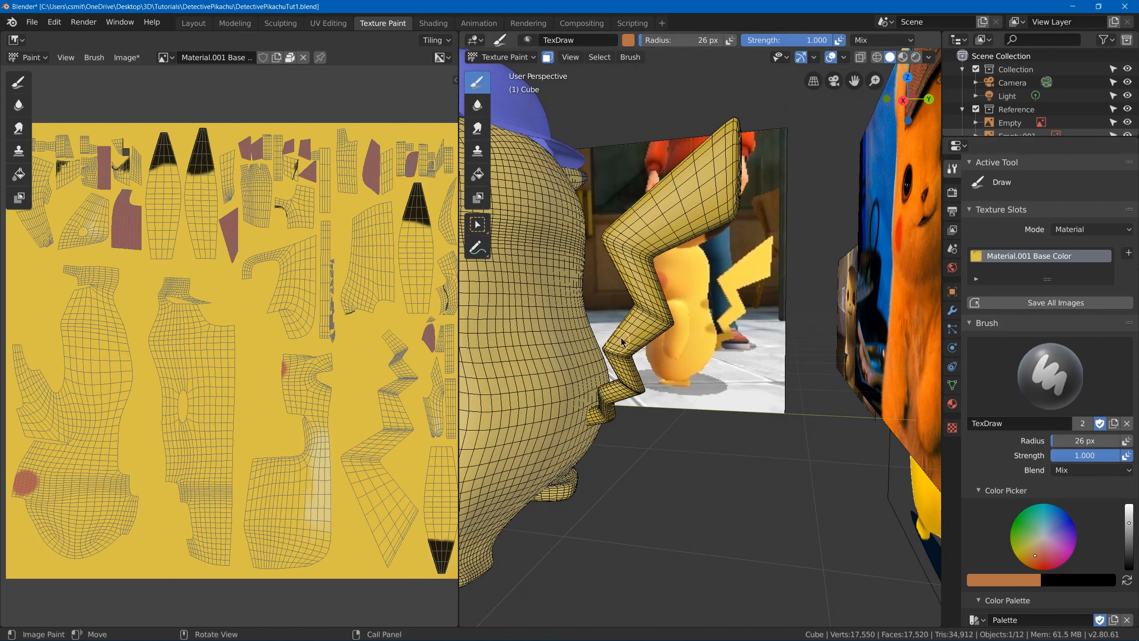
pyautogui.moveTo(639, 346); pyautogui.dragTo(651, 422)
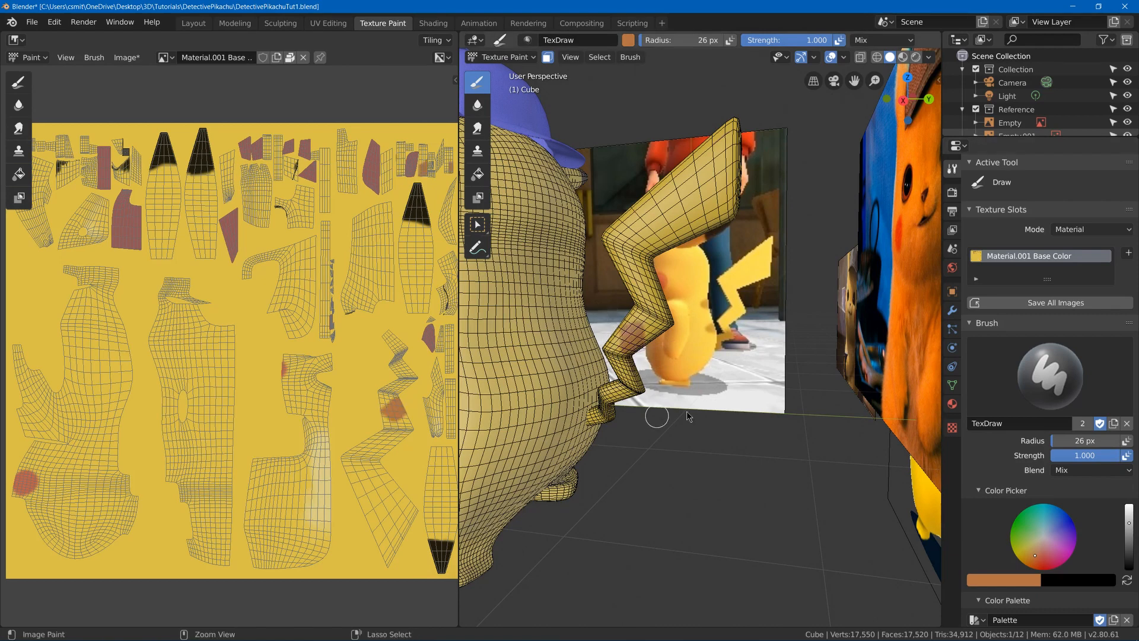
pyautogui.hotkey('ctrl', 'z')
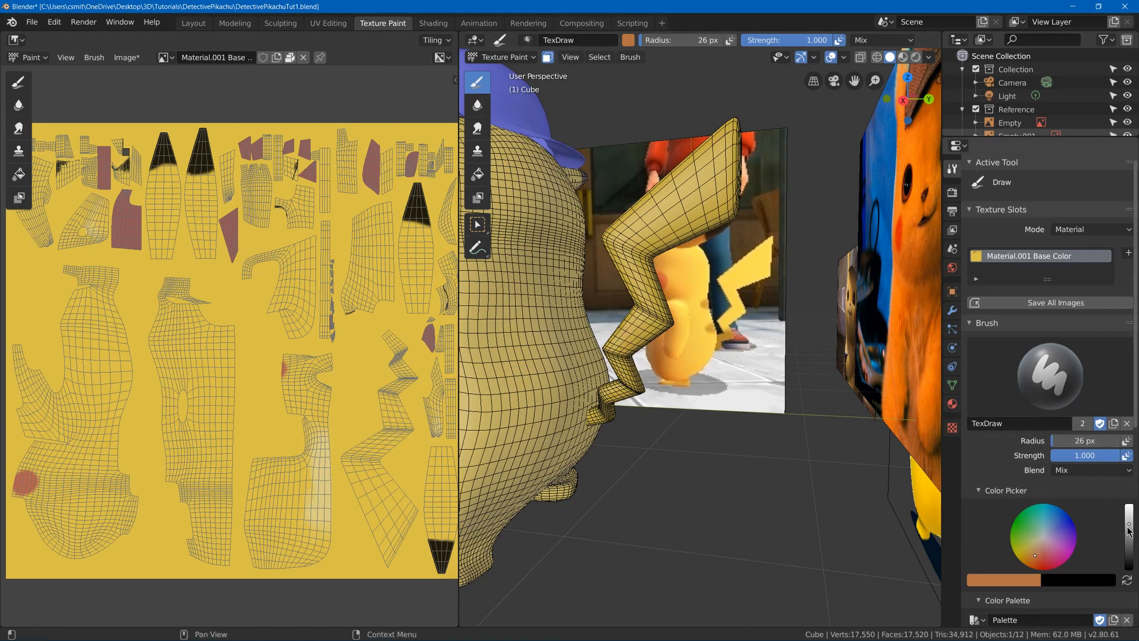
pyautogui.click(1128, 531)
pyautogui.moveTo(628, 371); pyautogui.dragTo(648, 379)
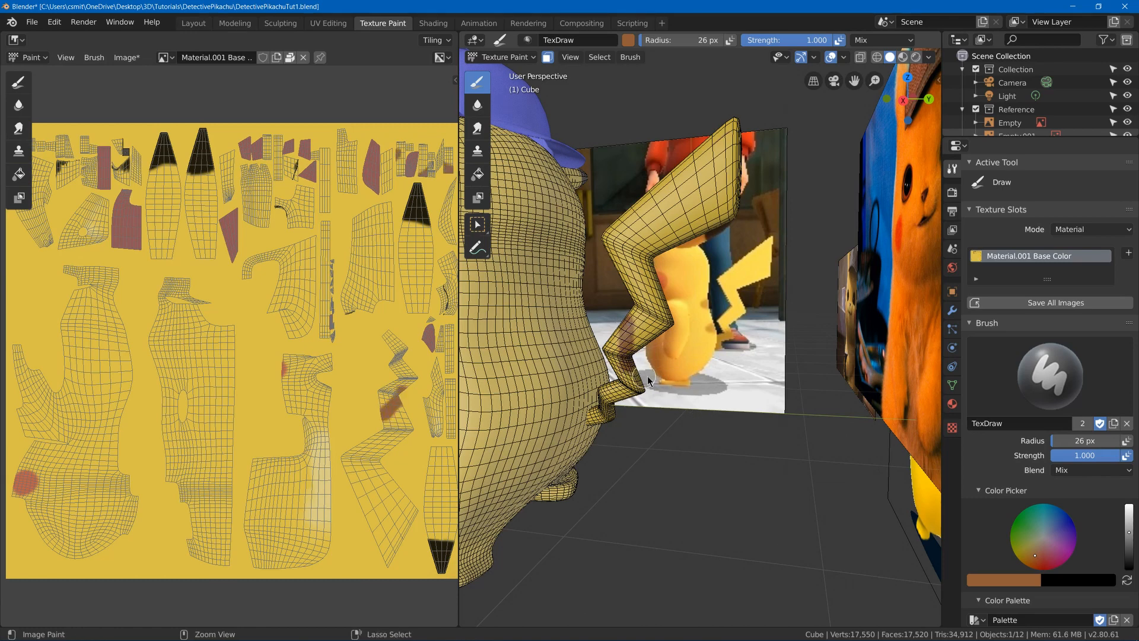
pyautogui.hotkey('ctrl', 'z')
# Set the brush to a muted light brown, checking it with undone tail strokes, and add the colour to the palette
pyautogui.click(1037, 551)
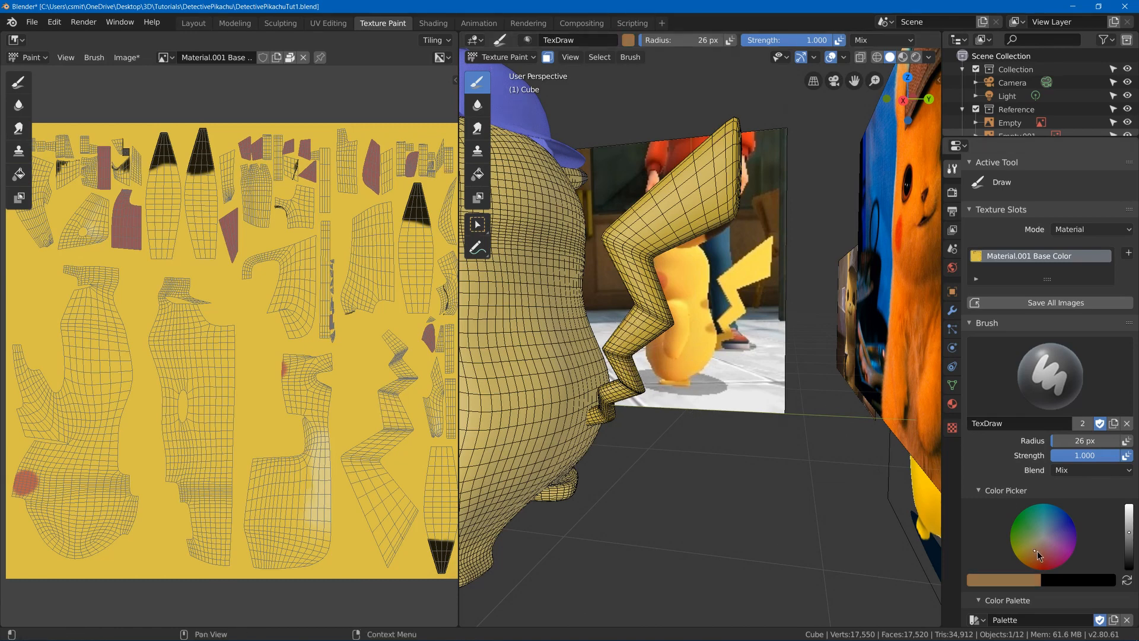
pyautogui.moveTo(625, 335); pyautogui.dragTo(628, 380)
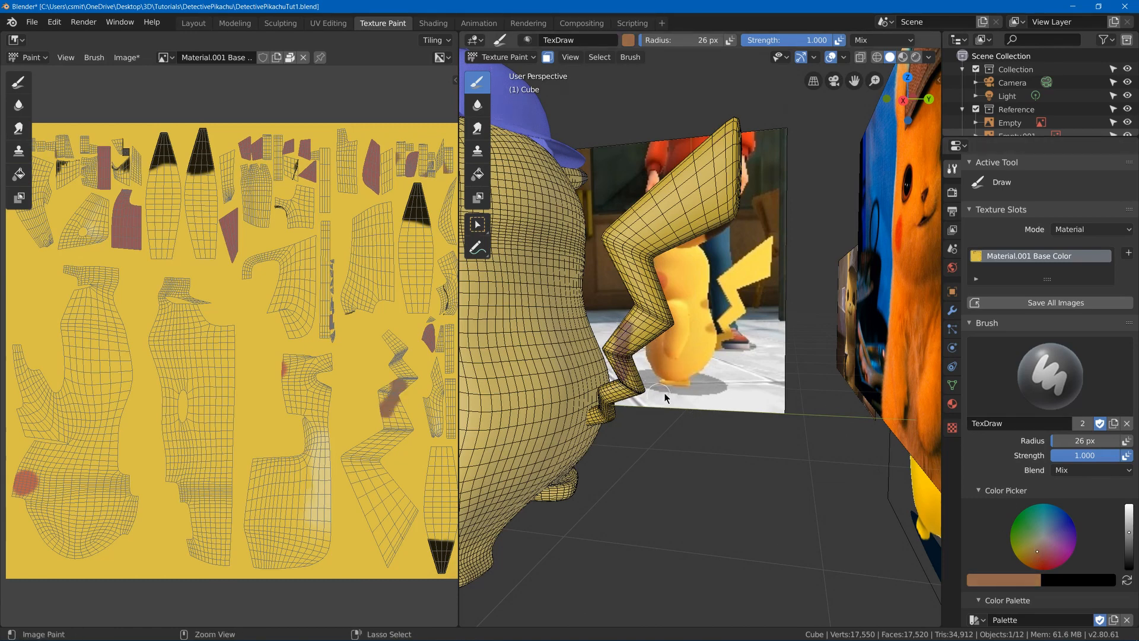
pyautogui.hotkey('ctrl', 'z')
pyautogui.moveTo(1130, 532); pyautogui.dragTo(1129, 526)
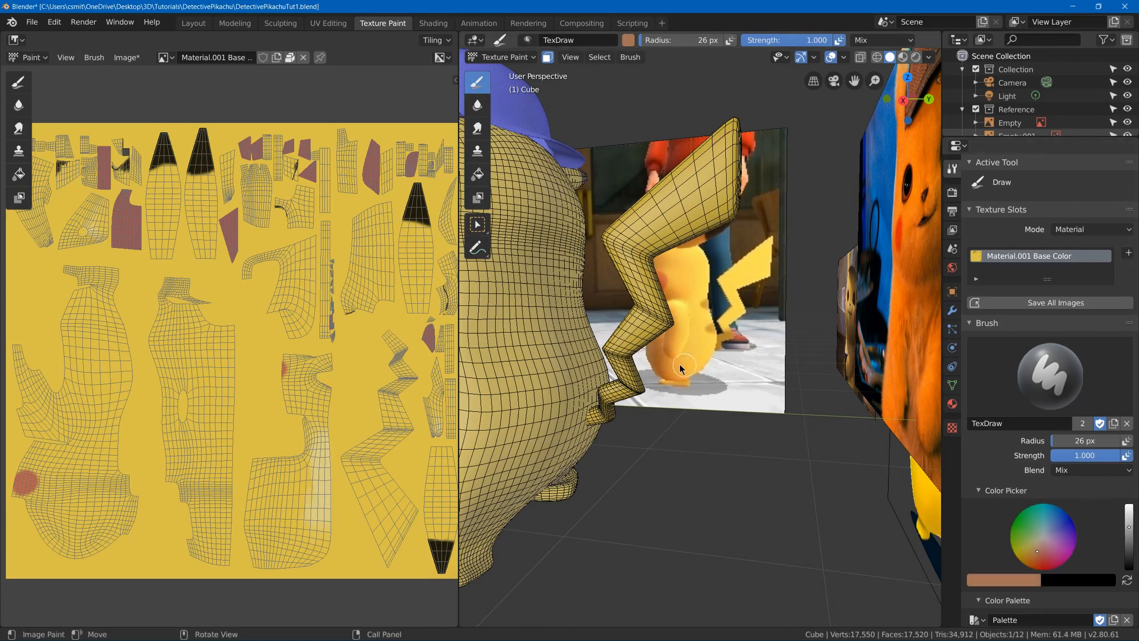
pyautogui.click(613, 348)
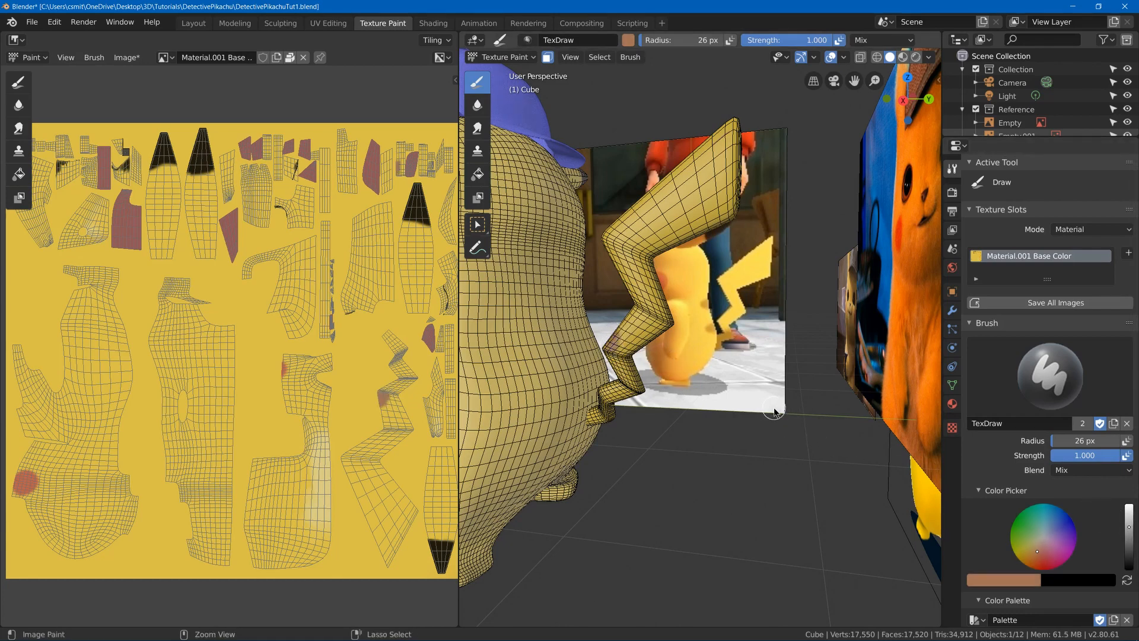
pyautogui.hotkey('ctrl', 'z')
pyautogui.scroll(-4, 1016, 491)
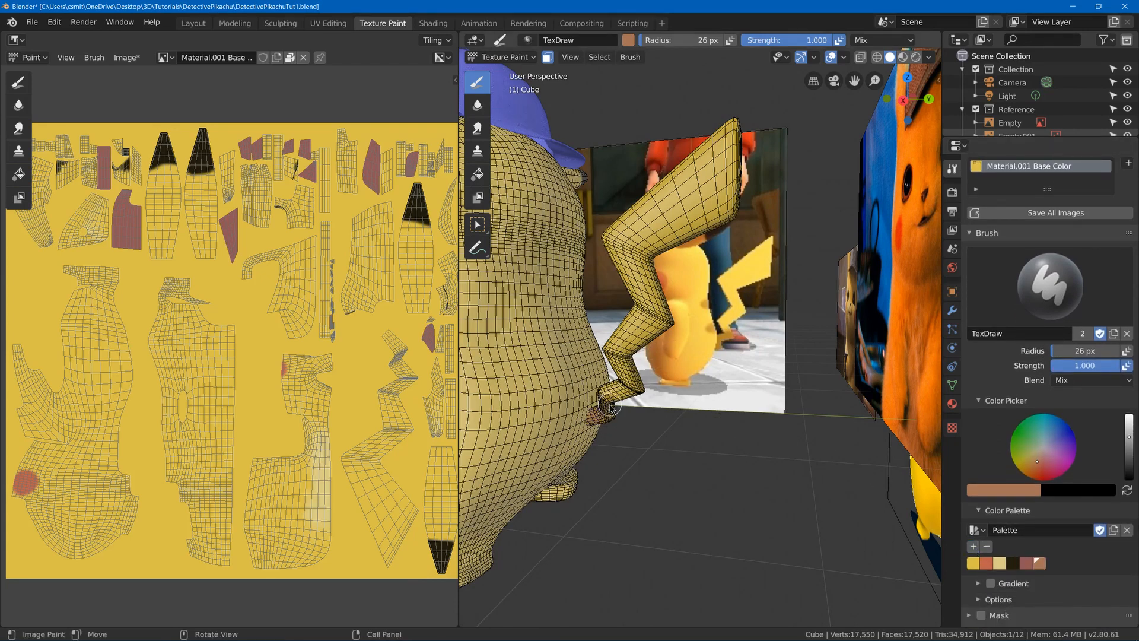
# Paint the base of the masked tail light brown on all sides, up to its first bends
pyautogui.moveTo(611, 408); pyautogui.dragTo(723, 345)
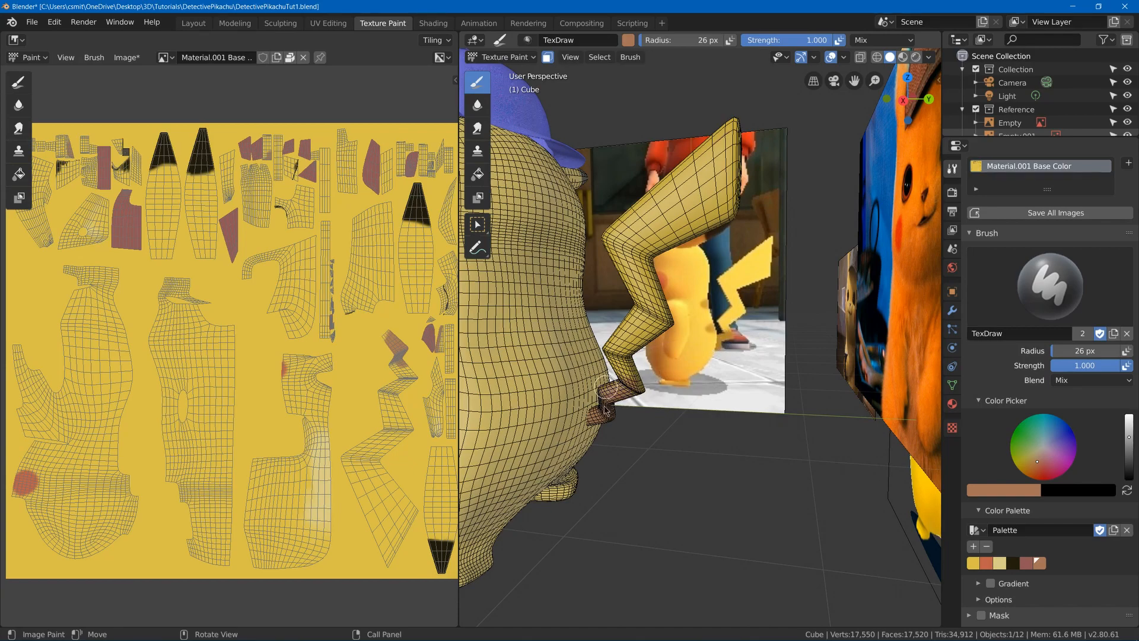
pyautogui.moveTo(632, 403); pyautogui.dragTo(613, 417, button='middle')
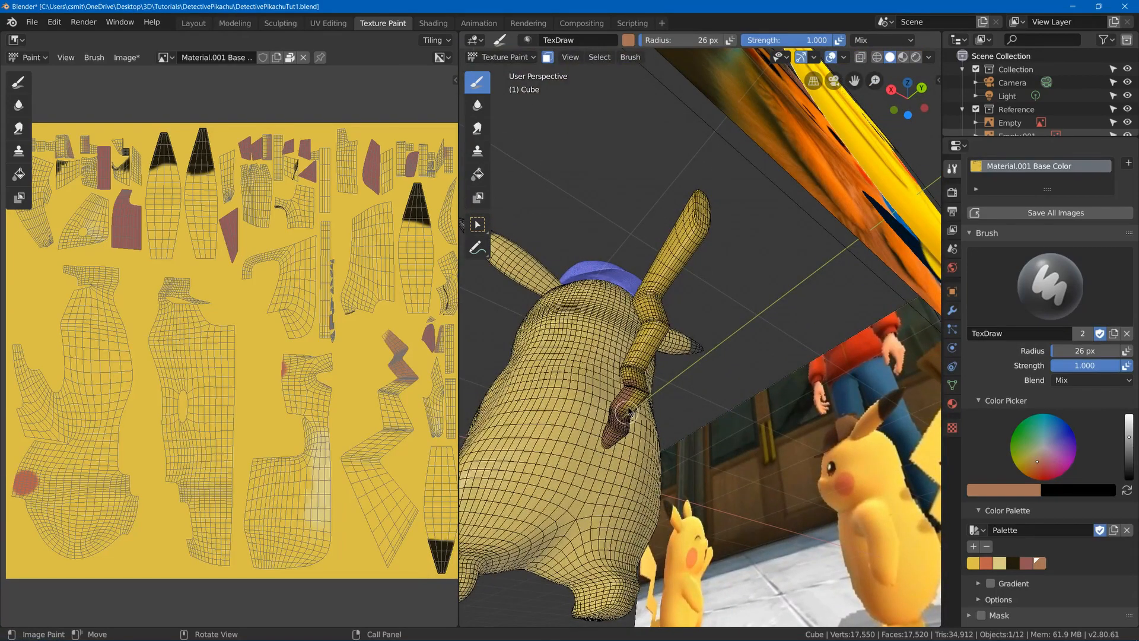
pyautogui.moveTo(635, 403); pyautogui.dragTo(558, 397, button='middle')
pyautogui.moveTo(739, 421); pyautogui.dragTo(611, 359, button='middle')
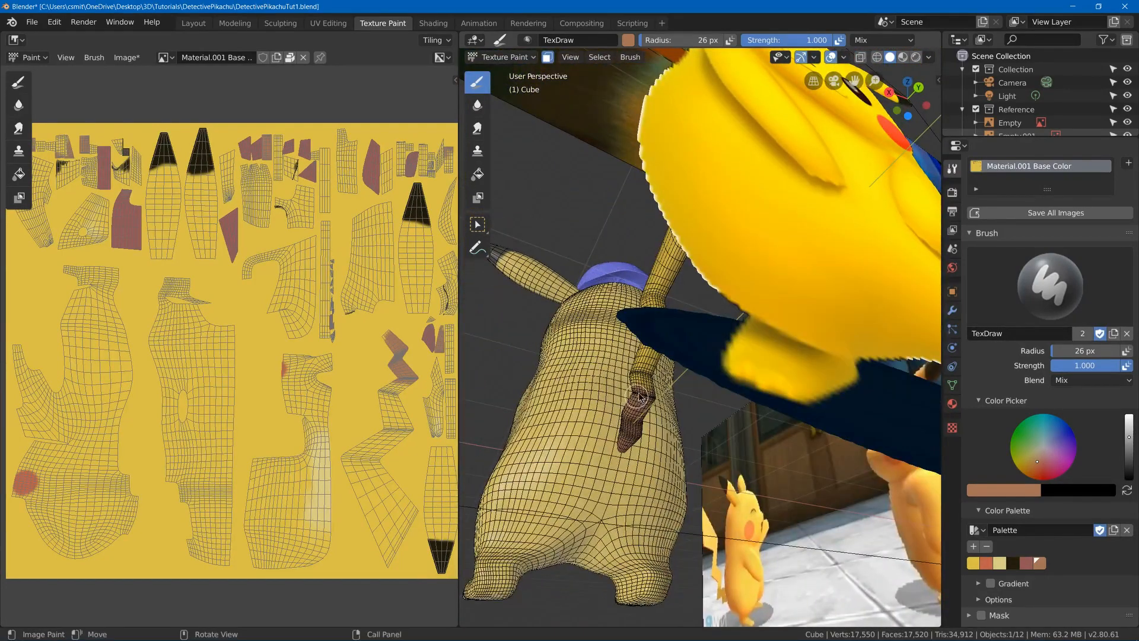
pyautogui.moveTo(649, 395)
pyautogui.mouseDown(button='middle')
pyautogui.moveTo(560, 428)
pyautogui.moveTo(727, 400)
pyautogui.moveTo(739, 386)
pyautogui.moveTo(678, 382)
pyautogui.moveTo(654, 395)
pyautogui.moveTo(688, 351)
pyautogui.moveTo(698, 386)
pyautogui.mouseUp(button='middle')
# Check the tail selection in Edit Mode and return to Texture Paint mode with the face selection mask turned off
pyautogui.press('Tab')
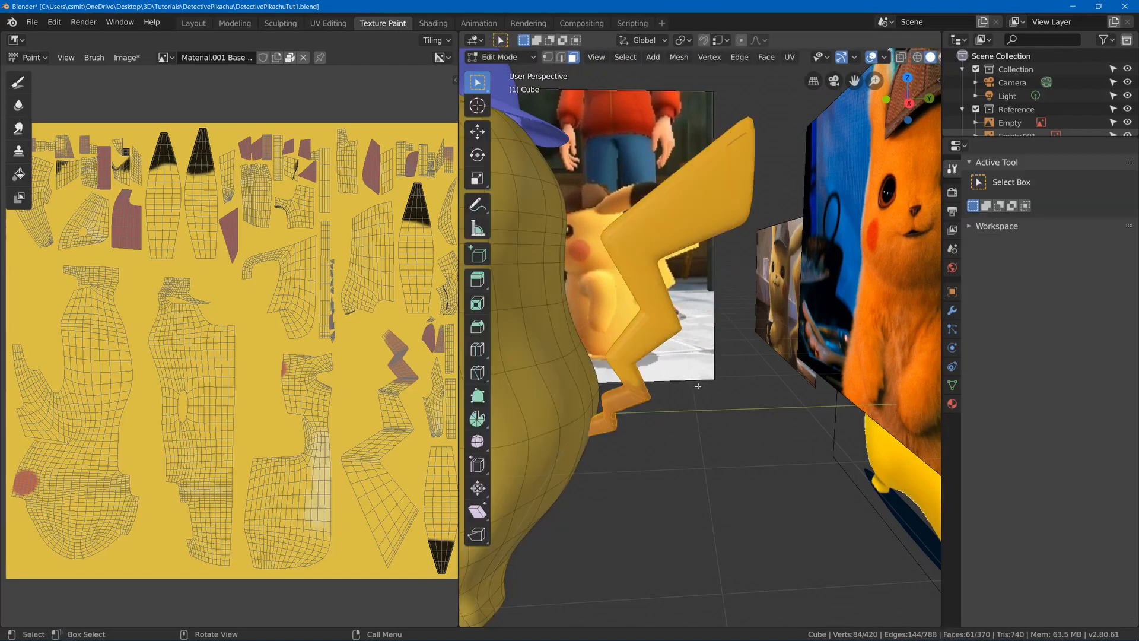
pyautogui.scroll(-4, 703, 320)
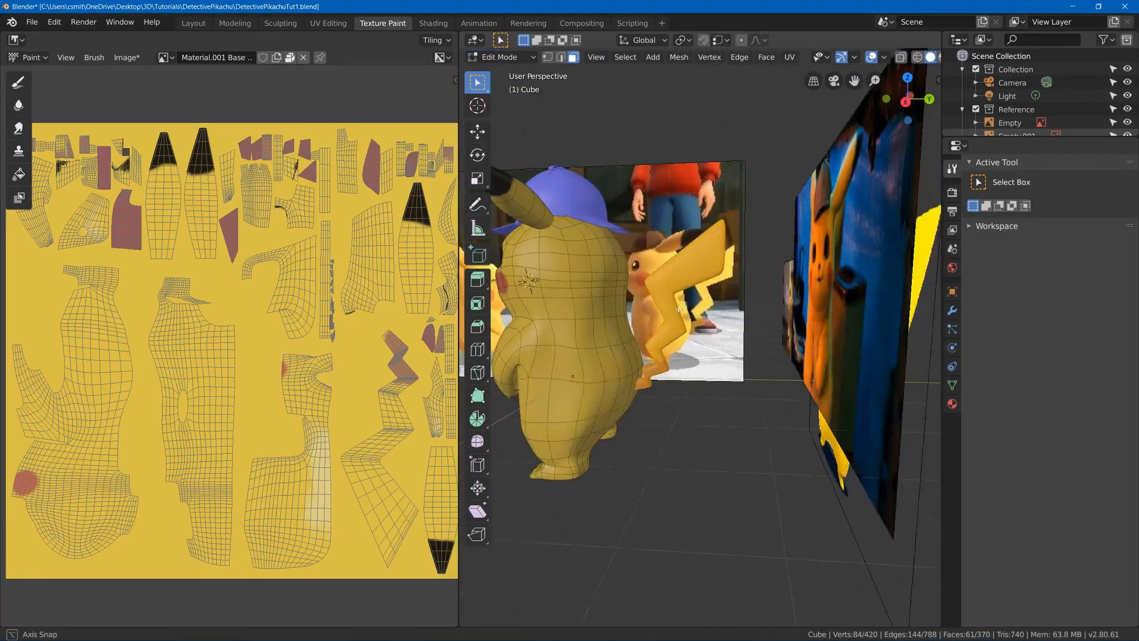
pyautogui.moveTo(703, 321); pyautogui.dragTo(709, 318, button='middle')
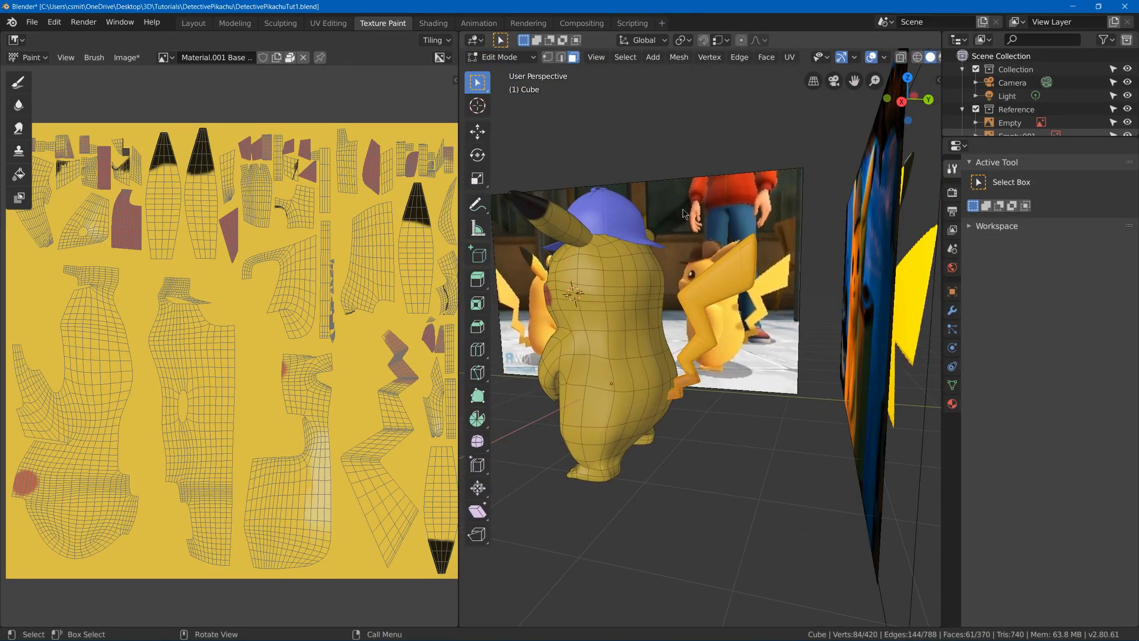
pyautogui.press('Tab')
pyautogui.moveTo(685, 214); pyautogui.dragTo(822, 325, button='middle')
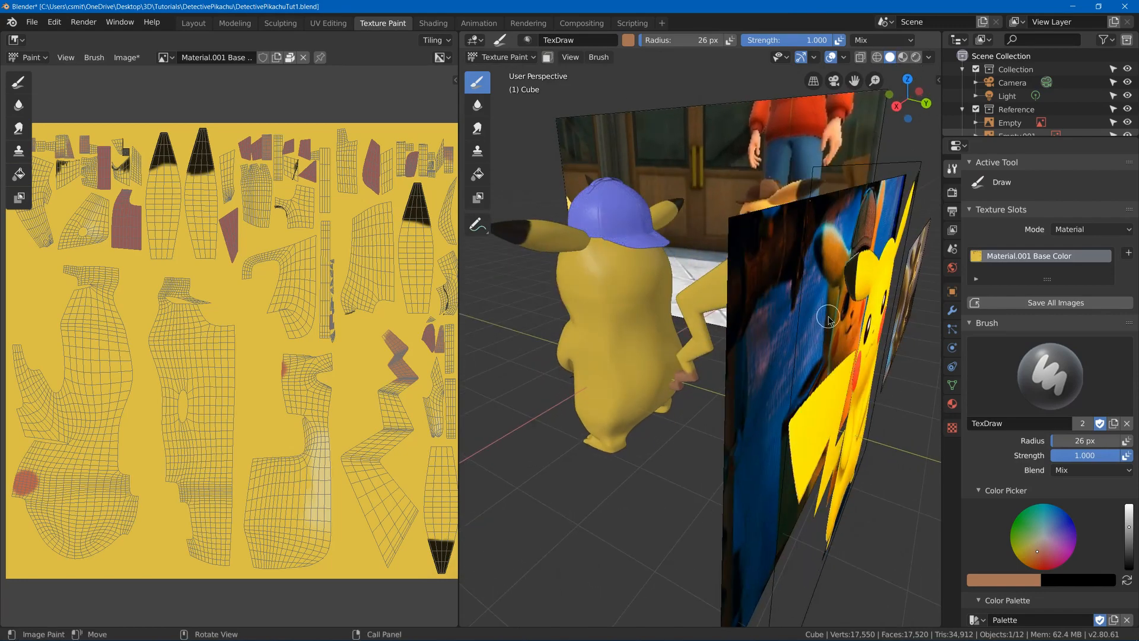
pyautogui.moveTo(583, 339)
pyautogui.mouseDown(button='middle')
pyautogui.moveTo(650, 306)
pyautogui.moveTo(602, 347)
pyautogui.mouseUp(button='middle')
# Save the file and repack the Base Color image with the painted tail base
pyautogui.hotkey('ctrl', 's')
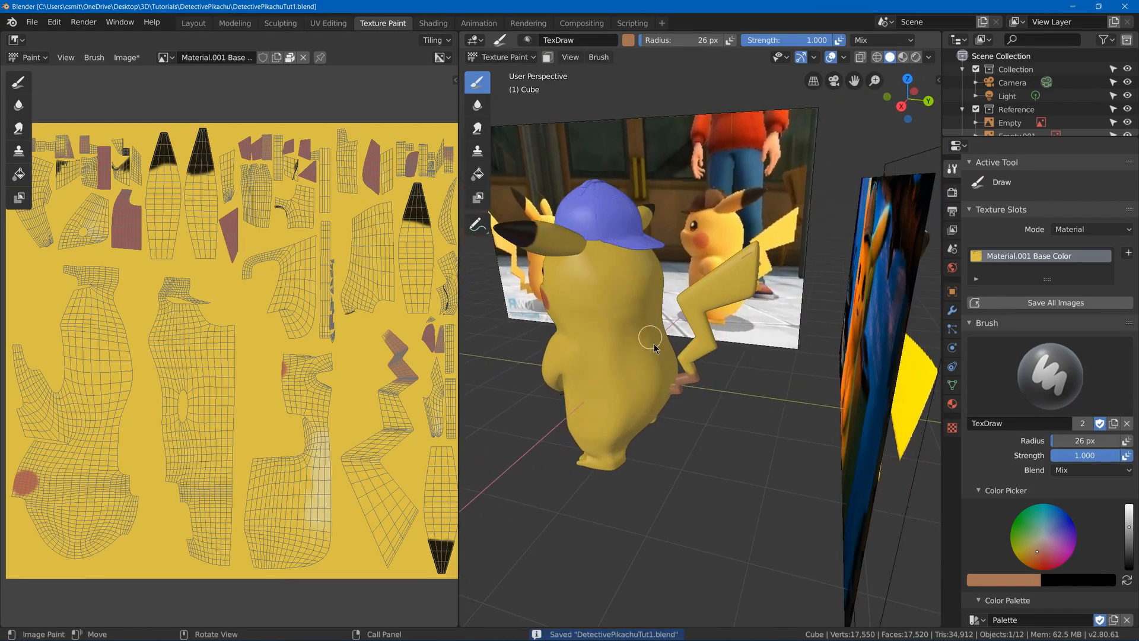
pyautogui.click(125, 57)
pyautogui.click(171, 243)
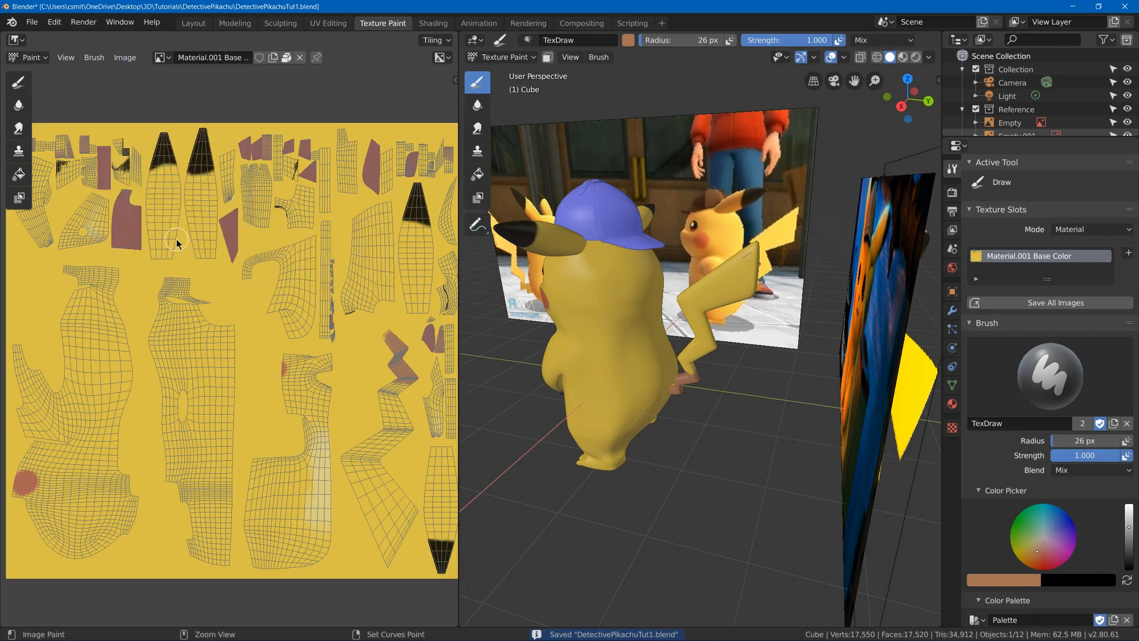
# Paint two parallel horizontal light-brown stripes across the lower back, just above the tail base
pyautogui.scroll(3, 675, 272)
pyautogui.keyDown('ctrl'); pyautogui.moveTo(674, 272); pyautogui.dragTo(675, 260, button='middle'); pyautogui.keyUp('ctrl')
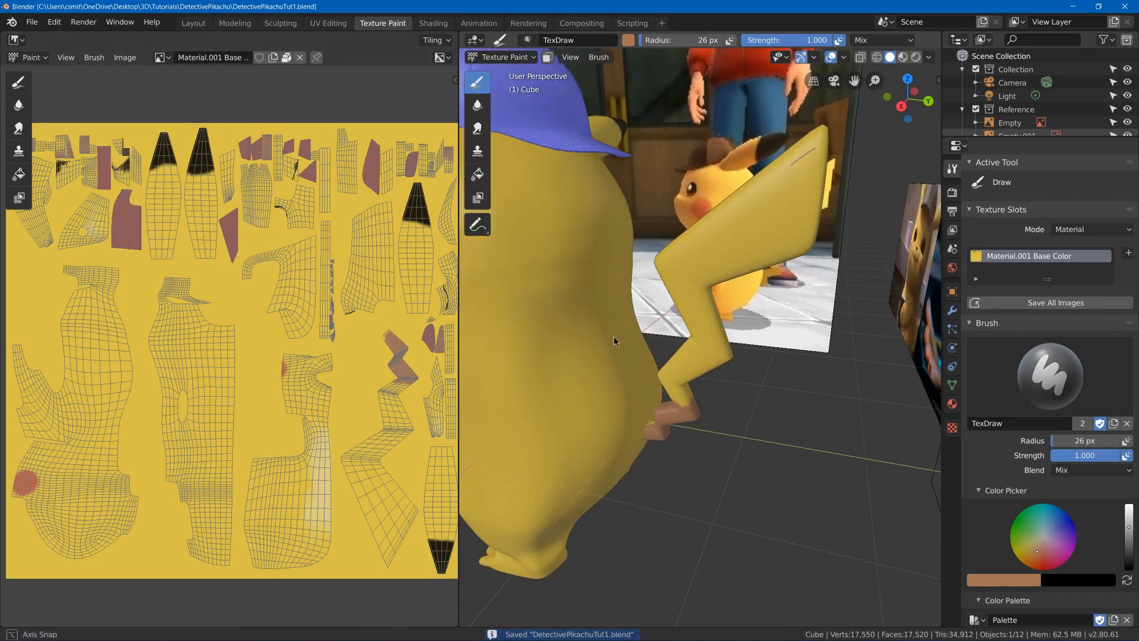
pyautogui.moveTo(613, 336); pyautogui.dragTo(611, 335, button='middle')
pyautogui.moveTo(627, 326)
pyautogui.mouseDown()
pyautogui.moveTo(569, 349)
pyautogui.moveTo(632, 321)
pyautogui.moveTo(604, 344)
pyautogui.mouseUp()
pyautogui.moveTo(583, 354)
pyautogui.mouseDown(button='middle')
pyautogui.moveTo(641, 302)
pyautogui.moveTo(602, 364)
pyautogui.mouseUp(button='middle')
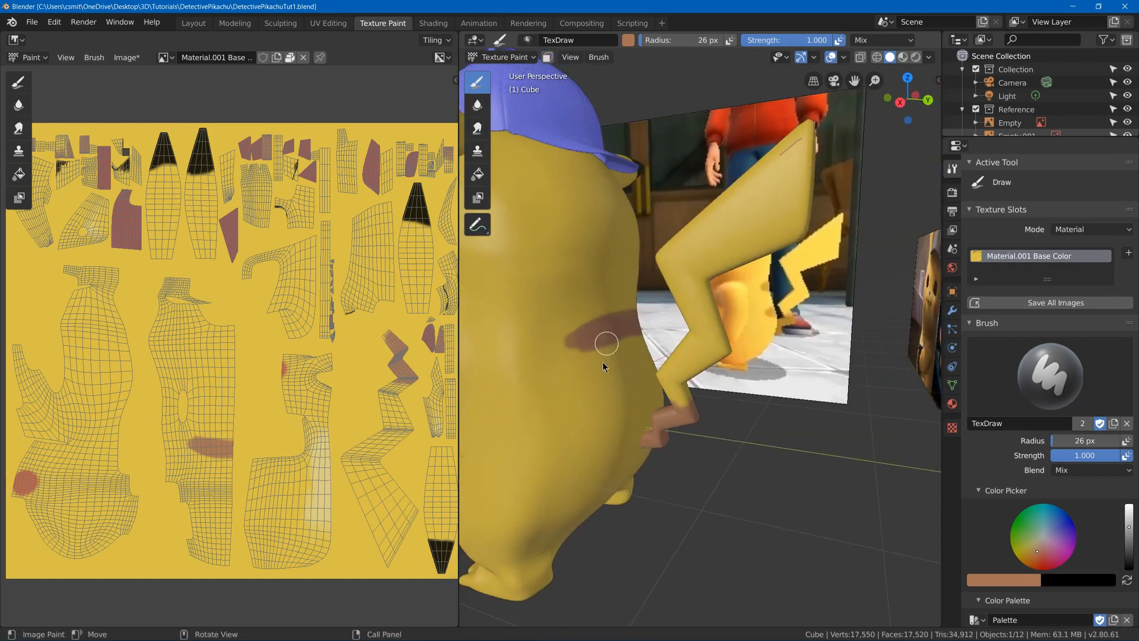
pyautogui.moveTo(600, 393)
pyautogui.mouseDown()
pyautogui.moveTo(639, 372)
pyautogui.moveTo(620, 379)
pyautogui.mouseUp()
pyautogui.moveTo(593, 341)
pyautogui.mouseDown(button='middle')
pyautogui.moveTo(623, 329)
pyautogui.moveTo(600, 348)
pyautogui.moveTo(598, 363)
pyautogui.moveTo(606, 359)
pyautogui.mouseUp(button='middle')
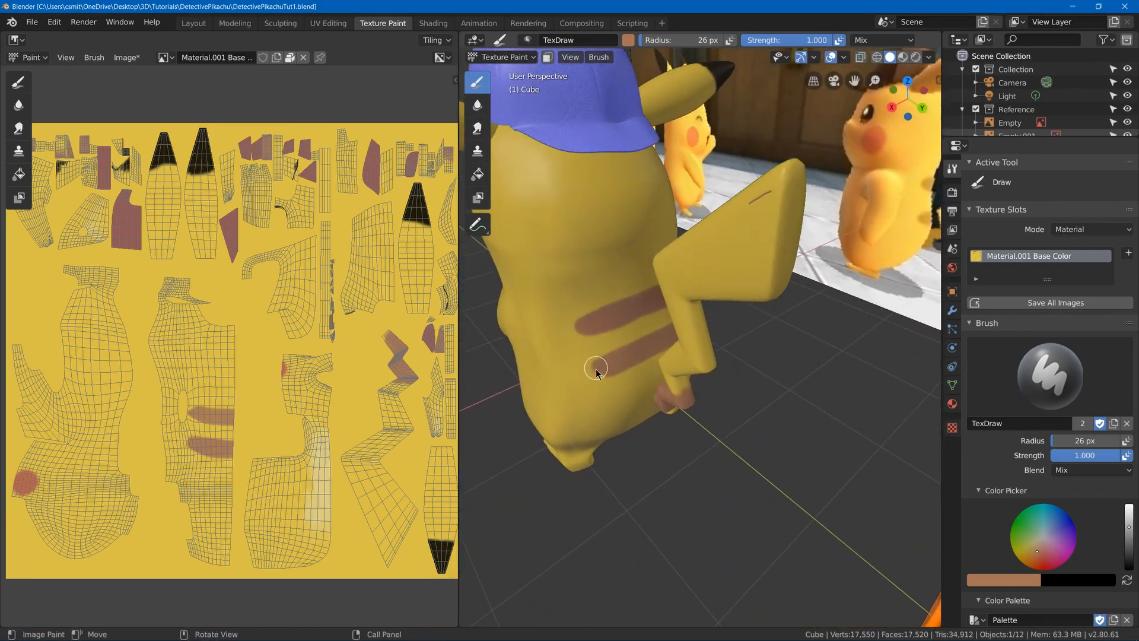
# Touch up the outer end of the upper back stripe with light brown so it is rounded and filled
pyautogui.moveTo(660, 308); pyautogui.dragTo(618, 315, button='middle')
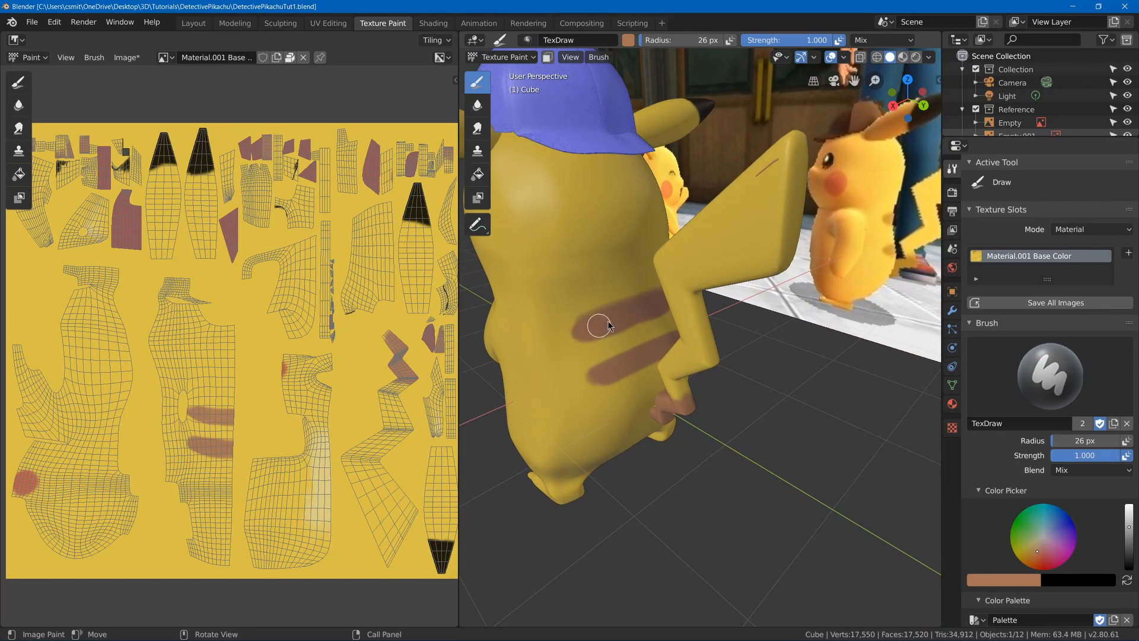
pyautogui.moveTo(585, 327); pyautogui.dragTo(603, 336)
pyautogui.moveTo(628, 366); pyautogui.dragTo(663, 335, button='middle')
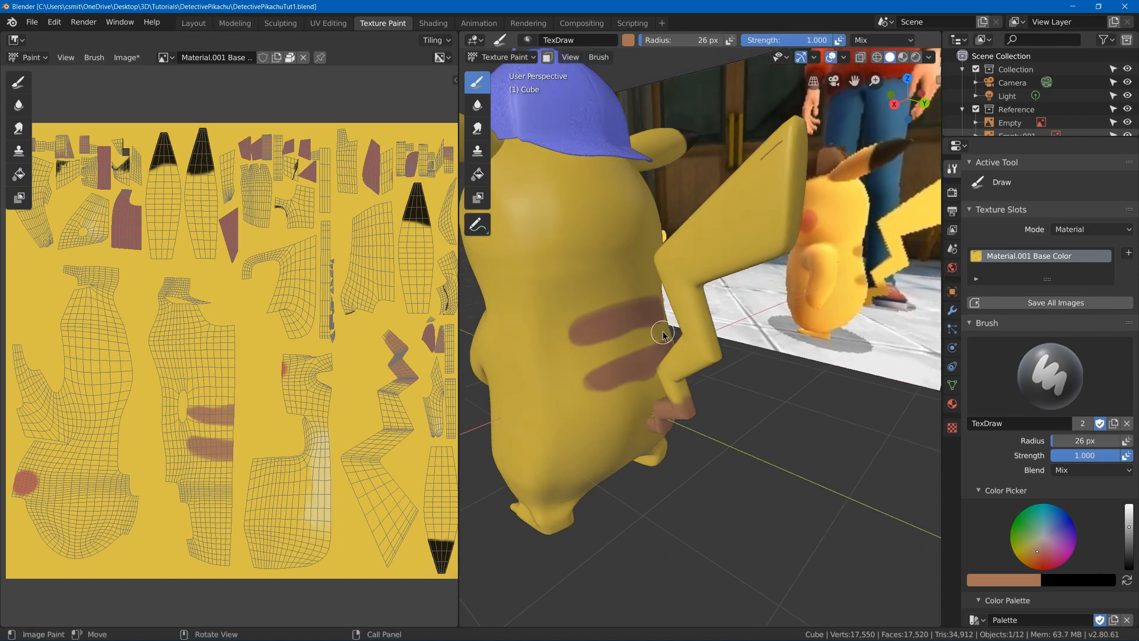
pyautogui.moveTo(629, 371); pyautogui.dragTo(674, 340, button='middle')
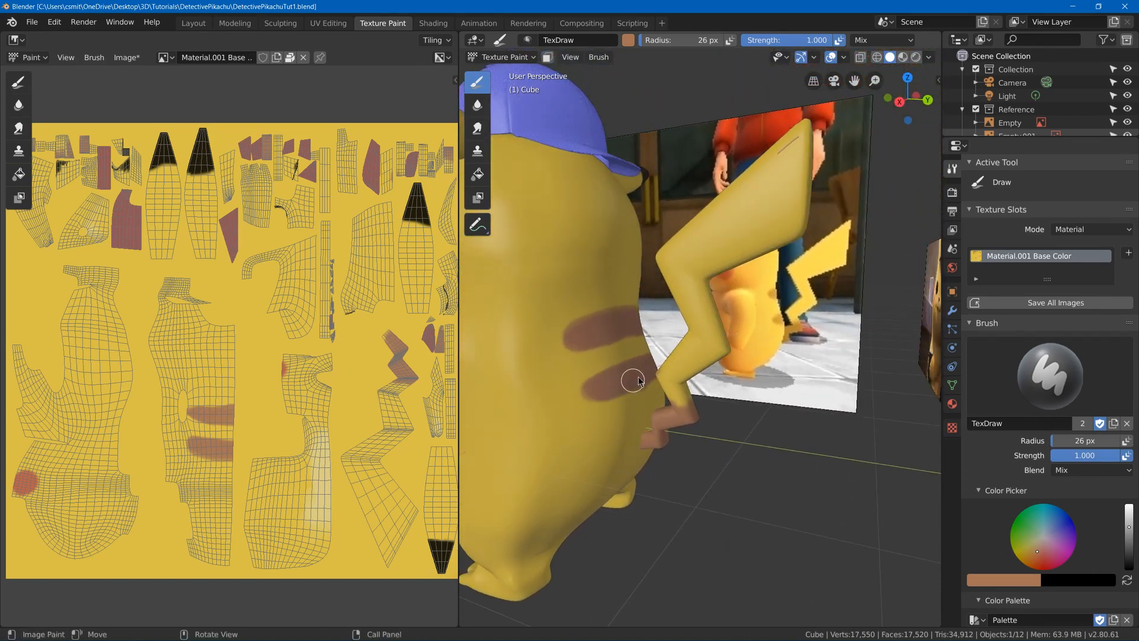
pyautogui.moveTo(694, 330)
pyautogui.mouseDown(button='middle')
pyautogui.moveTo(731, 291)
pyautogui.moveTo(691, 333)
pyautogui.mouseUp(button='middle')
# Turn on the face selection mask for the tail and paint over the stray brown mark at its bend with the palette's yellow
pyautogui.scroll(3, 700, 380)
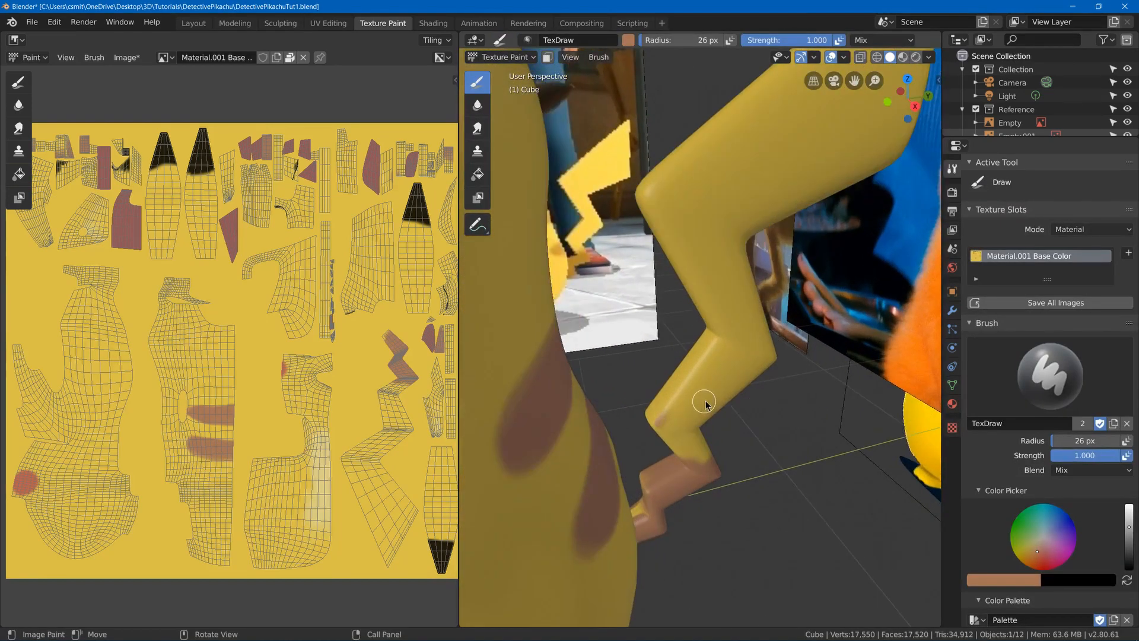
pyautogui.moveTo(704, 401); pyautogui.dragTo(681, 432, button='middle')
pyautogui.press('Tab')
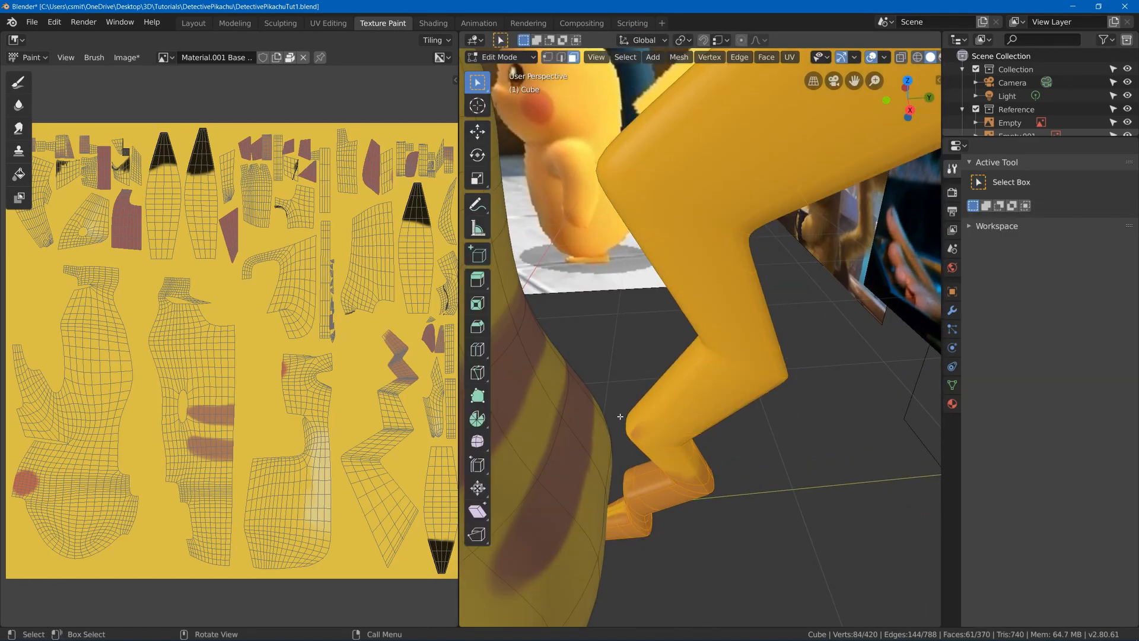
pyautogui.press('Tab')
pyautogui.click(548, 57)
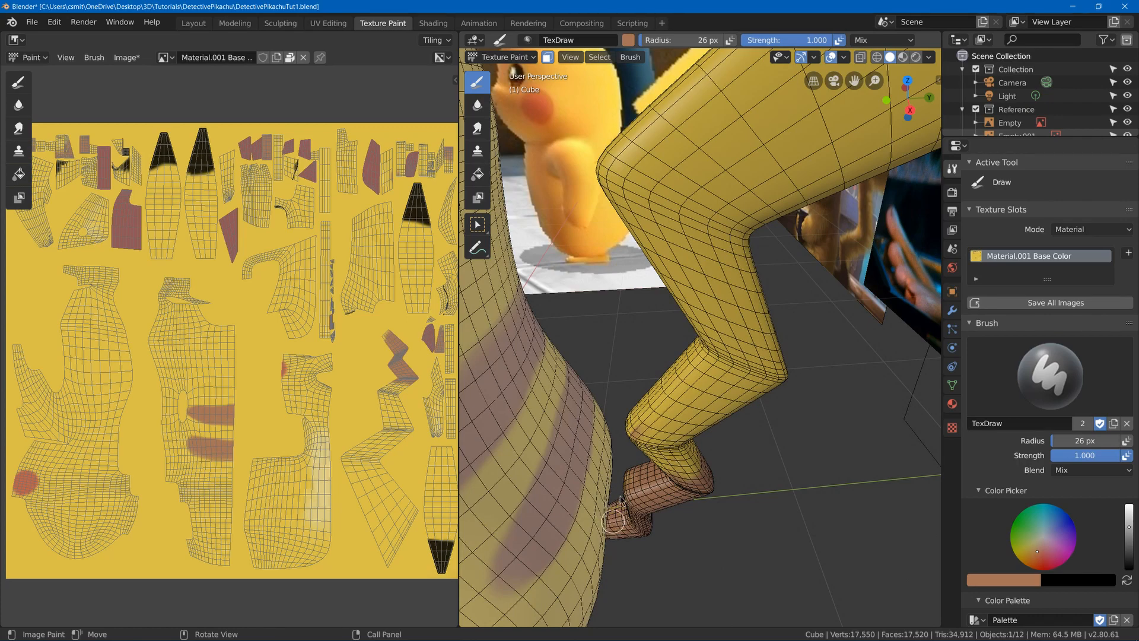
pyautogui.moveTo(644, 507)
pyautogui.mouseDown(button='middle')
pyautogui.moveTo(665, 533)
pyautogui.moveTo(641, 518)
pyautogui.mouseUp(button='middle')
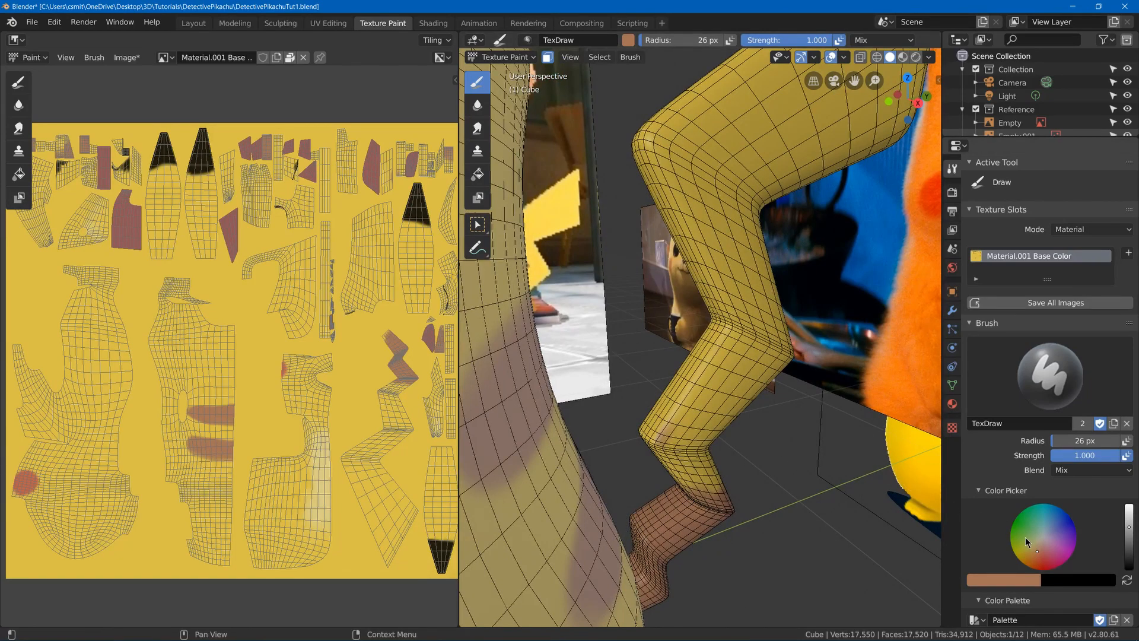
pyautogui.scroll(-4, 1035, 475)
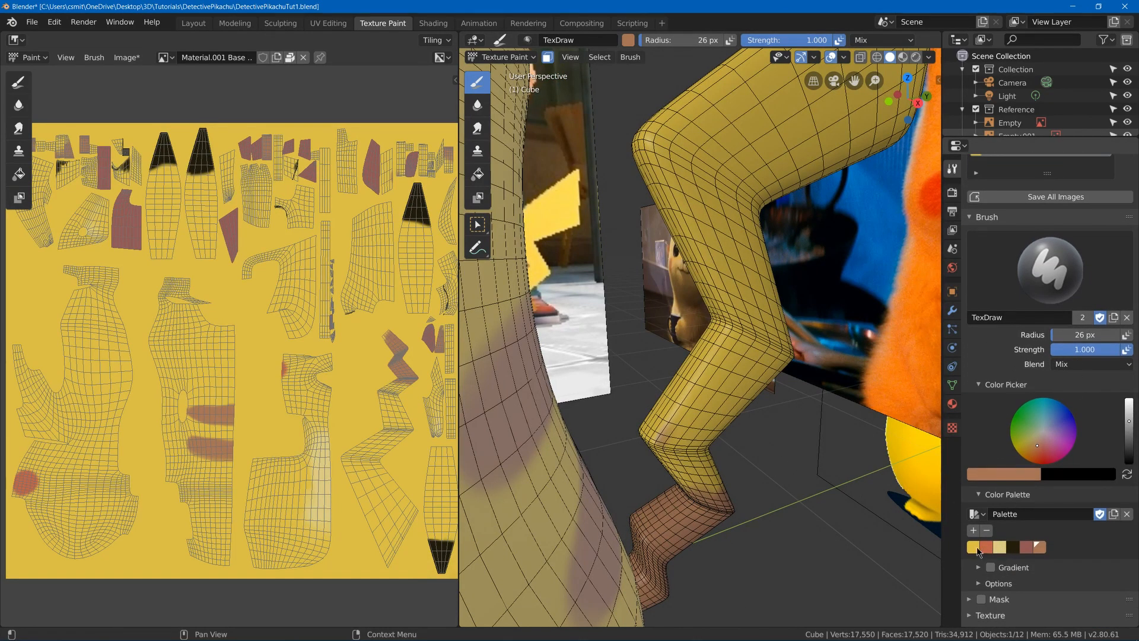
pyautogui.click(976, 547)
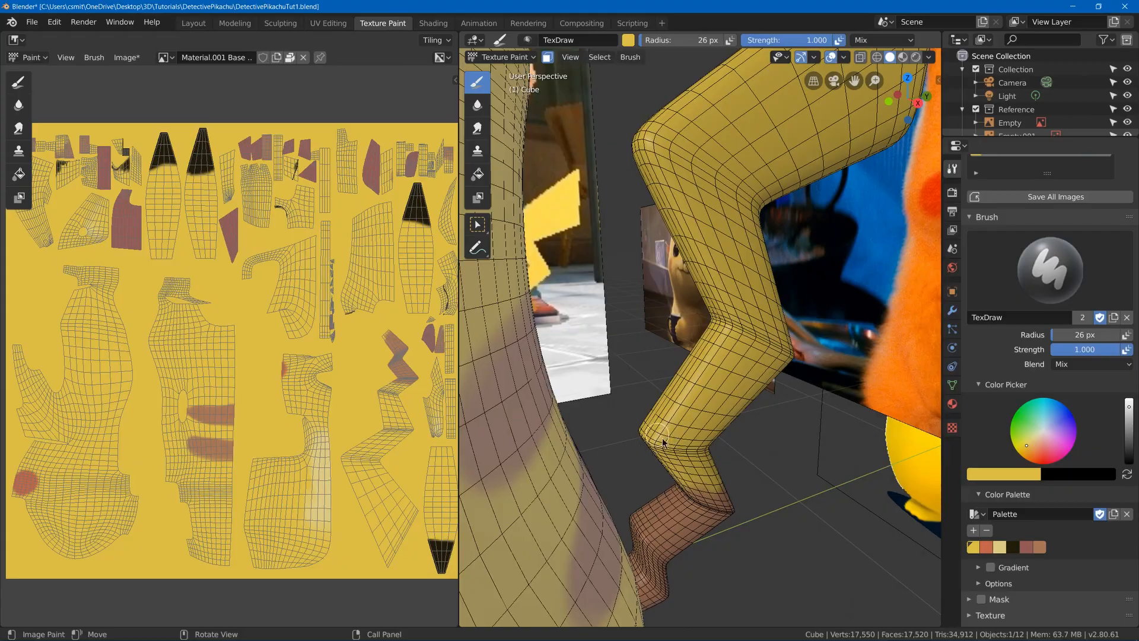
pyautogui.moveTo(765, 422)
pyautogui.mouseDown(button='middle')
pyautogui.moveTo(530, 416)
pyautogui.moveTo(742, 430)
pyautogui.moveTo(752, 411)
pyautogui.mouseUp(button='middle')
# Check the tail in Edit Mode, return to Texture Paint mode and turn off the face selection mask
pyautogui.press('Tab')
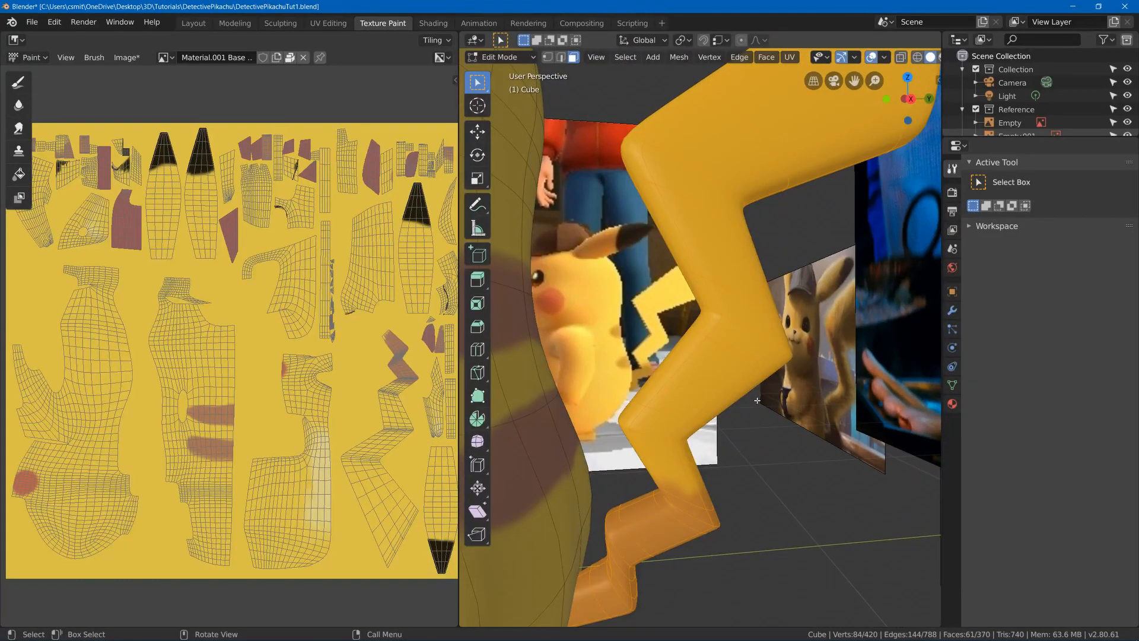
pyautogui.press('Tab')
pyautogui.scroll(-4, 742, 402)
pyautogui.click(548, 57)
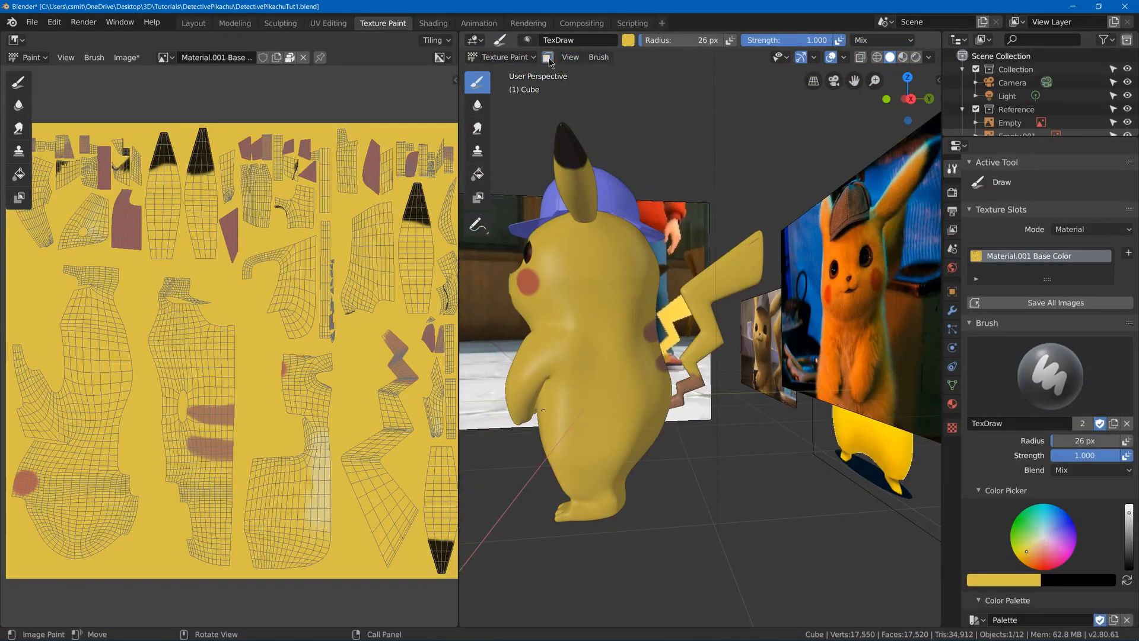
# Repack the Base Color image with the retouched paint and save the file
pyautogui.click(125, 57)
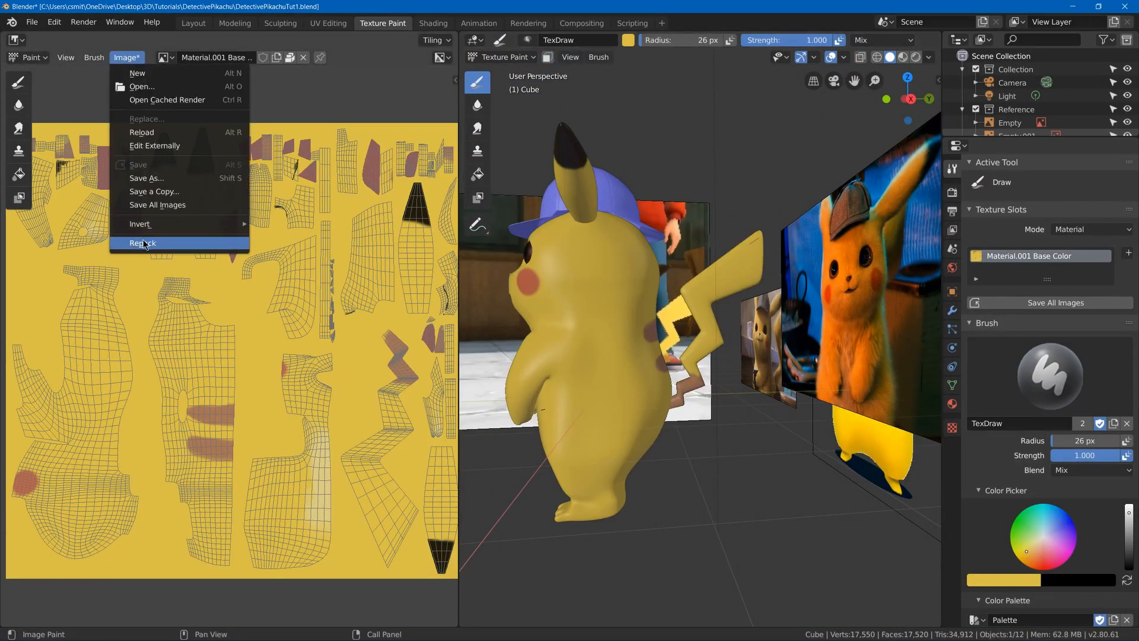
pyautogui.click(143, 243)
pyautogui.hotkey('ctrl', 's')
# Switch to the Shading workspace and raise the roughness of the body's material to 0.712
pyautogui.moveTo(581, 380); pyautogui.dragTo(688, 347, button='middle')
pyautogui.scroll(3, 696, 335)
pyautogui.press('Tab')
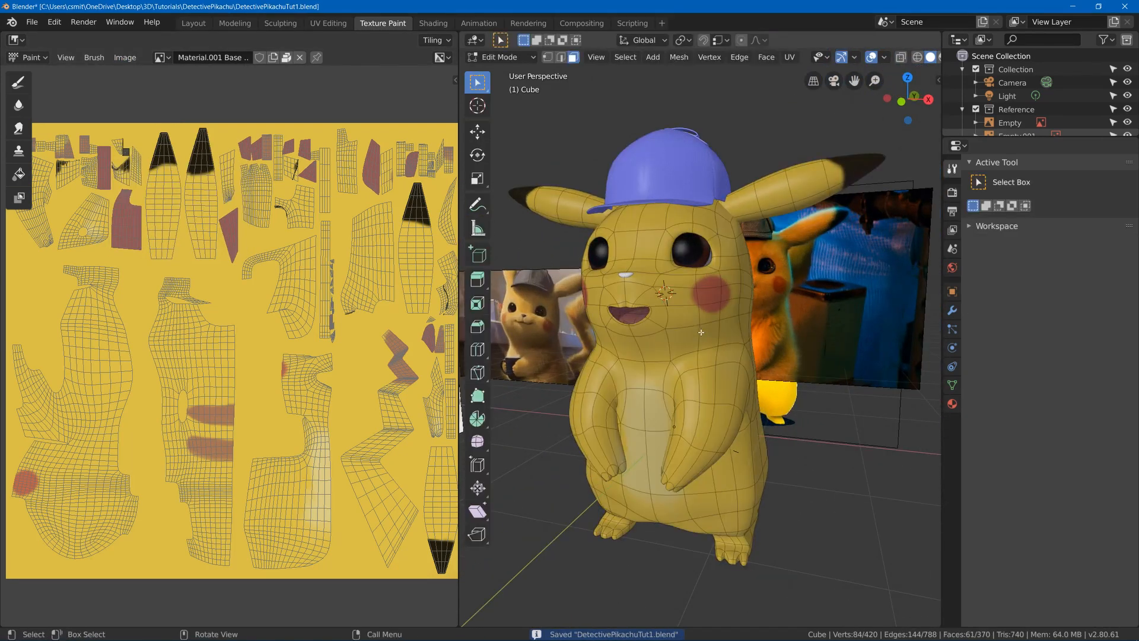
pyautogui.press('Tab')
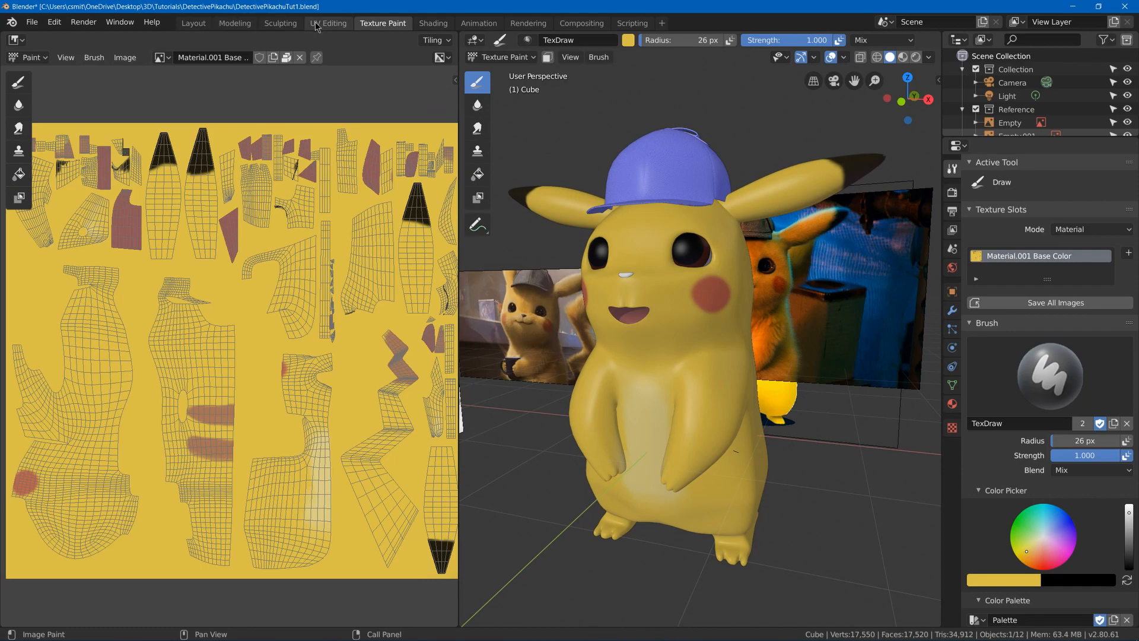
pyautogui.click(426, 24)
pyautogui.press('KP_1')
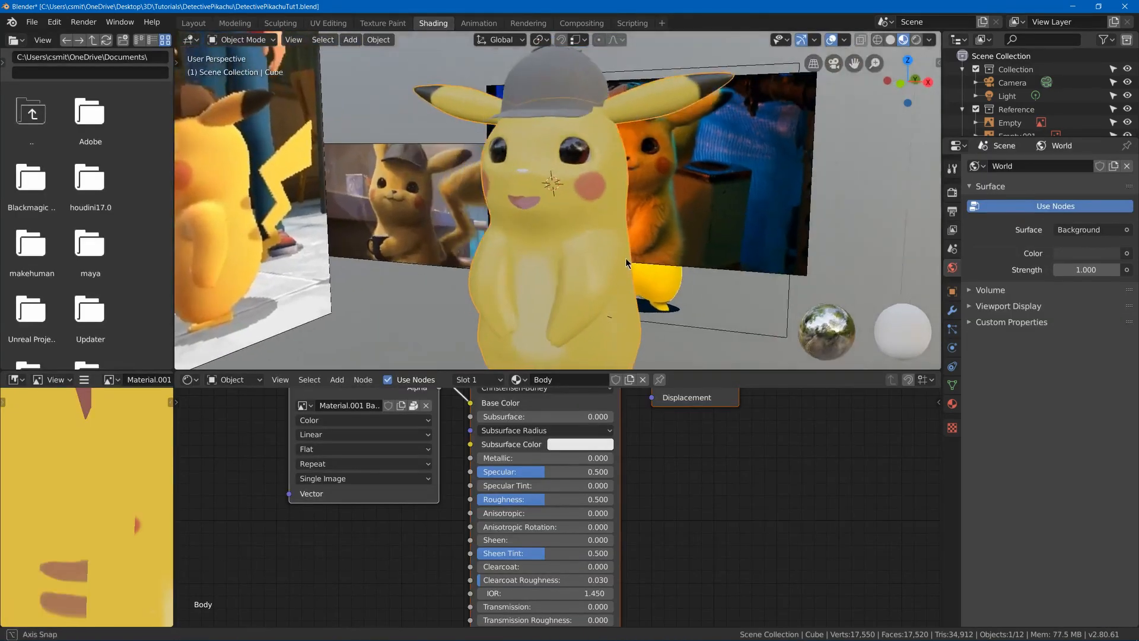
pyautogui.moveTo(558, 237); pyautogui.dragTo(603, 185, button='middle')
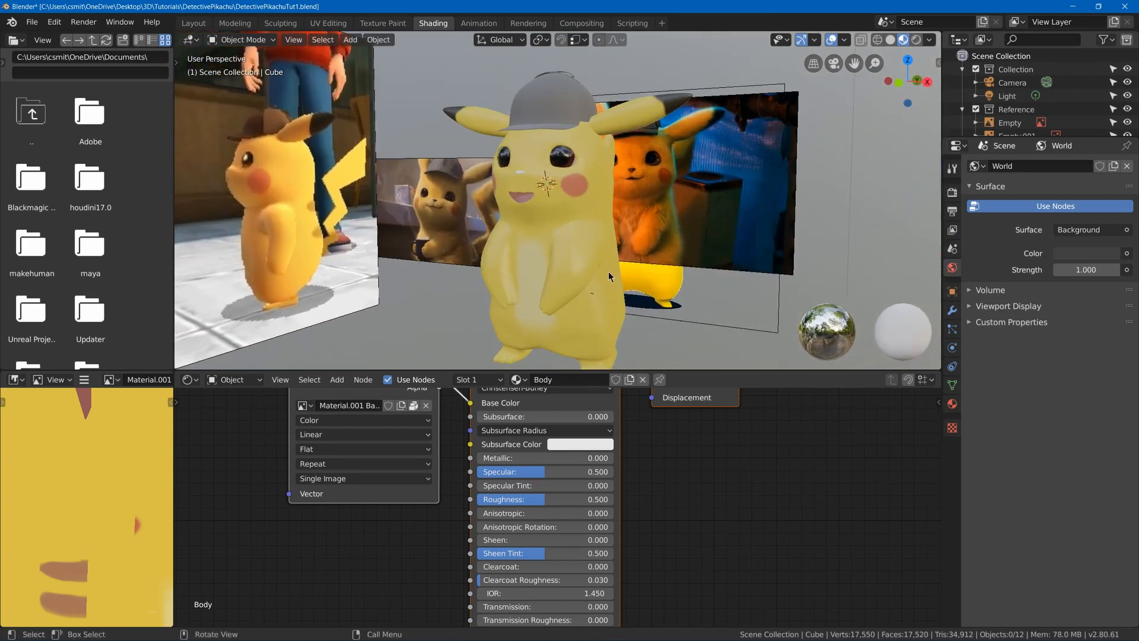
pyautogui.click(569, 265)
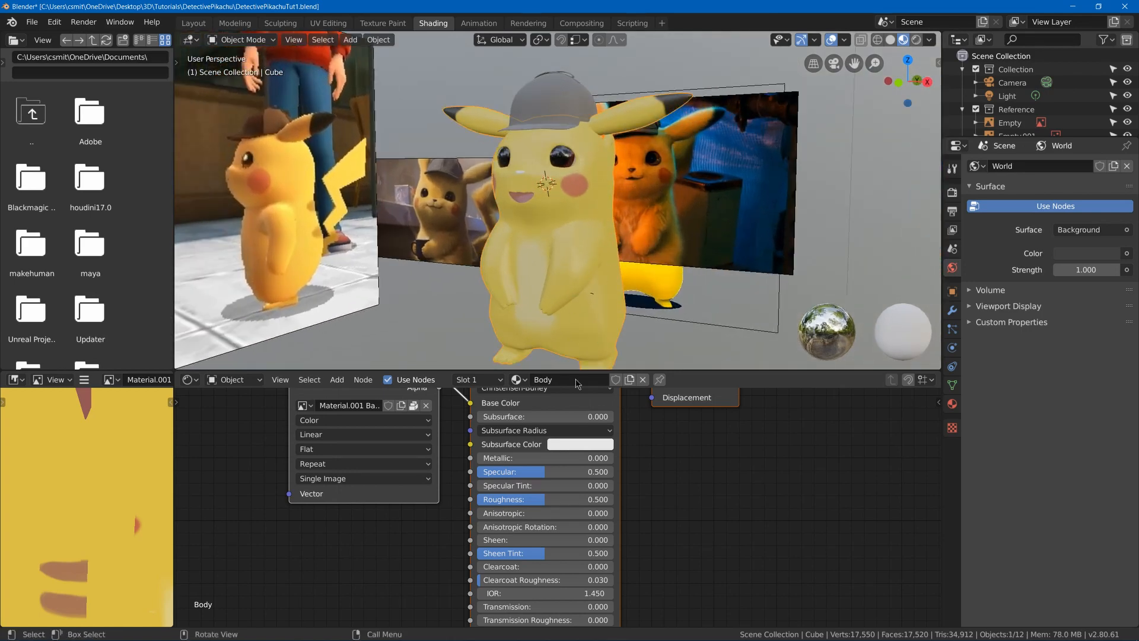
pyautogui.moveTo(531, 504); pyautogui.dragTo(567, 499)
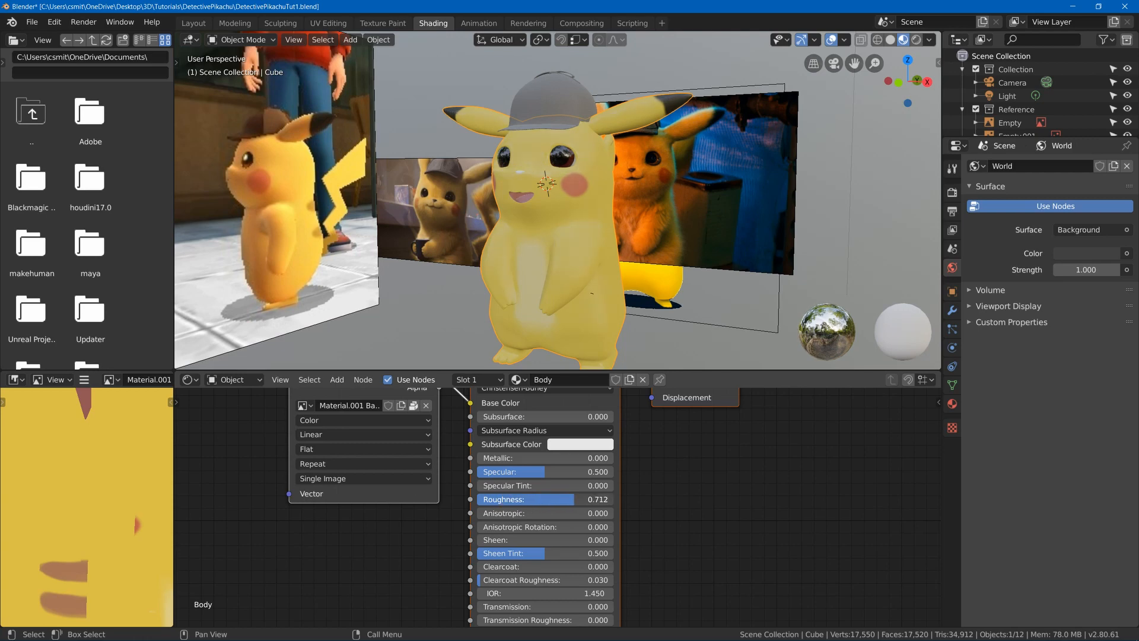
# Create a new material on the nose object and name it Nose
pyautogui.moveTo(575, 201)
pyautogui.mouseDown(button='middle')
pyautogui.moveTo(564, 199)
pyautogui.moveTo(601, 202)
pyautogui.moveTo(582, 196)
pyautogui.mouseUp(button='middle')
pyautogui.scroll(5, 582, 195)
pyautogui.click(533, 144)
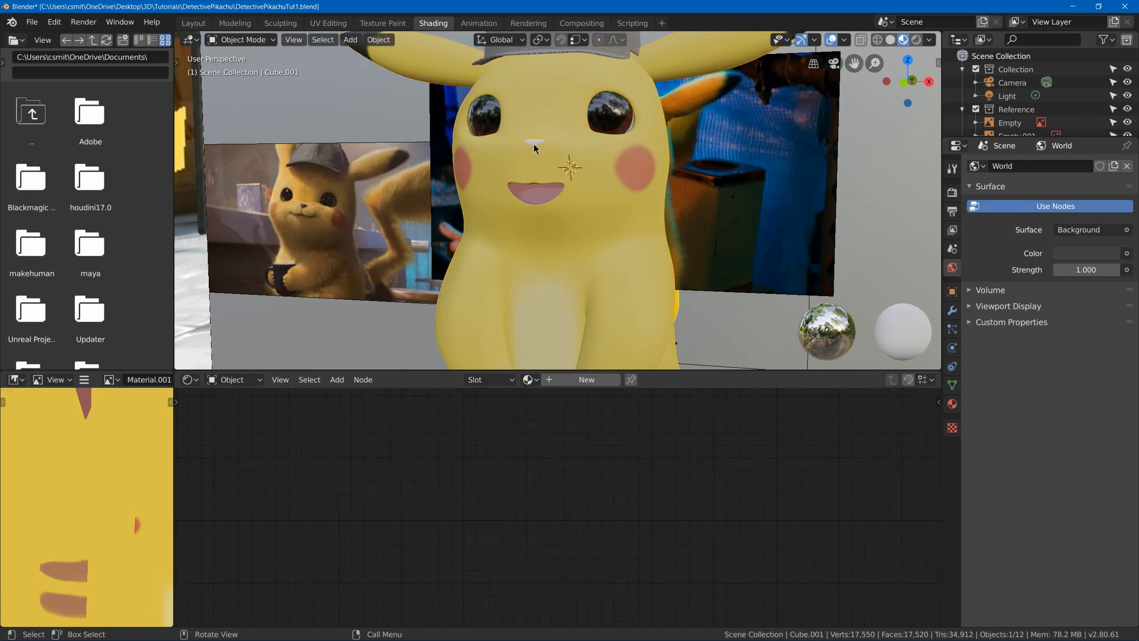
pyautogui.click(565, 383)
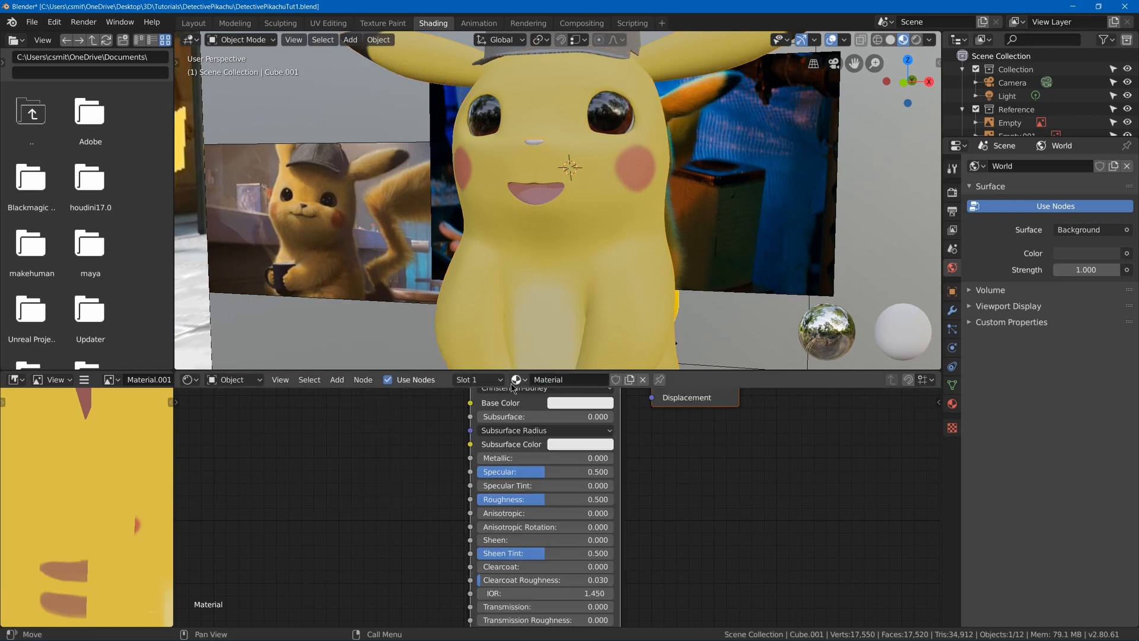
pyautogui.doubleClick(567, 379)
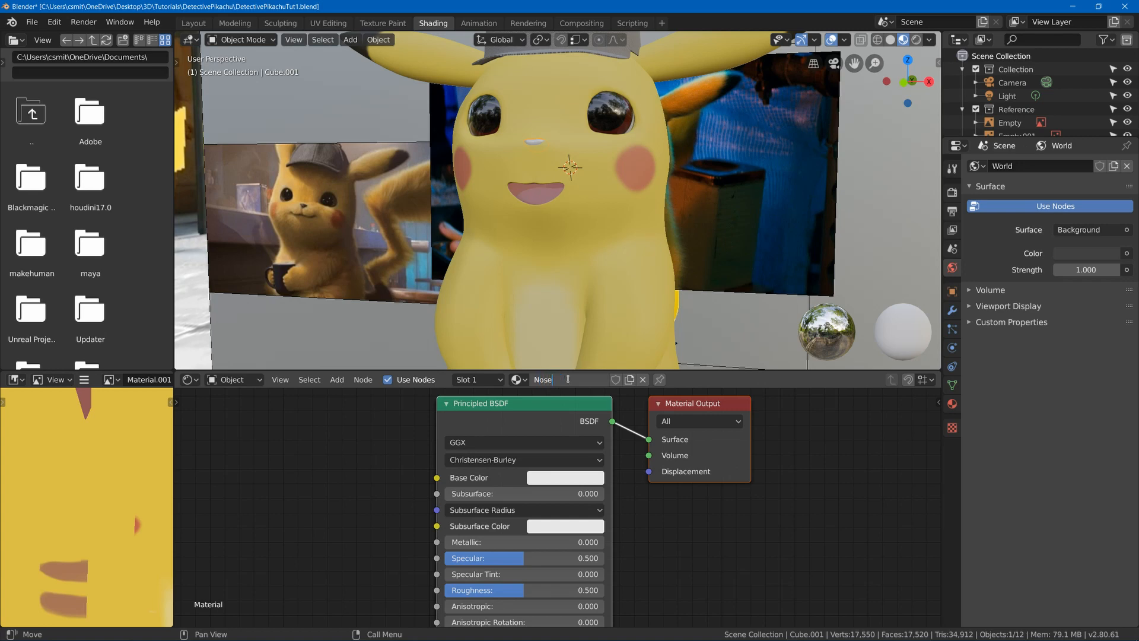
pyautogui.write('Nose')
pyautogui.press('Return')
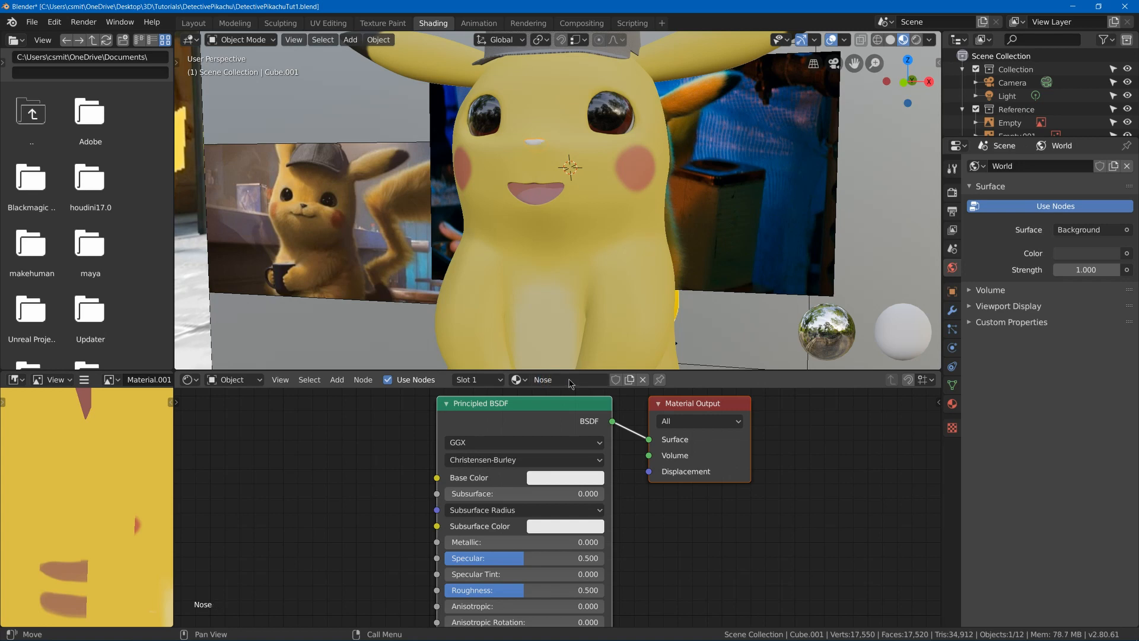
# Give the Nose material a dark brown Base Color and a roughness of 0.324
pyautogui.click(551, 477)
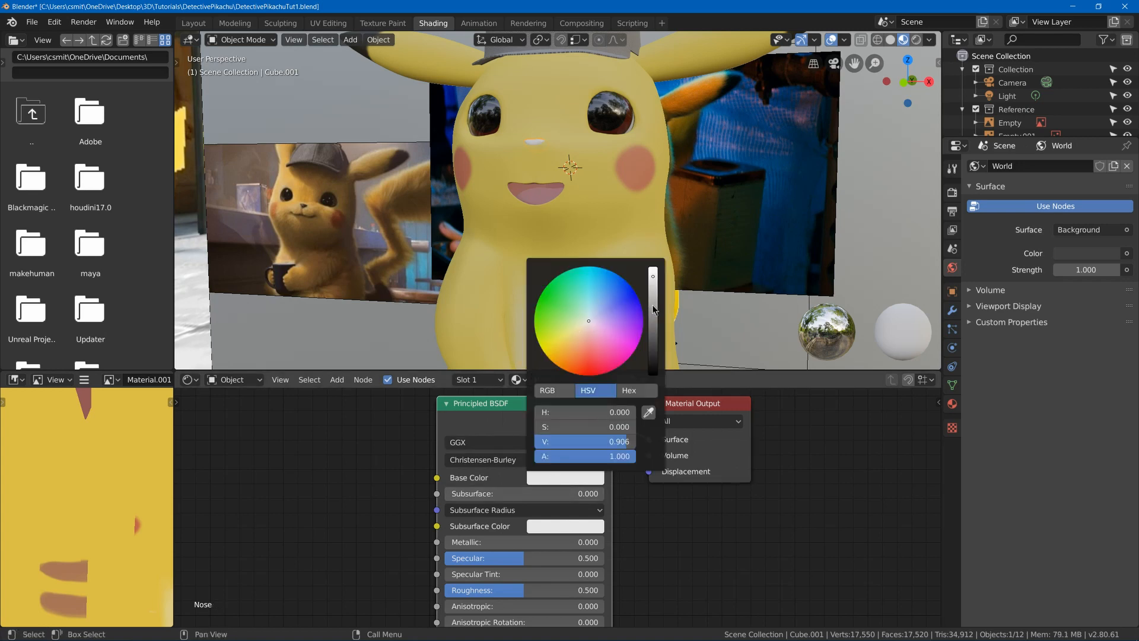
pyautogui.moveTo(653, 305); pyautogui.dragTo(653, 355)
pyautogui.click(573, 333)
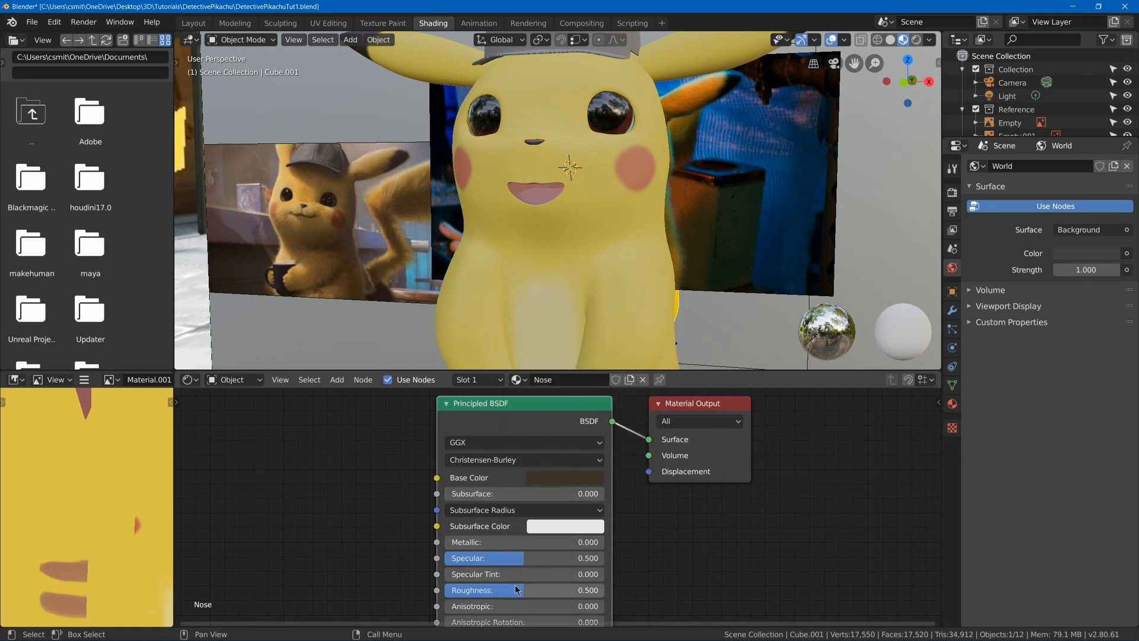
pyautogui.moveTo(522, 589); pyautogui.dragTo(516, 590)
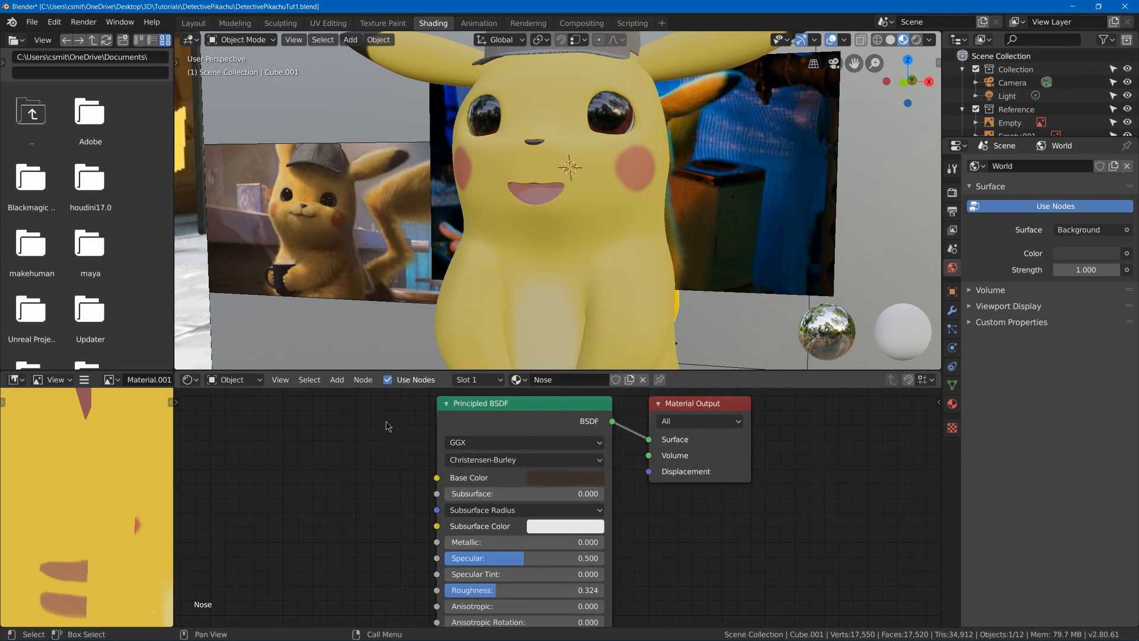
# Select the nose object and move its whole mesh slightly in Edit Mode, viewing the face from the side
pyautogui.click(751, 147)
pyautogui.scroll(-4, 739, 149)
pyautogui.moveTo(727, 152); pyautogui.dragTo(678, 161, button='middle')
pyautogui.scroll(5, 630, 165)
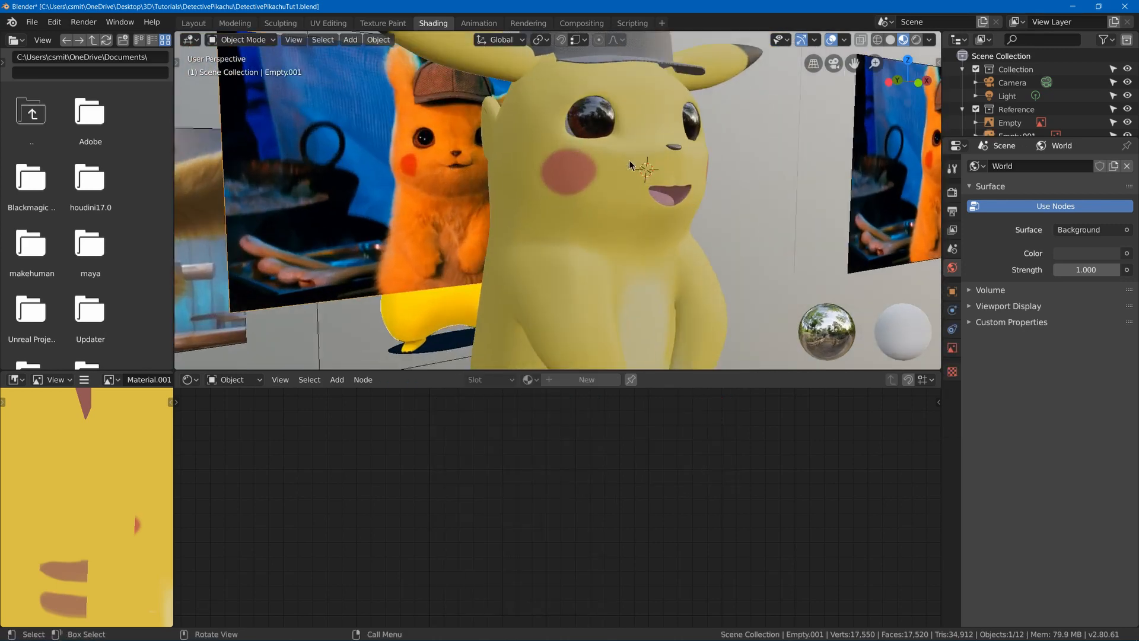
pyautogui.click(670, 153)
pyautogui.click(673, 151)
pyautogui.press('g')
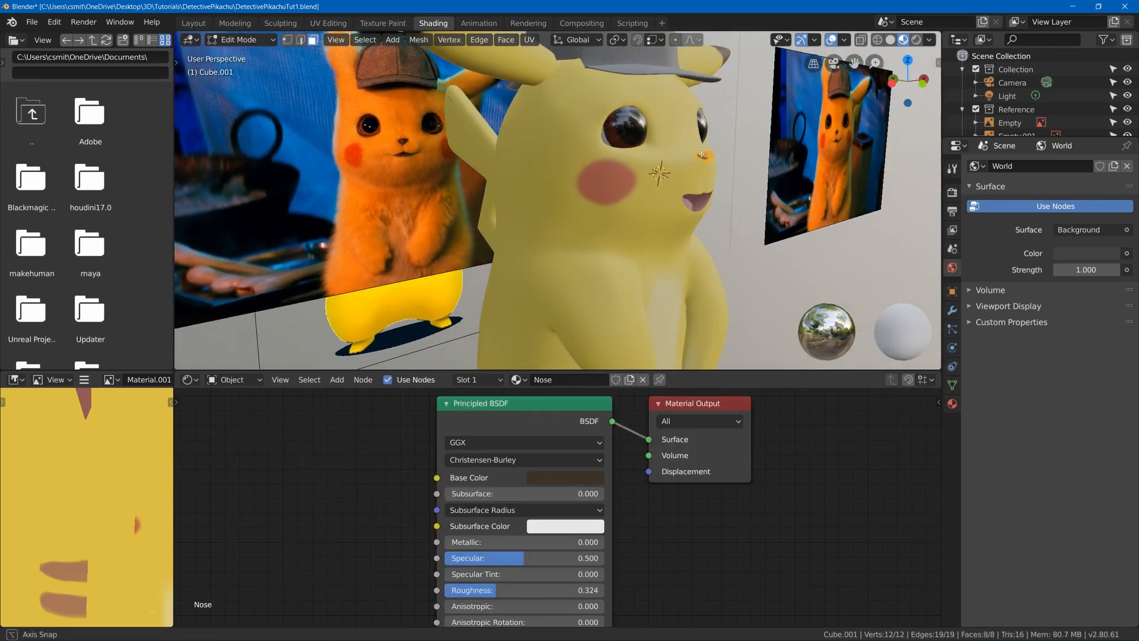
pyautogui.click(713, 151)
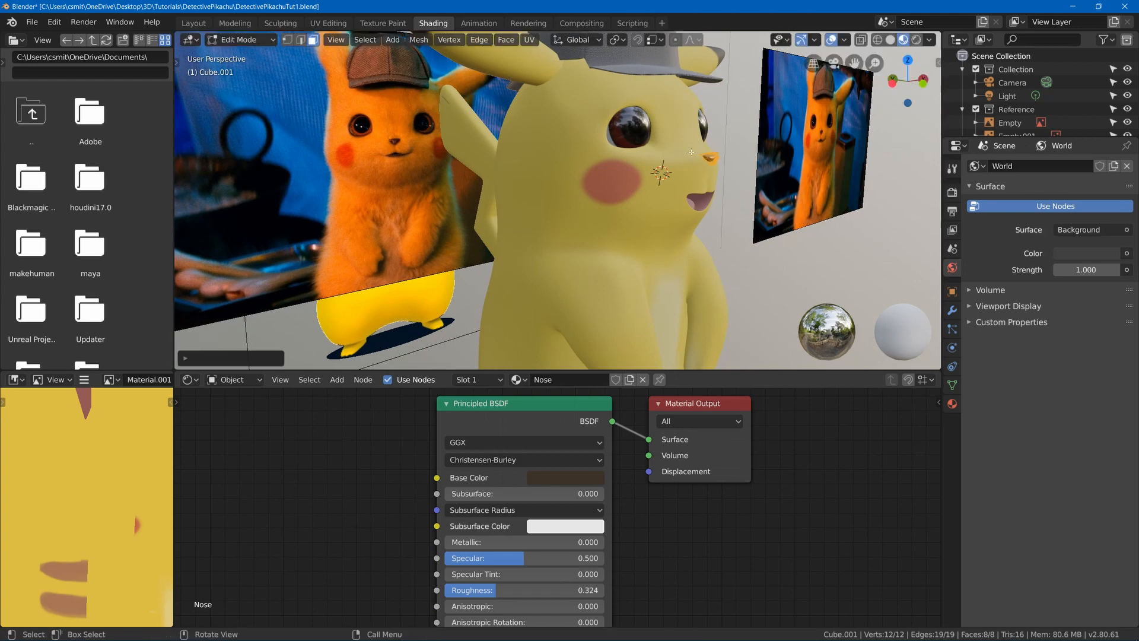
# Adjust the nose mesh's depth on the face along the Y axis, deselect it and save the file
pyautogui.moveTo(714, 150); pyautogui.dragTo(663, 198, button='middle')
pyautogui.press('g')
pyautogui.press('y')
pyautogui.click(576, 171)
pyautogui.hotkey('alt', 'a')
pyautogui.hotkey('ctrl', 's')
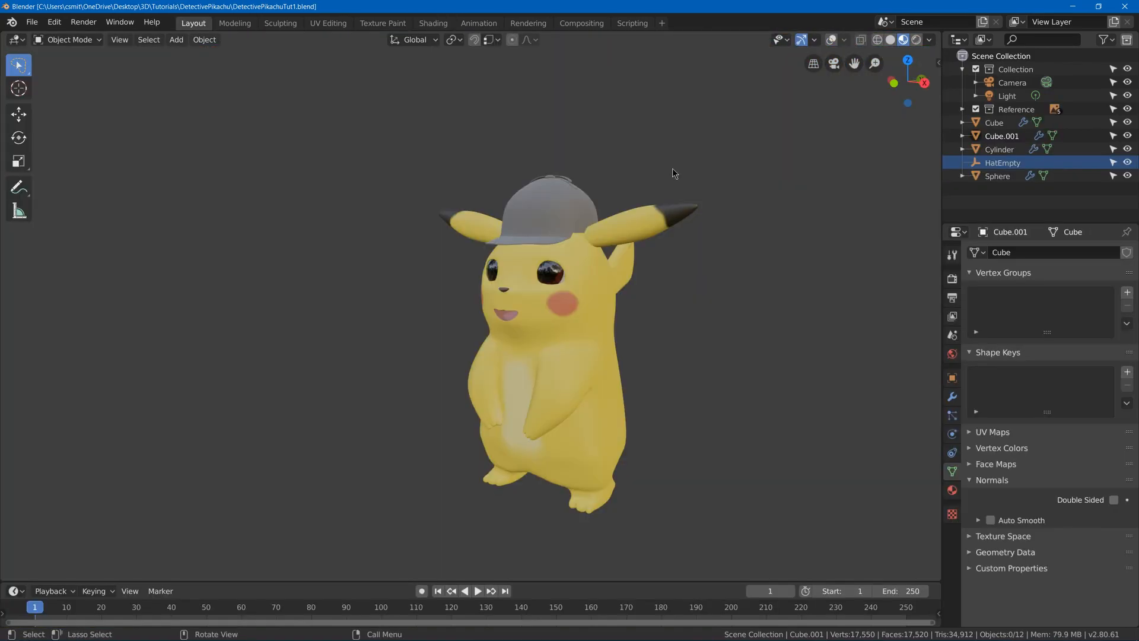